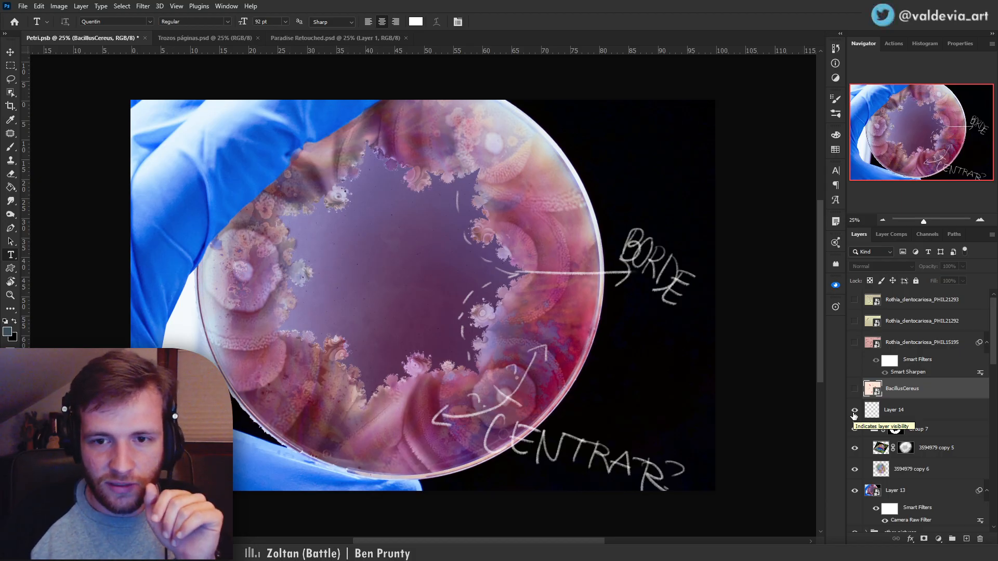
Hide Layer 14 with the handwritten notes and examine the petri dish composite
click(854, 412)
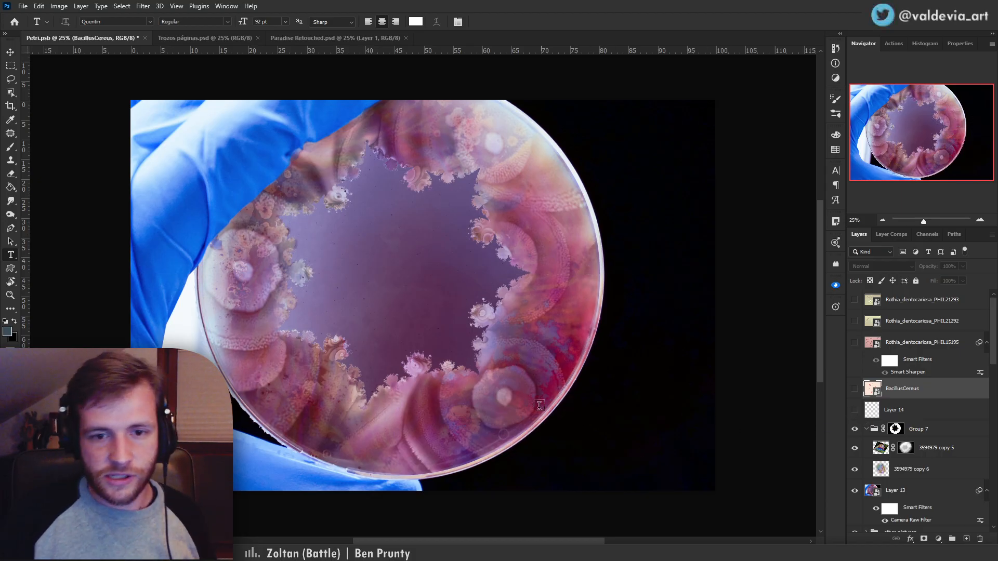
key(z)
mouse_move(491, 402)
mouse_down()
mouse_move(512, 395)
mouse_move(470, 398)
mouse_move(478, 396)
mouse_up()
key(t)
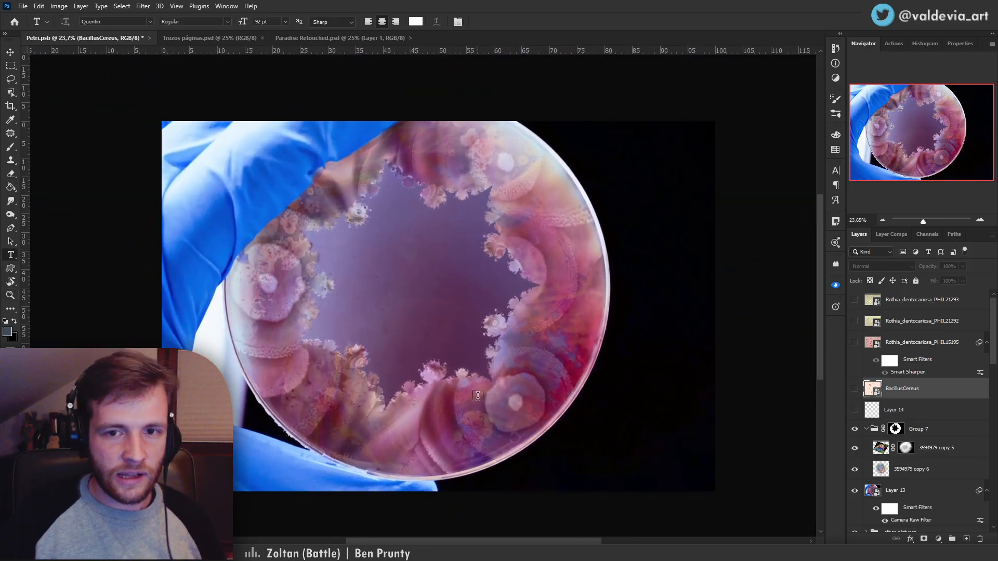
key(z)
drag(411, 389, 429, 383)
key(t)
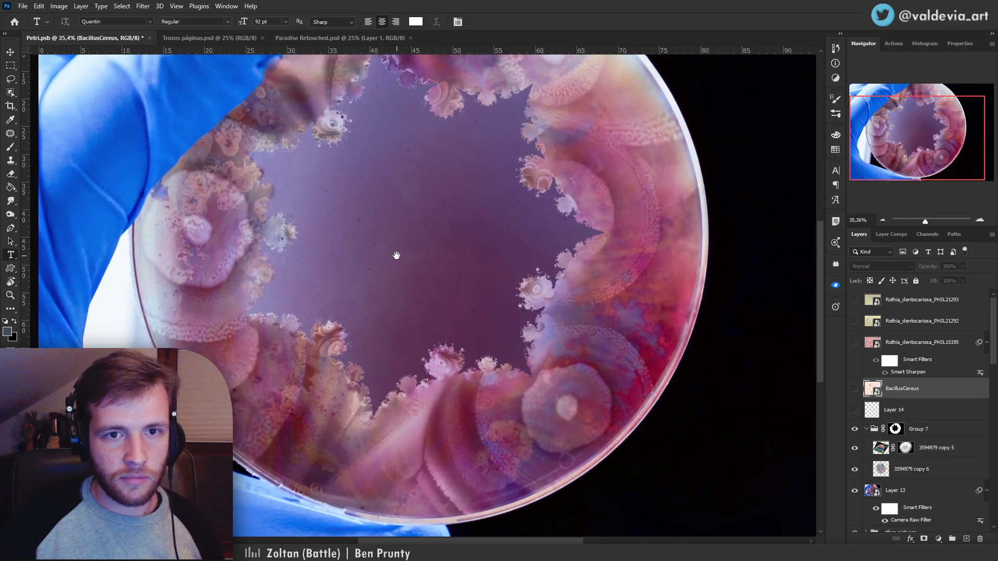
drag(404, 259, 459, 330)
key(z)
key(t)
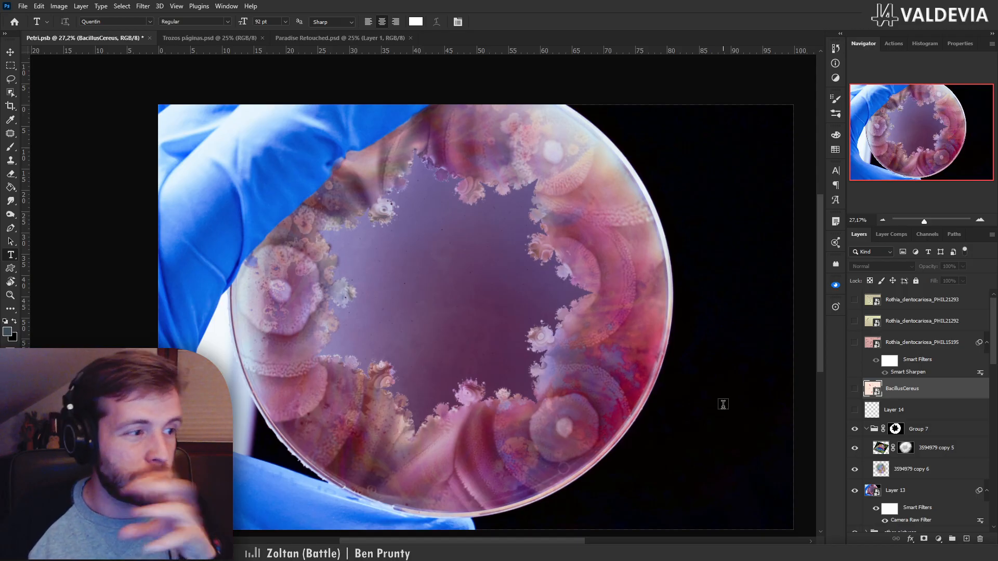
Preview the BacillusCereus layer briefly, and show the Rothia_dentocariosa_PHIL21293 layer at 100% opacity
click(855, 390)
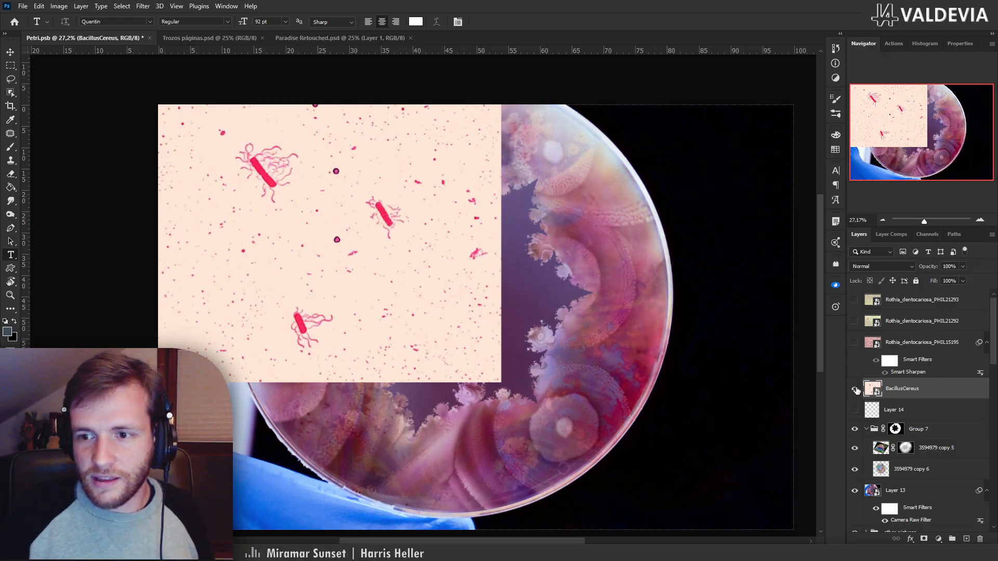
click(855, 389)
click(854, 299)
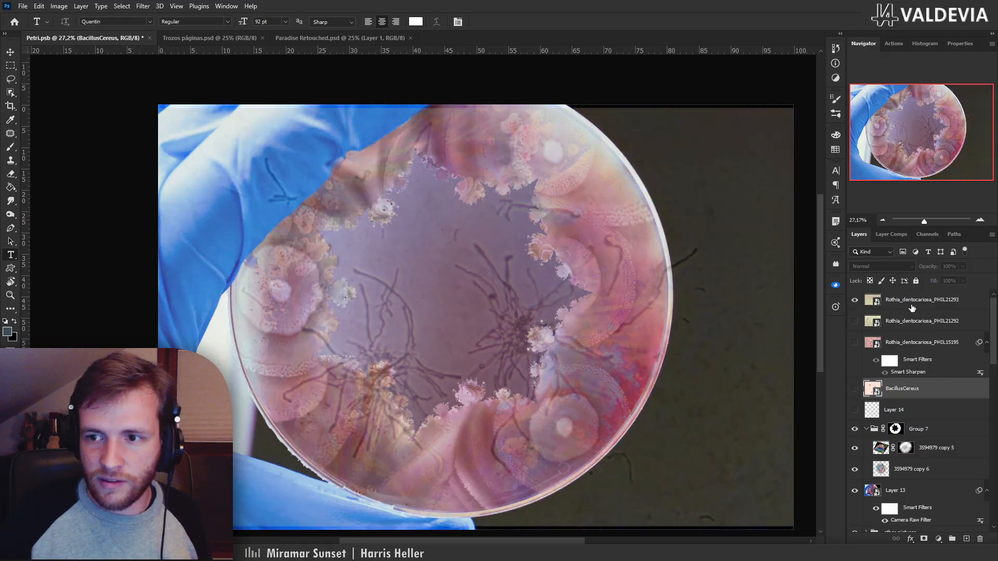
click(913, 307)
drag(927, 268, 994, 285)
key(z)
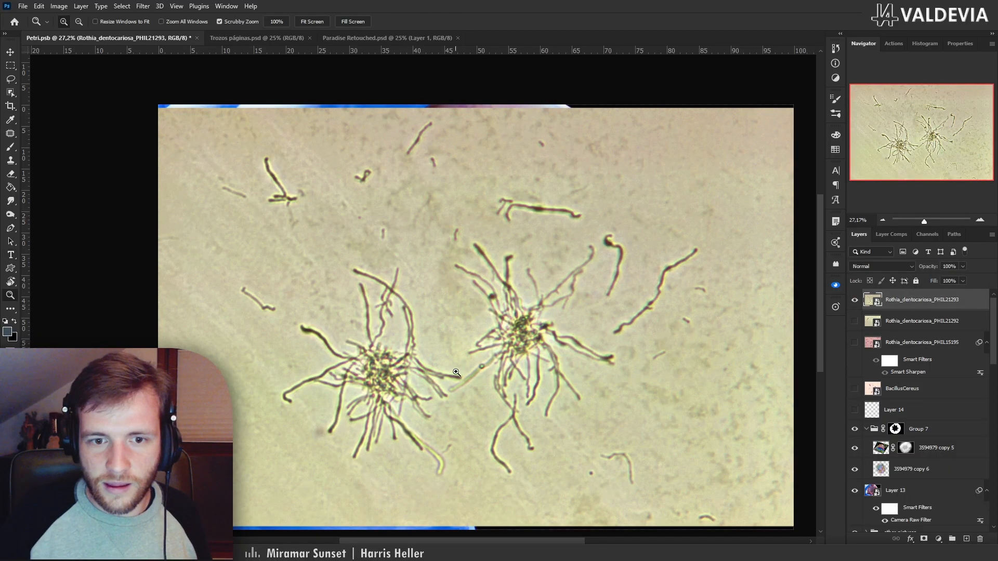
mouse_move(456, 372)
mouse_down()
mouse_move(515, 374)
mouse_move(448, 376)
mouse_up()
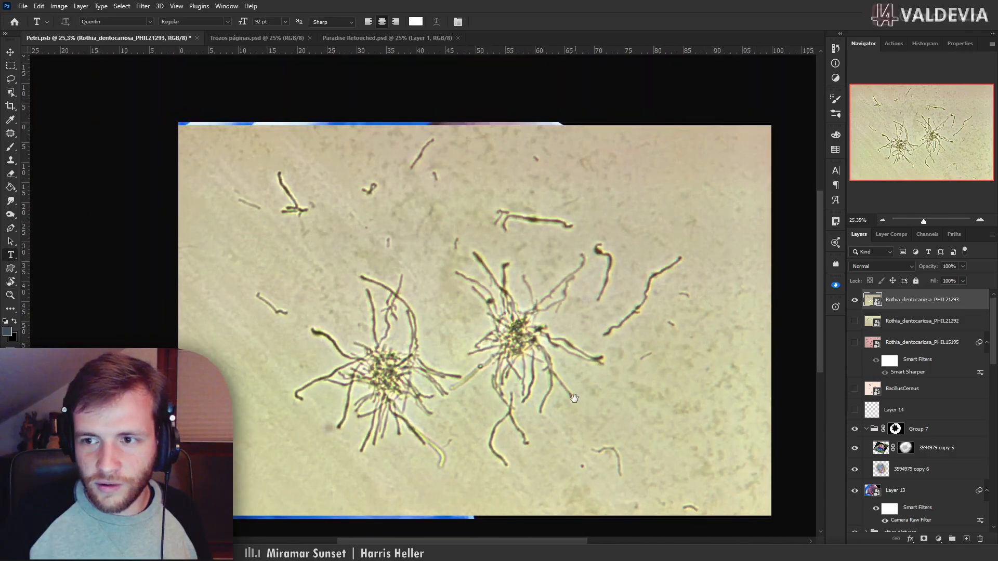
drag(574, 398, 522, 381)
key(z)
drag(389, 356, 407, 357)
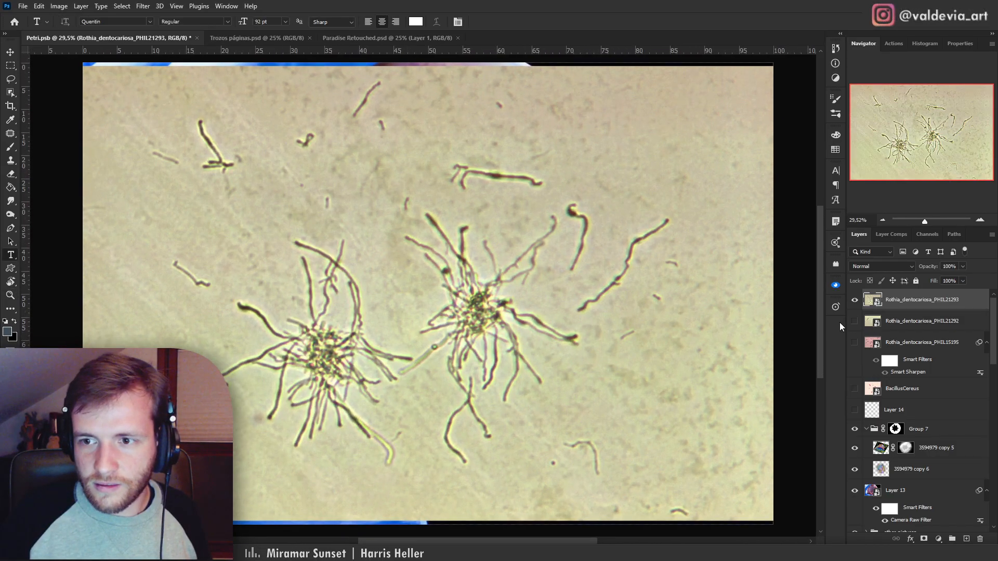
Hide the Rothia_dentocariosa_PHIL21293 layer and show Rothia_dentocariosa_PHIL21292 at 100% opacity
click(855, 321)
click(855, 300)
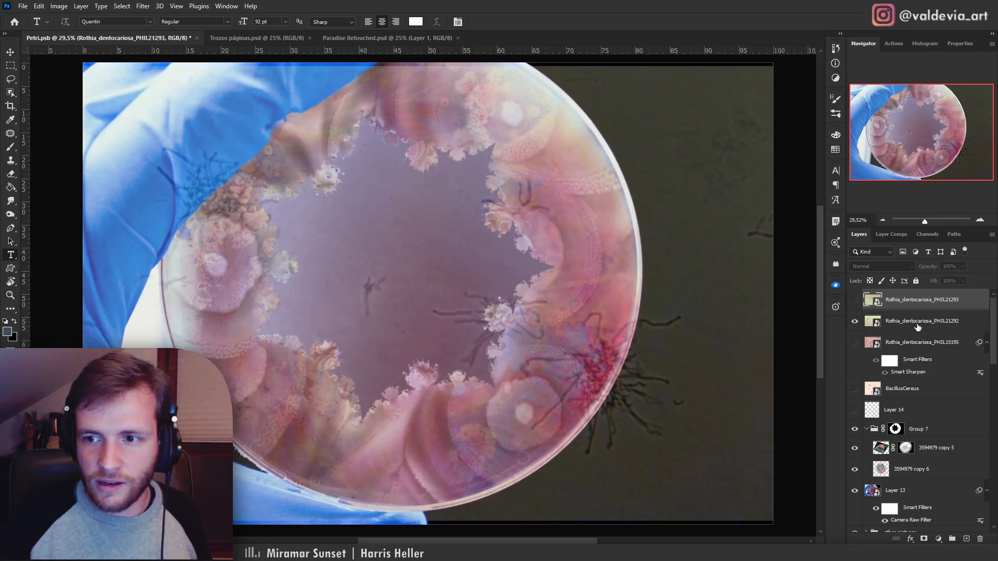
click(918, 324)
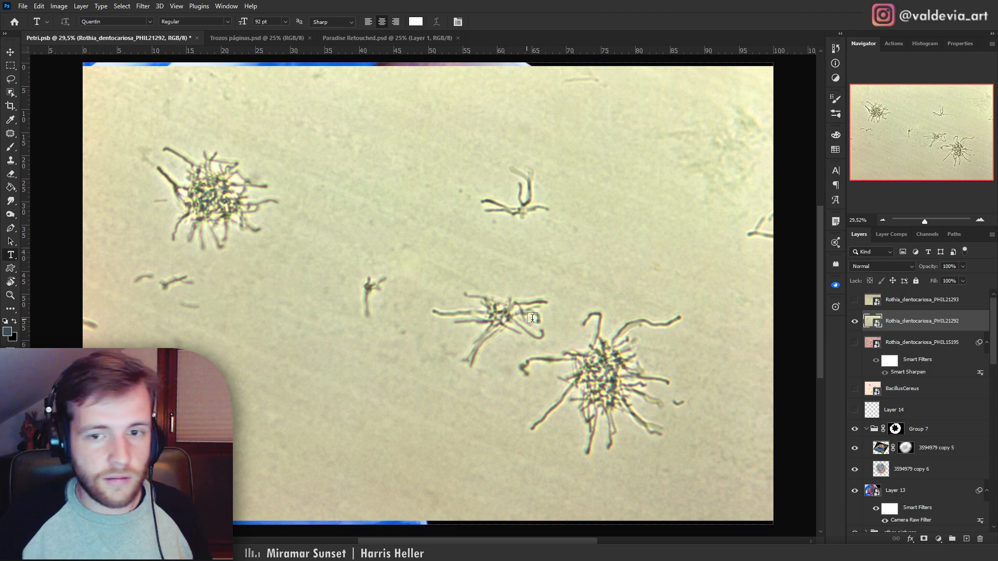
Compare the PHIL21293 micrograph with PHIL21292 by switching their visibility, and hide PHIL21292
click(855, 300)
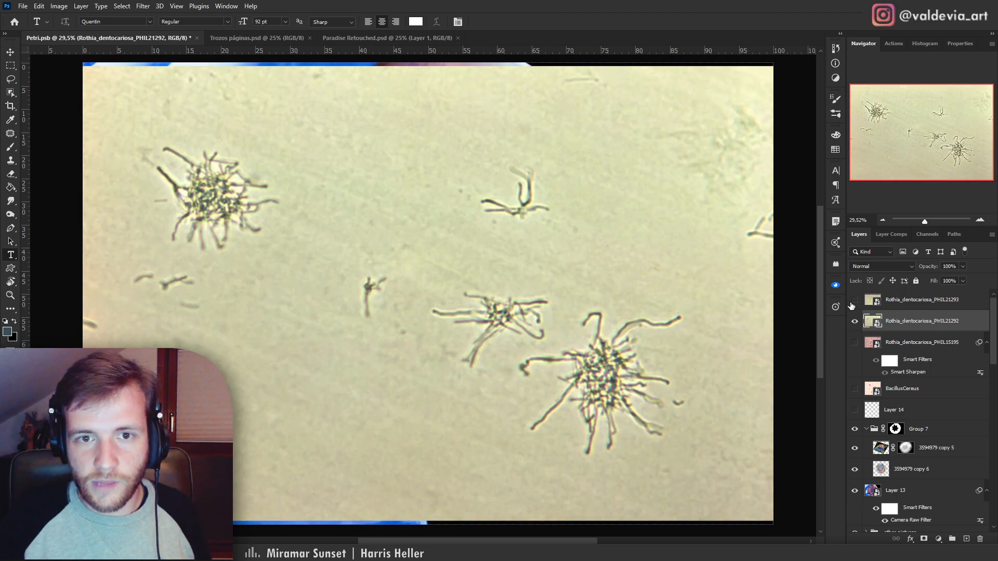
click(851, 303)
click(851, 306)
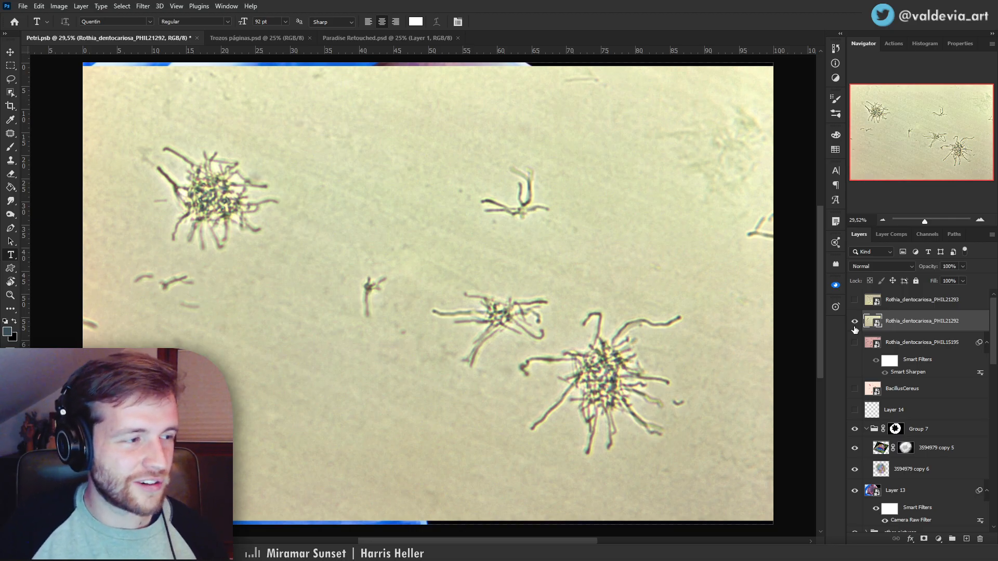
click(856, 328)
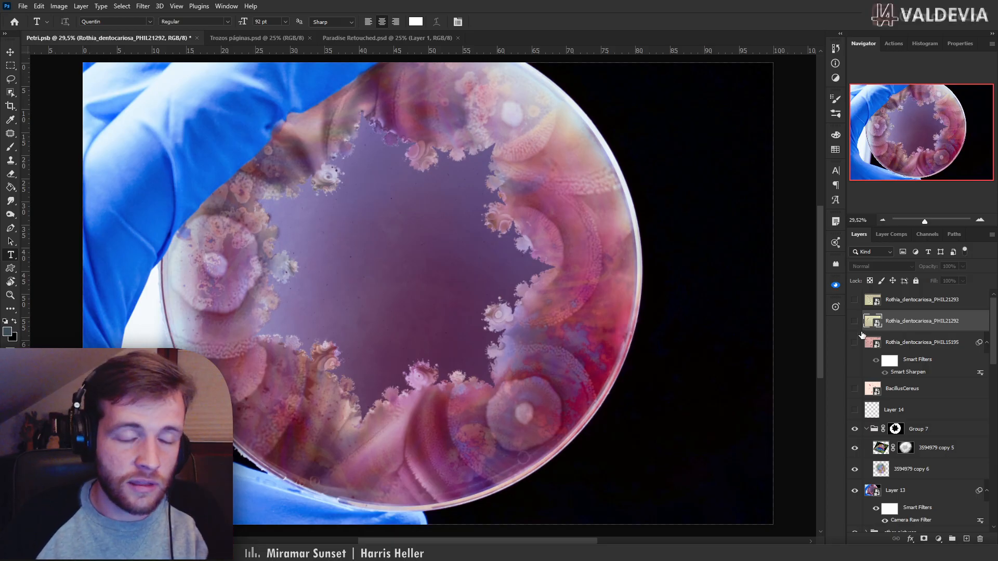
Show both the PHIL21293 and PHIL21292 layers and compare the two micrographs, leaving both visible
click(854, 301)
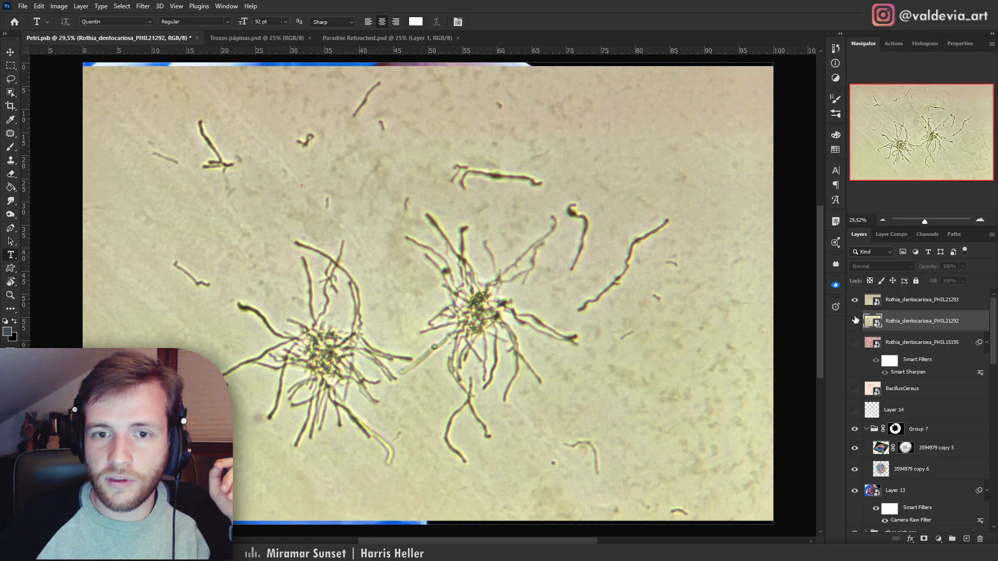
click(856, 321)
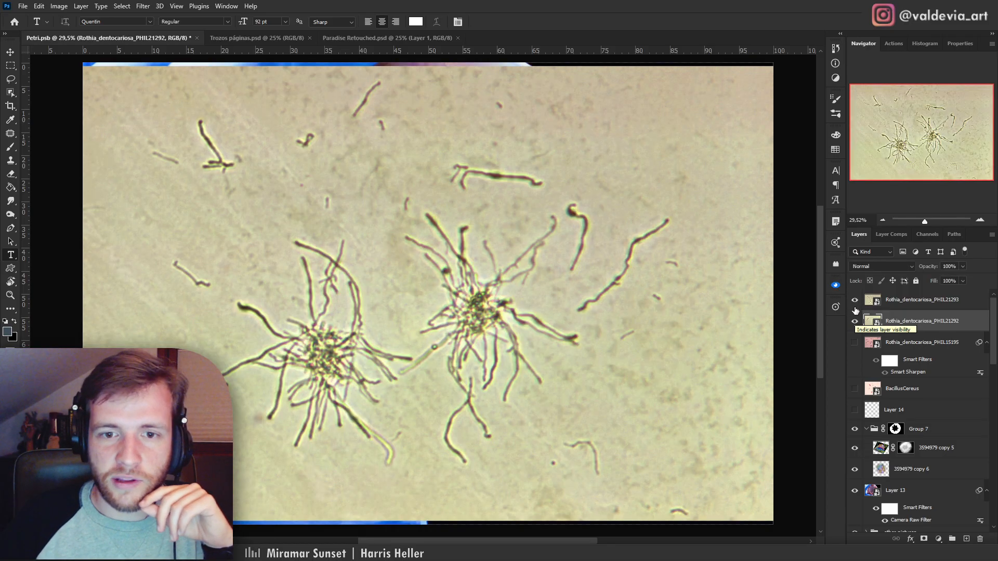
click(855, 308)
click(855, 308)
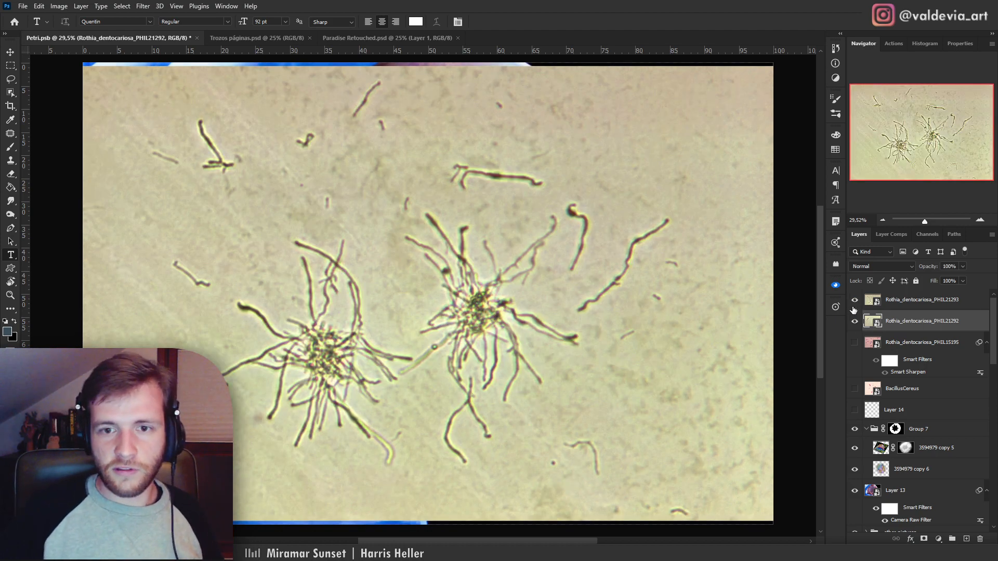
click(854, 308)
click(854, 308)
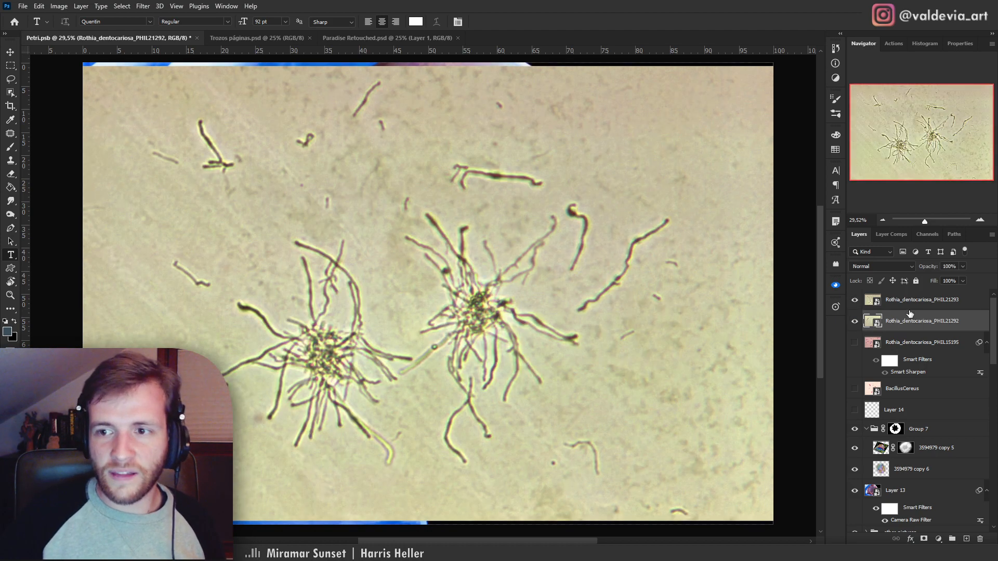
Scale the PHIL21293 and PHIL21292 layers together to 101.98% with Free Transform
shift+click(909, 308)
drag(855, 302, 855, 321)
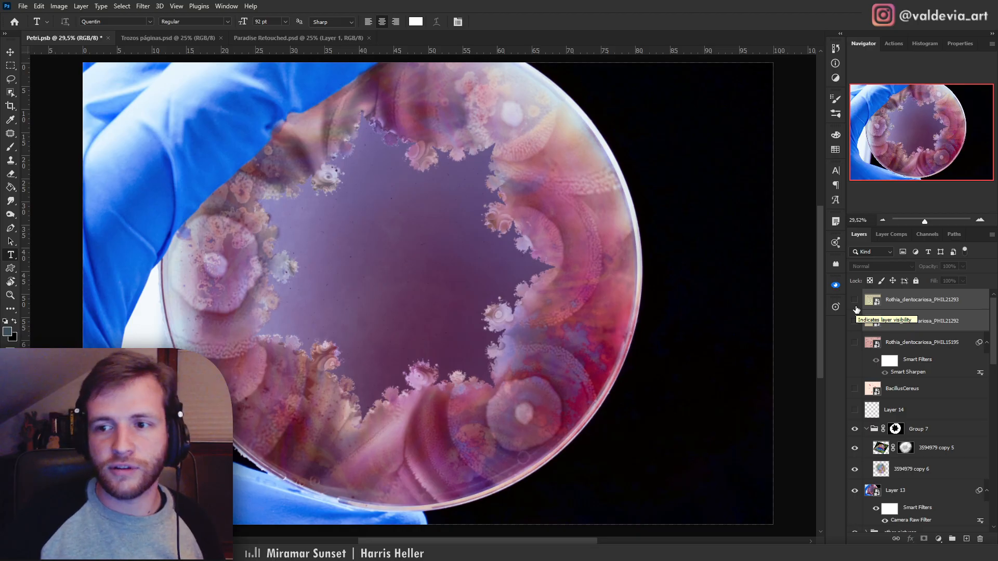
drag(857, 310, 855, 321)
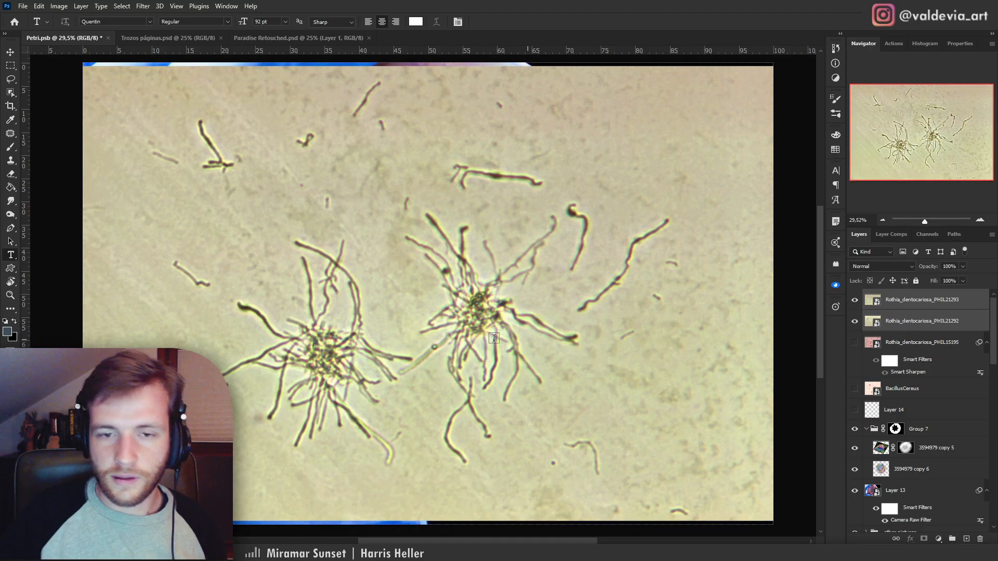
scroll(493, 338, down, 1)
key(ctrl+t)
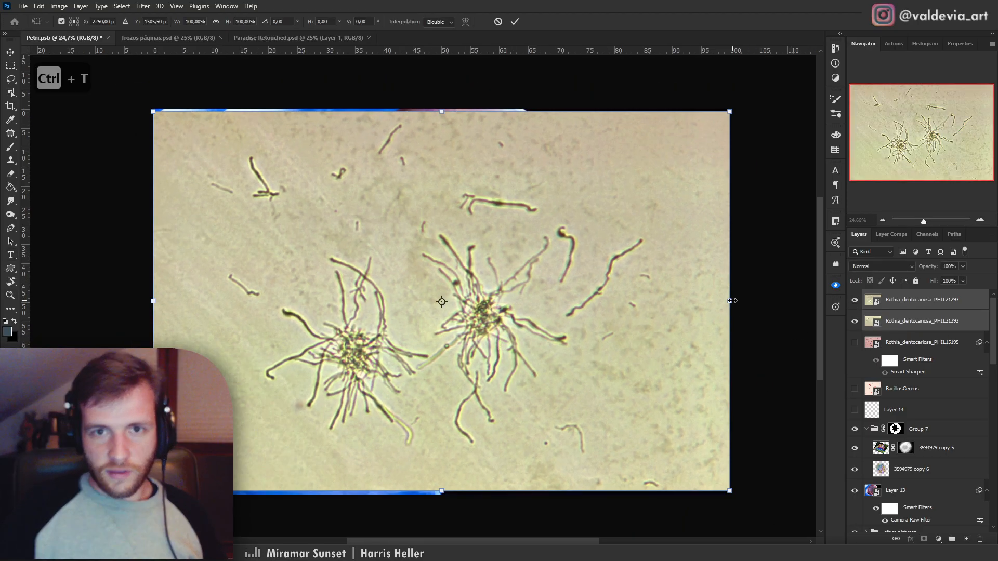
drag(730, 300, 736, 301)
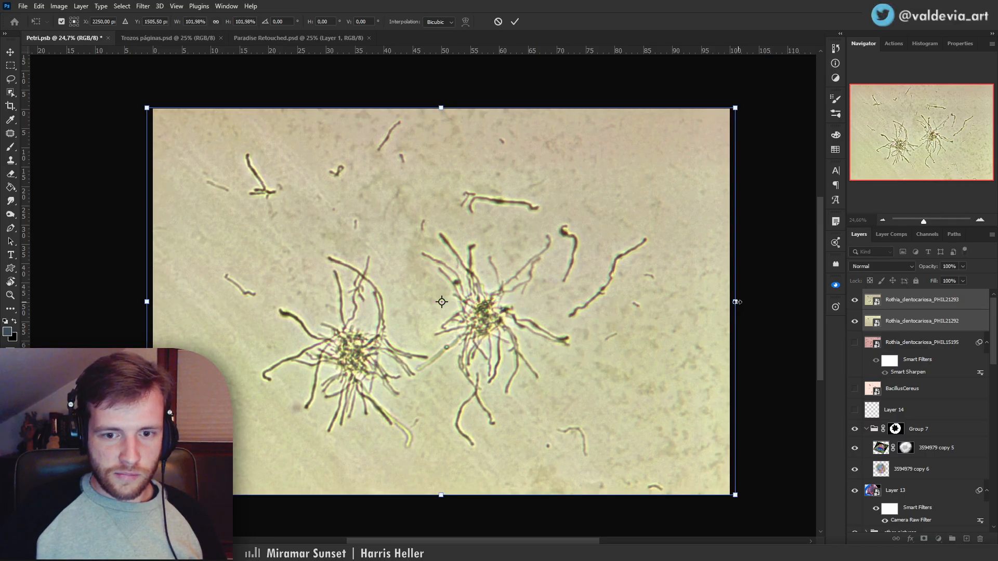
click(518, 21)
Examine the edges and the bacteria clusters of the enlarged micrographs against the canvas bounds
key(z)
drag(484, 93, 426, 277)
drag(424, 377, 427, 139)
key(z)
drag(494, 413, 502, 393)
drag(547, 246, 551, 442)
drag(538, 293, 518, 301)
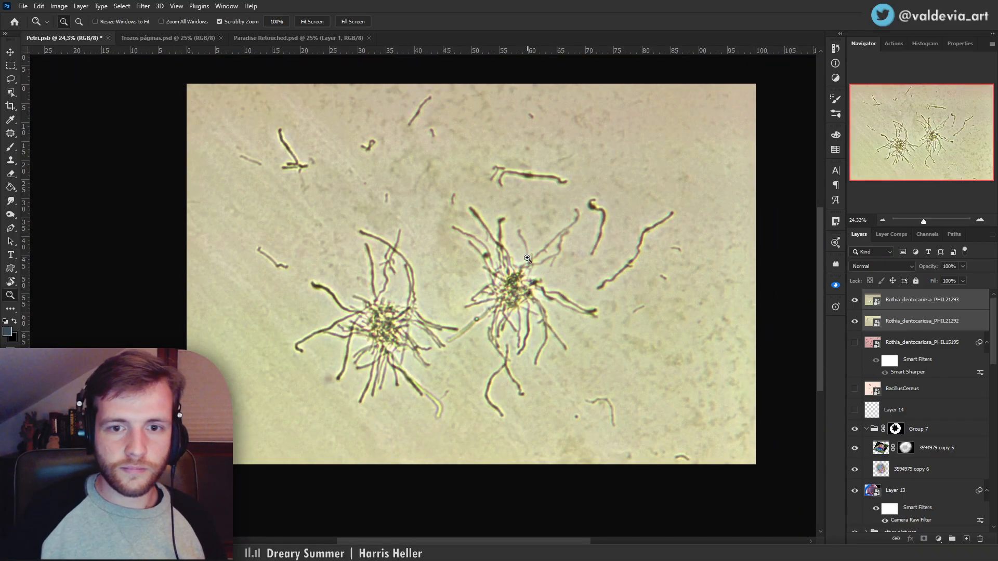
drag(528, 258, 566, 265)
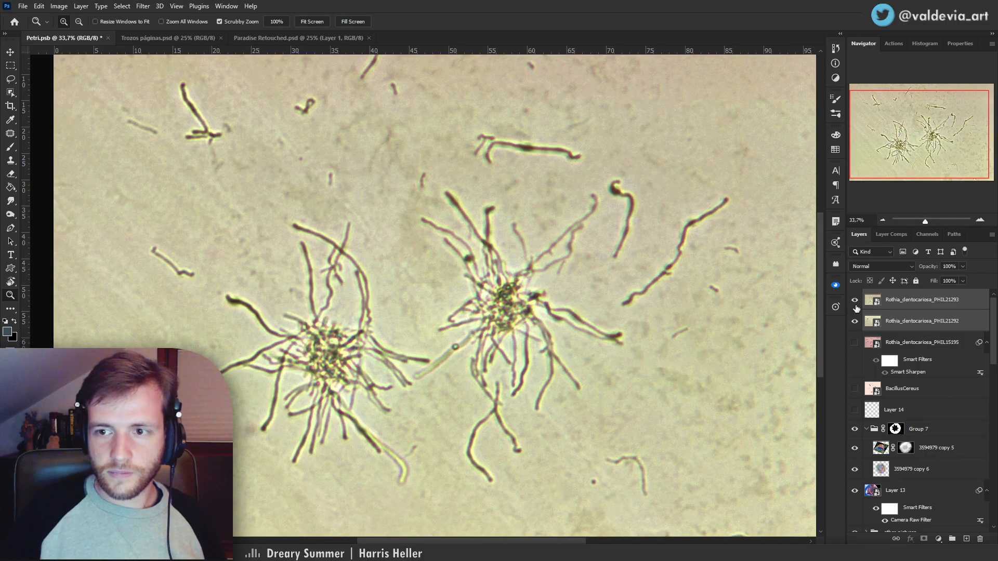
Select the PHIL21293 layer and hide it briefly to compare its bacteria with those in PHIL21292
click(894, 309)
click(853, 303)
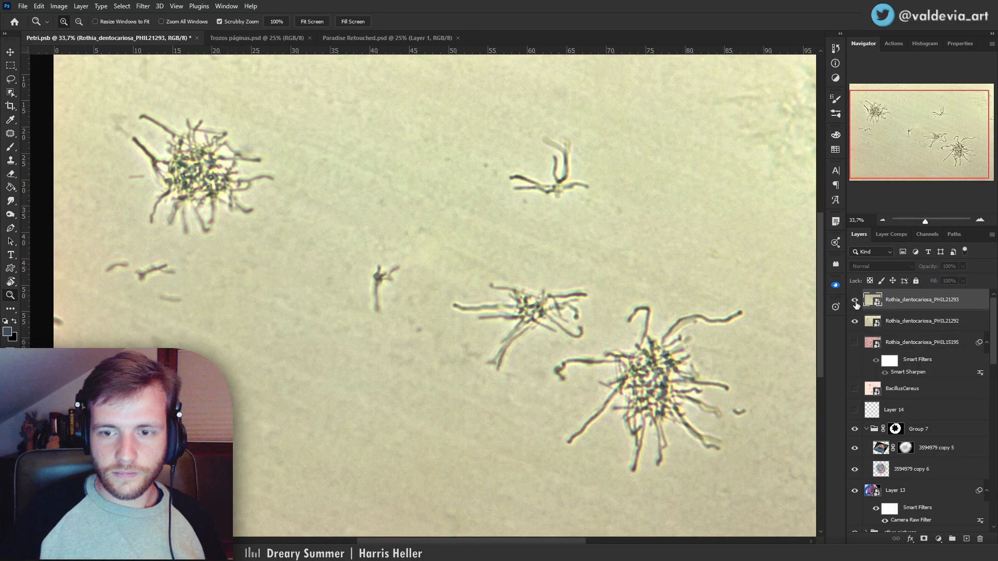
click(856, 303)
drag(519, 273, 485, 265)
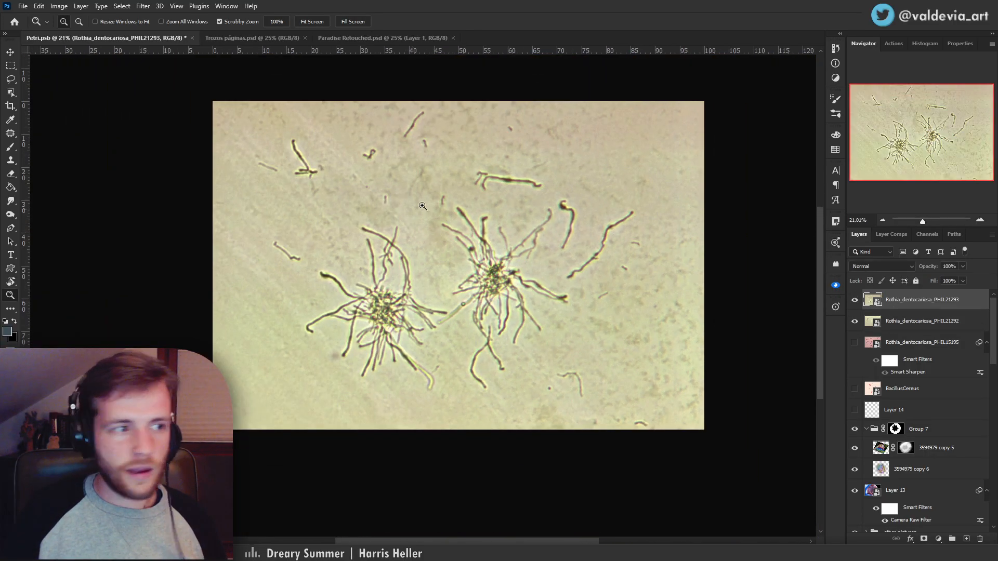
drag(423, 206, 484, 195)
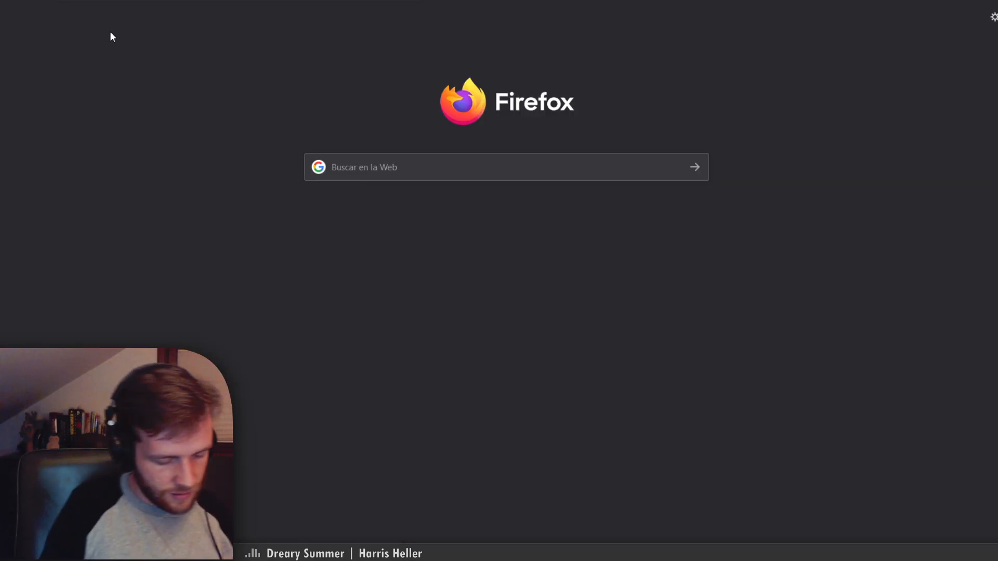
Switch to Firefox, search Google for "rothia dentocariosa", and open the species' Wikipedia article
text(rothia den)
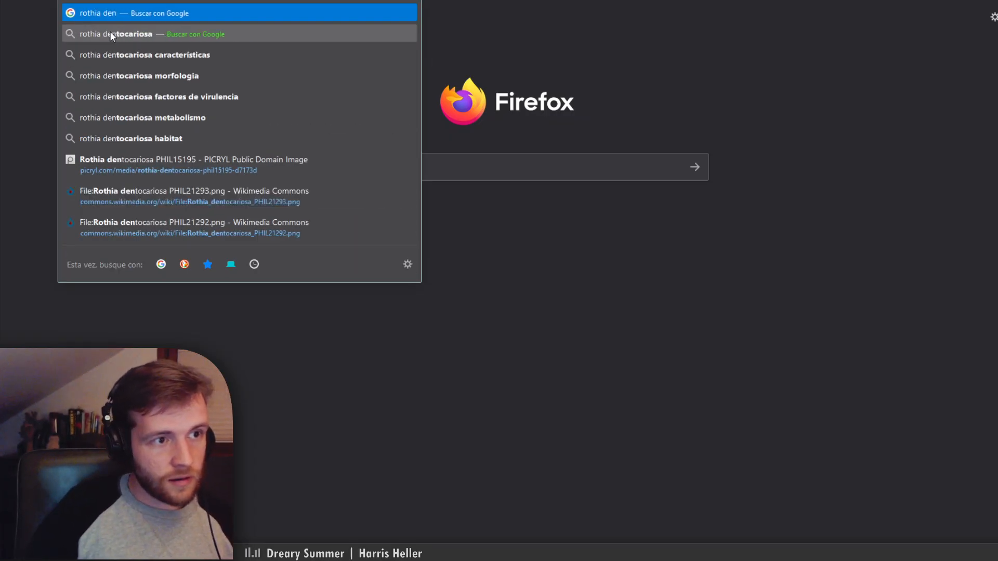
click(110, 34)
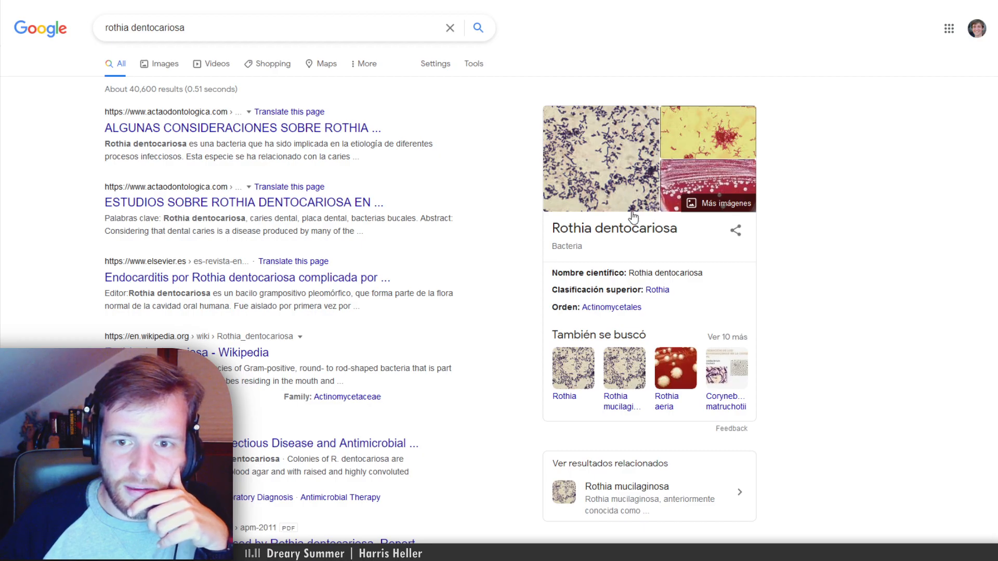
scroll(598, 257, down, 1)
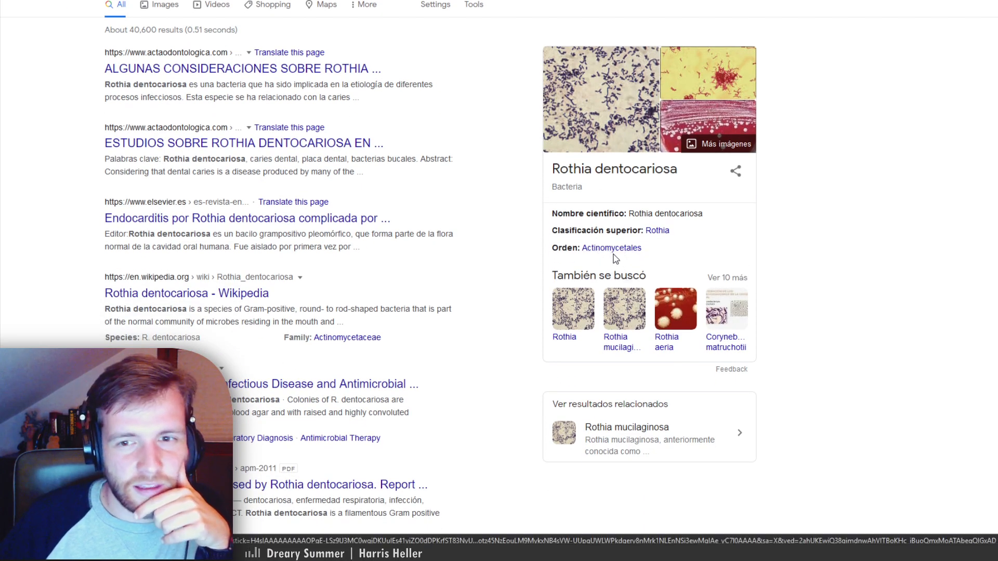
scroll(384, 200, up, 1)
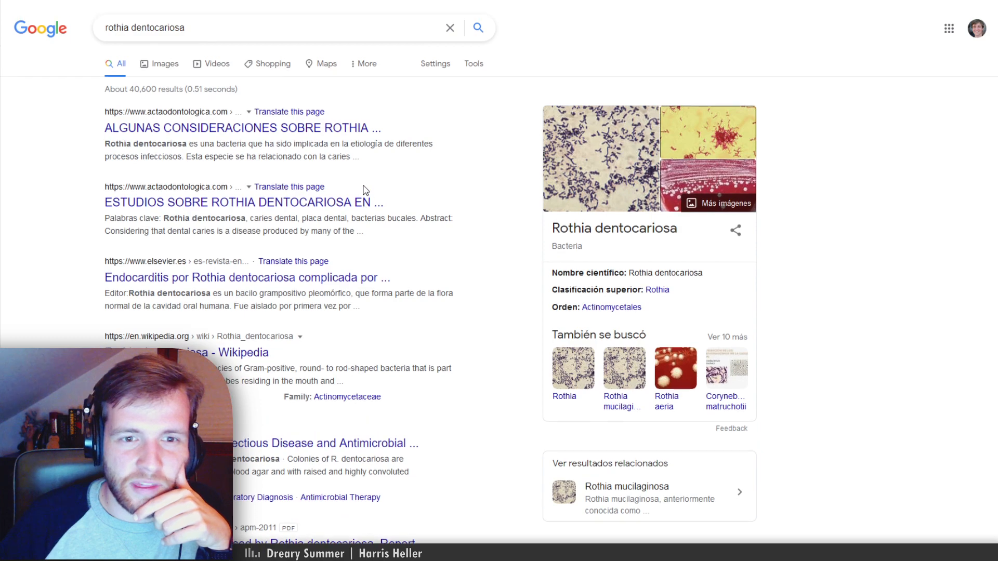
click(215, 353)
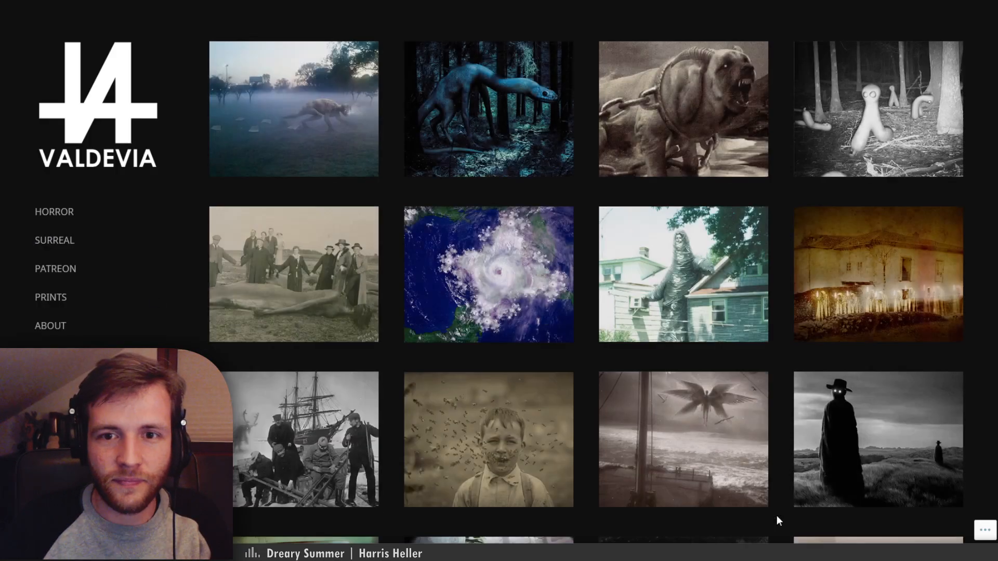
Open The Fractal Incidents series from the Valdevia portfolio and examine its capsized ship, fractal fish and hurricane images
click(527, 297)
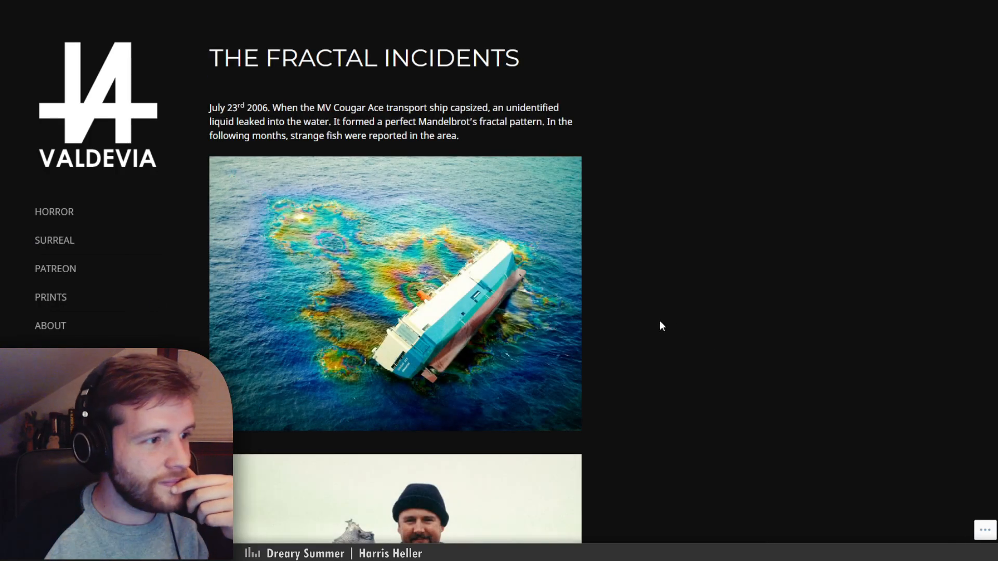
scroll(678, 326, down, 1)
scroll(671, 328, down, 1)
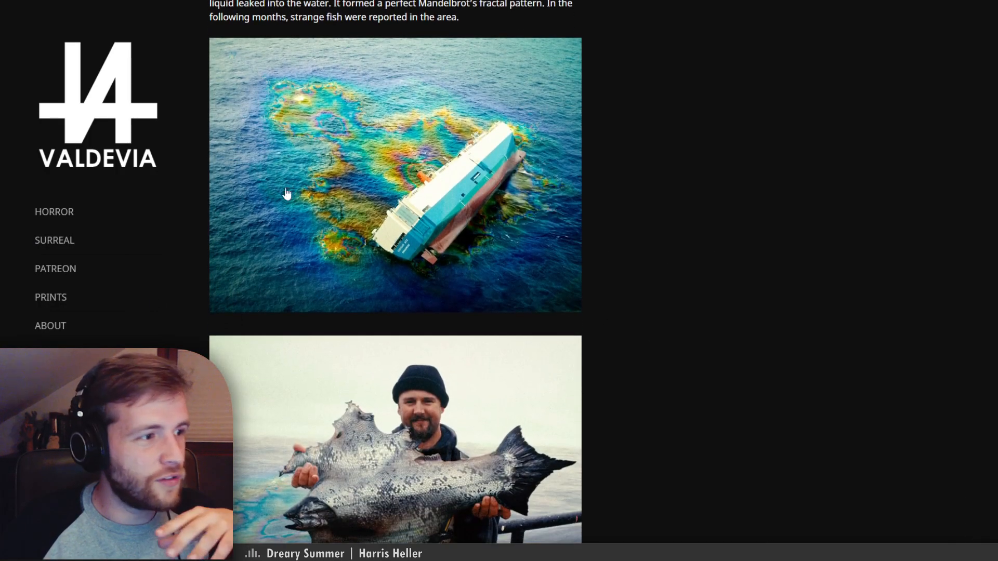
scroll(445, 330, down, 2)
scroll(446, 331, down, 1)
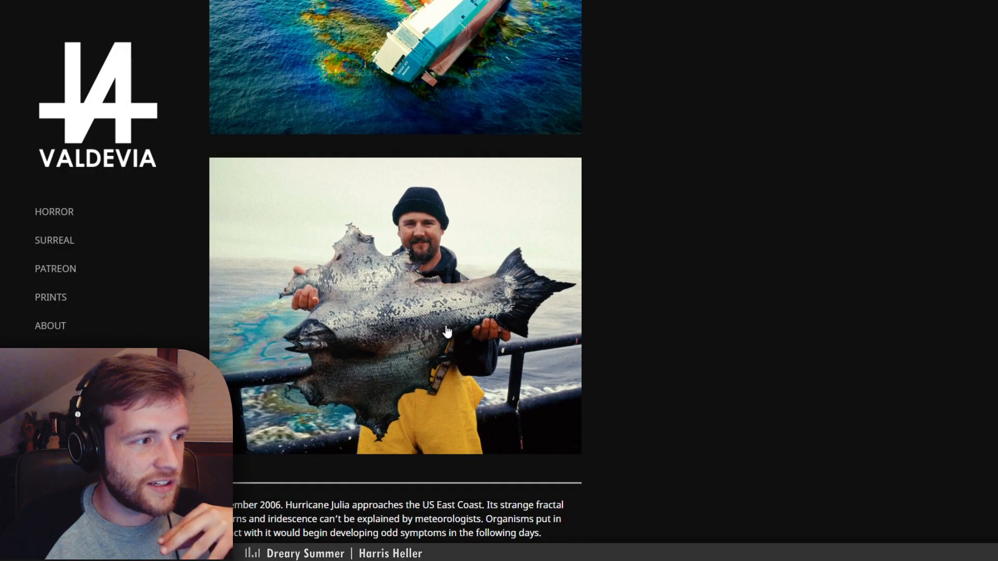
scroll(446, 331, down, 2)
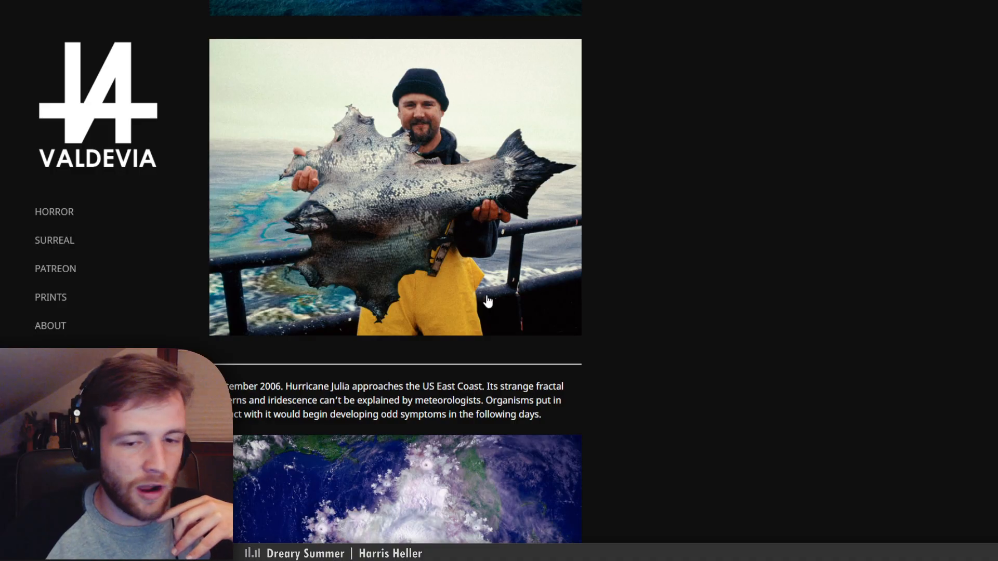
scroll(486, 296, down, 6)
scroll(488, 299, down, 2)
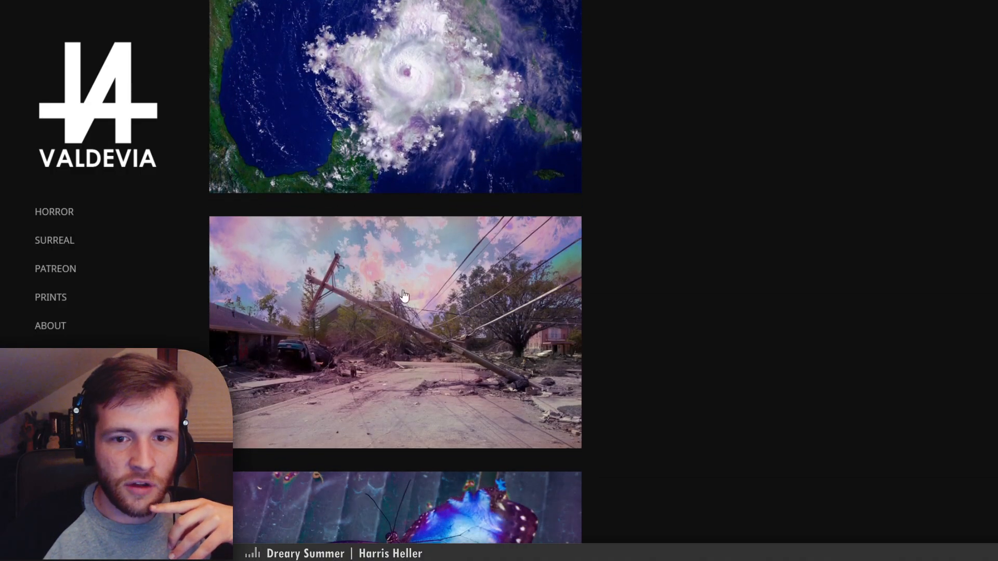
scroll(406, 296, down, 3)
scroll(427, 215, up, 5)
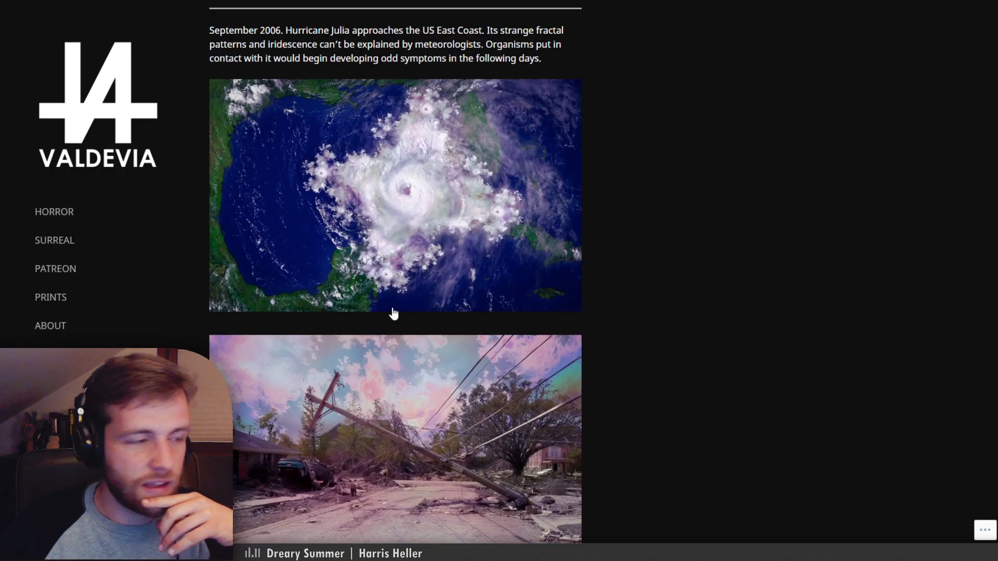
Examine the butterfly, flower, bird flock and spiderweb images further down The Fractal Incidents page
scroll(385, 312, down, 6)
scroll(348, 291, down, 2)
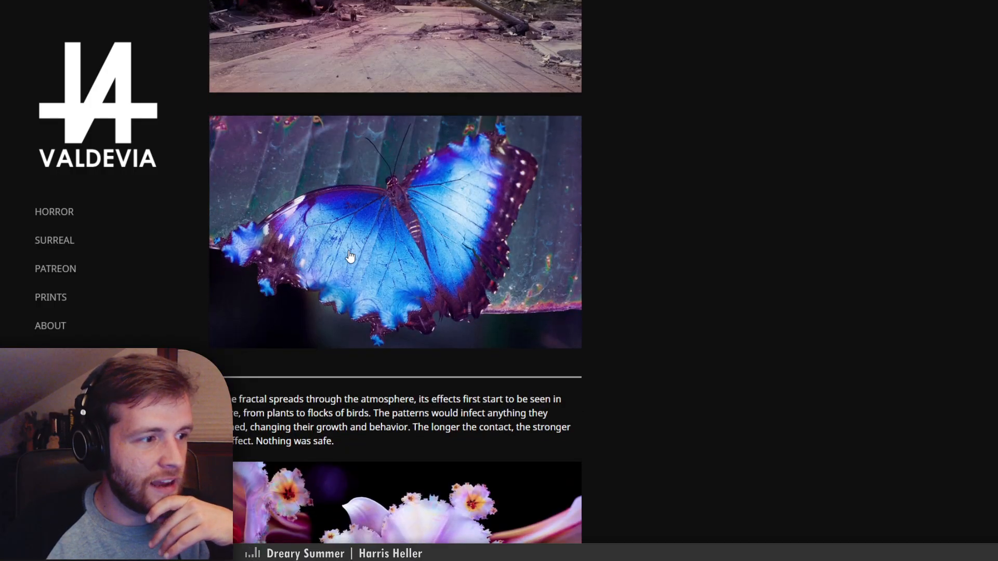
scroll(395, 244, down, 8)
scroll(410, 357, down, 1)
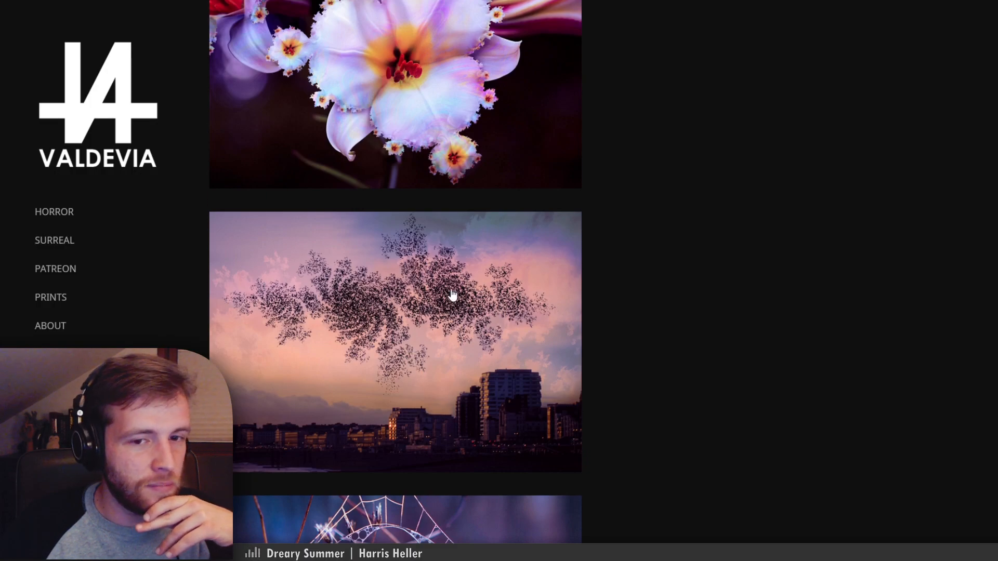
scroll(430, 341, down, 4)
scroll(429, 338, down, 2)
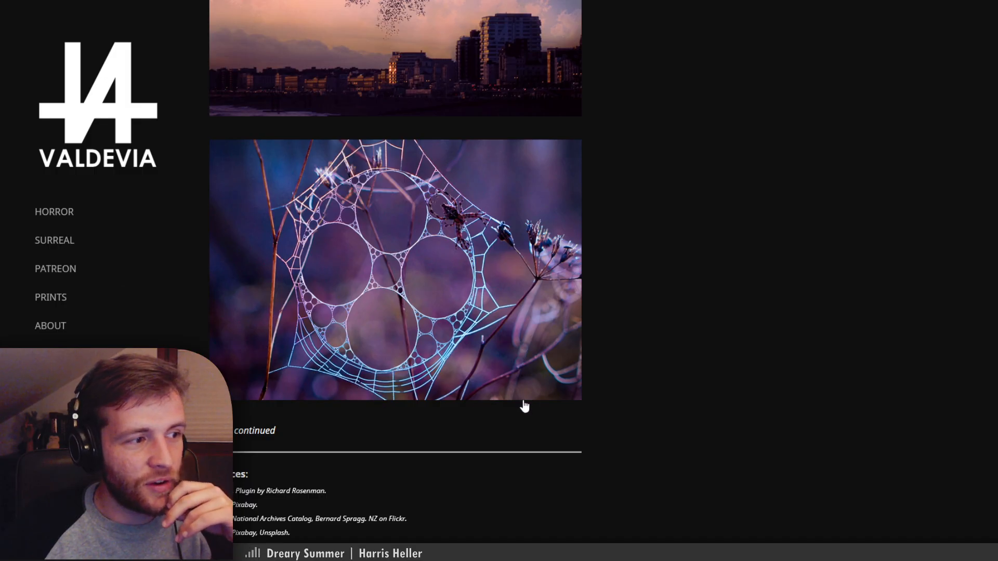
scroll(630, 437, down, 1)
scroll(297, 410, up, 2)
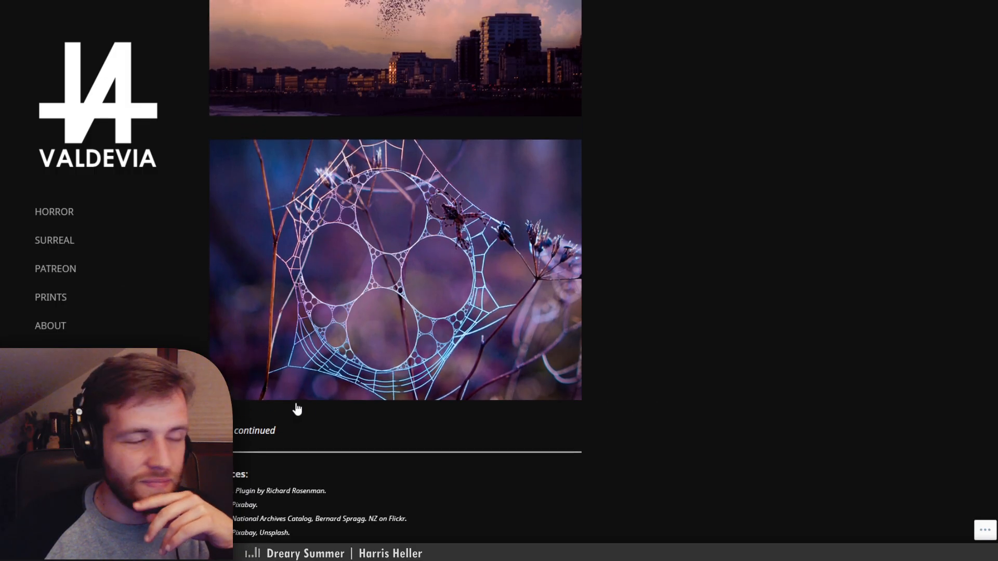
scroll(297, 409, up, 1)
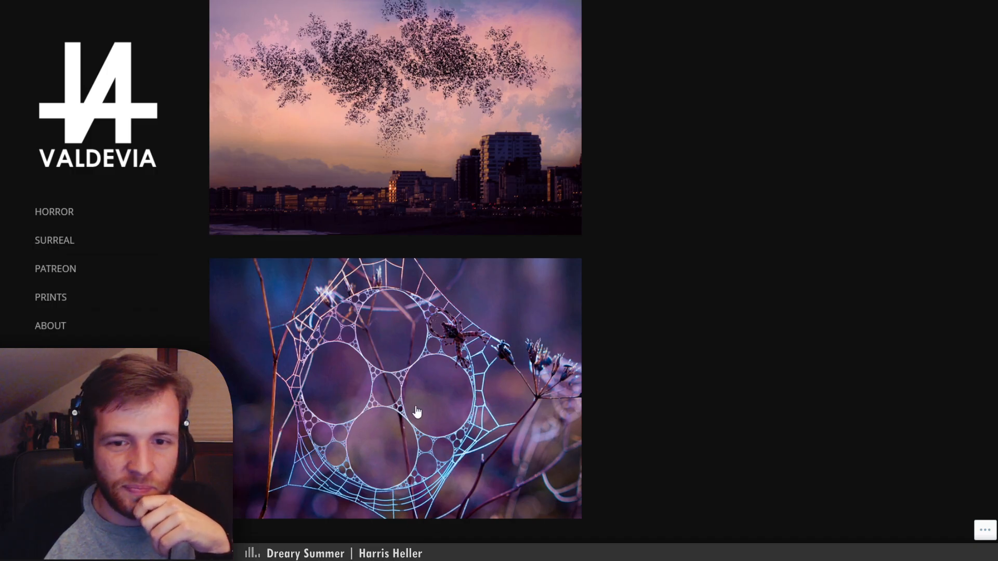
scroll(784, 430, up, 6)
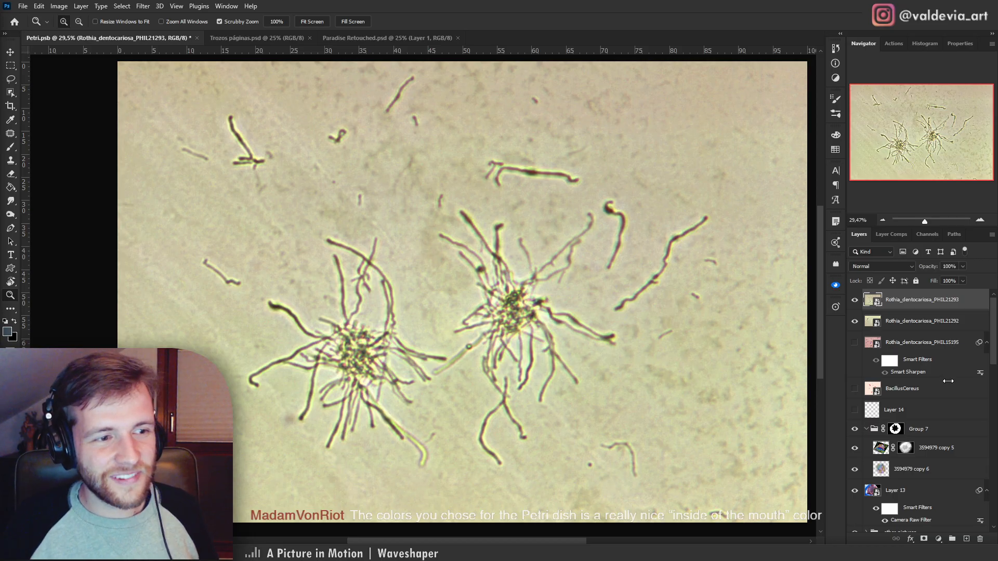
Switch to Photoshop and hide the PHIL21293 and PHIL21292 layers to view the petri dish composite beneath
drag(854, 300, 855, 323)
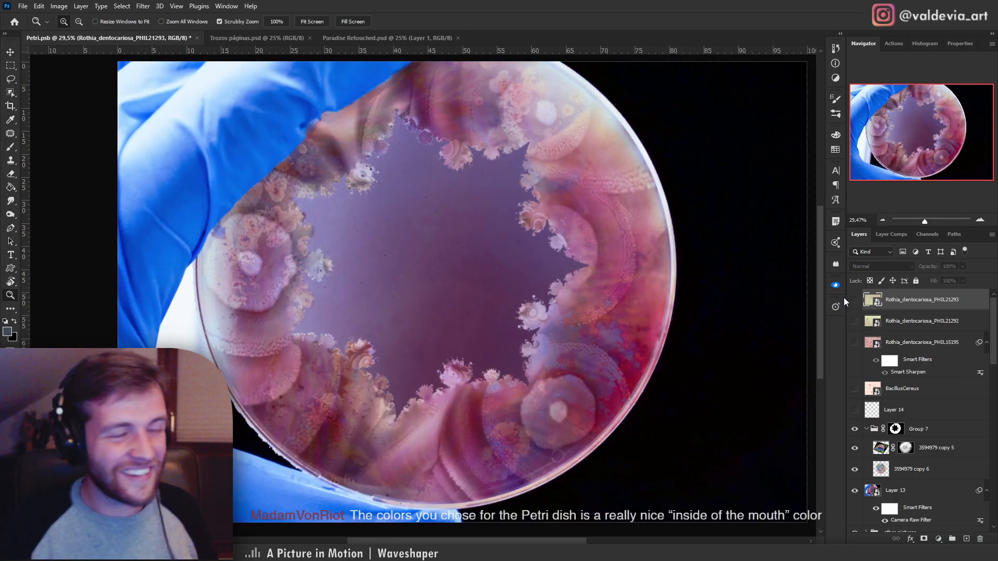
drag(644, 280, 598, 285)
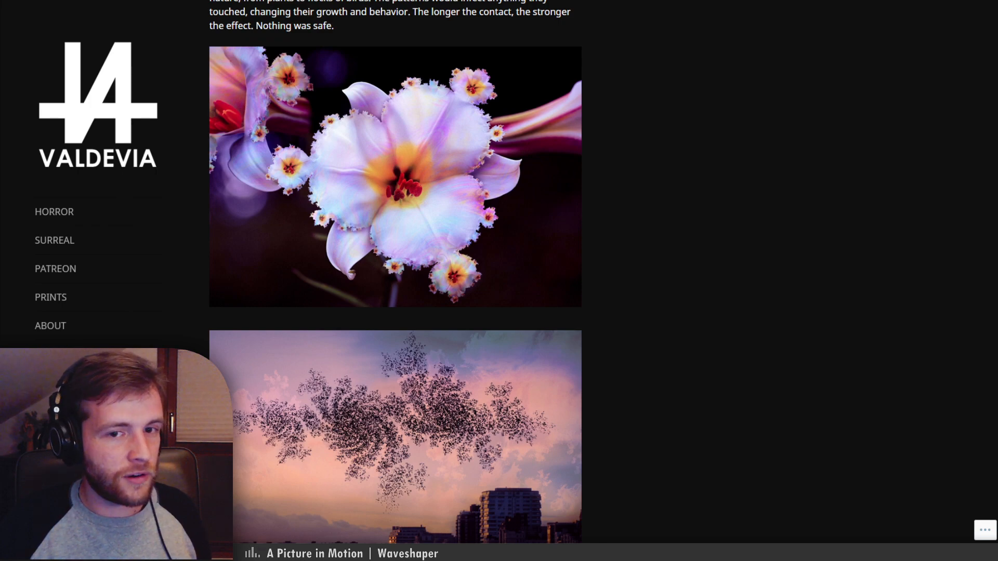
Return to The Fractal Incidents page in the browser and compare the oil spill and fractal fish images with their introduction
scroll(530, 406, up, 15)
scroll(531, 406, down, 3)
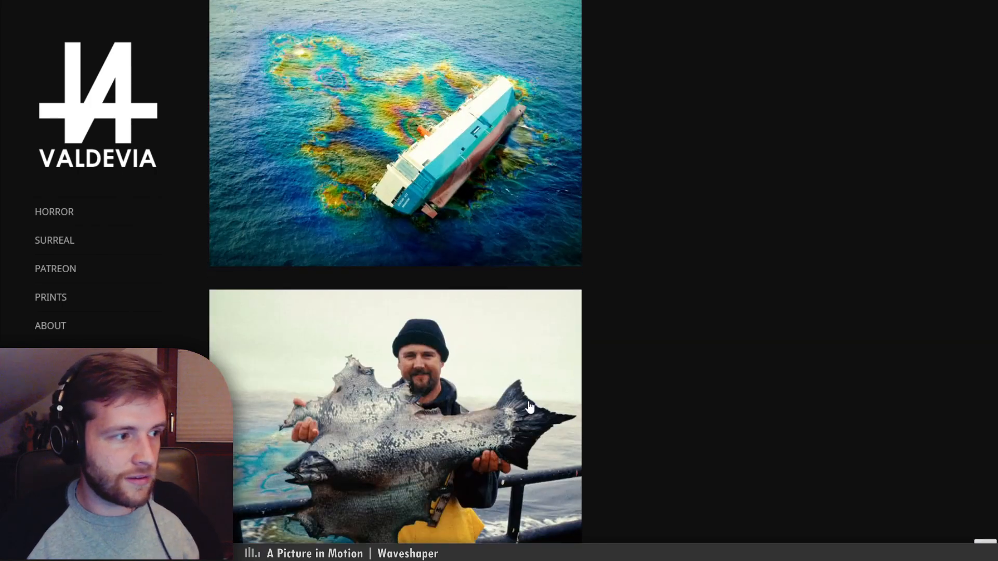
scroll(530, 406, down, 1)
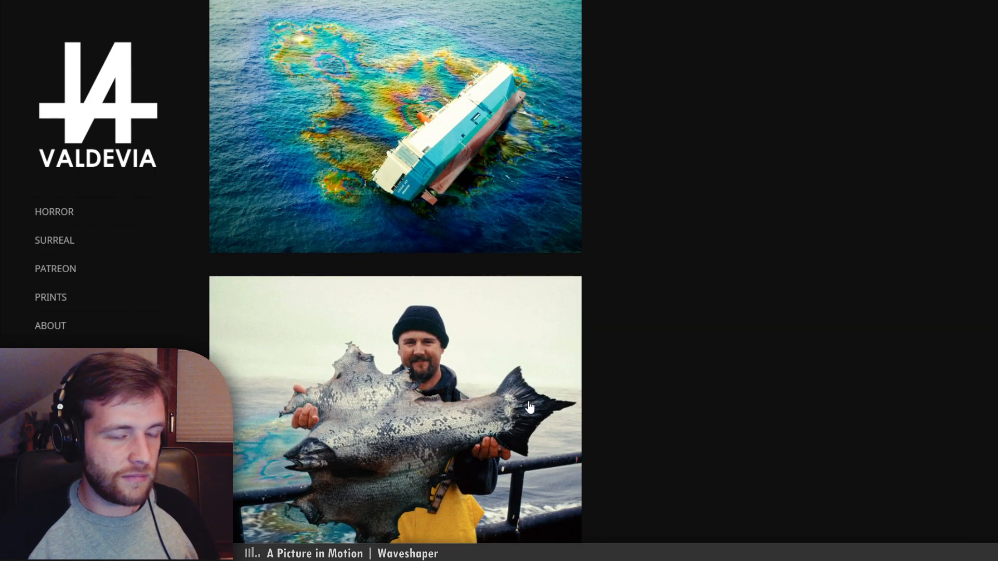
scroll(571, 218, up, 2)
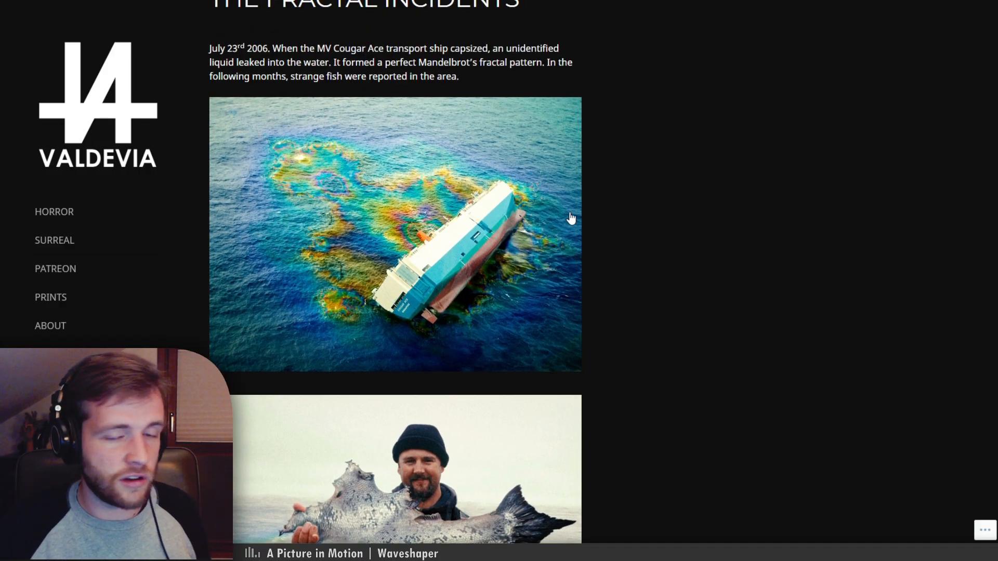
scroll(571, 219, down, 1)
scroll(571, 218, down, 3)
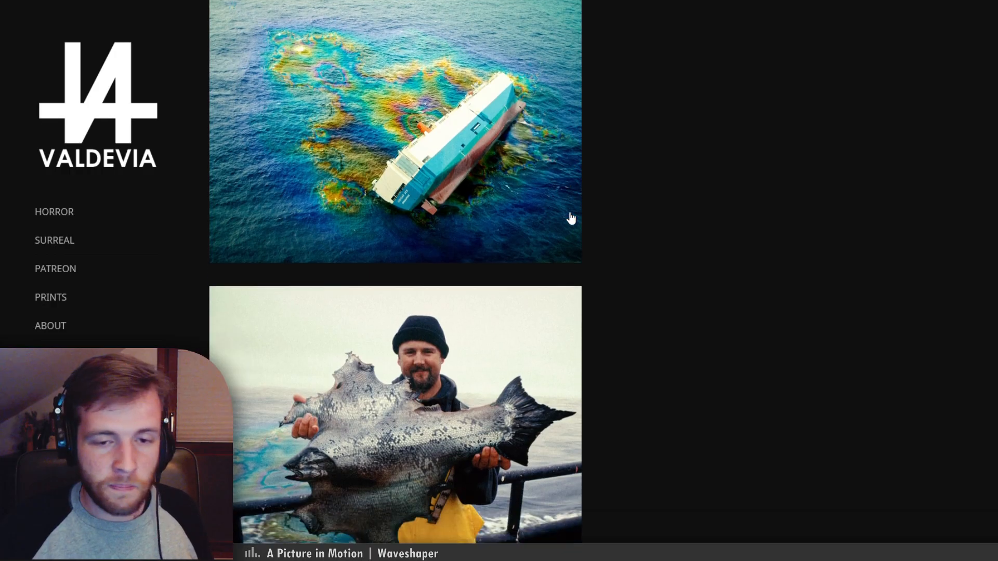
scroll(569, 217, up, 4)
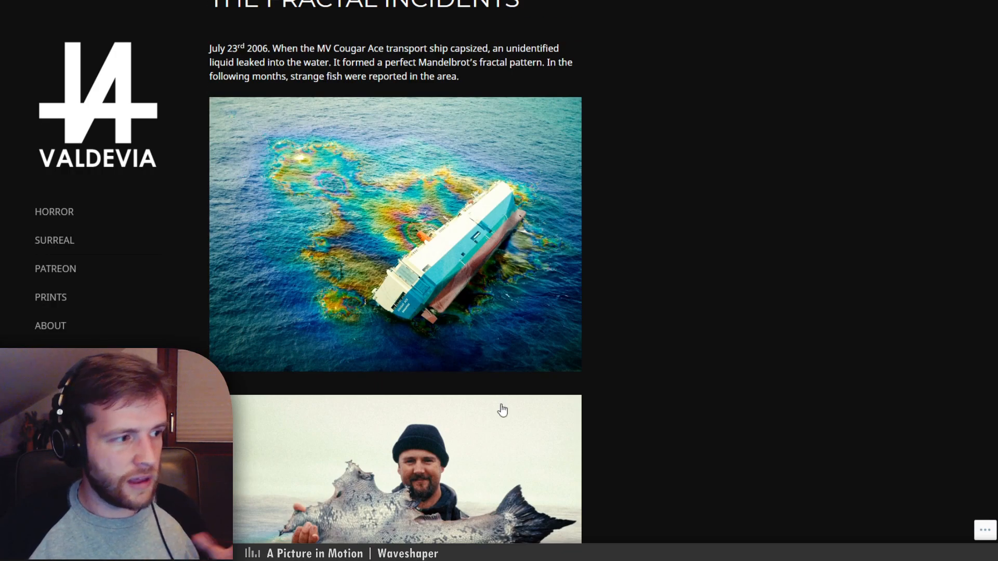
scroll(665, 271, down, 4)
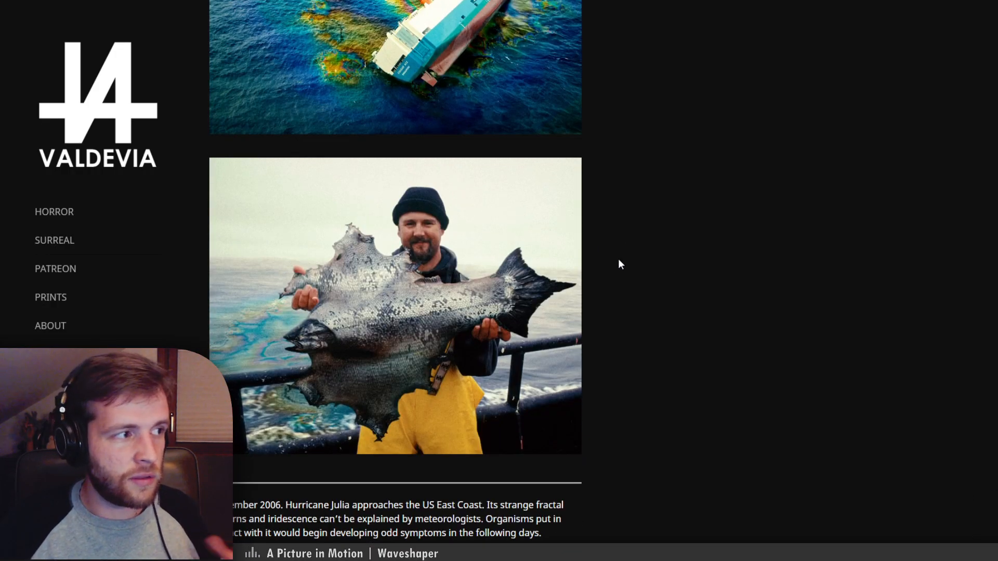
scroll(492, 332, up, 2)
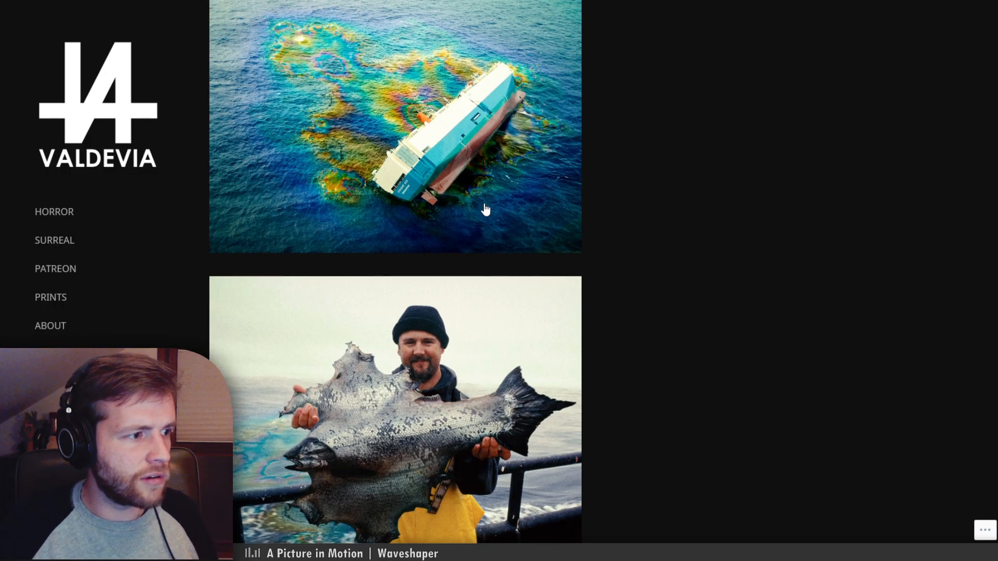
Review the rest of the series, from the hurricane and storm damage to the butterfly, flower and spiderweb
scroll(485, 209, down, 11)
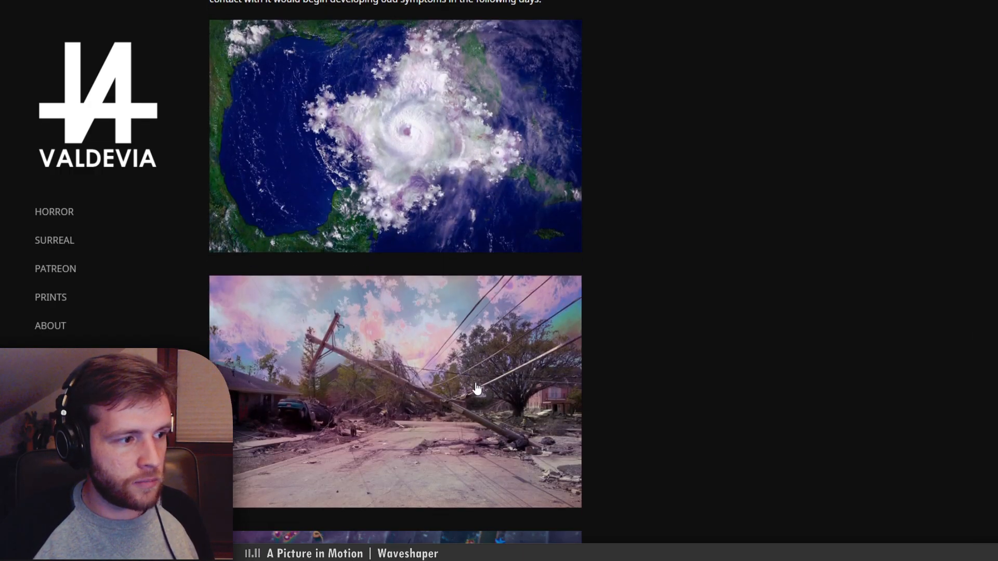
scroll(482, 290, down, 2)
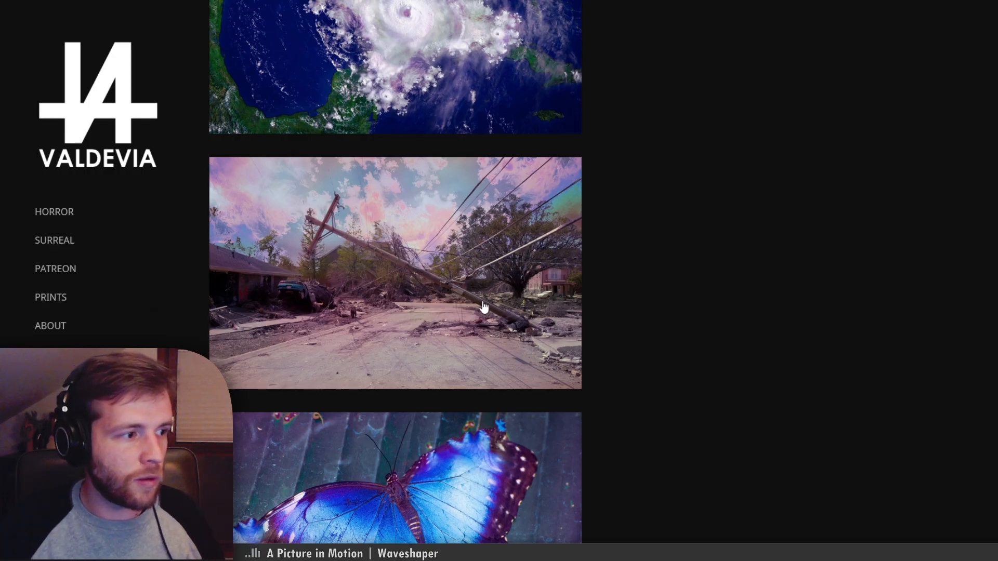
scroll(483, 307, down, 6)
scroll(484, 307, down, 4)
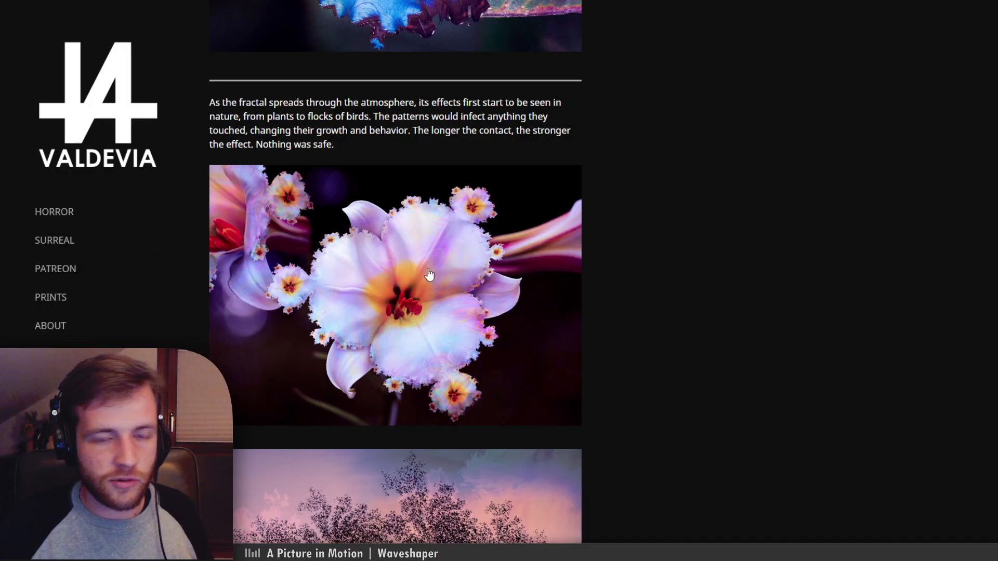
scroll(442, 303, down, 5)
scroll(411, 354, down, 5)
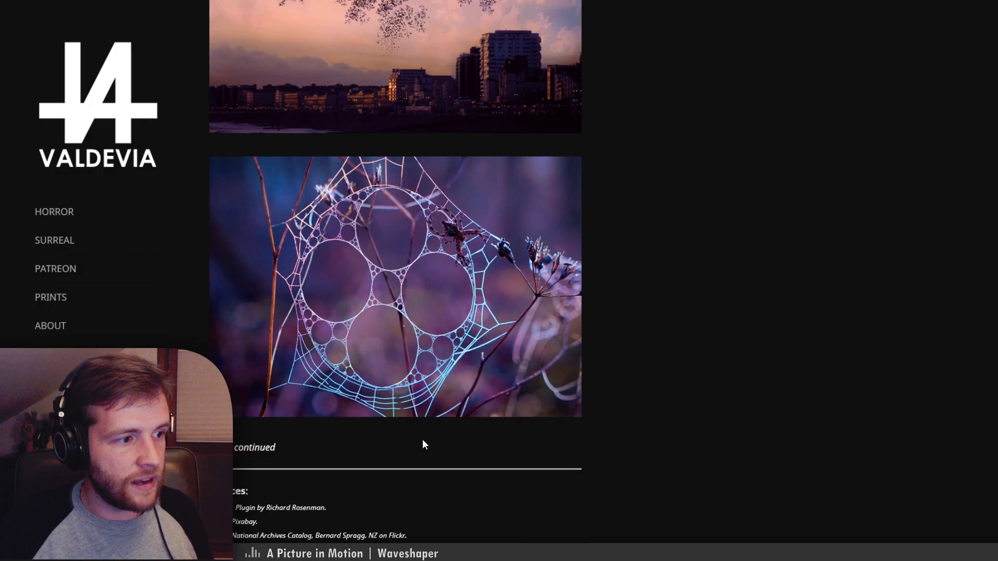
scroll(490, 410, up, 5)
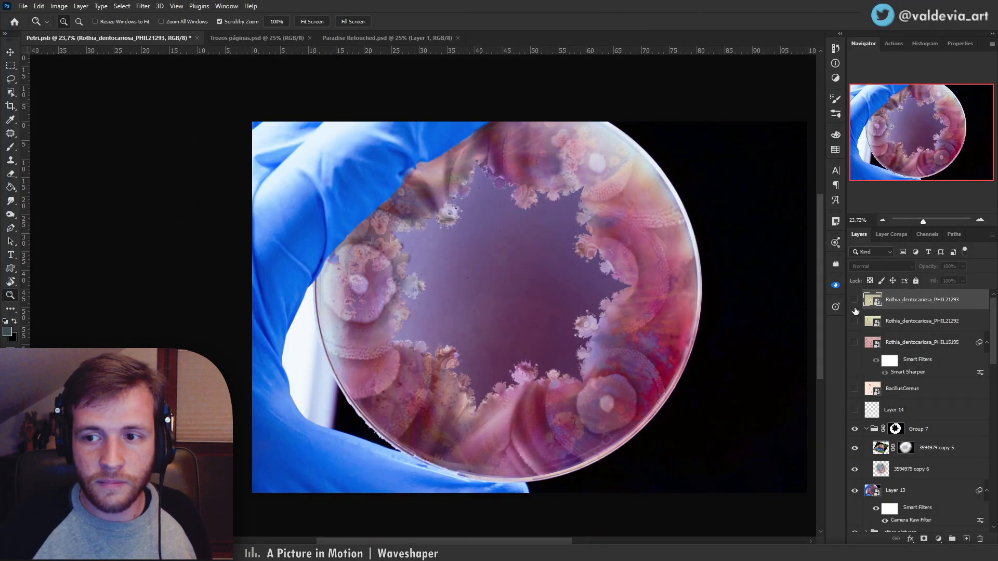
Switch to Photoshop and show the PHIL21293 and PHIL21292 micrograph layers again
click(855, 300)
click(855, 321)
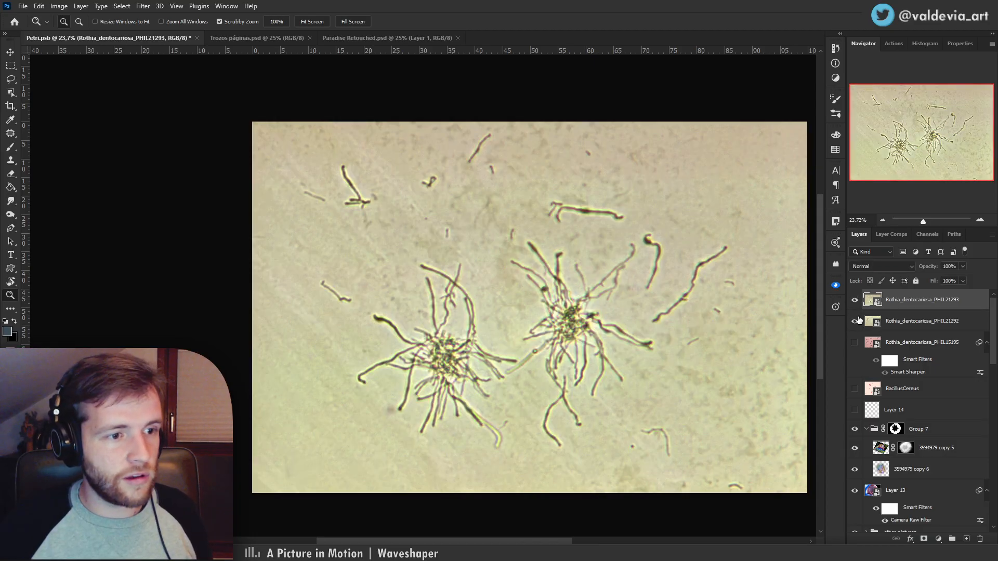
drag(481, 363, 412, 381)
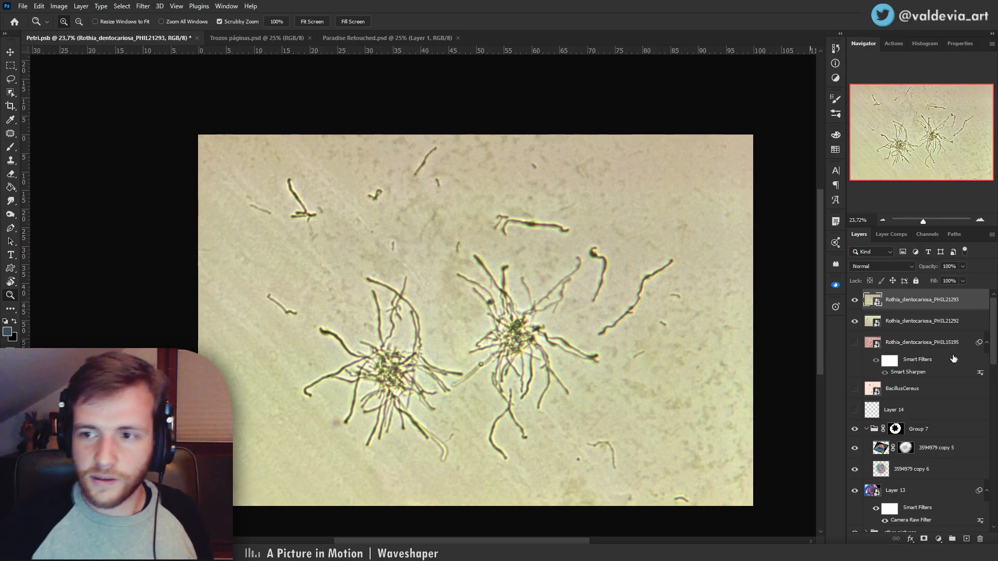
Select the PHIL21292 layer and examine both bacteria clusters and the loose filaments around them up close
click(924, 324)
drag(571, 357, 587, 360)
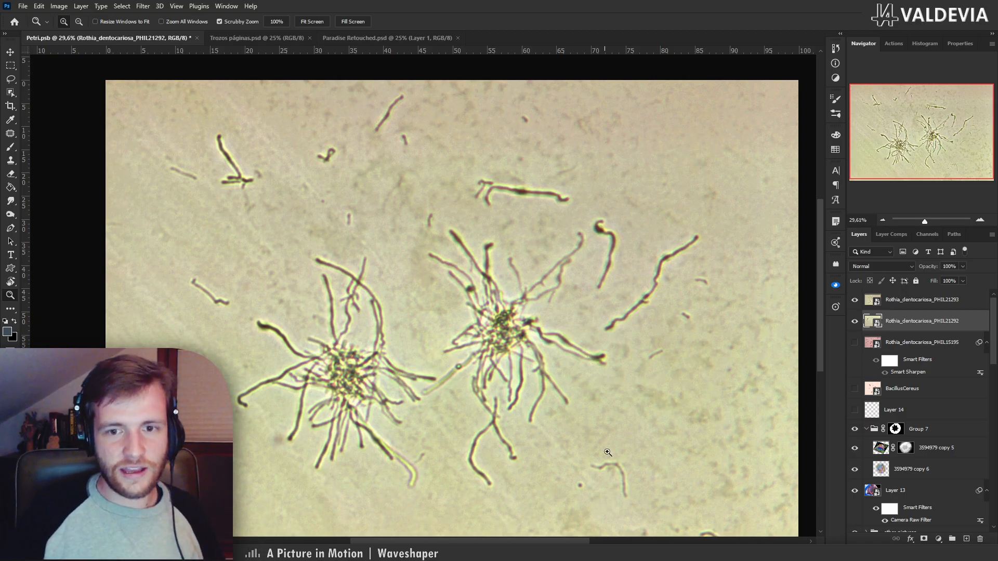
scroll(502, 342, up, 3)
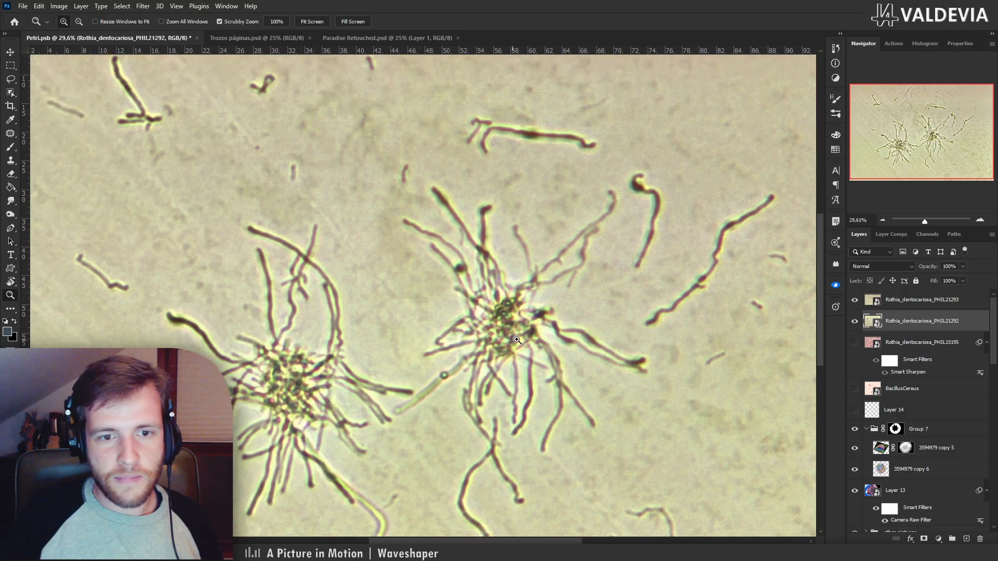
drag(514, 314, 580, 268)
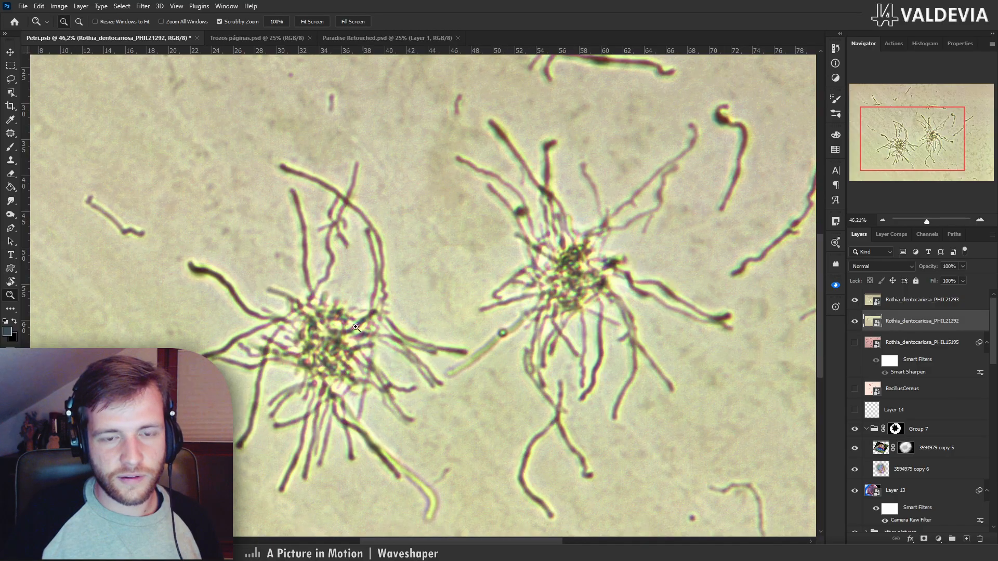
drag(328, 339, 306, 347)
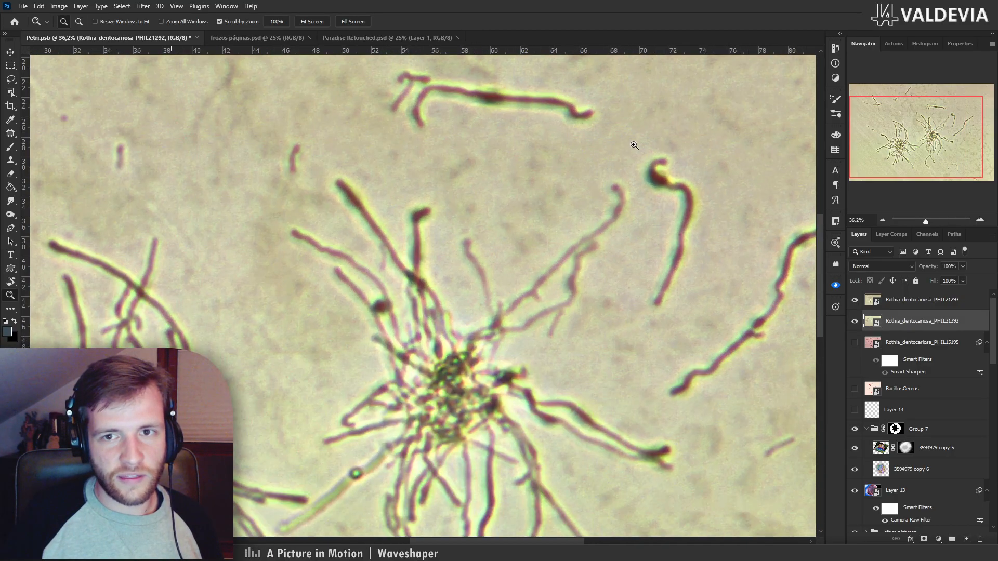
drag(603, 152, 654, 195)
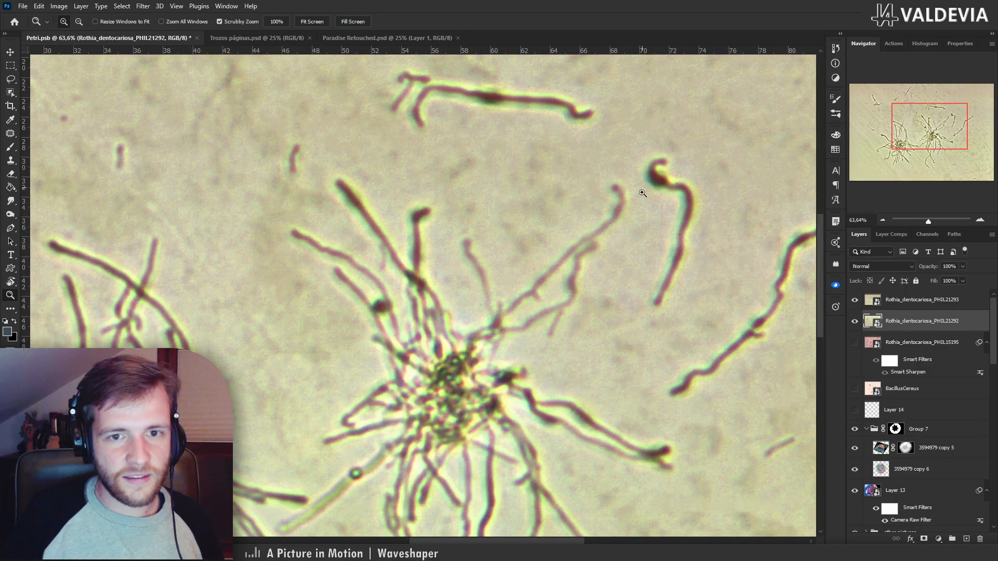
drag(494, 267, 651, 135)
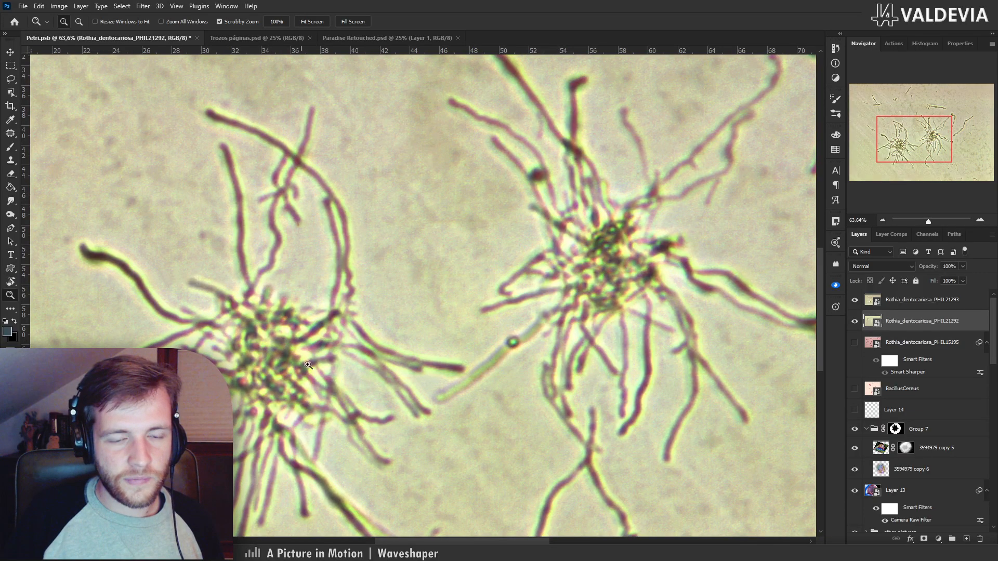
drag(308, 365, 282, 368)
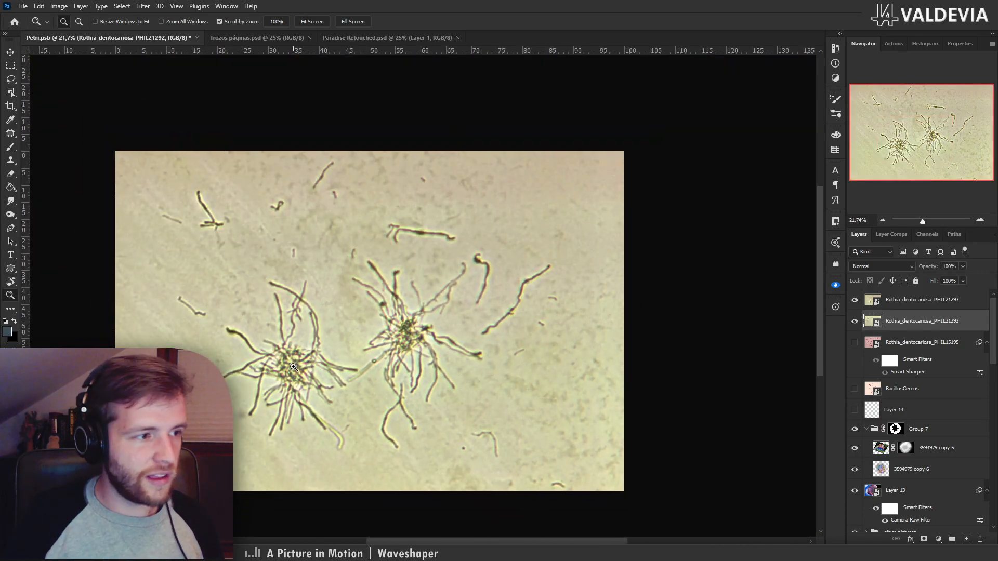
Inspect how the filaments branch out of the two Rothia dentocariosa clusters in the PHIL21292 micrograph
drag(354, 367, 392, 377)
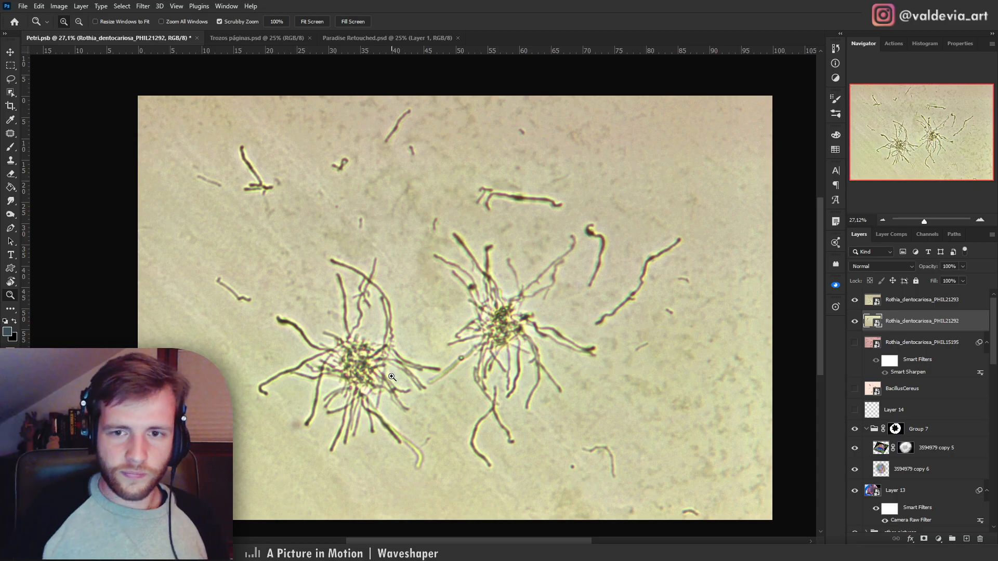
drag(366, 390, 451, 332)
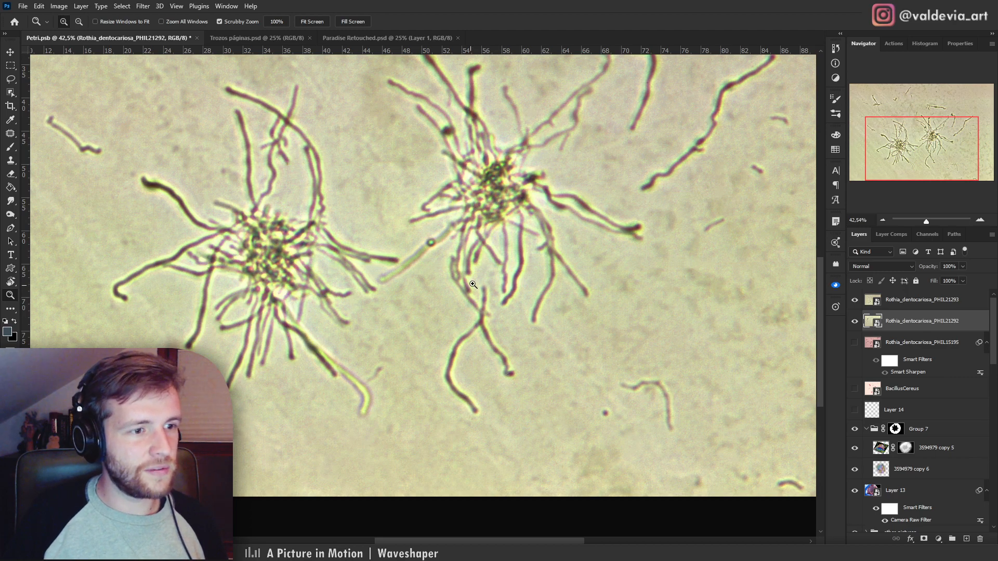
drag(492, 276, 432, 484)
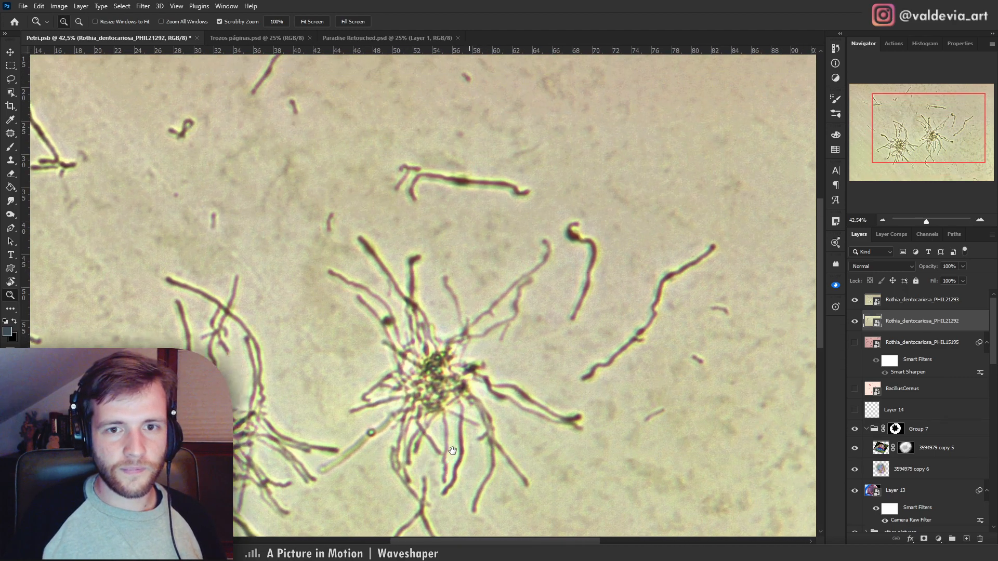
drag(479, 320, 459, 345)
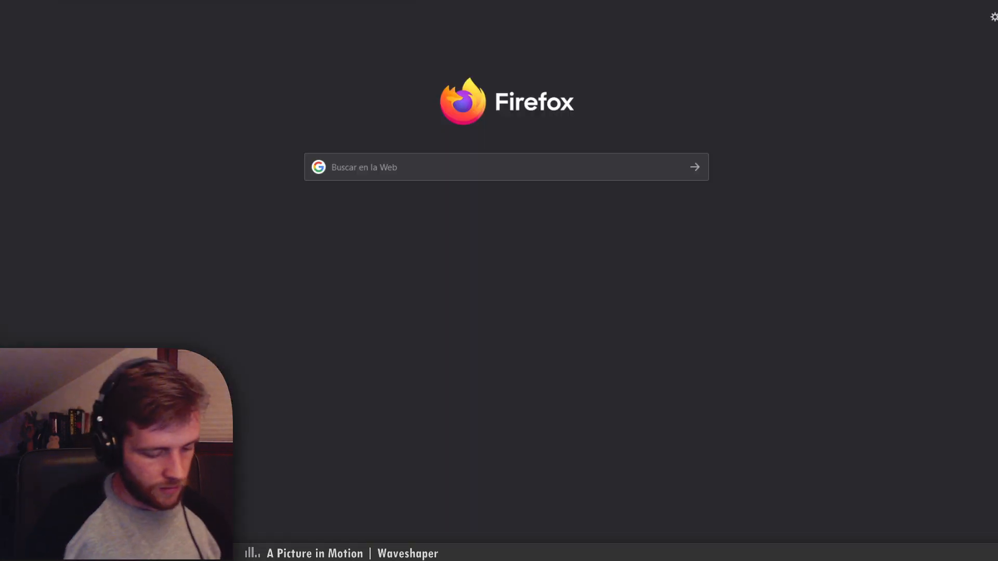
Switch to Firefox and search Google Images for "tree fractal"
text(tree fract)
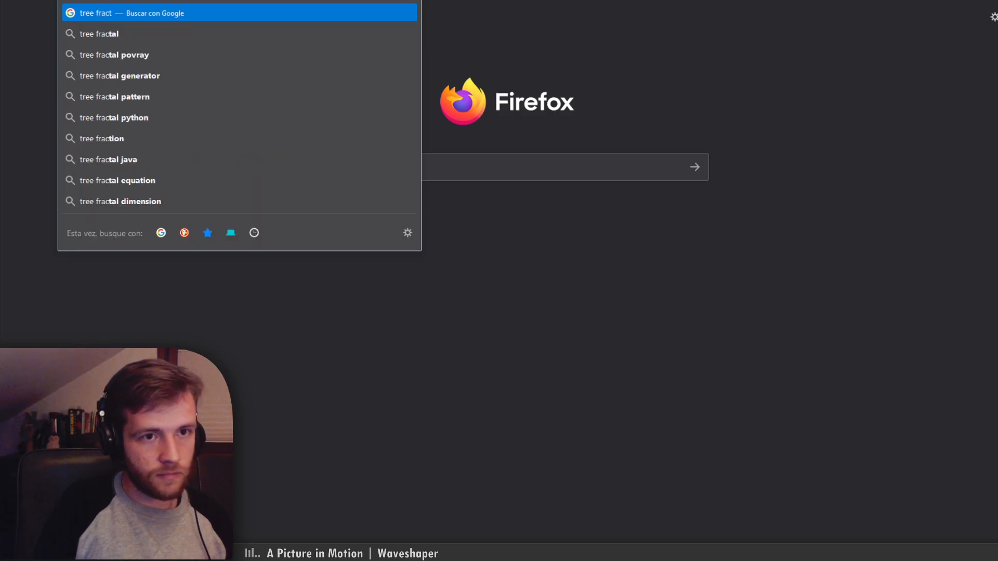
text(al)
key(Return)
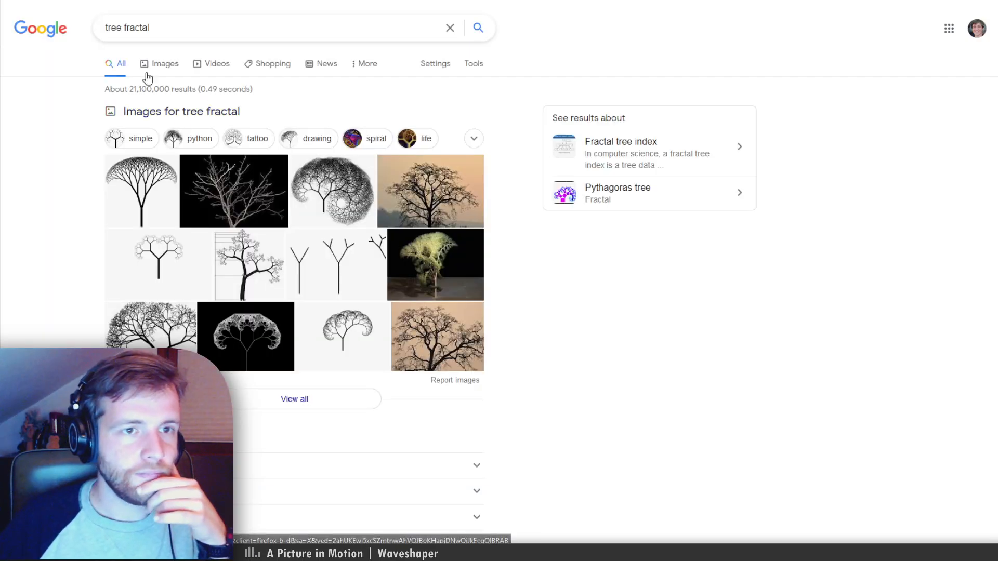
click(158, 66)
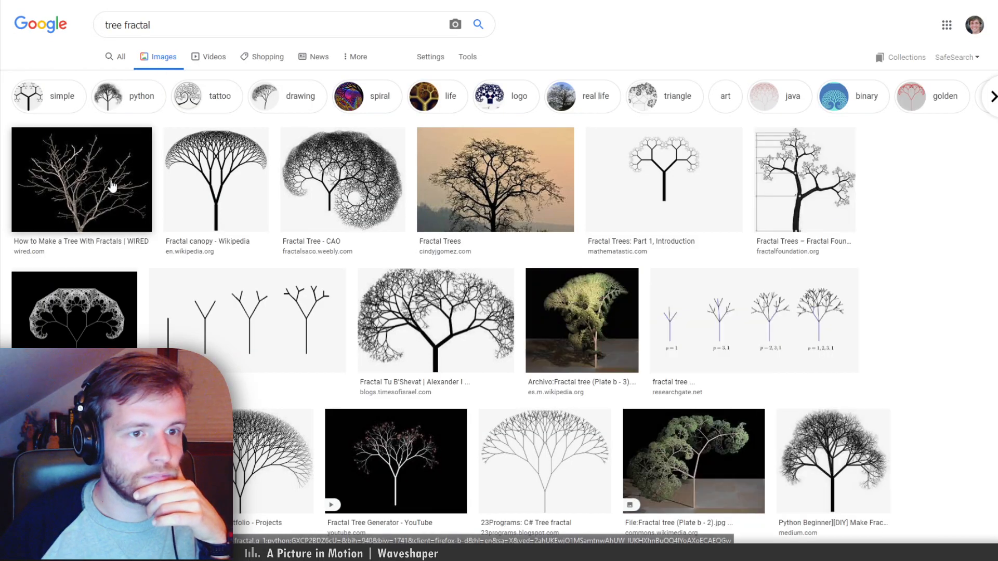
Compare the previews of the WIRED tree, the Wikipedia fractal canopy, the CAO fractal tree and the CAO branching-stages diagram
click(80, 178)
click(267, 94)
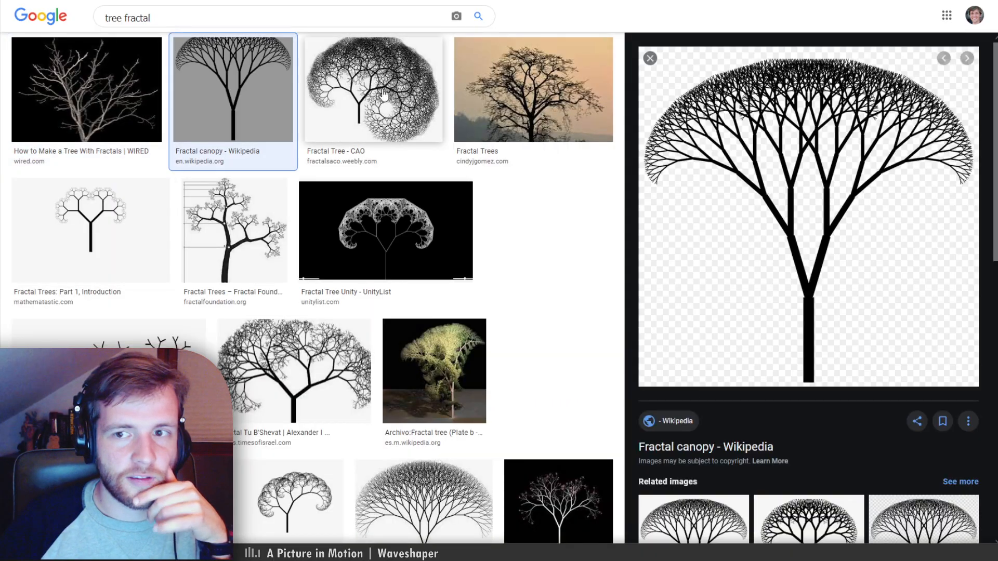
click(384, 94)
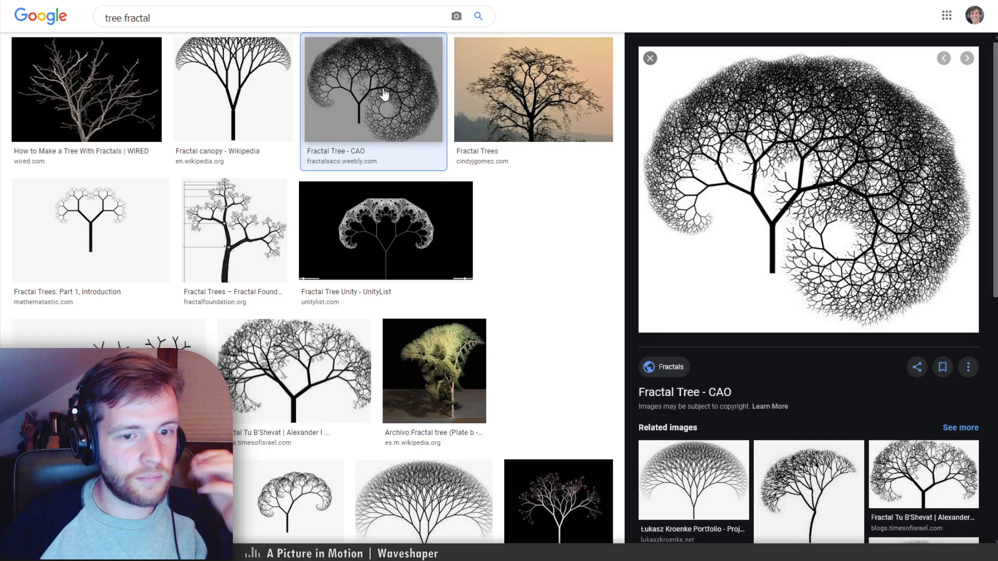
click(171, 333)
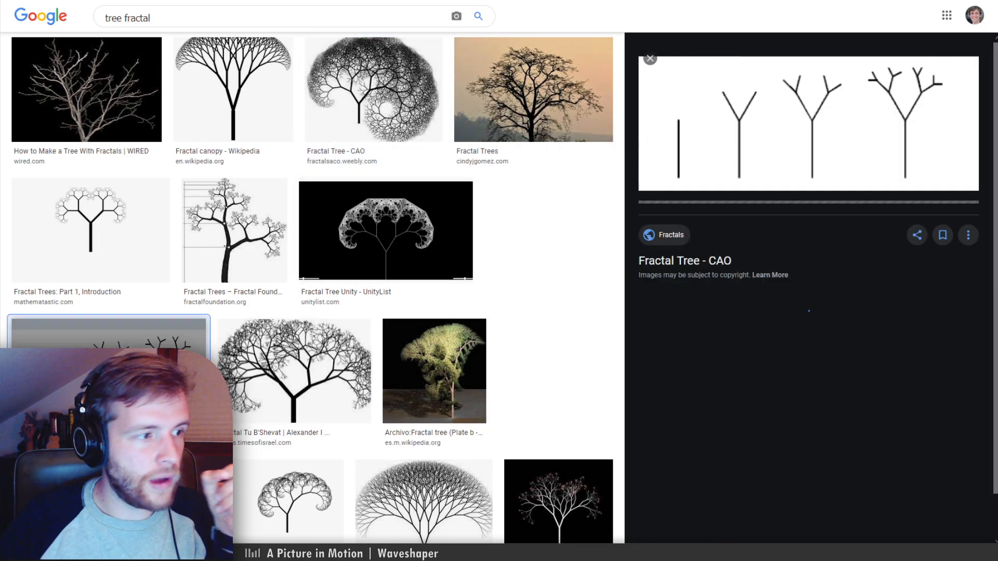
Browse the remaining tree fractal image results for branching patterns in drawn and real trees
scroll(434, 302, down, 1)
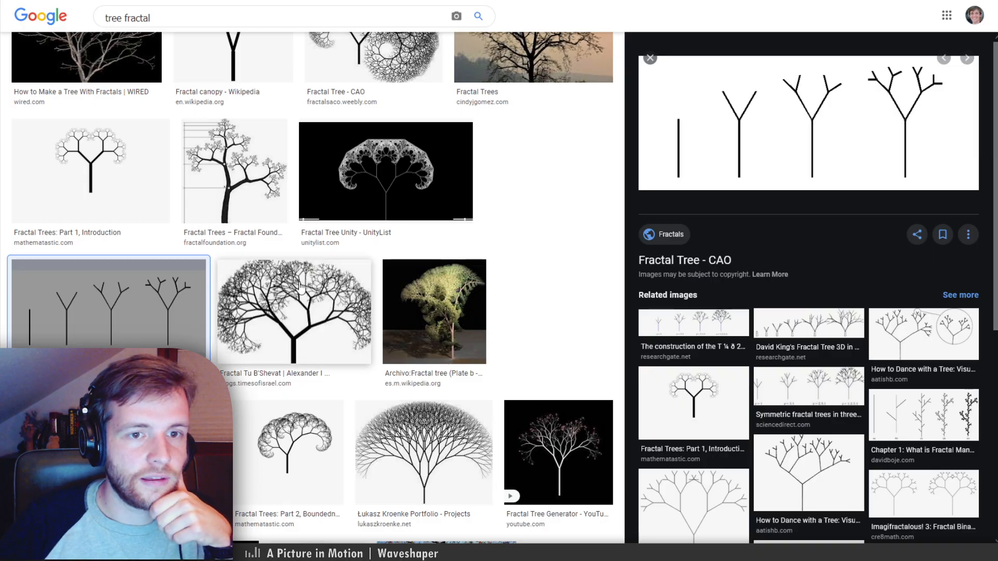
scroll(300, 285, down, 2)
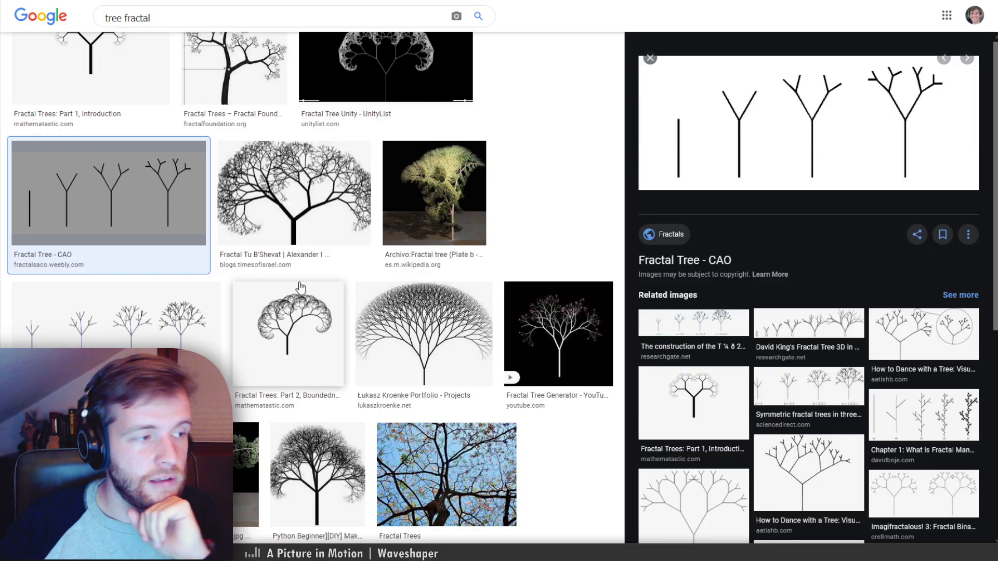
scroll(300, 286, down, 5)
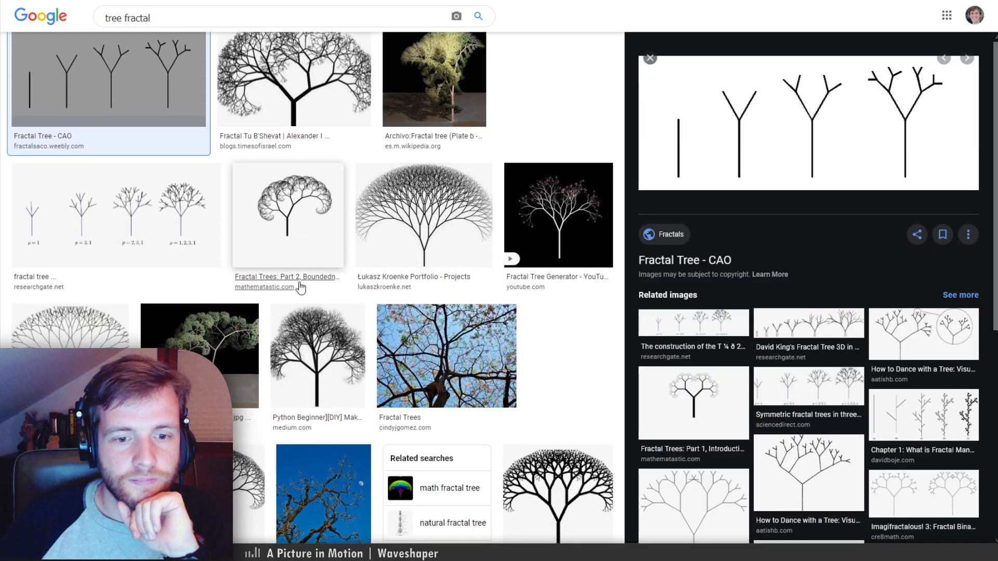
scroll(300, 287, down, 2)
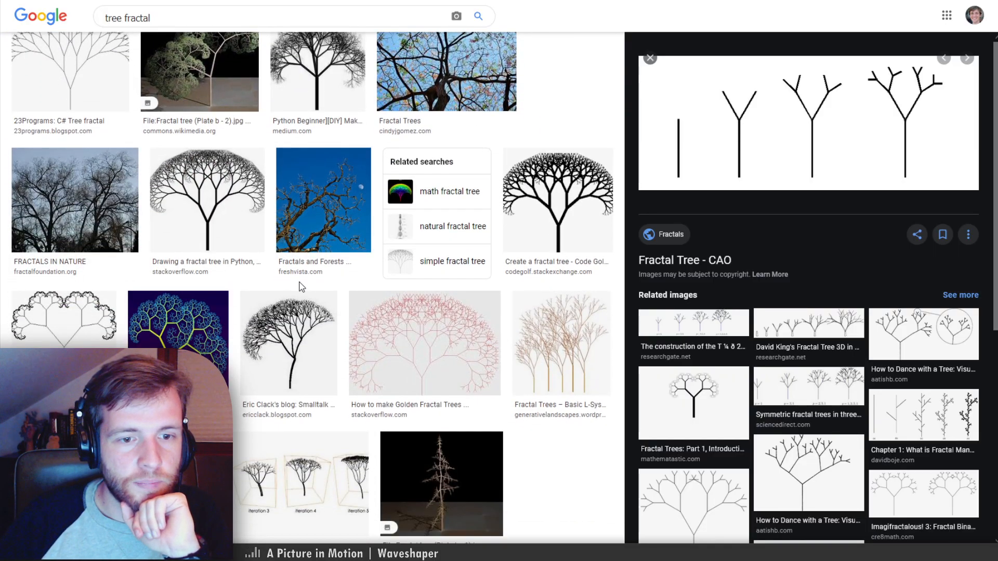
scroll(300, 286, down, 2)
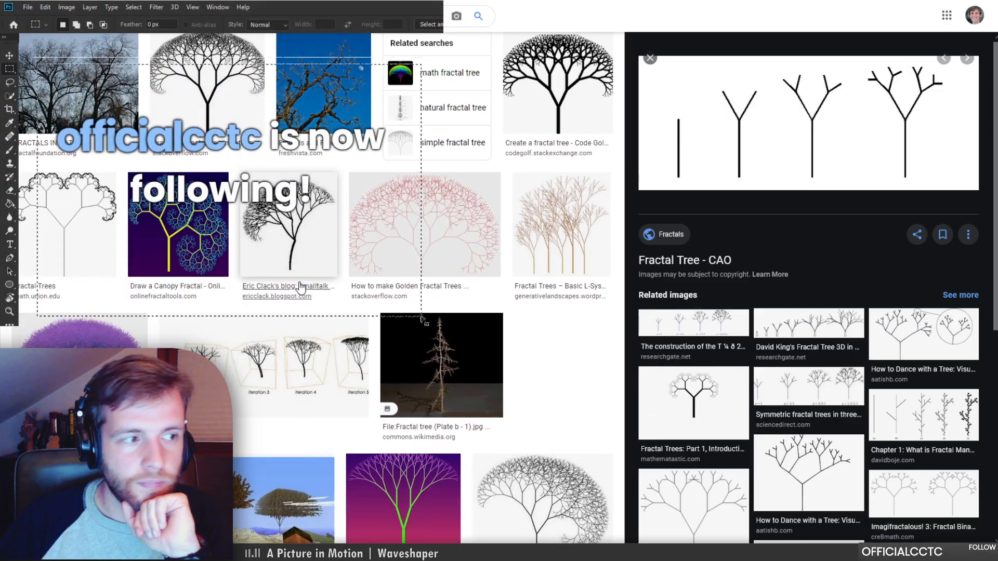
scroll(299, 287, up, 6)
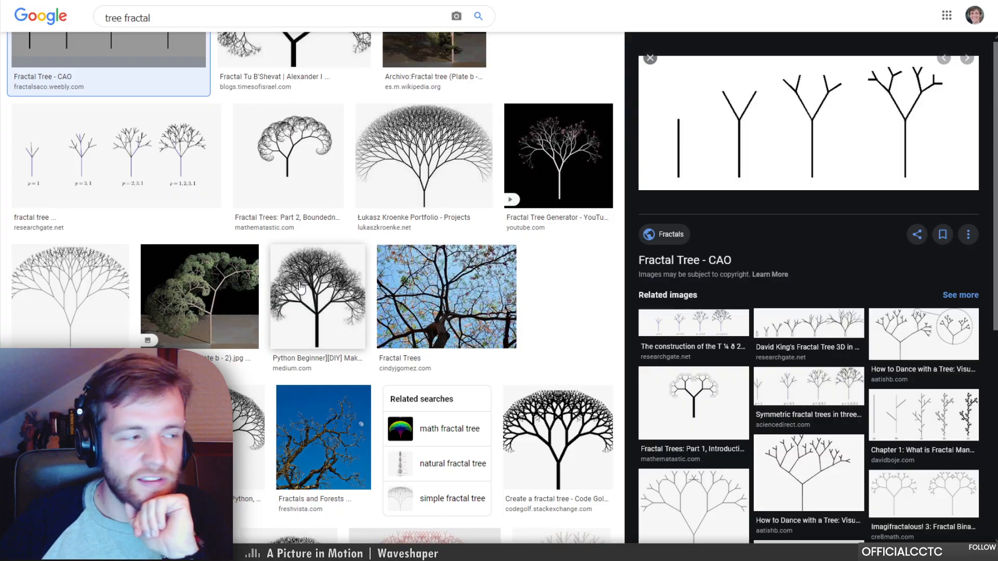
scroll(299, 286, down, 5)
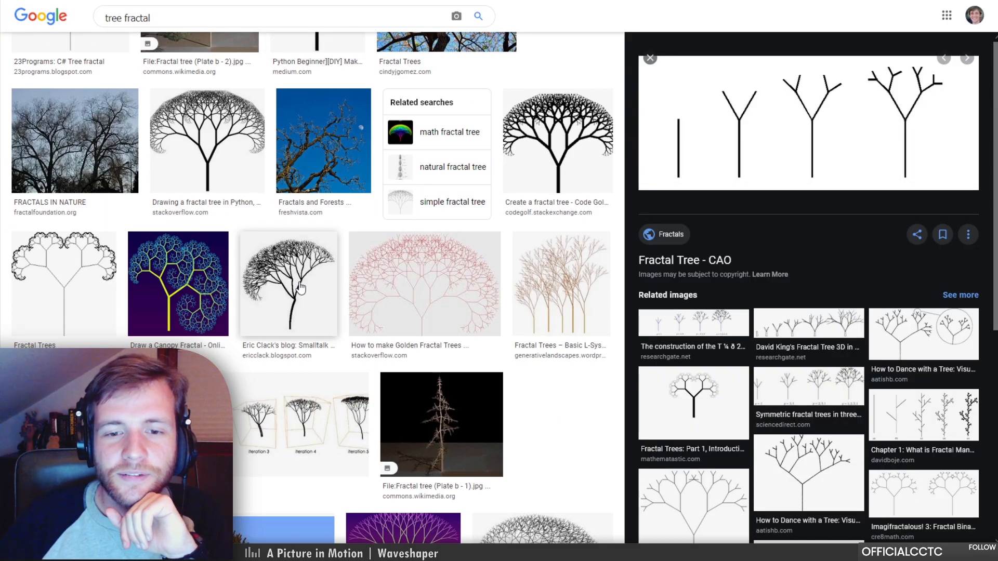
scroll(300, 286, up, 10)
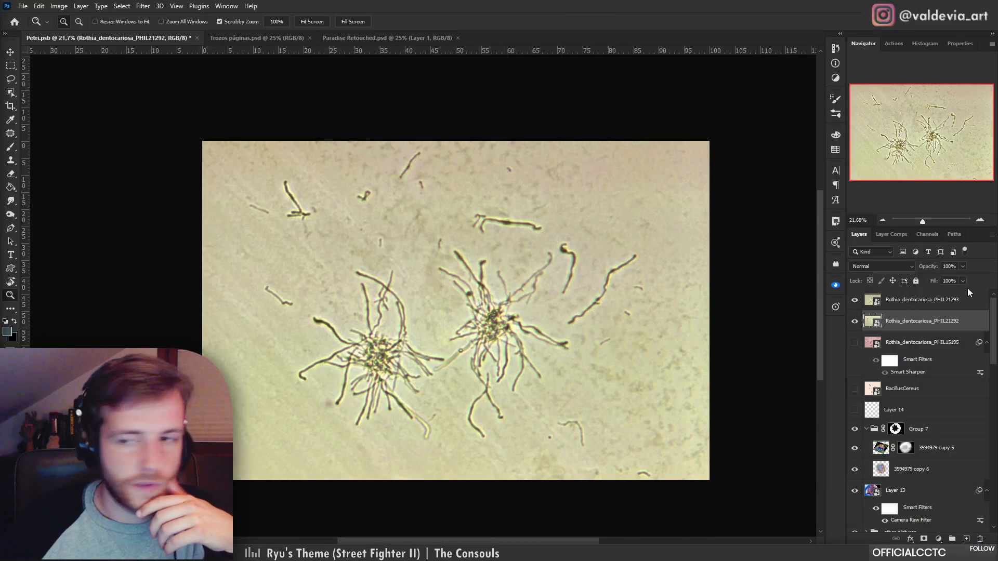
Switch to Photoshop, duplicate the Rothia_dentocariosa_PHIL21293 layer and open the Richard Rosenman Fractus filter on the copy
click(923, 306)
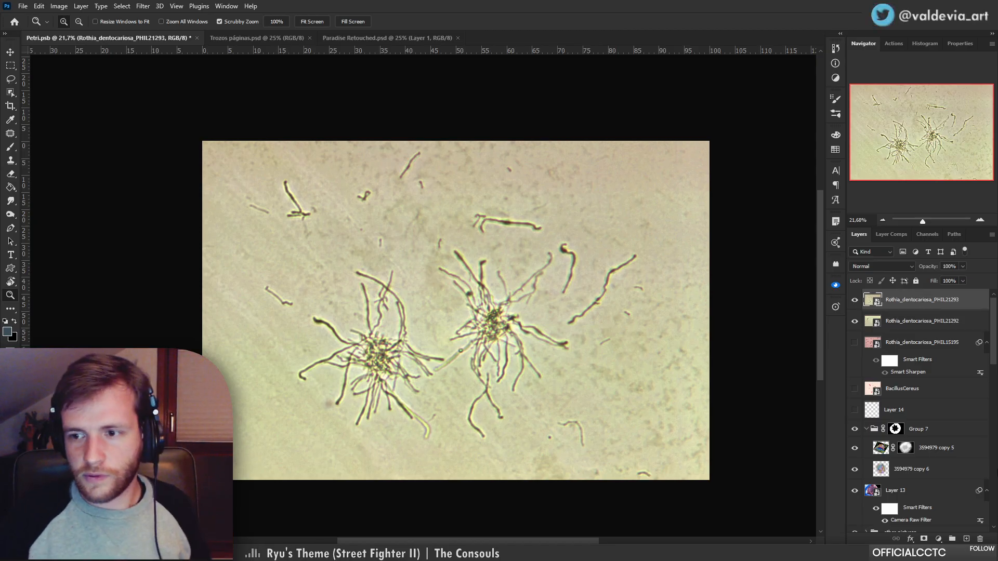
drag(916, 303, 908, 298)
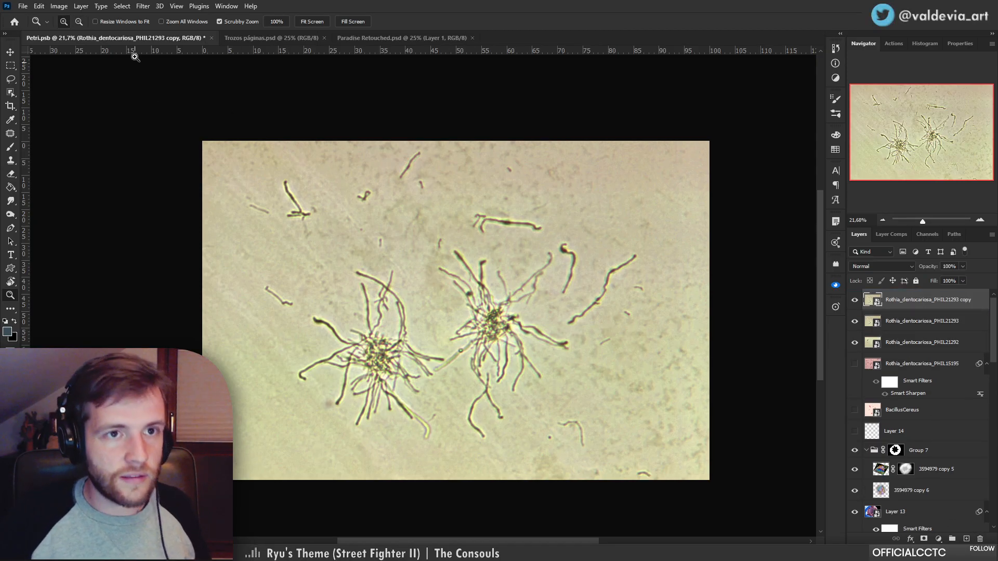
click(143, 6)
mouse_move(195, 255)
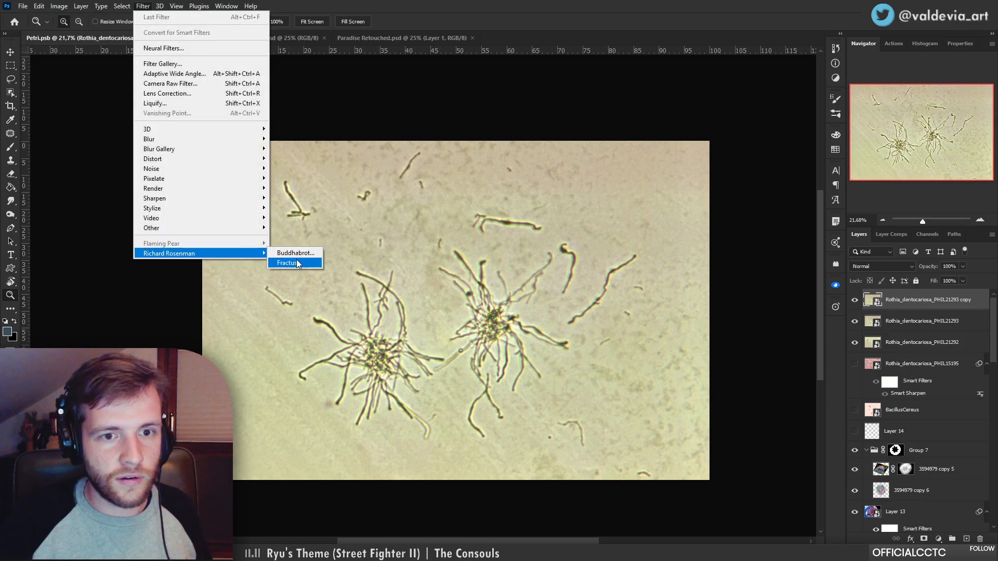
click(295, 263)
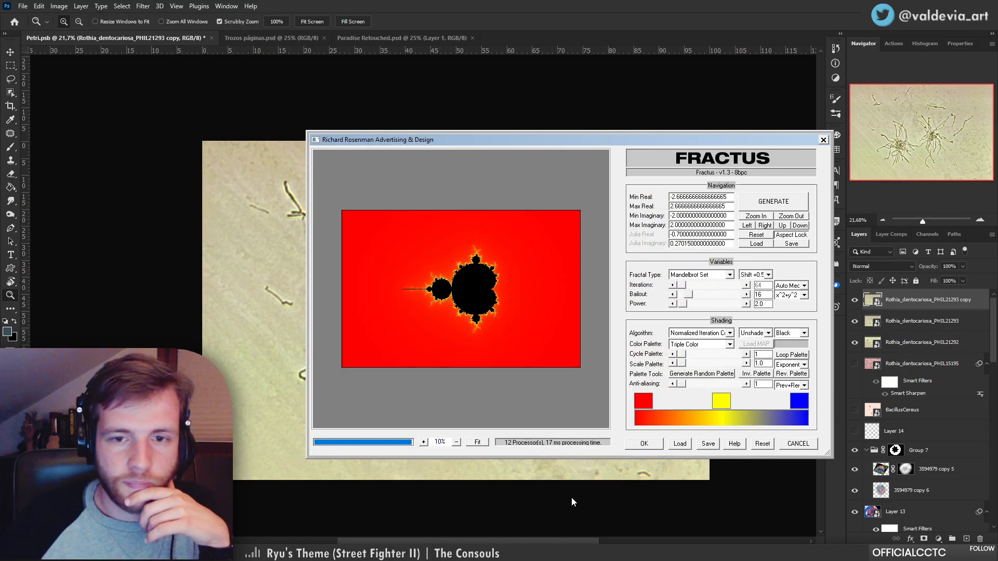
Enlarge the Fractus window and zoom its fractal preview to 25%
drag(310, 456, 188, 510)
drag(188, 136, 148, 76)
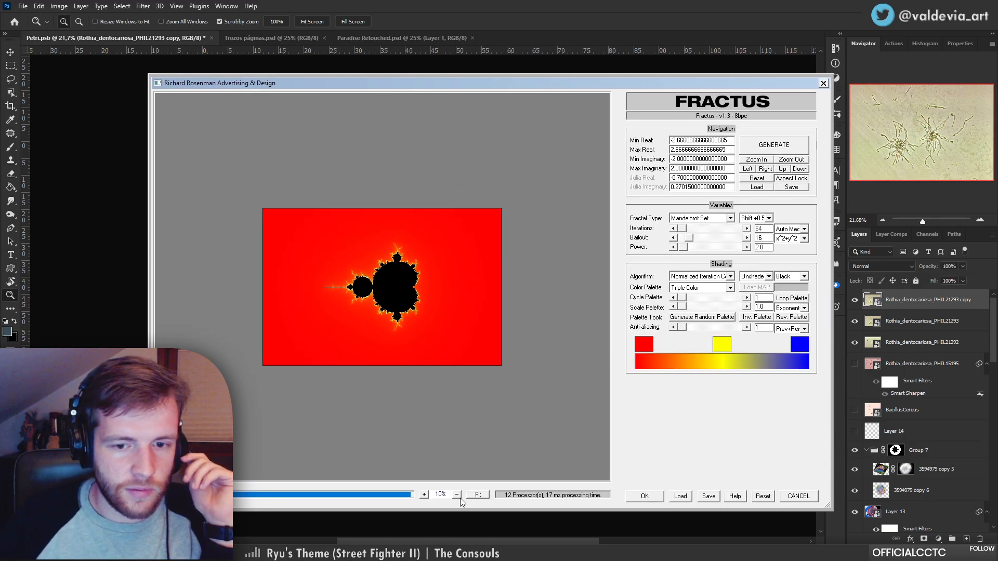
click(425, 494)
click(425, 494)
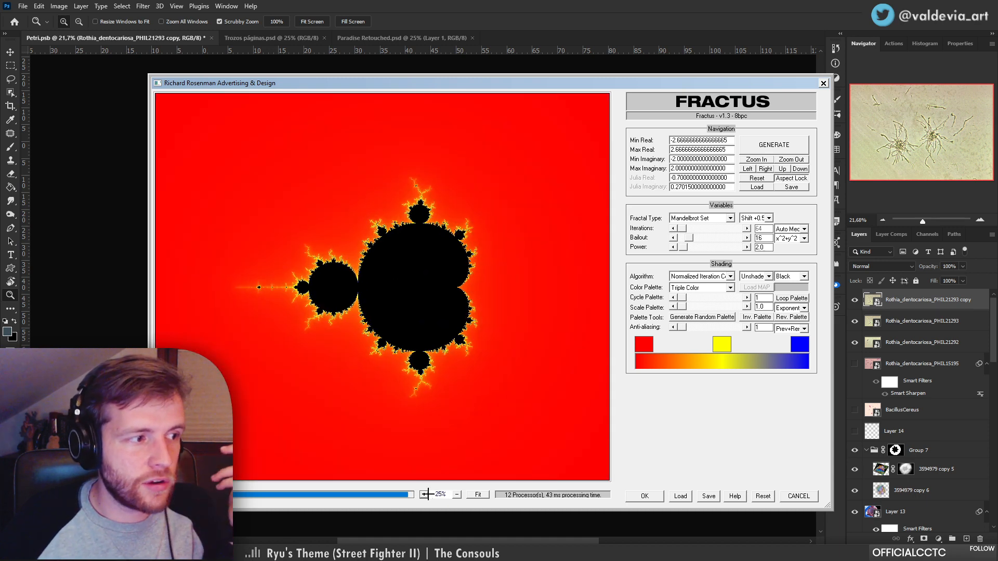
Set the fractal's color palette to Single Color in black and its interior shading color to White
click(700, 287)
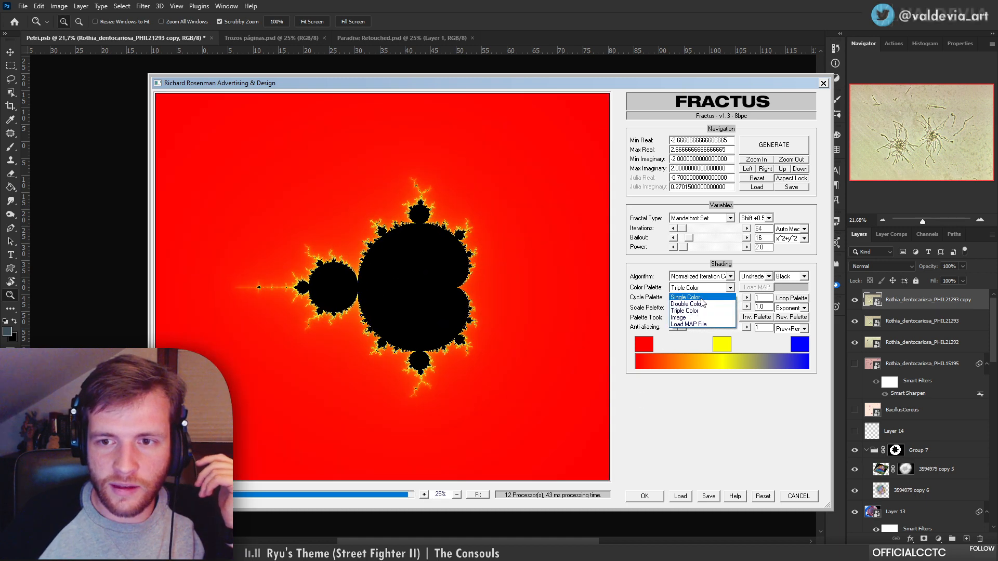
click(693, 297)
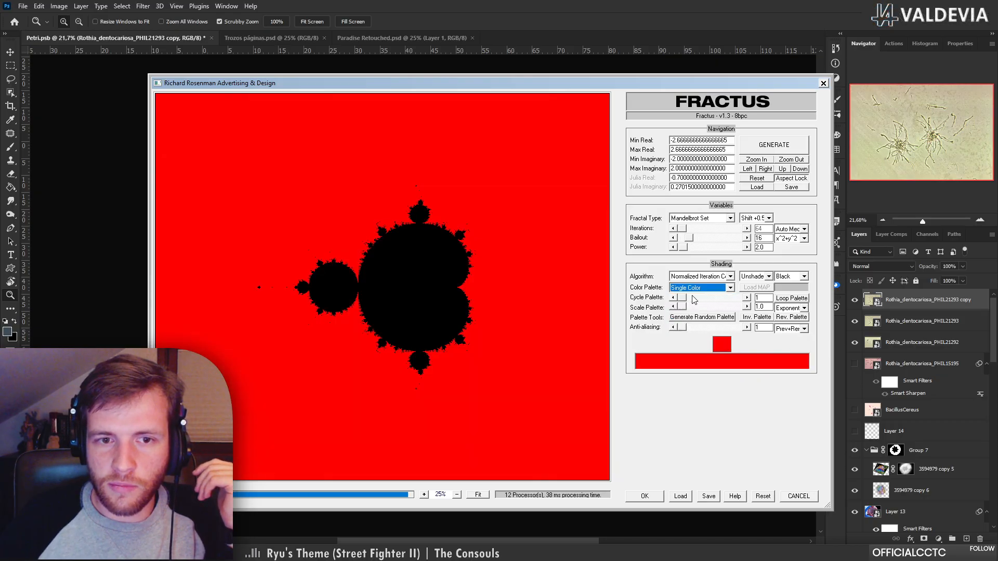
click(726, 342)
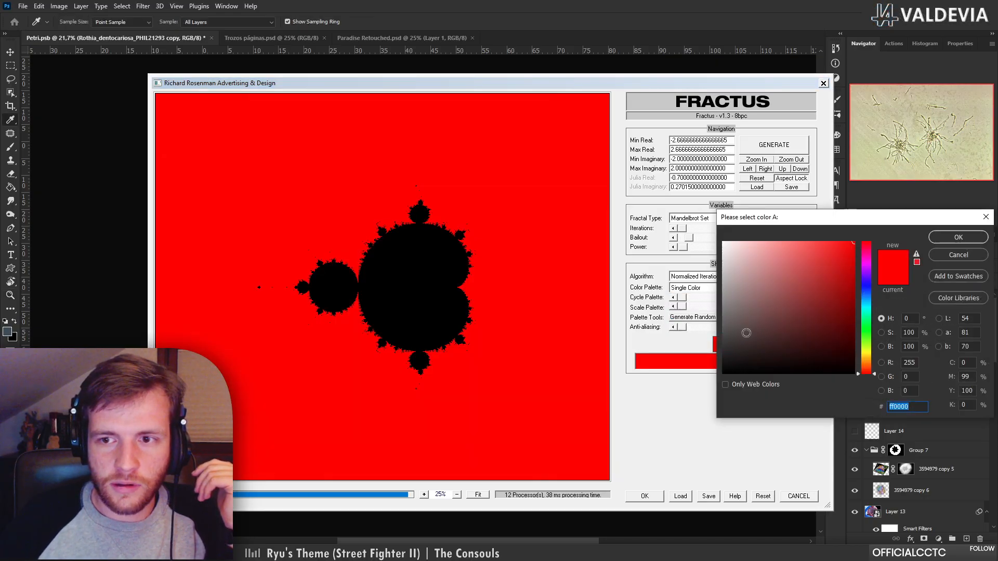
drag(805, 314, 646, 482)
click(959, 239)
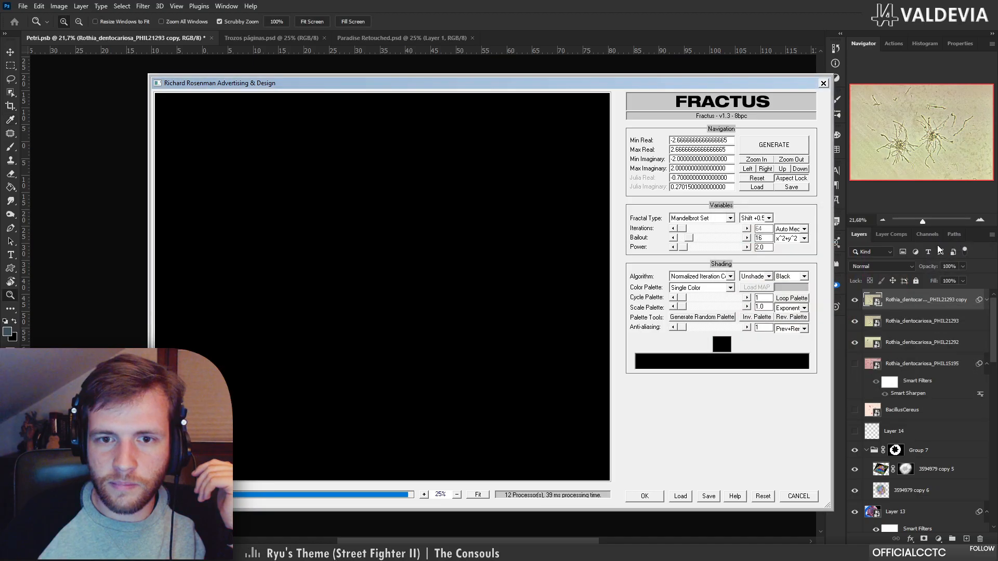
click(806, 277)
click(788, 293)
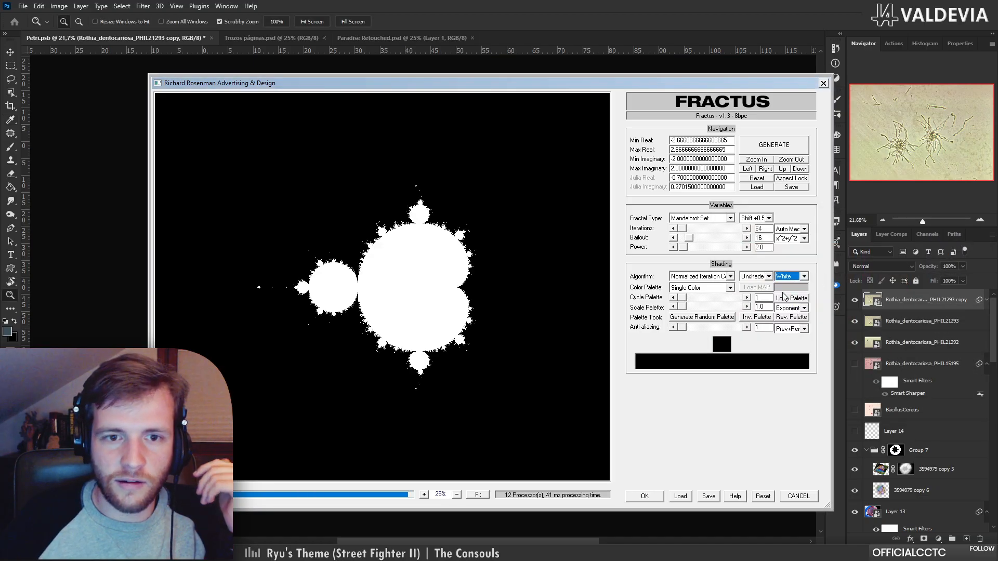
Change the fractal type to Julia Set with Shift 0 and raise its power to 4.0
click(731, 218)
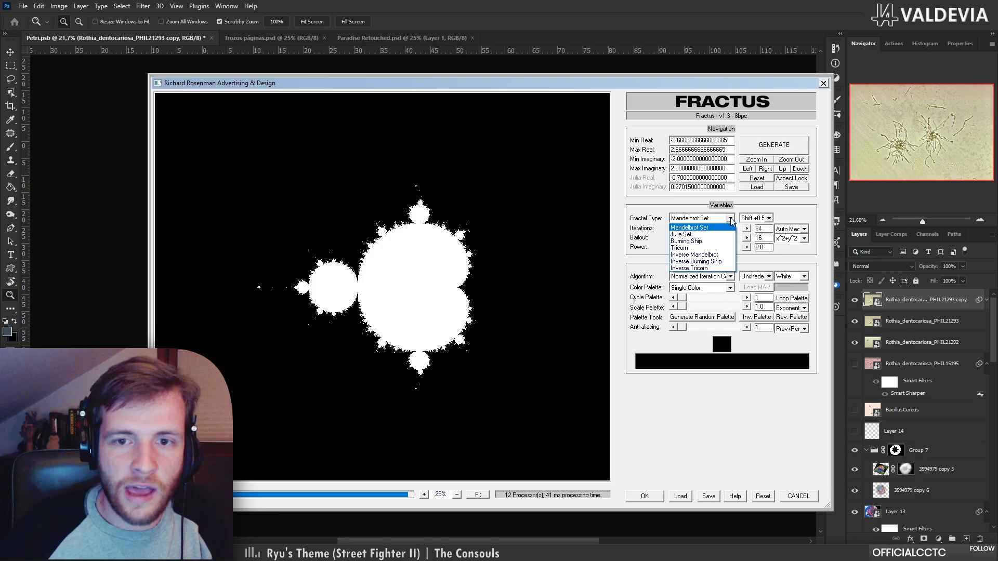
click(731, 235)
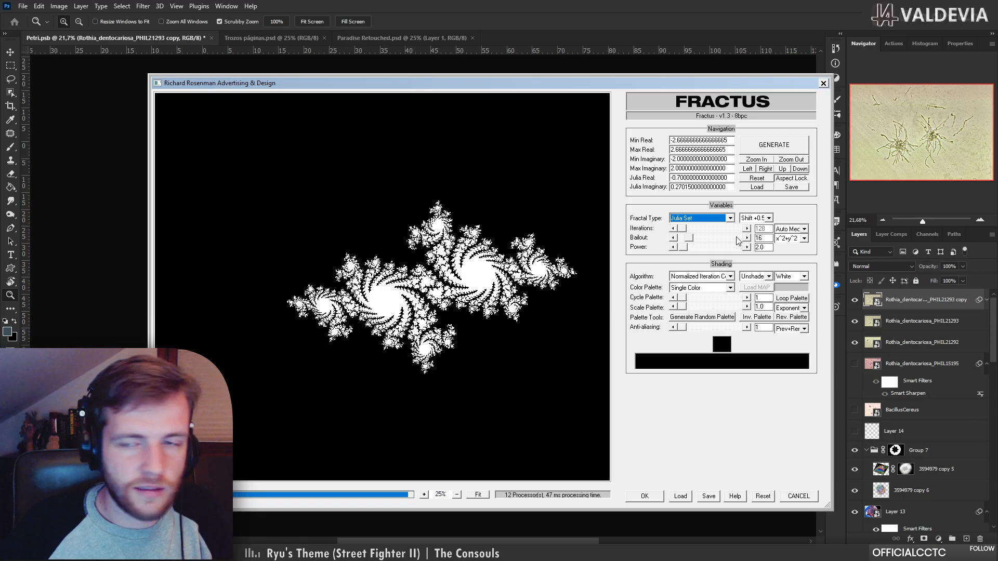
click(767, 218)
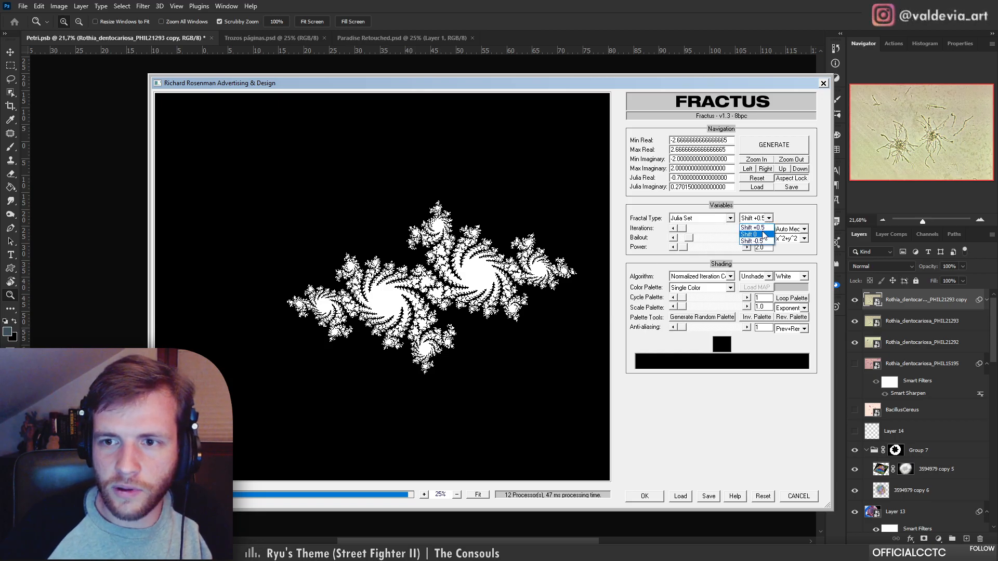
click(751, 234)
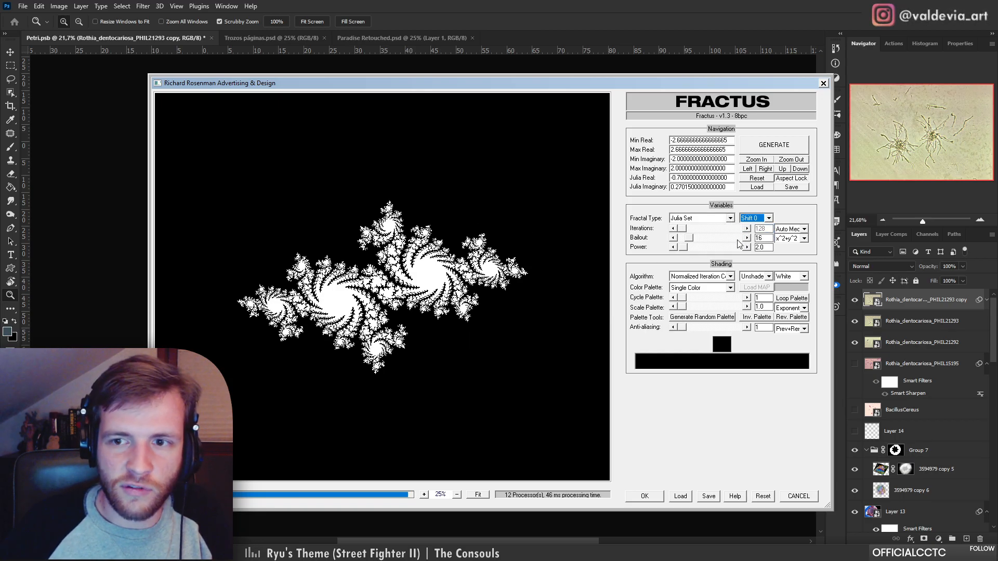
click(707, 249)
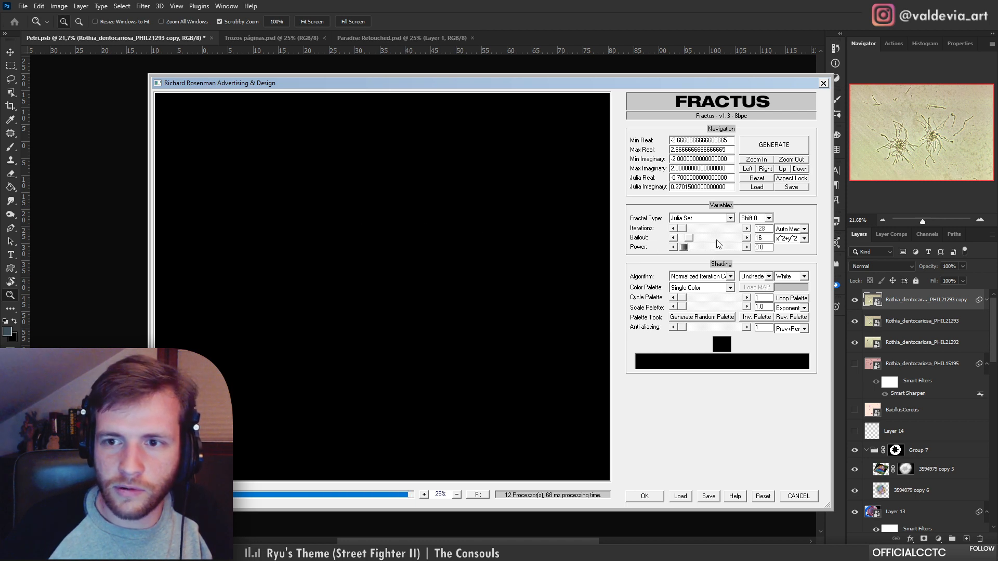
click(700, 249)
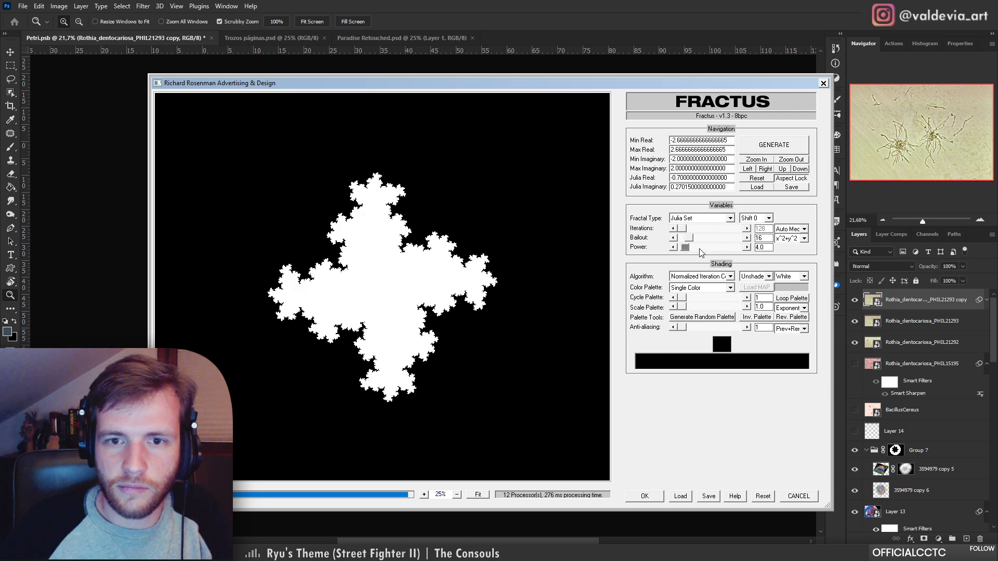
Try progressively higher powers for the Julia Set fractal, up to 14.0
click(706, 249)
click(707, 249)
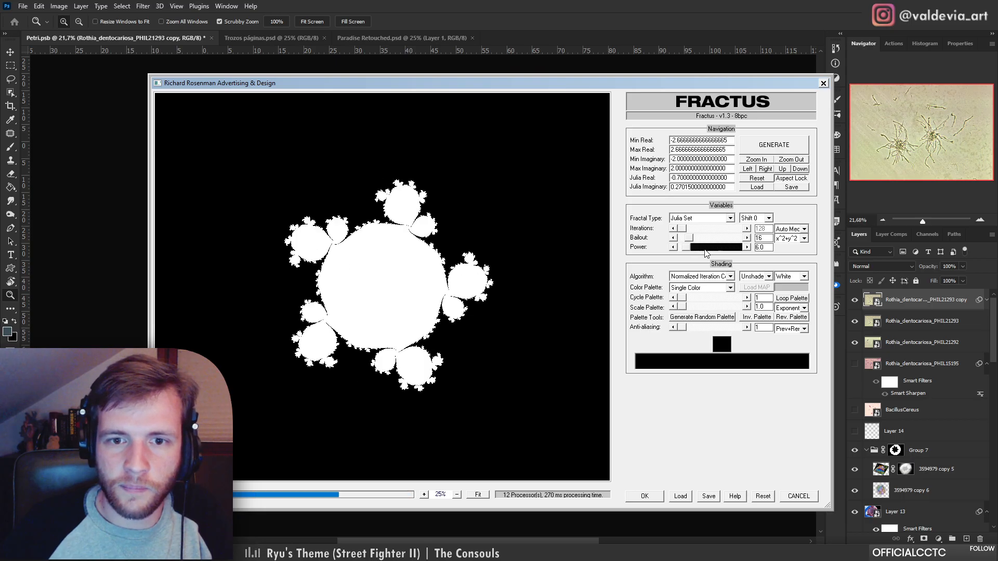
click(709, 249)
click(712, 250)
click(712, 251)
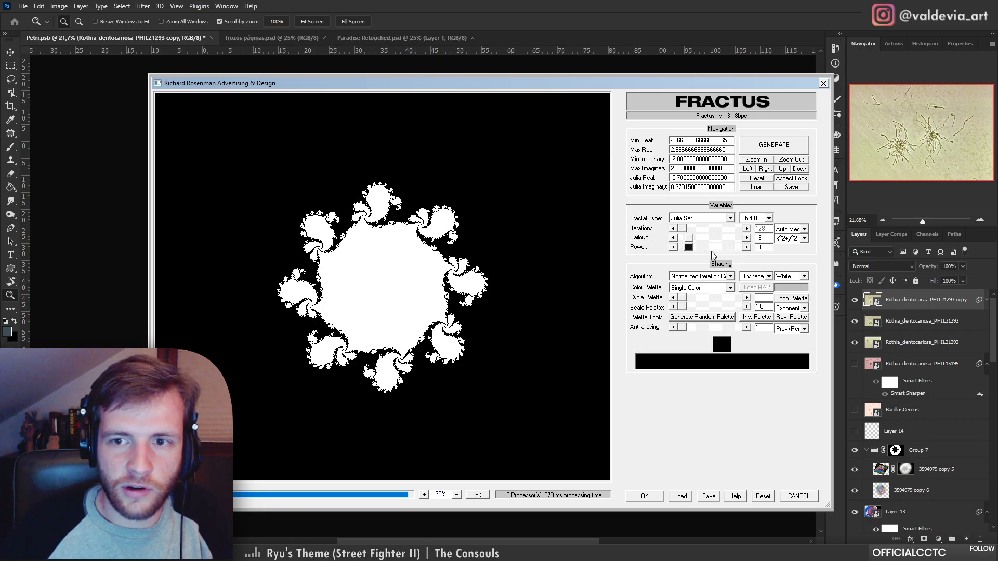
click(719, 250)
click(719, 250)
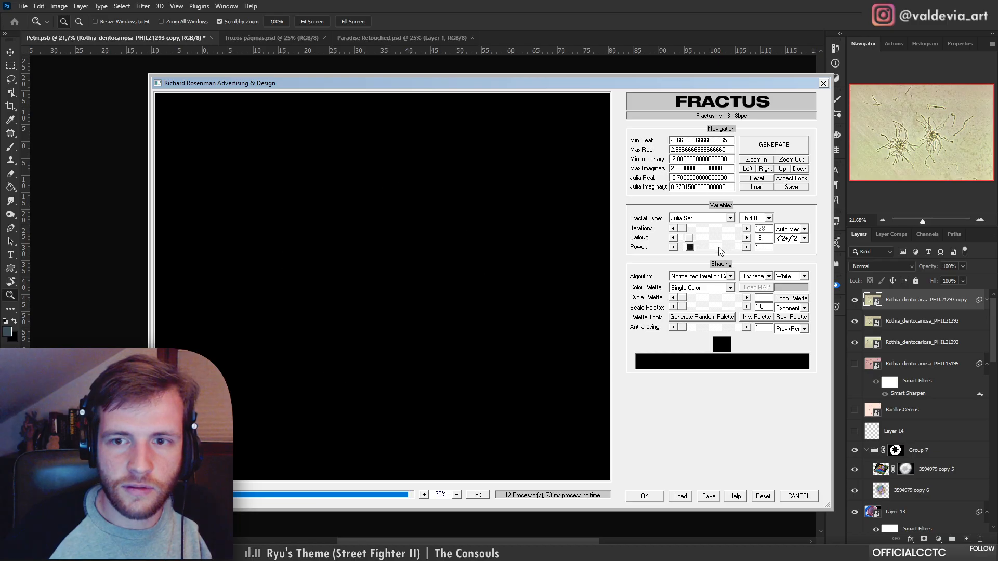
click(720, 250)
click(719, 250)
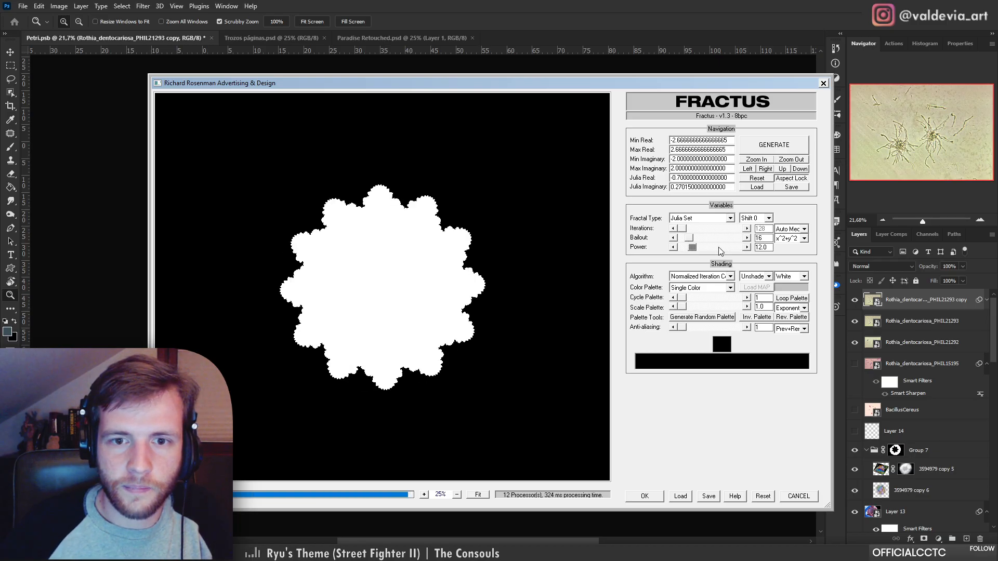
click(719, 250)
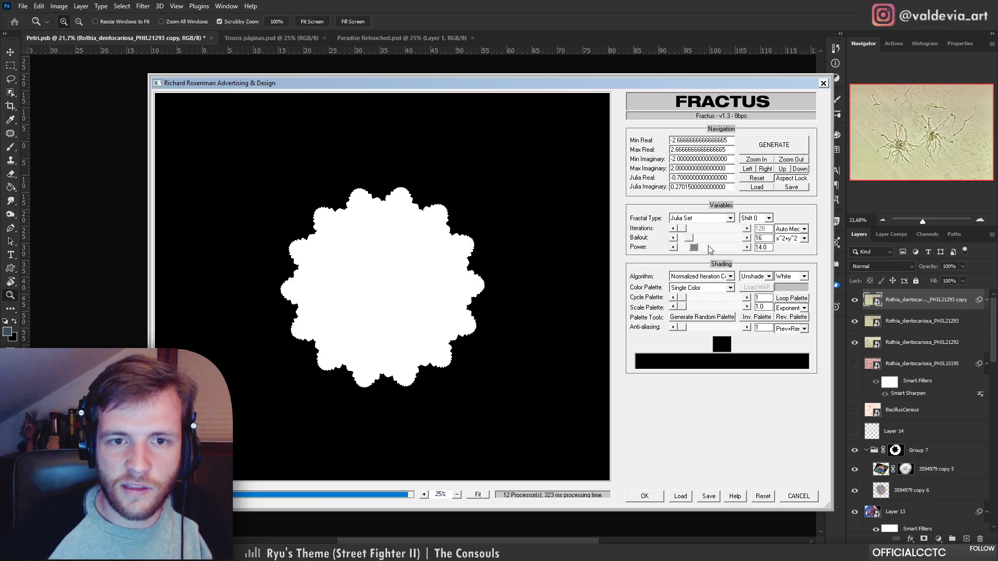
Lower the Julia Set fractal's power step by step to 4.0
click(683, 251)
click(683, 251)
click(683, 250)
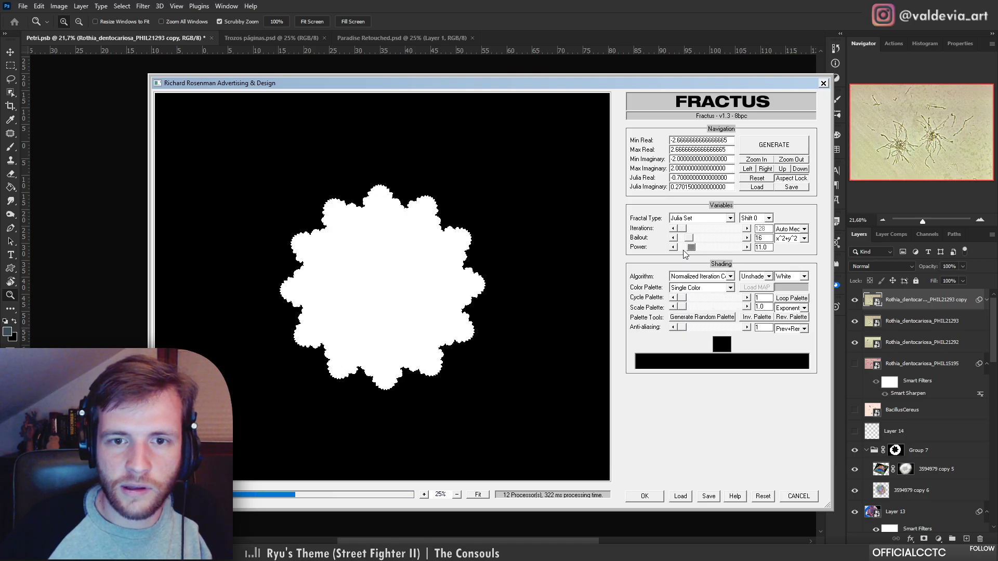
click(683, 251)
click(683, 251)
click(683, 251)
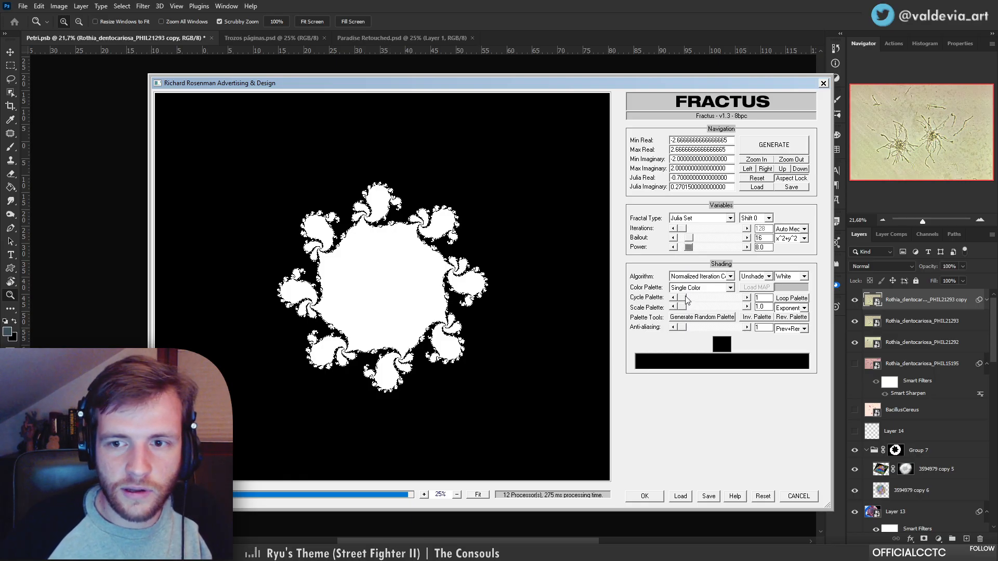
click(681, 249)
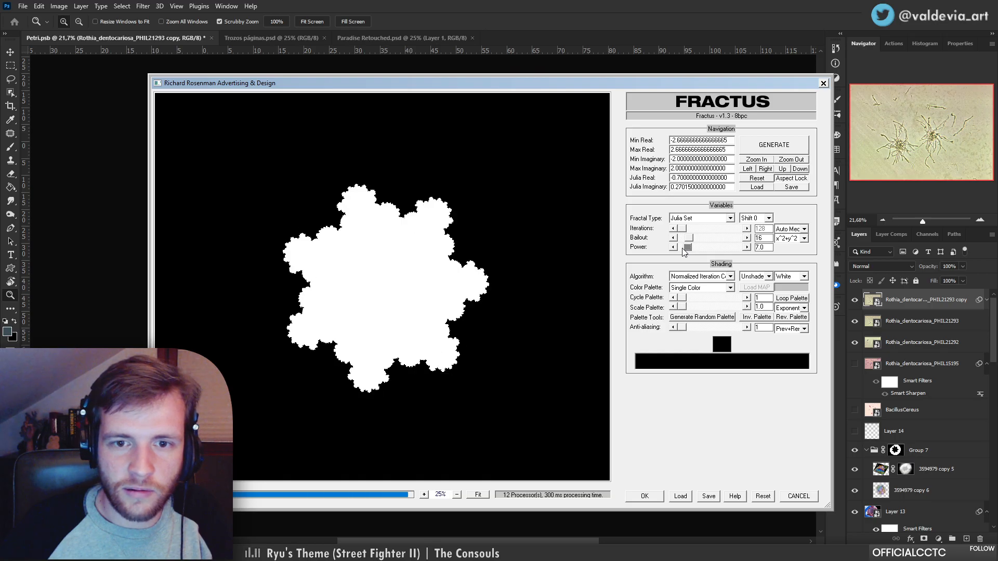
click(682, 249)
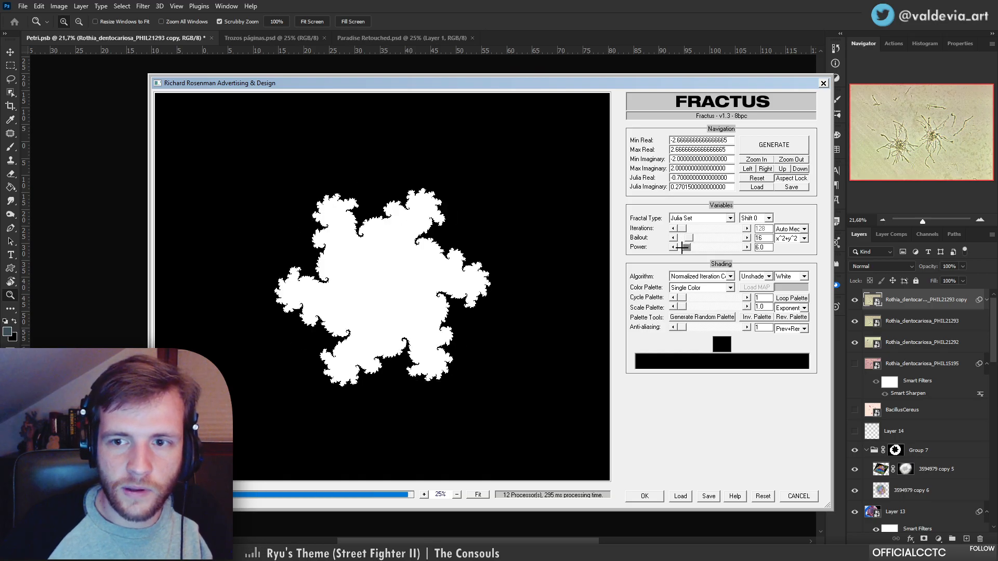
click(681, 249)
click(682, 250)
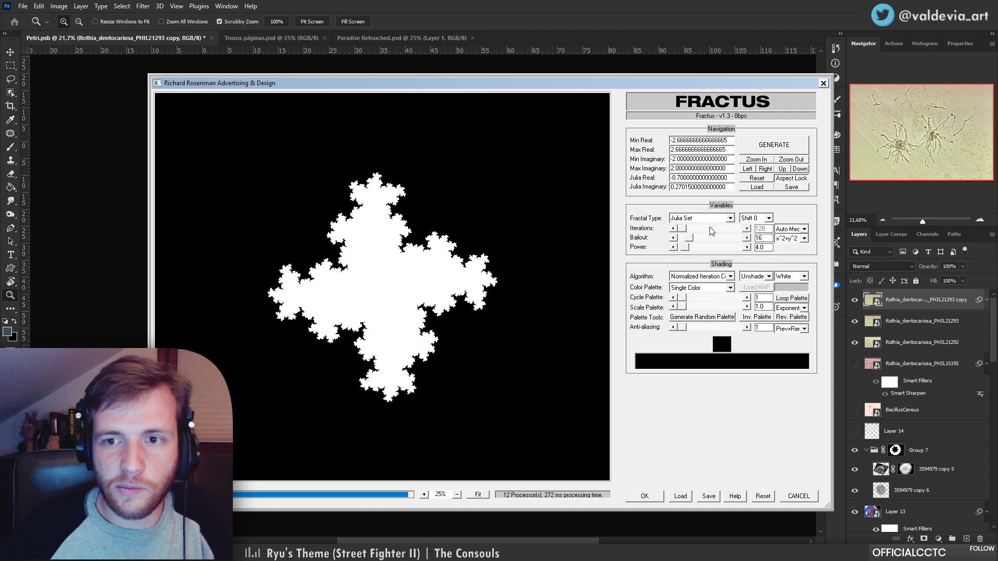
Change the fractal type to Burning Ship and set its power to 2.0
click(728, 218)
click(724, 242)
click(725, 243)
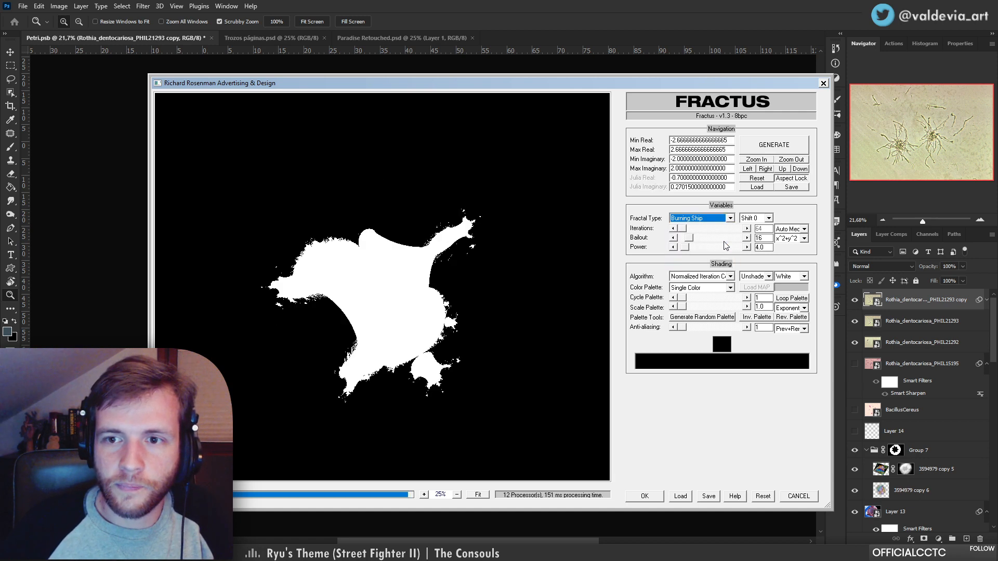
click(681, 248)
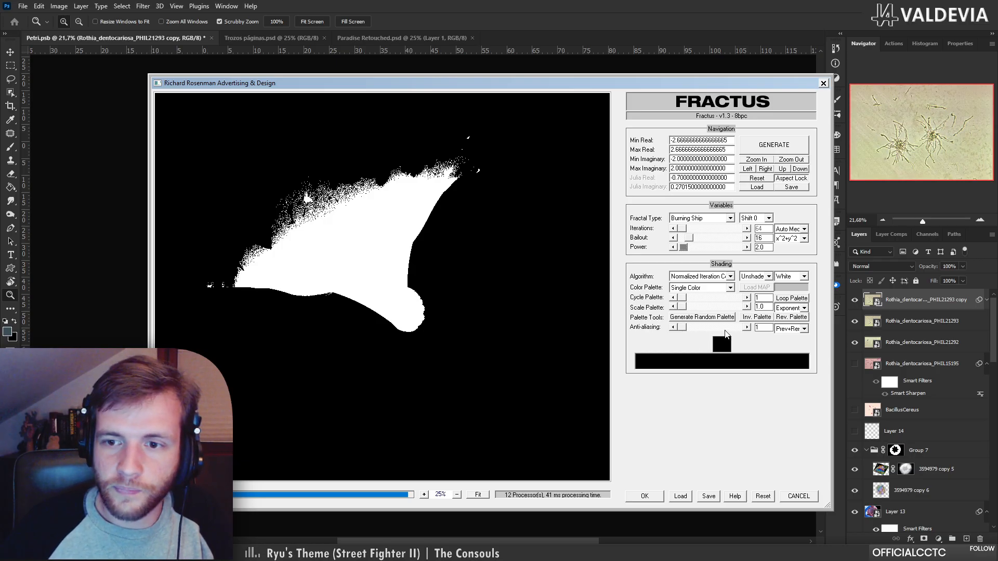
Set the color palette to Triple Color and make its middle color B the gray #868686
click(730, 288)
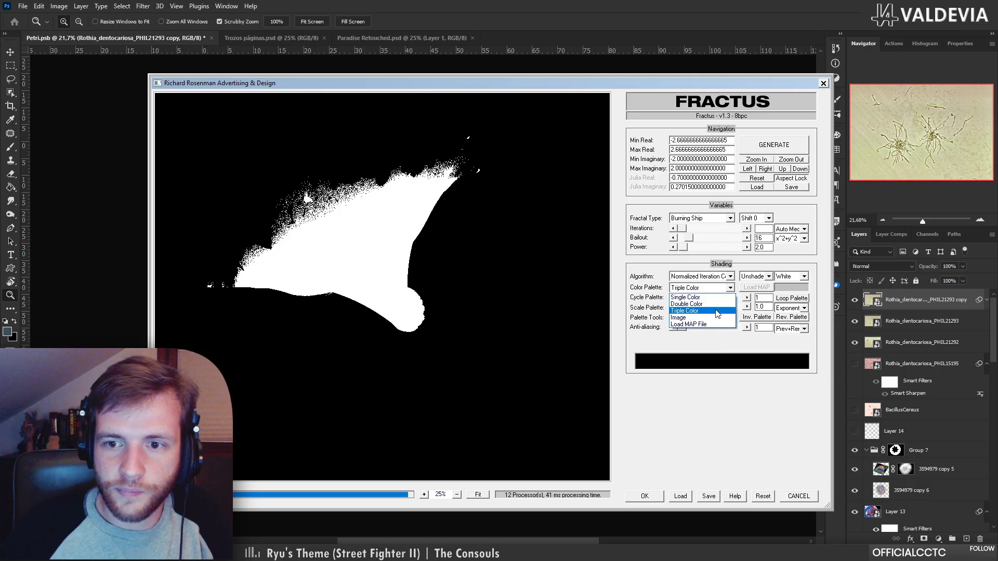
click(713, 311)
click(725, 344)
click(750, 325)
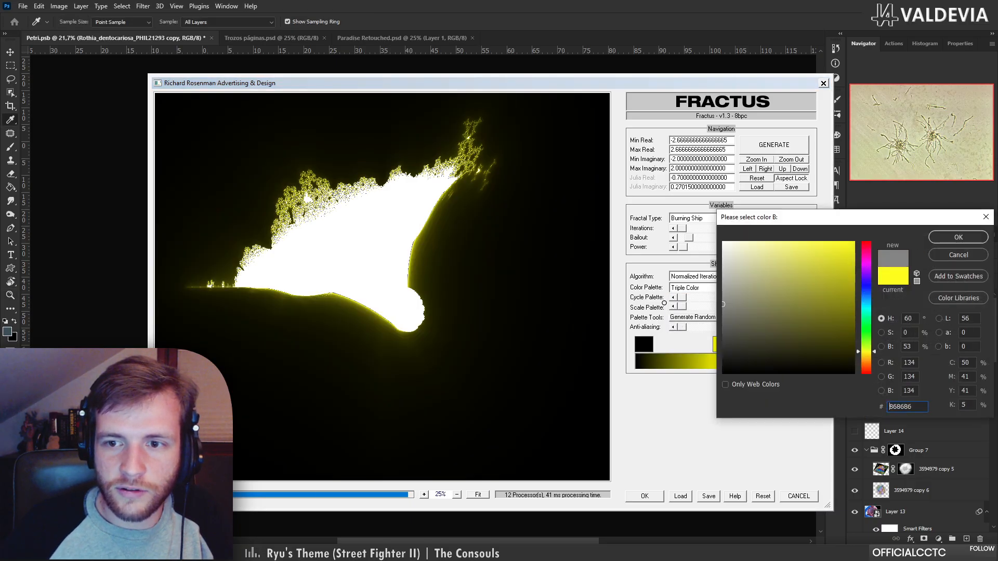
click(945, 238)
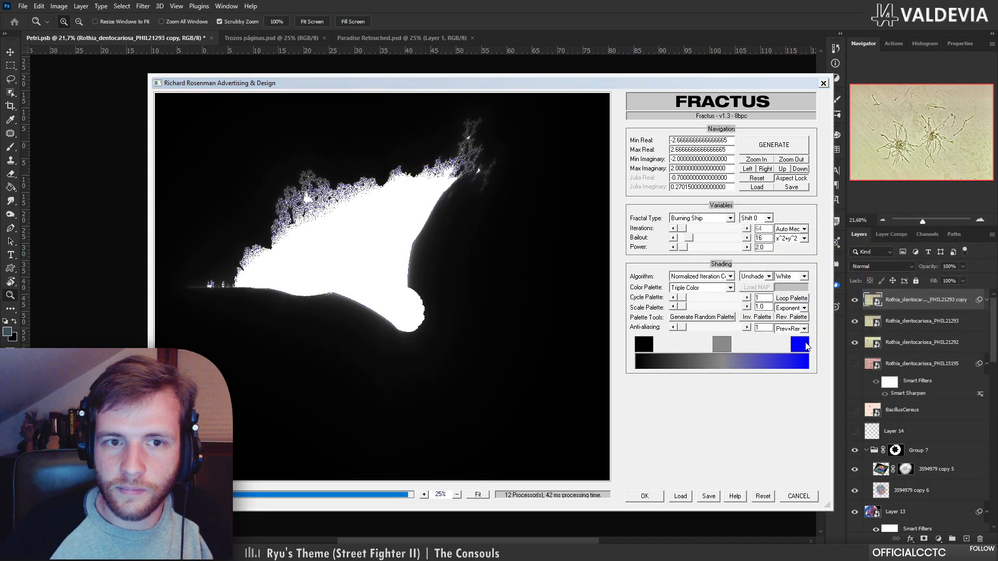
Set the palette's third color C to the light gray #cdcdcd
click(800, 344)
click(723, 268)
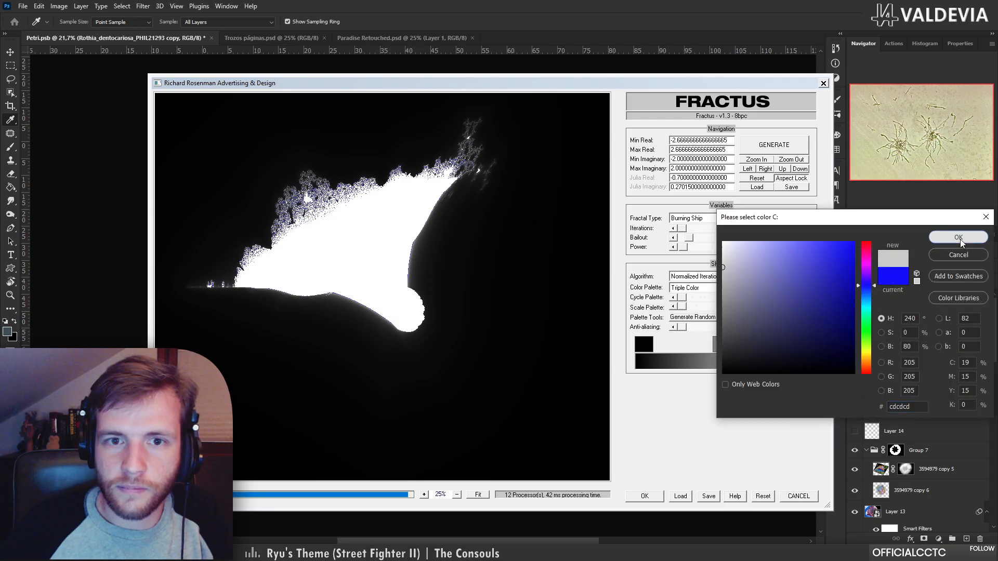
click(958, 237)
click(798, 344)
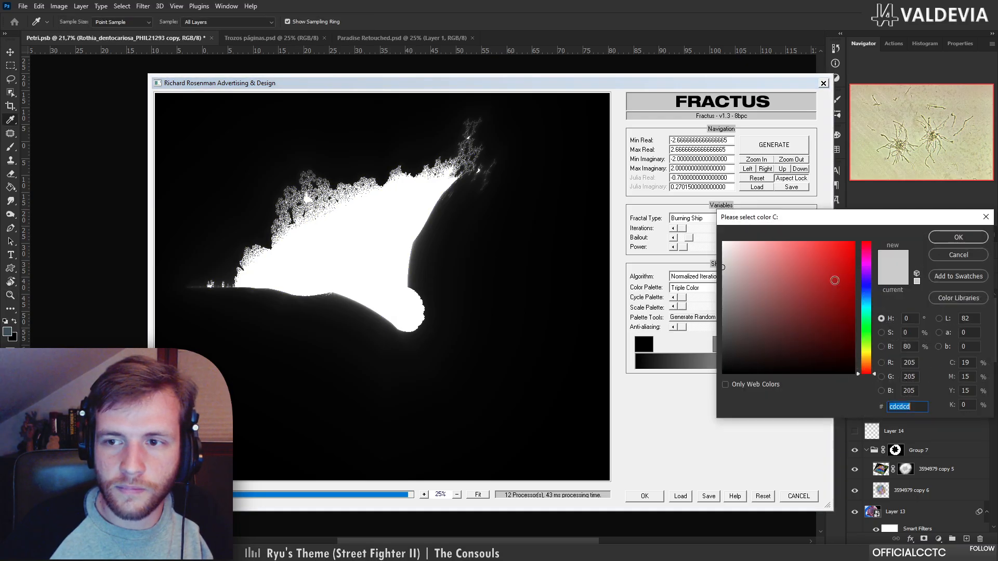
click(958, 237)
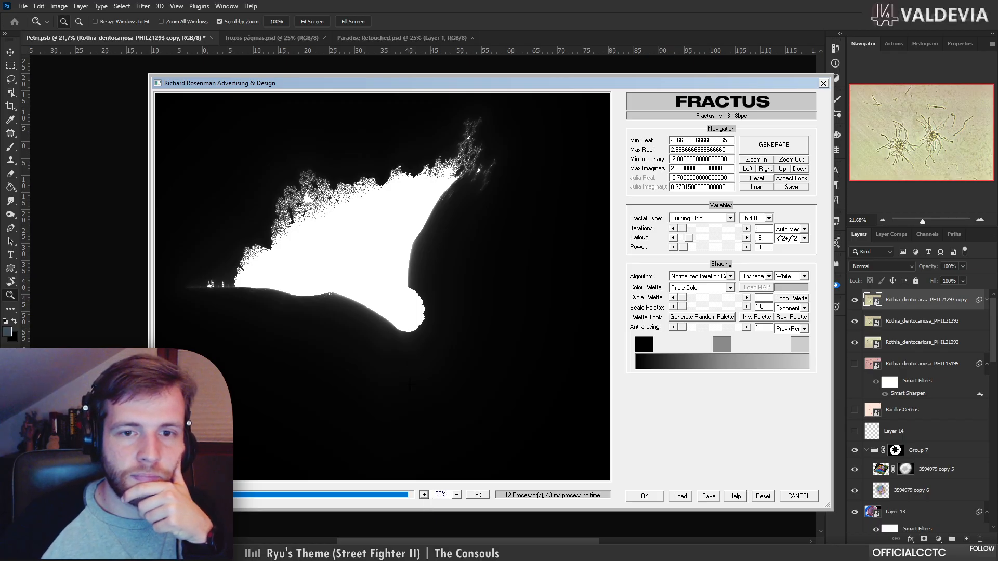
Enlarge the fractal preview to 100% and shift the fractal view left to the small spires along the horizontal line
click(425, 495)
click(424, 494)
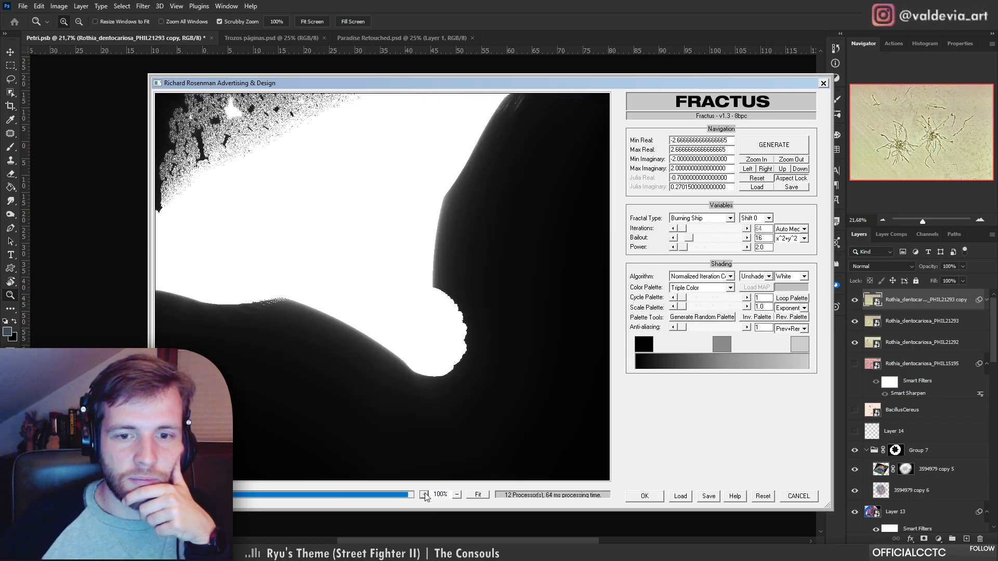
click(747, 169)
click(747, 170)
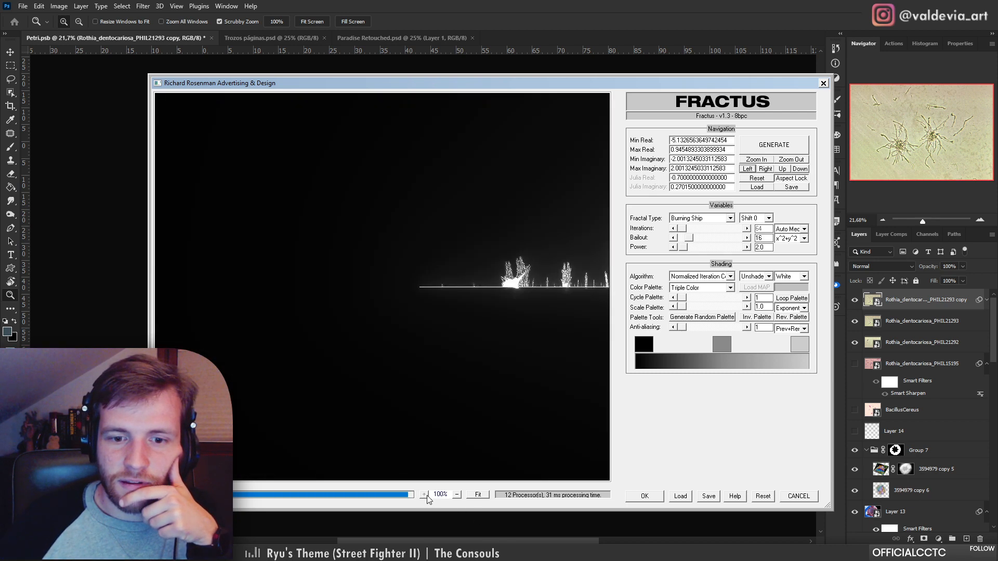
Zoom the fractal in on the small ship-like structure with branching spires and frame it for a closer look
click(768, 161)
click(768, 161)
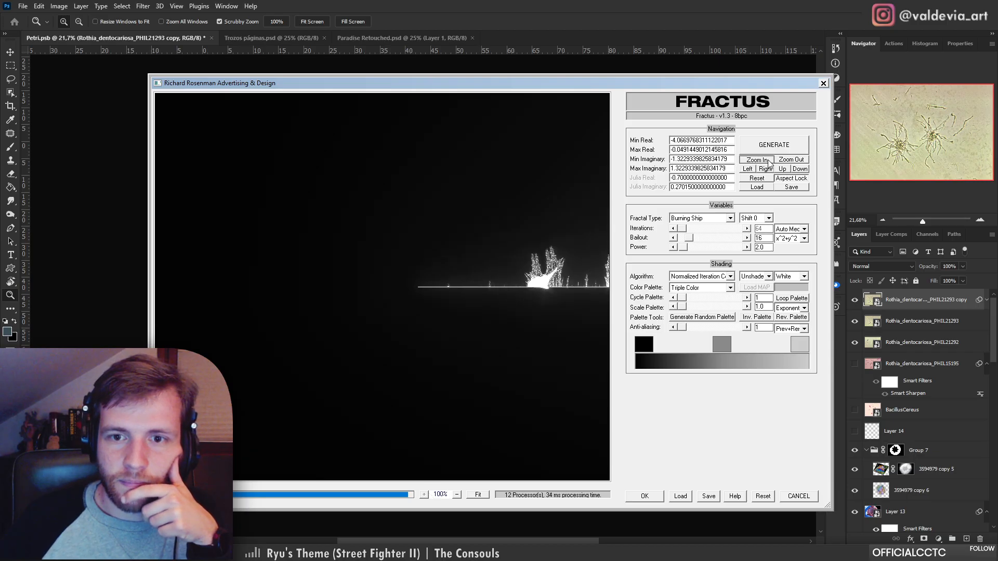
click(768, 161)
click(765, 171)
click(764, 170)
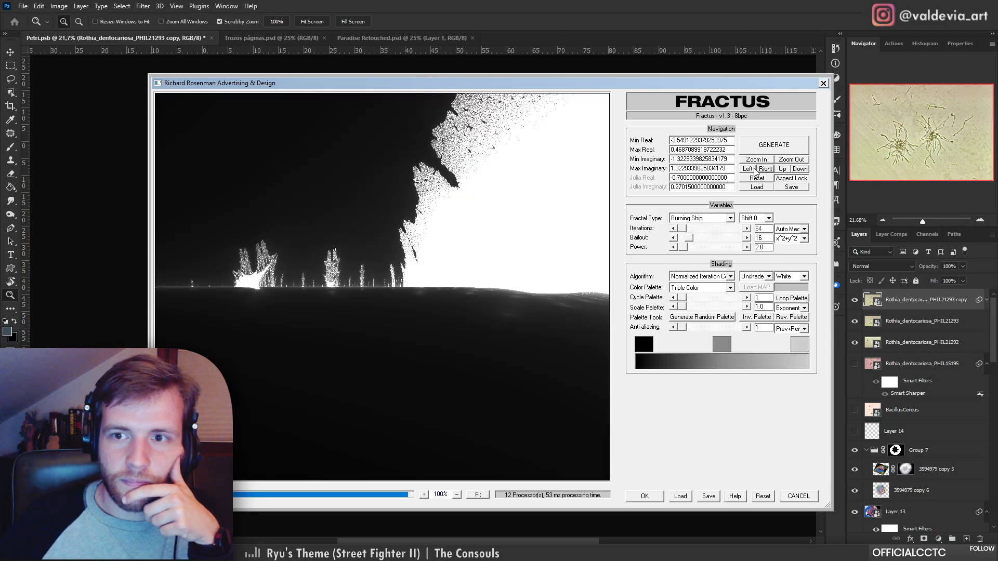
click(761, 161)
click(762, 160)
click(762, 161)
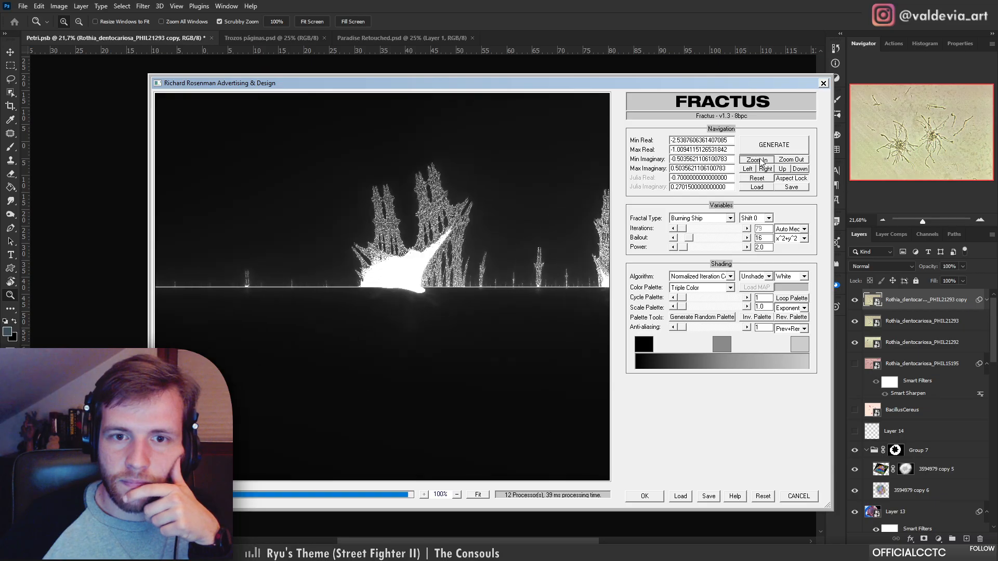
click(762, 161)
click(782, 169)
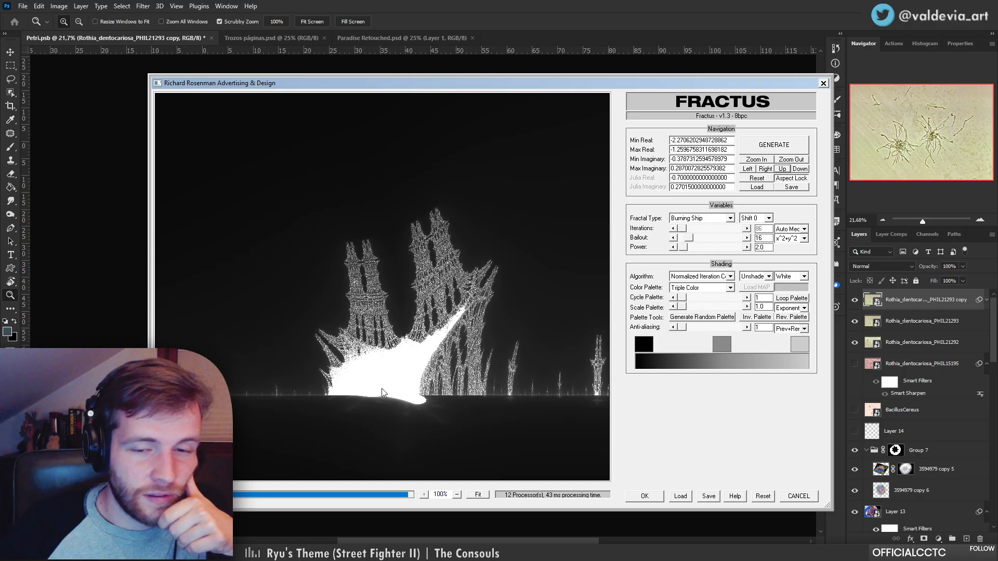
Zoom the fractal out until the whole Burning Ship shape fits the preview and recenter it
click(791, 160)
click(791, 160)
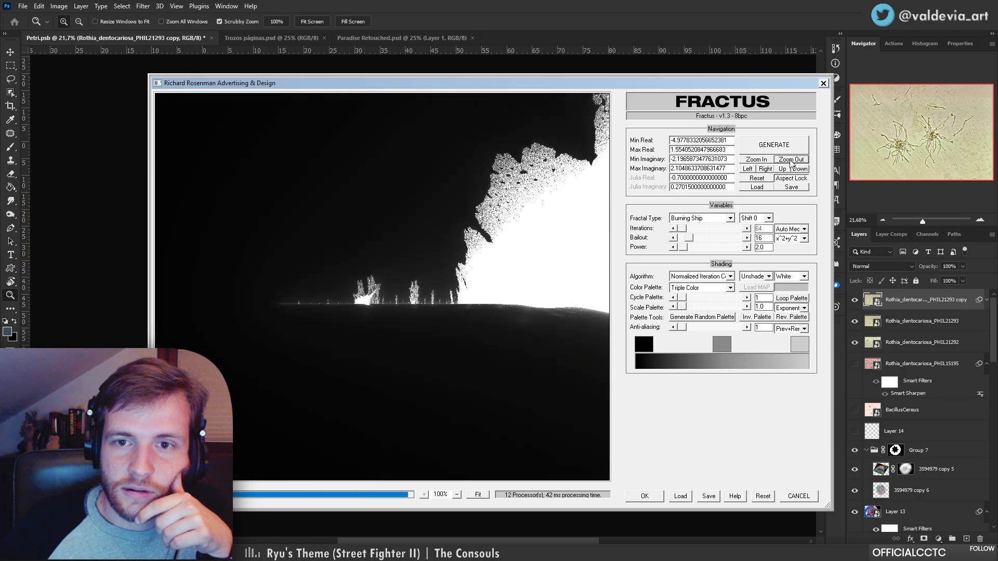
click(791, 160)
click(790, 160)
click(767, 169)
click(766, 168)
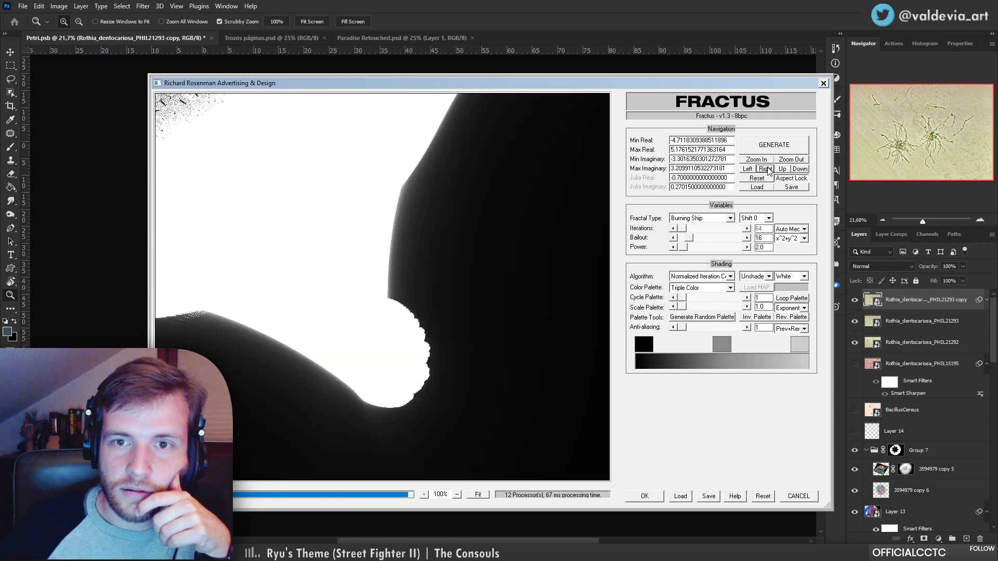
click(747, 169)
click(782, 160)
click(782, 160)
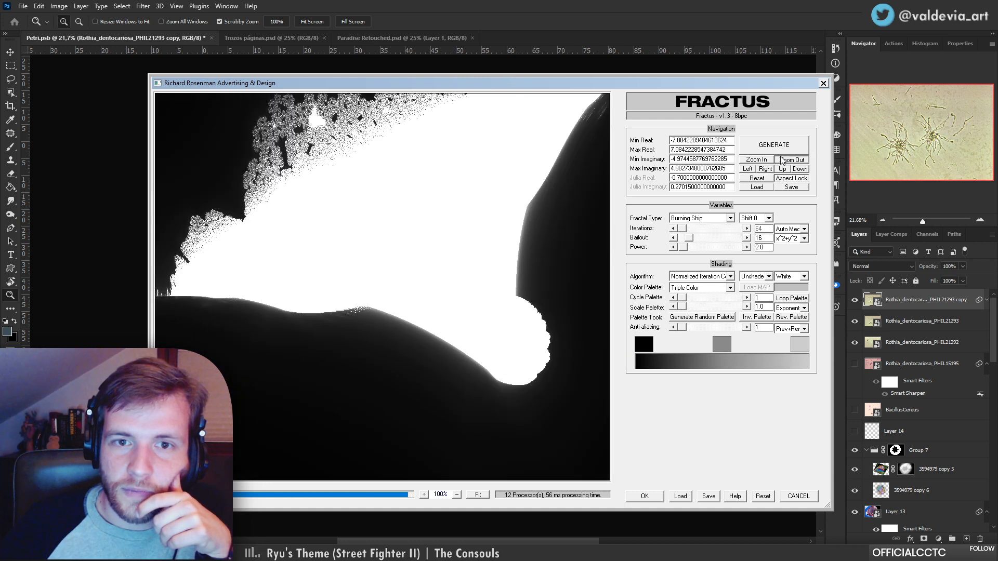
click(782, 160)
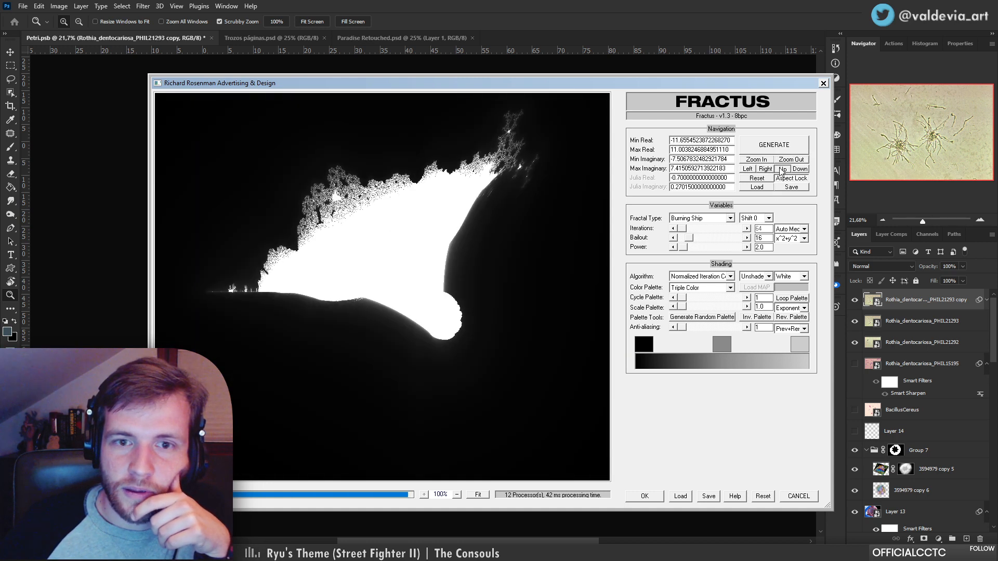
click(800, 169)
click(800, 169)
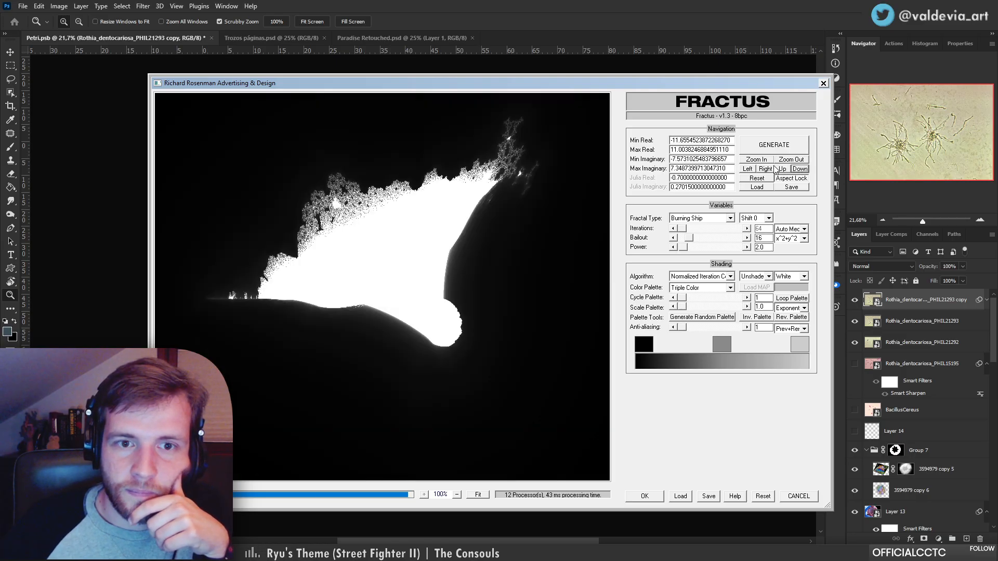
Change the fractal type to Tricorn and raise its power to 7.0
click(698, 218)
click(702, 248)
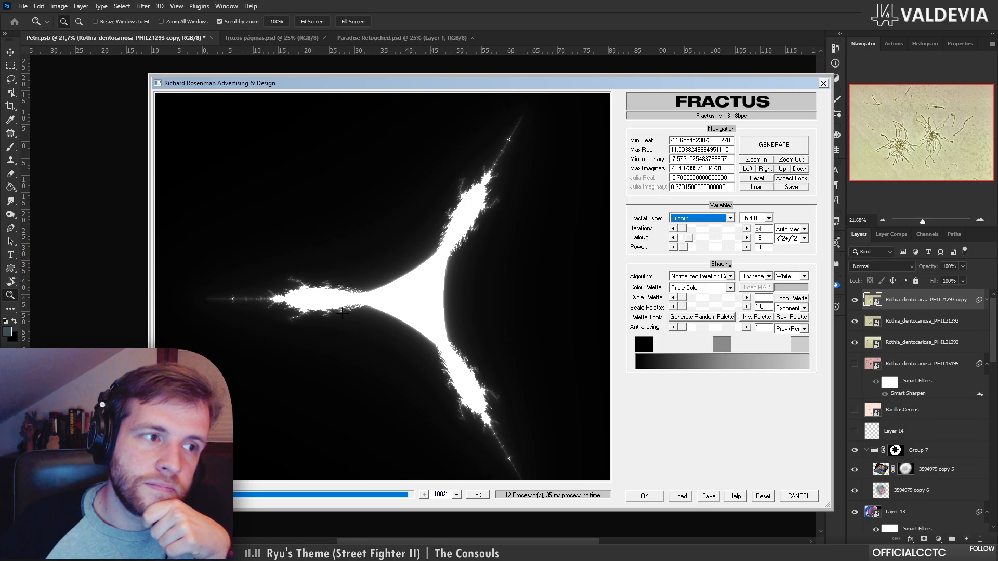
click(719, 247)
click(709, 248)
click(709, 248)
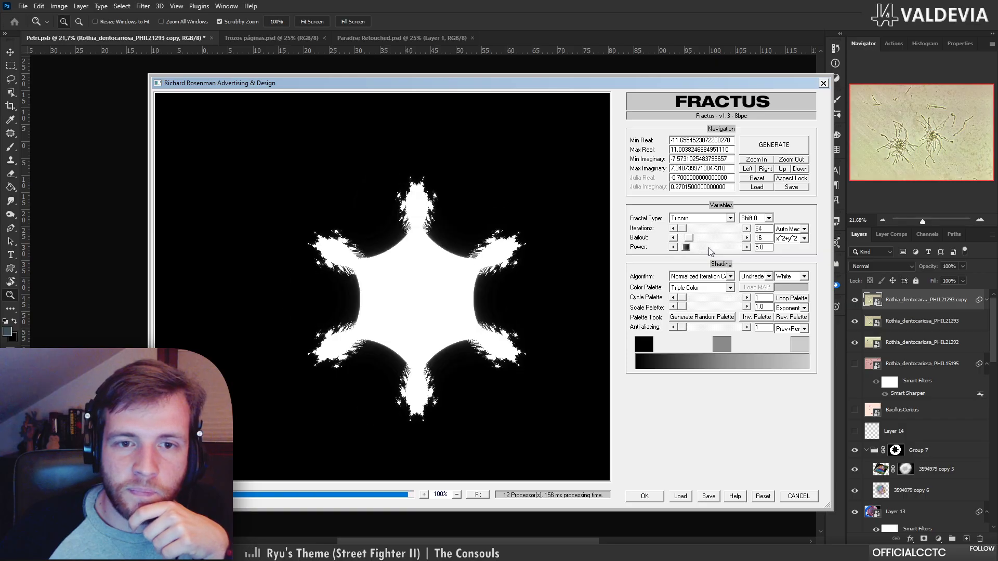
click(689, 249)
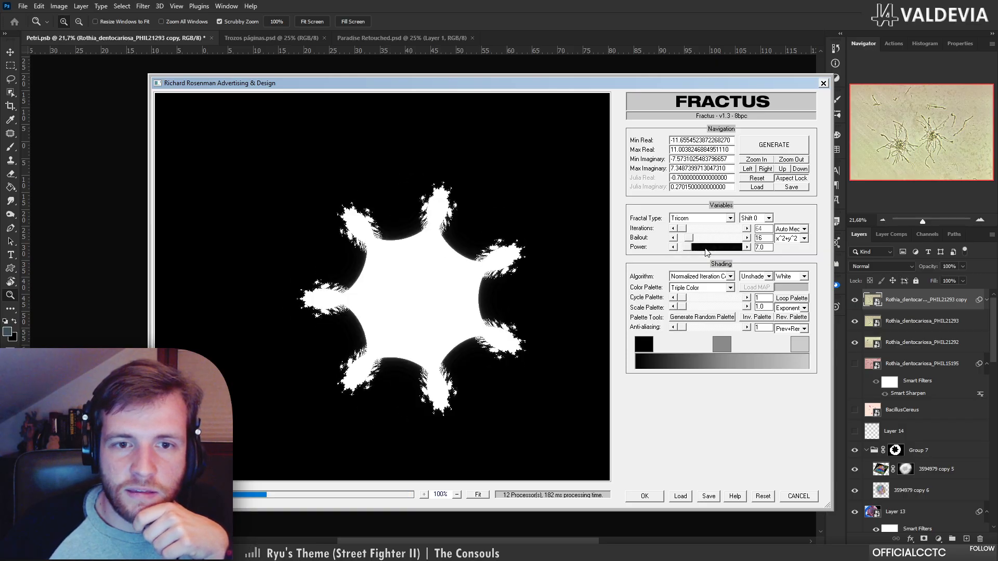
click(690, 248)
Lower the Tricorn fractal's power to 3.0 for a four-armed shape
click(682, 248)
click(682, 248)
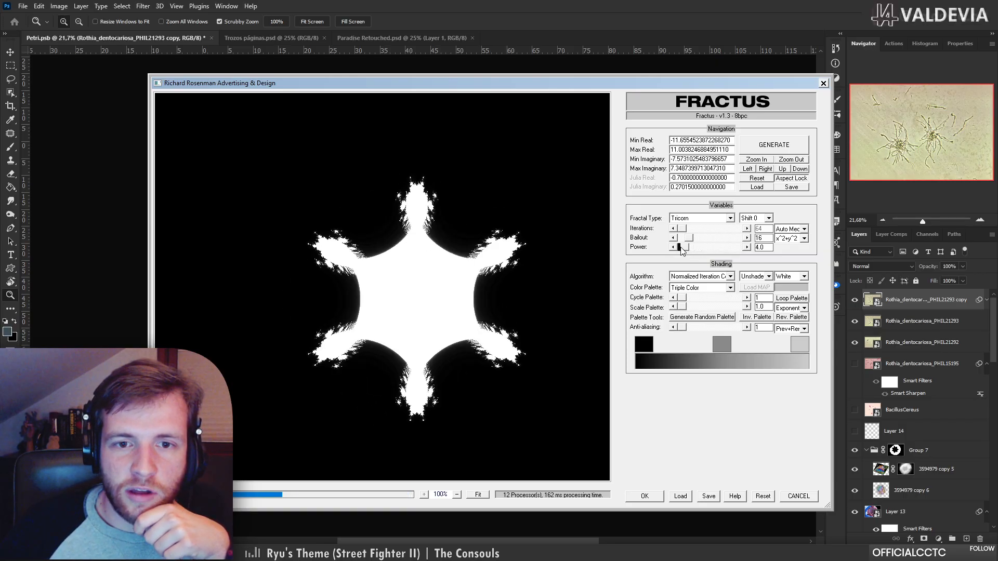
click(682, 249)
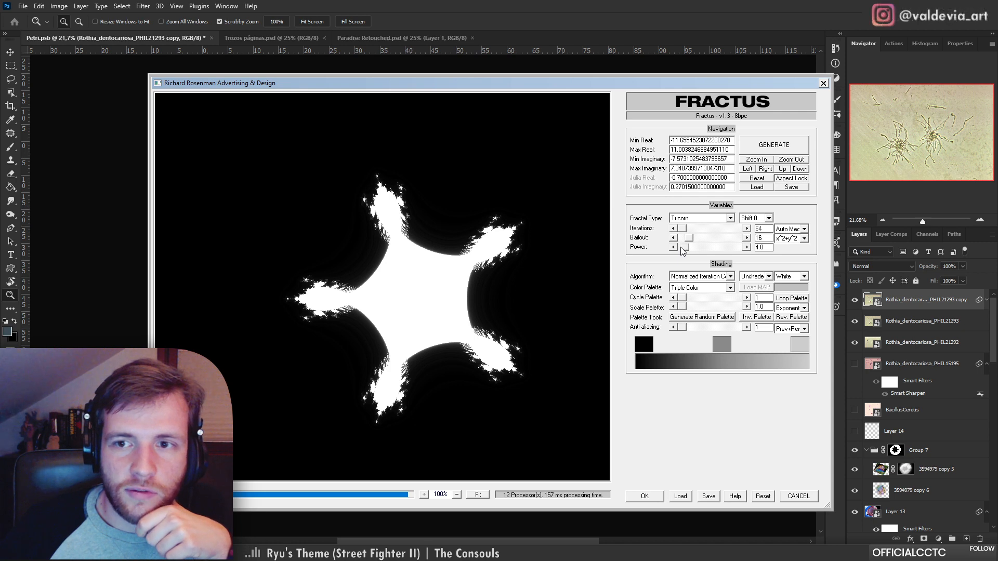
click(681, 249)
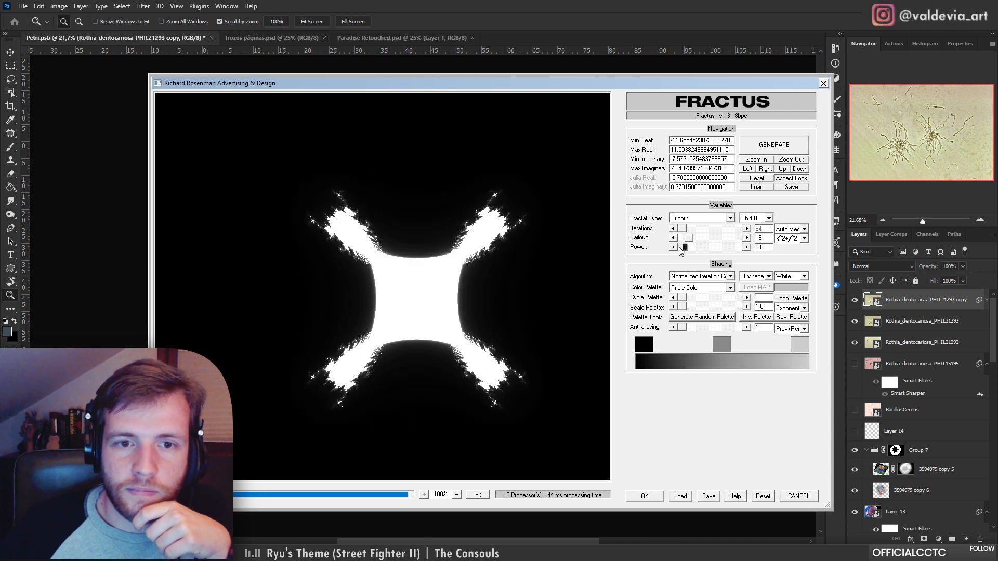
Change the fractal type to Inverse Mandelbrot, lower its power to 2.0 and step it up to 6.0
click(702, 219)
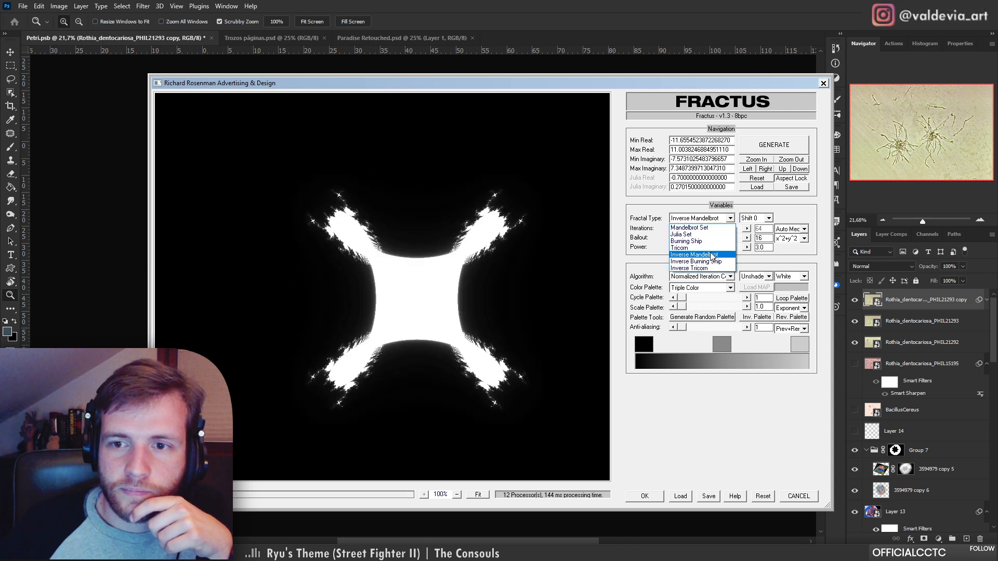
click(706, 222)
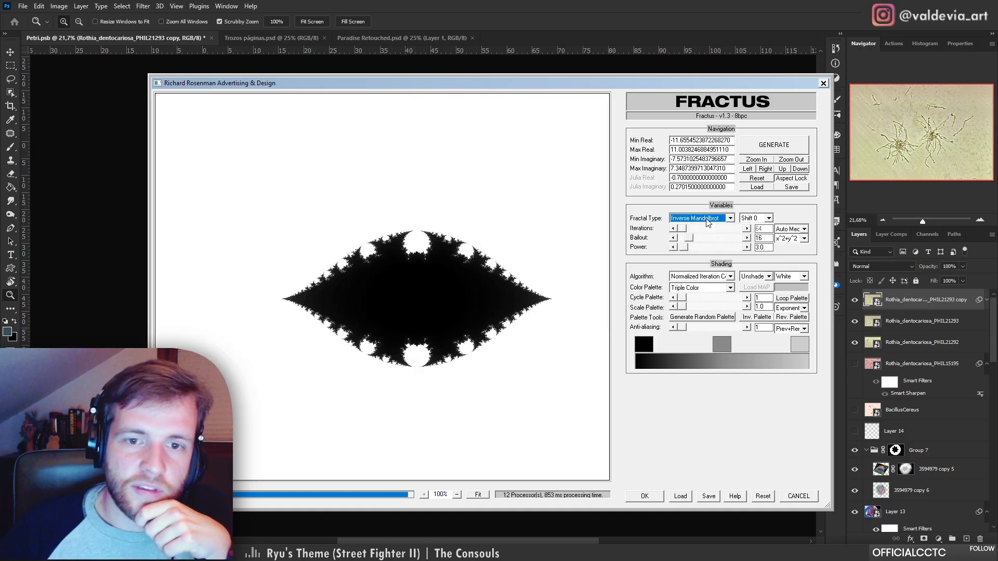
click(680, 248)
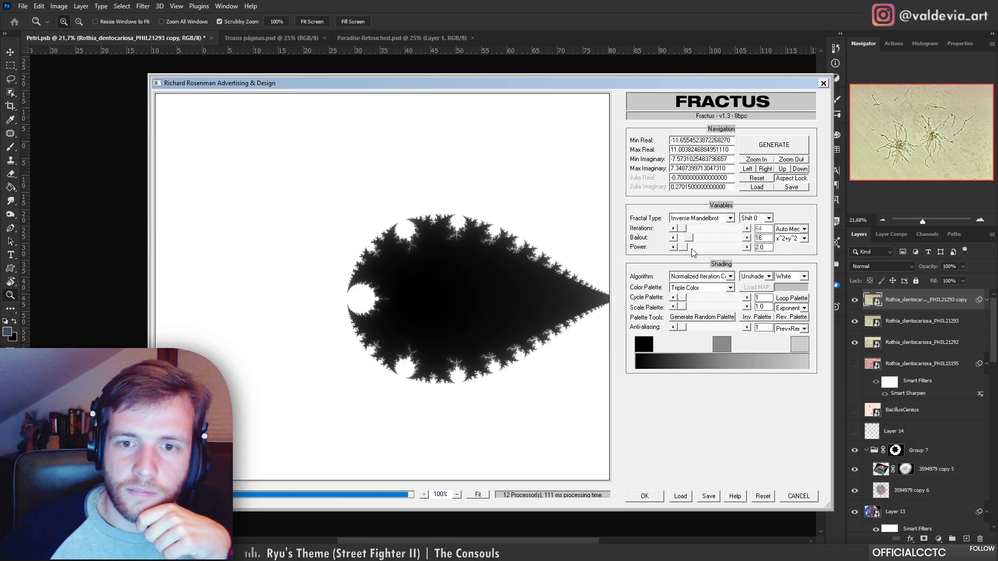
click(692, 249)
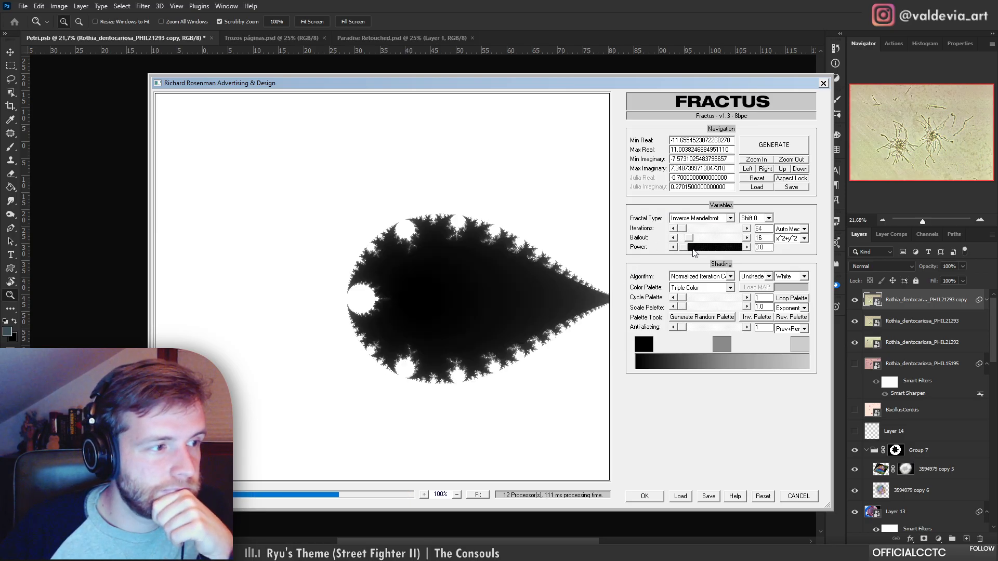
click(694, 250)
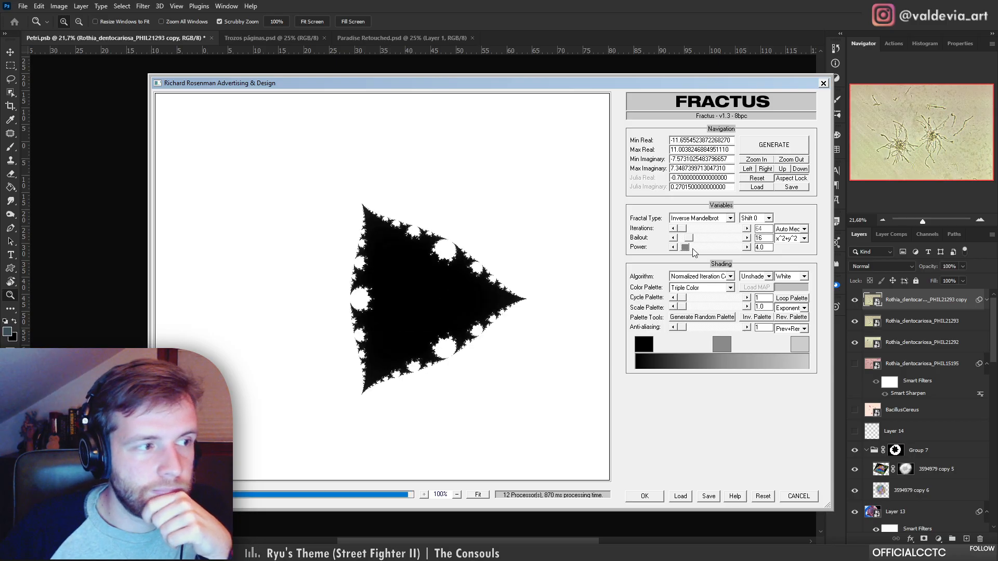
click(693, 250)
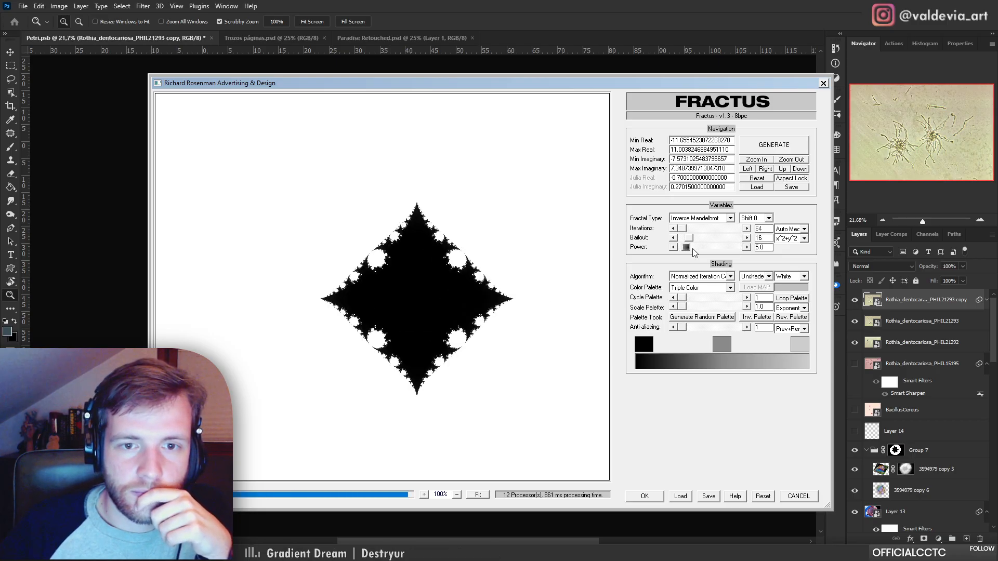
click(693, 250)
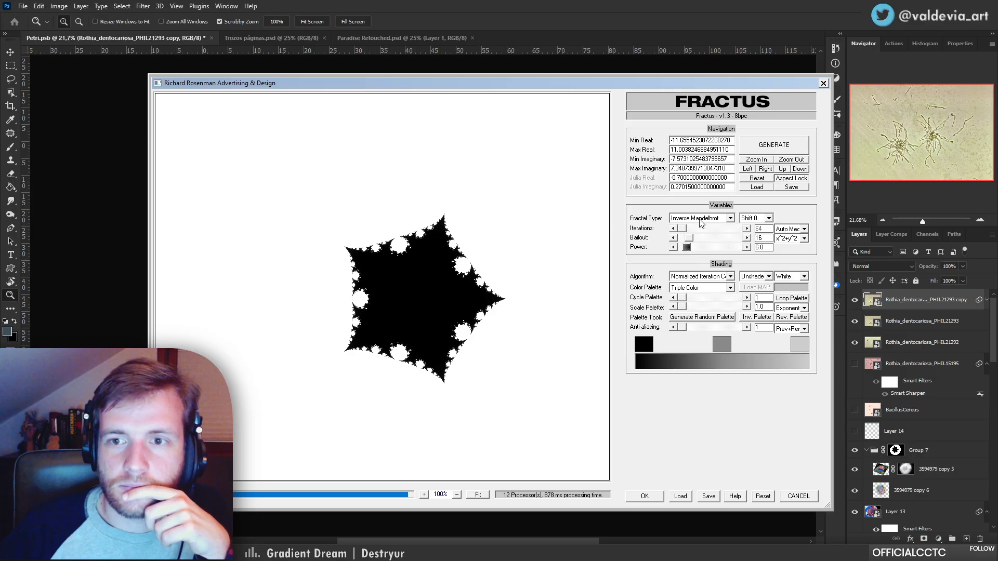
Try the Inverse Tricorn fractal type and switch to Inverse Burning Ship
click(699, 218)
click(706, 269)
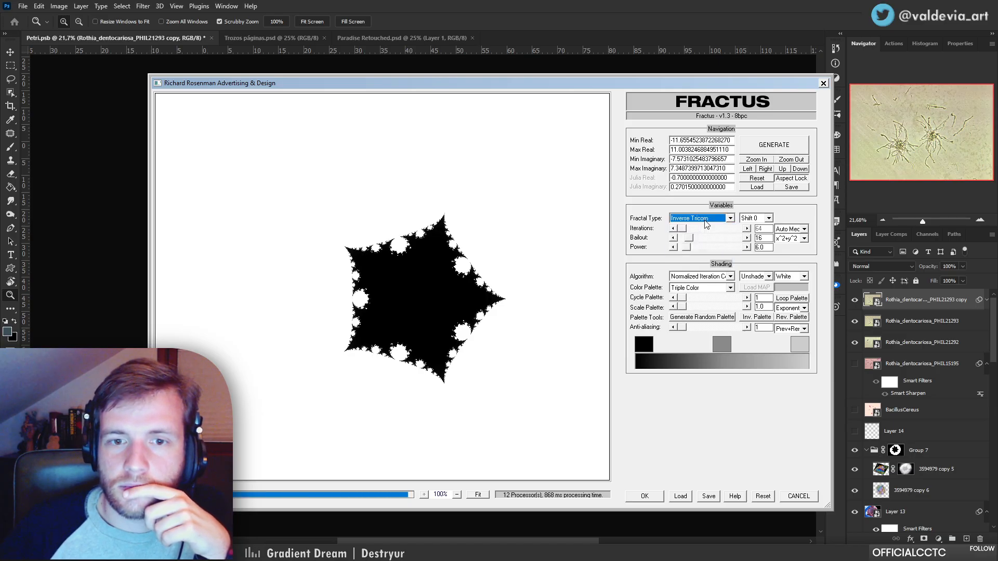
click(706, 219)
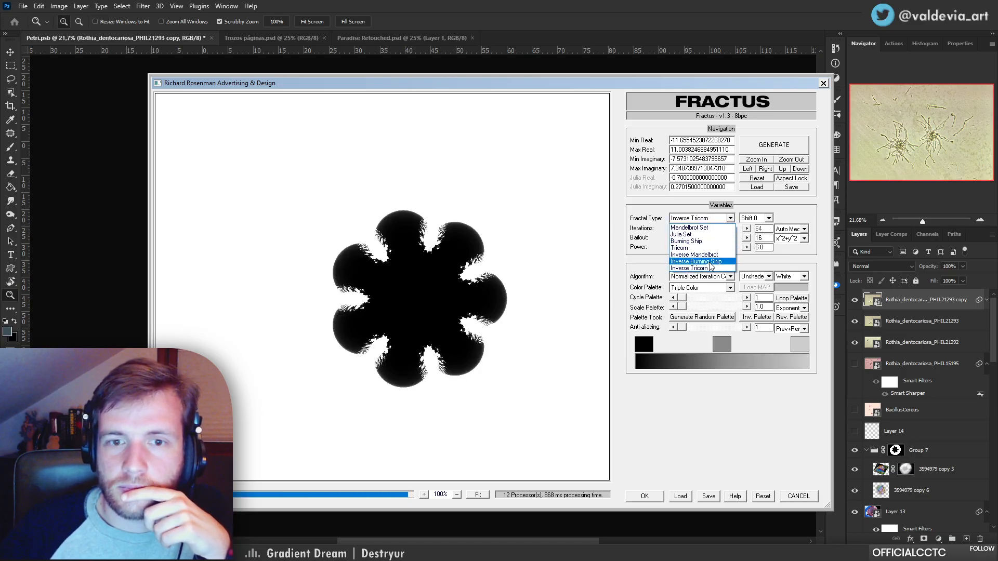
click(710, 261)
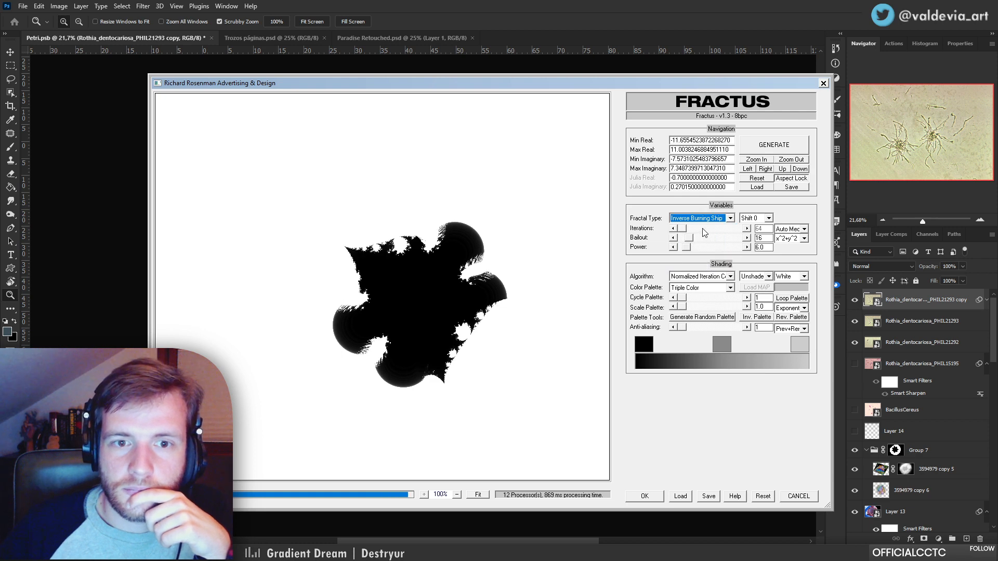
Raise the Inverse Burning Ship fractal's power to 9.0 and bring it back to 7.0
click(702, 247)
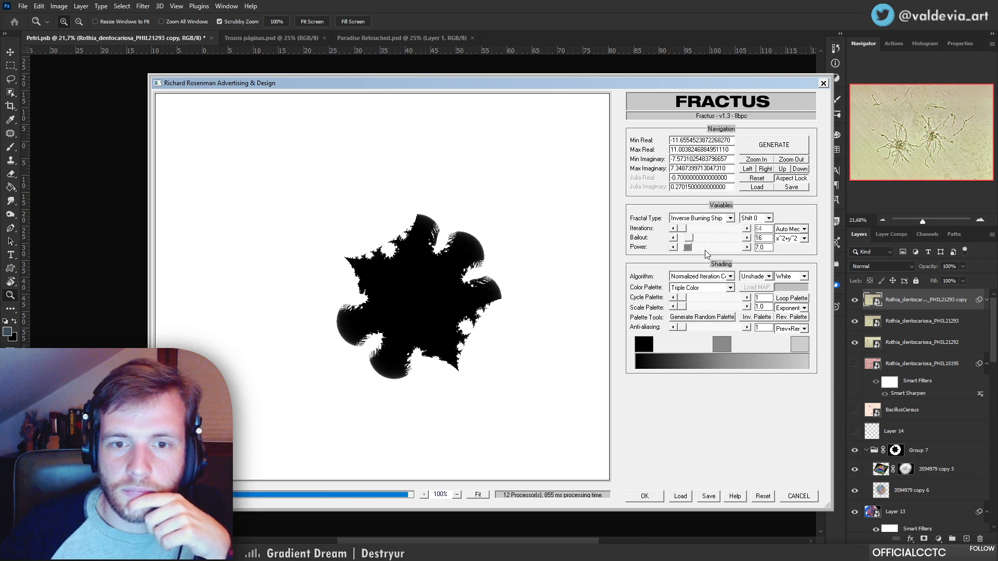
click(707, 248)
click(706, 250)
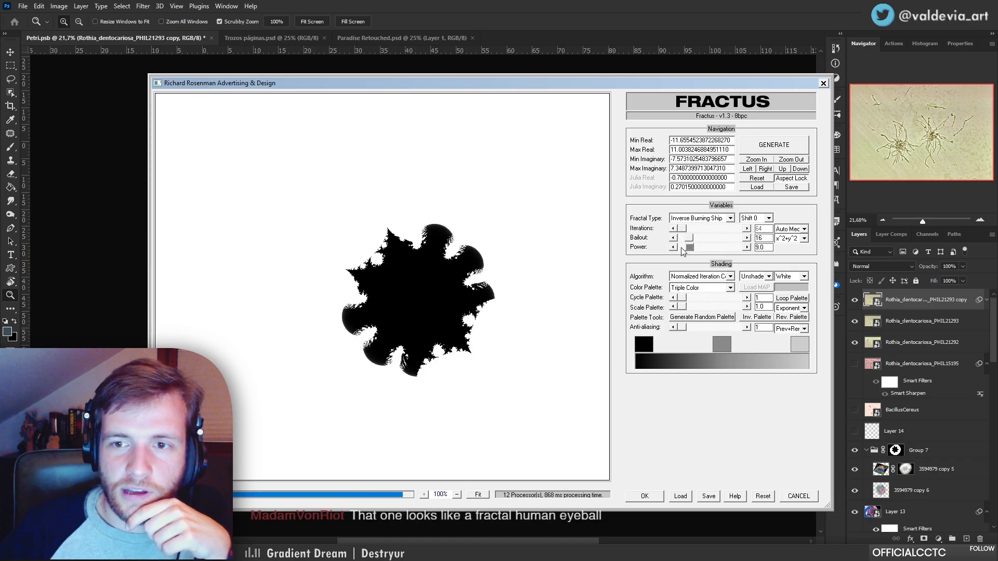
click(683, 249)
click(683, 248)
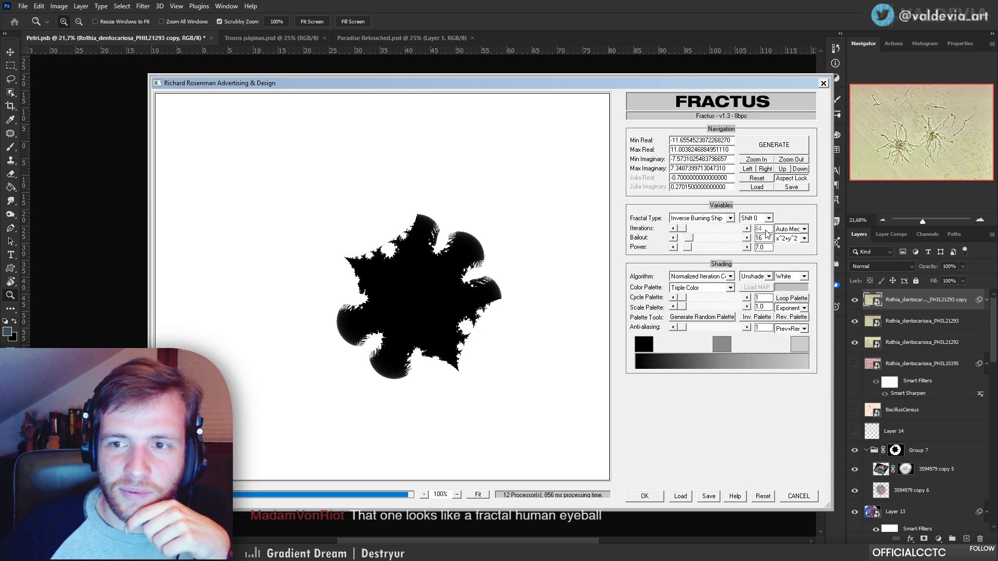
Change the fractal type to Burning Ship and lower its power to 5.0
click(729, 218)
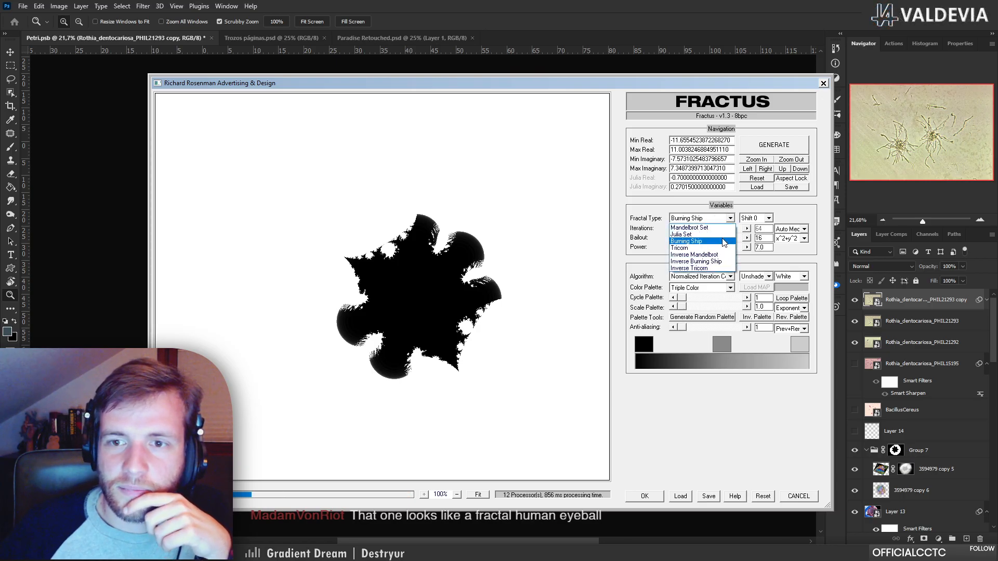
click(724, 242)
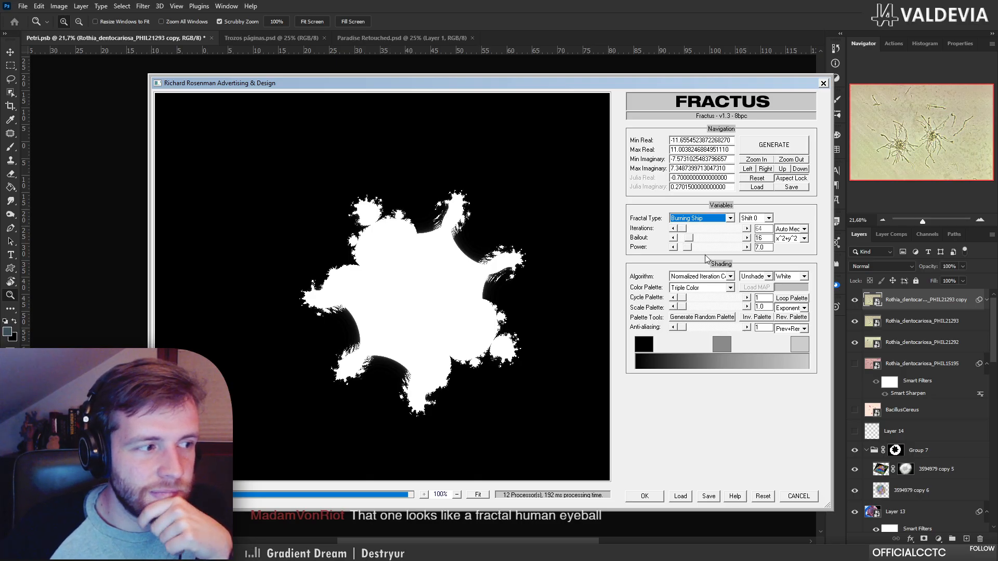
click(682, 249)
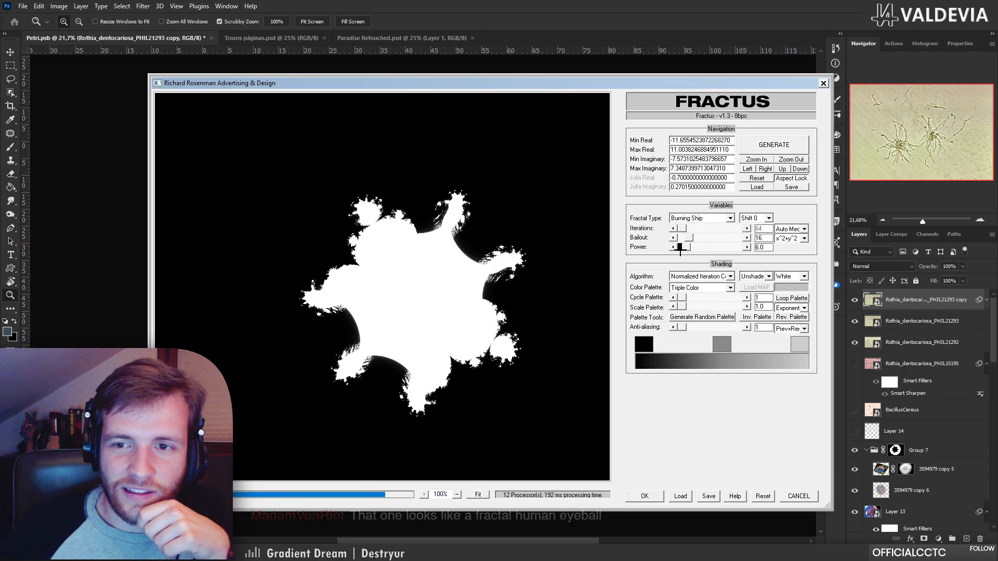
click(681, 249)
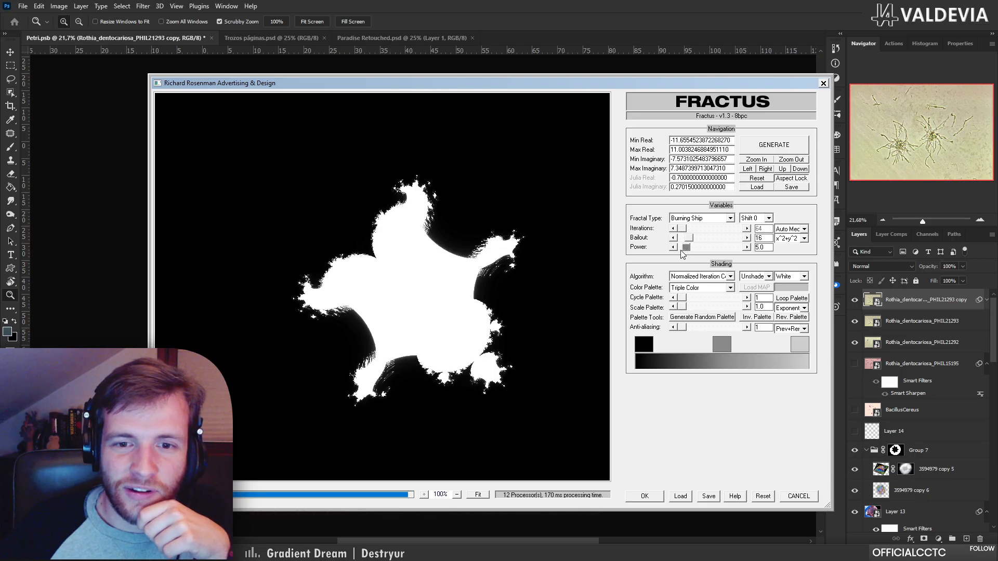
Raise the Burning Ship fractal's power through 7.0 to 9.0
click(710, 249)
click(711, 248)
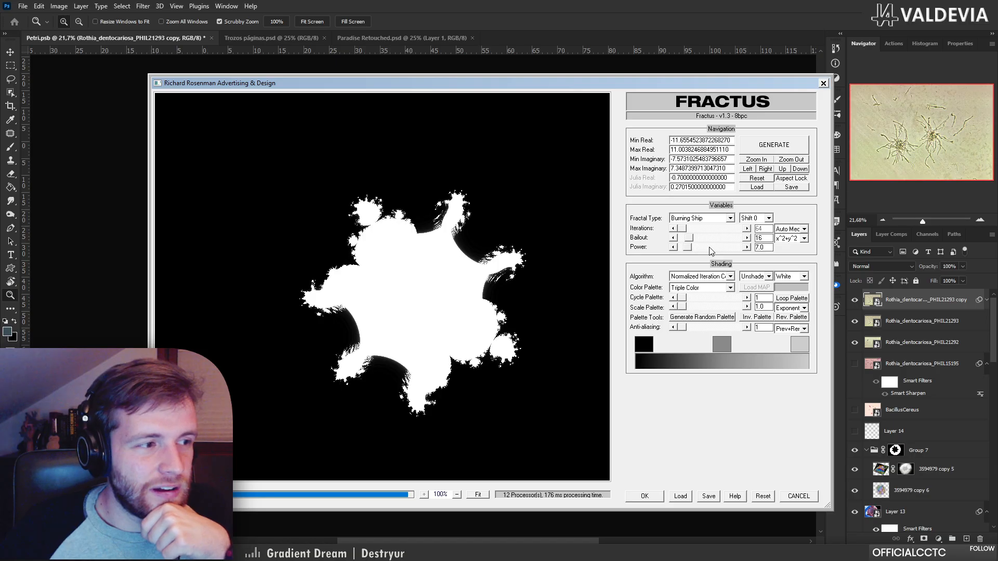
click(711, 249)
click(711, 248)
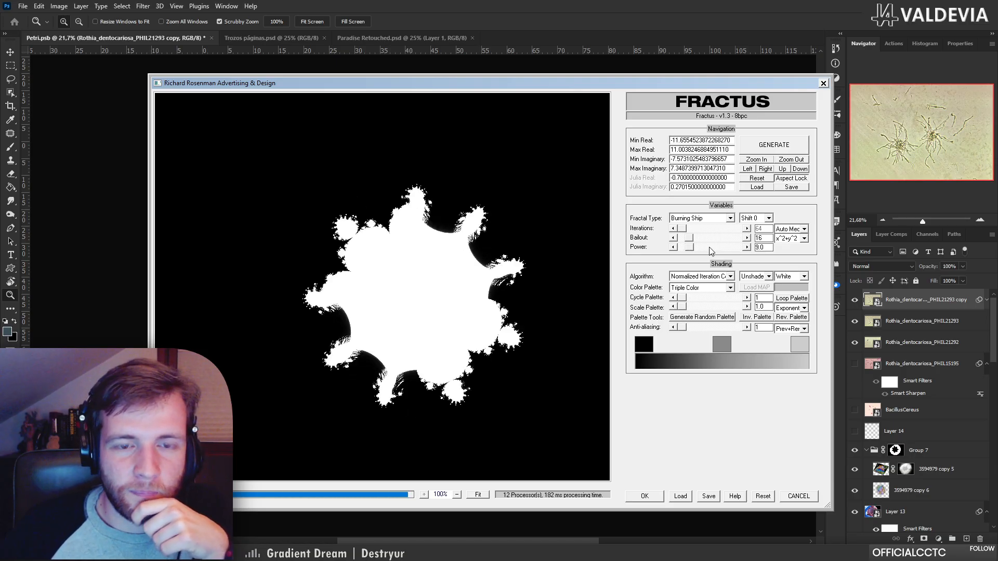
Lower the Burning Ship fractal's power to 4.0
click(683, 249)
click(682, 249)
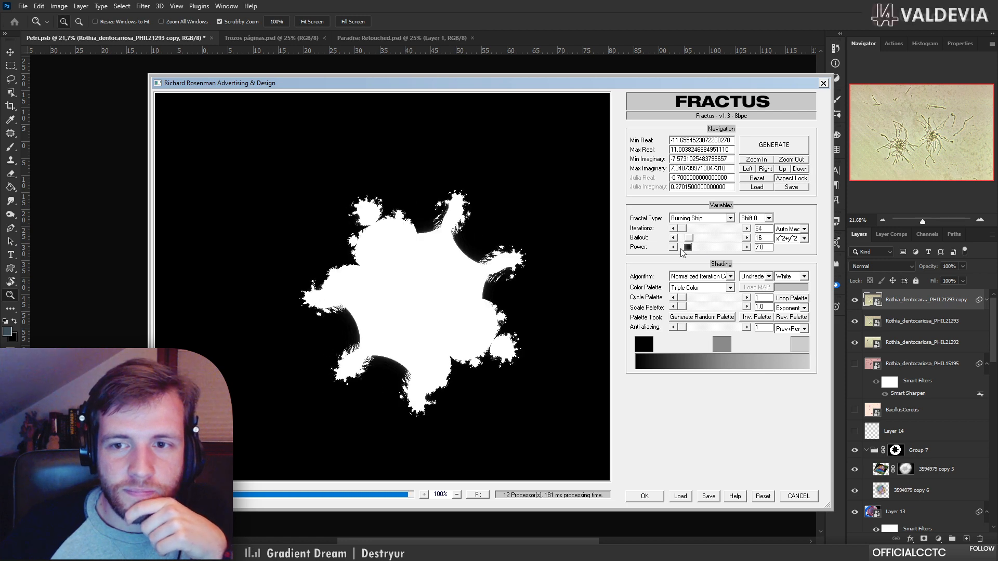
click(682, 249)
click(681, 249)
click(681, 248)
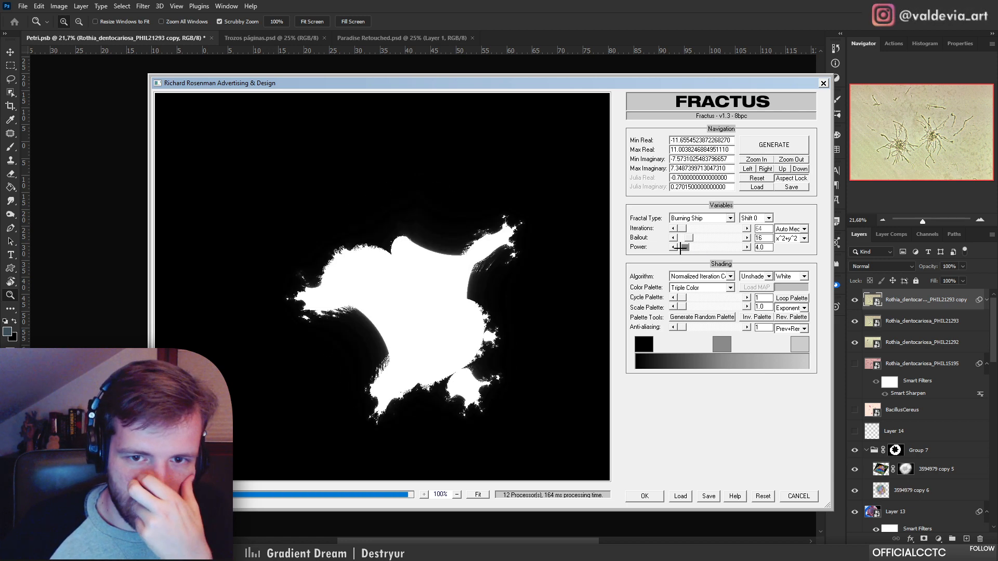
Raise the Burning Ship fractal's power step by step to beyond 12.0
click(714, 249)
click(714, 249)
click(714, 248)
click(714, 248)
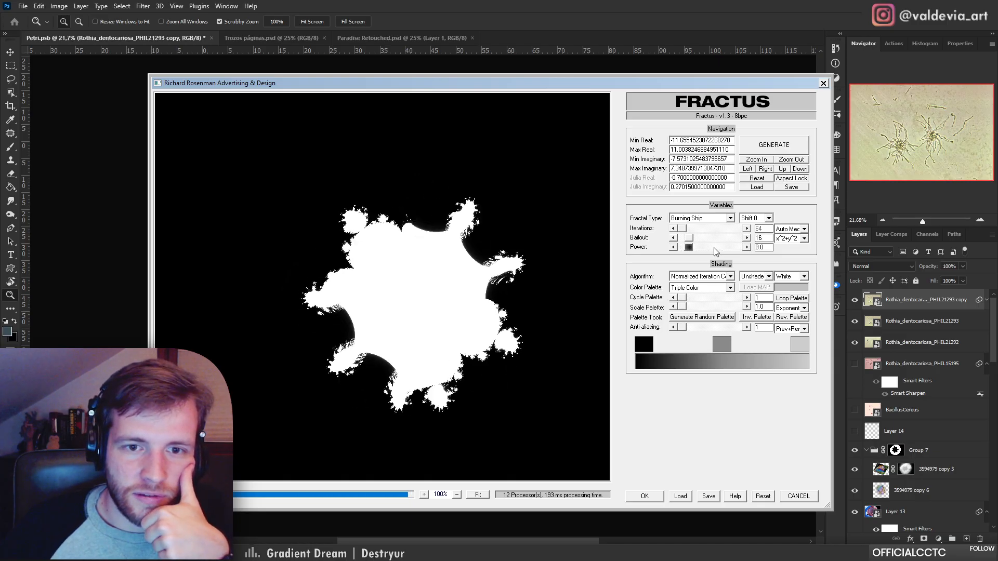
click(714, 248)
click(714, 248)
click(715, 249)
click(714, 248)
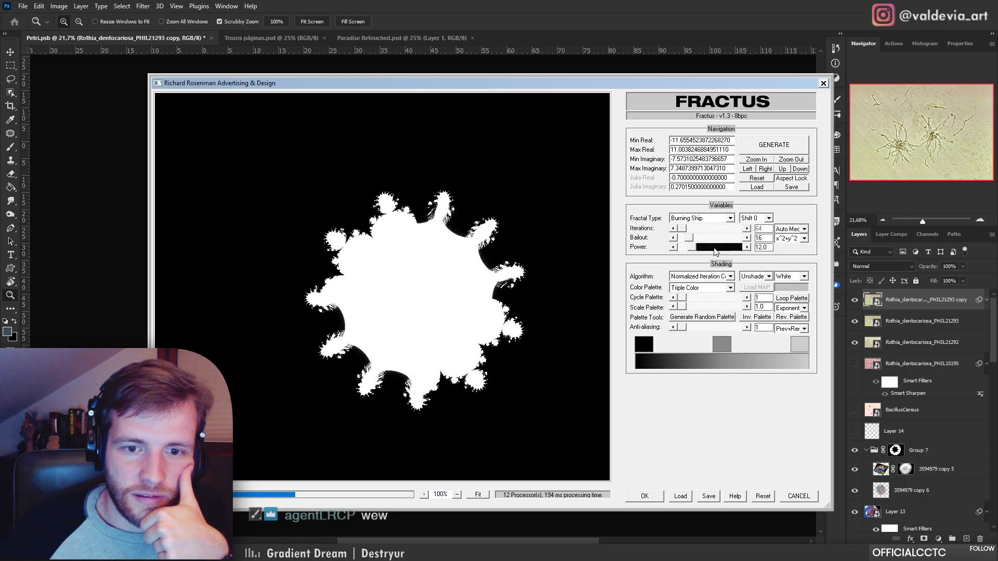
click(714, 249)
Step the Burning Ship fractal's power down to 3.0 and raise it back to 5.0
click(685, 249)
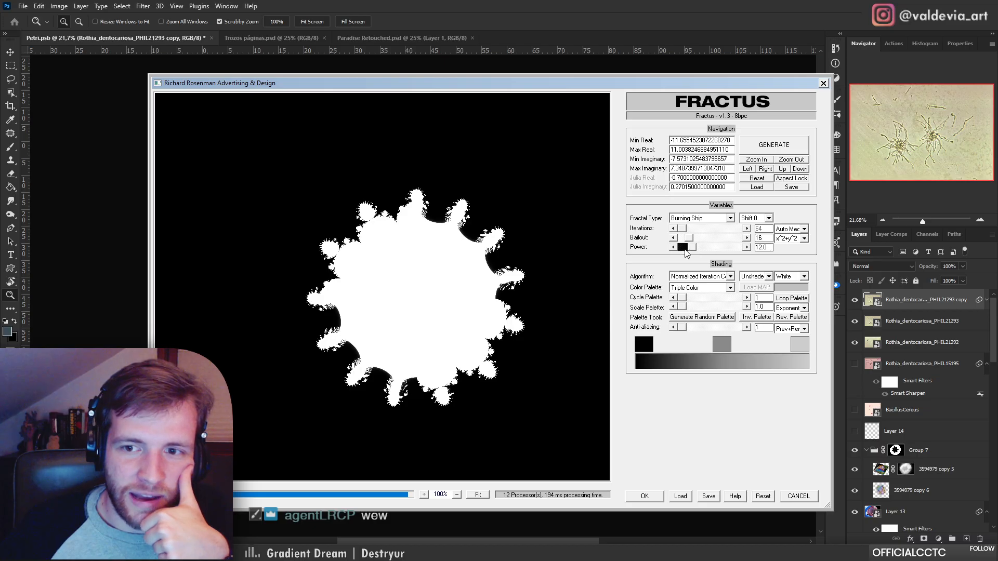
click(684, 249)
click(685, 249)
click(685, 249)
click(684, 249)
click(683, 250)
click(683, 249)
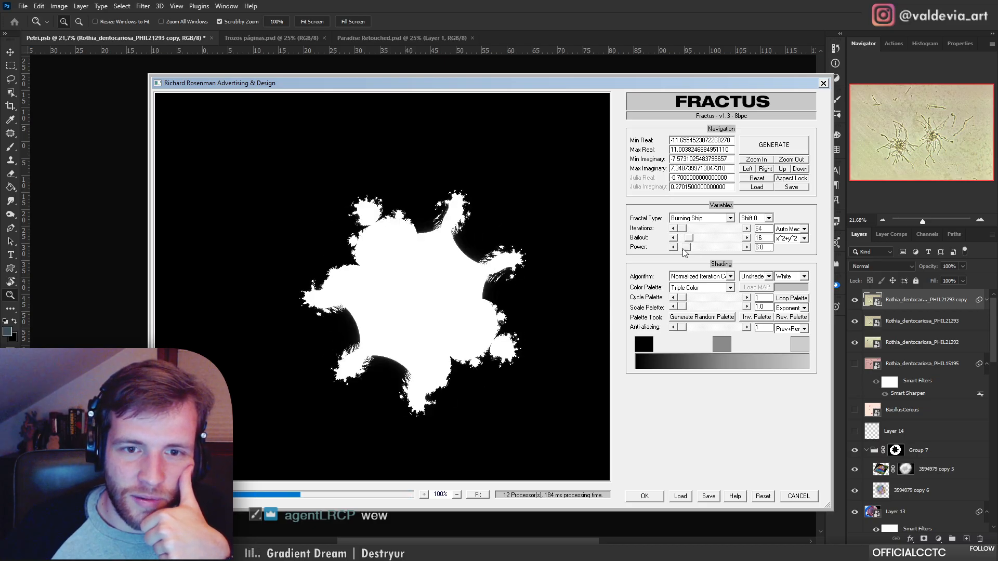
click(678, 249)
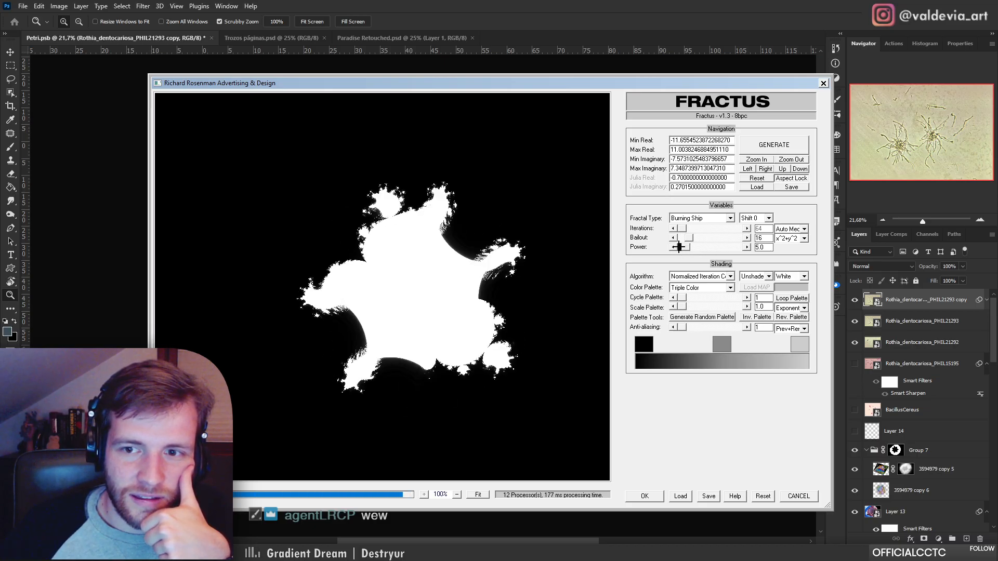
click(680, 248)
click(683, 250)
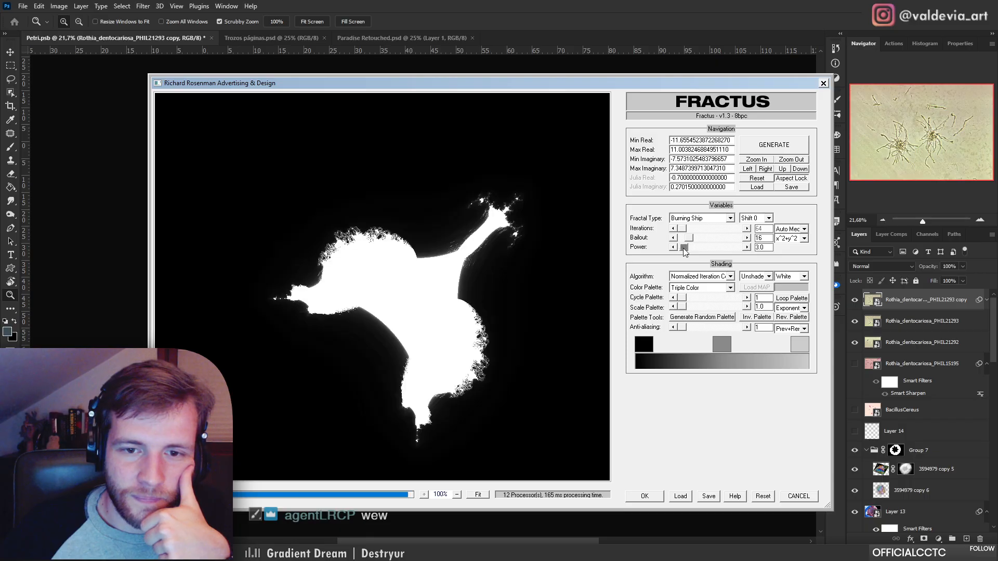
click(713, 250)
click(713, 250)
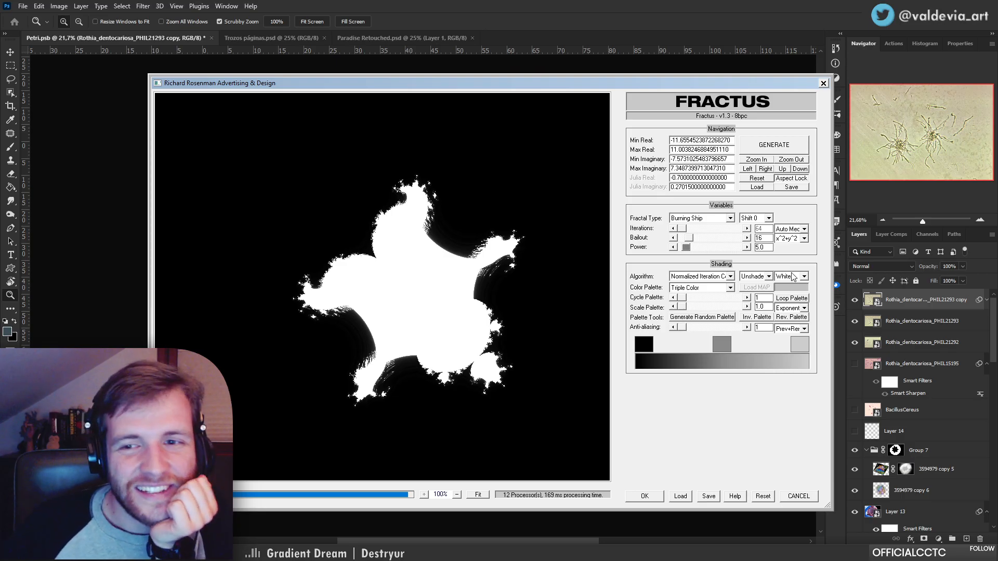
Try the Tricorn type at the current power and cancel the Fractus filter without applying it
click(729, 219)
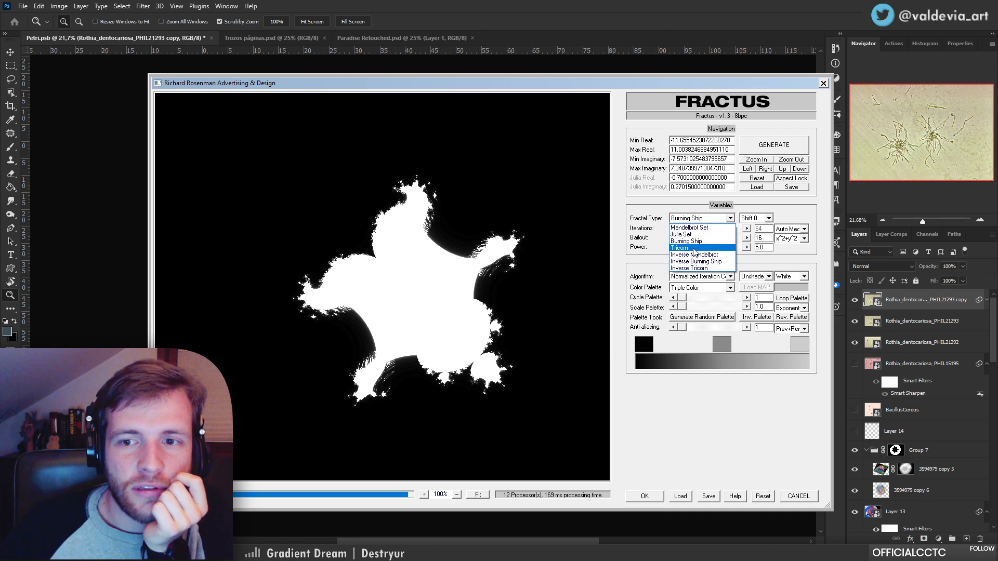
click(694, 248)
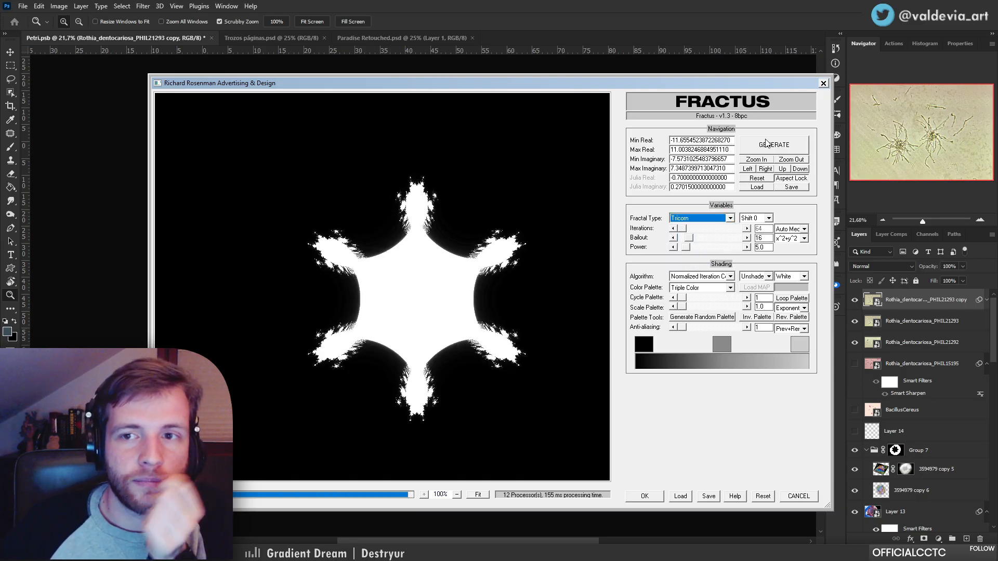
click(812, 498)
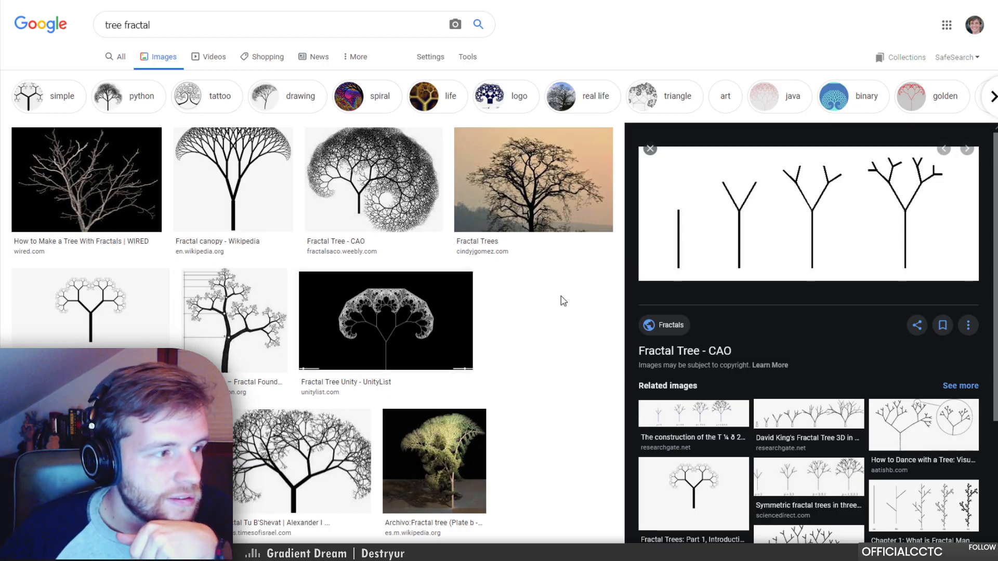
Look over the tree fractal image results, switch to the general web results and open the Wikipedia article on the Pythagoras tree
scroll(563, 300, down, 2)
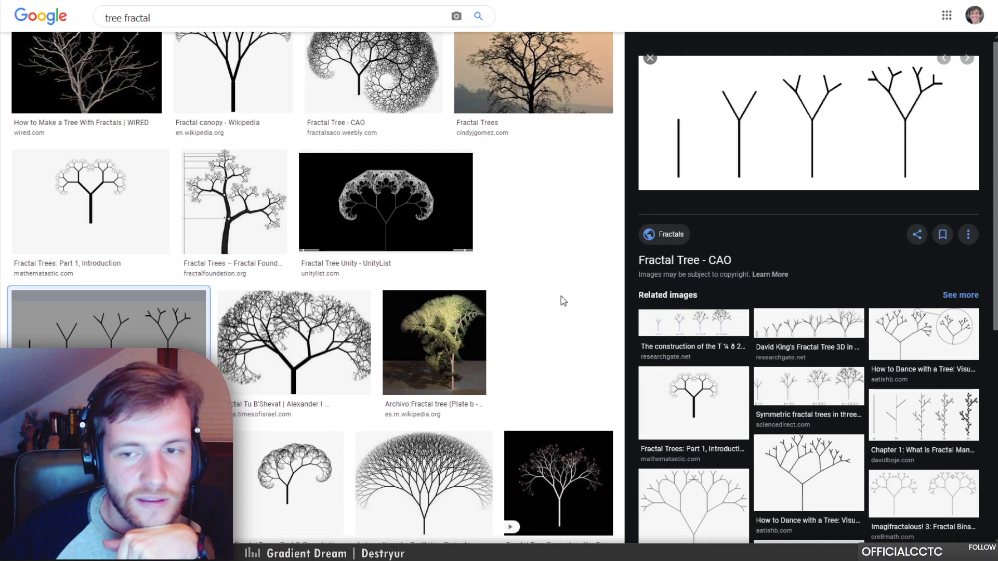
scroll(563, 301, up, 3)
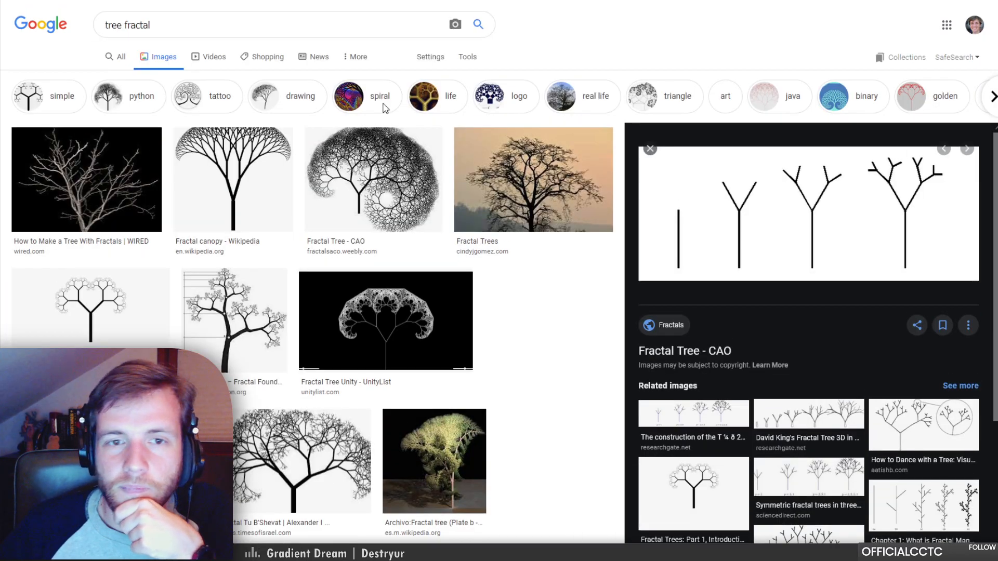
click(111, 61)
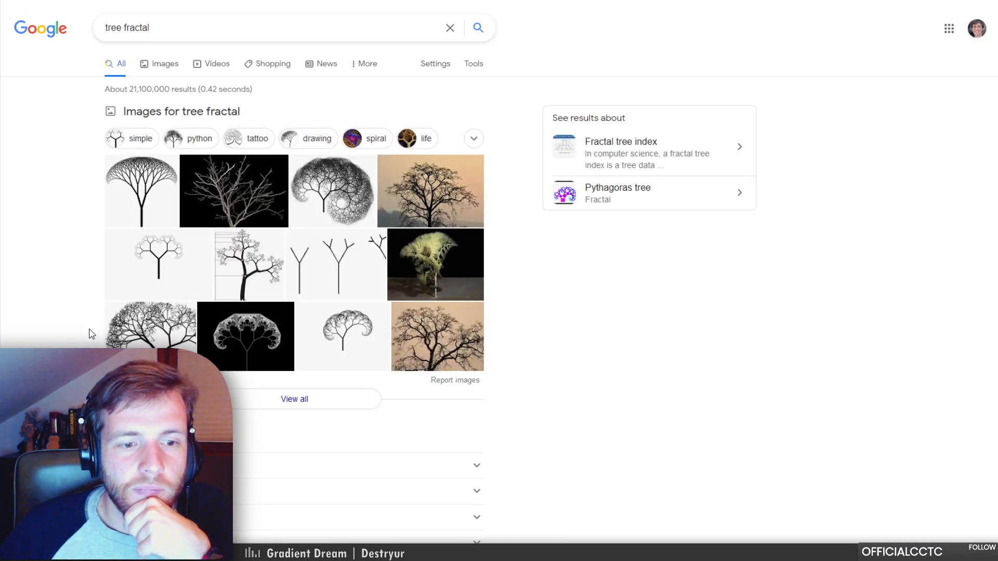
scroll(92, 333, down, 6)
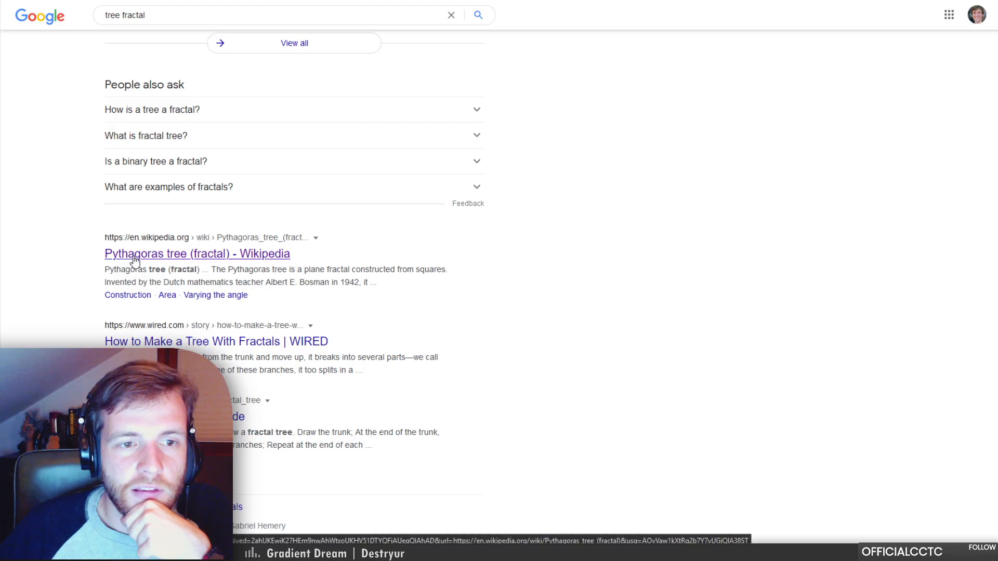
click(115, 257)
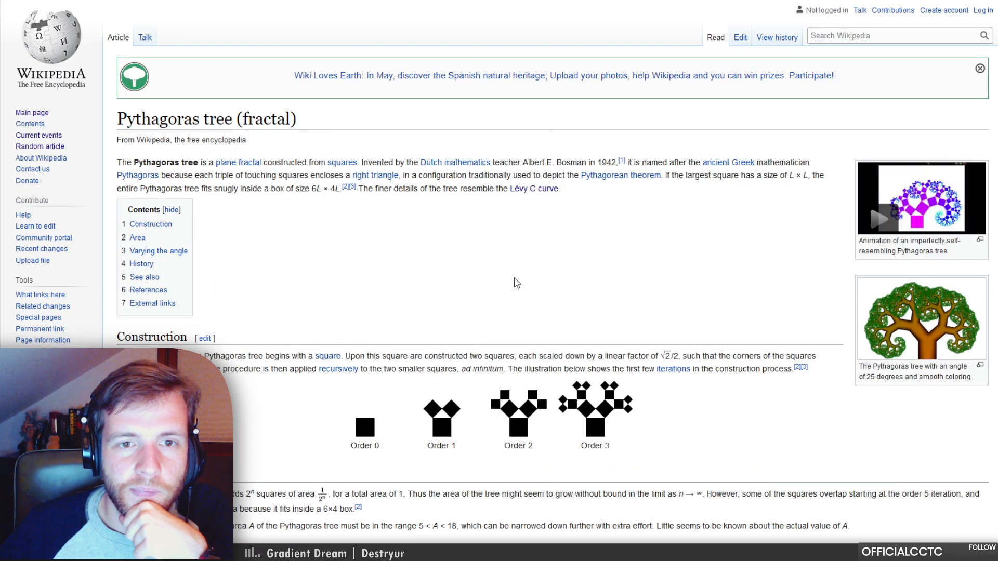
Read the Pythagoras tree article from its construction diagrams through the section on varying the angle to the See also list
scroll(545, 274, down, 1)
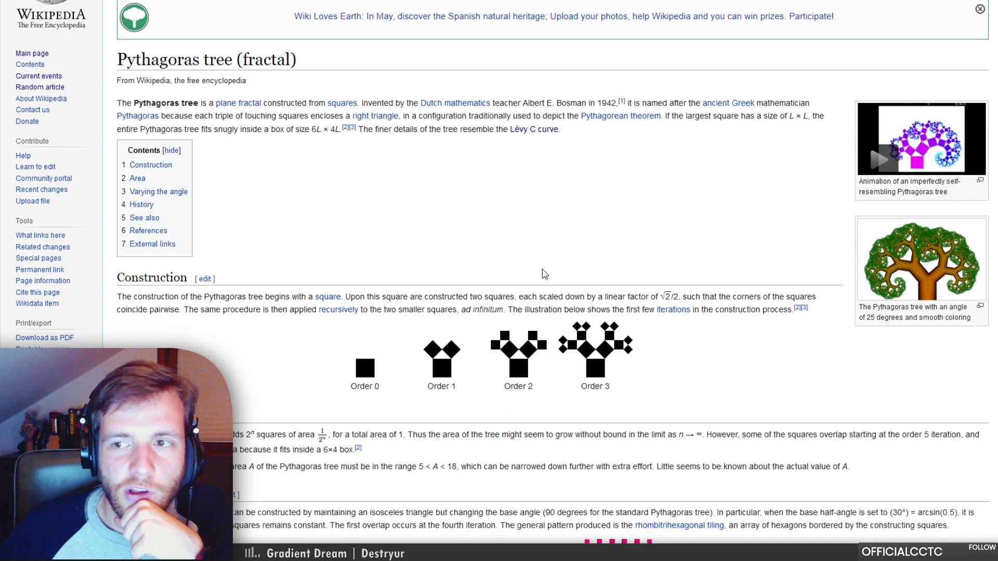
scroll(544, 274, up, 1)
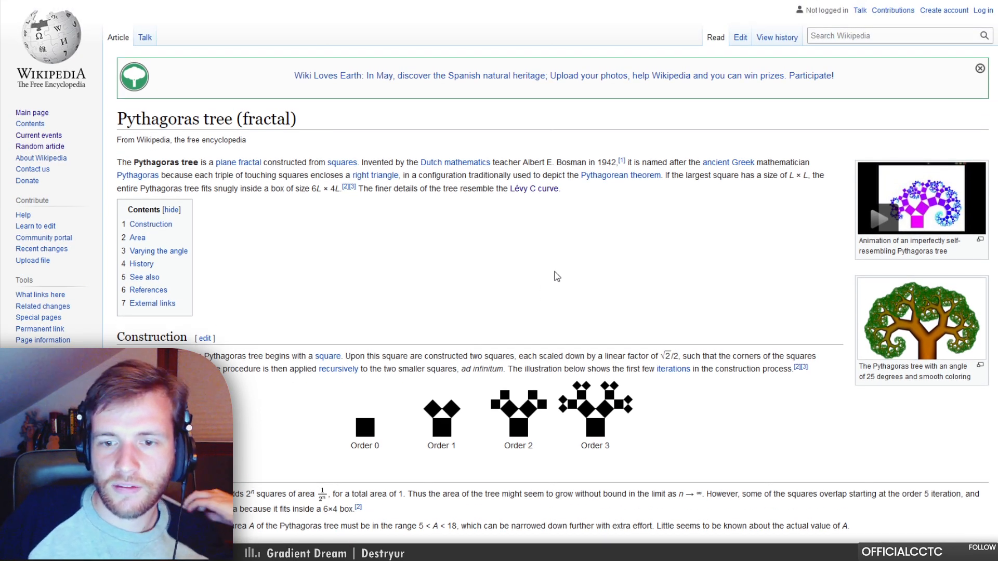
scroll(635, 386, down, 1)
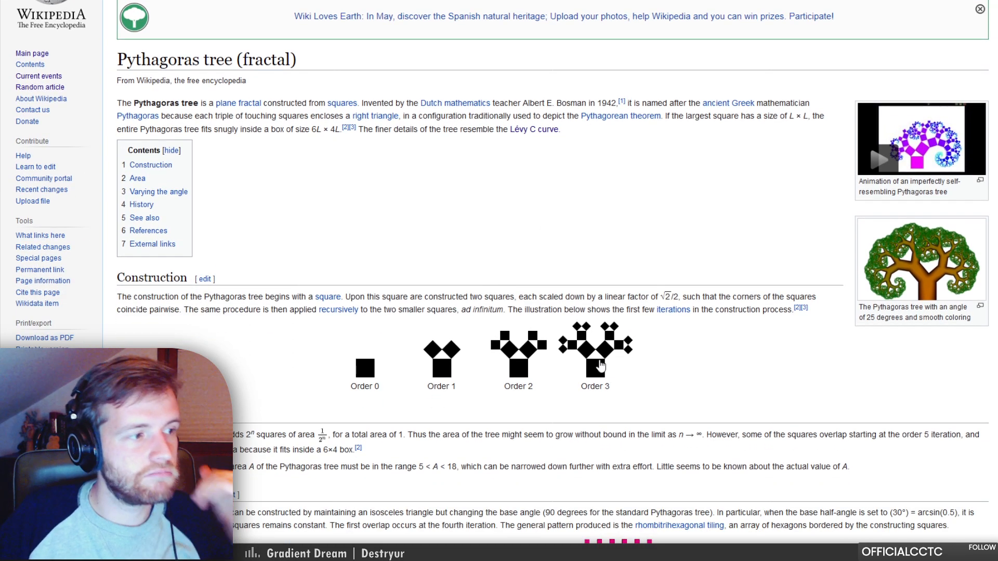
scroll(601, 365, down, 5)
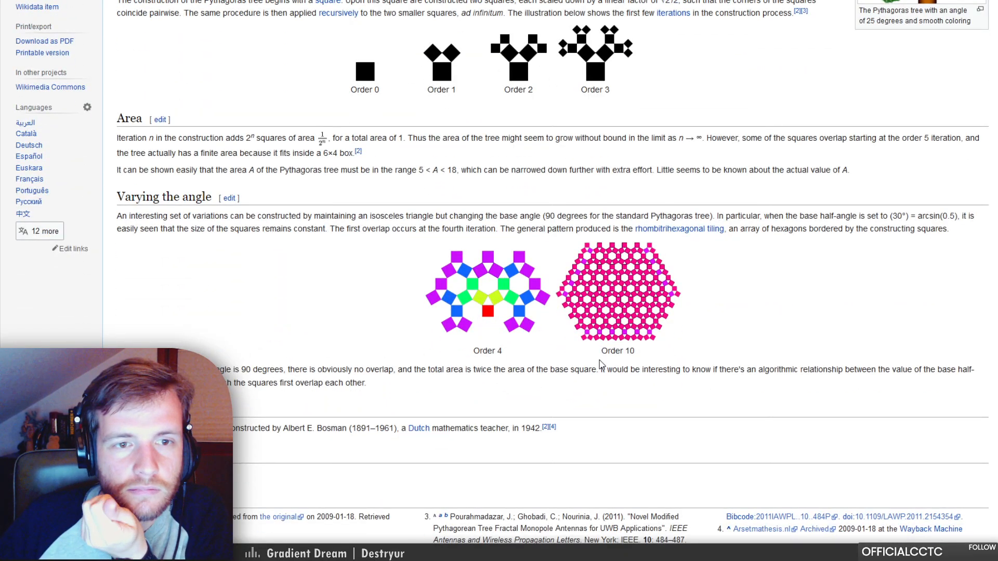
scroll(600, 366, down, 2)
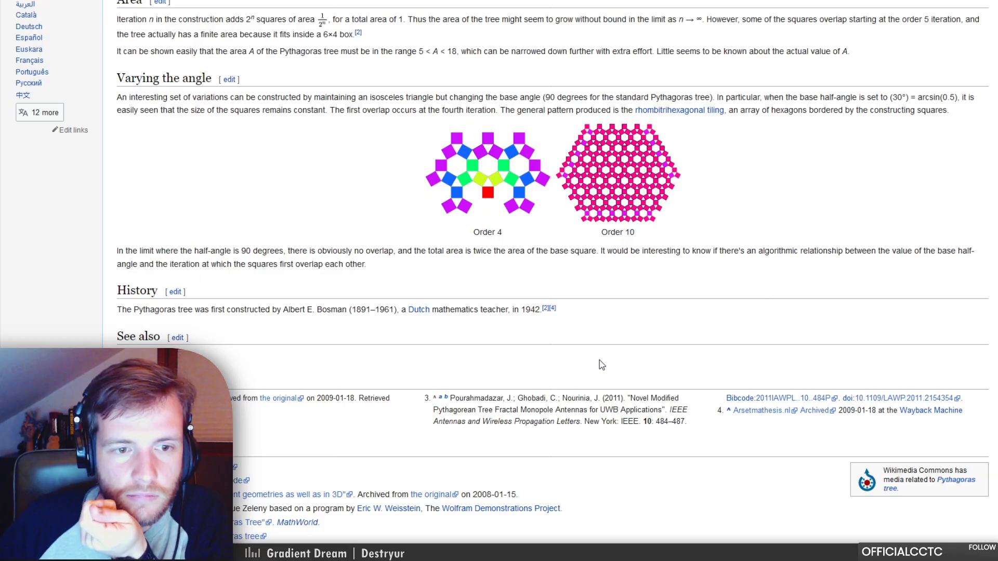
Open the related Lévy C curve article and examine its L-system and IFS construction sections
mouse_move(185, 358)
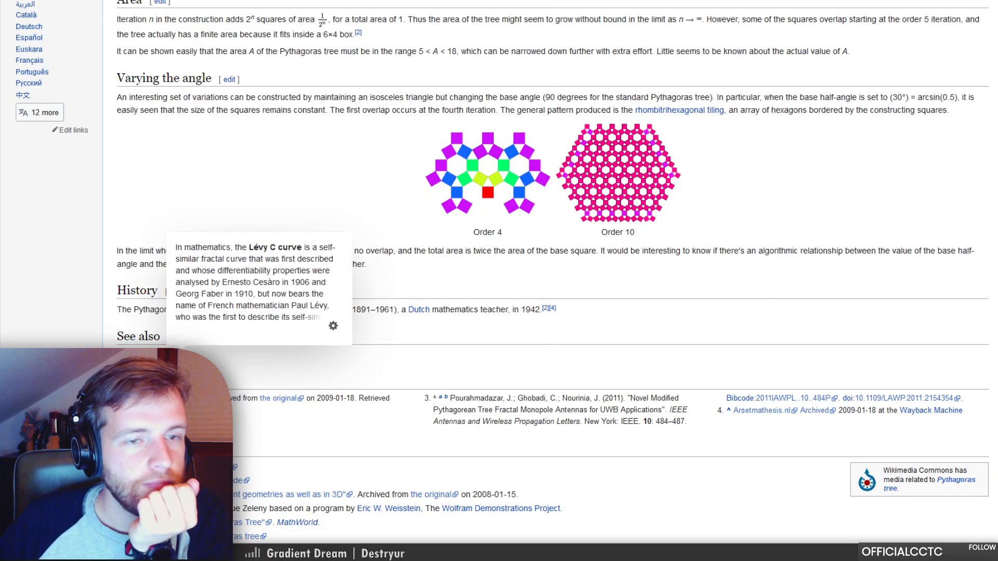
click(632, 1)
scroll(639, 232, down, 5)
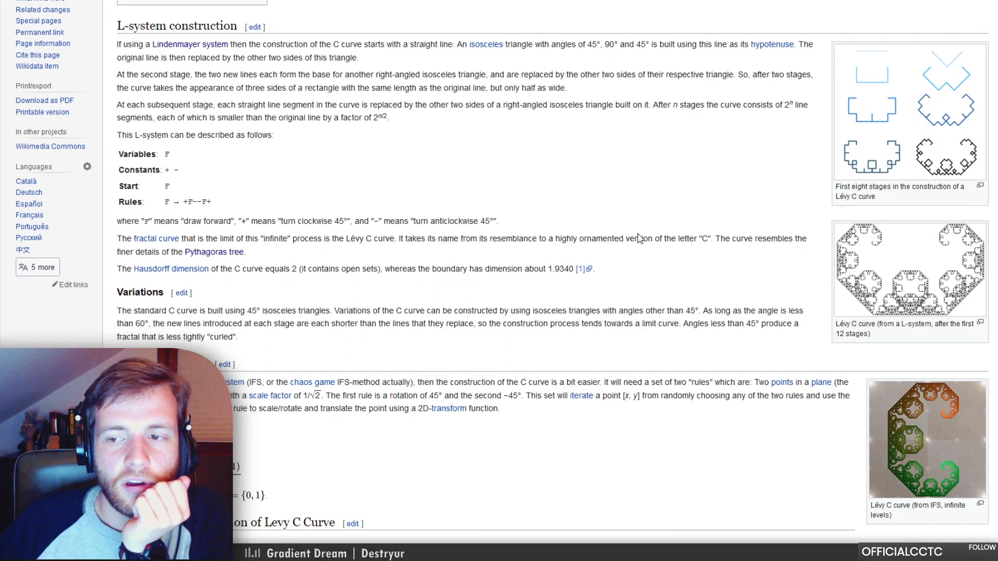
scroll(639, 238, down, 2)
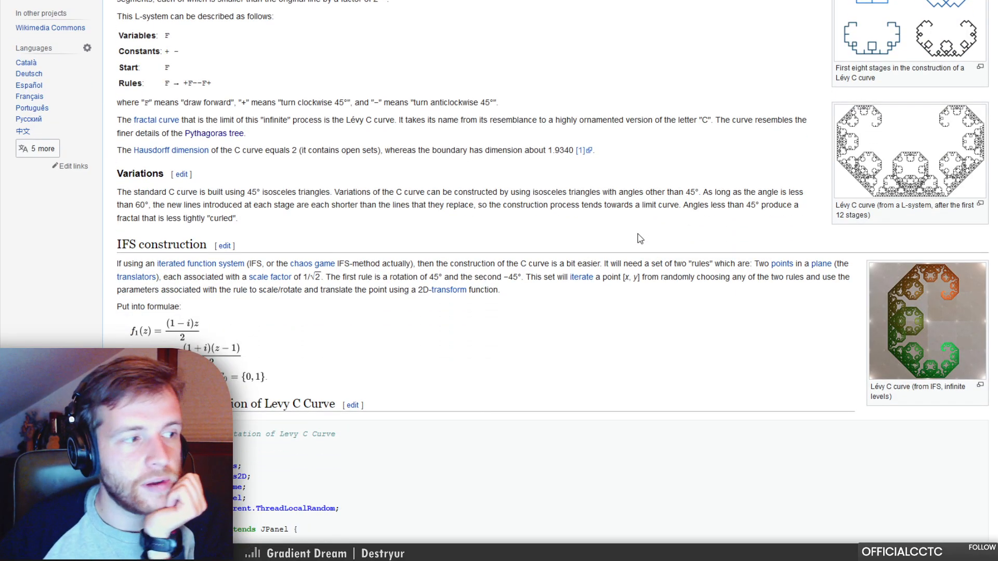
scroll(367, 262, down, 2)
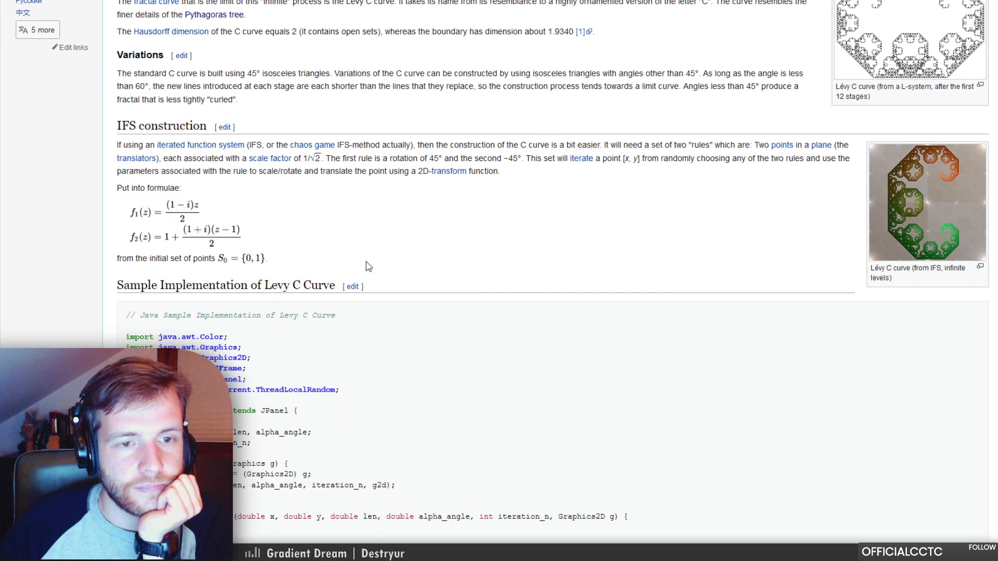
scroll(367, 265, up, 6)
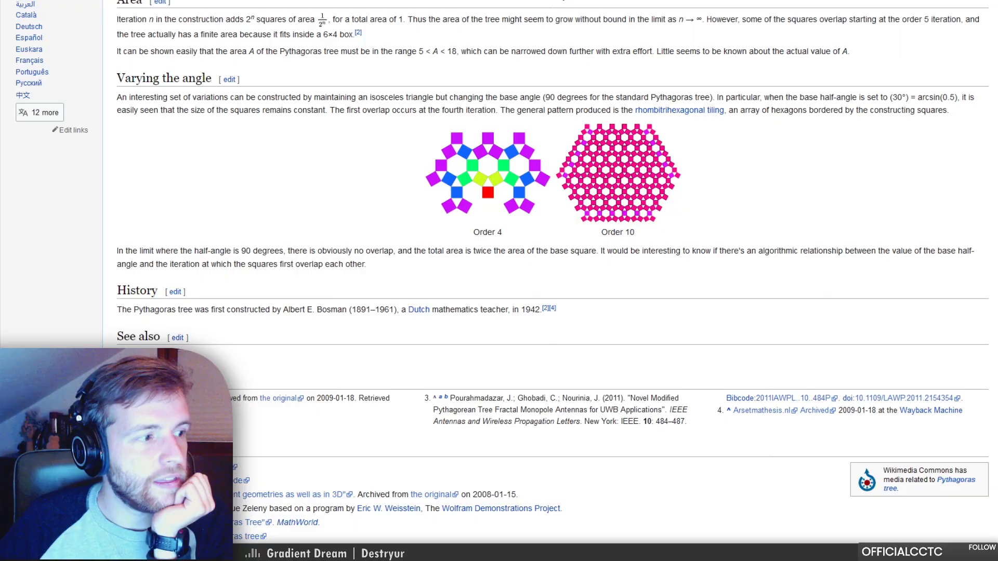
Return to the Pythagoras tree article and review its construction and angle variation illustrations again
scroll(473, 148, up, 9)
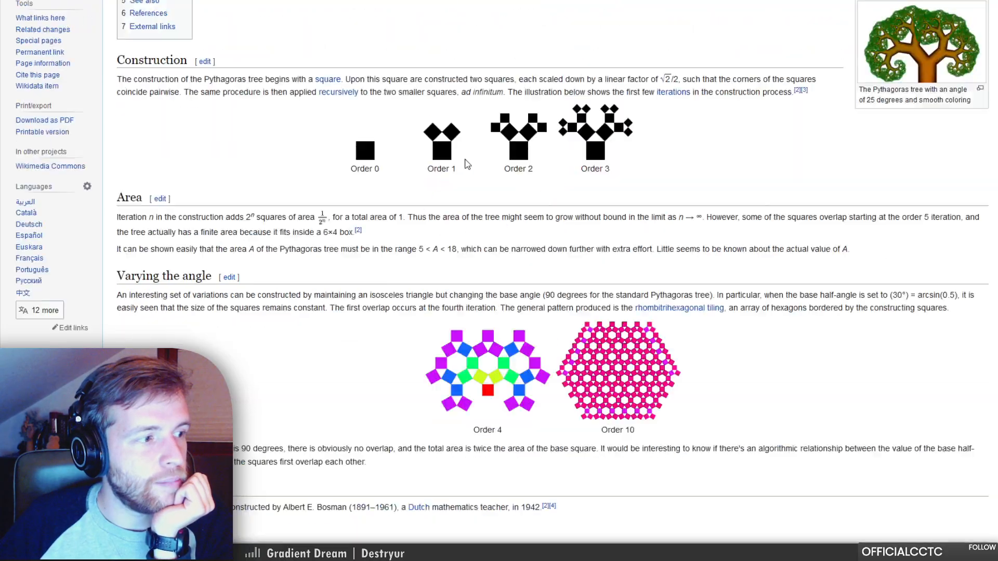
scroll(470, 156, down, 3)
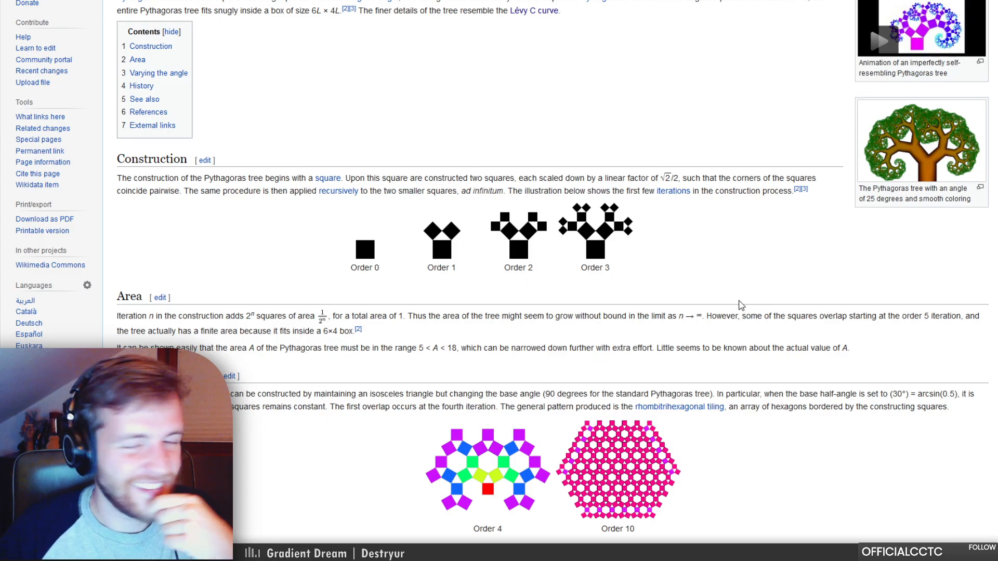
scroll(730, 296, up, 1)
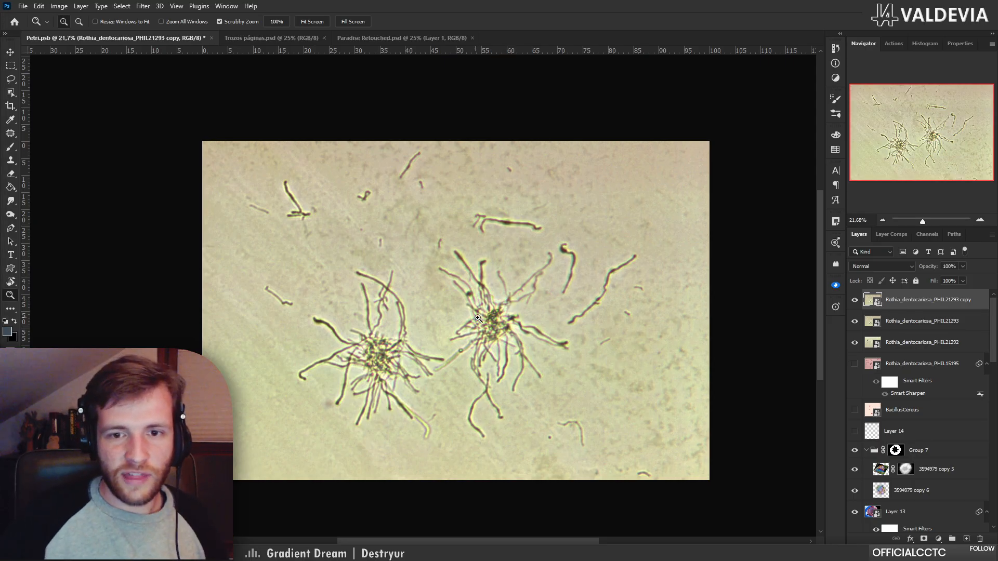
In Photoshop, hide both Rothia_dentocariosa_PHIL21293 layers and delete the copy
drag(478, 318, 508, 323)
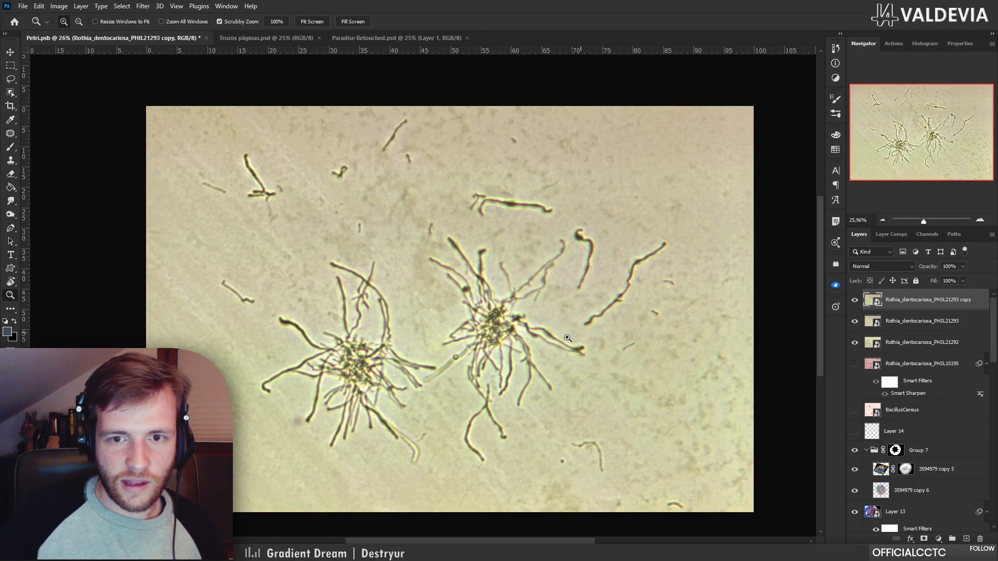
drag(432, 419, 408, 439)
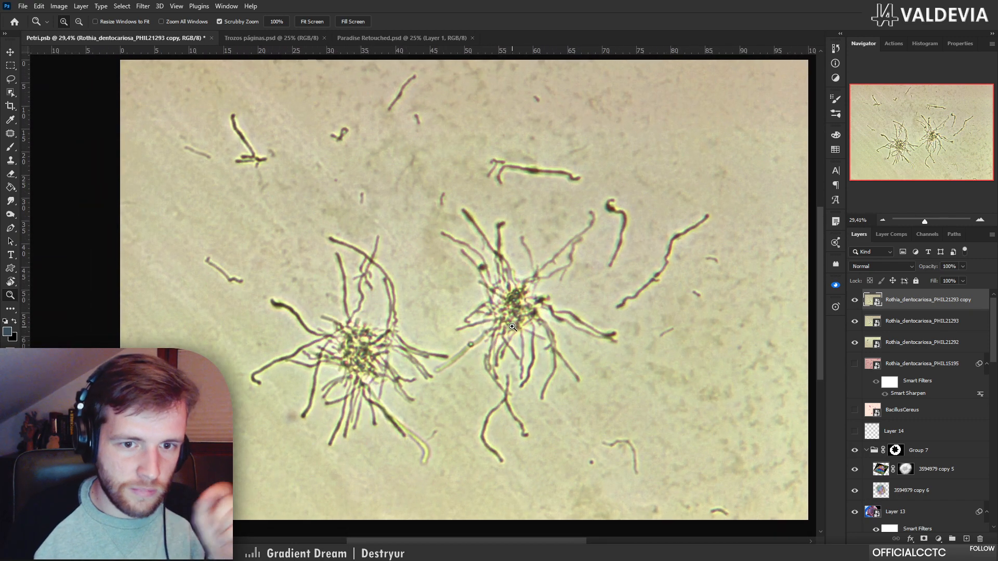
click(855, 300)
click(855, 321)
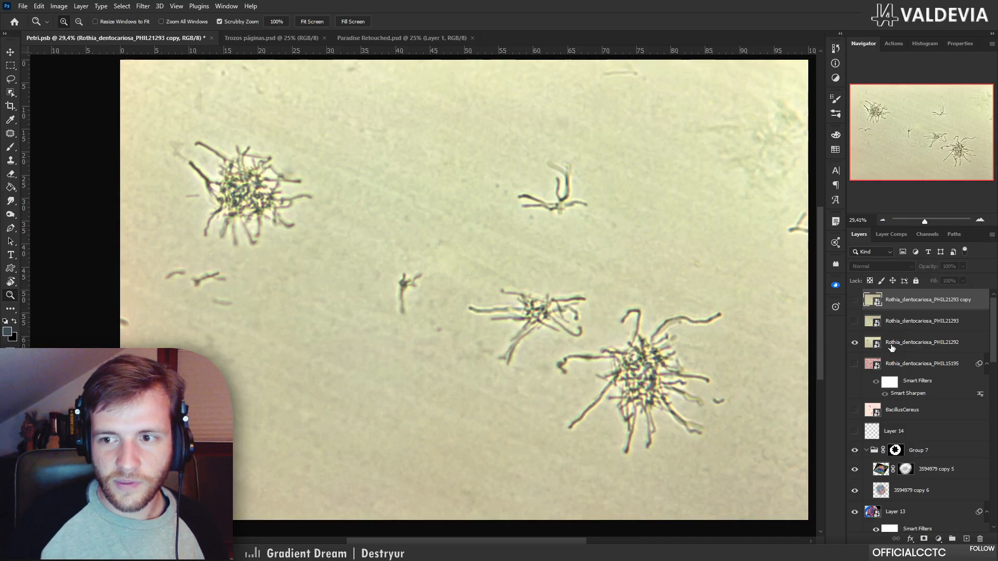
key(Delete)
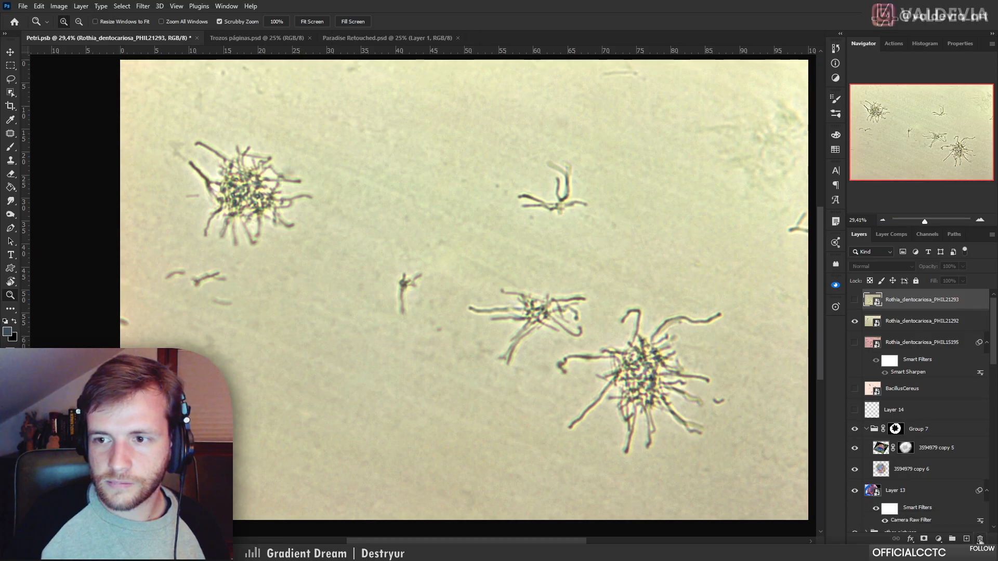
Hide the Rothia_dentocariosa_PHIL21292 layer, show Rothia_dentocariosa_PHIL15195 and raise its opacity to 98%
click(855, 321)
click(855, 343)
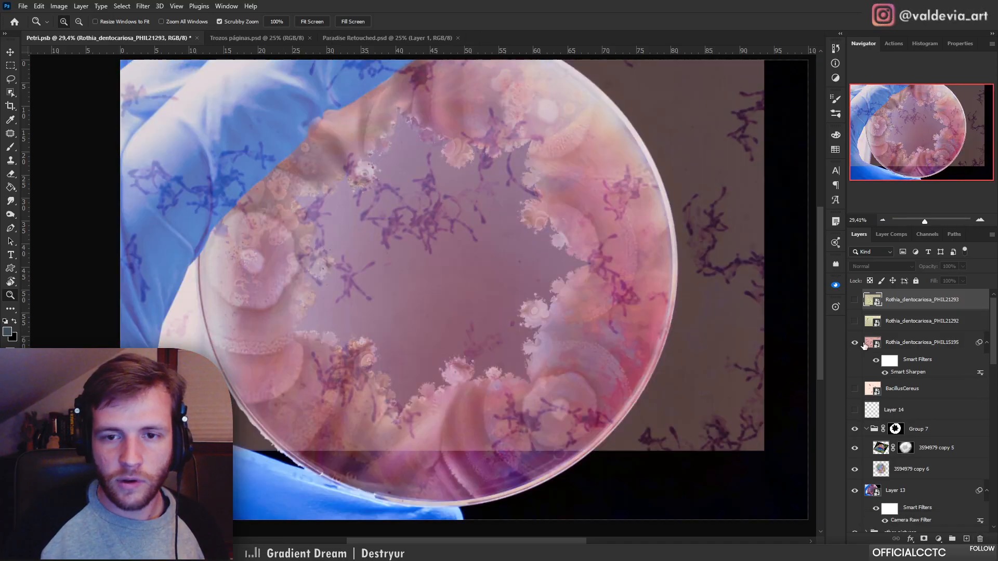
click(928, 339)
drag(927, 260, 988, 273)
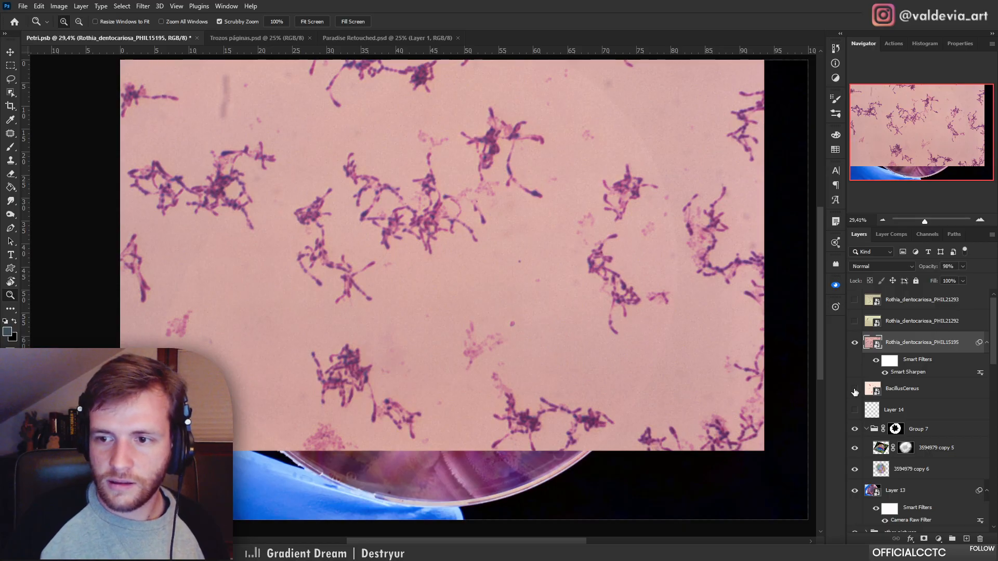
Show the BacillusCereus layer, hide Rothia_dentocariosa_PHIL15195 and inspect the flagellated bacteria up close
click(884, 390)
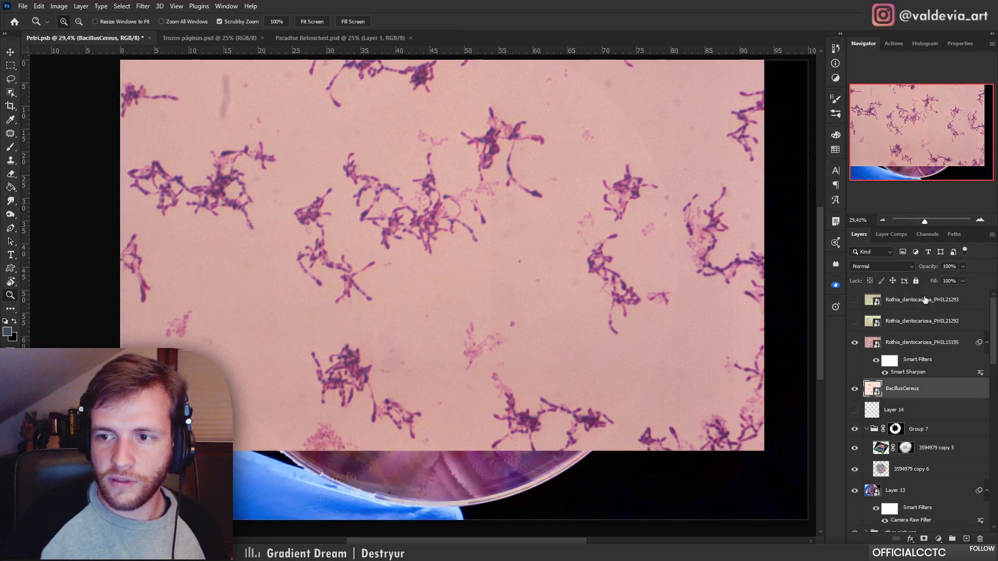
click(855, 343)
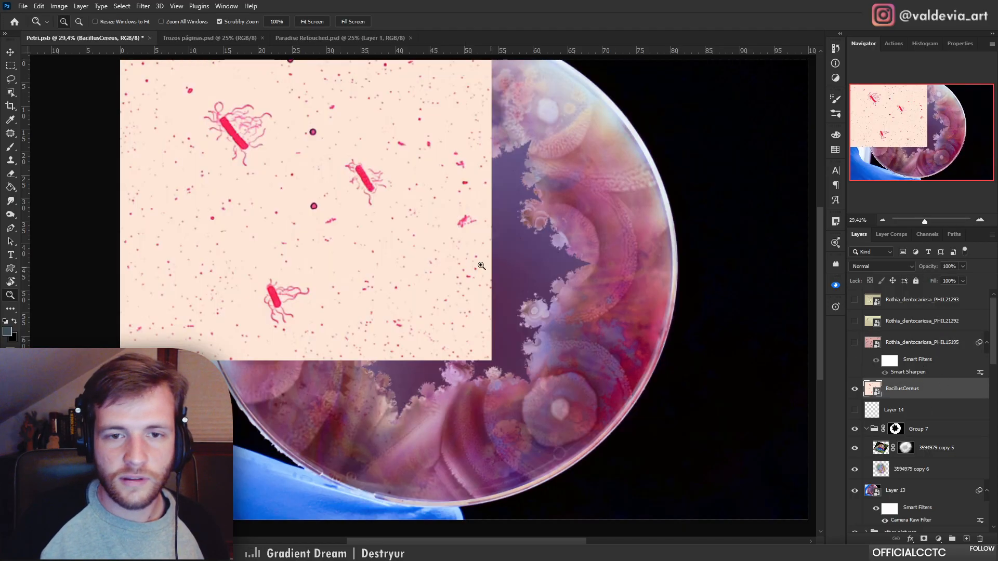
drag(455, 269, 413, 280)
drag(421, 232, 441, 395)
drag(429, 262, 427, 302)
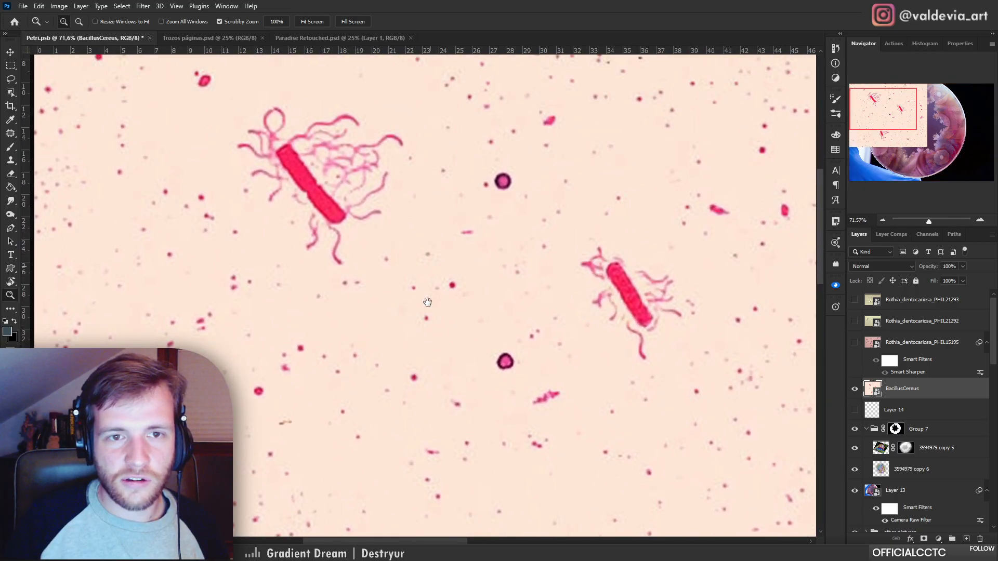
drag(630, 288, 670, 307)
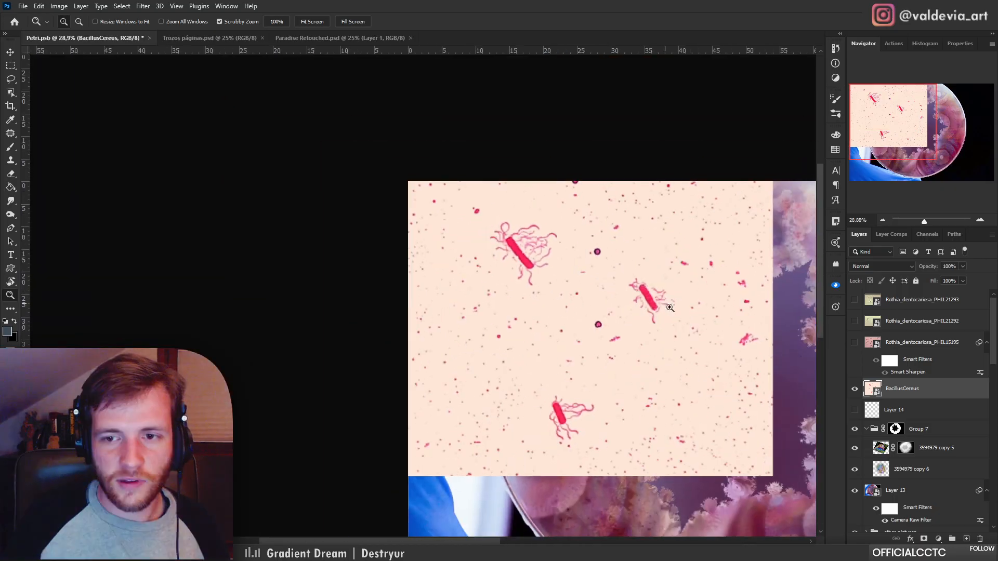
Enlarge the BacillusCereus layer proportionally with Free Transform so it covers most of the canvas, keeping its upper-left corner in place
drag(702, 372, 496, 224)
key(ctrl+t)
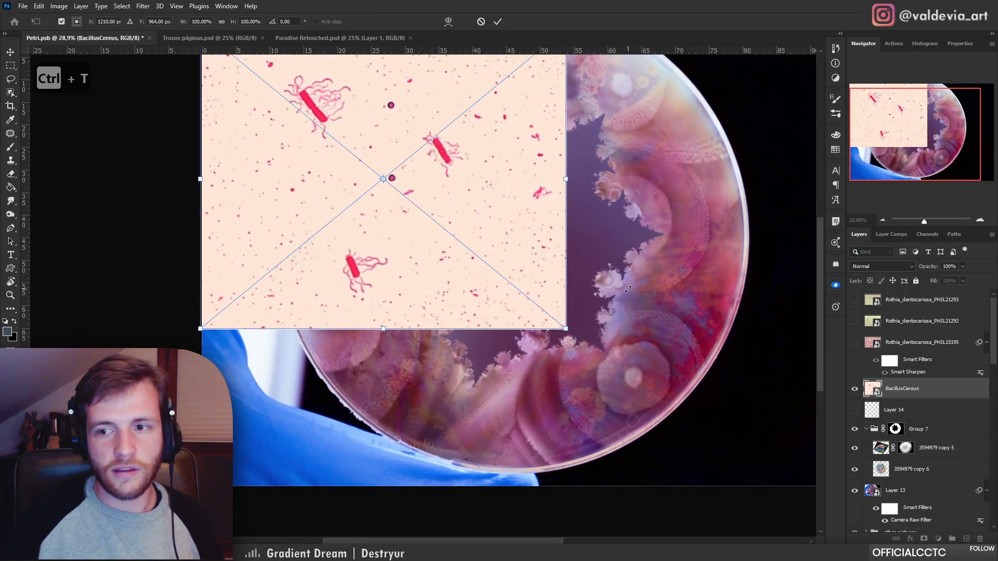
drag(897, 132, 896, 120)
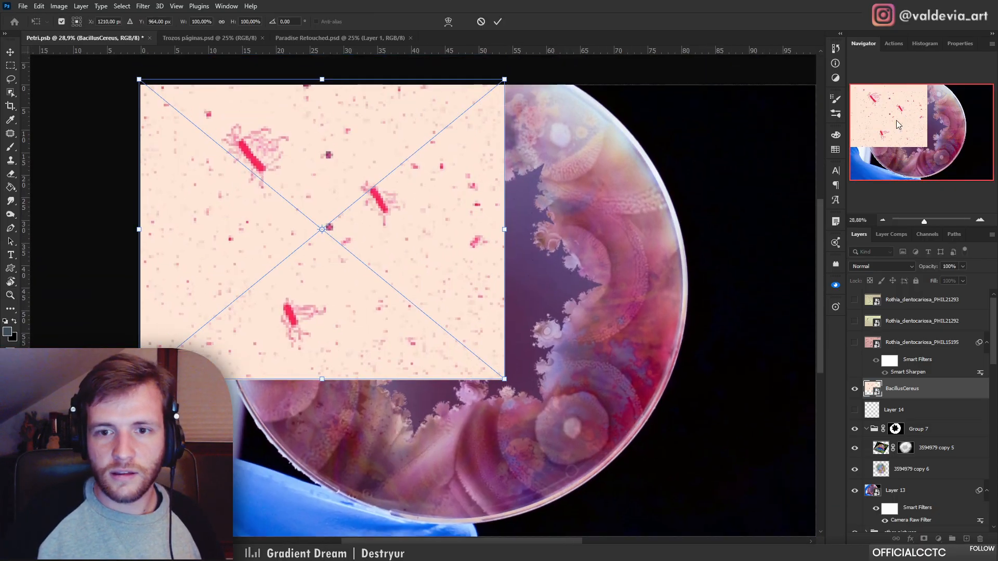
drag(504, 385, 769, 499)
click(497, 21)
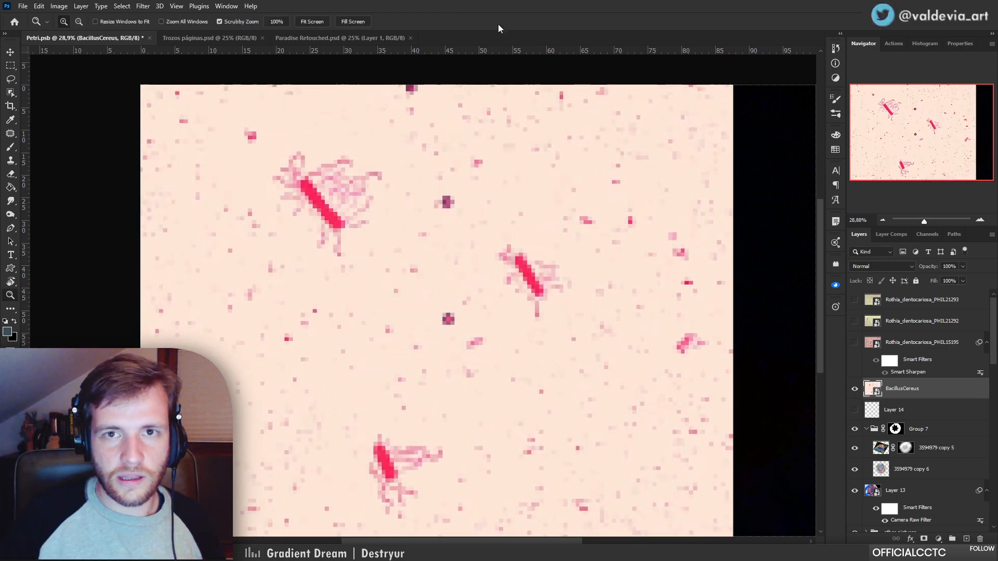
key(z)
drag(508, 266, 650, 265)
drag(580, 314, 429, 324)
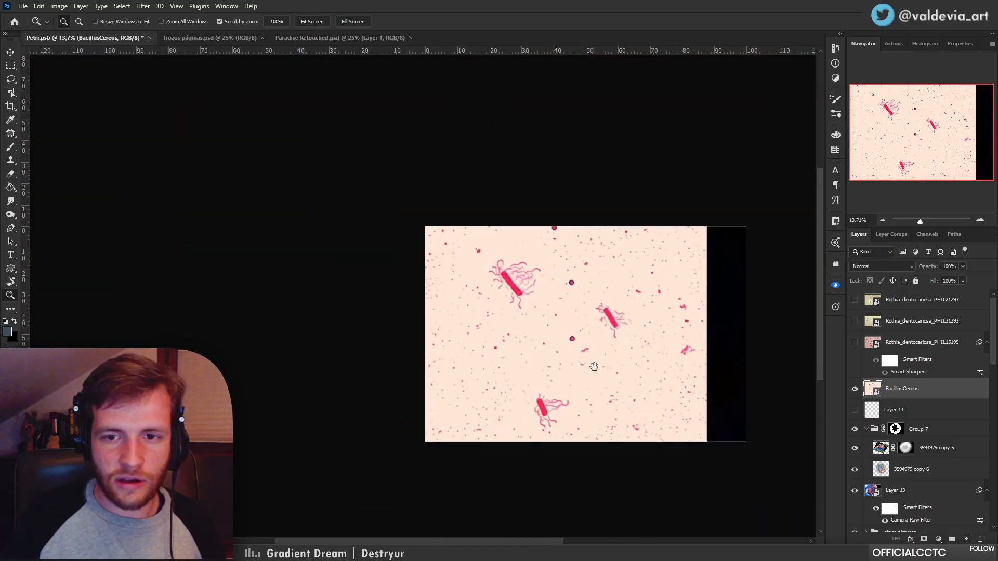
drag(596, 368, 623, 314)
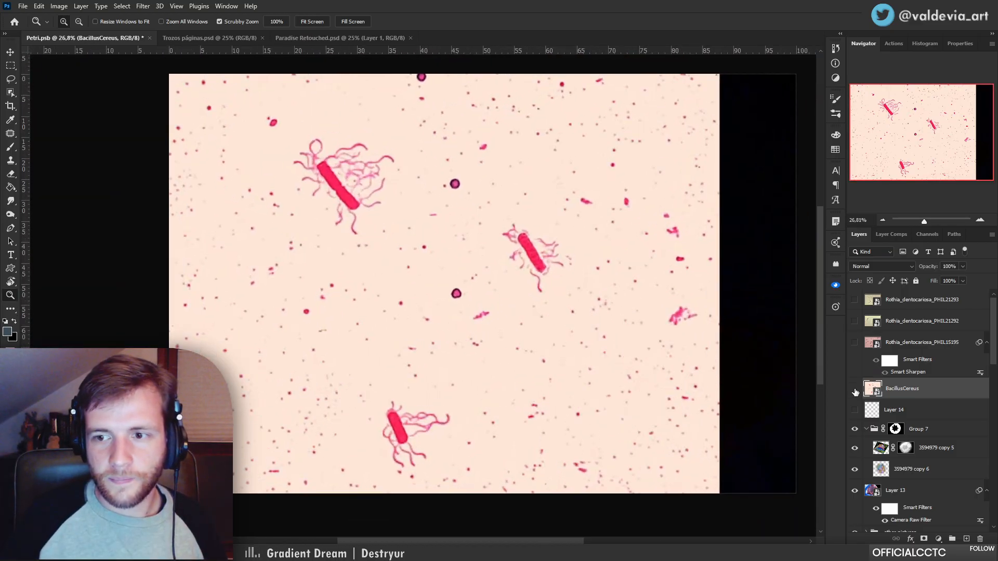
Hide the BacillusCereus layer, then show and select the Rothia_dentocariosa_PHIL15195 layer
click(855, 389)
click(855, 343)
click(876, 343)
Scale the Rothia_dentocariosa_PHIL15195 layer proportionally to 48.23% with Free Transform so it covers the entire canvas
key(ctrl+t)
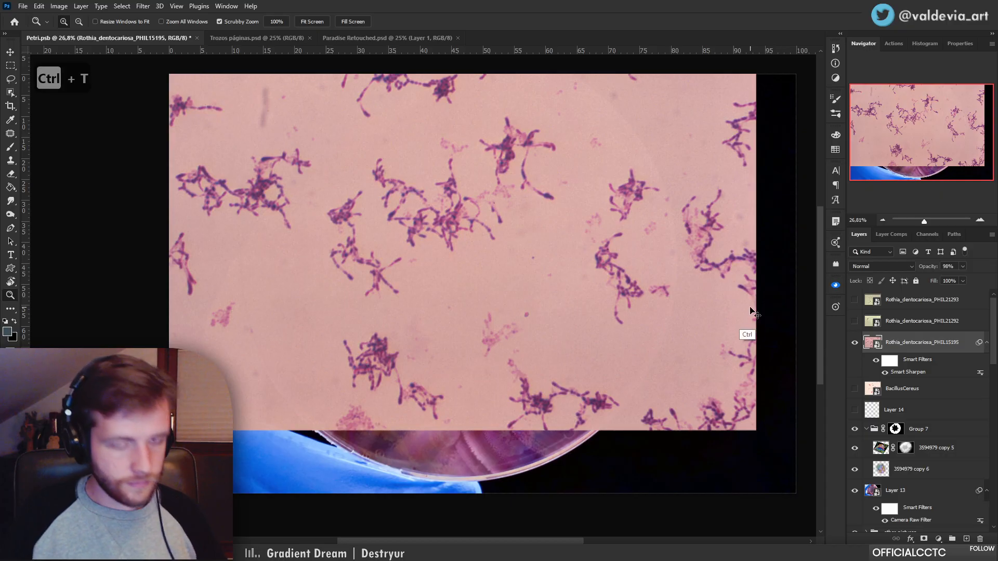
drag(410, 288, 450, 339)
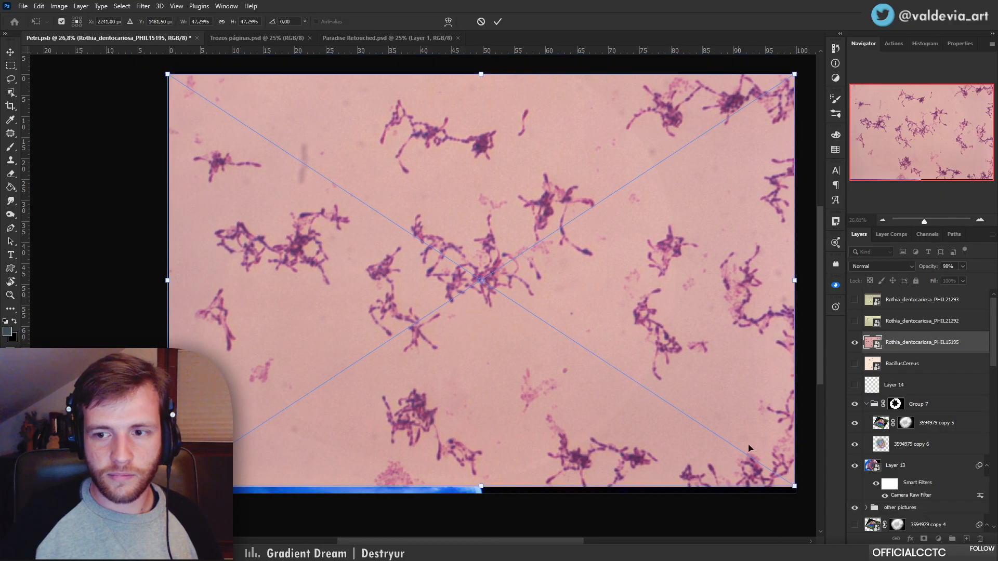
drag(794, 486, 807, 494)
key(shift)
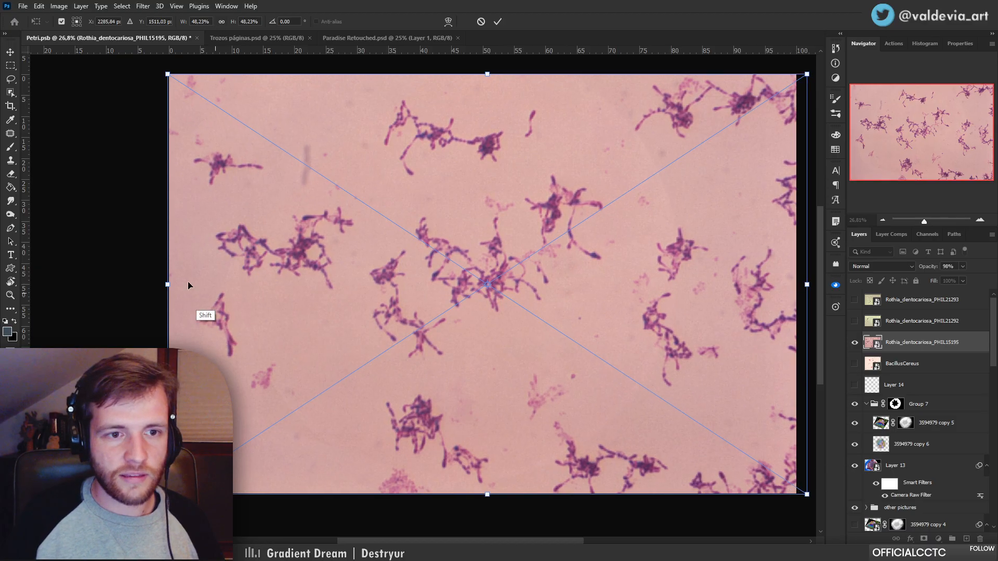
click(505, 21)
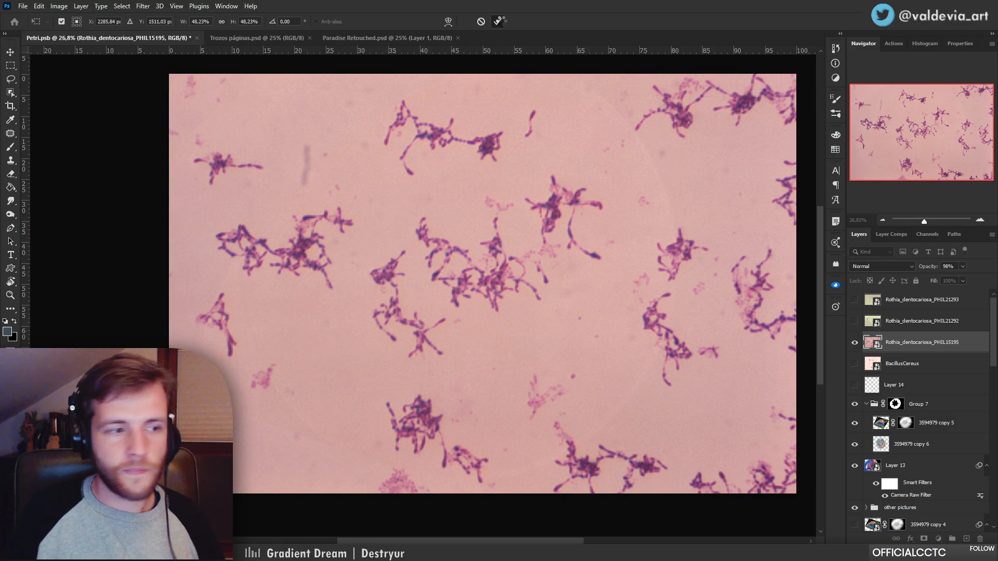
Compare the Smart Sharpen effect on the bacteria up close and convert the filtered Rothia_dentocariosa_PHIL15195 layer into a new smart object
key(z)
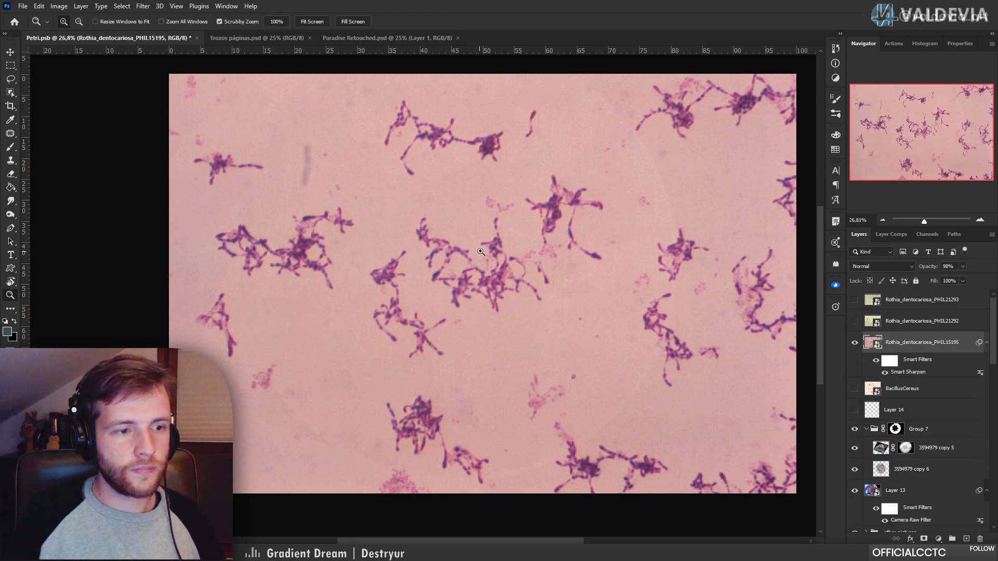
mouse_move(516, 266)
mouse_down()
mouse_move(552, 265)
mouse_move(526, 264)
mouse_up()
drag(519, 208, 481, 306)
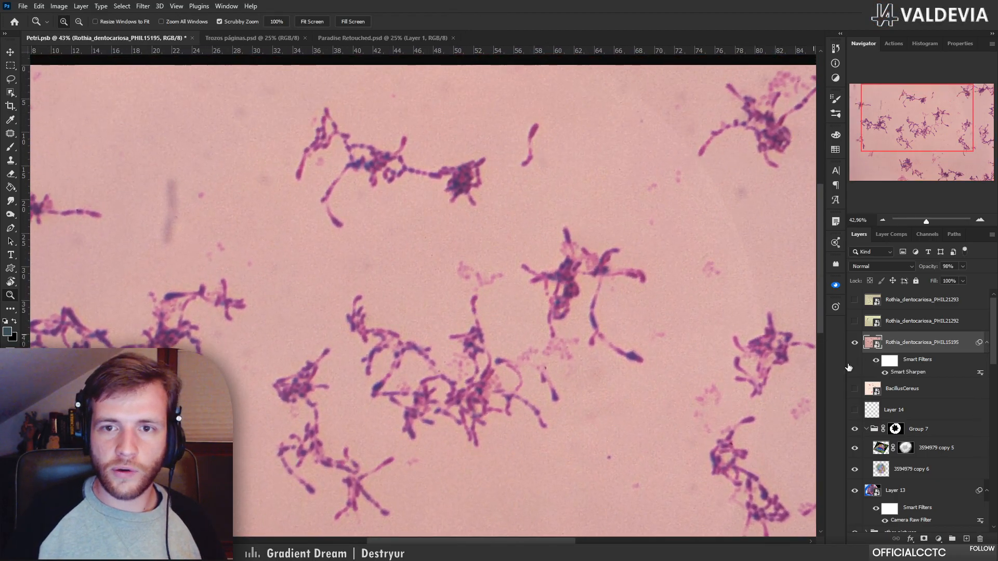
click(885, 374)
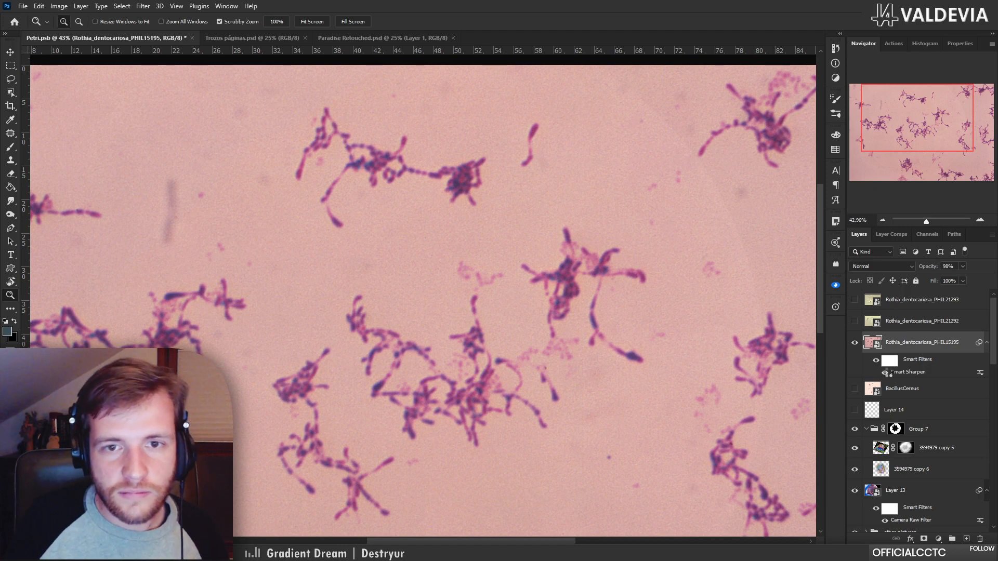
mouse_move(467, 177)
mouse_down()
mouse_move(523, 163)
mouse_move(468, 188)
mouse_up()
scroll(468, 188, down, 5)
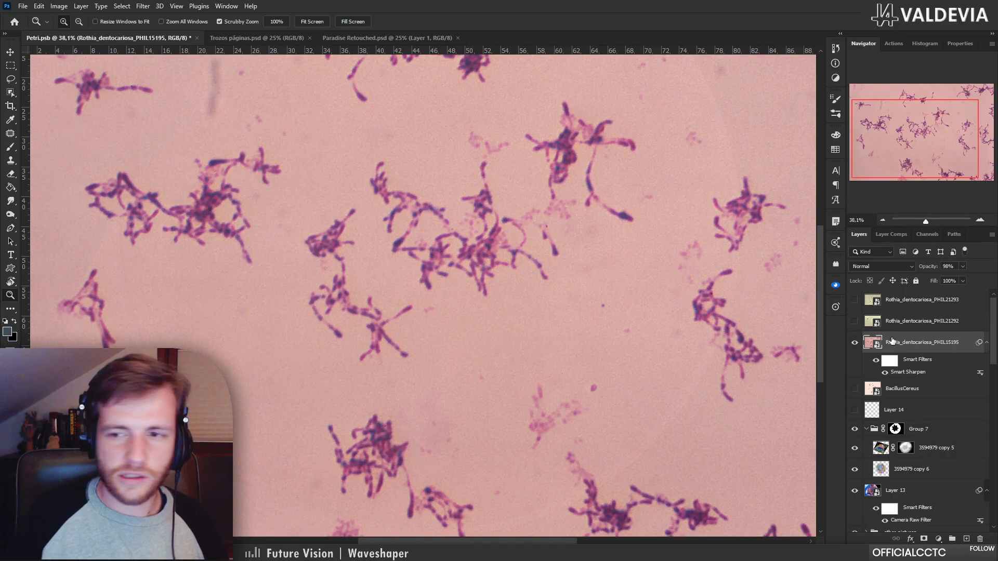
drag(581, 312, 566, 296)
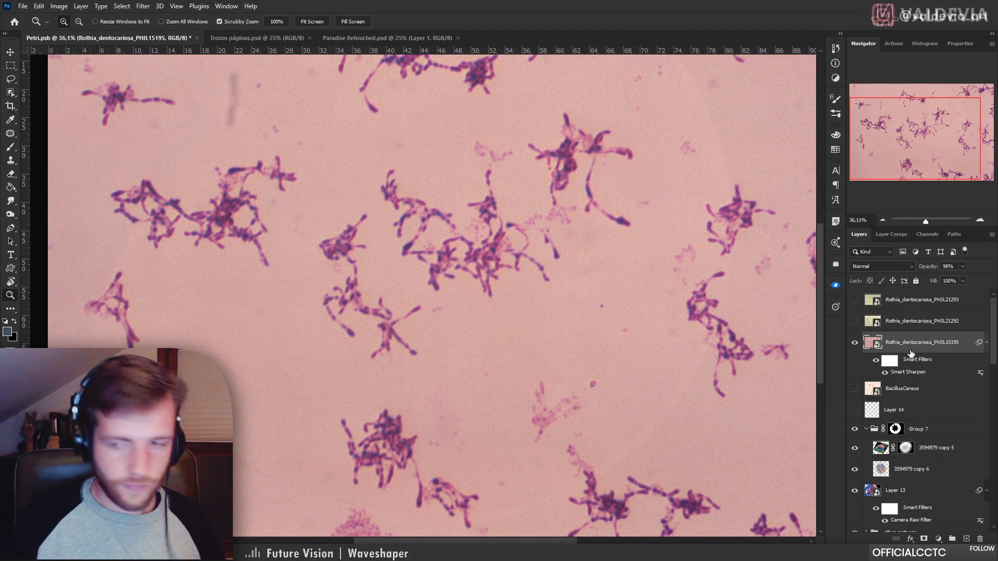
key(ctrl+backslash)
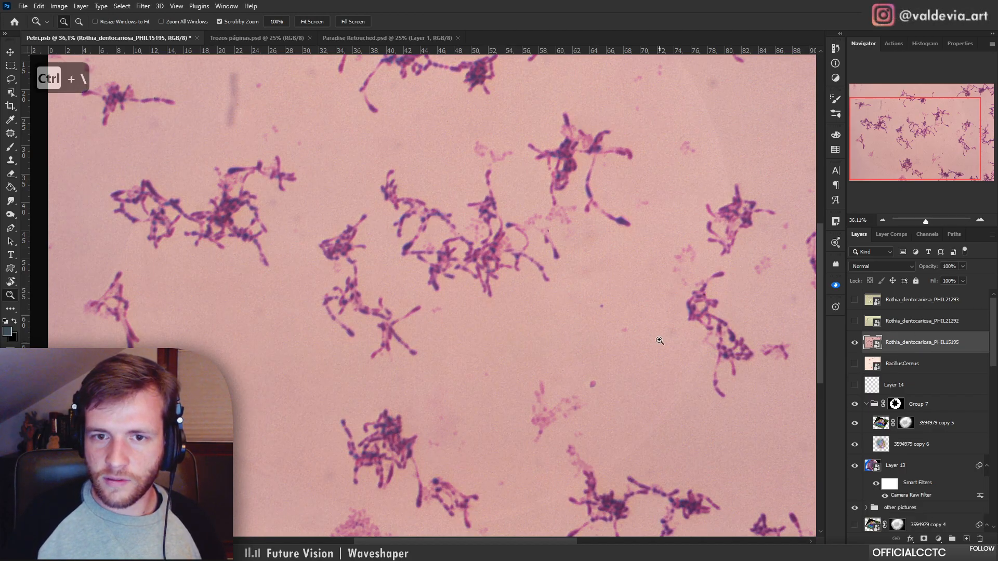
Move the Rothia_dentocariosa_PHIL15195 layer to the top of the layer stack at 100% opacity and view the whole image
drag(588, 337, 651, 270)
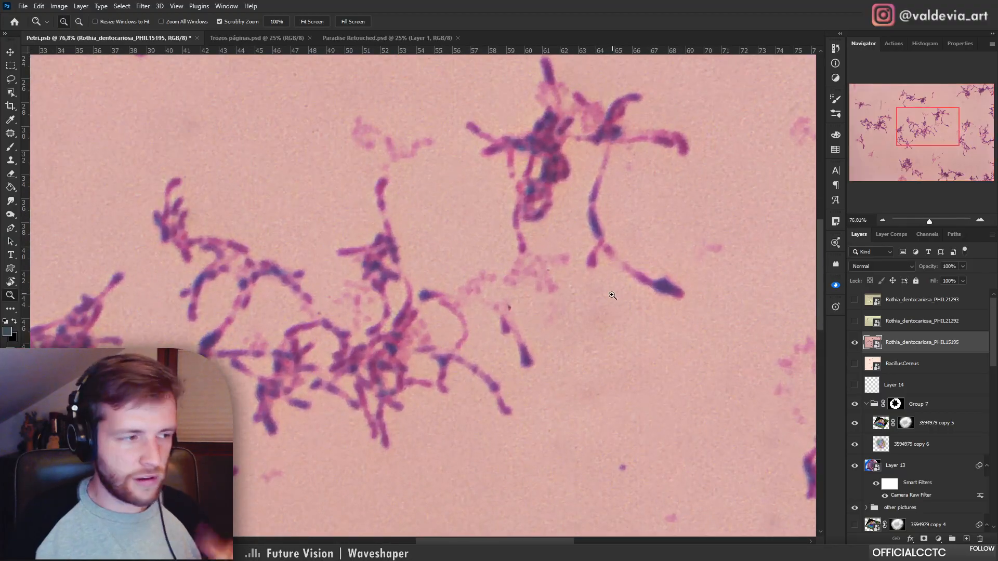
drag(547, 295, 514, 308)
drag(948, 344, 934, 295)
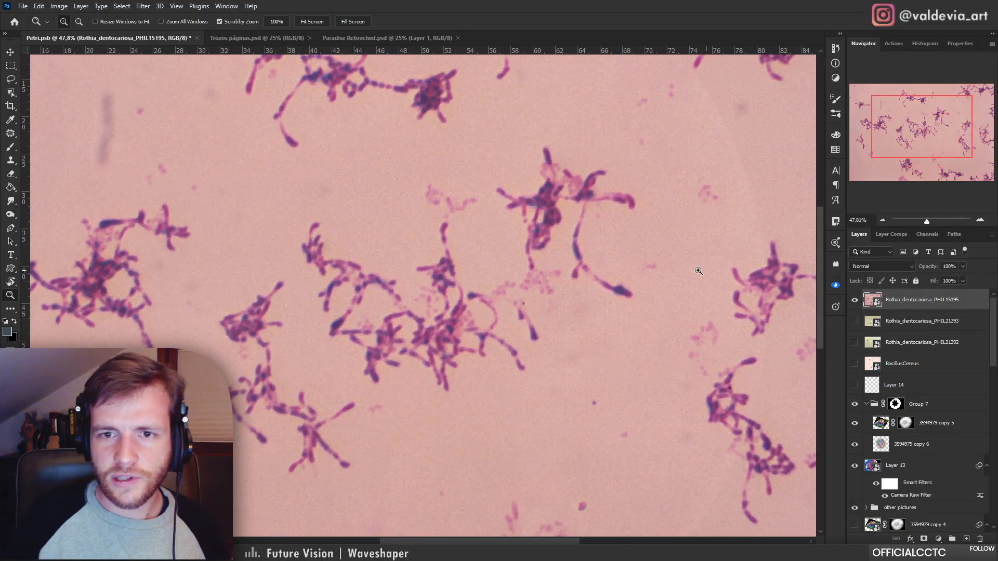
drag(626, 297, 578, 287)
drag(465, 200, 433, 164)
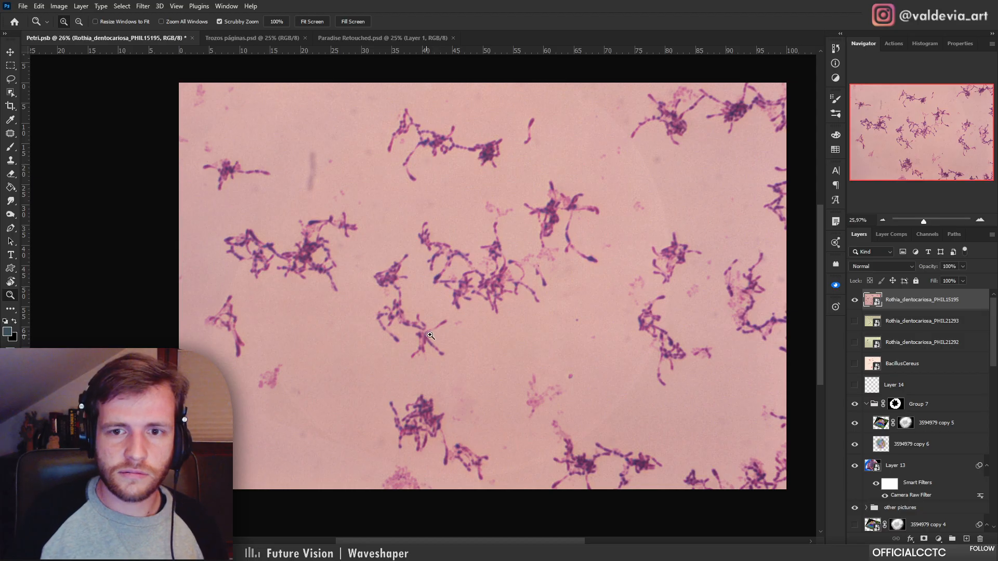
drag(475, 334, 411, 317)
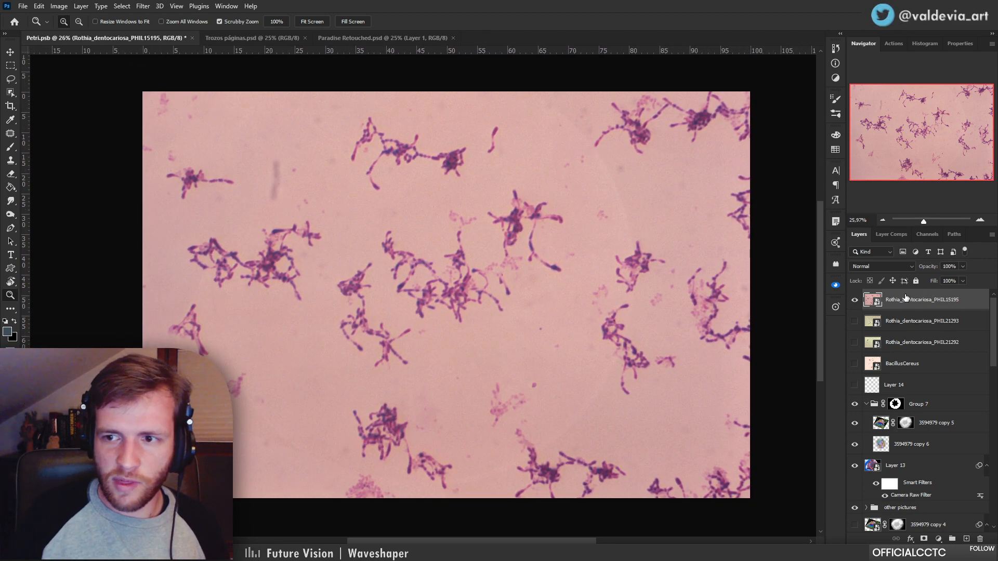
Duplicate the Rothia_dentocariosa_PHIL15195 layer and rasterize the copy
key(ctrl+j)
key(ctrl+backslash)
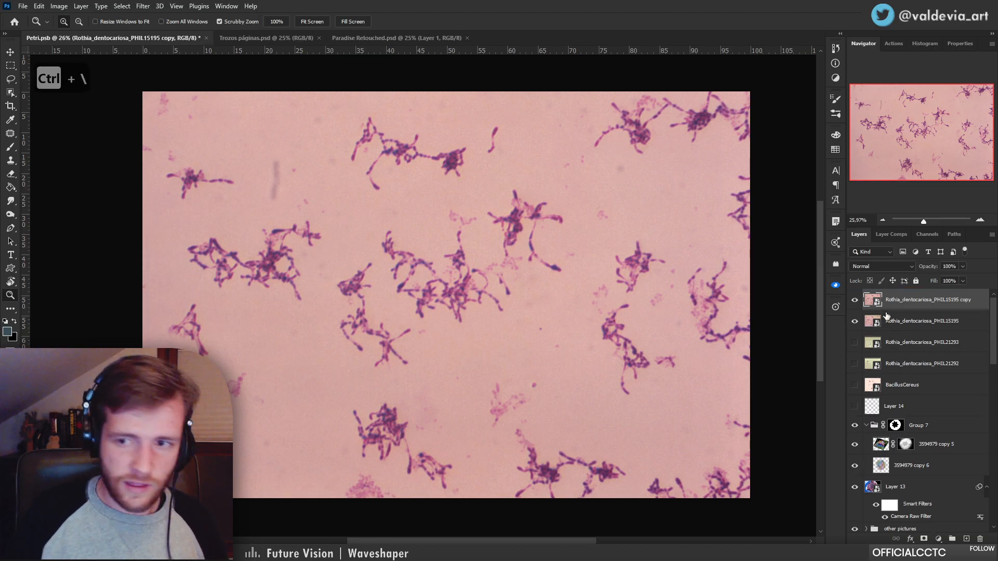
key(ctrl+shift+backslash)
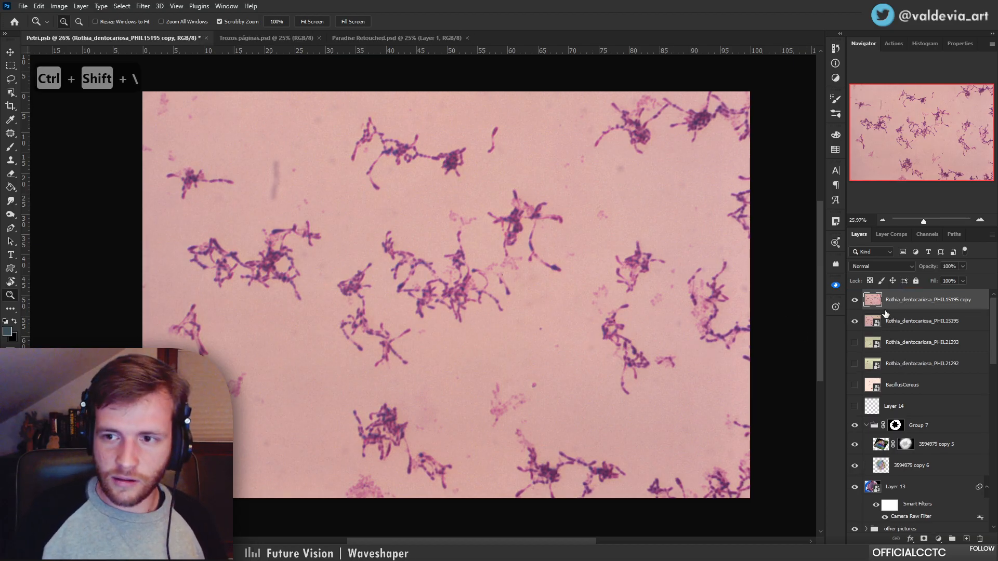
scroll(365, 306, up, 1)
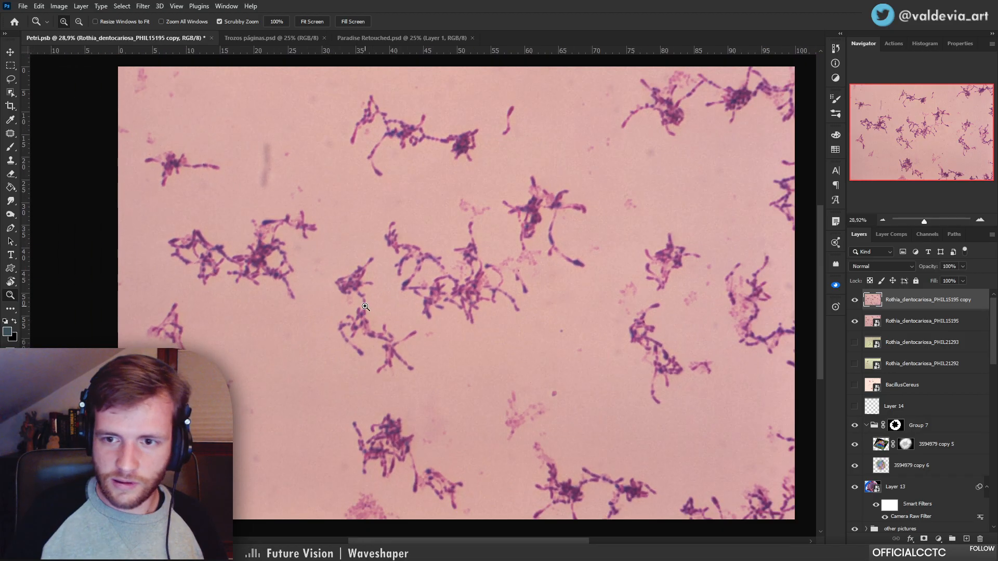
Add a new layer between the original and the rasterized copy and fill it with white
click(940, 323)
click(966, 538)
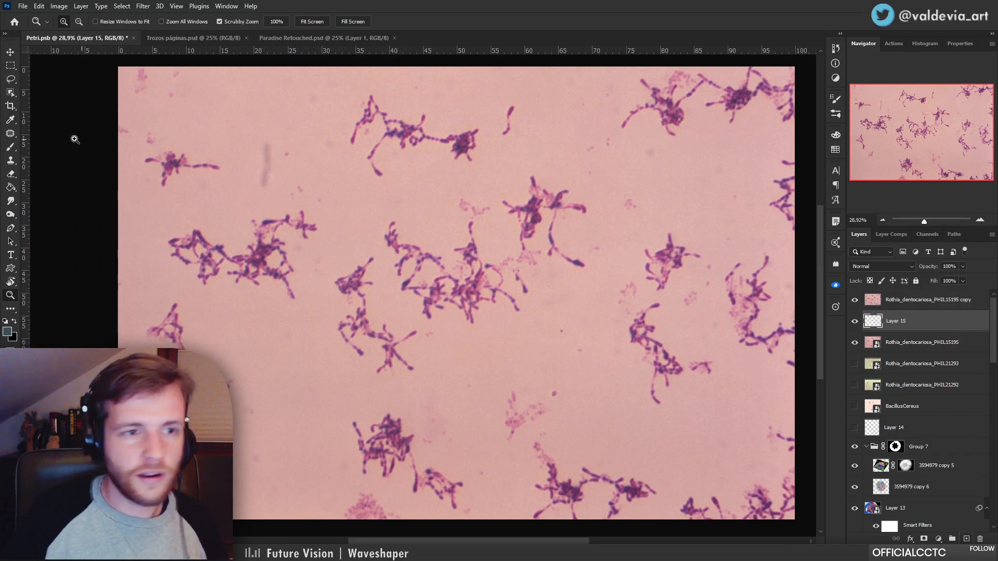
click(11, 187)
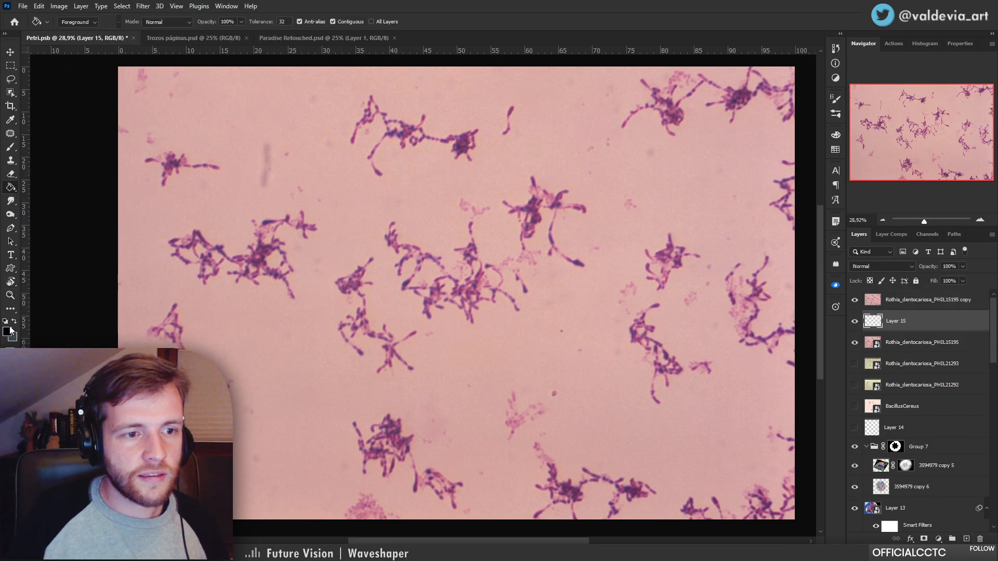
key(x)
click(391, 316)
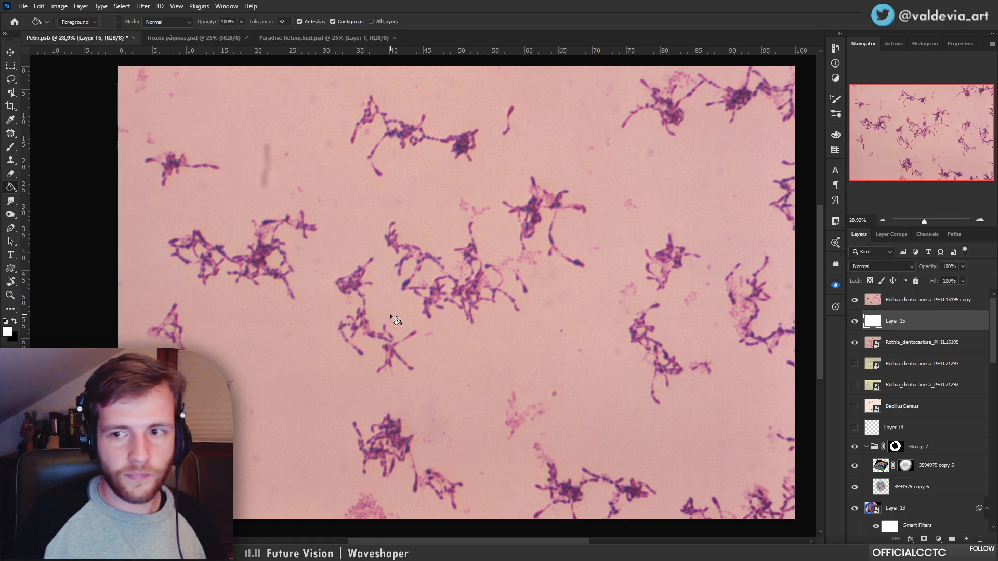
On the rasterized copy, lasso the elongated bacteria cluster just left of the central colony and cut it to a new layer
click(910, 305)
scroll(448, 273, up, 3)
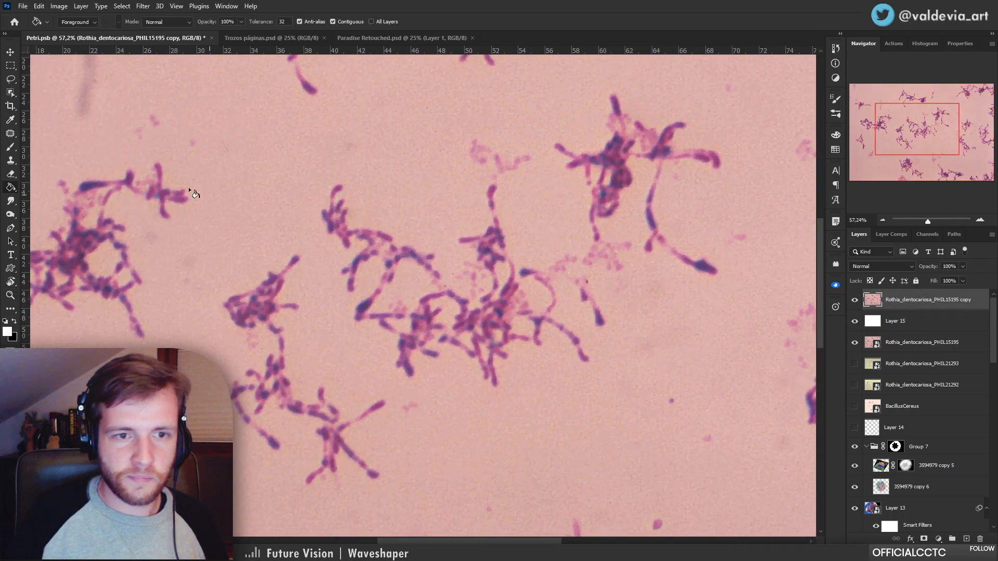
click(12, 81)
drag(345, 316, 279, 230)
mouse_move(171, 250)
mouse_down()
mouse_move(265, 189)
mouse_move(276, 303)
mouse_move(290, 331)
mouse_move(308, 348)
mouse_move(364, 349)
mouse_move(326, 382)
mouse_move(354, 438)
mouse_move(320, 437)
mouse_move(281, 455)
mouse_move(259, 415)
mouse_move(262, 391)
mouse_move(239, 411)
mouse_up()
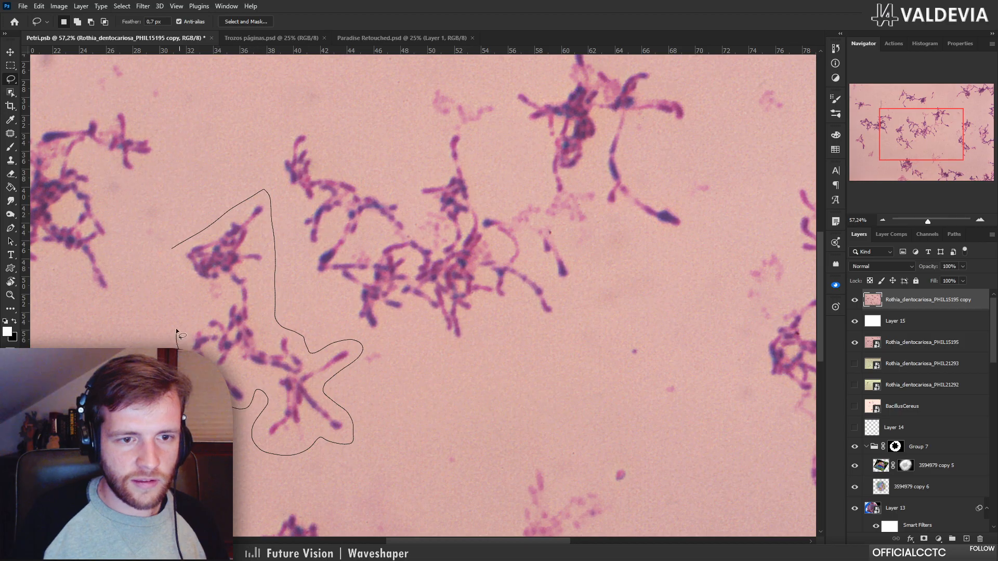
mouse_move(176, 331)
mouse_down()
mouse_move(216, 299)
mouse_move(174, 278)
mouse_move(173, 250)
mouse_up()
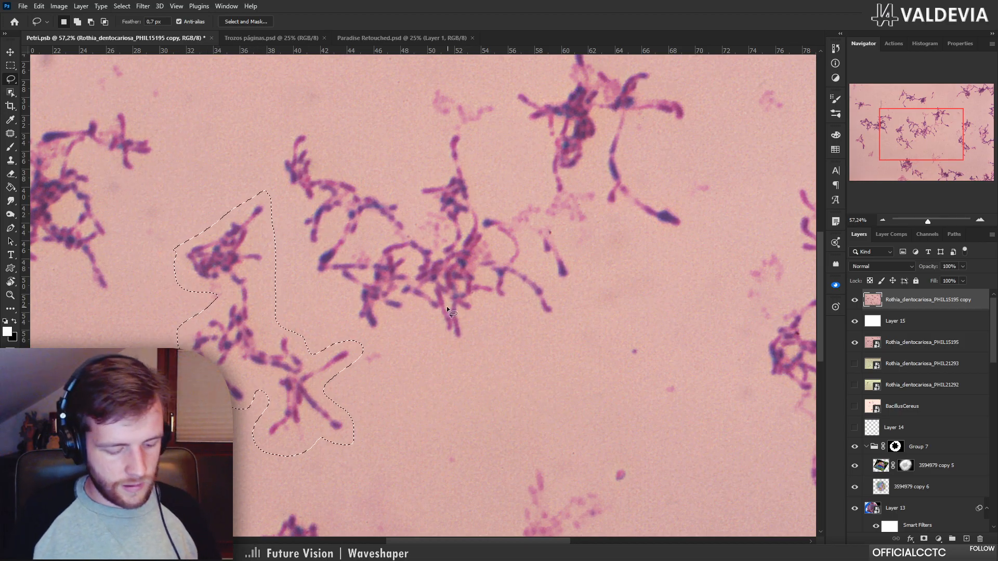
key(ctrl+shift+j)
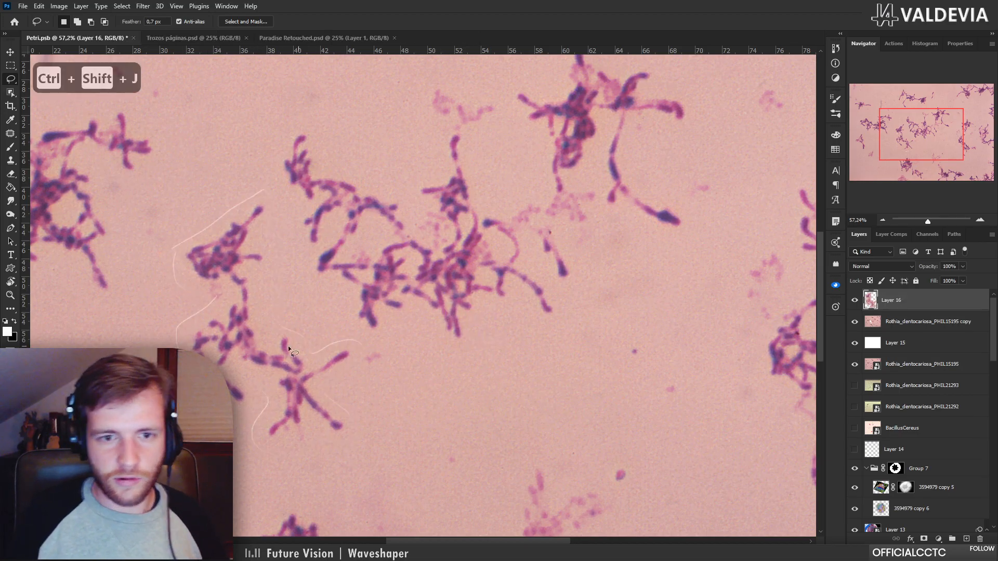
Move the cut-out bacteria cluster down and to the right and set its layer blend mode to Darken
drag(265, 371, 342, 456)
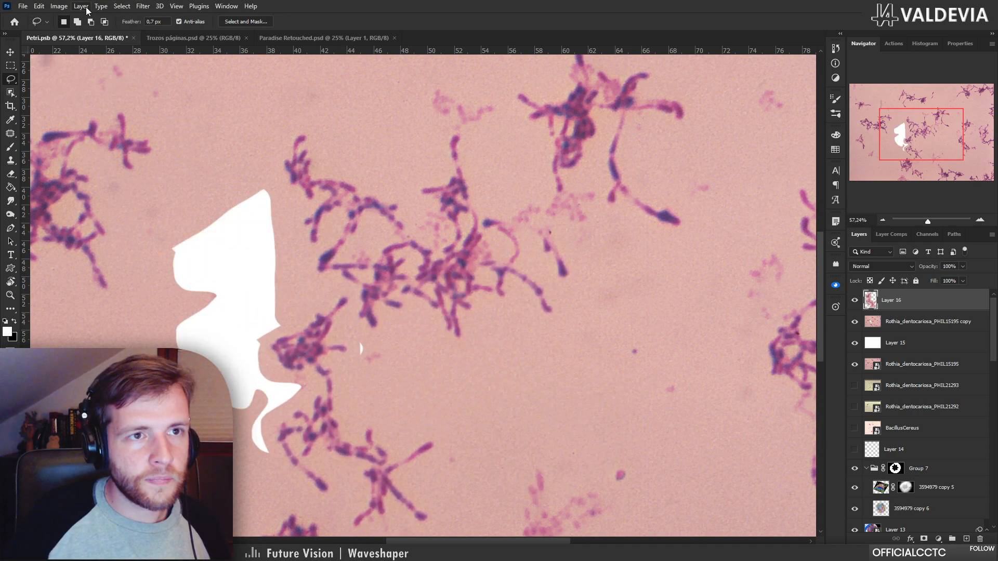
click(884, 266)
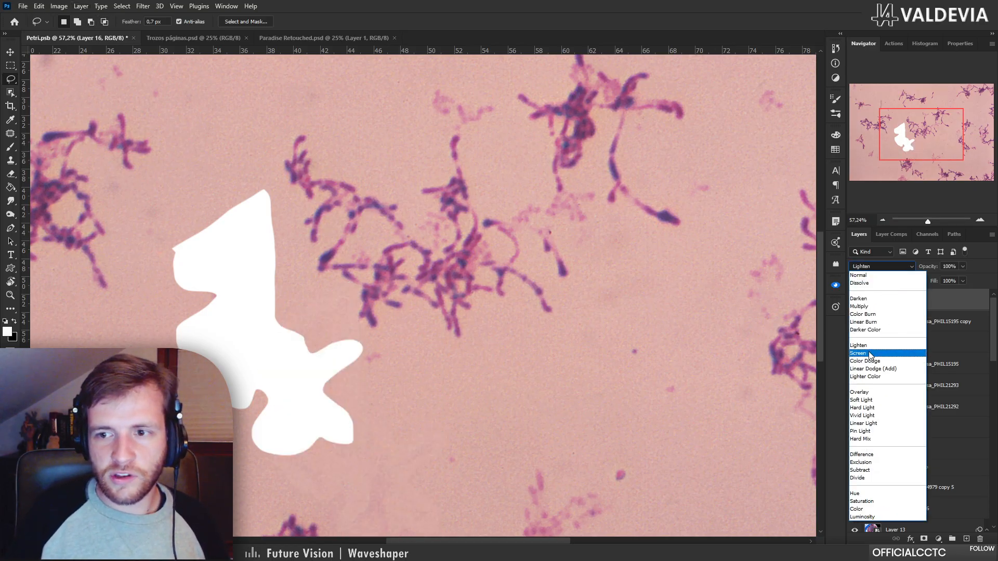
click(867, 299)
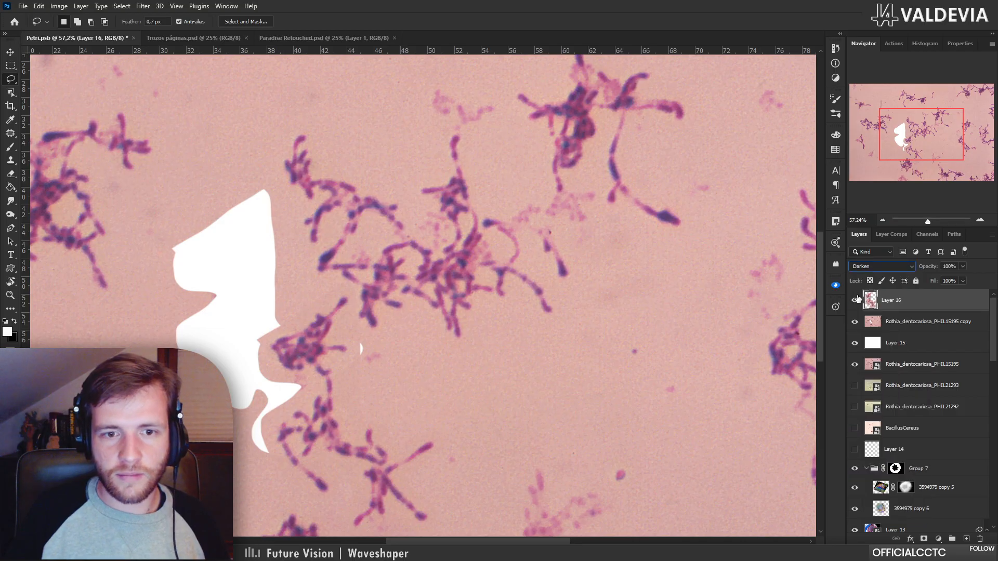
click(919, 322)
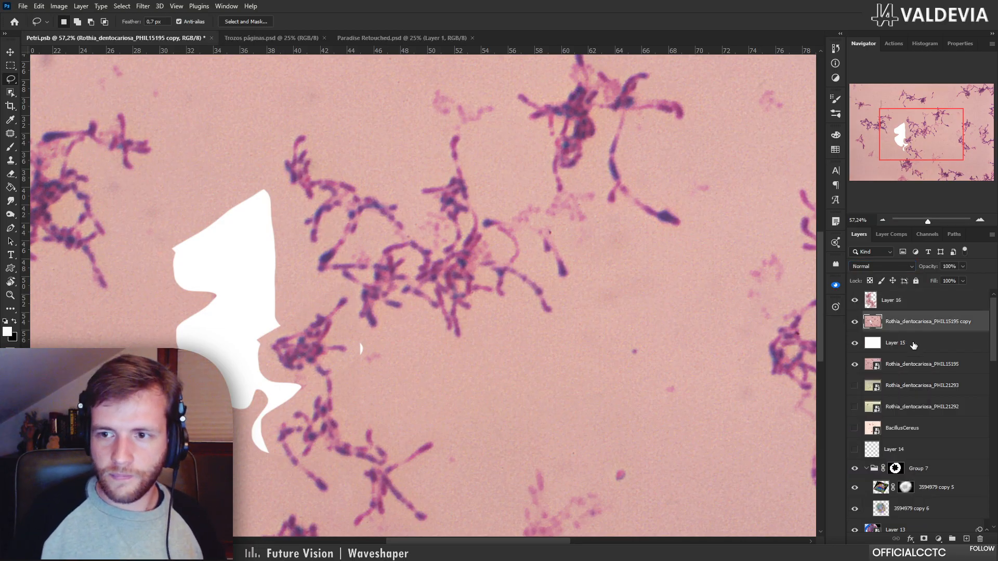
key(z)
drag(410, 341, 356, 344)
key(ctrl+t)
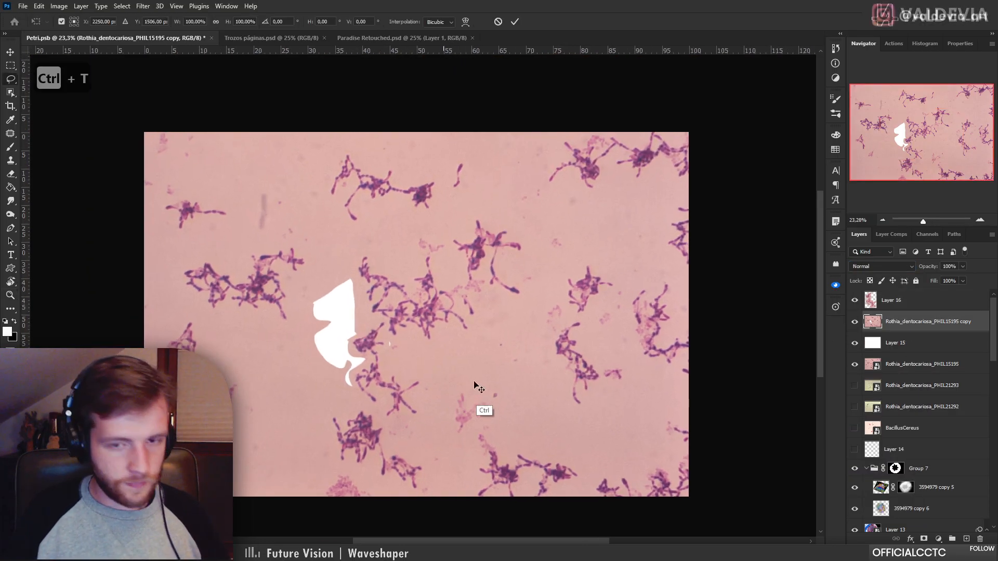
click(498, 21)
Rotate the cut-out cluster on Layer 16 to about -64.8° and place it against the lower side of the central bacteria colony
click(923, 300)
key(l)
drag(497, 347, 414, 255)
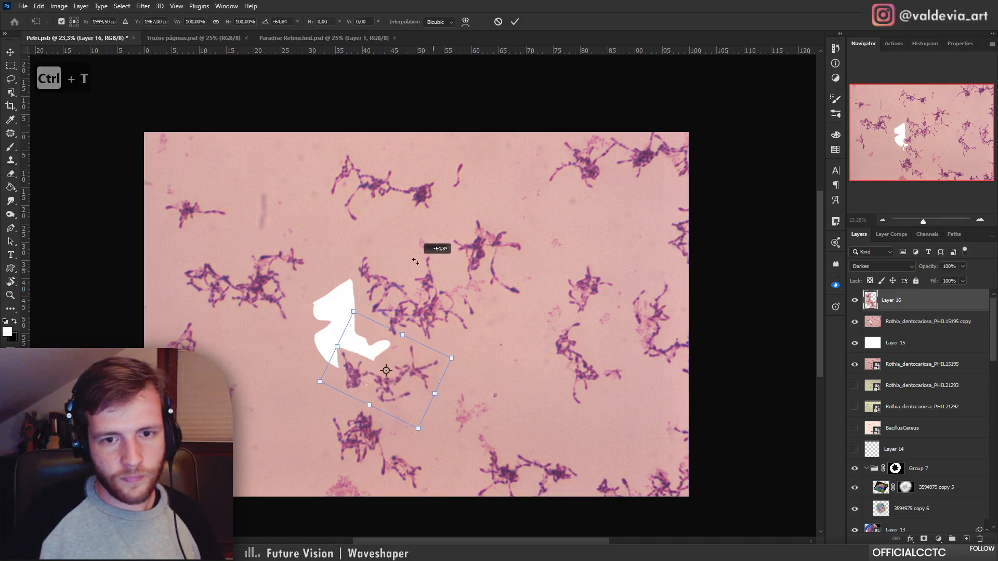
drag(397, 377, 461, 360)
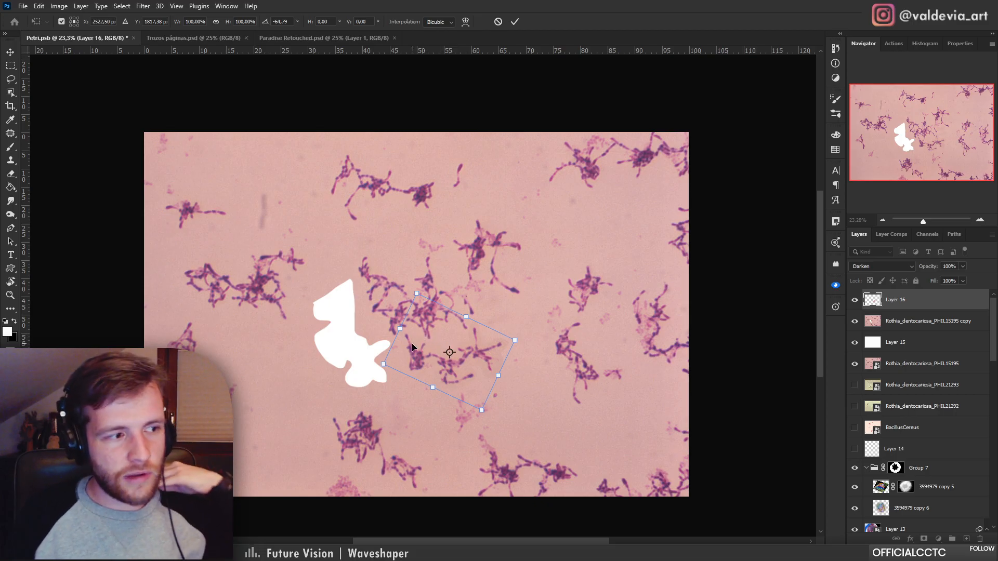
mouse_move(442, 353)
mouse_down()
mouse_move(439, 339)
mouse_move(451, 345)
mouse_move(440, 353)
mouse_up()
click(516, 21)
Hide Layer 15, Layer 16 and the rasterized copy, and duplicate the original Rothia_dentocariosa_PHIL15195 smart object above Layer 15
key(z)
mouse_move(480, 398)
mouse_down()
mouse_move(508, 395)
mouse_move(496, 396)
mouse_move(489, 374)
mouse_move(412, 363)
mouse_move(426, 363)
mouse_up()
key(l)
key(z)
key(l)
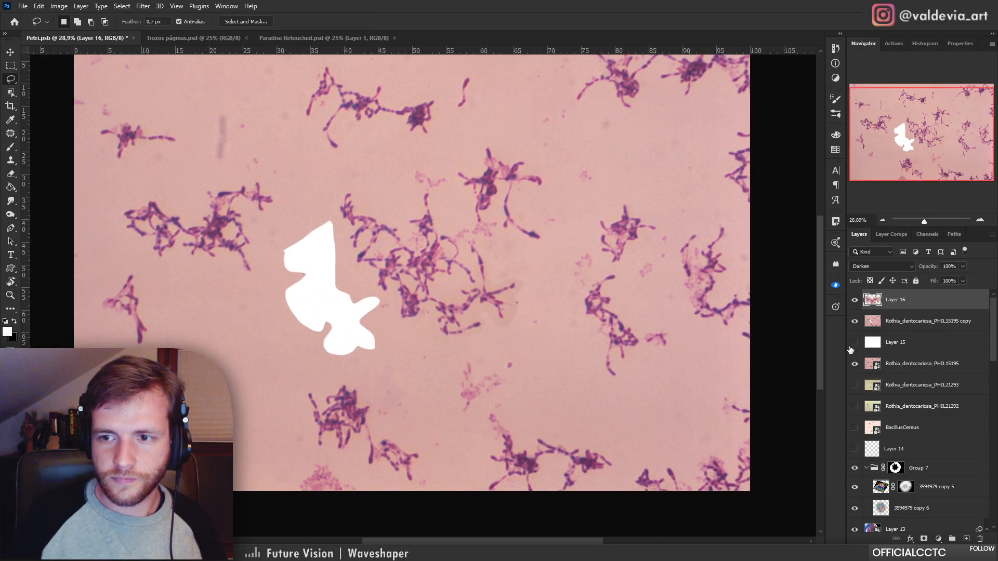
click(855, 343)
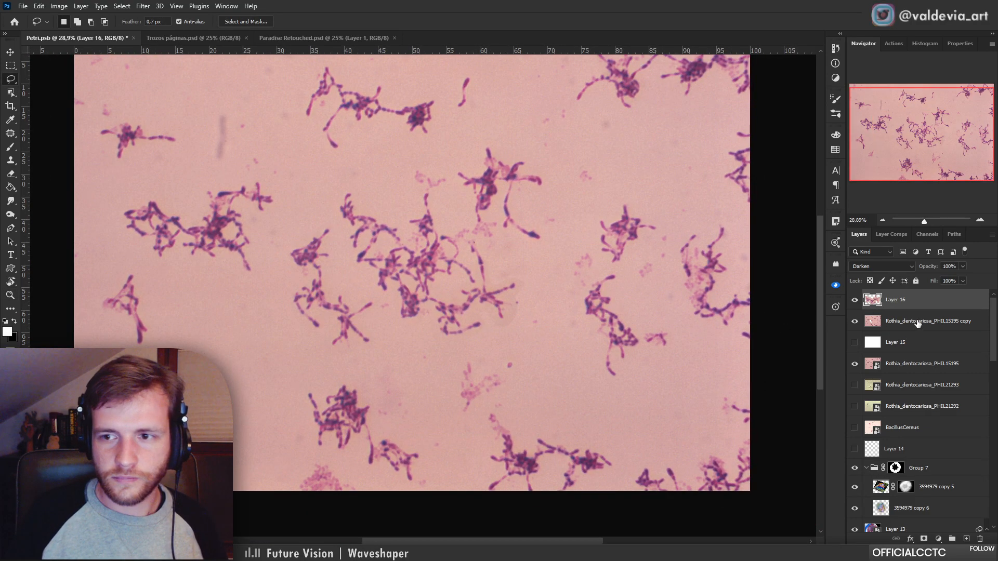
drag(915, 372, 886, 326)
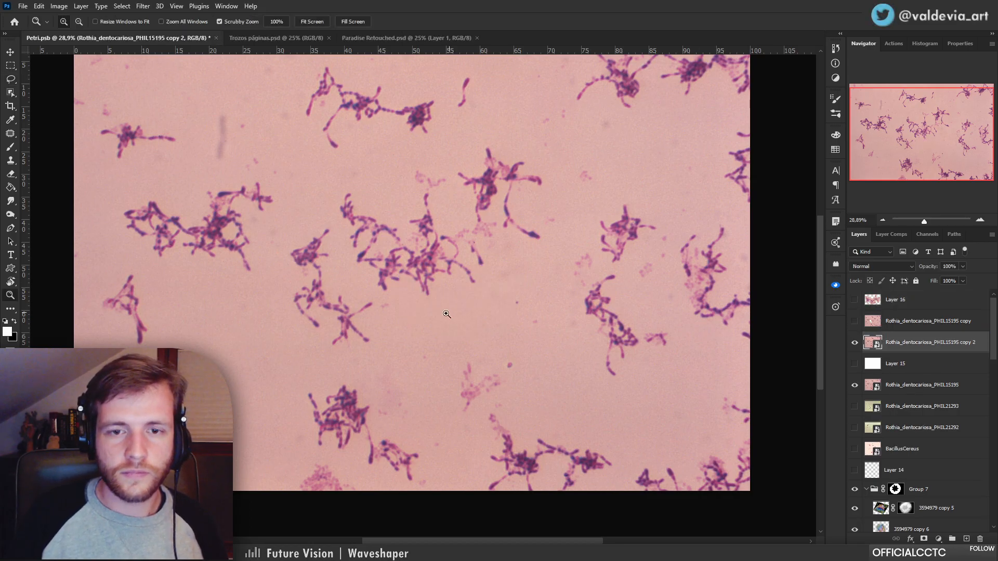
drag(447, 314, 421, 312)
drag(393, 272, 424, 267)
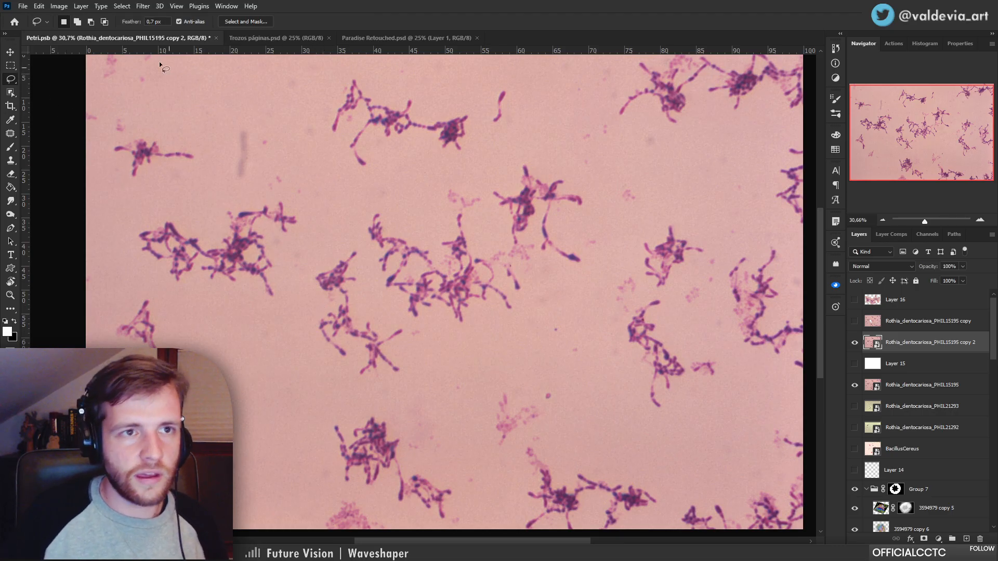
Select all purple bacteria on the Rothia_dentocariosa_PHIL15195 copy 2 layer with Color Range, sampling the bacteria color at Fuzziness 49
click(131, 6)
click(142, 104)
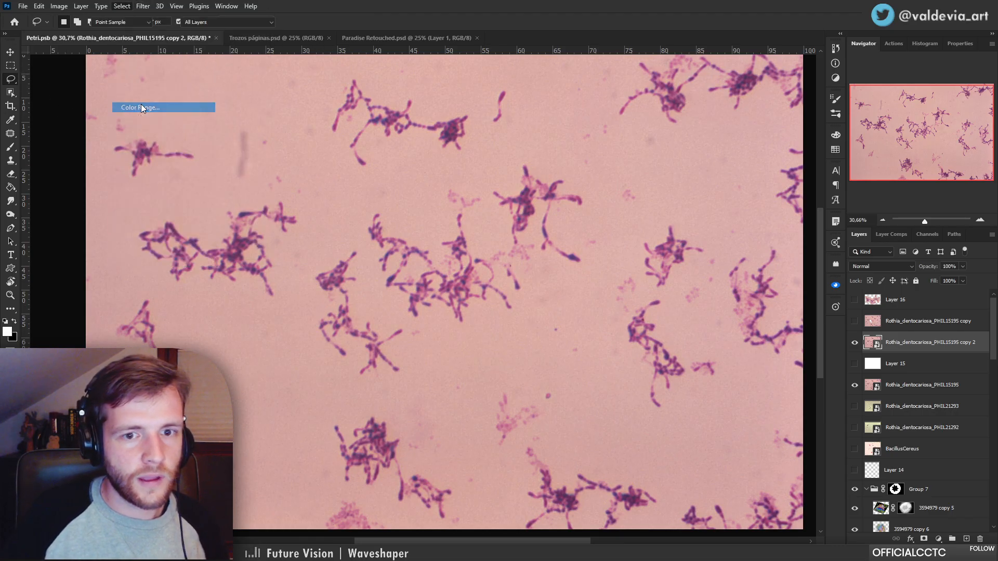
shift+click(391, 279)
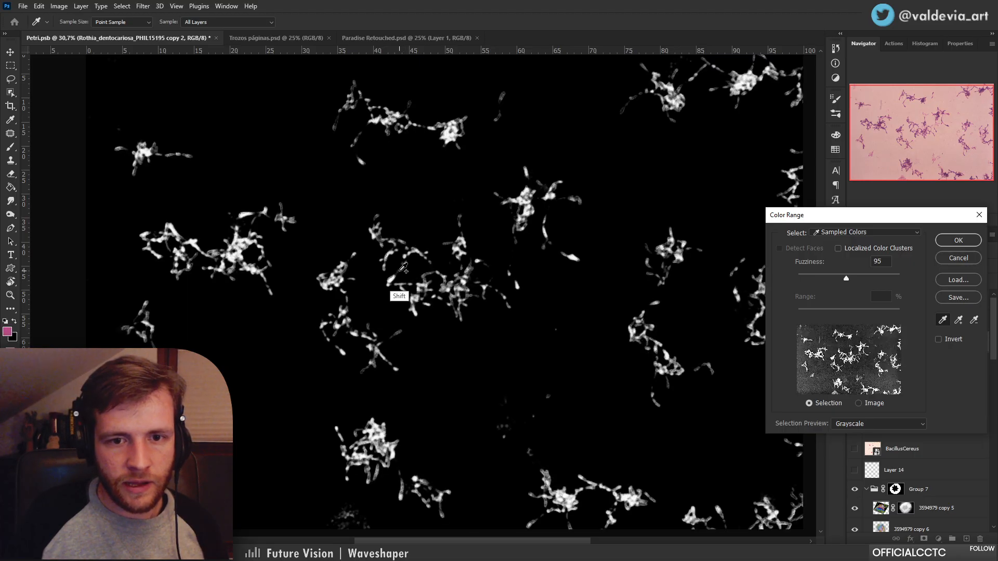
shift+click(405, 265)
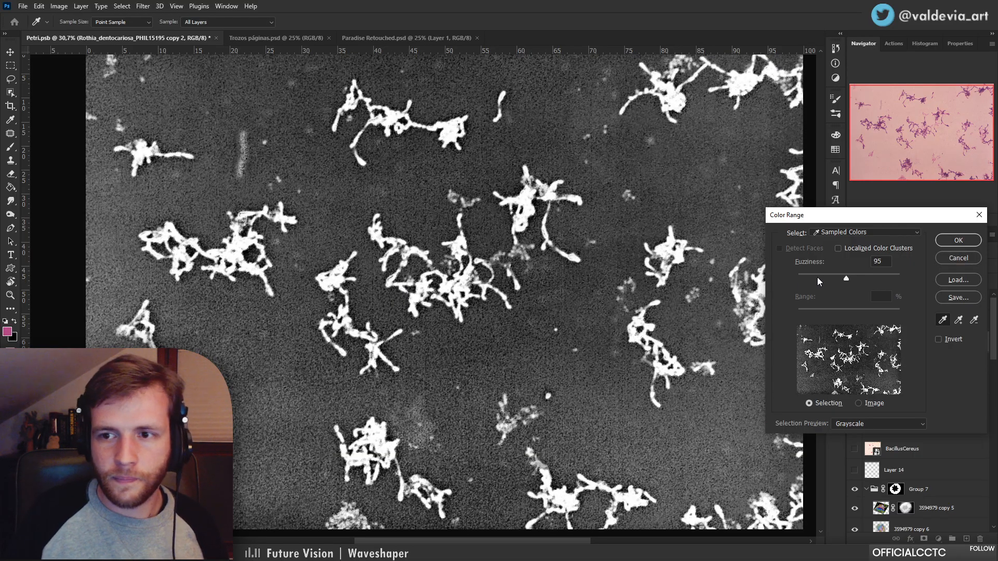
drag(818, 277, 822, 277)
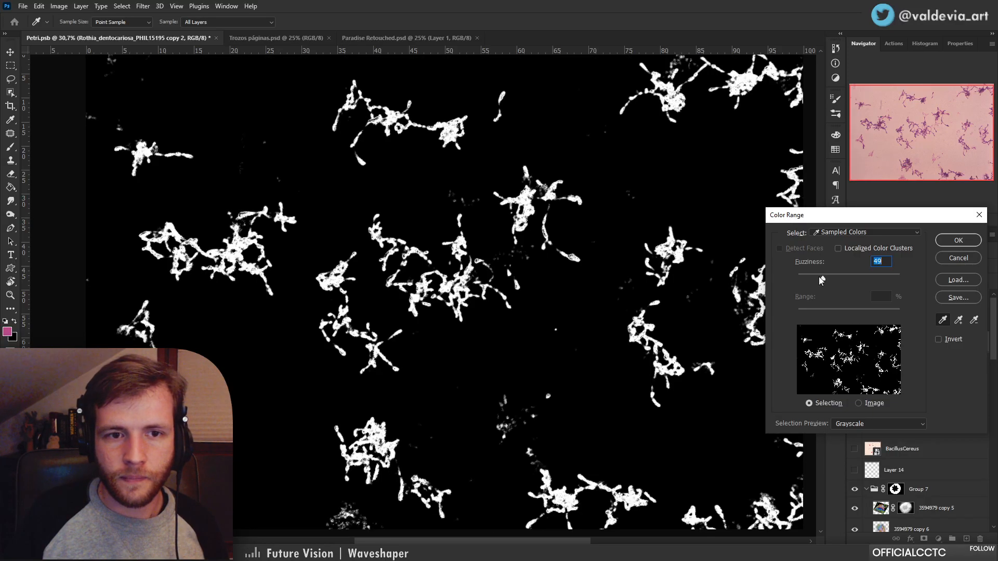
click(945, 244)
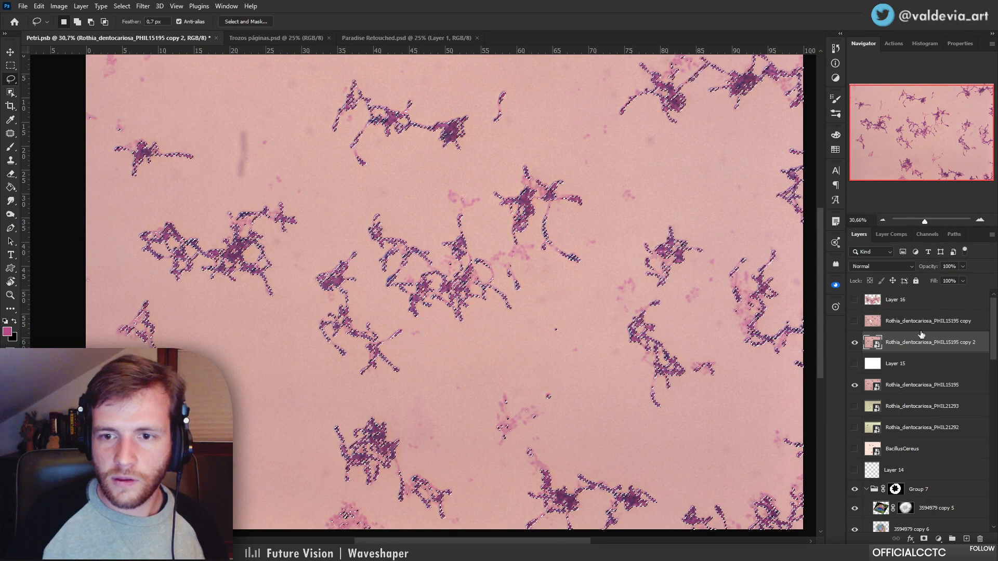
Expand the bacteria selection by 15 pixels and rasterize the Rothia_dentocariosa_PHIL15195 copy 2 smart object
click(122, 6)
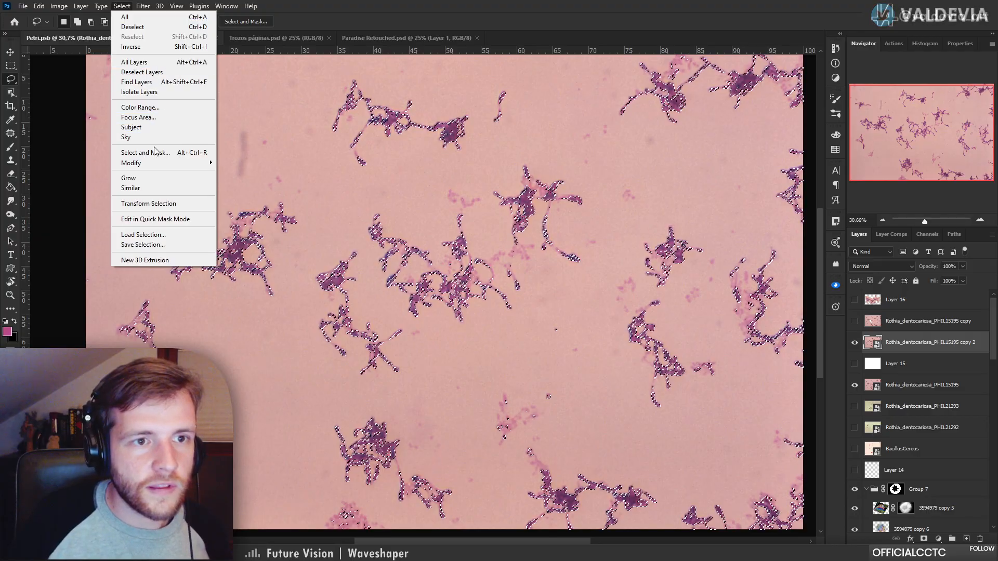
mouse_move(156, 163)
click(239, 183)
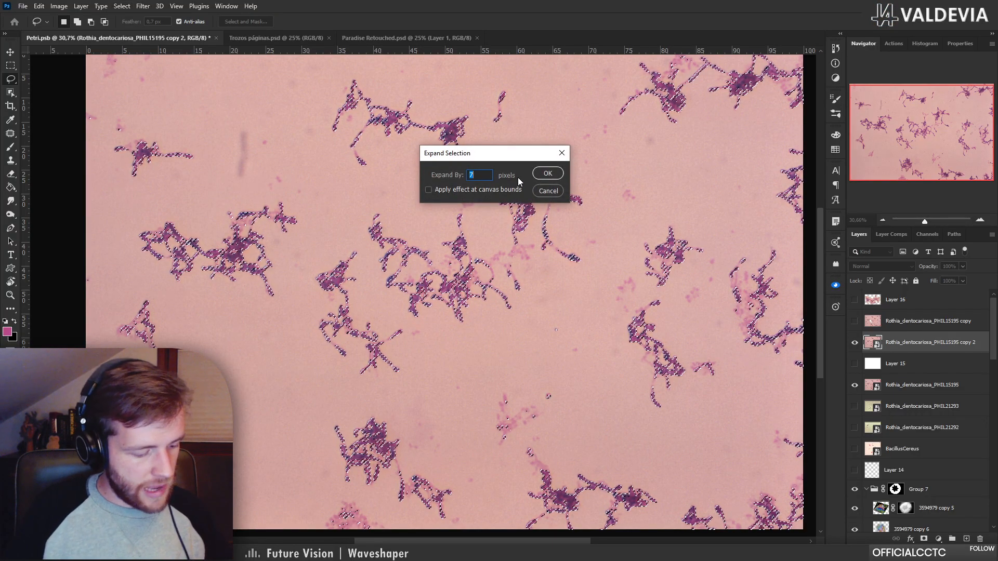
text(15)
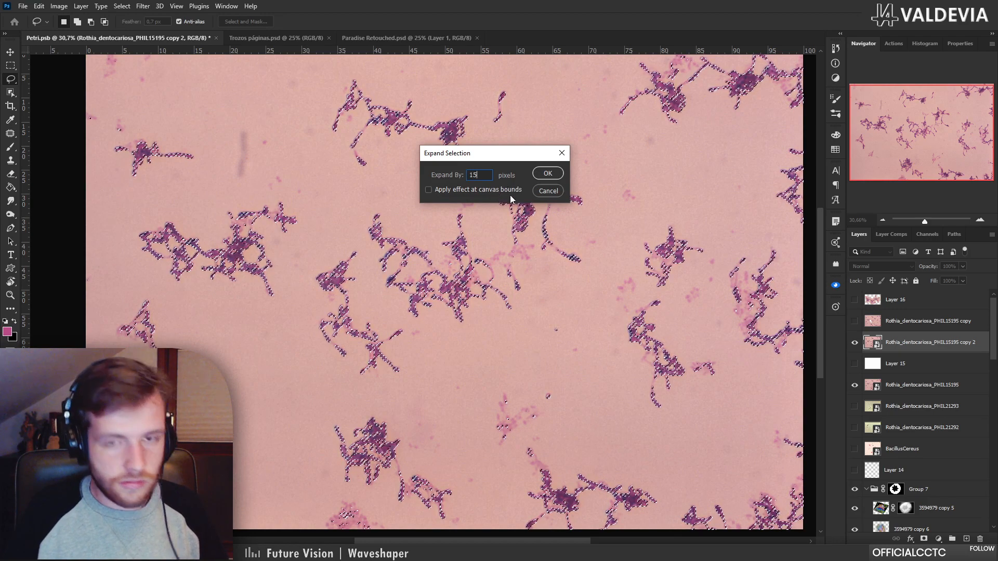
click(548, 173)
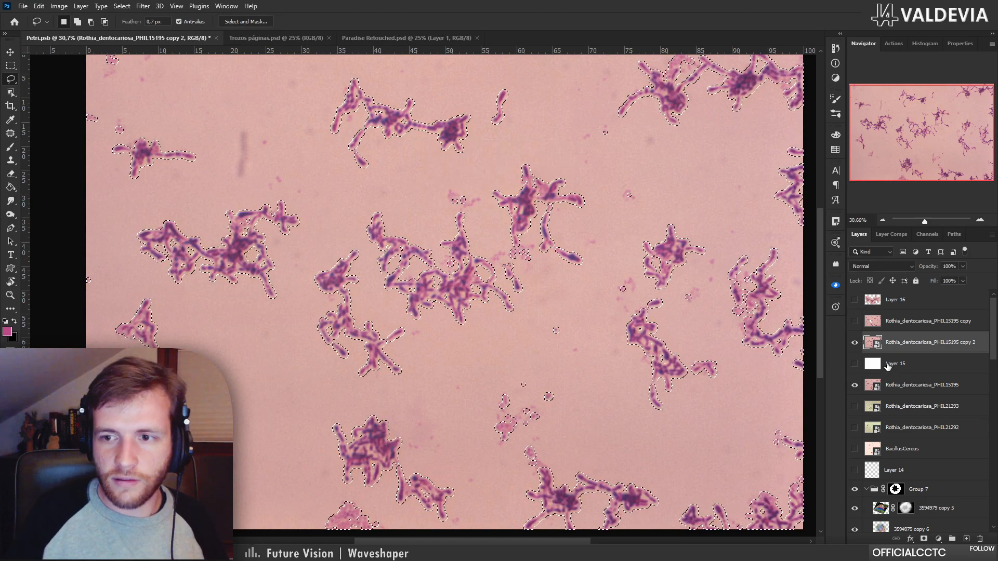
key(ctrl+shift+backslash)
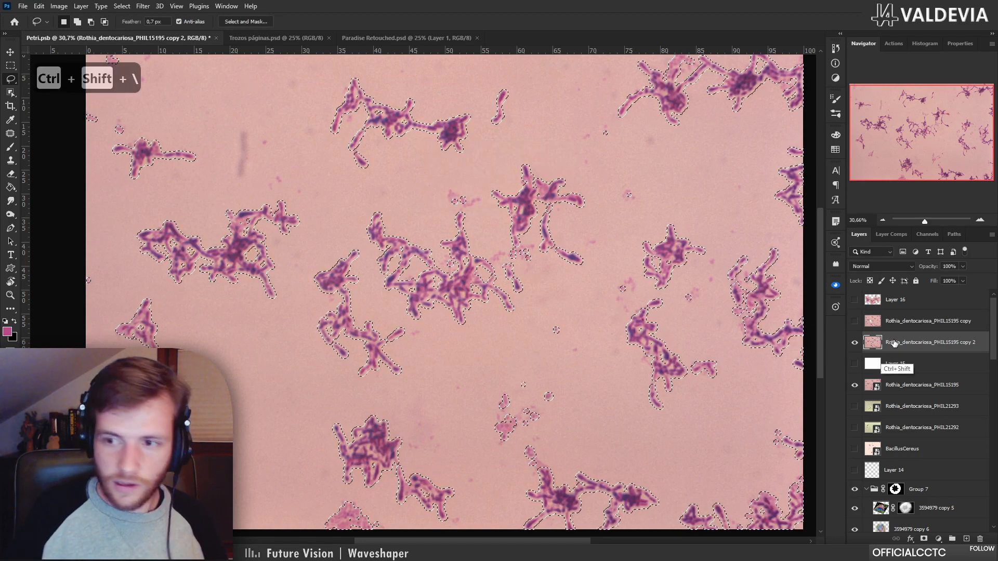
Try to remove the selected bacteria with Content-Aware Fill, painting a custom sampling area over the pink background between the clusters
click(39, 5)
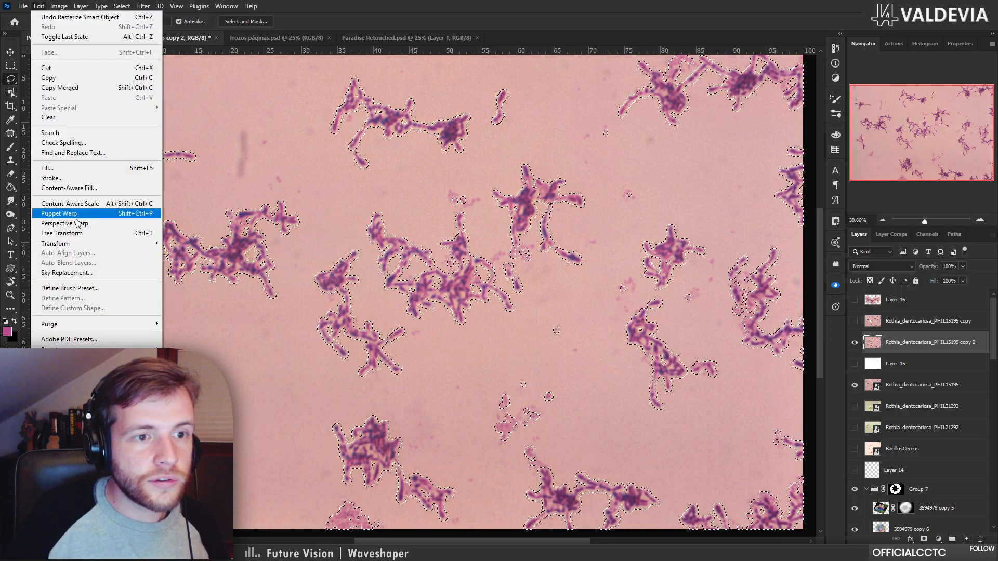
click(72, 188)
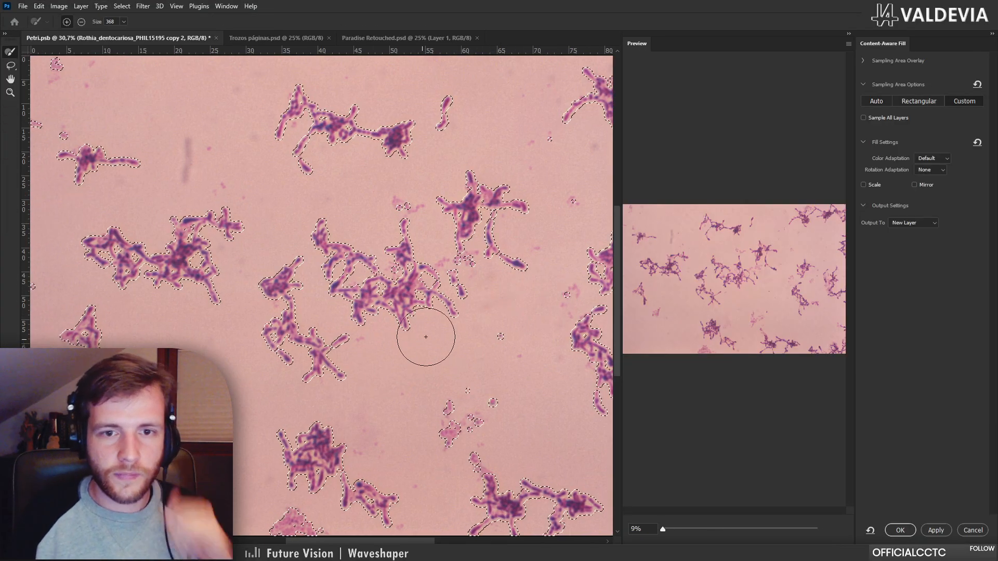
drag(326, 384, 315, 375)
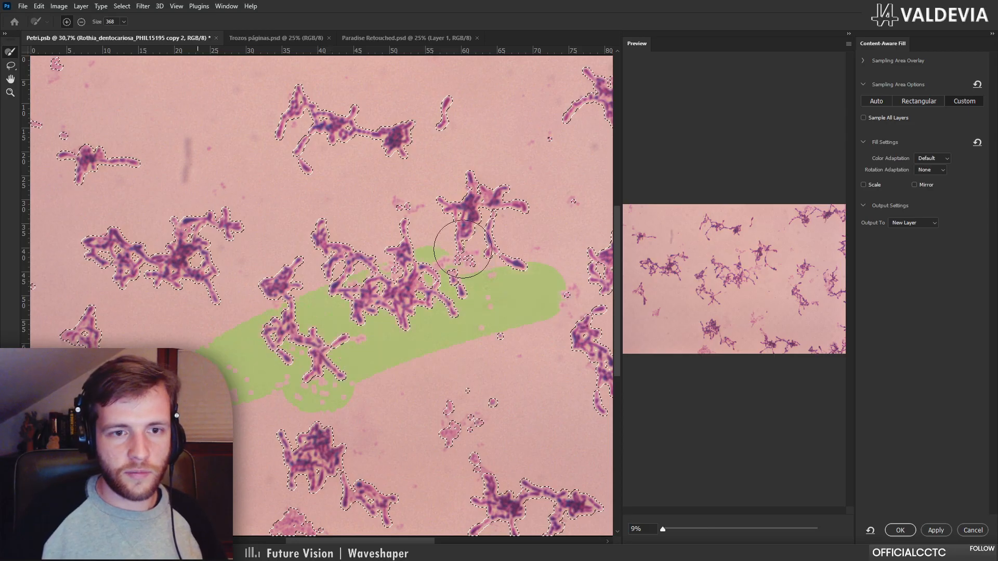
mouse_move(333, 122)
mouse_down()
mouse_move(104, 105)
mouse_move(356, 123)
mouse_up()
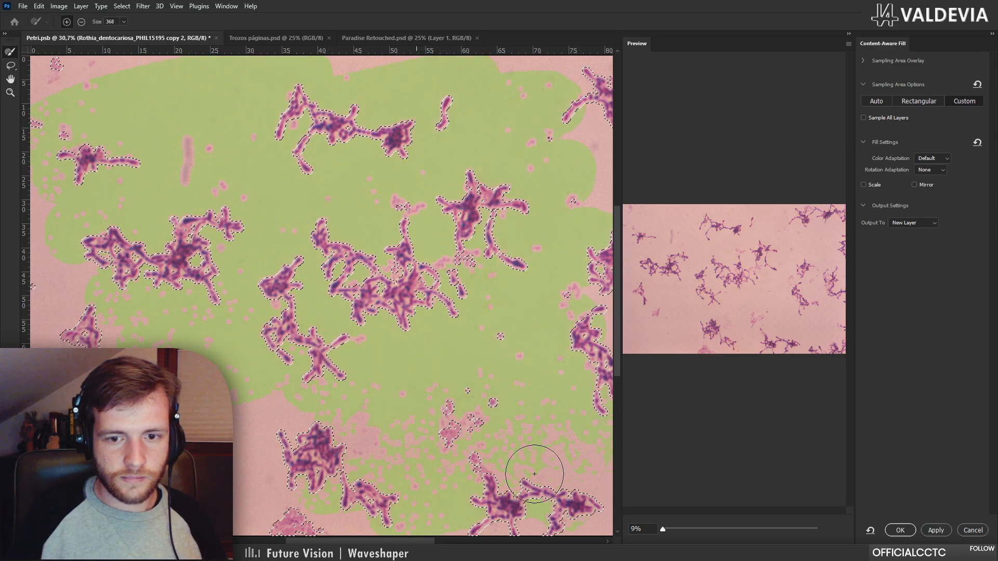
click(491, 205)
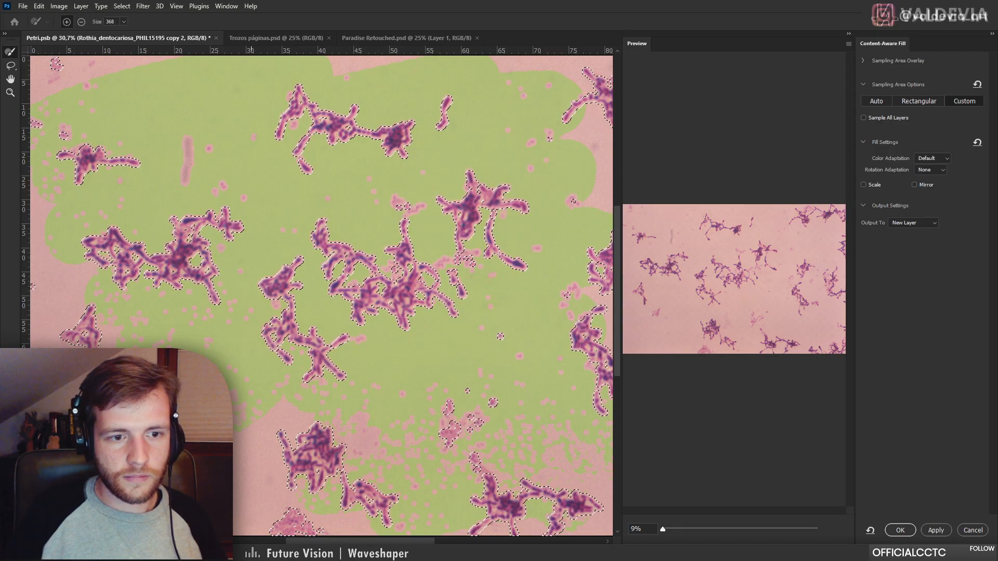
drag(251, 442, 249, 484)
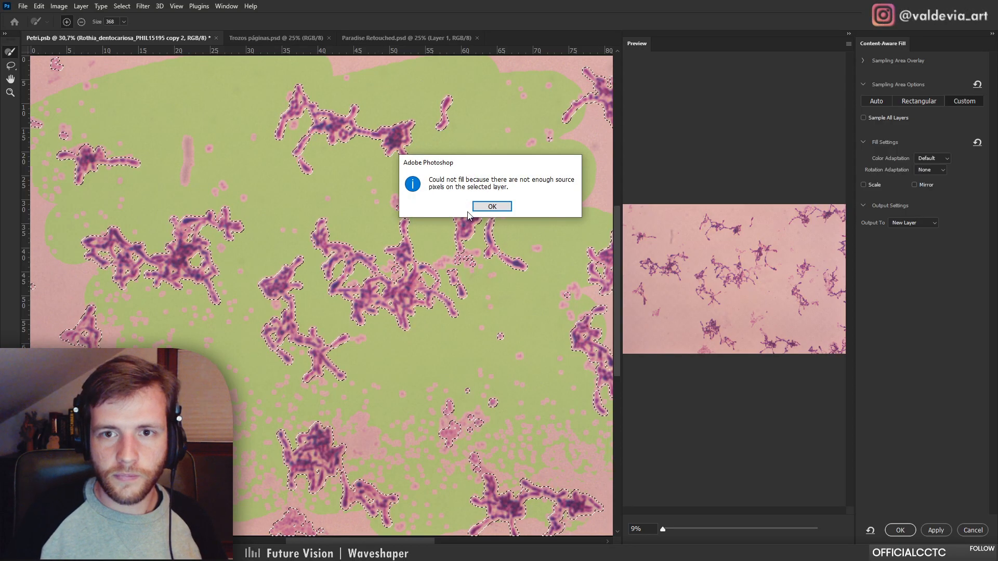
click(491, 207)
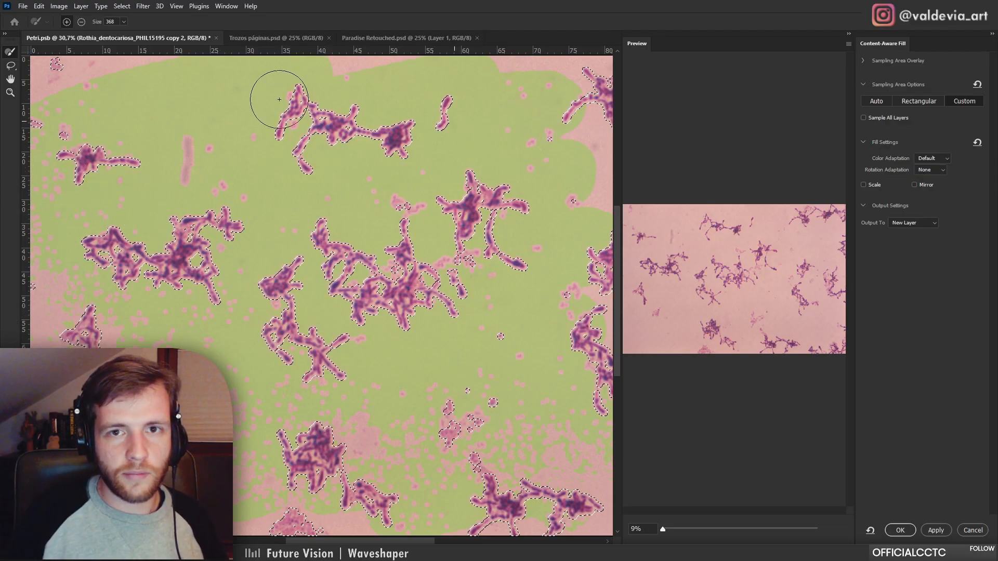
click(598, 66)
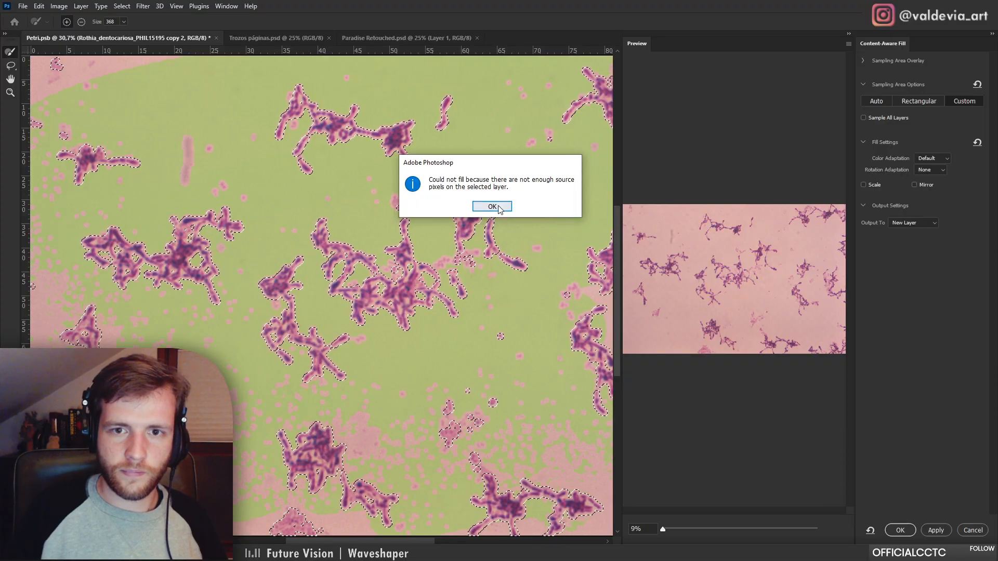
key(Return)
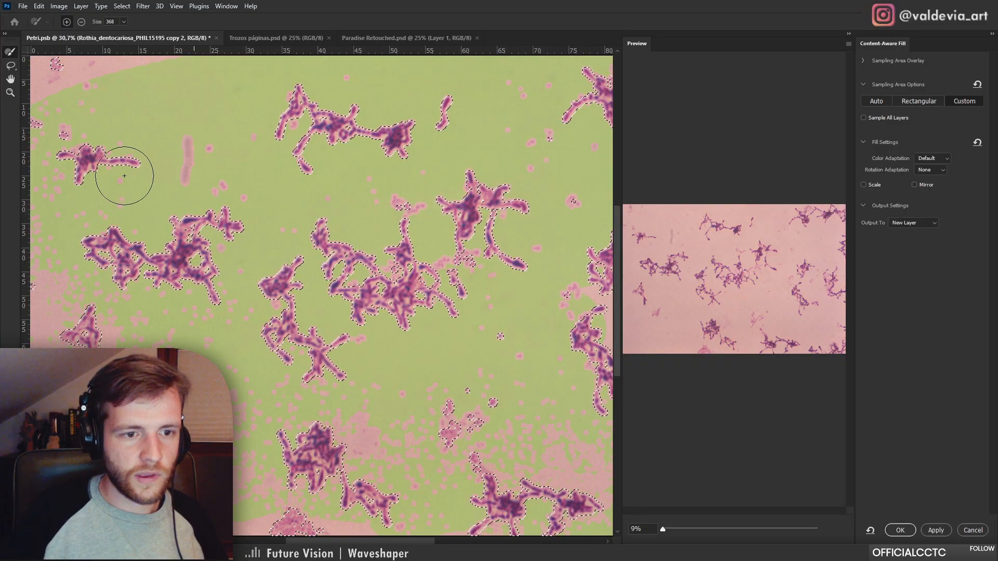
drag(76, 68, 224, 48)
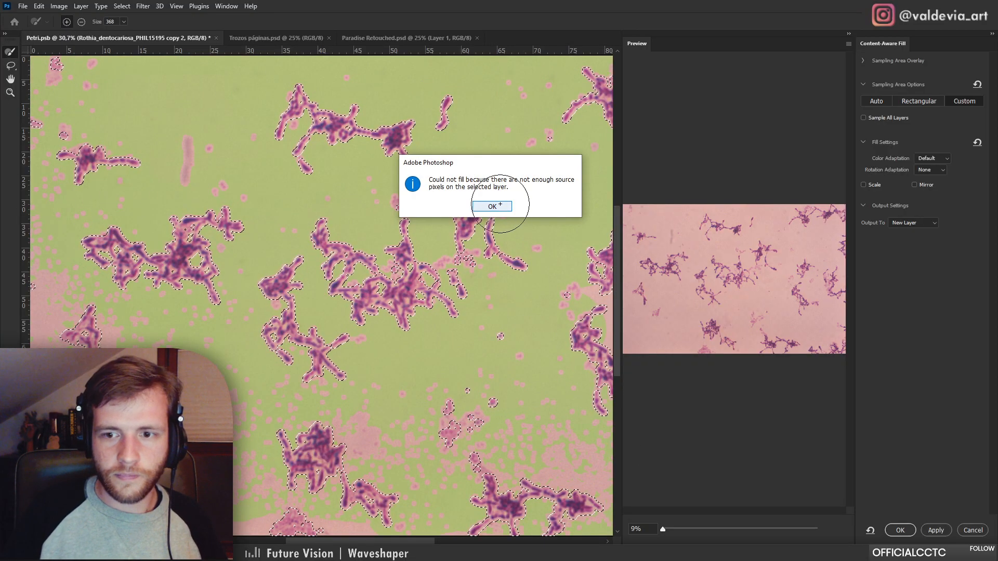
click(492, 205)
click(971, 531)
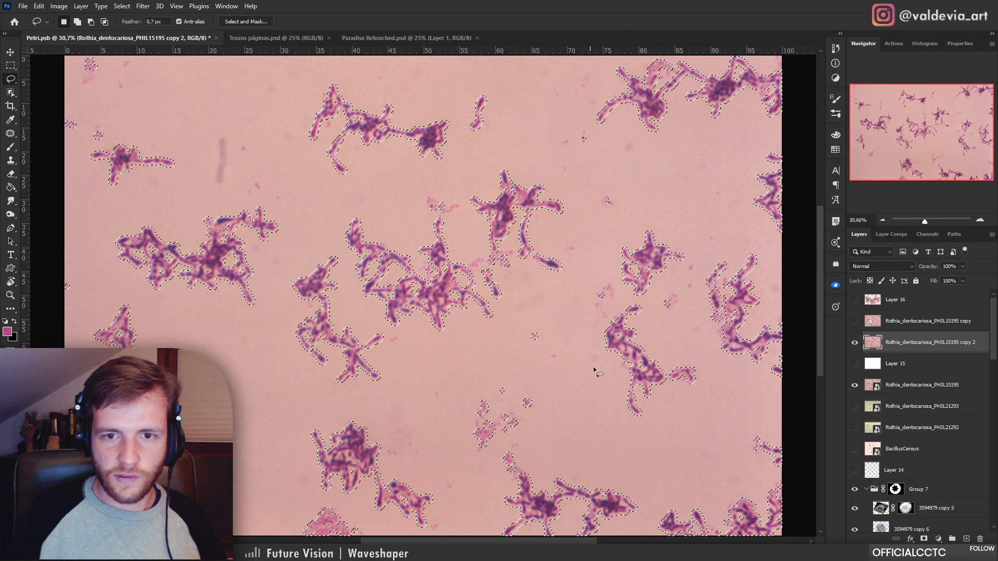
Try to fill the bacteria selection with Content-Aware contents through the Fill dialog
right_click(483, 304)
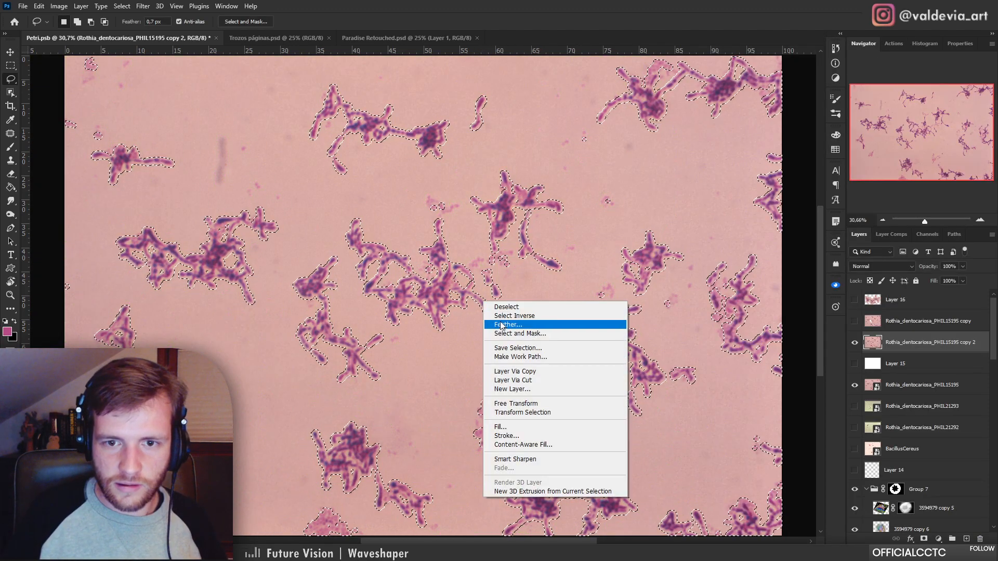
click(499, 427)
click(502, 147)
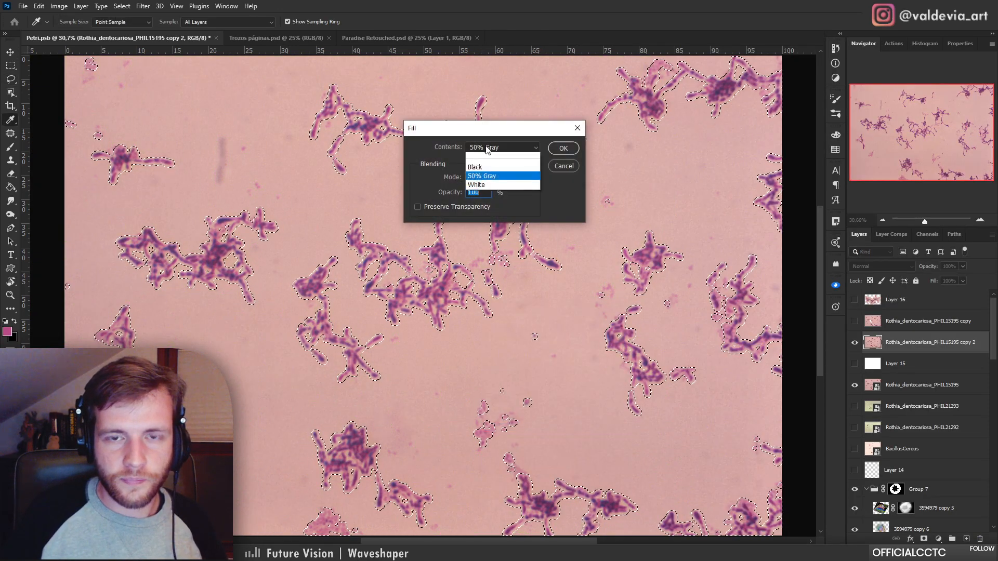
click(489, 193)
click(564, 148)
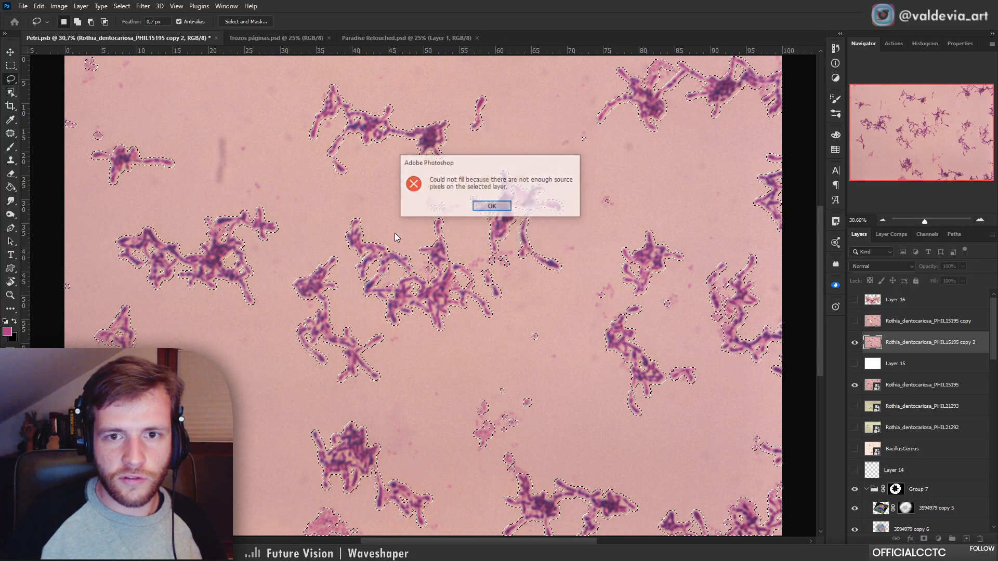
click(490, 207)
Lasso the empty background in the image's lower-left and upper-left areas to subtract stray specks from the bacteria selection
key(z)
mouse_move(418, 377)
mouse_down()
mouse_move(384, 377)
mouse_move(407, 376)
mouse_up()
key(l)
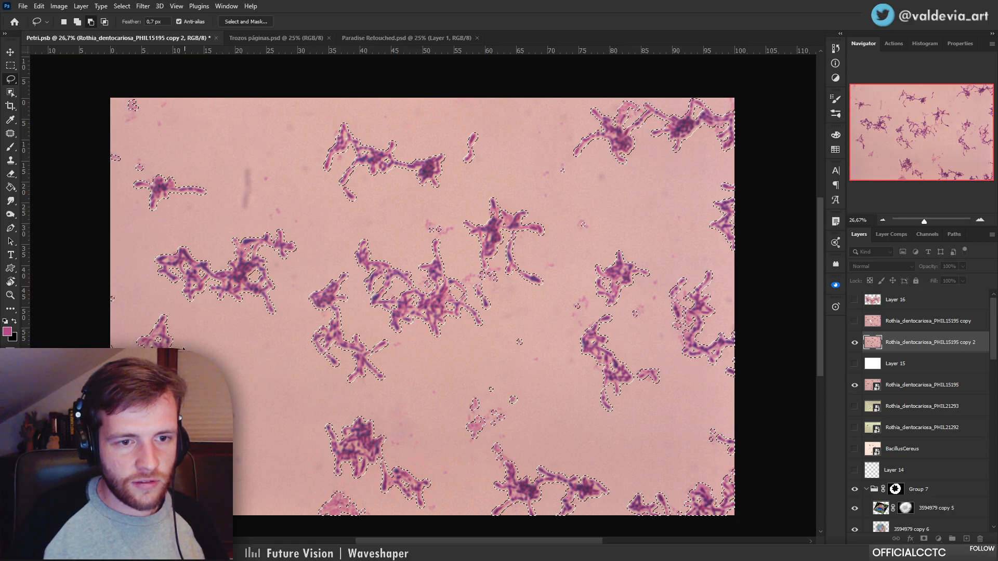
mouse_move(182, 348)
mouse_down()
mouse_move(192, 309)
mouse_move(308, 343)
mouse_up()
drag(353, 408, 320, 430)
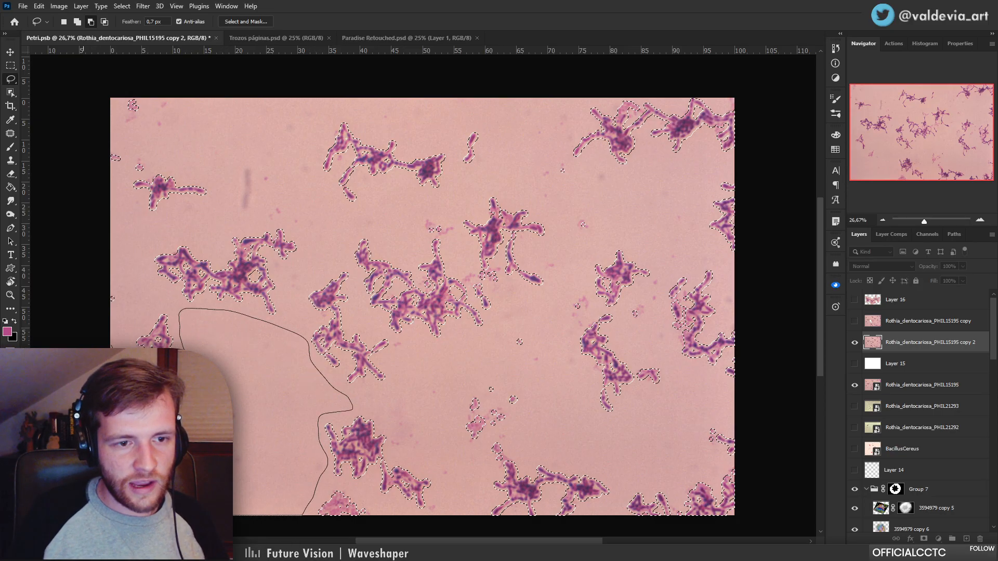
drag(84, 364, 171, 369)
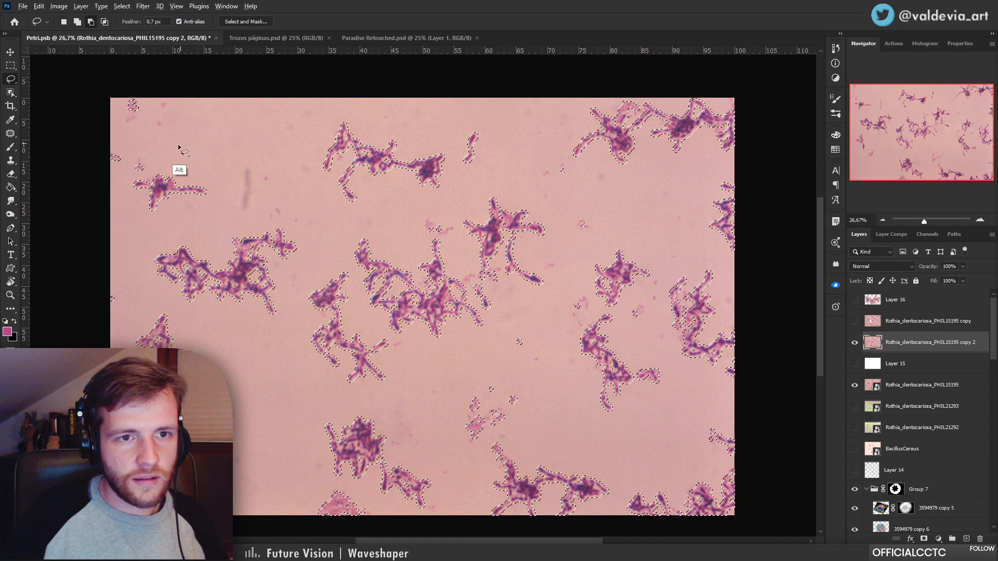
mouse_move(146, 148)
mouse_down()
mouse_move(200, 174)
mouse_move(233, 166)
mouse_move(326, 220)
mouse_move(274, 121)
mouse_move(170, 137)
mouse_up()
mouse_move(362, 200)
mouse_down()
mouse_move(469, 192)
mouse_move(382, 251)
mouse_move(363, 223)
mouse_up()
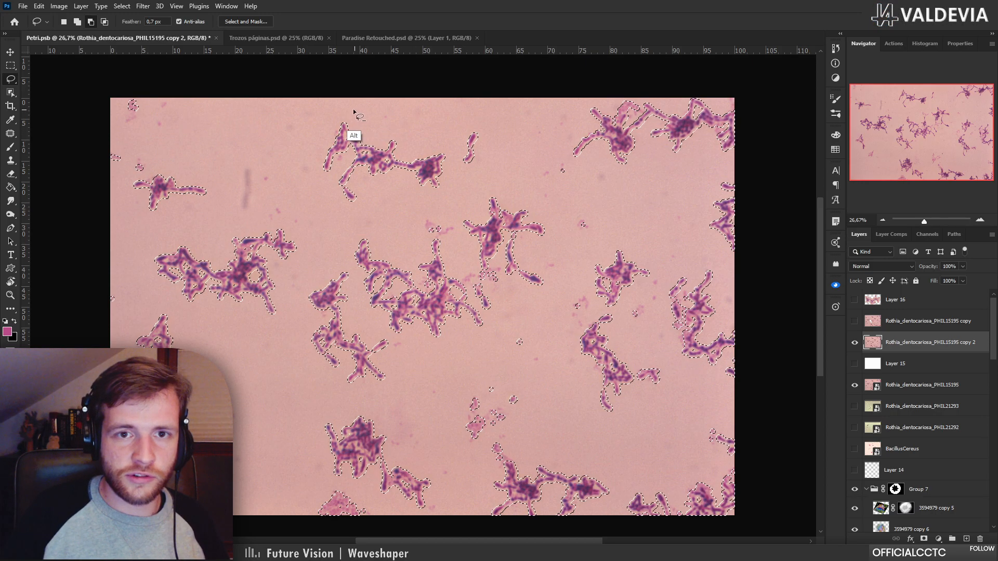
Subtract the empty background around the upper-middle clusters and between the central and right-hand colonies from the selection with the Lasso
mouse_move(418, 149)
mouse_down()
mouse_move(446, 101)
mouse_move(386, 115)
mouse_up()
mouse_move(467, 101)
mouse_down()
mouse_move(487, 151)
mouse_move(464, 190)
mouse_up()
mouse_move(534, 167)
mouse_down()
mouse_move(555, 132)
mouse_move(499, 93)
mouse_up()
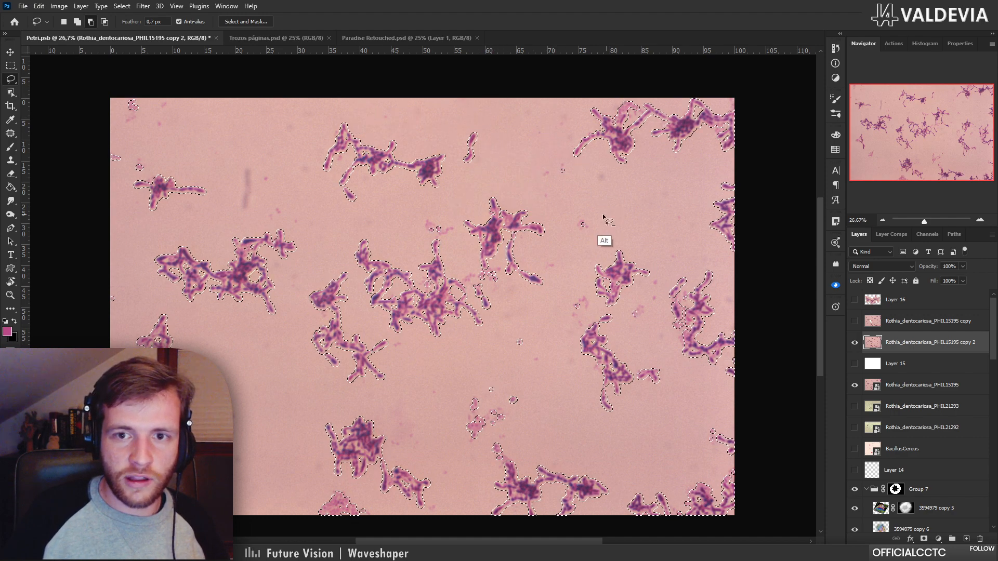
drag(555, 204, 689, 168)
mouse_move(696, 259)
mouse_down()
mouse_move(631, 246)
mouse_move(578, 206)
mouse_move(565, 236)
mouse_move(553, 220)
mouse_move(589, 259)
mouse_up()
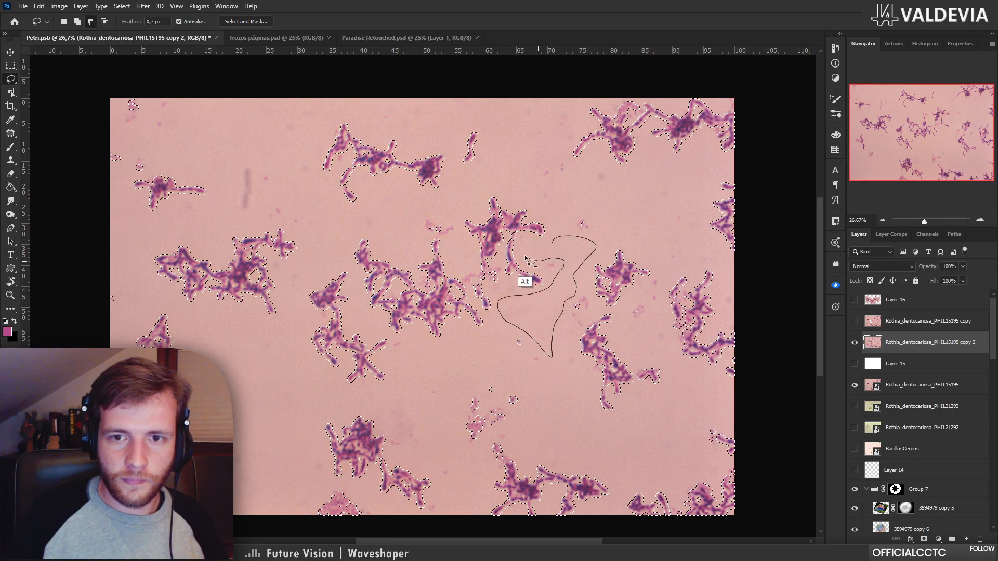
drag(525, 256, 526, 260)
Lasso around the clean background in the image's lower-right area and subtract it from the bacteria selection
mouse_move(526, 384)
mouse_down()
mouse_move(586, 389)
mouse_move(597, 427)
mouse_move(636, 405)
mouse_up()
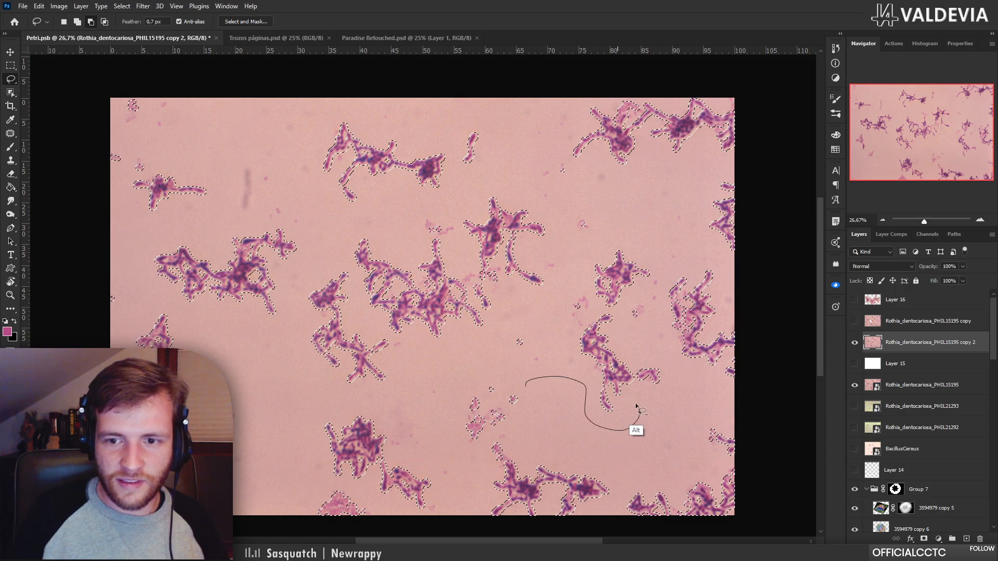
mouse_move(692, 367)
mouse_down()
mouse_move(718, 381)
mouse_move(736, 415)
mouse_up()
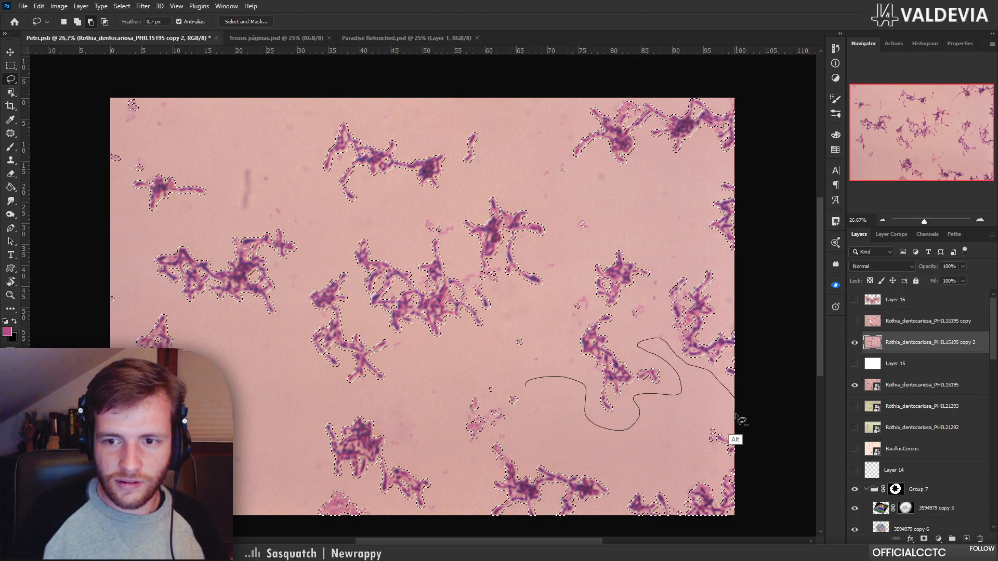
drag(645, 482, 557, 460)
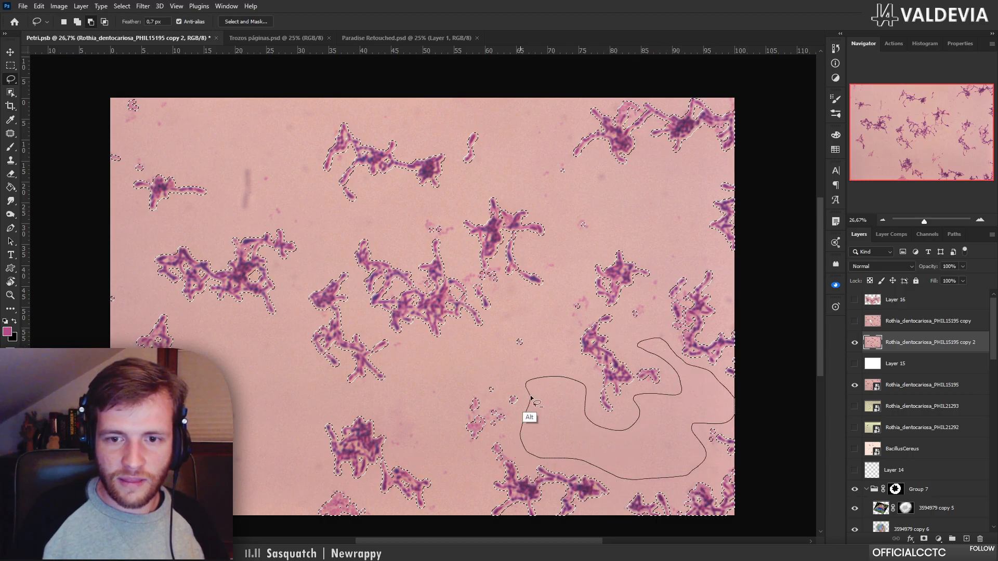
mouse_move(531, 397)
mouse_down()
mouse_move(475, 390)
mouse_move(459, 423)
mouse_move(475, 462)
mouse_move(435, 488)
mouse_move(422, 434)
mouse_move(403, 442)
mouse_up()
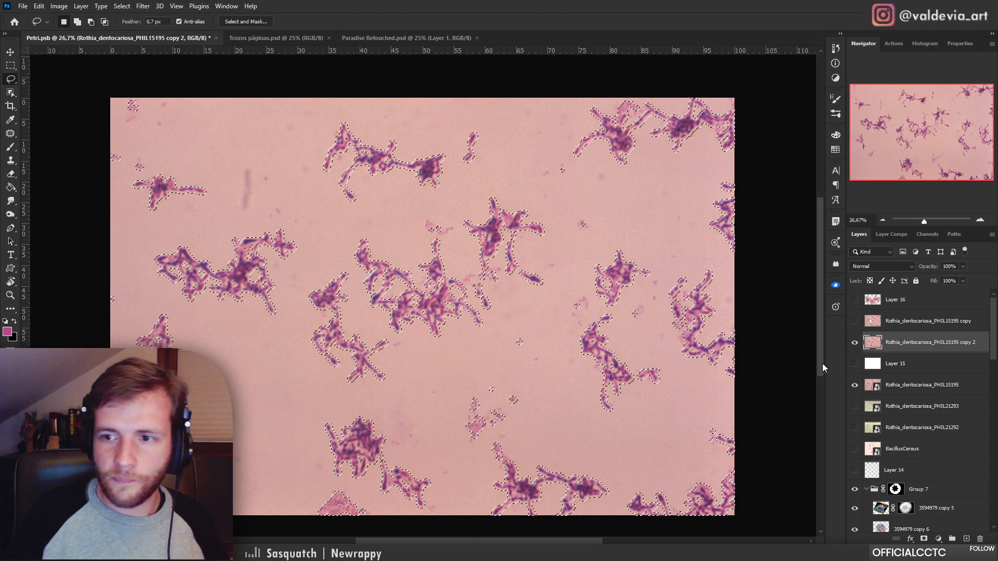
Try to fill the bacteria selection in the Content-Aware Fill workspace, painting the clean background as the sampling area
click(39, 6)
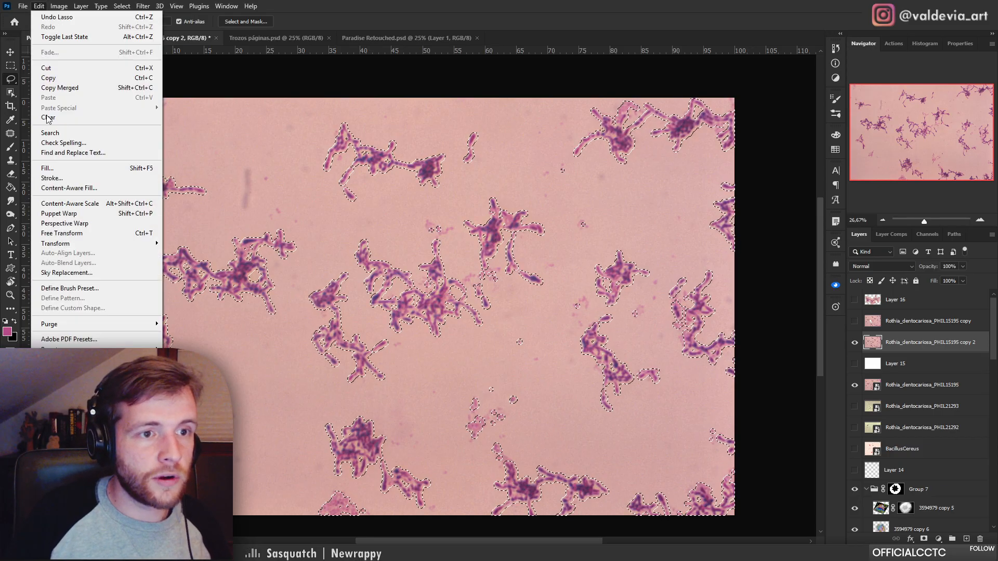
click(82, 190)
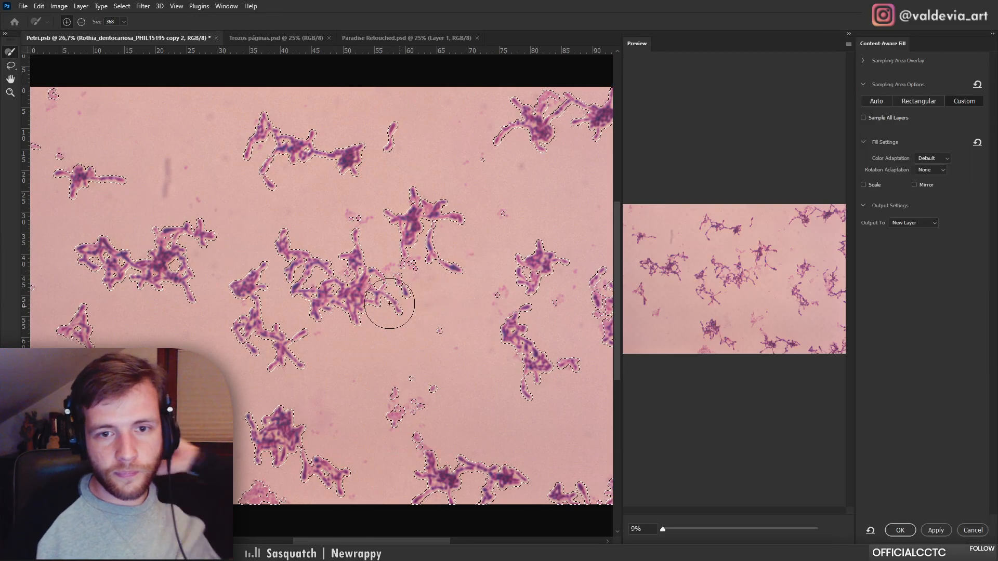
drag(60, 105, 57, 157)
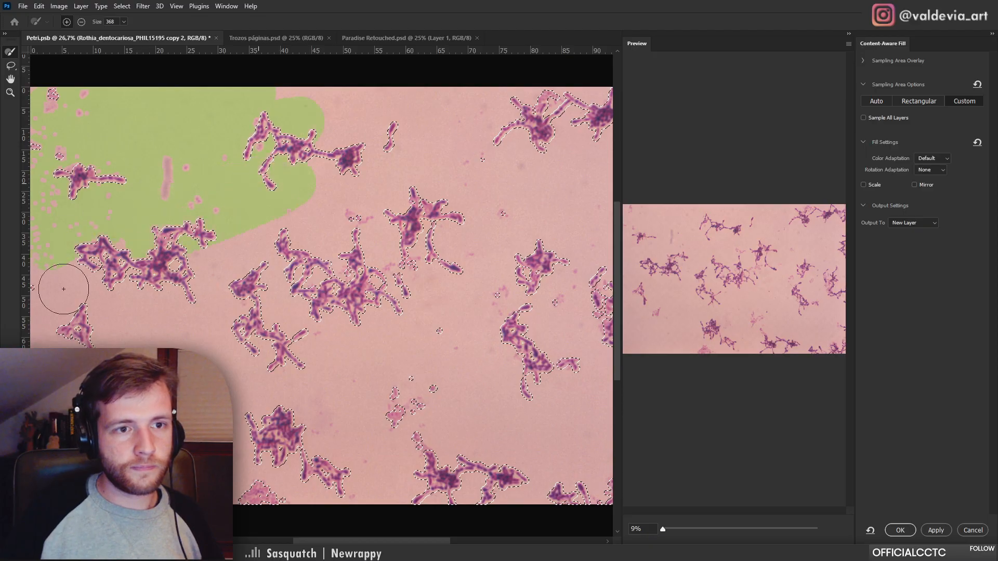
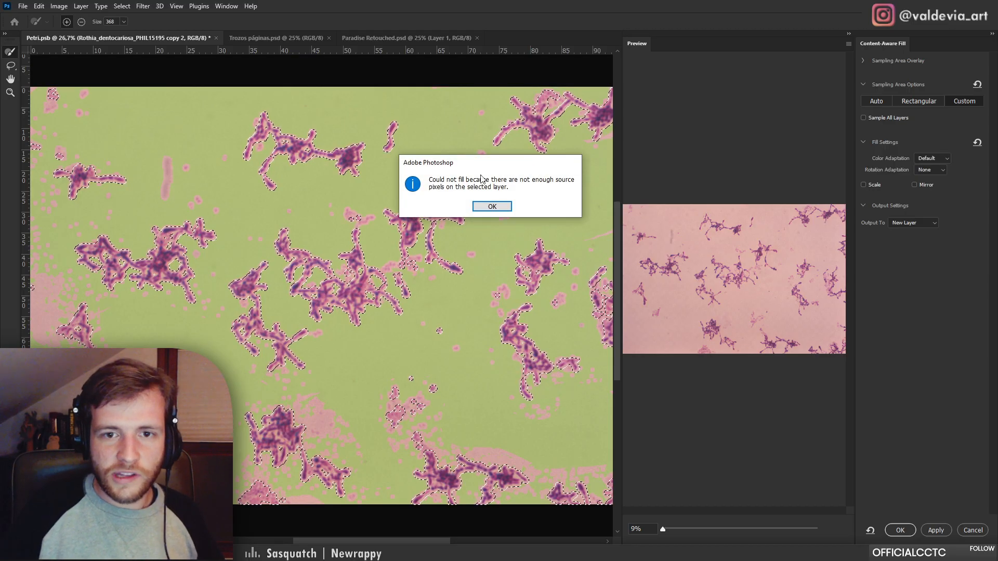
click(493, 206)
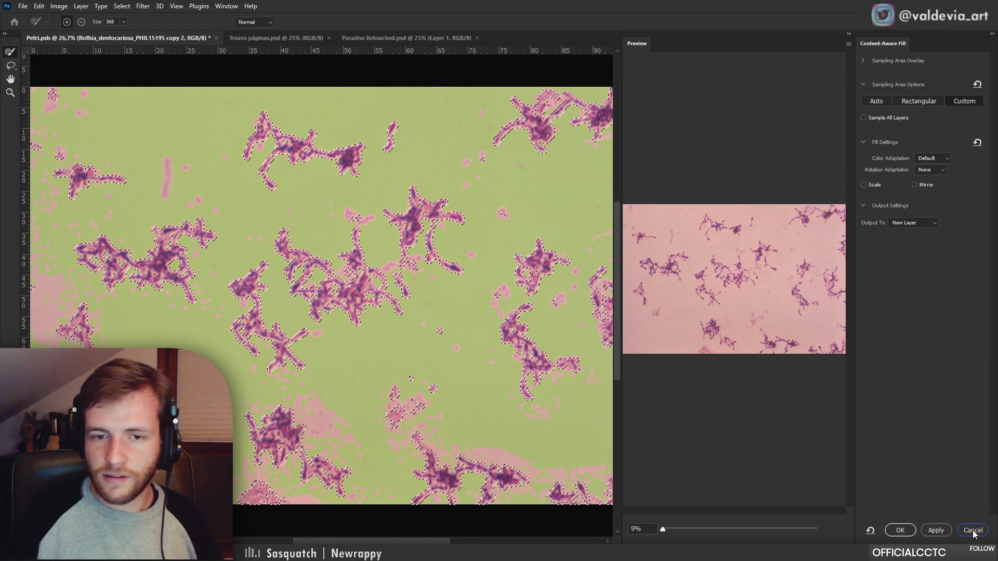
click(973, 530)
Try to fill the bacteria selection again with Content-Aware contents and Color Adaptation through the Fill dialog
key(z)
mouse_move(446, 359)
mouse_down()
mouse_move(415, 361)
mouse_move(432, 361)
mouse_up()
key(l)
right_click(439, 296)
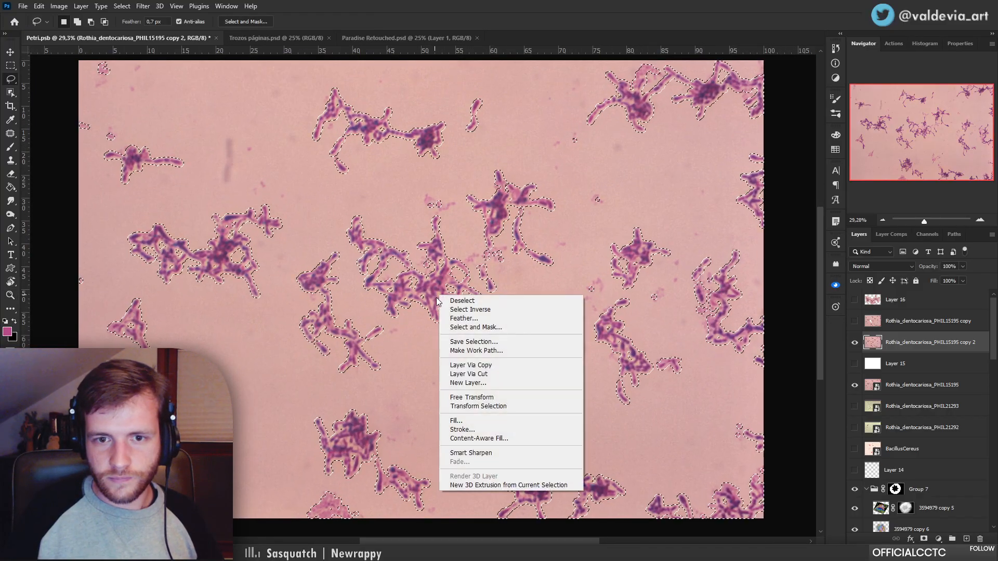
click(456, 420)
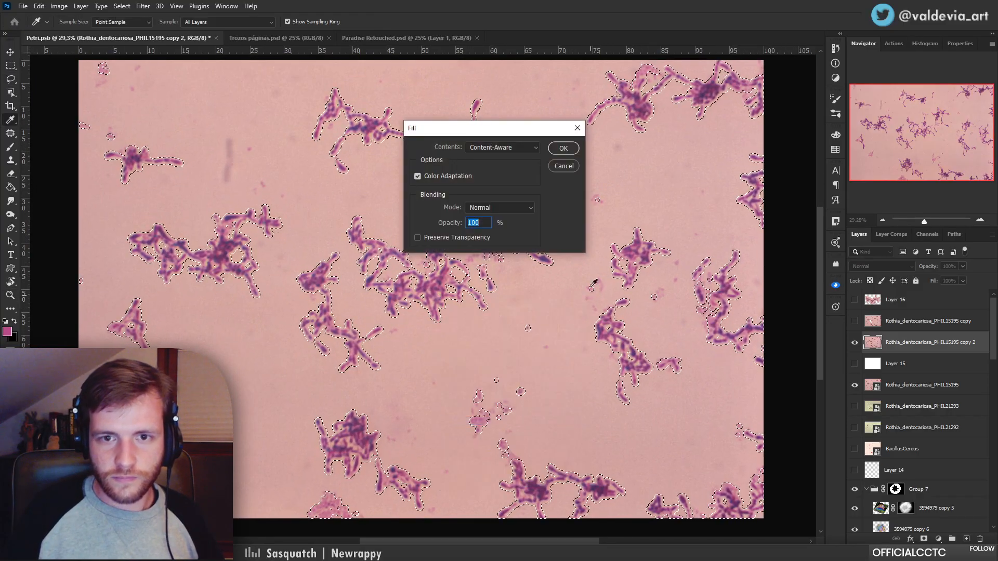
click(500, 147)
click(500, 147)
click(562, 149)
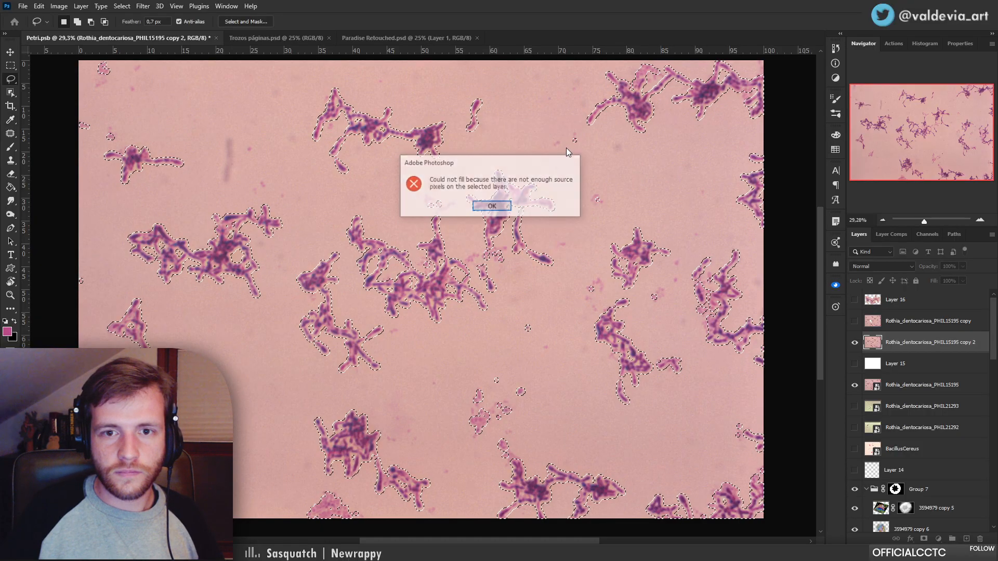
click(503, 207)
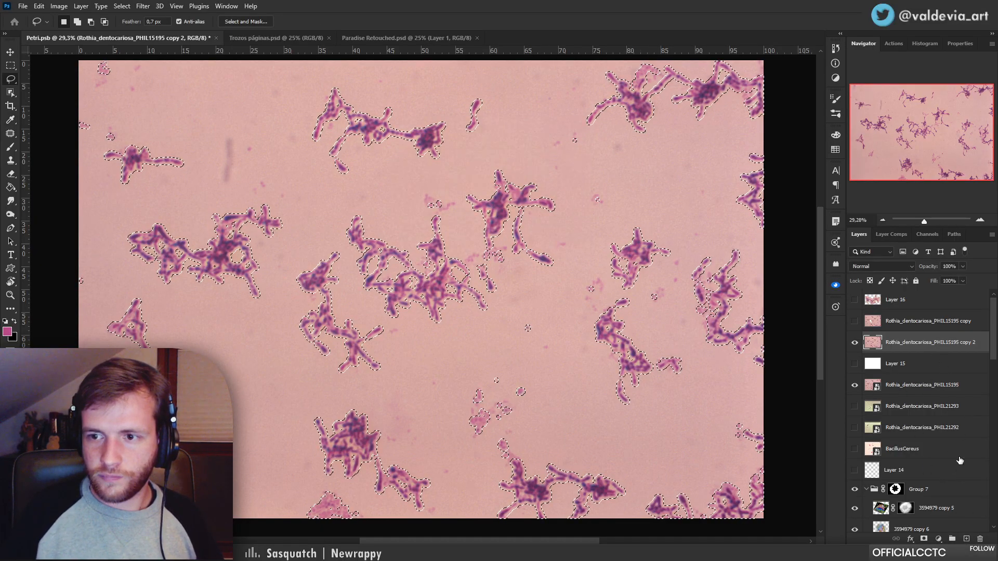
Add a new layer above the second Rothia_dentocariosa_PHIL15195 copy and mask it with the bacteria selection
click(966, 539)
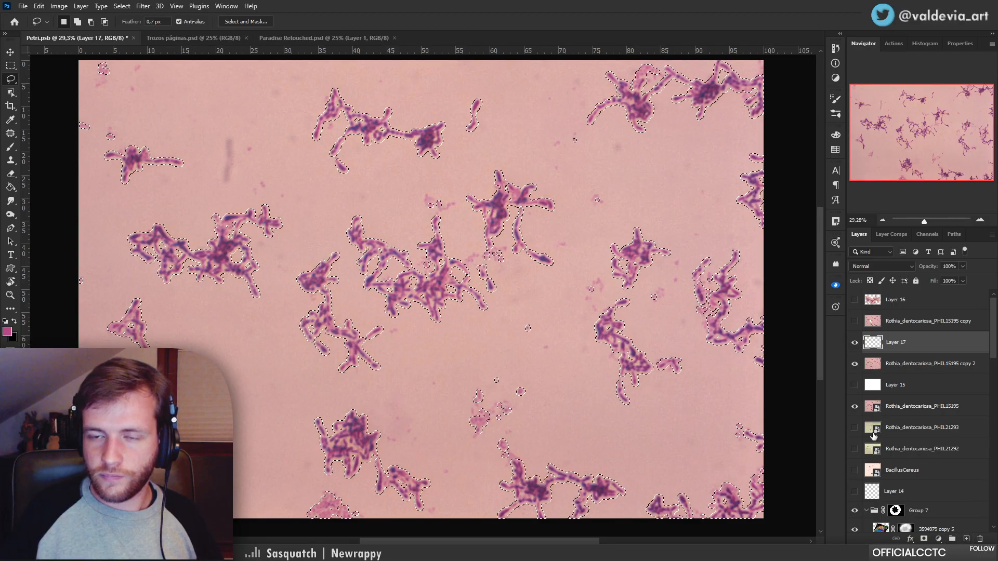
click(919, 538)
Clone clean background over the large central clusters on the new layer's pixels with a soft 193 px Clone Stamp brush at 0% hardness
key(s)
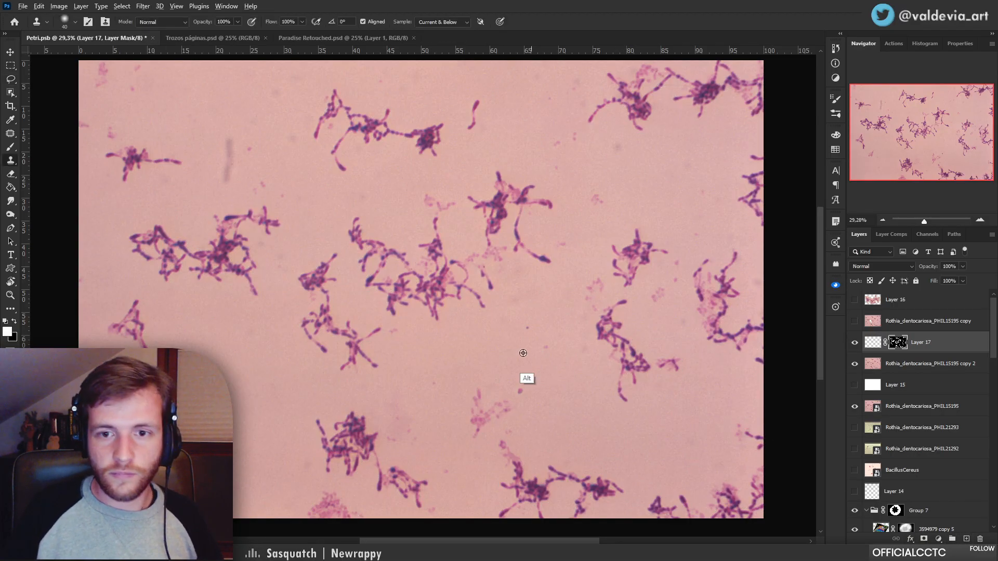
right_click(467, 348)
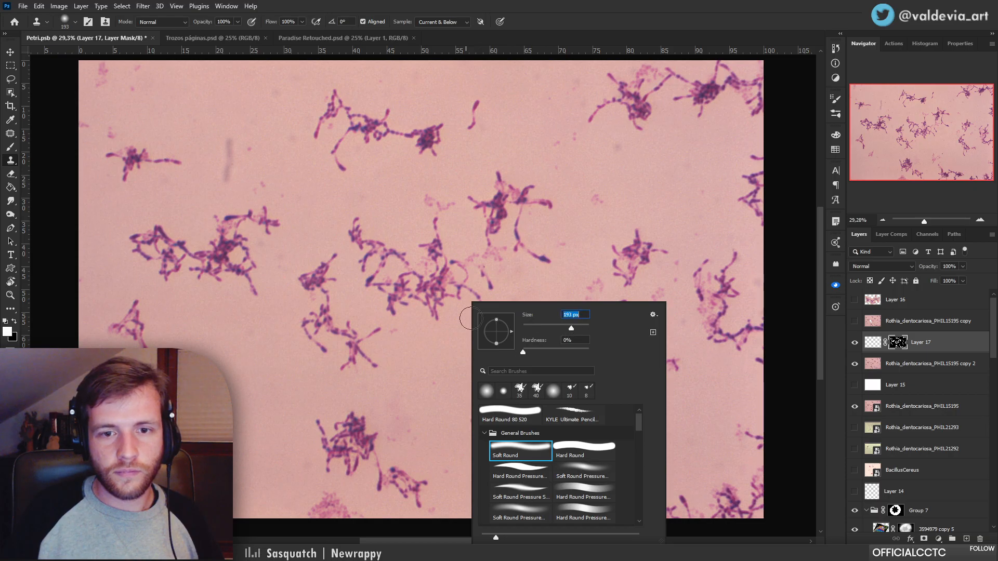
click(385, 310)
key(ctrl+z)
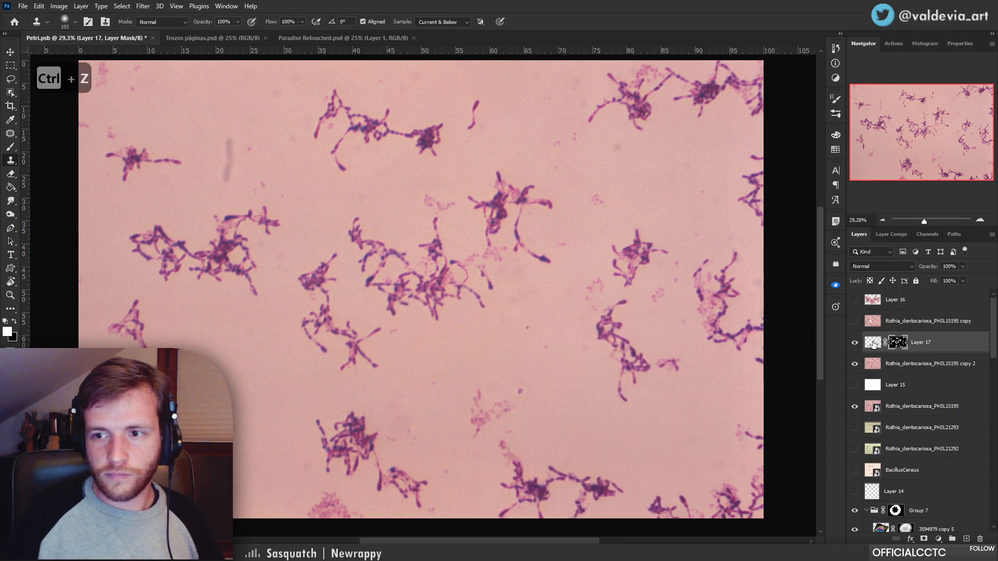
mouse_move(476, 309)
mouse_down()
mouse_move(370, 290)
mouse_move(358, 281)
mouse_move(401, 247)
mouse_move(350, 215)
mouse_up()
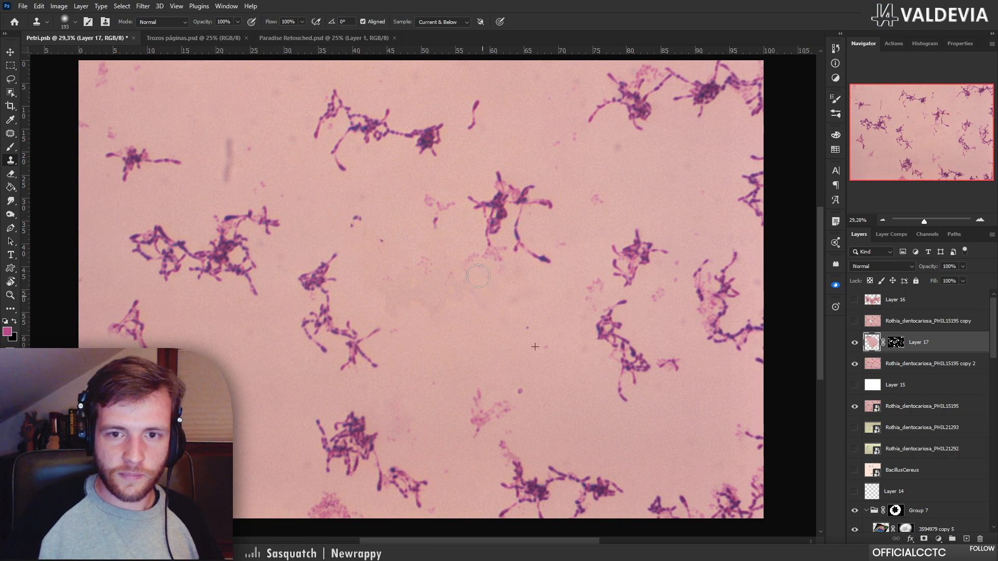
key(alt)
mouse_move(512, 257)
mouse_down()
mouse_move(557, 271)
mouse_move(532, 208)
mouse_move(489, 228)
mouse_up()
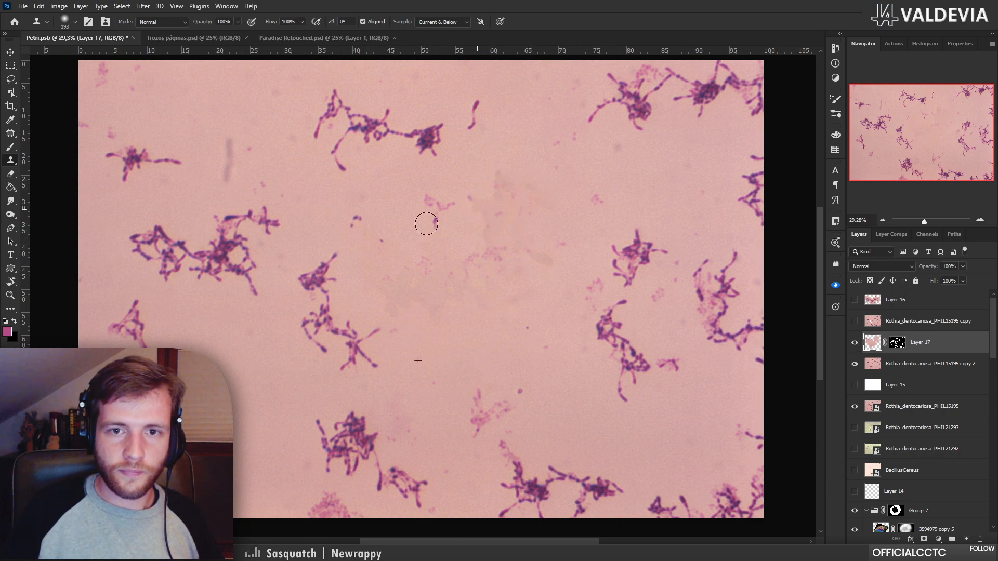
Clone clean background over the clusters left of the image's center and the large colony near its left side
drag(341, 374, 391, 328)
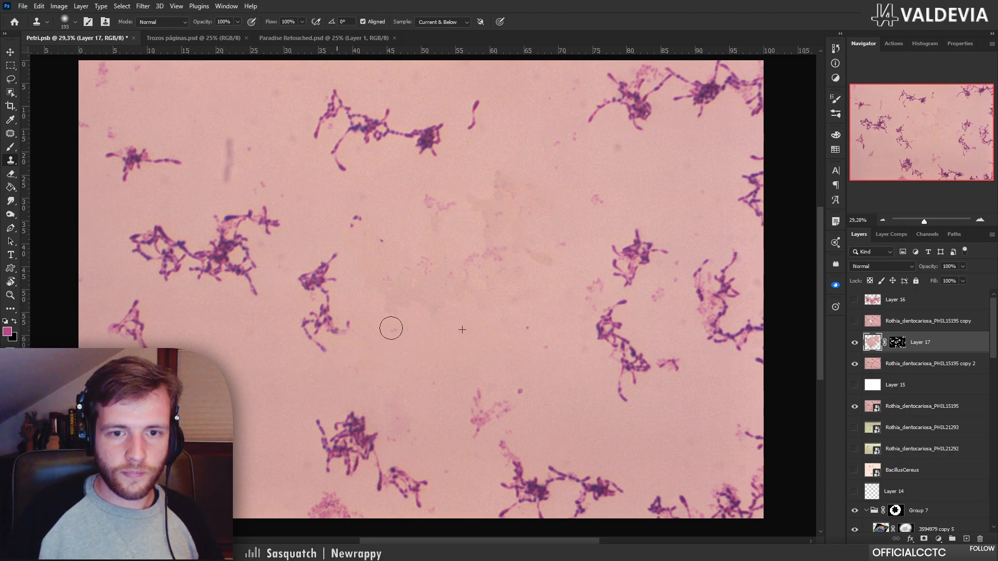
mouse_move(327, 334)
mouse_down()
mouse_move(329, 283)
mouse_move(312, 265)
mouse_move(311, 315)
mouse_up()
mouse_move(180, 348)
mouse_down()
mouse_move(148, 332)
mouse_move(128, 289)
mouse_move(130, 313)
mouse_move(150, 305)
mouse_move(161, 348)
mouse_move(155, 240)
mouse_move(191, 237)
mouse_move(188, 279)
mouse_move(225, 299)
mouse_move(242, 265)
mouse_move(210, 235)
mouse_move(239, 219)
mouse_up()
alt+click(227, 319)
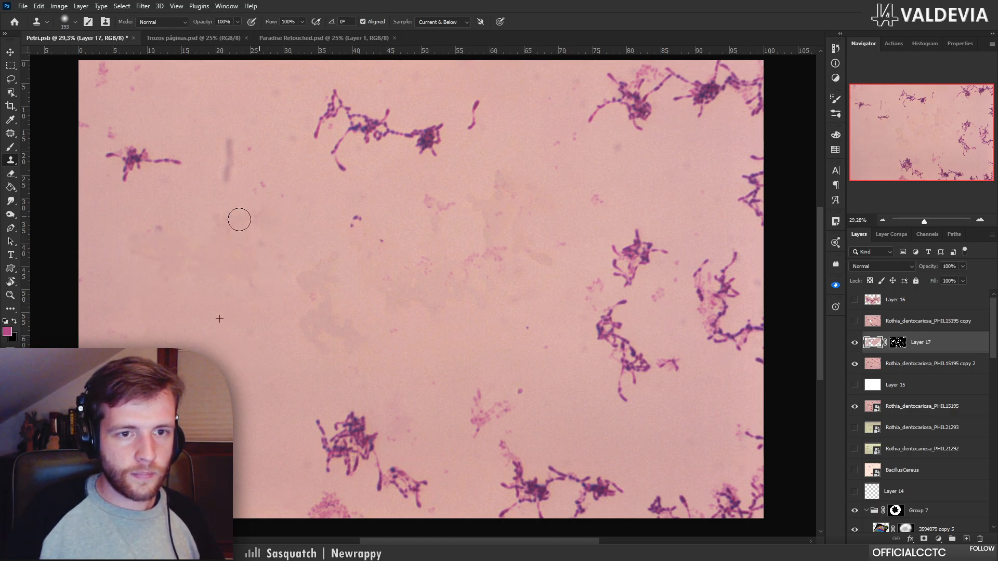
Clone clean background over the small upper-left cluster and the branching clusters in the image's upper middle
alt+click(108, 254)
drag(136, 157, 114, 174)
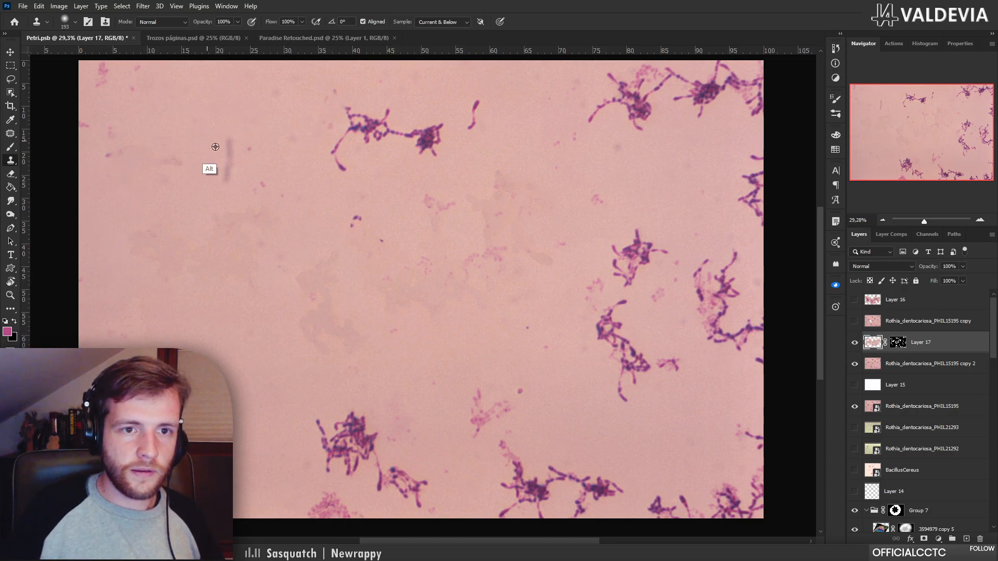
alt+click(243, 111)
mouse_move(335, 149)
mouse_down()
mouse_move(344, 170)
mouse_move(387, 134)
mouse_up()
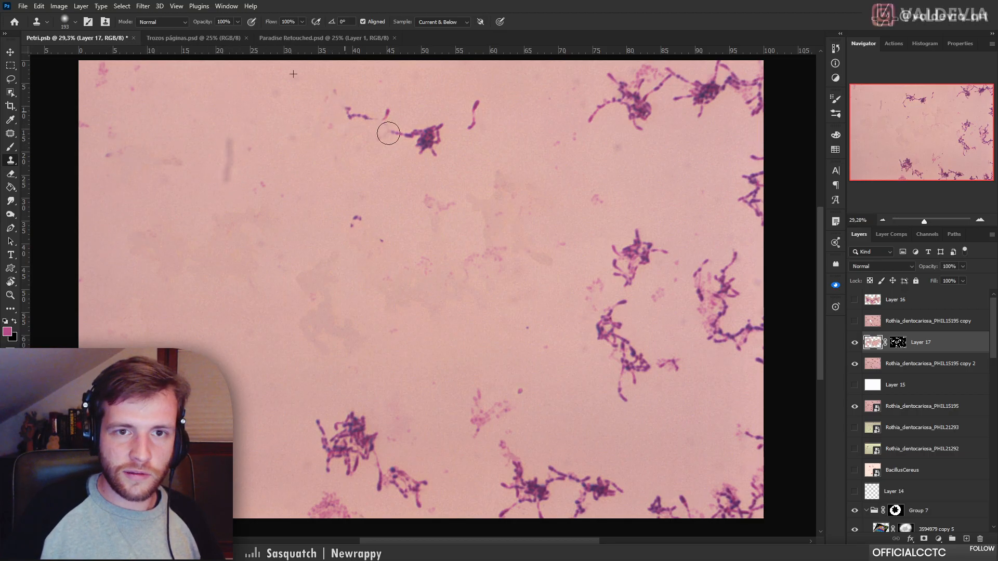
alt+click(296, 179)
mouse_move(322, 114)
mouse_down()
mouse_move(405, 123)
mouse_move(423, 138)
mouse_up()
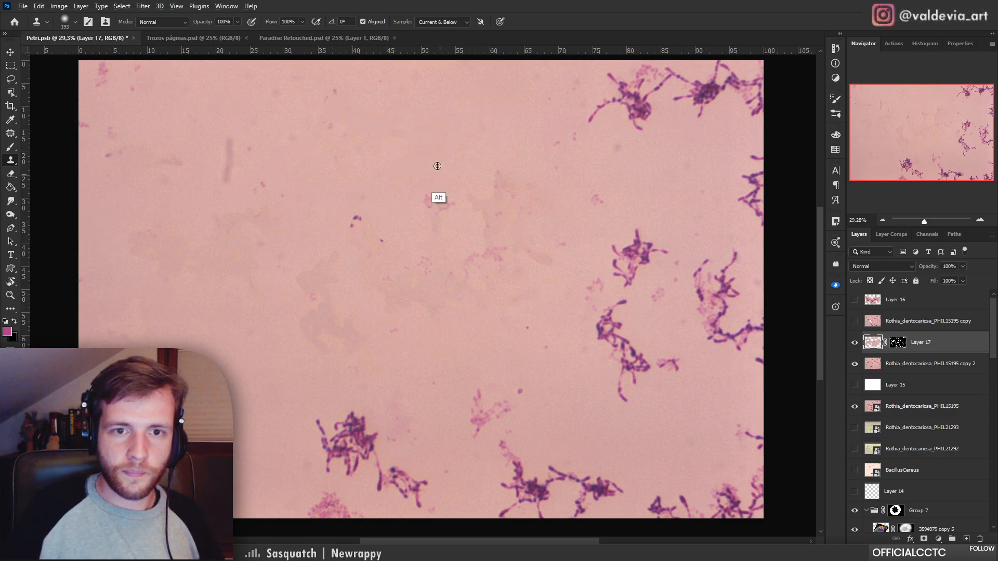
Resample nearby background and clone over the leftover specks and discolored patches in the middle of the image
click(444, 207)
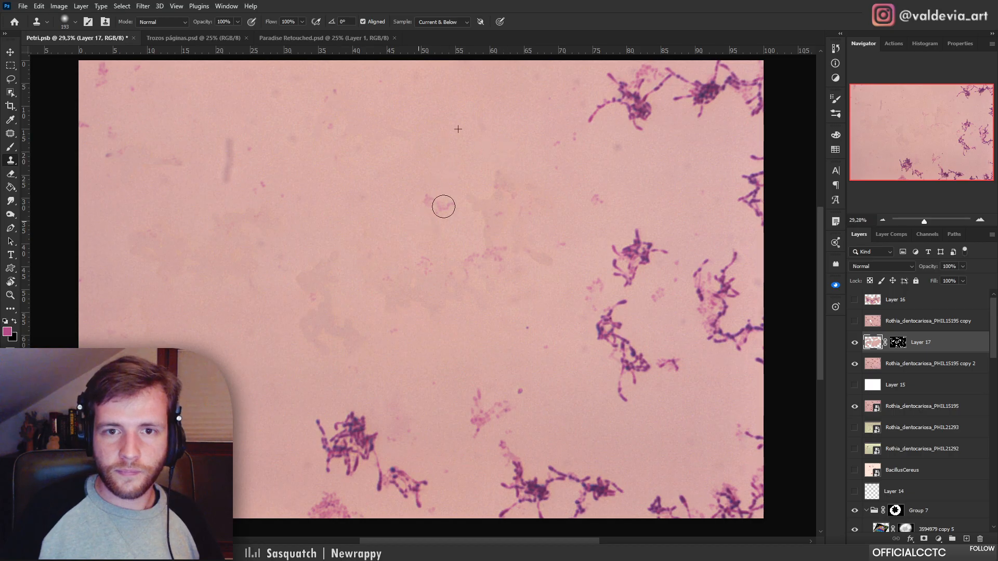
alt+click(425, 169)
drag(486, 223, 482, 206)
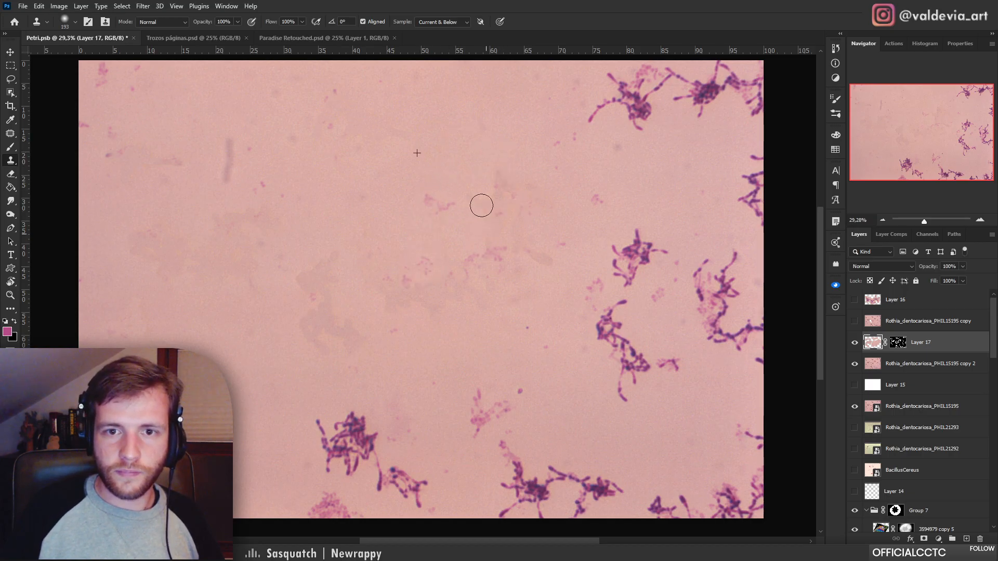
alt+click(441, 186)
mouse_move(410, 275)
mouse_down()
mouse_move(458, 284)
mouse_move(376, 296)
mouse_up()
alt+click(437, 149)
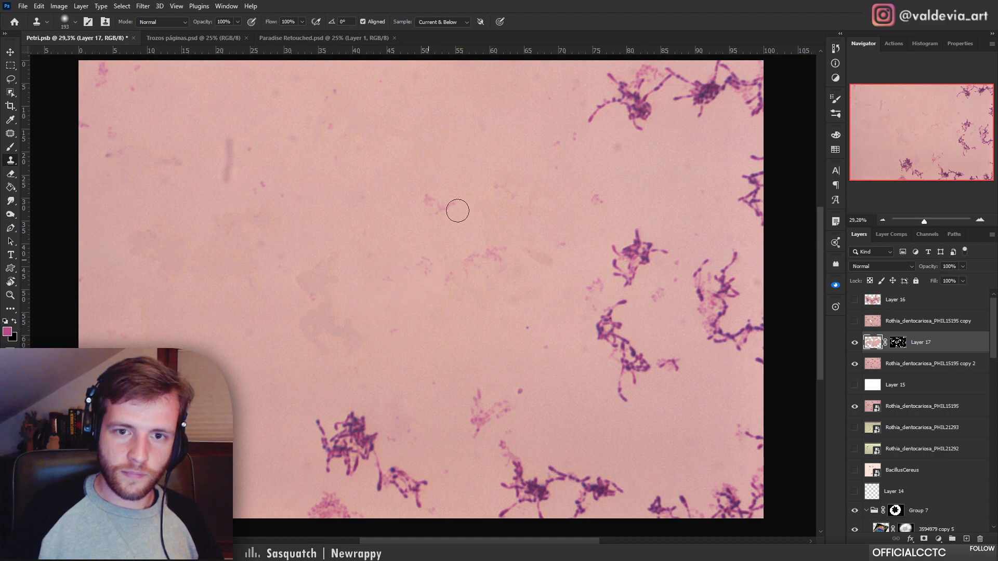
alt+click(453, 163)
drag(459, 278, 453, 281)
Clone clean background over the bacteria clusters in the image's upper-right corner and the one just below at the right edge
alt+click(485, 135)
mouse_move(588, 126)
mouse_down()
mouse_move(613, 107)
mouse_move(607, 72)
mouse_move(646, 115)
mouse_move(626, 100)
mouse_move(668, 76)
mouse_move(713, 108)
mouse_move(728, 98)
mouse_move(704, 78)
mouse_move(693, 110)
mouse_move(744, 103)
mouse_up()
alt+click(682, 183)
alt+click(665, 166)
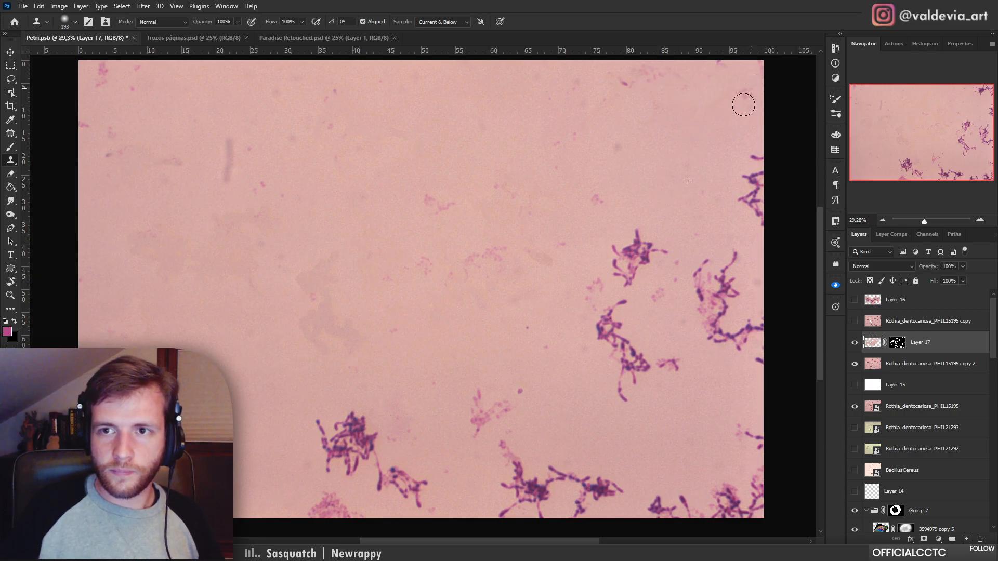
alt+click(686, 175)
drag(751, 190, 761, 153)
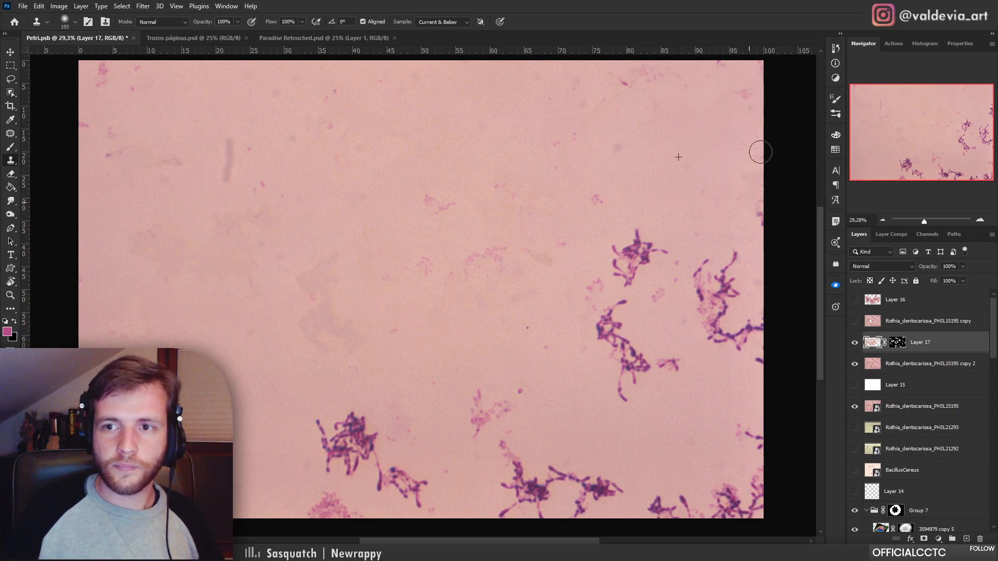
Clone clean background over the two stacked clusters right of the image's center, including their remaining fragments
alt+click(648, 178)
mouse_move(618, 251)
mouse_down()
mouse_move(666, 251)
mouse_move(646, 257)
mouse_move(605, 347)
mouse_up()
alt+click(637, 456)
mouse_move(638, 381)
mouse_down()
mouse_move(653, 383)
mouse_move(666, 356)
mouse_move(577, 333)
mouse_move(635, 387)
mouse_up()
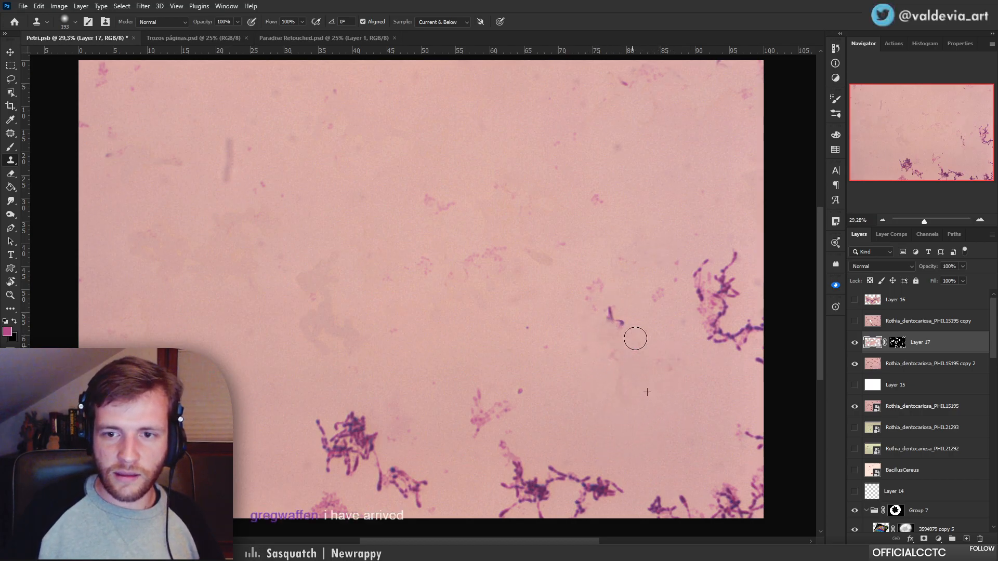
drag(634, 338, 617, 314)
Clone clean background over the curved colony near the image's right edge and the small strand below it
mouse_move(684, 323)
mouse_down()
mouse_move(744, 334)
mouse_move(717, 341)
mouse_up()
alt+click(651, 417)
mouse_move(708, 285)
mouse_down()
mouse_move(722, 313)
mouse_move(730, 244)
mouse_up()
alt+click(698, 403)
drag(758, 366, 777, 356)
alt+click(689, 388)
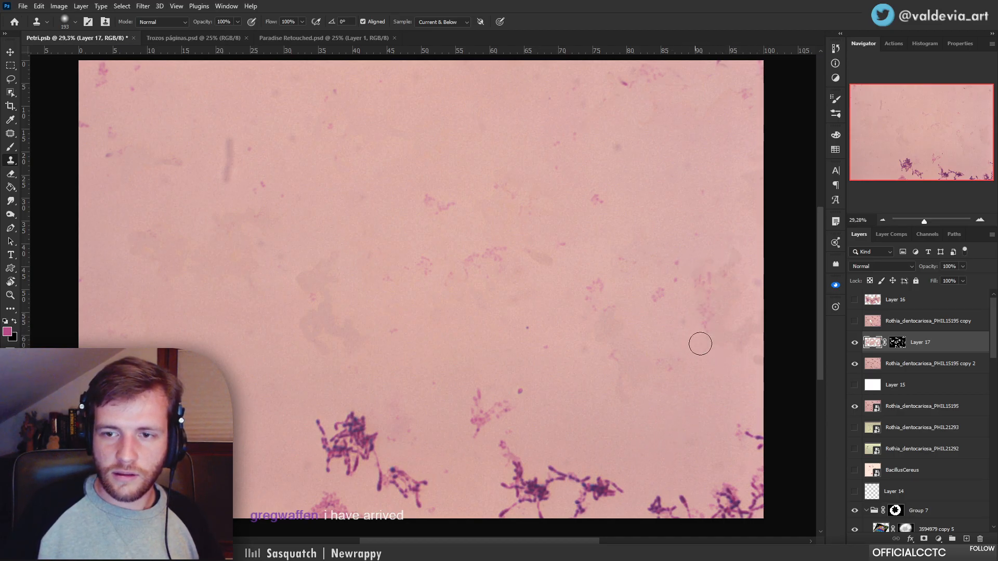
drag(701, 289, 711, 276)
alt+click(705, 405)
drag(748, 432, 779, 451)
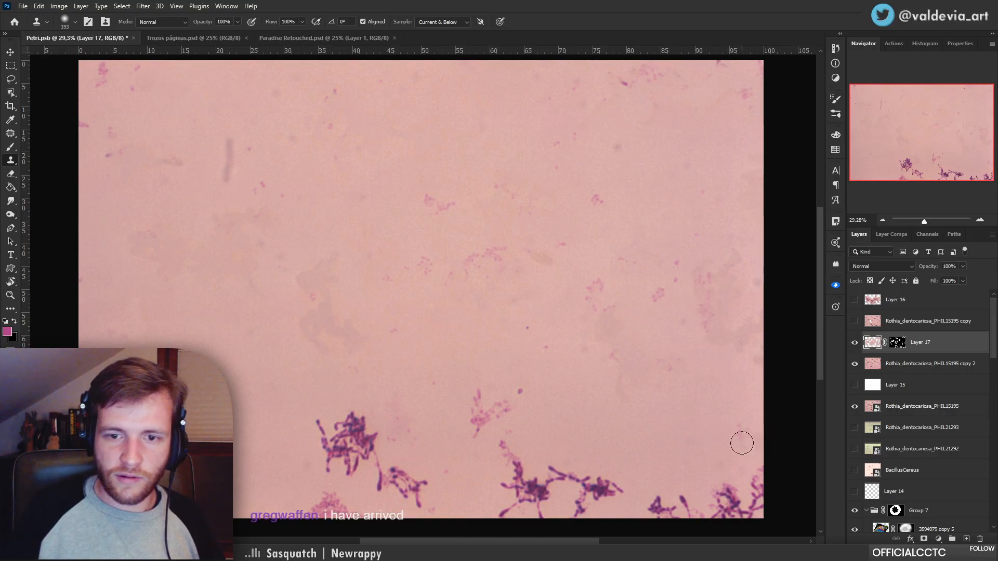
Clone clean background over the dense cluster in the image's lower middle and the branch trailing from it
drag(636, 425, 602, 425)
drag(592, 486, 558, 411)
drag(467, 391, 430, 376)
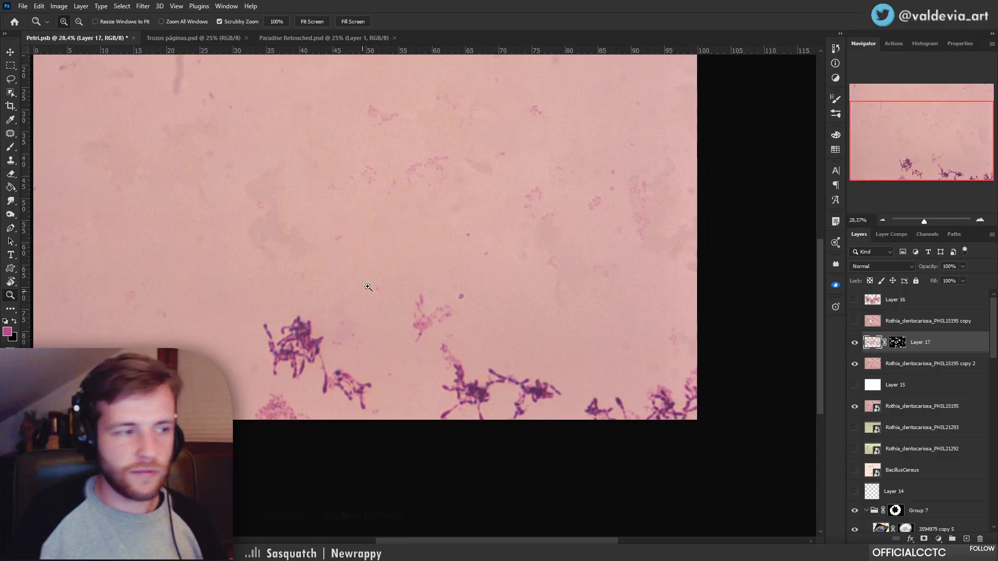
drag(343, 343, 365, 329)
alt+click(223, 294)
mouse_move(282, 331)
mouse_down()
mouse_move(314, 323)
mouse_move(283, 356)
mouse_up()
alt+click(336, 280)
mouse_move(334, 335)
mouse_down()
mouse_move(302, 365)
mouse_move(301, 383)
mouse_move(332, 393)
mouse_move(353, 368)
mouse_move(335, 401)
mouse_up()
alt+click(336, 274)
alt+click(377, 275)
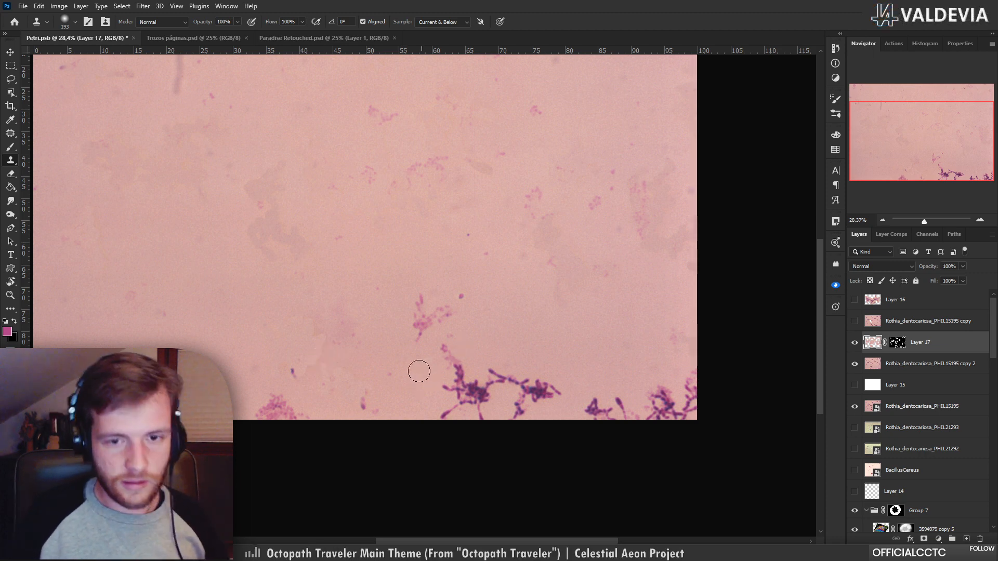
Clone clean background over the pink remnants along the bottom edge and the faint cluster above the remaining lower-right colonies
alt+click(344, 332)
mouse_move(299, 415)
mouse_down()
mouse_move(255, 418)
mouse_move(277, 420)
mouse_up()
alt+click(379, 321)
drag(368, 399, 376, 420)
alt+click(385, 279)
mouse_move(421, 309)
mouse_down()
mouse_move(416, 353)
mouse_move(429, 328)
mouse_move(468, 302)
mouse_up()
Clone clean background over the remaining bacteria colonies along the image's lower-right edge and corner
alt+click(506, 356)
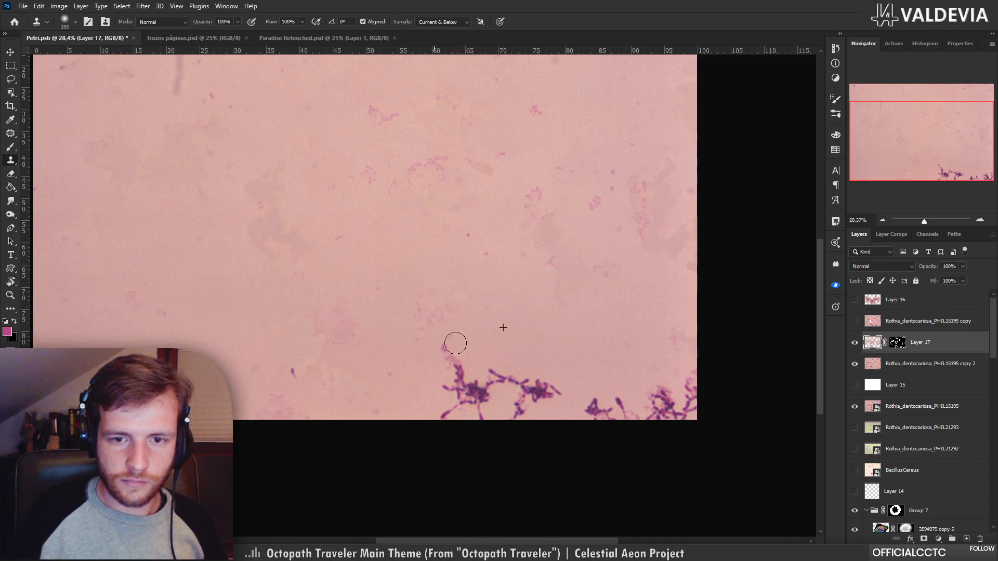
mouse_move(454, 343)
mouse_down()
mouse_move(481, 356)
mouse_move(439, 420)
mouse_move(563, 385)
mouse_move(555, 376)
mouse_move(547, 404)
mouse_move(612, 403)
mouse_move(586, 418)
mouse_move(664, 415)
mouse_up()
alt+click(505, 356)
alt+click(595, 365)
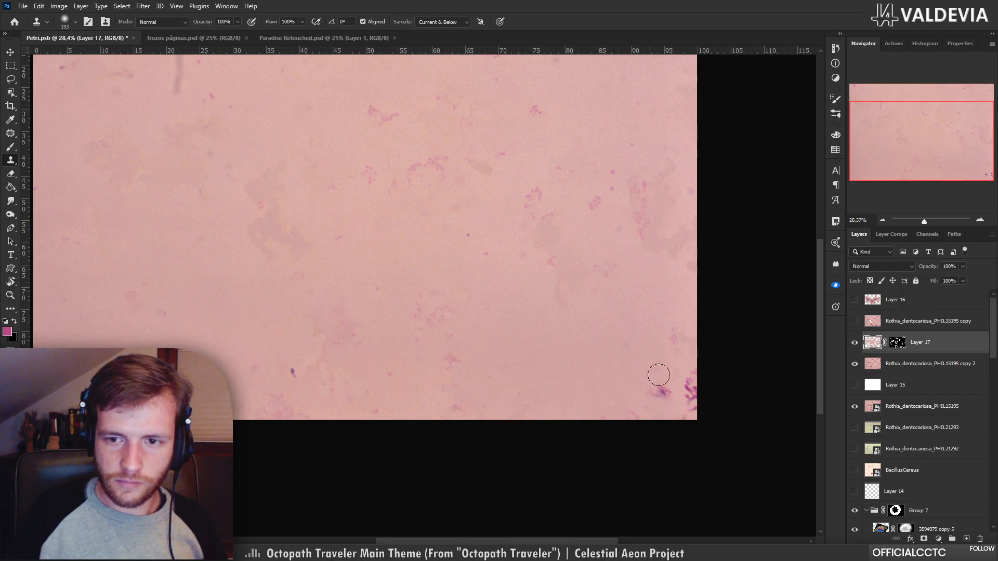
mouse_move(659, 375)
mouse_down()
mouse_move(689, 385)
mouse_move(680, 410)
mouse_move(694, 372)
mouse_up()
Refine Layer 17's mask by feathering it and shifting its edge outward to +64%
key(z)
drag(579, 337, 499, 347)
drag(565, 302, 657, 307)
key(z)
drag(556, 327, 525, 329)
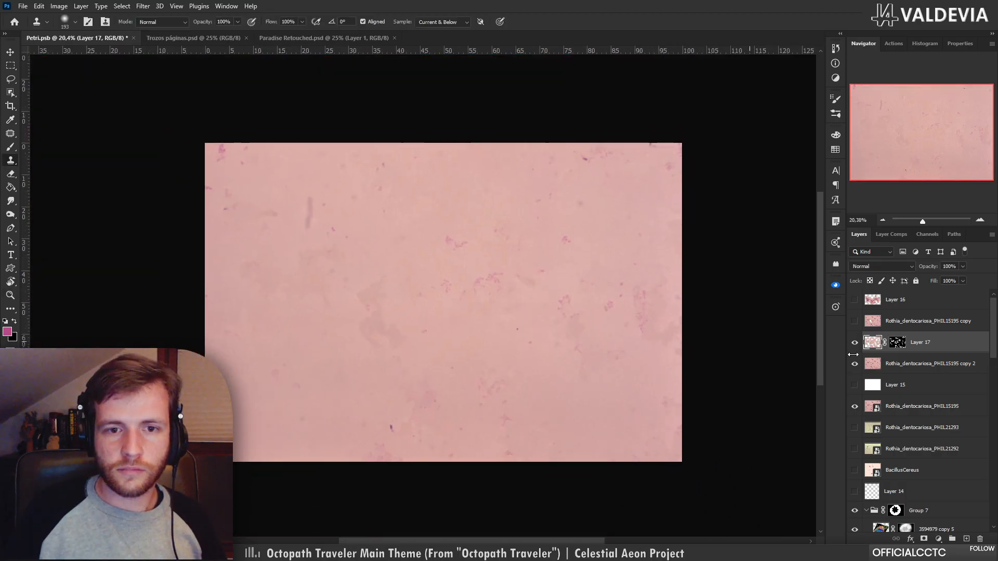
double_click(897, 342)
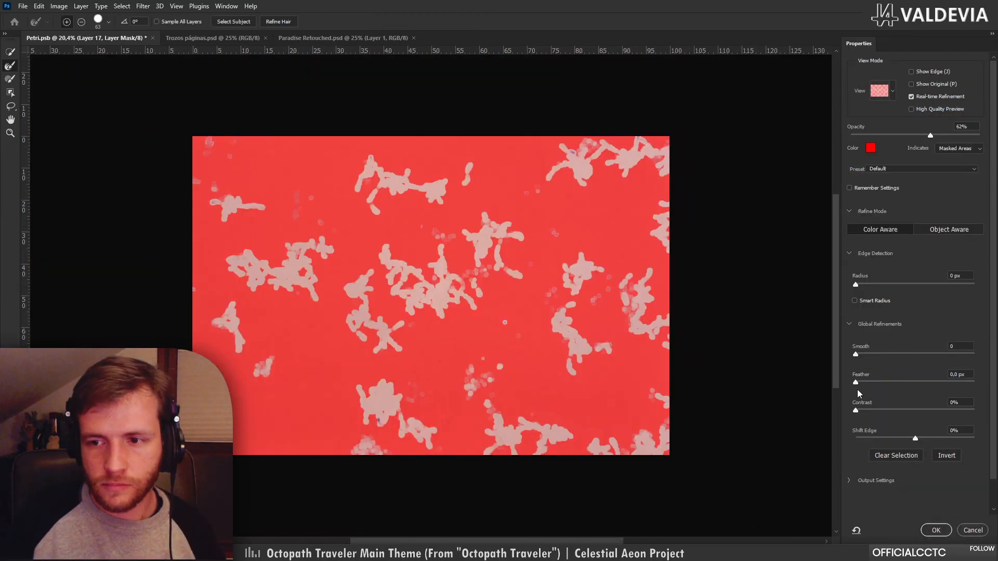
drag(855, 382, 879, 382)
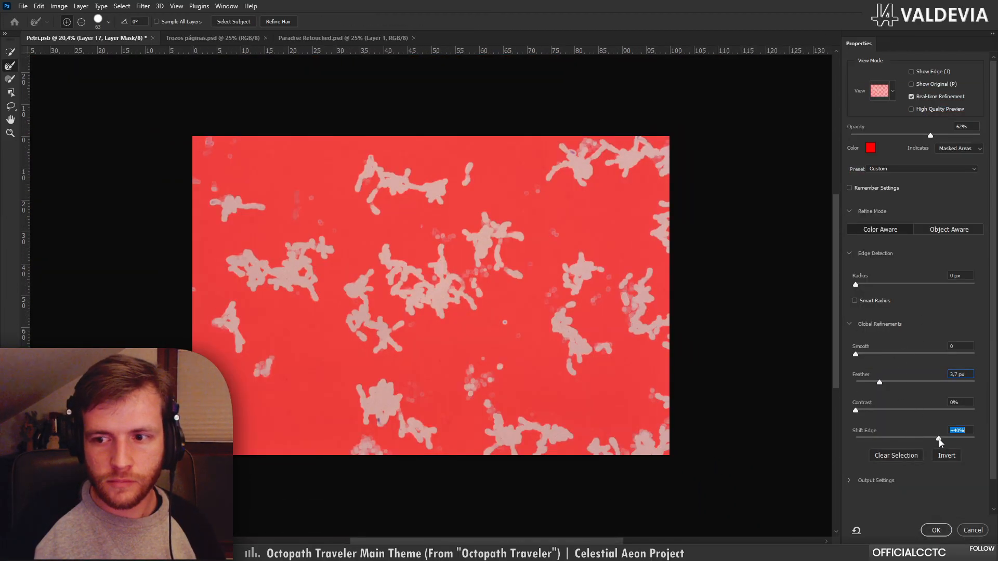
drag(934, 438, 953, 438)
drag(879, 383, 912, 382)
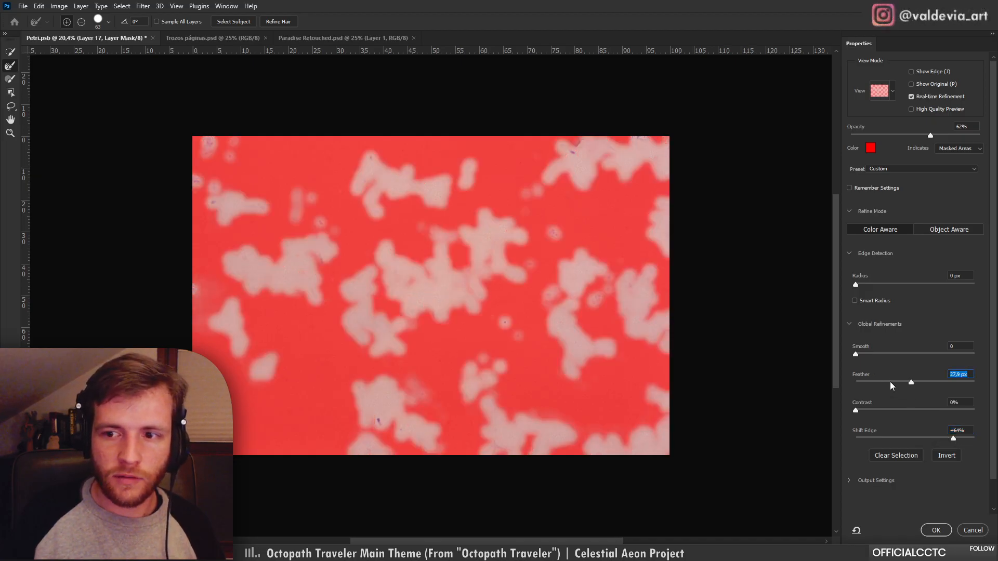
click(890, 381)
click(936, 531)
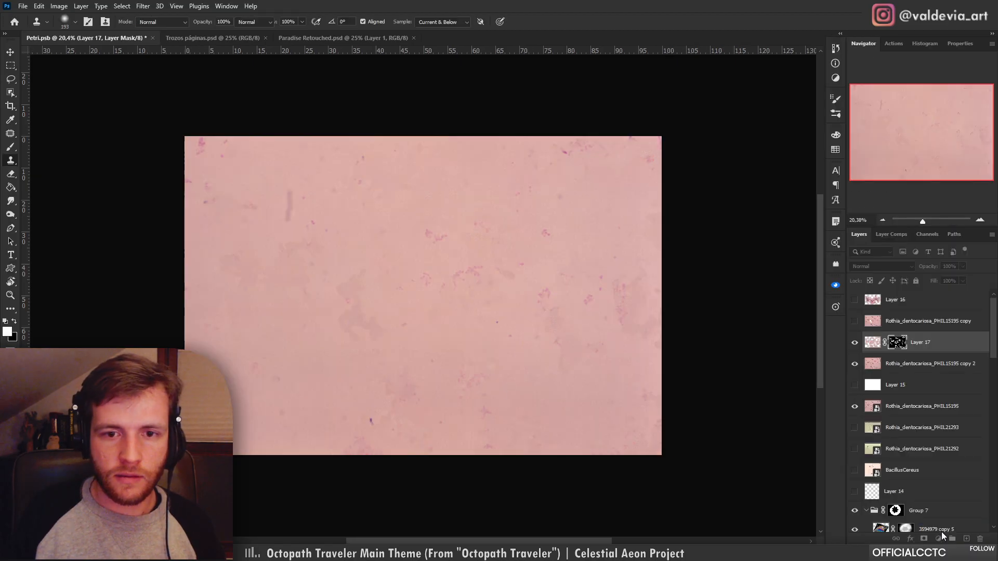
Clone clean background over the greyish blotch left of the image's centre, working on Layer 17's image rather than its mask
scroll(402, 317, up, 2)
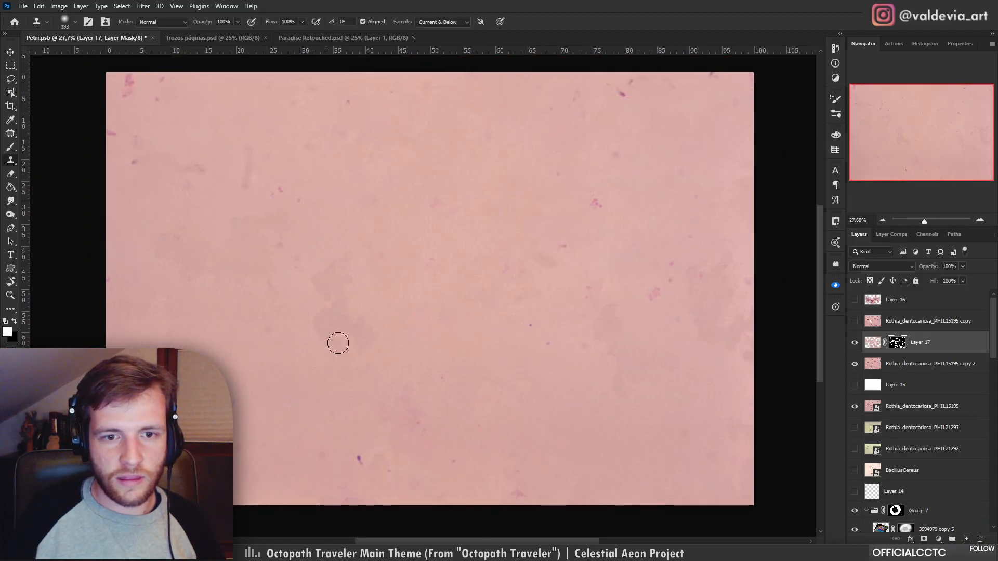
click(332, 345)
key(ctrl+z)
click(877, 343)
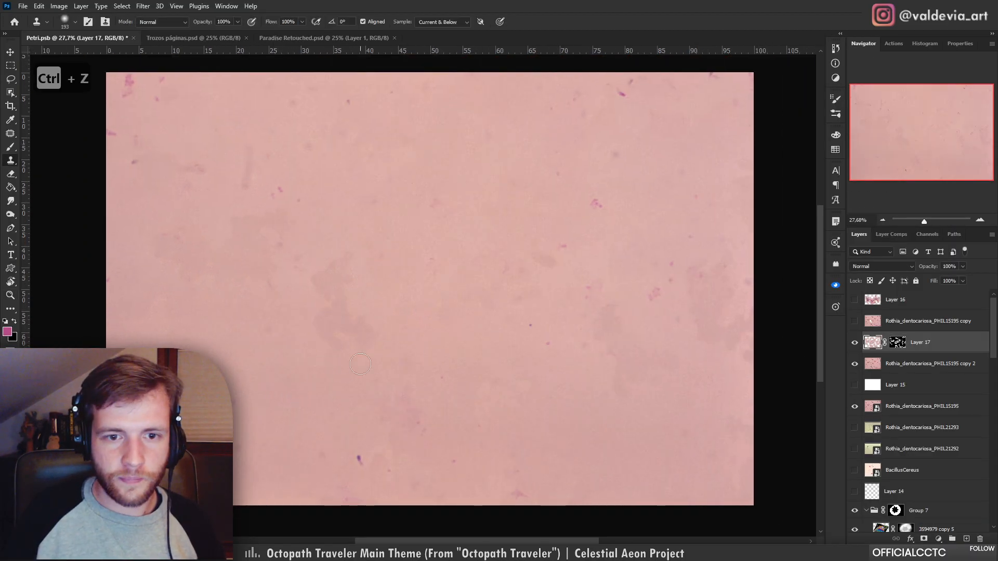
alt+click(306, 367)
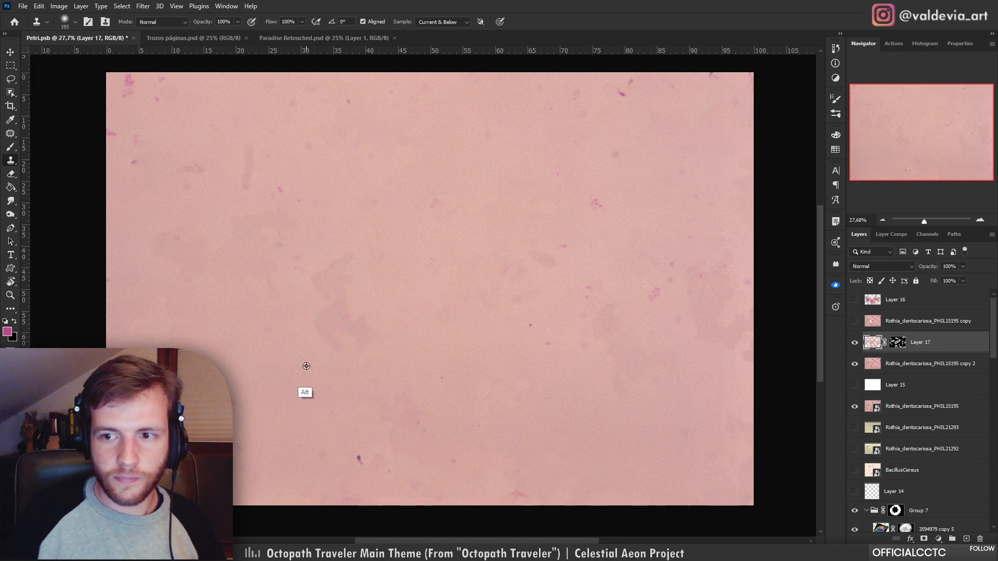
drag(331, 344, 315, 328)
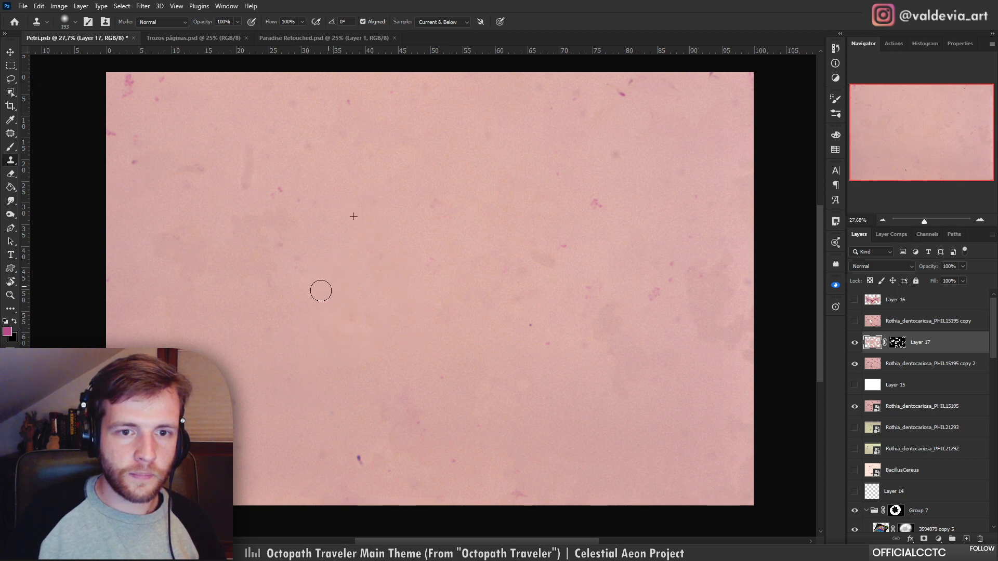
Show Layer 16 and the Rothia_dentocariosa_PHIL15195 copy layer, make the copy layer active, and save the document
key(z)
mouse_move(419, 251)
mouse_down()
mouse_move(368, 236)
mouse_move(530, 245)
mouse_up()
drag(486, 286, 510, 282)
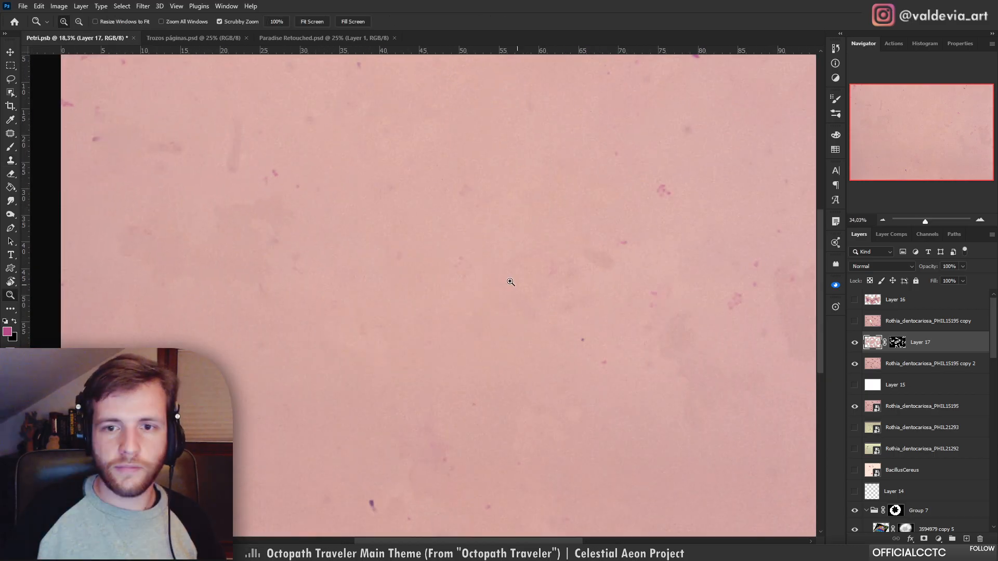
key(s)
key(z)
drag(472, 318, 543, 317)
key(s)
click(854, 321)
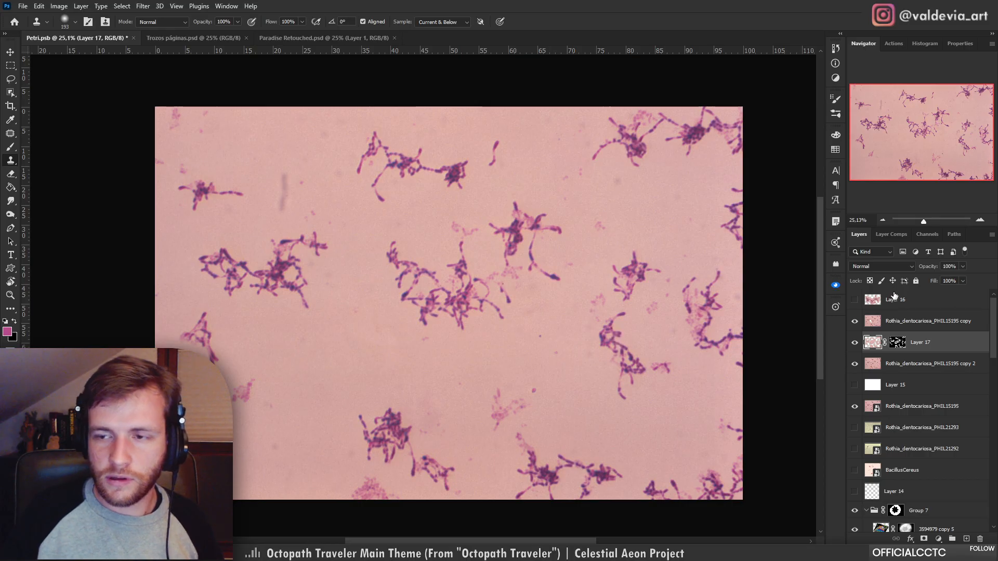
click(895, 299)
click(854, 300)
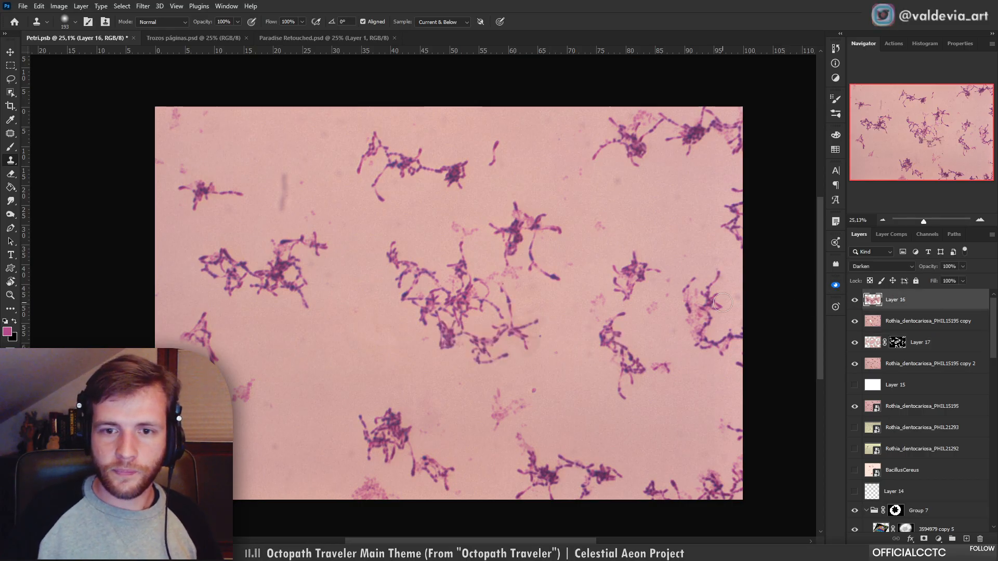
click(871, 324)
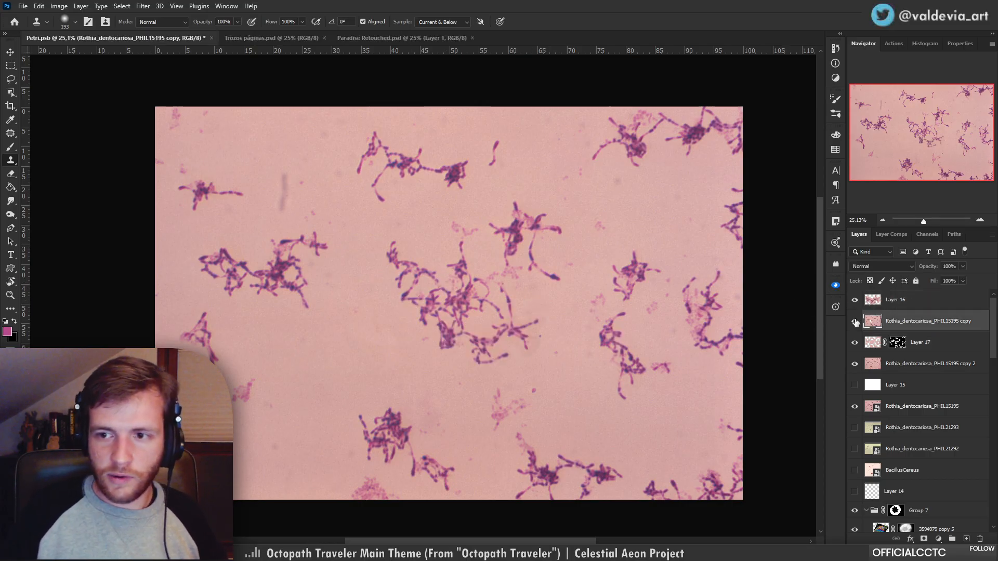
key(j)
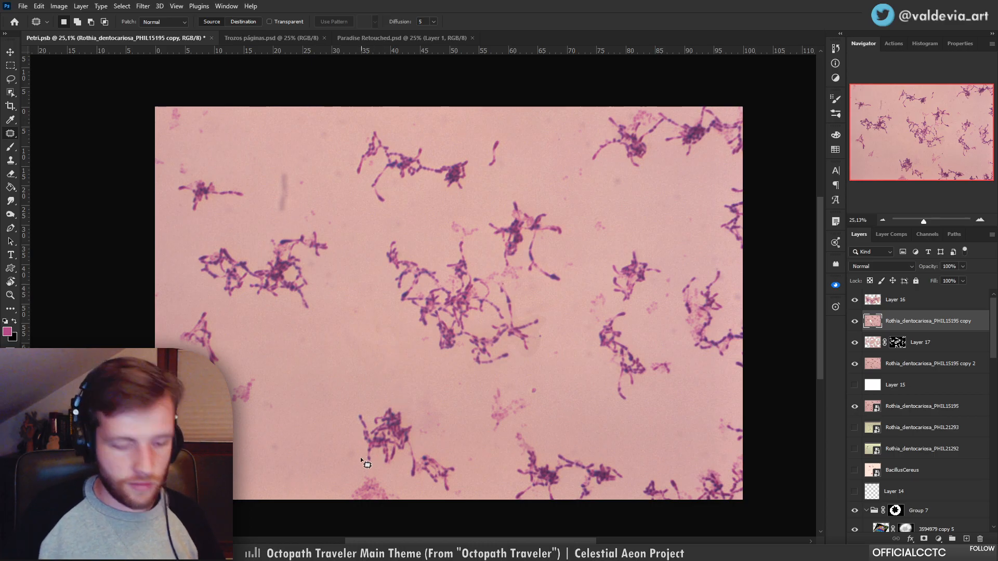
key(l)
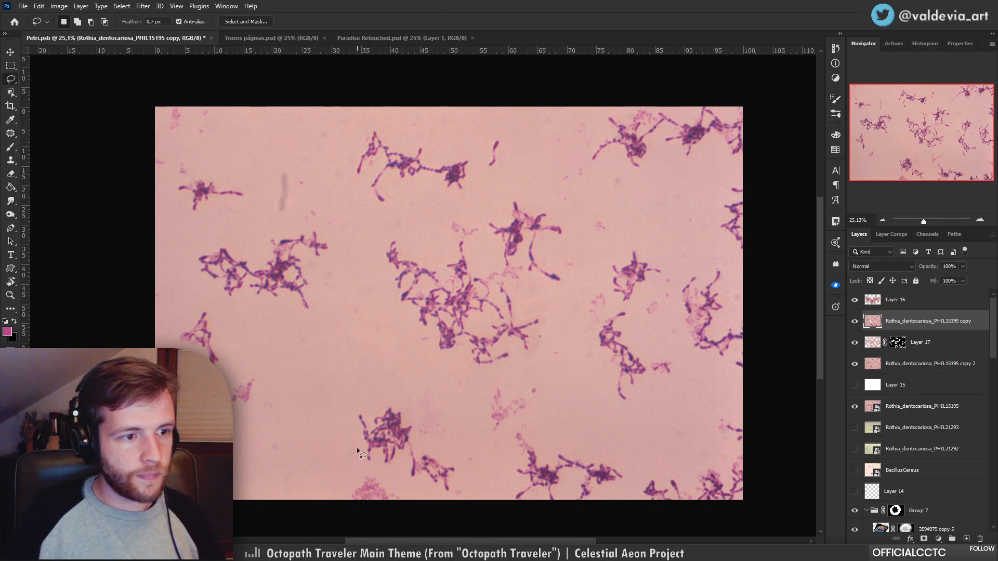
key(ctrl+s)
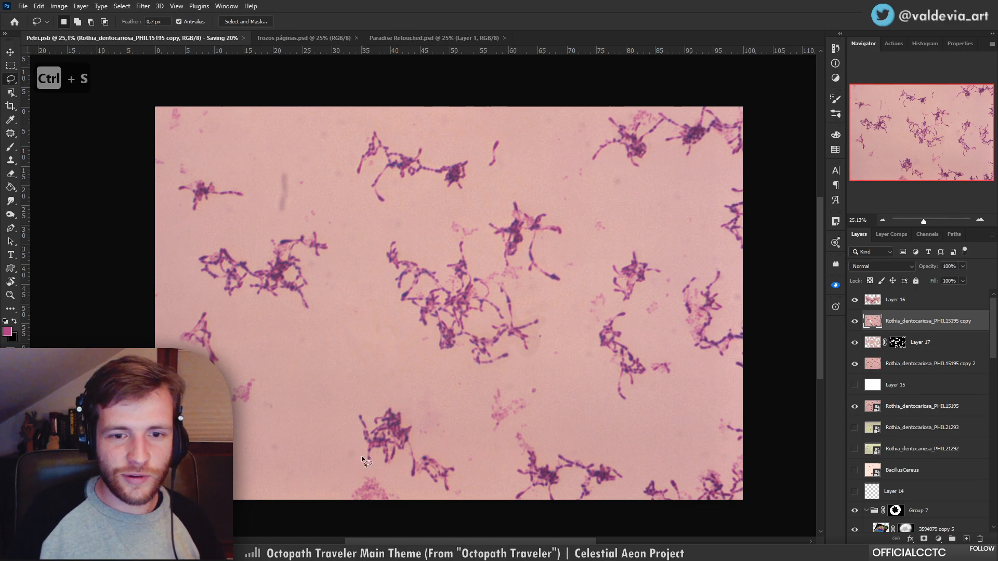
Lasso the dense bacteria cluster near the image's lower edge and cut it to a new layer placed against the central colony
drag(356, 431, 352, 414)
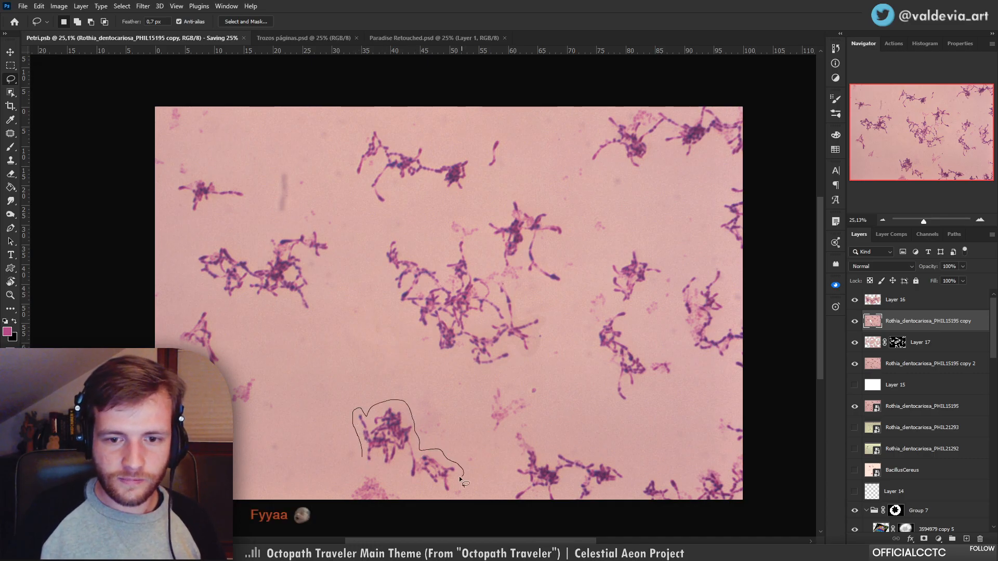
mouse_move(374, 468)
mouse_down()
mouse_move(418, 452)
mouse_move(510, 380)
mouse_move(439, 378)
mouse_move(476, 369)
mouse_move(447, 373)
mouse_move(454, 385)
mouse_up()
key(ctrl+shift+j)
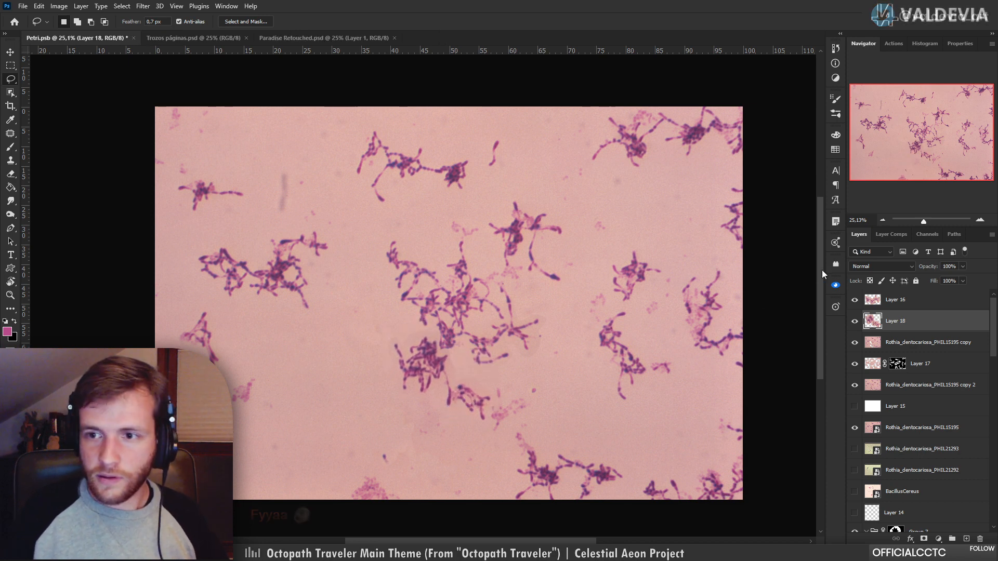
Set the blend mode of the moved cluster's layer to Darken
click(883, 266)
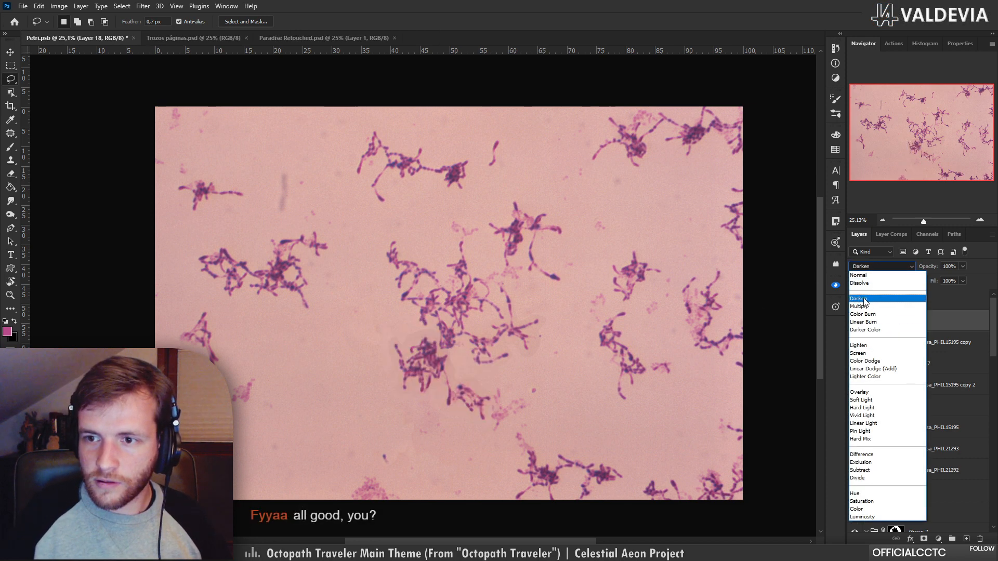
click(863, 299)
drag(445, 380, 413, 333)
scroll(412, 313, up, 5)
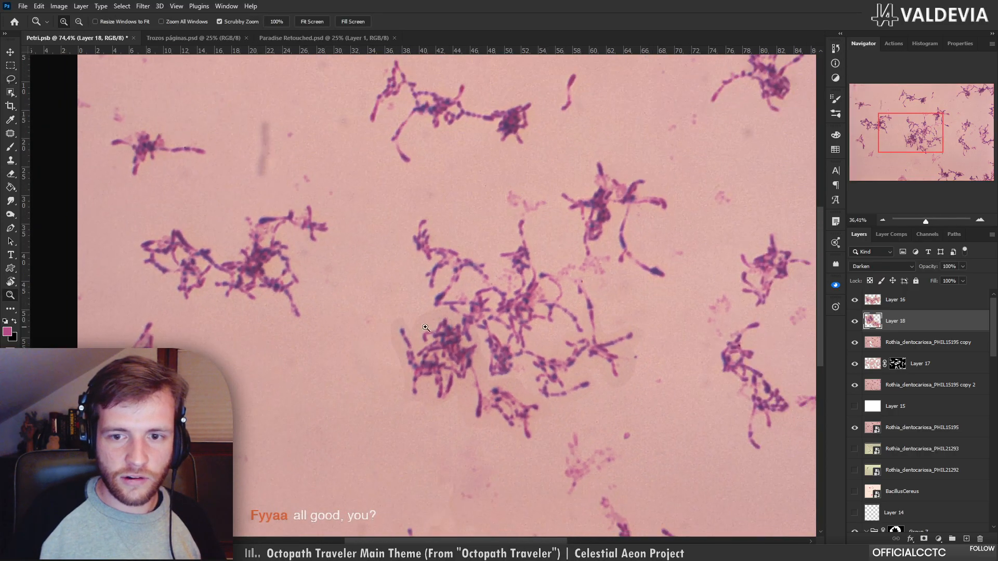
drag(642, 369, 678, 359)
drag(553, 372, 483, 361)
drag(492, 406, 481, 299)
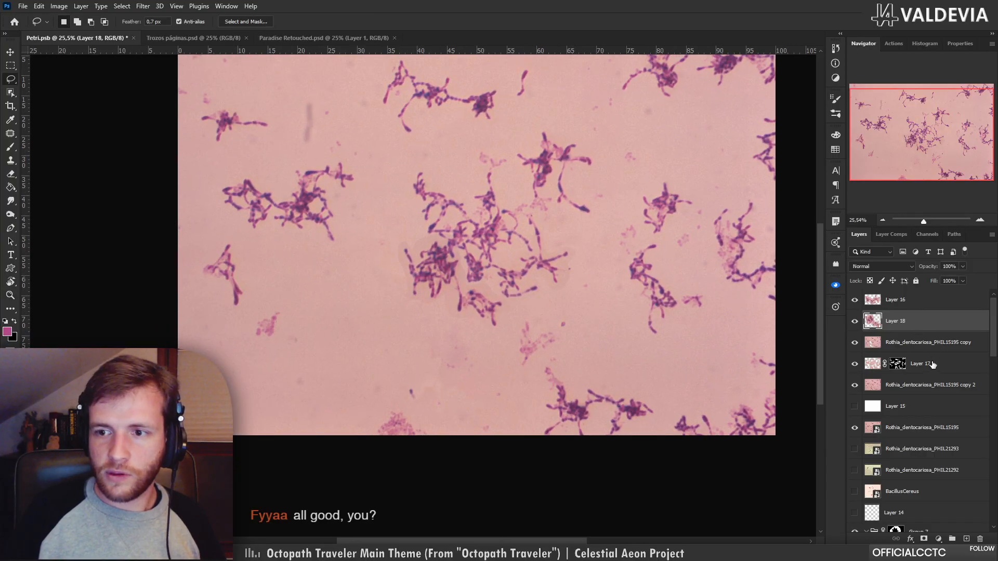
Make the Rothia_dentocariosa_PHIL15195 copy layer active again for cutting out further colonies
click(928, 342)
drag(588, 327, 516, 399)
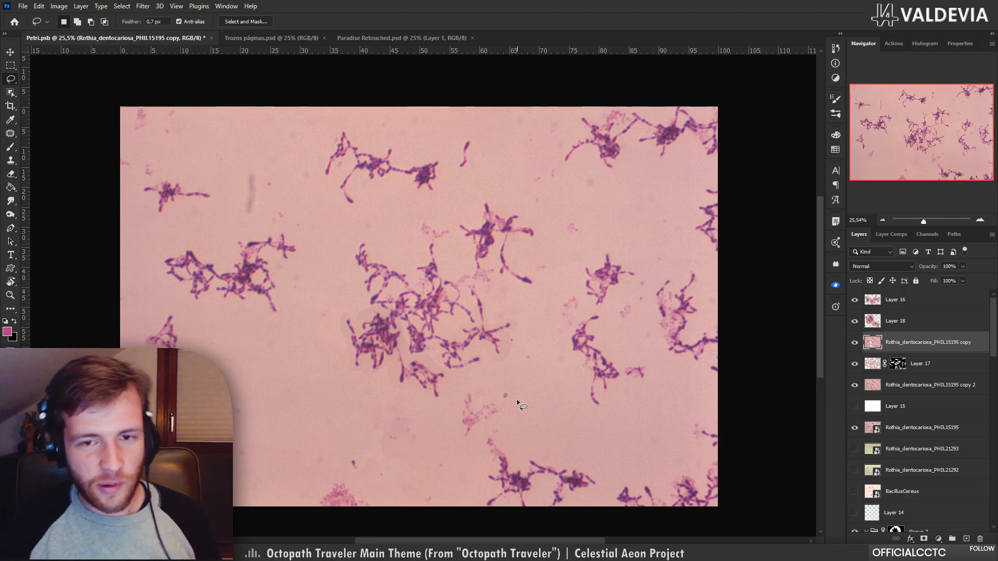
drag(583, 334, 606, 323)
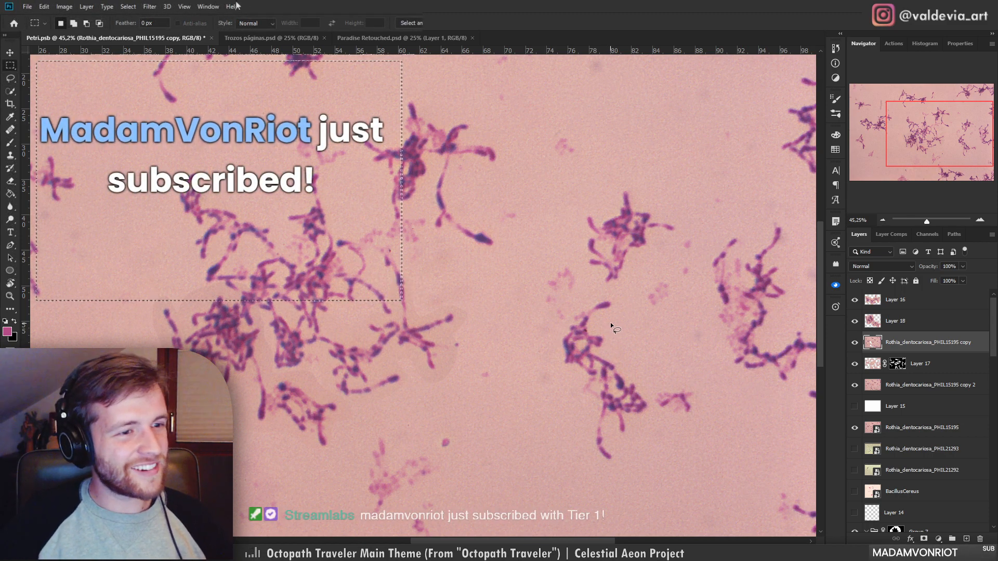
click(154, 6)
mouse_move(156, 119)
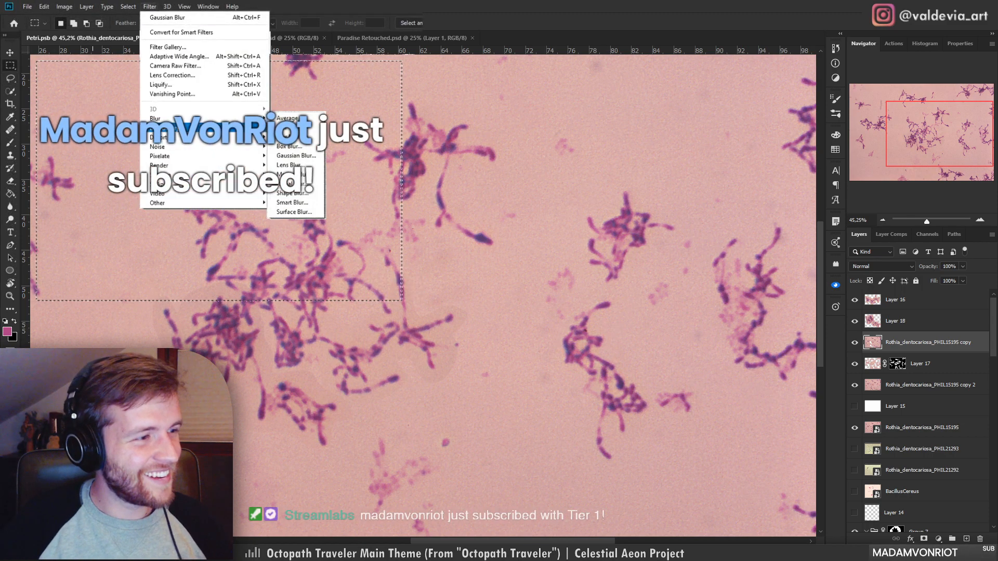
click(295, 156)
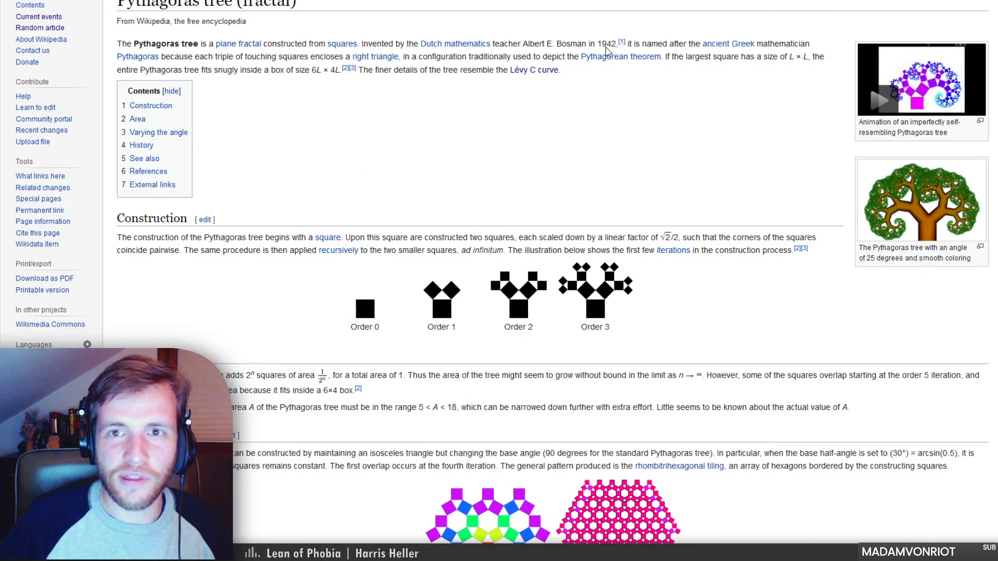
Switch to Twitter in the browser, find the artist profile's tweet about the uncredited mermaid picture, and view its image enlarged
click(533, 1)
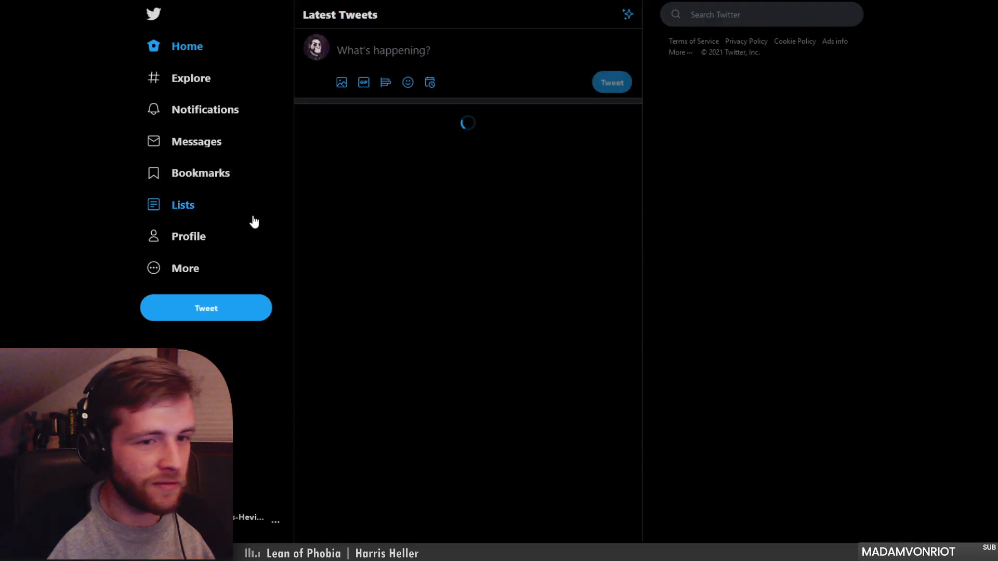
click(255, 235)
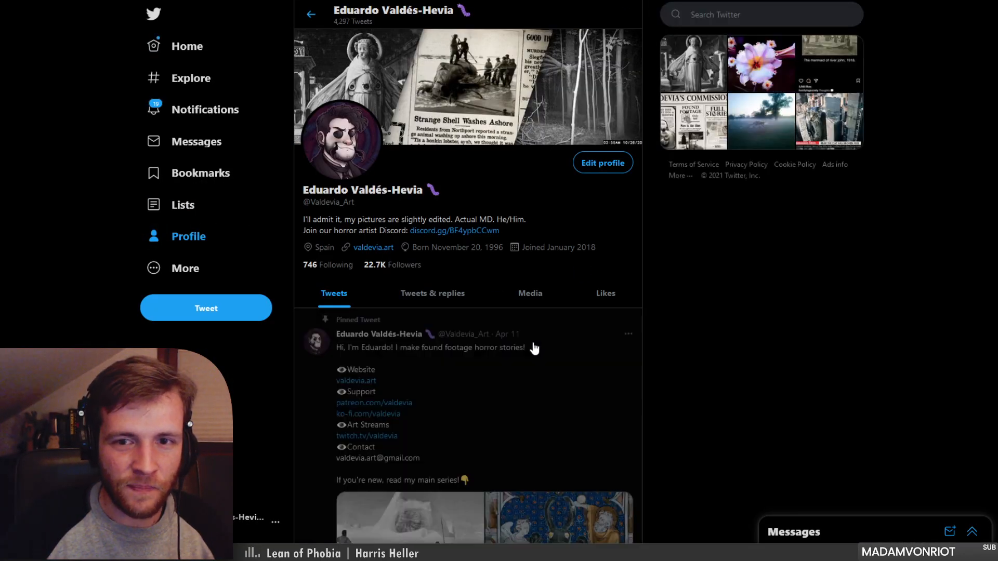
scroll(532, 345, down, 10)
scroll(533, 348, down, 15)
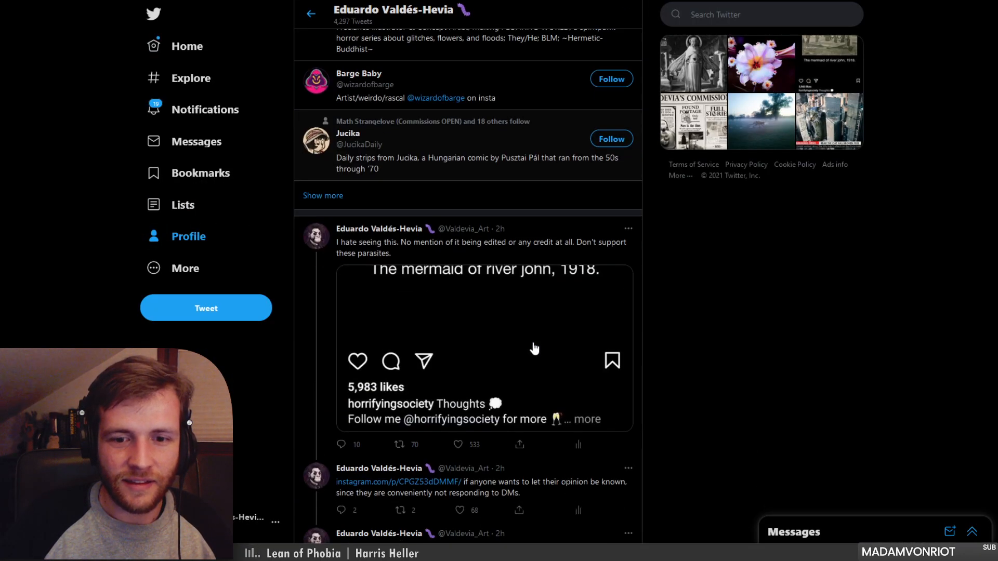
click(426, 244)
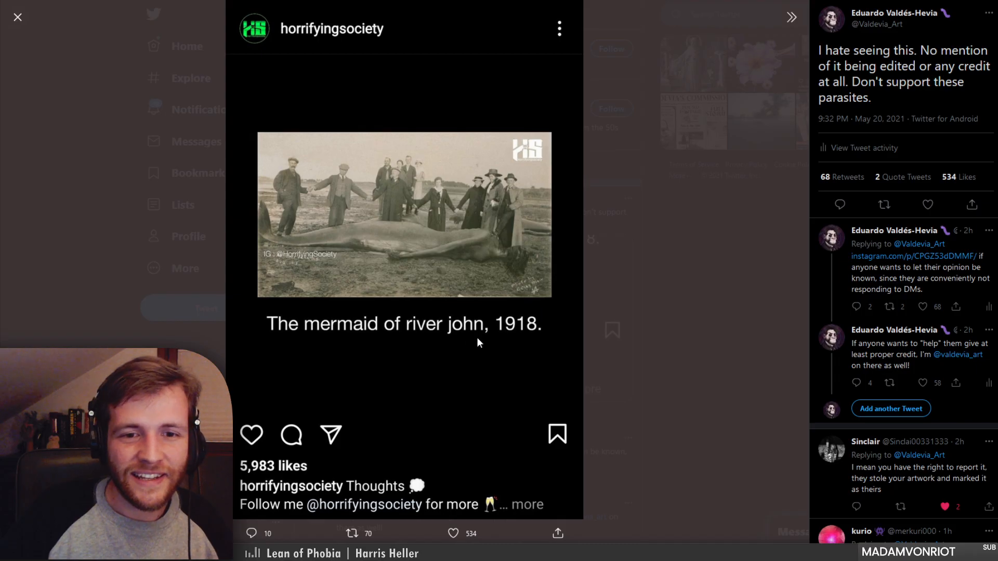
click(645, 368)
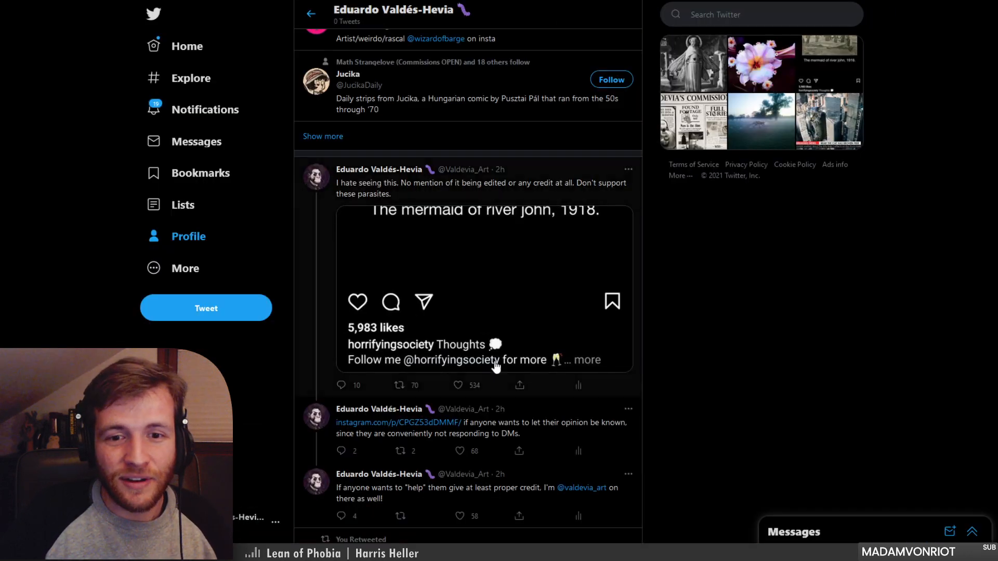
Check the Instagram post linked in the tweet thread by loading its copied address in the Instagram tab
scroll(457, 364, down, 1)
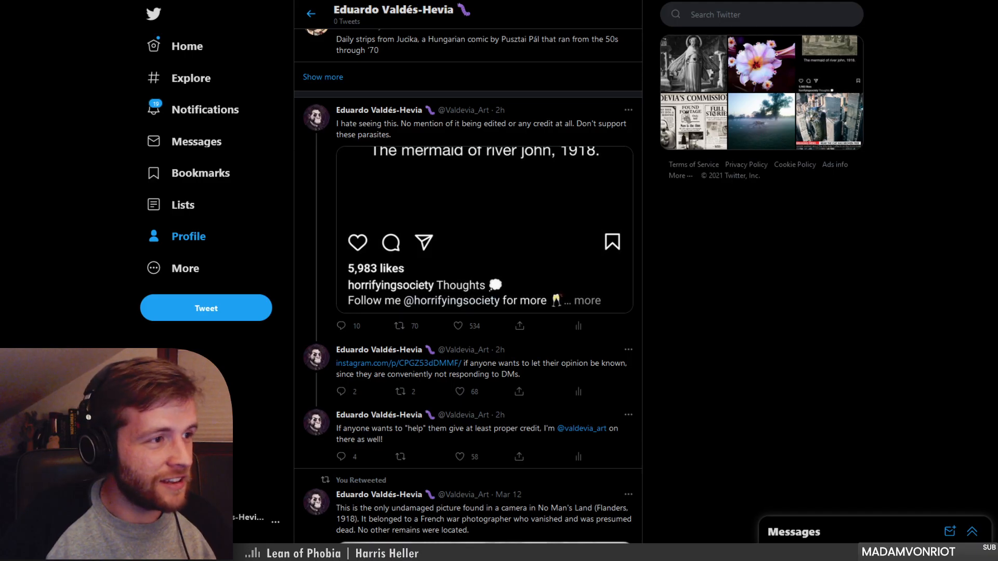
key(ctrl+Tab)
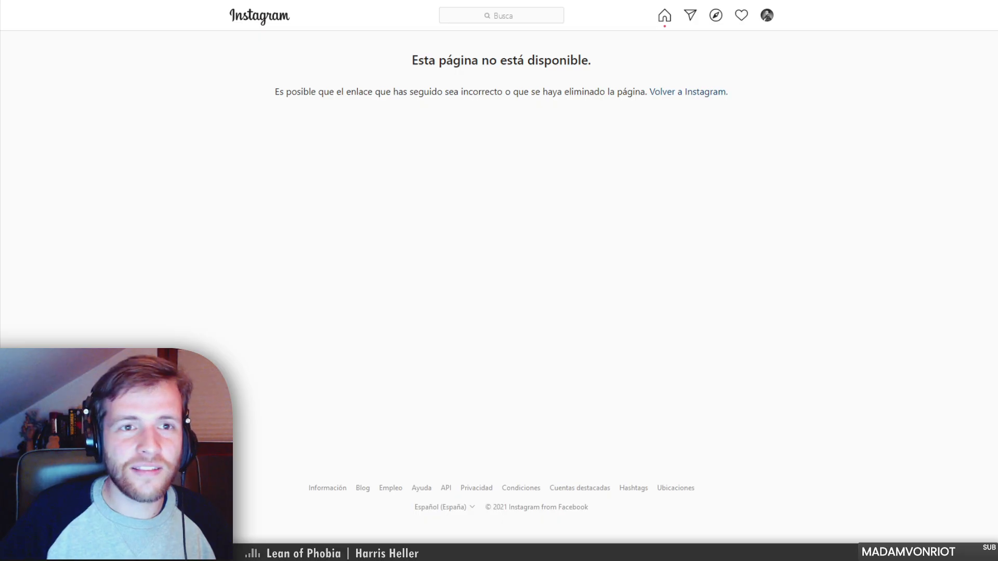
key(ctrl+l)
key(ctrl+v)
key(Return)
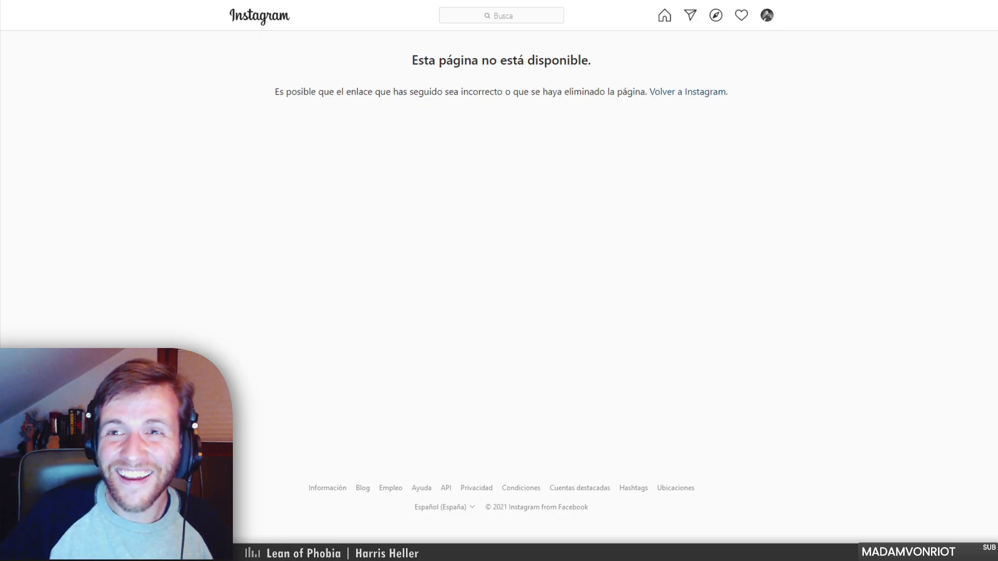
View the tweet's mermaid image again and return to the Instagram page
key(ctrl+w)
scroll(514, 345, up, 2)
click(514, 344)
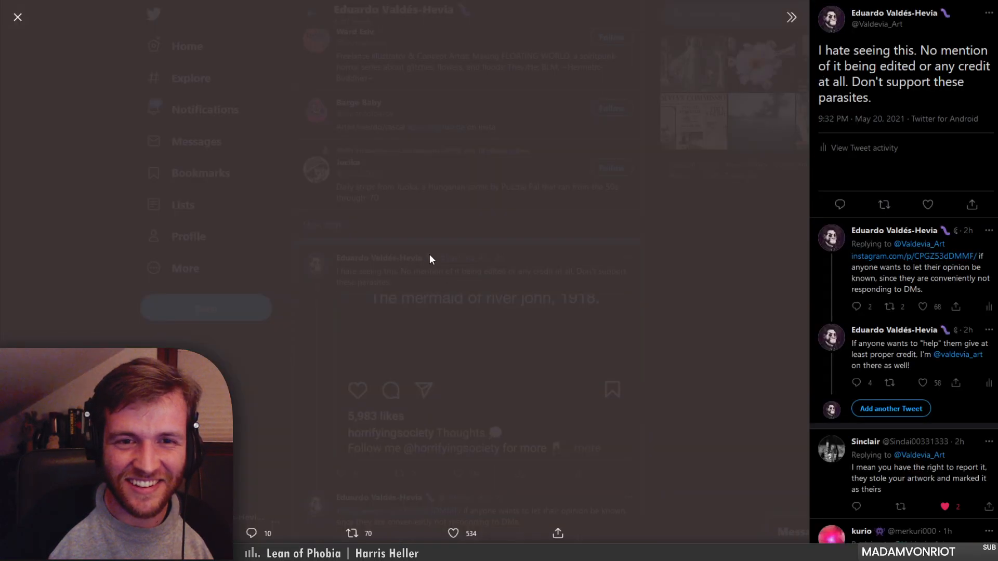
click(522, 1)
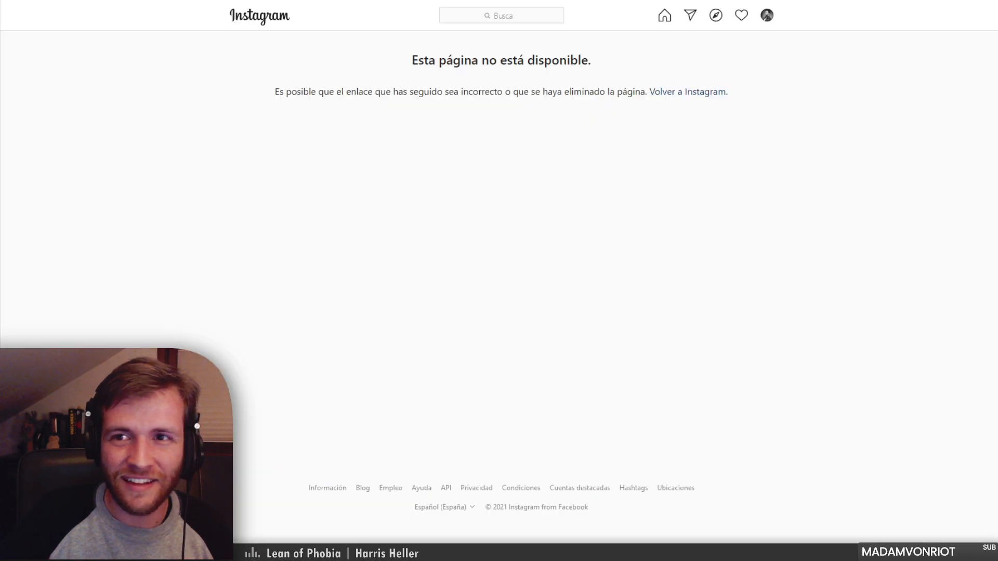
Find the horrifyingsociety profile through the Instagram search, look over its page, and open the direct messages
click(457, 16)
text(horrifyingso)
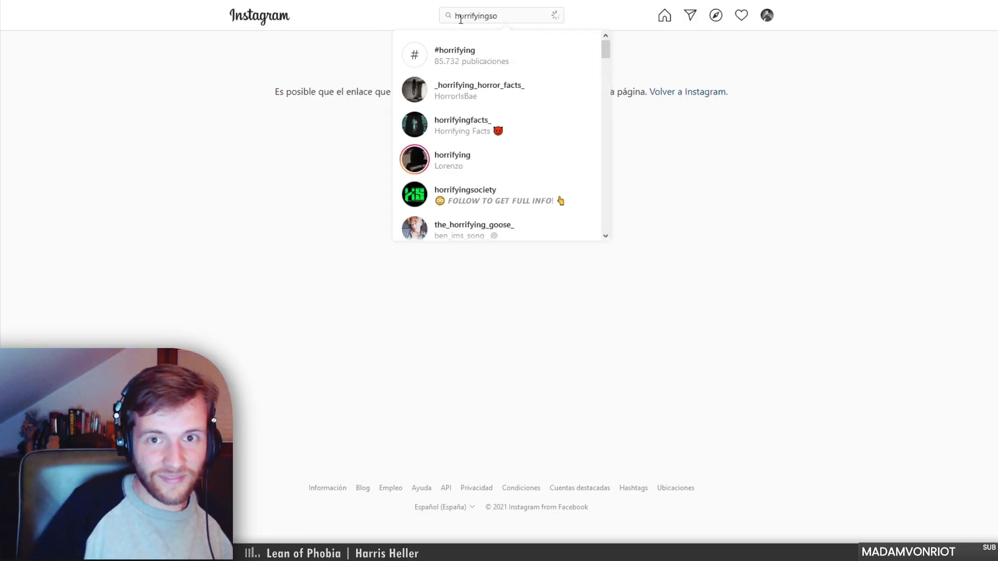
click(568, 62)
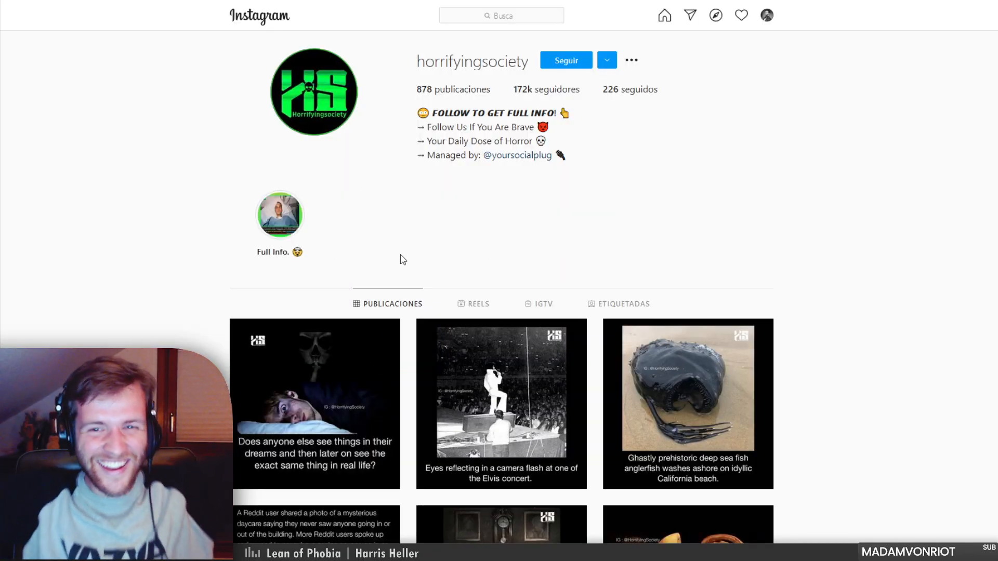
click(690, 15)
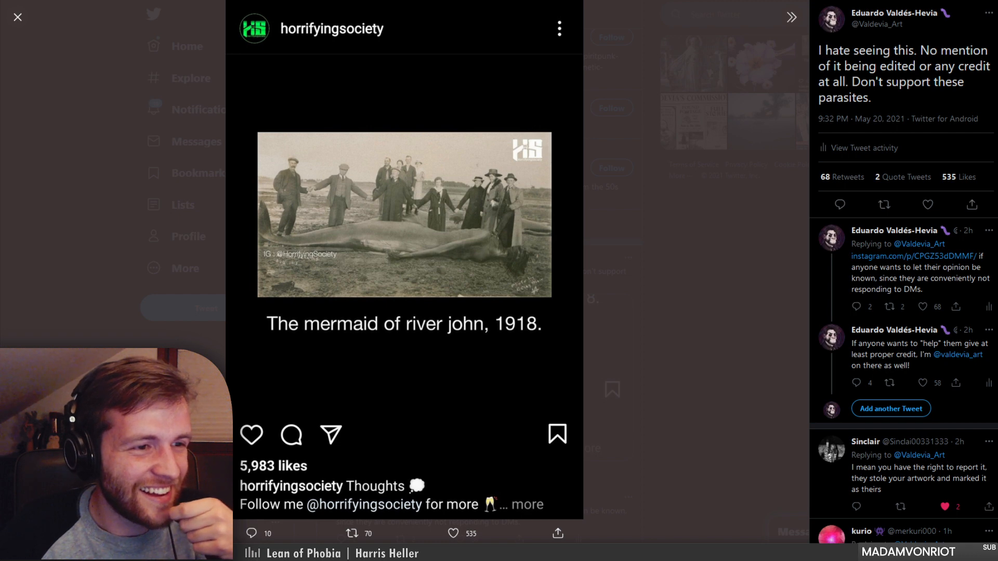
Switch to Photoshop and apply a blur filter to the rectangular selection
click(156, 6)
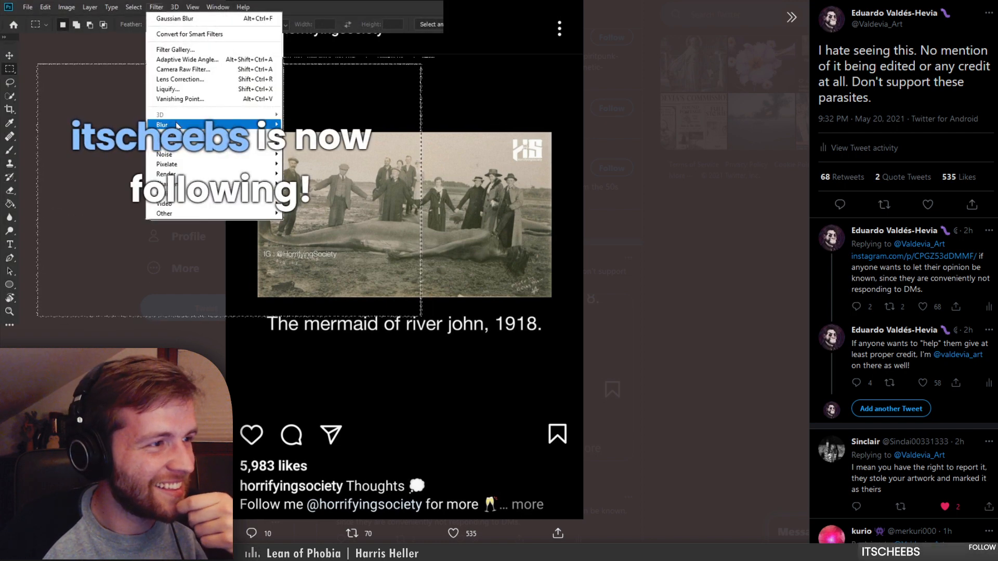
mouse_move(177, 125)
click(309, 164)
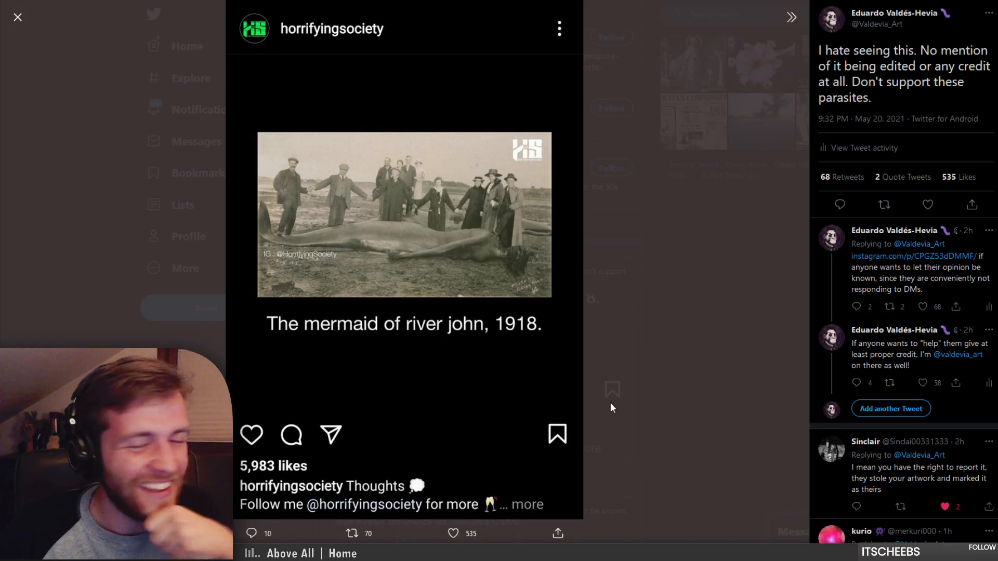
Close the enlarged mermaid image, open the thread's tweet about giving proper credit, and write a reply beginning "They took it down! Thank y"
click(644, 389)
scroll(712, 344, down, 4)
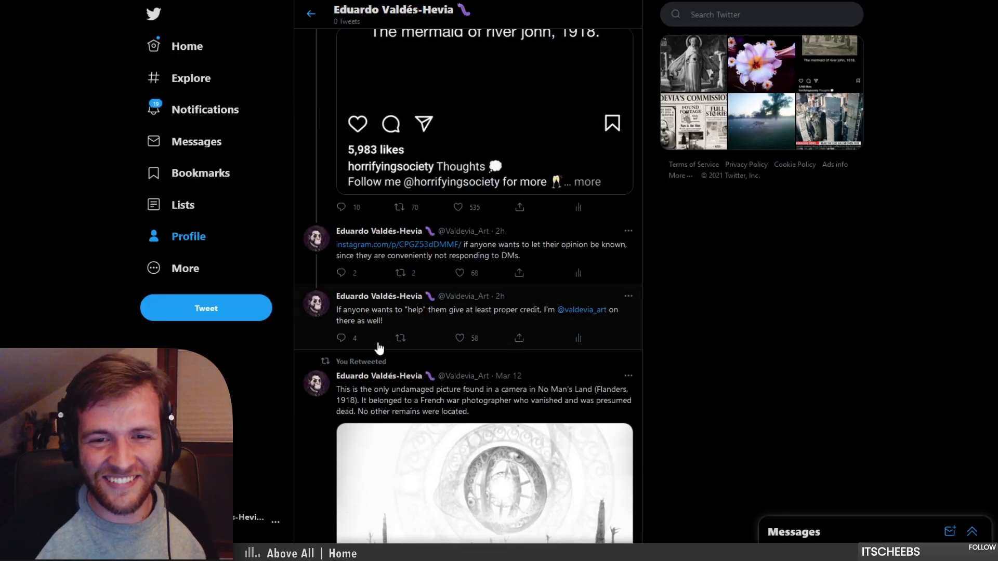
click(373, 443)
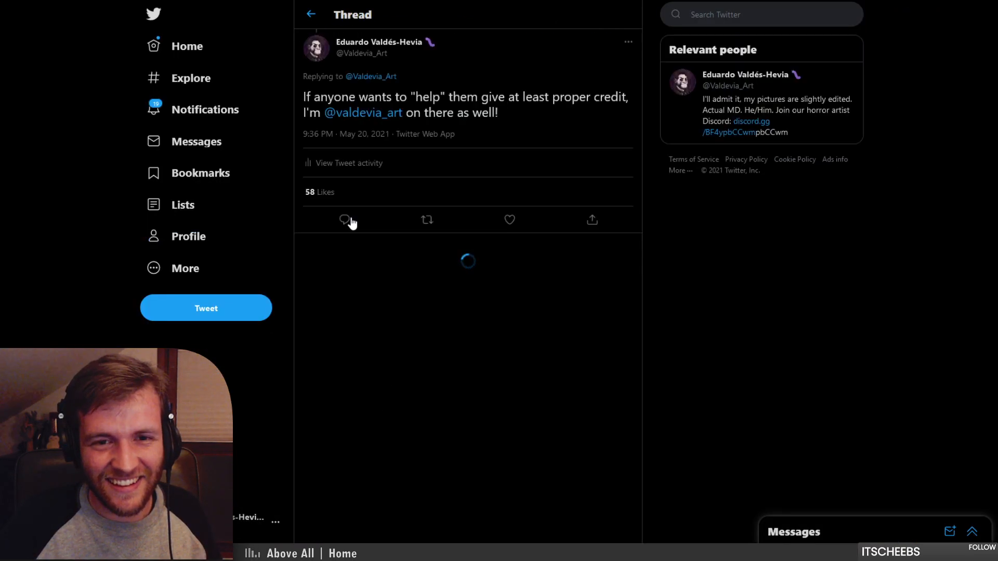
click(347, 219)
text(They)
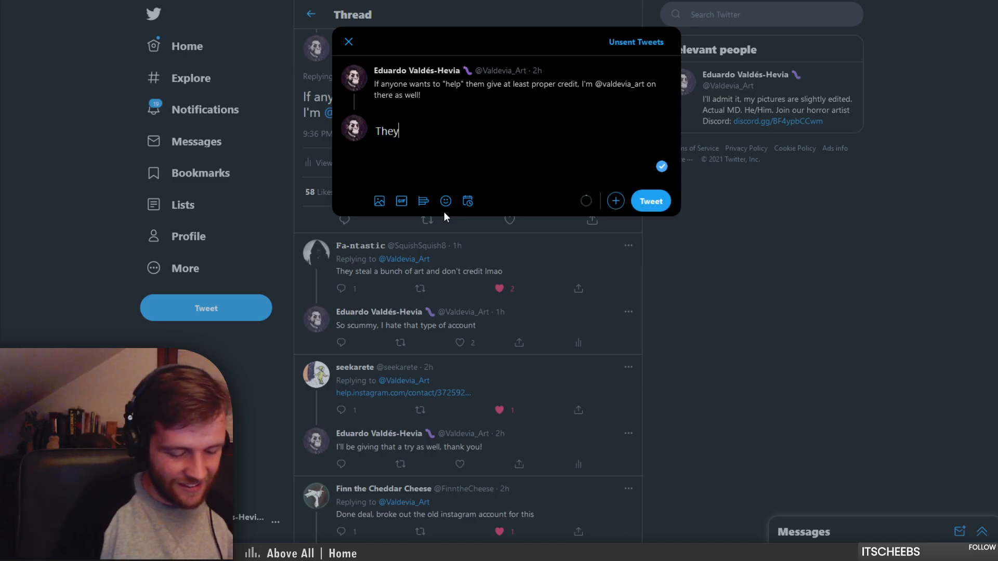
text( took it down)
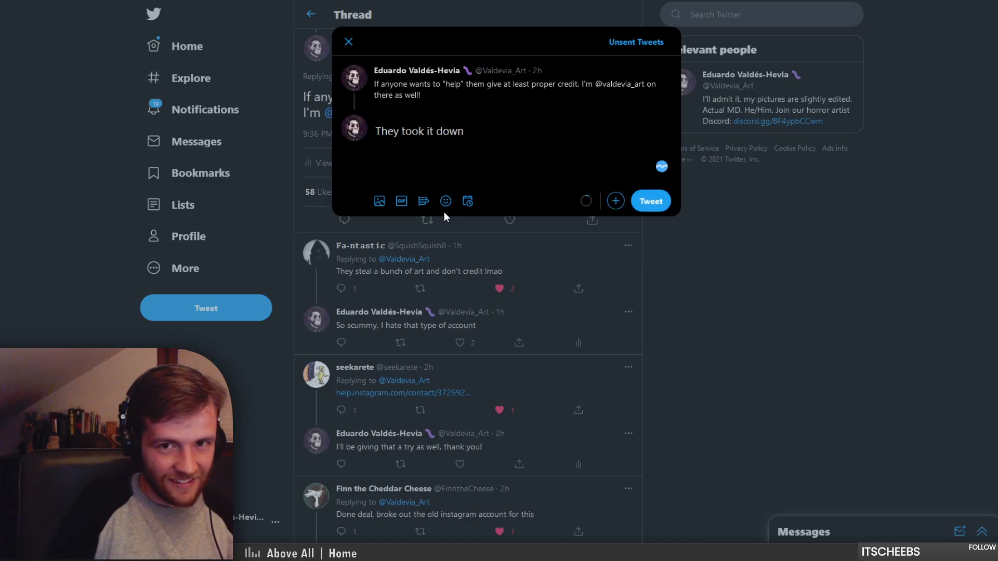
text(! Thank y)
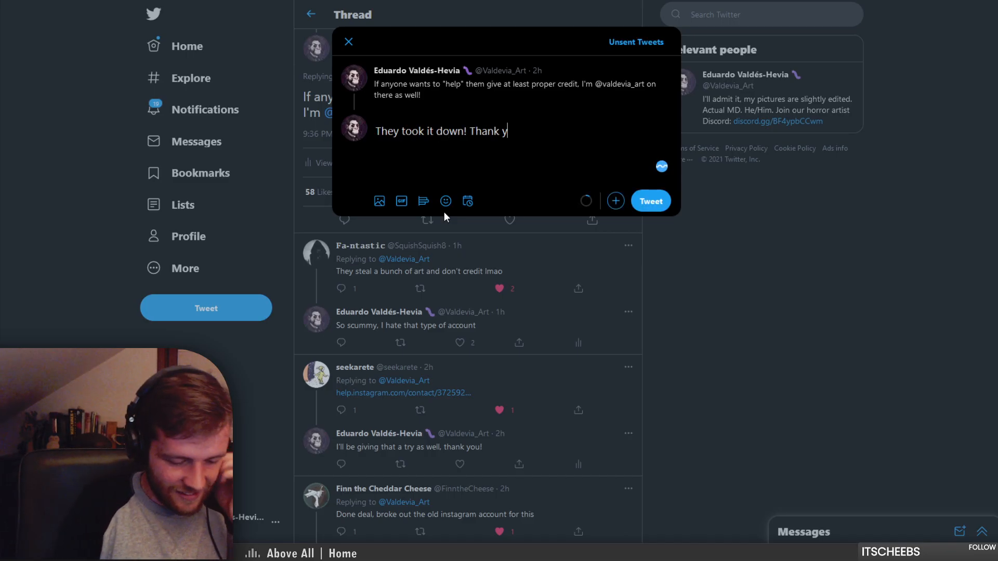
Finish and post the reply "They took it down! Thank you everybody for flooding their comments and shaming them into doing it!"
text(ou everybod)
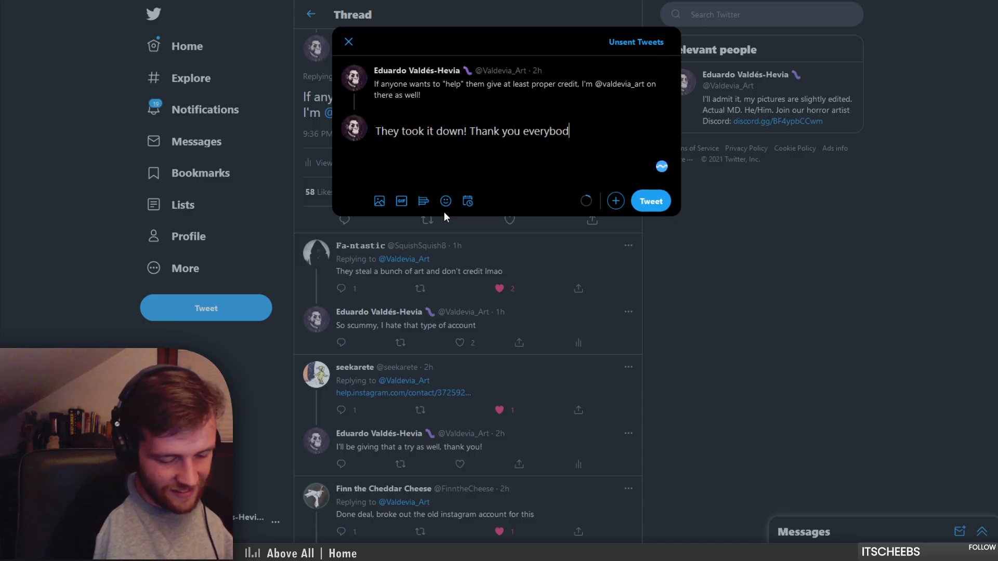
text(y for )
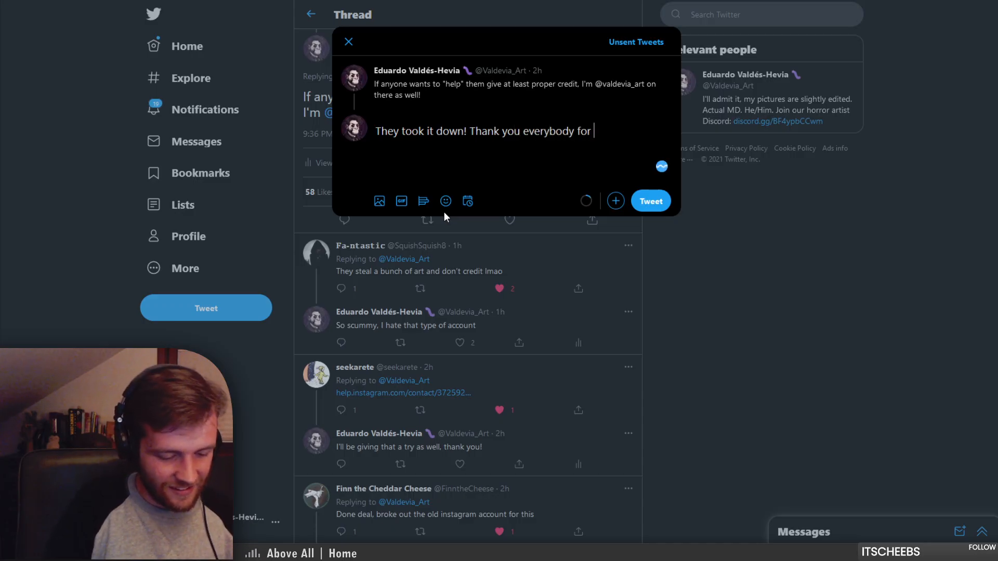
text(floodin)
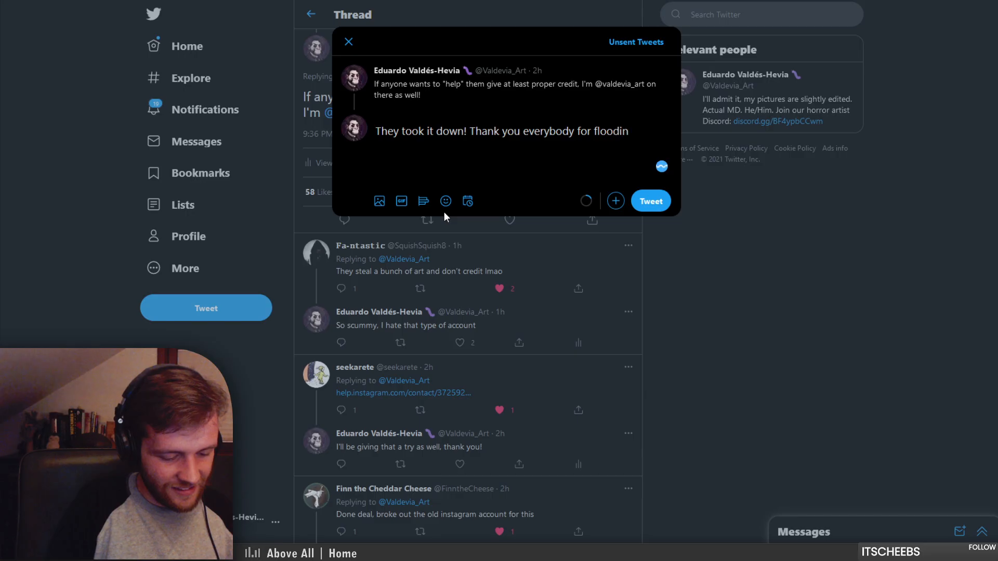
text(g their comments)
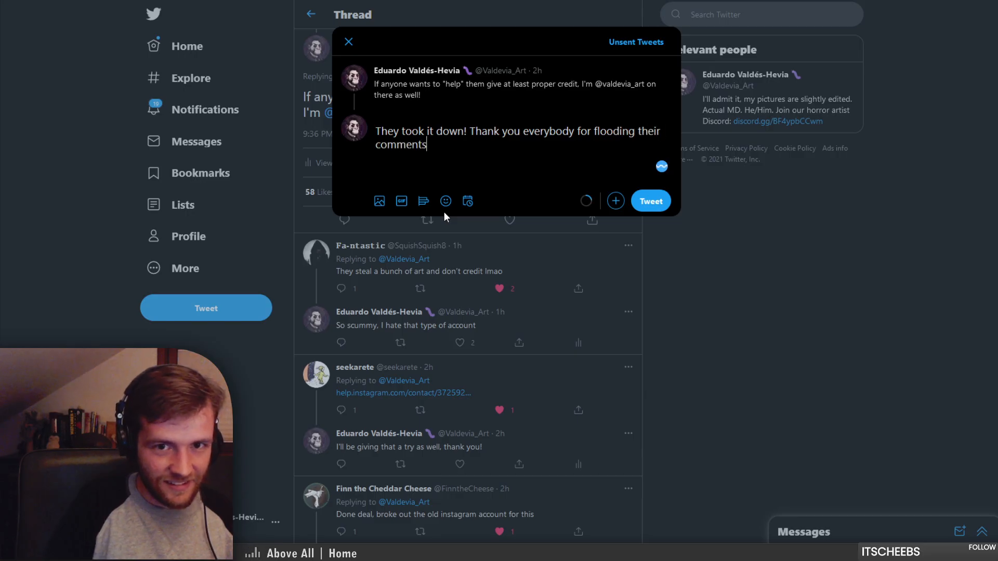
text( and )
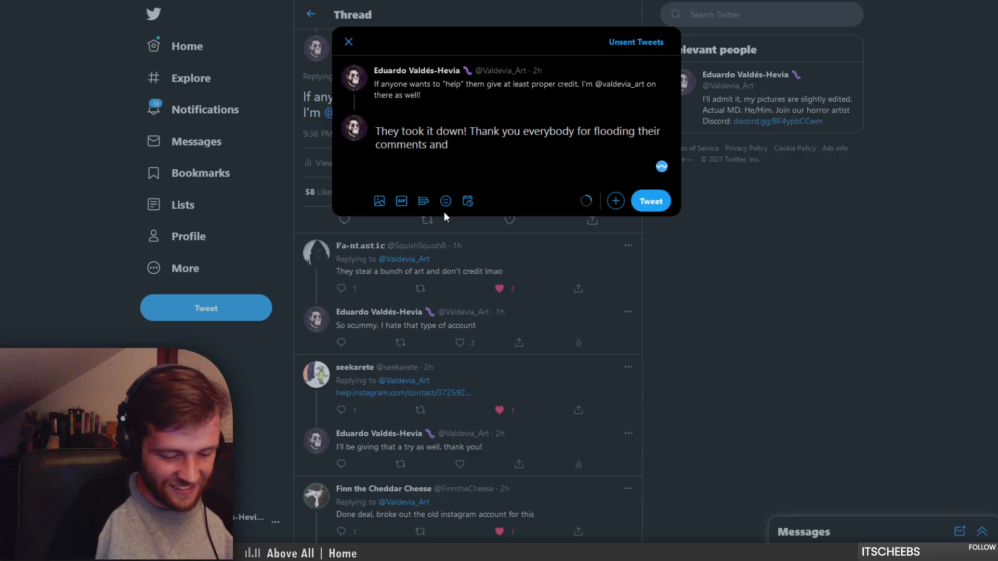
text(shaming t)
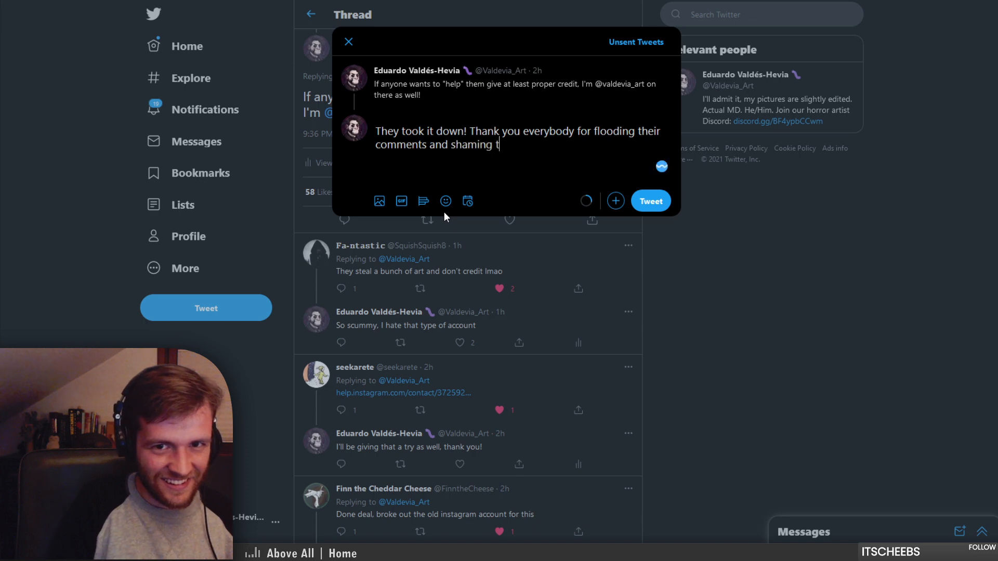
text(hem into doing it!)
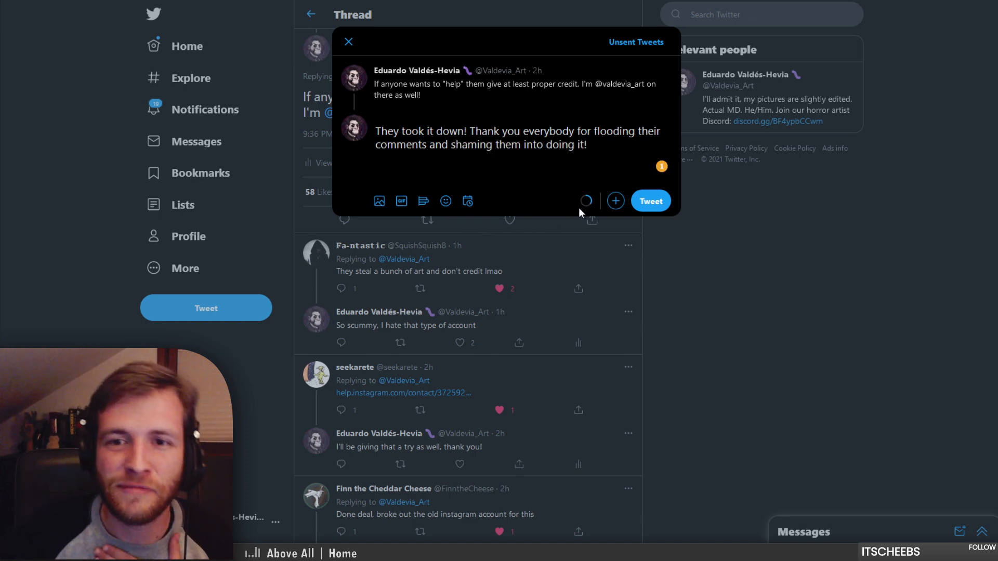
click(647, 206)
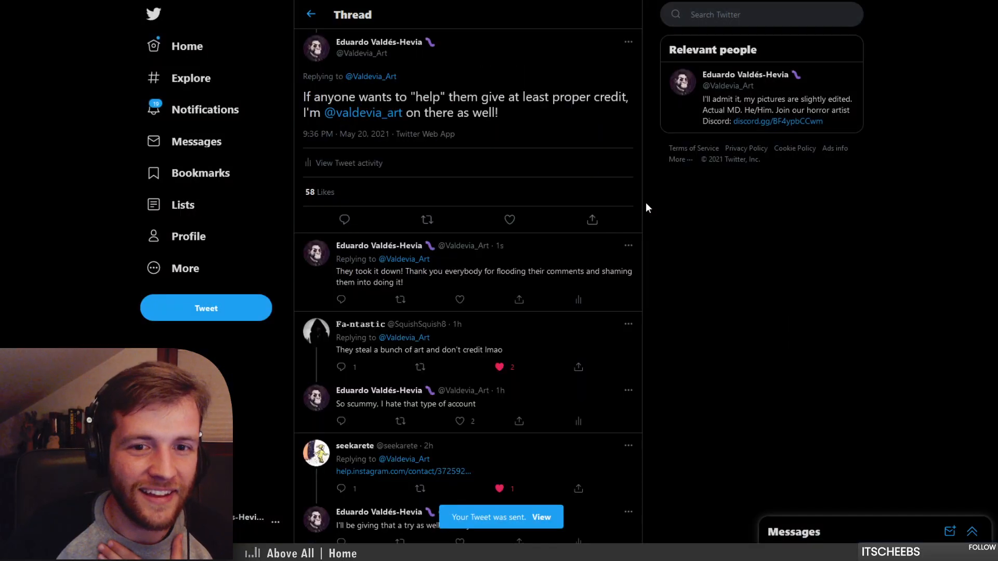
scroll(529, 346, up, 5)
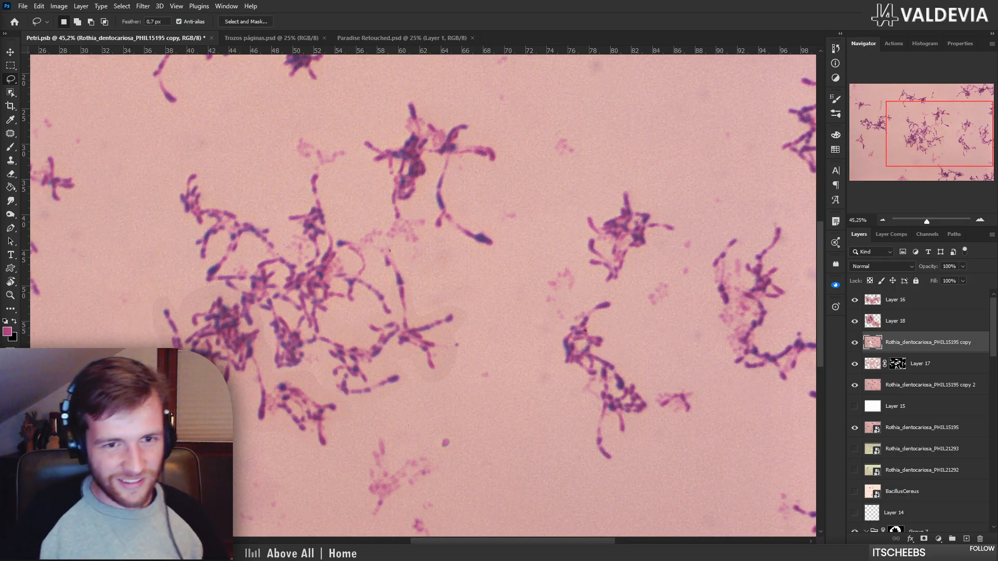
key(z)
drag(382, 338, 290, 337)
key(l)
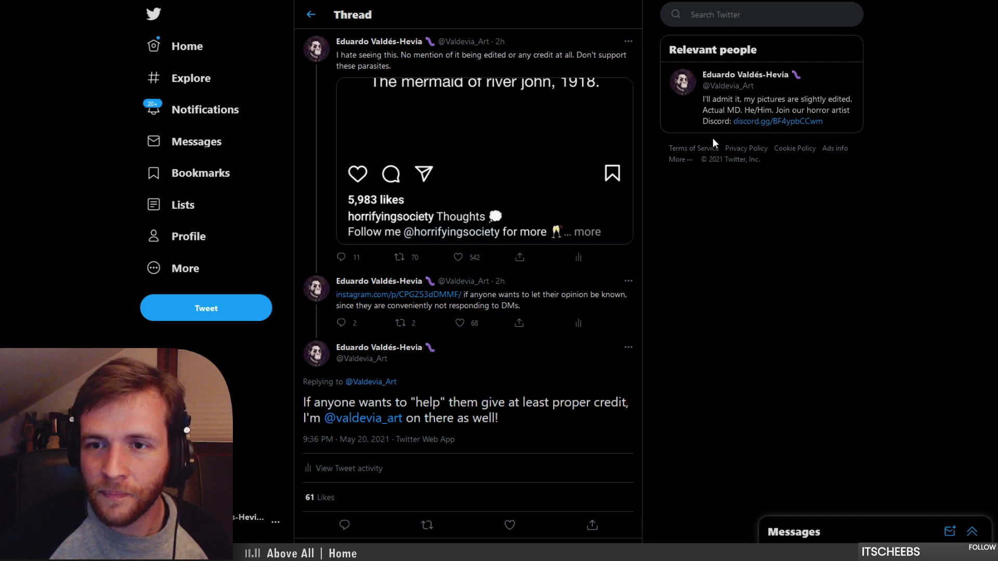
click(743, 1)
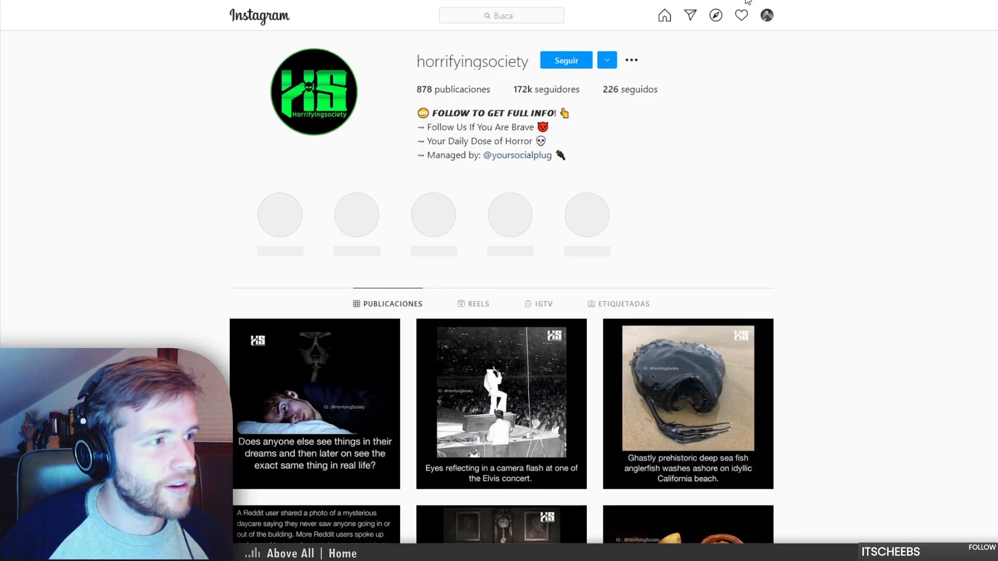
click(608, 61)
click(631, 61)
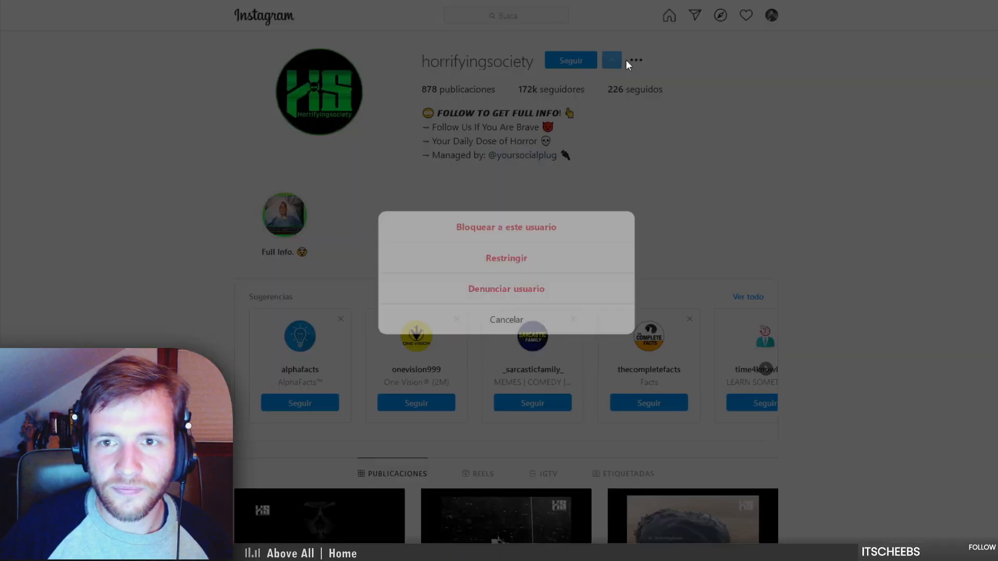
click(524, 240)
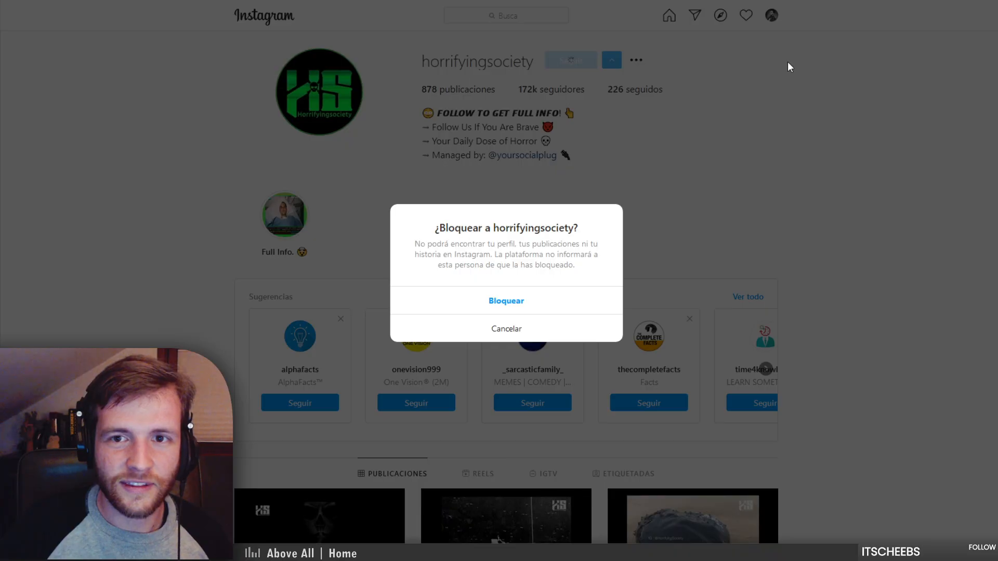
key(F5)
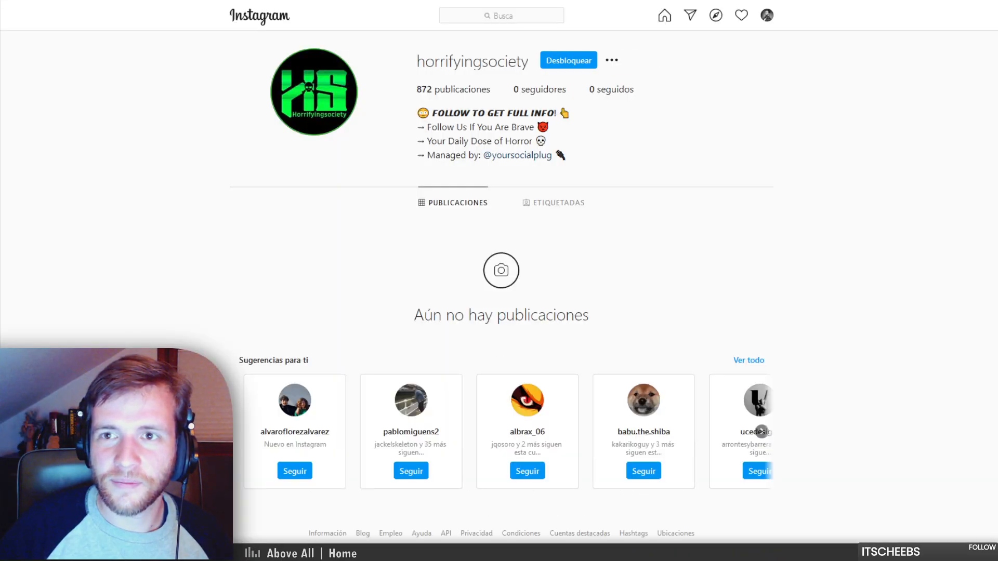
key(ctrl+w)
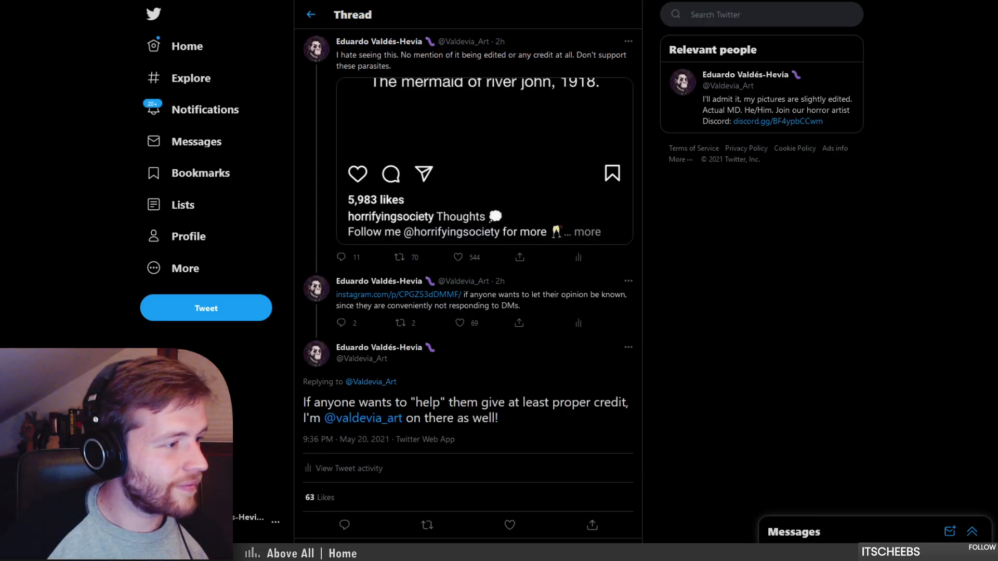
Switch back to Photoshop and cut the small bacteria cluster just right of the central colony onto its own layer
key(alt+Tab)
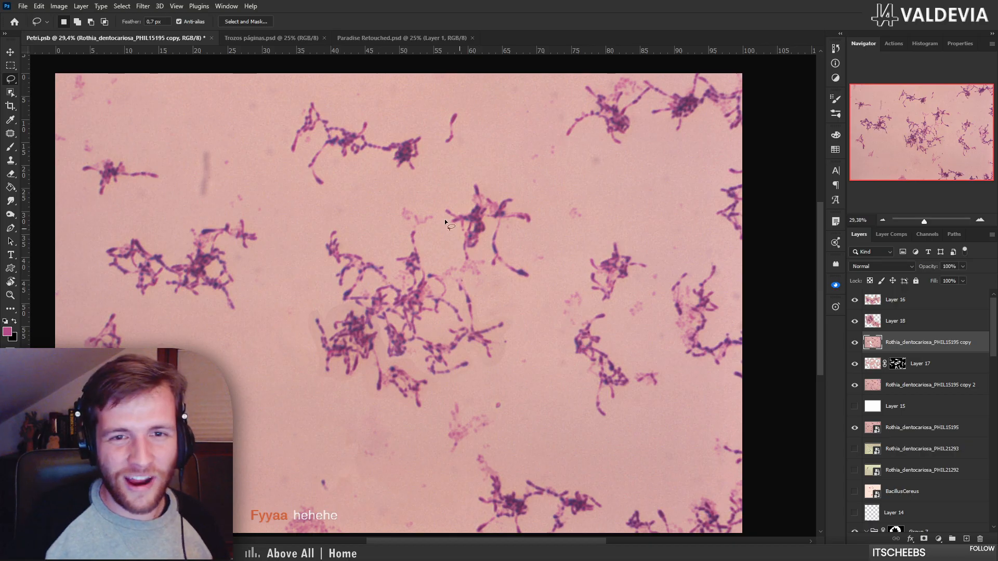
key(z)
drag(426, 286, 396, 287)
mouse_move(498, 308)
mouse_down()
mouse_move(527, 312)
mouse_move(522, 258)
mouse_move(555, 228)
mouse_move(595, 251)
mouse_move(570, 280)
mouse_move(540, 293)
mouse_move(536, 281)
mouse_move(410, 260)
mouse_move(442, 290)
mouse_up()
key(l)
key(ctrl+shift+j)
Set the cut cluster layer's blend mode to Darken and position the cluster at the central colony's right edge, below the upper-right strand
click(907, 266)
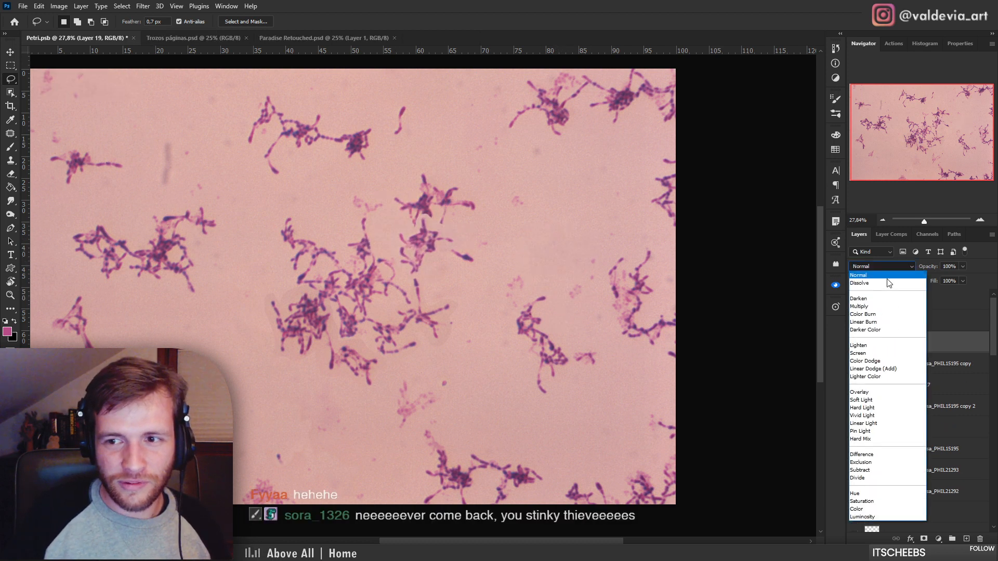
click(865, 299)
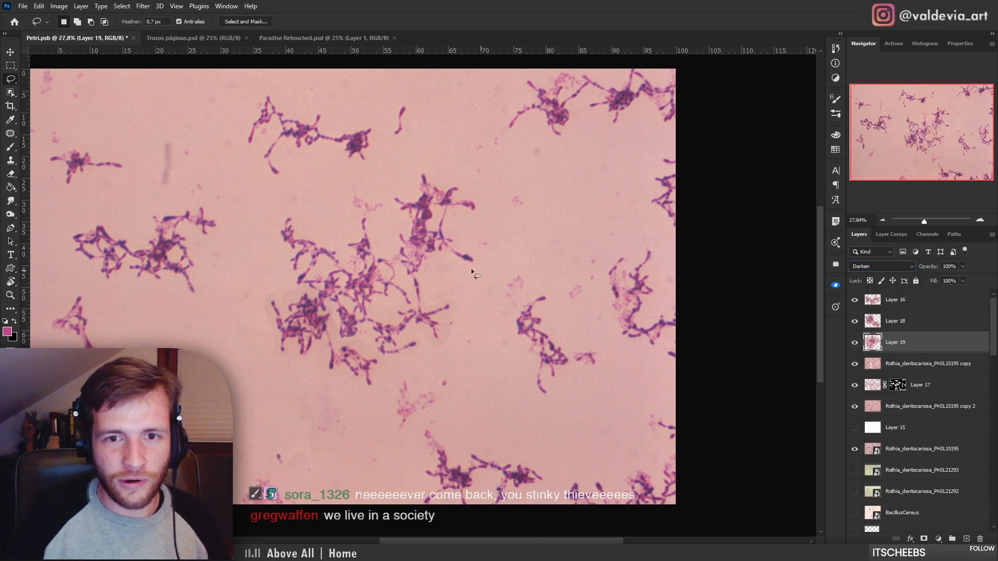
drag(434, 253, 453, 287)
drag(455, 285, 456, 285)
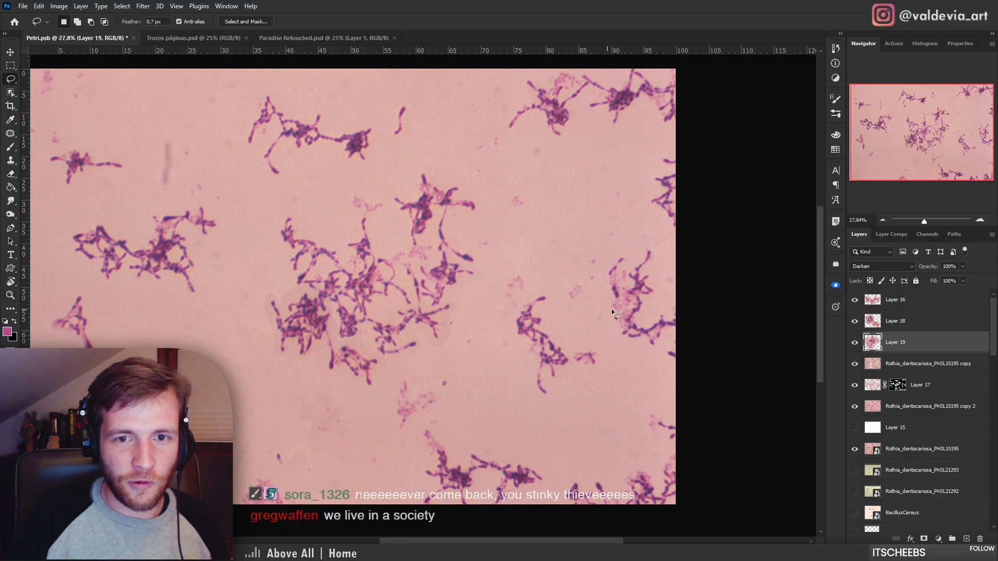
Cut the branching cluster right of the colony from the Rothia_dentocariosa_PHIL15195 copy layer onto a Darken layer and move it to the colony's upper-left edge
click(911, 364)
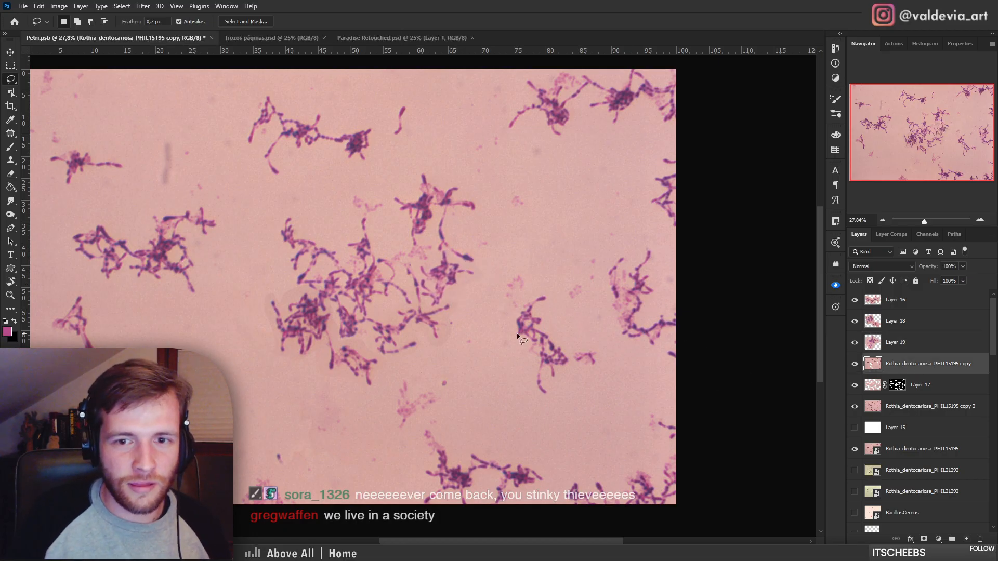
mouse_move(518, 343)
mouse_down()
mouse_move(527, 299)
mouse_move(557, 293)
mouse_move(546, 312)
mouse_move(565, 338)
mouse_move(603, 354)
mouse_move(561, 378)
mouse_move(560, 399)
mouse_move(531, 393)
mouse_move(525, 346)
mouse_up()
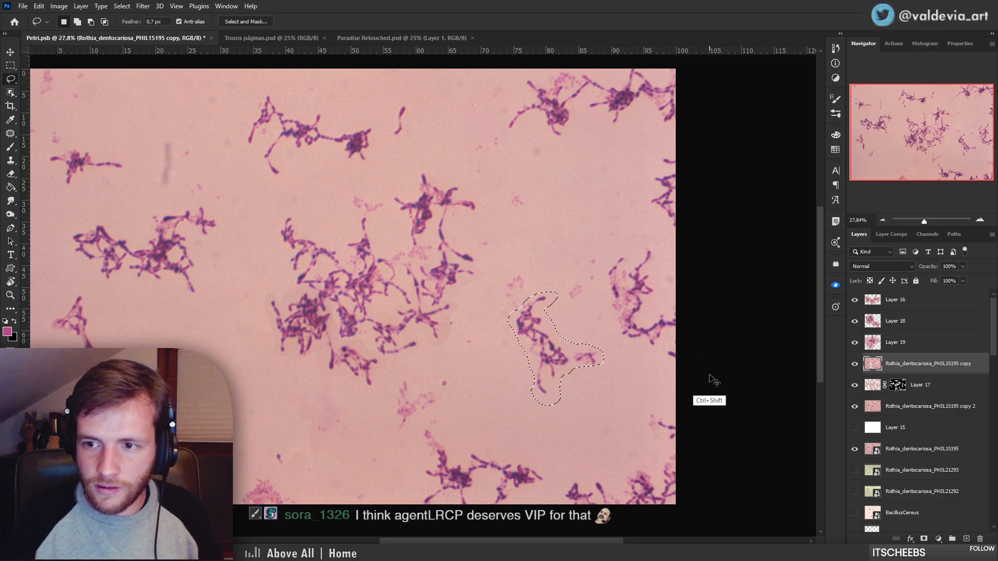
key(ctrl+shift+j)
click(878, 266)
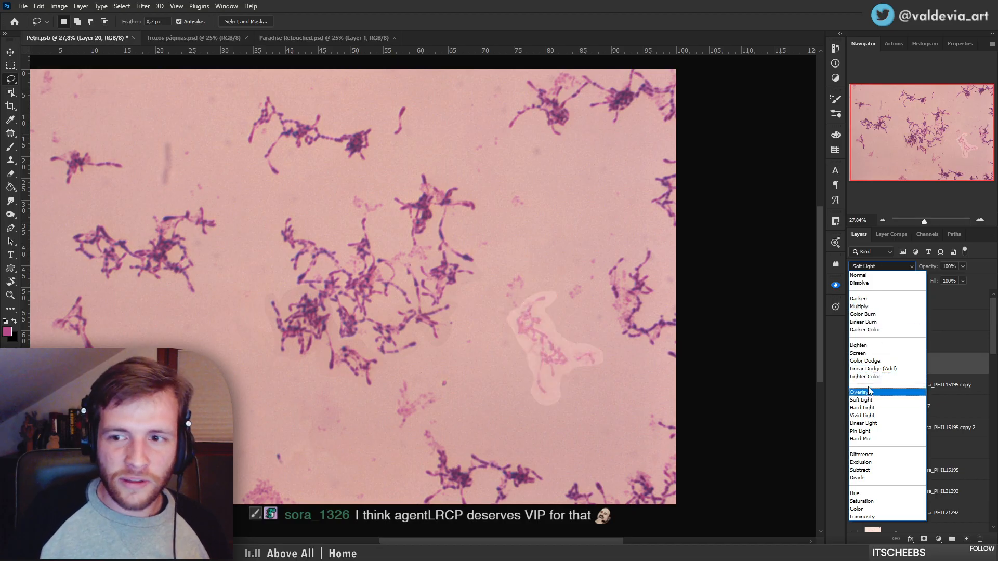
click(864, 299)
mouse_move(555, 352)
mouse_down()
mouse_move(362, 250)
mouse_move(332, 218)
mouse_move(336, 231)
mouse_up()
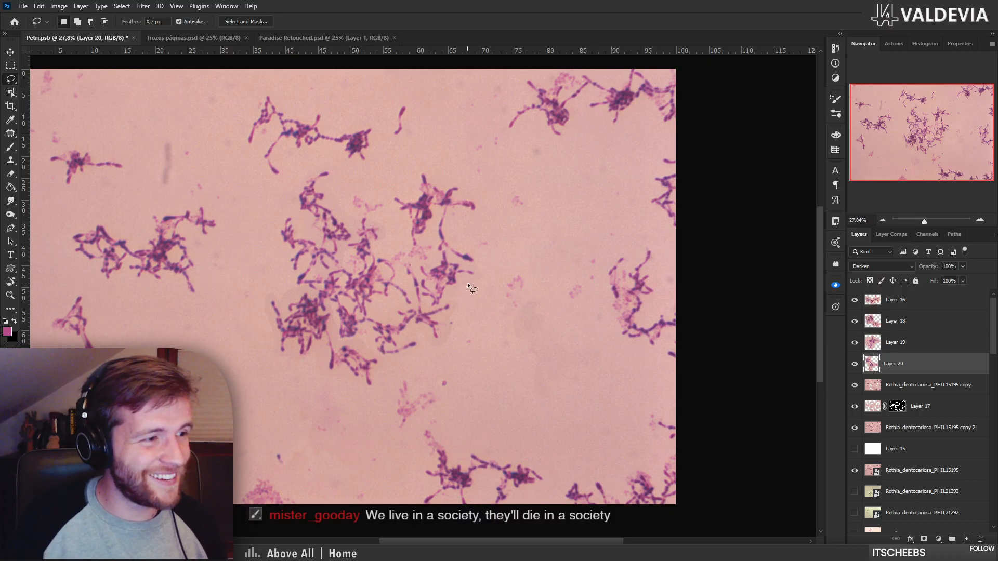
Outline the long cluster left of the colony on the Rothia_dentocariosa_PHIL15195 copy layer and cut it onto a new layer
key(z)
drag(435, 292, 391, 293)
drag(249, 262, 307, 260)
key(l)
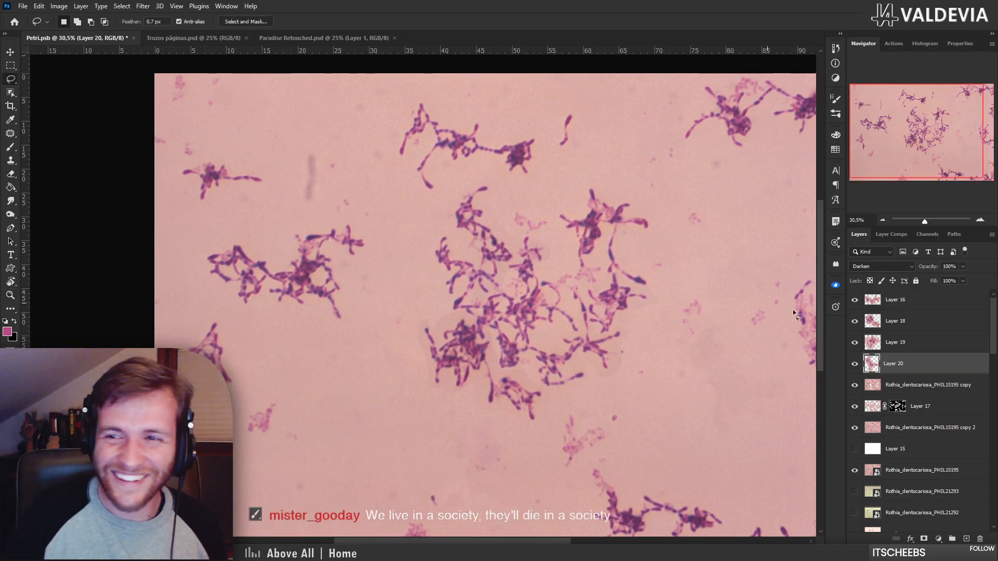
click(910, 385)
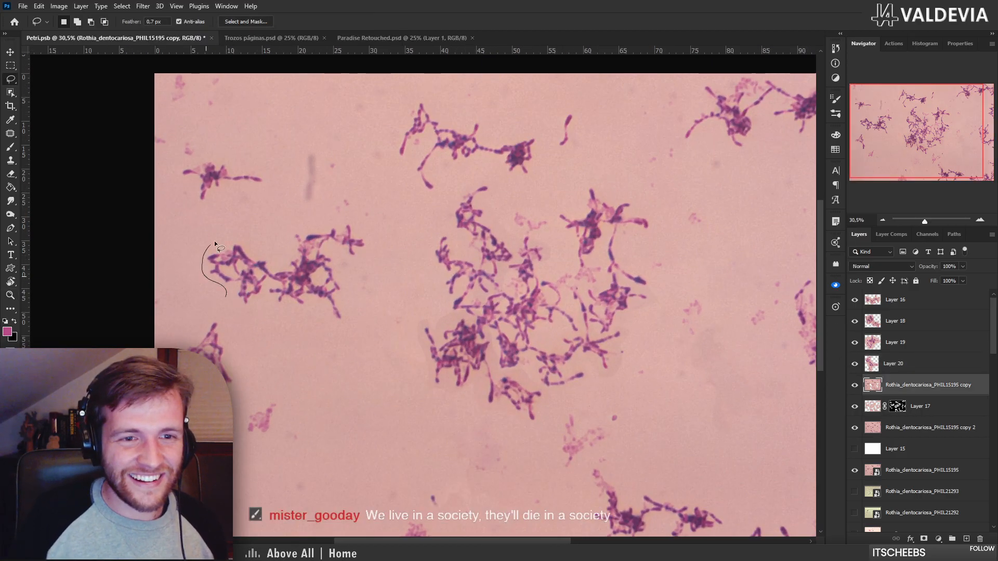
mouse_move(297, 228)
mouse_down()
mouse_move(357, 225)
mouse_move(375, 247)
mouse_move(334, 254)
mouse_move(346, 285)
mouse_move(328, 322)
mouse_up()
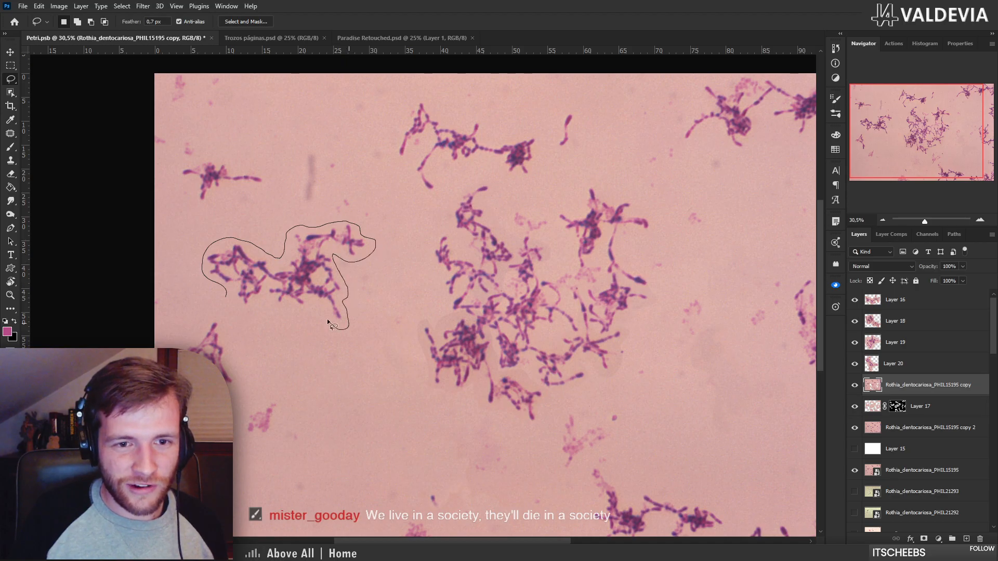
drag(254, 305, 230, 304)
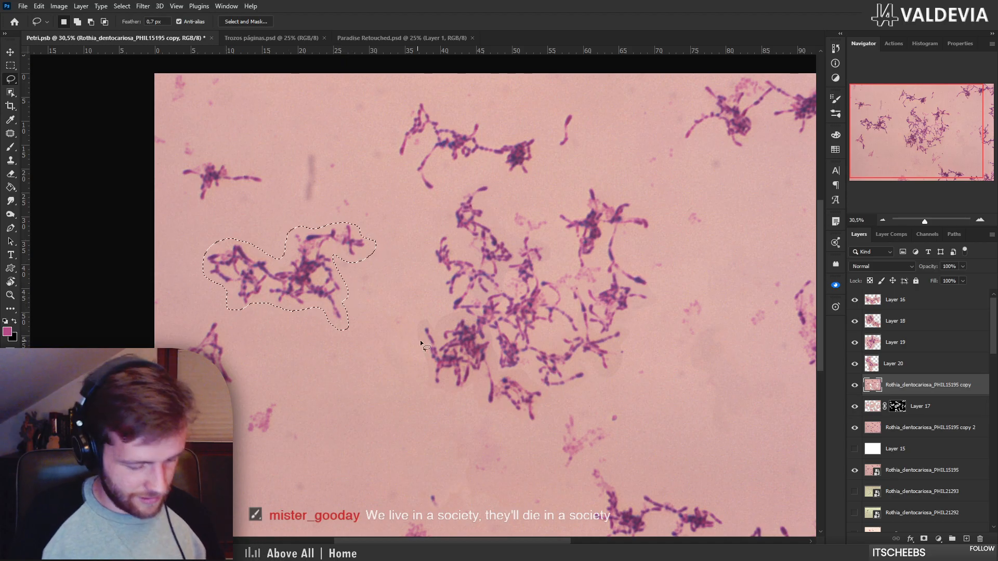
key(ctrl+shift+j)
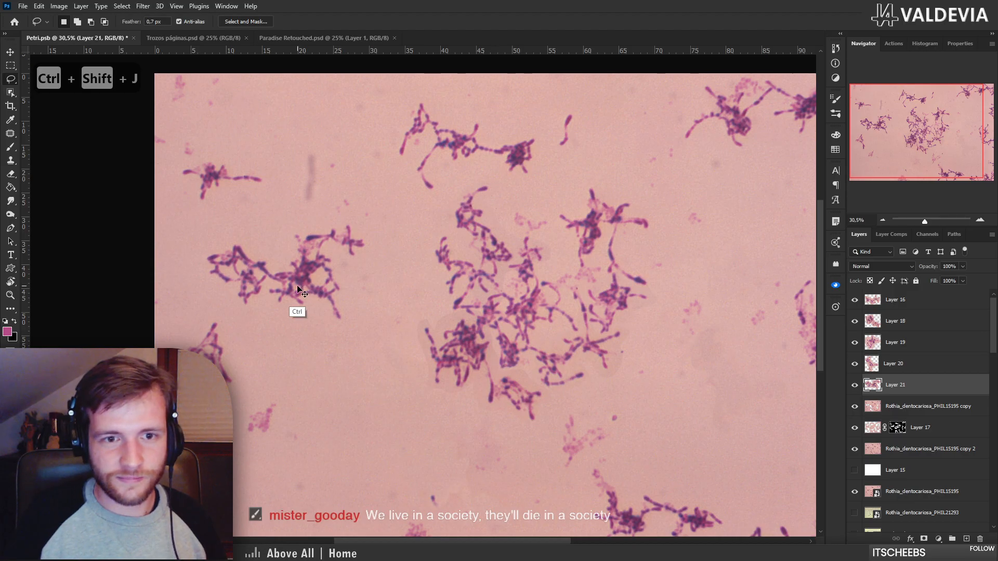
Move the cut cluster to the central colony's lower-right edge and rotate it by -29.68°
mouse_move(296, 288)
mouse_down()
mouse_move(647, 384)
mouse_move(661, 403)
mouse_move(656, 395)
mouse_up()
key(ctrl+t)
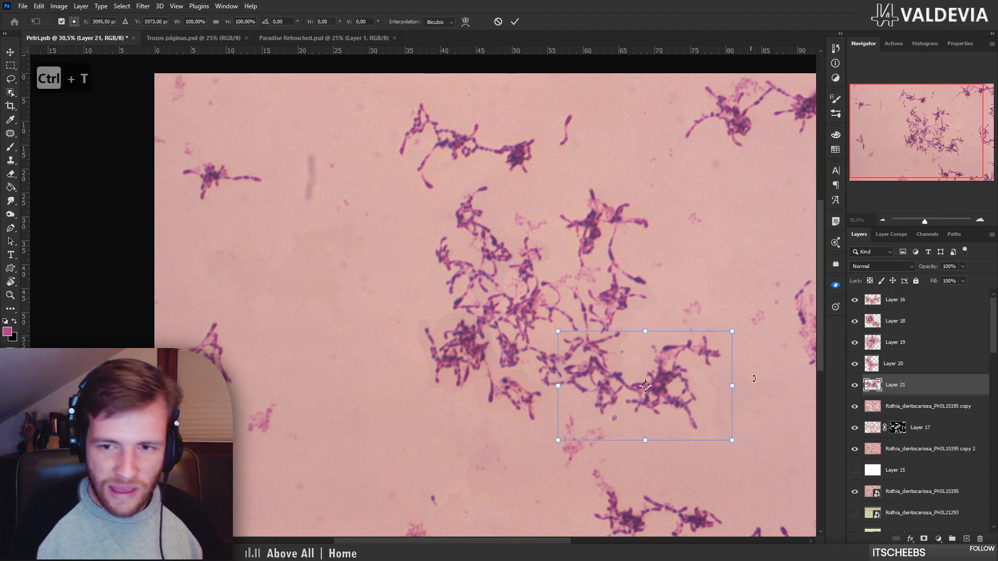
drag(756, 376, 717, 339)
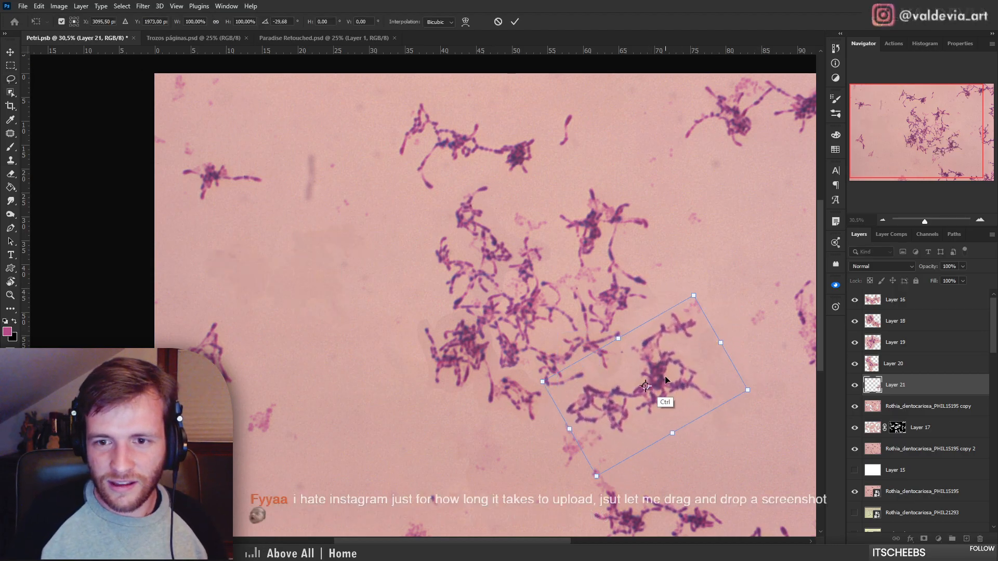
drag(665, 378, 641, 368)
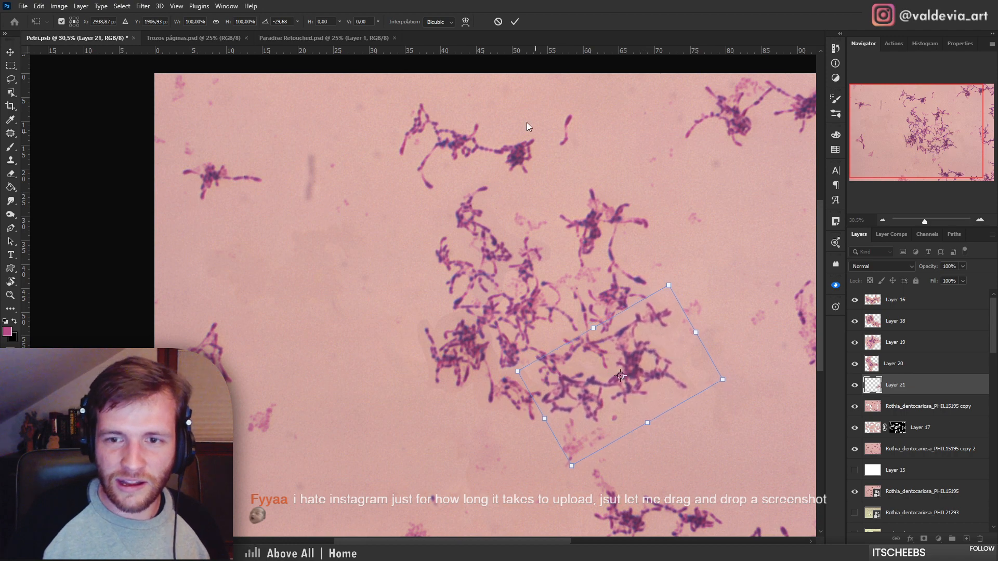
click(515, 22)
Set the blend mode of the rotated cluster's layer to Darken
click(886, 266)
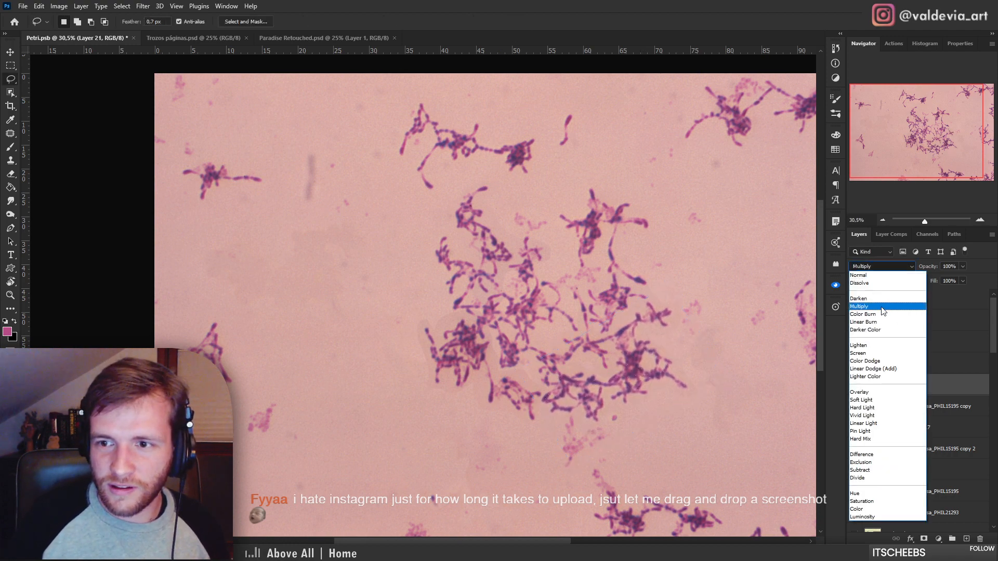
click(868, 304)
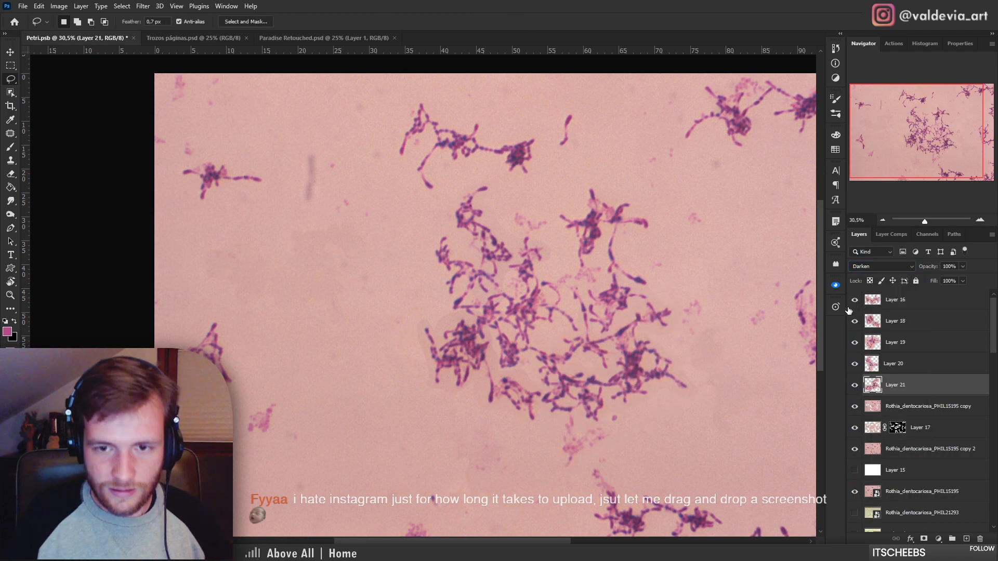
drag(503, 310, 452, 308)
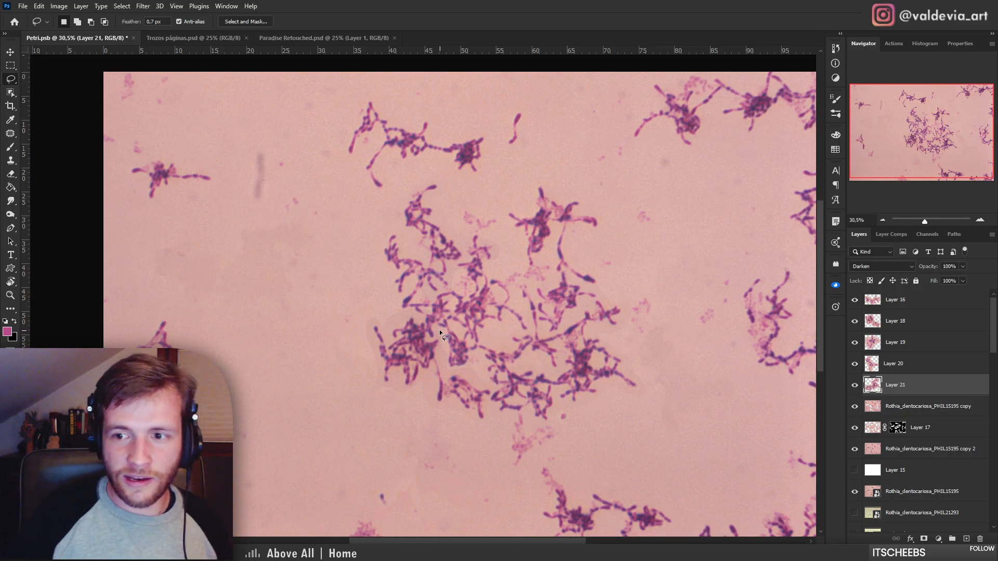
Cut the long cluster above the colony from the Rothia_dentocariosa_PHIL15195 copy layer onto a new layer blended with Darken
click(913, 409)
key(z)
mouse_move(422, 388)
mouse_down()
mouse_move(395, 383)
mouse_move(467, 407)
mouse_up()
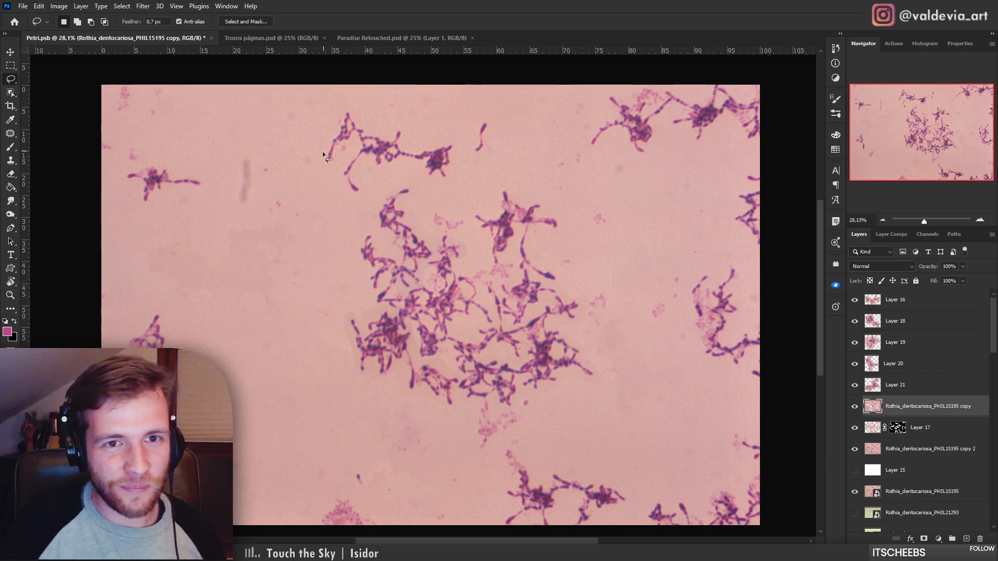
mouse_move(323, 151)
mouse_down()
mouse_move(339, 109)
mouse_move(376, 129)
mouse_move(409, 128)
mouse_move(456, 146)
mouse_move(441, 186)
mouse_move(416, 170)
mouse_move(364, 168)
mouse_move(366, 196)
mouse_move(339, 189)
mouse_move(323, 154)
mouse_up()
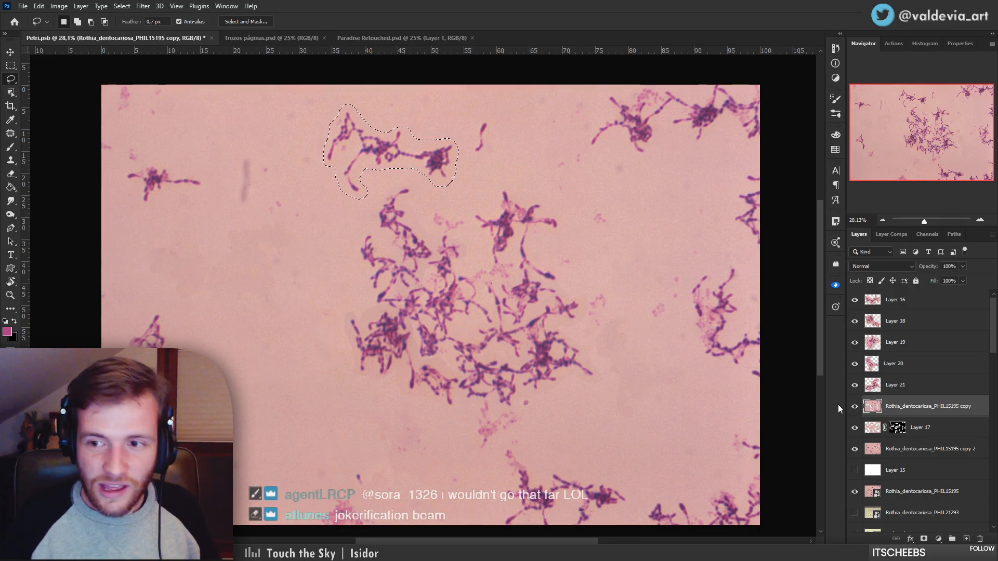
key(ctrl+shift+j)
click(892, 268)
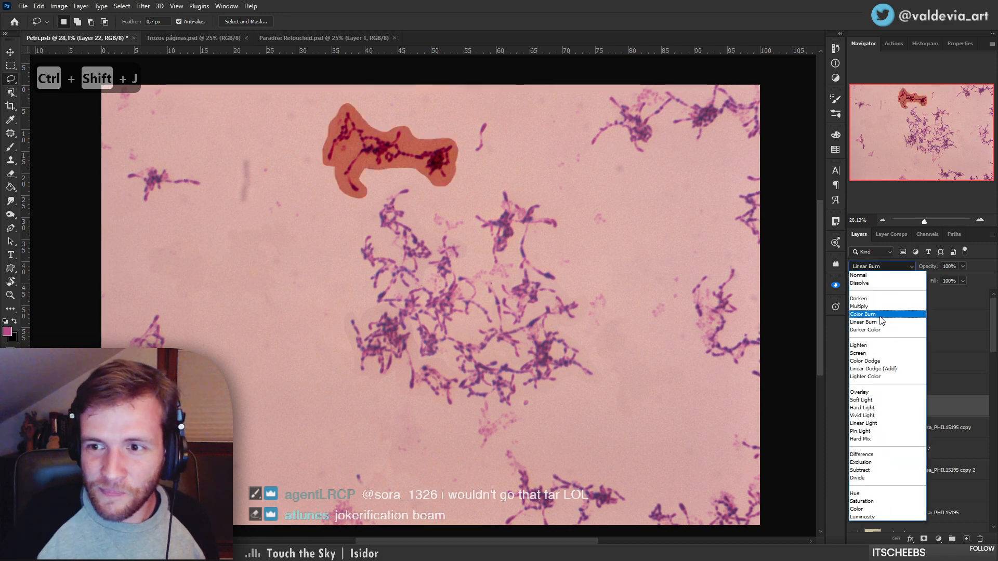
click(869, 300)
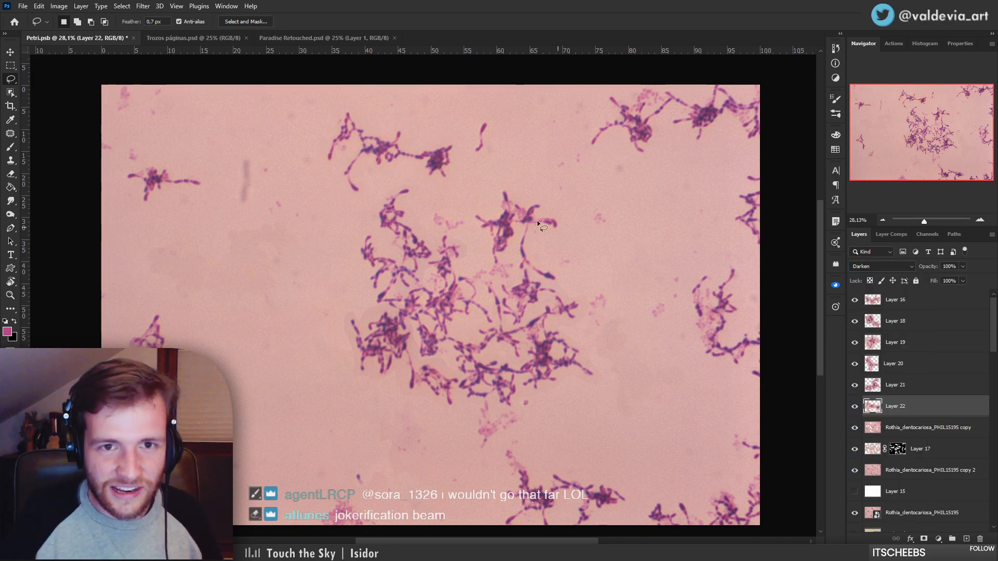
Move the cut cluster to the central colony's upper-left edge and rotate it by -85.94°
mouse_move(401, 151)
mouse_down()
mouse_move(470, 232)
mouse_move(478, 209)
mouse_move(489, 209)
mouse_move(425, 208)
mouse_move(361, 275)
mouse_up()
key(ctrl+t)
drag(431, 272, 361, 161)
drag(361, 271, 370, 269)
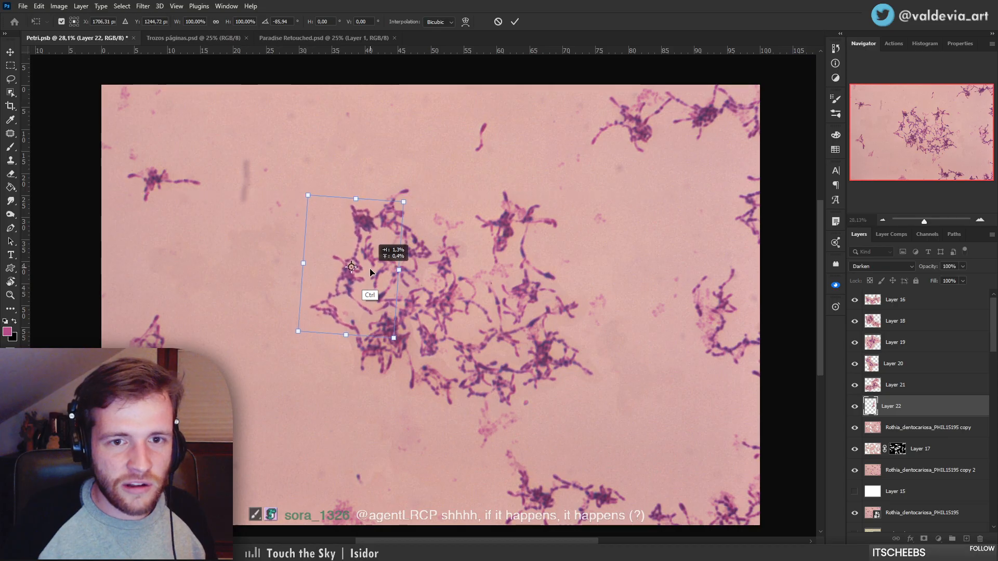
click(514, 22)
key(l)
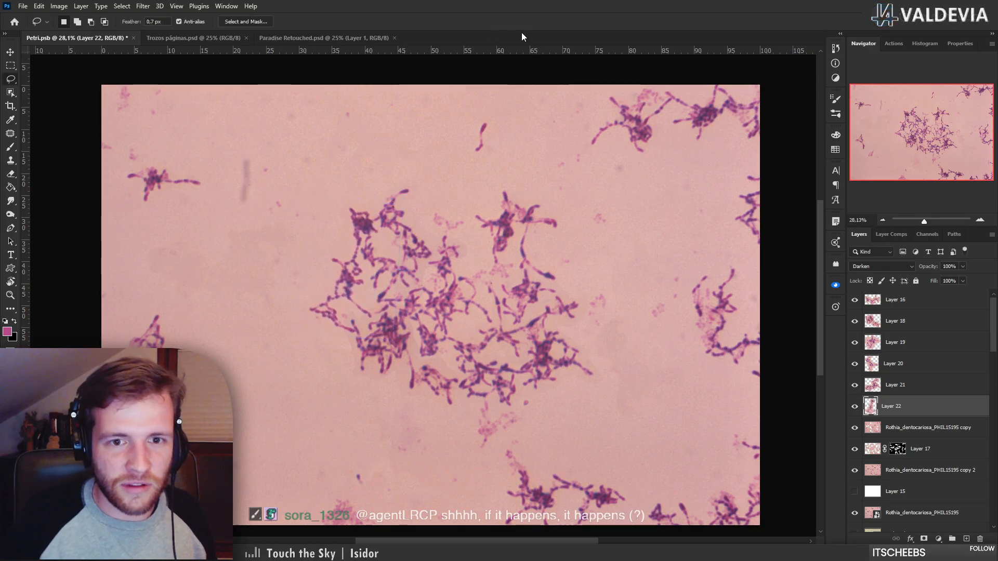
Outline the small branching cluster near the image's left edge and cut it from the Rothia_dentocariosa_PHIL15195 copy layer onto a new layer
key(ctrl+space)
mouse_move(425, 281)
mouse_down()
mouse_move(382, 281)
mouse_move(436, 281)
mouse_move(388, 263)
mouse_move(365, 270)
mouse_move(389, 270)
mouse_up()
key(space)
key(ctrl+space)
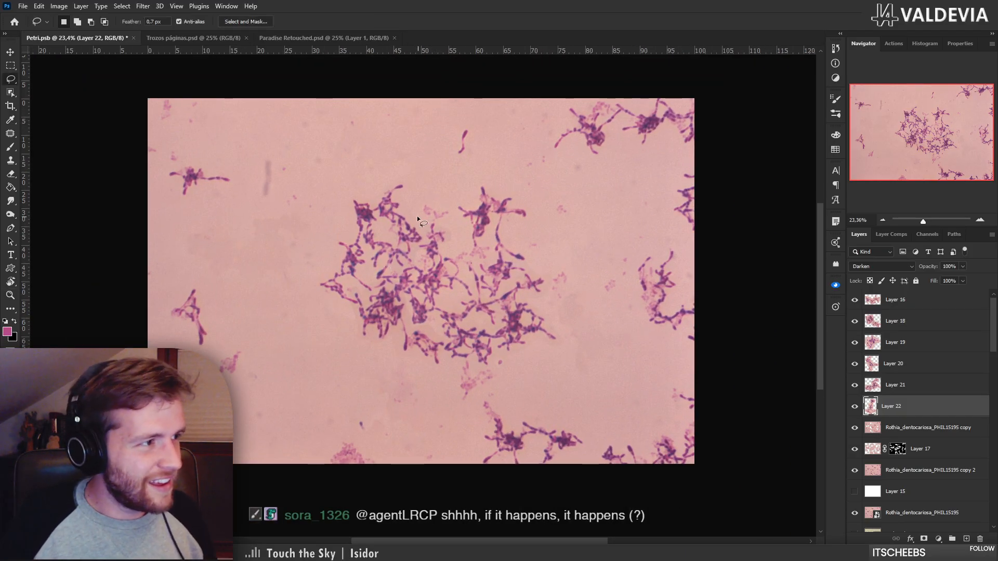
key(ctrl+space)
drag(602, 292, 617, 294)
drag(455, 352, 433, 354)
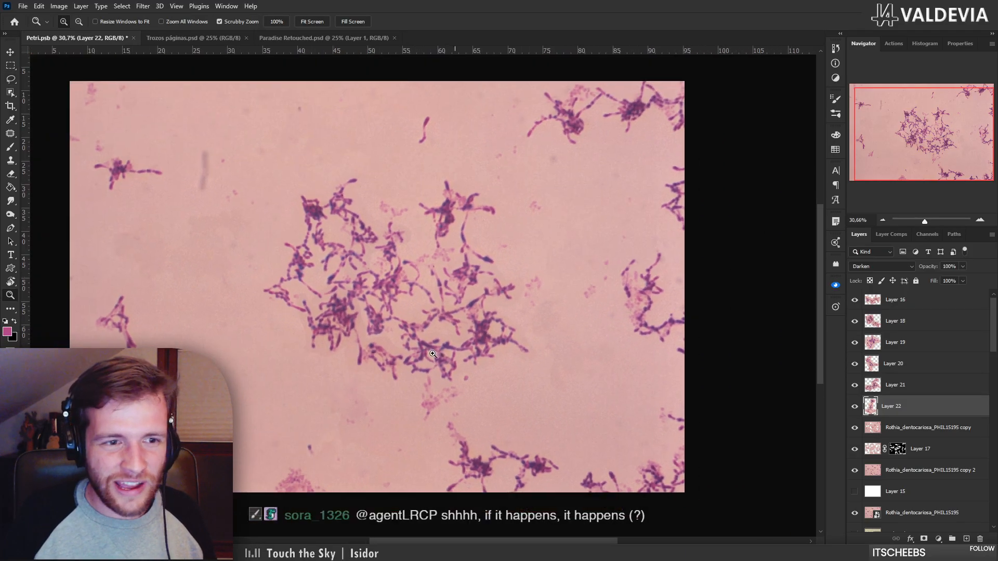
mouse_move(68, 311)
mouse_down()
mouse_move(185, 246)
mouse_move(204, 268)
mouse_move(213, 318)
mouse_move(168, 315)
mouse_move(138, 290)
mouse_up()
key(space)
click(923, 426)
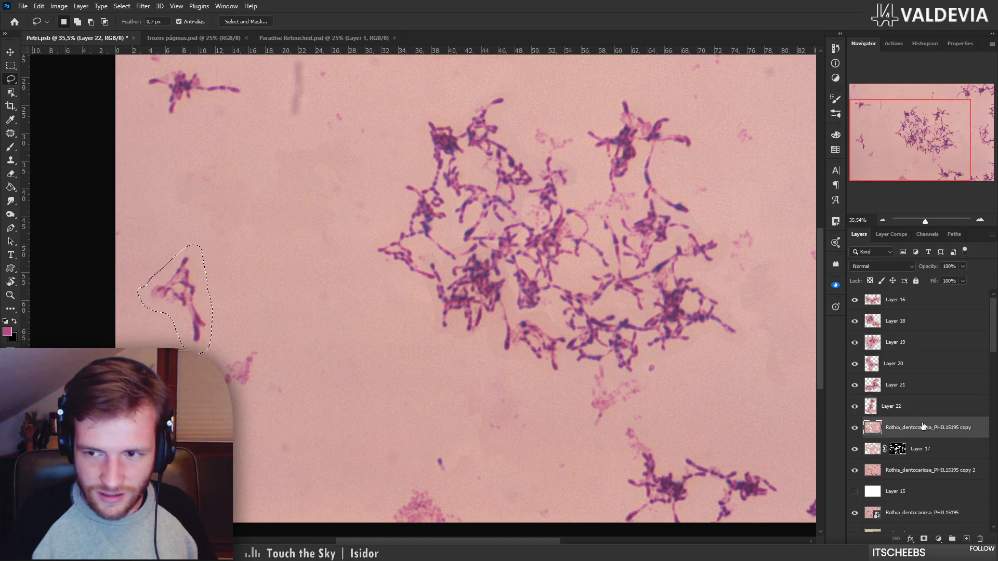
key(ctrl+shift+j)
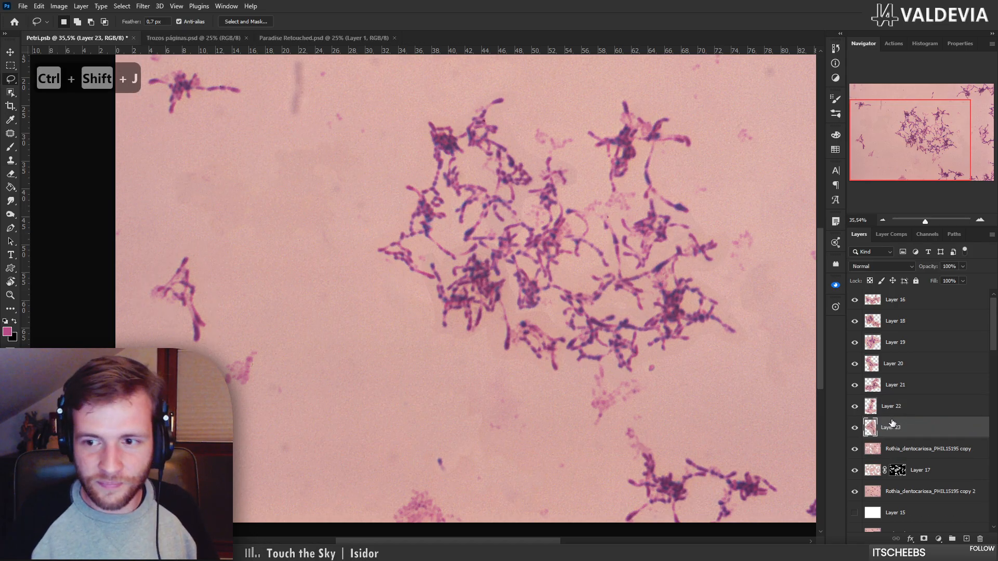
Set the small branching cluster's layer to Darken and move it to the colony's lower-left edge
click(882, 266)
click(873, 299)
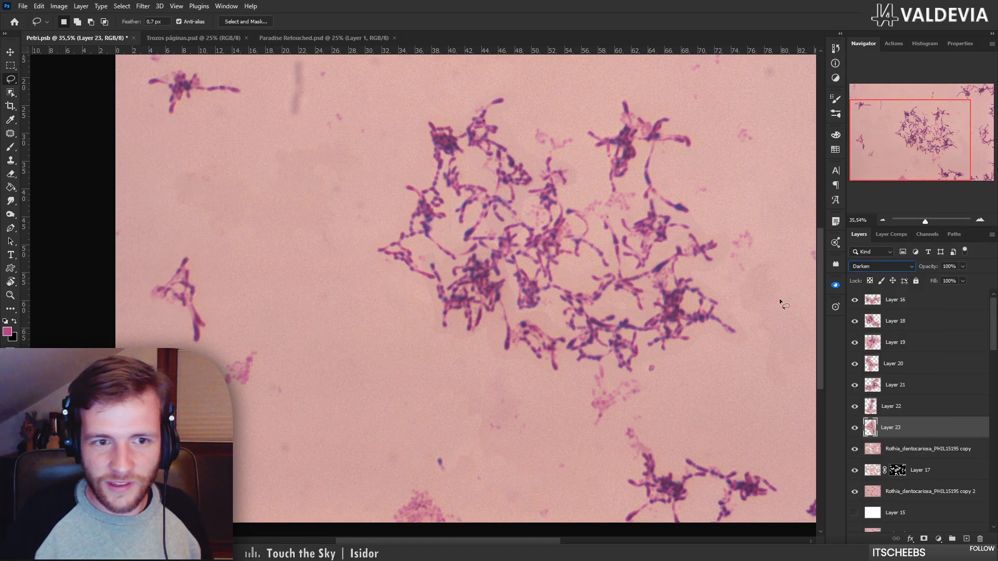
drag(196, 328, 421, 316)
key(z)
drag(512, 343, 507, 330)
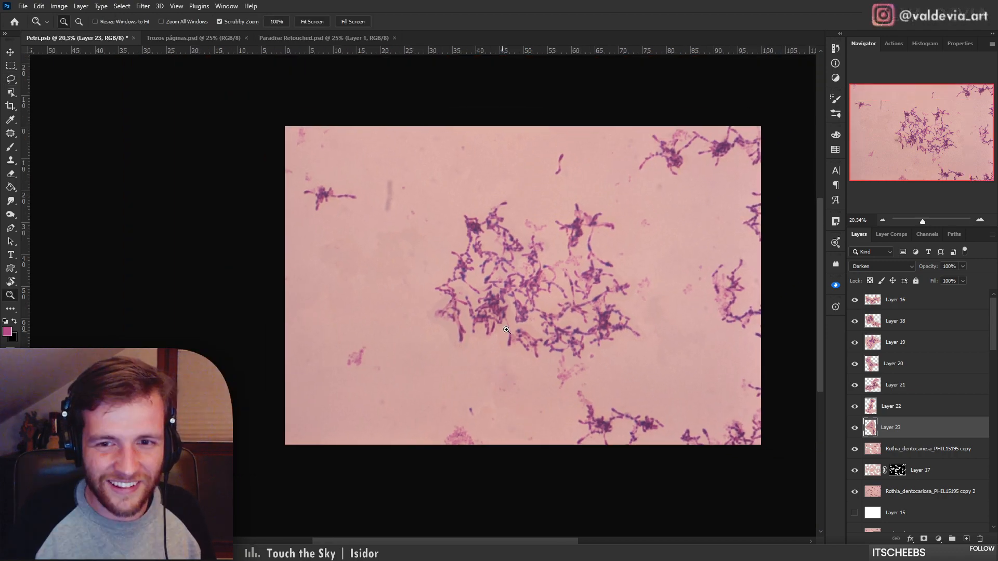
drag(582, 321, 595, 310)
key(l)
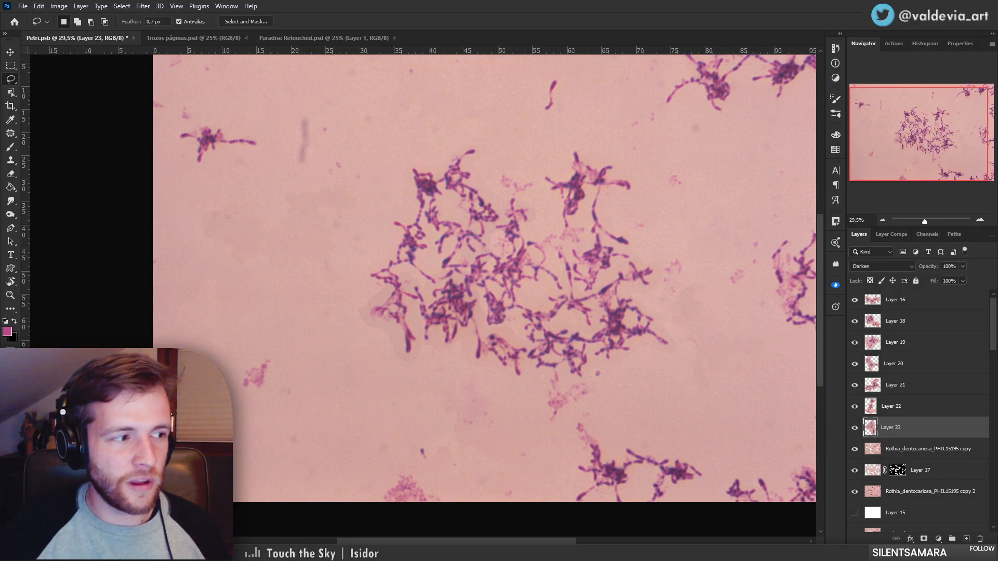
Outline the curved cluster by the image's right edge on the Rothia_dentocariosa_PHIL15195 copy layer and cut it onto a new layer
click(936, 448)
mouse_move(782, 280)
mouse_down()
mouse_move(696, 307)
mouse_move(738, 254)
mouse_move(743, 291)
mouse_up()
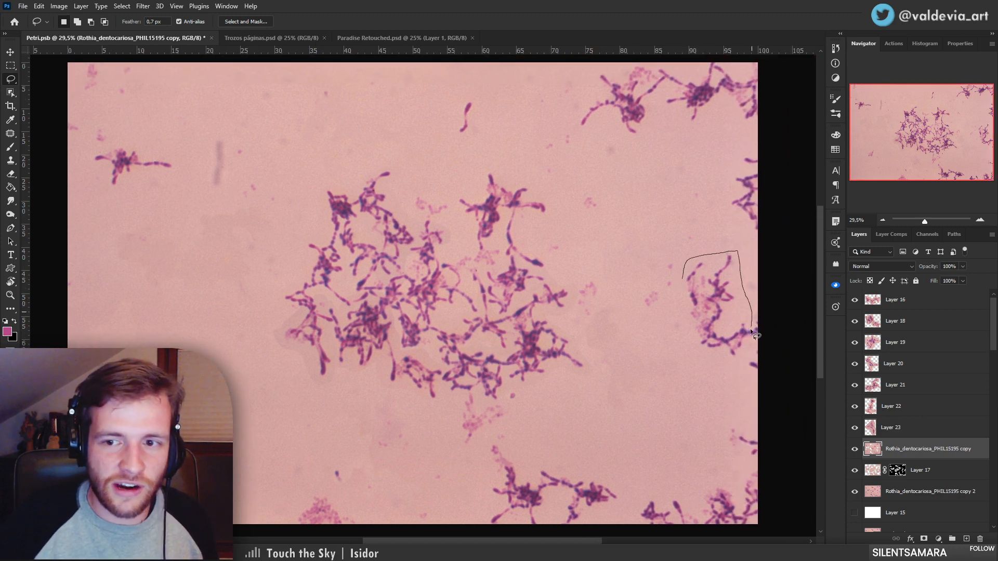
drag(677, 286, 682, 277)
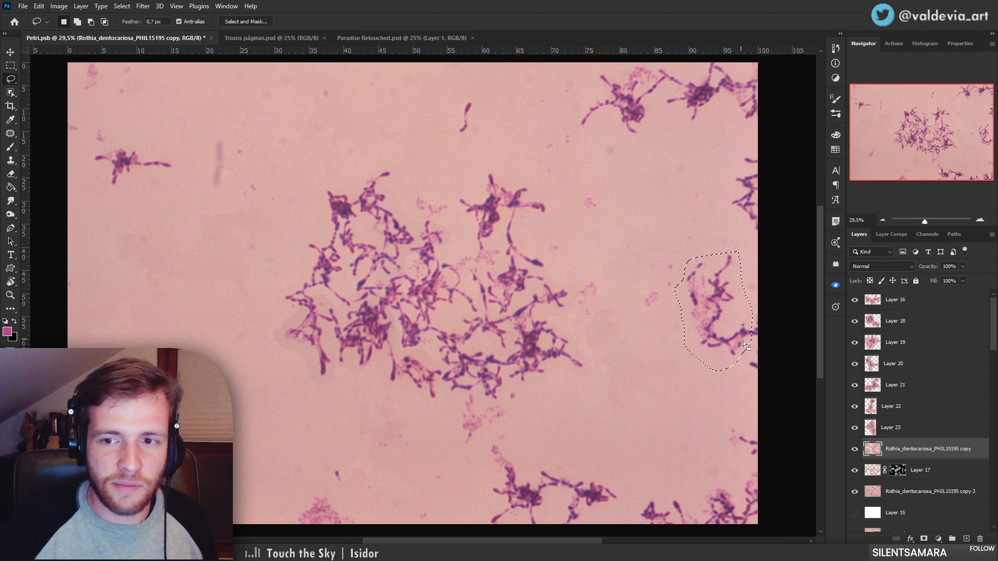
key(z)
drag(770, 357, 841, 347)
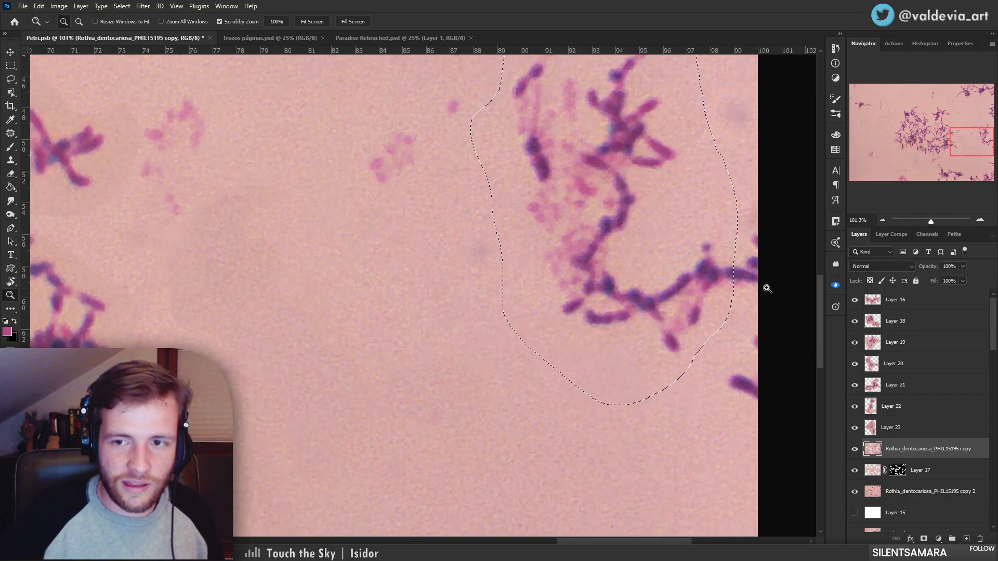
key(l)
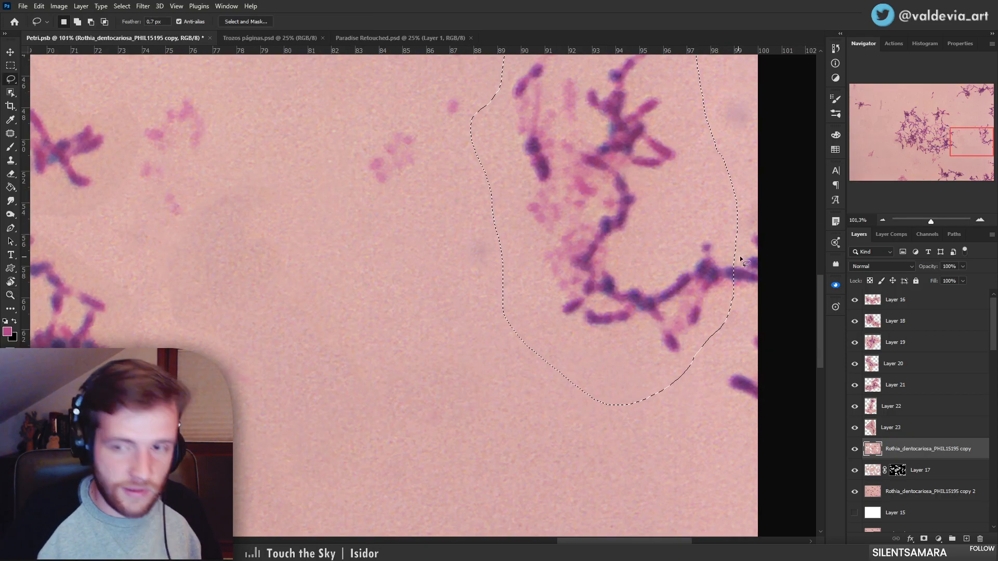
mouse_move(740, 254)
mouse_down()
mouse_move(727, 291)
mouse_move(744, 310)
mouse_up()
scroll(790, 276, down, 5)
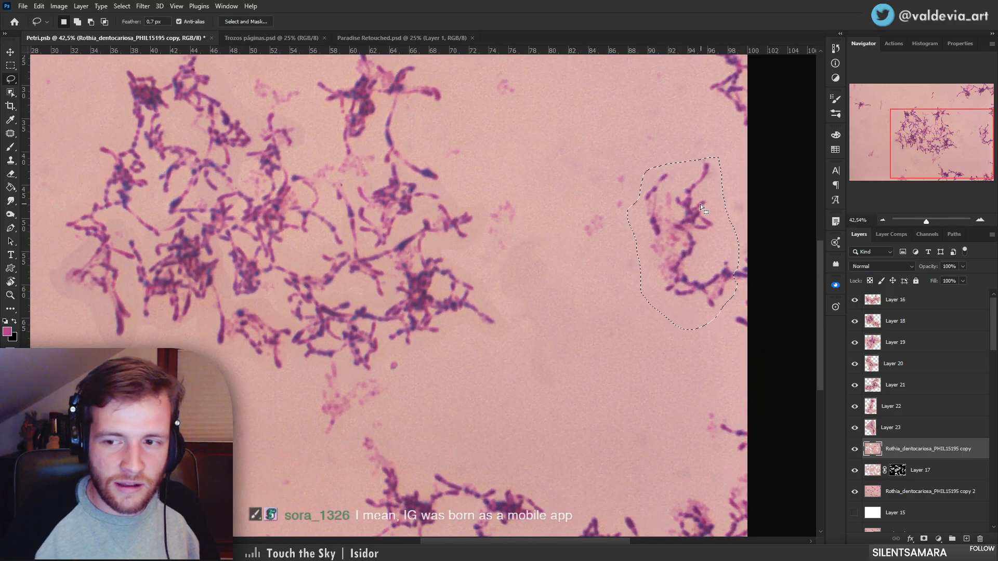
key(ctrl+shift+j)
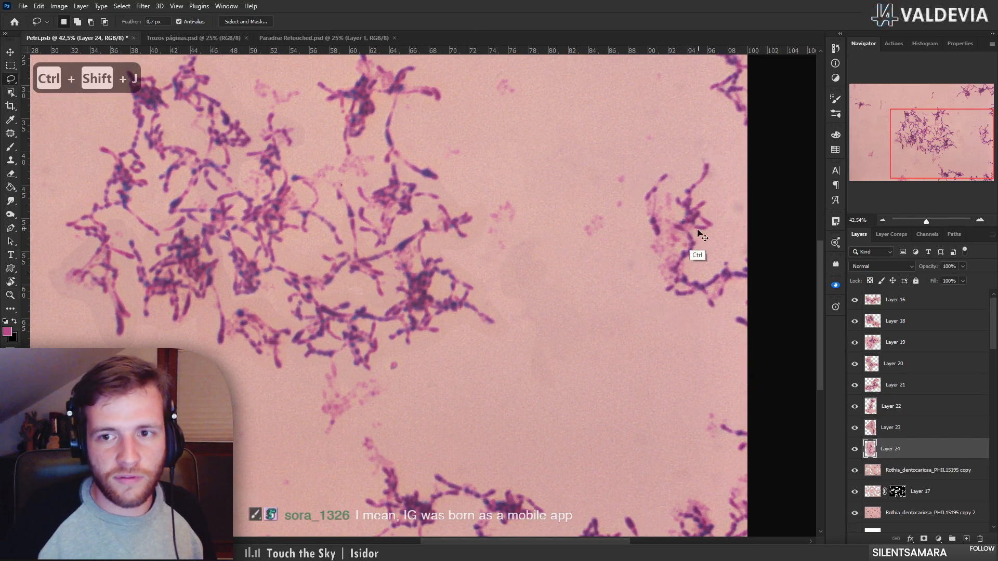
Set the curved cluster's layer to Darken and place the cluster below the left part of the colony, touching its lower edge
drag(697, 229, 459, 380)
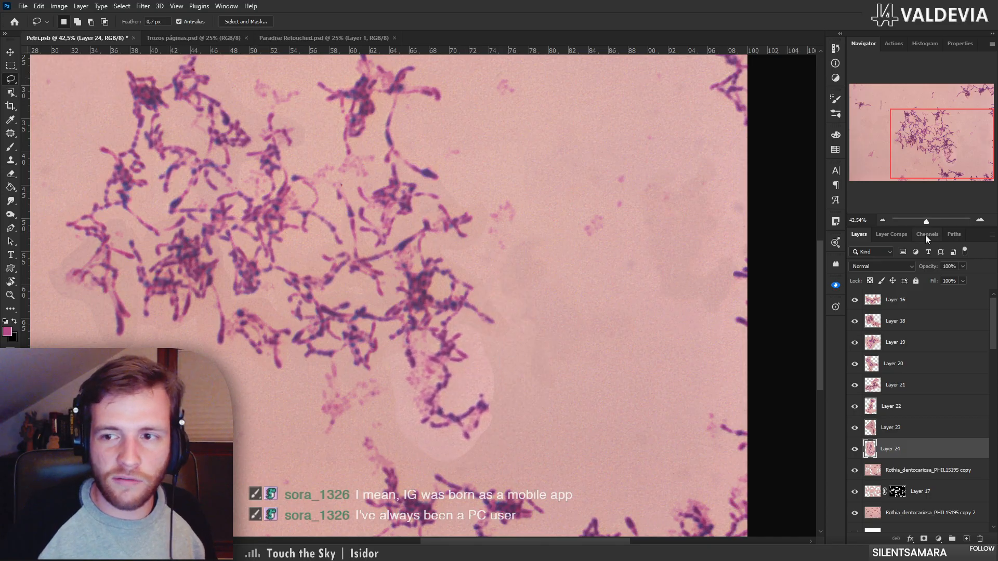
click(882, 266)
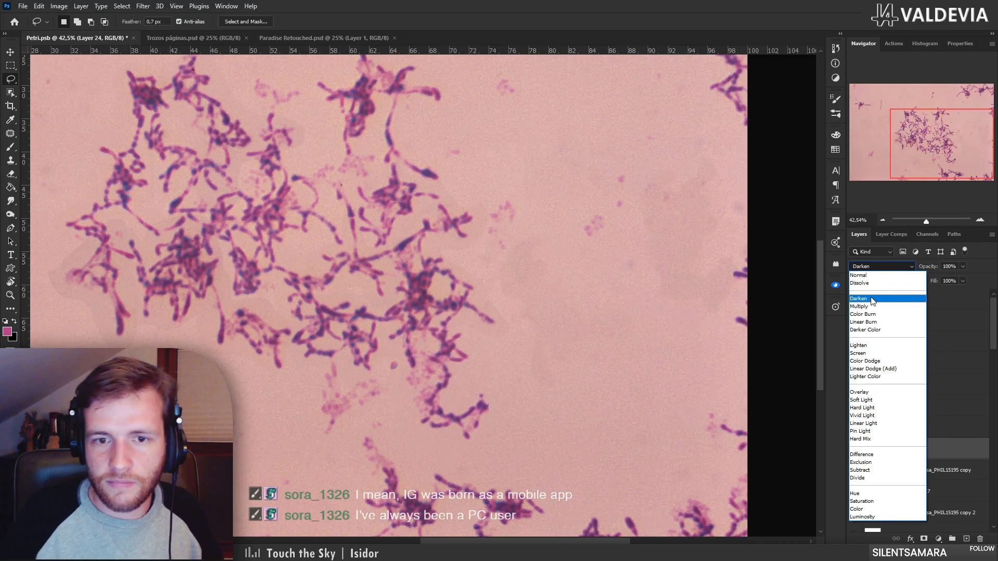
click(858, 298)
drag(453, 377, 207, 361)
key(z)
mouse_move(321, 314)
mouse_down()
mouse_move(231, 299)
mouse_move(272, 285)
mouse_move(335, 310)
mouse_up()
key(l)
Outline the single rod-shaped cell above the colony on the Rothia_dentocariosa_PHIL15195 copy layer and cut it onto a new layer
key(z)
drag(375, 211, 449, 214)
key(l)
click(937, 477)
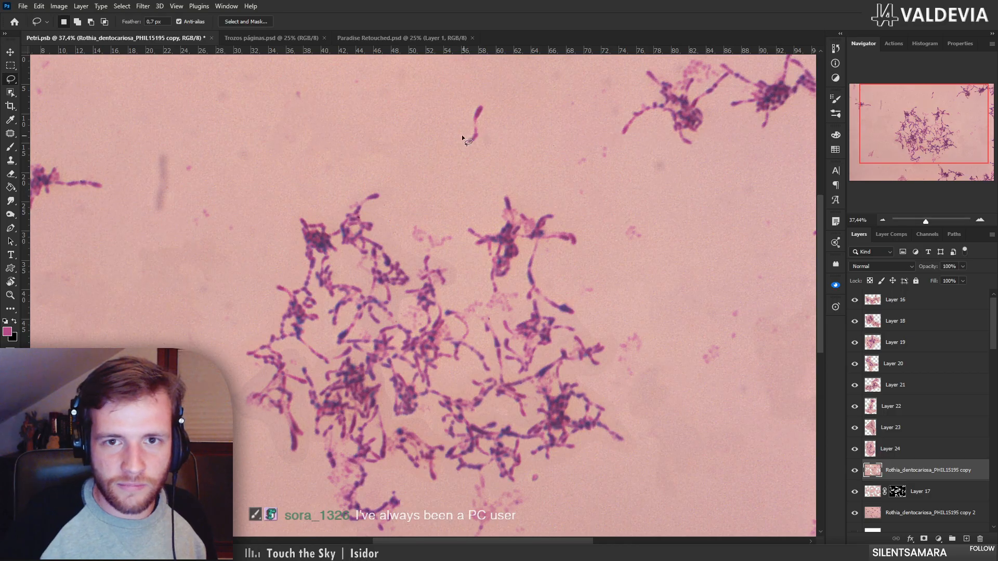
mouse_move(461, 135)
mouse_down()
mouse_move(491, 113)
mouse_move(486, 147)
mouse_move(464, 140)
mouse_up()
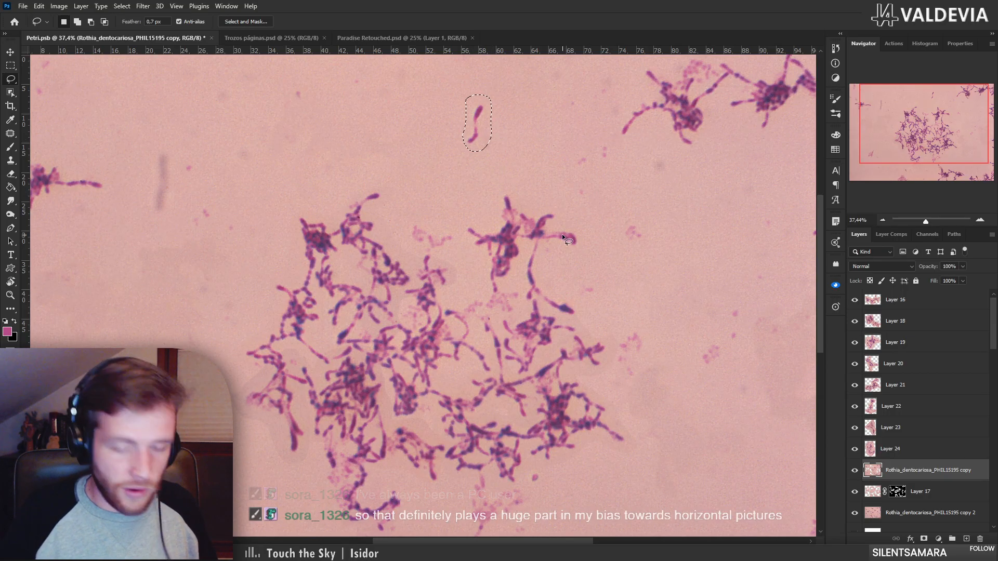
key(ctrl+shift+j)
Set the rod-shaped cell's layer to Darken and move the cell into the gap in the colony's upper part
click(892, 267)
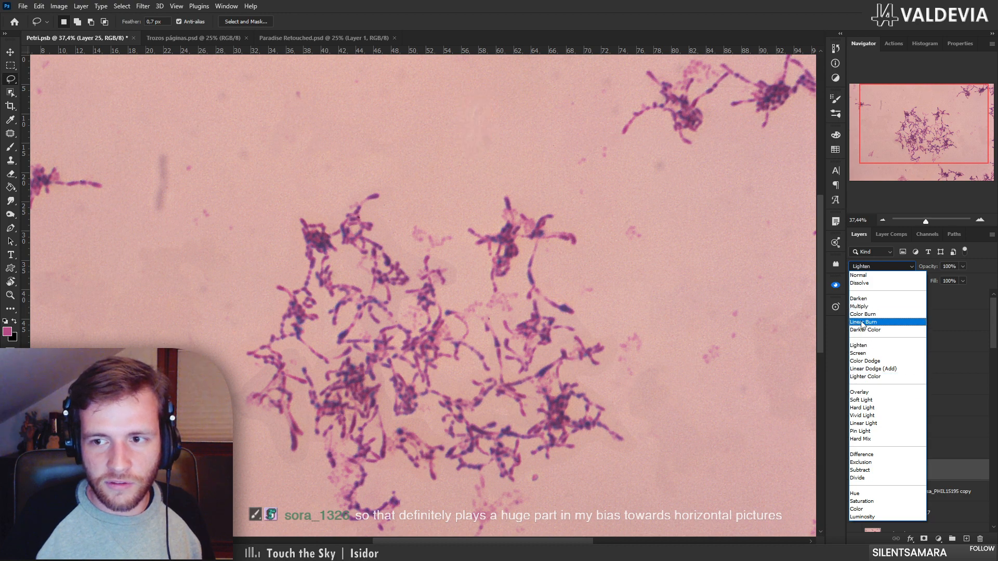
click(860, 299)
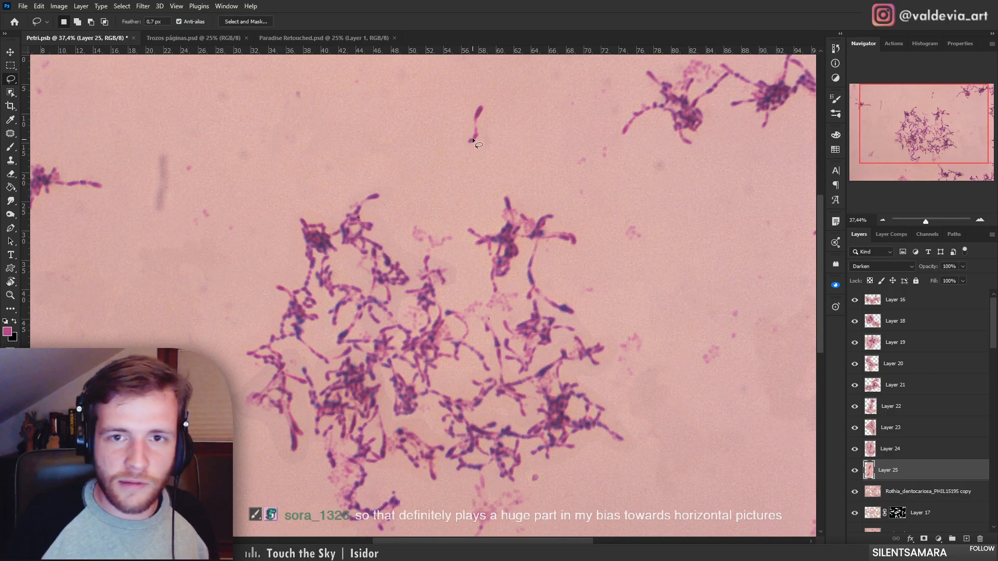
drag(473, 140, 463, 291)
key(z)
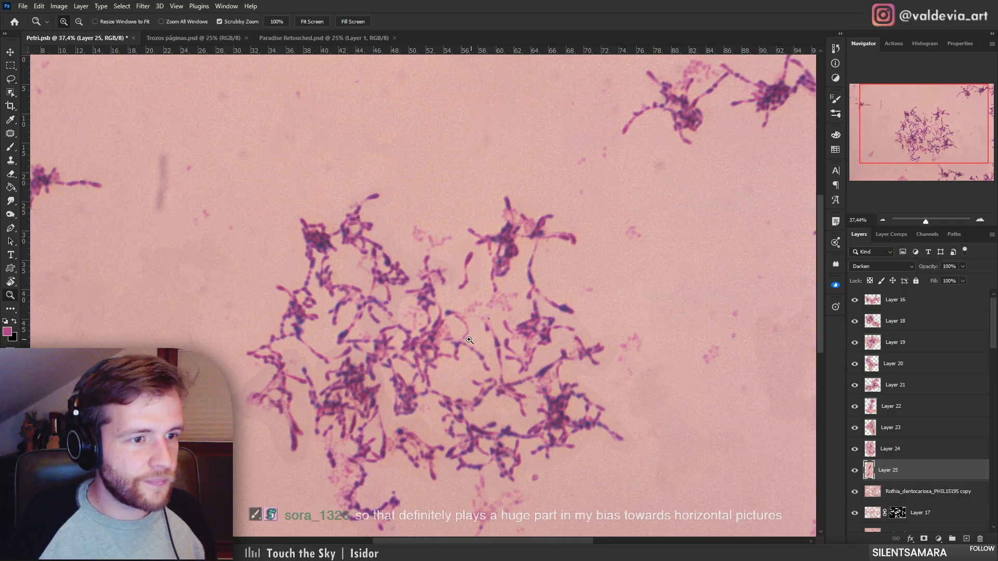
drag(469, 340, 447, 342)
drag(482, 382, 471, 337)
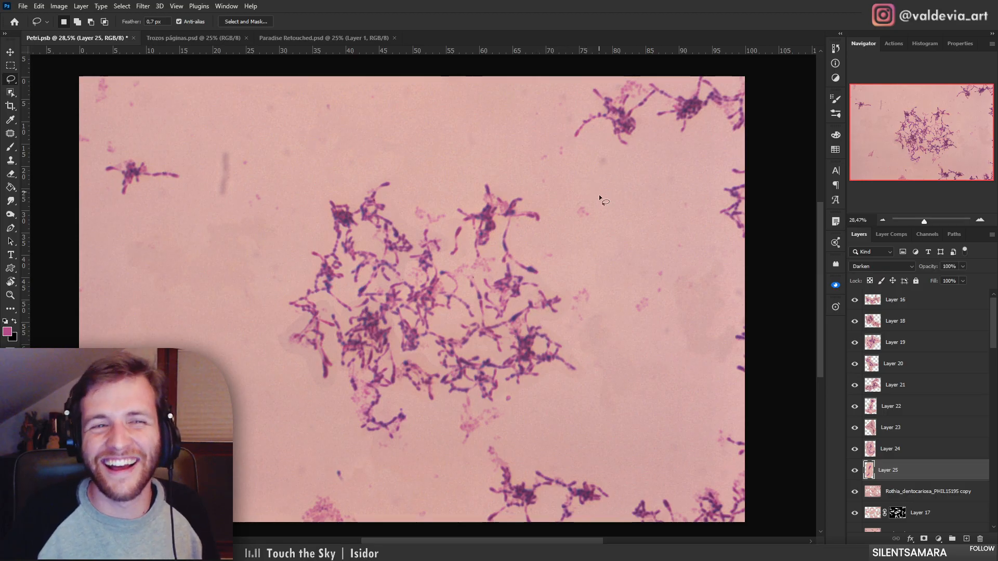
Outline the small star-shaped cluster in the image's upper-left area on the Rothia_dentocariosa_PHIL15195 copy layer and cut it onto a new layer
click(915, 489)
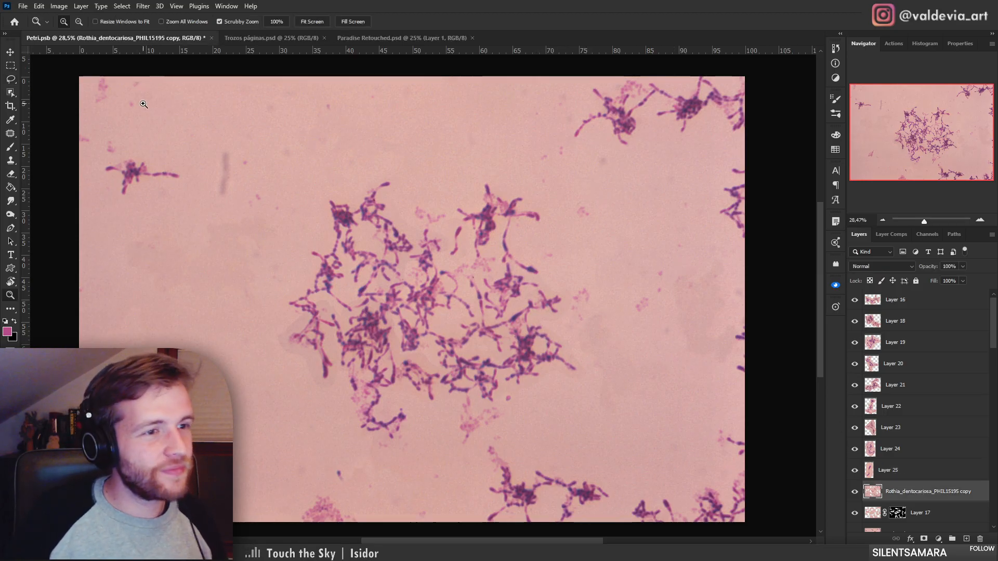
drag(145, 106, 203, 122)
mouse_move(83, 246)
mouse_down()
mouse_move(185, 208)
mouse_move(186, 241)
mouse_move(227, 266)
mouse_up()
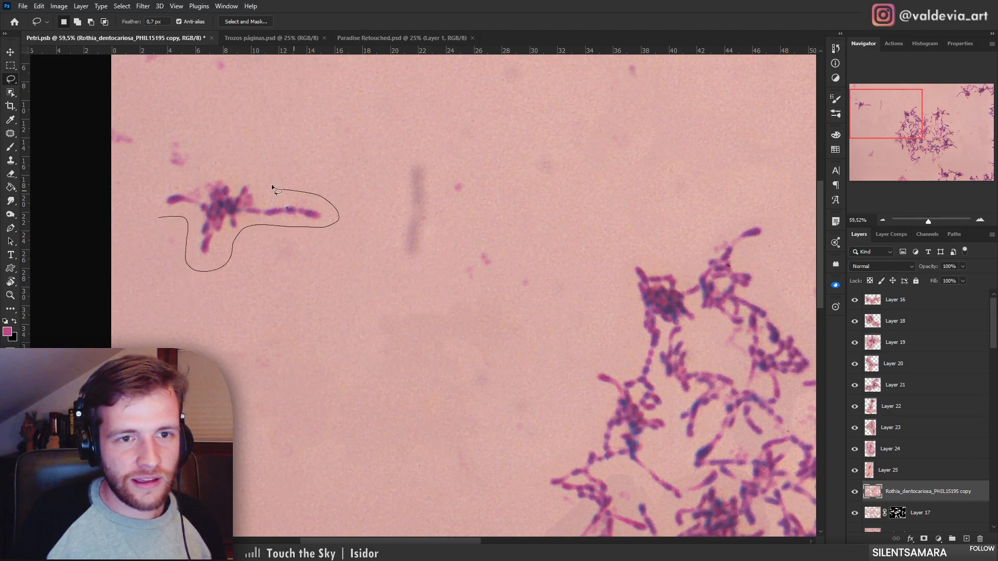
drag(147, 202, 157, 216)
drag(388, 249, 350, 242)
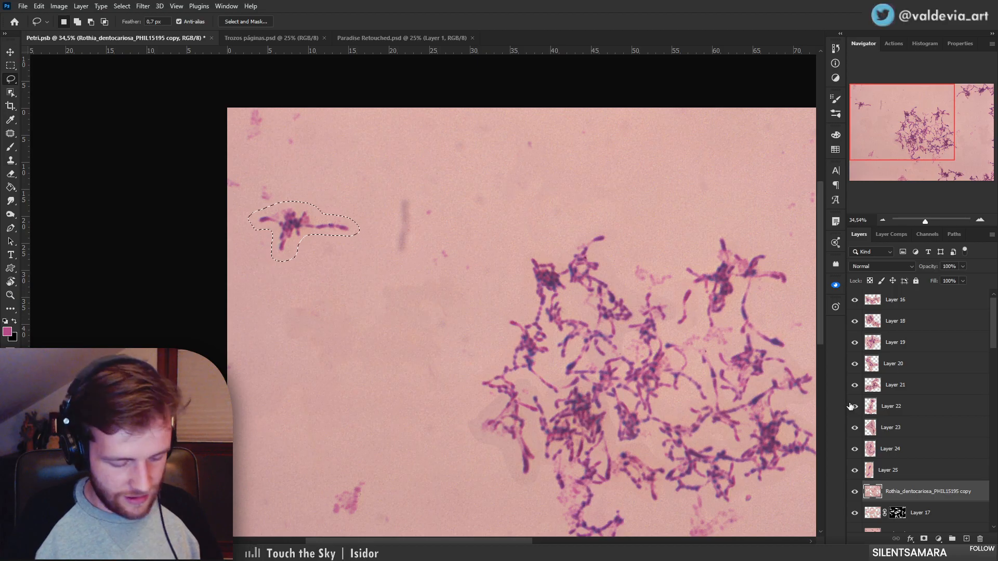
key(ctrl+shift+j)
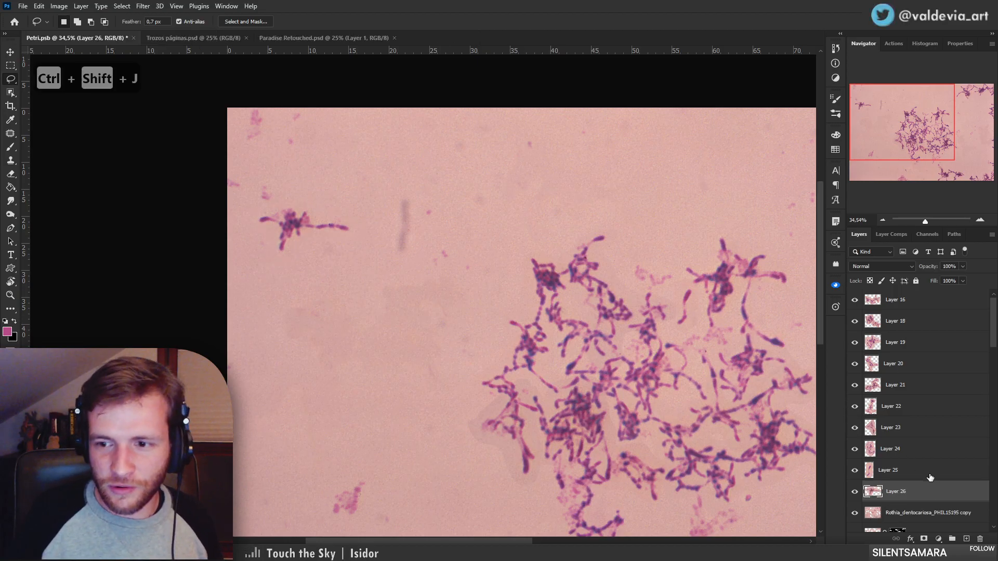
Set the star-shaped cluster's layer to Darken and move it to the colony's top edge, between the two upper clusters
drag(434, 308, 331, 241)
click(892, 267)
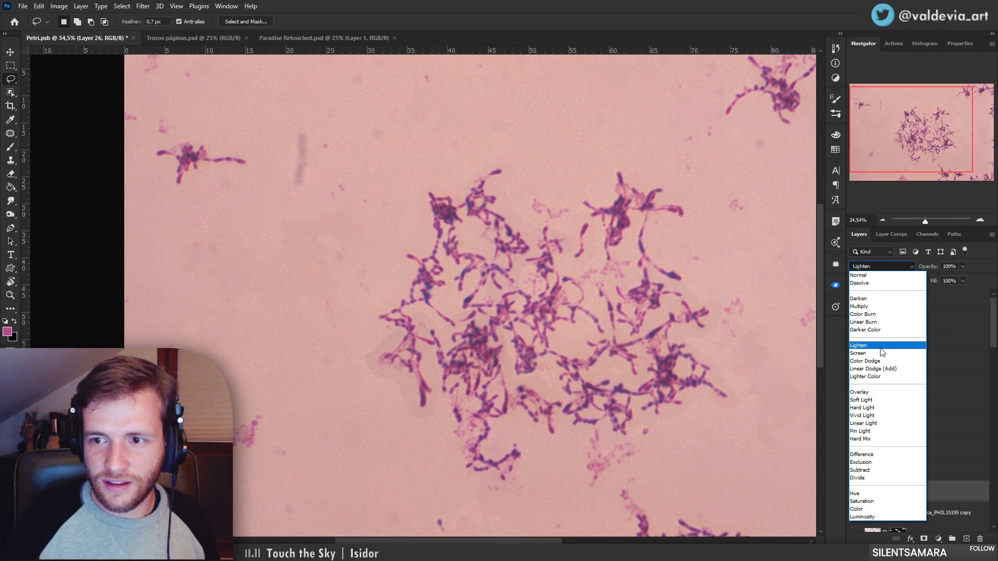
click(869, 299)
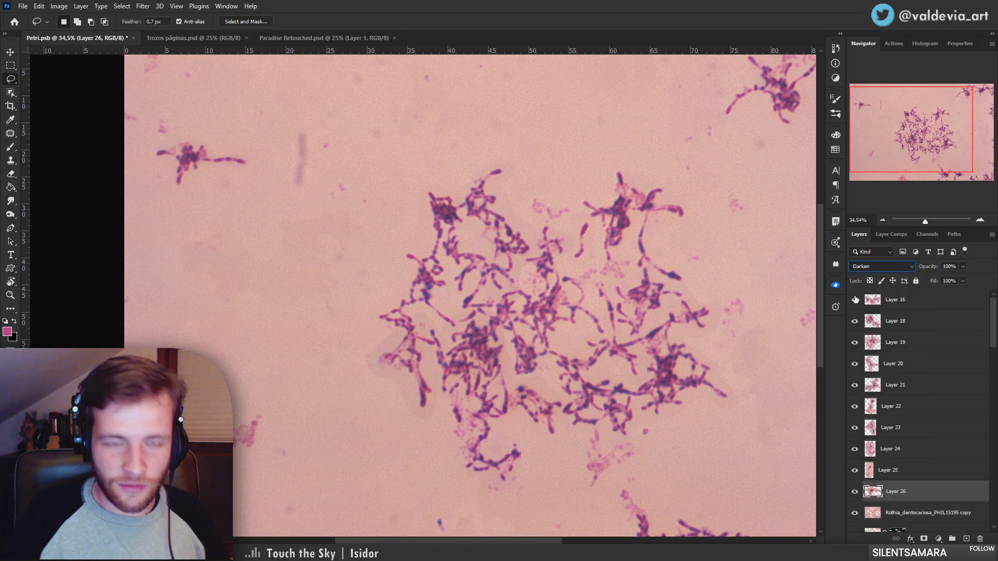
drag(208, 172, 534, 200)
drag(607, 311, 553, 313)
drag(749, 319, 793, 320)
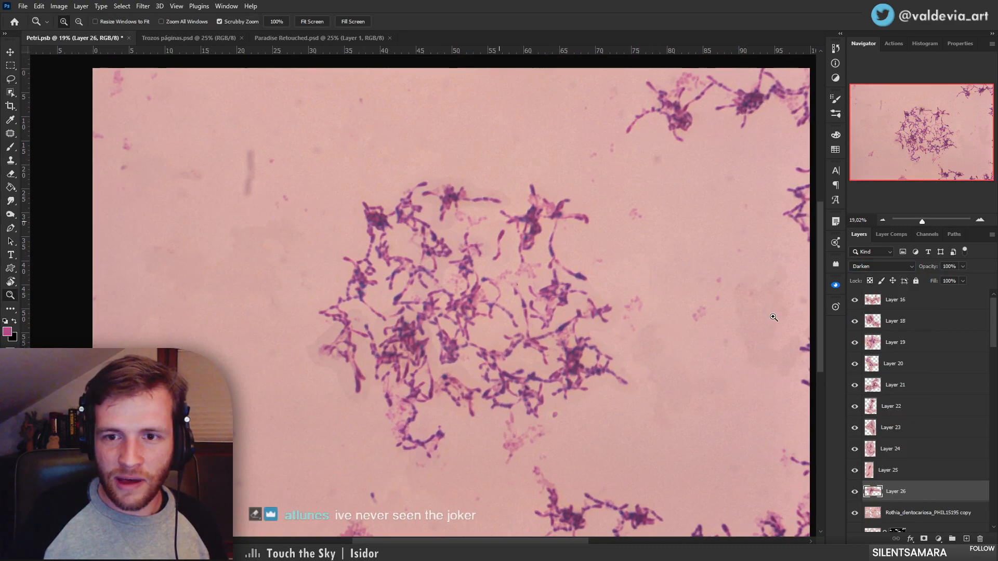
mouse_move(629, 311)
mouse_down()
mouse_move(617, 310)
mouse_move(618, 341)
mouse_up()
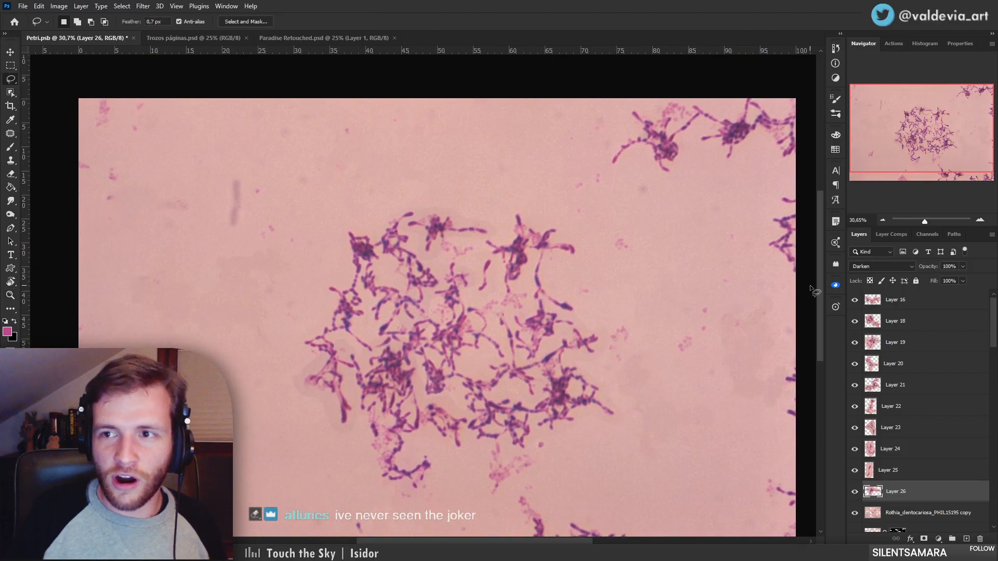
Outline the spidery cluster near the image's upper-right edge on the Rothia_dentocariosa_PHIL15195 copy layer and cut it onto a new layer
drag(650, 311, 598, 248)
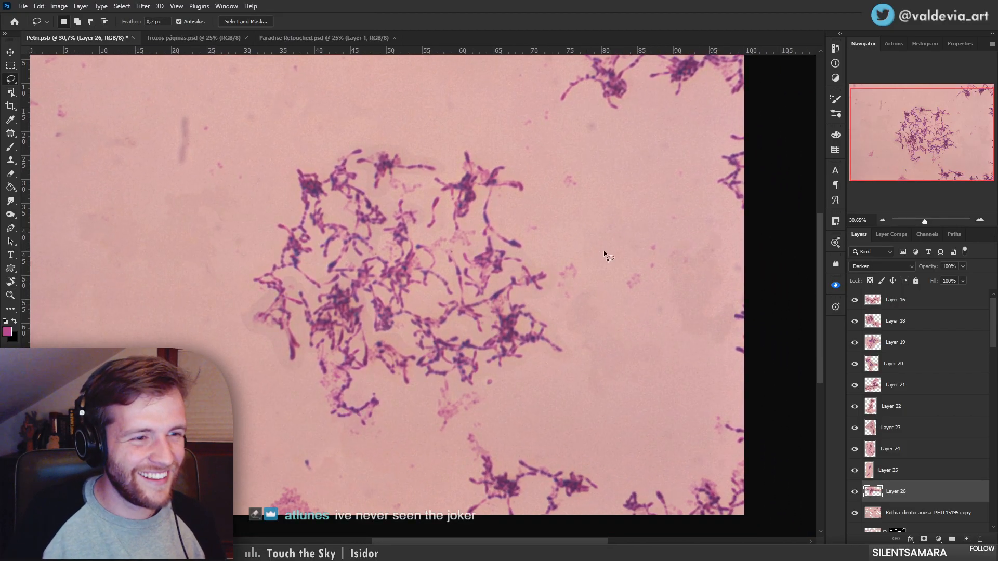
click(928, 513)
key(z)
click(626, 61)
click(625, 61)
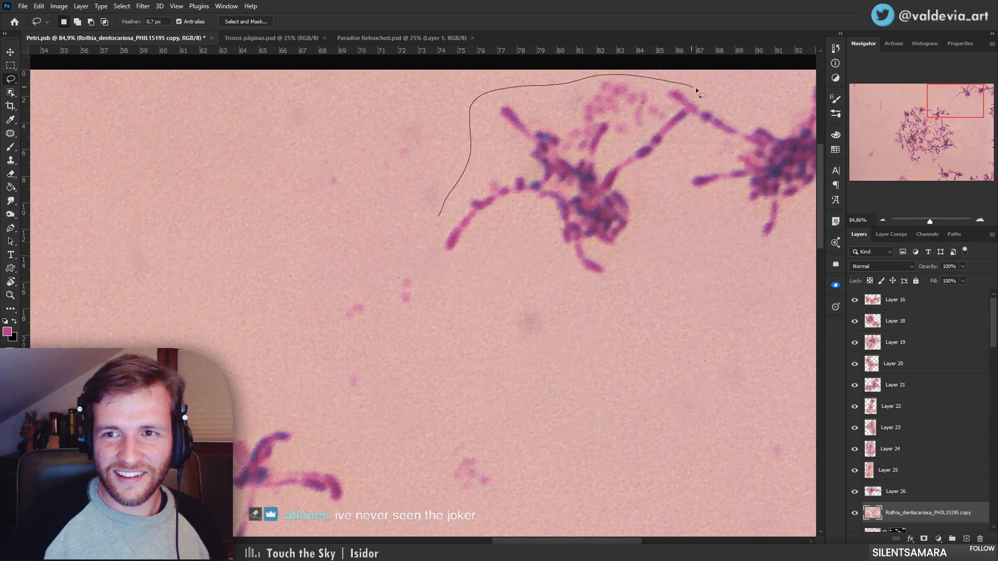
mouse_move(695, 87)
mouse_down()
mouse_move(739, 130)
mouse_move(685, 162)
mouse_move(666, 255)
mouse_move(499, 253)
mouse_move(447, 241)
mouse_up()
key(ctrl+shift+j)
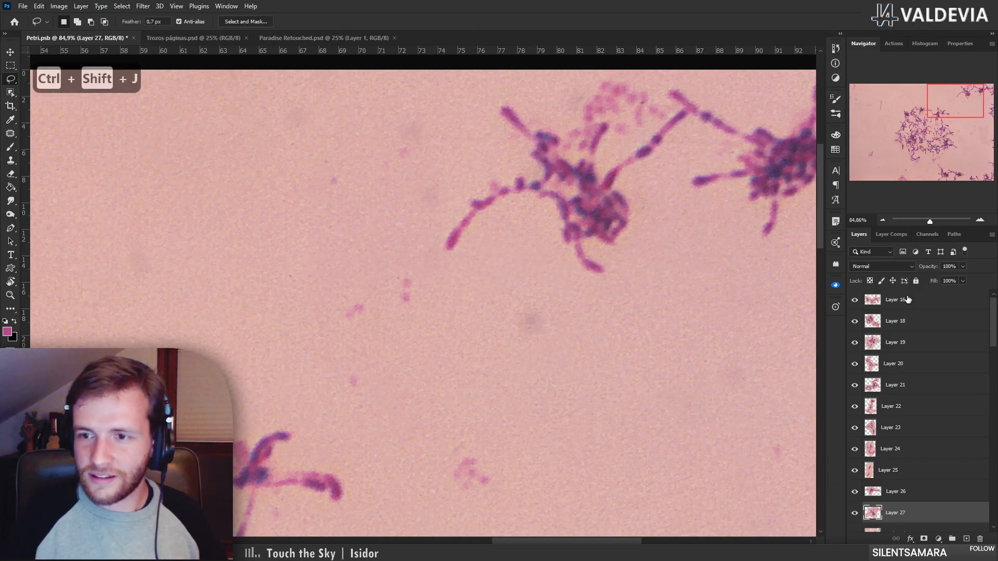
Set the spidery cluster's layer to Darken and move the cluster to the colony's upper-right edge
click(880, 266)
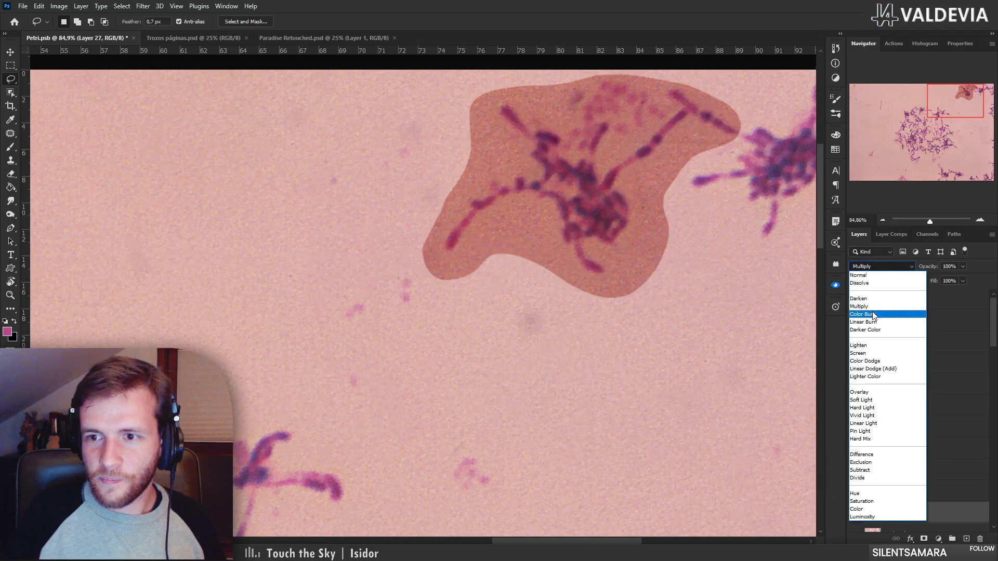
click(859, 298)
key(ctrl+space)
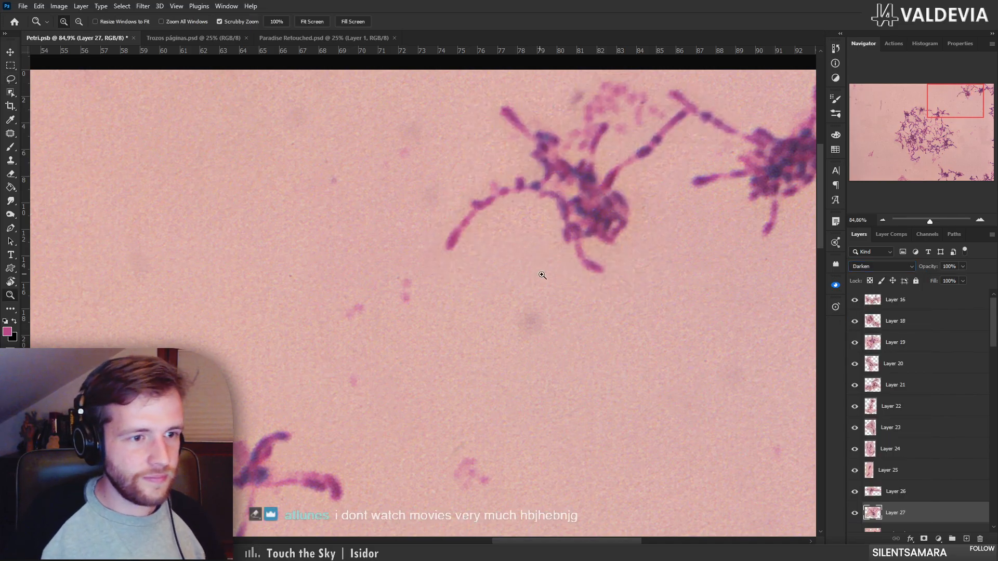
drag(541, 289, 585, 225)
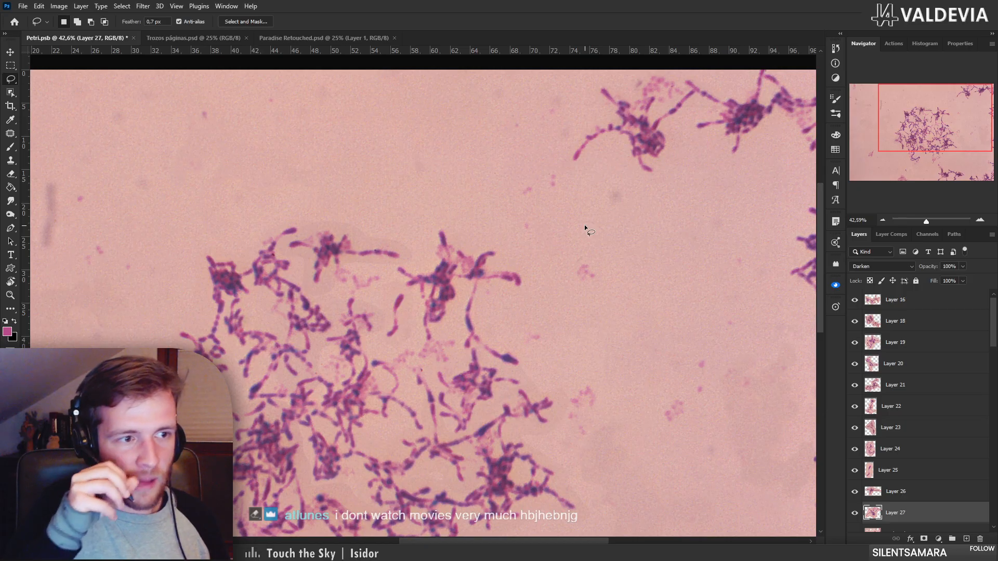
drag(641, 161, 554, 328)
drag(576, 385, 529, 304)
Outline the western half of the linked clusters below the colony on the Rothia_dentocariosa_PHIL15195 copy layer and cut it onto a new layer
key(ctrl+space)
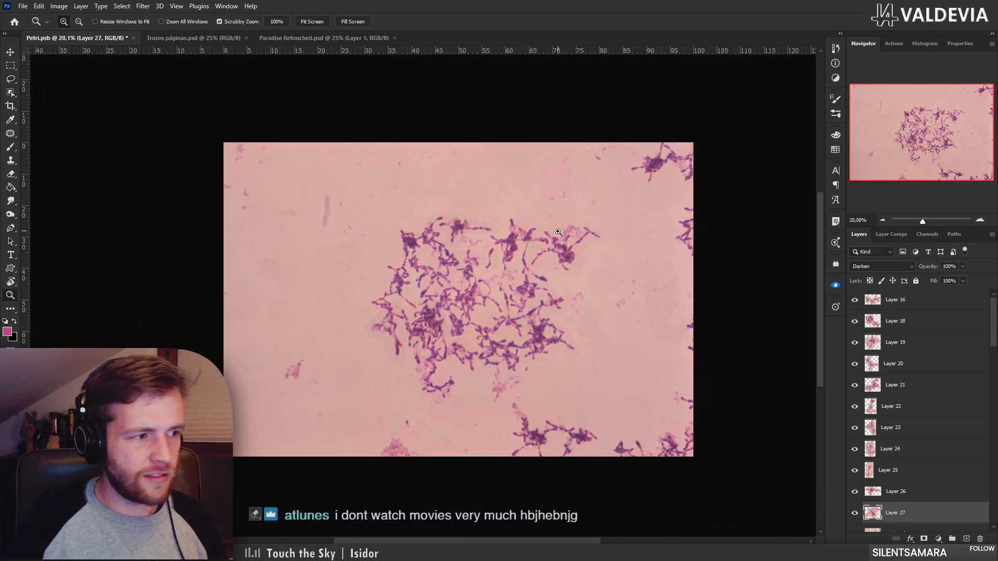
drag(561, 232, 580, 232)
drag(583, 286, 555, 289)
drag(536, 427, 642, 427)
click(926, 530)
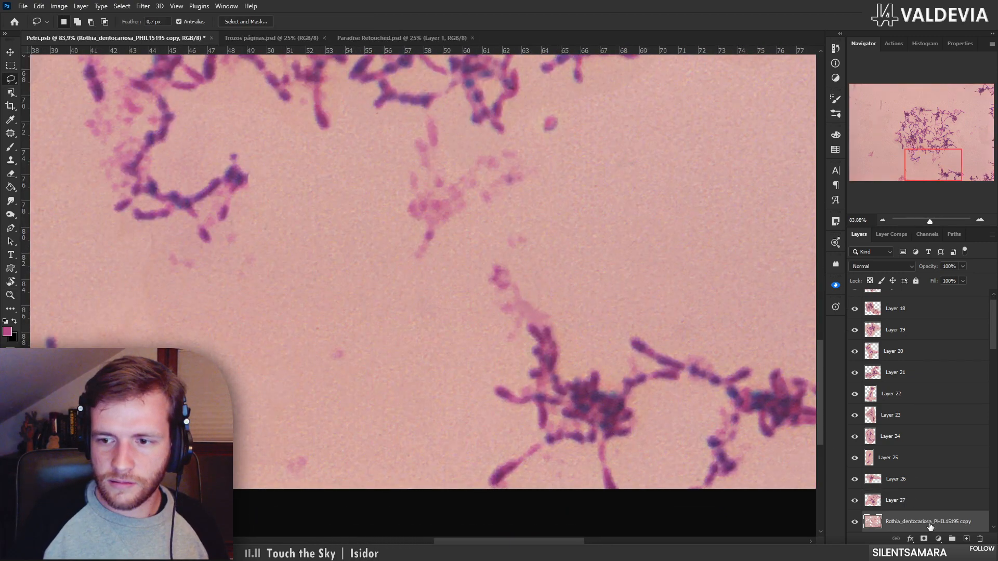
mouse_move(480, 461)
mouse_down()
mouse_move(500, 494)
mouse_move(548, 470)
mouse_up()
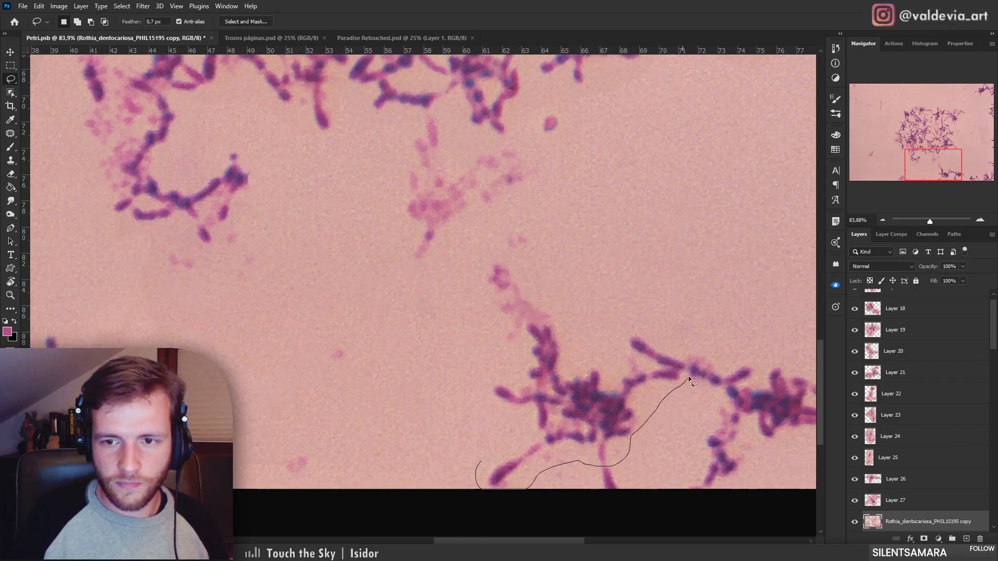
mouse_move(688, 376)
mouse_down()
mouse_move(685, 346)
mouse_move(625, 290)
mouse_up()
mouse_move(505, 256)
mouse_down()
mouse_move(472, 281)
mouse_move(487, 348)
mouse_up()
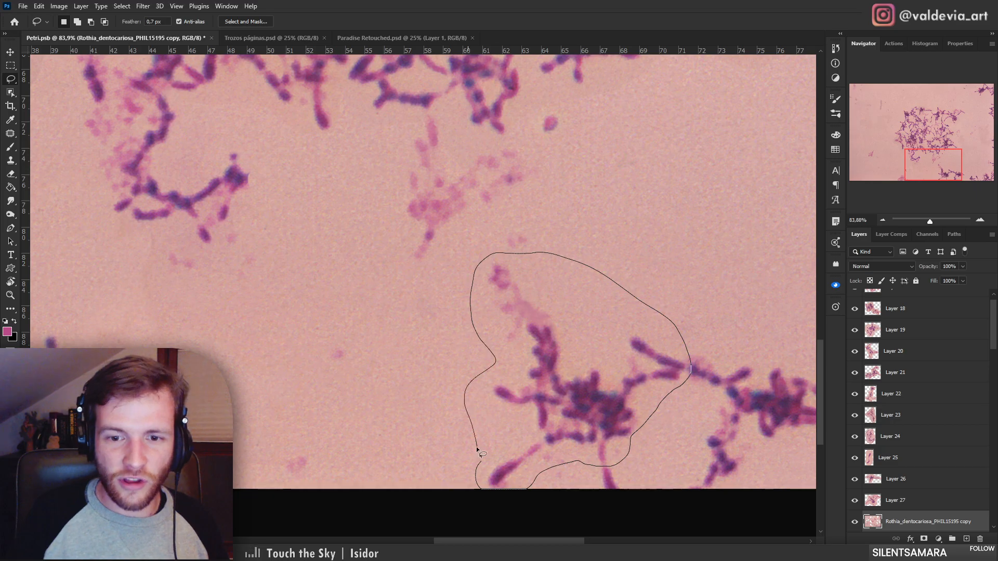
drag(477, 448, 481, 461)
key(ctrl+space)
drag(642, 375, 590, 404)
drag(670, 287, 681, 288)
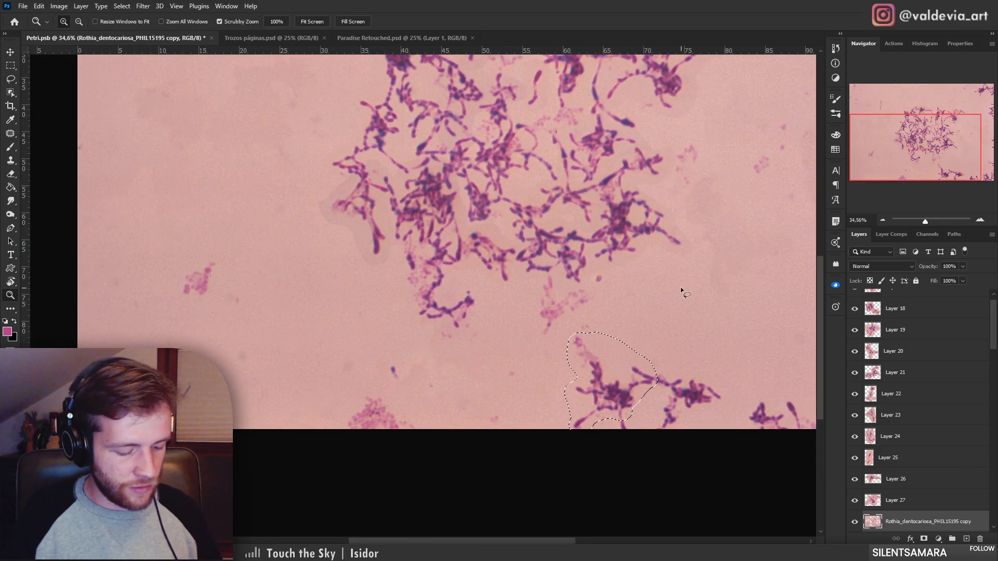
key(ctrl+shift+j)
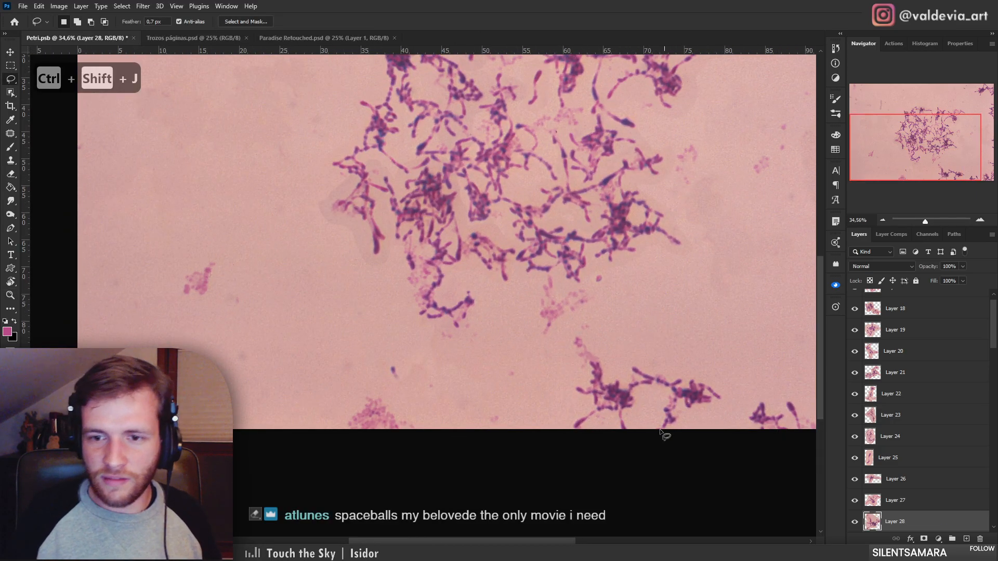
Move the cut cluster half into the gap at the colony's bottom edge and set its layer to Darken
drag(613, 401, 497, 304)
click(878, 267)
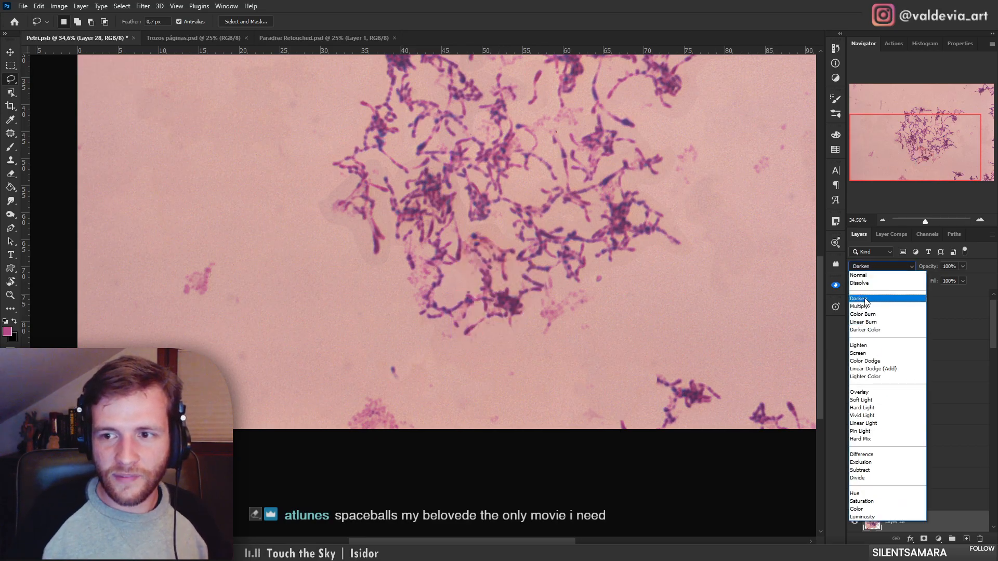
click(863, 299)
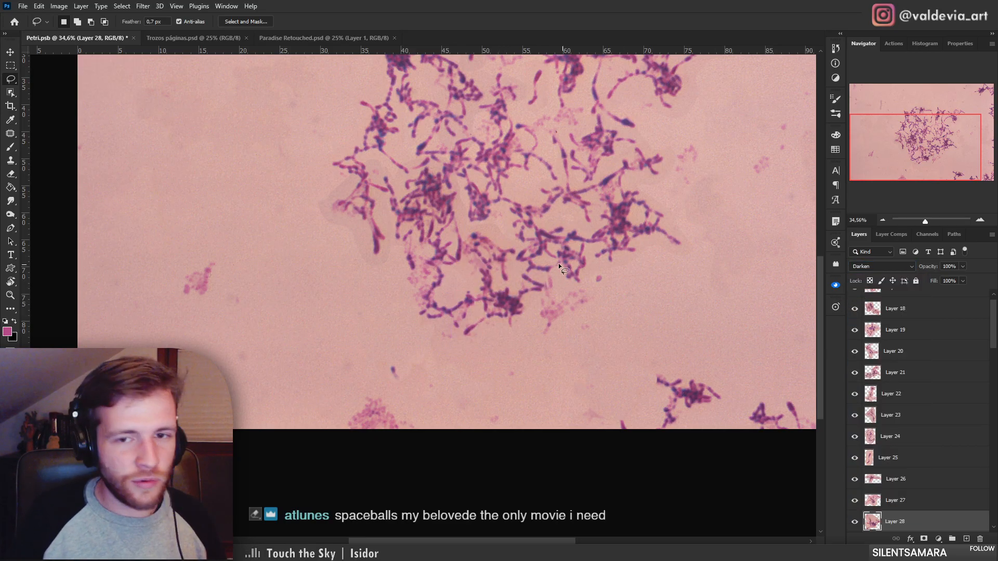
drag(575, 267, 504, 298)
Outline the remaining half of the linked clusters on the Rothia_dentocariosa_PHIL15195 copy layer and cut it onto a new layer
key(z)
click(667, 525)
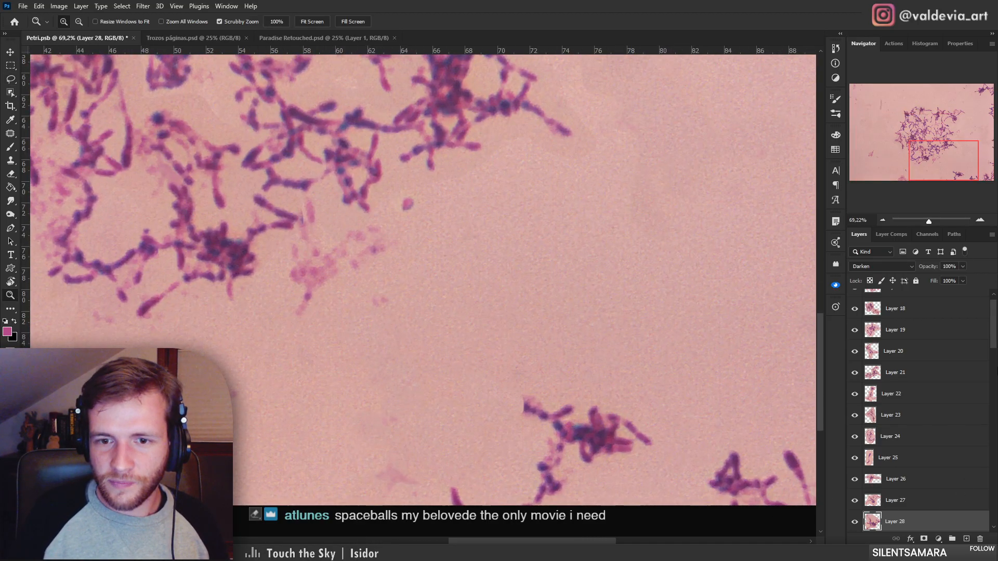
drag(994, 345, 988, 369)
click(936, 420)
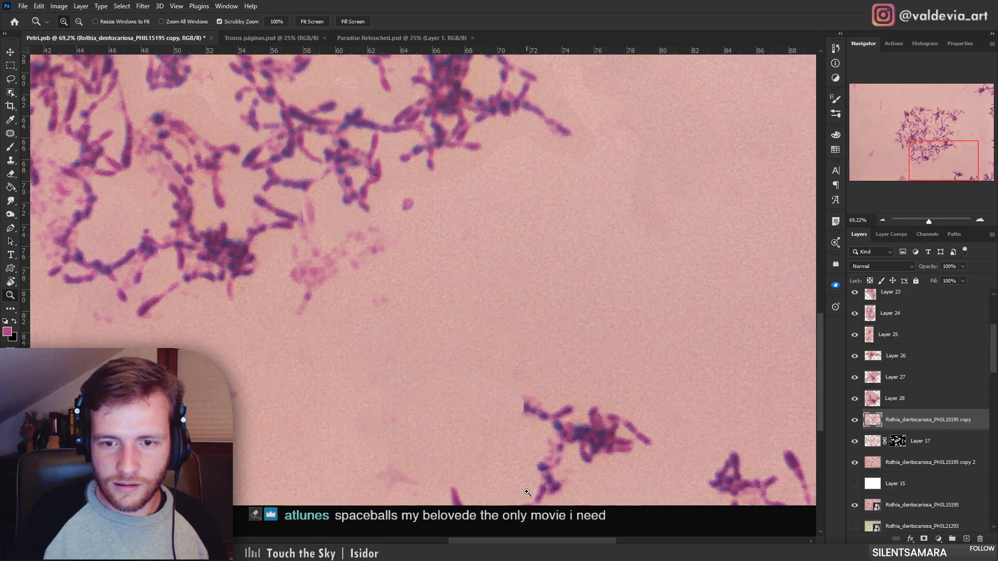
scroll(527, 493, down, 3)
key(l)
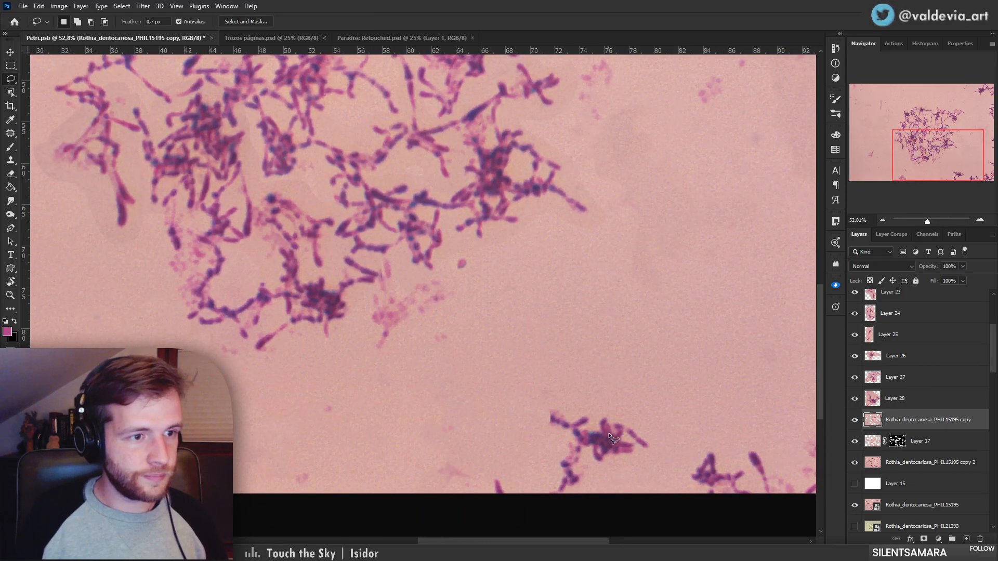
drag(608, 432, 538, 447)
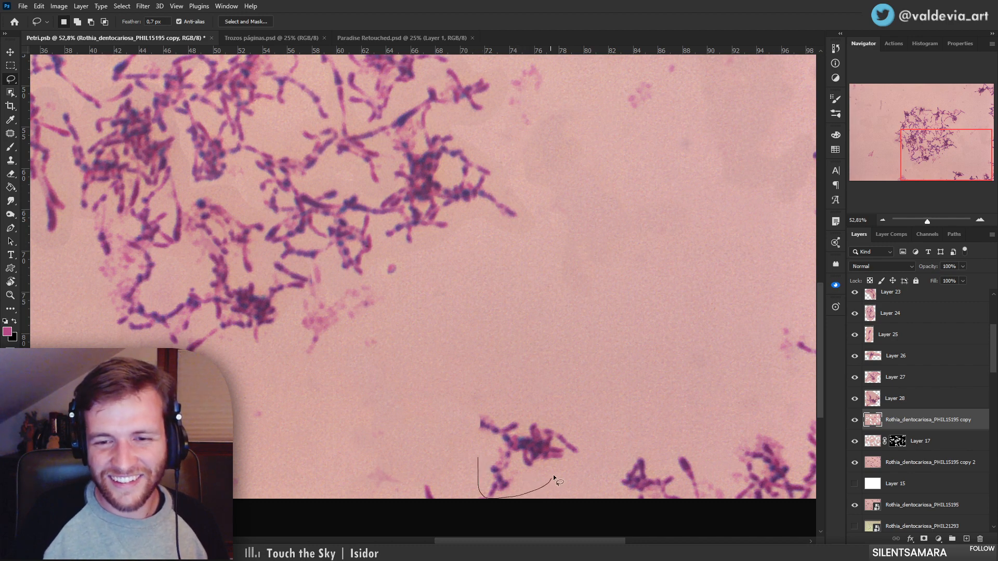
drag(478, 455, 480, 457)
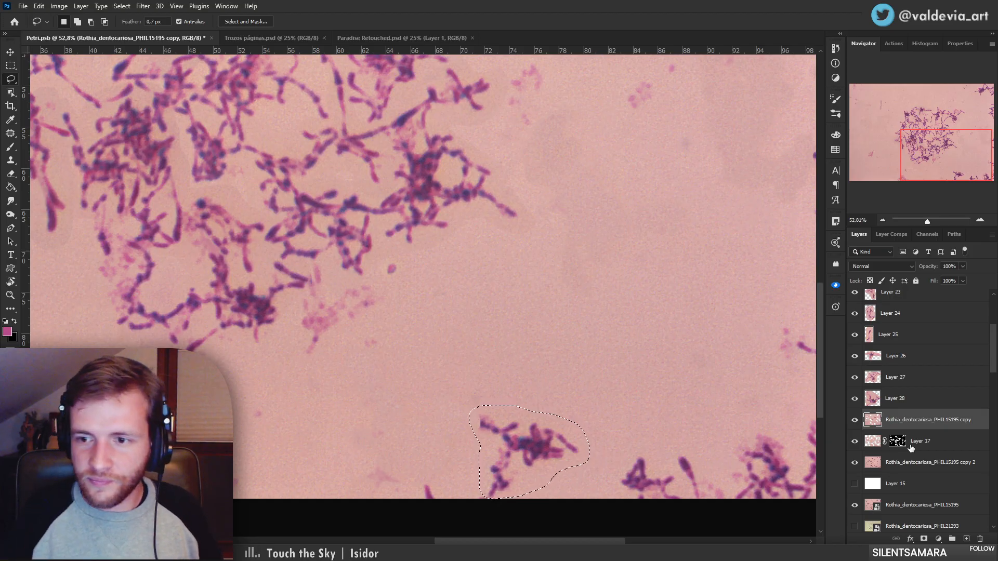
key(j)
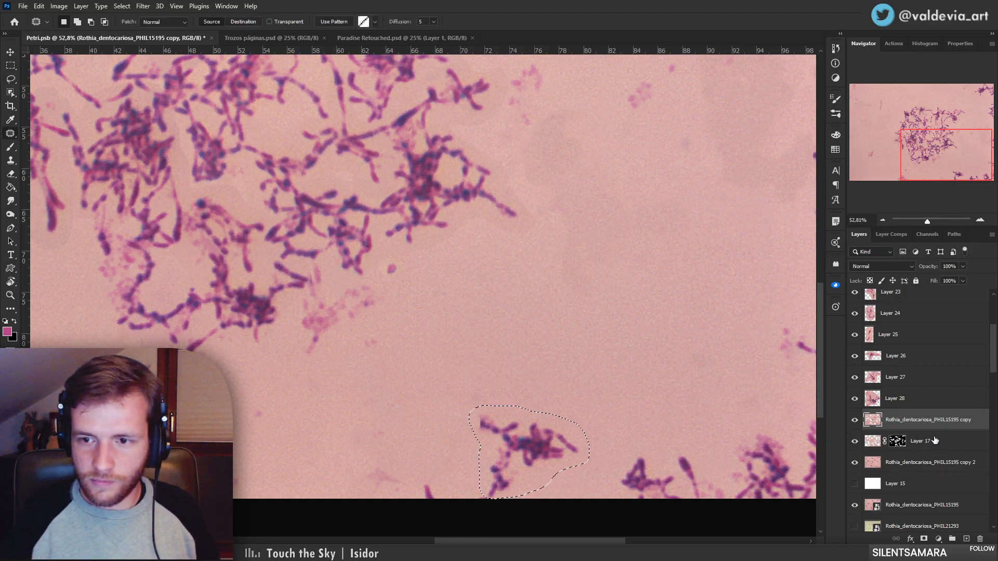
key(ctrl+shift+j)
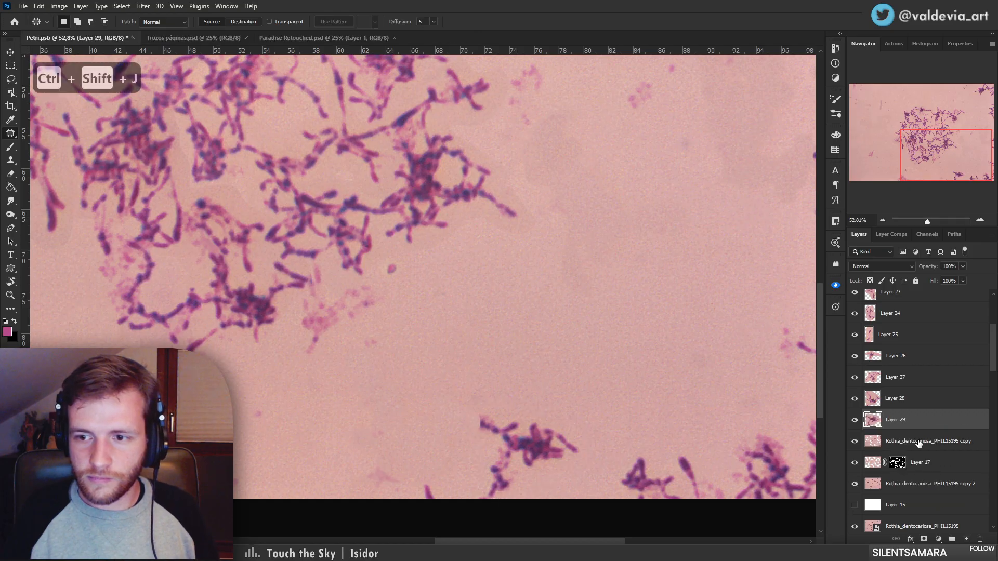
Set the remaining cluster half's layer to Darken and move it to the colony's lower-right edge
key(l)
click(883, 268)
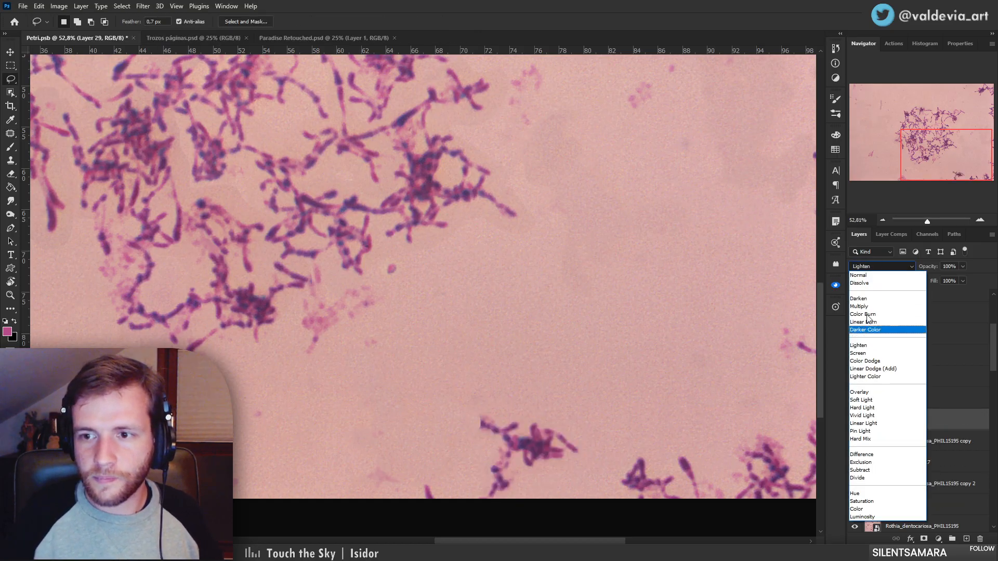
click(866, 297)
drag(553, 443, 448, 269)
Examine the whole colony's outline and the clusters left in the image's upper-right corner
drag(492, 311, 371, 280)
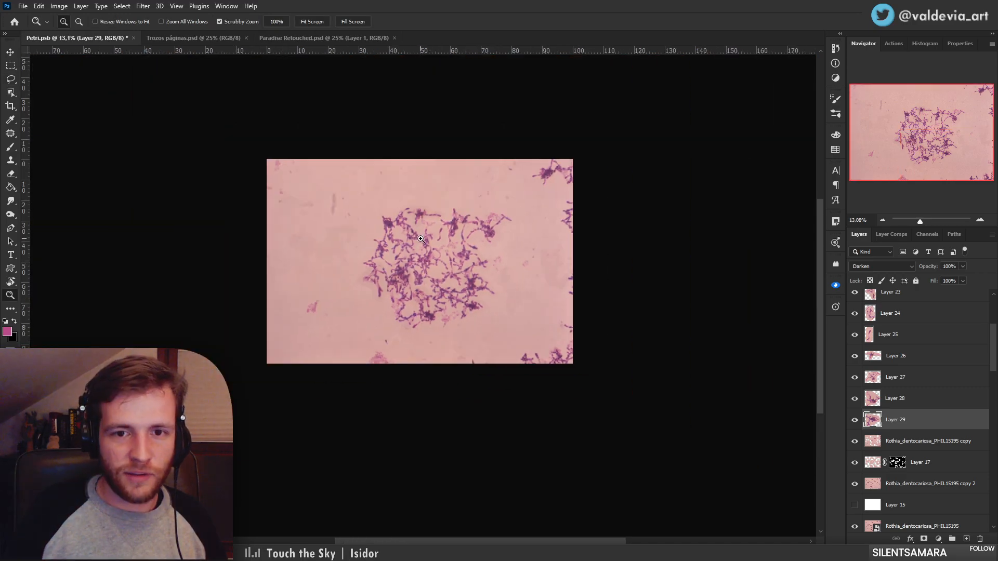
drag(430, 240, 495, 280)
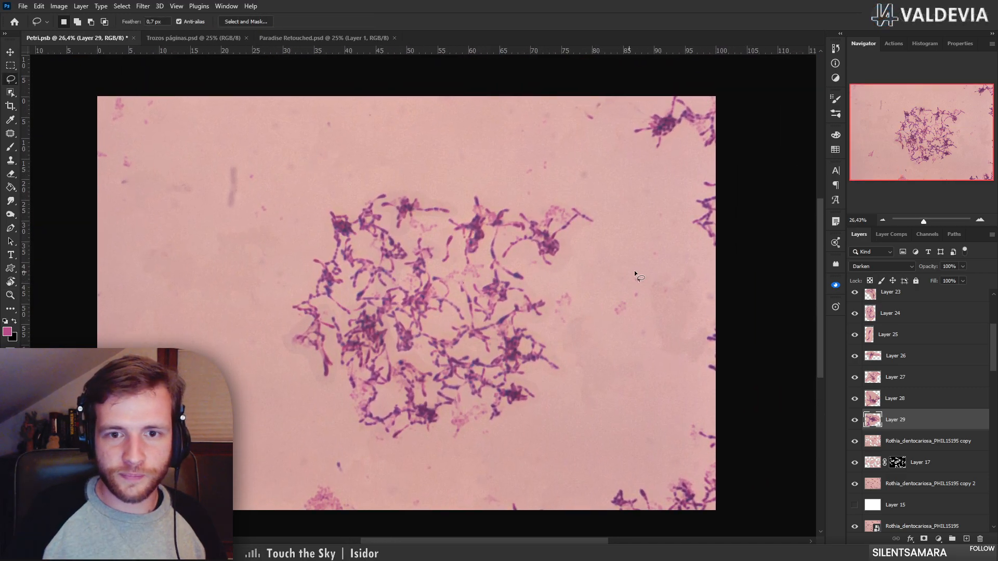
mouse_move(708, 162)
mouse_down()
mouse_move(721, 160)
mouse_move(706, 160)
mouse_up()
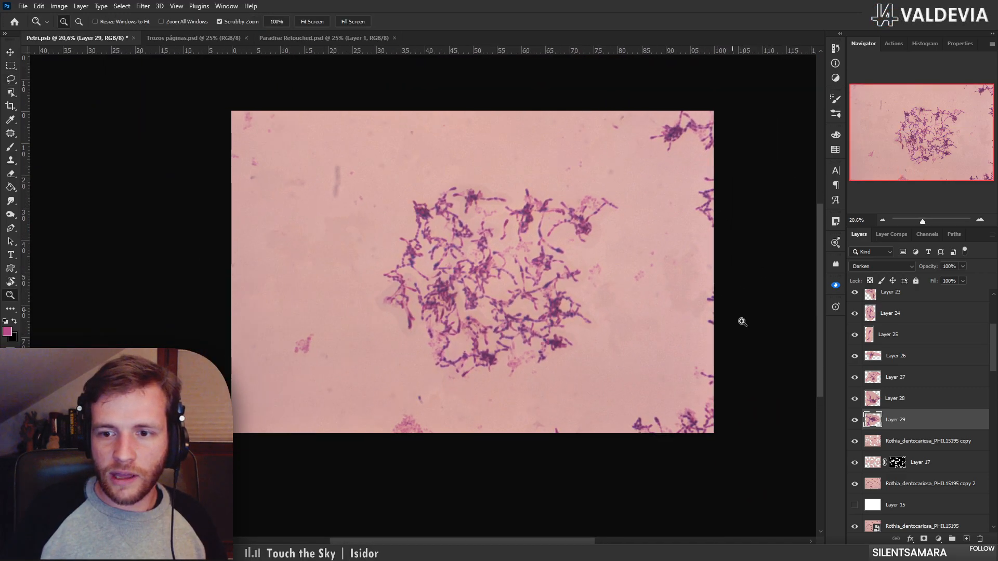
mouse_move(615, 131)
mouse_down()
mouse_move(746, 126)
mouse_move(719, 178)
mouse_up()
key(l)
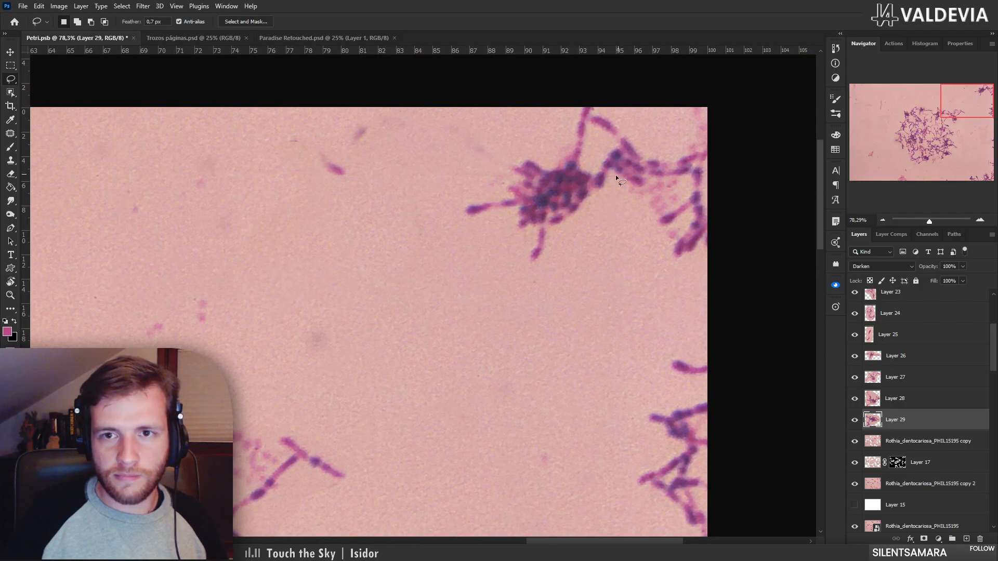
key(z)
mouse_move(618, 202)
mouse_down()
mouse_move(587, 199)
mouse_move(604, 193)
mouse_move(520, 205)
mouse_up()
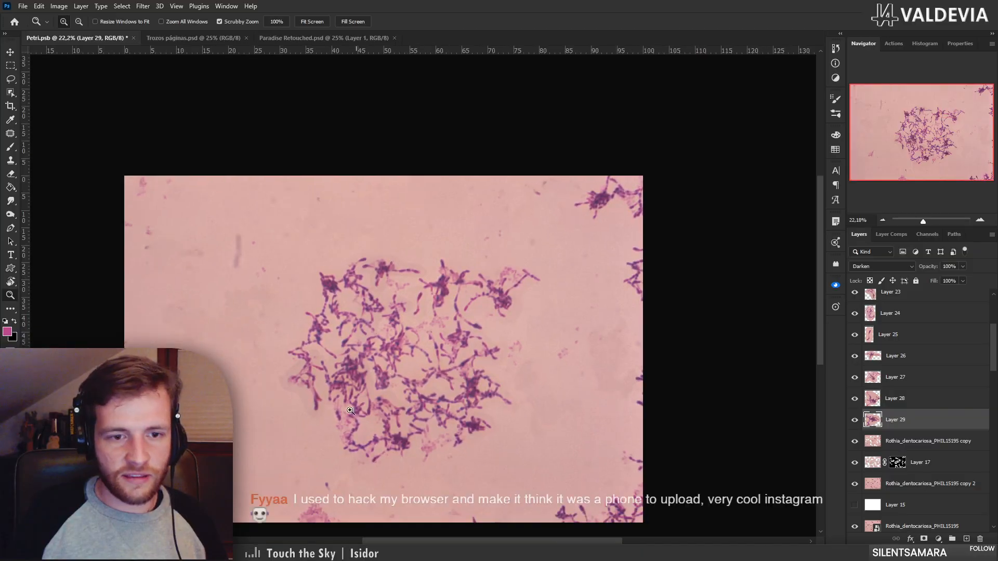
drag(332, 441, 350, 441)
drag(406, 428, 429, 375)
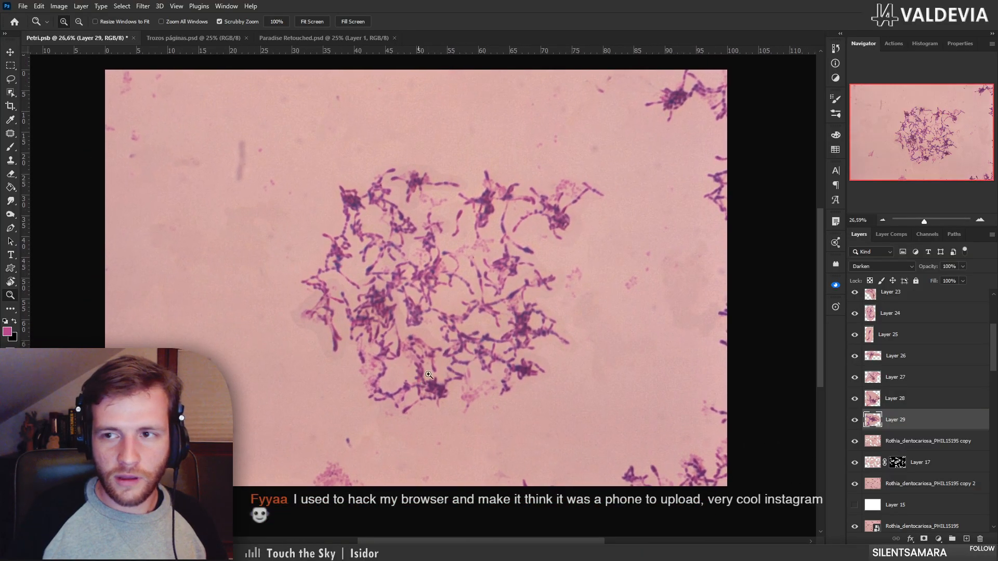
Select the Rothia_dentocariosa_PHIL15195 copy layer and hide the relocated cluster layers above it, down to Layer 29
drag(992, 364, 991, 336)
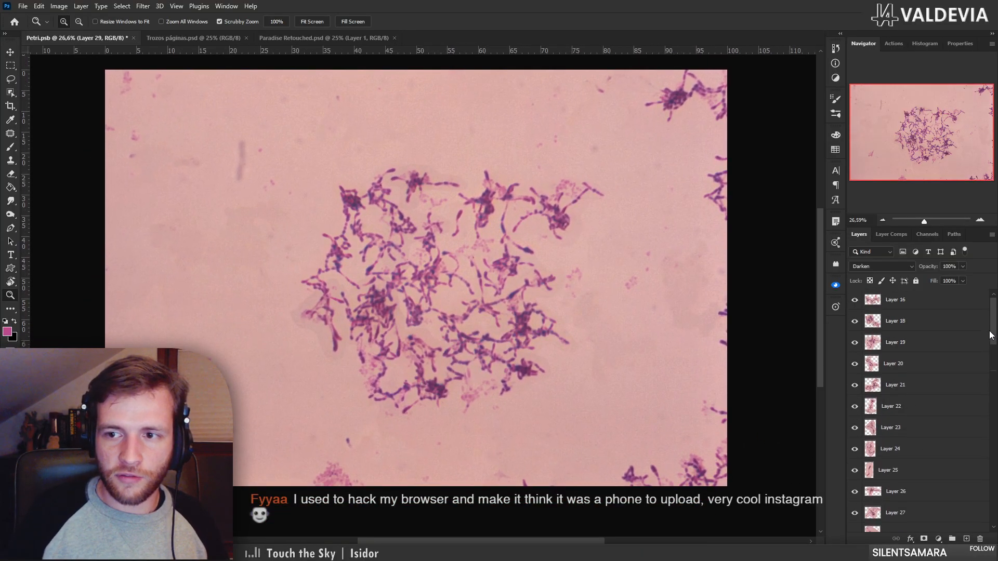
scroll(915, 395, down, 5)
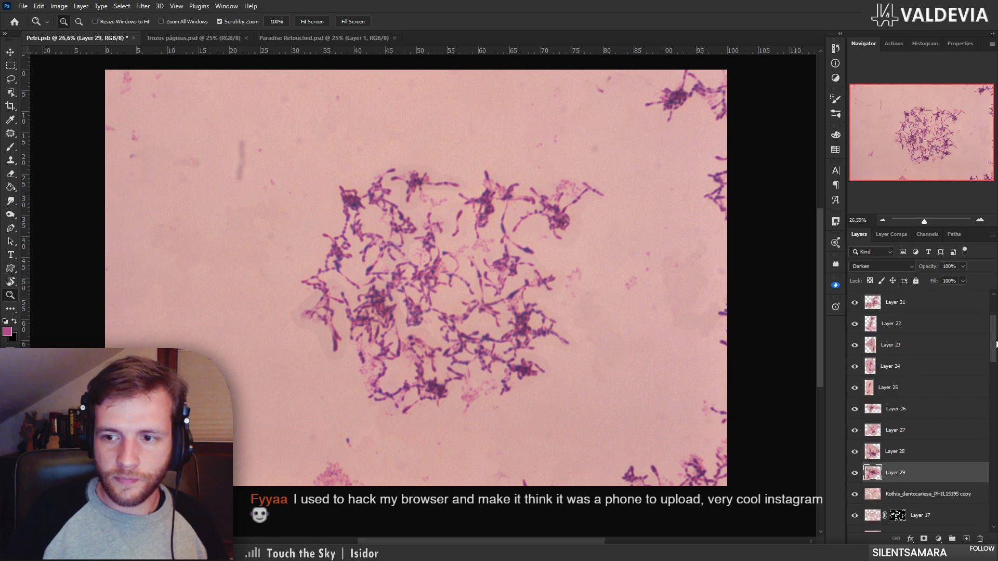
click(873, 383)
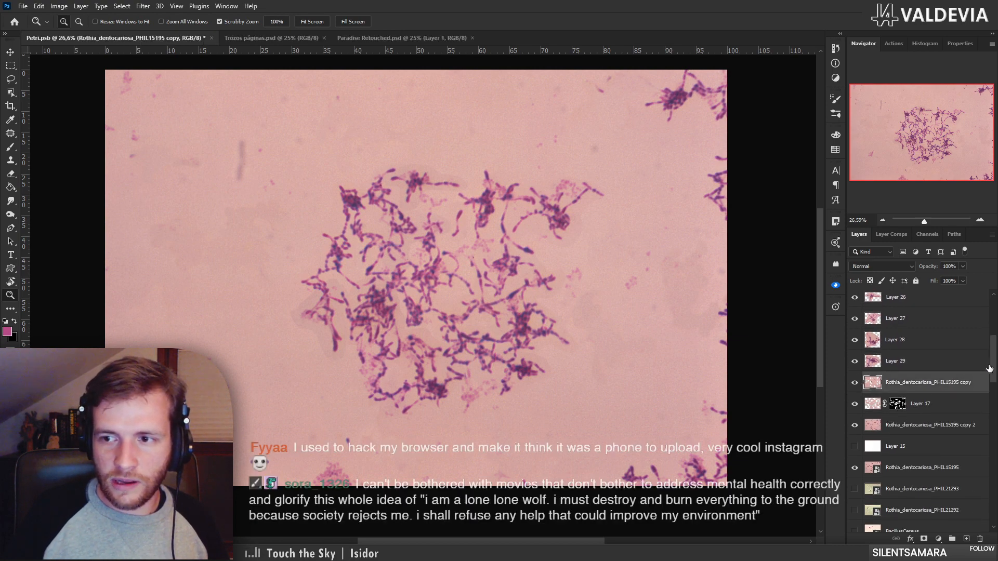
mouse_move(989, 368)
mouse_down()
mouse_move(989, 329)
mouse_move(994, 366)
mouse_up()
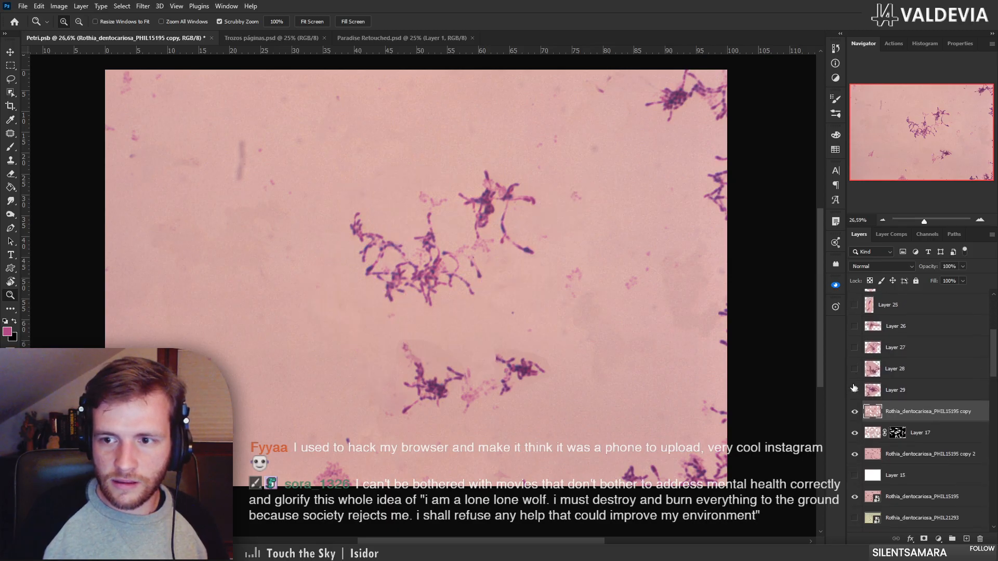
click(854, 389)
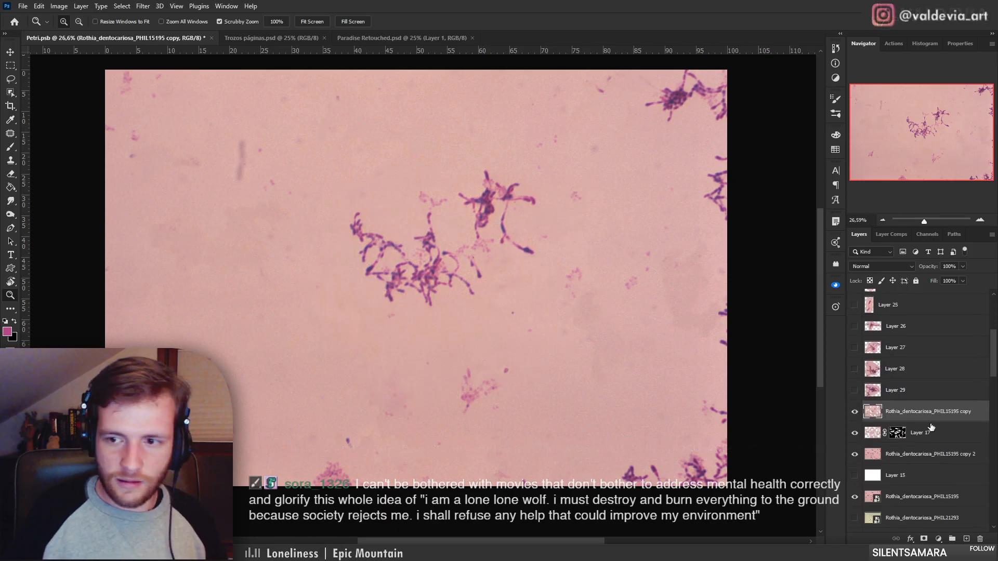
Outline the original central cluster on the Rothia_dentocariosa_PHIL15195 copy layer and cut it onto a new layer
key(l)
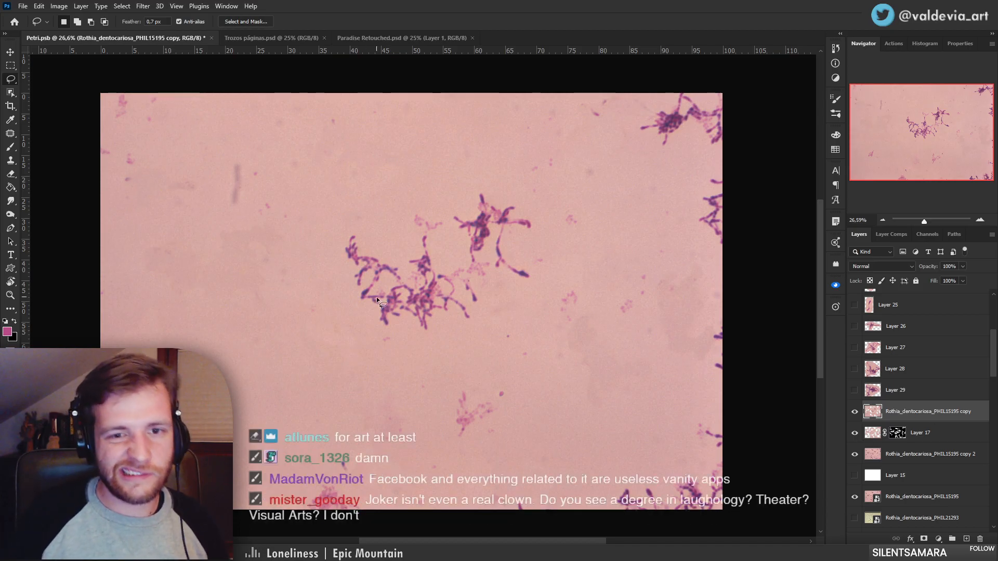
mouse_move(370, 320)
mouse_down()
mouse_move(341, 247)
mouse_move(351, 231)
mouse_move(402, 263)
mouse_move(417, 242)
mouse_move(408, 220)
mouse_move(418, 212)
mouse_move(467, 216)
mouse_move(480, 188)
mouse_move(518, 199)
mouse_move(535, 231)
mouse_move(507, 236)
mouse_move(505, 250)
mouse_move(530, 269)
mouse_move(526, 282)
mouse_move(479, 283)
mouse_move(474, 319)
mouse_move(434, 327)
mouse_up()
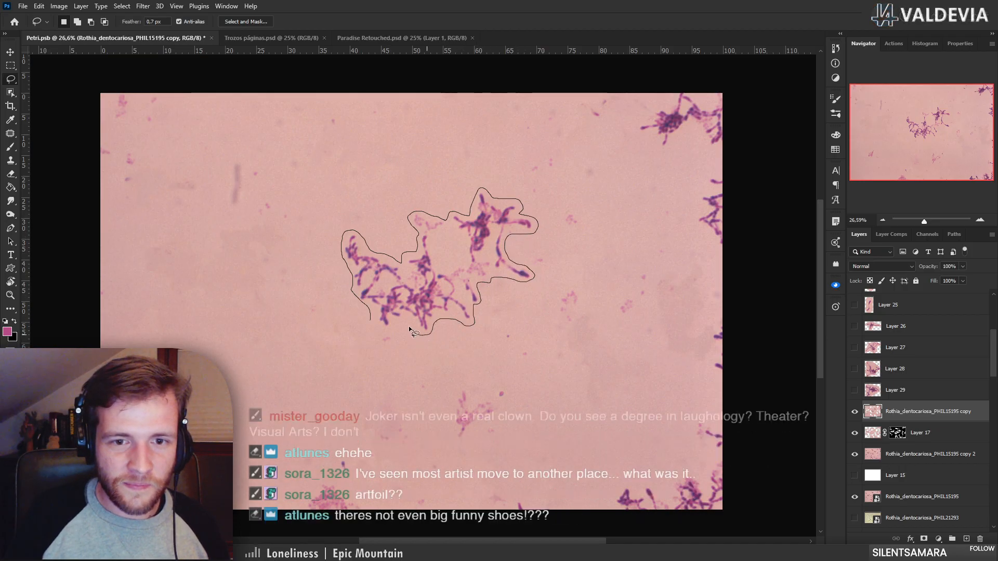
key(z)
drag(465, 284, 420, 269)
click(420, 269)
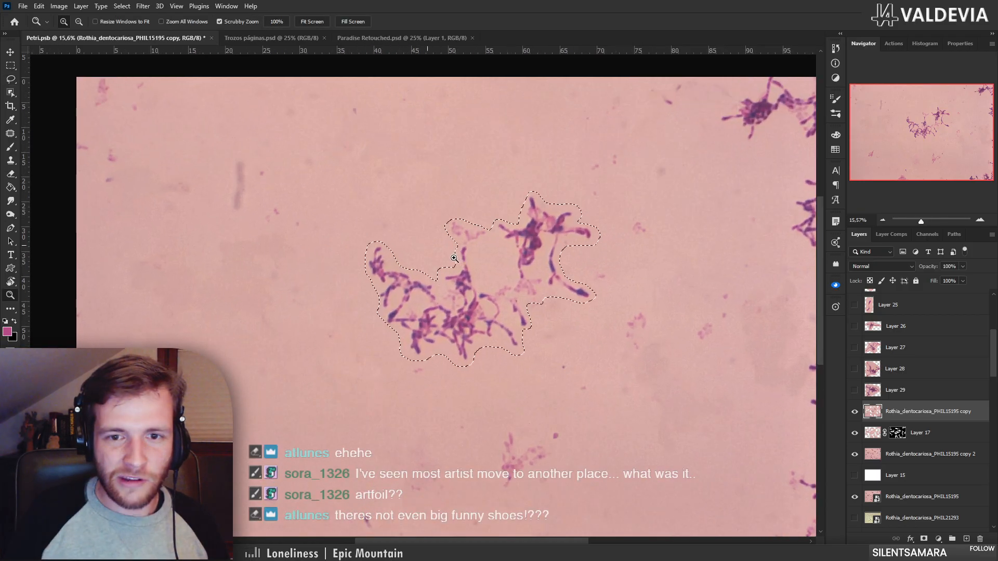
key(l)
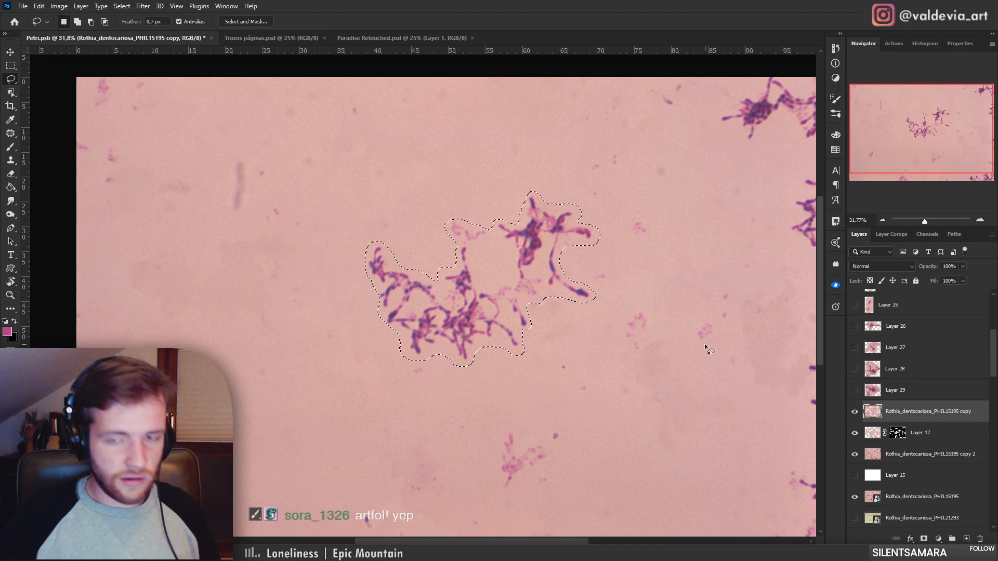
key(ctrl+shift+j)
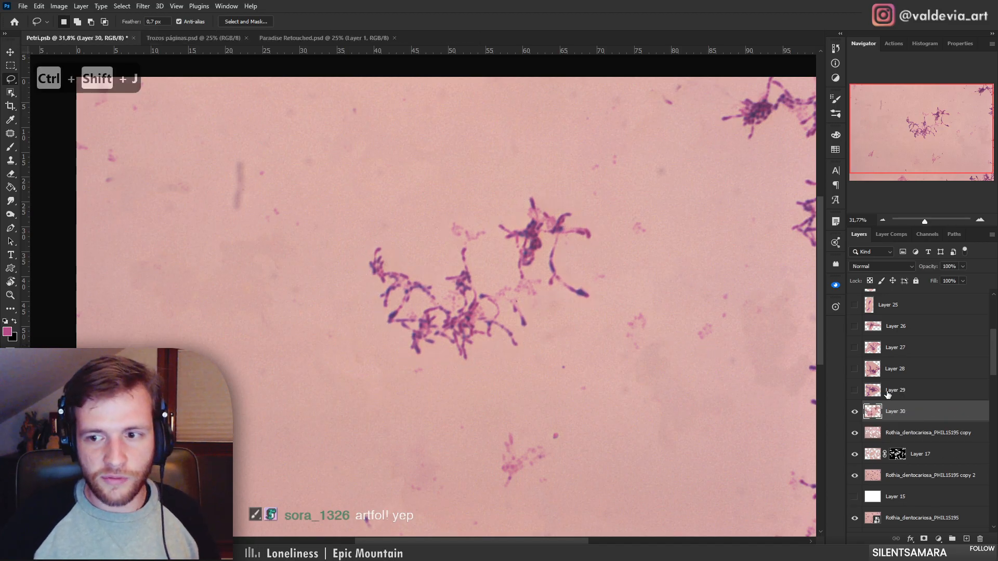
Hide the Rothia_dentocariosa_PHIL15195 copy layer and set the central cluster's layer to Darken
key(z)
mouse_move(615, 334)
mouse_down()
mouse_move(580, 332)
mouse_move(601, 331)
mouse_up()
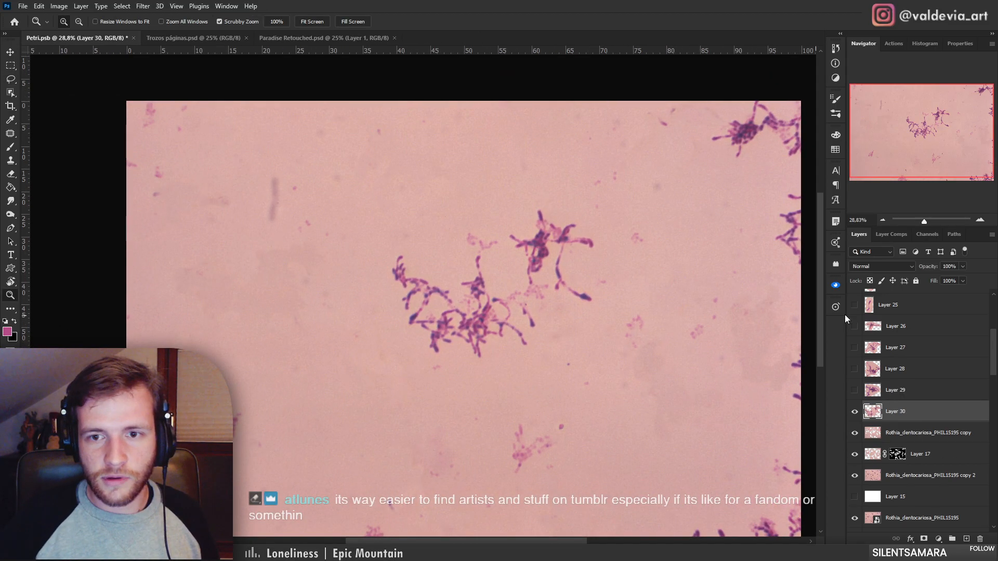
key(l)
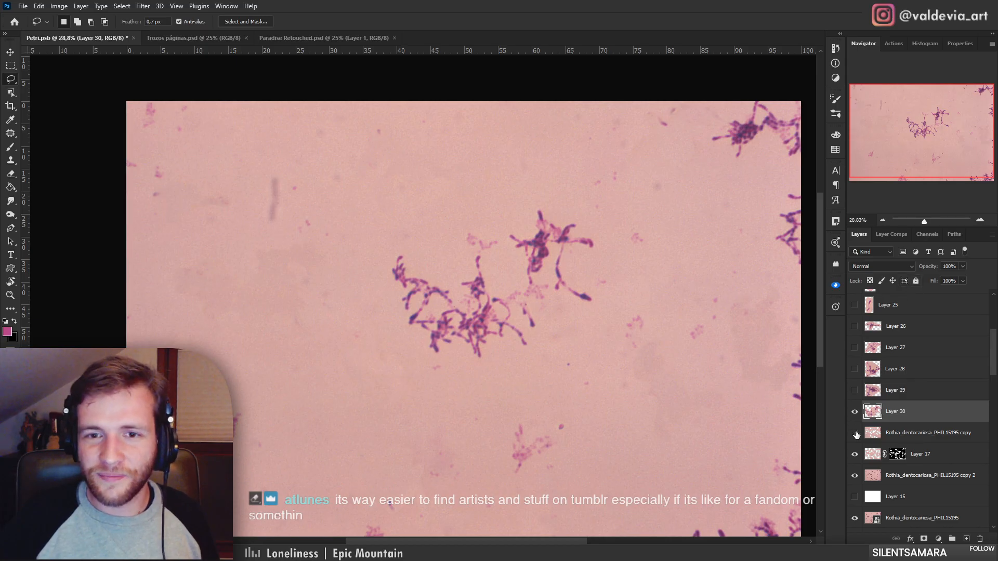
click(855, 433)
drag(523, 404, 495, 359)
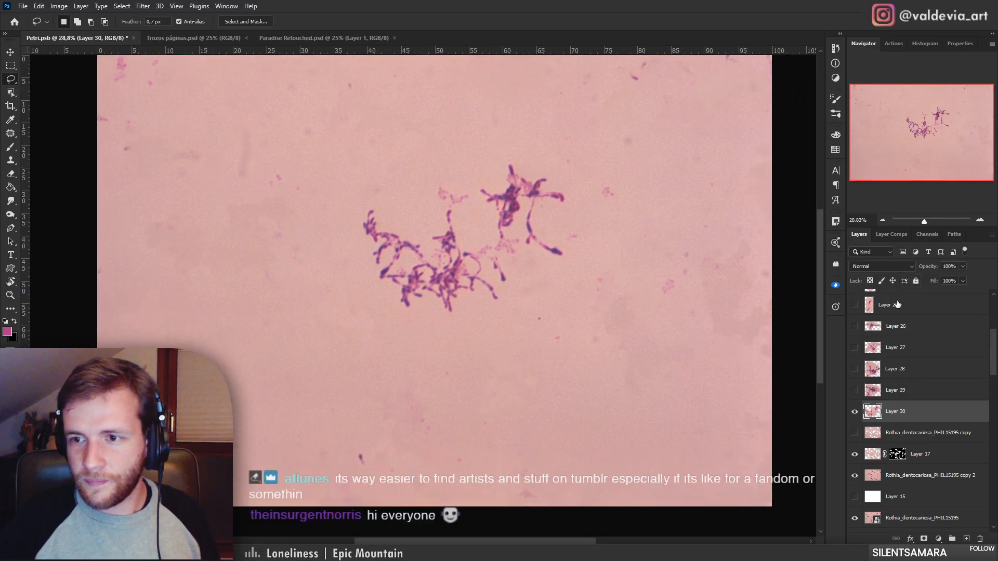
click(882, 266)
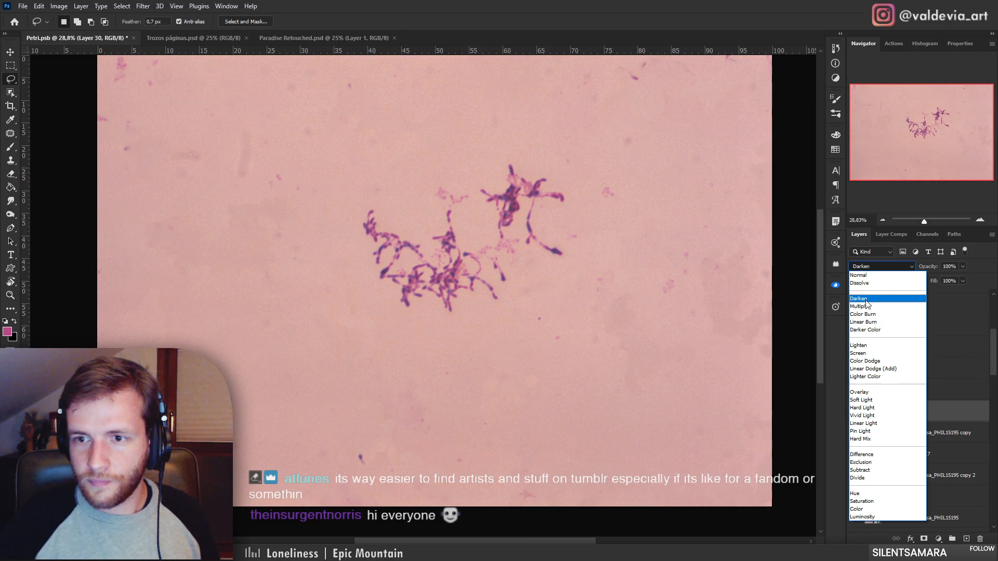
click(866, 300)
Show all the hidden relocated cluster layers again, from Layer 29 up to Layer 16
click(916, 395)
scroll(858, 396, up, 1)
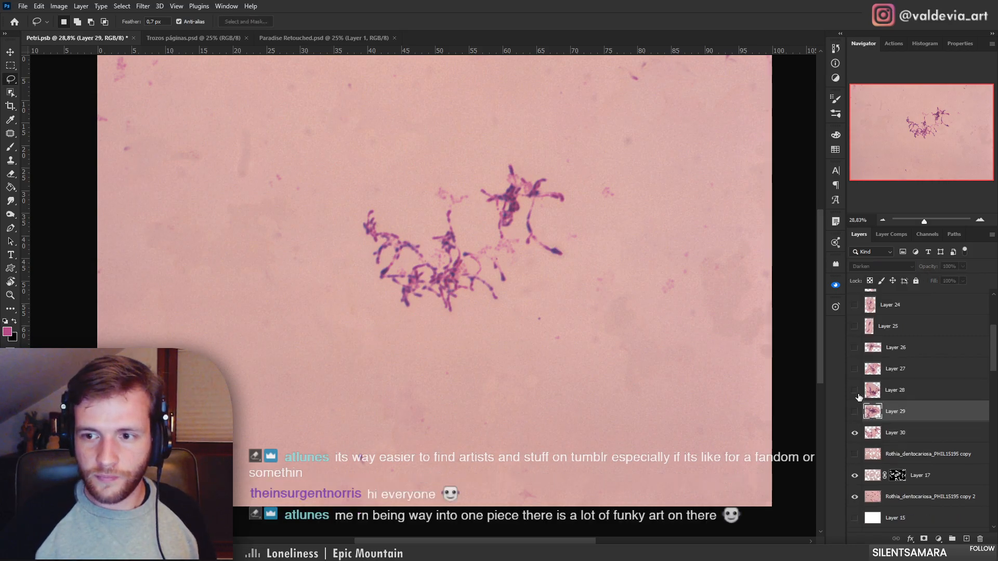
drag(856, 410, 854, 292)
scroll(944, 390, up, 7)
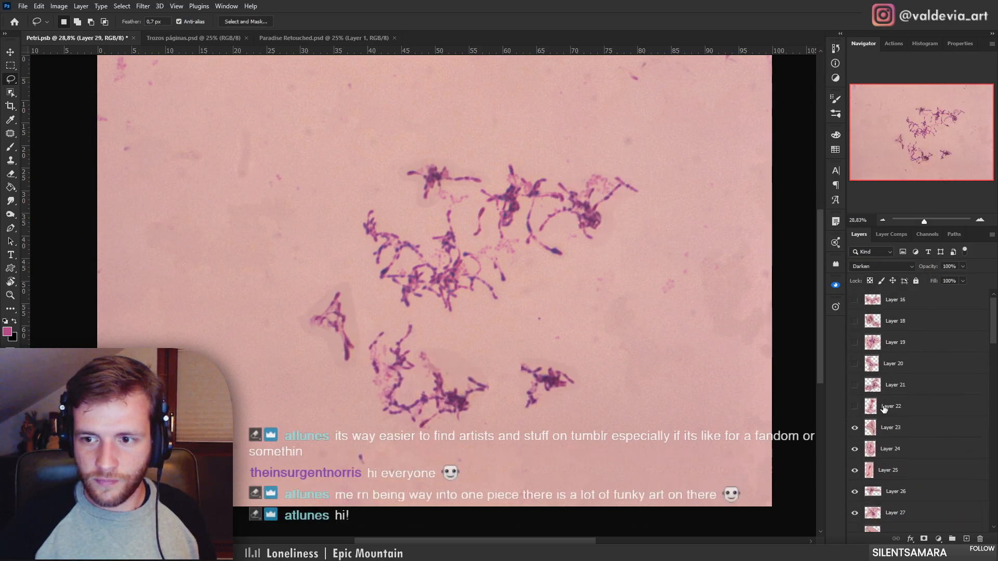
drag(855, 407, 854, 298)
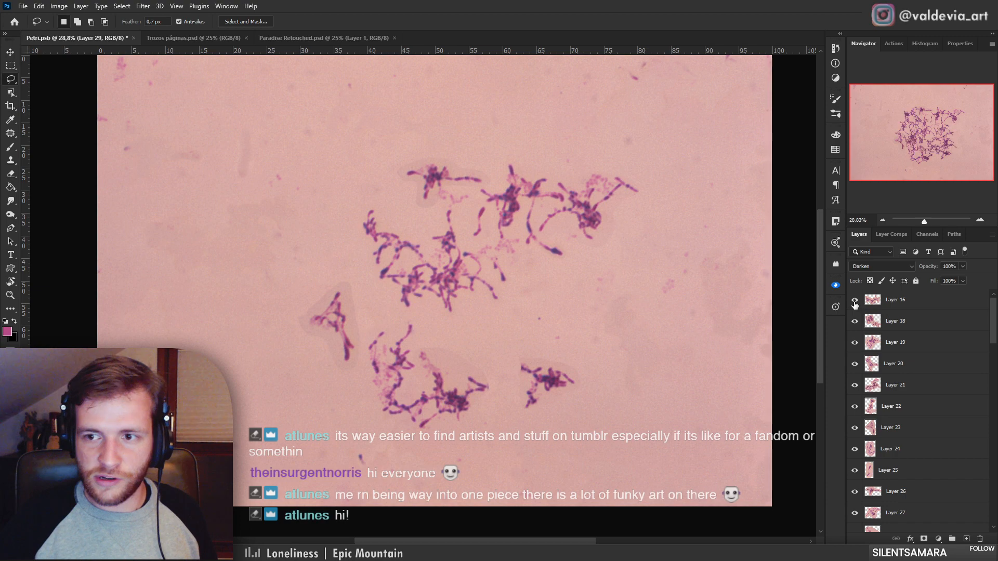
Select the cluster layers from Layer 16 to Layer 30 and enlarge them together to nearly the full image height
click(921, 302)
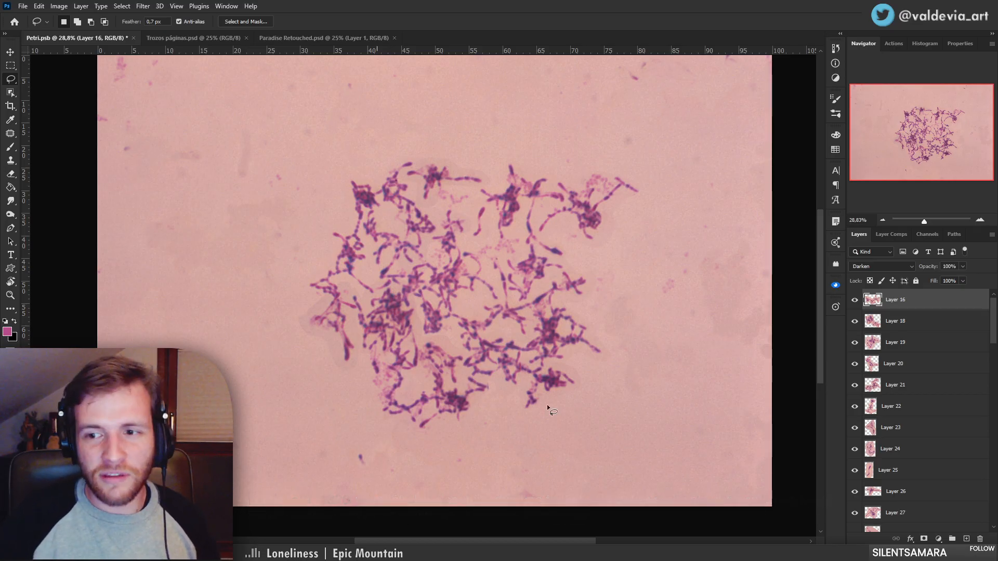
scroll(930, 482, down, 1)
scroll(930, 482, down, 5)
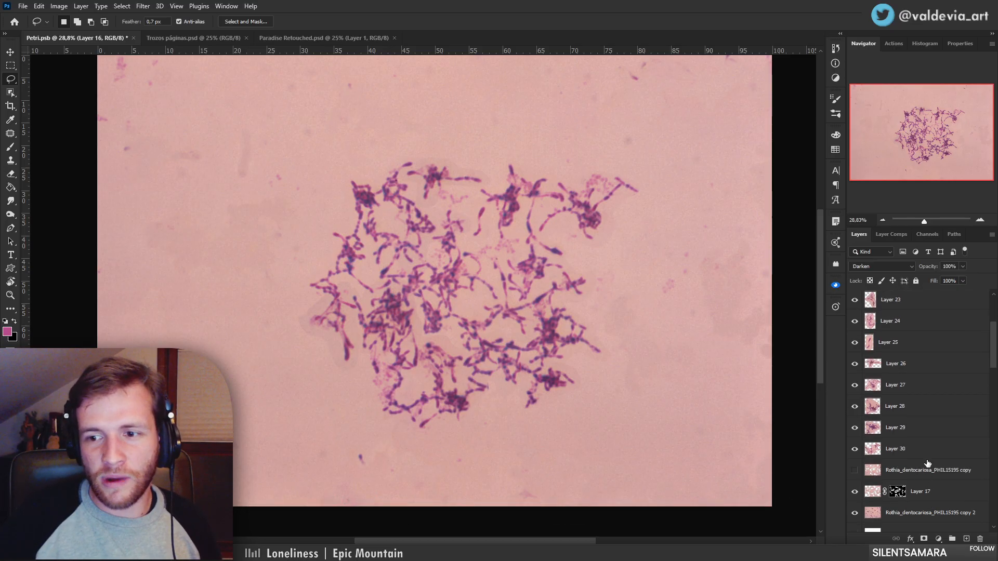
shift+click(915, 449)
key(z)
mouse_move(487, 336)
mouse_down()
mouse_move(470, 322)
mouse_move(476, 299)
mouse_up()
key(l)
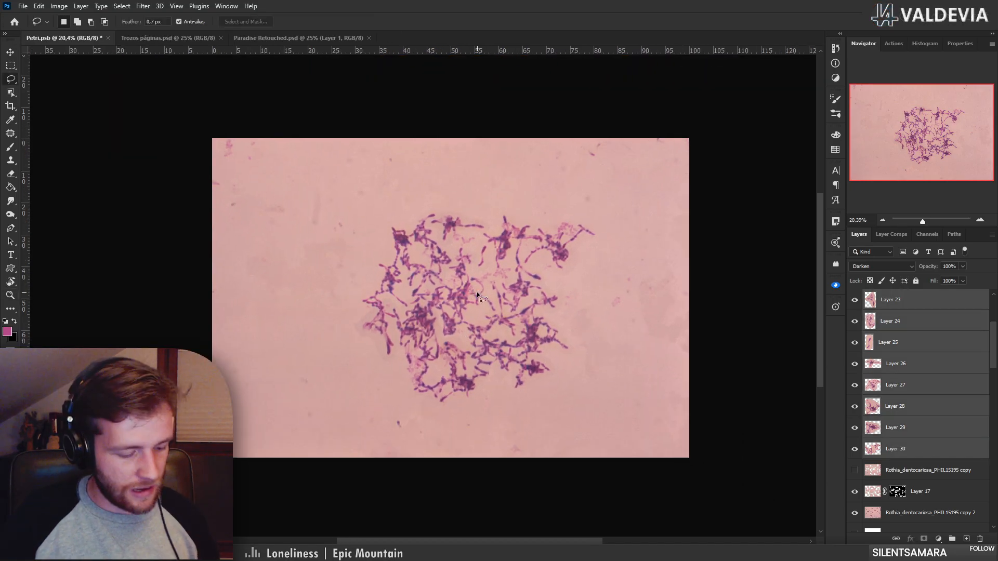
key(ctrl+t)
drag(596, 307, 668, 307)
drag(572, 333, 538, 327)
click(515, 22)
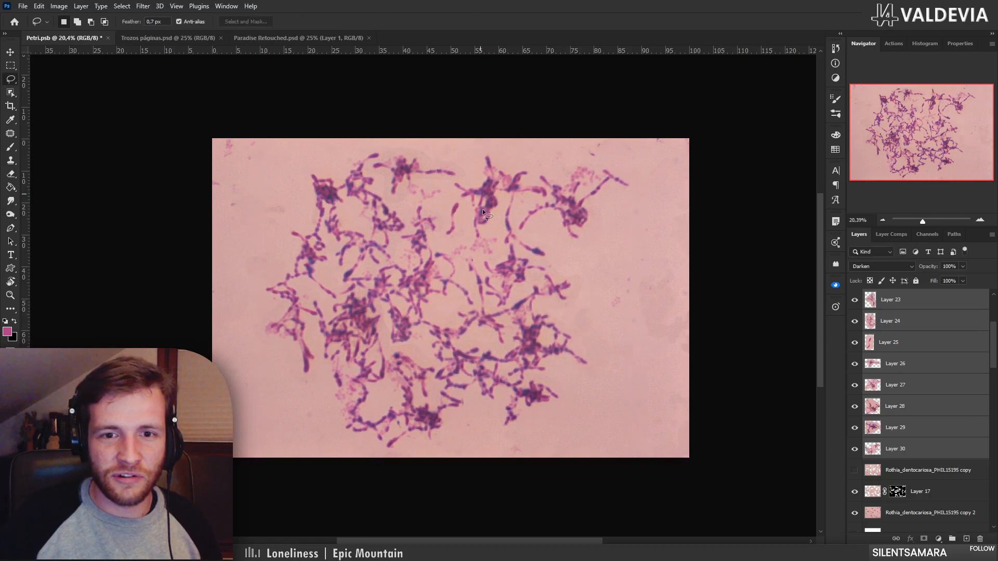
Inspect the enlarged colony and collect its selected cluster layers in one group
key(z)
drag(426, 276, 448, 272)
key(l)
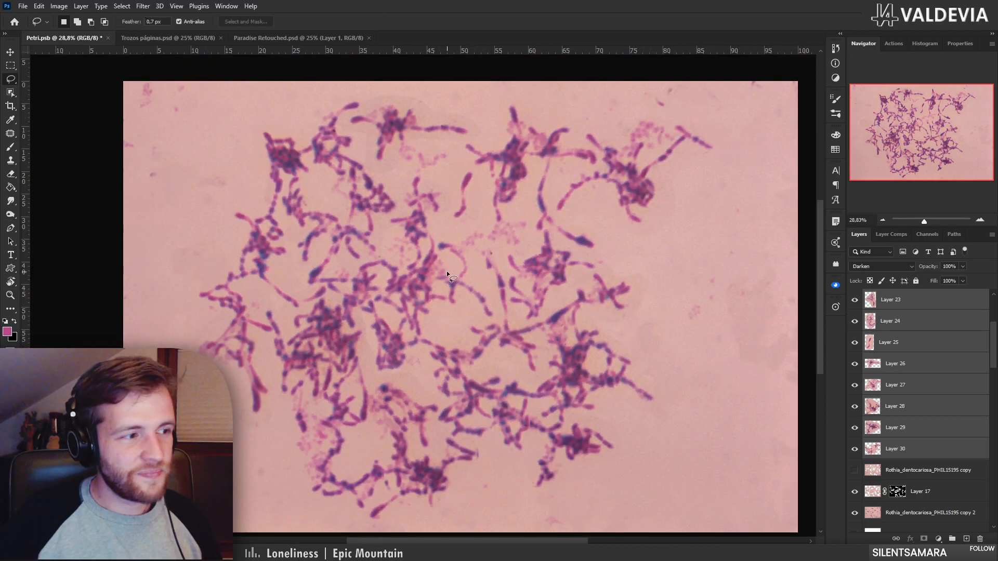
drag(473, 306, 486, 286)
key(ctrl+space)
drag(548, 286, 551, 286)
drag(929, 483, 952, 539)
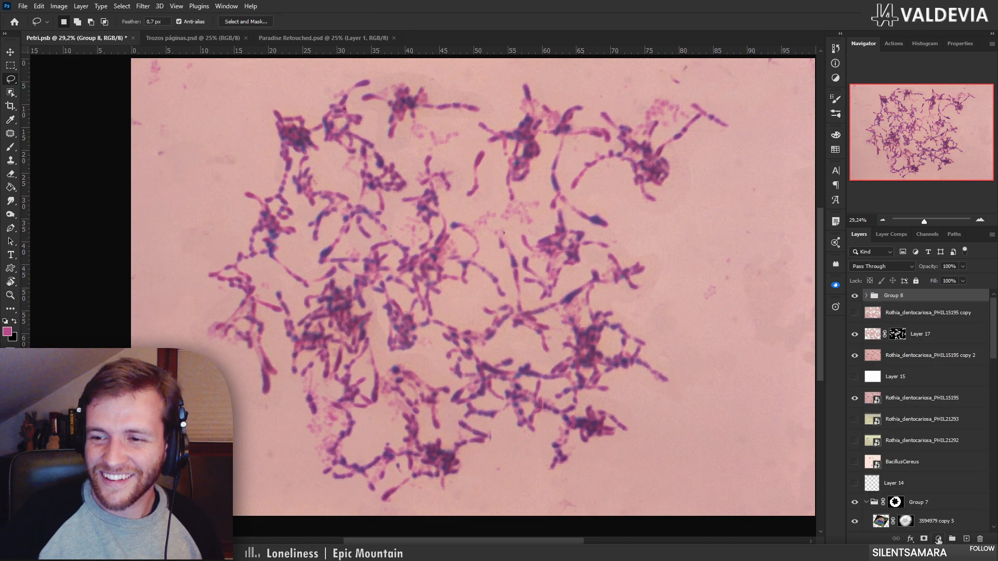
click(938, 540)
click(936, 407)
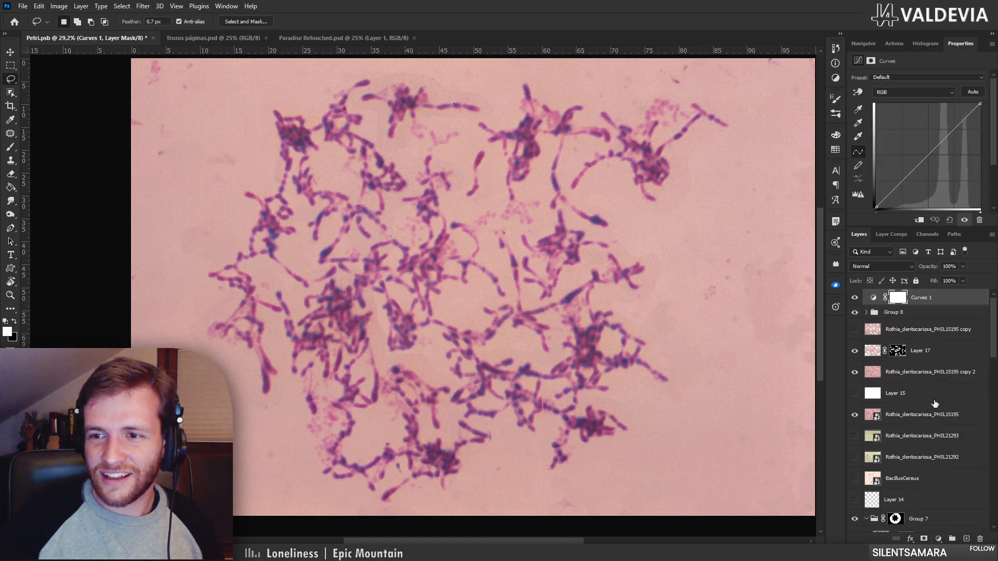
key(ctrl+z)
Add a Levels adjustment clipped to the cluster group and set its white input level to 254
click(938, 540)
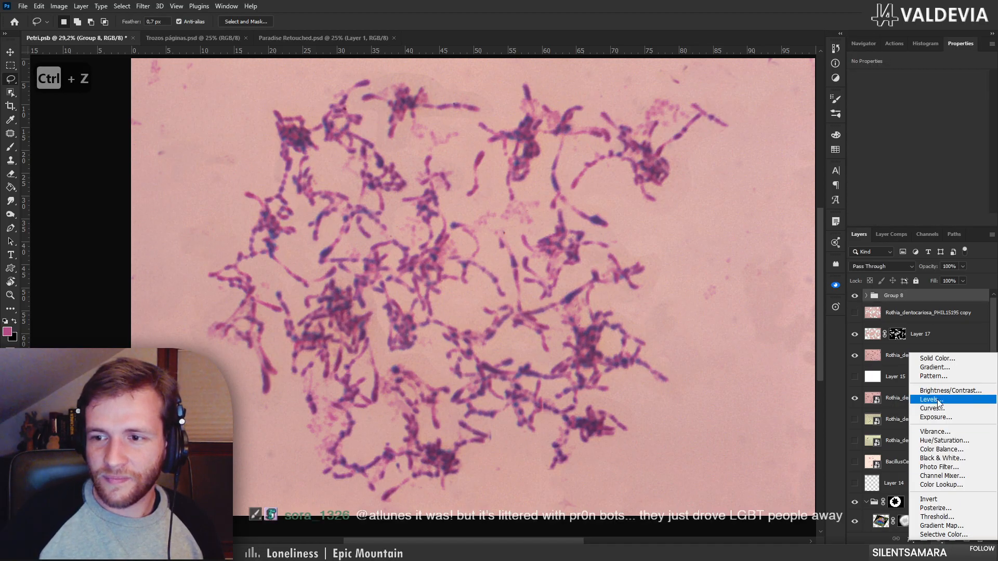
click(939, 401)
key(ctrl+alt+g)
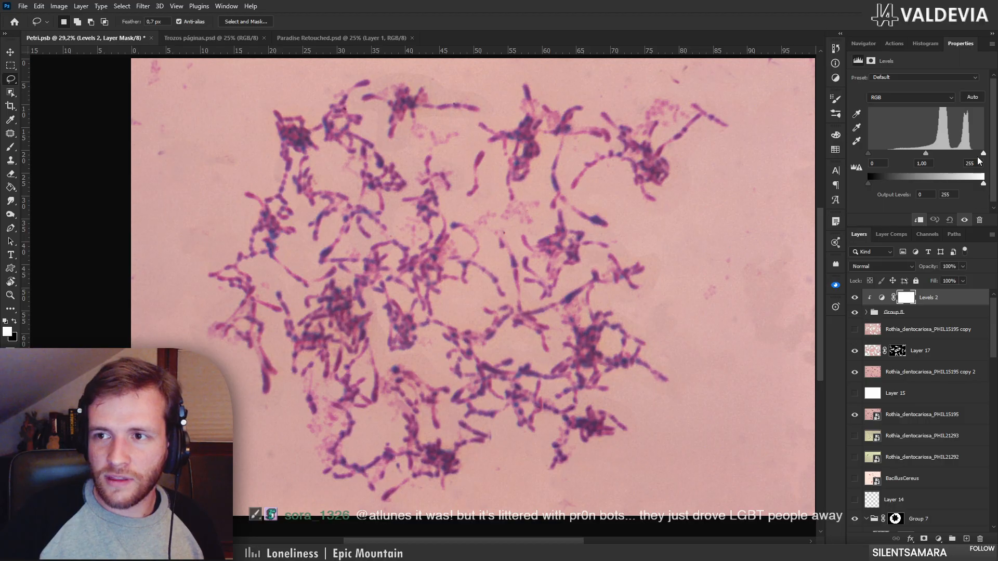
drag(983, 154, 923, 154)
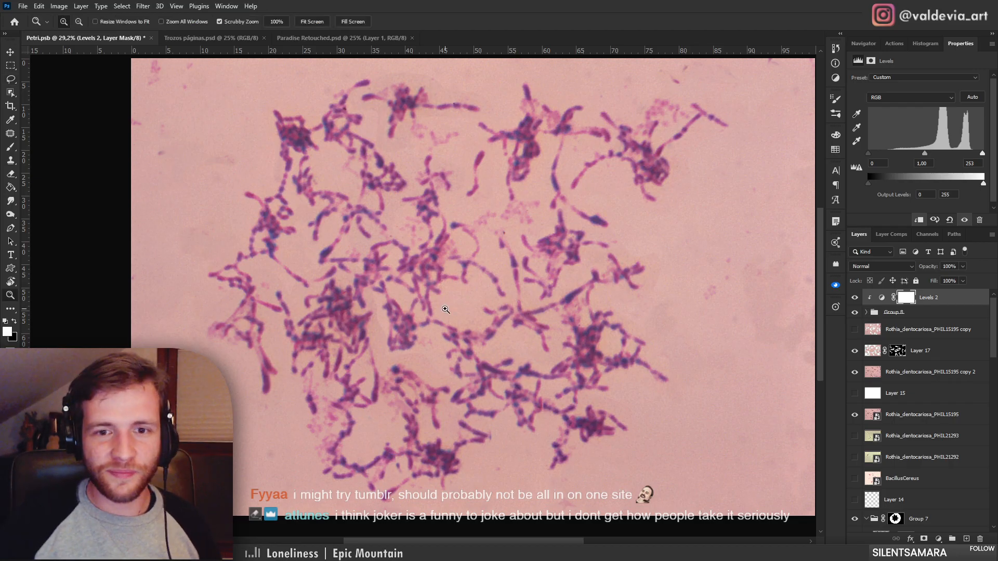
drag(444, 310, 408, 310)
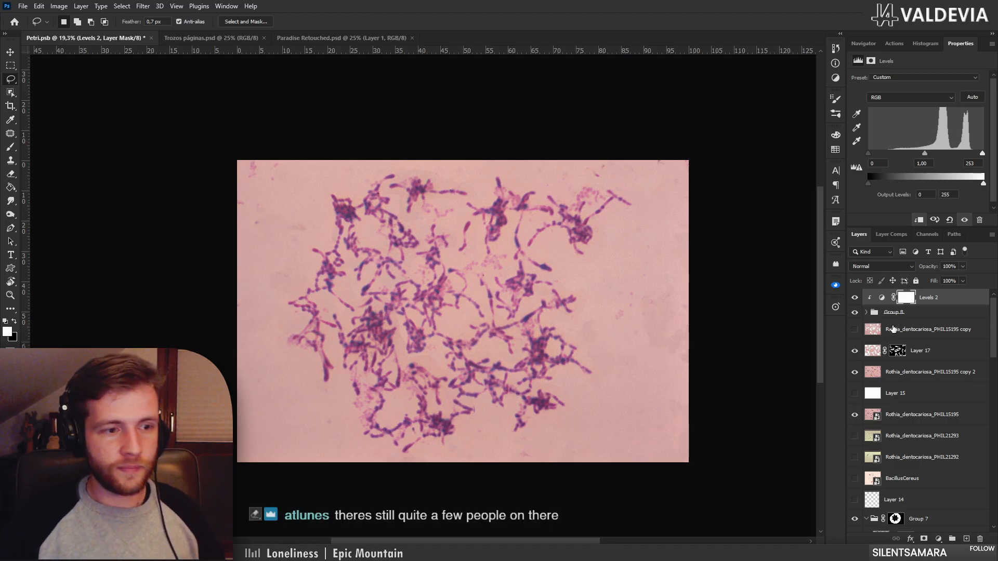
click(942, 298)
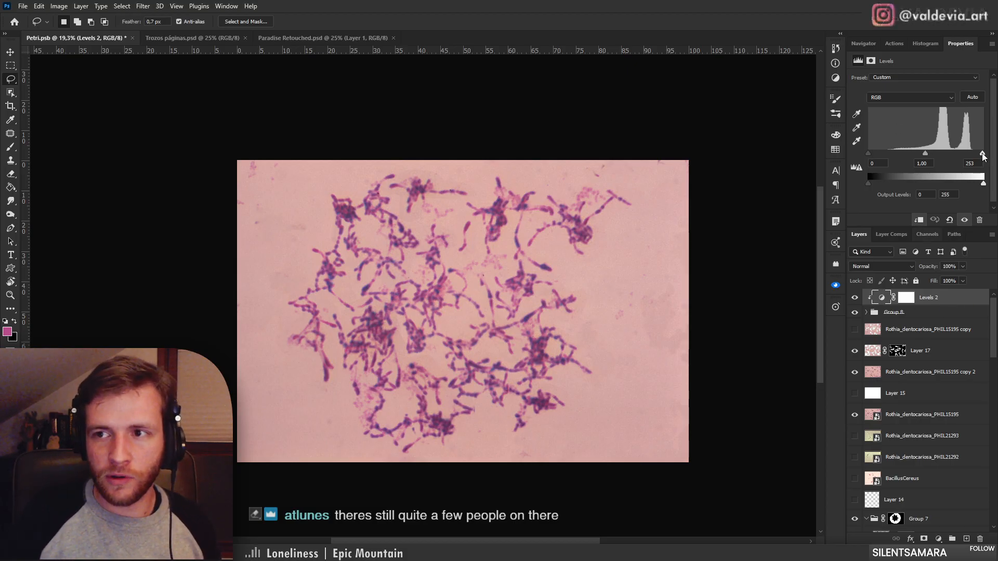
drag(983, 156, 982, 155)
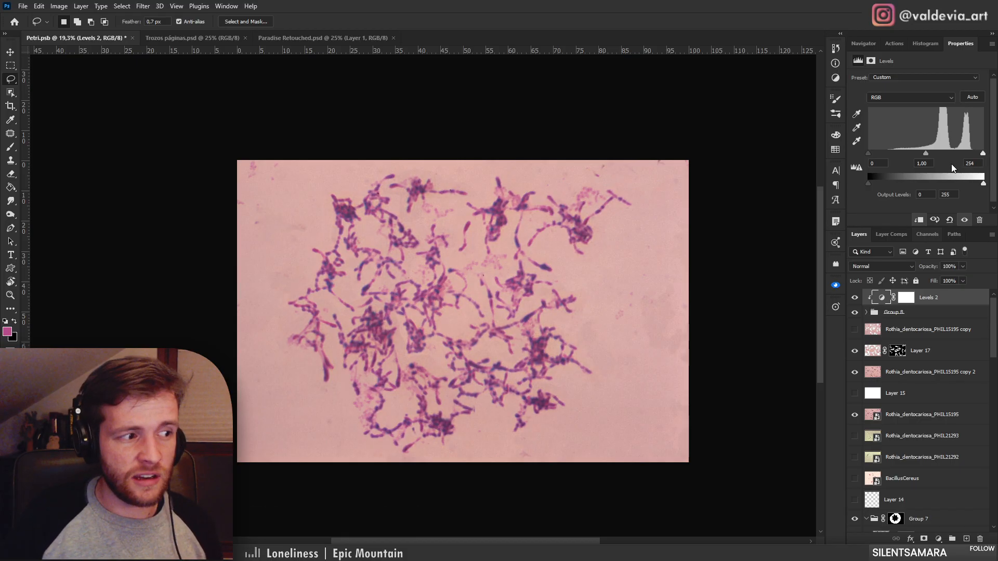
Select the cluster group and reposition it so the colony sits roughly centred across the image
click(923, 314)
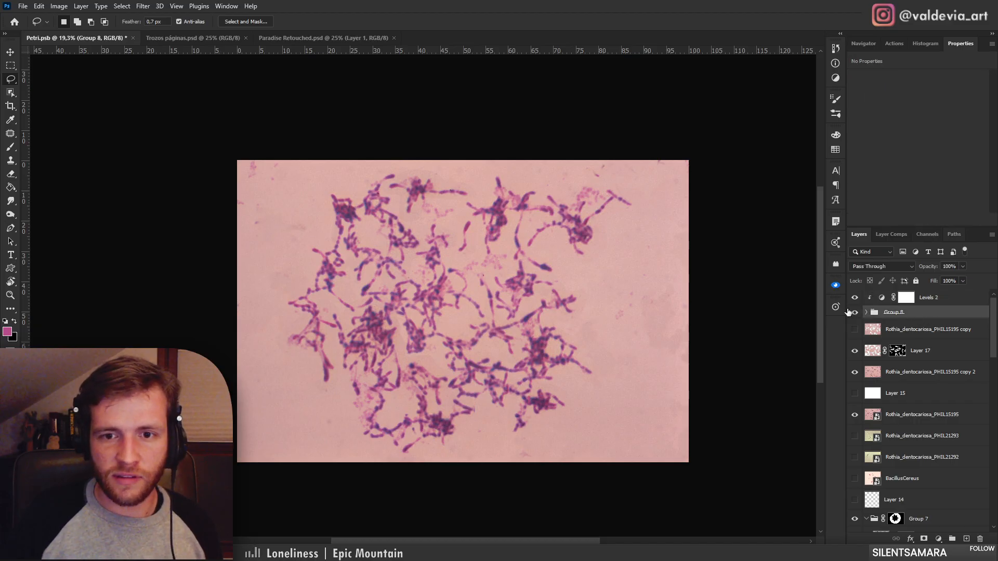
key(ctrl+space)
mouse_move(525, 322)
mouse_down()
mouse_move(538, 322)
mouse_move(447, 326)
mouse_move(511, 321)
mouse_move(636, 334)
mouse_move(466, 329)
mouse_up()
drag(539, 348, 563, 323)
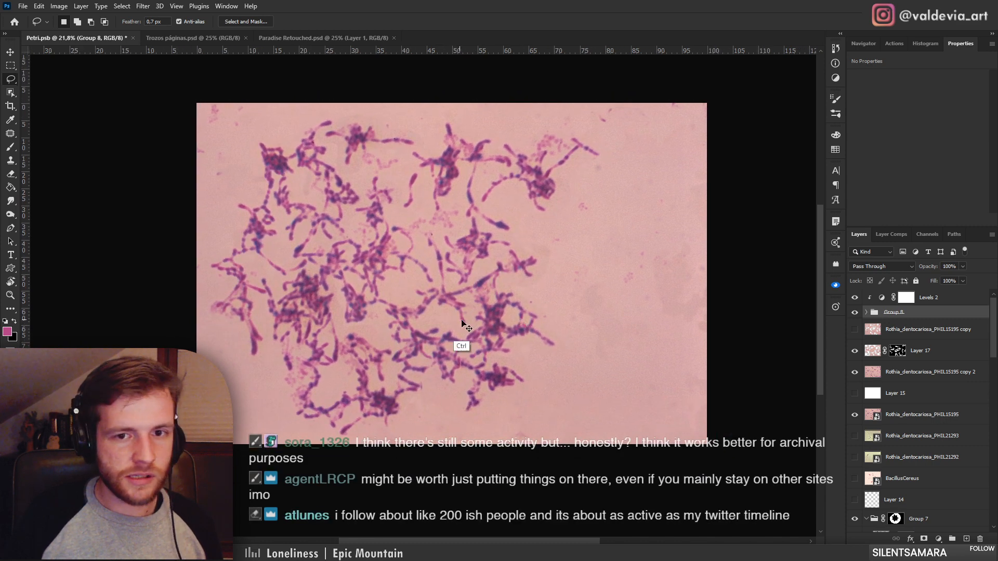
drag(462, 322, 509, 321)
key(z)
drag(411, 282, 384, 272)
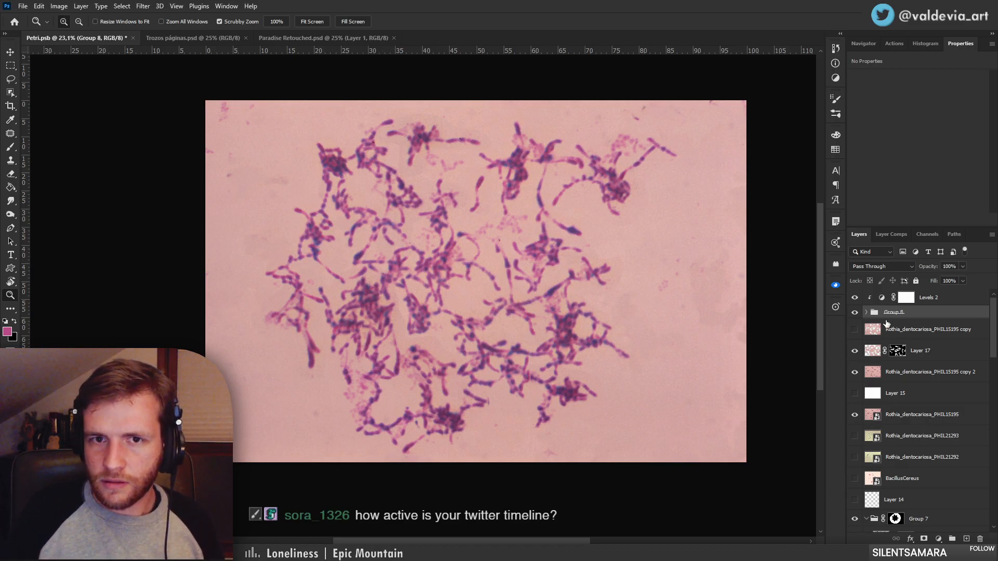
Duplicate the layers from Levels 2 down to Rothia_dentocariosa_PHIL15195 copy 2 above the stack and merge the duplicates into one layer
click(930, 371)
shift+click(942, 349)
drag(943, 349, 945, 294)
right_click(945, 297)
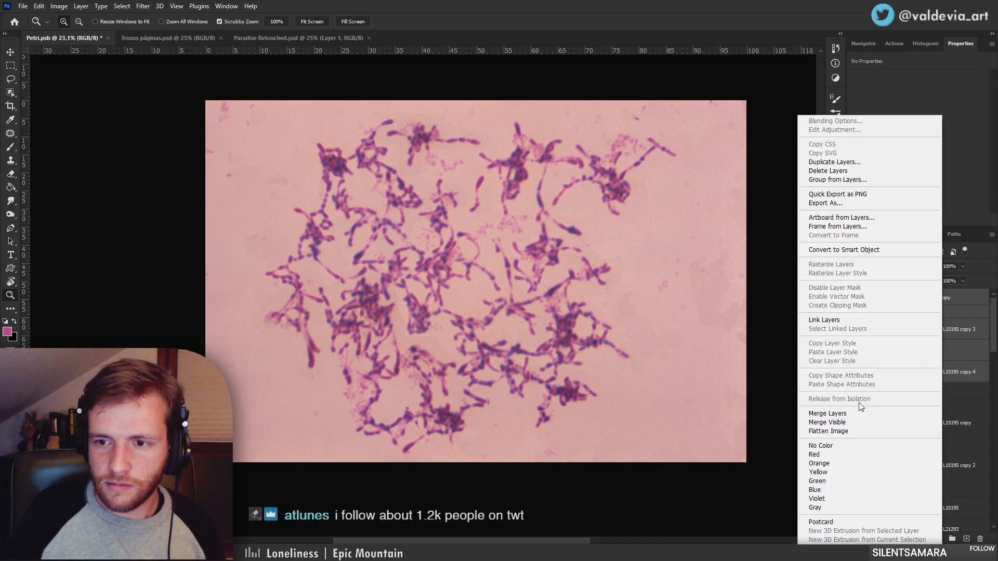
click(857, 413)
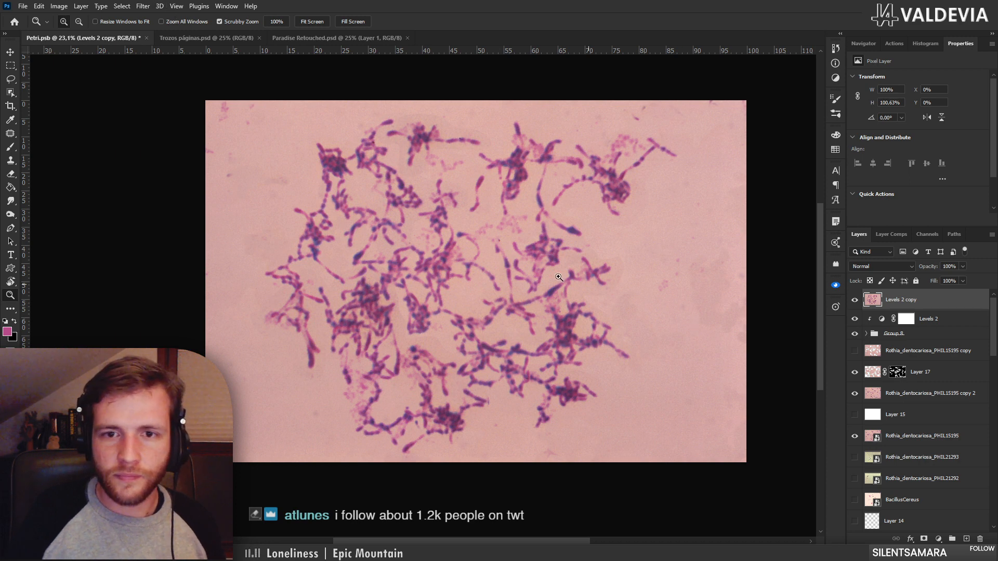
Trim the merged layer to a full-height rectangle around the colony with a layer mask and apply the mask
key(m)
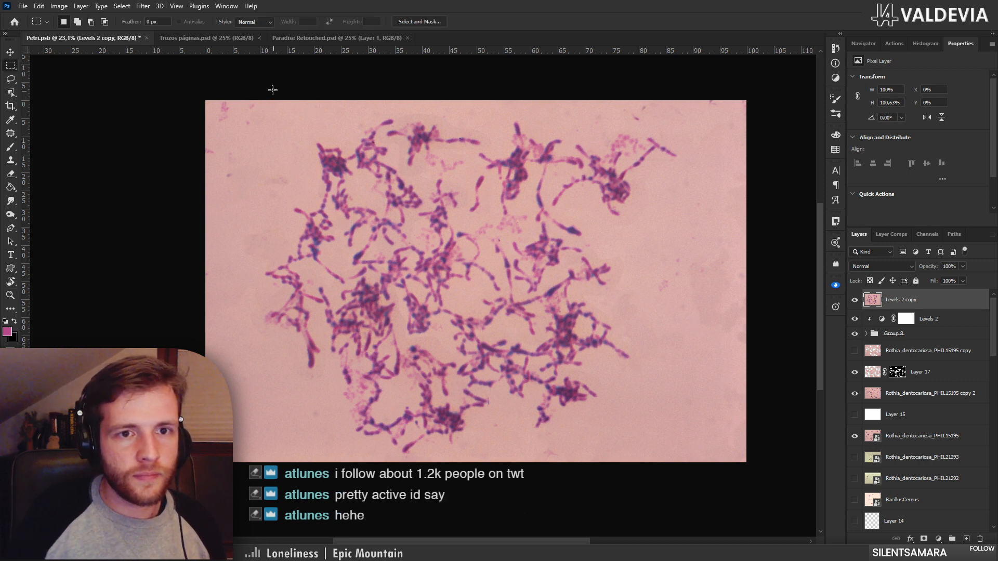
drag(272, 90, 675, 472)
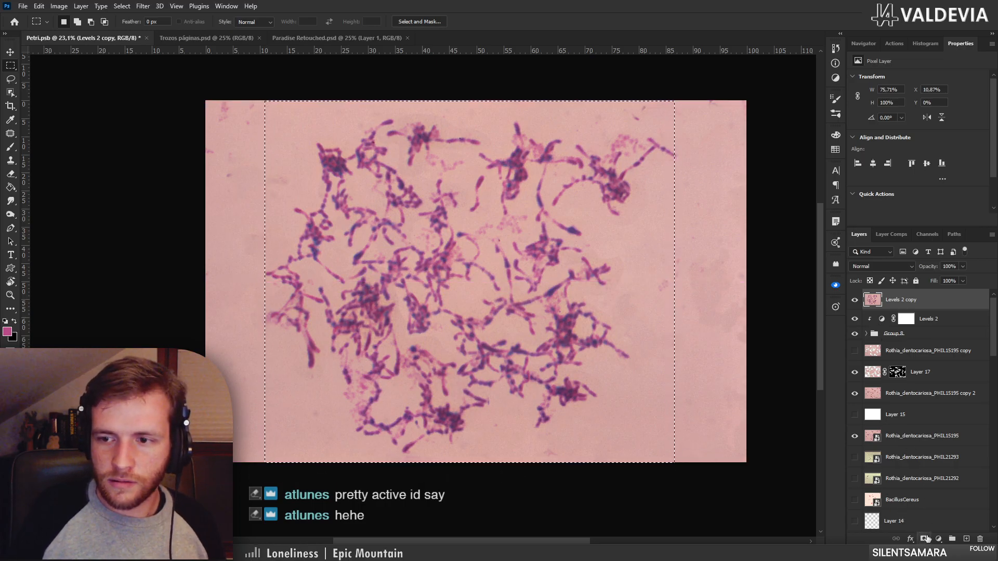
click(925, 538)
right_click(898, 304)
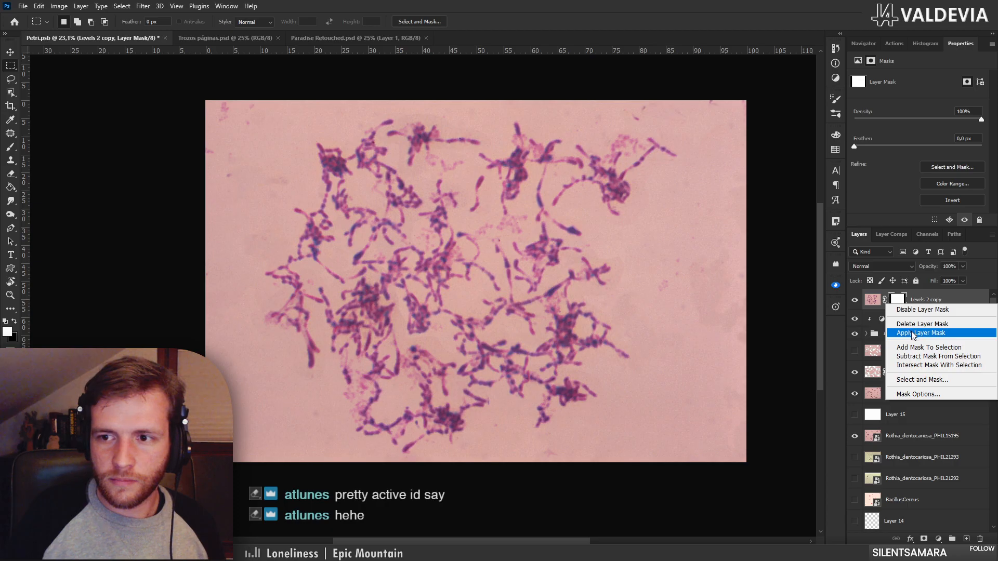
click(914, 333)
Open the Richard Rosenman Fractus filter on the merged colony layer and enlarge its preview to 25%
click(143, 6)
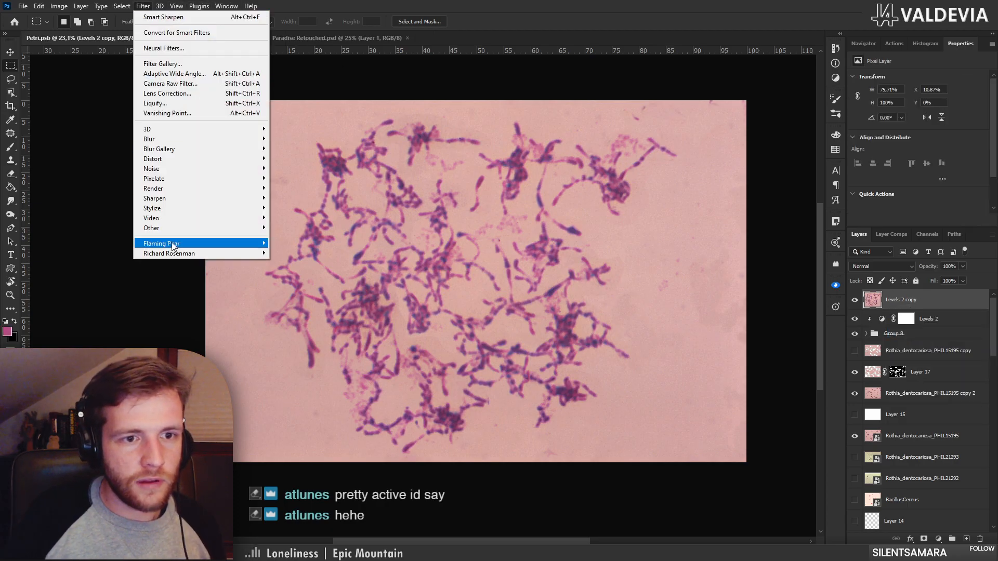
mouse_move(171, 252)
click(271, 259)
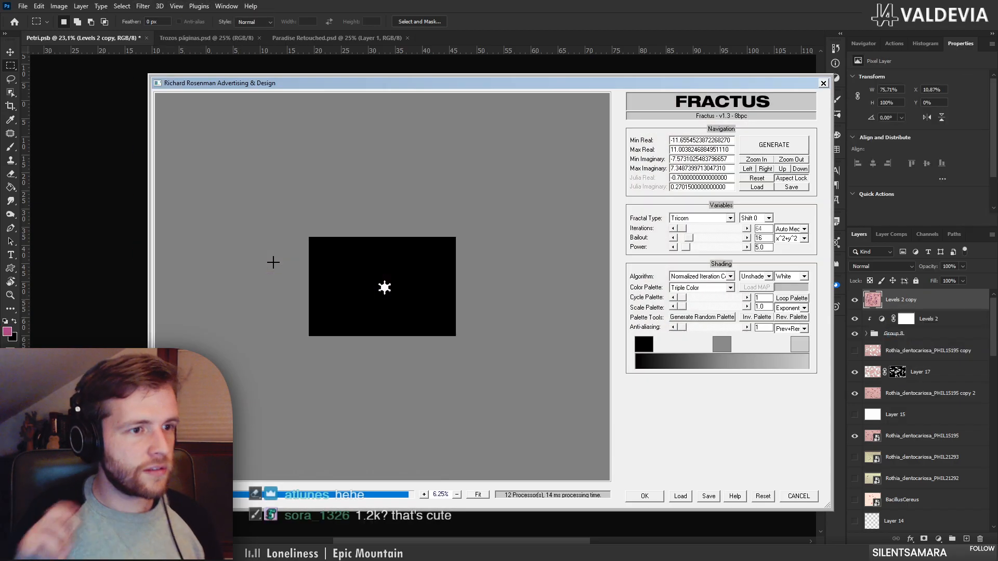
click(424, 495)
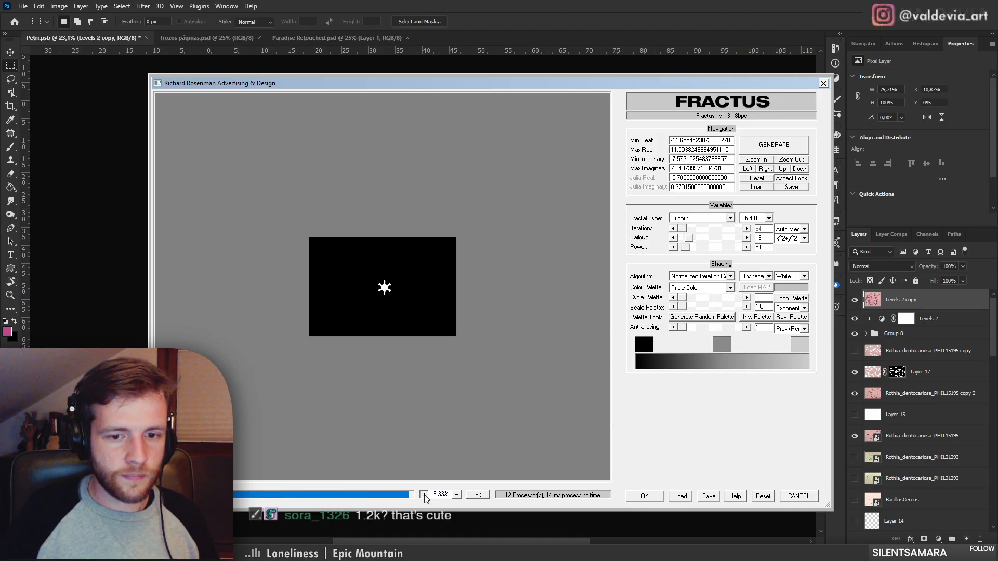
click(424, 495)
click(424, 495)
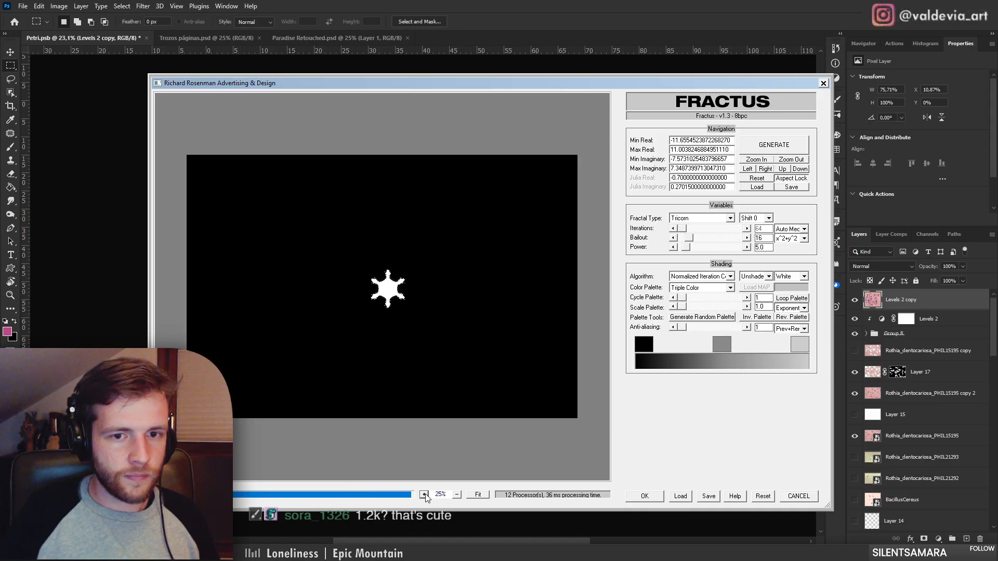
Zoom into the Tricorn fractal and shift it vertically until it fills the preview roughly centred
click(768, 161)
click(768, 162)
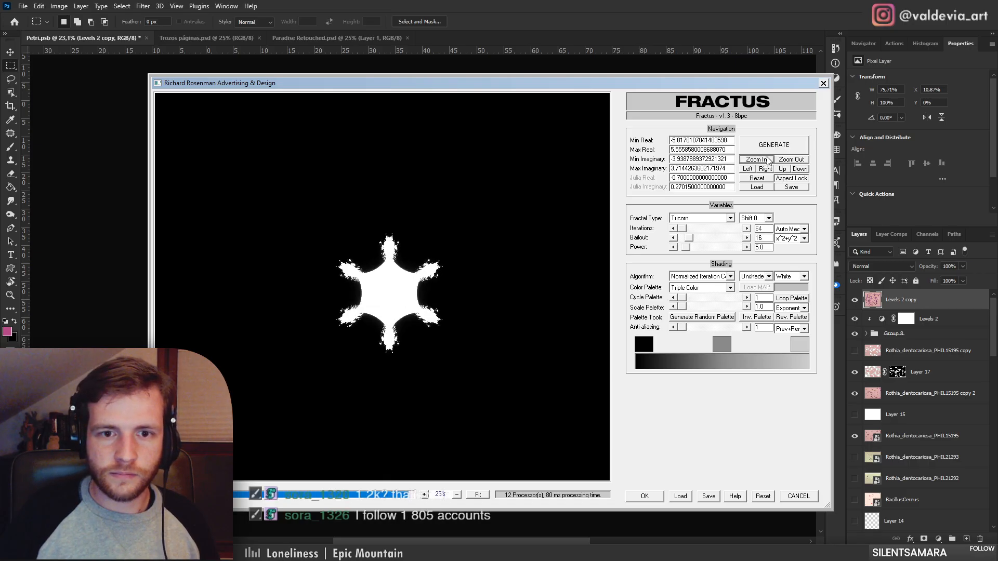
click(768, 162)
click(768, 161)
click(768, 161)
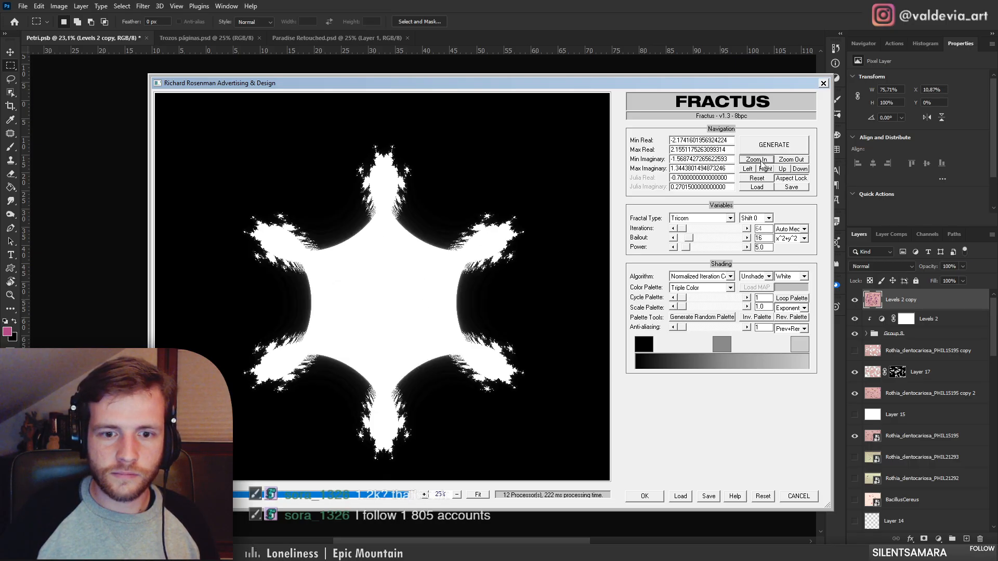
click(456, 495)
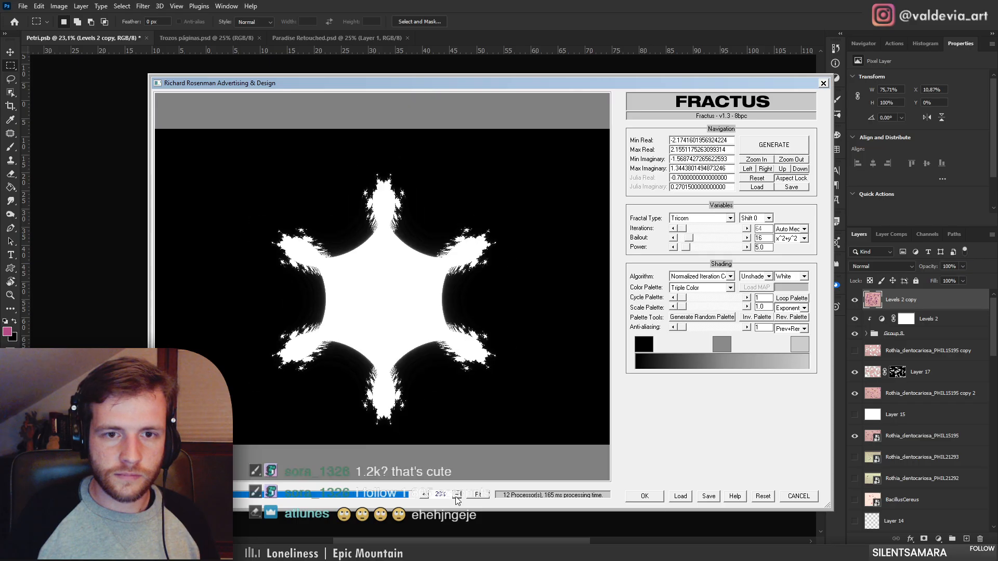
click(783, 170)
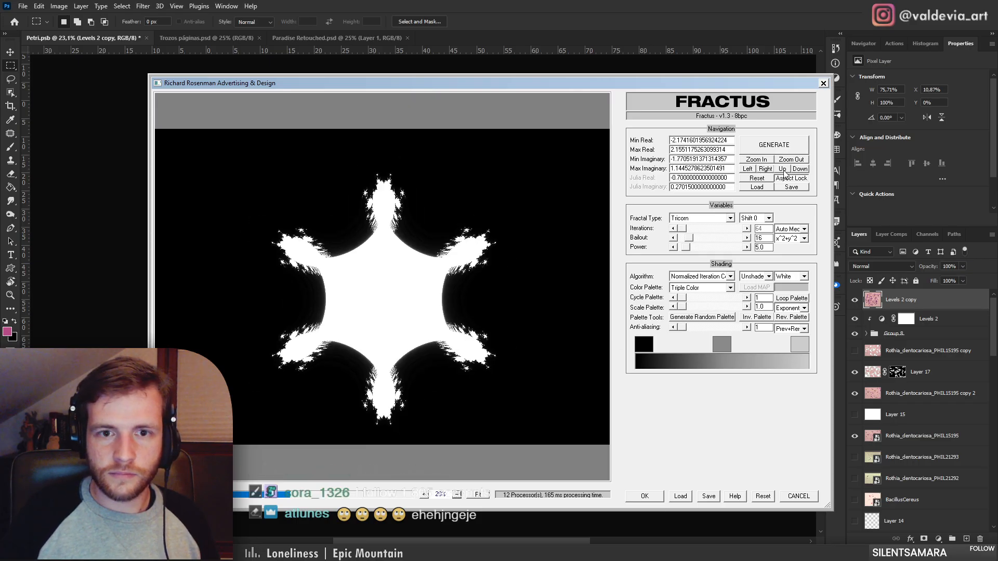
click(804, 171)
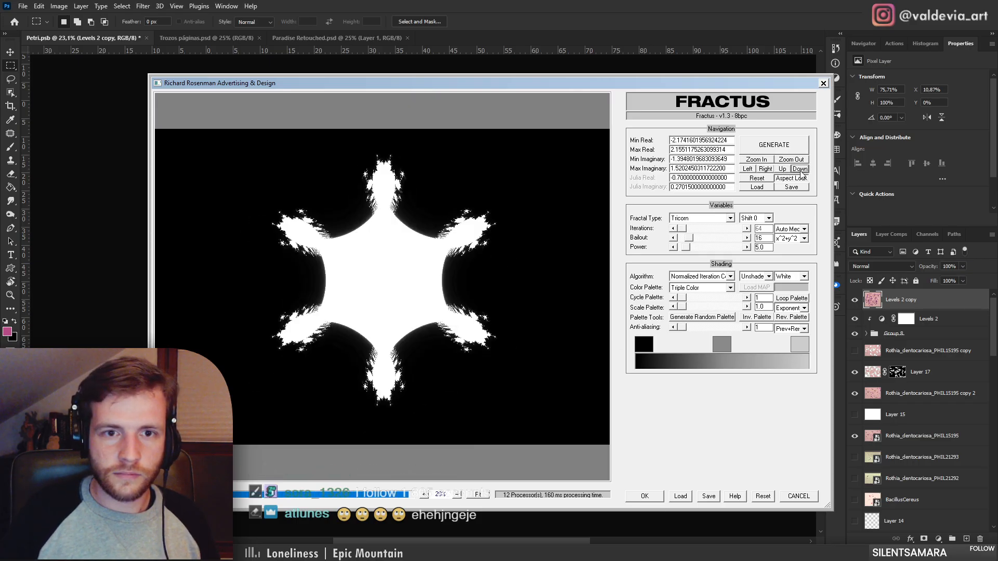
click(758, 160)
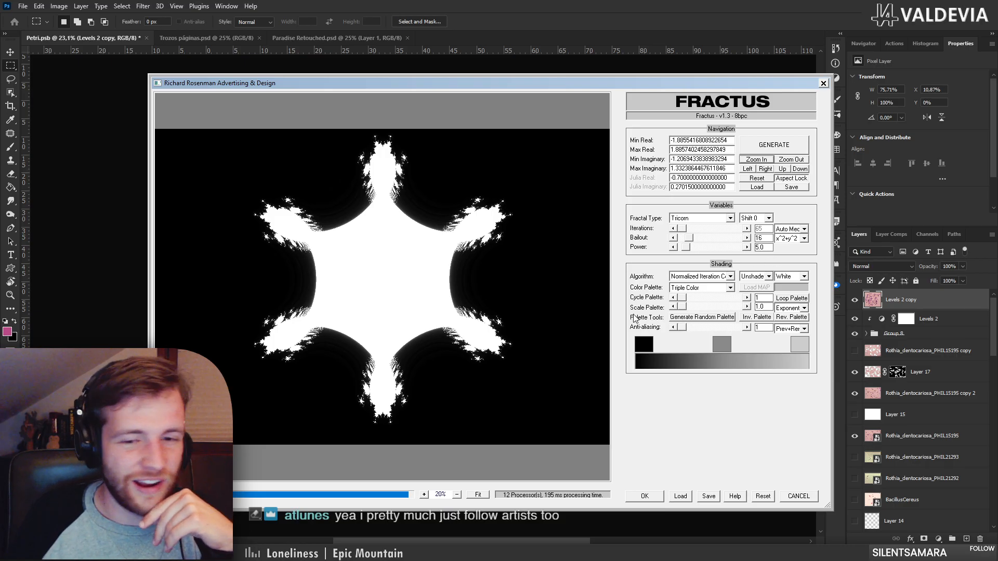
click(424, 495)
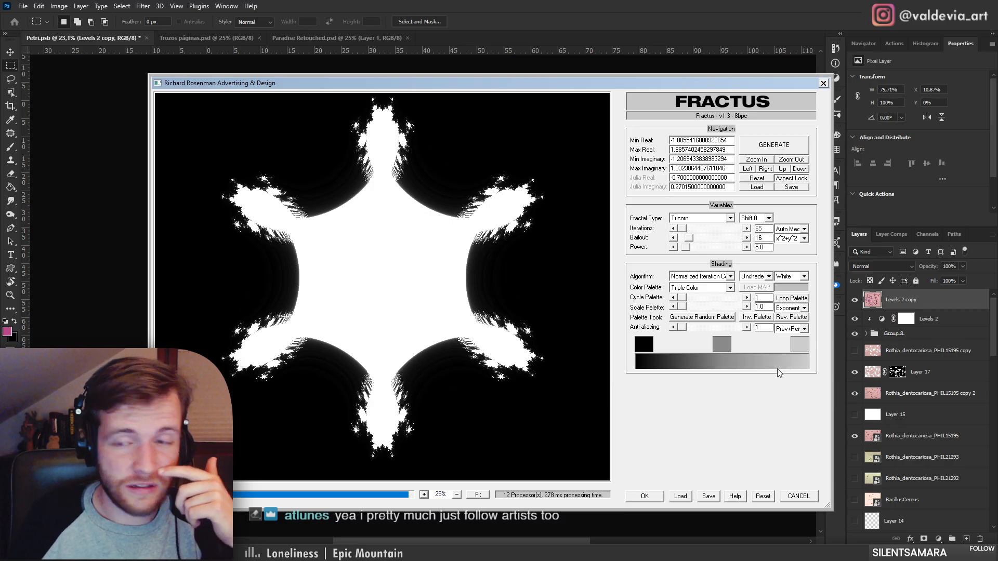
Change the fractal type to Mandelbrot Set and raise its power to 8.0
click(730, 218)
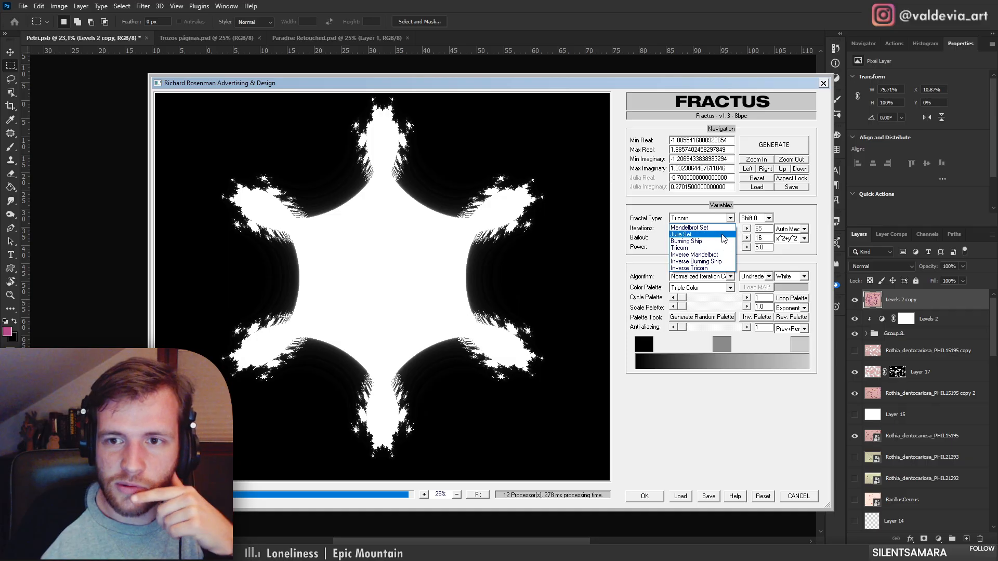
click(721, 232)
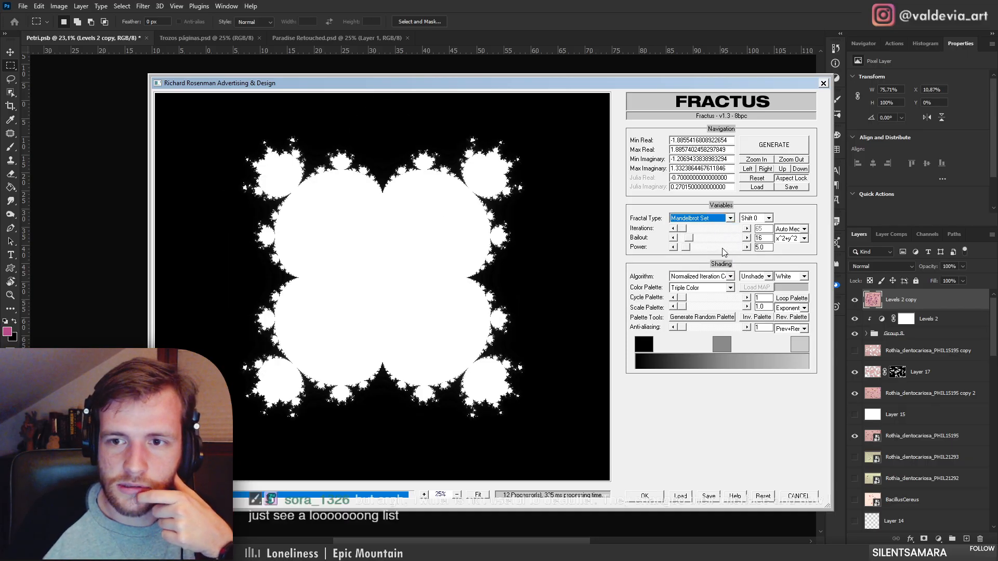
click(722, 248)
click(722, 248)
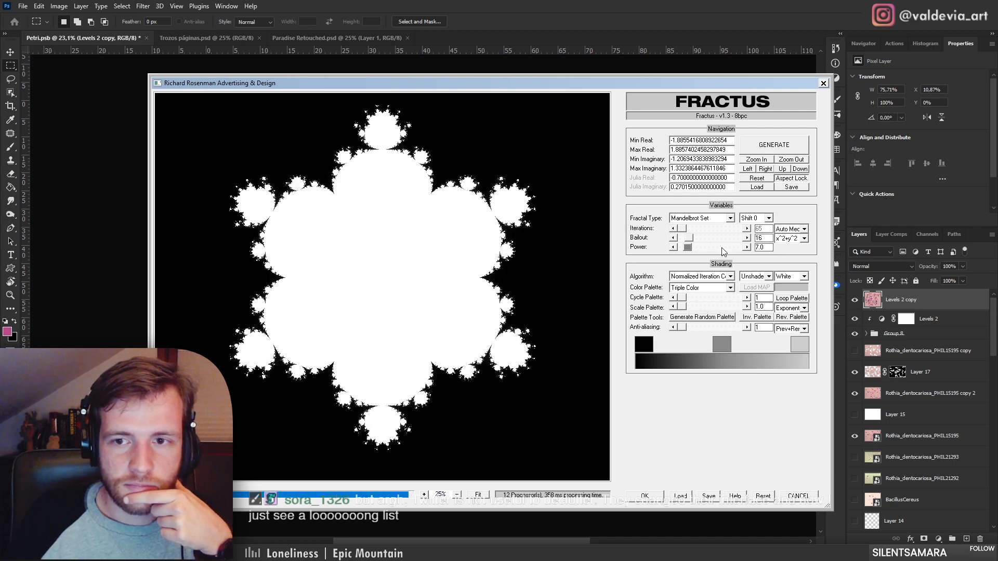
click(721, 250)
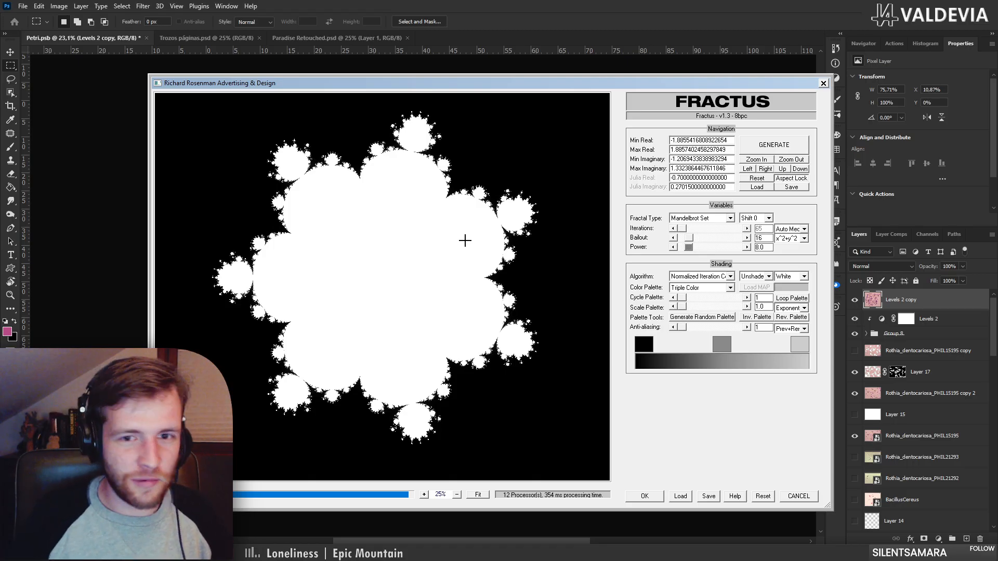
Shade the fractal with the Single Color palette and fill its interior with the Image option
click(701, 288)
click(703, 299)
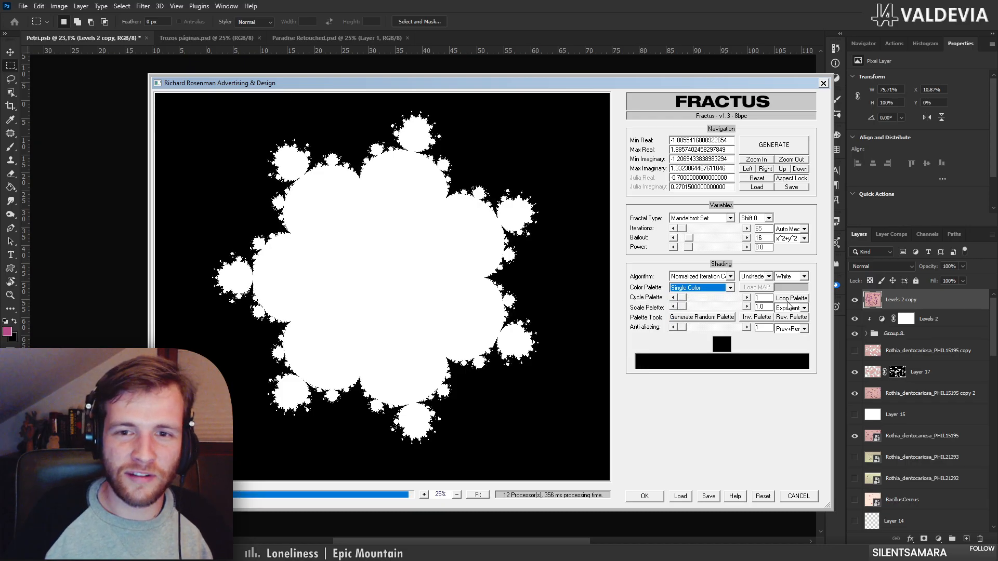
click(793, 278)
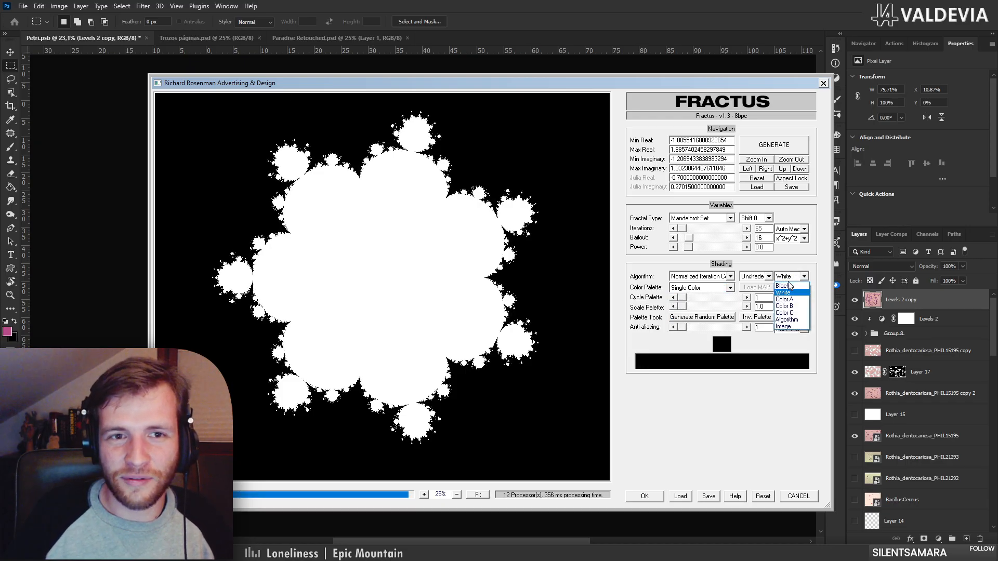
click(782, 327)
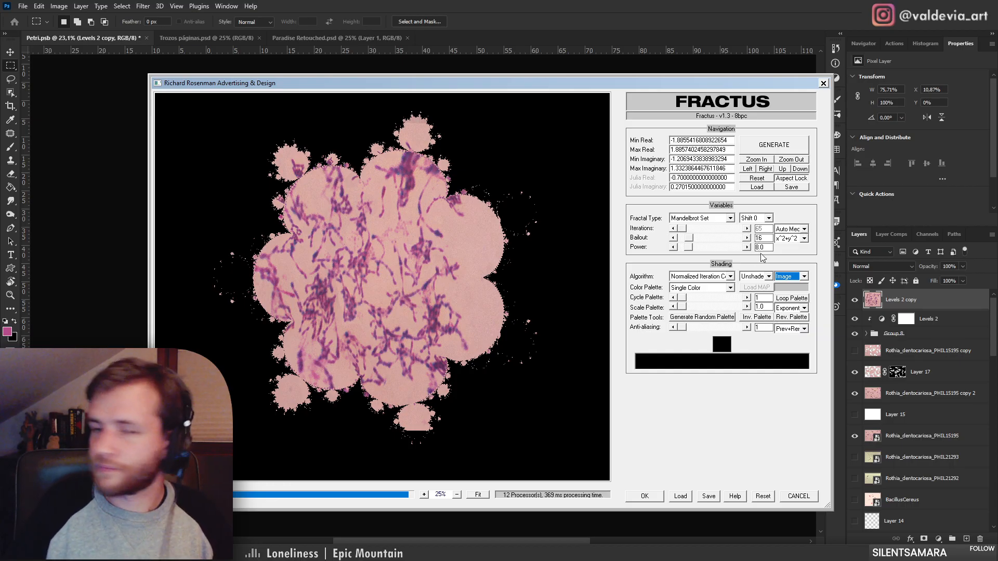
Switch the fractal's iterations to Manual and set them to 10
click(804, 229)
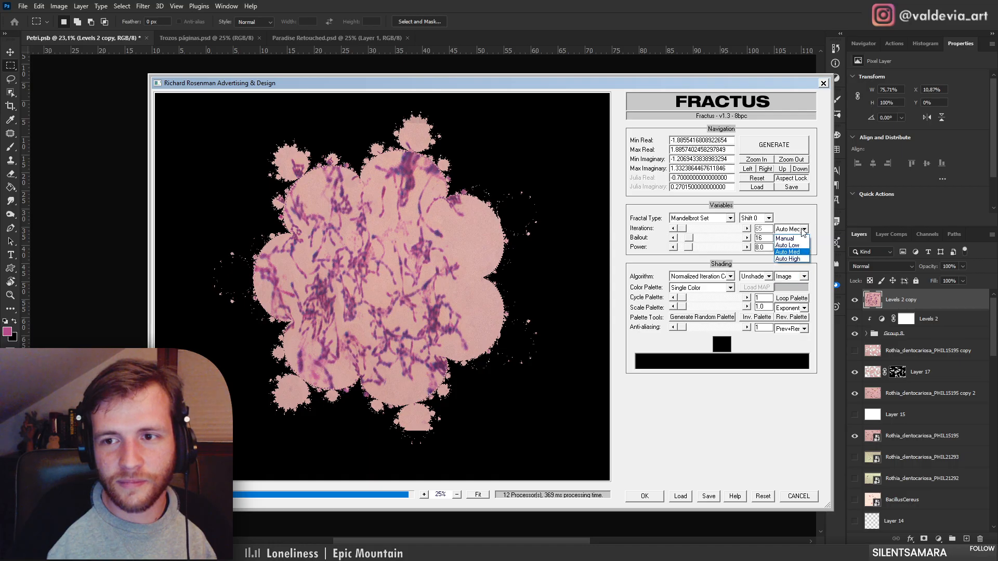
click(788, 249)
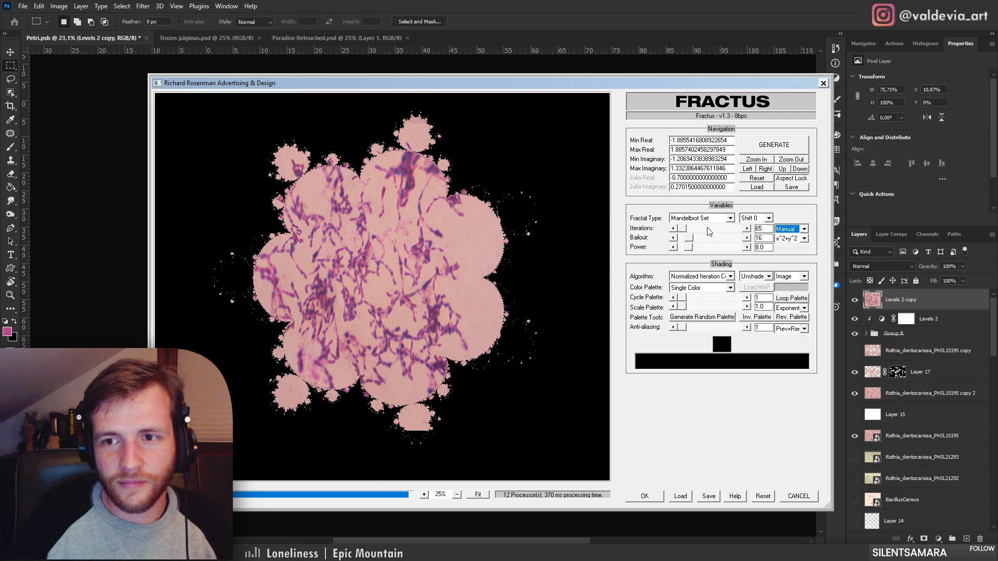
double_click(768, 230)
text(10)
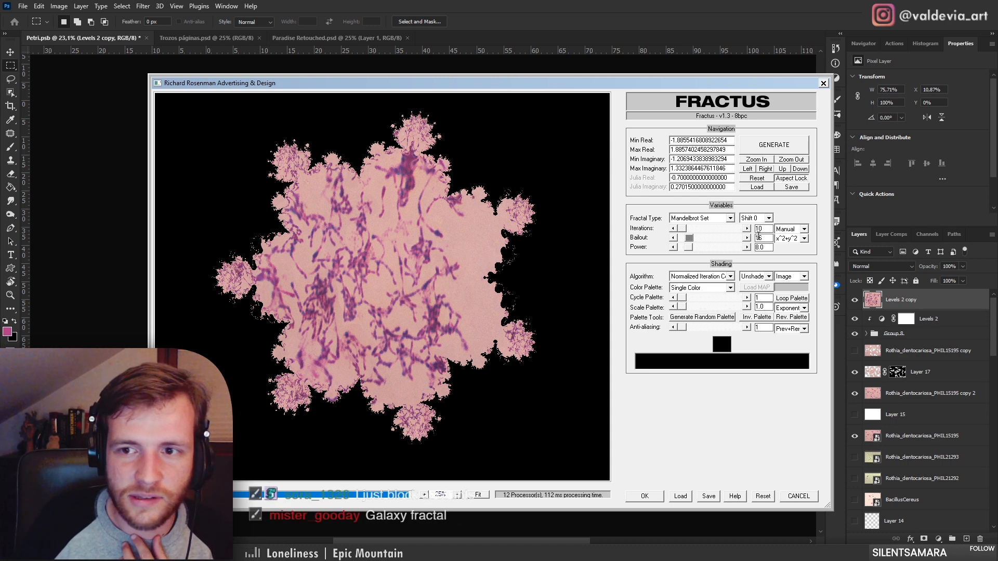
Try lower iteration counts down to 5, and bring the iterations back up to 10
click(747, 229)
click(673, 230)
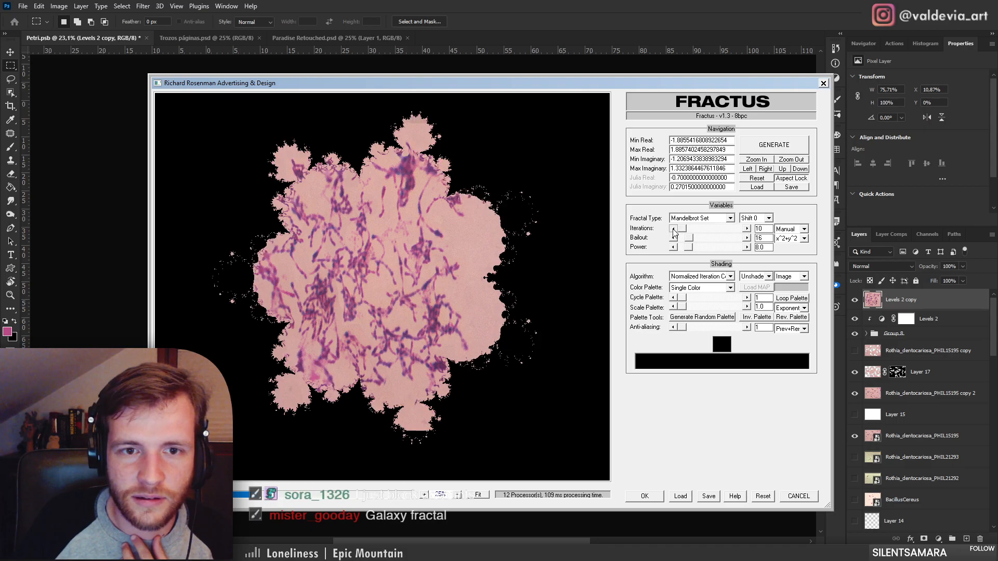
click(674, 229)
click(673, 229)
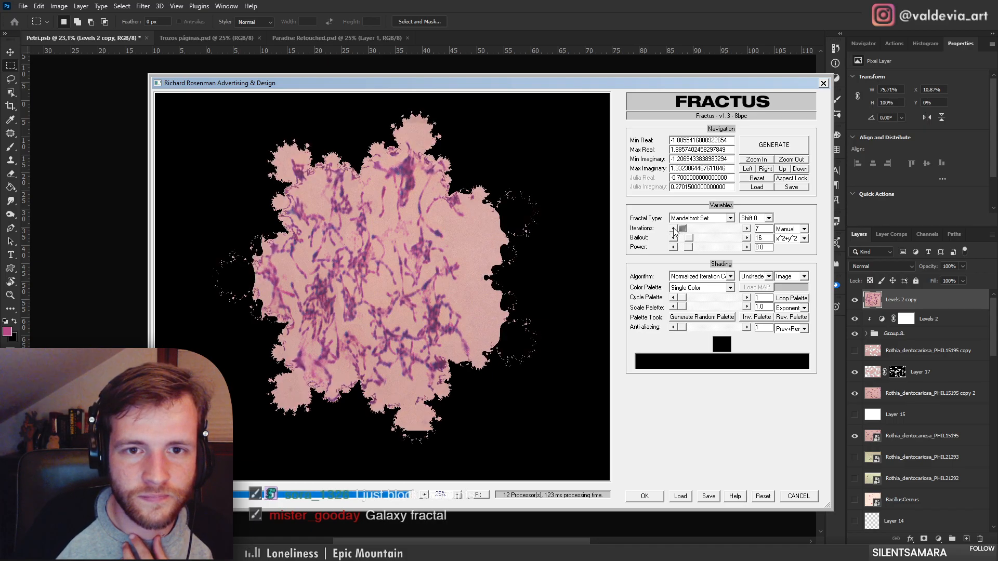
click(673, 229)
click(671, 229)
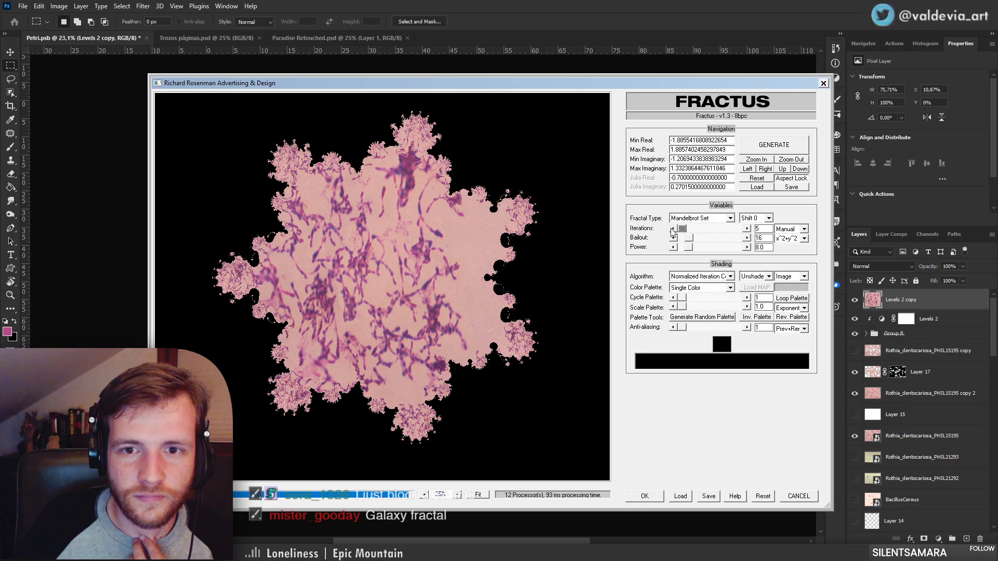
click(747, 230)
click(746, 229)
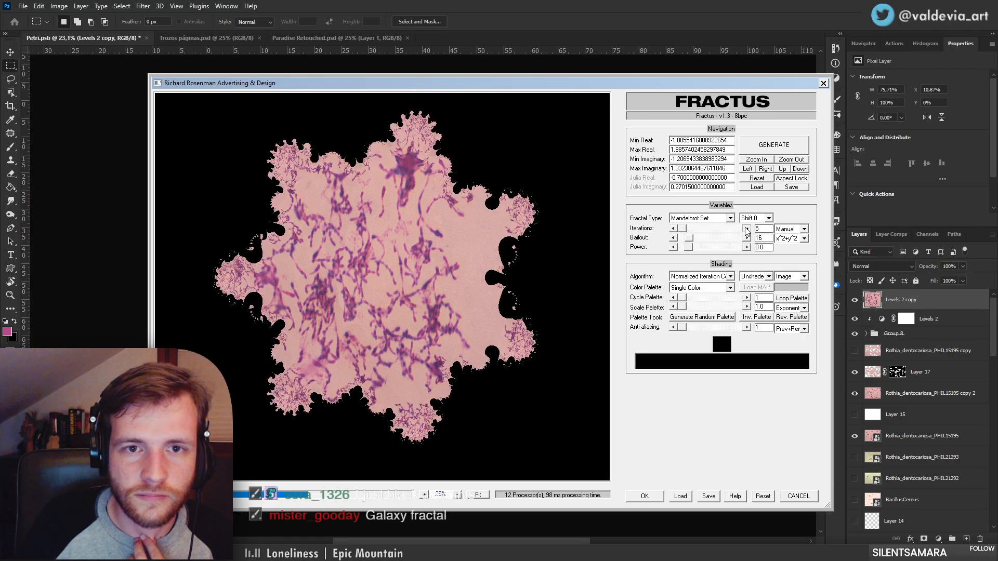
click(747, 230)
click(747, 229)
click(746, 229)
click(746, 229)
click(746, 229)
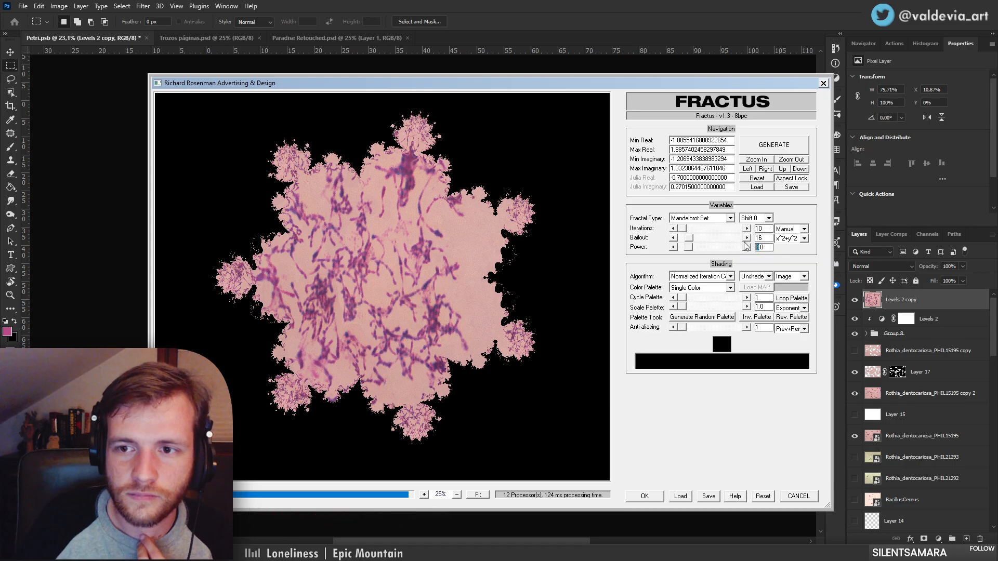
Set the fractal's power to 2.0 and pan the view left two increments to show the whole shape
key(Tab)
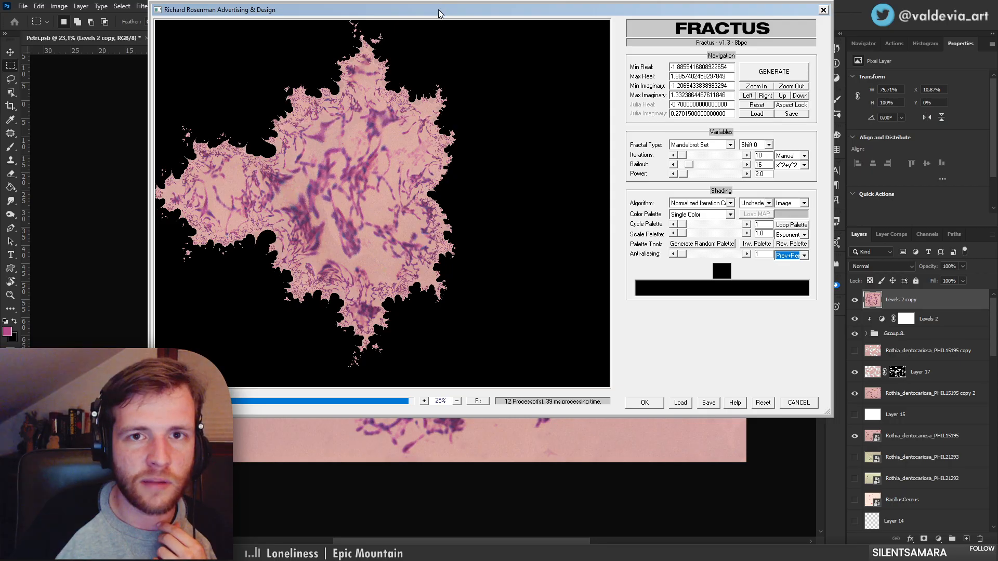
drag(434, 9, 453, 82)
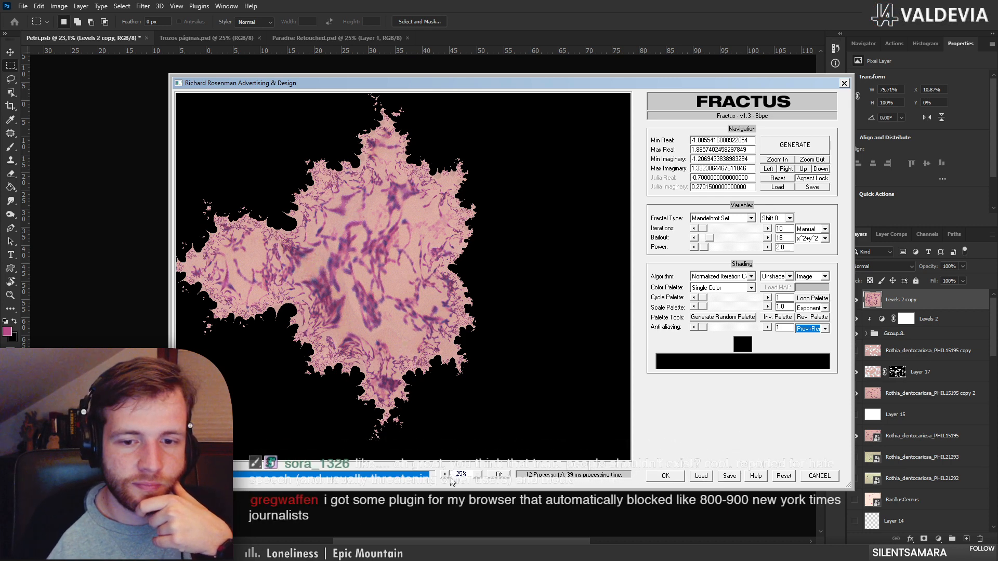
click(769, 169)
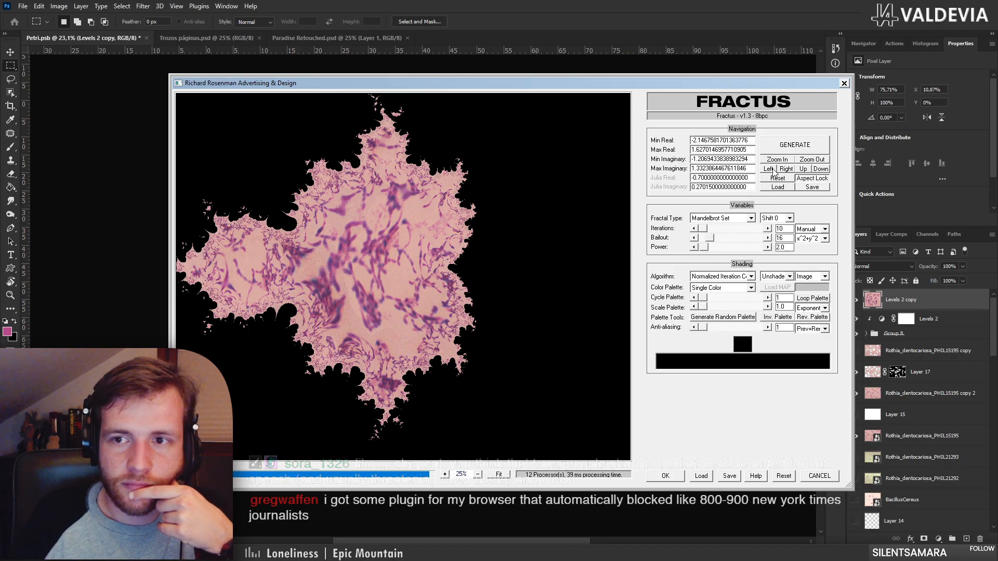
click(769, 169)
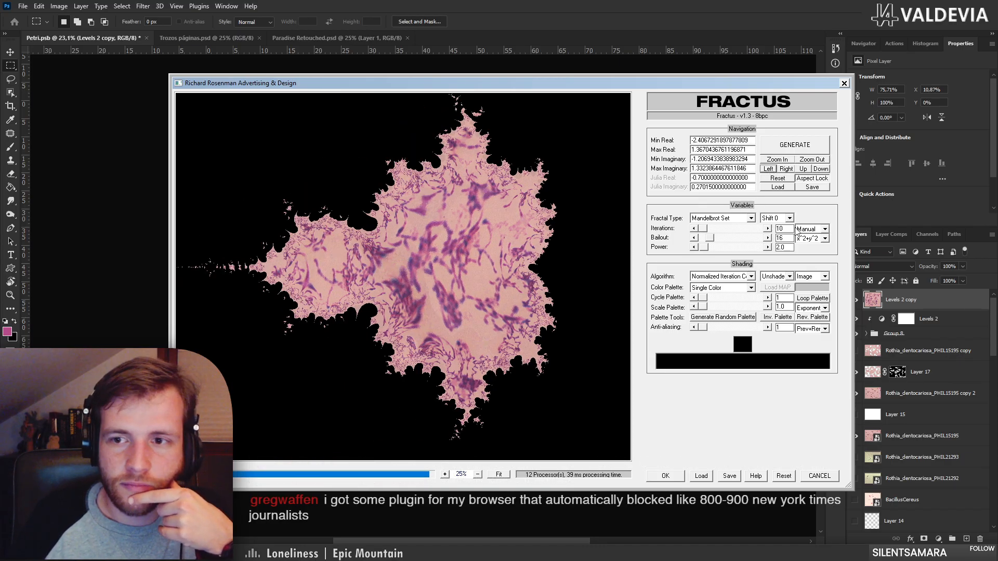
Raise the Mandelbrot fractal's iterations to 16
click(768, 229)
click(768, 229)
click(768, 229)
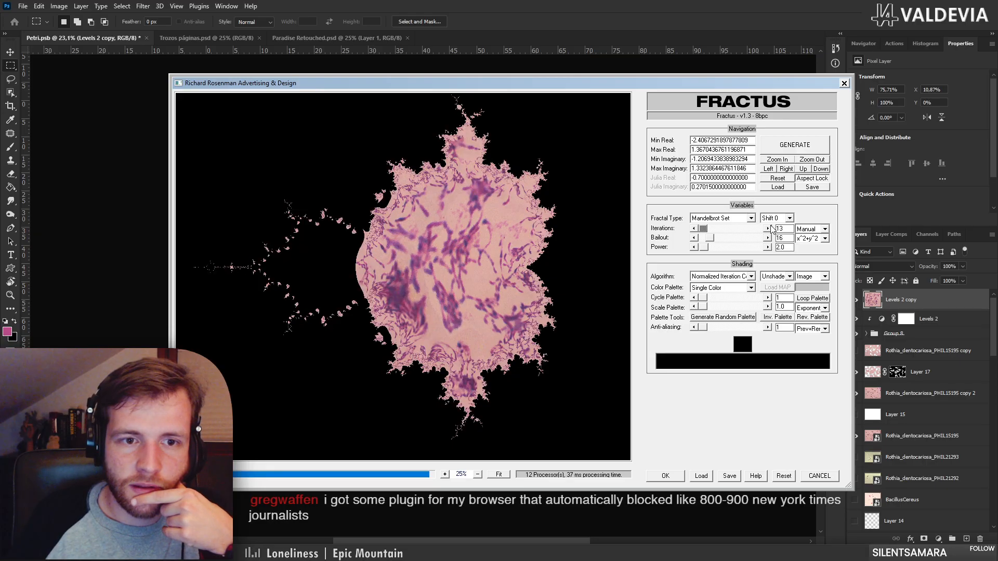
click(769, 230)
click(768, 229)
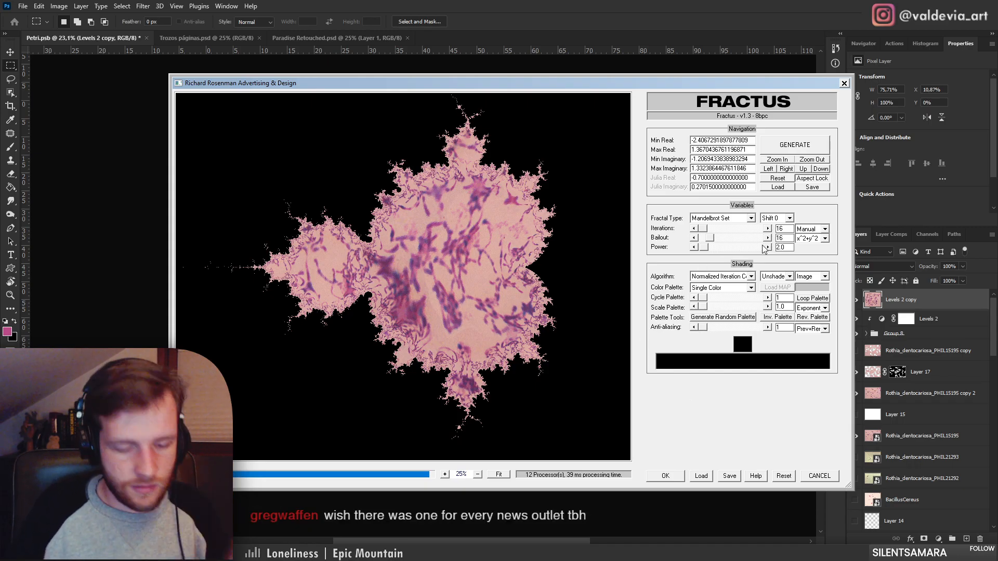
Set the power to 8.0, pan the fractal back to the centre, and cancel the Fractus filter
key(Tab)
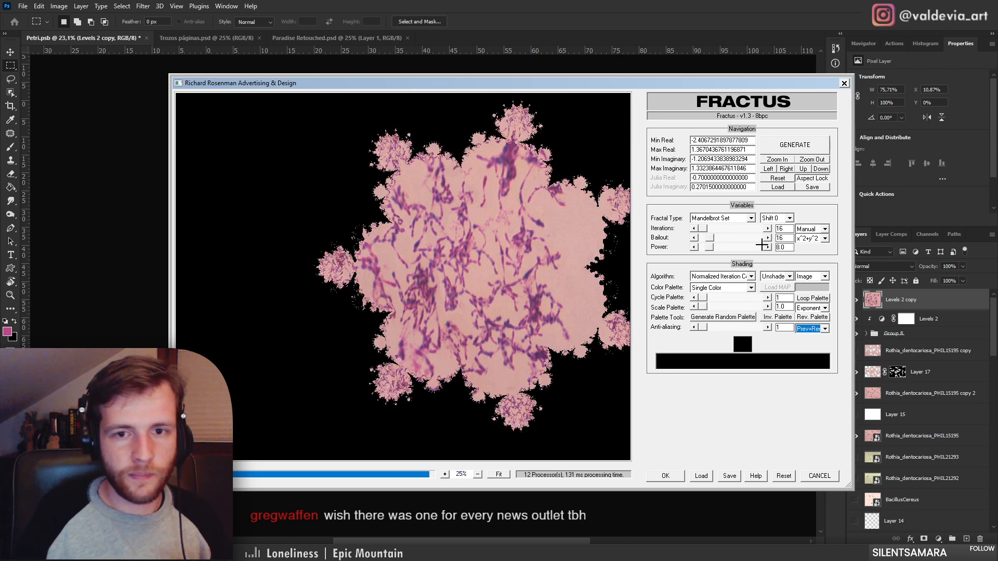
click(785, 170)
click(786, 169)
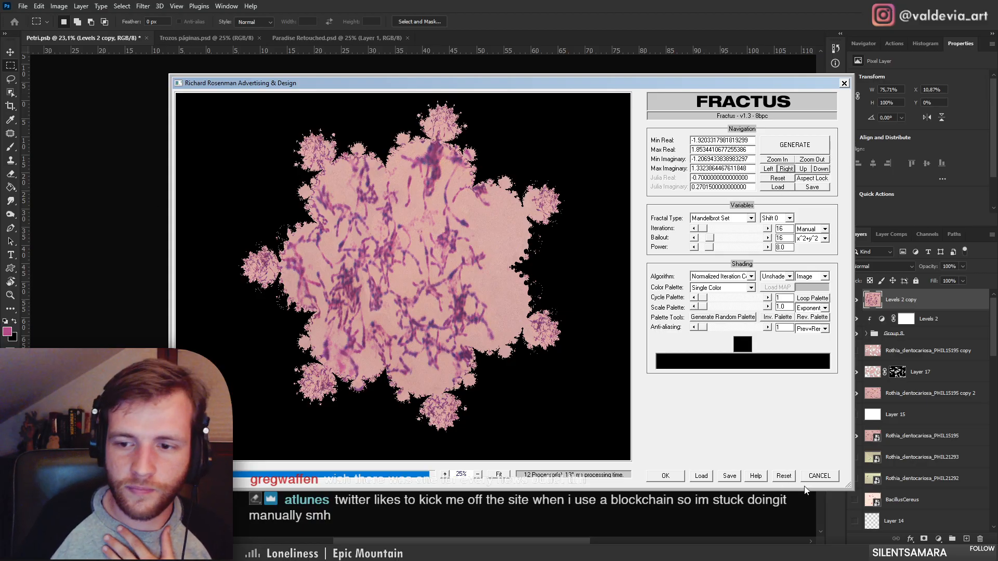
click(817, 476)
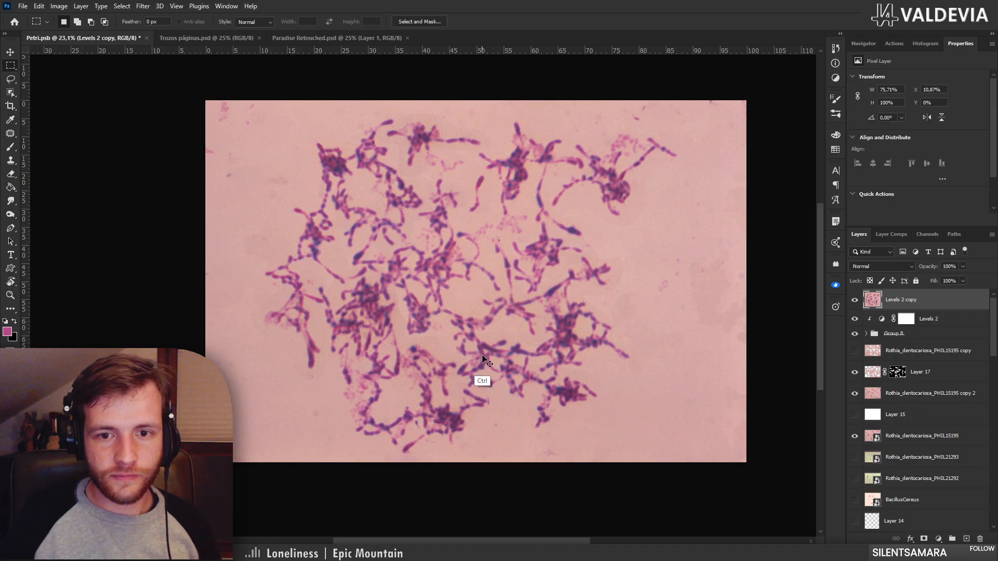
Offset the copied colony layer up and to the left of the original colony and set its blend mode to Darken
drag(486, 364, 417, 372)
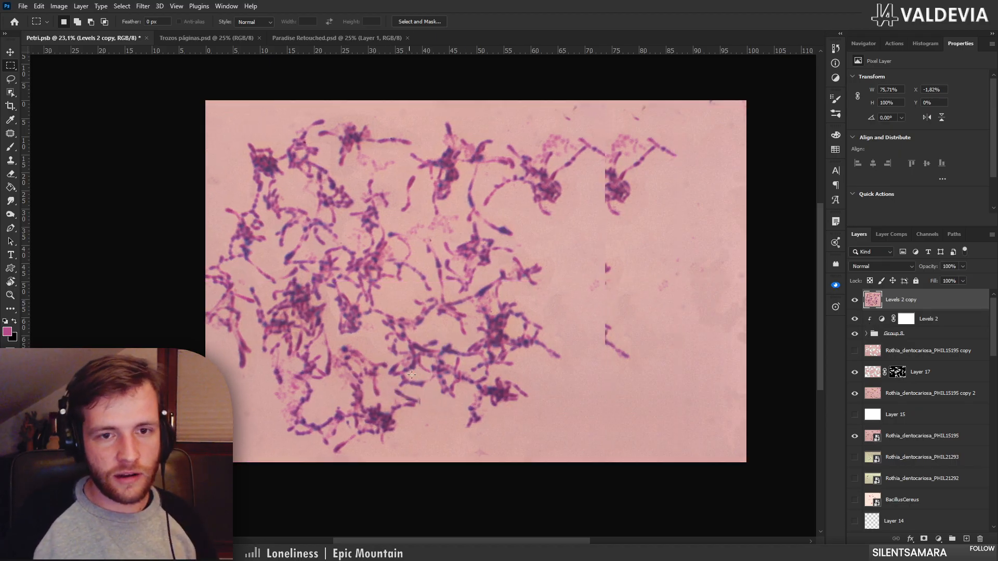
mouse_move(439, 376)
mouse_down()
mouse_move(398, 364)
mouse_move(429, 370)
mouse_up()
click(882, 266)
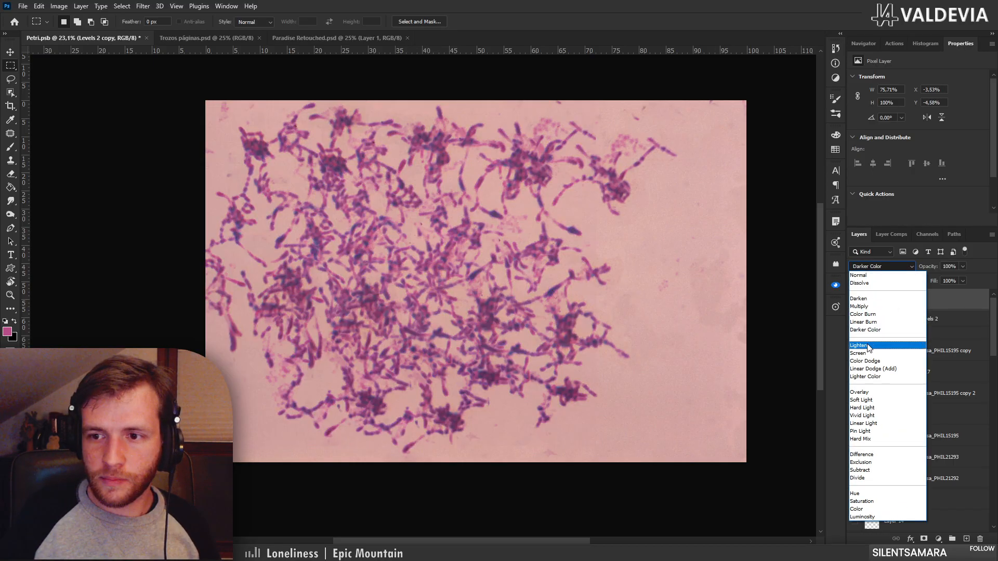
click(866, 300)
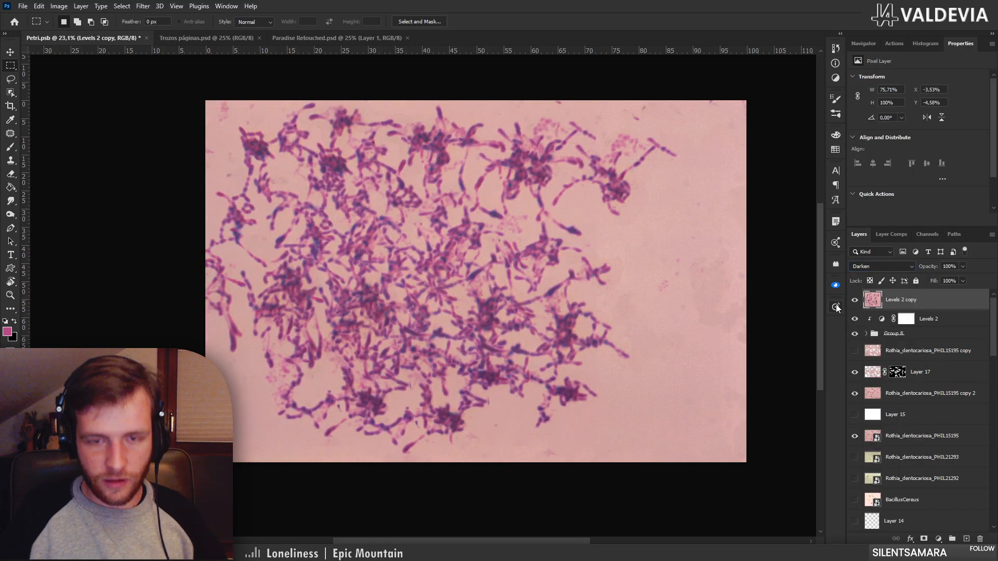
Duplicate the darkened colony layer toward the lower right, then rotate and reposition the copy to fill the right half of the image
drag(393, 268, 635, 393)
key(t)
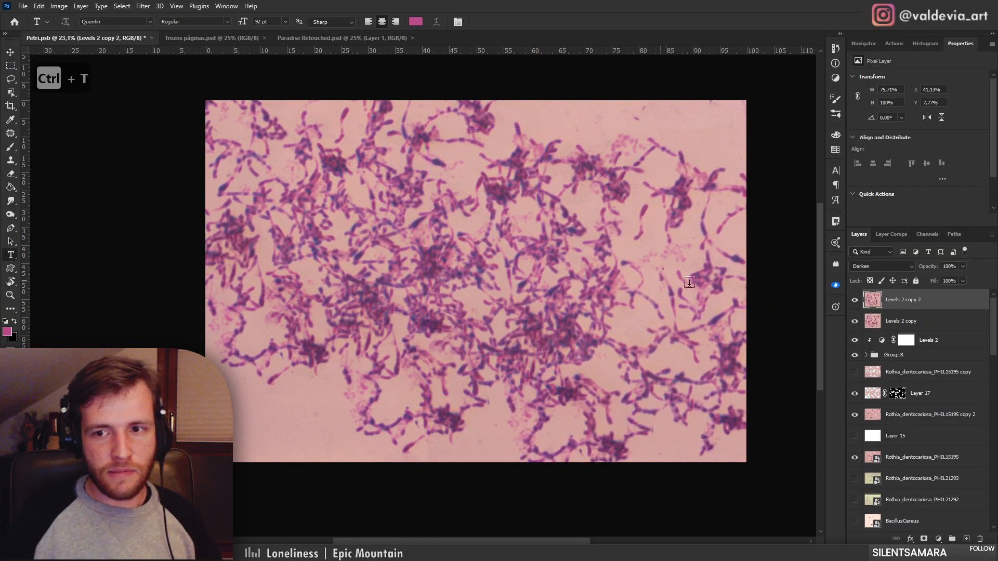
drag(614, 358, 550, 343)
key(z)
key(ctrl+t)
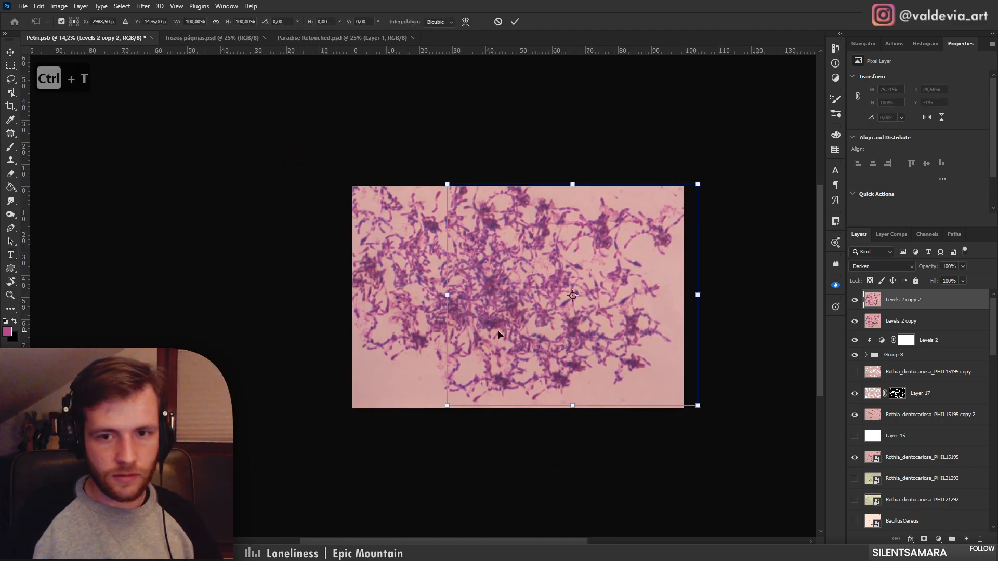
drag(391, 319, 679, 331)
drag(564, 318, 556, 264)
key(Return)
Add a further rotated copy of the colony and a second unrotated duplicate of it over the sparse lower-left area
key(ctrl+t)
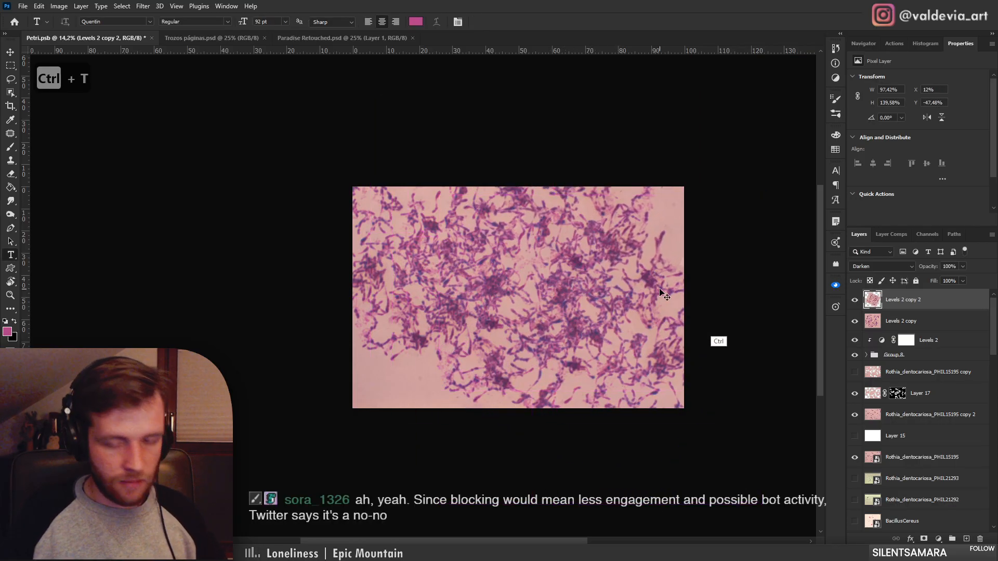
drag(659, 289, 477, 407)
drag(583, 293, 633, 267)
click(513, 24)
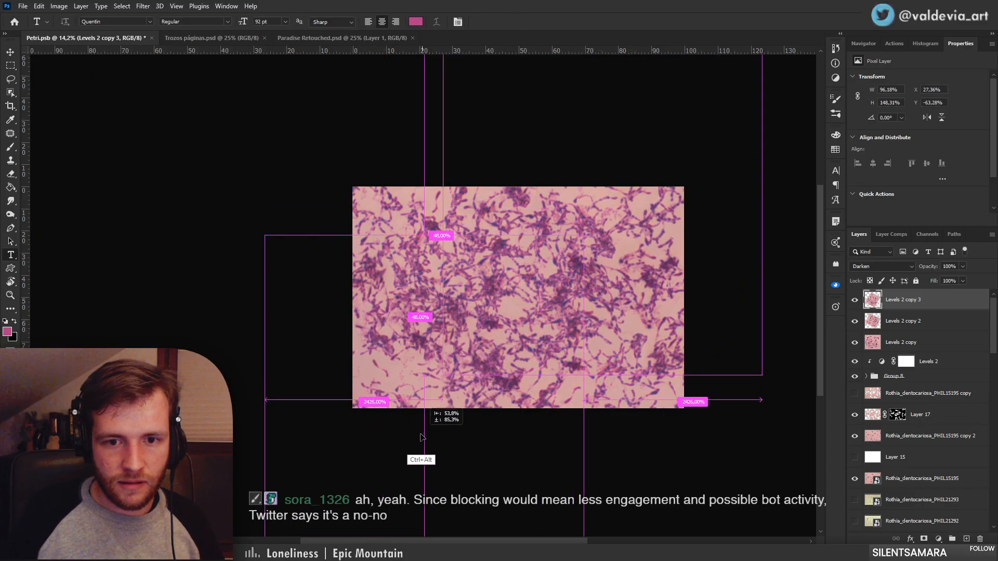
drag(429, 373, 429, 373)
key(z)
mouse_move(520, 339)
mouse_down()
mouse_move(567, 331)
mouse_move(532, 327)
mouse_up()
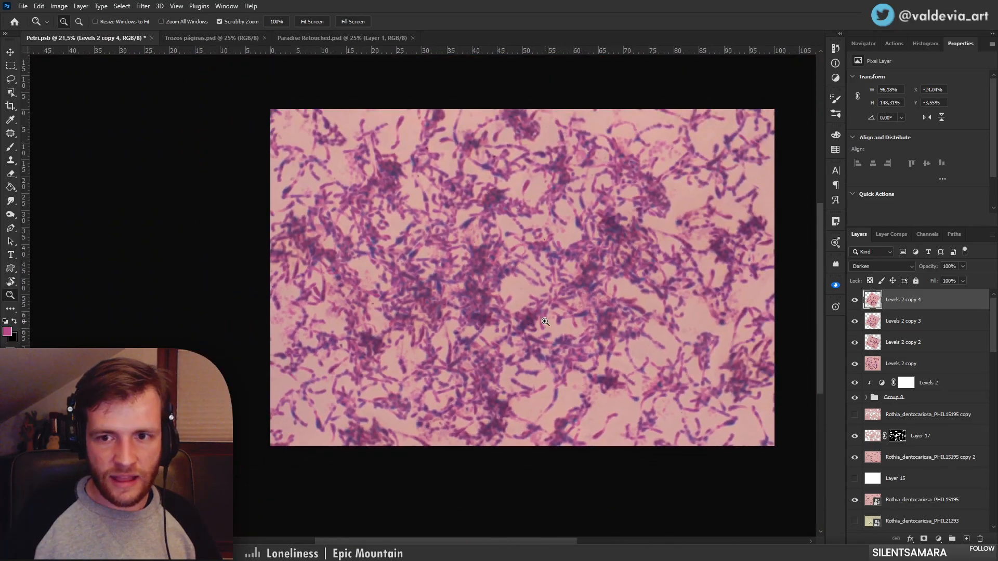
Compare the image without the added copies, then duplicate the topmost colony layer up and to the right to thicken the middle
click(855, 343)
click(854, 301)
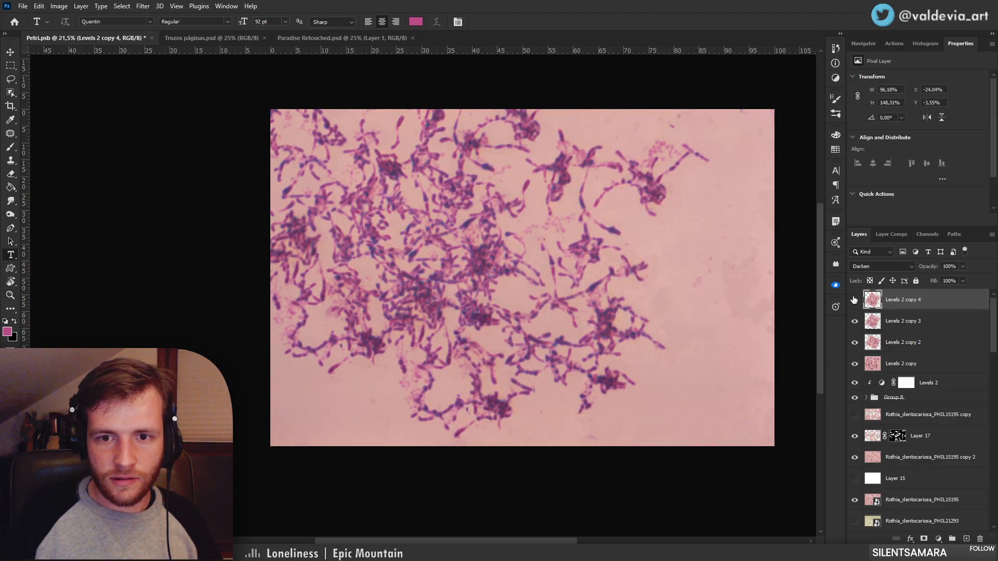
key(ctrl+j)
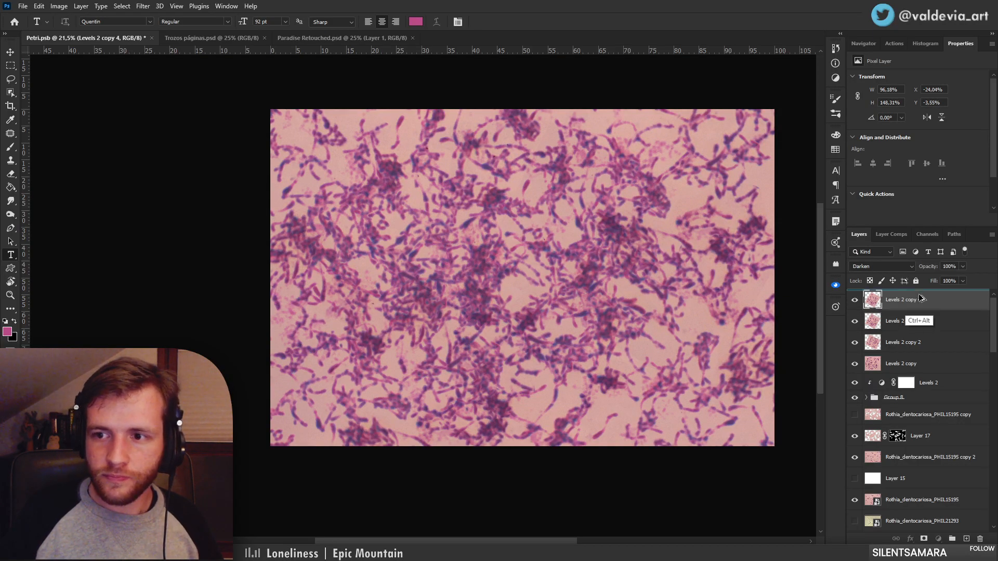
drag(412, 394, 580, 302)
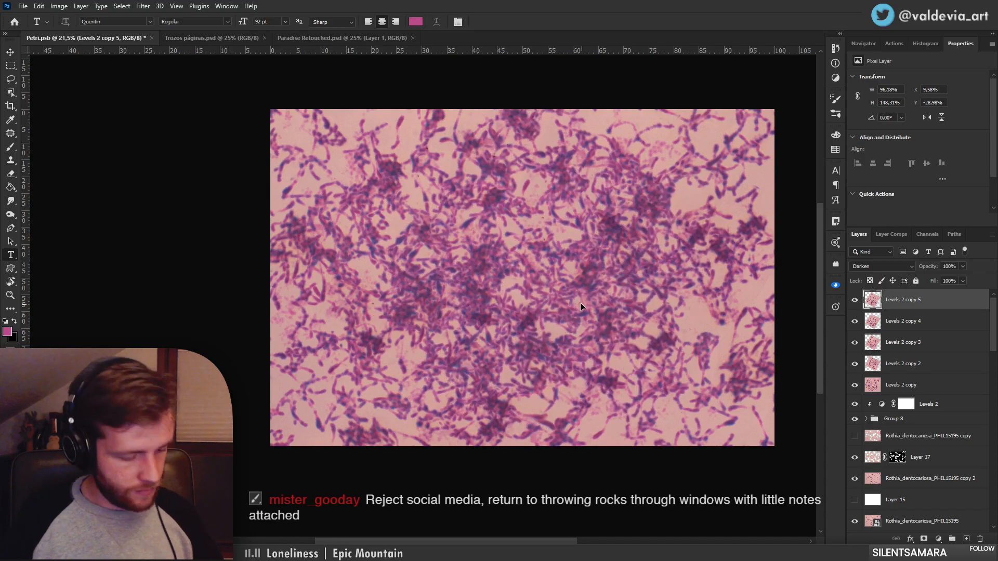
Duplicate the colony three more times over the remaining gaps, rotating the last copy to about -125.85°
drag(603, 361, 685, 411)
key(ctrl+t)
drag(370, 355, 721, 446)
drag(731, 380, 650, 331)
drag(408, 433, 469, 427)
drag(622, 401, 630, 379)
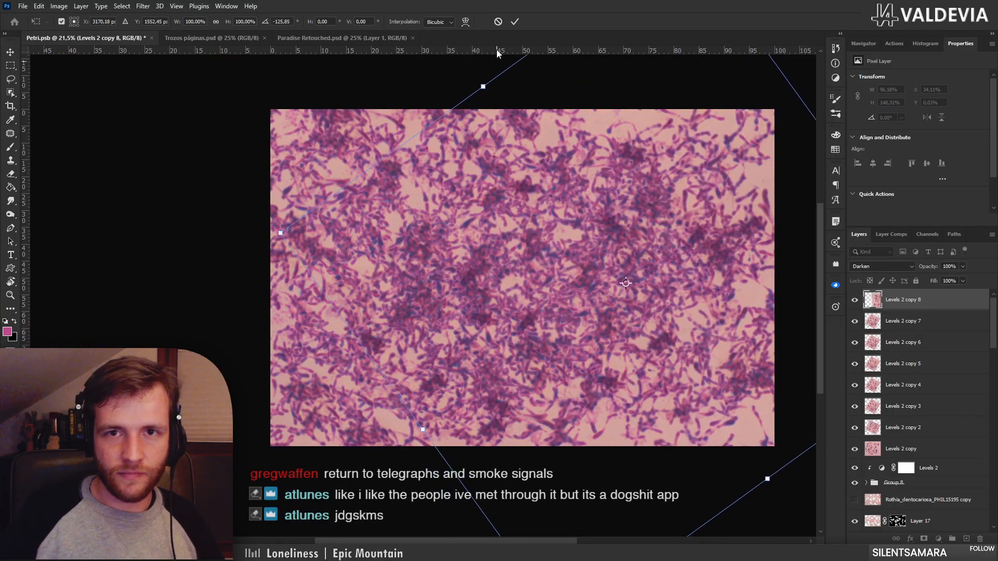
click(515, 23)
Duplicate the top colony layer again, rotate the copy to about -145.47° and place it over the upper-right area of the image
key(t)
key(ctrl+j)
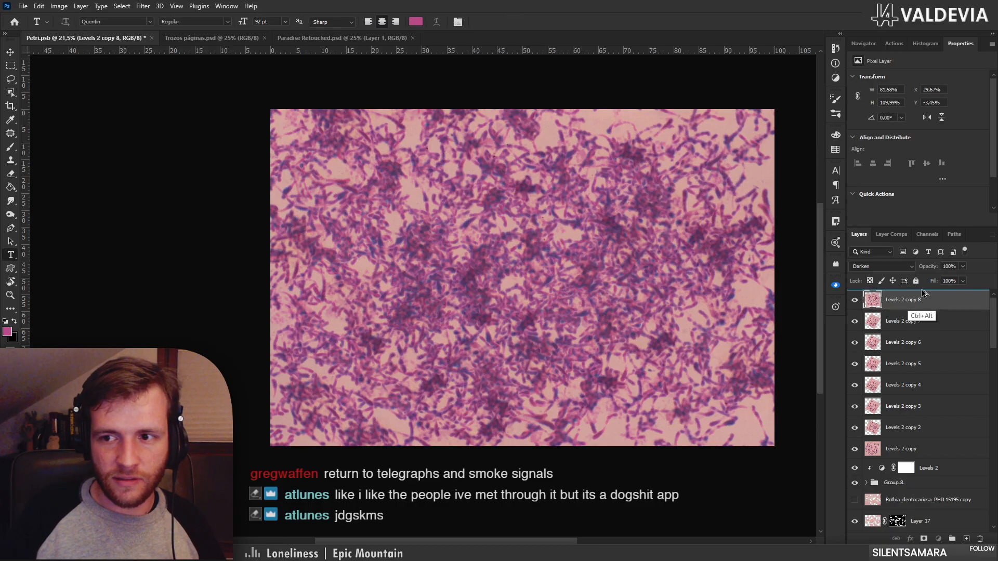
drag(669, 350, 619, 264)
key(ctrl+t)
drag(614, 406, 718, 111)
drag(554, 237, 652, 243)
drag(520, 263, 512, 350)
drag(699, 266, 712, 235)
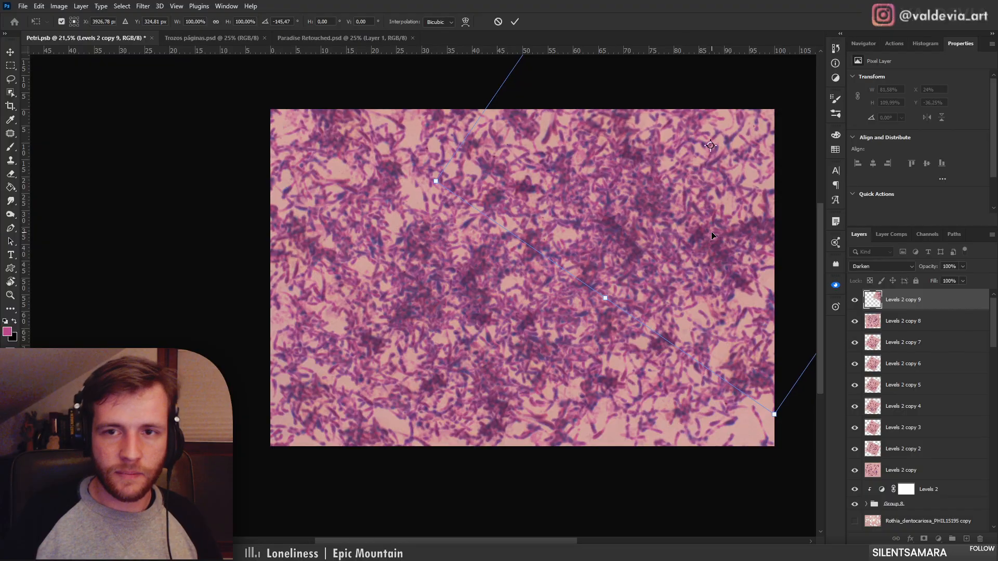
click(515, 22)
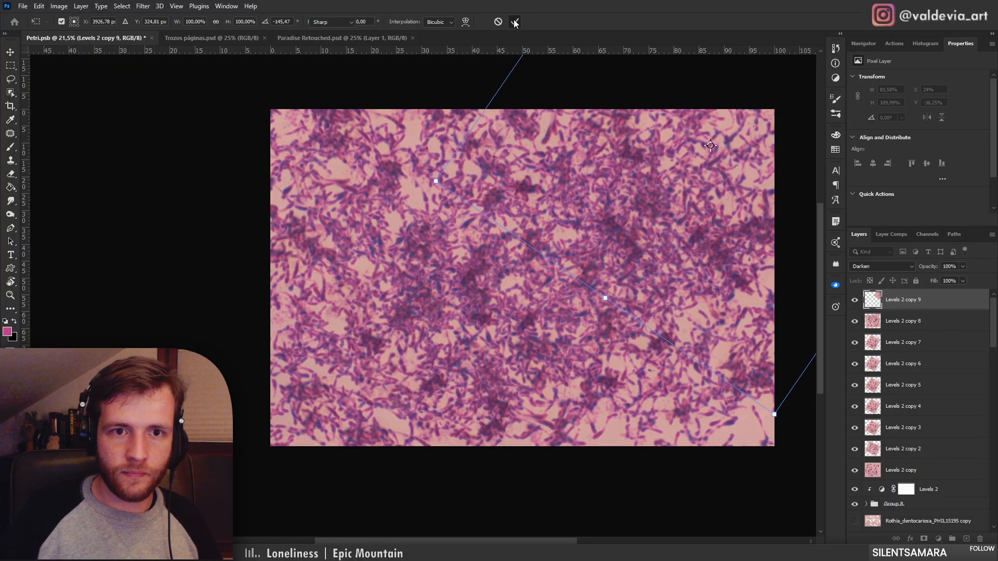
Add one more copy of the top colony layer and move it down over the sparse lower-right area
mouse_move(613, 316)
mouse_down()
mouse_move(561, 317)
mouse_move(594, 317)
mouse_up()
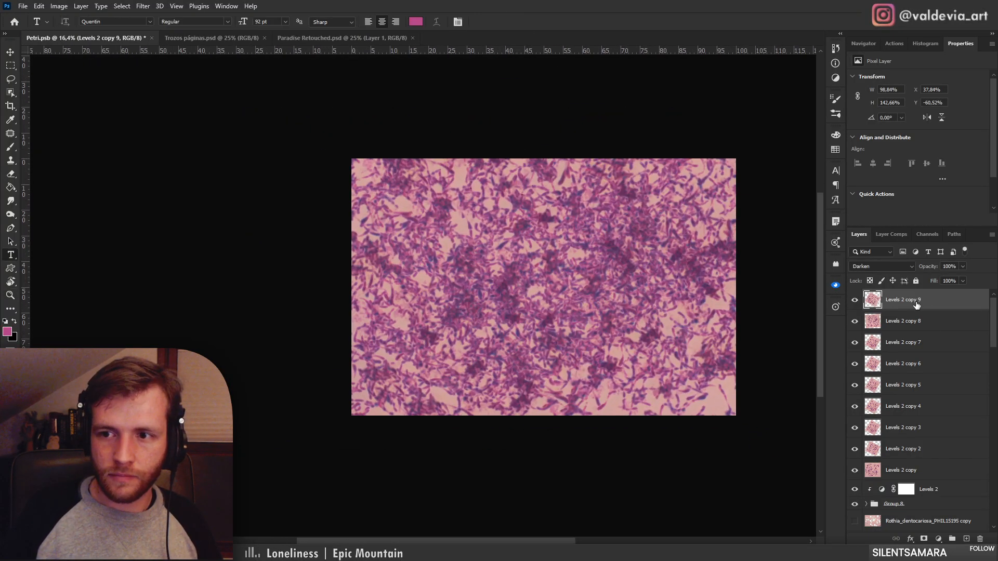
key(ctrl+j)
drag(677, 270, 674, 410)
key(ctrl+space)
drag(645, 350, 619, 324)
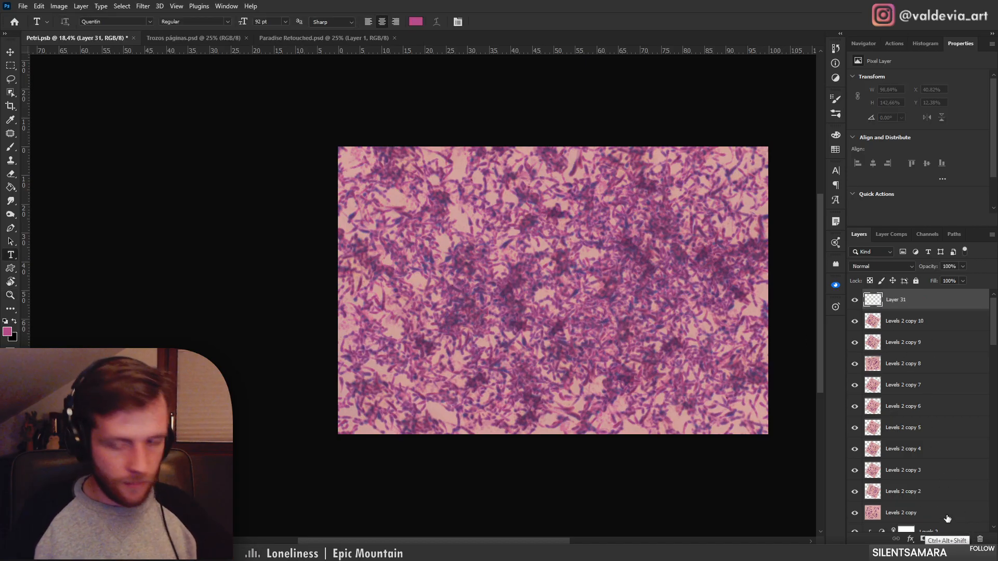
Stamp all visible layers into the new layer at the top of the stack
key(ctrl+alt+shift+e)
key(ctrl+space)
drag(634, 317, 638, 318)
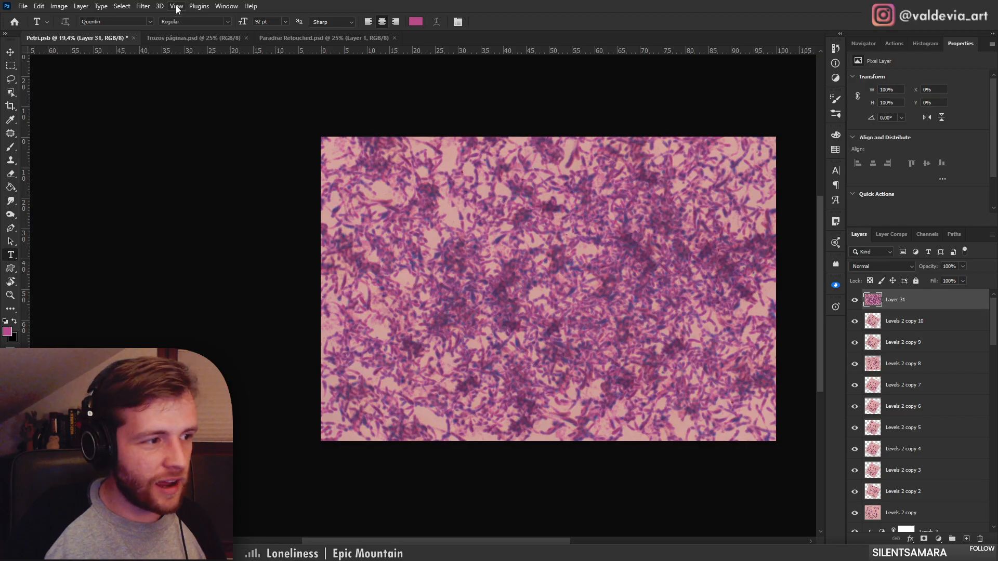
Apply the Fractus filter to the merged layer as a Mandelbrot Set with 16 iterations and power 8.0, checking an enlarged preview
click(198, 7)
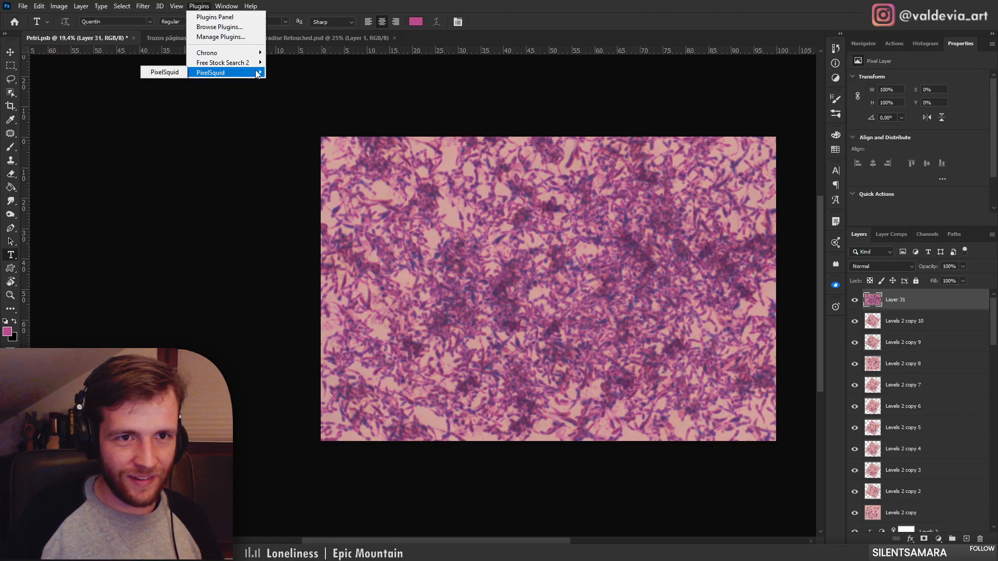
mouse_move(143, 6)
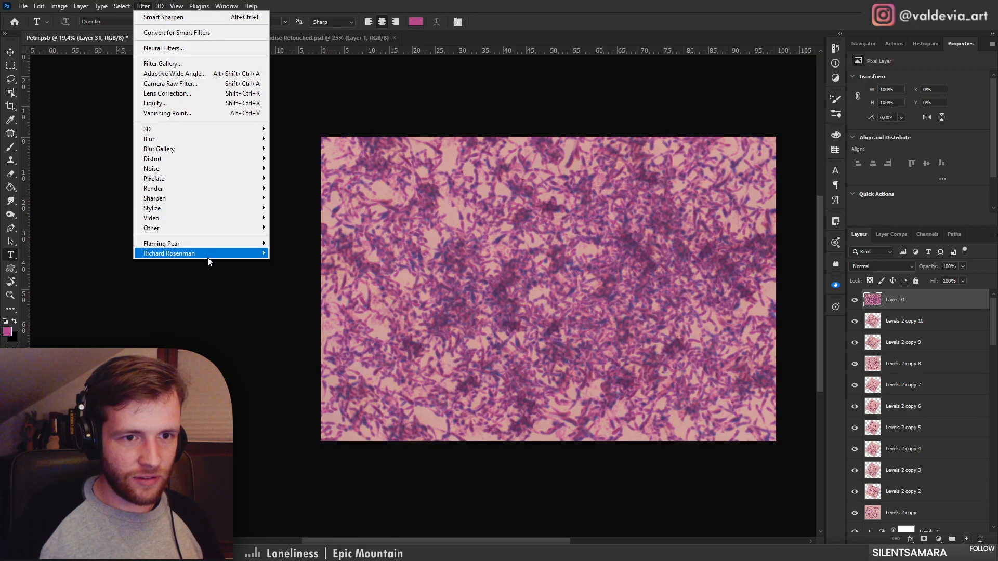
mouse_move(209, 254)
click(113, 263)
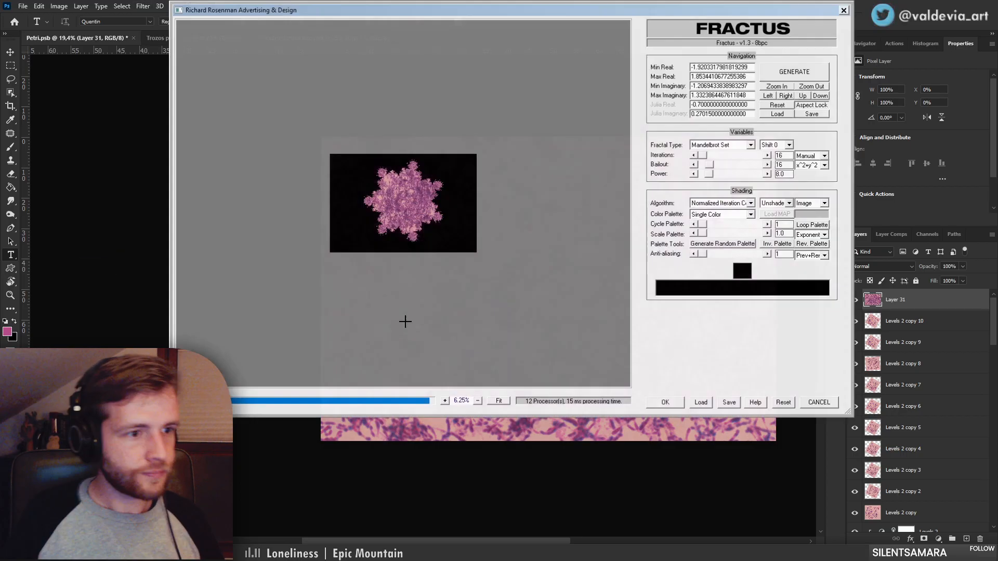
click(445, 401)
click(446, 403)
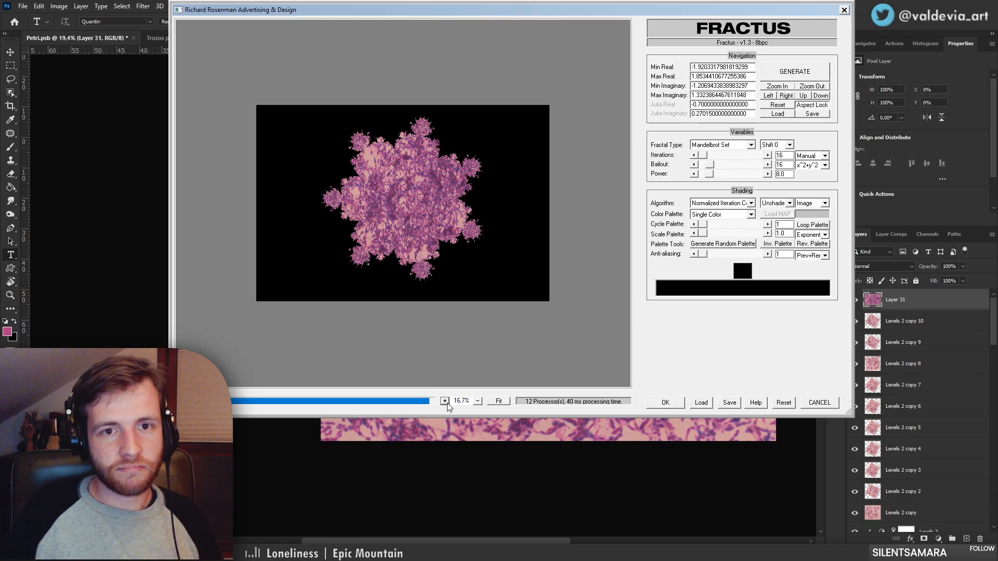
click(445, 402)
click(444, 402)
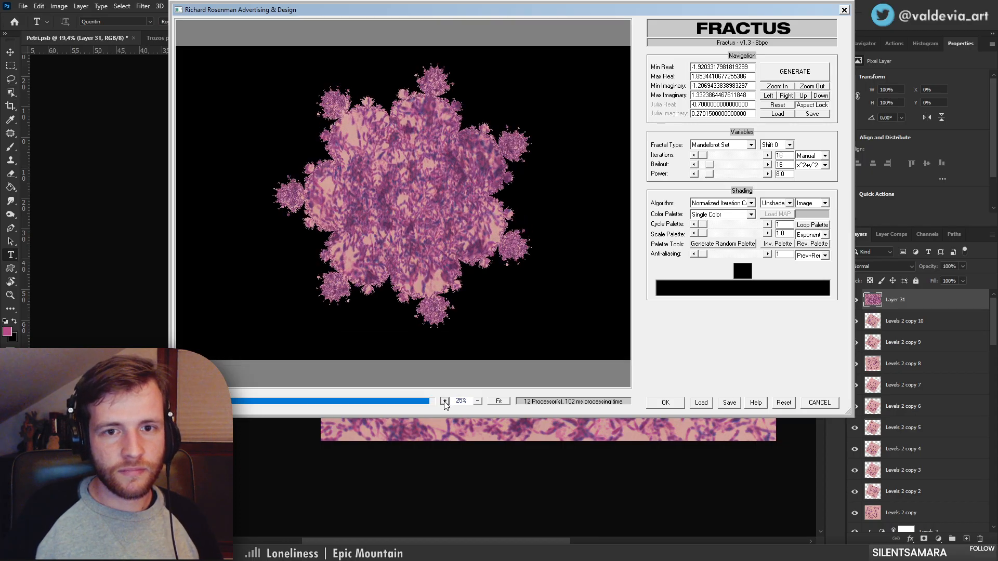
click(445, 402)
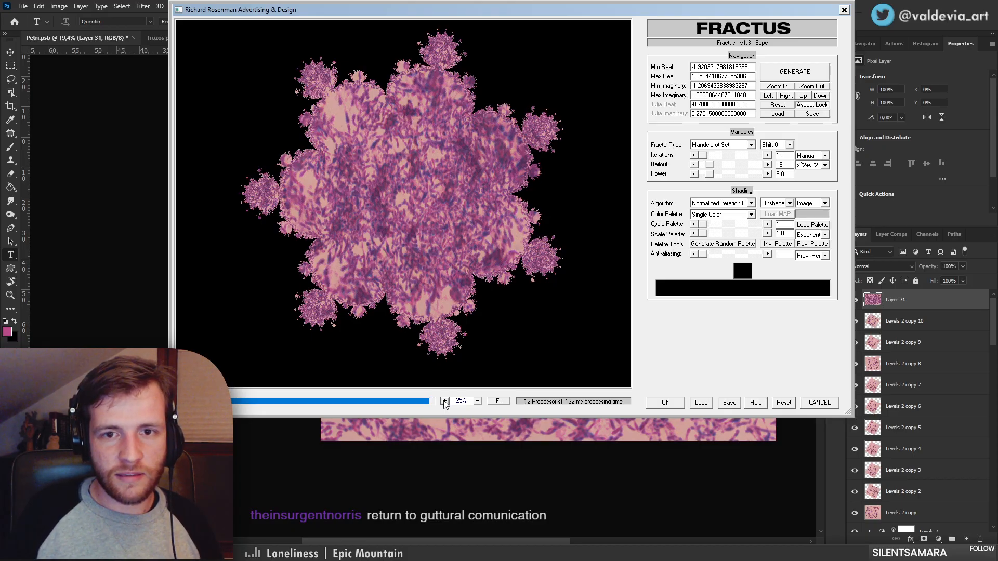
click(667, 403)
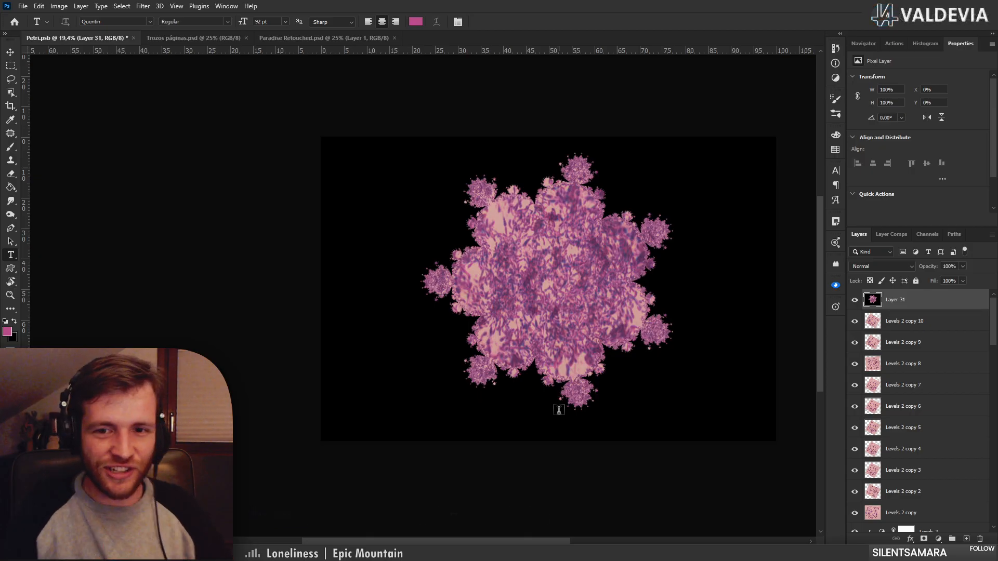
Blend out the fractal layer's black background with Blend If on gray, splitting This Layer's dark limit at 44 / 77
drag(607, 357, 538, 340)
key(z)
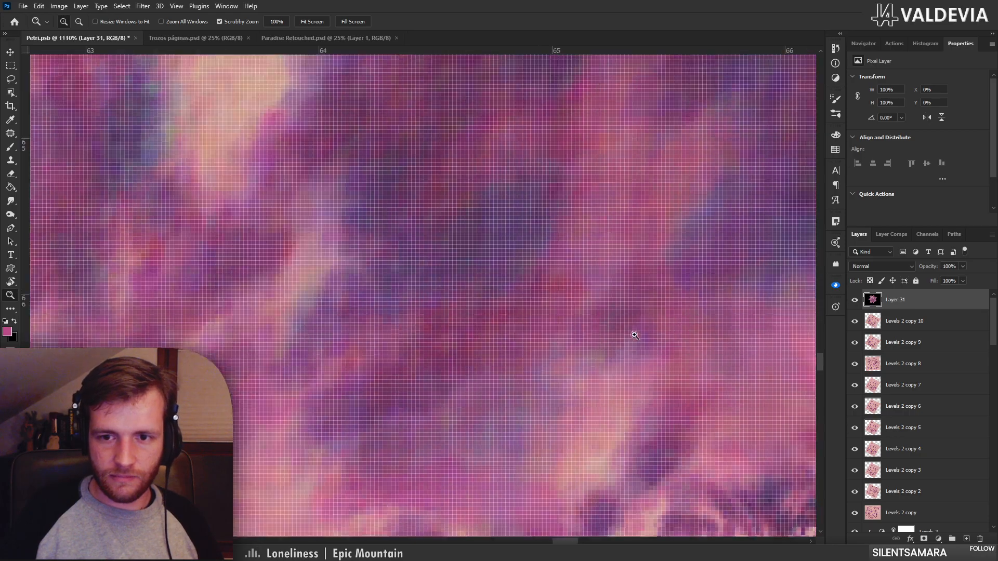
drag(634, 334, 704, 276)
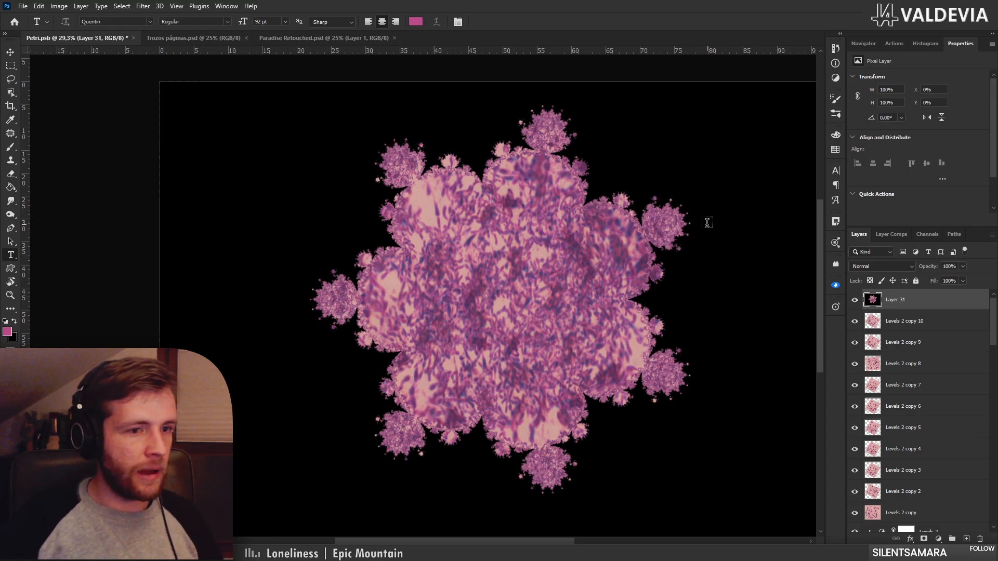
key(z)
mouse_move(637, 282)
mouse_down()
mouse_move(564, 291)
mouse_move(633, 294)
mouse_up()
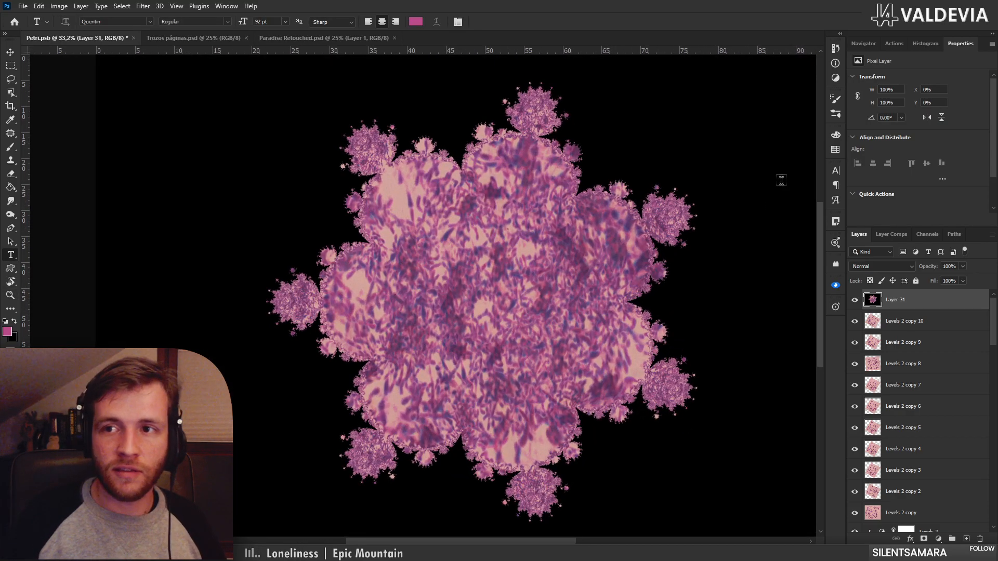
click(864, 44)
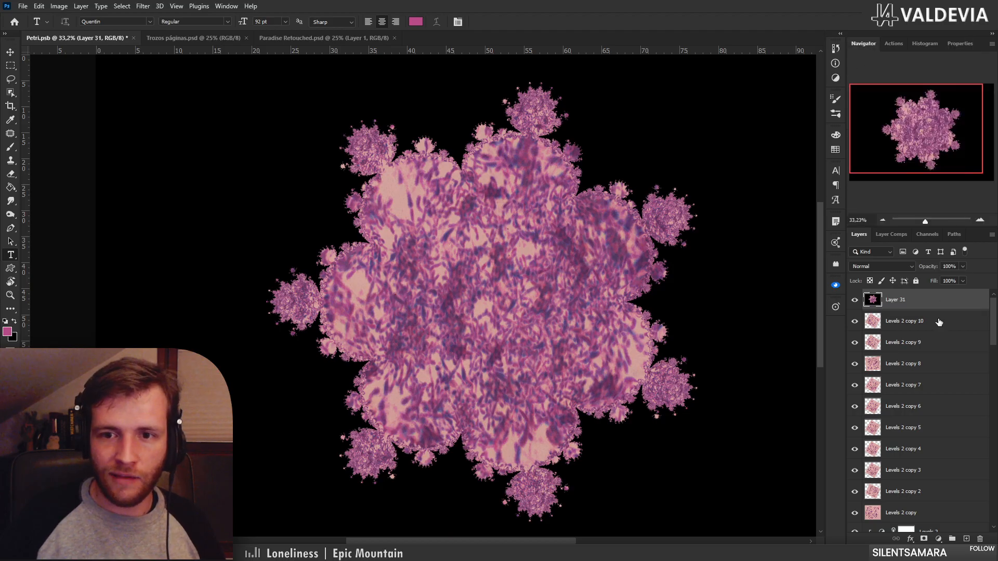
double_click(974, 306)
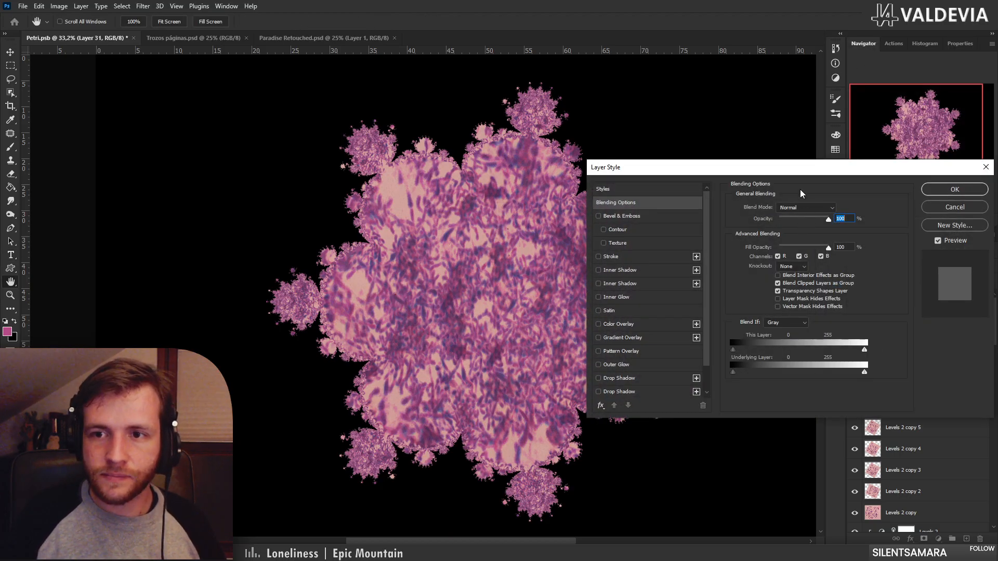
drag(795, 167, 811, 251)
mouse_move(749, 434)
mouse_down()
mouse_move(803, 432)
mouse_move(768, 435)
mouse_up()
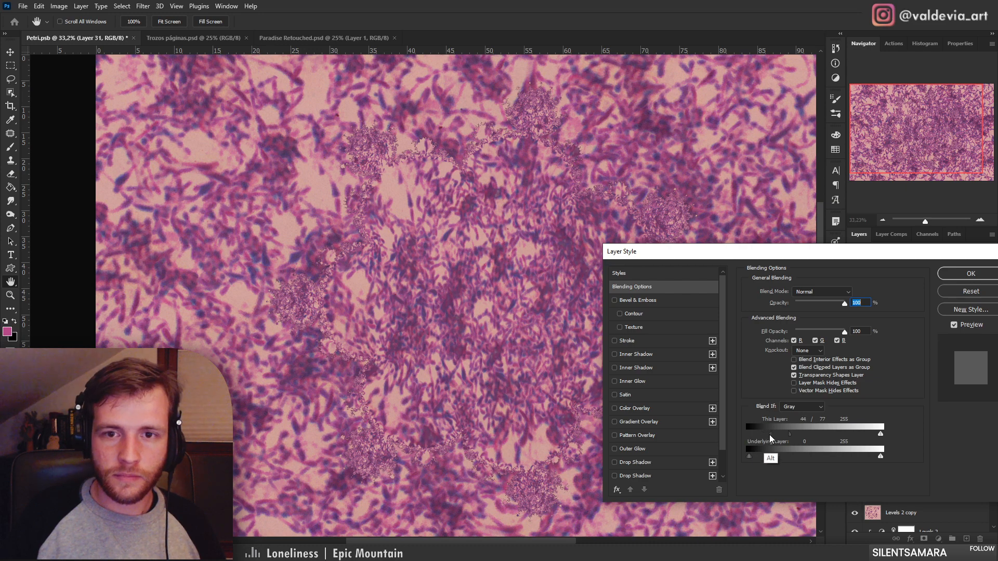
click(957, 276)
Group the layers from Levels 2 copy 10 down to Rothia_dentocariosa_PHIL15195 copy and hide the group
drag(619, 348, 571, 349)
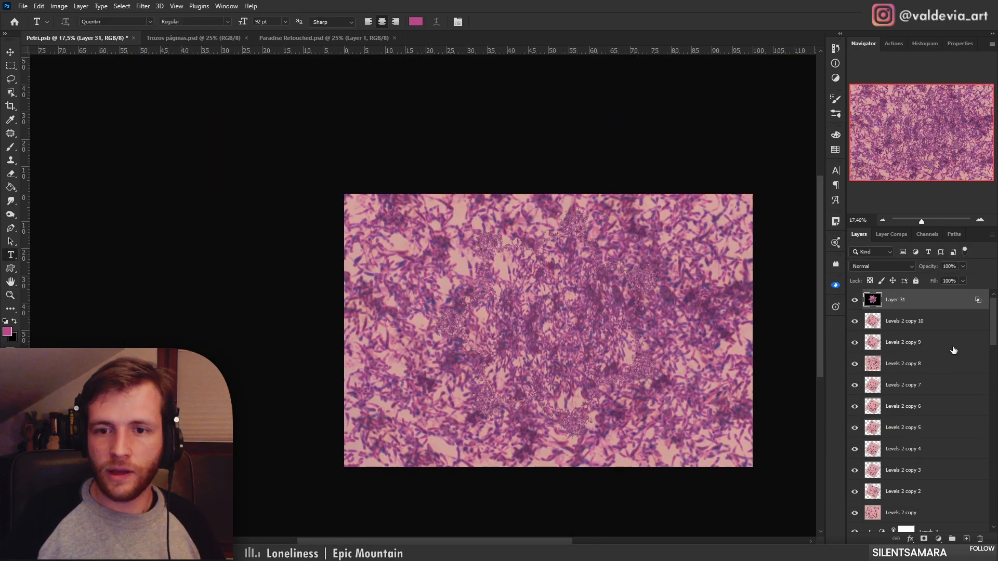
click(966, 322)
scroll(977, 374, down, 5)
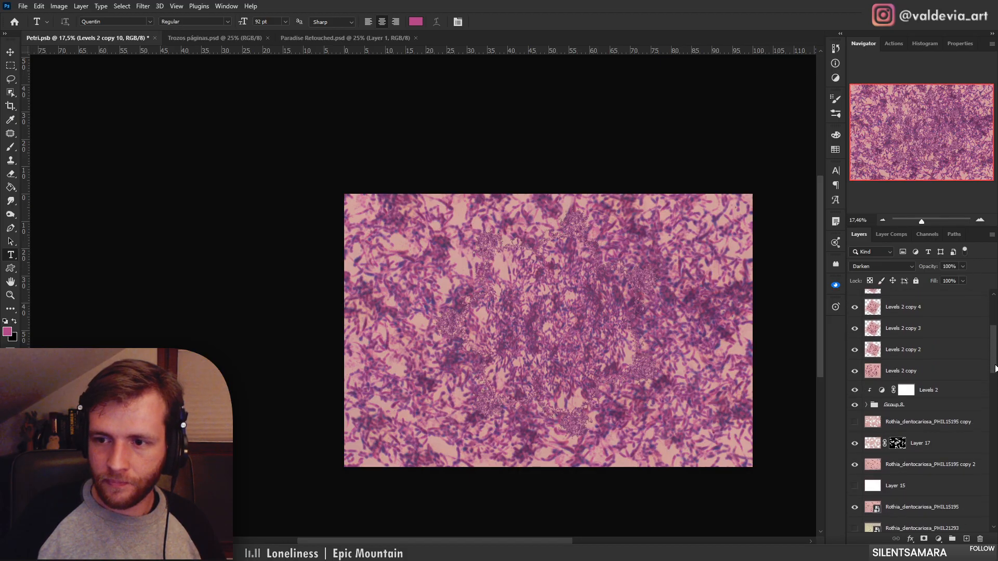
shift+click(949, 444)
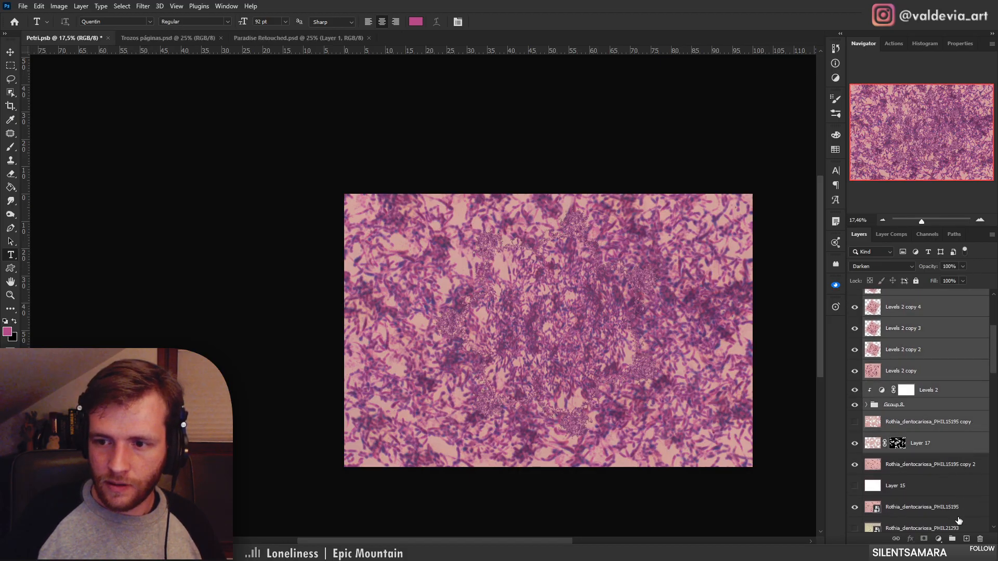
shift+click(942, 425)
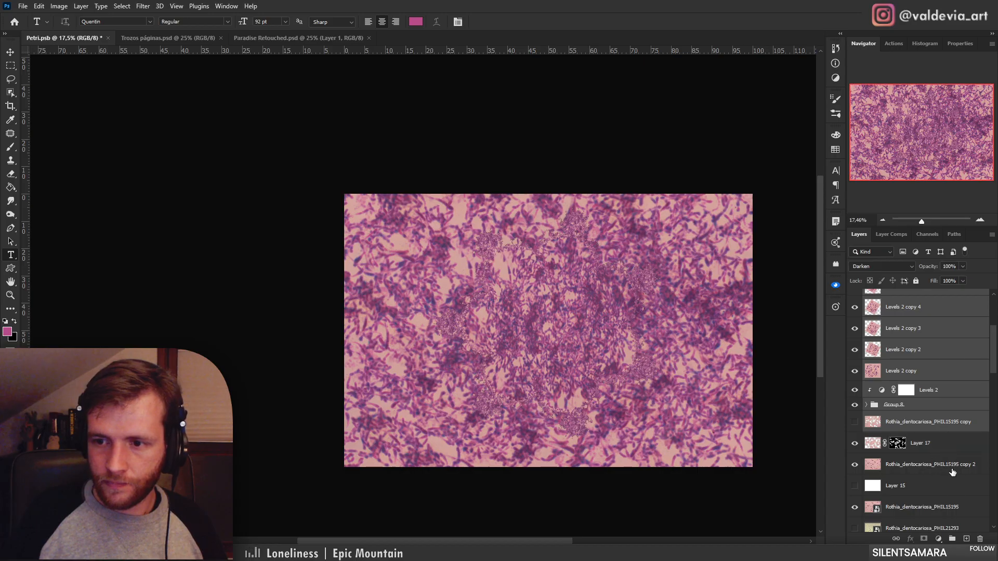
click(952, 538)
click(855, 295)
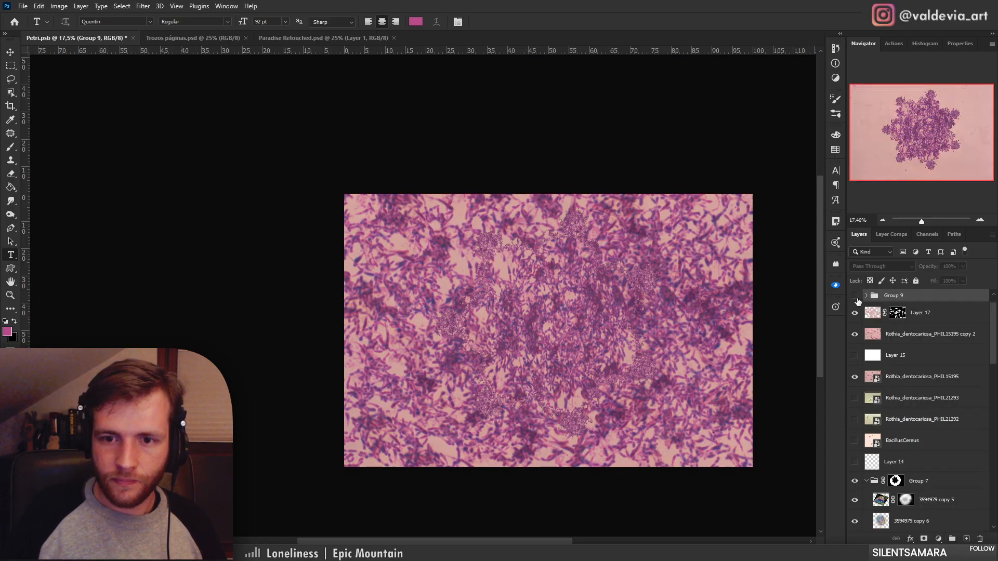
Set the blend mode of the fractal layer, Layer 31, to Darken
click(993, 295)
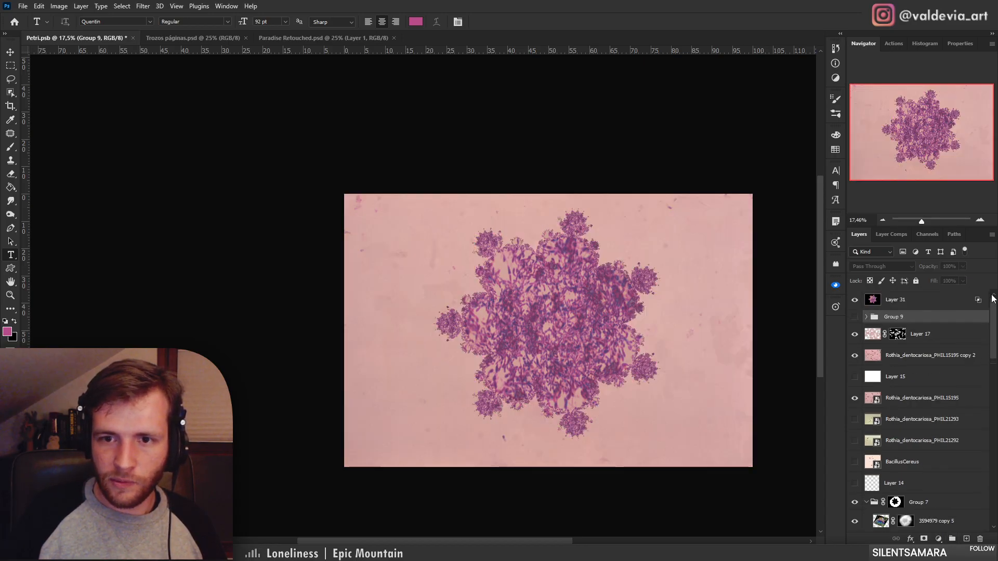
click(937, 300)
click(883, 266)
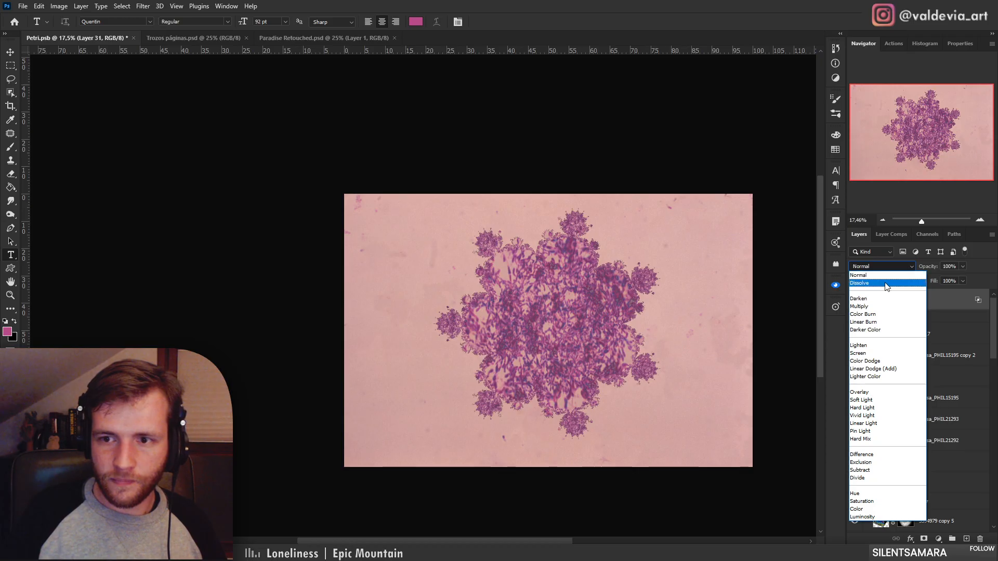
click(863, 299)
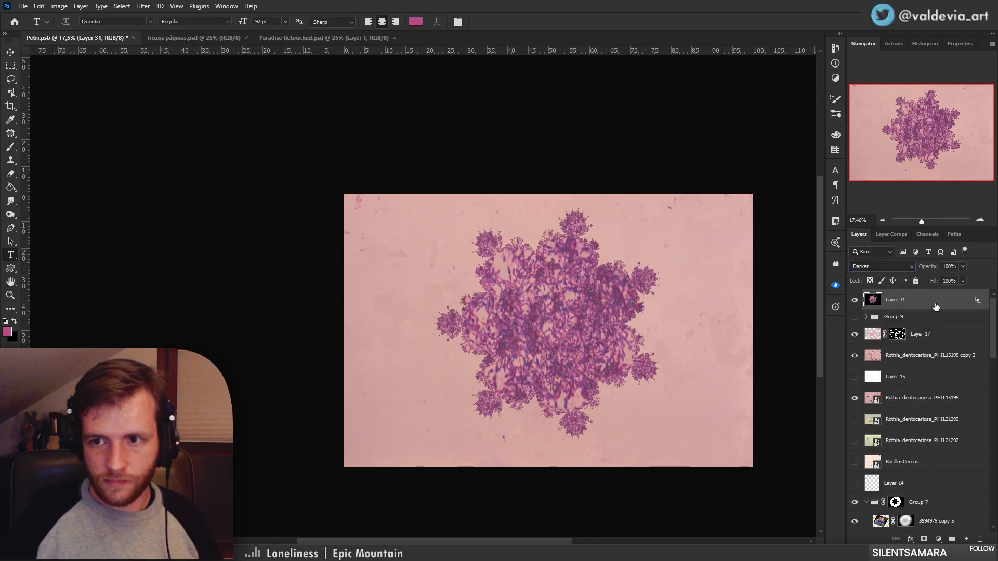
Remove the split dark limit from This Layer in Layer 31's Blend If settings to restore the black background
drag(624, 302, 674, 273)
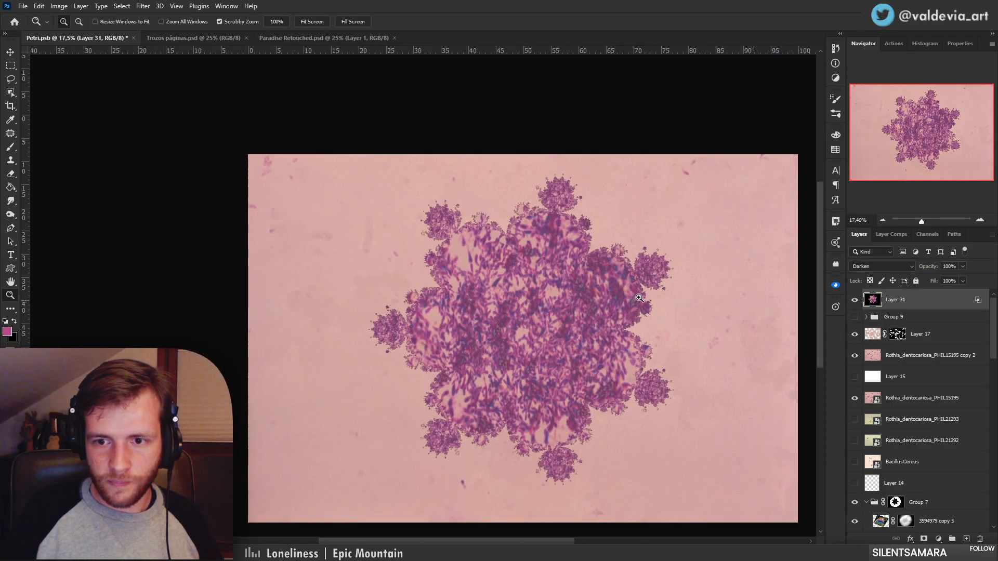
double_click(971, 308)
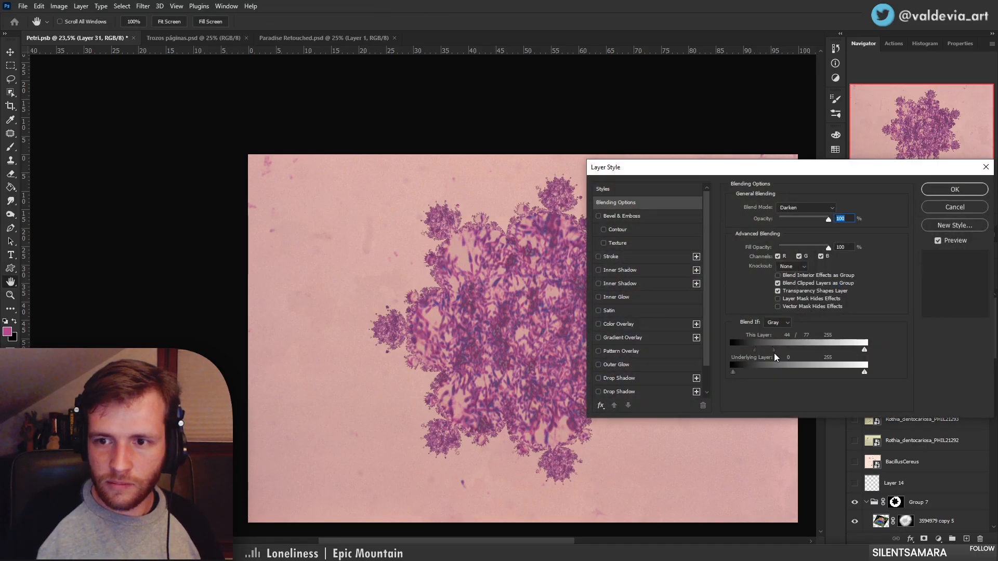
drag(775, 354, 668, 351)
click(956, 190)
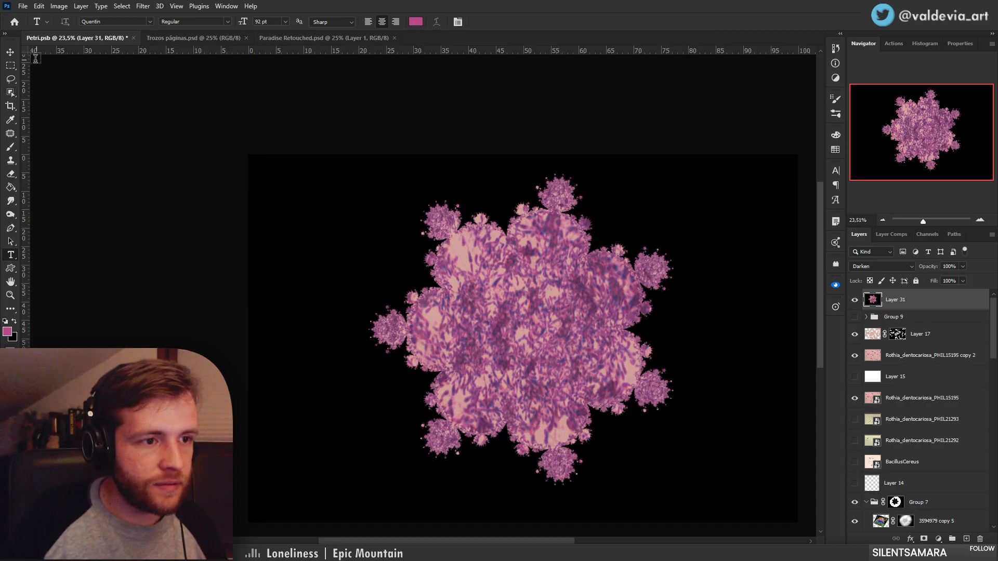
Select the black background around the fractal with the Magic Wand and inspect the selection edge at pixel level
click(12, 94)
click(42, 113)
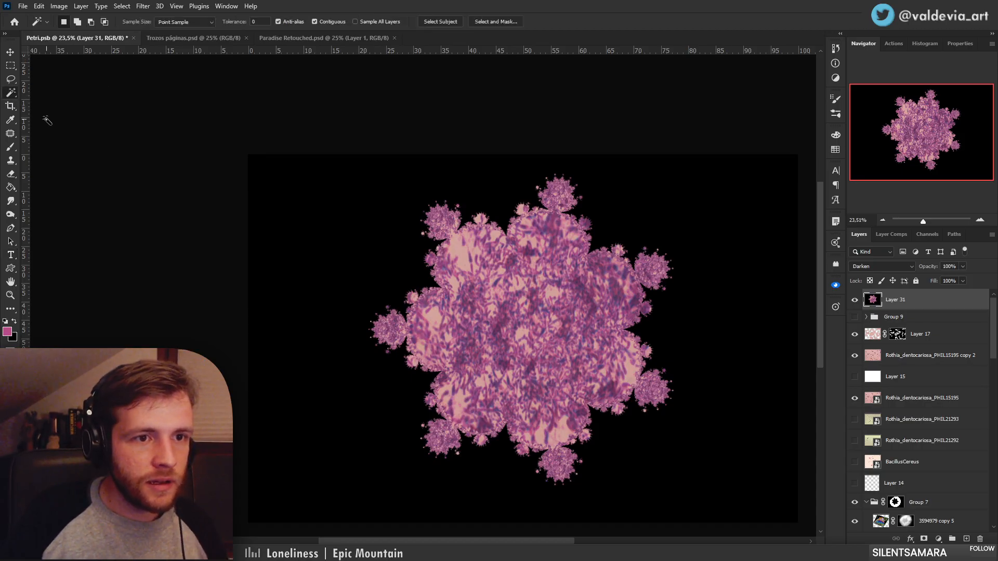
click(359, 231)
key(ctrl+space)
drag(434, 297, 508, 260)
key(space)
drag(420, 183, 498, 213)
key(ctrl+space)
key(ctrl+z)
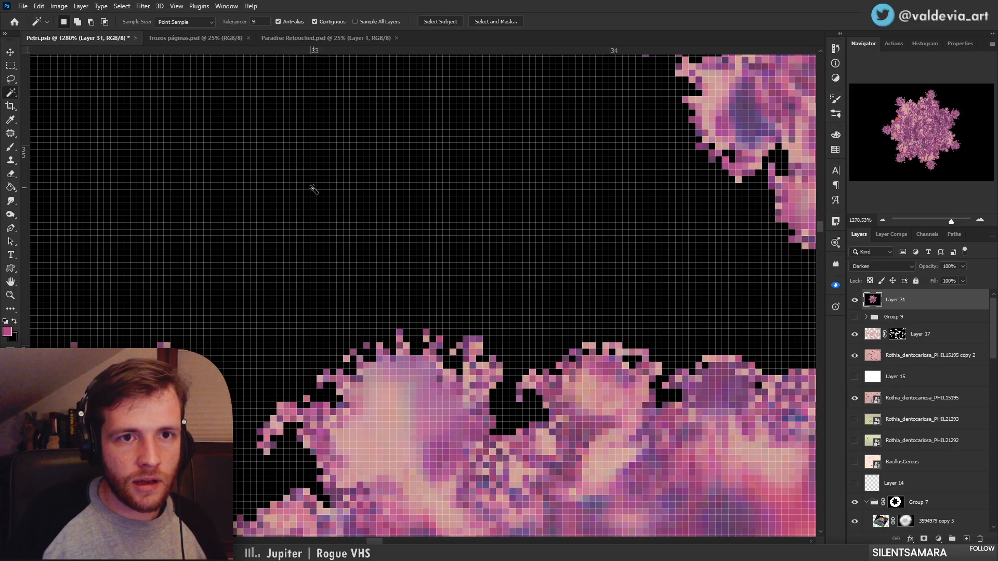
key(ctrl+z)
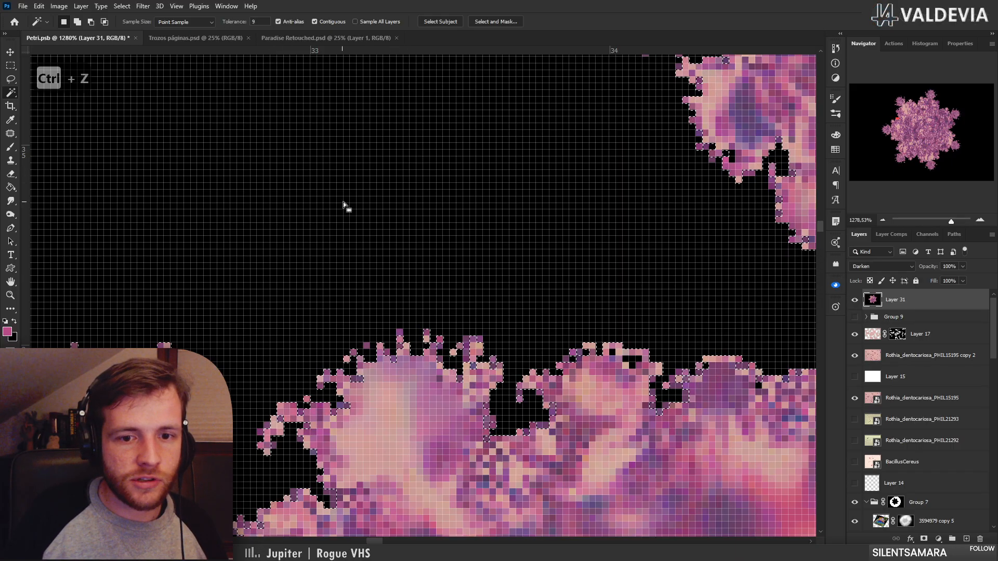
Mask the selected black background out of Layer 31 and blend the layer in Darken mode
drag(395, 252, 248, 236)
drag(467, 311, 337, 307)
drag(388, 313, 311, 313)
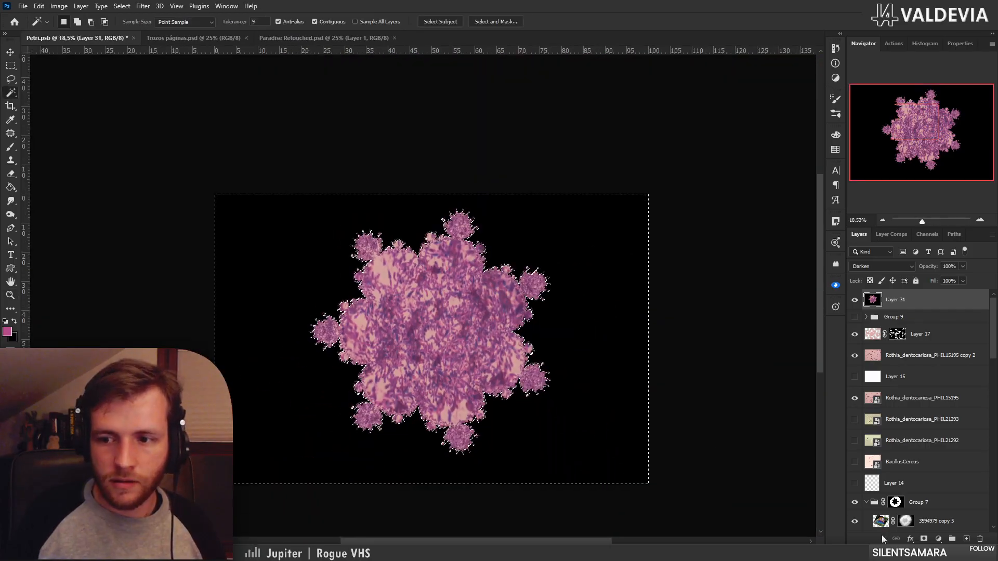
alt+click(925, 539)
drag(373, 371, 400, 358)
key(w)
click(974, 296)
click(900, 266)
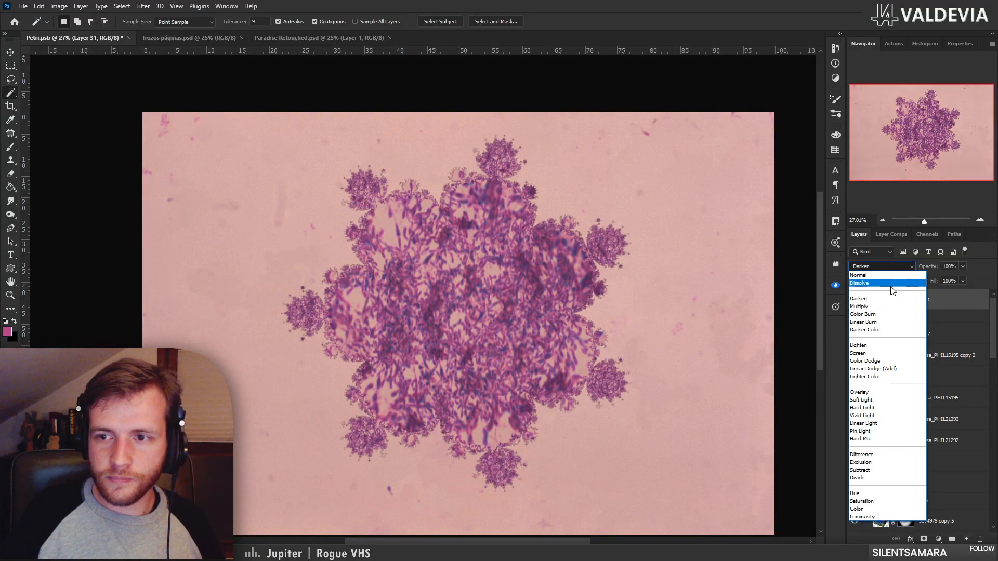
click(885, 300)
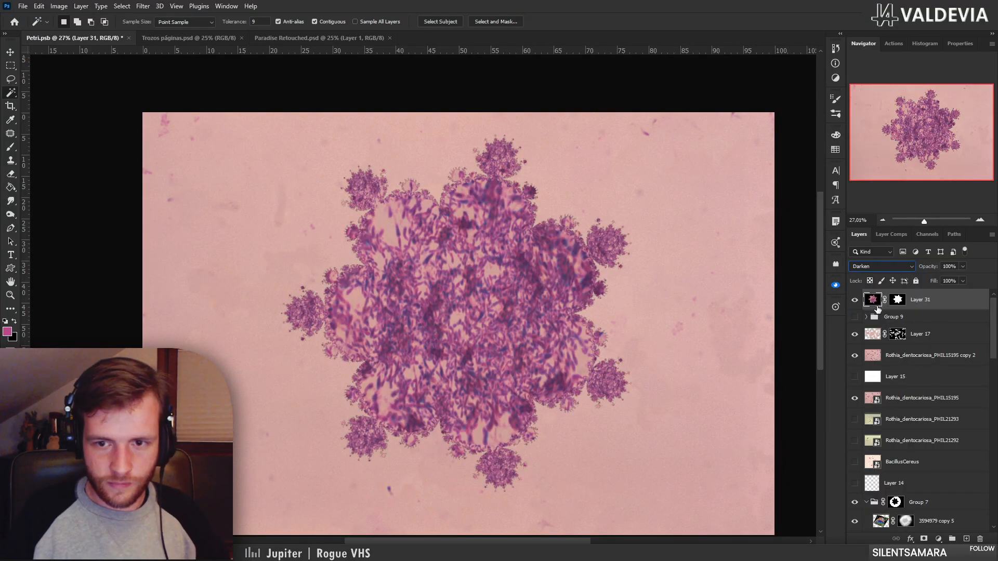
Scale the fractal layer up to about 121% and shift it slightly left and down over the micrograph
scroll(616, 278, down, 5)
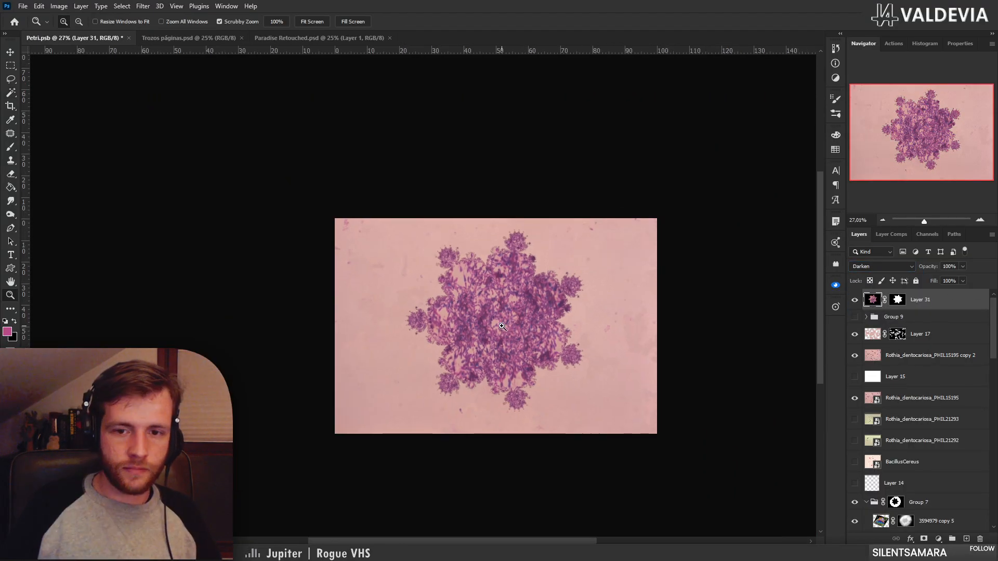
scroll(526, 320, up, 2)
key(ctrl+t)
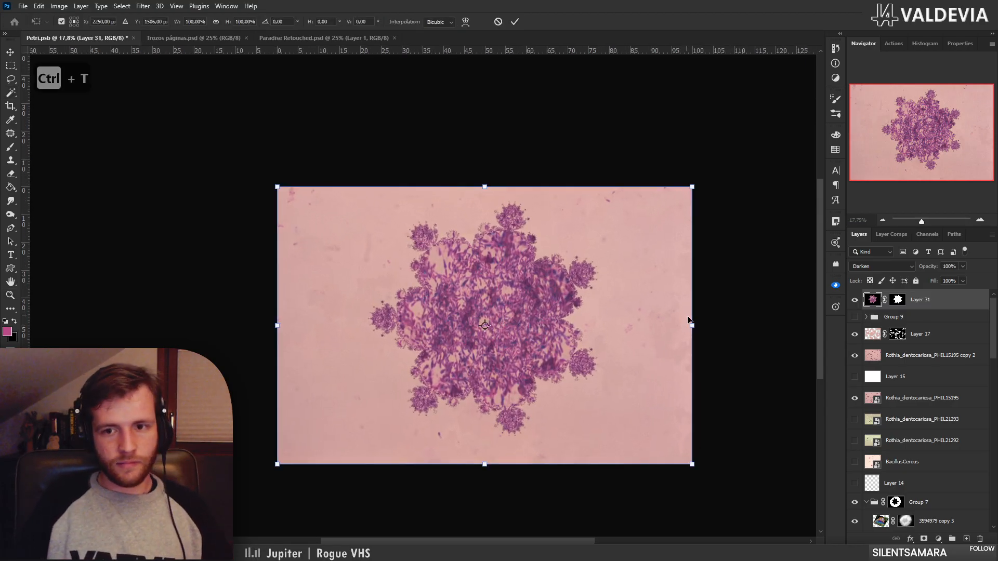
drag(693, 325, 735, 327)
mouse_move(592, 325)
mouse_down()
mouse_move(580, 359)
mouse_move(577, 334)
mouse_up()
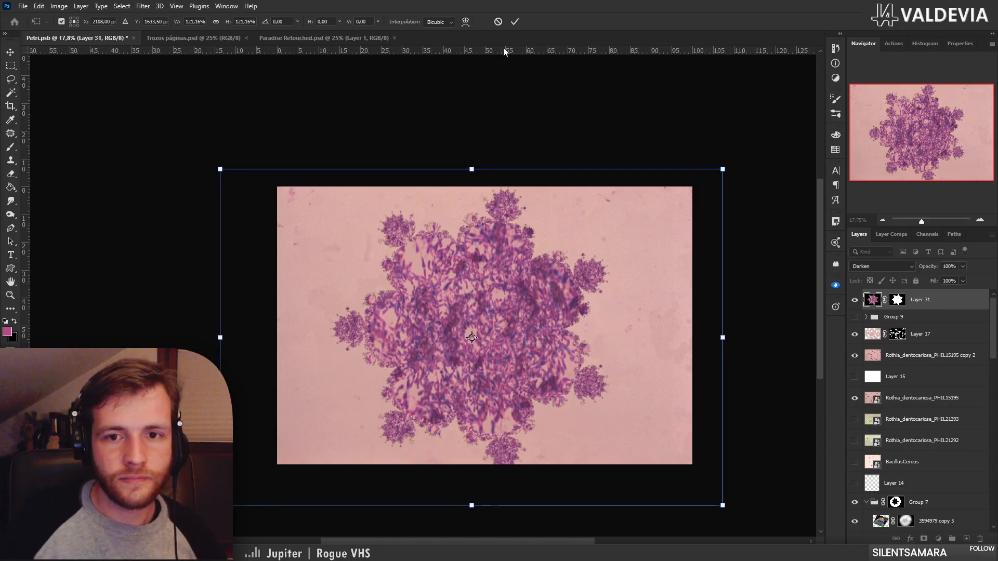
click(515, 22)
key(z)
mouse_move(528, 290)
mouse_down()
mouse_move(567, 291)
mouse_move(531, 291)
mouse_up()
drag(458, 325, 452, 300)
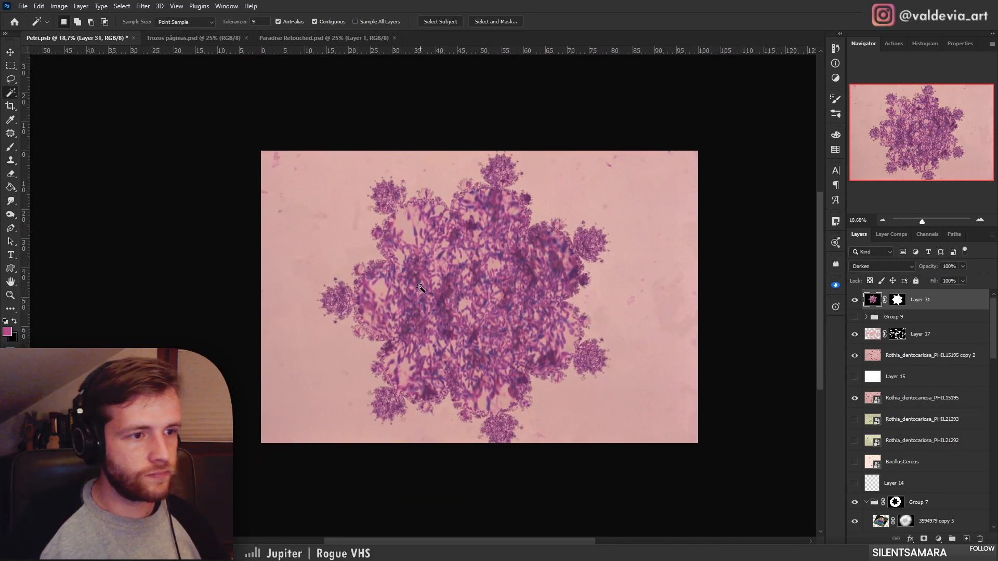
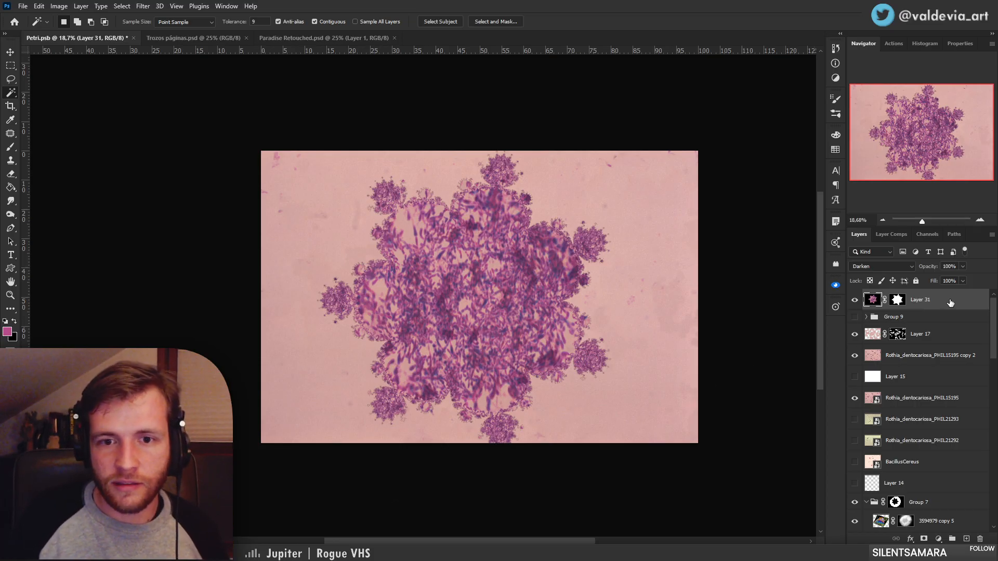
Clone bacteria over the bare patches in the fractal's upper-left lobe with a 193 px soft round Clone Stamp
key(z)
mouse_move(453, 248)
mouse_down()
mouse_move(494, 247)
mouse_move(465, 248)
mouse_up()
key(w)
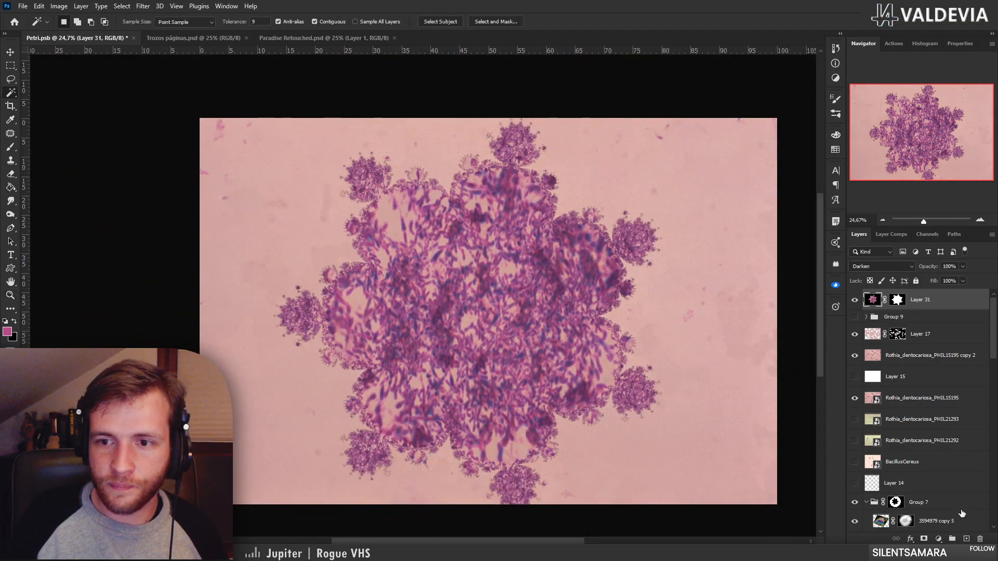
key(z)
mouse_move(453, 205)
mouse_down()
mouse_move(488, 234)
mouse_move(592, 381)
mouse_up()
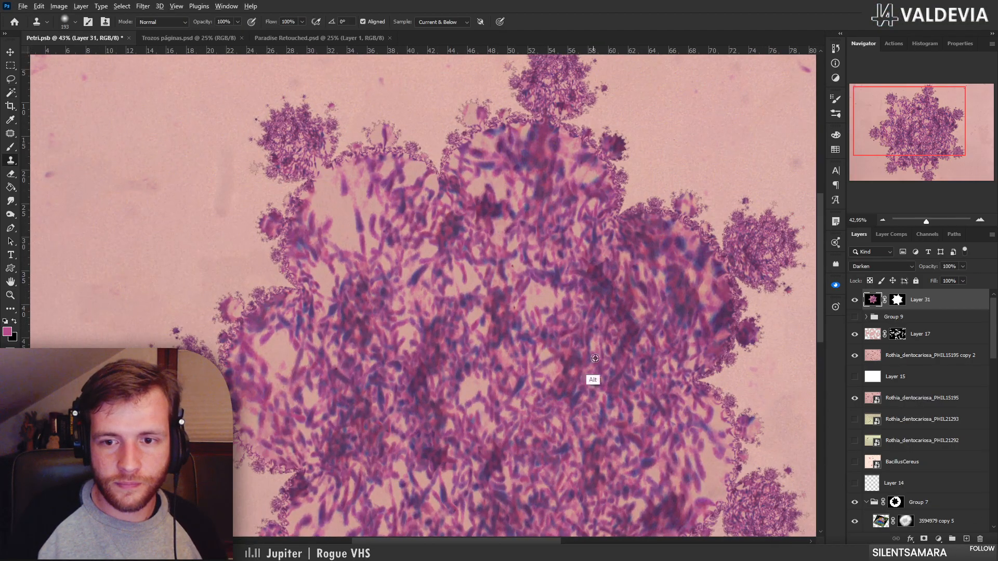
key(s)
right_click(336, 197)
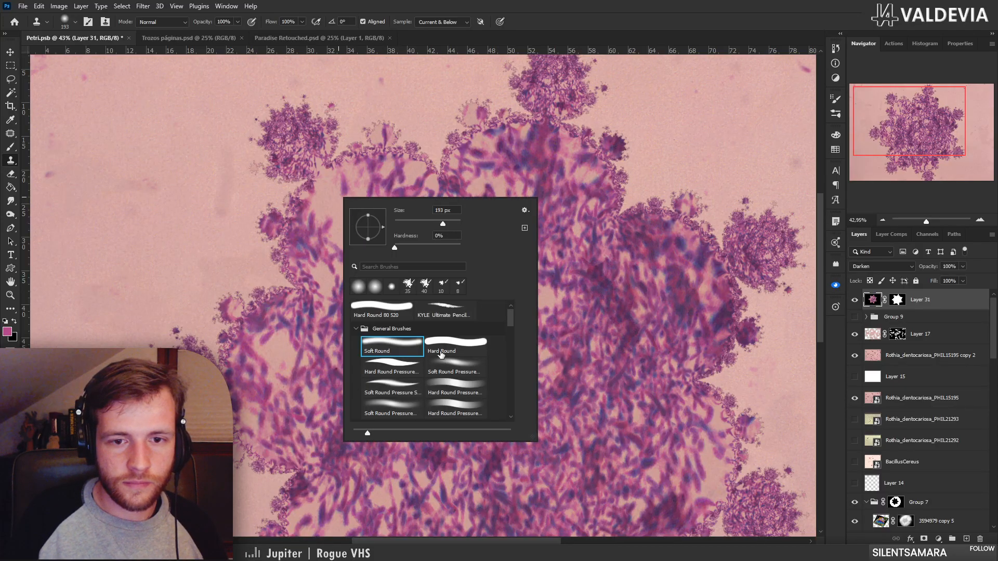
mouse_move(327, 192)
mouse_down()
mouse_move(342, 244)
mouse_move(347, 195)
mouse_move(330, 181)
mouse_move(358, 179)
mouse_move(365, 242)
mouse_move(331, 289)
mouse_up()
key(z)
mouse_move(398, 320)
mouse_down()
mouse_move(339, 340)
mouse_move(406, 351)
mouse_up()
key(s)
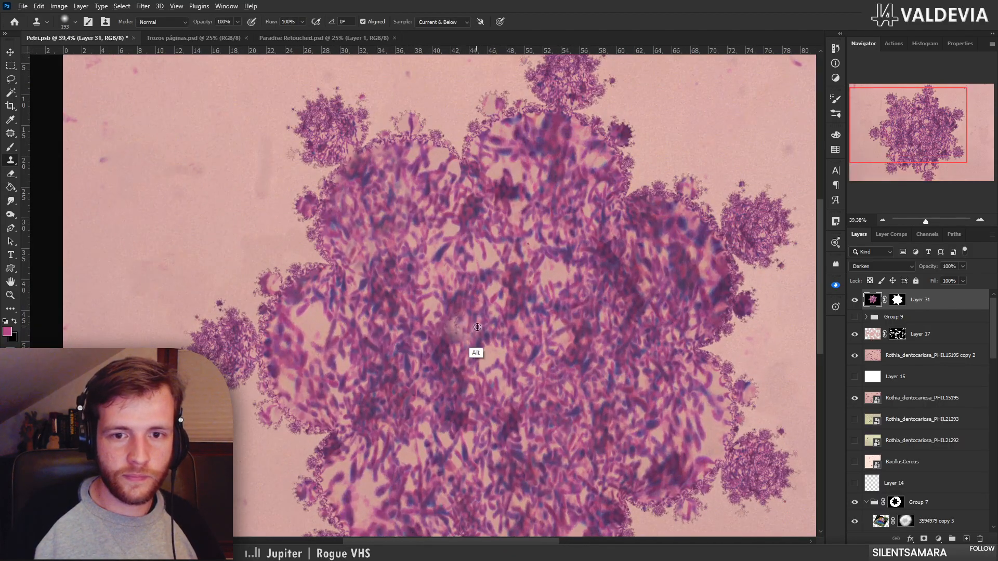
Clone bacteria from the fractal's centre over the edge of its left lobe, undoing the first stroke and resampling the source
alt+click(477, 321)
drag(312, 313, 305, 317)
key(ctrl+z)
alt+click(484, 346)
key(z)
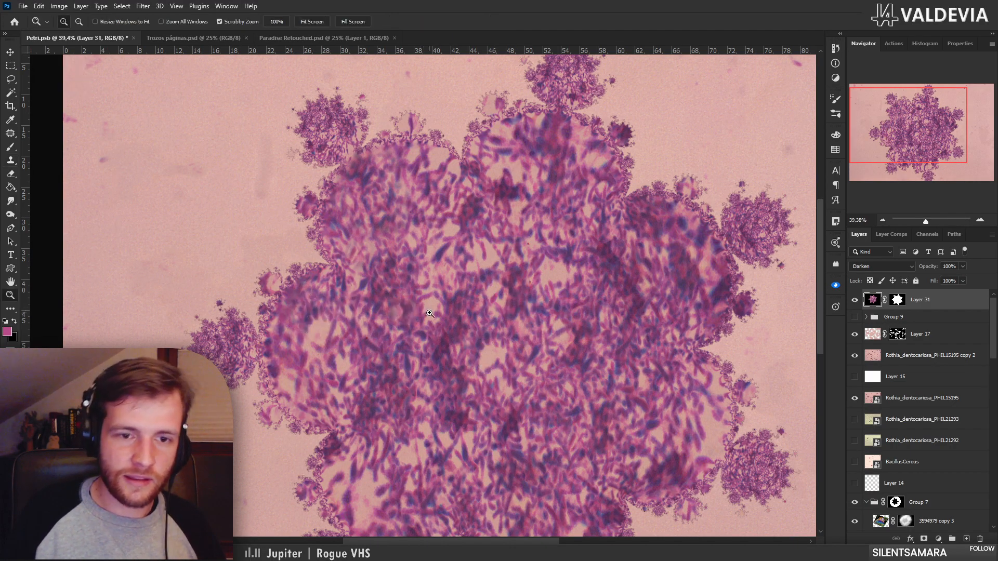
mouse_move(410, 312)
mouse_down()
mouse_move(384, 313)
mouse_move(437, 312)
mouse_up()
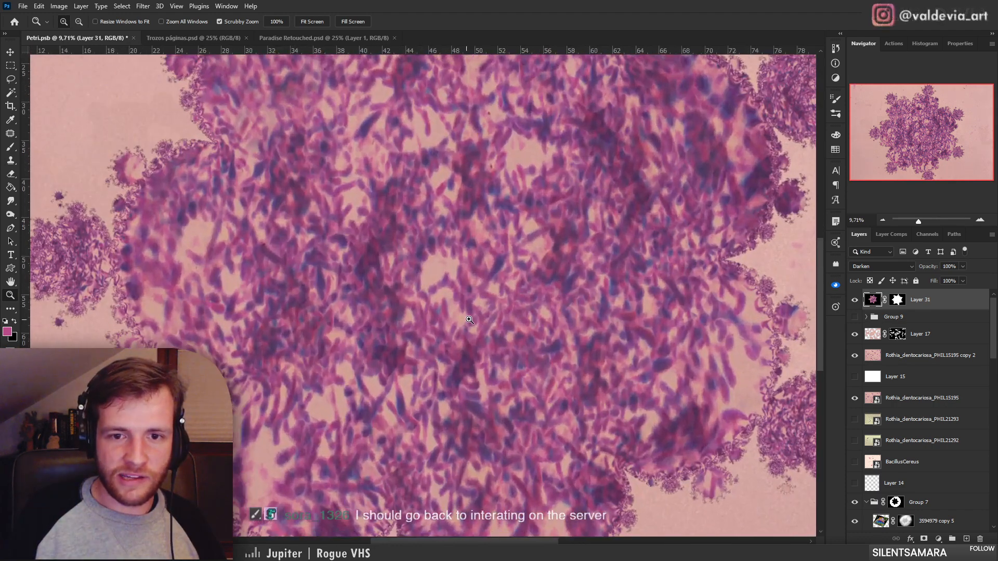
Reduce the Clone Stamp to 73 px and fill the remaining bare gap in the fractal's left lobe
key(s)
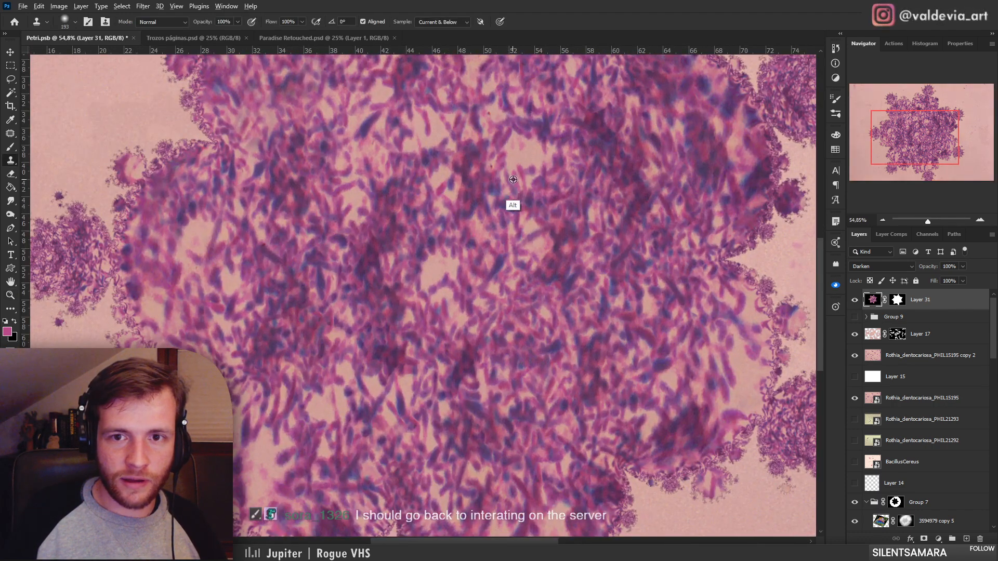
right_click(202, 239)
drag(305, 266, 279, 265)
mouse_move(192, 237)
mouse_down()
mouse_move(195, 248)
mouse_move(190, 235)
mouse_move(203, 230)
mouse_move(182, 258)
mouse_move(189, 263)
mouse_up()
key(z)
drag(311, 247, 227, 297)
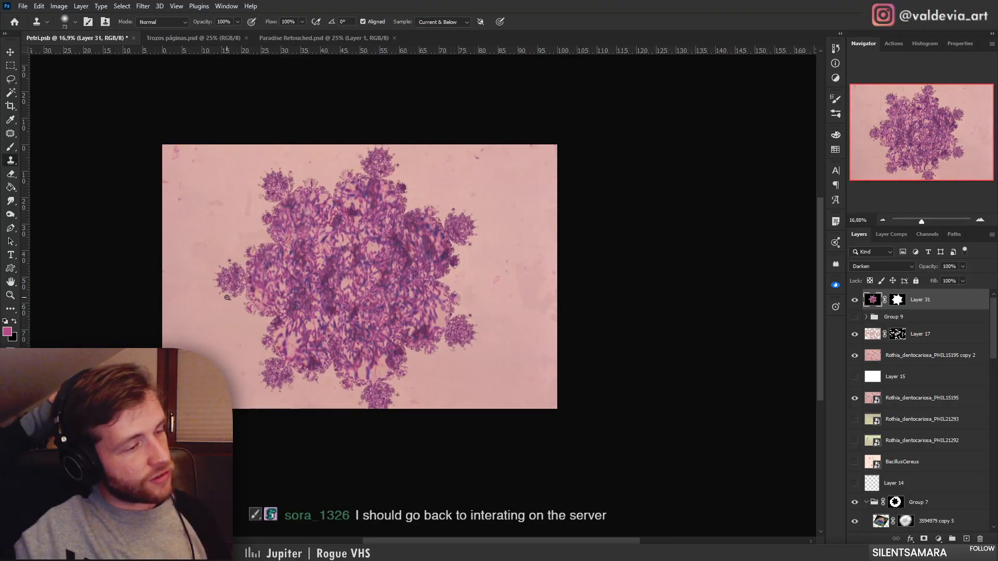
Clone bacteria over the bare patches in the fractal's lower-left lobe with a 102 px Clone Stamp
key(z)
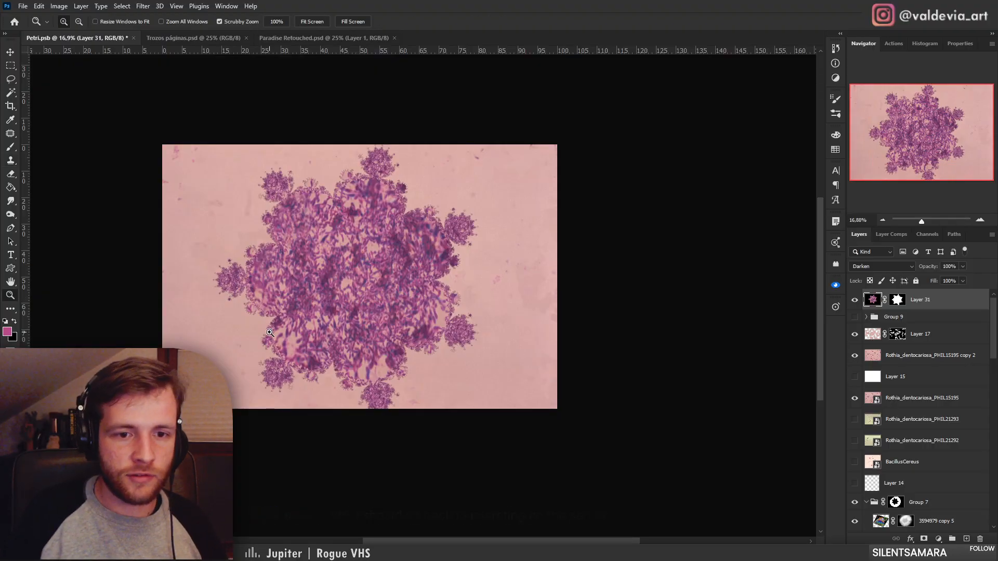
drag(227, 297, 357, 343)
alt+click(593, 279)
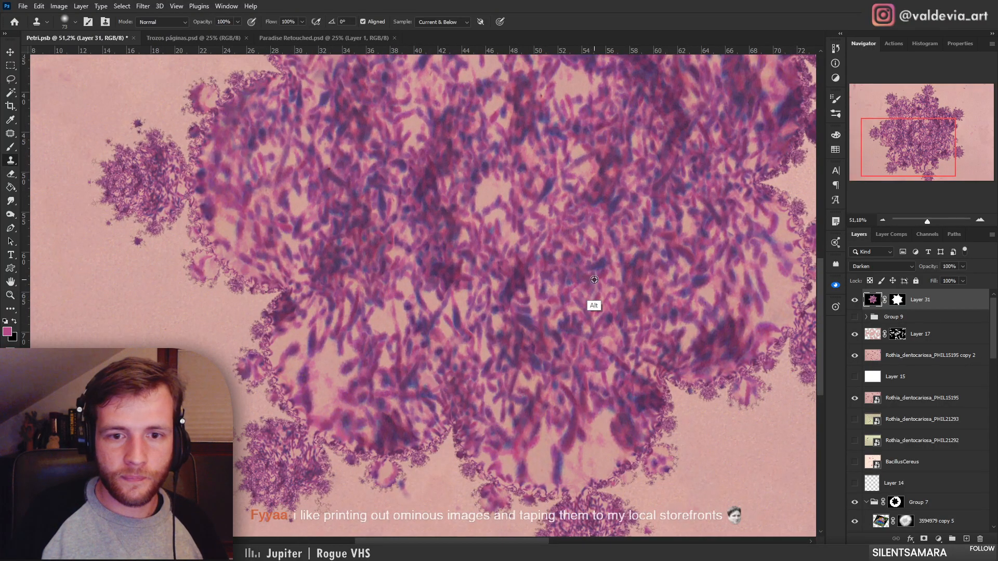
right_click(324, 352)
mouse_move(296, 337)
mouse_down()
mouse_move(286, 377)
mouse_move(299, 385)
mouse_move(303, 337)
mouse_move(311, 366)
mouse_move(342, 352)
mouse_move(326, 412)
mouse_move(362, 390)
mouse_move(354, 407)
mouse_move(334, 396)
mouse_move(311, 324)
mouse_up()
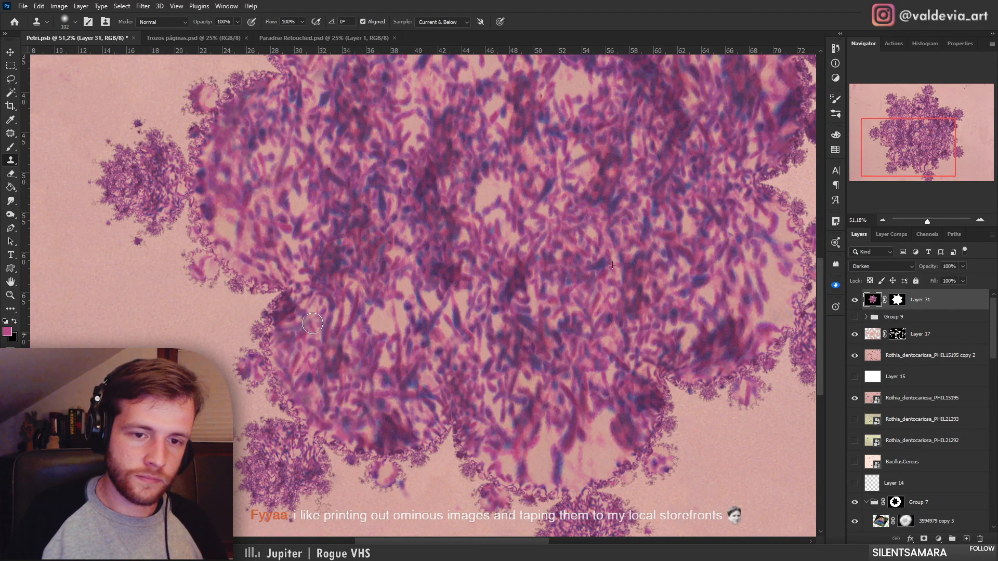
key(z)
mouse_move(386, 380)
mouse_down()
mouse_move(328, 312)
mouse_move(349, 316)
mouse_up()
key(s)
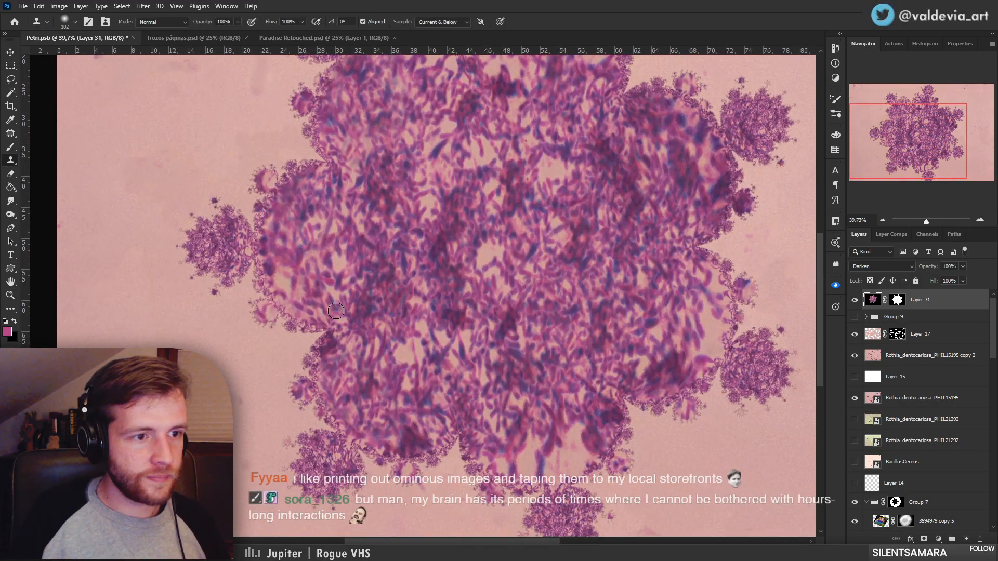
key(z)
mouse_move(463, 362)
mouse_down()
mouse_move(401, 410)
mouse_move(444, 402)
mouse_up()
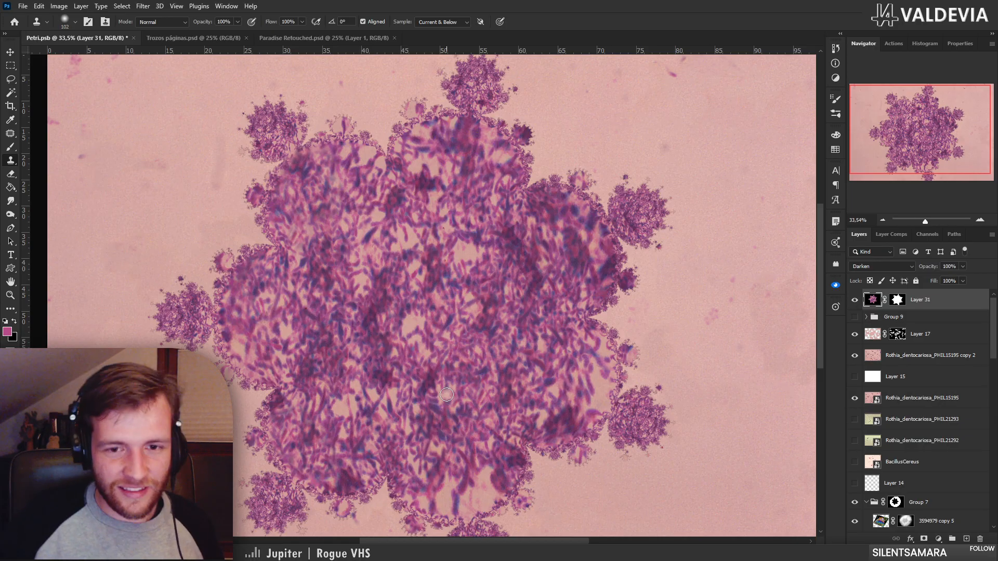
Try to clone the upper-left satellite cluster's texture over the sparse bud on top of the upper-left lobe
key(z)
drag(362, 382, 334, 386)
mouse_move(367, 218)
mouse_down()
mouse_move(413, 214)
mouse_move(709, 303)
mouse_up()
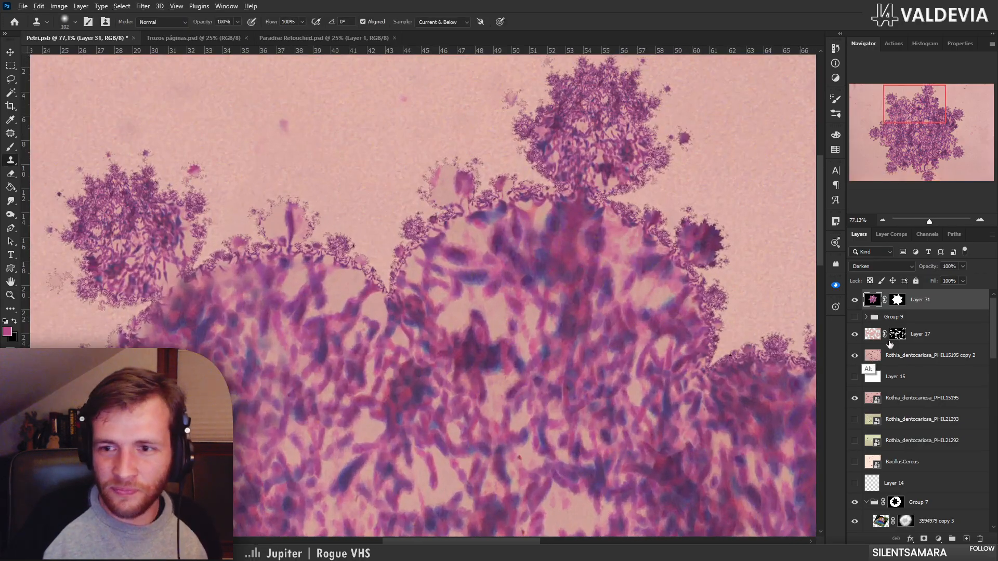
alt+click(127, 218)
drag(281, 229, 297, 230)
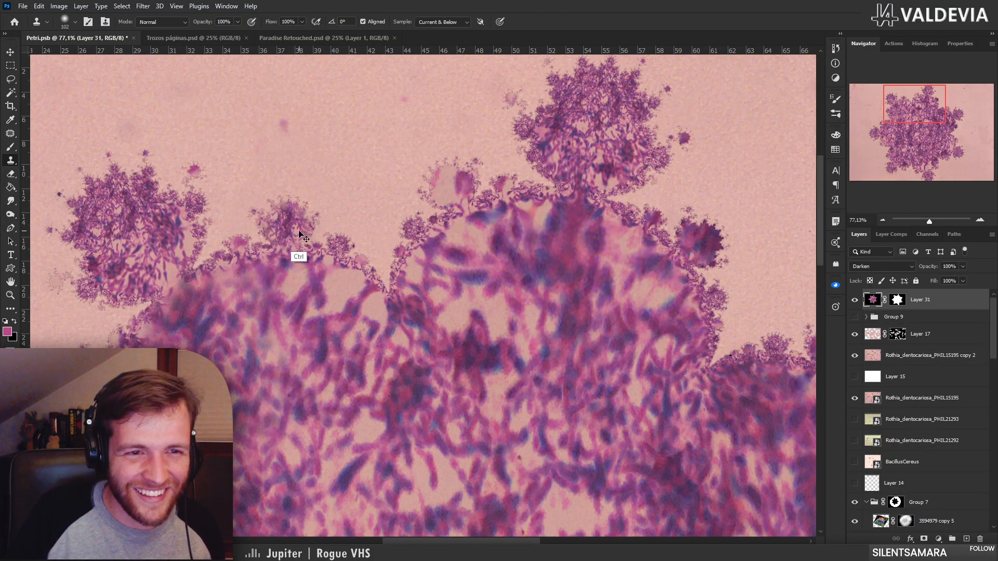
key(ctrl+z)
Clone dense bacteria texture over the sparse buds on top of the fractal's upper-left and top lobes
drag(457, 251, 401, 284)
drag(390, 343, 577, 289)
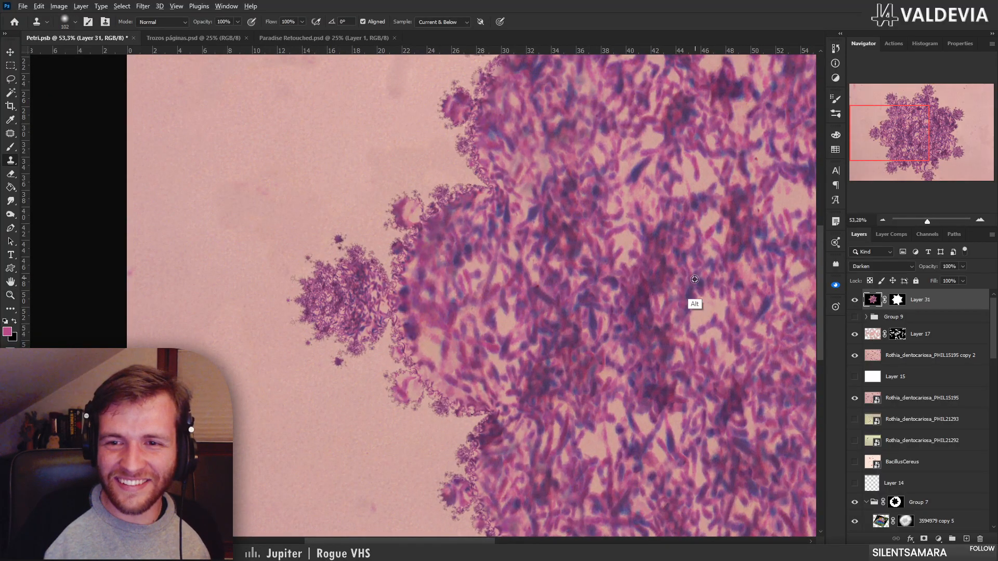
drag(668, 206, 406, 452)
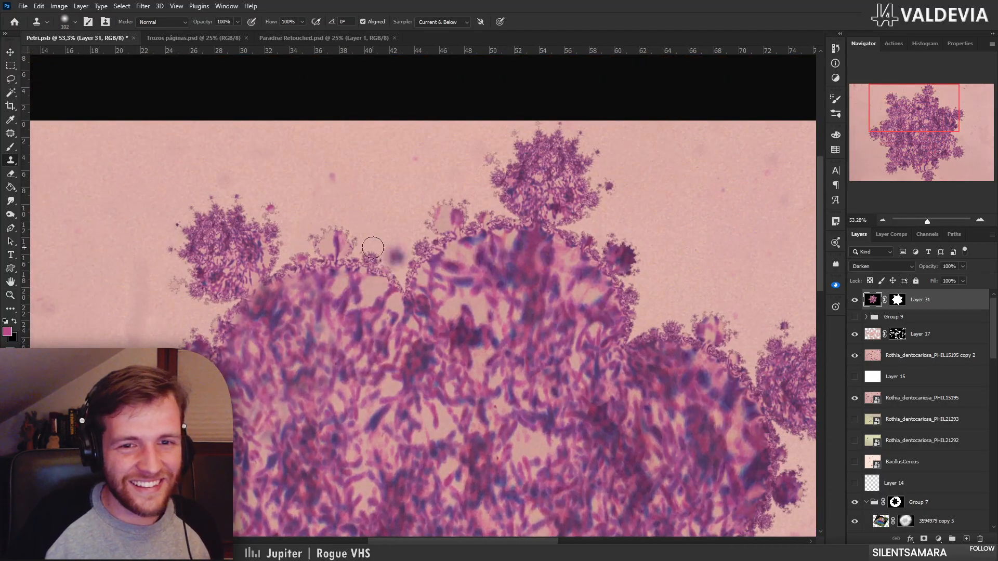
drag(336, 246, 336, 250)
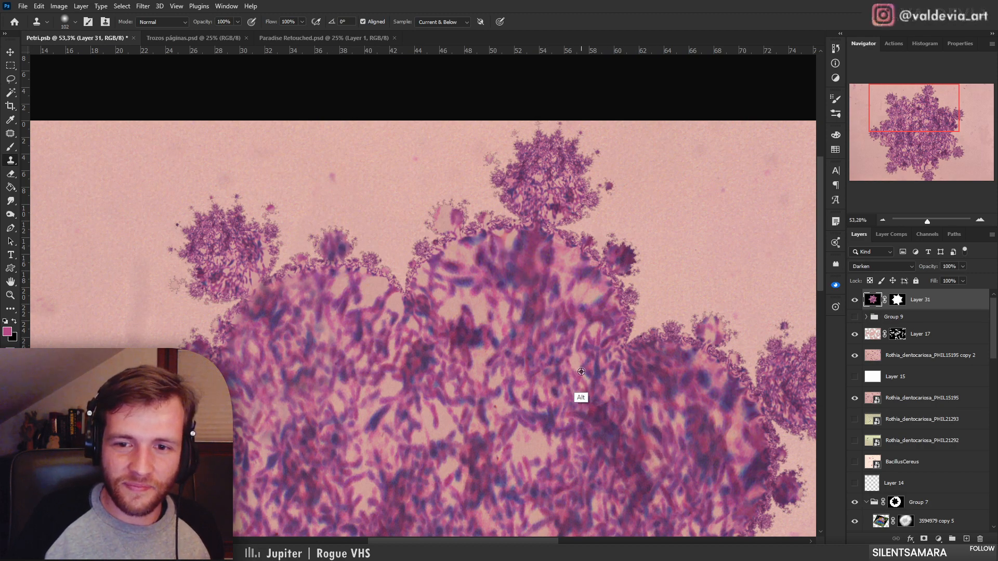
key(ctrl+space)
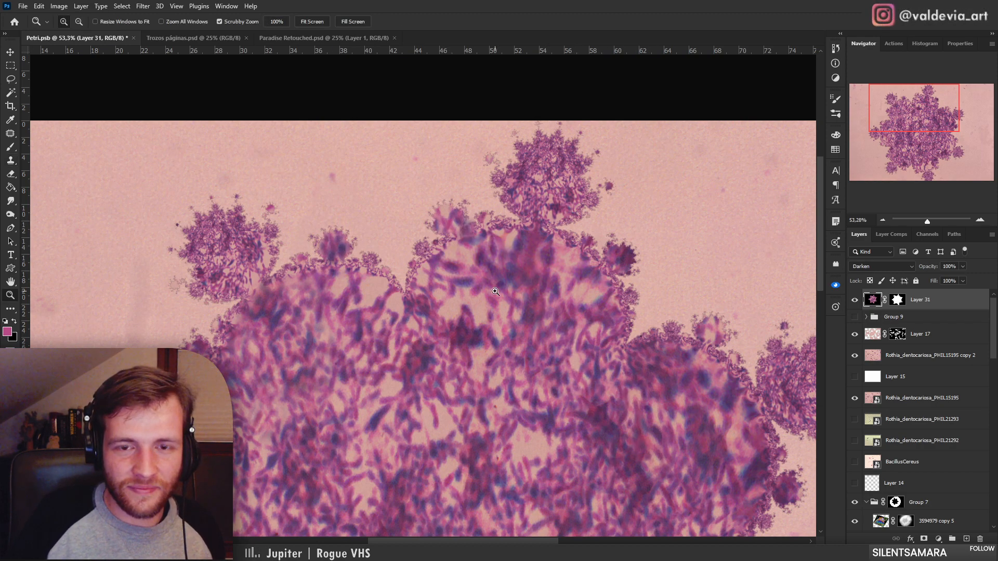
Clone satellite cluster texture over the small buds beside the top lobe and above the upper-right lobe
drag(481, 308, 424, 312)
key(space)
drag(526, 392, 402, 281)
key(ctrl+space)
mouse_move(440, 177)
mouse_down()
mouse_move(451, 179)
mouse_move(425, 162)
mouse_move(434, 165)
mouse_up()
alt+click(645, 299)
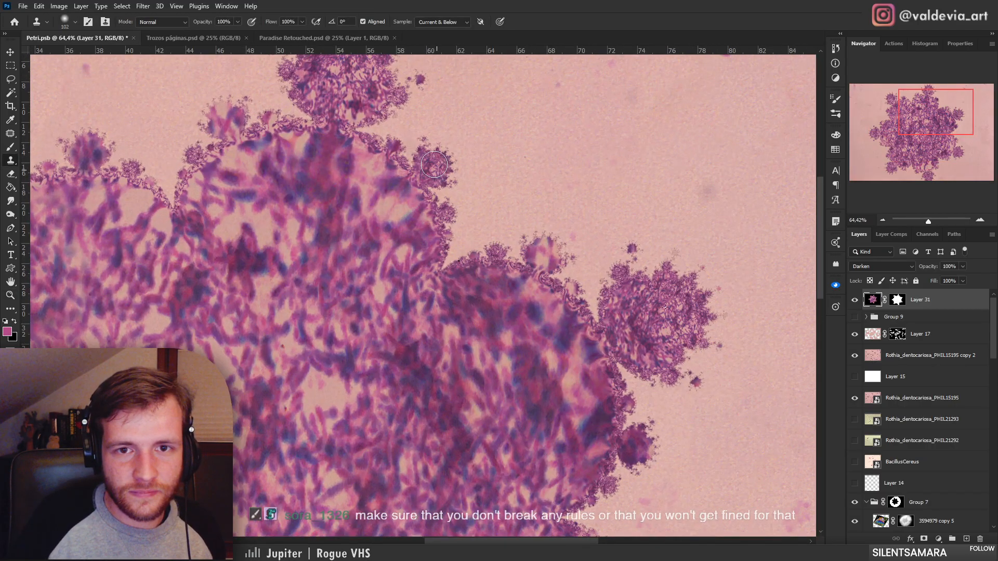
alt+click(633, 298)
mouse_move(538, 257)
mouse_down()
mouse_move(547, 254)
mouse_move(537, 256)
mouse_up()
Clone bacteria over the bare outer edge of the fractal's lower-right lobe
drag(524, 402, 531, 174)
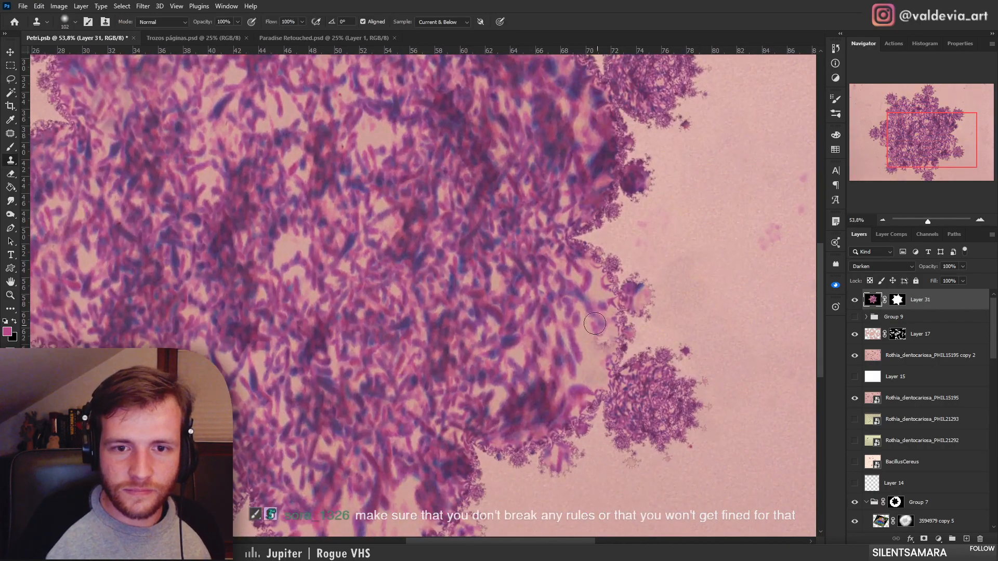
mouse_move(580, 347)
mouse_down()
mouse_move(590, 388)
mouse_move(604, 347)
mouse_move(580, 323)
mouse_move(600, 286)
mouse_move(593, 271)
mouse_move(565, 388)
mouse_move(585, 327)
mouse_move(571, 378)
mouse_up()
scroll(571, 378, down, 5)
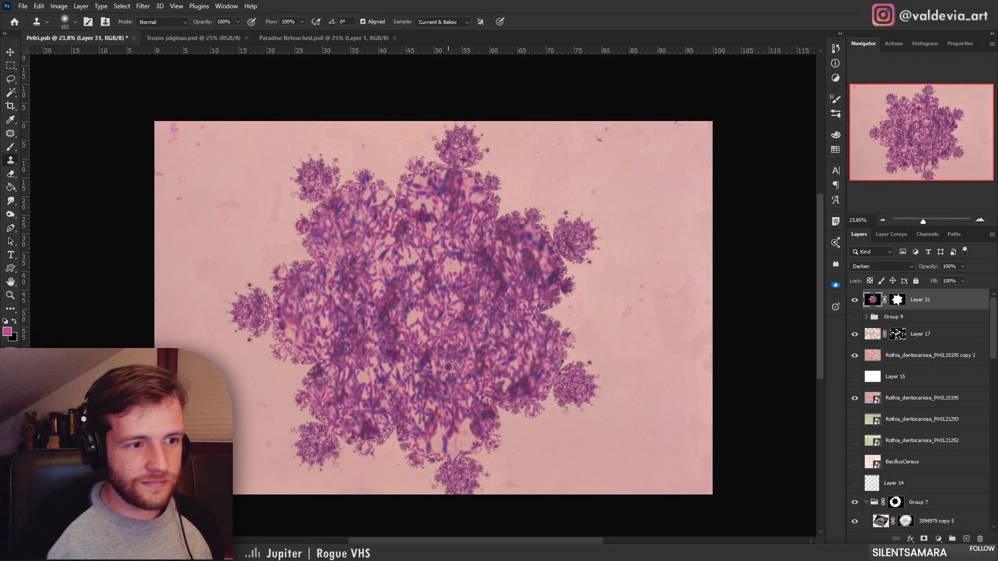
Clone bacteria from the fractal's centre over the sparse area in the upper part of the lower-left lobe
drag(473, 394, 550, 336)
drag(501, 362, 481, 360)
drag(457, 291, 483, 289)
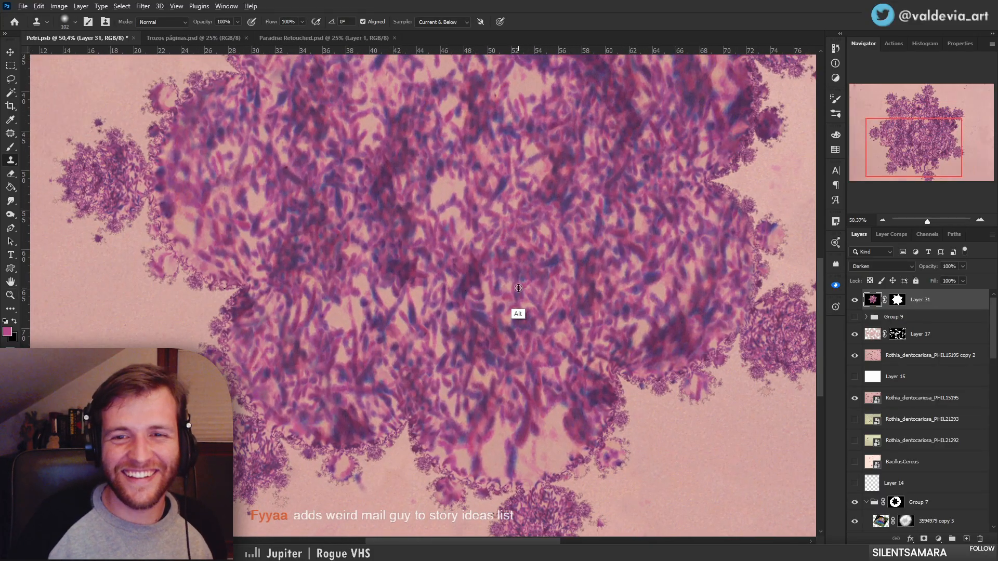
drag(339, 322, 364, 286)
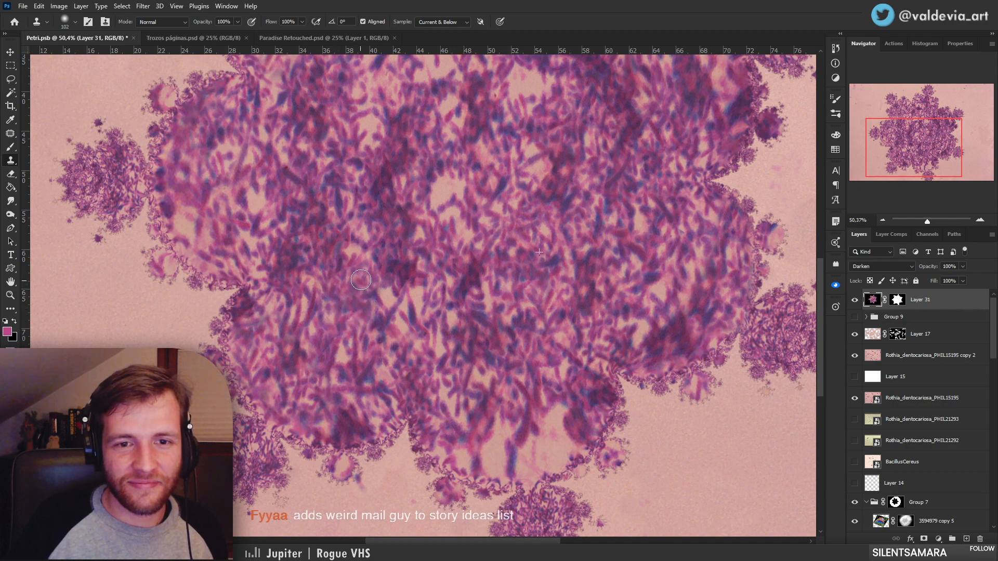
Clone bacteria from the fractal's interior over the bare patches along the left part of the bottom lobe
key(z)
drag(435, 321, 396, 319)
drag(476, 307, 518, 307)
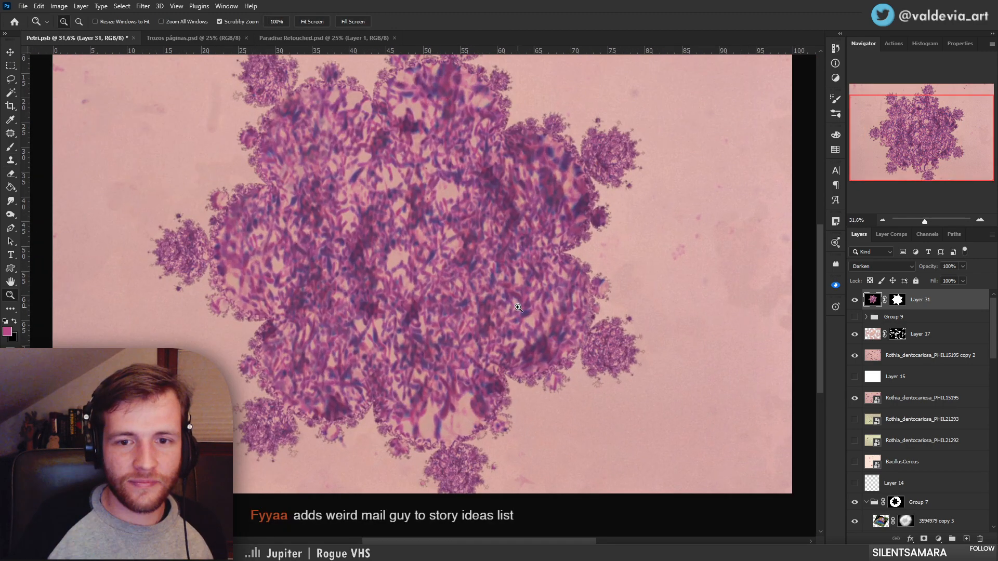
key(s)
alt+click(457, 341)
key(z)
drag(439, 446, 479, 446)
key(s)
mouse_move(414, 425)
mouse_down()
mouse_move(416, 391)
mouse_move(432, 367)
mouse_up()
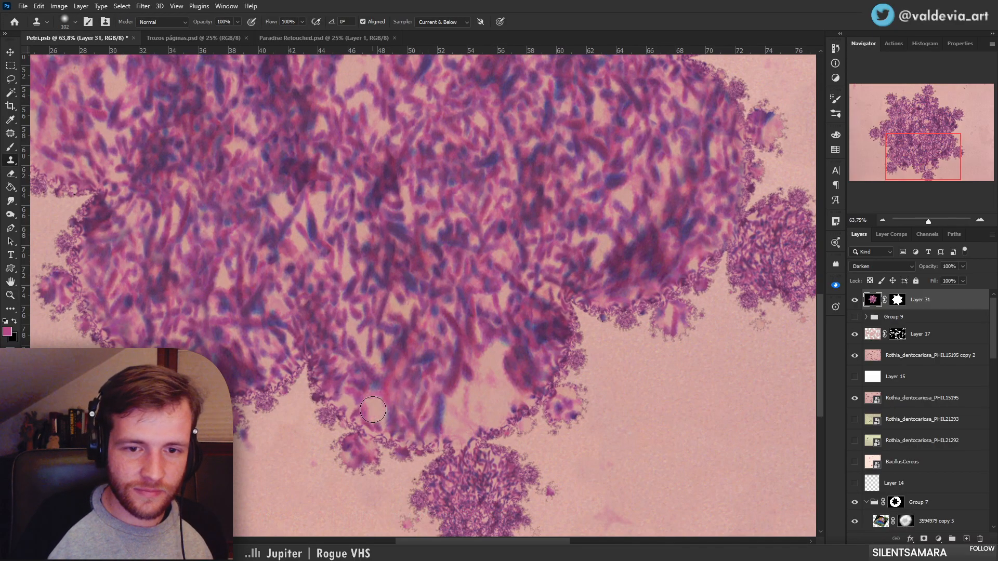
drag(372, 410, 391, 419)
Resample bacteria above the bottom lobe and clone them over the remaining bare gap in its right part
key(z)
mouse_move(513, 370)
mouse_down()
mouse_move(446, 359)
mouse_move(473, 325)
mouse_up()
key(s)
alt+click(521, 311)
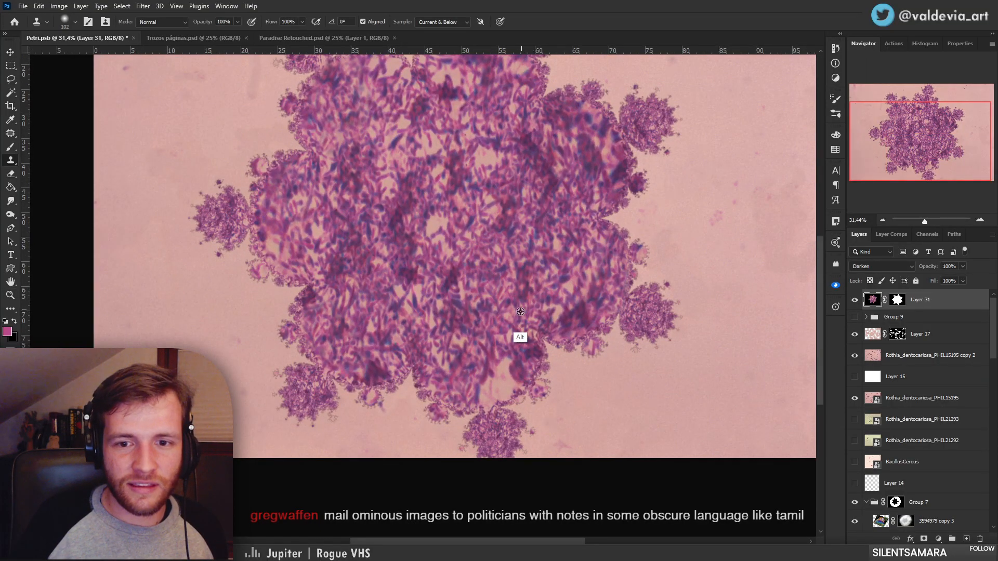
mouse_move(486, 397)
mouse_down()
mouse_move(504, 385)
mouse_move(506, 365)
mouse_up()
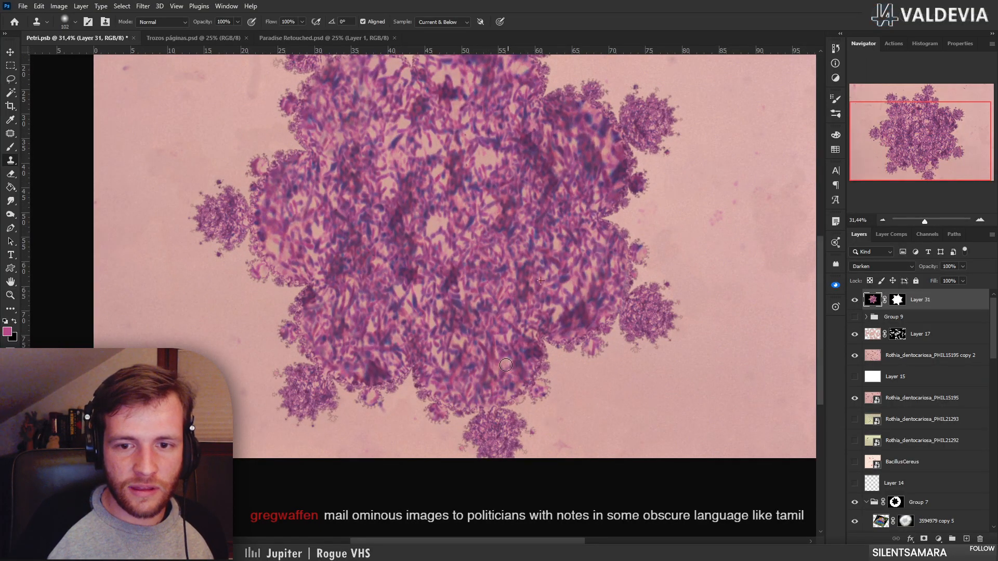
key(z)
mouse_move(560, 288)
mouse_down()
mouse_move(518, 255)
mouse_move(545, 244)
mouse_up()
key(s)
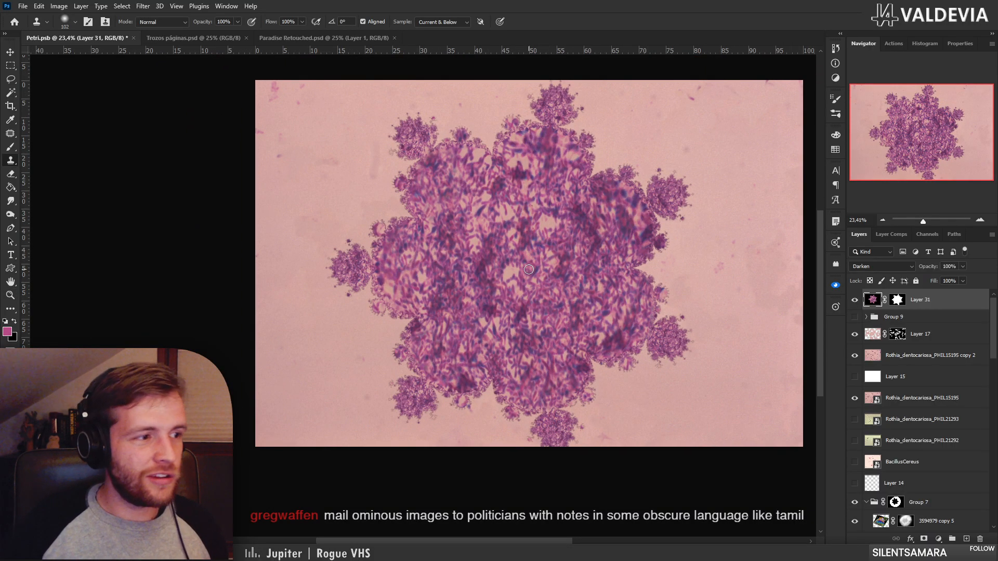
Hide the red sketch layer, Layer 1, in Paradise Retouched.psd and return to Petri.psb
click(273, 38)
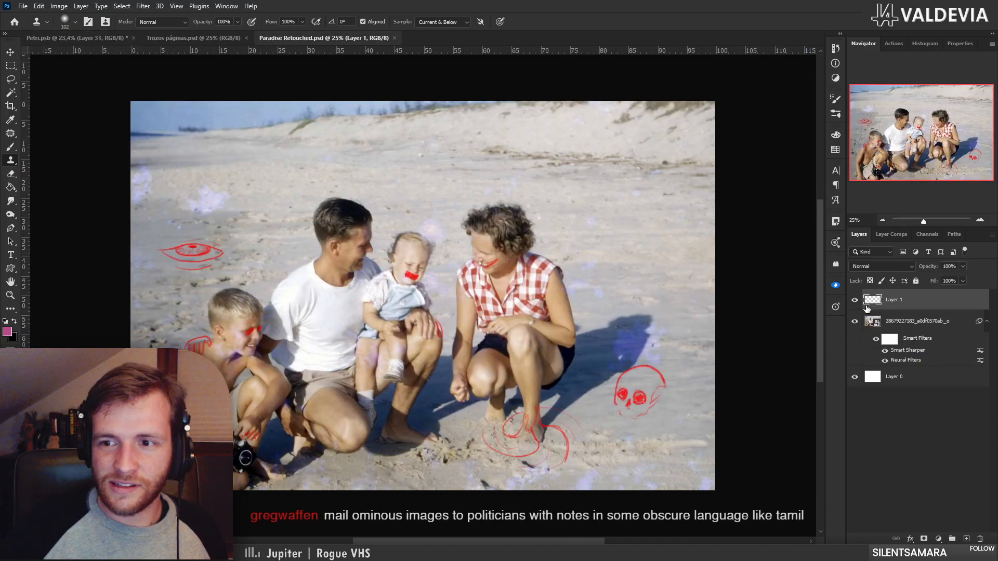
click(855, 300)
key(ctrl+space)
drag(501, 305, 492, 307)
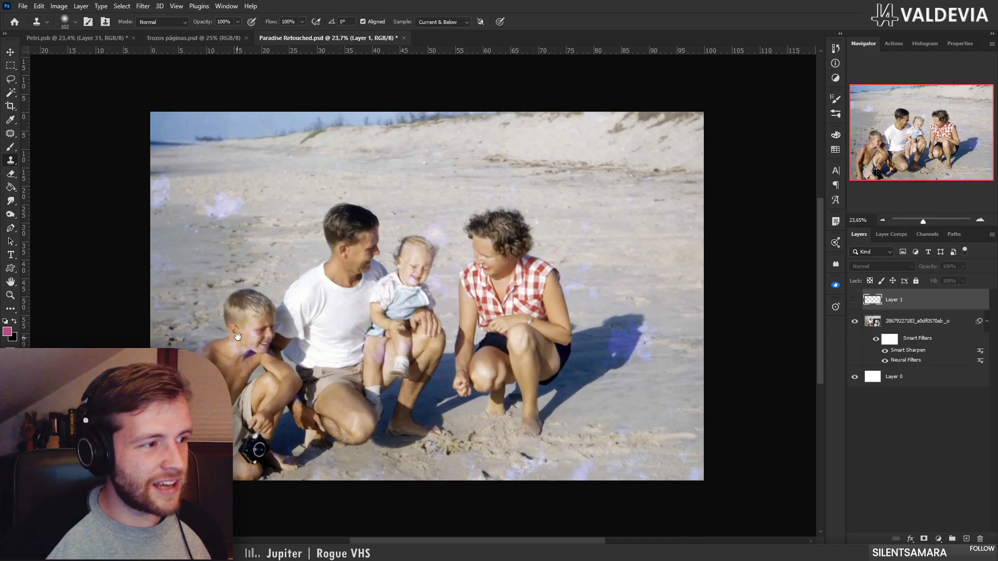
drag(238, 336, 298, 329)
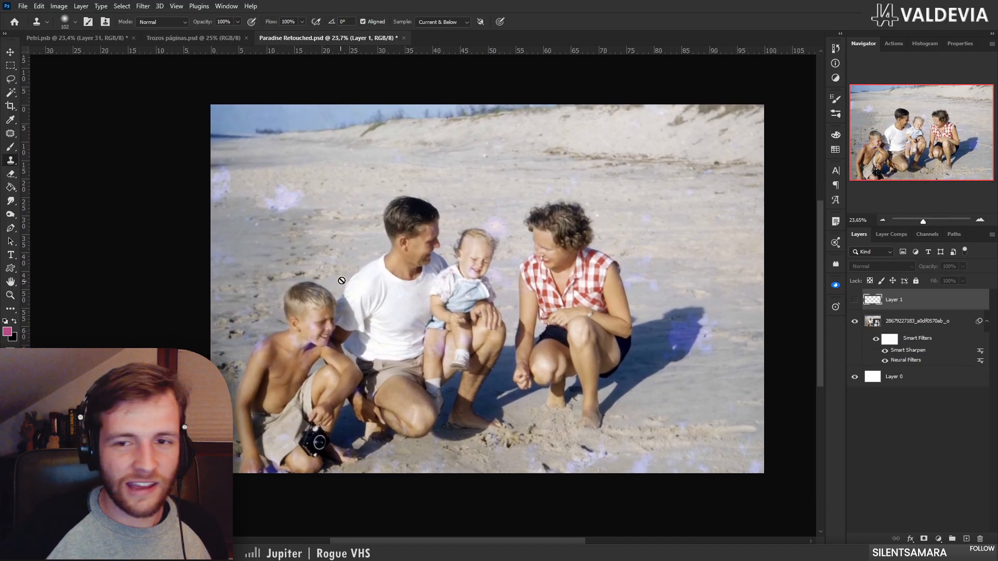
click(82, 39)
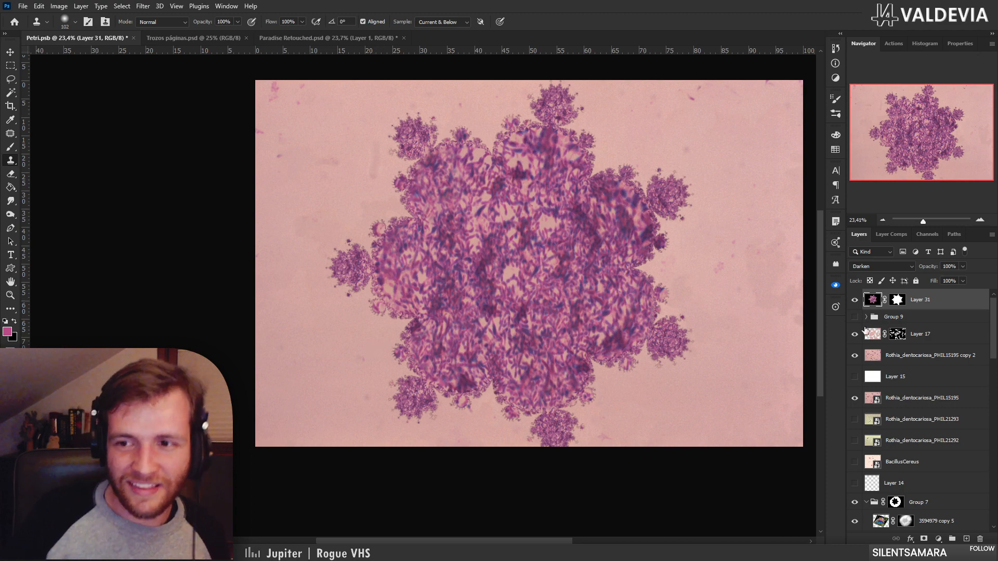
Clone bacteria from the fractal's centre over the sparse areas of the top lobe, undoing the last stray dab
alt+scroll(522, 161, up, 3)
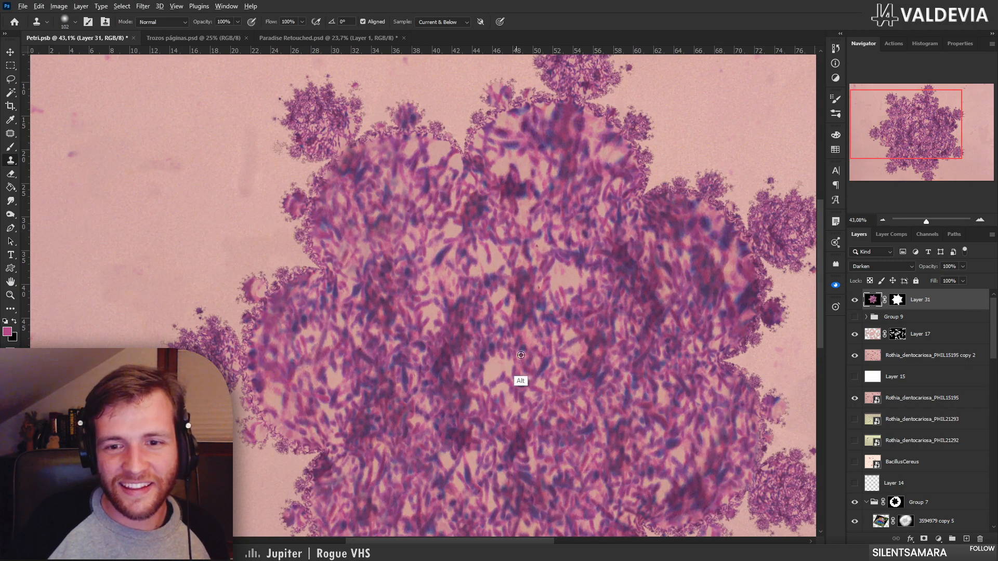
alt+click(551, 414)
mouse_move(512, 123)
mouse_down()
mouse_move(497, 166)
mouse_move(496, 145)
mouse_move(564, 169)
mouse_up()
key(z)
drag(618, 222, 552, 223)
drag(616, 191, 686, 192)
key(s)
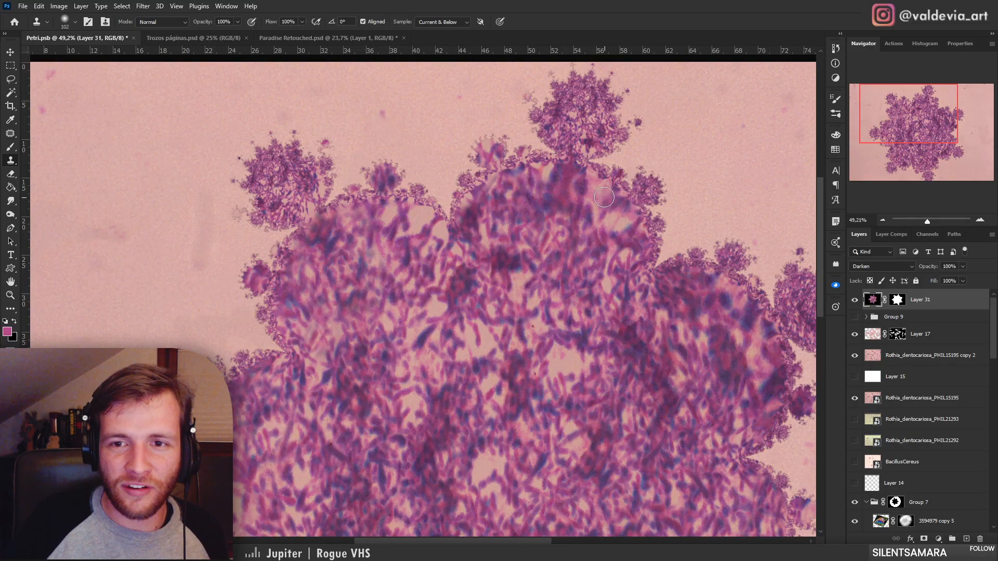
mouse_move(604, 198)
mouse_down()
mouse_move(626, 222)
mouse_move(591, 180)
mouse_move(565, 181)
mouse_up()
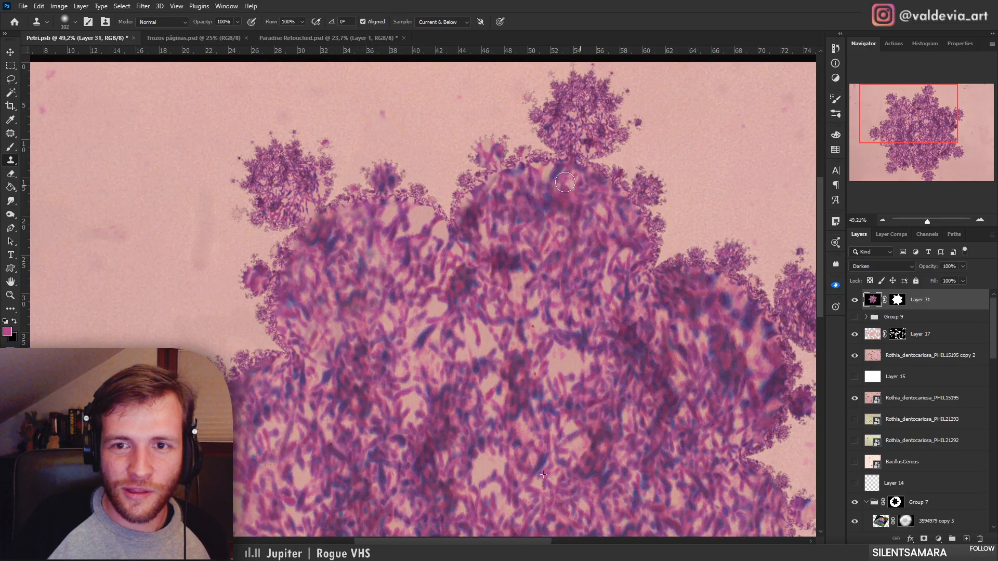
scroll(564, 177, down, 4)
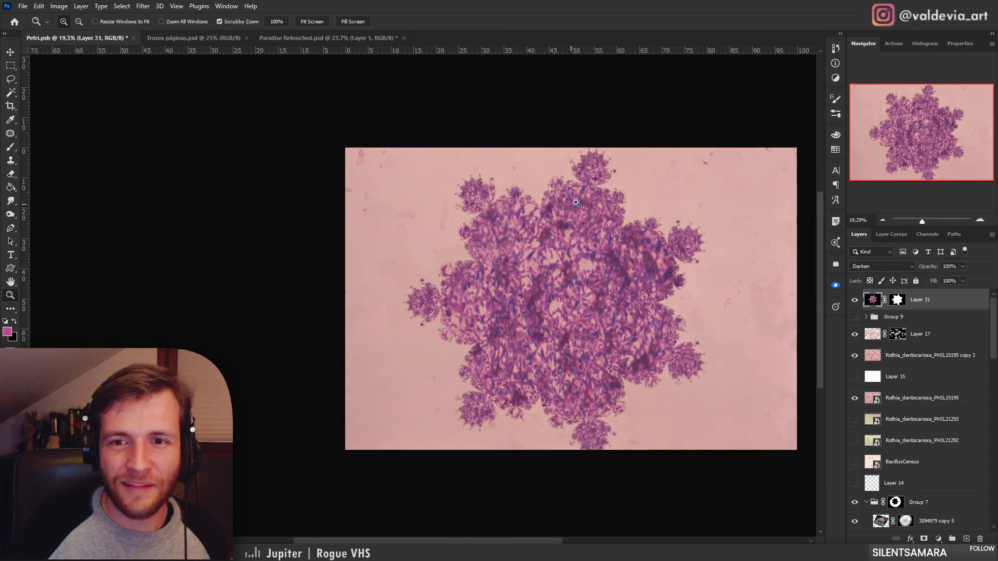
scroll(592, 235, up, 3)
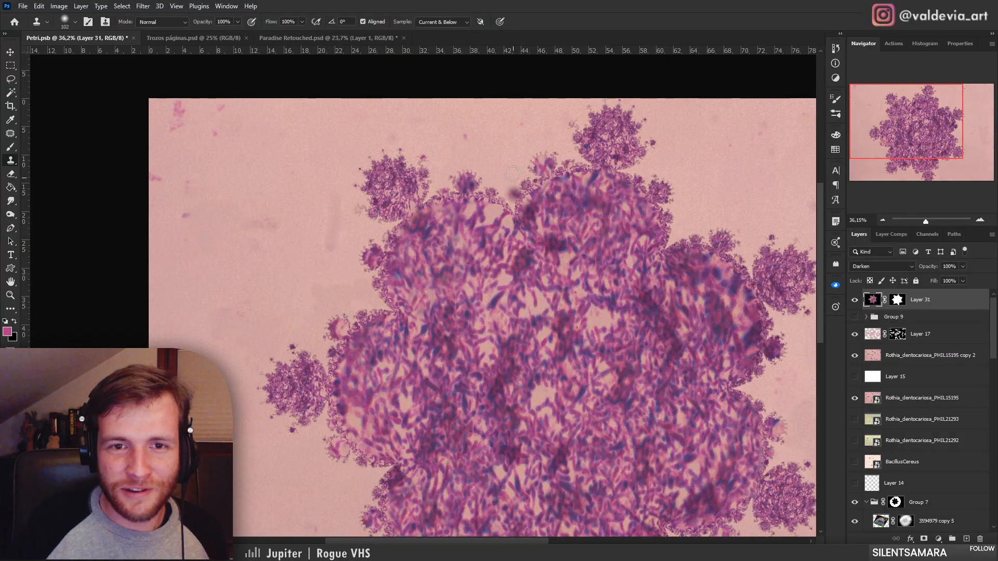
key(ctrl+z)
Clone satellite cluster texture over the sparse buds on the outer edges of the upper-left and left lobes
key(ctrl+space)
drag(605, 109, 638, 110)
key(ctrl+space)
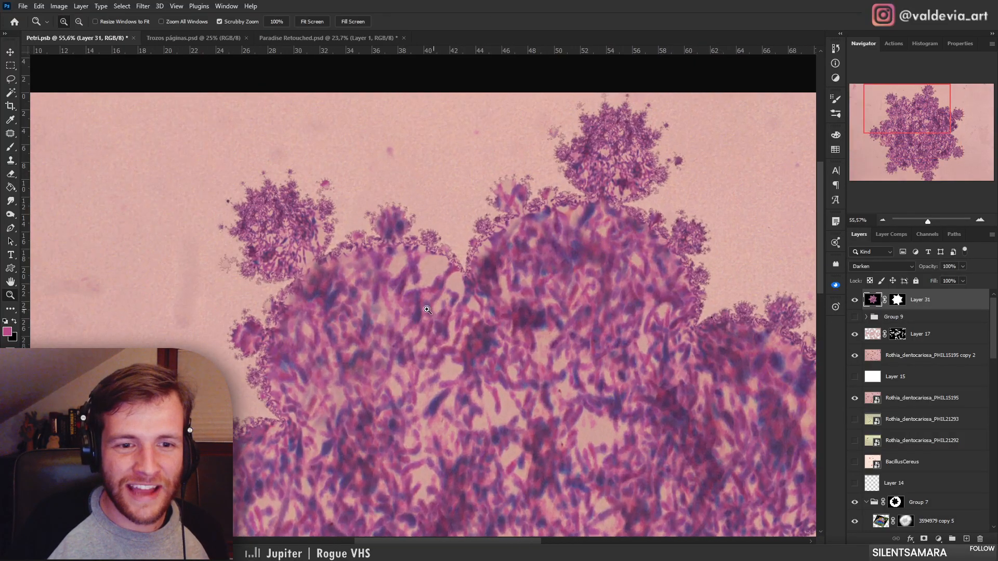
drag(428, 310, 376, 311)
drag(316, 423, 358, 424)
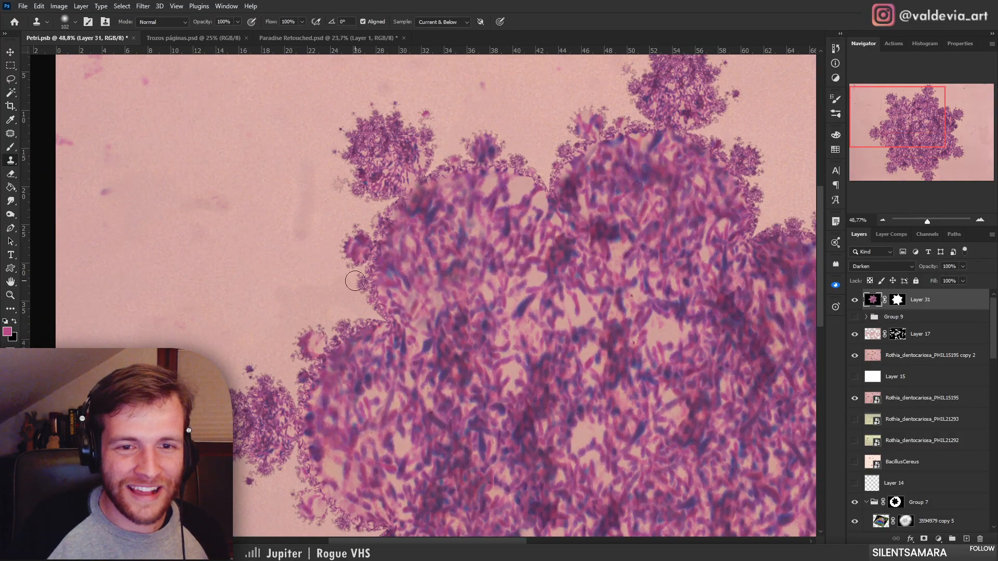
key(ctrl+space)
drag(442, 340, 399, 343)
drag(328, 410, 393, 364)
alt+click(357, 375)
mouse_move(425, 253)
mouse_down()
mouse_move(421, 243)
mouse_move(431, 250)
mouse_up()
Clone bacteria from the fractal's interior over the bare lower edge of the left lobe
key(ctrl+space)
drag(460, 346, 347, 354)
drag(521, 387, 590, 265)
drag(367, 337, 372, 343)
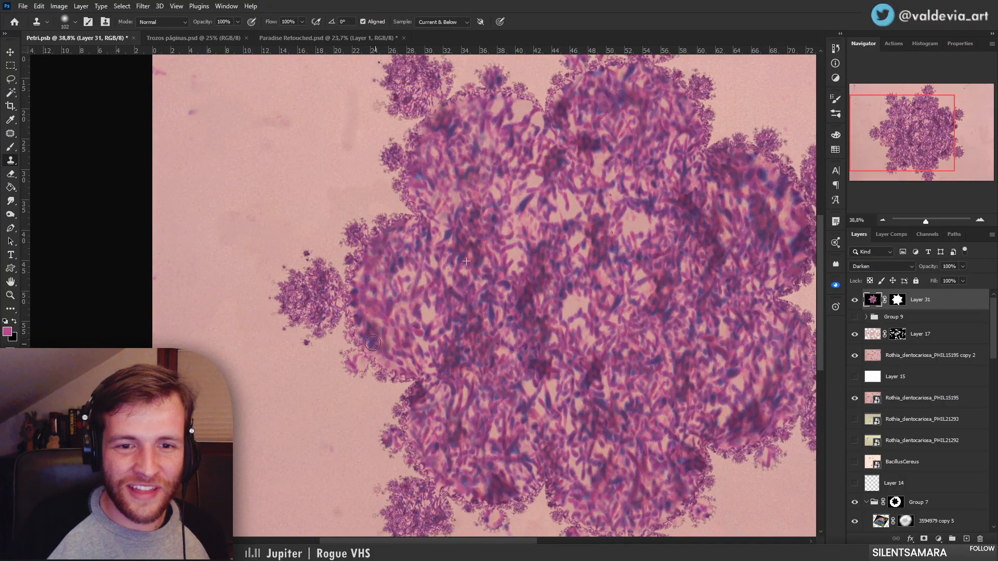
key(ctrl+space)
mouse_move(499, 257)
mouse_down()
mouse_move(425, 259)
mouse_move(470, 258)
mouse_up()
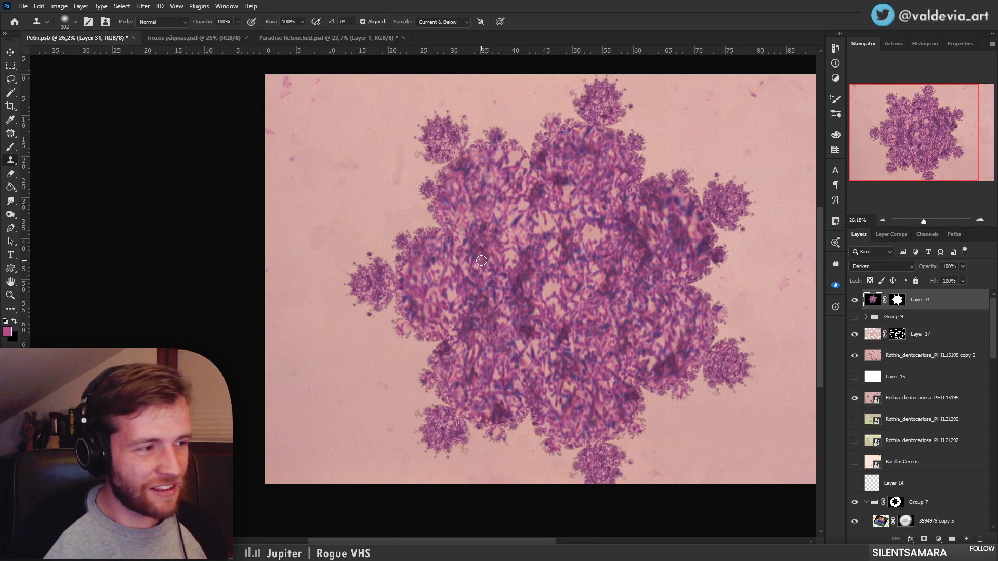
Clone satellite cluster texture over the sparse buds below the left lobe and beside the lower-left lobe
key(ctrl+space)
drag(447, 286, 562, 283)
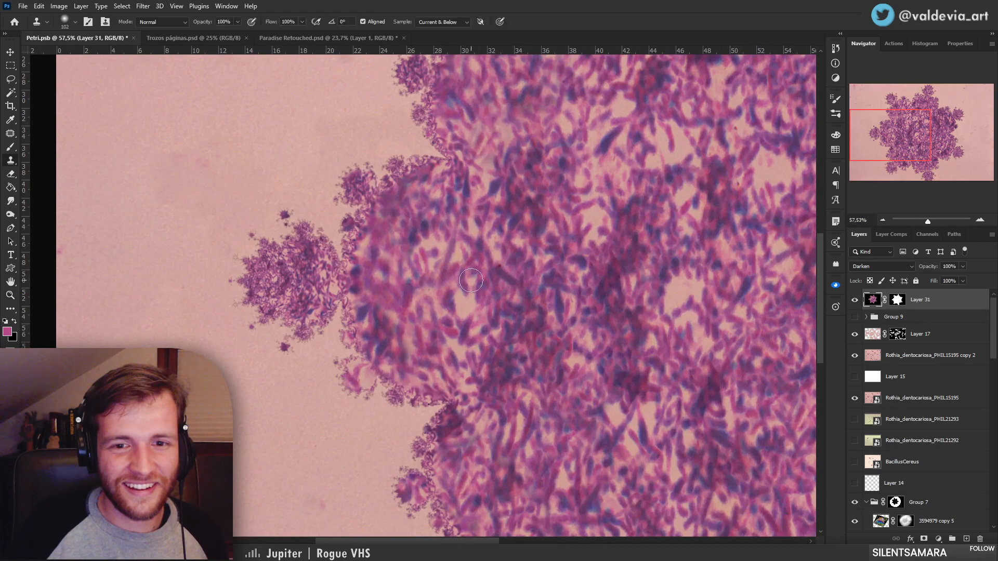
alt+click(310, 279)
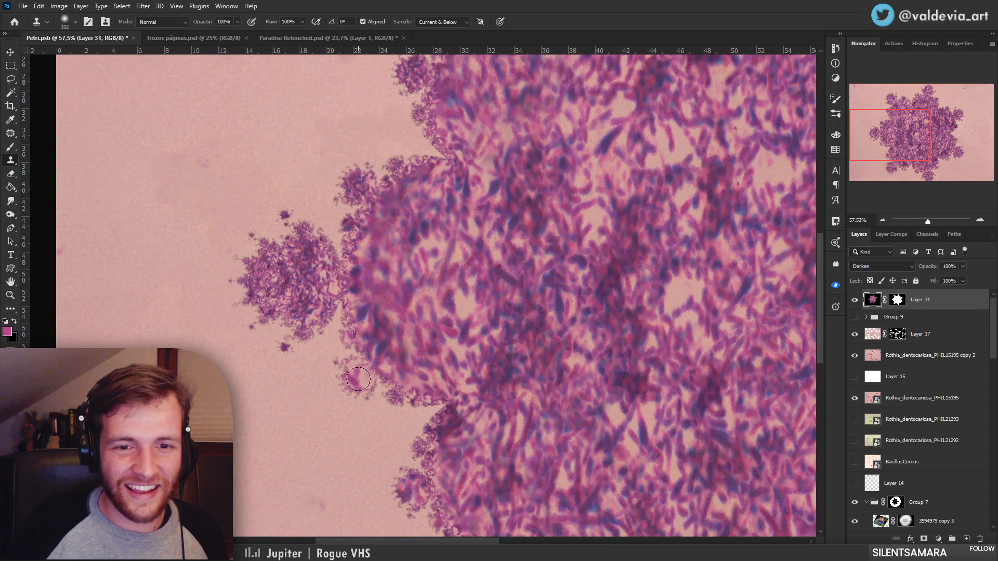
drag(359, 381, 361, 372)
key(ctrl+space)
drag(451, 303, 382, 309)
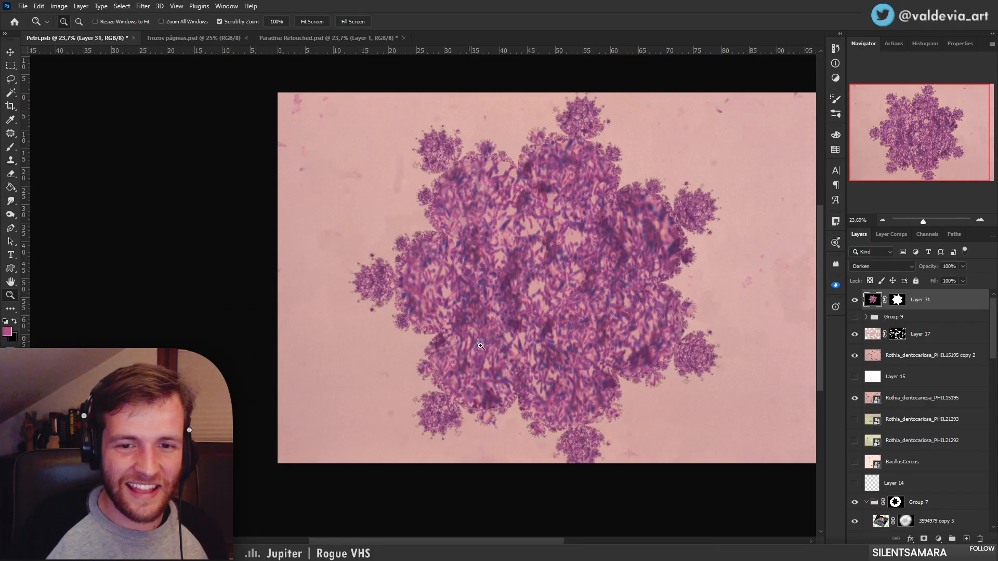
drag(448, 380, 527, 377)
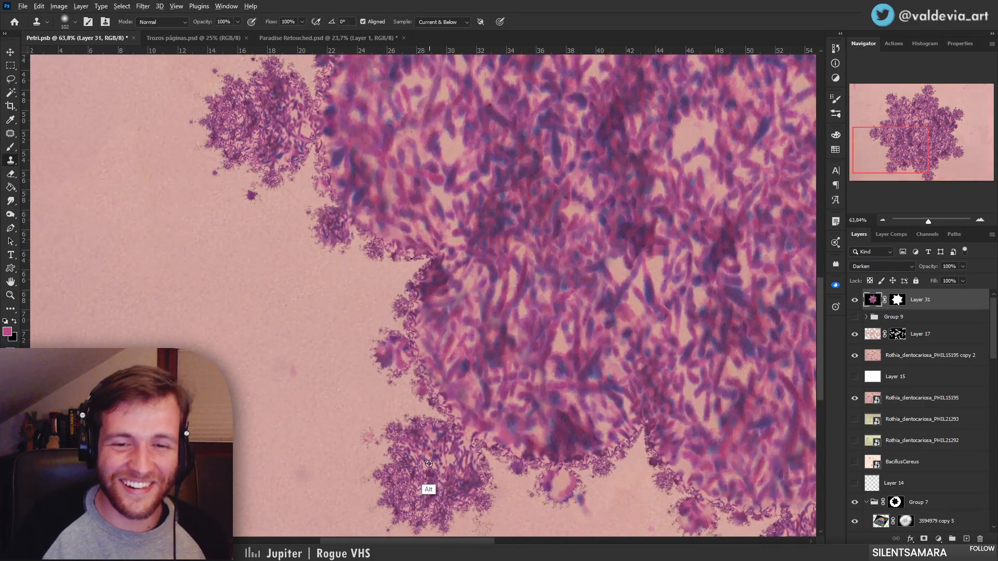
mouse_move(396, 341)
mouse_down()
mouse_move(385, 350)
mouse_move(399, 364)
mouse_move(397, 341)
mouse_up()
key(ctrl+space)
drag(470, 335, 422, 328)
drag(564, 365, 533, 359)
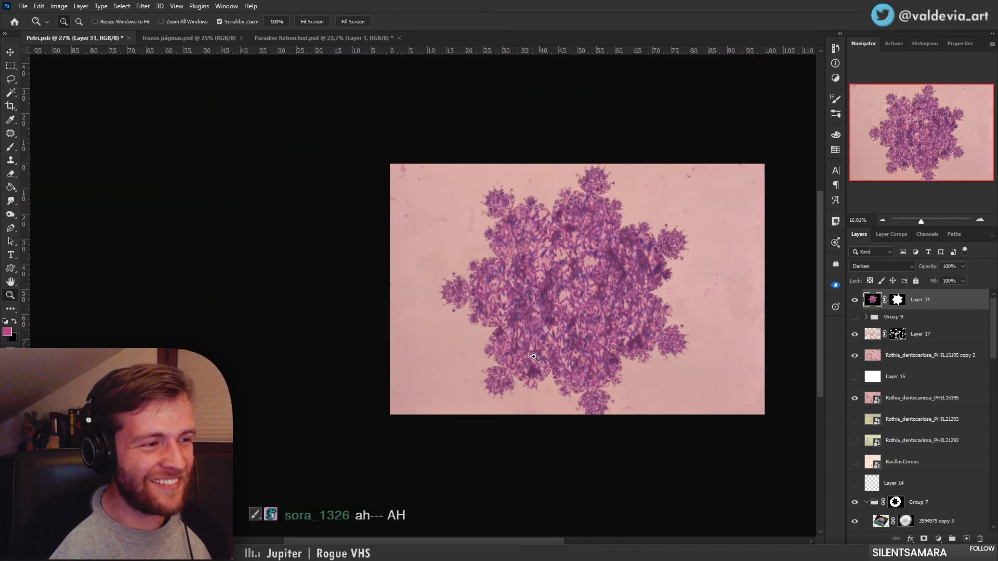
mouse_move(583, 312)
mouse_down()
mouse_move(603, 301)
mouse_move(531, 335)
mouse_up()
key(space)
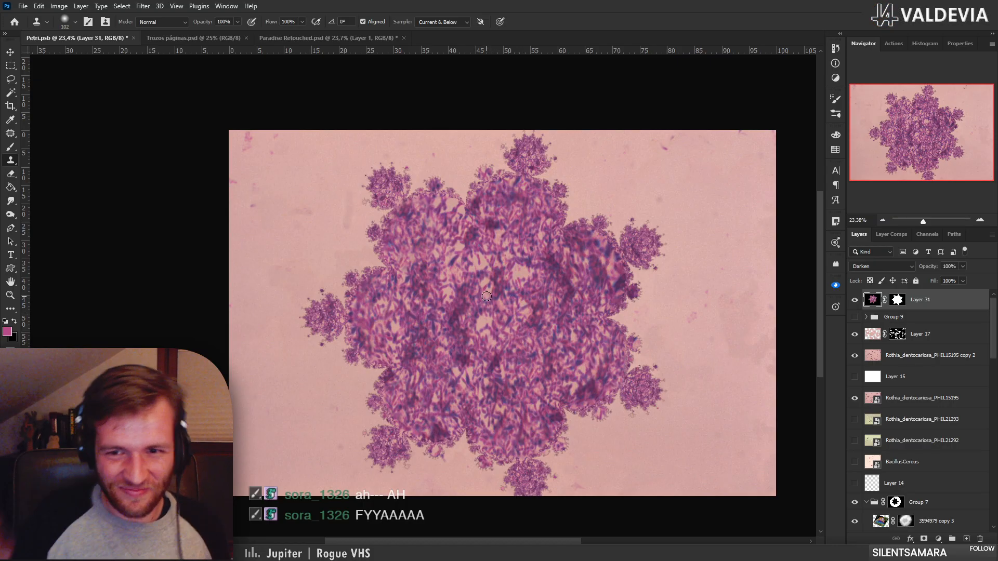
Clone bacteria from the fractal's interior over the sparse areas along the lower edge of the lower-right lobe
scroll(586, 362, up, 6)
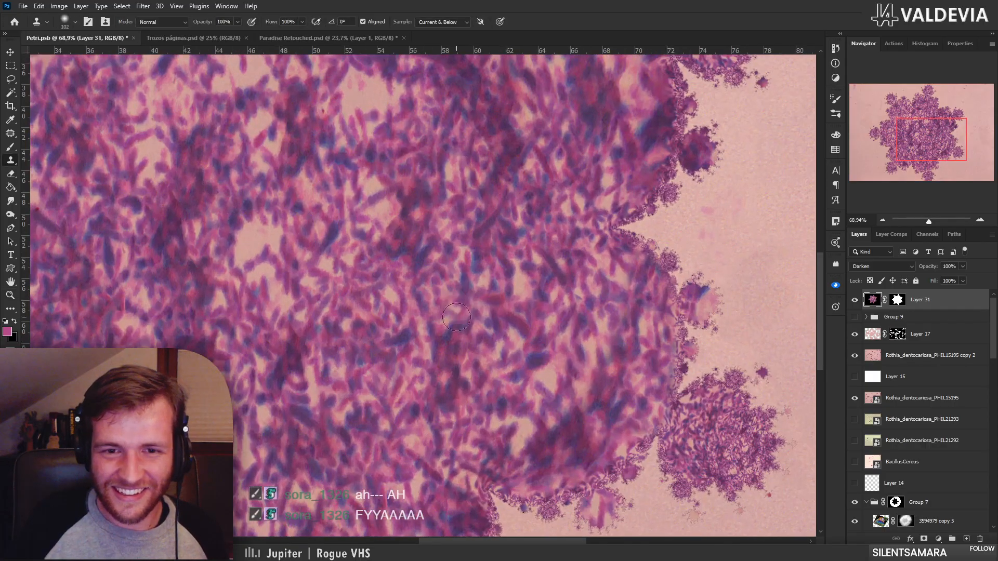
alt+click(445, 357)
drag(590, 419, 575, 352)
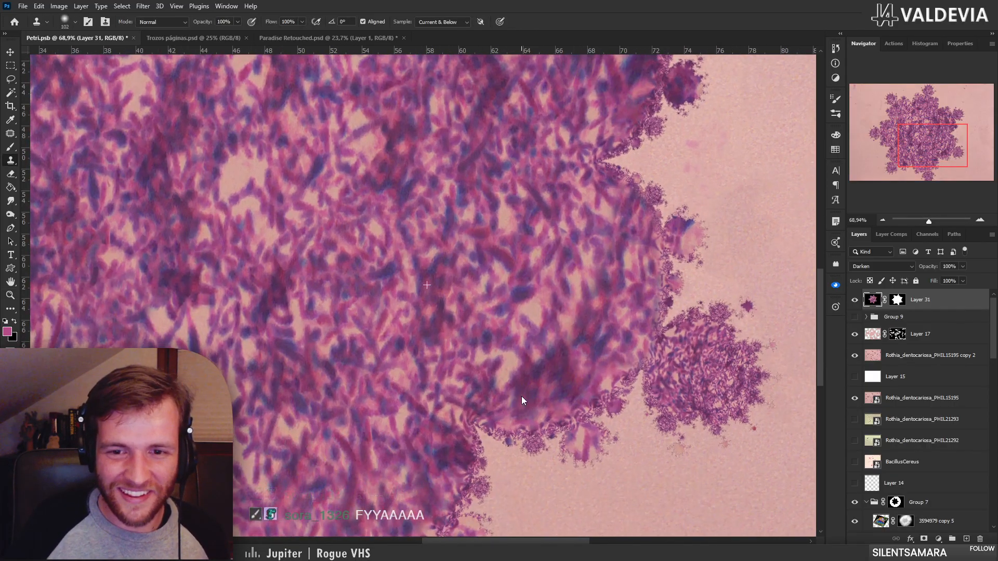
mouse_move(519, 405)
mouse_down()
mouse_move(530, 396)
mouse_move(513, 376)
mouse_up()
mouse_move(565, 397)
mouse_down()
mouse_move(575, 362)
mouse_move(512, 386)
mouse_move(526, 384)
mouse_up()
key(z)
key(s)
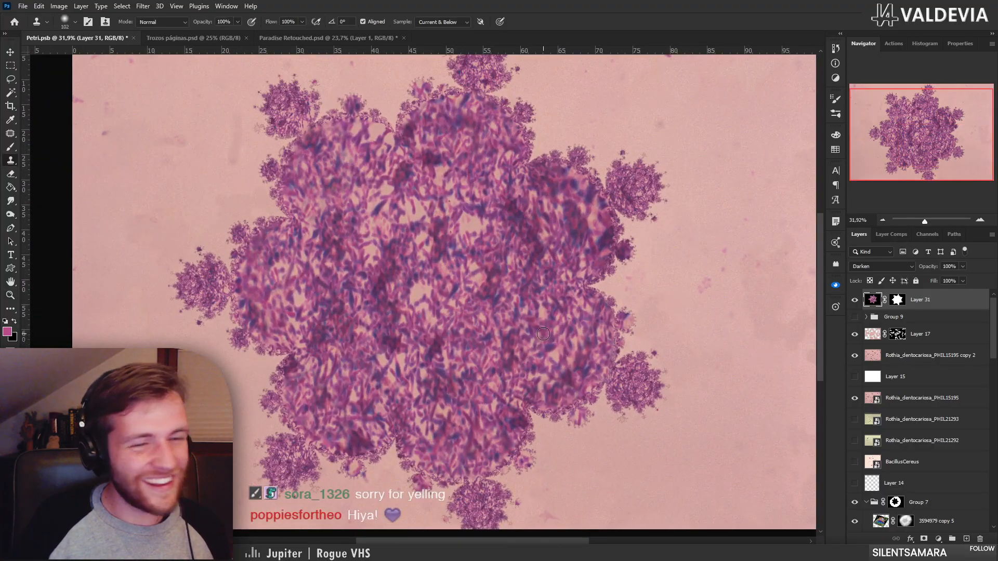
scroll(522, 333, down, 3)
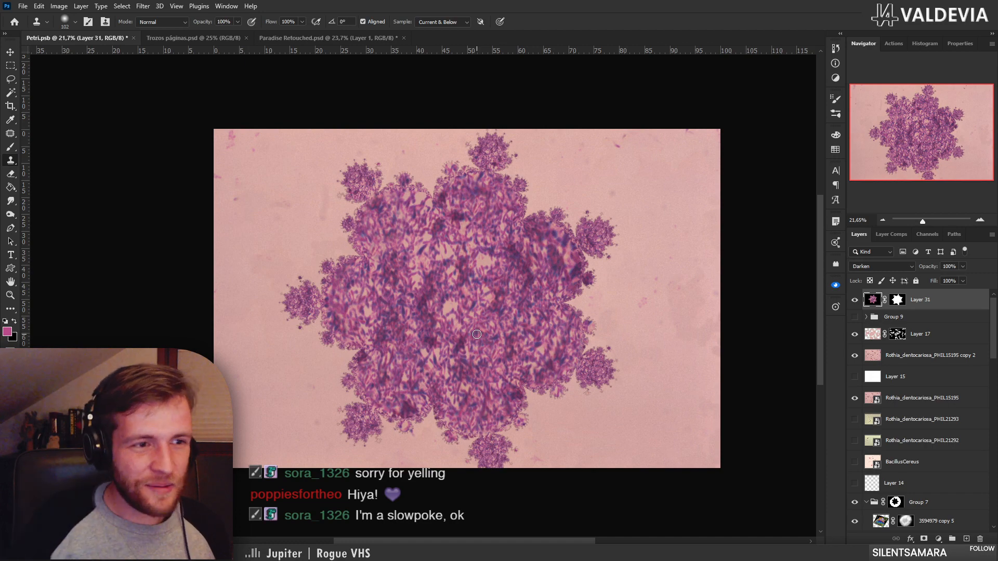
scroll(465, 302, up, 5)
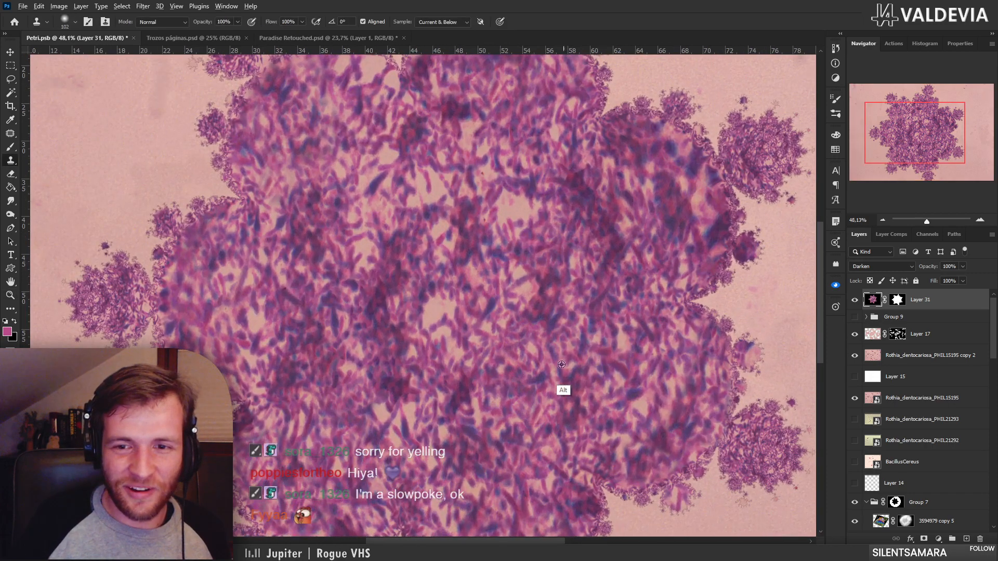
key(z)
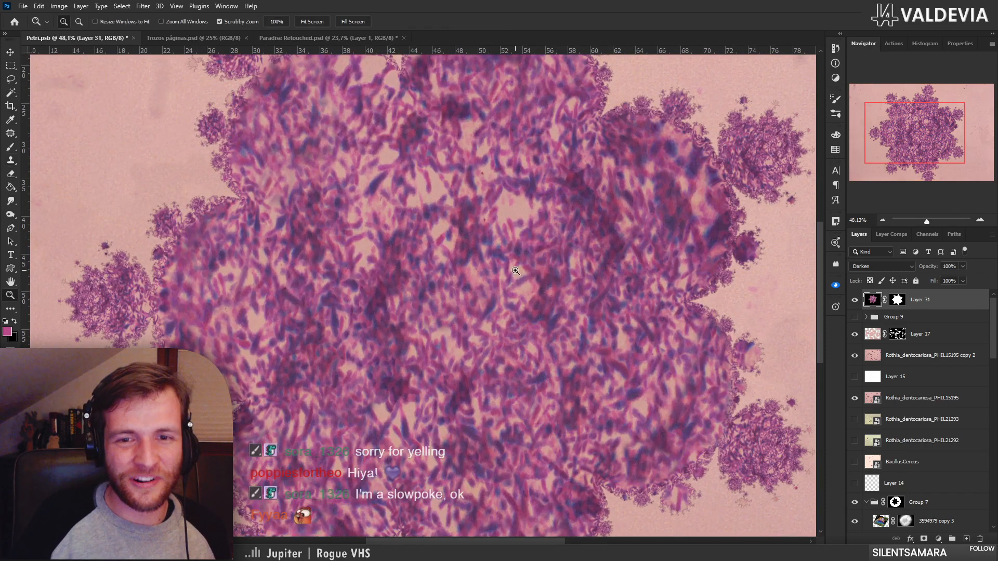
scroll(440, 278, down, 3)
scroll(441, 277, down, 5)
key(s)
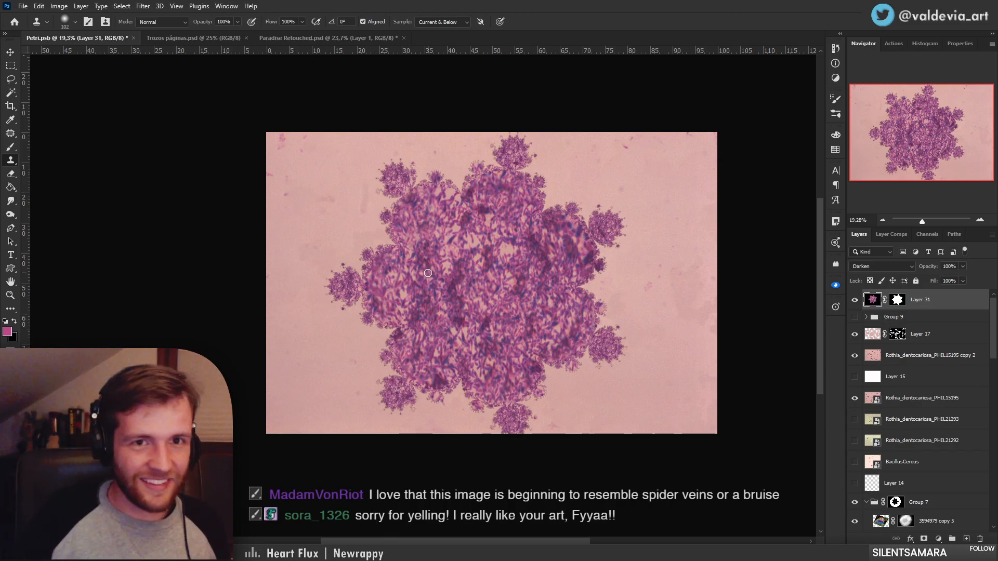
Check the Paradise Retouched photo with its retouching layer shown and hidden, and return to the Petri document
click(295, 36)
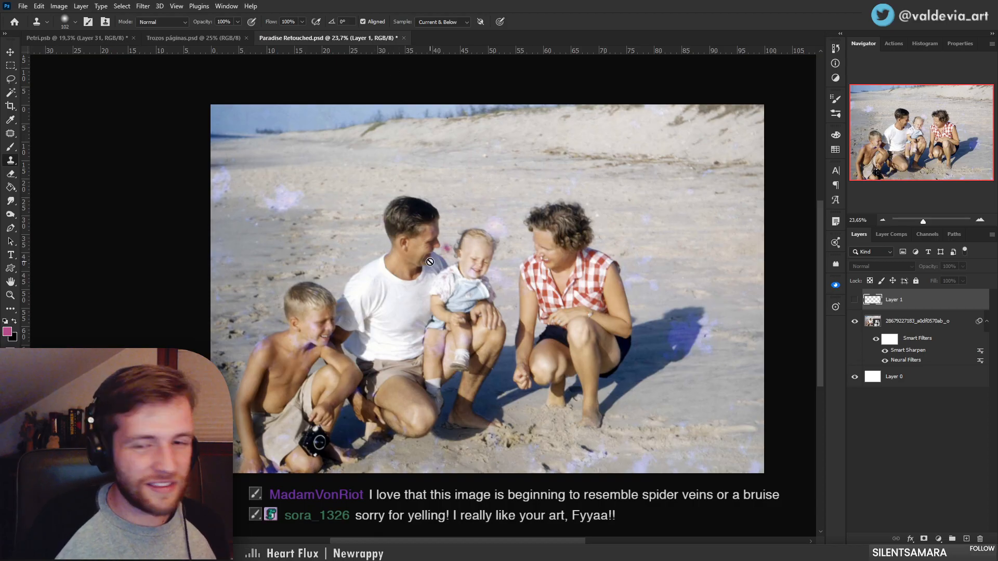
mouse_move(453, 296)
mouse_down()
mouse_move(428, 297)
mouse_move(441, 298)
mouse_up()
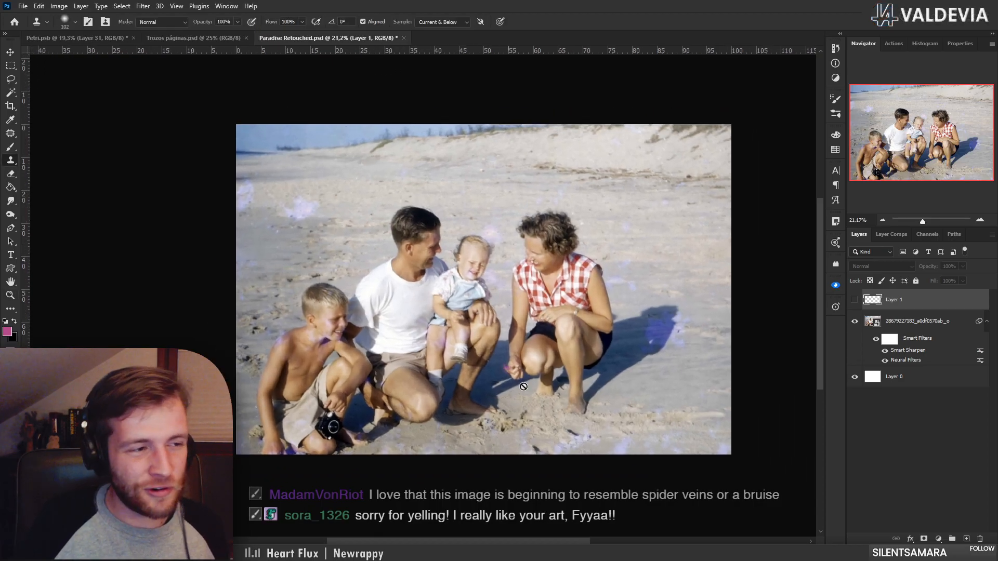
click(855, 299)
key(ctrl+space)
mouse_move(436, 349)
mouse_down()
mouse_move(458, 343)
mouse_move(449, 343)
mouse_up()
click(855, 301)
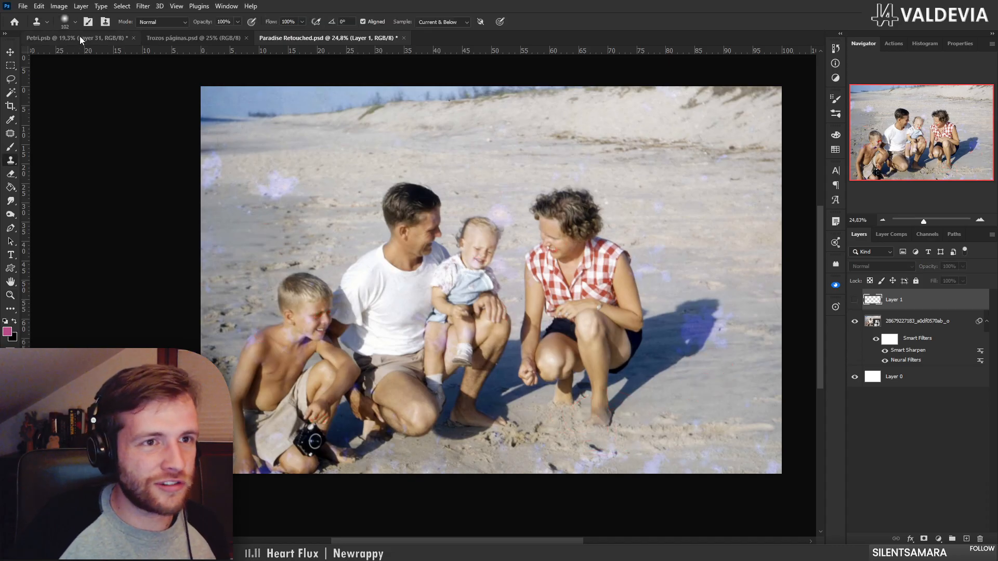
click(81, 38)
Examine the fractal as a whole and up close for remaining sparse patches around its centre and upper lobes
key(ctrl+space)
drag(463, 253, 432, 250)
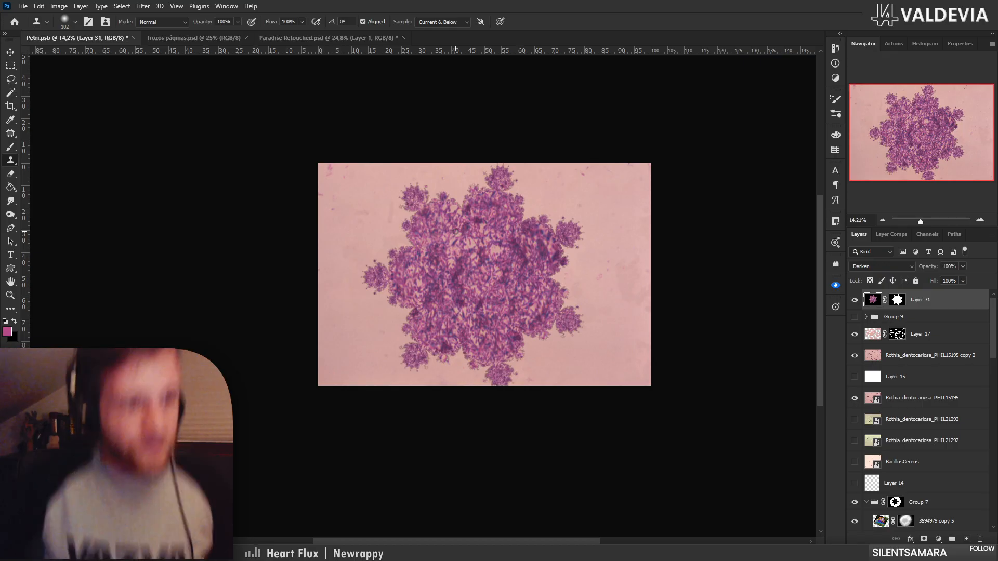
key(ctrl+space)
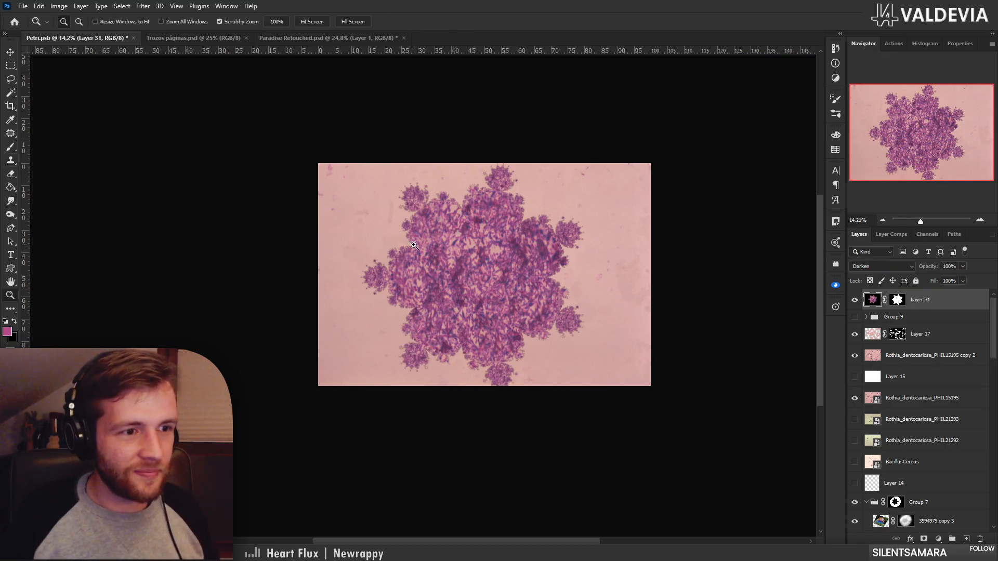
drag(485, 245, 501, 254)
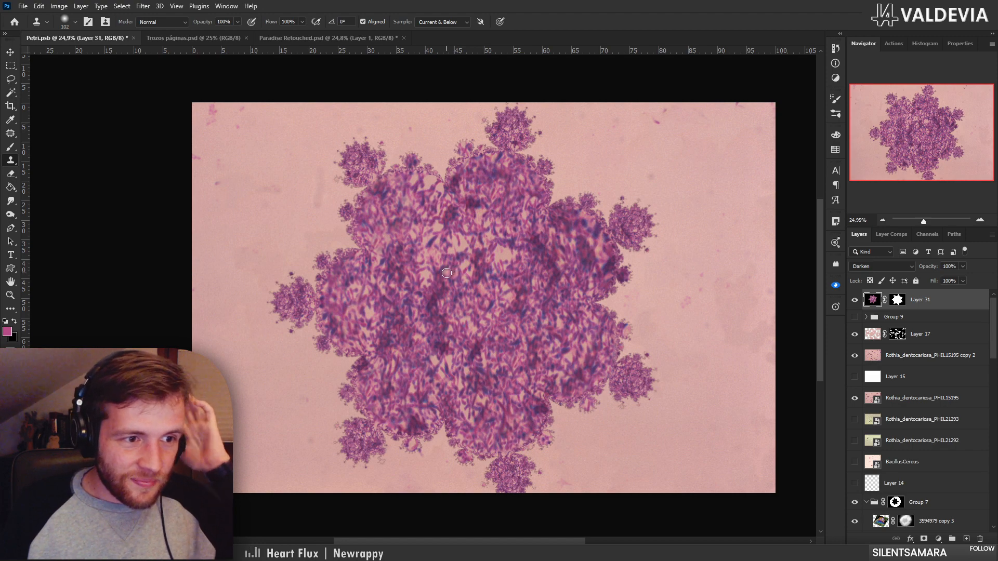
key(ctrl+space)
mouse_move(441, 270)
mouse_down()
mouse_move(424, 272)
mouse_move(460, 272)
mouse_move(434, 260)
mouse_move(487, 261)
mouse_move(451, 261)
mouse_move(476, 262)
mouse_up()
key(ctrl+space)
key(ctrl+space)
mouse_move(379, 363)
mouse_down()
mouse_move(471, 356)
mouse_move(343, 325)
mouse_up()
key(ctrl+space)
drag(541, 287, 571, 287)
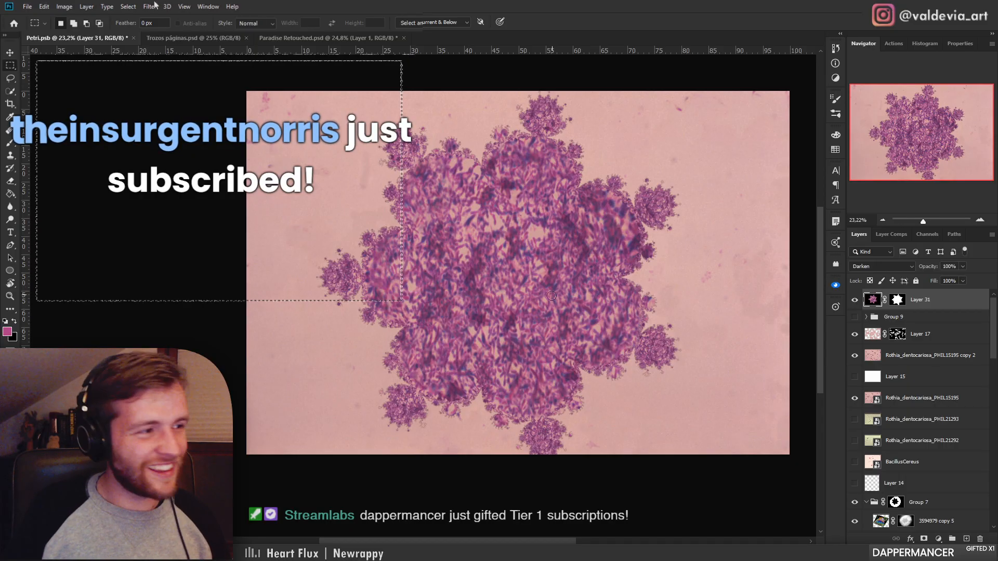
key(ctrl+space)
mouse_move(530, 316)
mouse_down()
mouse_move(510, 315)
mouse_move(534, 314)
mouse_up()
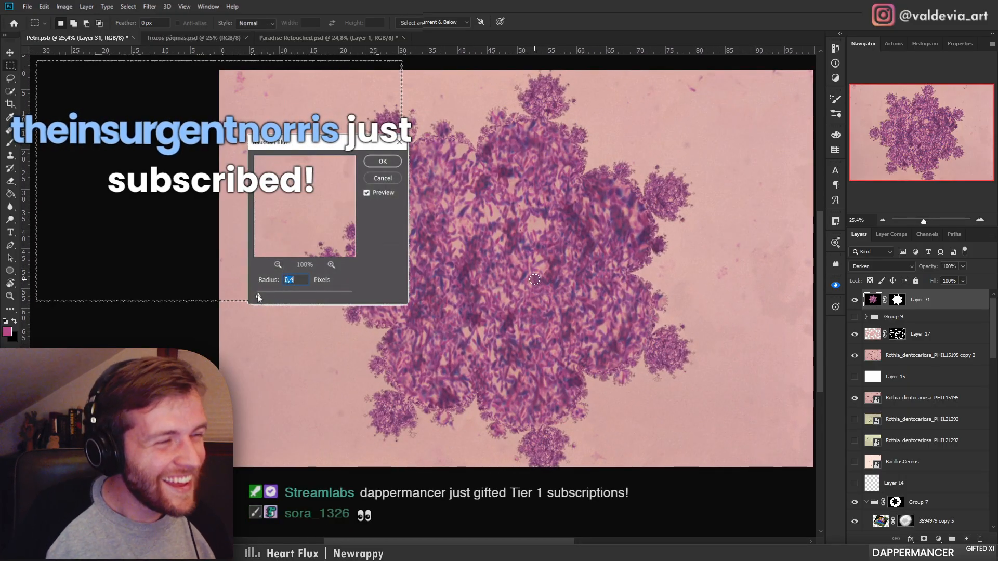
key(ctrl+space)
mouse_move(548, 299)
mouse_down()
mouse_move(506, 293)
mouse_move(560, 243)
mouse_up()
drag(524, 215, 564, 225)
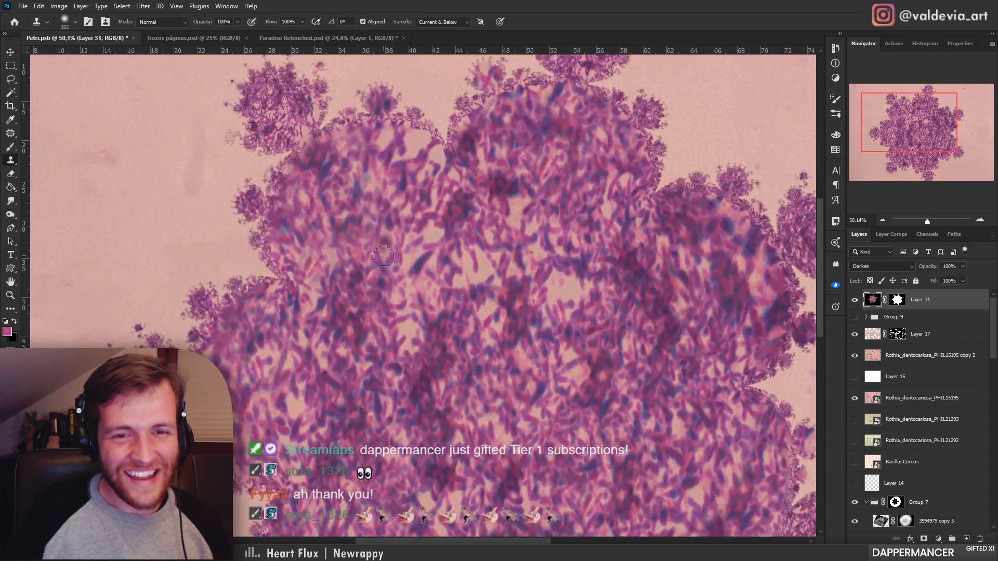
Clone bacteria over the sparse patches between the upper-left lobe and the fractal's centre, undoing the last dab
drag(416, 212, 432, 226)
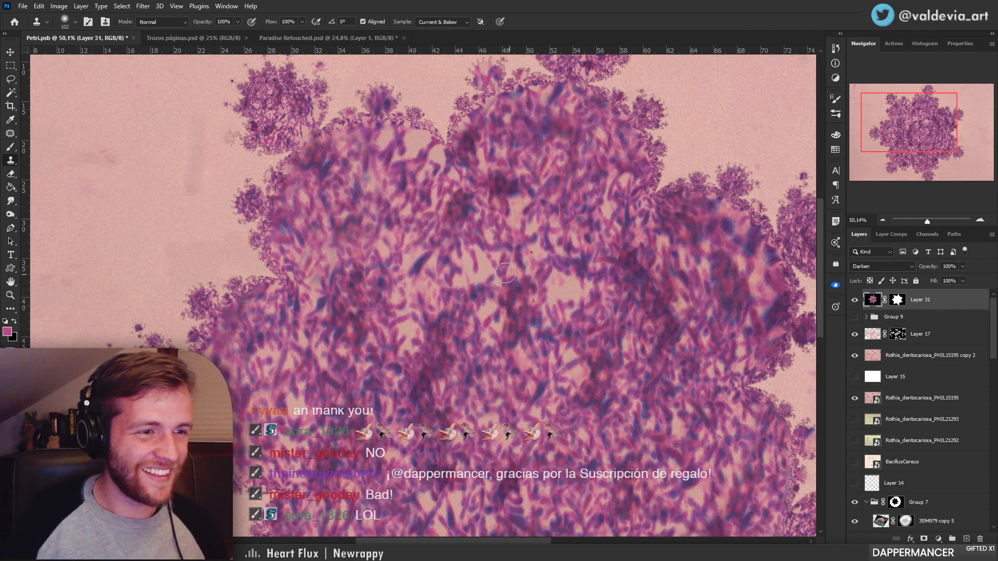
key(z)
mouse_move(440, 323)
mouse_down()
mouse_move(369, 283)
mouse_move(442, 324)
mouse_move(419, 306)
mouse_up()
key(s)
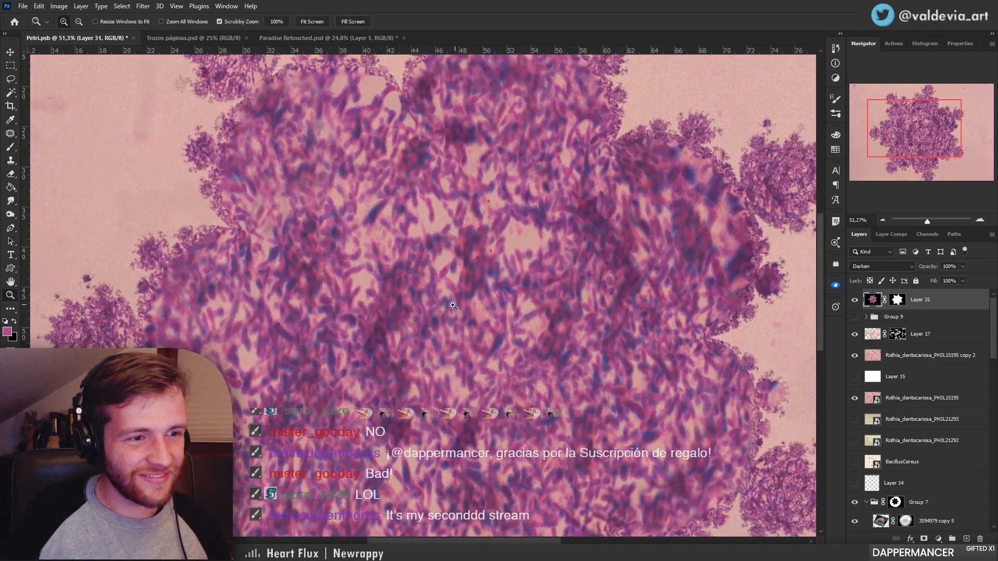
scroll(427, 309, down, 2)
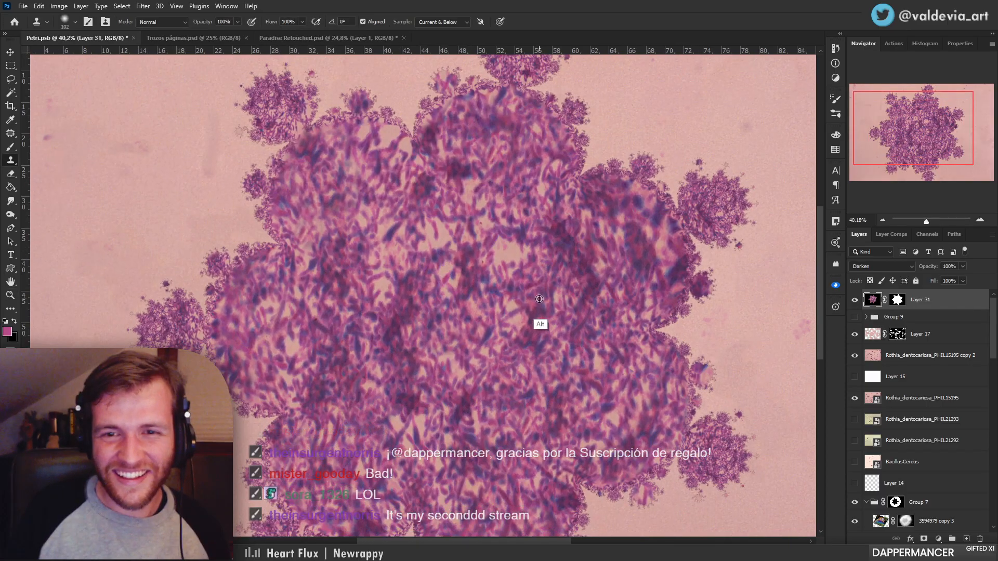
key(ctrl+z)
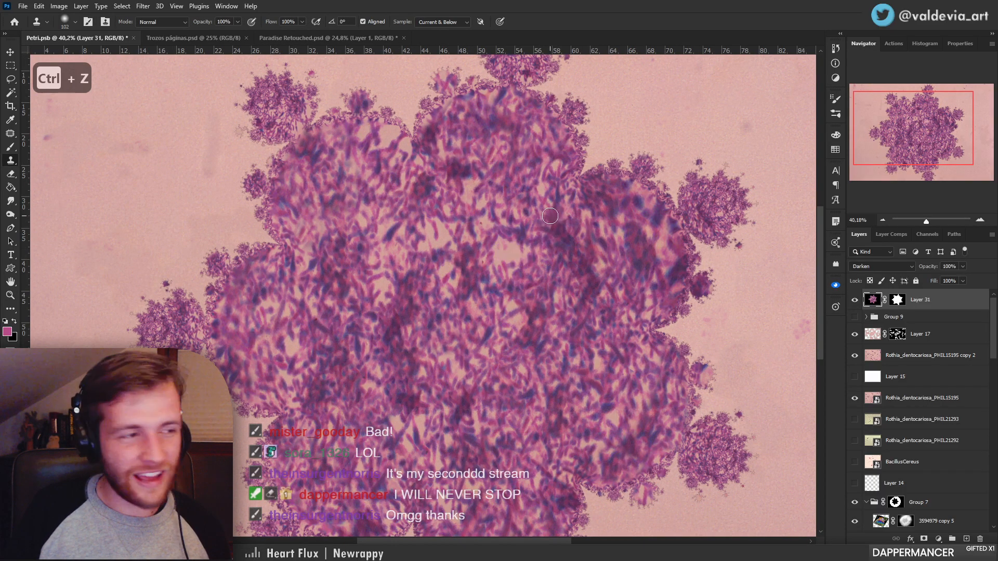
Clone bacteria from the dense texture right of centre over the bare patches just above the fractal's centre, undoing a stray dab
key(z)
drag(489, 262, 441, 256)
drag(478, 226, 530, 230)
key(s)
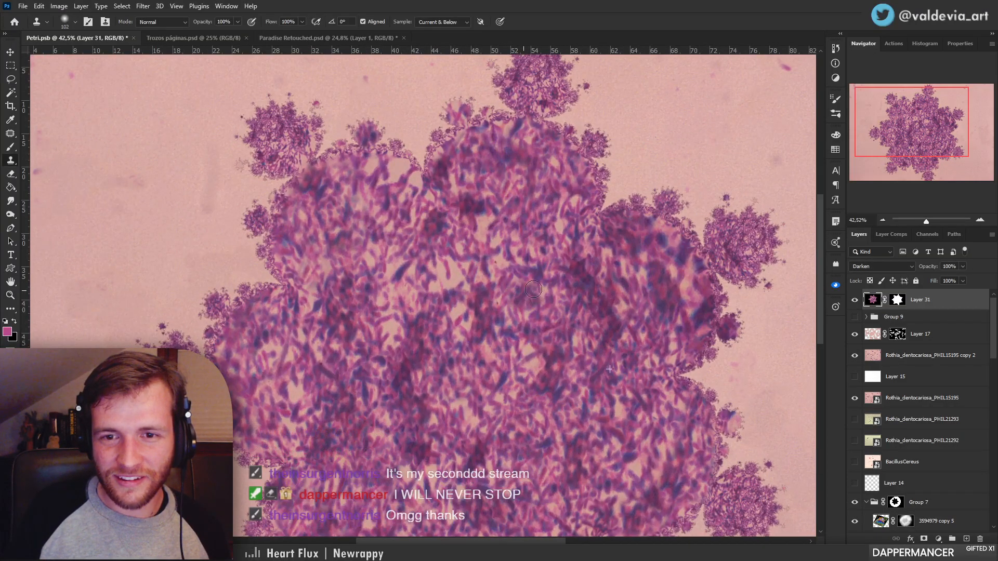
key(alt)
alt+click(609, 330)
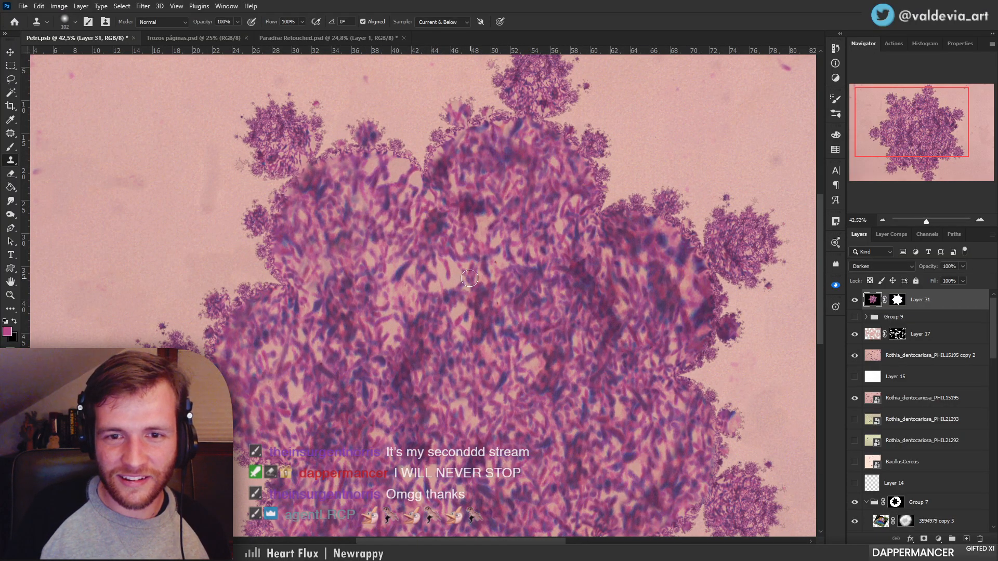
key(ctrl+z)
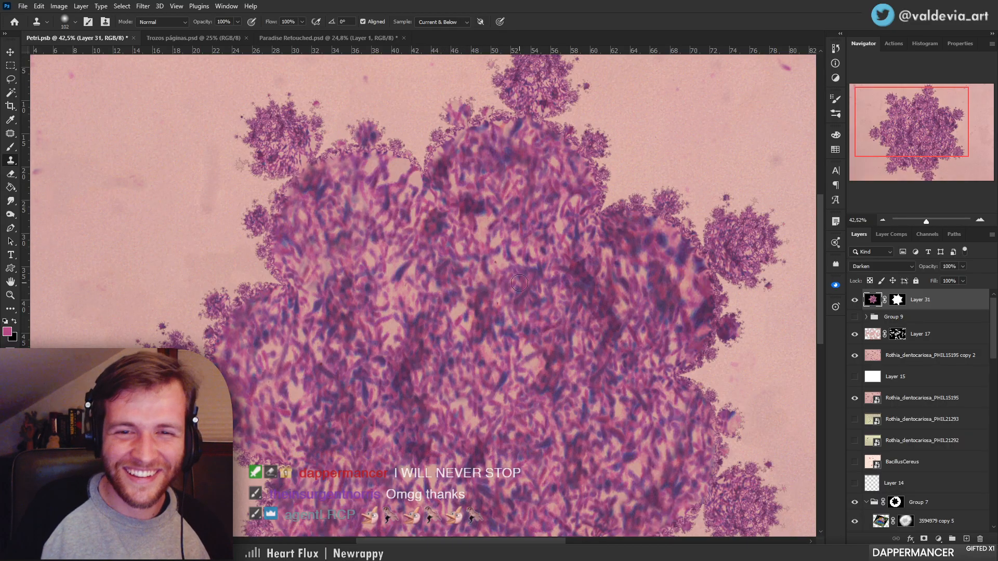
scroll(449, 267, down, 5)
drag(450, 267, 457, 273)
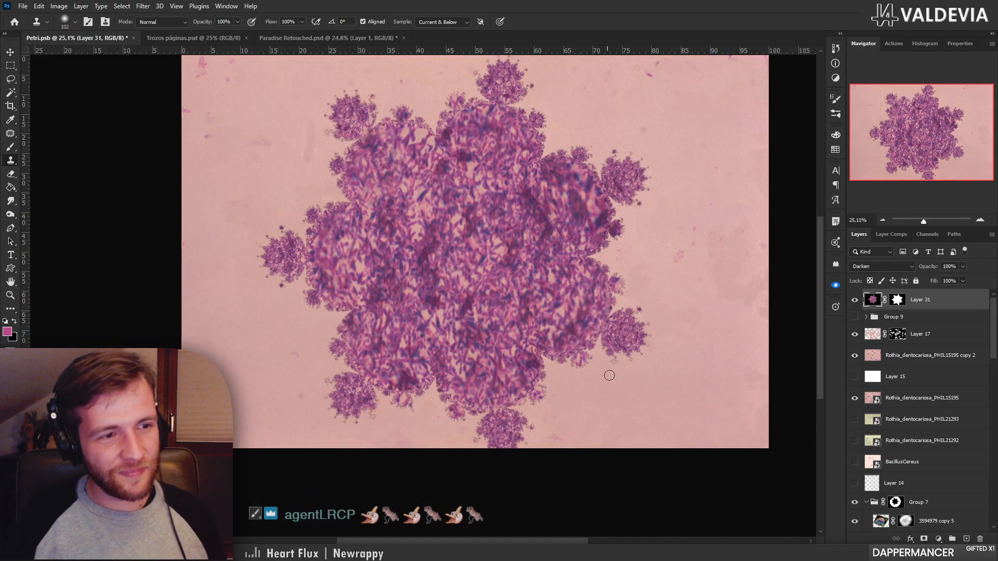
Clone bacteria from the fractal's interior over the bare upper-right edge of the upper-left lobe
scroll(507, 171, up, 10)
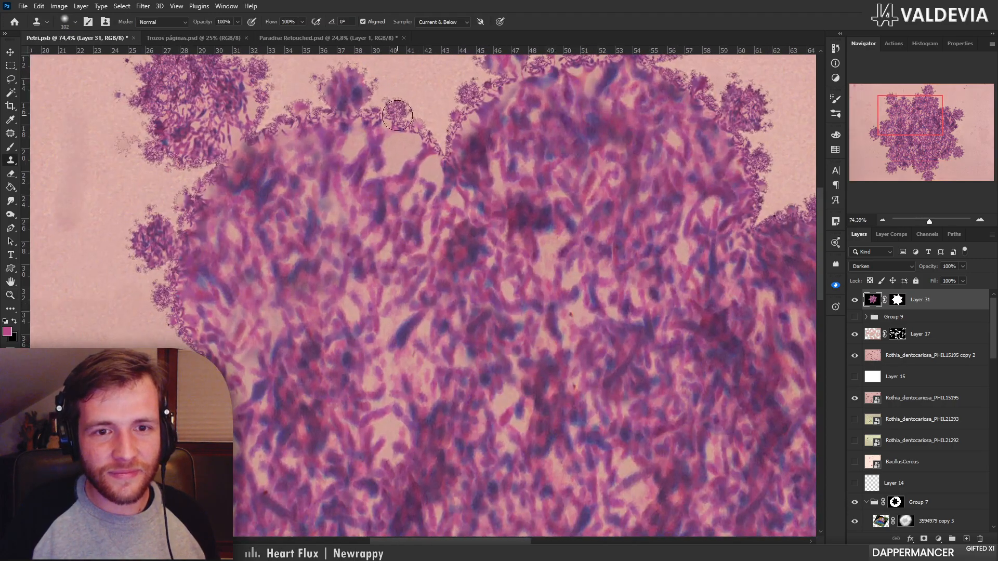
alt+click(453, 389)
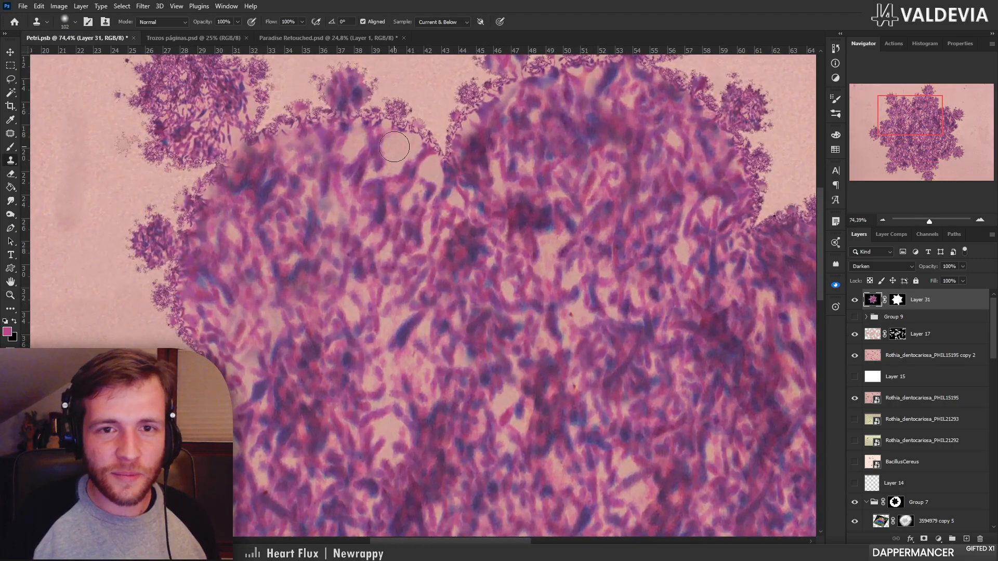
mouse_move(388, 137)
mouse_down()
mouse_move(401, 158)
mouse_move(409, 146)
mouse_move(384, 132)
mouse_up()
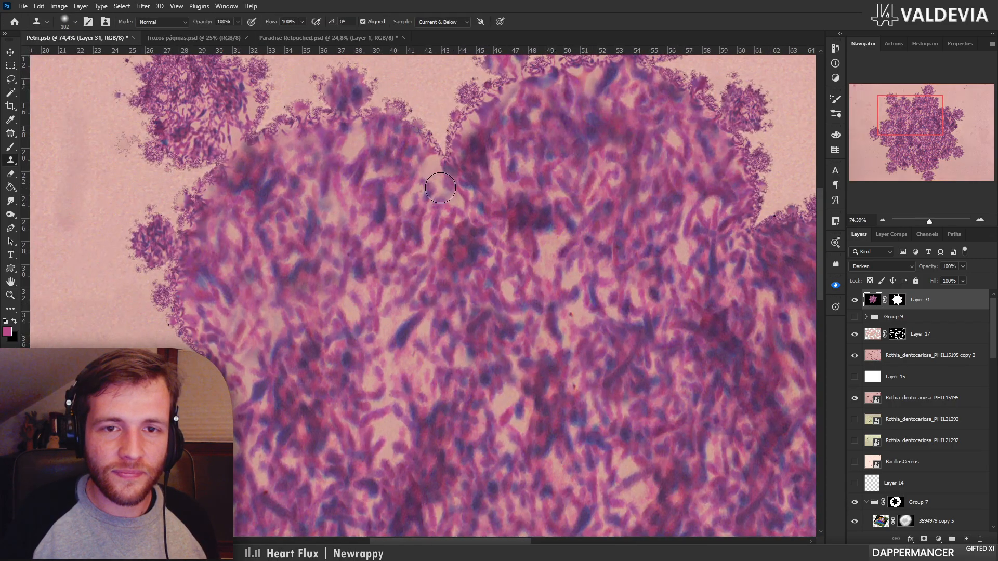
drag(443, 187, 392, 189)
Review the retouched fractal at several magnifications, checking how evenly the bacteria fill its lobes
key(m)
drag(36, 61, 402, 300)
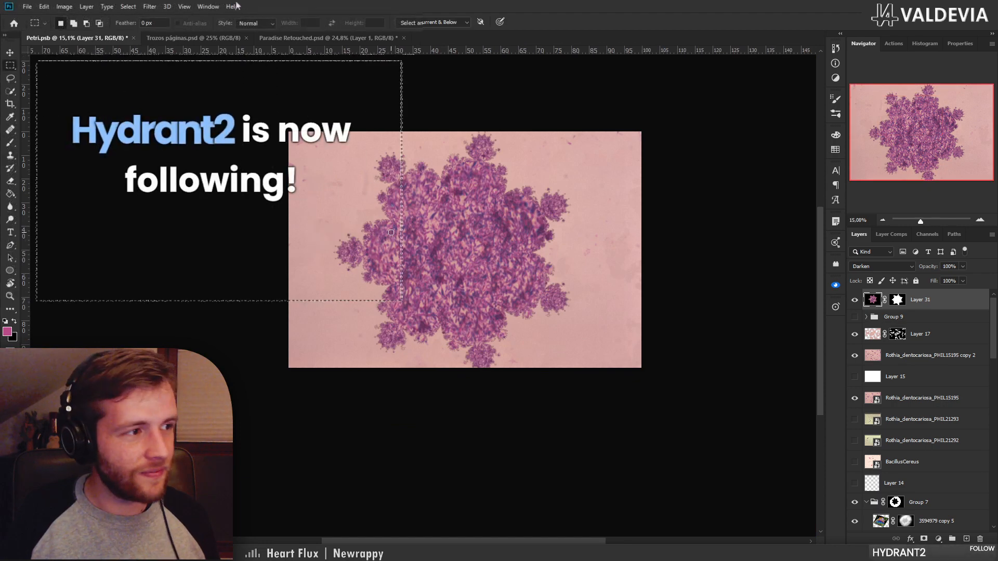
click(150, 7)
mouse_move(155, 118)
drag(434, 212, 455, 213)
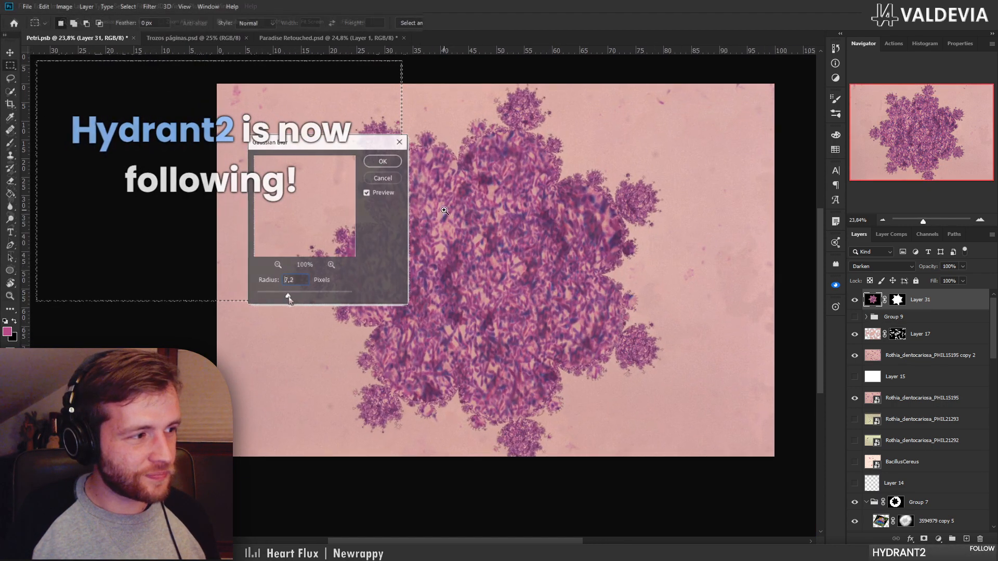
key(z)
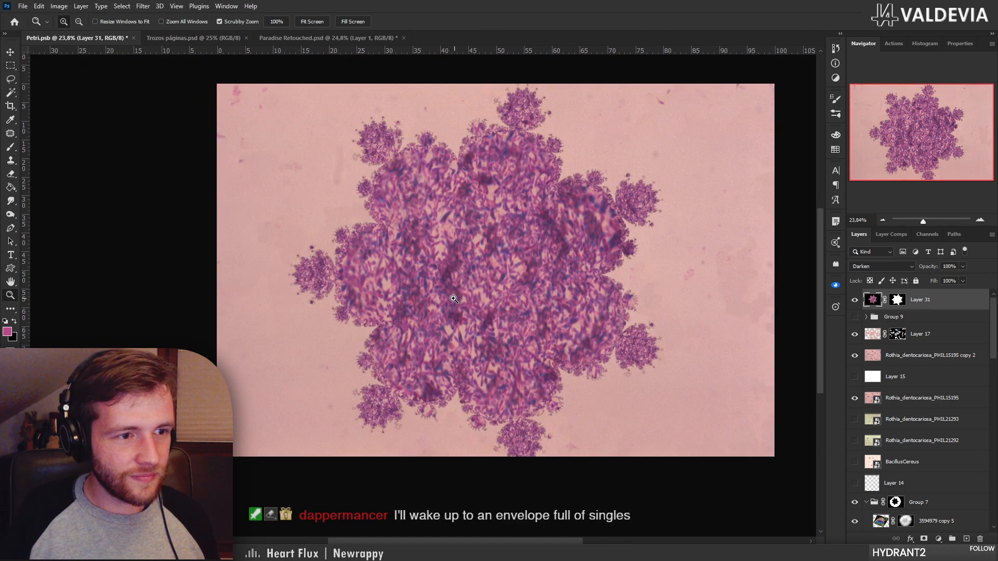
mouse_move(454, 299)
mouse_down()
mouse_move(440, 296)
mouse_move(449, 268)
mouse_move(414, 246)
mouse_up()
key(z)
mouse_move(377, 190)
mouse_down()
mouse_move(392, 193)
mouse_move(383, 190)
mouse_up()
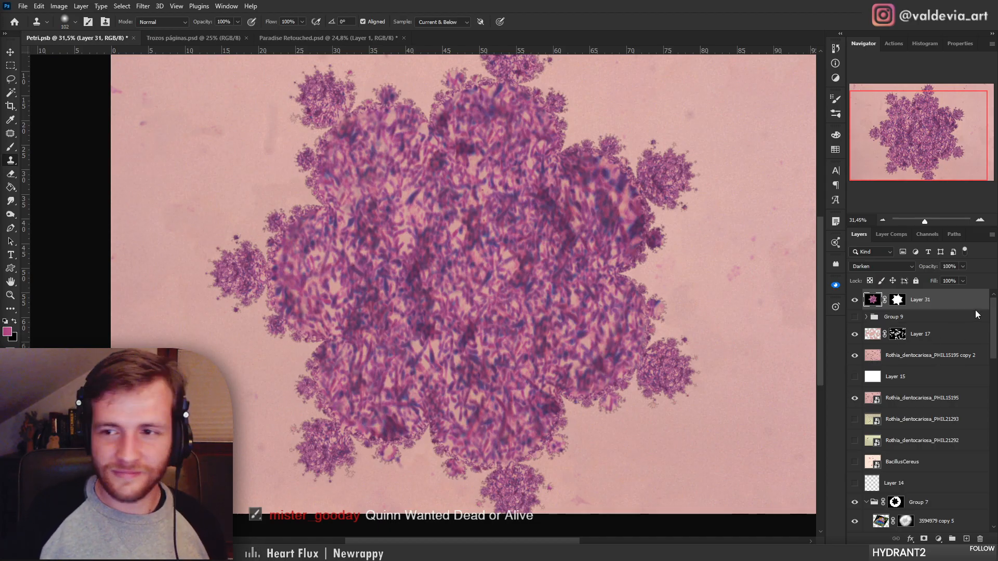
key(z)
drag(502, 311, 457, 308)
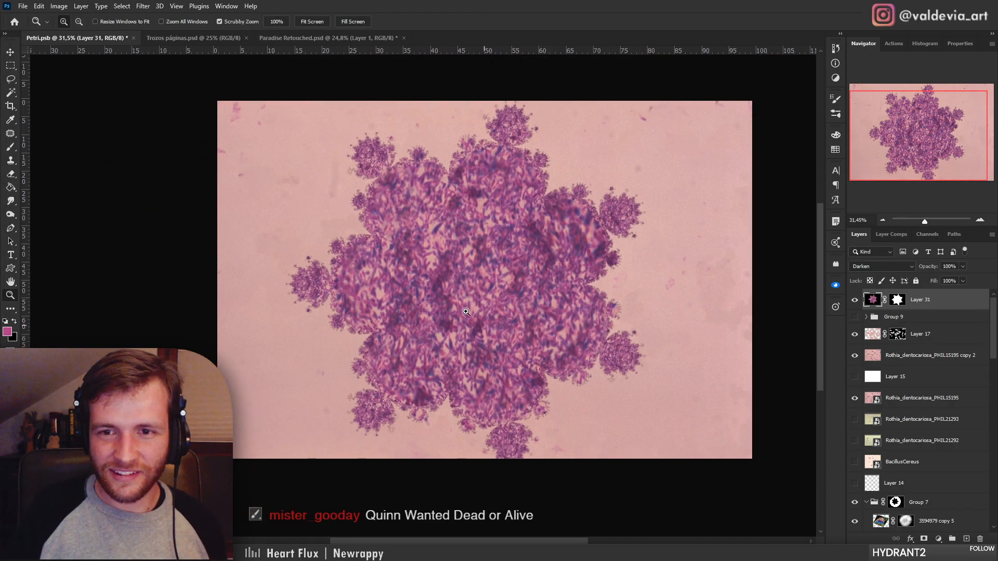
Try refining Layer 31's mask with a 2.7 px feather and a -18% edge shift, and undo the refinement
mouse_move(609, 266)
mouse_down()
mouse_move(662, 265)
mouse_move(634, 266)
mouse_up()
key(s)
double_click(896, 301)
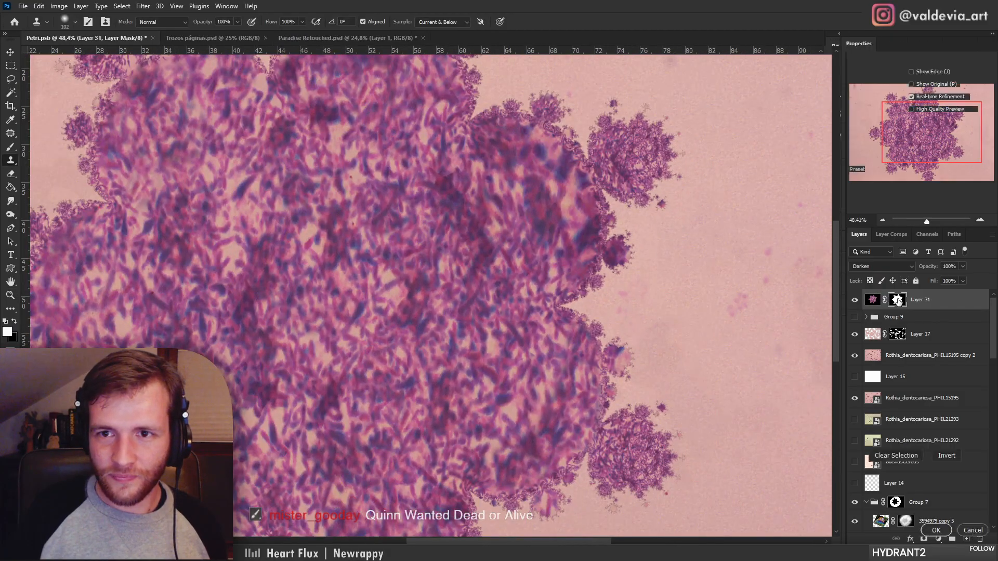
drag(620, 265, 682, 268)
drag(855, 382, 873, 383)
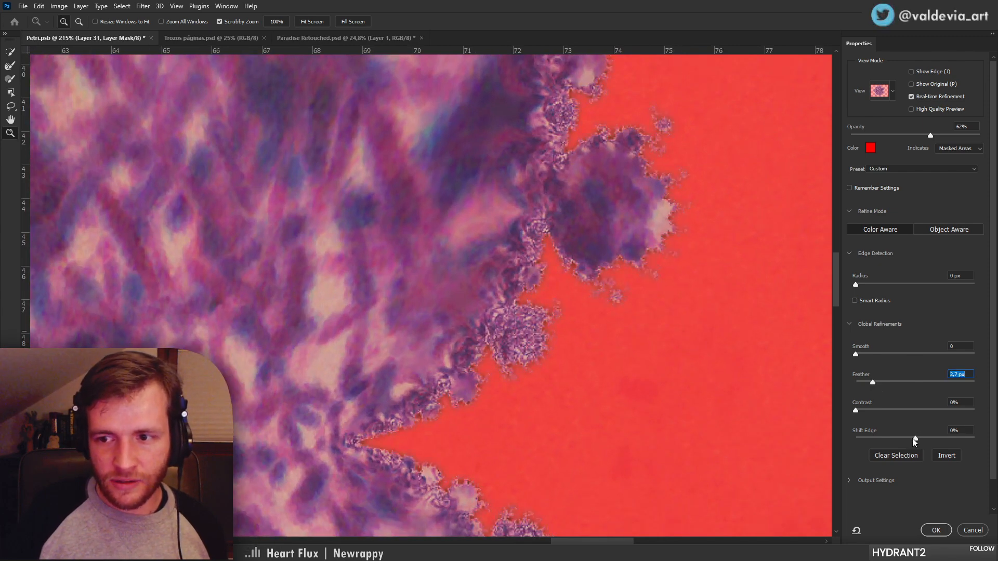
drag(915, 438, 906, 439)
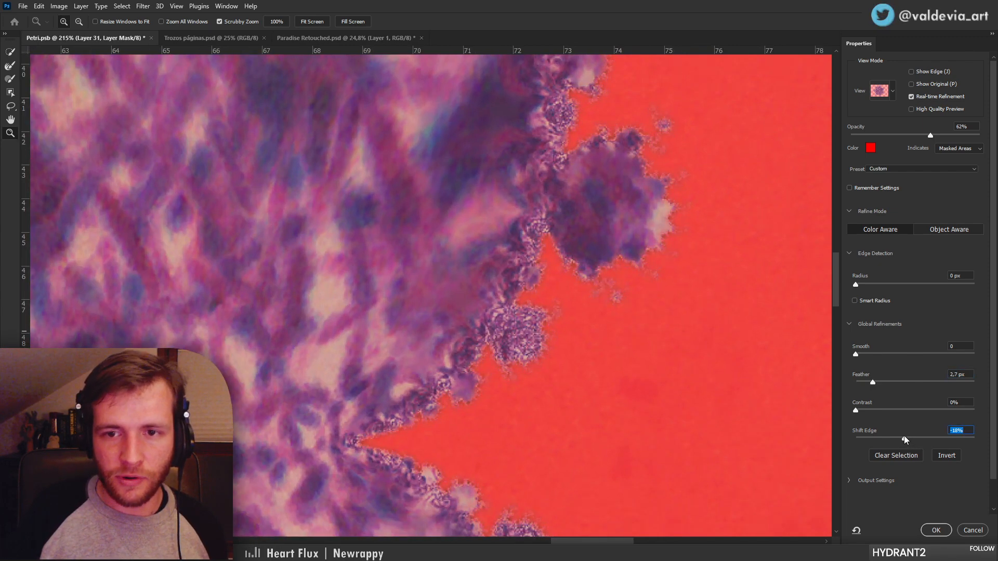
click(938, 530)
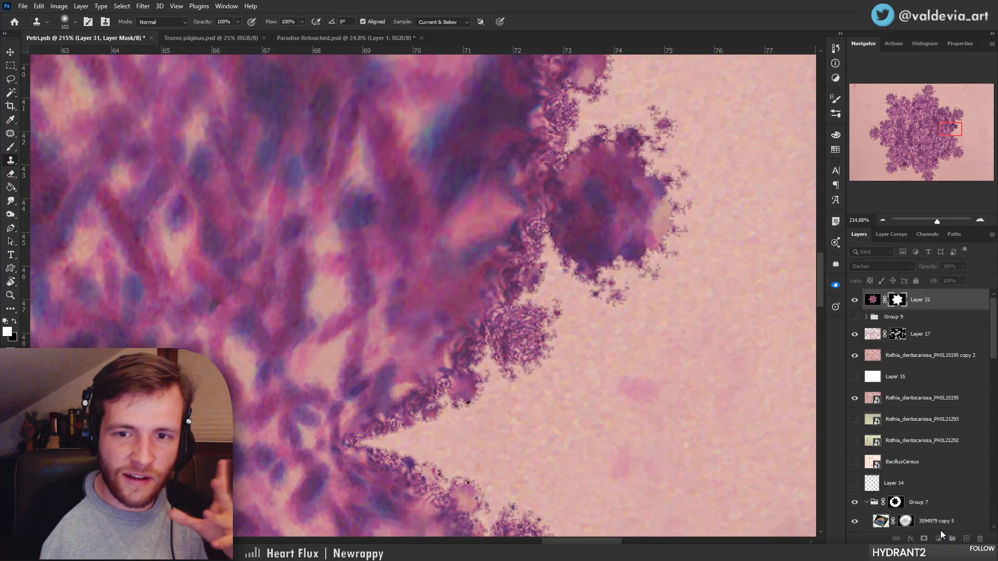
key(ctrl+z)
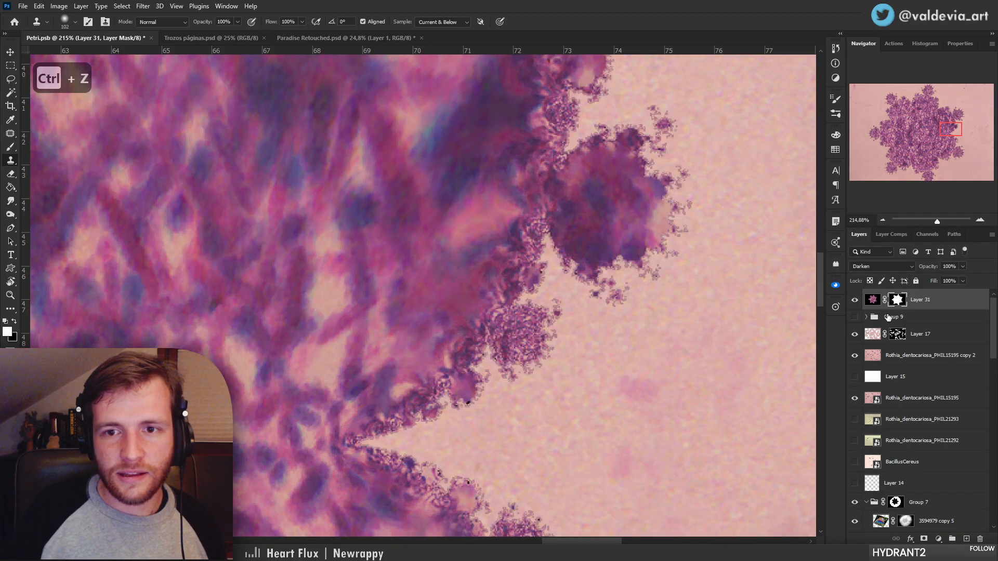
Refine the edge of Layer 31's mask with a 2.6 px feather and a -43% edge shift
double_click(899, 299)
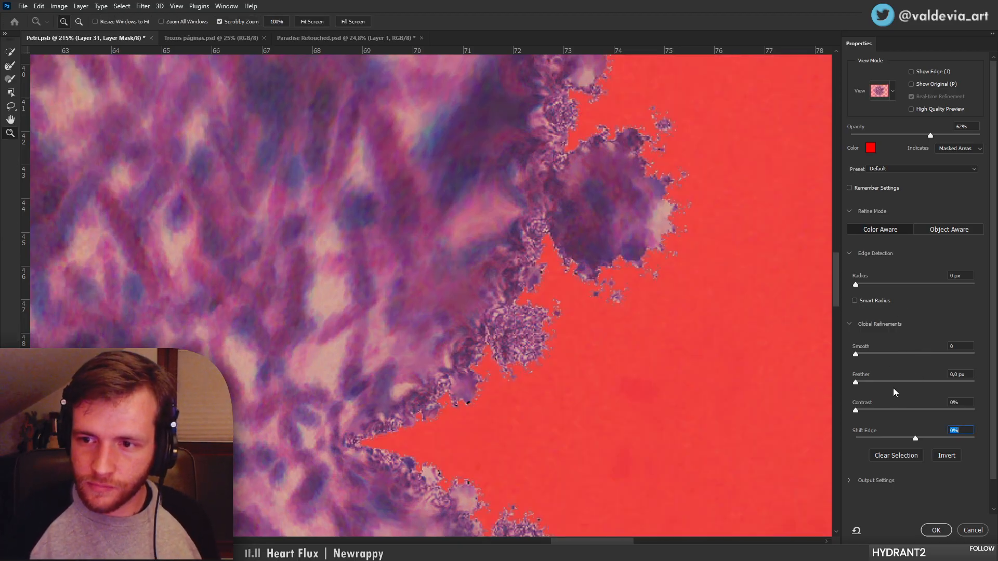
click(872, 382)
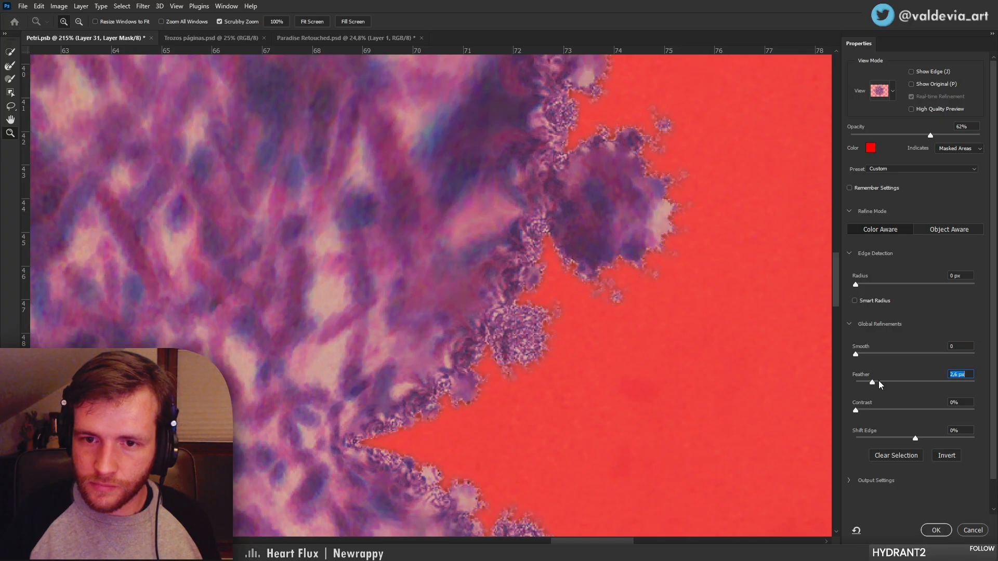
click(890, 437)
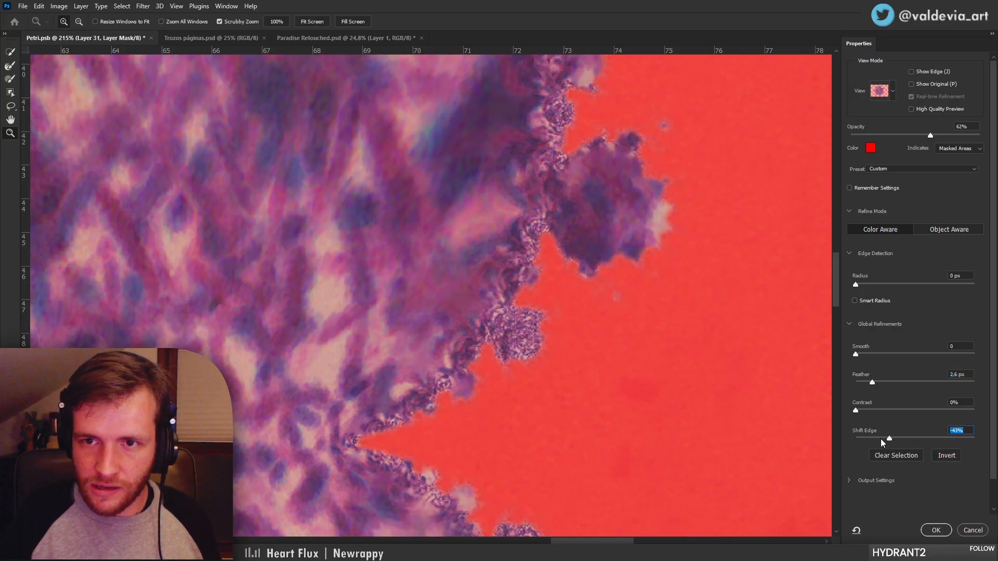
click(936, 530)
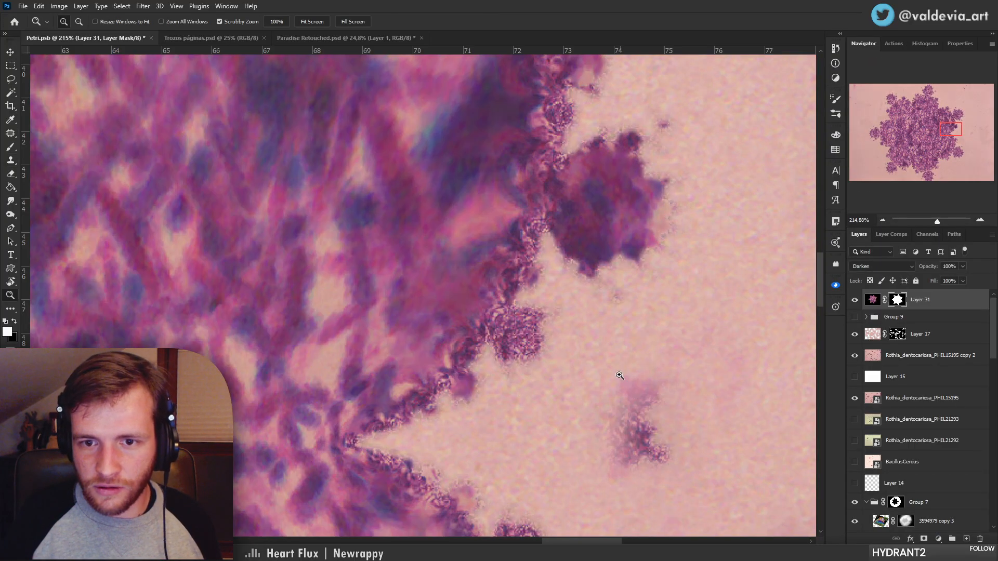
Clone fine bacteria texture on Layer 31 over the coarse small bulbs along the fractal's upper edge
mouse_move(619, 375)
mouse_down()
mouse_move(538, 325)
mouse_move(614, 303)
mouse_up()
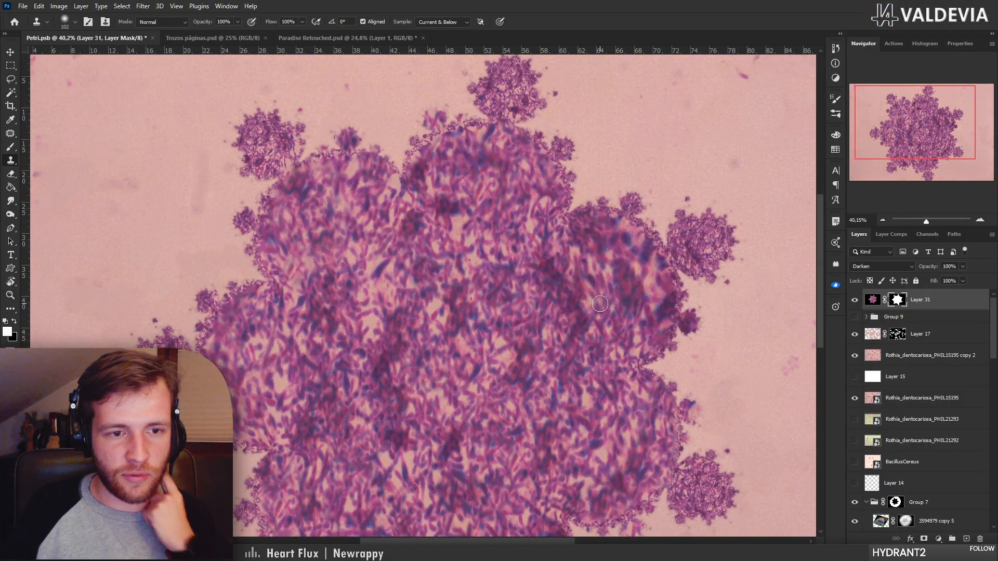
key(ctrl+space)
mouse_move(405, 289)
mouse_down()
mouse_move(358, 289)
mouse_move(374, 287)
mouse_move(351, 264)
mouse_up()
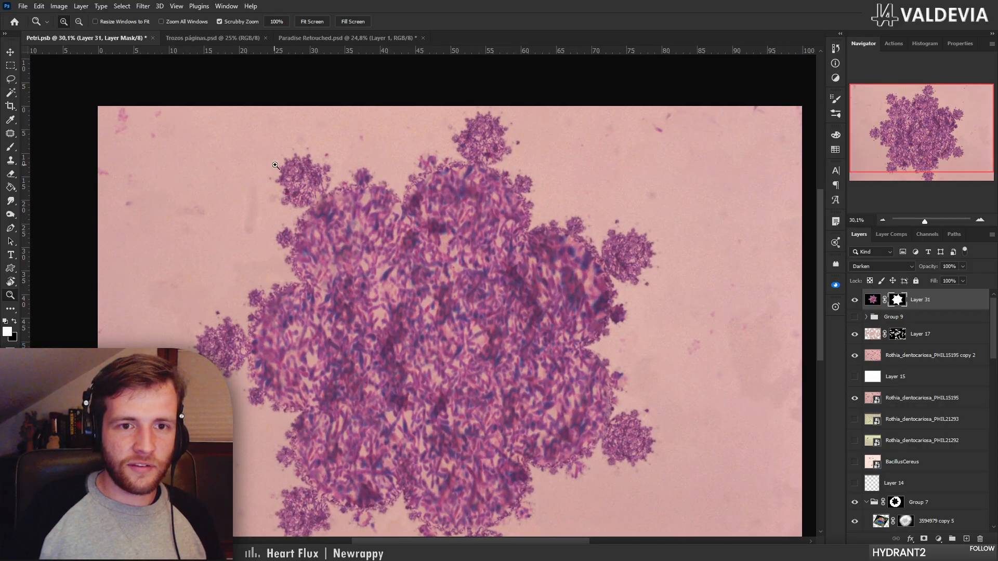
mouse_move(287, 164)
mouse_down()
mouse_move(424, 172)
mouse_move(277, 164)
mouse_up()
drag(433, 137, 487, 140)
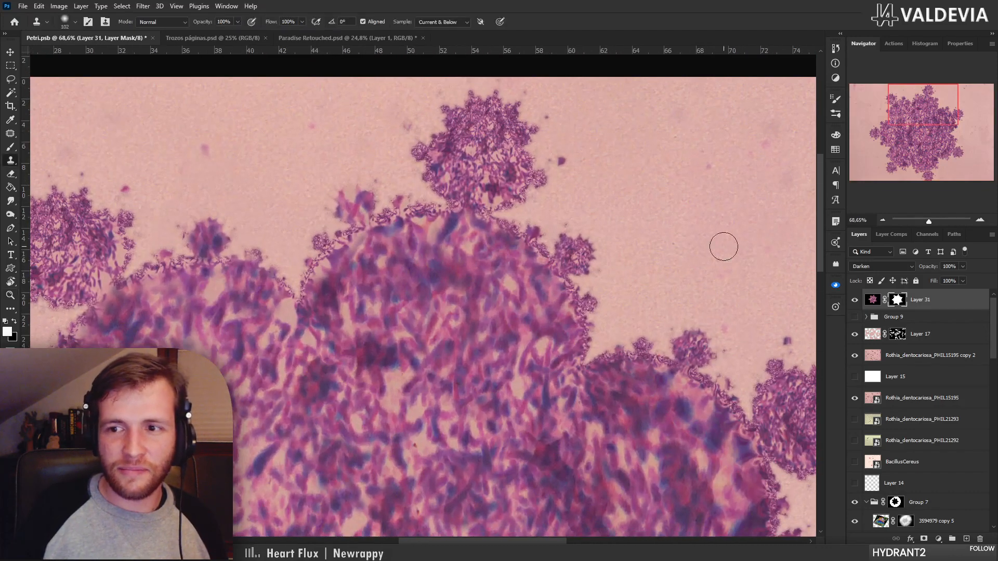
click(872, 300)
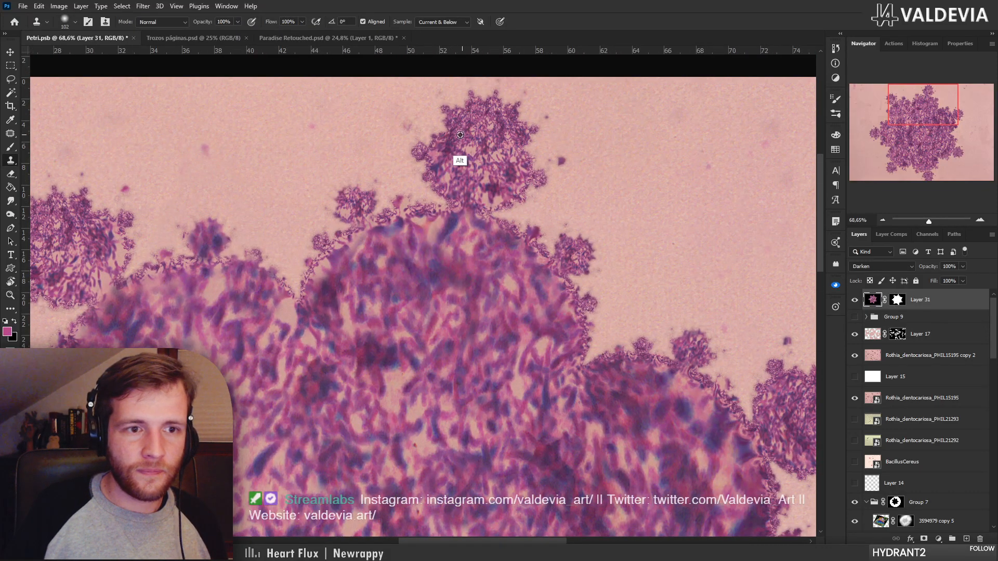
key(z)
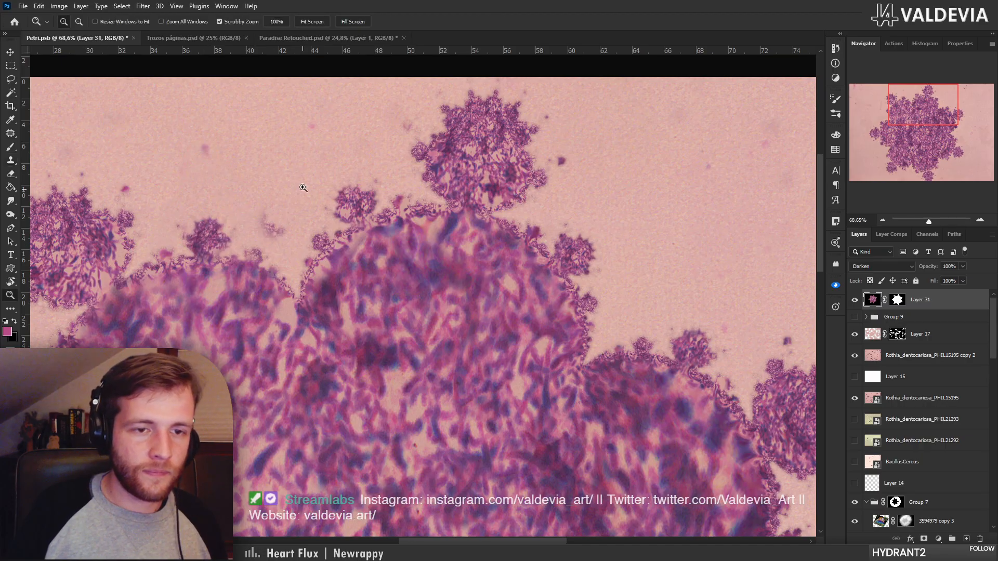
Review the whole fractal and expand Group 9 in the layer stack to inspect its contents
drag(302, 187, 243, 188)
key(space)
mouse_move(300, 372)
mouse_down()
mouse_move(329, 247)
mouse_move(256, 202)
mouse_move(285, 199)
mouse_up()
key(z)
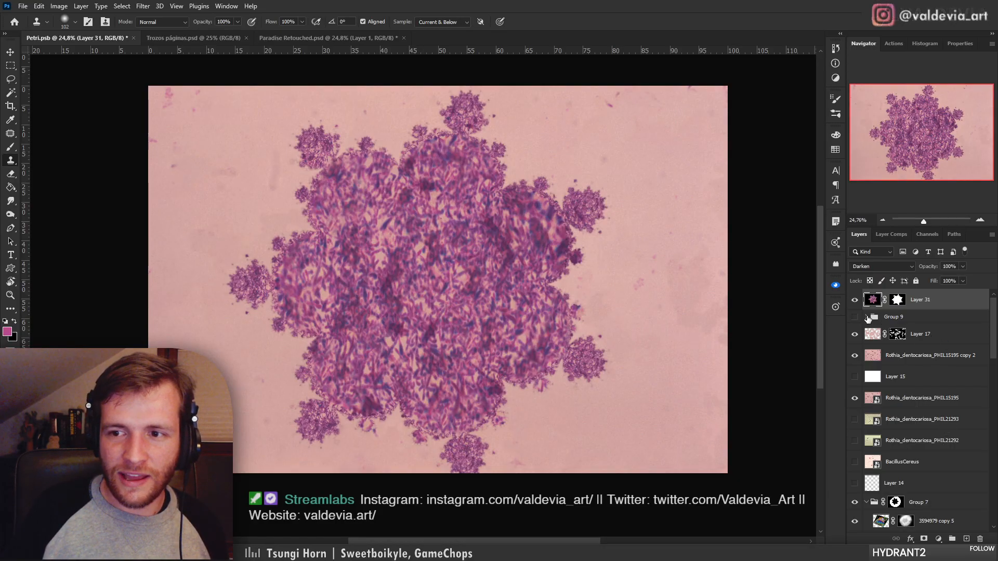
click(873, 318)
click(867, 317)
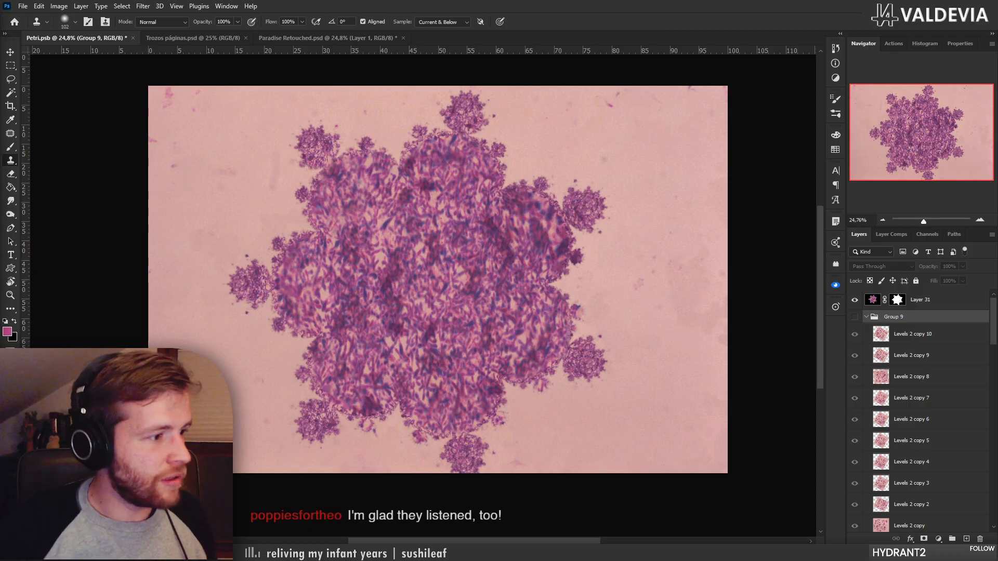
Switch to the browser and enlarge the mermaid repost image in the Twitter thread, reading its replies
key(alt+Tab)
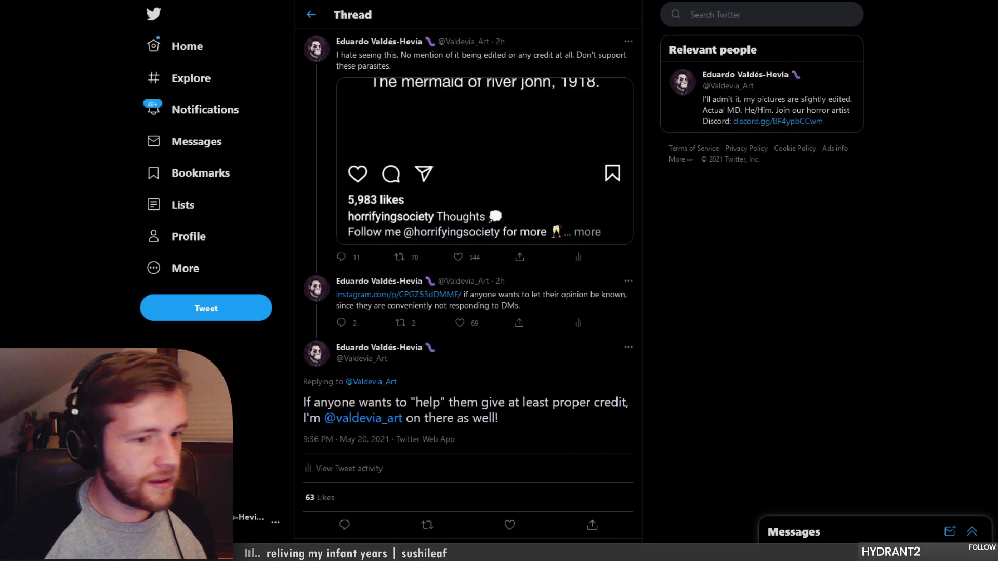
click(532, 146)
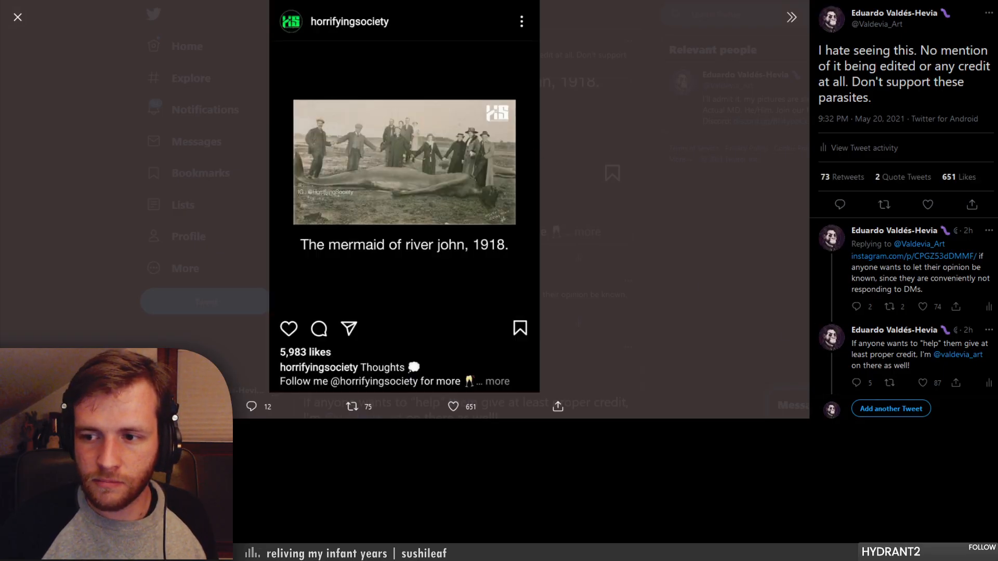
scroll(903, 209, down, 1)
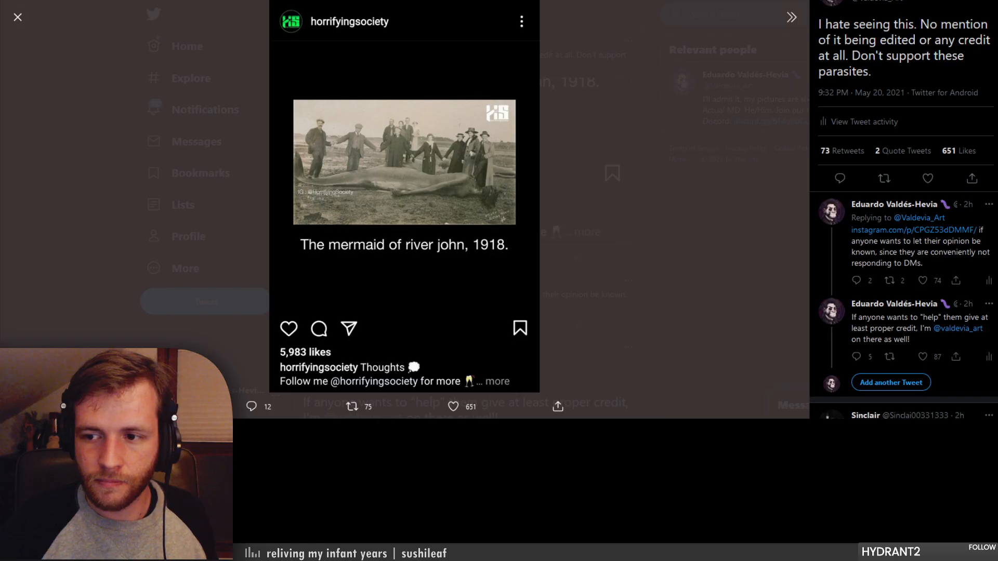
drag(995, 419, 997, 545)
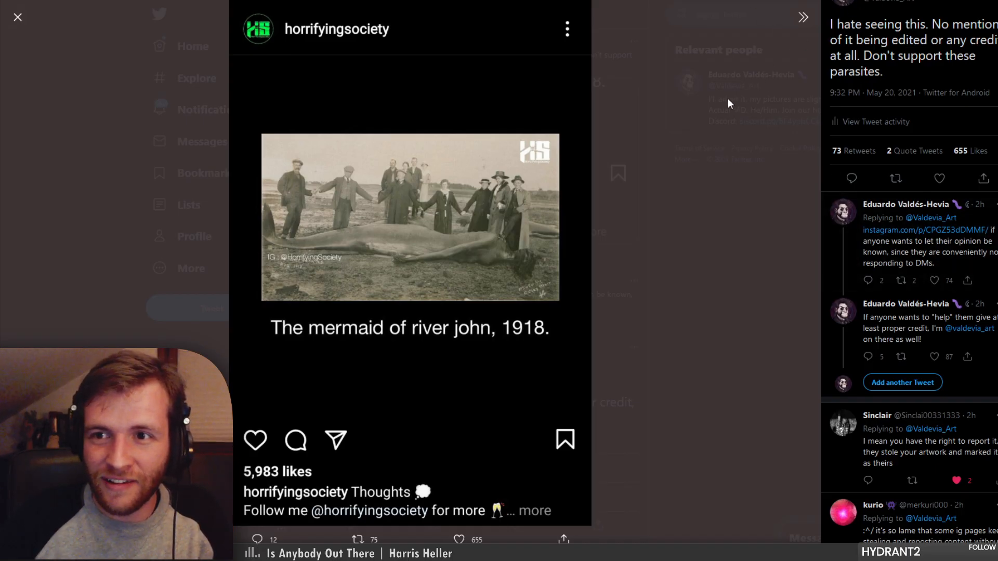
Open the horrifyingsociety Instagram profile and check the caption of its post "Artwork inspired from the movie The Boy" for artist credit
key(ctrl+t)
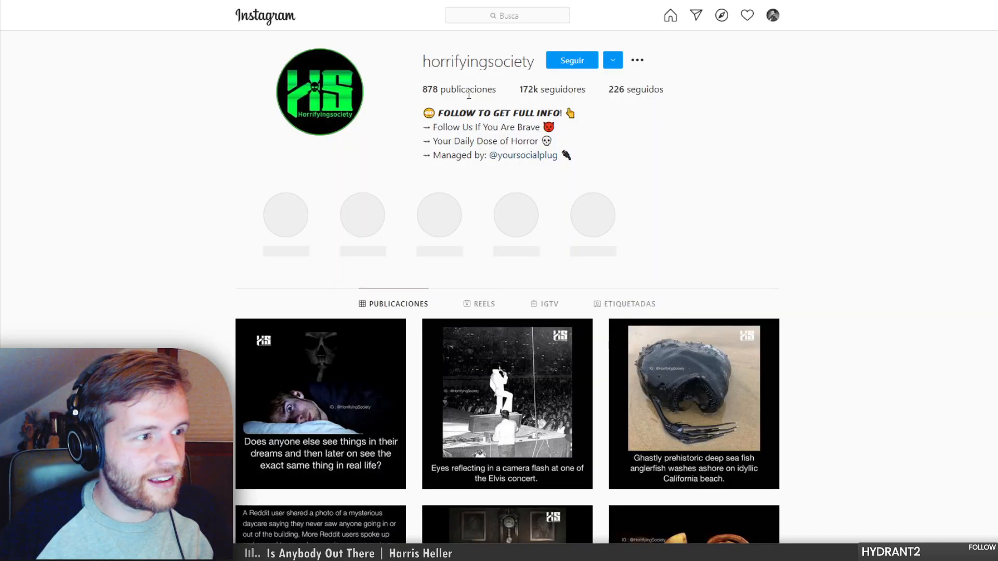
scroll(610, 158, down, 2)
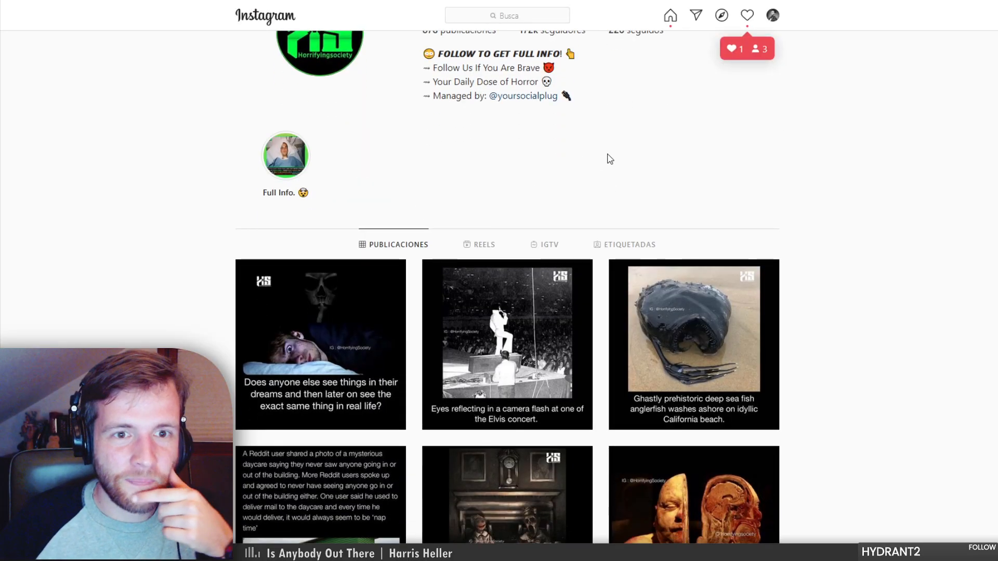
scroll(848, 157, down, 2)
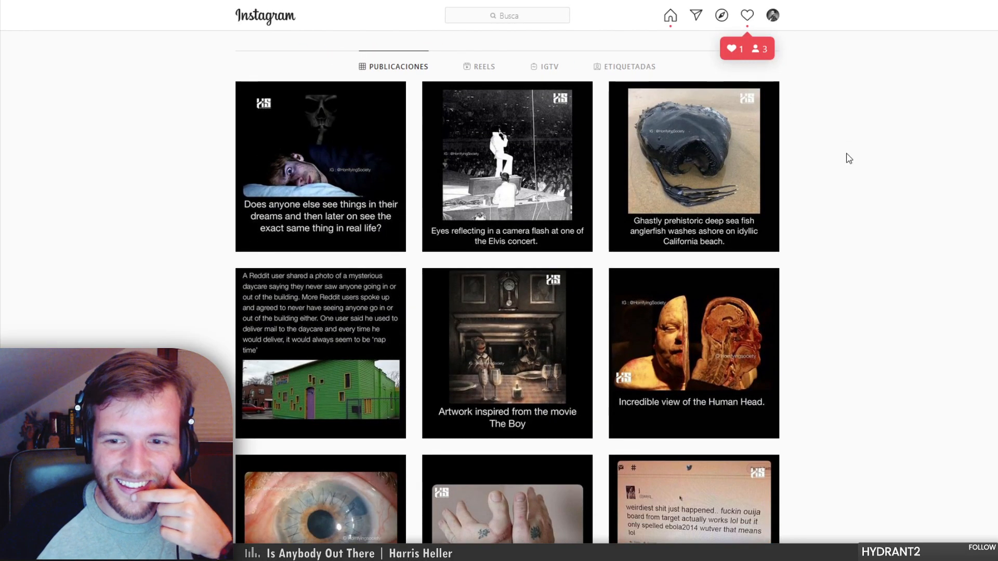
scroll(570, 338, down, 1)
click(543, 367)
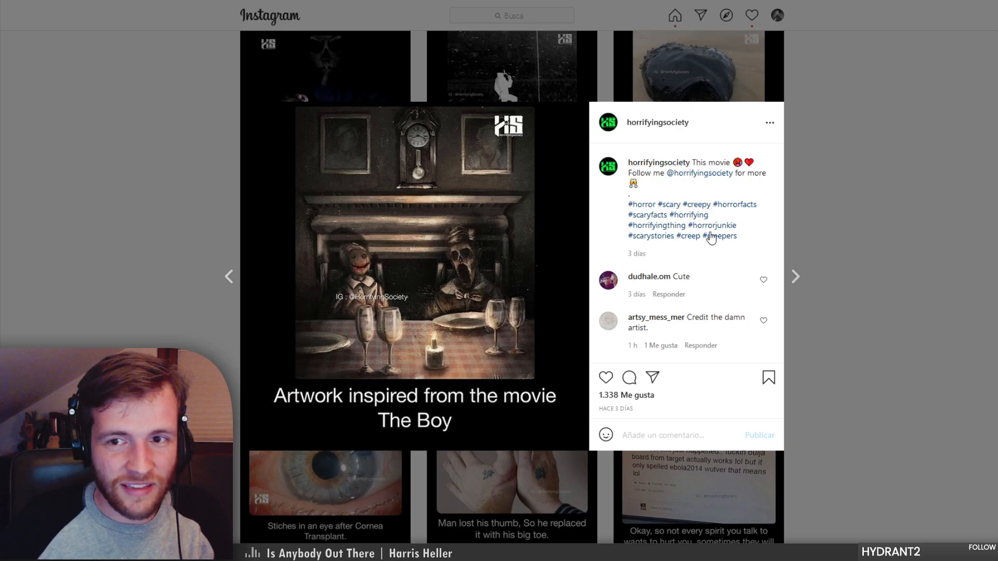
click(834, 192)
Examine the profile's anglerfish and Munich City Hall dragon posts, reading their captions and comments
scroll(839, 197, down, 2)
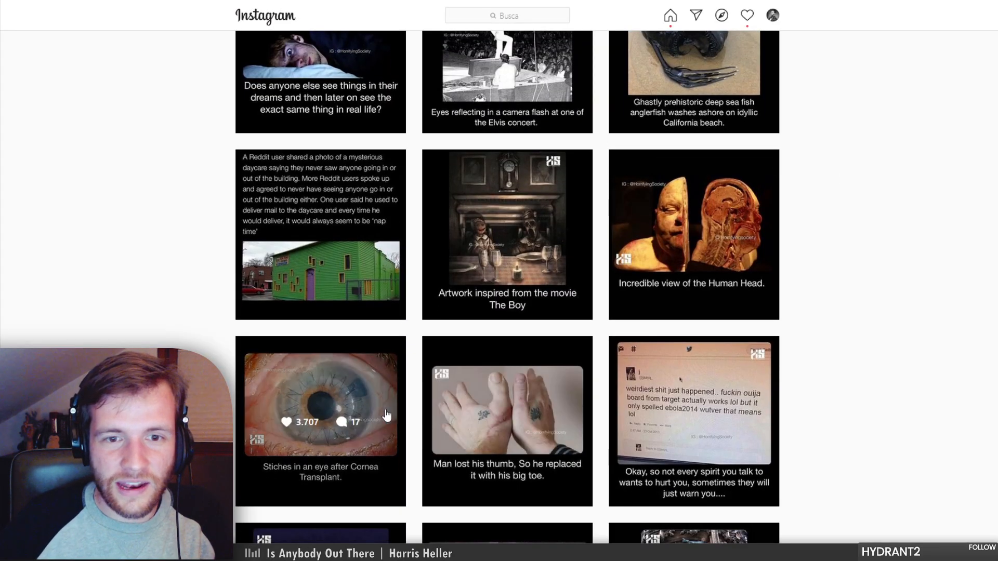
scroll(387, 414, up, 2)
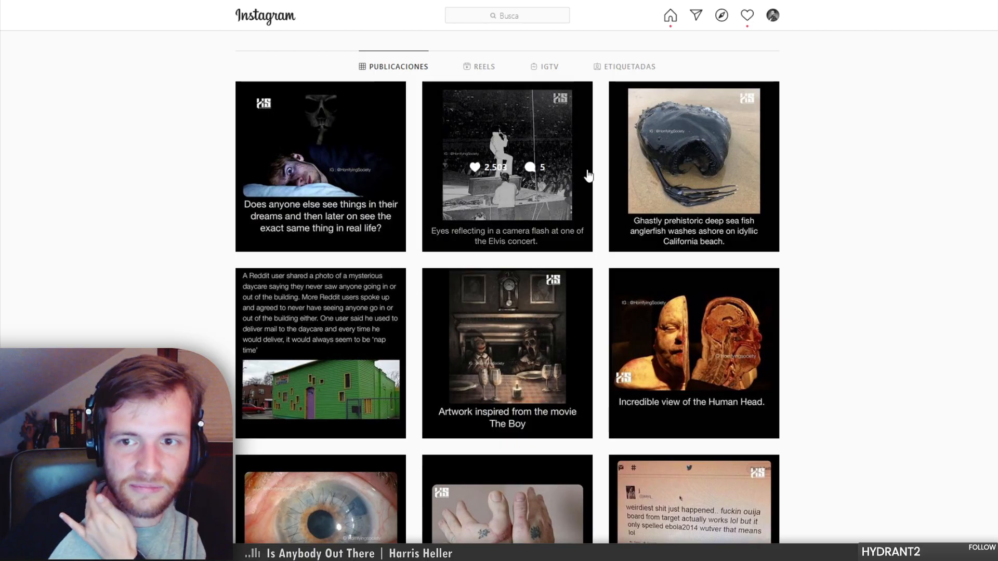
click(698, 219)
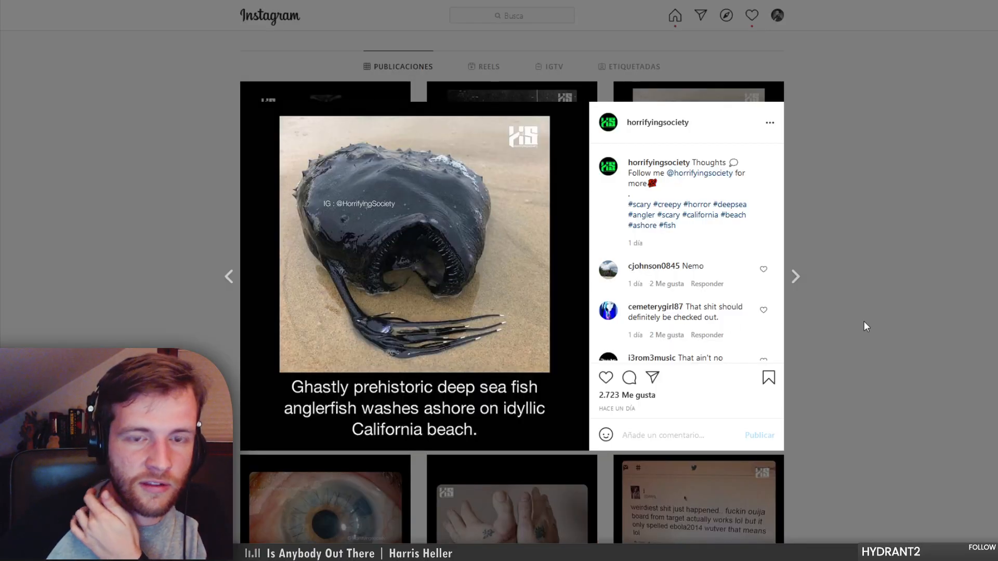
click(864, 325)
scroll(864, 325, down, 2)
scroll(657, 350, down, 2)
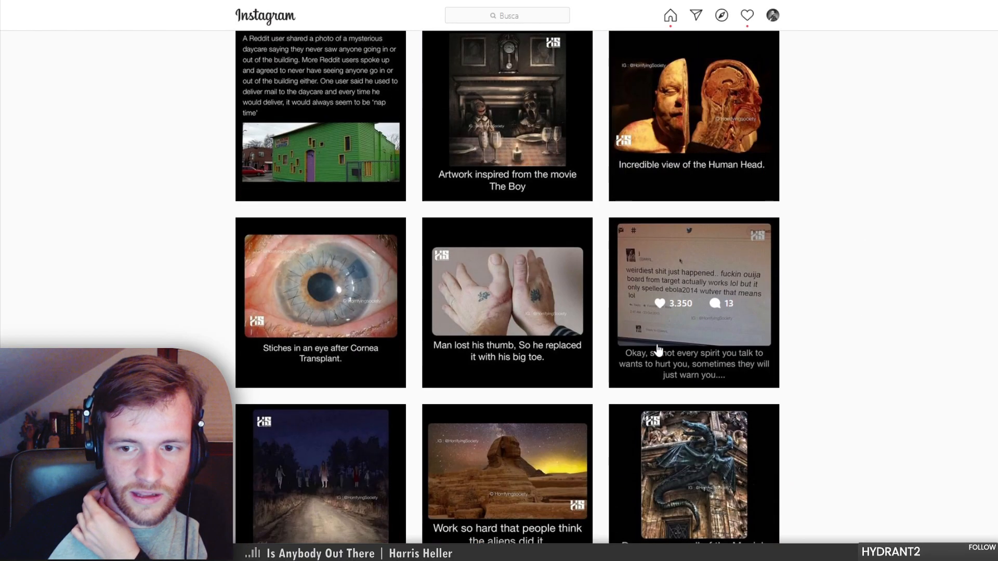
scroll(657, 350, down, 2)
click(692, 438)
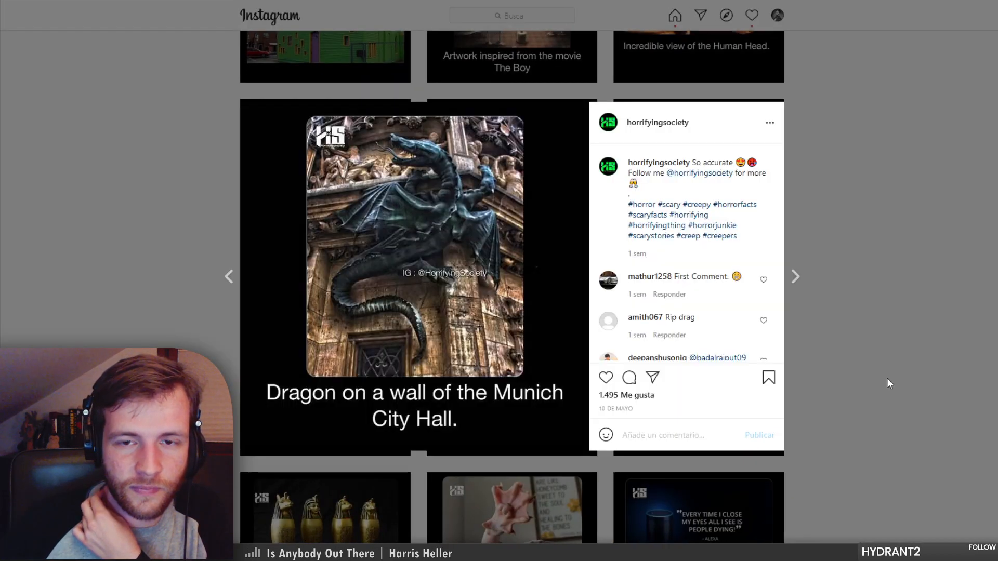
click(916, 303)
Capture just the artwork from the profile's "This is how Slenderman should be" post and open a new browser tab
scroll(775, 397, down, 2)
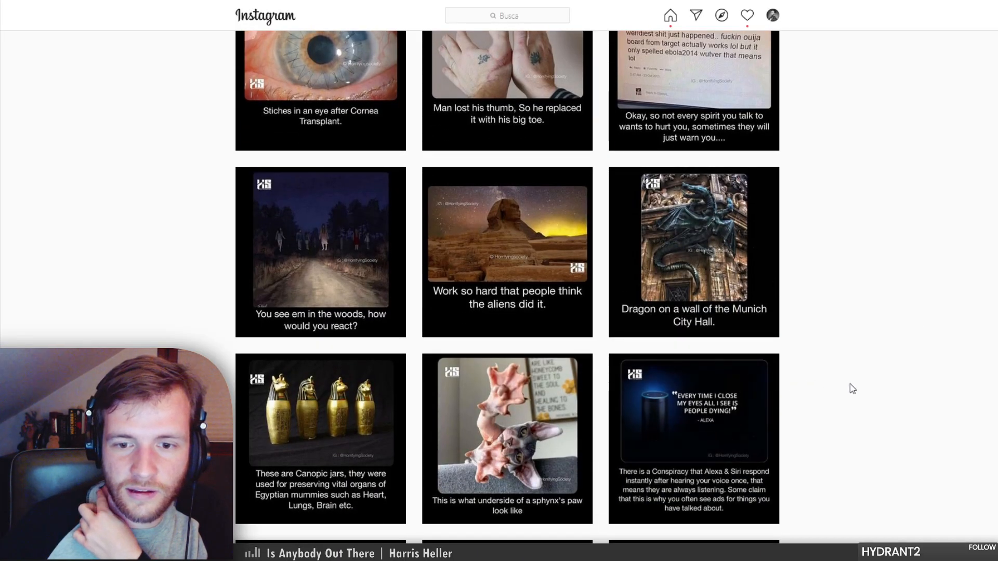
scroll(851, 386, down, 3)
scroll(850, 385, down, 3)
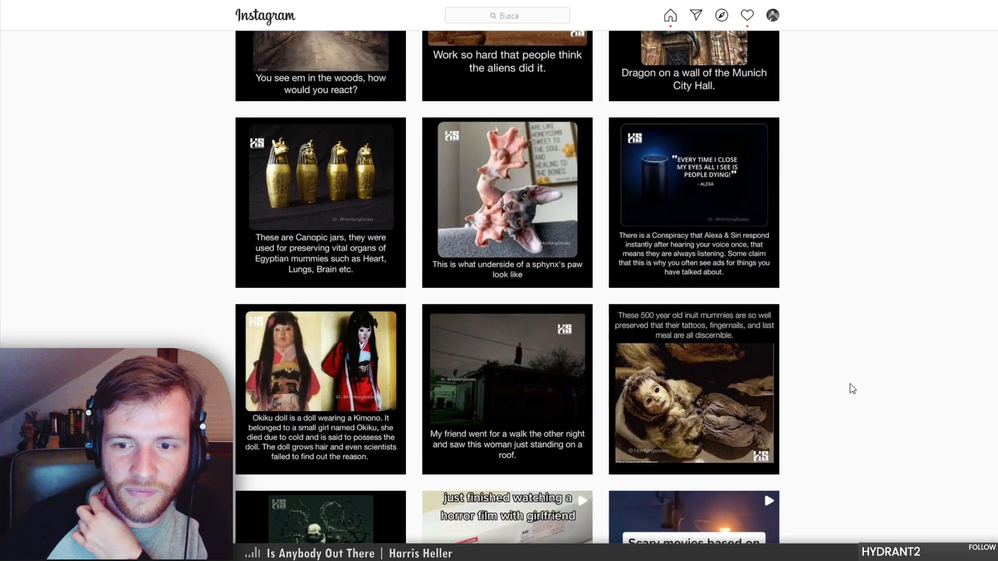
scroll(844, 391, down, 1)
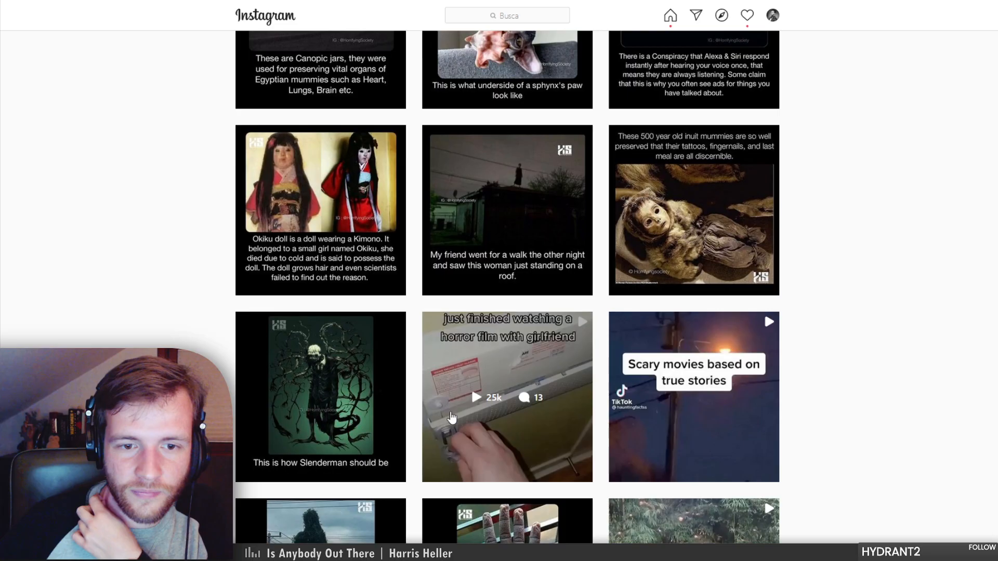
click(354, 437)
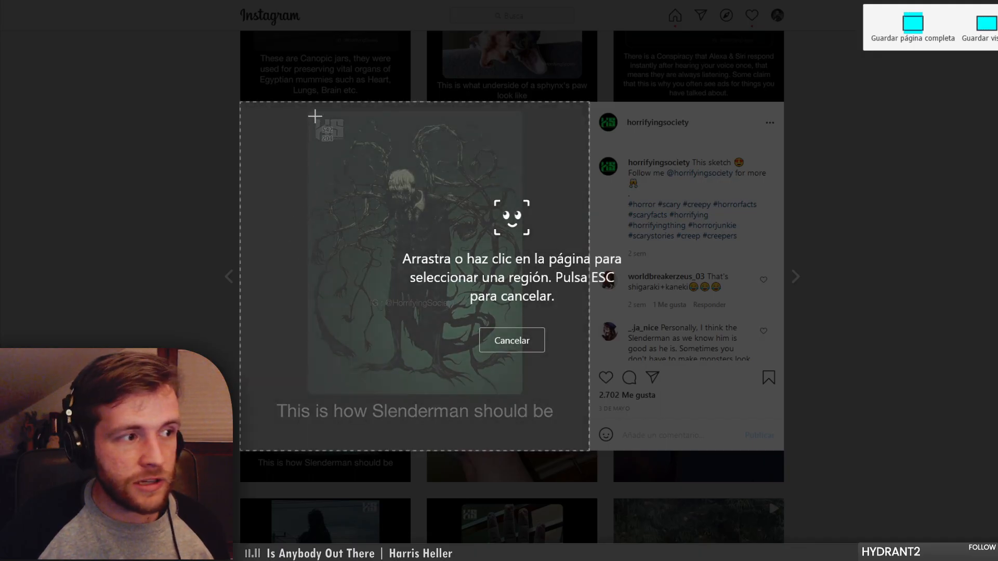
drag(309, 112, 521, 390)
click(471, 412)
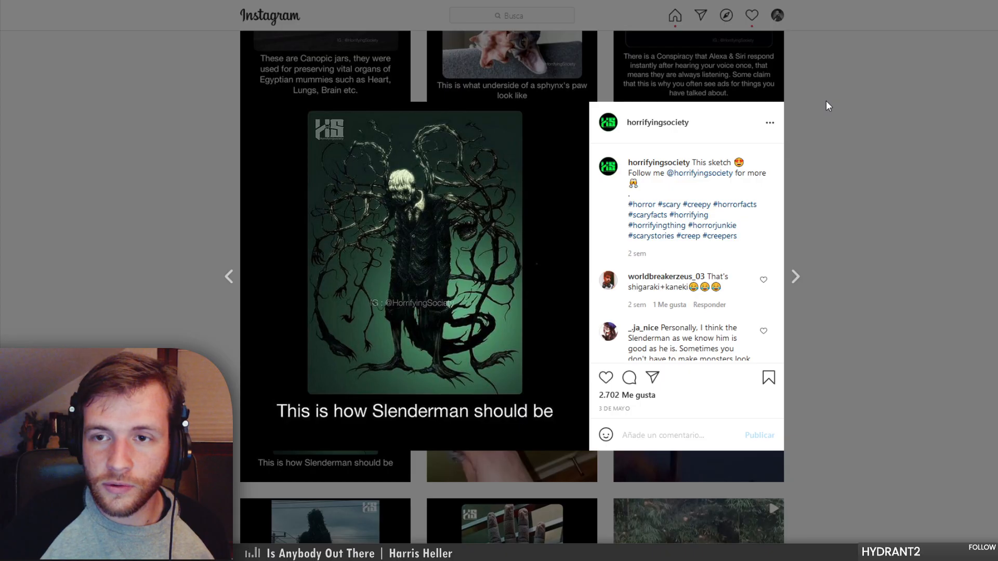
key(ctrl+t)
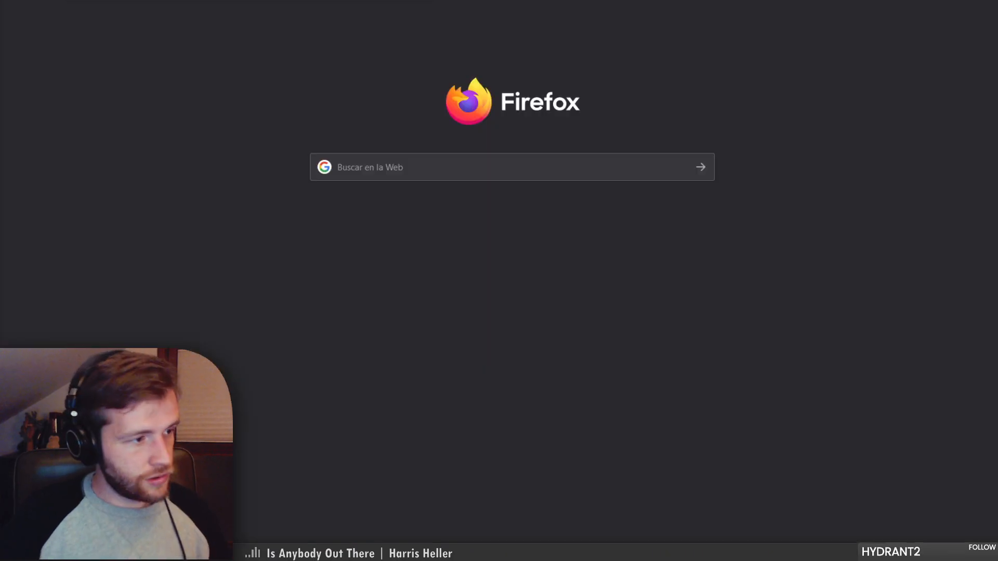
Open the reverse image search site tineye.com in the new browser tab
text(tiu)
key(BackSpace)
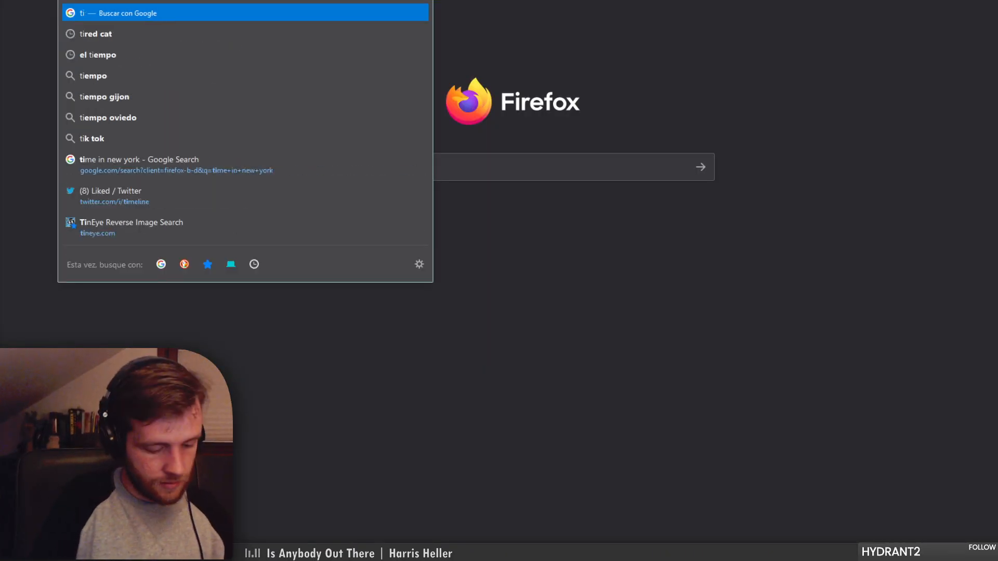
text(neye.com)
key(Return)
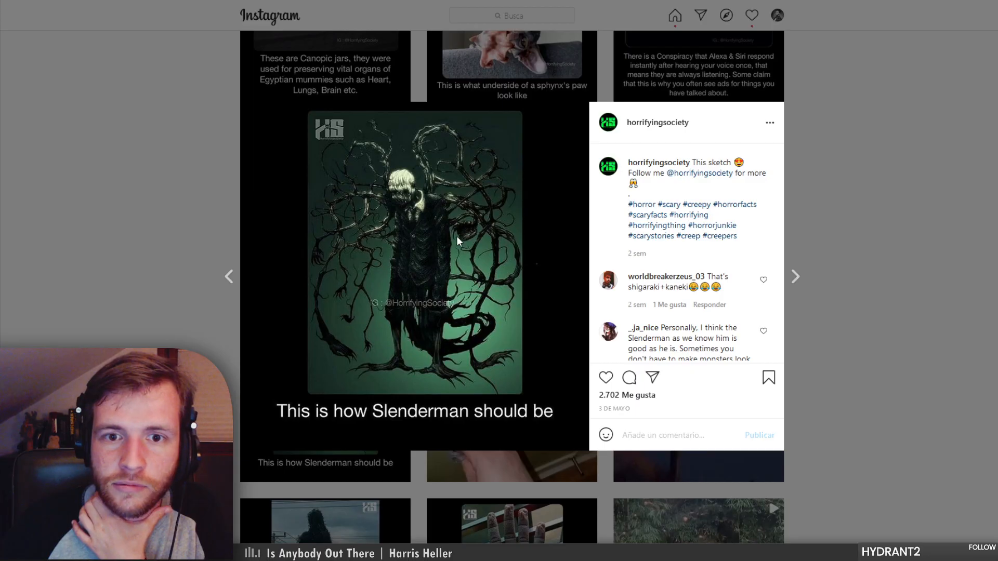
Return to the Instagram profile, reopen its "This is how Slenderman should be" post and capture a screenshot region covering only the artwork
click(892, 277)
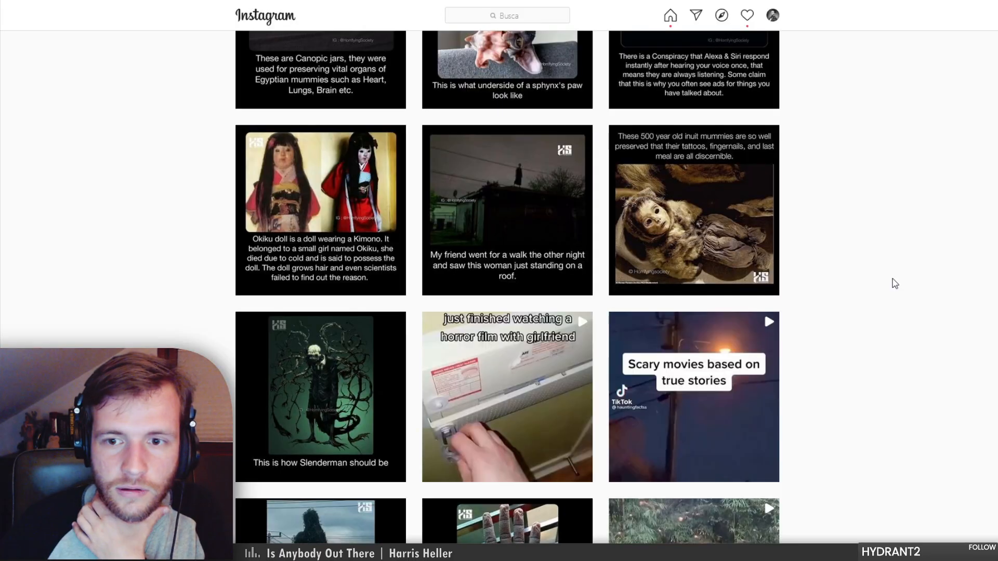
click(371, 466)
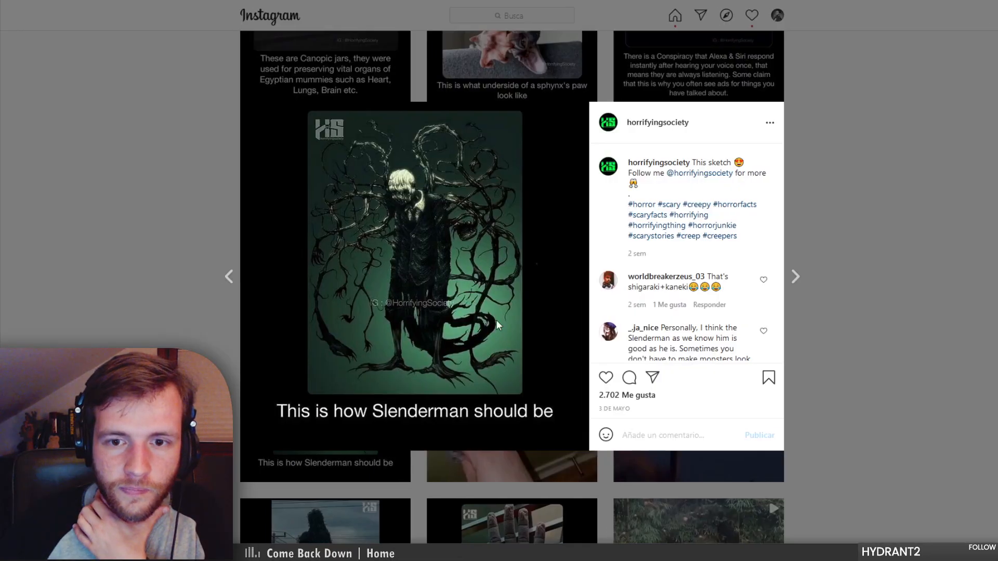
key(ctrl+shift+s)
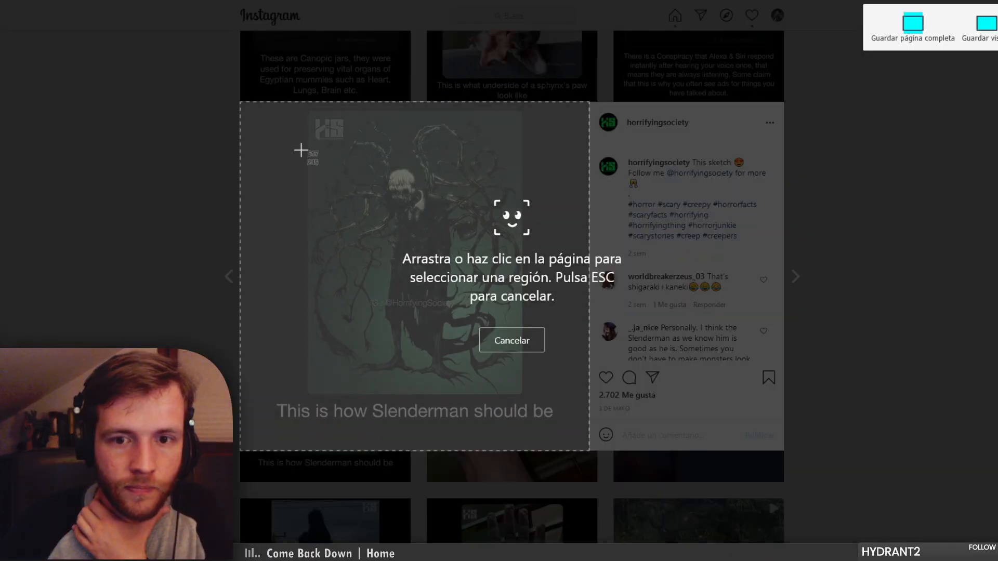
drag(310, 113, 522, 394)
click(479, 412)
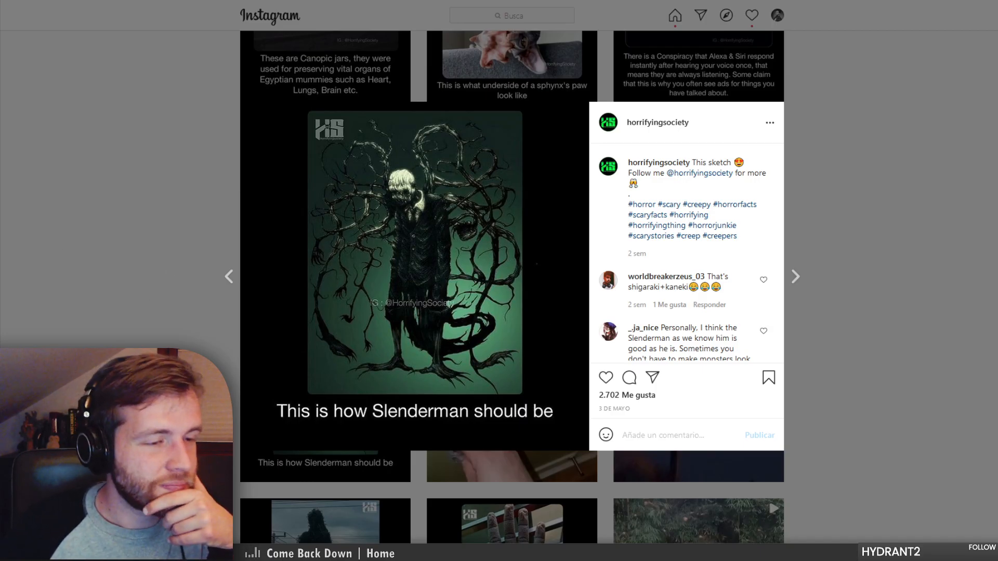
Search the web for "shigaraki+kaneki" from the Slenderman post's first comment and open the search query for editing
scroll(656, 257, down, 1)
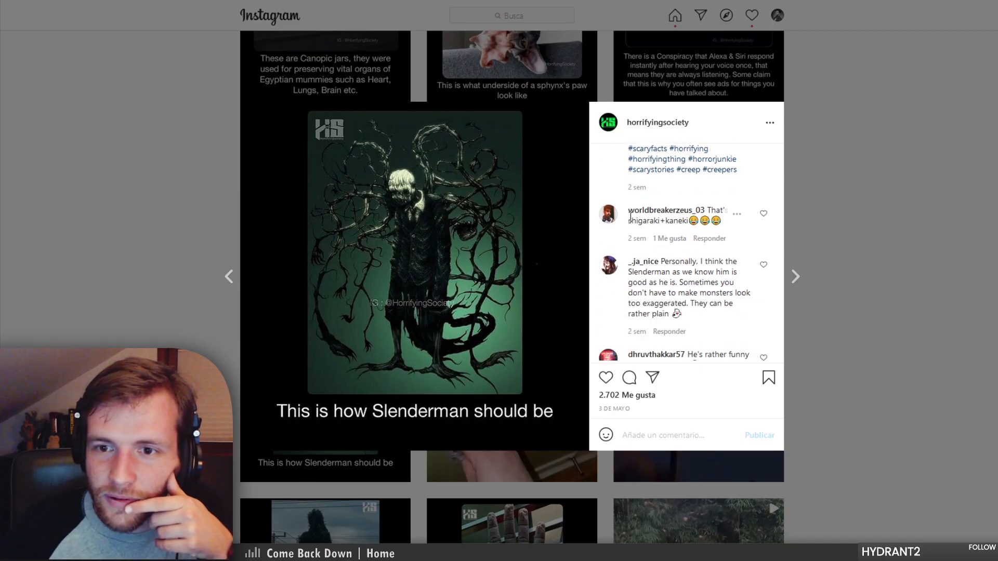
drag(629, 221, 690, 231)
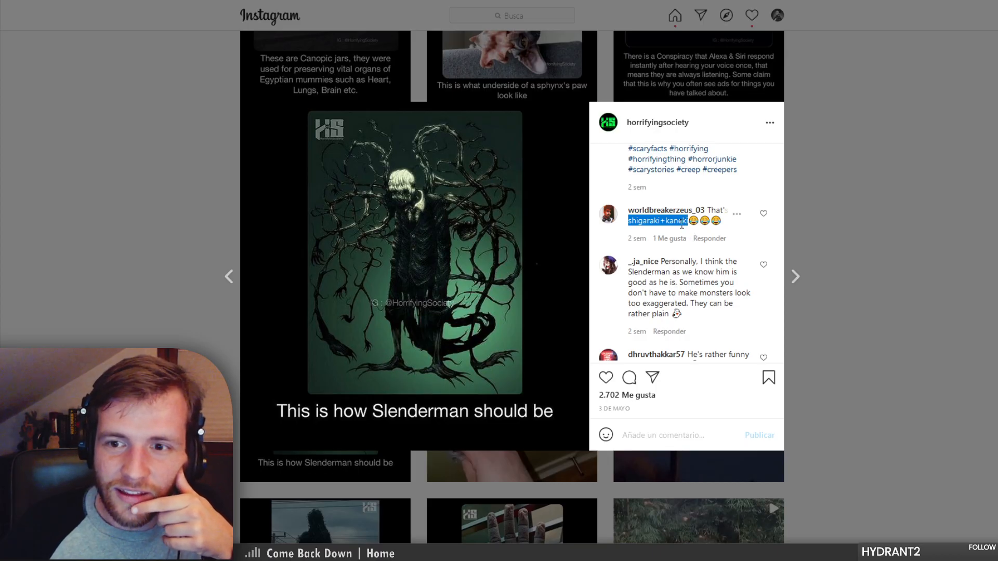
right_click(682, 223)
click(737, 276)
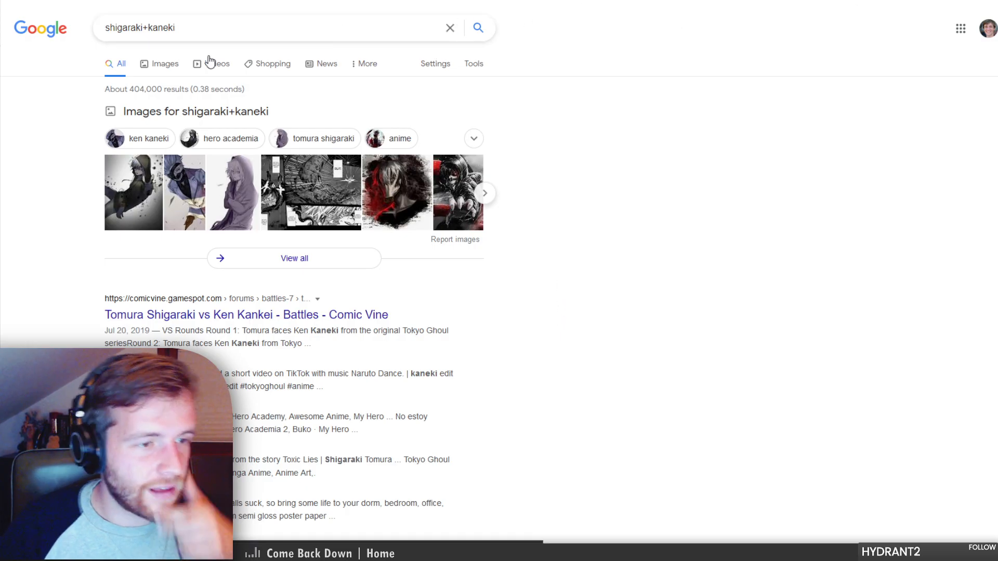
click(150, 32)
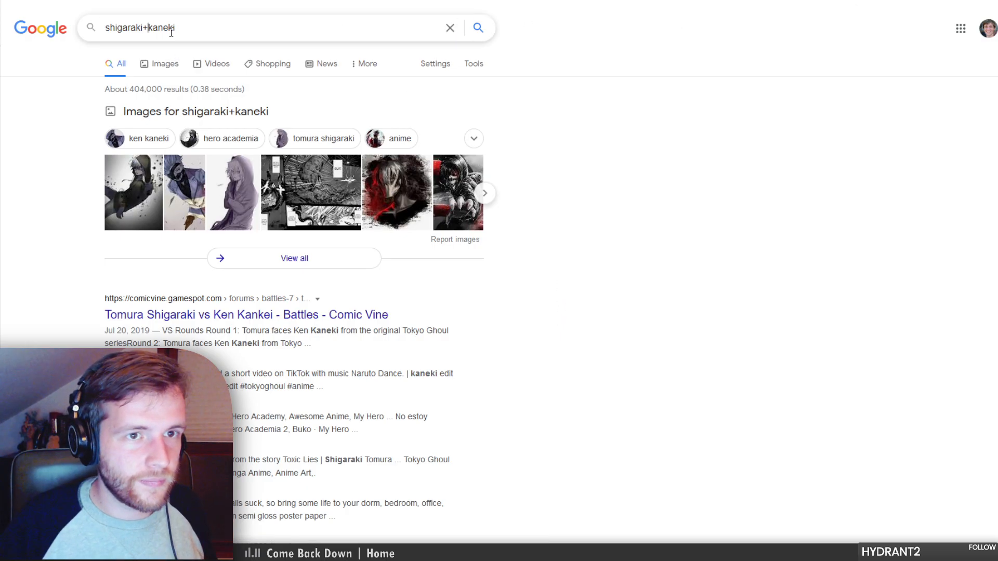
Search Google for "shigaraki kaneki", look through the results and close the search page
key(BackSpace)
key(Return)
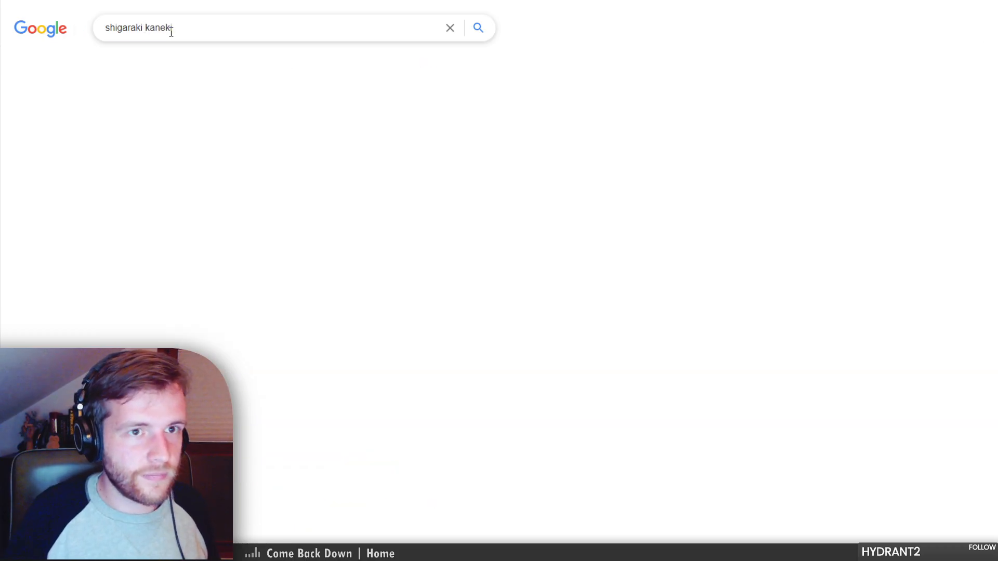
scroll(403, 370, down, 3)
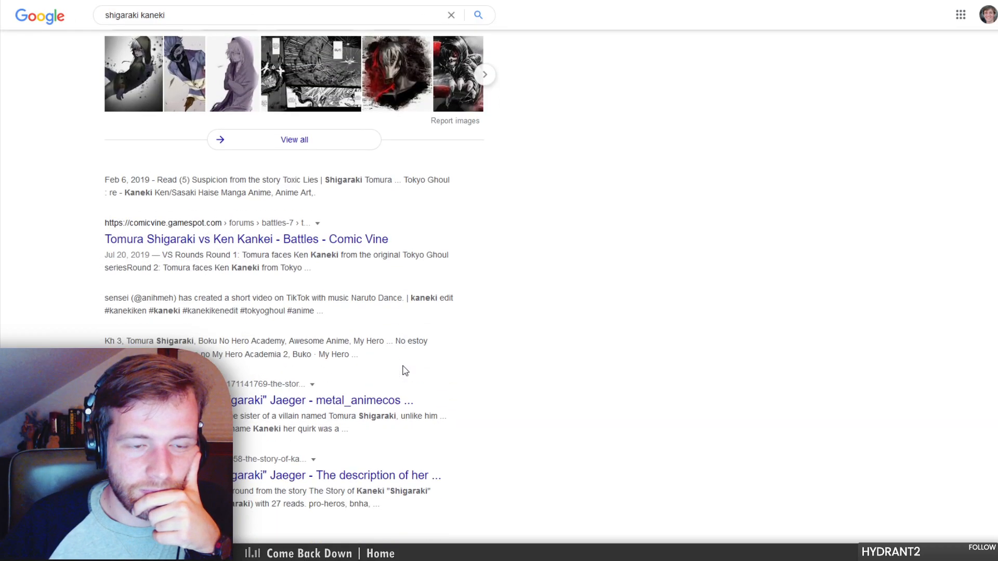
scroll(365, 335, up, 3)
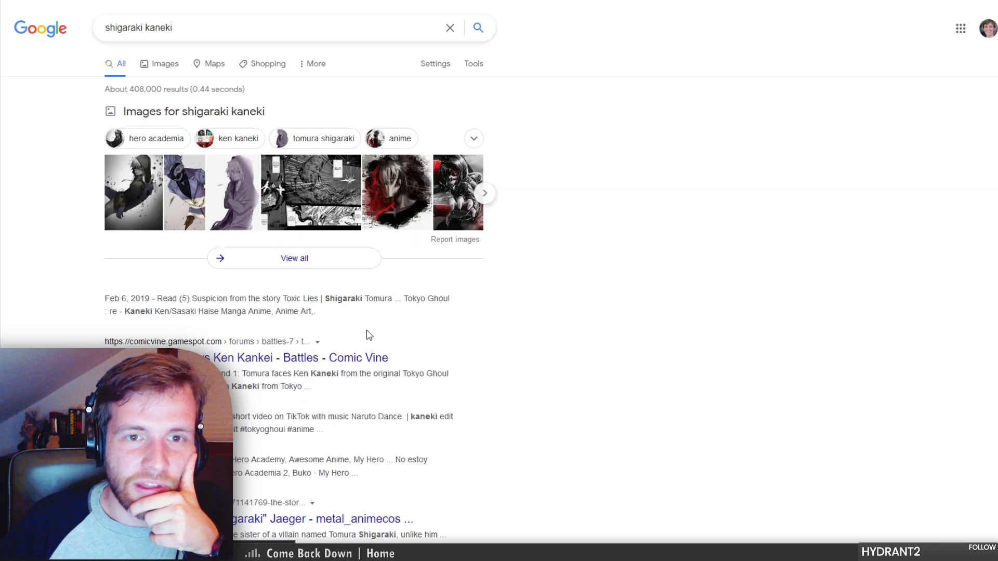
key(ctrl+w)
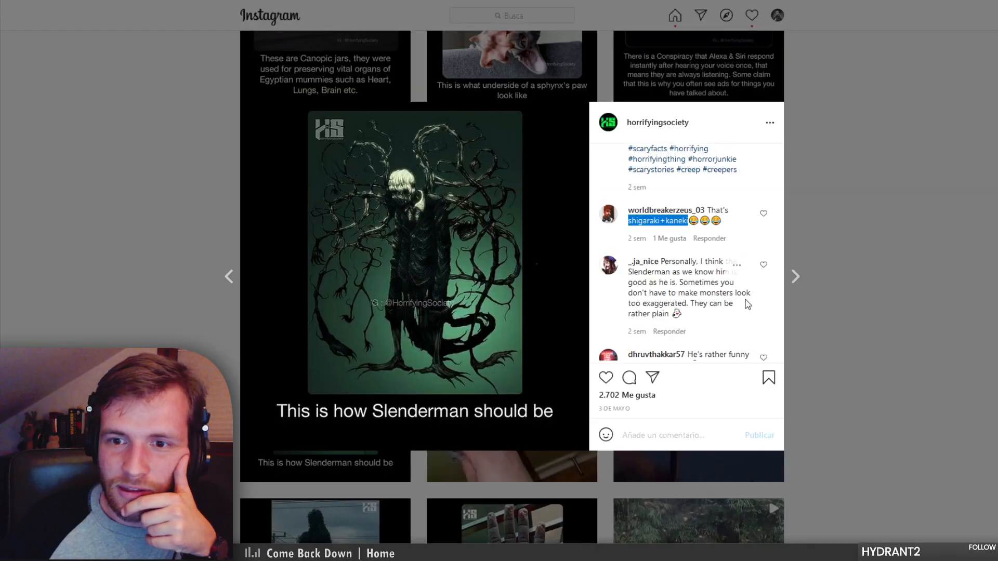
Read the caption and comments on the "This is how Slenderman should be" Instagram post for an artist credit
scroll(728, 322, down, 2)
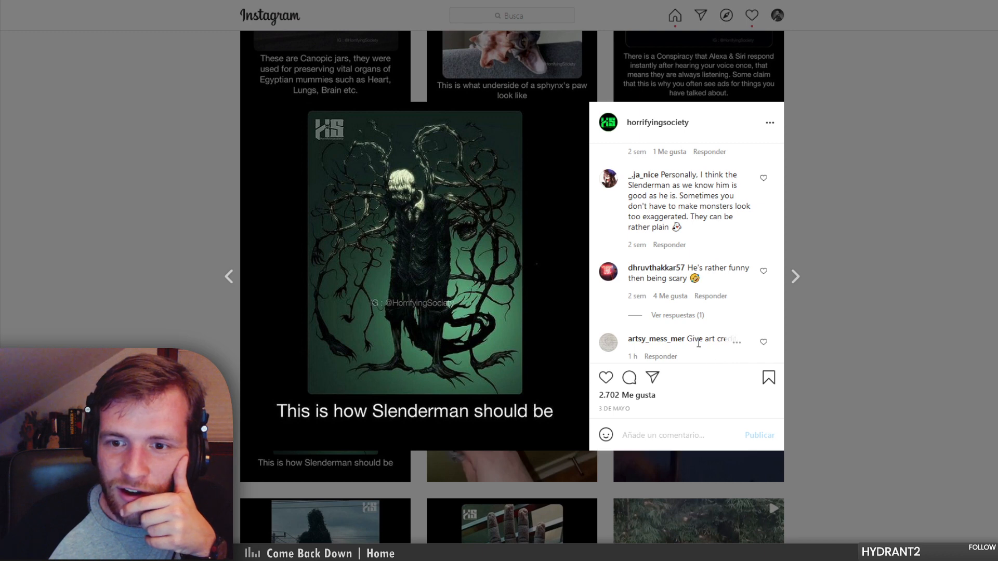
scroll(707, 343, up, 3)
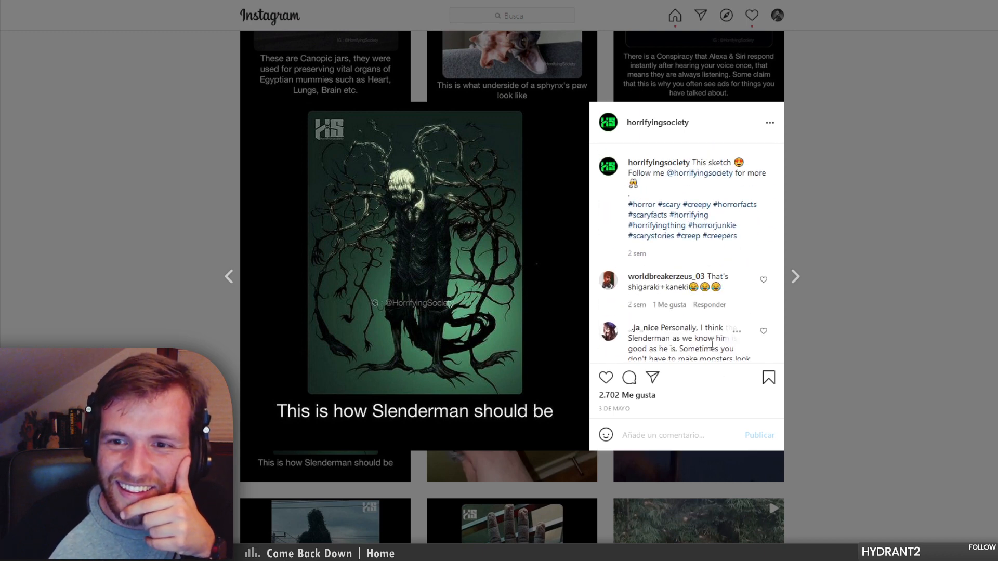
scroll(712, 344, down, 2)
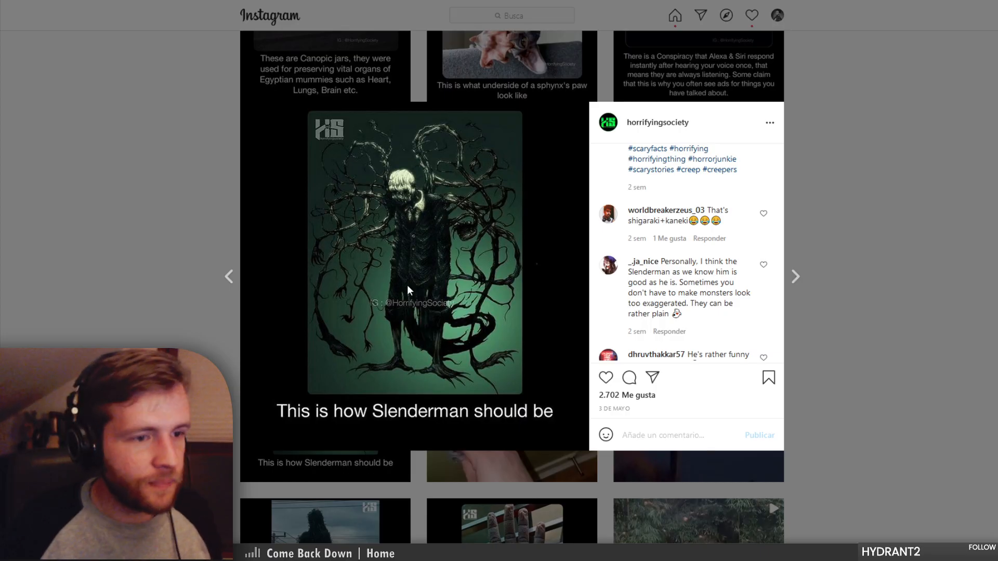
Check the TinEye reverse image search for the Slenderman artwork and close its results page
click(772, 1)
click(395, 203)
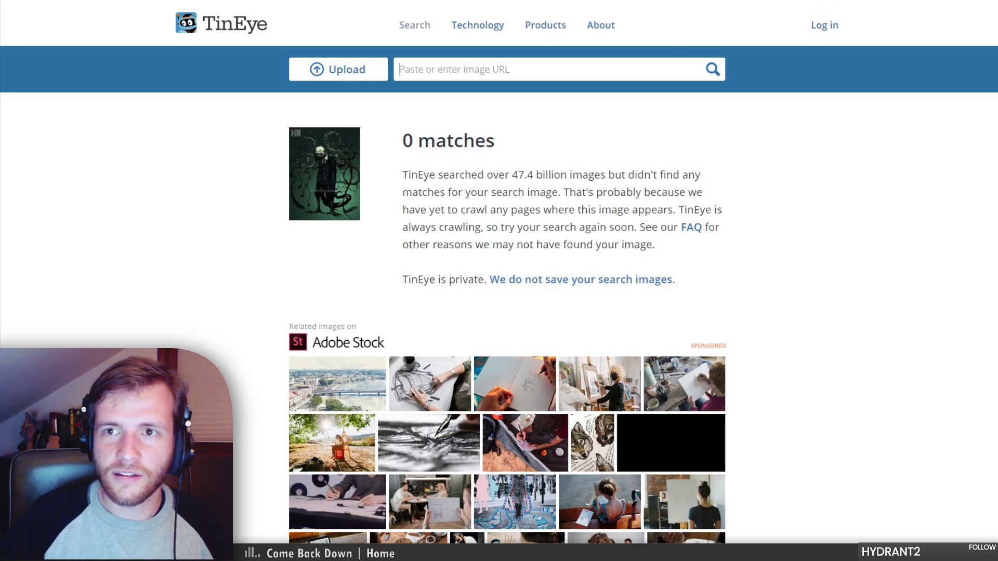
key(ctrl+w)
Run a Google reverse image search by uploading the Slenderman artwork file Untitled-1.jpg
click(164, 60)
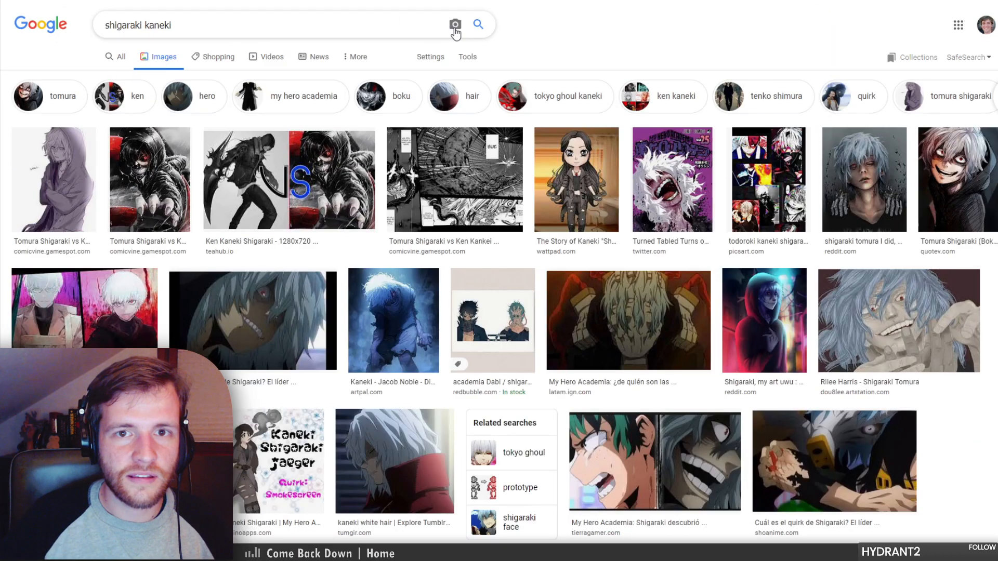
click(456, 25)
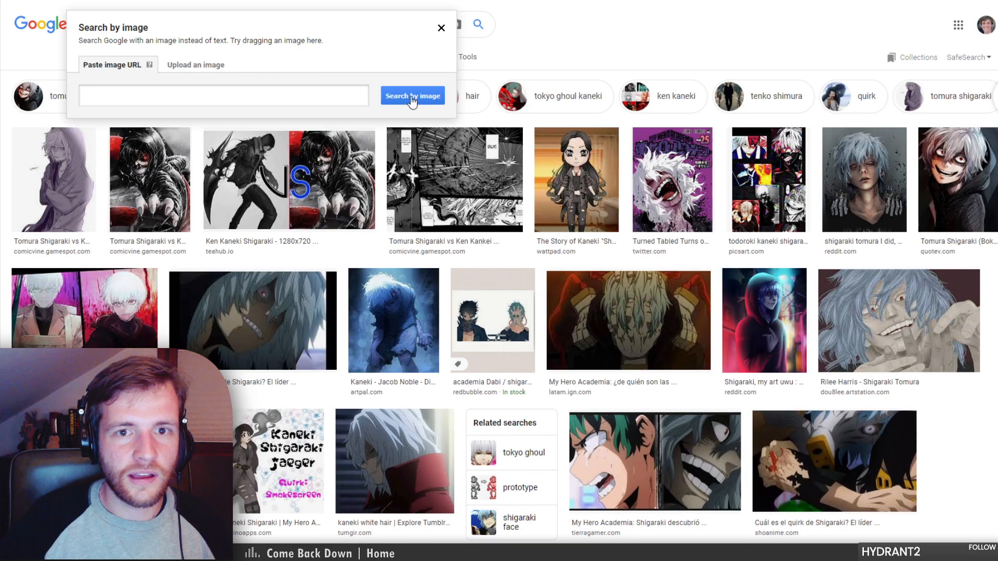
click(208, 65)
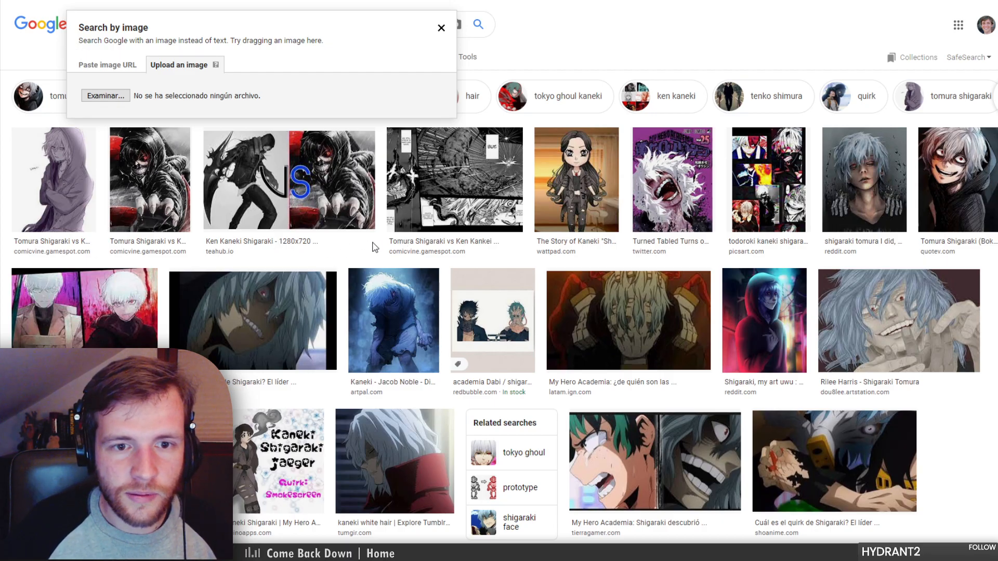
drag(271, 208, 249, 94)
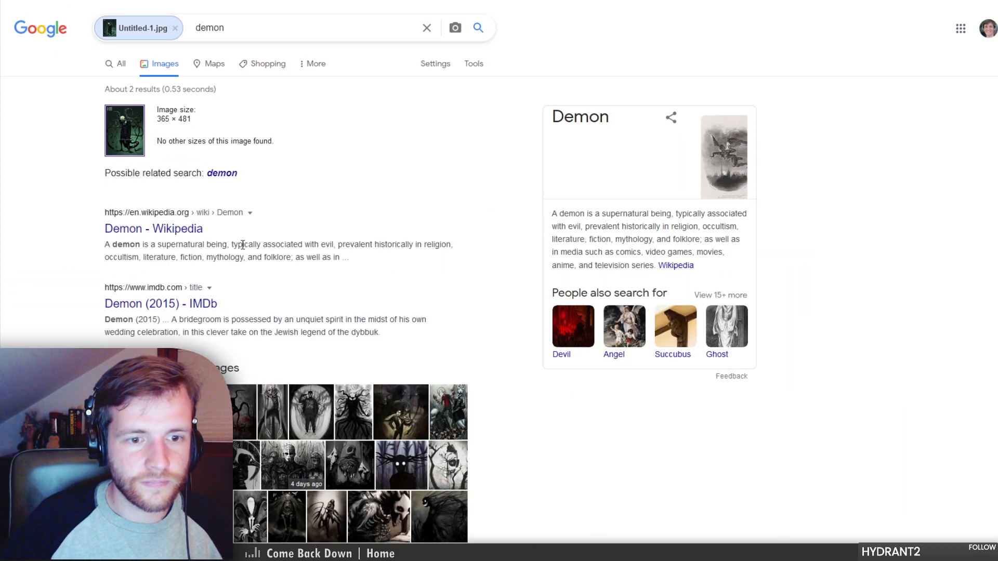
Replace the suggested keyword of the reverse image search with "slenderman" and rerun the search
scroll(263, 296, down, 1)
scroll(262, 297, up, 1)
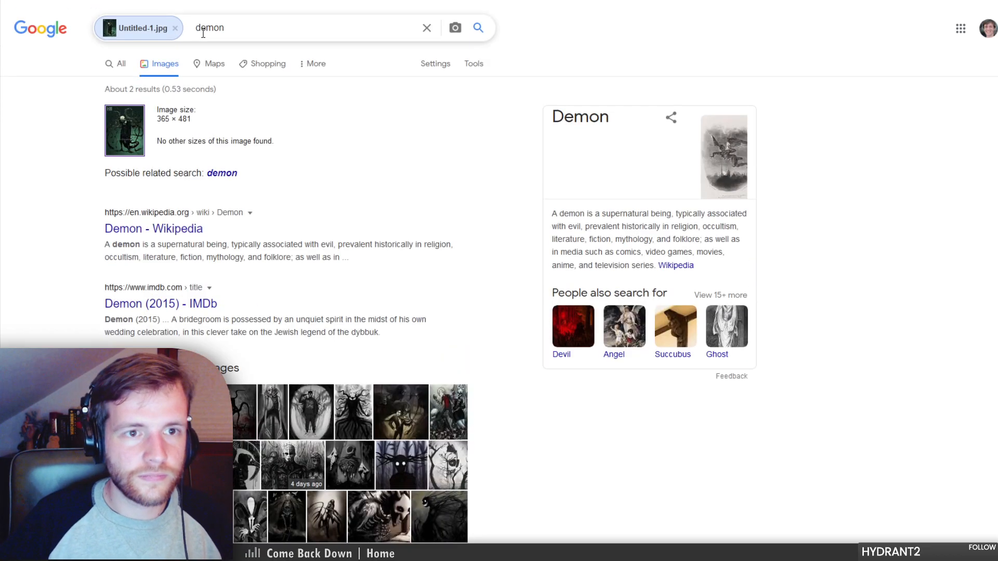
double_click(203, 28)
text(slender)
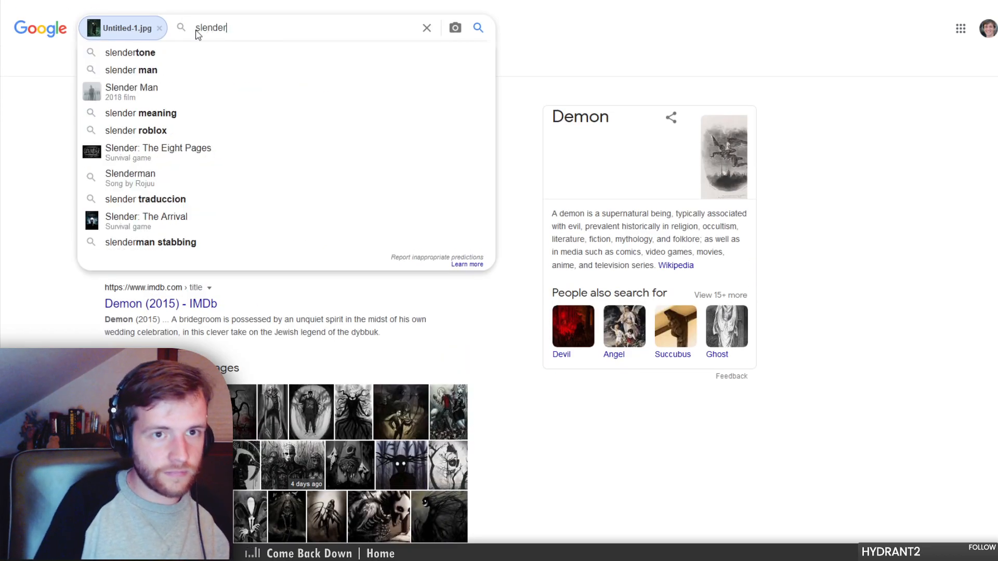
text(man)
key(Return)
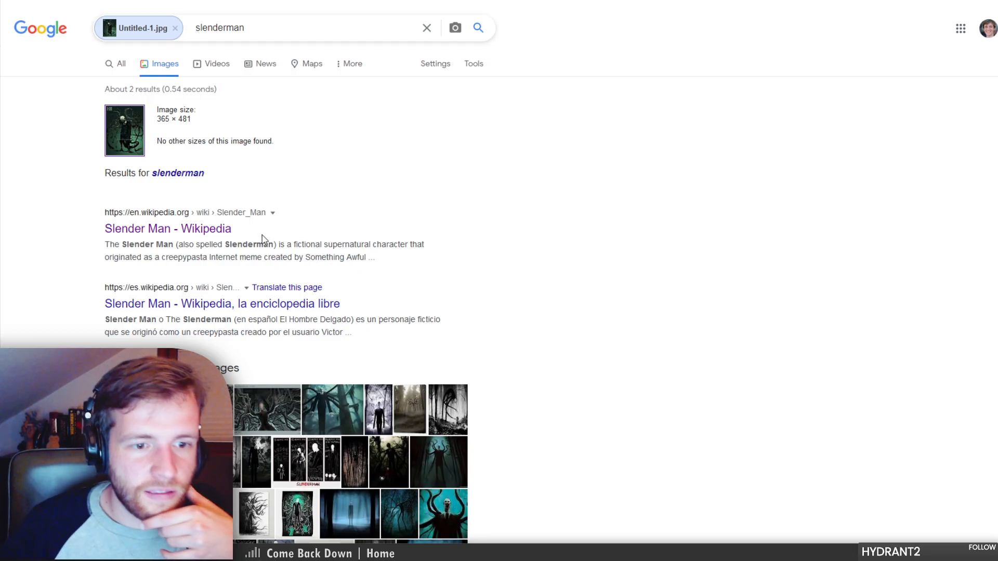
Open the visually similar images for slenderman and look through them for the original artwork
scroll(255, 296, down, 2)
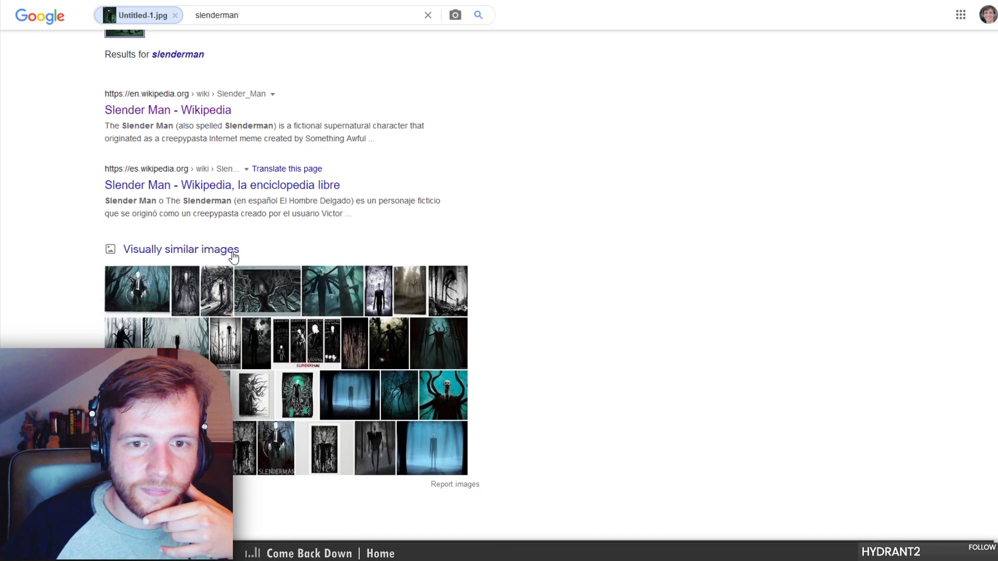
scroll(228, 256, up, 1)
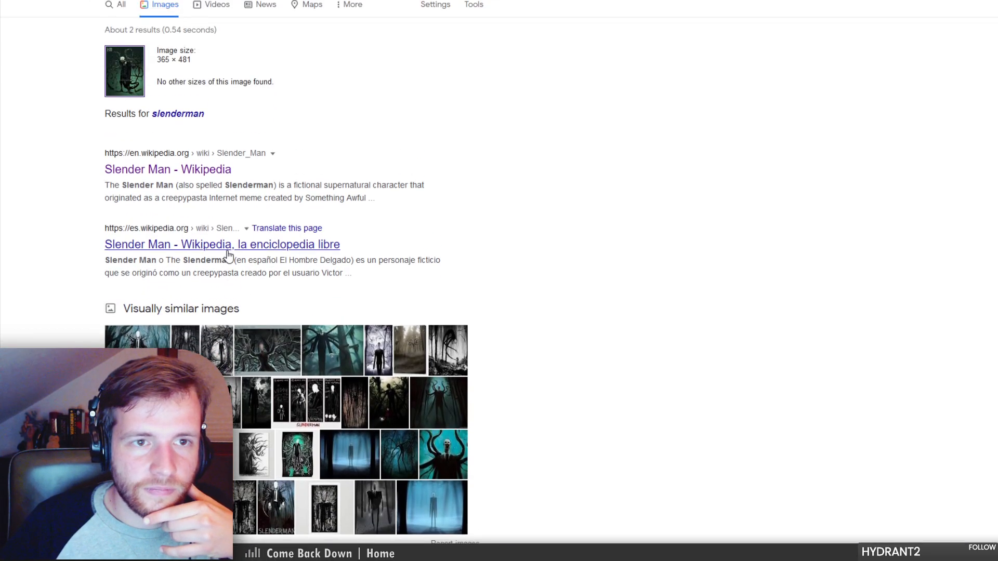
click(207, 311)
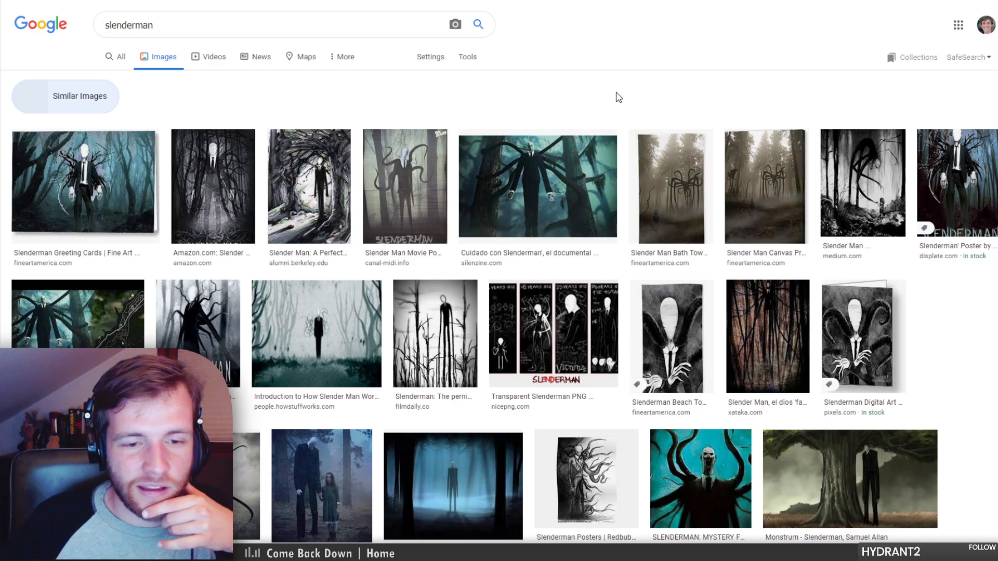
scroll(618, 97, down, 1)
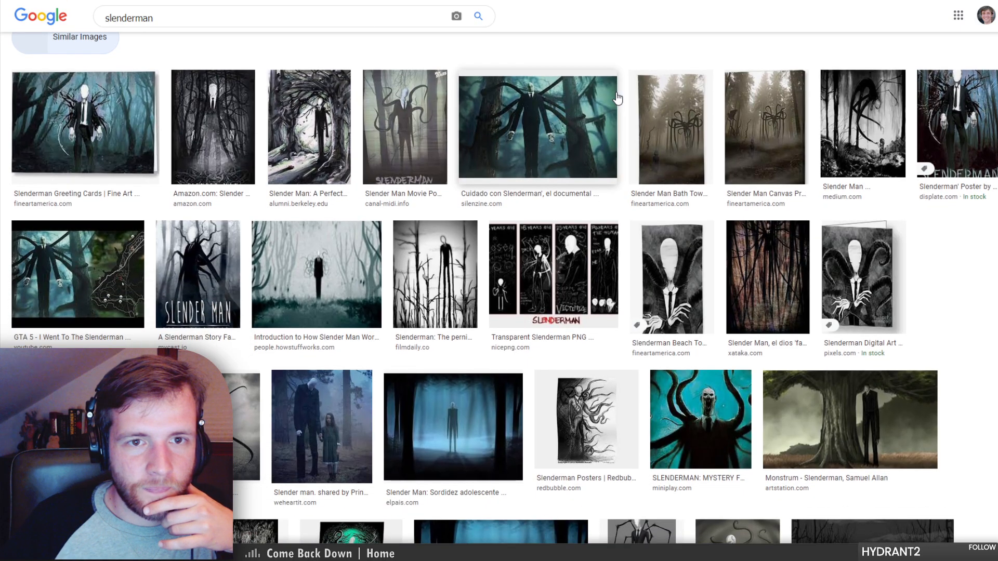
scroll(618, 99, up, 1)
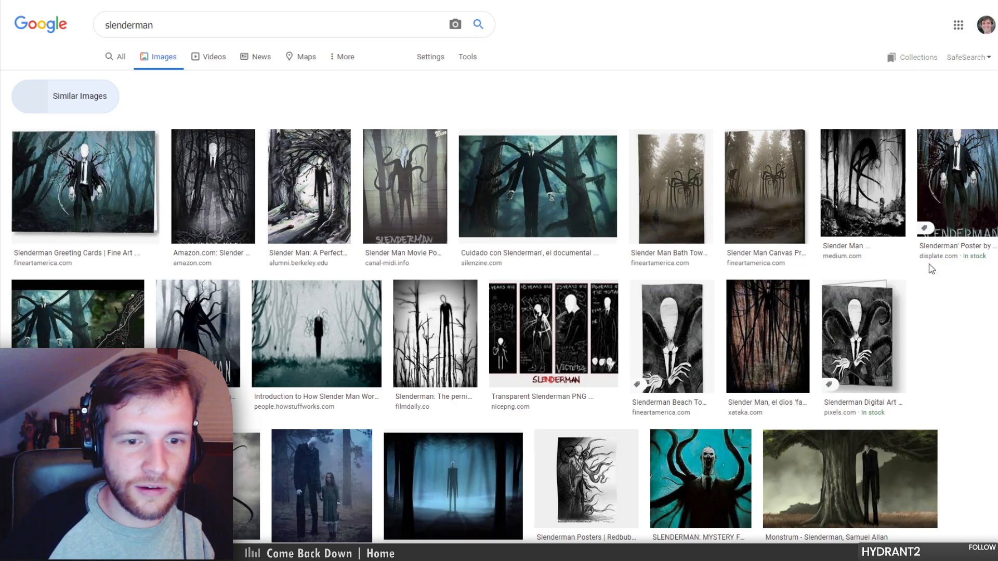
scroll(928, 269, down, 2)
scroll(931, 269, down, 2)
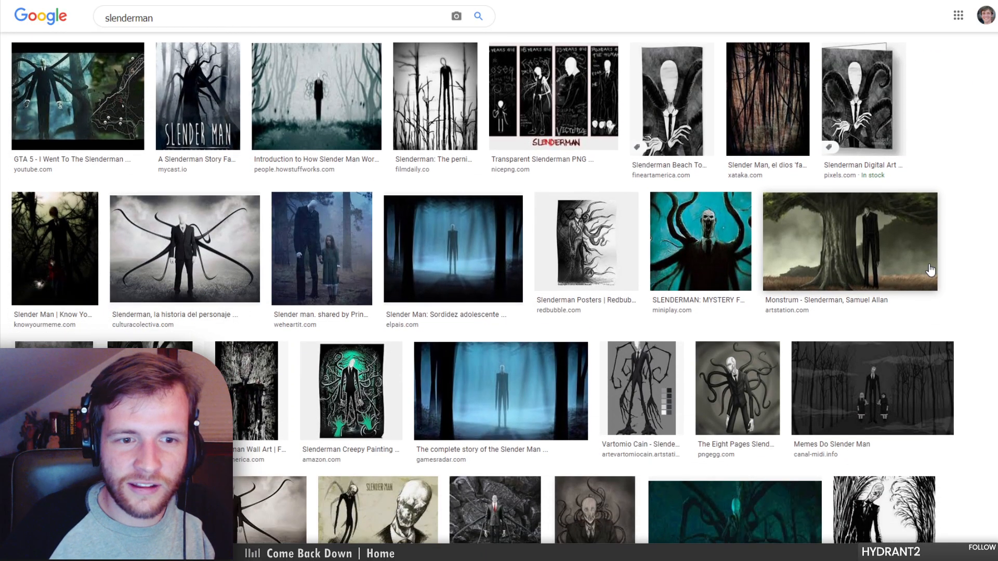
scroll(931, 269, down, 1)
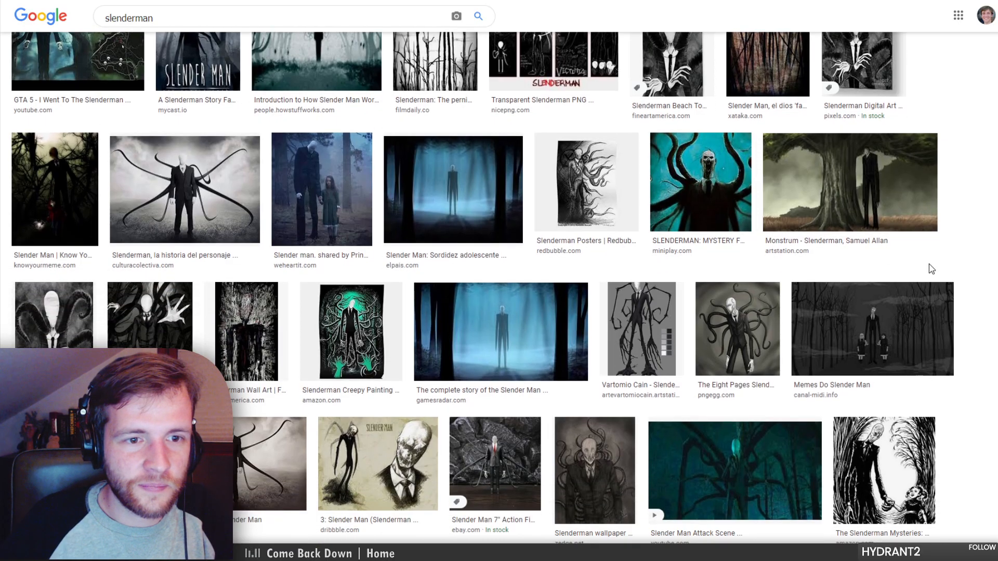
scroll(932, 269, down, 4)
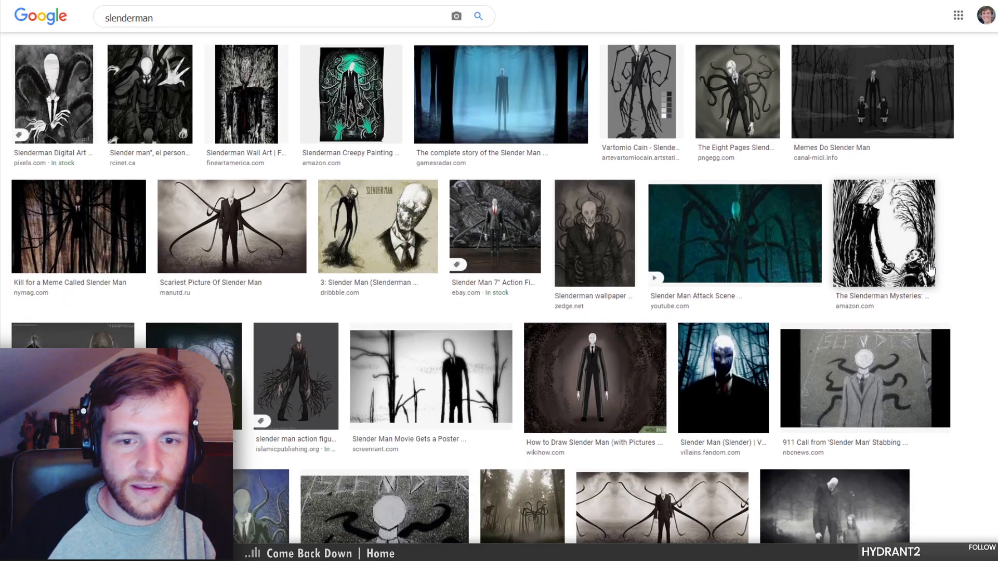
scroll(931, 269, down, 6)
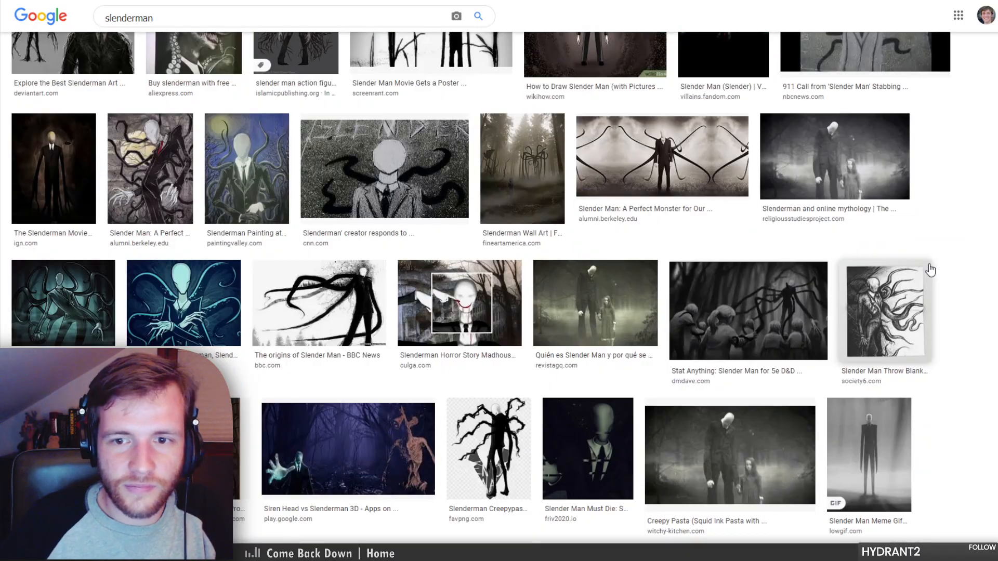
scroll(931, 270, up, 15)
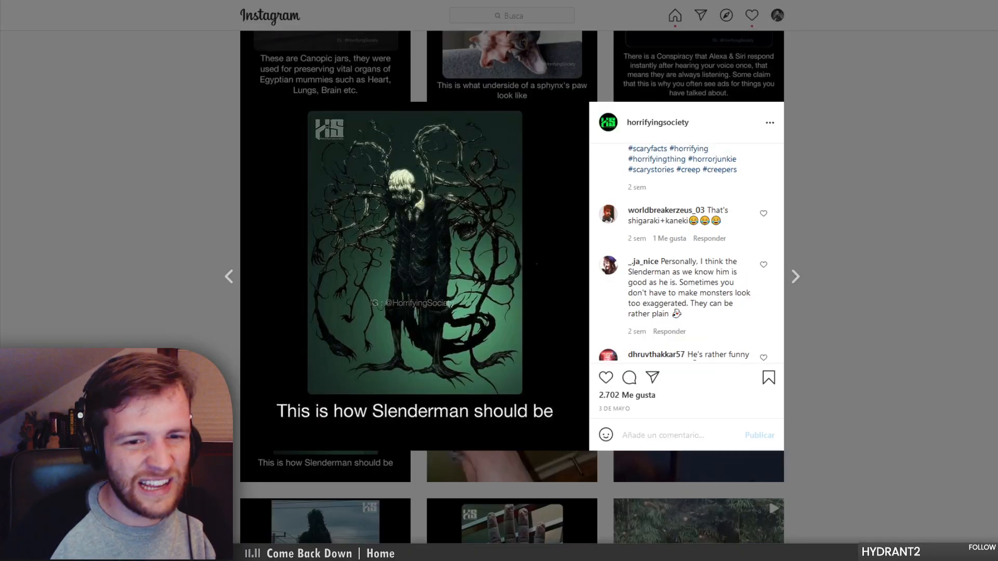
Close the Slenderman post on Instagram and open the profile's "Artwork inspired from the movie The Boy" post
key(Escape)
scroll(507, 286, down, 1)
scroll(508, 287, up, 6)
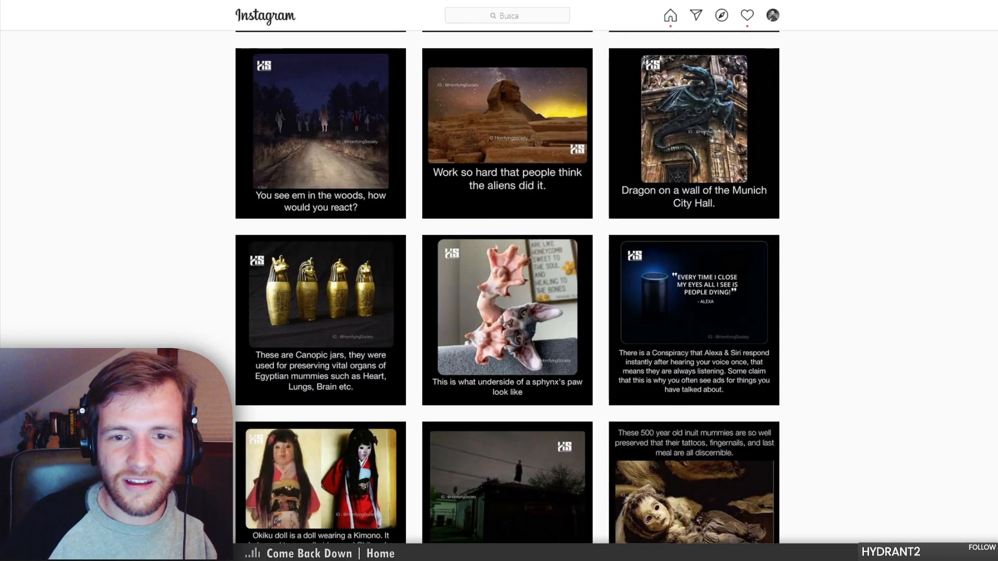
scroll(440, 382, up, 4)
scroll(440, 382, up, 7)
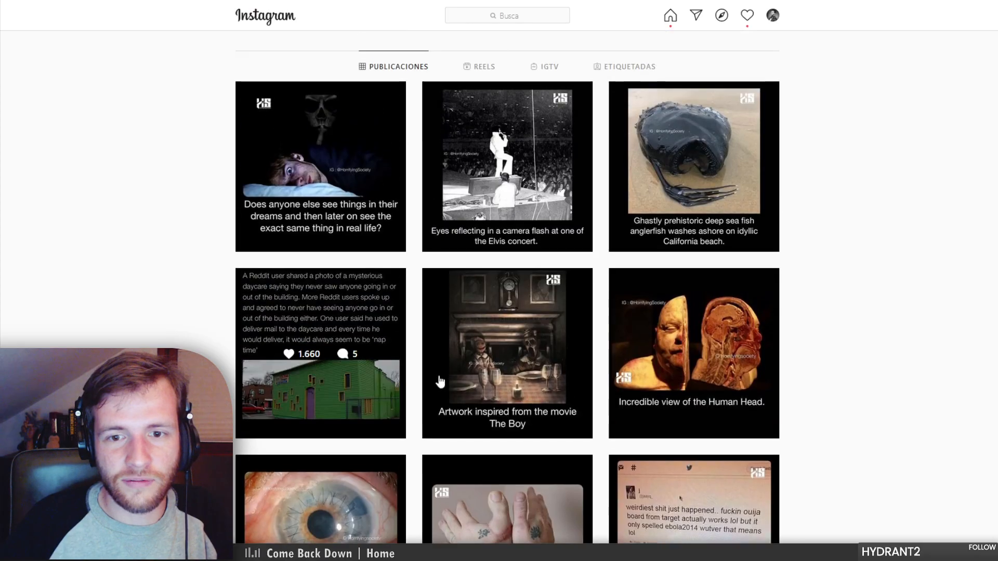
click(491, 407)
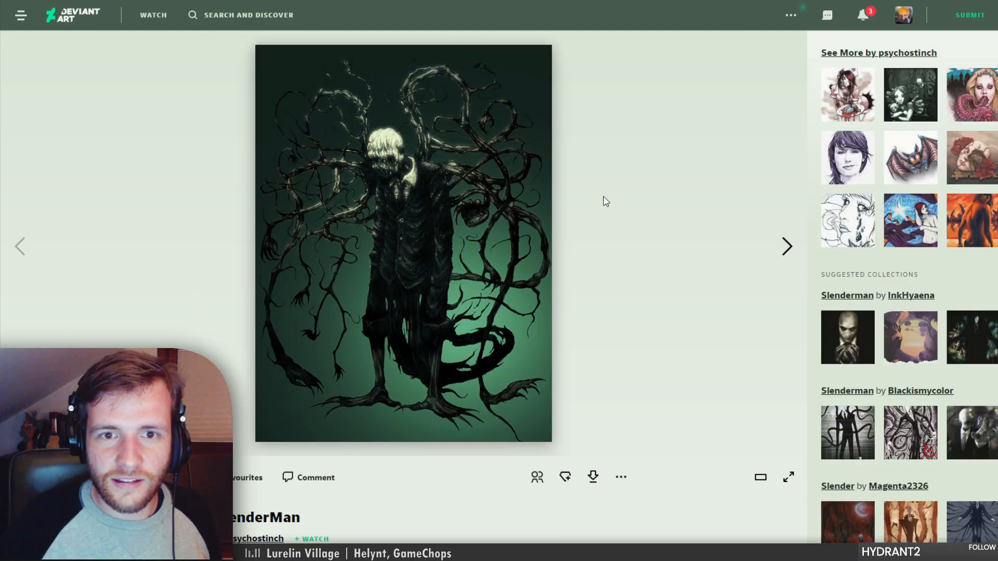
Examine the artist, image details, publication date and comments of the SlenderMan artwork on DeviantArt
scroll(569, 299, down, 5)
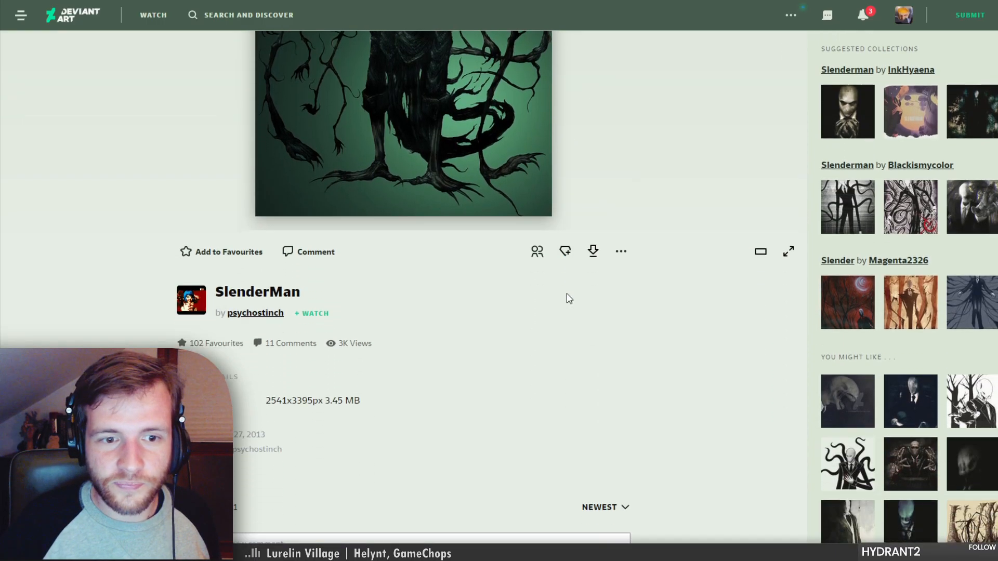
scroll(225, 338, down, 1)
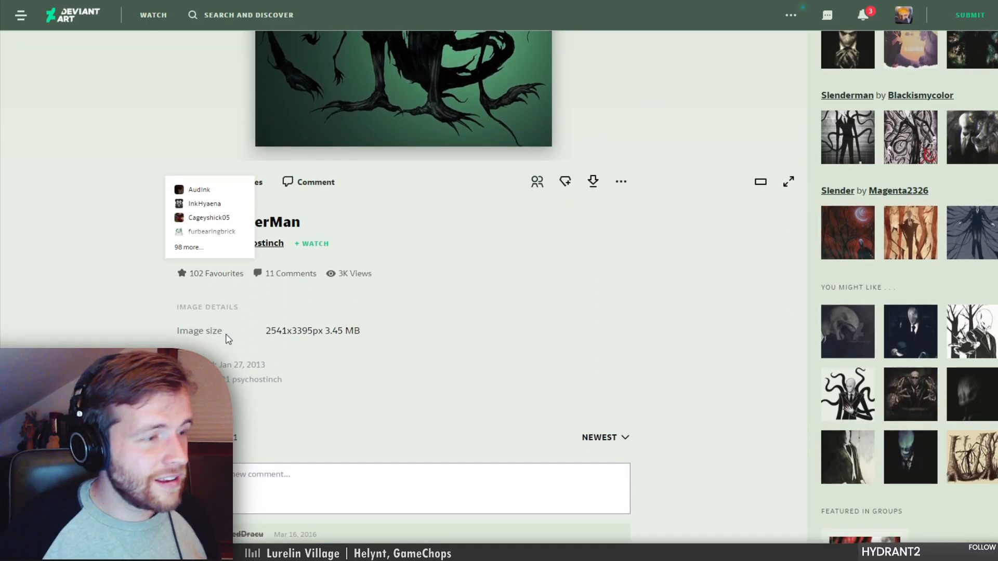
scroll(399, 341, down, 2)
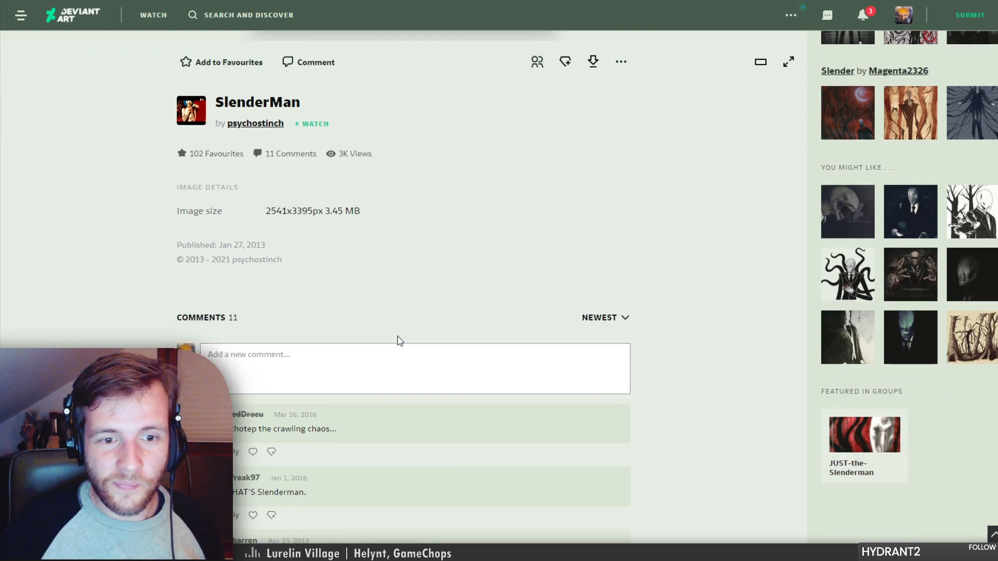
scroll(854, 63, down, 1)
scroll(731, 76, up, 2)
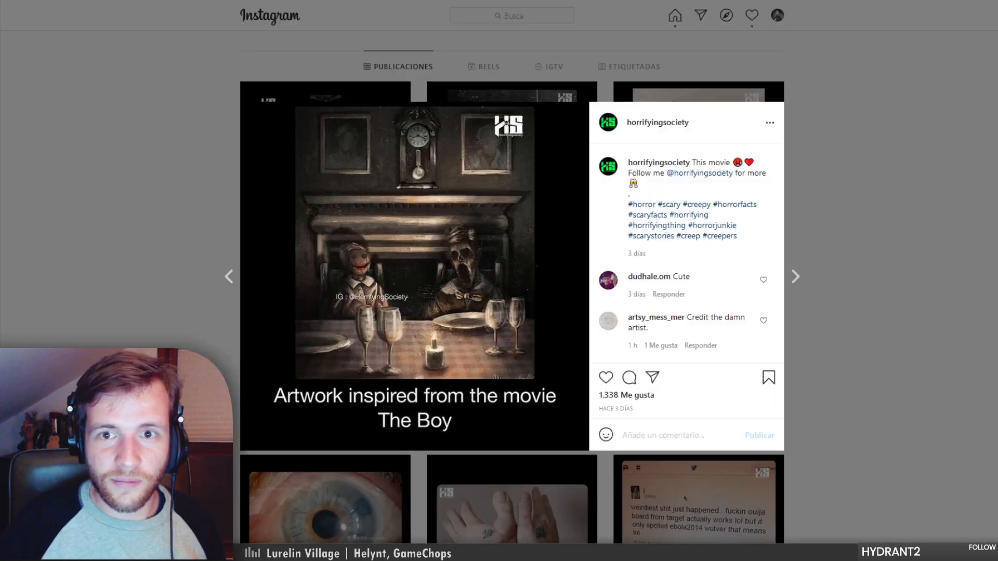
Close The Boy artwork post on Instagram and reopen the "This is how Slenderman should be" post
click(841, 357)
scroll(795, 372, down, 12)
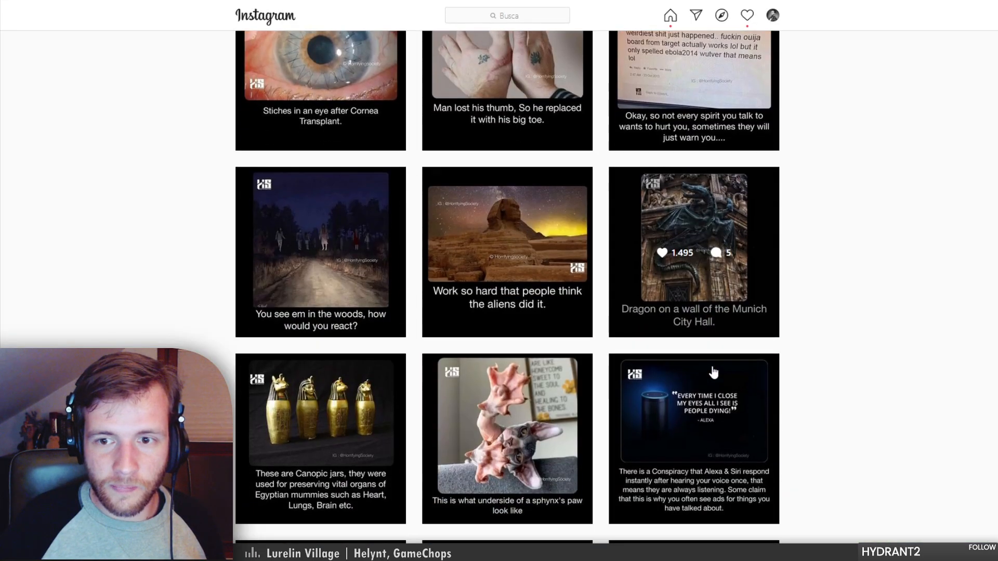
scroll(714, 373, down, 7)
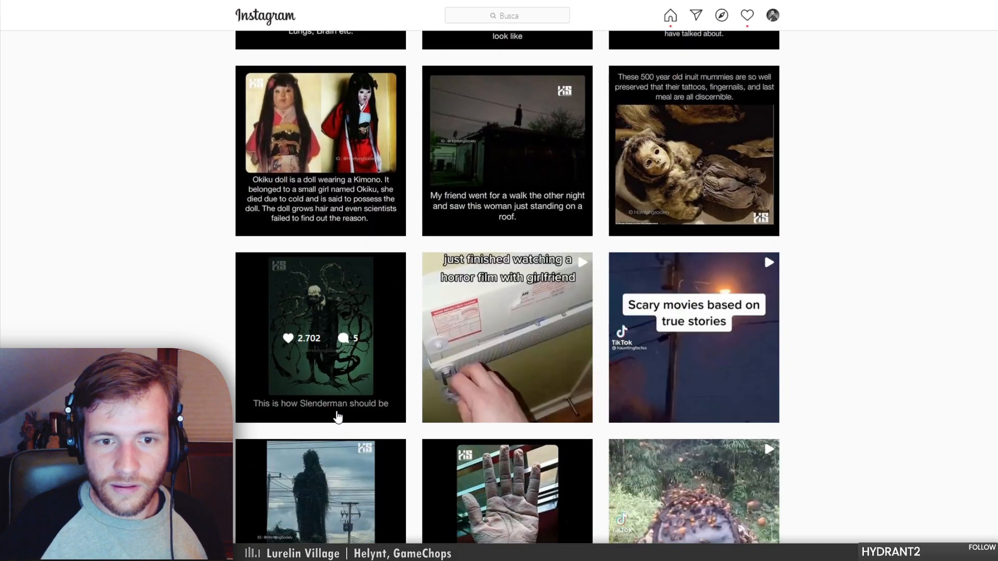
click(322, 337)
key(ctrl+l)
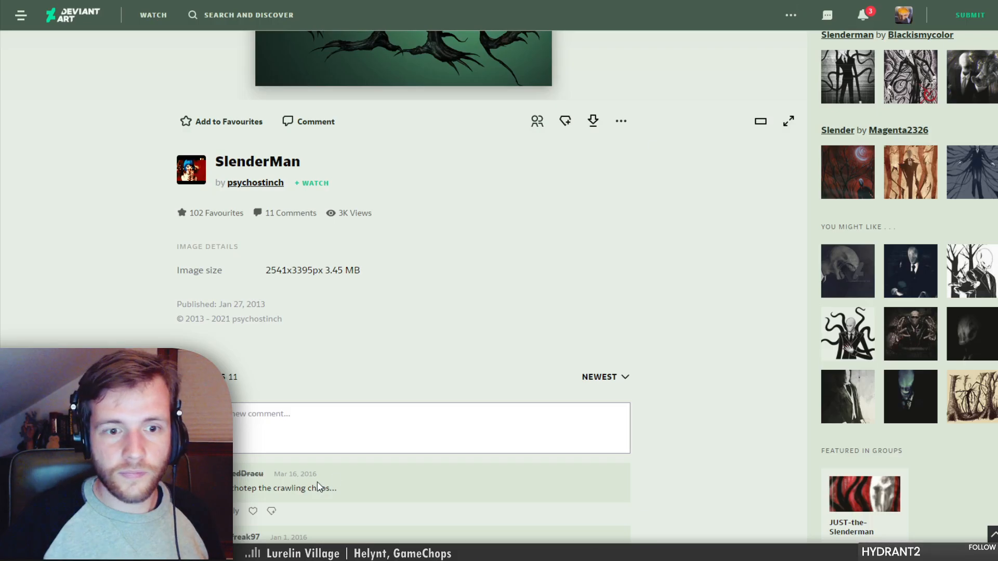
Start a new comment on the SlenderMan artwork and open the TinEye Reverse Image Search site through a web search for tineye
click(301, 432)
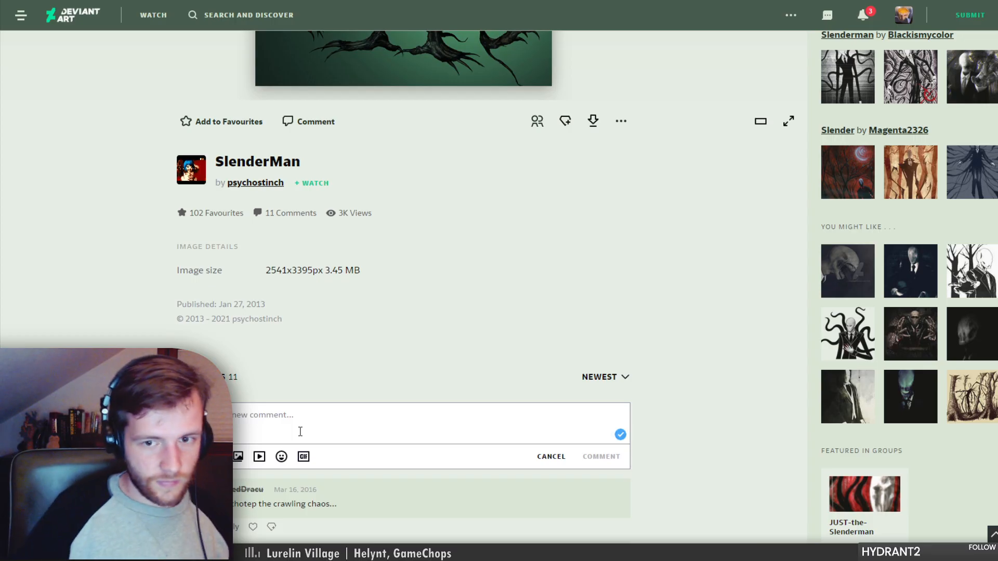
scroll(425, 366, down, 2)
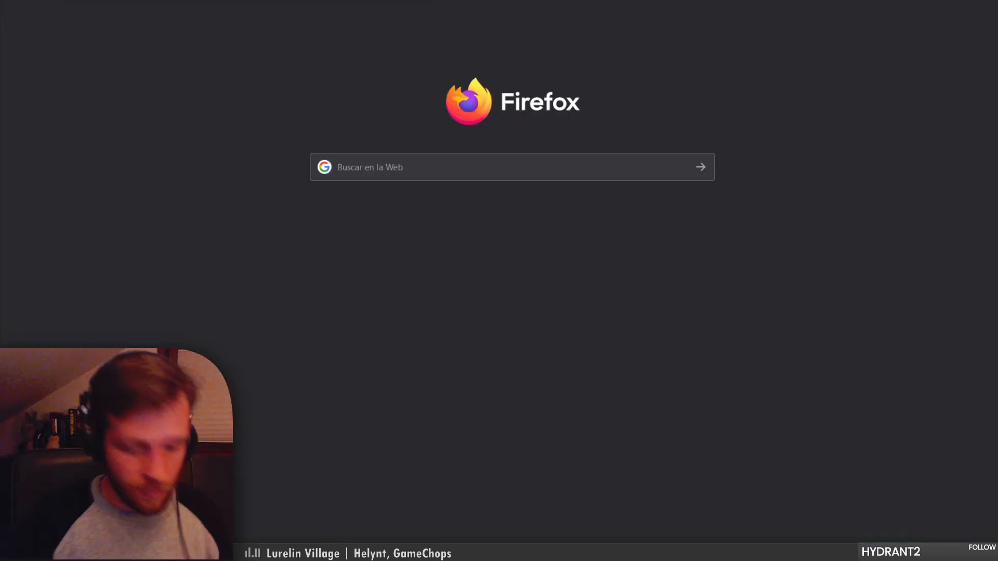
key(ctrl+l)
text(tieye)
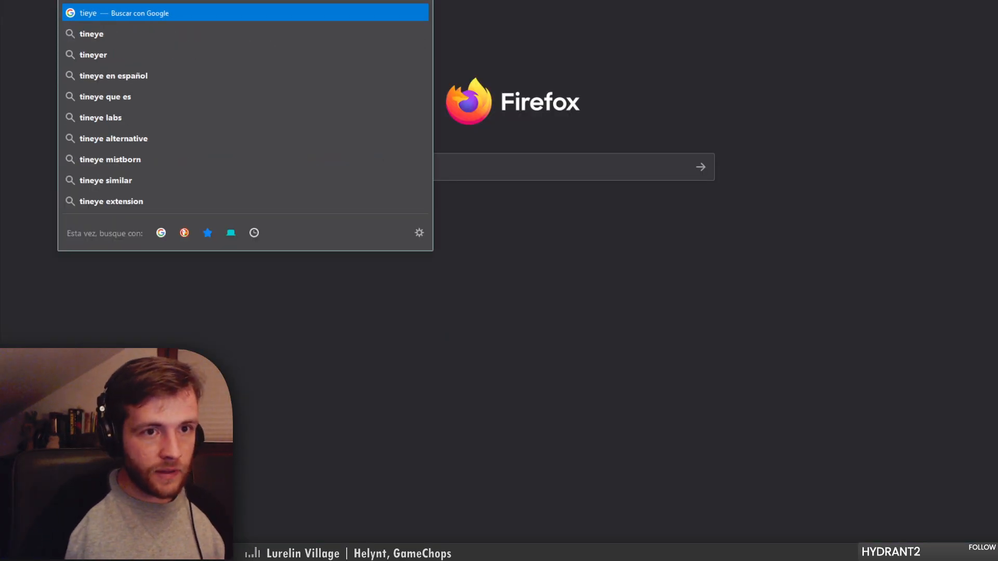
key(Down)
key(Return)
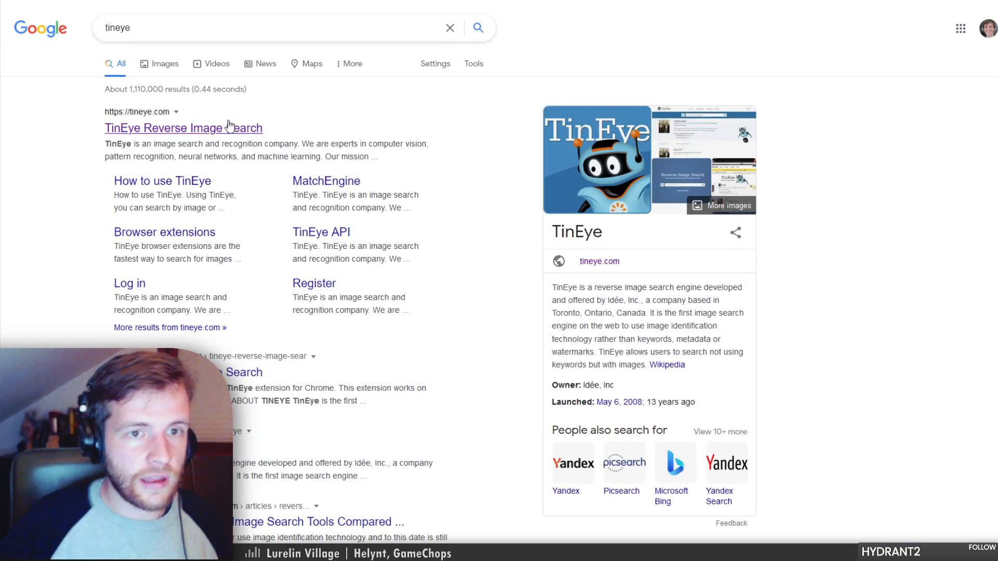
click(228, 127)
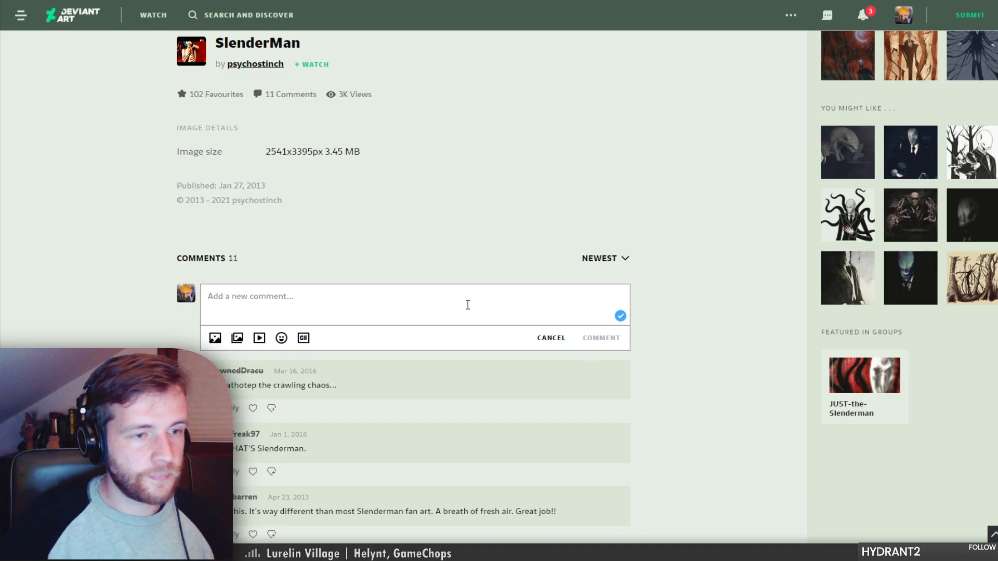
scroll(392, 304, up, 7)
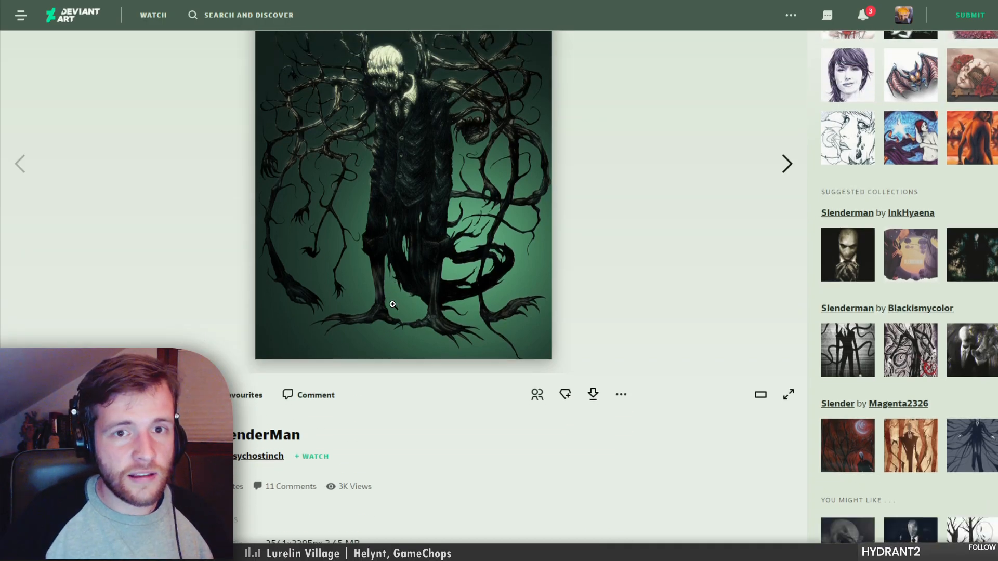
scroll(391, 317, down, 6)
click(354, 346)
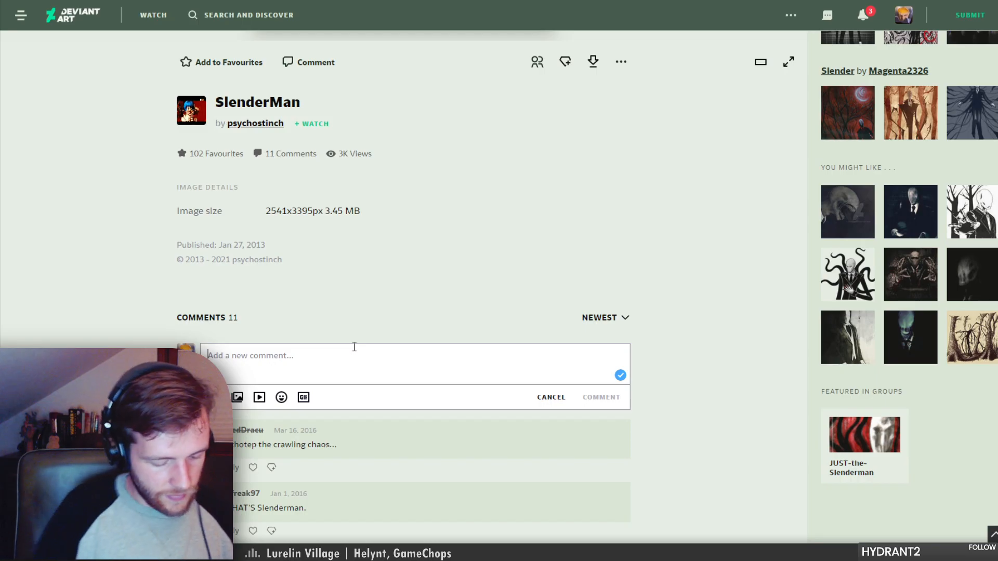
text(Someone stole you)
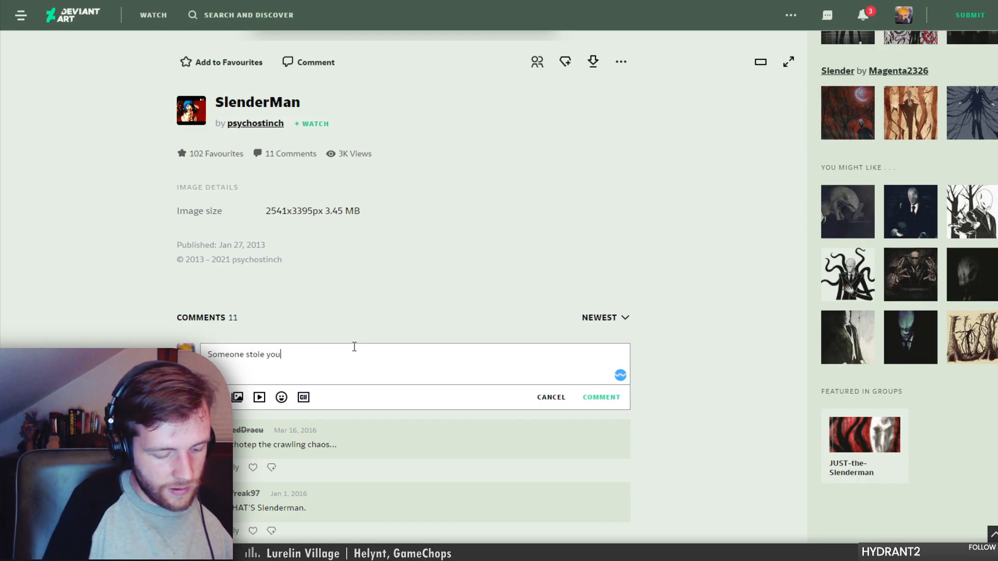
key(BackSpace)
key(BackSpace)
text(r art on Instagram!)
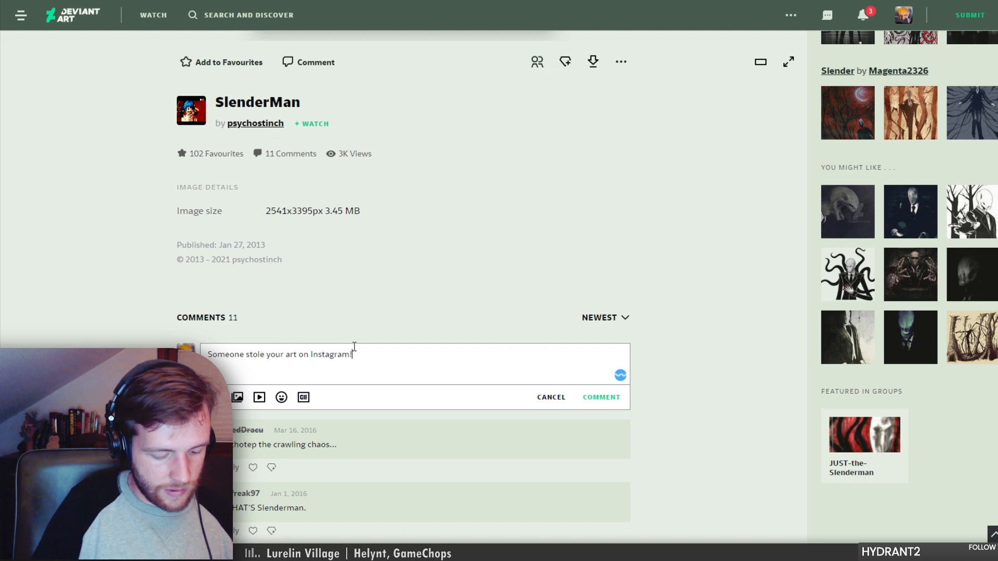
text(https://www.instagram.com/p/COarMEUDb2K/)
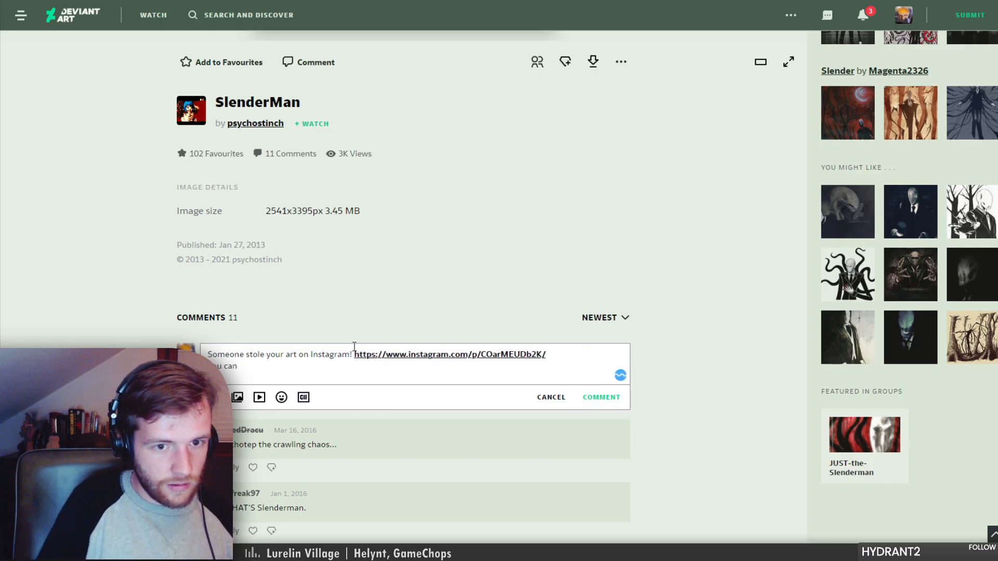
Add the second comment line "You can use this to take it down, it worked for me:"
text(is to take it down, it worked fo)
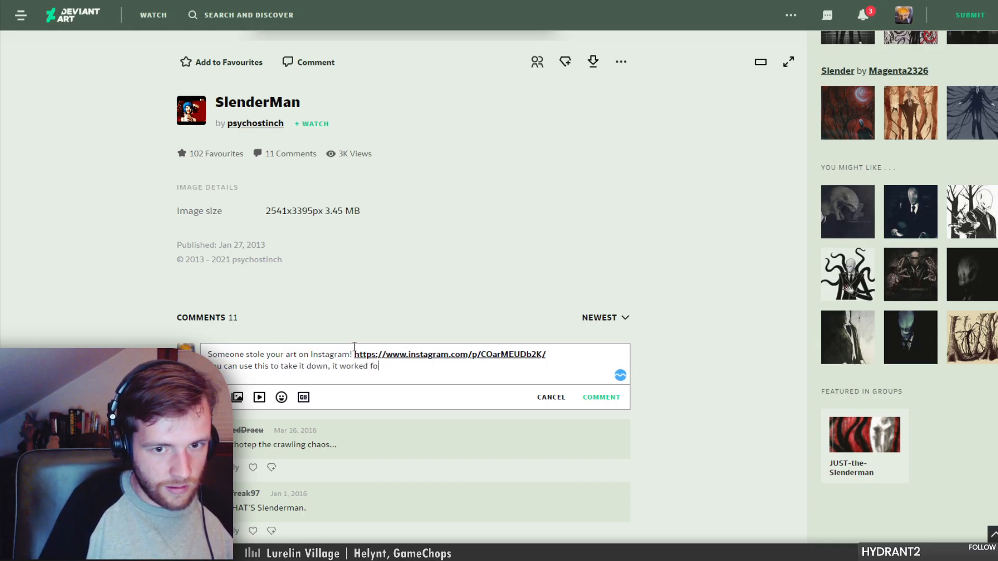
text(r me)
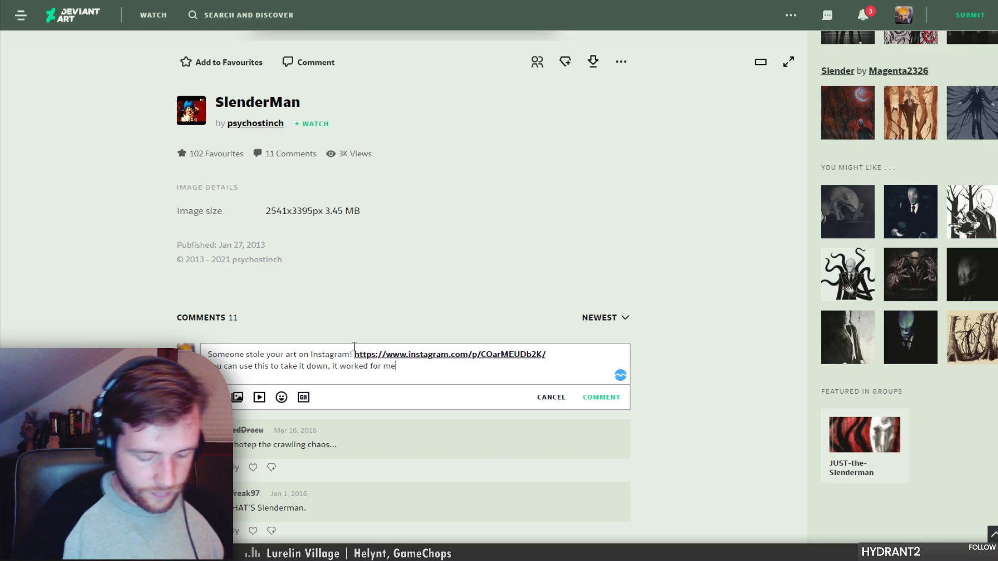
text(:)
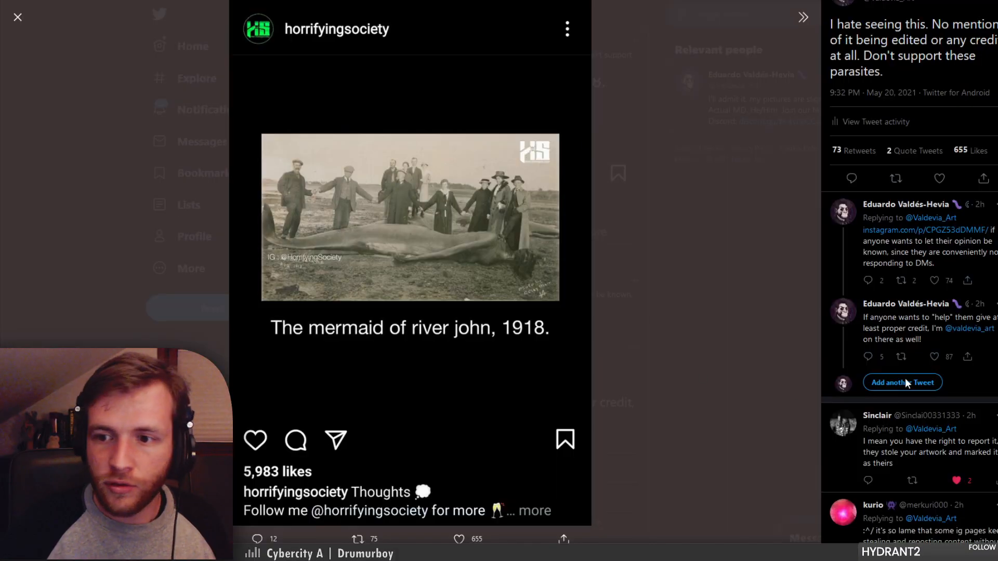
Look for an Instagram report link in the Twitter thread about the reposted mermaid image, and remove the shortened t.co link from the DeviantArt comment
scroll(905, 378, down, 2)
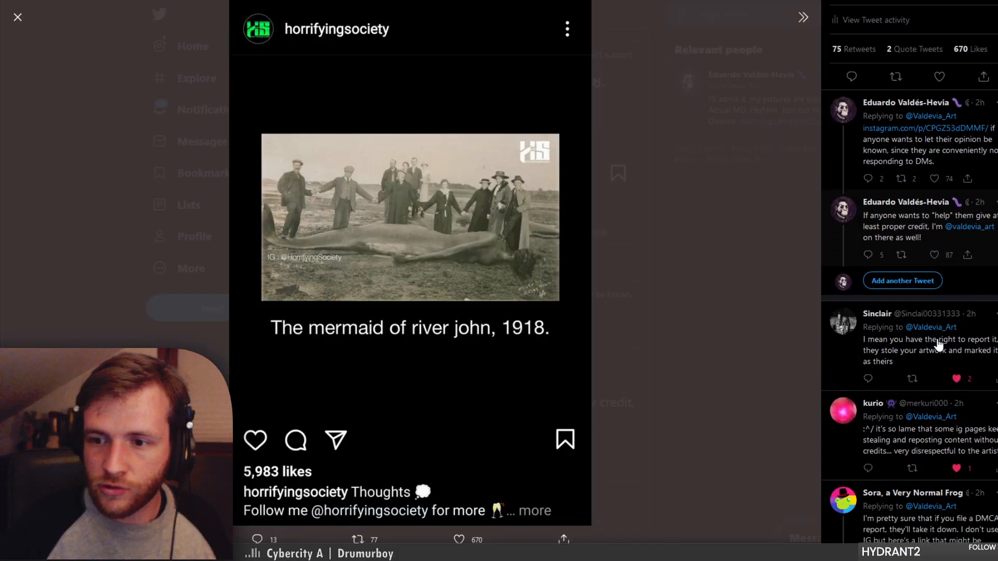
click(901, 236)
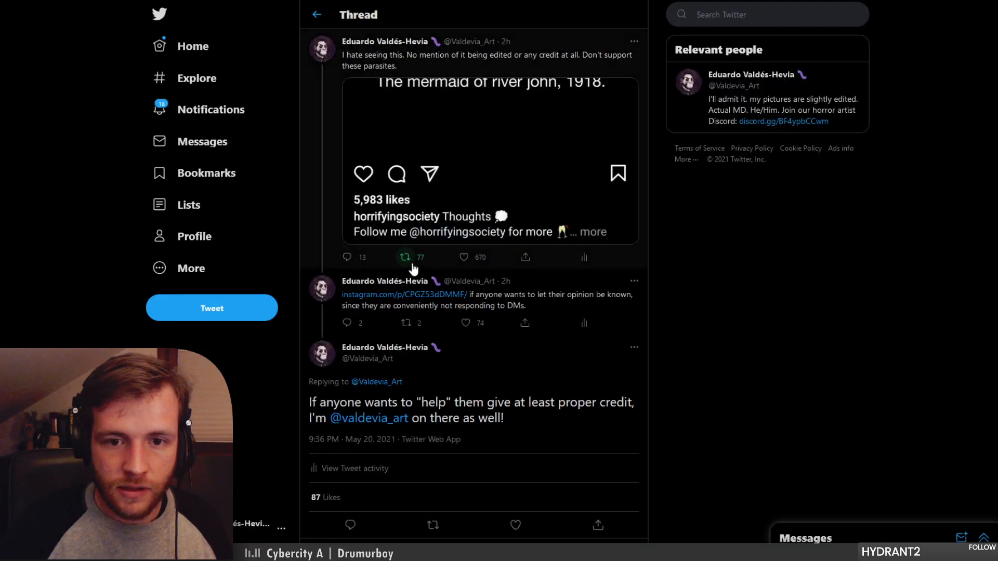
scroll(424, 273, down, 10)
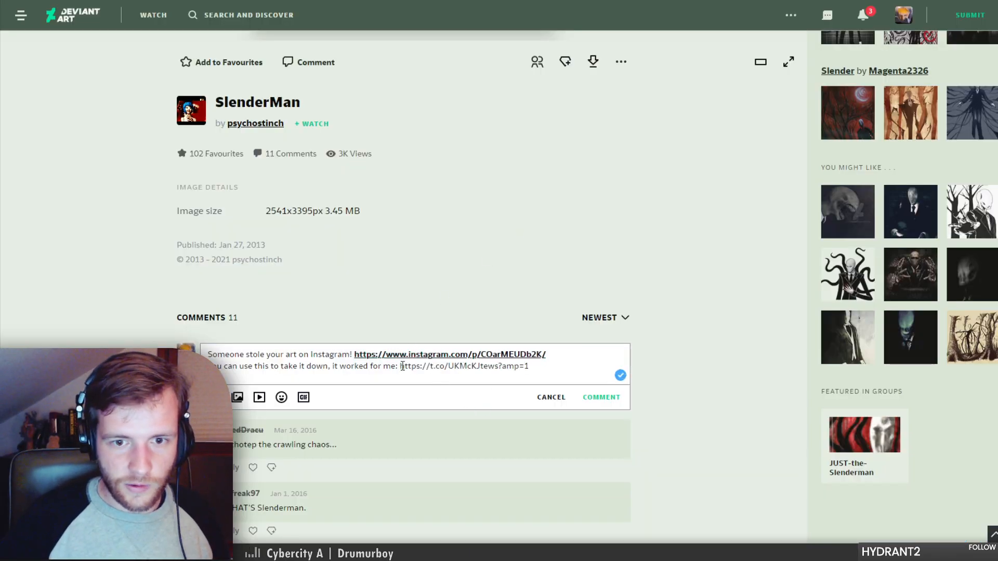
drag(403, 366, 531, 365)
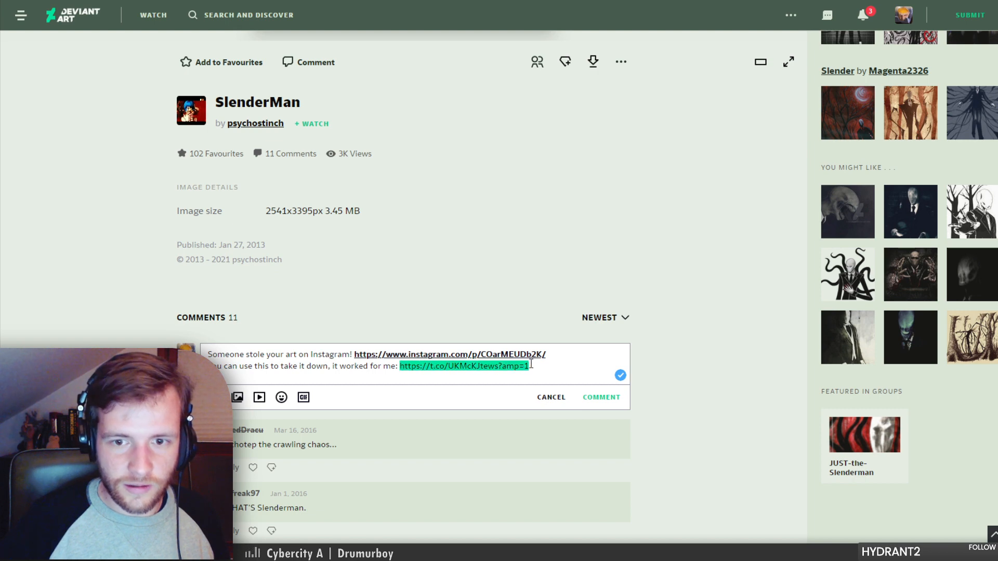
key(BackSpace)
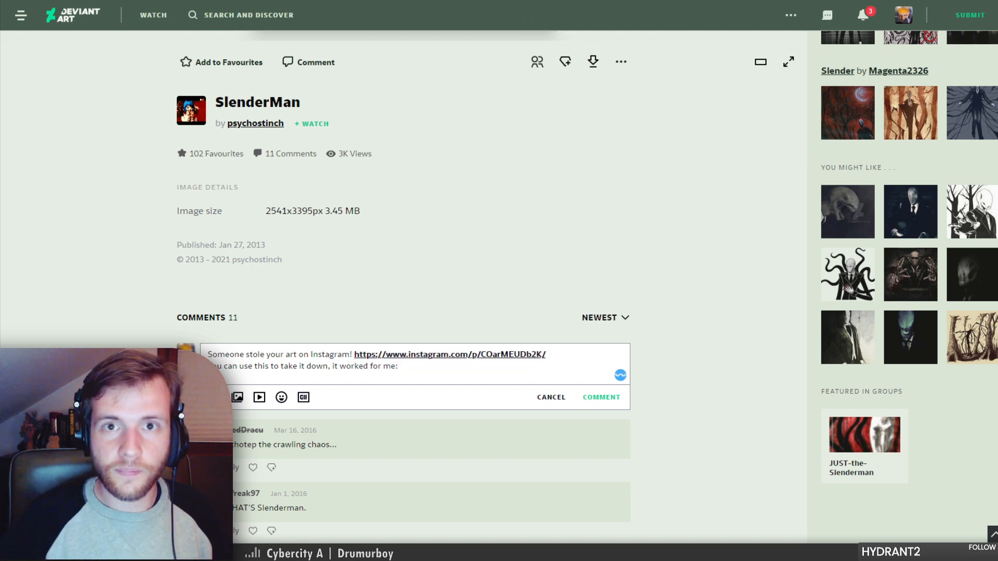
key(ctrl+Tab)
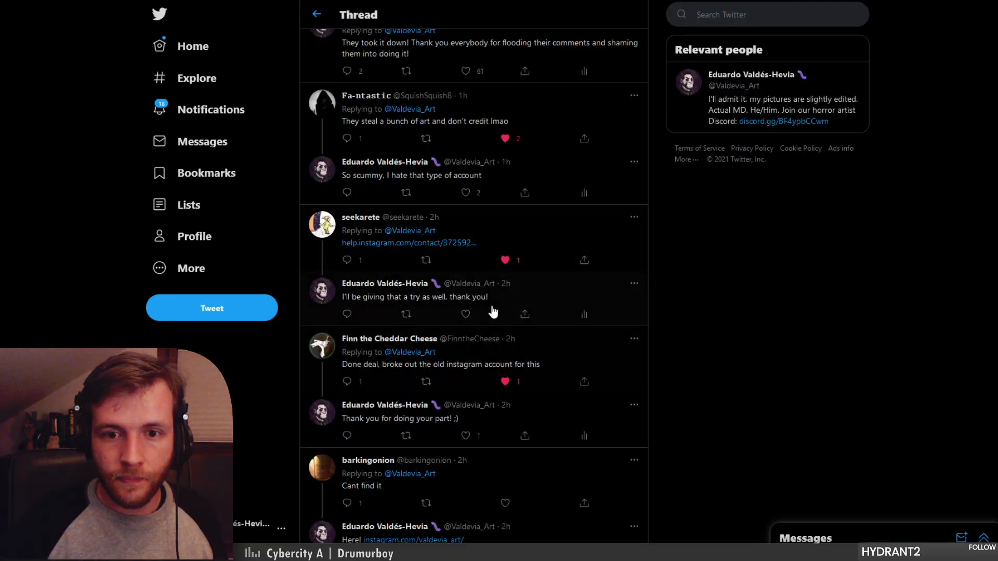
click(446, 243)
click(318, 2)
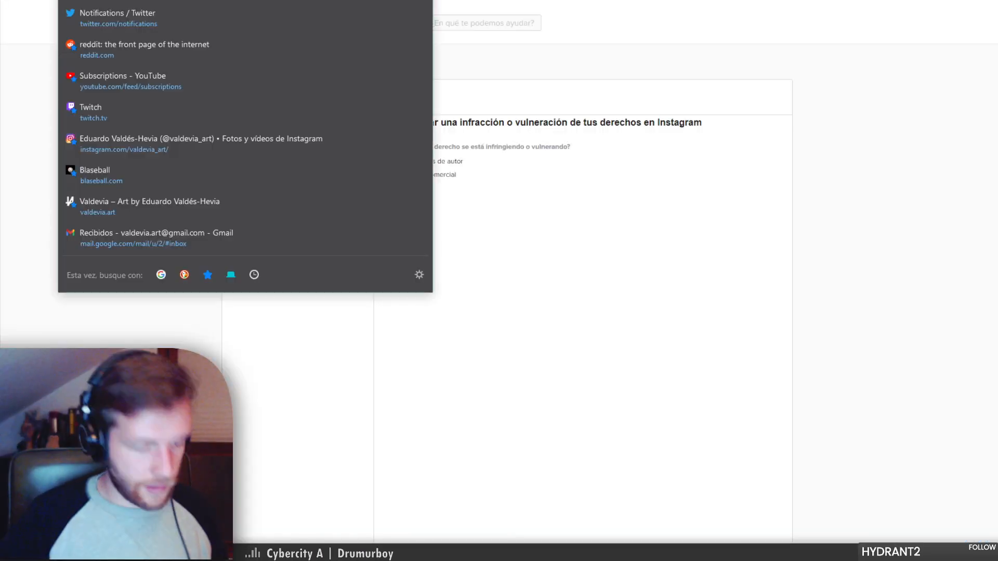
key(ctrl+c)
key(ctrl+Tab)
key(ctrl+Tab)
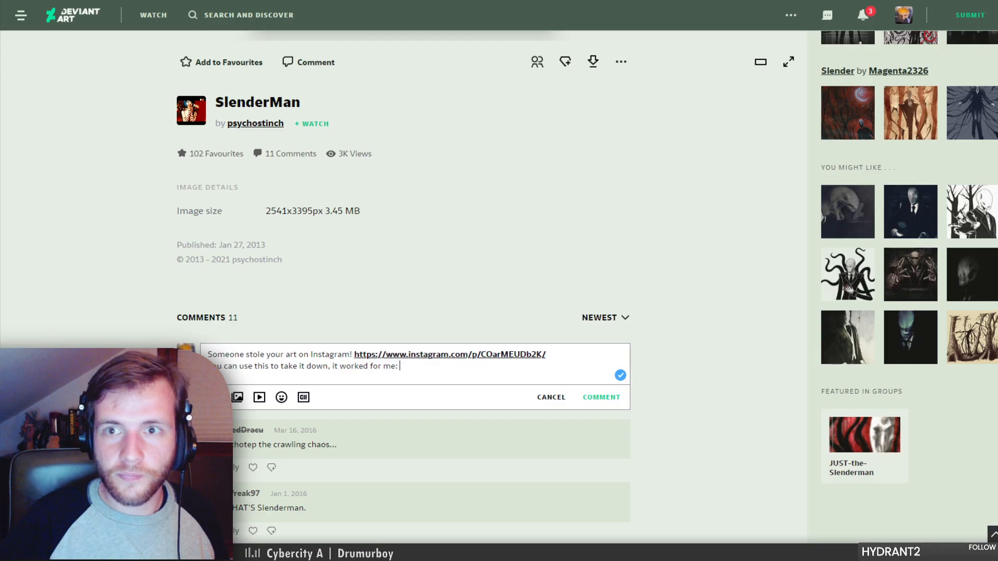
key(ctrl+v)
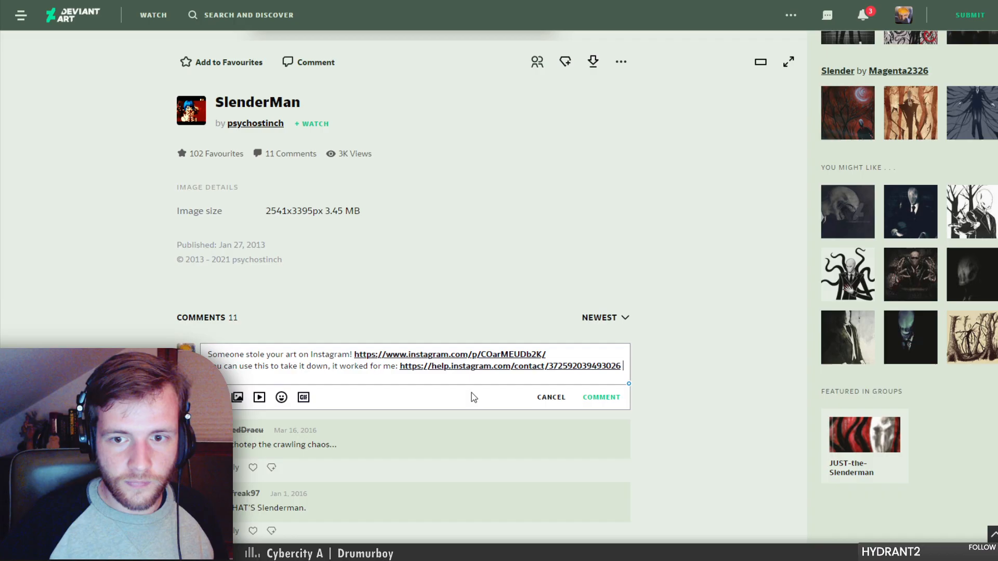
click(613, 400)
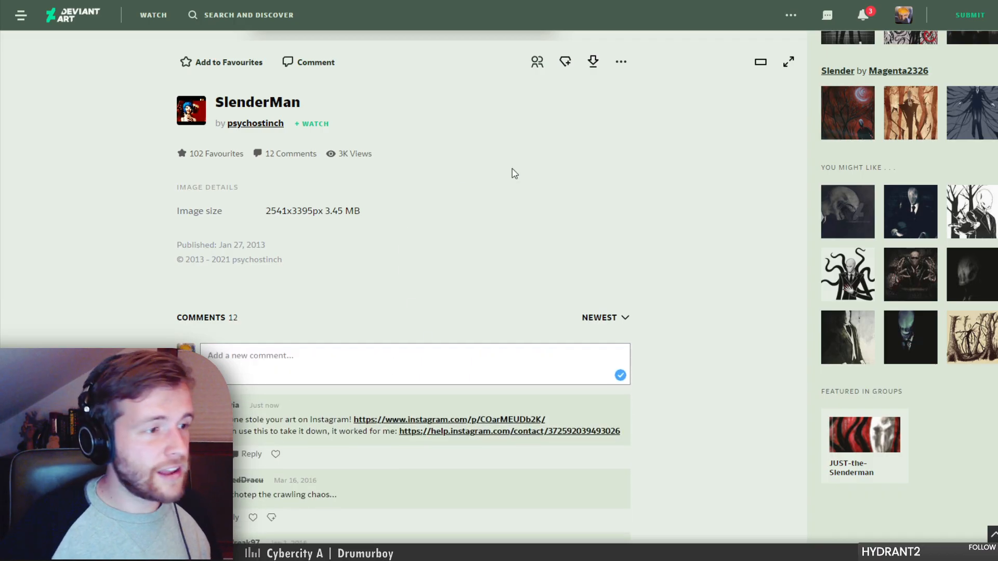
scroll(513, 171, down, 2)
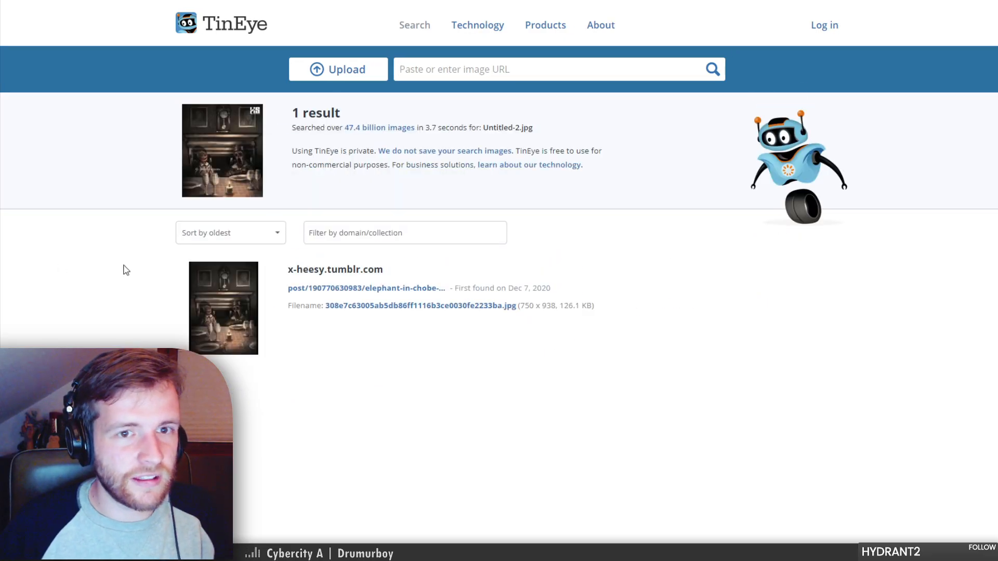
Look through the x-heesy Tumblr page matched by TinEye for the dinner-table artwork and its credit
mouse_move(227, 294)
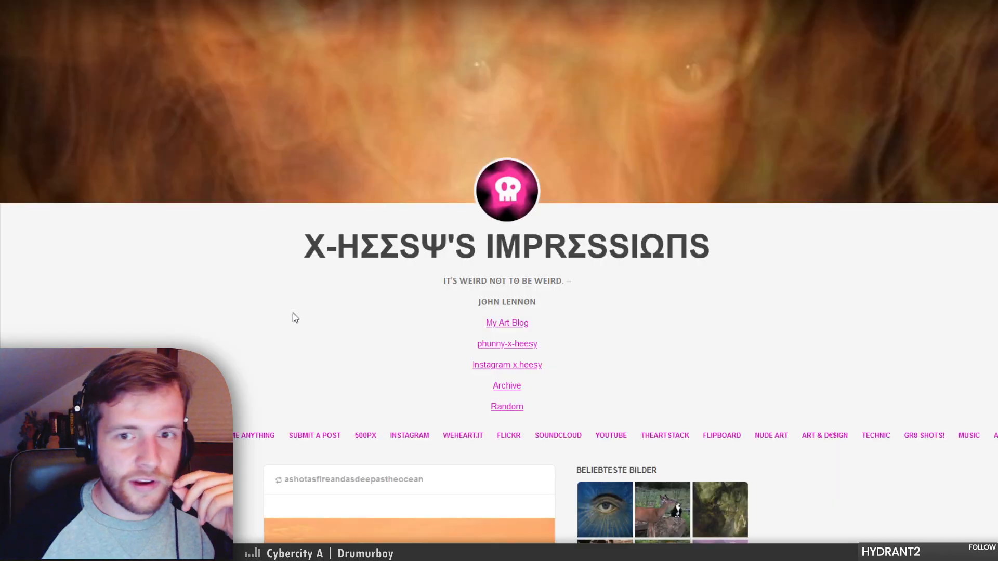
scroll(293, 313, down, 5)
scroll(294, 319, down, 2)
scroll(550, 254, up, 7)
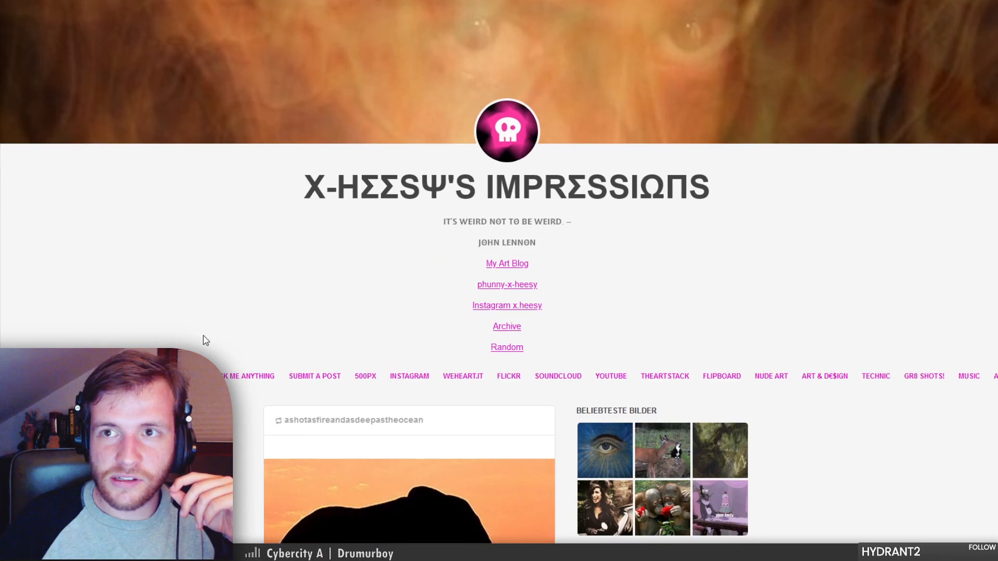
click(499, 271)
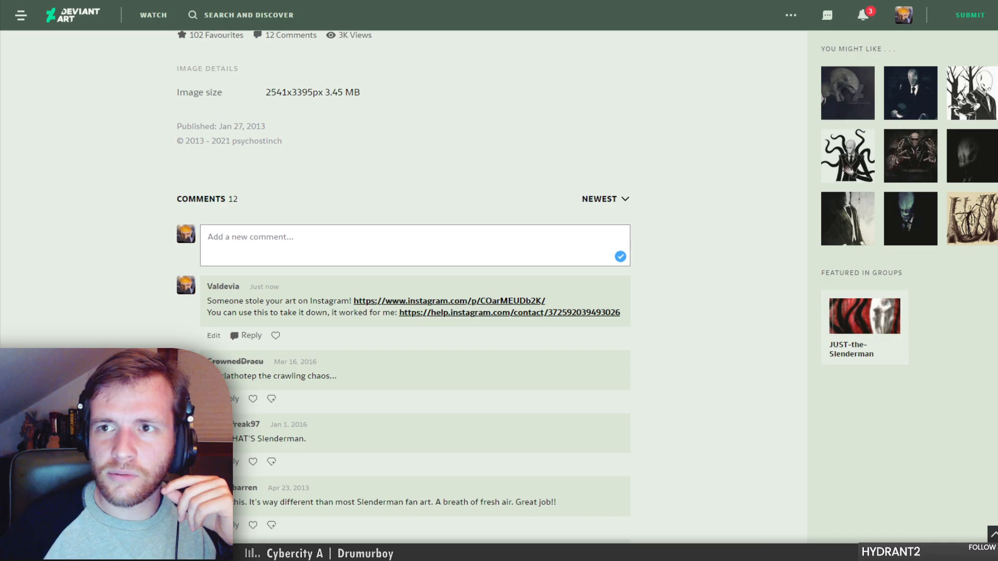
key(ctrl+w)
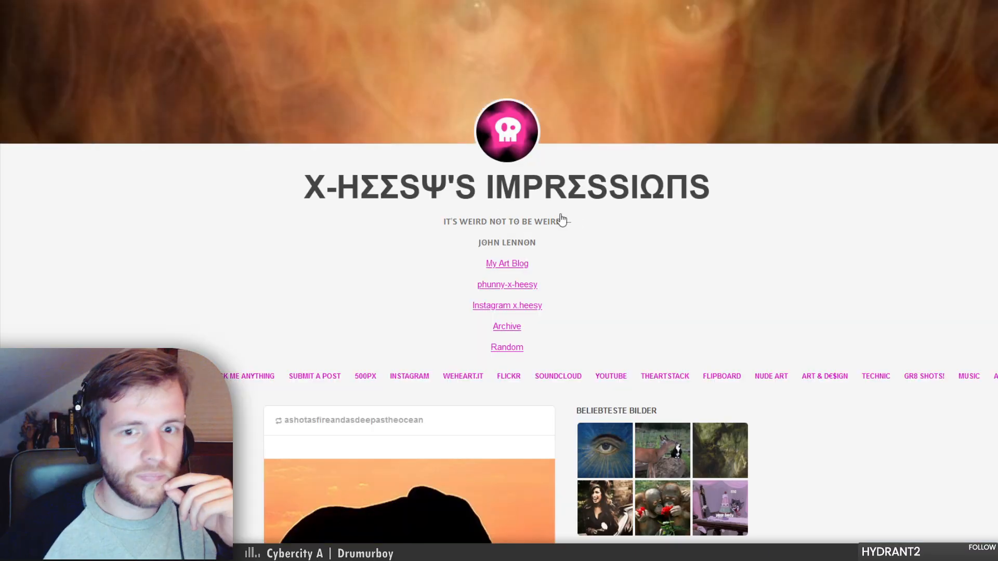
scroll(813, 281, down, 15)
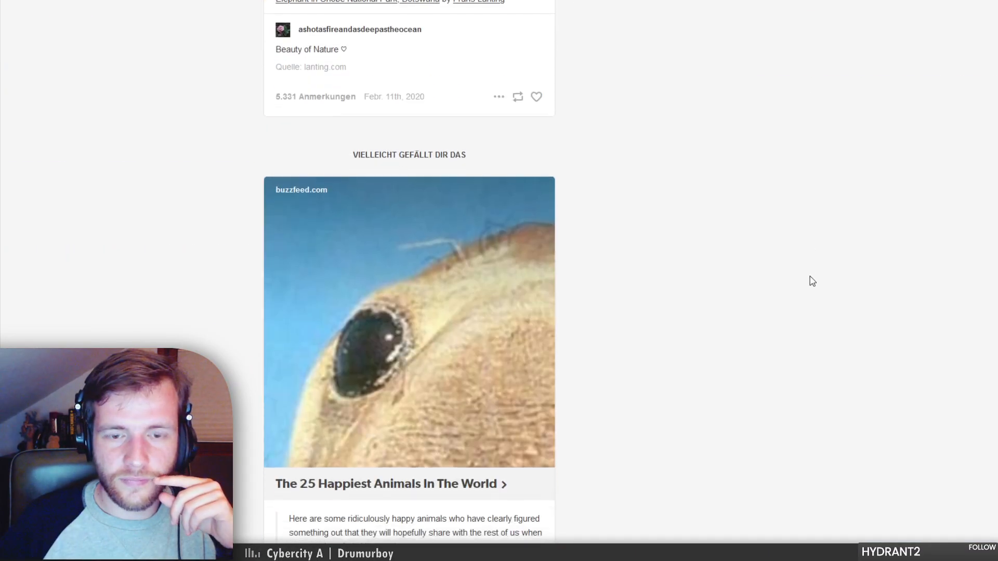
scroll(813, 282, up, 20)
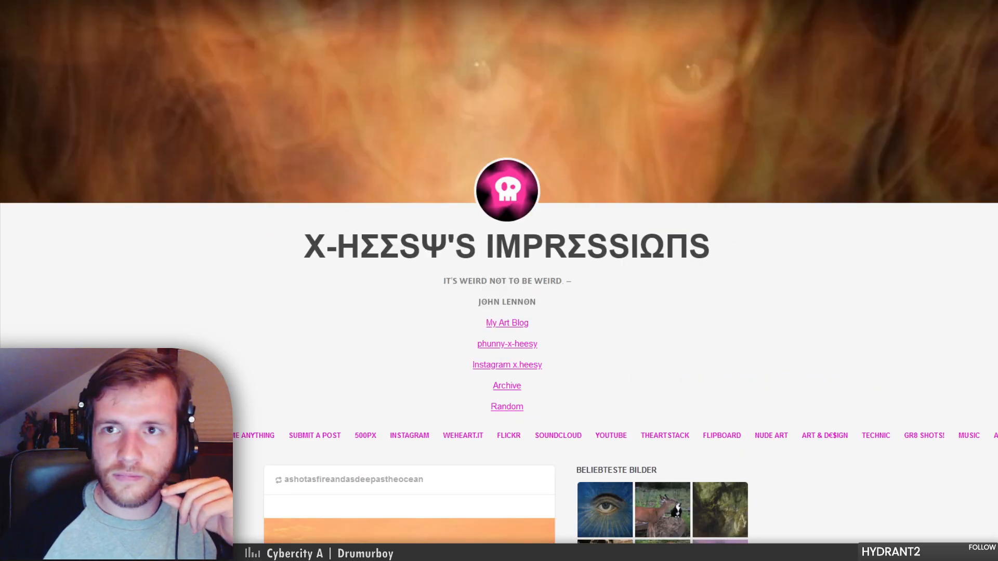
Return to TinEye's x-heesy.tumblr.com match, open its image file on Tumblr and select the artist's name in the tag below the picture
key(ctrl+Tab)
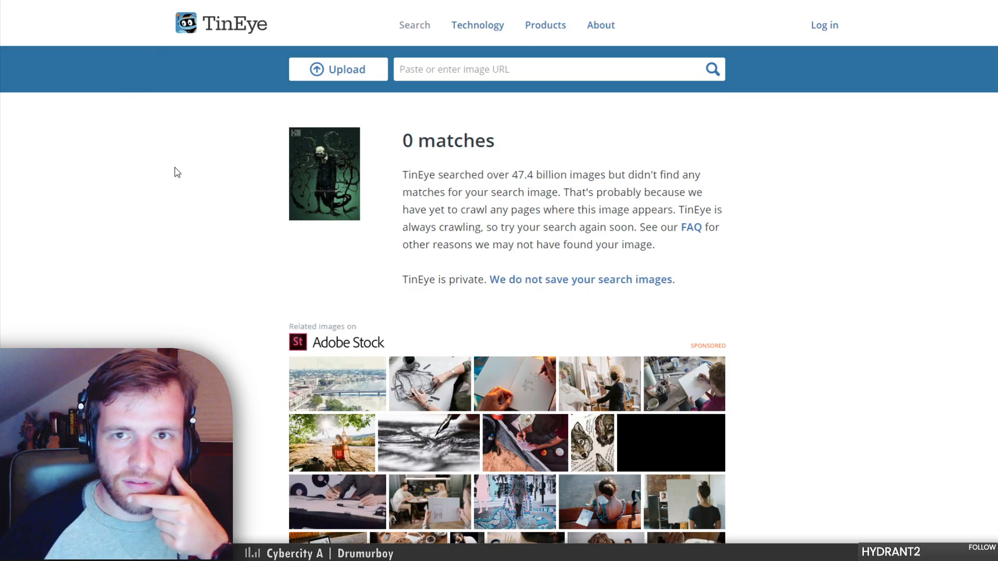
key(ctrl+Tab)
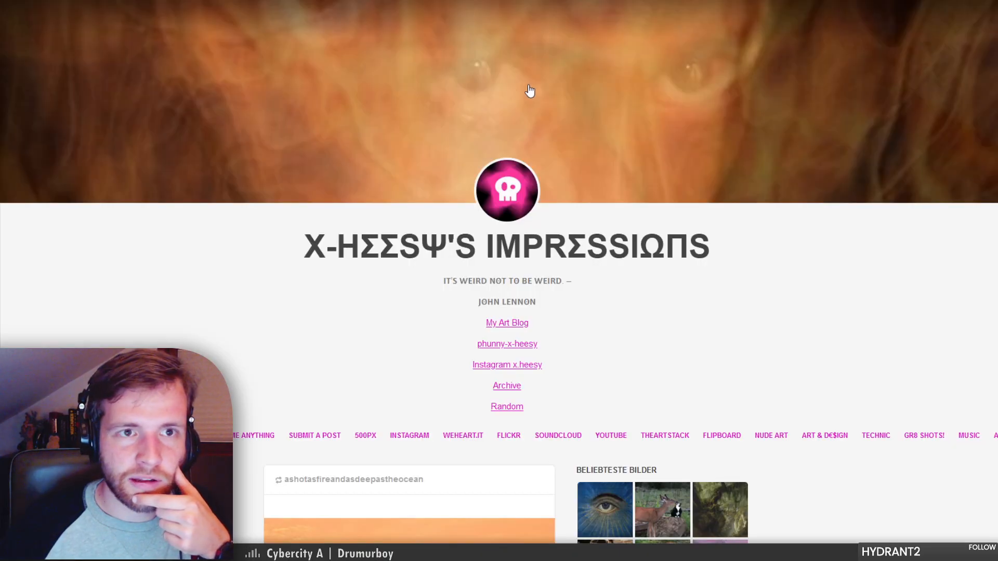
key(ctrl+Tab)
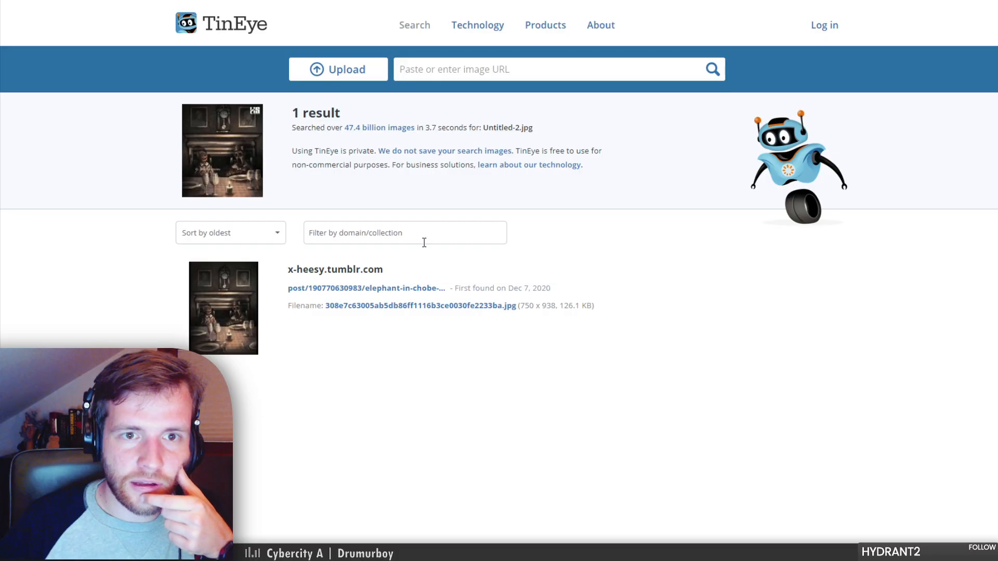
middle_click(376, 308)
click(778, 1)
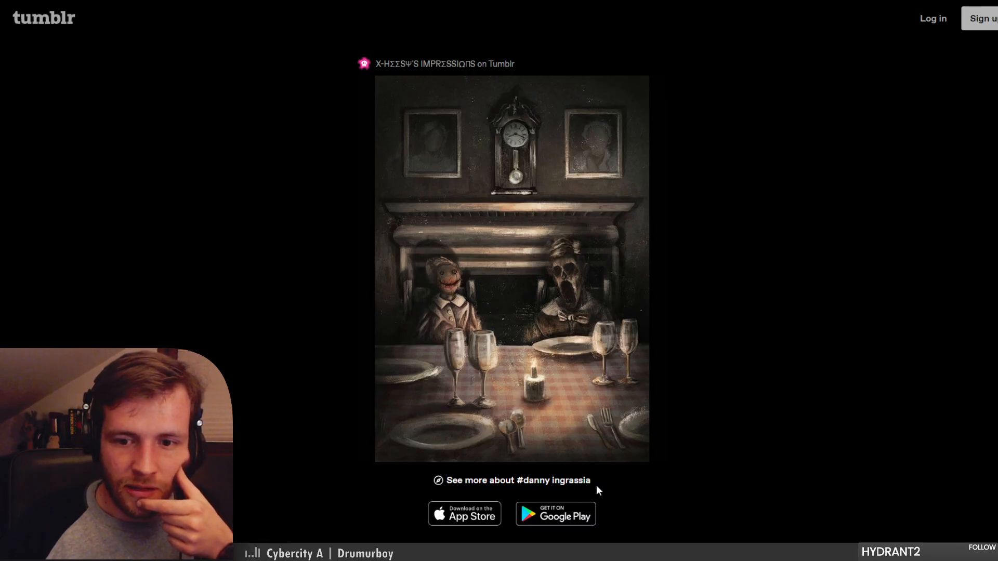
drag(596, 485, 524, 481)
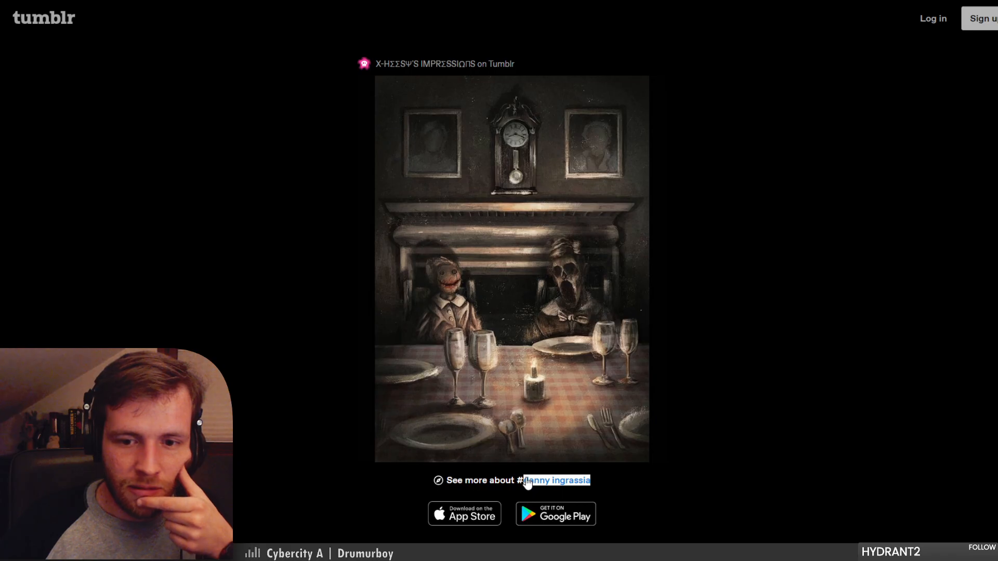
Search Google for the artist's name selected in the Tumblr tag
key(ctrl+c)
key(ctrl+t)
key(ctrl+v)
key(Return)
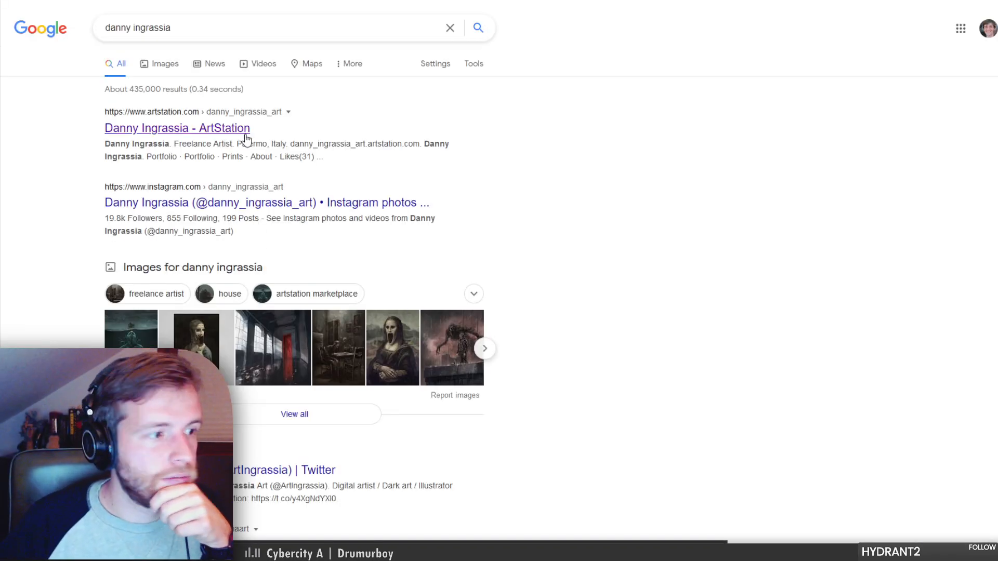
Look through the artist's ArtStation portfolio for the dinner-table artwork and return to the search results
click(246, 133)
scroll(382, 323, down, 5)
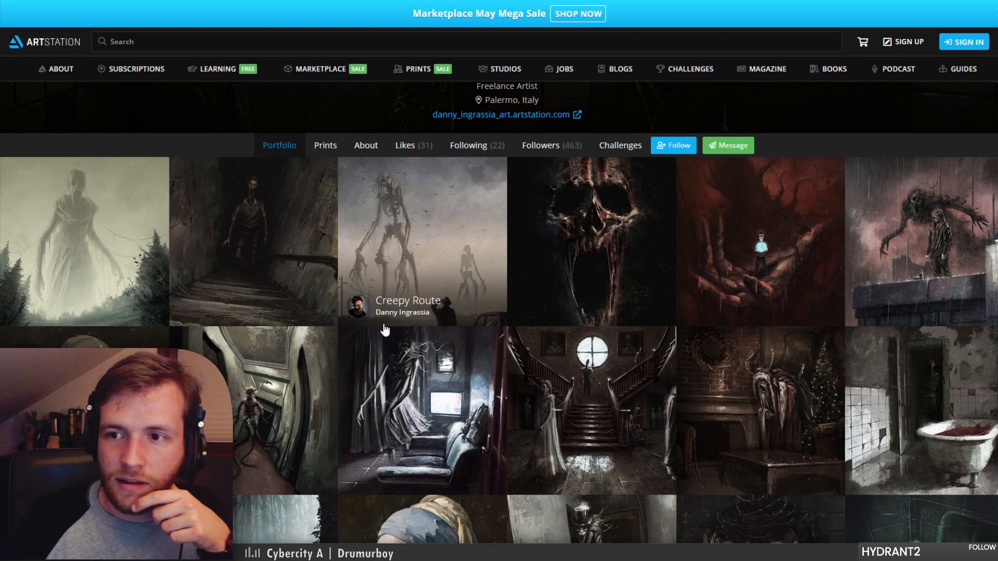
scroll(385, 343, down, 4)
key(alt+Left)
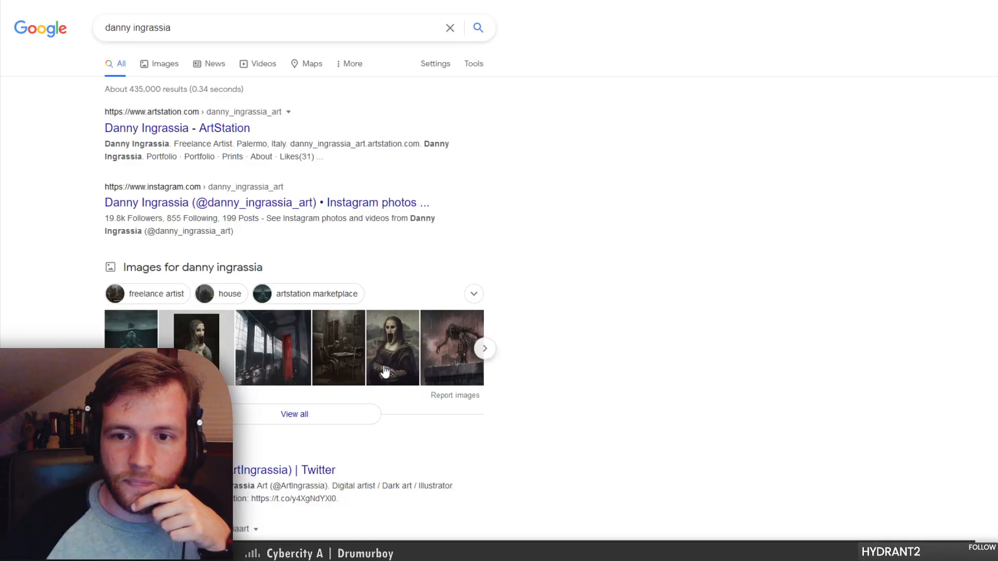
Open the artist's Instagram profile from the search results and look through the posts for the dinner-table artwork
click(254, 199)
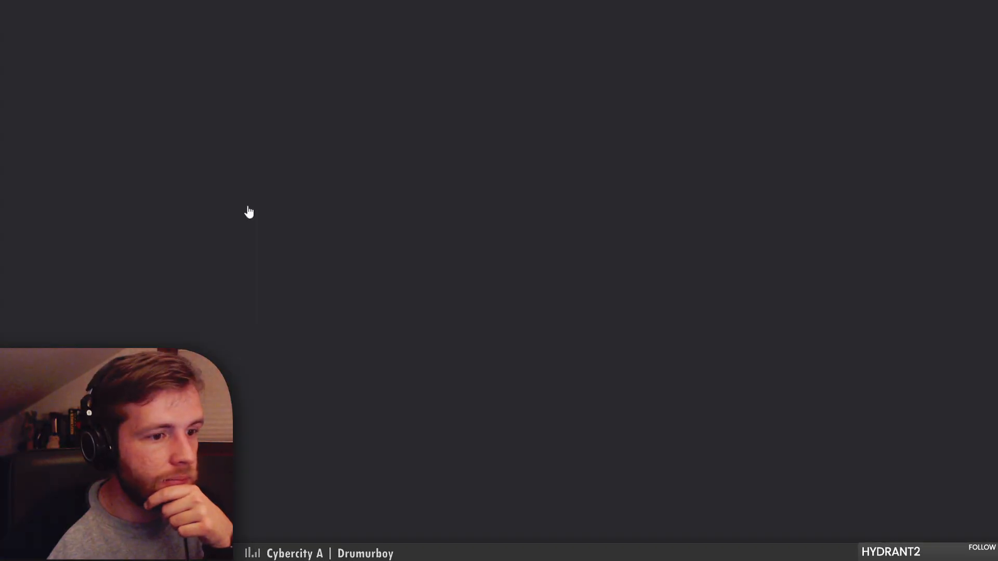
scroll(252, 355, down, 3)
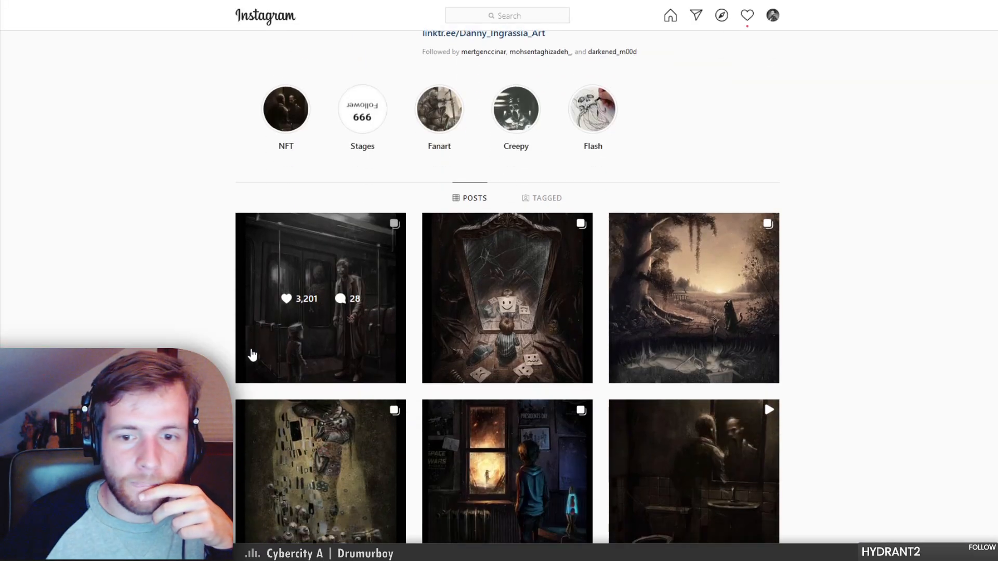
scroll(252, 355, down, 8)
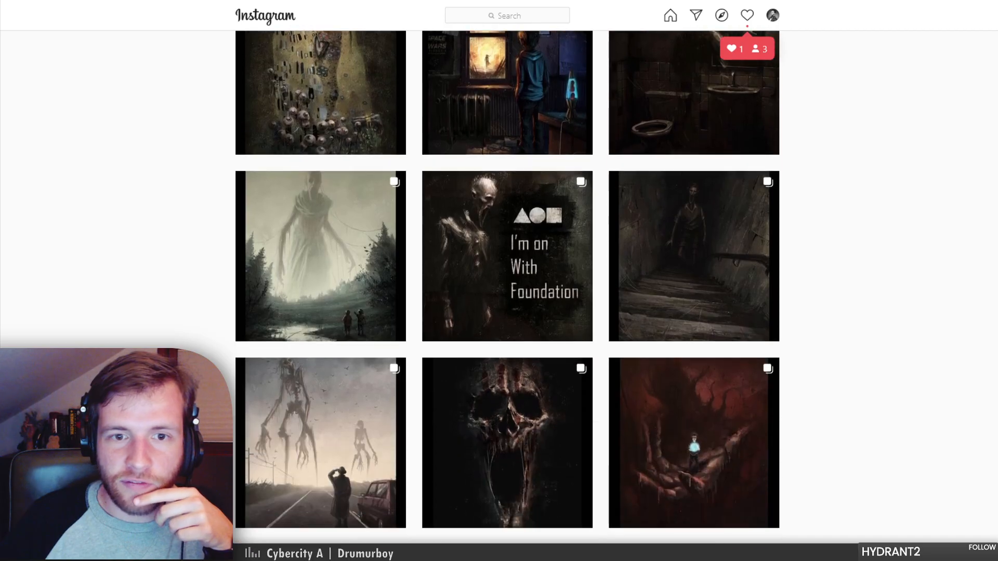
scroll(507, 286, down, 2)
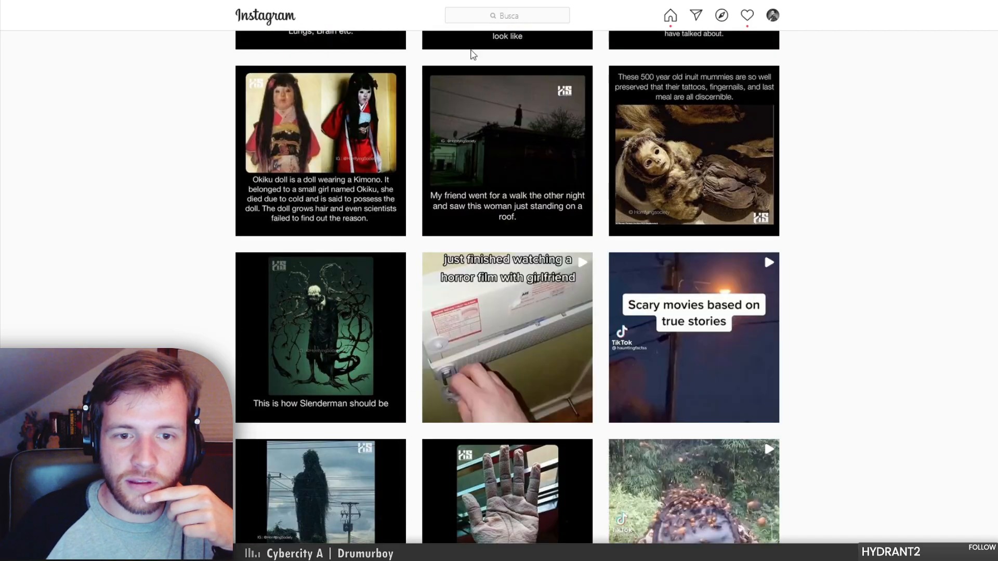
Look through horrifyingsociety's reposts for more of the artist's work and open the "Artwork inspired from the movie The Boy" post
scroll(555, 294, down, 10)
scroll(554, 312, down, 8)
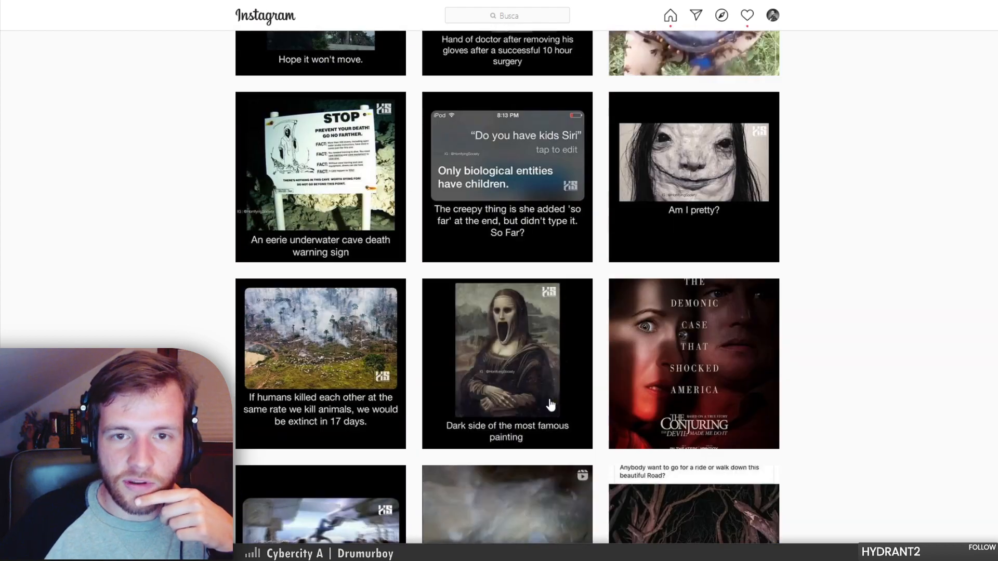
scroll(551, 405, up, 20)
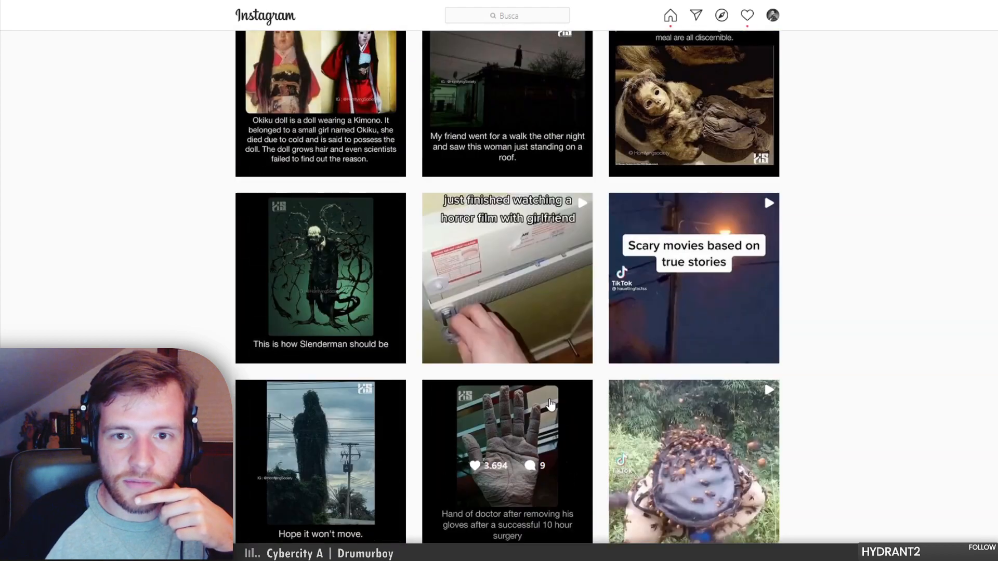
scroll(551, 405, up, 8)
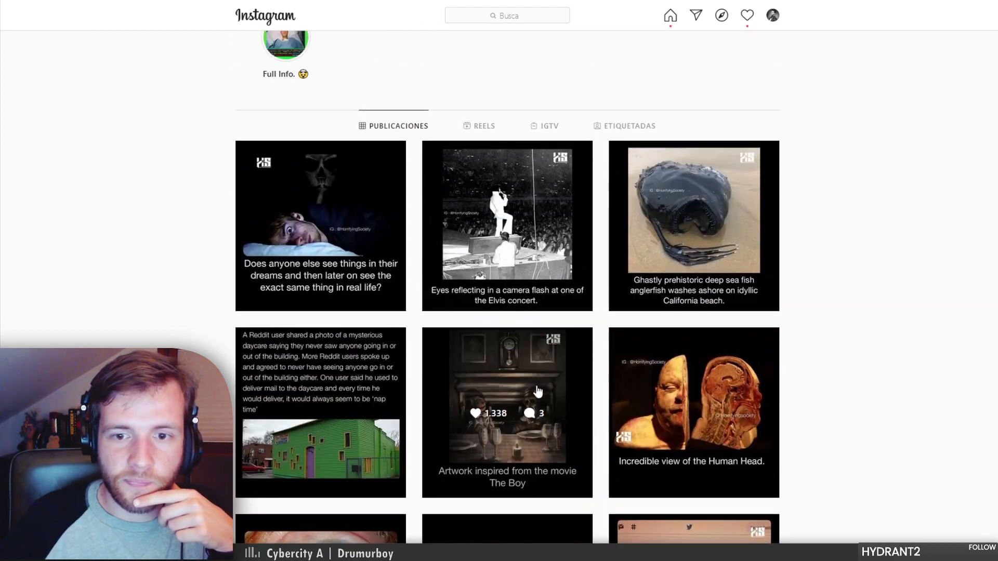
click(551, 404)
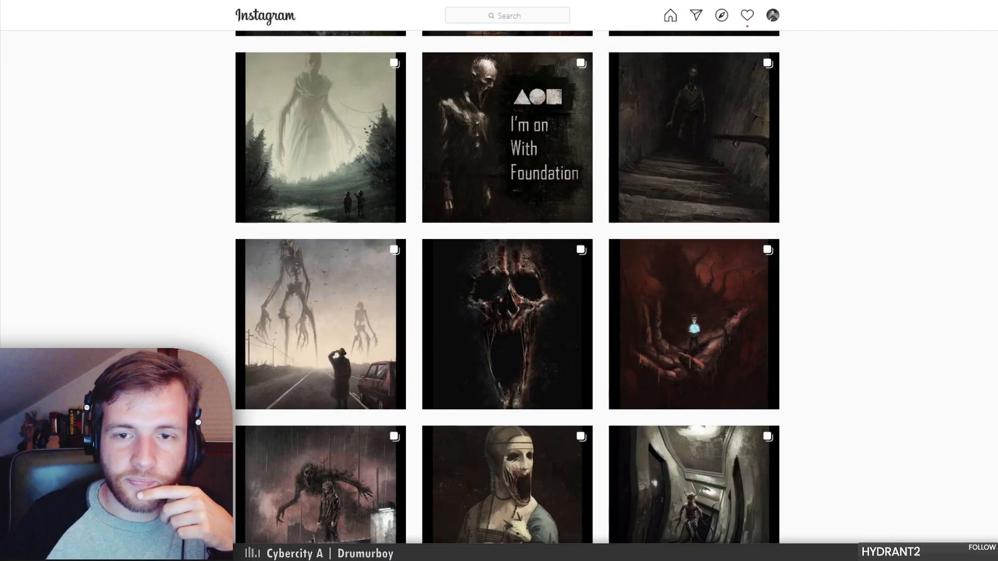
Check more posts on the artist's Instagram profile, follow the account and open a direct message to the artist
scroll(901, 324, down, 3)
scroll(902, 330, down, 5)
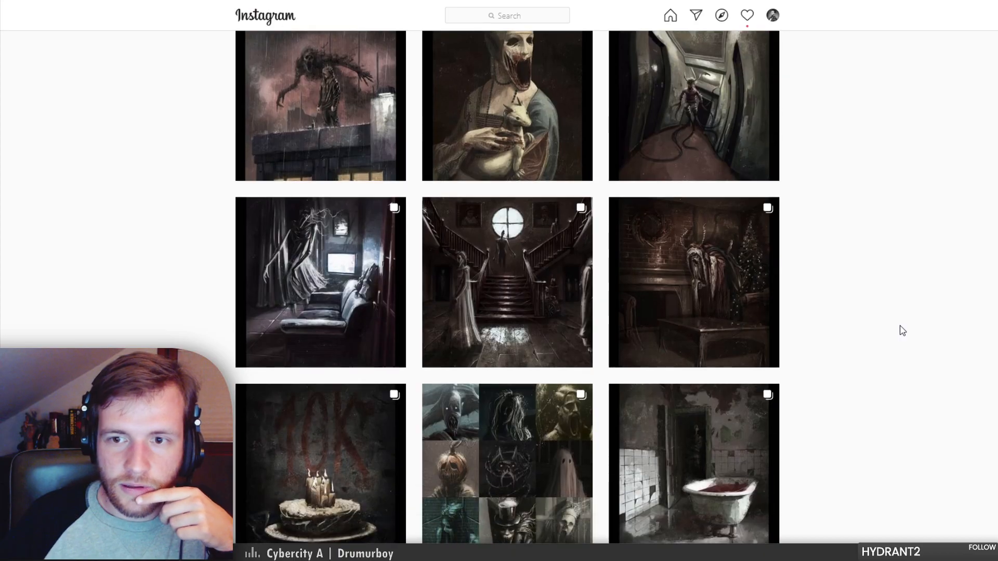
scroll(873, 442, up, 15)
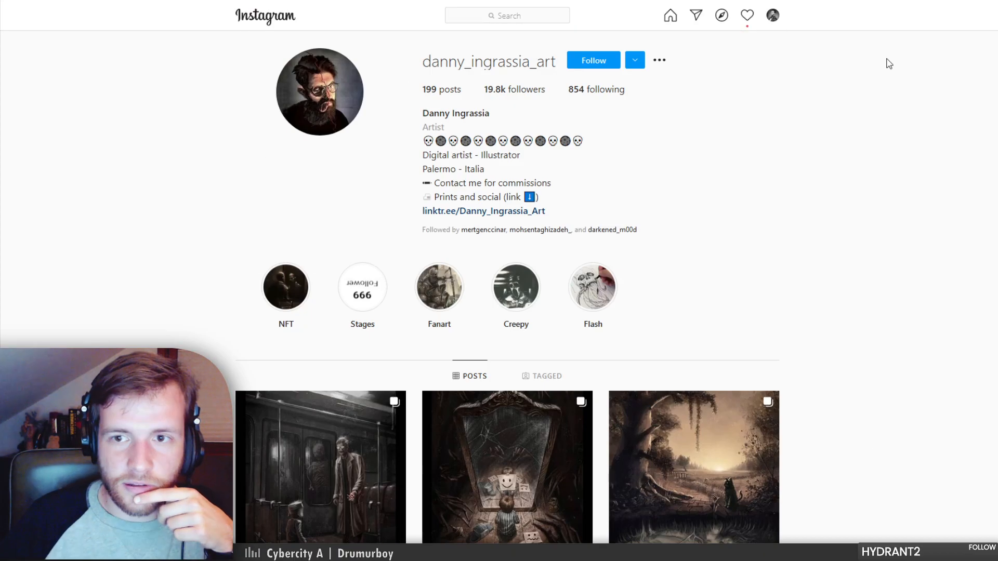
click(641, 64)
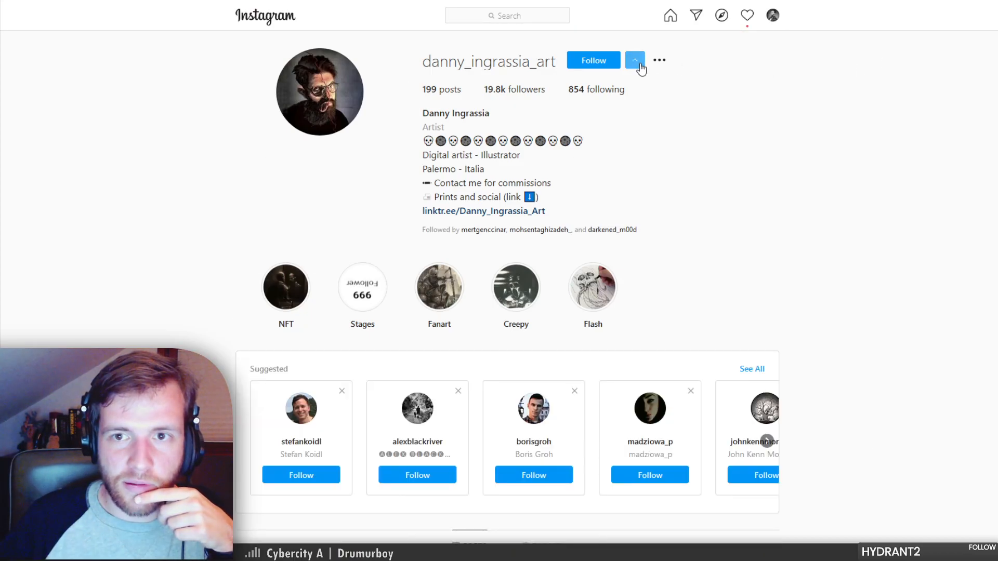
click(609, 66)
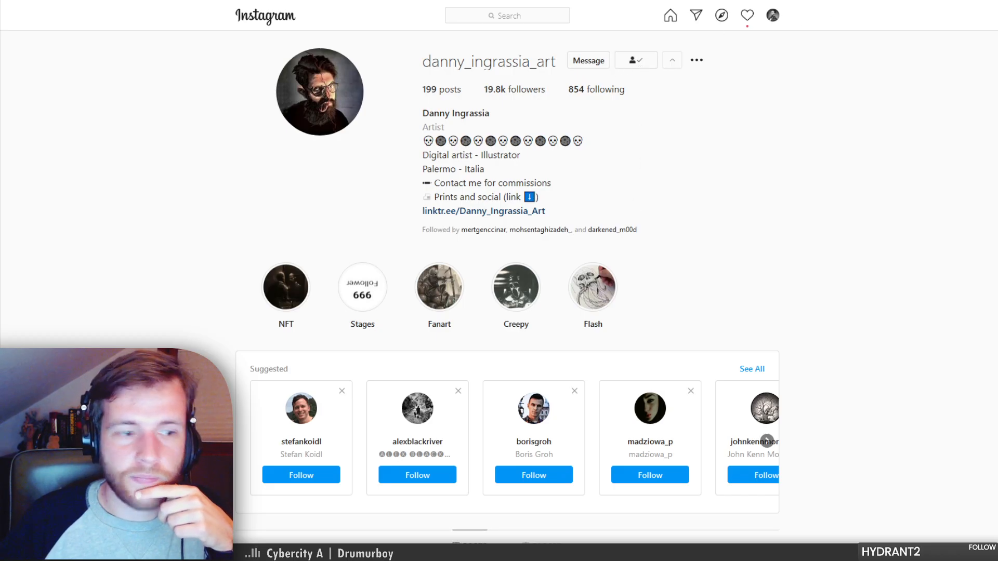
click(598, 64)
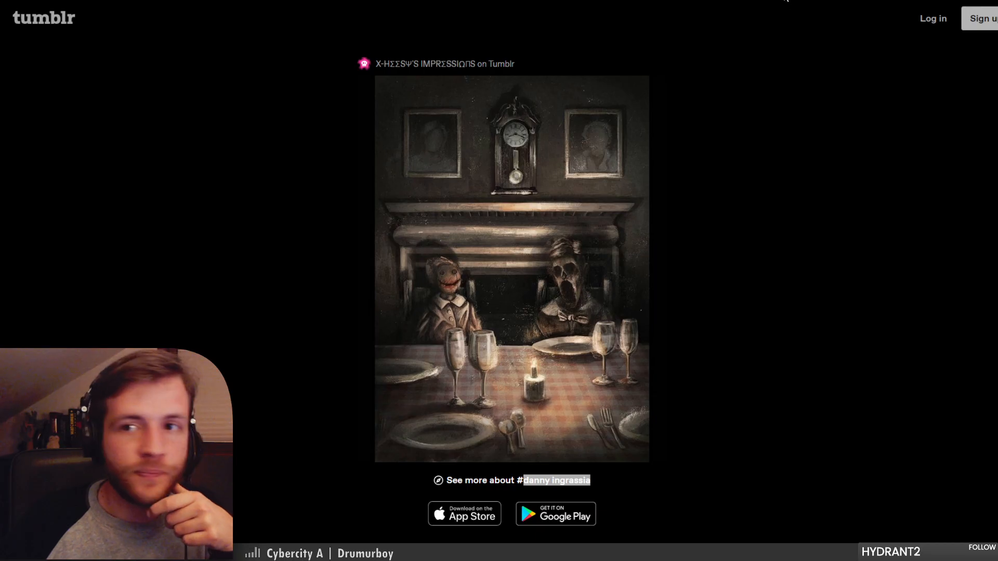
Go back to the TinEye results for the dinner-table artwork and close that page
key(ctrl+Tab)
key(ctrl+Tab)
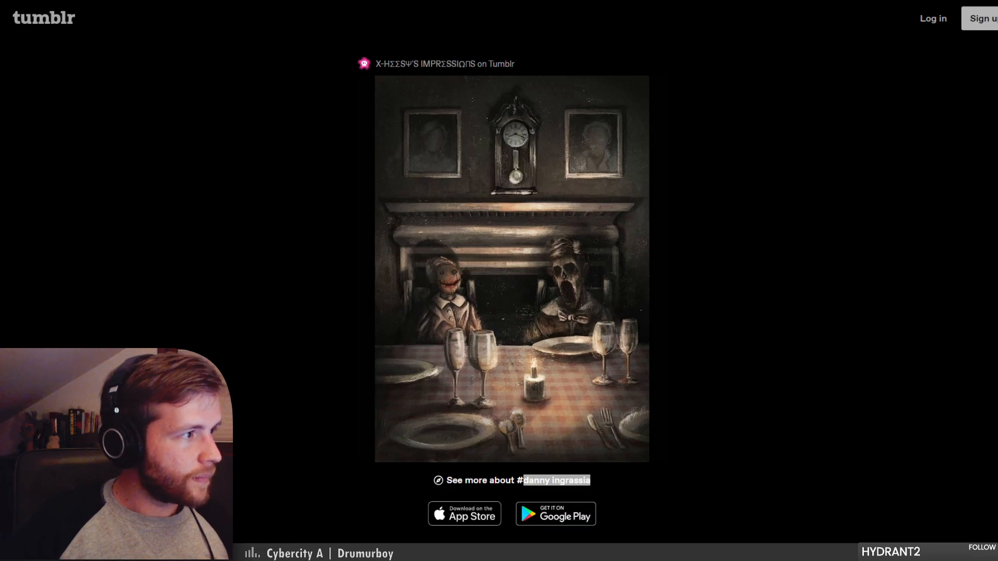
key(ctrl+shift+Tab)
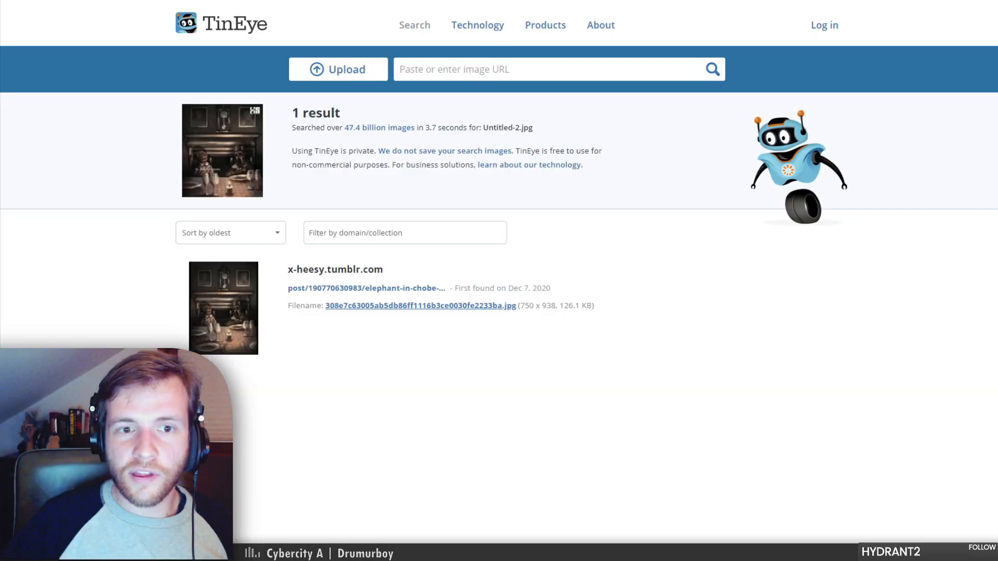
key(ctrl+w)
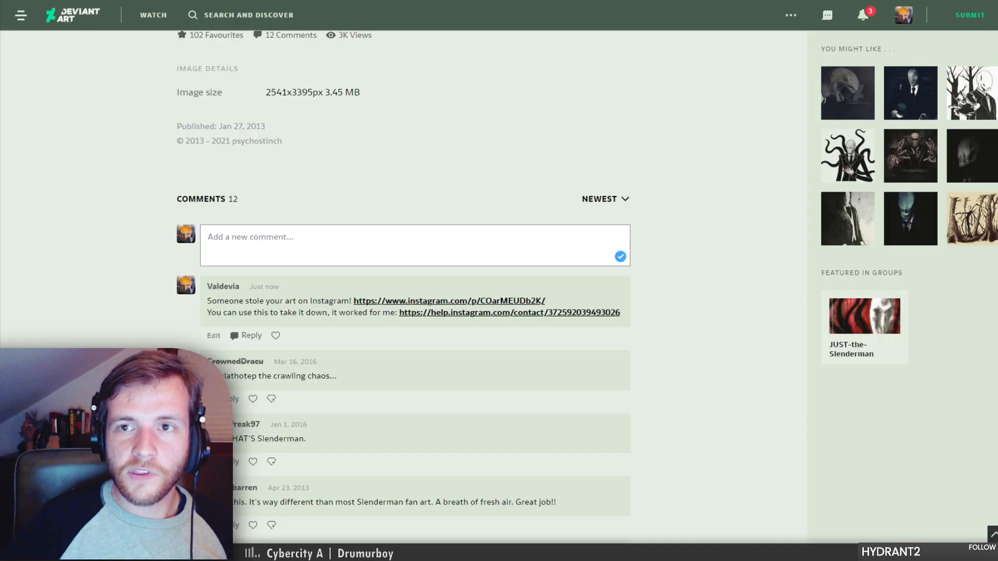
Bring up the Instagram rights infringement form and its address, and return to the reposted The Boy artwork
key(ctrl+Tab)
key(ctrl+l)
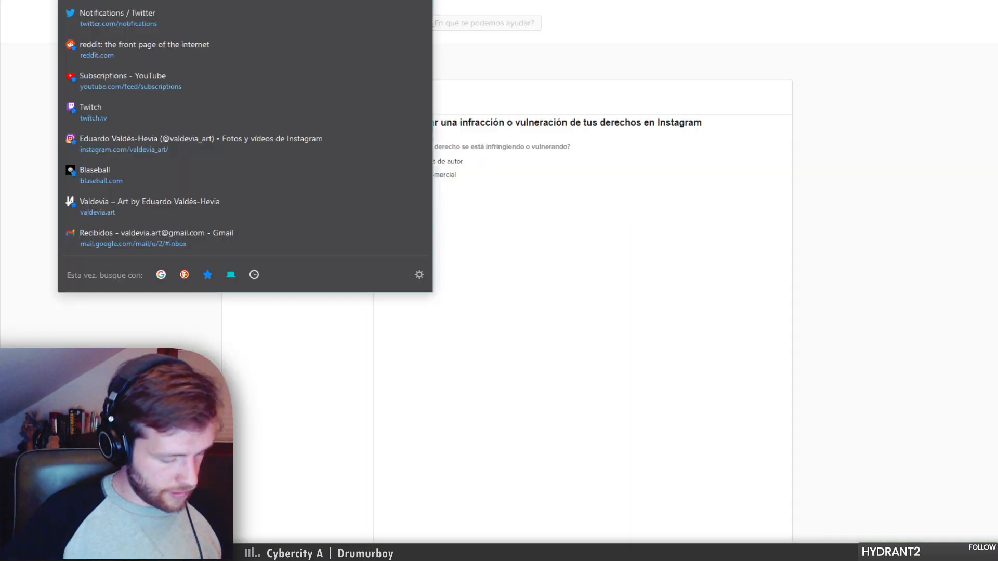
key(Escape)
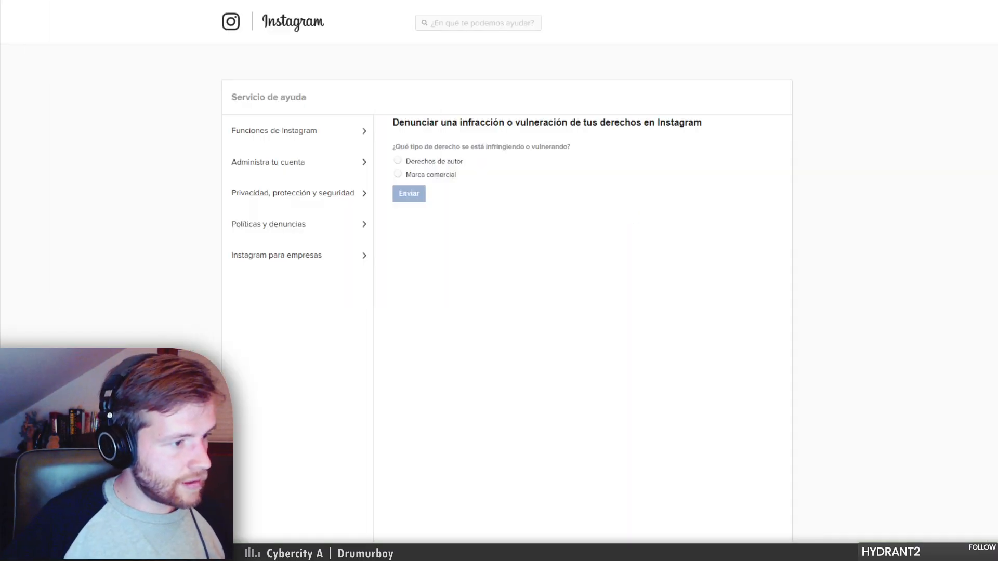
key(ctrl+Tab)
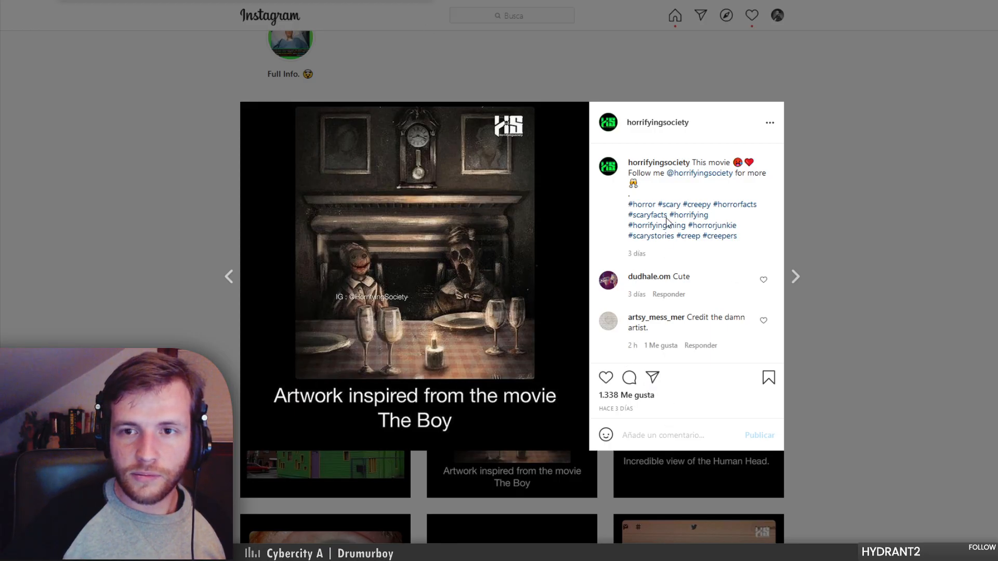
click(653, 379)
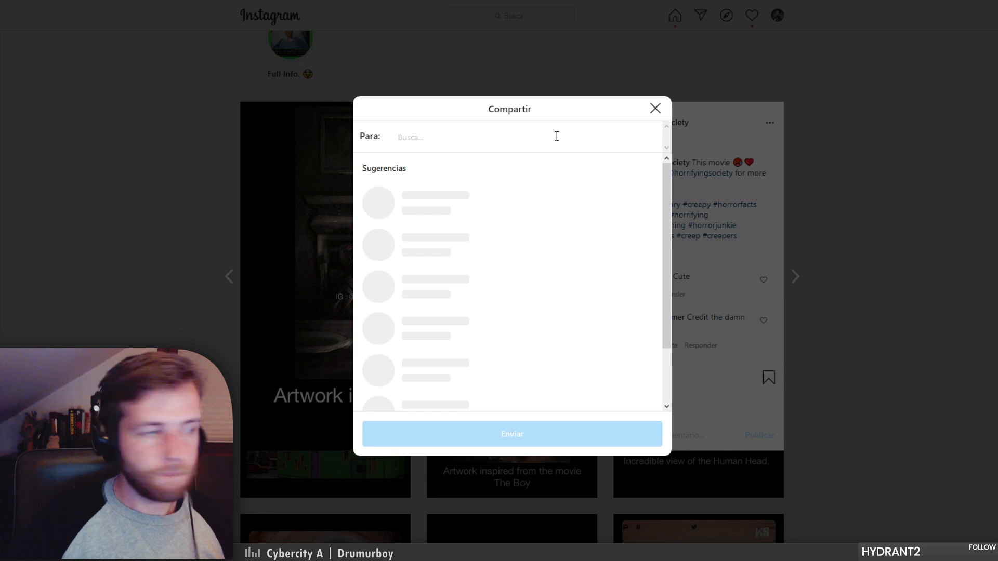
click(504, 197)
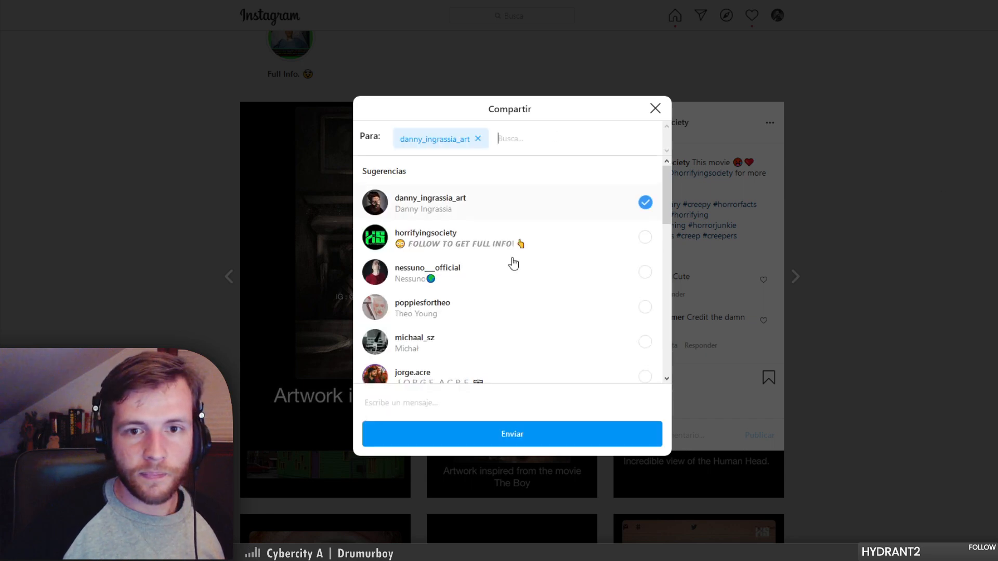
click(509, 437)
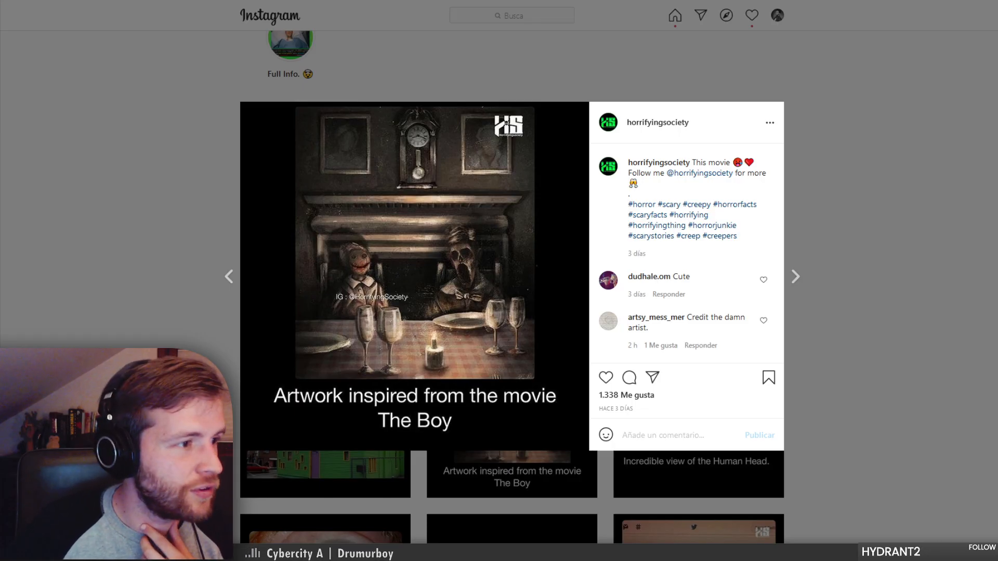
Close the post and look through horrifyingsociety's older posts for other uncredited artworks
click(870, 192)
scroll(869, 192, down, 5)
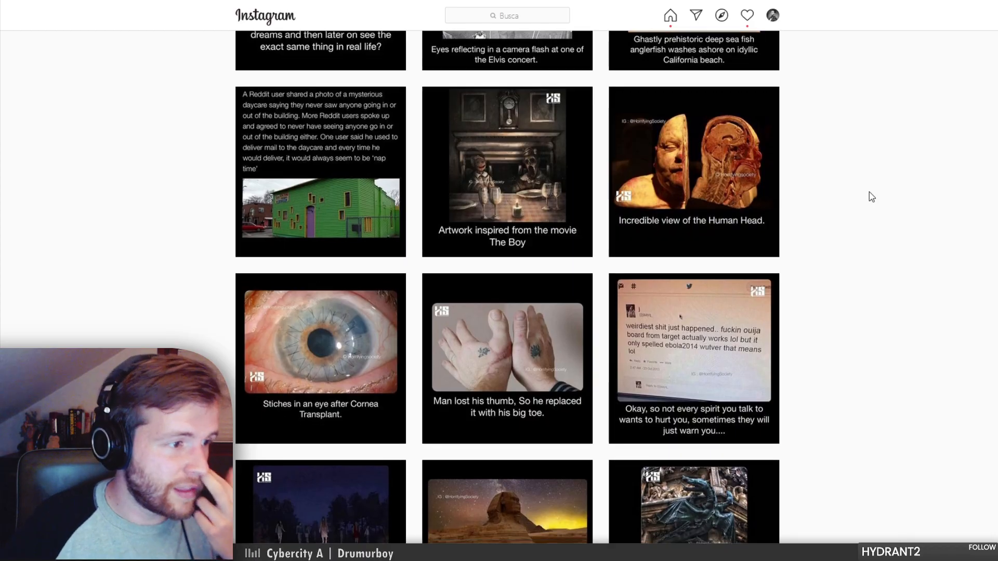
scroll(869, 192, down, 5)
scroll(869, 192, down, 7)
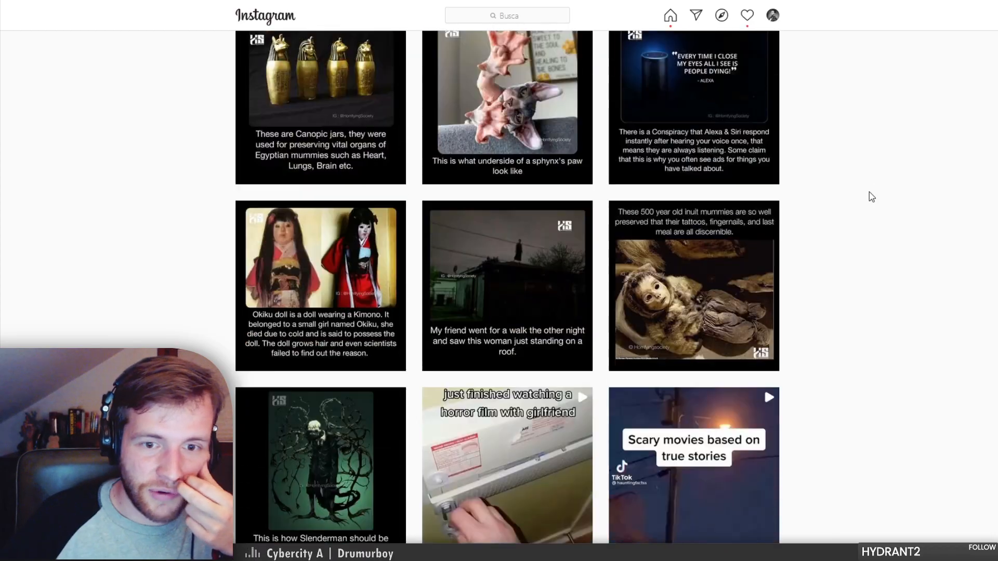
scroll(869, 197, down, 7)
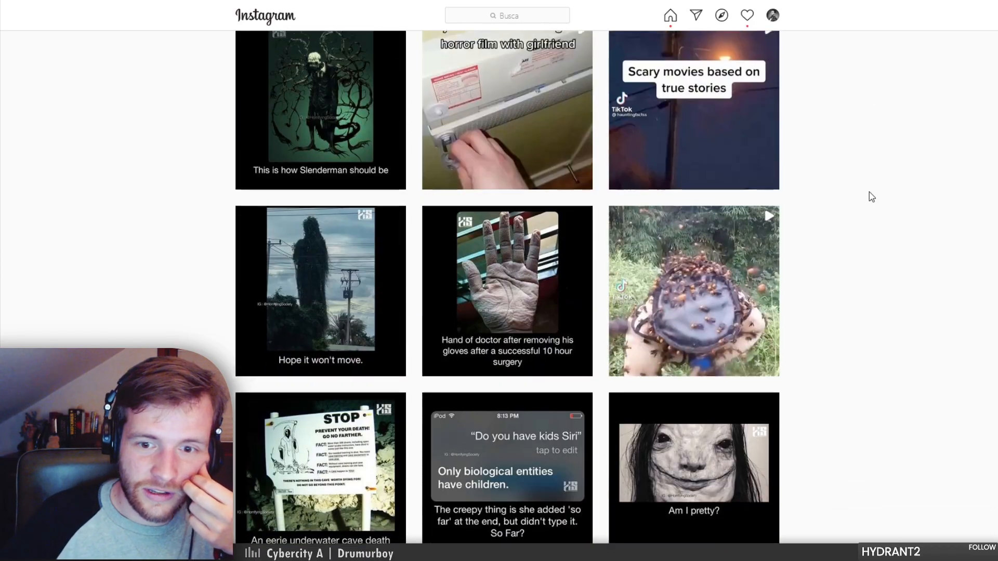
scroll(871, 196, down, 3)
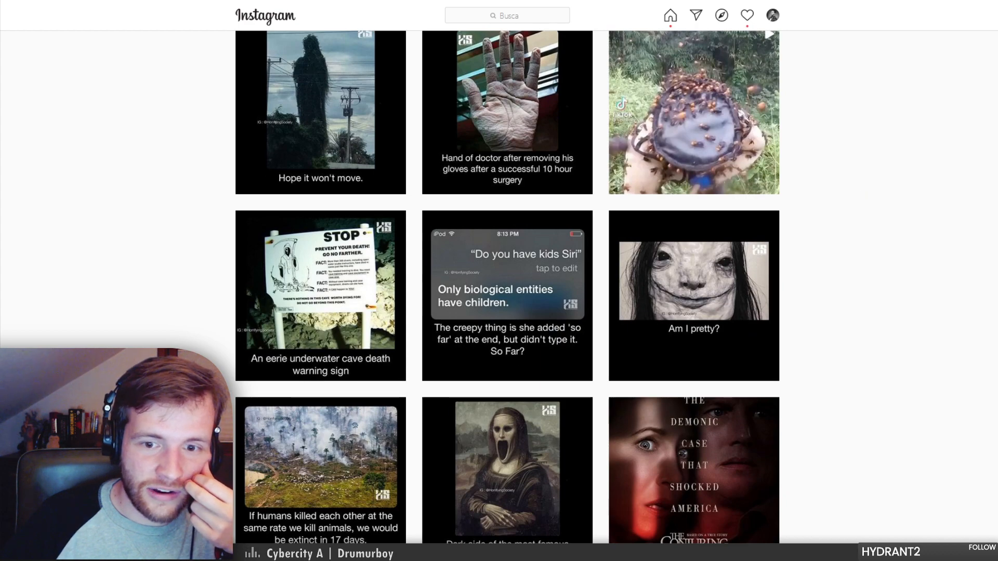
scroll(617, 435, down, 1)
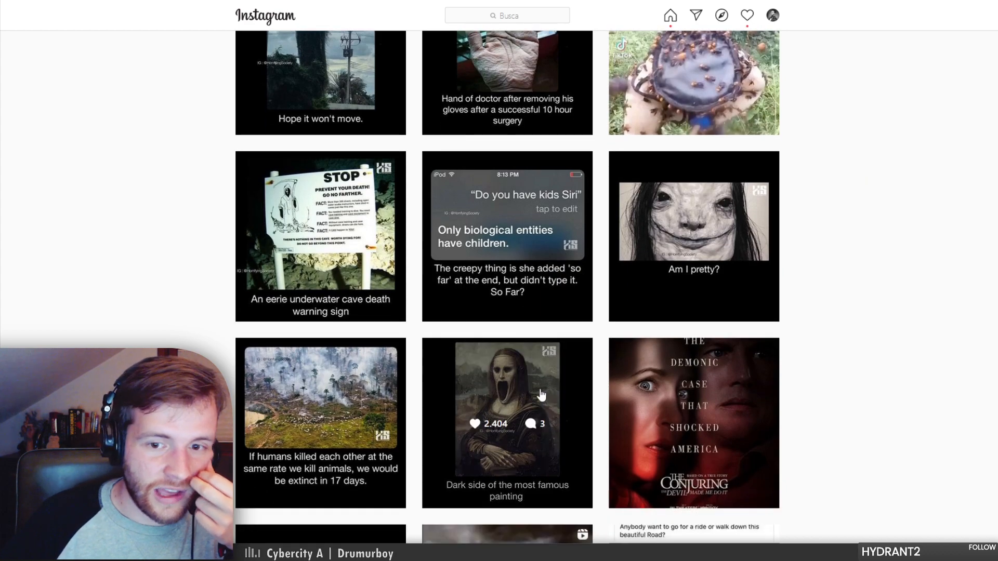
scroll(570, 396, down, 5)
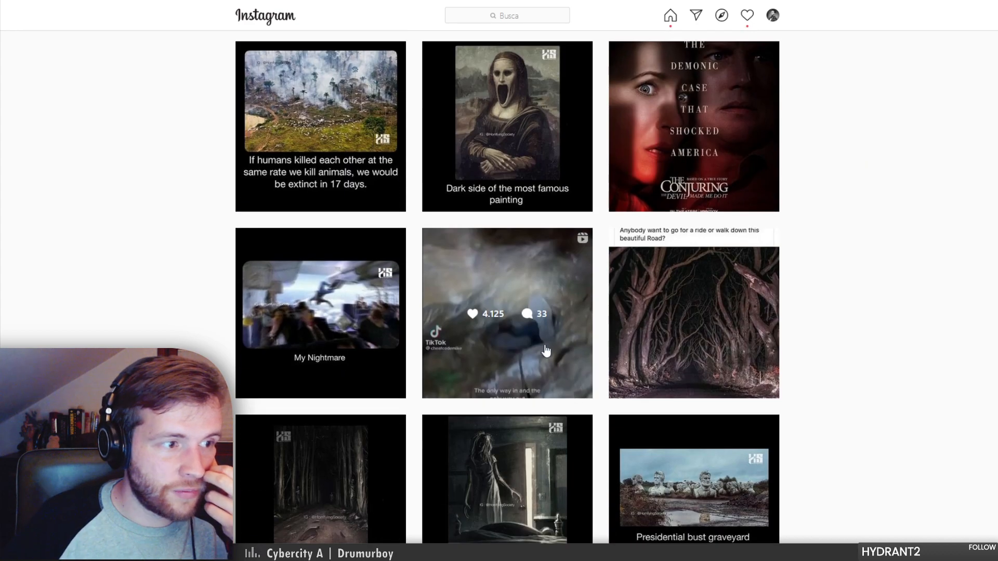
scroll(150, 327, down, 3)
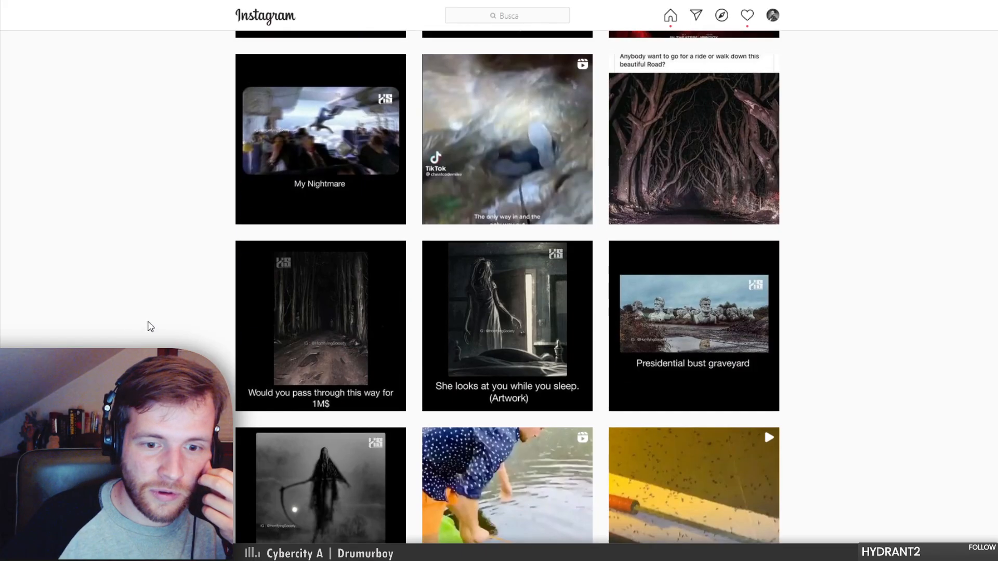
scroll(151, 327, down, 4)
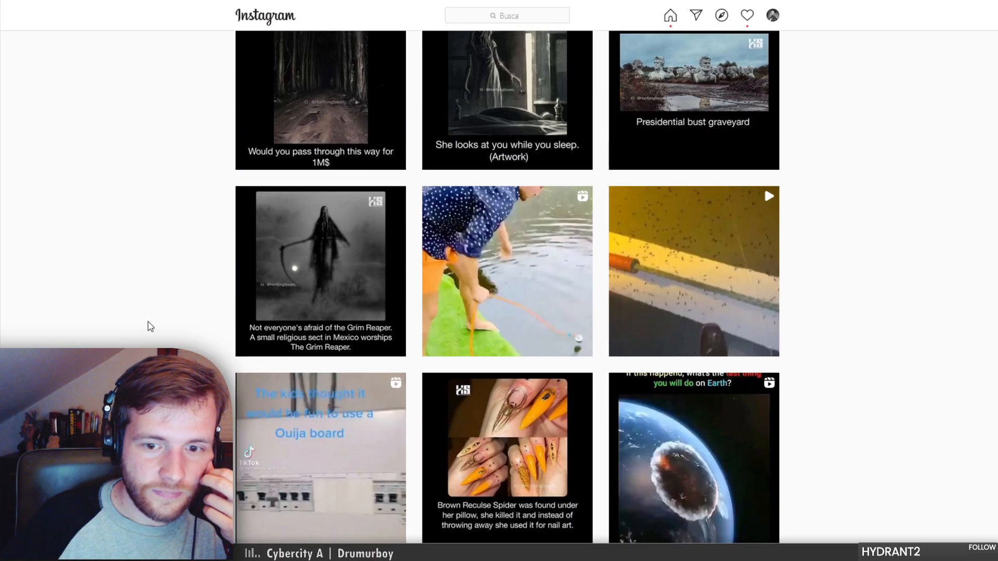
scroll(151, 327, up, 14)
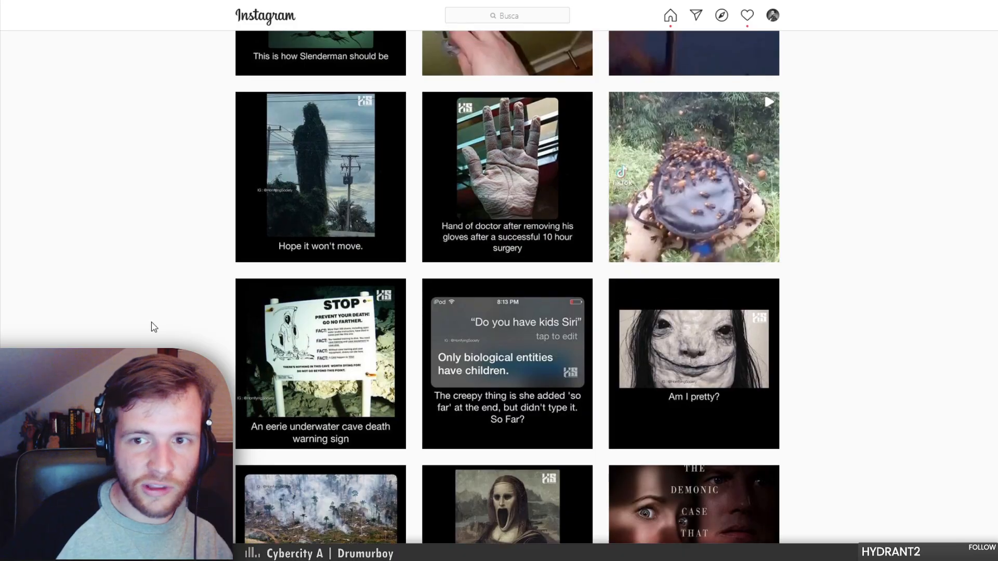
scroll(154, 326, up, 7)
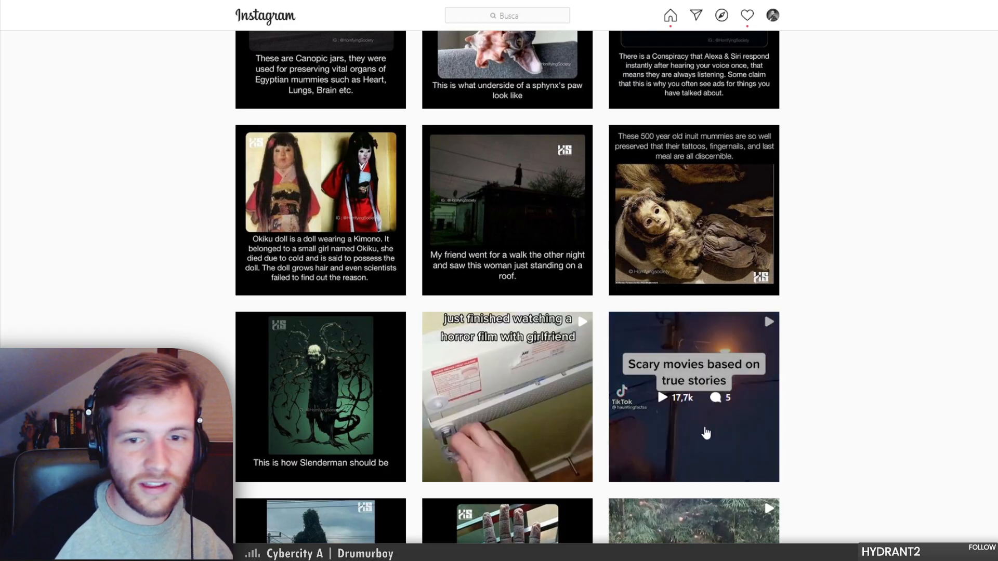
Browse further back through horrifyingsociety's post grid for reposted artworks that lack an artist credit
scroll(704, 430, down, 6)
scroll(904, 389, down, 8)
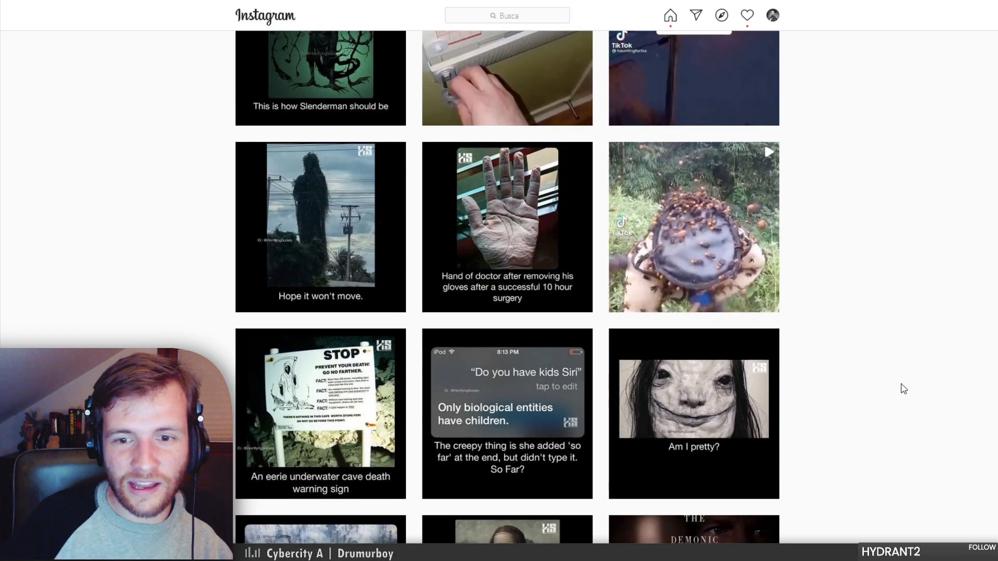
scroll(904, 389, down, 7)
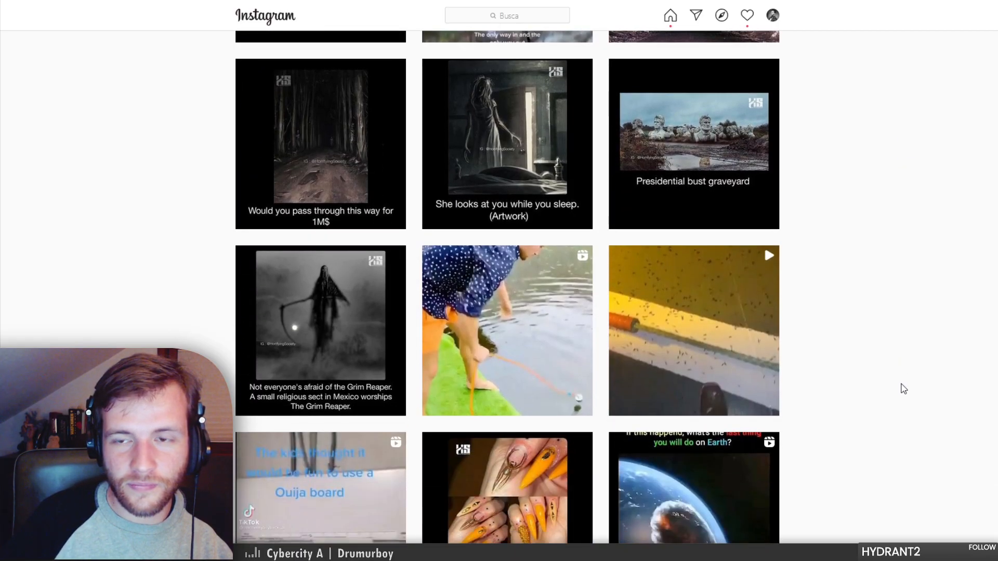
scroll(904, 389, down, 2)
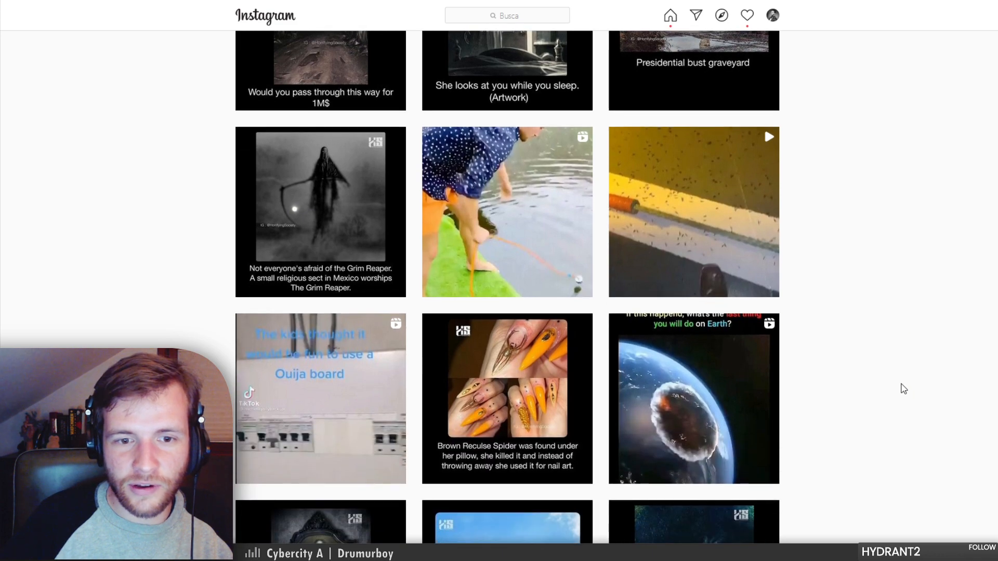
scroll(904, 389, down, 3)
scroll(904, 390, up, 4)
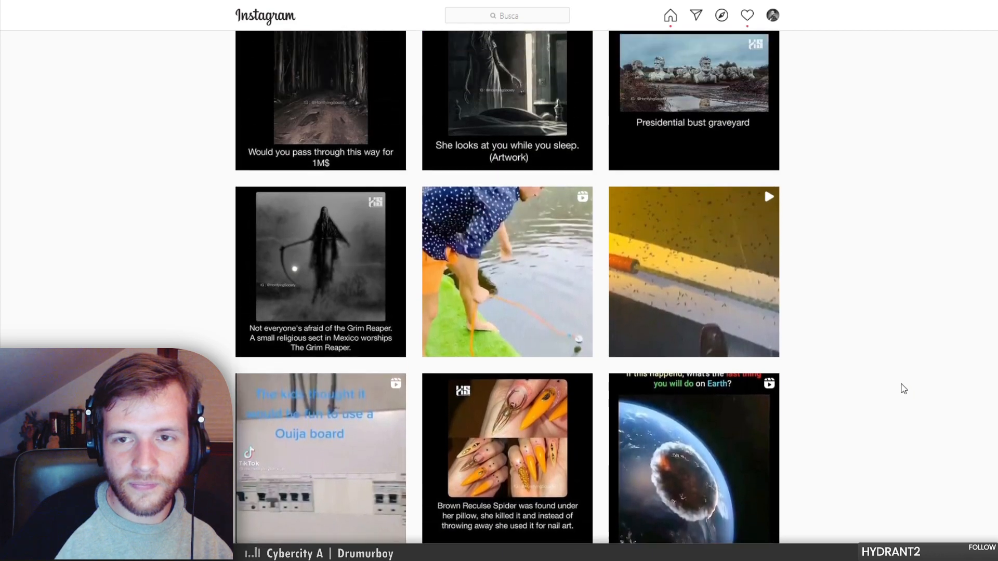
scroll(904, 390, up, 4)
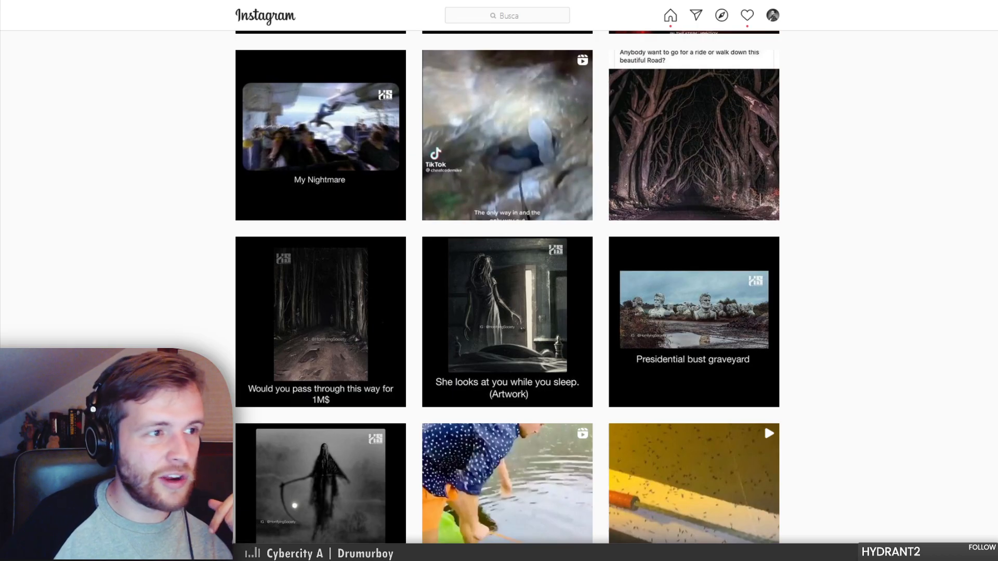
Switch to Photoshop and close the untitled document with the dinner-table artwork without saving it
key(ctrl+t)
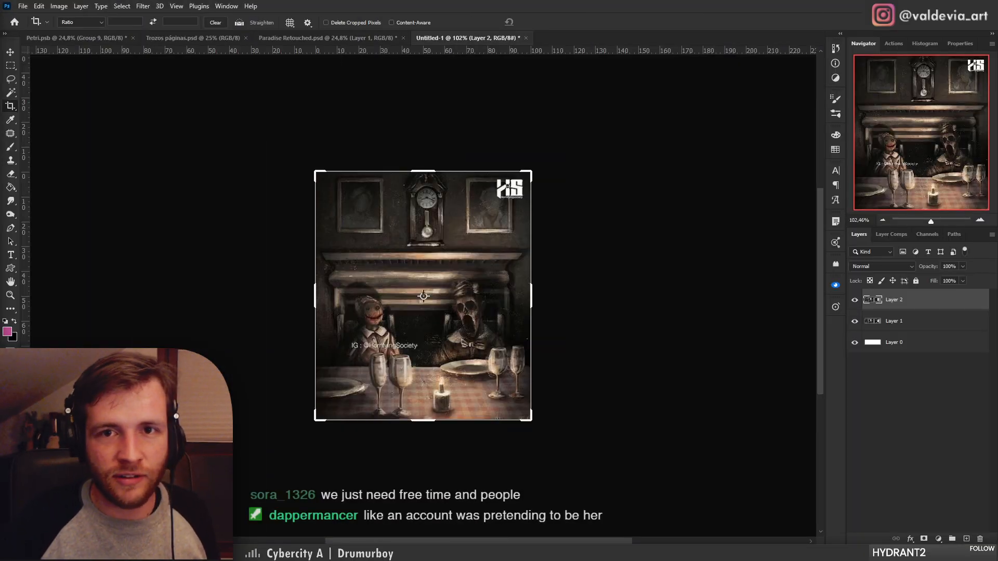
click(526, 39)
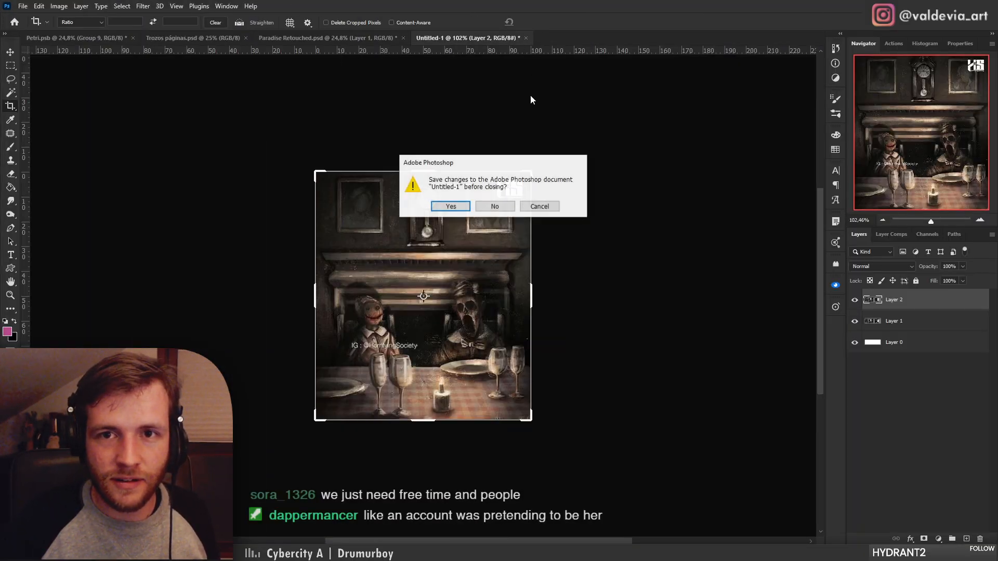
click(500, 207)
Select Group 9 in Petri.psb and collapse it in the layer stack
click(928, 338)
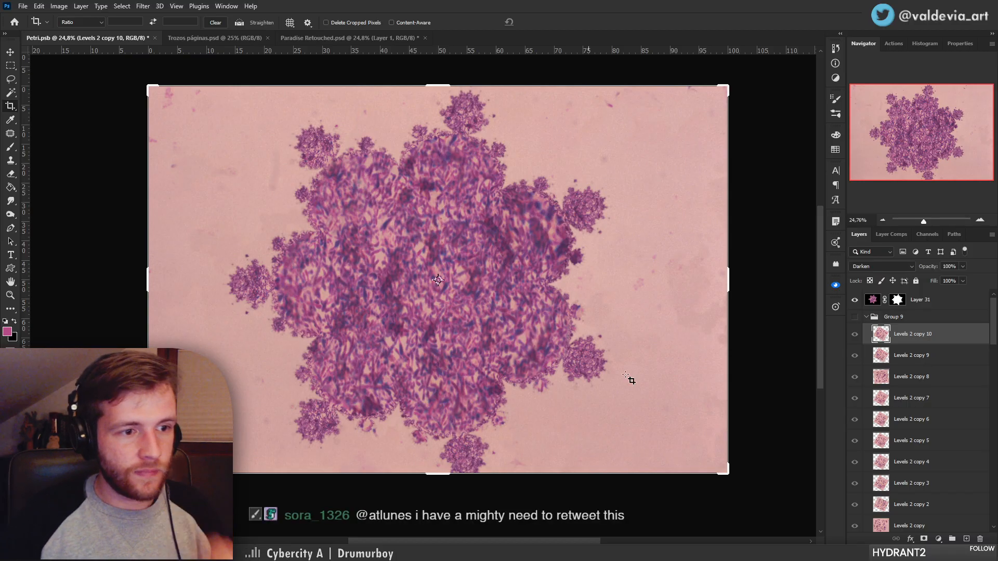
click(906, 319)
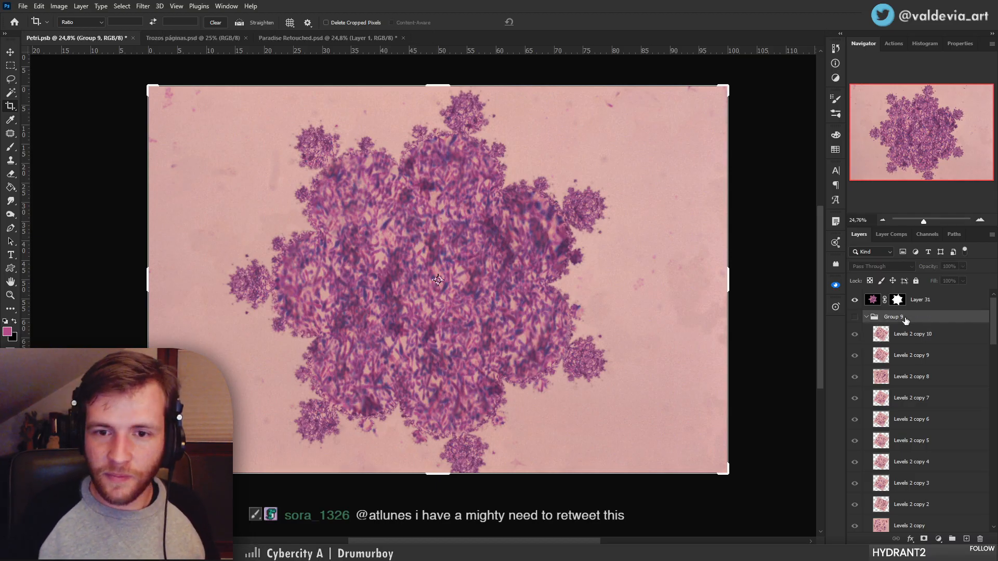
key(b)
key(z)
mouse_move(432, 280)
mouse_down()
mouse_move(447, 277)
mouse_move(376, 267)
mouse_move(401, 266)
mouse_up()
key(b)
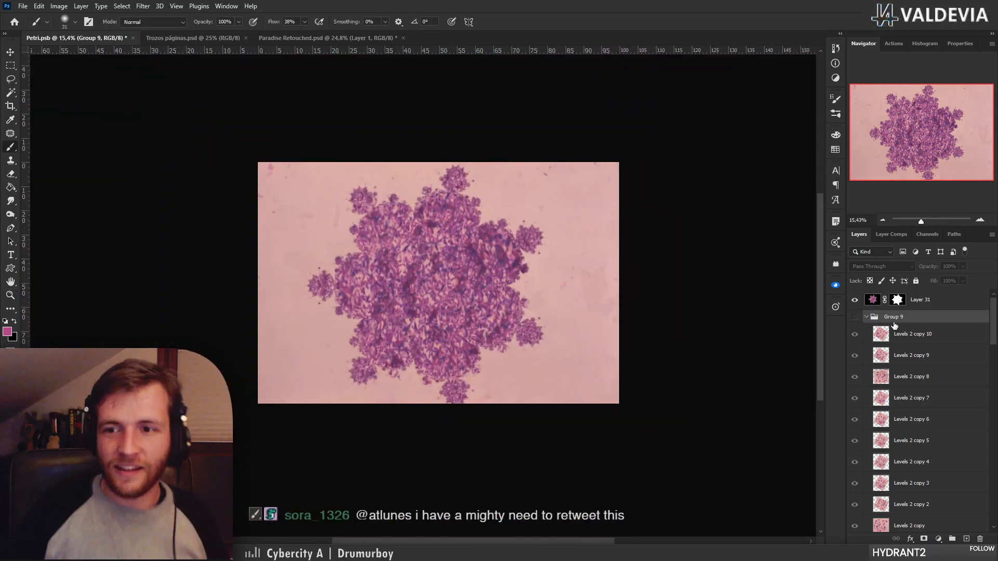
click(866, 317)
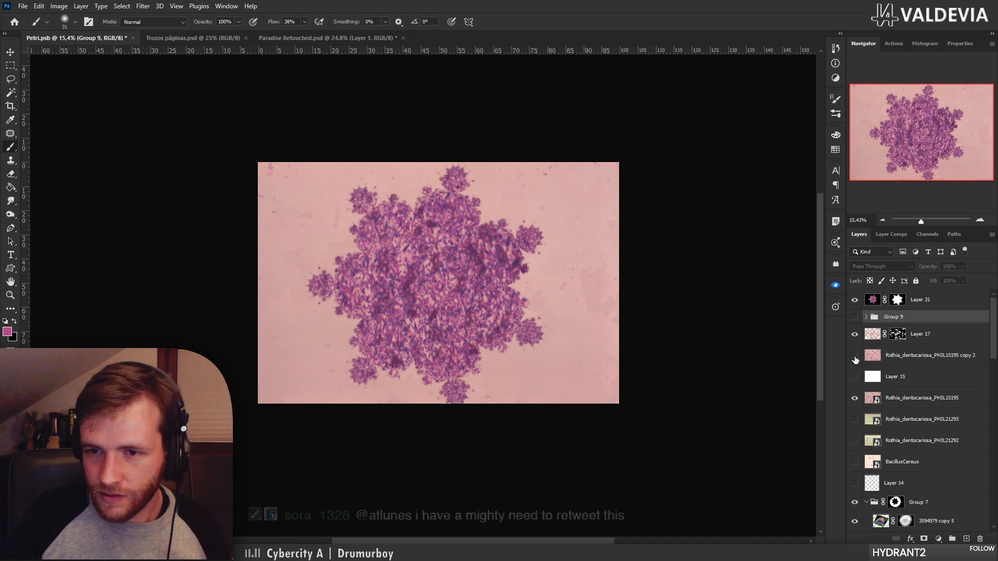
Toggle the visibility of Rothia_dentocariosa_PHIL15195 copy 2 and Layer 17 to check what each one covers
click(855, 356)
click(854, 357)
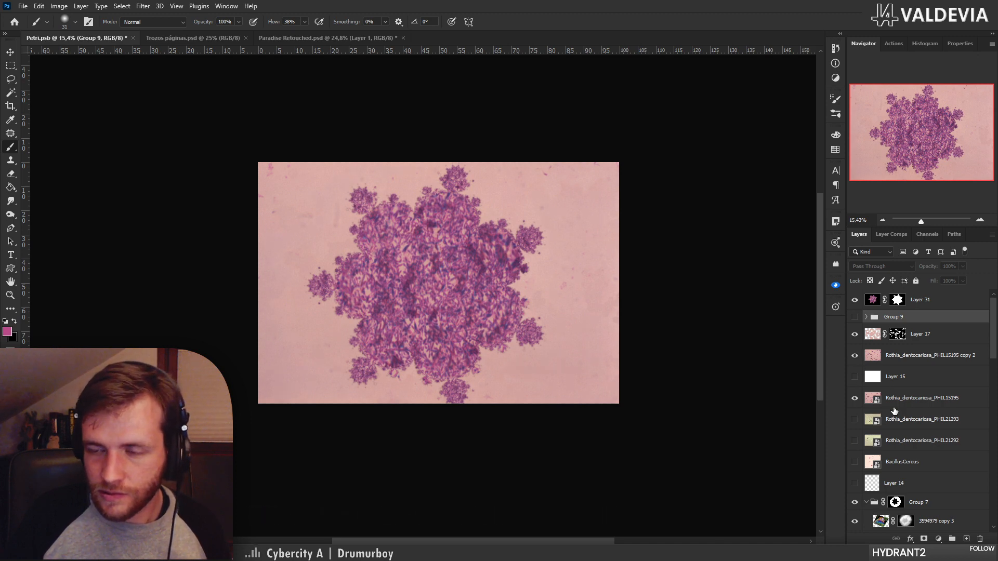
click(855, 334)
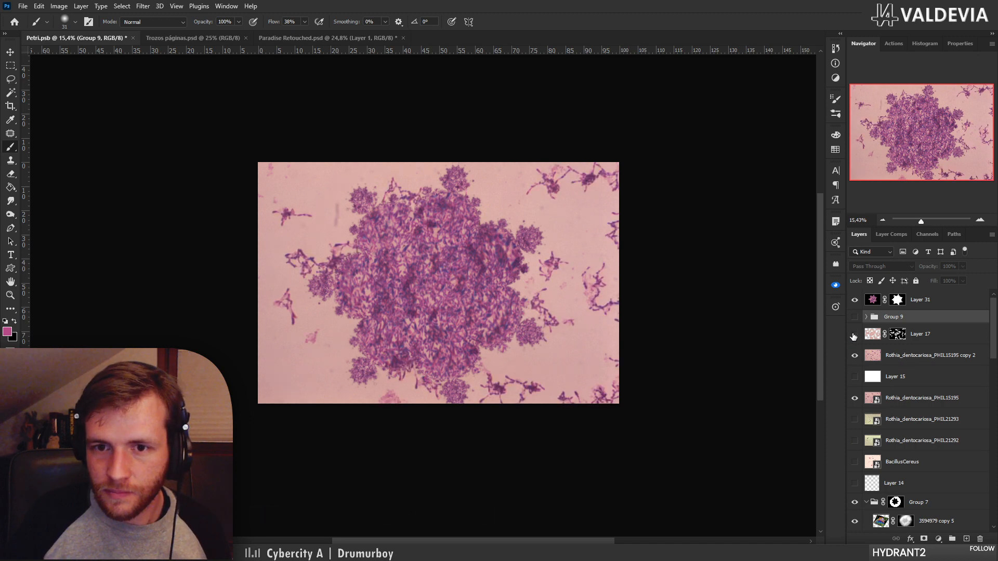
click(855, 335)
Compare the image with and without Layer 17, put that layer in a new group and add a mask to the group
click(915, 341)
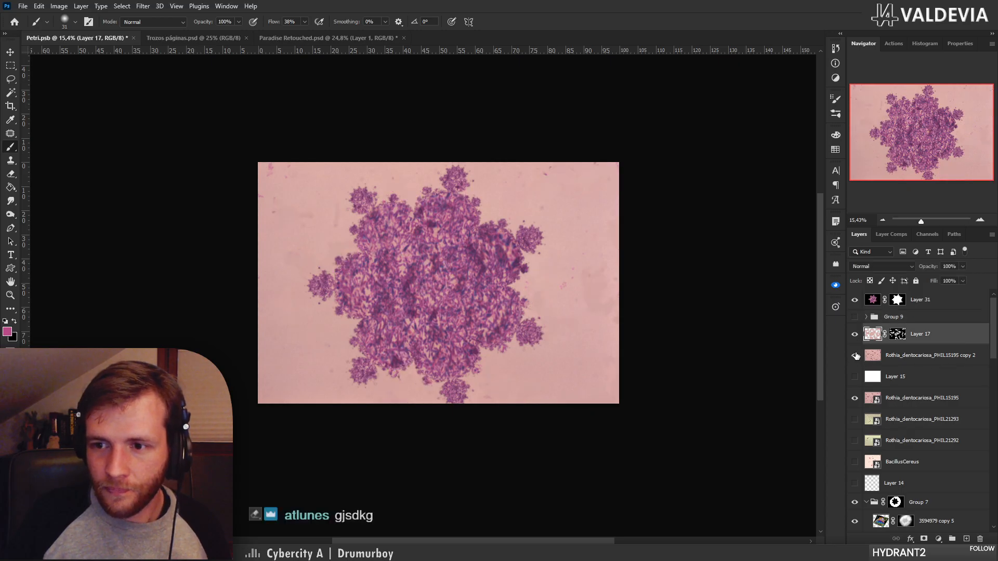
click(854, 334)
click(855, 335)
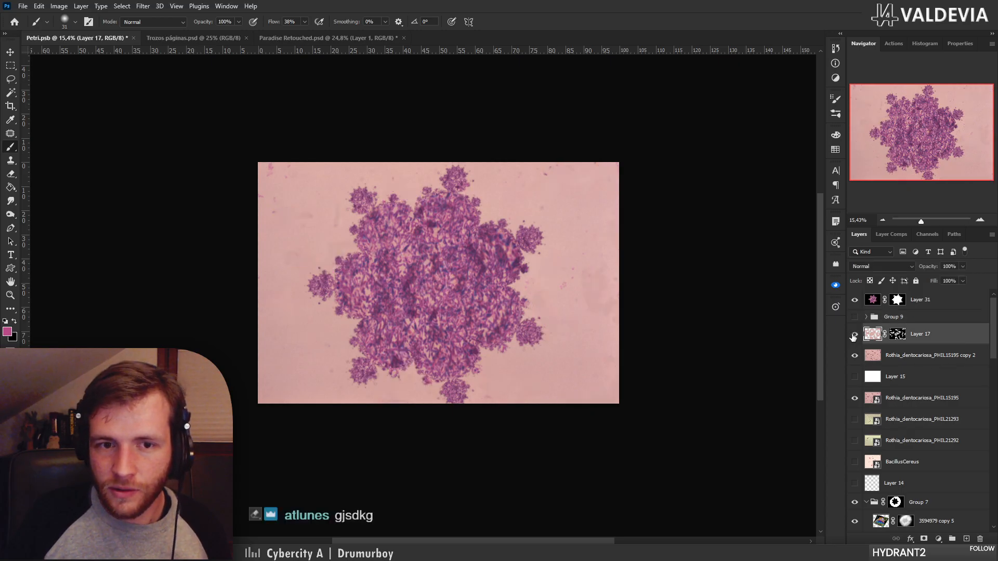
click(854, 335)
click(855, 334)
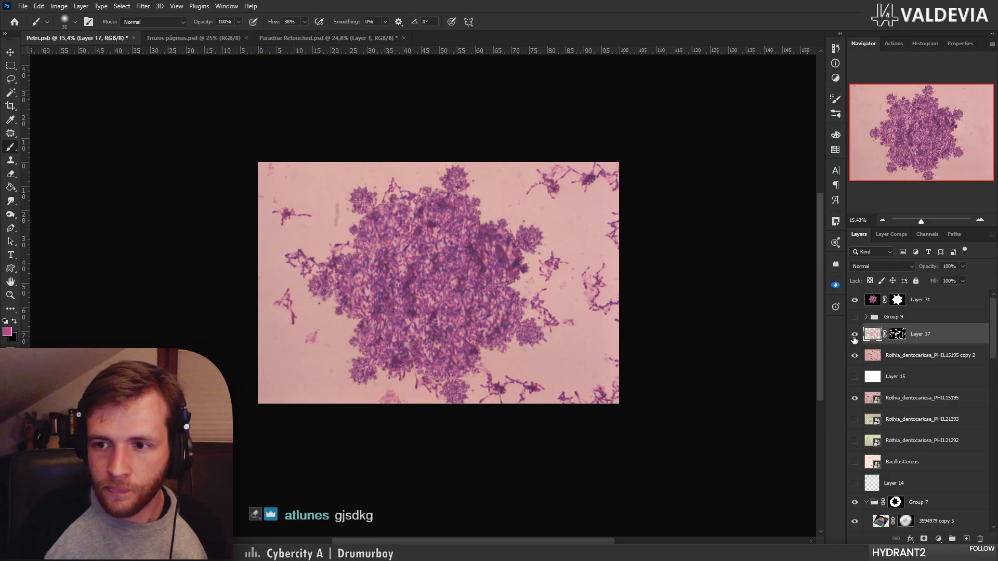
key(ctrl+g)
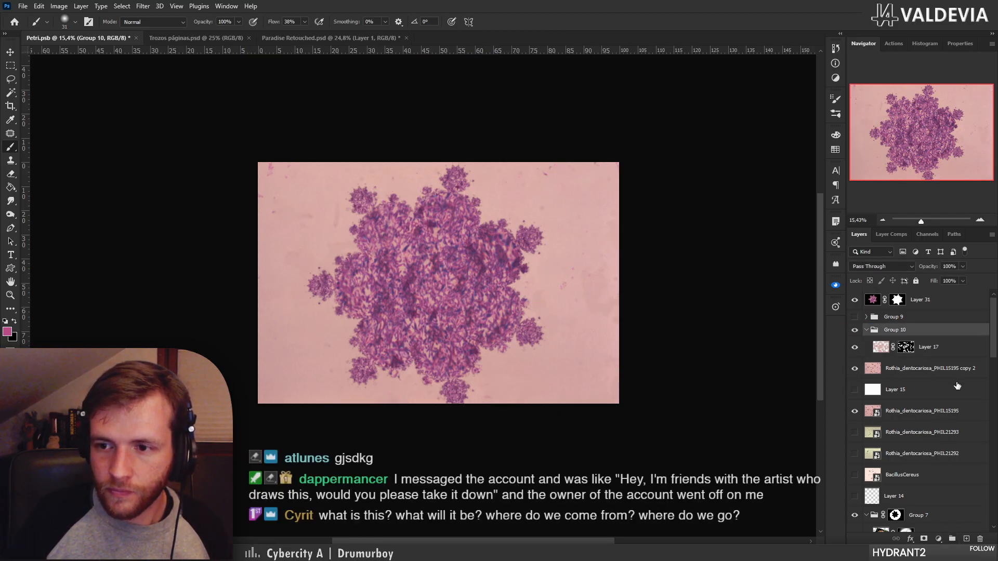
click(925, 540)
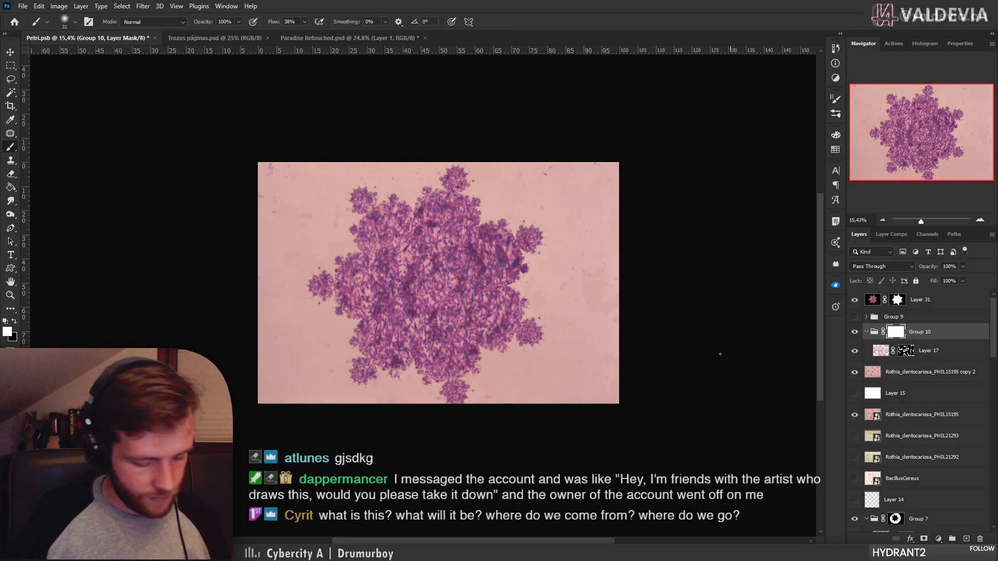
Paint black on the new group's mask with a 511 px soft round brush to reveal the stray bacteria around the colony
key(d)
right_click(394, 253)
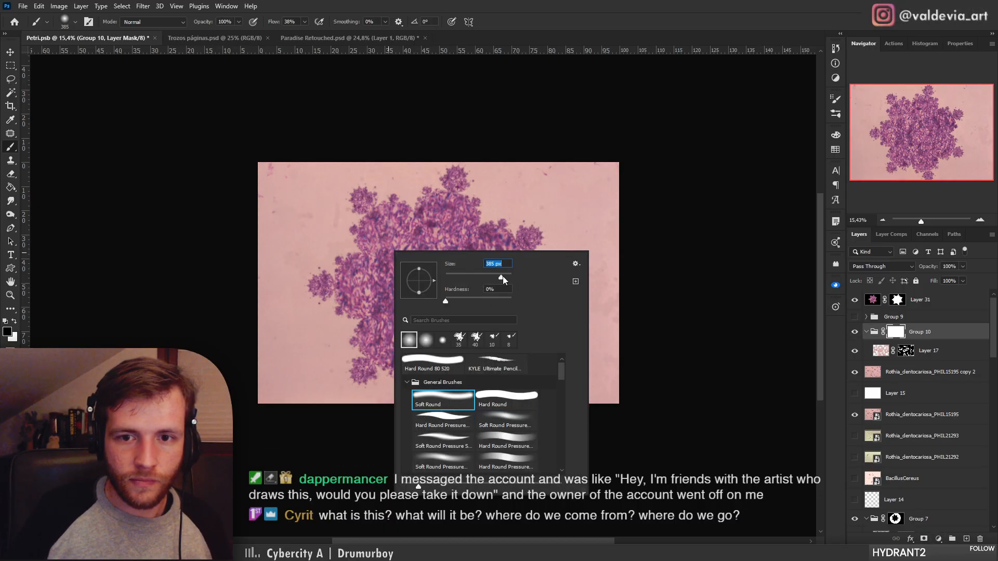
drag(501, 277, 505, 278)
mouse_move(597, 150)
mouse_down()
mouse_move(589, 194)
mouse_move(546, 171)
mouse_move(557, 170)
mouse_move(529, 189)
mouse_move(595, 167)
mouse_up()
mouse_move(633, 276)
mouse_down()
mouse_move(607, 325)
mouse_move(574, 273)
mouse_move(602, 284)
mouse_move(622, 377)
mouse_move(556, 417)
mouse_move(502, 408)
mouse_move(516, 382)
mouse_move(518, 396)
mouse_move(487, 389)
mouse_move(512, 421)
mouse_up()
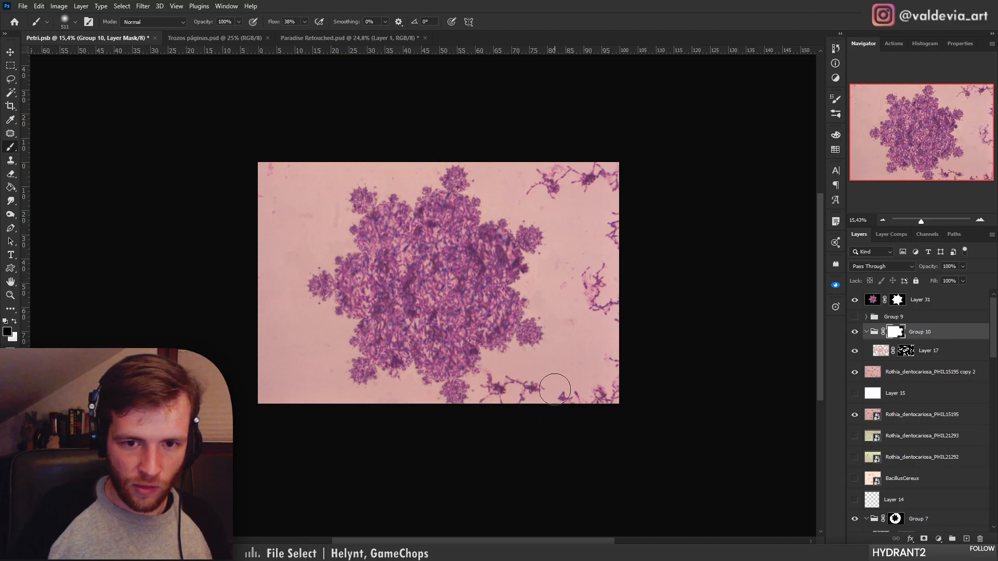
mouse_move(261, 351)
mouse_down()
mouse_move(287, 277)
mouse_move(316, 345)
mouse_move(261, 258)
mouse_move(275, 281)
mouse_move(316, 259)
mouse_move(287, 252)
mouse_move(267, 217)
mouse_move(273, 173)
mouse_move(292, 160)
mouse_move(326, 237)
mouse_move(330, 277)
mouse_move(329, 268)
mouse_move(270, 259)
mouse_move(308, 255)
mouse_up()
mouse_move(405, 163)
mouse_down()
mouse_move(392, 183)
mouse_move(411, 203)
mouse_up()
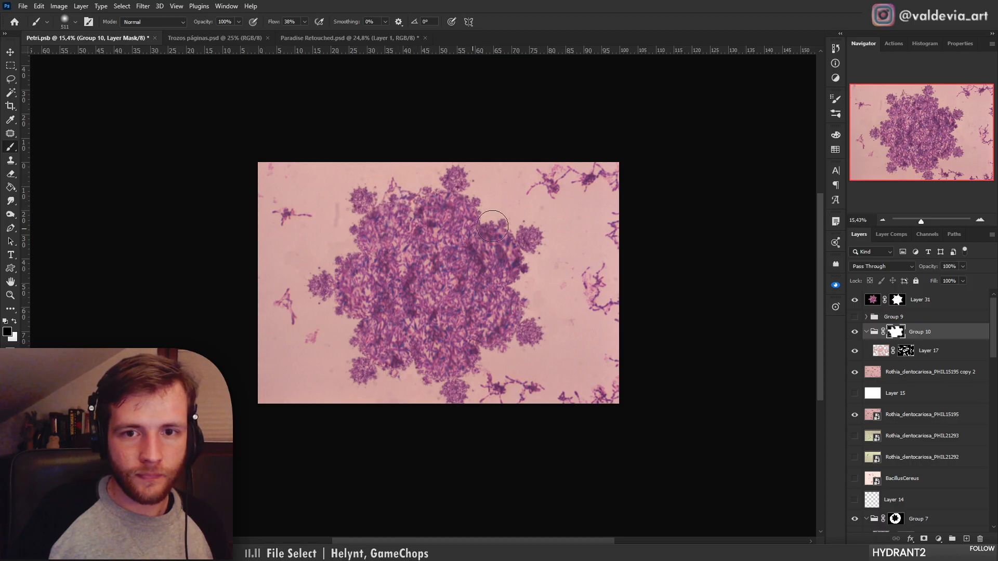
drag(304, 261, 344, 262)
Undo the last mask stroke and repaint the group's mask along the colony's lower and right edges to reveal adjoining bacteria
key(ctrl+space)
mouse_move(467, 356)
mouse_down()
mouse_move(436, 349)
mouse_move(471, 351)
mouse_up()
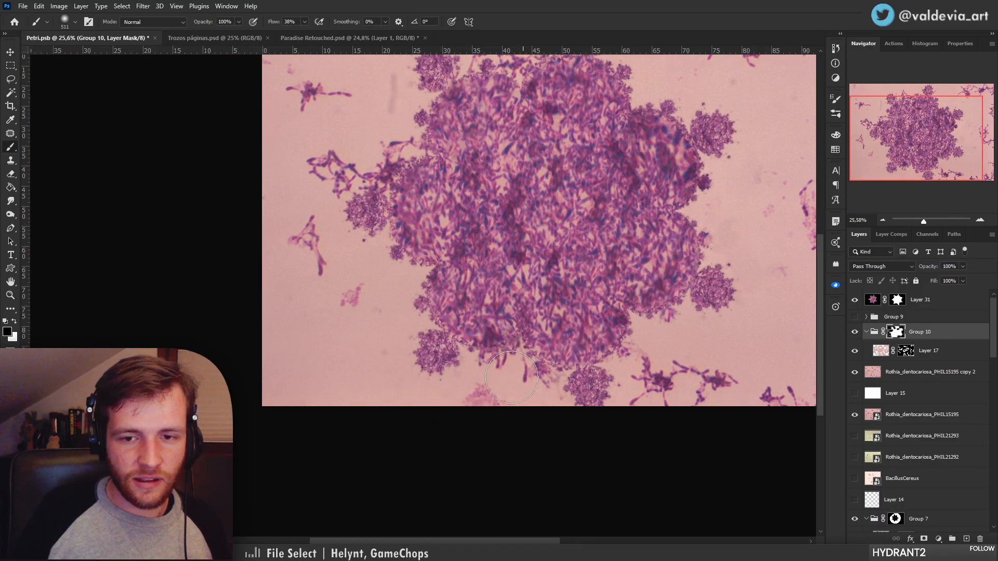
key(ctrl+z)
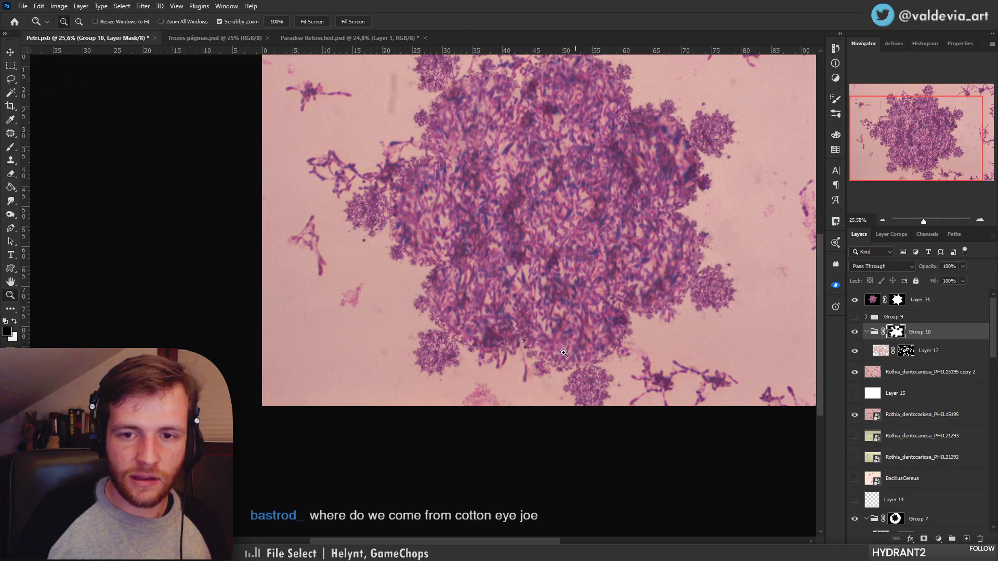
drag(576, 349, 543, 342)
drag(656, 270, 686, 272)
mouse_move(587, 333)
mouse_down()
mouse_move(650, 338)
mouse_move(676, 403)
mouse_move(699, 363)
mouse_move(726, 356)
mouse_up()
mouse_move(602, 307)
mouse_down()
mouse_move(571, 306)
mouse_move(593, 304)
mouse_up()
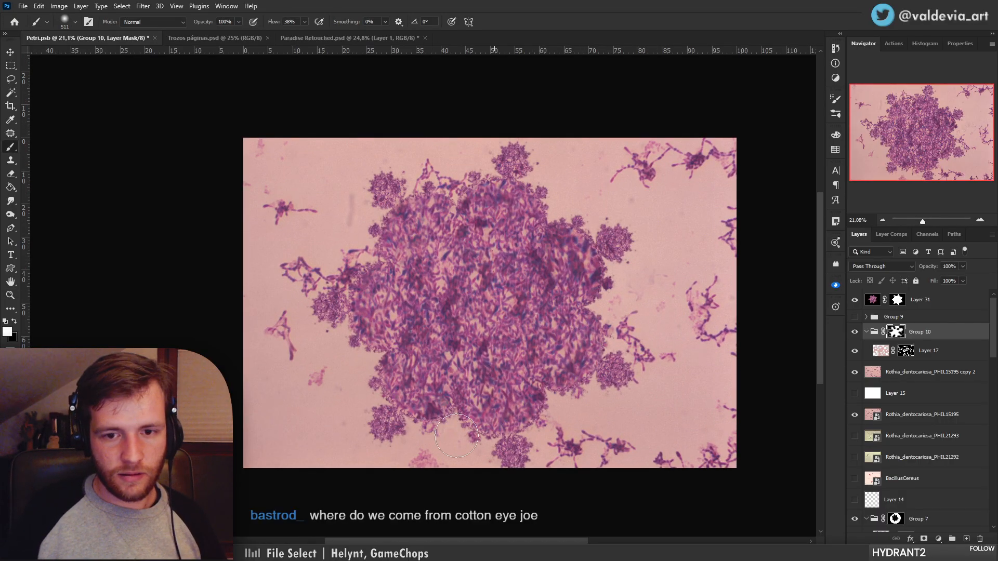
Set white as the painting colour for the group's mask and undo the last stroke made on it
key(x)
key(z)
mouse_move(427, 272)
mouse_down()
mouse_move(364, 273)
mouse_move(375, 276)
mouse_up()
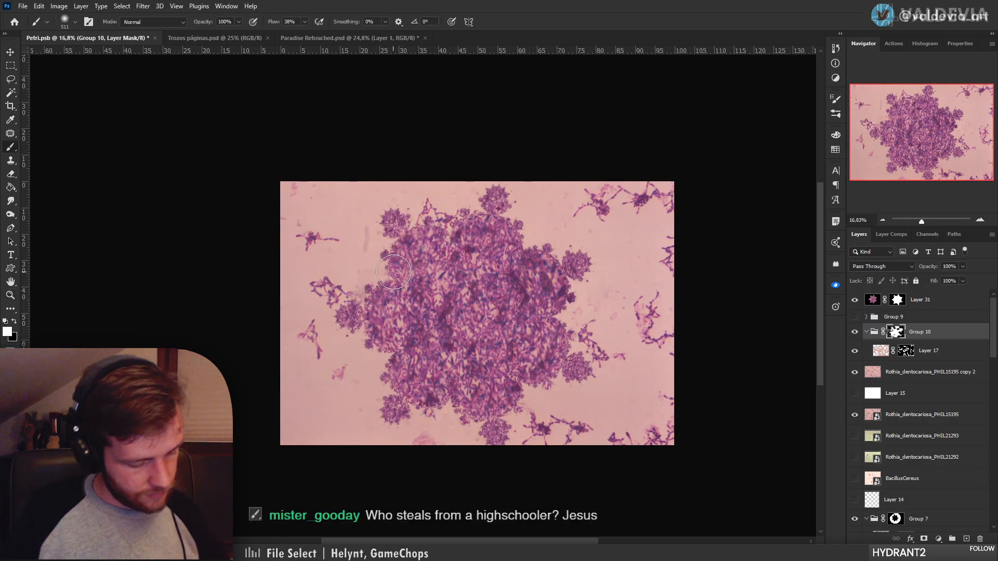
key(ctrl+z)
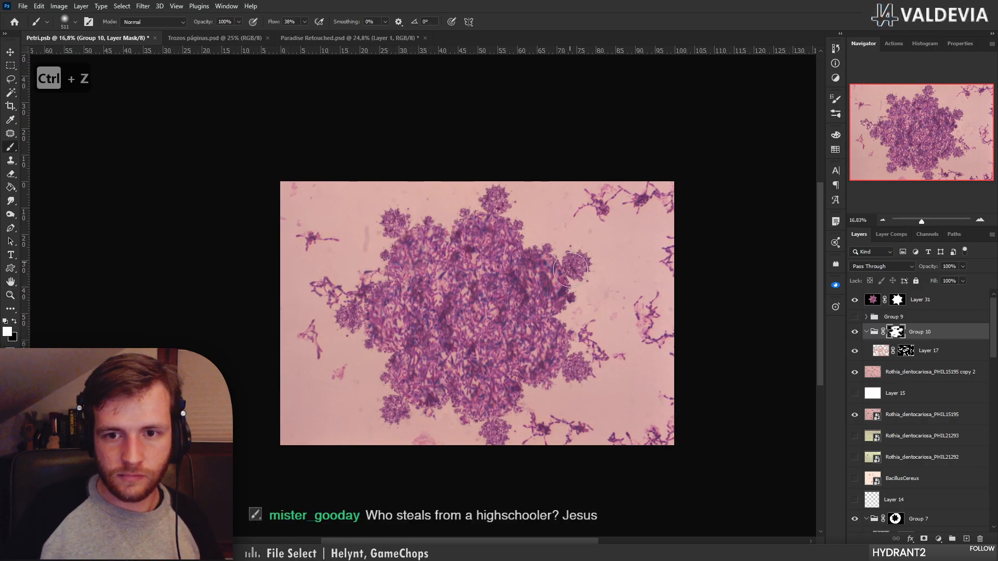
key(z)
mouse_move(543, 315)
mouse_down()
mouse_move(468, 313)
mouse_move(545, 311)
mouse_up()
key(b)
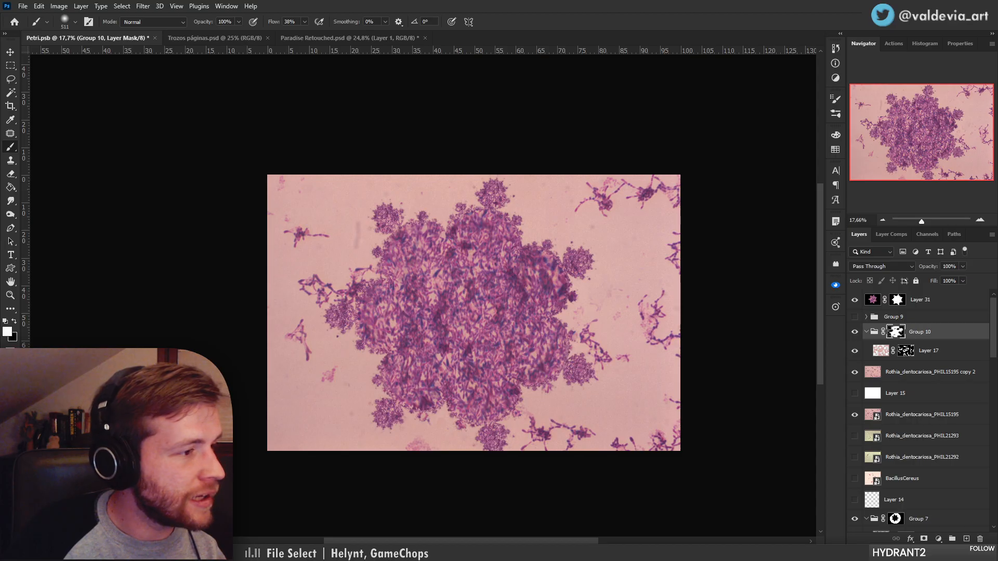
Switch to the Valdevia portfolio website and look through The Fractal Incidents artworks and their captions from the beginning
key(alt+Tab)
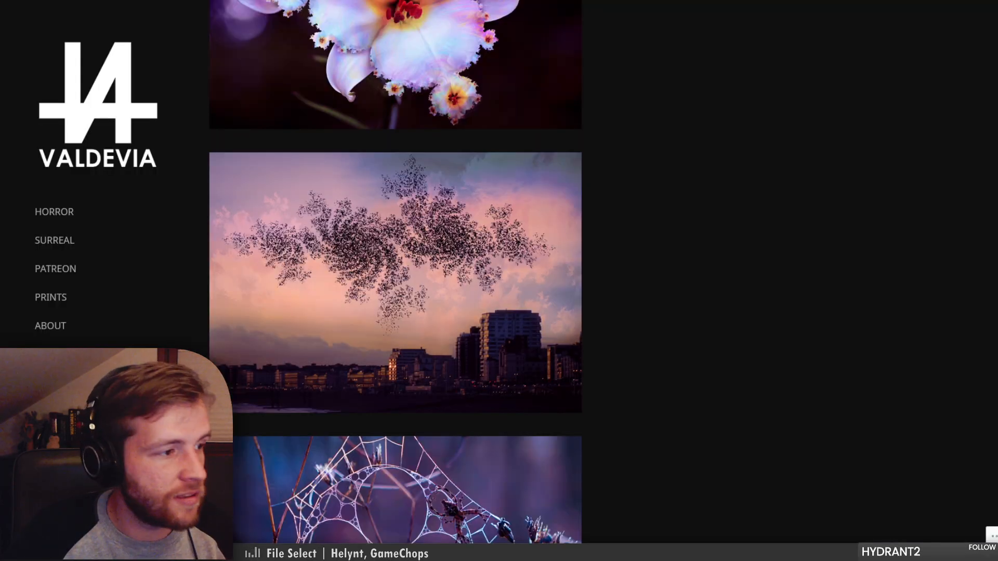
scroll(575, 317, down, 15)
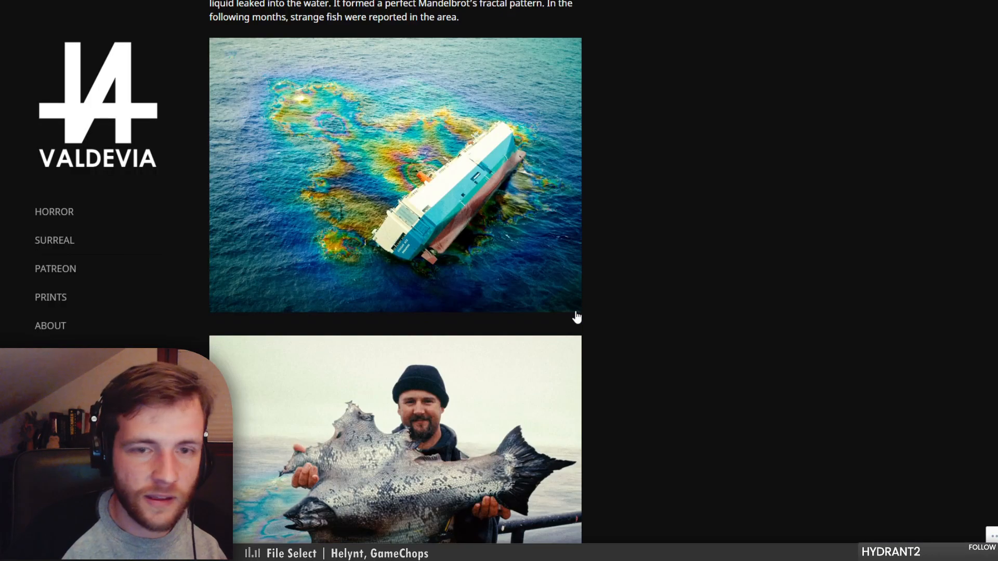
scroll(576, 318, up, 2)
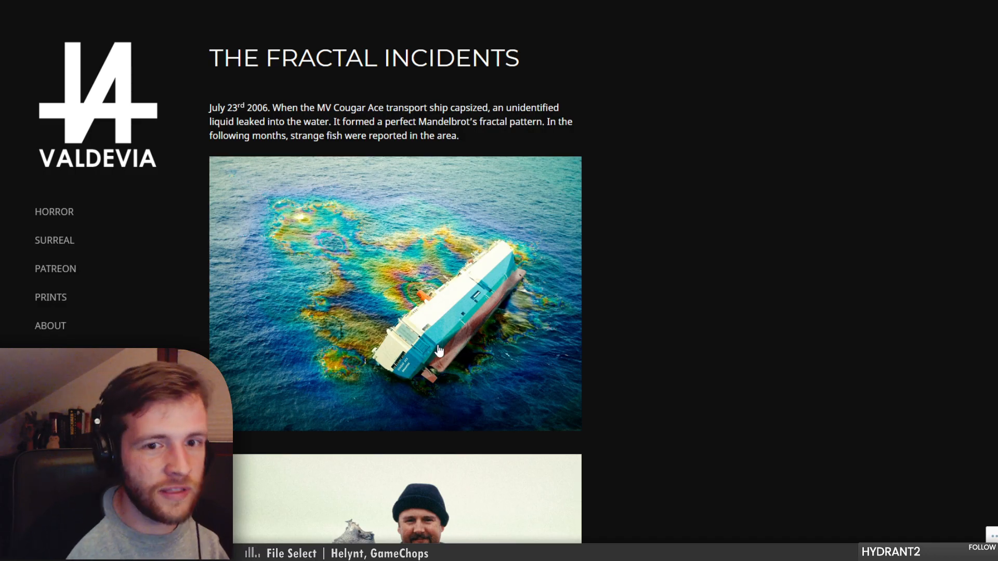
scroll(434, 418, down, 1)
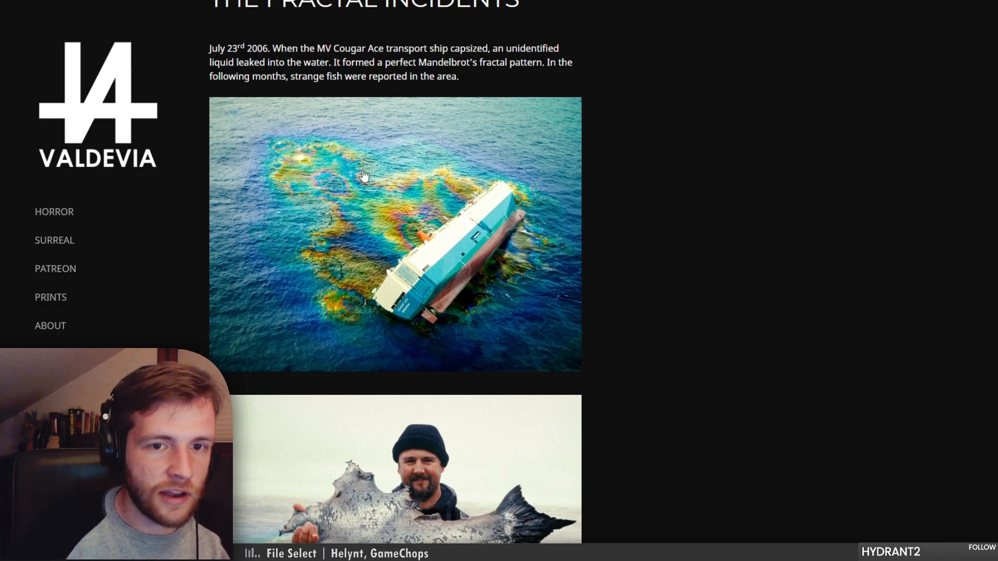
scroll(442, 344, down, 5)
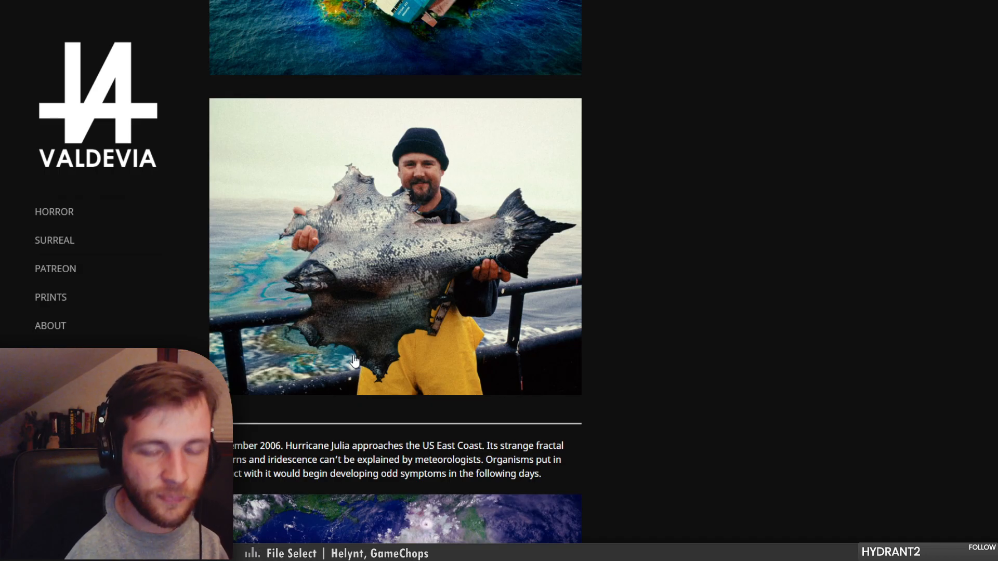
scroll(352, 361, down, 4)
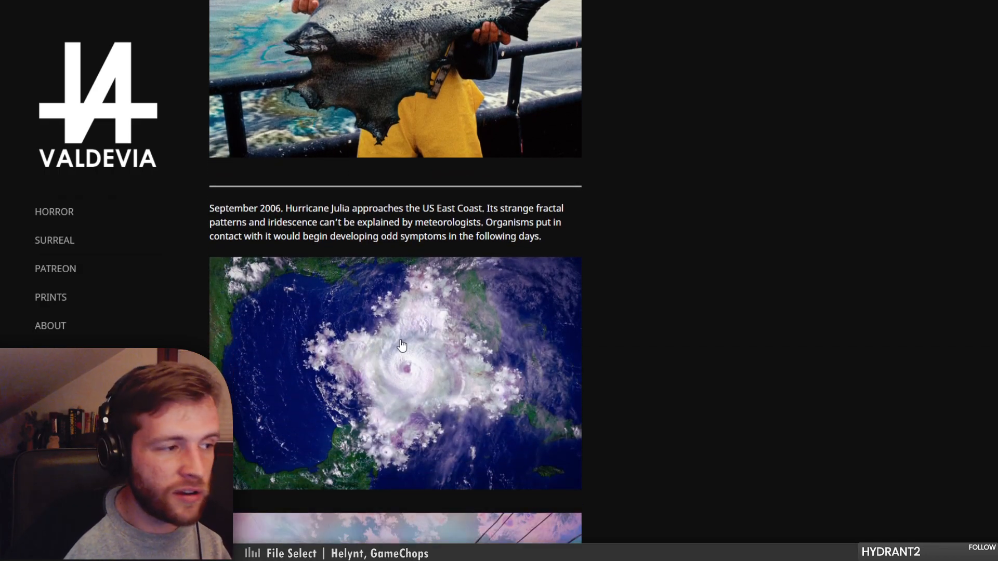
scroll(402, 345, down, 1)
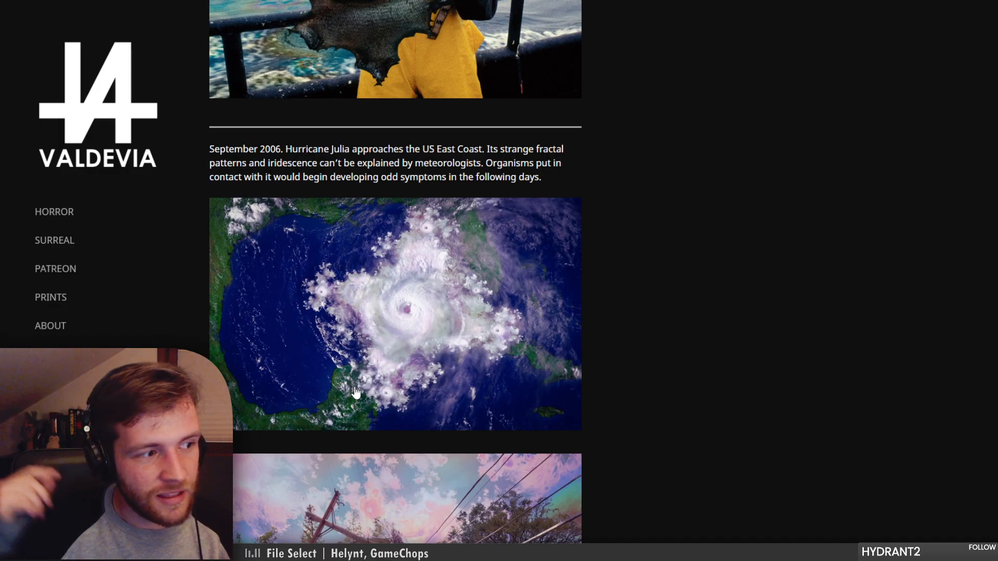
scroll(488, 387, down, 5)
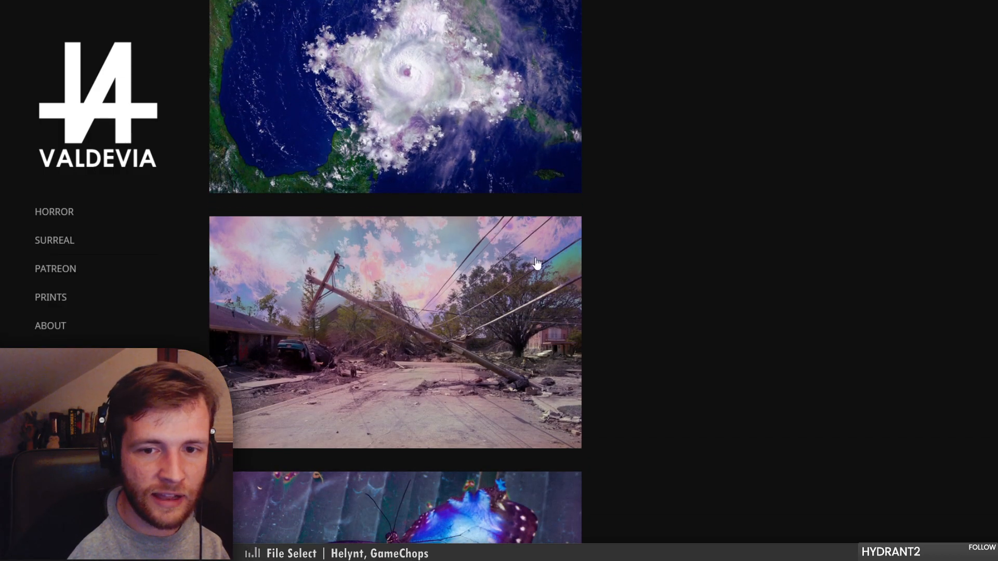
Look through the remaining Fractal Incidents artworks and captions, from the hurricane aftermath to the spider web at the series' end
scroll(407, 305, down, 1)
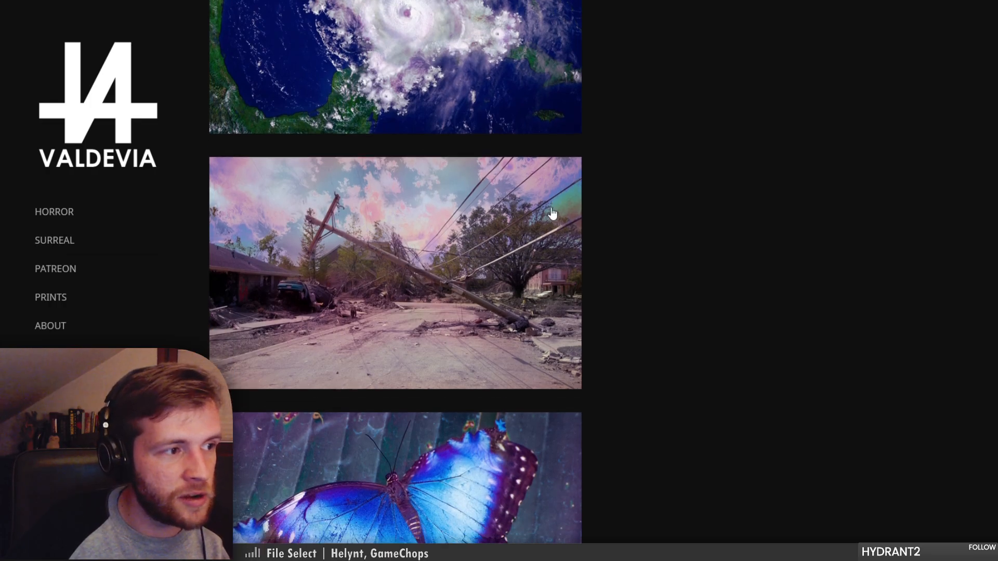
scroll(327, 244, down, 5)
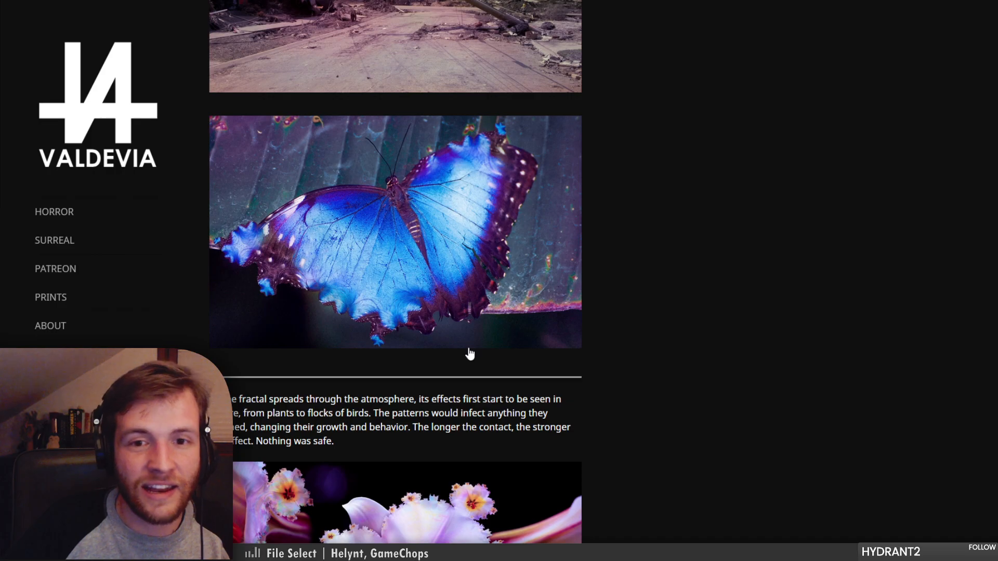
scroll(469, 354, down, 5)
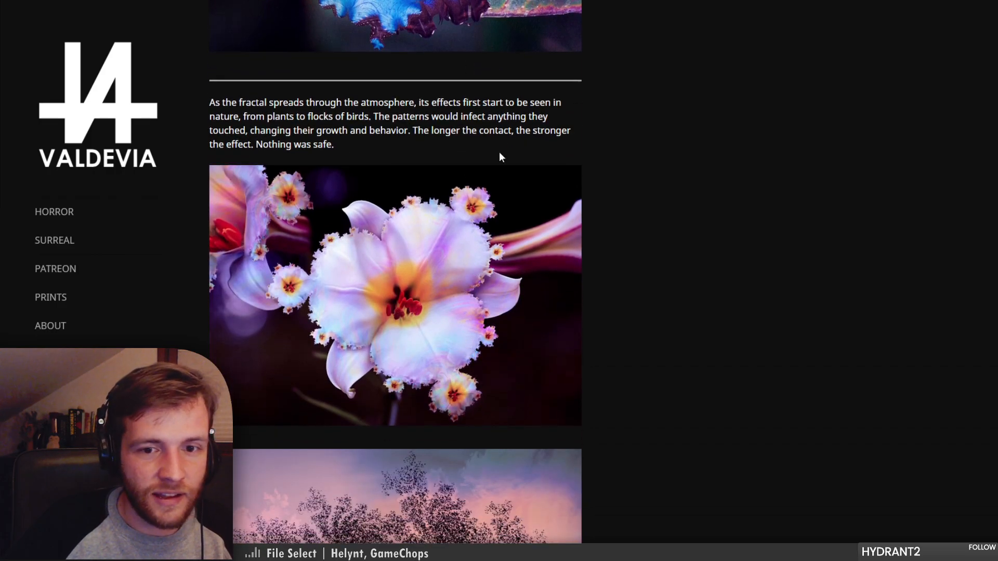
scroll(416, 236, down, 1)
scroll(460, 263, down, 2)
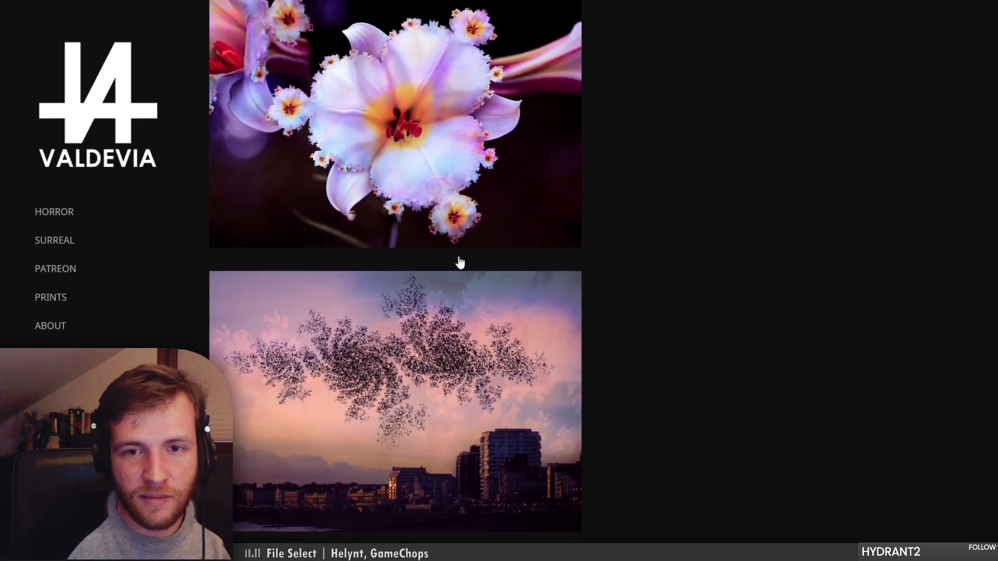
scroll(459, 260, up, 2)
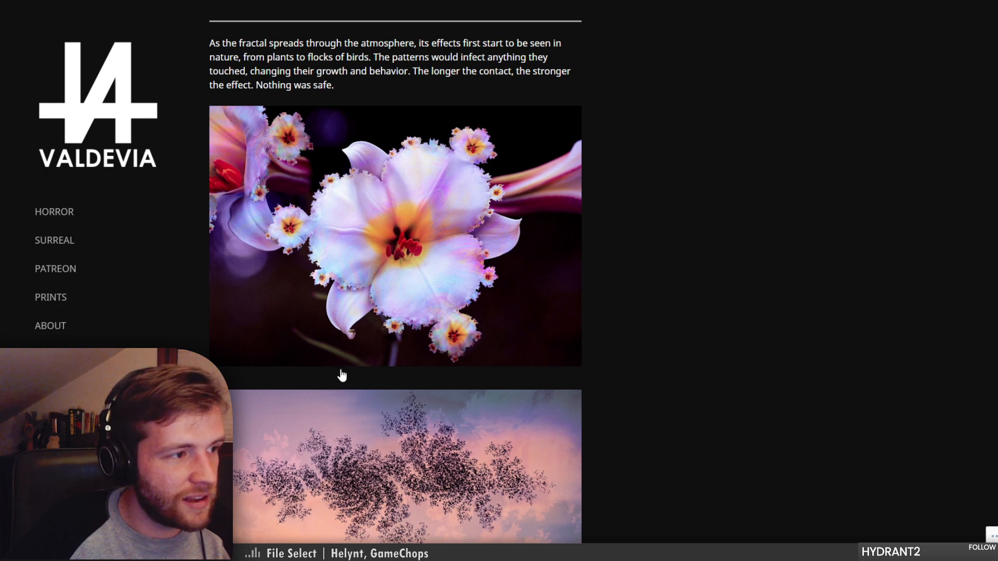
scroll(341, 375, down, 4)
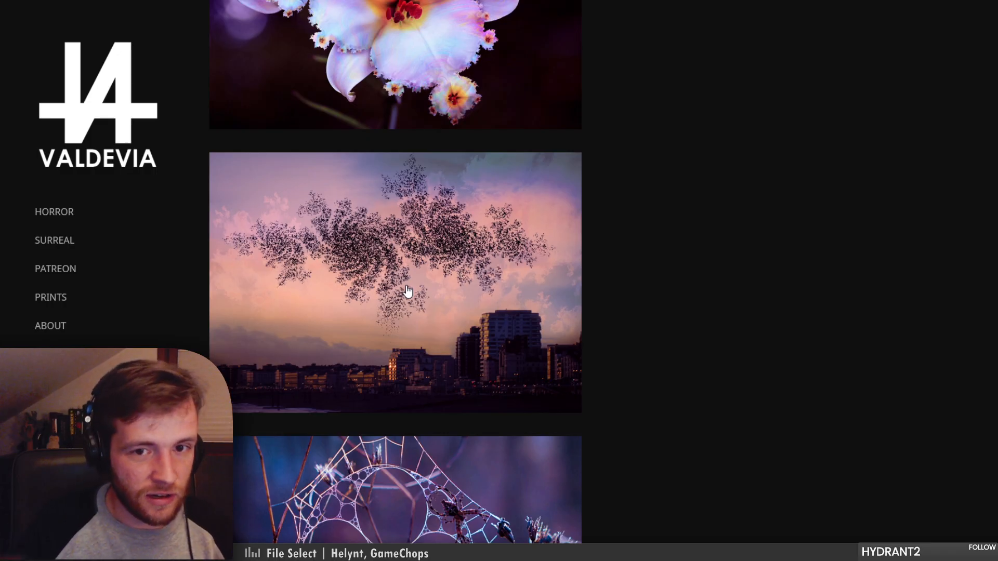
scroll(408, 291, down, 5)
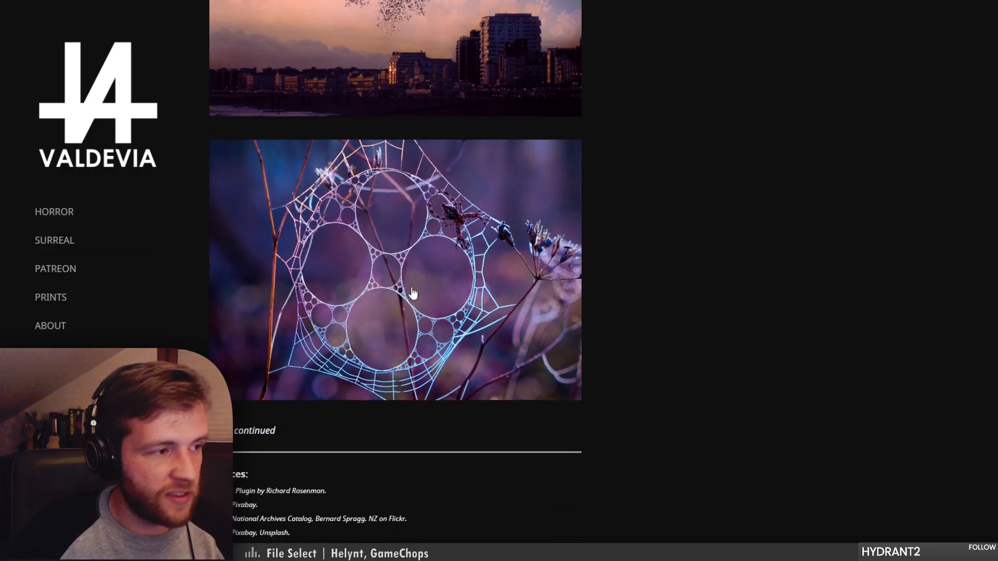
scroll(385, 368, up, 1)
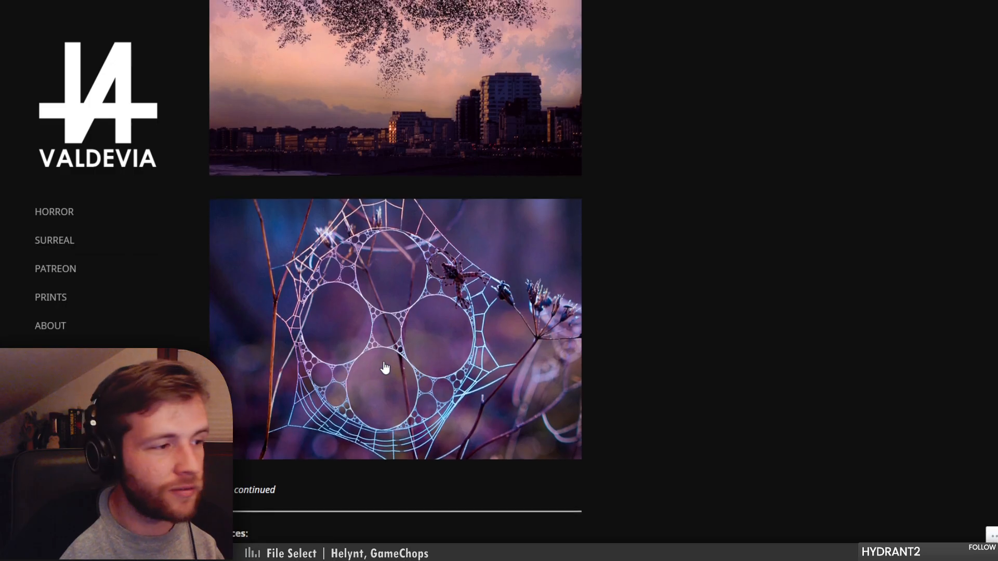
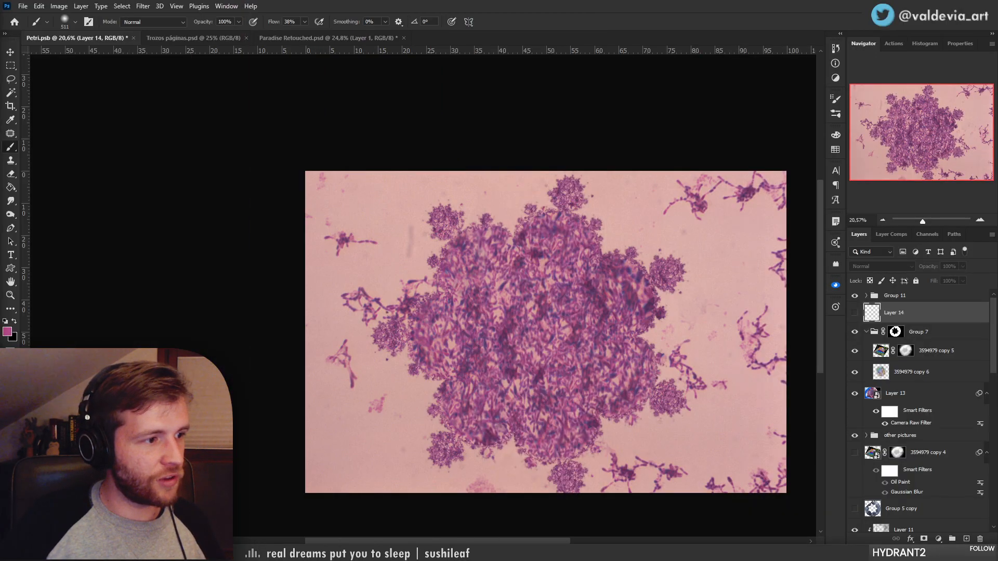
Hide Group 11 to examine the hand-held petri dish artwork and its fractal edges up close, and show the group again
click(854, 296)
drag(447, 439, 385, 422)
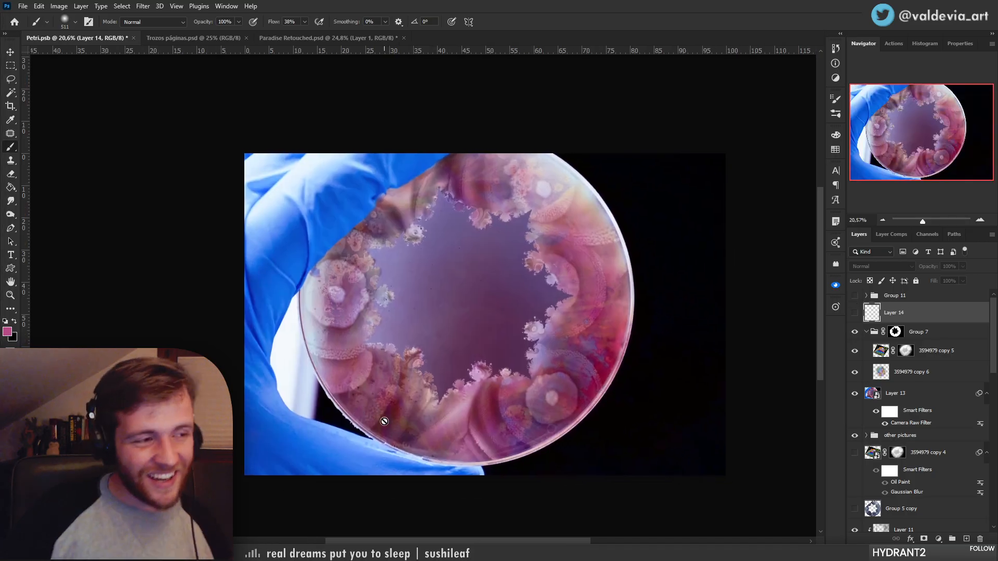
drag(475, 298, 494, 301)
drag(385, 407, 494, 405)
mouse_move(350, 208)
mouse_down()
mouse_move(370, 337)
mouse_move(412, 356)
mouse_move(421, 327)
mouse_up()
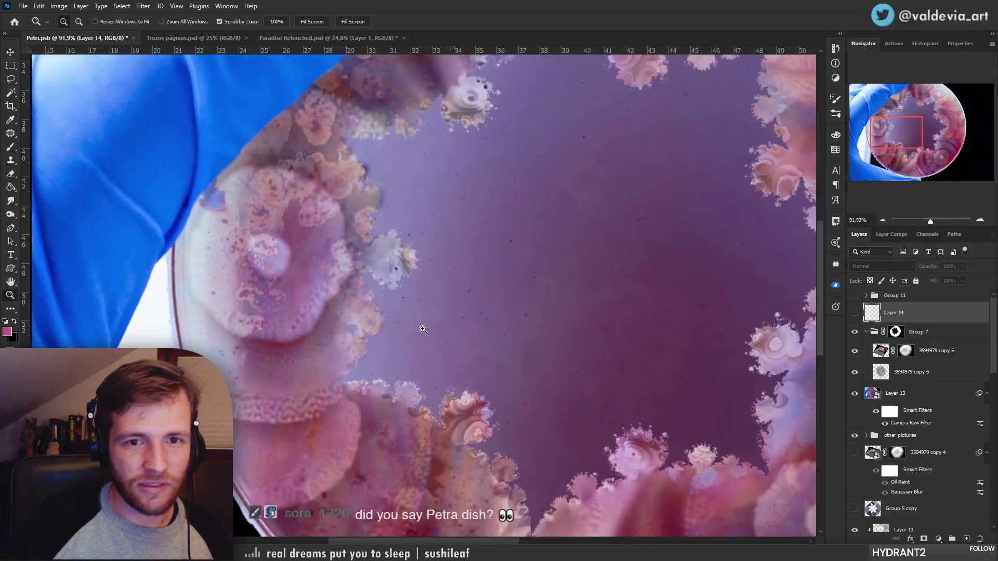
drag(473, 463, 526, 460)
drag(455, 392, 388, 373)
drag(520, 374, 473, 352)
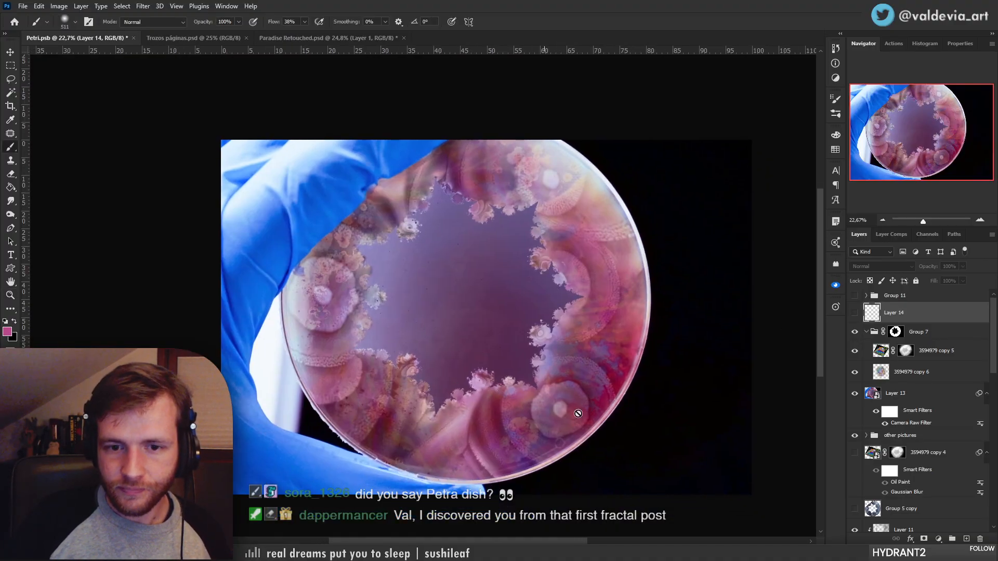
mouse_move(435, 439)
mouse_down()
mouse_move(422, 440)
mouse_move(434, 439)
mouse_up()
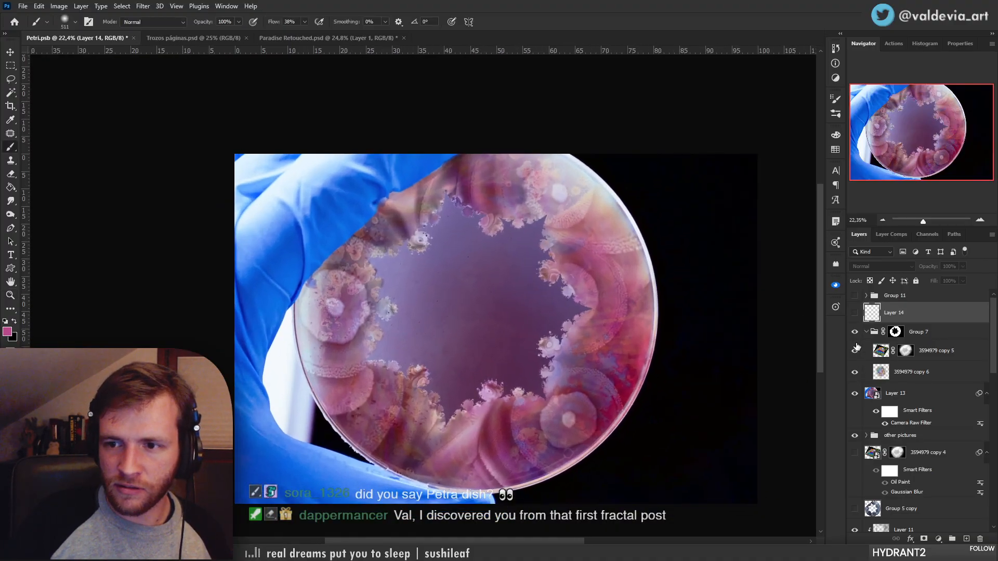
click(855, 295)
drag(567, 385, 555, 387)
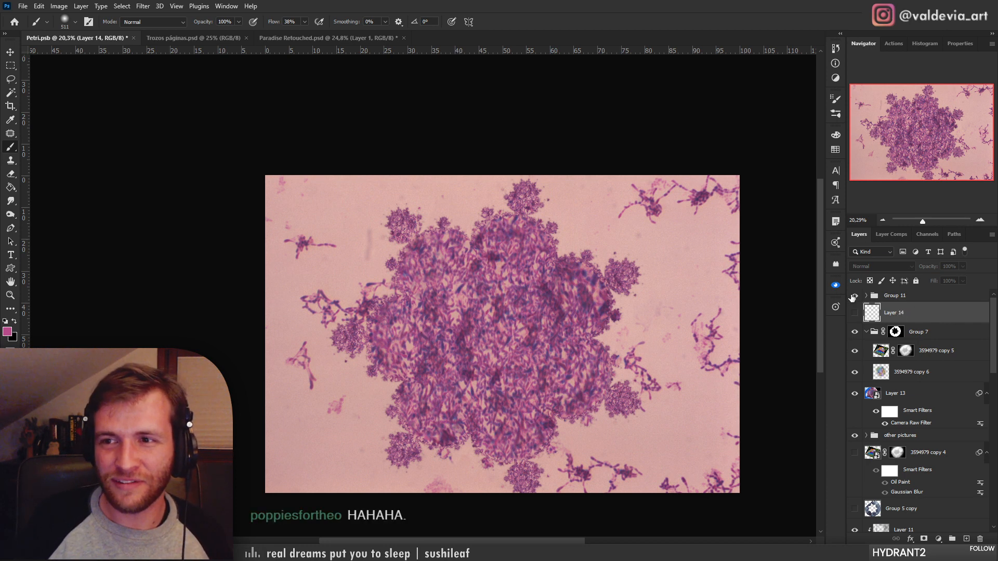
Select Layer 31 inside Group 11, set the Clone Stamp to 196 px, and undo a trial stroke on the upper-right lobe
click(897, 295)
key(z)
click(607, 362)
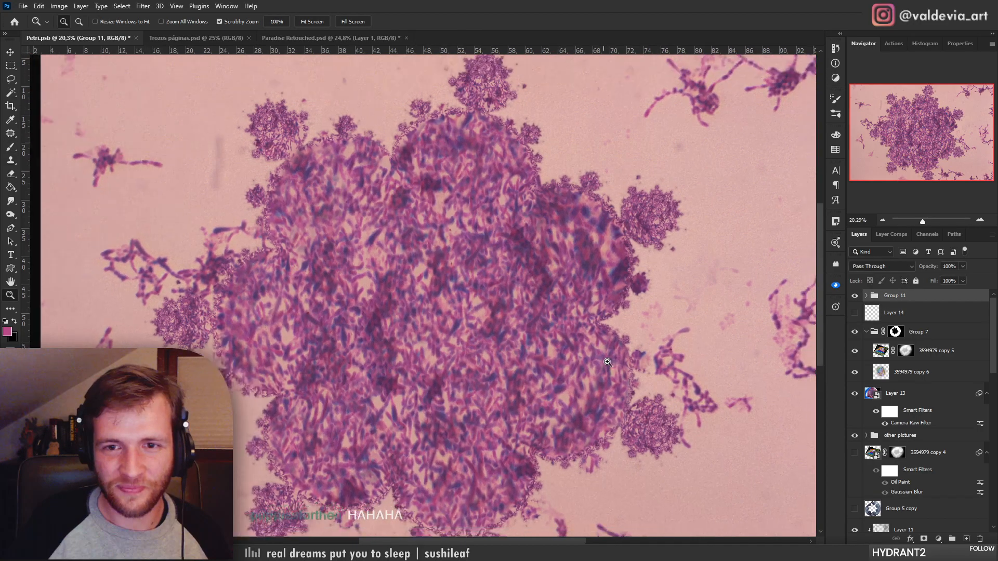
key(b)
click(866, 295)
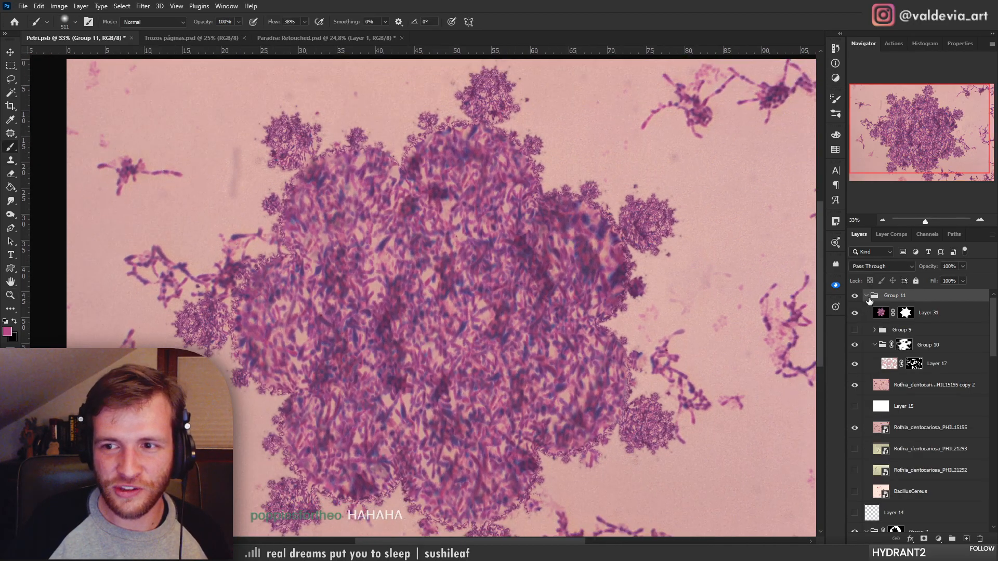
click(922, 313)
key(s)
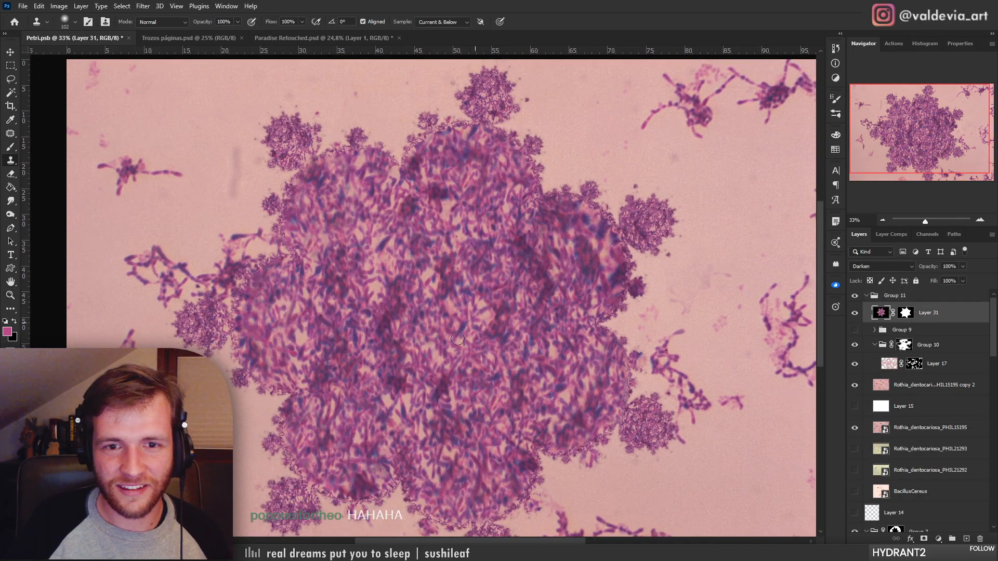
right_click(521, 277)
click(635, 296)
mouse_move(573, 261)
mouse_down()
mouse_move(586, 252)
mouse_move(589, 269)
mouse_up()
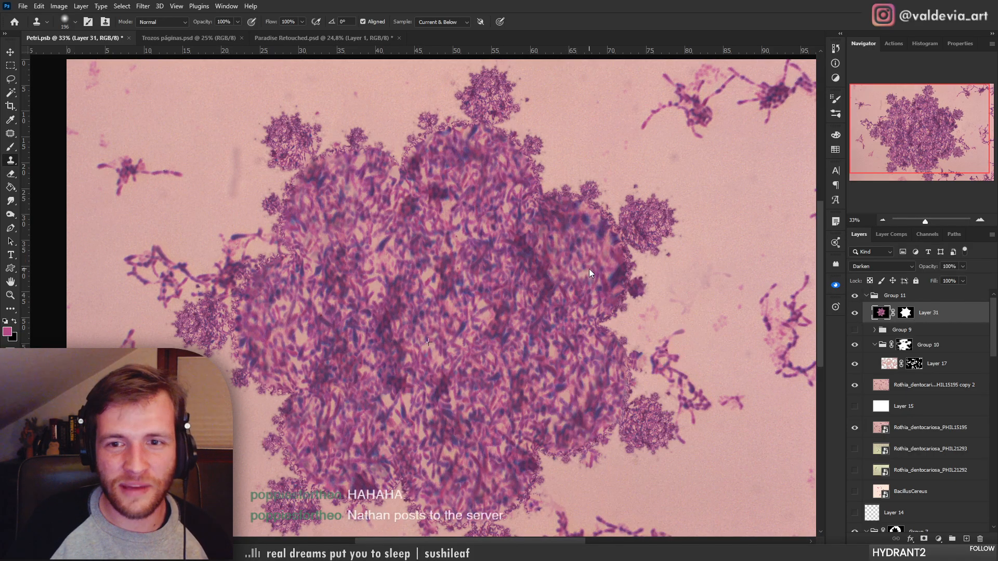
key(ctrl+z)
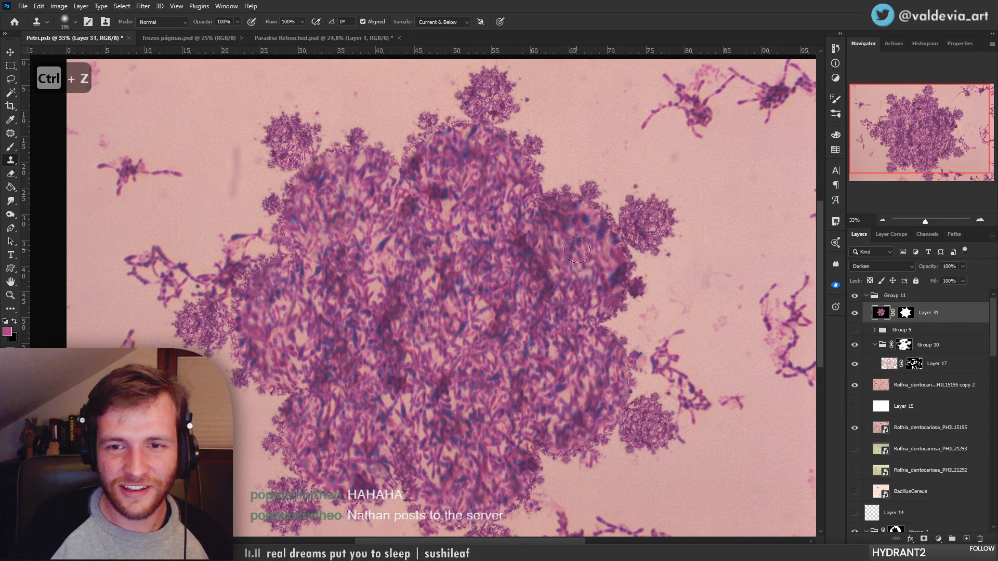
Clone part of the right-hand satellite cluster over the stray bacteria just below the colony's lower-right lobe
key(z)
mouse_move(594, 216)
mouse_down()
mouse_move(553, 217)
mouse_move(629, 228)
mouse_up()
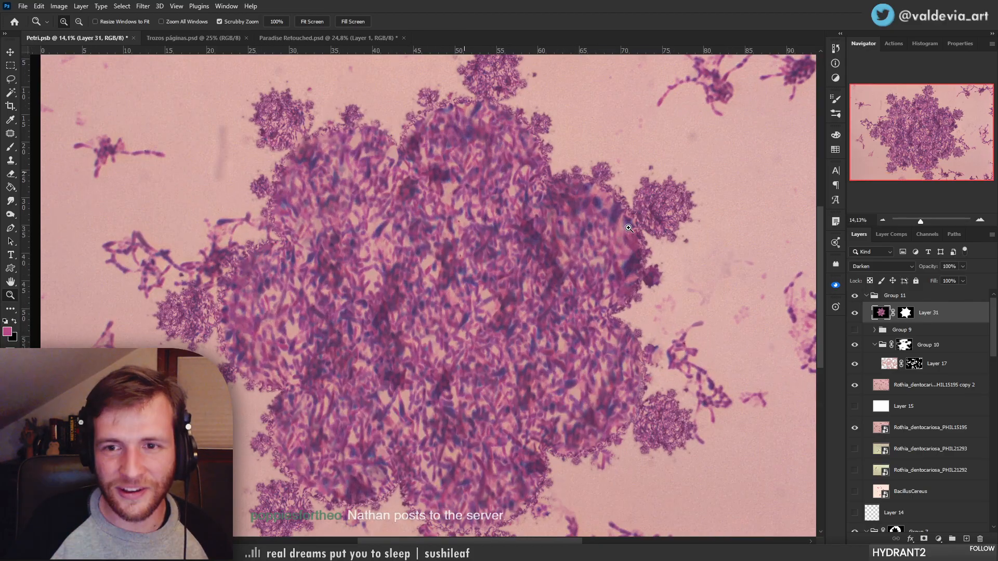
key(s)
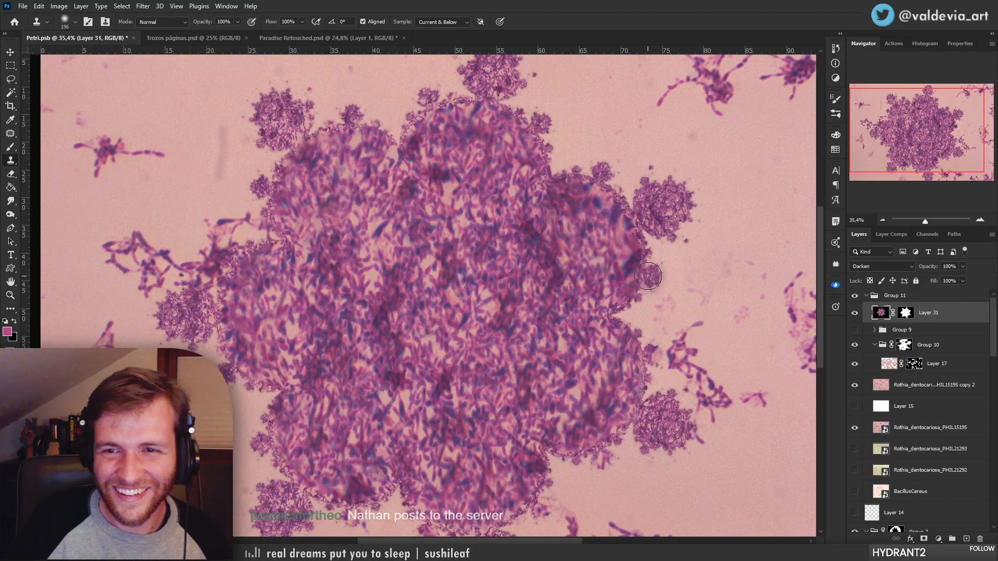
key(z)
mouse_move(598, 384)
mouse_down()
mouse_move(555, 366)
mouse_move(603, 368)
mouse_up()
key(s)
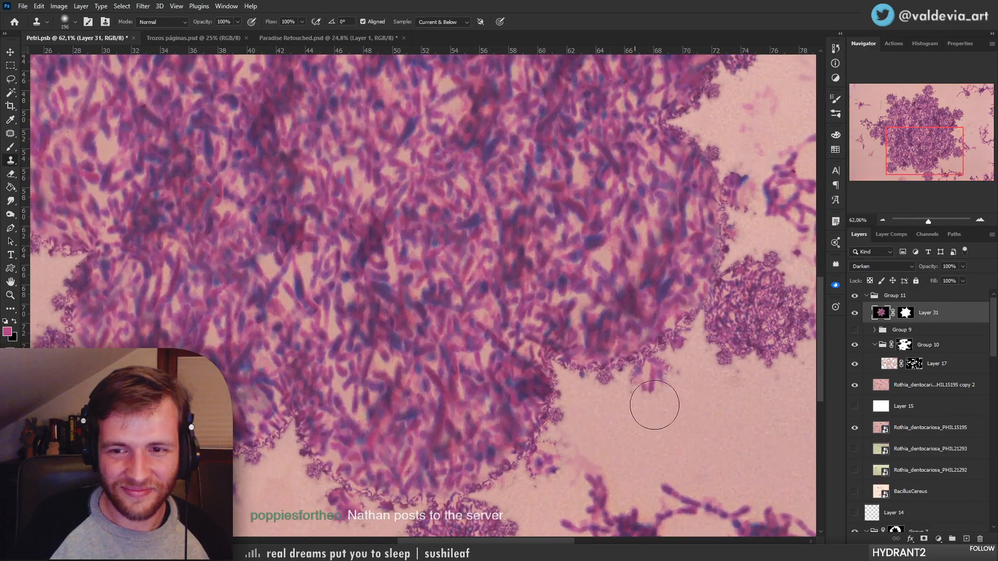
alt+click(765, 323)
click(651, 372)
Clone small fractal clusters over the stray bacteria on both sides of the colony's bottom lobe, undoing misplaced stamps
mouse_move(658, 429)
mouse_down()
mouse_move(611, 341)
mouse_move(599, 295)
mouse_up()
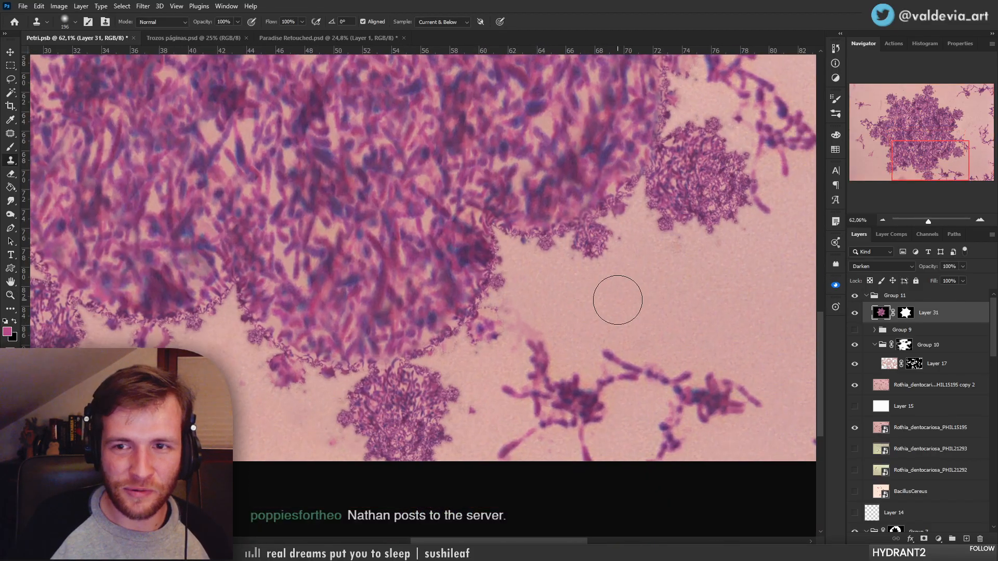
alt+click(687, 199)
mouse_move(450, 355)
mouse_down()
mouse_move(495, 328)
mouse_move(461, 338)
mouse_move(464, 352)
mouse_up()
key(ctrl+z)
mouse_move(567, 253)
mouse_down()
mouse_move(486, 259)
mouse_move(534, 252)
mouse_up()
alt+click(217, 305)
drag(471, 344, 470, 344)
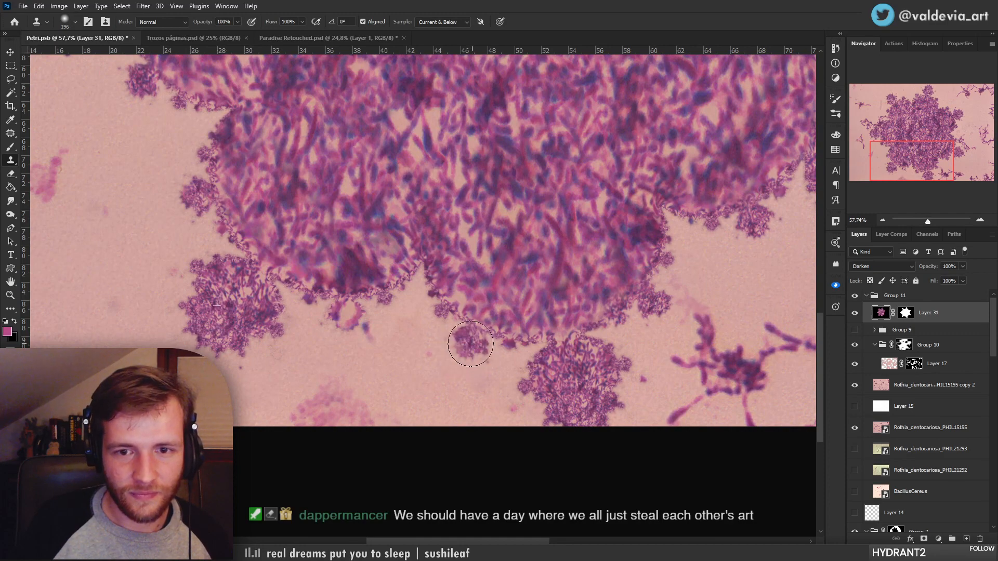
key(ctrl+z)
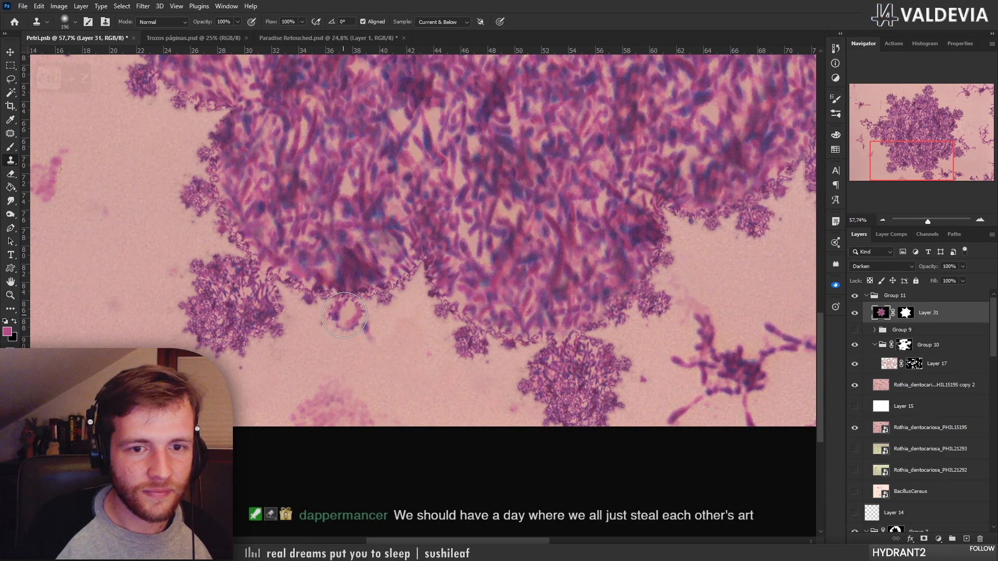
Reduce the Clone Stamp to 66 px and clone fine fractal detail along the colony's left edge, beside the left satellite cluster
key(z)
mouse_move(419, 220)
mouse_down()
mouse_move(303, 202)
mouse_move(358, 197)
mouse_up()
key(s)
right_click(455, 367)
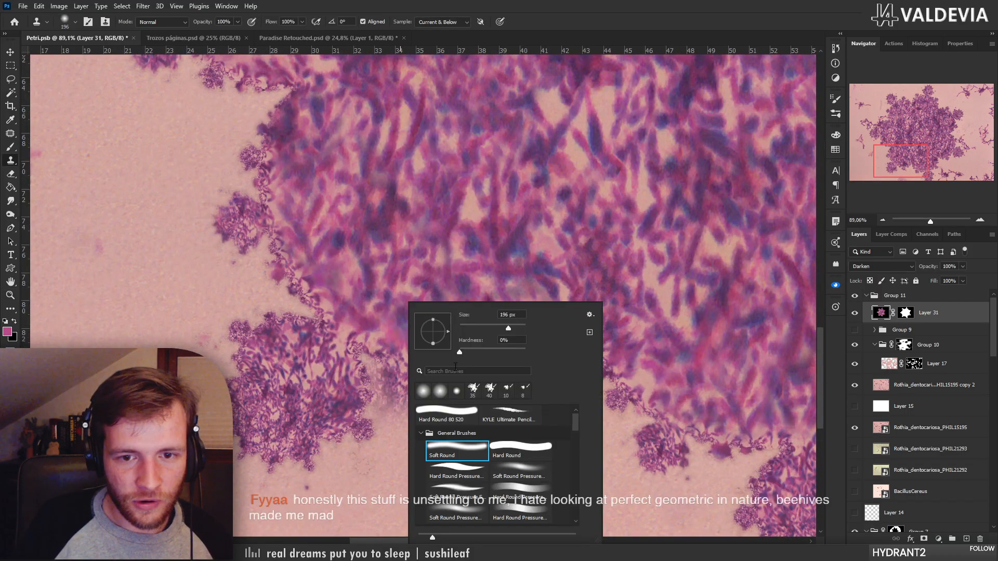
key(Escape)
key(z)
mouse_move(421, 385)
mouse_down()
mouse_move(396, 329)
mouse_move(312, 304)
mouse_move(387, 315)
mouse_move(303, 321)
mouse_move(429, 296)
mouse_up()
key(s)
key(z)
key(s)
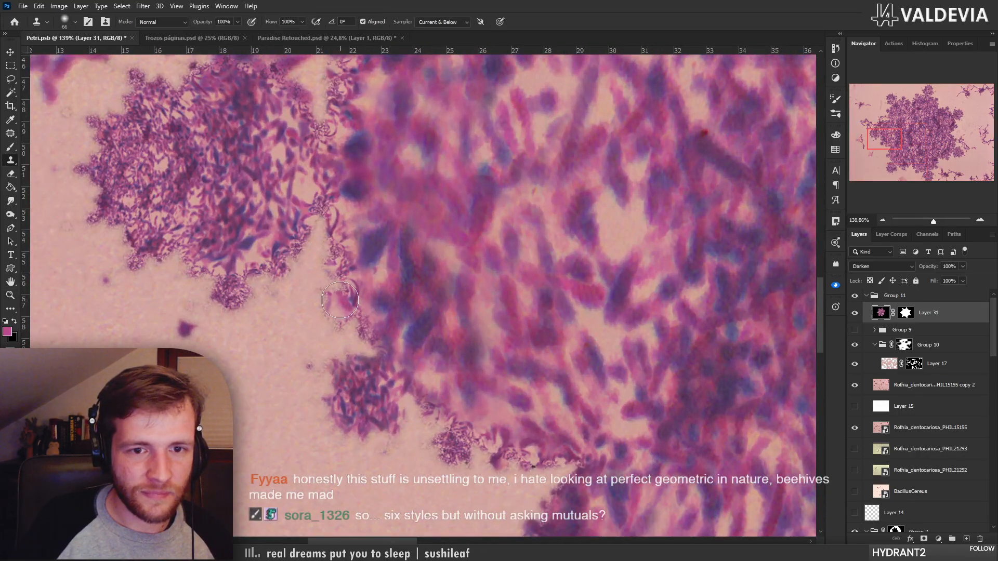
key(z)
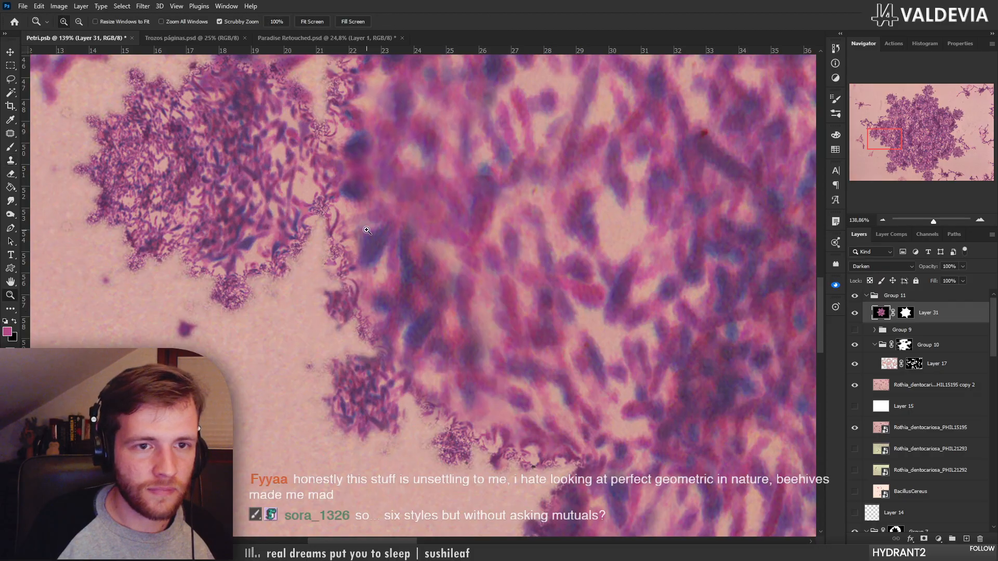
drag(367, 230, 311, 215)
key(s)
mouse_move(382, 149)
mouse_down()
mouse_move(434, 144)
mouse_move(387, 311)
mouse_up()
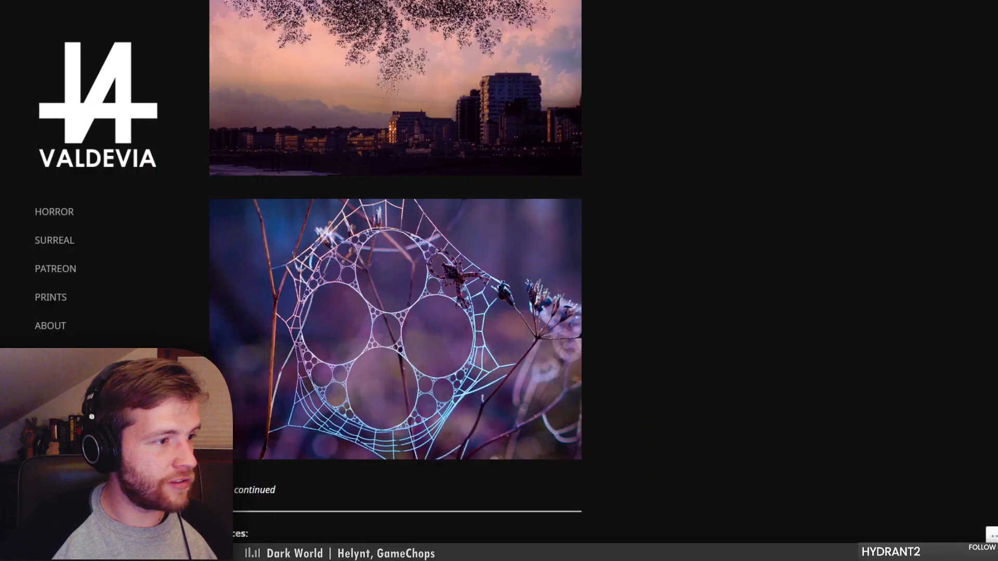
Return to the Valdevia portfolio website and review the earlier artworks, from the butterfly back to the capsized ship, fractal fish and hurricane
scroll(499, 286, up, 20)
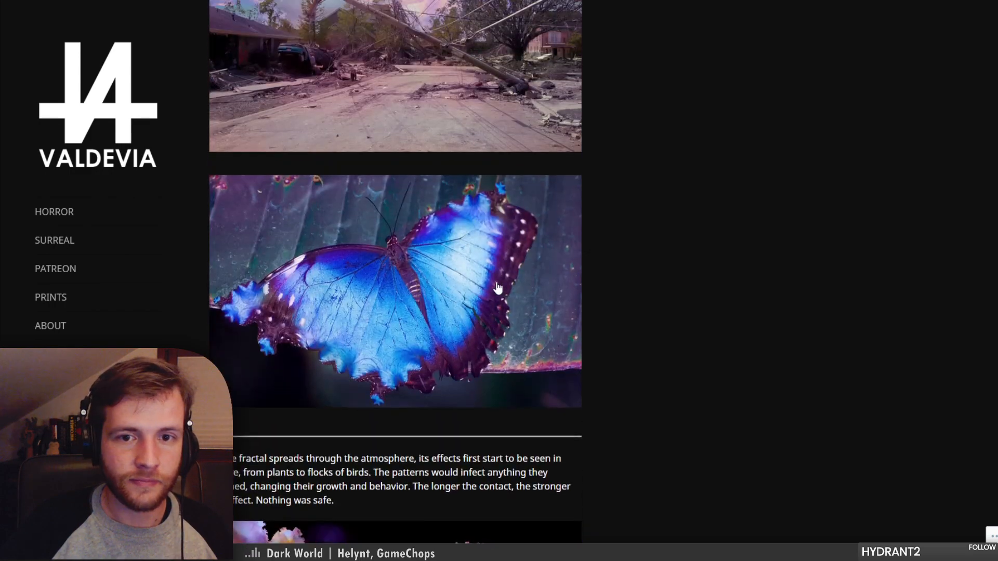
scroll(498, 287, up, 5)
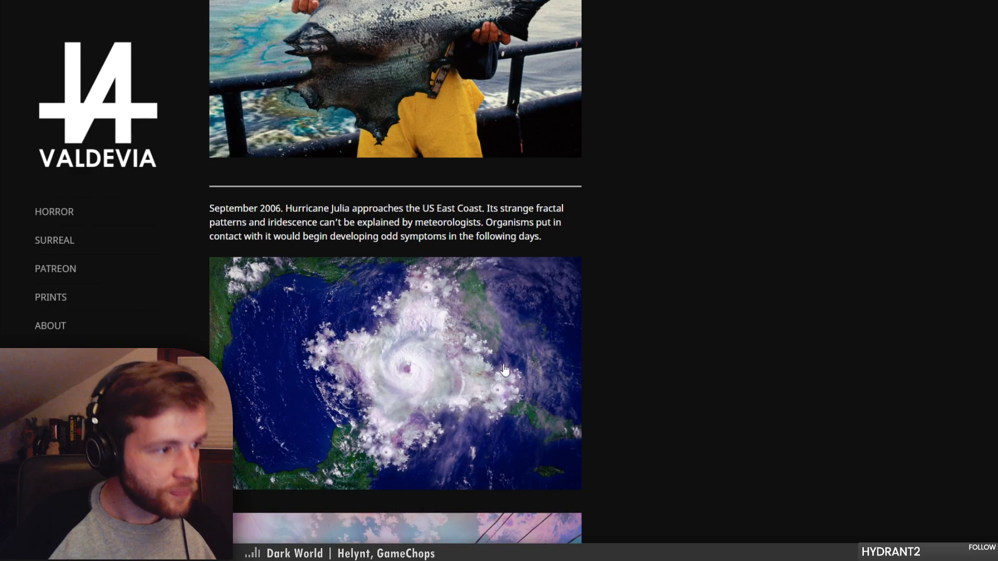
scroll(537, 319, down, 6)
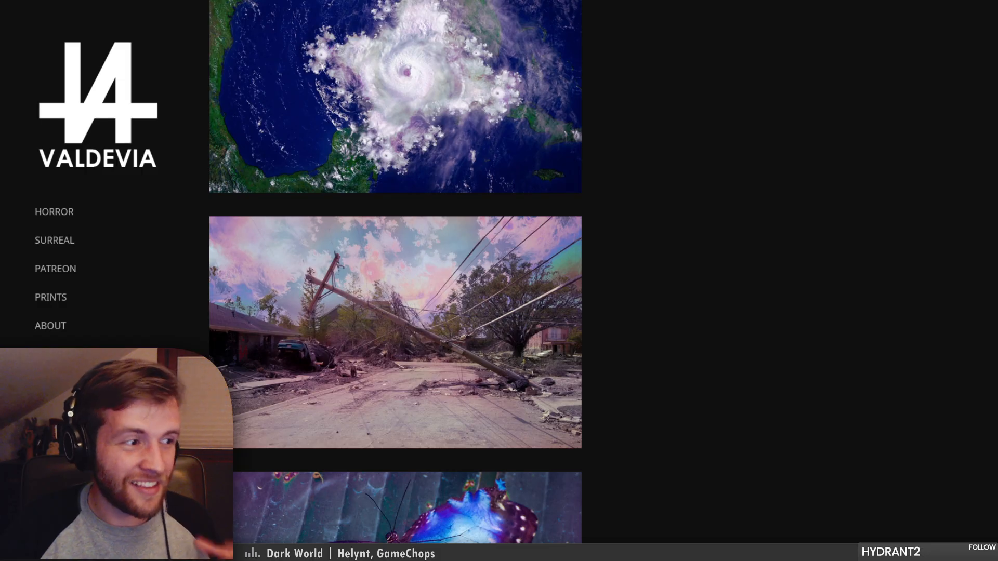
scroll(436, 299, up, 9)
scroll(437, 299, up, 8)
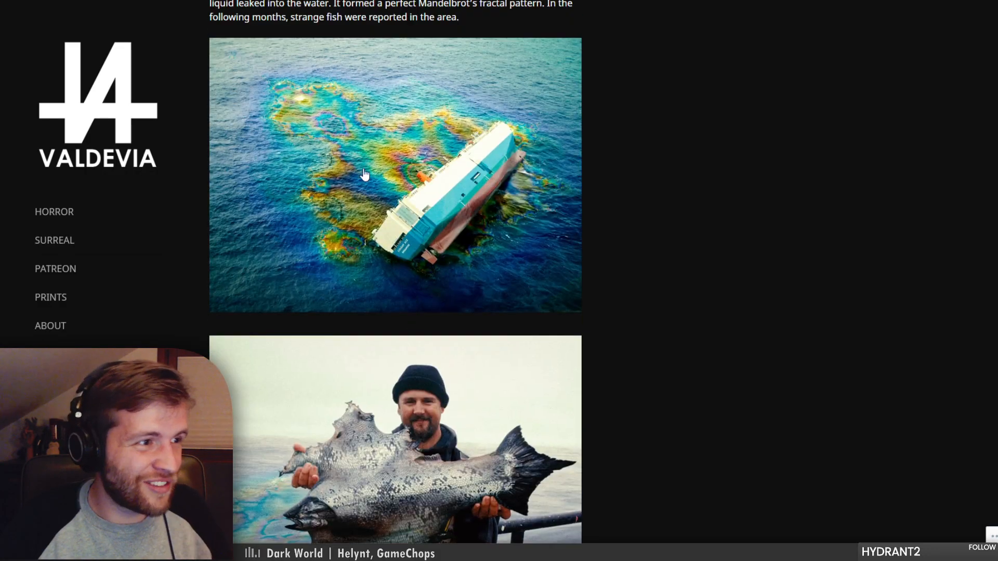
scroll(366, 259, down, 3)
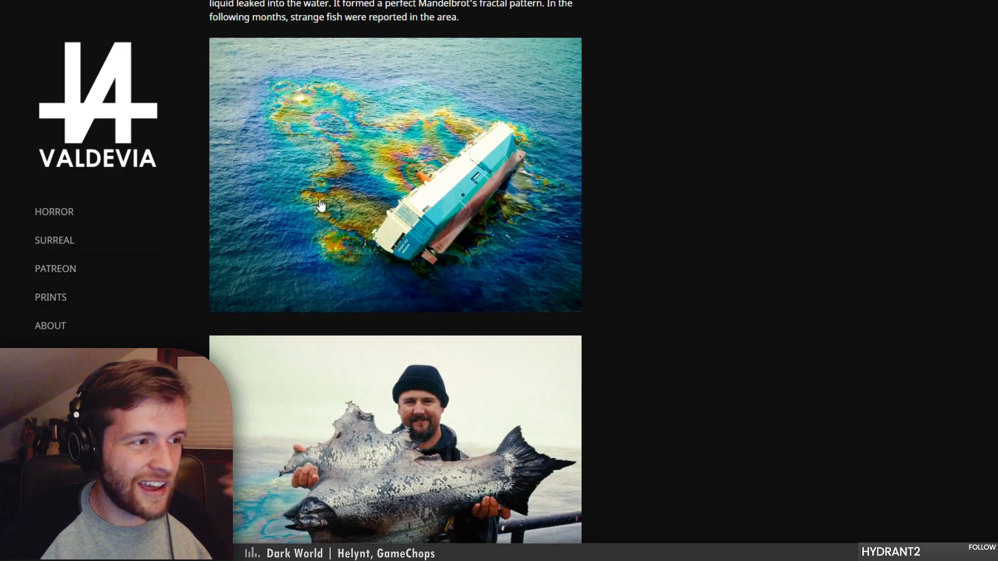
scroll(349, 260, down, 10)
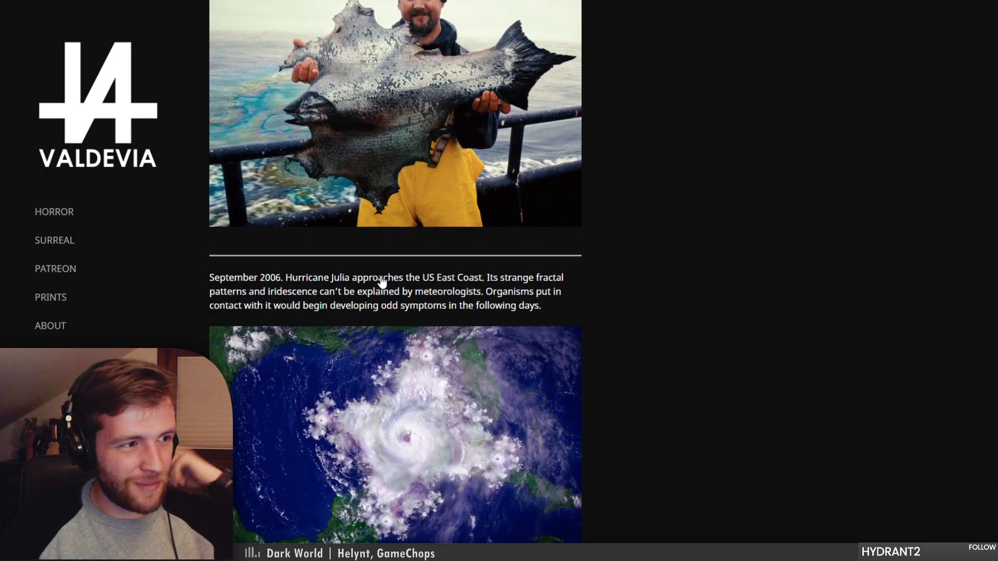
Look over the start of the Strange Entity project page, from its title to the text below the first portrait
scroll(379, 279, down, 4)
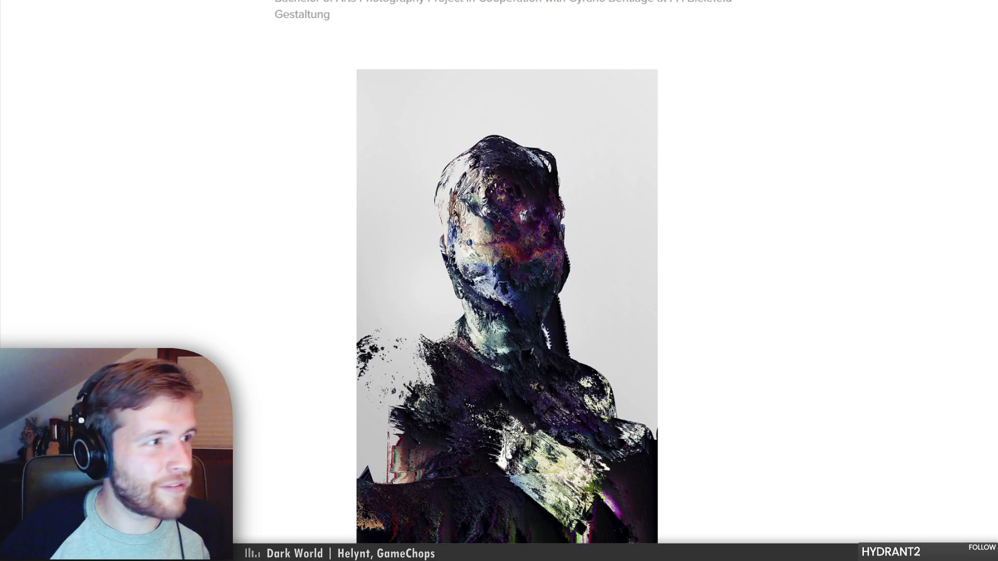
scroll(506, 281, up, 3)
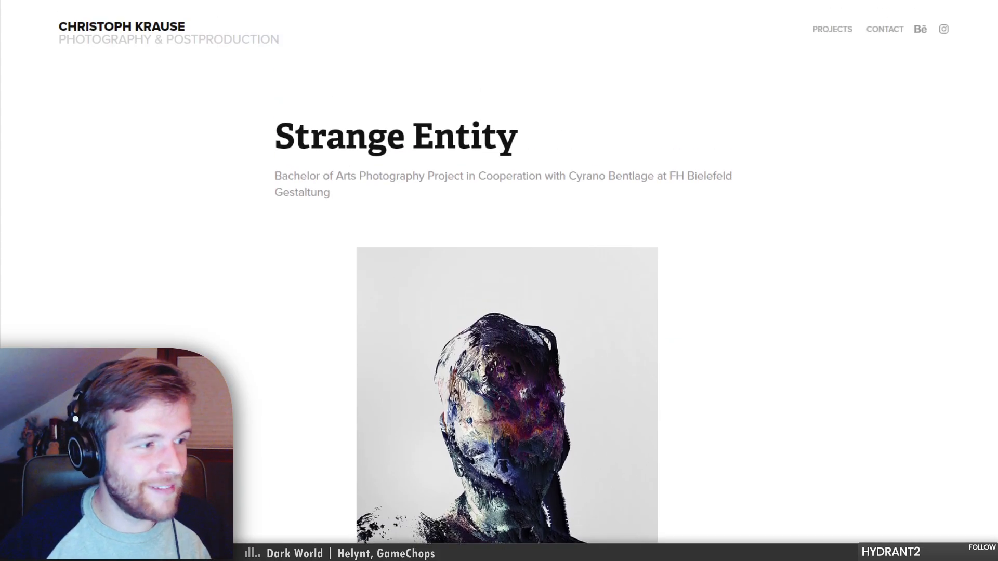
scroll(507, 281, down, 5)
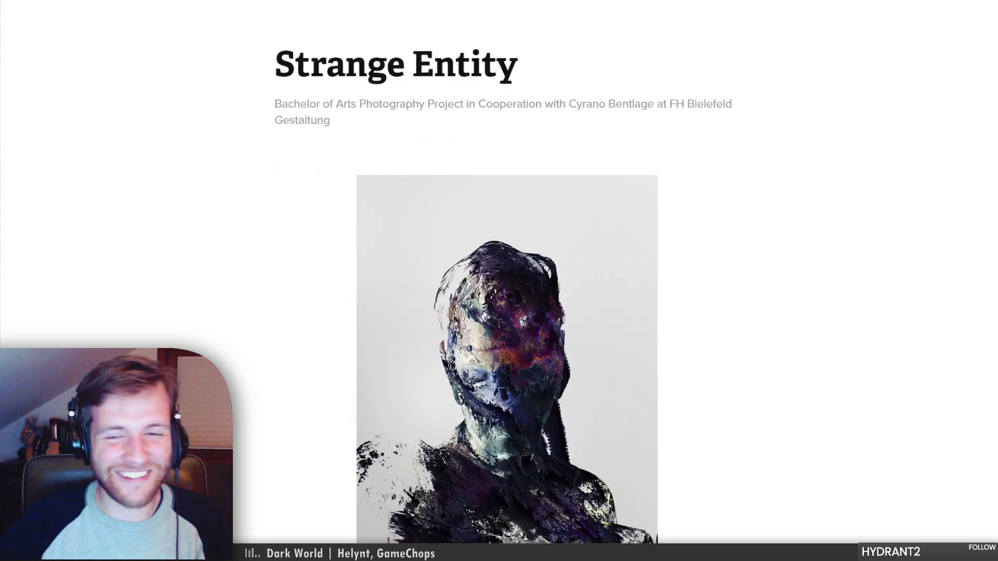
scroll(507, 280, up, 2)
scroll(529, 216, up, 1)
scroll(529, 217, down, 4)
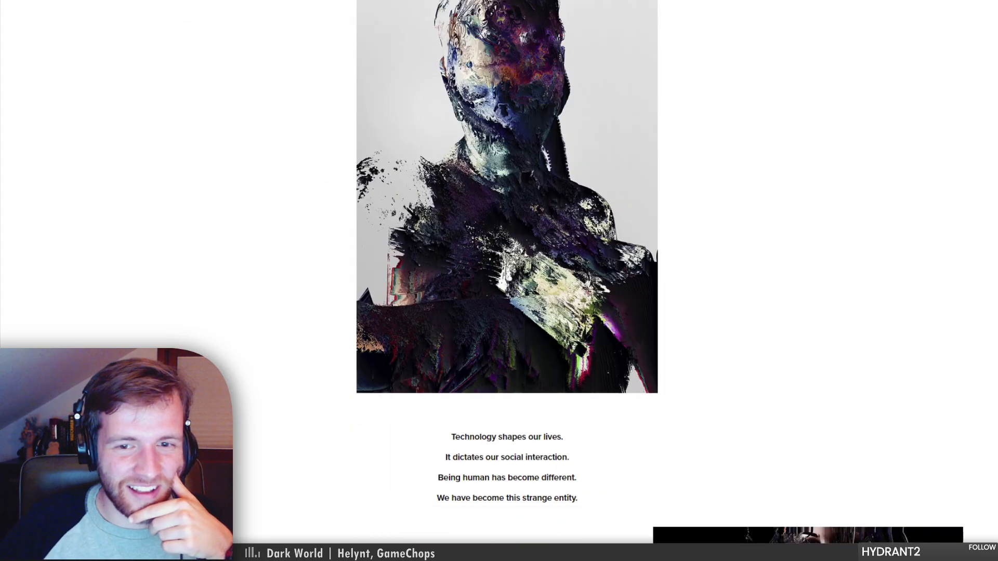
Enlarge the first Strange Entity portrait and inspect its head and torso detail at full size
click(529, 216)
click(529, 216)
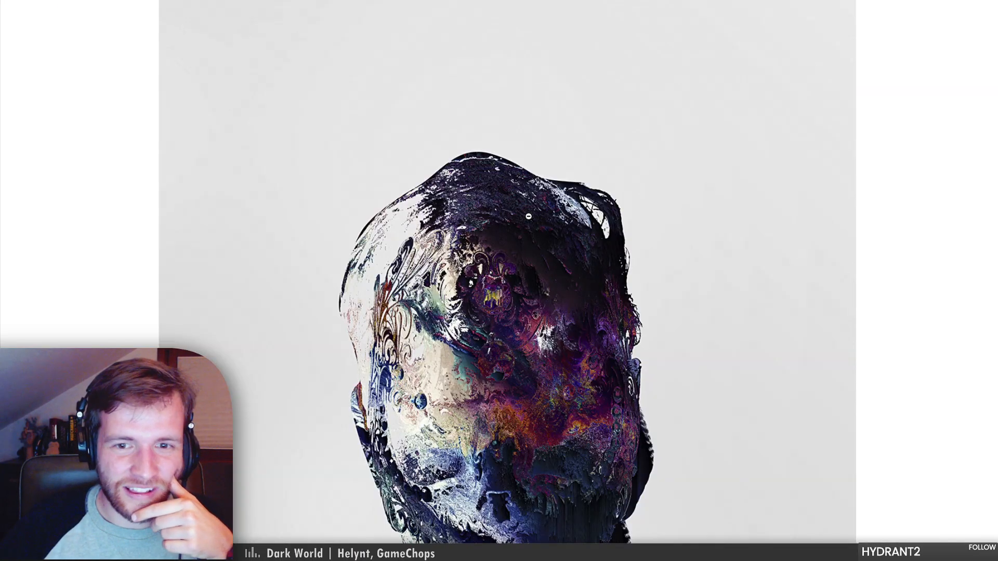
click(529, 216)
click(666, 325)
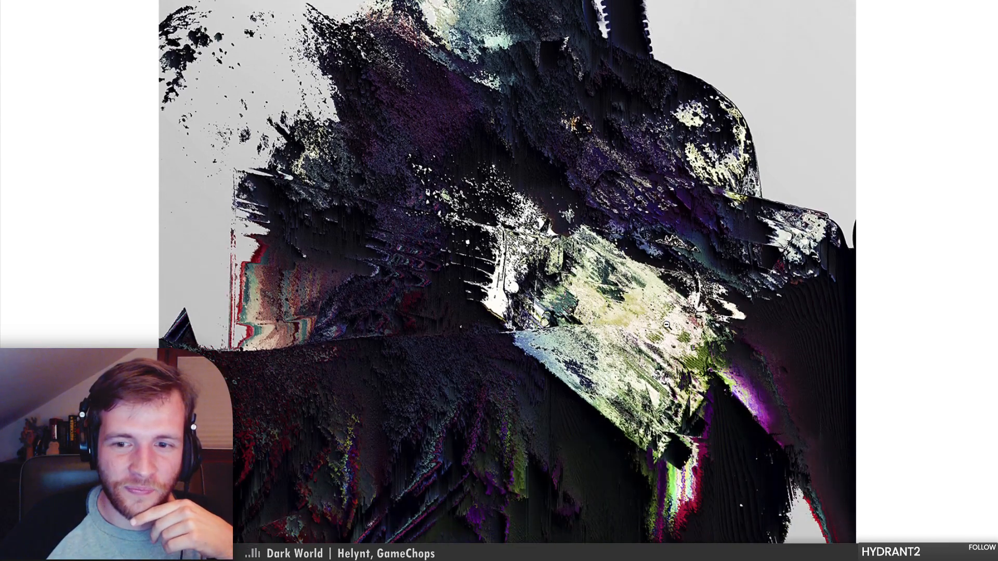
click(646, 324)
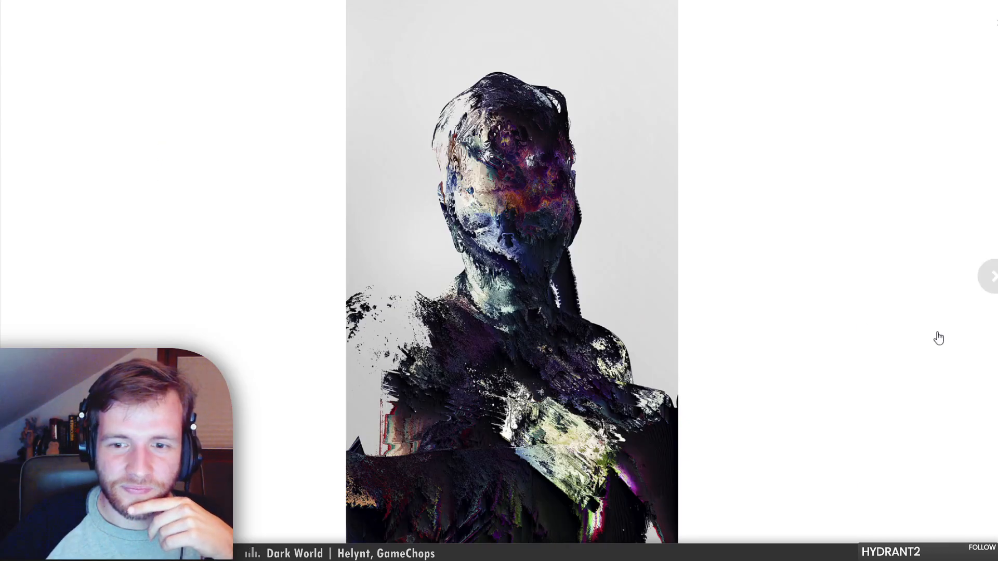
Browse the remaining Strange Entity images in the viewer, inspect the gold foil figure at full size, and close the viewer
click(993, 280)
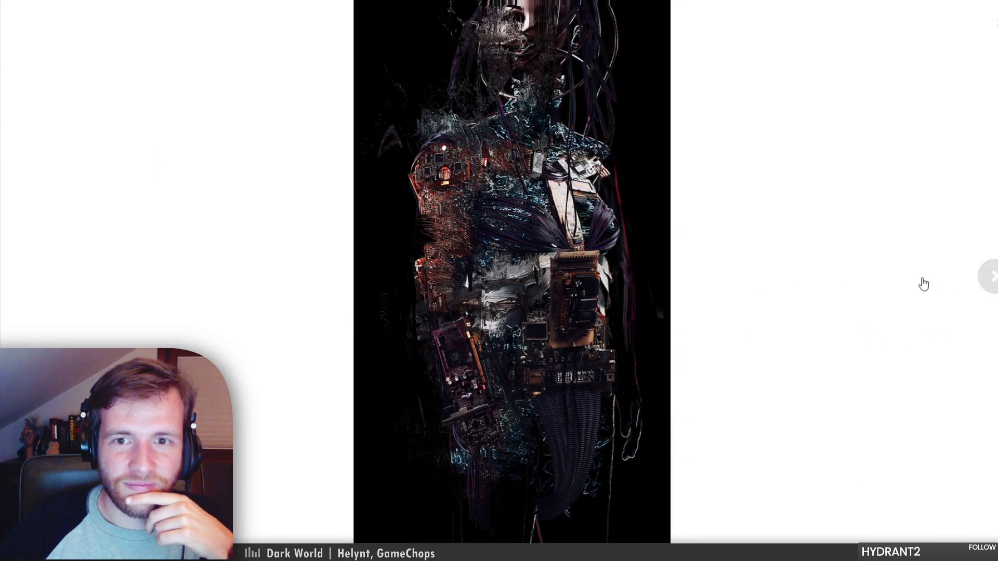
click(994, 283)
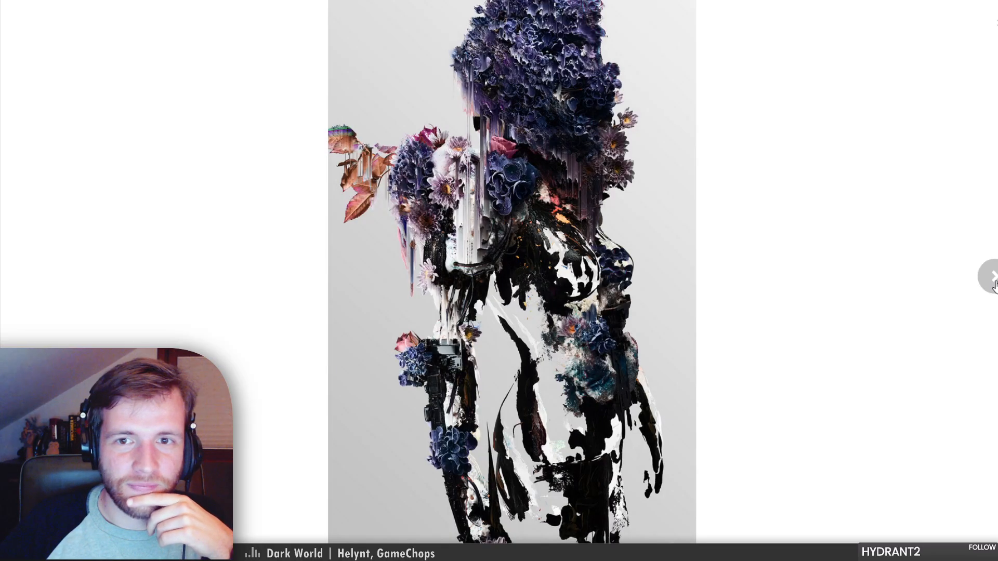
click(993, 281)
click(515, 96)
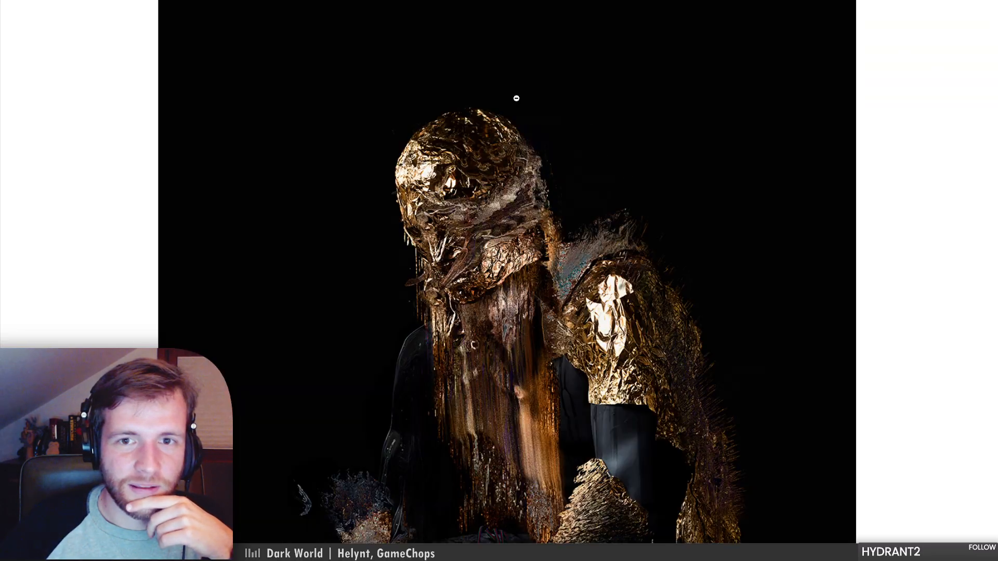
click(515, 97)
click(990, 295)
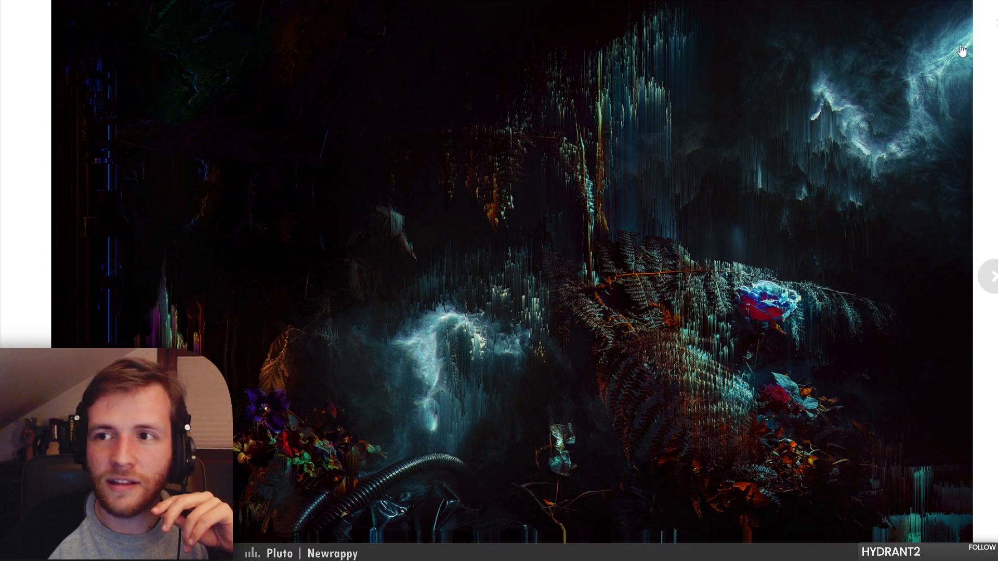
click(991, 26)
Return to the photographer's project overview and look through the Shades photo series
scroll(461, 174, up, 5)
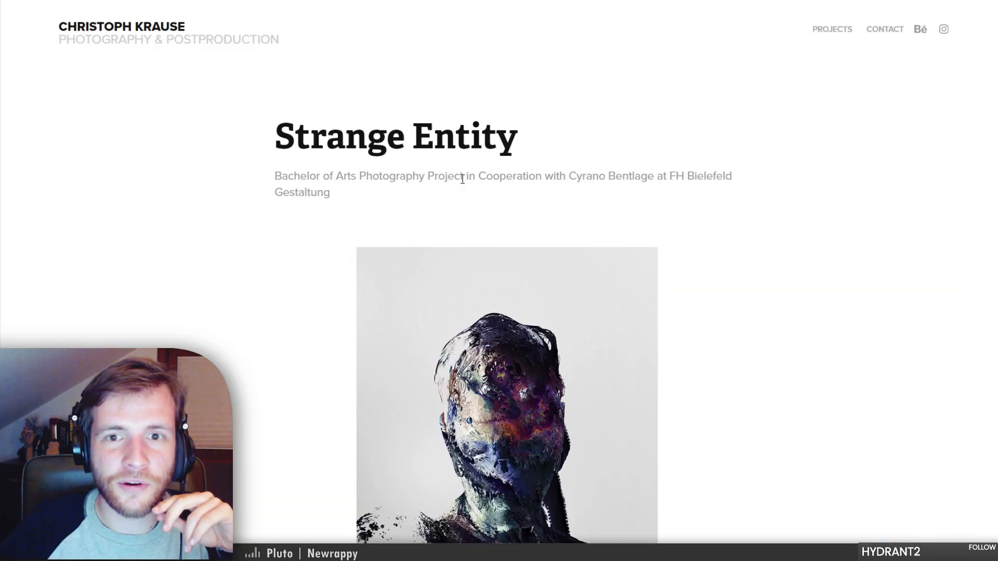
click(161, 30)
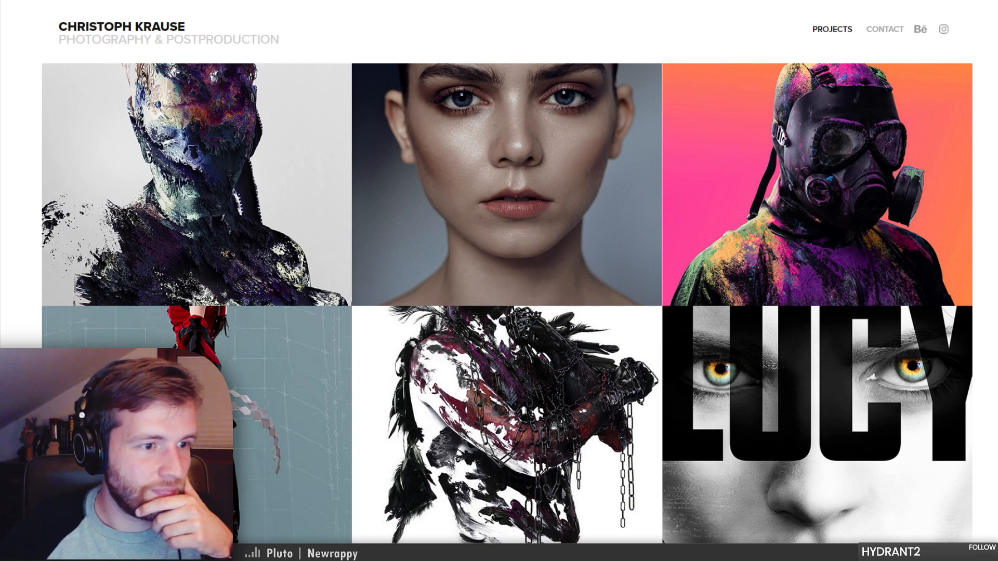
click(602, 400)
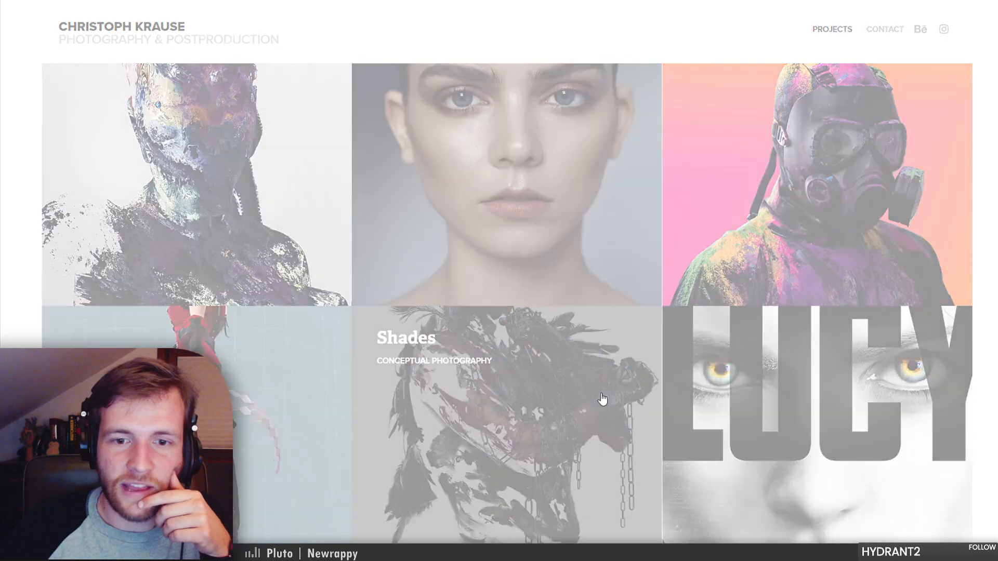
scroll(615, 230, down, 5)
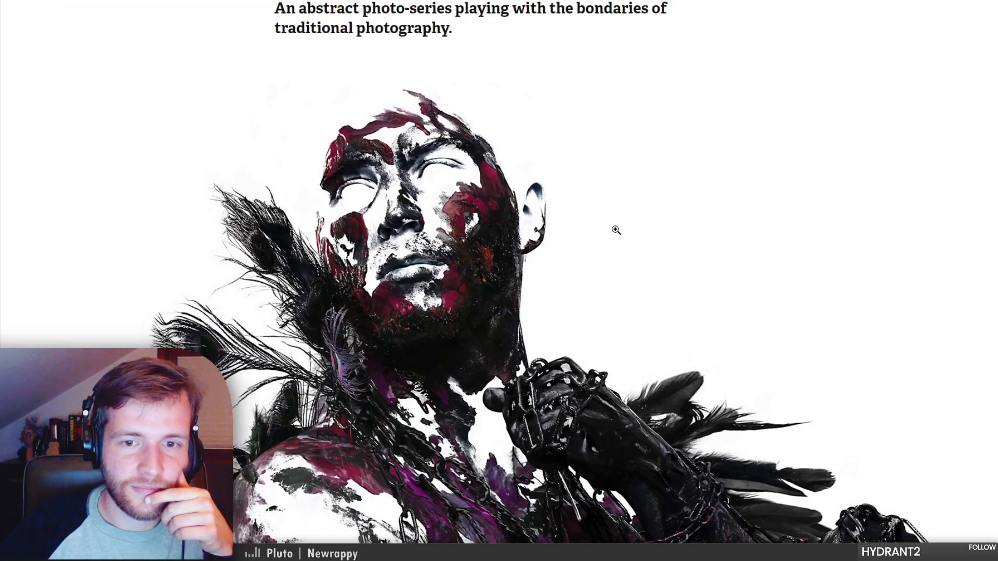
scroll(616, 230, down, 10)
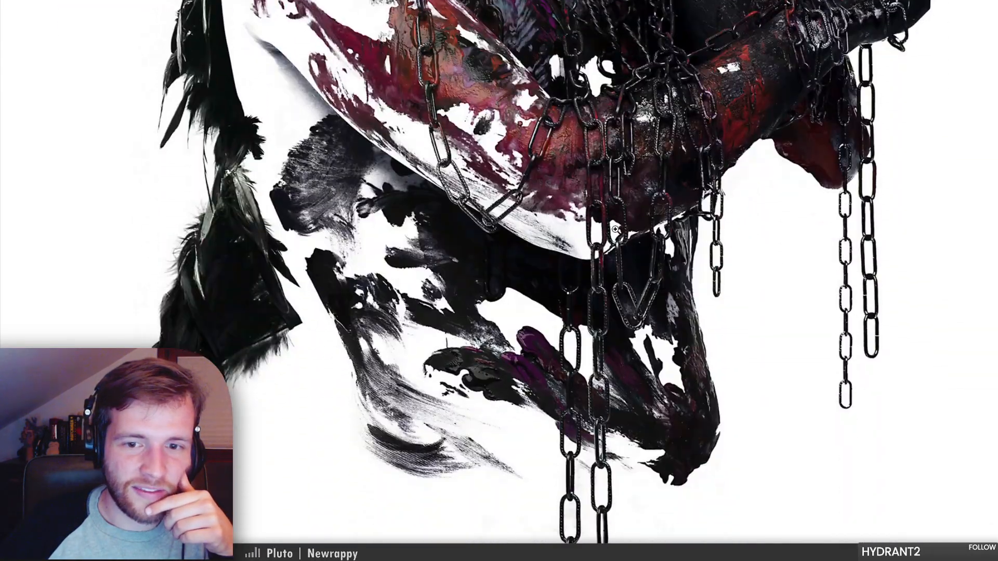
scroll(616, 230, up, 10)
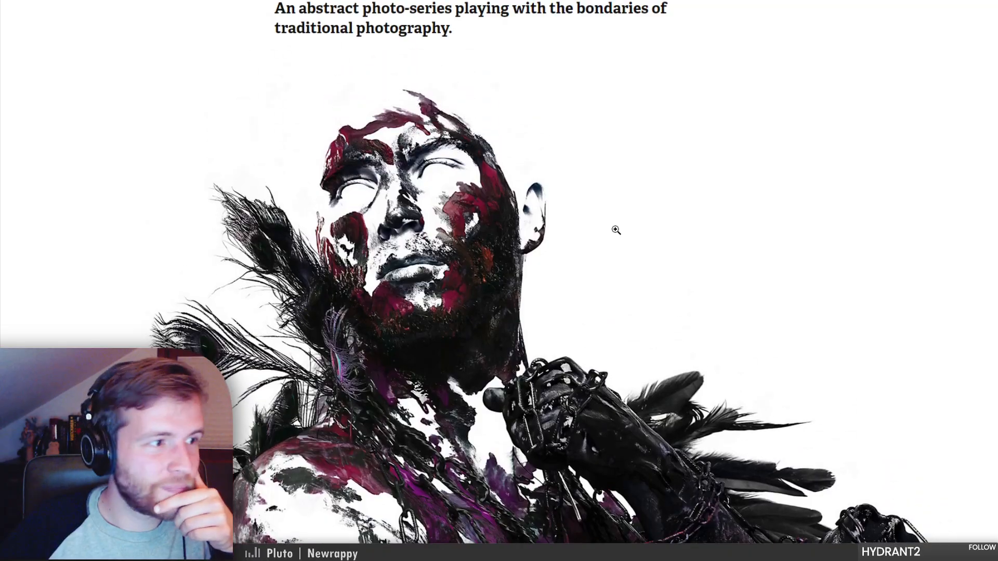
scroll(616, 230, up, 5)
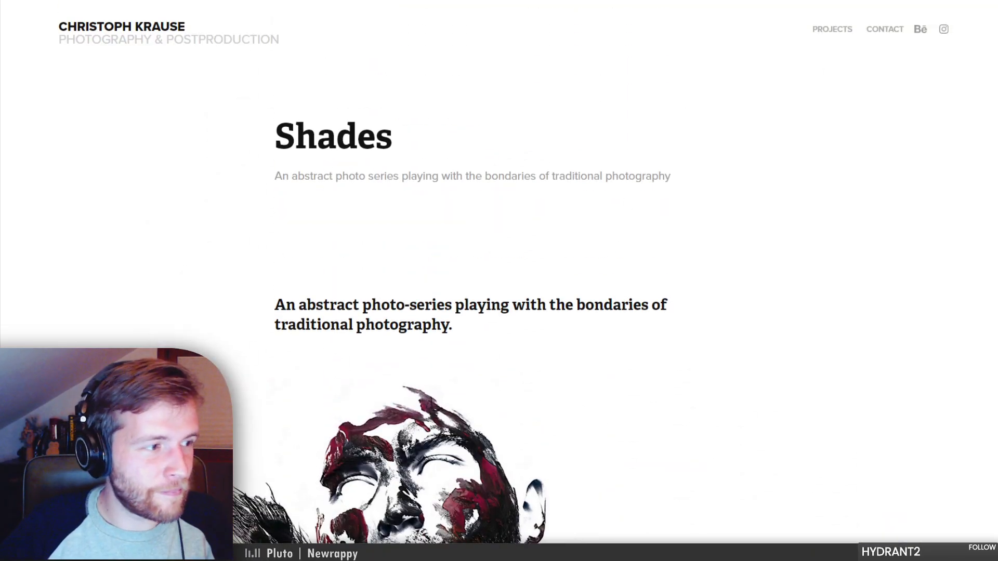
Switch back to Petri.psb in Photoshop and examine the whole colony within the full canvas
key(ctrl+t)
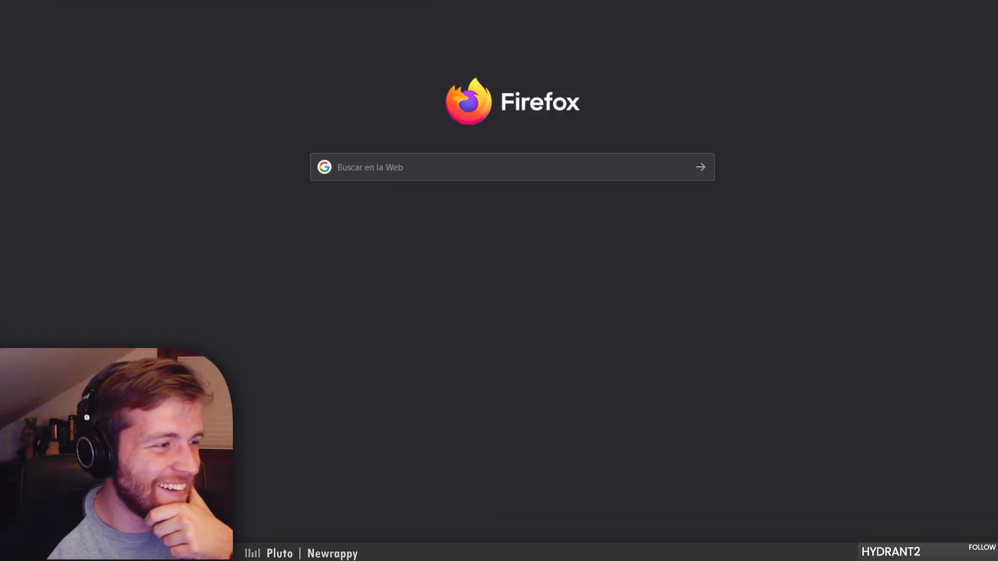
key(alt+Tab)
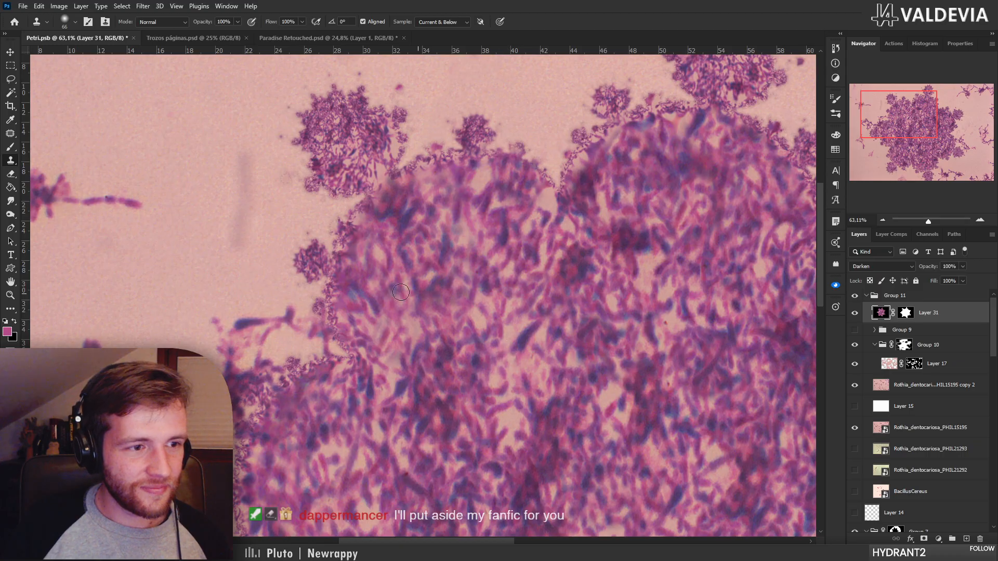
key(z)
mouse_move(415, 366)
mouse_down()
mouse_move(332, 365)
mouse_move(404, 353)
mouse_up()
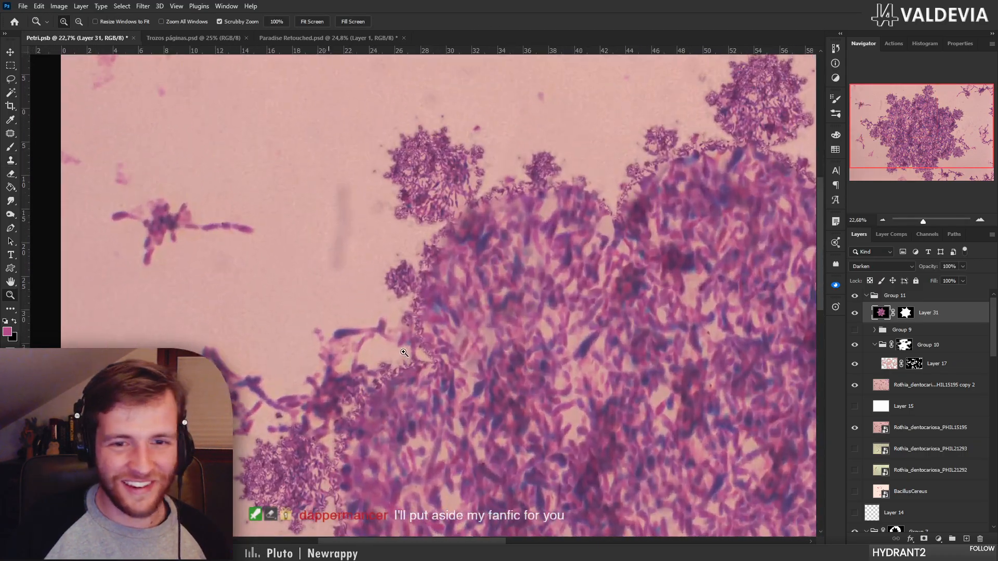
key(s)
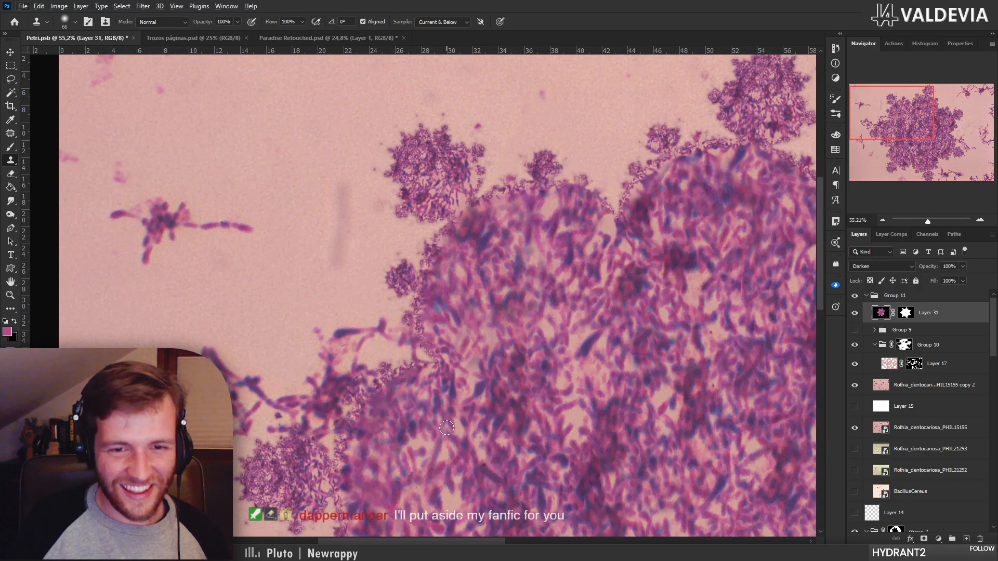
key(z)
drag(477, 392, 423, 391)
key(s)
key(space)
drag(527, 400, 404, 305)
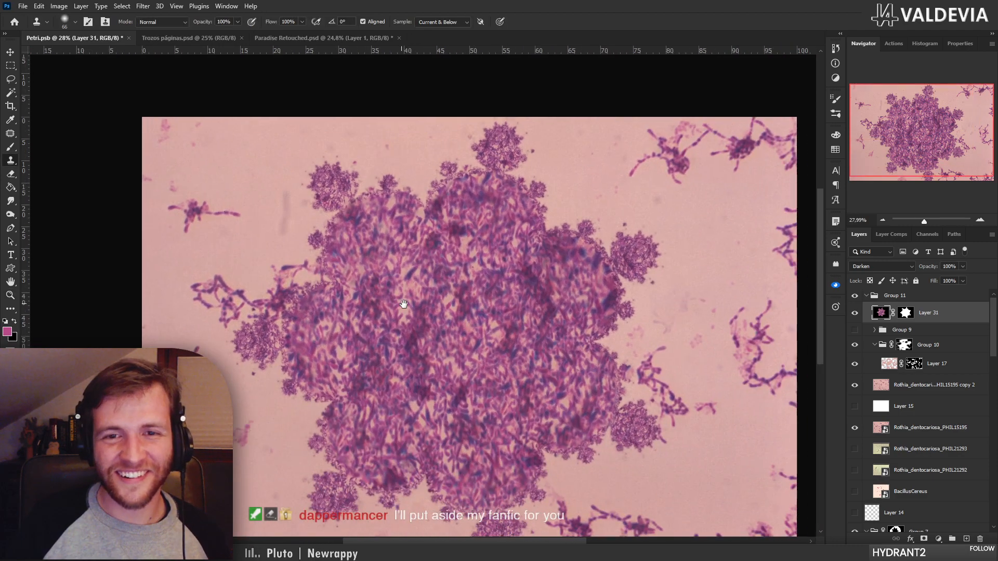
key(z)
mouse_move(301, 301)
mouse_down()
mouse_move(322, 290)
mouse_move(292, 296)
mouse_up()
key(s)
key(space)
drag(425, 326, 455, 283)
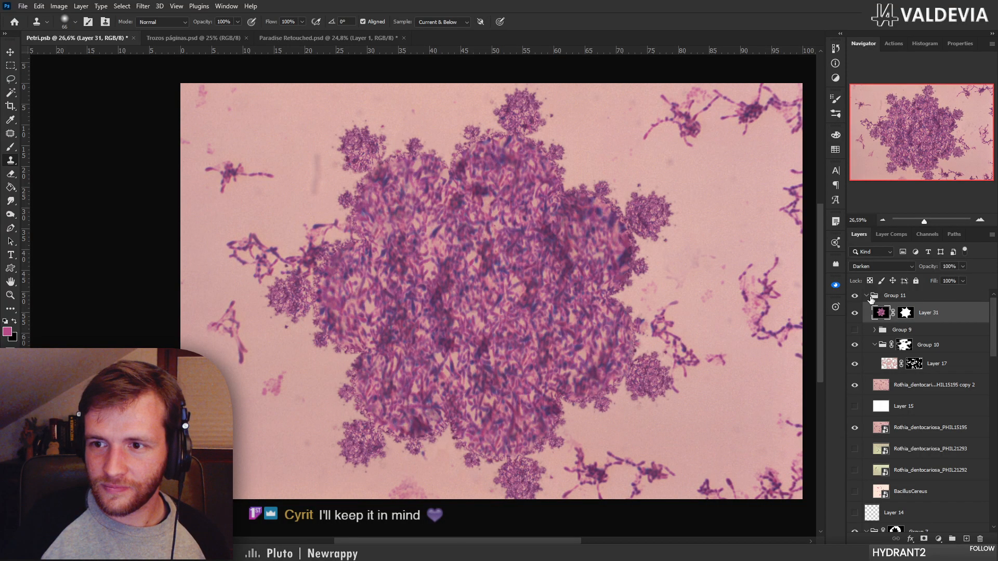
Try clipping a duplicate of Levels 2 copy 8 to Layer 31 with Normal blending, and delete the duplicate
click(874, 329)
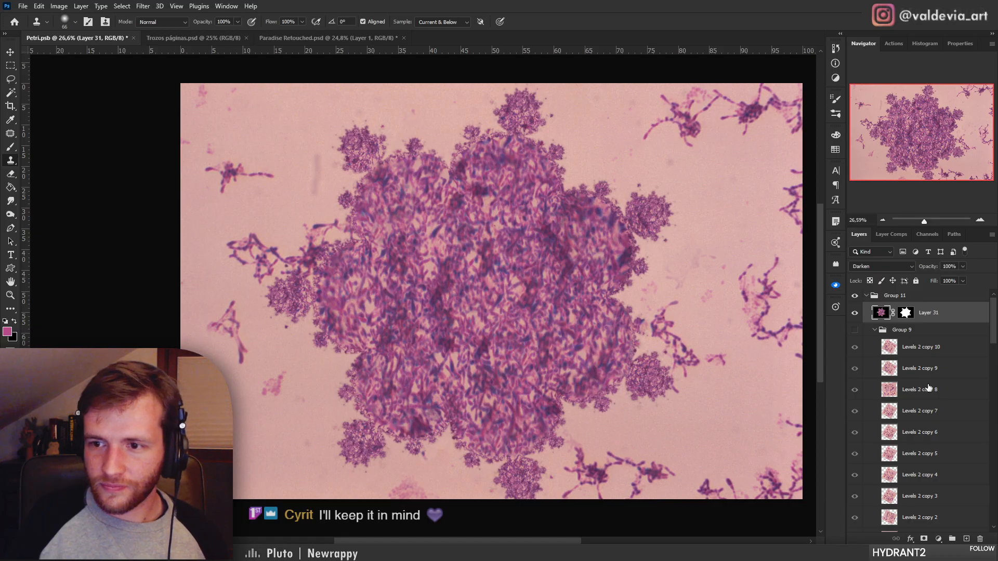
drag(925, 395, 918, 305)
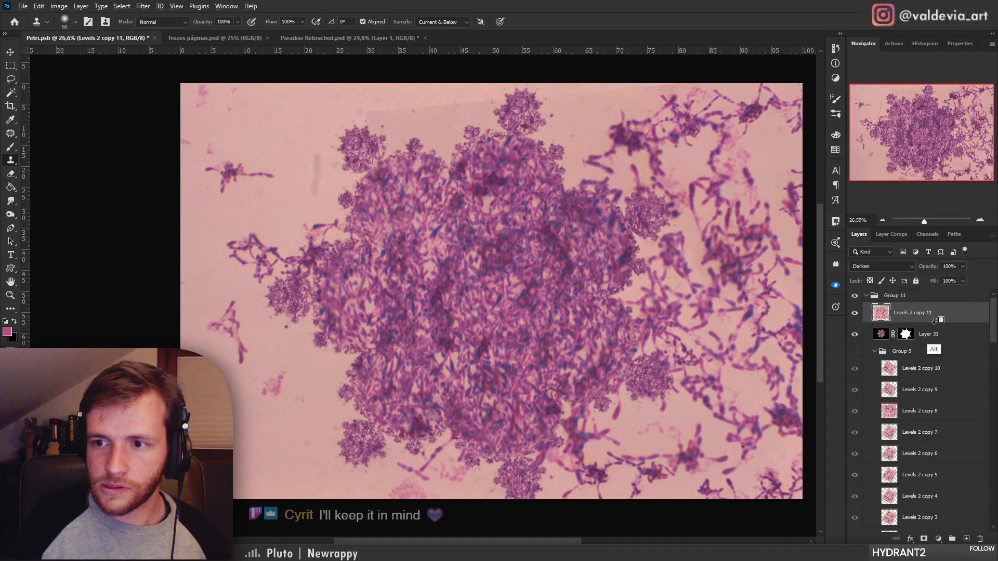
alt+click(928, 324)
click(882, 266)
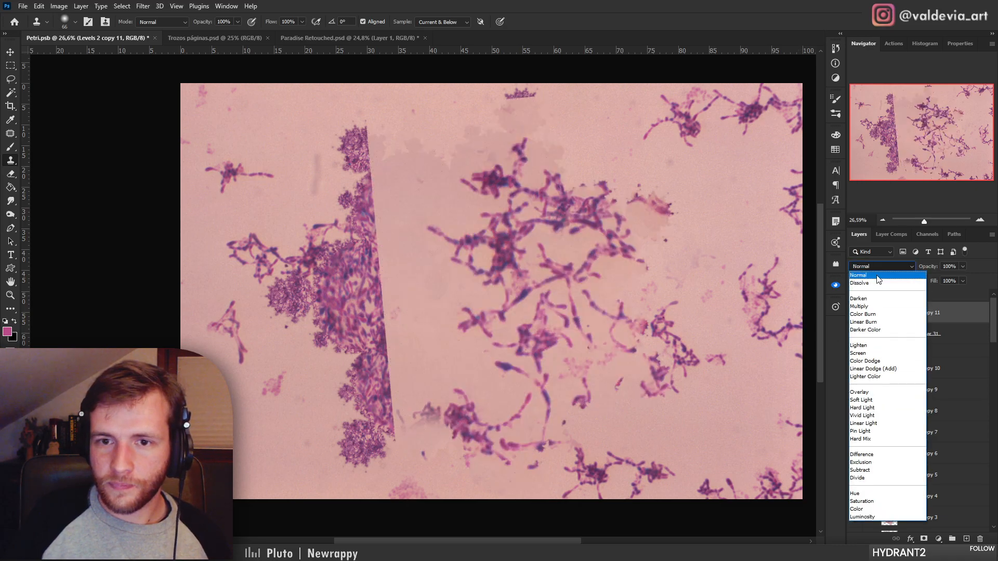
click(877, 276)
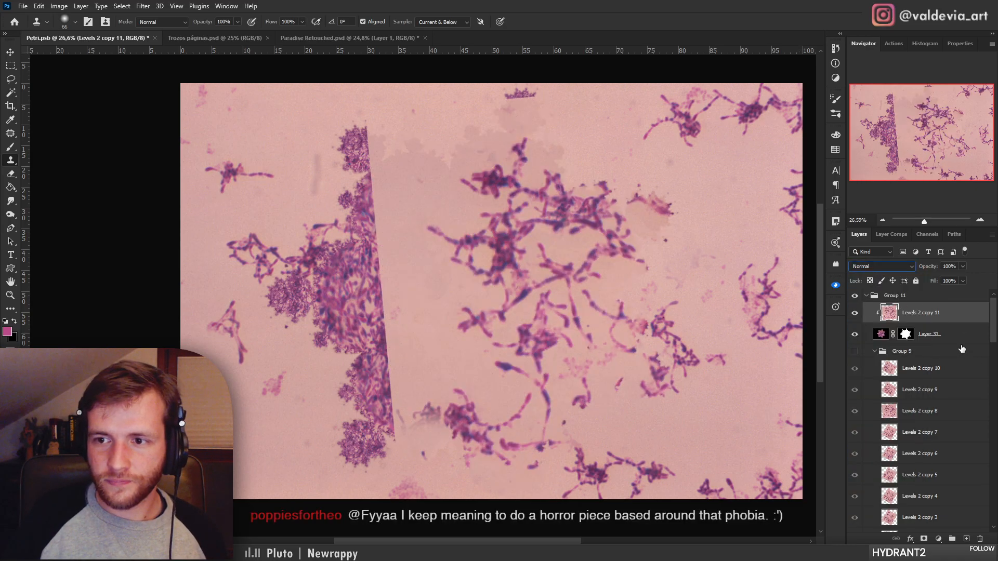
click(981, 540)
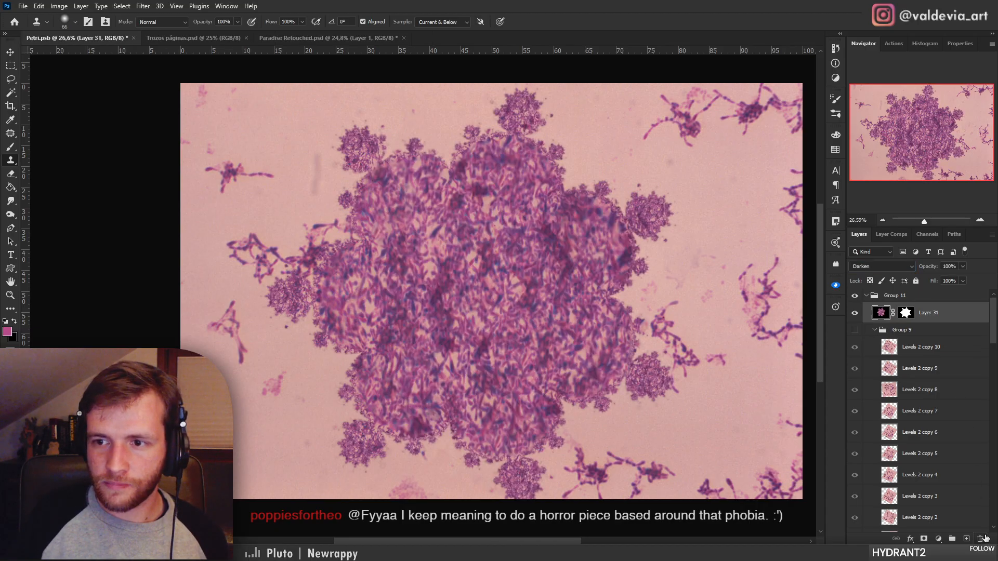
Move Group 9 above Group 11 and make it visible, and hide Layer 31 to isolate the dense bacteria texture
drag(910, 334, 906, 290)
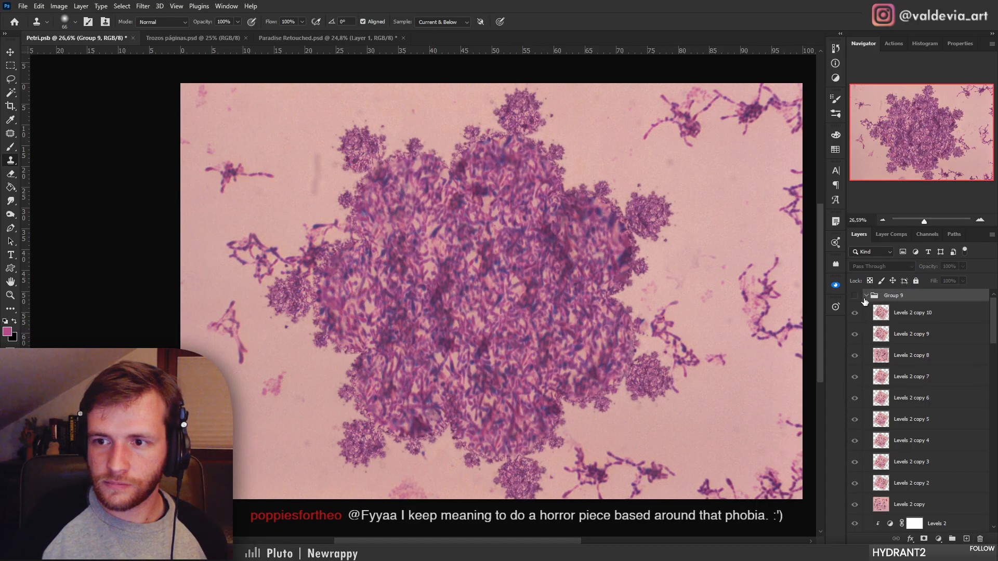
click(855, 296)
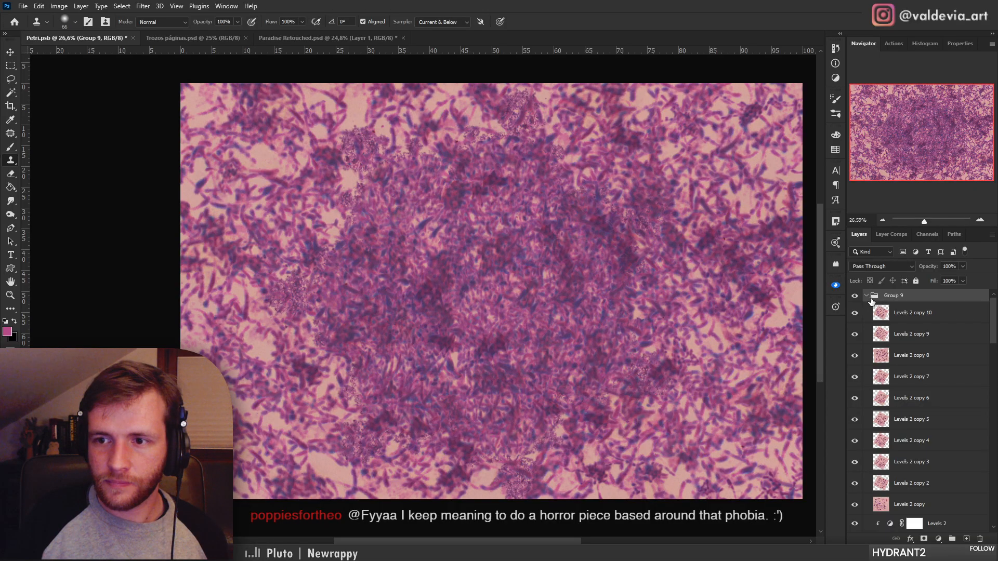
click(866, 295)
click(856, 309)
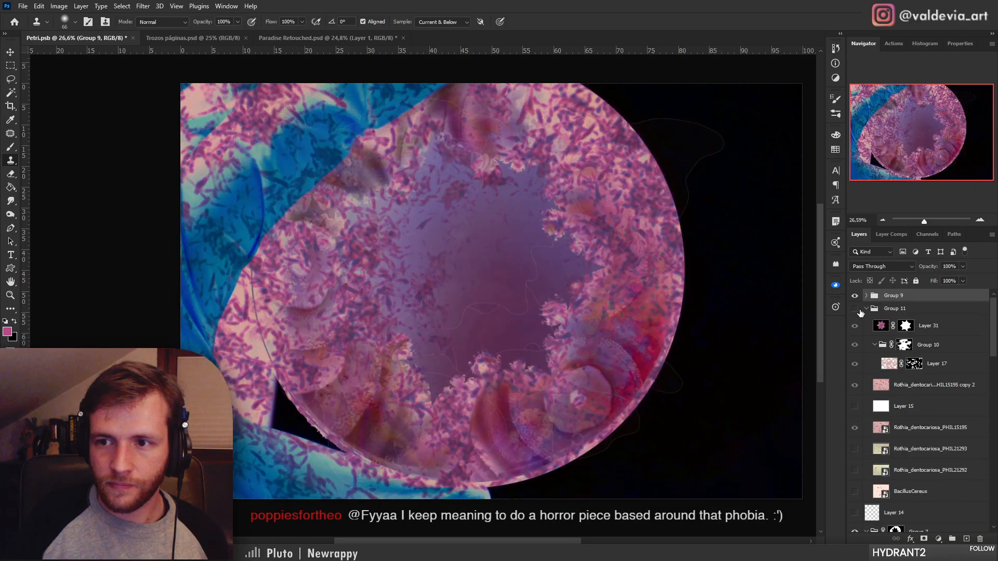
click(855, 309)
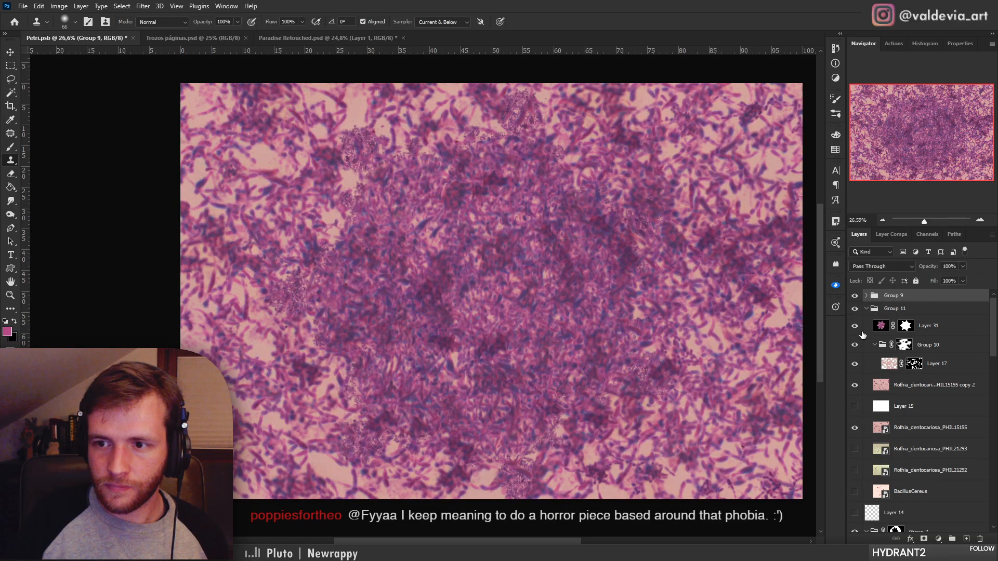
click(854, 326)
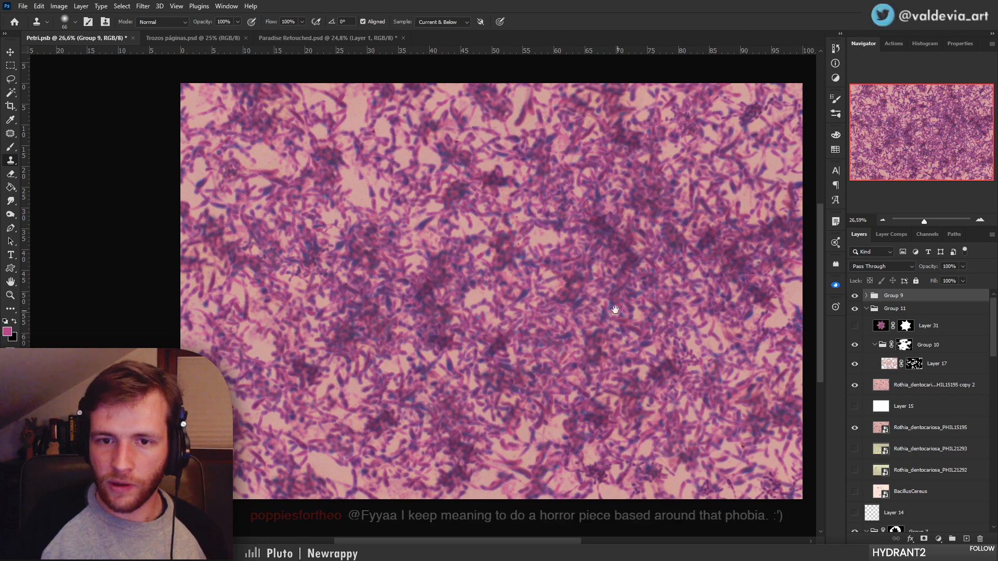
Stamp the visible bacteria texture onto a new layer and clip it to visible Layer 31 inside Group 11, with Group 9 hidden
drag(626, 325, 579, 328)
click(967, 539)
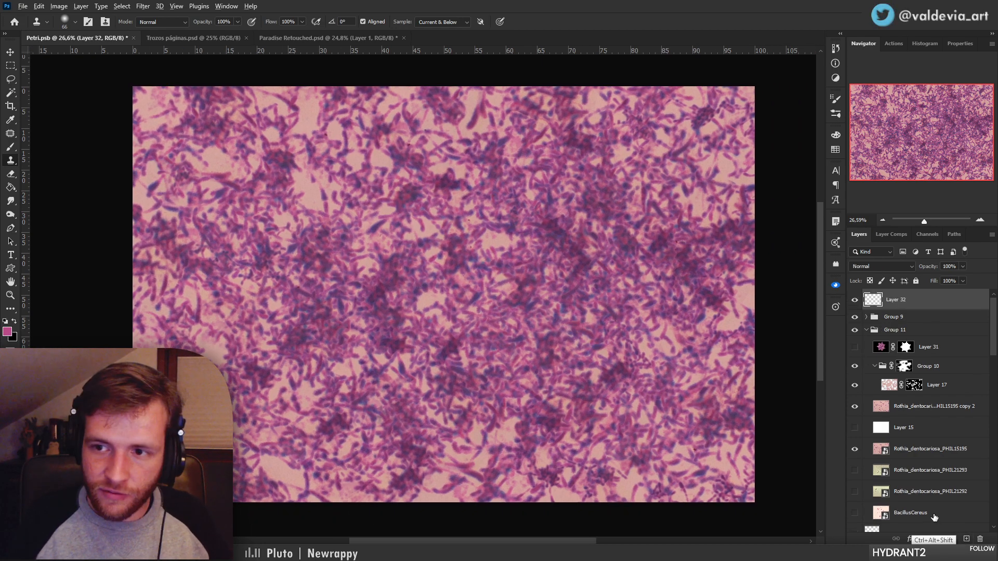
key(ctrl+alt+shift+e)
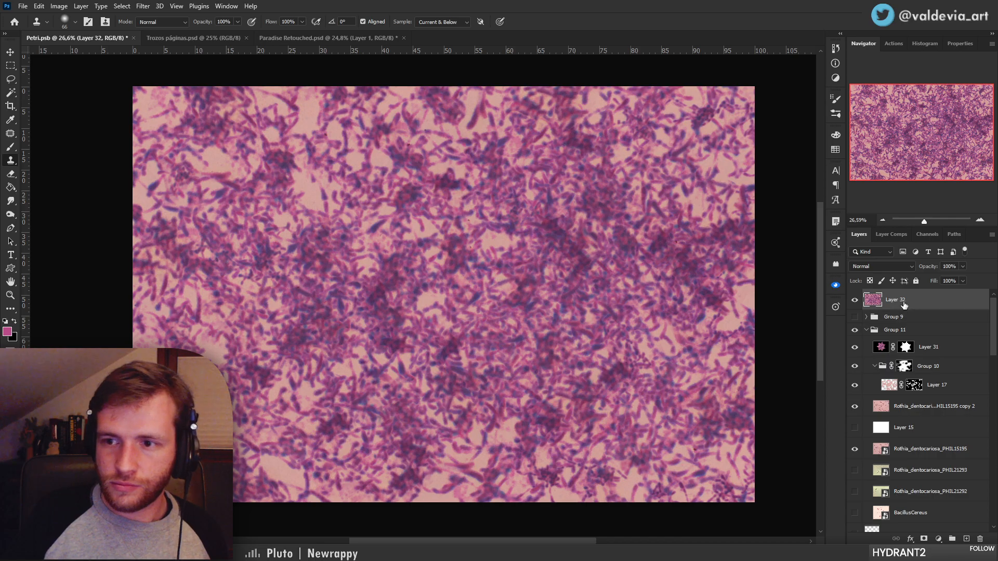
drag(904, 305, 908, 338)
alt+click(940, 336)
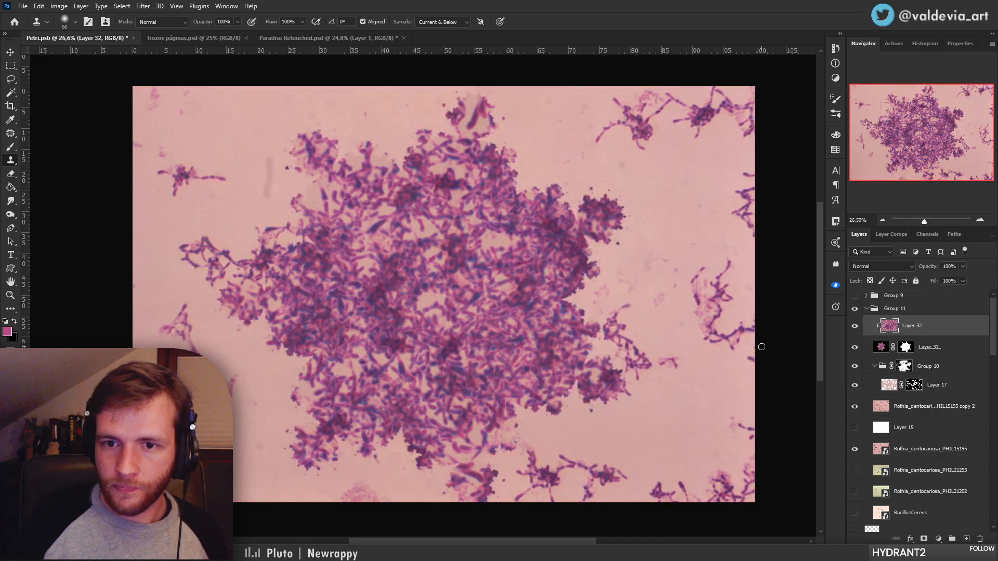
key(z)
drag(470, 320, 442, 314)
key(ctrl+t)
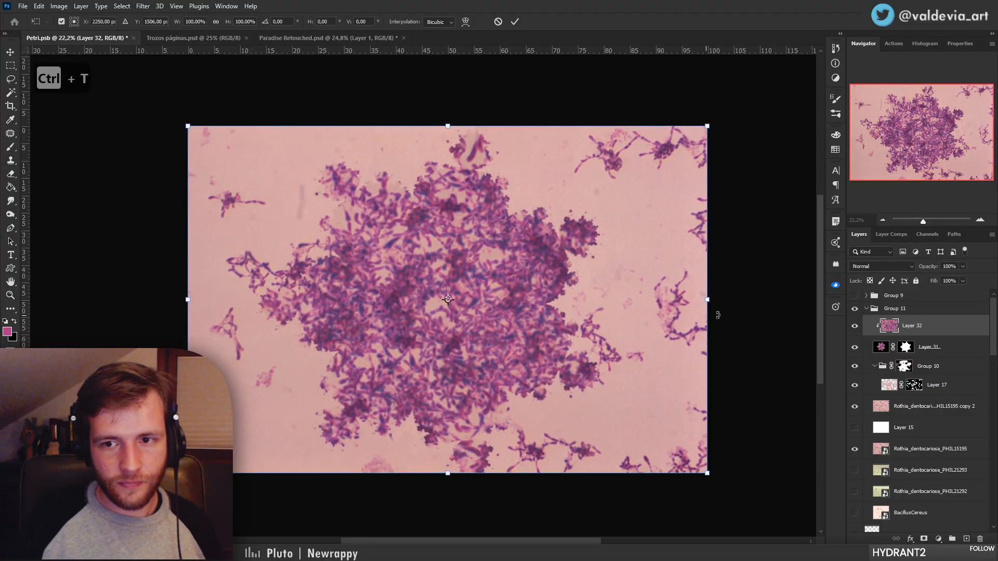
key(Return)
key(s)
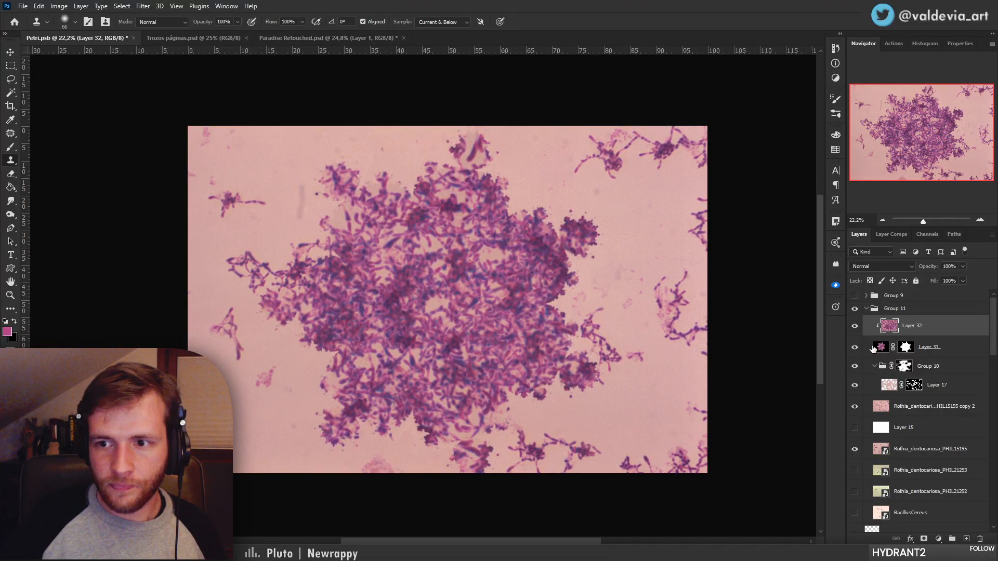
Compare the colony with and without Layer 32, examining the fractal buds and edge detail up close
click(855, 326)
click(855, 327)
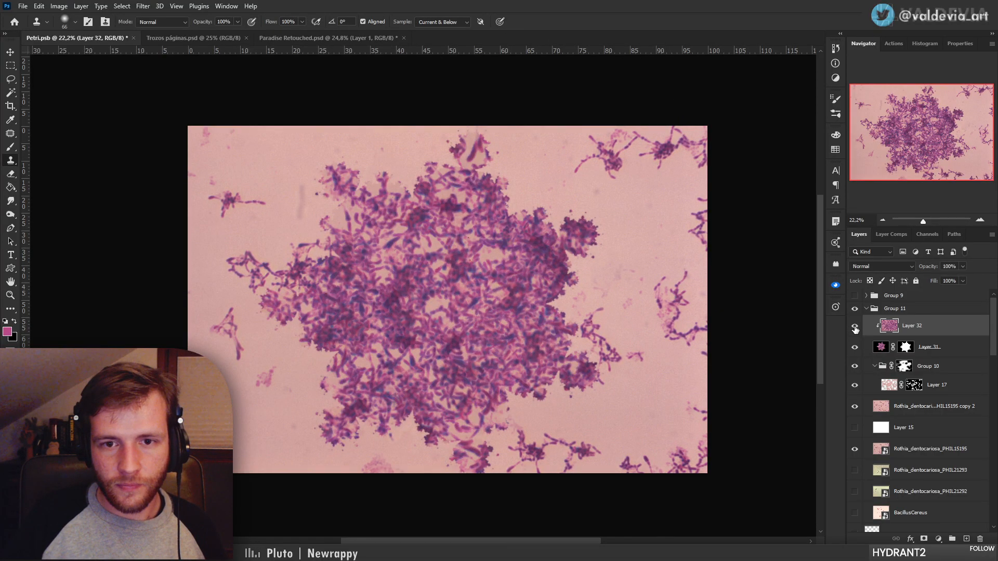
click(855, 328)
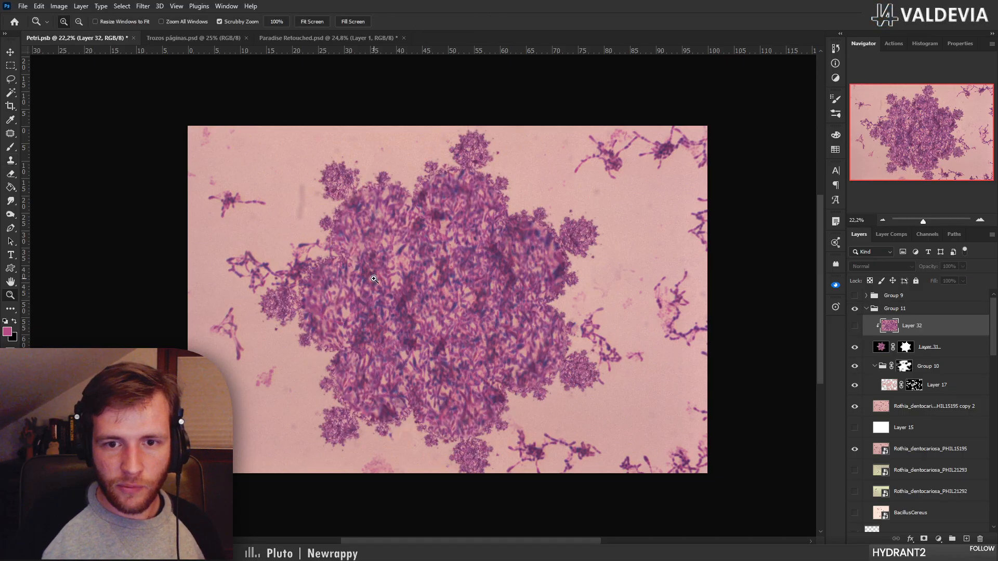
scroll(385, 262, up, 4)
scroll(385, 262, down, 5)
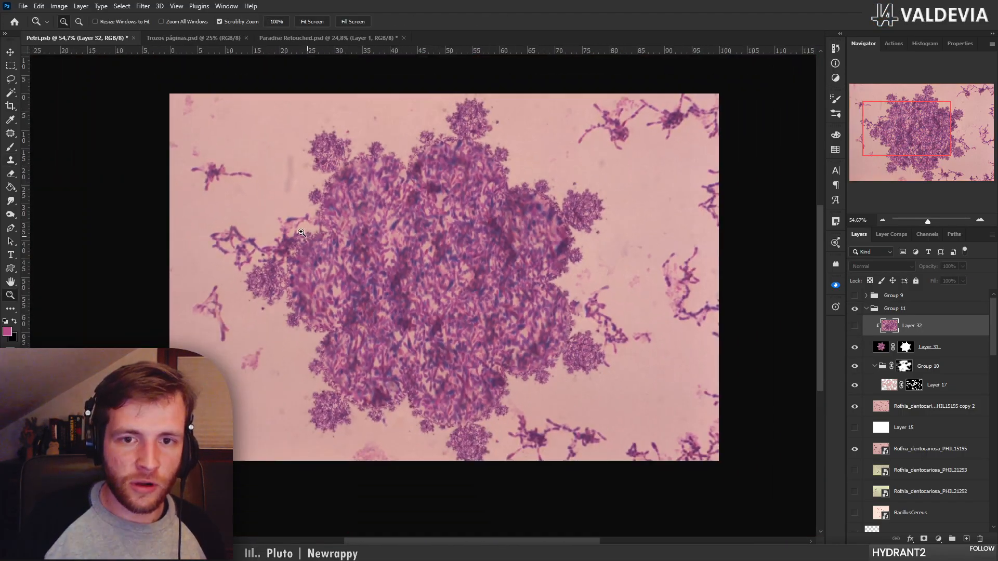
scroll(415, 222, up, 2)
drag(516, 158, 499, 231)
drag(484, 165, 512, 250)
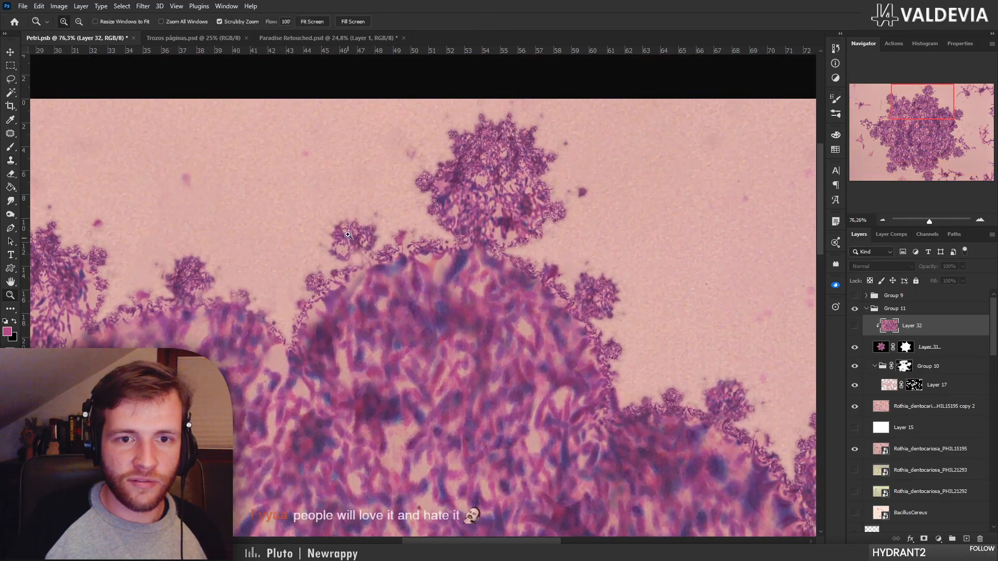
drag(355, 233, 400, 234)
drag(547, 250, 367, 265)
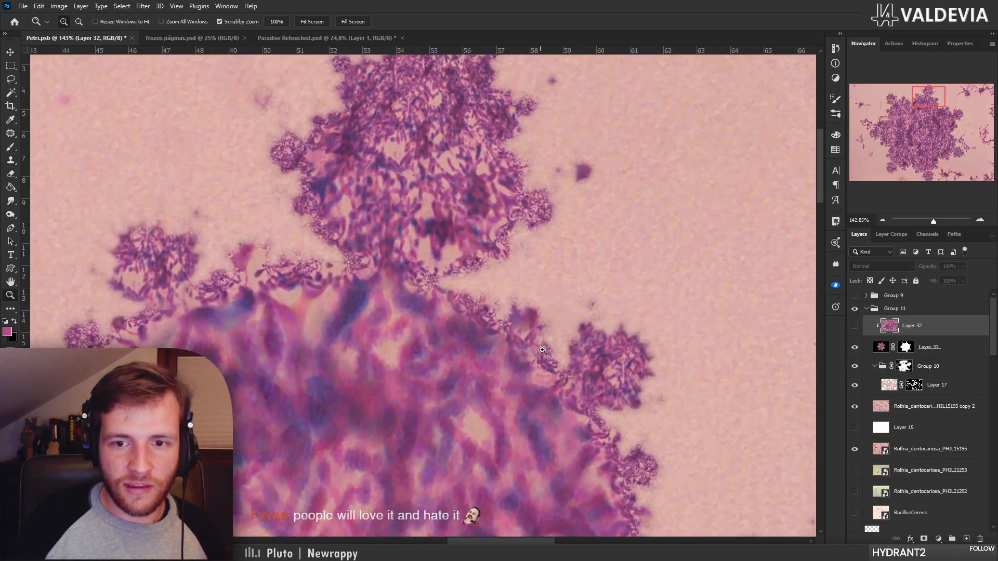
drag(542, 335, 432, 334)
drag(474, 398, 506, 212)
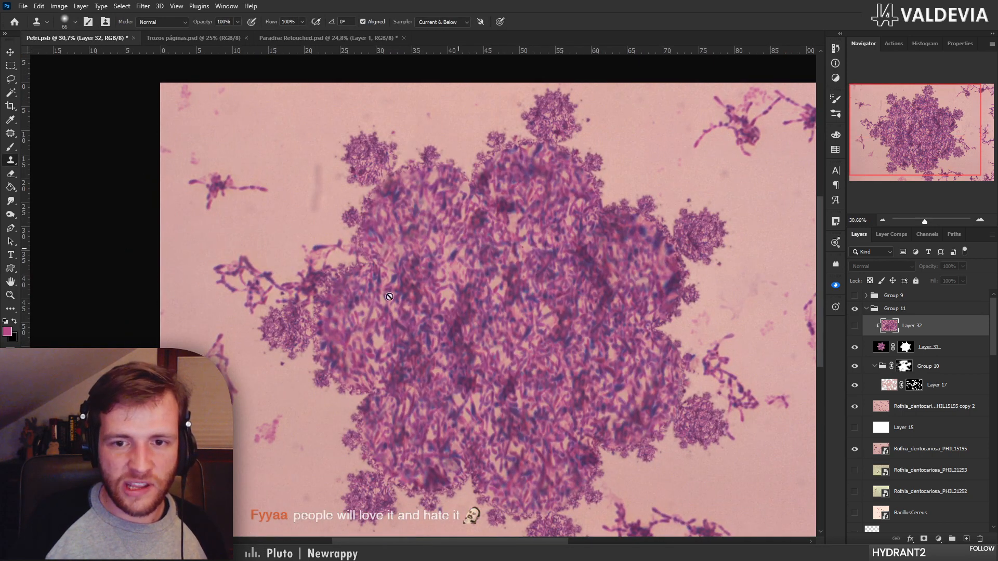
drag(548, 318, 494, 303)
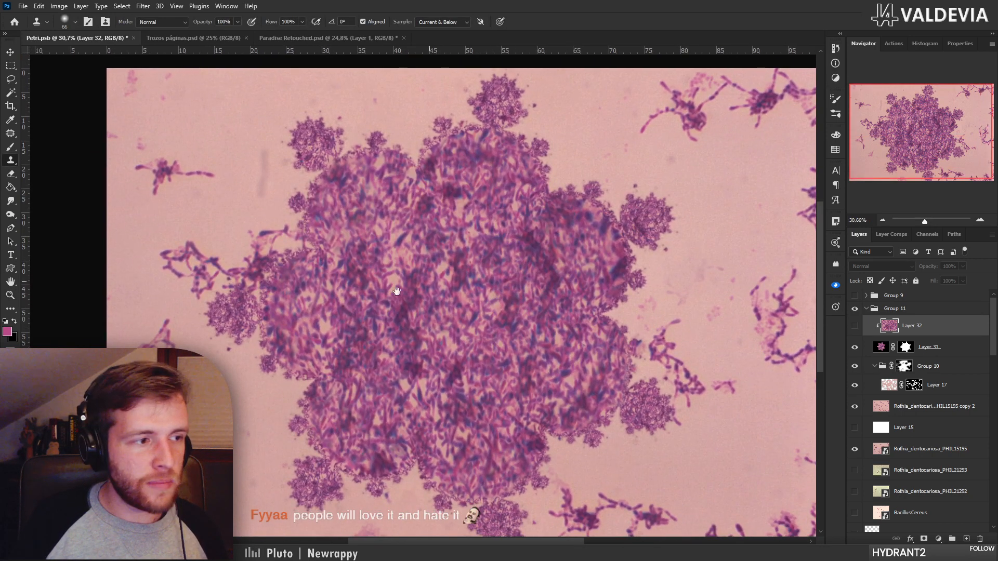
drag(397, 291, 462, 256)
click(854, 326)
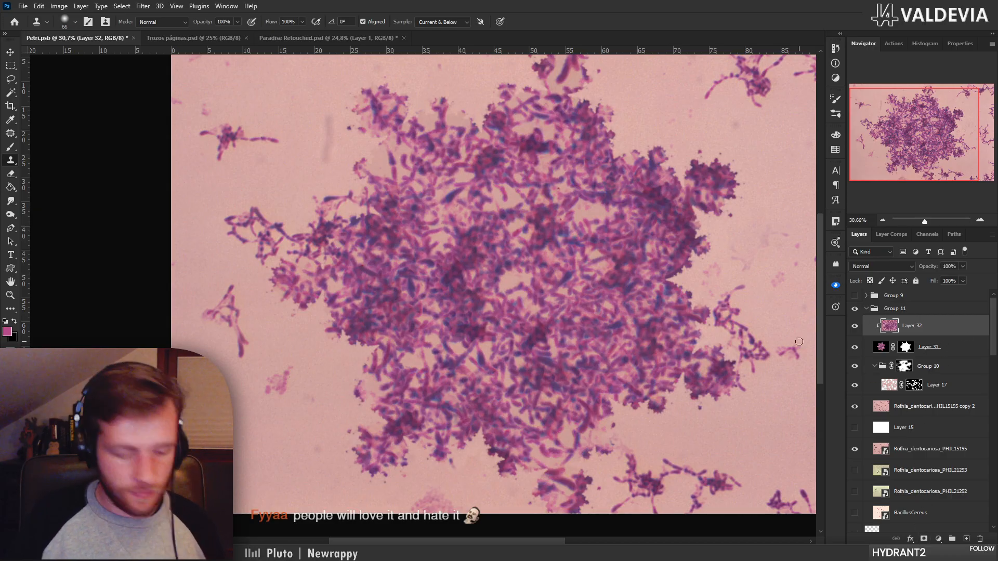
Try enlarging the clipped Layer 32 texture about its centre
key(ctrl+t)
drag(172, 274, 58, 281)
click(514, 21)
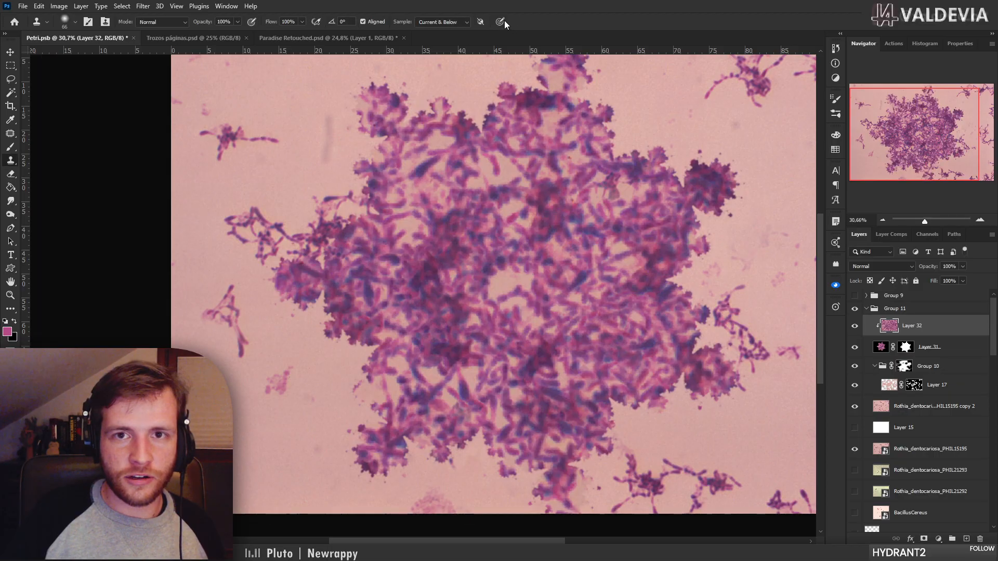
Scale Layer 32 to 127.47% about its centre and add a layer mask that hides all of it
key(ctrl+t)
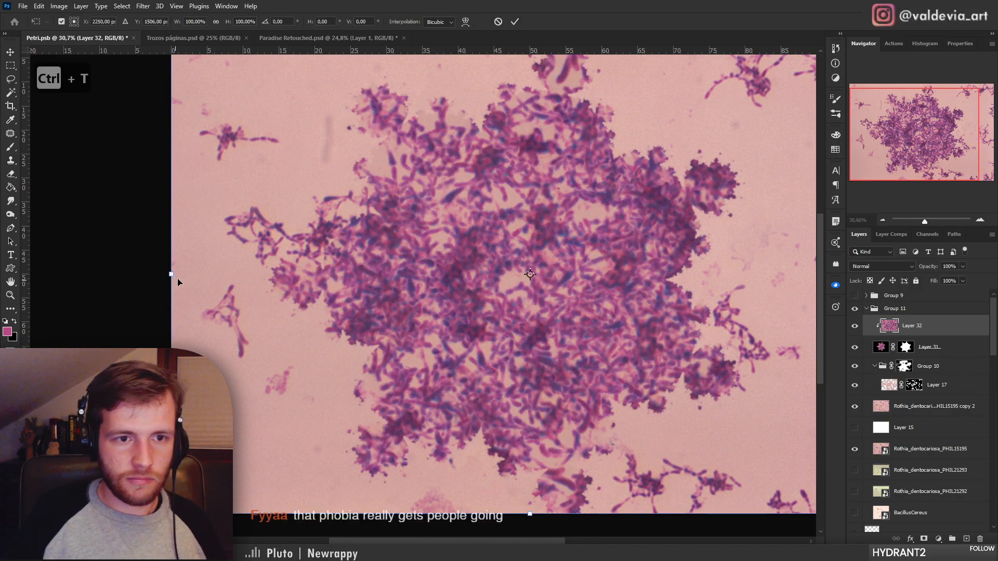
drag(172, 274, 72, 274)
key(Return)
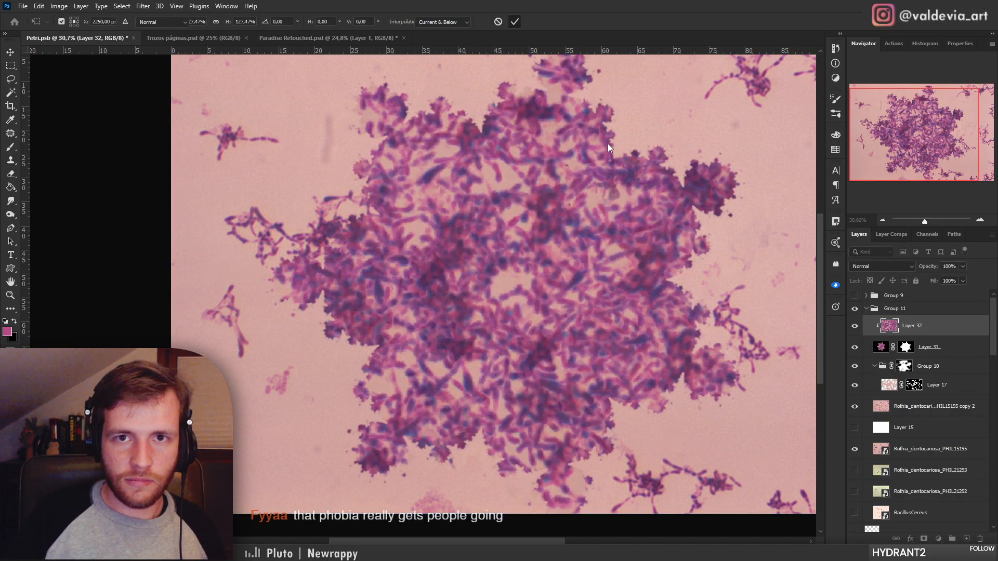
alt+click(923, 539)
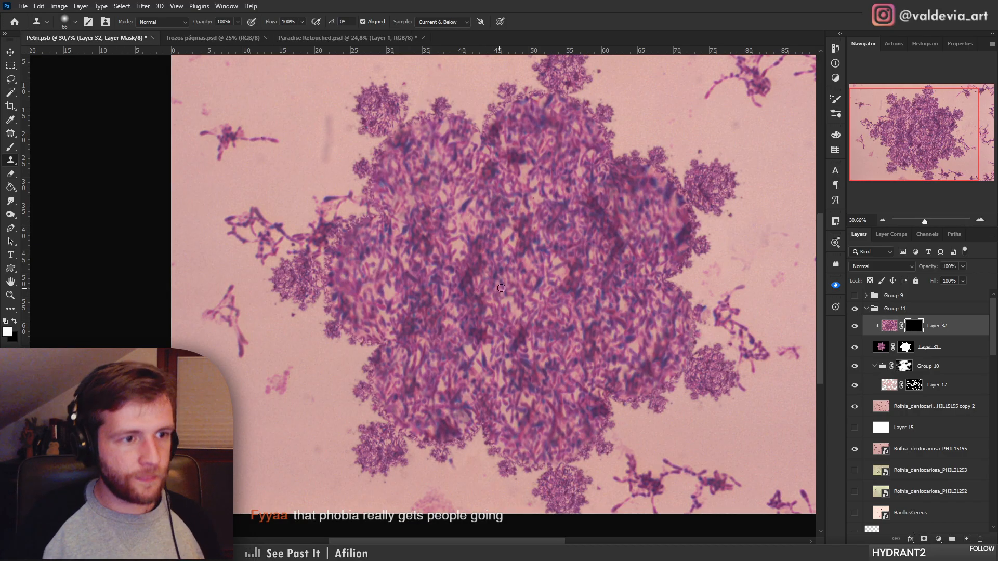
right_click(511, 281)
click(611, 306)
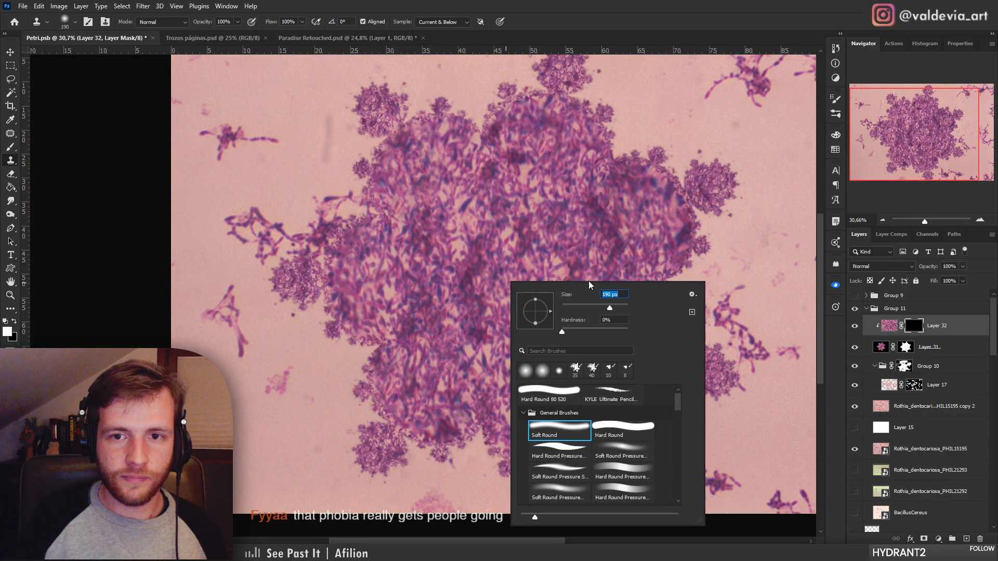
mouse_move(526, 248)
mouse_down()
mouse_move(502, 291)
mouse_move(555, 291)
mouse_move(471, 270)
mouse_move(518, 335)
mouse_move(559, 286)
mouse_up()
key(ctrl+z)
Paint white on Layer 32's mask with a soft 511 px brush to reveal the larger bacteria in the colony's centre and upper lobes
key(b)
right_click(533, 259)
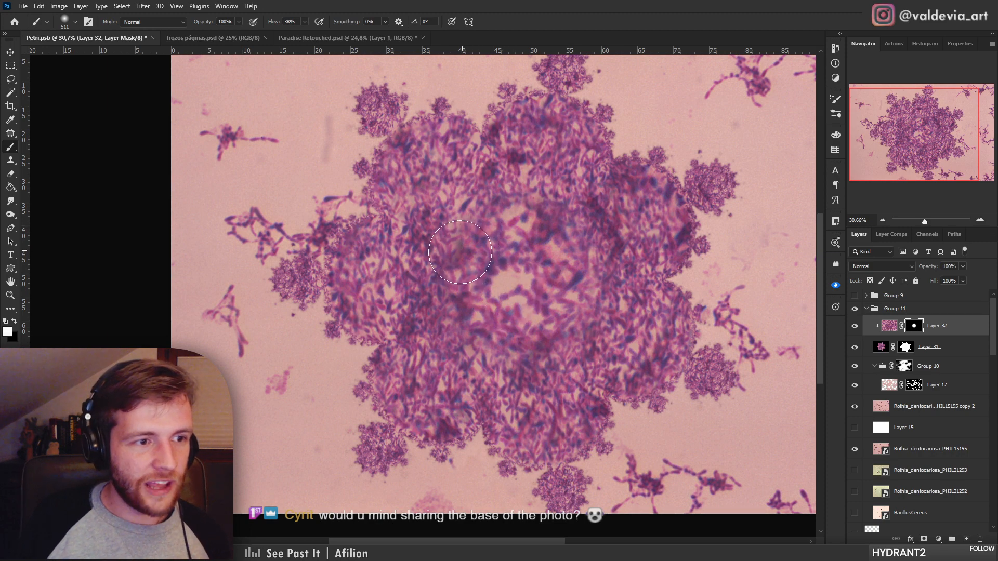
mouse_move(486, 253)
mouse_down()
mouse_move(455, 291)
mouse_move(442, 283)
mouse_move(458, 247)
mouse_move(483, 248)
mouse_move(472, 206)
mouse_move(543, 213)
mouse_move(537, 199)
mouse_move(554, 231)
mouse_move(552, 331)
mouse_move(590, 254)
mouse_move(598, 303)
mouse_move(590, 326)
mouse_move(445, 351)
mouse_move(447, 367)
mouse_move(406, 289)
mouse_move(394, 294)
mouse_move(414, 244)
mouse_move(467, 183)
mouse_move(446, 180)
mouse_move(463, 195)
mouse_up()
key(z)
drag(548, 266, 488, 244)
drag(560, 224, 587, 225)
key(b)
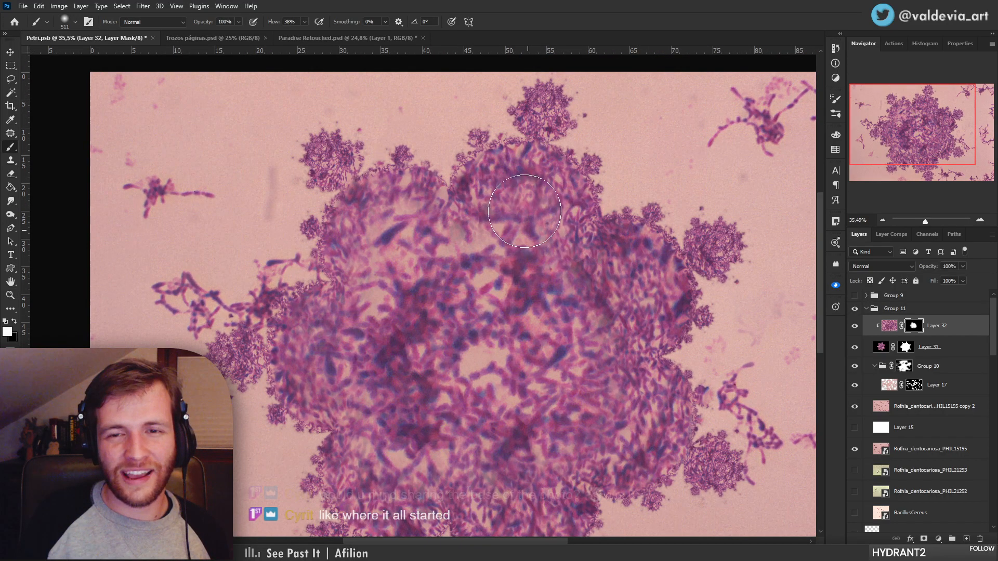
Extend the white painting on Layer 32's mask over the colony's lower and right-hand lobes, leaving the outer fractal buds masked
mouse_move(598, 364)
mouse_down()
mouse_move(583, 435)
mouse_move(635, 424)
mouse_move(622, 327)
mouse_up()
drag(517, 384, 535, 371)
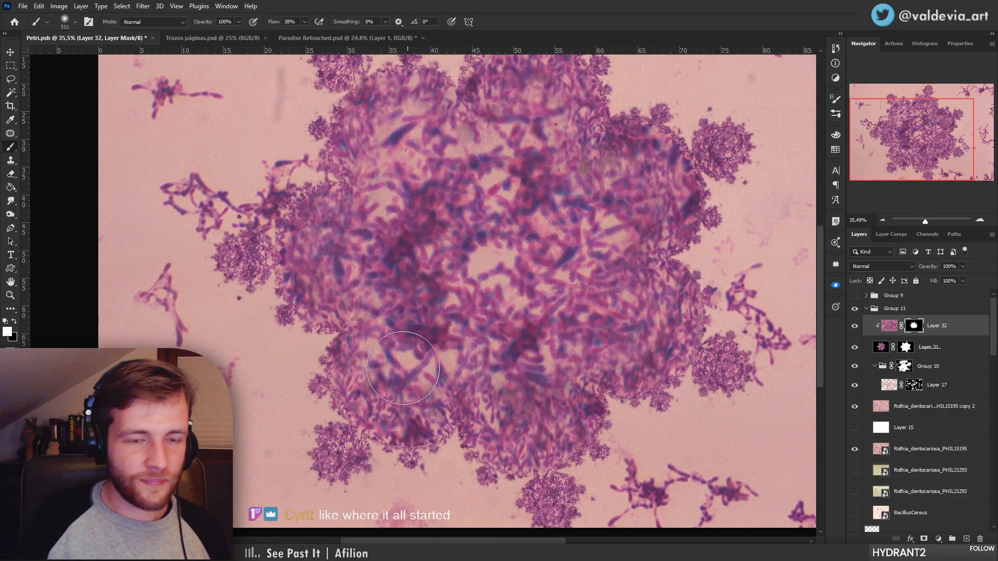
key(z)
drag(483, 305, 445, 307)
drag(456, 256, 470, 258)
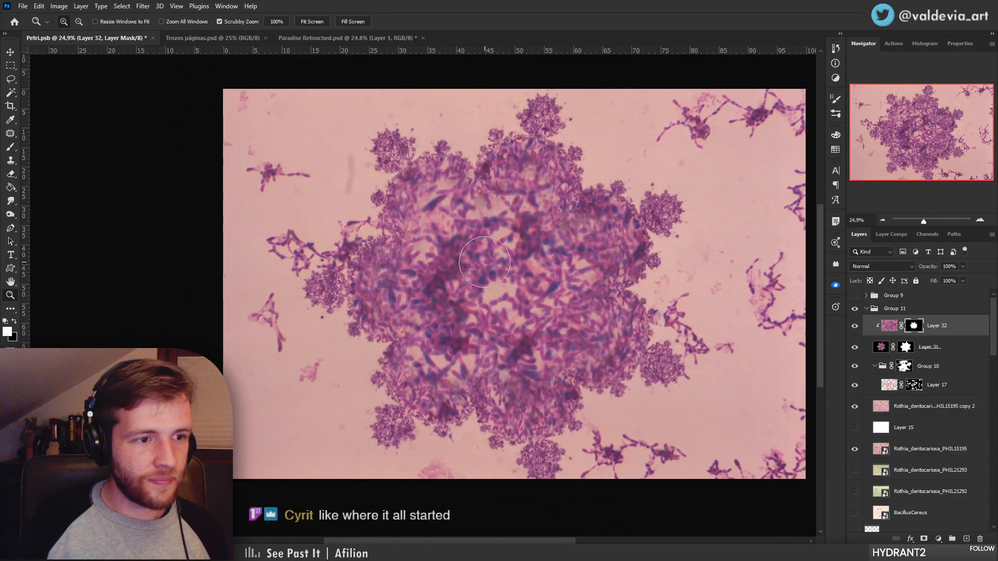
key(b)
drag(593, 312, 557, 310)
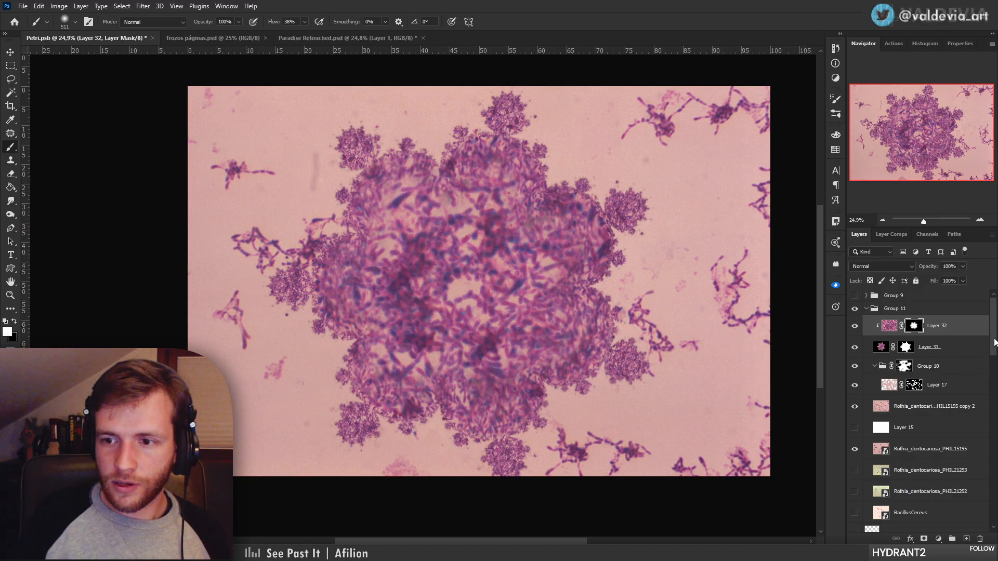
View the Rothia_dentocariosa_PHIL15195 micrograph and the original petri dish photo in isolation, restoring the other layers after each
scroll(977, 364, down, 5)
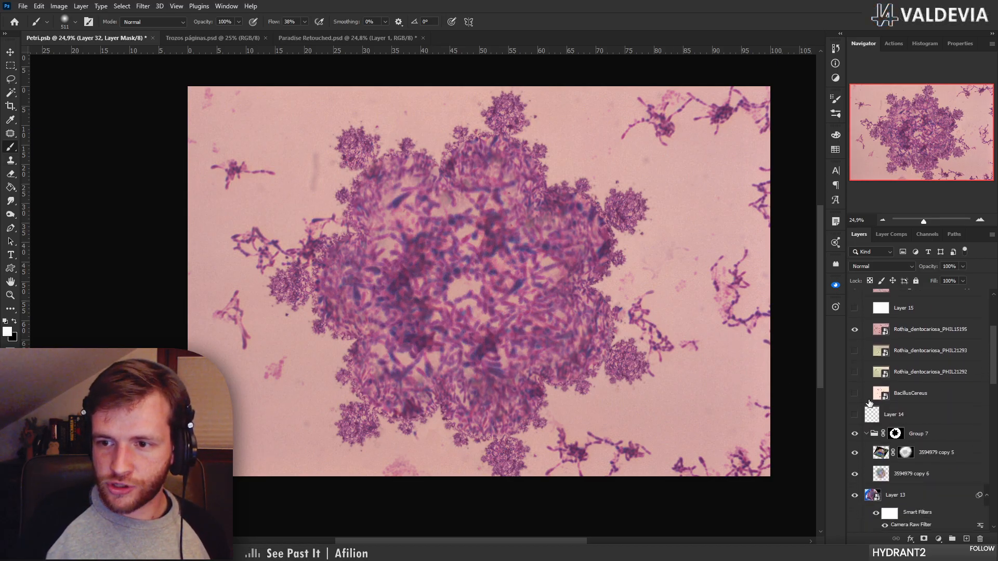
alt+click(854, 329)
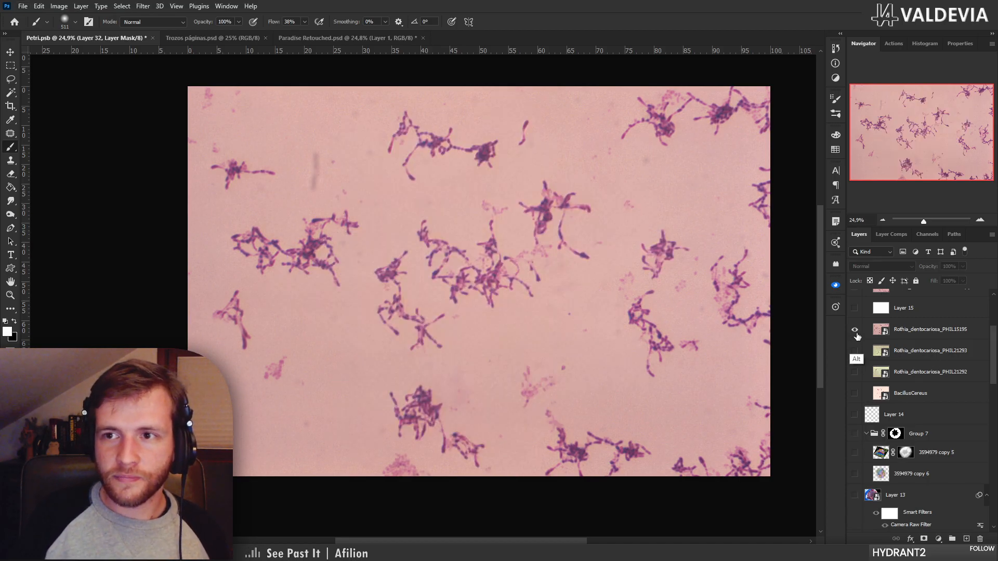
alt+click(855, 331)
drag(995, 360, 990, 501)
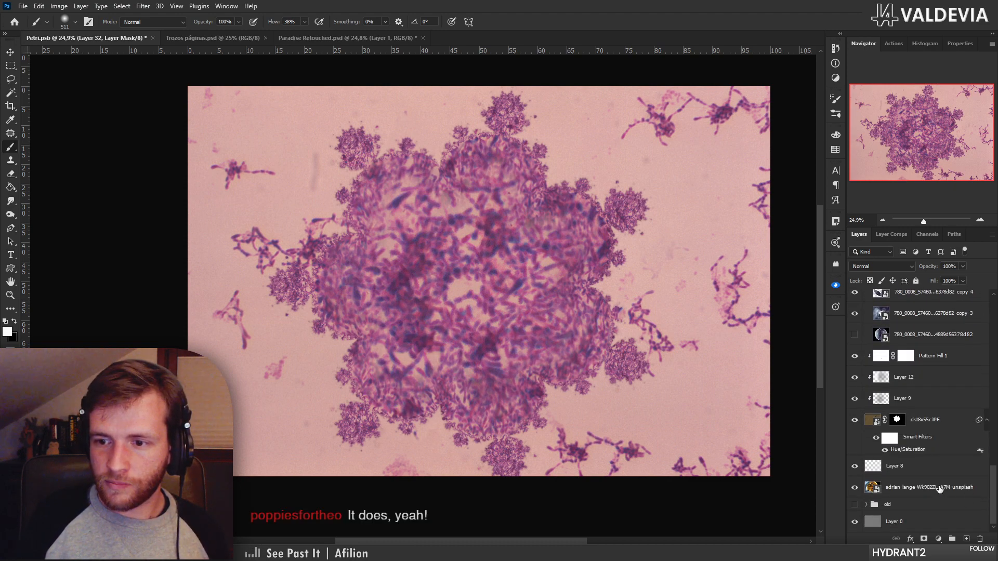
alt+click(855, 490)
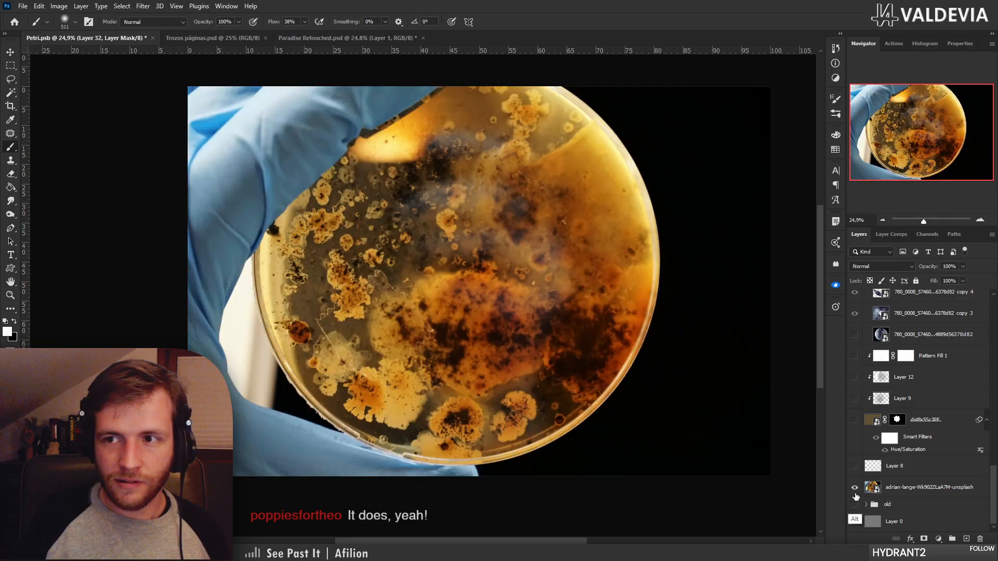
alt+click(855, 492)
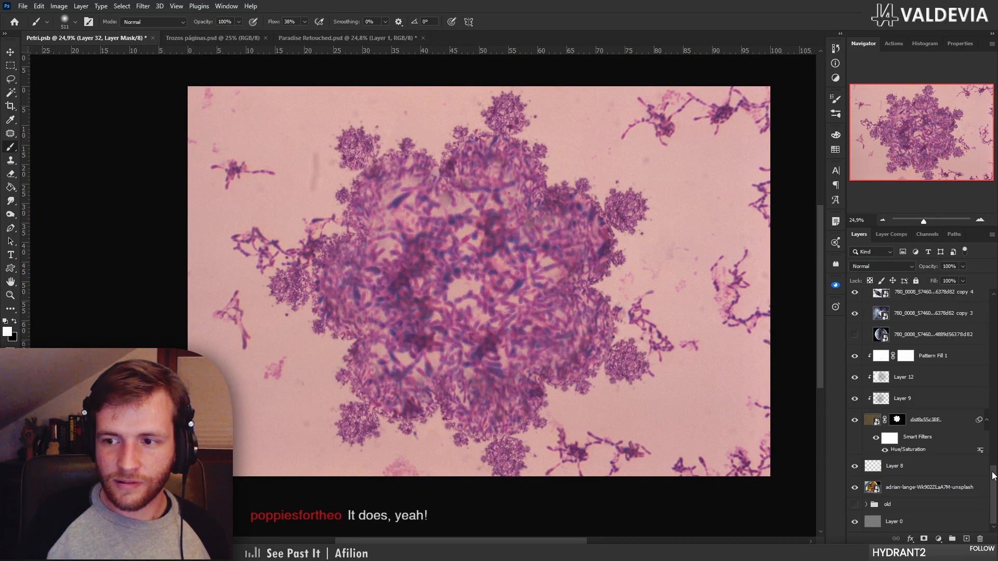
Collapse Group 11 and hide it to show the petri dish composition
drag(993, 474, 992, 297)
click(866, 308)
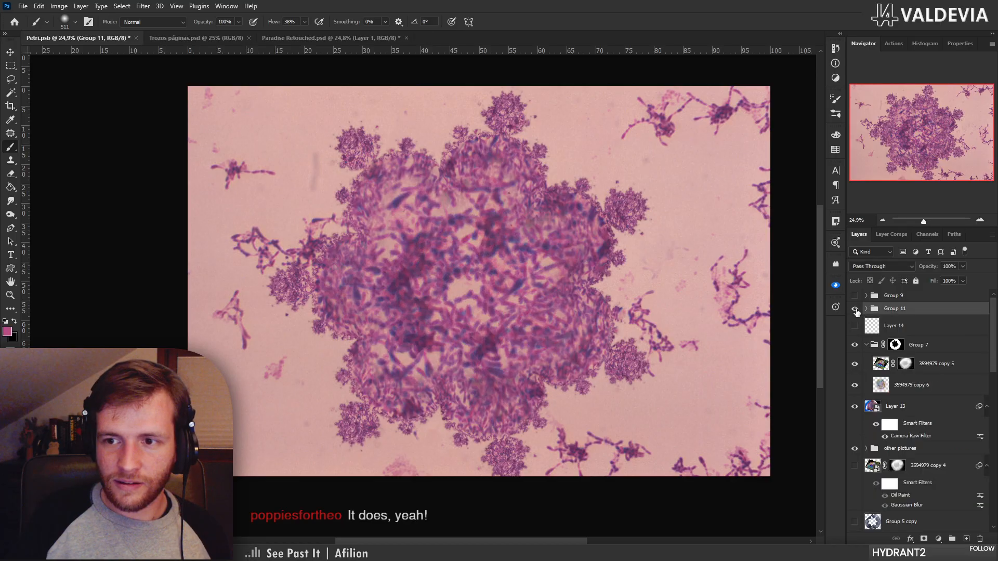
click(855, 310)
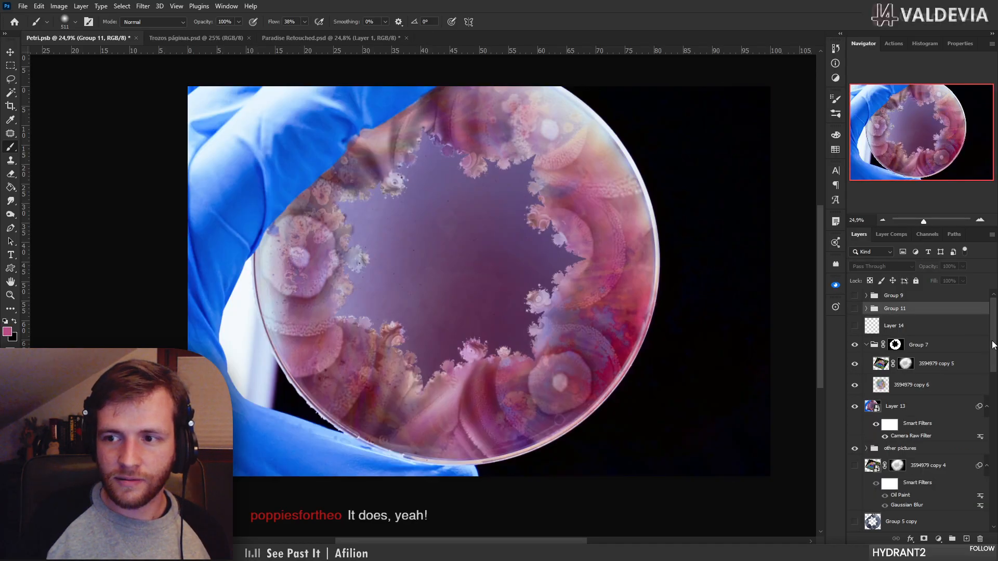
Compare the original petri dish photo in isolation with the edited petri dish composition
scroll(855, 468, down, 10)
alt+click(854, 492)
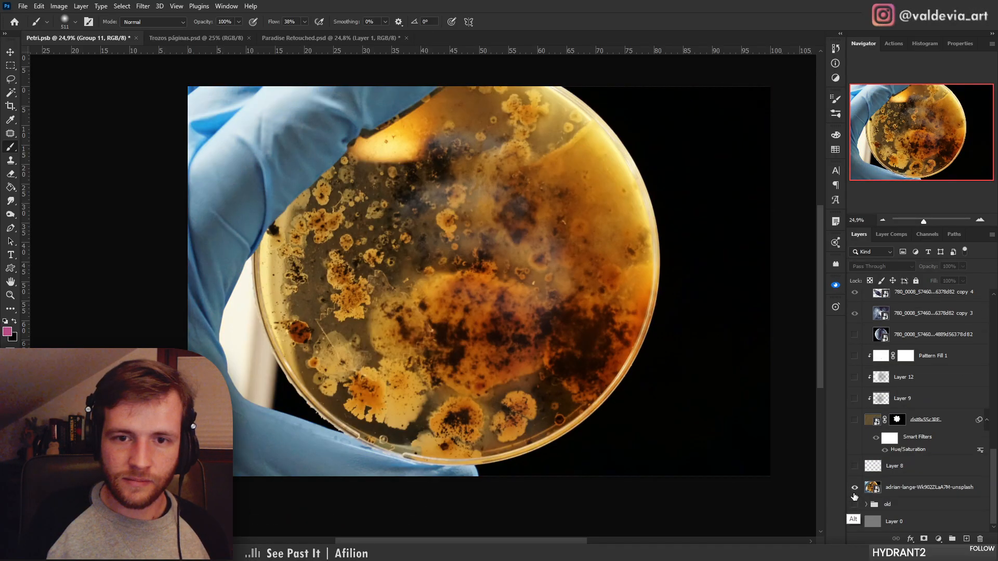
alt+click(855, 493)
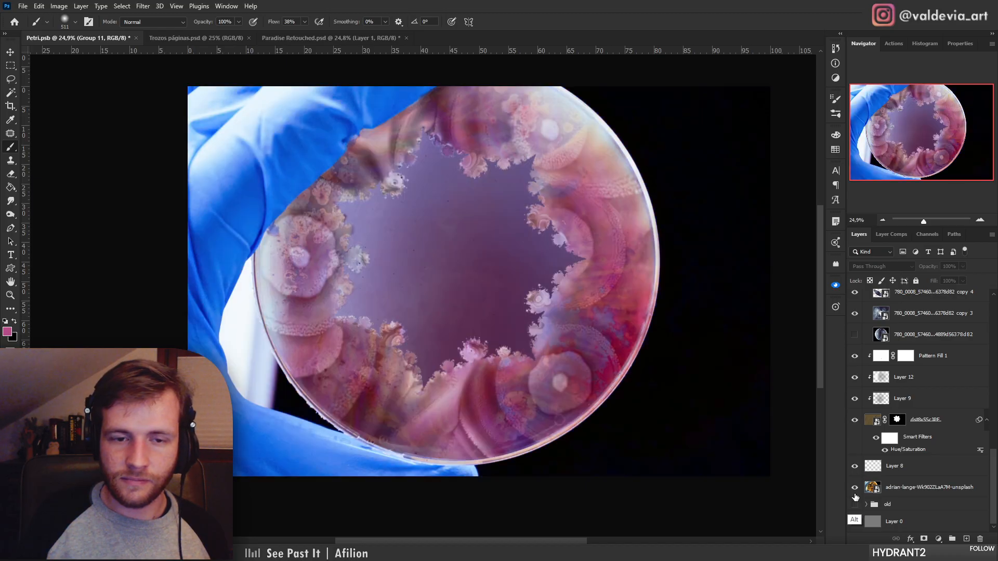
alt+click(855, 494)
alt+click(855, 494)
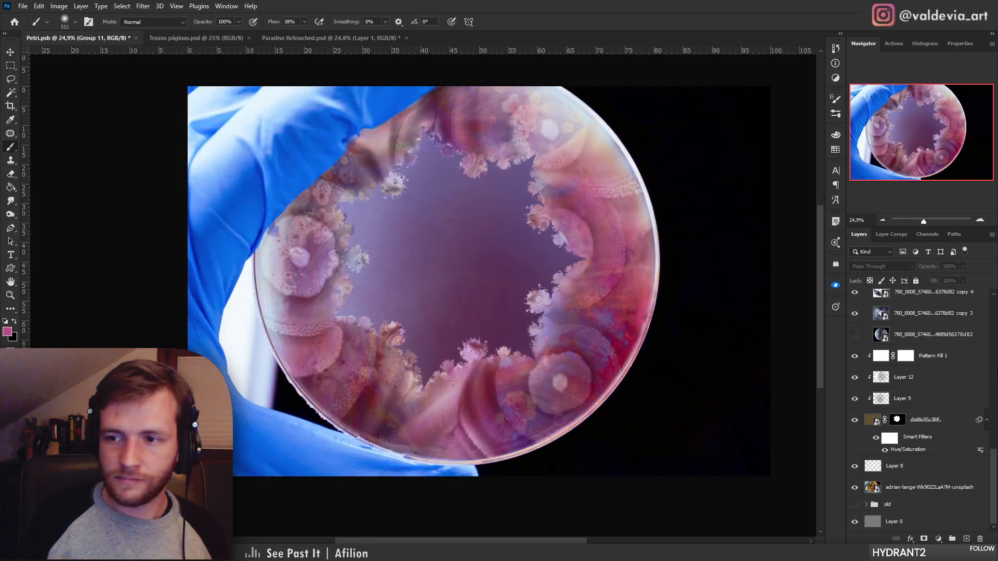
scroll(987, 366, up, 5)
scroll(965, 459, down, 5)
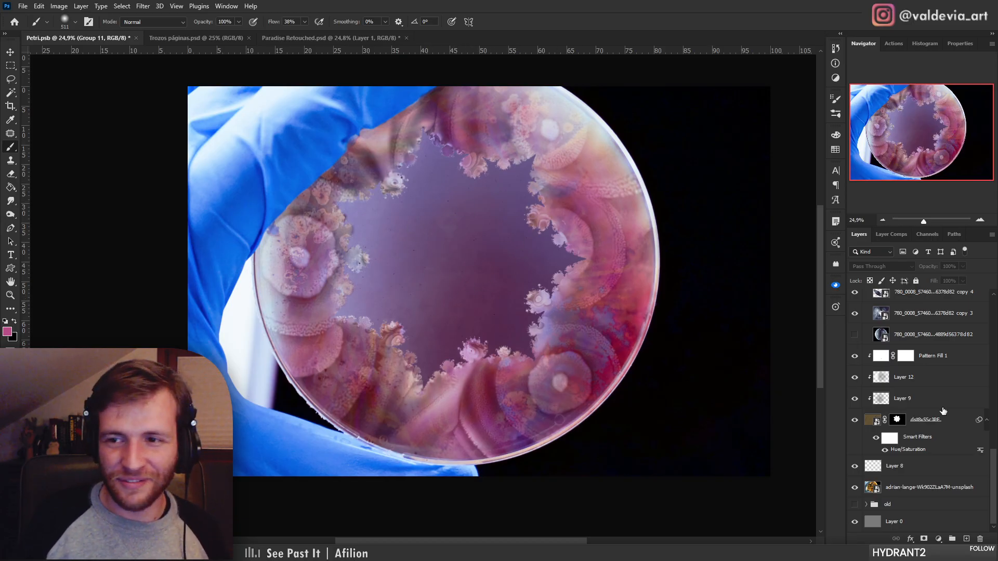
drag(993, 458, 954, 311)
drag(995, 342, 995, 313)
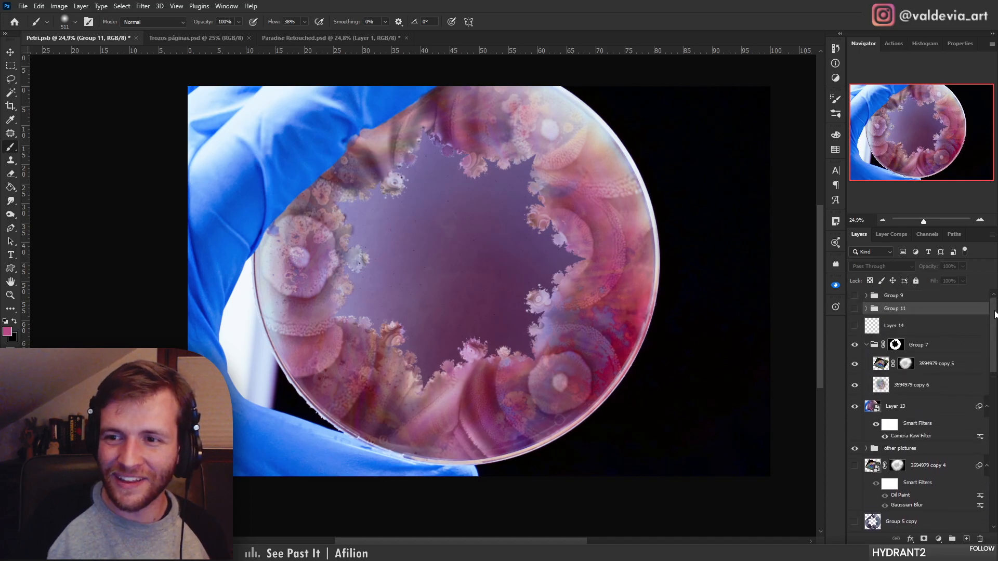
Show and expand Group 11, and scale Layer 32's bacteria texture to 82.5% of its size
click(855, 309)
click(866, 309)
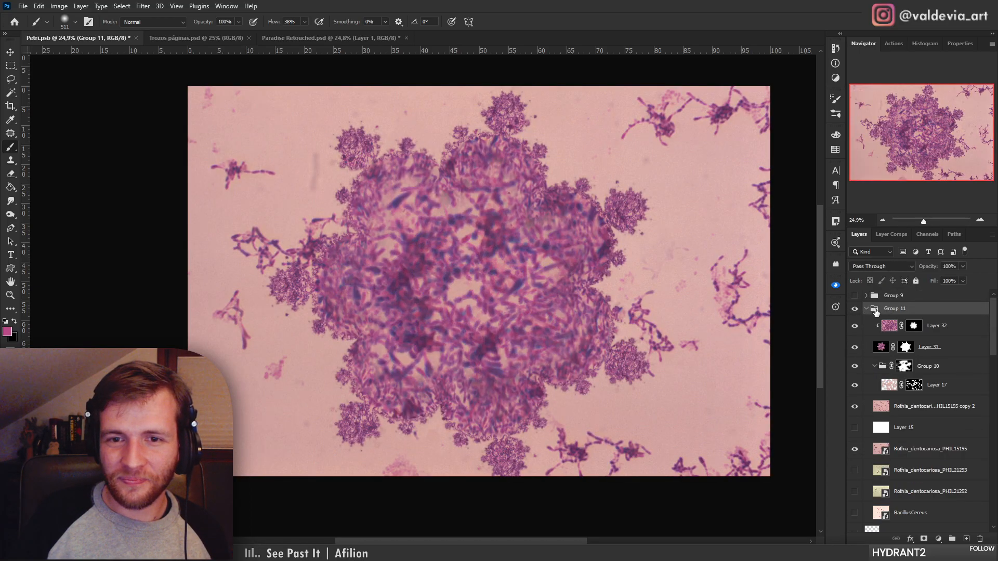
click(890, 327)
key(ctrl+t)
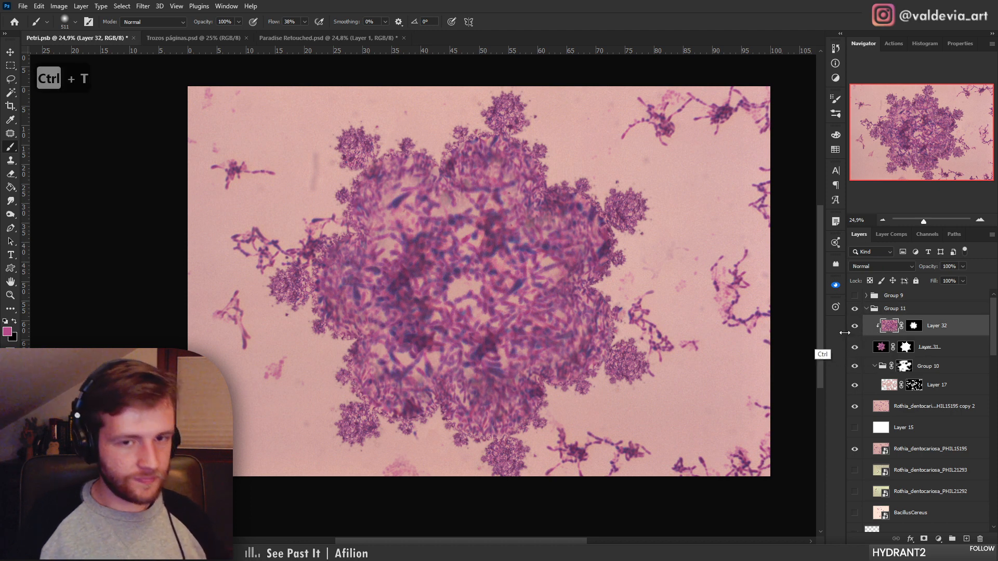
drag(107, 281, 172, 281)
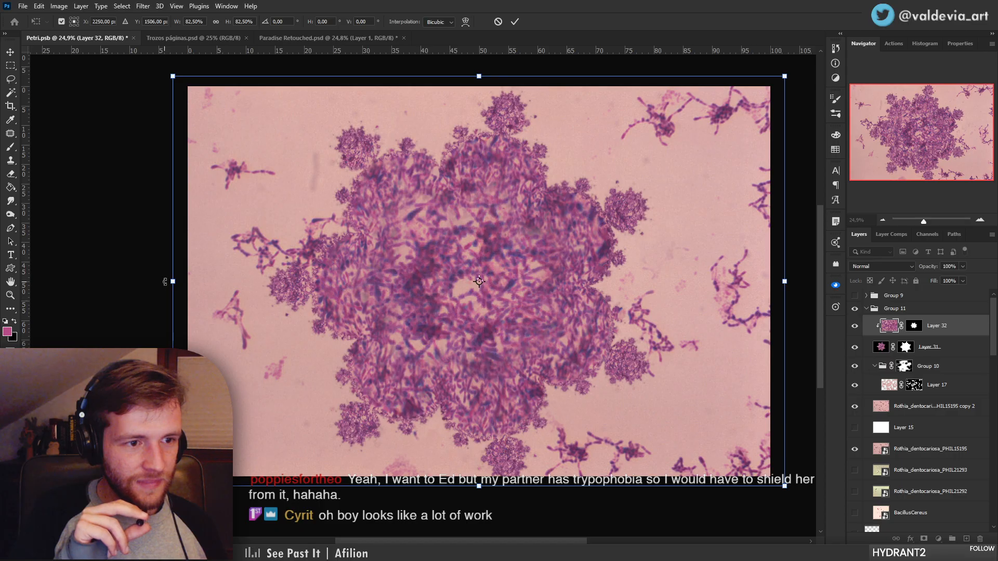
mouse_move(520, 367)
mouse_down()
mouse_move(476, 367)
mouse_move(521, 367)
mouse_up()
key(ctrl+z)
click(514, 22)
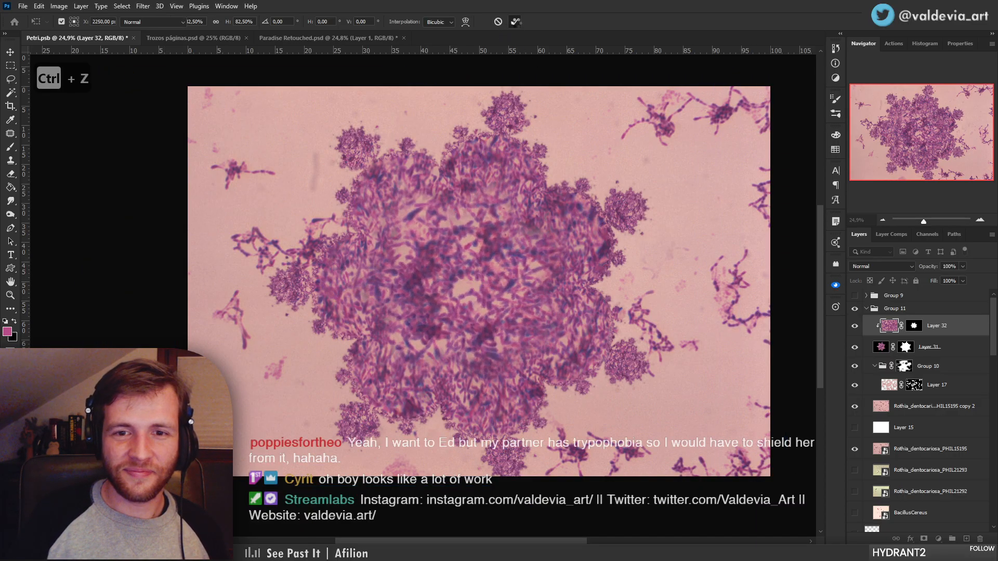
Shift Layer 32's texture up and to the left so its pale hole leaves the colony's centre
drag(446, 216, 463, 216)
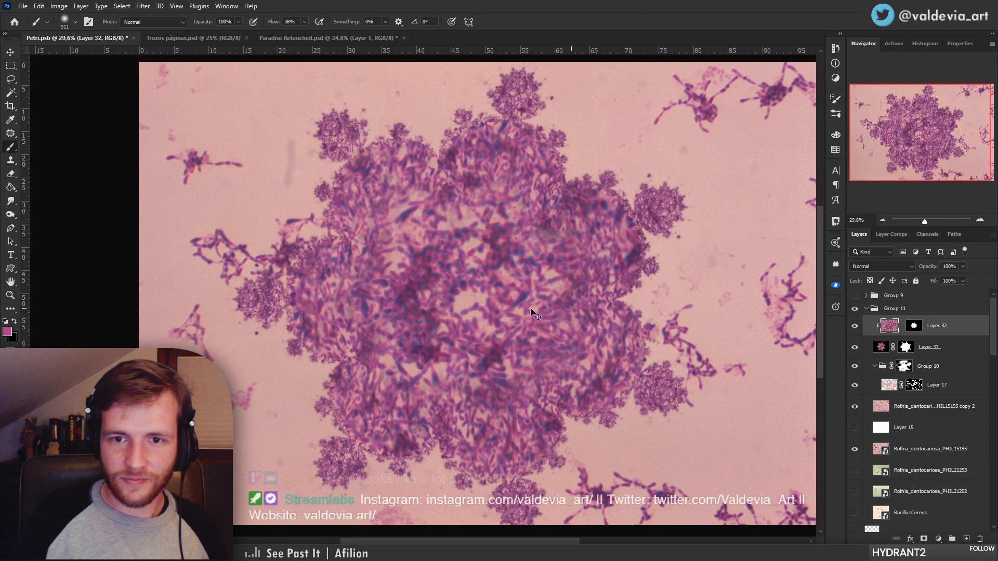
mouse_move(508, 329)
mouse_down()
mouse_move(394, 329)
mouse_move(382, 363)
mouse_move(494, 411)
mouse_move(480, 364)
mouse_move(397, 244)
mouse_move(399, 260)
mouse_up()
mouse_move(505, 258)
mouse_down()
mouse_move(451, 259)
mouse_move(511, 260)
mouse_up()
Touch up Layer 32's mask around the colony's upper centre with a smaller soft round brush, alternating white and black
click(913, 327)
right_click(567, 370)
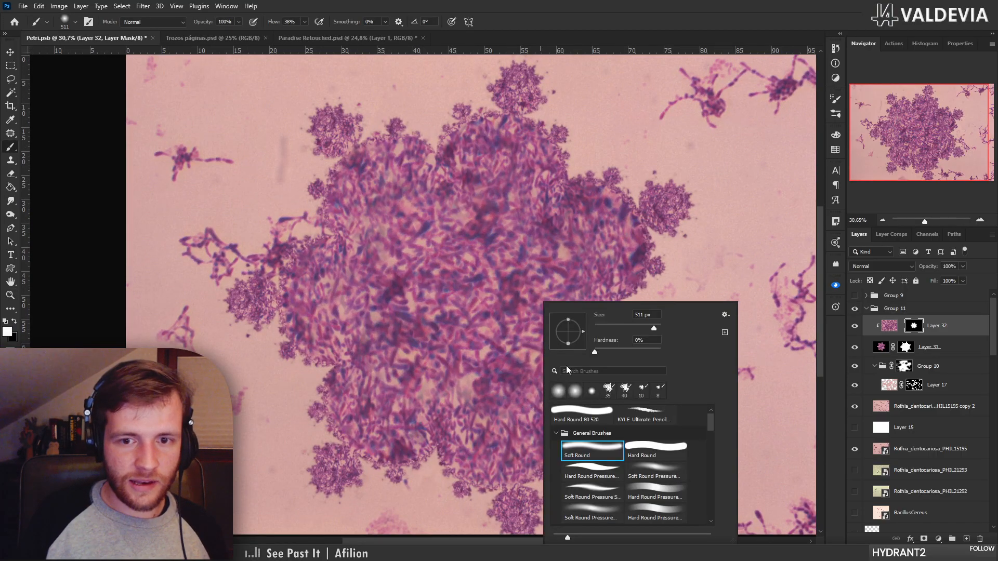
mouse_move(480, 414)
mouse_down()
mouse_move(450, 415)
mouse_move(465, 399)
mouse_move(446, 393)
mouse_up()
key(ctrl+z)
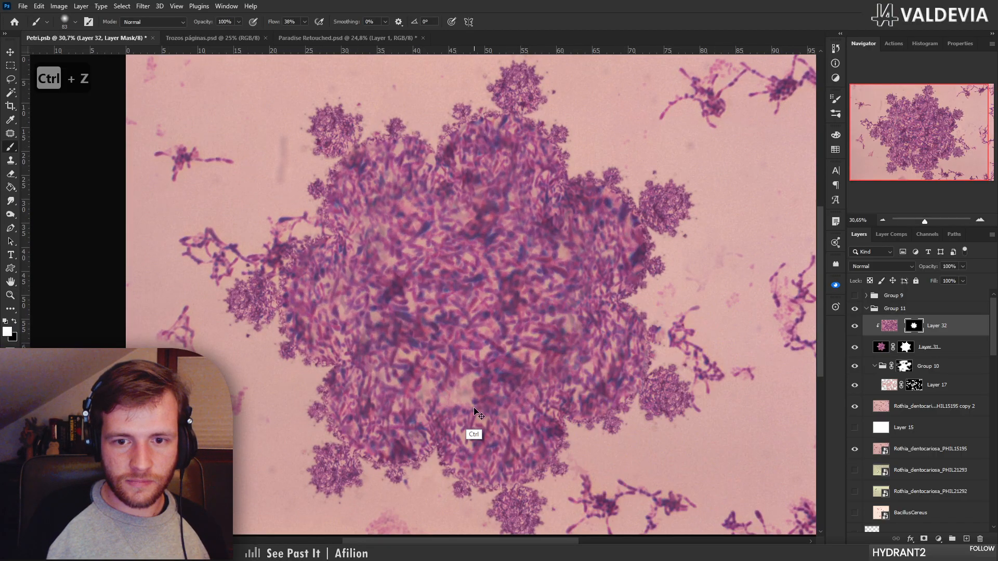
key(x)
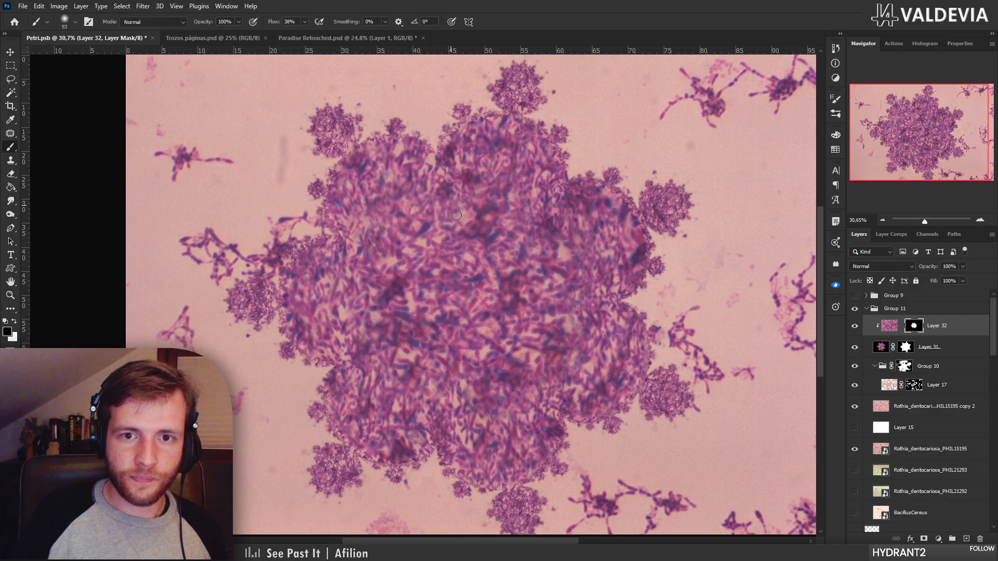
key(z)
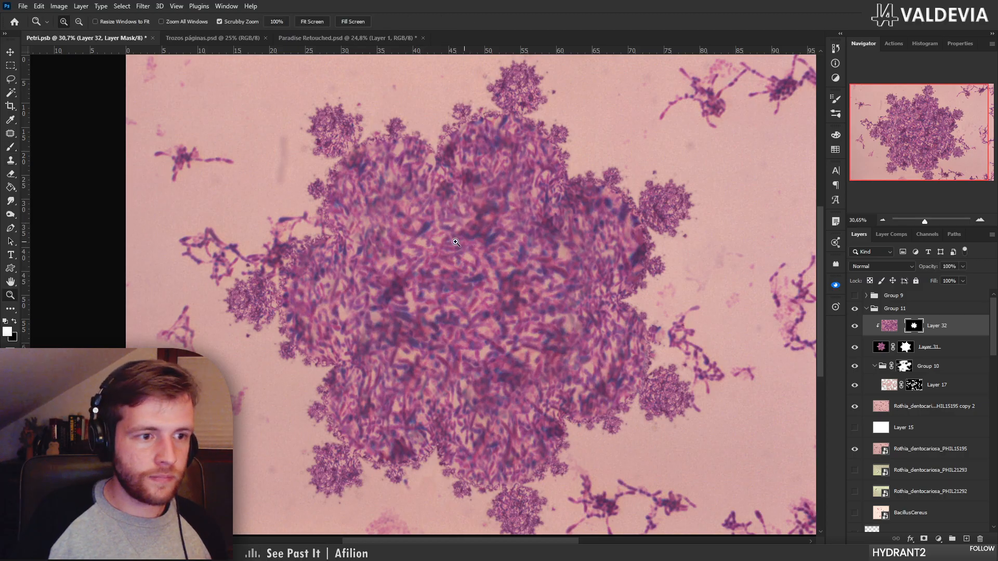
mouse_move(470, 240)
mouse_down()
mouse_move(454, 225)
mouse_move(495, 222)
mouse_move(461, 232)
mouse_up()
key(b)
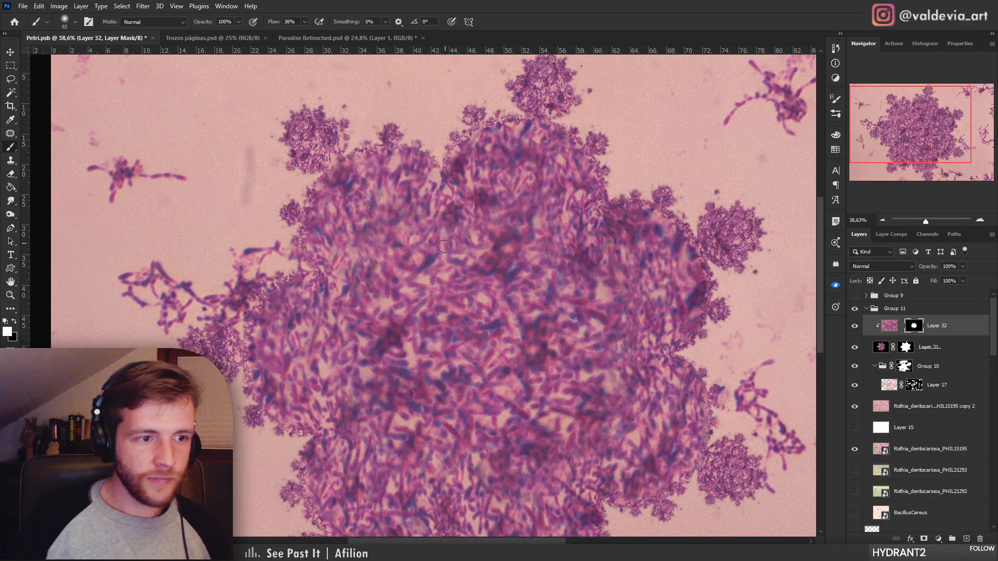
Refine Layer 32's mask with black paint around the colony's centre to blend the large texture into the fractal texture
key(z)
alt+click(517, 251)
drag(520, 246, 519, 245)
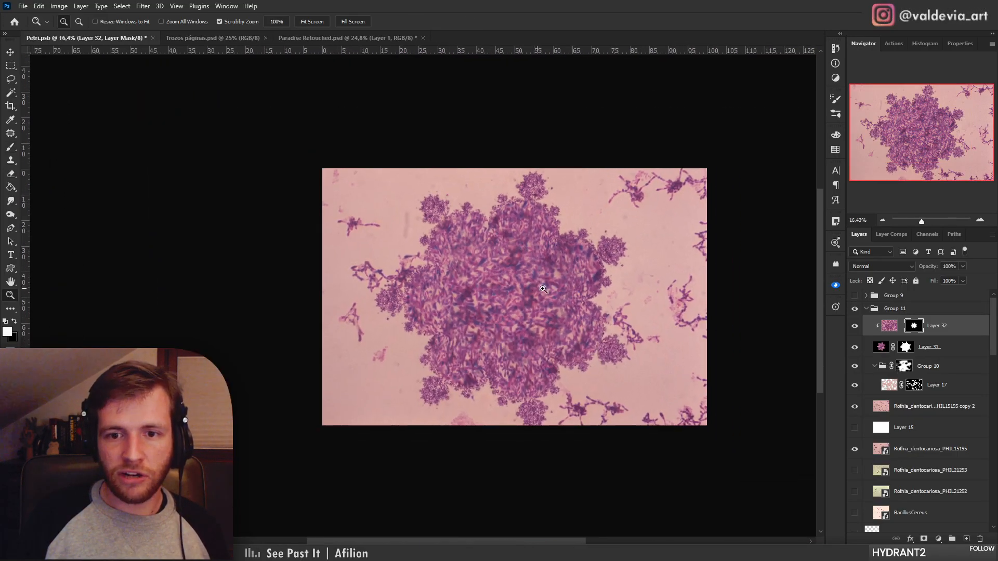
drag(542, 288, 552, 289)
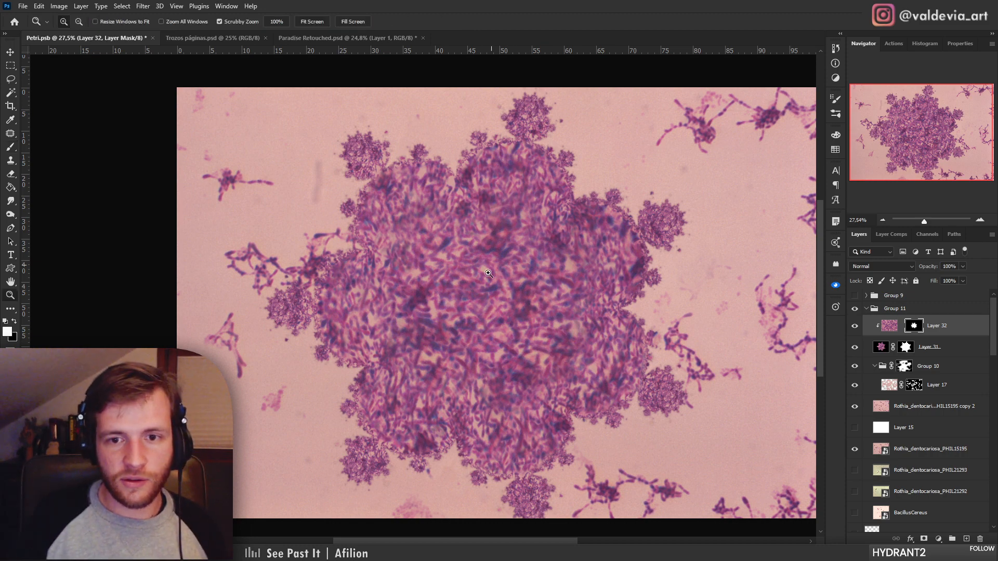
drag(477, 287, 458, 273)
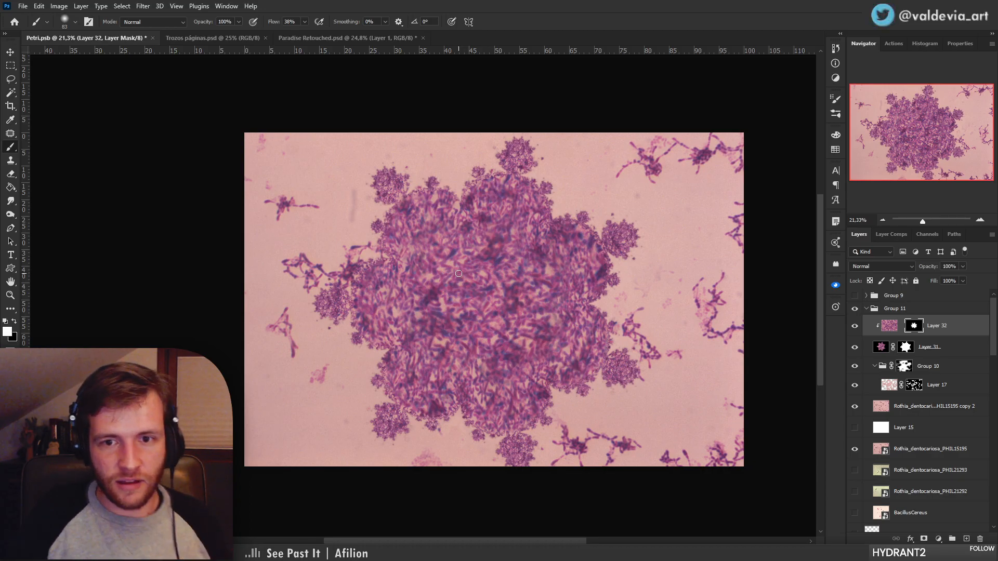
drag(479, 246, 506, 249)
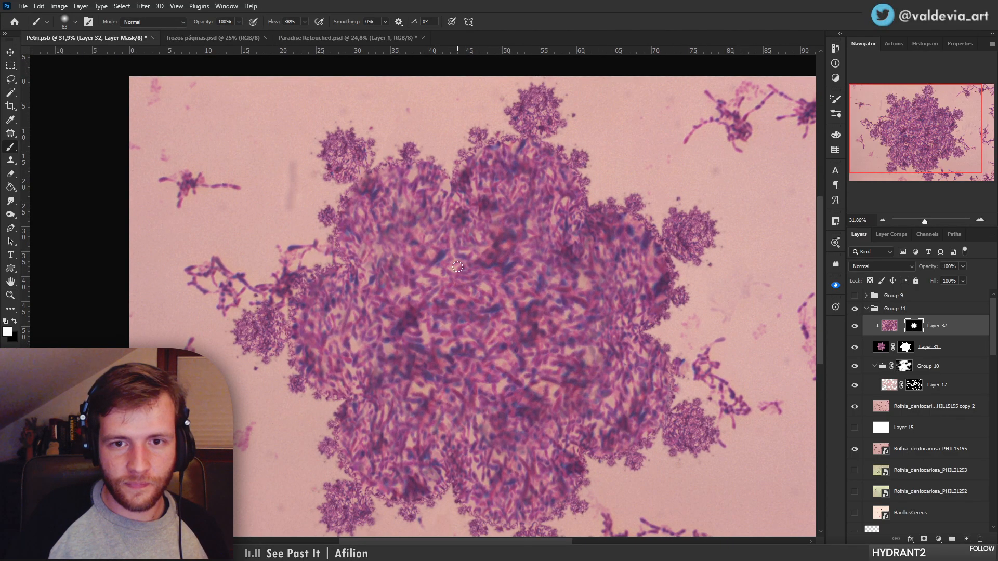
key(x)
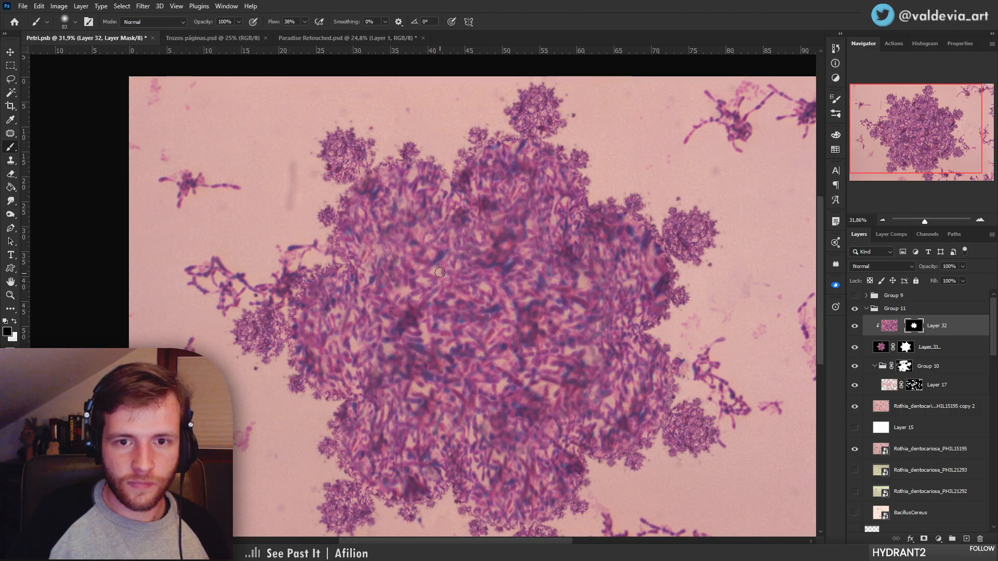
mouse_move(532, 291)
mouse_down()
mouse_move(493, 292)
mouse_move(518, 290)
mouse_up()
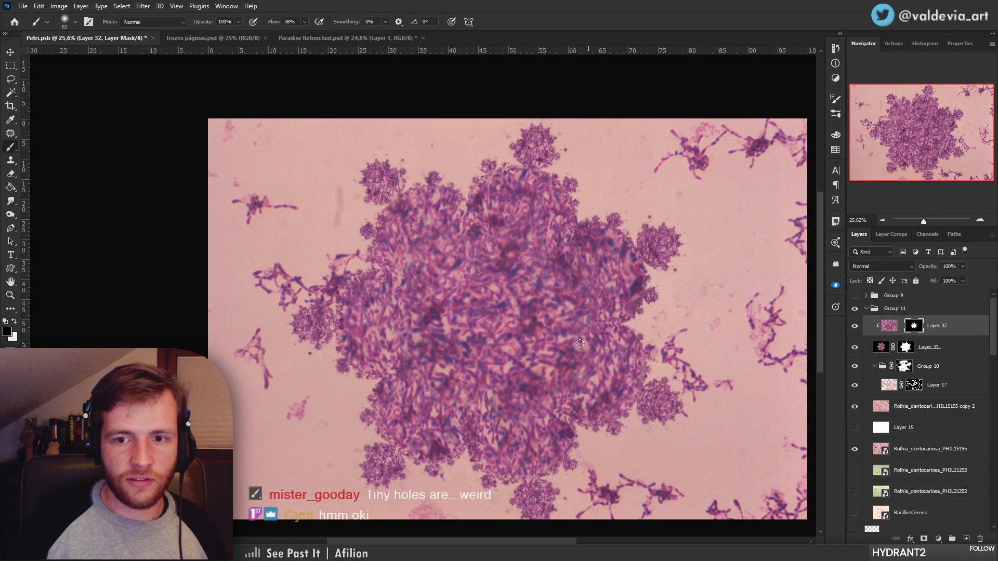
mouse_move(562, 339)
mouse_down()
mouse_move(520, 358)
mouse_move(543, 376)
mouse_move(481, 360)
mouse_up()
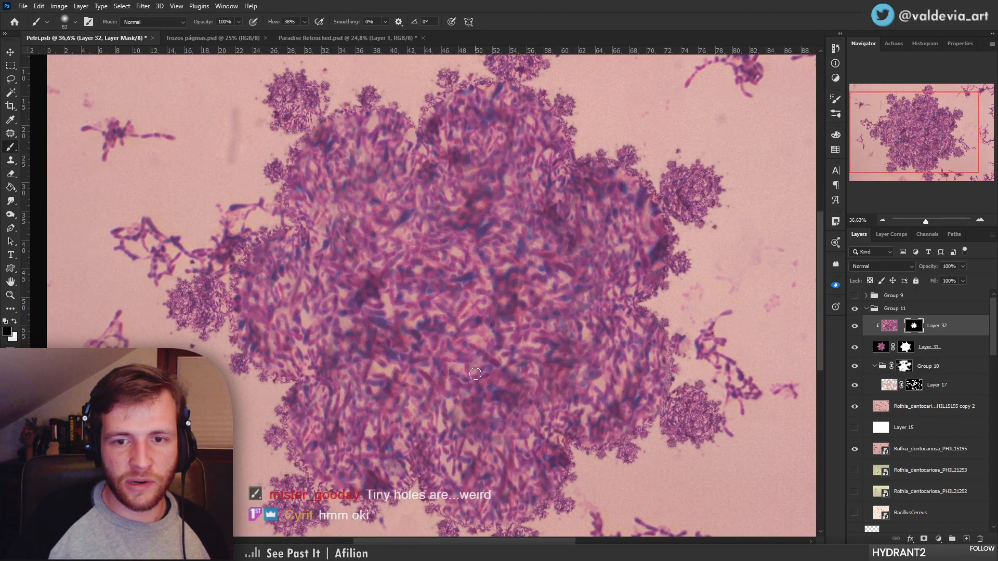
mouse_move(411, 317)
mouse_down()
mouse_move(366, 338)
mouse_move(435, 366)
mouse_up()
Reduce the brush to 50 px and touch up Layer 32's mask in black around the colony's lower right centre
key(bracketleft)
key(bracketleft)
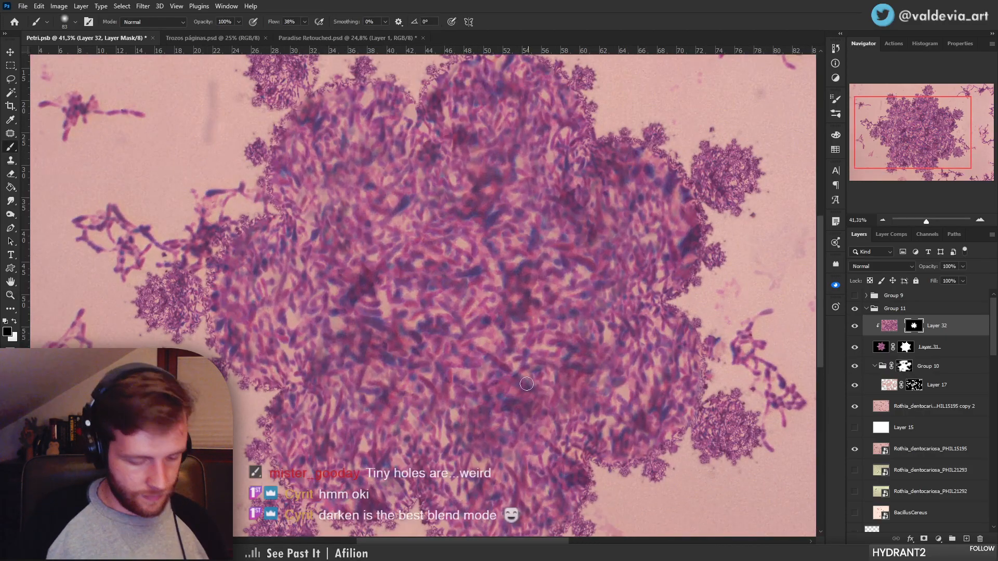
key(bracketleft)
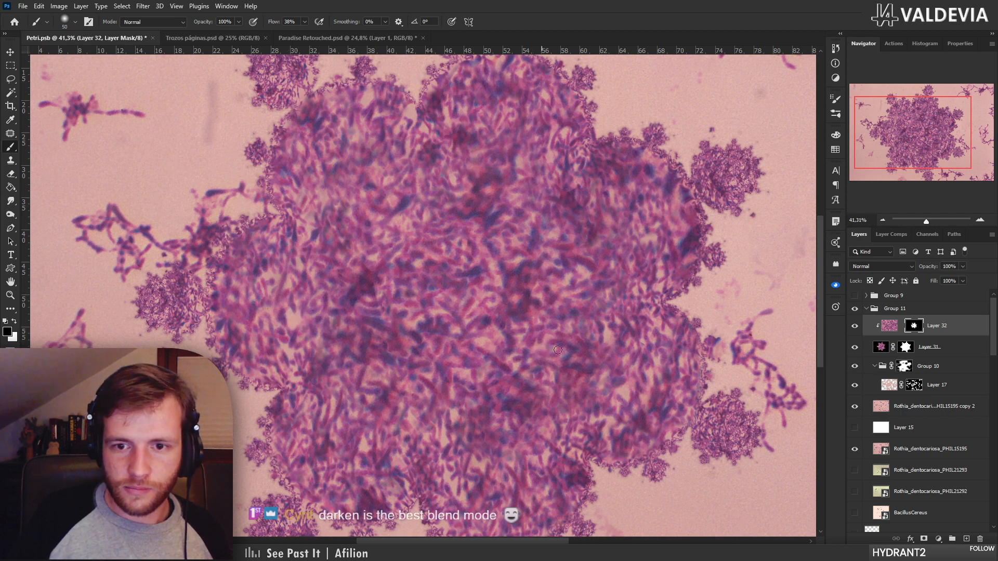
mouse_move(611, 305)
mouse_down()
mouse_move(559, 306)
mouse_move(600, 310)
mouse_move(585, 286)
mouse_up()
drag(468, 260, 439, 260)
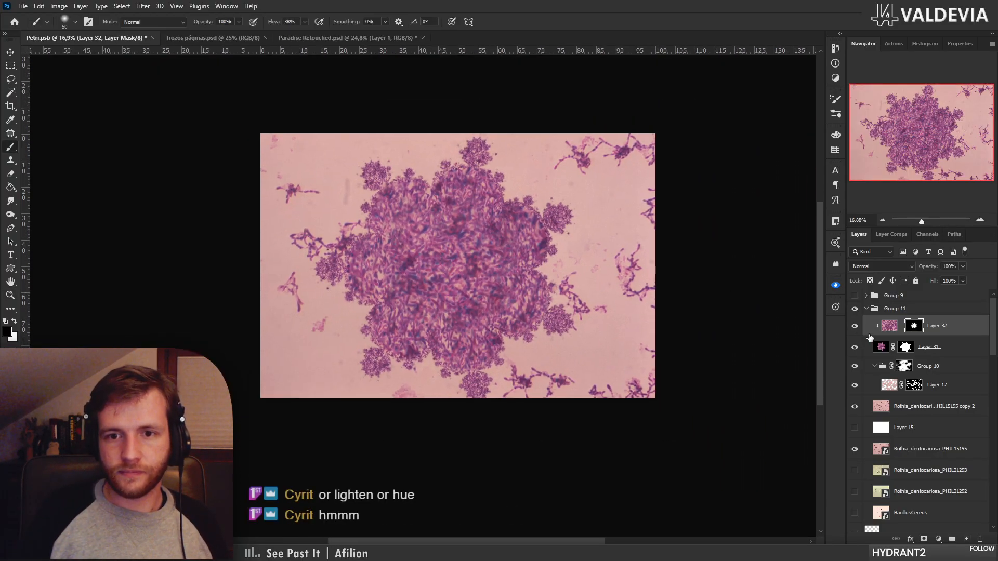
Transform Layer 32's texture: rotate it about 7°, narrow its width to about 90% and shift it up and to the left
click(889, 329)
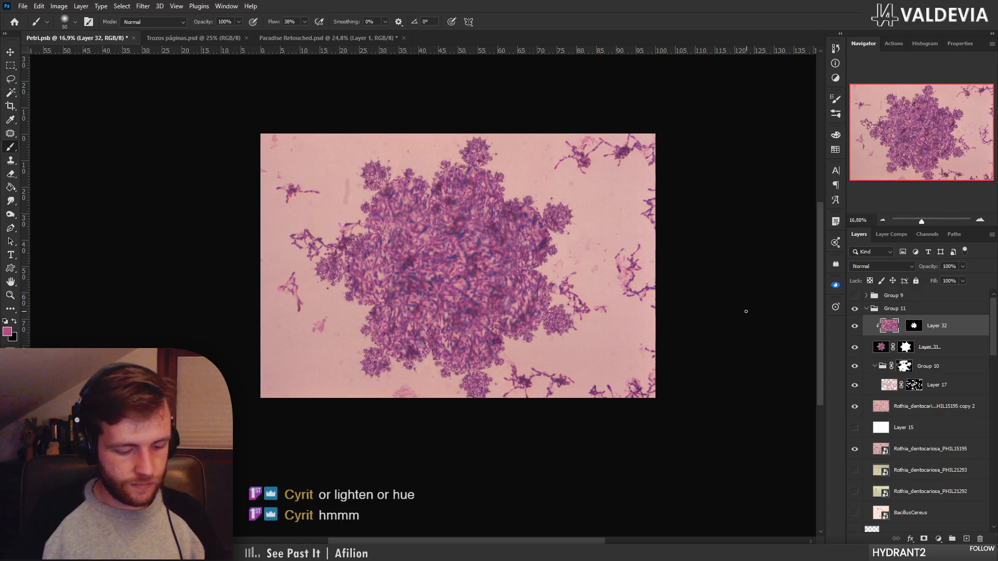
key(ctrl+t)
drag(645, 261, 609, 285)
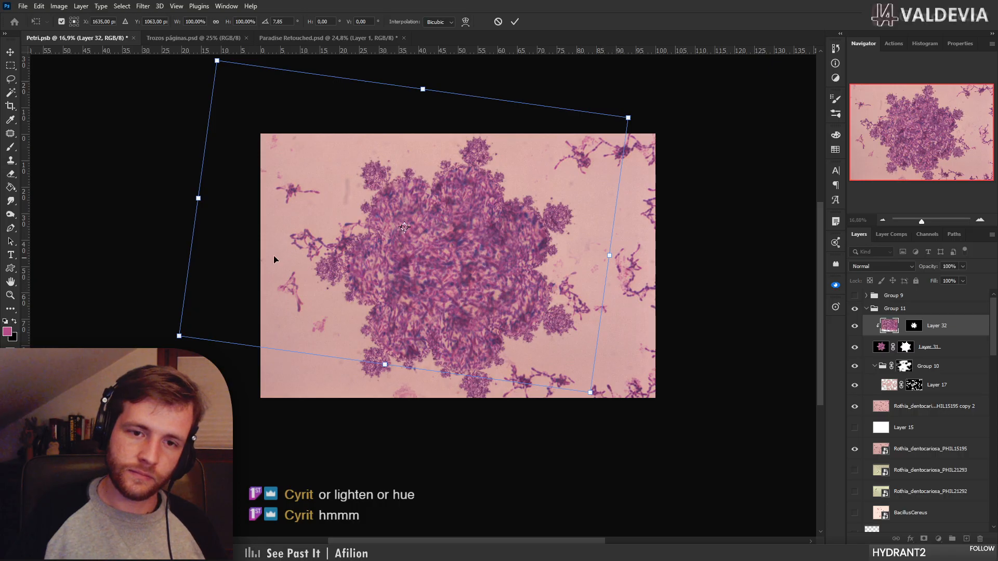
drag(198, 198, 221, 204)
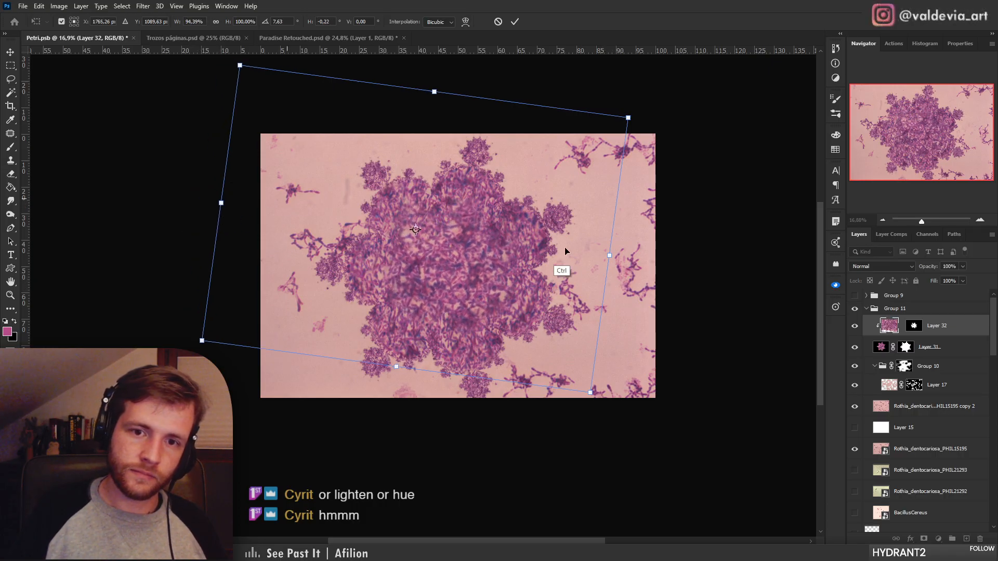
drag(609, 255, 583, 242)
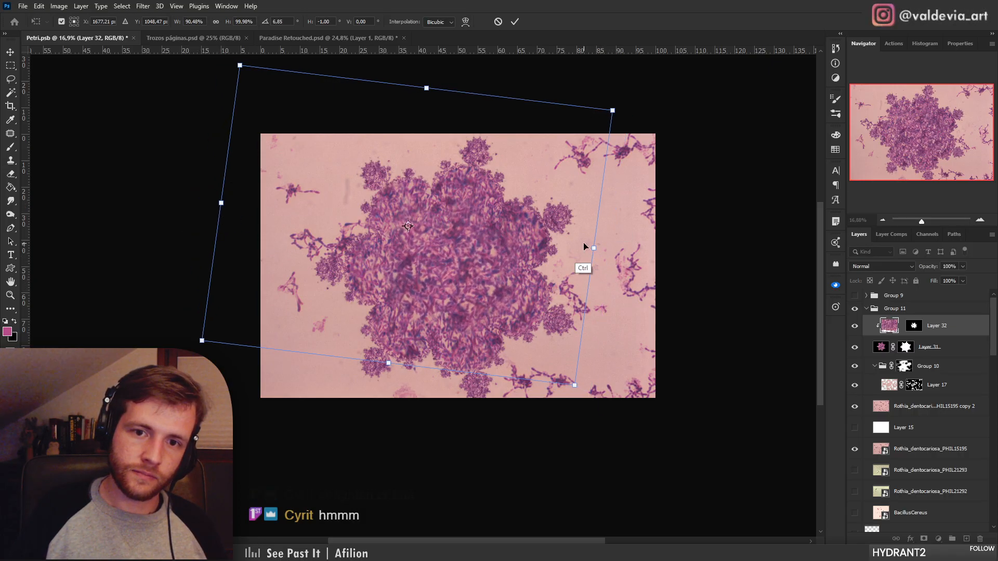
click(514, 22)
Touch up Layer 32's mask in black left of the colony's centre to blend the transformed texture
scroll(469, 242, up, 5)
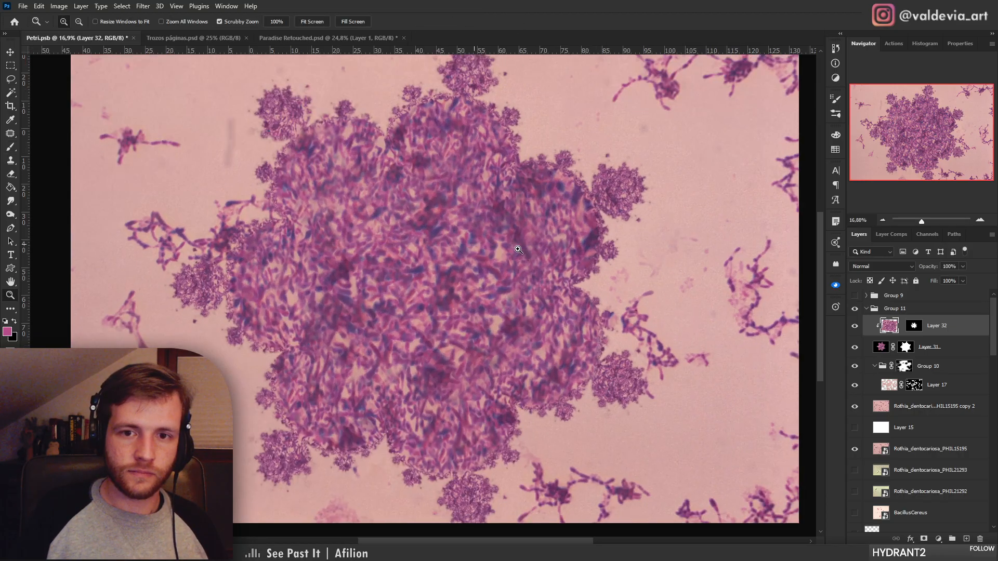
click(915, 326)
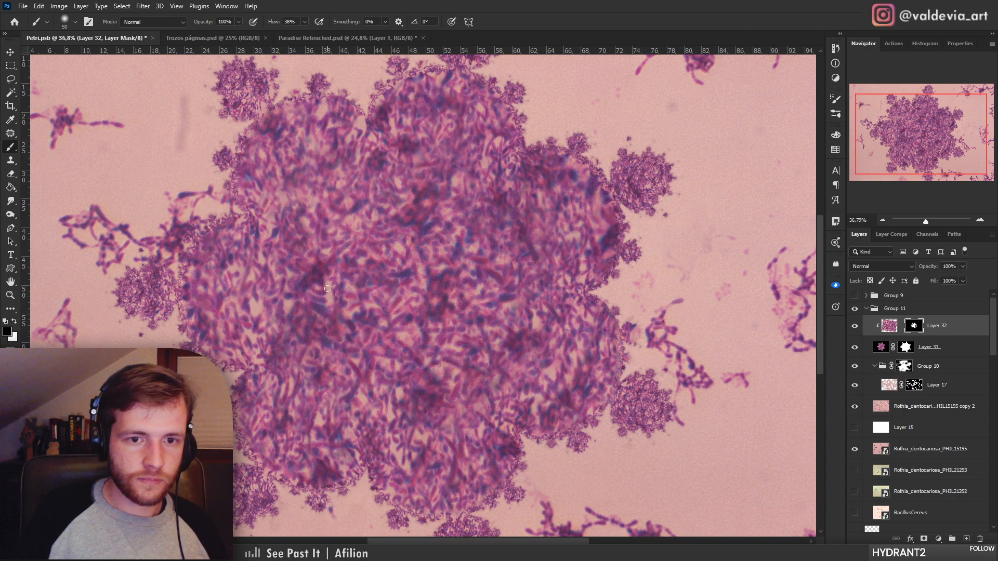
key(z)
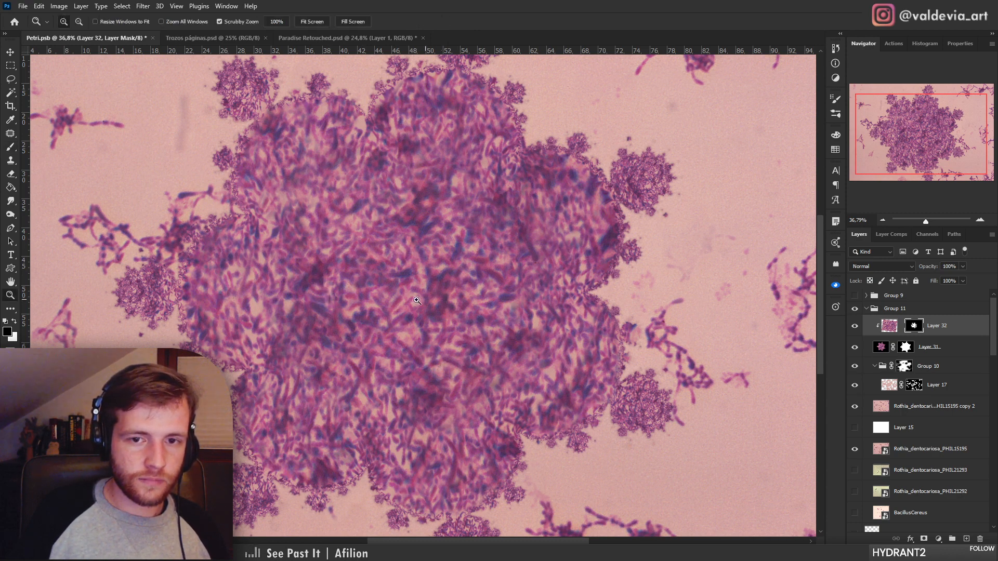
drag(401, 250, 418, 280)
key(b)
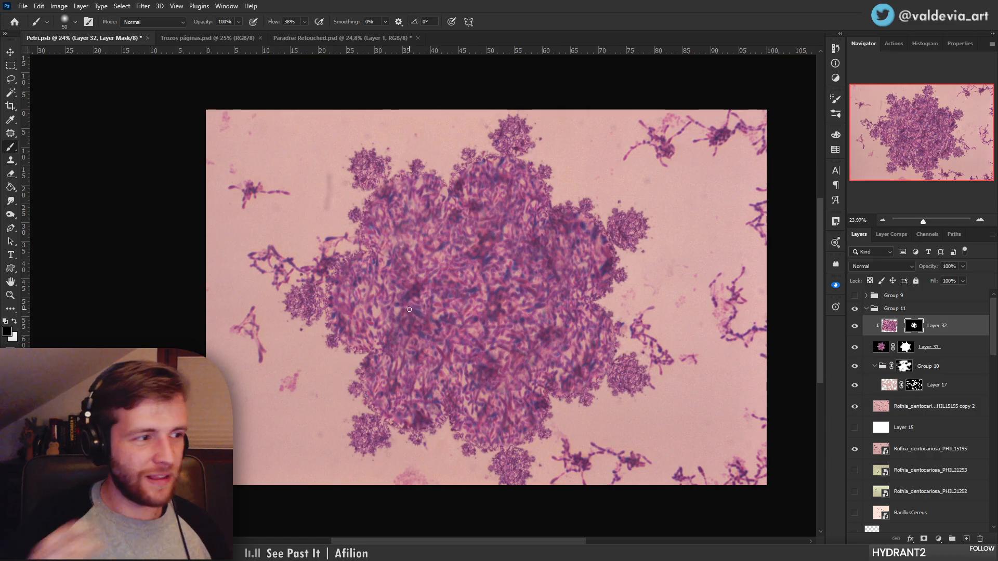
Examine the blended colony at several zoom levels and make Layer 32's texture active instead of its mask
key(z)
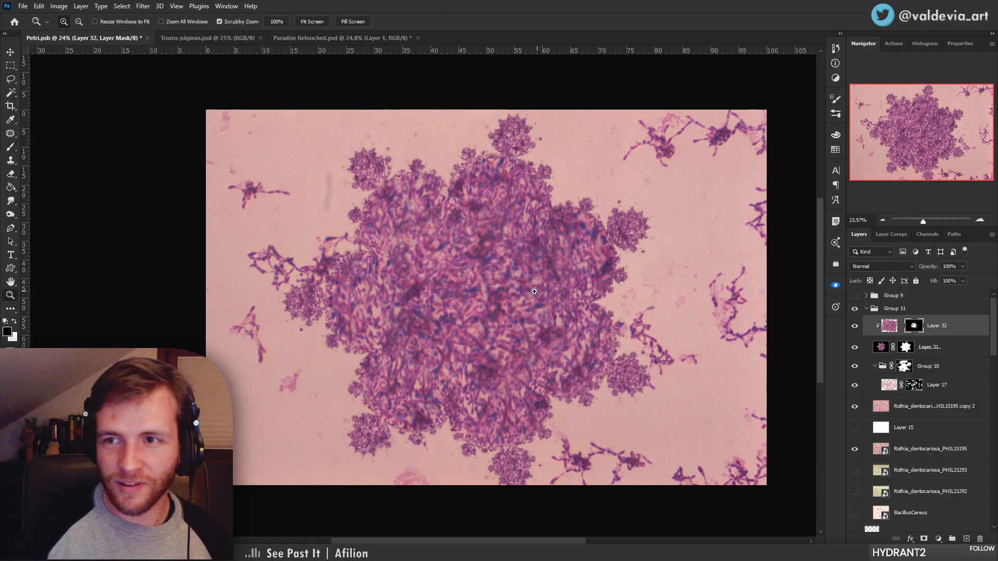
drag(538, 290, 511, 277)
key(b)
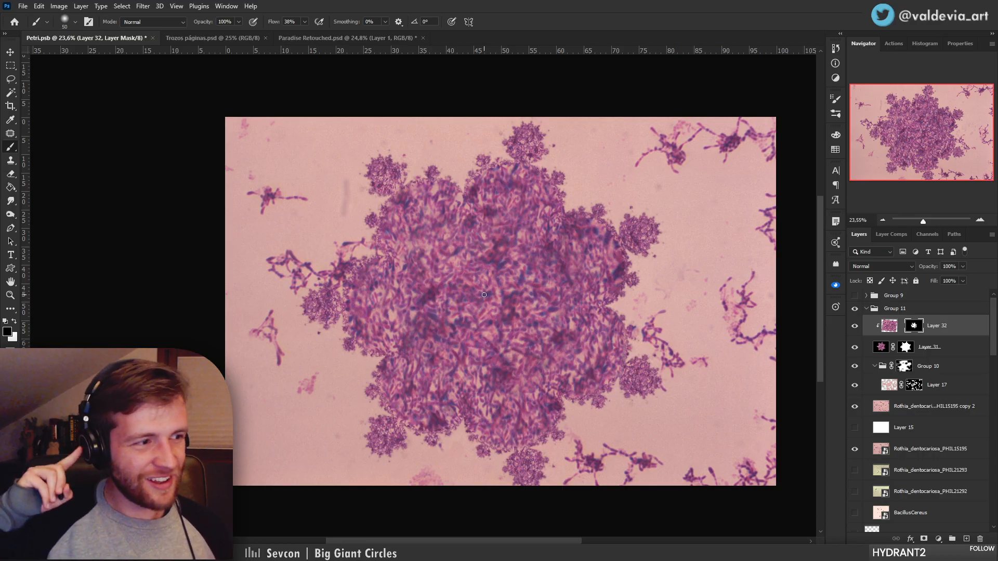
key(z)
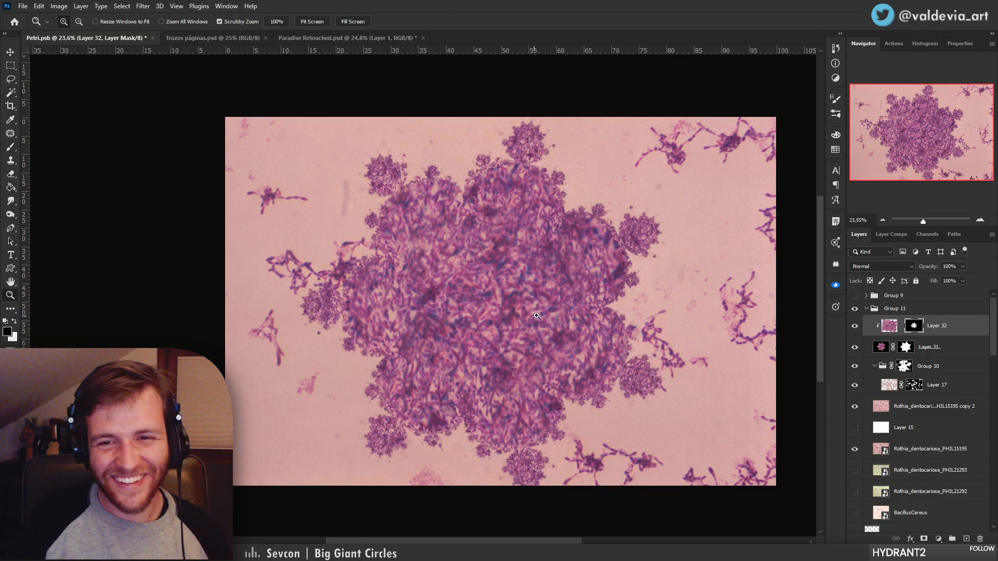
drag(545, 313, 560, 314)
key(b)
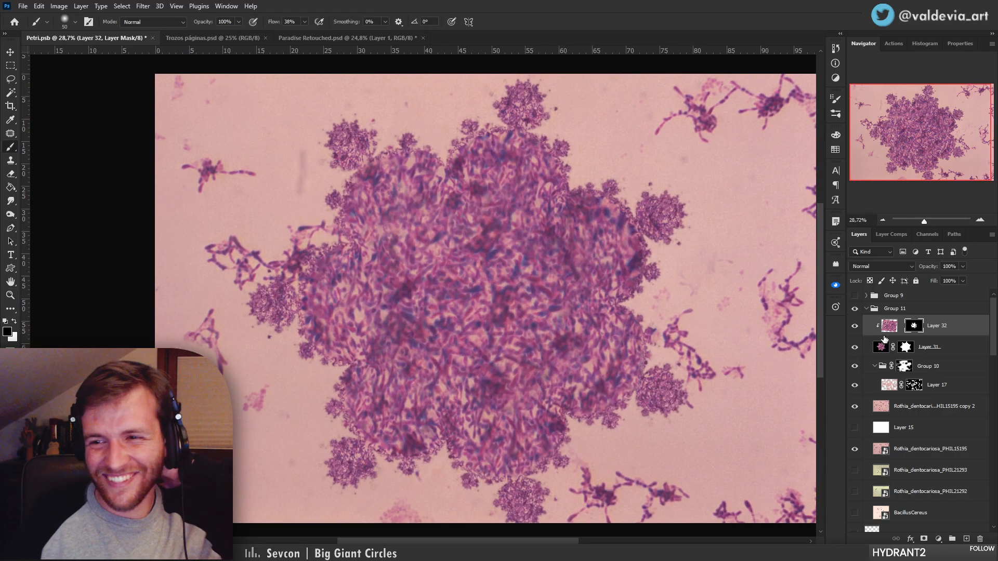
key(z)
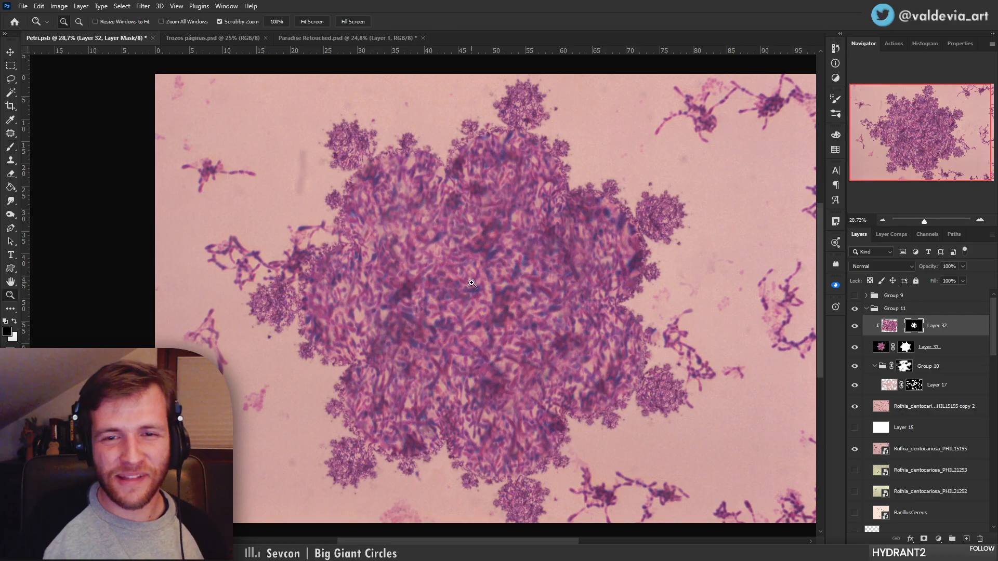
mouse_move(473, 303)
mouse_down()
mouse_move(405, 301)
mouse_move(465, 295)
mouse_up()
key(b)
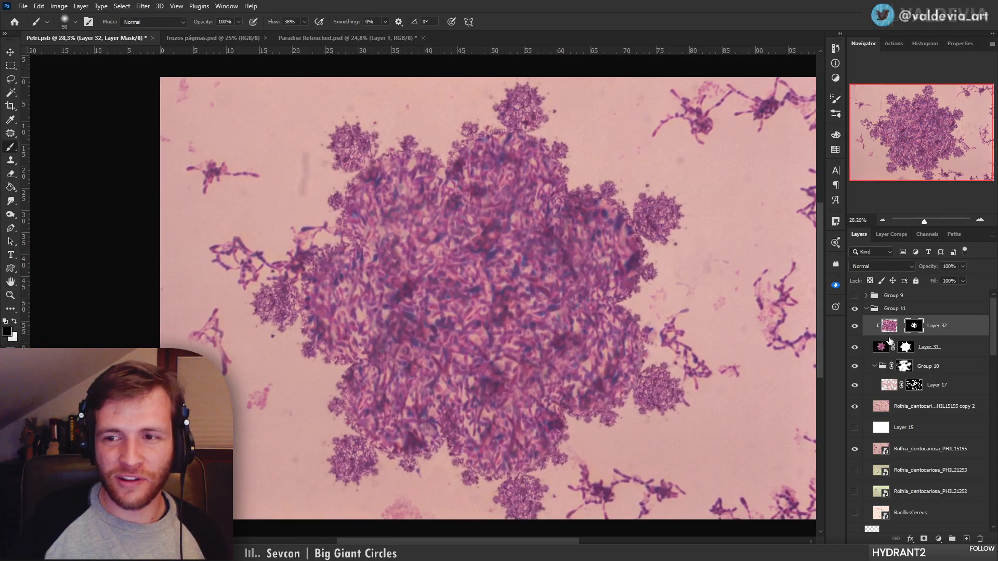
click(885, 330)
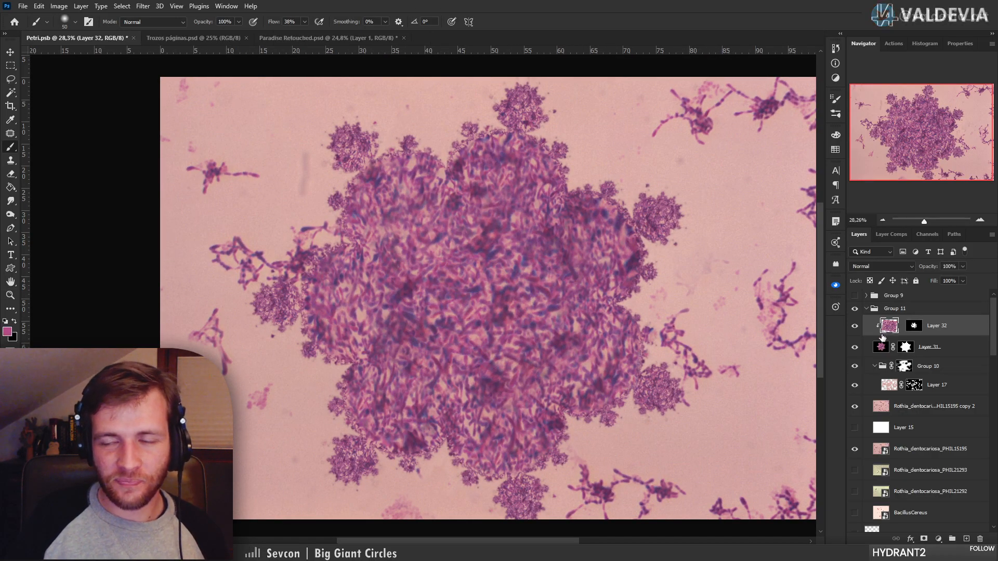
Compare the colony with Layer 32's mask disabled and enabled
shift+click(915, 328)
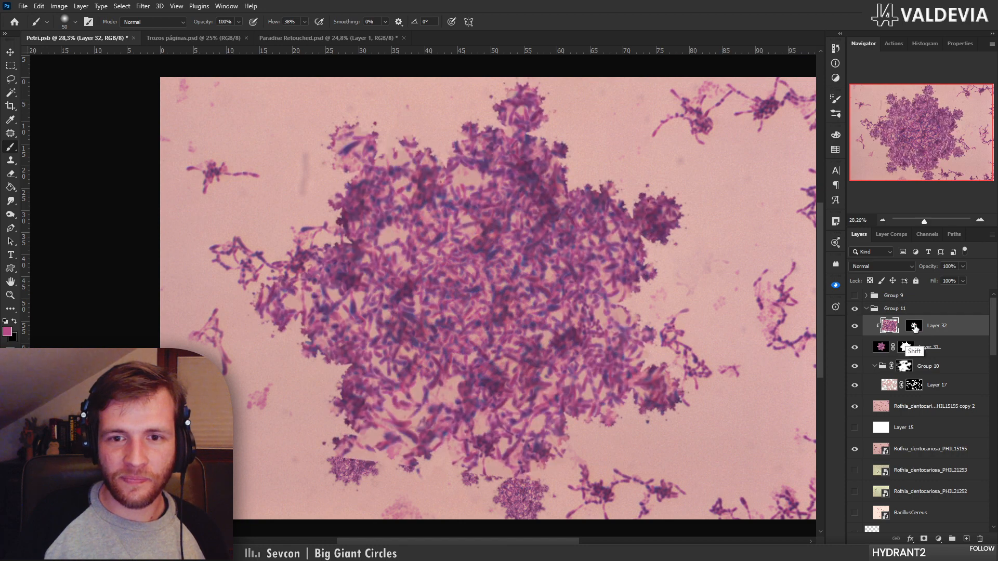
shift+click(914, 326)
shift+click(914, 326)
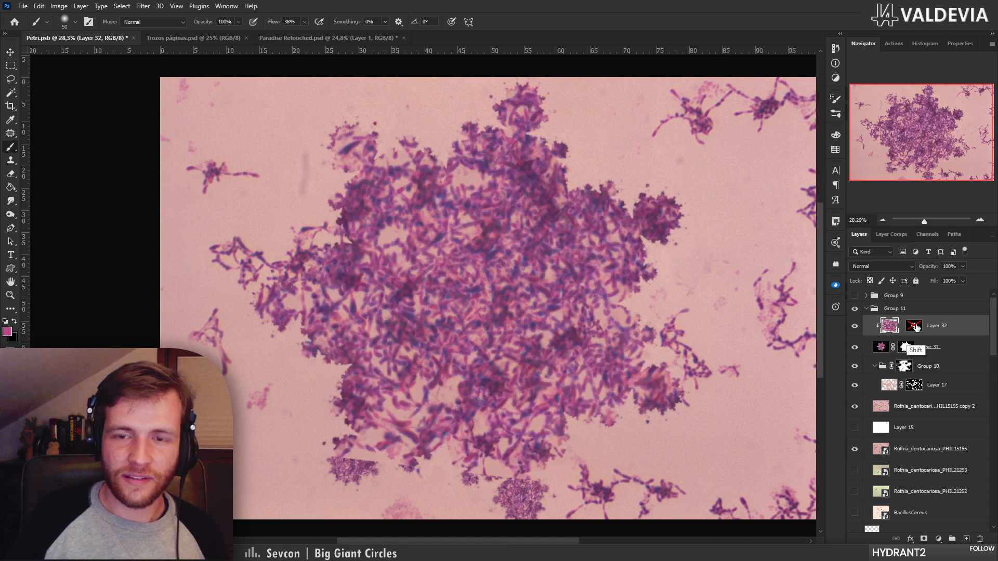
shift+click(915, 326)
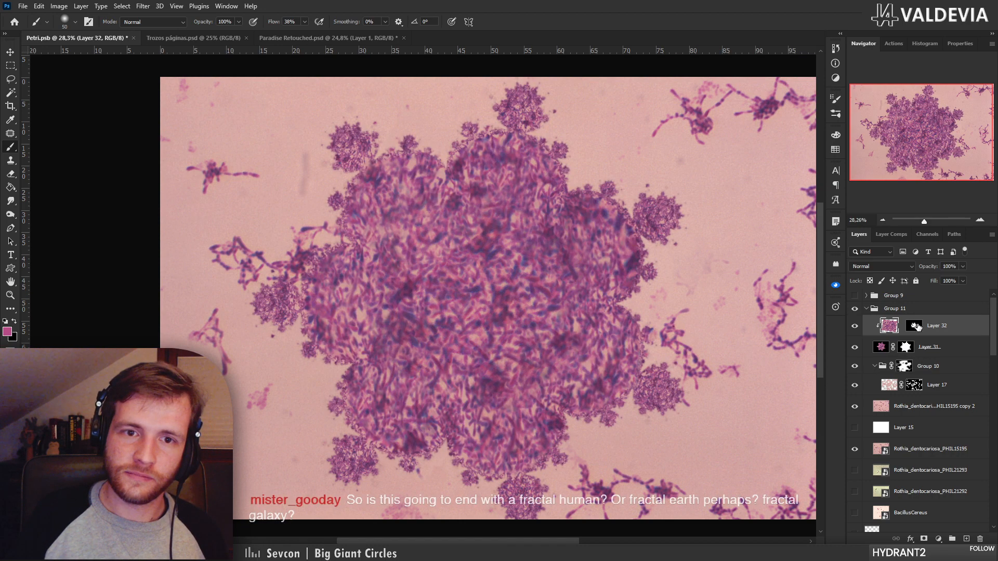
Make Layer 32's mask active and prepare a soft round brush of about 83 px with white as the foreground colour
click(917, 327)
right_click(406, 233)
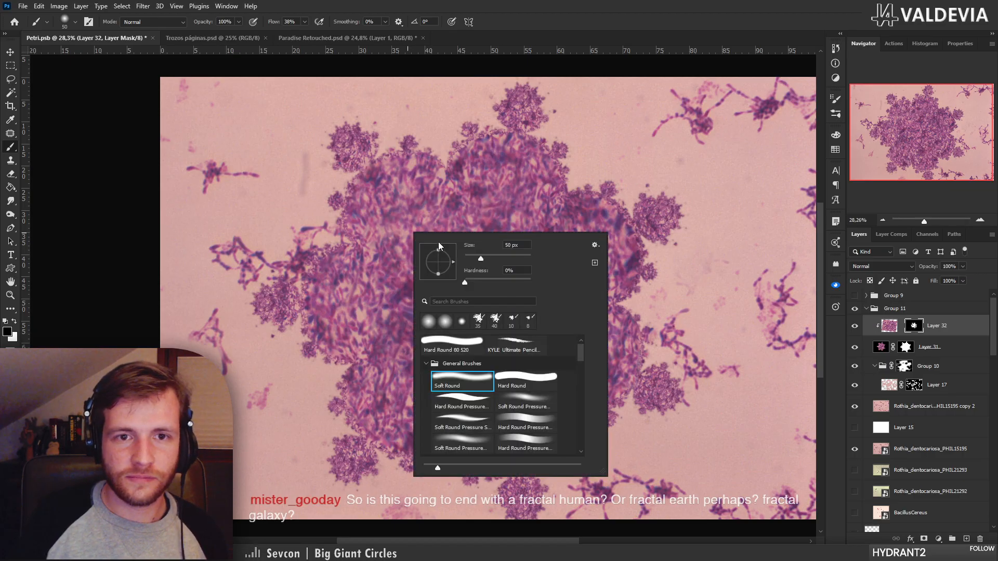
click(492, 257)
click(371, 233)
key(x)
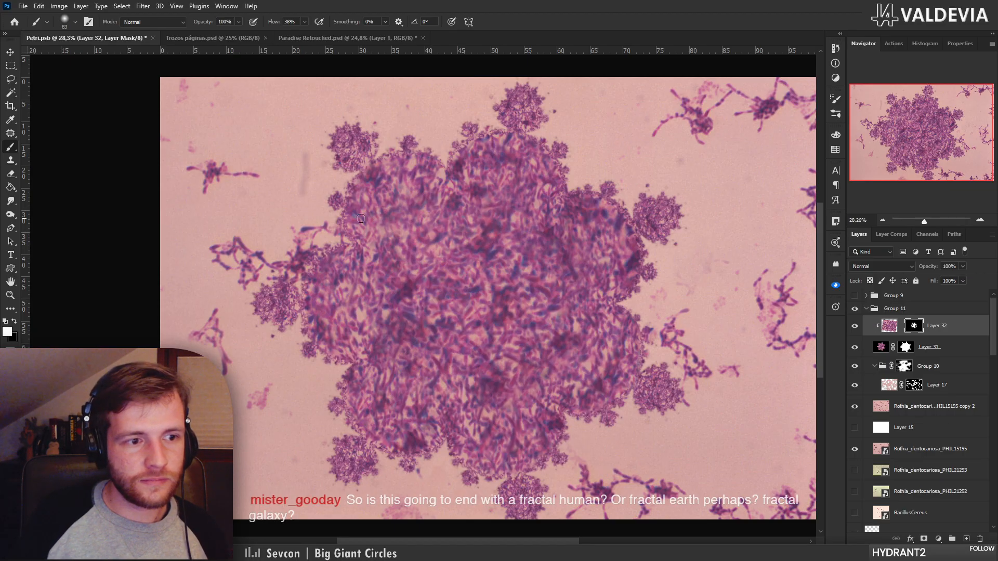
Touch up Layer 32's mask in white along the colony's upper left lobe, undoing unwanted strokes
key(z)
mouse_move(390, 219)
mouse_down()
mouse_move(362, 207)
mouse_move(382, 209)
mouse_up()
key(b)
key(z)
drag(415, 178, 436, 182)
key(b)
mouse_move(386, 235)
mouse_down()
mouse_move(374, 259)
mouse_move(393, 250)
mouse_move(363, 240)
mouse_up()
key(ctrl+z)
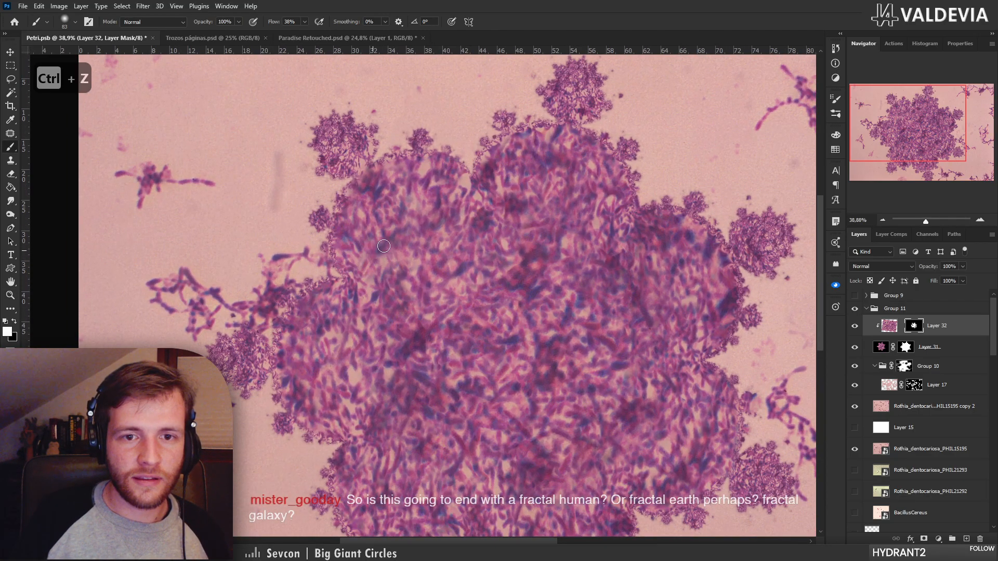
key(z)
mouse_move(375, 152)
mouse_down()
mouse_move(357, 145)
mouse_move(392, 151)
mouse_up()
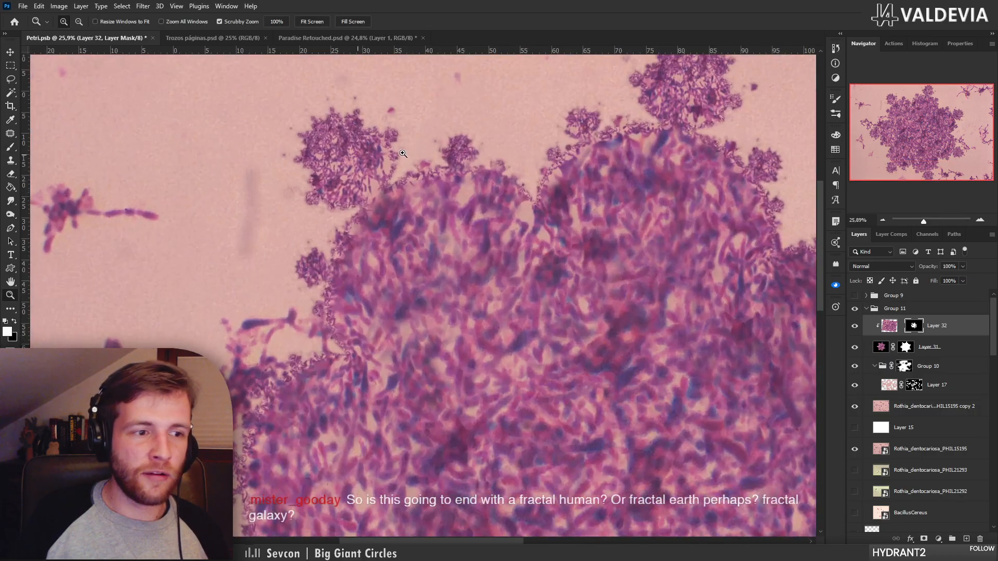
key(b)
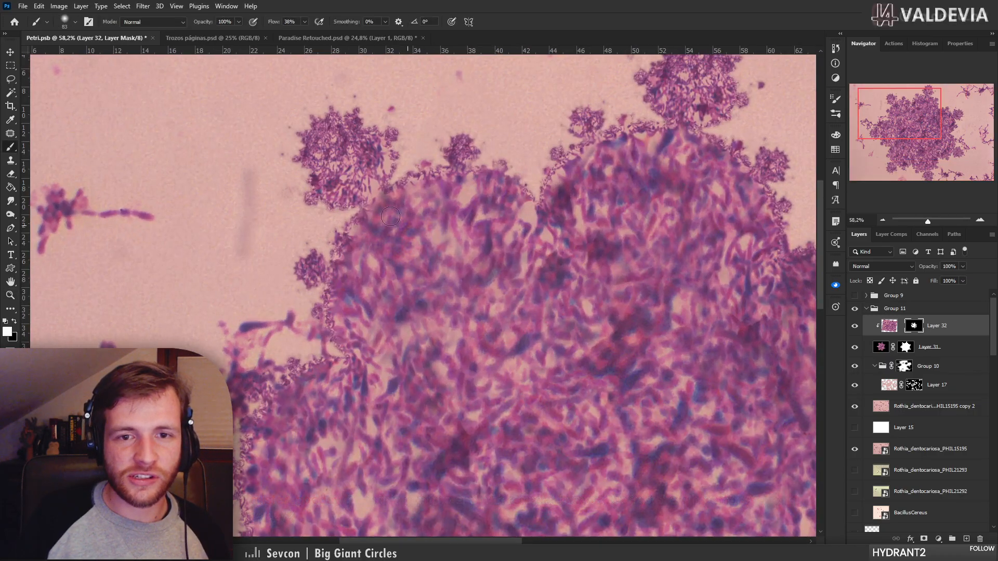
mouse_move(359, 179)
mouse_down()
mouse_move(365, 155)
mouse_move(330, 157)
mouse_move(330, 177)
mouse_up()
key(ctrl+z)
Rework Layer 32's mask around the colony's top lobe, alternating black and white and undoing unwanted strokes
key(ctrl+space)
mouse_move(441, 214)
mouse_down()
mouse_move(367, 205)
mouse_move(424, 231)
mouse_move(400, 234)
mouse_move(467, 235)
mouse_up()
key(x)
key(ctrl+space)
key(x)
key(ctrl+z)
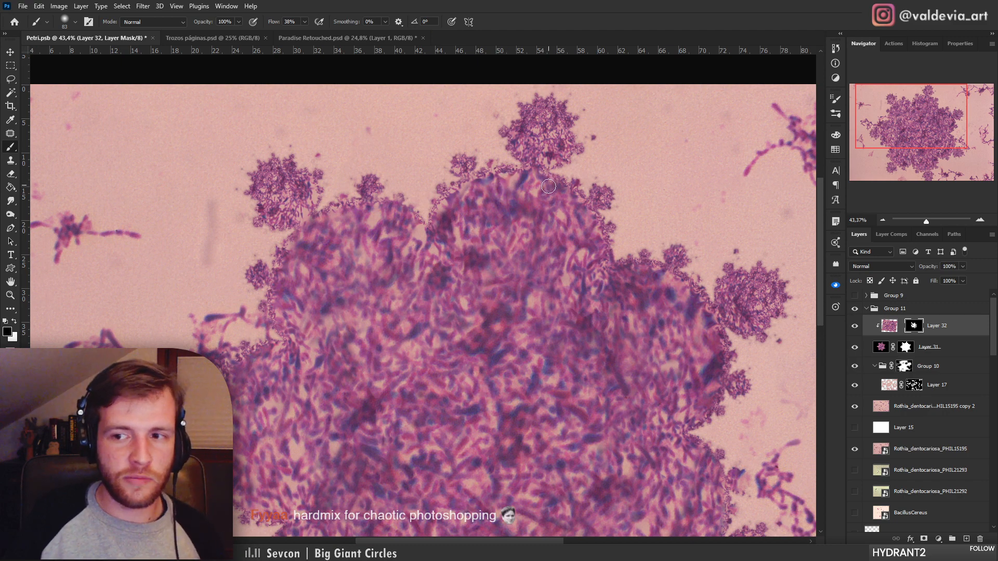
key(x)
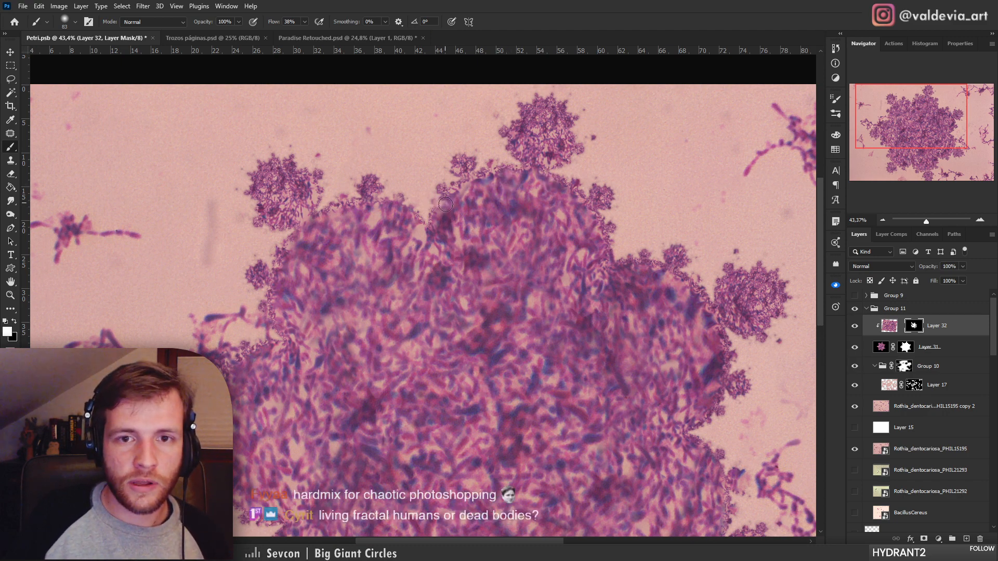
key(ctrl+z)
Reduce the brush to about 55 px and paint Layer 32's mask in white along the top lobe's edge
right_click(486, 197)
click(442, 210)
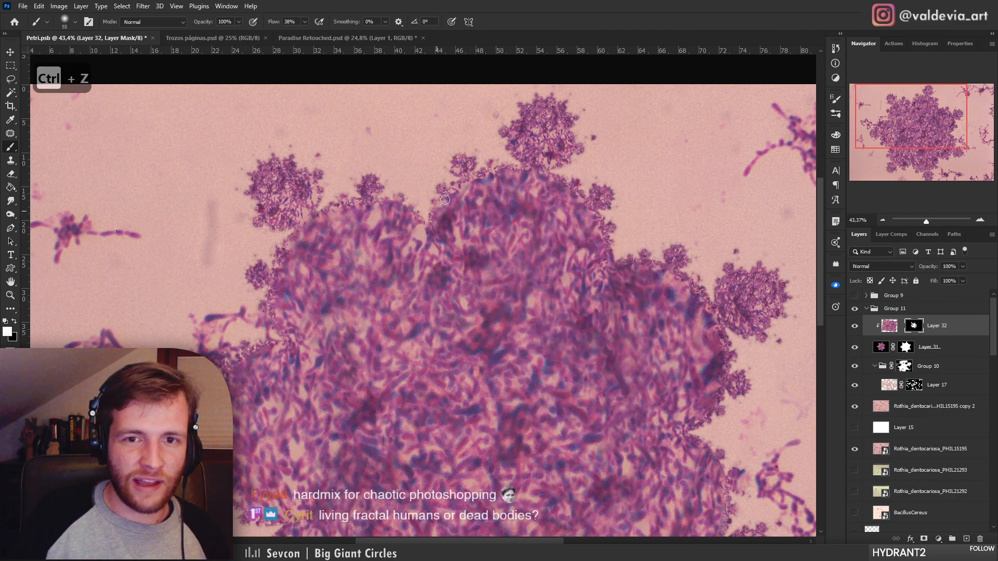
drag(464, 182, 503, 166)
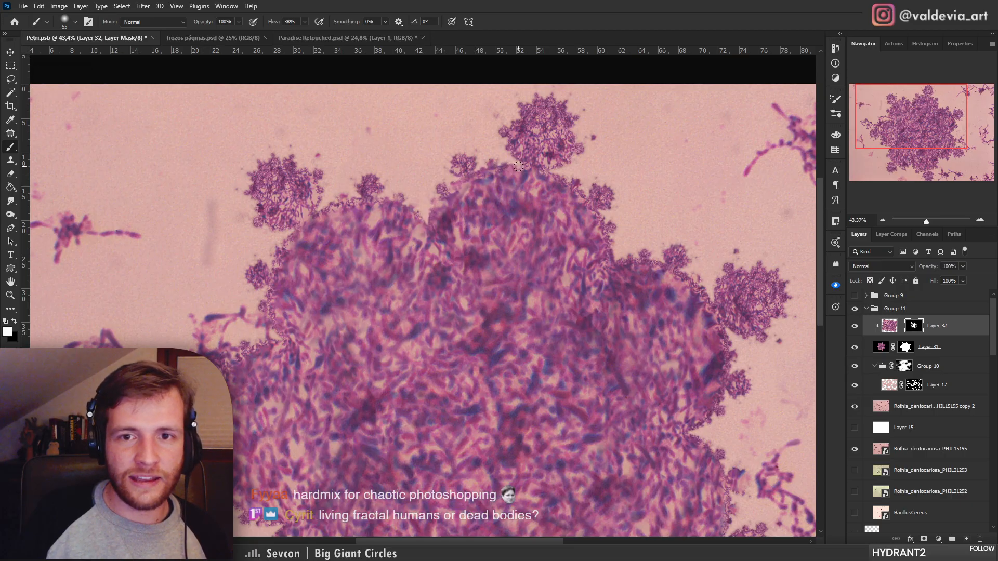
key(ctrl+z)
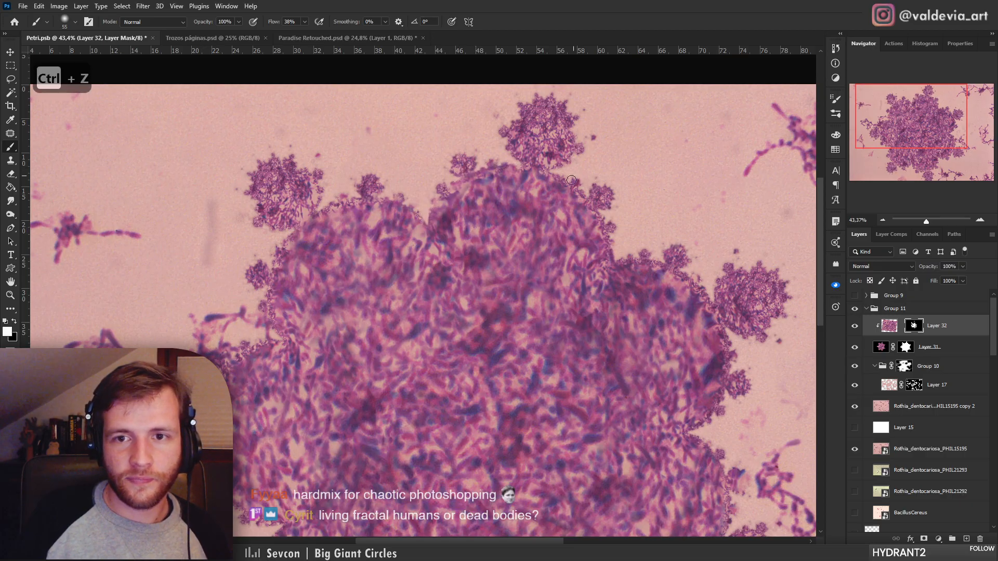
drag(599, 239, 604, 276)
Paint Layer 32's mask in white over the small cluster above the top lobe to reveal the larger bacteria texture
key(z)
mouse_move(591, 198)
mouse_down()
mouse_move(584, 154)
mouse_move(618, 152)
mouse_up()
key(b)
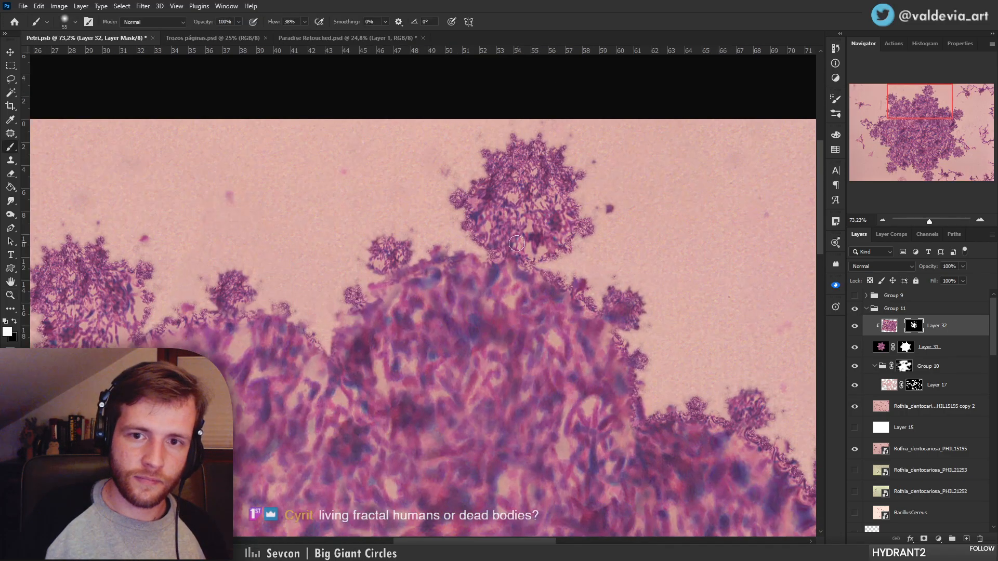
mouse_move(504, 210)
mouse_down()
mouse_move(529, 239)
mouse_move(544, 238)
mouse_move(521, 211)
mouse_move(529, 226)
mouse_move(519, 188)
mouse_move(501, 188)
mouse_move(547, 199)
mouse_move(523, 173)
mouse_move(472, 217)
mouse_up()
key(ctrl+space)
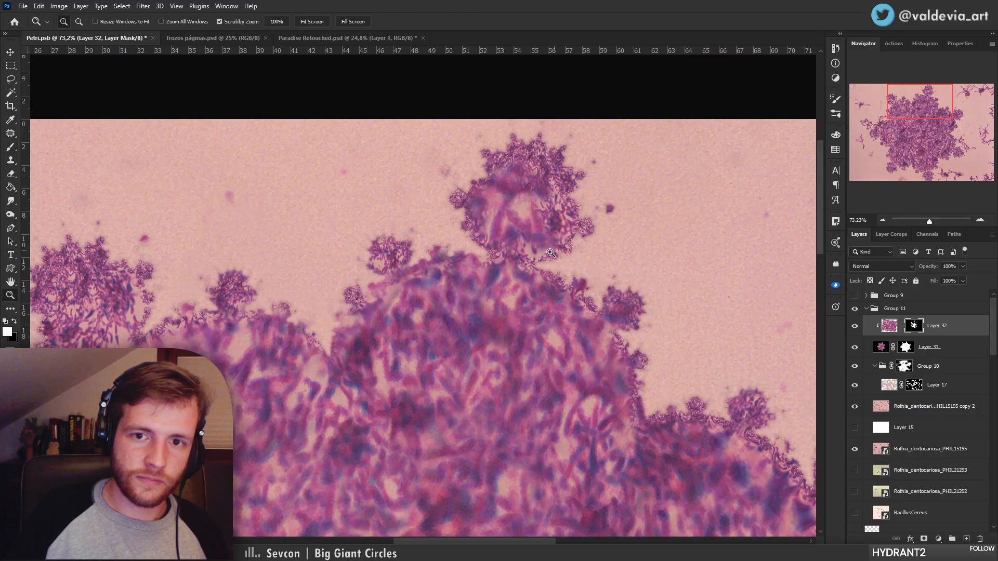
Enlarge the brush to 99 px and refine Layer 32's mask on the small top cluster, alternating white and black
drag(546, 252, 489, 232)
drag(541, 272, 553, 273)
drag(635, 331, 583, 219)
key(ctrl+space)
right_click(543, 218)
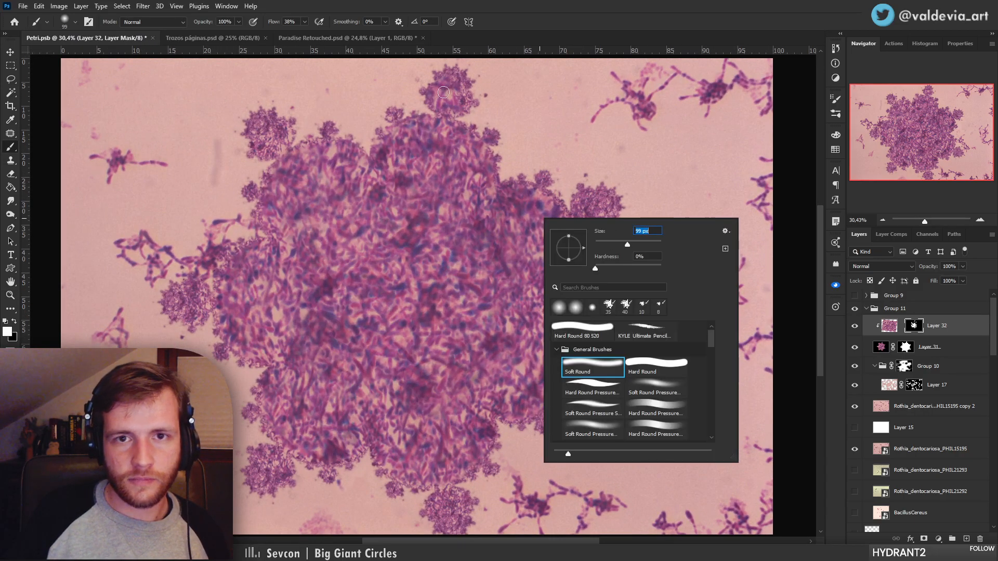
drag(444, 92, 457, 85)
key(x)
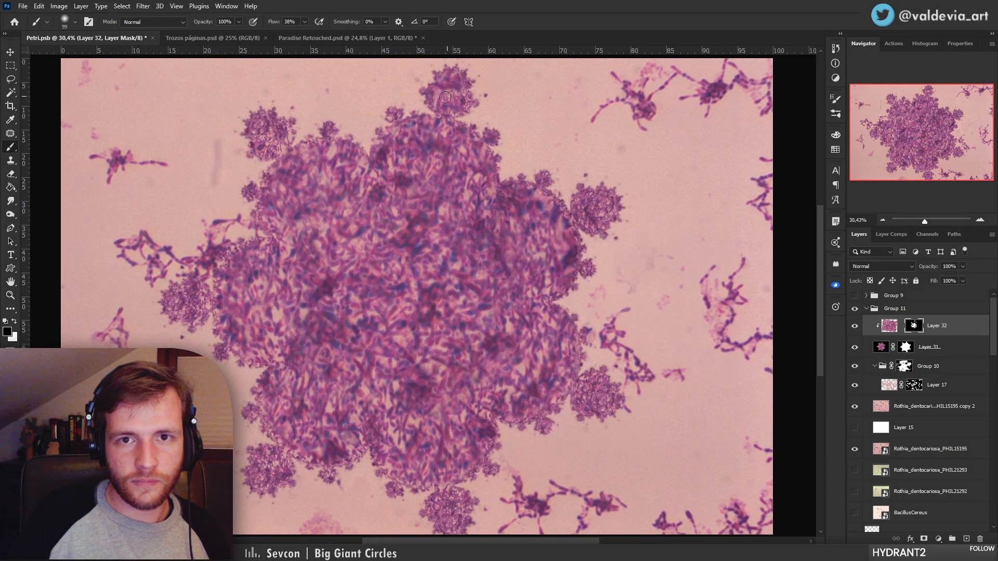
key(x)
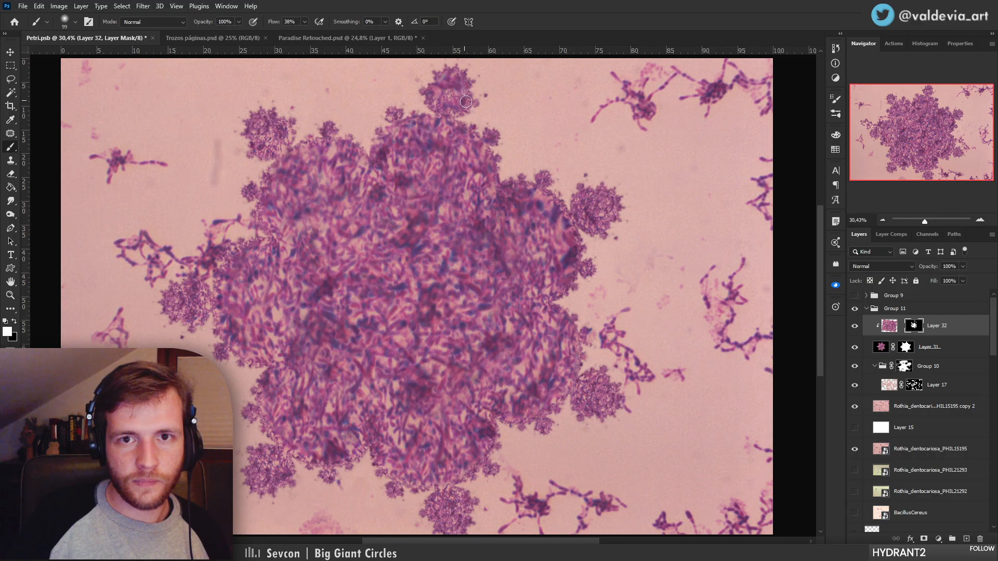
Touch up Layer 32's mask in white along the edge of the colony's upper right lobe
drag(543, 179, 605, 235)
key(x)
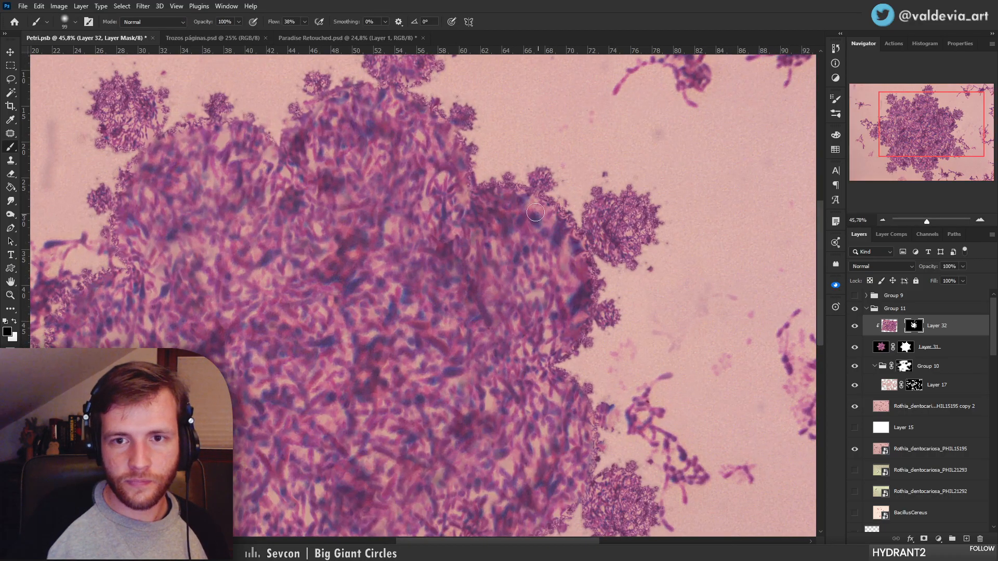
key(x)
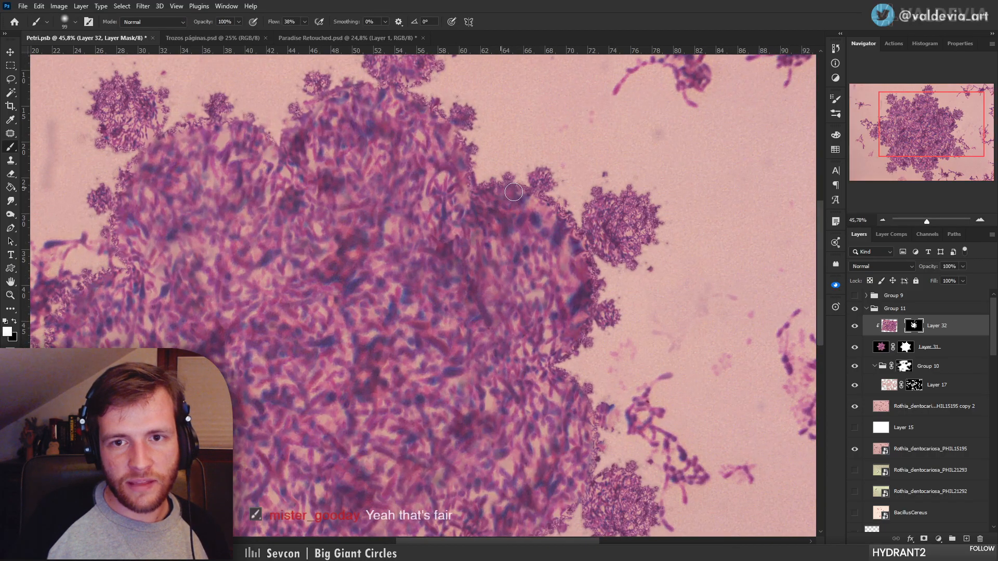
drag(582, 283, 538, 286)
Try white strokes on Layer 32's mask around the notch below the upper right lobe and undo them
drag(606, 325, 676, 330)
mouse_move(547, 268)
mouse_down()
mouse_move(602, 276)
mouse_move(543, 261)
mouse_move(559, 264)
mouse_up()
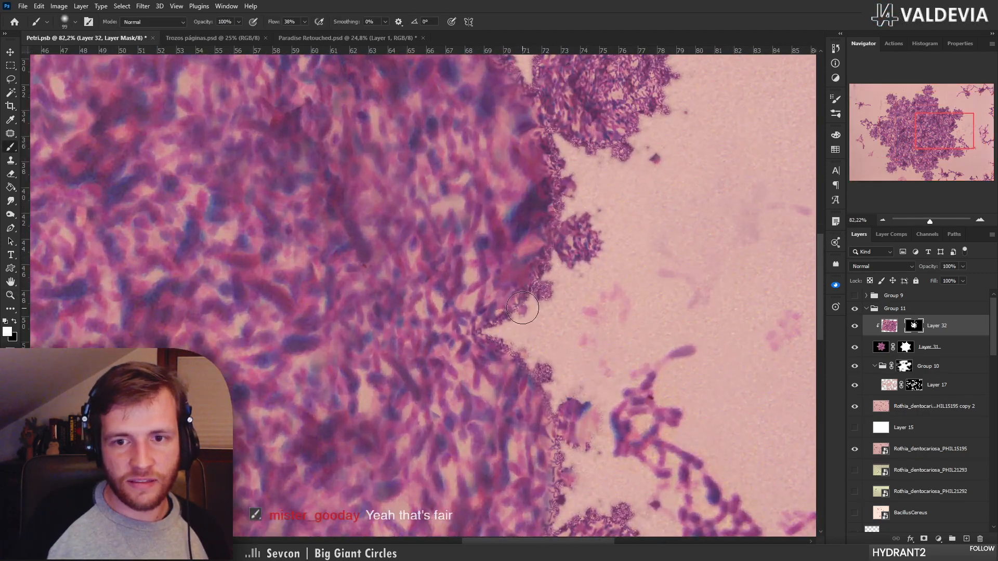
mouse_move(524, 310)
mouse_down()
mouse_move(522, 300)
mouse_move(493, 313)
mouse_move(537, 282)
mouse_move(538, 269)
mouse_up()
key(ctrl+z)
key(ctrl+z)
Check the blended upper right lobe at different zoom levels and save Petri.psb
key(z)
mouse_move(583, 298)
mouse_down()
mouse_move(535, 288)
mouse_move(624, 312)
mouse_up()
key(b)
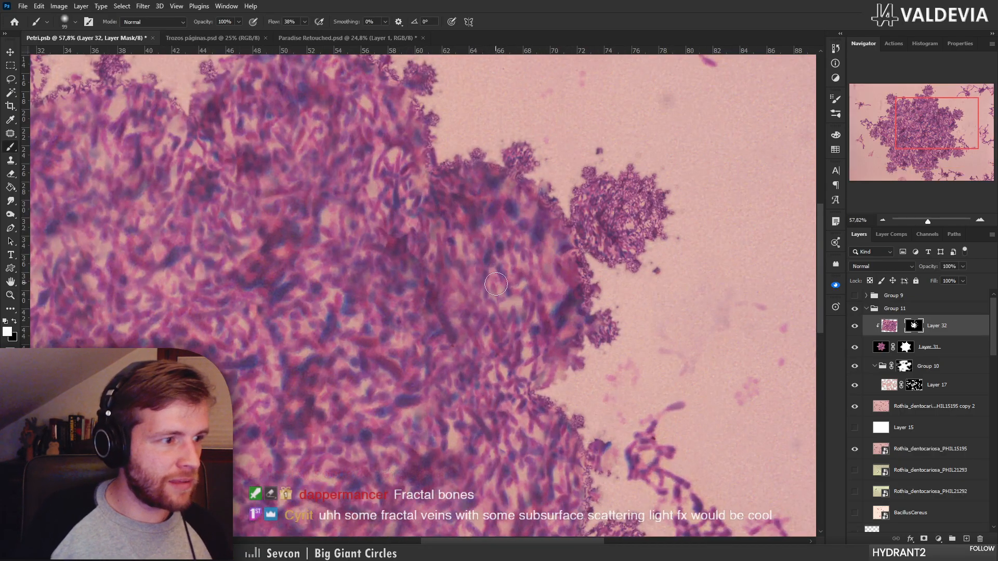
key(z)
mouse_move(499, 283)
mouse_down()
mouse_move(476, 259)
mouse_move(486, 247)
mouse_up()
key(b)
key(ctrl+s)
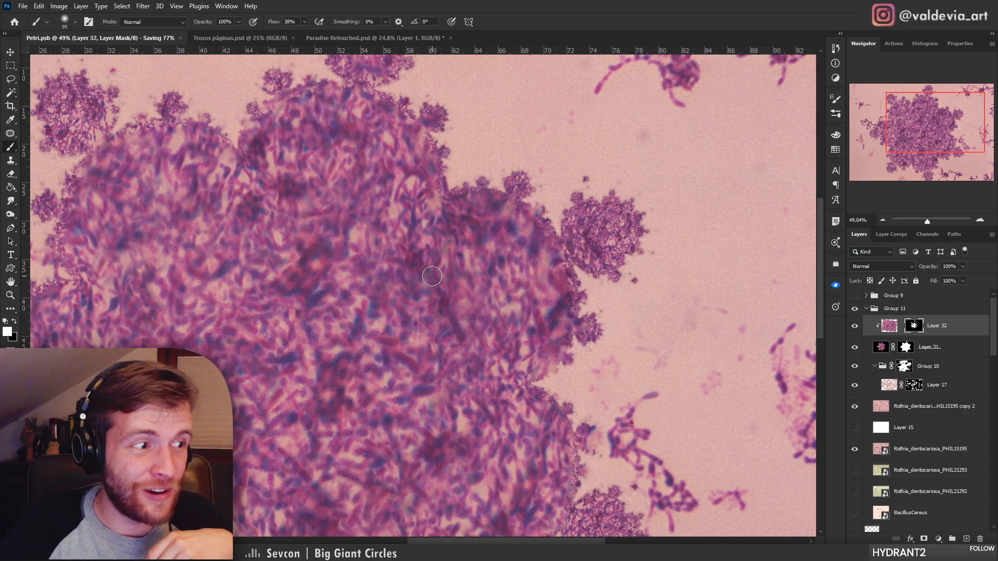
alt+click(432, 276)
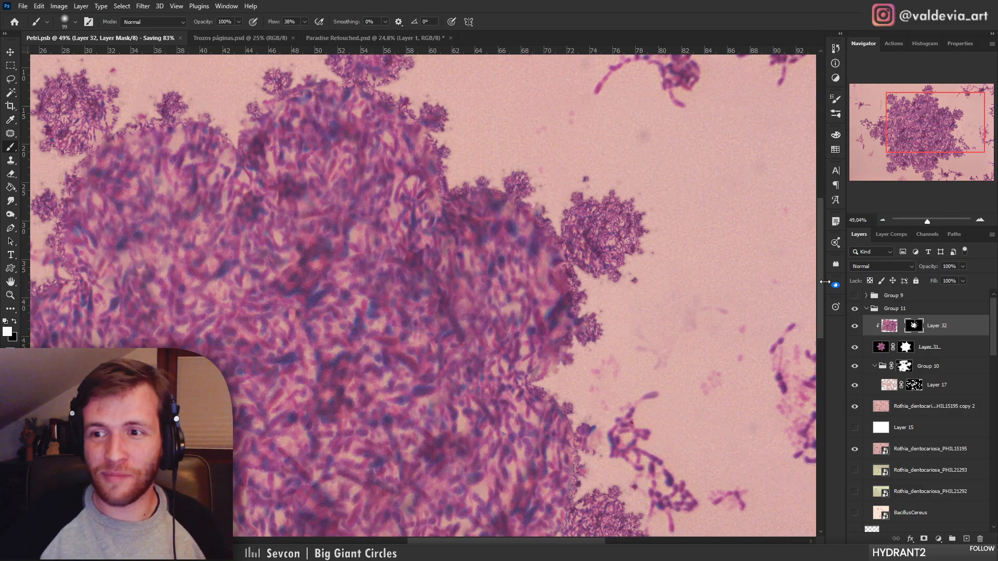
Run the Halftone action above Group 9 and inspect the whole colony with the effect
click(908, 296)
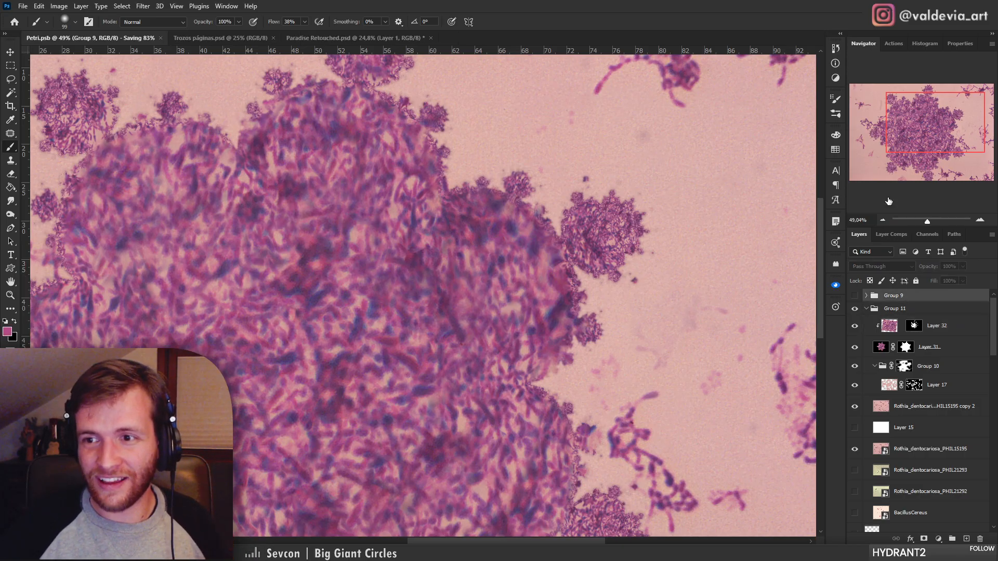
click(895, 41)
click(898, 110)
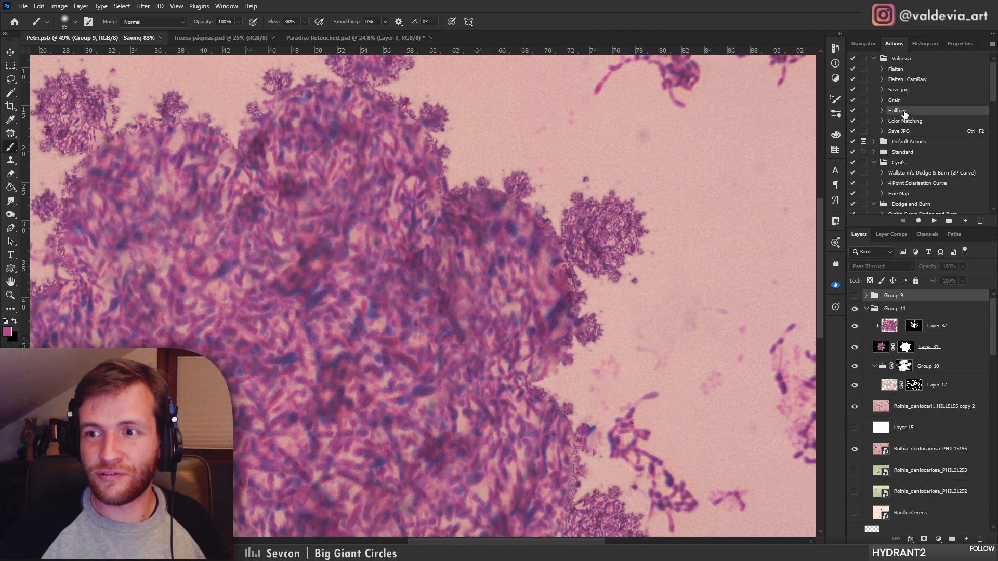
click(935, 221)
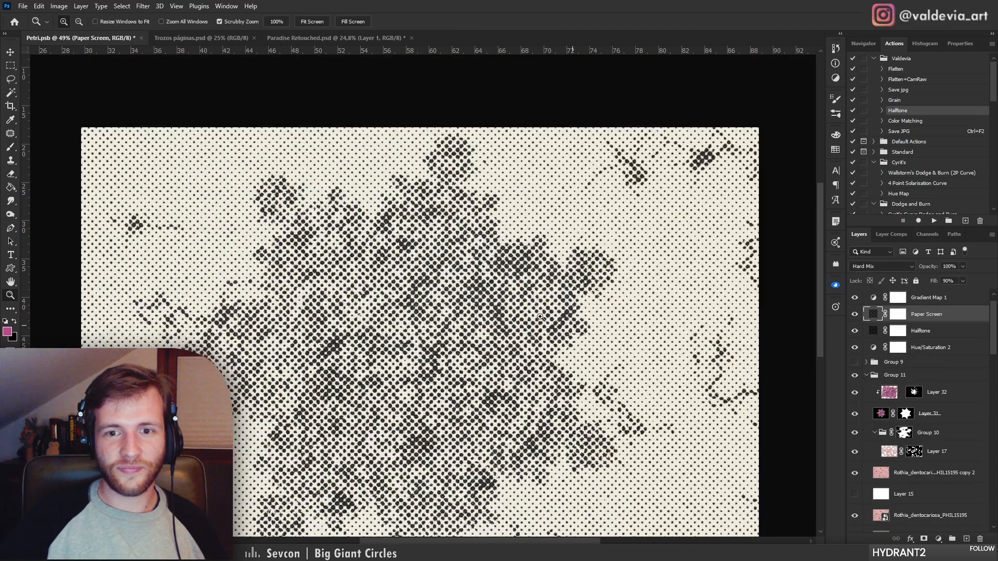
drag(540, 317, 499, 325)
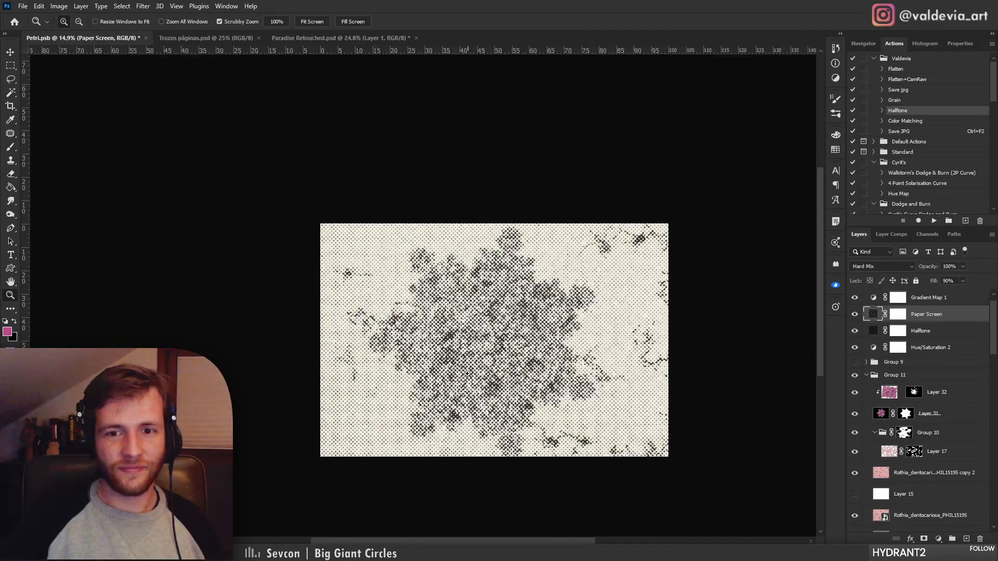
mouse_move(472, 374)
mouse_down()
mouse_move(498, 368)
mouse_move(474, 308)
mouse_move(486, 307)
mouse_up()
key(b)
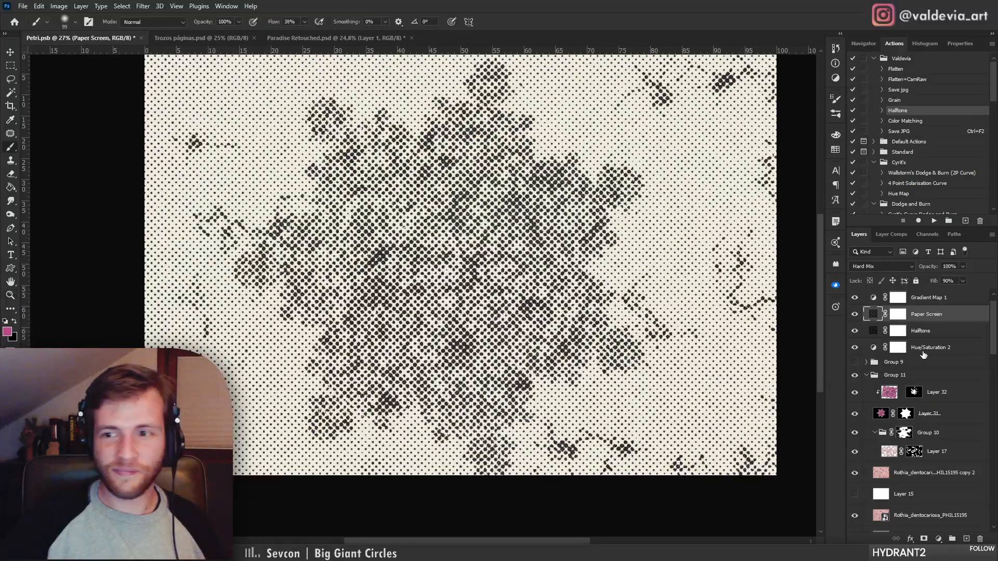
Set the pattern scale of the Halftone fill layer to 6%
double_click(876, 334)
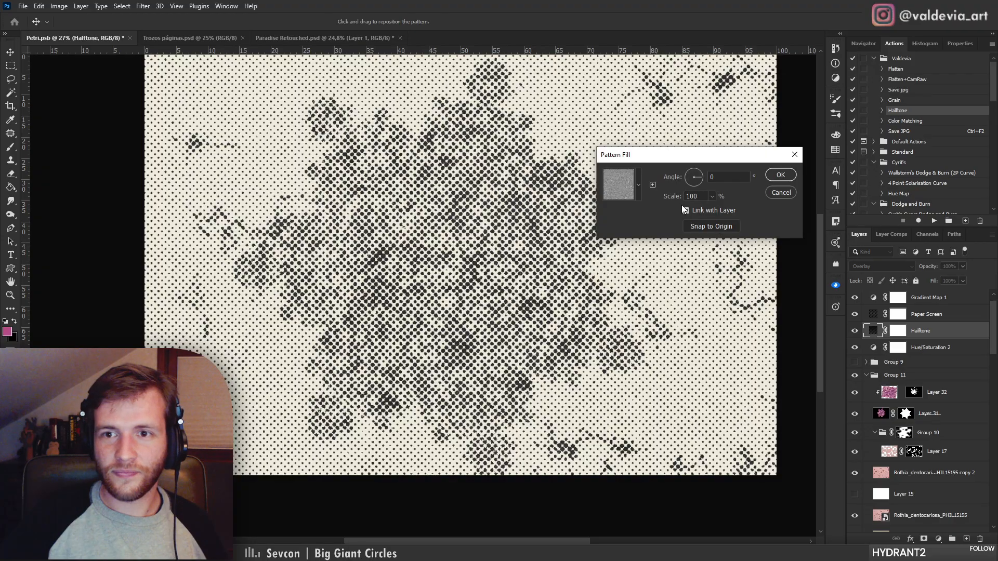
click(678, 199)
text(6)
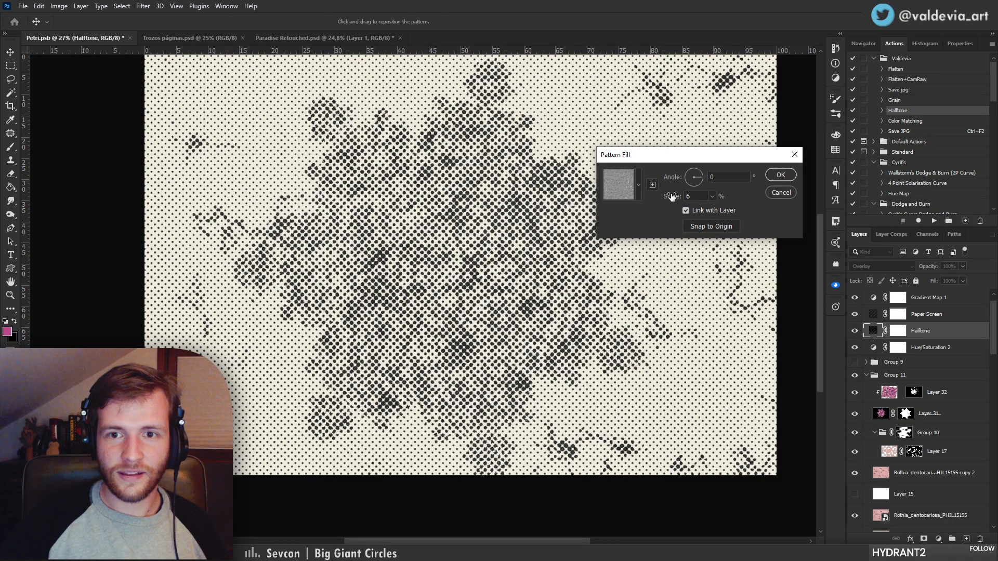
click(781, 176)
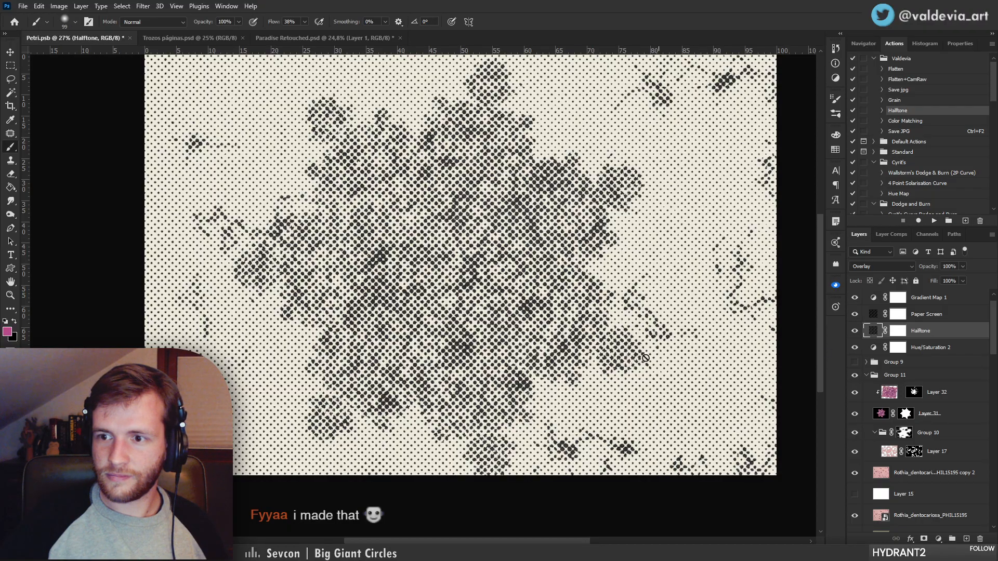
Hide all five layers of the halftone effect, from Pattern Fill 4 through Hue/Saturation 2
key(z)
mouse_move(578, 316)
mouse_down()
mouse_move(531, 301)
mouse_move(611, 278)
mouse_up()
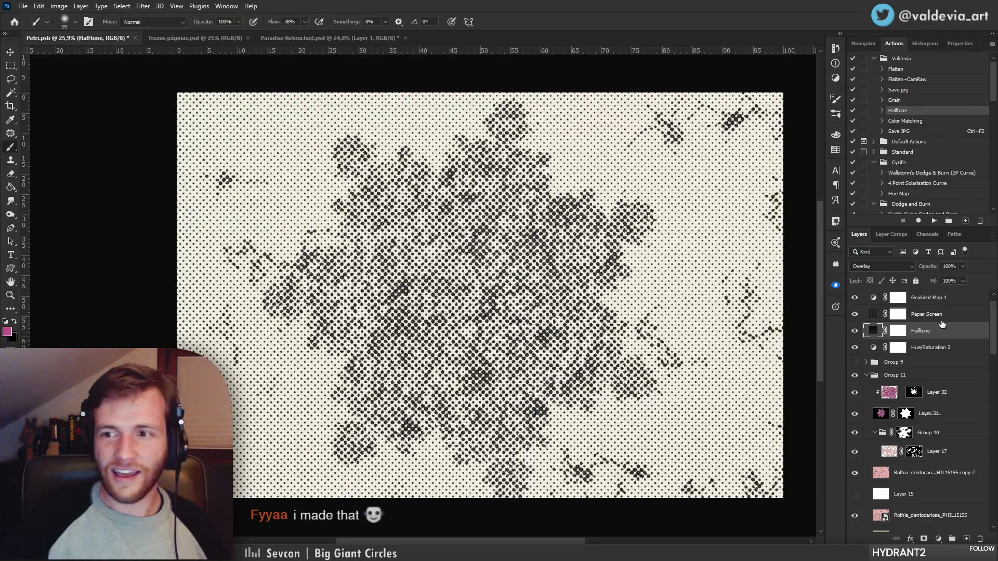
scroll(971, 343, up, 1)
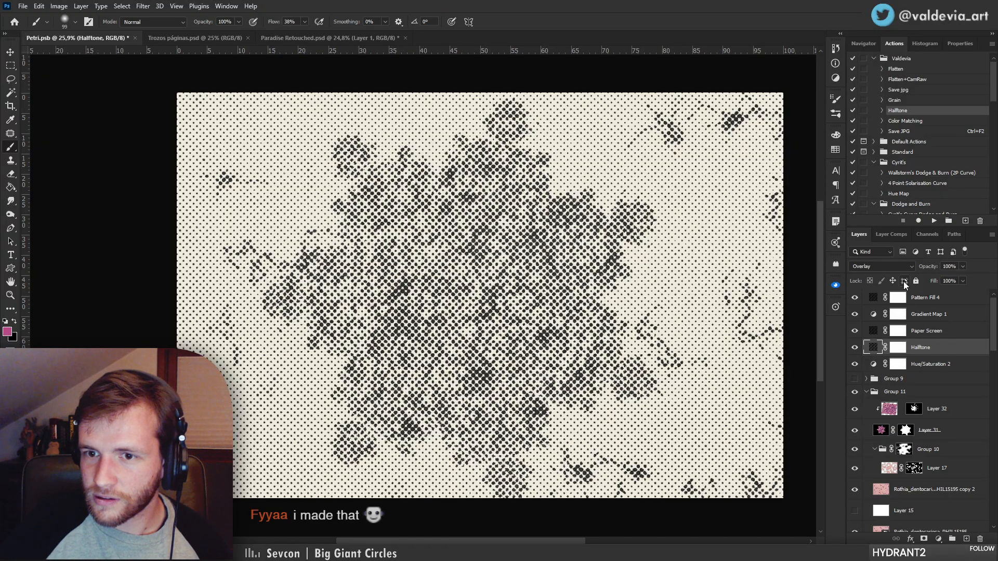
click(954, 332)
click(921, 309)
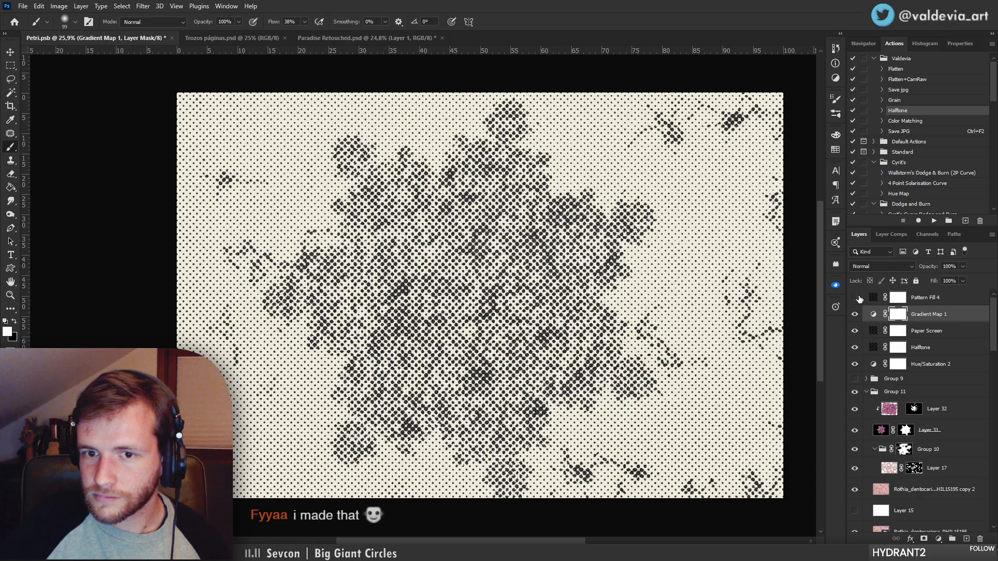
drag(852, 366, 853, 303)
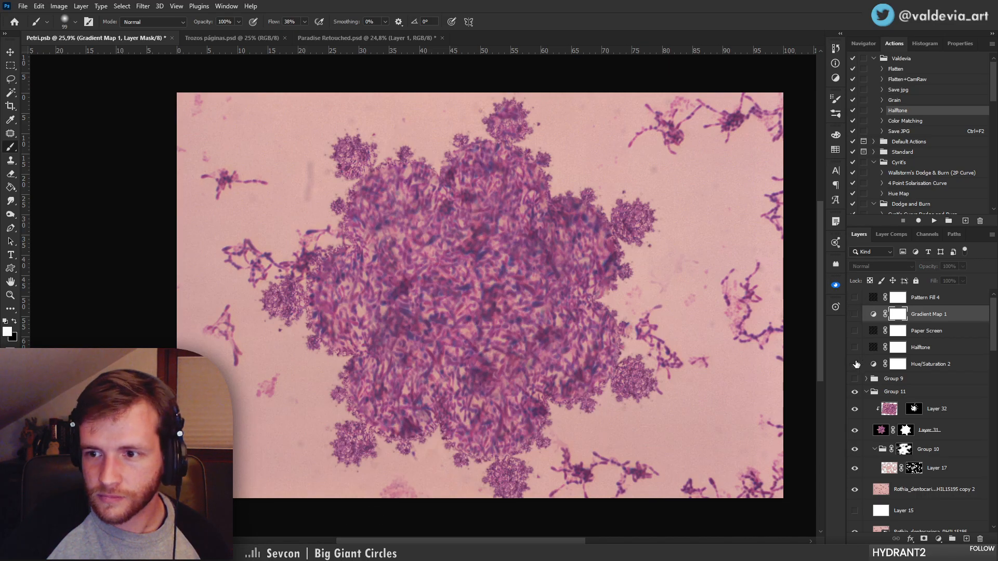
Show the Hue/Saturation 2, Paper Screen and Halftone layers again and select the Paper Screen layer
click(855, 364)
click(854, 331)
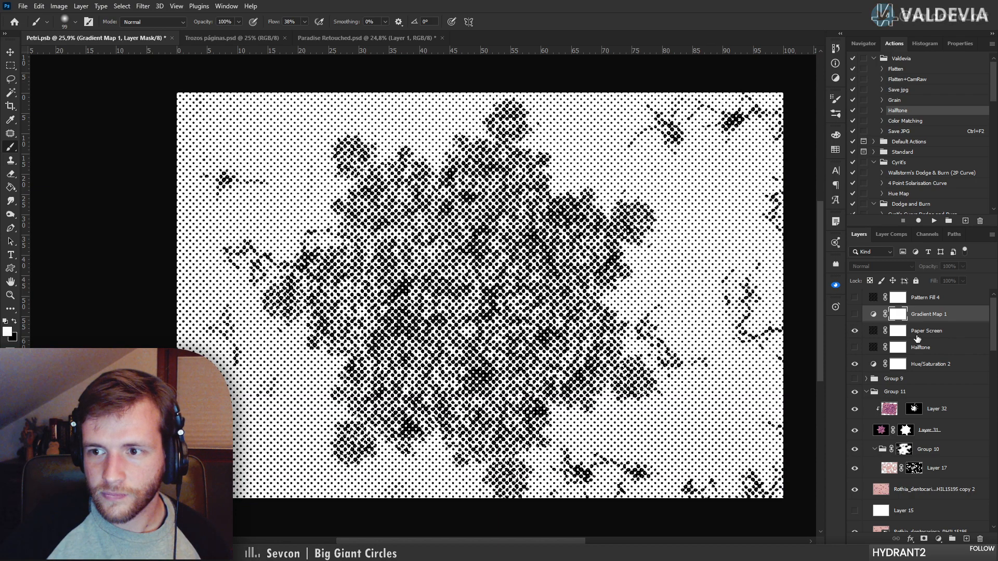
click(923, 336)
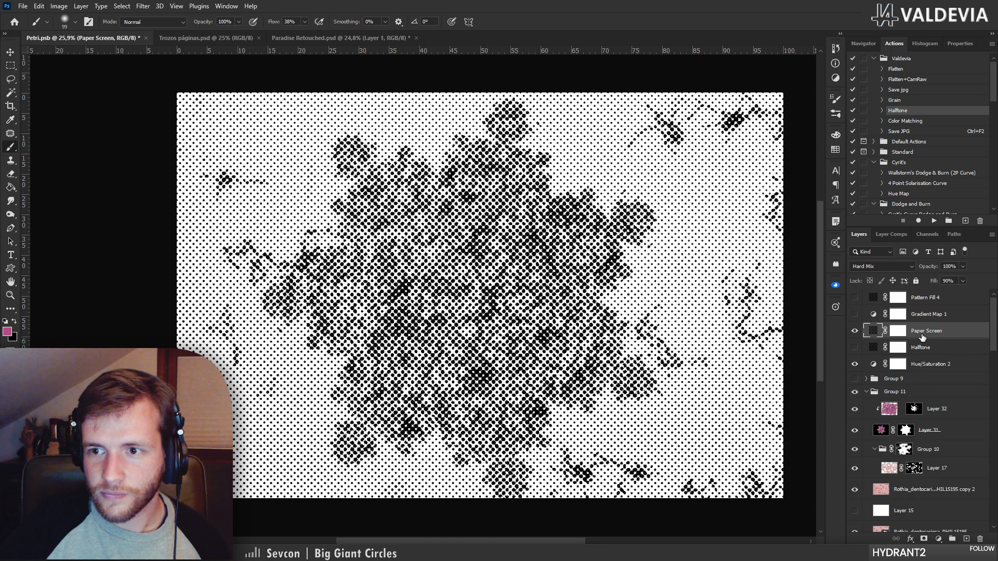
click(854, 348)
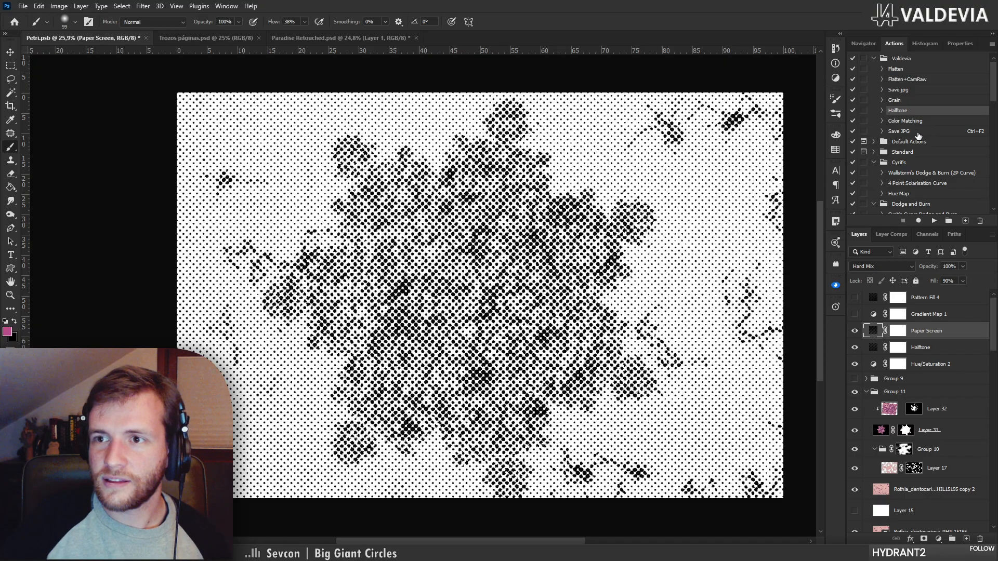
Set the pattern scale of the Paper Screen fill layer to 29%
double_click(874, 333)
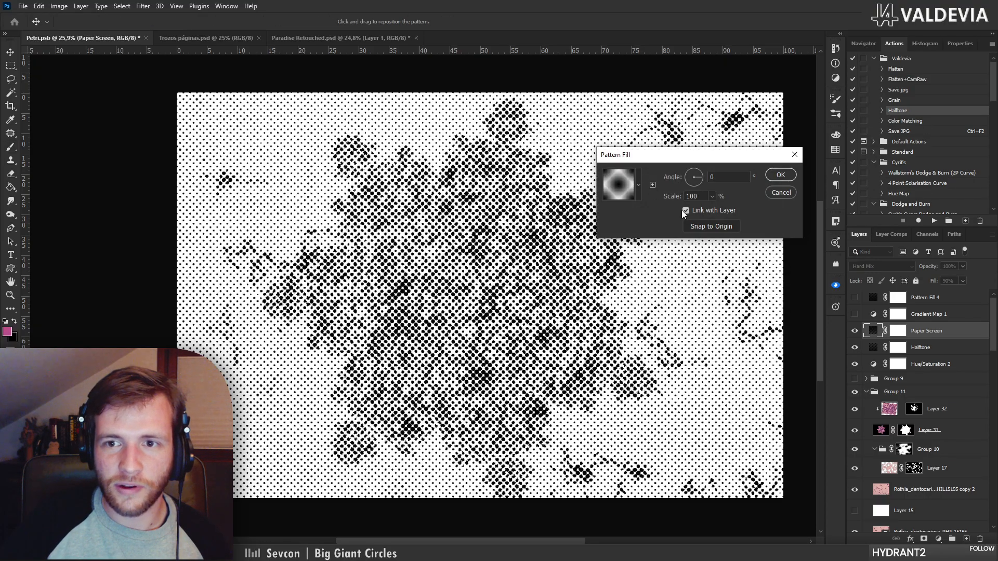
drag(673, 196, 665, 197)
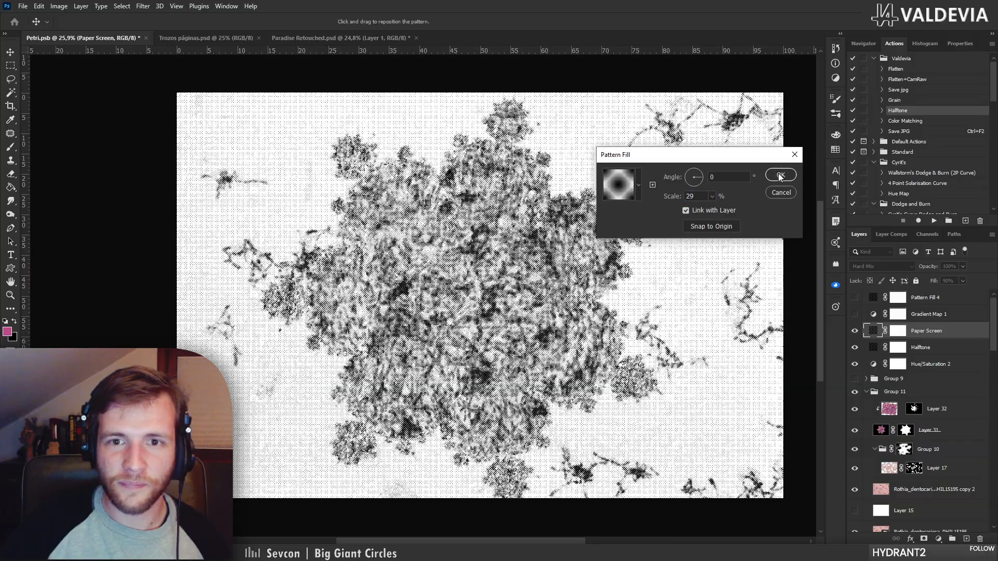
click(780, 175)
Examine the rescaled dot pattern on the colony up close and across the whole image
key(ctrl+space)
drag(642, 233, 690, 234)
key(ctrl+space)
drag(446, 292, 220, 286)
drag(222, 249, 254, 254)
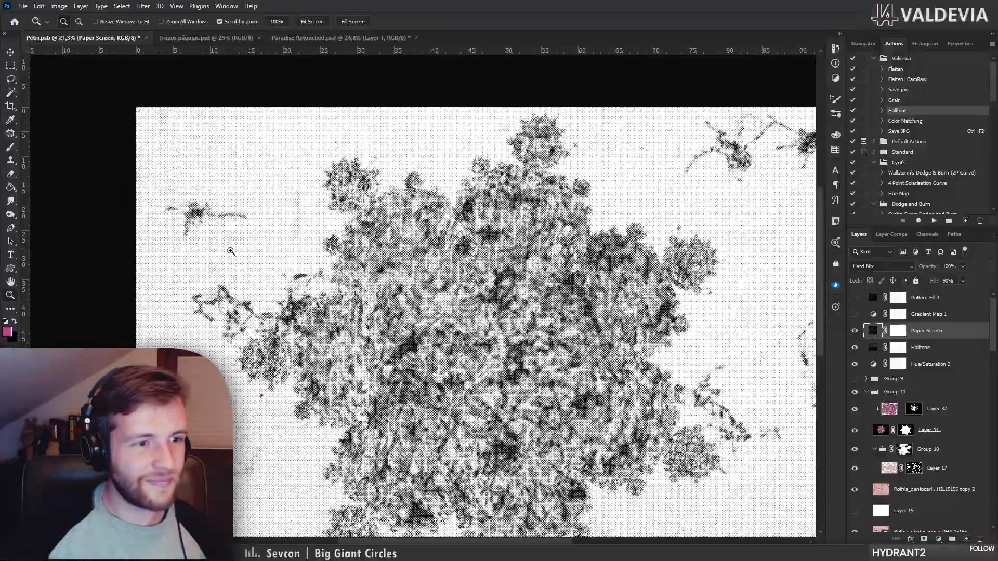
mouse_move(297, 294)
mouse_down()
mouse_move(380, 291)
mouse_move(285, 284)
mouse_up()
key(space)
mouse_move(476, 352)
mouse_down()
mouse_move(481, 287)
mouse_move(512, 338)
mouse_move(468, 339)
mouse_move(545, 339)
mouse_up()
key(ctrl+space)
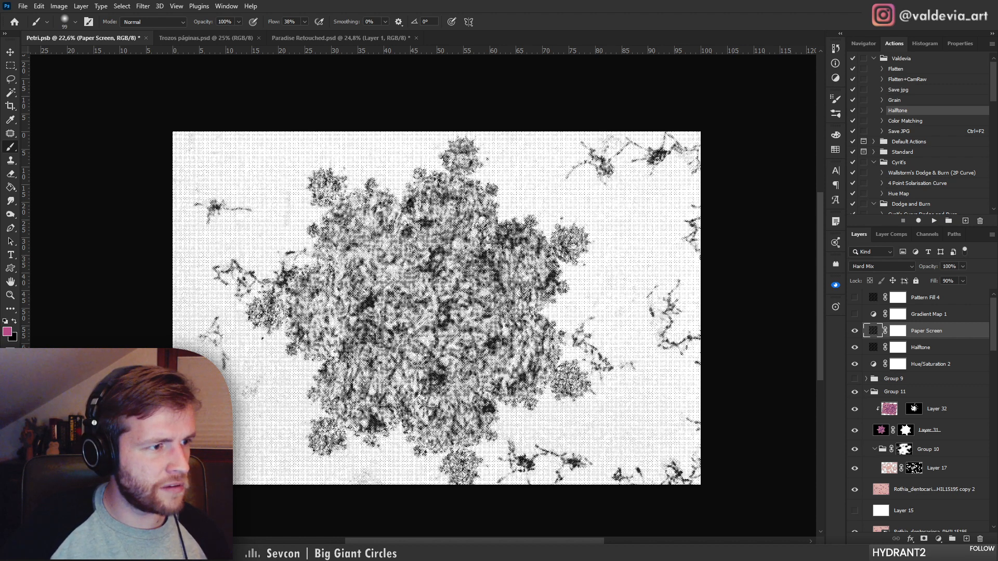
Switch to Firefox and browse the featured textures on Texturelabs.org
key(alt+Tab)
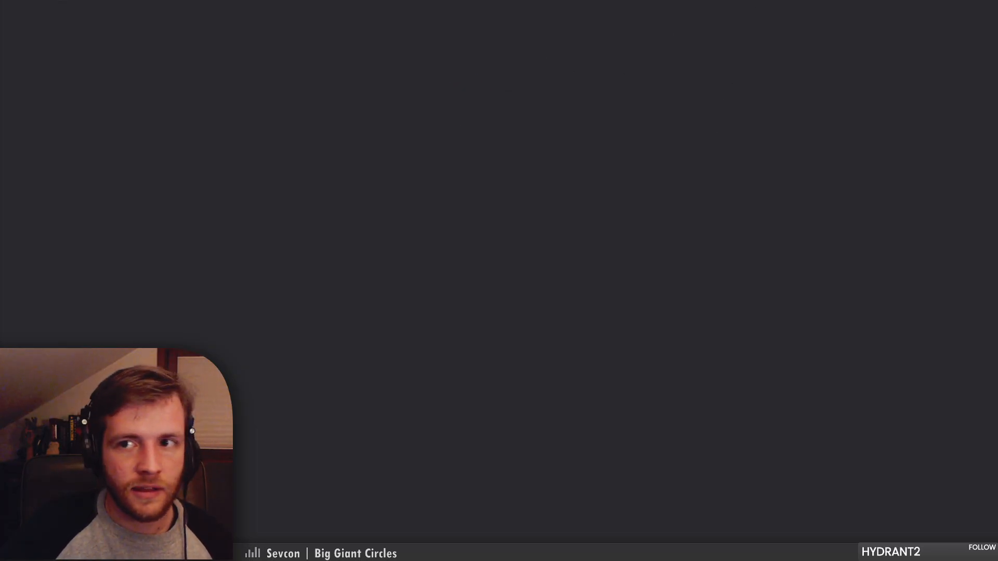
scroll(378, 150, down, 4)
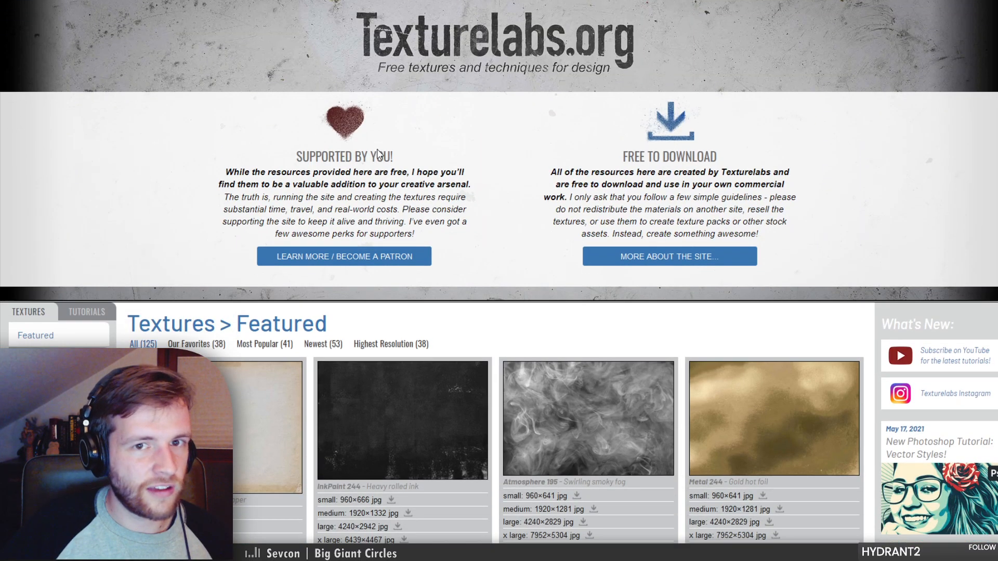
scroll(379, 149, down, 3)
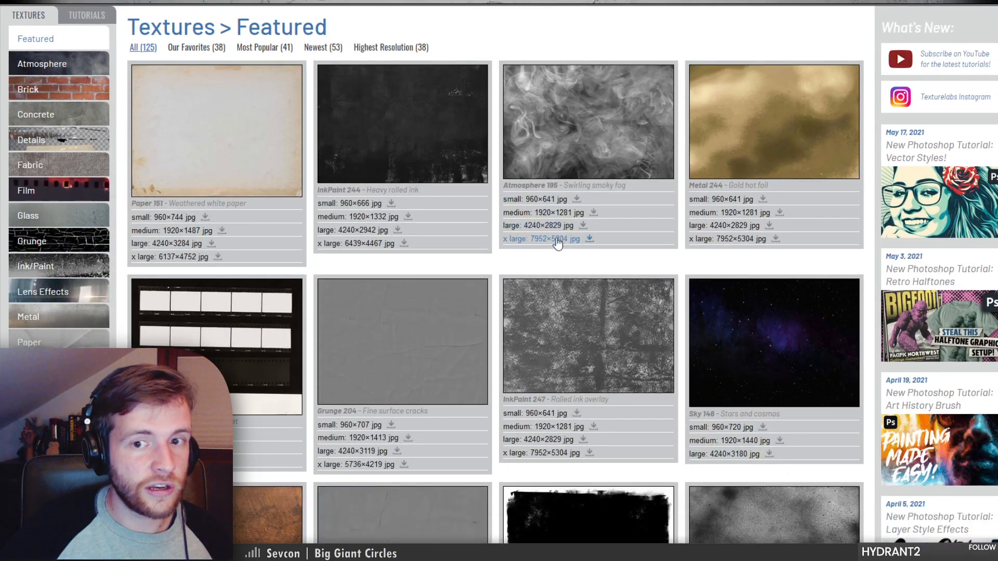
scroll(293, 140, up, 7)
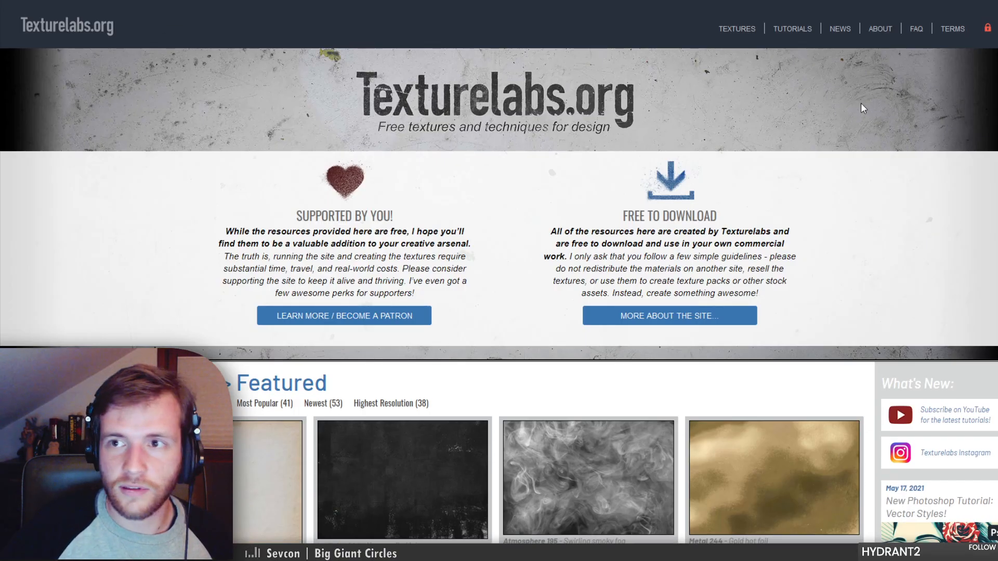
scroll(906, 165, down, 3)
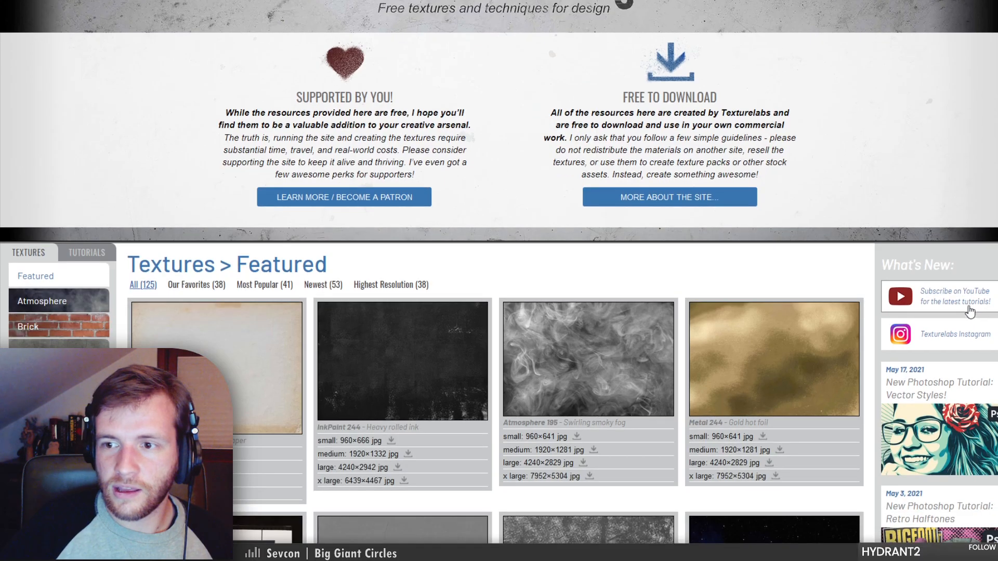
Open the Retro Halftone Effects in Photoshop video on the Texturelabs YouTube channel and find the part on scaling the halftone dots
click(967, 309)
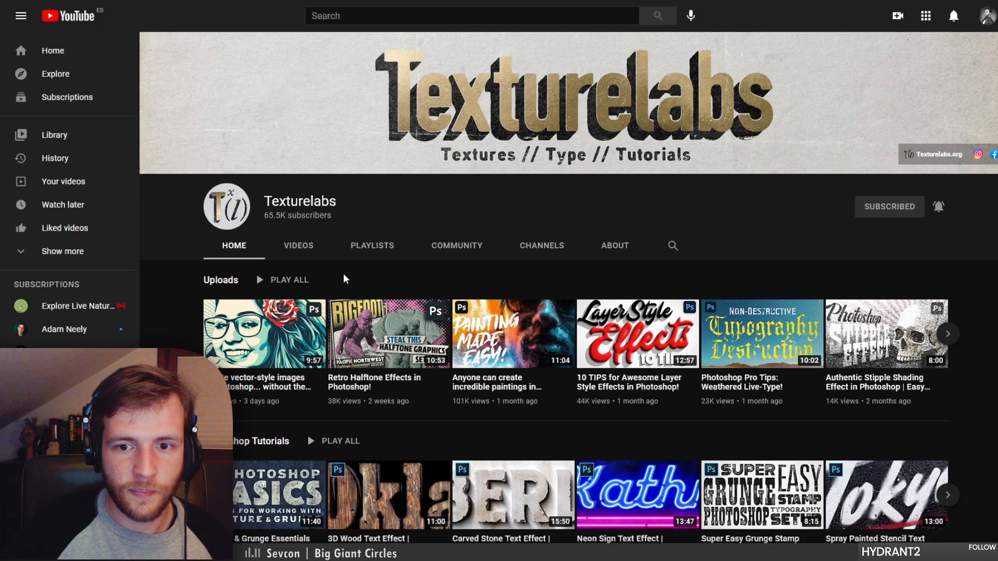
click(365, 385)
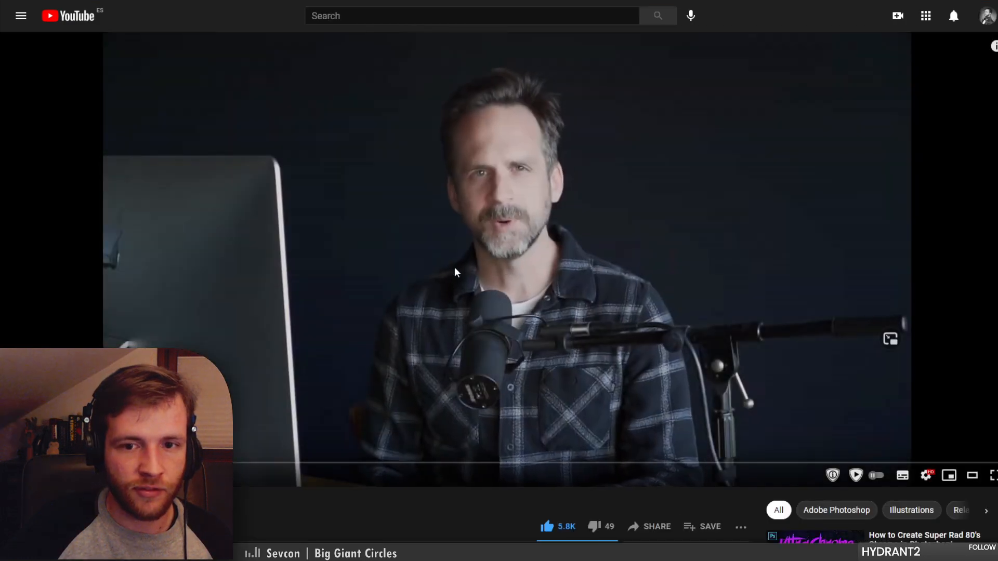
click(245, 1)
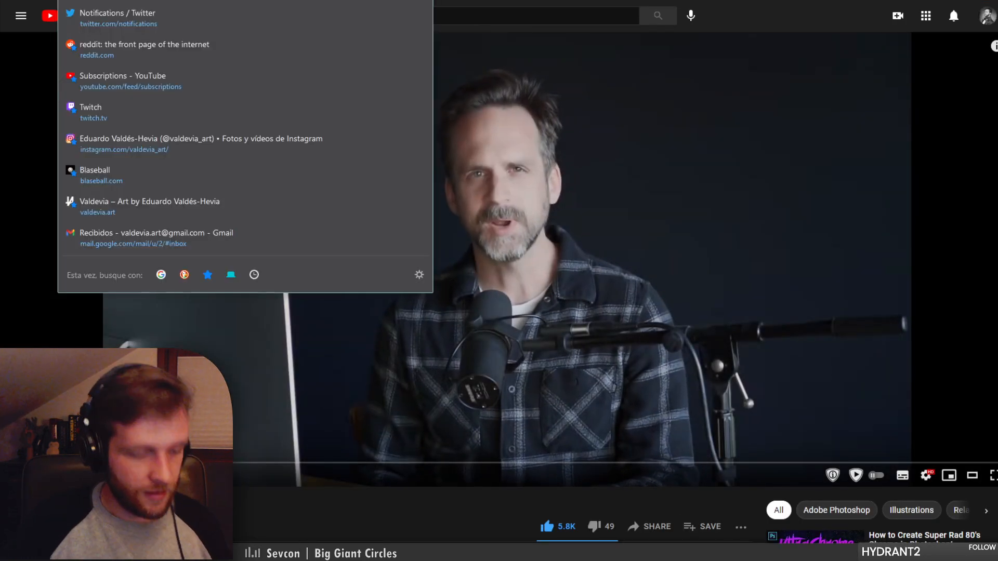
key(Escape)
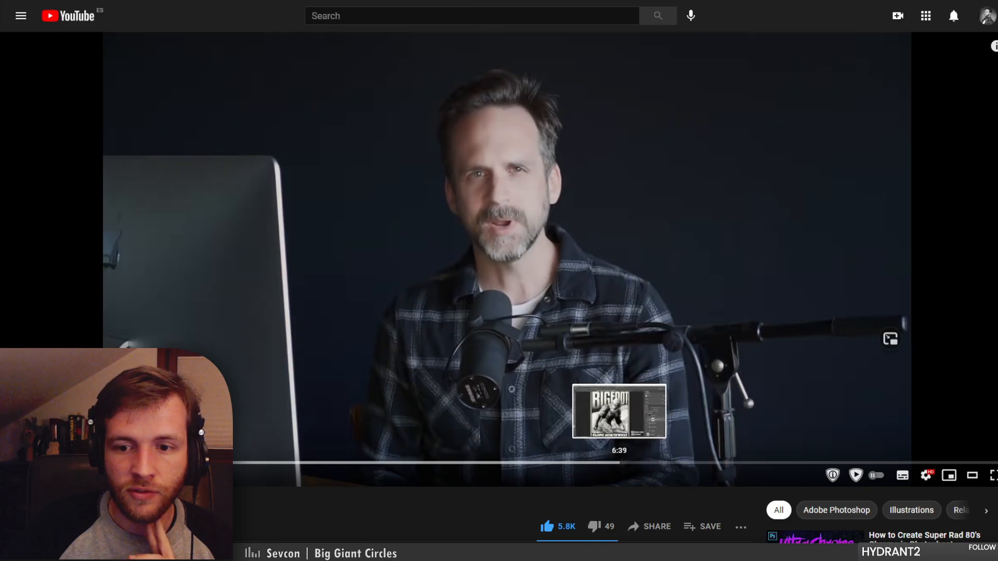
click(621, 463)
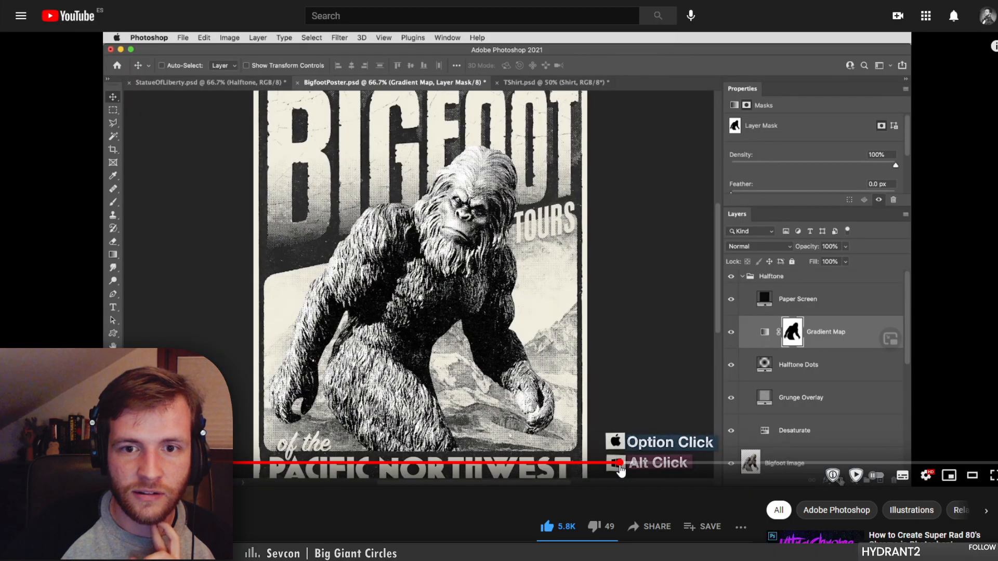
drag(659, 464, 580, 468)
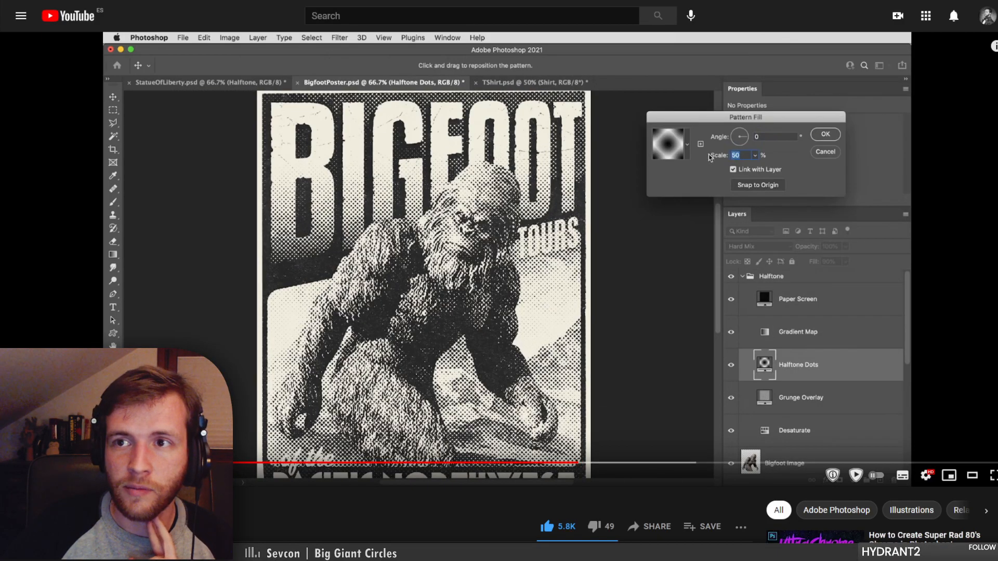
key(ctrl+t)
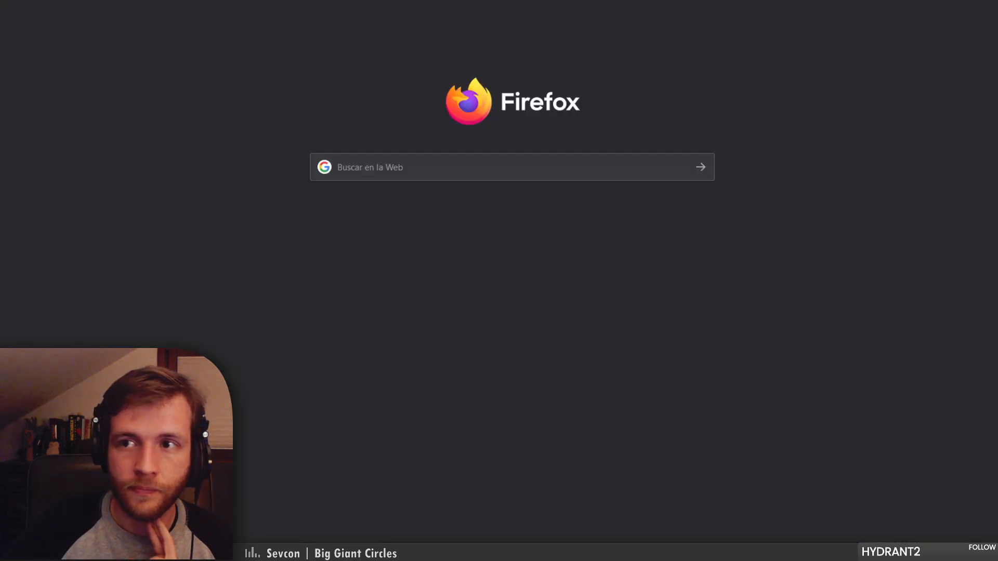
Switch back to Photoshop and delete the five halftone effect layers from Pattern Fill 4 through Hue/Saturation 2
key(alt+Tab)
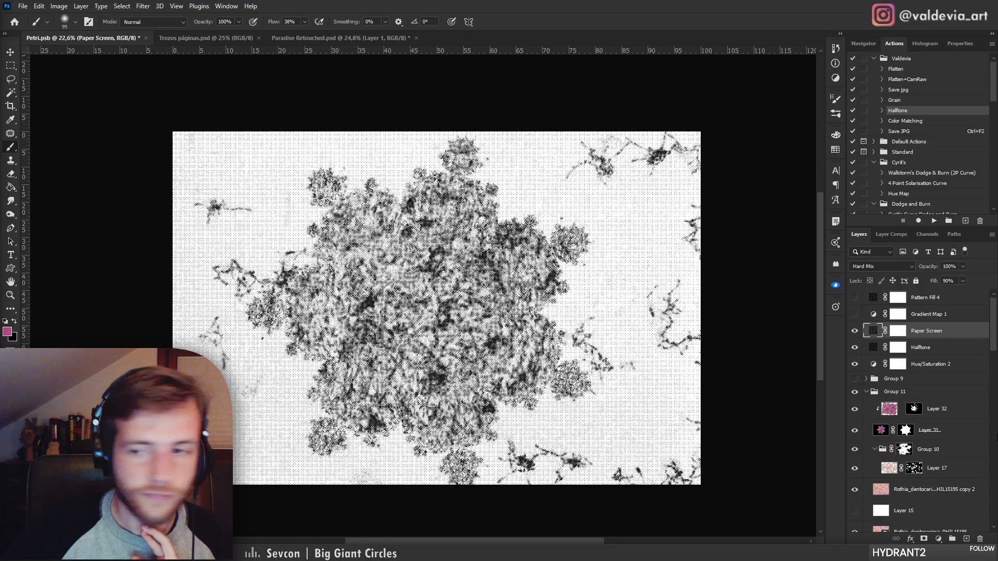
click(954, 364)
shift+click(939, 301)
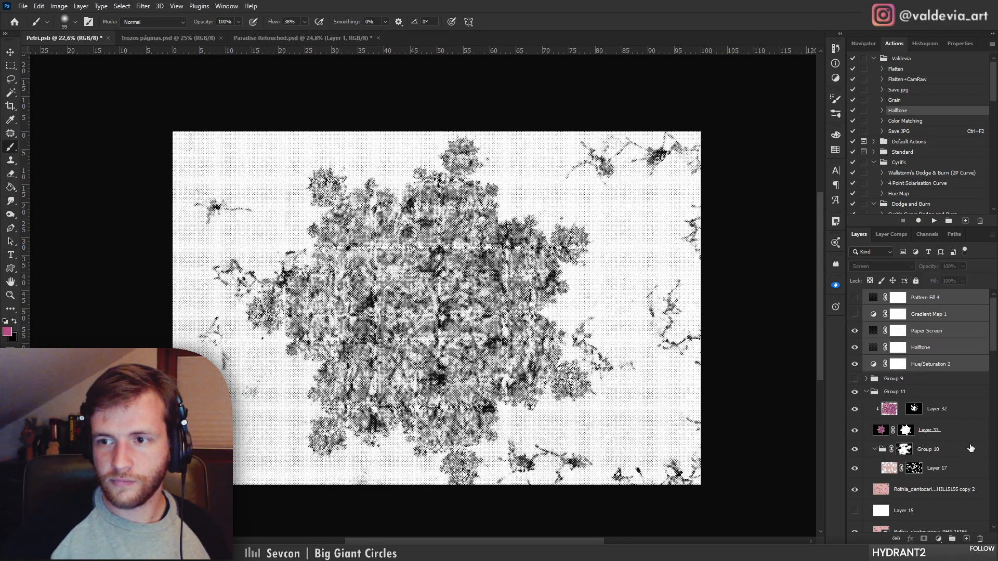
click(982, 540)
key(z)
click(436, 357)
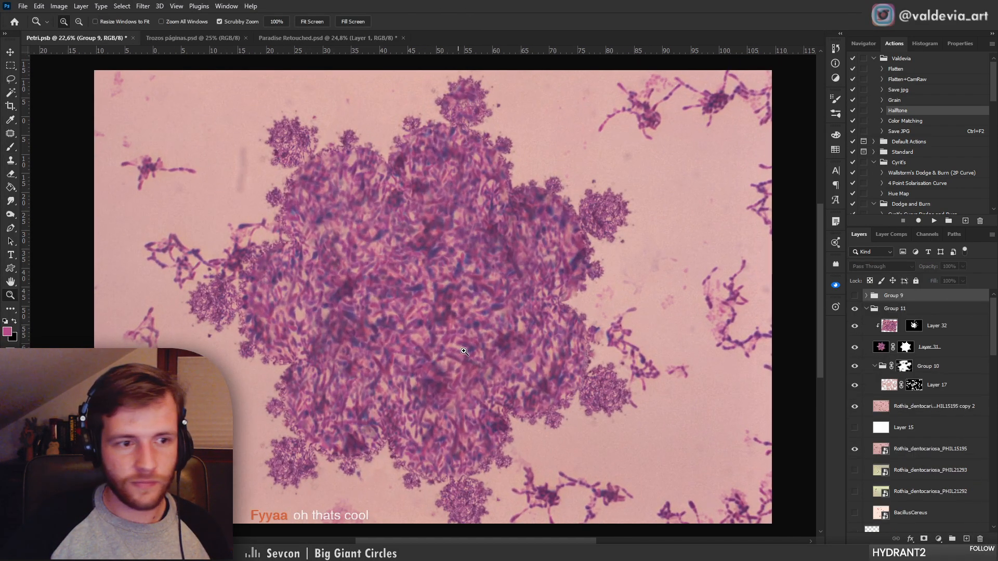
key(b)
scroll(370, 374, left, 2)
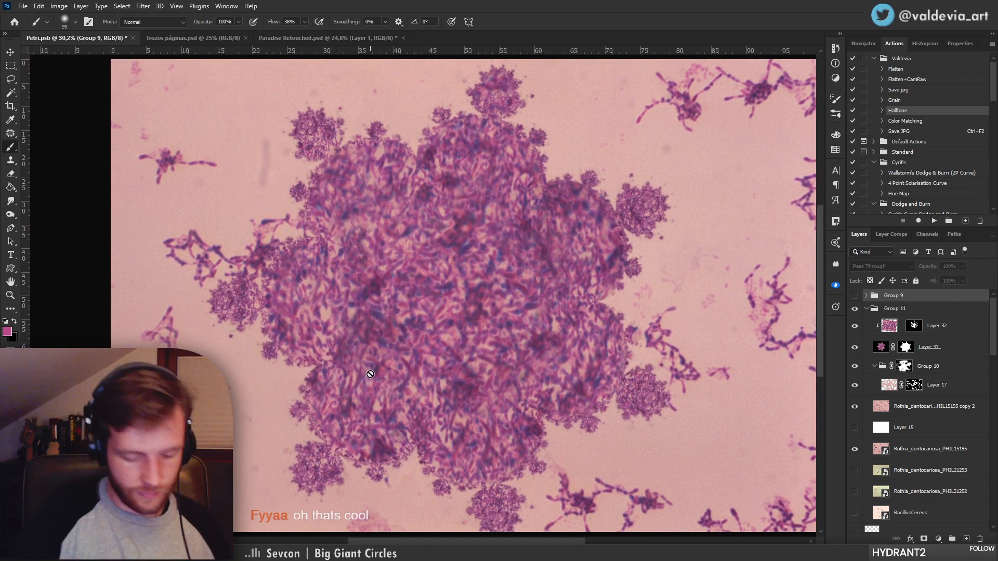
View Fresno Nightcrawlers.jpg and Fresno T-shirt.jpg in the Photos app as examples of the halftone effect
click(944, 319)
scroll(516, 341, down, 1)
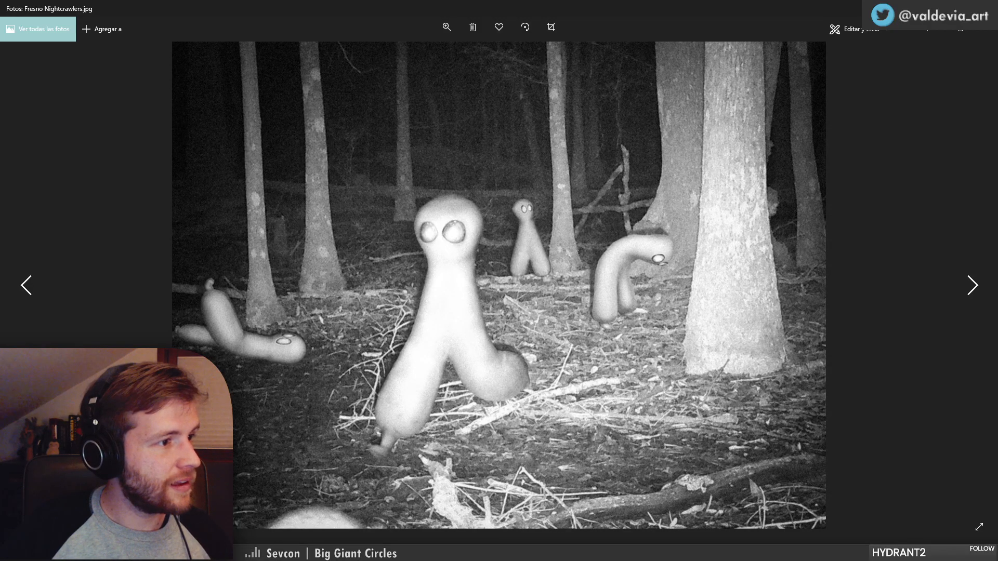
key(Right)
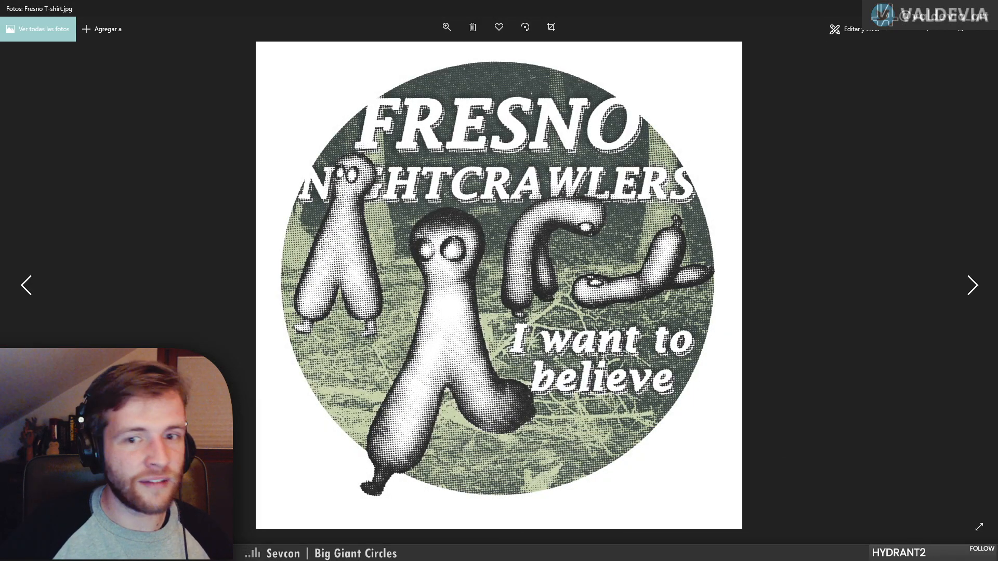
key(Left)
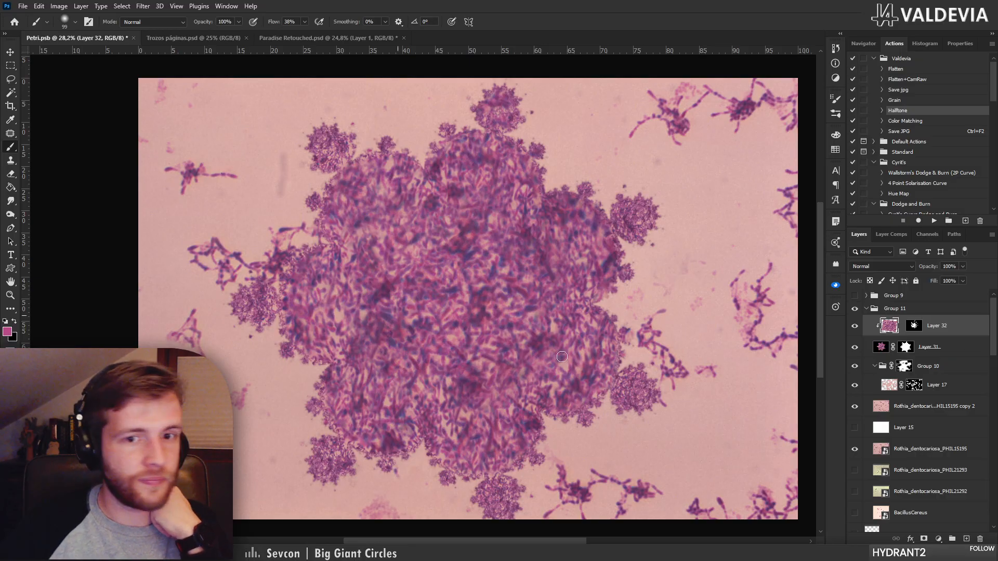
Paint white on Layer 32's mask with a size 50 brush to blend its texture into the small lower right lobe
click(951, 310)
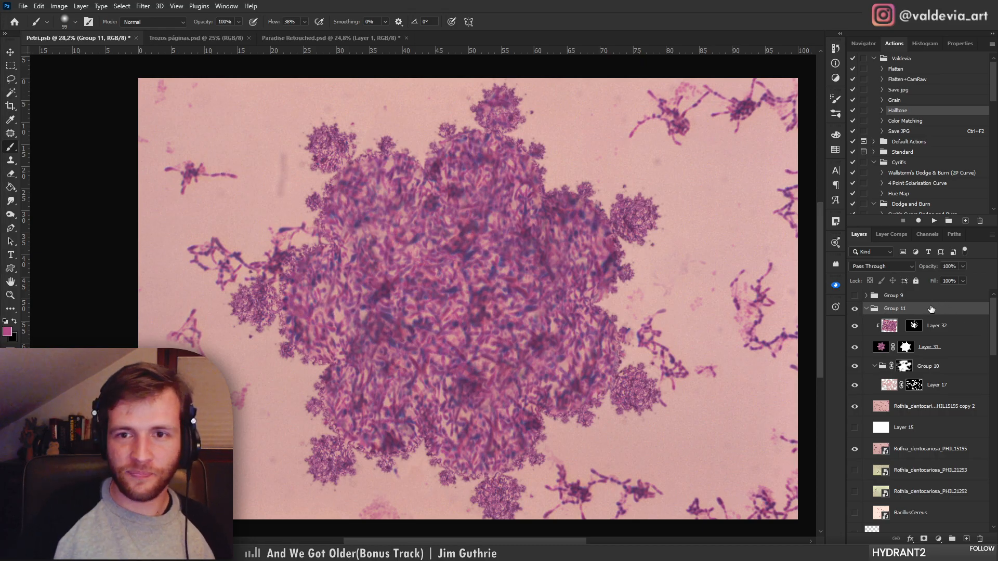
click(916, 330)
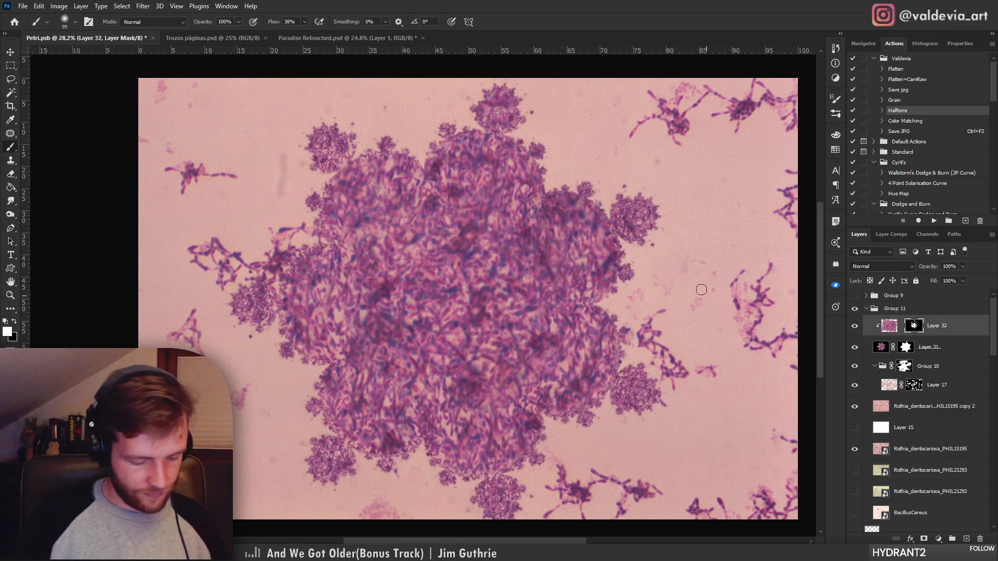
key(ctrl+space)
drag(656, 422, 714, 379)
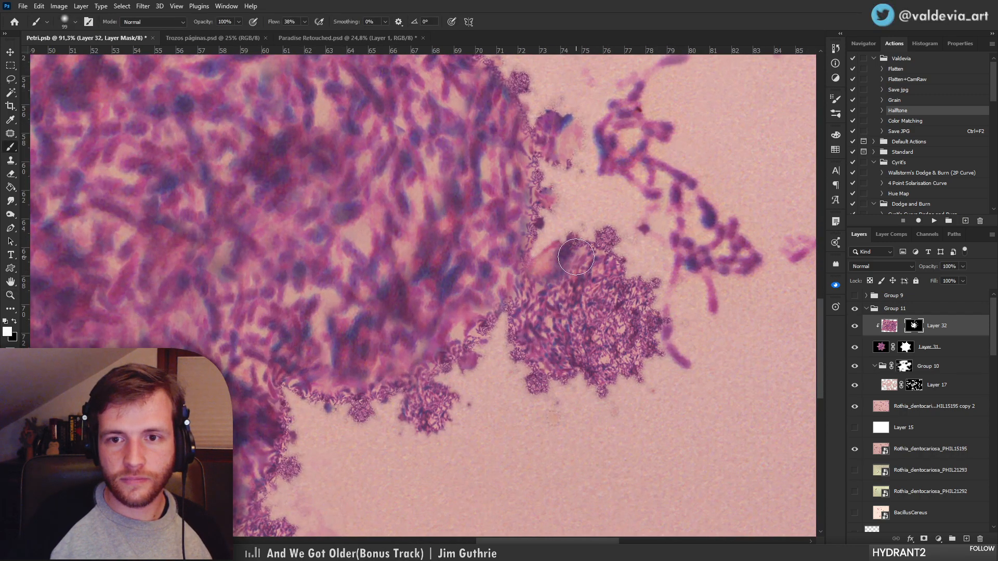
key(ctrl+z)
right_click(589, 304)
mouse_move(558, 314)
mouse_down()
mouse_move(537, 317)
mouse_move(549, 347)
mouse_move(602, 299)
mouse_move(534, 290)
mouse_move(620, 327)
mouse_move(614, 365)
mouse_move(620, 302)
mouse_move(632, 287)
mouse_move(640, 295)
mouse_move(650, 330)
mouse_move(620, 364)
mouse_move(613, 269)
mouse_move(576, 261)
mouse_move(637, 272)
mouse_up()
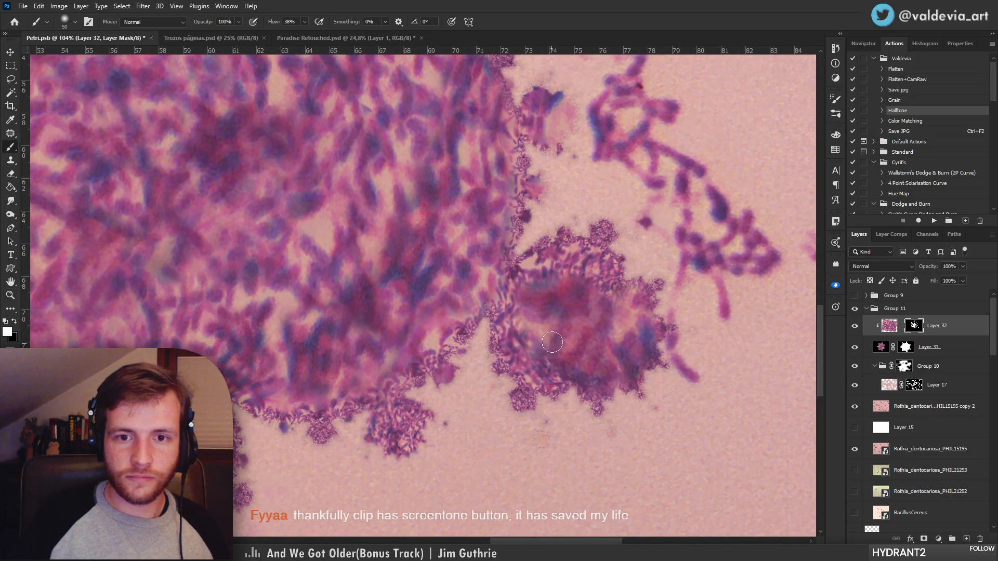
drag(561, 346, 499, 338)
mouse_move(447, 272)
mouse_down()
mouse_move(416, 270)
mouse_move(434, 271)
mouse_up()
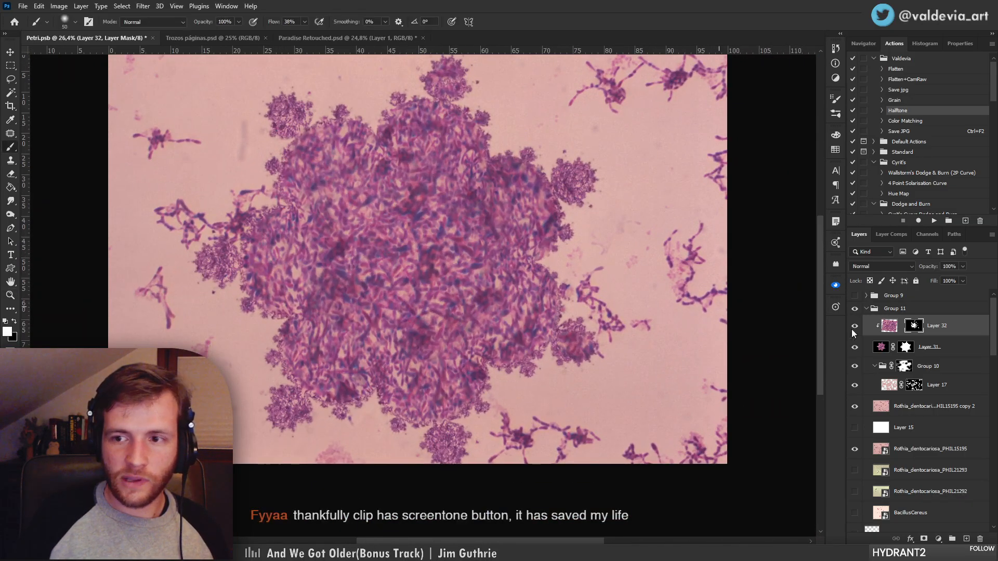
Start a free transform of Layer 32's texture image
click(888, 326)
key(ctrl+t)
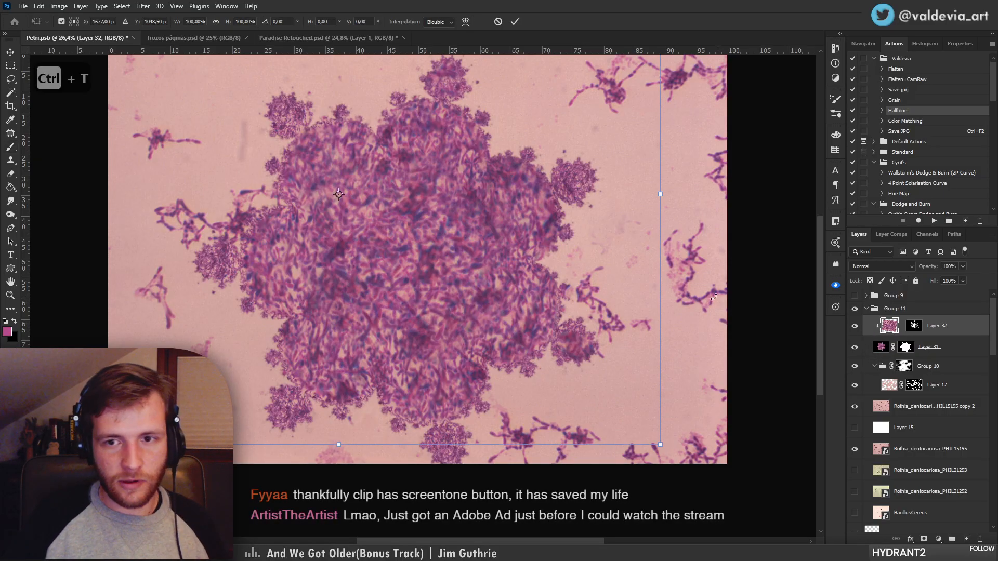
Rotate Layer 32's bacteria texture by about 10.6°, scale it to about 84.5% and reposition it over the middle of the colony
drag(453, 285, 499, 313)
drag(706, 222, 623, 217)
drag(554, 252, 565, 282)
drag(739, 259, 641, 304)
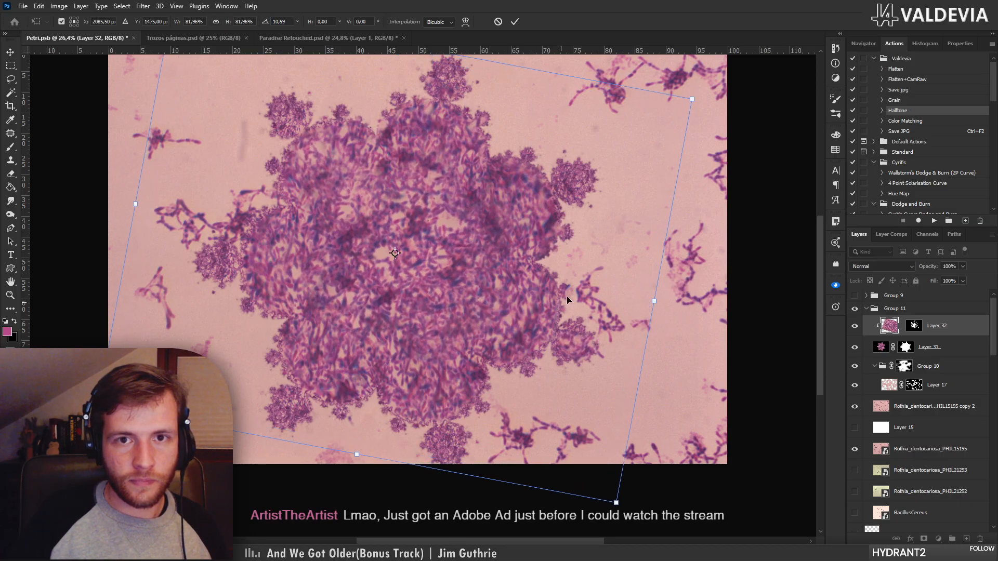
drag(568, 300, 578, 281)
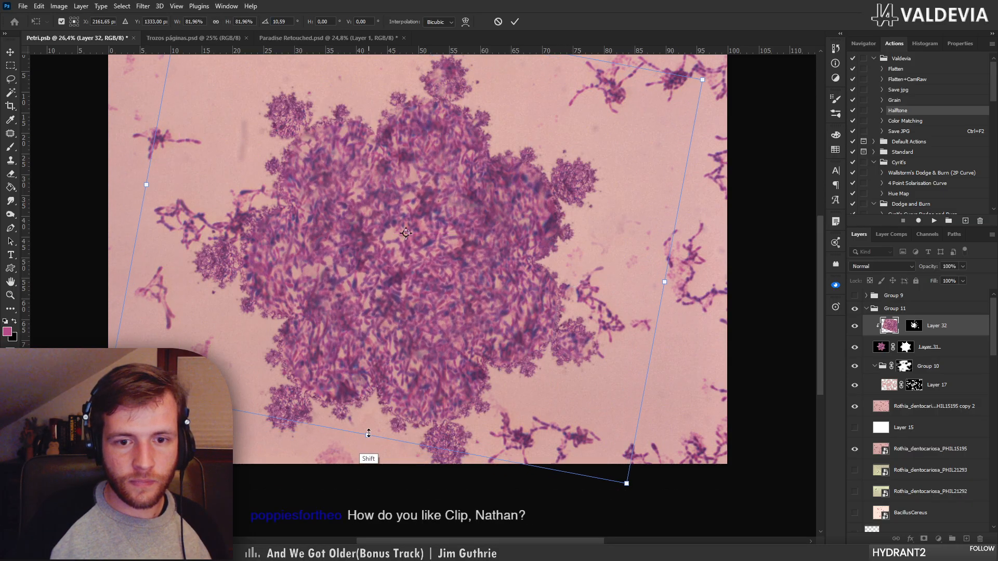
drag(369, 433, 362, 449)
drag(438, 360, 423, 355)
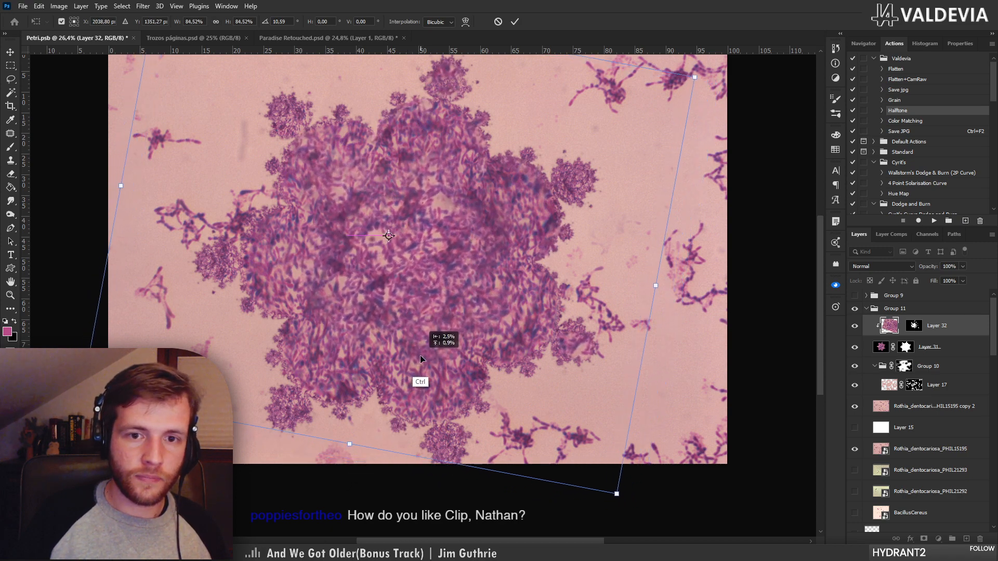
click(515, 22)
Brush Layer 32's mask in the colony's centre and upper-left area to fill the pale gaps and blend the texture
click(914, 326)
scroll(368, 252, up, 2)
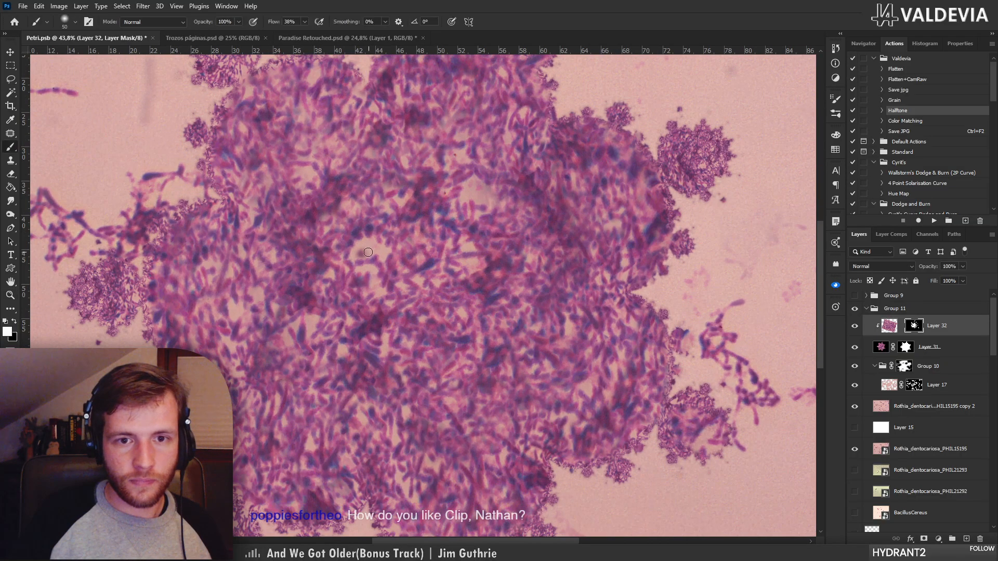
key(ctrl+z)
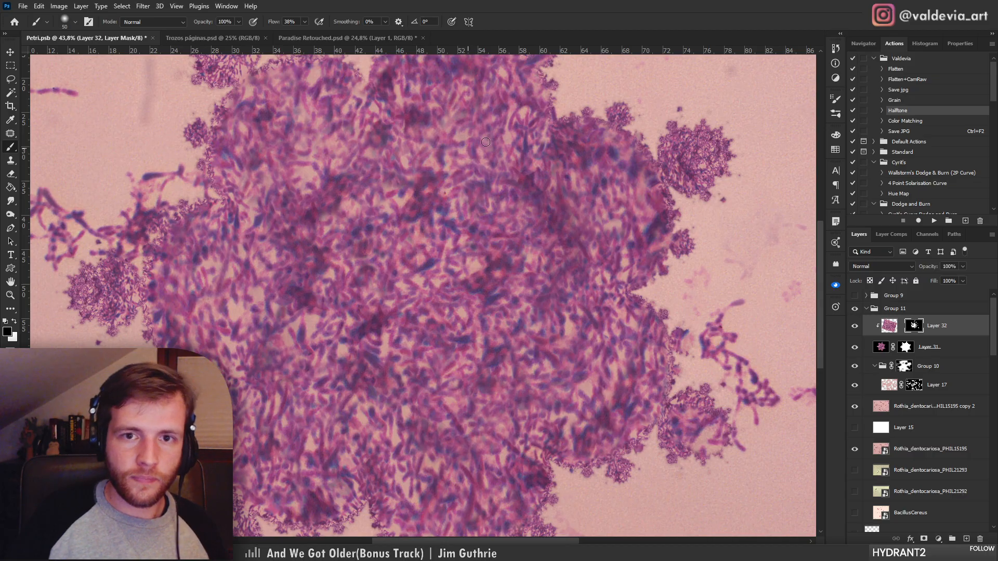
key(ctrl+space)
drag(382, 158, 330, 162)
drag(333, 161, 392, 182)
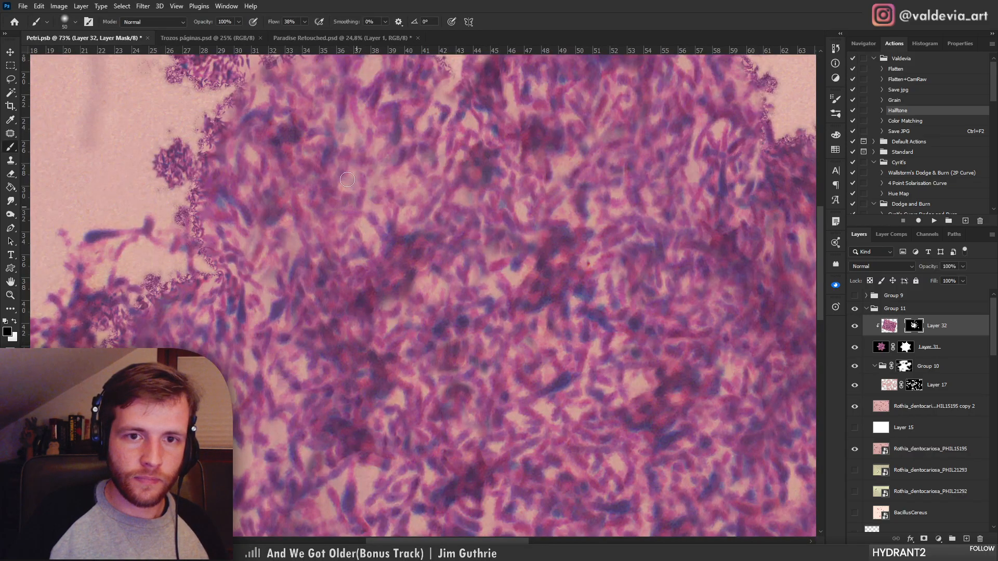
key(ctrl+space)
mouse_move(380, 274)
mouse_down()
mouse_move(323, 299)
mouse_move(364, 268)
mouse_up()
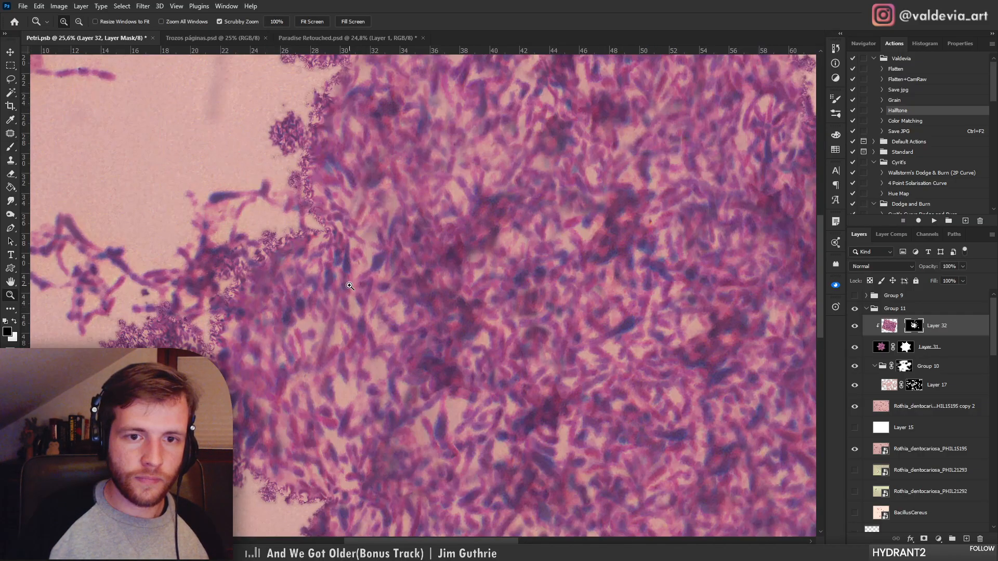
key(ctrl+space)
drag(415, 293, 364, 307)
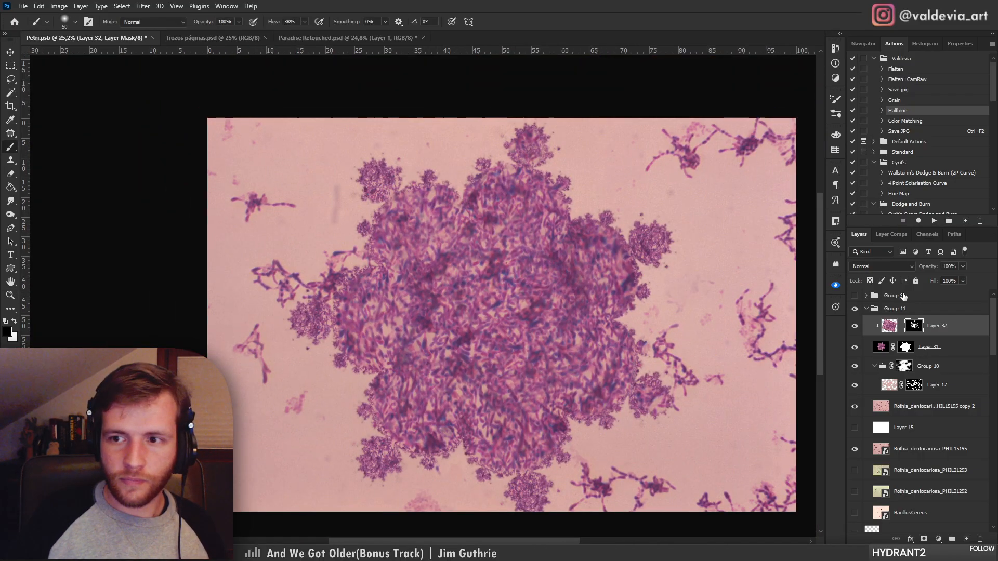
Keep Layer 32 in Normal blending and retouch its mask over the colony's left lobe with a white brush
click(887, 267)
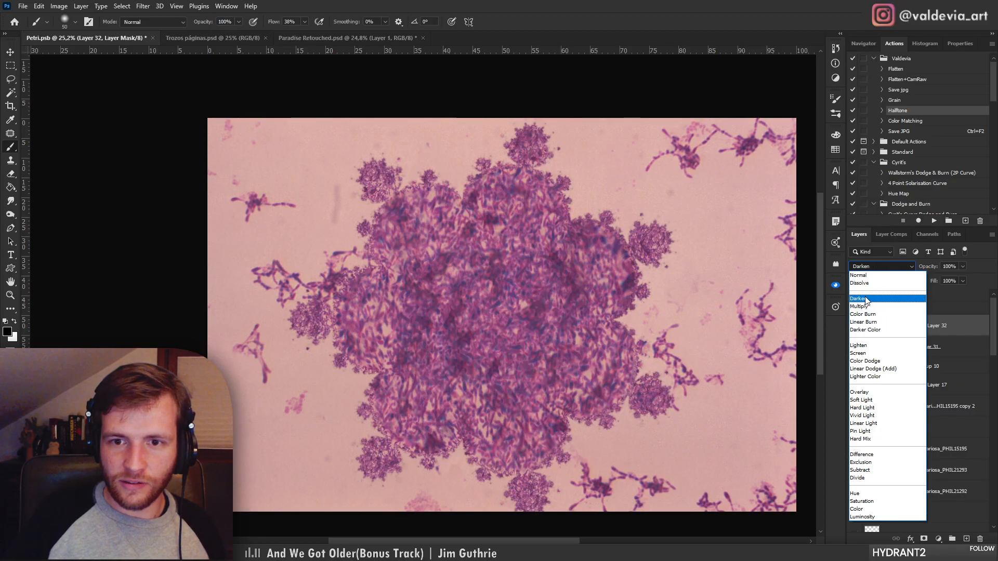
click(930, 310)
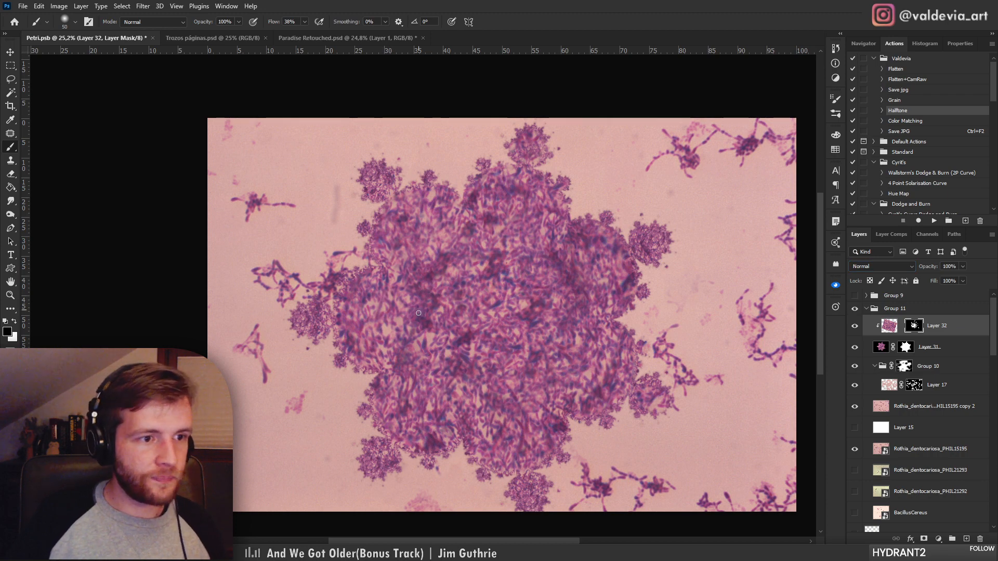
key(z)
mouse_move(414, 323)
mouse_down()
mouse_move(408, 301)
mouse_move(384, 308)
mouse_move(382, 359)
mouse_up()
key(ctrl+space)
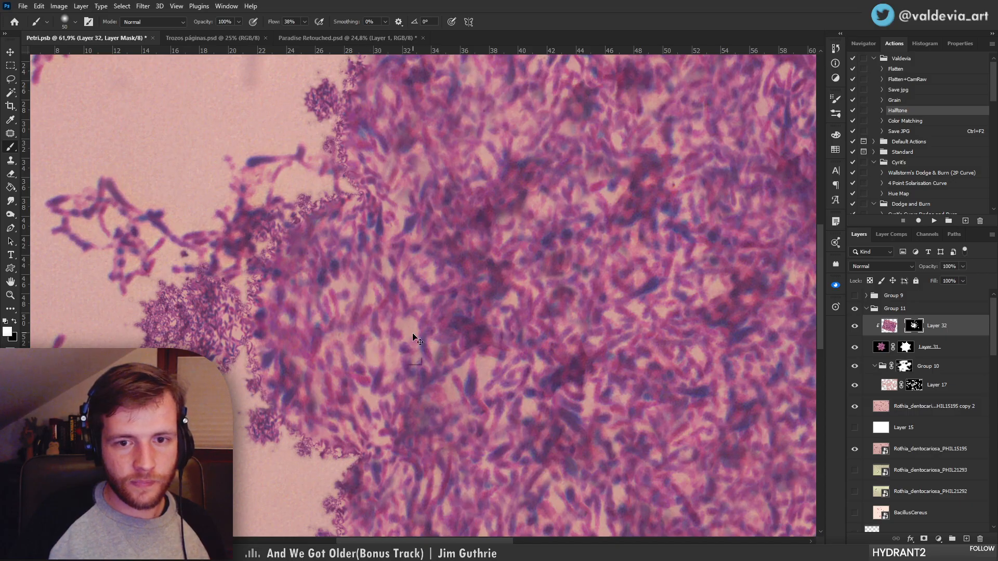
key(ctrl+z)
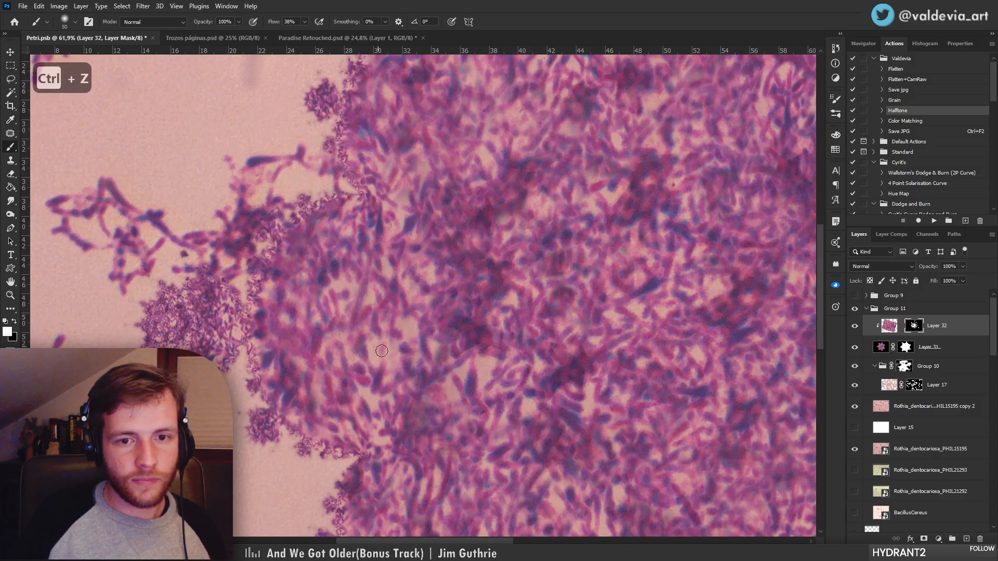
drag(441, 313, 388, 324)
drag(393, 323, 426, 302)
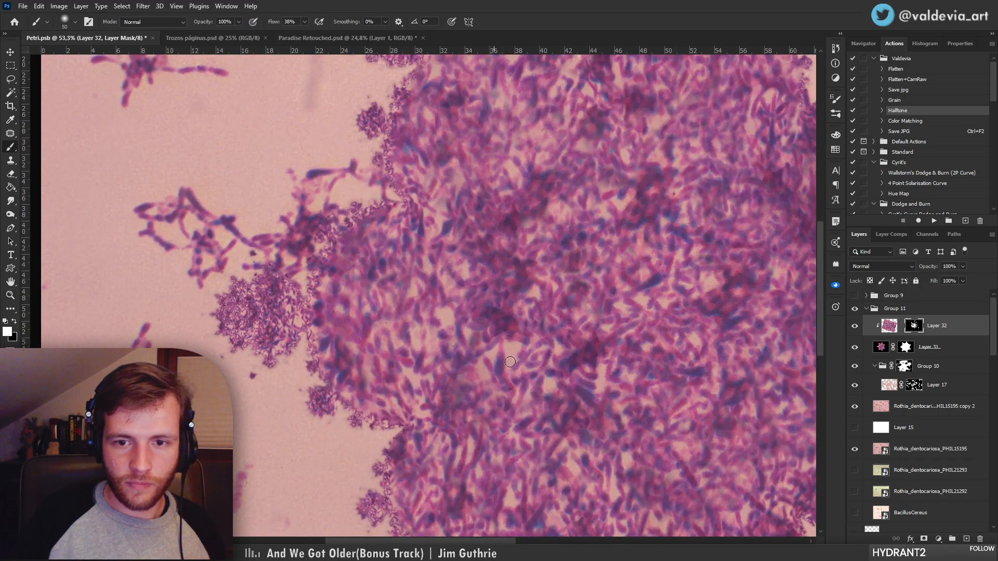
Touch up Layer 32's mask across the colony's lower middle with black and white strokes, undoing the last stroke
mouse_move(533, 376)
mouse_down()
mouse_move(473, 311)
mouse_move(434, 340)
mouse_up()
drag(513, 355, 578, 346)
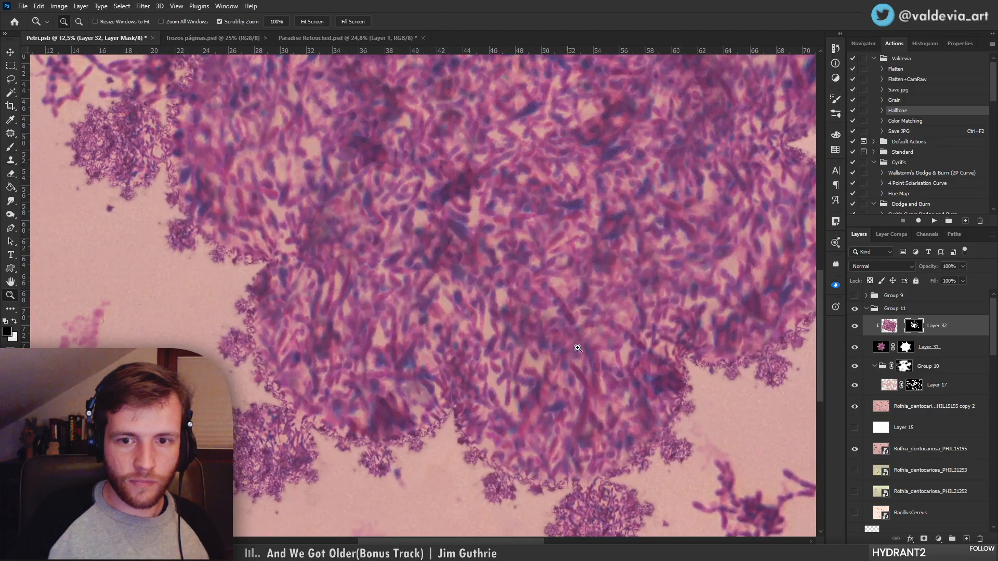
mouse_move(492, 337)
mouse_down()
mouse_move(509, 320)
mouse_move(491, 317)
mouse_up()
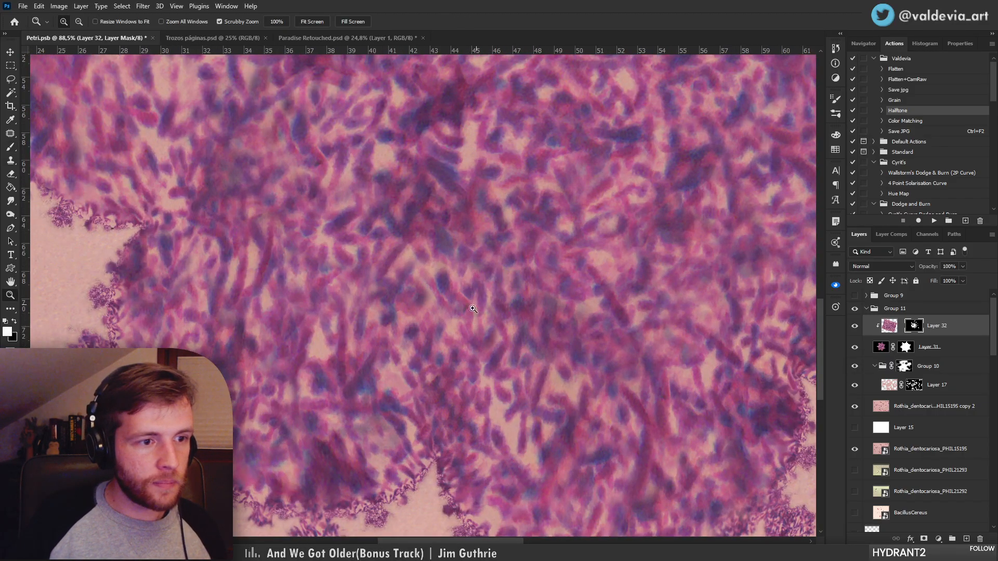
drag(508, 348, 446, 371)
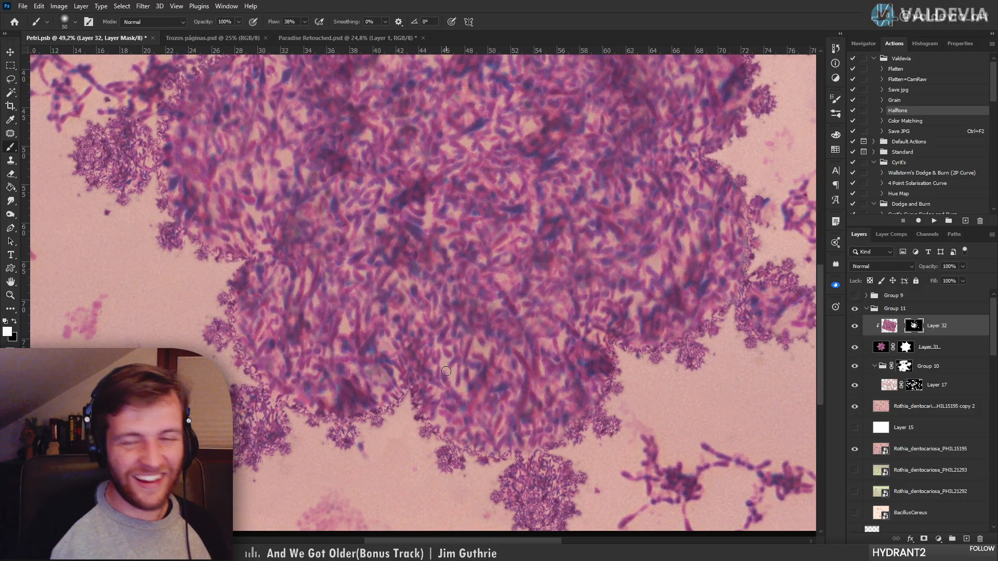
drag(408, 366, 487, 367)
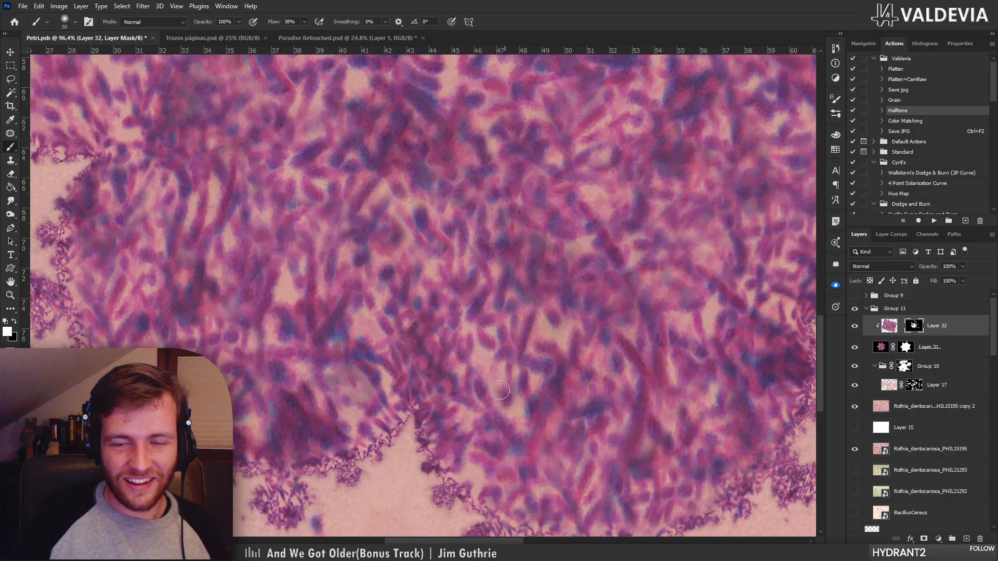
key(ctrl+z)
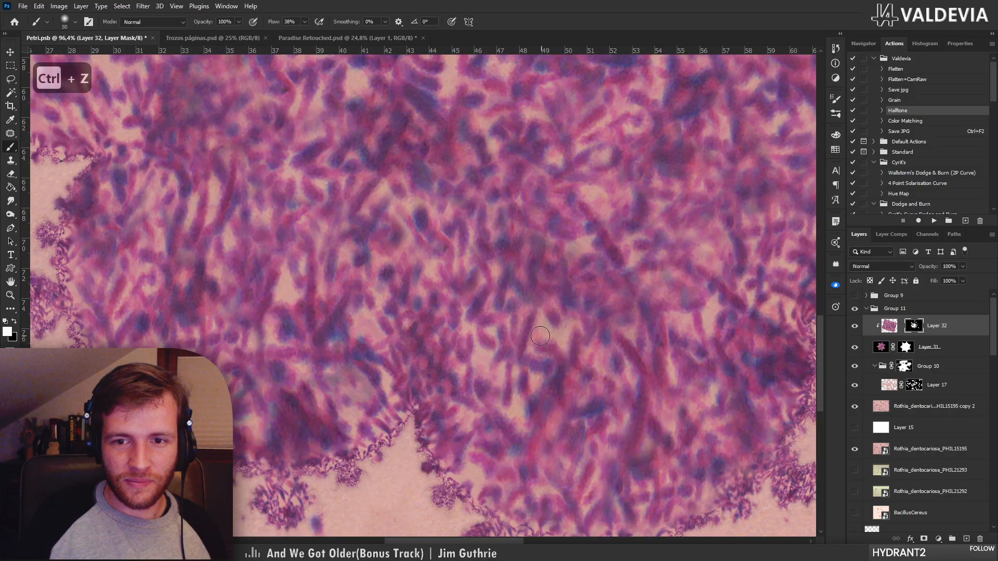
Blend the texture in the bottom lobe by brushing white and black on Layer 32's mask
drag(541, 335, 573, 325)
drag(606, 364, 563, 349)
drag(686, 354, 728, 356)
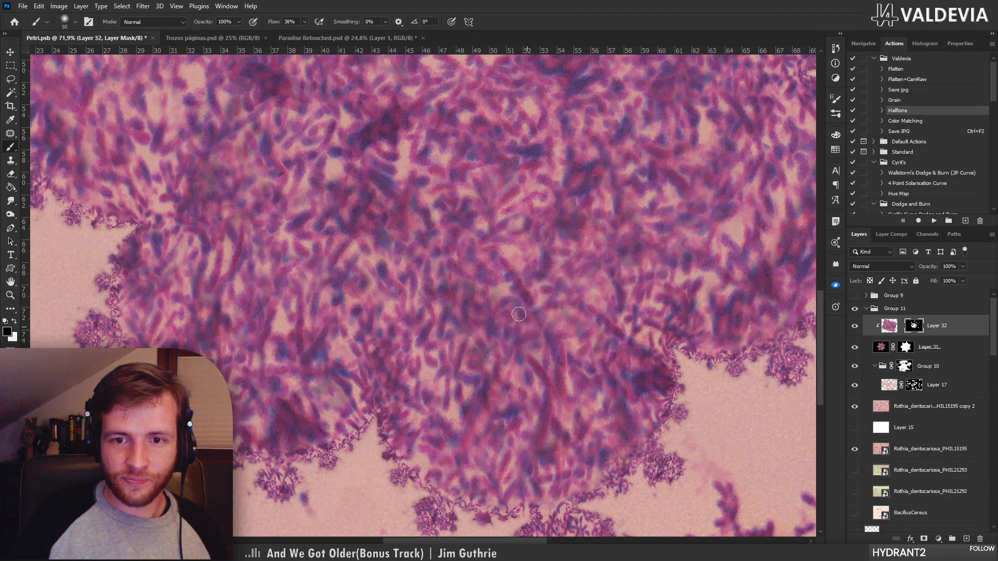
drag(511, 288, 499, 288)
drag(567, 338, 522, 333)
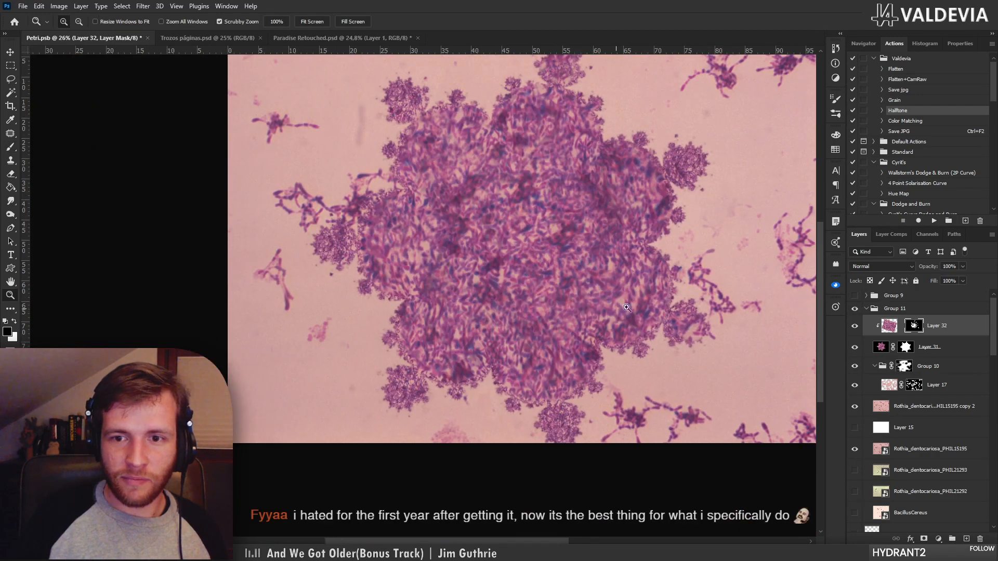
Paint white on Layer 32's mask to reveal the texture in the colony's lower-right lobe
drag(627, 307, 677, 309)
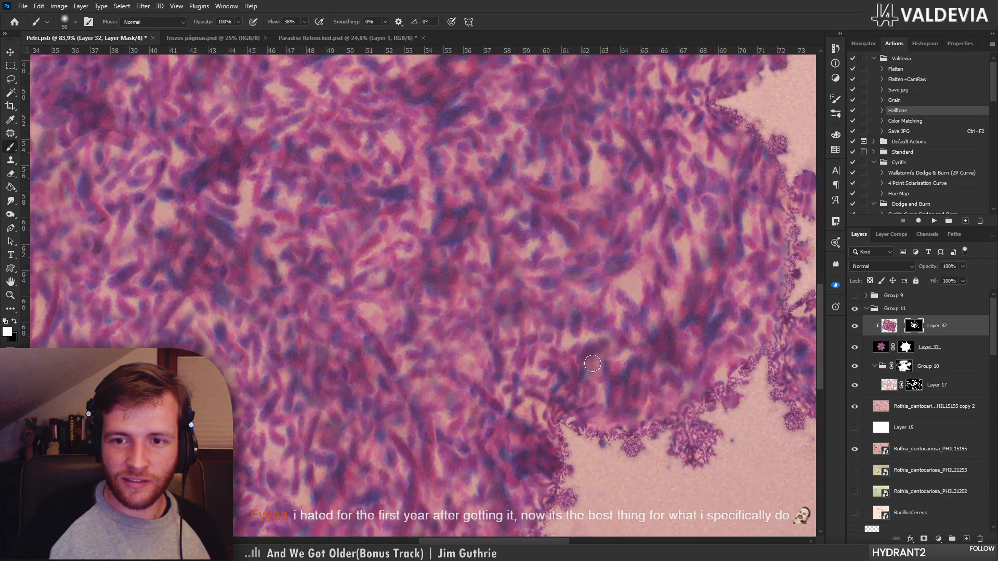
mouse_move(607, 341)
mouse_down()
mouse_move(521, 333)
mouse_move(597, 320)
mouse_up()
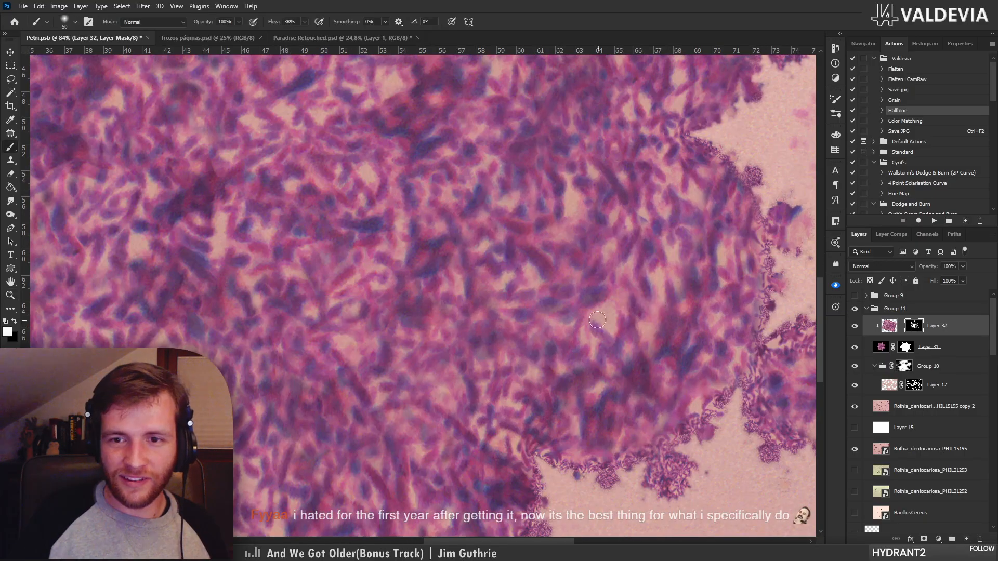
drag(610, 262, 571, 247)
drag(597, 213, 637, 210)
drag(628, 327, 519, 333)
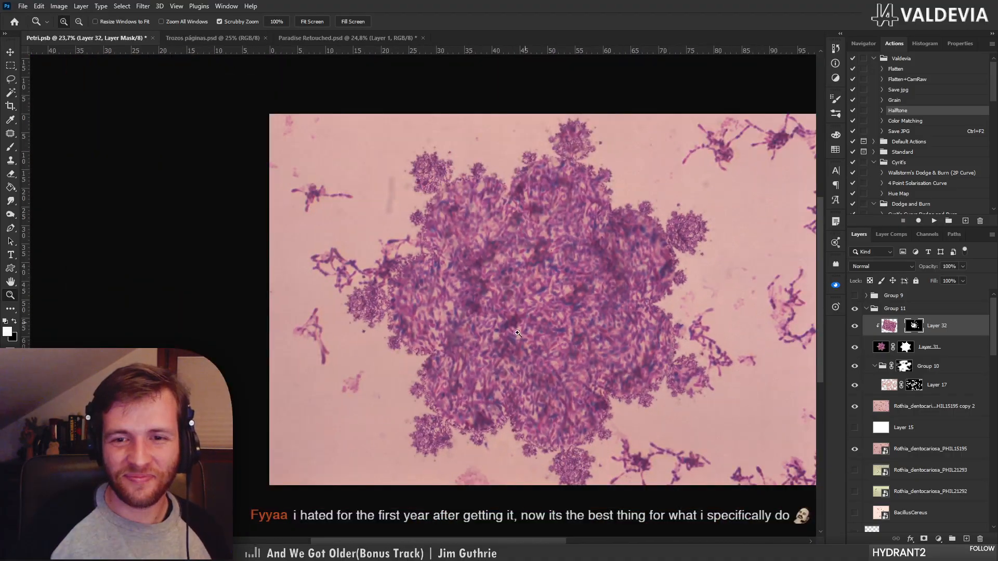
Reveal Layer 32's texture in the colony's lower-left lobe with white mask strokes, undoing an unwanted one
drag(458, 417, 525, 403)
mouse_move(541, 273)
mouse_down()
mouse_move(548, 259)
mouse_move(549, 269)
mouse_up()
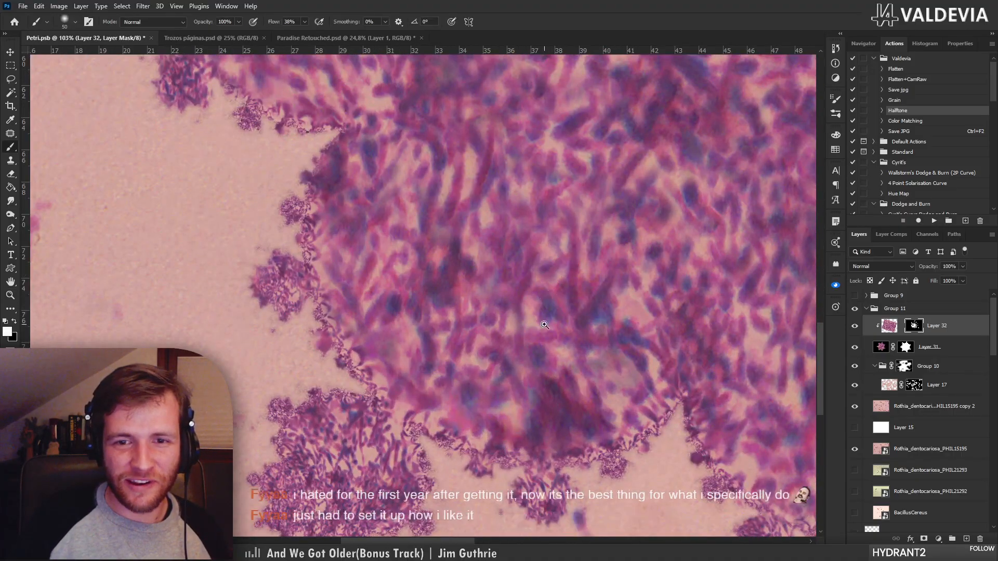
drag(544, 325, 483, 329)
drag(618, 402, 350, 358)
mouse_move(486, 389)
mouse_down()
mouse_move(529, 386)
mouse_move(544, 326)
mouse_move(566, 318)
mouse_move(597, 341)
mouse_move(556, 395)
mouse_up()
drag(346, 389, 396, 347)
mouse_move(387, 326)
mouse_down()
mouse_move(363, 338)
mouse_move(427, 331)
mouse_move(446, 342)
mouse_move(472, 317)
mouse_move(459, 291)
mouse_up()
key(ctrl+z)
mouse_move(490, 334)
mouse_down()
mouse_move(445, 352)
mouse_move(430, 398)
mouse_up()
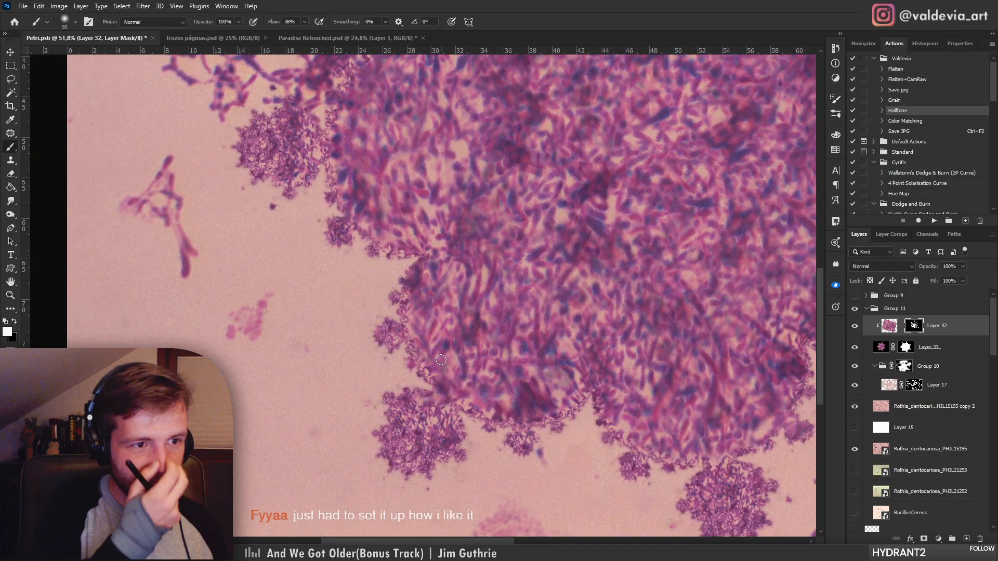
Try painting white on Layer 32's mask along the bottom edge of the lower-left lobe
drag(493, 426, 533, 425)
mouse_move(556, 429)
mouse_down()
mouse_move(503, 430)
mouse_move(415, 394)
mouse_move(452, 398)
mouse_up()
key(ctrl+z)
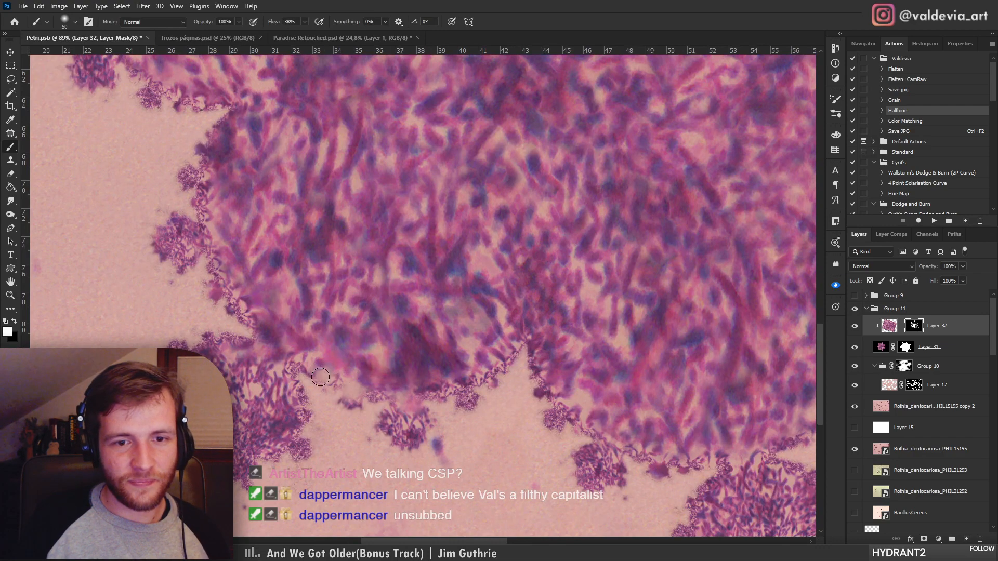
key(ctrl+z)
key(ctrl+z)
Paint white on Layer 32's mask over the small outgrowth and nearby edge of the lower-left lobe
key(ctrl+space)
drag(389, 358, 333, 354)
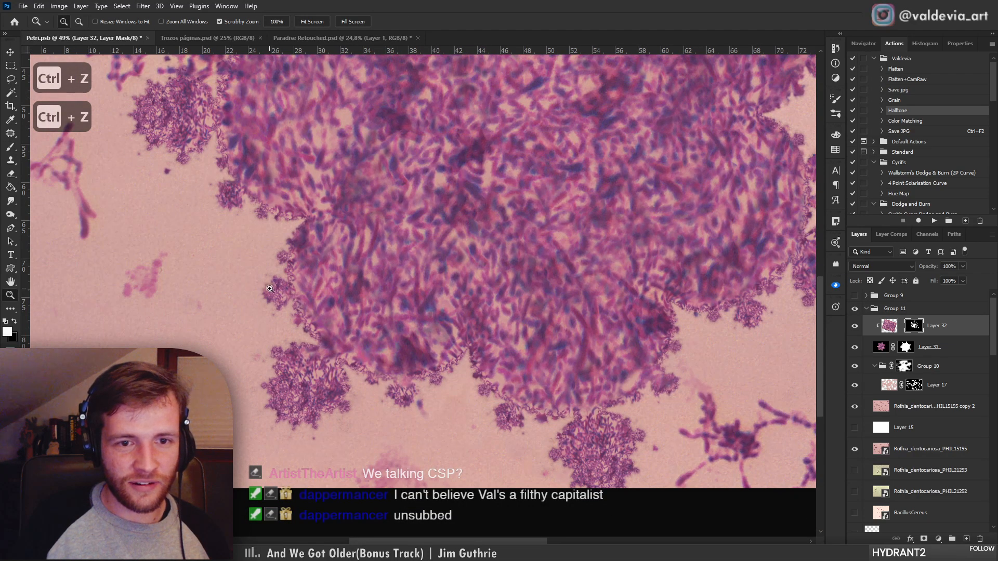
mouse_move(275, 295)
mouse_down()
mouse_move(332, 296)
mouse_move(277, 291)
mouse_move(307, 284)
mouse_up()
key(ctrl+space)
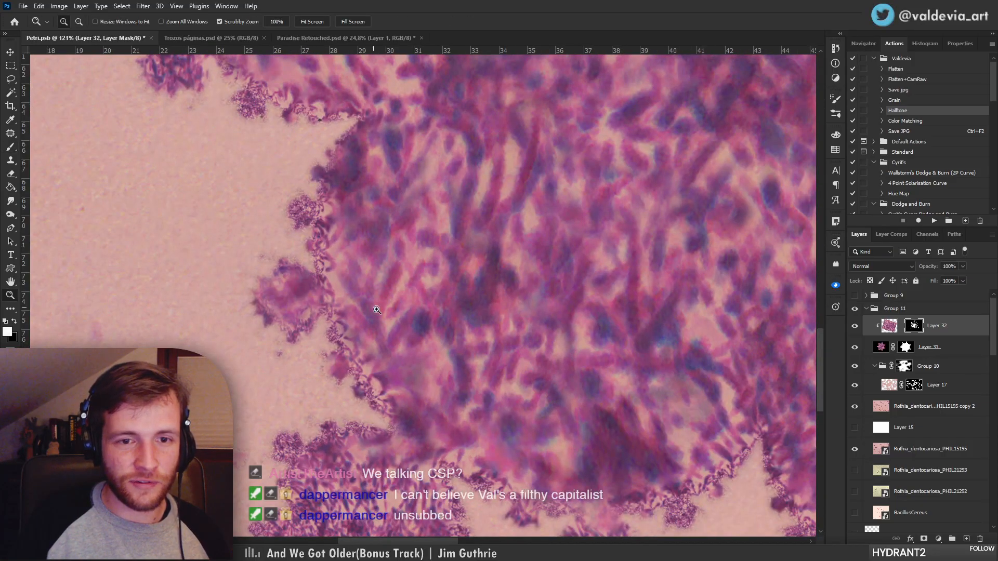
drag(420, 371, 367, 364)
drag(369, 296, 424, 302)
drag(392, 358, 422, 347)
Reveal Layer 32's texture in the small outgrowth at the lower edge of the left lobe
key(ctrl+space)
drag(442, 289, 480, 293)
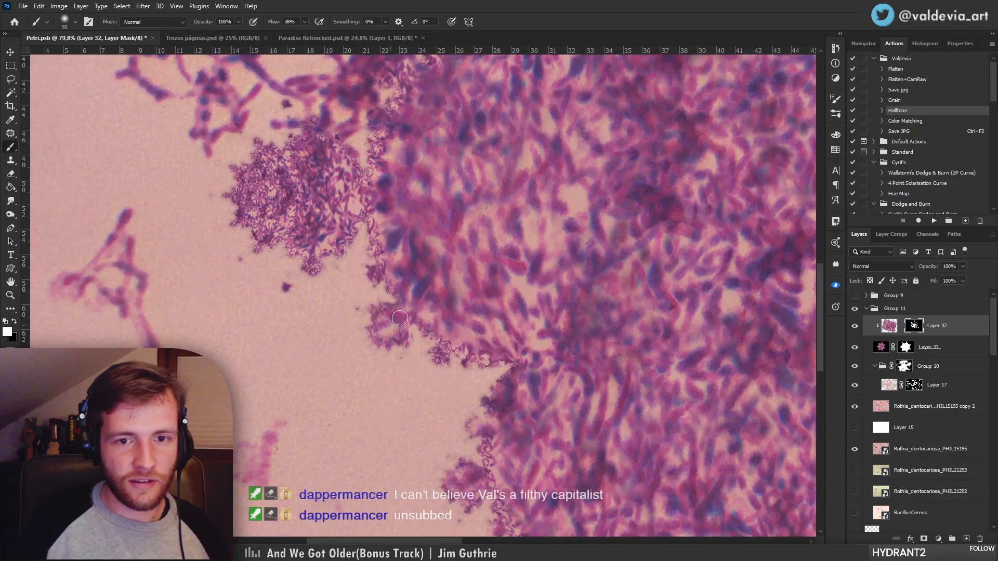
drag(399, 318, 397, 332)
Cover the round satellite cluster left of the colony with the larger texture by painting Layer 32's mask white
key(ctrl+space)
drag(440, 298, 396, 300)
mouse_move(394, 250)
mouse_down()
mouse_move(432, 255)
mouse_move(417, 253)
mouse_move(439, 320)
mouse_move(421, 338)
mouse_move(395, 343)
mouse_move(347, 259)
mouse_up()
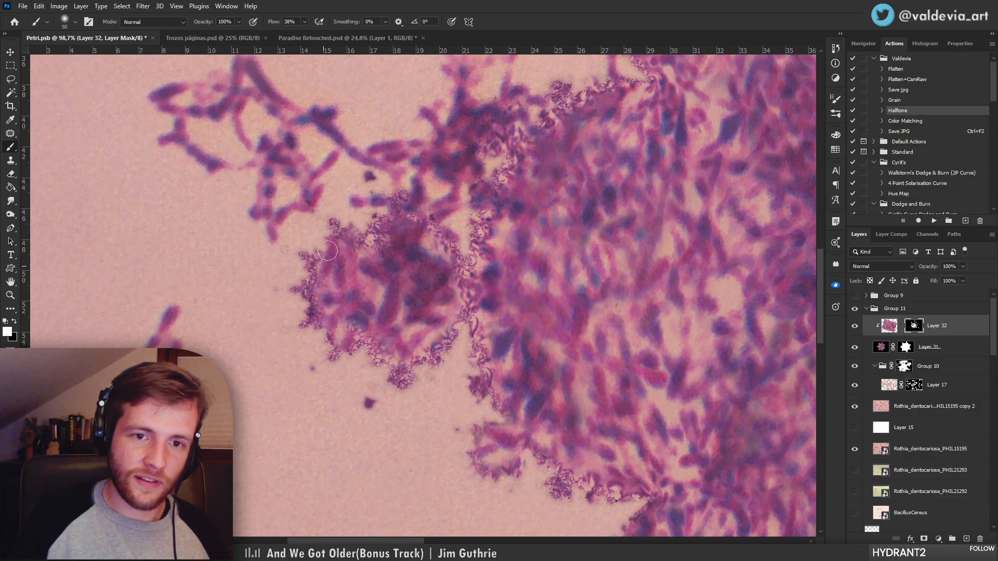
scroll(387, 219, down, 5)
scroll(408, 425, up, 6)
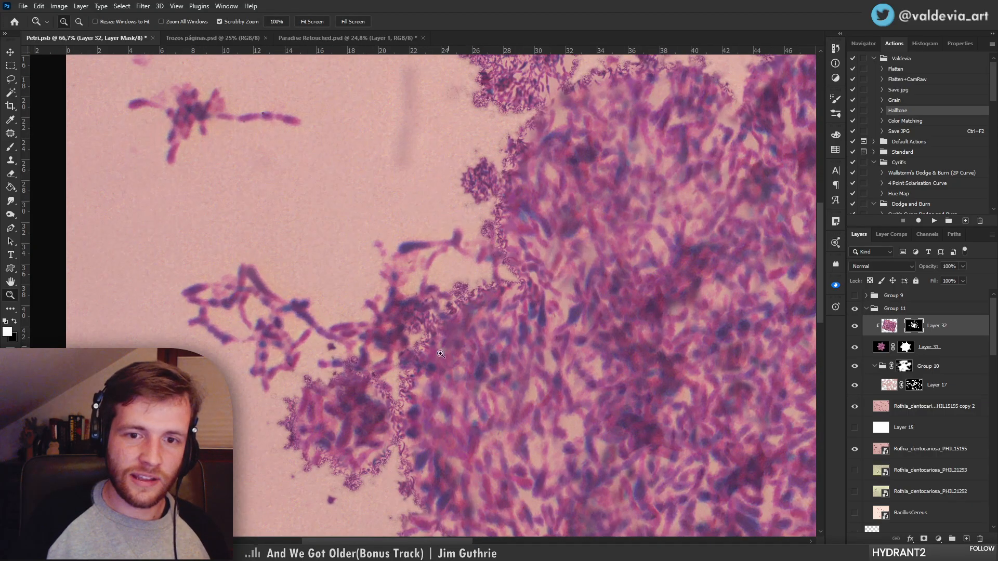
Paint Layer 32's mask along the border between the left satellite cluster and the main colony, undoing a misplaced stroke
mouse_move(405, 411)
mouse_down()
mouse_move(414, 368)
mouse_move(423, 368)
mouse_up()
drag(460, 394, 444, 317)
mouse_move(434, 362)
mouse_down()
mouse_move(384, 362)
mouse_move(452, 291)
mouse_up()
mouse_move(364, 327)
mouse_down()
mouse_move(368, 347)
mouse_move(367, 318)
mouse_move(384, 333)
mouse_move(379, 406)
mouse_up()
mouse_move(438, 315)
mouse_down()
mouse_move(359, 315)
mouse_move(407, 338)
mouse_up()
key(ctrl+z)
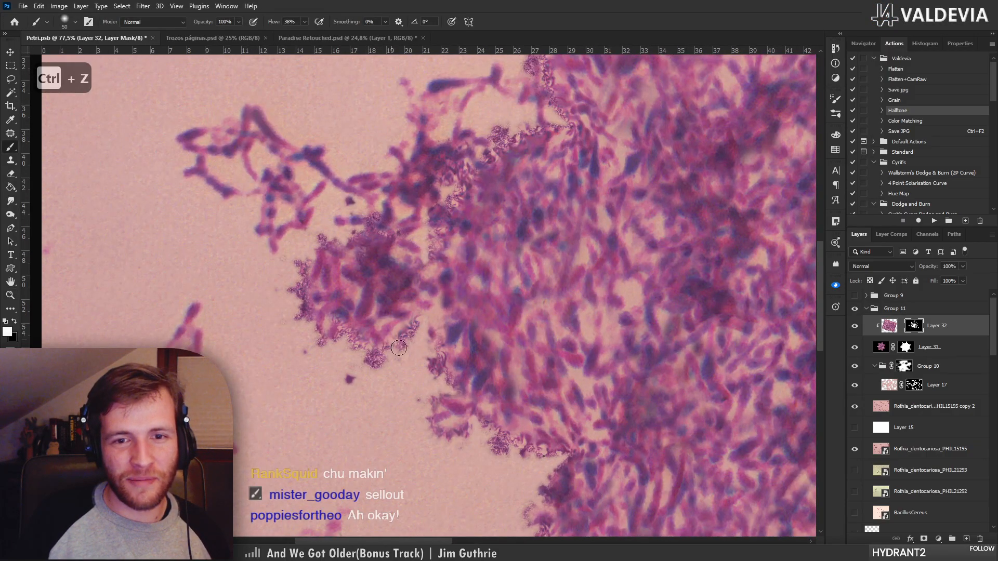
mouse_move(417, 296)
mouse_down()
mouse_move(363, 278)
mouse_move(428, 240)
mouse_up()
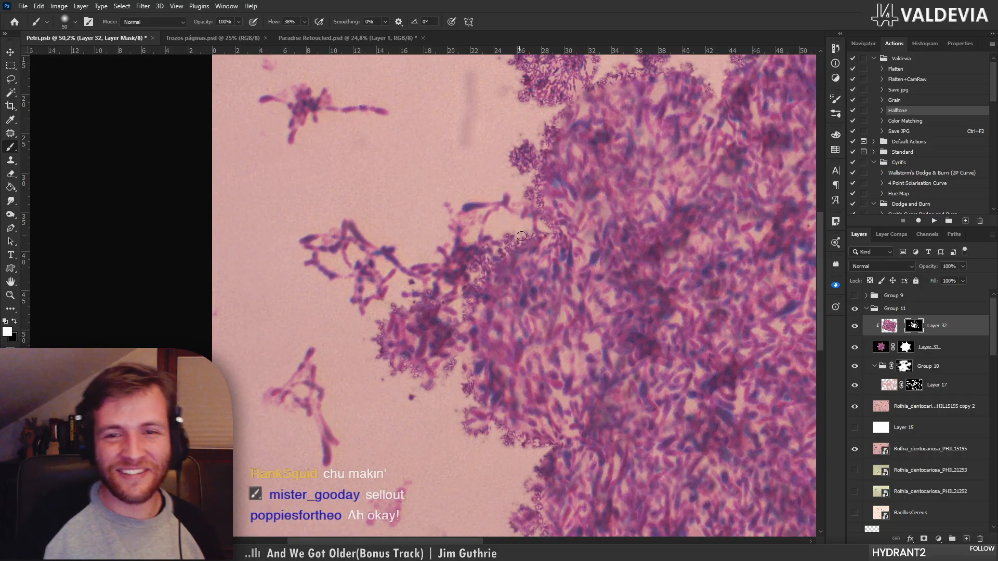
Paint white on Layer 32's mask along the left lobe's upper edge to merge it with the adjoining bacteria chains
drag(501, 260, 549, 259)
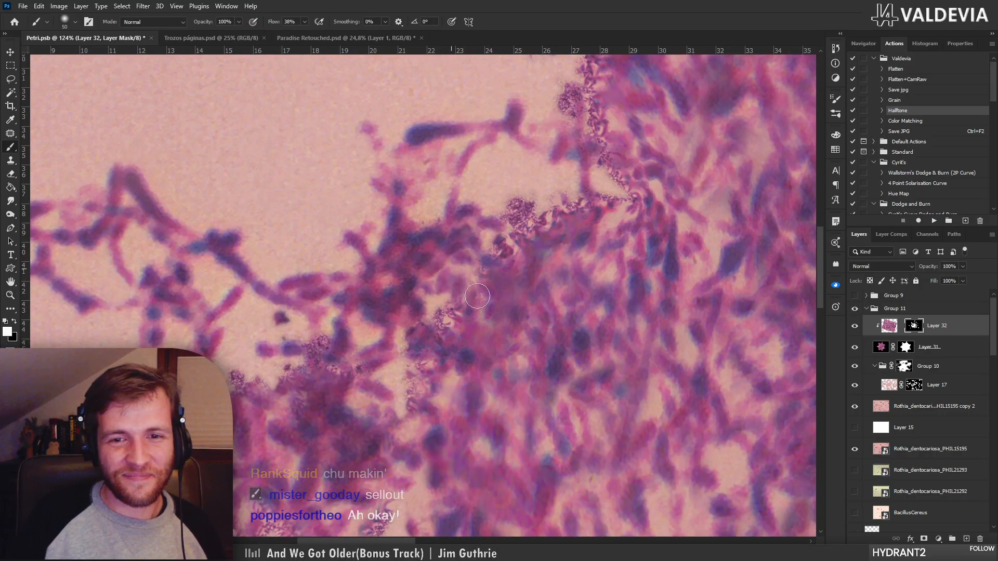
drag(477, 296, 420, 337)
mouse_move(466, 292)
mouse_down()
mouse_move(525, 216)
mouse_move(622, 202)
mouse_up()
drag(521, 237, 476, 238)
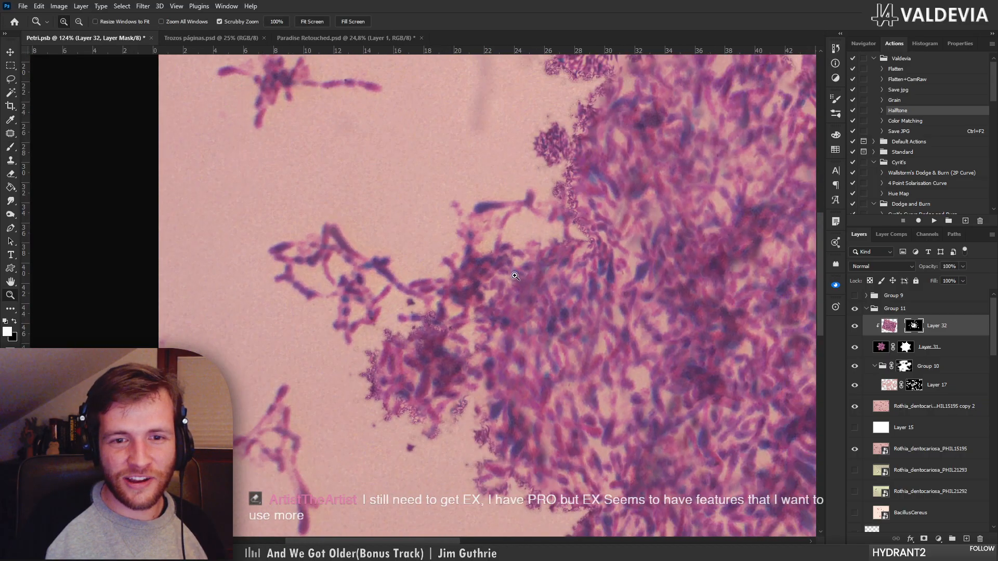
Paint white on Layer 32's mask around the fringe of the left satellite cluster to cover its remaining fine texture
drag(427, 277, 467, 279)
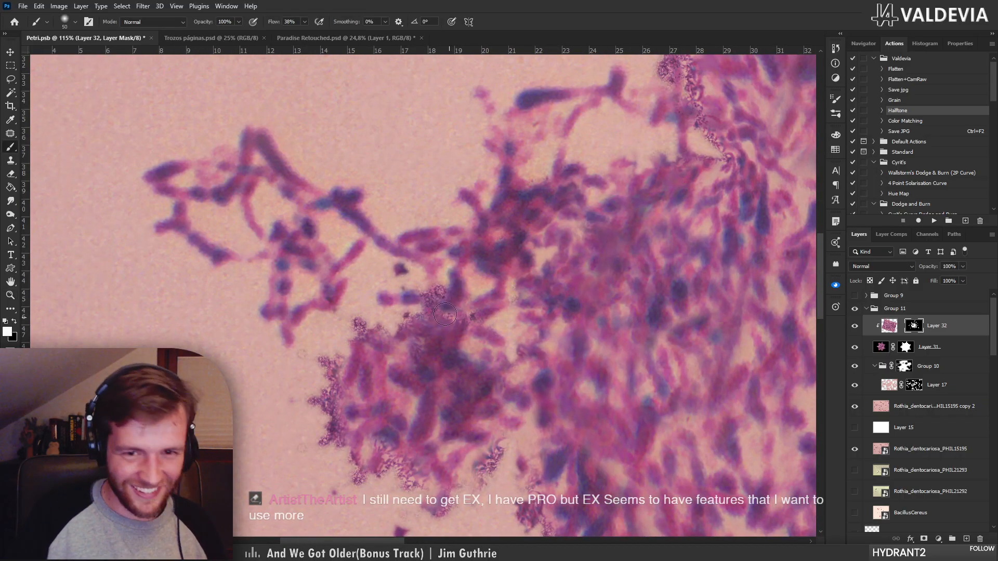
mouse_move(385, 255)
mouse_down()
mouse_move(356, 255)
mouse_move(403, 264)
mouse_up()
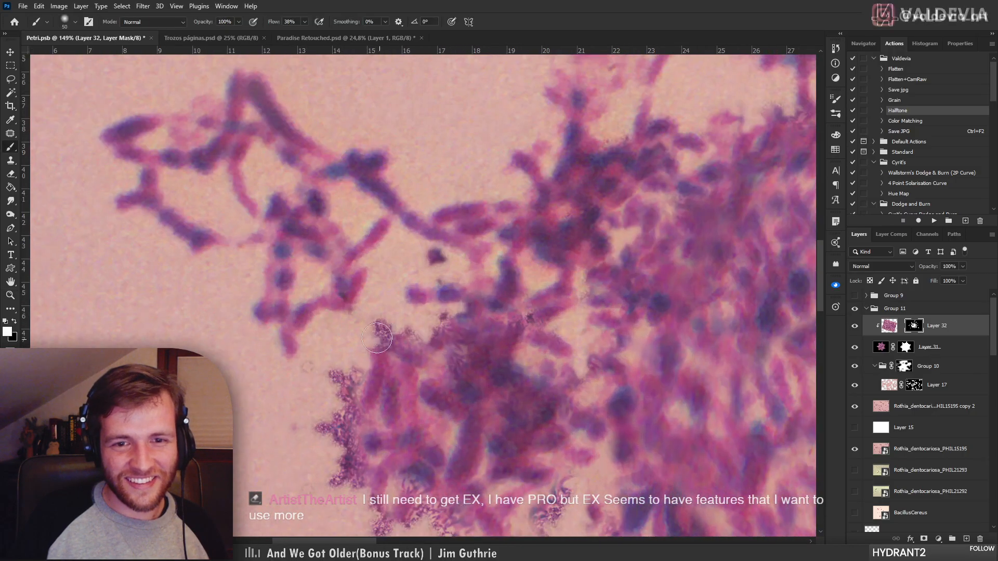
drag(380, 334, 463, 322)
drag(445, 390, 383, 301)
mouse_move(299, 317)
mouse_down()
mouse_move(289, 298)
mouse_move(278, 340)
mouse_move(289, 400)
mouse_move(335, 431)
mouse_move(347, 399)
mouse_up()
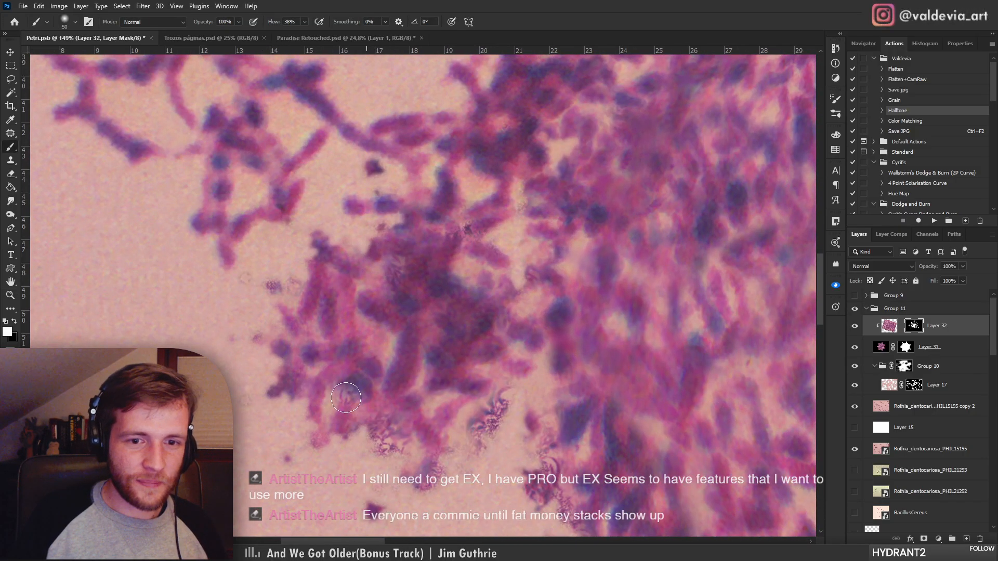
mouse_move(396, 439)
mouse_down()
mouse_move(354, 440)
mouse_move(384, 438)
mouse_up()
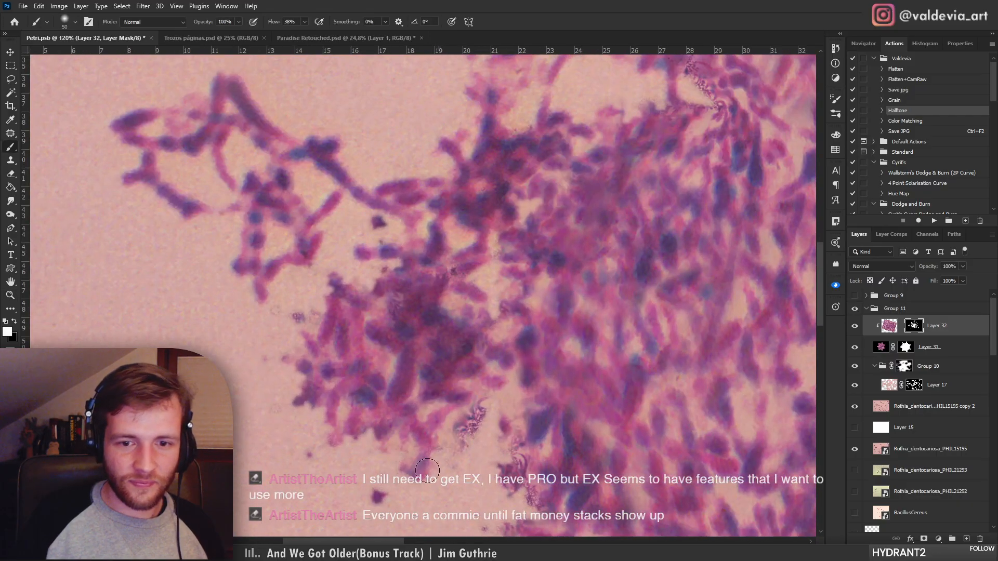
mouse_move(427, 470)
mouse_down()
mouse_move(487, 401)
mouse_move(495, 420)
mouse_move(475, 425)
mouse_move(442, 393)
mouse_up()
key(x)
key(x)
key(z)
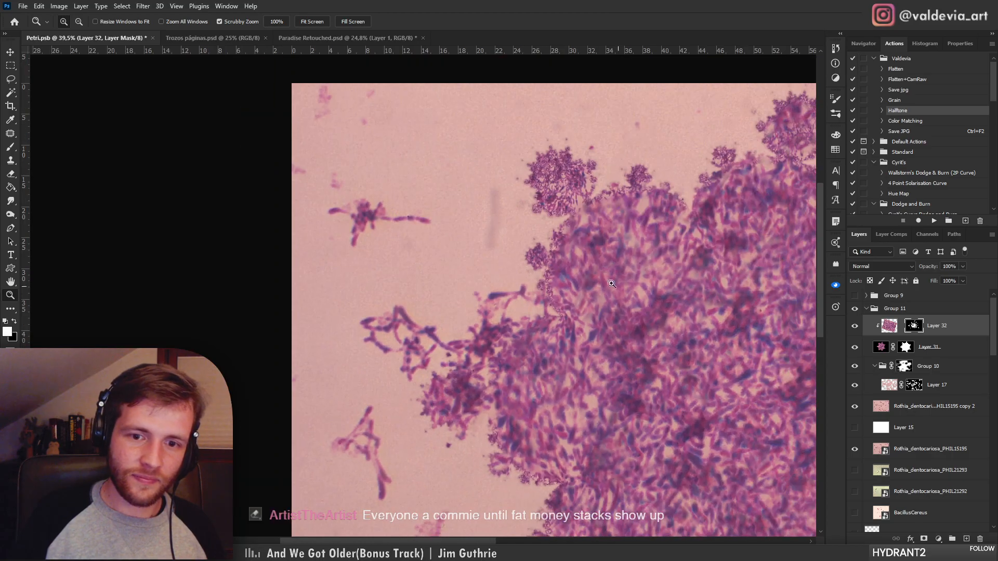
Paint white on Layer 32's mask along the colony's upper-left edge and over the small outgrowth there
drag(592, 261, 640, 263)
key(b)
key(x)
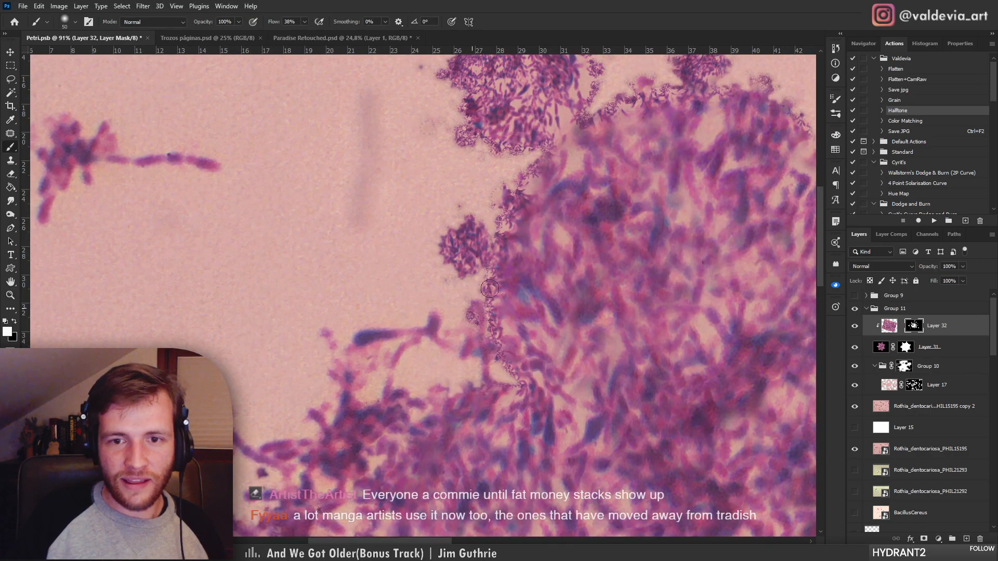
drag(493, 307, 508, 366)
drag(524, 229, 523, 317)
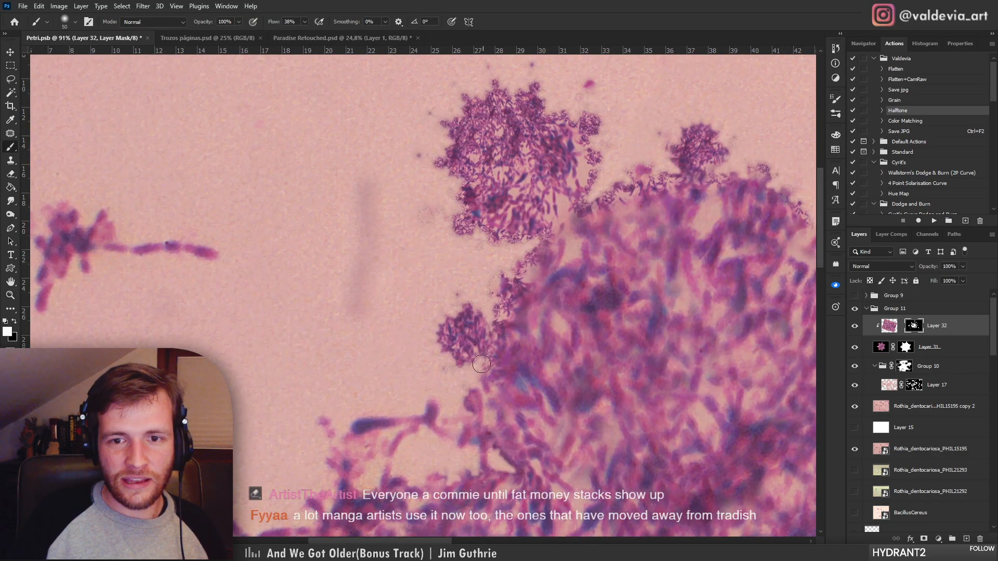
drag(471, 358, 461, 318)
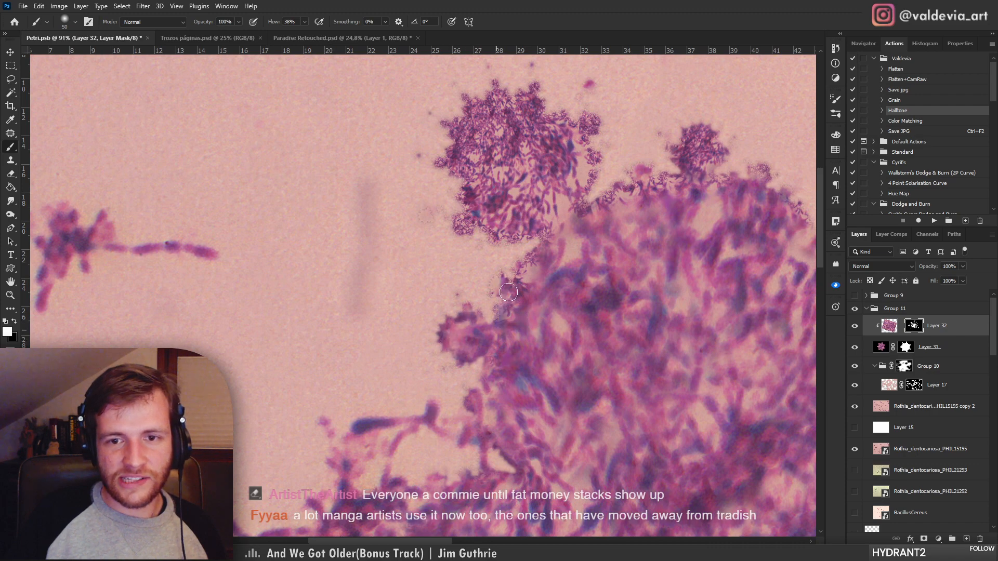
Reveal Layer 32's larger texture along the colony's upper edge and in the small outgrowths on its two upper lobes
mouse_move(611, 227)
mouse_down()
mouse_move(476, 347)
mouse_move(466, 299)
mouse_up()
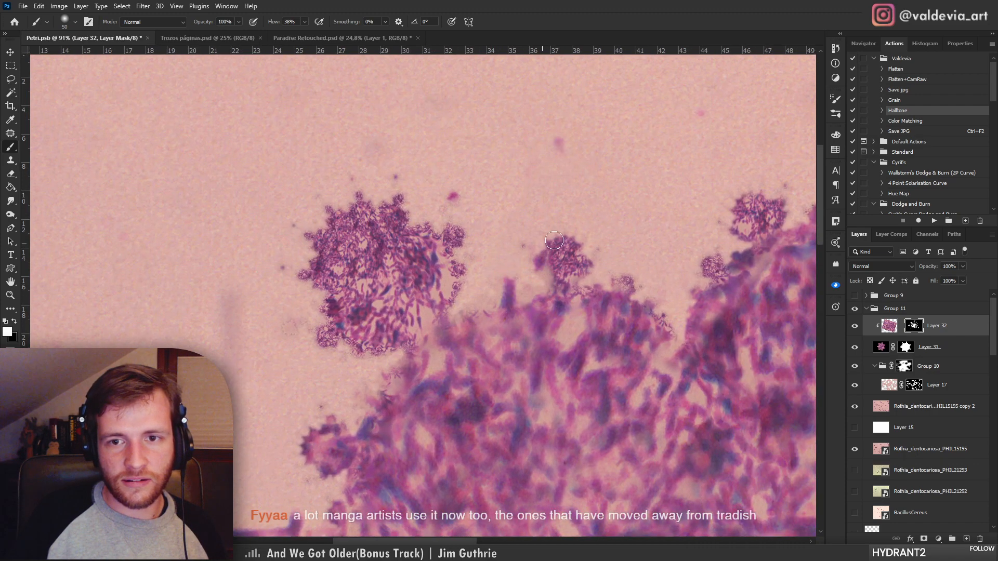
drag(554, 241, 627, 285)
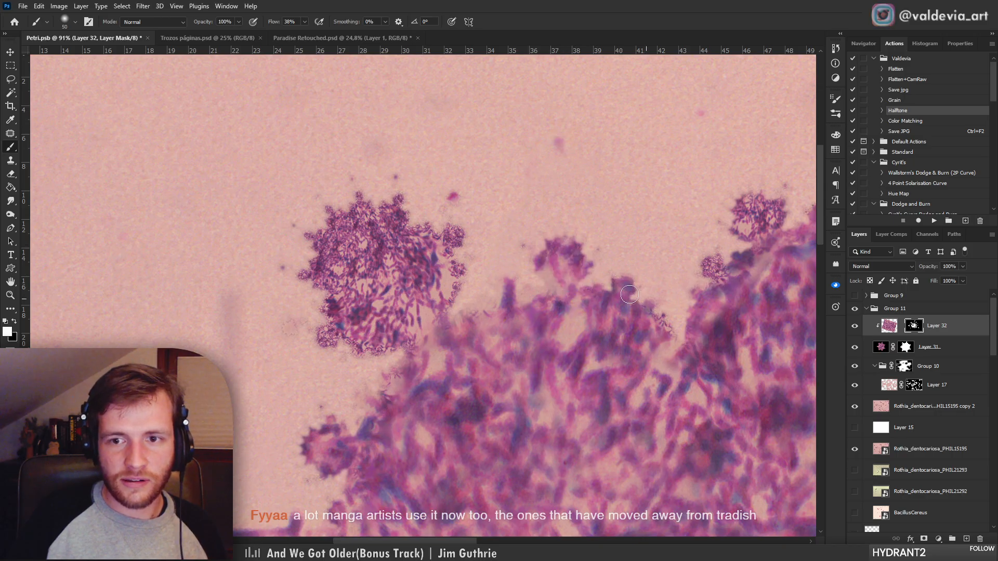
key(ctrl+space)
mouse_move(557, 260)
mouse_down()
mouse_move(437, 263)
mouse_move(529, 262)
mouse_up()
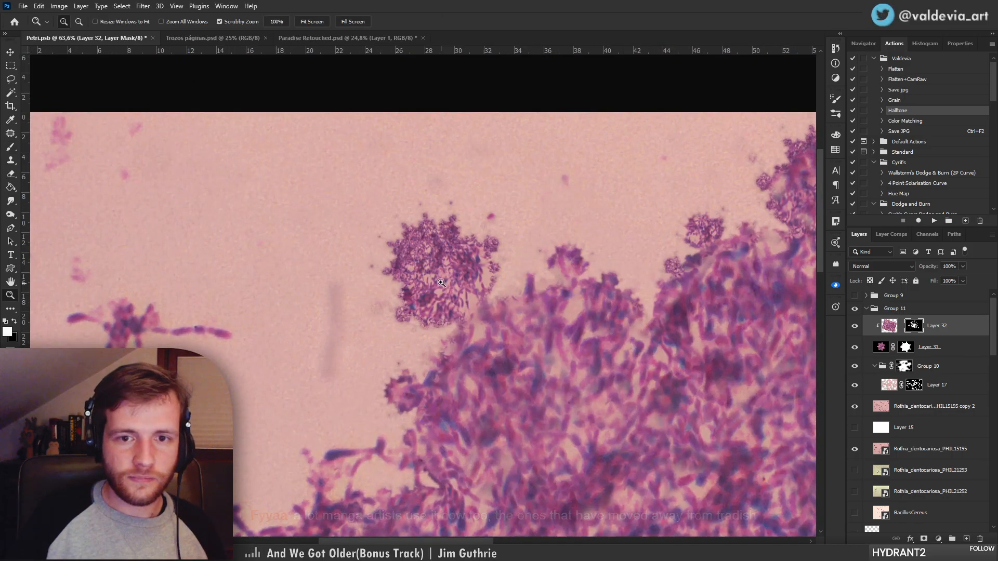
mouse_move(467, 279)
mouse_down()
mouse_move(432, 273)
mouse_move(577, 265)
mouse_up()
scroll(481, 259, down, 3)
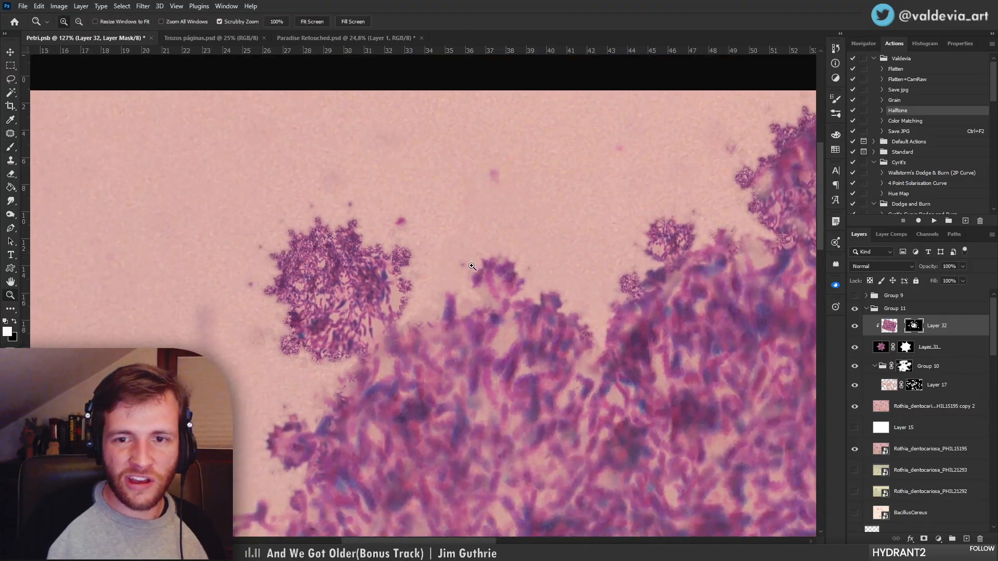
scroll(568, 290, up, 4)
mouse_move(568, 290)
mouse_down()
mouse_move(627, 264)
mouse_move(613, 251)
mouse_move(558, 256)
mouse_move(527, 247)
mouse_move(563, 280)
mouse_move(613, 299)
mouse_move(591, 245)
mouse_up()
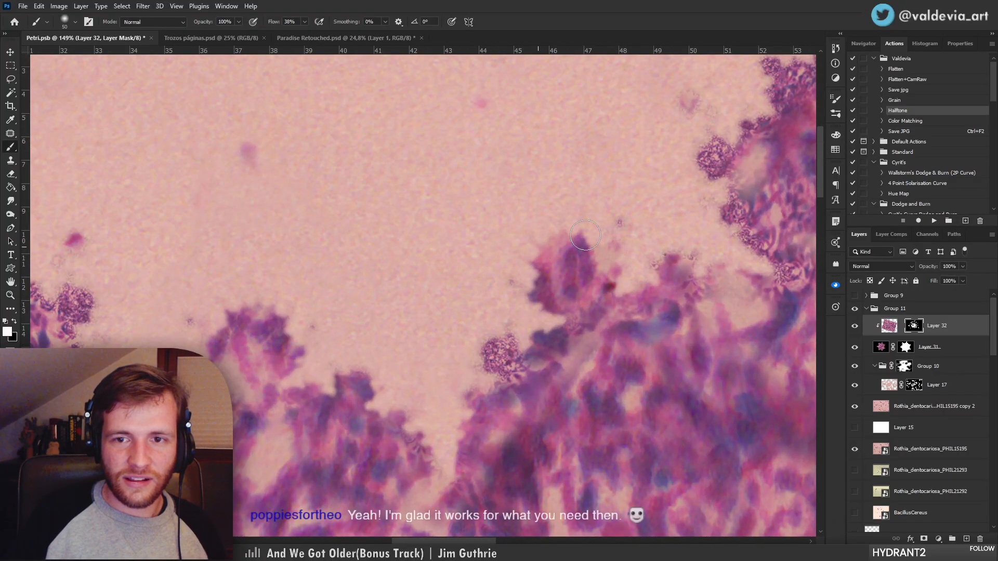
Enlarge the brush to 89 px and blend Layer 32's texture into the round satellite cluster at the colony's upper left using white and black mask strokes
key(z)
scroll(690, 295, down, 2)
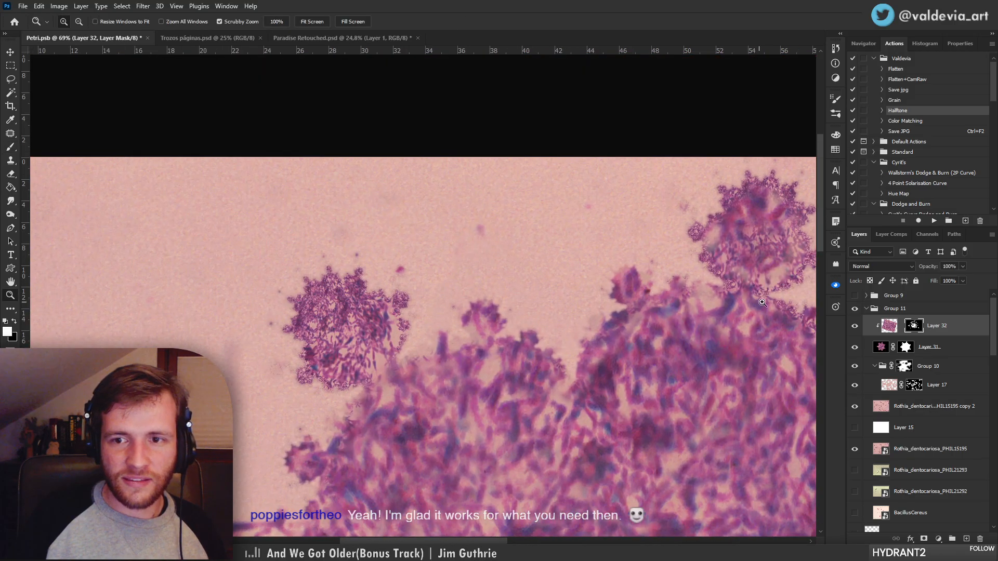
scroll(535, 260, up, 3)
scroll(551, 303, down, 3)
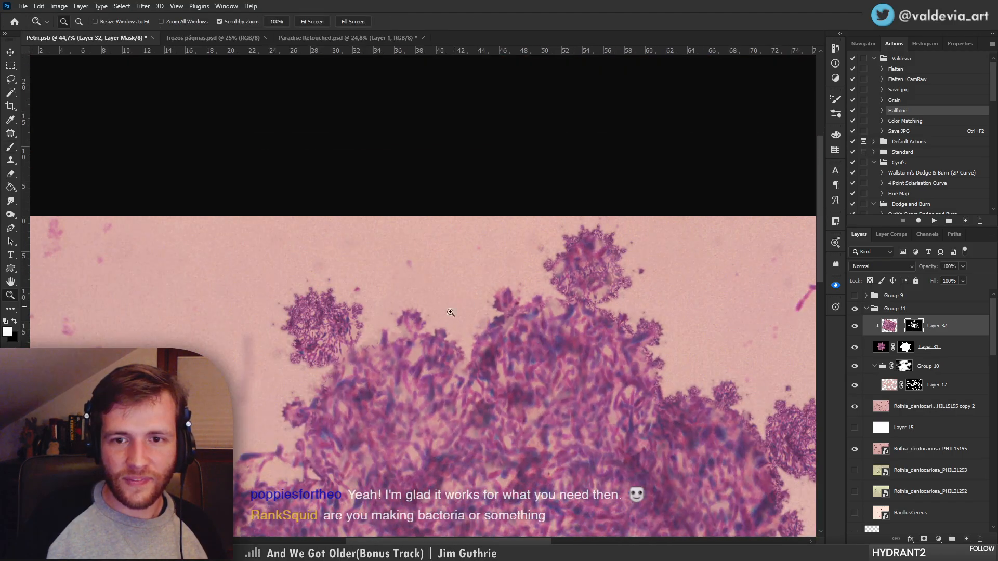
scroll(456, 309, up, 2)
scroll(456, 310, down, 2)
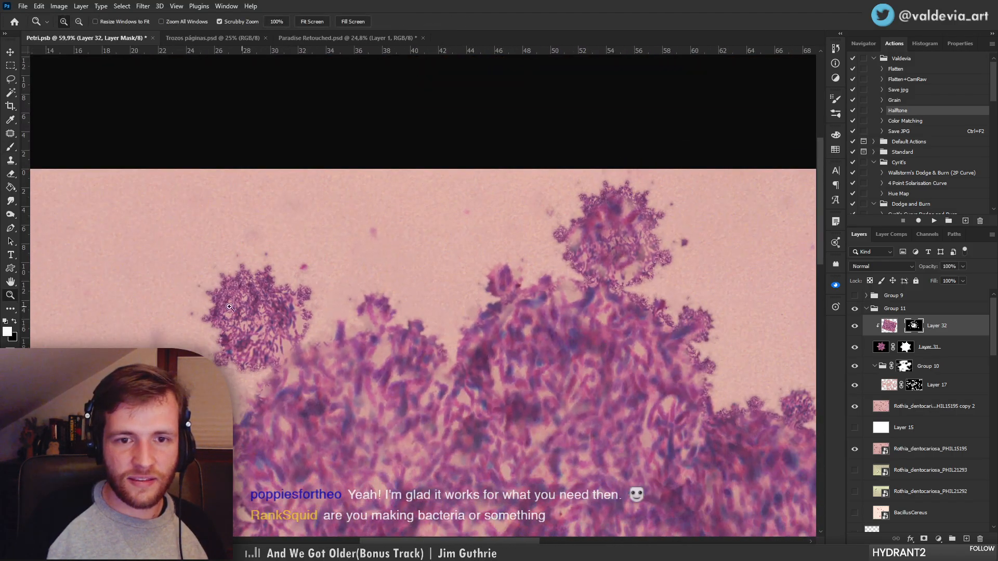
scroll(291, 275, up, 2)
key(b)
right_click(286, 275)
mouse_move(291, 253)
mouse_down()
mouse_move(265, 270)
mouse_move(257, 260)
mouse_move(282, 323)
mouse_move(398, 302)
mouse_move(406, 333)
mouse_move(374, 388)
mouse_up()
mouse_move(413, 263)
mouse_down()
mouse_move(336, 289)
mouse_move(343, 261)
mouse_move(297, 269)
mouse_move(255, 315)
mouse_up()
key(x)
mouse_move(294, 387)
mouse_down()
mouse_move(323, 395)
mouse_move(312, 398)
mouse_move(387, 356)
mouse_move(398, 296)
mouse_move(404, 332)
mouse_move(393, 358)
mouse_move(411, 343)
mouse_move(359, 344)
mouse_up()
Blend the larger texture into the round satellite cluster above the top lobe by painting Layer 32's mask in white and black
key(ctrl+space)
key(space)
drag(486, 362, 350, 214)
key(ctrl+space)
drag(424, 252, 260, 260)
drag(480, 187, 567, 208)
key(x)
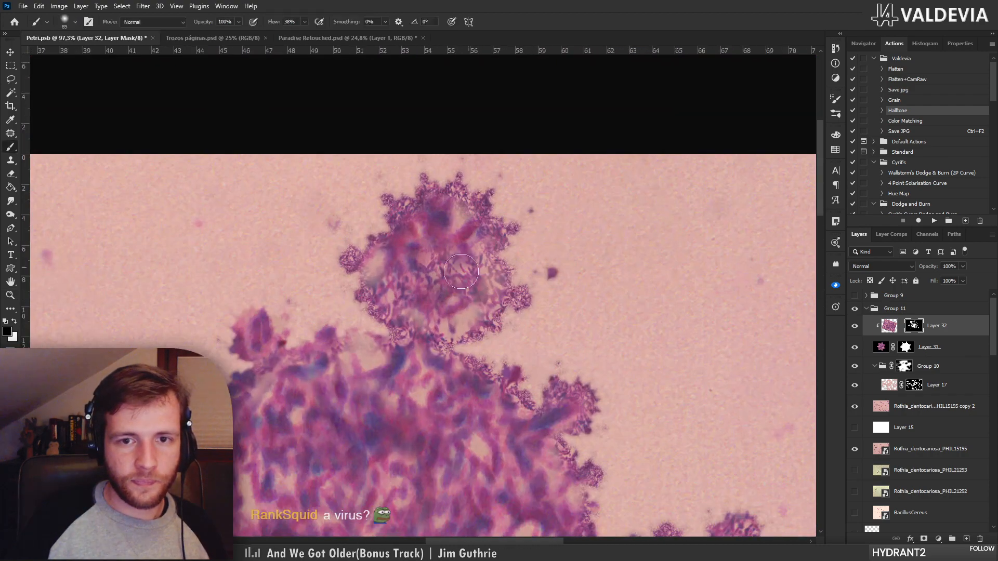
mouse_move(400, 313)
mouse_down()
mouse_move(408, 263)
mouse_move(472, 250)
mouse_move(481, 266)
mouse_move(454, 227)
mouse_move(402, 204)
mouse_move(407, 191)
mouse_move(481, 206)
mouse_move(431, 181)
mouse_move(509, 230)
mouse_move(502, 202)
mouse_move(411, 169)
mouse_move(503, 234)
mouse_move(471, 238)
mouse_move(454, 299)
mouse_move(475, 281)
mouse_up()
key(ctrl+space)
key(x)
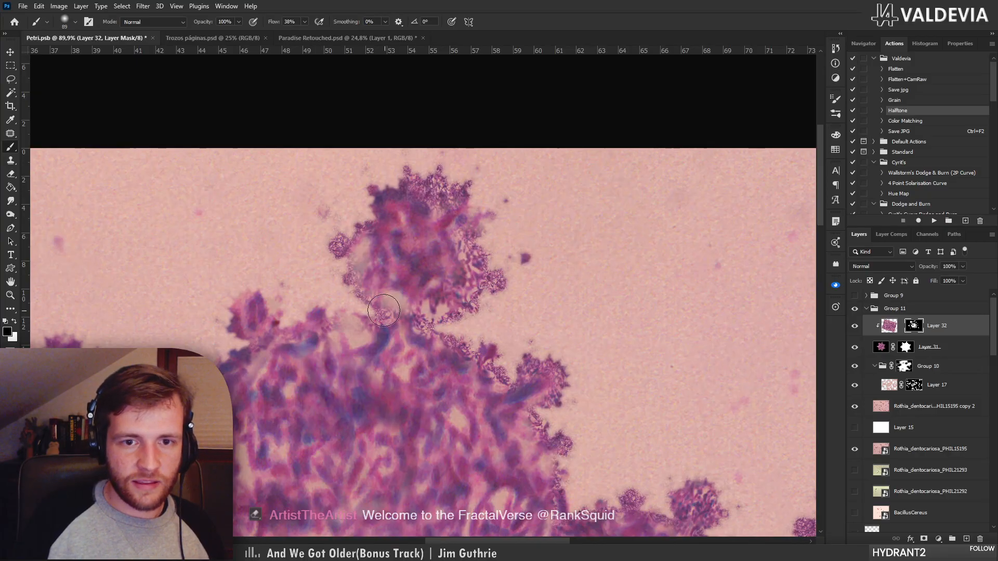
drag(386, 307, 390, 305)
drag(359, 257, 365, 242)
Refine Layer 32's mask along the top lobe's right shoulder, undoing a misplaced stroke and painting black over the small outgrowth there
key(ctrl+space)
drag(422, 314, 365, 302)
key(space)
drag(442, 377, 386, 269)
key(ctrl+space)
drag(370, 220, 422, 213)
key(x)
drag(359, 197, 403, 200)
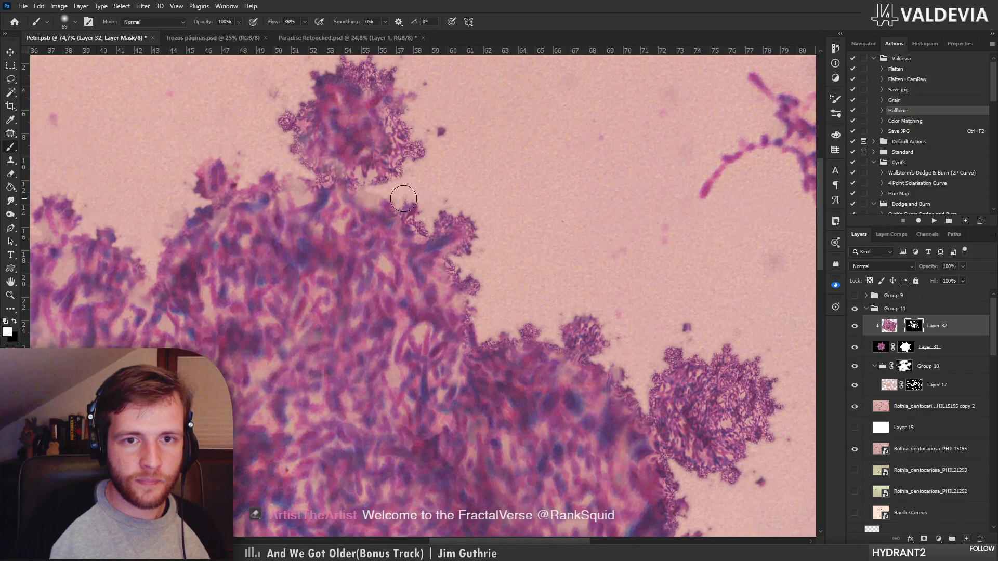
key(ctrl+z)
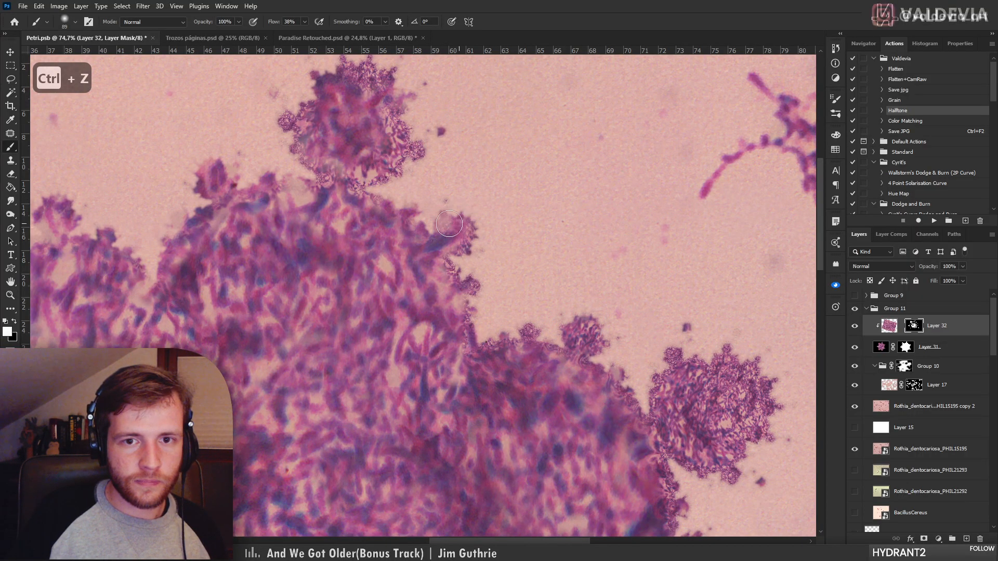
key(x)
drag(438, 217, 471, 227)
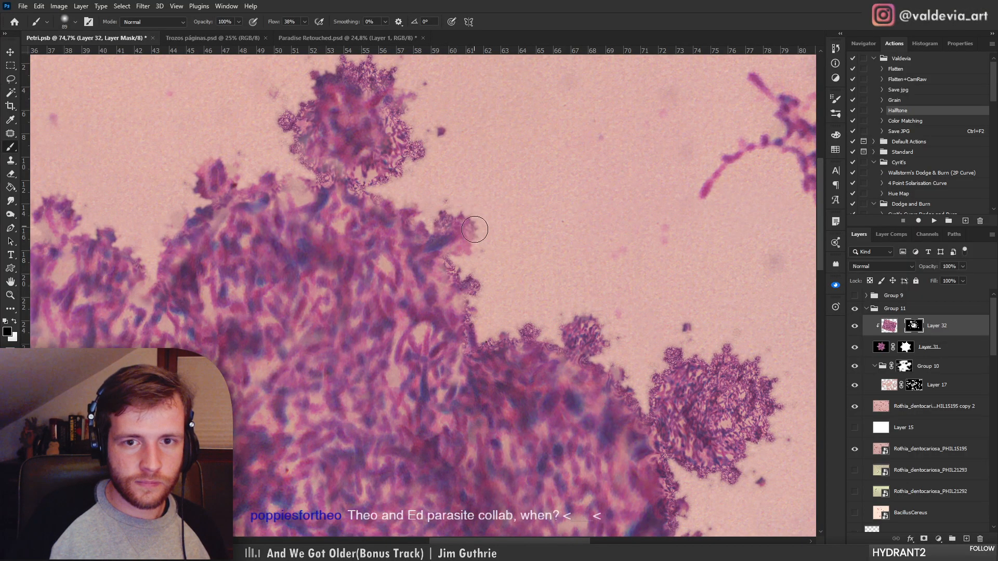
Paint white on Layer 32's mask down the right edge of the top lobe, finishing with a view of the whole colony
key(ctrl+space)
drag(494, 283, 523, 280)
key(x)
mouse_move(427, 266)
mouse_down()
mouse_move(460, 277)
mouse_move(467, 297)
mouse_move(466, 363)
mouse_up()
key(space)
mouse_move(517, 338)
mouse_down()
mouse_move(494, 218)
mouse_move(509, 222)
mouse_up()
key(ctrl+space)
mouse_move(491, 258)
mouse_down()
mouse_move(434, 249)
mouse_move(451, 287)
mouse_up()
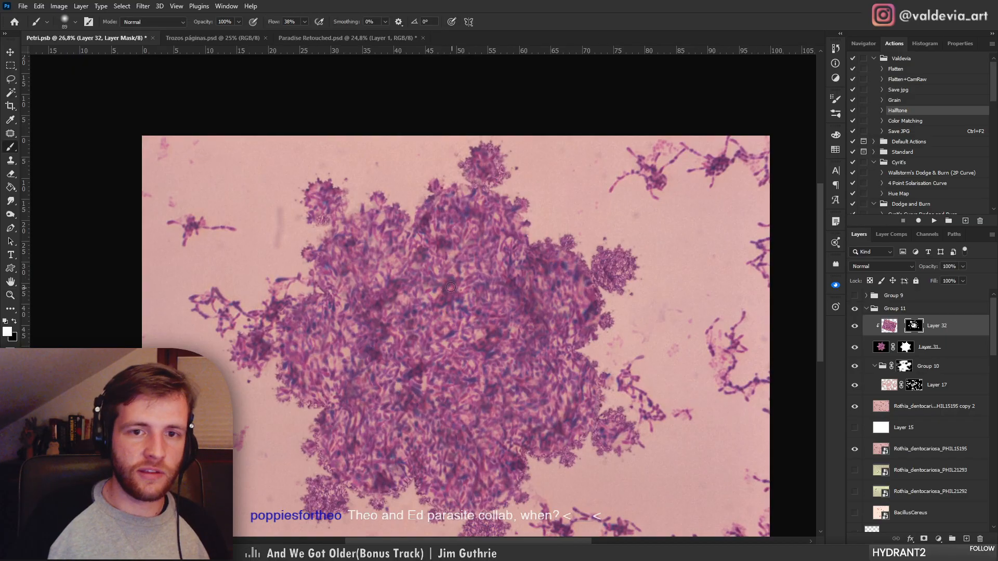
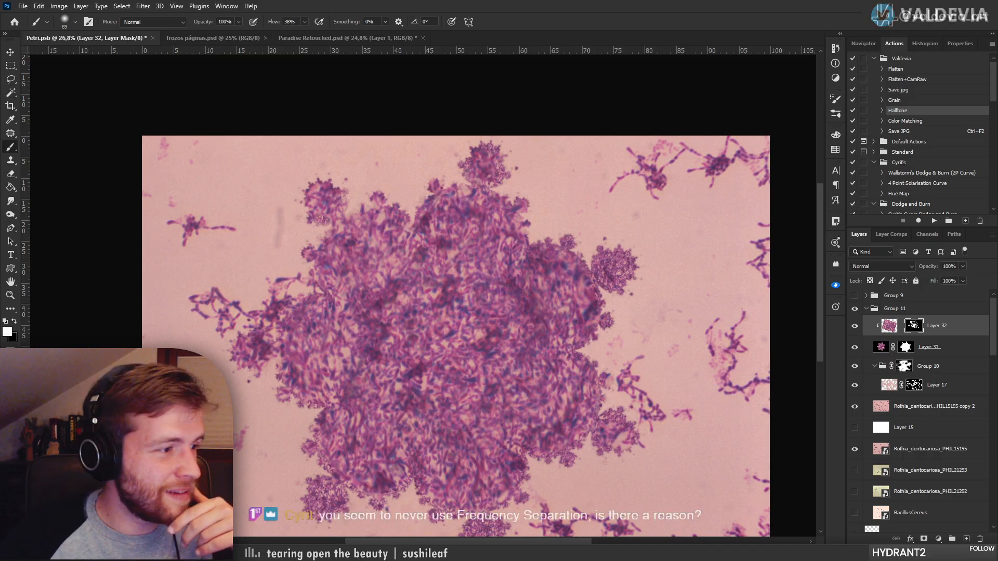
Switch to the browser, open the adobe.com article linked on the artist's About page, and dismiss its regional-site notice
key(alt+Tab)
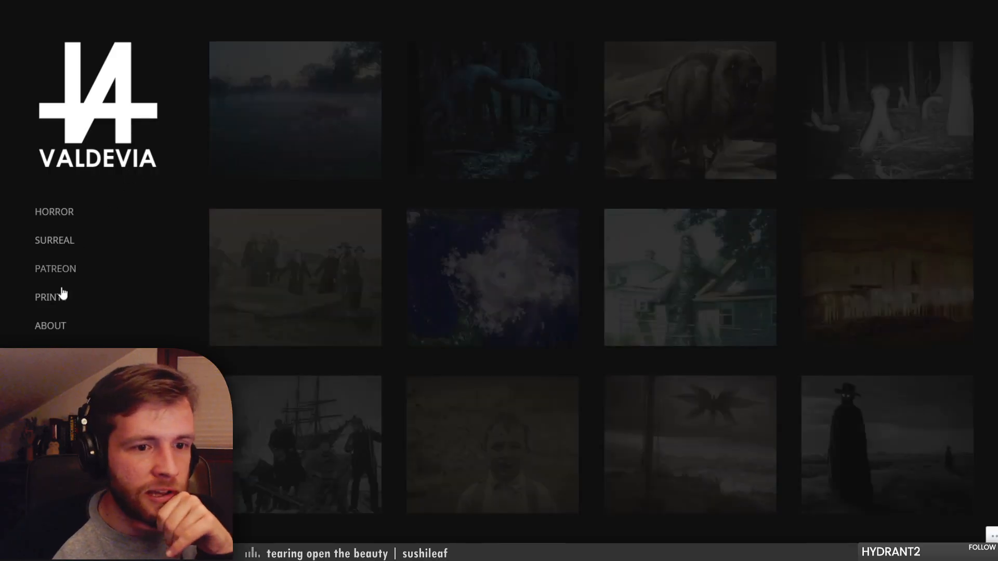
click(58, 326)
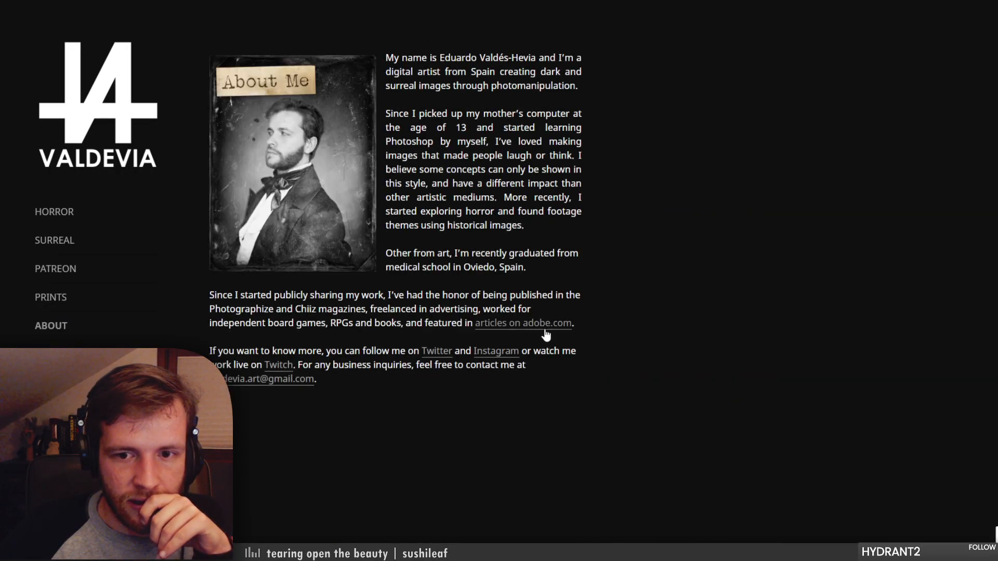
click(545, 329)
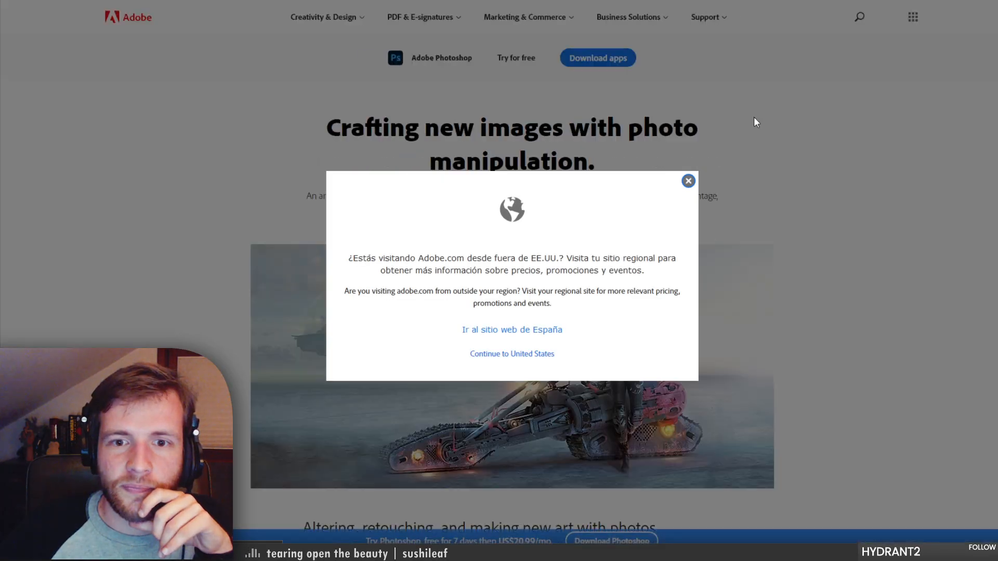
click(688, 181)
Read through the Adobe article on crafting new images with photo manipulation, covering its ethics and planning sections
scroll(872, 219, down, 1)
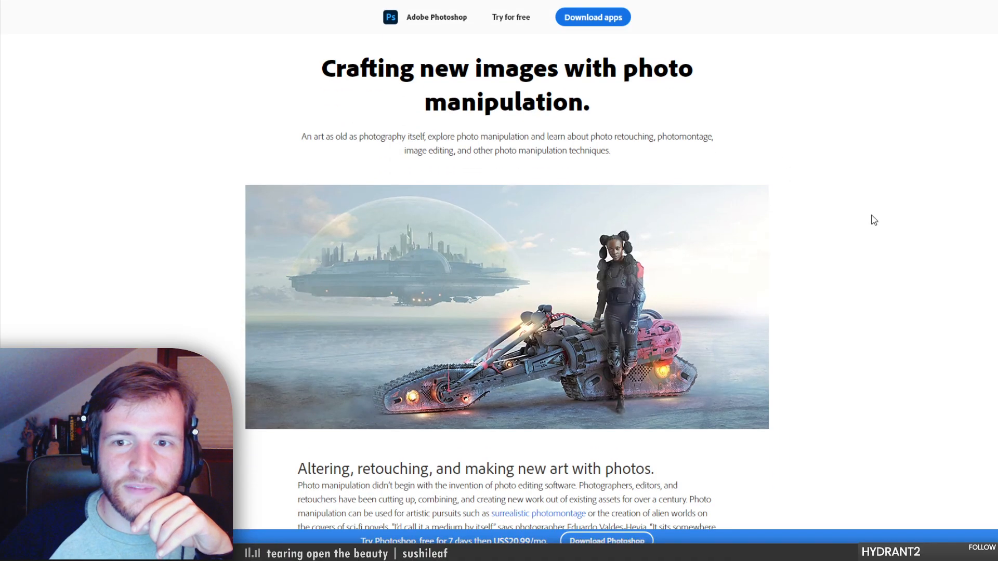
scroll(874, 220, up, 1)
scroll(874, 221, down, 2)
scroll(874, 221, up, 1)
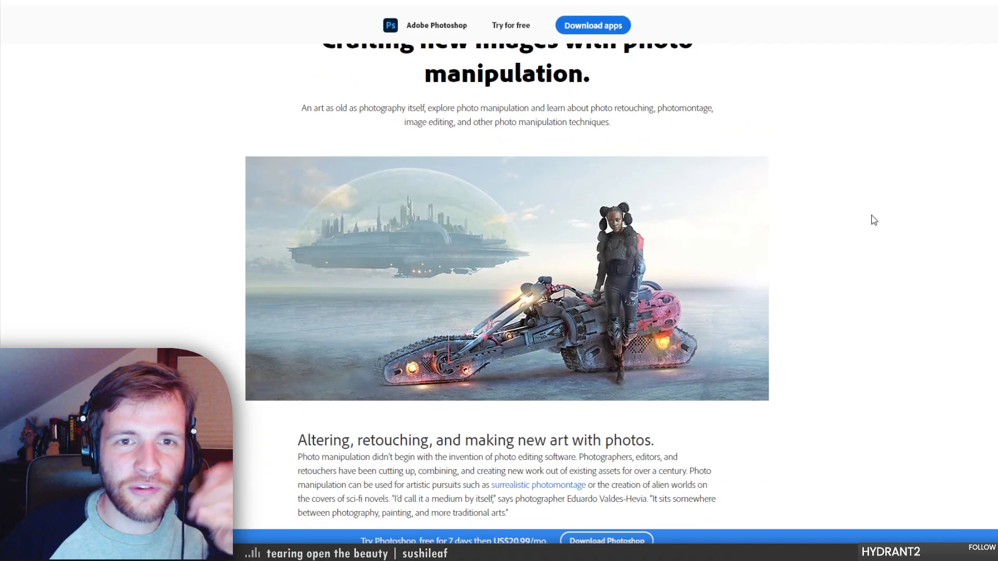
scroll(874, 221, up, 1)
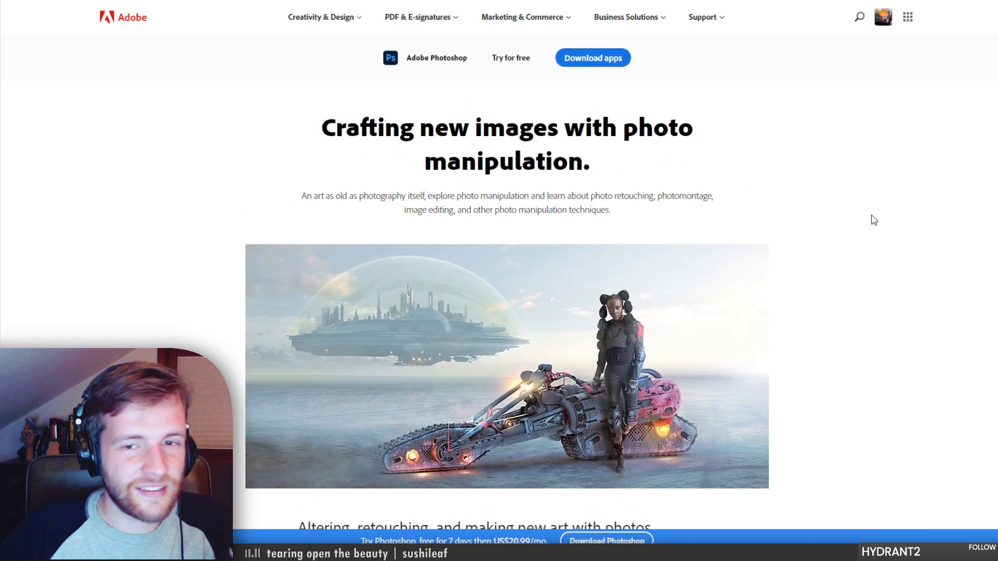
scroll(874, 221, down, 1)
scroll(874, 221, down, 6)
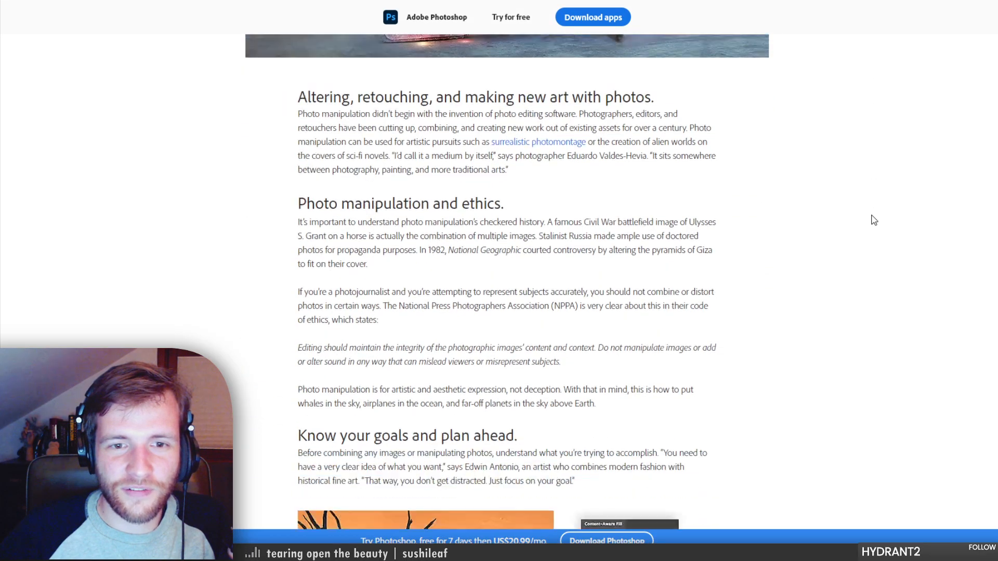
scroll(874, 220, down, 5)
scroll(873, 220, down, 1)
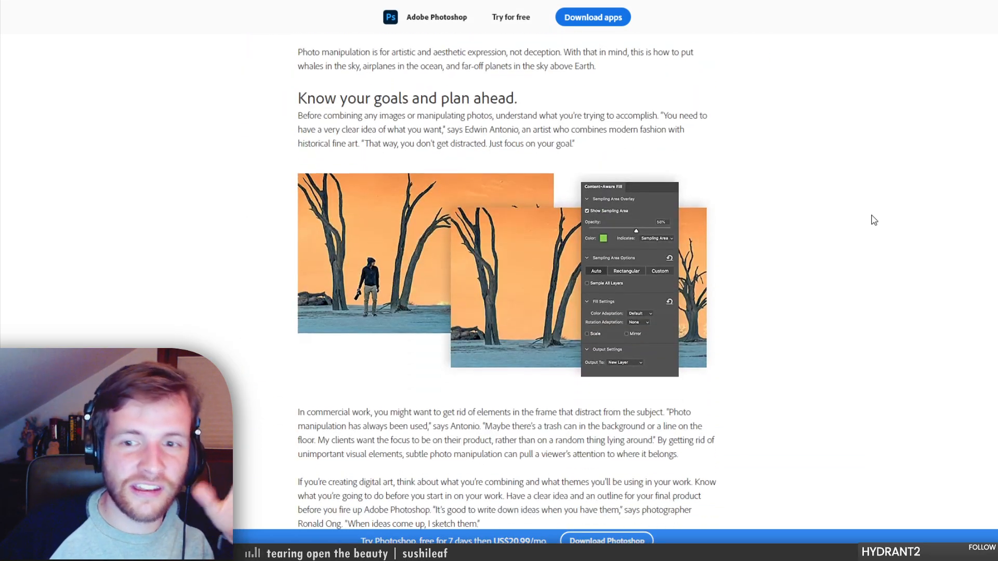
scroll(874, 220, up, 7)
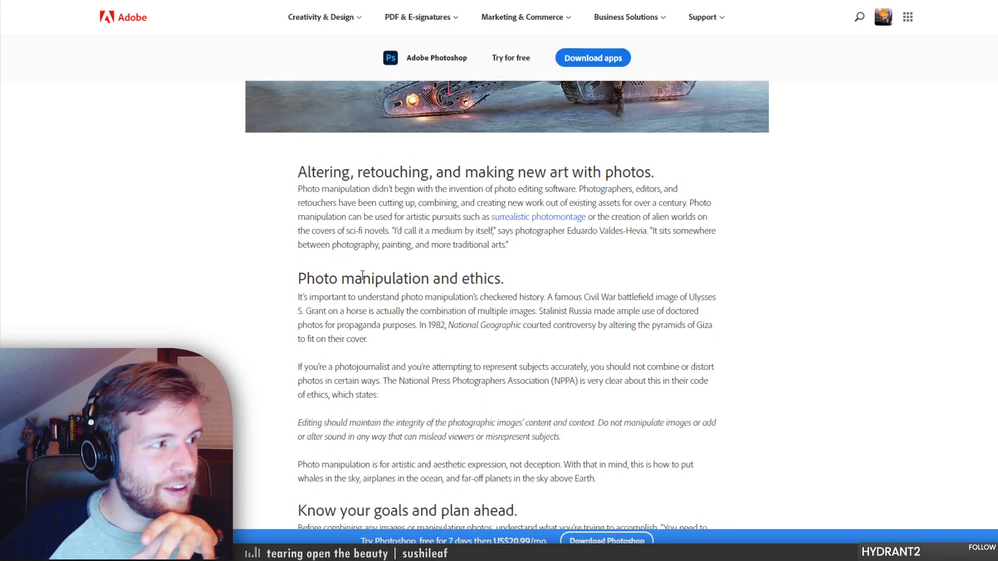
scroll(363, 275, down, 1)
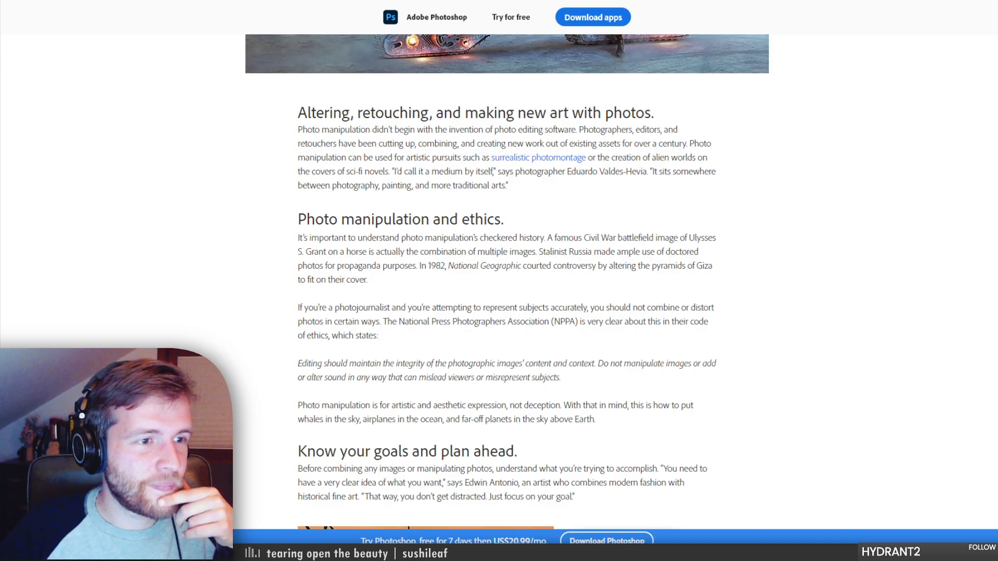
scroll(450, 319, down, 3)
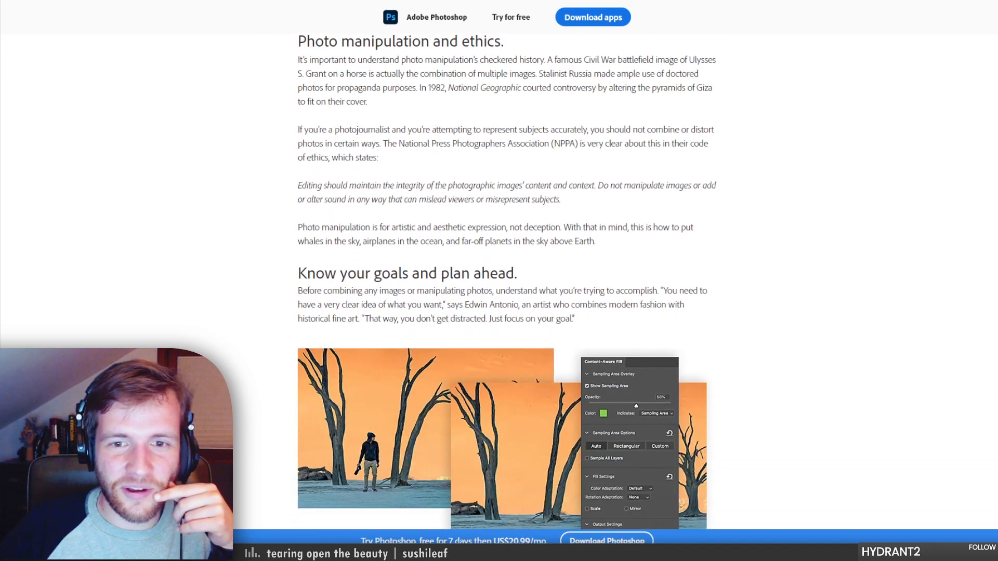
scroll(326, 256, up, 4)
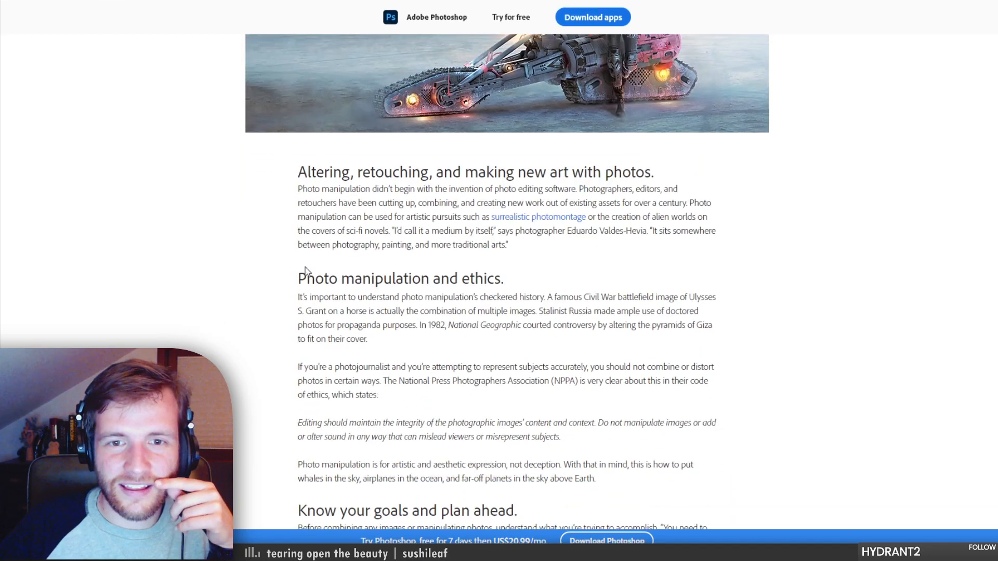
Highlight the "I'd call it a medium by itself" quote and skim the rest of the Adobe article, including its lighting and perspective advice
drag(396, 232, 649, 236)
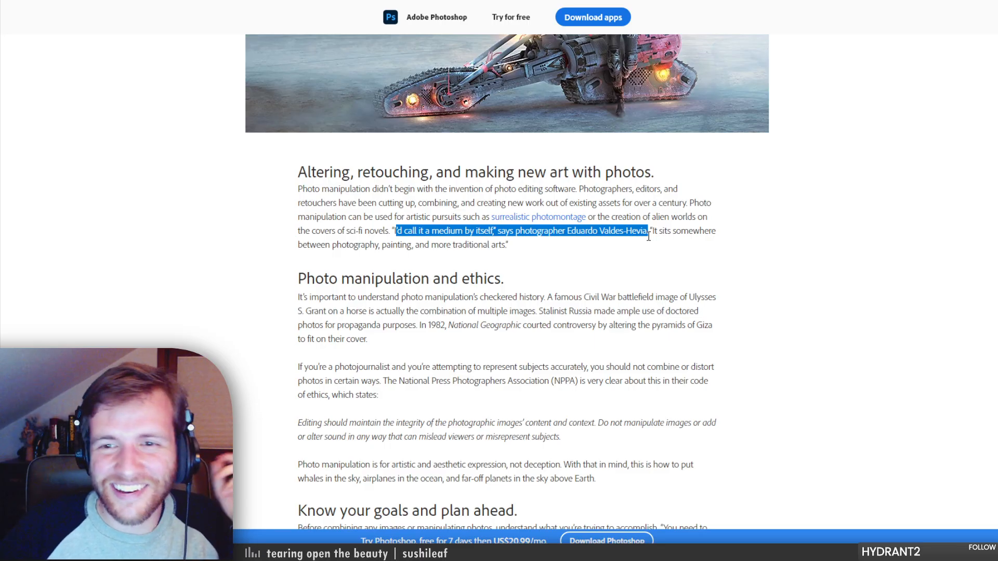
drag(649, 236, 508, 274)
click(508, 275)
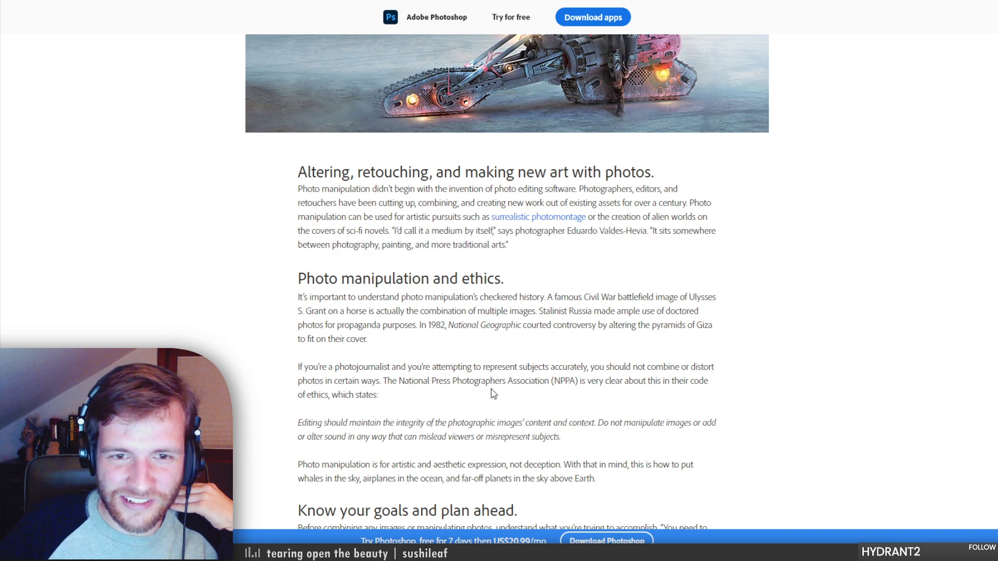
scroll(499, 333, down, 2)
scroll(492, 389, down, 3)
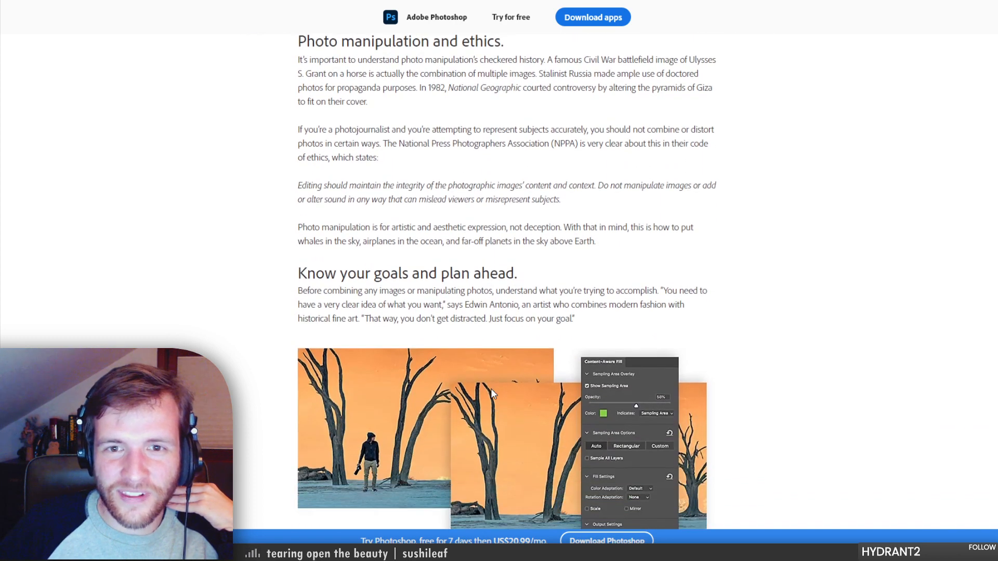
scroll(491, 389, down, 2)
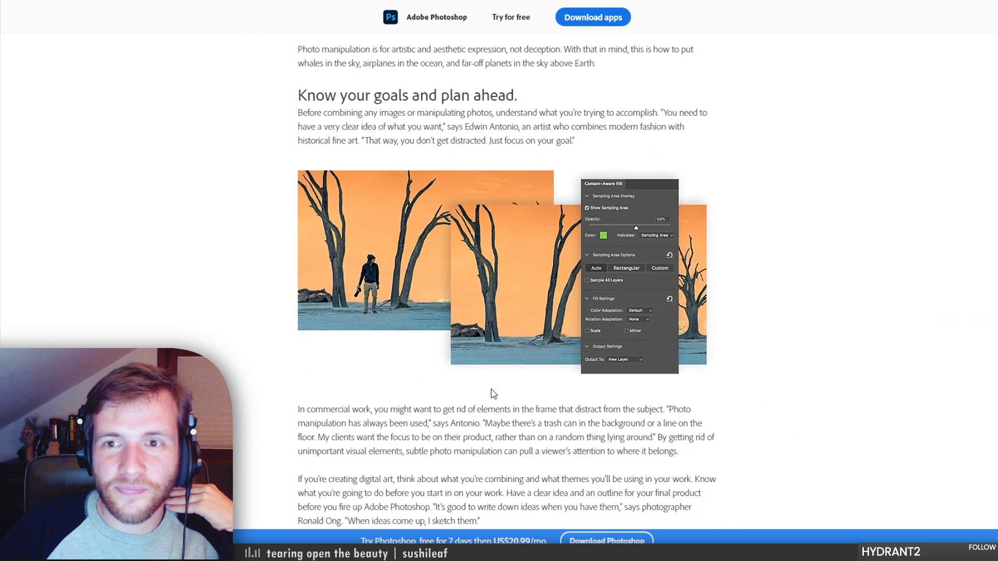
scroll(494, 394, down, 1)
scroll(492, 389, down, 3)
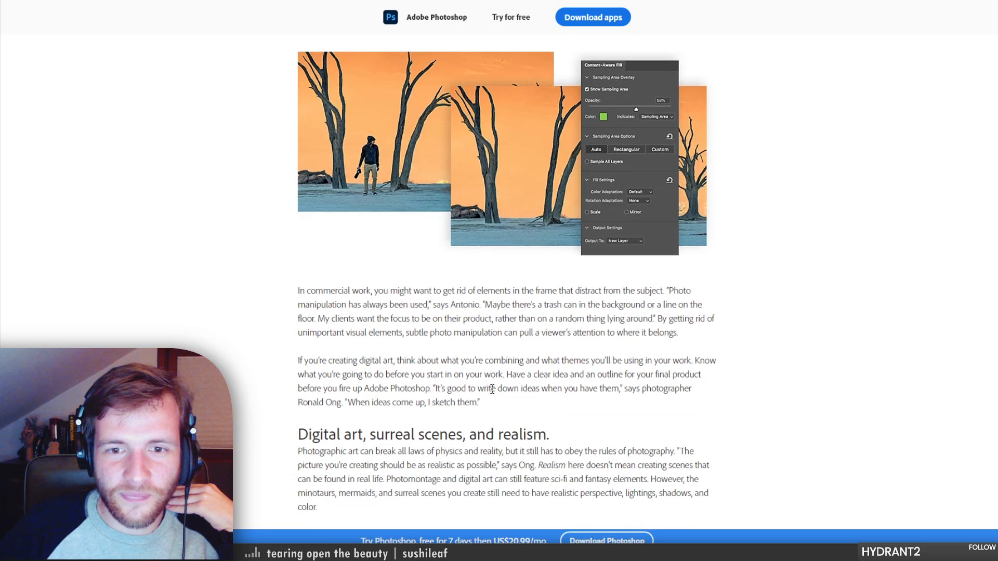
scroll(850, 156, down, 9)
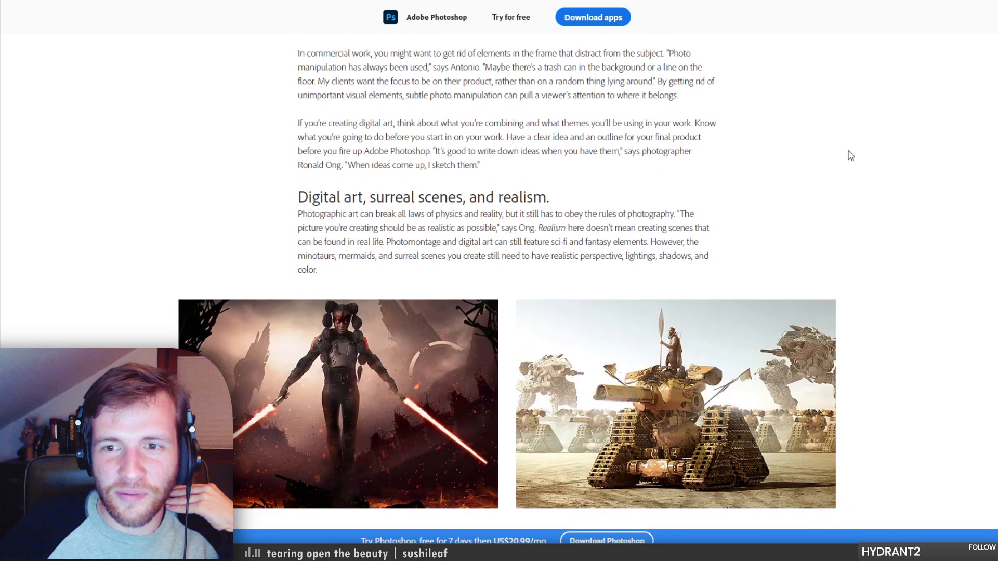
scroll(500, 279, down, 8)
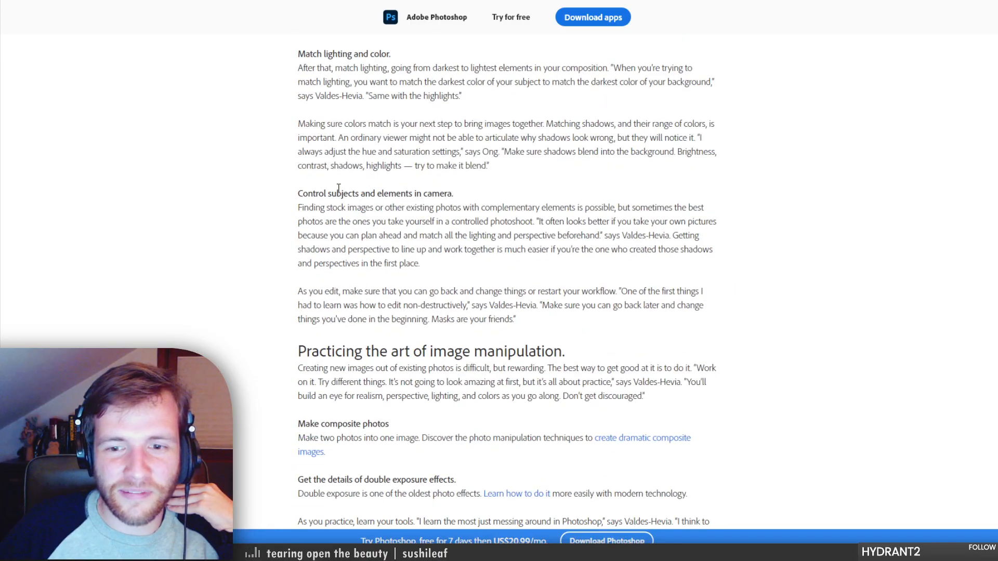
scroll(500, 279, down, 4)
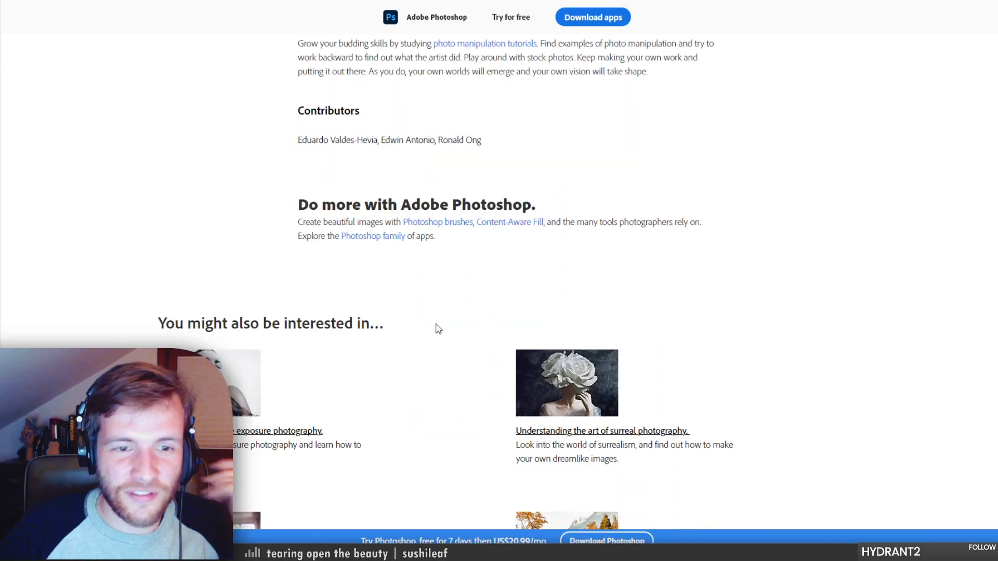
scroll(434, 327, up, 14)
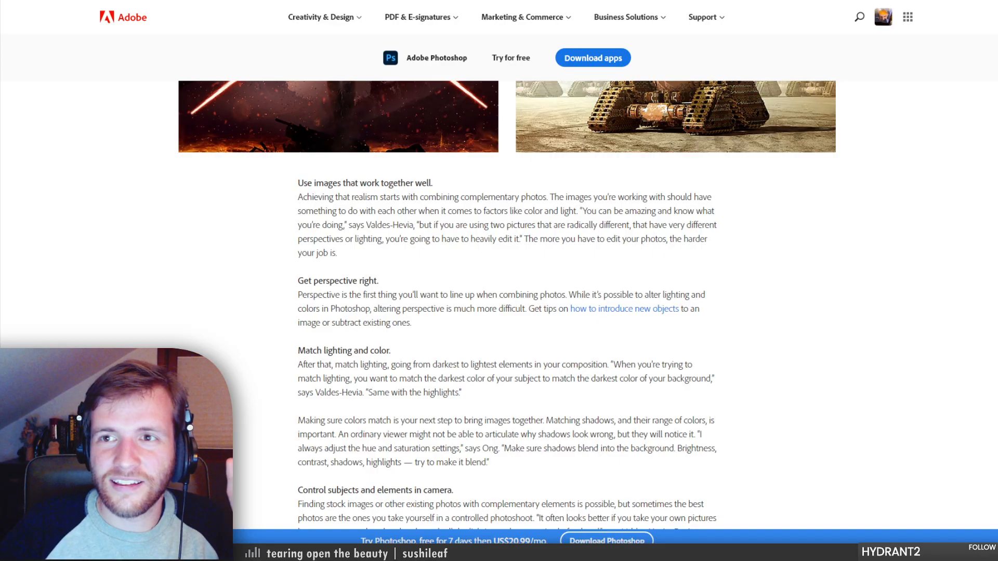
Open a blank browser tab, switch back to Photoshop, and save Petri.psb
key(ctrl+t)
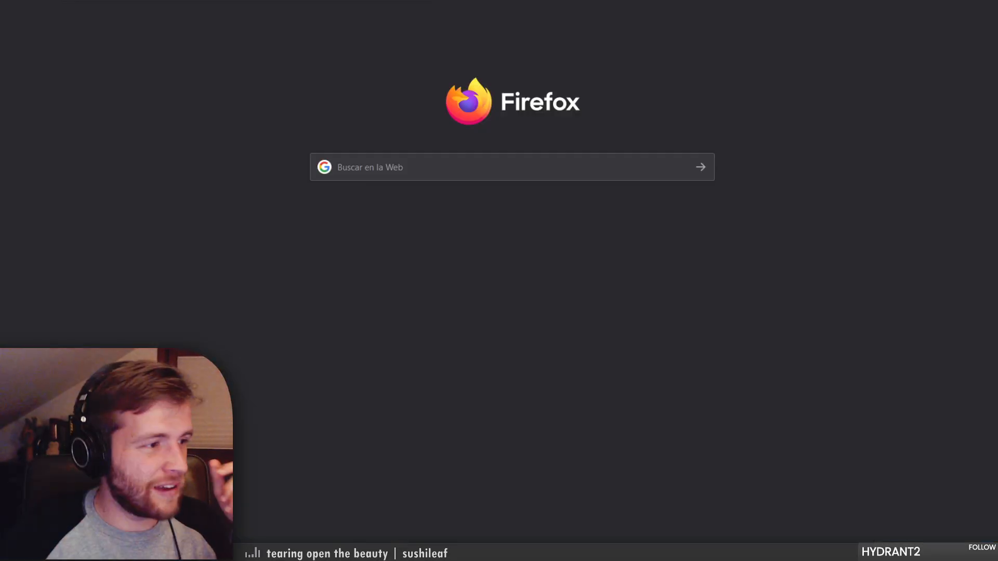
key(alt+Tab)
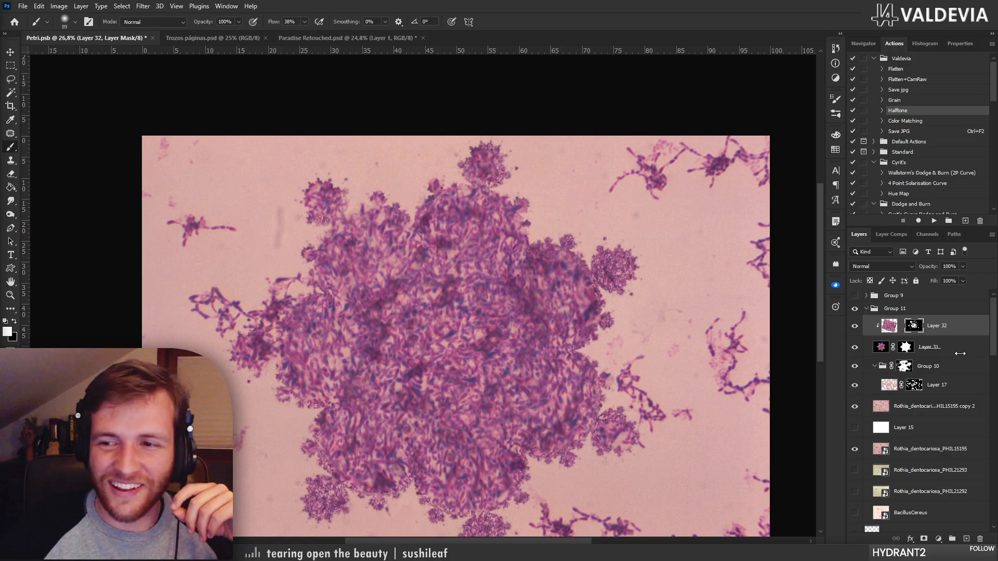
key(ctrl+s)
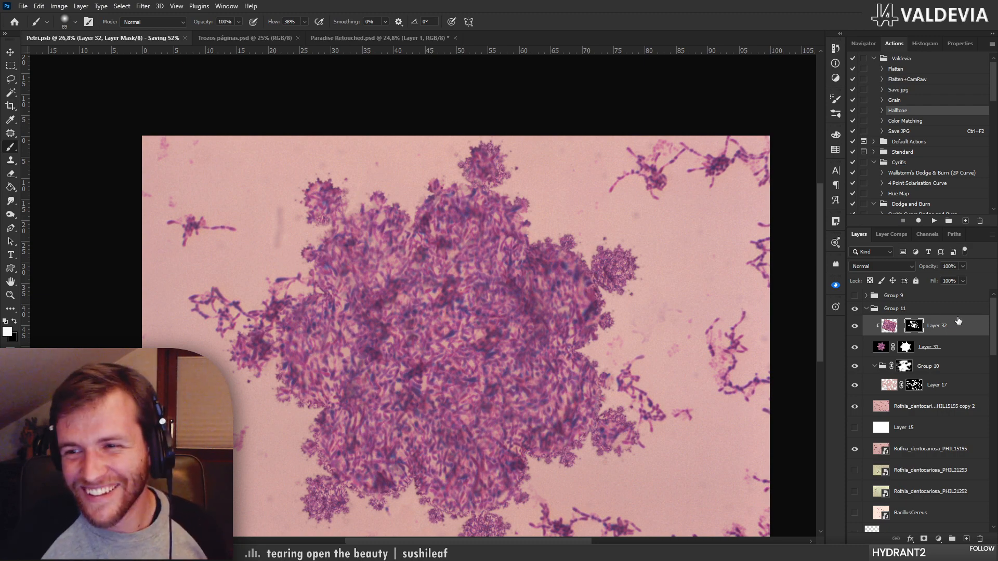
Paint white on Layer 32's mask along the right lobe's outer edge, between the notch and the round satellite cluster
scroll(590, 322, up, 5)
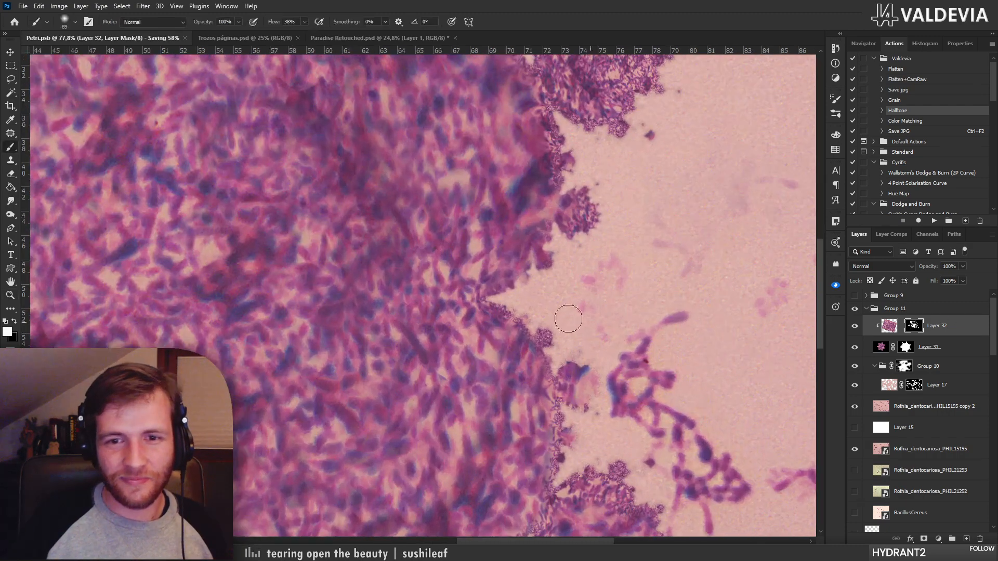
click(557, 258)
drag(557, 258, 549, 286)
mouse_move(577, 248)
mouse_down()
mouse_move(571, 217)
mouse_move(586, 248)
mouse_up()
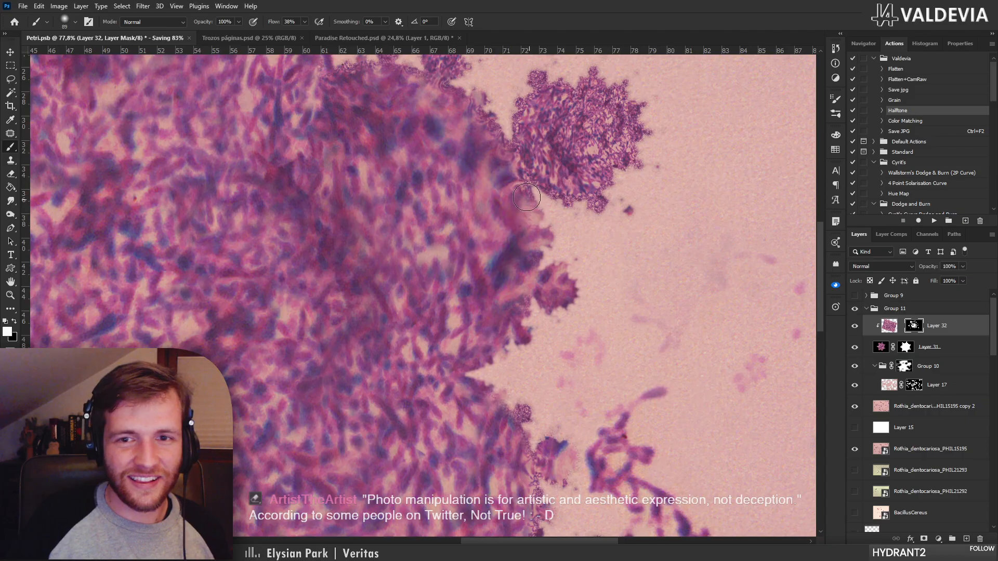
key(z)
alt+click(537, 248)
key(b)
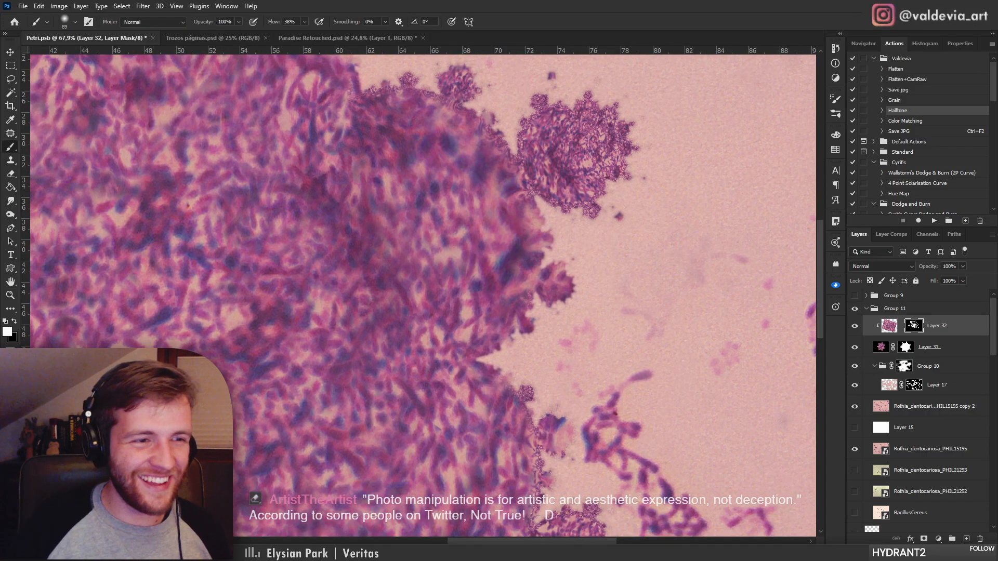
Paint white on Layer 32's mask over the small outgrowths atop the right lobe, undoing the misplaced strokes
mouse_move(539, 206)
mouse_down()
mouse_move(531, 257)
mouse_move(519, 229)
mouse_up()
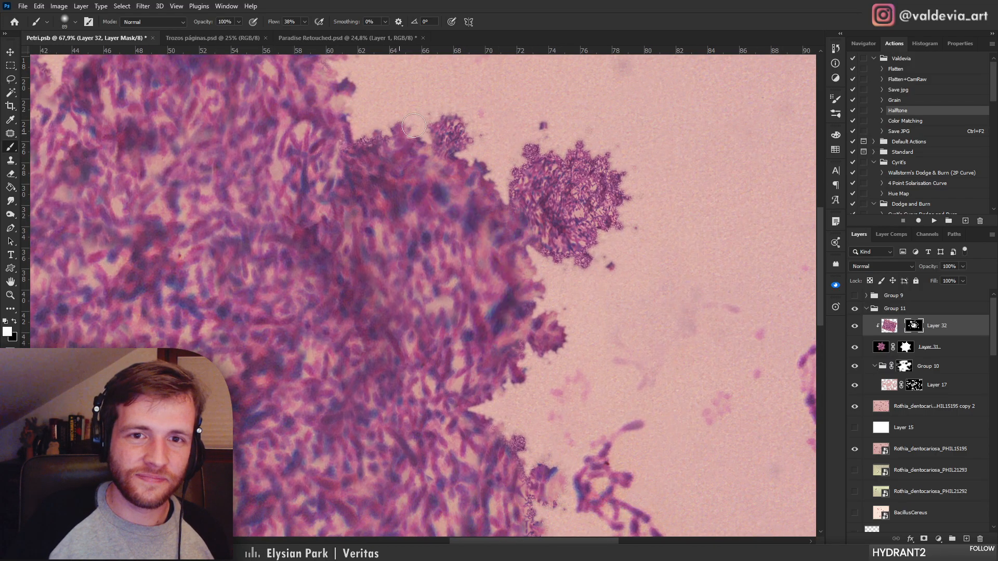
key(ctrl+z)
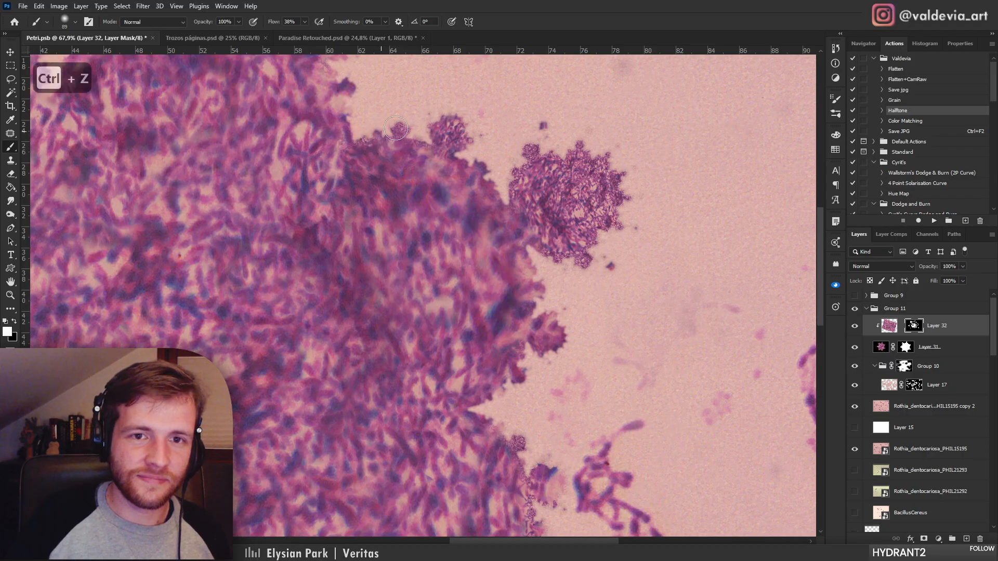
drag(395, 128, 408, 128)
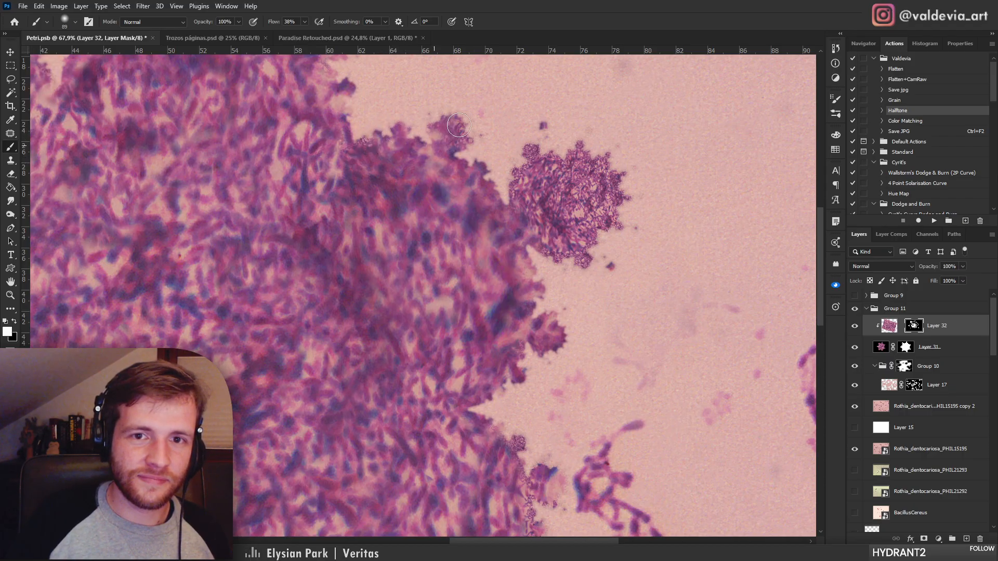
mouse_move(447, 132)
mouse_down()
mouse_move(397, 124)
mouse_move(468, 125)
mouse_up()
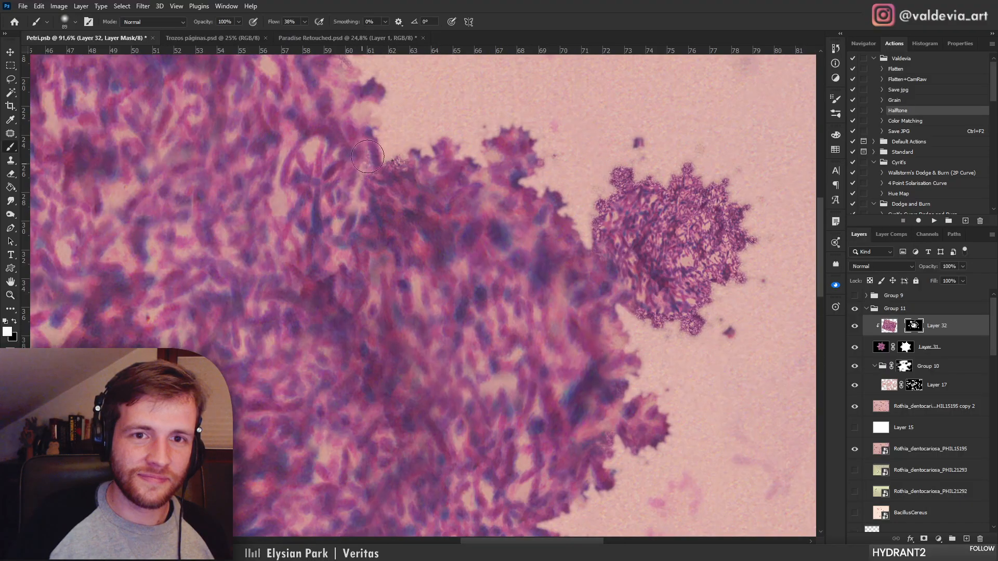
drag(384, 169, 397, 160)
key(ctrl+z)
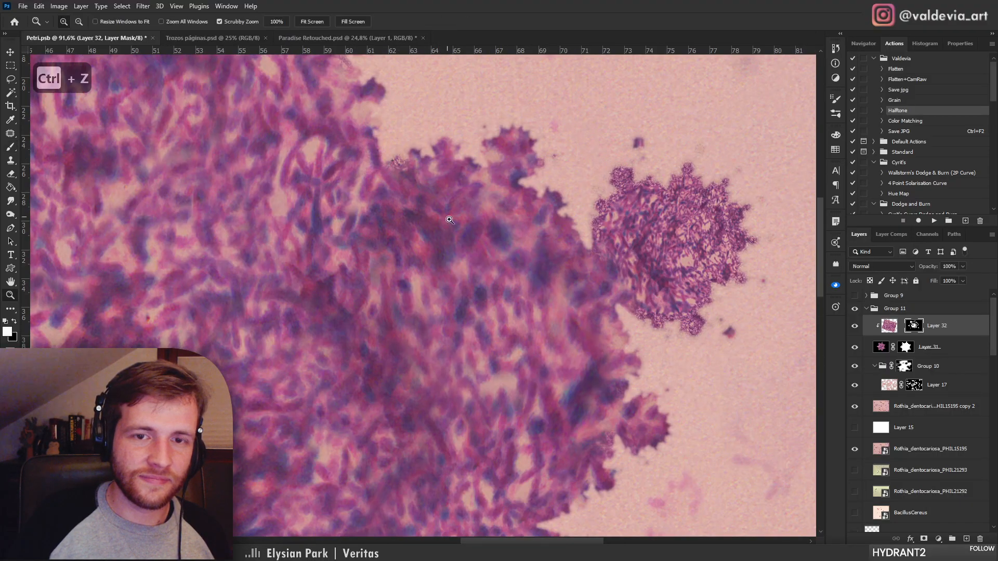
Reveal Layer 32's texture along the lower-right lobe's outer edge and in its attached satellite cluster by painting the mask white
drag(457, 242, 408, 236)
mouse_move(521, 306)
mouse_down()
mouse_move(580, 321)
mouse_move(530, 225)
mouse_move(523, 162)
mouse_up()
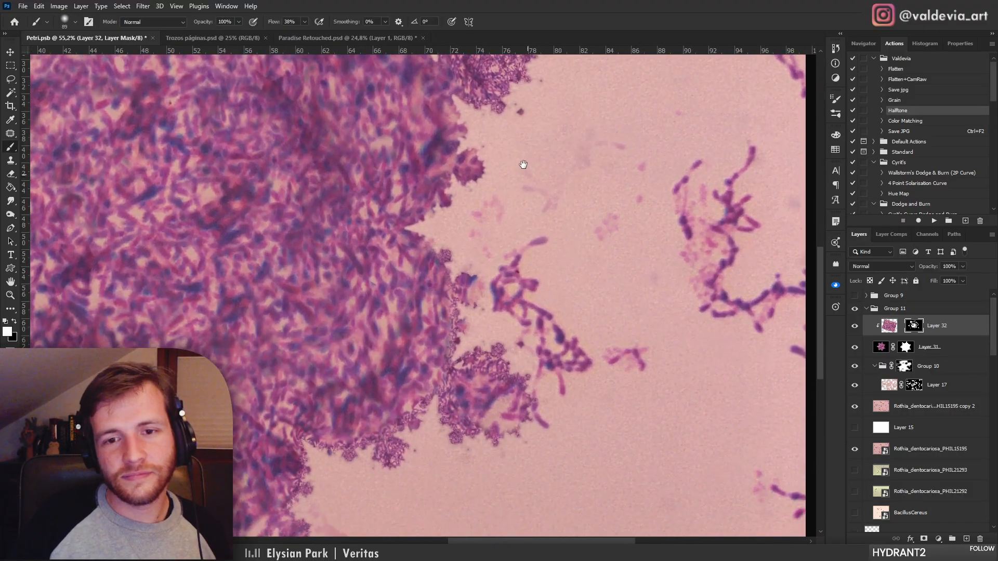
mouse_move(448, 259)
mouse_down()
mouse_move(456, 317)
mouse_move(497, 267)
mouse_move(481, 283)
mouse_move(522, 287)
mouse_up()
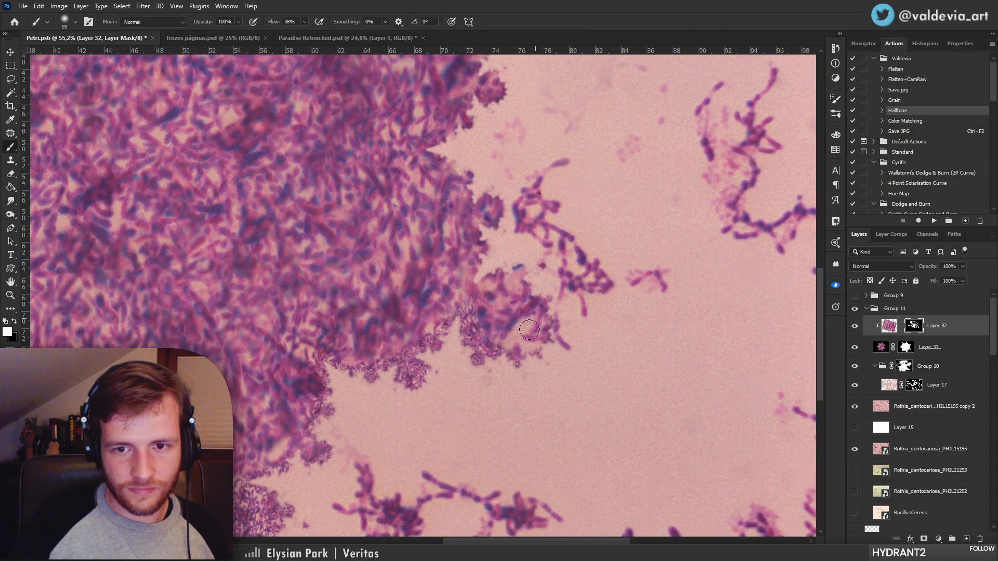
mouse_move(512, 359)
mouse_down()
mouse_move(485, 356)
mouse_move(469, 300)
mouse_up()
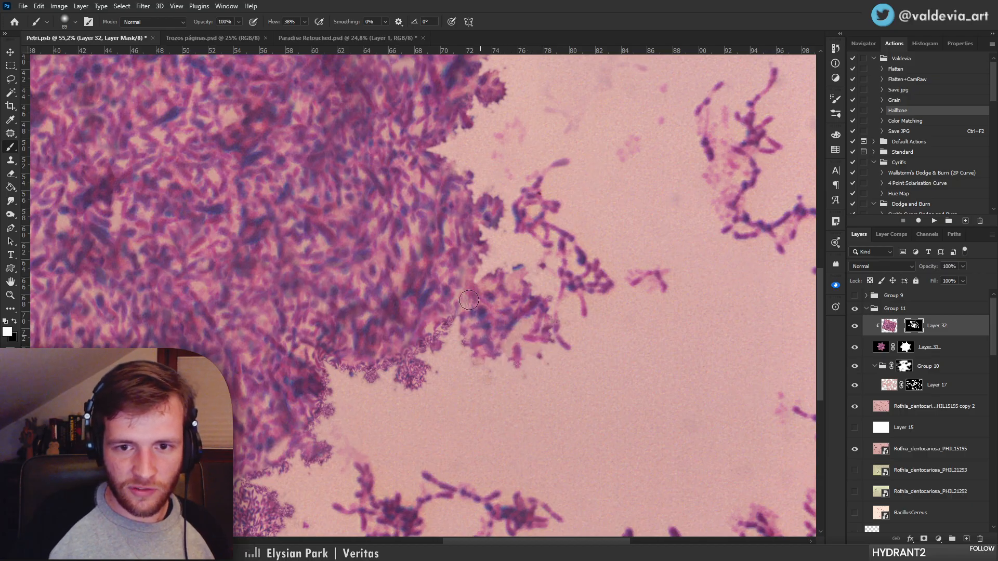
drag(509, 372, 533, 273)
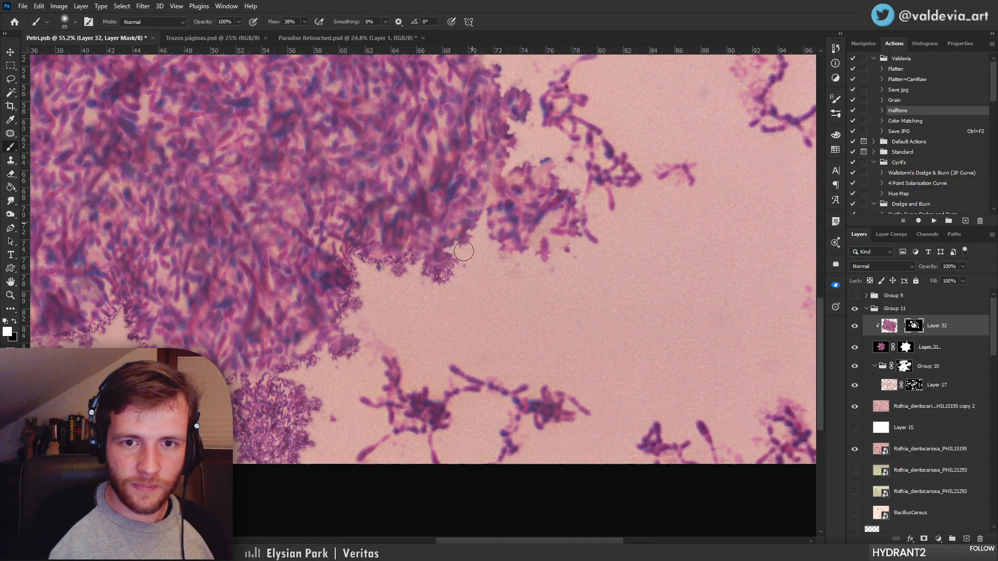
Blend Layer 32's mask along the lower-right lobe's underside, its hanging outgrowth, and the notch beside the bottom lobe
drag(586, 226, 621, 204)
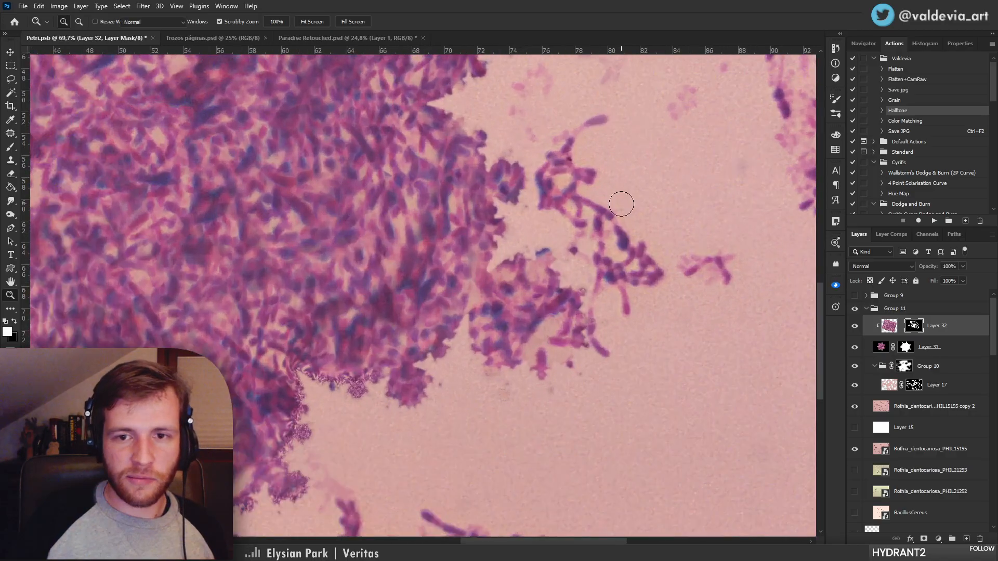
drag(656, 330, 524, 299)
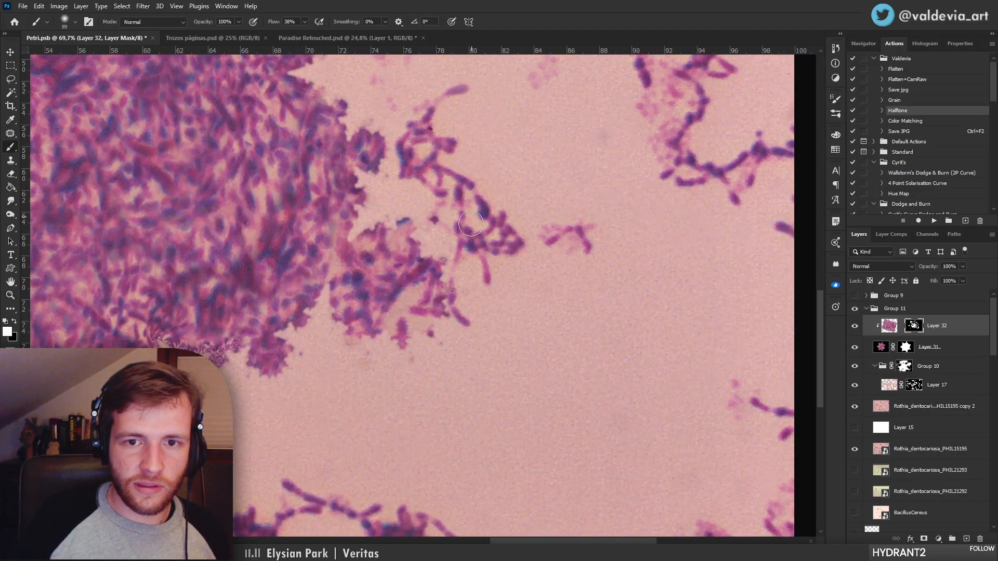
drag(476, 268, 381, 268)
drag(301, 288, 387, 289)
drag(413, 332, 347, 318)
drag(394, 370, 443, 285)
mouse_move(396, 261)
mouse_down()
mouse_move(391, 305)
mouse_move(382, 240)
mouse_up()
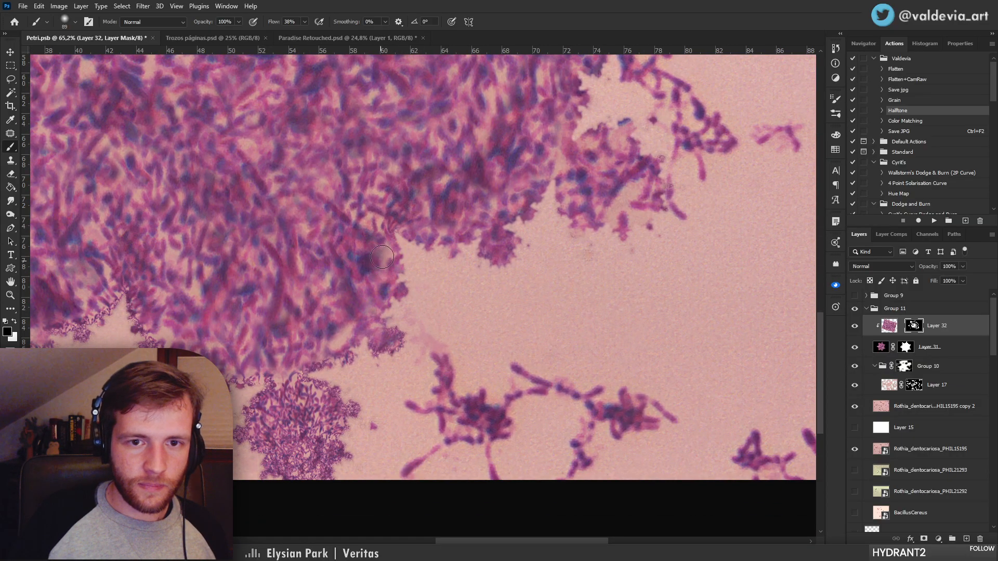
Refine Layer 32's mask on the bottom lobe's right side, alternating black and white around the notch and small outgrowth
drag(371, 227, 327, 232)
drag(276, 335, 358, 357)
key(x)
mouse_move(383, 314)
mouse_down()
mouse_move(398, 296)
mouse_move(380, 311)
mouse_up()
key(x)
key(x)
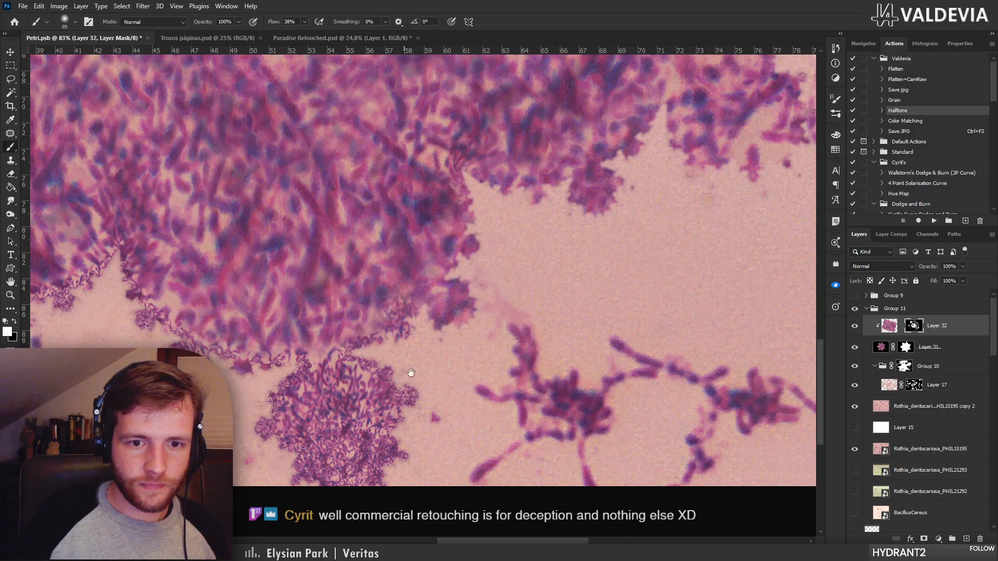
Continue painting Layer 32's mask along the bottom lobe's lower edge towards the notch beside the lower-left lobe
drag(410, 372, 476, 301)
mouse_move(466, 265)
mouse_down()
mouse_move(375, 290)
mouse_move(373, 304)
mouse_move(443, 304)
mouse_move(471, 319)
mouse_move(462, 346)
mouse_move(402, 399)
mouse_up()
mouse_move(355, 333)
mouse_down()
mouse_move(466, 325)
mouse_move(457, 355)
mouse_up()
key(z)
mouse_move(511, 341)
mouse_down()
mouse_move(443, 323)
mouse_move(504, 326)
mouse_move(408, 344)
mouse_move(390, 334)
mouse_move(414, 336)
mouse_move(367, 296)
mouse_move(359, 275)
mouse_move(399, 306)
mouse_move(347, 294)
mouse_move(406, 291)
mouse_move(441, 238)
mouse_up()
key(b)
key(x)
key(x)
key(x)
key(z)
key(b)
Paint Layer 32's mask along the lower-left lobe's underside, undoing the stray stroke on its left edge
mouse_move(366, 282)
mouse_down()
mouse_move(323, 333)
mouse_move(303, 295)
mouse_move(423, 343)
mouse_move(335, 295)
mouse_move(409, 376)
mouse_up()
key(x)
key(x)
key(x)
key(x)
drag(338, 326, 321, 301)
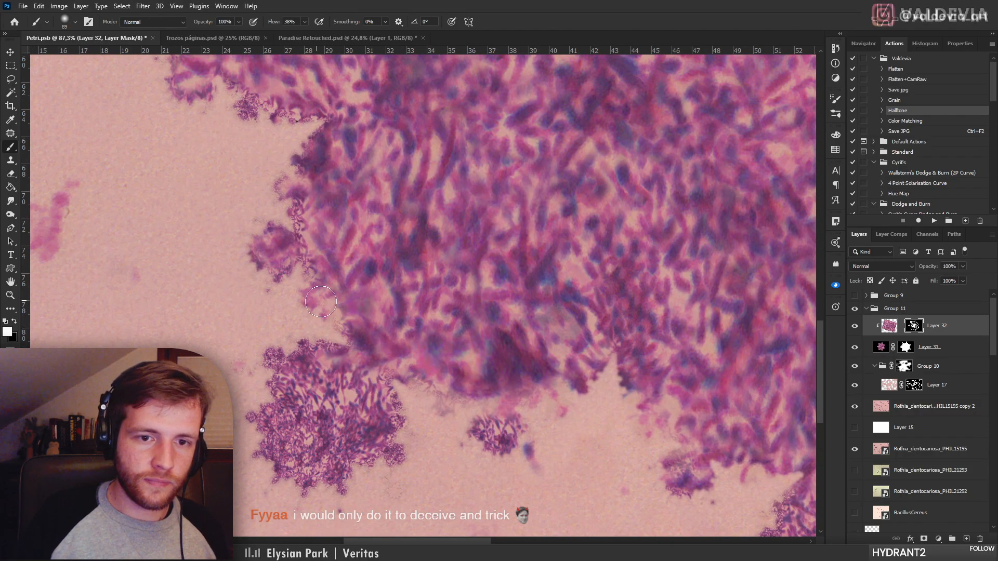
key(ctrl+z)
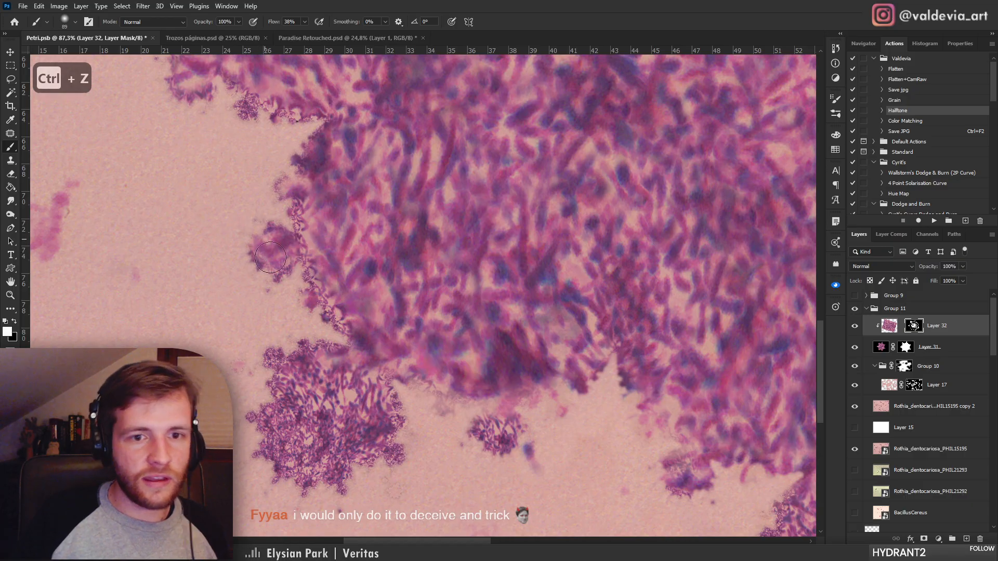
Blend Layer 32's mask up the lower-left lobe's left edge and outgrowths with alternating black and white strokes
drag(295, 237, 288, 187)
drag(358, 164, 360, 273)
key(x)
drag(298, 305, 301, 288)
mouse_move(329, 245)
mouse_down()
mouse_move(353, 308)
mouse_move(284, 281)
mouse_move(262, 258)
mouse_move(225, 256)
mouse_move(228, 242)
mouse_move(191, 274)
mouse_move(201, 258)
mouse_up()
key(x)
key(x)
mouse_move(257, 209)
mouse_down()
mouse_move(299, 292)
mouse_move(244, 287)
mouse_up()
key(x)
scroll(239, 248, down, 5)
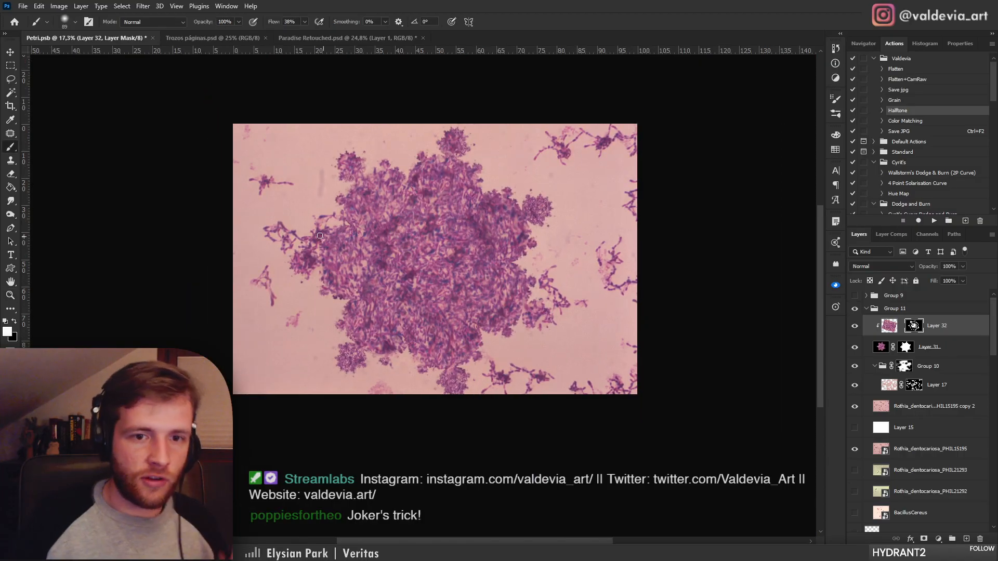
Duplicate Layer 32 directly beneath the original and disable the copy's layer mask
scroll(379, 214, up, 4)
key(x)
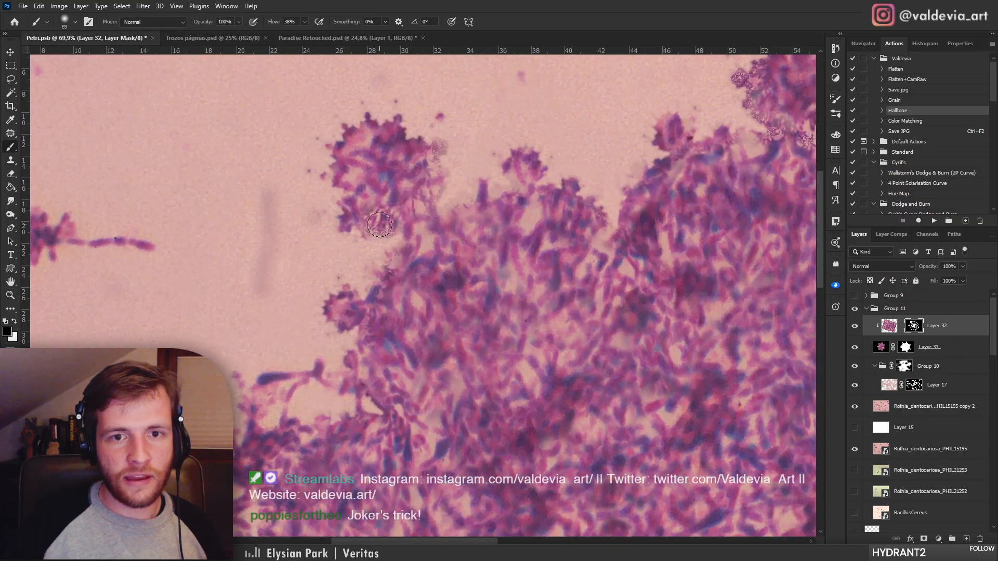
scroll(379, 225, down, 4)
scroll(379, 225, up, 2)
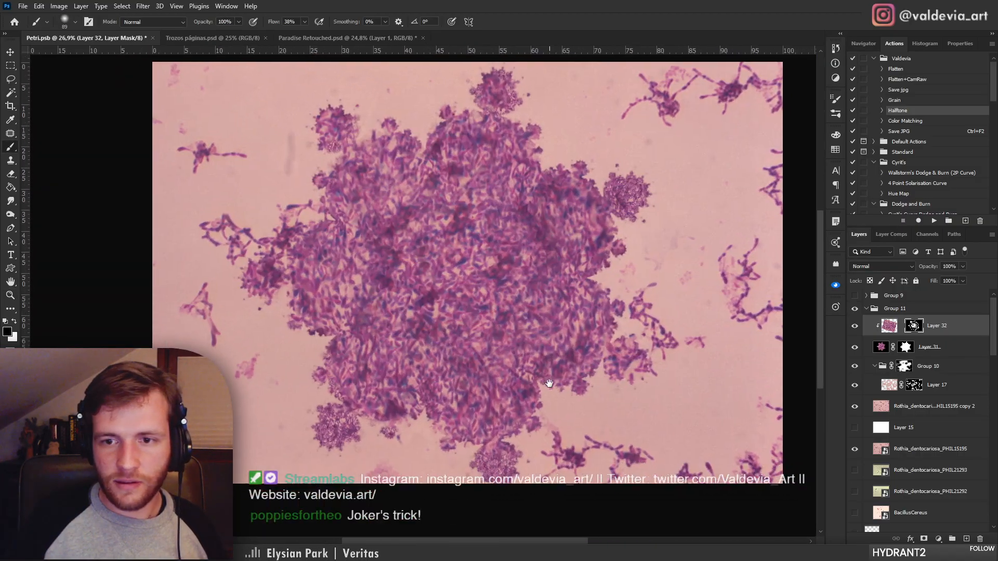
mouse_move(938, 325)
mouse_down()
mouse_move(964, 339)
mouse_move(915, 349)
mouse_up()
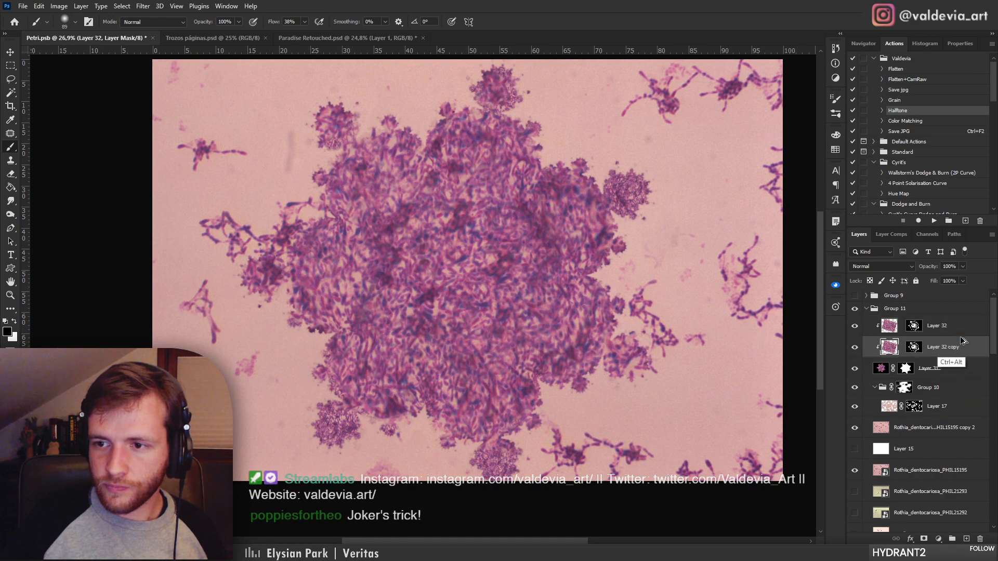
shift+click(913, 351)
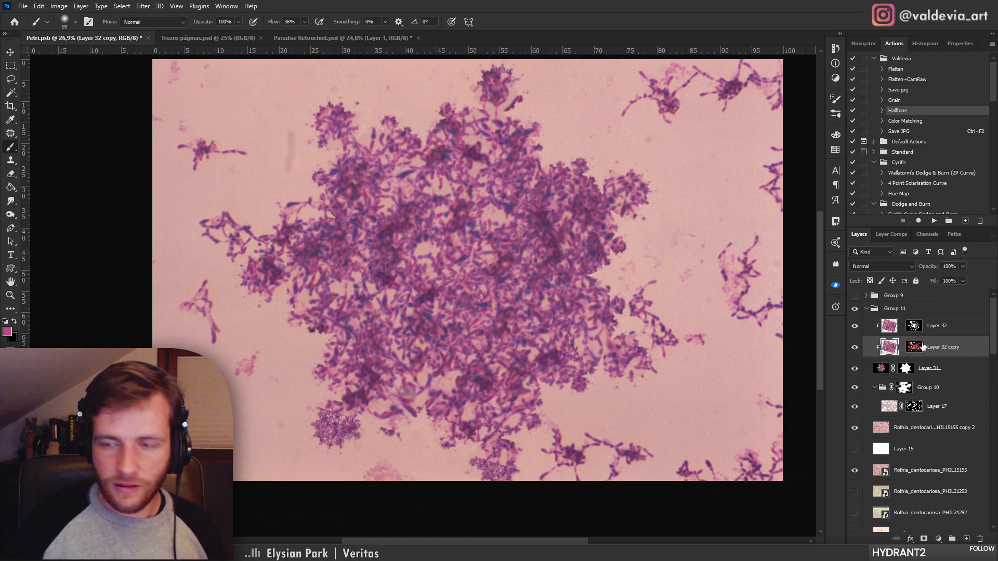
Rotate Layer 32 copy to -49.91° with Free Transform and reposition its texture over the colony
key(ctrl+t)
drag(739, 248, 642, 103)
key(ctrl+z)
drag(458, 255, 516, 291)
drag(143, 165, 107, 220)
drag(501, 247, 498, 212)
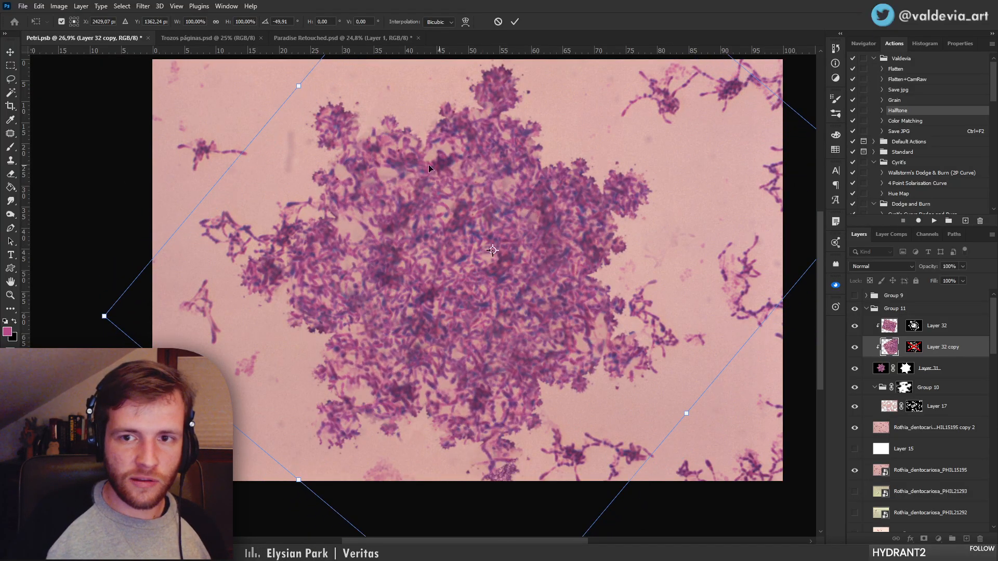
drag(339, 270, 338, 308)
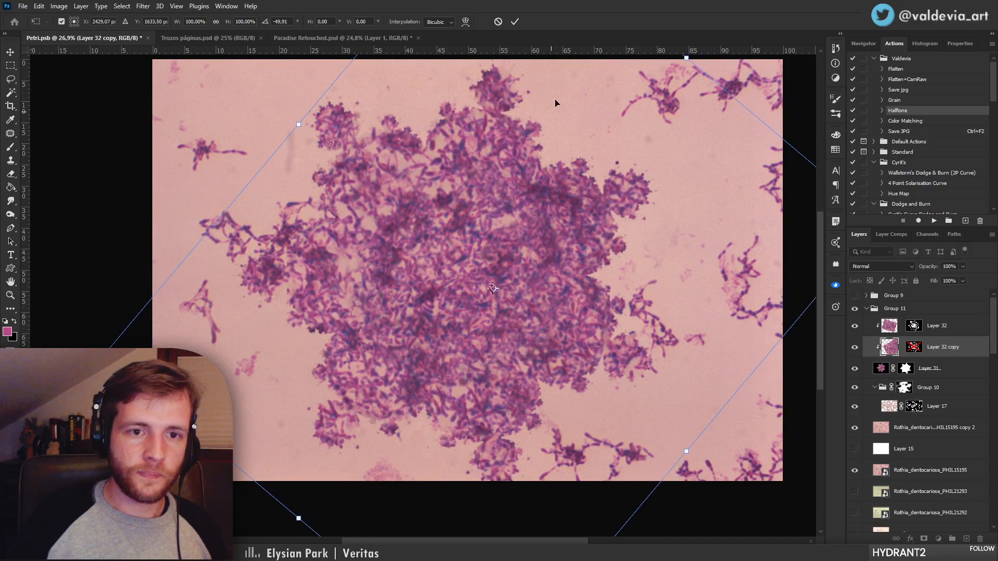
click(514, 22)
Replace Layer 32 copy's disabled mask with a new black layer mask that hides the whole layer
right_click(914, 346)
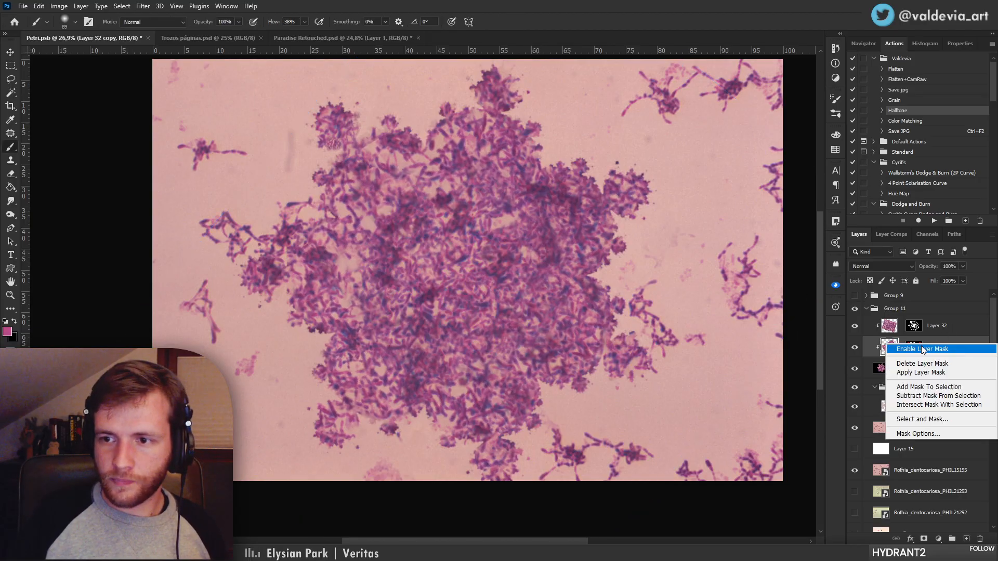
click(924, 364)
alt+click(924, 539)
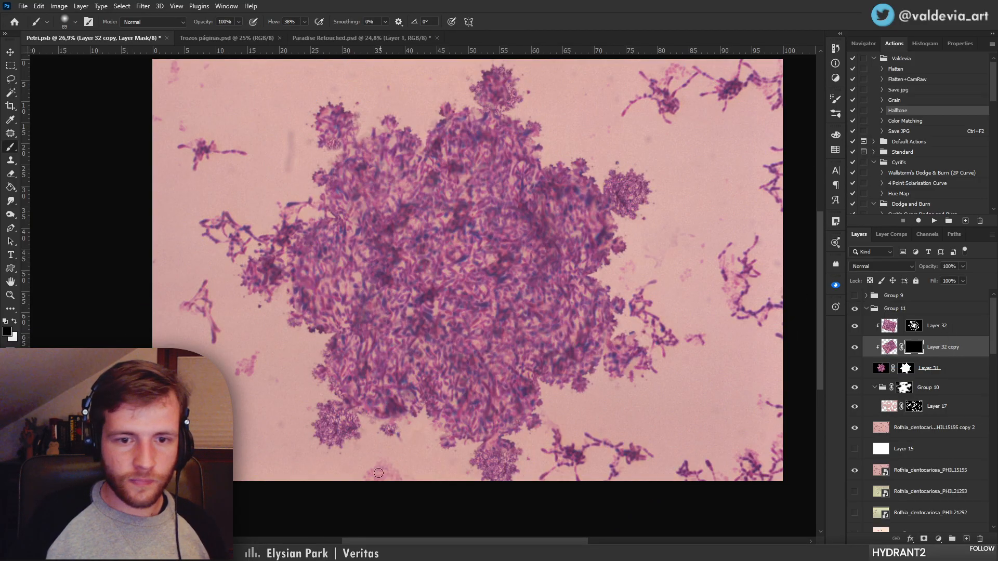
Paint white on Layer 32 copy's mask over the lower-left satellite cluster to reveal the larger bacteria texture
key(ctrl+space)
drag(315, 451, 372, 427)
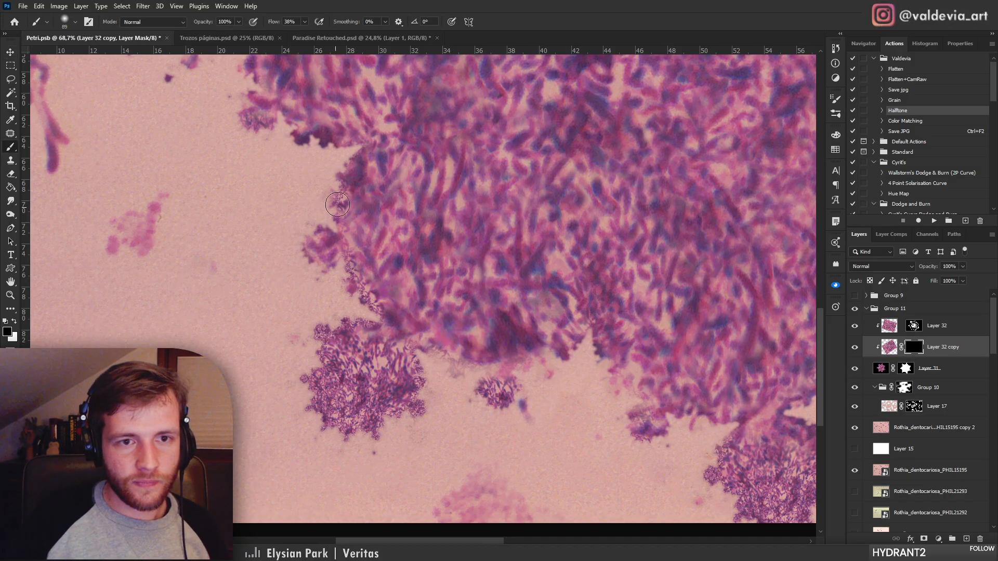
mouse_move(343, 186)
mouse_down()
mouse_move(336, 228)
mouse_move(358, 283)
mouse_up()
scroll(494, 353, up, 2)
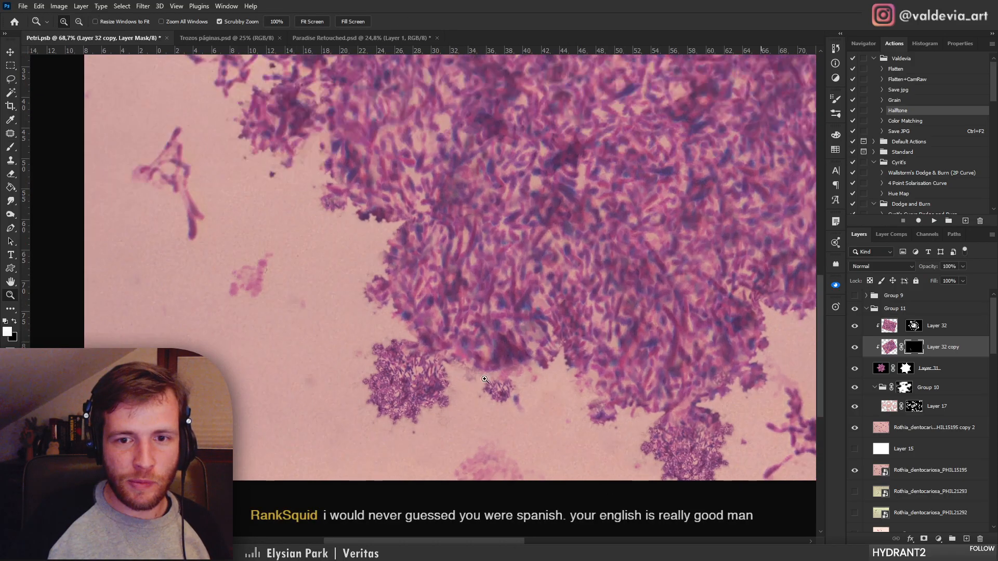
mouse_move(524, 370)
mouse_down()
mouse_move(531, 389)
mouse_move(452, 364)
mouse_up()
drag(397, 392, 495, 407)
key(x)
mouse_move(437, 340)
mouse_down()
mouse_move(390, 311)
mouse_move(442, 364)
mouse_move(369, 333)
mouse_move(366, 354)
mouse_move(361, 312)
mouse_move(349, 363)
mouse_move(375, 401)
mouse_move(348, 372)
mouse_up()
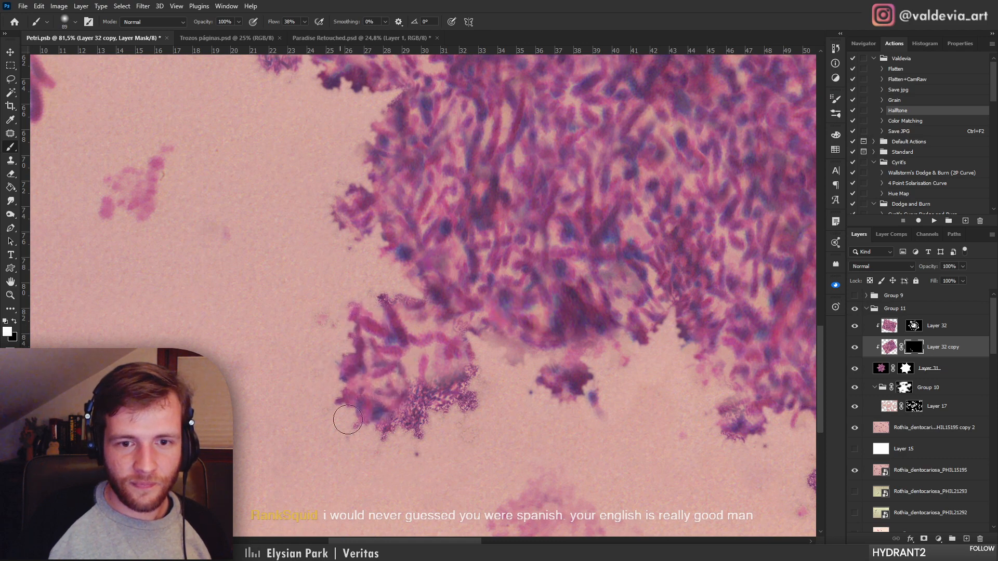
mouse_move(347, 419)
mouse_down()
mouse_move(440, 416)
mouse_move(449, 401)
mouse_move(485, 395)
mouse_move(470, 355)
mouse_up()
Paint white on Layer 32 copy's mask over the bottom satellite cluster at the canvas edge
mouse_move(464, 392)
mouse_down()
mouse_move(234, 398)
mouse_move(634, 437)
mouse_up()
mouse_move(645, 442)
mouse_down()
mouse_move(619, 421)
mouse_move(372, 317)
mouse_up()
key(ctrl+z)
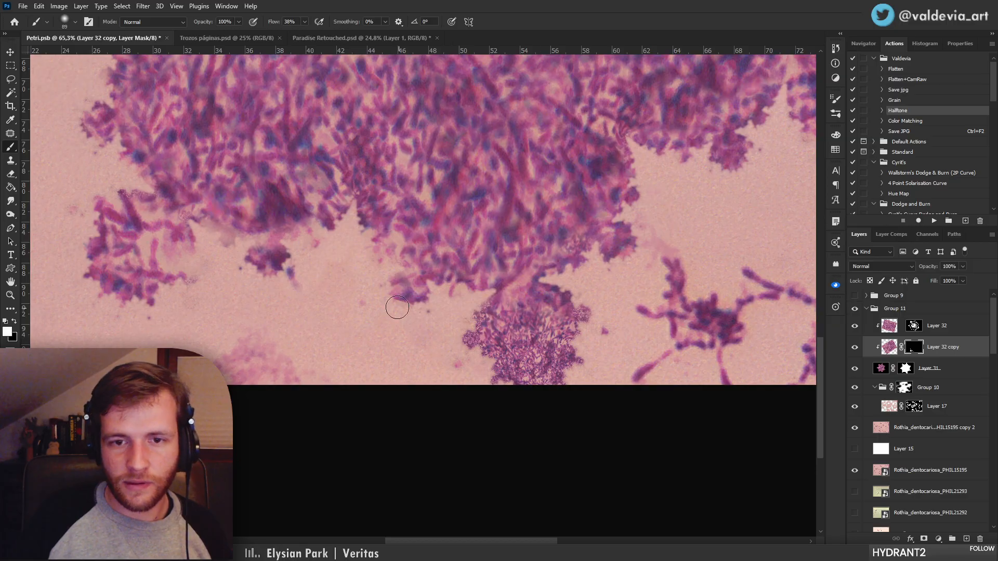
key(x)
mouse_move(512, 323)
mouse_down()
mouse_move(540, 327)
mouse_move(520, 359)
mouse_move(561, 367)
mouse_up()
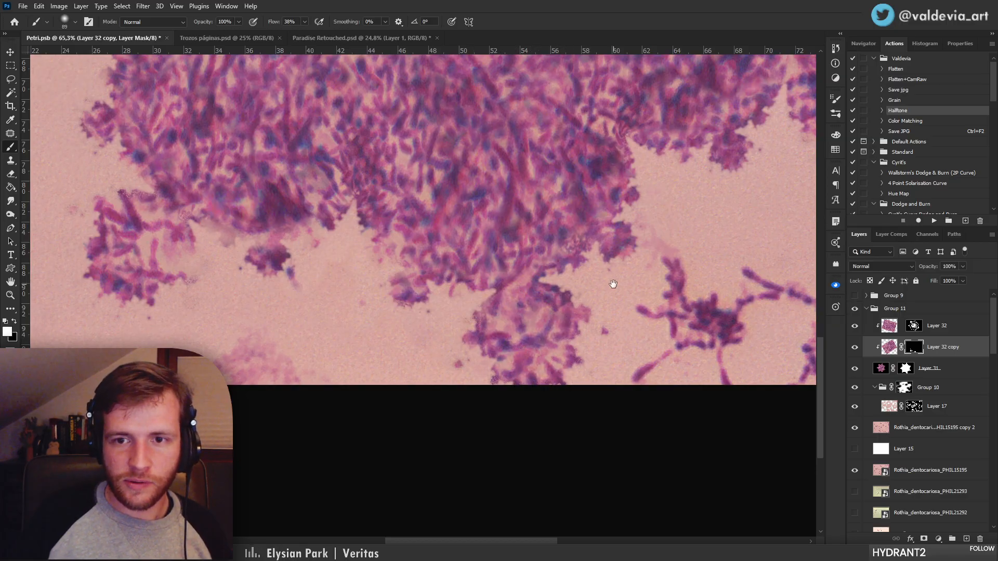
Try a white stroke on Layer 32 copy's mask along the bottom lobe's lower-left edge and undo it
drag(613, 284, 576, 338)
drag(586, 242, 568, 299)
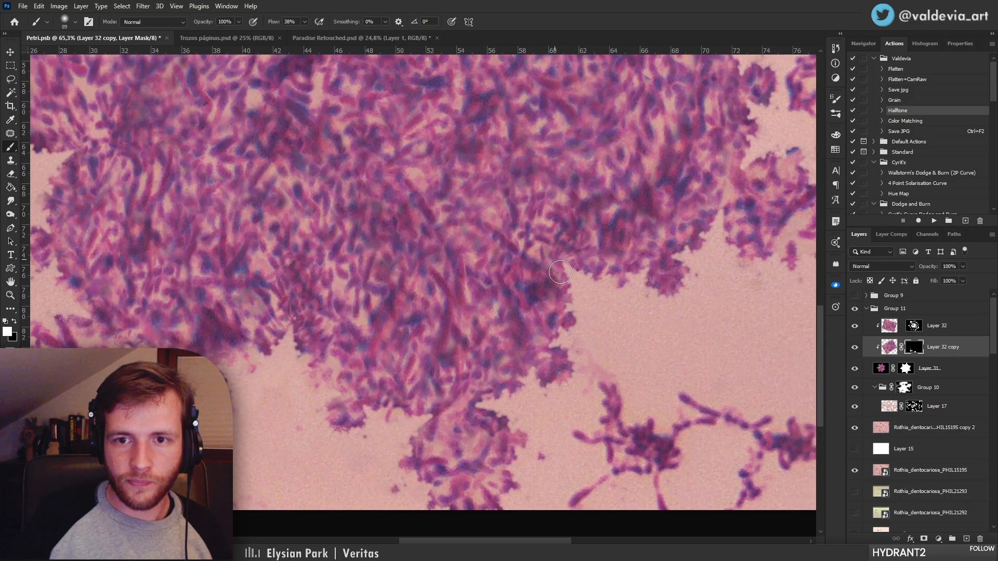
key(z)
drag(626, 312, 578, 315)
drag(673, 218, 689, 219)
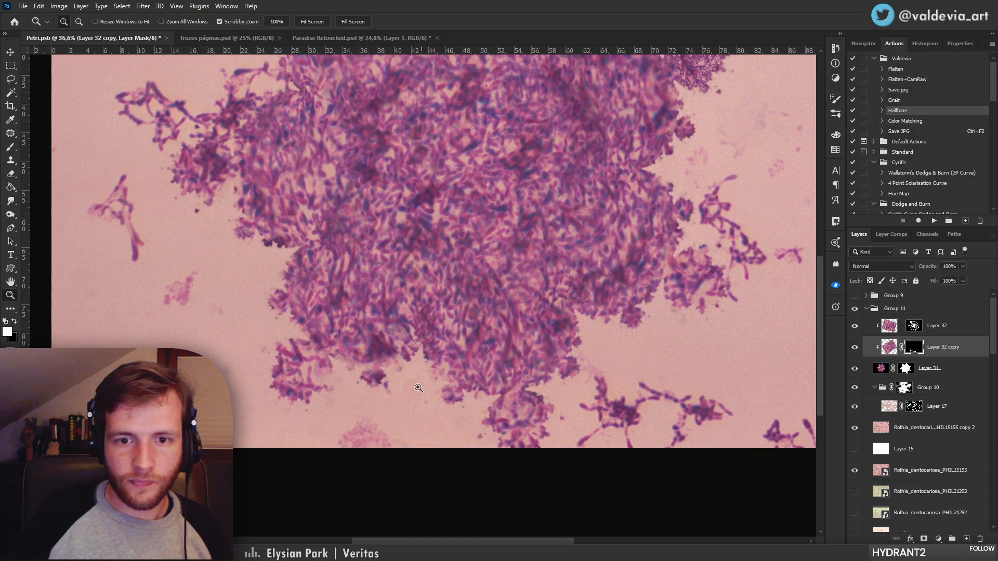
drag(413, 389, 453, 382)
key(b)
drag(455, 347, 475, 354)
key(ctrl+z)
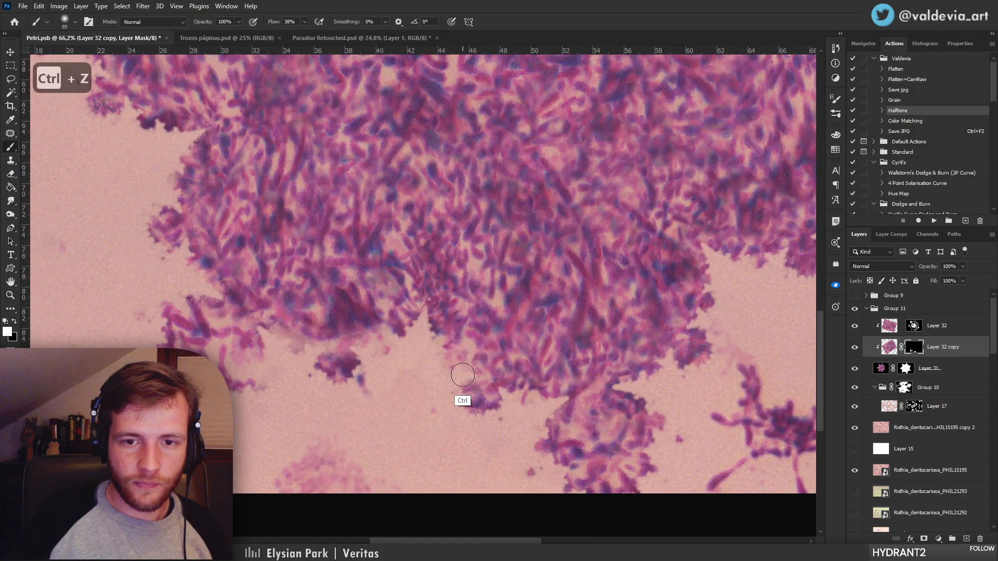
Compare the bottom lobes with Layer 32 copy's mask switched off and on again
key(x)
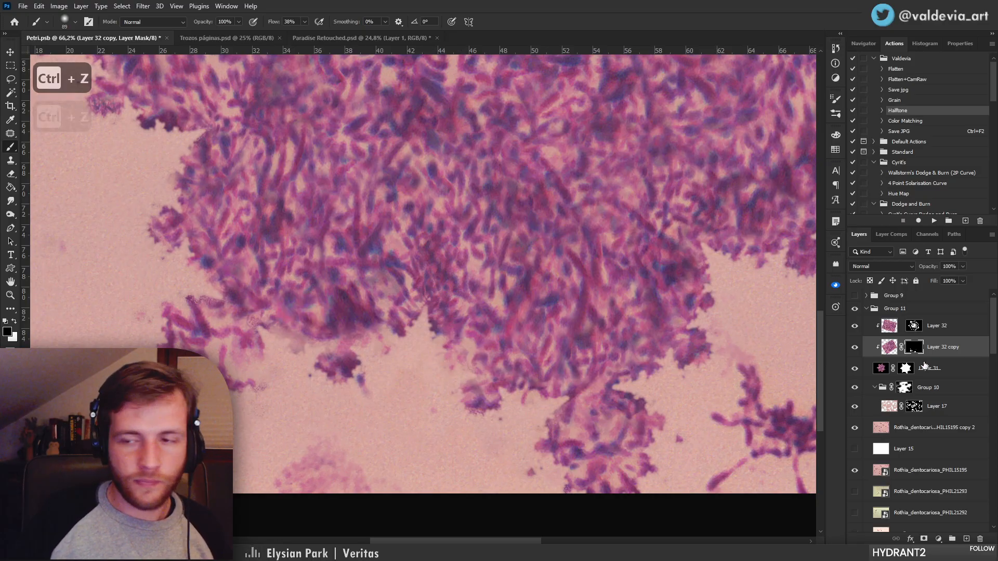
ctrl+click(889, 348)
key(ctrl+d)
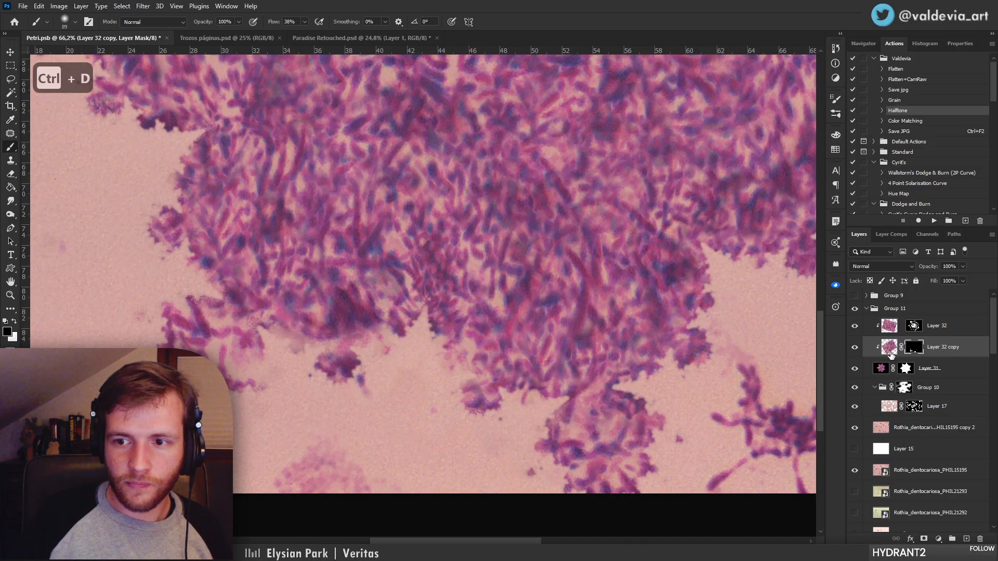
shift+click(917, 349)
shift+click(917, 350)
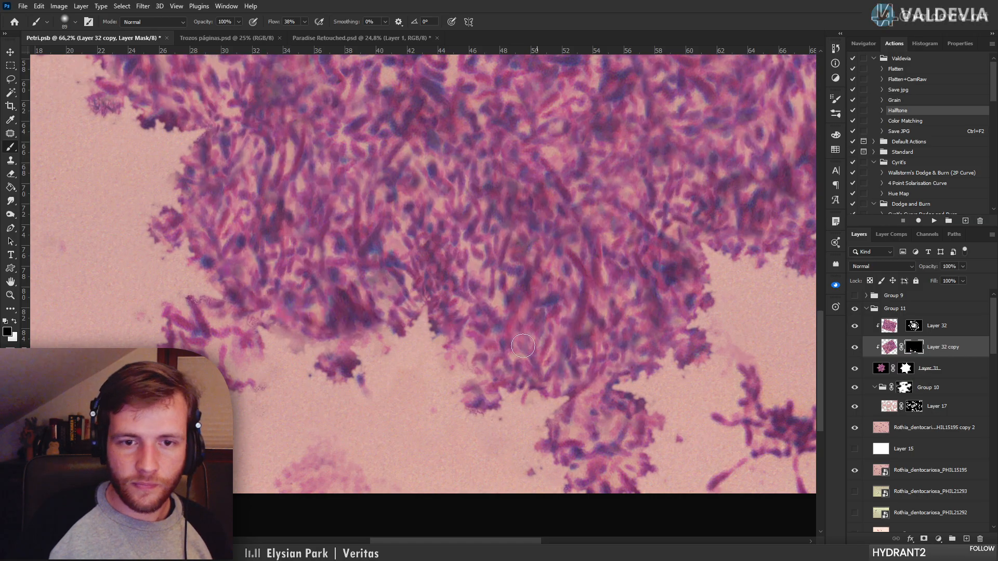
Try touch-up strokes on Layer 32 copy's mask around the lower-left lobe and the colony's left edge, undoing them
mouse_move(479, 342)
mouse_down()
mouse_move(395, 344)
mouse_move(466, 345)
mouse_up()
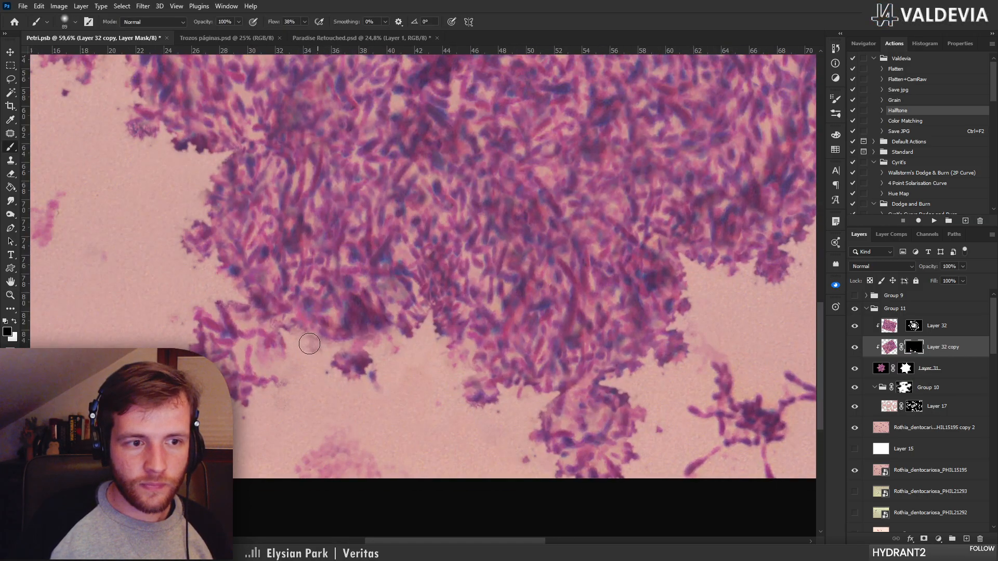
key(ctrl+z)
key(x)
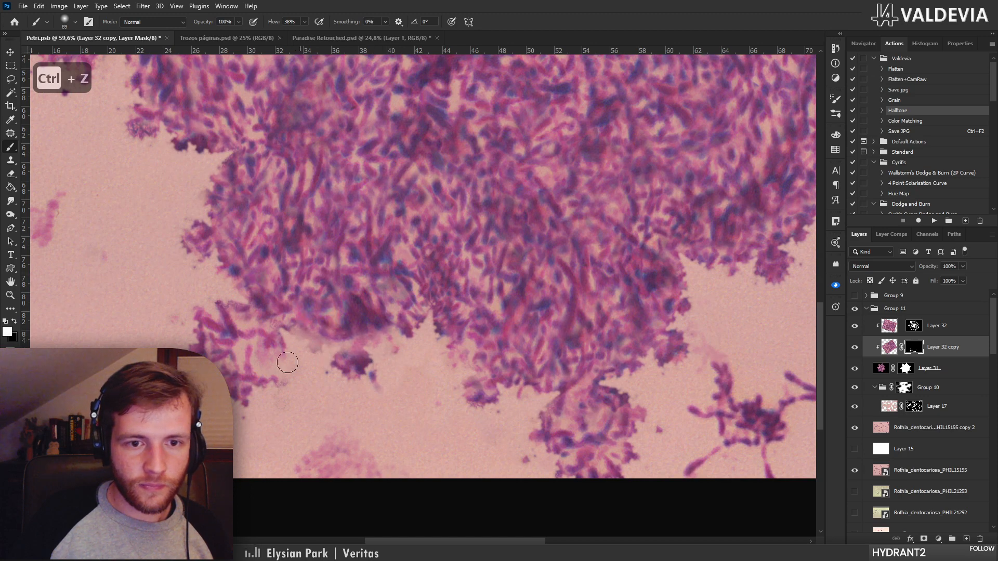
drag(336, 371, 292, 338)
mouse_move(252, 254)
mouse_down()
mouse_move(294, 253)
mouse_move(254, 265)
mouse_up()
drag(245, 181, 290, 318)
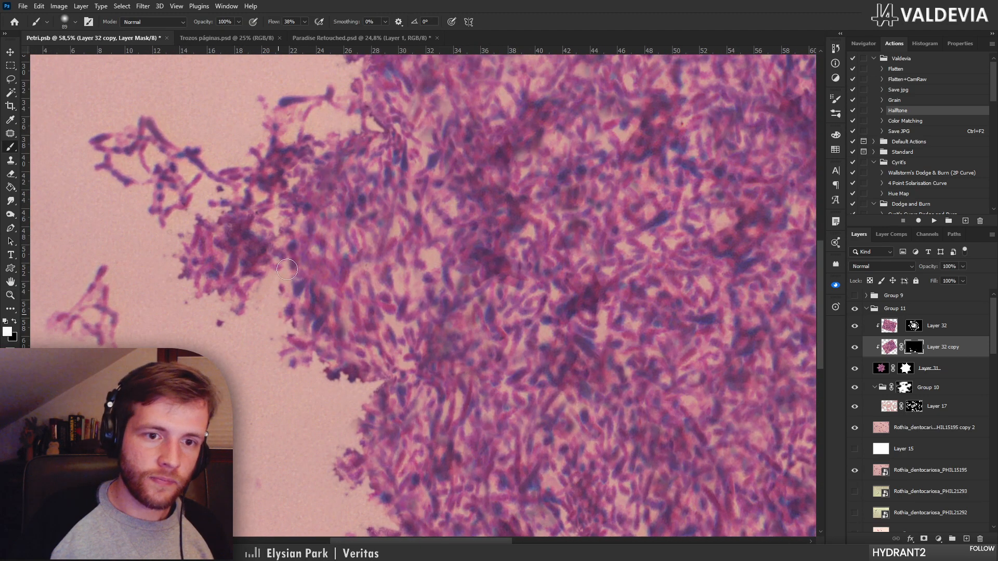
key(ctrl+z)
Paint white on Layer 32 copy's mask over the top satellite cluster to cover its fine-grained texture
drag(367, 126, 320, 289)
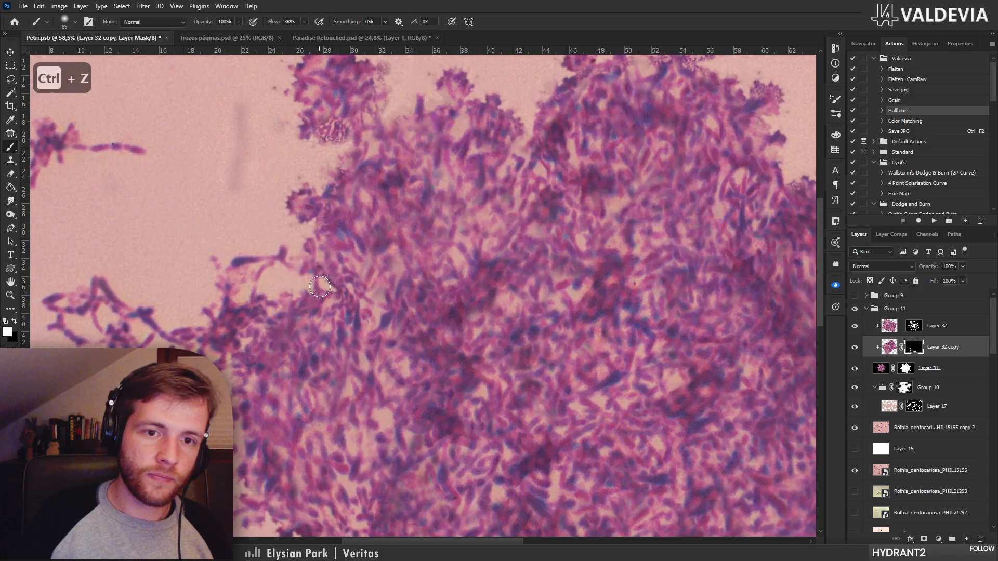
drag(355, 146, 336, 231)
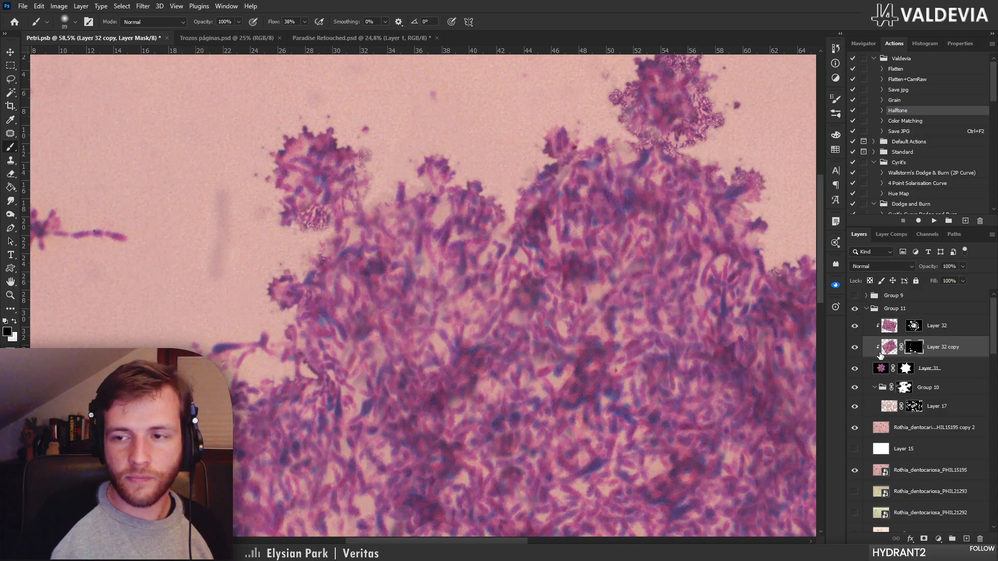
shift+click(914, 348)
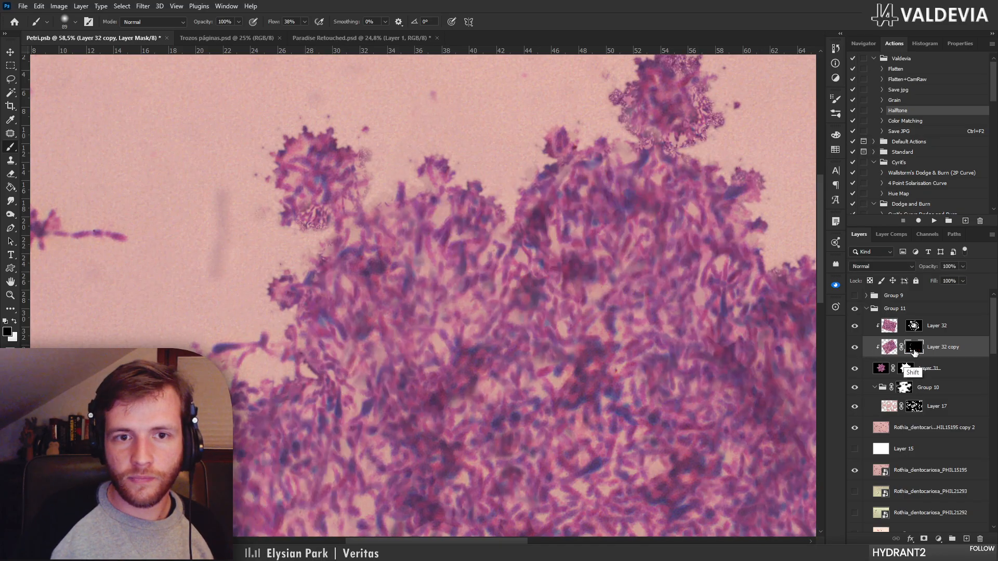
drag(452, 204, 343, 281)
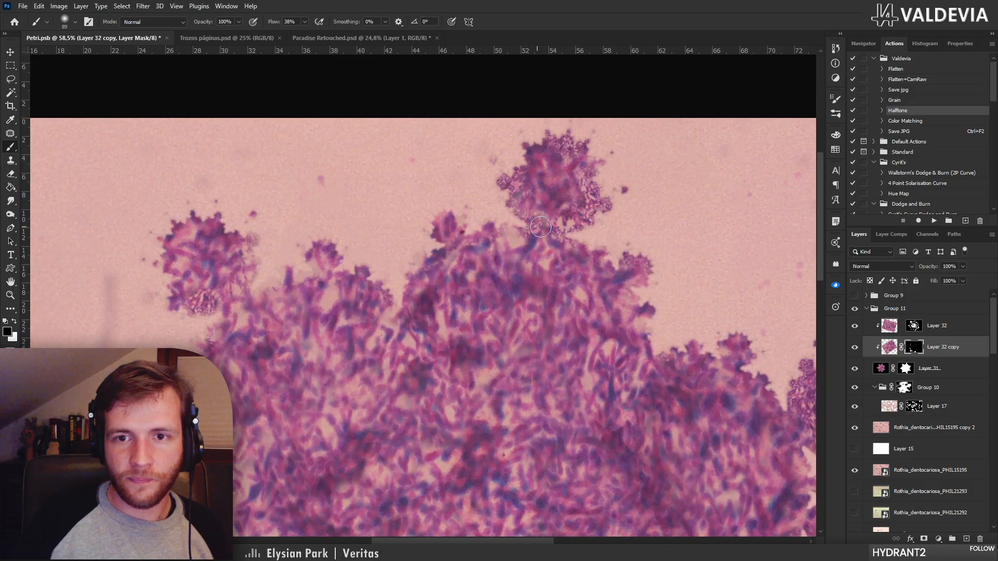
key(x)
mouse_move(540, 227)
mouse_down()
mouse_move(564, 225)
mouse_move(592, 201)
mouse_move(542, 197)
mouse_move(546, 166)
mouse_move(578, 139)
mouse_up()
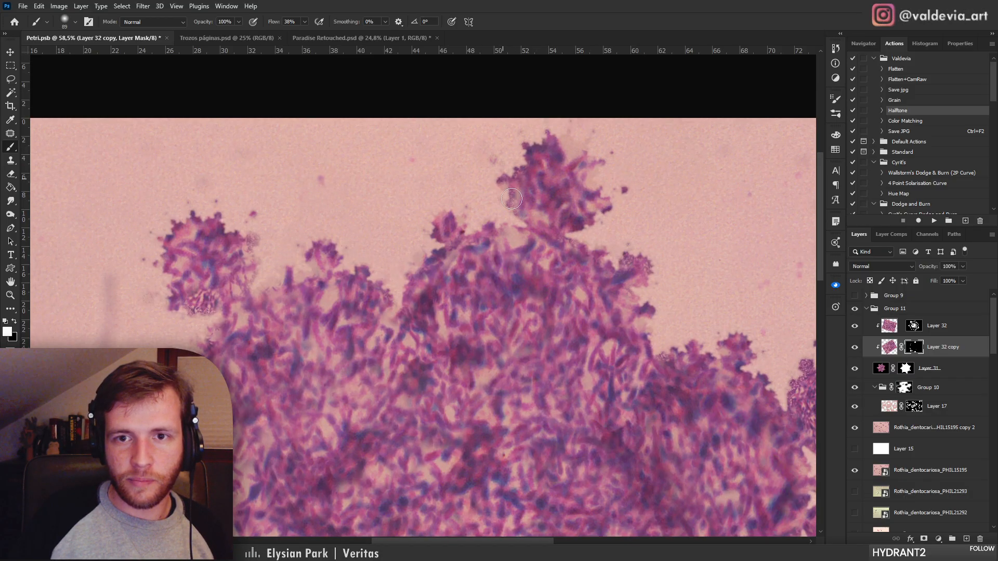
Paint white on Layer 32 copy's mask over the satellite cluster at the colony's upper-right edge
drag(635, 251, 483, 161)
drag(511, 247, 456, 215)
mouse_move(568, 231)
mouse_down()
mouse_move(640, 265)
mouse_move(654, 294)
mouse_up()
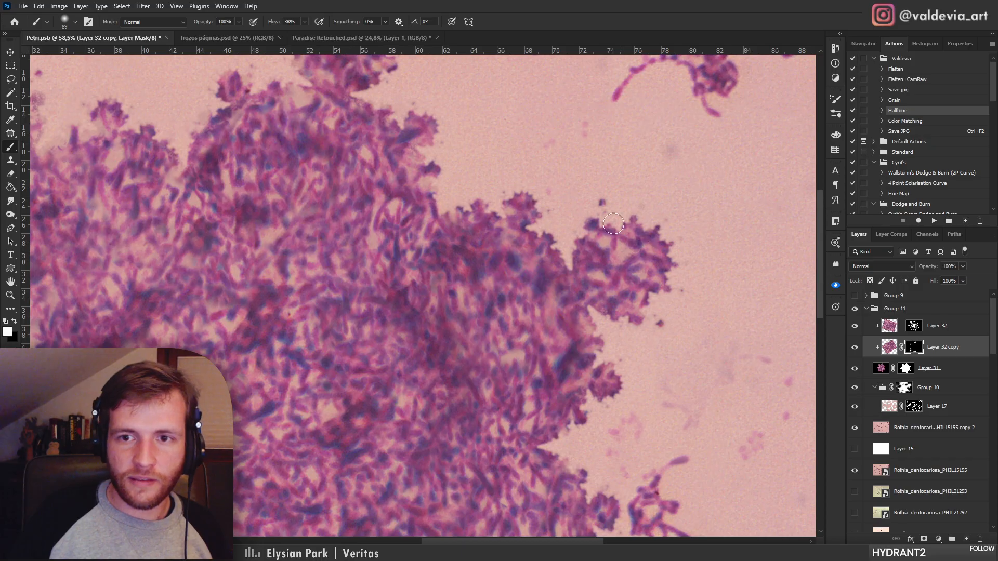
Touch up Layer 32 copy's mask over the satellite cluster at the colony's lower-right edge
mouse_move(675, 342)
mouse_down()
mouse_move(573, 223)
mouse_move(572, 129)
mouse_up()
drag(566, 217, 528, 229)
drag(560, 315, 614, 338)
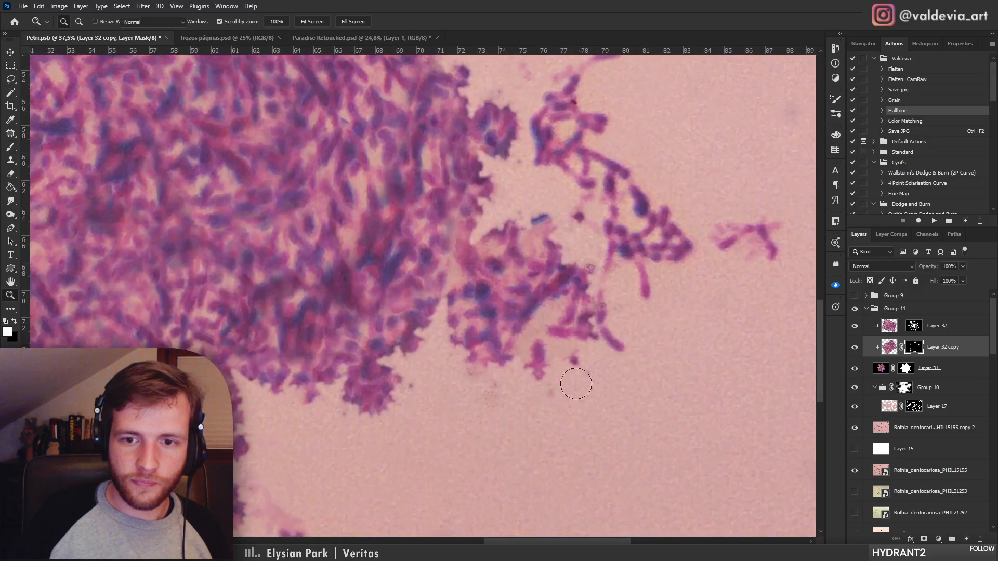
drag(547, 352, 534, 350)
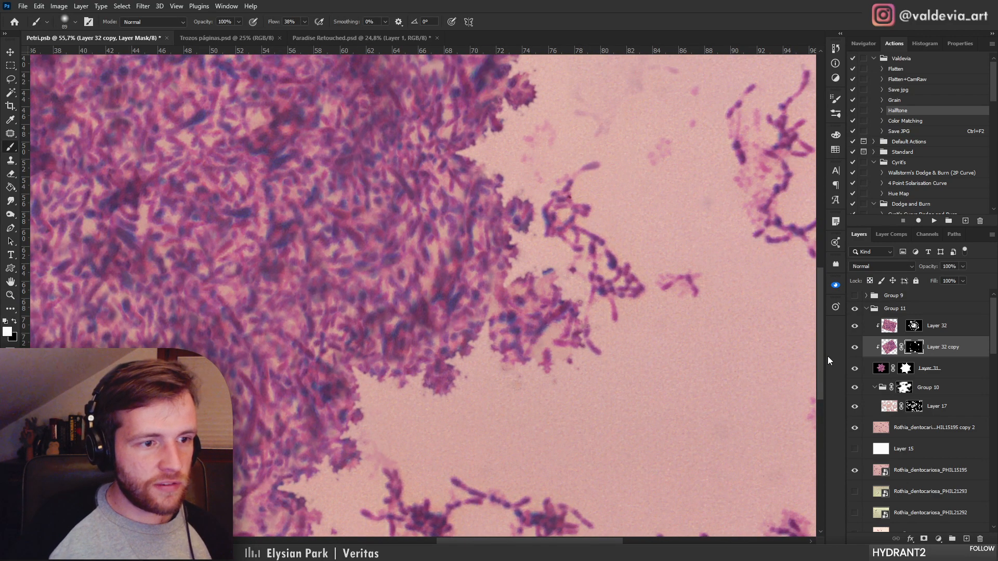
Try a white stroke on Layer 32 copy's mask at the notch beside the left filaments and undo it
drag(499, 350, 474, 351)
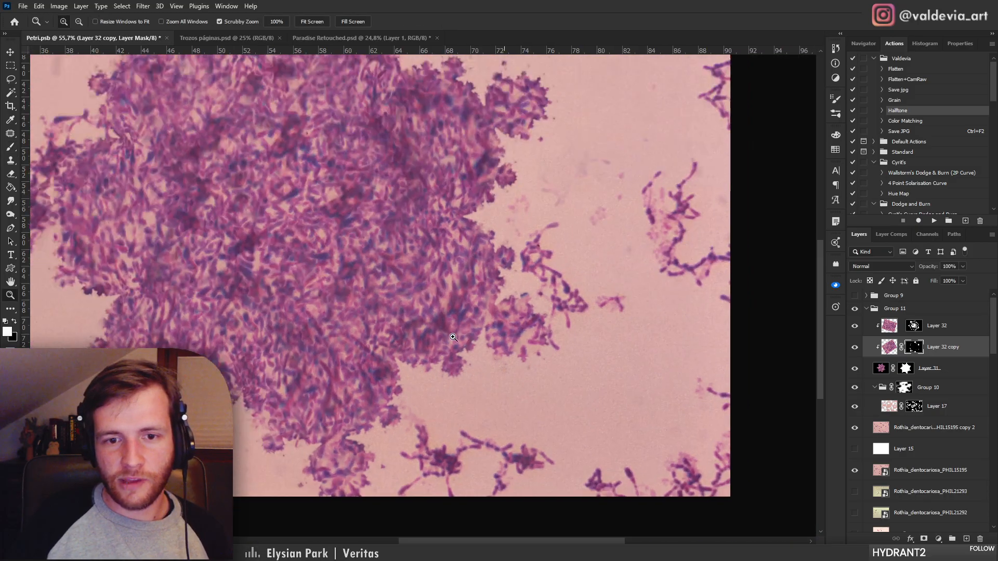
drag(380, 438, 317, 370)
drag(279, 327, 273, 195)
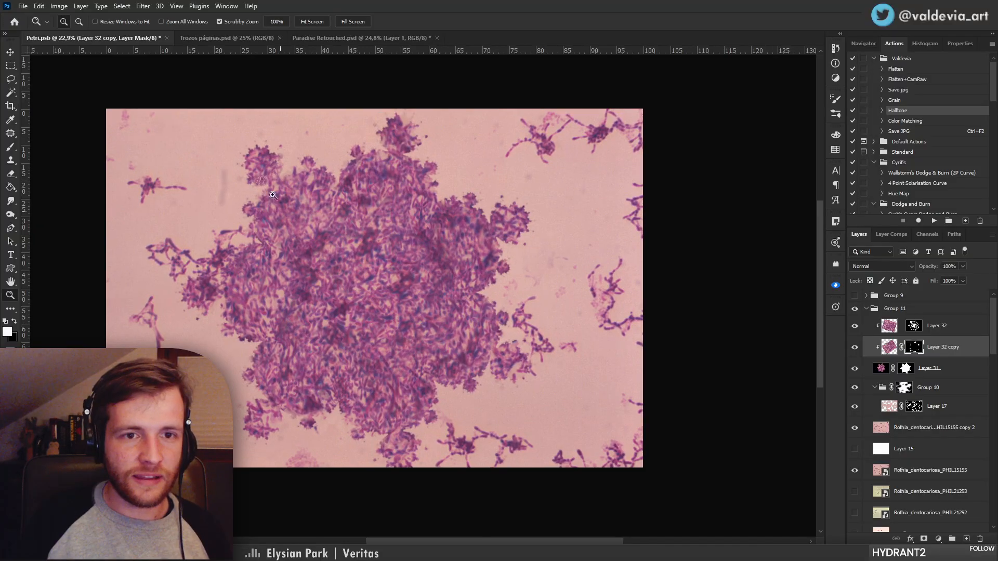
mouse_move(286, 312)
mouse_down()
mouse_move(332, 315)
mouse_move(289, 322)
mouse_up()
drag(337, 367, 380, 351)
mouse_move(299, 199)
mouse_down()
mouse_move(335, 234)
mouse_move(324, 260)
mouse_up()
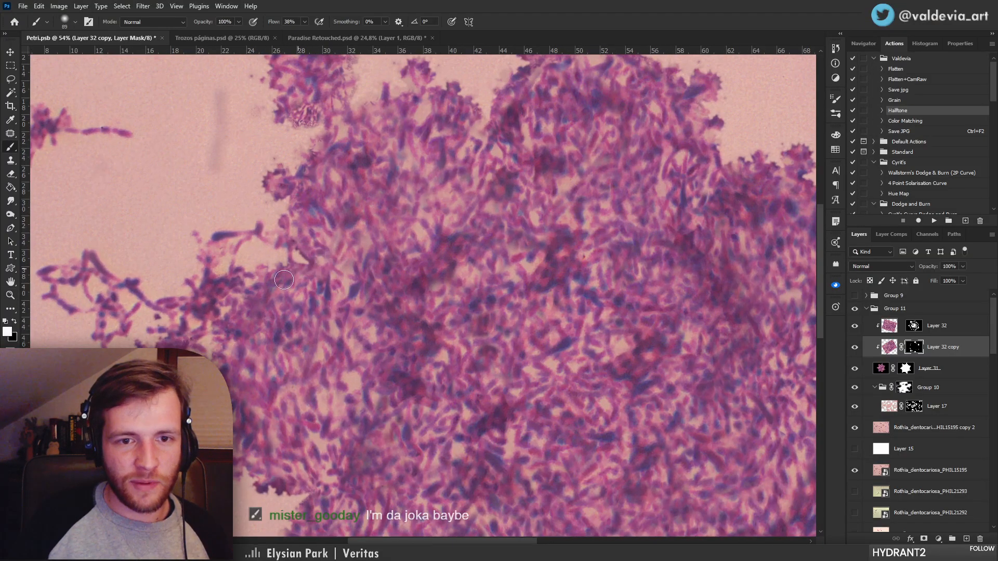
key(ctrl+z)
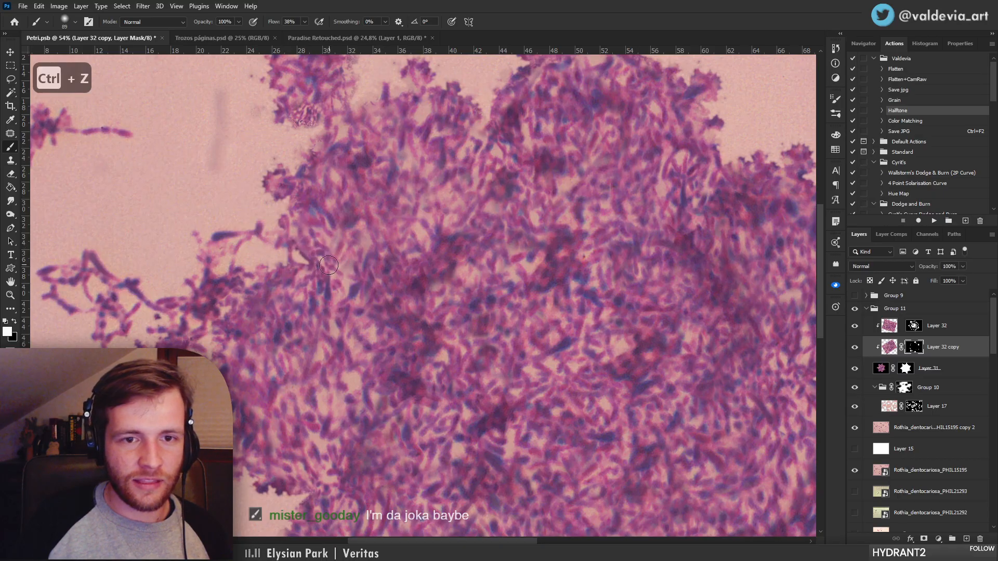
Try touch-up strokes on Layer 32 copy's mask at the upper-left lobe's edge and inside the colony, undoing each
mouse_move(316, 260)
mouse_down()
mouse_move(279, 255)
mouse_move(348, 254)
mouse_up()
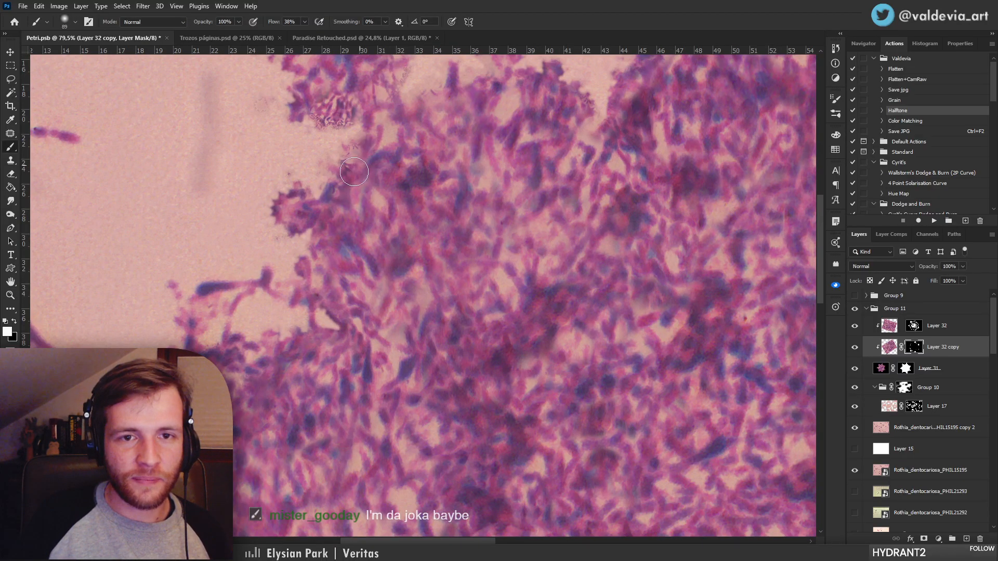
drag(354, 172, 358, 151)
key(ctrl+z)
drag(453, 207, 413, 210)
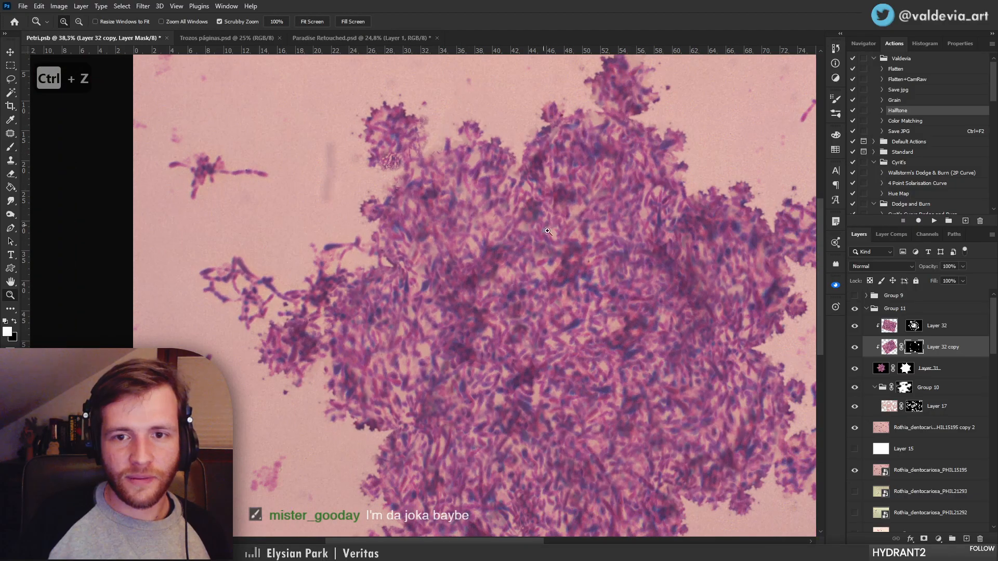
drag(548, 231, 572, 232)
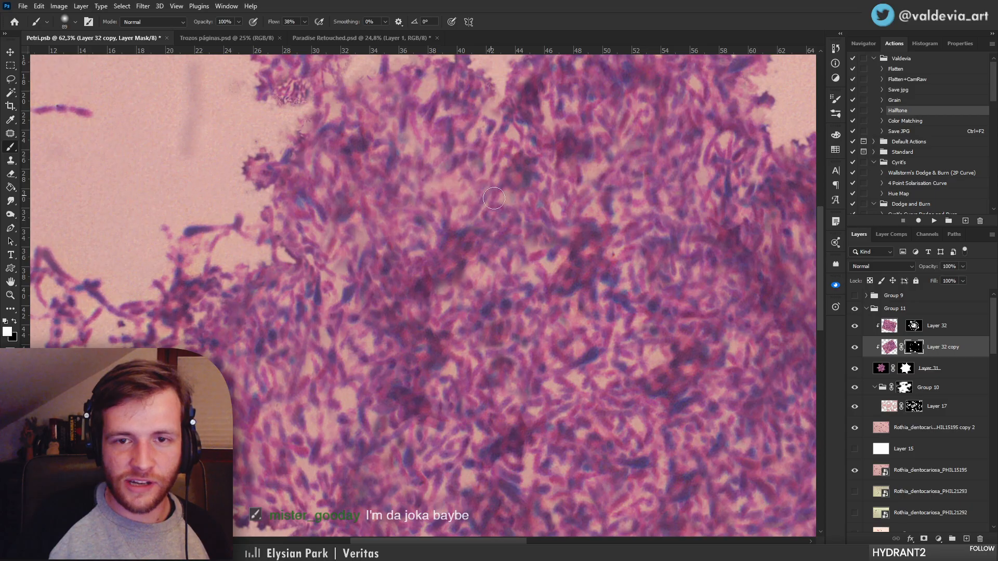
mouse_move(505, 241)
mouse_down()
mouse_move(464, 242)
mouse_move(478, 257)
mouse_up()
key(ctrl+z)
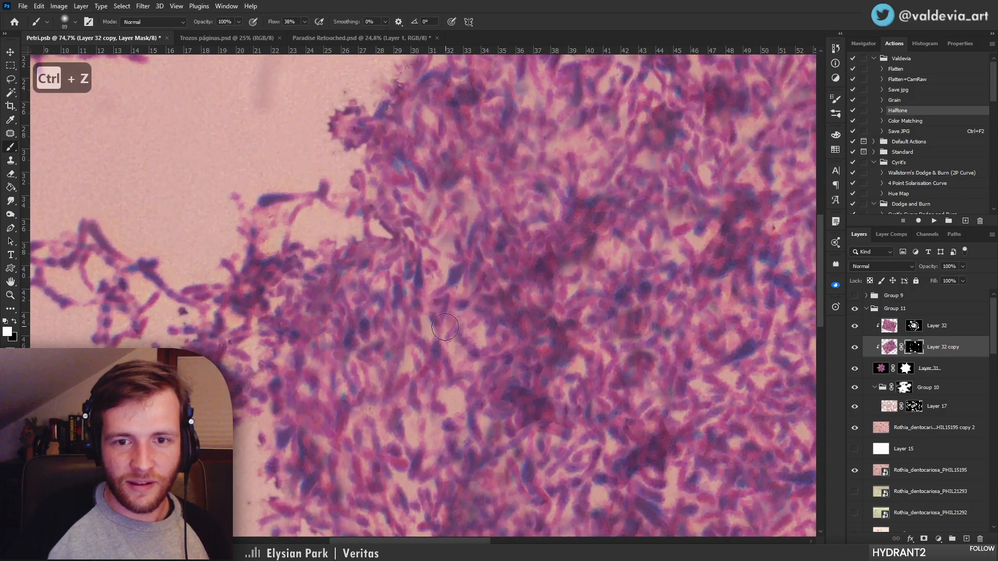
key(z)
drag(498, 283, 434, 284)
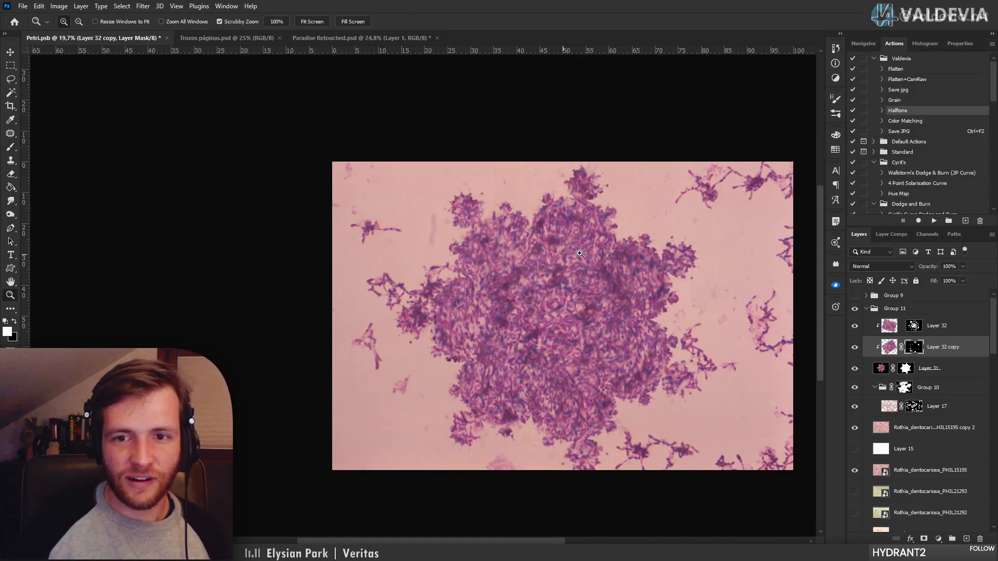
Try another touch-up stroke on Layer 32 copy's mask in the upper part of the colony and undo it
drag(593, 225, 643, 226)
drag(432, 250, 424, 222)
key(ctrl+z)
Examine the whole colony, its upper edge and the top satellite cluster for how well the texture blends
key(z)
drag(486, 224, 438, 224)
mouse_move(553, 306)
mouse_down()
mouse_move(586, 308)
mouse_move(511, 279)
mouse_up()
key(space)
key(z)
drag(472, 244, 425, 247)
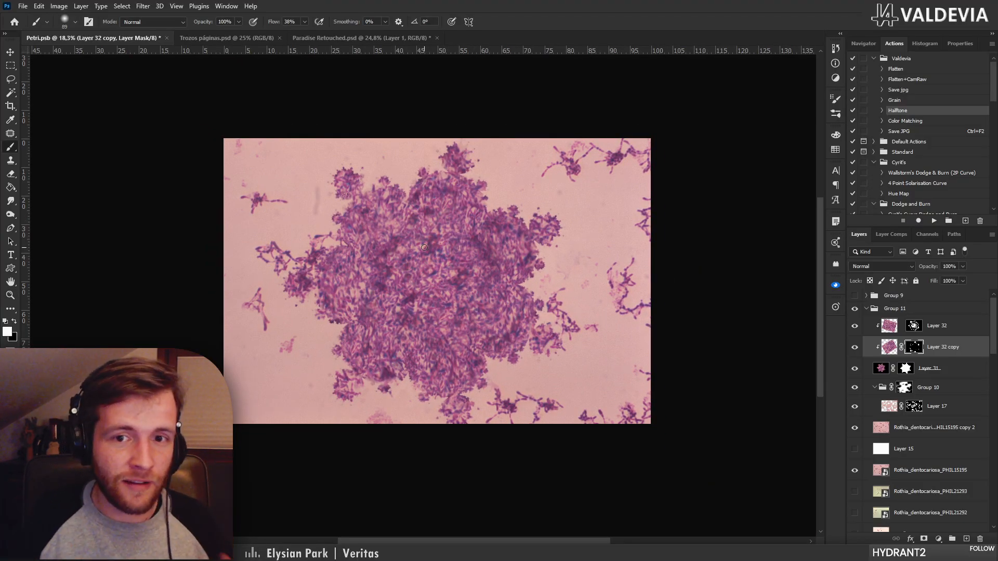
key(z)
drag(445, 275, 475, 276)
key(space)
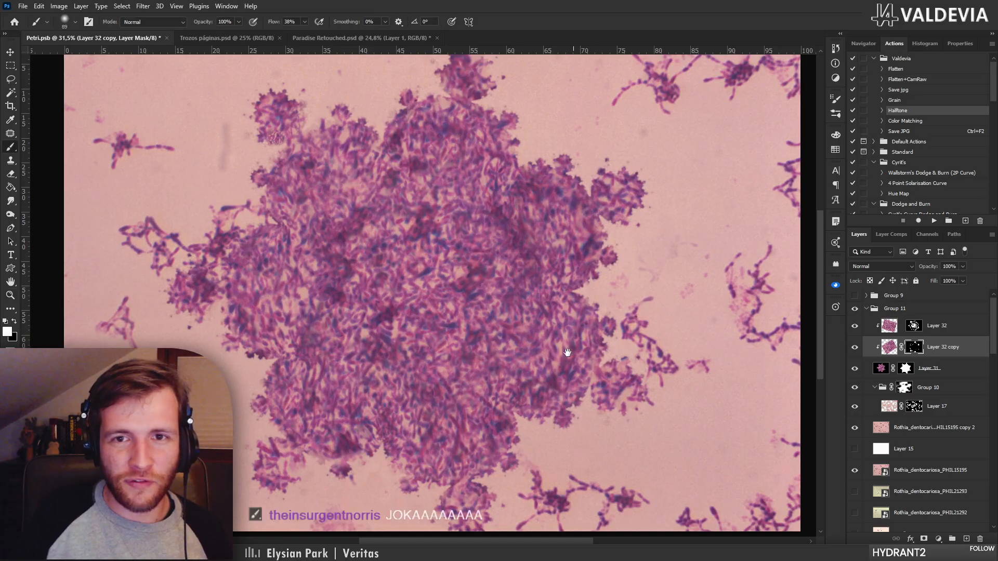
drag(564, 251, 573, 263)
key(z)
drag(540, 126, 589, 128)
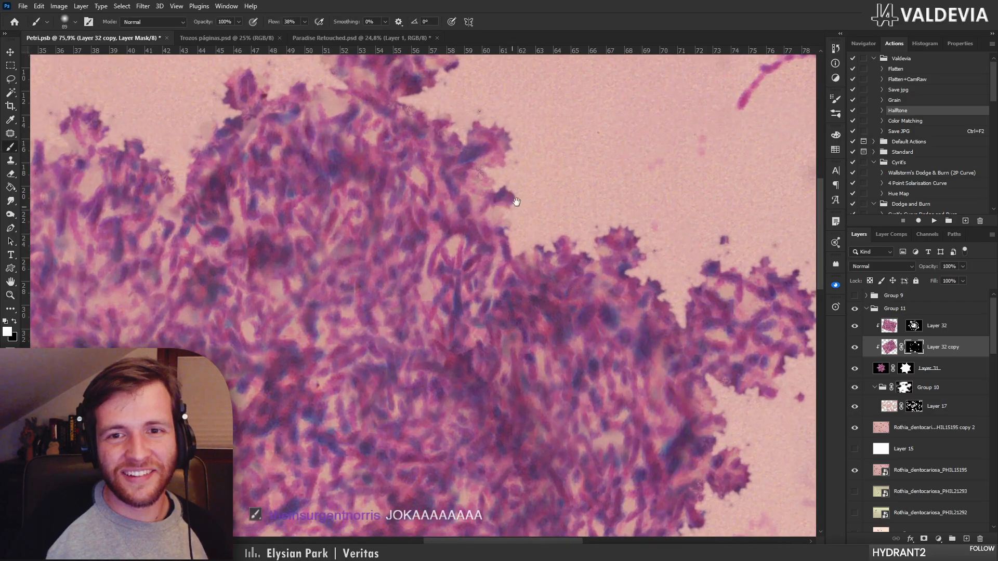
drag(516, 201, 510, 351)
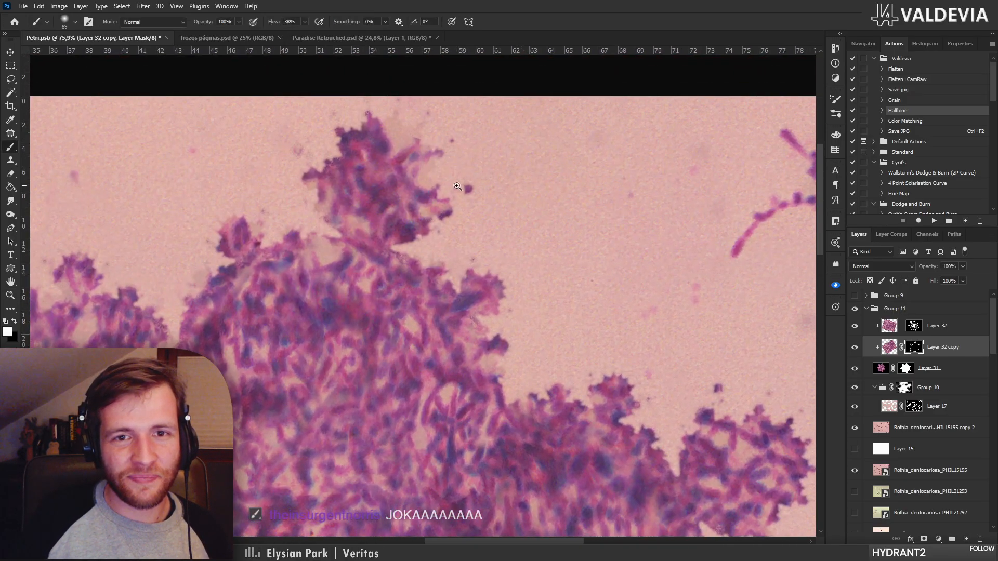
drag(456, 205, 386, 218)
drag(432, 317, 452, 230)
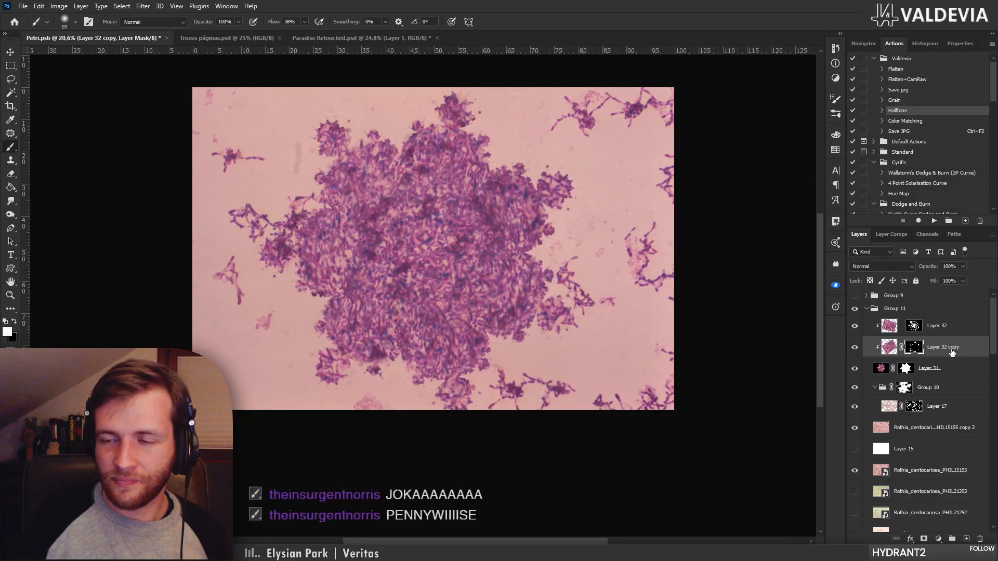
Duplicate Layer 32 copy directly above itself and delete the duplicate's layer mask
drag(952, 352, 954, 333)
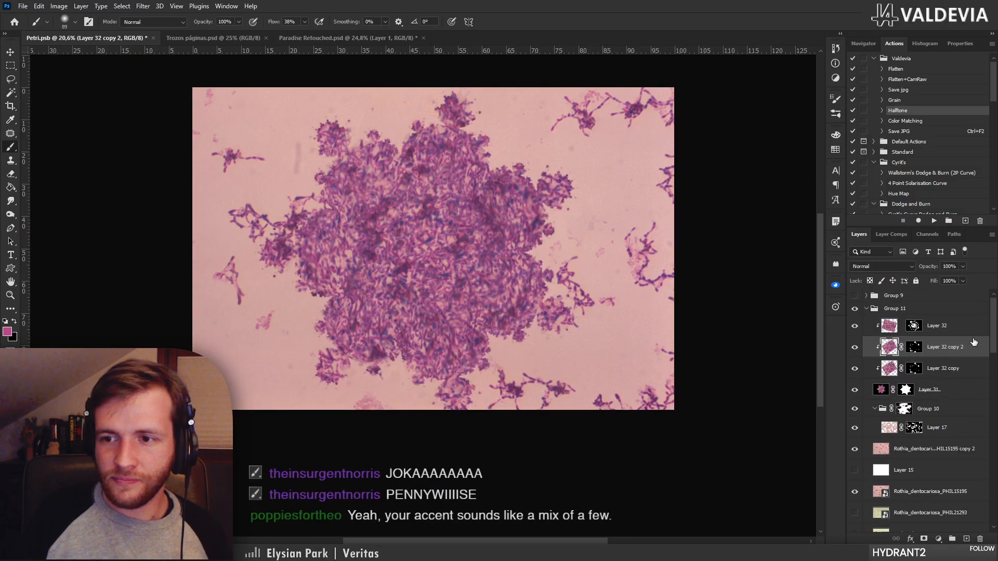
right_click(915, 352)
click(925, 367)
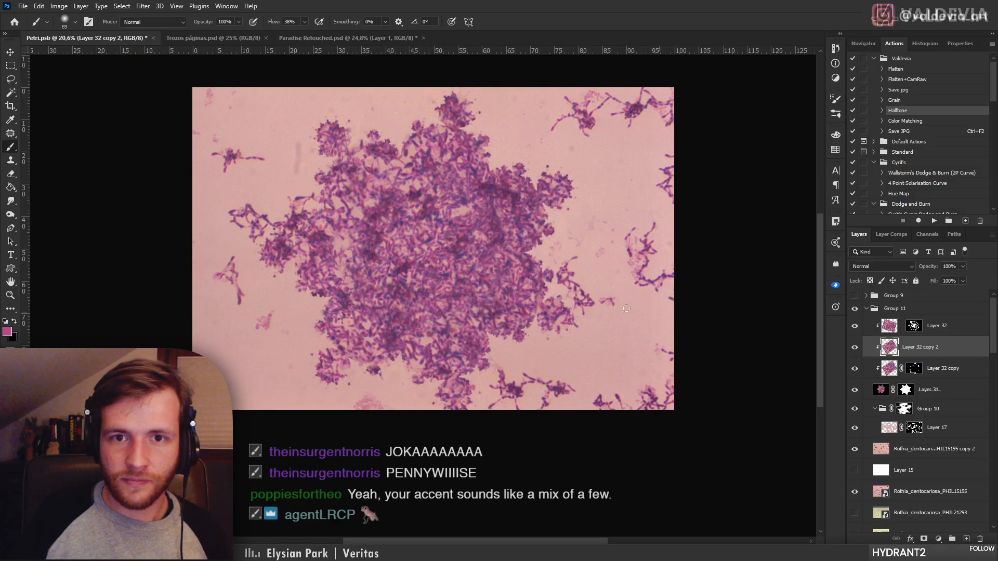
Shift the Layer 32 copy 2 texture toward the upper left and rotate it about 19° counterclockwise
drag(464, 312, 376, 259)
key(ctrl+t)
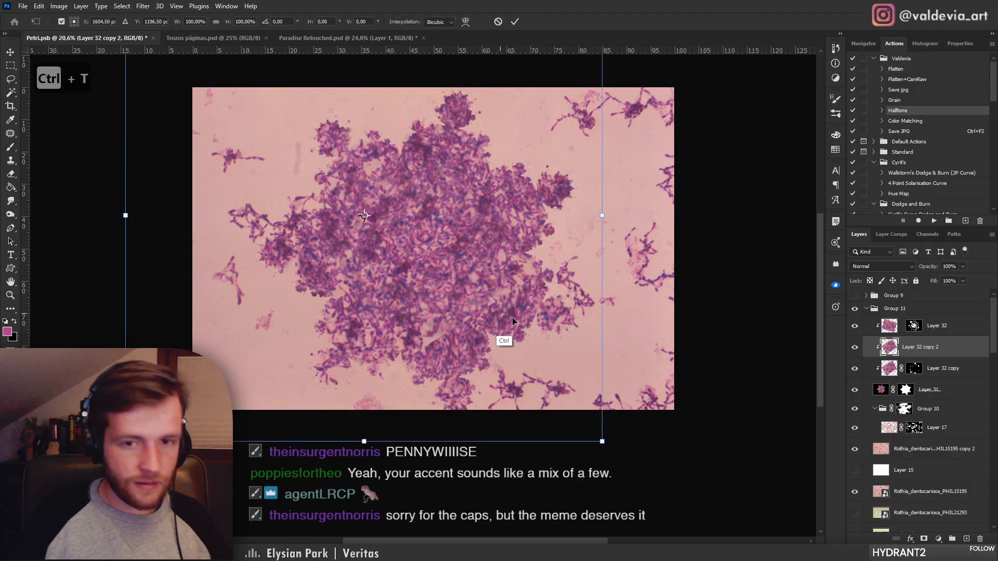
drag(707, 343, 700, 247)
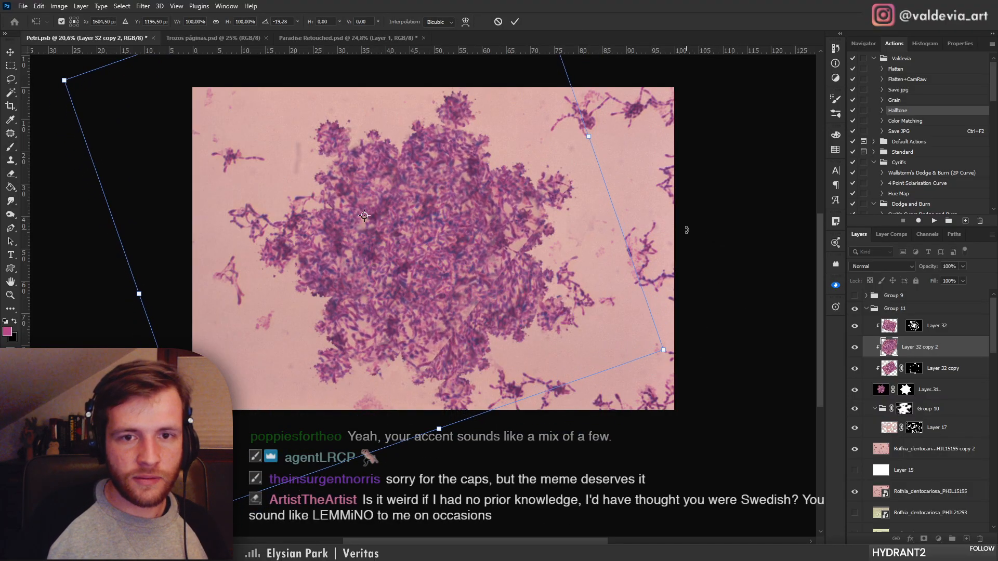
key(Return)
Add a black mask to Layer 32 copy 2 and paint white on it over the satellite cluster above the colony
key(b)
alt+click(925, 539)
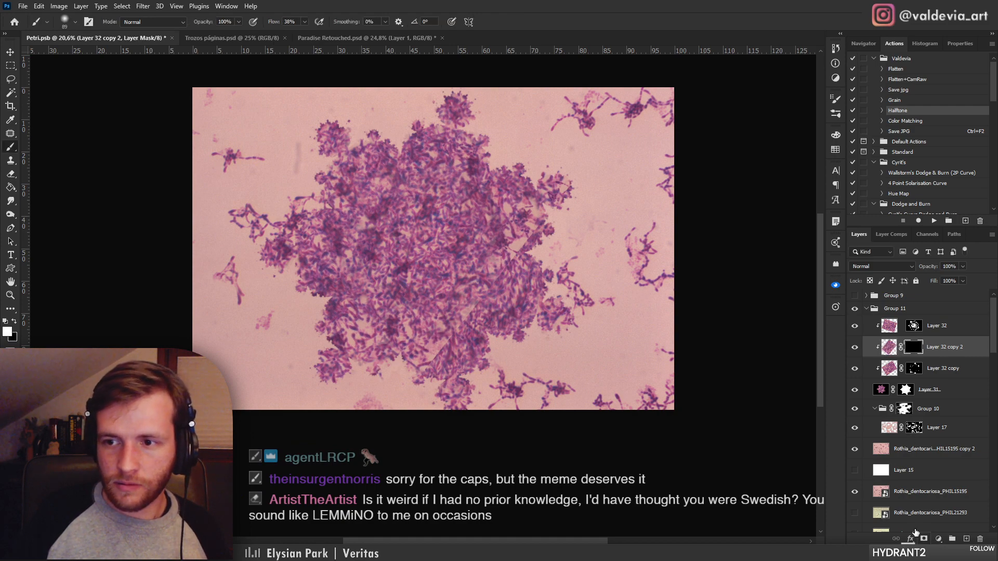
key(z)
click(511, 87)
key(b)
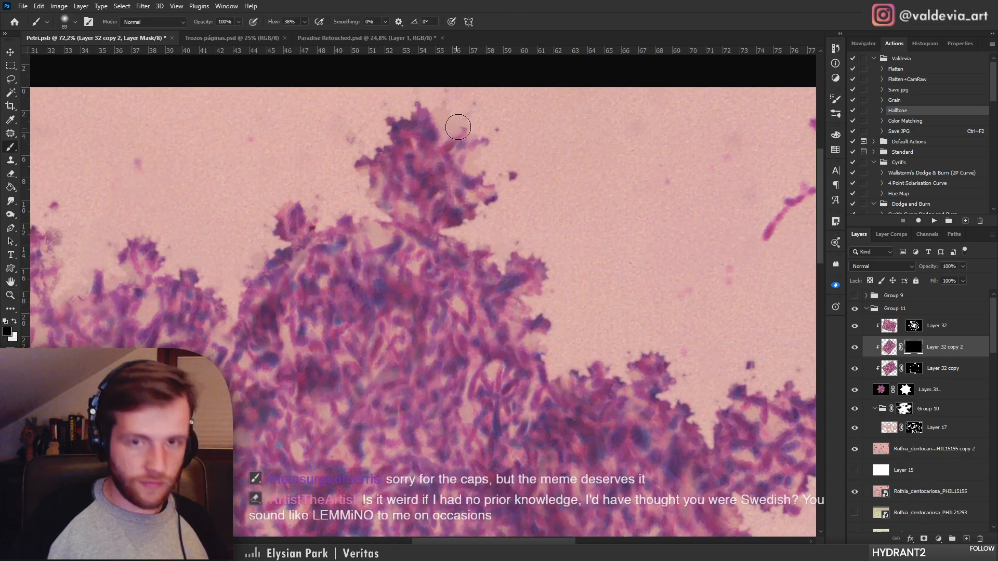
key(x)
mouse_move(429, 133)
mouse_down()
mouse_move(478, 119)
mouse_move(420, 125)
mouse_move(435, 107)
mouse_move(476, 136)
mouse_move(490, 162)
mouse_move(486, 190)
mouse_move(384, 200)
mouse_move(371, 233)
mouse_move(384, 237)
mouse_move(388, 263)
mouse_move(367, 222)
mouse_up()
Paint white on Layer 32 copy 2's mask over the satellite cluster at the colony's upper-left edge
key(z)
key(b)
mouse_move(271, 292)
mouse_down()
mouse_move(289, 272)
mouse_move(277, 292)
mouse_up()
drag(323, 293, 453, 190)
key(z)
drag(457, 264, 399, 236)
mouse_move(281, 259)
mouse_down()
mouse_move(329, 239)
mouse_move(343, 254)
mouse_up()
key(b)
mouse_move(345, 241)
mouse_down()
mouse_move(327, 254)
mouse_move(348, 266)
mouse_up()
drag(389, 231, 406, 190)
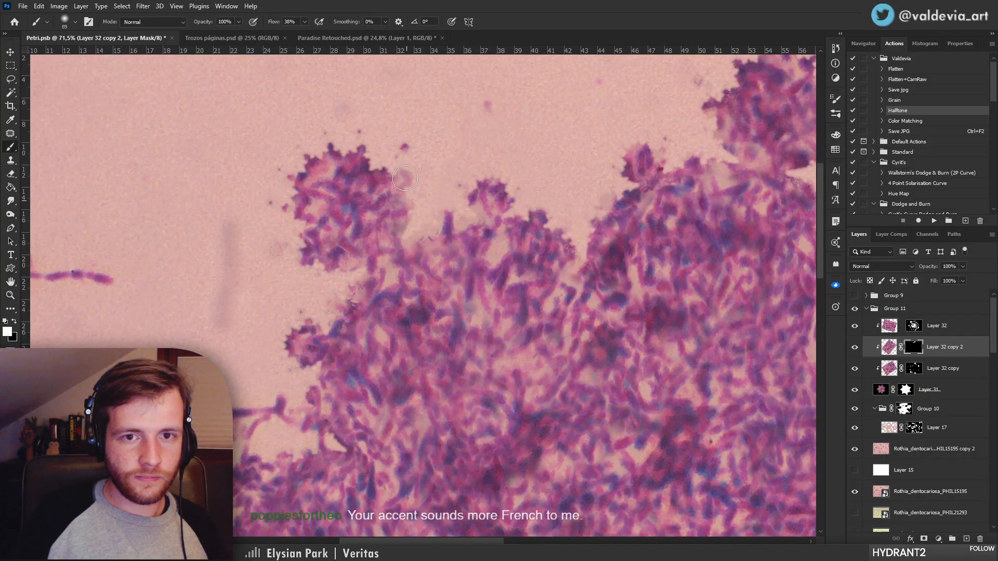
drag(354, 268, 385, 195)
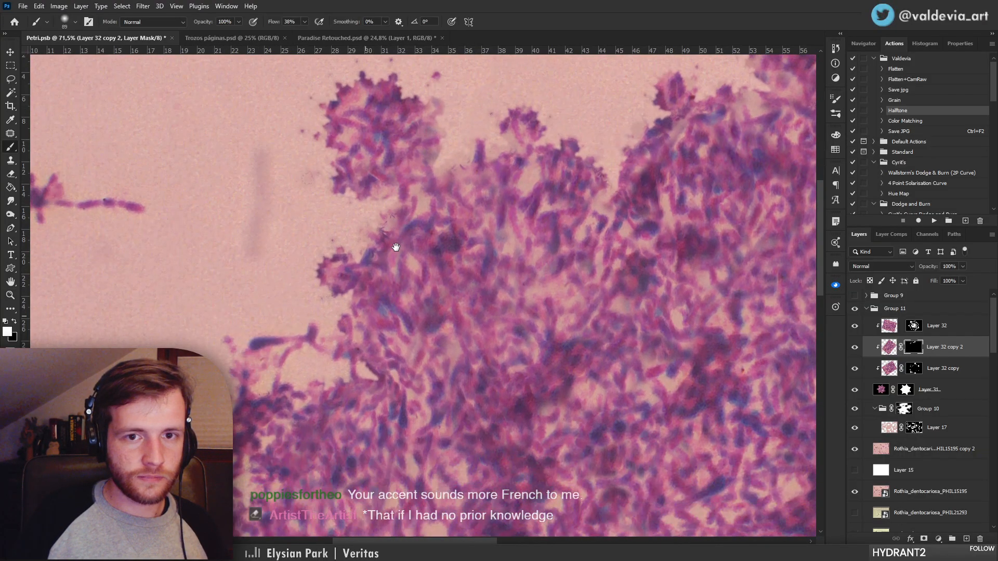
Touch up Layer 32 copy 2's mask where the upper-left satellite cluster meets the colony
key(z)
drag(420, 252, 362, 255)
key(b)
drag(396, 286, 376, 239)
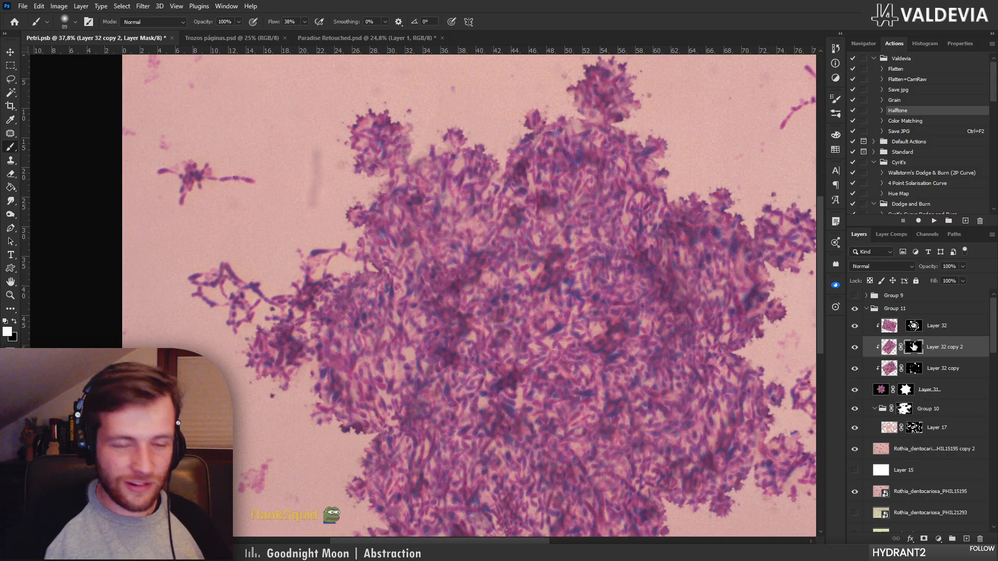
drag(376, 171, 413, 171)
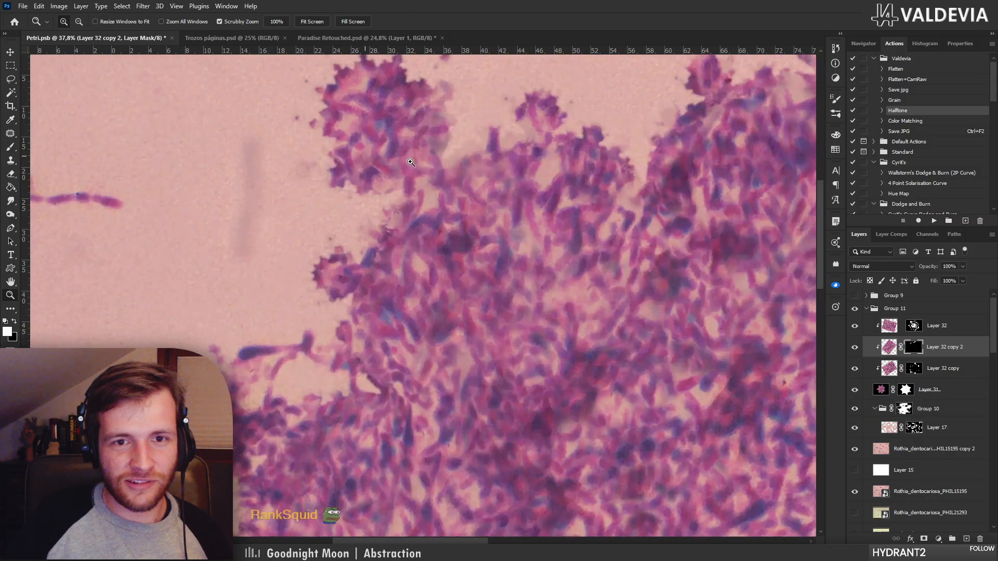
mouse_move(382, 246)
mouse_down()
mouse_move(376, 223)
mouse_move(390, 206)
mouse_up()
drag(427, 282, 386, 260)
drag(438, 316, 419, 269)
mouse_move(412, 129)
mouse_down()
mouse_move(441, 129)
mouse_move(405, 125)
mouse_move(437, 144)
mouse_up()
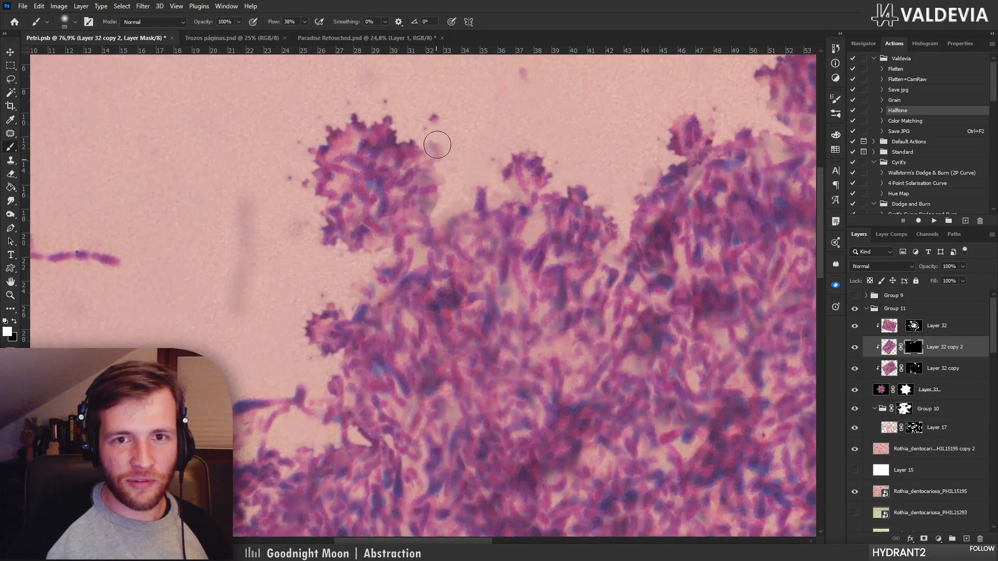
drag(442, 215, 423, 217)
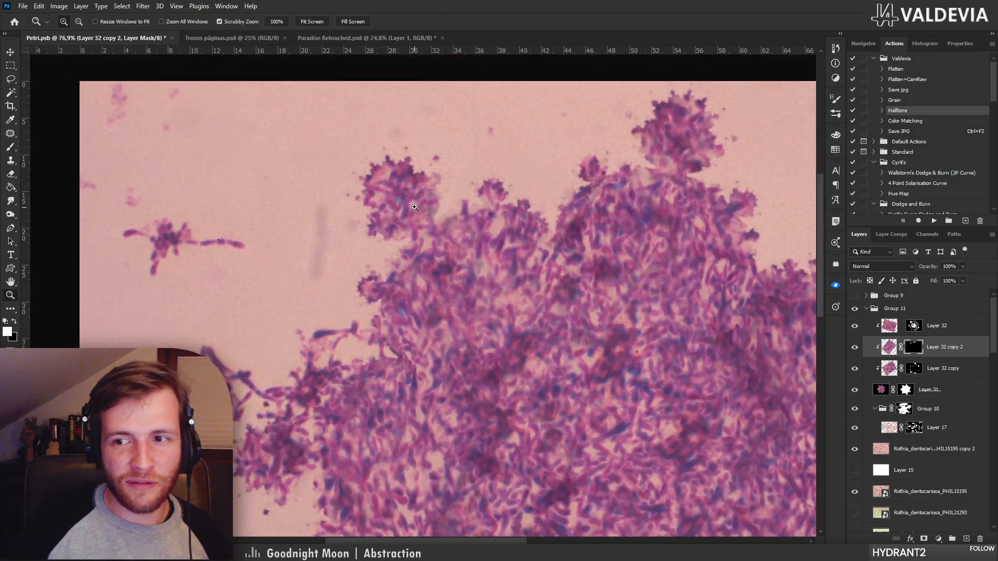
Paint on Layer 32 copy 2's mask over the lower-left satellite cluster and compare with the mask disabled and enabled
drag(419, 263, 419, 100)
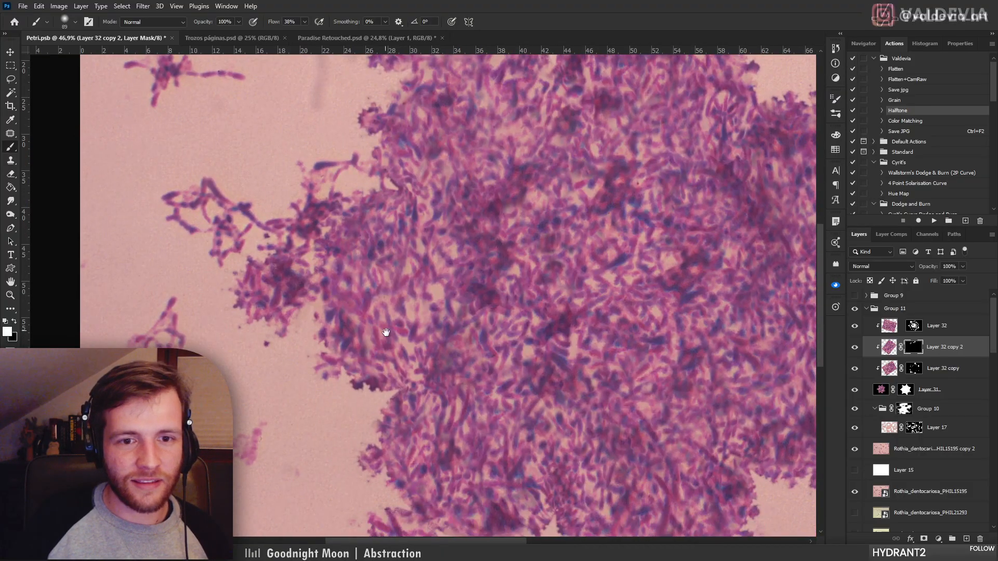
drag(351, 335, 321, 207)
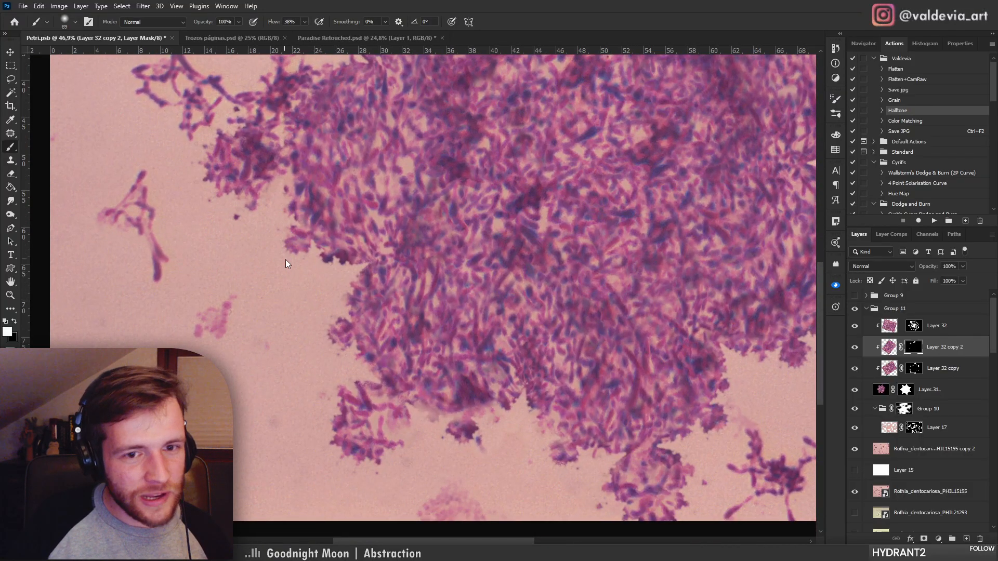
drag(403, 392, 396, 309)
mouse_move(387, 329)
mouse_down()
mouse_move(378, 352)
mouse_move(396, 362)
mouse_move(368, 347)
mouse_move(371, 311)
mouse_up()
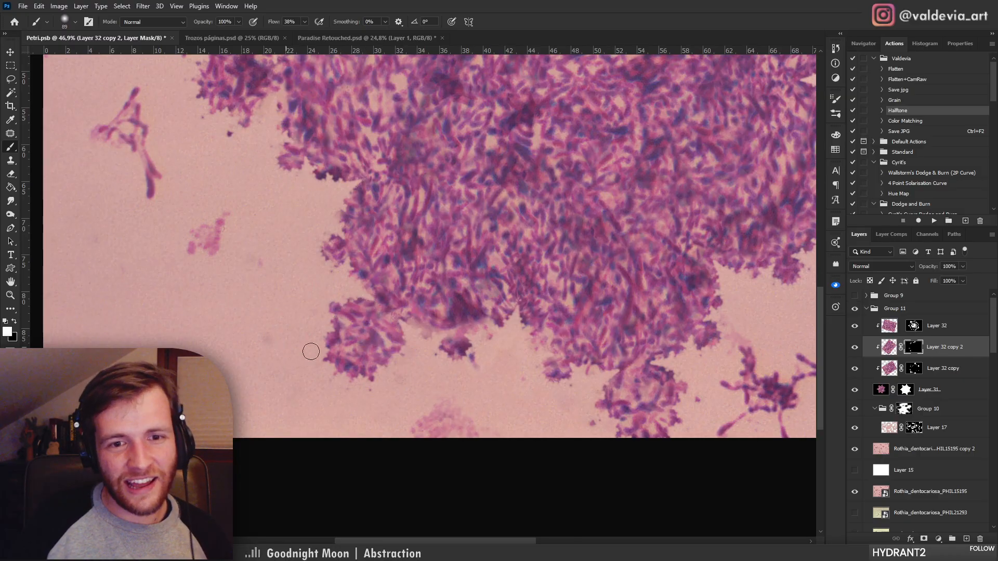
scroll(412, 344, up, 3)
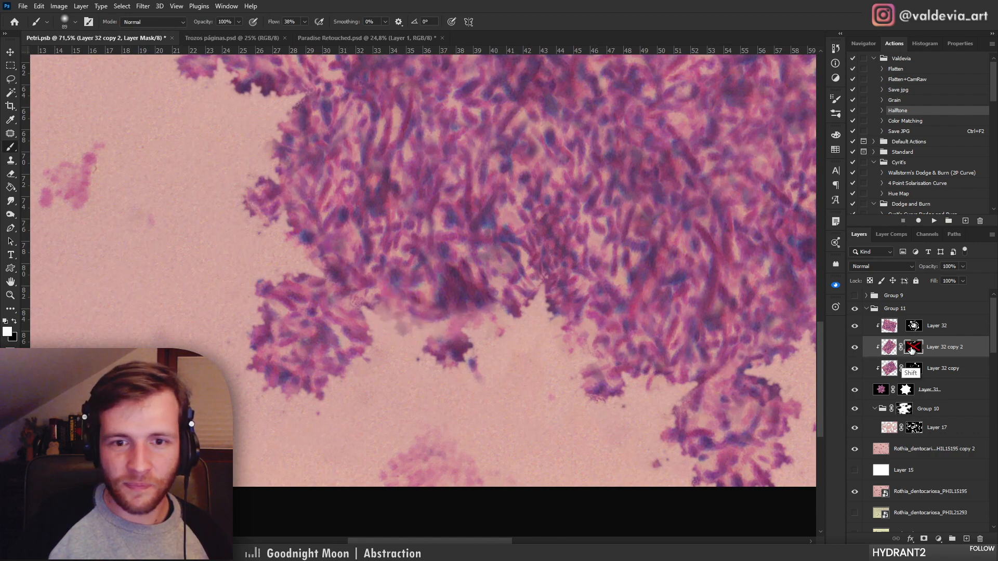
shift+click(916, 349)
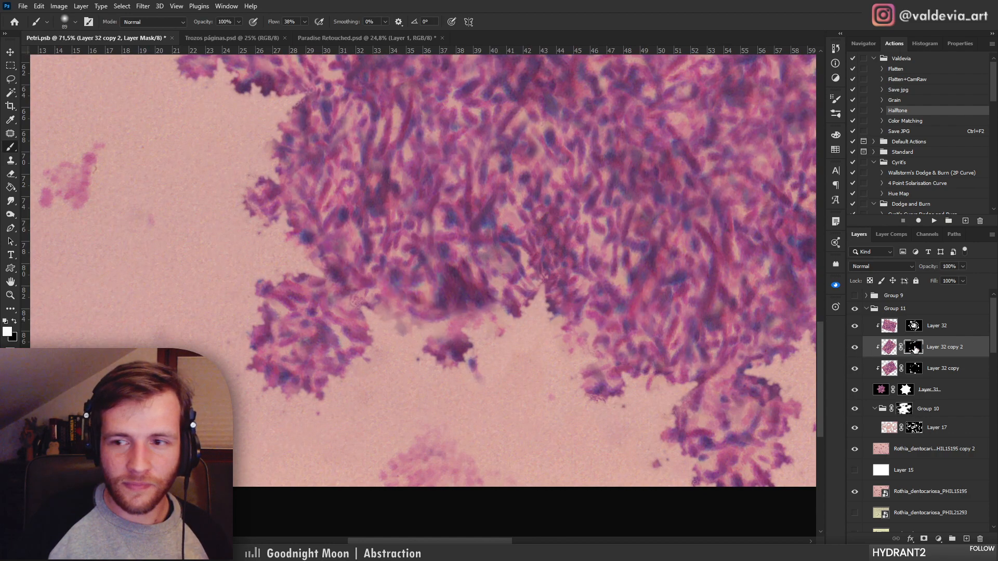
Move Layer 32 copy 2 above Layer 32 and brush pink over the small cluster at the colony's lower edge
drag(933, 347, 927, 322)
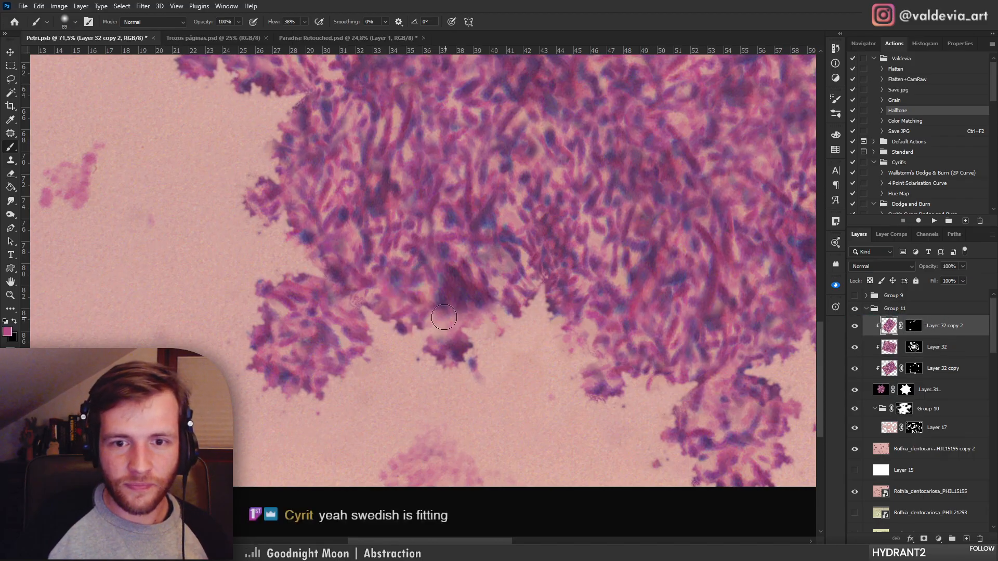
mouse_move(444, 317)
mouse_down()
mouse_move(442, 330)
mouse_move(484, 318)
mouse_move(416, 312)
mouse_move(462, 302)
mouse_up()
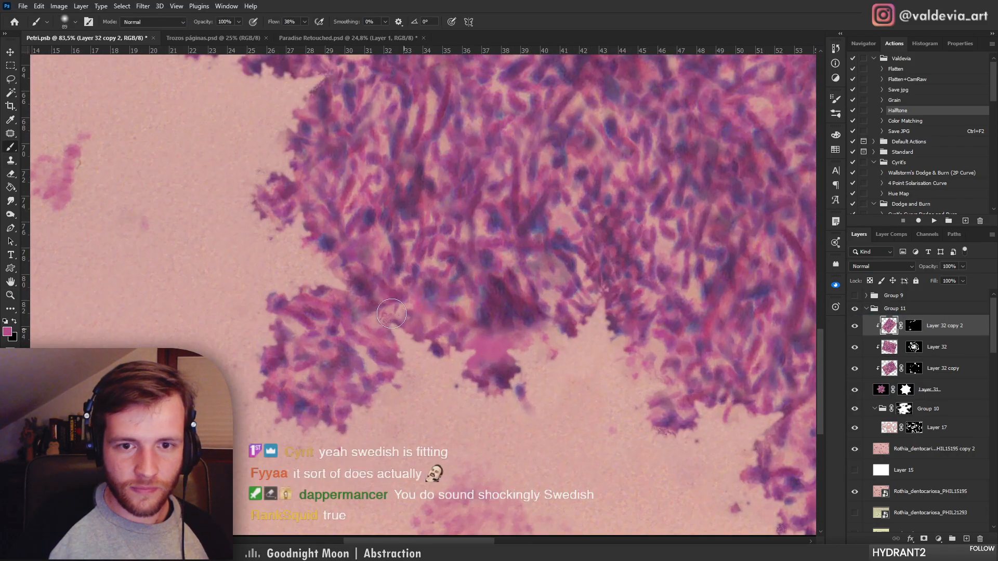
Move Layer 32 copy above Layer 32 and toggle the visibility of the texture copies to compare them
mouse_move(936, 361)
mouse_down()
mouse_move(938, 326)
mouse_move(939, 370)
mouse_up()
click(941, 351)
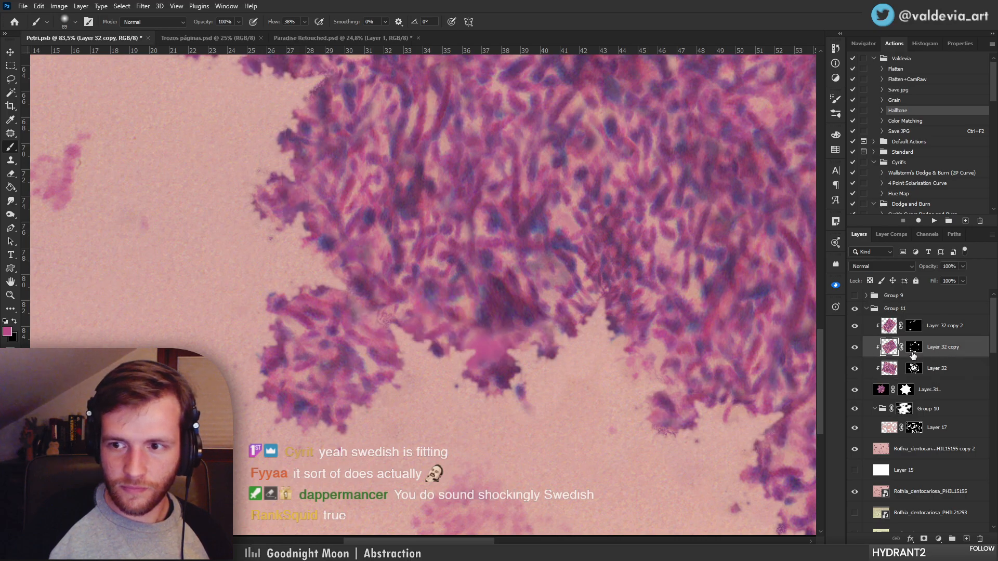
click(855, 347)
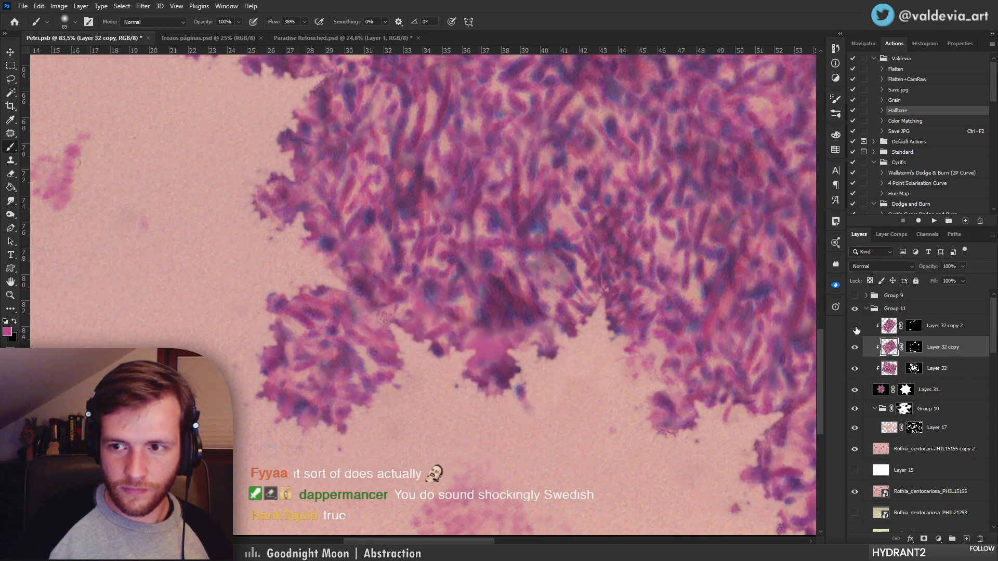
click(856, 326)
click(855, 326)
Paint black on Layer 32 copy 2's mask over the pink patch at the colony's lower edge
click(915, 330)
key(x)
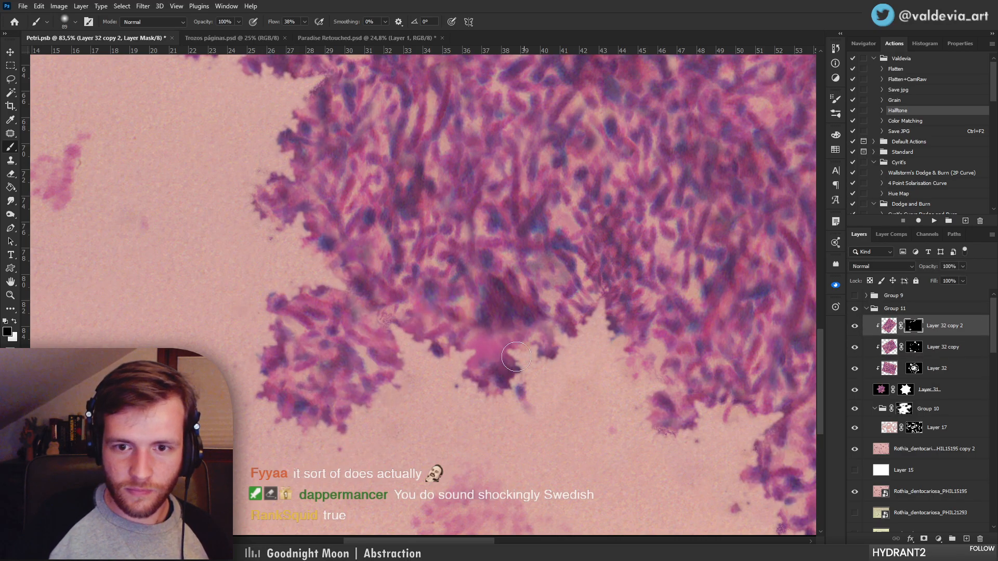
mouse_move(501, 352)
mouse_down()
mouse_move(484, 345)
mouse_move(494, 341)
mouse_up()
drag(532, 369, 499, 356)
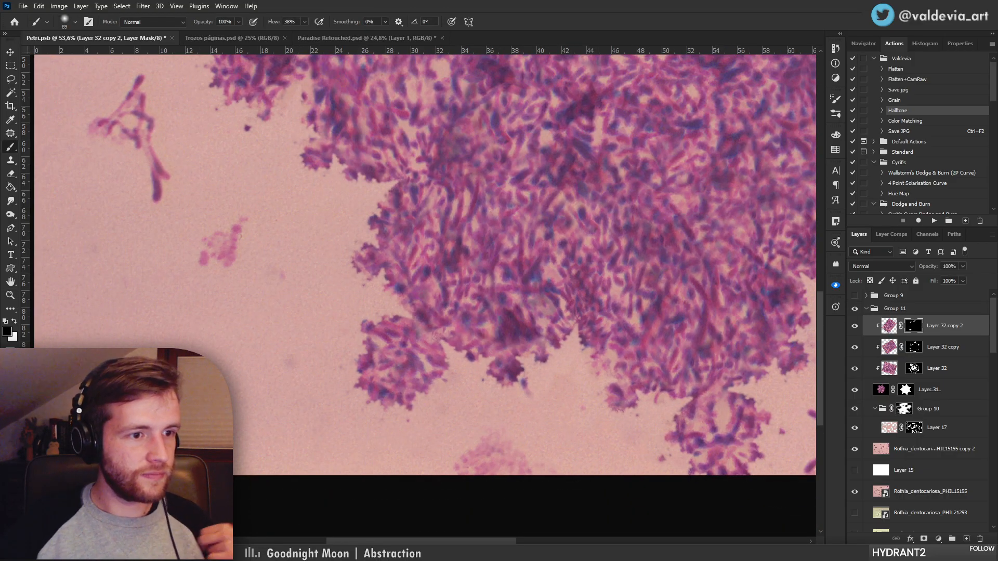
Paint white on Layer 32 copy 2's mask over the small bump on the colony's upper-left edge
click(960, 327)
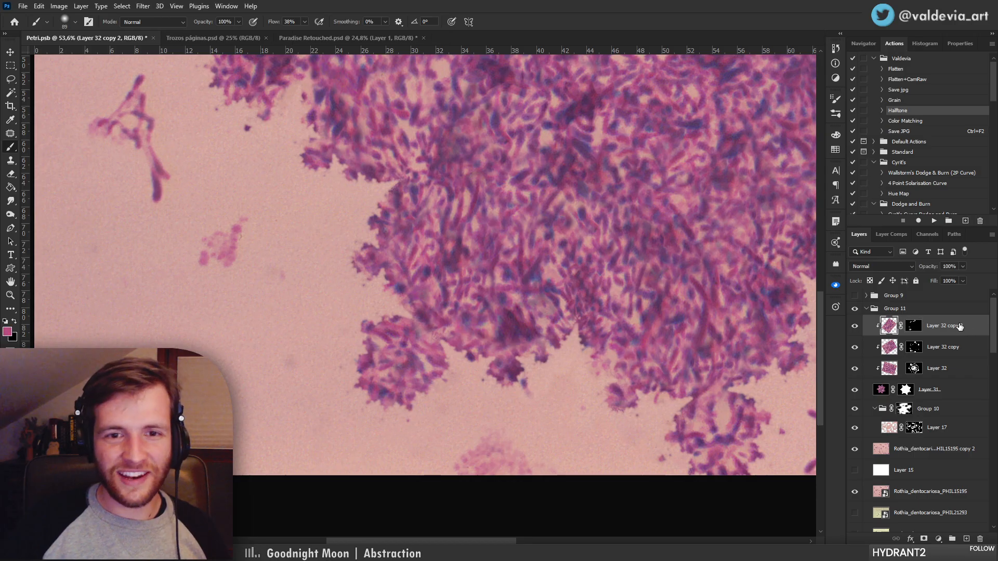
click(914, 333)
drag(491, 309, 451, 285)
drag(449, 183, 499, 177)
key(b)
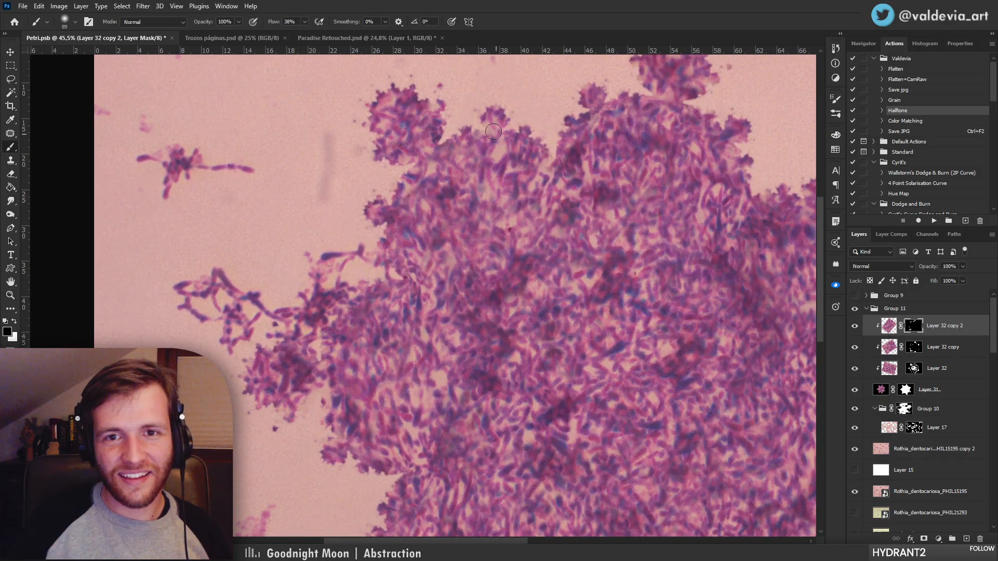
key(x)
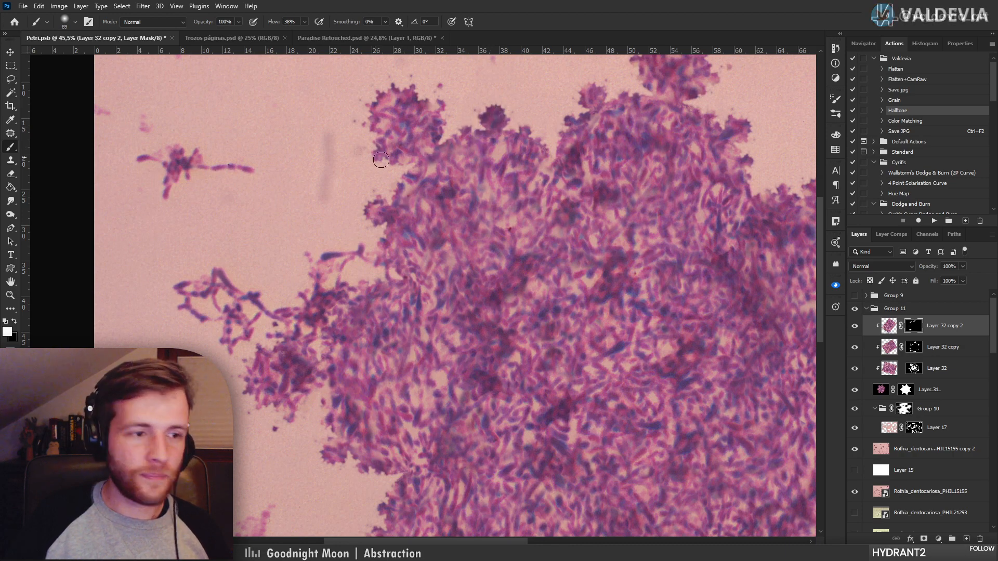
drag(448, 213, 417, 127)
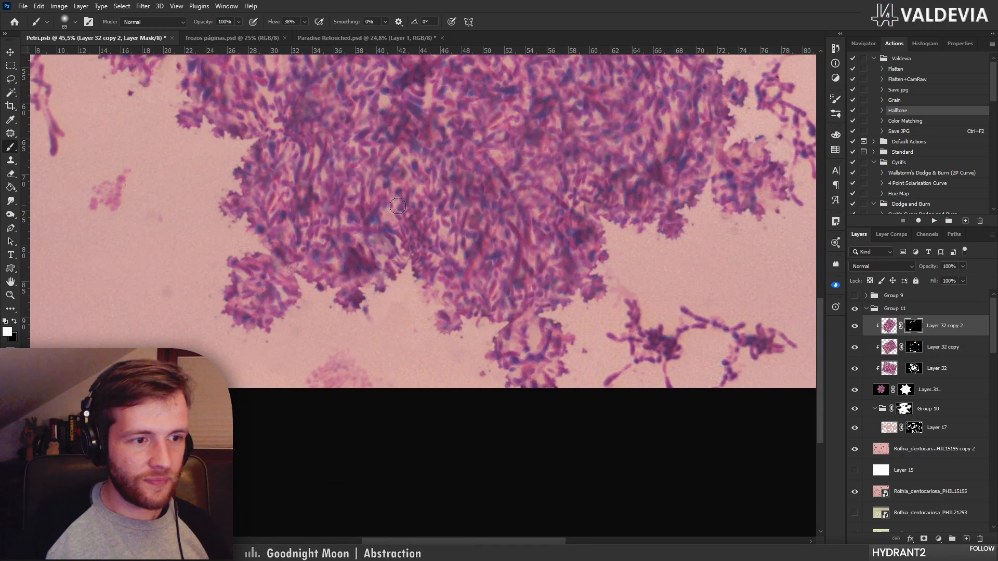
Try white strokes at the lower-edge notch on Layer 32 copy 2's mask and Layer 32 copy's mask, undoing each
key(z)
drag(447, 325, 482, 324)
key(b)
drag(430, 256, 436, 301)
key(ctrl+z)
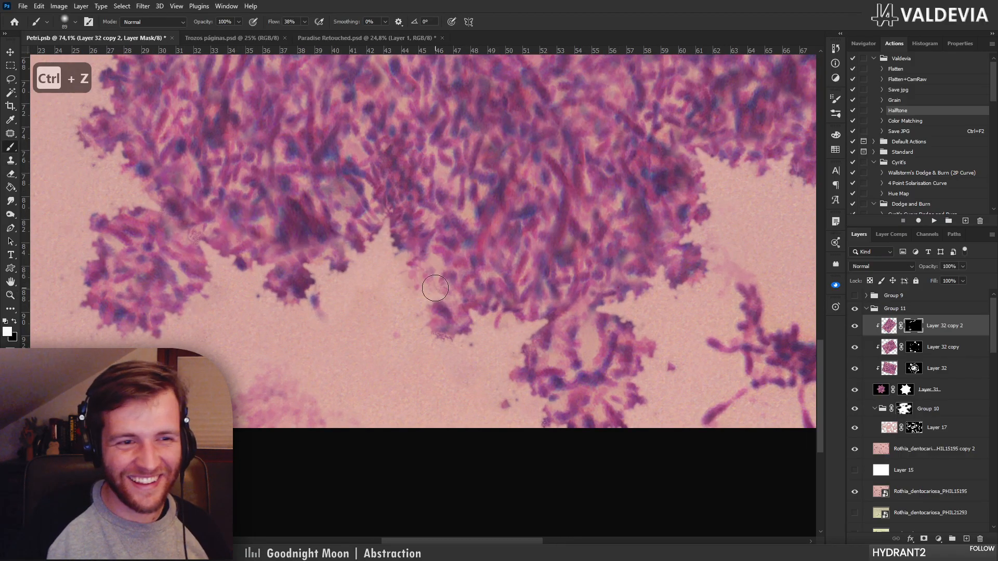
click(928, 351)
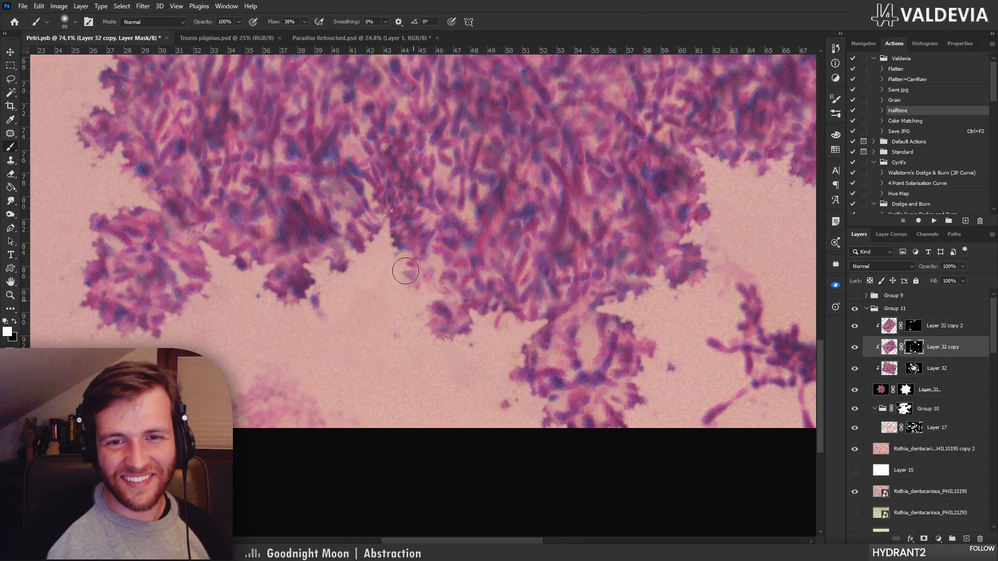
key(ctrl+z)
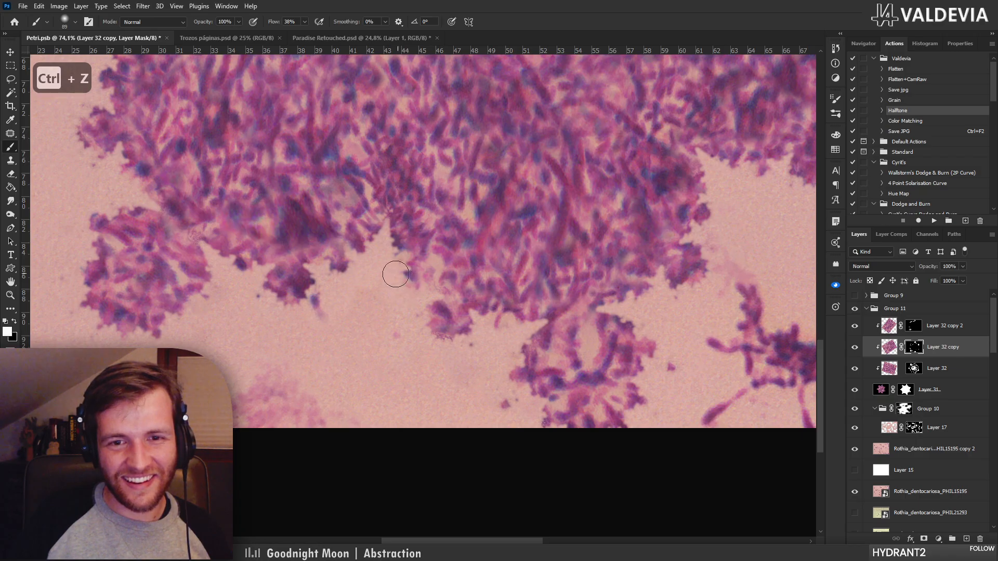
Try a white stroke on Layer 32 copy 2's mask along the colony's lower edge
scroll(442, 299, down, 2)
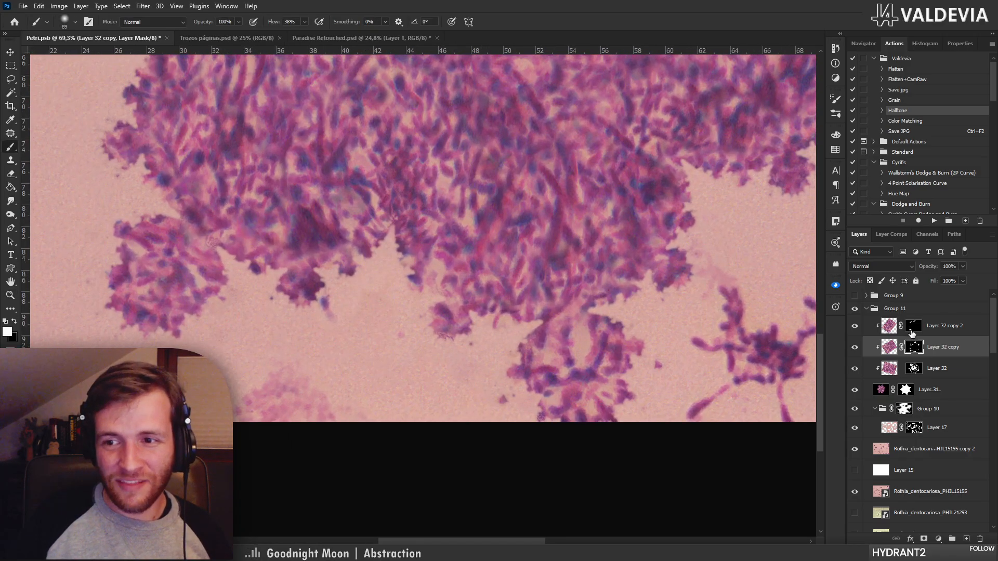
key(alt+bracketright)
key(ctrl+z)
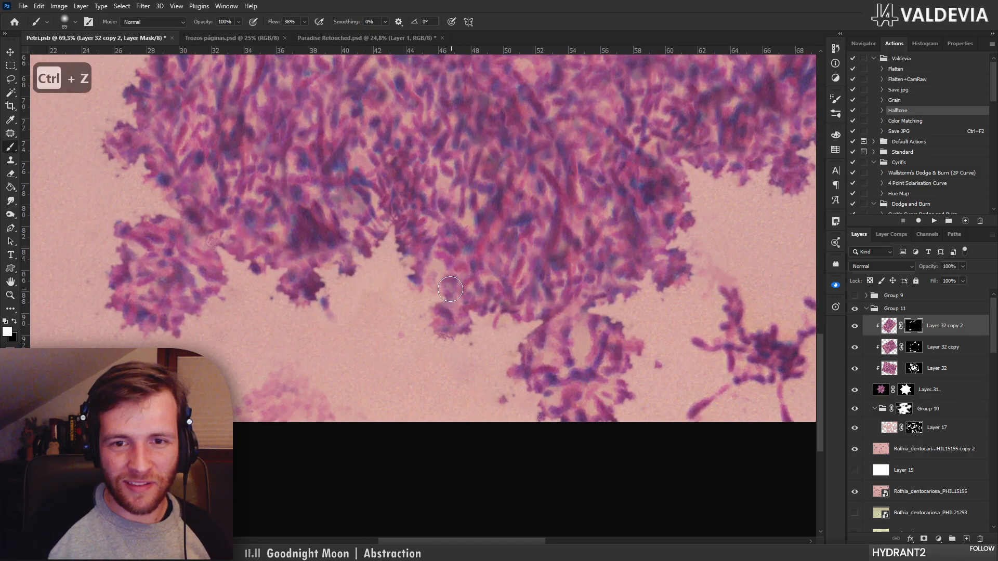
scroll(462, 287, up, 2)
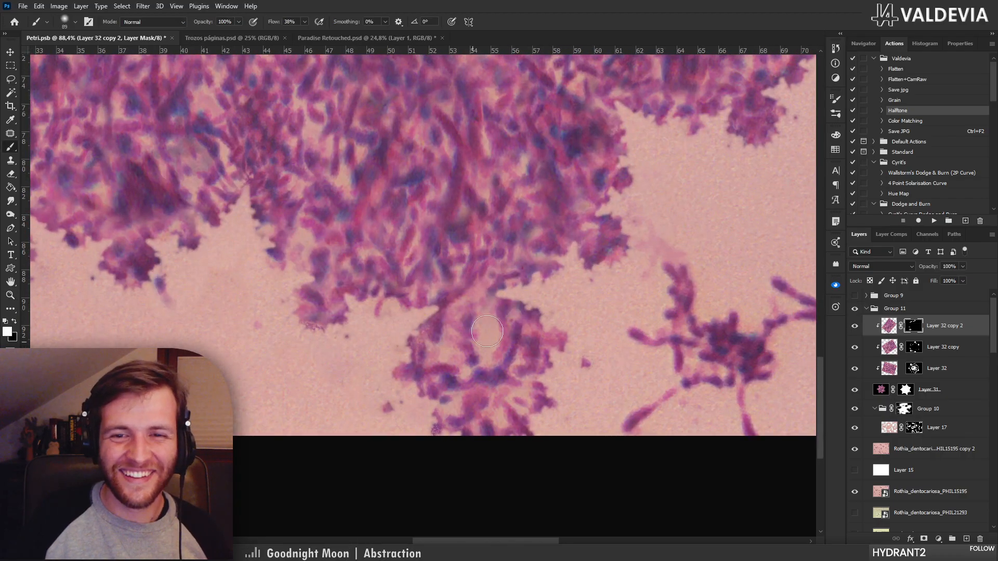
Paint white on Layer 32 copy's mask over the bare gap in the small cluster below the colony's lower edge
click(913, 347)
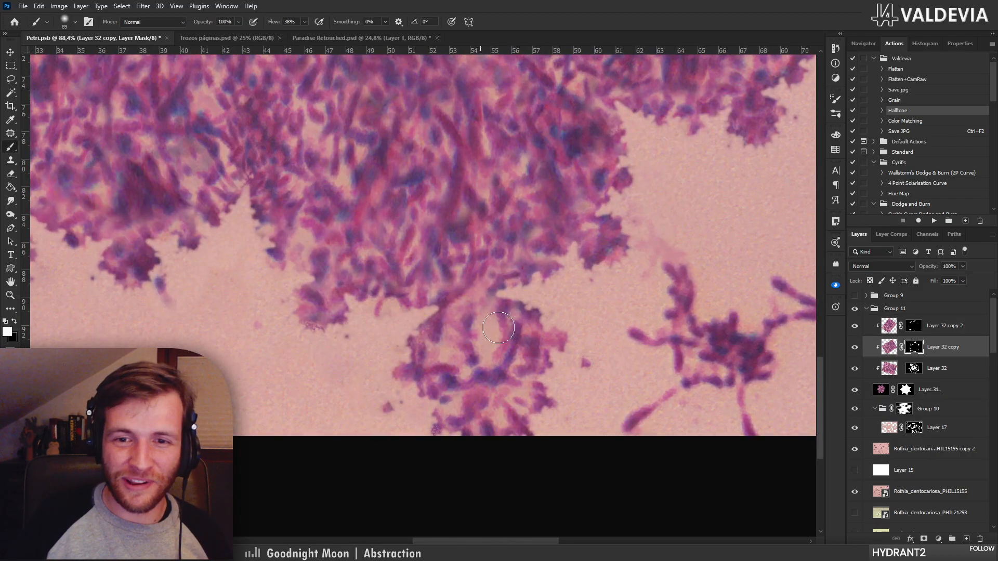
drag(532, 348, 463, 355)
drag(588, 279, 499, 469)
drag(570, 375, 490, 324)
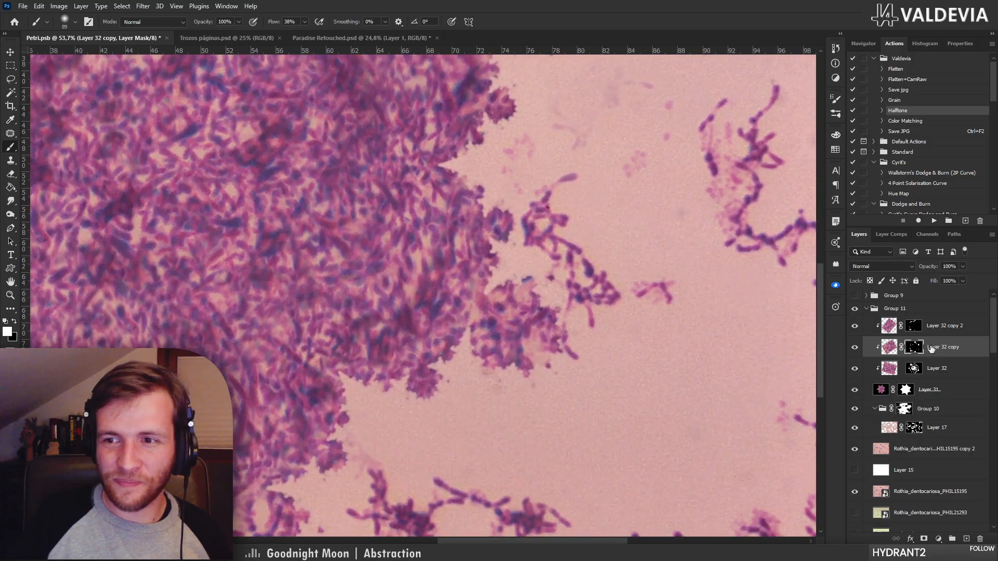
Paint black on Layer 32 copy 2's mask over the satellite cluster at the colony's lower-right edge
click(913, 328)
key(x)
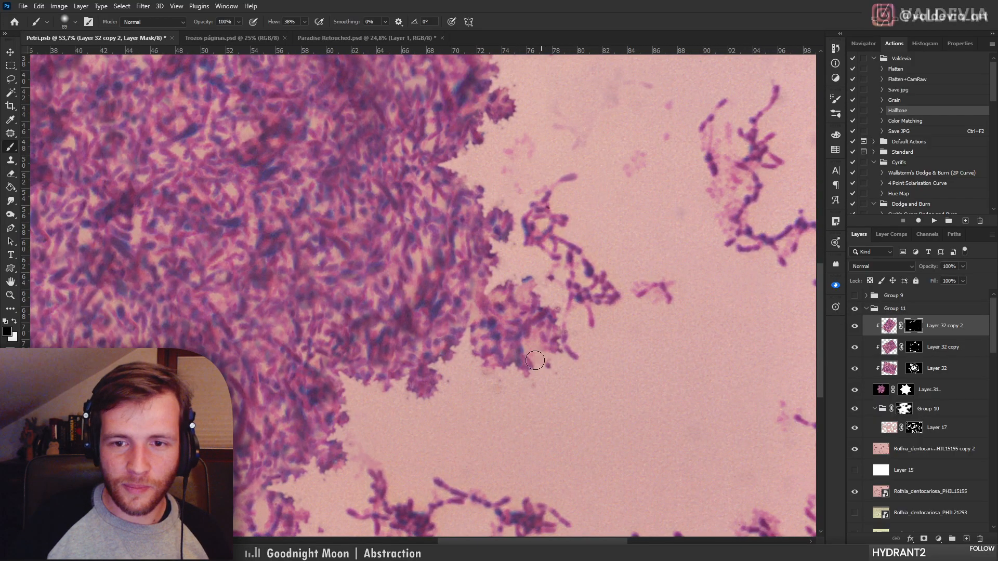
drag(560, 315, 502, 285)
drag(547, 230, 603, 214)
Examine the whole colony and its satellite clusters for uneven or repeating texture
drag(553, 302, 698, 431)
drag(599, 343, 565, 328)
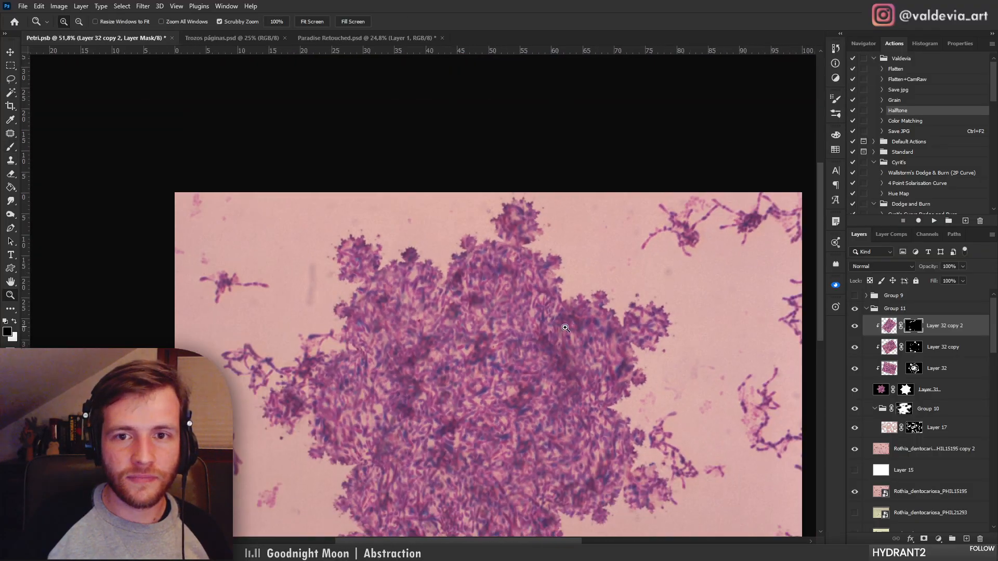
drag(545, 383, 533, 260)
mouse_move(526, 310)
mouse_down()
mouse_move(505, 317)
mouse_move(502, 364)
mouse_move(514, 342)
mouse_up()
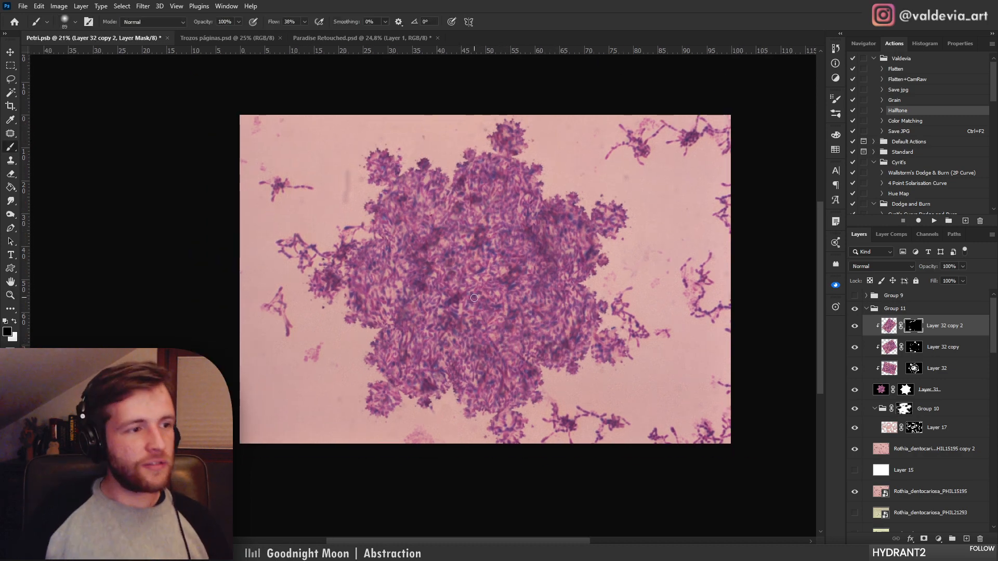
drag(486, 279, 499, 291)
mouse_move(504, 294)
mouse_down()
mouse_move(447, 291)
mouse_move(473, 287)
mouse_up()
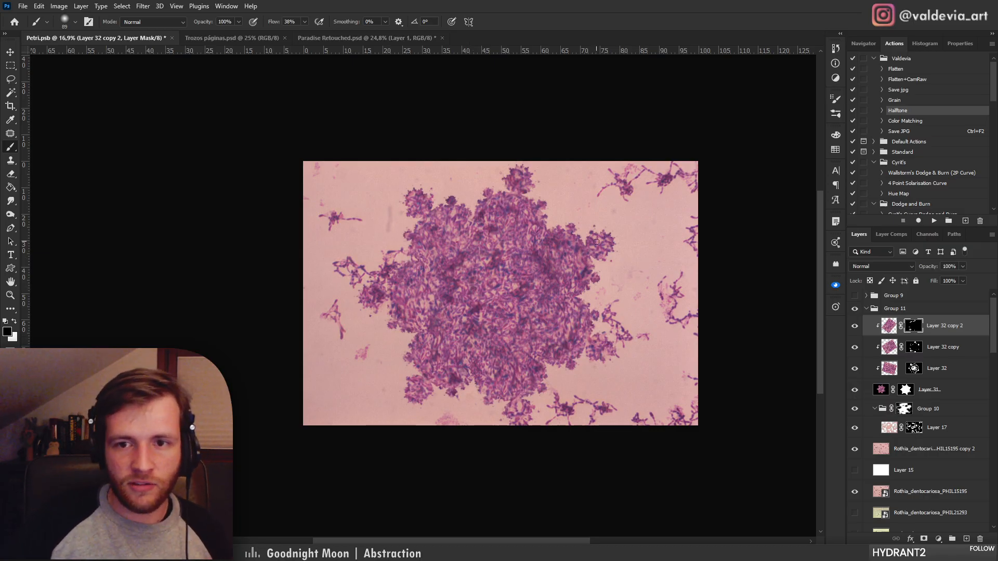
scroll(596, 241, up, 5)
scroll(608, 249, down, 4)
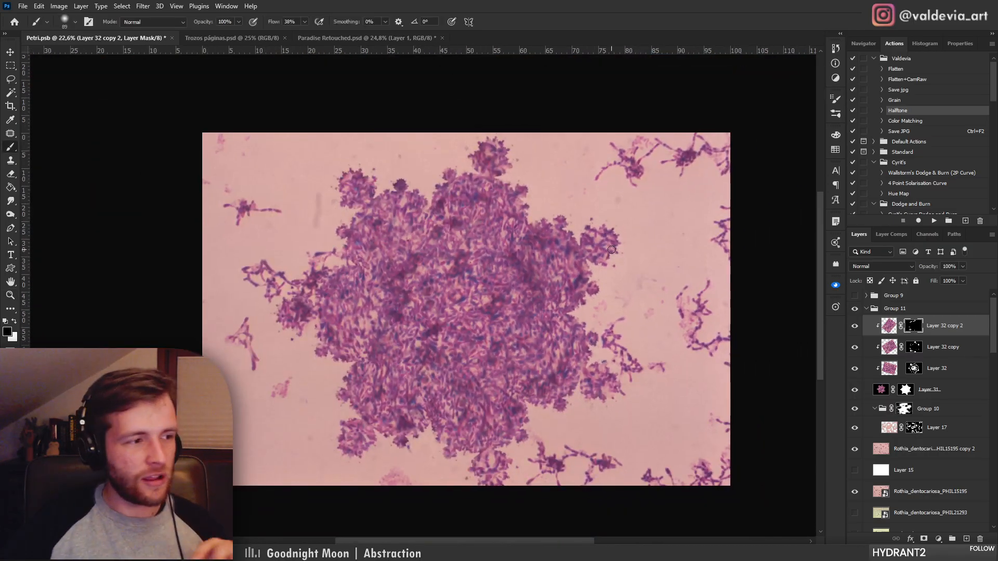
Group Layer 31 with the three Layer 32 texture layers, name the group "cells" and expand it
click(952, 391)
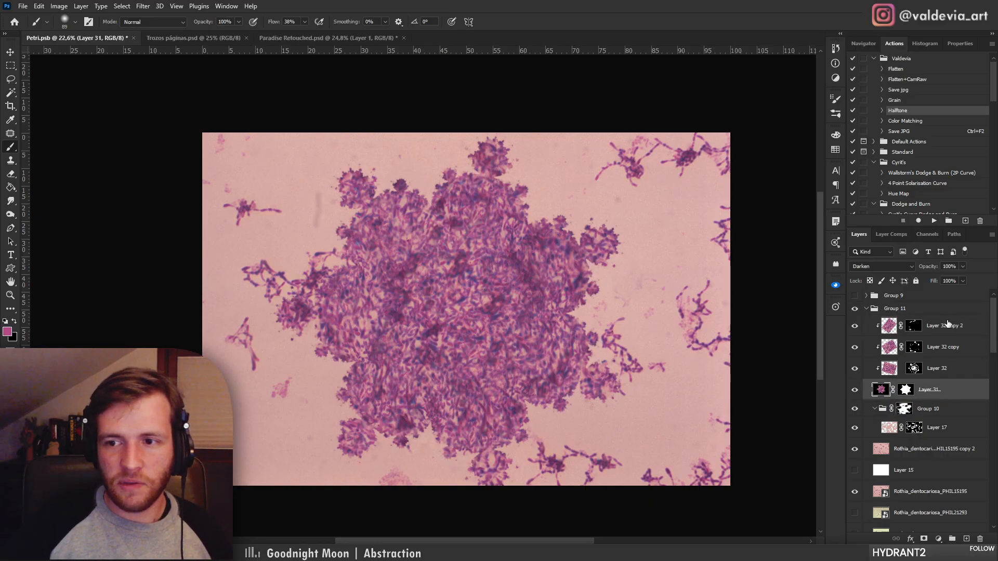
shift+click(945, 333)
key(ctrl+g)
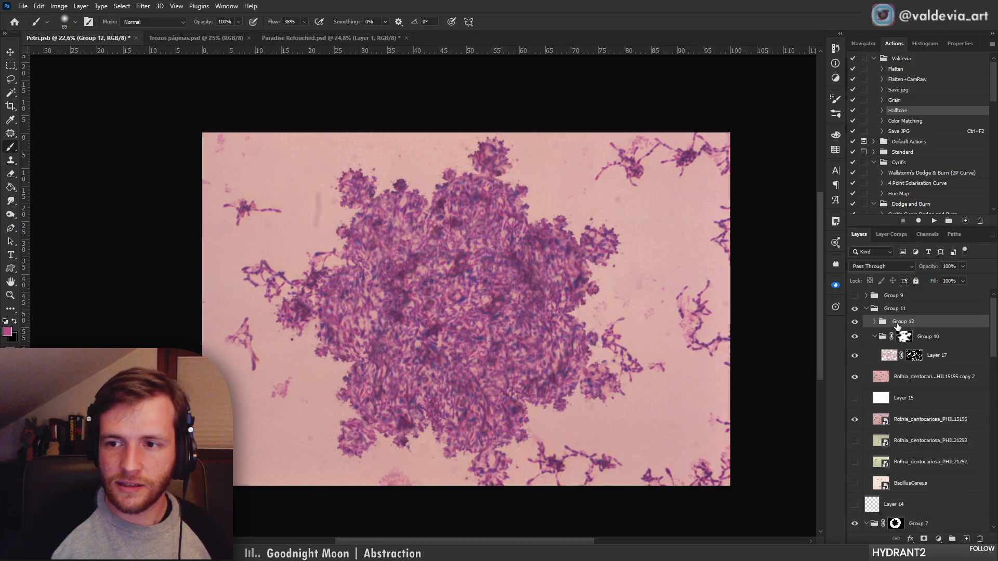
double_click(900, 321)
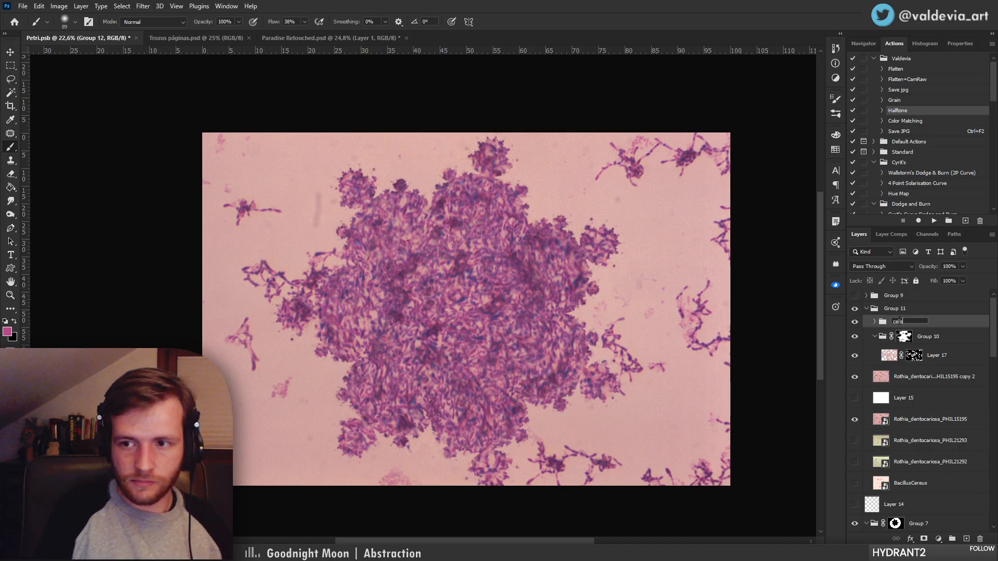
key(Return)
mouse_move(442, 385)
mouse_down()
mouse_move(439, 369)
mouse_move(450, 403)
mouse_move(442, 382)
mouse_up()
key(ctrl+z)
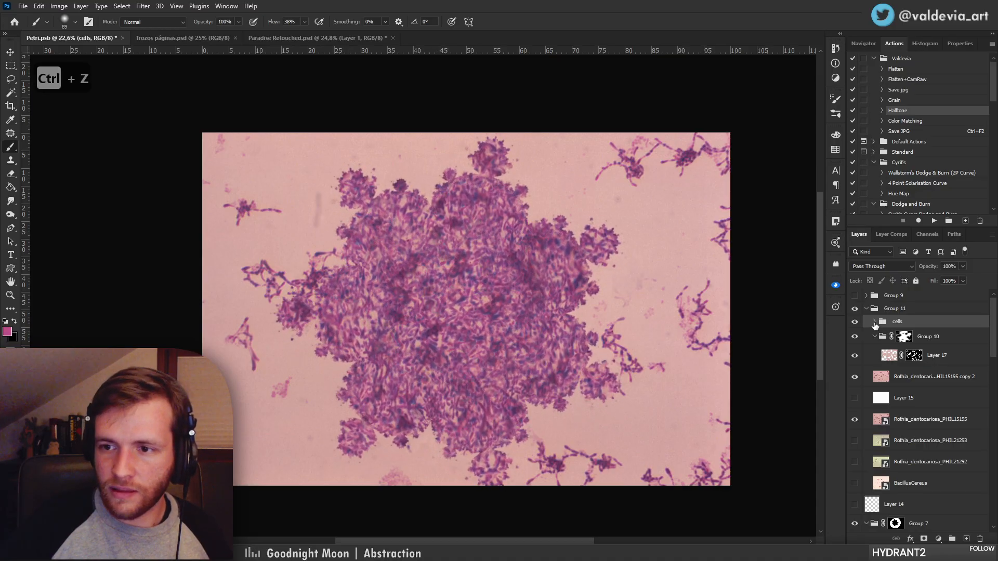
click(875, 321)
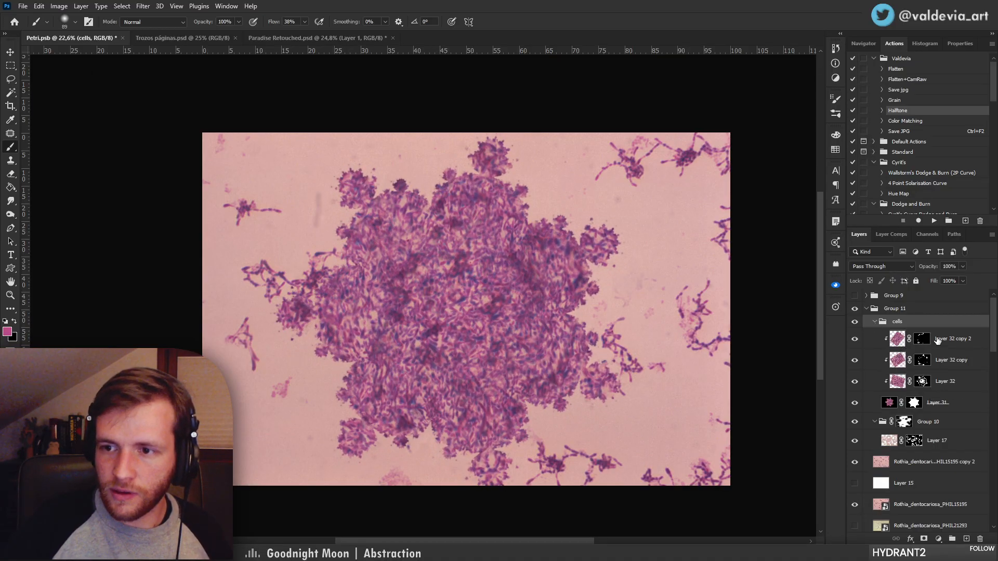
drag(523, 317, 520, 369)
key(ctrl+z)
key(z)
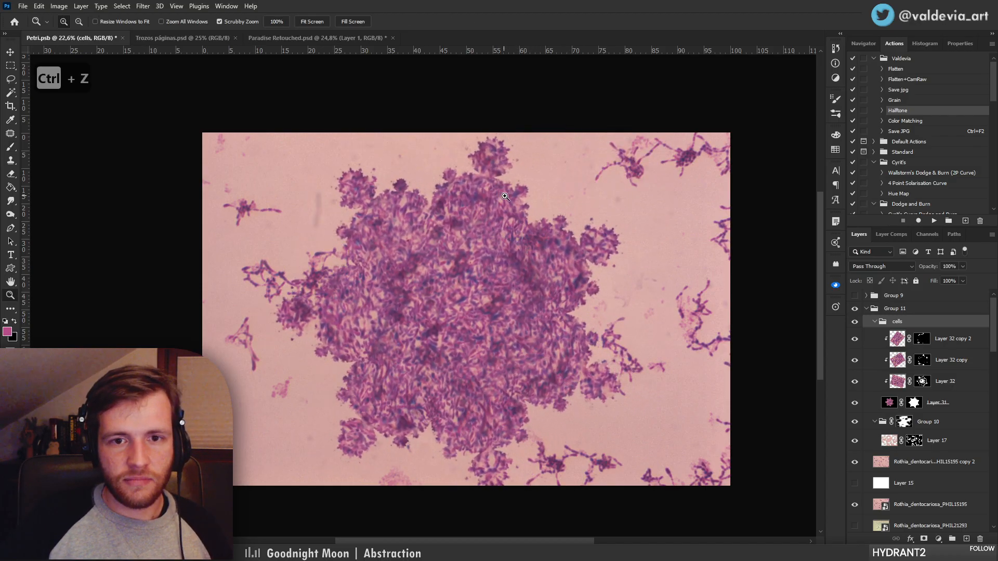
click(522, 199)
drag(522, 199, 495, 200)
drag(534, 375, 498, 345)
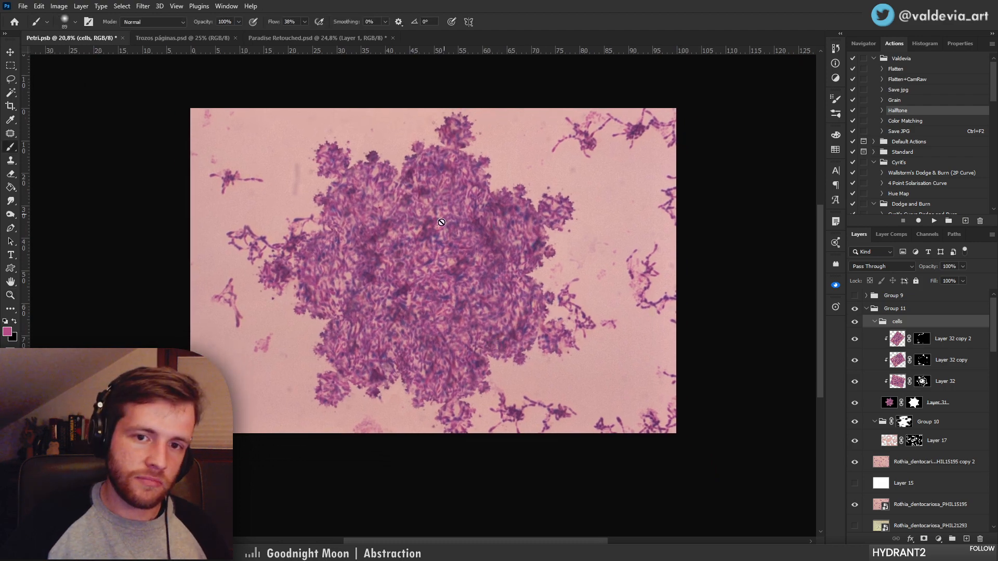
mouse_move(436, 347)
mouse_down()
mouse_move(419, 352)
mouse_move(442, 349)
mouse_move(426, 346)
mouse_up()
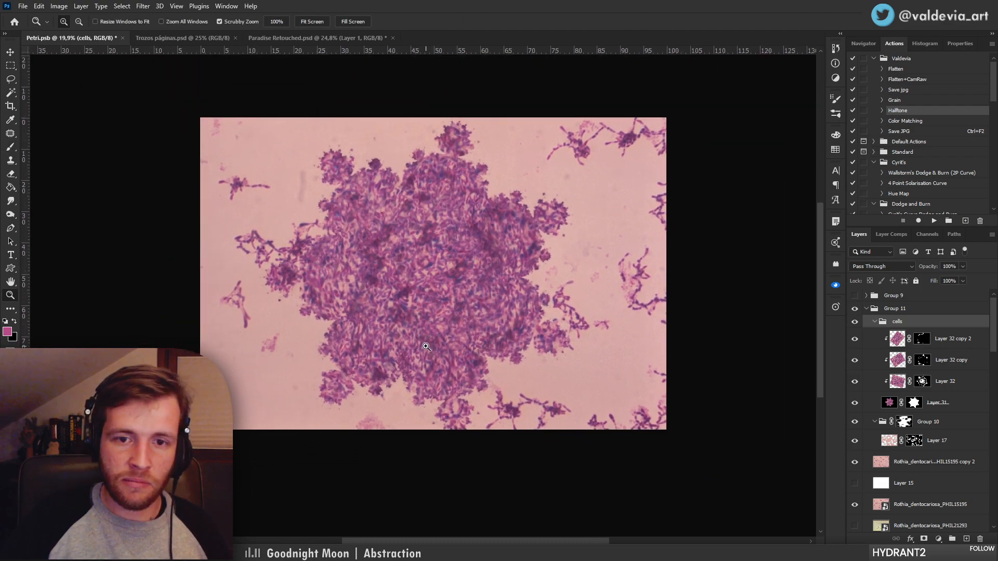
Enlarge the brush to 193 px and make Layer 32 copy 2's mask the painting target
key(b)
click(898, 339)
key(z)
drag(390, 391, 420, 385)
key(b)
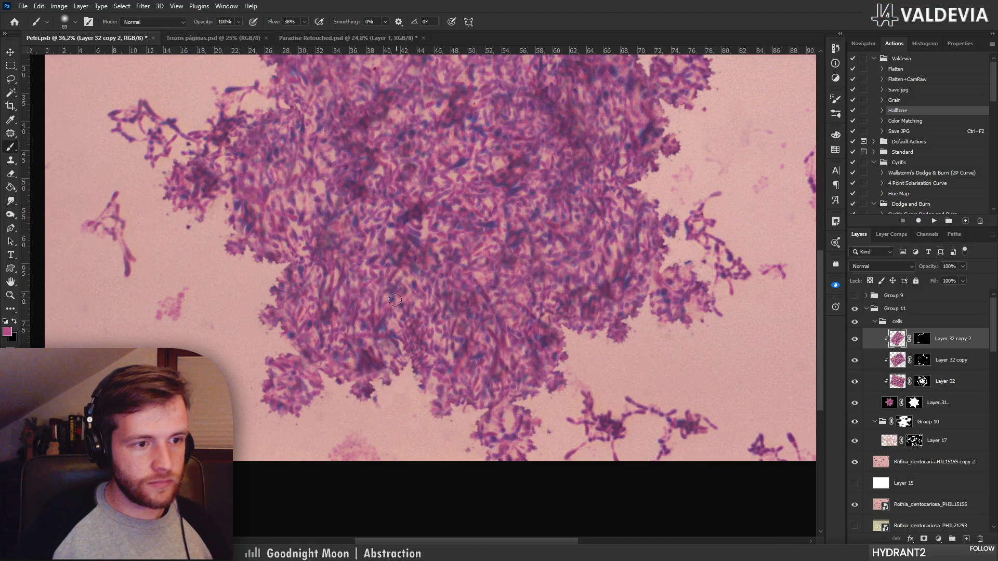
right_click(365, 318)
key(Return)
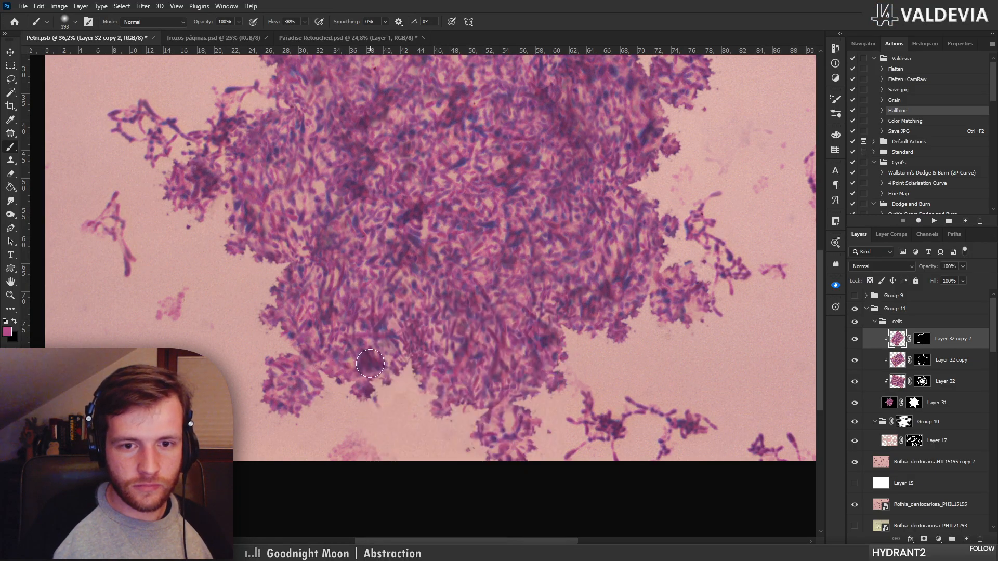
key(ctrl+z)
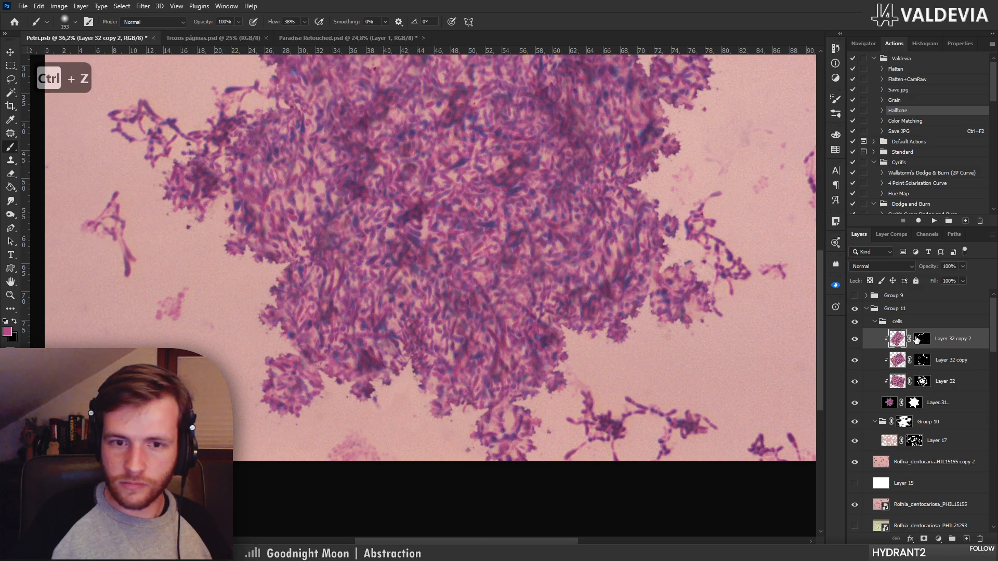
click(920, 337)
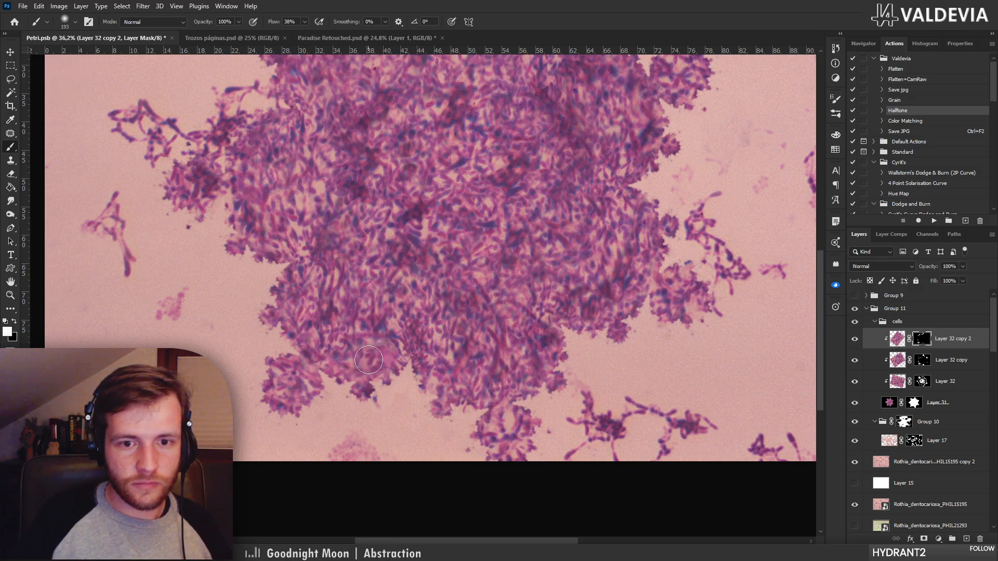
Try white strokes on Layer 32 copy 2's mask over the lower-left lobe and the colony's interior
key(ctrl+z)
drag(422, 241, 434, 336)
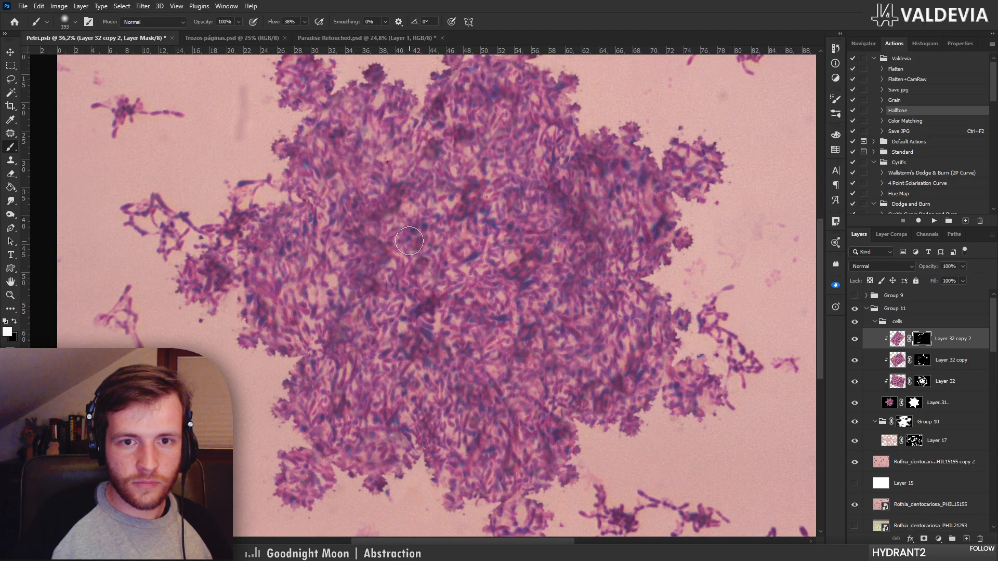
key(ctrl+z)
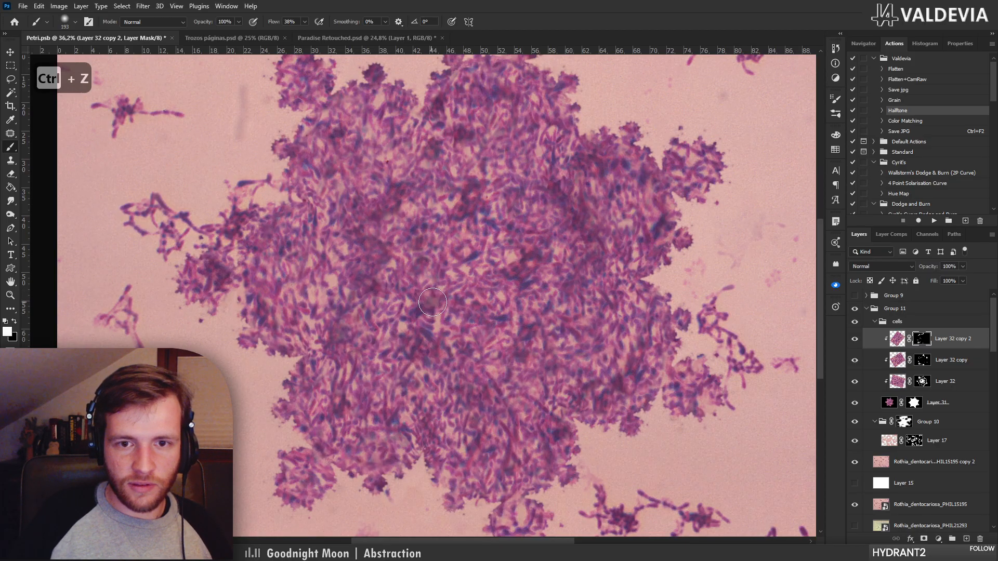
Paint white on Layer 32 copy 2's mask over patches in the colony's centre and right half
key(ctrl+space)
mouse_move(486, 294)
mouse_down()
mouse_move(364, 304)
mouse_move(494, 292)
mouse_up()
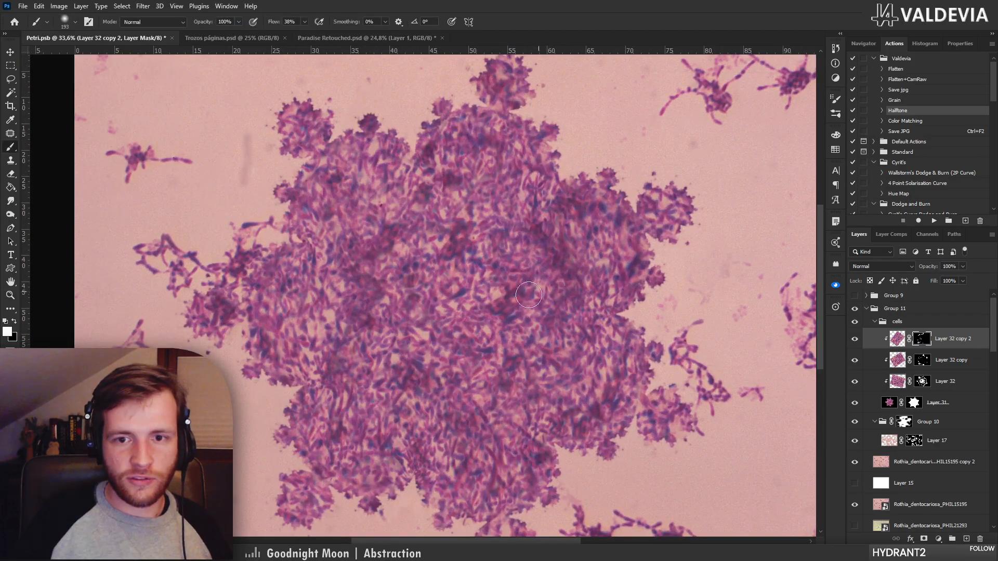
key(ctrl+space)
drag(556, 270, 530, 262)
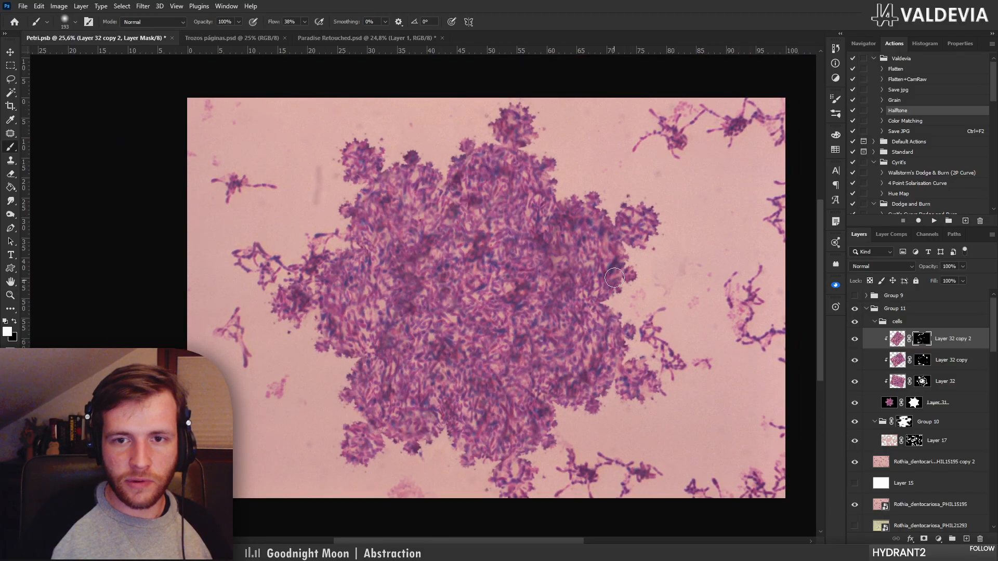
key(ctrl+space)
drag(566, 217, 547, 209)
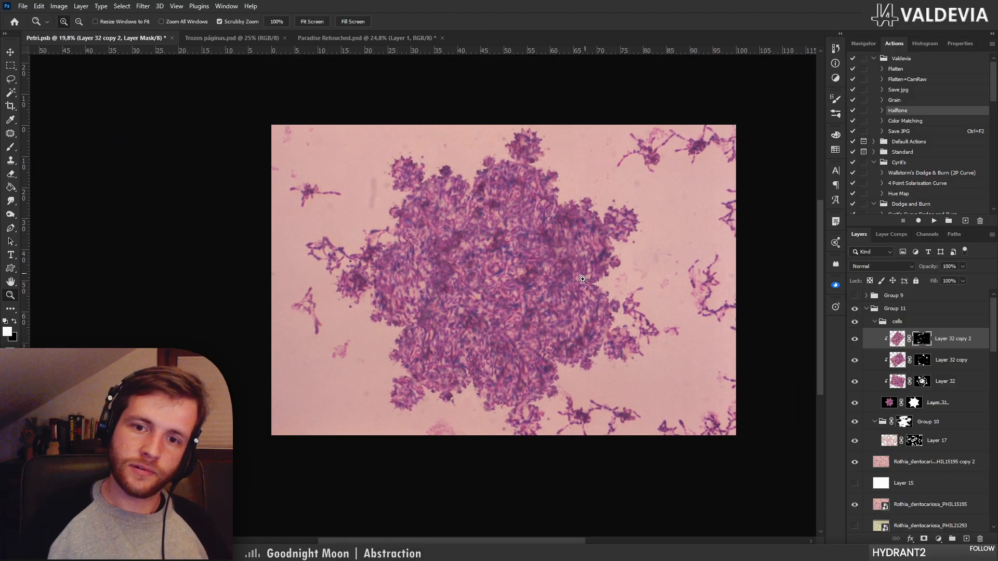
drag(584, 318, 567, 346)
Paint white on Layer 32 copy 2's mask over patches in the colony's left and lower-left areas, undoing the last stroke
key(space)
key(ctrl+space)
mouse_move(354, 298)
mouse_down()
mouse_move(404, 318)
mouse_move(384, 306)
mouse_move(398, 330)
mouse_move(415, 295)
mouse_move(373, 321)
mouse_move(376, 278)
mouse_move(435, 313)
mouse_up()
key(ctrl+space)
drag(494, 335, 475, 328)
drag(381, 321, 360, 317)
key(space)
drag(479, 325, 382, 219)
key(ctrl+space)
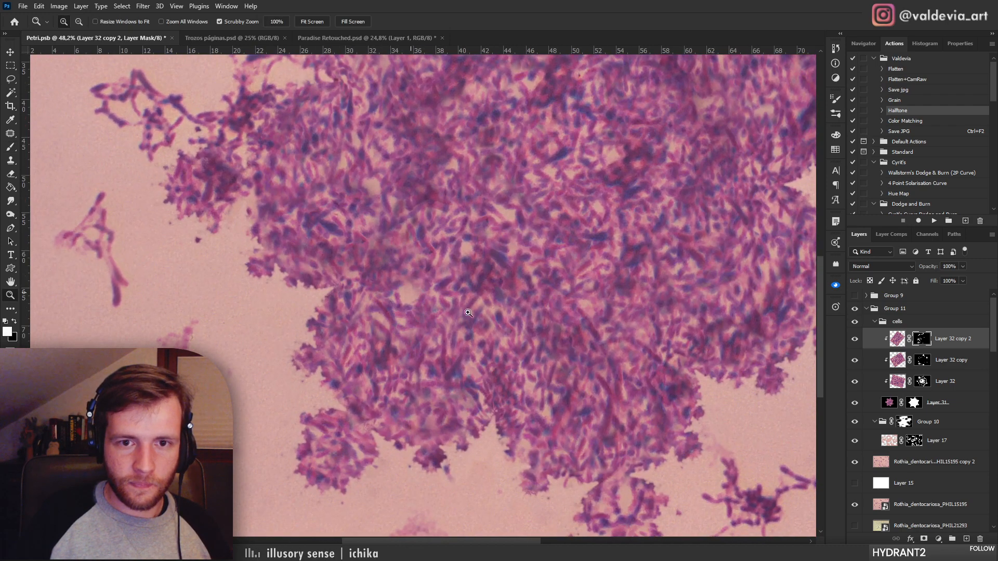
drag(487, 322, 445, 312)
drag(552, 274, 579, 267)
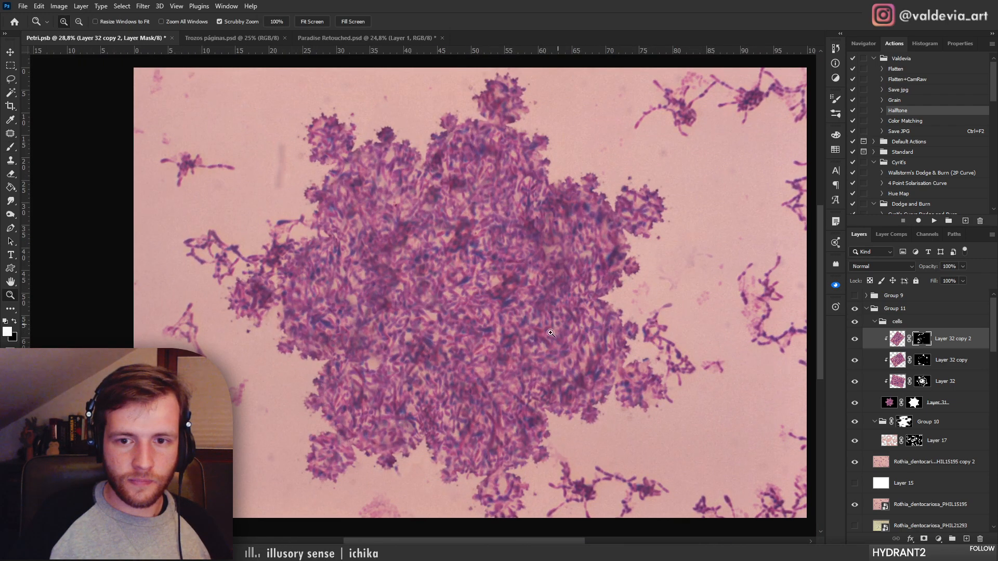
drag(523, 367, 557, 363)
key(ctrl+z)
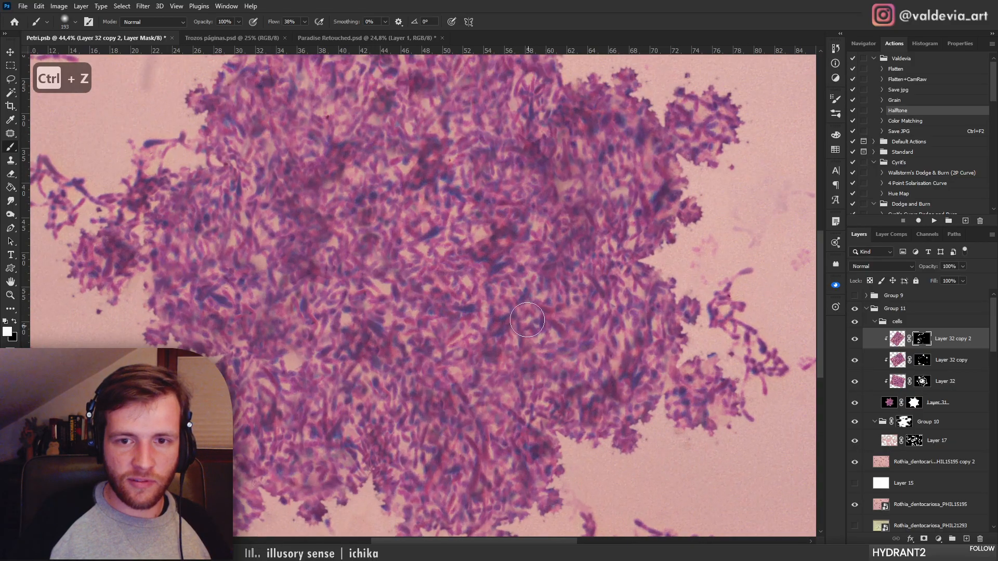
Paint white on Layer 32 copy 2's mask over the colony's upper-left lobe and switch the brush to black
drag(469, 260, 449, 258)
drag(389, 141, 417, 143)
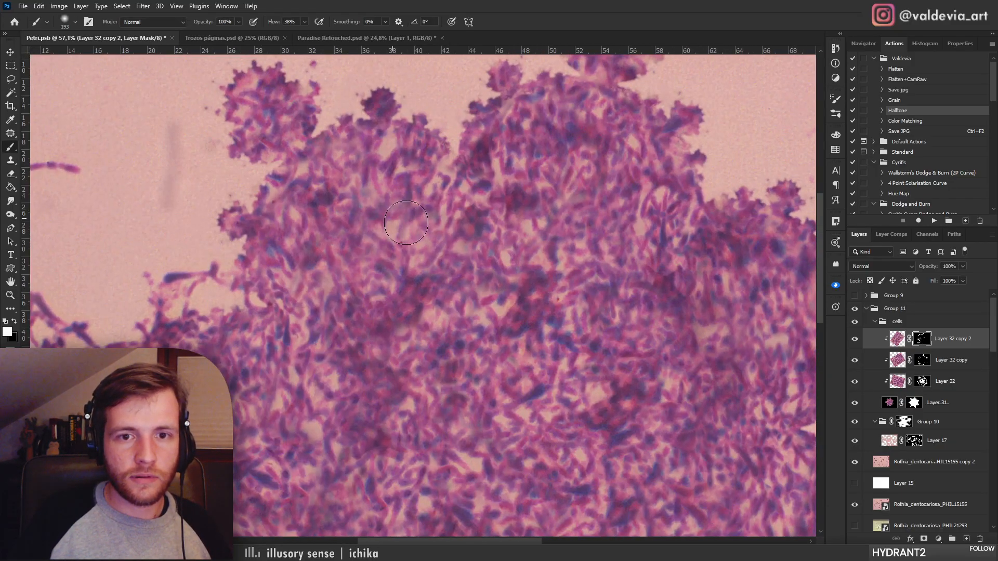
mouse_move(406, 223)
mouse_down()
mouse_move(368, 202)
mouse_move(372, 187)
mouse_move(397, 222)
mouse_move(404, 216)
mouse_move(348, 149)
mouse_move(341, 161)
mouse_move(339, 149)
mouse_move(366, 203)
mouse_move(332, 196)
mouse_up()
drag(438, 241, 436, 209)
drag(410, 159, 449, 160)
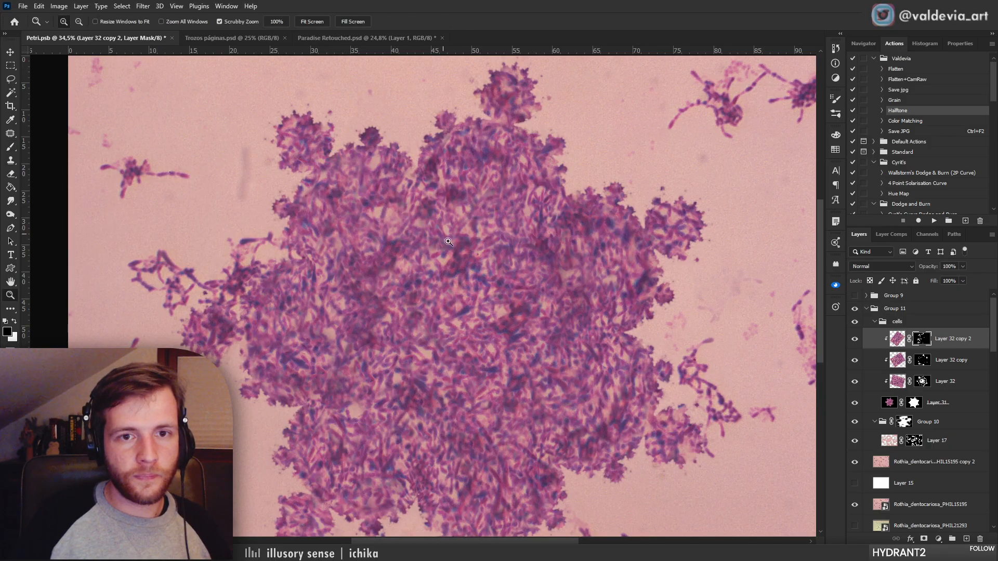
Duplicate the Rothia_dentocariosa_PHIL15195 copy 2 layer and shift the duplicate so its bacteria chains cover the image's lower-left area
drag(448, 242, 424, 242)
drag(472, 280, 477, 262)
drag(491, 210, 497, 209)
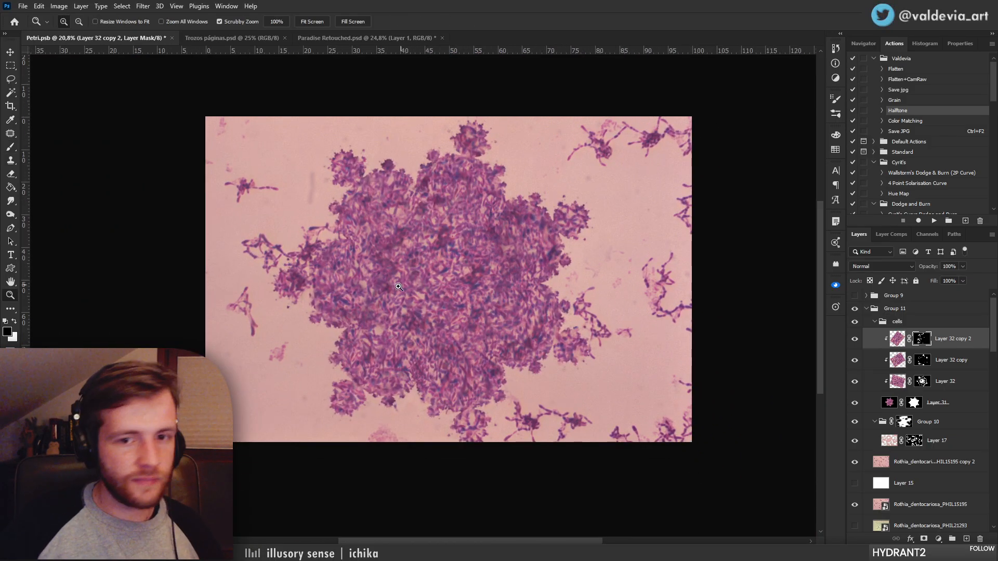
drag(399, 288, 411, 287)
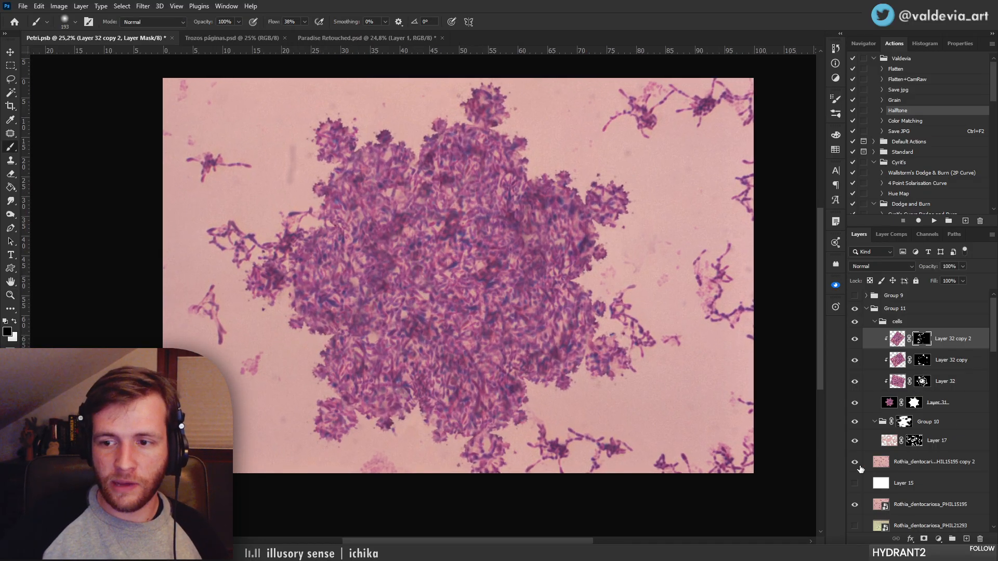
click(910, 466)
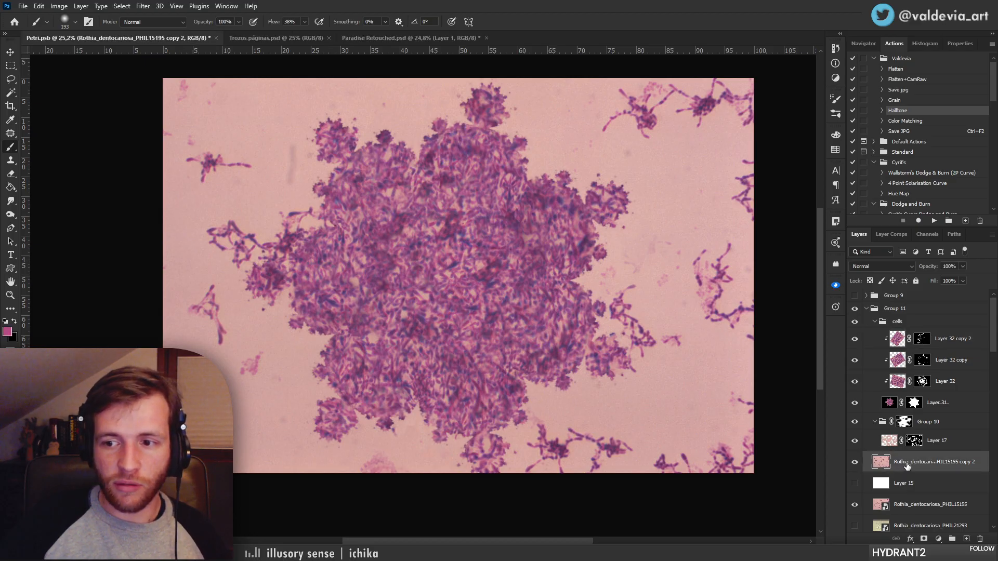
drag(908, 467, 908, 454)
drag(430, 323, 167, 502)
drag(329, 499, 489, 462)
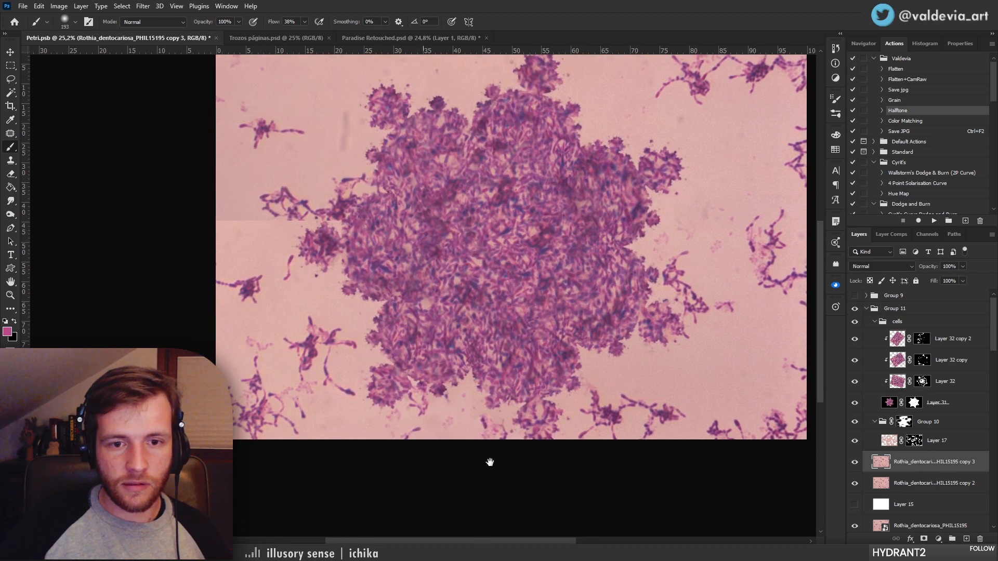
Hide the duplicated Rothia layer behind a black mask, set its blend mode to Darken and make white the brush colour
alt+click(923, 539)
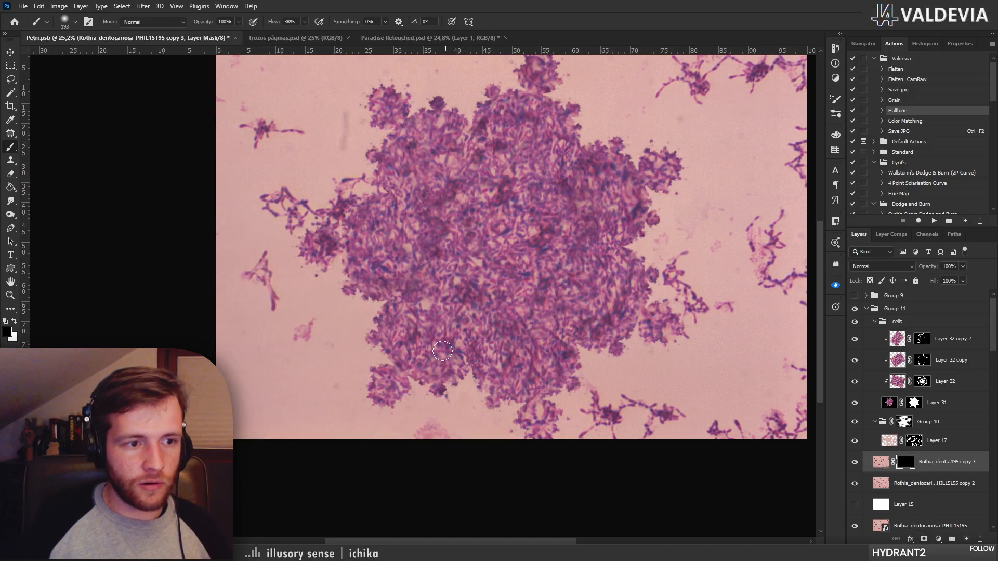
click(887, 269)
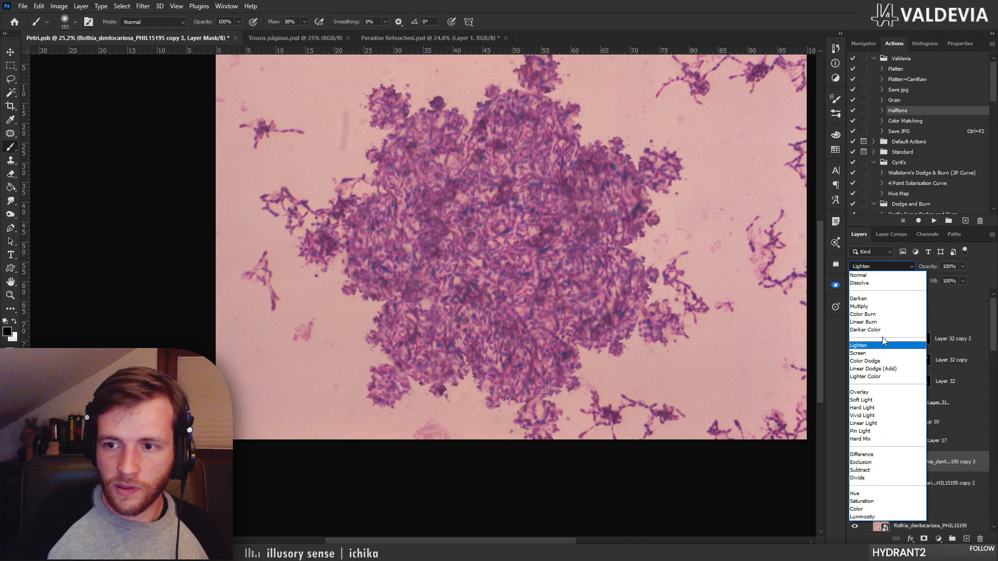
click(873, 297)
key(x)
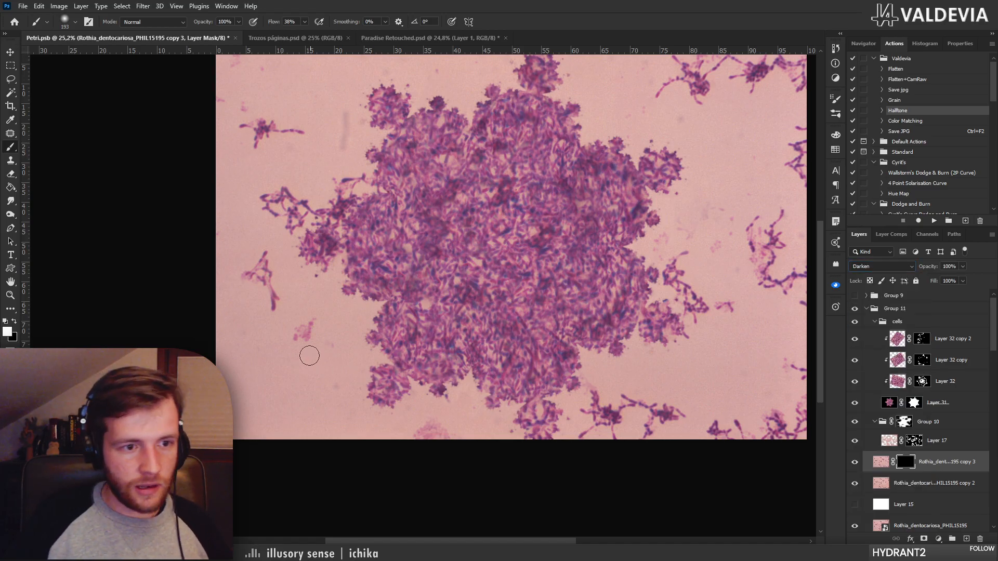
Paint white with a larger brush on the Rothia copy 3 mask to reveal bacteria chains in the image's lower-left corner
right_click(318, 357)
mouse_move(235, 433)
mouse_down()
mouse_move(218, 377)
mouse_move(294, 425)
mouse_move(273, 395)
mouse_move(313, 420)
mouse_move(318, 366)
mouse_move(328, 364)
mouse_move(305, 334)
mouse_move(334, 326)
mouse_move(341, 345)
mouse_move(331, 381)
mouse_move(283, 436)
mouse_move(296, 391)
mouse_up()
key(z)
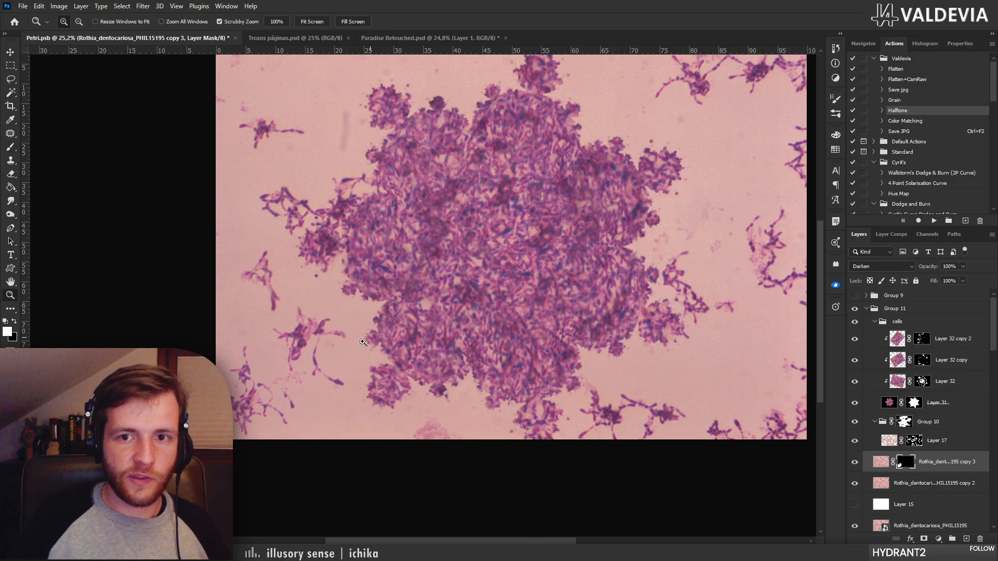
drag(366, 341, 313, 338)
drag(401, 284, 436, 274)
drag(488, 327, 457, 307)
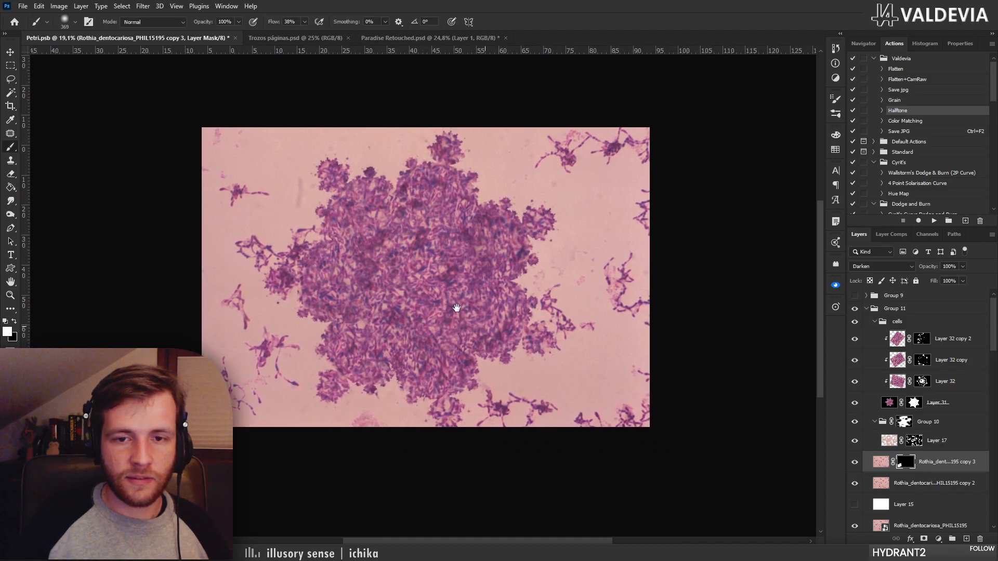
key(z)
drag(371, 282, 461, 304)
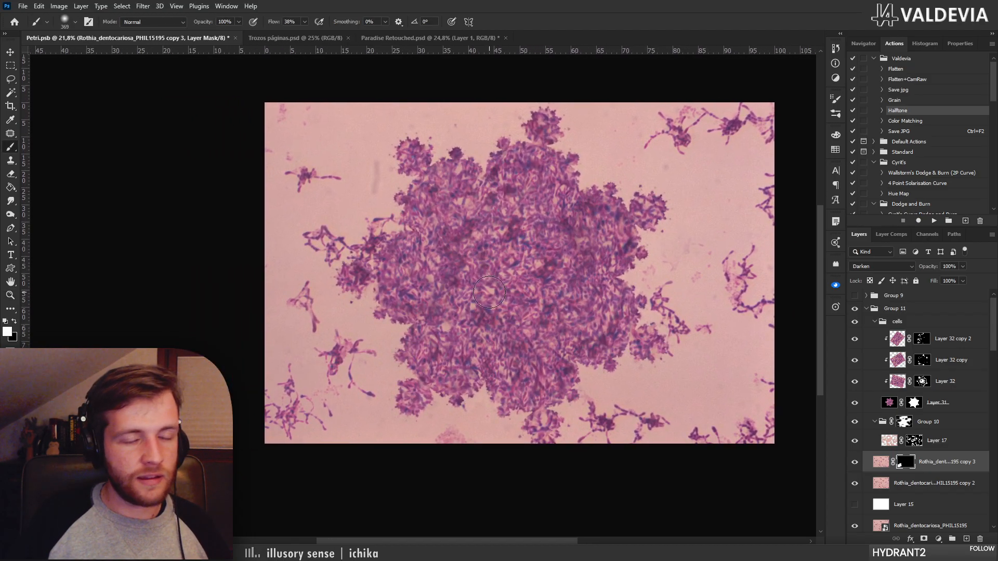
key(z)
drag(549, 337, 554, 336)
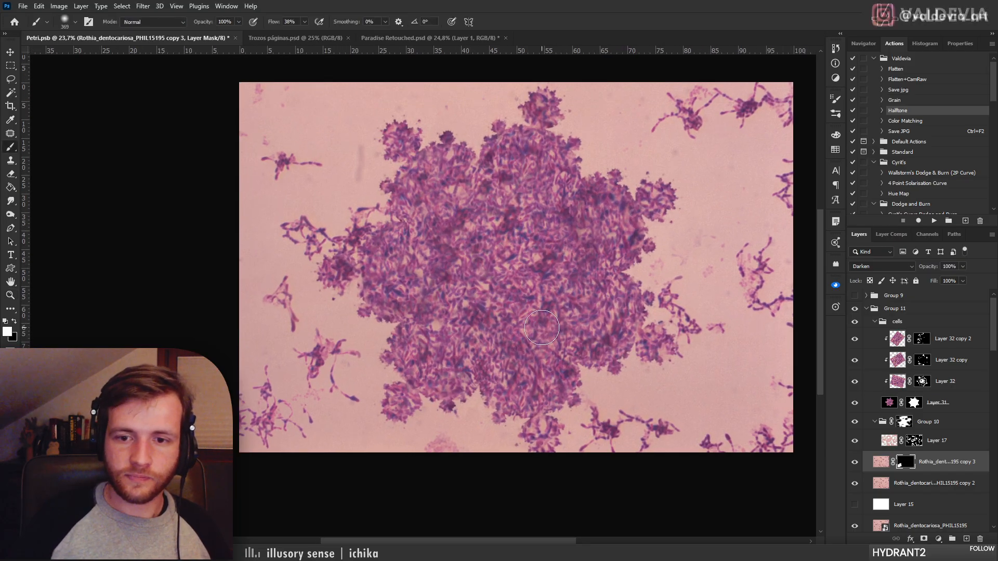
Compare the bacteria artwork with the petri dish composite by toggling the visibility of Group 11 and Group 9
click(912, 296)
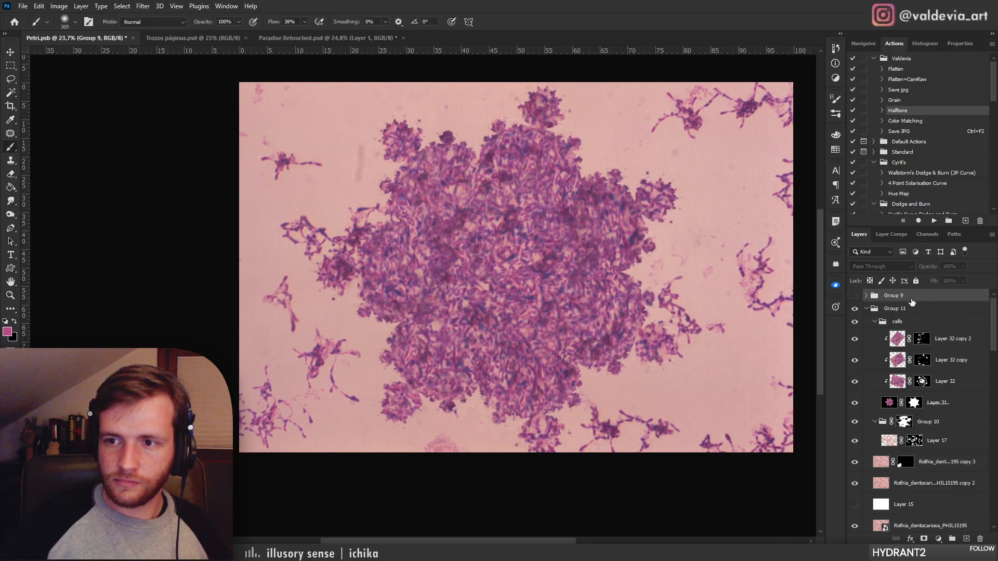
click(866, 309)
click(855, 309)
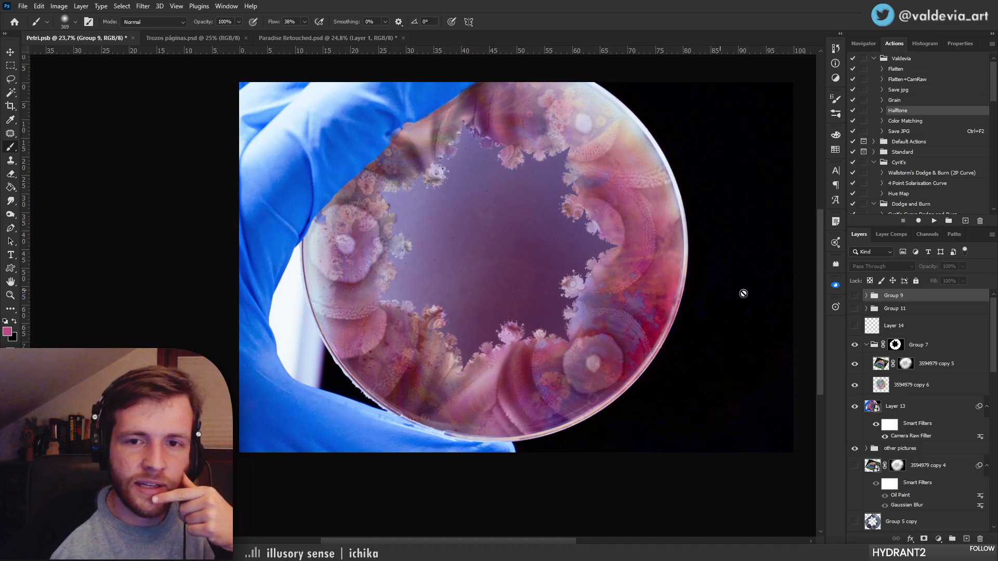
click(855, 309)
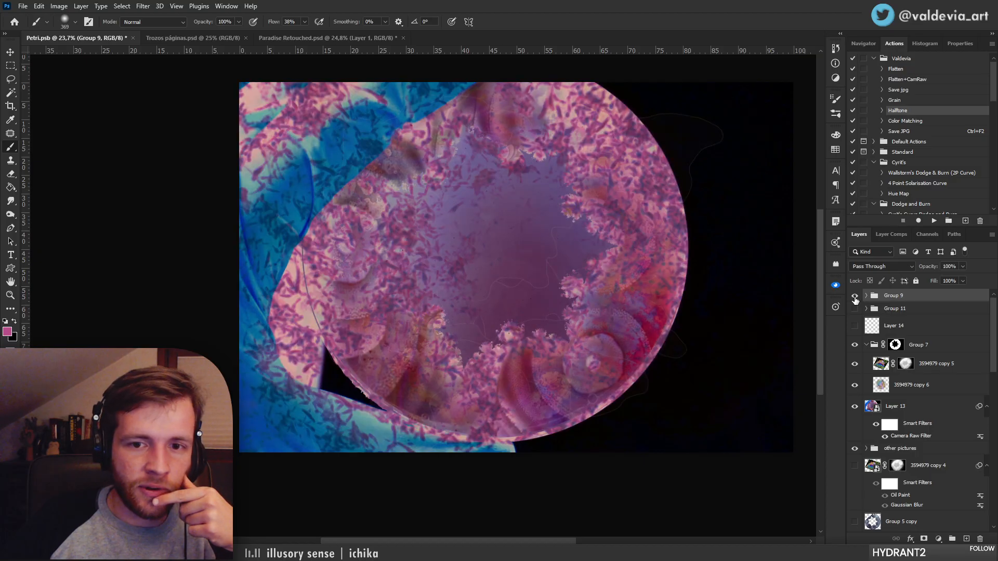
click(855, 310)
click(856, 309)
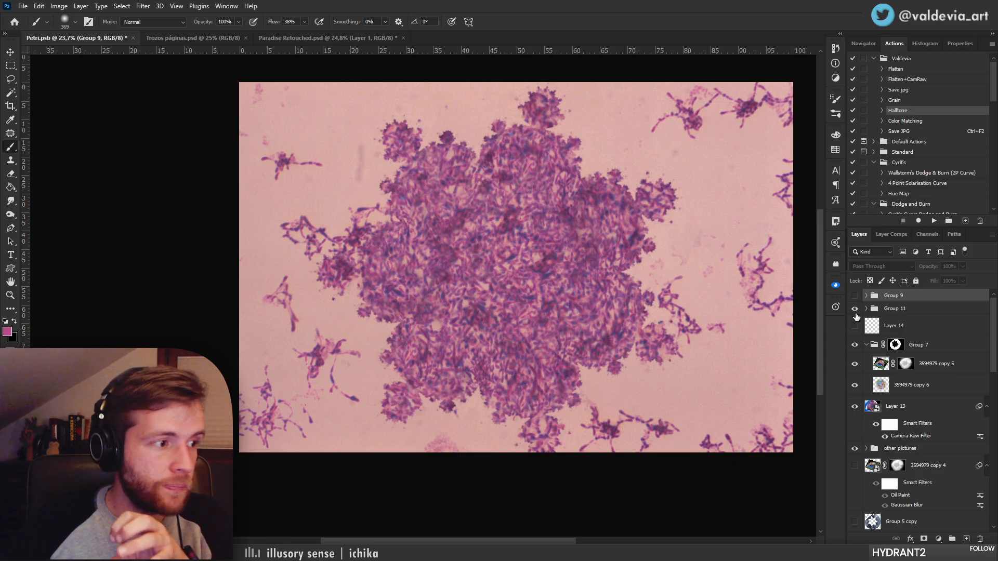
click(855, 311)
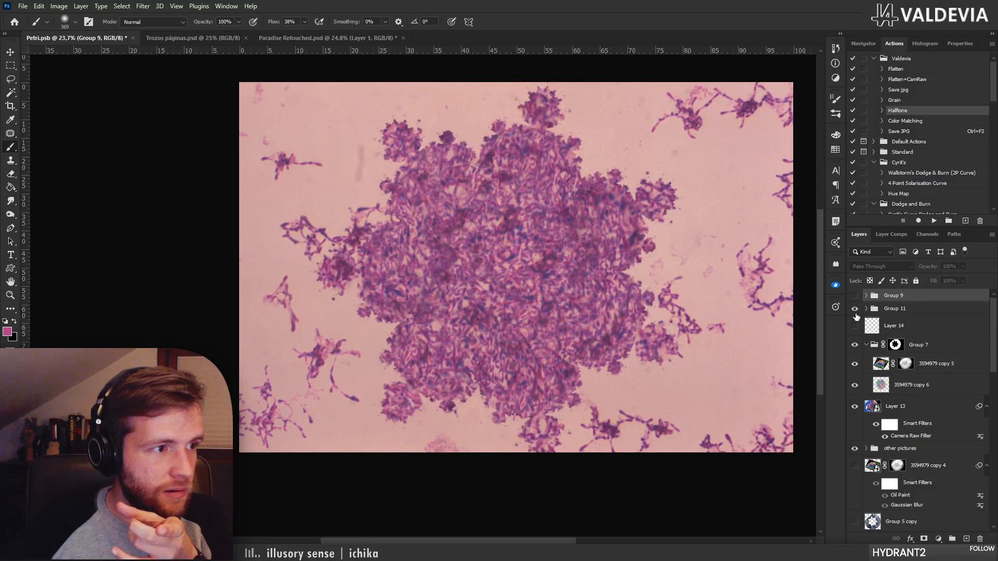
click(855, 311)
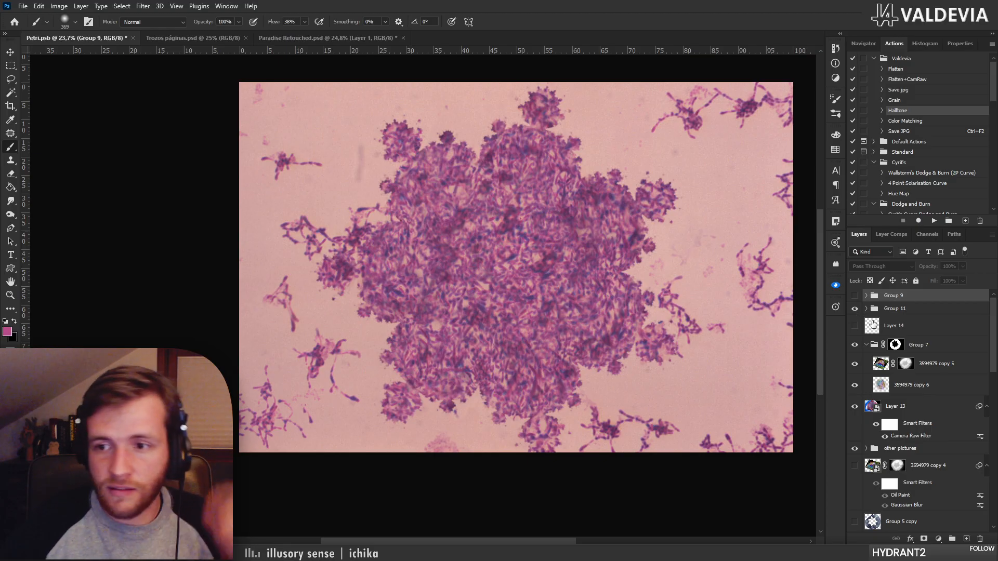
click(866, 309)
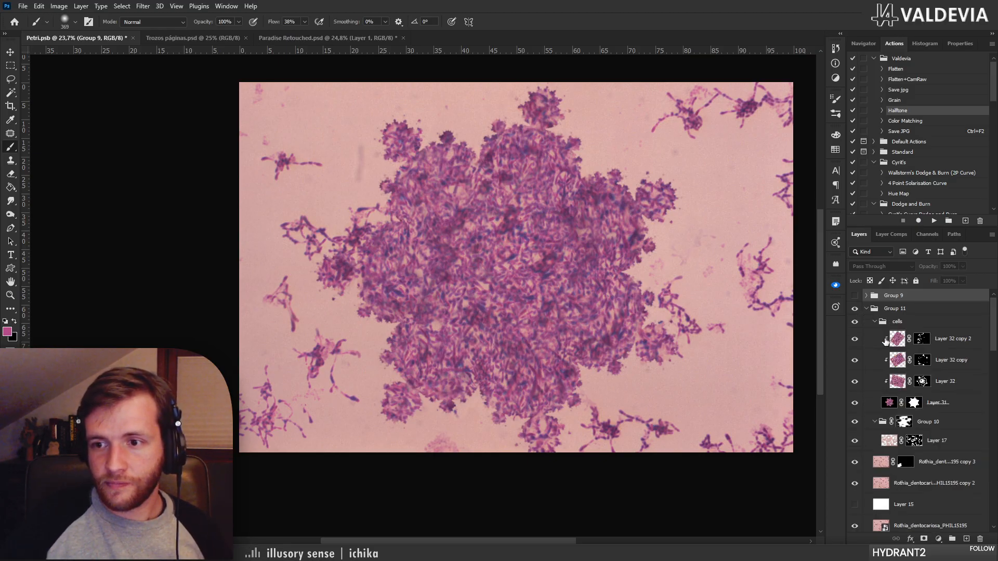
Duplicate Rothia copy 3 to just below Layer 31, disable the duplicate's mask and move its bacteria over the image's upper-left area
scroll(938, 456, down, 1)
click(952, 457)
drag(938, 450, 908, 404)
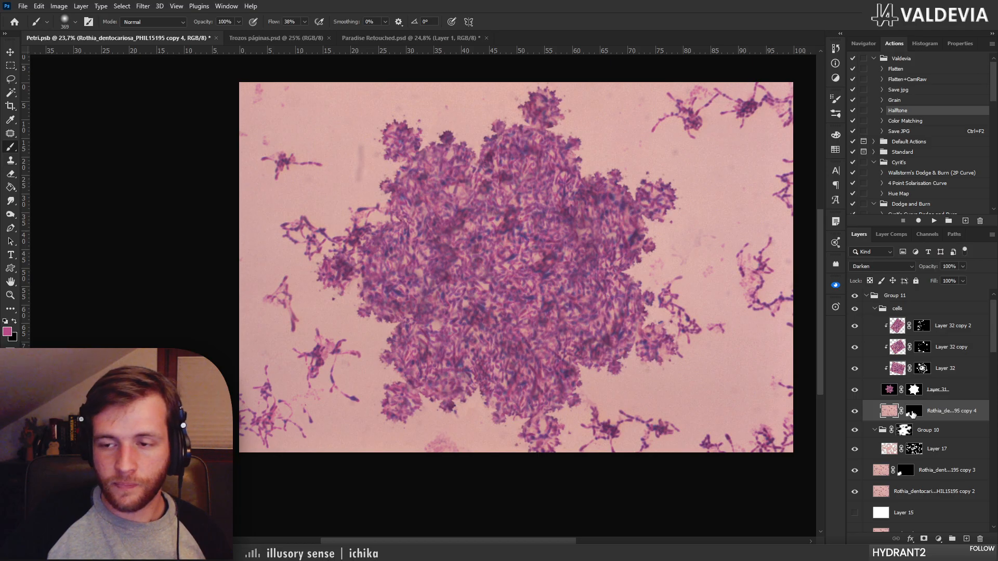
shift+click(912, 413)
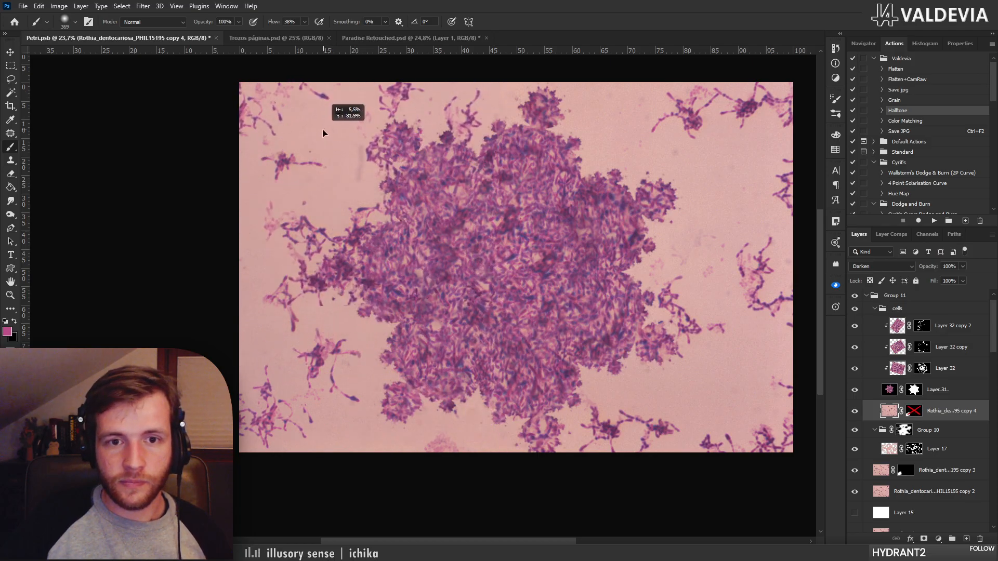
drag(322, 129, 286, 128)
drag(343, 216, 345, 140)
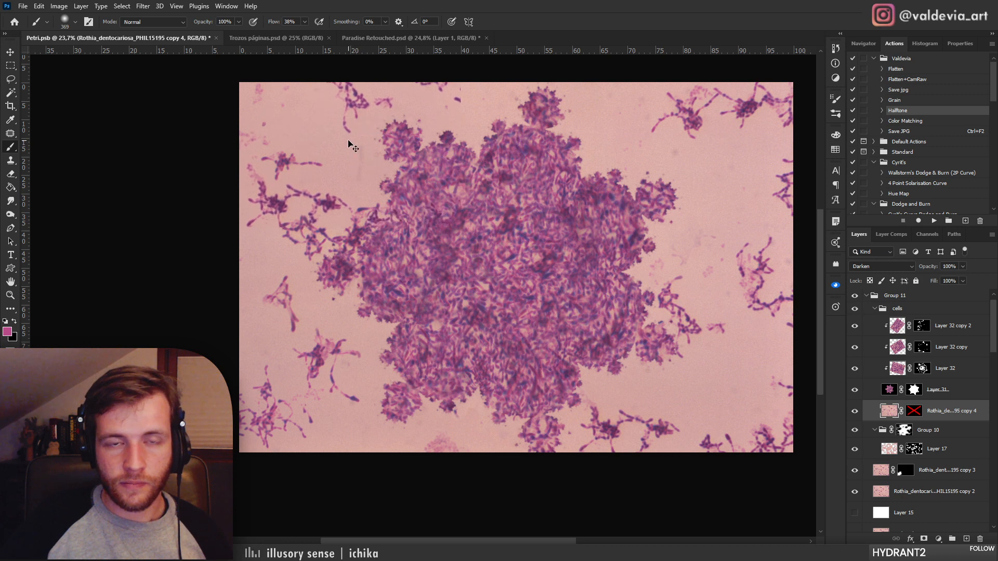
Replace the Rothia copy 4 mask with a black one and paint white to reveal bacteria along the image's upper edge
right_click(917, 411)
click(931, 431)
alt+click(924, 539)
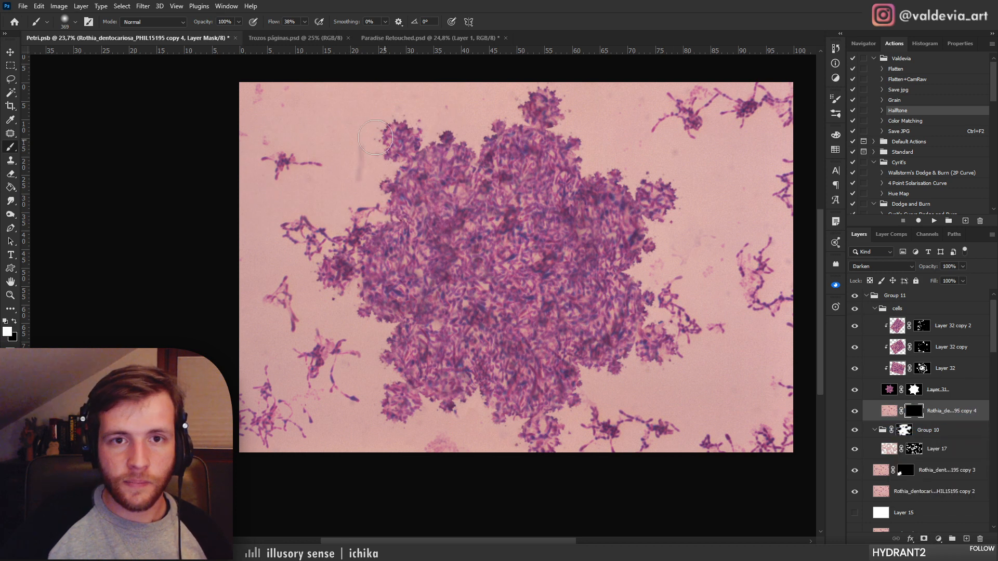
key(d)
mouse_move(365, 112)
mouse_down()
mouse_move(404, 84)
mouse_move(490, 95)
mouse_move(436, 77)
mouse_move(354, 79)
mouse_move(456, 106)
mouse_up()
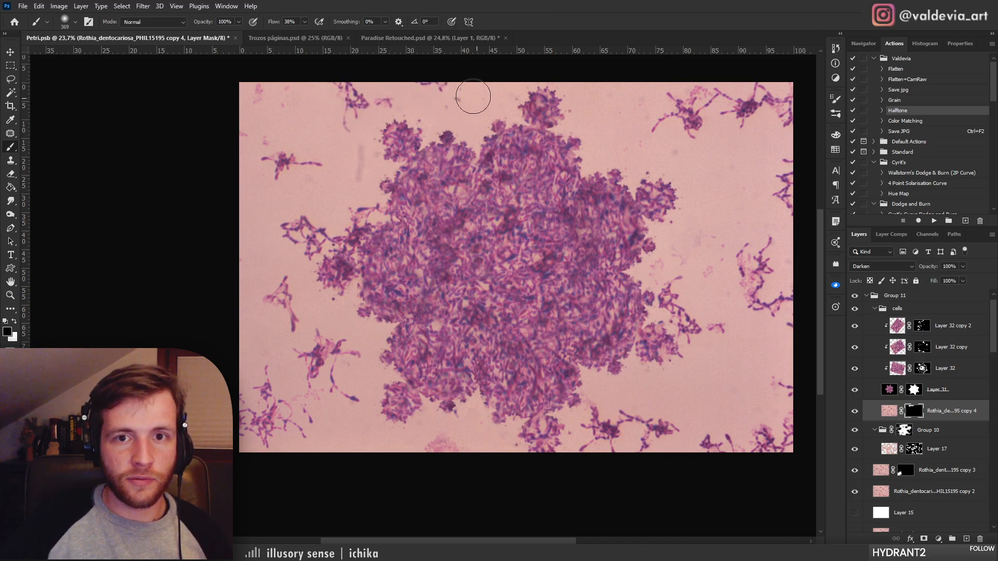
key(x)
key(x)
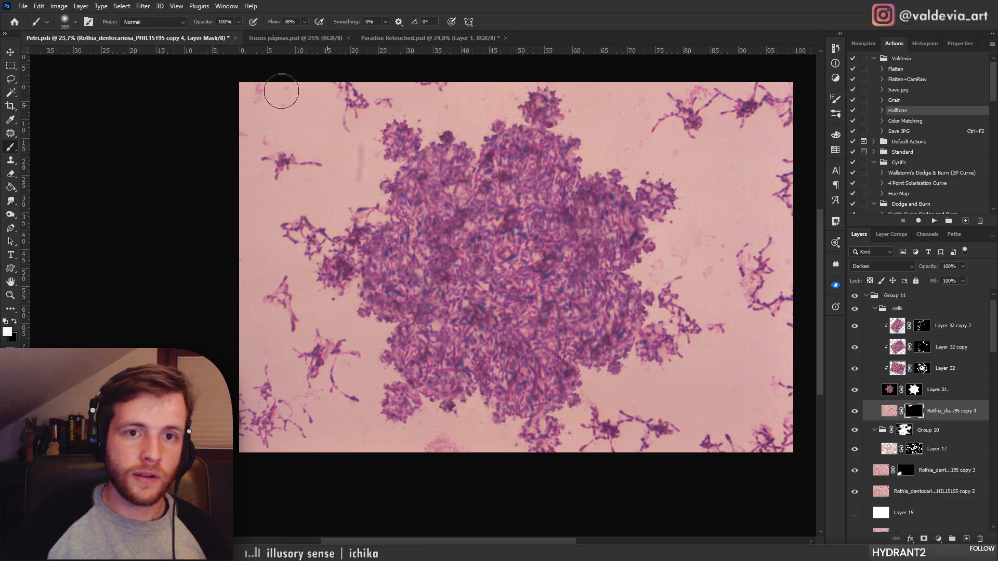
Try revealing more Rothia copy 4 bacteria at the image's left edge and undo the stroke
drag(266, 191, 254, 223)
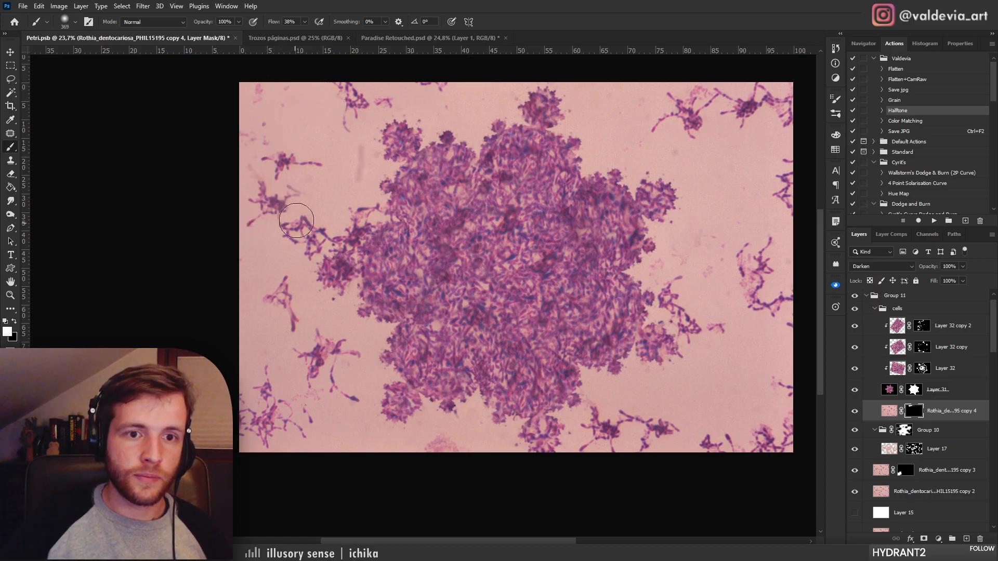
key(ctrl+z)
key(z)
mouse_move(387, 91)
mouse_down()
mouse_move(353, 99)
mouse_move(379, 99)
mouse_up()
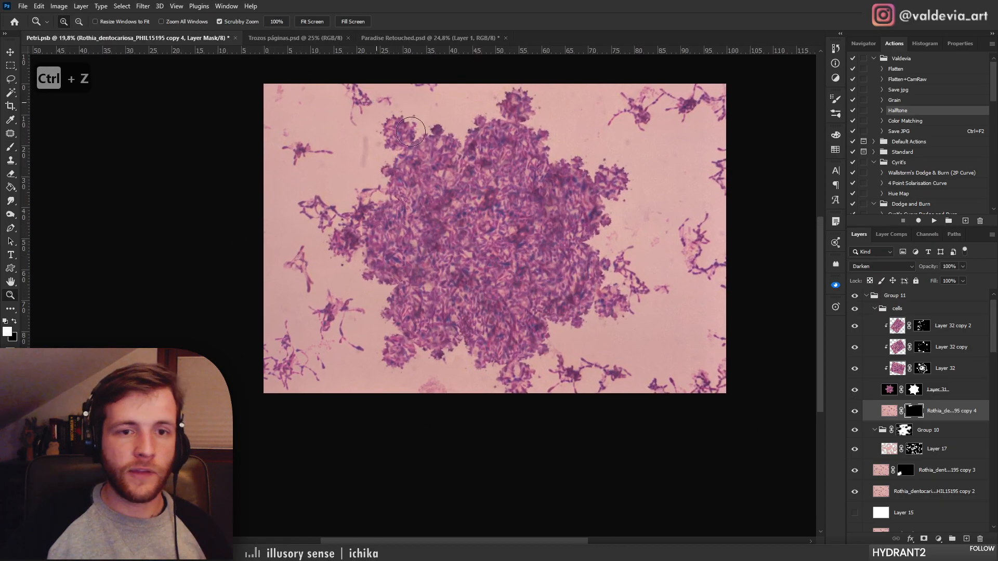
key(space)
drag(475, 189, 461, 209)
key(z)
click(384, 151)
Stamp all visible layers into a new layer above Group 9 and convert it to a smart object
scroll(902, 352, up, 1)
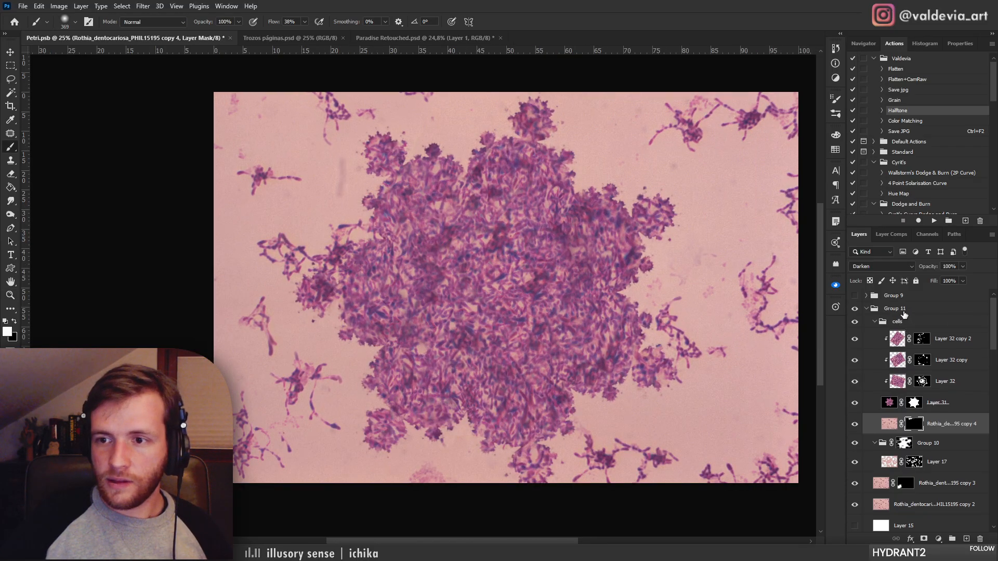
click(903, 299)
click(965, 539)
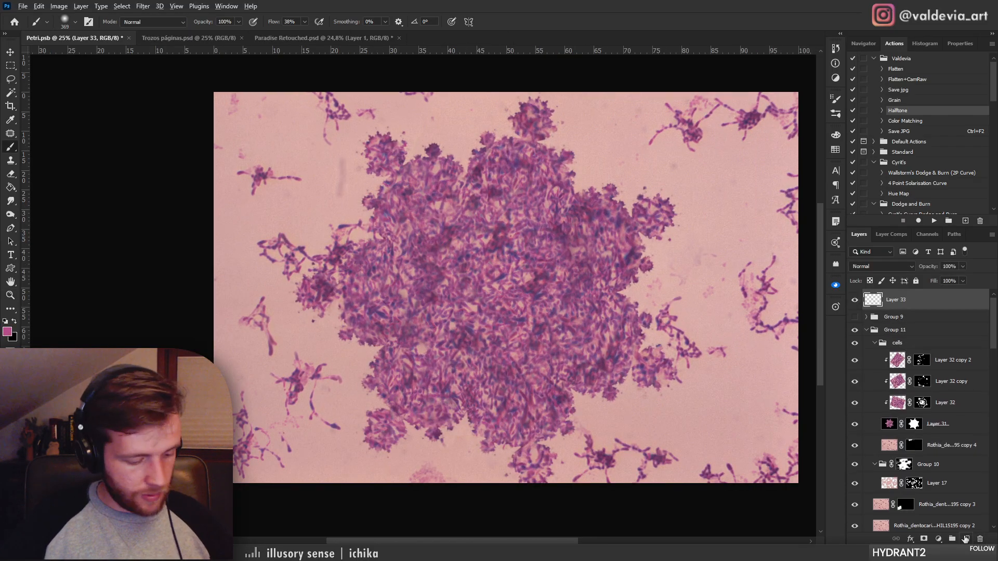
key(ctrl+alt+shift+e)
key(ctrl+backslash)
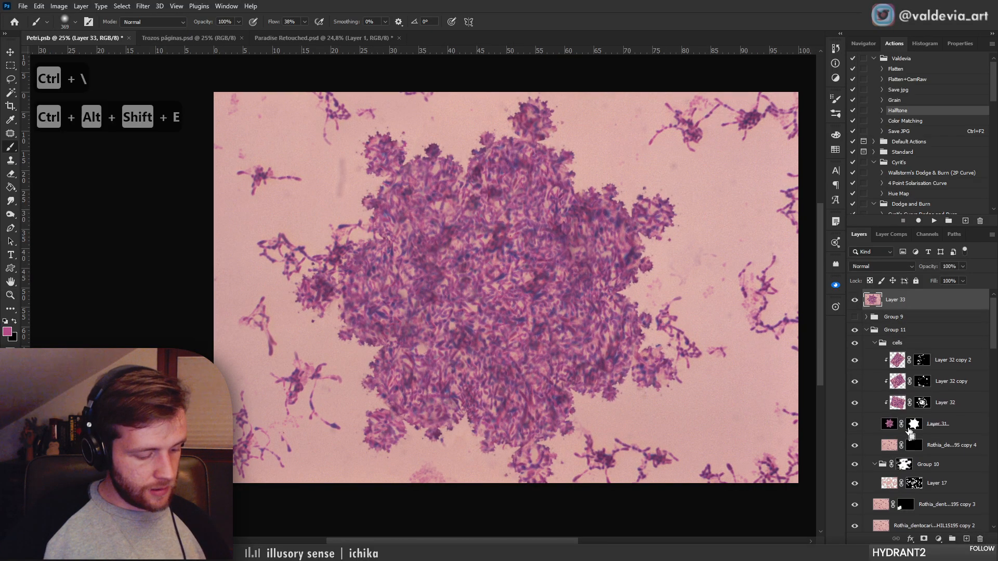
Open the stamped layer in Camera Raw, enlarge the dialog and set temperature -13, tint +13, exposure +0.15 and contrast +24
key(ctrl+shift+a)
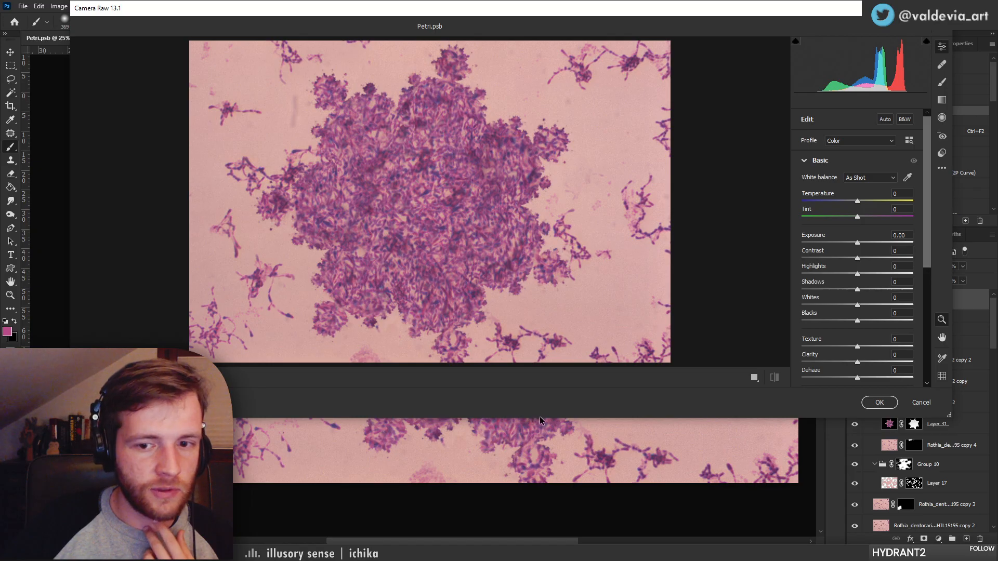
drag(541, 418, 543, 541)
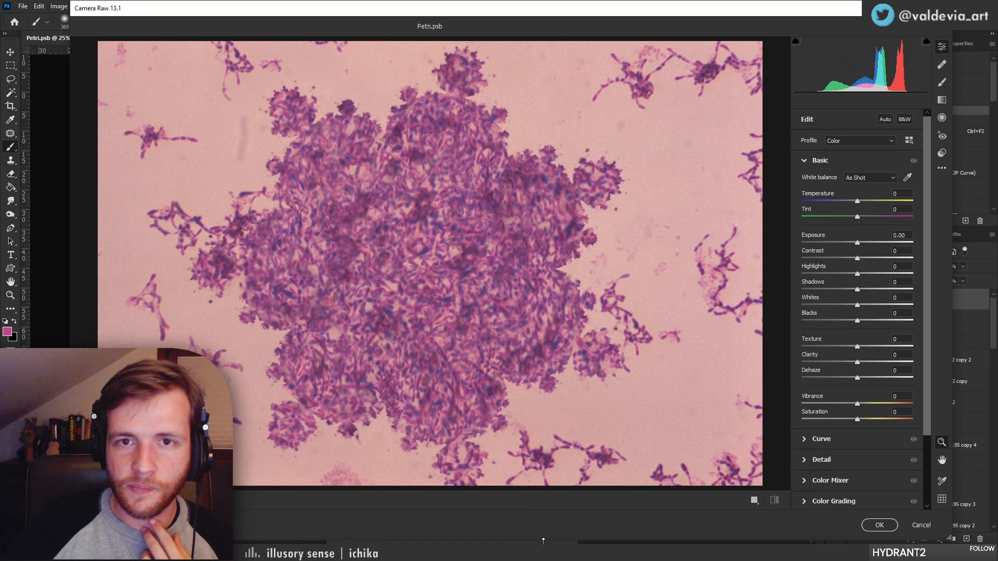
drag(510, 18, 513, 18)
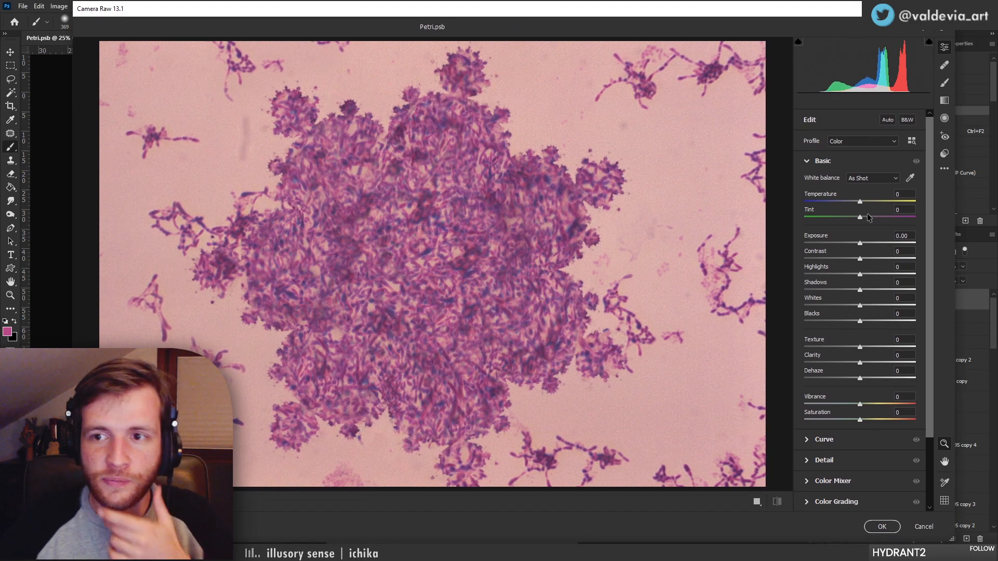
mouse_move(861, 203)
mouse_down()
mouse_move(852, 203)
mouse_move(866, 219)
mouse_up()
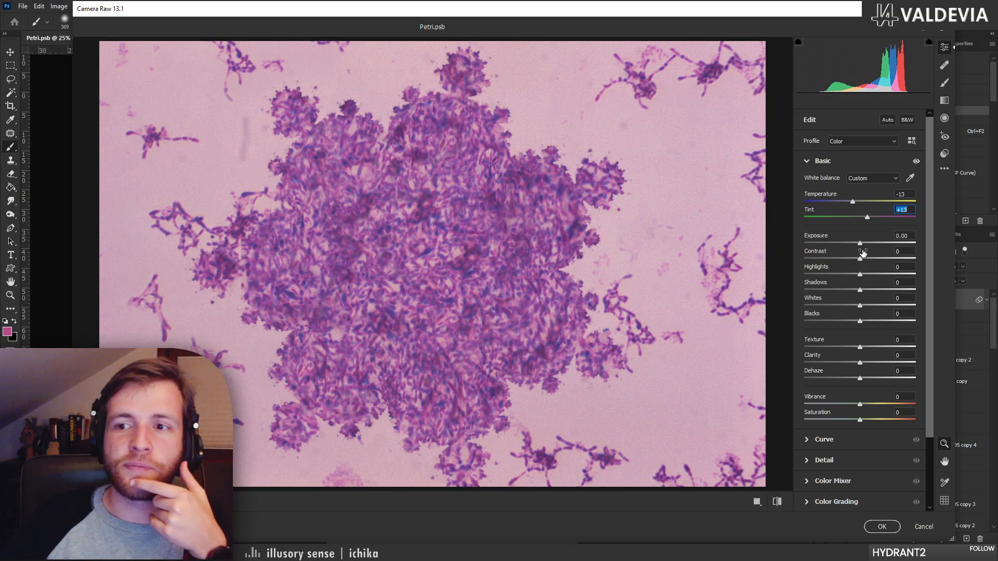
mouse_move(863, 244)
mouse_down()
mouse_move(875, 267)
mouse_move(862, 243)
mouse_up()
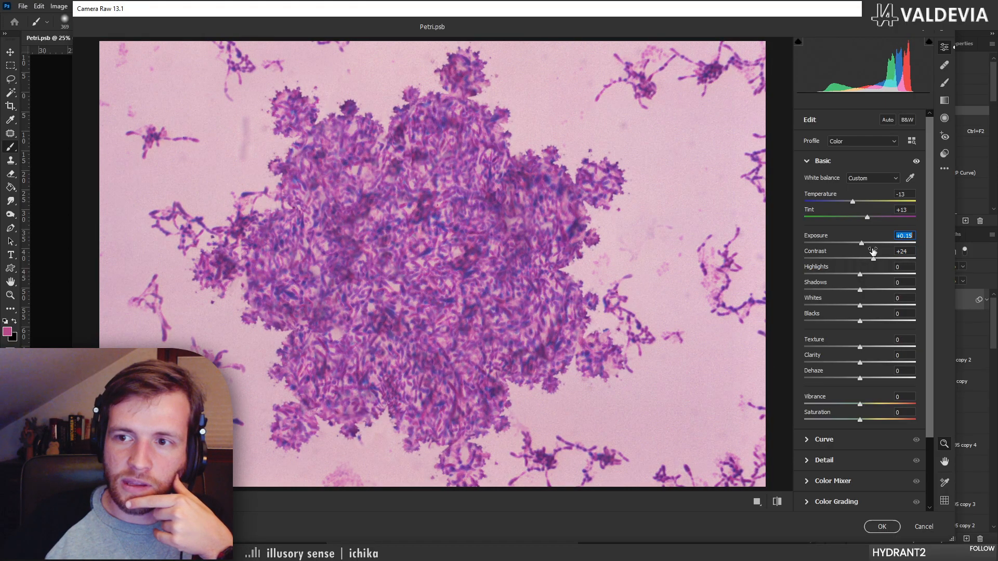
Add a vignette of -100 with a roundness of +100
scroll(873, 307, down, 3)
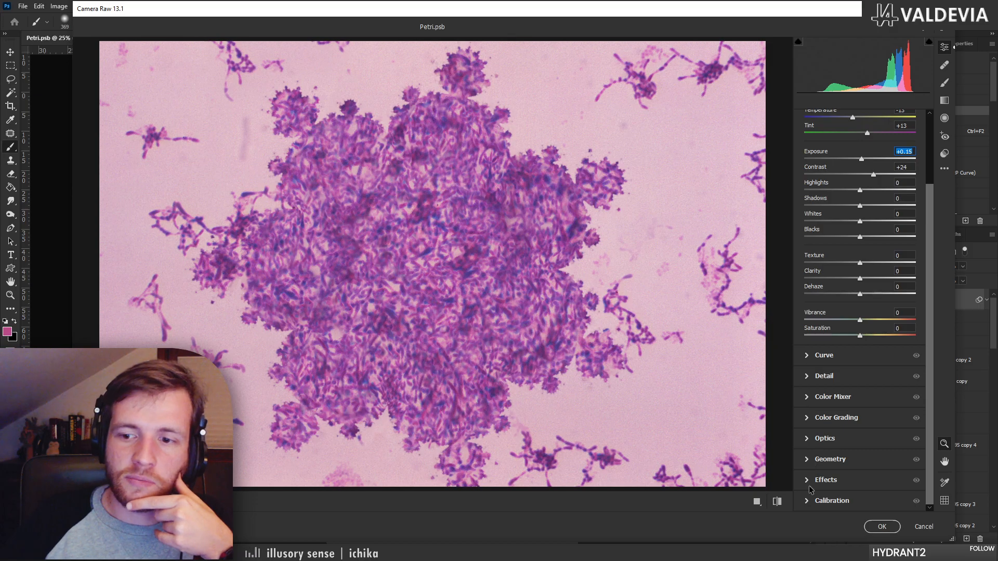
click(809, 486)
drag(860, 387, 804, 384)
drag(860, 437, 942, 435)
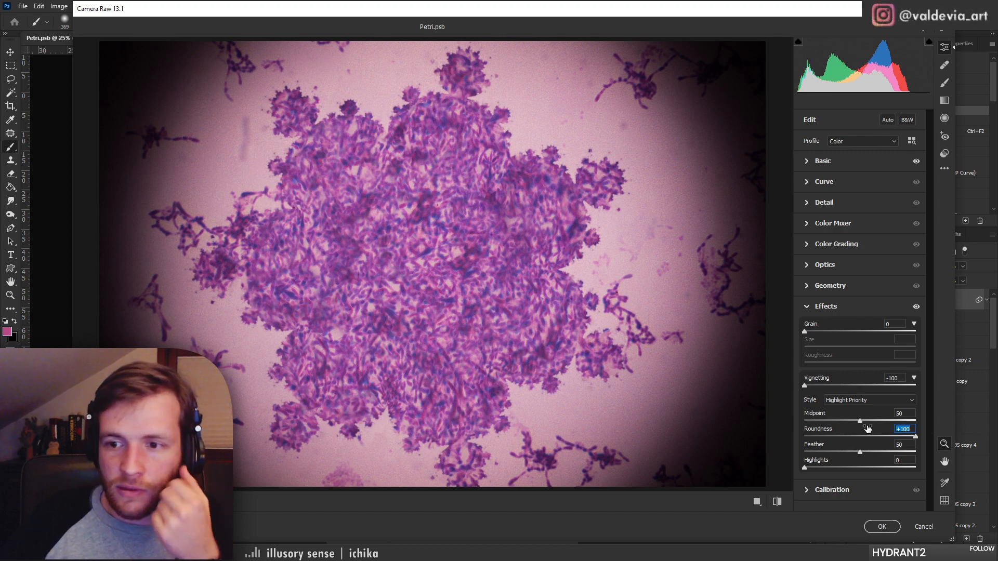
Soften the vignette with midpoint 54, feather 47 and amount -57, and compare the image before and after the adjustments
mouse_move(860, 420)
mouse_down()
mouse_move(879, 421)
mouse_move(866, 419)
mouse_up()
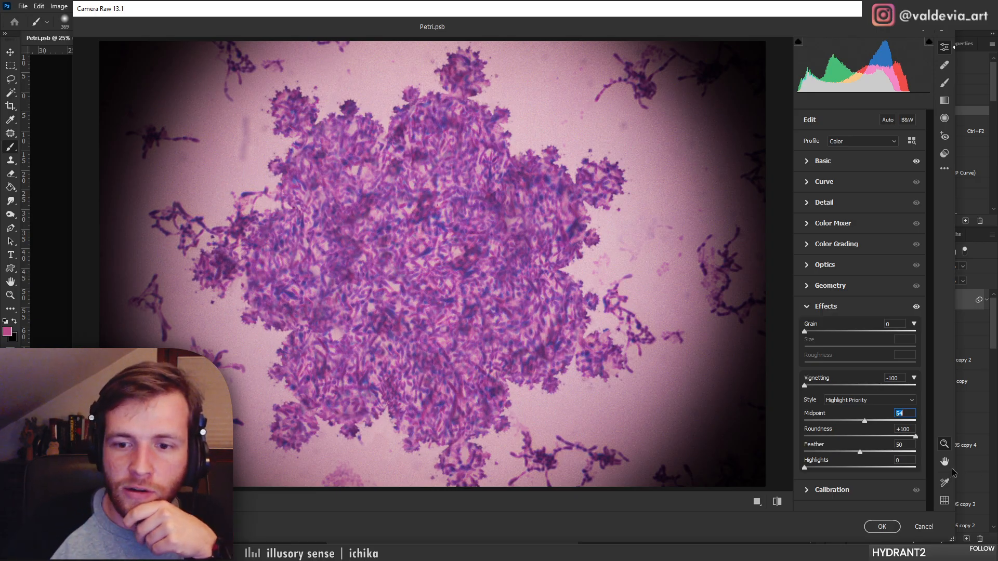
mouse_move(861, 450)
mouse_down()
mouse_move(885, 452)
mouse_move(858, 450)
mouse_up()
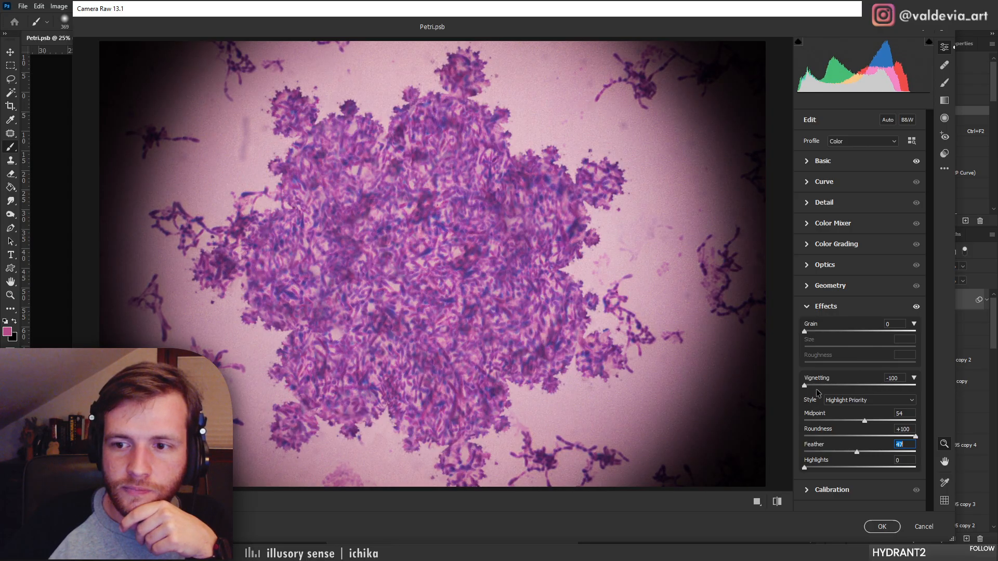
drag(805, 385, 830, 389)
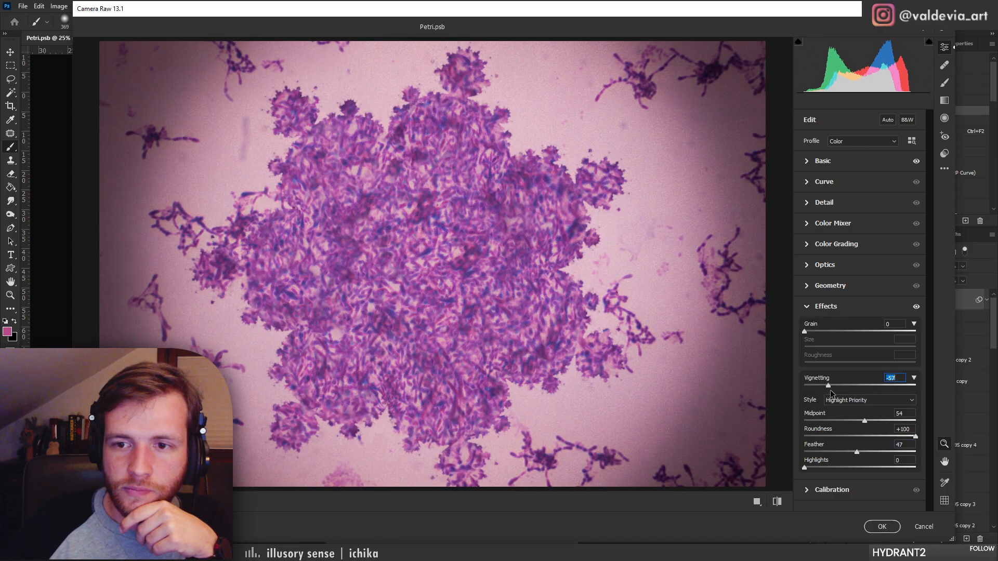
click(777, 503)
click(777, 503)
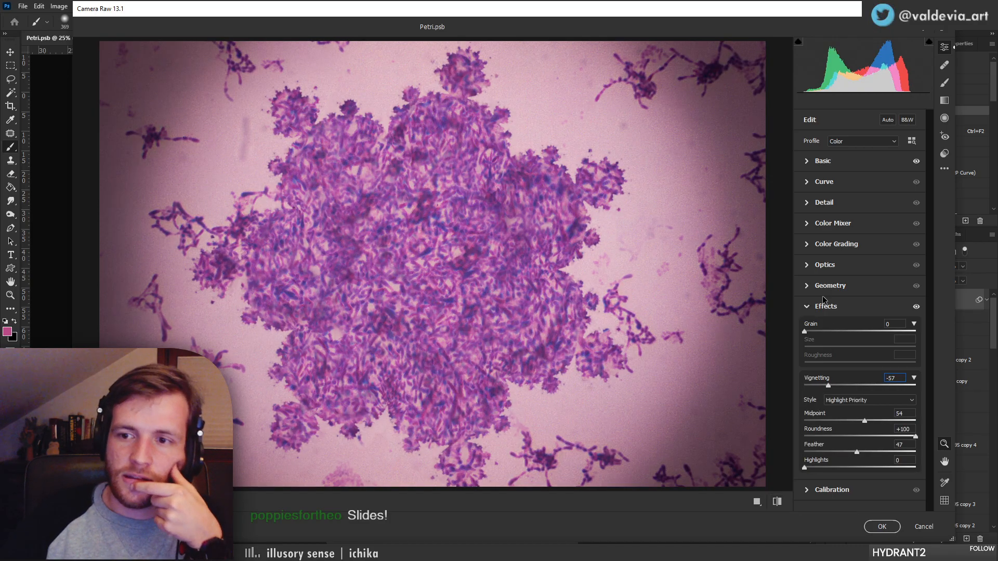
Set highlights to +17, whites to +20 and vibrance to +8 in the basic adjustments
click(808, 161)
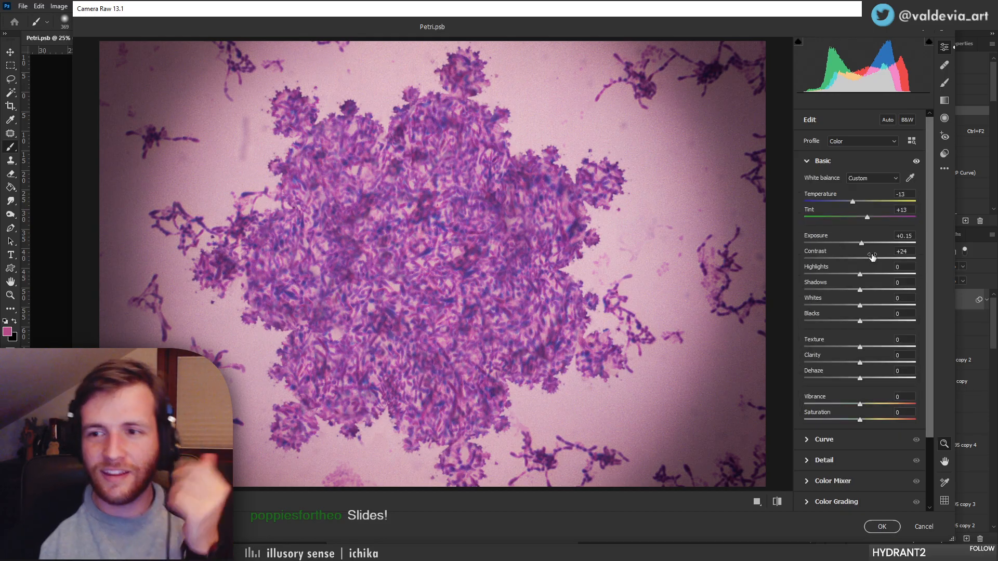
mouse_move(855, 277)
mouse_down()
mouse_move(885, 273)
mouse_move(870, 275)
mouse_up()
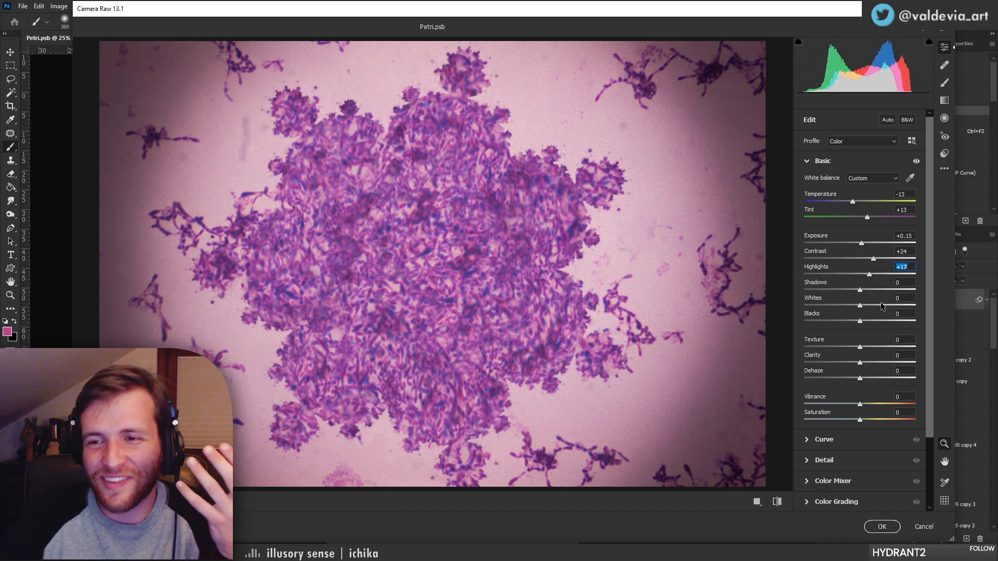
mouse_move(860, 306)
mouse_down()
mouse_move(871, 309)
mouse_move(848, 306)
mouse_move(872, 306)
mouse_up()
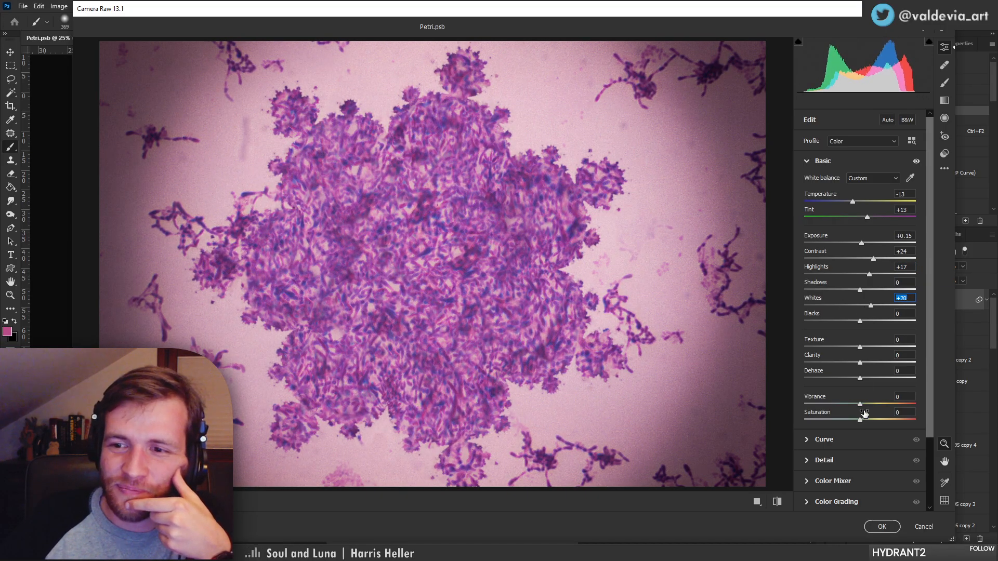
mouse_move(862, 409)
mouse_down()
mouse_move(890, 405)
mouse_move(869, 407)
mouse_up()
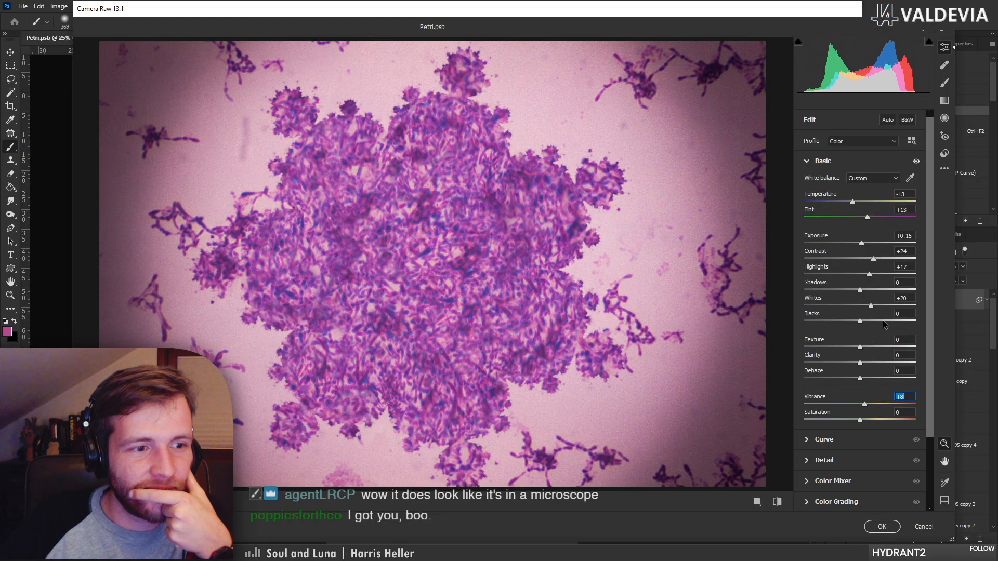
scroll(893, 342, down, 2)
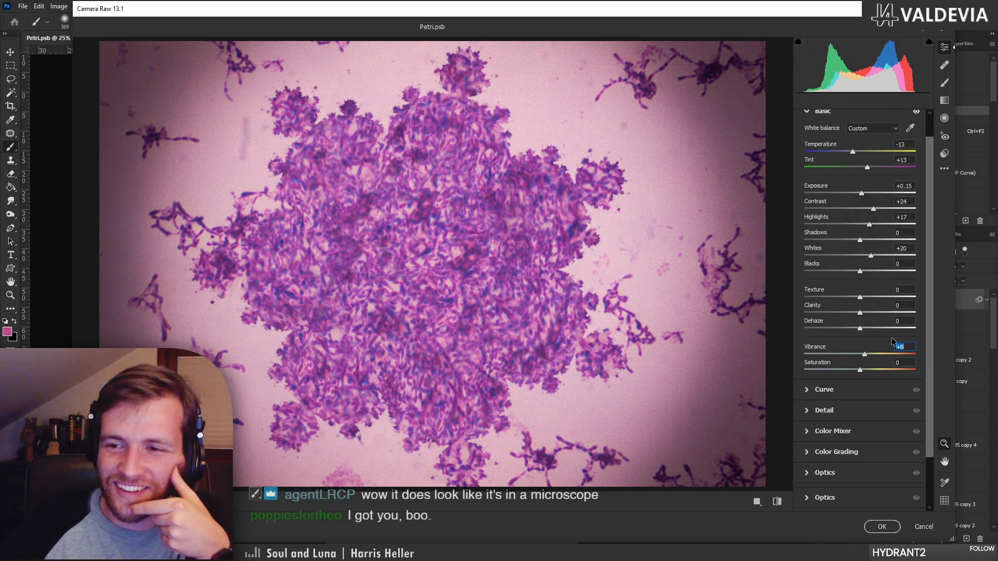
click(808, 452)
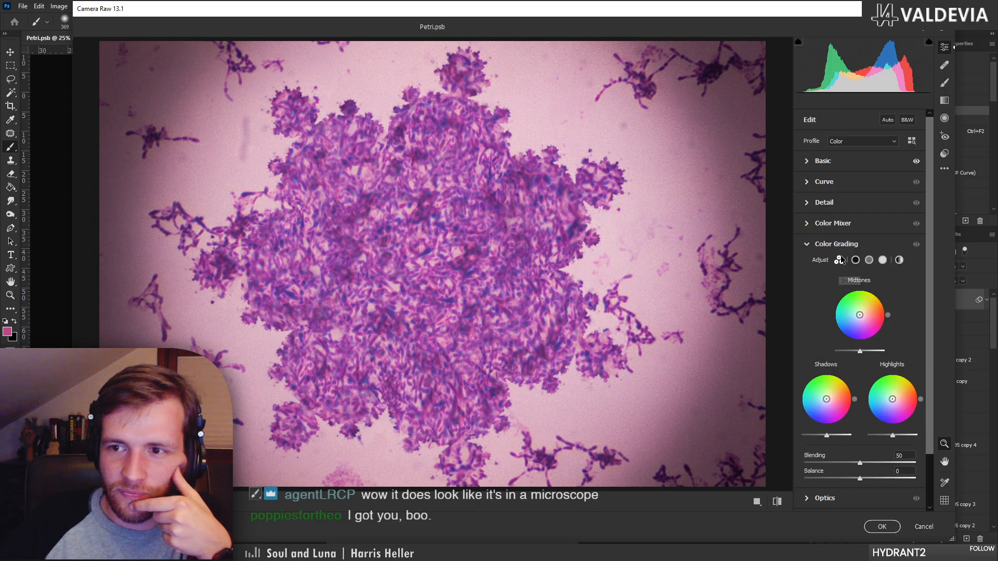
click(855, 260)
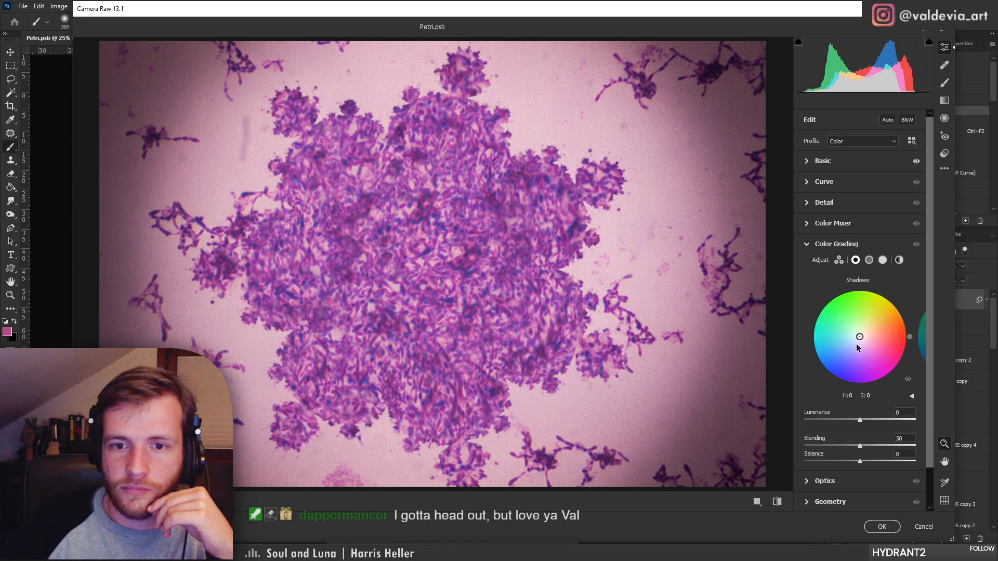
Turn the vignette into a hard-edged microscope circle with amount -100 and feather 6
scroll(859, 345, down, 2)
click(808, 481)
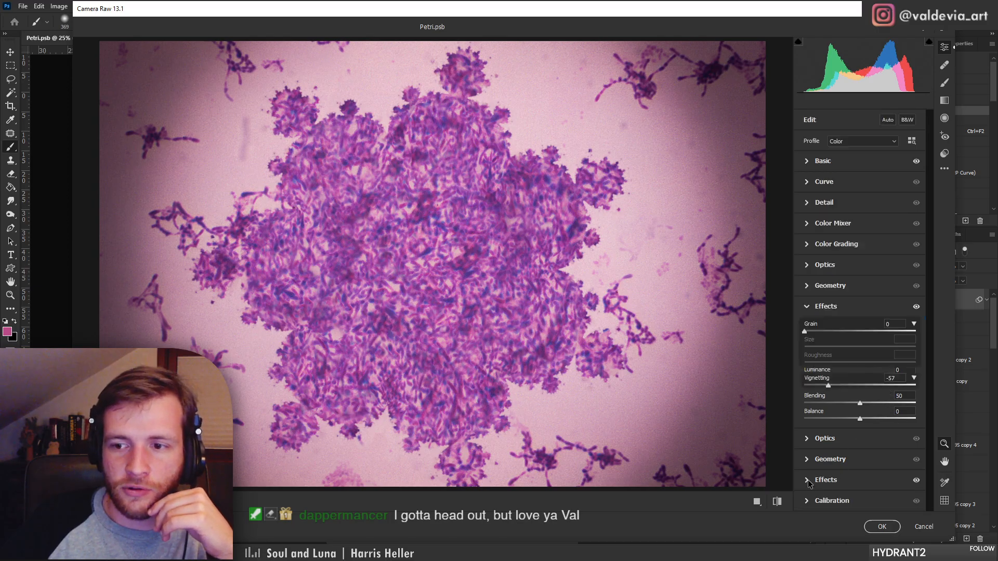
drag(828, 386, 765, 388)
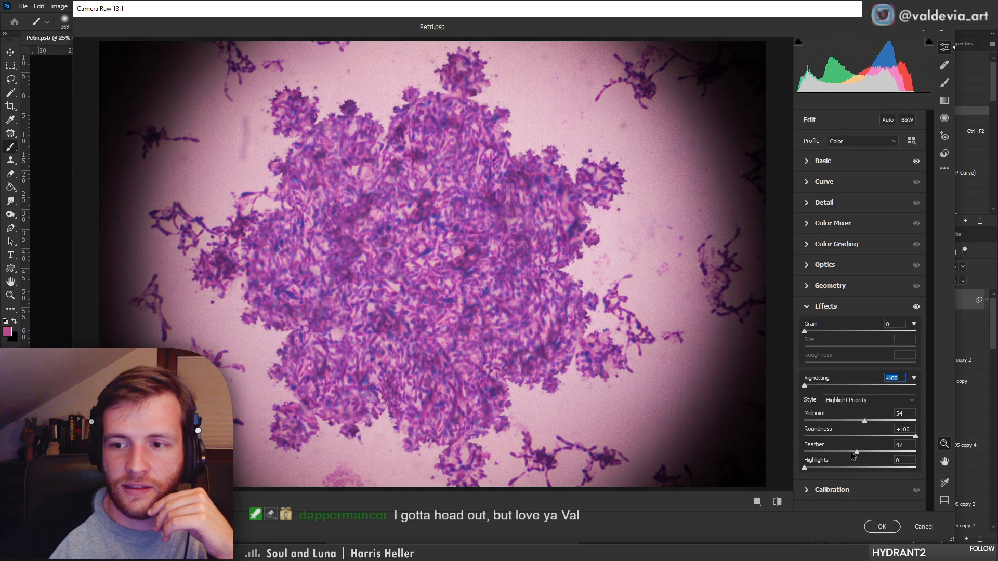
drag(856, 452, 768, 461)
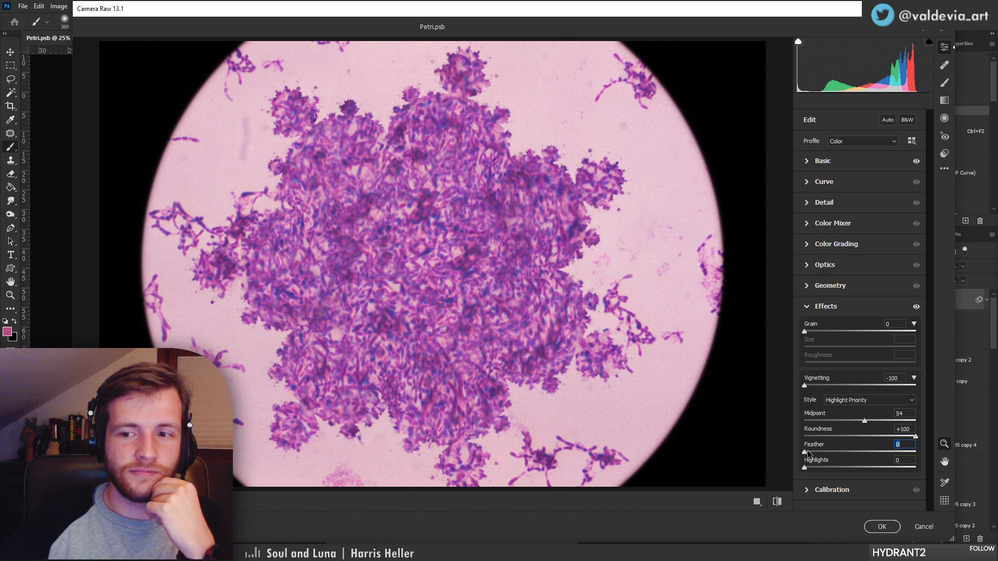
drag(807, 451, 811, 454)
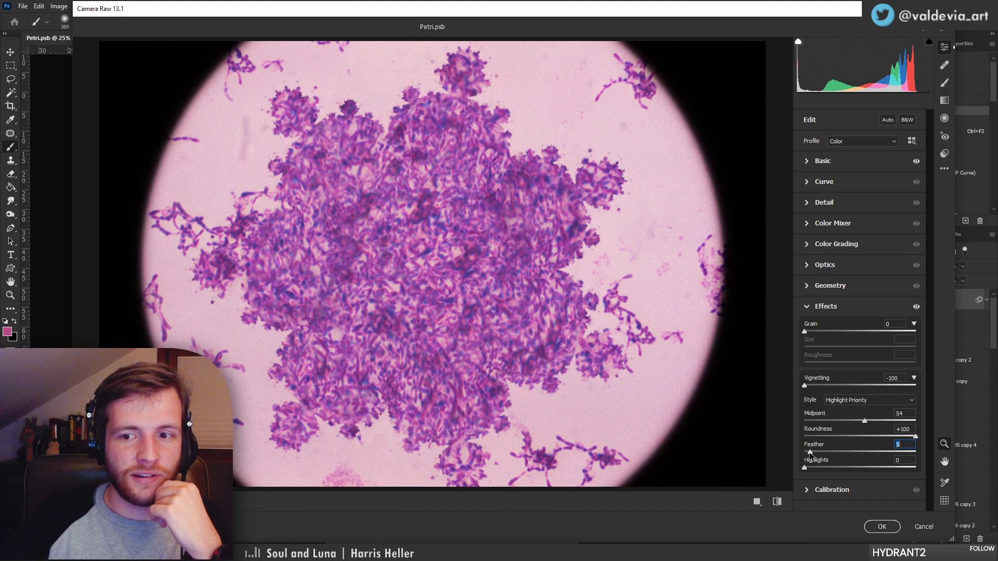
drag(810, 454, 814, 454)
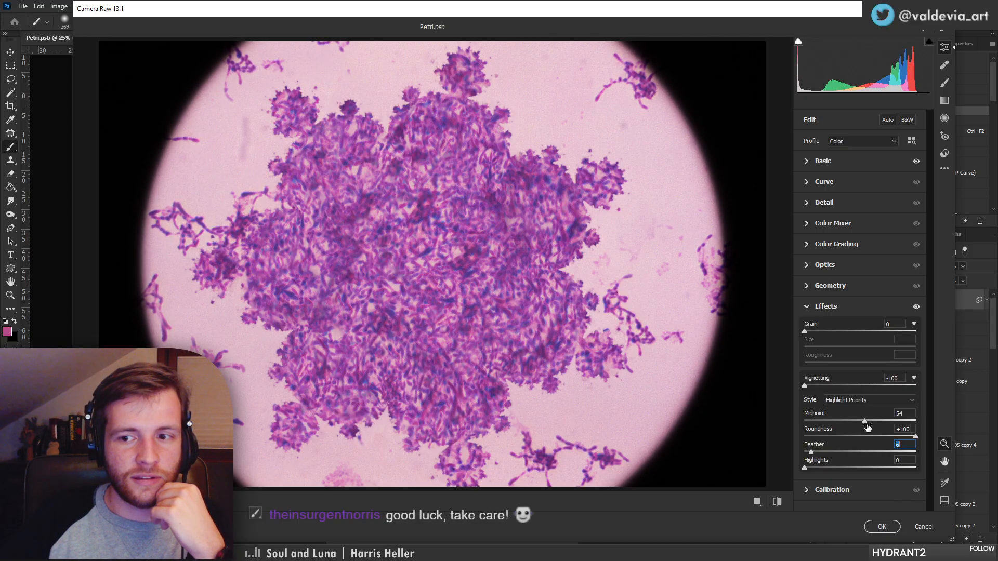
Widen the vignette circle by setting its midpoint to 69 and check the whole image at a smaller preview size
drag(864, 421, 876, 422)
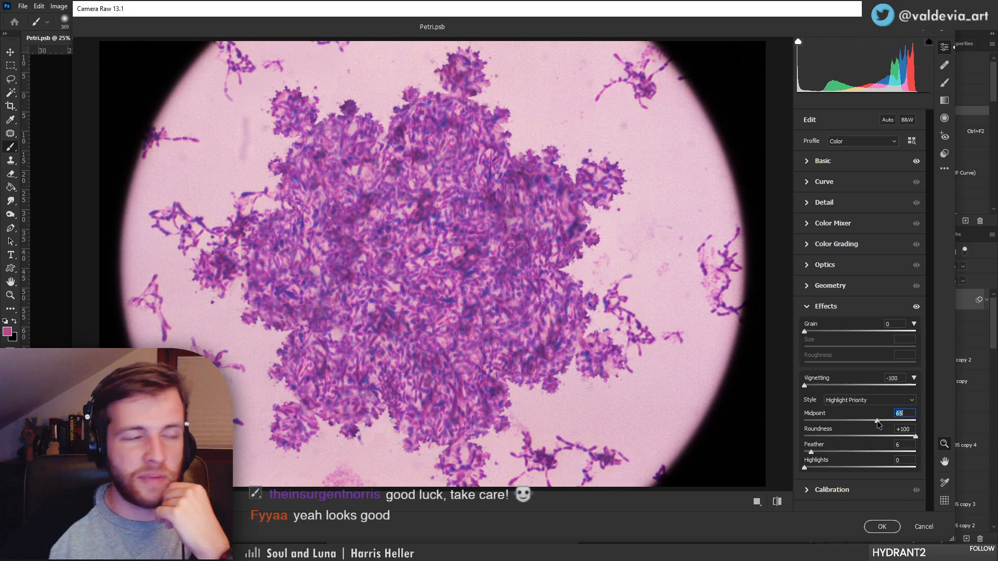
drag(478, 327, 338, 375)
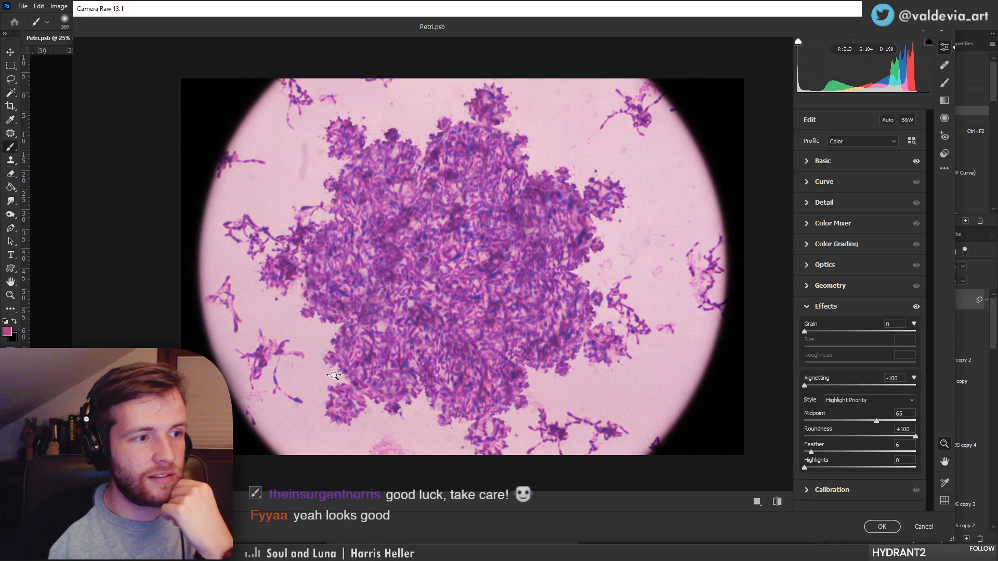
mouse_move(423, 347)
mouse_down()
mouse_move(448, 342)
mouse_move(438, 348)
mouse_up()
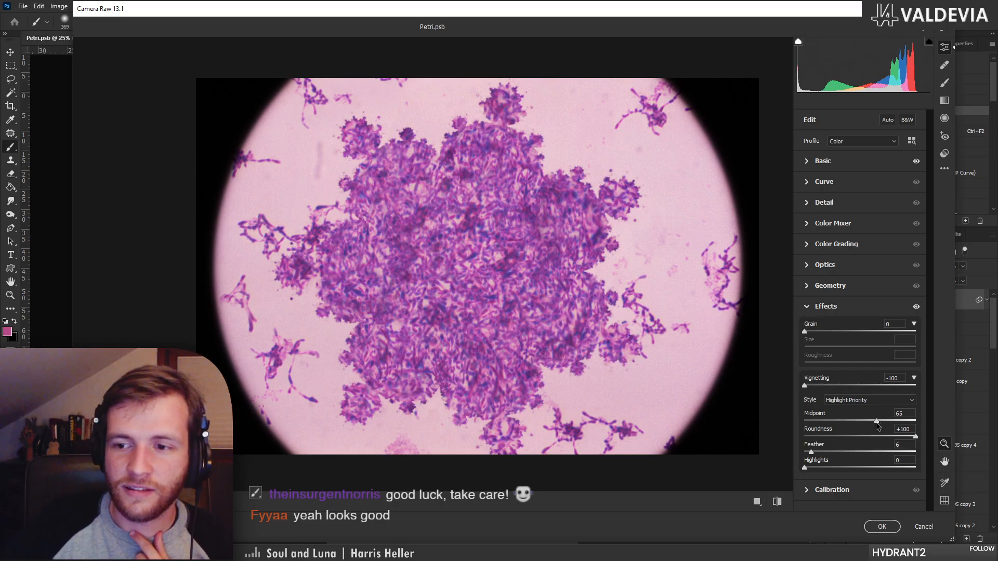
mouse_move(877, 422)
mouse_down()
mouse_move(803, 420)
mouse_move(890, 419)
mouse_move(879, 414)
mouse_up()
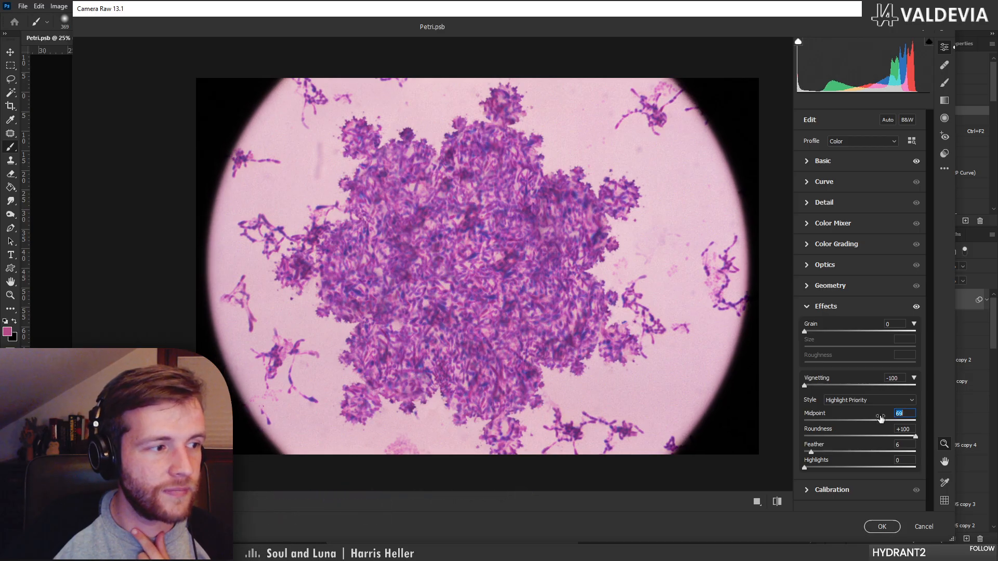
drag(598, 274, 575, 278)
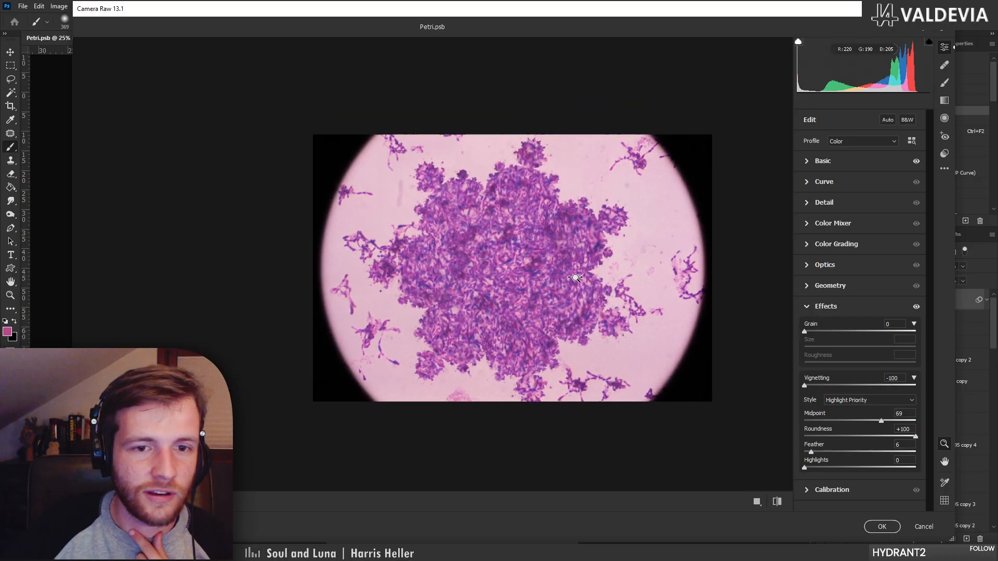
drag(713, 275, 735, 274)
drag(607, 213, 626, 211)
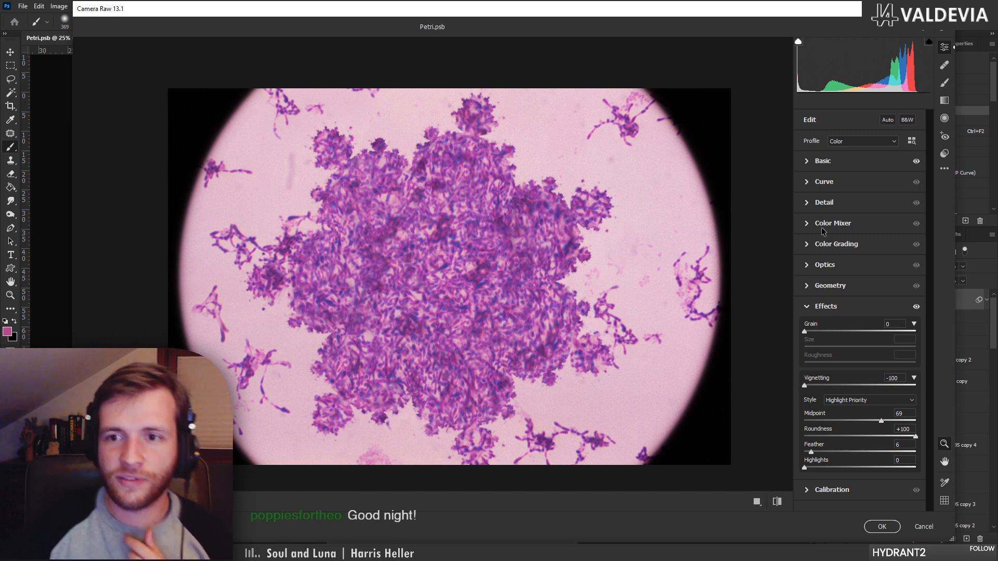
Tint the shadows purple in Color Grading with hue 288 and saturation 32
click(807, 161)
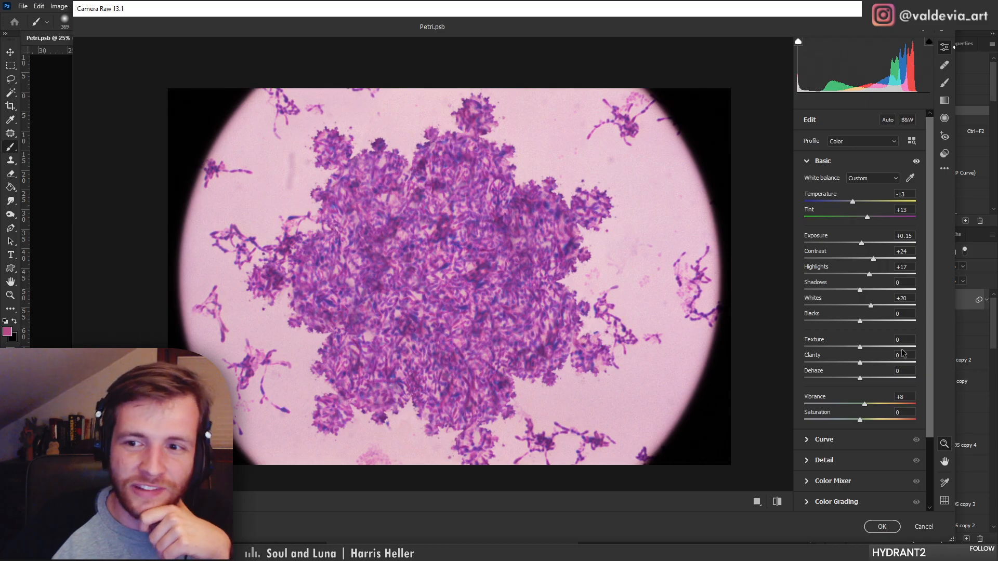
scroll(837, 426, down, 2)
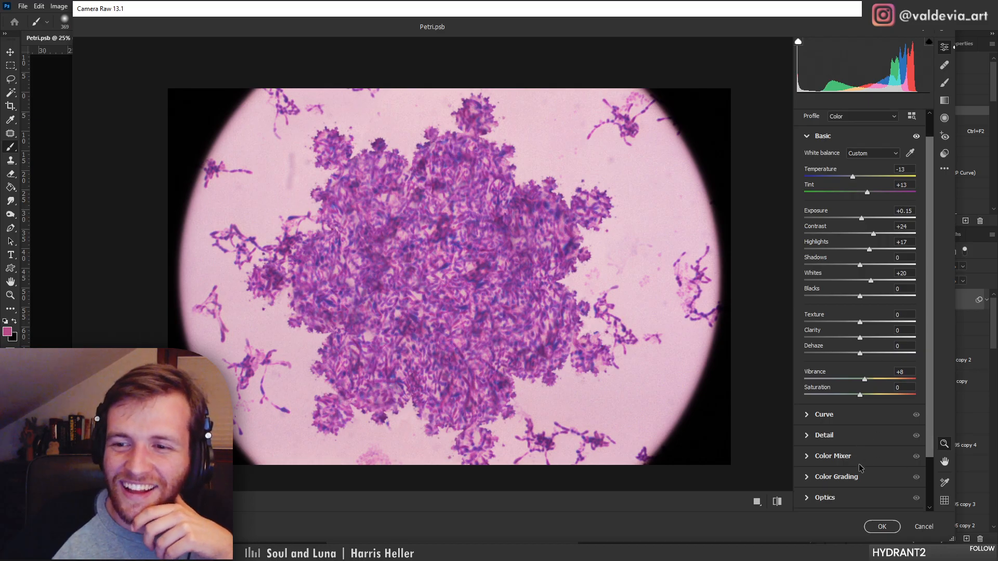
click(806, 457)
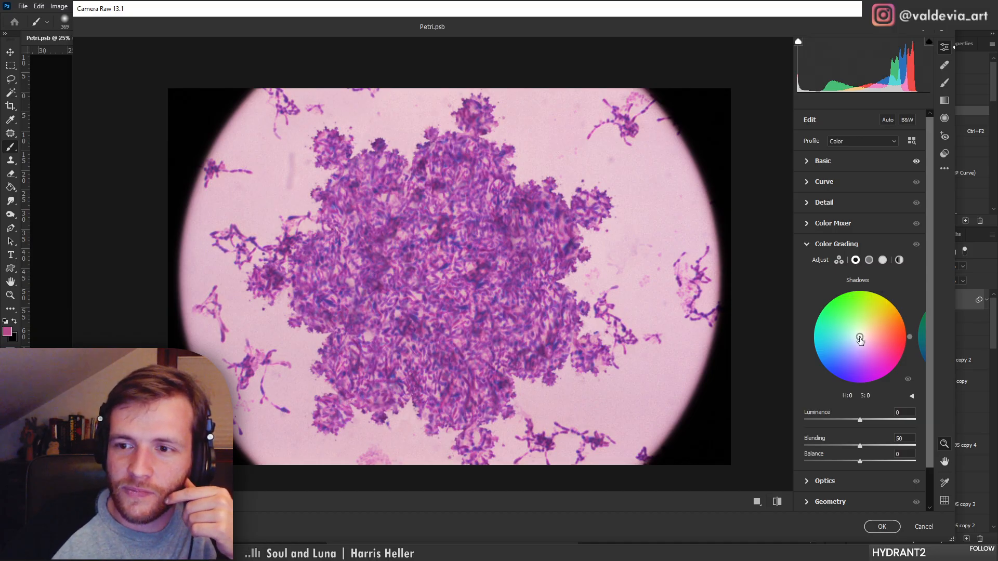
drag(861, 341, 868, 343)
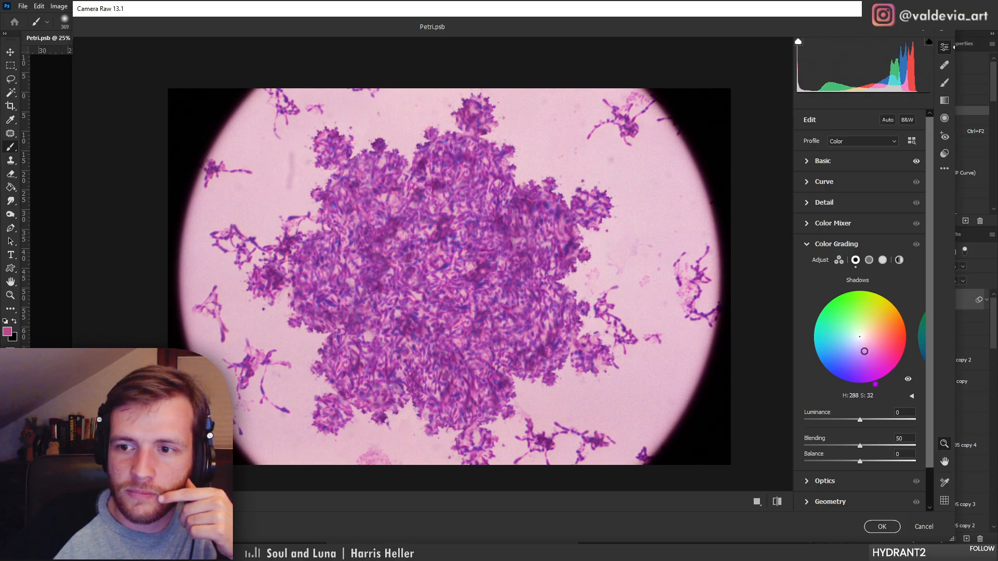
Tint the highlights blue in Color Grading with hue 224 and saturation 41
click(869, 259)
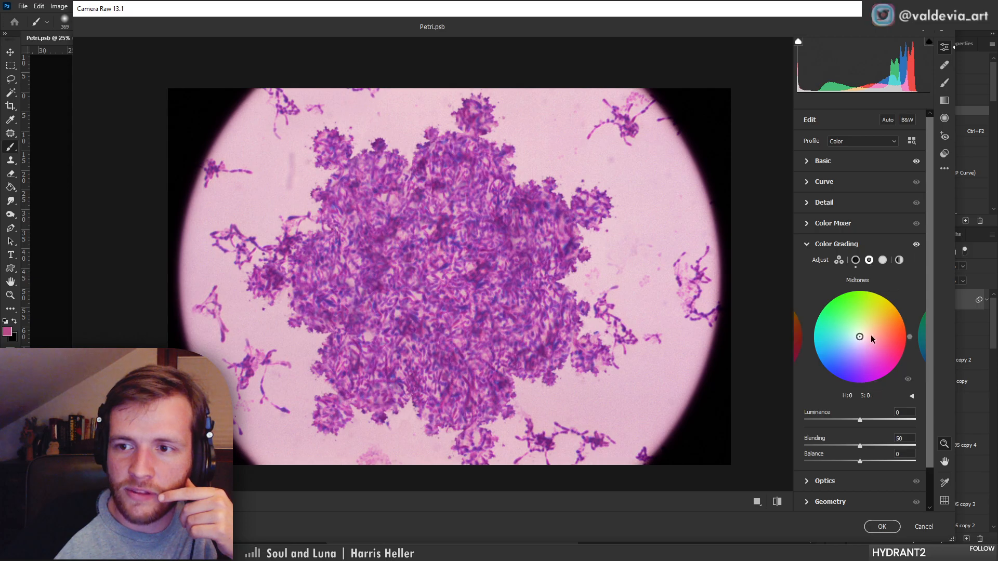
click(883, 260)
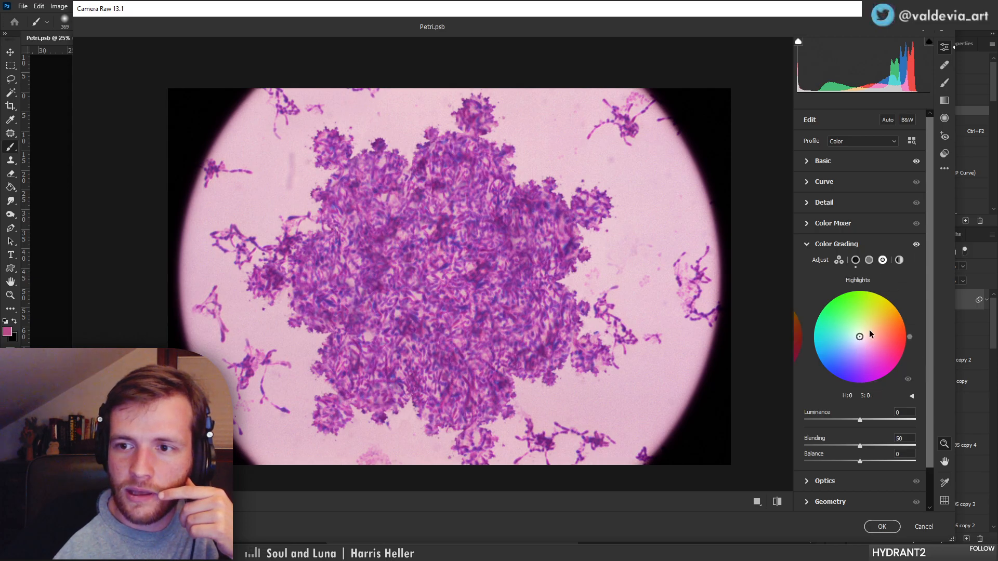
drag(853, 349, 848, 350)
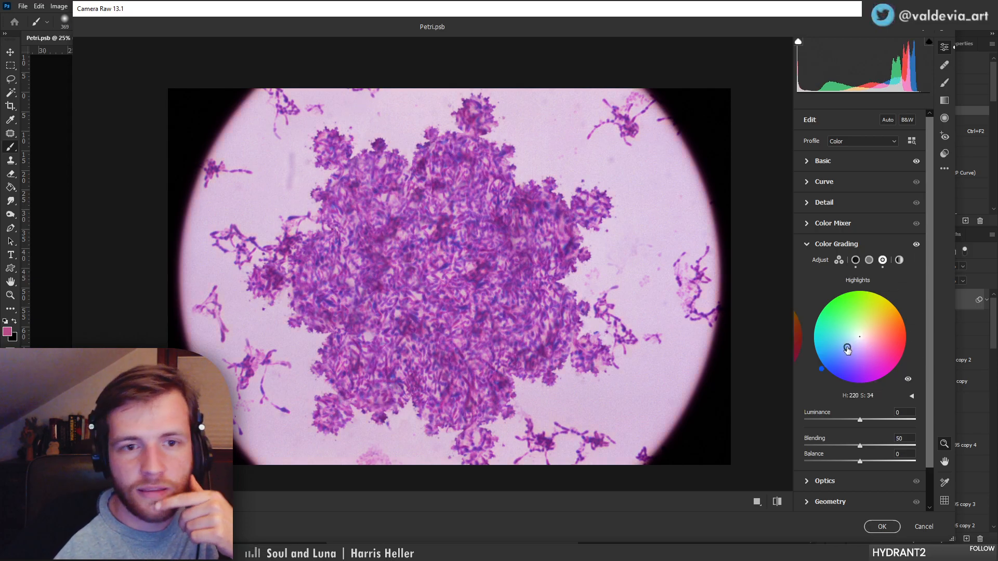
mouse_move(846, 348)
mouse_down()
mouse_move(811, 362)
mouse_move(829, 389)
mouse_move(817, 383)
mouse_up()
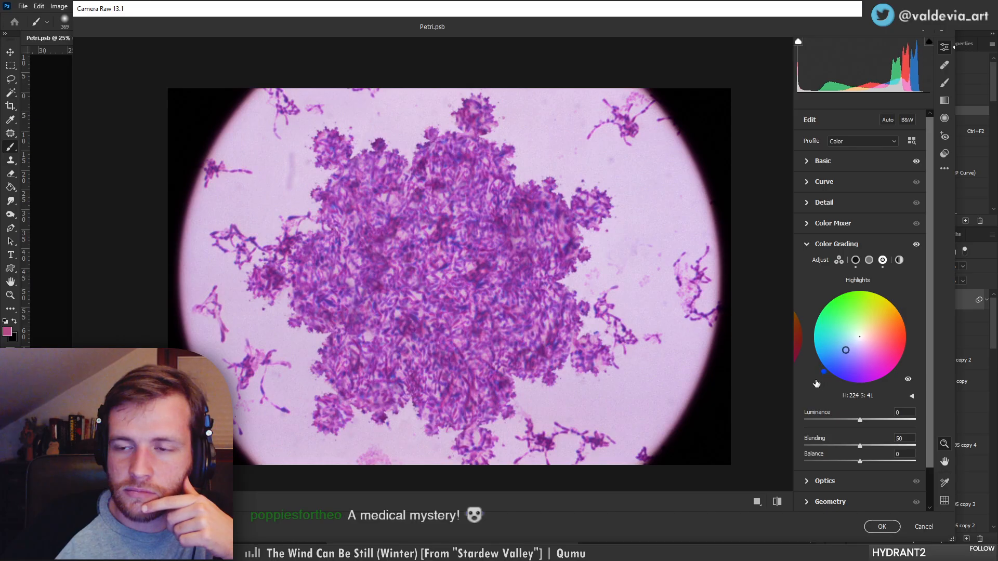
Tint the midtones violet with hue 265 and saturation 12, and compare the image before and after the grading
click(871, 261)
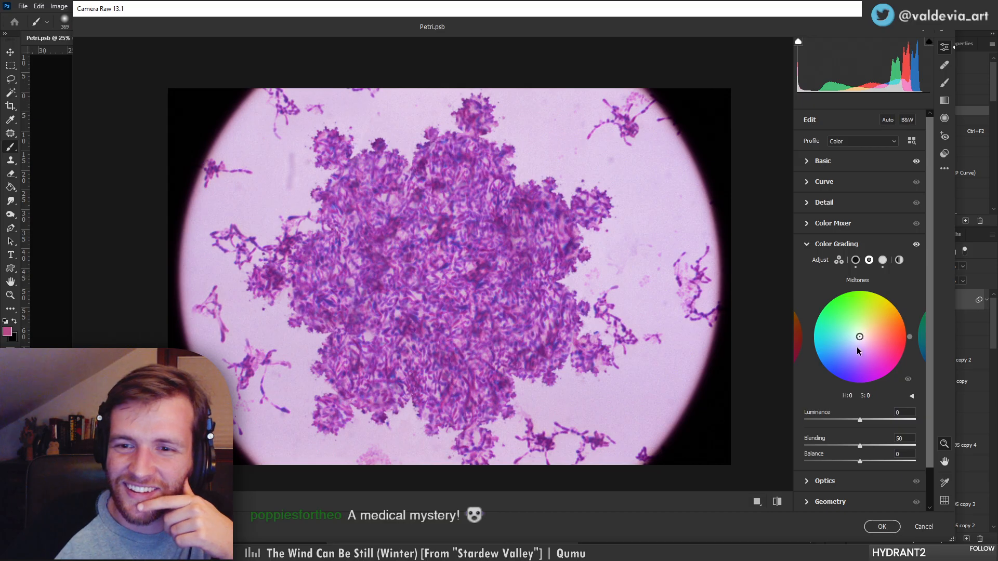
mouse_move(857, 349)
mouse_down()
mouse_move(856, 356)
mouse_move(843, 343)
mouse_move(845, 328)
mouse_move(879, 329)
mouse_move(863, 354)
mouse_move(853, 354)
mouse_move(859, 343)
mouse_up()
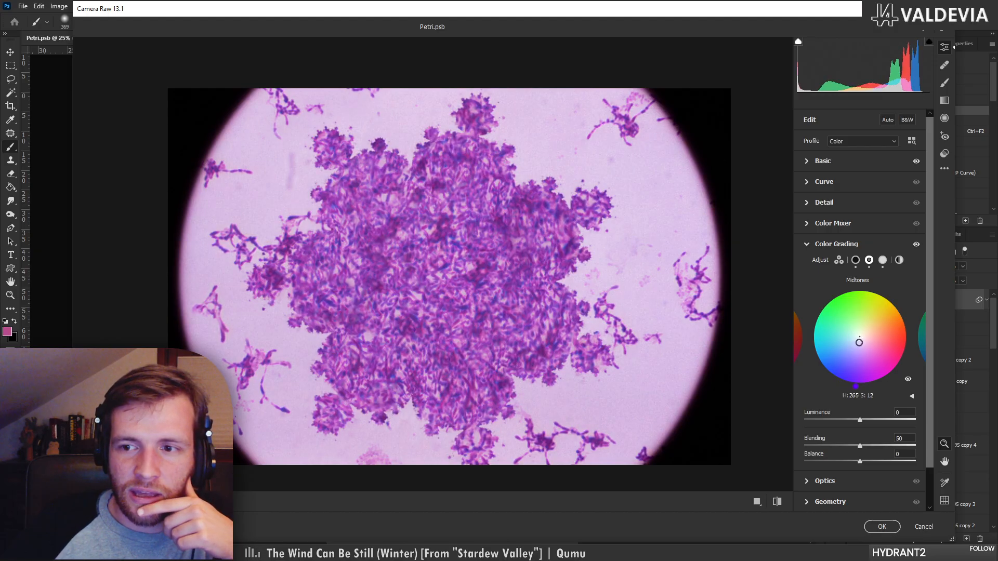
click(778, 502)
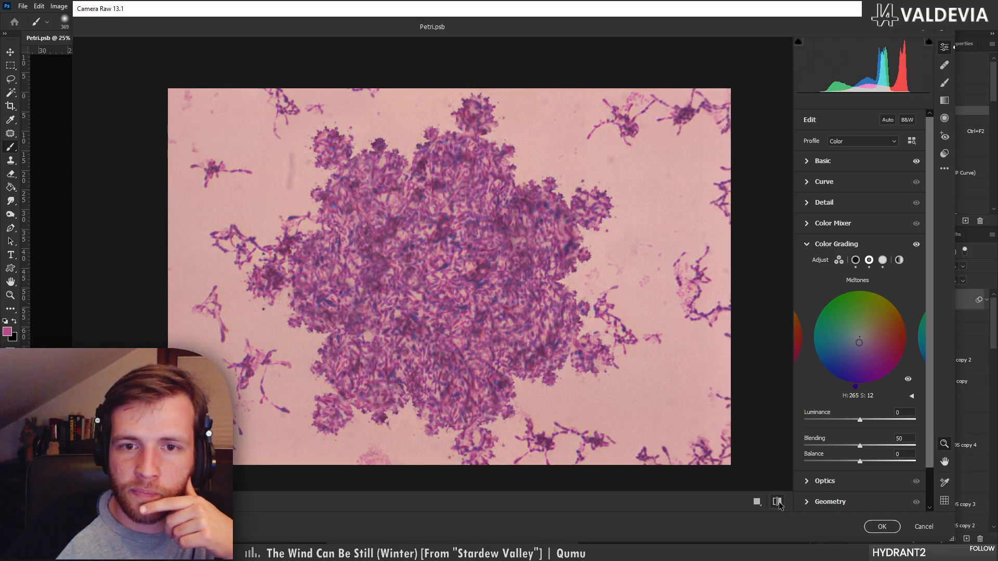
click(779, 502)
click(778, 503)
click(778, 502)
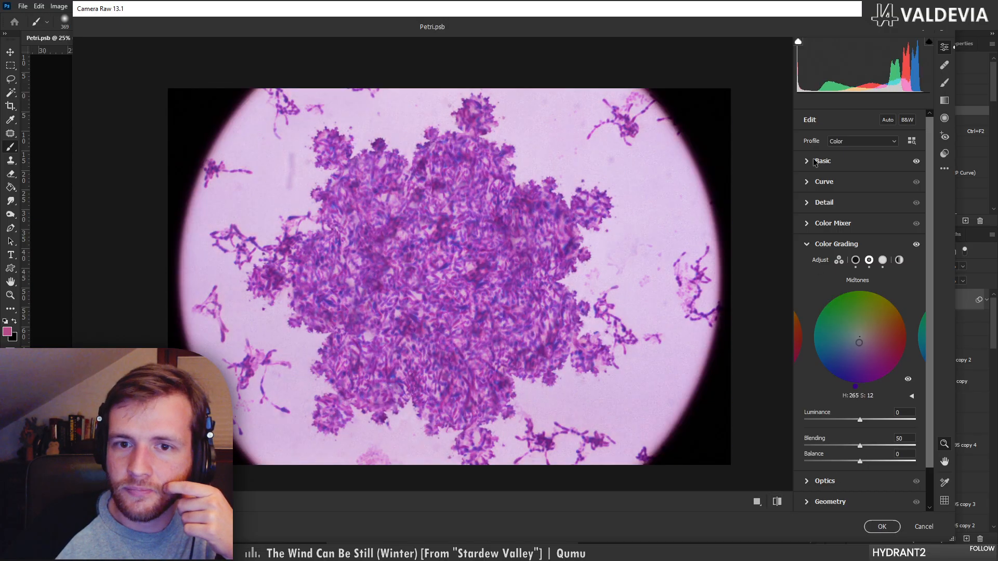
Add film grain with amount 55 in the effects settings while viewing the colony edges up close
click(808, 249)
drag(638, 266, 746, 285)
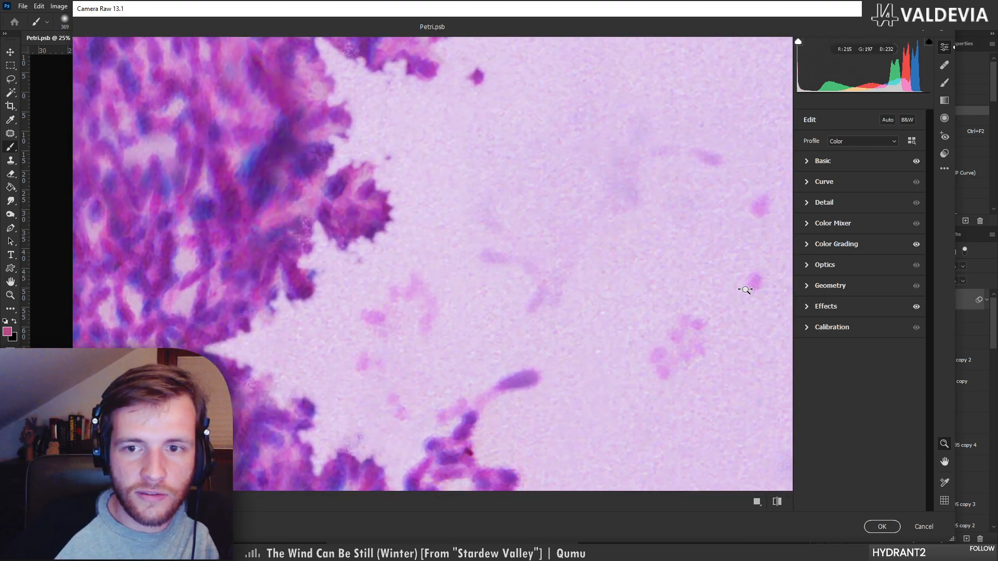
click(807, 308)
drag(585, 292, 569, 140)
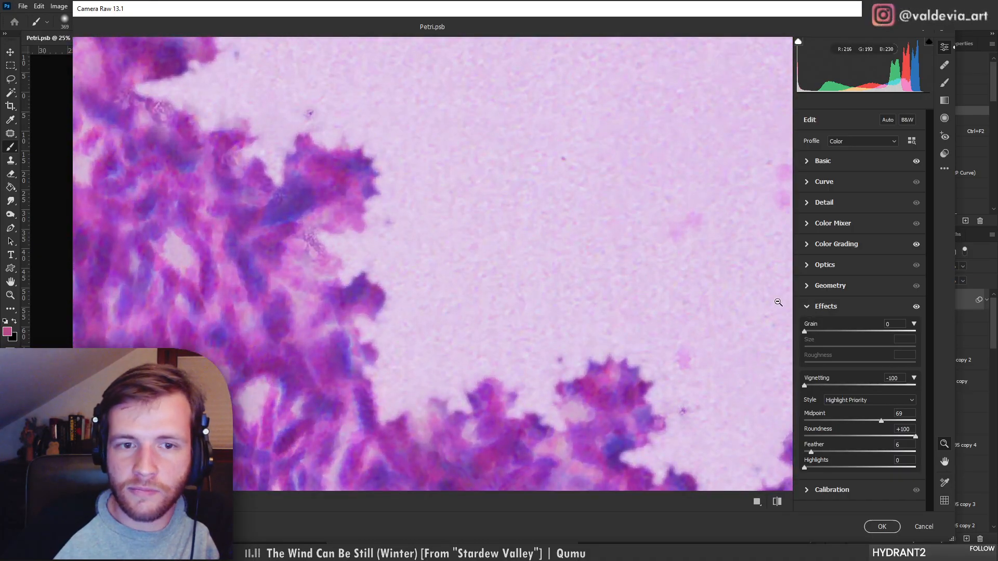
drag(778, 302, 351, 214)
key(space)
drag(334, 360, 442, 221)
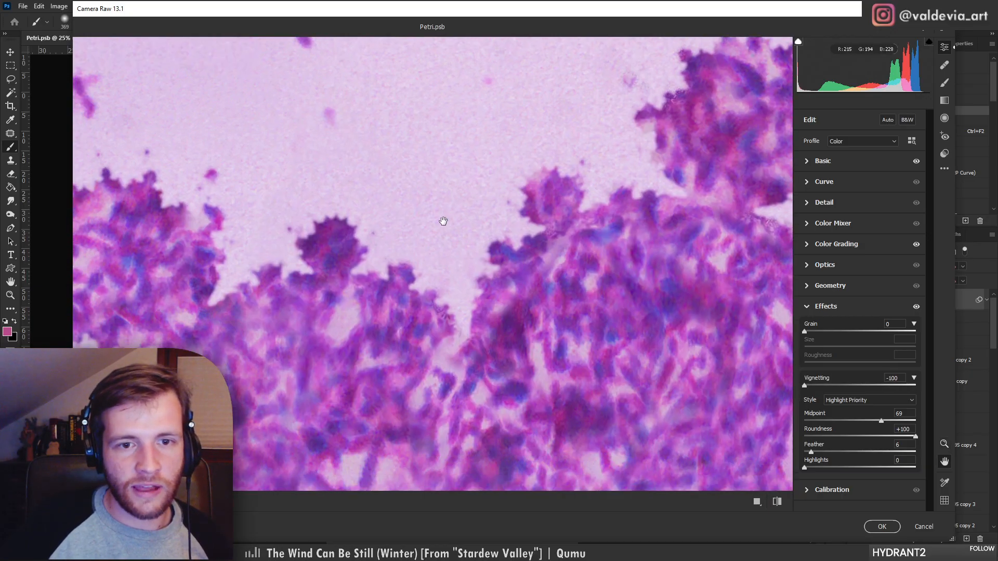
drag(806, 335, 865, 347)
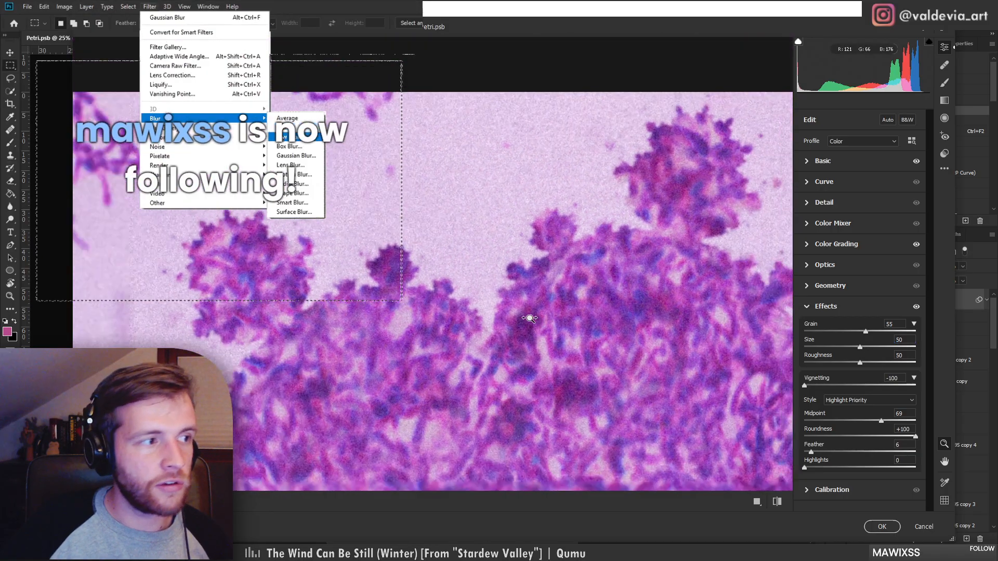
click(291, 197)
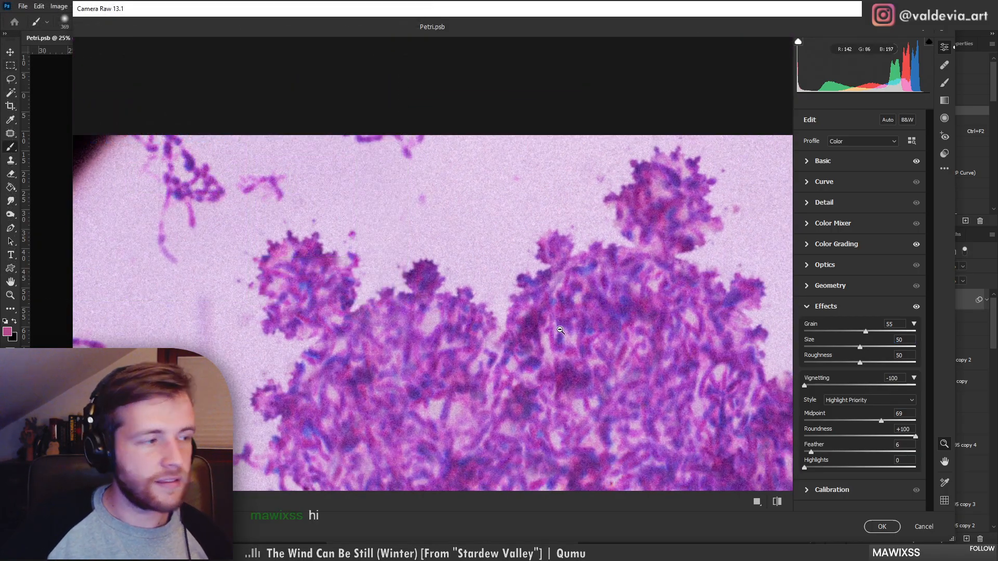
Examine the grain across the colony, its outer branches and the vignette edge, both up close and at full-image size
drag(544, 343, 510, 296)
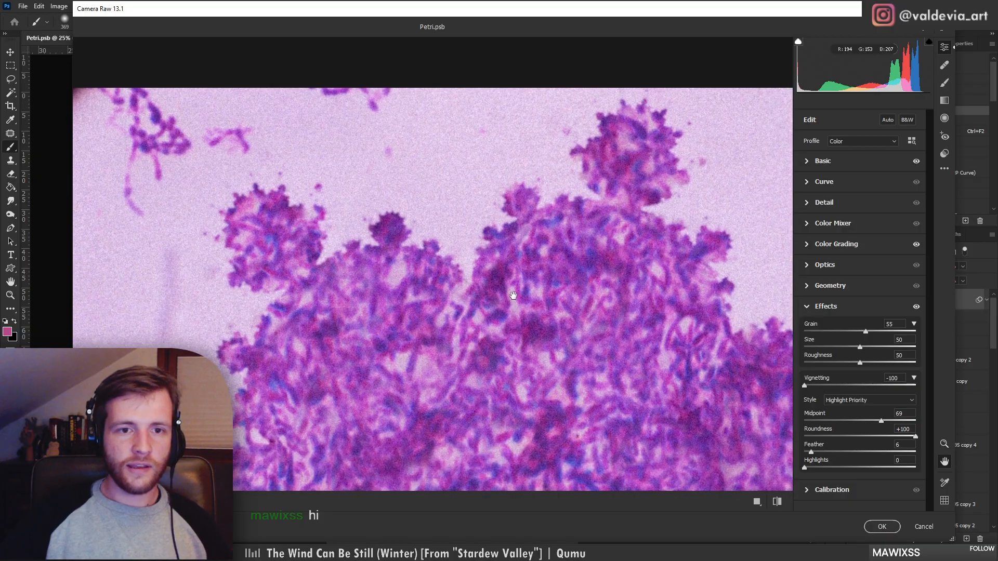
drag(258, 177, 459, 219)
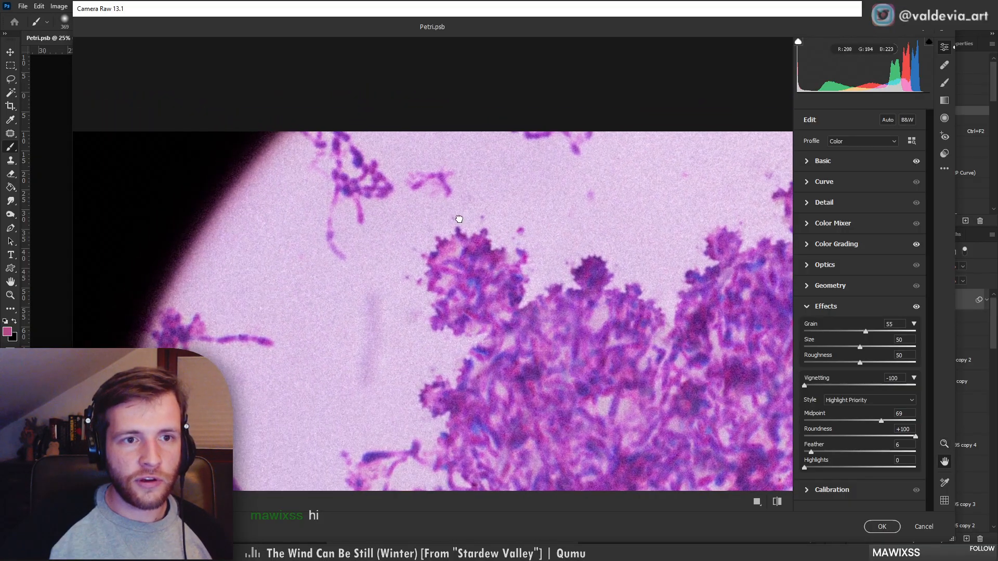
drag(332, 201, 385, 206)
drag(350, 254, 310, 245)
drag(542, 307, 172, 214)
drag(445, 249, 191, 136)
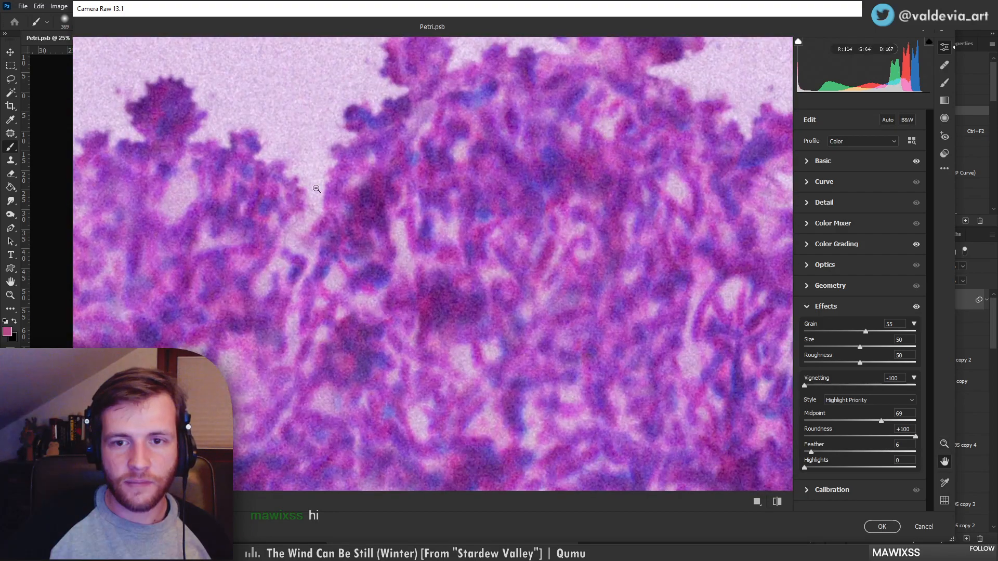
drag(455, 233, 428, 191)
drag(579, 191, 660, 199)
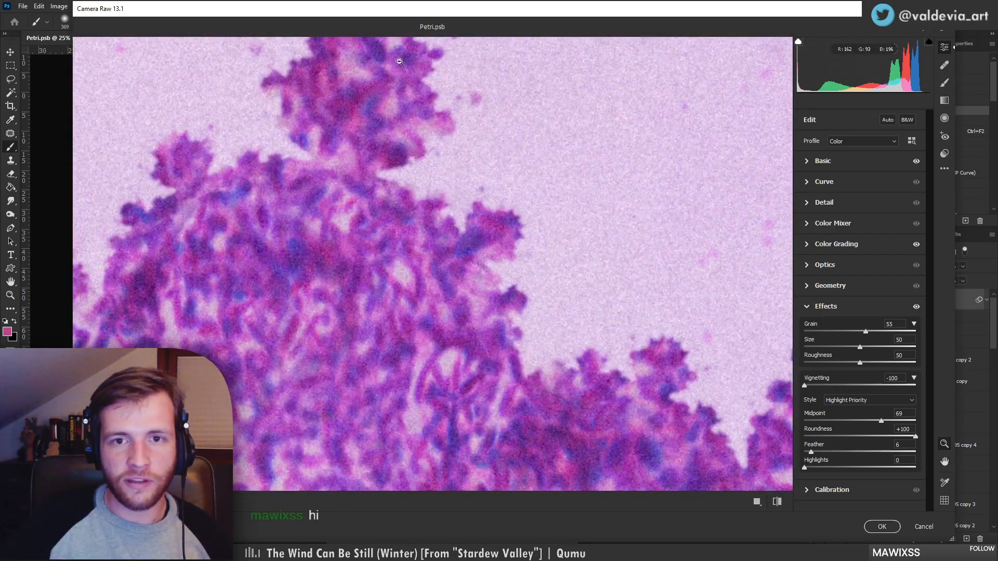
drag(517, 272, 489, 268)
drag(606, 412, 492, 155)
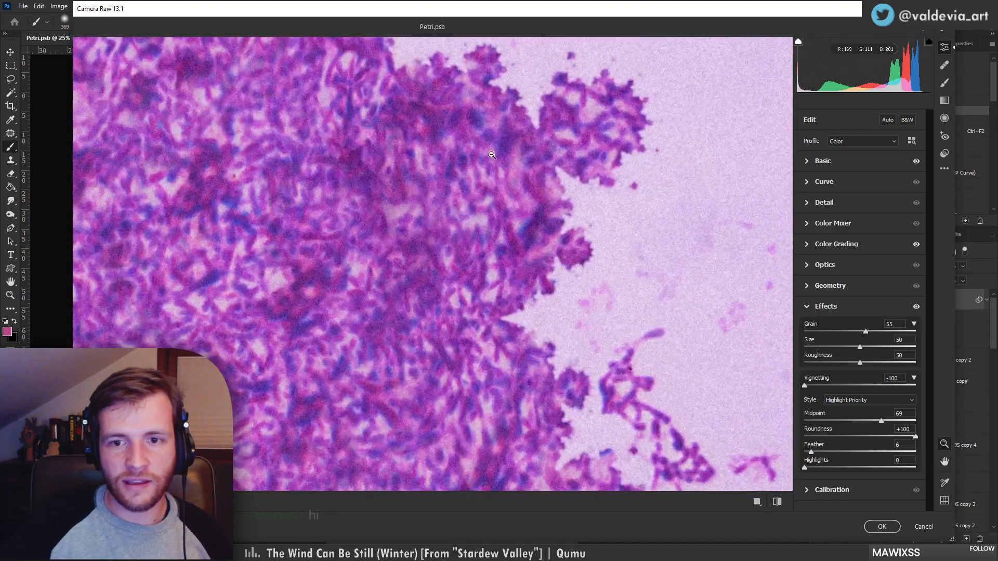
drag(530, 263, 486, 262)
drag(549, 397, 624, 368)
drag(509, 293, 489, 290)
drag(423, 231, 558, 246)
drag(503, 262, 444, 263)
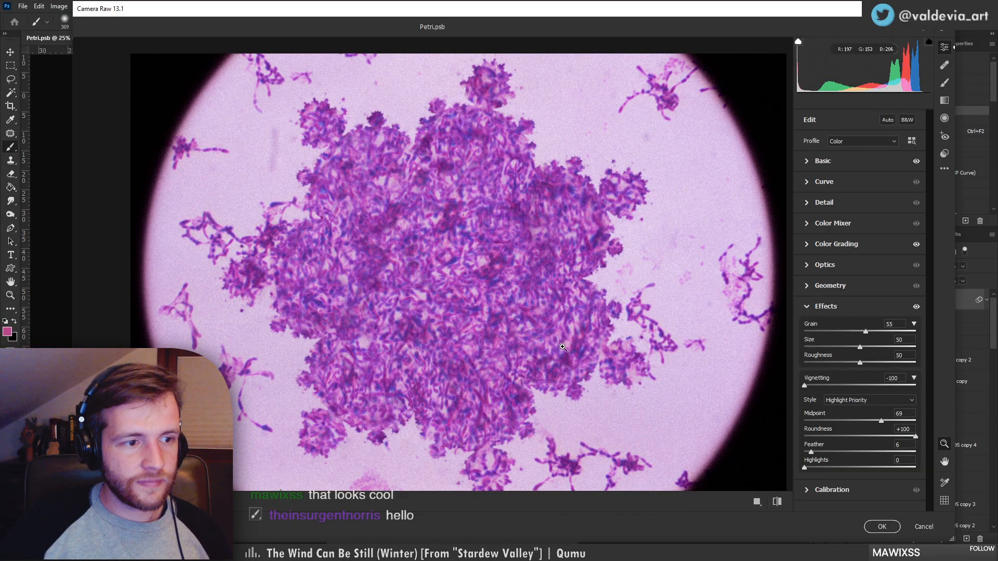
drag(549, 369, 522, 352)
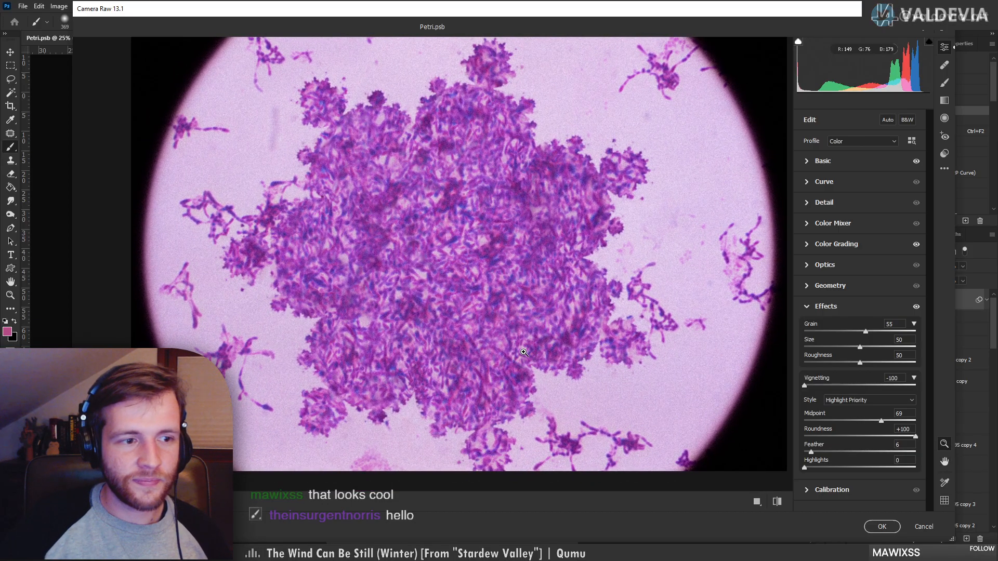
Apply the Camera Raw grading to Layer 33 and view the result on the canvas
click(882, 527)
drag(639, 404, 609, 395)
key(z)
mouse_move(571, 270)
mouse_down()
mouse_move(544, 272)
mouse_move(569, 276)
mouse_up()
key(b)
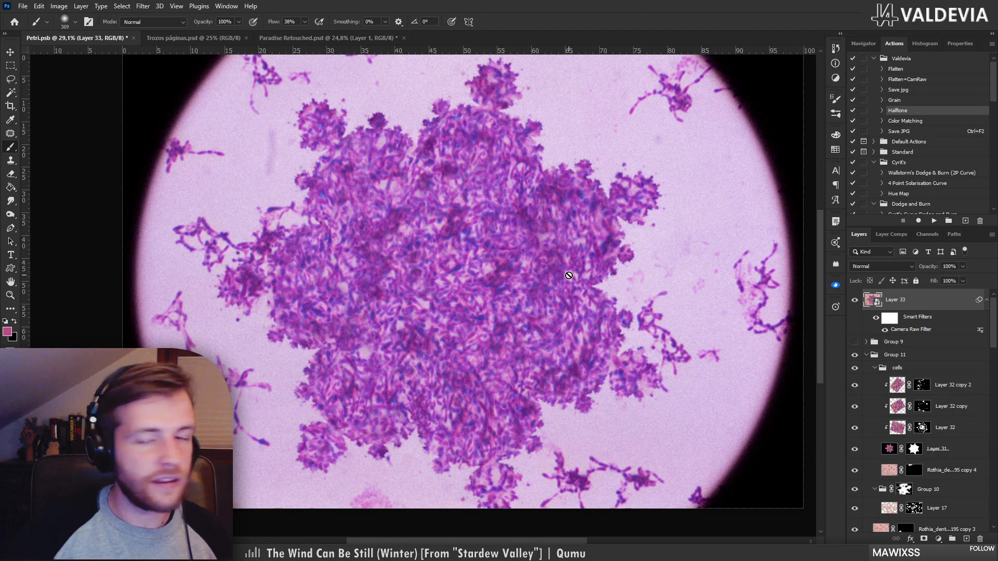
Collapse and hide Group 11, and hide Layer 33 to reveal the petri dish artwork beneath
click(867, 359)
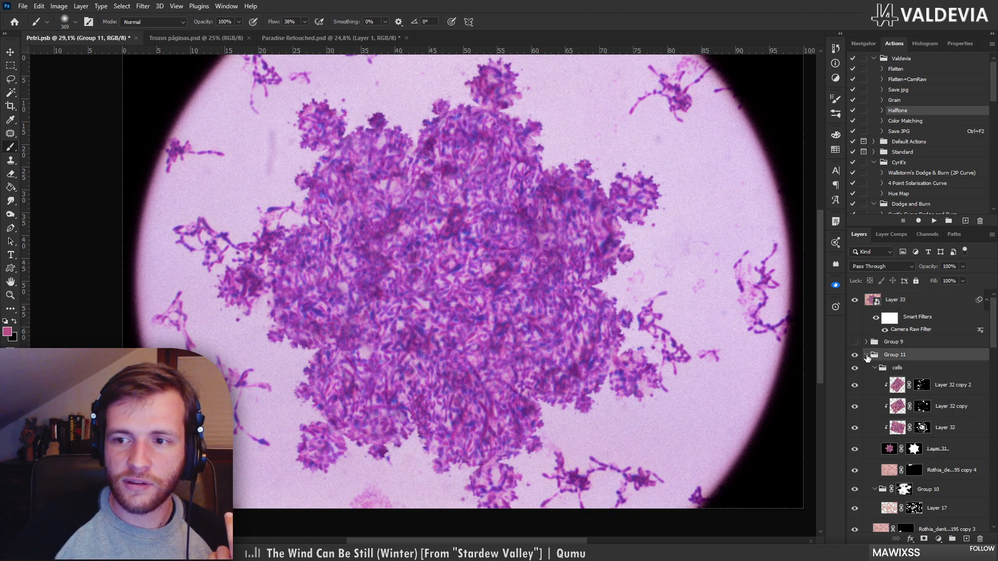
click(866, 356)
click(855, 355)
click(854, 304)
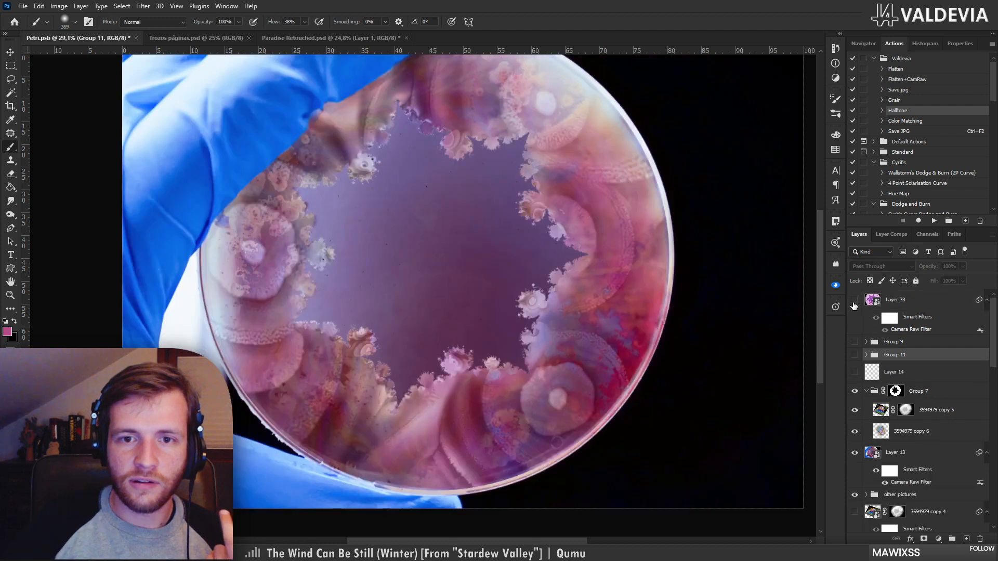
Examine the revealed petri dish artwork at different magnifications, including the fractal colony edges around its centre
key(z)
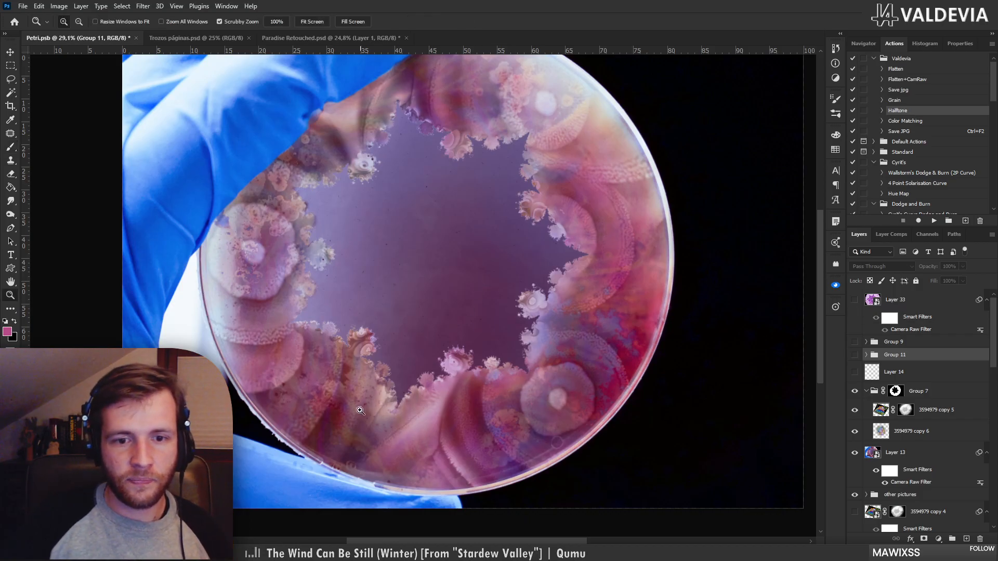
mouse_move(371, 410)
mouse_down()
mouse_move(416, 410)
mouse_move(378, 410)
mouse_up()
key(b)
drag(500, 198, 454, 285)
key(z)
mouse_move(520, 257)
mouse_down()
mouse_move(401, 319)
mouse_move(447, 400)
mouse_move(475, 381)
mouse_up()
key(b)
key(z)
drag(518, 451, 478, 451)
key(b)
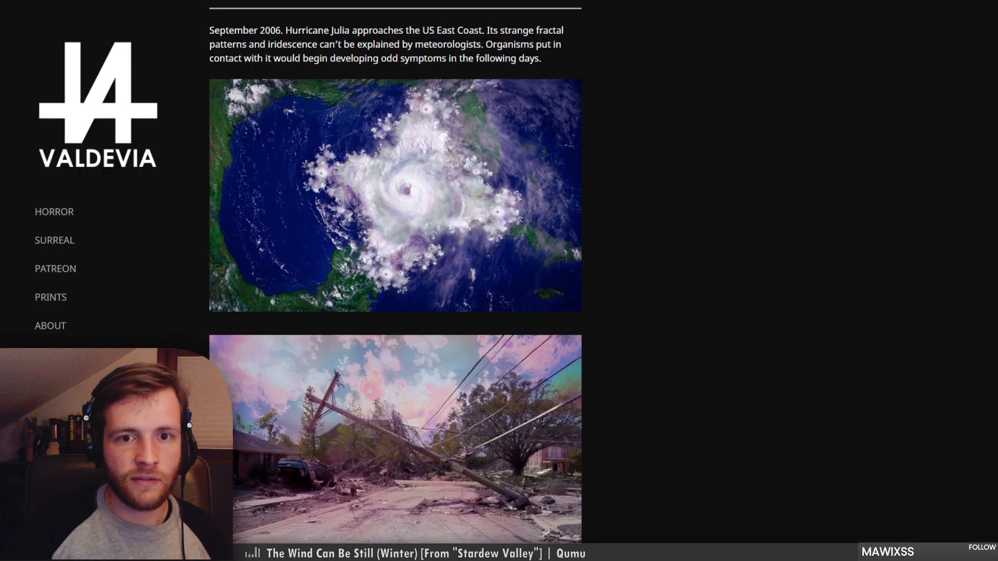
Switch to the artist's portfolio website, browse the Hurricane Julia series and view the fallen utility pole image enlarged
scroll(381, 297, up, 10)
scroll(382, 297, down, 8)
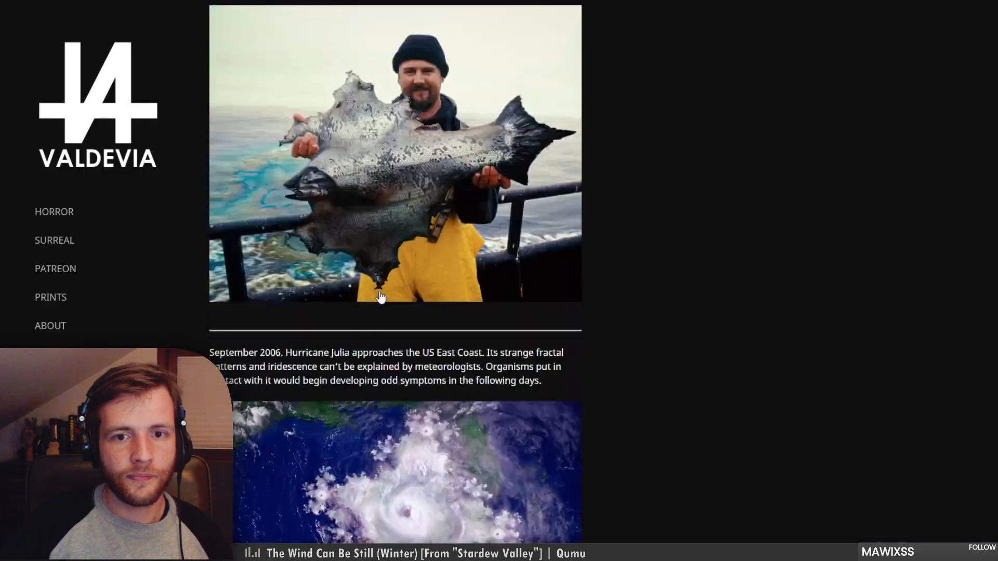
scroll(381, 297, down, 10)
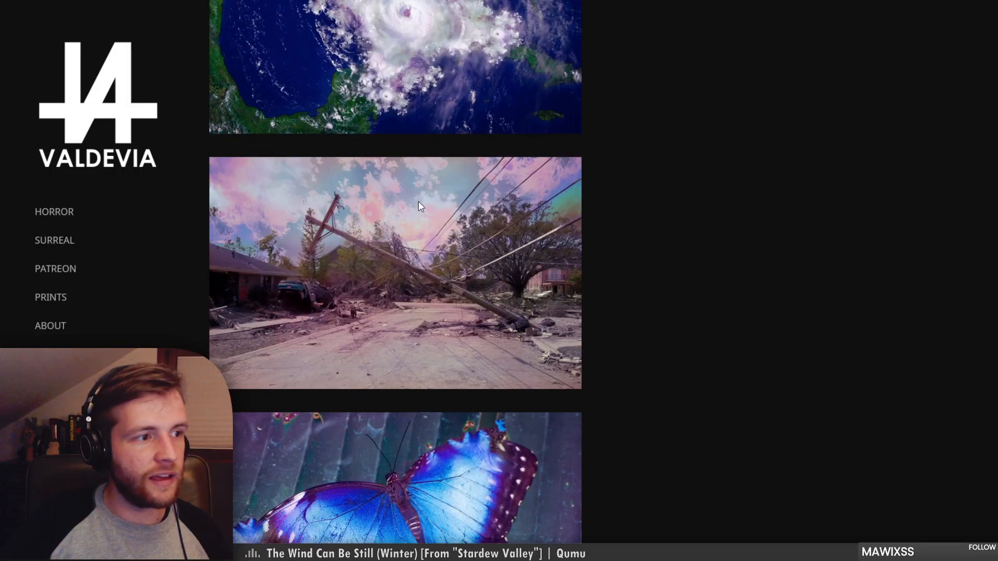
click(420, 208)
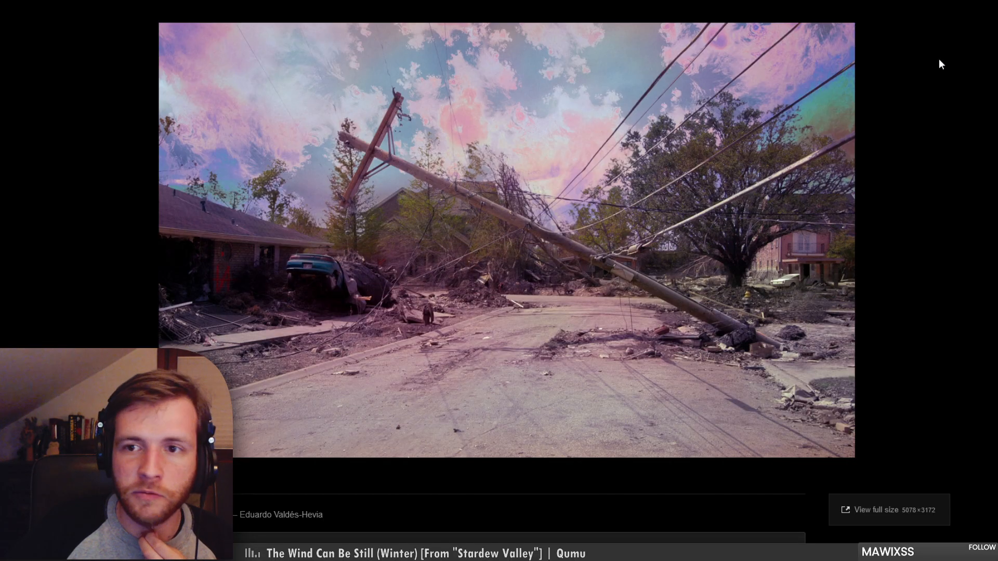
key(Escape)
scroll(637, 330, down, 13)
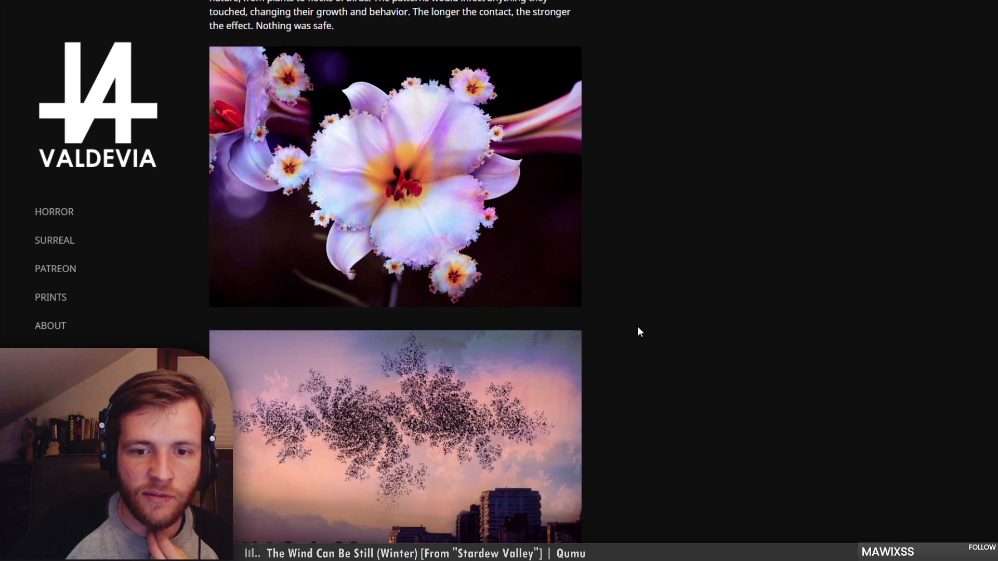
scroll(638, 328, down, 3)
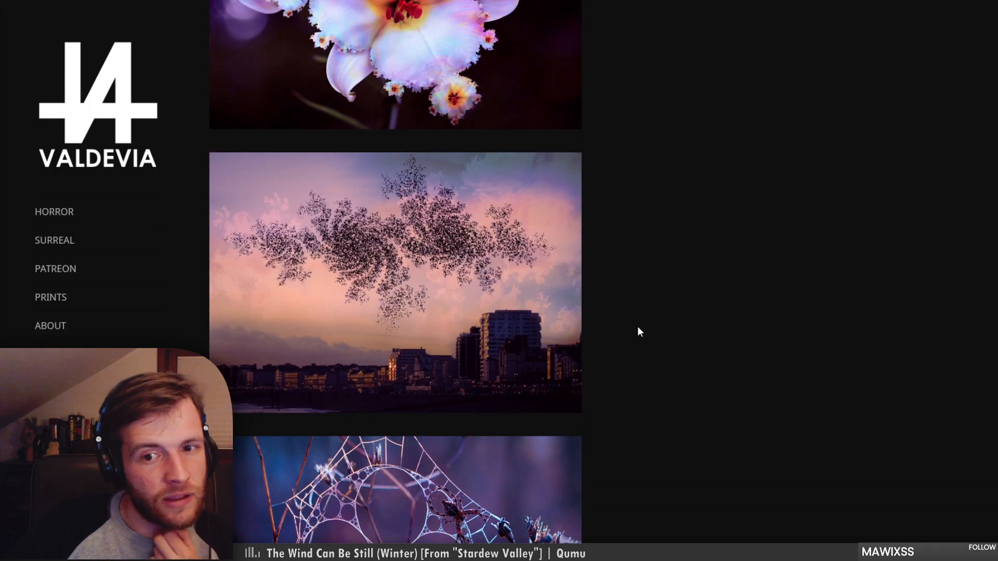
scroll(639, 332, up, 15)
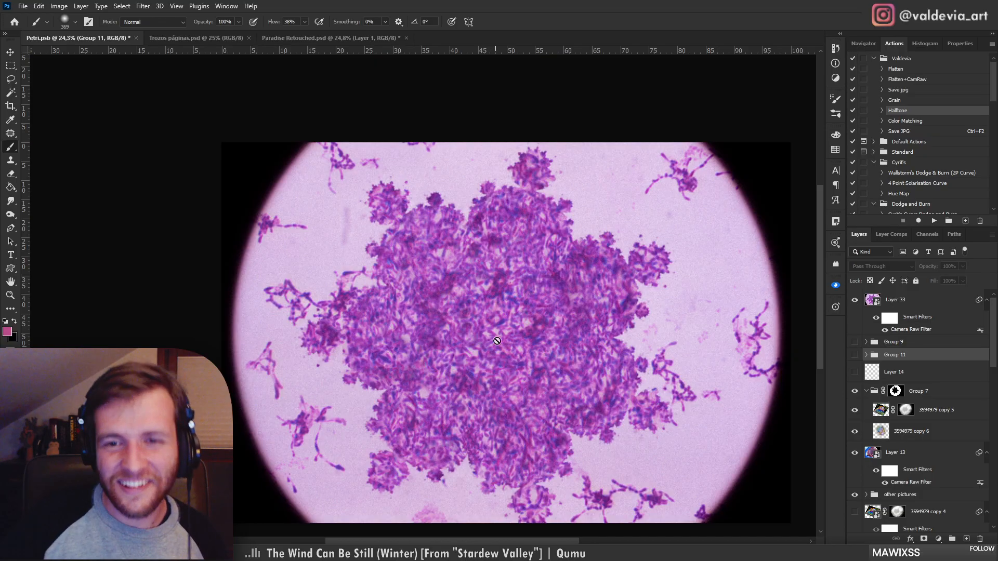
Return to Petri.psb in Photoshop and examine the graded microscope image of the colony up close
click(519, 309)
key(Return)
key(z)
mouse_move(578, 276)
mouse_down()
mouse_move(642, 277)
mouse_move(624, 280)
mouse_up()
key(b)
drag(522, 344, 537, 275)
key(ctrl+0)
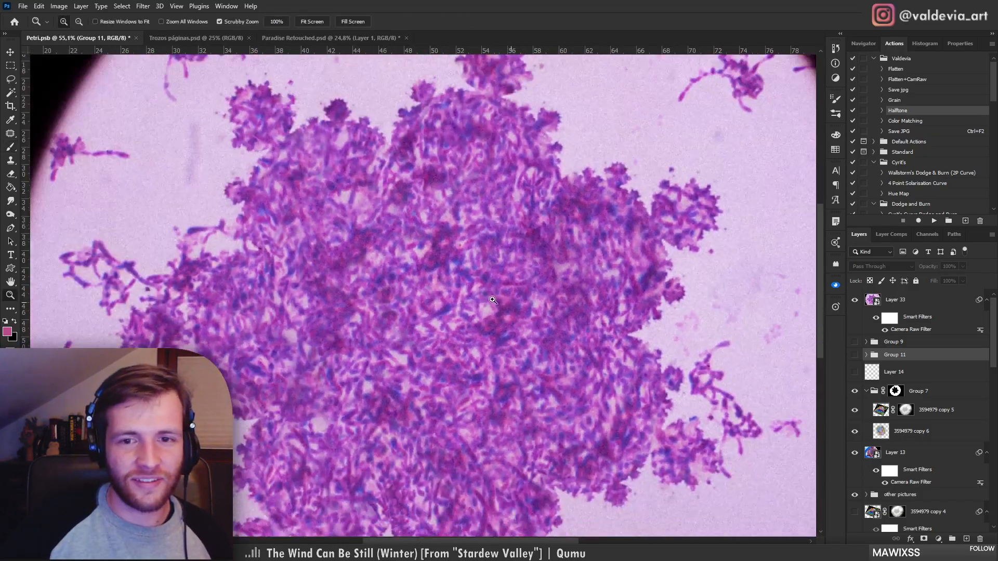
Look through the layer stack and review the whole microscope colony image at a moderate zoom
scroll(893, 455, down, 5)
scroll(893, 455, down, 1)
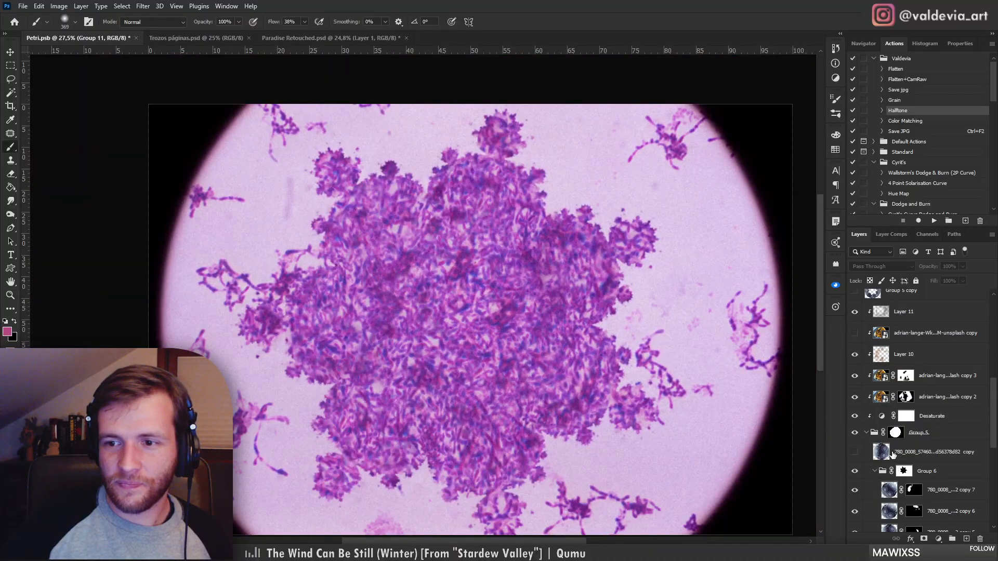
key(z)
drag(625, 308, 640, 309)
key(b)
drag(613, 382, 596, 347)
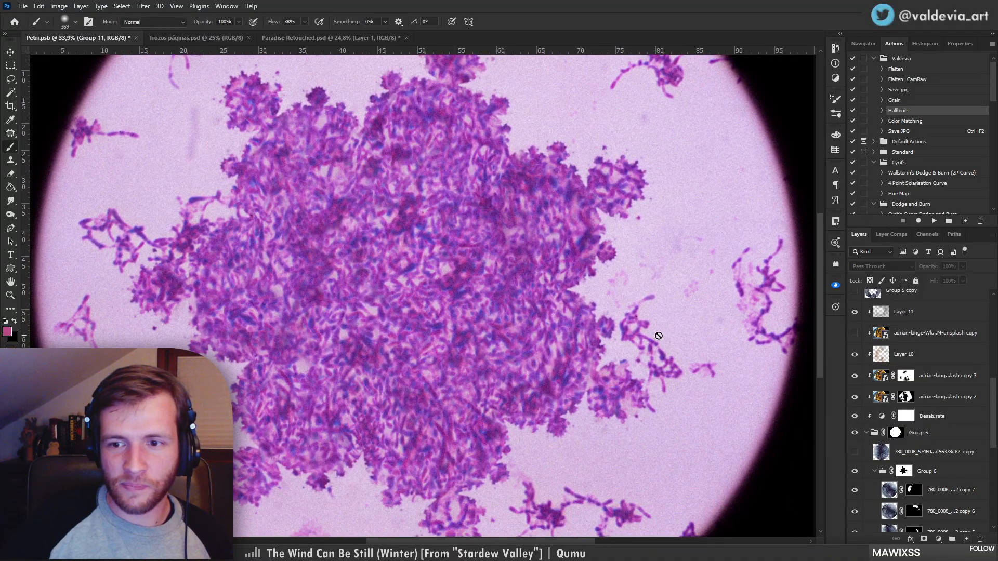
scroll(856, 362, up, 6)
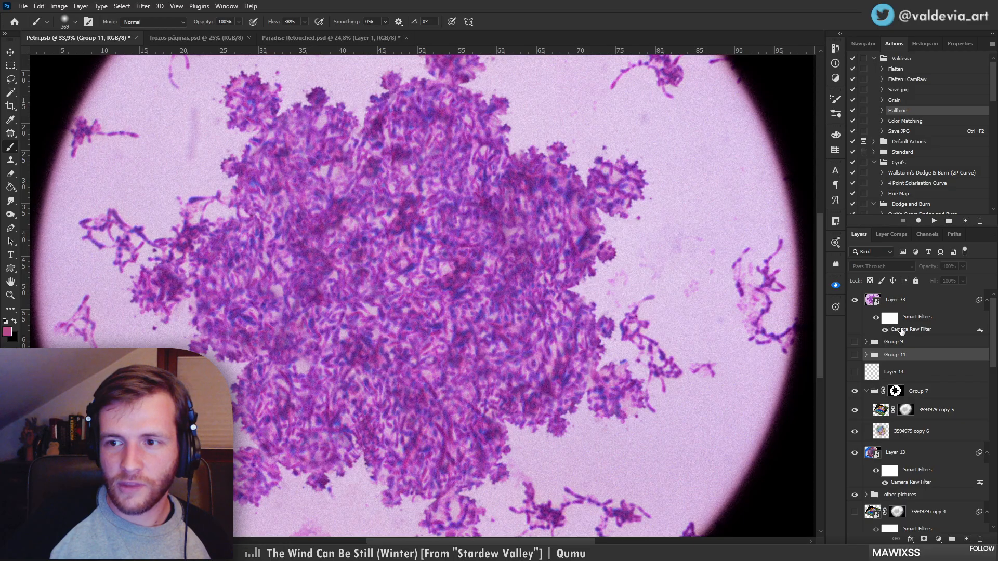
click(901, 330)
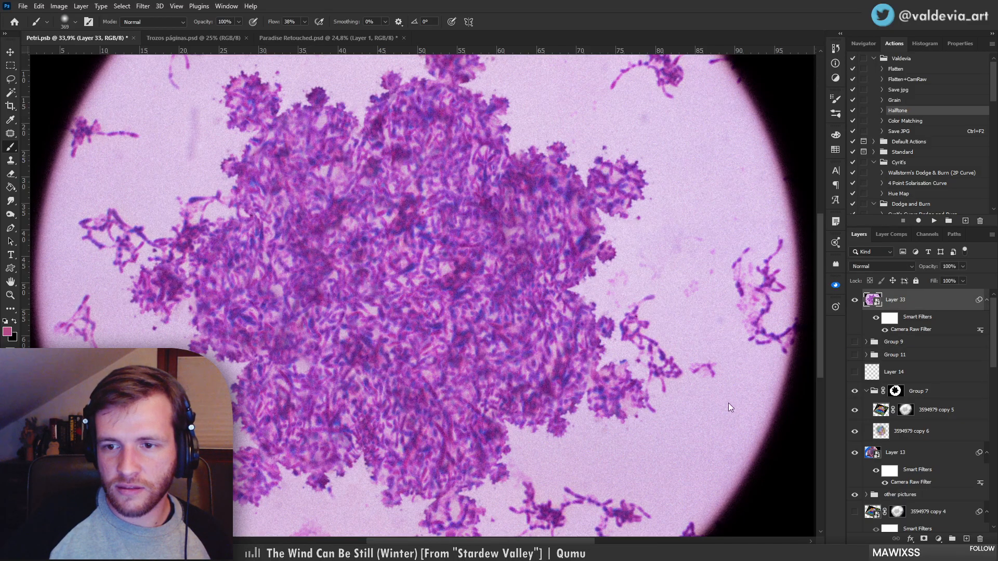
key(ctrl+shift+a)
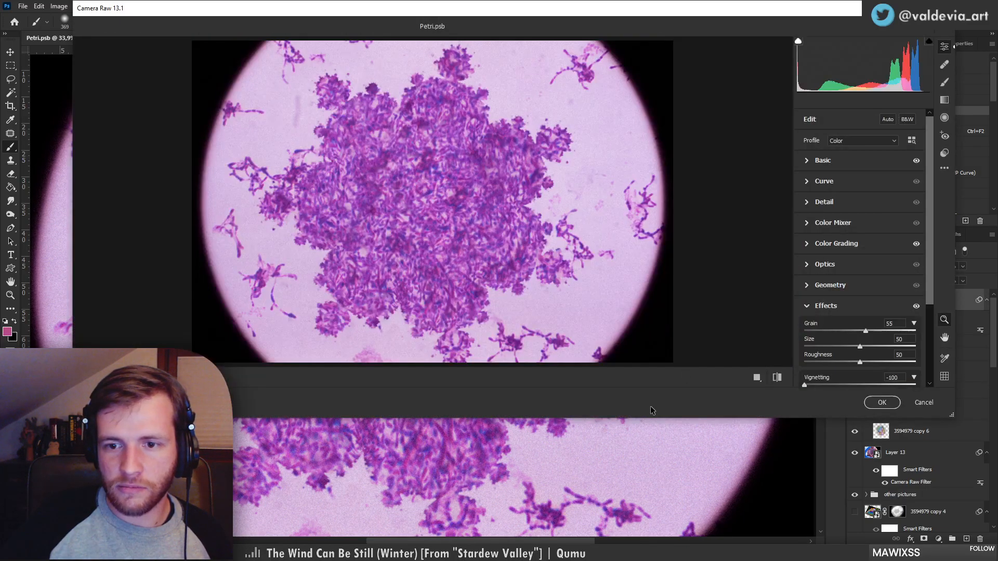
drag(652, 418, 640, 539)
drag(699, 360, 817, 340)
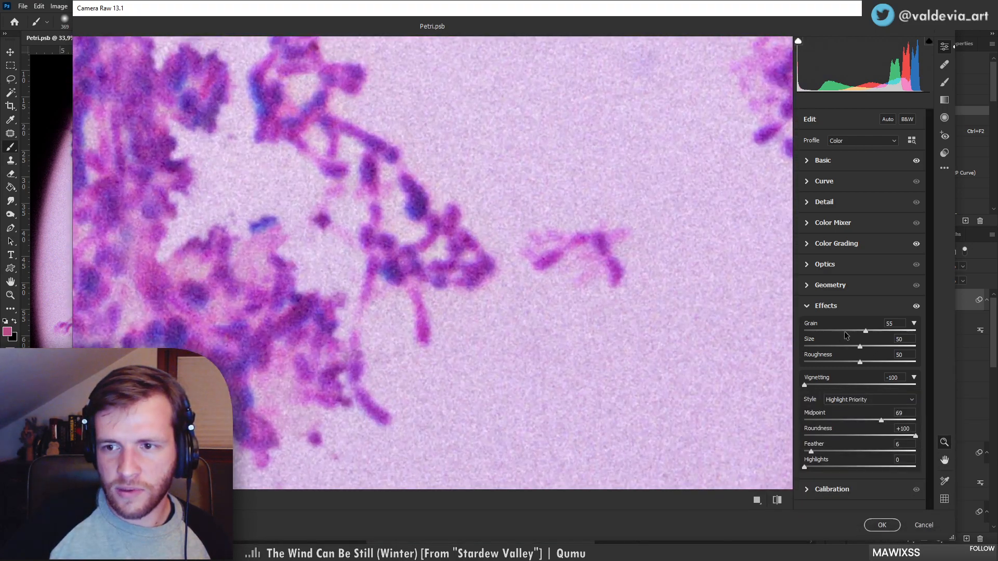
click(871, 346)
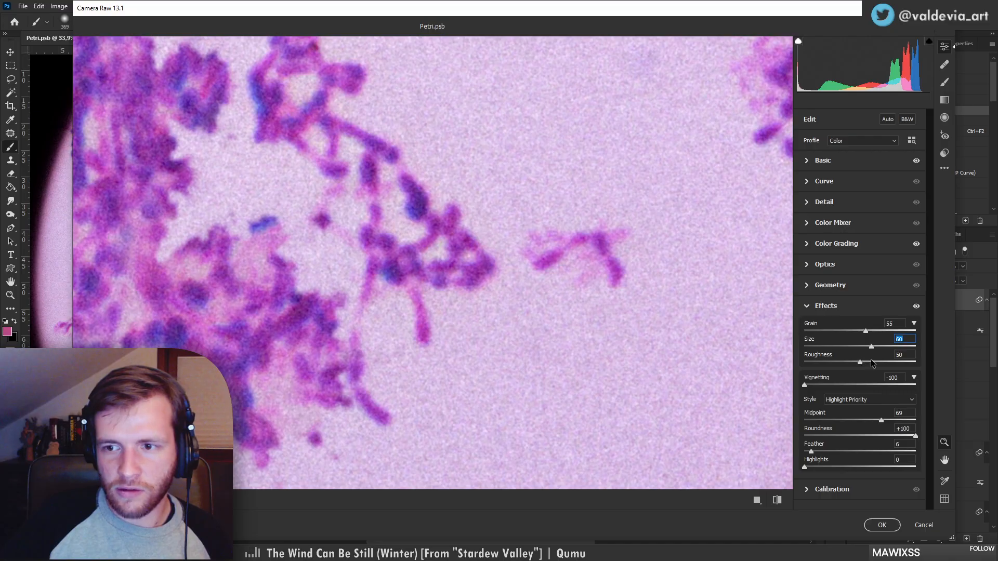
click(848, 331)
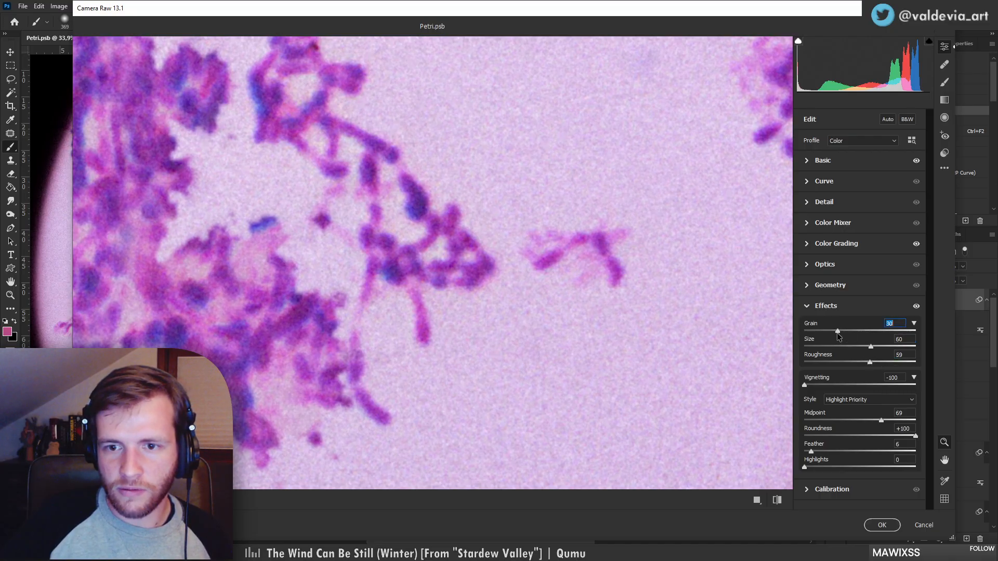
drag(656, 362, 533, 365)
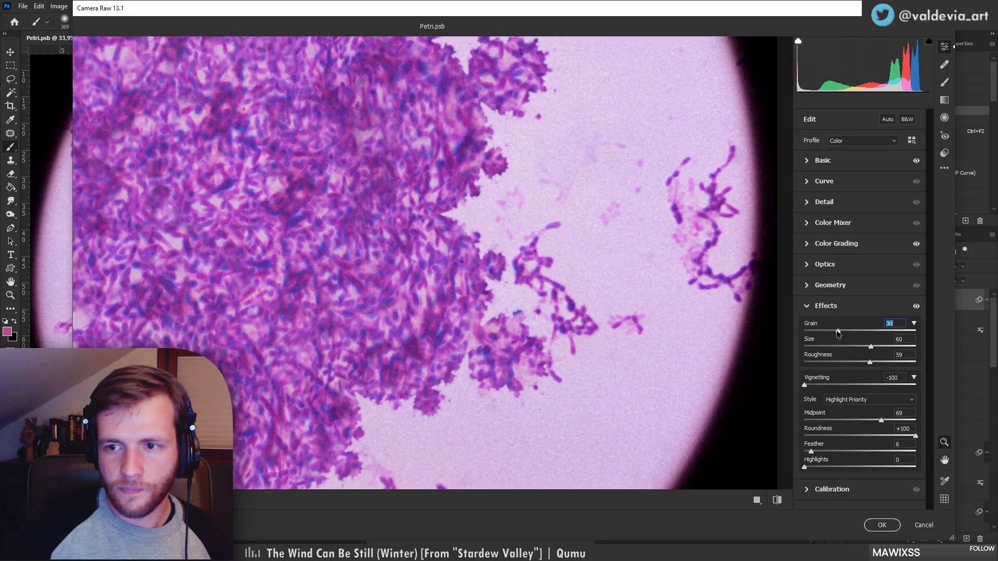
drag(837, 331, 835, 331)
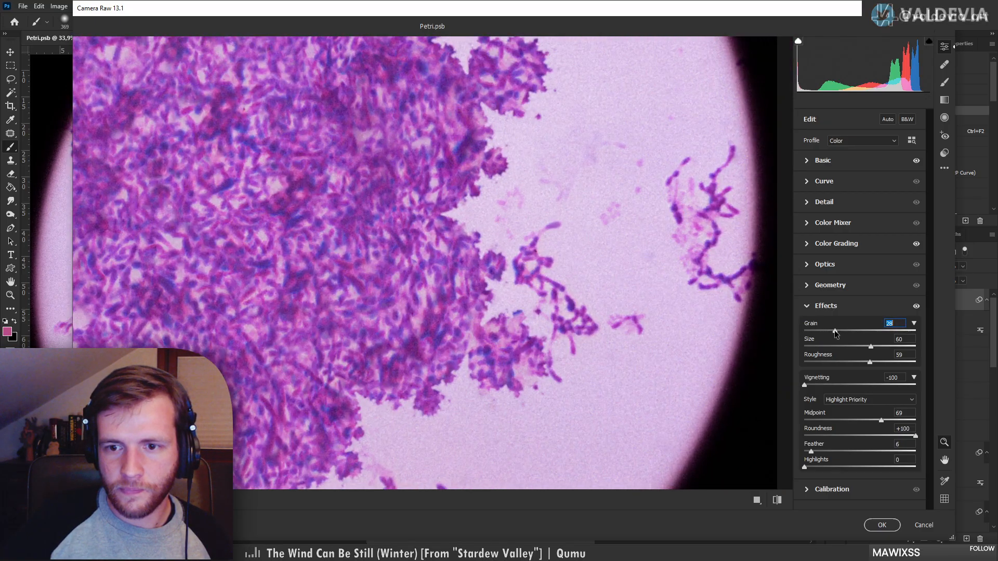
click(777, 502)
drag(686, 391, 748, 384)
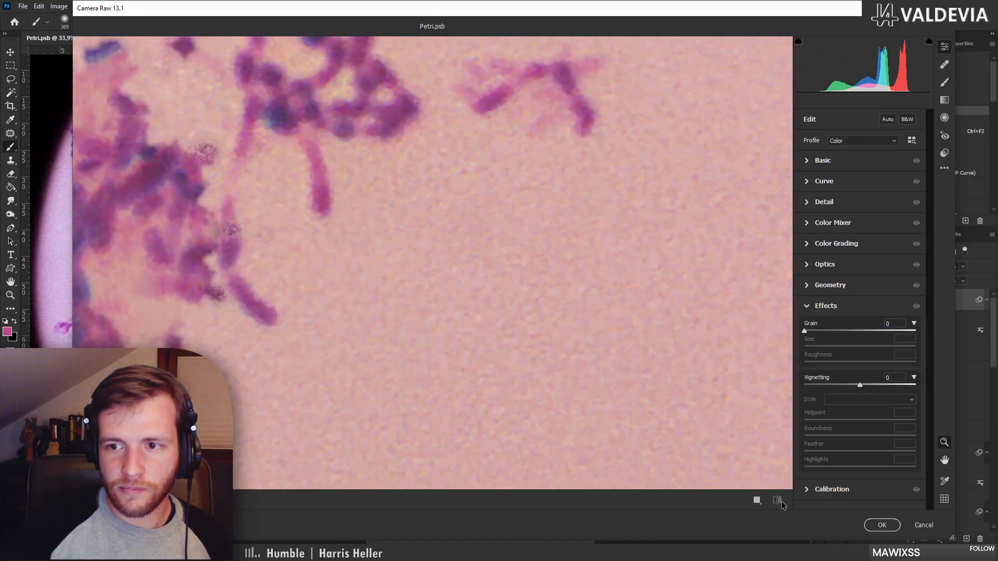
scroll(743, 280, up, 2)
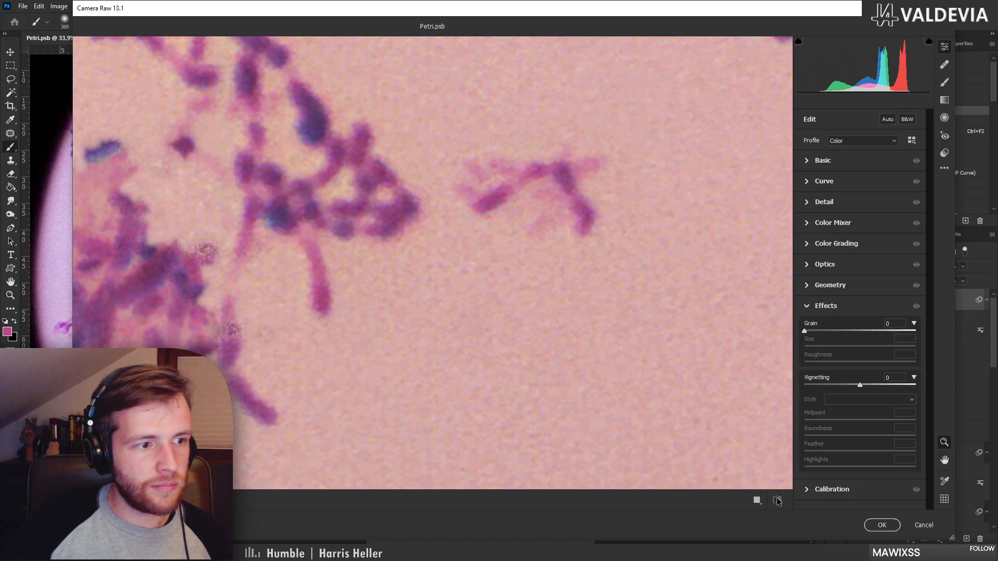
click(918, 526)
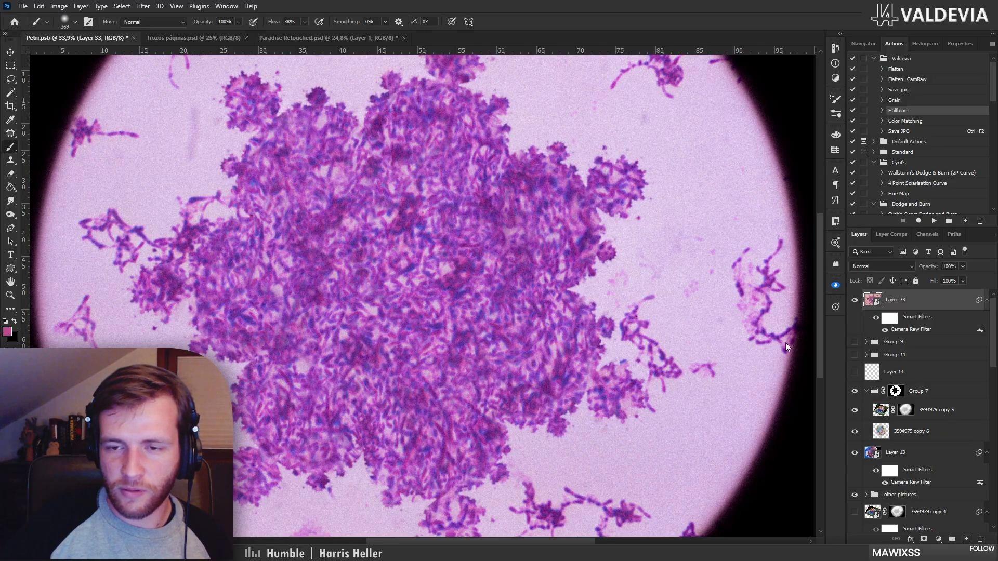
Set the Camera Raw grain on Layer 33 to amount 38, size 66 and roughness 71, and review the graded colony
double_click(914, 329)
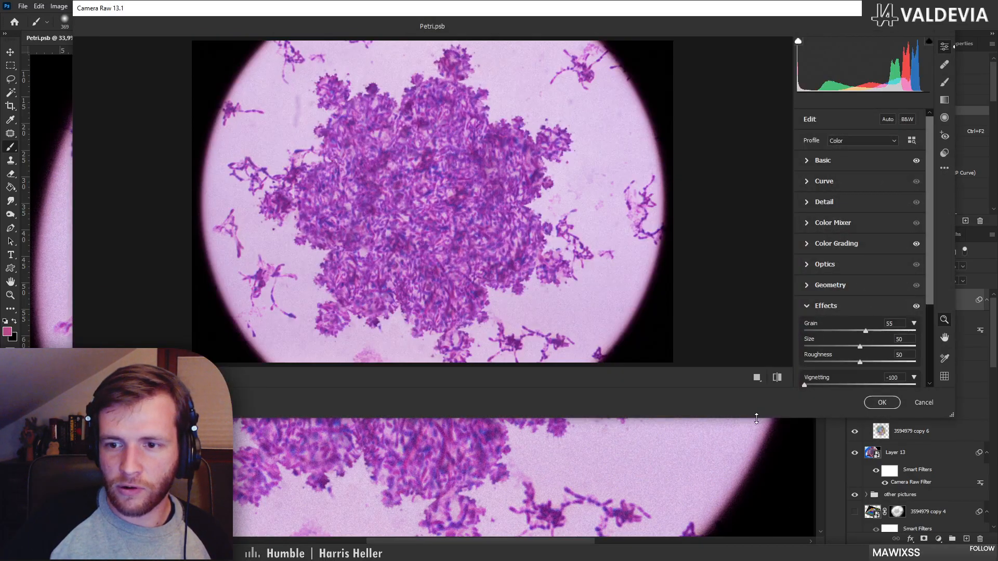
drag(756, 418, 756, 540)
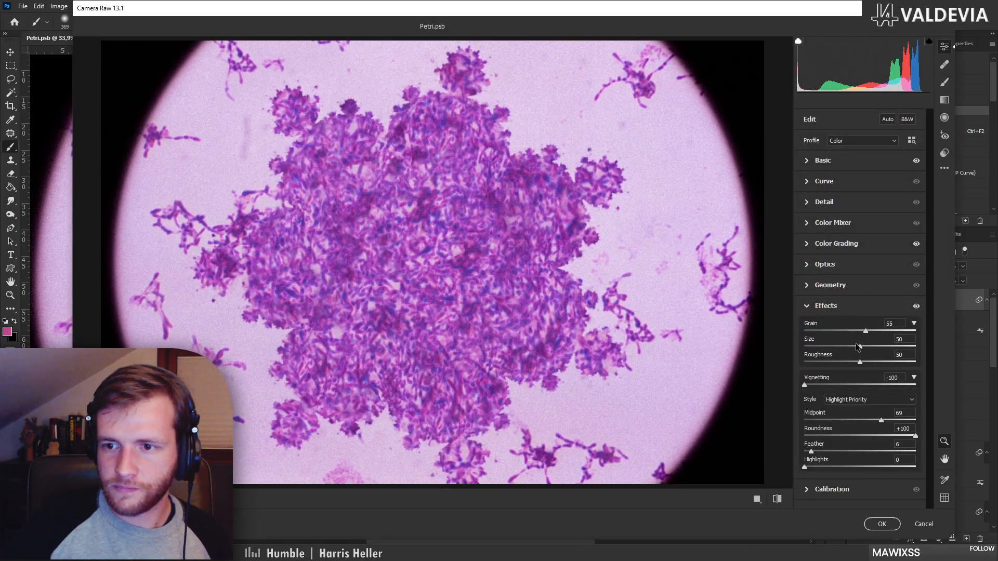
click(710, 287)
click(842, 331)
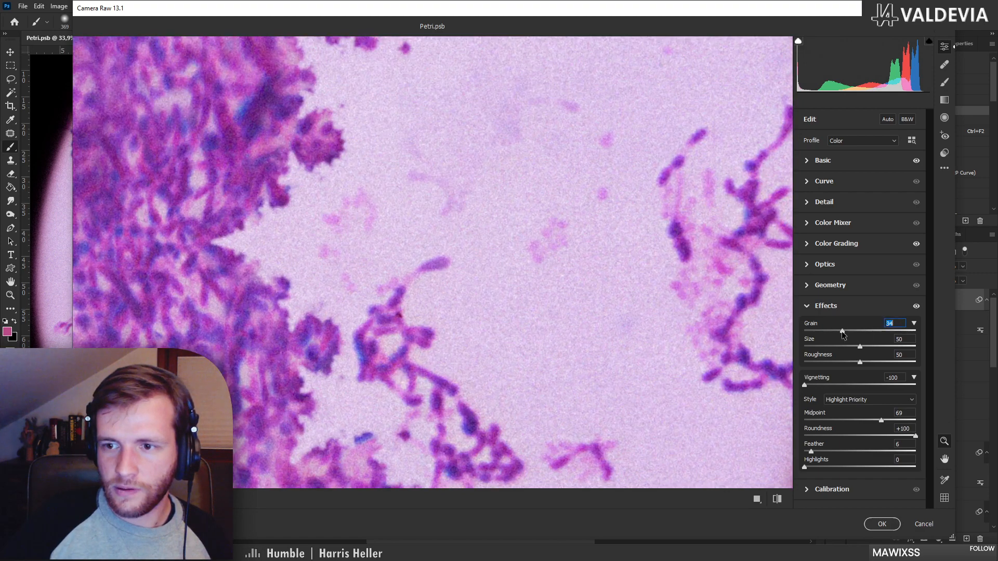
click(878, 347)
click(883, 362)
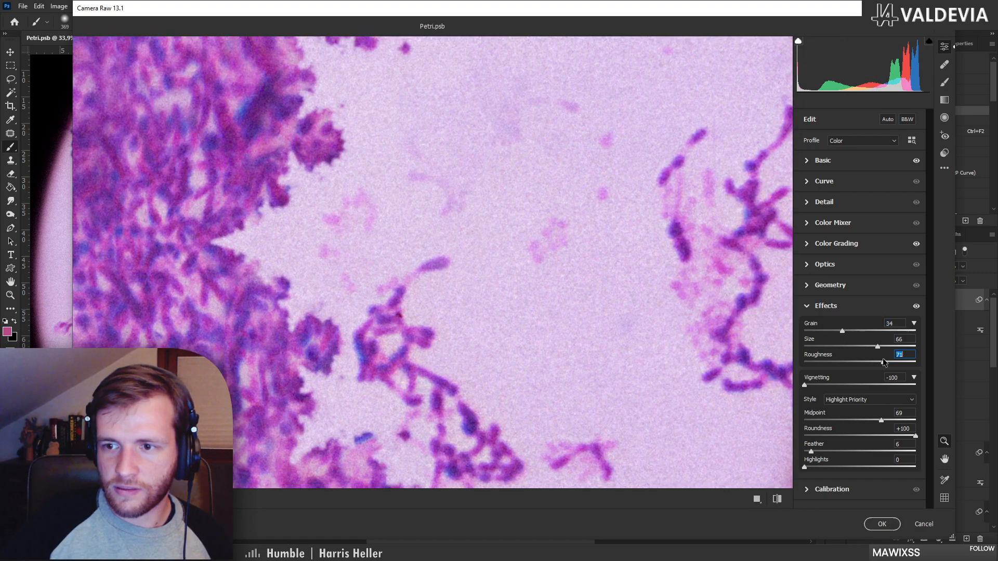
click(847, 331)
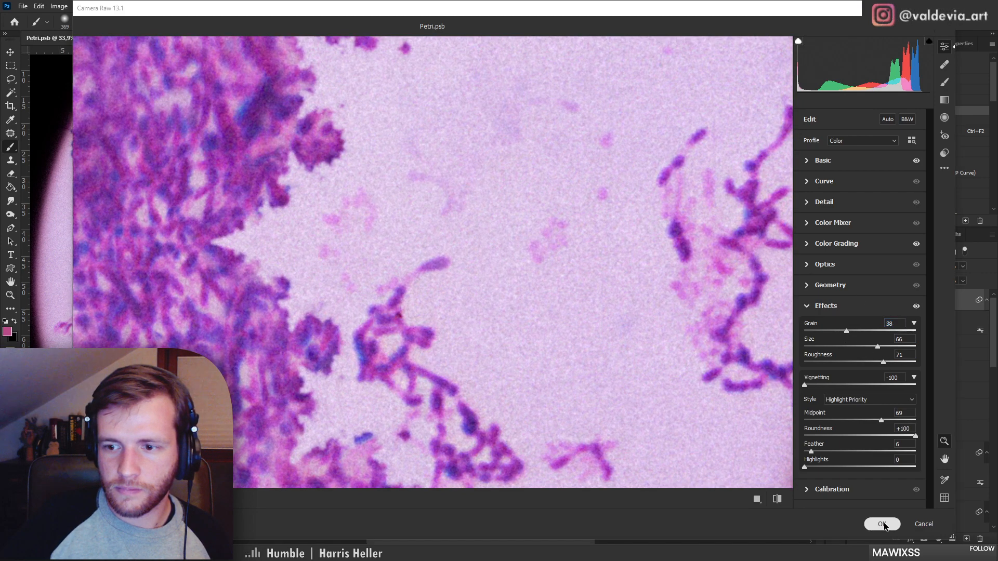
click(885, 526)
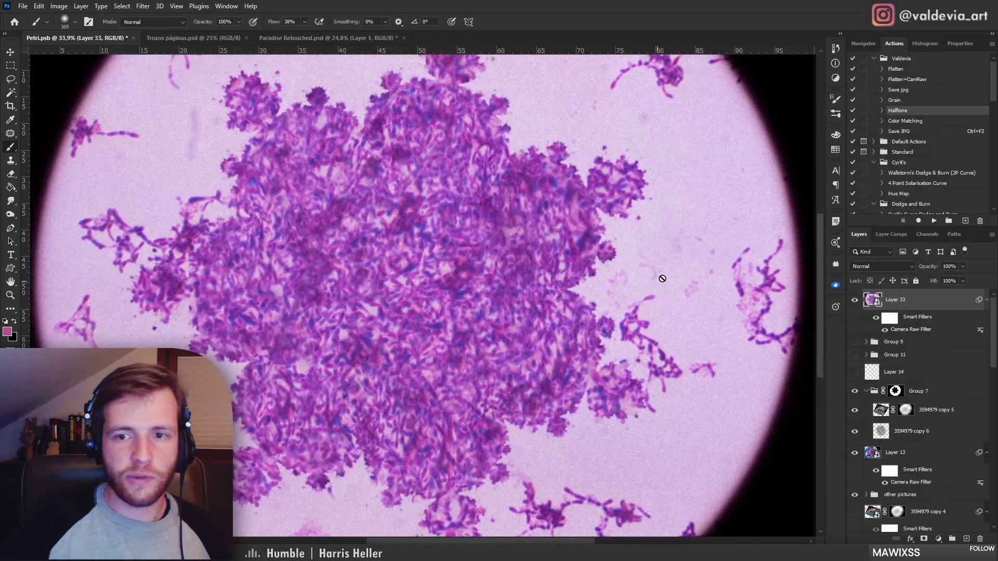
key(z)
mouse_move(691, 285)
mouse_down()
mouse_move(614, 309)
mouse_move(655, 325)
mouse_up()
key(b)
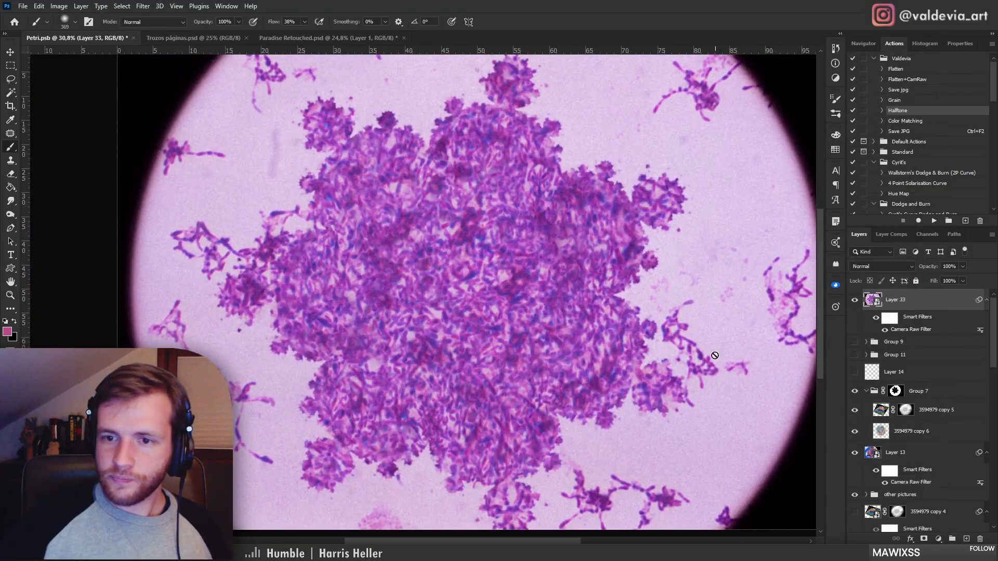
Search the free stock photos for "soap bubble" and open the photo of an iridescent bubble on a black background
click(836, 286)
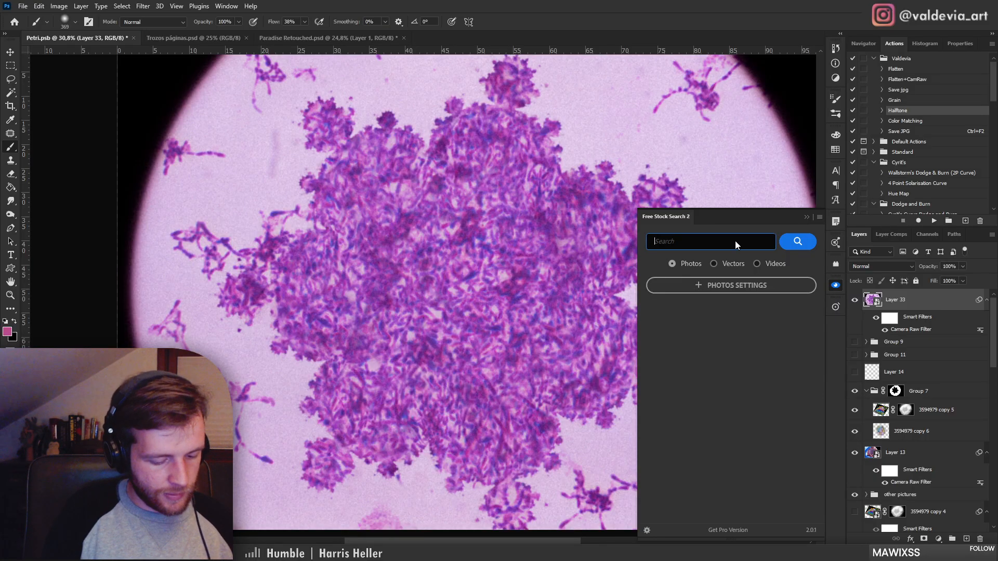
text(soap bubble)
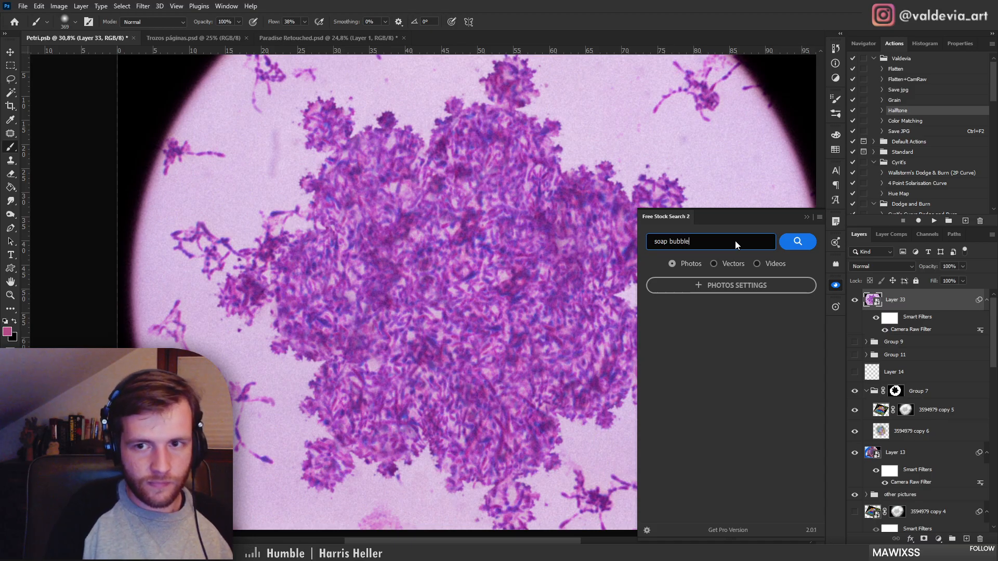
key(Return)
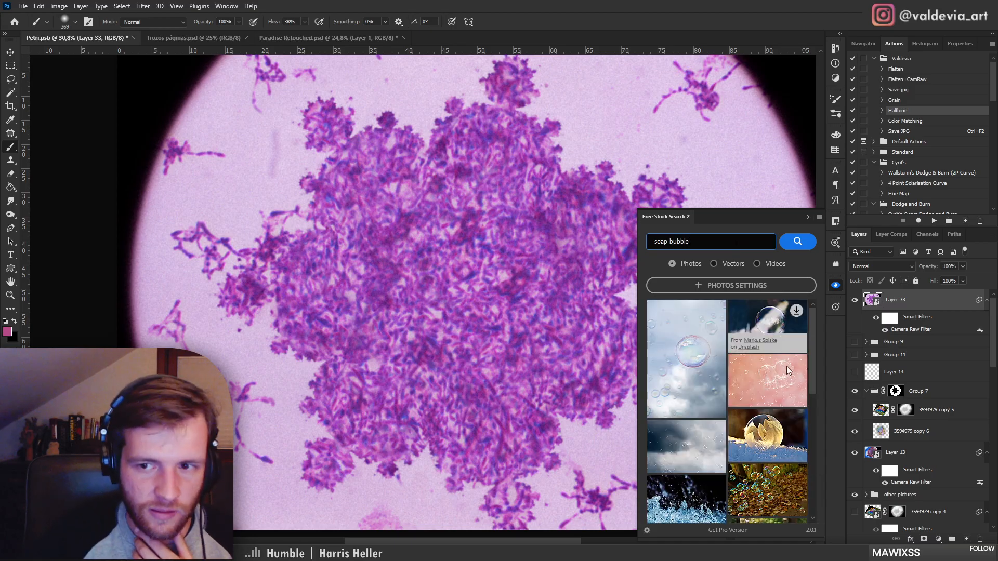
scroll(775, 426, down, 1)
scroll(759, 406, down, 1)
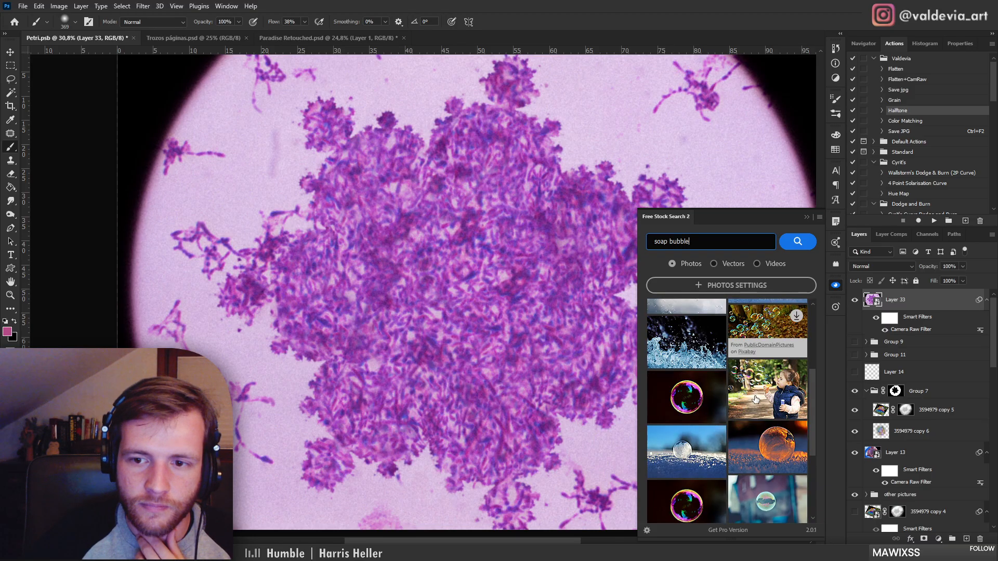
mouse_move(722, 388)
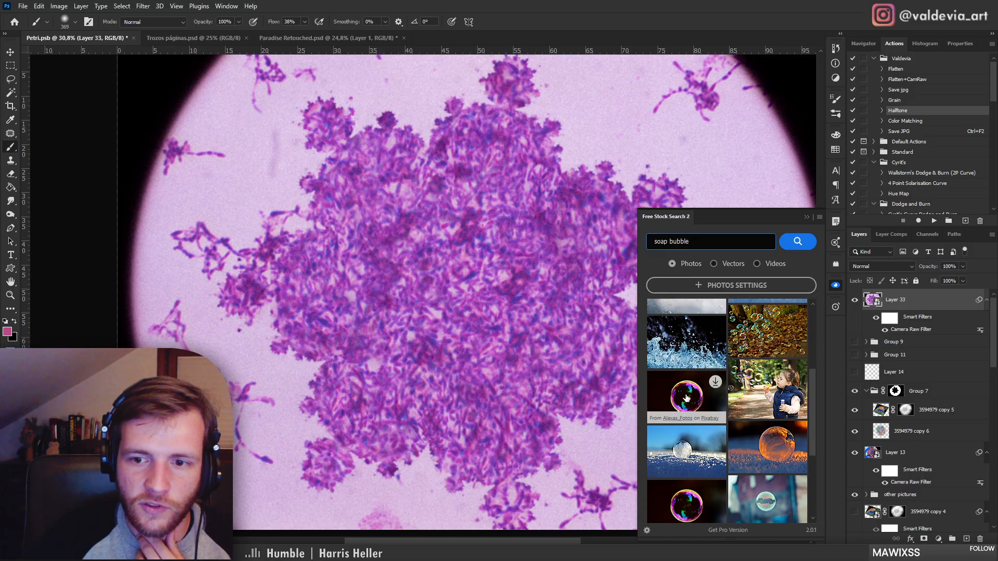
click(681, 396)
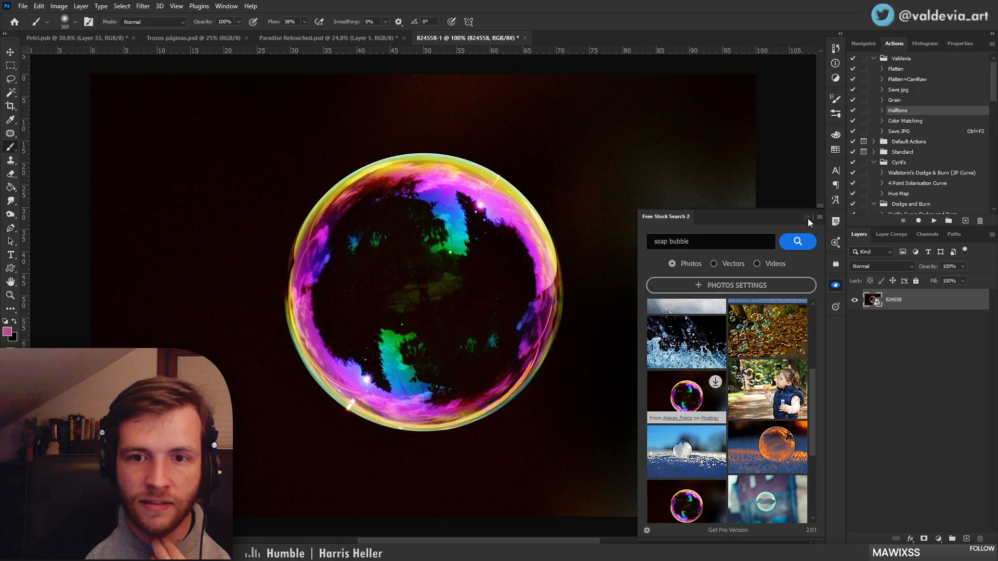
click(807, 218)
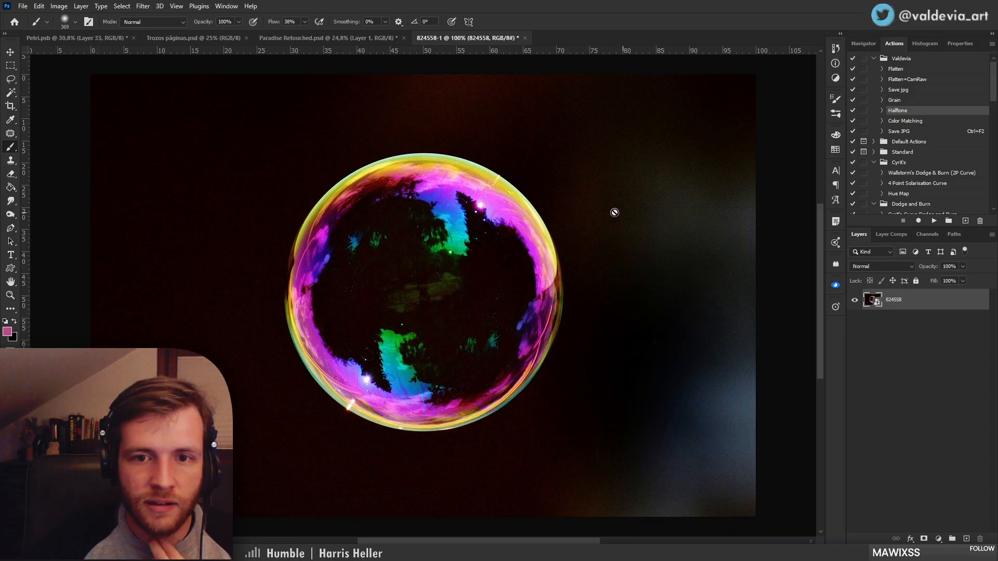
Place the soap bubble image as a new layer over the colony's centre in Petri.psb and save the document
click(11, 51)
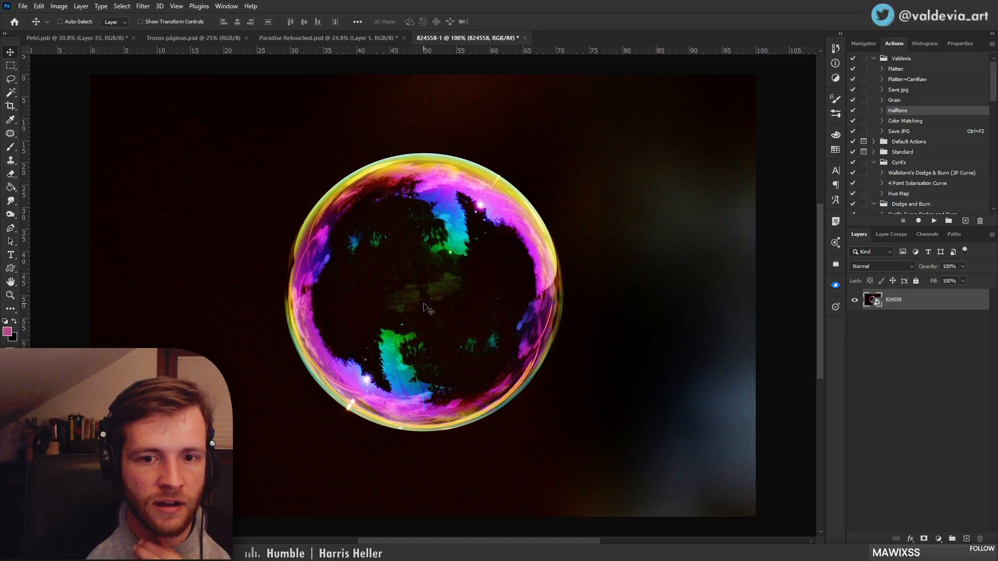
drag(428, 308, 500, 323)
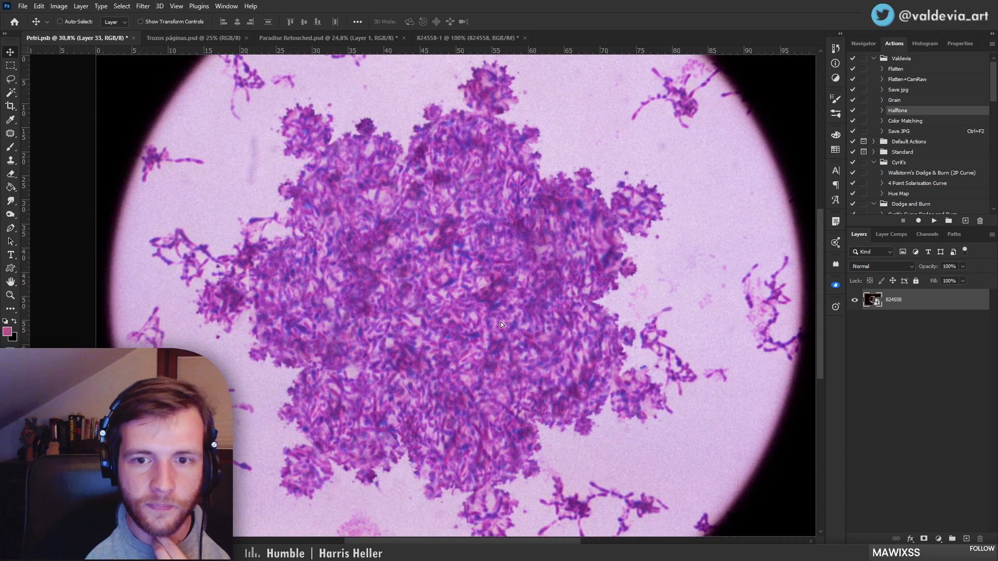
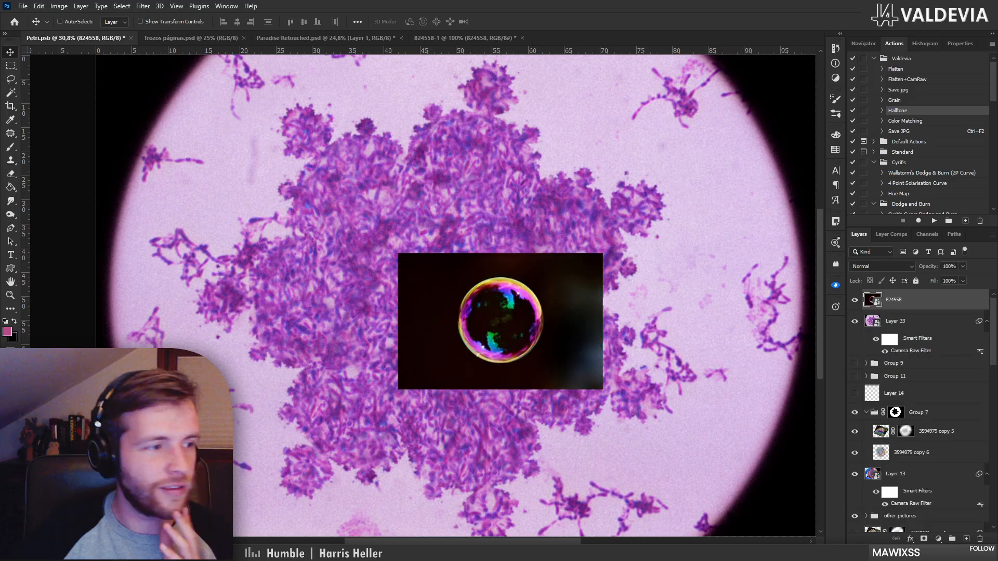
key(ctrl)
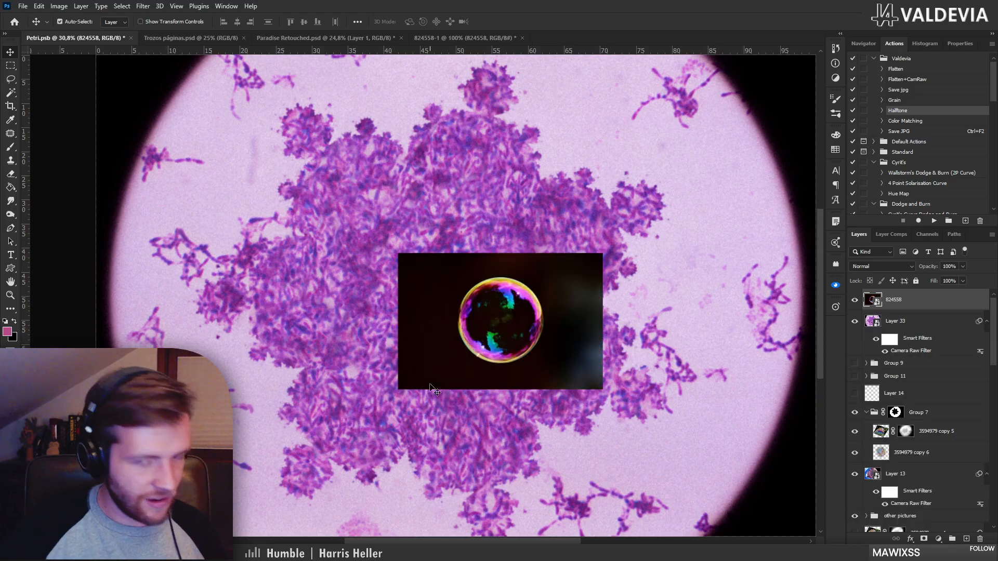
key(ctrl+s)
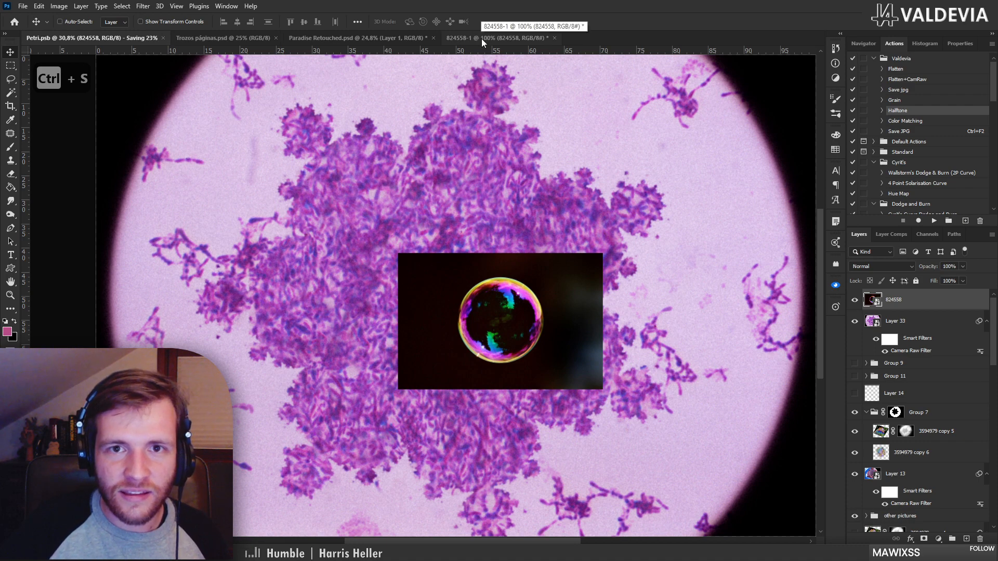
Look over the separate soap bubble document, return to Petri.psb and close the bubble document
click(482, 38)
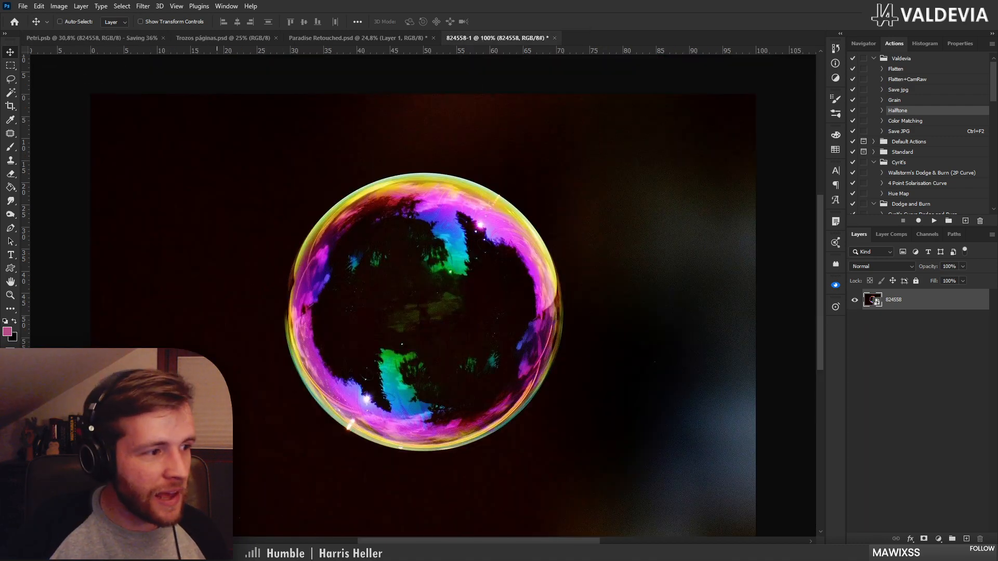
key(z)
drag(472, 276, 400, 248)
key(v)
click(144, 38)
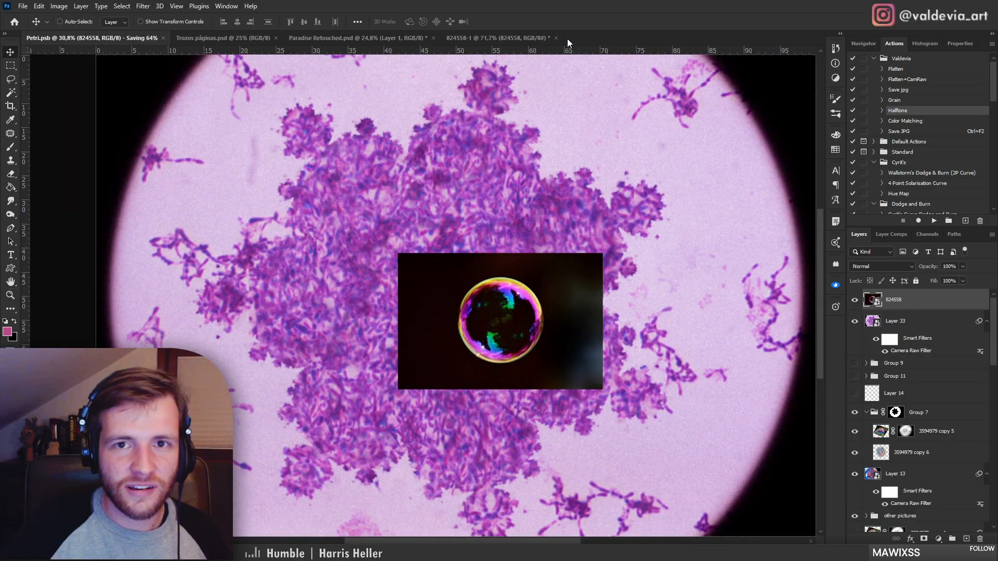
click(555, 38)
click(505, 209)
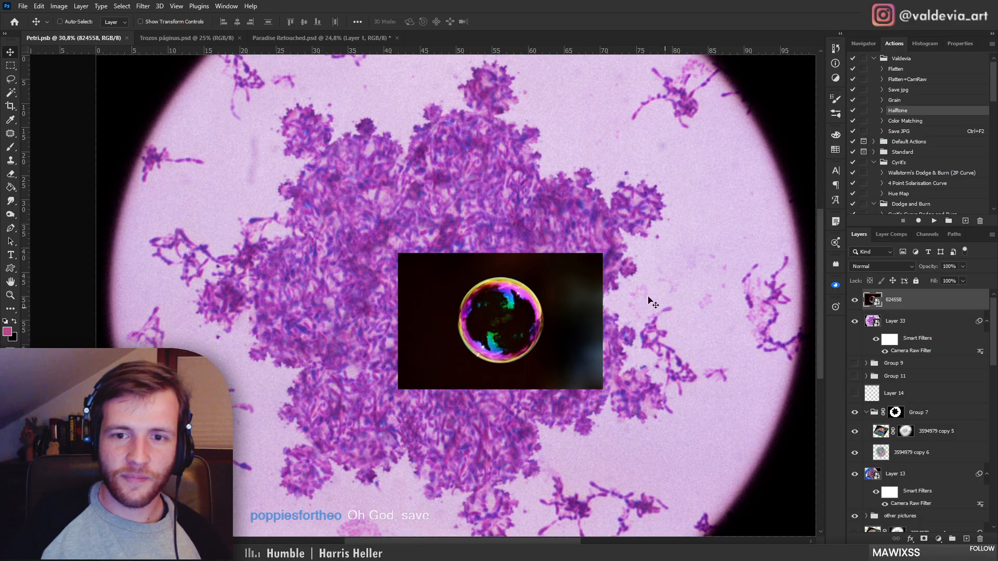
Start a free transform on the soap bubble layer in Petri.psb and commit it
key(z)
click(552, 310)
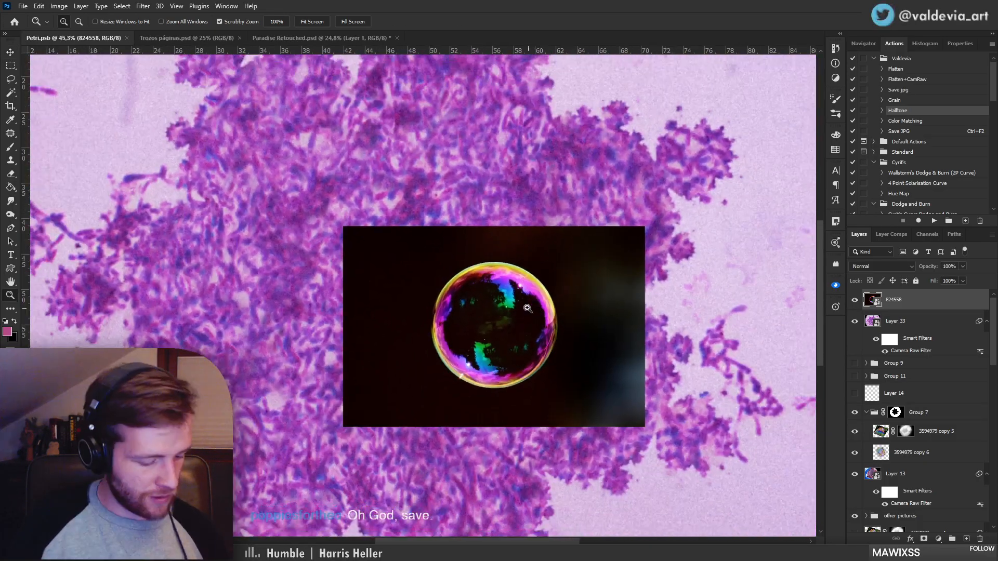
key(v)
key(ctrl+t)
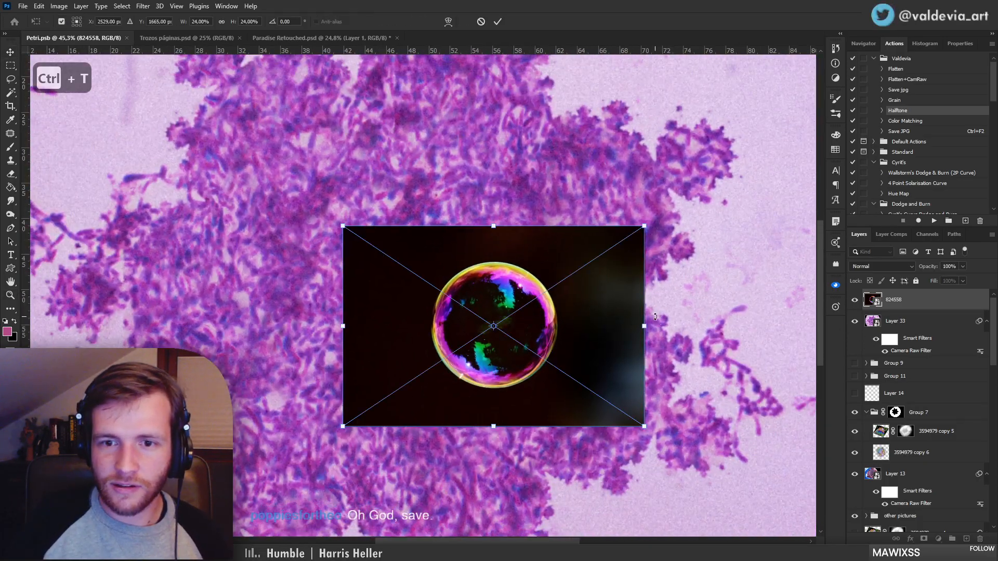
click(500, 21)
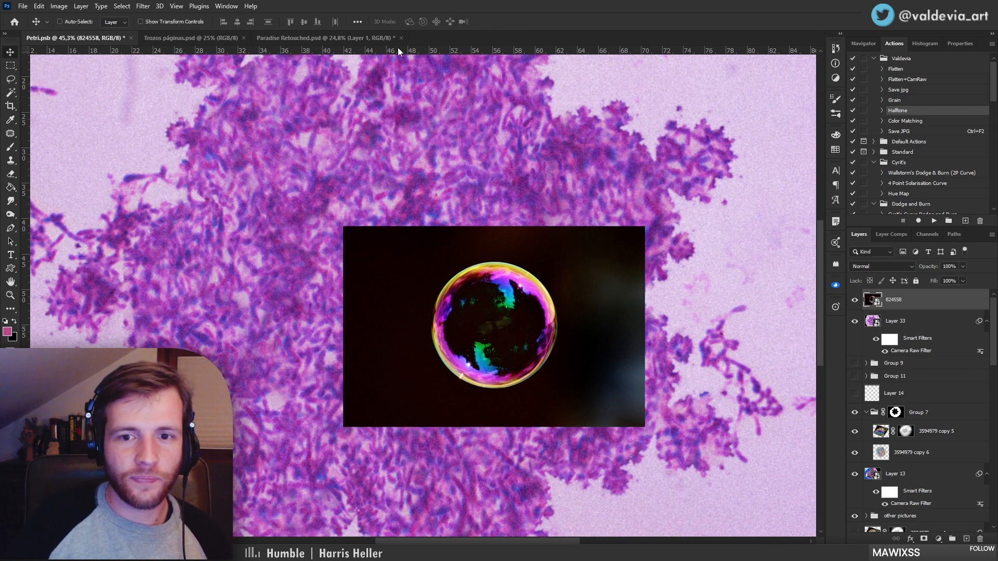
Save the document, and enlarge the soap bubble layer to about 107.5%, centring it so the bubble covers the colony and its background fills the canvas
click(11, 81)
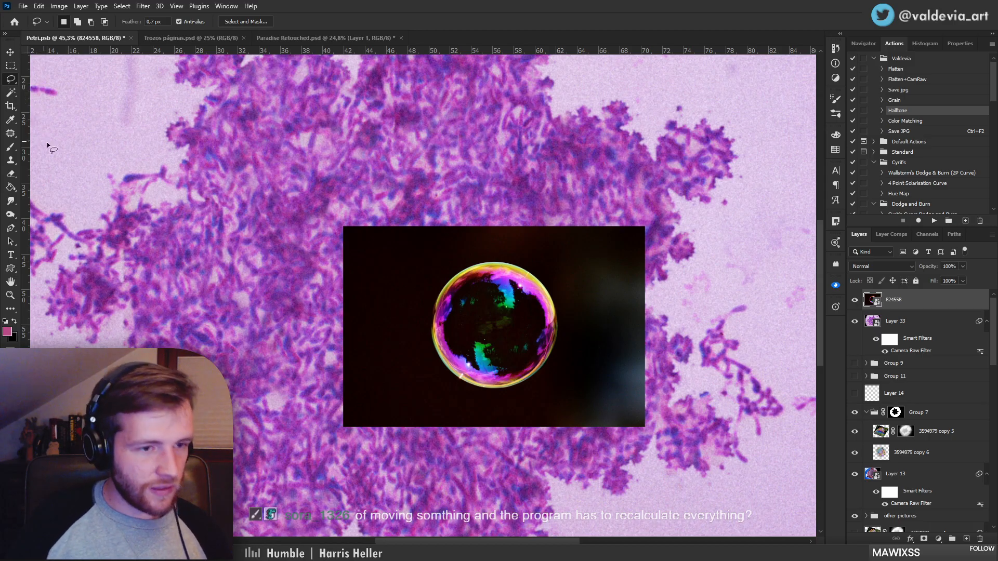
key(ctrl+s)
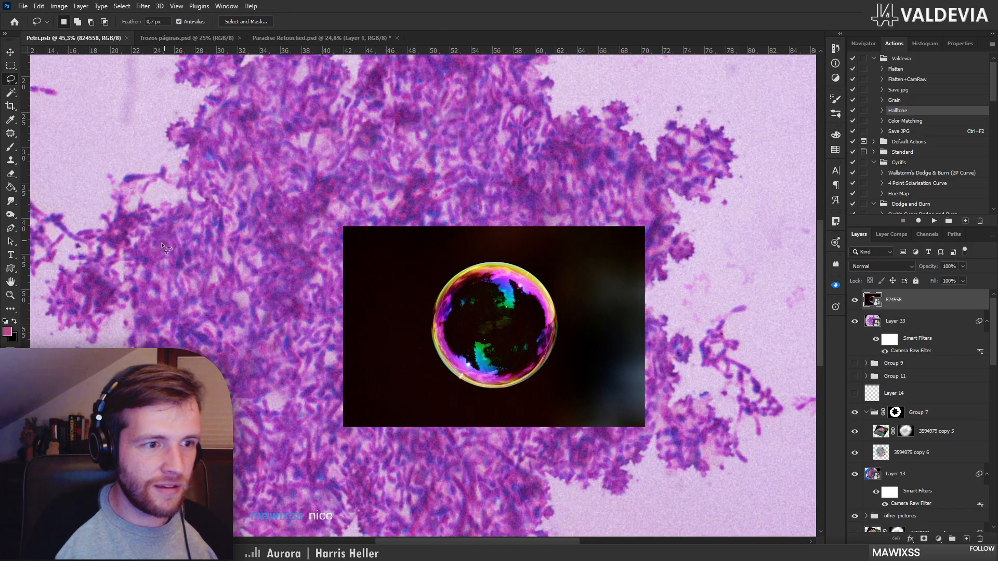
scroll(427, 308, down, 2)
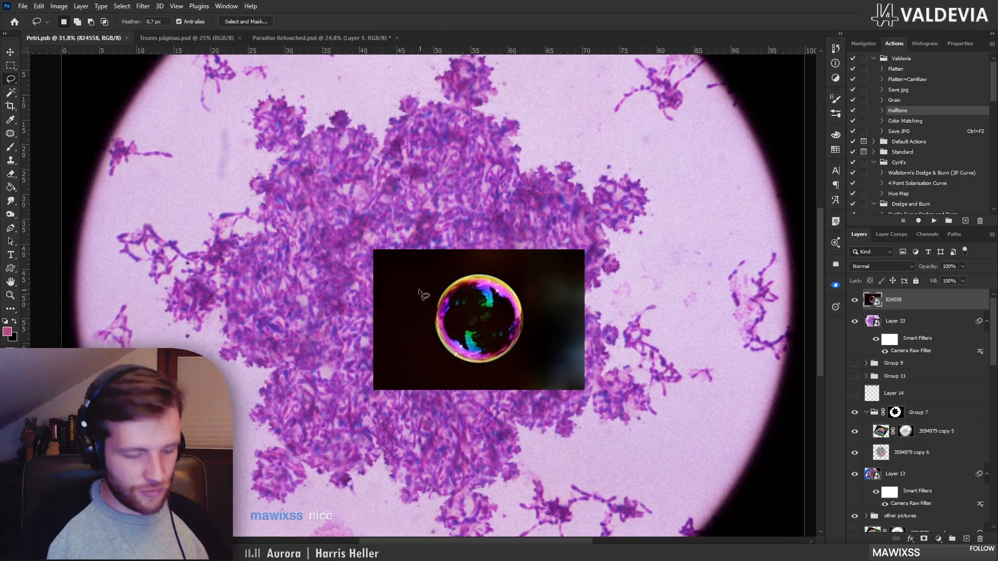
key(ctrl+t)
drag(584, 319, 805, 318)
drag(679, 302, 543, 272)
drag(670, 293, 825, 290)
drag(522, 273, 590, 298)
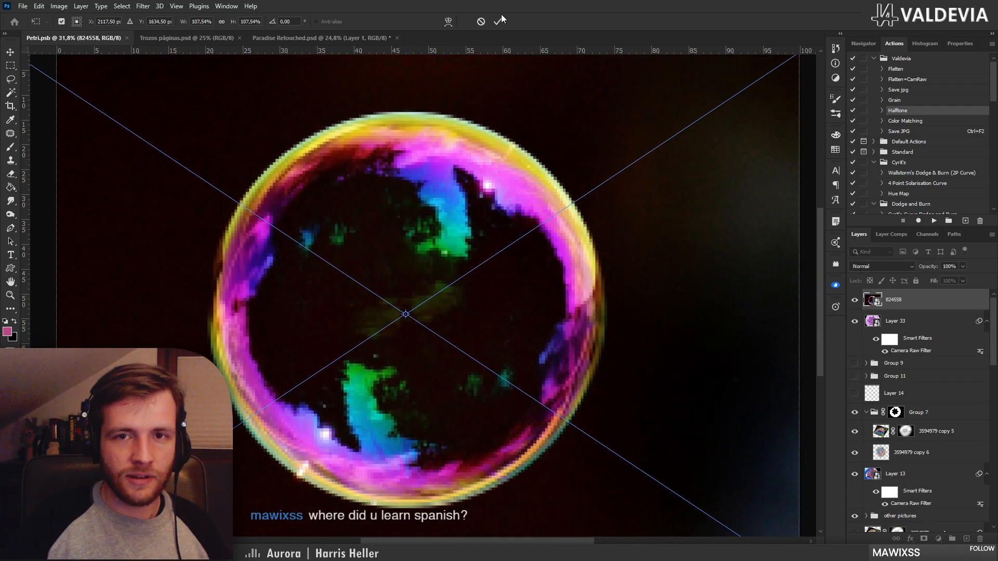
click(498, 22)
key(z)
mouse_move(458, 286)
mouse_down()
mouse_move(437, 326)
mouse_move(475, 323)
mouse_up()
key(l)
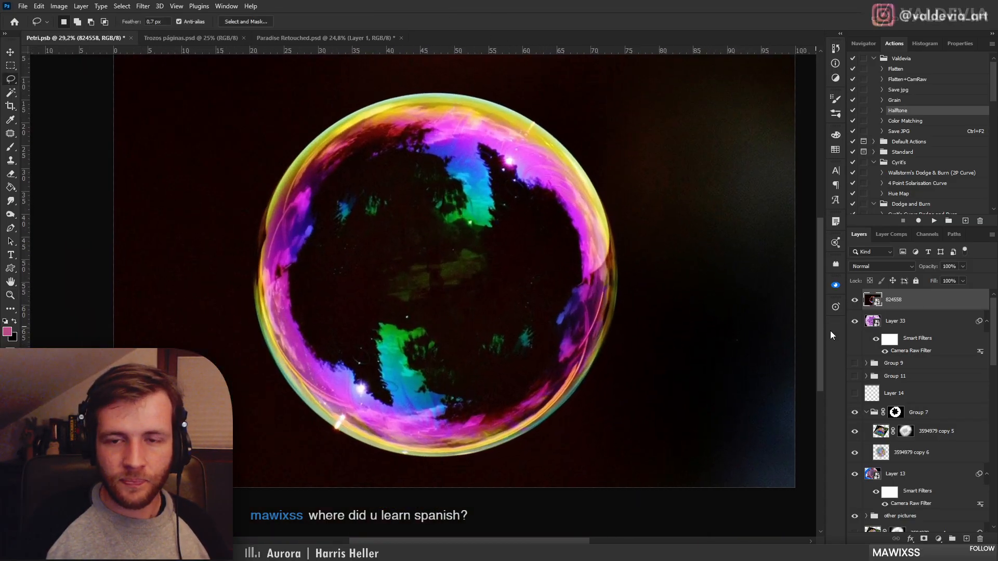
Set the soap bubble layer's blend mode to Lighten and compare the image with the layer hidden and shown
click(883, 267)
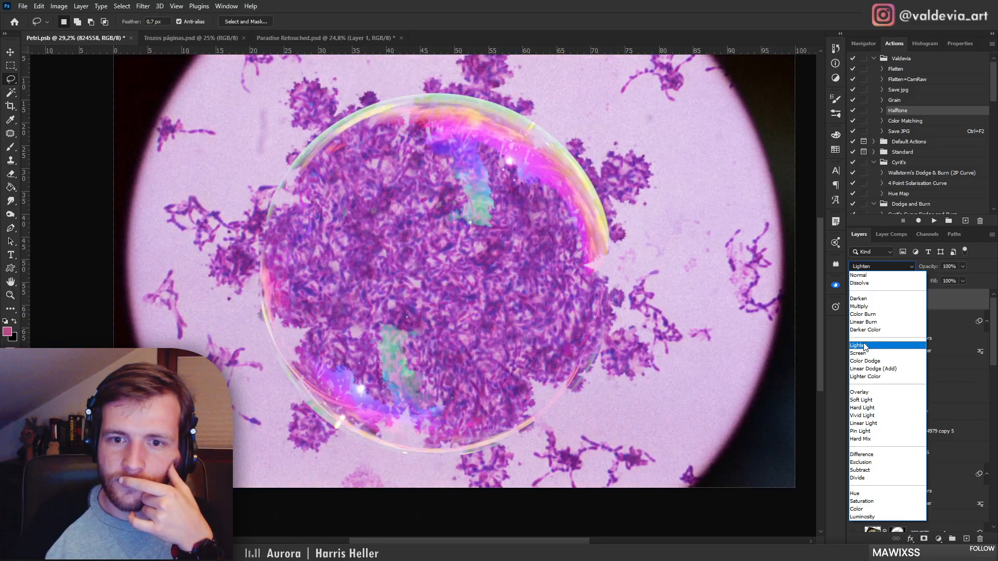
click(864, 347)
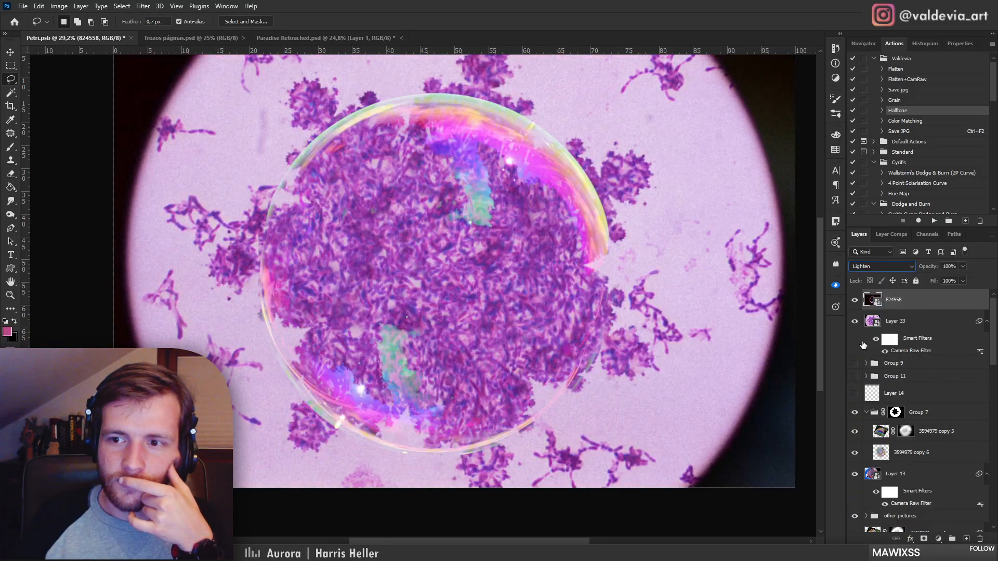
click(856, 301)
click(856, 301)
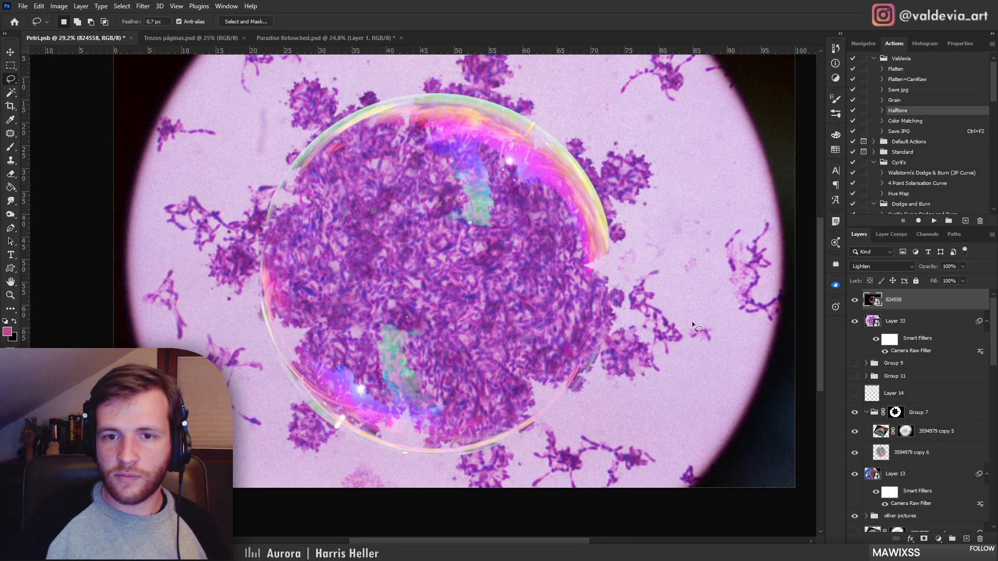
Make a freehand selection around the soap bubble and add it as a layer mask on the 824558 layer
scroll(697, 312, down, 3)
scroll(712, 265, up, 2)
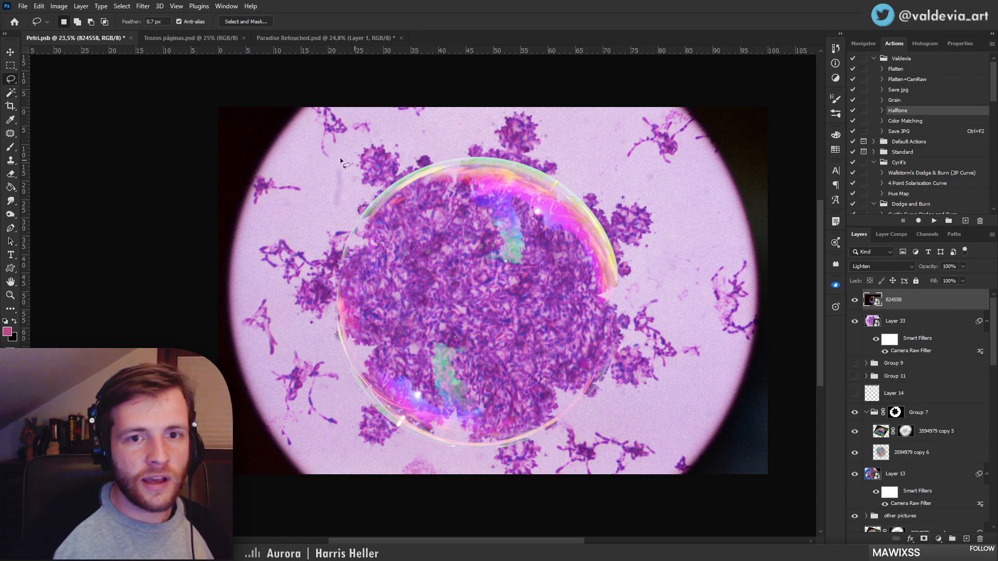
mouse_move(328, 153)
mouse_down()
mouse_move(604, 170)
mouse_move(626, 420)
mouse_move(342, 438)
mouse_move(319, 188)
mouse_move(326, 159)
mouse_up()
click(924, 539)
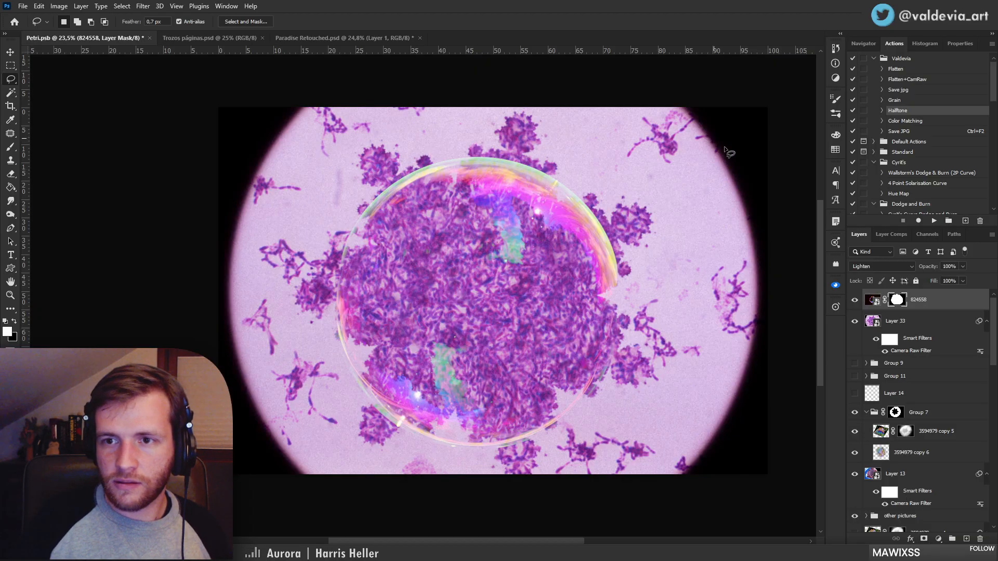
Transform the masked bubble layer, enlarging it to about 174.5% and repositioning it so its rim follows the microscope circle
mouse_move(479, 335)
mouse_down()
mouse_move(498, 327)
mouse_move(478, 324)
mouse_up()
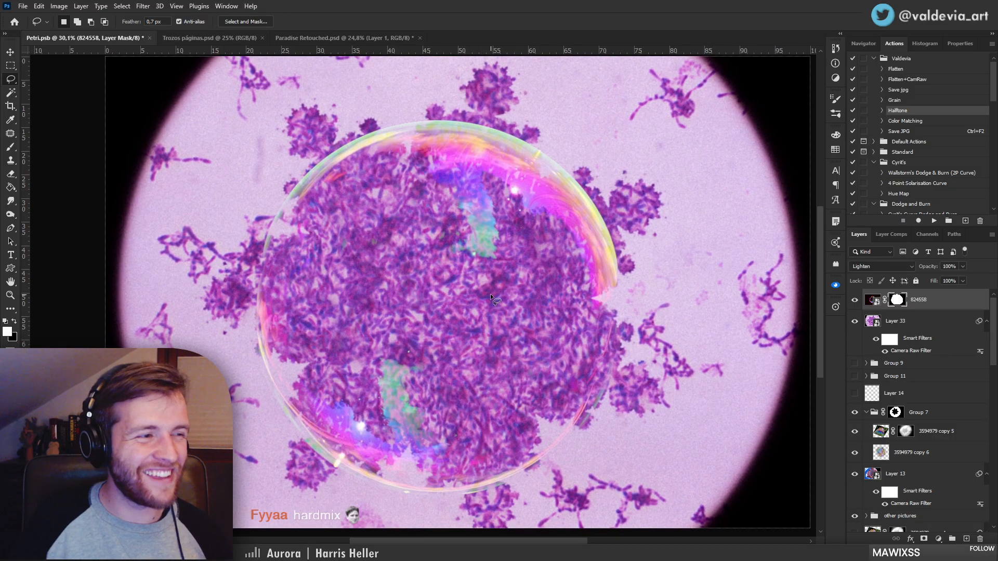
key(ctrl+t)
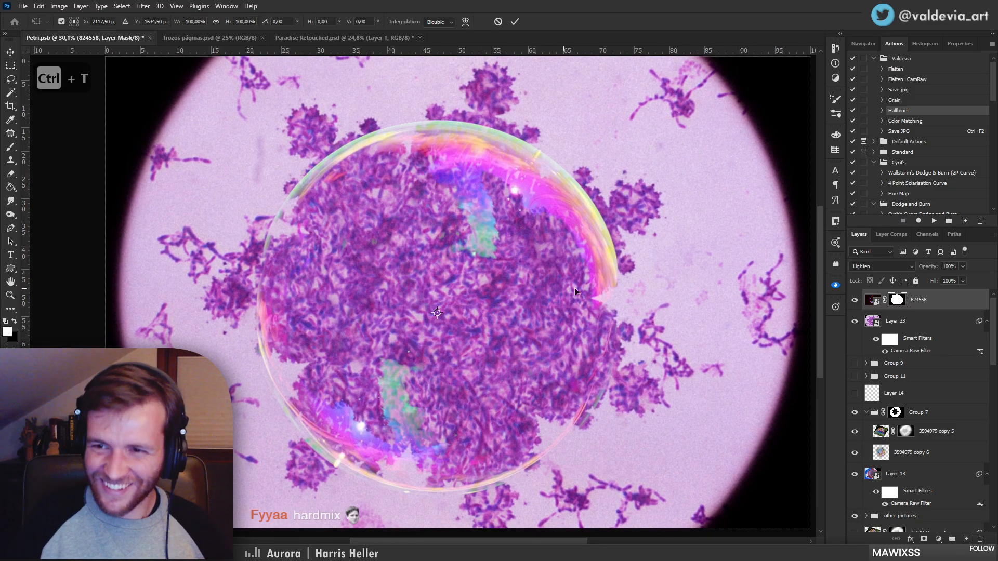
drag(496, 313, 535, 283)
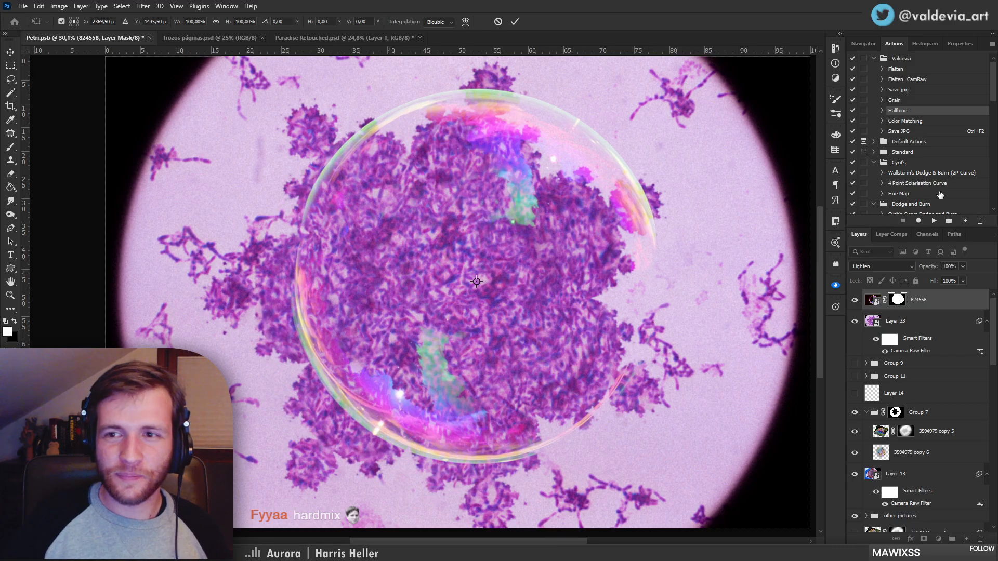
click(864, 44)
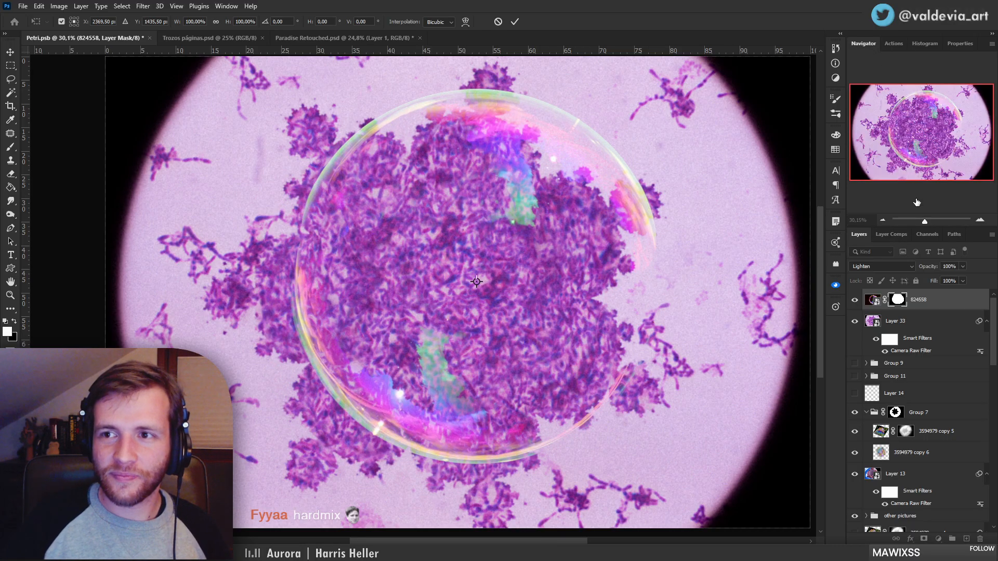
drag(927, 221, 920, 220)
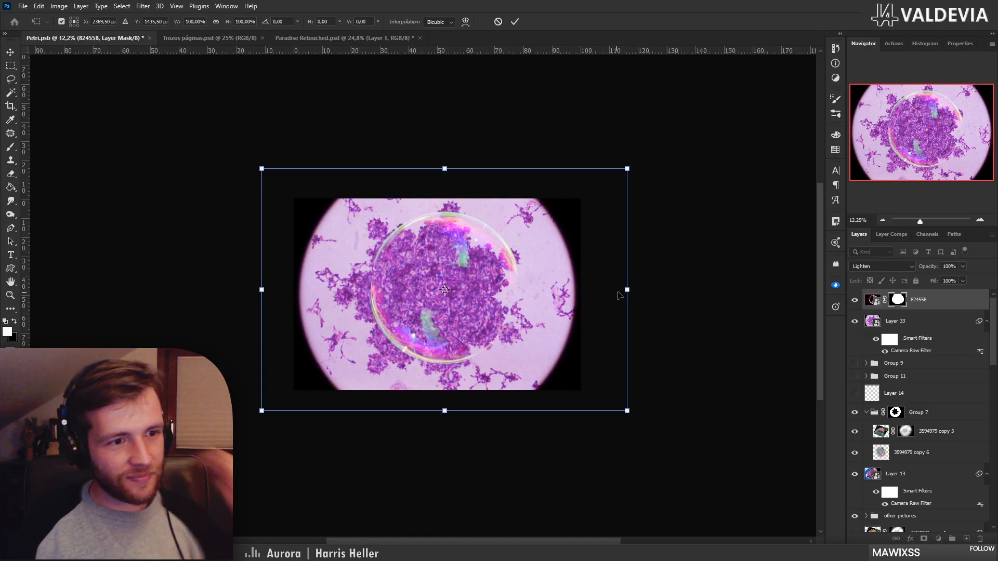
drag(627, 290, 732, 281)
drag(544, 272, 531, 277)
drag(718, 294, 750, 294)
mouse_move(544, 293)
mouse_down()
mouse_move(547, 279)
mouse_move(535, 291)
mouse_move(545, 287)
mouse_up()
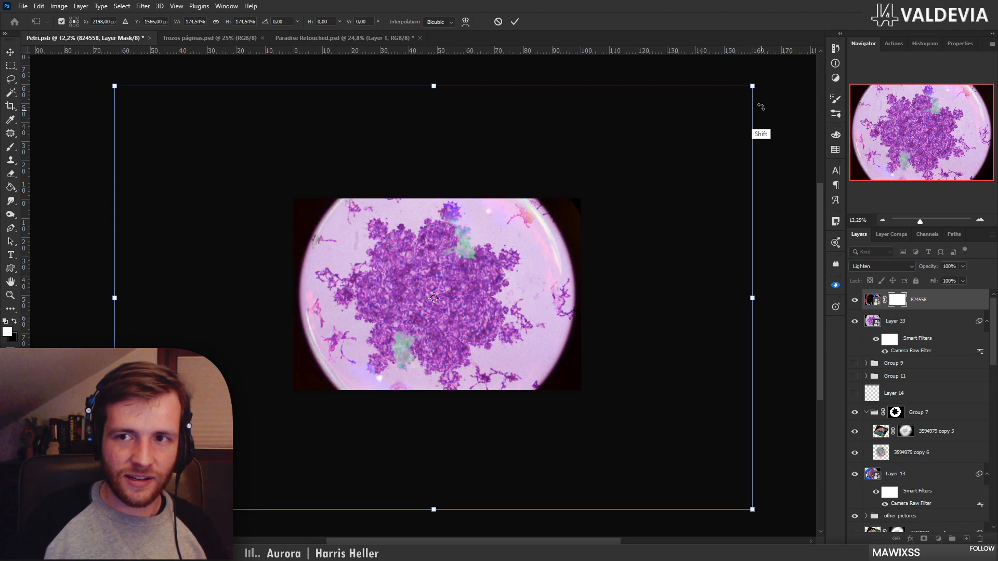
Fine-tune the bubble's scale to about 179.2% so its rim matches the edge of the circle, and commit the transform
mouse_move(752, 85)
mouse_down()
mouse_move(760, 78)
mouse_move(755, 84)
mouse_up()
drag(115, 509, 111, 512)
drag(758, 81, 762, 79)
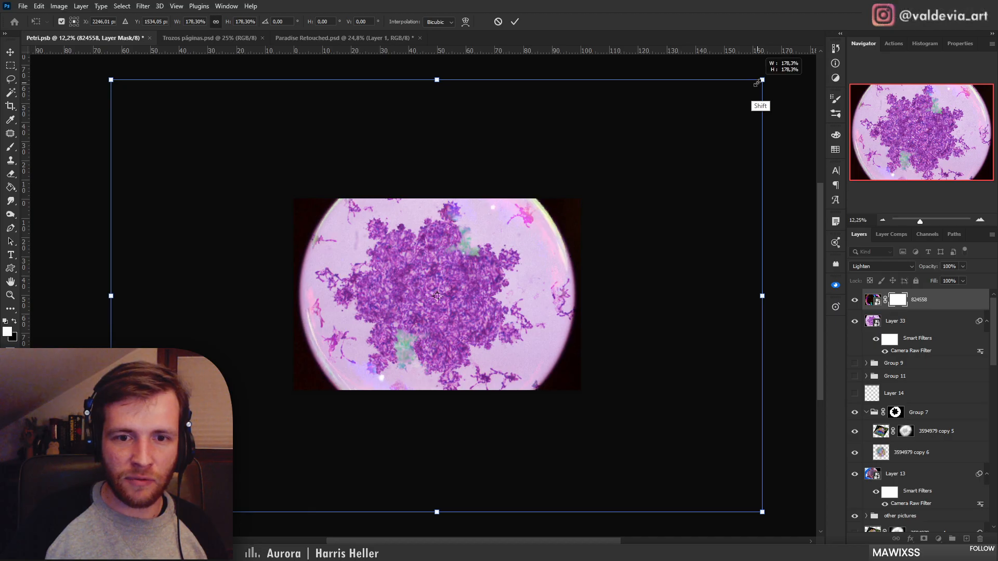
drag(111, 512, 107, 514)
drag(761, 80, 764, 82)
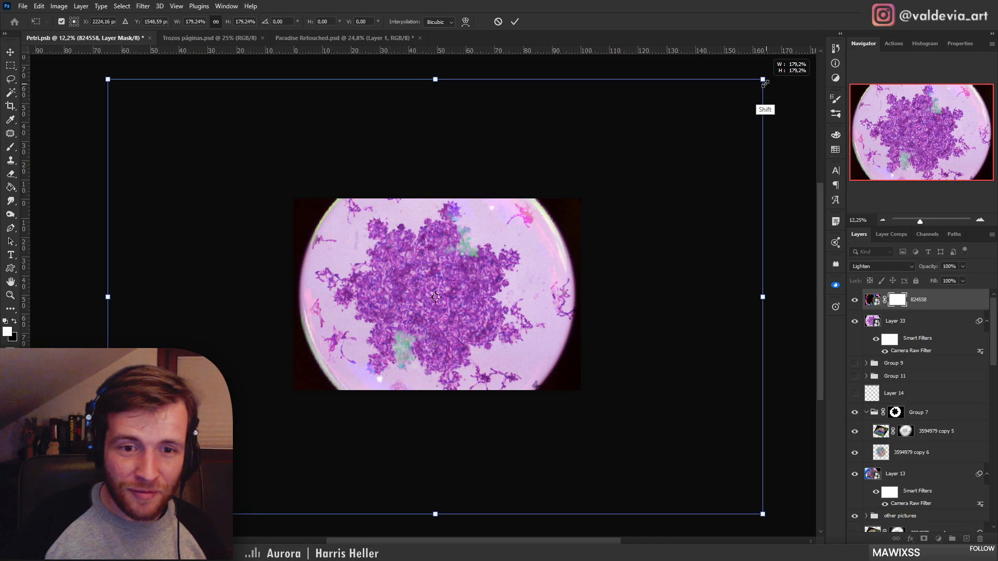
click(515, 21)
key(l)
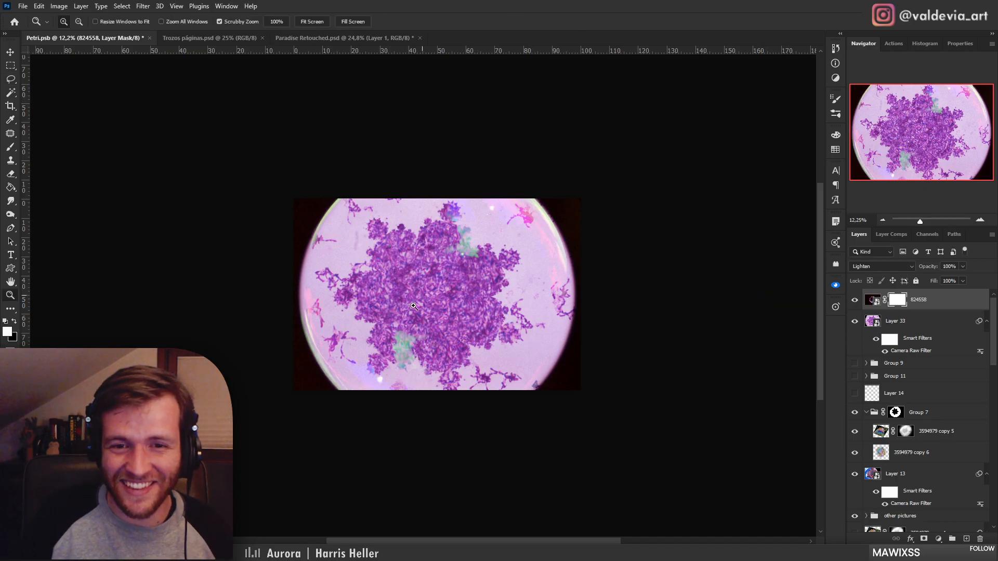
Paint black with the Brush on the 824558 layer mask to hide the bubble texture in the dark corners outside the circle
scroll(435, 268, up, 3)
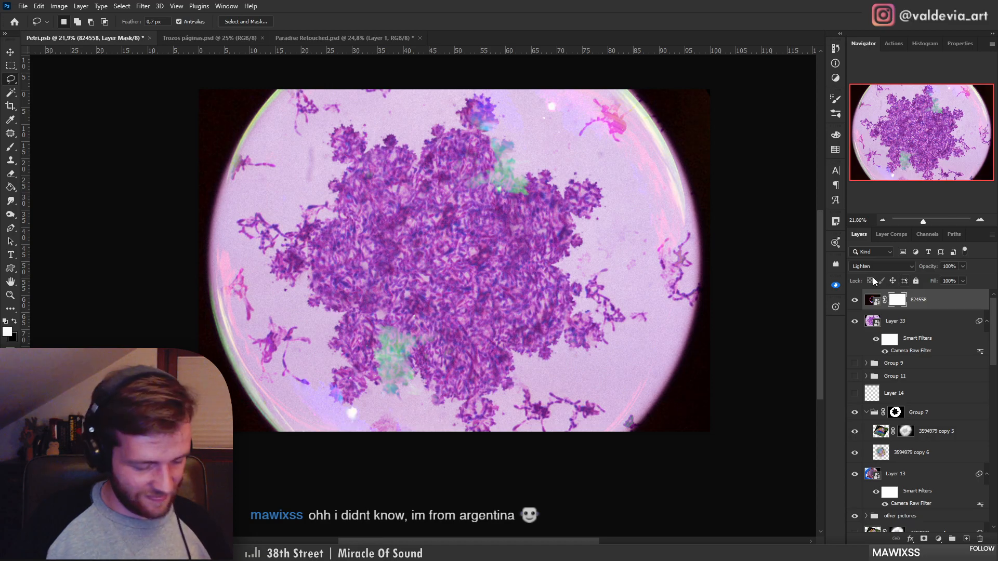
key(b)
key(x)
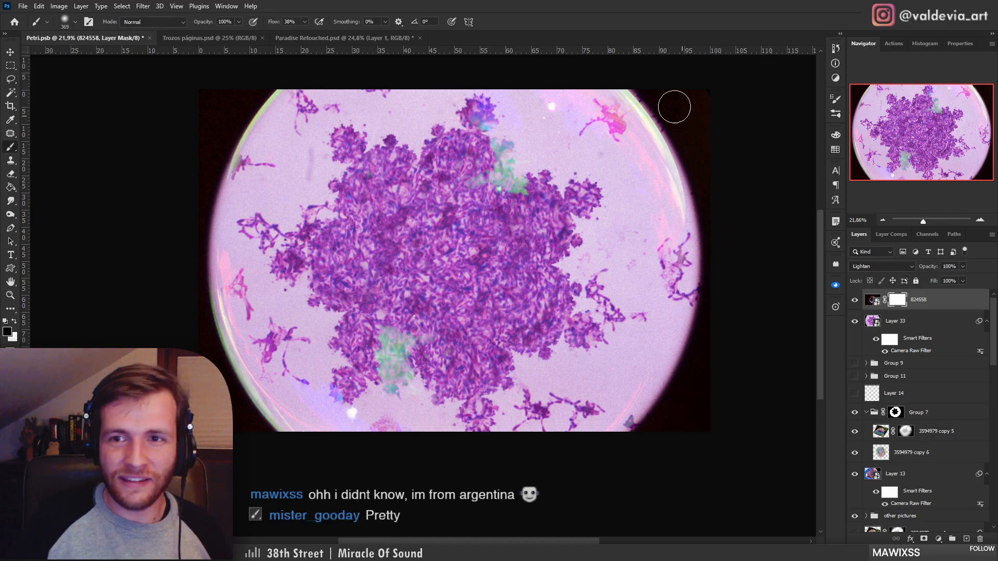
right_click(724, 174)
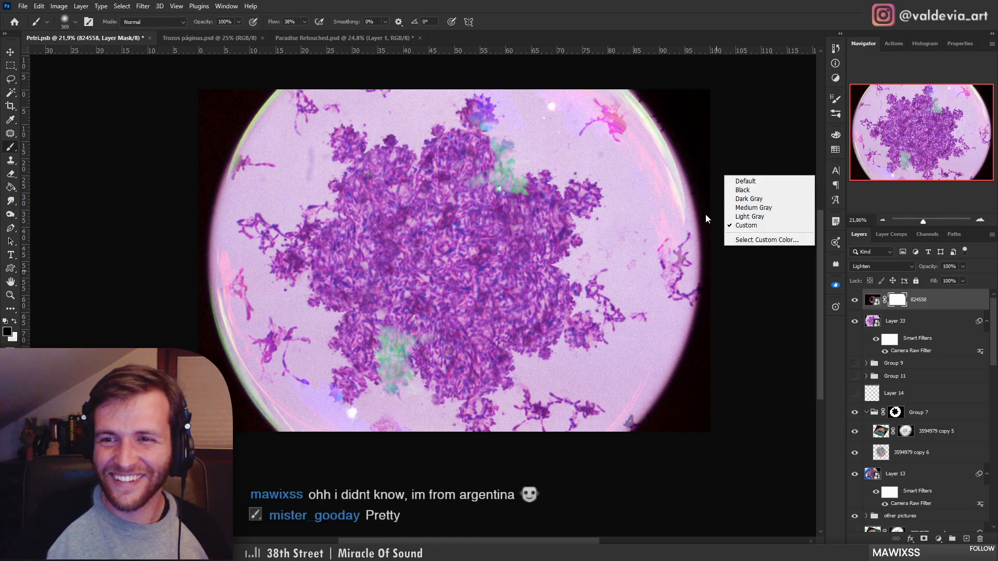
right_click(715, 141)
right_click(664, 173)
click(666, 115)
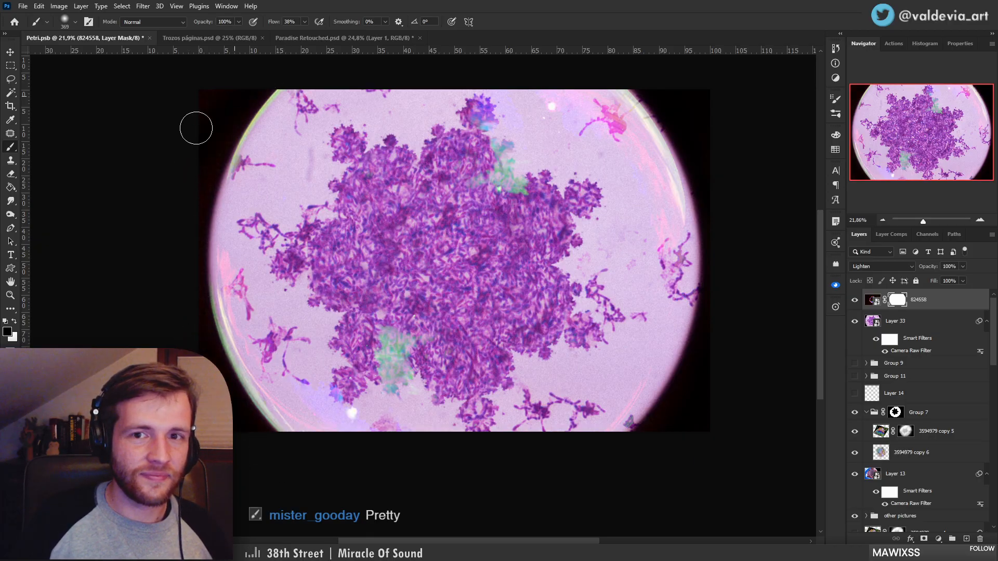
Target the image of the 824558 layer instead of its mask and set the layer's blend mode to Overlay
mouse_move(396, 230)
mouse_down()
mouse_move(371, 225)
mouse_move(380, 197)
mouse_up()
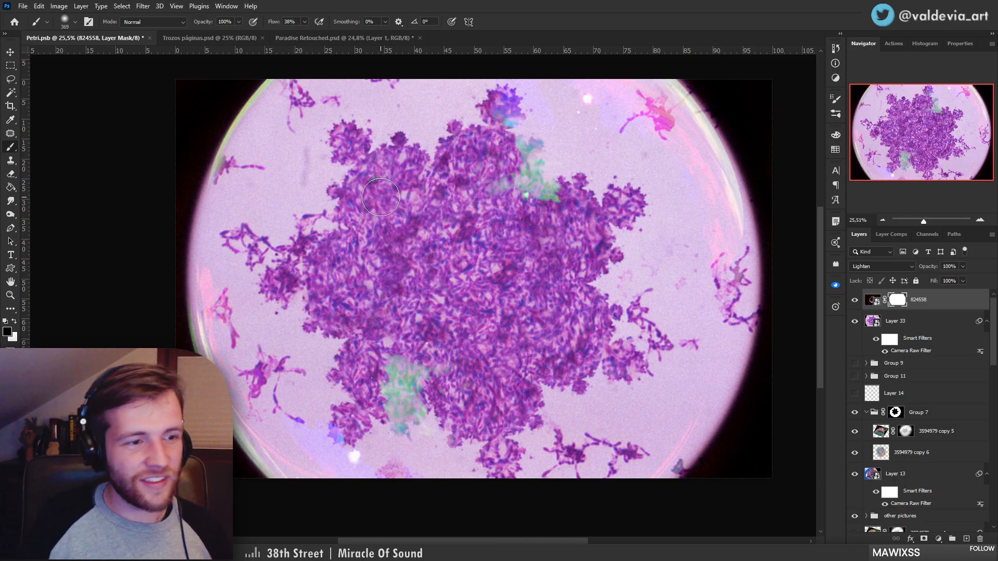
drag(544, 312, 538, 312)
click(872, 300)
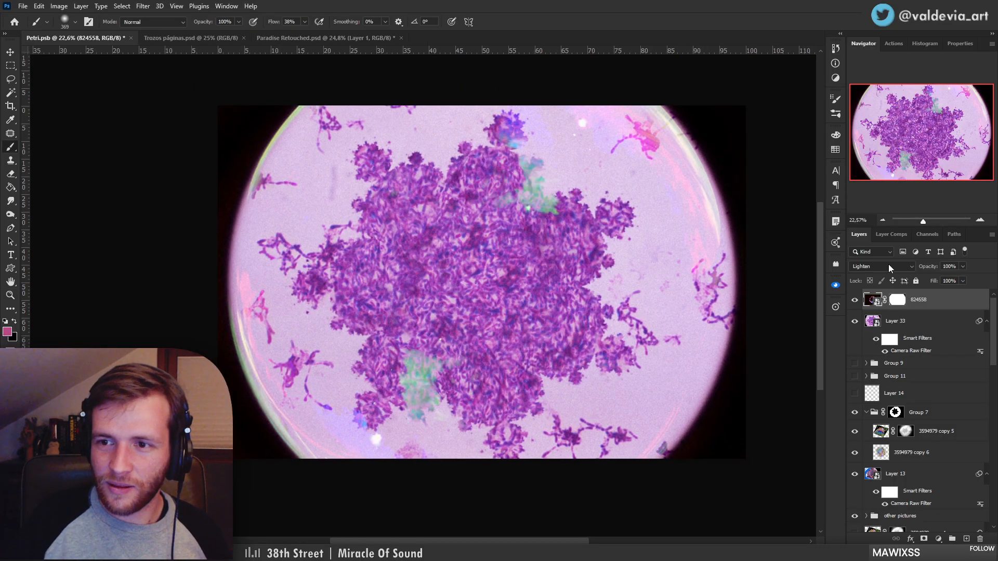
click(889, 268)
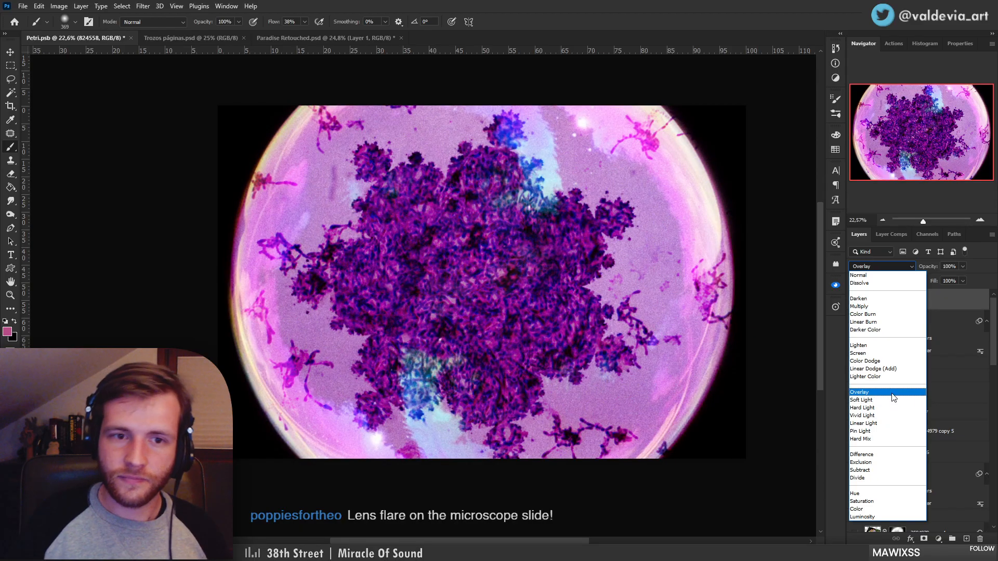
click(893, 395)
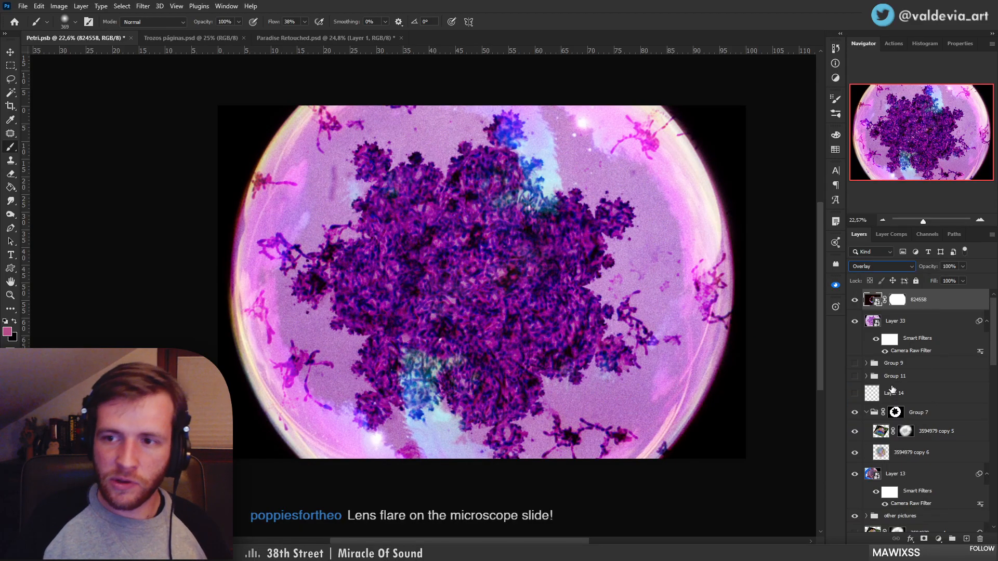
Apply a Gaussian Blur with a radius of about 19.4 pixels to the bubble layer as a smart filter
key(ctrl+shift+g)
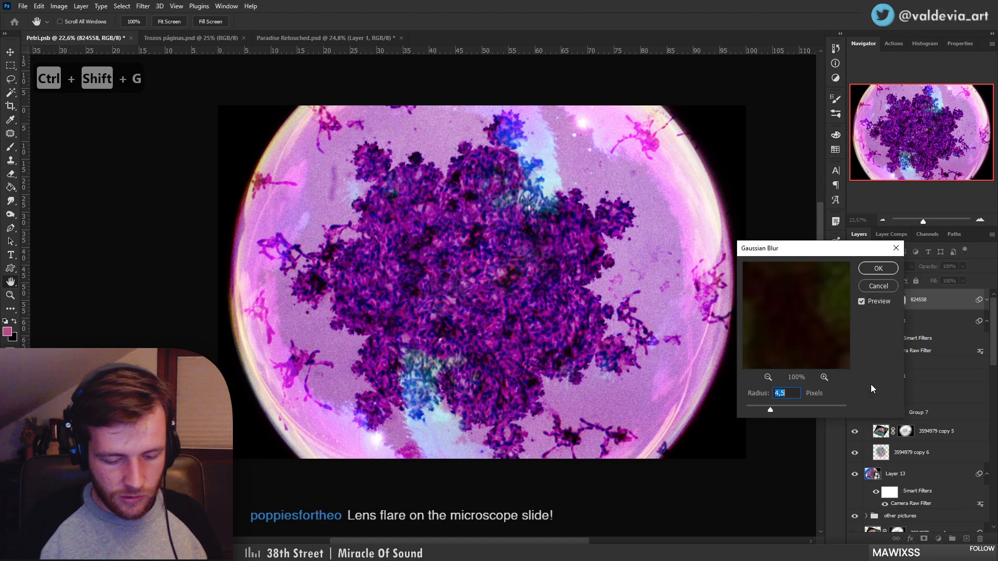
click(782, 409)
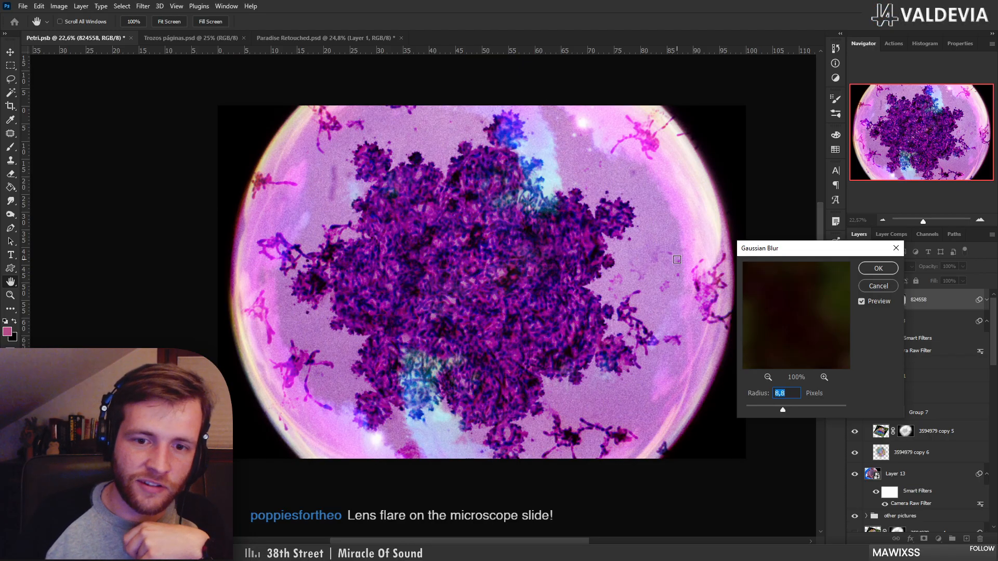
click(795, 410)
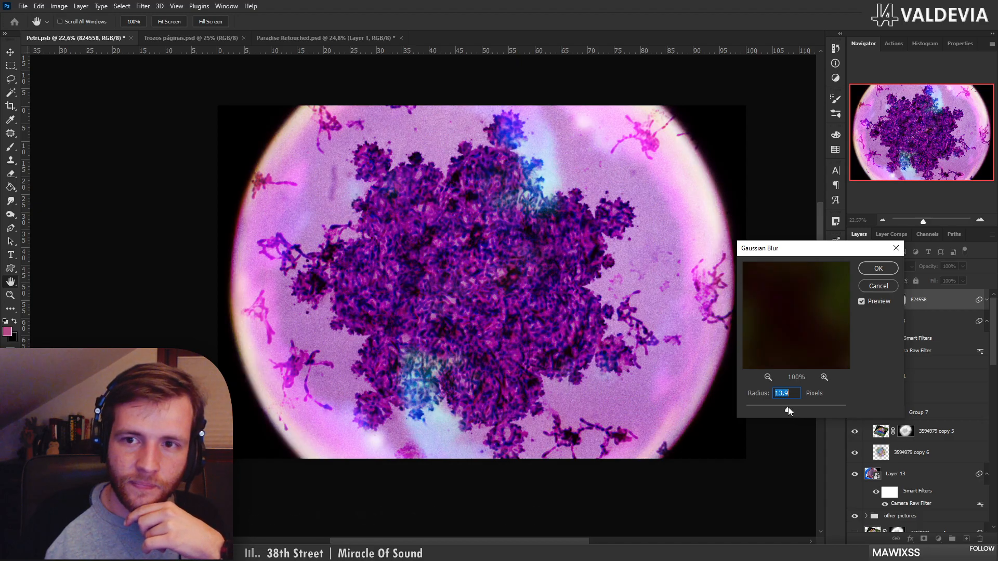
click(787, 408)
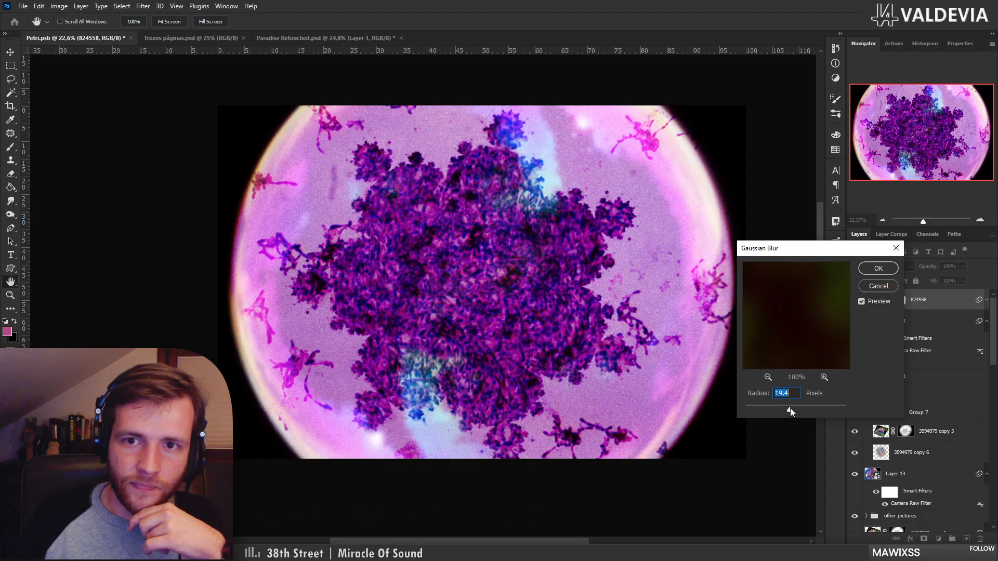
click(878, 268)
key(b)
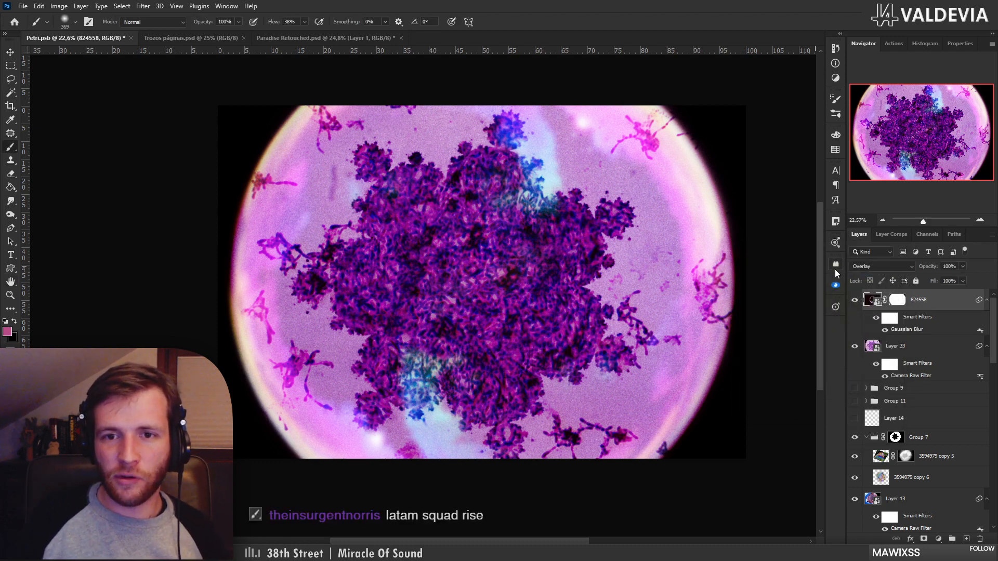
Split the This Layer shadow point in Blend If to 0 / 199 for the bubble layer and compare the image with and without it
double_click(953, 304)
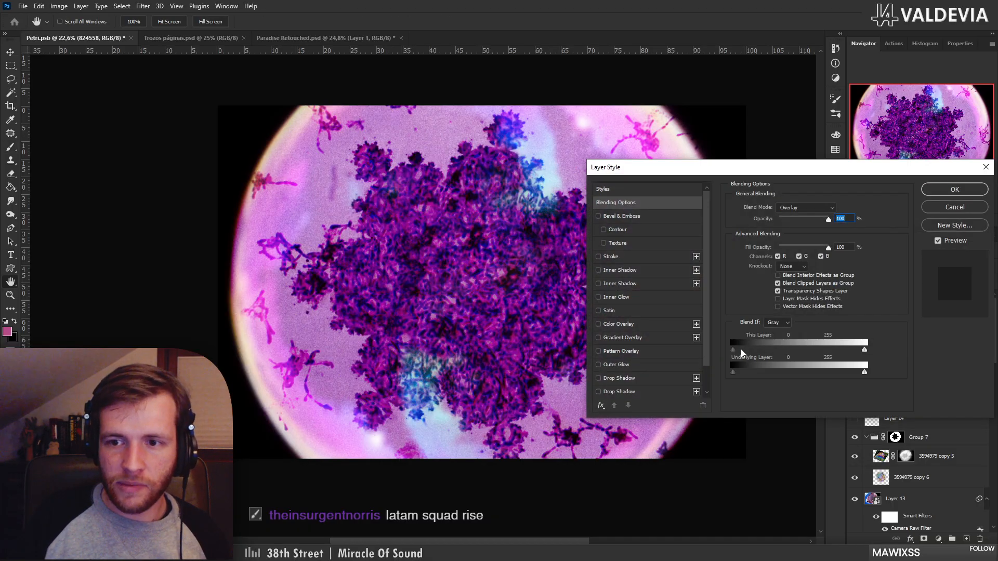
drag(738, 349, 836, 357)
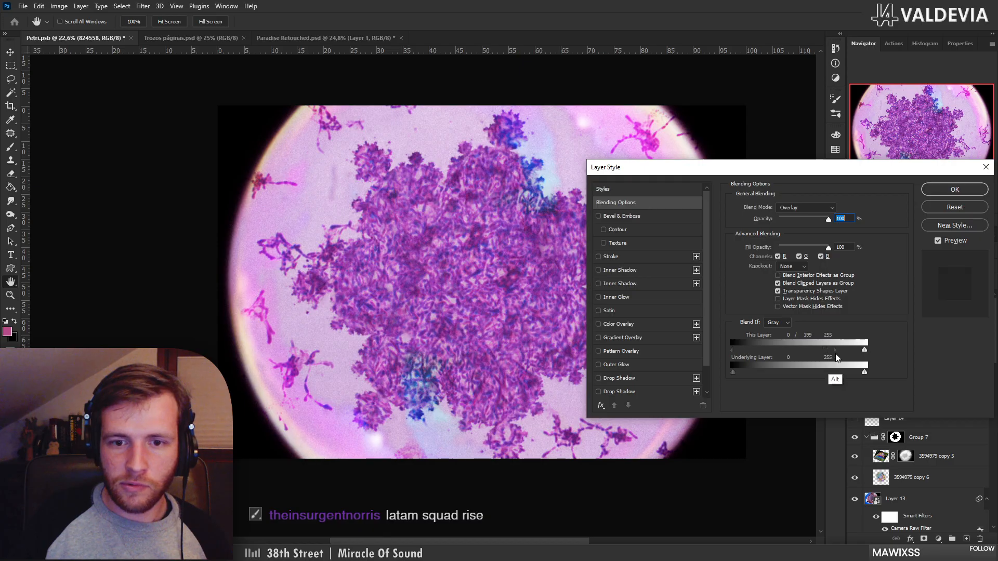
click(932, 196)
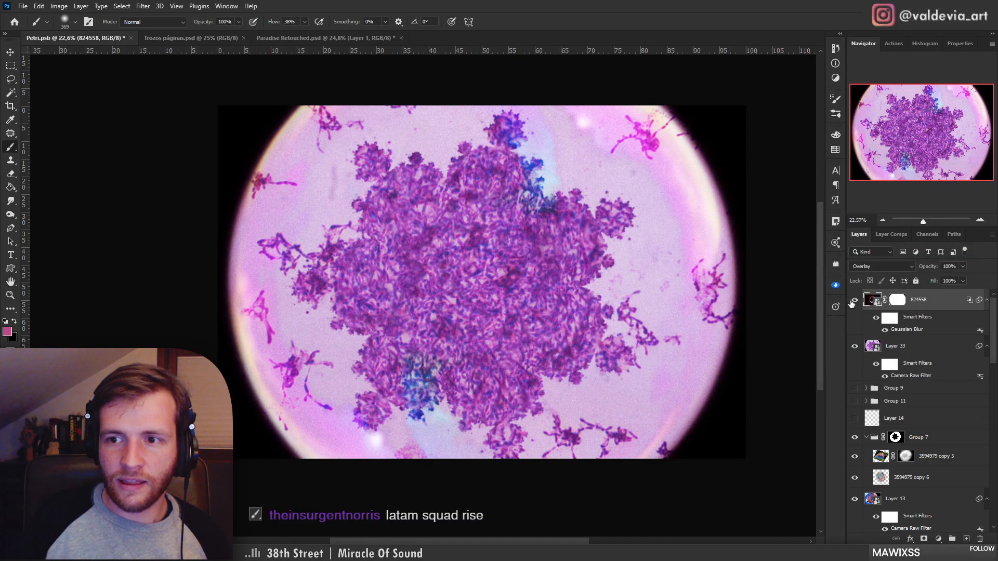
click(855, 301)
click(855, 302)
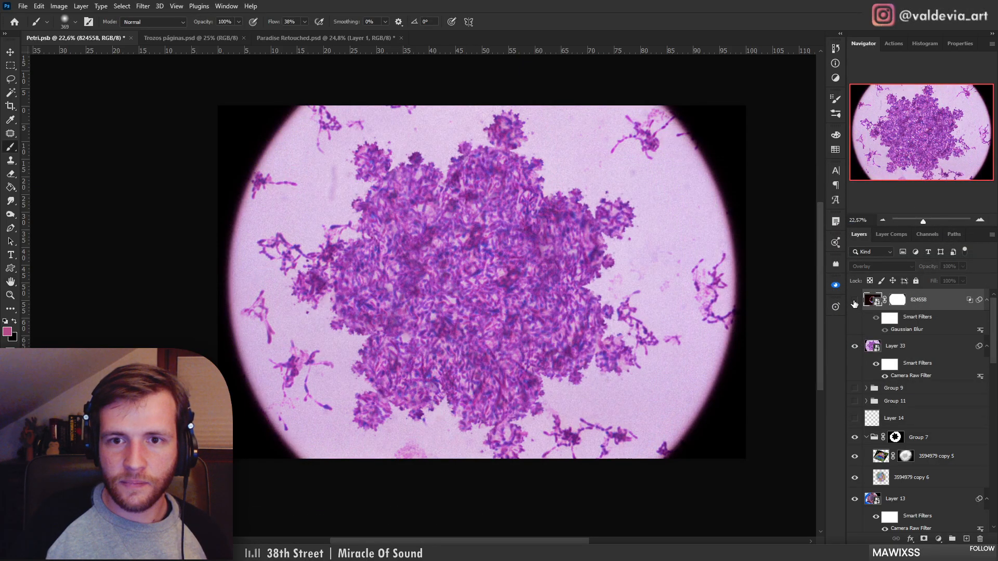
click(855, 301)
Paint black on the bubble layer's mask over the blue-green patches on the bacterial cluster
click(893, 299)
right_click(557, 284)
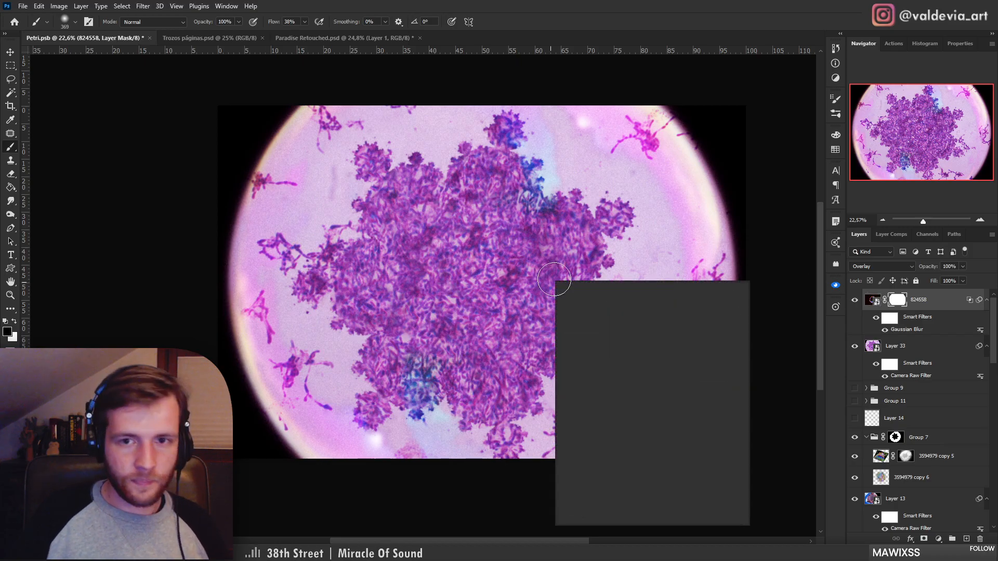
mouse_move(549, 212)
mouse_down()
mouse_move(524, 209)
mouse_move(513, 140)
mouse_up()
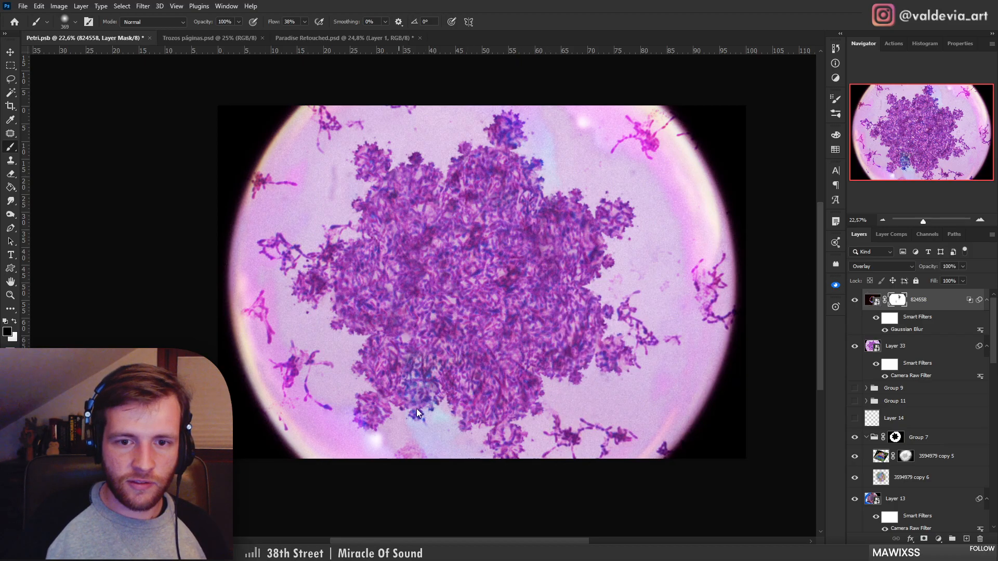
Examine the whole image up close and from afar, with the bubble layer shown and hidden, to judge the overlay effect
key(ctrl+space)
mouse_move(489, 182)
mouse_down()
mouse_move(516, 182)
mouse_move(490, 183)
mouse_up()
drag(579, 221, 599, 222)
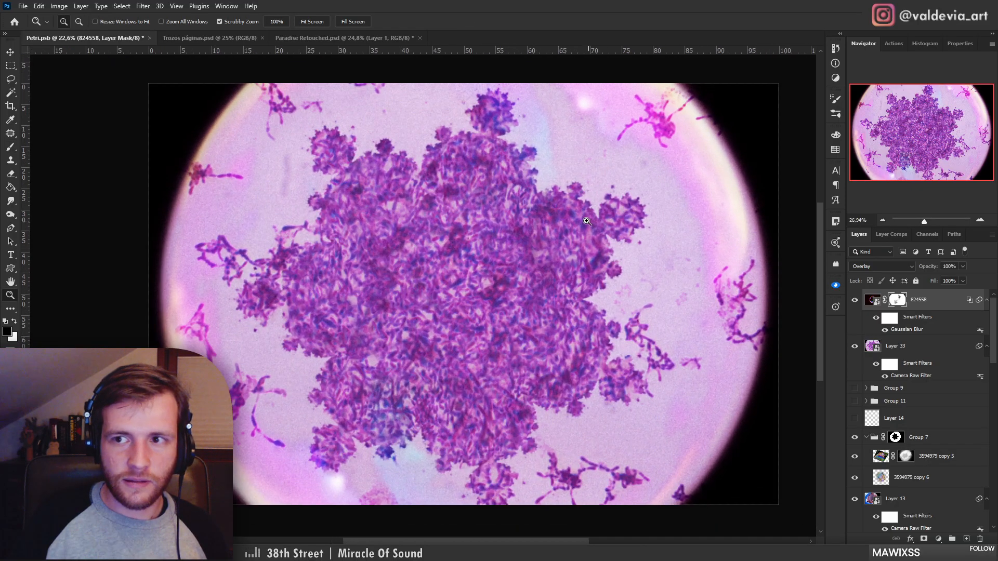
click(853, 304)
click(852, 304)
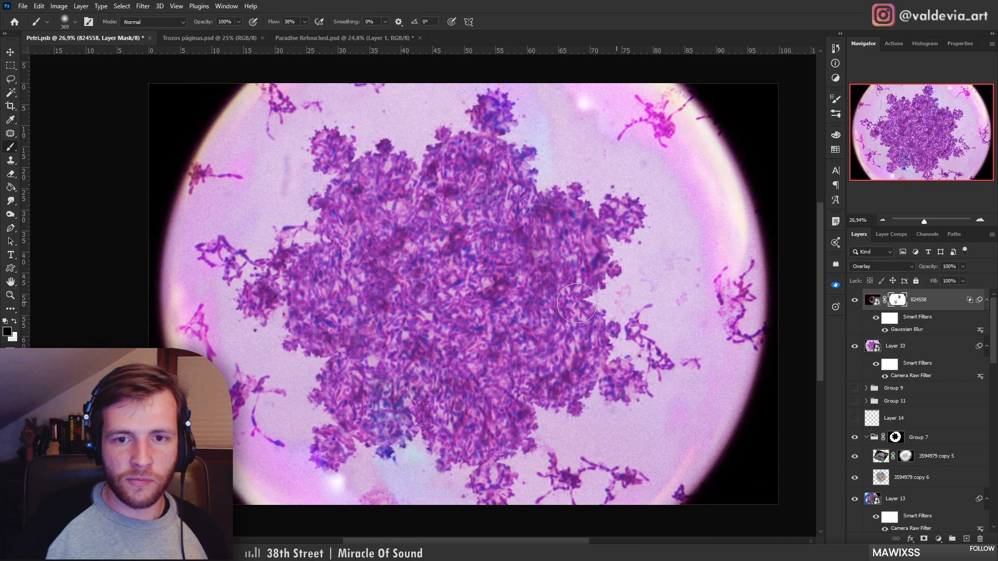
key(ctrl+space)
mouse_move(481, 307)
mouse_down()
mouse_move(456, 307)
mouse_move(472, 307)
mouse_up()
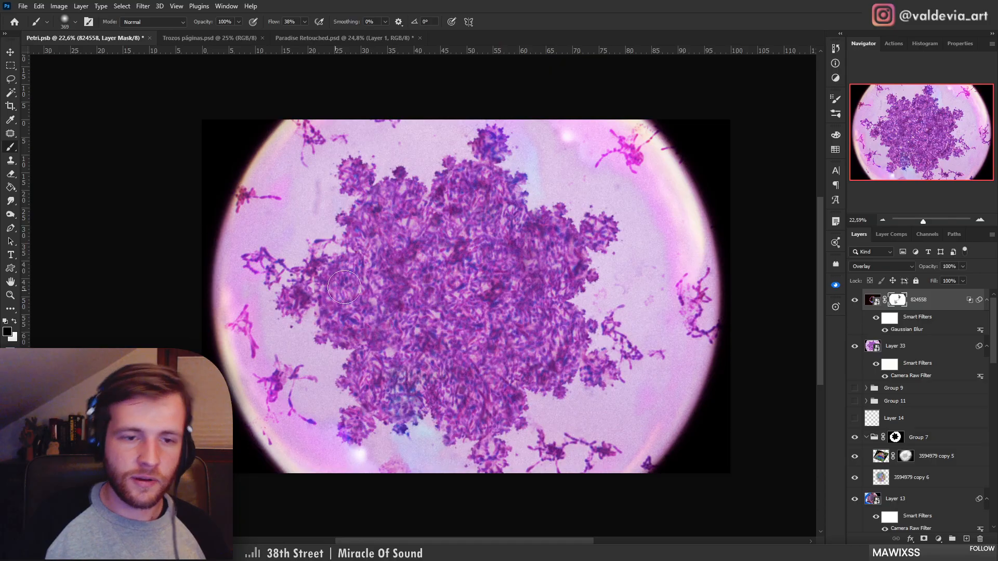
key(ctrl+space)
mouse_move(362, 279)
mouse_down()
mouse_move(344, 277)
mouse_move(356, 274)
mouse_up()
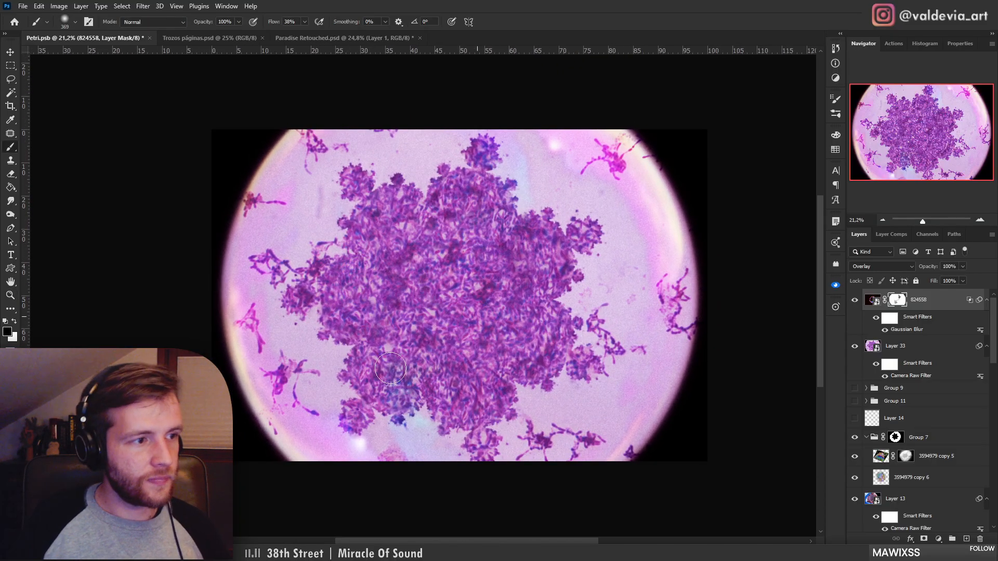
drag(390, 368, 410, 356)
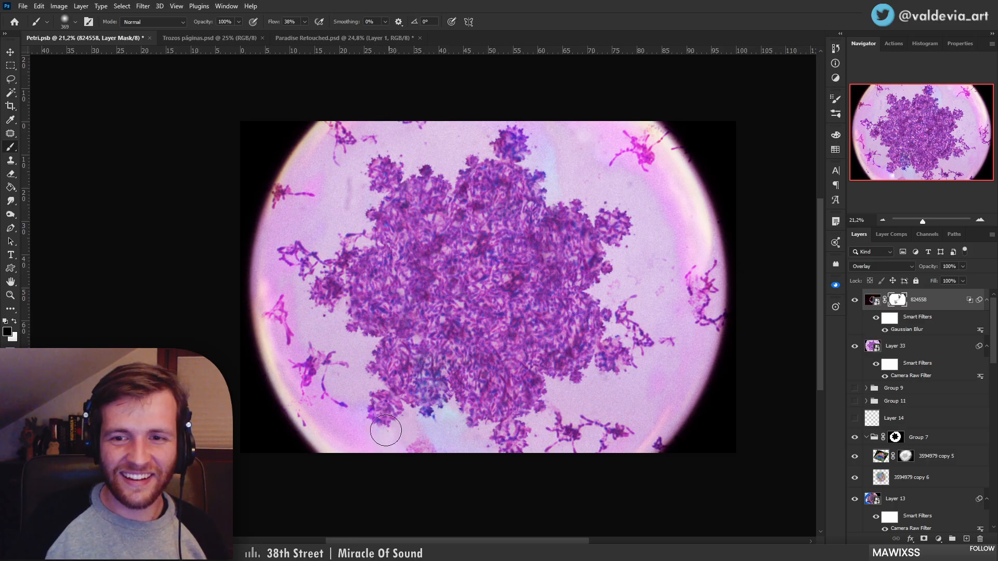
Browse the Free Stock Search soap bubble photos, including additional results, for another suitable iridescent texture
drag(542, 302, 551, 302)
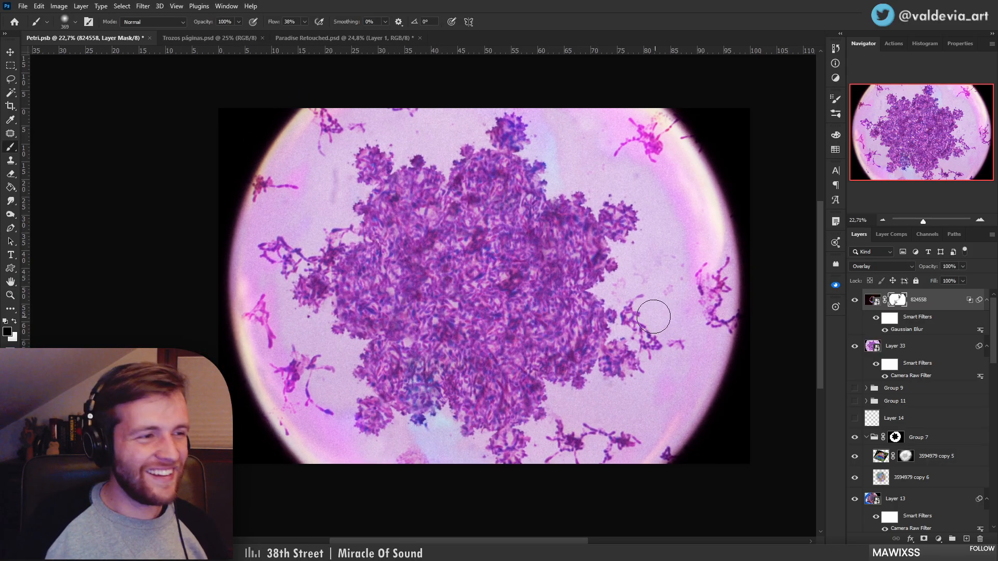
drag(555, 341, 570, 343)
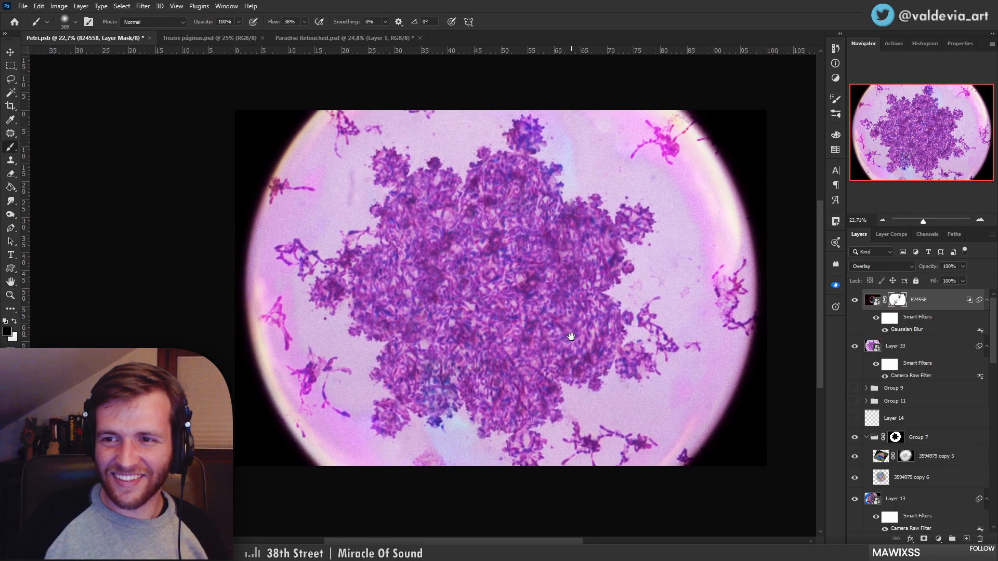
click(835, 285)
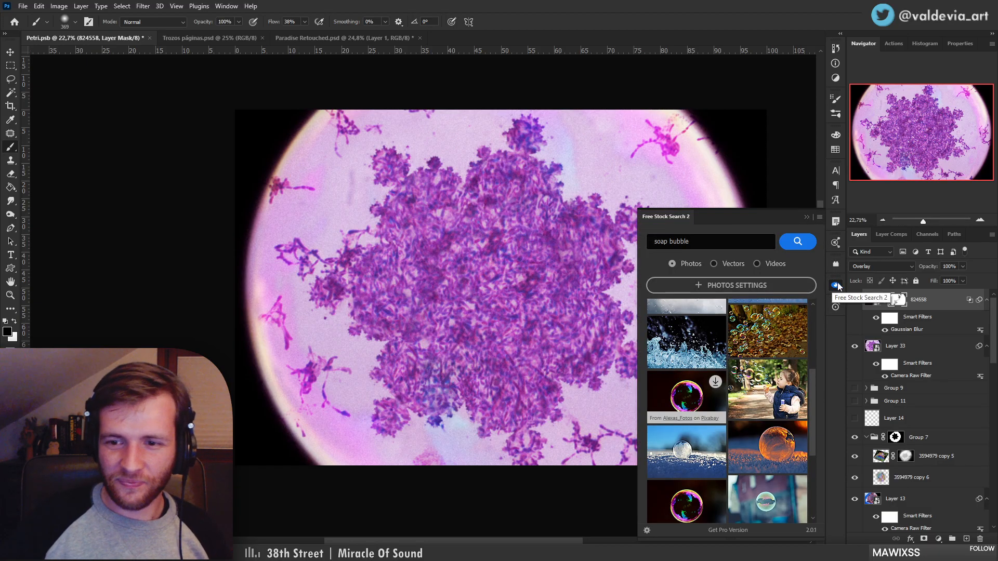
scroll(738, 458, down, 5)
click(727, 508)
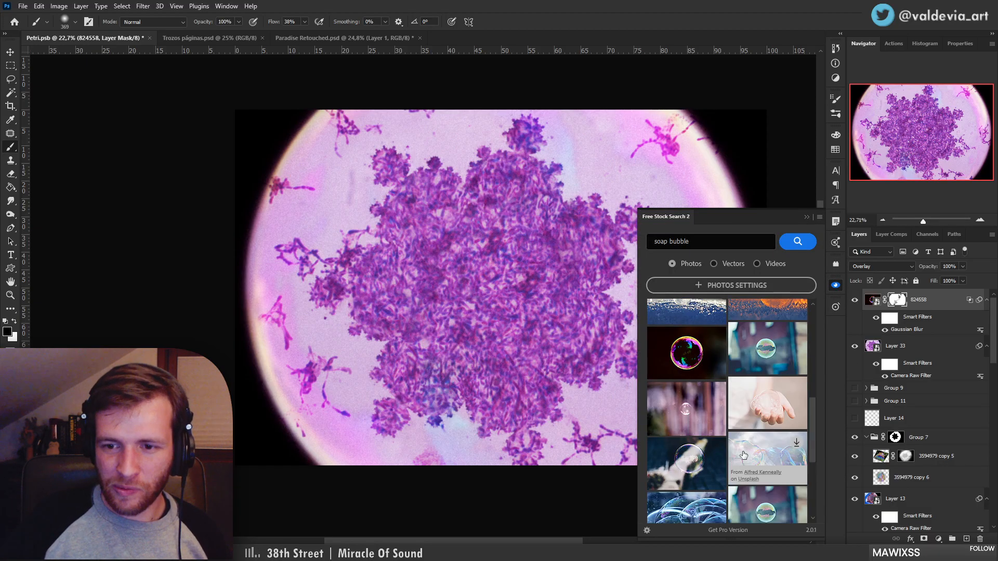
scroll(744, 443, down, 1)
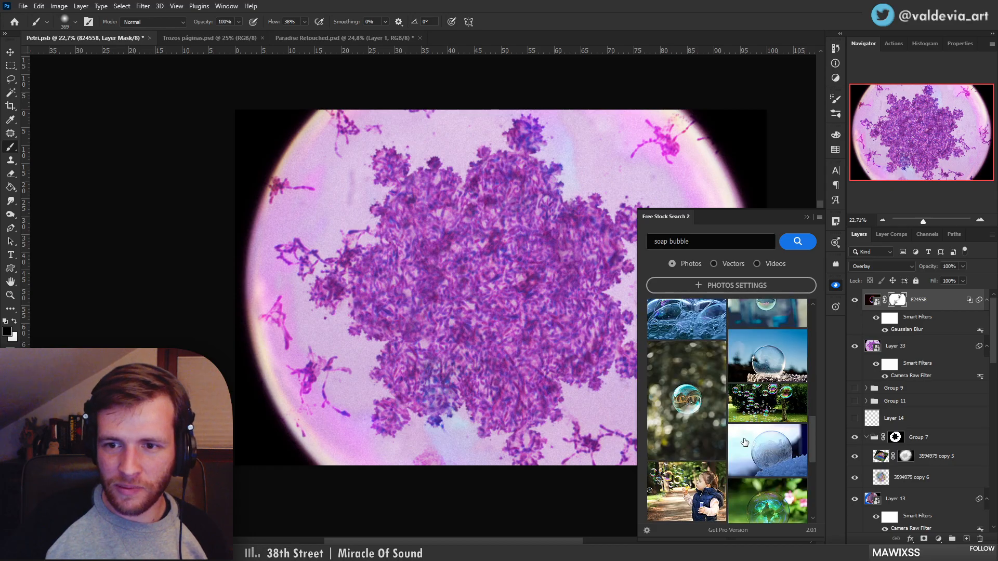
scroll(744, 442, down, 4)
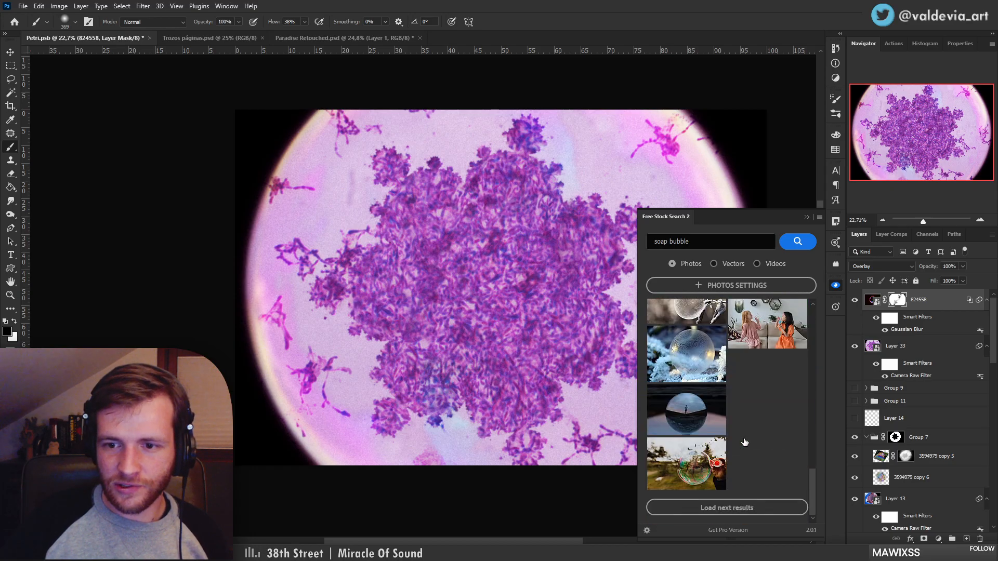
scroll(744, 442, up, 10)
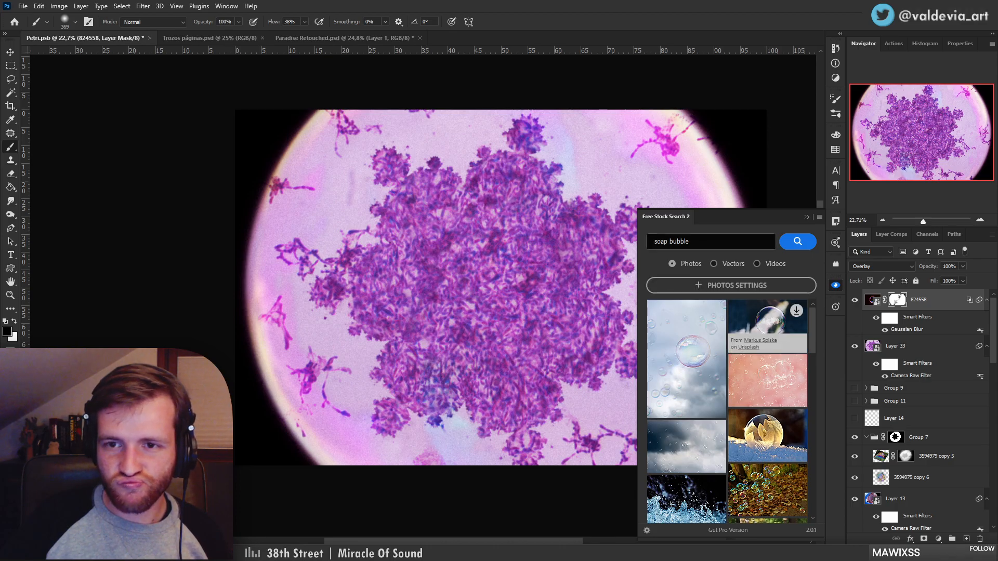
Search the Free Stock Search photos for "oil spill"
drag(693, 242, 636, 236)
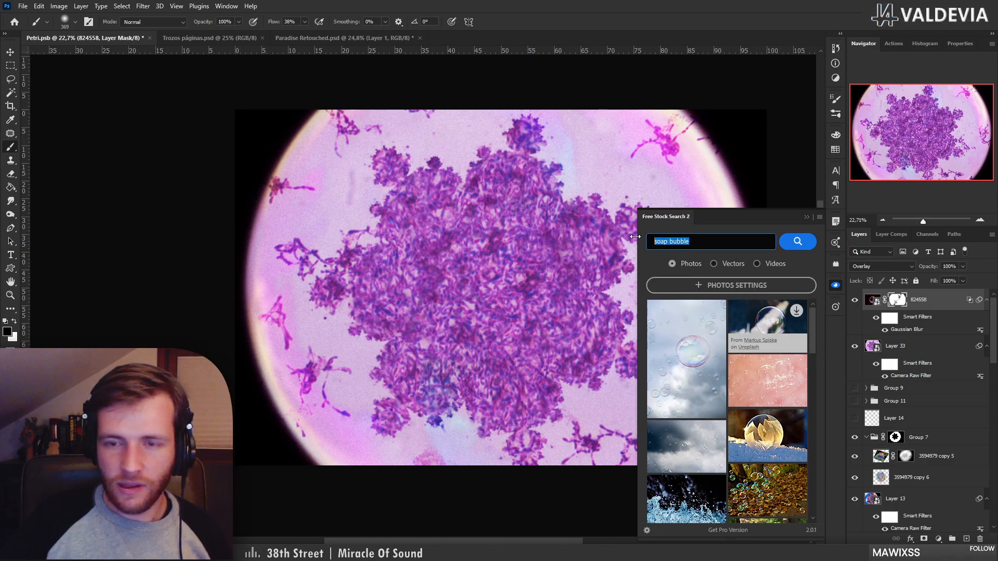
text(oil sp)
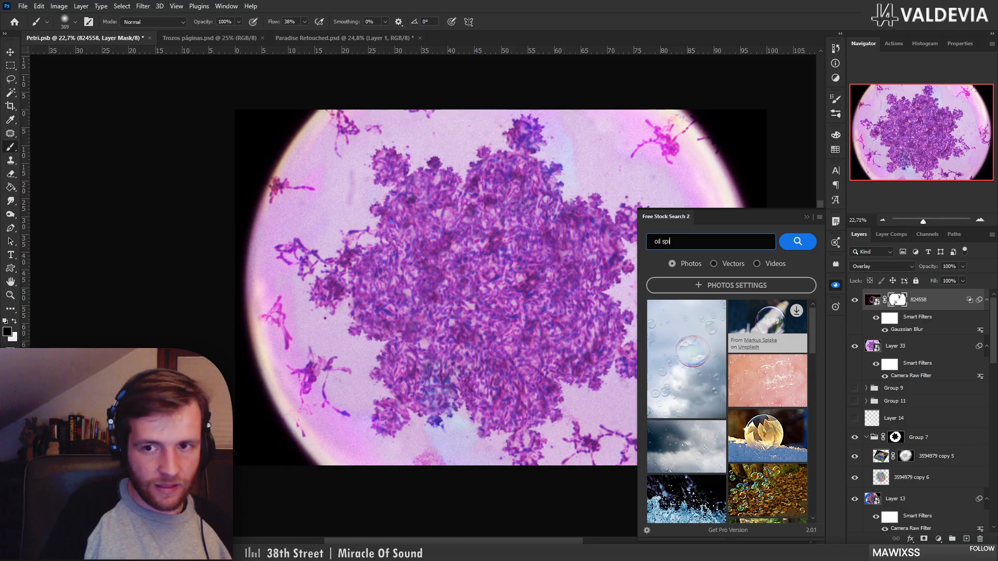
text(ill)
key(Return)
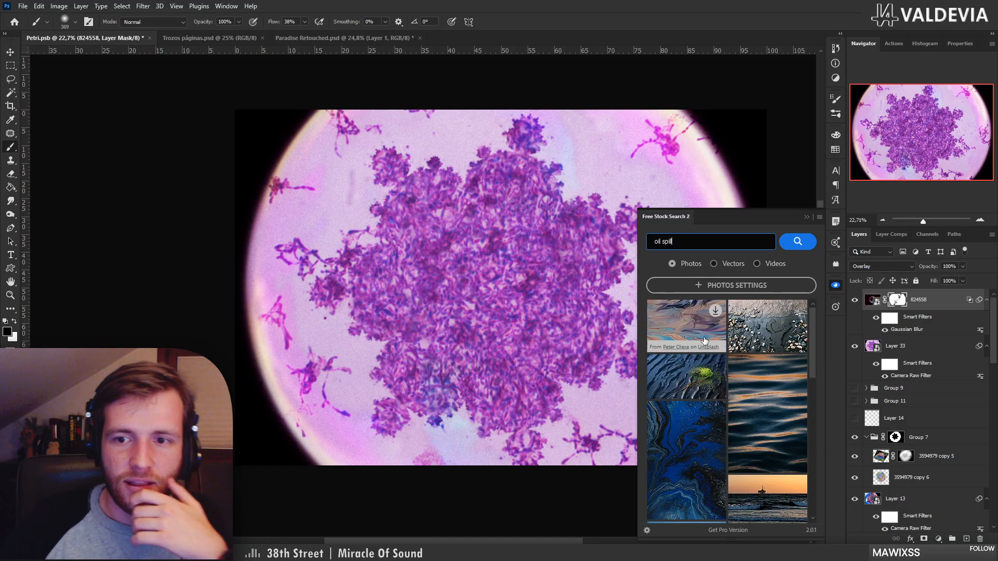
Look through the oil spill photos, load the next results for an iridescent texture, and collapse the stock search
scroll(682, 323, down, 3)
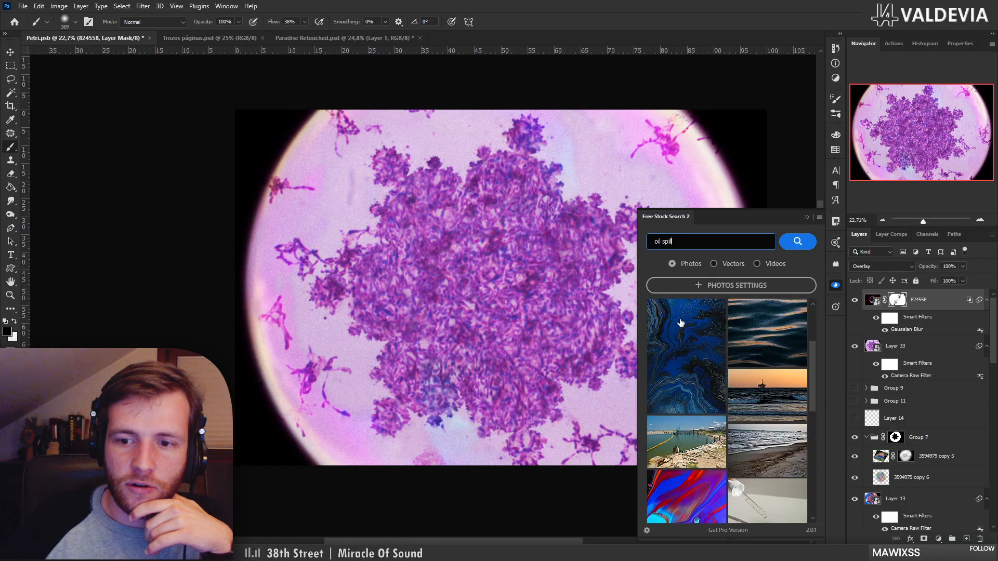
scroll(682, 323, down, 5)
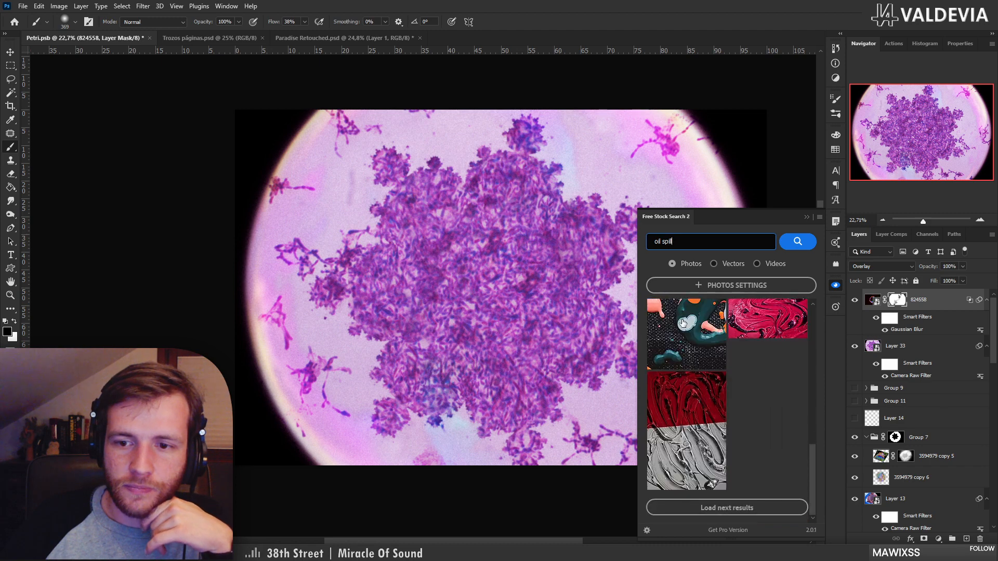
click(726, 507)
scroll(767, 473, down, 2)
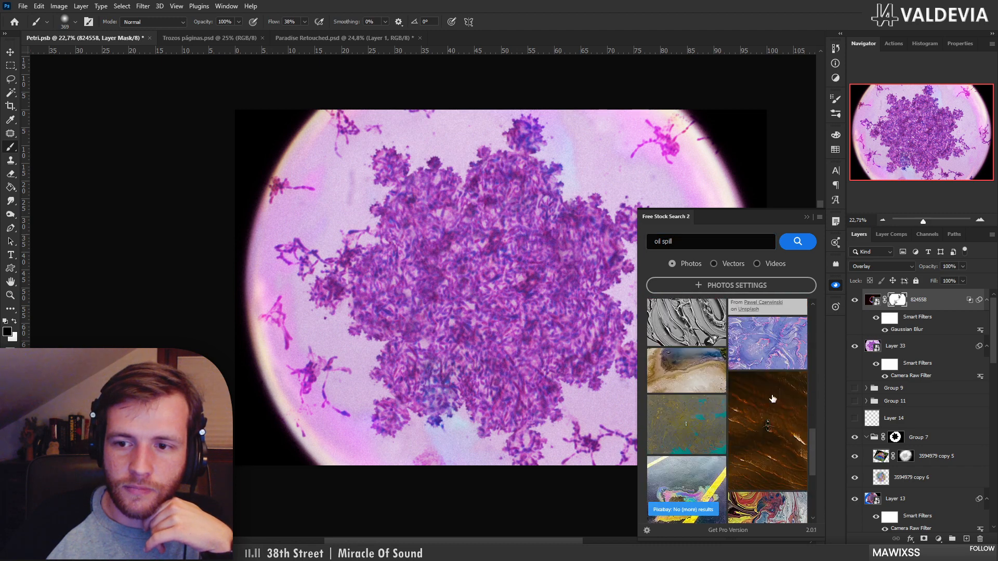
scroll(766, 473, down, 1)
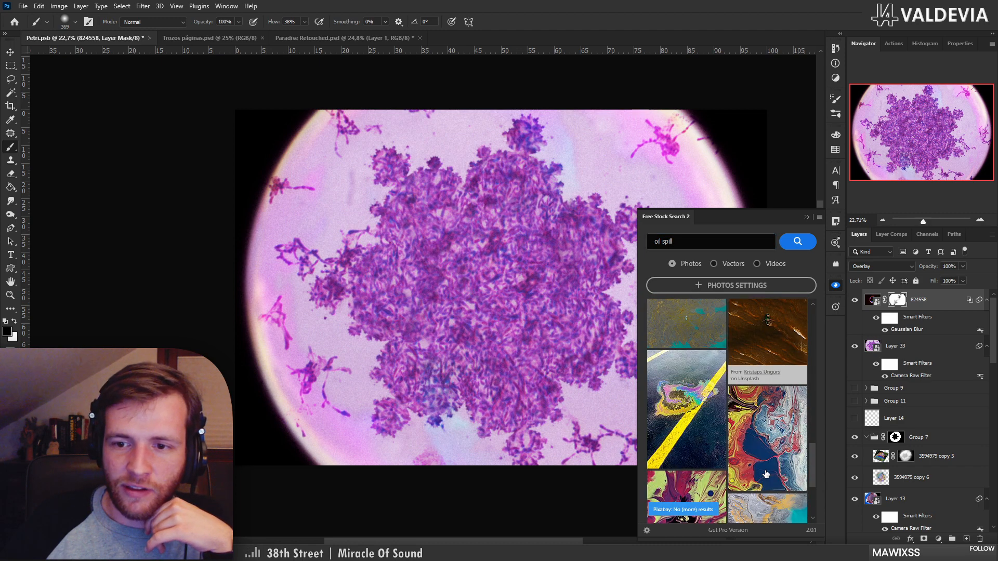
scroll(767, 474, down, 3)
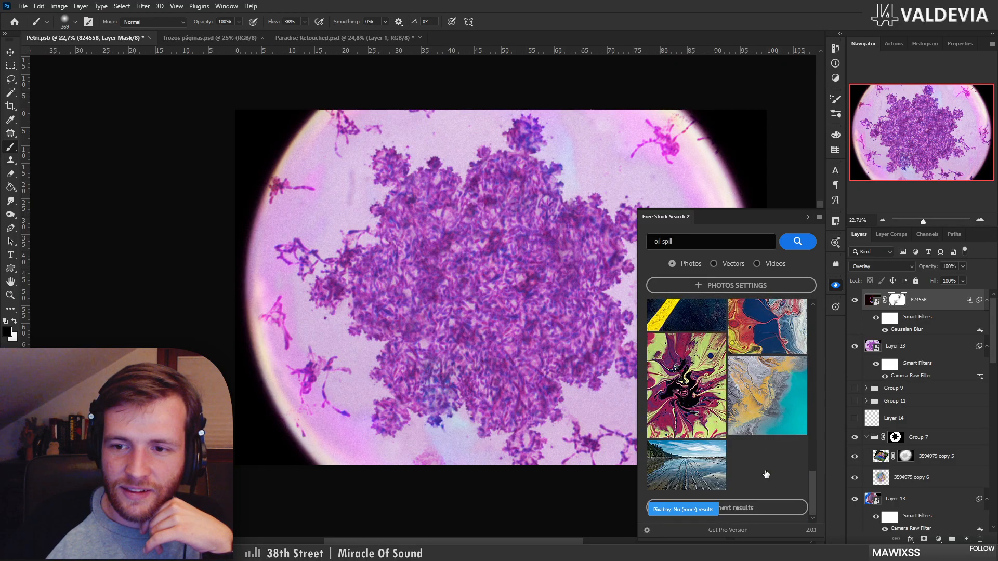
scroll(766, 474, up, 3)
scroll(767, 474, up, 12)
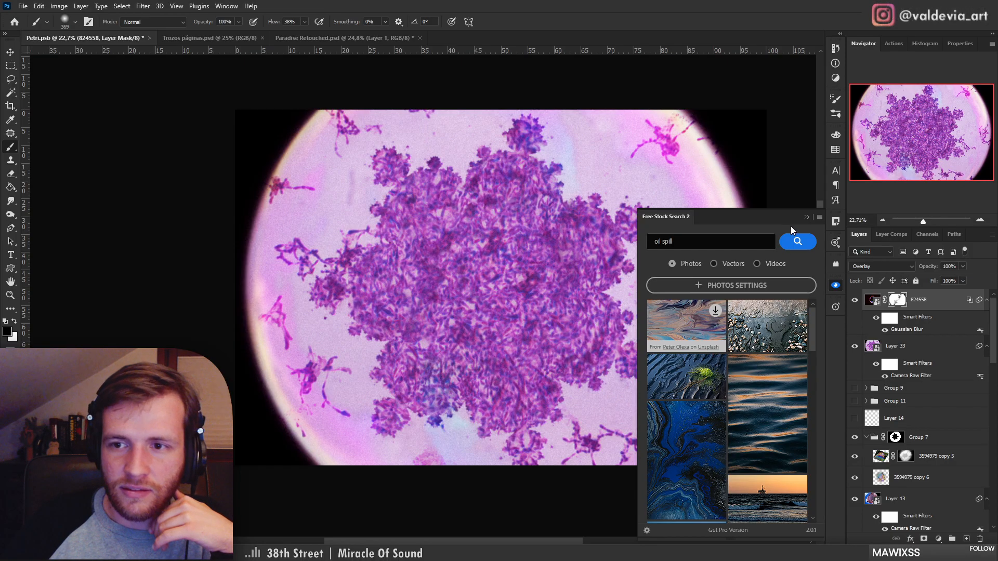
click(806, 217)
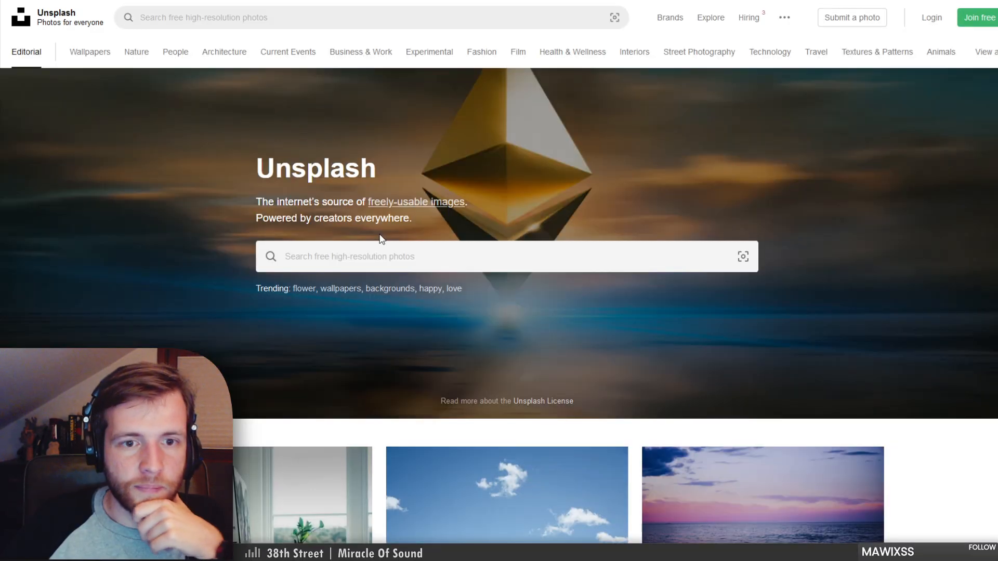
Switch to the Unsplash website and search its photos for "oil spill"
click(387, 255)
click(706, 168)
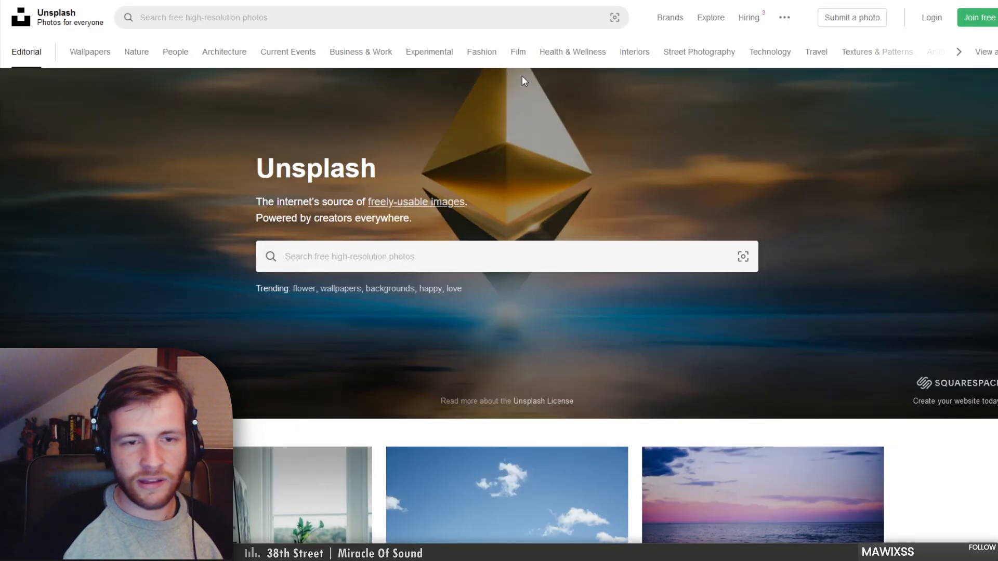
click(415, 266)
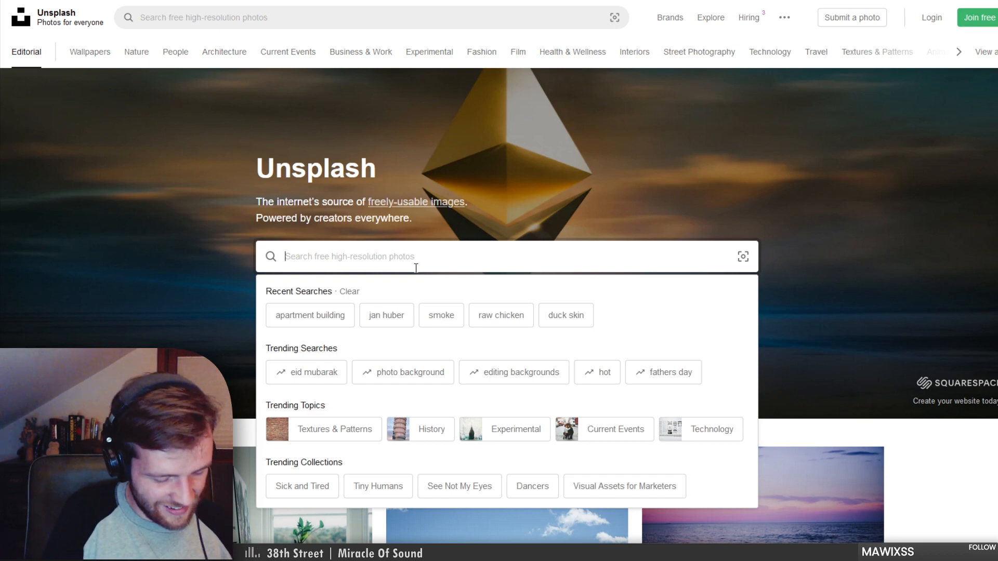
text(oil spill)
key(Return)
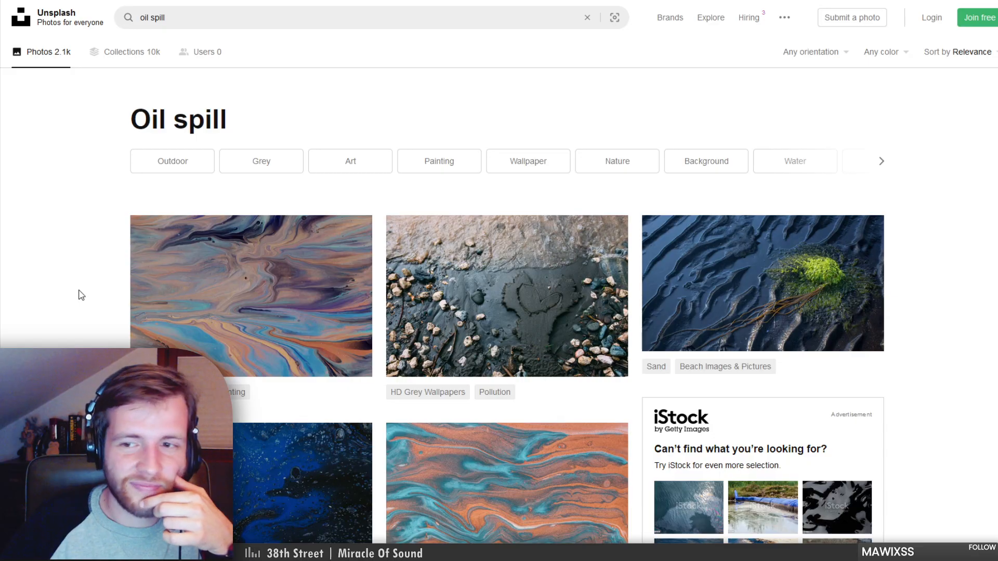
Examine the Unsplash oil spill results for a photo with rainbow-coloured, iridescent swirls
scroll(81, 295, down, 10)
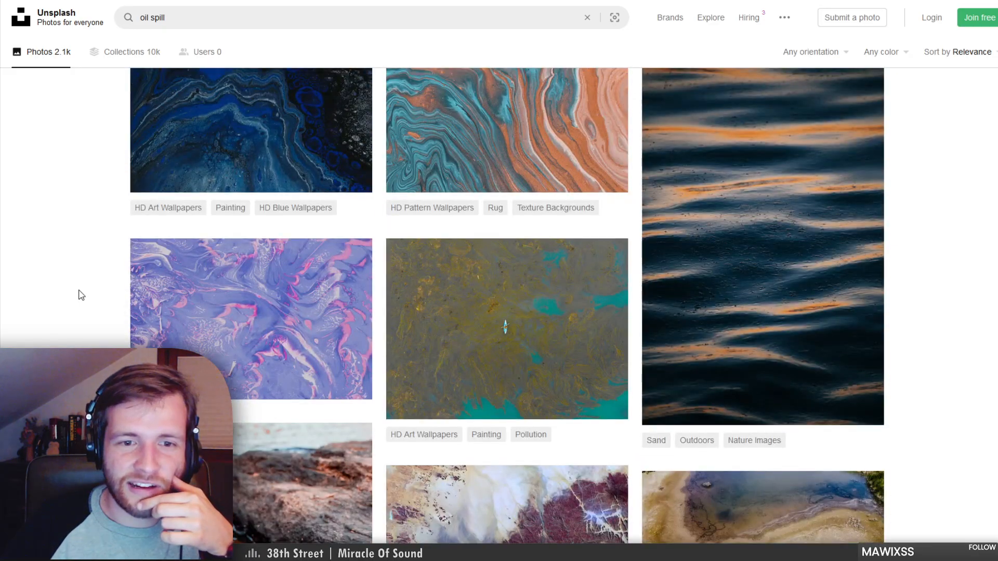
scroll(81, 295, down, 9)
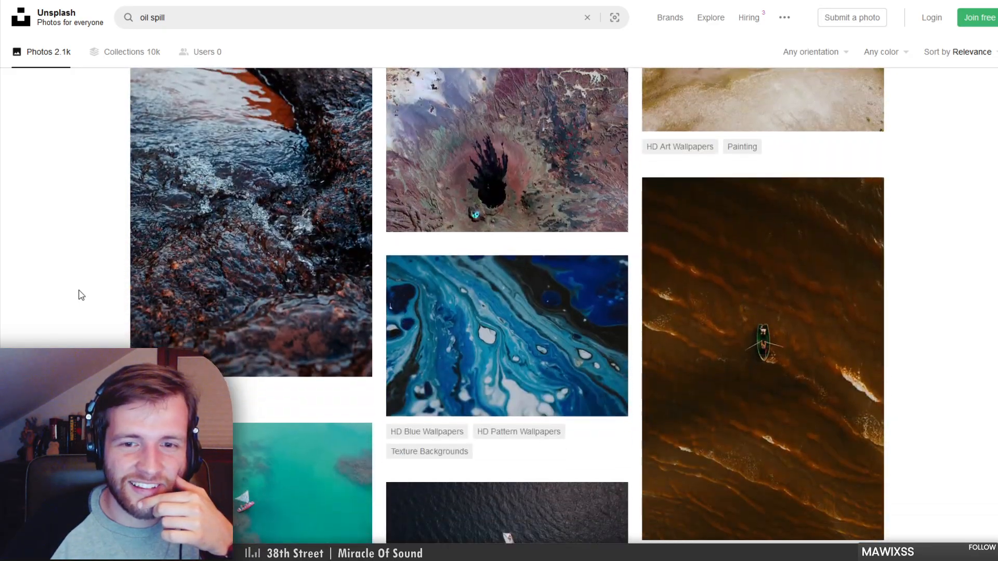
scroll(82, 295, down, 8)
scroll(81, 295, down, 3)
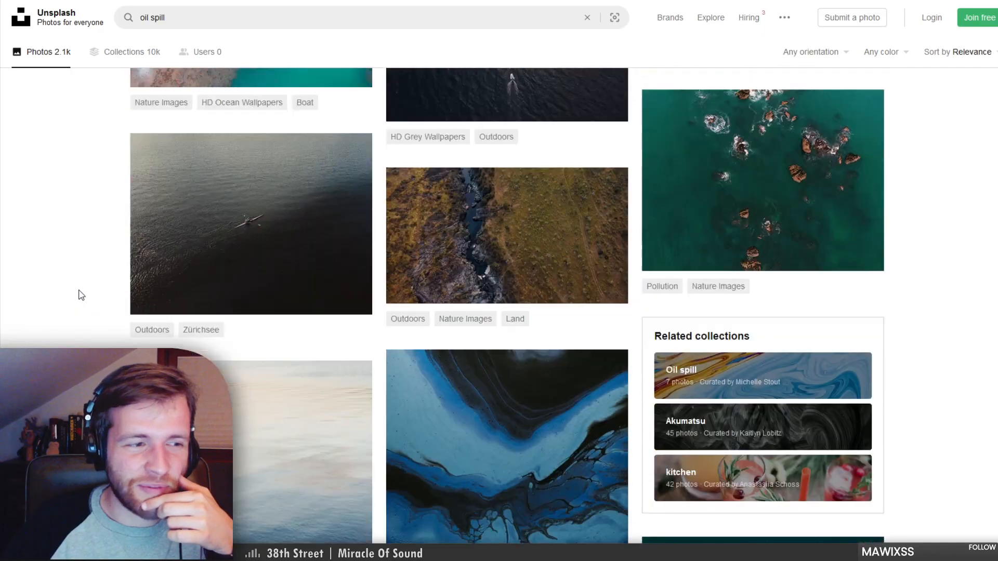
scroll(81, 295, down, 9)
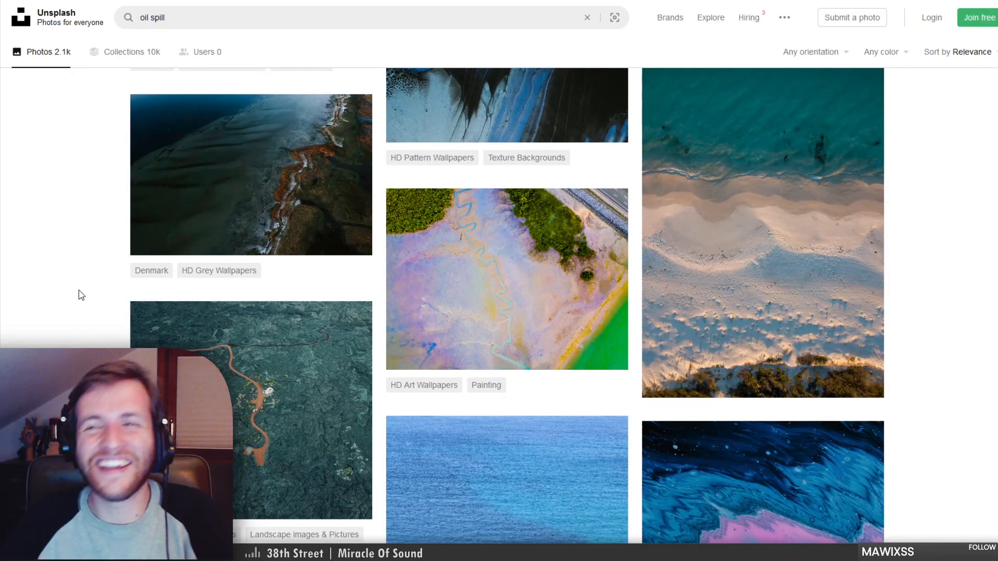
scroll(82, 296, down, 5)
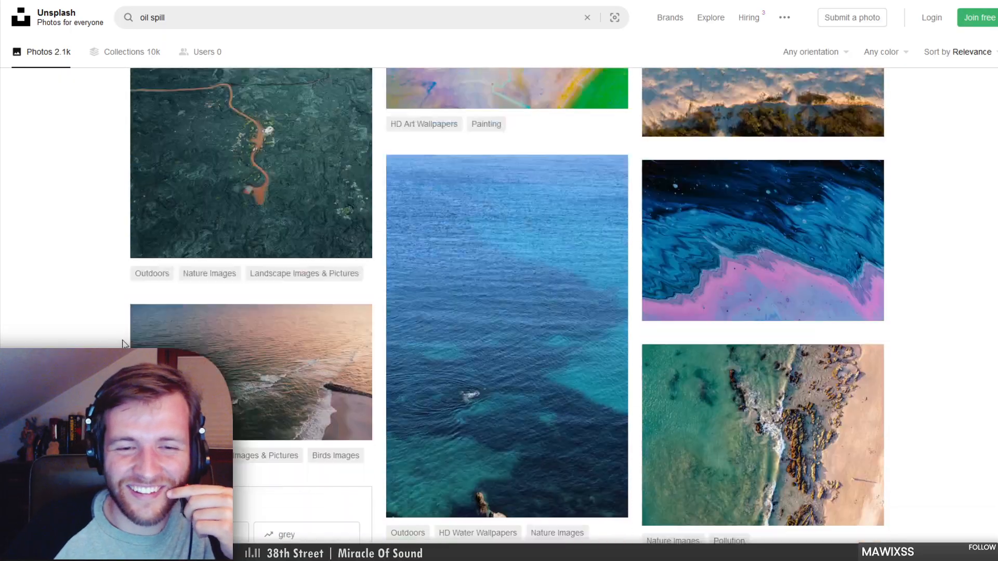
scroll(123, 344, down, 13)
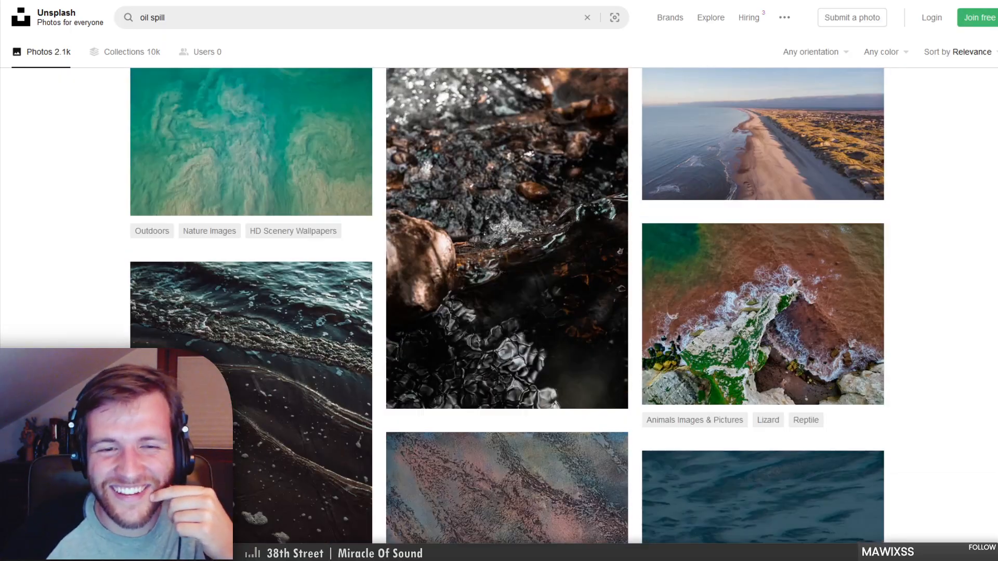
scroll(507, 305, down, 12)
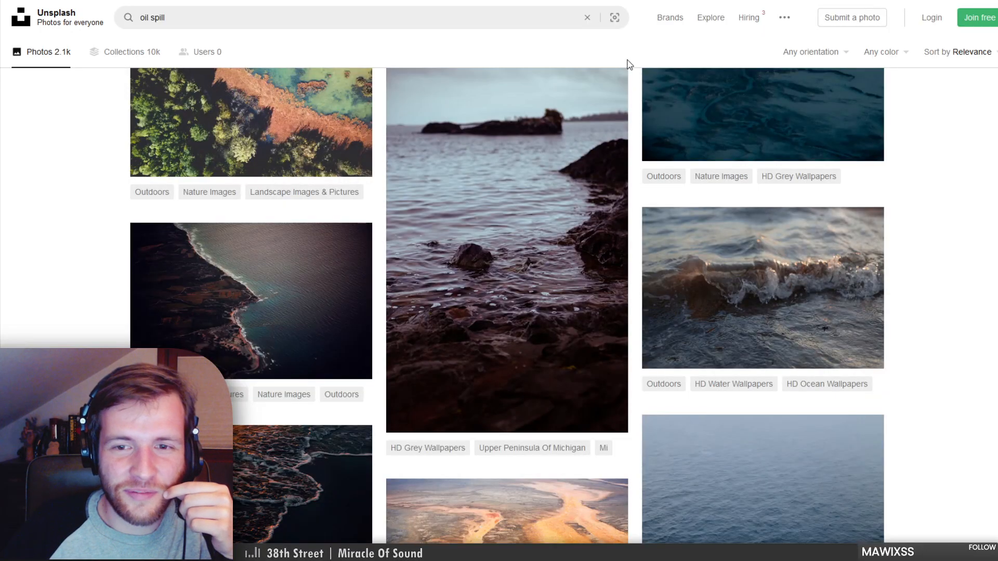
scroll(603, 388, down, 12)
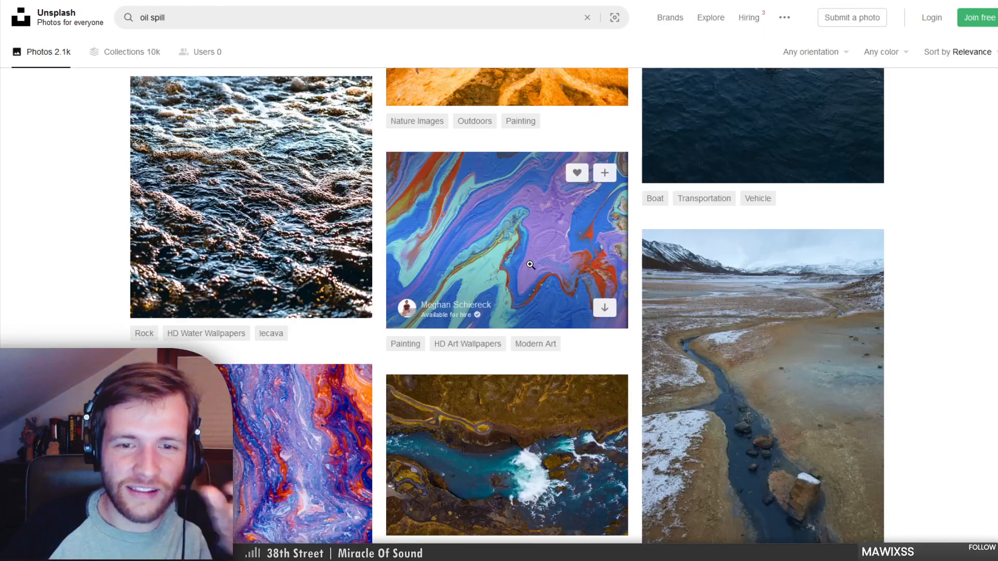
scroll(530, 265, down, 15)
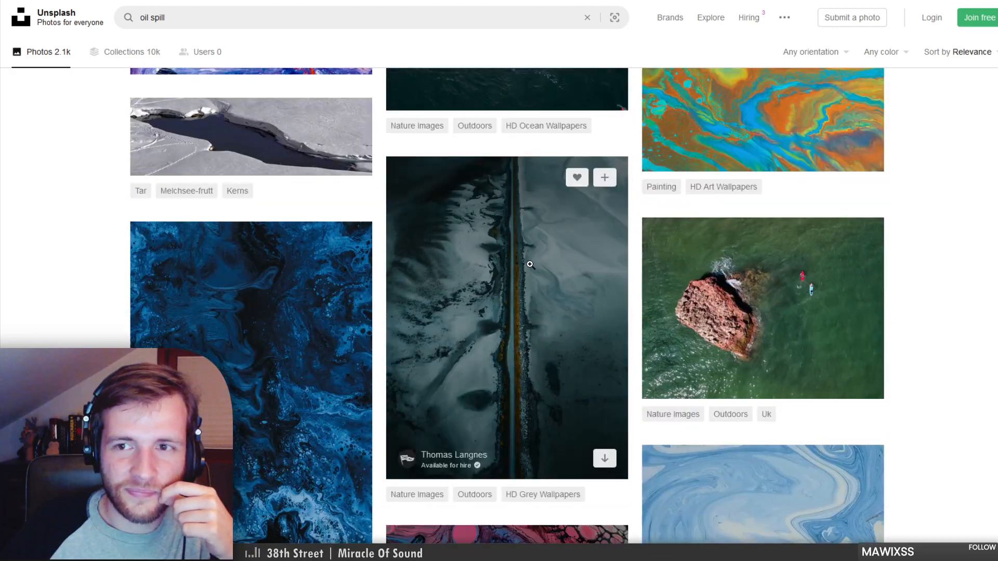
scroll(529, 265, down, 8)
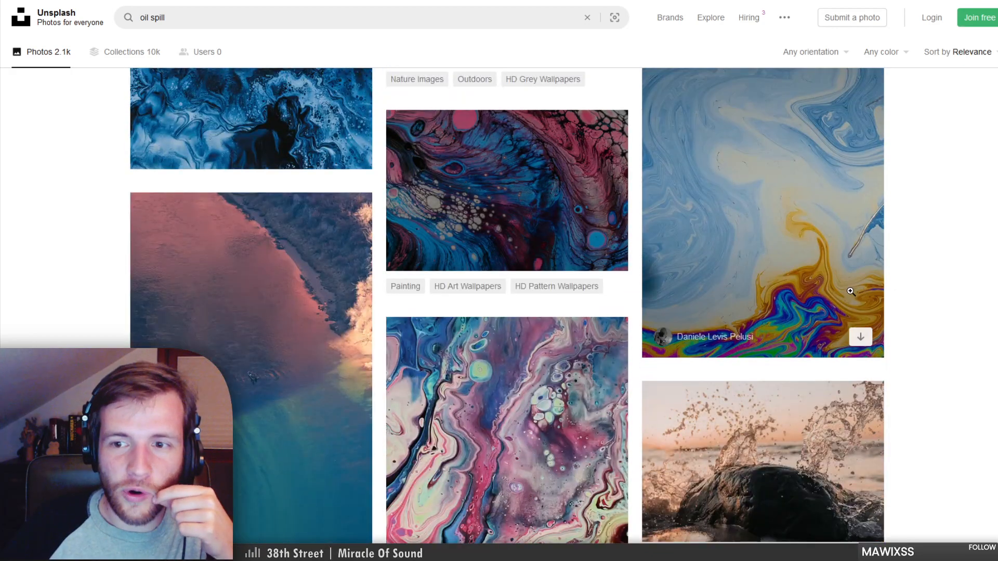
Open the pale blue oil swirl photo with rainbow colours along its lower edge and download it for free
scroll(780, 239, down, 1)
scroll(788, 237, up, 2)
click(789, 289)
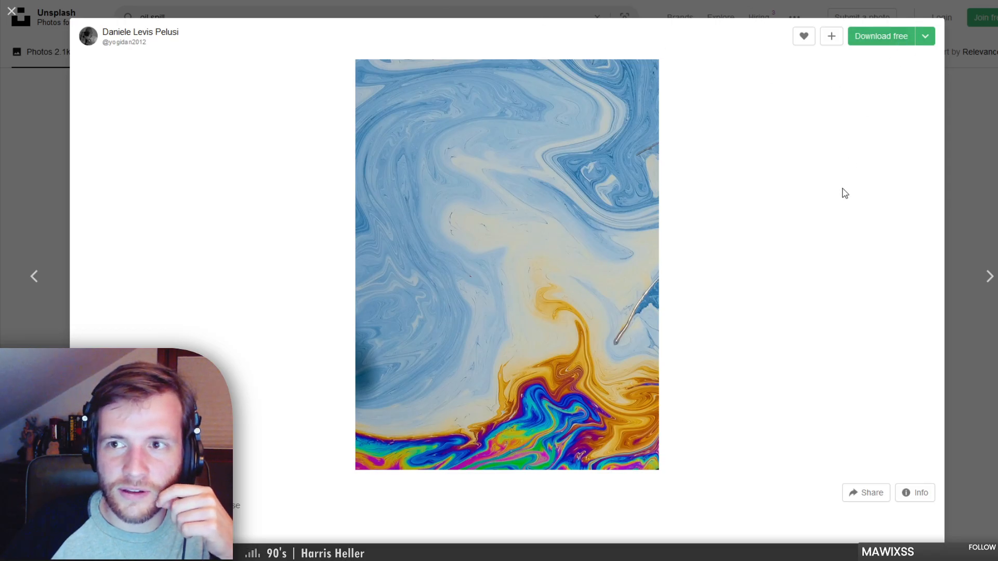
click(878, 45)
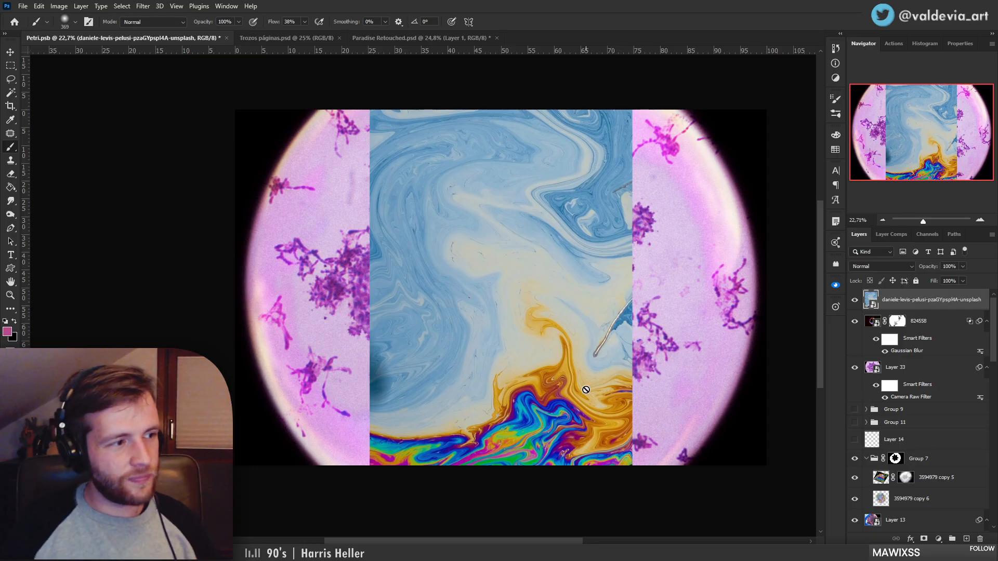
scroll(586, 390, up, 3)
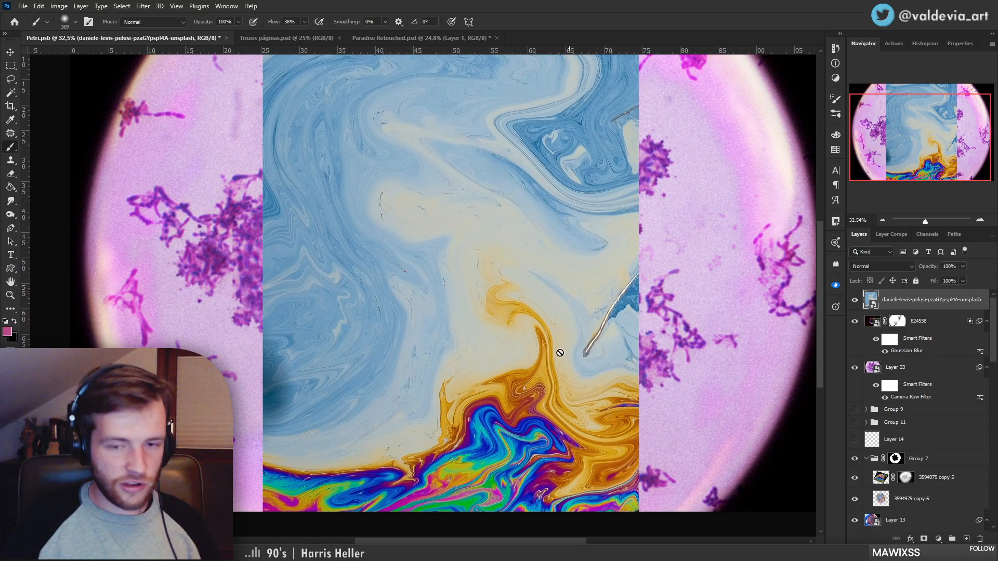
key(z)
scroll(542, 357, down, 3)
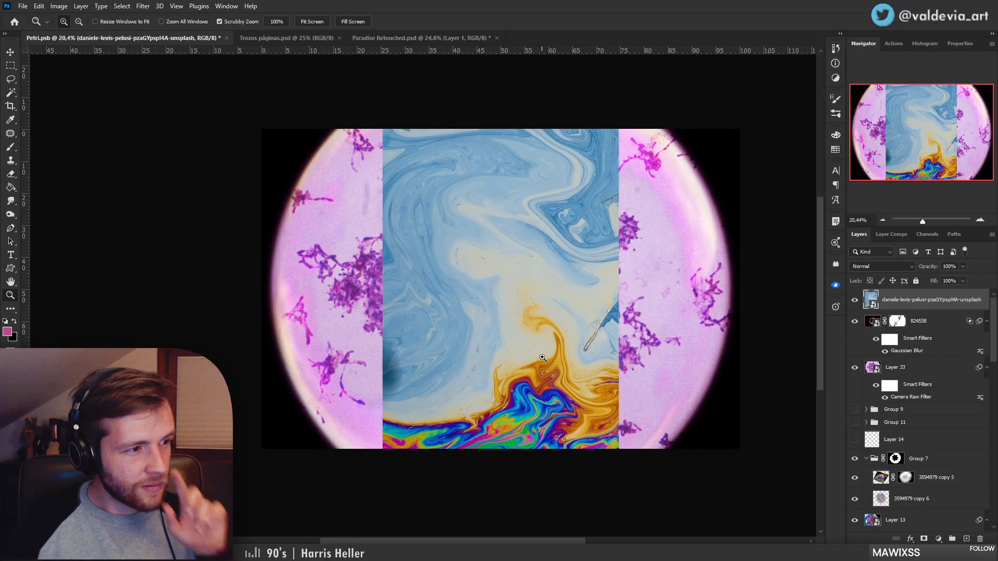
scroll(612, 443, up, 4)
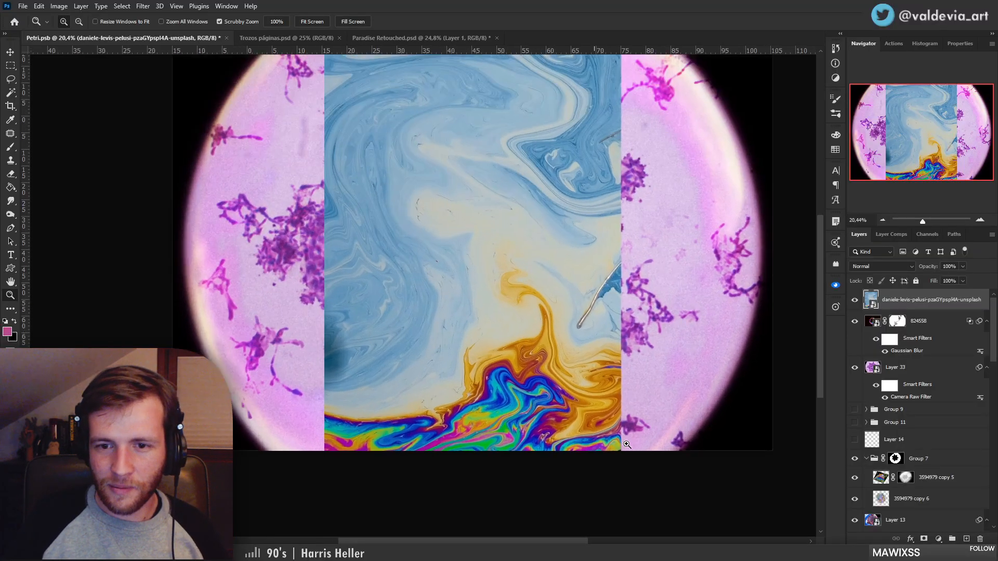
Scale the placed oil swirl photo to about 66% and position its rainbow-coloured part over the whole canvas
scroll(739, 345, down, 4)
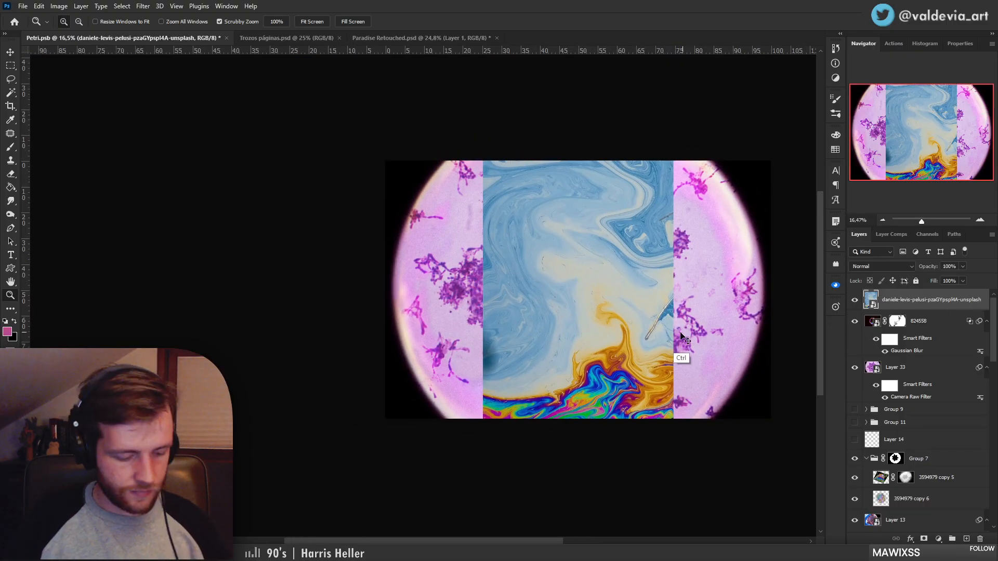
key(ctrl+t)
drag(661, 363, 519, 218)
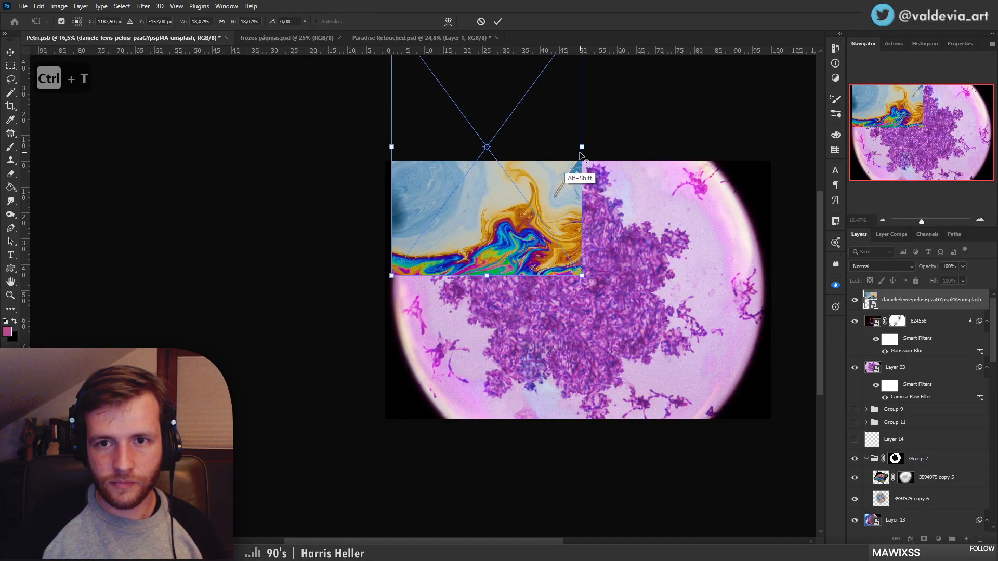
drag(583, 155, 746, 174)
drag(708, 217, 708, 57)
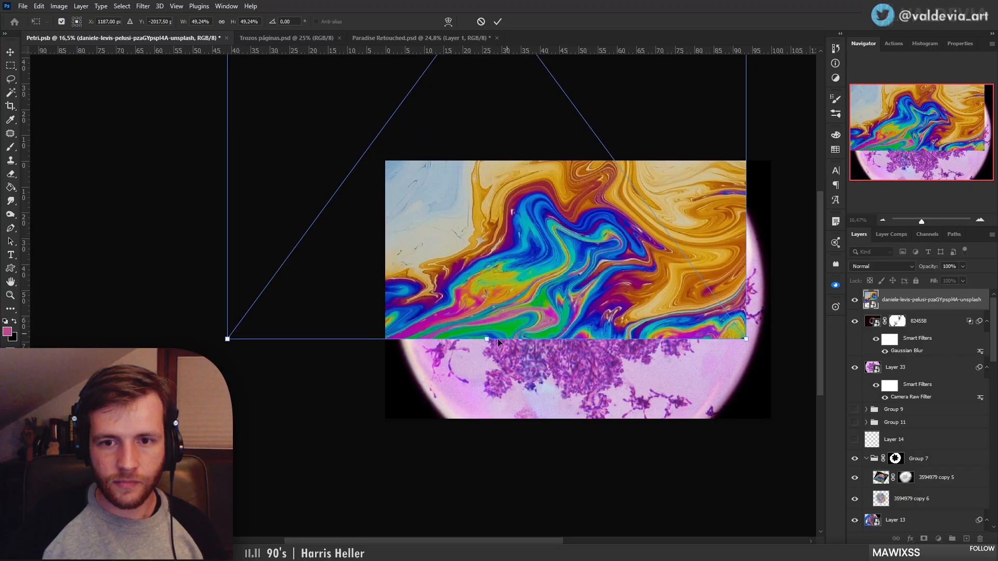
drag(487, 338, 522, 462)
drag(655, 366, 608, 330)
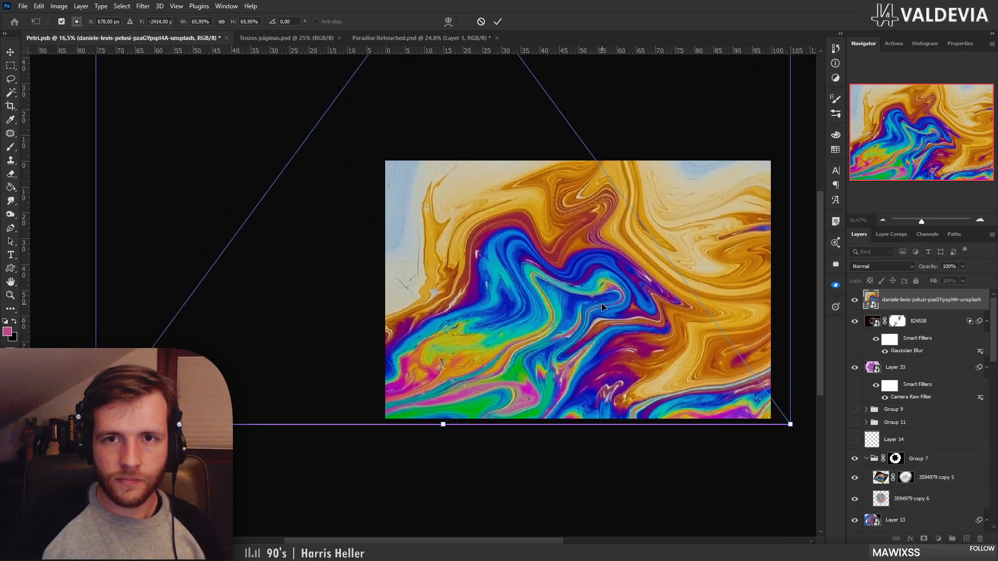
click(498, 22)
Soften the oil swirl layer with a Gaussian Blur of about 9.8 pixels
key(z)
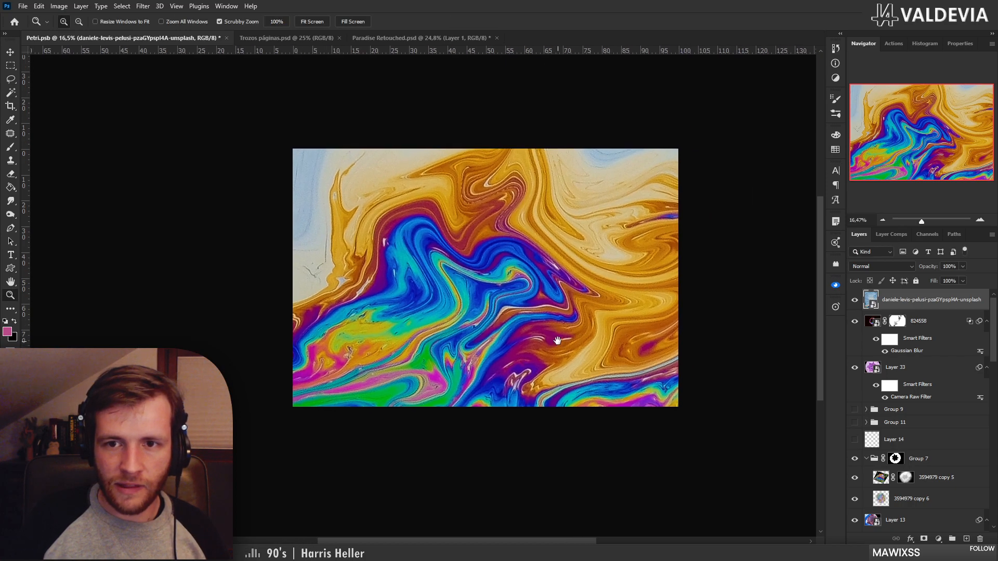
click(486, 266)
mouse_move(485, 267)
mouse_down()
mouse_move(521, 270)
mouse_move(473, 254)
mouse_up()
mouse_move(514, 148)
mouse_down()
mouse_move(572, 140)
mouse_move(515, 162)
mouse_up()
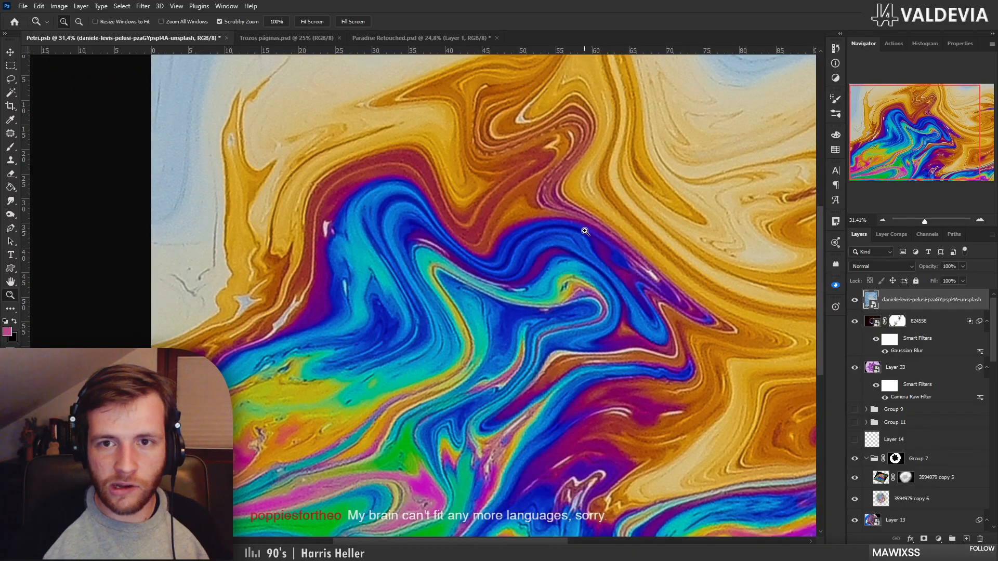
key(ctrl+shift+g)
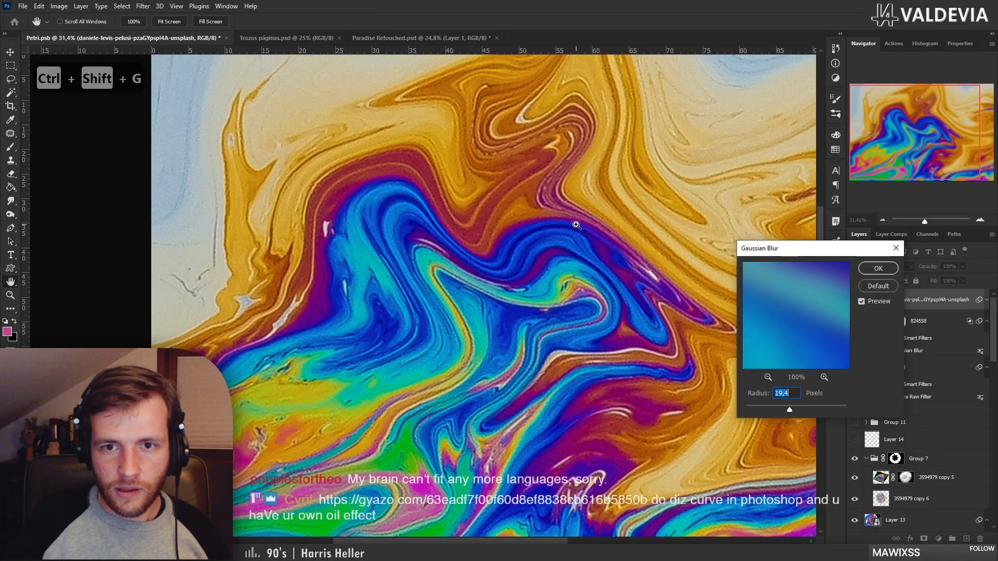
click(779, 409)
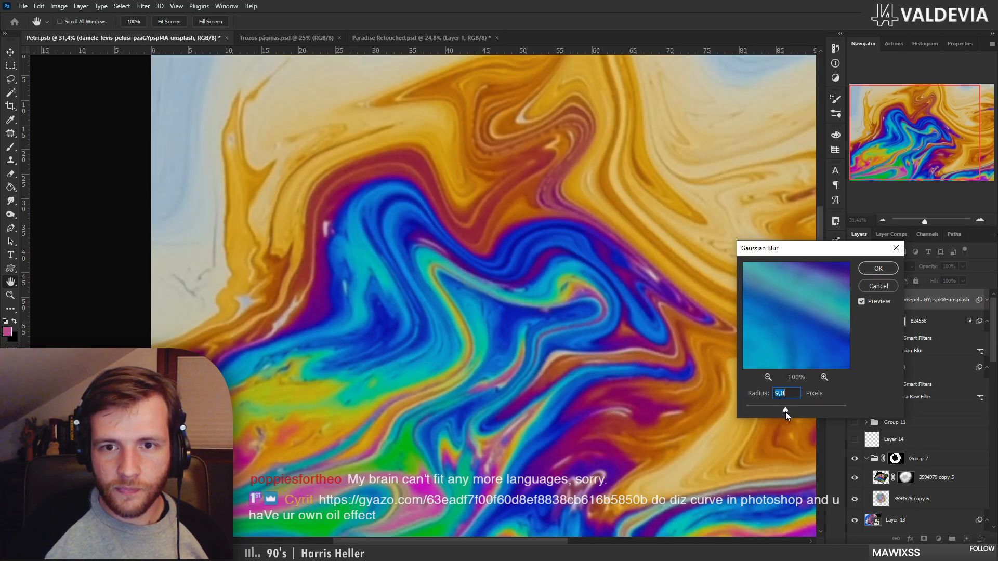
click(878, 269)
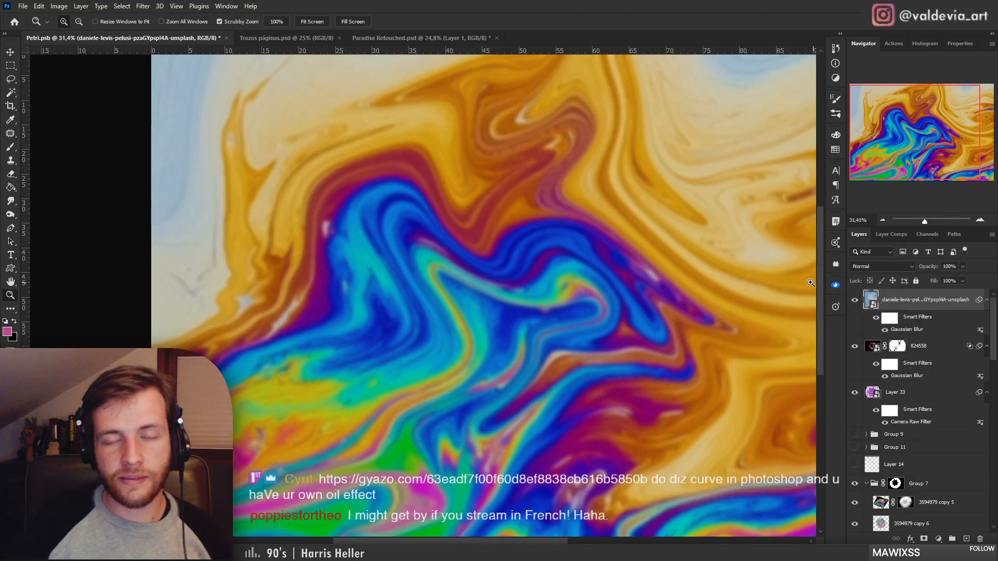
Split the oil swirl layer's Blend If shadow threshold for the underlying layer at 8 / 66
alt+click(592, 307)
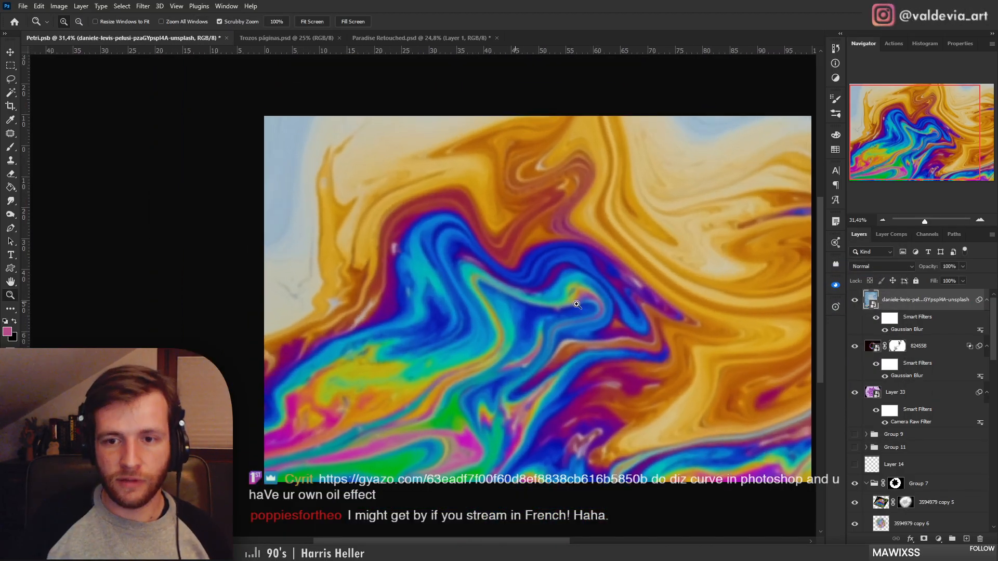
double_click(934, 311)
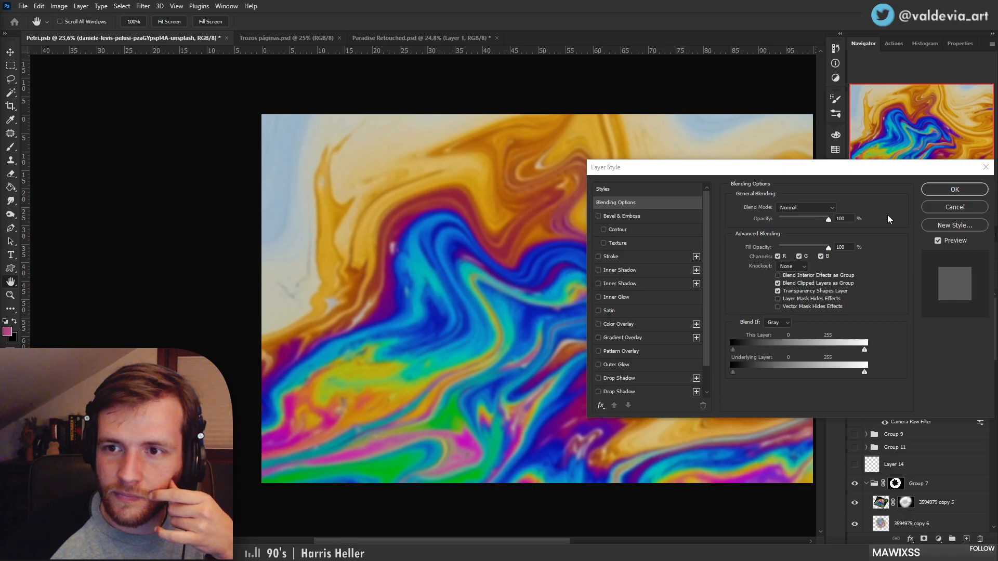
click(734, 372)
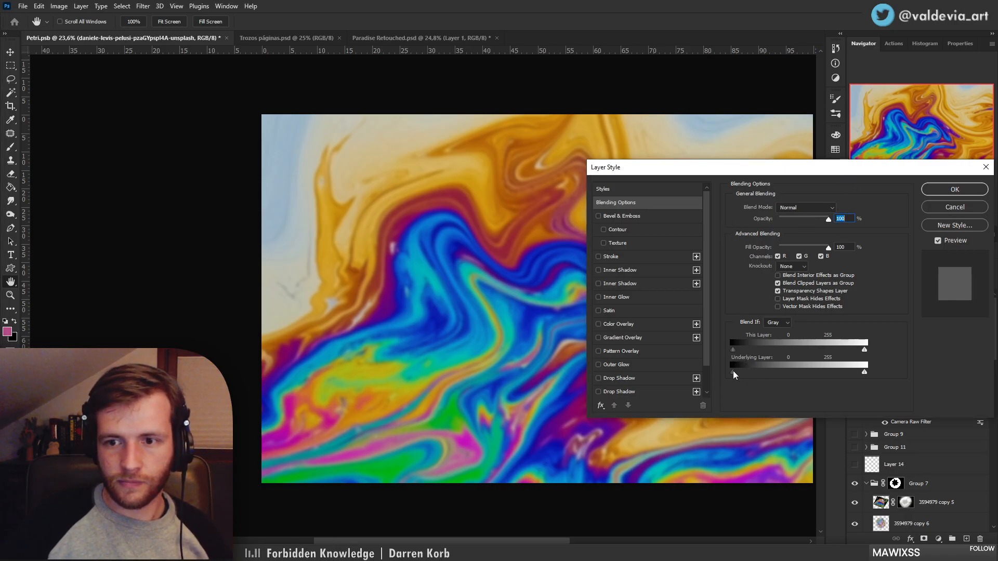
drag(734, 374, 767, 370)
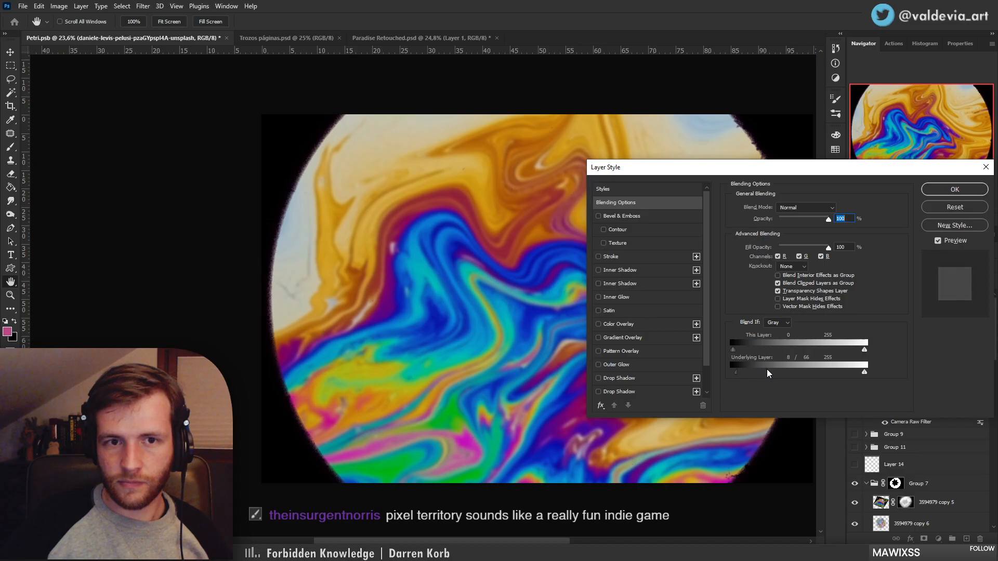
click(951, 190)
Hide the oil swirl layer and try the 4 Point Solarisation Curve action on the petri dish artwork
click(853, 300)
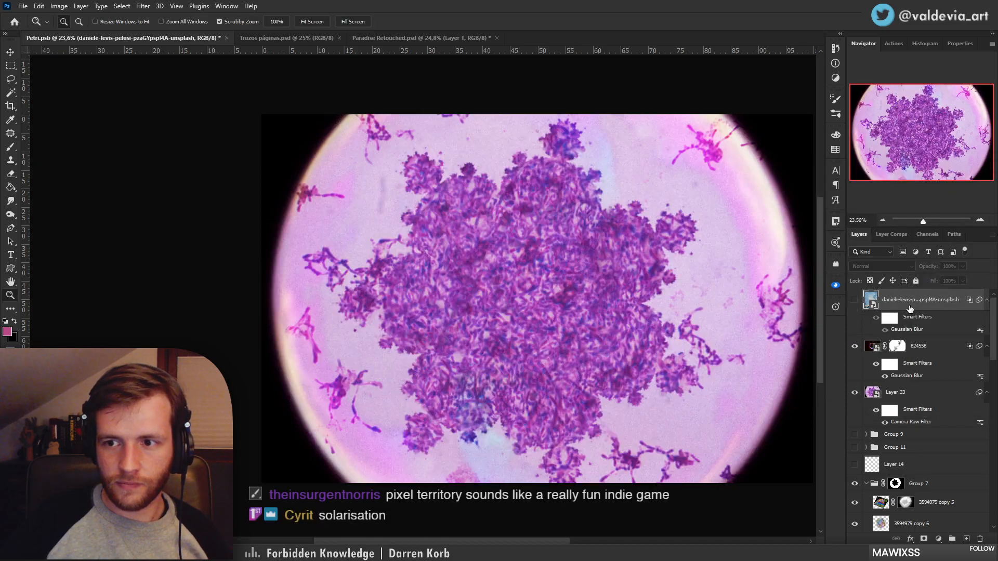
click(897, 44)
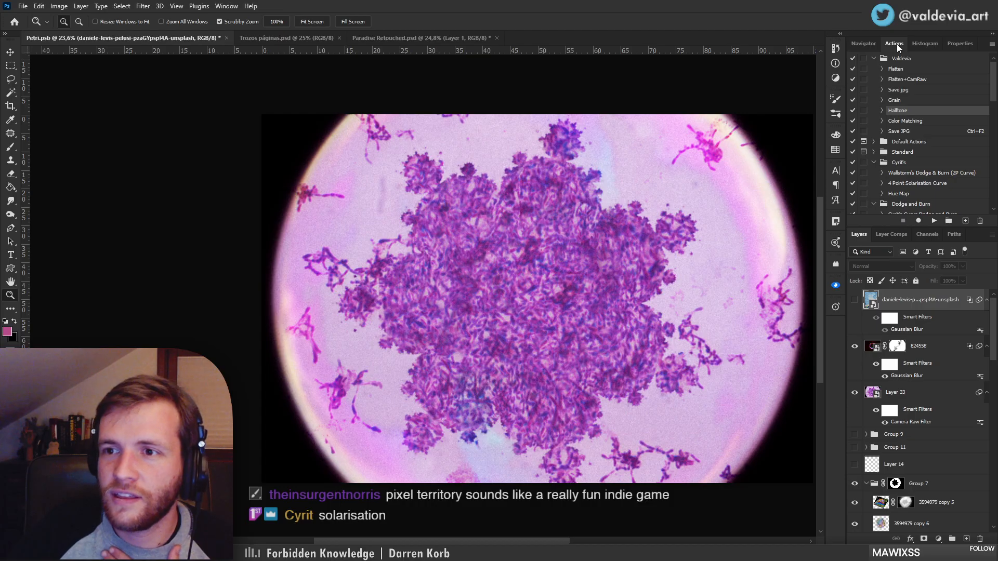
scroll(926, 134, down, 1)
scroll(922, 138, down, 3)
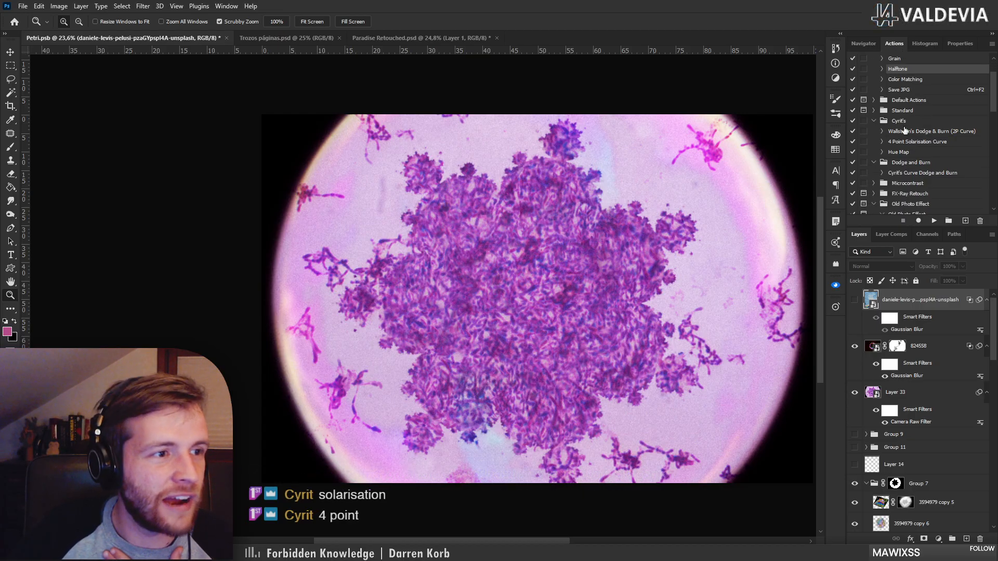
click(923, 143)
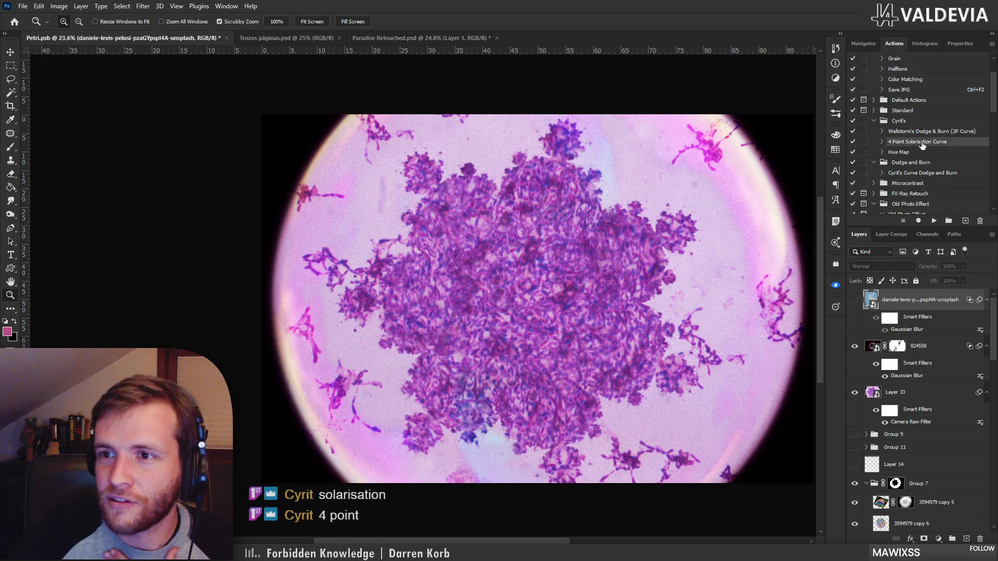
click(934, 221)
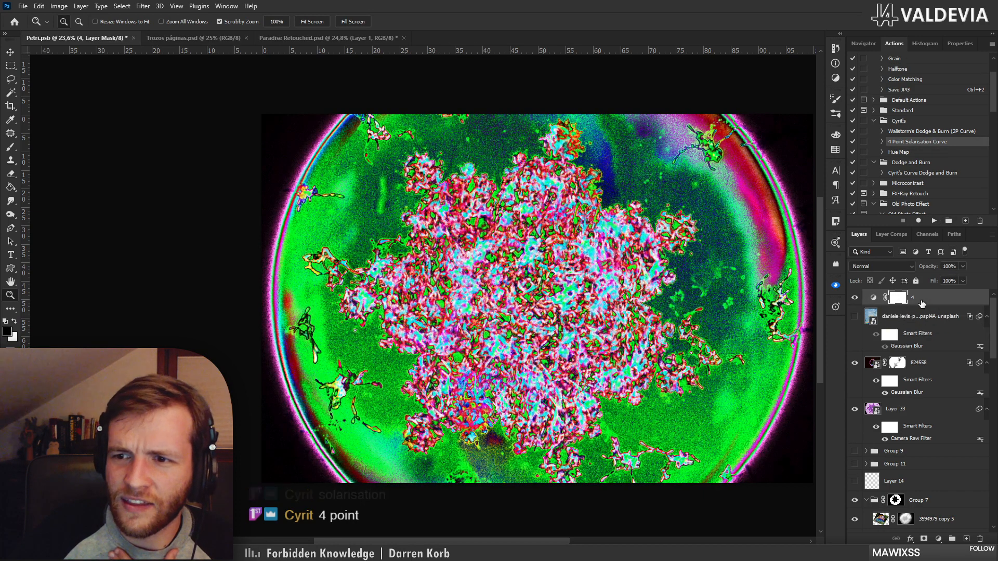
Delete the solarisation curve layer after previewing other blend modes, and show the oil swirl layer again
click(901, 269)
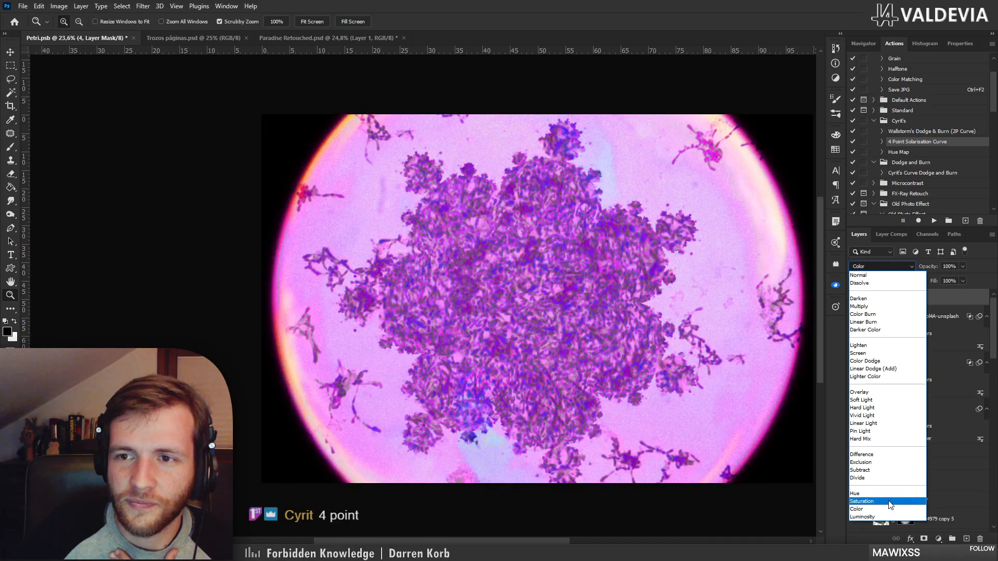
click(954, 312)
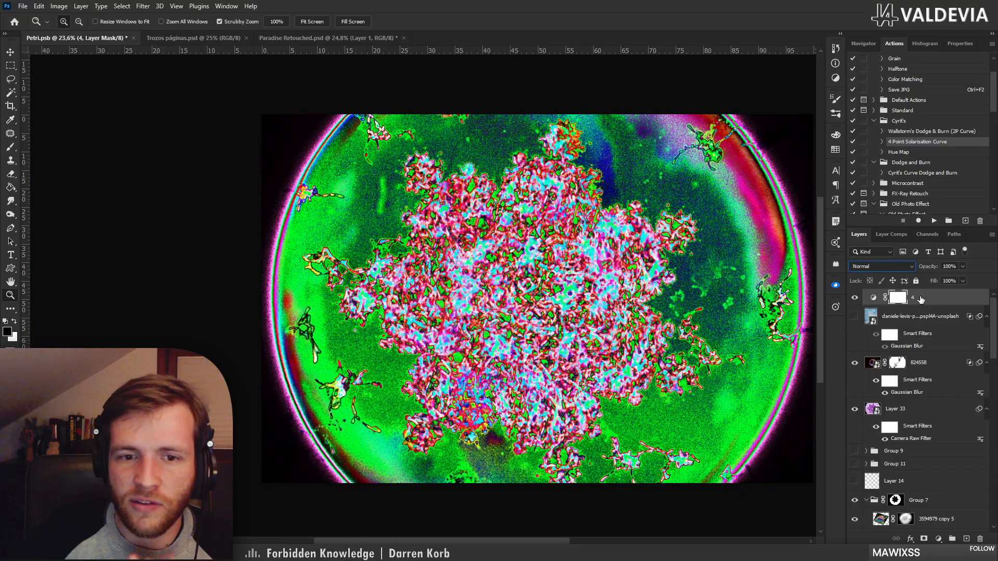
click(979, 539)
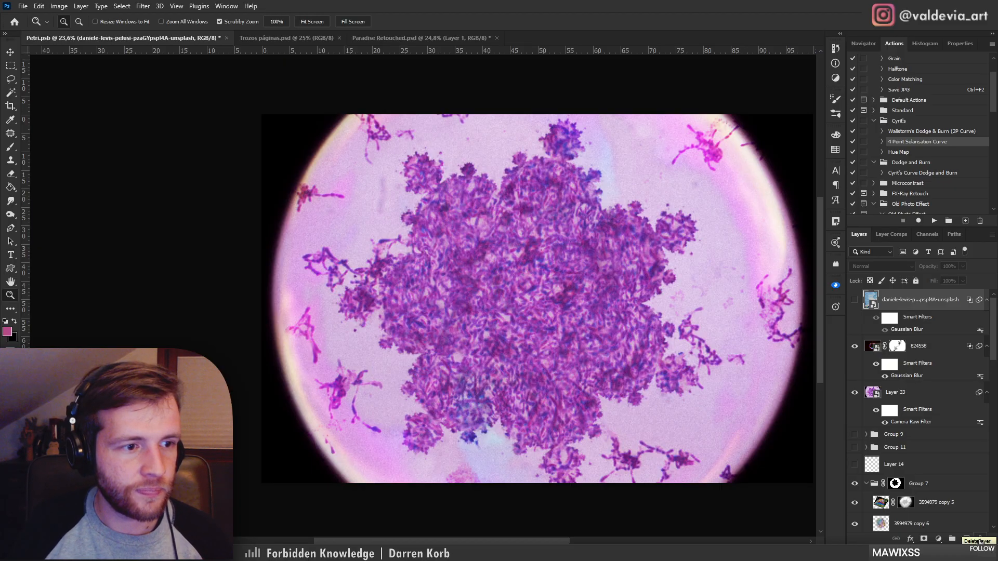
click(855, 300)
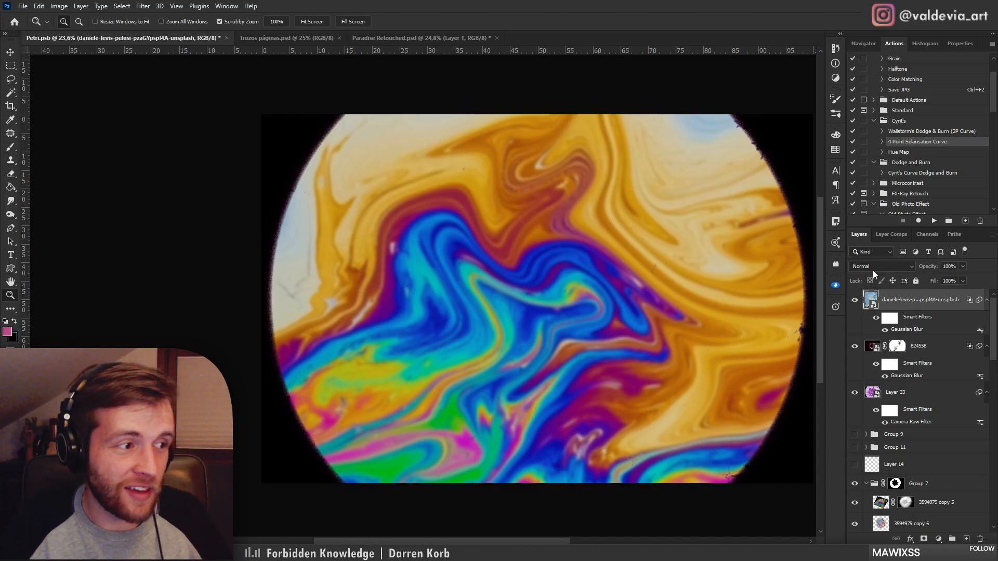
Try the Color blend mode at 44% opacity on the oil swirl layer
click(892, 266)
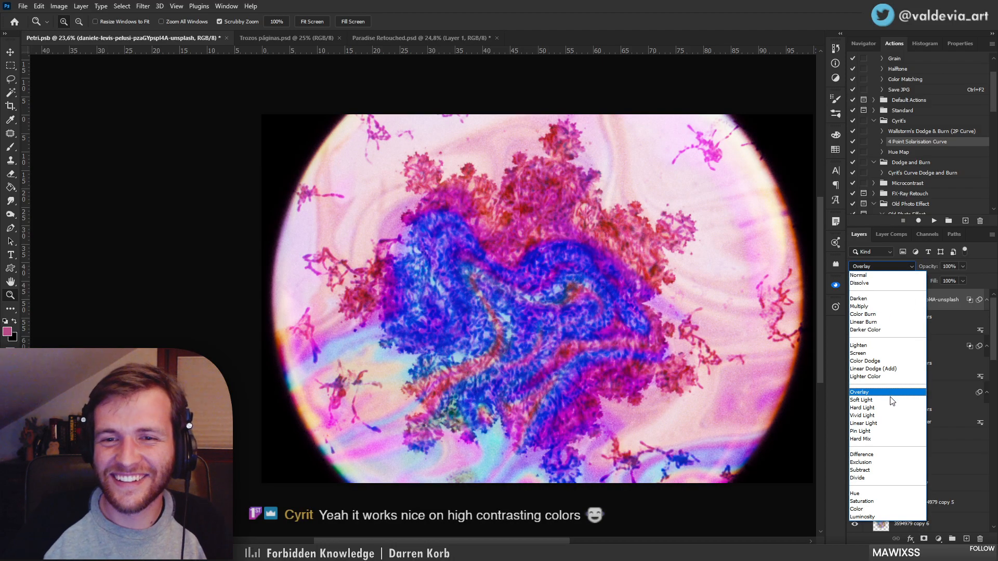
click(874, 512)
click(886, 266)
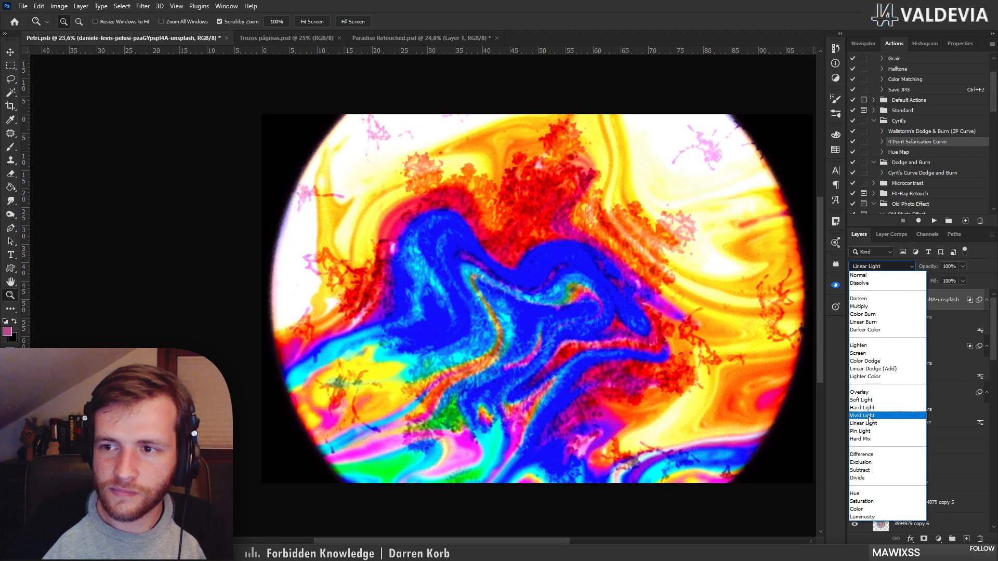
click(856, 509)
key(4)
key(4)
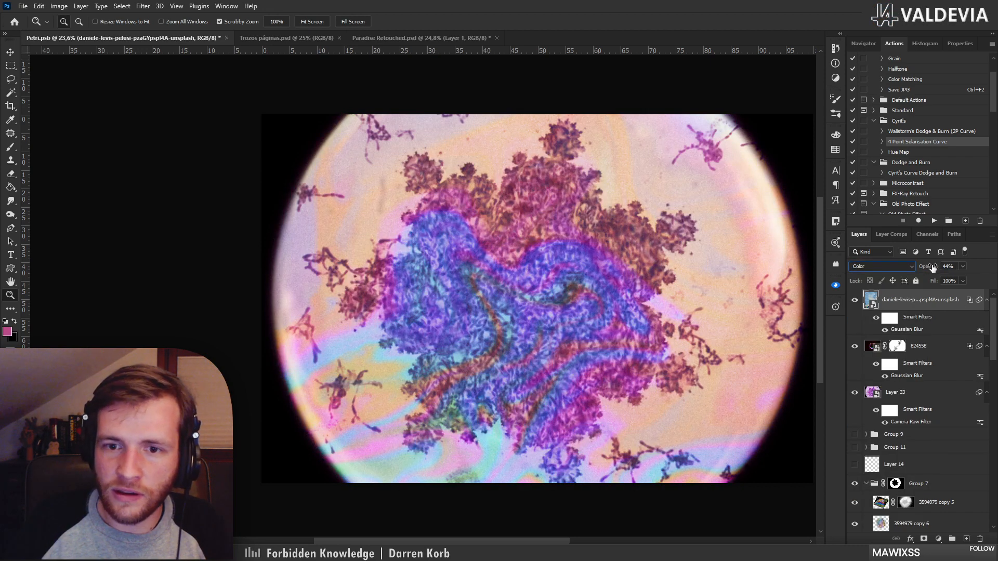
Set the oil swirl layer to Hard Light at 16% opacity, comparing the artwork with and without it
click(896, 268)
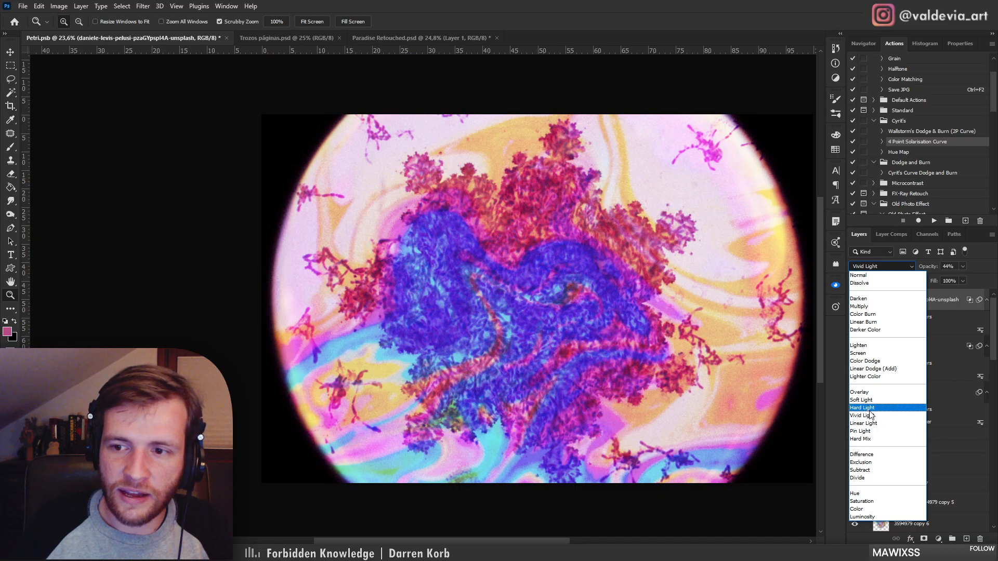
click(864, 408)
click(855, 300)
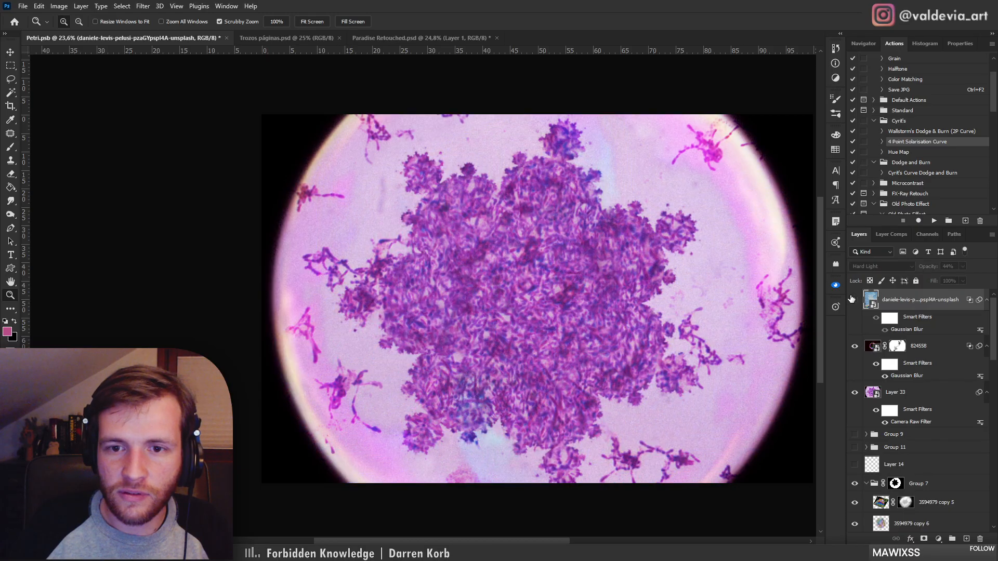
click(855, 300)
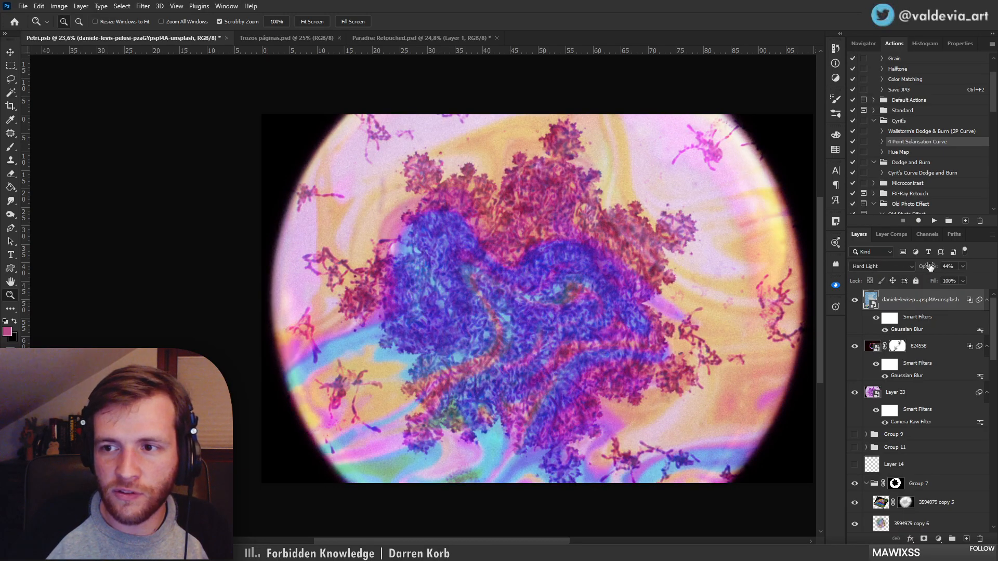
drag(922, 266, 924, 266)
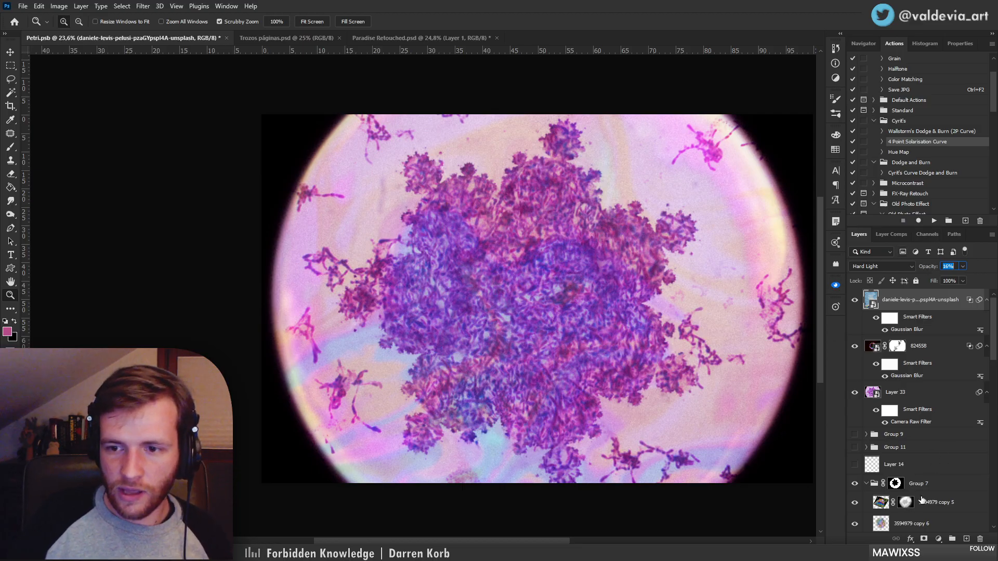
Add a black mask to the oil swirl layer and reveal the reflections around the central colony with a soft 464 px white brush
alt+click(924, 539)
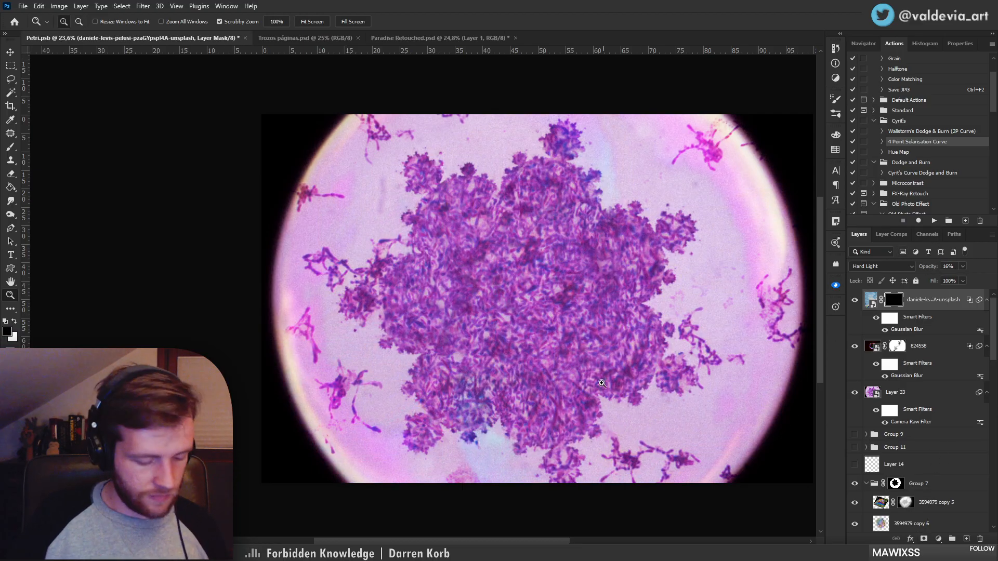
key(b)
key(x)
right_click(382, 384)
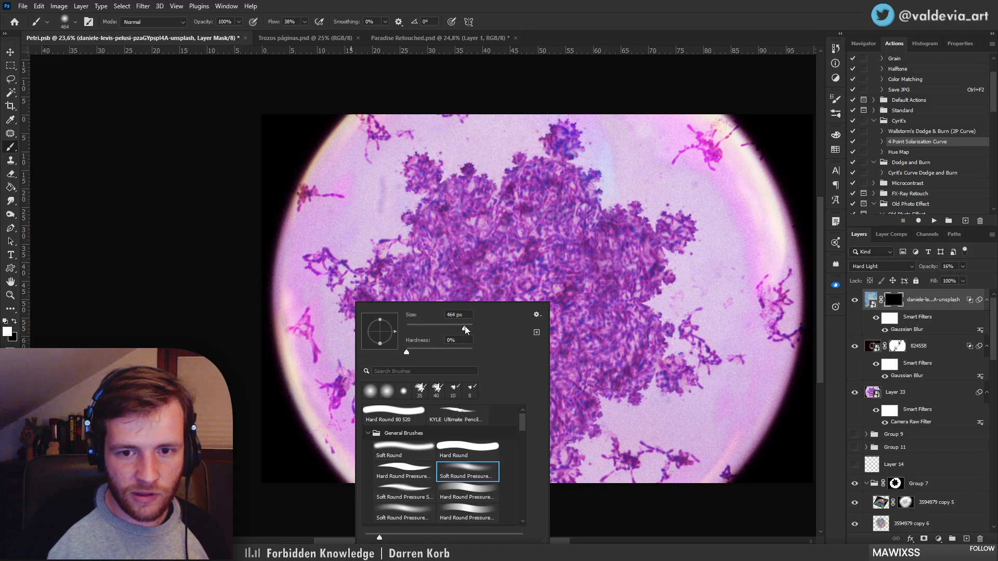
mouse_move(318, 361)
mouse_down()
mouse_move(322, 339)
mouse_move(320, 385)
mouse_move(360, 384)
mouse_move(387, 421)
mouse_move(396, 485)
mouse_move(464, 457)
mouse_move(552, 482)
mouse_move(712, 416)
mouse_move(740, 435)
mouse_move(698, 406)
mouse_move(690, 372)
mouse_move(719, 329)
mouse_move(687, 252)
mouse_move(680, 297)
mouse_move(729, 264)
mouse_move(746, 233)
mouse_move(751, 182)
mouse_move(721, 163)
mouse_move(711, 250)
mouse_move(674, 191)
mouse_move(642, 172)
mouse_move(608, 184)
mouse_move(611, 142)
mouse_move(638, 173)
mouse_move(611, 113)
mouse_move(558, 130)
mouse_move(473, 126)
mouse_up()
right_click(381, 363)
drag(379, 192, 377, 190)
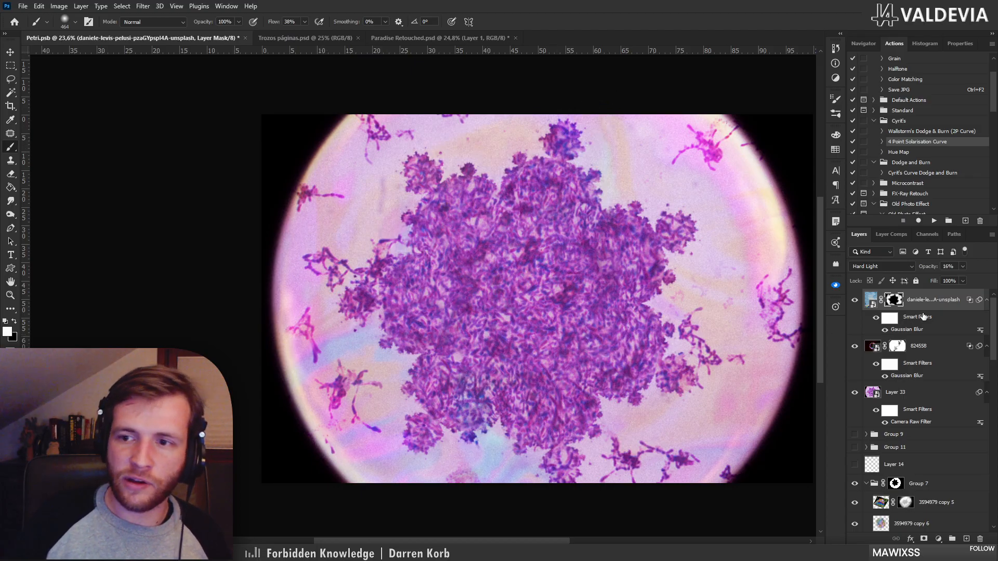
Compare the artwork with the oil swirl mask disabled and enabled, and inspect the masked edges around the colony up close
shift+click(894, 300)
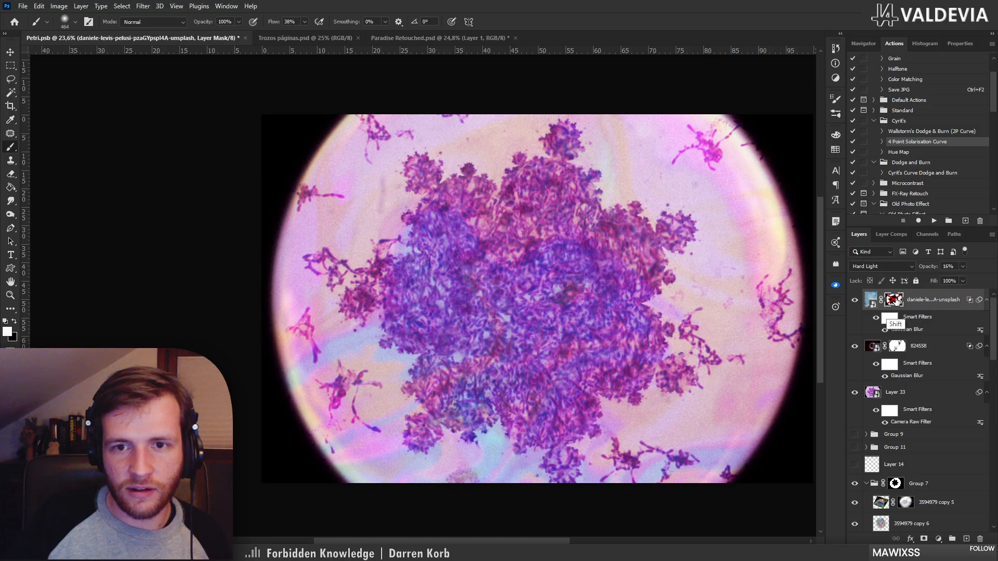
shift+click(893, 300)
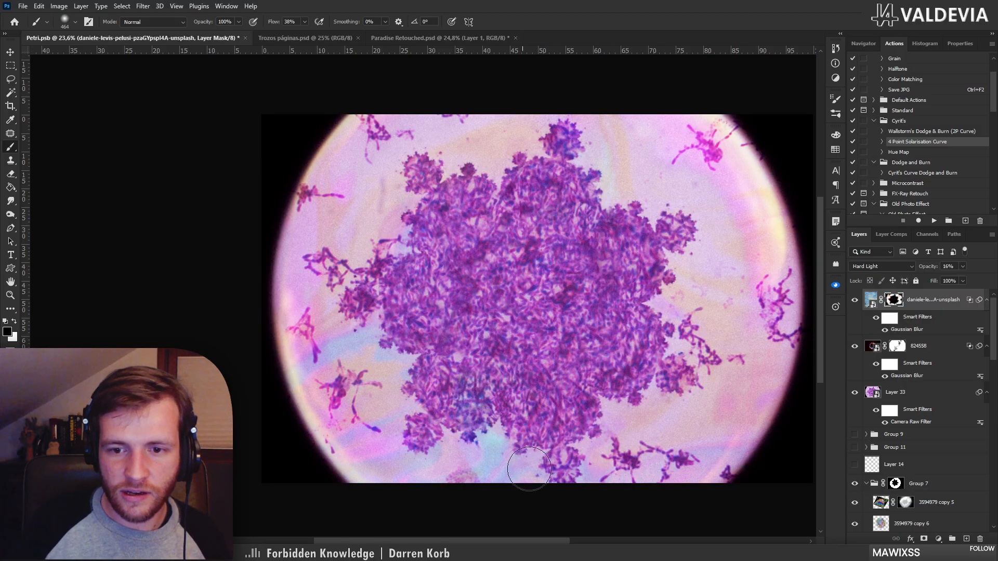
key(ctrl+space)
mouse_move(681, 421)
mouse_down()
mouse_move(655, 414)
mouse_move(635, 427)
mouse_up()
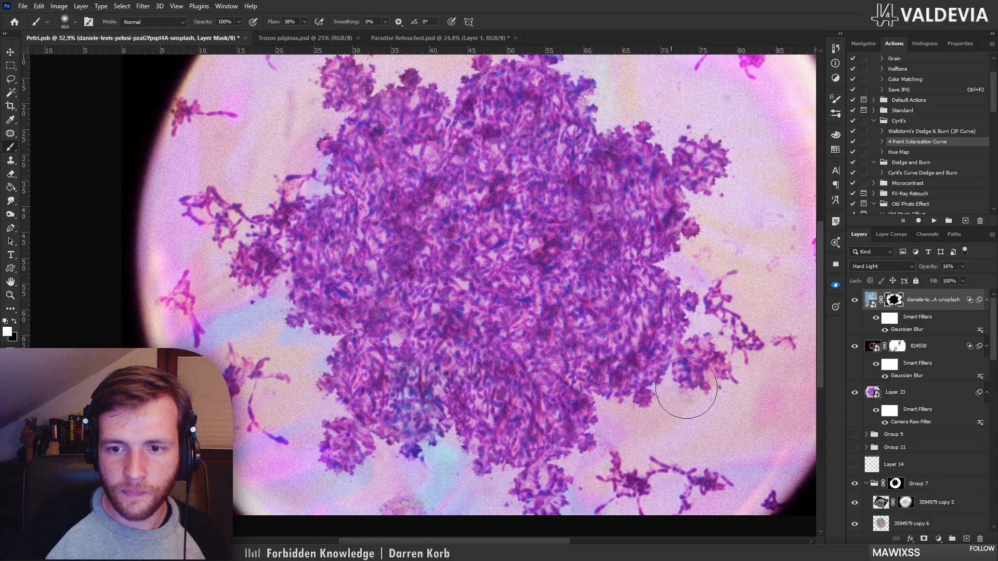
Lower the oil swirl layer's opacity to 14%
key(ctrl+space)
drag(729, 324, 681, 307)
drag(707, 221, 748, 220)
key(ctrl+space)
mouse_move(699, 307)
mouse_down()
mouse_move(671, 314)
mouse_move(626, 276)
mouse_move(606, 286)
mouse_move(619, 286)
mouse_up()
key(space)
key(ctrl+space)
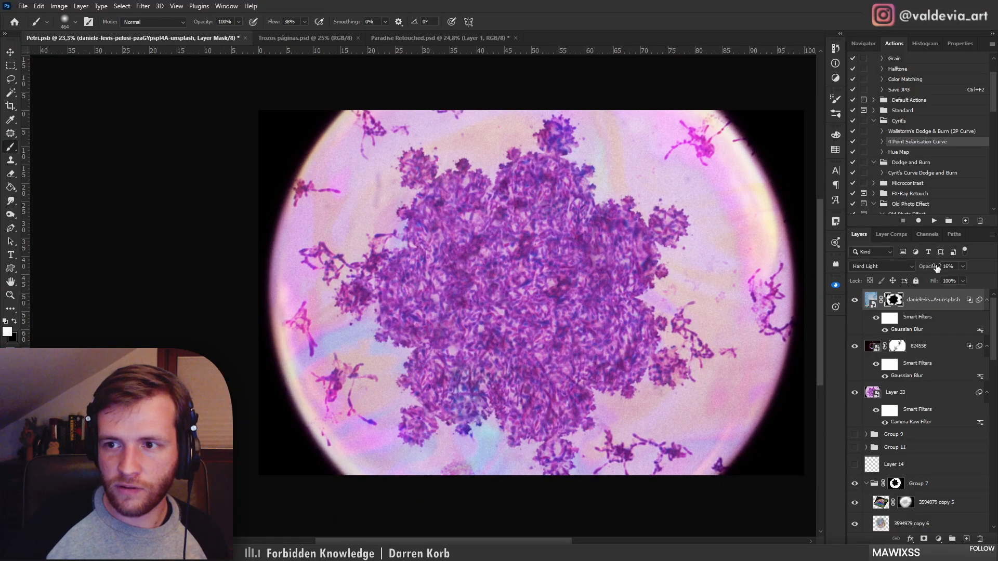
drag(939, 263, 936, 282)
Duplicate the oil swirl layer and invert the copy's mask so the reflections cover the central colony
key(ctrl+j)
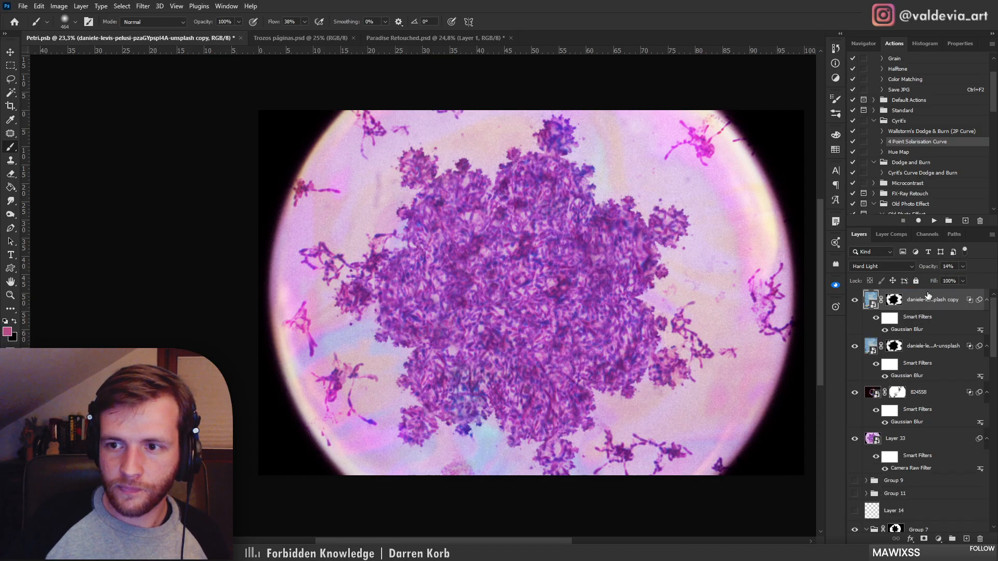
click(894, 300)
key(ctrl+i)
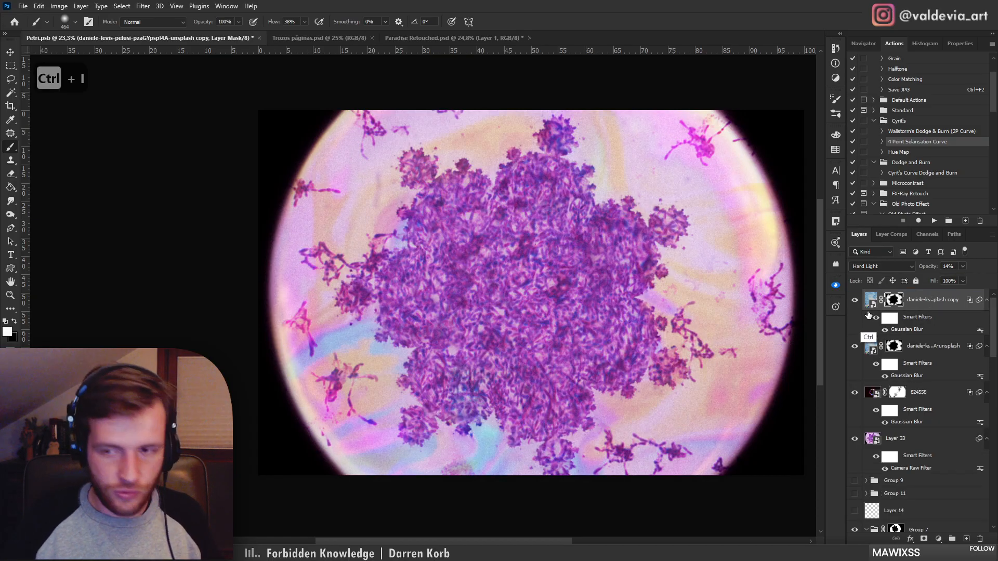
Try the Color blend mode on the oil swirl copy, set it to Hard Light at 43% opacity, and compare the artwork with and without it
click(878, 266)
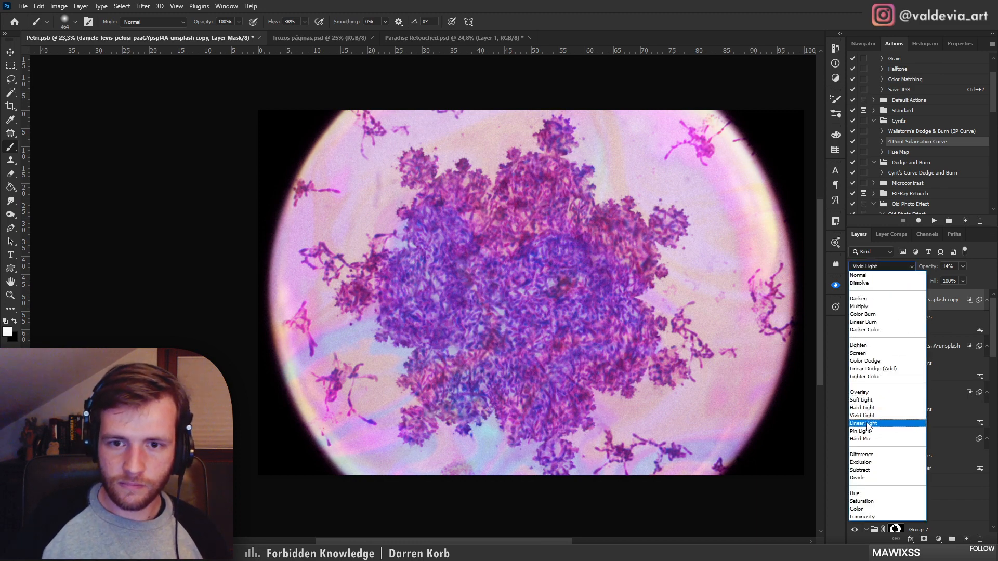
click(868, 511)
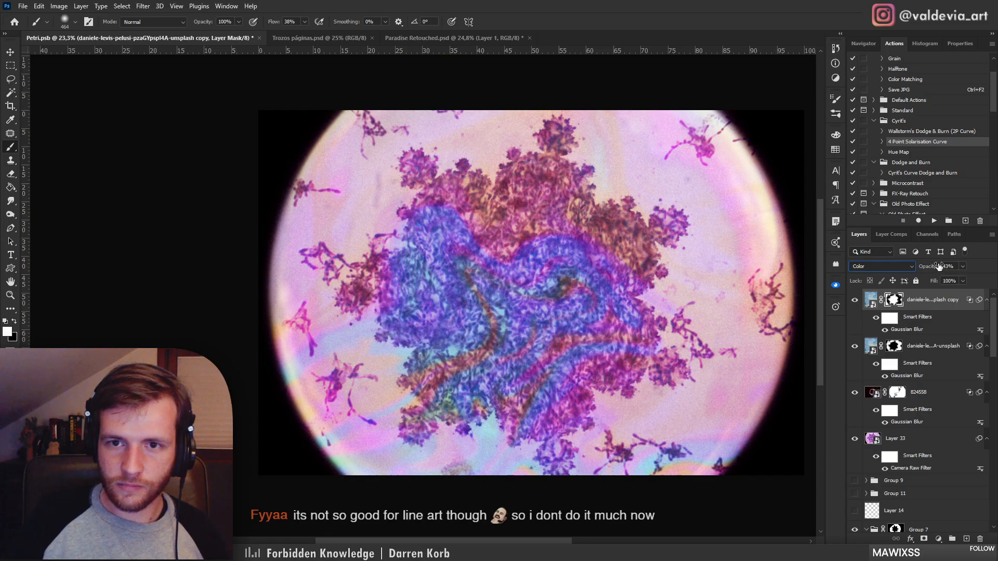
click(884, 266)
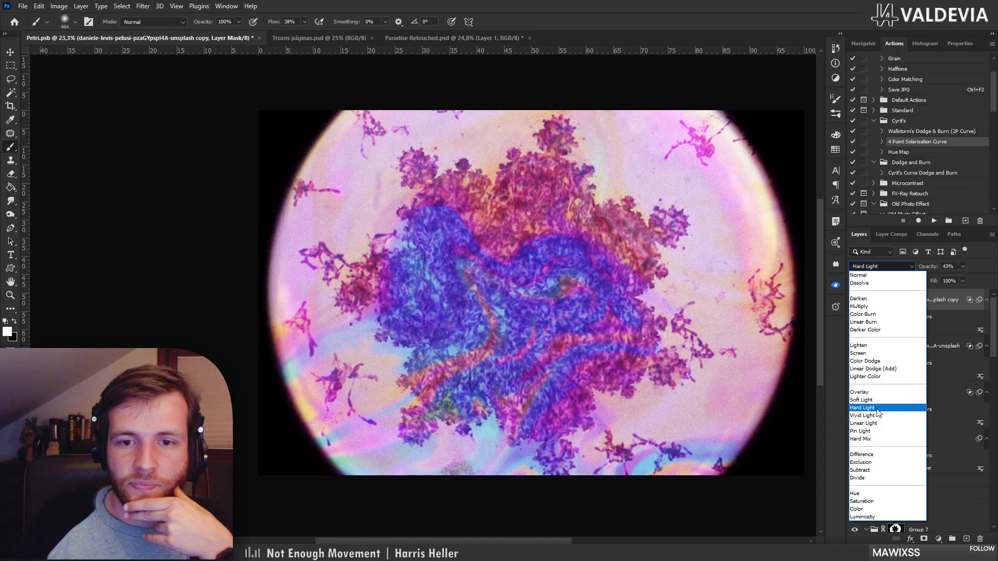
click(878, 413)
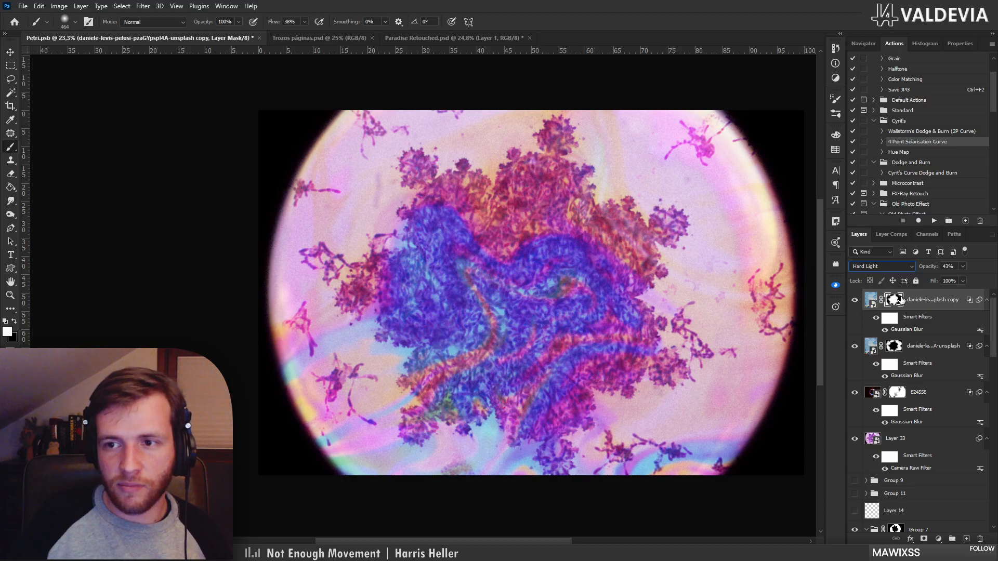
click(855, 299)
click(854, 300)
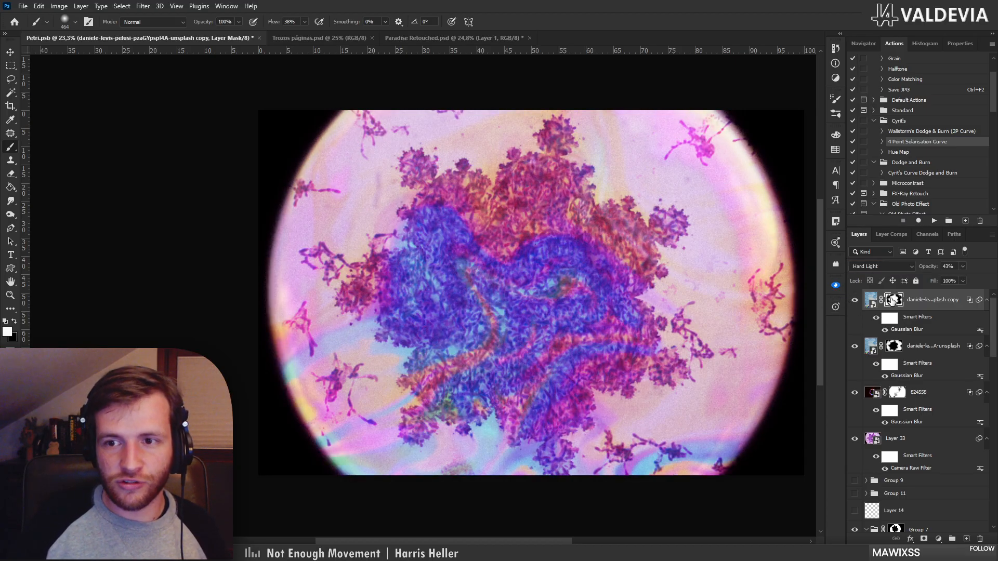
Undo the last stroke on the copy's mask and choose the Soft Round Pressure brush at 464 px with 0% hardness
key(x)
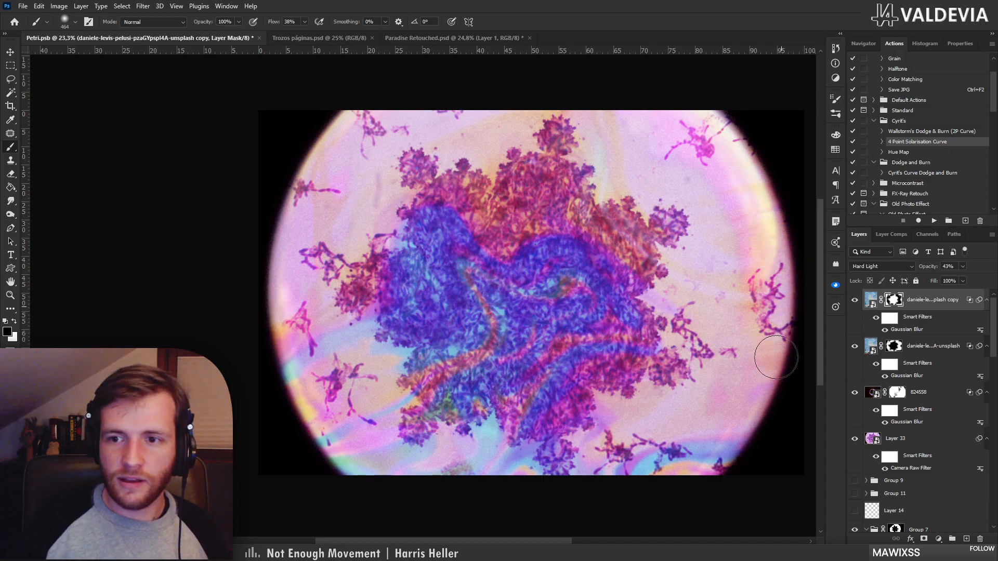
key(ctrl+z)
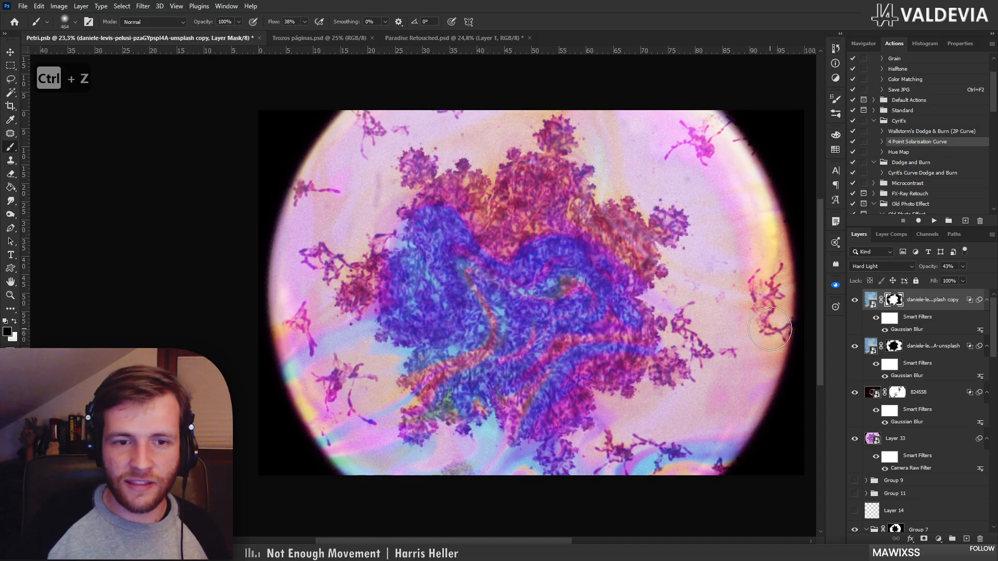
key(x)
right_click(761, 292)
click(855, 461)
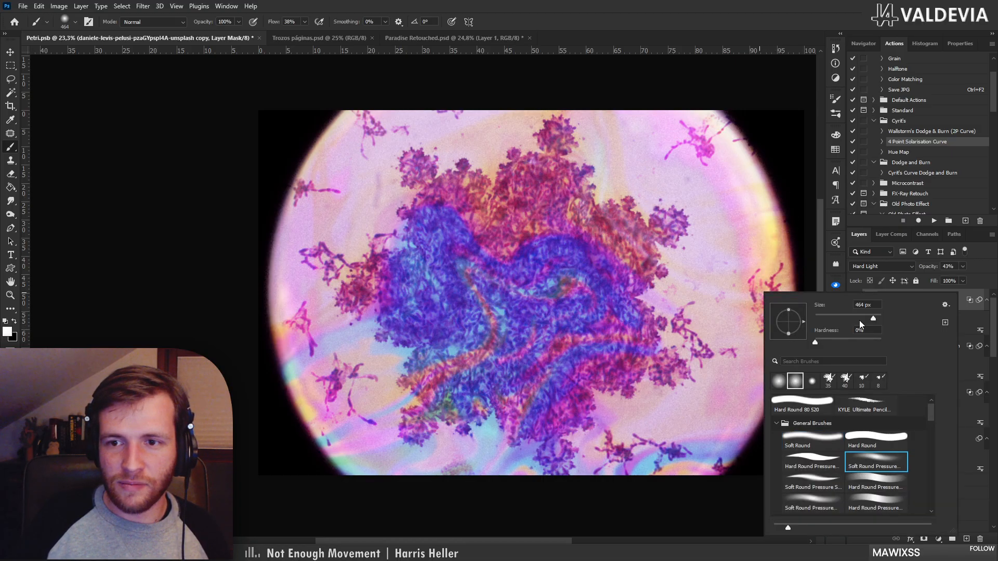
click(968, 310)
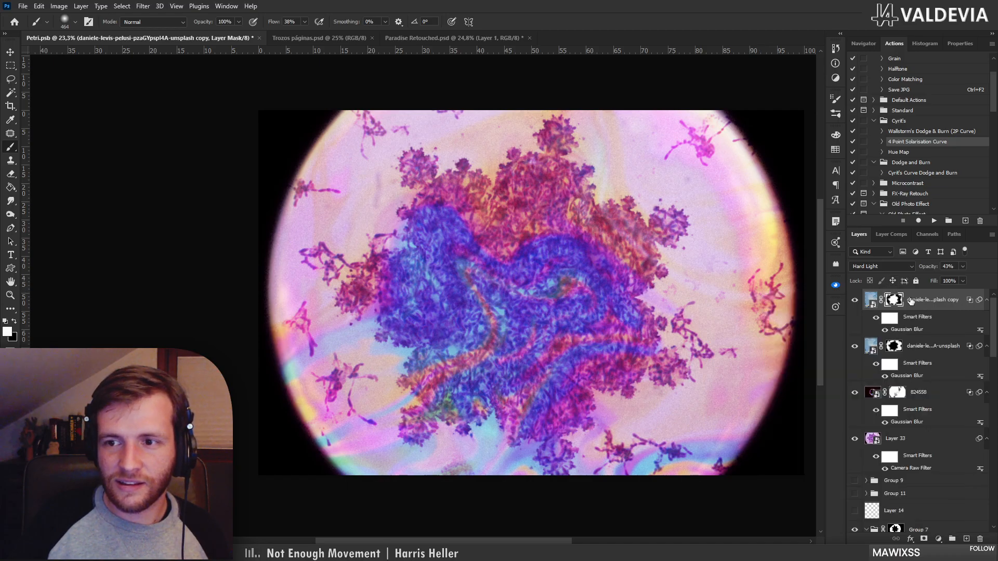
Fade the oil swirl copy over the central colony by painting black on its mask with a soft 1102 px brush
key(x)
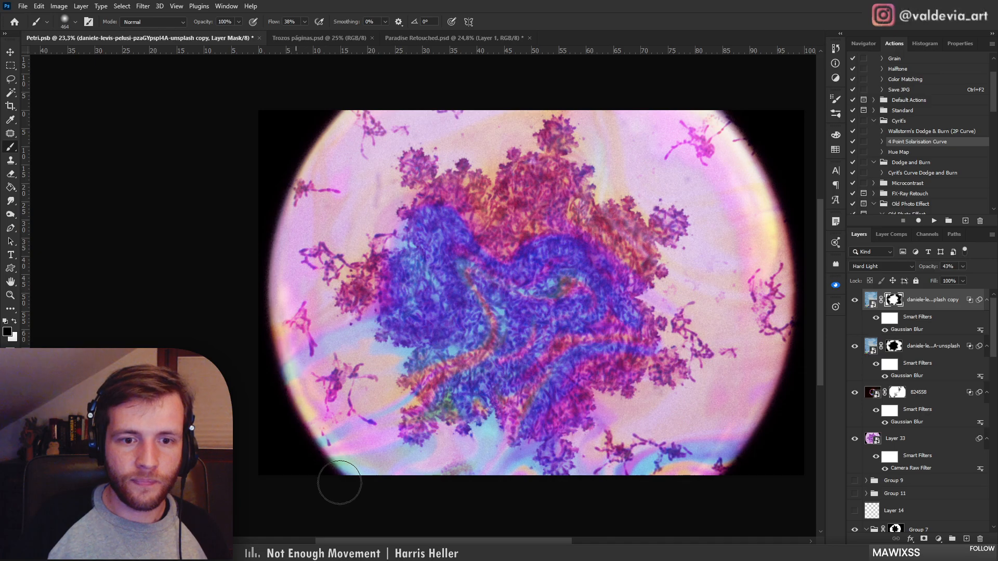
scroll(519, 324, down, 1)
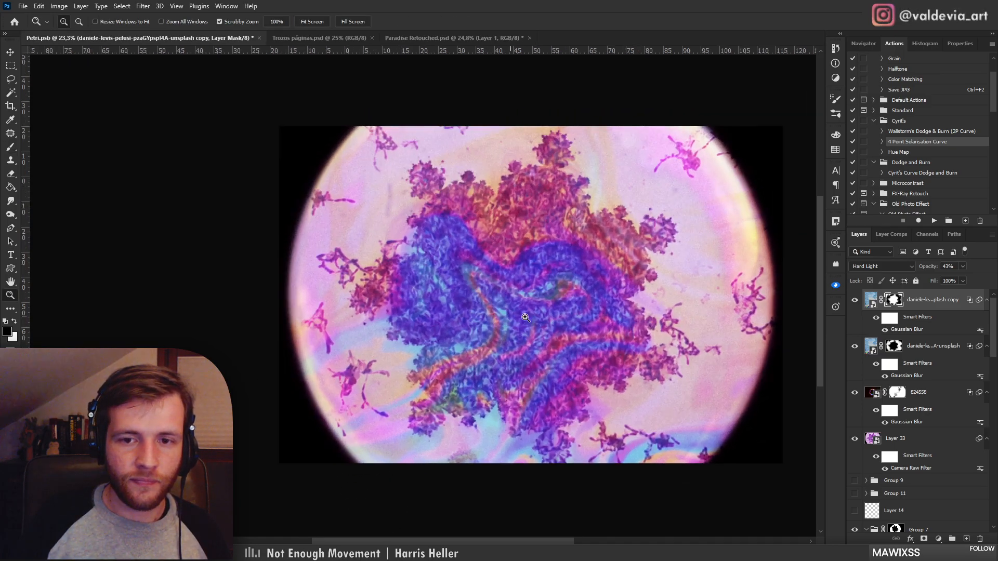
right_click(497, 294)
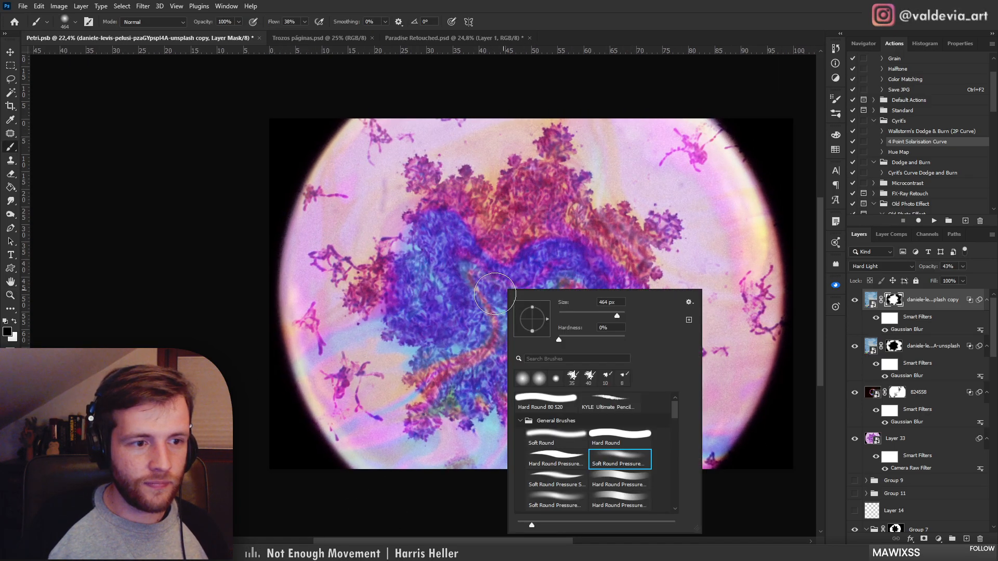
drag(615, 316, 619, 314)
key(Return)
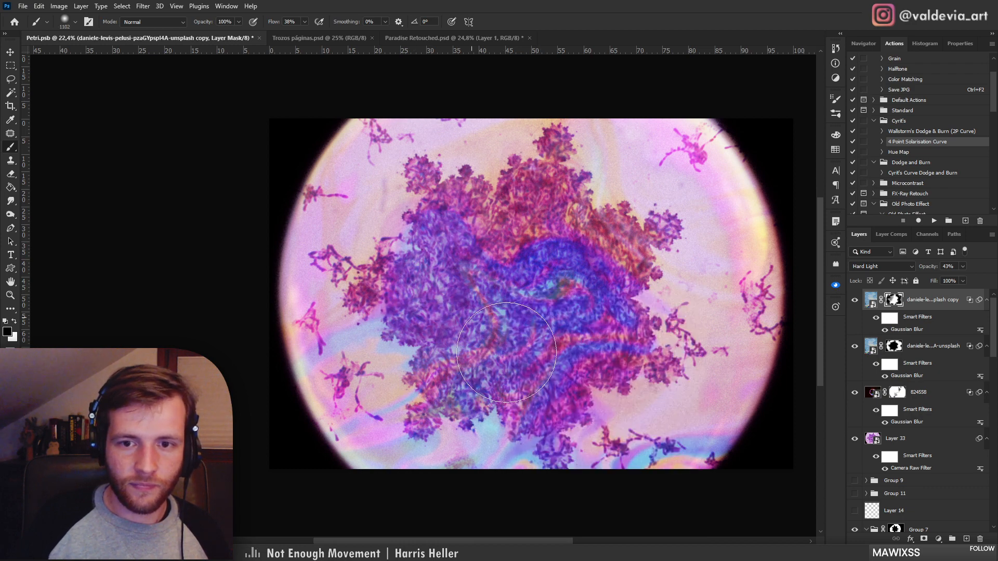
mouse_move(603, 350)
mouse_down()
mouse_move(601, 274)
mouse_move(581, 292)
mouse_move(517, 270)
mouse_move(590, 277)
mouse_up()
key(ctrl+space)
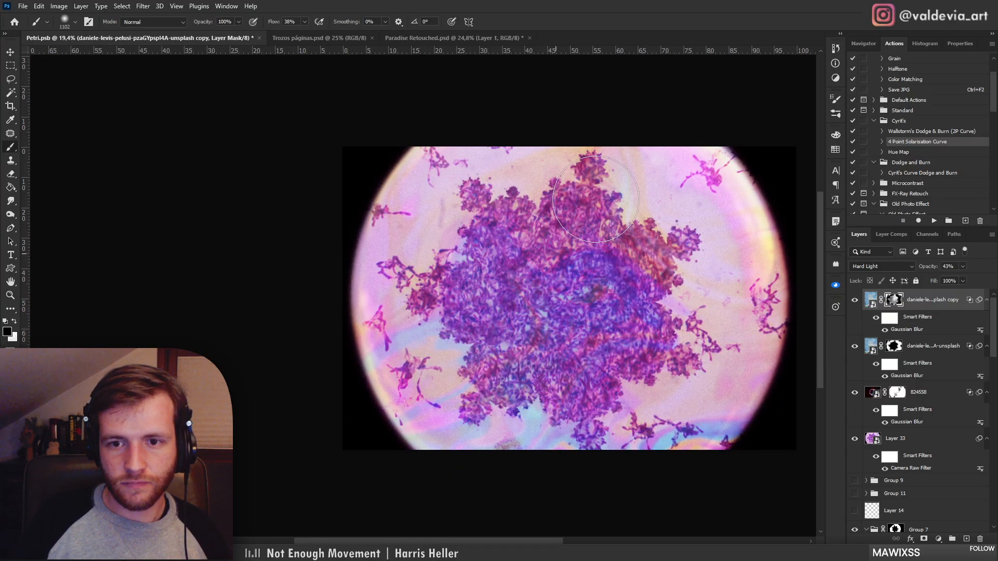
key(ctrl+space)
mouse_move(637, 355)
mouse_down()
mouse_move(597, 336)
mouse_move(684, 341)
mouse_up()
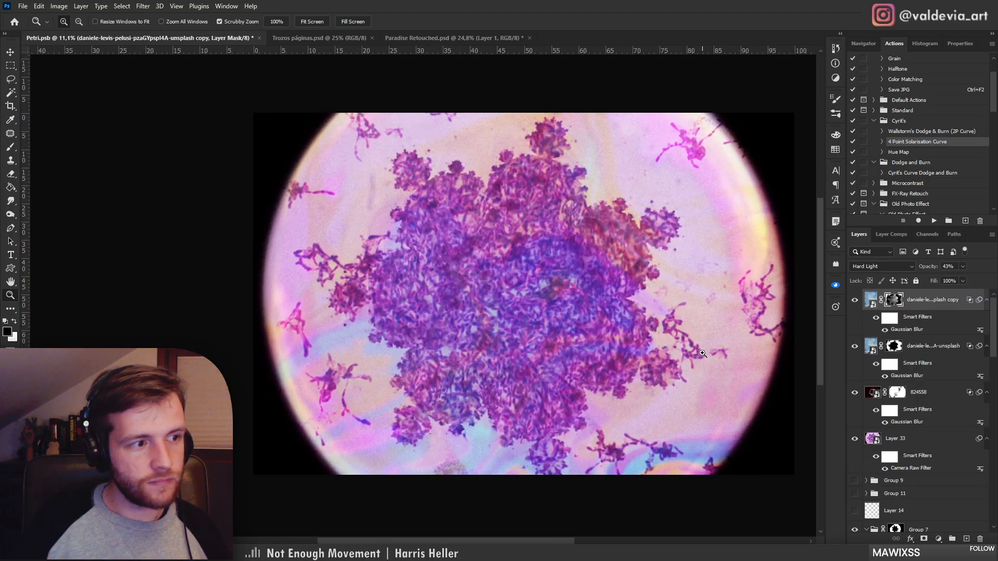
Compare the artwork with the two oil swirl layers hidden and shown
click(854, 346)
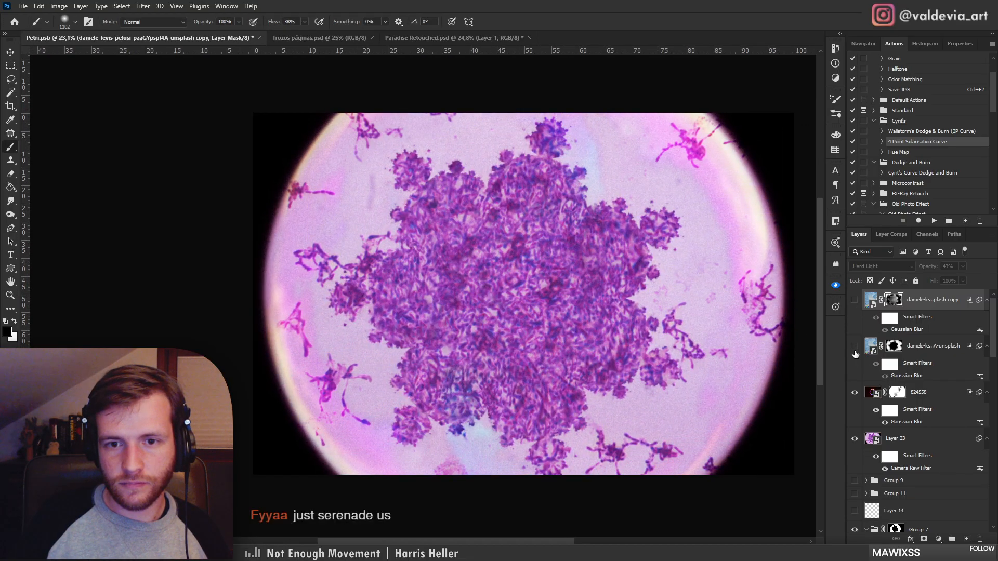
click(855, 300)
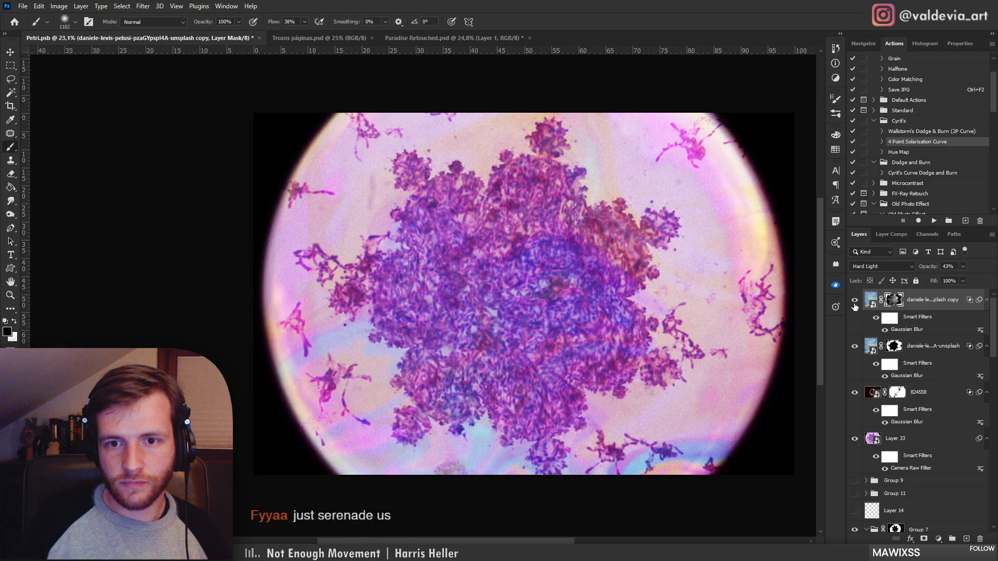
click(855, 346)
click(855, 348)
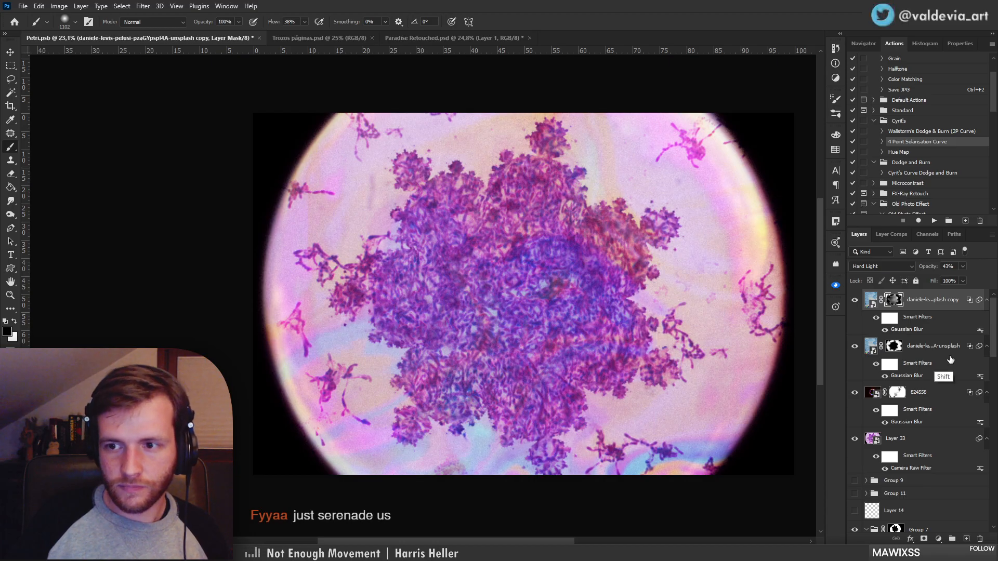
Group the two oil swirl layers and expand the new group
shift+click(951, 351)
click(952, 540)
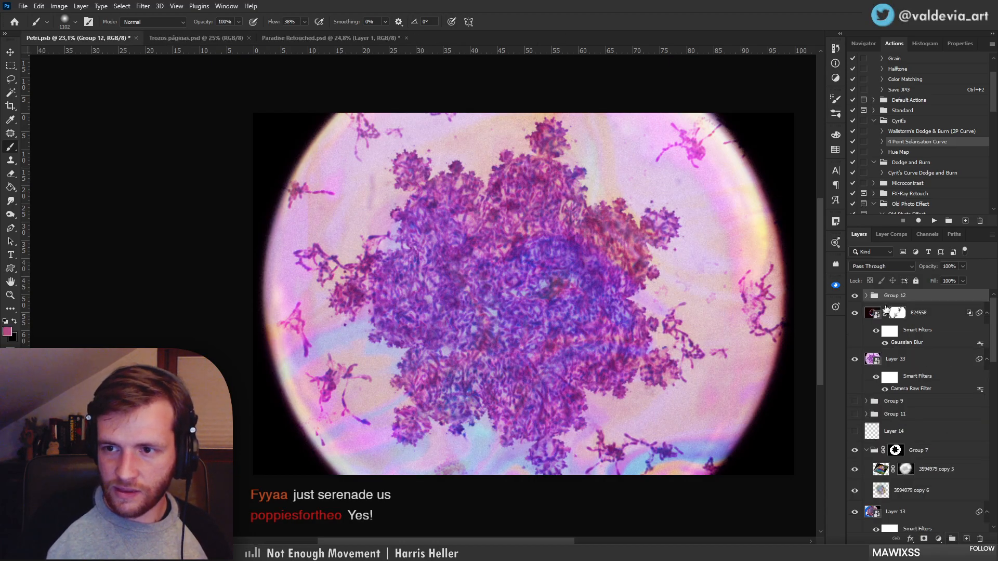
click(867, 295)
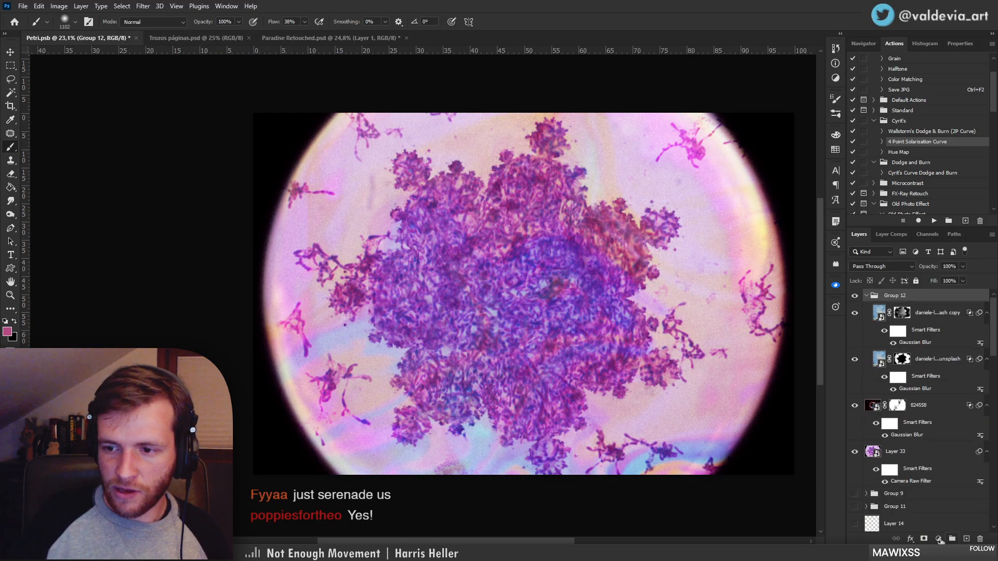
Add a Hue/Saturation adjustment layer above the oil swirl group and clip it to the group
click(940, 540)
click(943, 441)
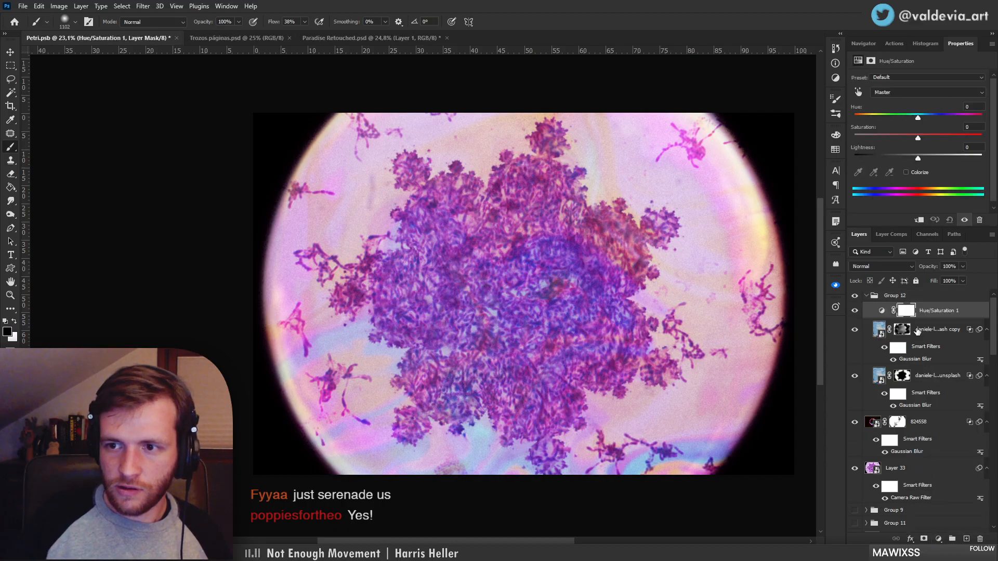
drag(928, 312, 935, 305)
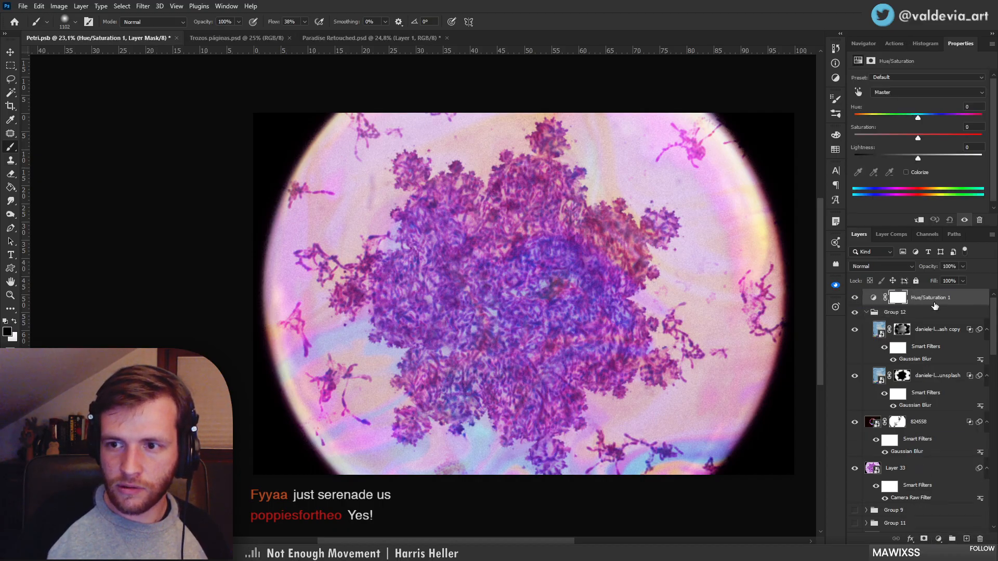
alt+click(935, 305)
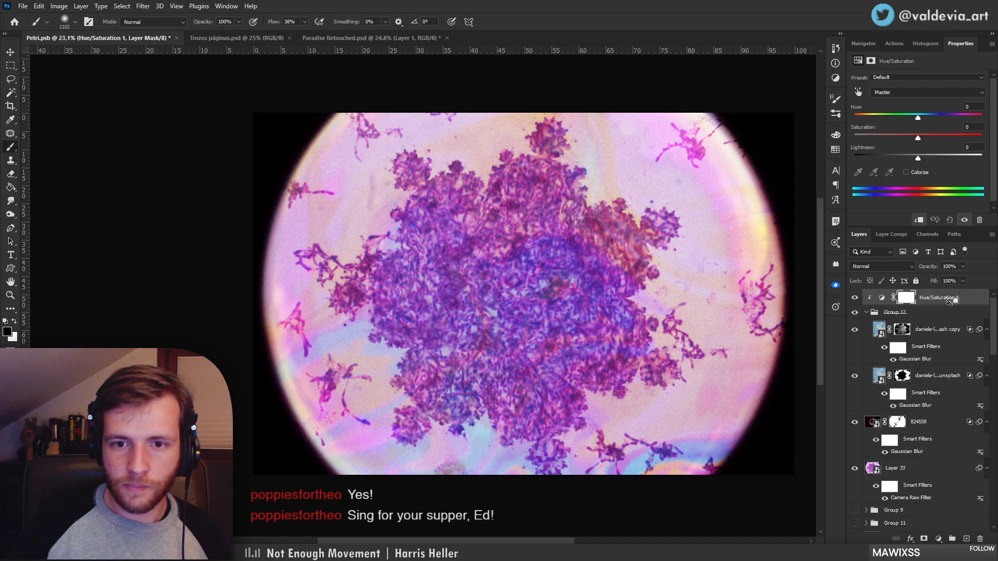
Hide the oil swirl group over the dark areas by splitting its Blend If underlying black point at 5 / 57
drag(715, 306, 655, 307)
double_click(974, 313)
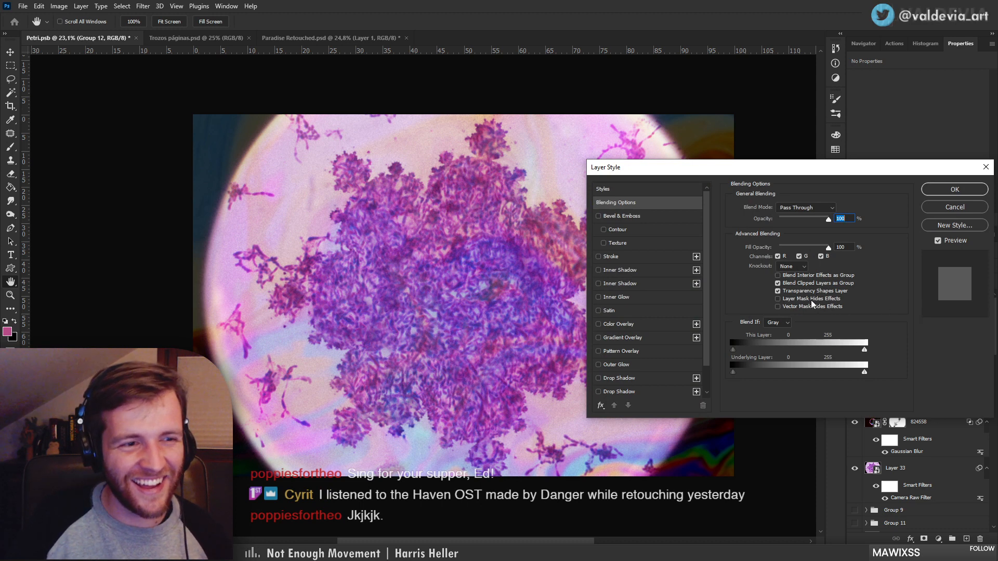
drag(733, 348, 688, 348)
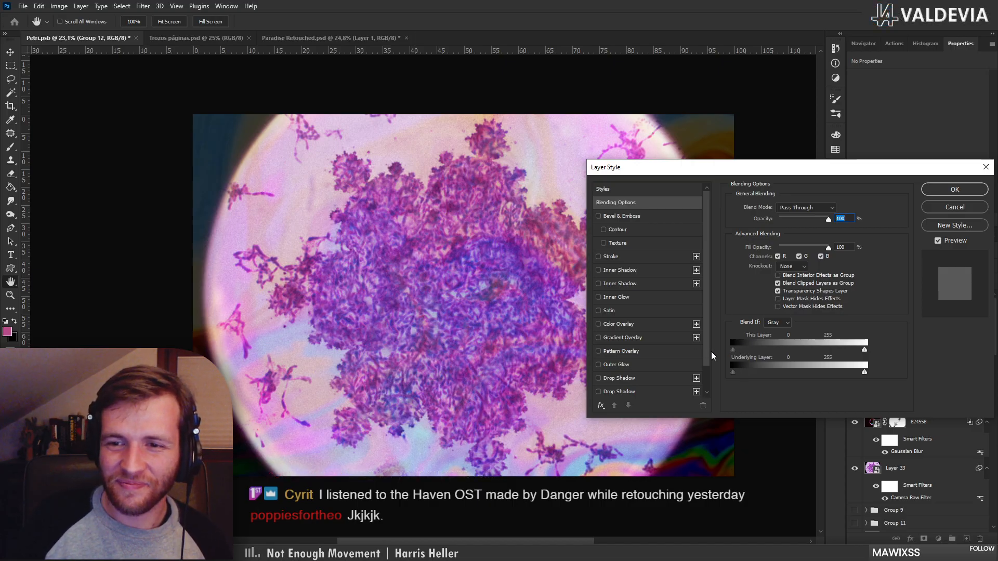
drag(733, 372, 763, 376)
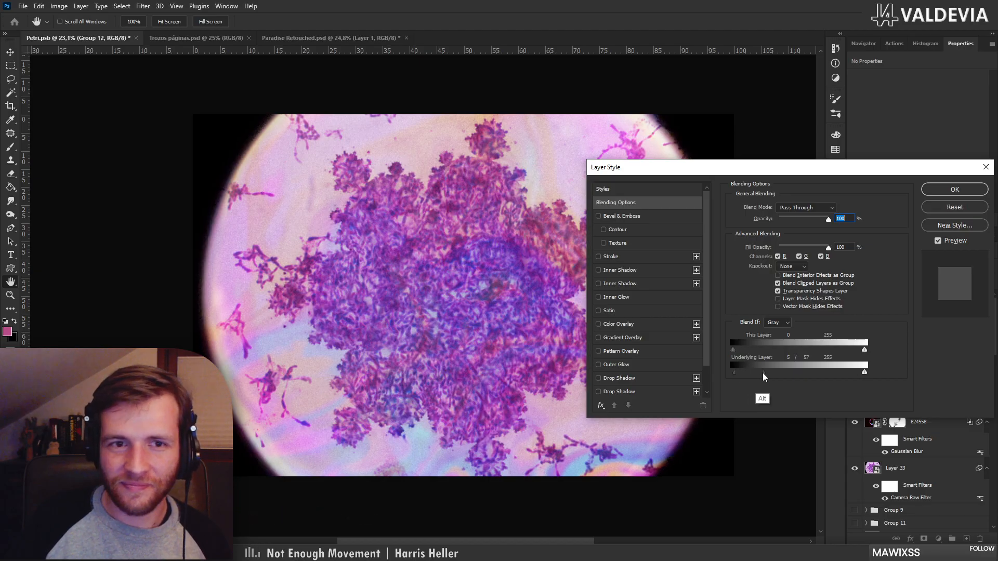
click(936, 192)
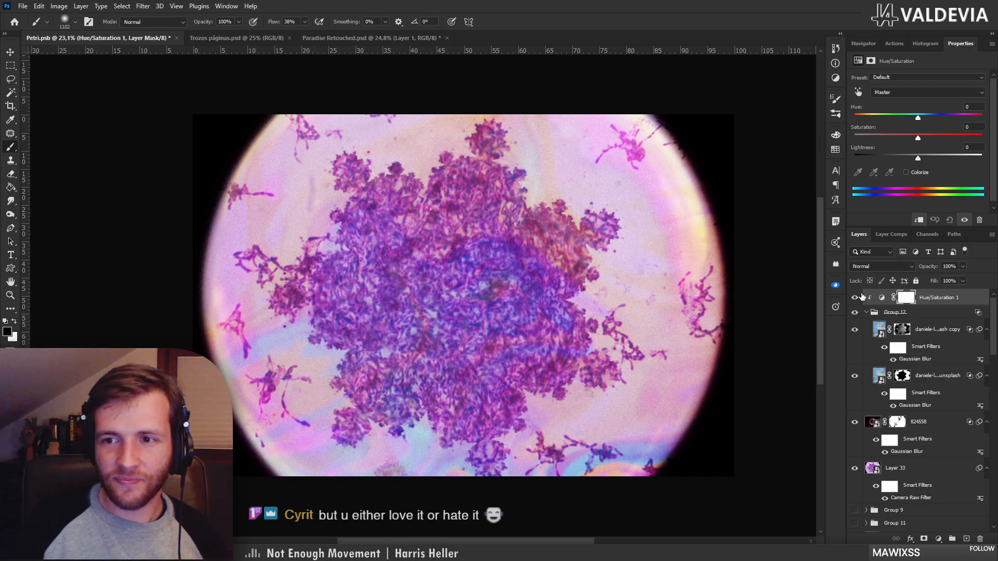
Try different hue shifts on the clipped Hue/Saturation layer and set its Hue to -26
click(854, 299)
click(855, 299)
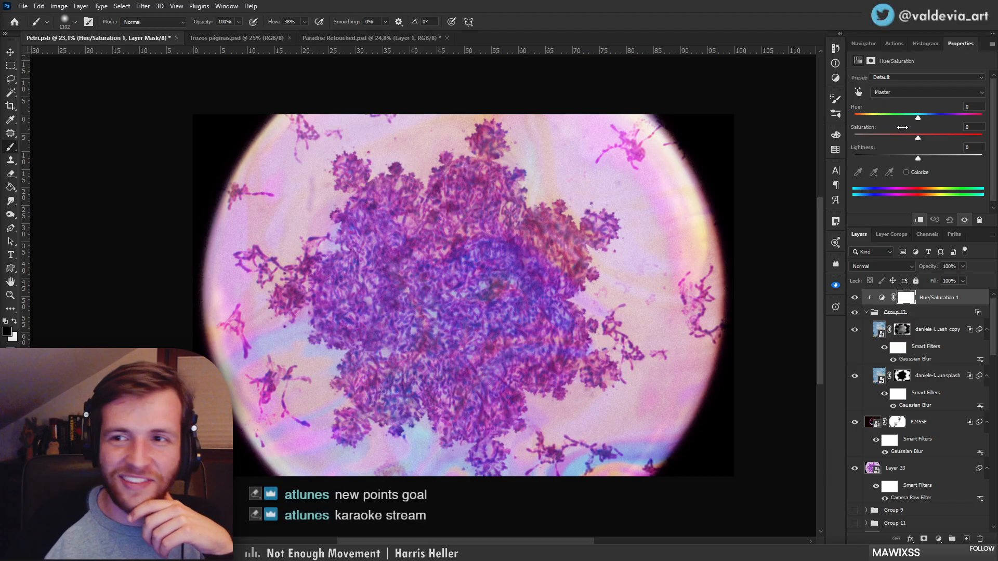
drag(918, 118, 985, 116)
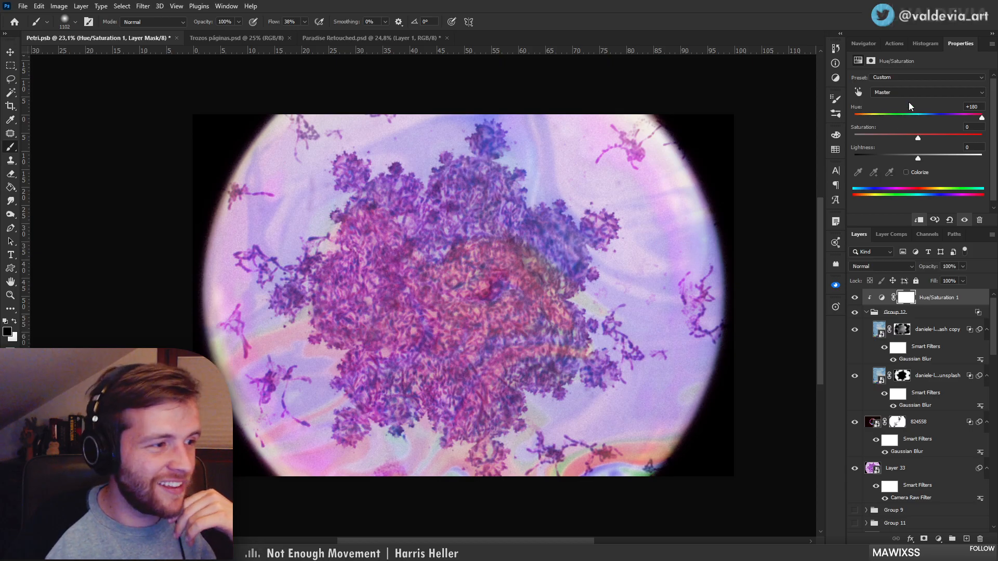
drag(976, 115, 886, 117)
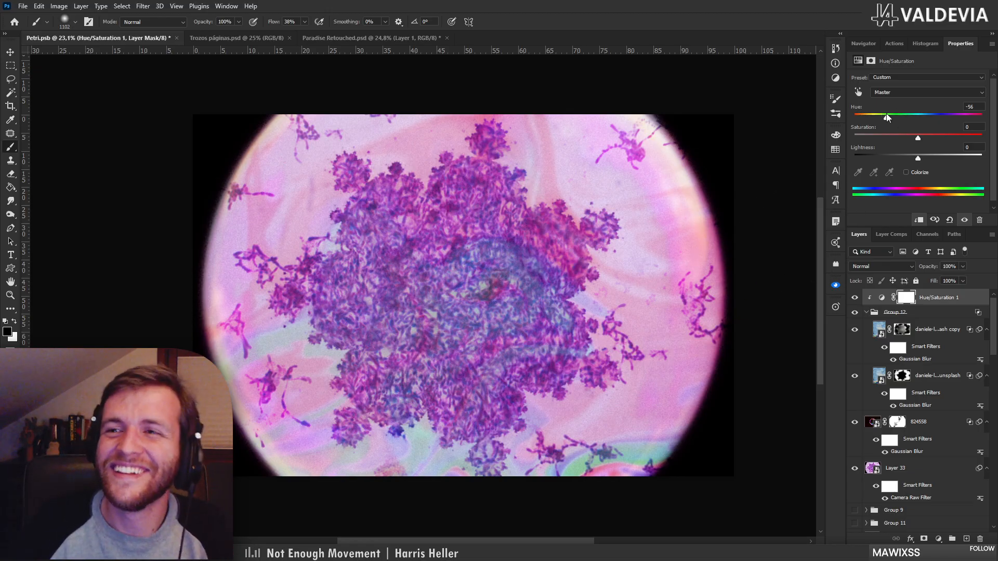
drag(887, 117, 911, 122)
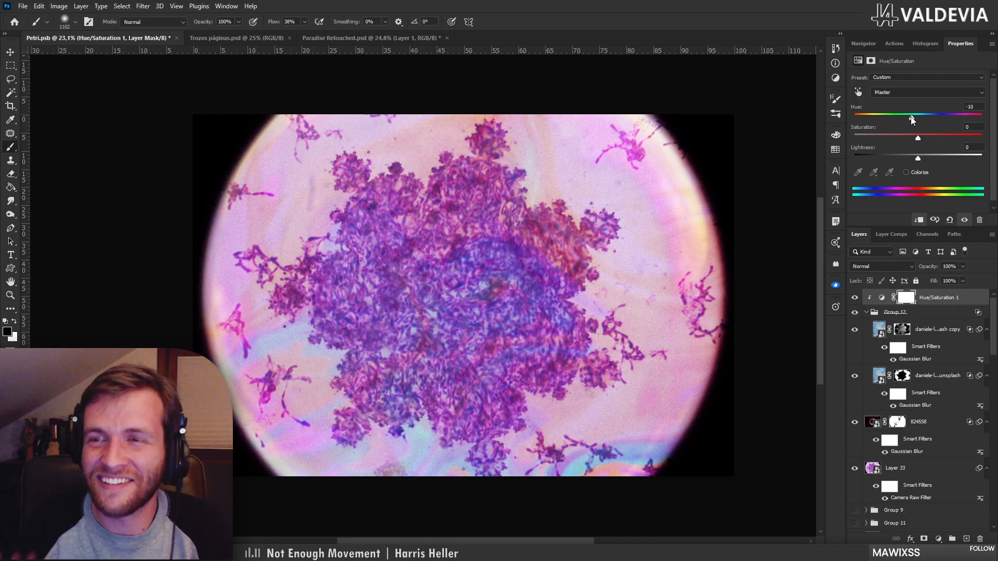
drag(925, 120, 902, 122)
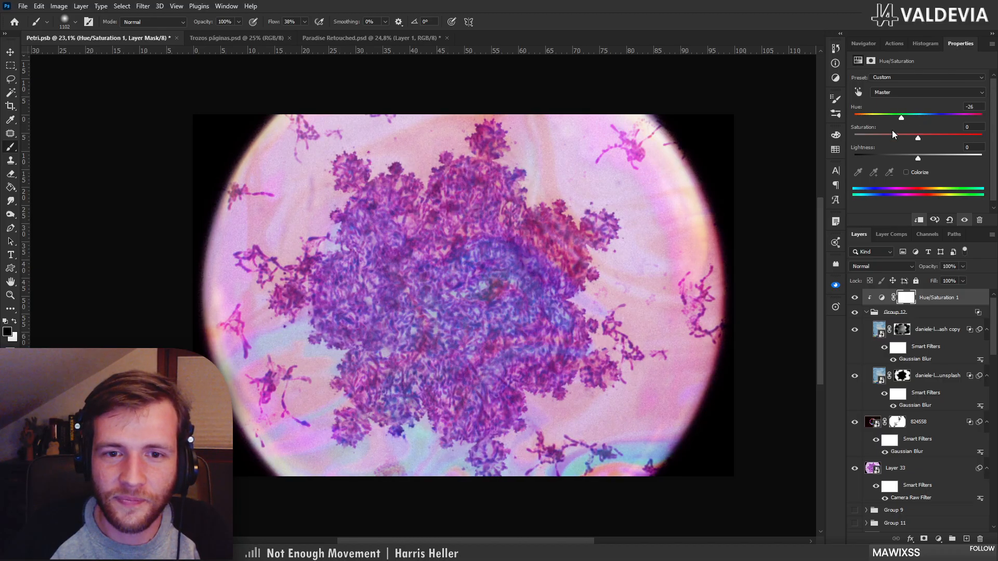
Set the Yellows of the clipped Hue/Saturation layer to Hue -84 and Saturation -56, comparing the artwork with and without the adjustment
click(854, 298)
click(855, 297)
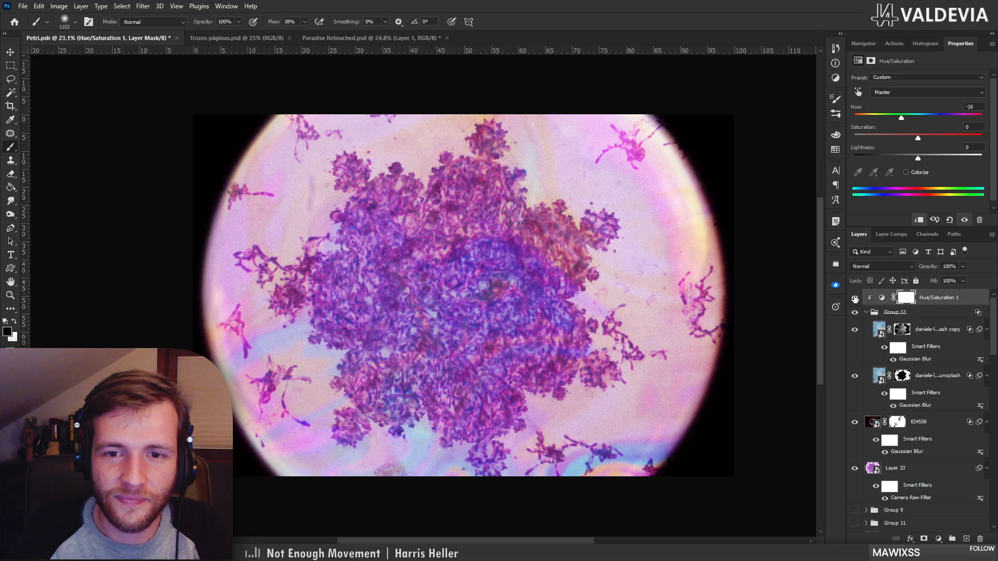
click(882, 91)
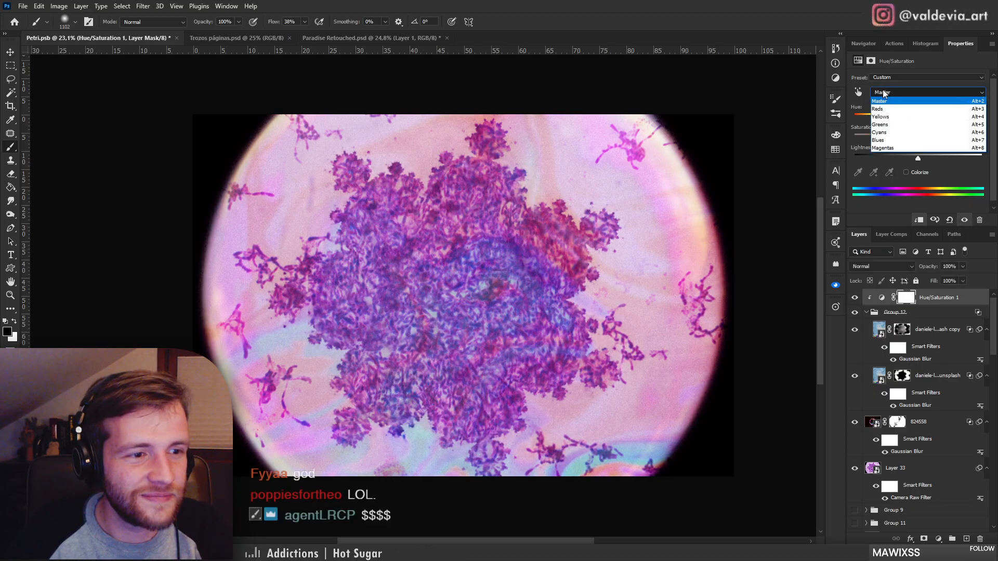
click(883, 117)
drag(918, 138, 956, 138)
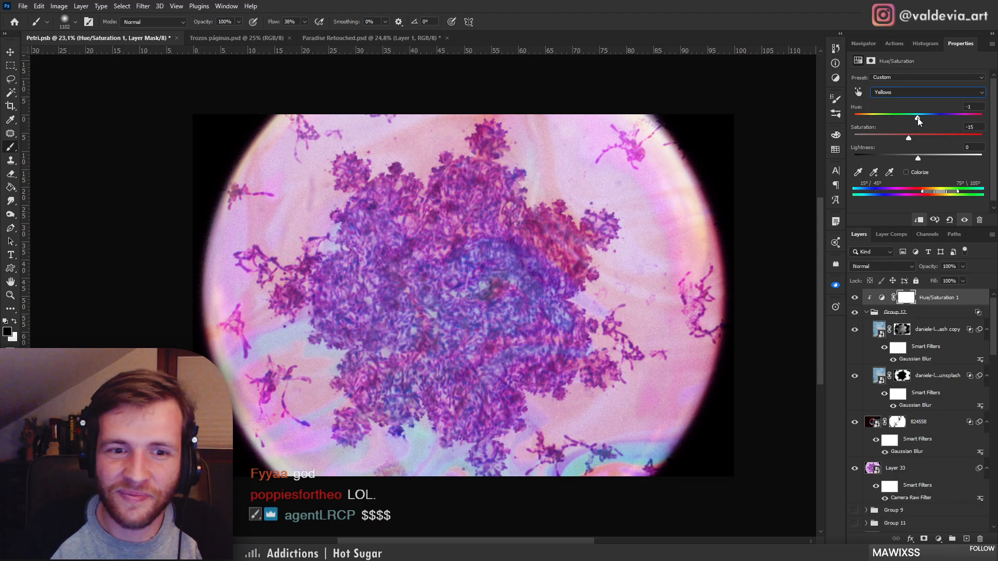
drag(918, 117, 883, 139)
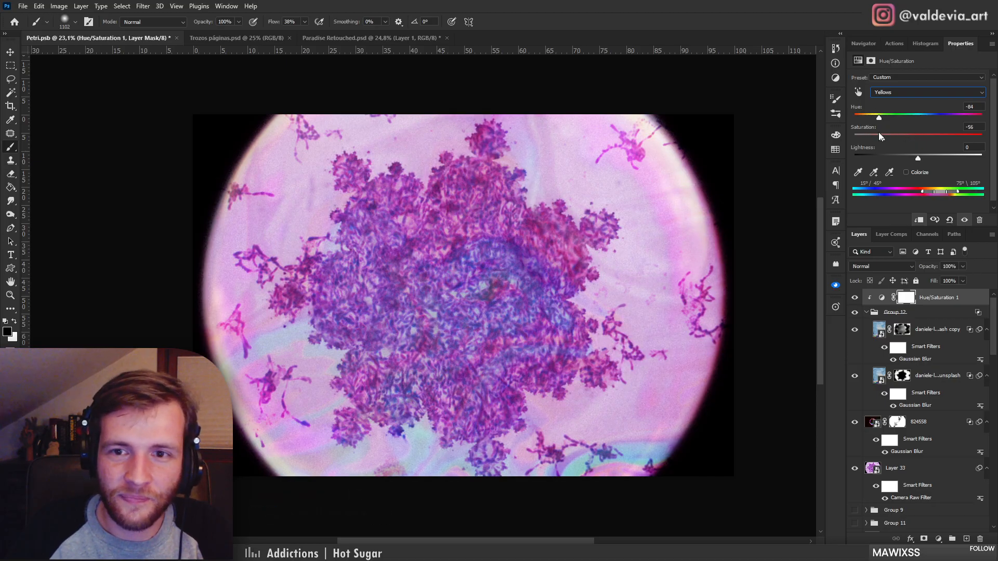
click(855, 298)
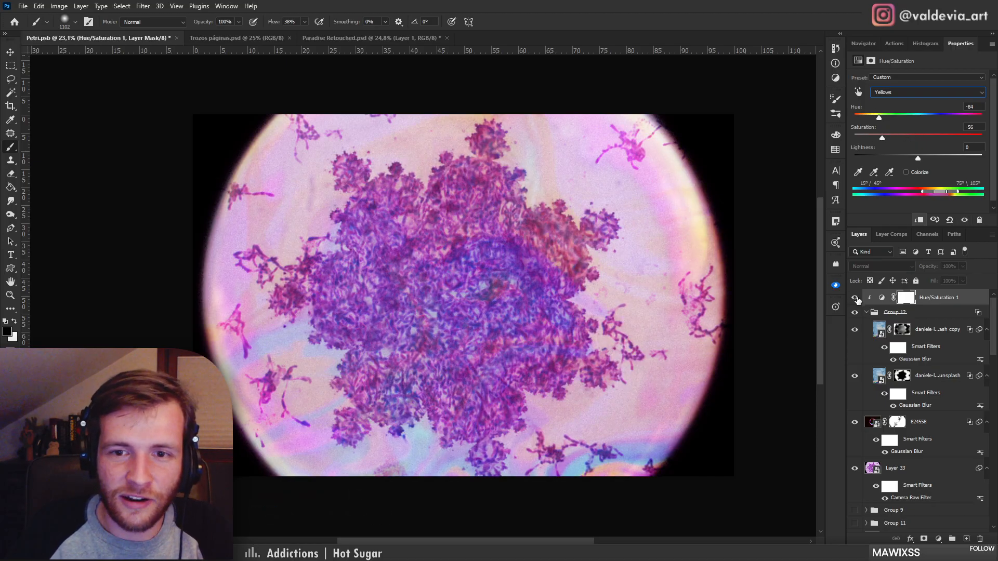
click(855, 298)
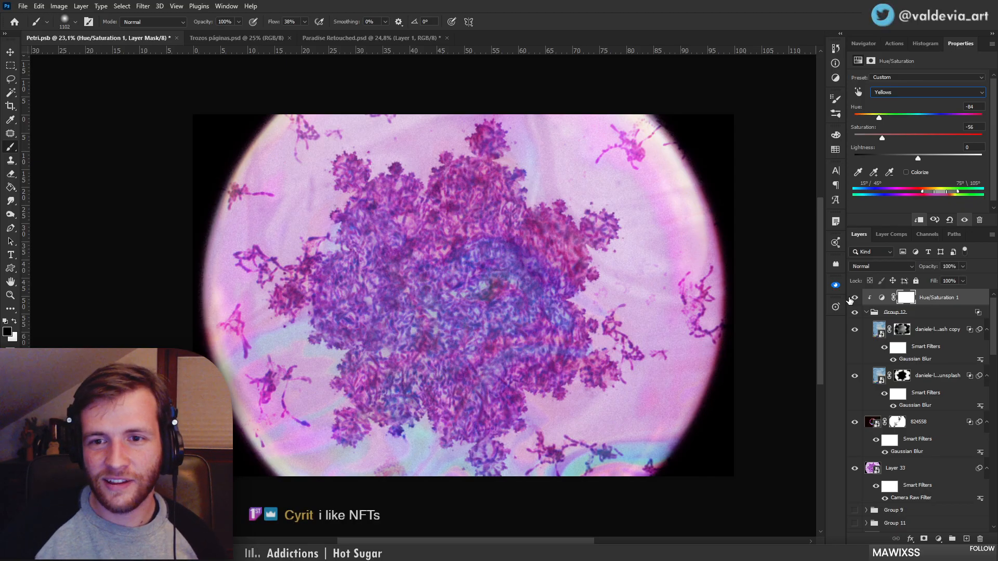
Collapse the oil swirl group, make Group 11 visible and hide Layer 33
click(866, 312)
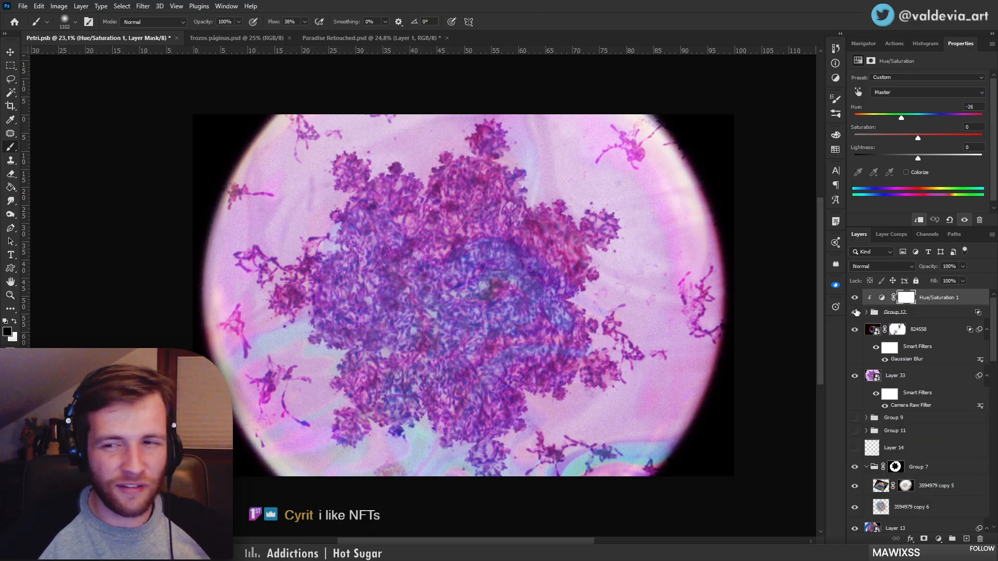
click(857, 377)
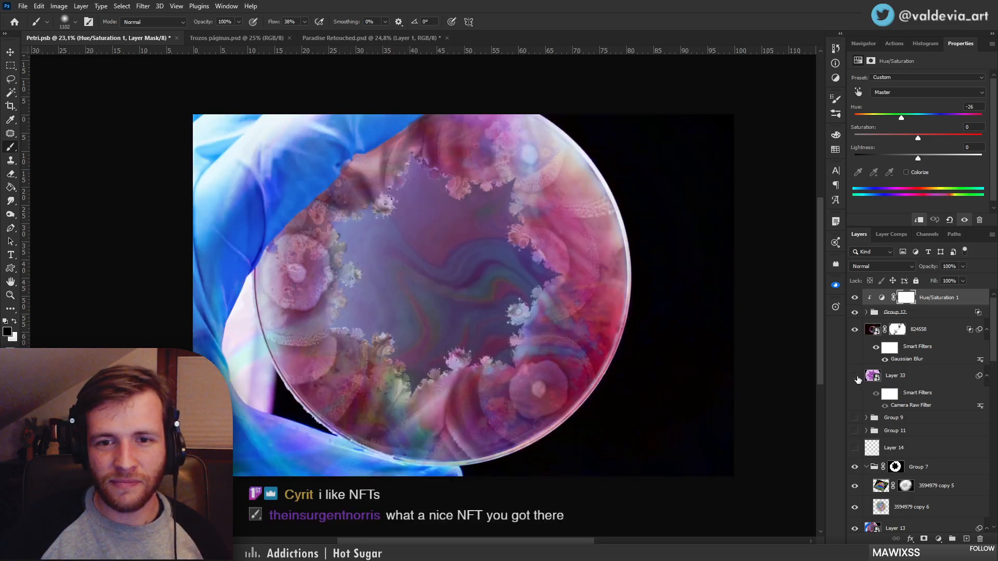
click(855, 376)
click(855, 431)
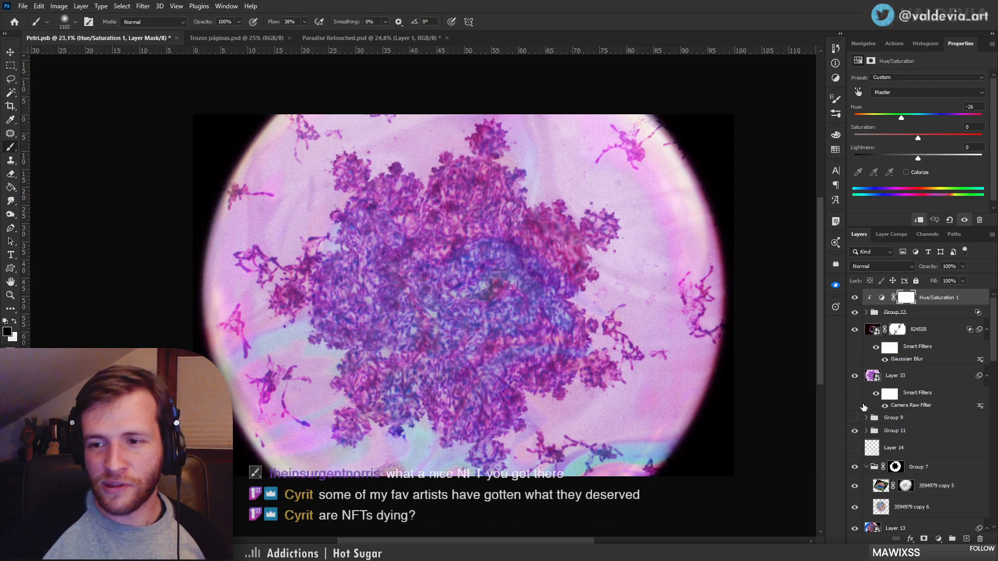
click(855, 375)
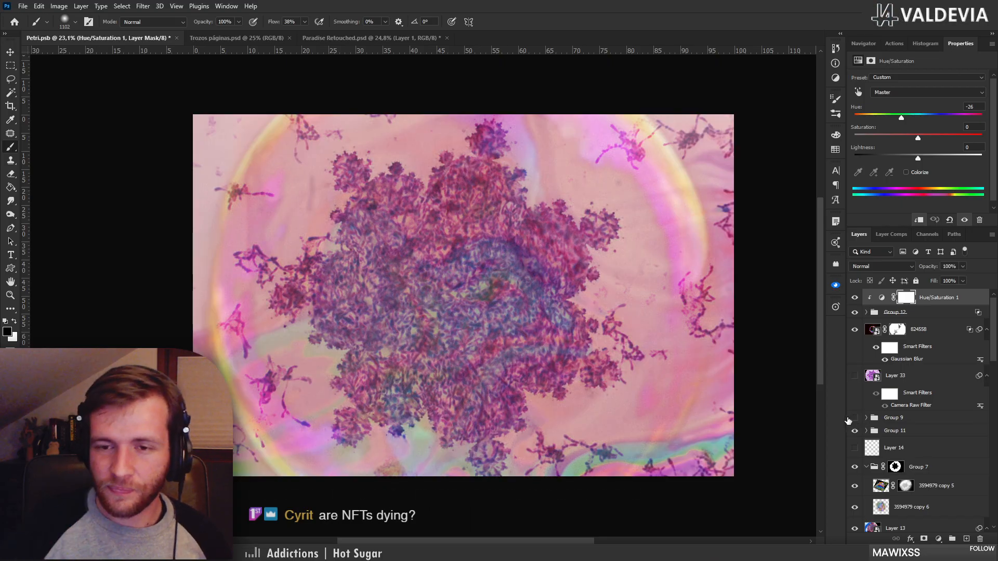
Compare the artwork with and without the oil swirl group and its clipped Hue/Saturation adjustment
click(855, 330)
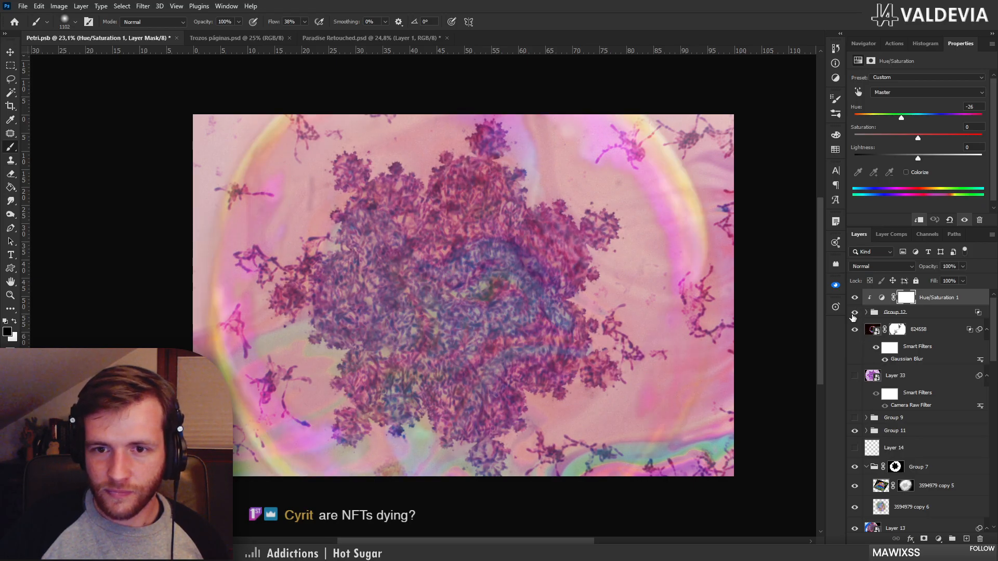
click(853, 313)
click(854, 314)
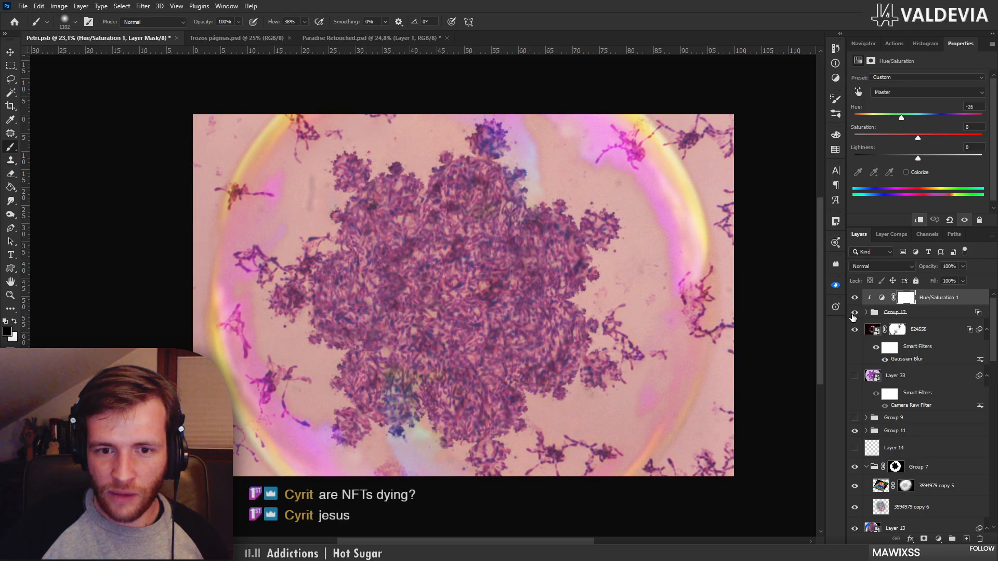
click(854, 297)
click(855, 299)
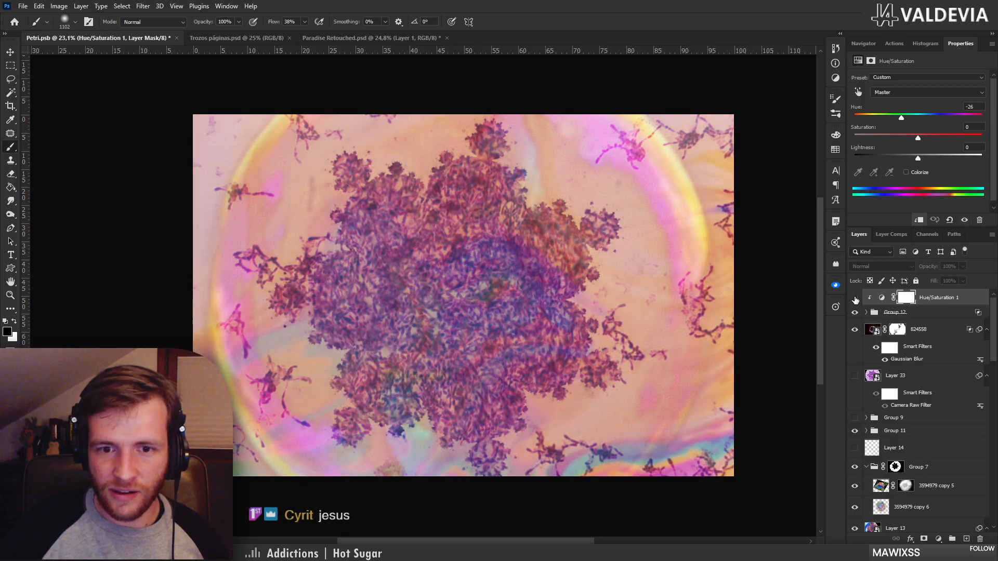
click(855, 299)
Release the Hue/Saturation layer from its clip to the oil swirl group and hide the adjustment
alt+click(892, 304)
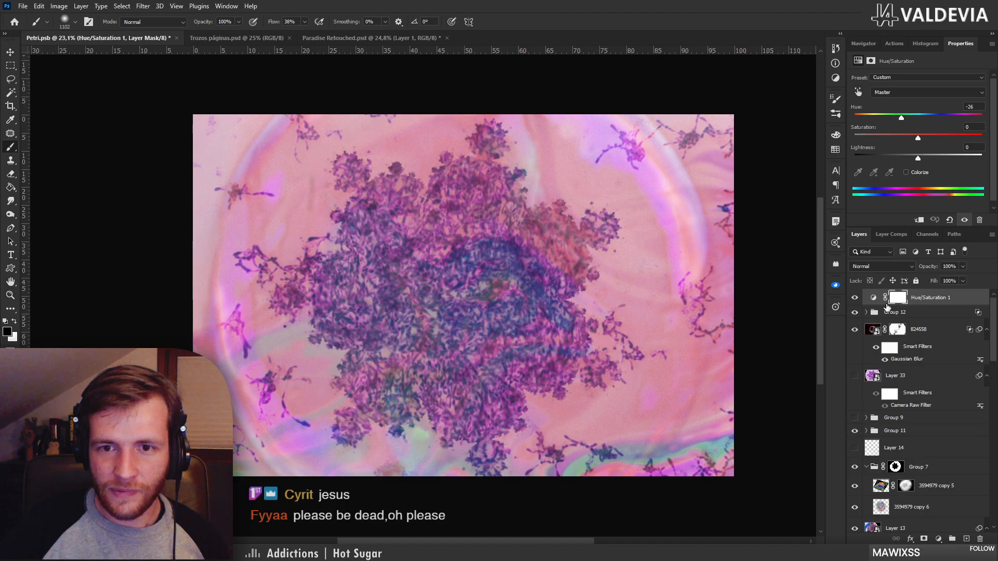
click(855, 299)
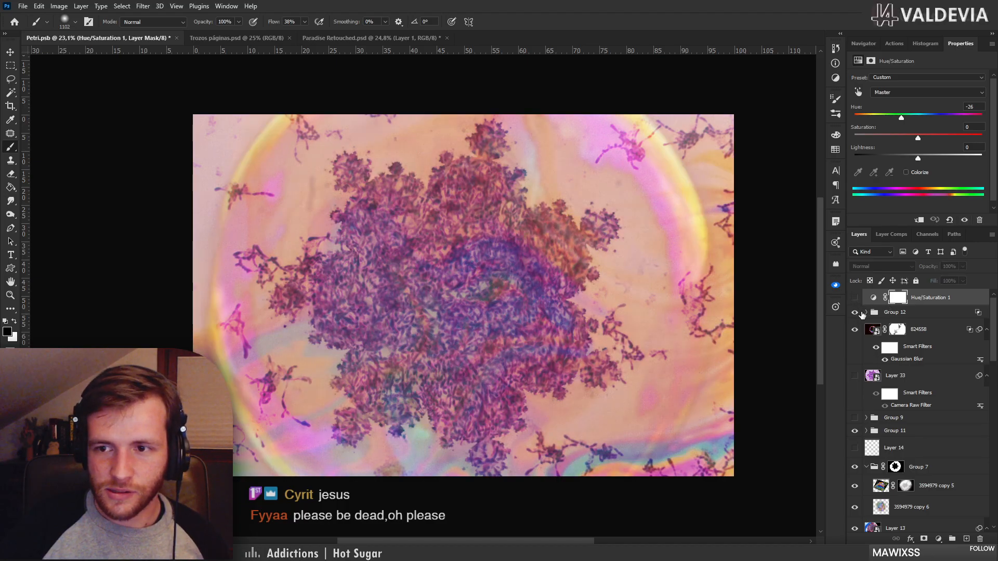
click(859, 312)
click(859, 313)
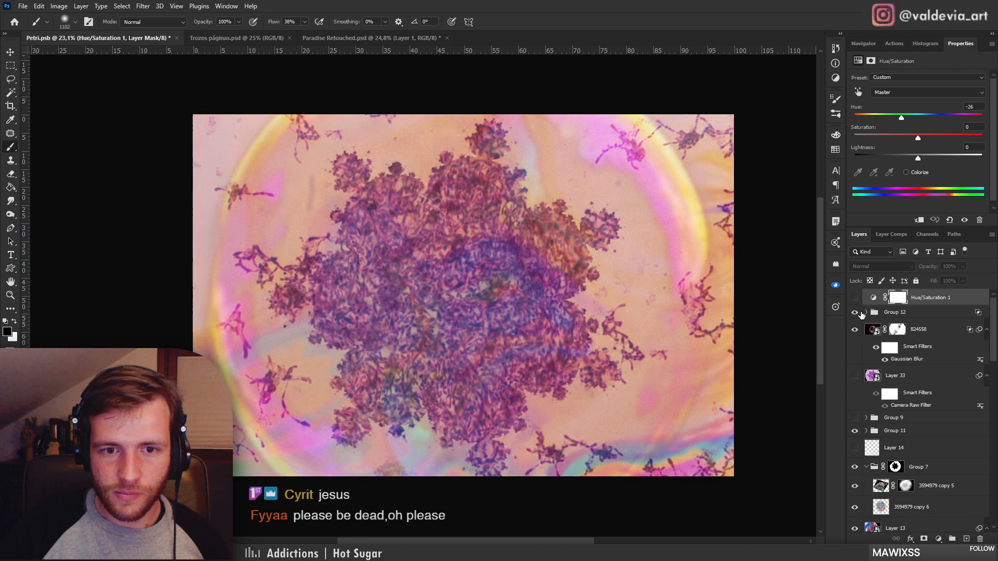
Set the oil swirl copy layer inside Group 12 to Linear Light blending at 25% opacity
click(866, 313)
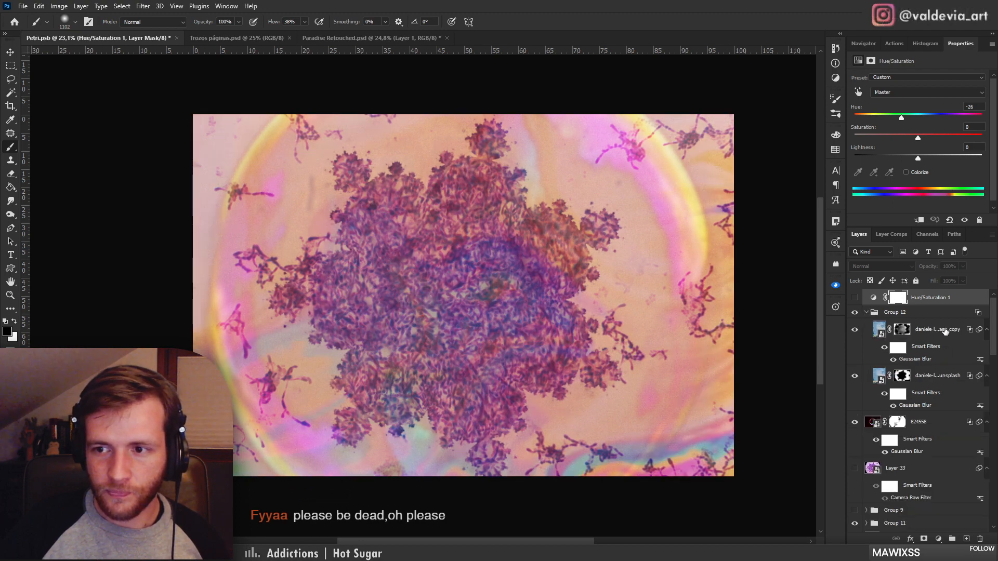
click(941, 329)
click(881, 266)
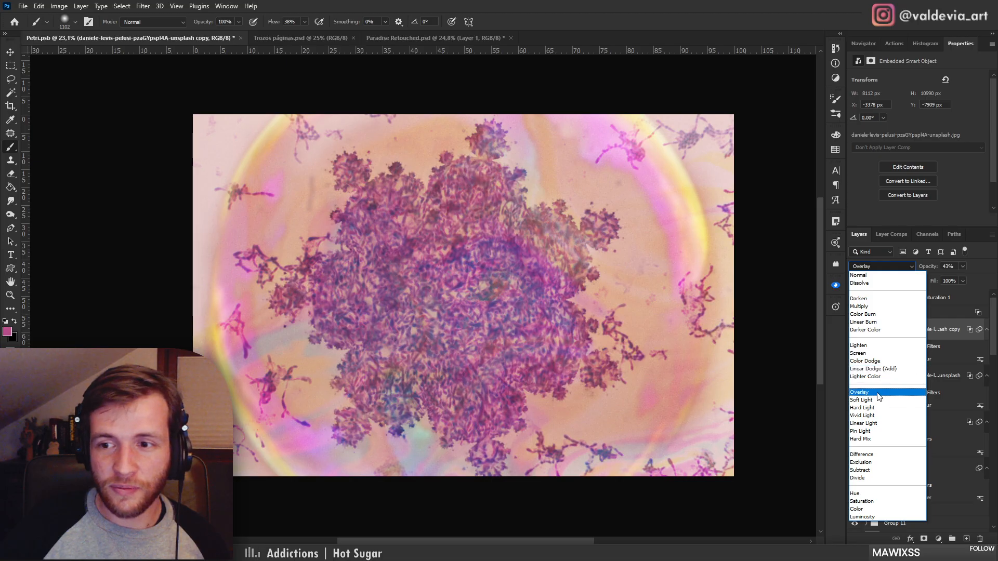
click(880, 425)
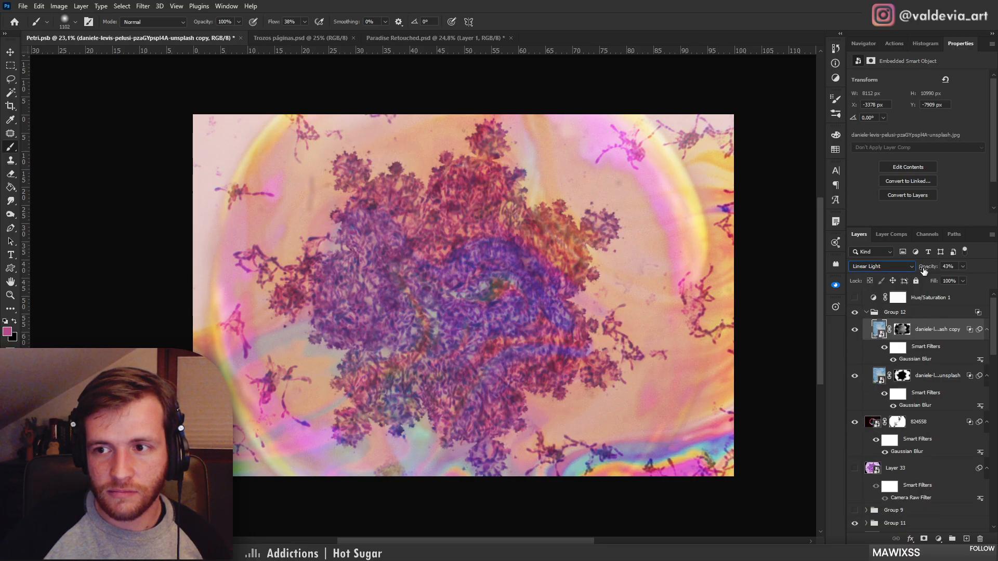
drag(923, 270, 914, 270)
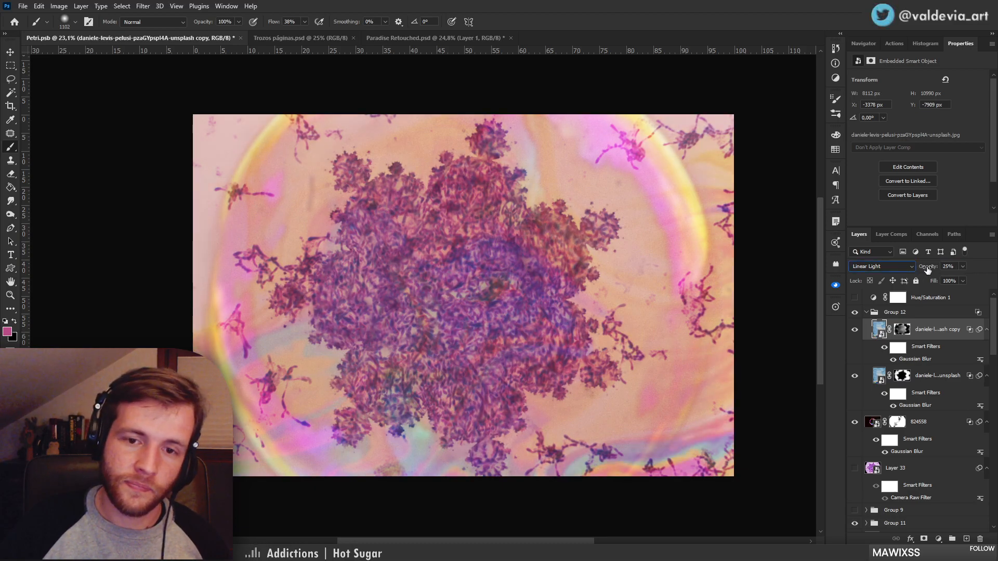
Show the Hue/Saturation layer again and set its Master Hue to -1 and its Yellows Hue to -140
click(854, 298)
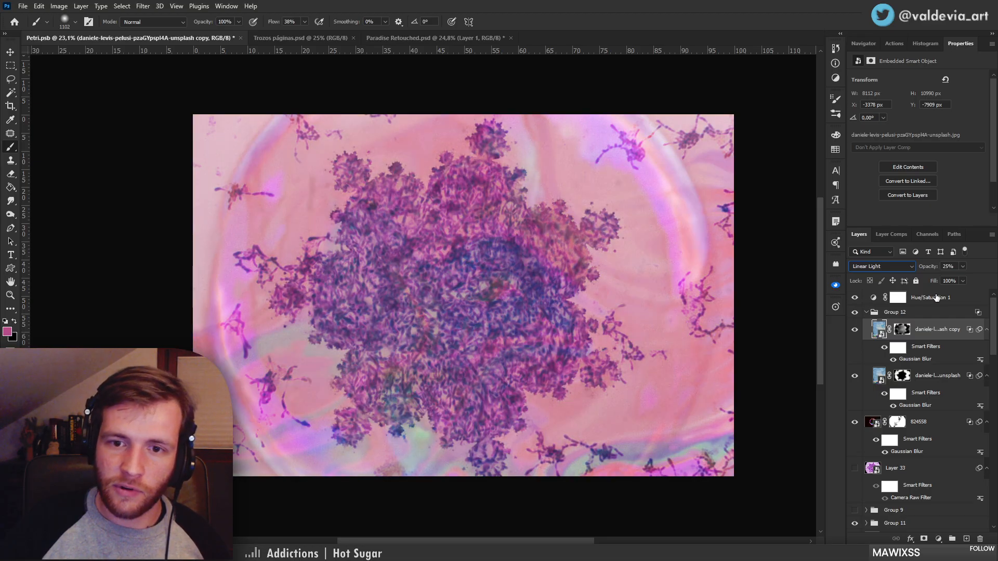
click(939, 295)
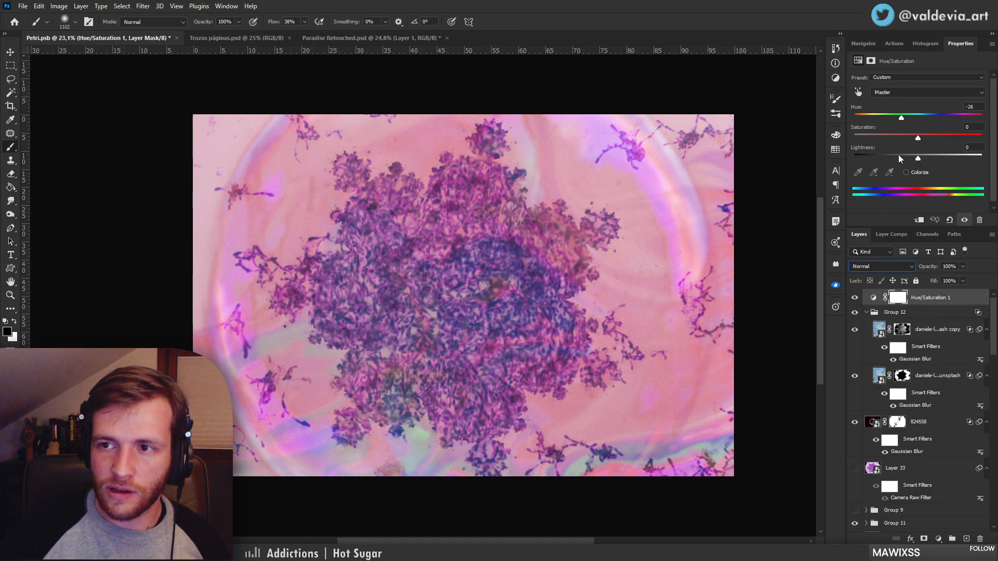
drag(904, 119, 918, 120)
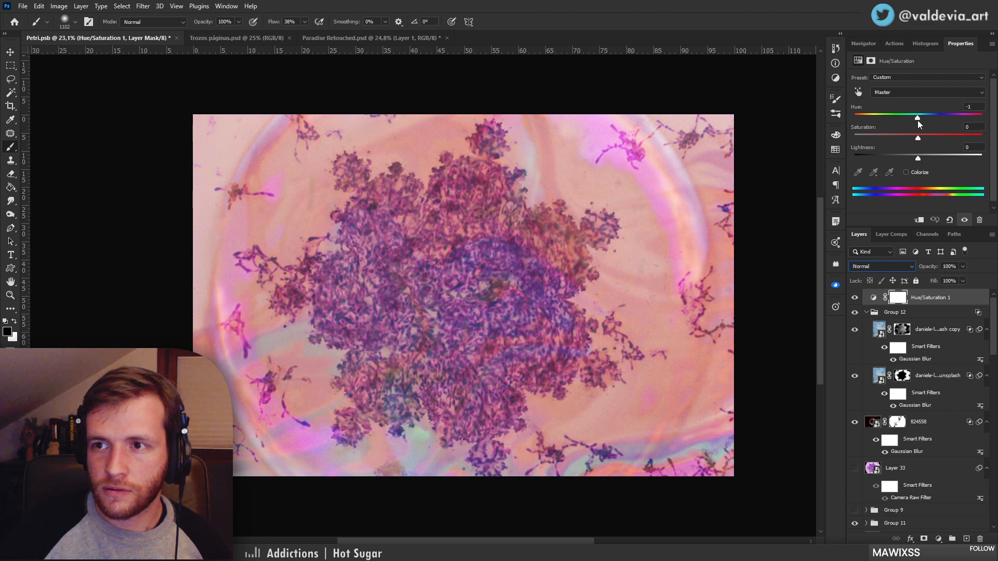
click(894, 92)
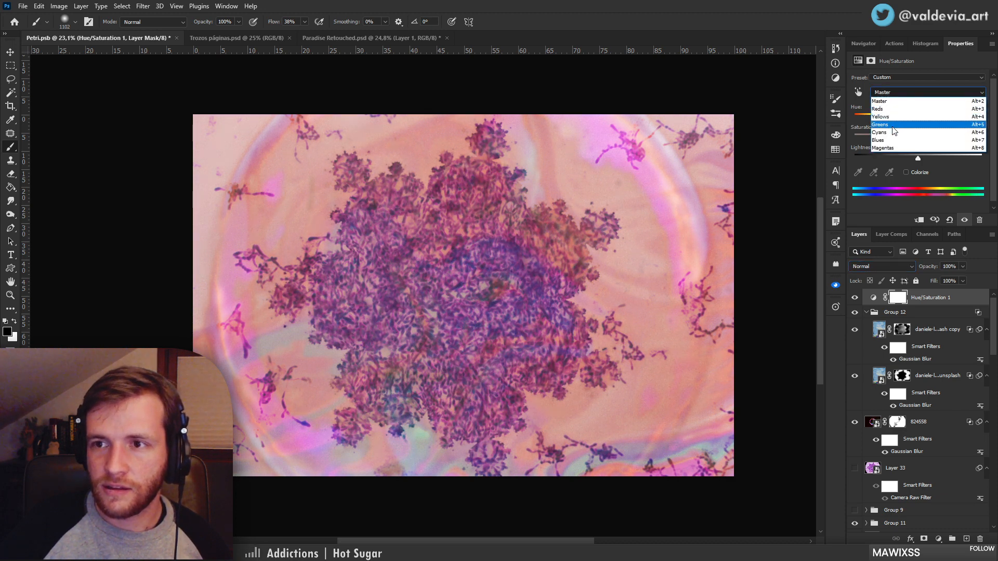
click(887, 116)
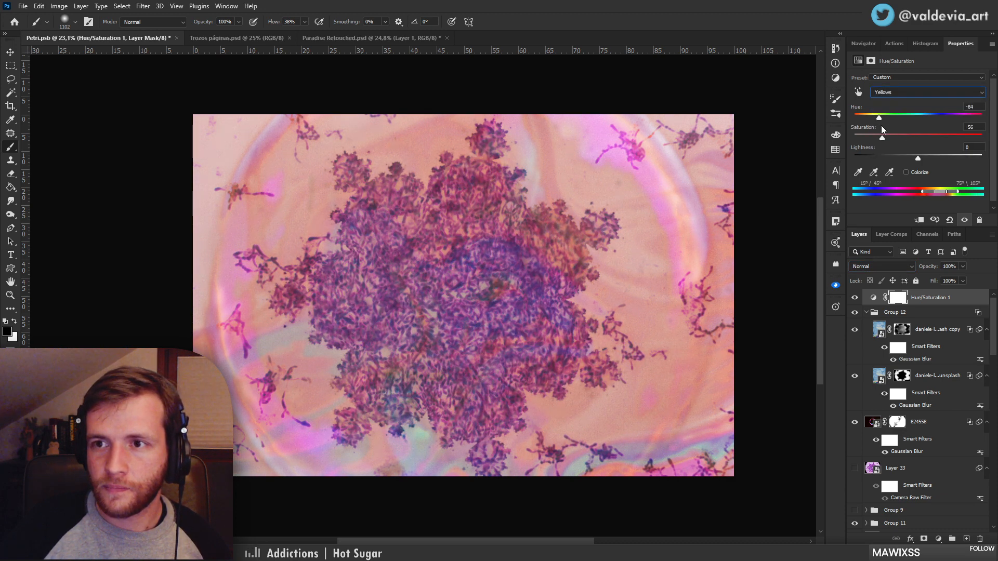
drag(883, 120, 865, 120)
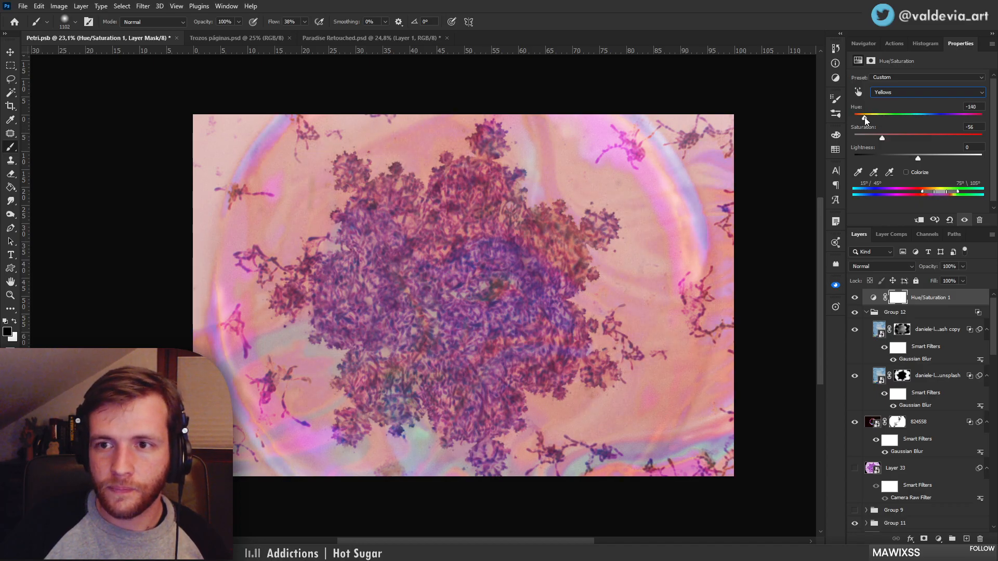
Set the Reds of the Hue/Saturation layer to Hue -22 and Saturation -3
click(897, 91)
click(897, 110)
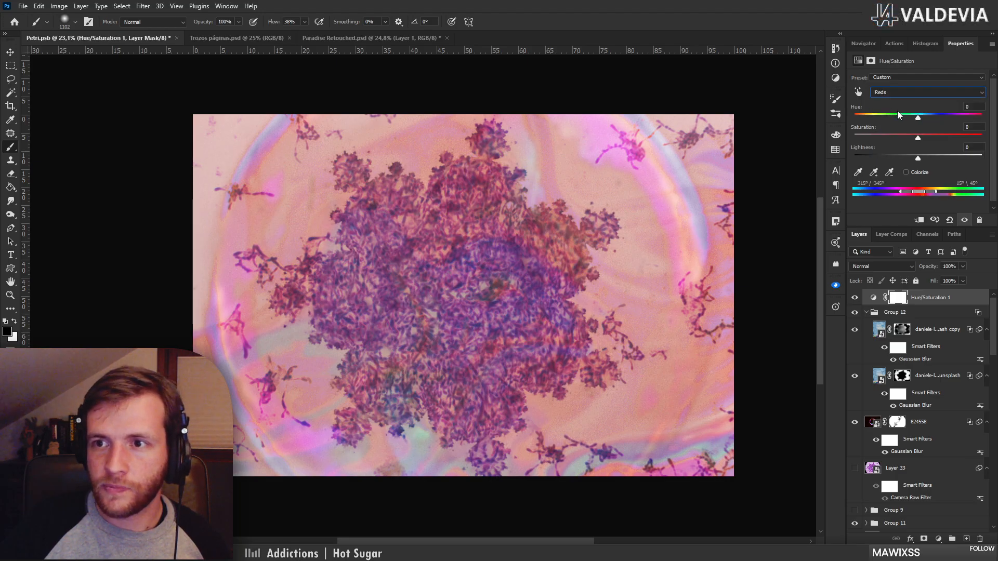
drag(919, 134, 915, 139)
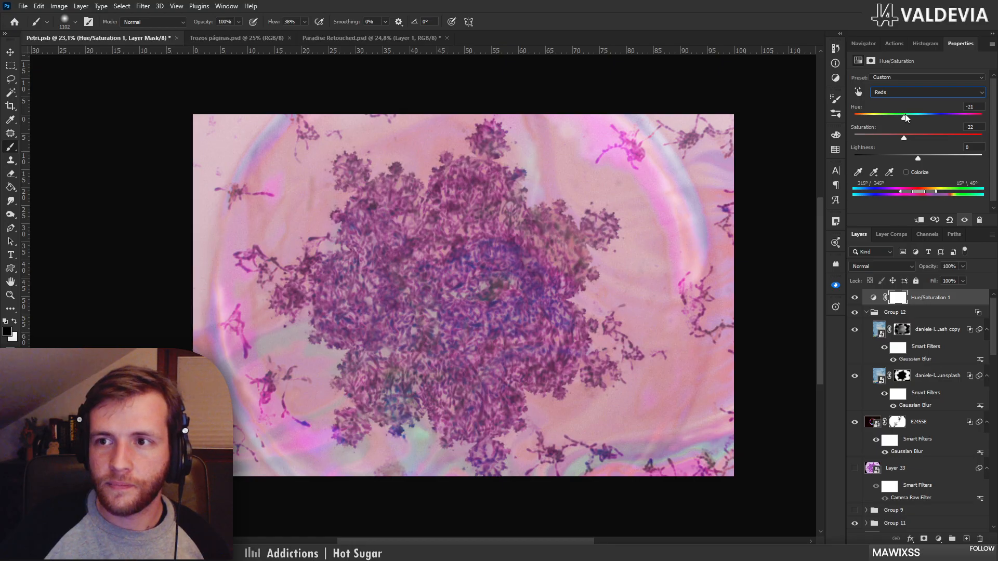
drag(905, 136, 926, 143)
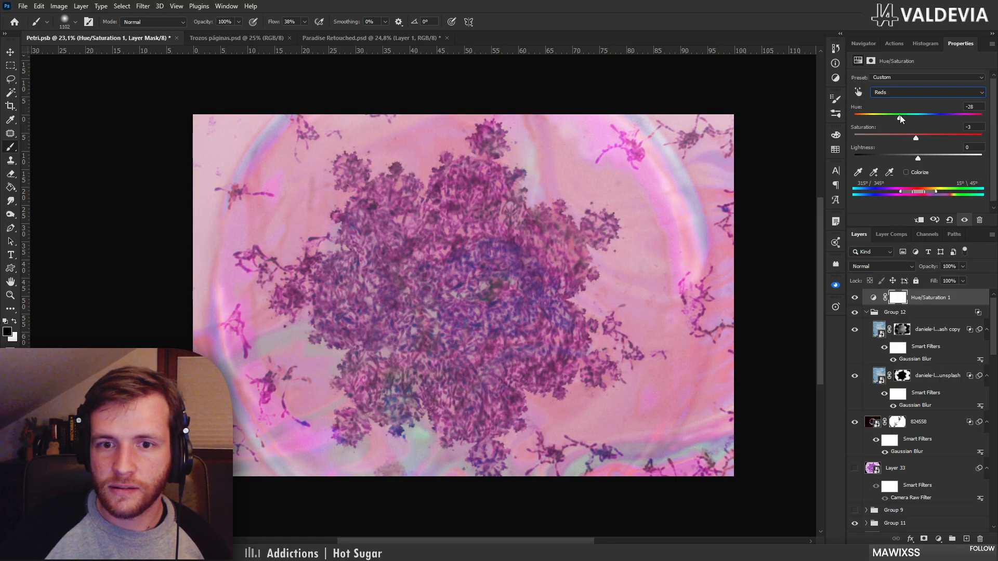
drag(901, 119, 903, 116)
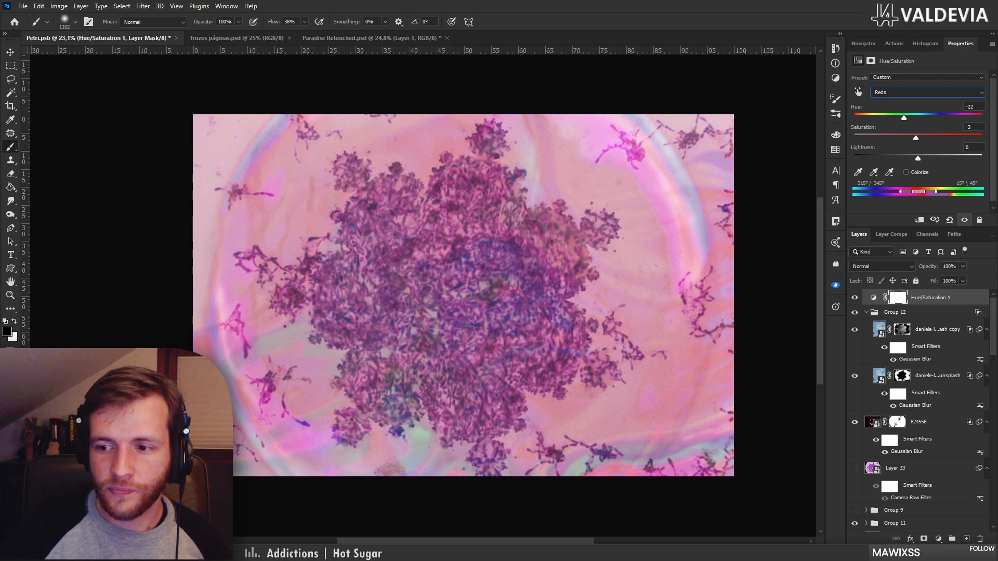
Stamp the visible layers into a new filtered smart object on top, show Layer 33 and compare the two versions
key(ctrl+alt+shift+e)
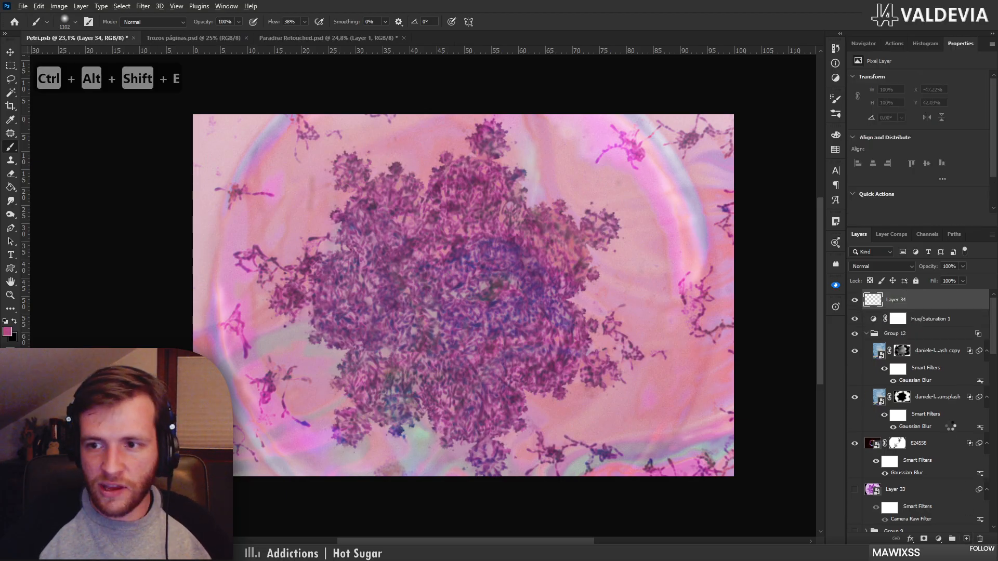
key(ctrl+backslash)
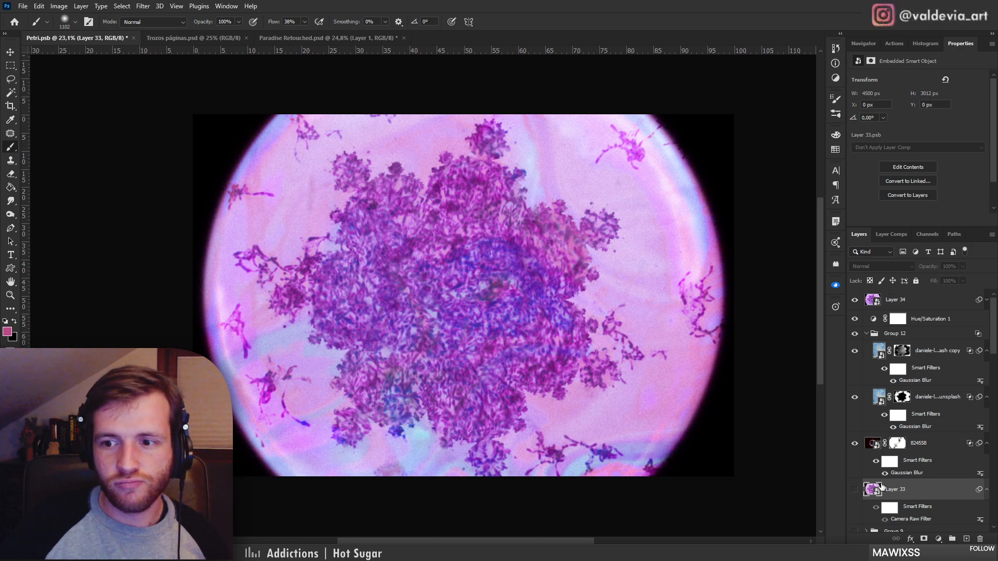
click(855, 490)
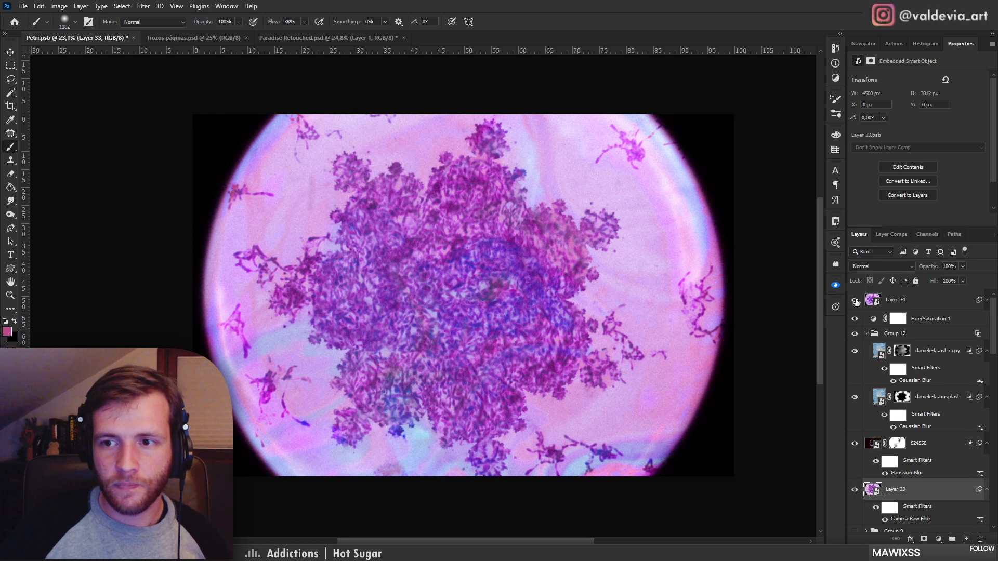
click(855, 300)
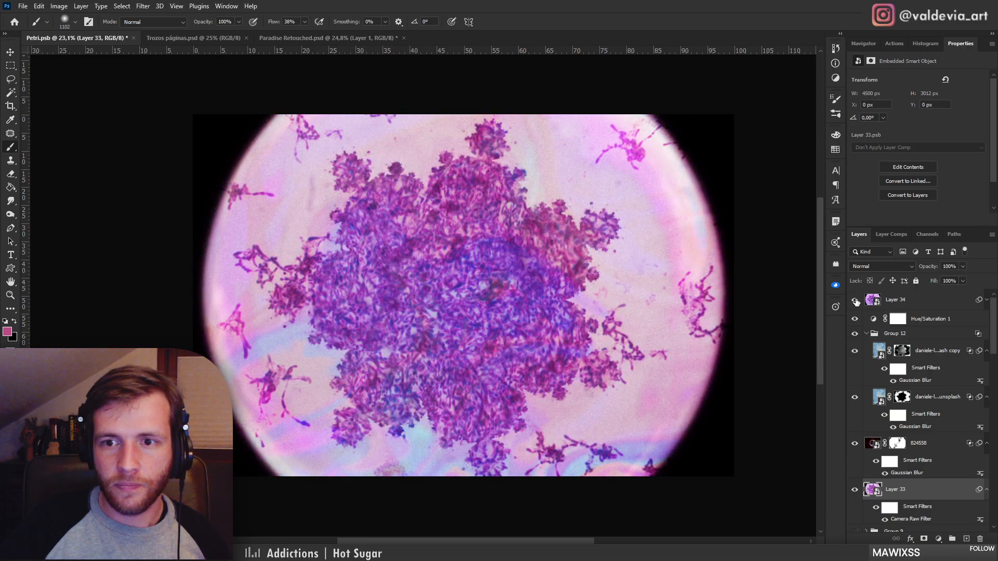
click(856, 301)
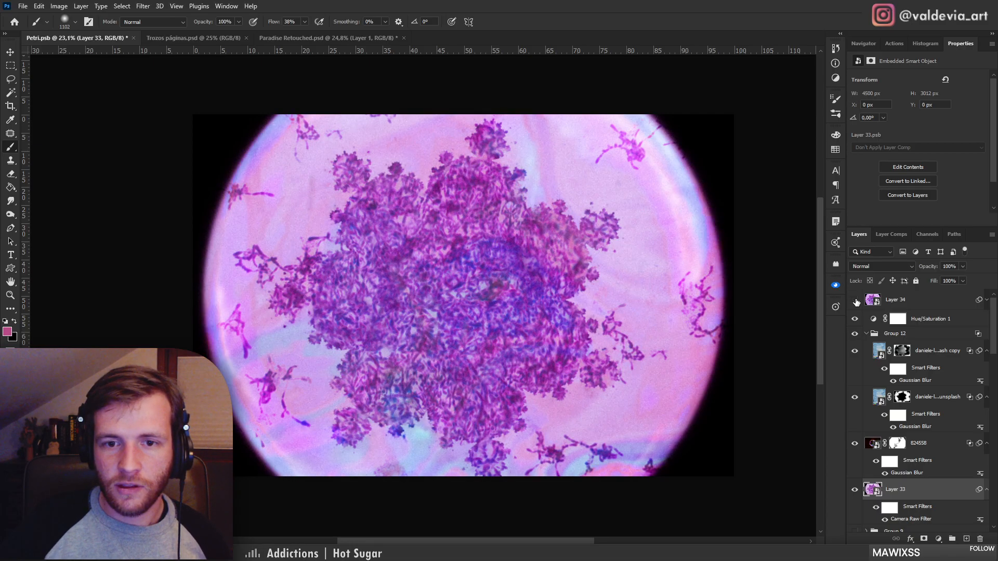
Compare the artwork with and without Layer 34 and examine the colony detail up close
click(856, 301)
click(855, 301)
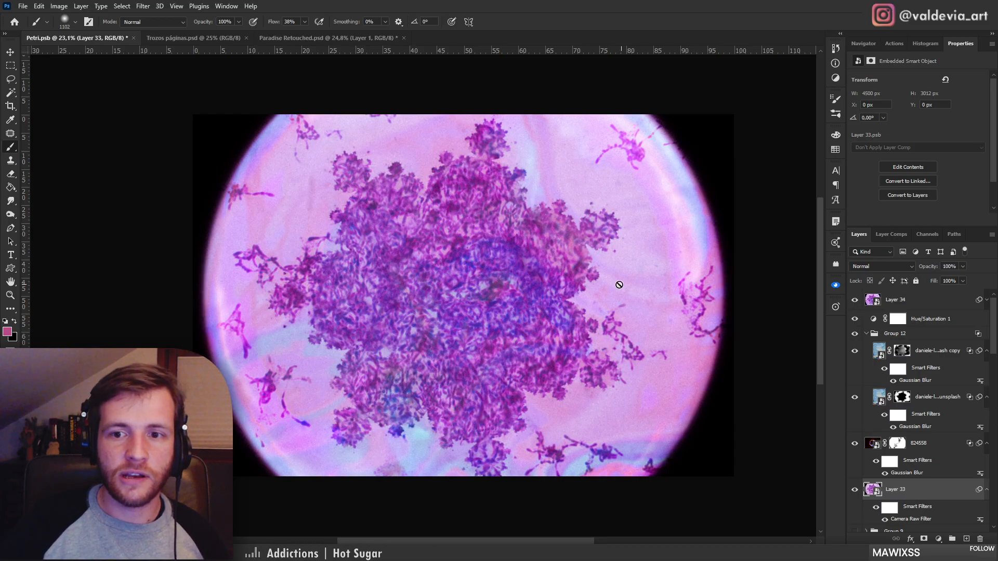
key(z)
mouse_move(473, 291)
mouse_down()
mouse_move(428, 293)
mouse_move(481, 302)
mouse_up()
key(b)
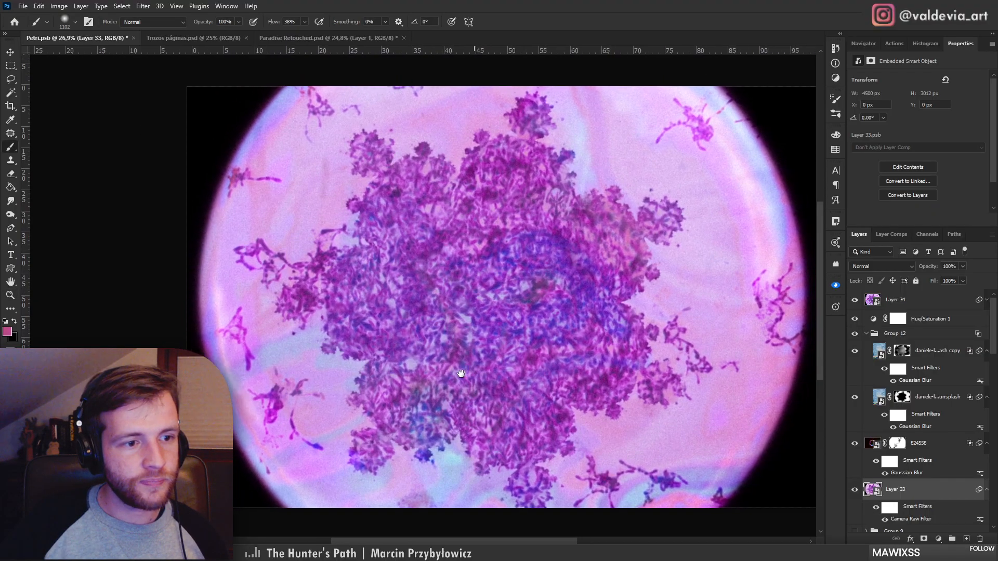
scroll(638, 347, down, 1)
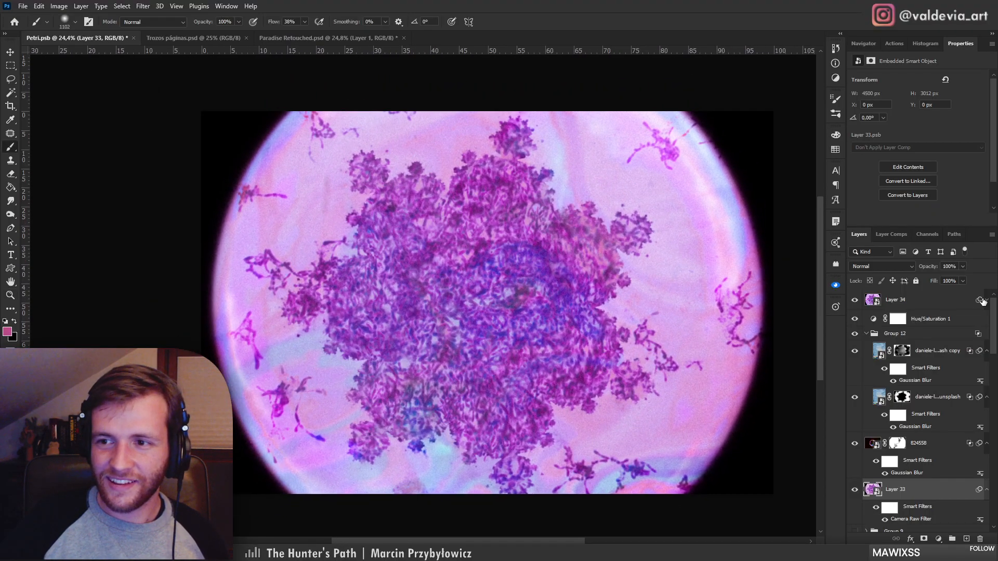
Edit Layer 34's Camera Raw Filter, setting Temperature to -14, Tint to +4 and Exposure to +0.30, and apply it
click(987, 300)
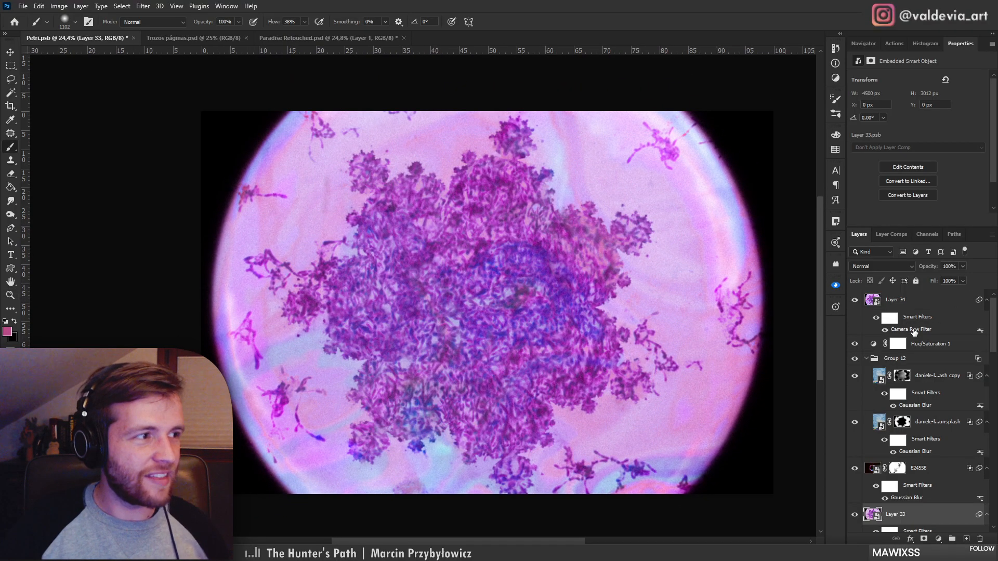
click(918, 322)
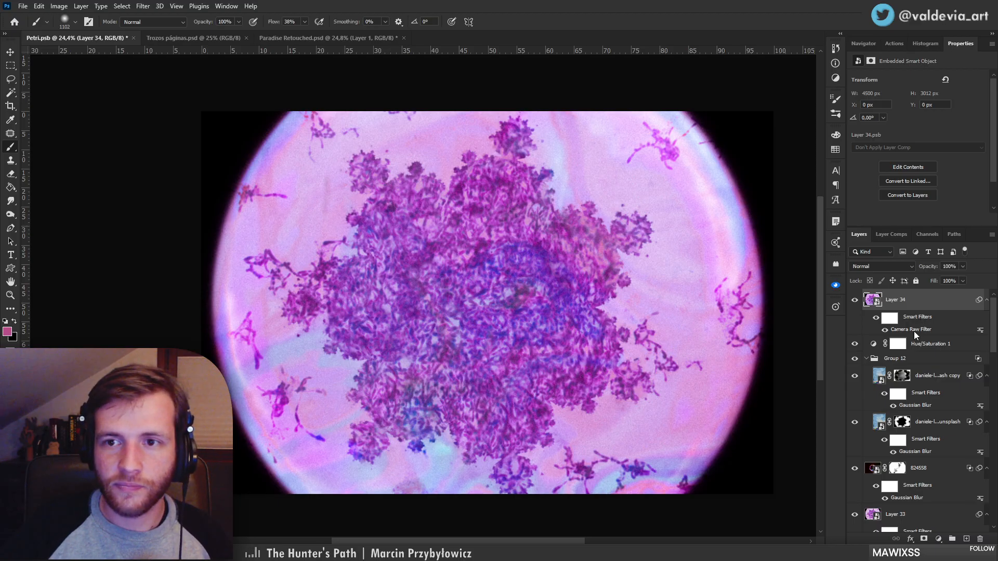
double_click(914, 331)
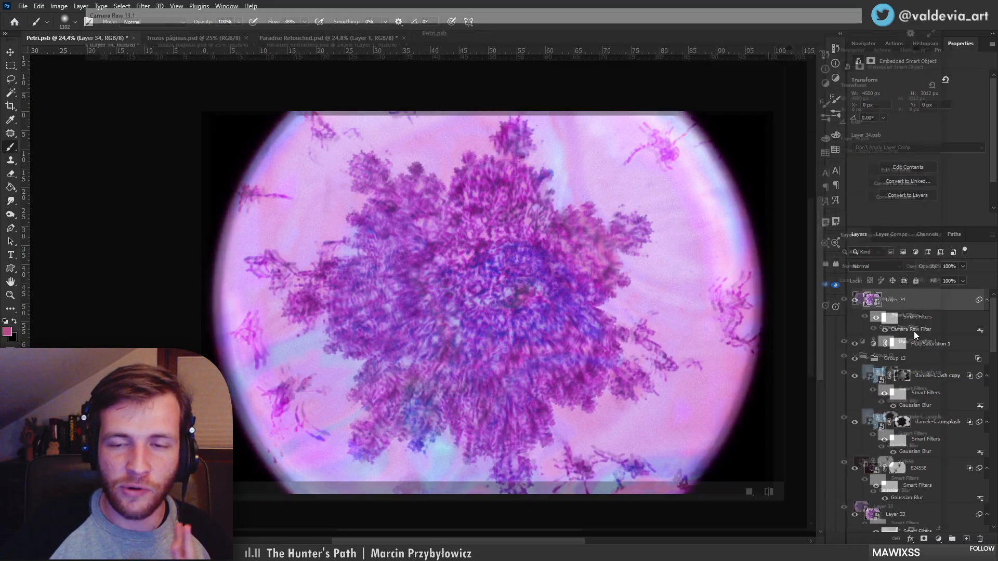
drag(655, 419, 647, 531)
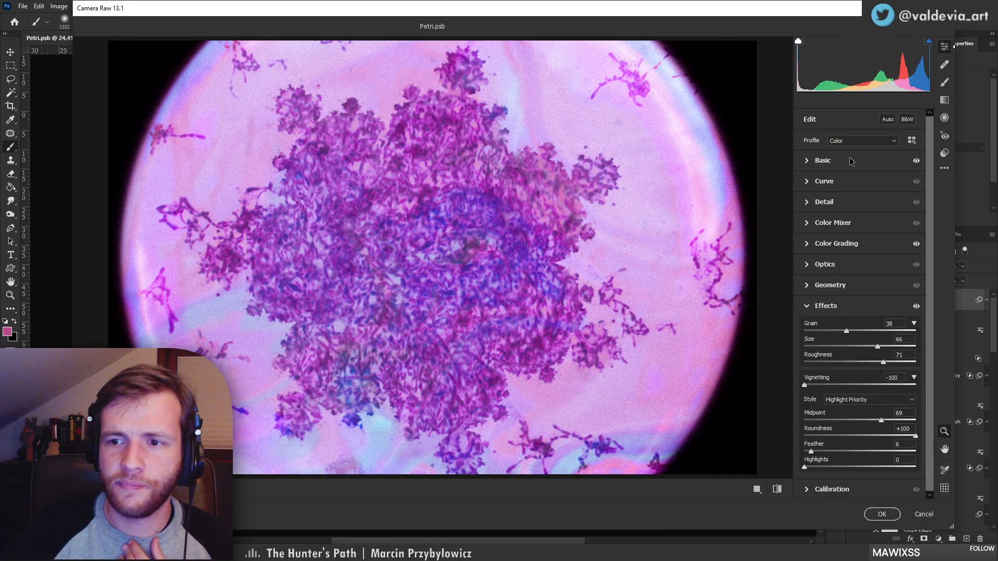
click(806, 160)
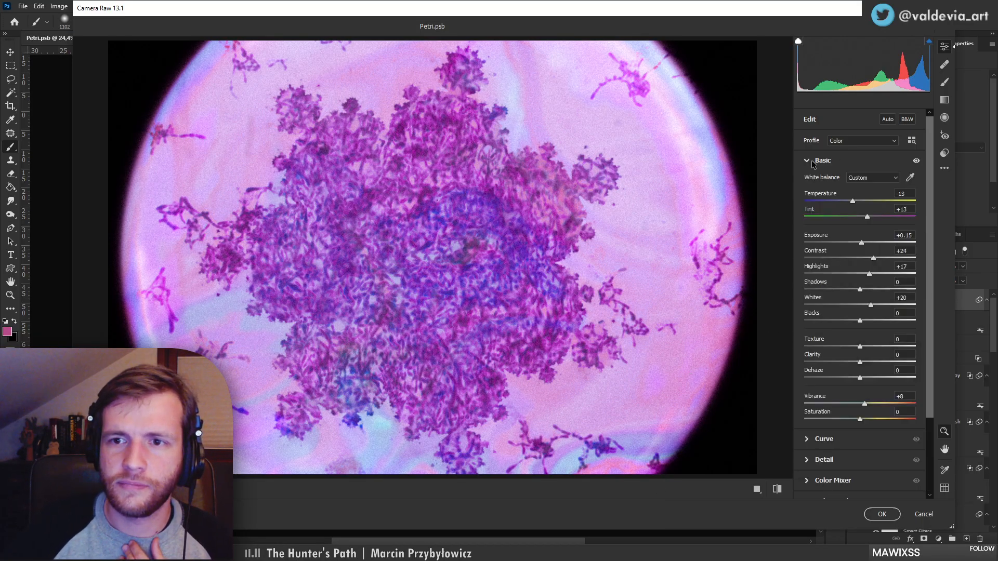
click(852, 201)
mouse_move(853, 202)
mouse_down()
mouse_move(872, 214)
mouse_move(862, 214)
mouse_up()
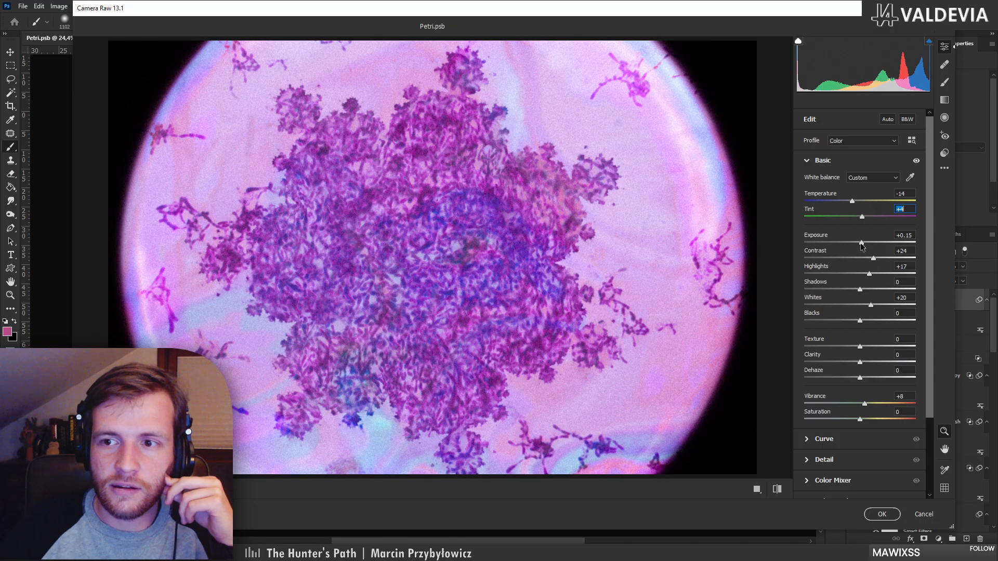
drag(862, 246, 863, 246)
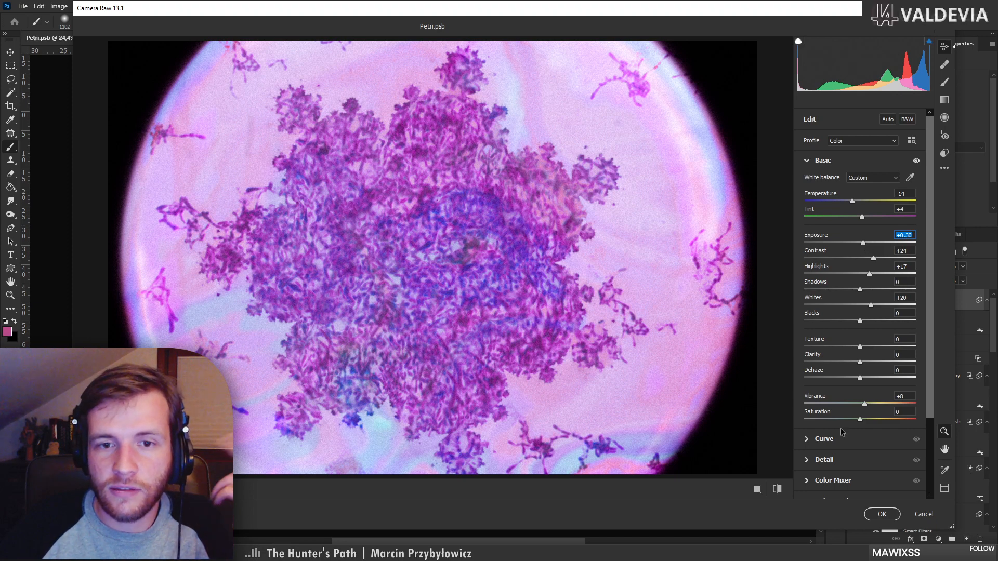
click(882, 515)
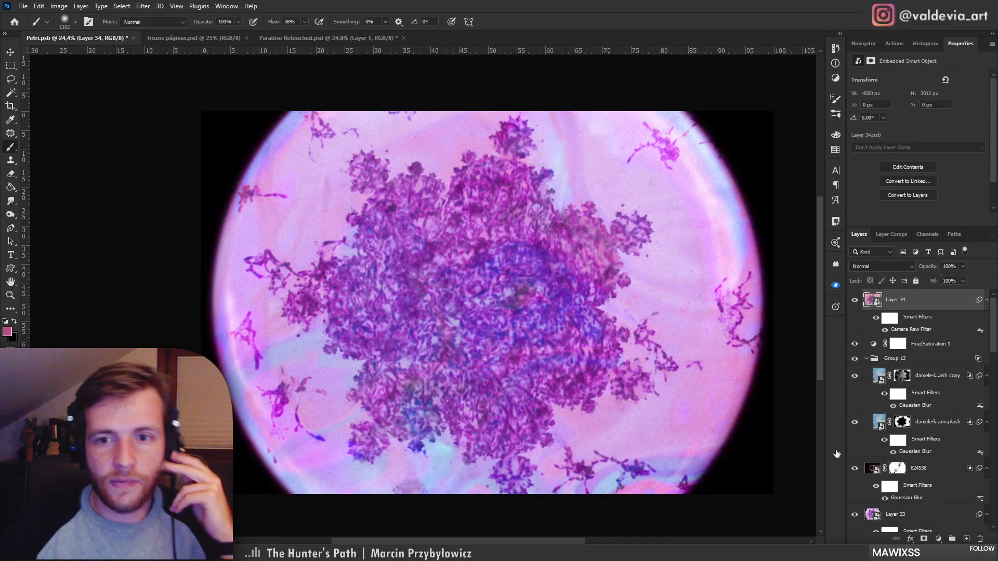
Reopen Layer 34's Camera Raw Filter, adjust the Purples saturation in the Color Mixer and set the Blues hue to +7
drag(545, 339, 551, 338)
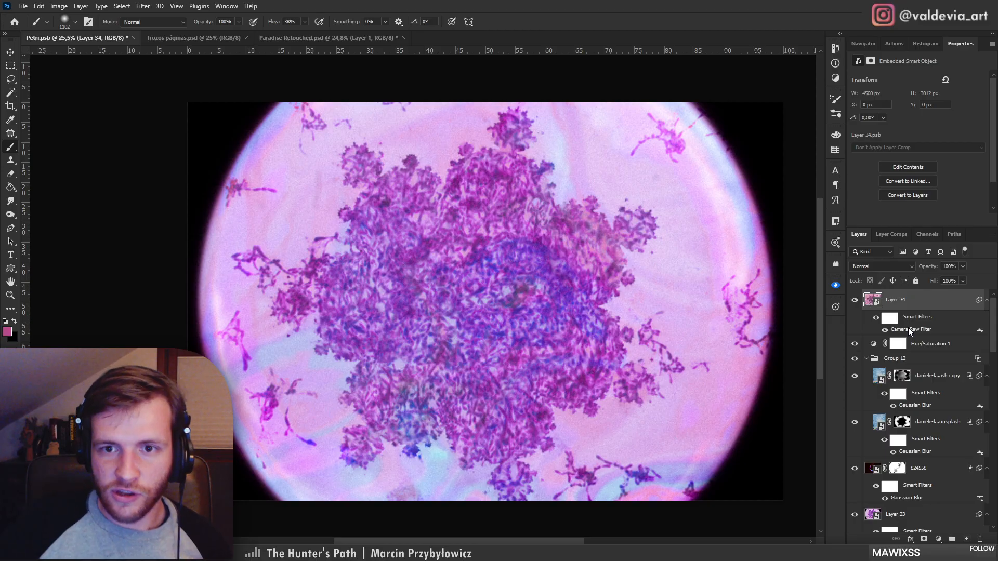
double_click(910, 331)
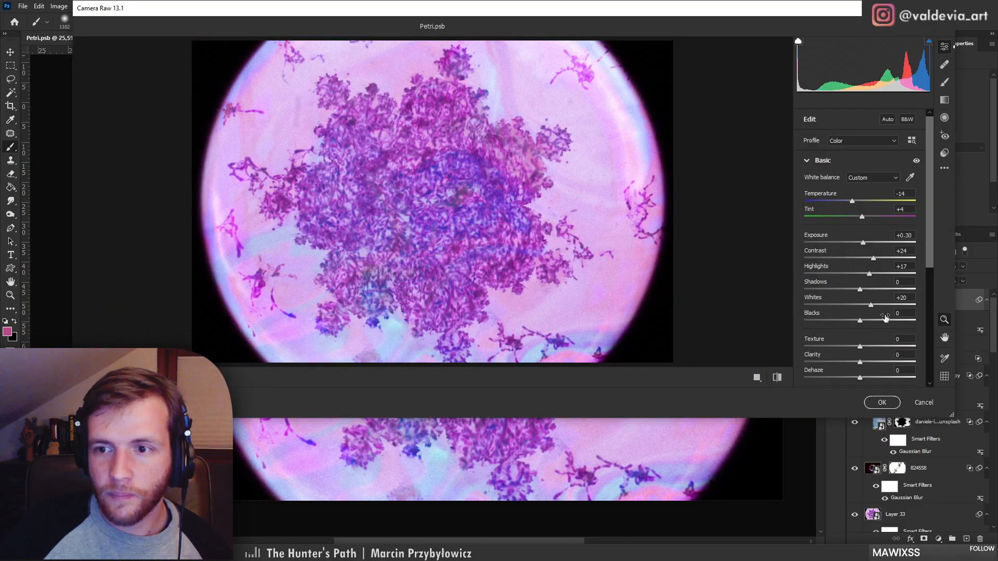
drag(766, 419, 764, 535)
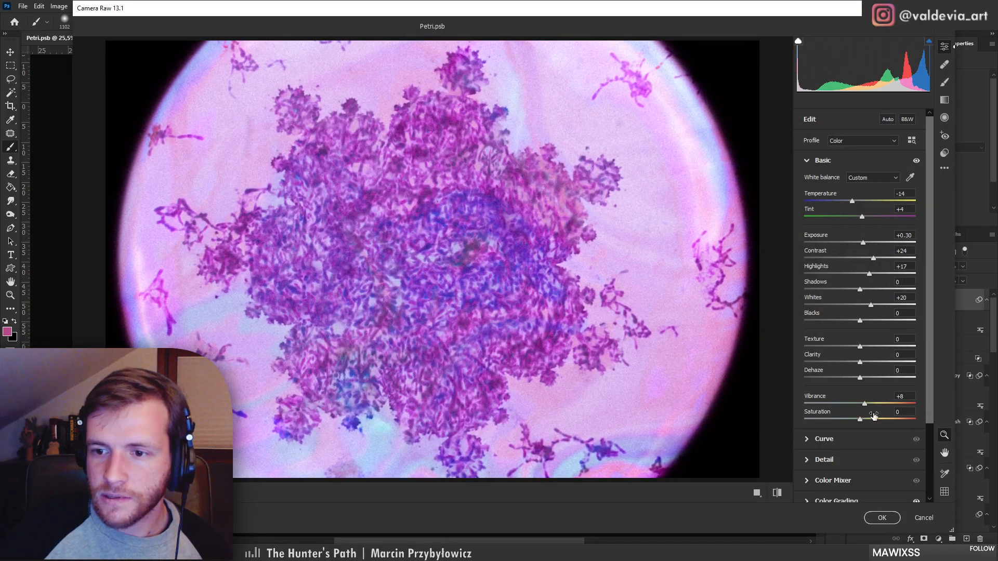
scroll(853, 447, down, 1)
scroll(853, 447, down, 2)
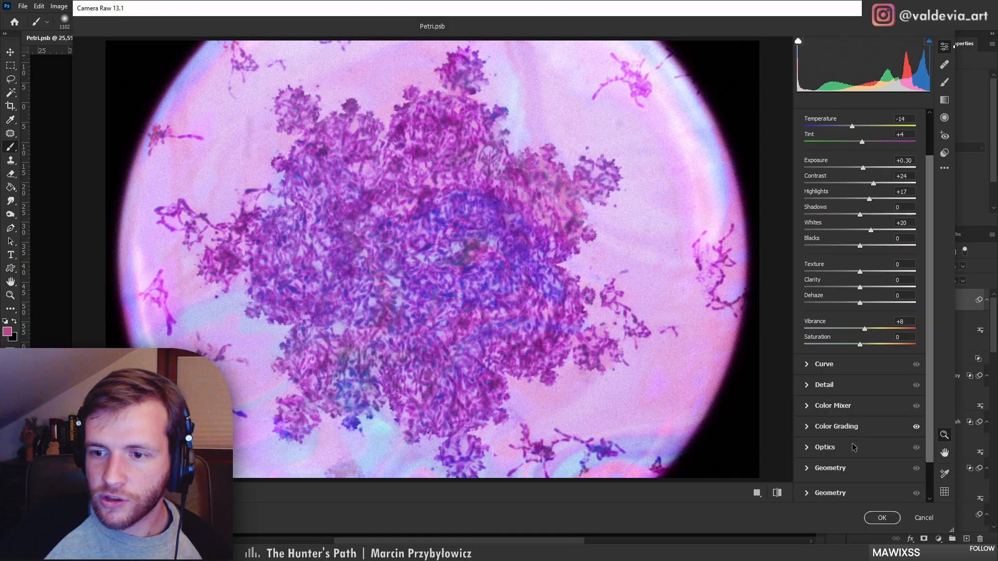
click(810, 409)
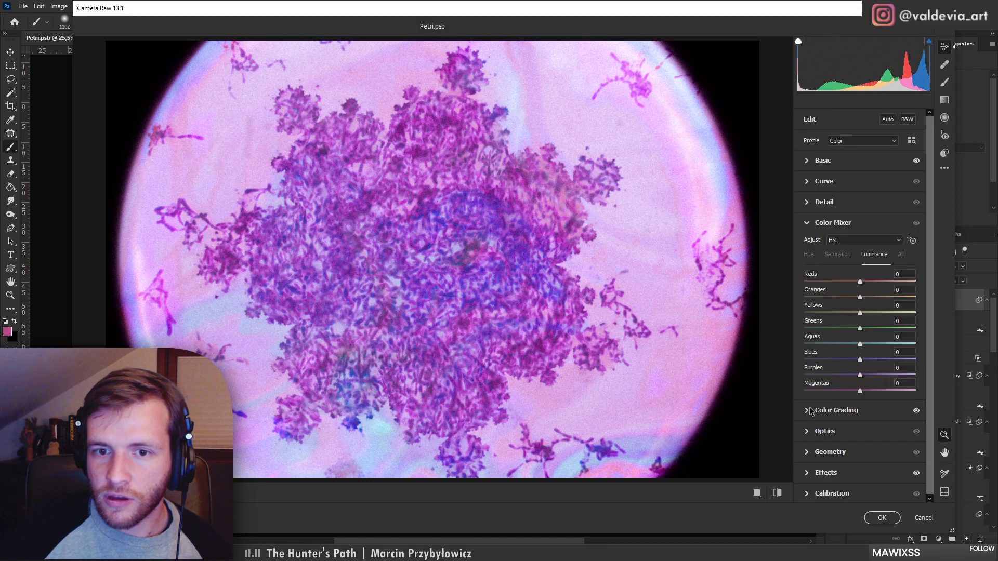
click(837, 255)
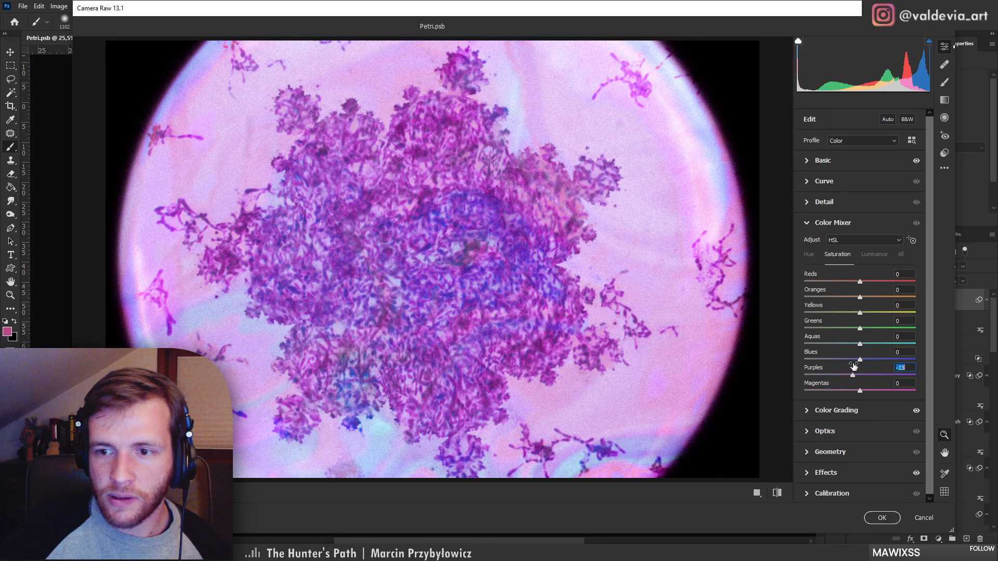
mouse_move(860, 374)
mouse_down()
mouse_move(880, 375)
mouse_move(846, 361)
mouse_move(880, 362)
mouse_move(866, 365)
mouse_up()
click(815, 255)
scroll(538, 255, down, 5)
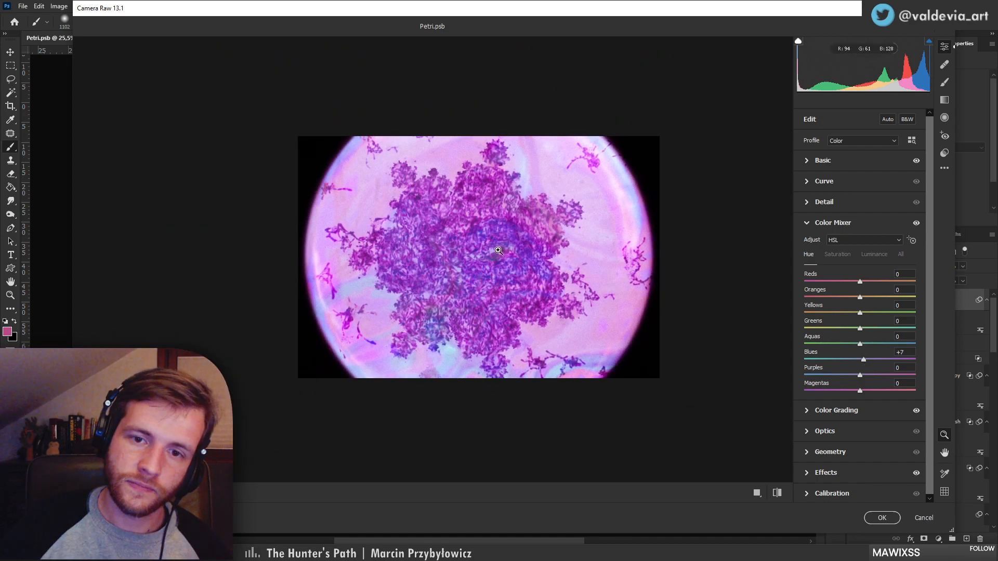
scroll(515, 253, up, 2)
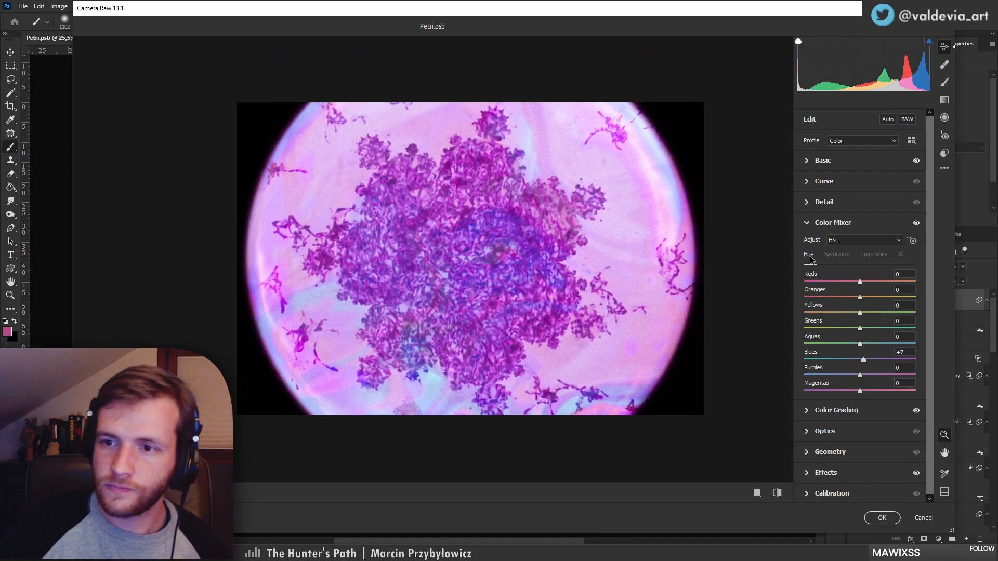
Set the Color Grading shadows to hue 294 and saturation 49
click(807, 223)
click(808, 244)
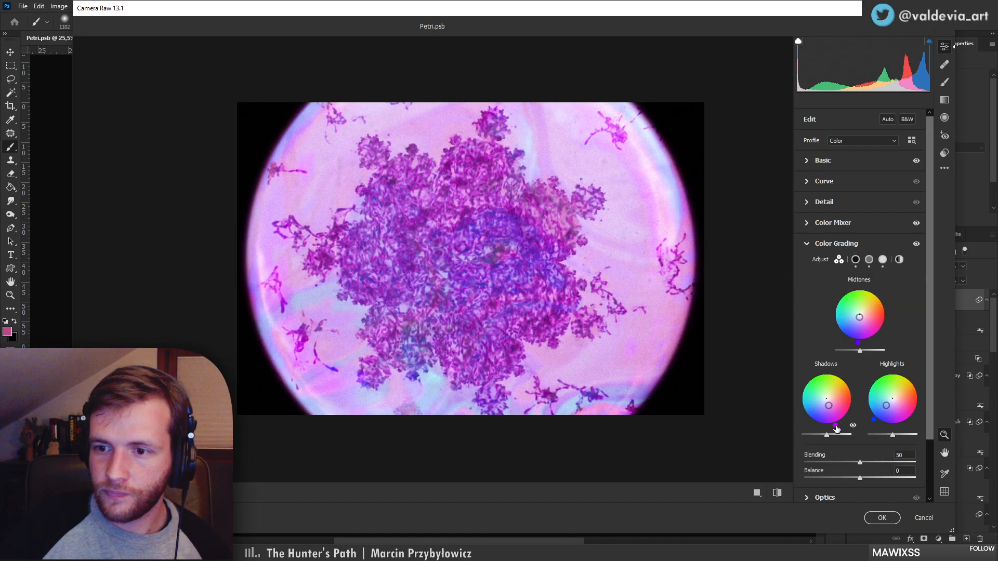
click(855, 260)
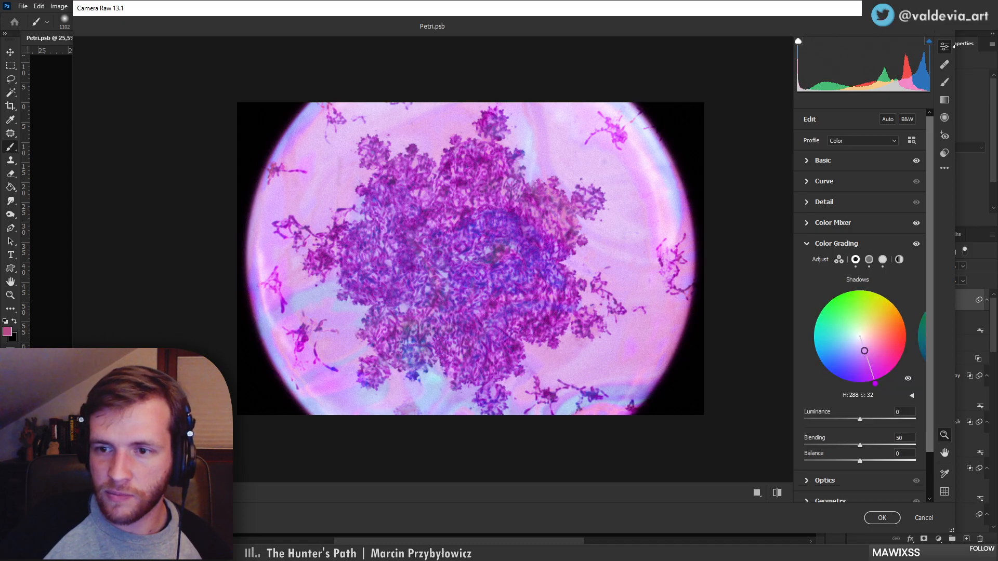
mouse_move(864, 351)
mouse_down()
mouse_move(858, 363)
mouse_move(872, 359)
mouse_move(855, 362)
mouse_move(864, 372)
mouse_move(877, 366)
mouse_move(859, 357)
mouse_move(866, 361)
mouse_up()
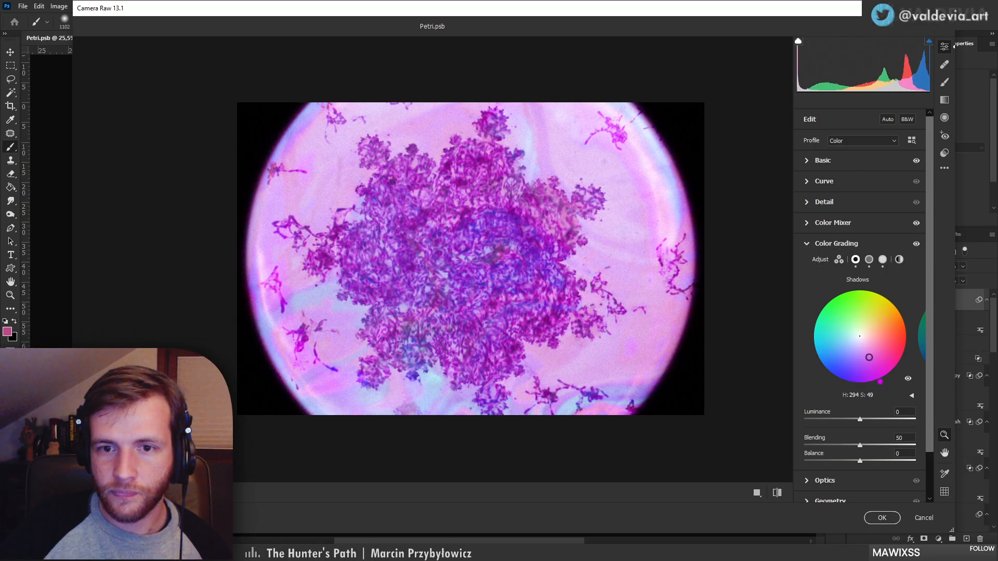
Grade the highlights to hue 222, saturation 47 and the midtones to hue 250, saturation 42, and apply the filter
click(883, 259)
mouse_move(853, 347)
mouse_down()
mouse_move(838, 359)
mouse_move(845, 353)
mouse_move(840, 384)
mouse_move(821, 375)
mouse_up()
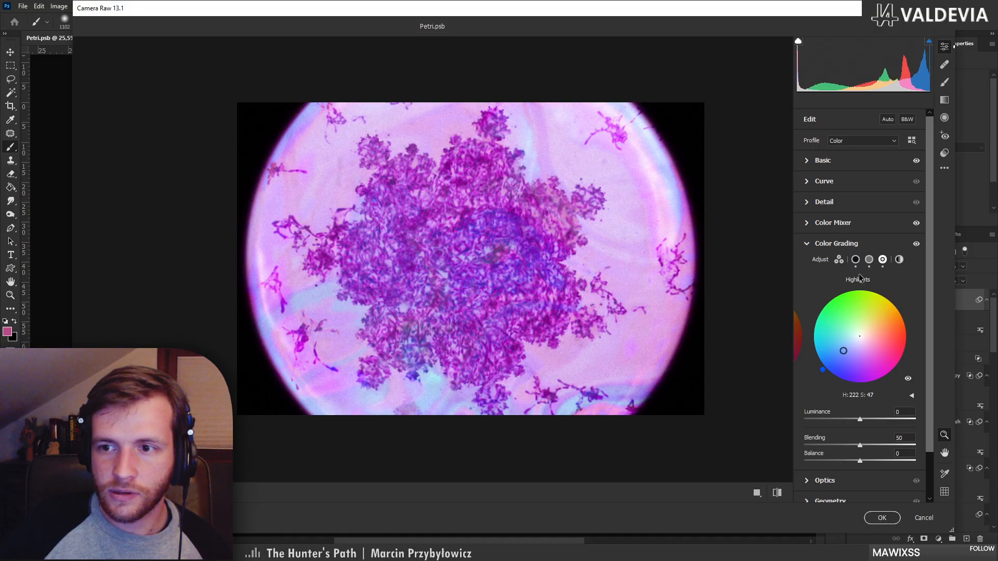
click(869, 259)
drag(859, 336, 853, 355)
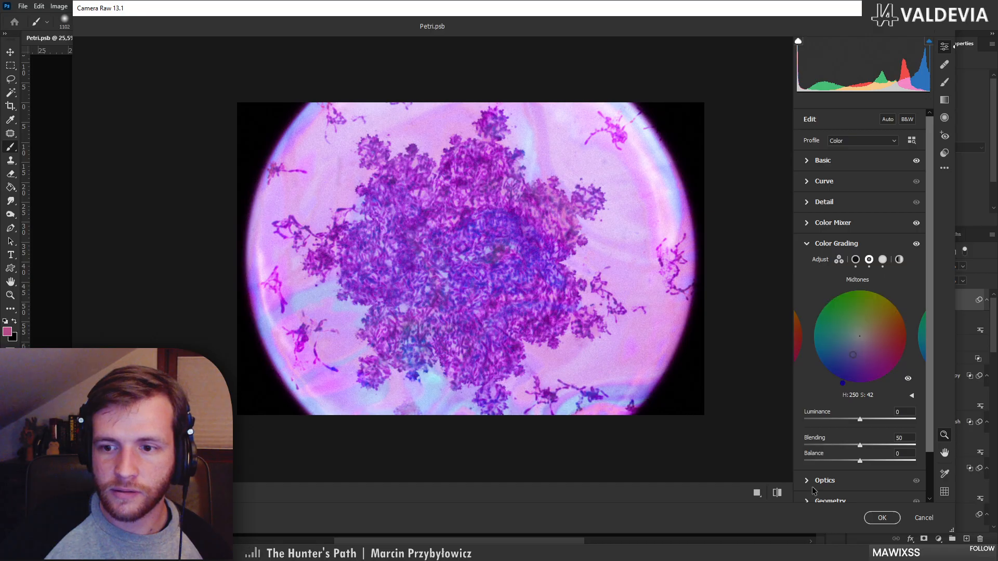
click(777, 493)
click(777, 493)
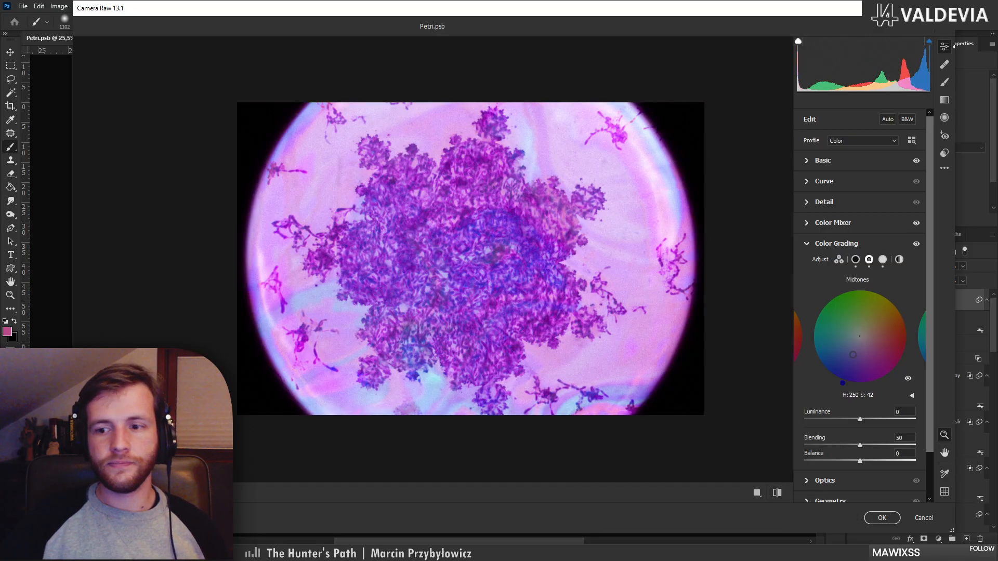
click(882, 519)
Reopen Layer 34's Camera Raw Filter and add a point to the main tone curve at input 48, output 48
key(z)
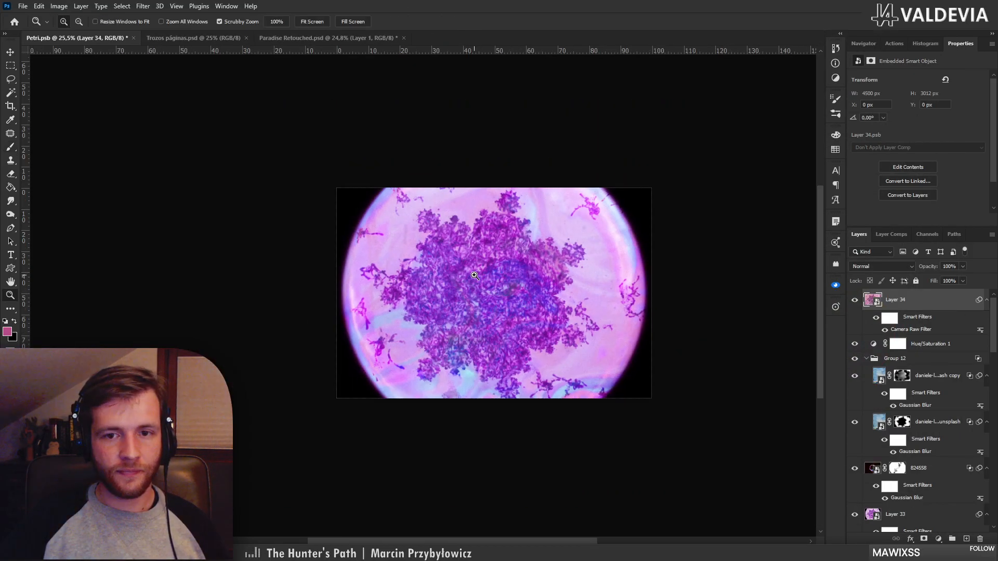
mouse_move(484, 277)
mouse_down()
mouse_move(504, 277)
mouse_move(496, 278)
mouse_up()
drag(394, 360, 412, 367)
key(b)
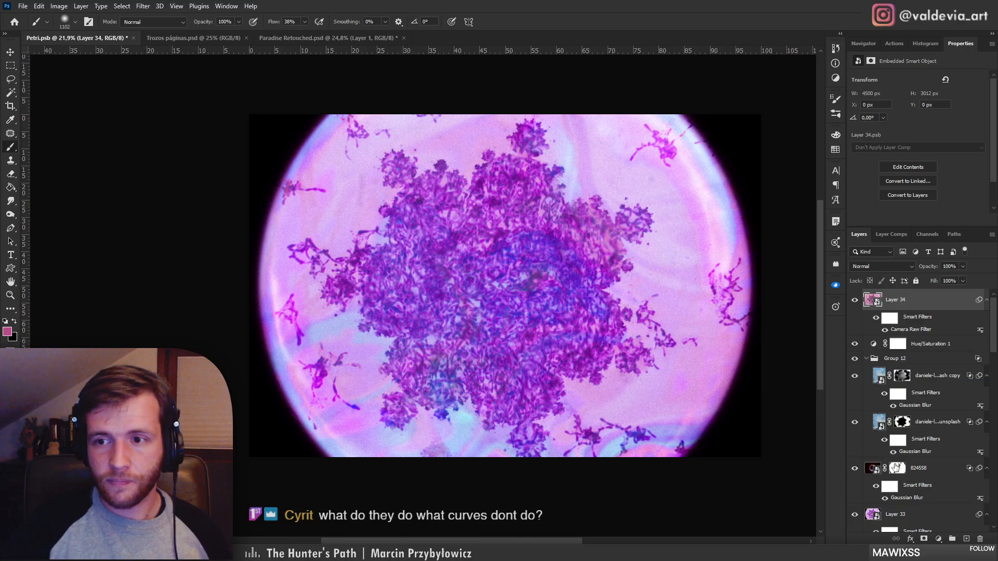
double_click(914, 329)
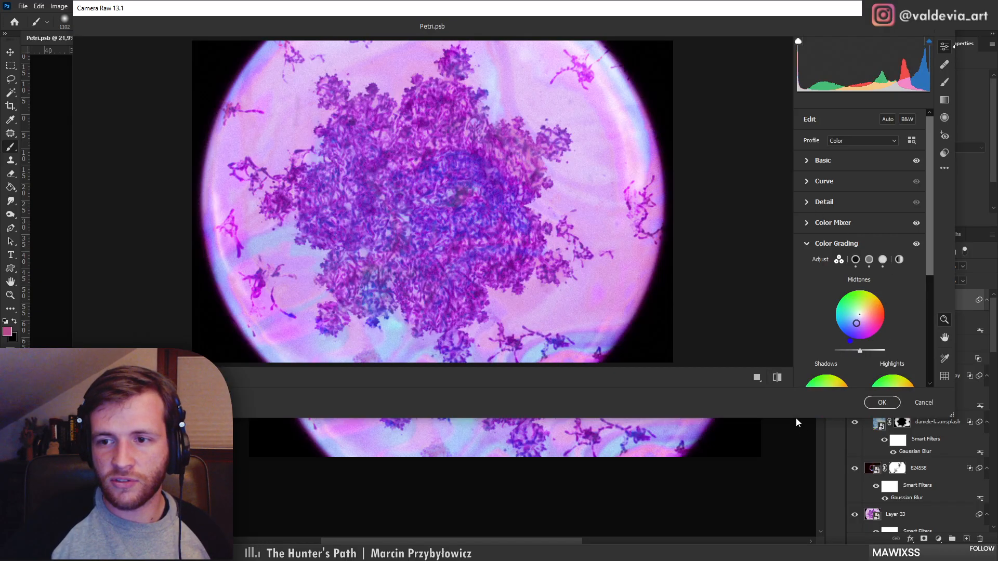
drag(796, 419, 814, 546)
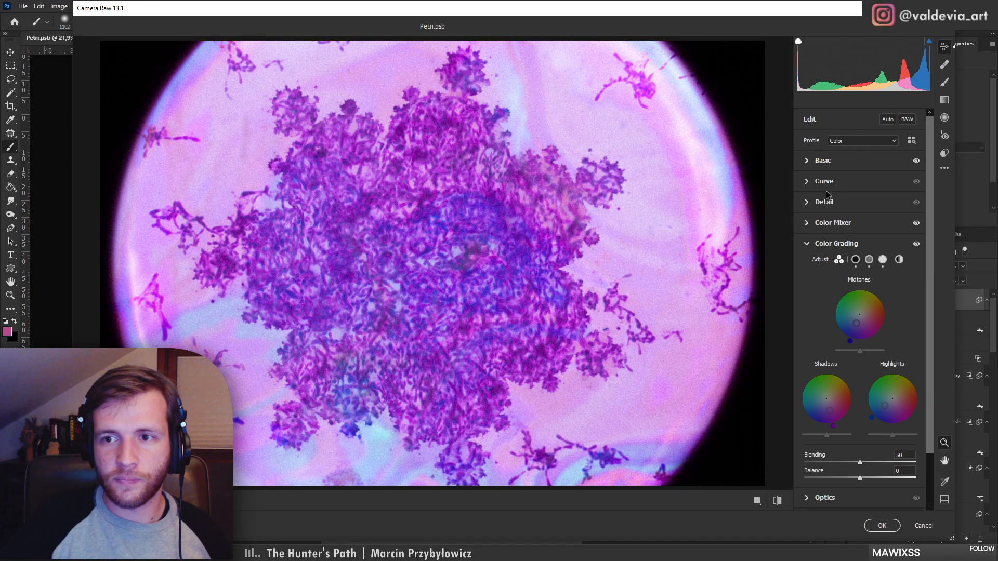
click(806, 182)
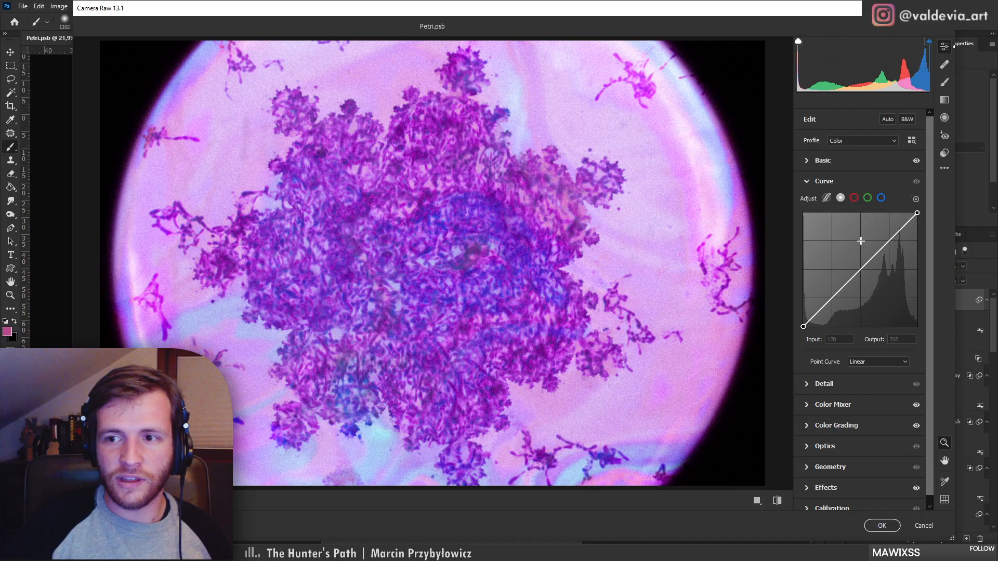
mouse_move(828, 302)
mouse_down()
mouse_move(822, 314)
mouse_move(825, 306)
mouse_up()
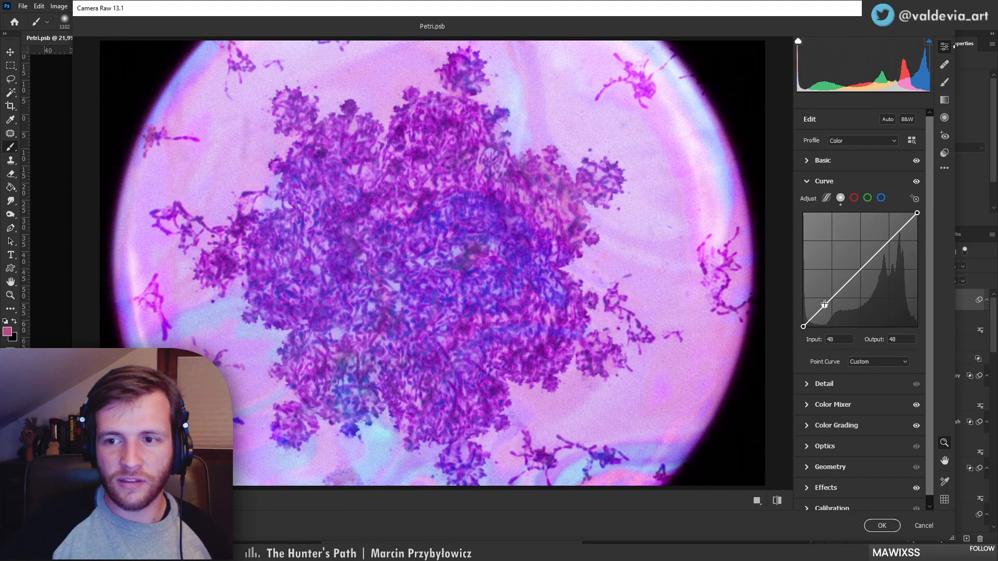
Shape the red channel curve at input 137, output 134, and the green curve at 144/138 with its black point at 11/1
click(853, 198)
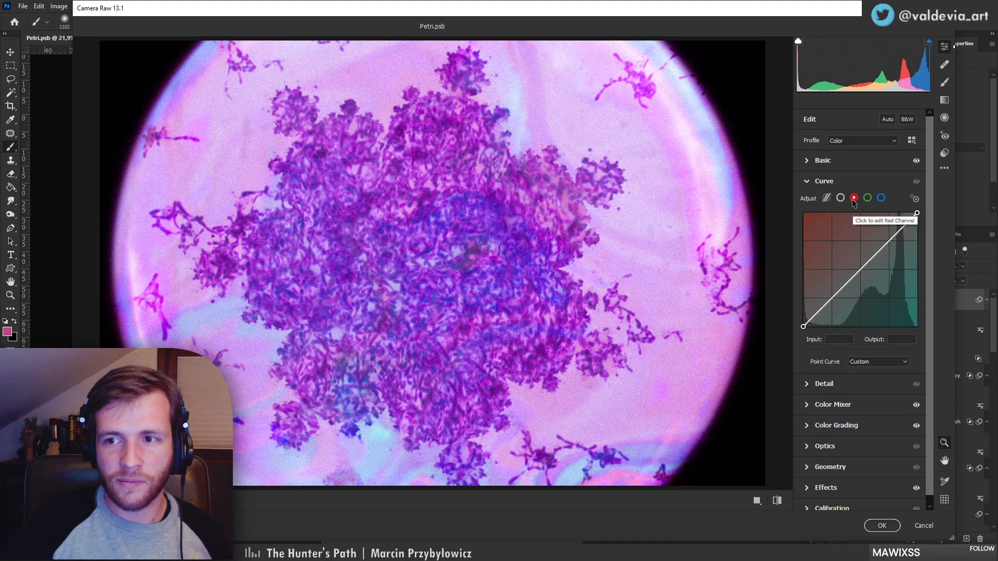
drag(863, 269, 865, 266)
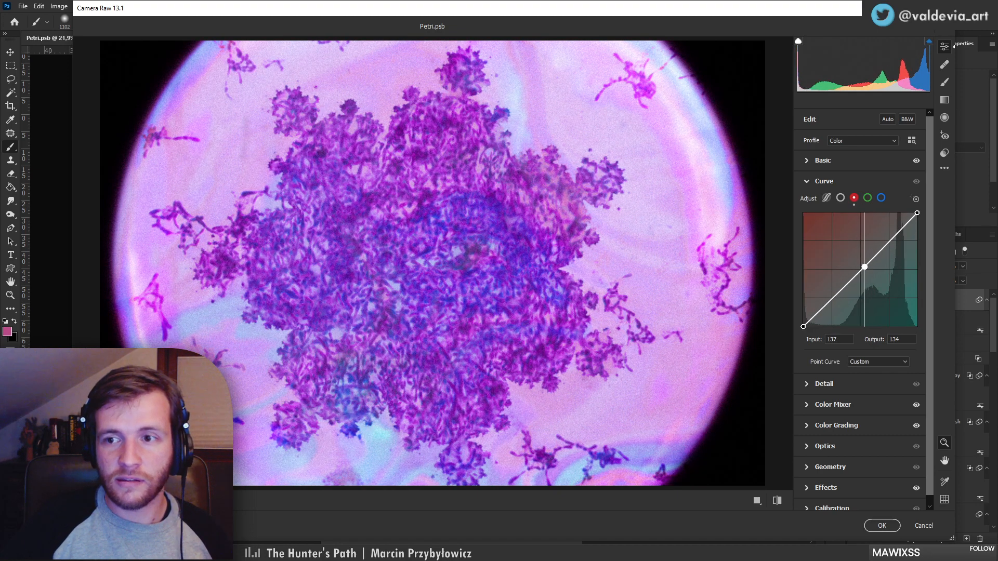
click(867, 198)
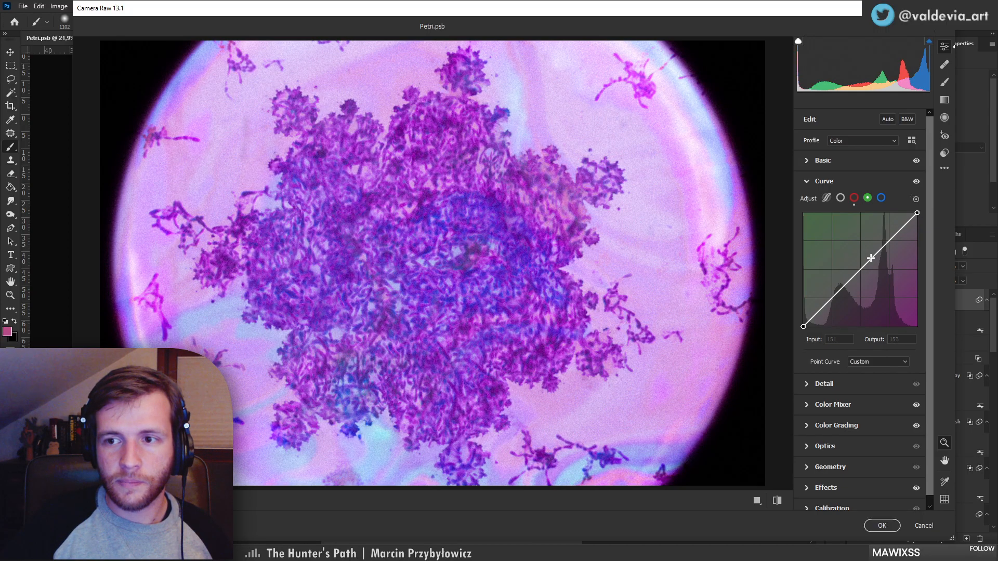
drag(870, 258, 867, 265)
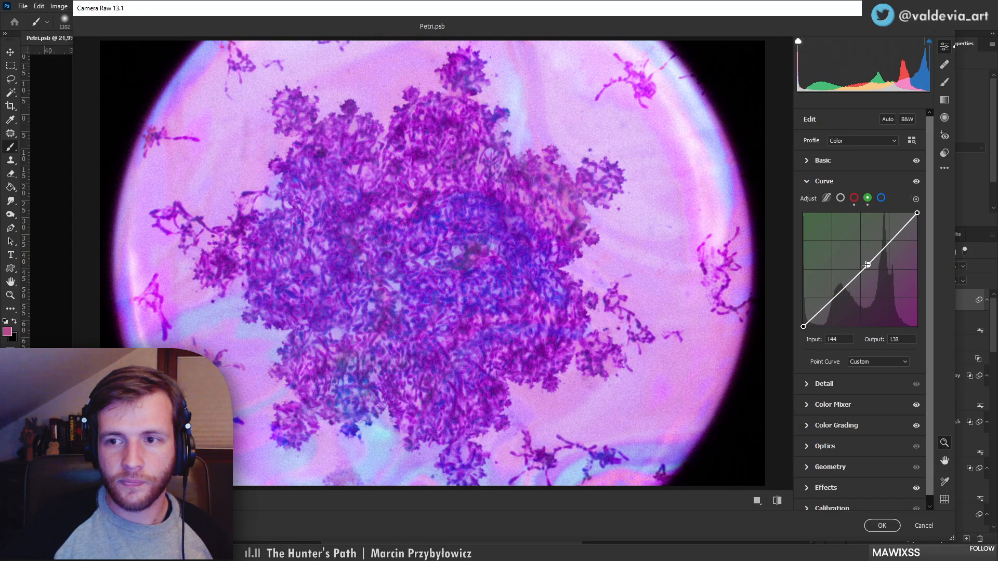
drag(805, 326, 808, 326)
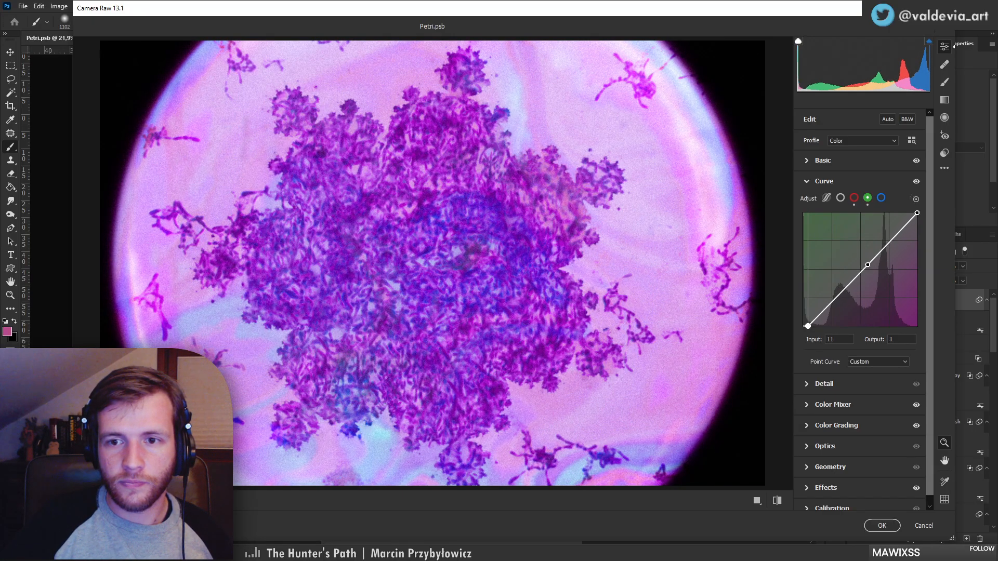
Pull the blue curve's white point inward, add a blue point at input 147, output 146, compare before and after, and apply the filter
click(881, 197)
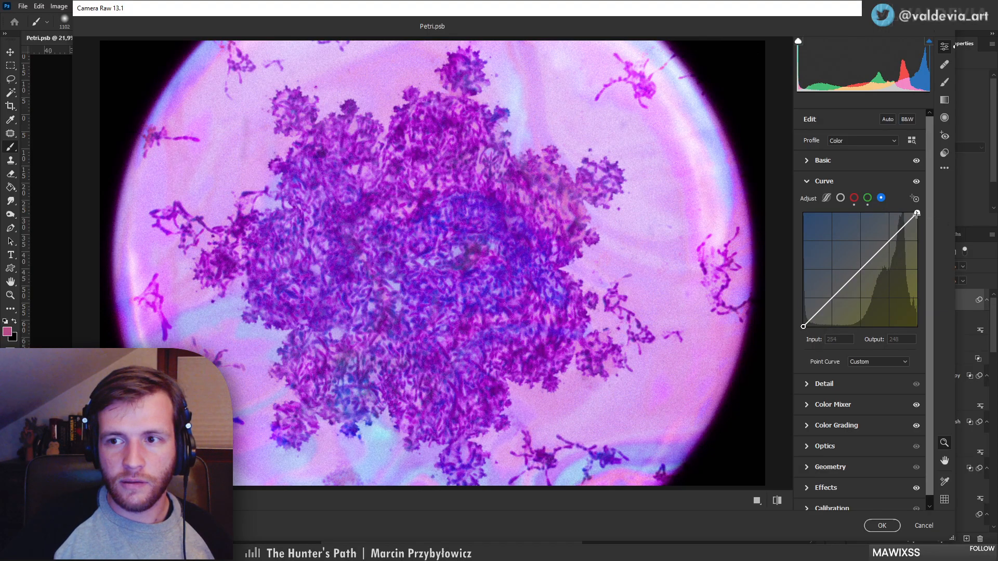
drag(917, 213, 908, 212)
drag(872, 262, 868, 262)
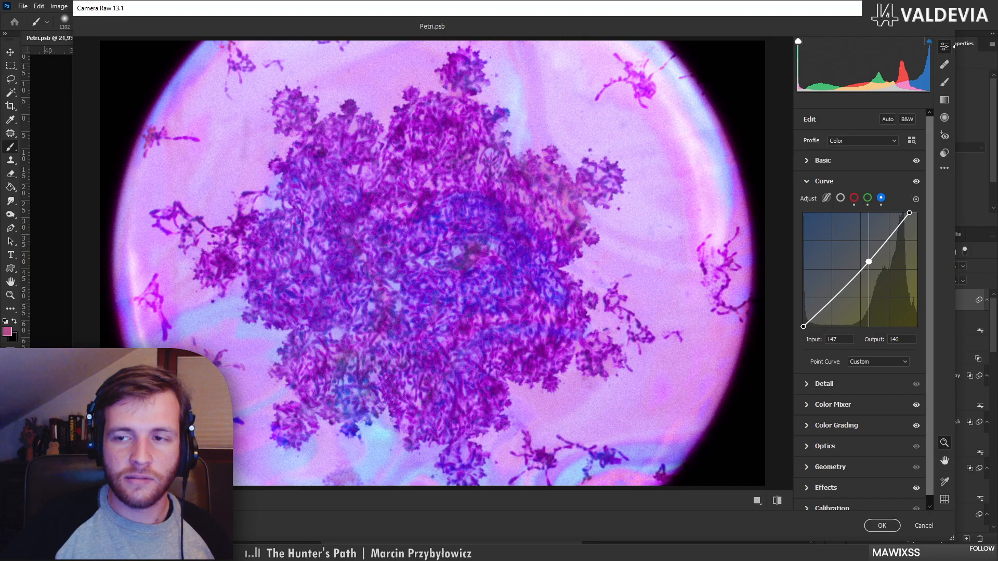
click(776, 501)
click(777, 501)
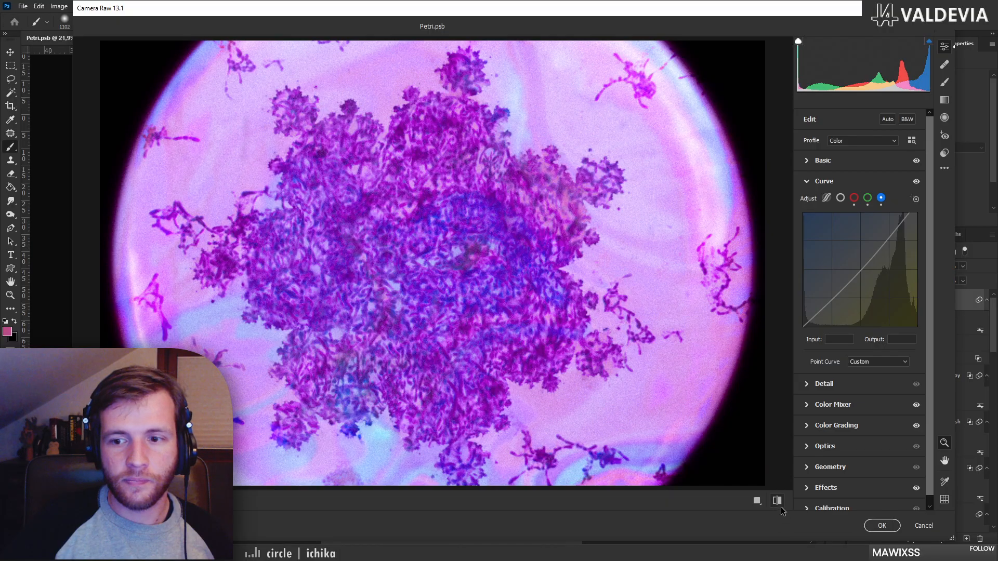
click(882, 526)
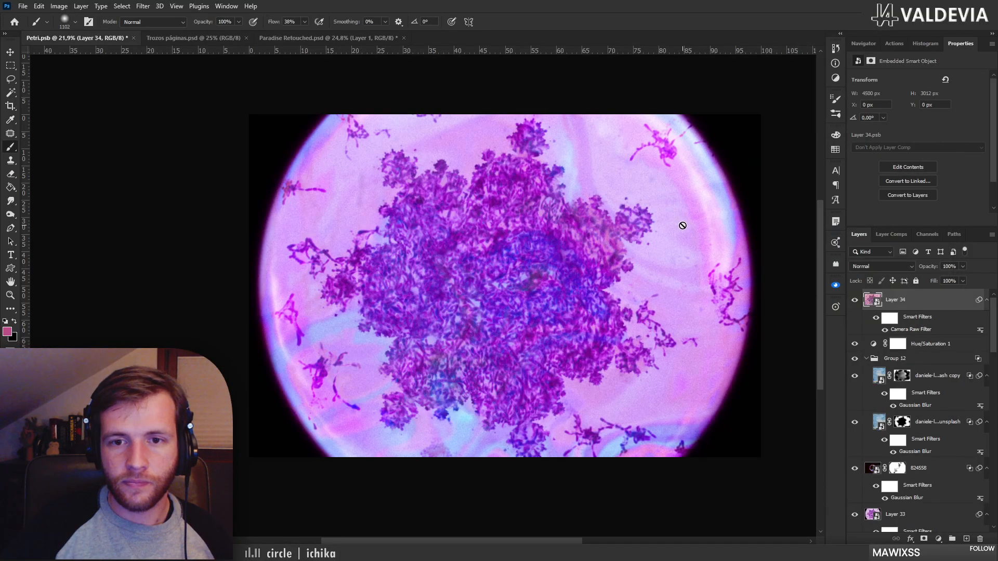
Collapse Group 12, duplicate Layer 33 directly below Layer 34, and compare the two by toggling Layer 34's visibility
scroll(683, 225, up, 2)
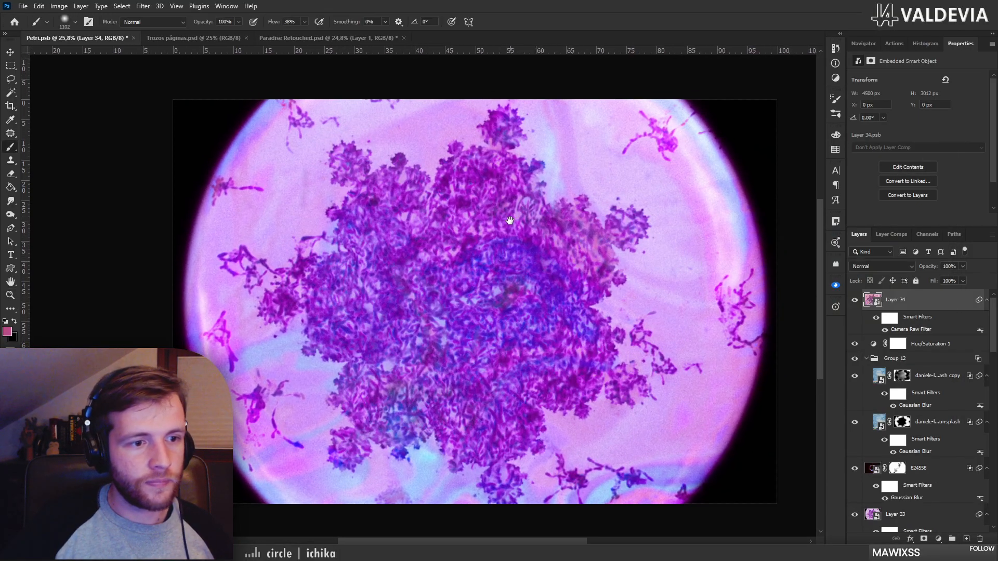
click(867, 359)
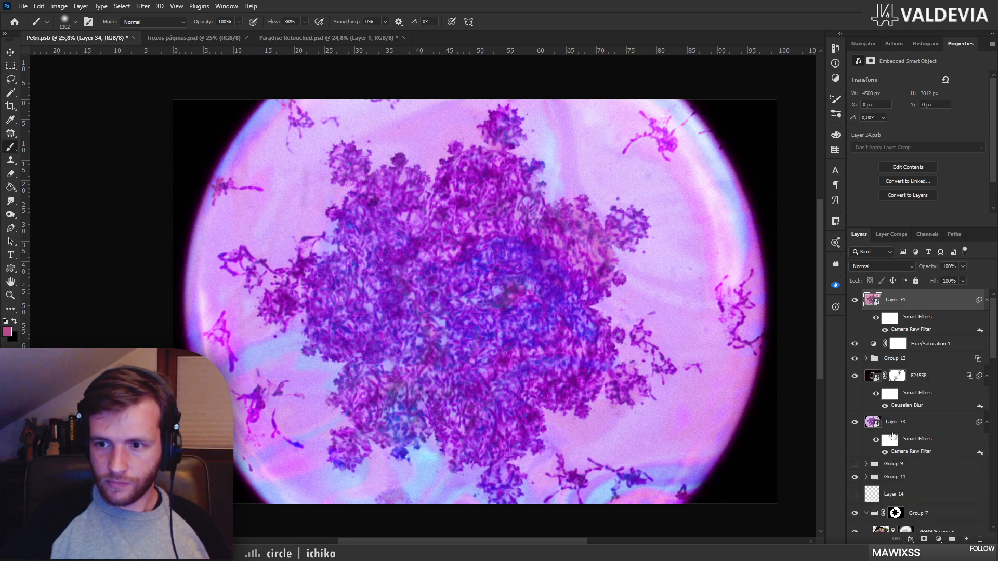
drag(904, 431, 904, 330)
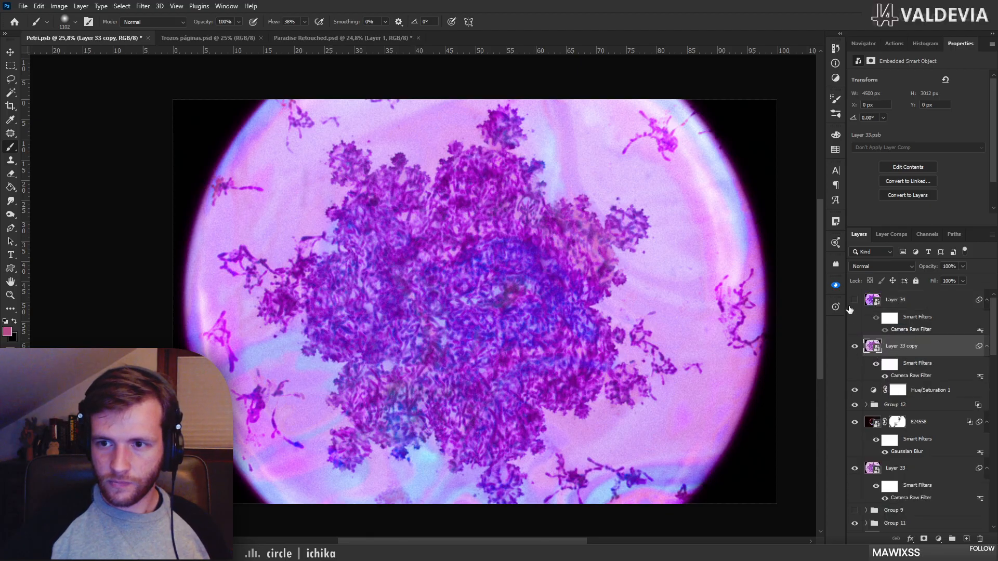
click(855, 300)
click(855, 300)
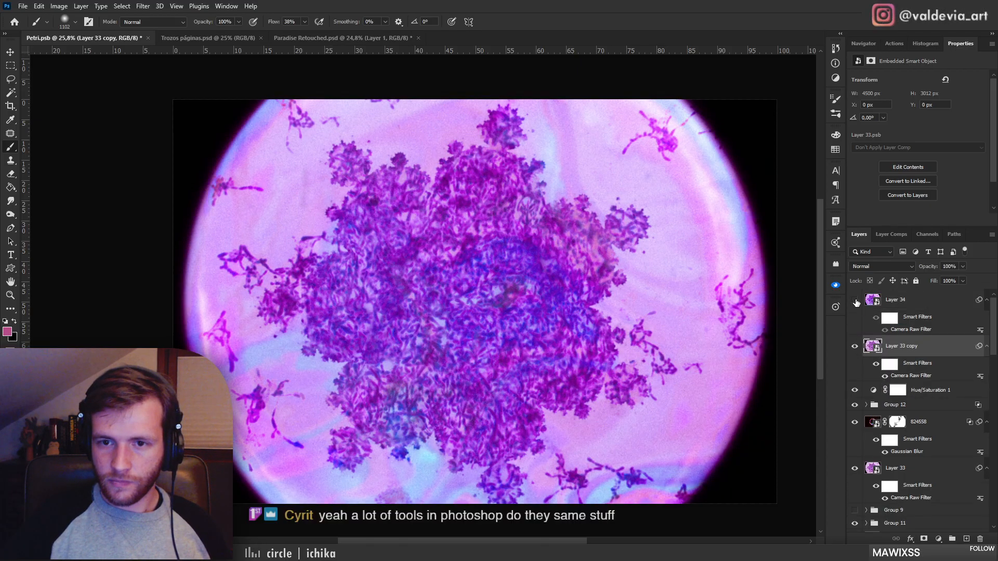
click(855, 302)
click(855, 302)
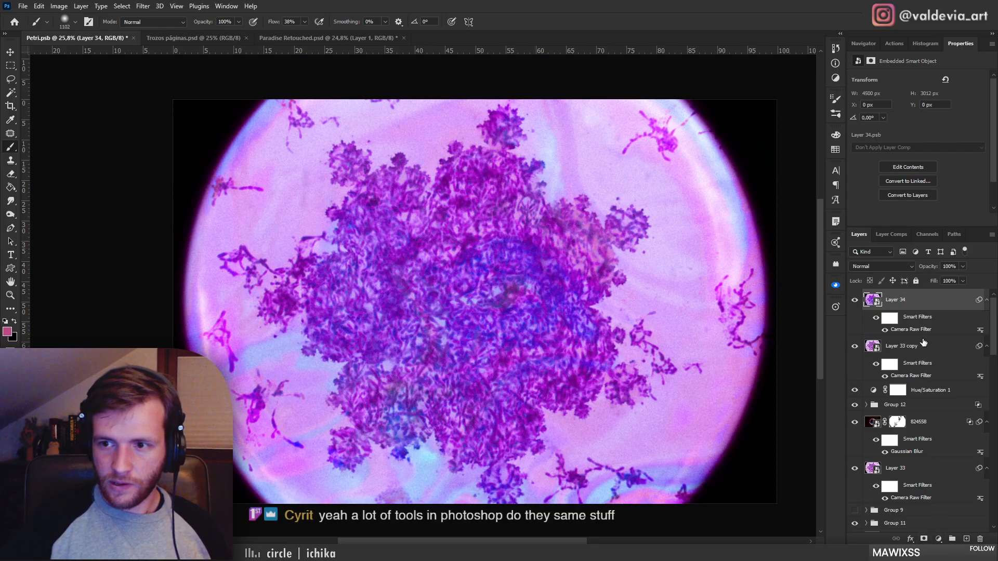
Clear the smart filters of Layer 33 copy, copy Layer 34's Camera Raw Filter onto it, and compare the two layers
right_click(921, 374)
click(930, 382)
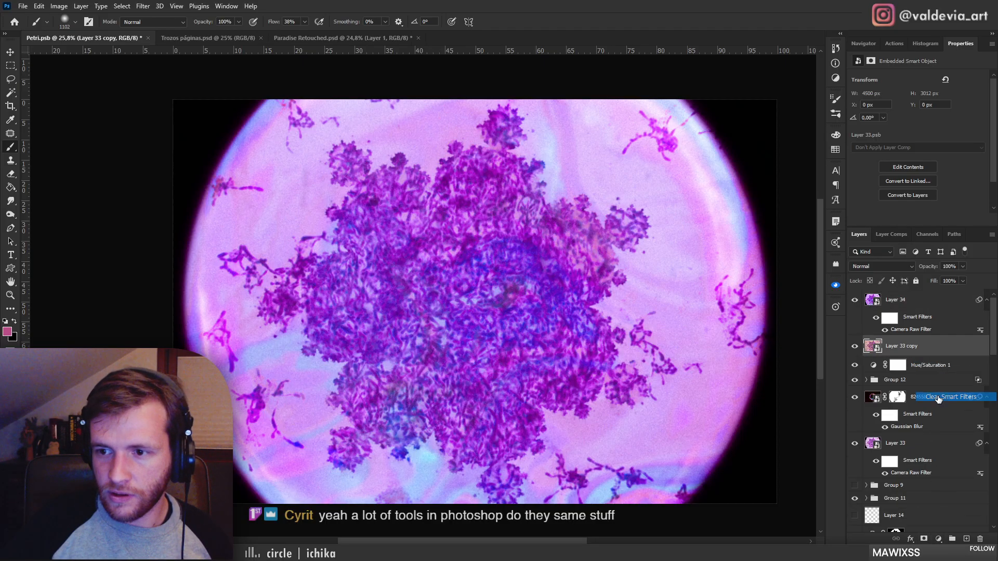
drag(923, 325, 928, 348)
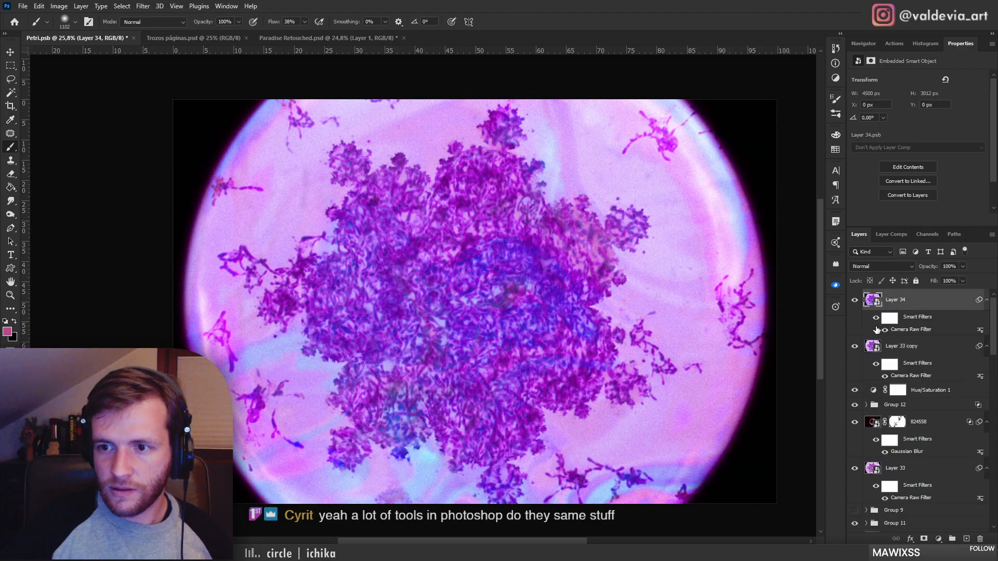
click(854, 300)
click(854, 300)
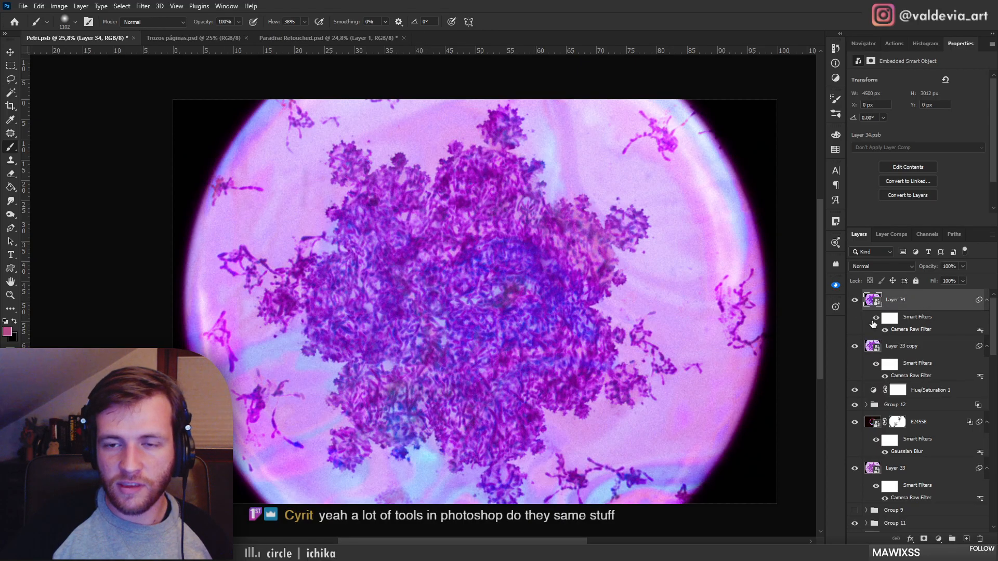
Add a white layer mask to Layer 34 and reset the foreground and background colors to black and white
alt+click(924, 539)
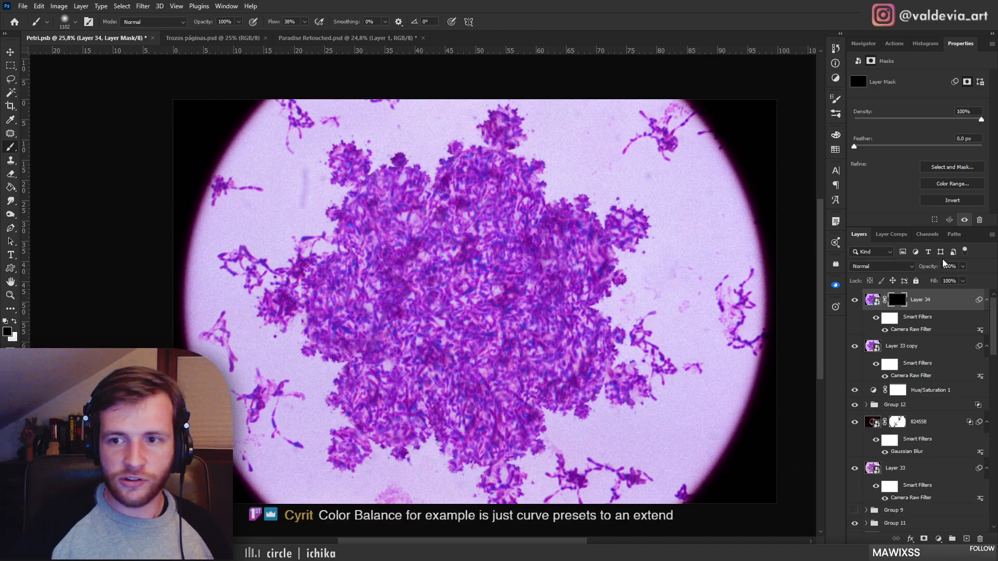
key(ctrl+z)
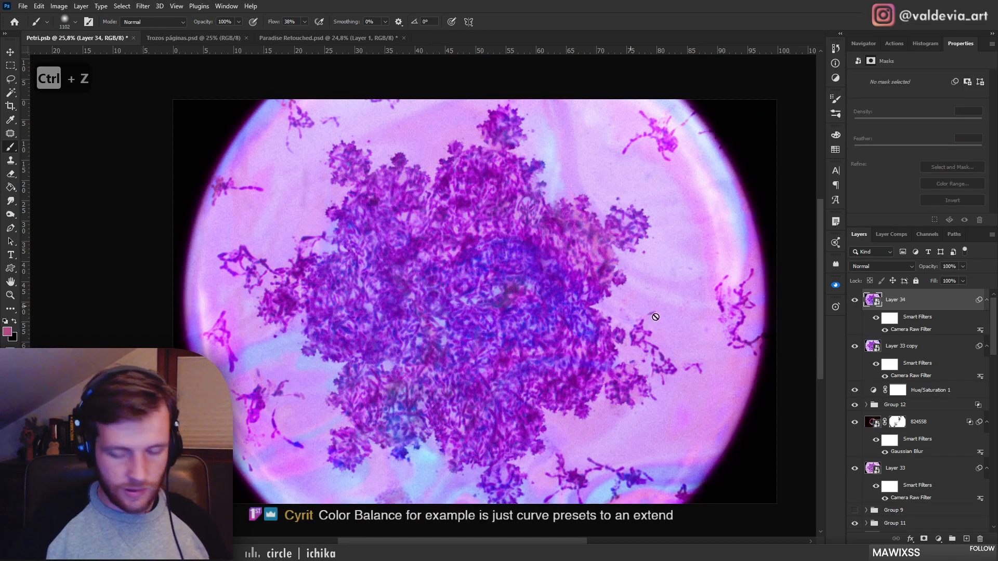
click(923, 539)
key(d)
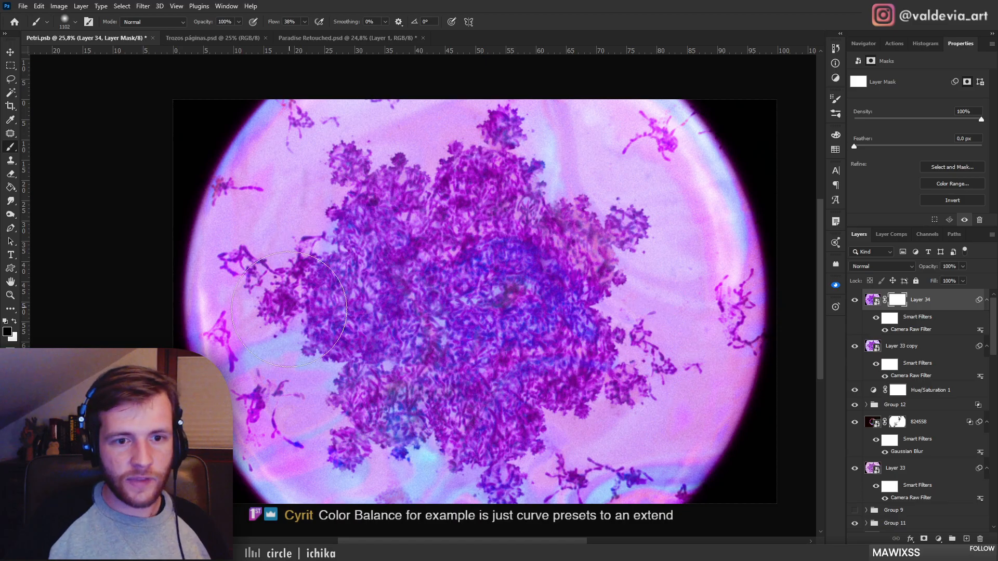
key(ctrl+z)
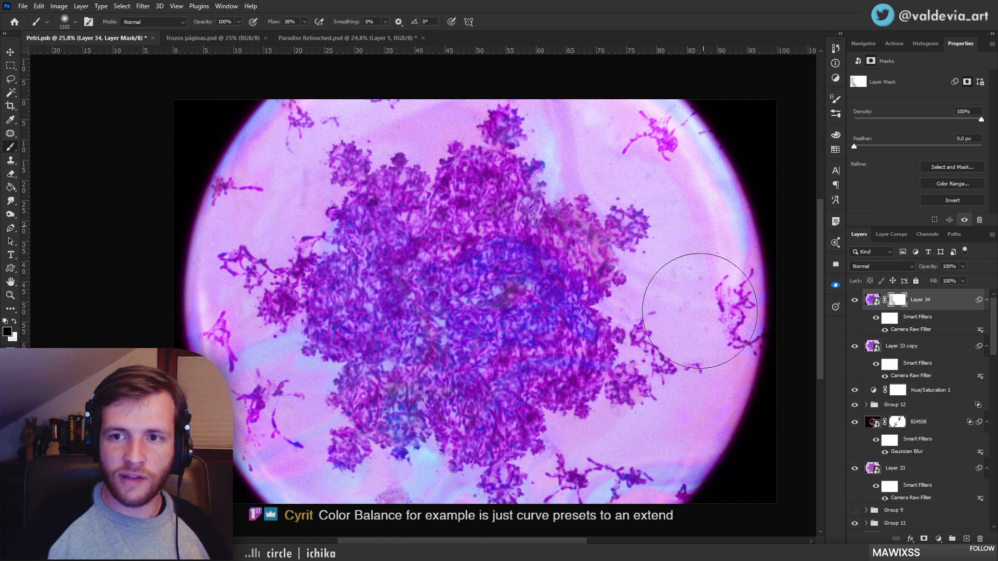
Paint soft black strokes at 38% flow on Layer 34's mask across the colony and dish to partly reveal Layer 33 copy
mouse_move(624, 214)
mouse_down()
mouse_move(572, 149)
mouse_move(491, 276)
mouse_move(416, 257)
mouse_move(489, 400)
mouse_up()
key(ctrl+space)
mouse_move(519, 291)
mouse_down()
mouse_move(481, 286)
mouse_move(502, 278)
mouse_move(469, 299)
mouse_move(674, 304)
mouse_move(493, 299)
mouse_move(564, 296)
mouse_up()
key(ctrl+space)
key(ctrl+space)
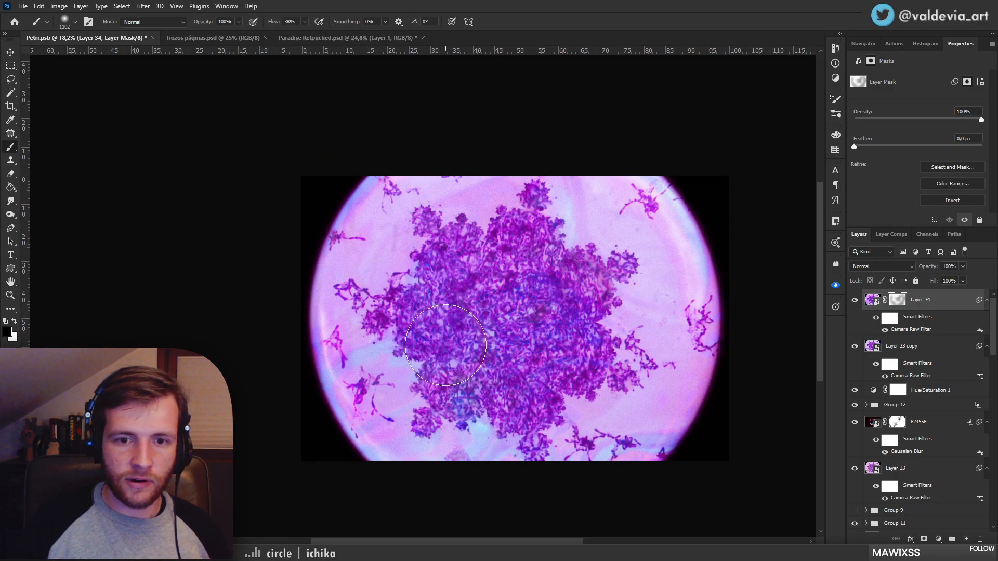
key(ctrl+space)
mouse_move(431, 342)
mouse_down()
mouse_move(442, 343)
mouse_move(377, 349)
mouse_up()
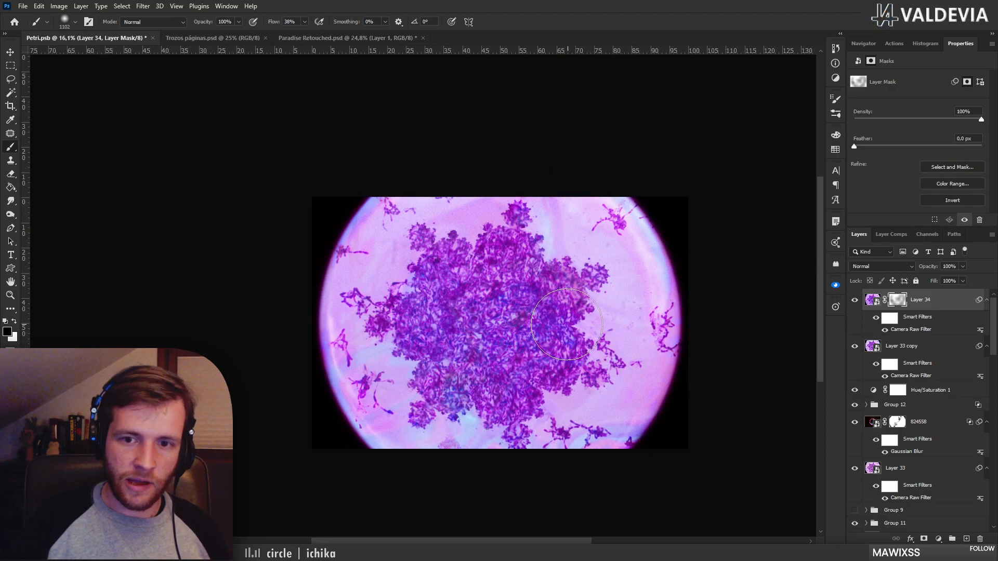
key(ctrl+space)
drag(524, 329, 533, 328)
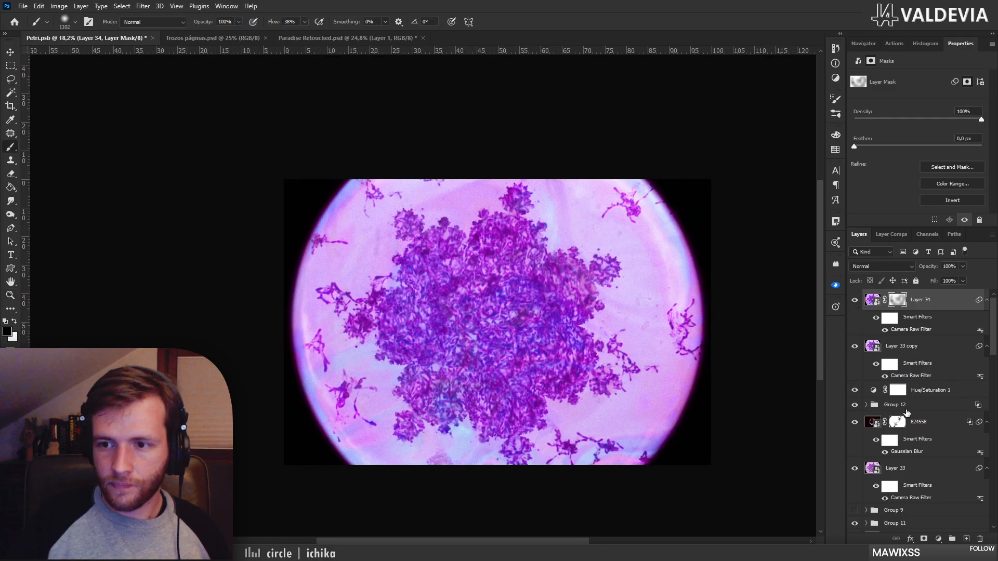
Group the layers from Layer 34 down to Layer 33, check the group by toggling its visibility, and name it final
shift+click(926, 471)
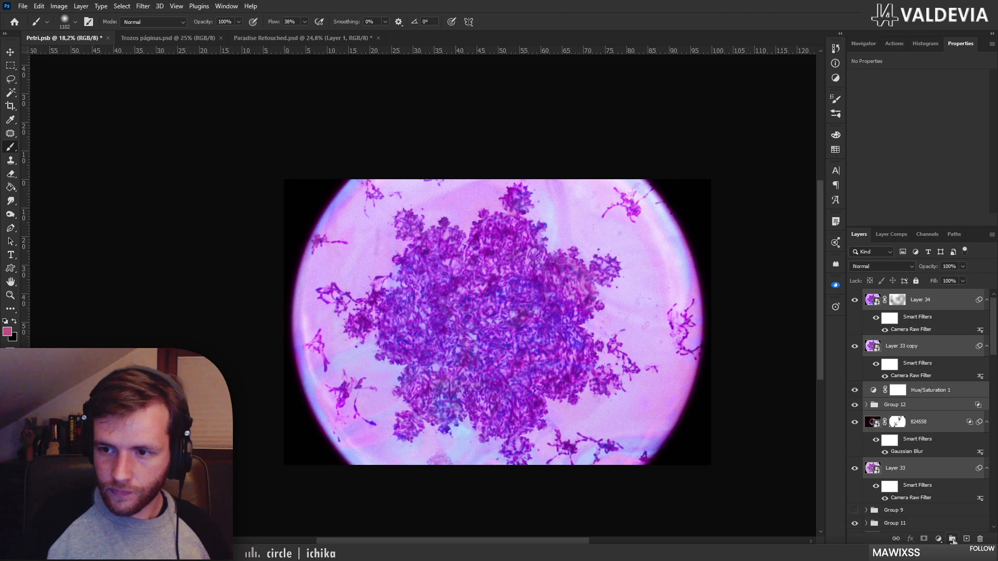
click(952, 540)
click(854, 296)
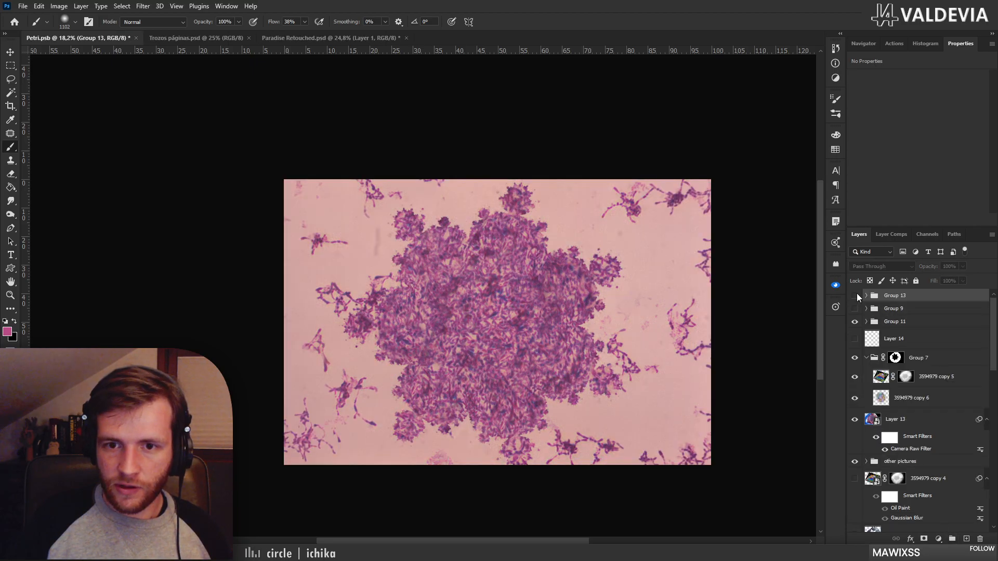
click(854, 296)
double_click(894, 295)
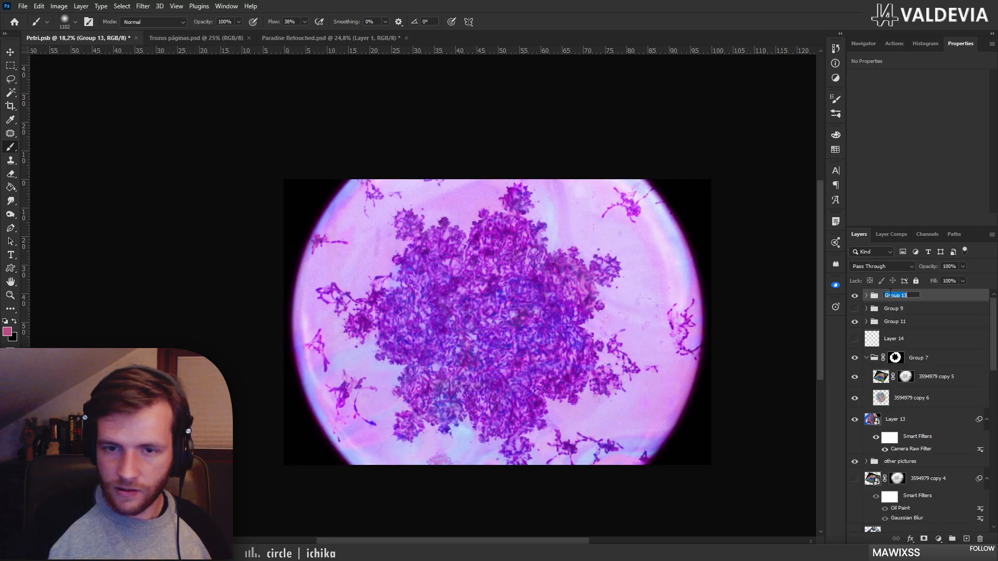
text(final)
key(Return)
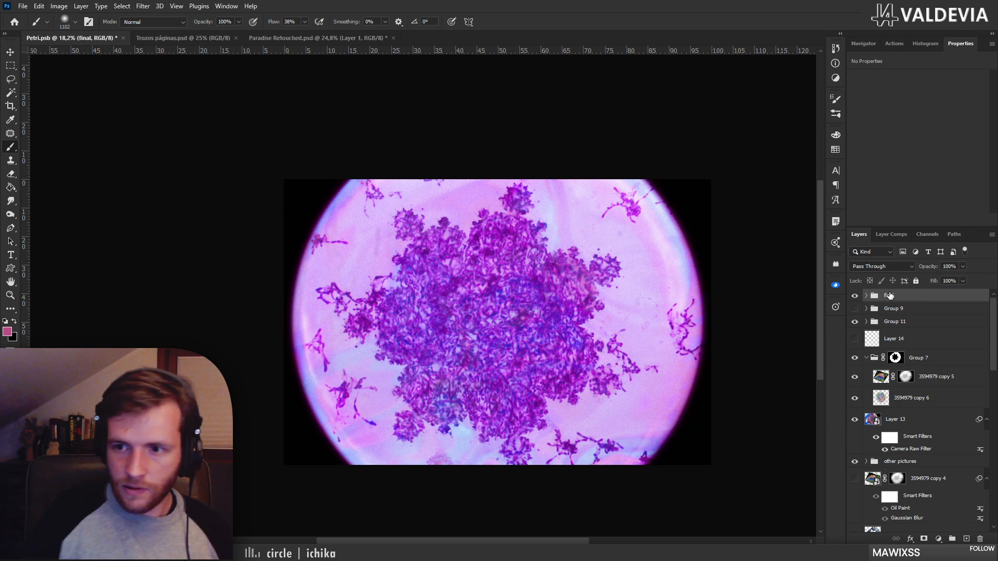
Group the final group together with Group 9 and Group 11, moving Layer 14 out below the new group
shift+click(962, 396)
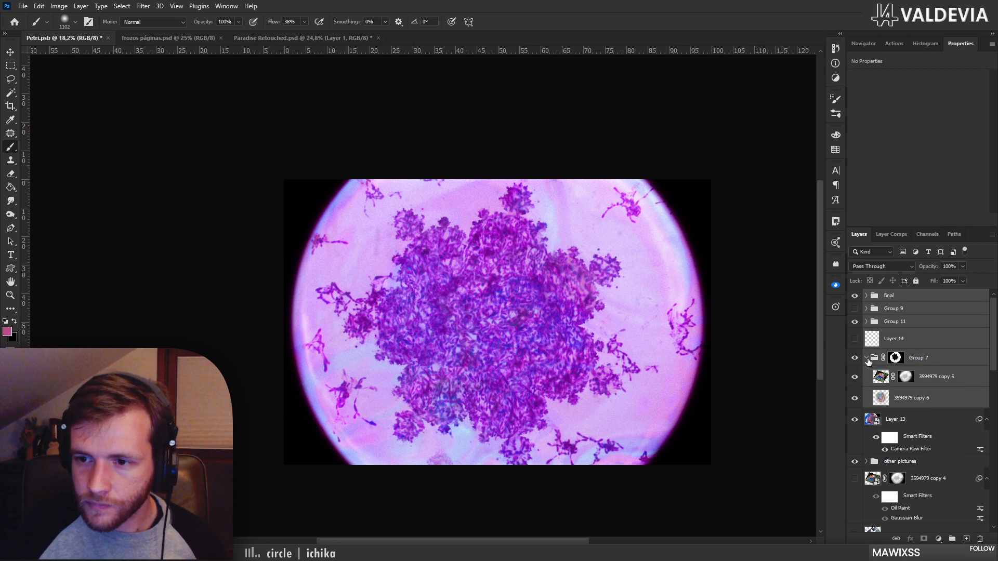
shift+click(934, 339)
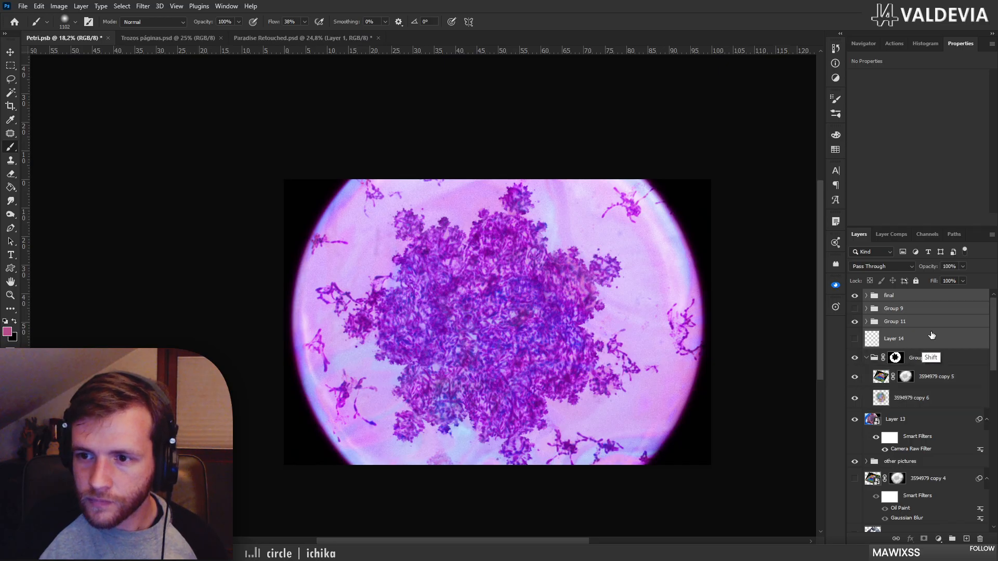
click(951, 538)
click(866, 296)
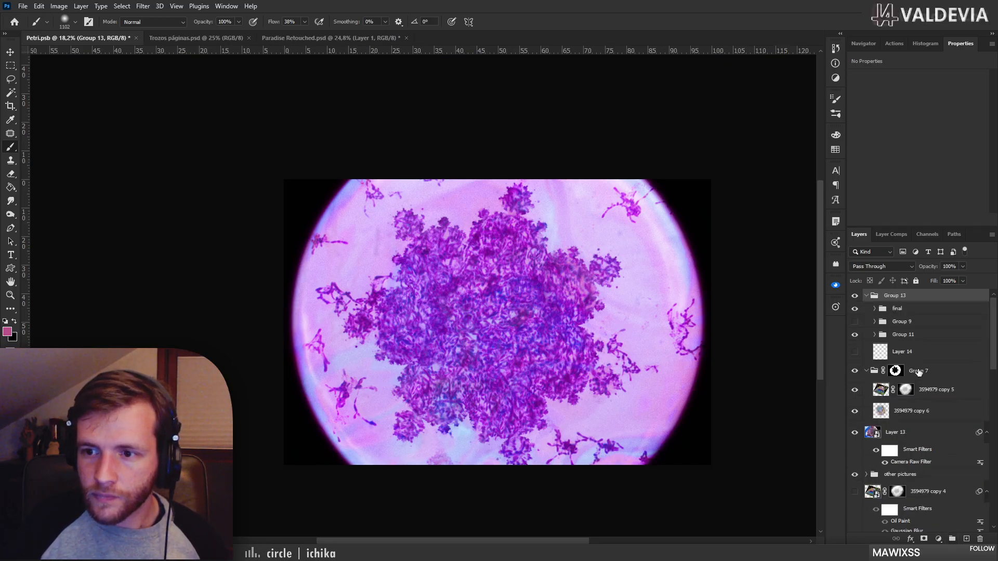
click(913, 355)
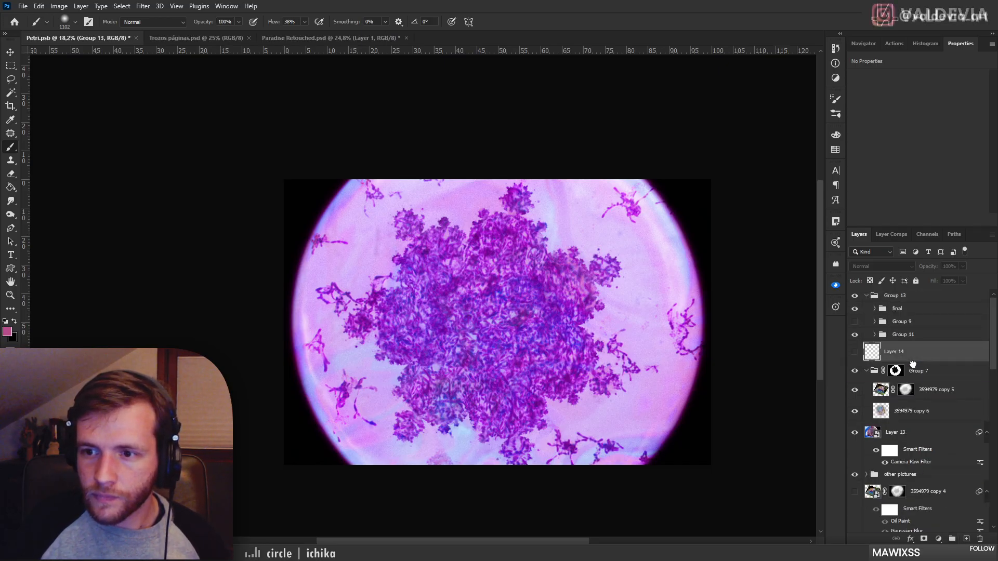
Collapse the new outer group, rename it Microscope, and save the document
click(866, 295)
double_click(895, 295)
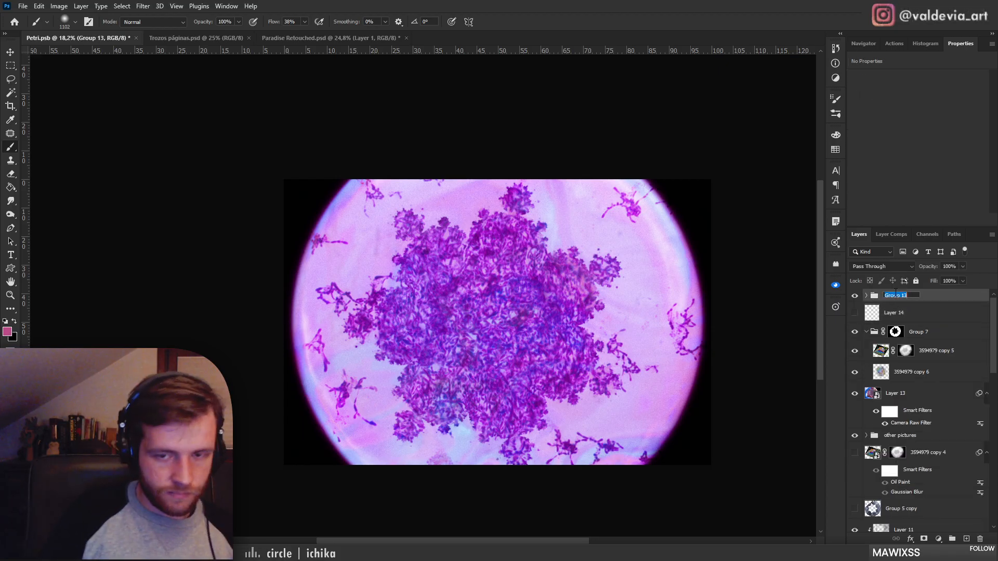
text(Microscope)
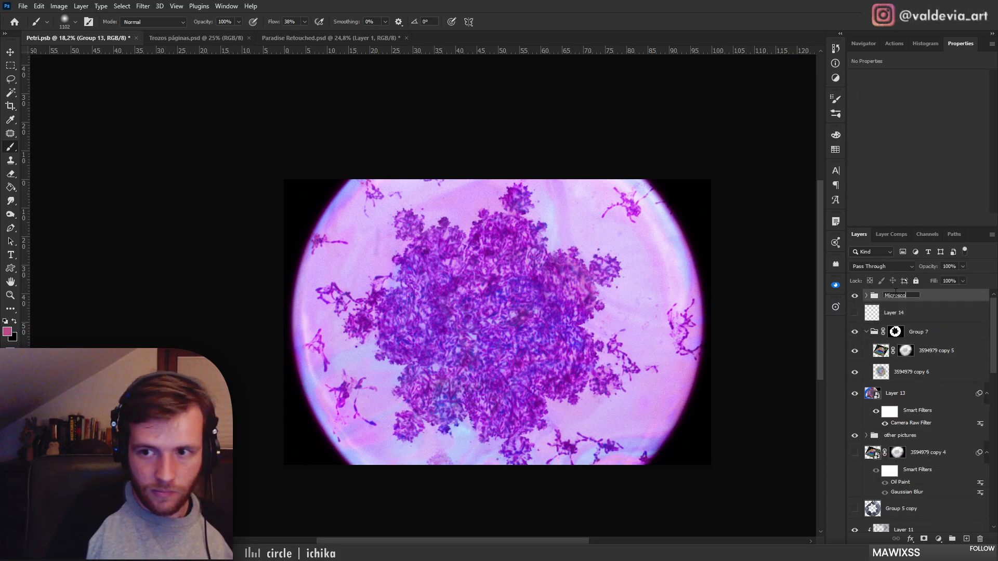
key(Return)
key(ctrl+s)
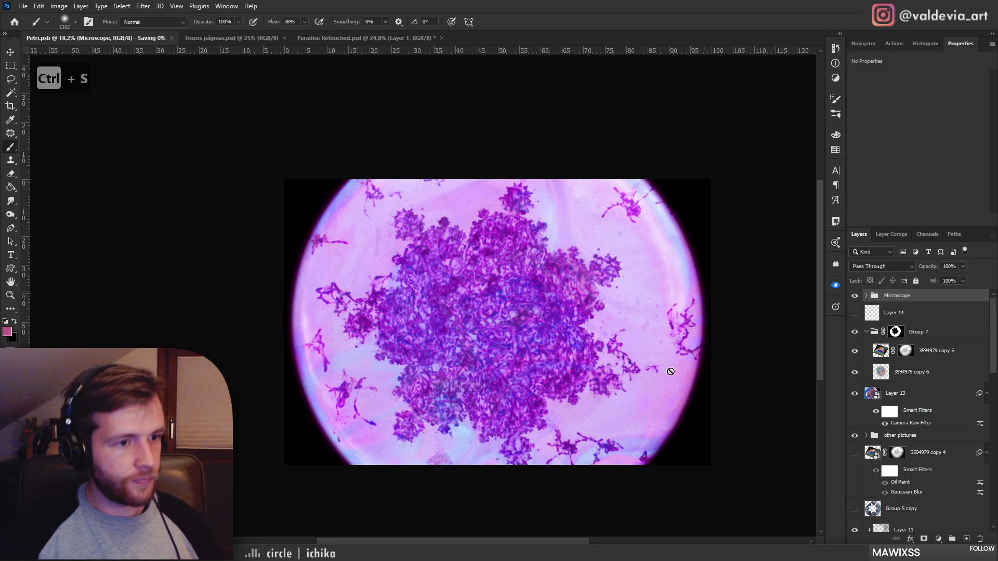
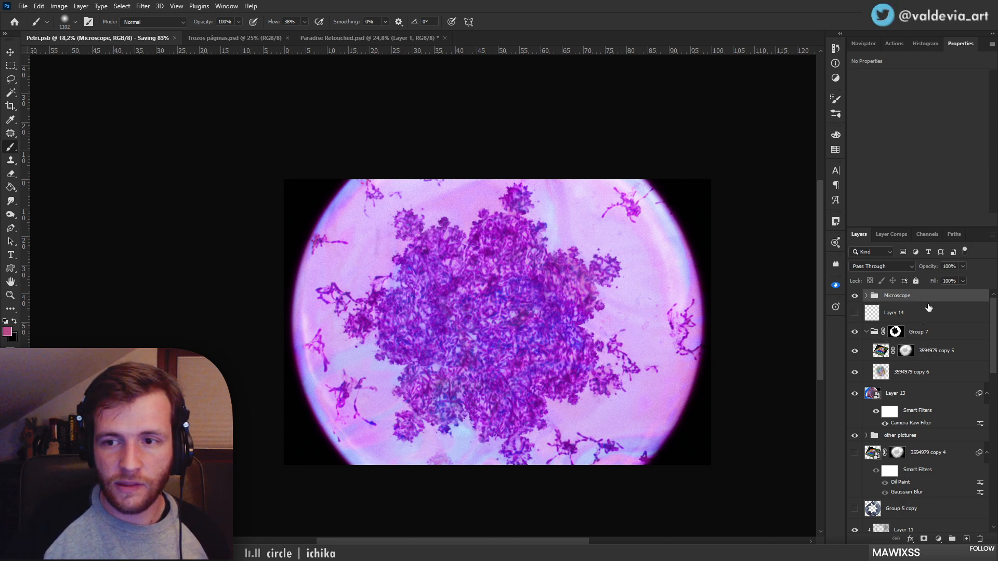
Toggle the Microscope group to compare it with the gloved-hand petri dish picture, and leave the group hidden
click(855, 296)
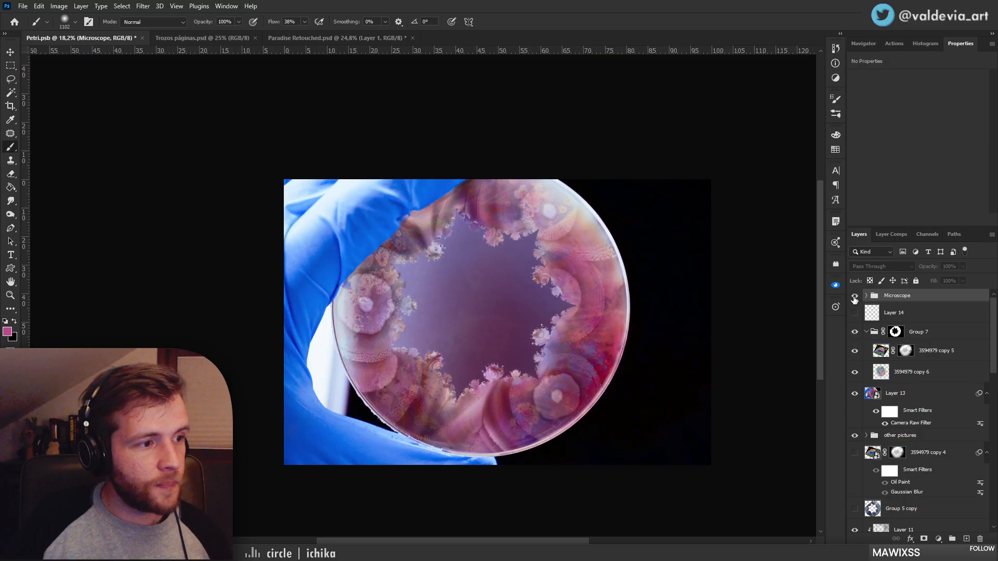
click(854, 296)
click(854, 298)
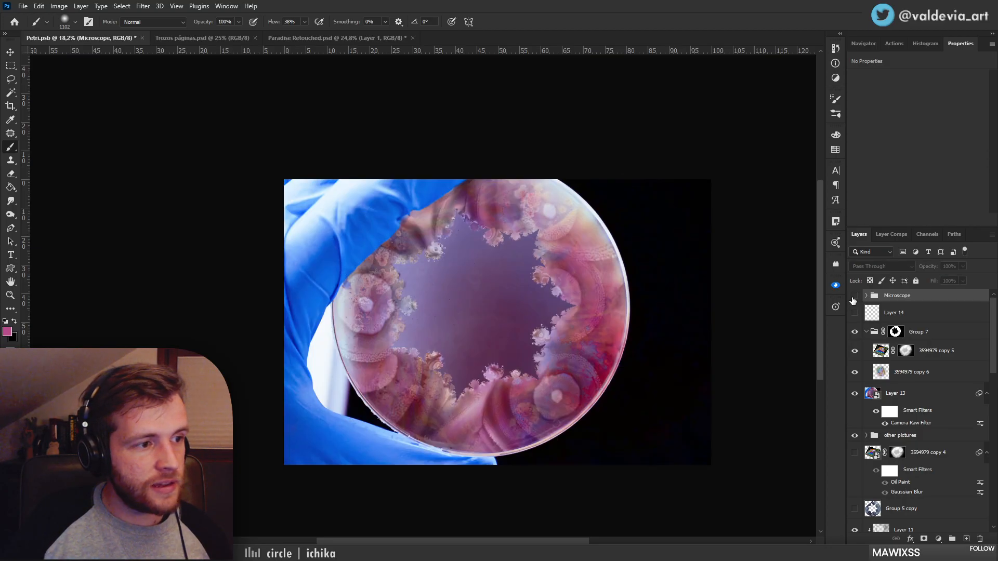
click(853, 298)
click(852, 299)
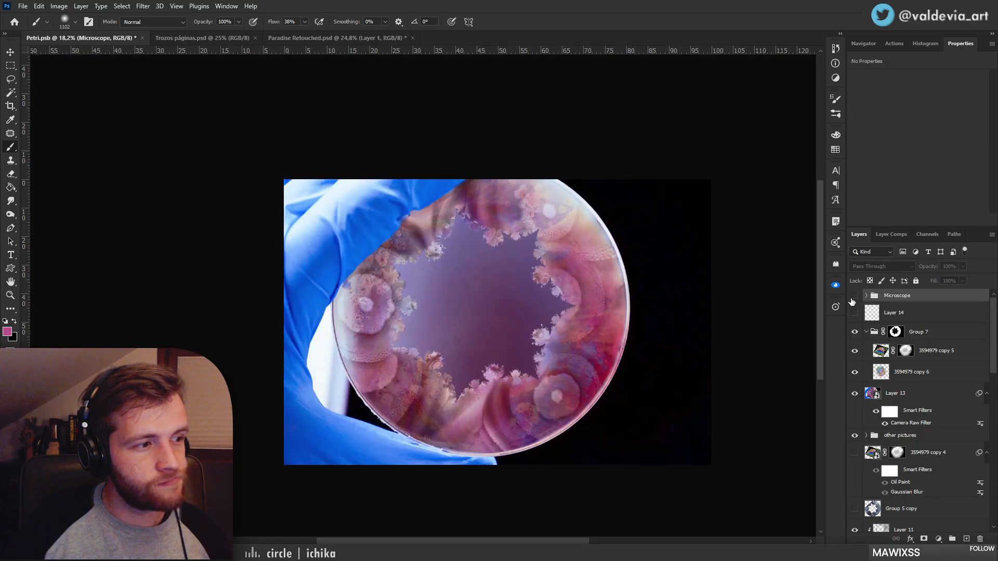
key(ctrl+space)
mouse_move(596, 351)
mouse_down()
mouse_move(620, 346)
mouse_move(584, 315)
mouse_up()
key(ctrl+space)
drag(577, 308, 604, 310)
click(855, 296)
click(855, 295)
key(ctrl+space)
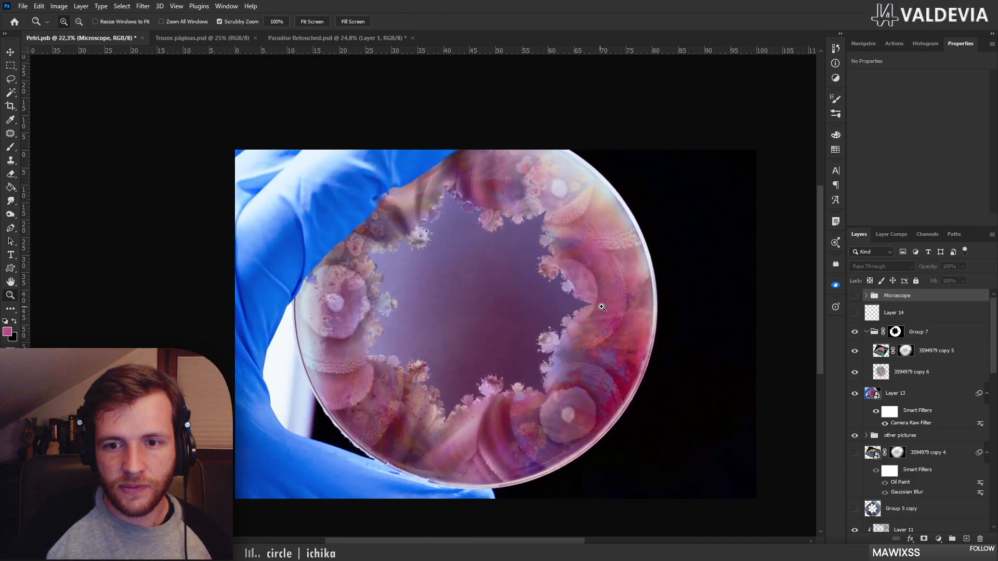
click(916, 429)
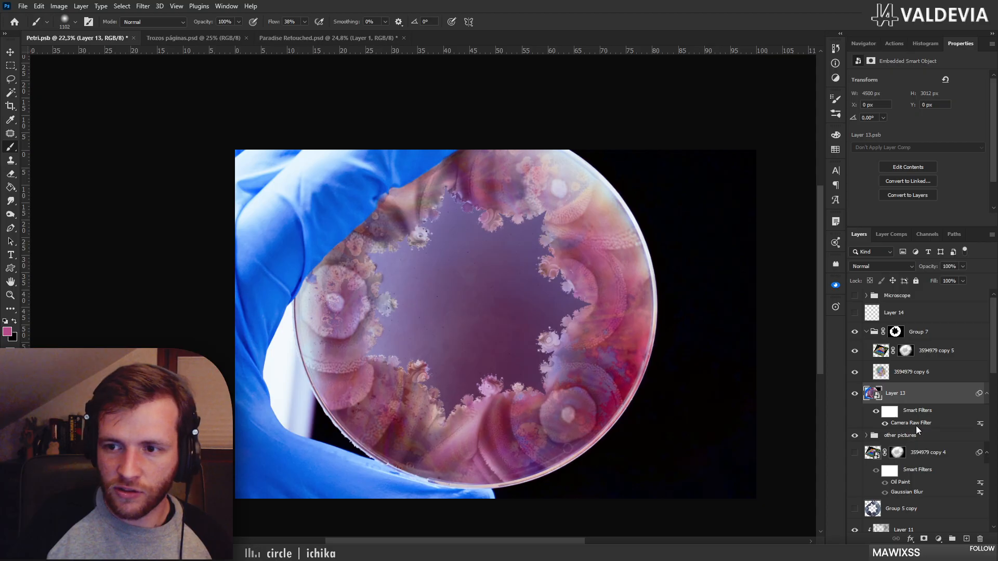
double_click(916, 424)
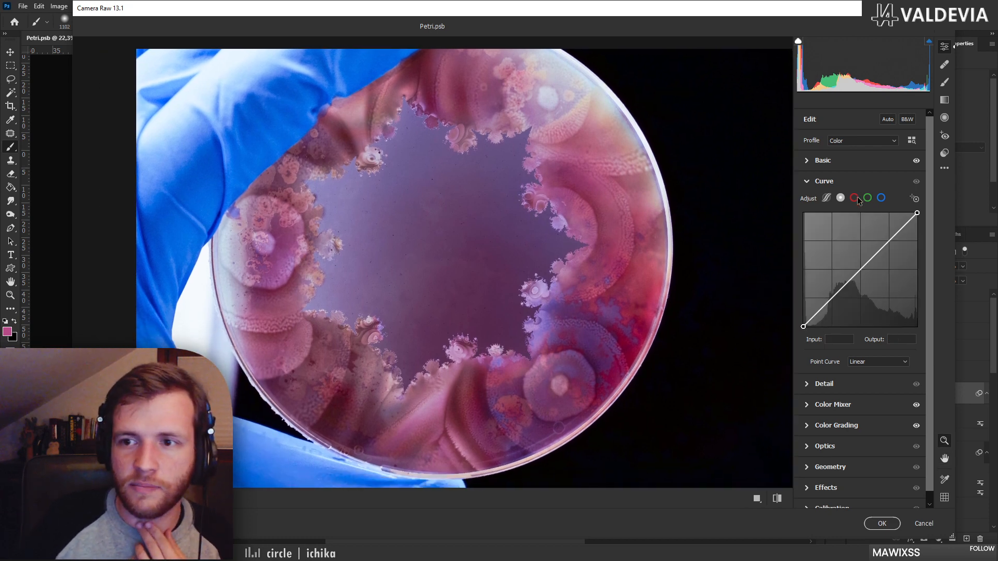
click(808, 426)
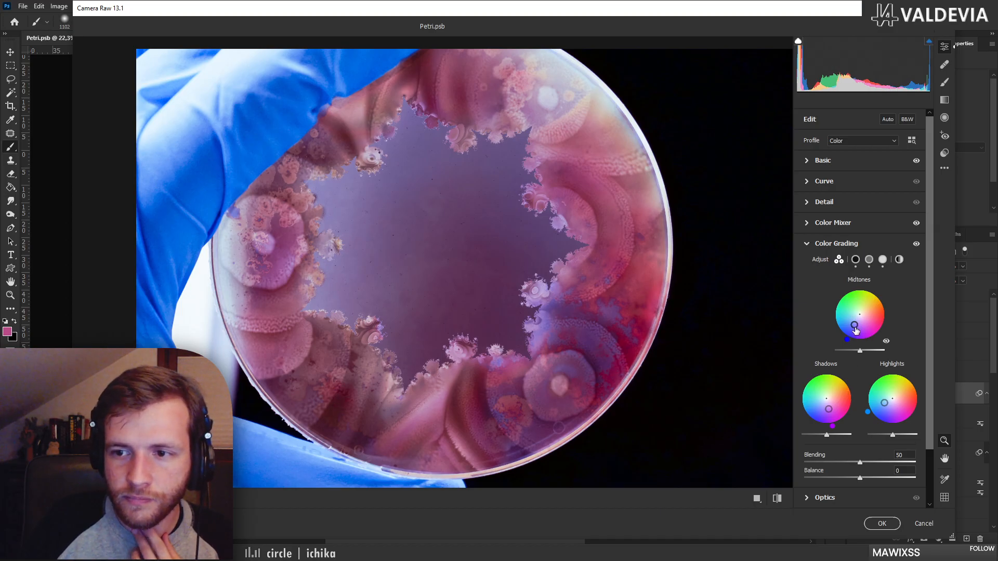
drag(855, 331, 855, 332)
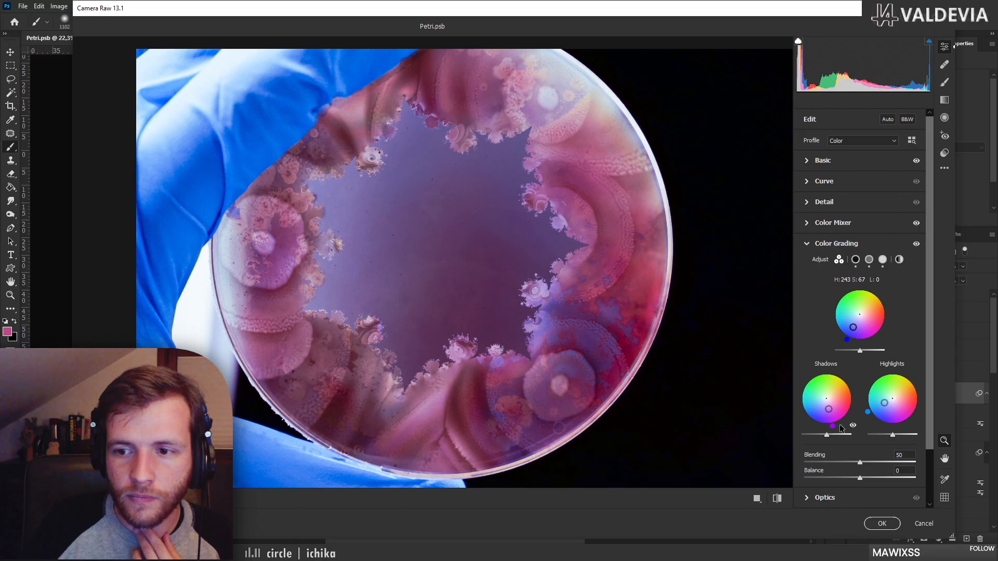
drag(833, 427, 835, 427)
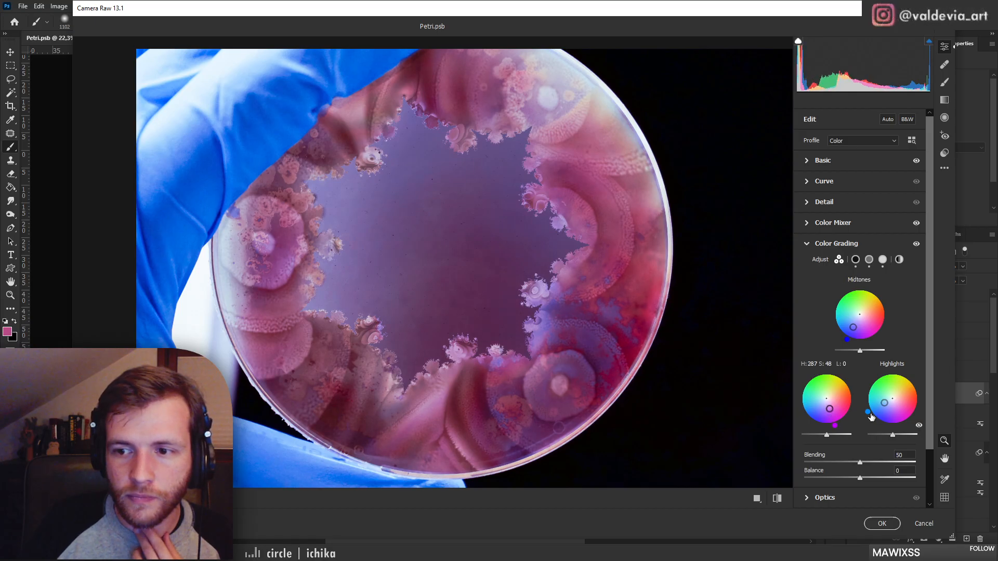
mouse_move(849, 341)
mouse_down()
mouse_move(870, 348)
mouse_move(861, 323)
mouse_move(861, 349)
mouse_up()
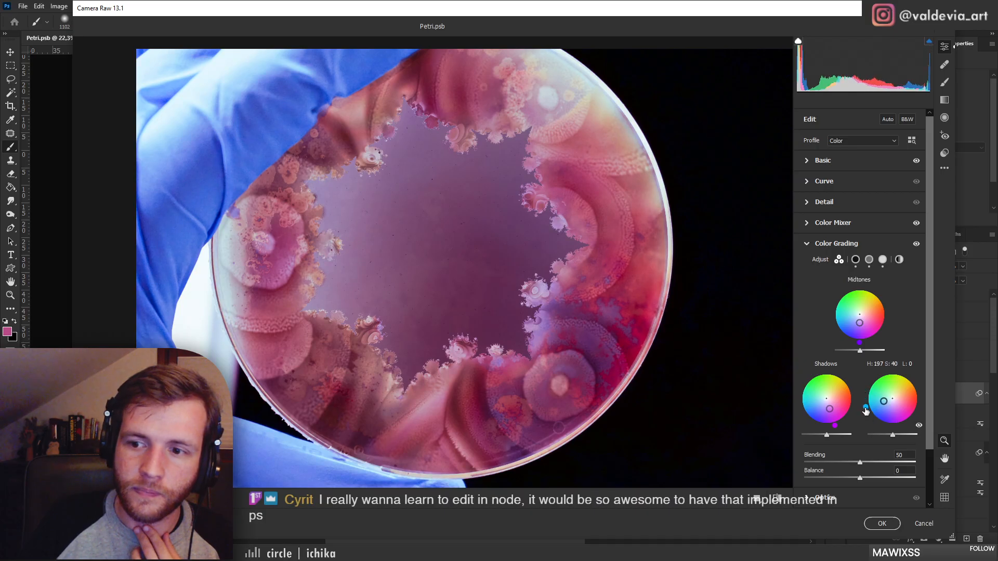
mouse_move(885, 407)
mouse_down()
mouse_move(875, 406)
mouse_move(884, 402)
mouse_up()
click(778, 499)
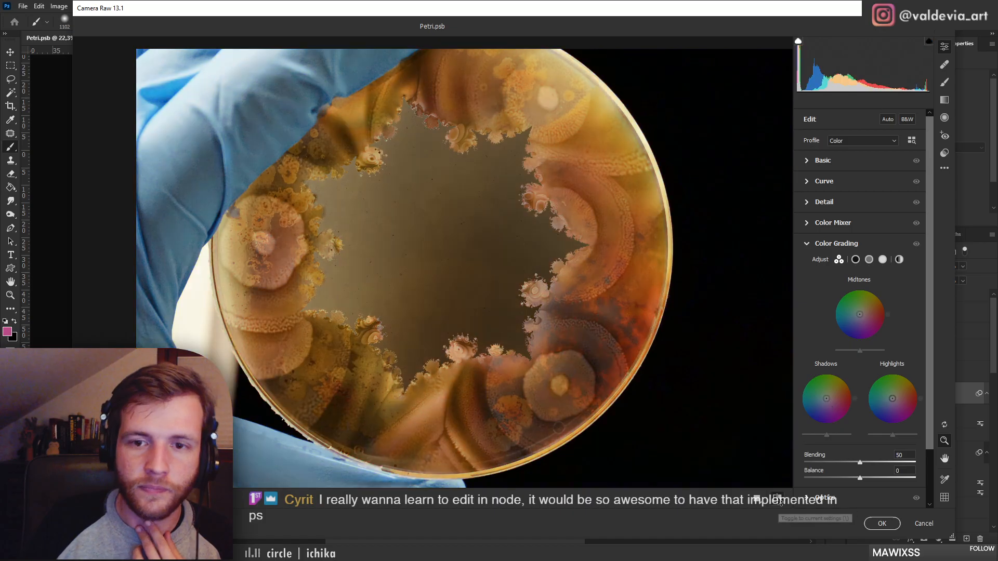
click(778, 500)
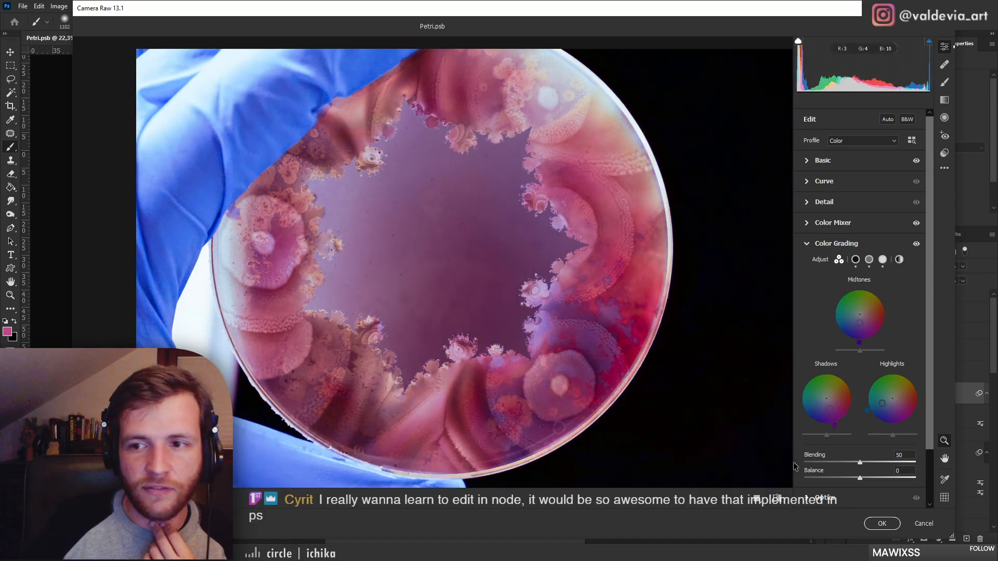
click(923, 525)
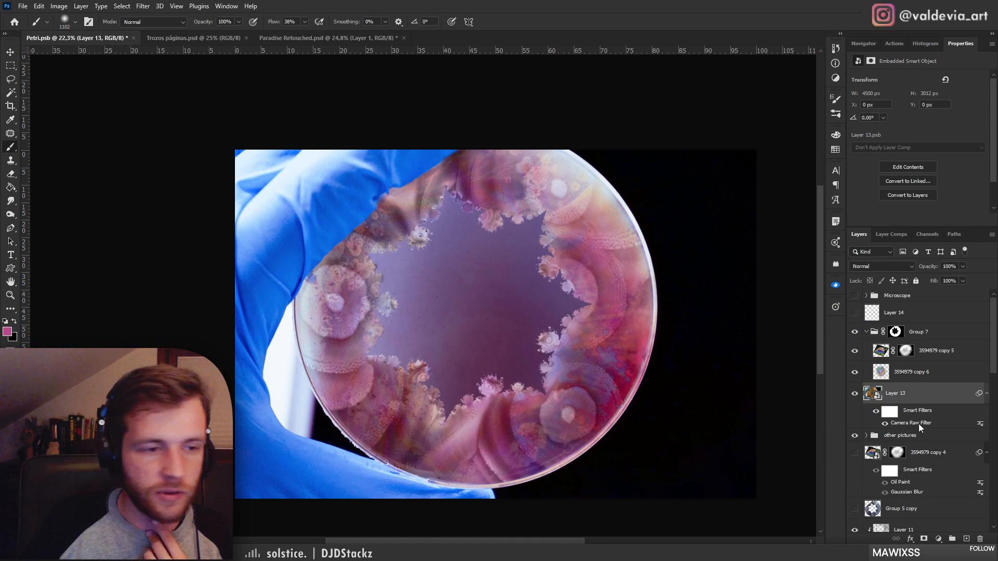
Edit Layer 13's Camera Raw filter, setting the Color Mixer hue of Reds to -44, Oranges to -74 and Yellows to -21
double_click(919, 423)
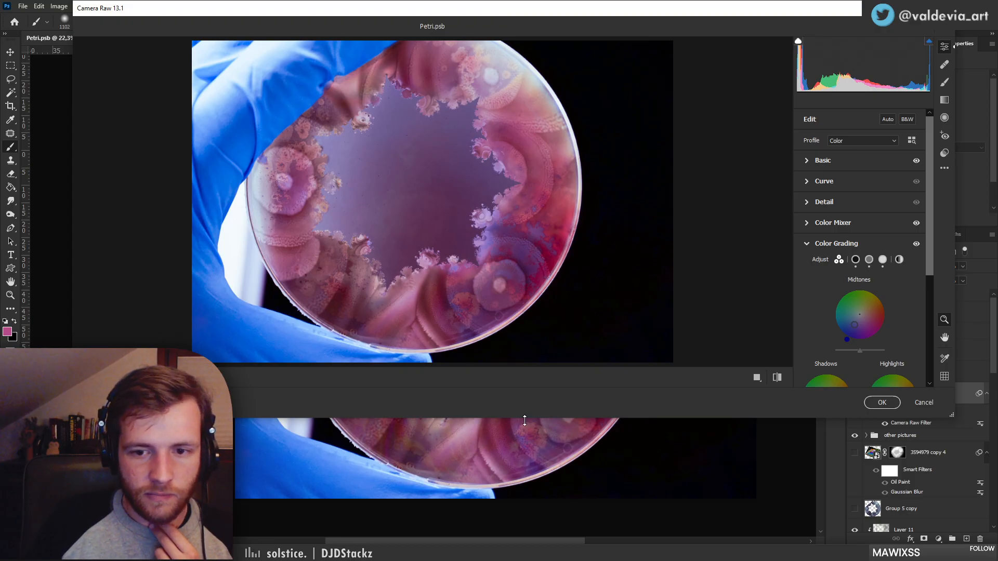
drag(524, 420, 524, 533)
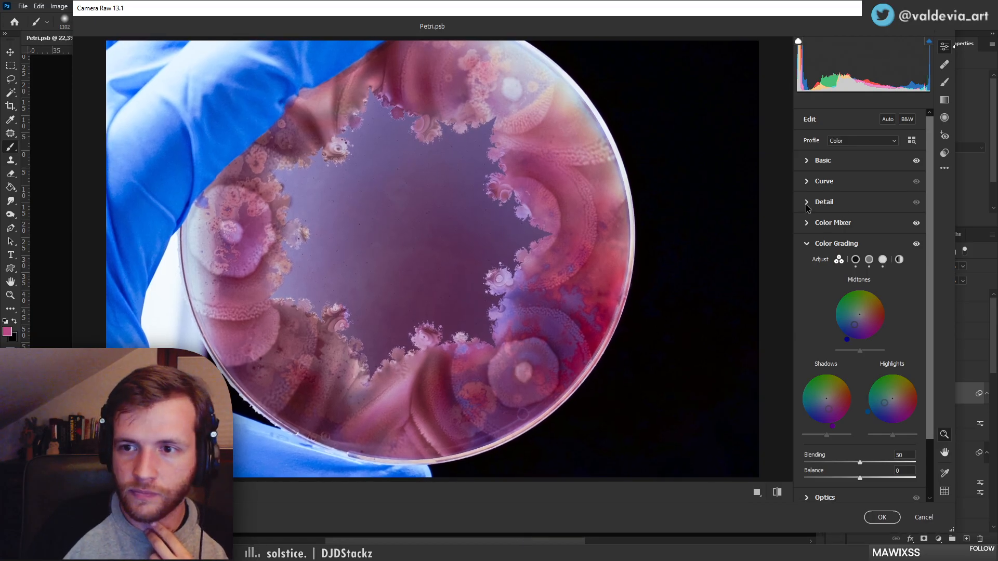
click(810, 223)
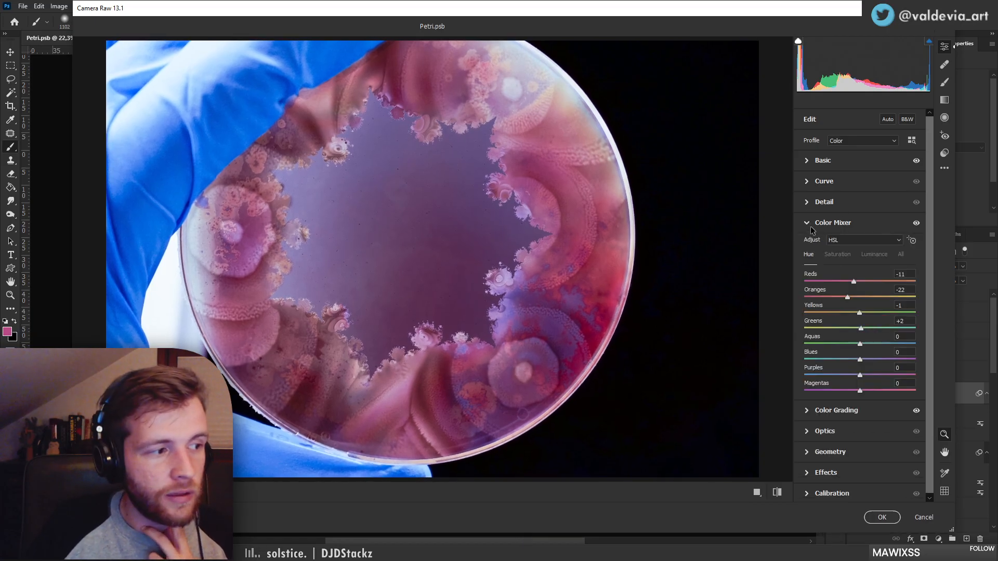
click(836, 255)
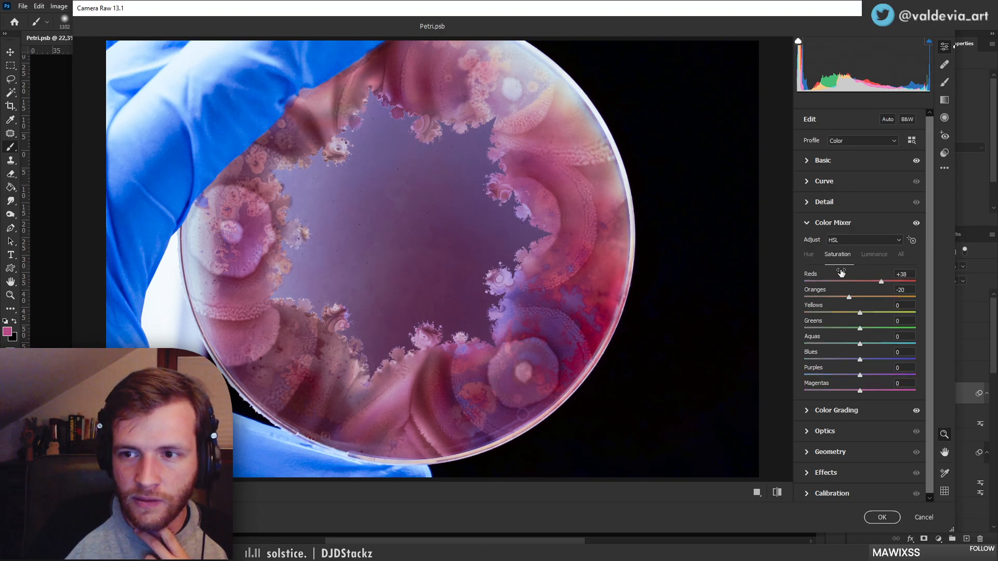
click(809, 255)
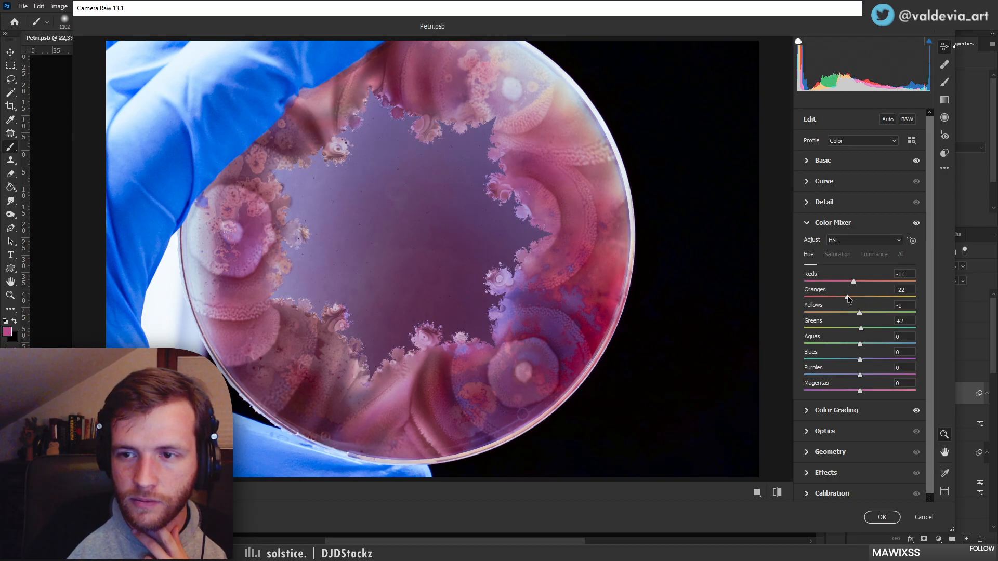
mouse_move(848, 297)
mouse_down()
mouse_move(835, 297)
mouse_move(868, 284)
mouse_move(806, 285)
mouse_move(895, 288)
mouse_move(847, 285)
mouse_move(819, 299)
mouse_move(850, 315)
mouse_up()
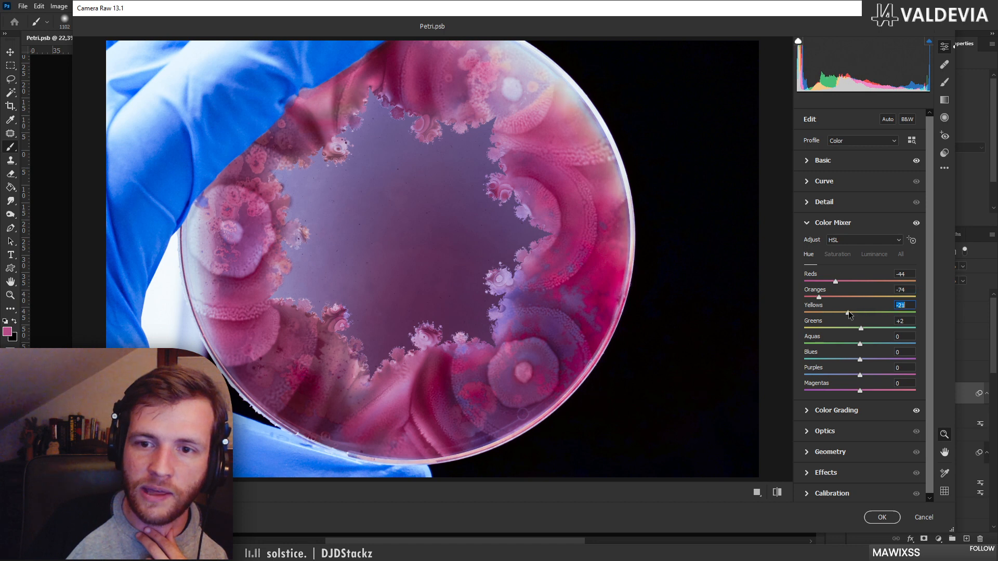
Set the Color Mixer saturation of Reds to -26 and Oranges to -28, and the Oranges hue to -81
click(843, 255)
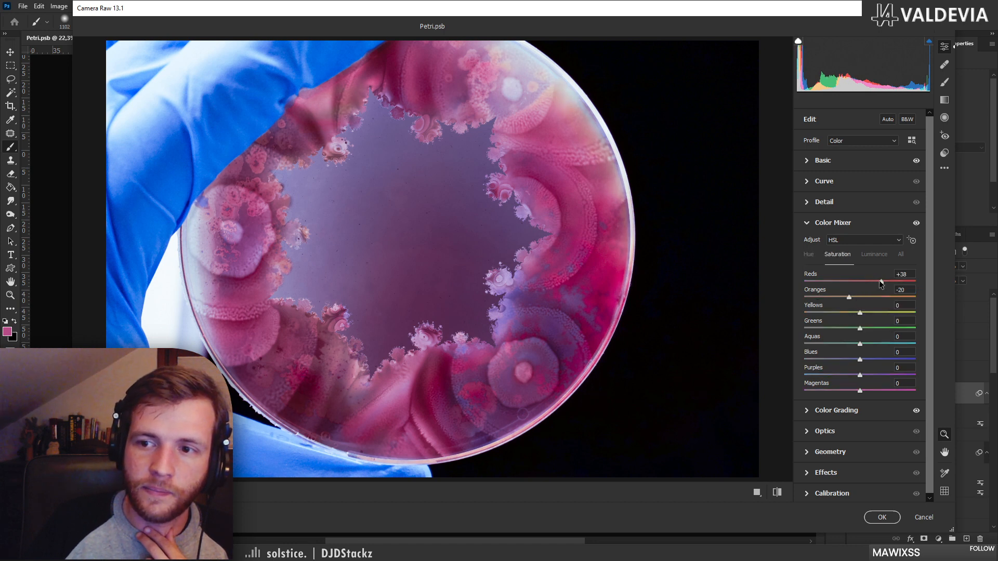
drag(860, 281, 839, 299)
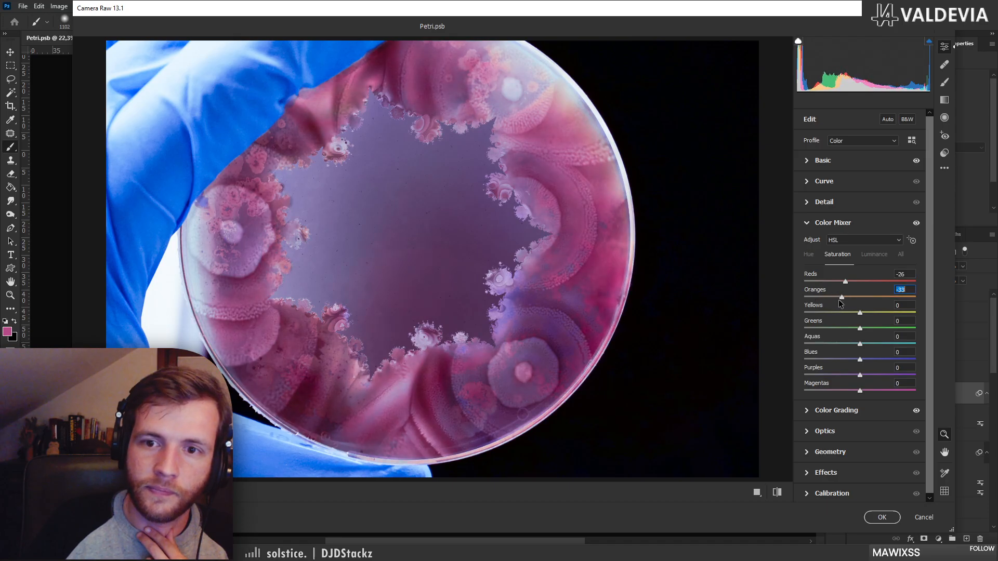
click(809, 254)
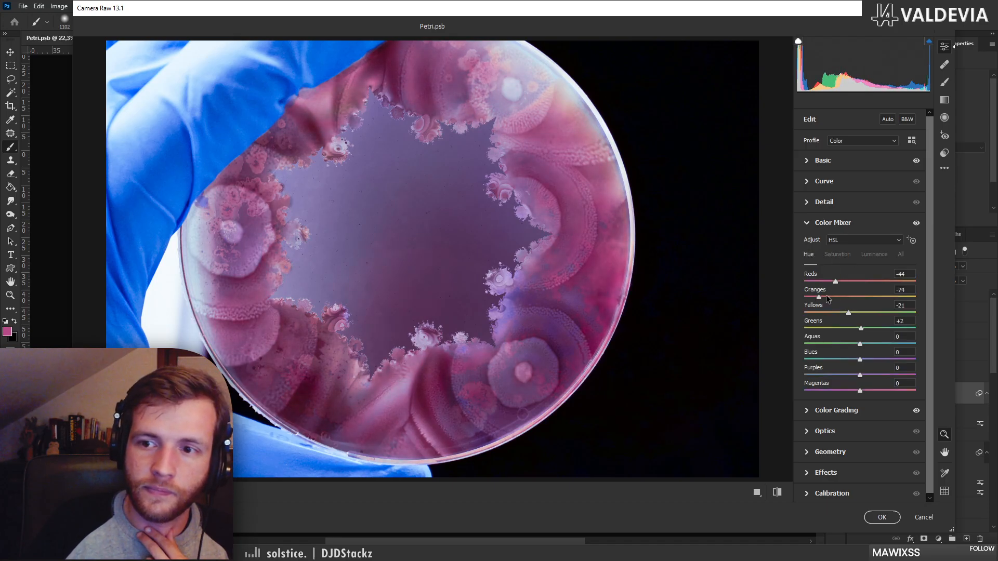
mouse_move(826, 297)
mouse_down()
mouse_move(835, 298)
mouse_move(812, 297)
mouse_move(845, 301)
mouse_up()
click(837, 254)
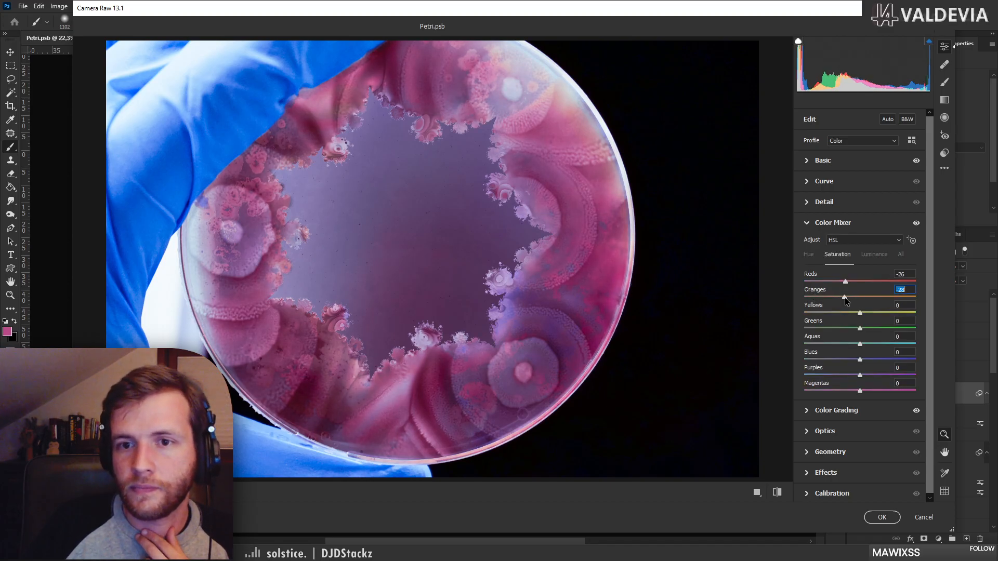
Review the Color Mixer luminance settings, set the Oranges saturation to -44, and apply the Camera Raw filter
drag(585, 282, 535, 278)
drag(514, 238, 564, 232)
click(877, 254)
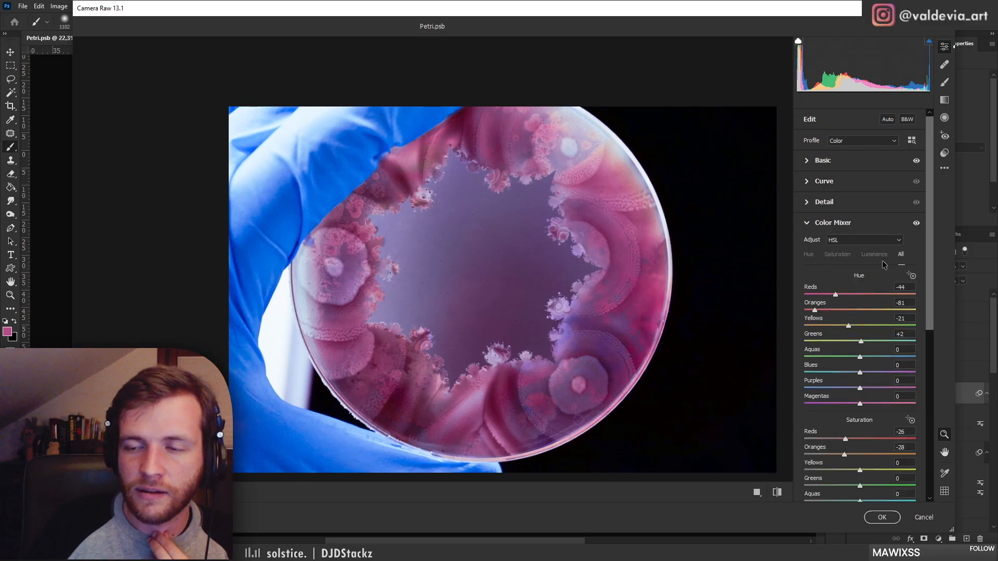
click(875, 254)
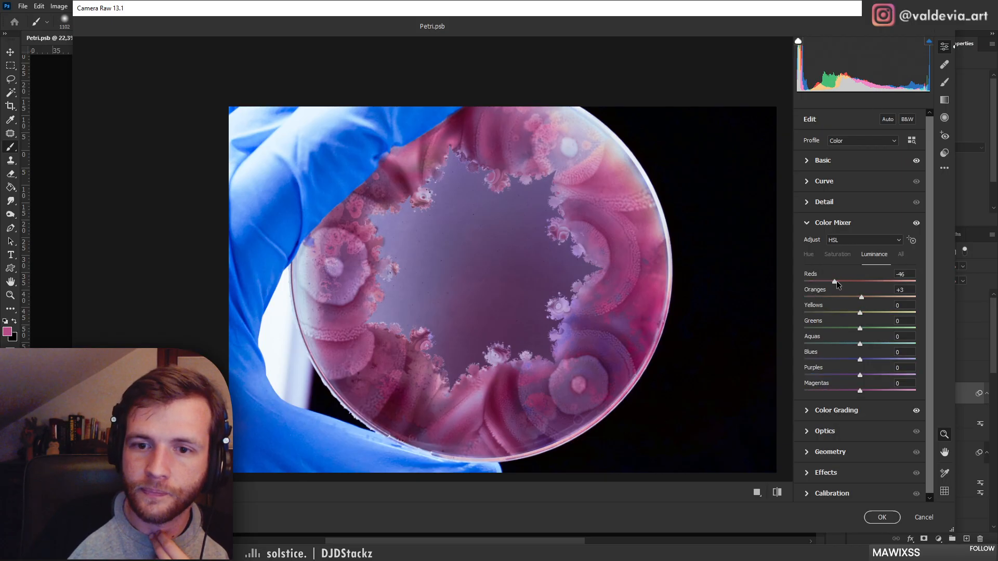
mouse_move(837, 280)
mouse_down()
mouse_move(870, 284)
mouse_move(831, 280)
mouse_move(850, 283)
mouse_move(837, 295)
mouse_move(871, 299)
mouse_move(835, 297)
mouse_up()
click(838, 254)
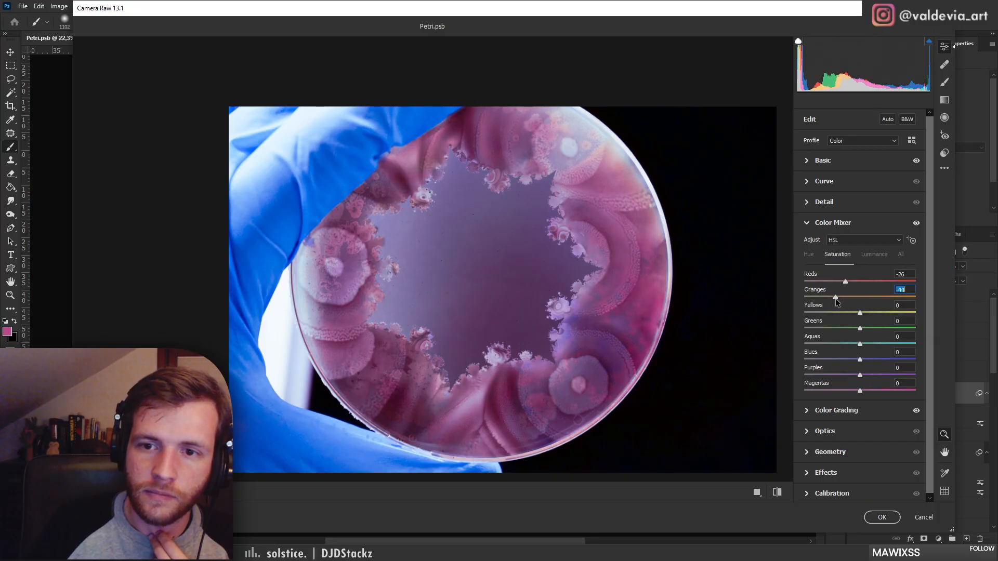
click(883, 518)
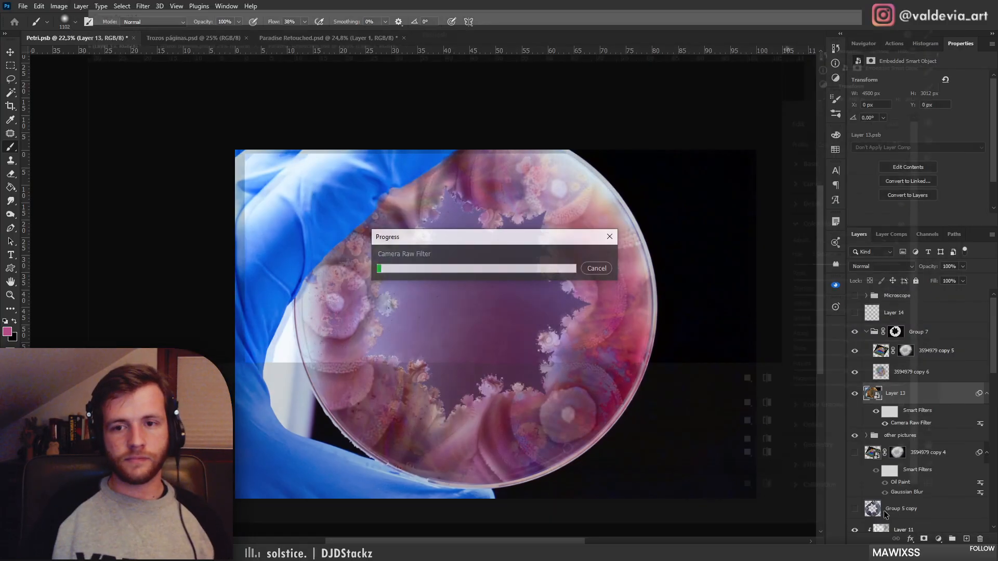
Inspect the recolored dish up close with and without Group 7
click(542, 405)
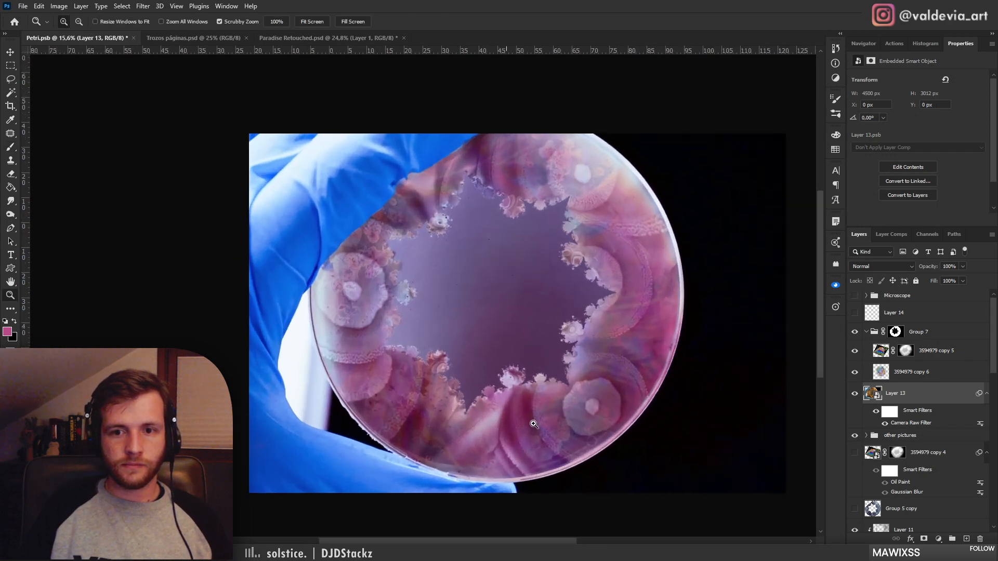
key(b)
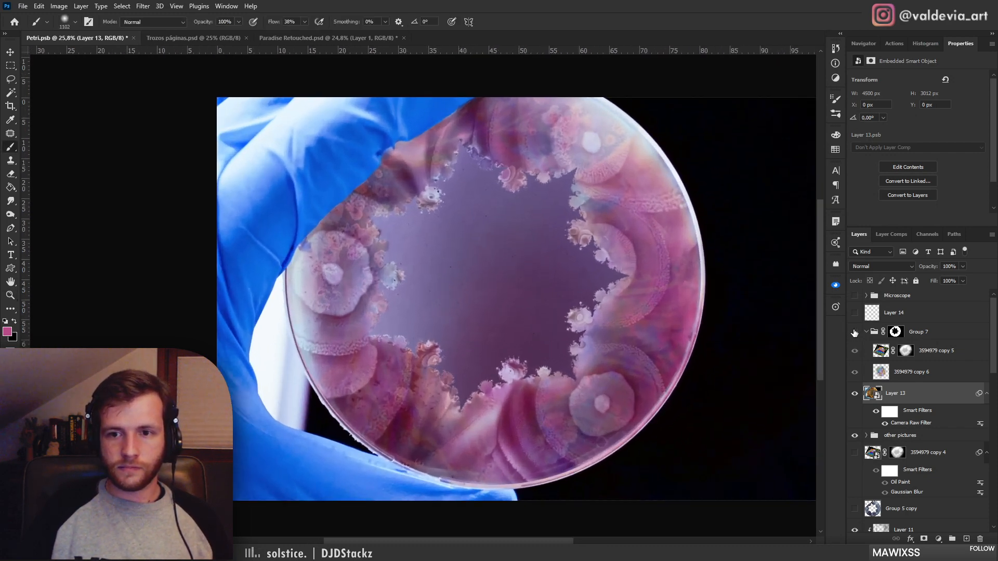
click(854, 334)
click(854, 334)
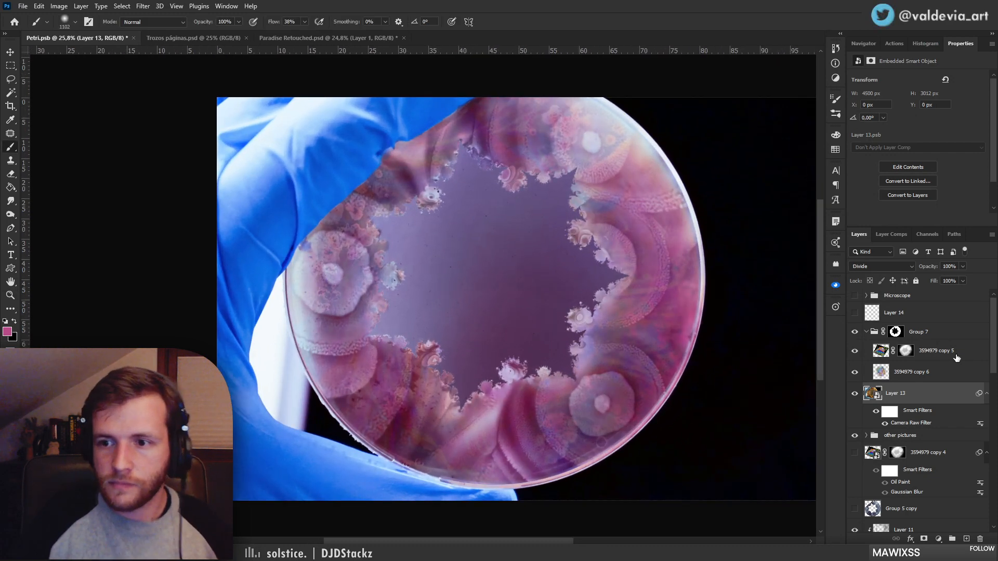
Preview blend modes on layer 3594979 copy 5, choose Divide, and compare the dish with and without Group 7
click(946, 350)
click(882, 266)
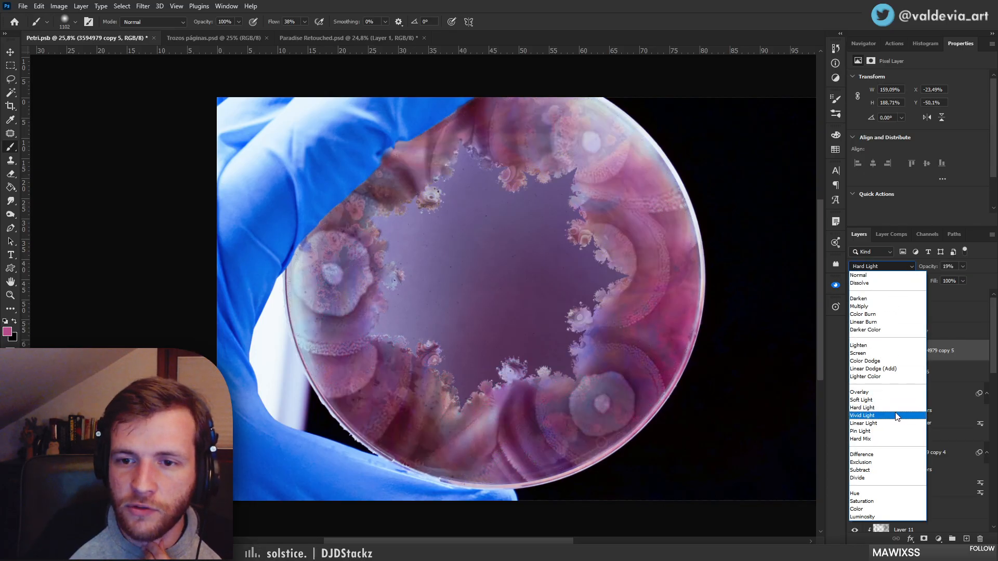
click(883, 478)
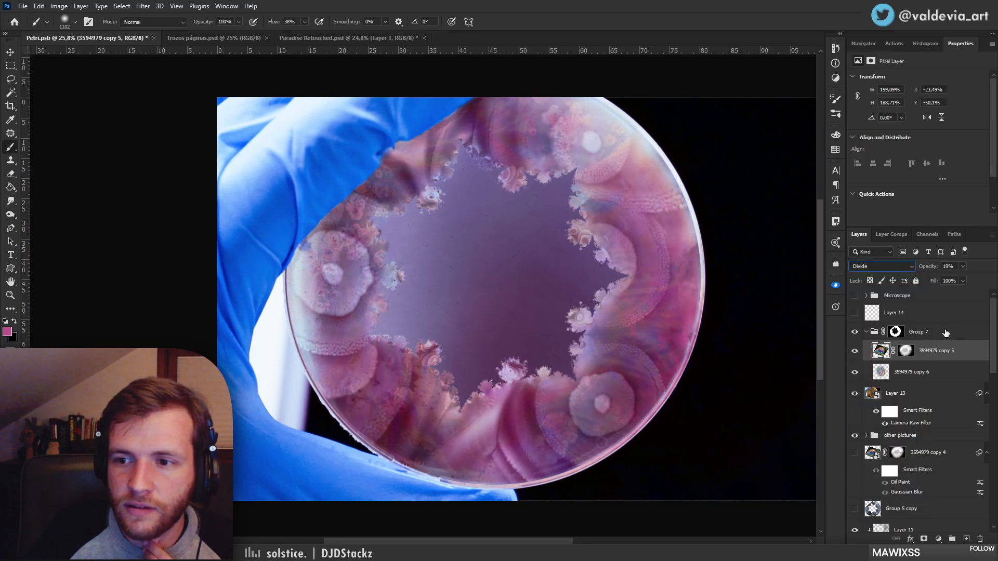
click(895, 332)
click(855, 333)
click(855, 332)
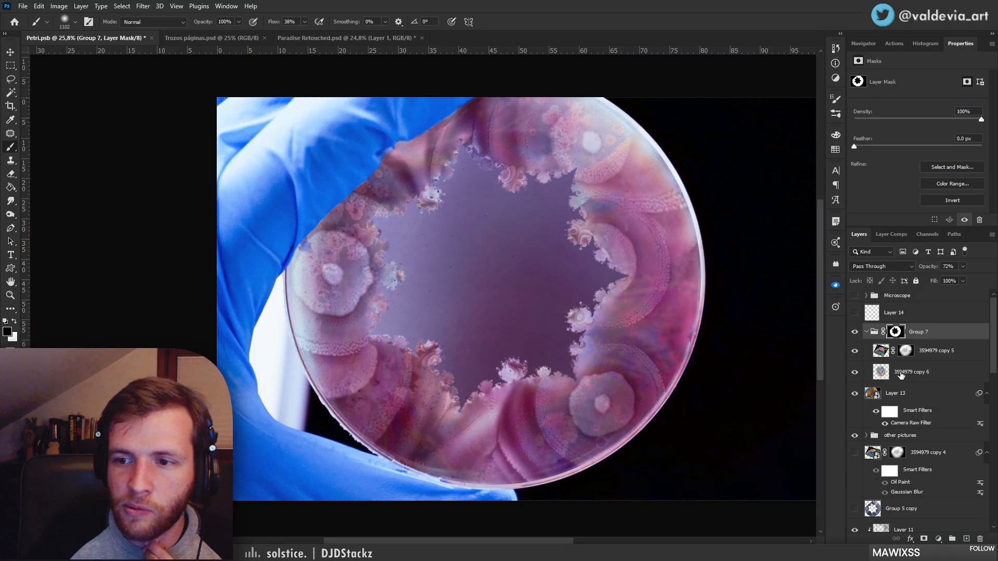
Set layer 3594979 copy 6 to Color mode at 77% opacity and hide both 3594979 copy layers in Group 7
click(925, 379)
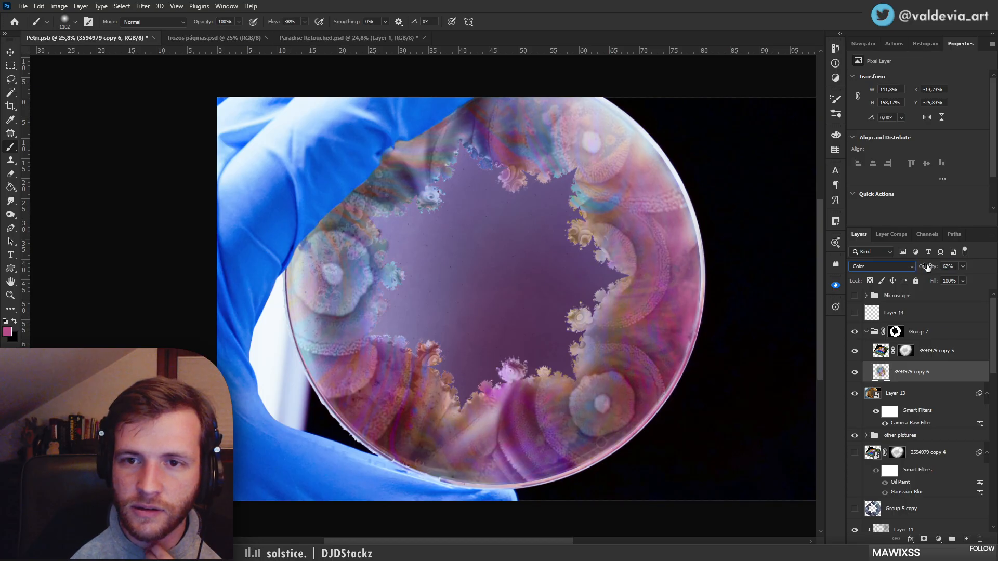
drag(927, 267, 936, 267)
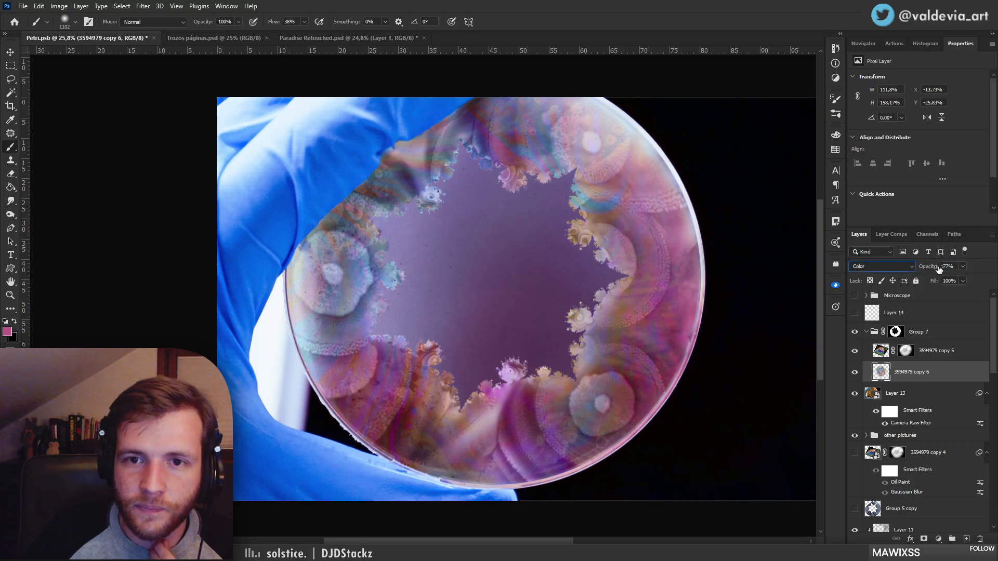
click(855, 351)
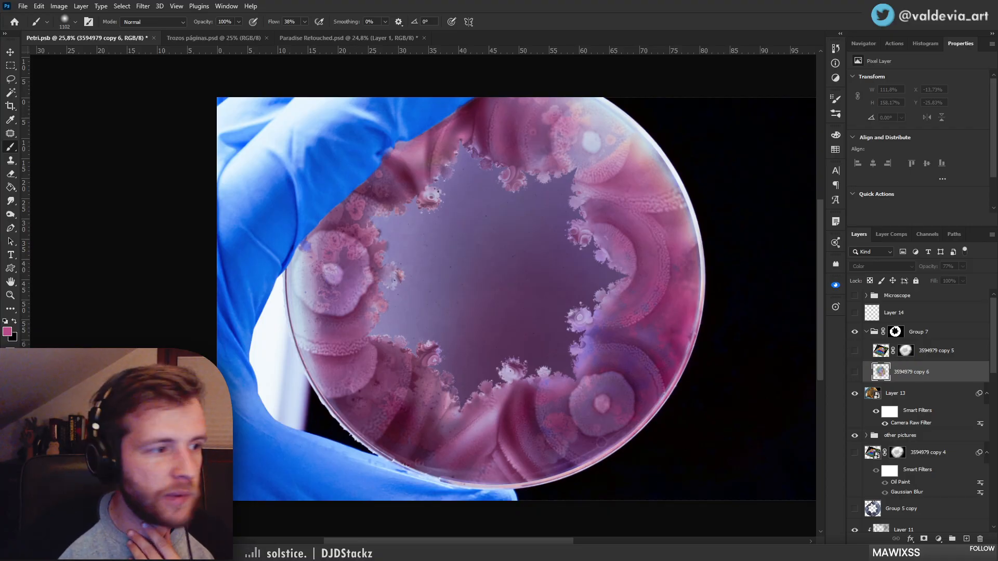
drag(493, 211, 492, 210)
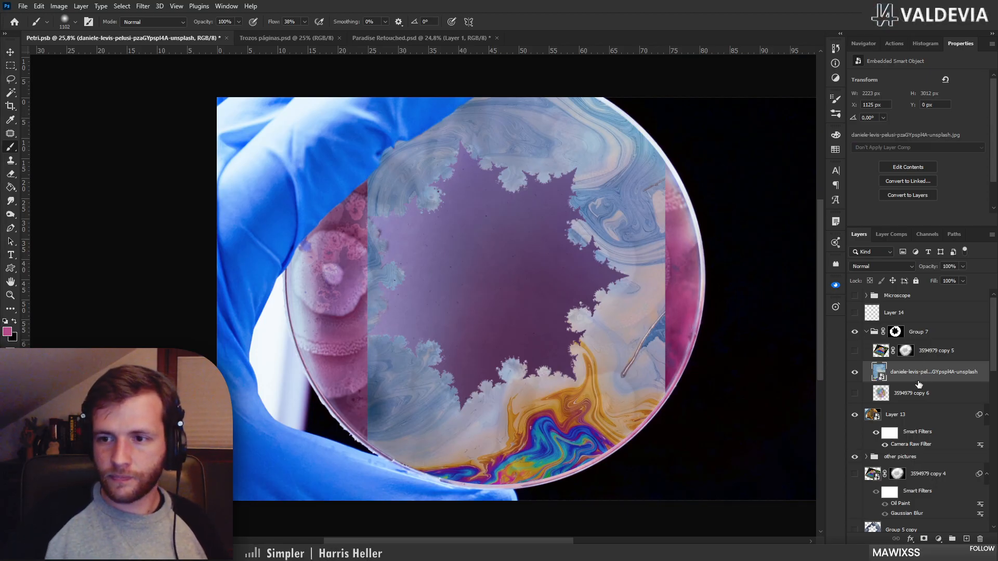
Move the placed marbled unsplash image to the top of Group 7 and rotate it to about -67°
drag(918, 372, 905, 339)
mouse_move(533, 385)
mouse_down()
mouse_move(500, 386)
mouse_move(534, 385)
mouse_up()
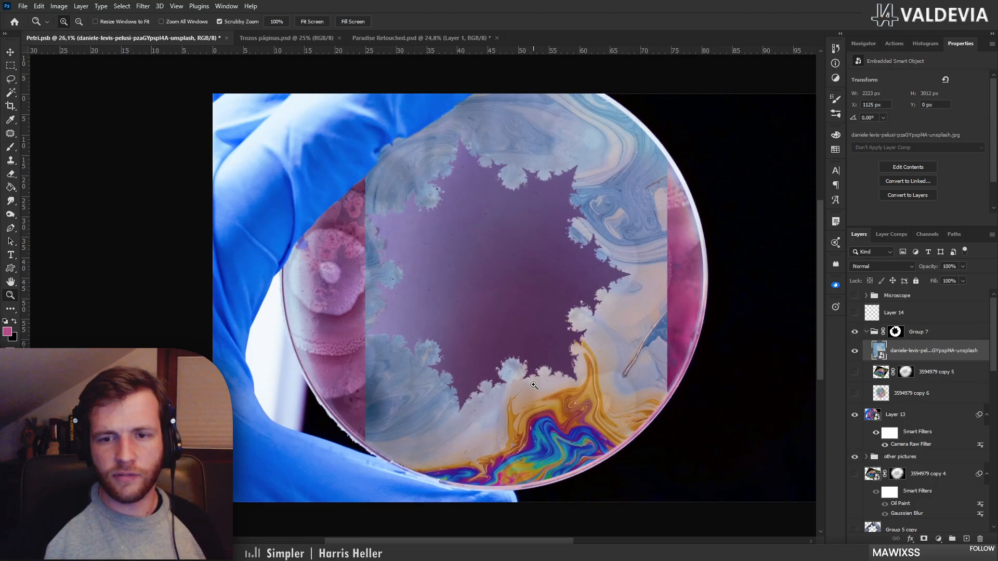
key(ctrl+t)
drag(584, 455, 515, 332)
drag(638, 336, 667, 65)
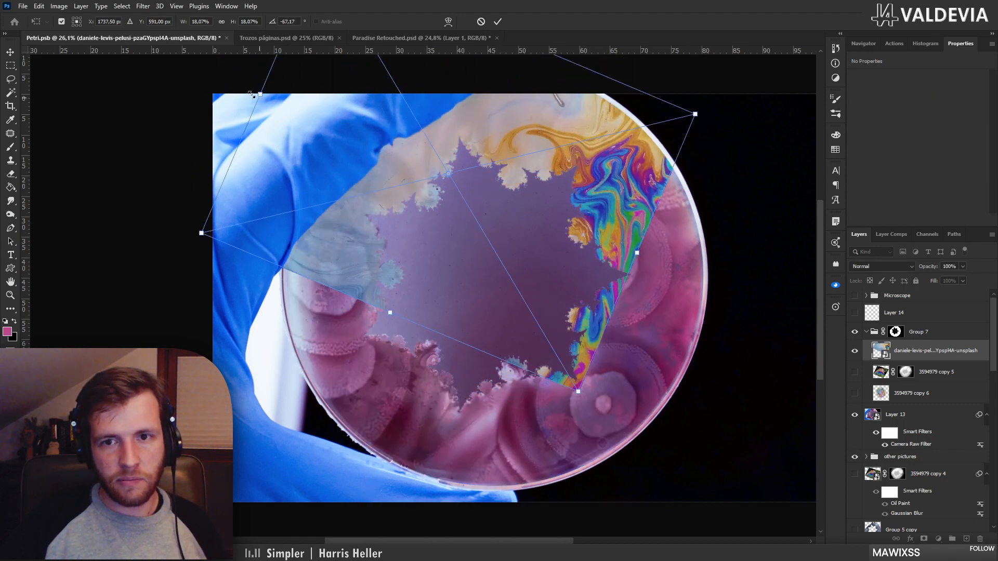
Enlarge the marbled image to about 92.75% and reposition it so its colorful swirls cover the whole dish
drag(251, 95, 172, 83)
drag(538, 289, 408, 300)
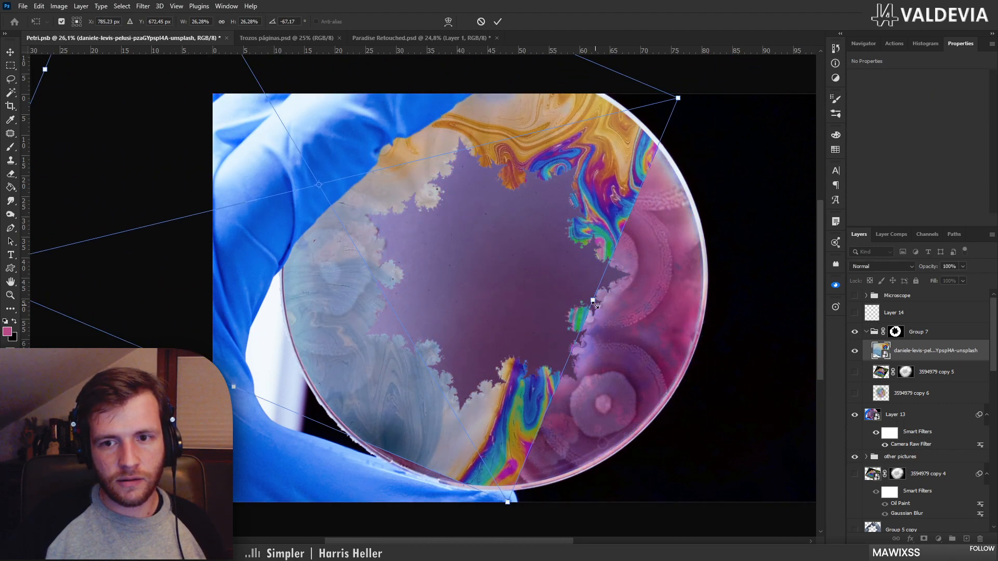
drag(593, 302, 424, 374)
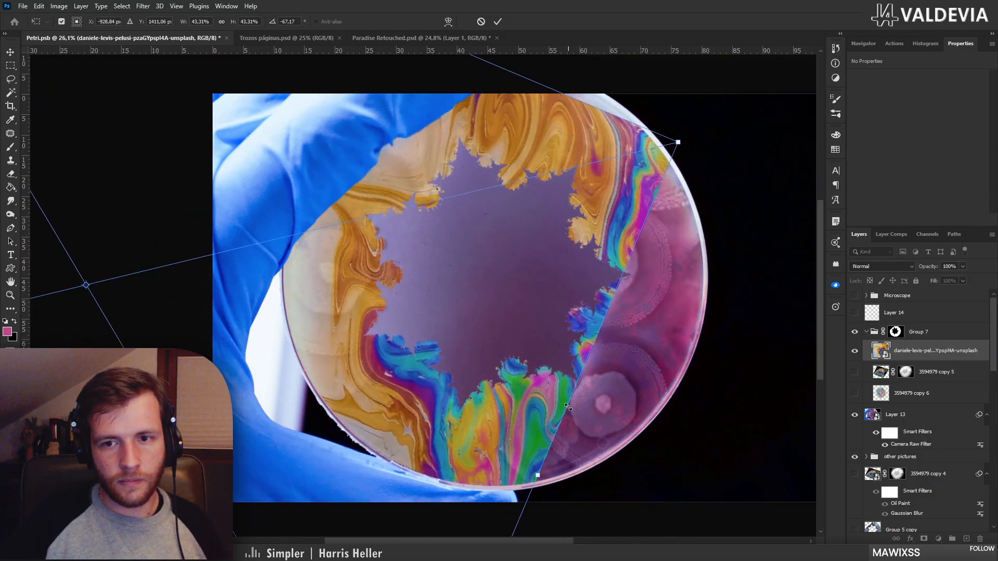
drag(569, 407, 755, 469)
drag(631, 418, 260, 224)
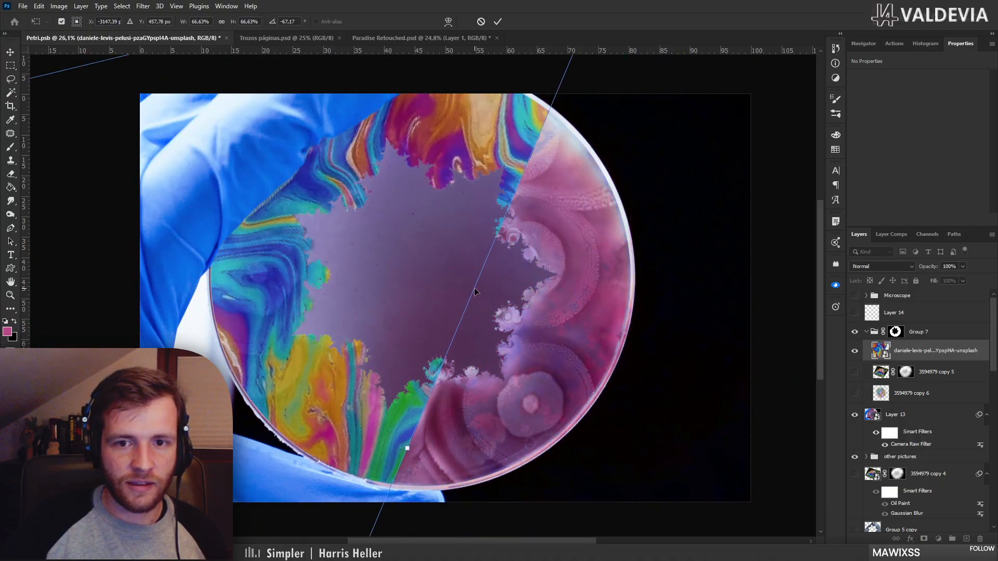
drag(474, 291, 427, 367)
click(497, 21)
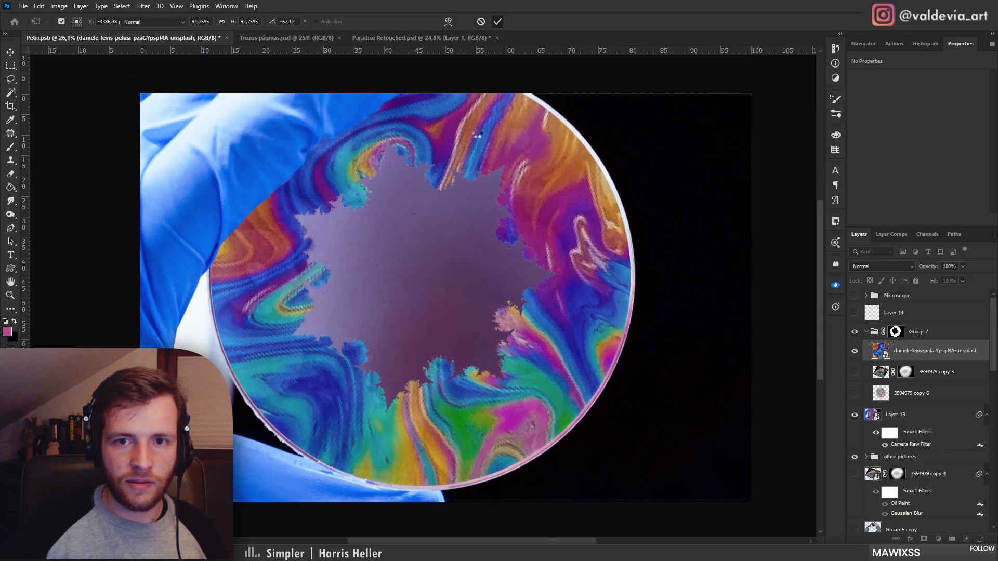
Soften the marbled image with a Gaussian Blur smart filter of 12.5 pixels radius
scroll(485, 149, up, 3)
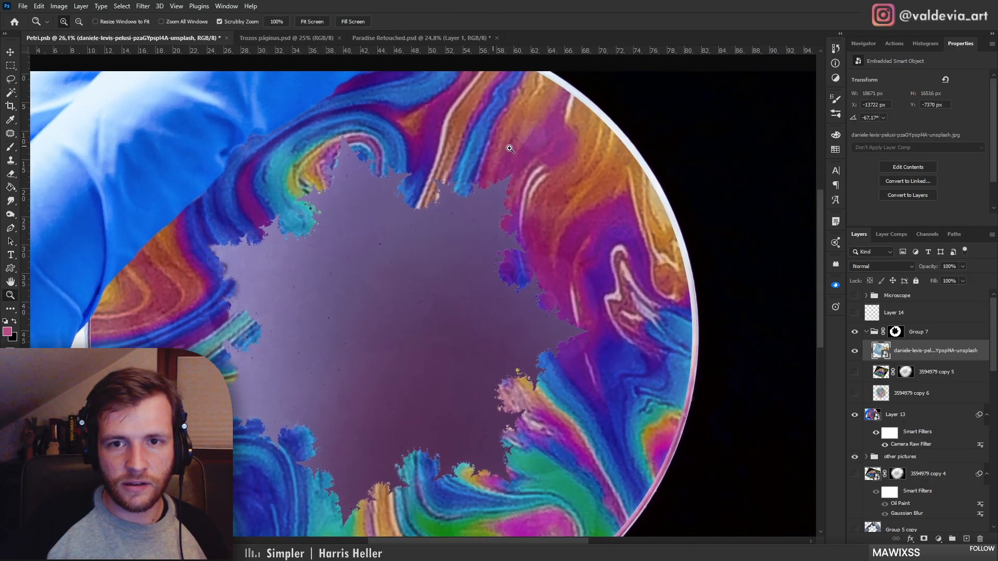
key(b)
key(ctrl+shift+g)
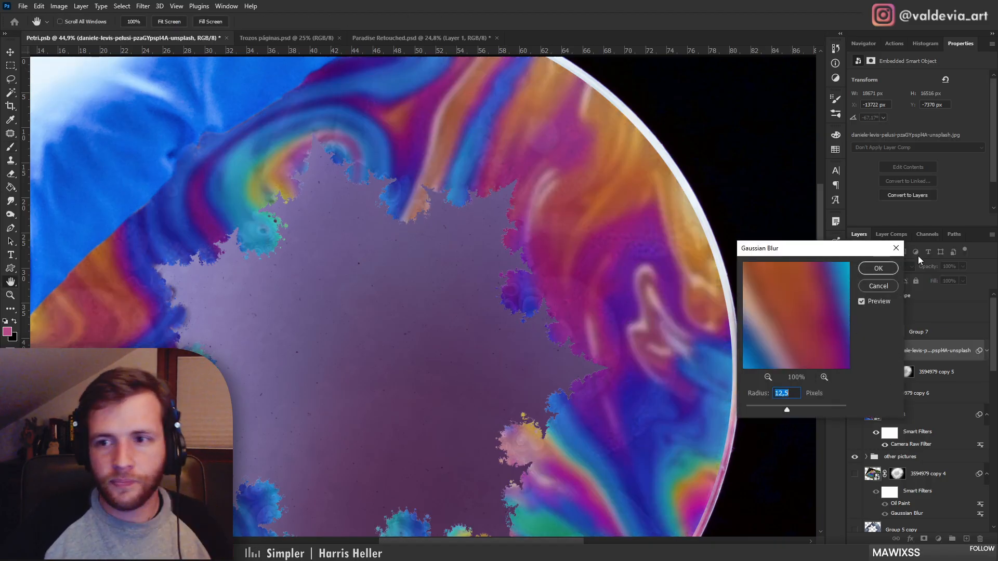
click(895, 248)
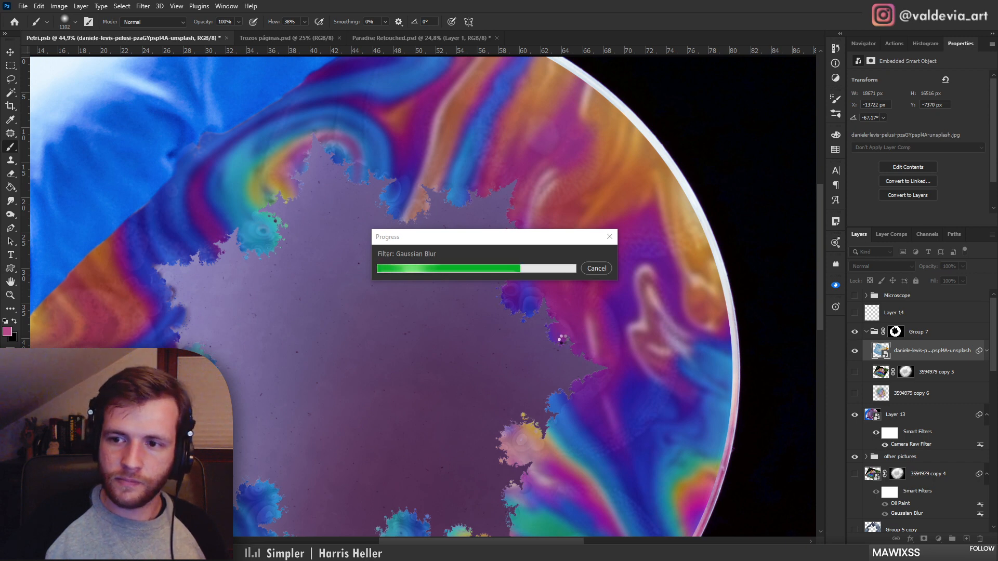
Set the marbled image layer's blend mode to Soft Light so its colors tint the dish
key(z)
drag(521, 372, 560, 330)
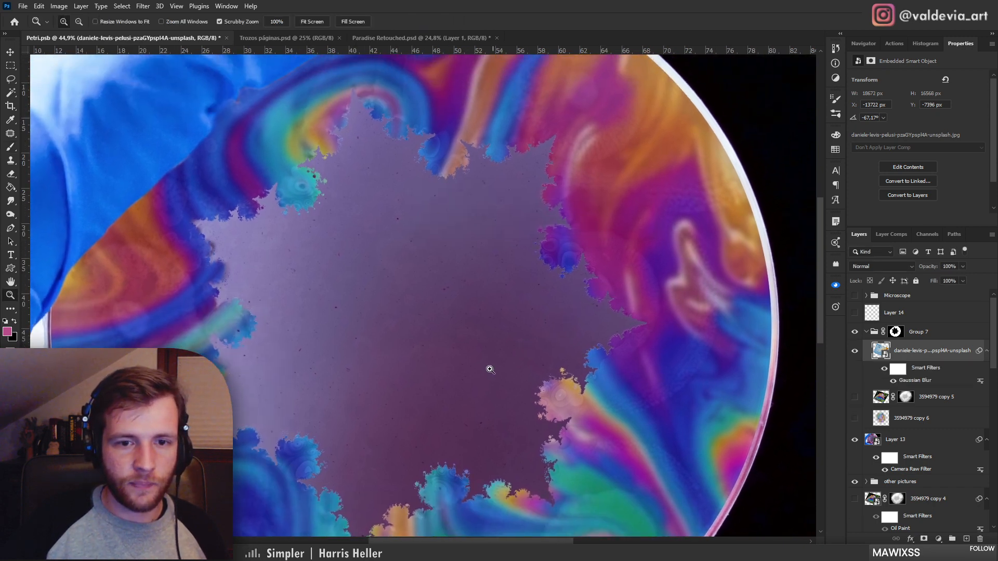
drag(489, 370, 454, 379)
drag(468, 444, 487, 401)
drag(957, 344, 938, 324)
click(888, 266)
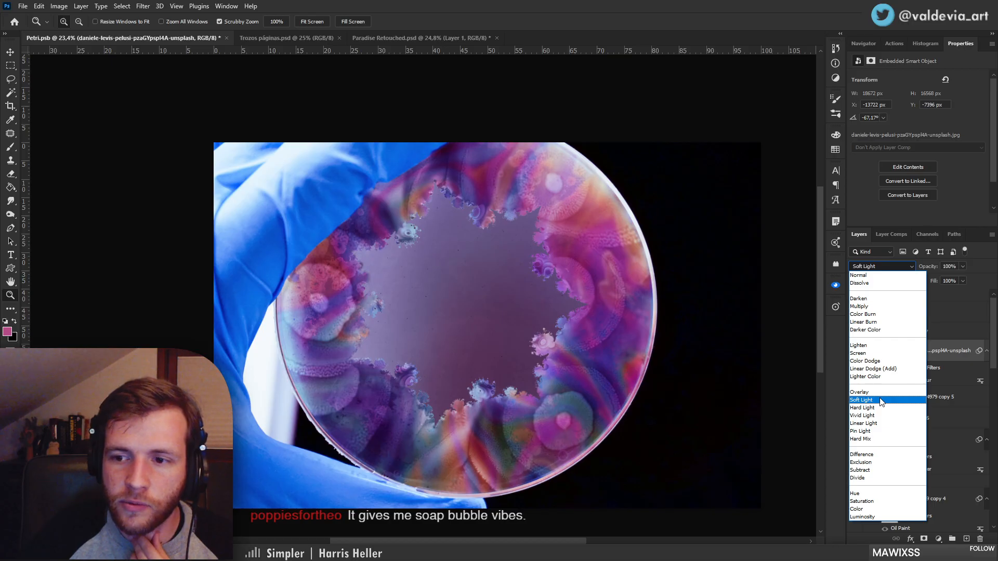
click(882, 400)
Compare the dish with and without the marbled image, and preview Overlay before keeping Soft Light
click(858, 355)
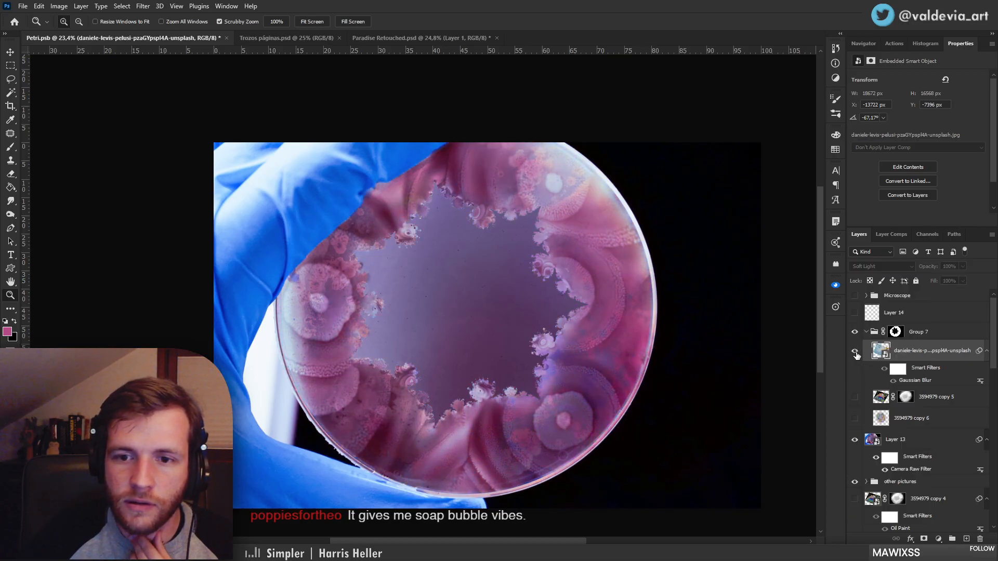
click(857, 355)
click(858, 354)
click(857, 354)
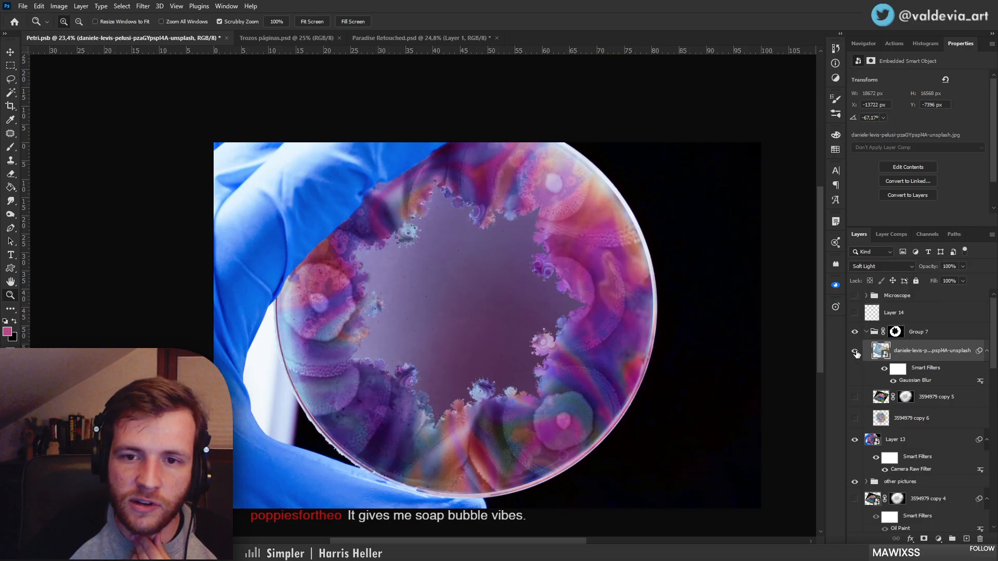
click(880, 266)
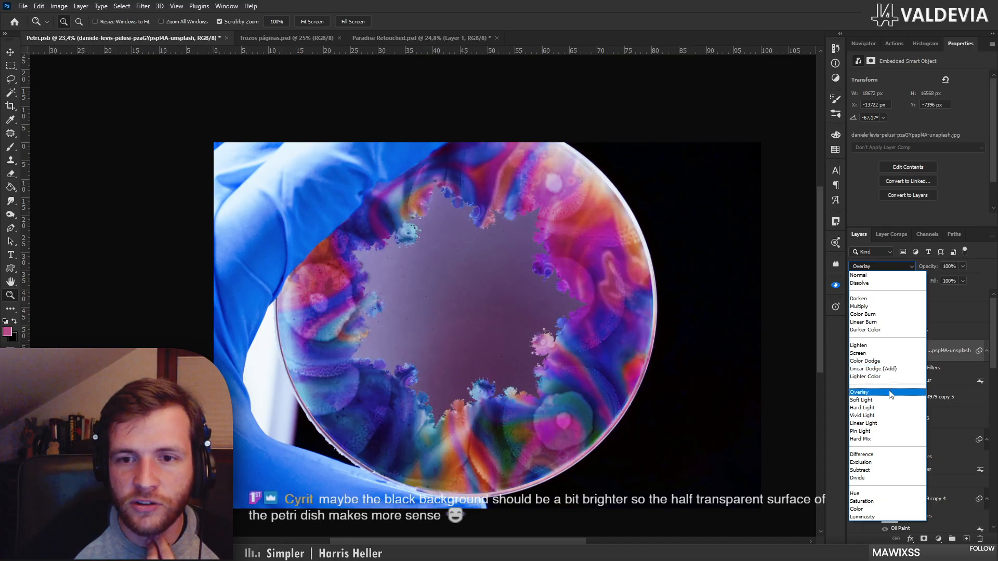
click(888, 400)
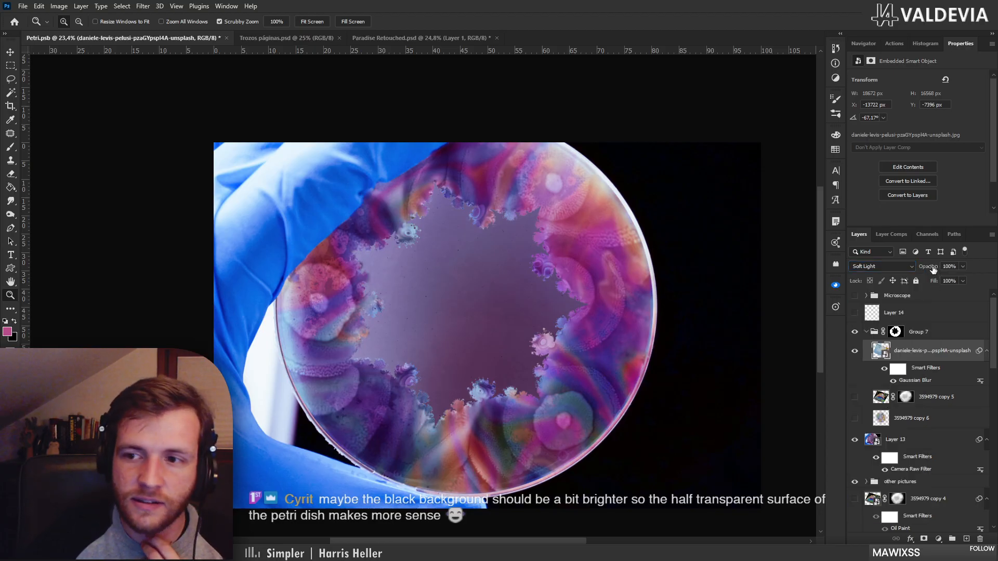
Lower the marbled image's opacity to 36% and compare the dish with and without it
mouse_move(933, 270)
mouse_down()
mouse_move(911, 269)
mouse_move(922, 269)
mouse_up()
click(855, 351)
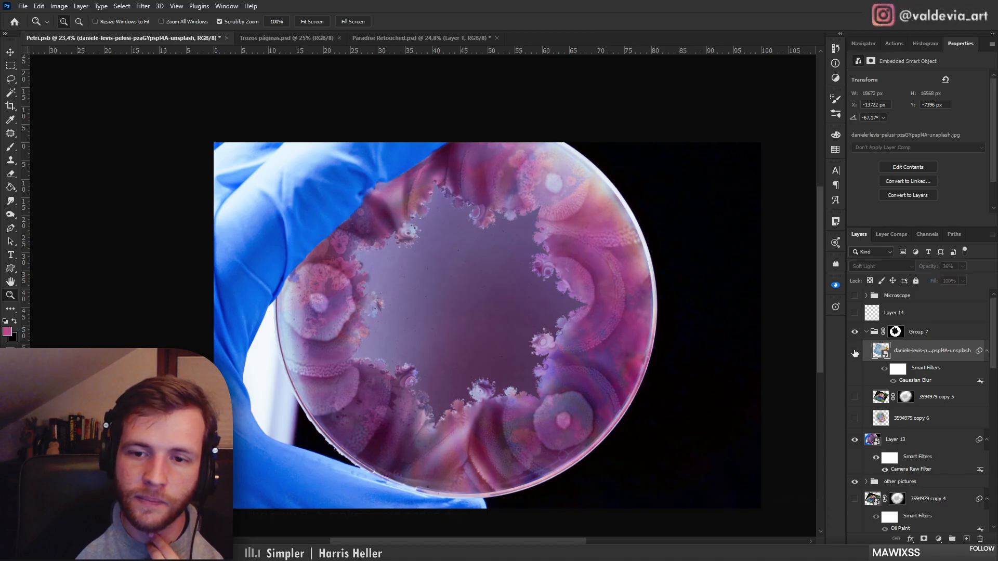
click(854, 354)
click(855, 354)
click(855, 353)
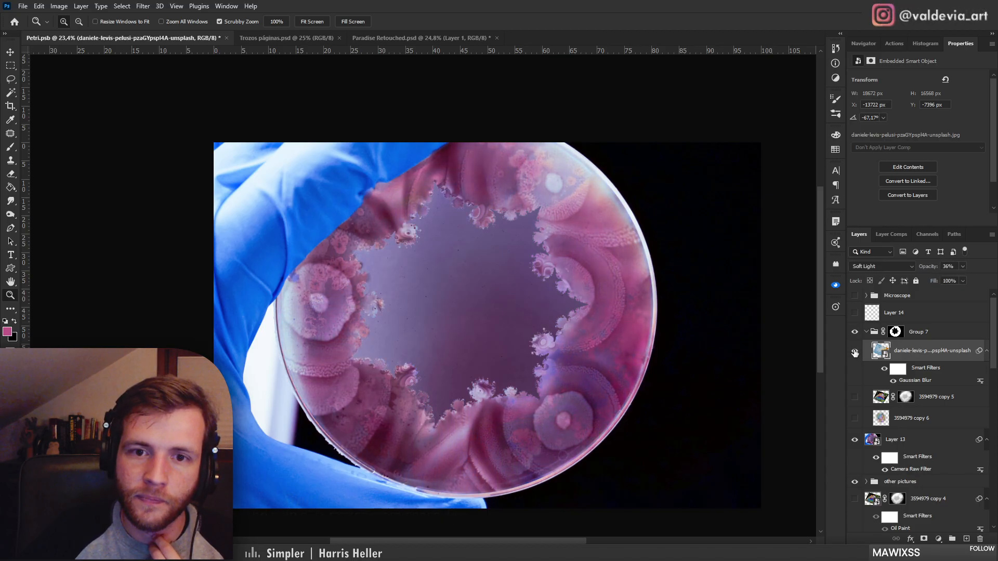
click(854, 353)
Preview layer 3594979 copy 5, hide it again, show 3594979 copy 6, and set copy 6's opacity to 39%
click(858, 403)
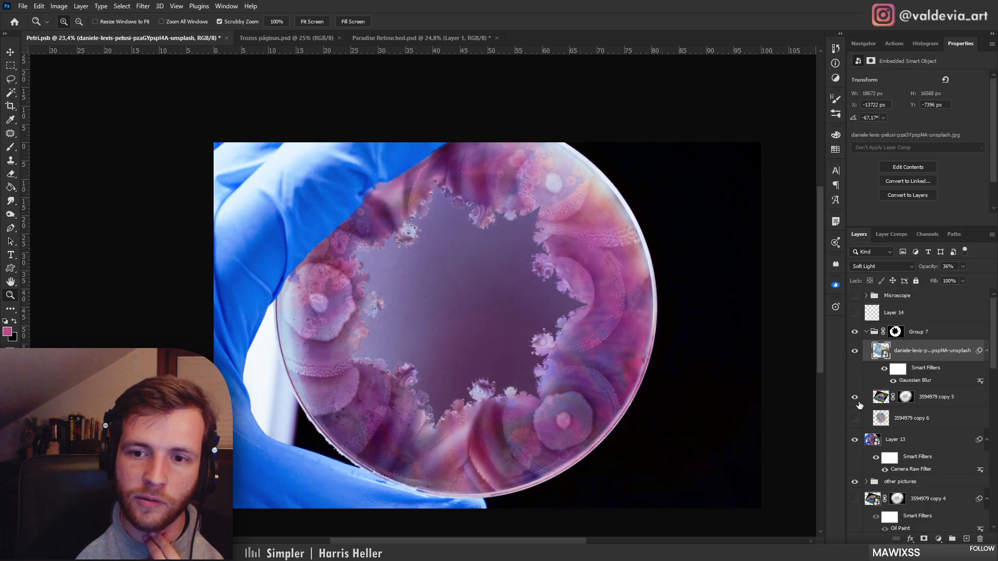
click(858, 403)
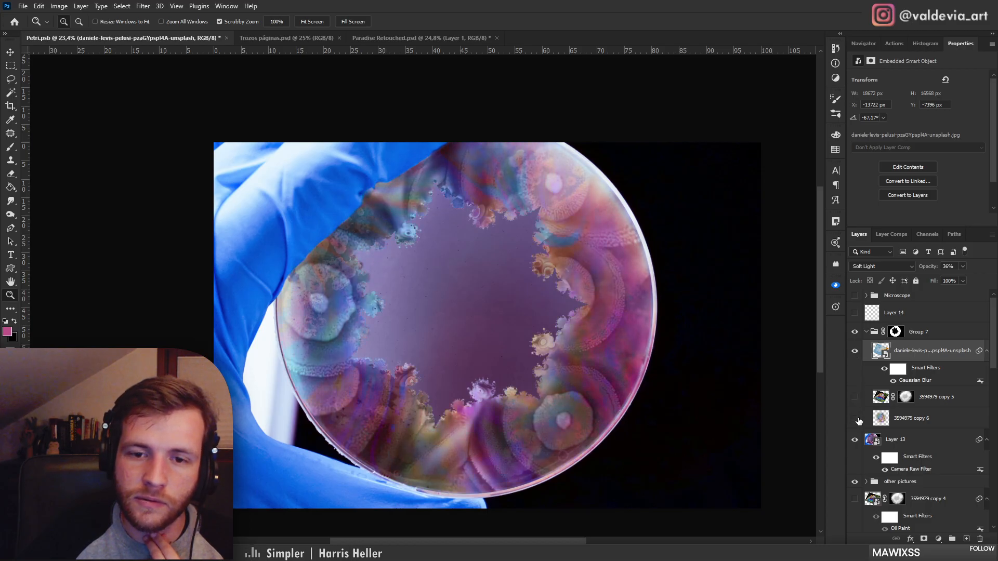
click(854, 418)
click(899, 422)
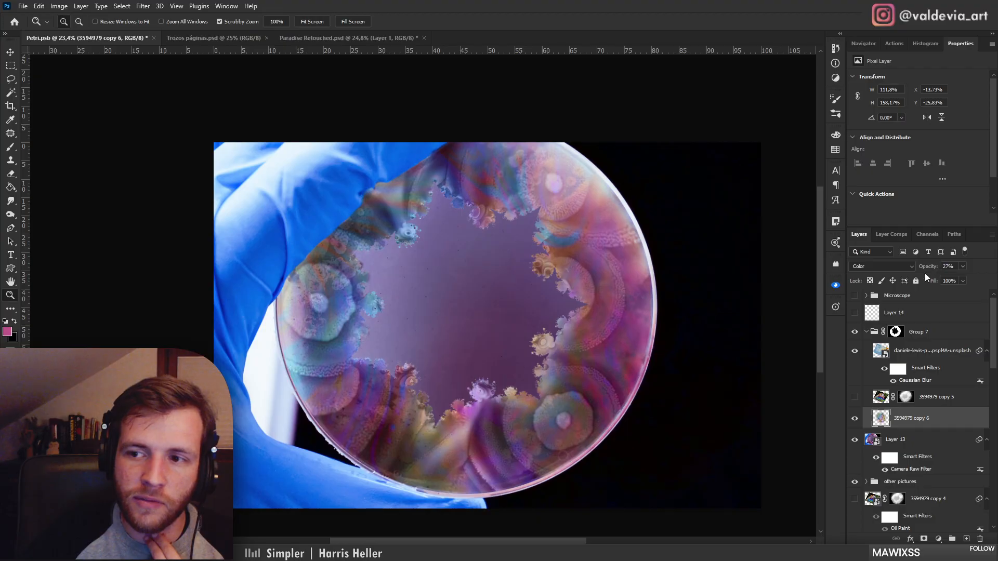
drag(926, 266, 930, 267)
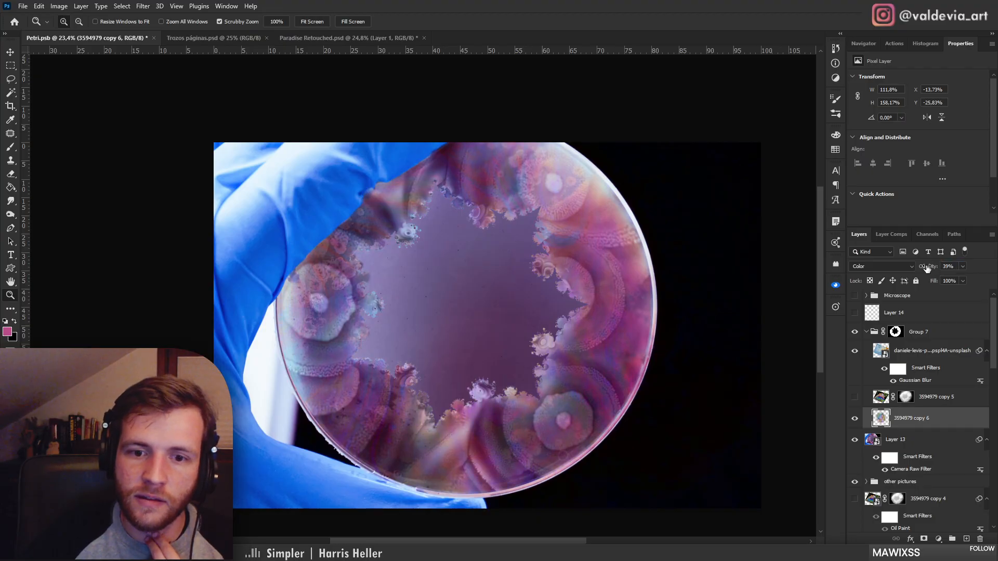
Compare the dish with and without the combined overlays in Group 7
click(855, 333)
click(854, 333)
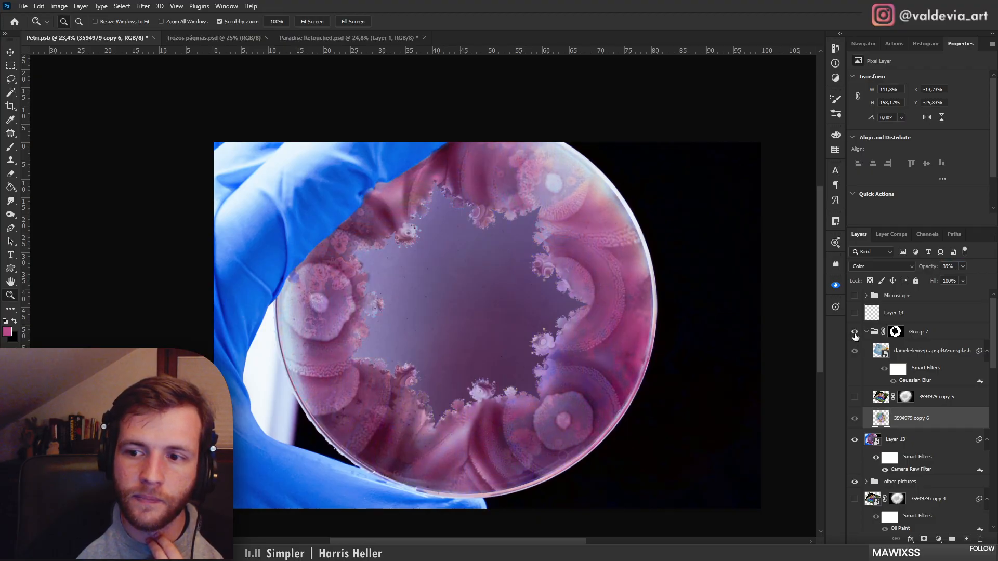
click(855, 333)
click(855, 333)
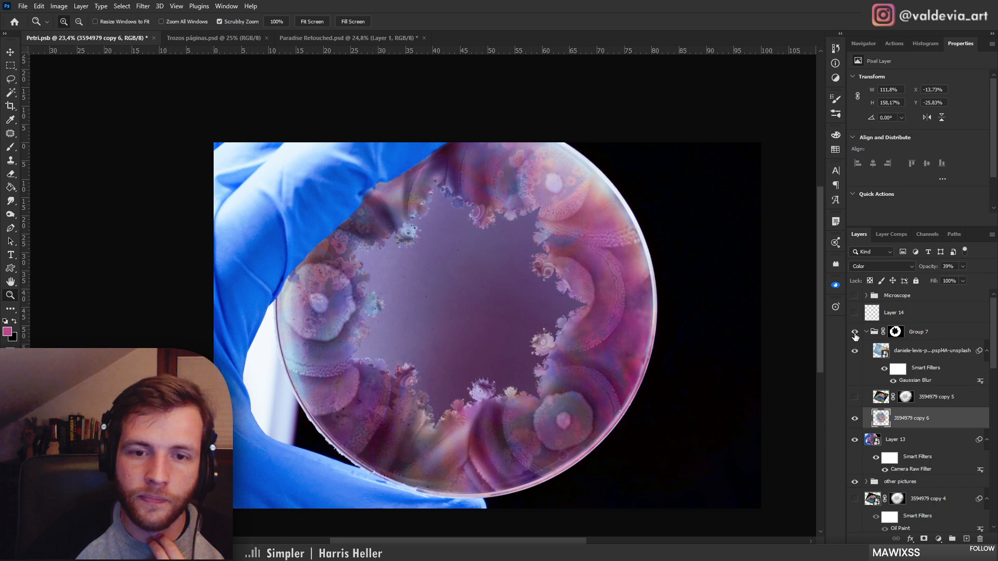
click(855, 333)
click(855, 333)
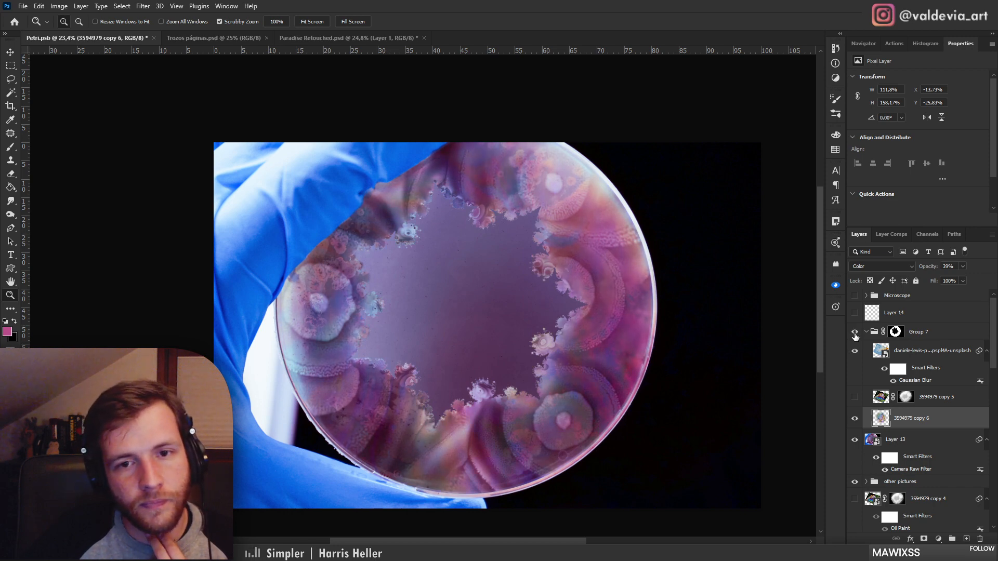
Hide layer 3594979 copy 6 and inspect the lower part of the dish up close
click(854, 424)
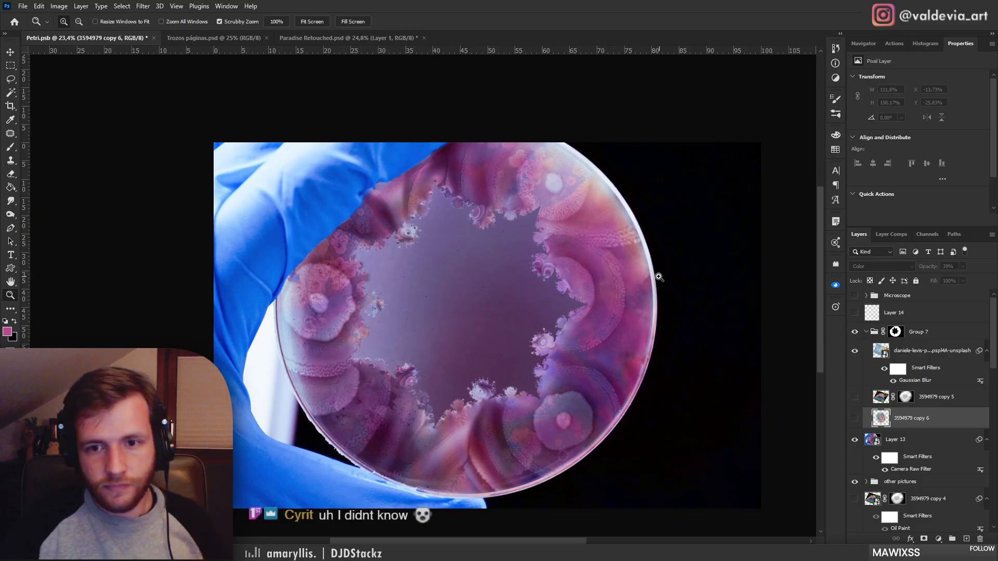
drag(571, 345, 562, 283)
drag(525, 351, 507, 363)
drag(678, 413, 487, 266)
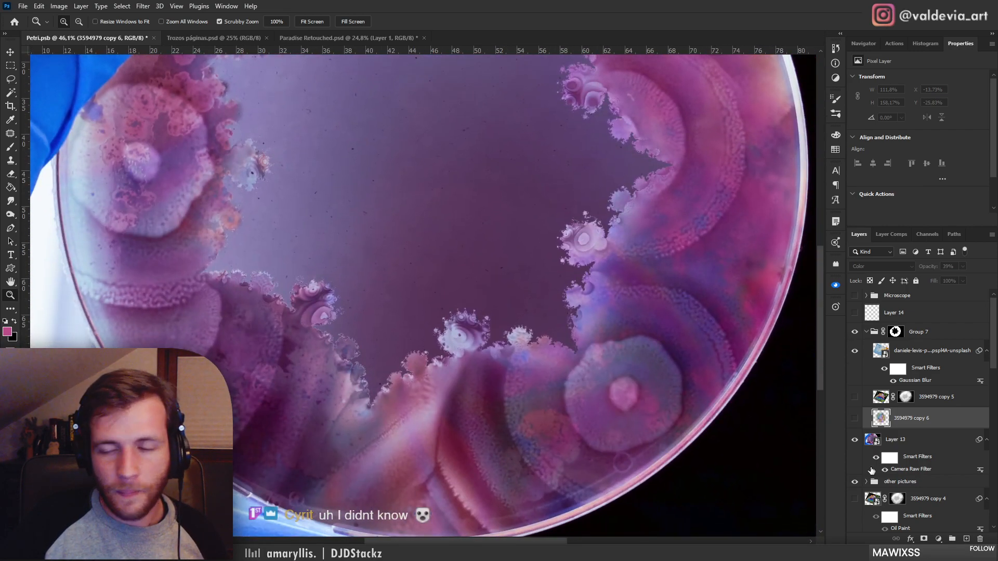
Collapse Group 7, then hide it and Layer 13 to work on the original orange-green dish layers
scroll(933, 448, down, 1)
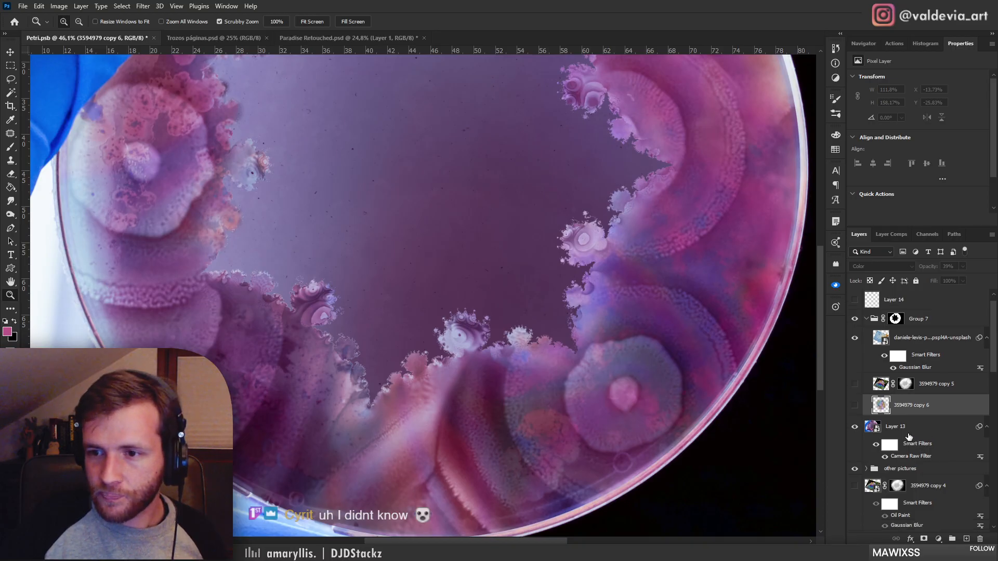
click(866, 319)
click(855, 319)
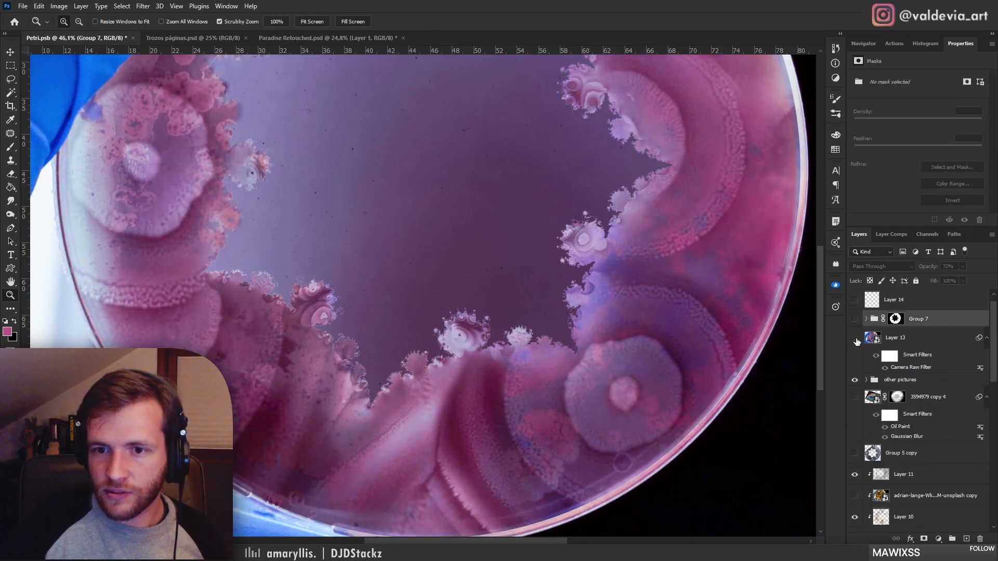
click(855, 338)
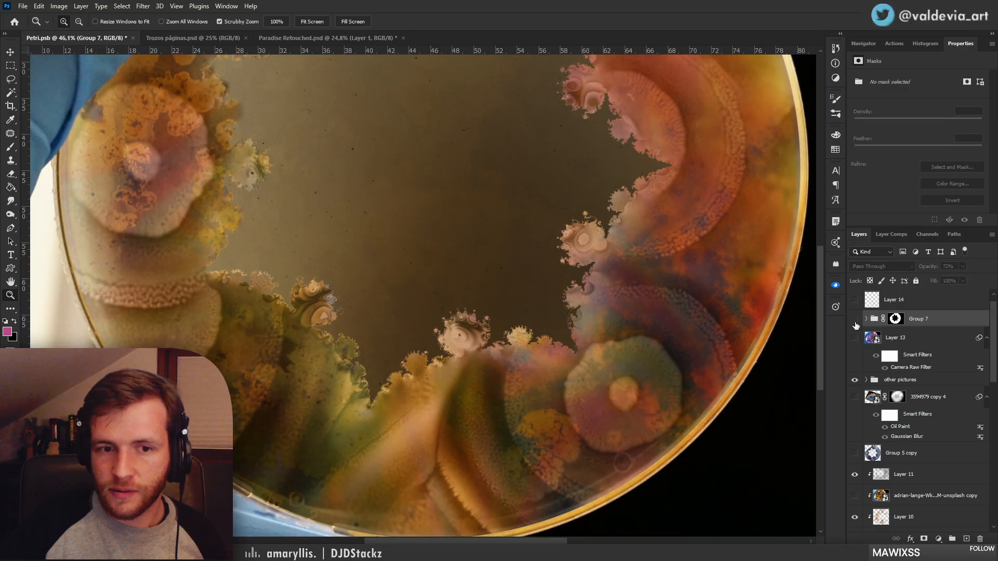
drag(647, 378, 575, 380)
drag(742, 291, 770, 291)
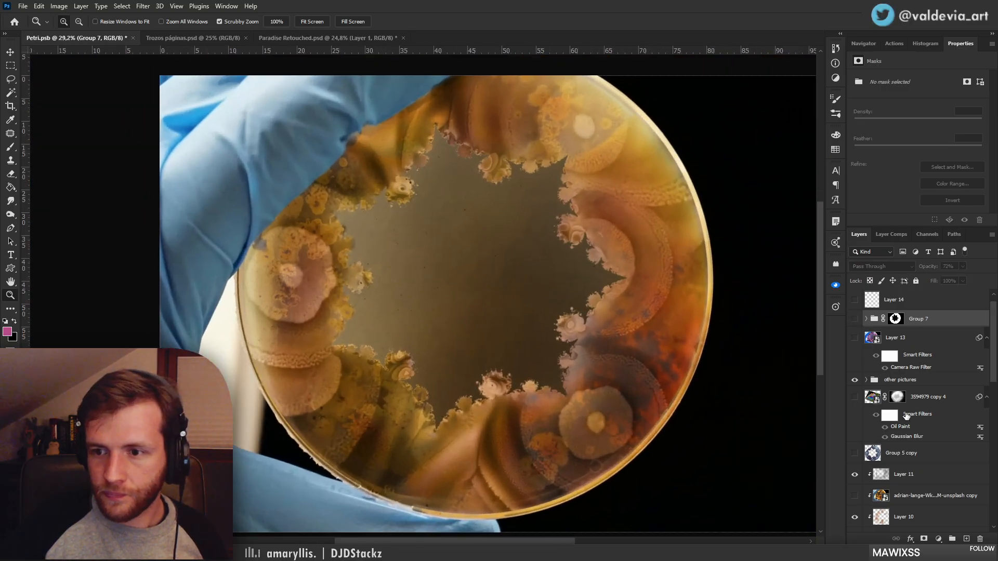
scroll(906, 416, down, 5)
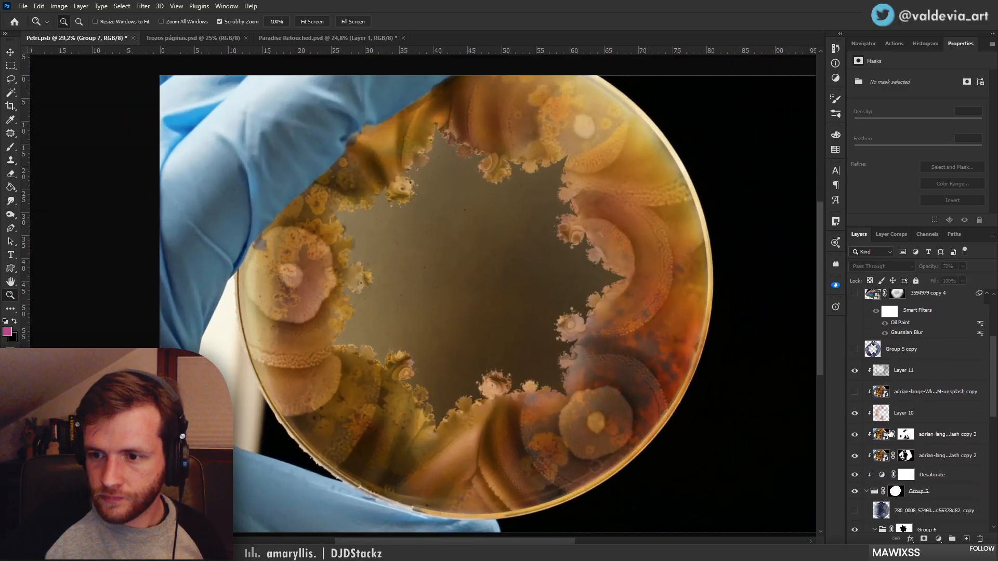
Refine Group 6's layer mask along the fractal edge with a 2.3 px feather and a -32% edge shift
scroll(890, 433, down, 6)
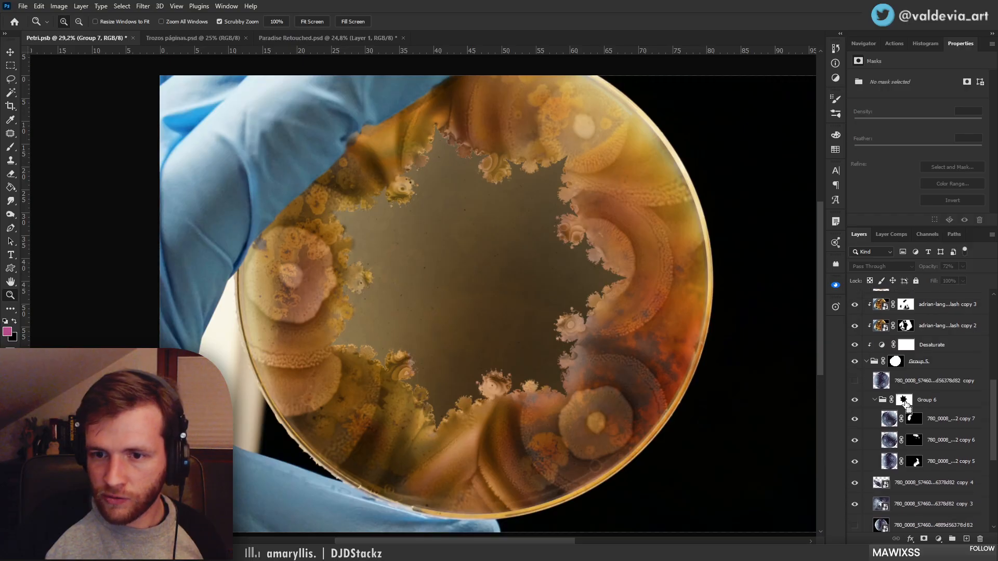
drag(587, 333, 645, 337)
key(ctrl+d)
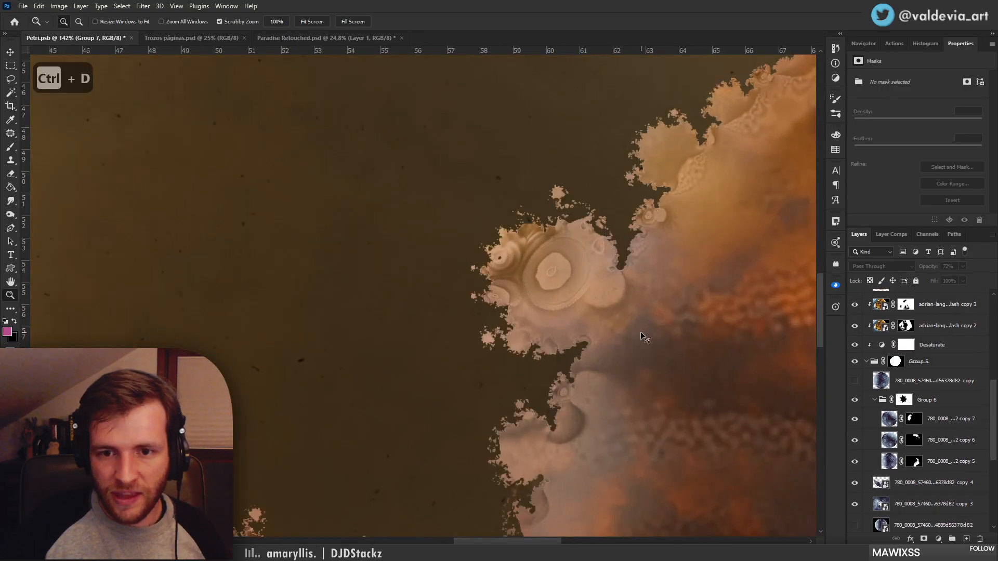
double_click(905, 400)
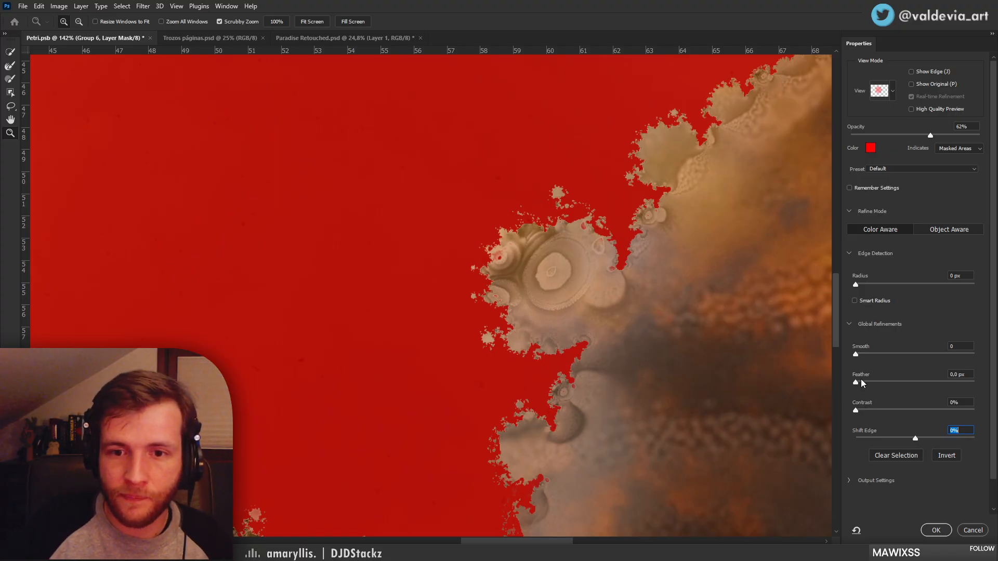
drag(863, 381, 872, 382)
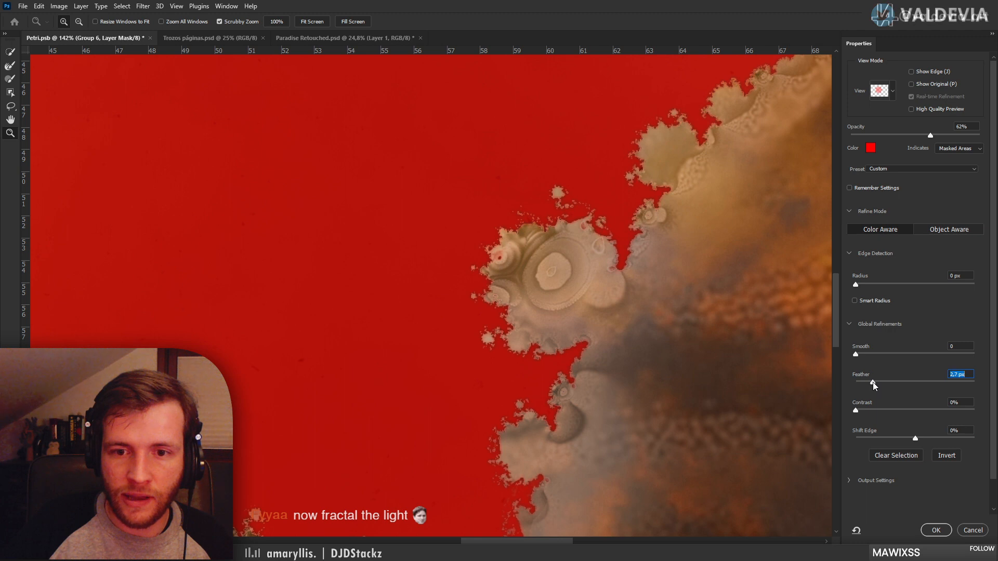
click(901, 439)
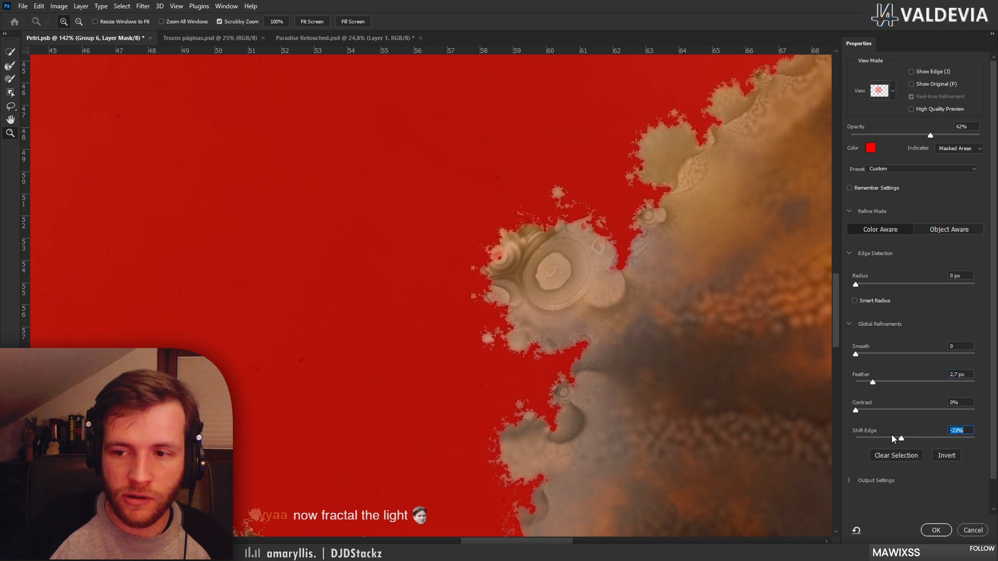
click(866, 382)
click(897, 439)
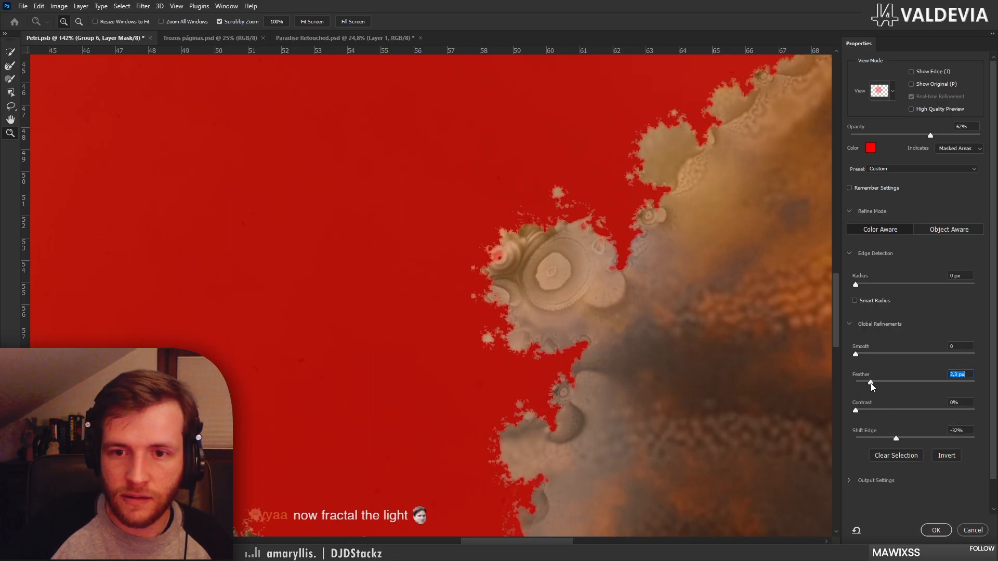
click(936, 530)
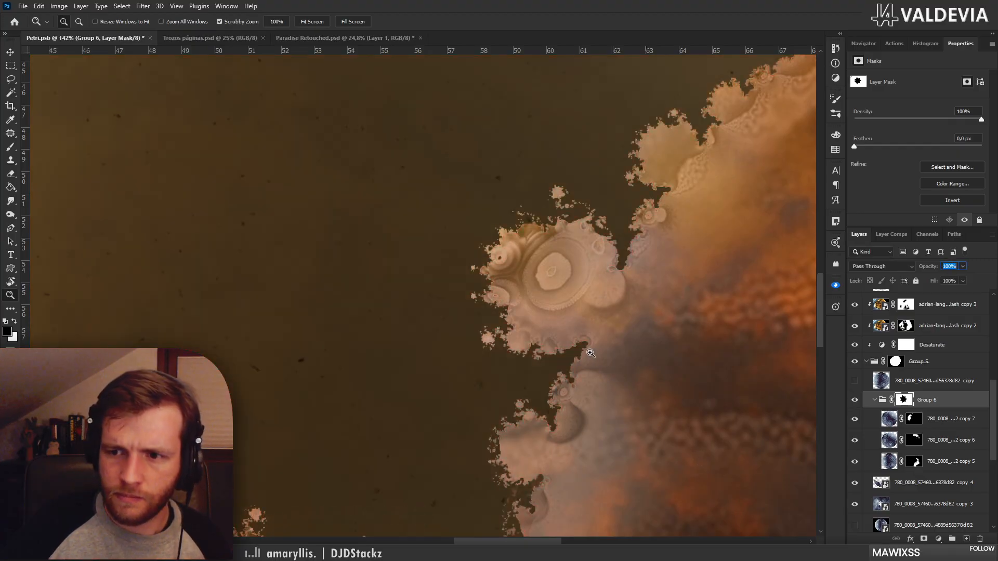
Compare the fractal edge with Group 6 and the enclosing Group 5 each switched off and on
mouse_move(591, 351)
mouse_down()
mouse_move(561, 338)
mouse_move(580, 343)
mouse_up()
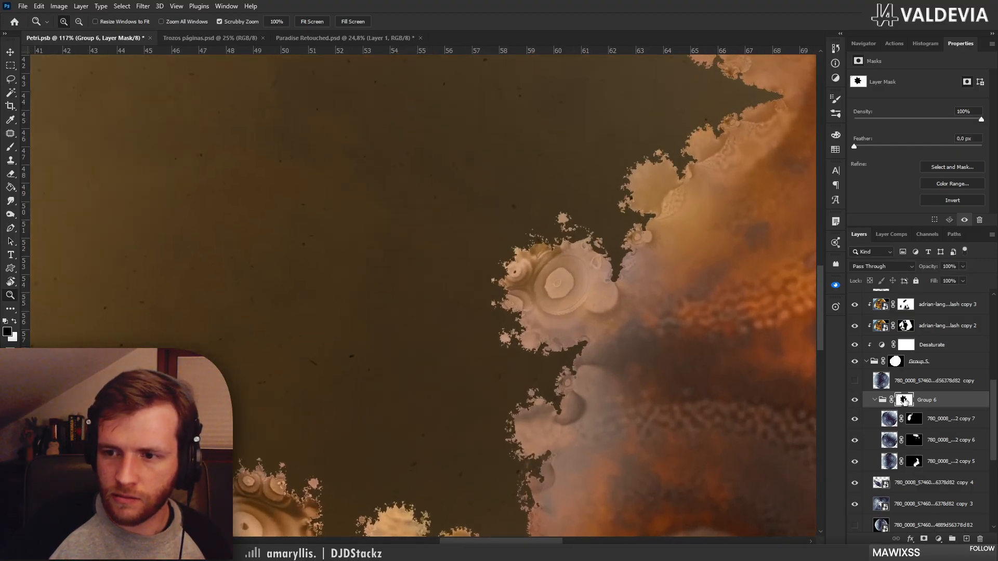
click(854, 403)
click(853, 403)
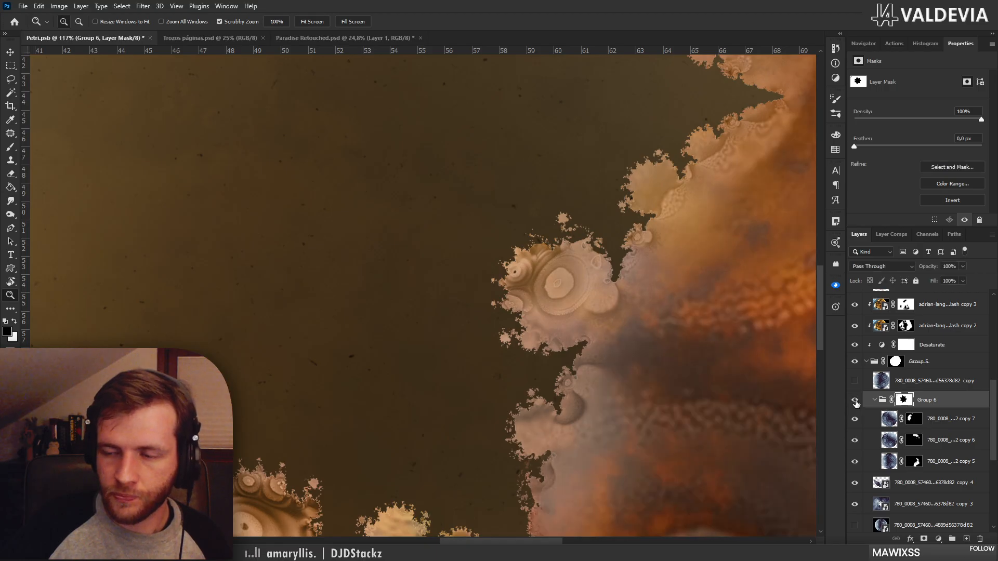
scroll(881, 370, down, 2)
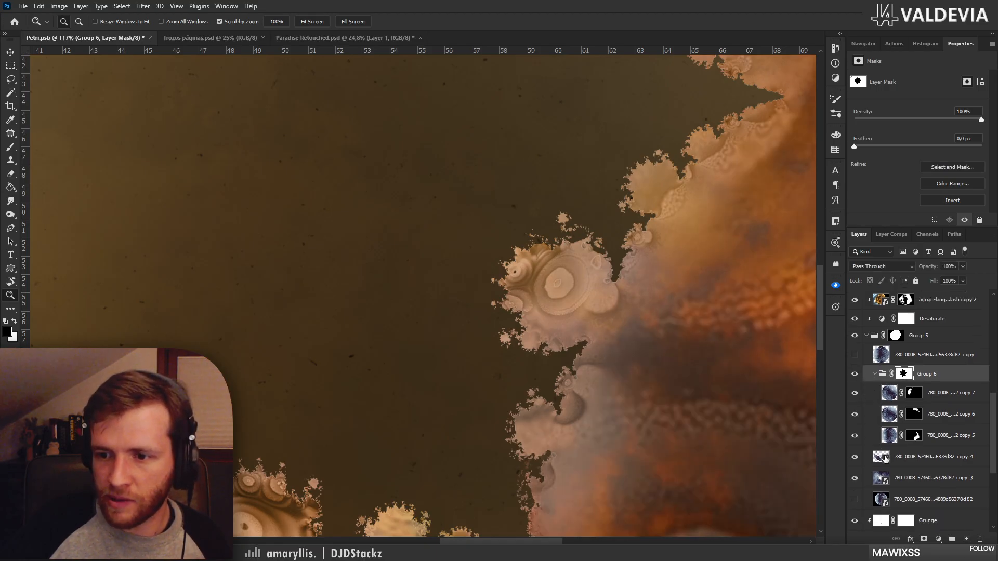
scroll(885, 460, down, 2)
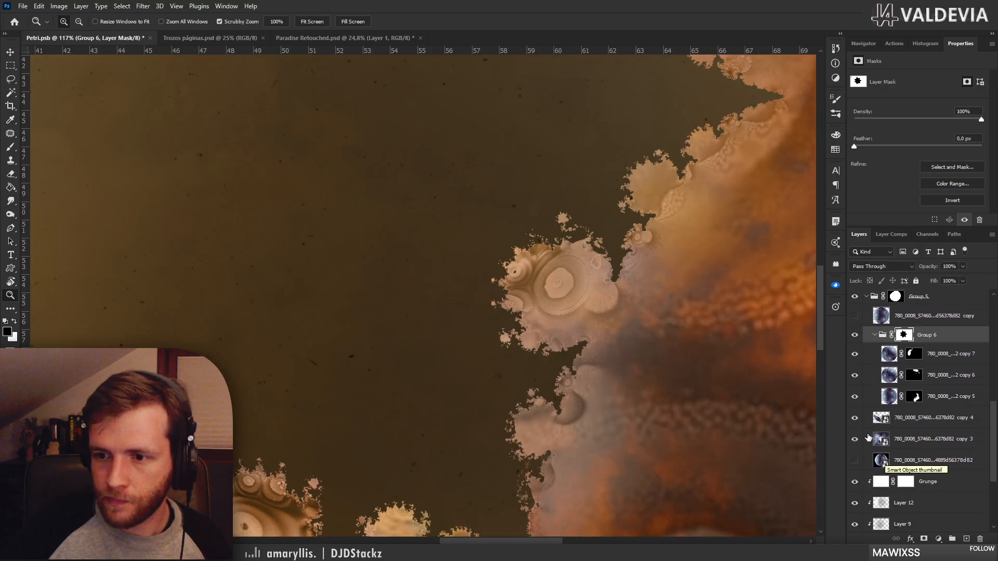
scroll(864, 457, up, 4)
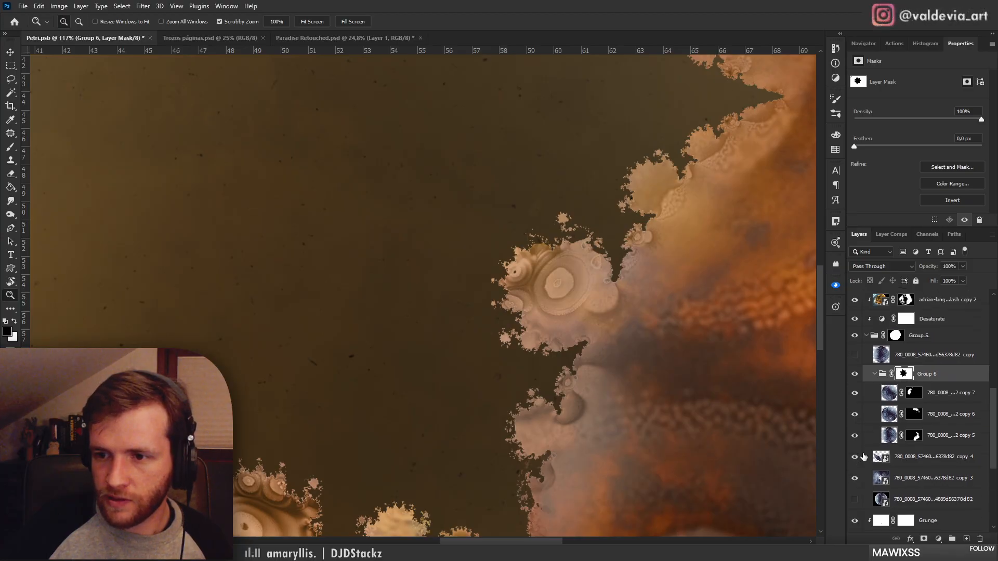
click(854, 375)
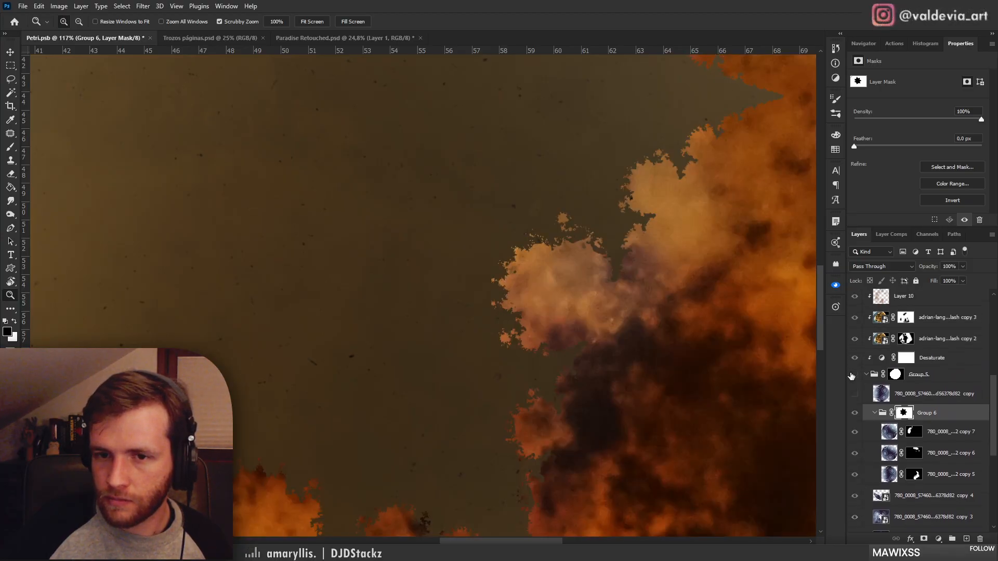
click(854, 375)
Toggle the masked brown base layer with the Hue/Saturation smart filter to check what it contributes to the dish centre
scroll(874, 434, down, 8)
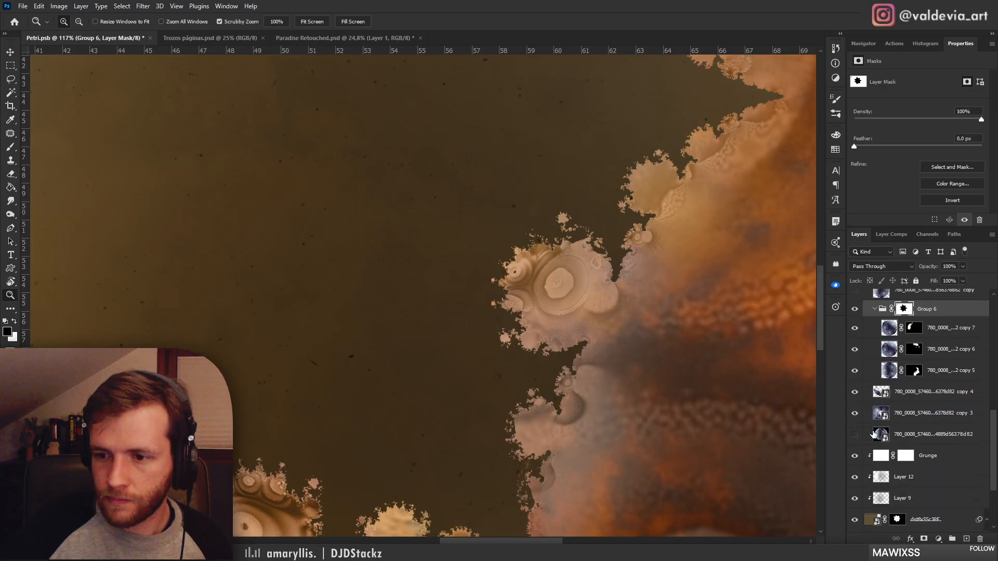
scroll(874, 434, down, 1)
click(855, 455)
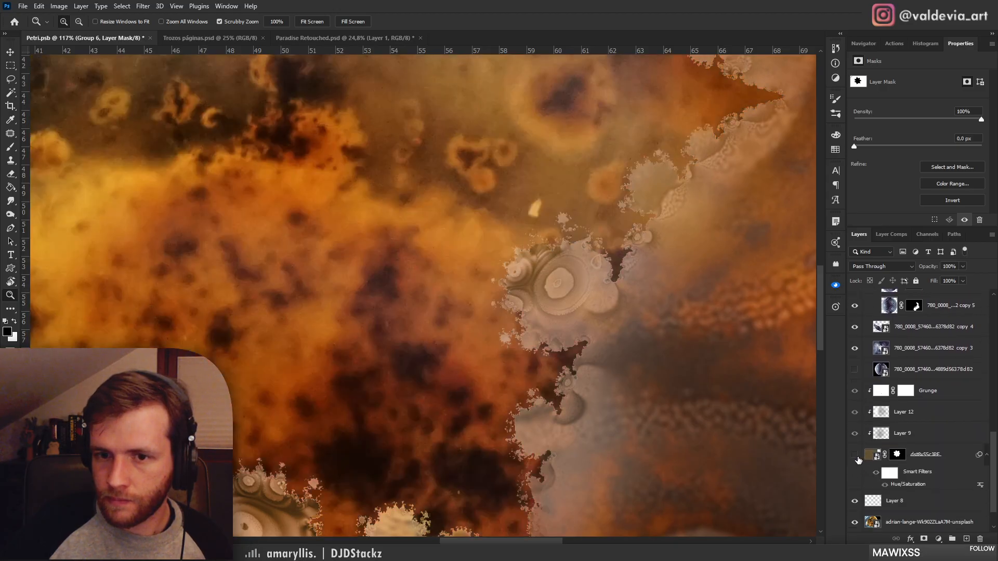
click(854, 456)
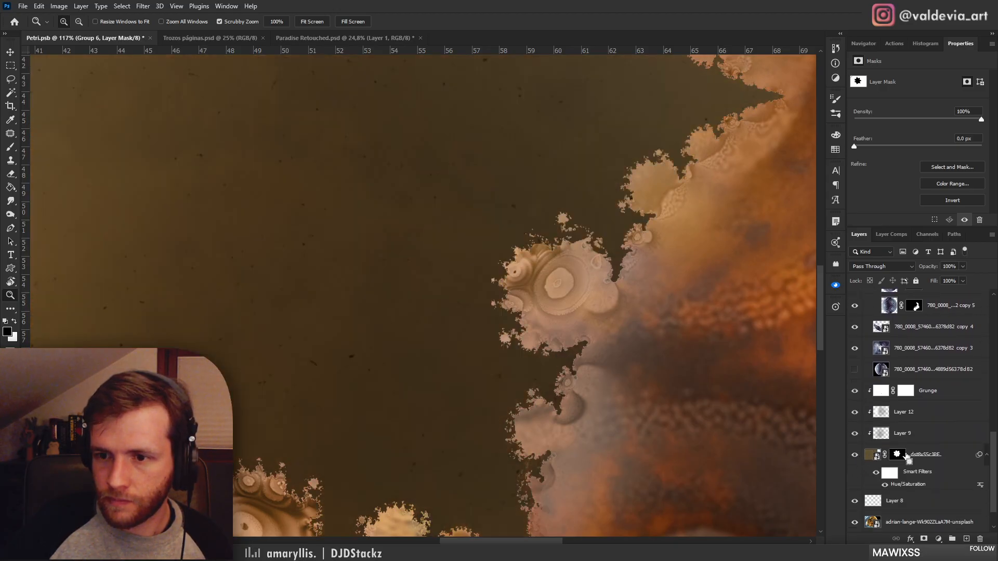
key(ctrl+d)
click(854, 455)
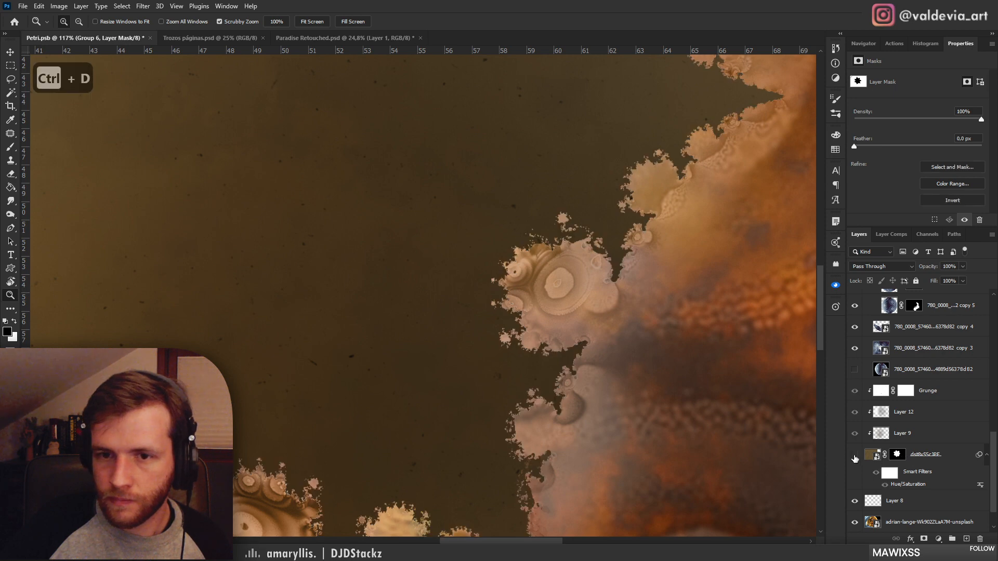
click(854, 455)
click(855, 455)
Look through the layer stack for the source of the sharp fractal edge and toggle the 780_0008 copy 3 layer
scroll(873, 448, up, 5)
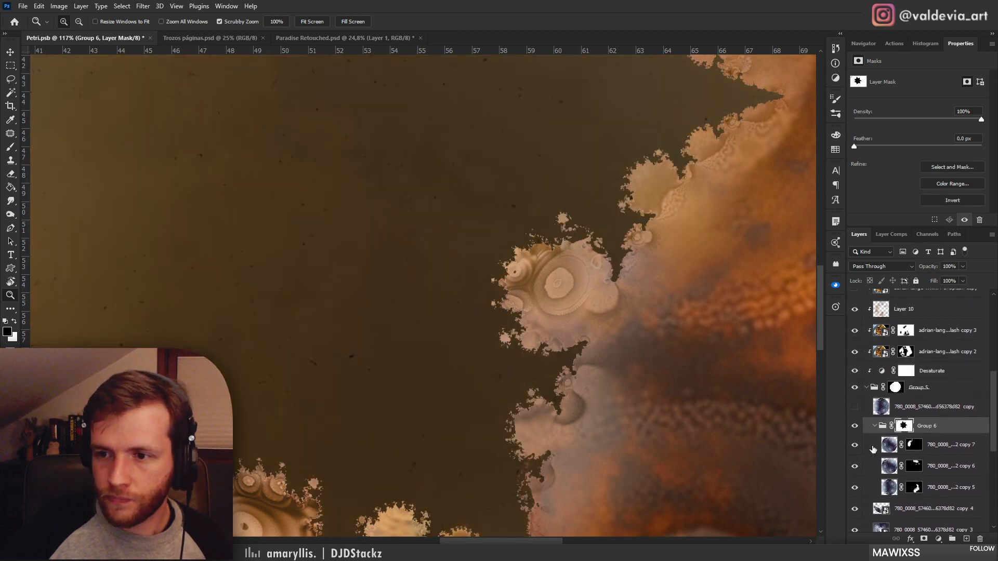
scroll(873, 448, up, 2)
scroll(859, 417, up, 2)
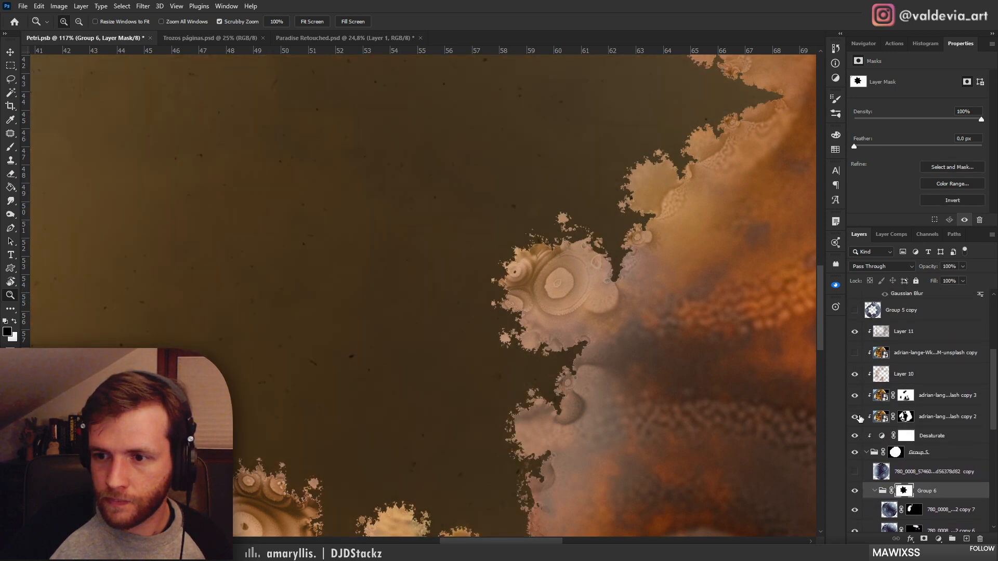
scroll(858, 417, up, 2)
scroll(862, 361, up, 2)
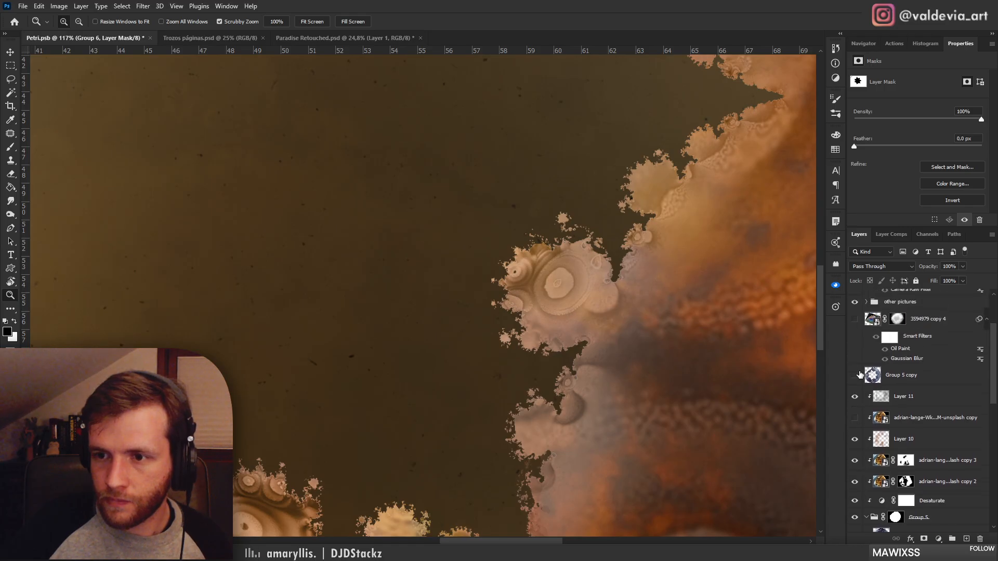
scroll(856, 452, down, 8)
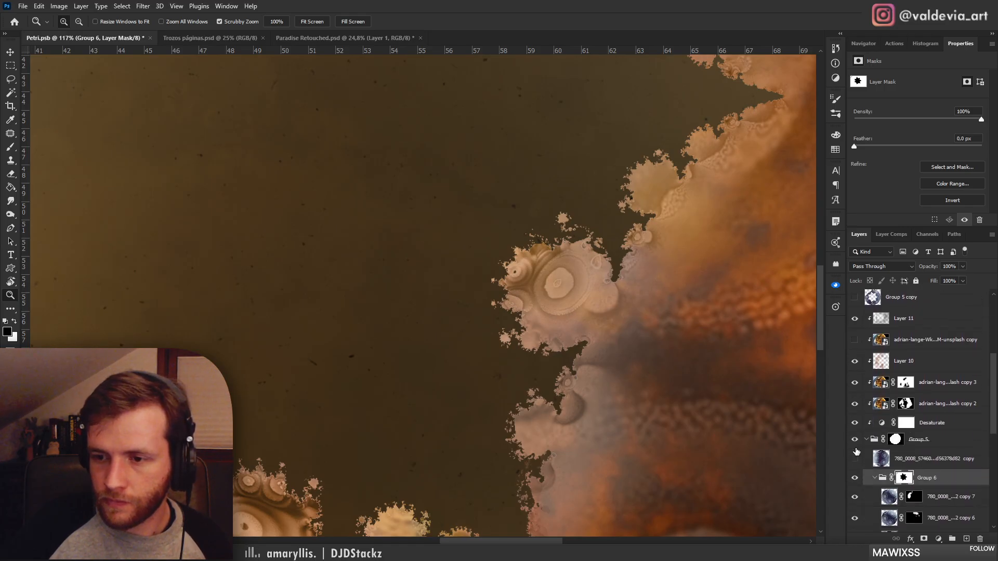
scroll(857, 452, down, 1)
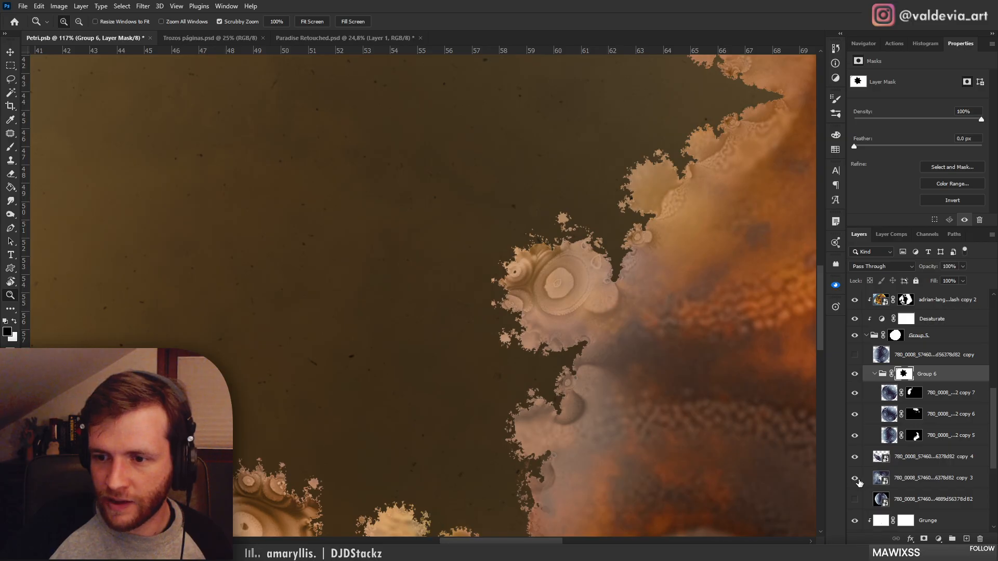
click(857, 479)
click(856, 480)
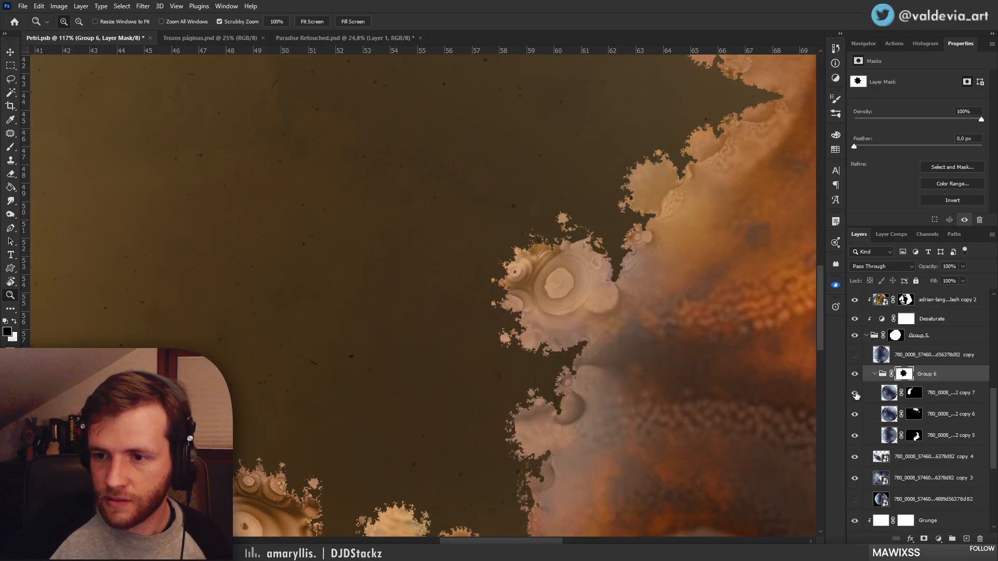
Hide Group 6 and check the fractal edge with the 780_0008 copy 4 and copy 3 layers toggled
click(855, 374)
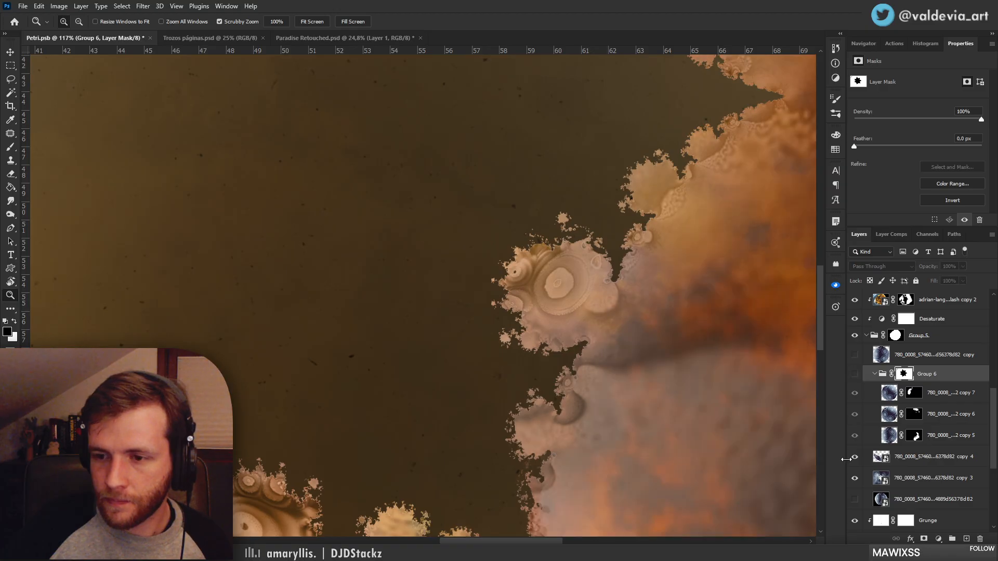
click(857, 461)
click(854, 481)
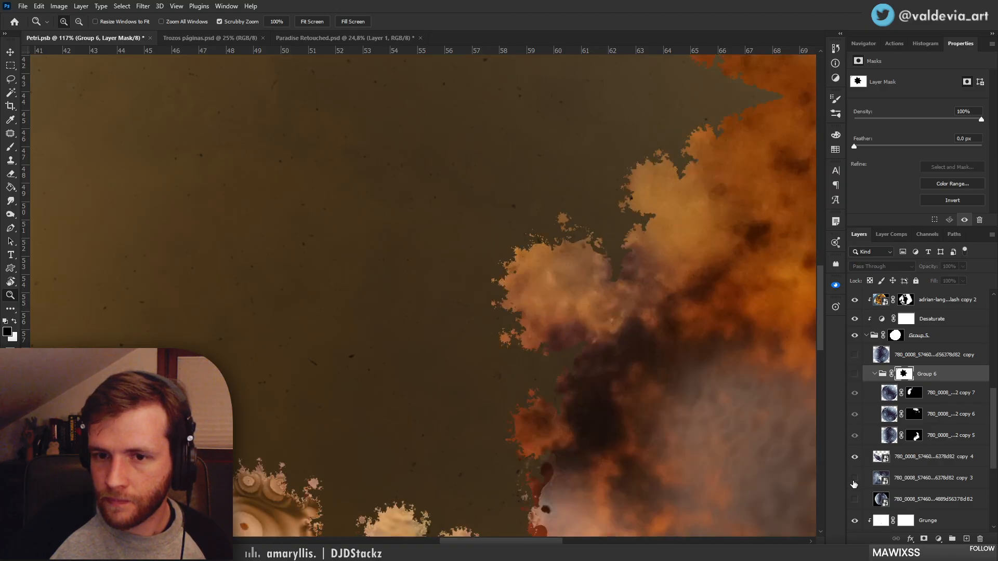
click(854, 480)
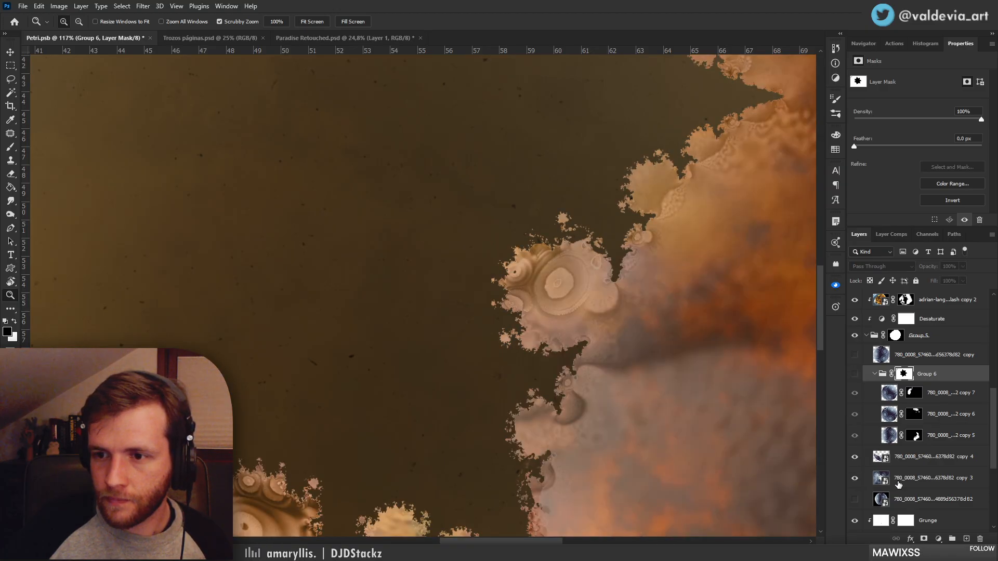
Open the 780_0008 copy 3 smart object, inspect its cut-out fractal edge up close, and close it again
click(898, 485)
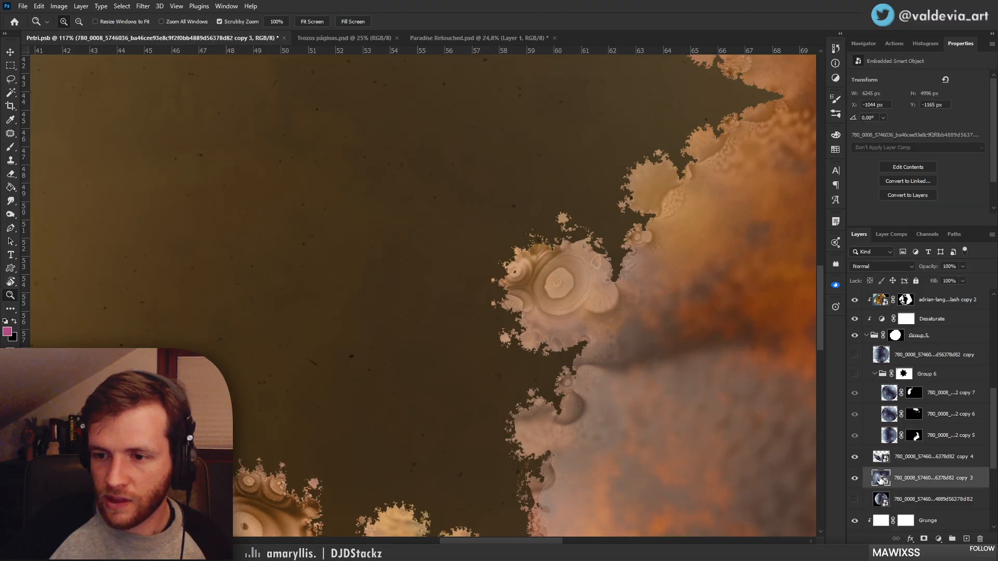
double_click(880, 479)
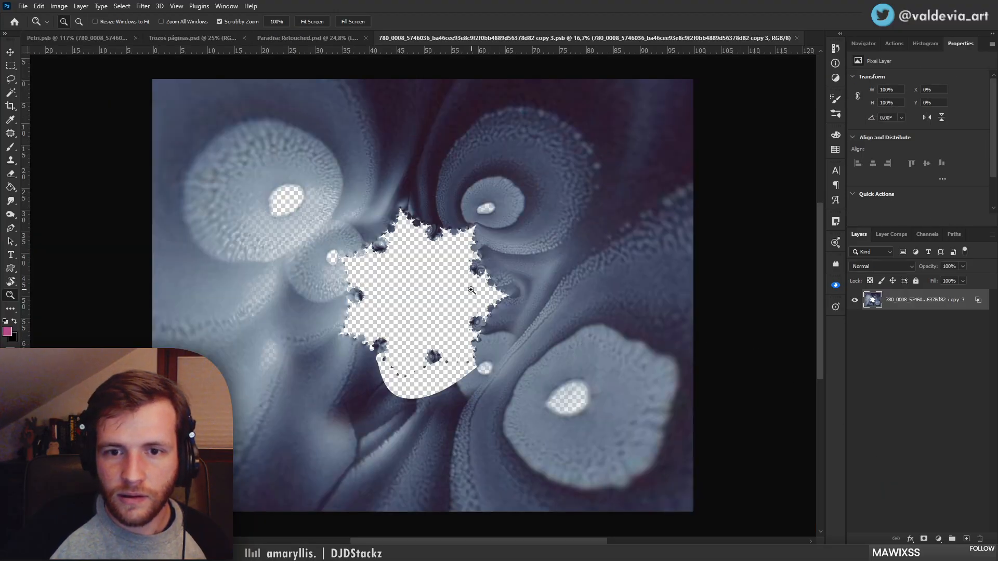
drag(471, 290, 598, 73)
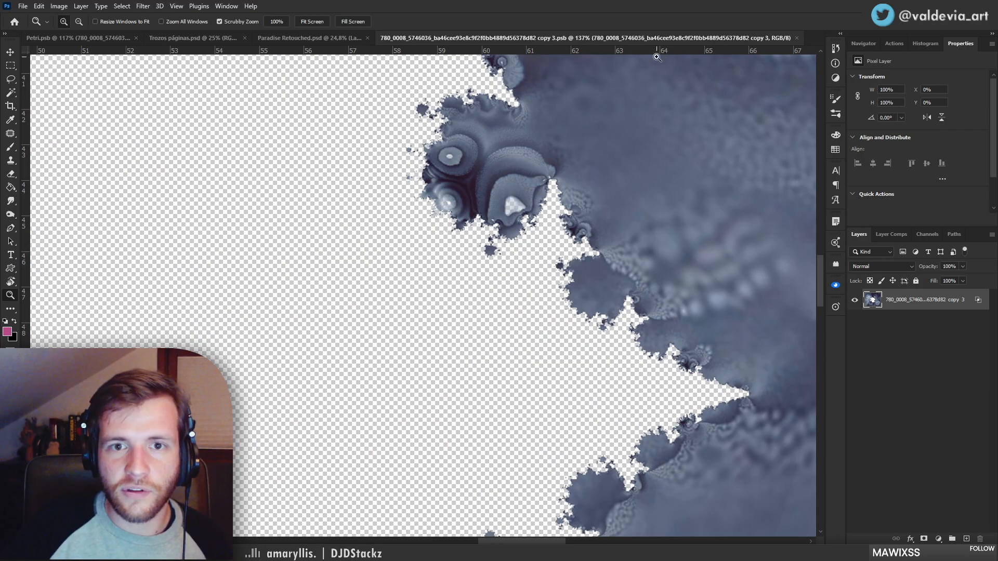
drag(490, 251, 463, 249)
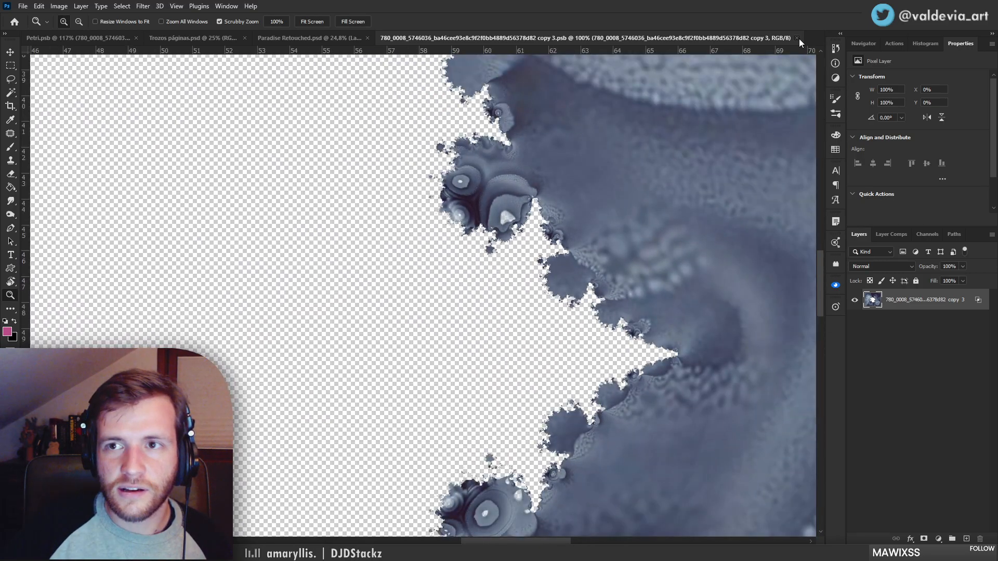
click(797, 38)
Apply a Gaussian Blur with a 0.9 px radius to the 780_0008 copy 3 smart object
scroll(621, 345, down, 1)
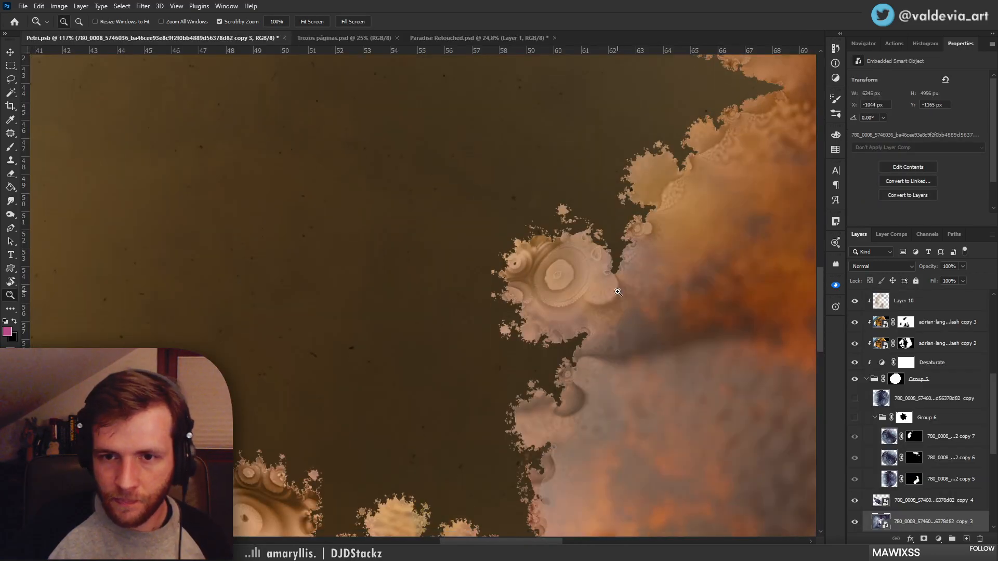
key(ctrl+shift+g)
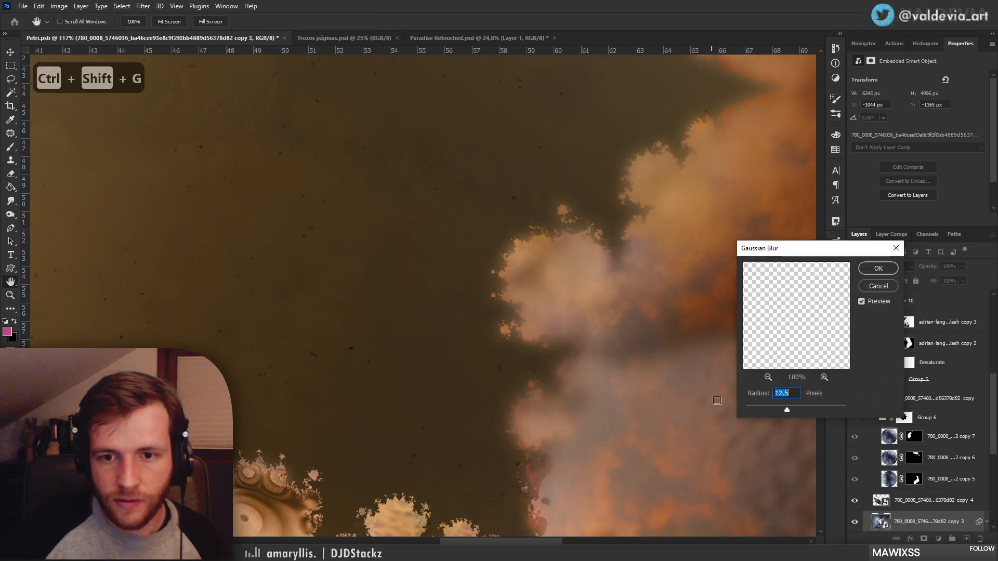
drag(762, 410, 756, 410)
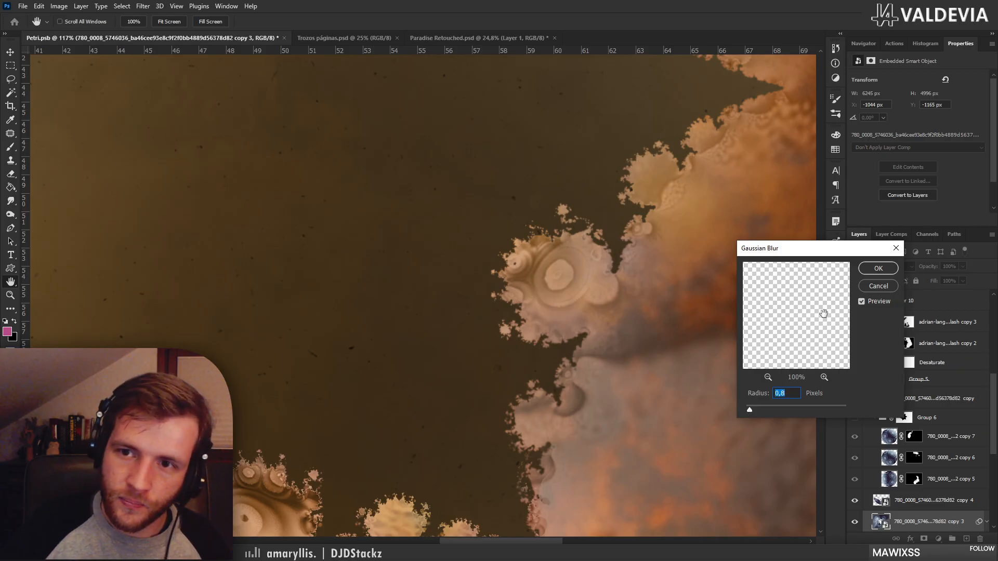
click(752, 408)
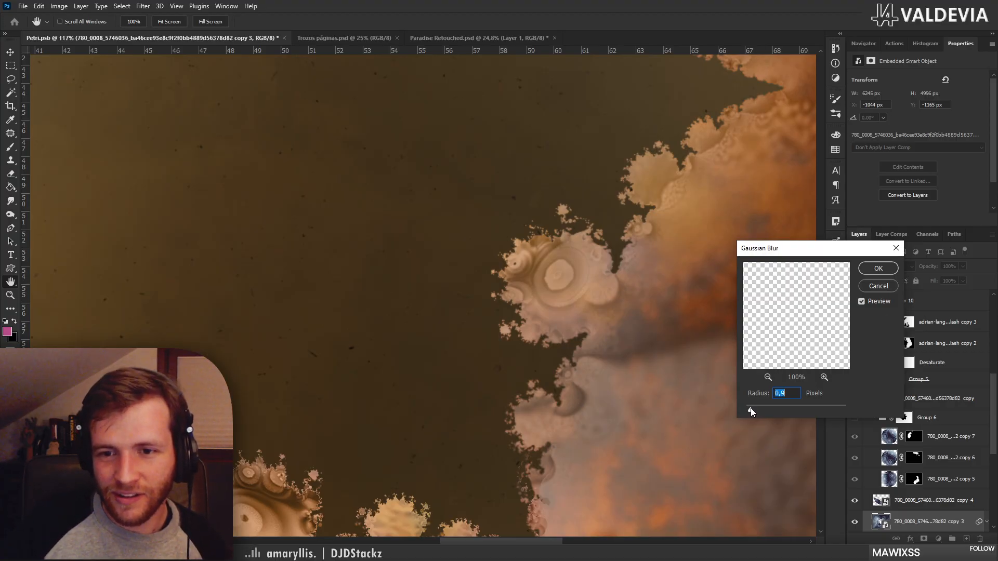
click(873, 270)
Compare the whole dish with the blurred 780_0008 copy 3 layer hidden and shown
key(z)
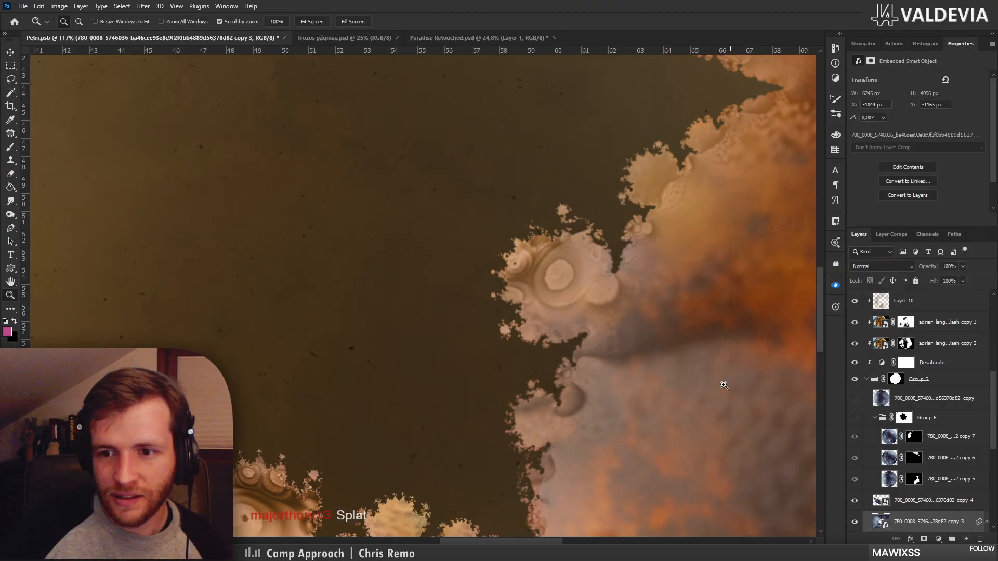
drag(721, 347, 630, 332)
drag(735, 331, 762, 330)
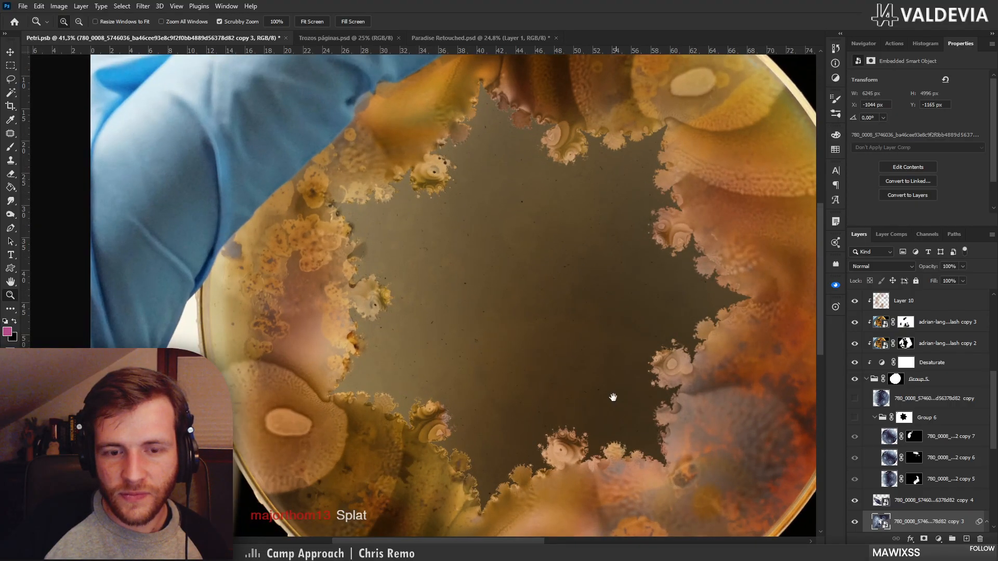
drag(613, 397, 490, 343)
click(857, 523)
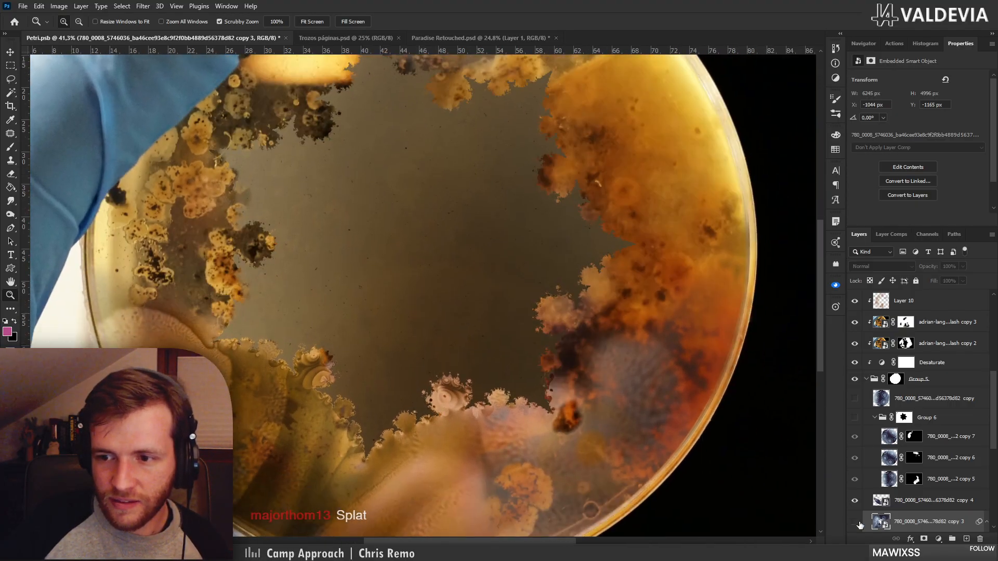
click(856, 523)
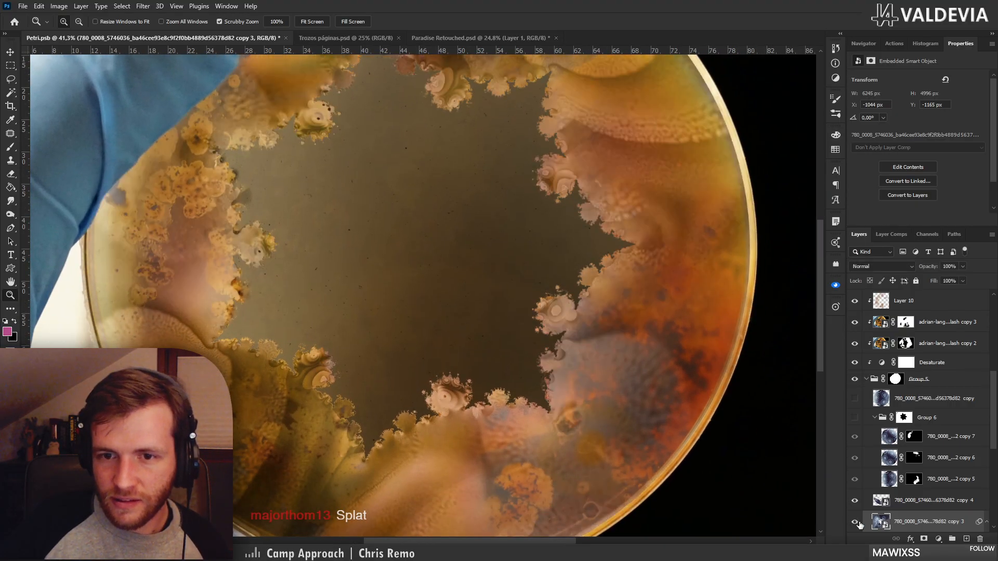
Toggle the copy 4 layer to check its effect, and copy the Gaussian Blur smart filter from the copy 3 layer onto it
click(855, 419)
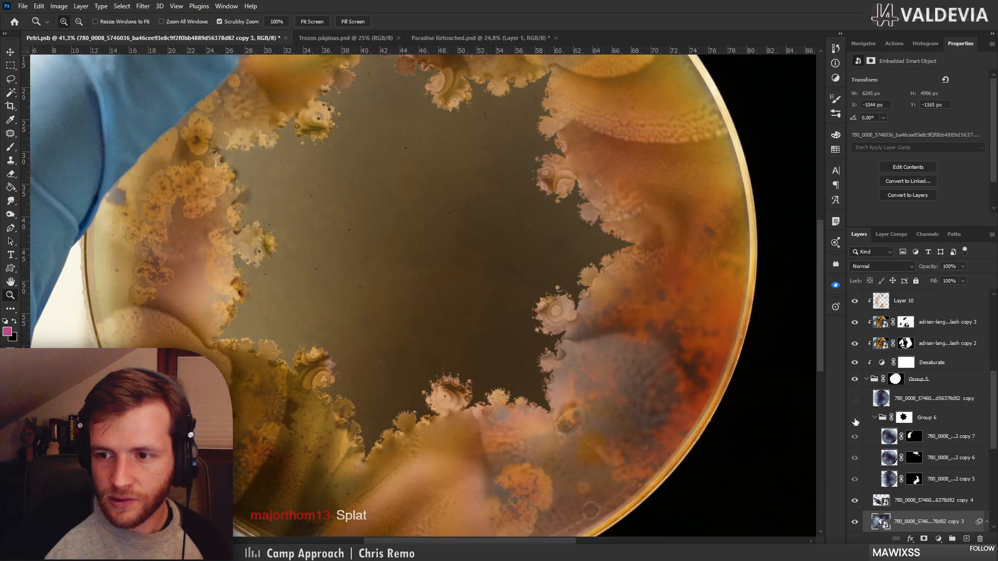
scroll(887, 405, down, 2)
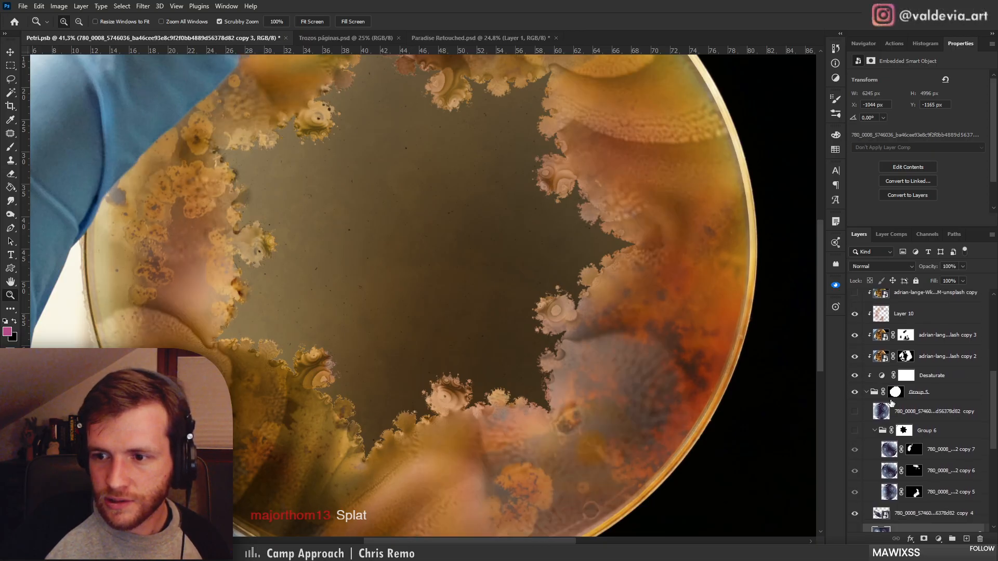
scroll(890, 402, down, 1)
click(854, 448)
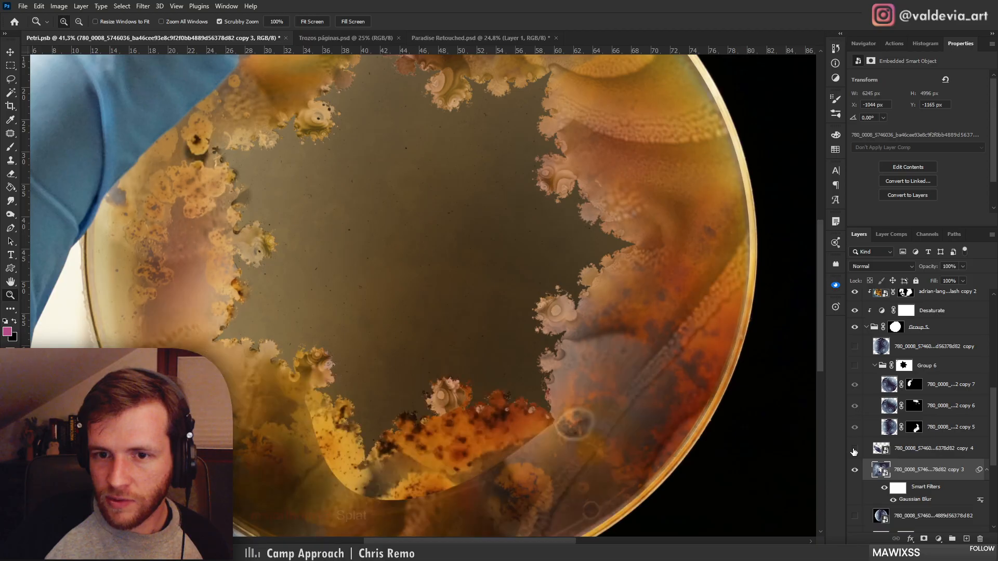
click(854, 448)
click(854, 448)
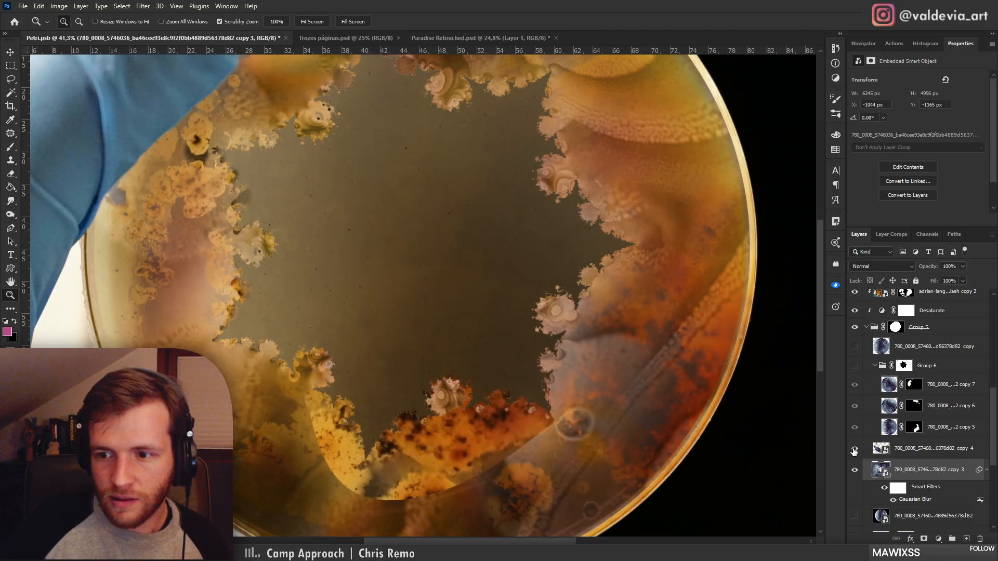
click(927, 450)
drag(923, 500, 920, 450)
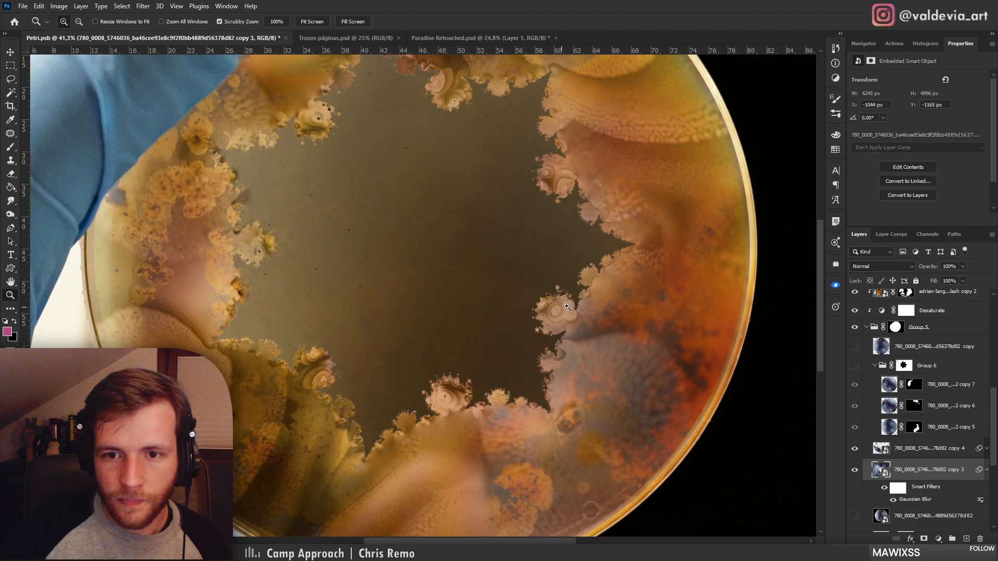
Feather the mask of the olive-brown texture layer by 1.4 px to soften the star-shaped area's edge
drag(566, 307, 673, 307)
drag(316, 301, 348, 309)
drag(409, 325, 489, 378)
drag(552, 379, 511, 375)
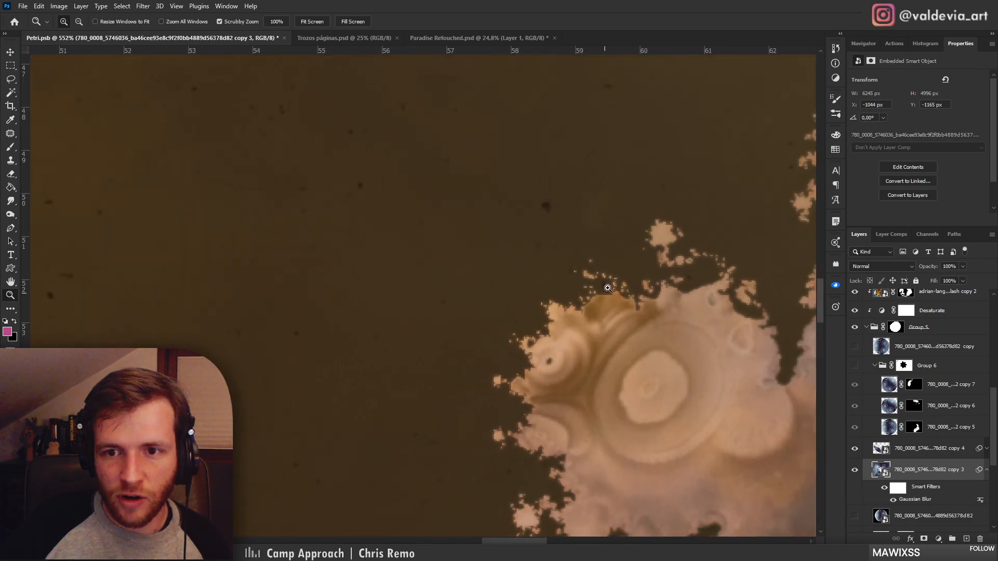
drag(608, 288, 589, 274)
scroll(869, 452, up, 1)
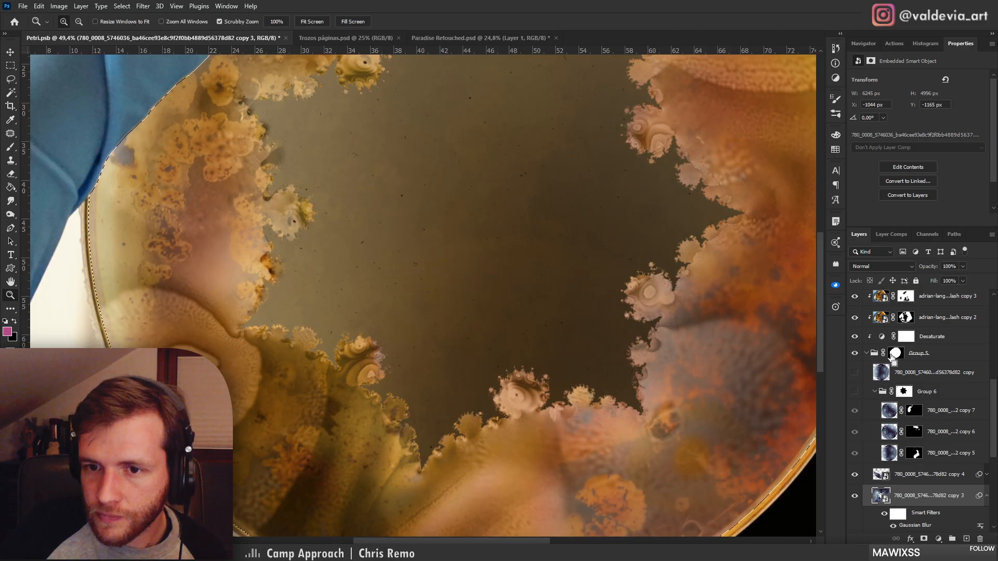
key(ctrl+d)
scroll(943, 476, down, 4)
scroll(944, 476, down, 3)
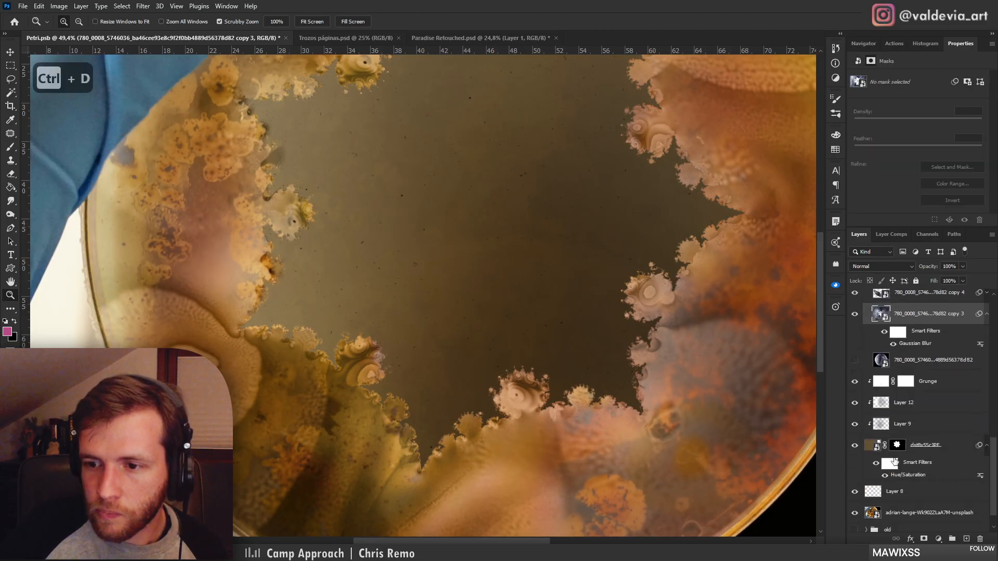
double_click(897, 448)
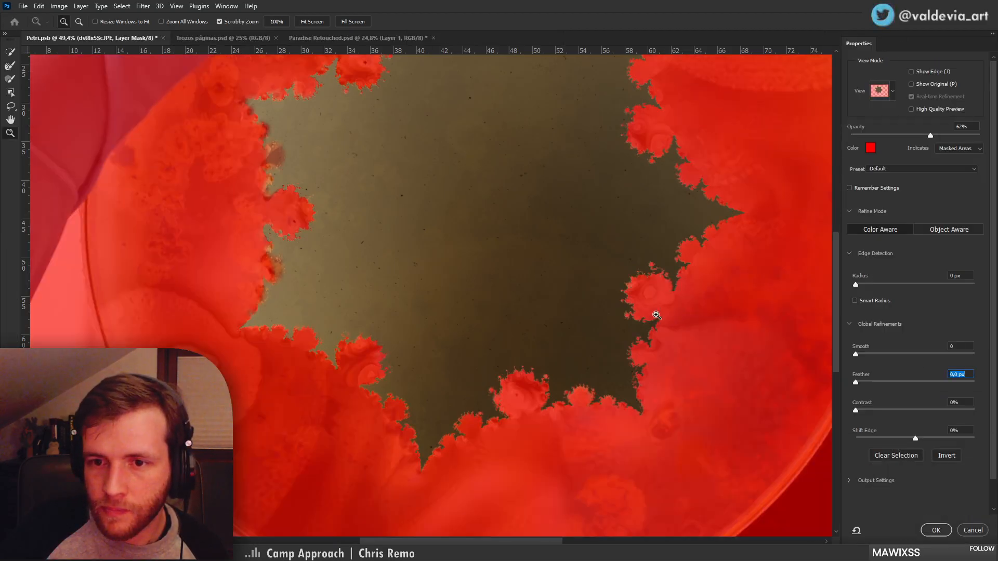
drag(644, 306, 719, 303)
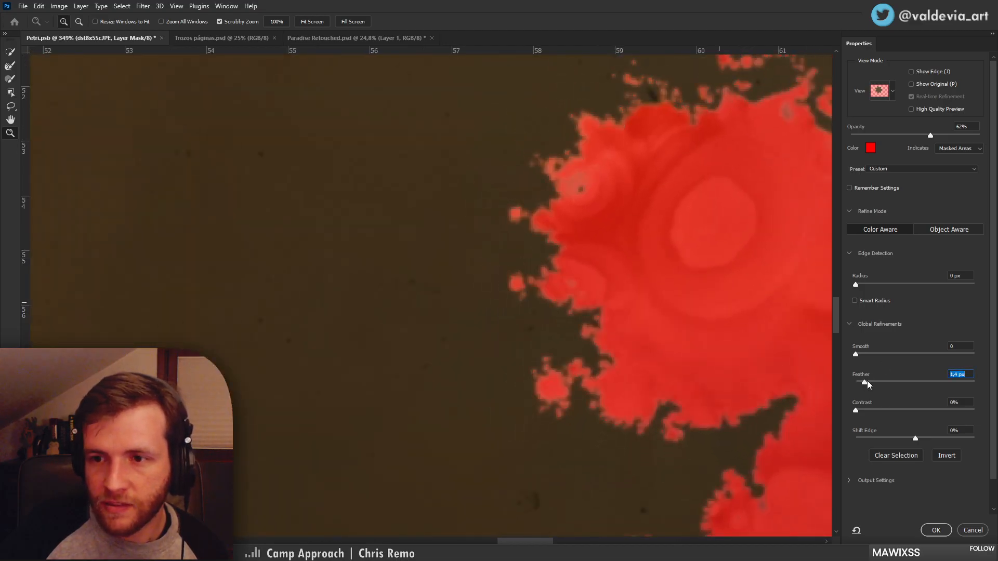
click(938, 530)
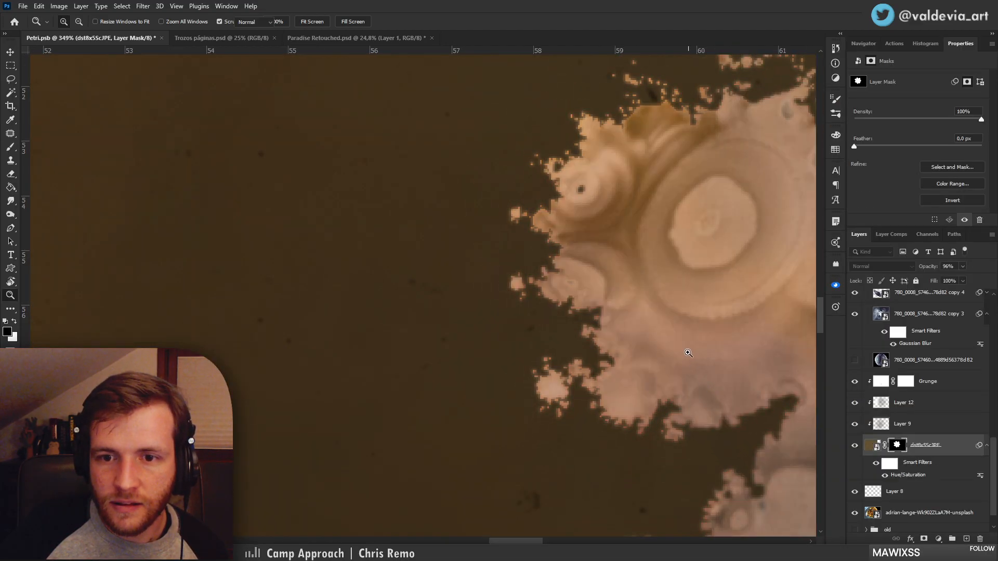
Check the whole petri dish with the softened edge and make Group 6 visible
drag(557, 261, 573, 285)
drag(467, 330, 419, 338)
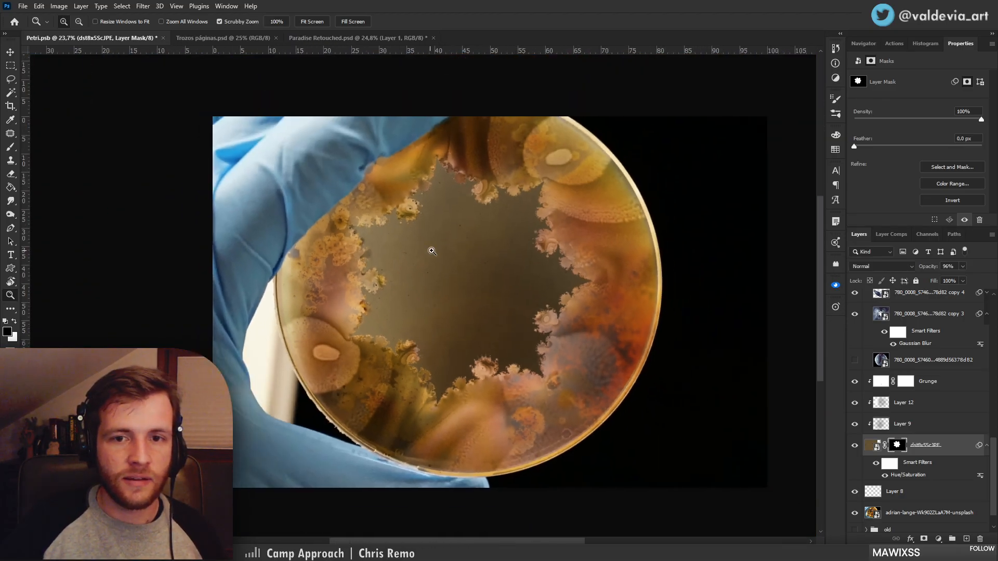
drag(437, 242, 460, 252)
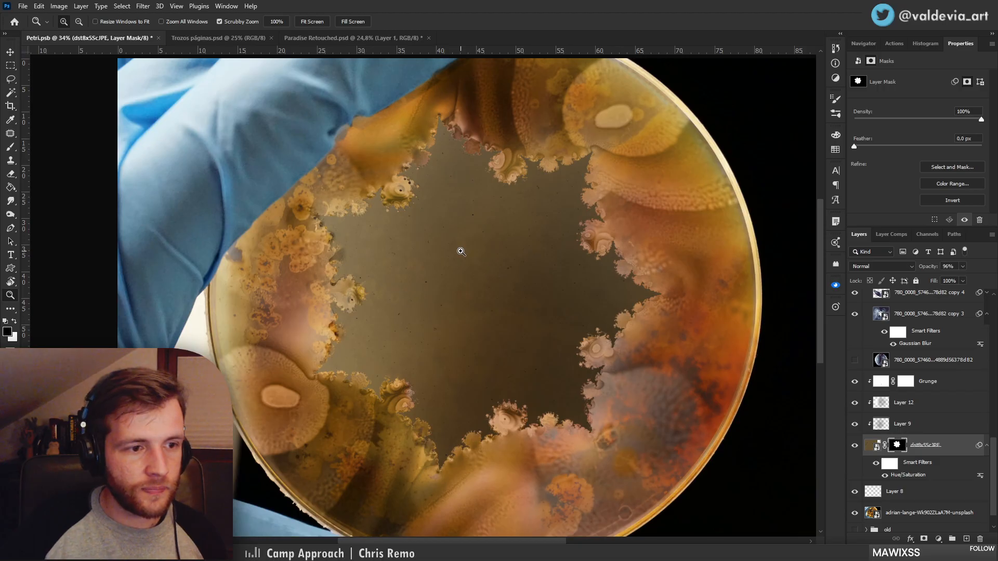
mouse_move(474, 405)
mouse_down()
mouse_move(455, 401)
mouse_move(471, 405)
mouse_up()
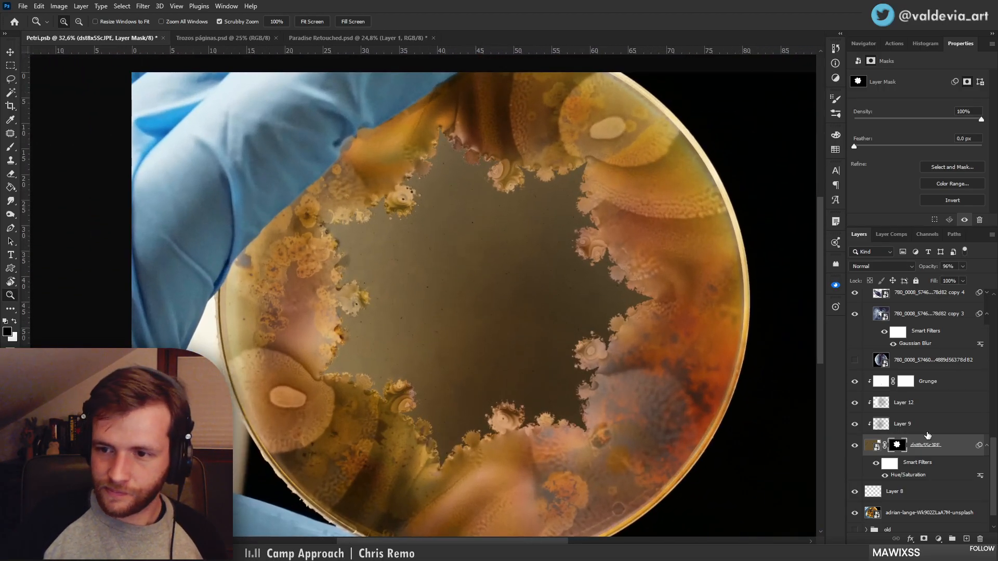
scroll(927, 434, up, 8)
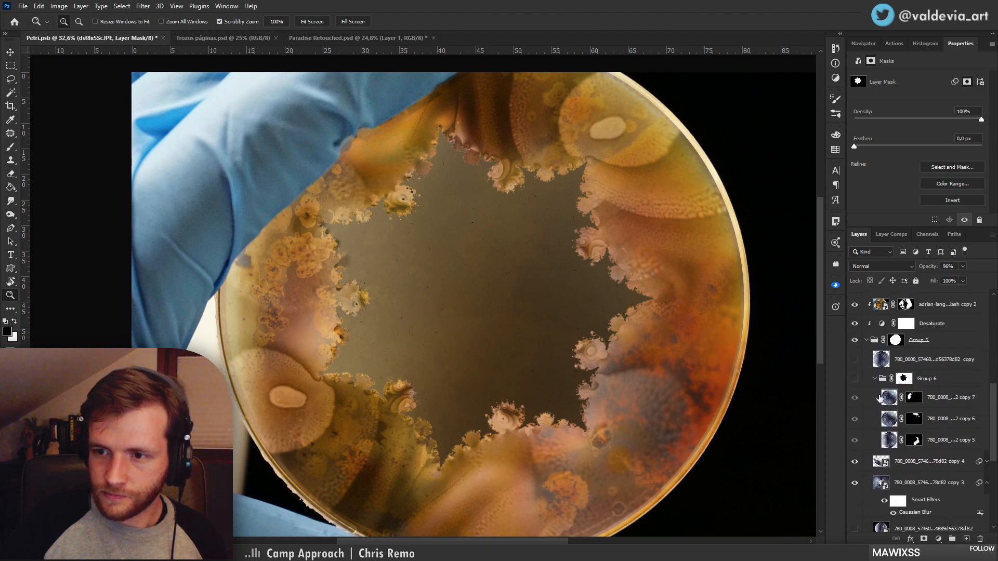
click(864, 380)
click(855, 379)
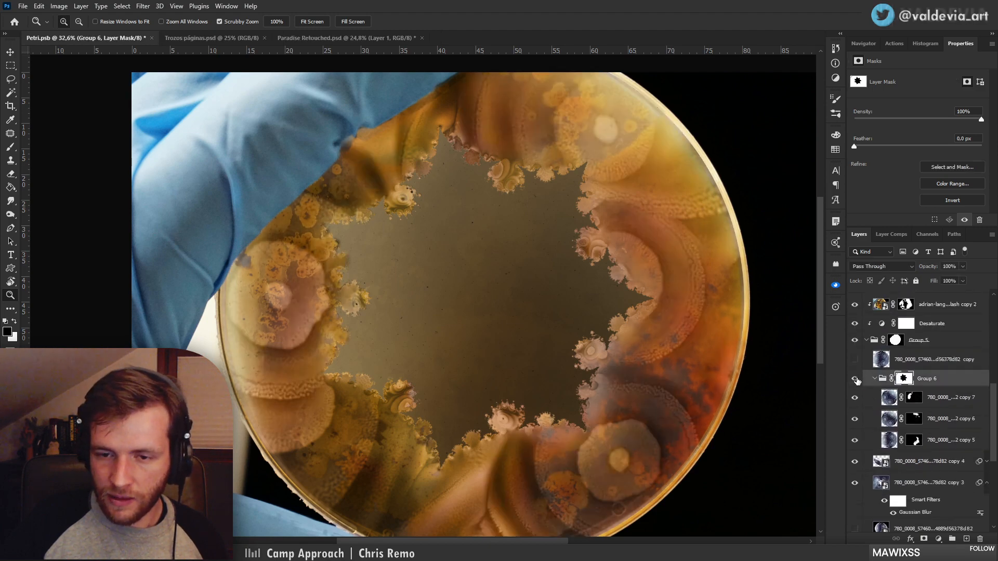
Toggle the colony layers inside Group 6 to see which part of the dish each one covers
mouse_move(632, 397)
mouse_down()
mouse_move(571, 389)
mouse_move(619, 385)
mouse_up()
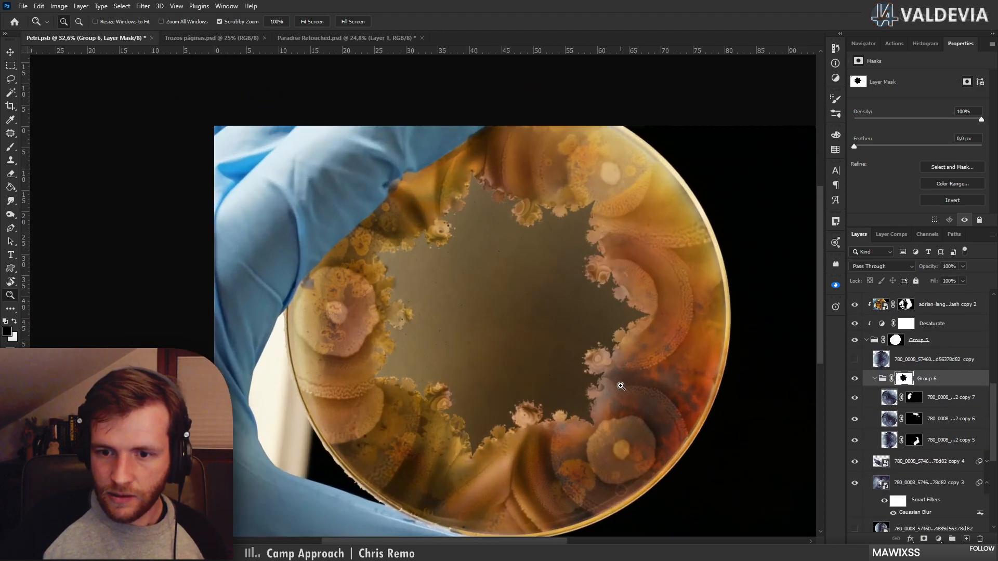
click(855, 398)
click(866, 419)
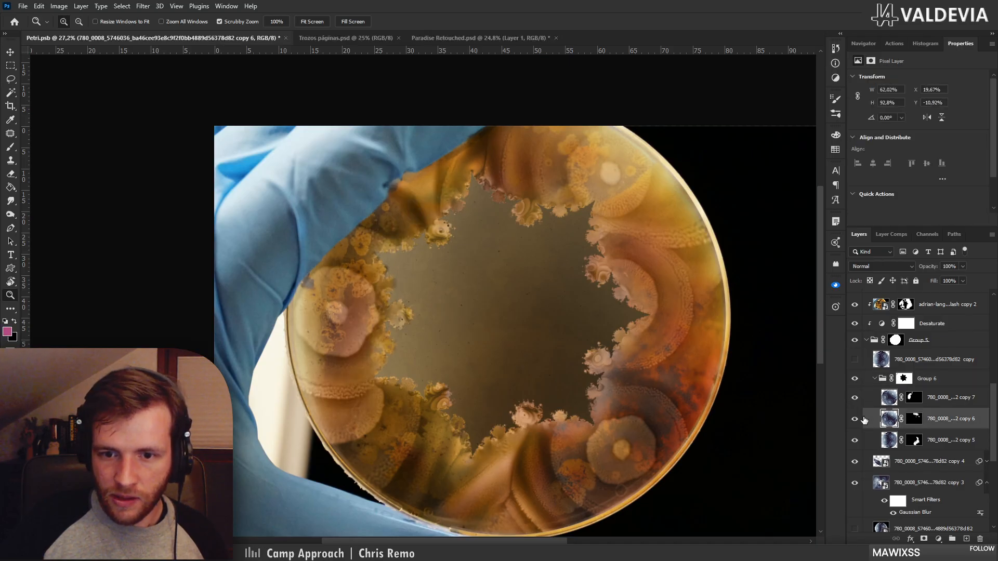
click(854, 419)
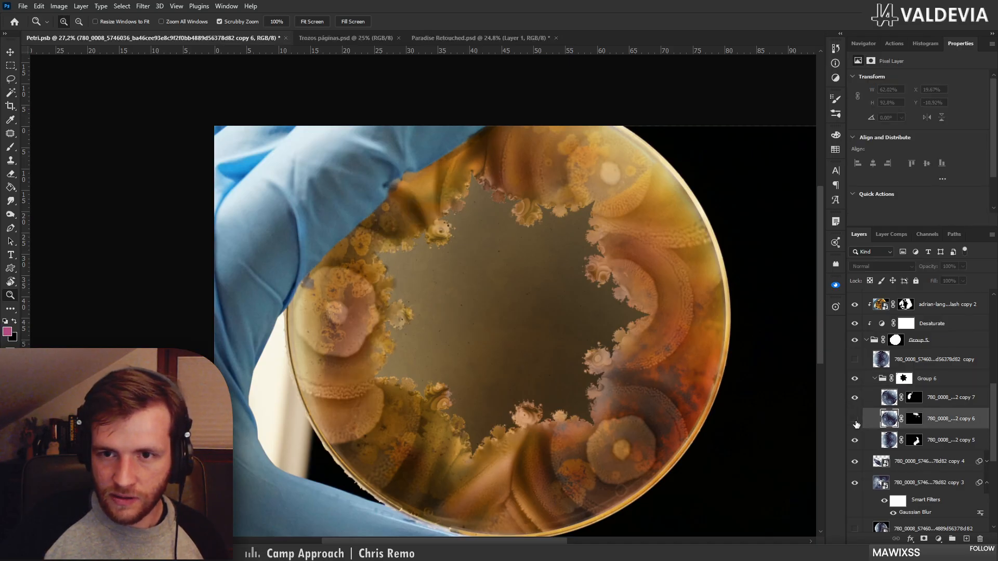
click(855, 419)
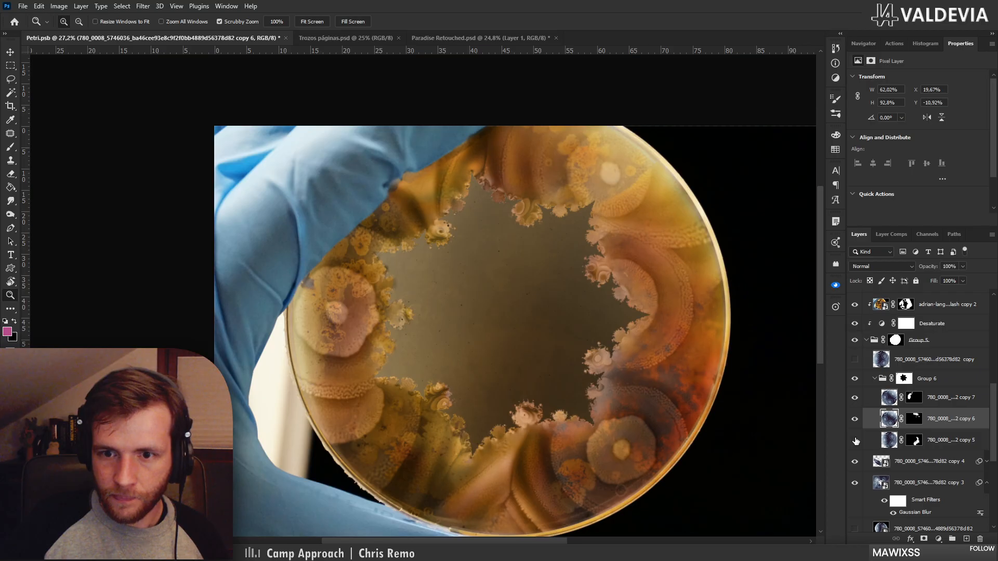
click(855, 441)
click(855, 441)
Reposition the copy 5 colony layer along the dish's lower right, rotating it 37.52° and scaling it to 96.54%
click(929, 446)
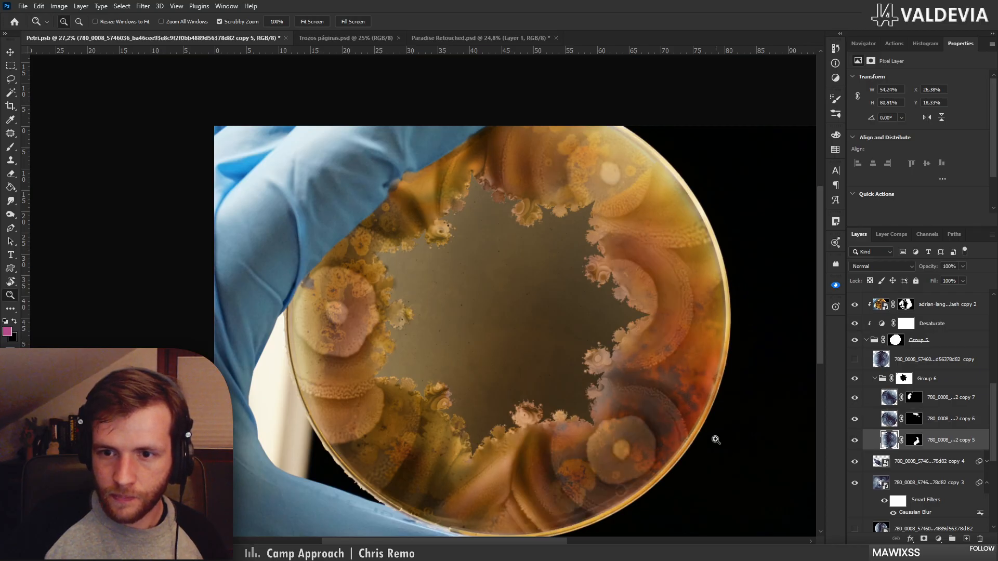
drag(712, 436, 620, 499)
key(ctrl+t)
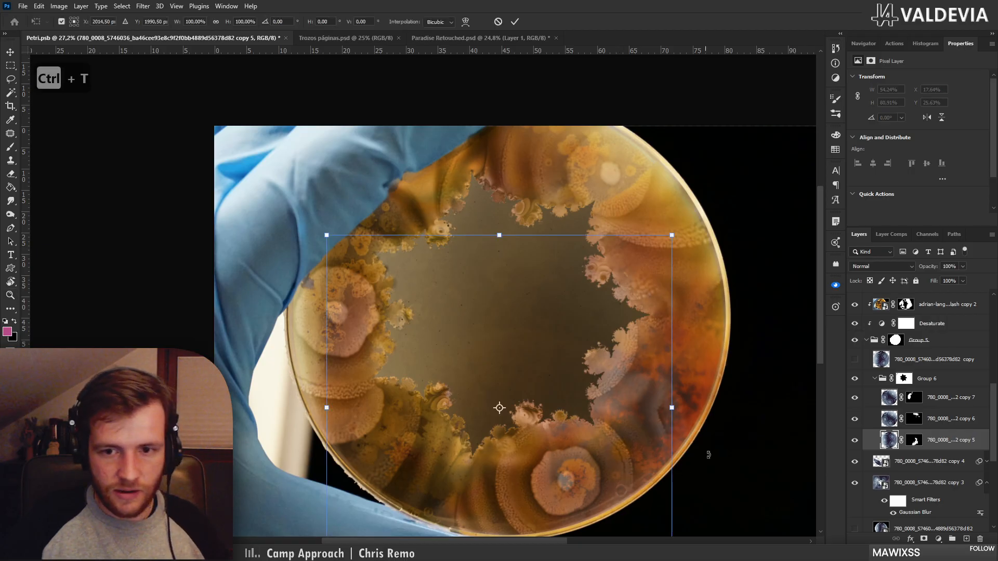
drag(741, 384, 730, 553)
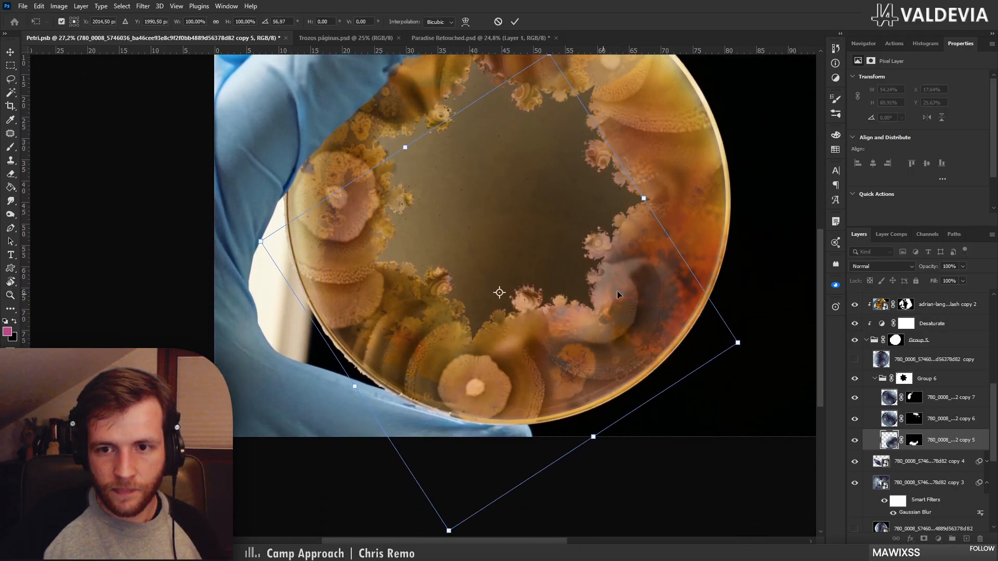
drag(605, 294, 639, 261)
drag(843, 367, 603, 272)
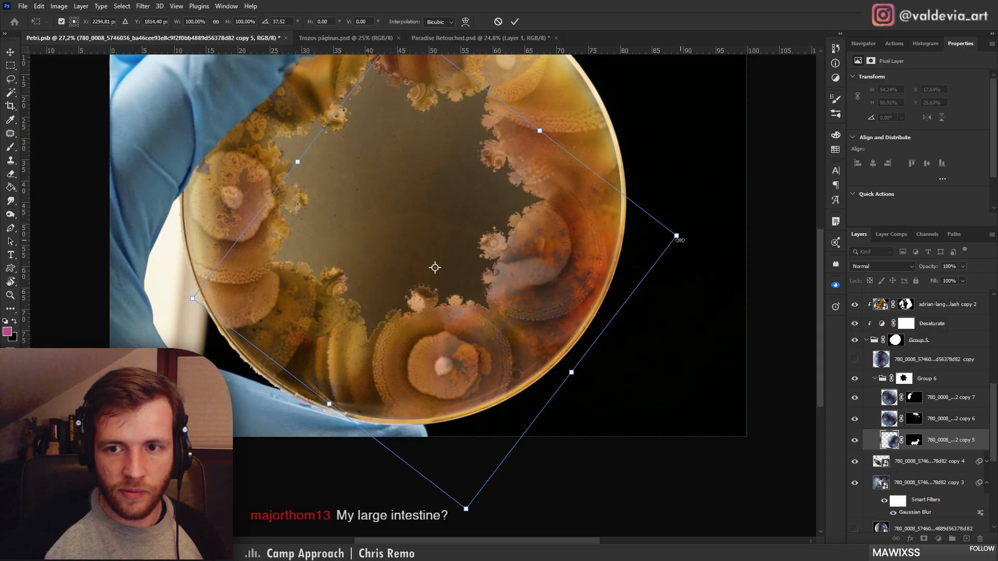
drag(680, 240, 670, 239)
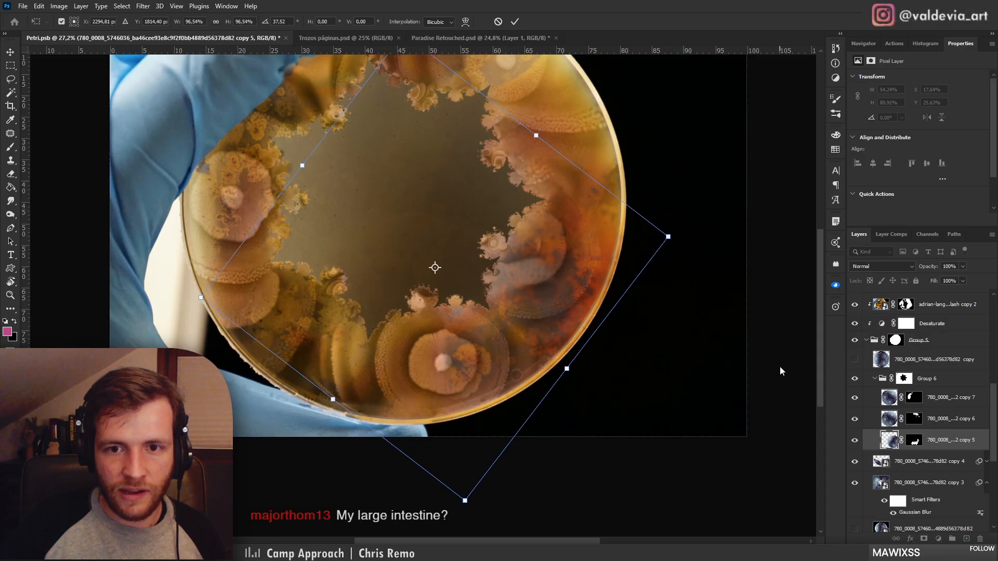
key(Return)
drag(565, 282, 564, 293)
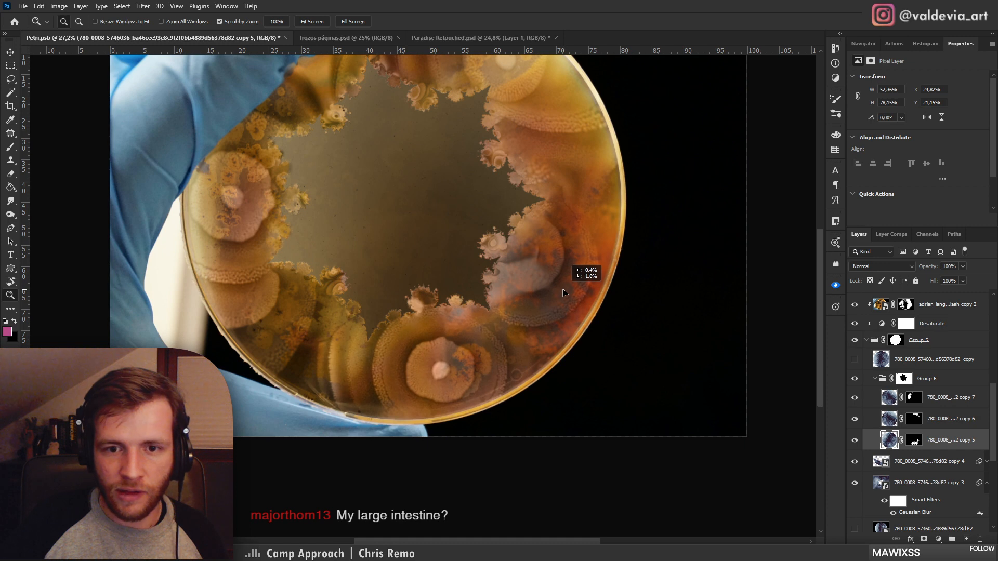
Paint white on the copy 5 layer mask to reveal the round colonies along the dish's lower right, and undo the last stroke
click(913, 442)
drag(552, 278, 557, 329)
key(x)
mouse_move(498, 340)
mouse_down()
mouse_move(530, 318)
mouse_move(505, 301)
mouse_move(498, 307)
mouse_move(510, 298)
mouse_move(543, 310)
mouse_up()
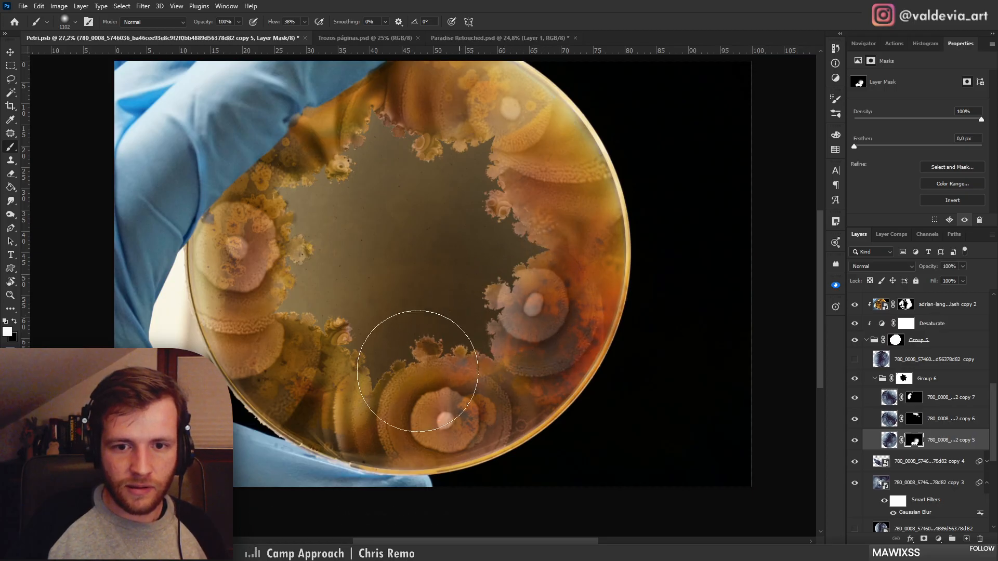
key(ctrl+z)
Reduce the brush size to 102 px and touch up the copy 5 mask around the upper edge of the bottom colony
right_click(487, 374)
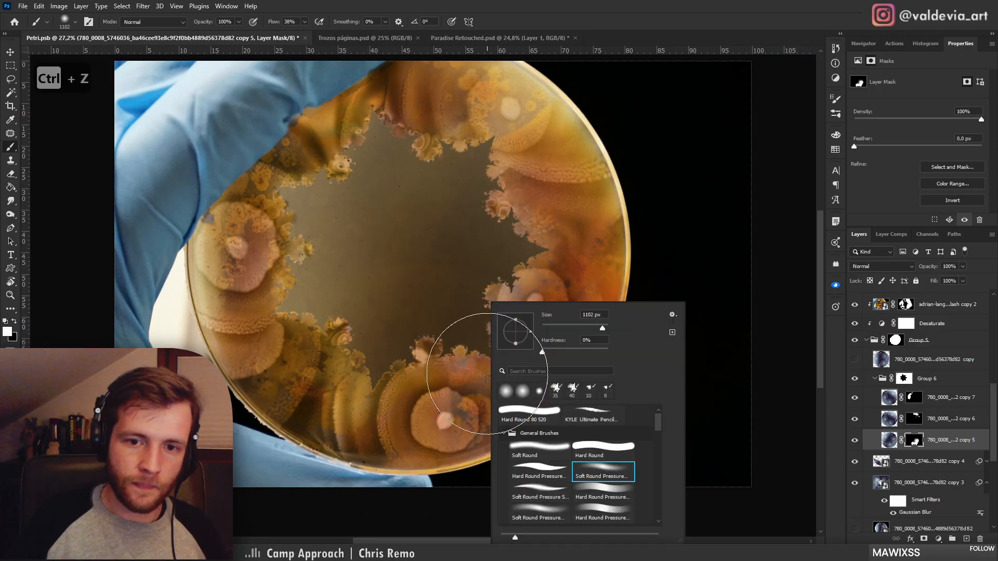
click(576, 327)
click(434, 377)
drag(422, 364, 411, 354)
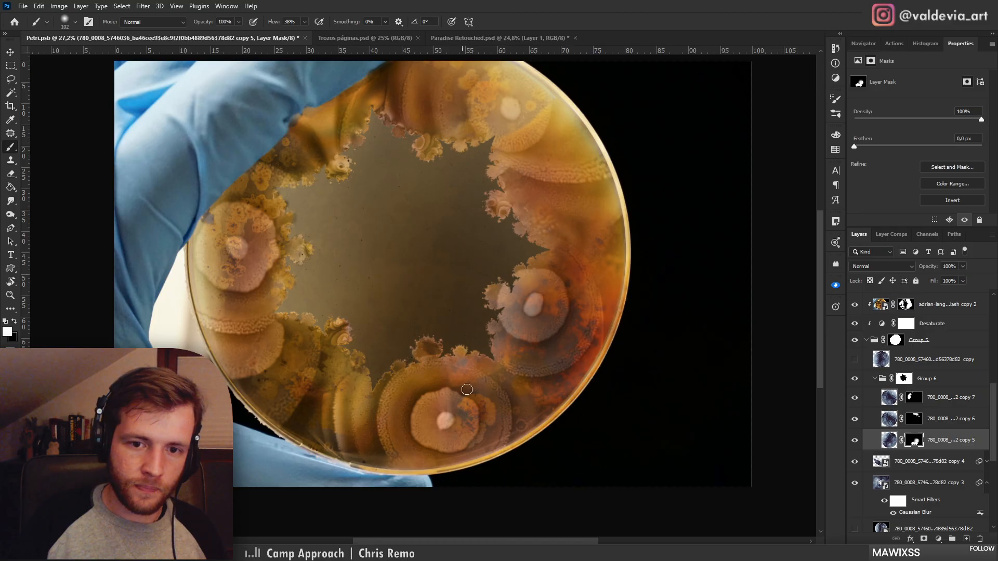
Rotate the copy 5 layer 9.28° around the centre of the bottom colony
key(z)
drag(513, 364, 499, 364)
mouse_move(516, 309)
mouse_down()
mouse_move(557, 298)
mouse_move(521, 304)
mouse_up()
key(b)
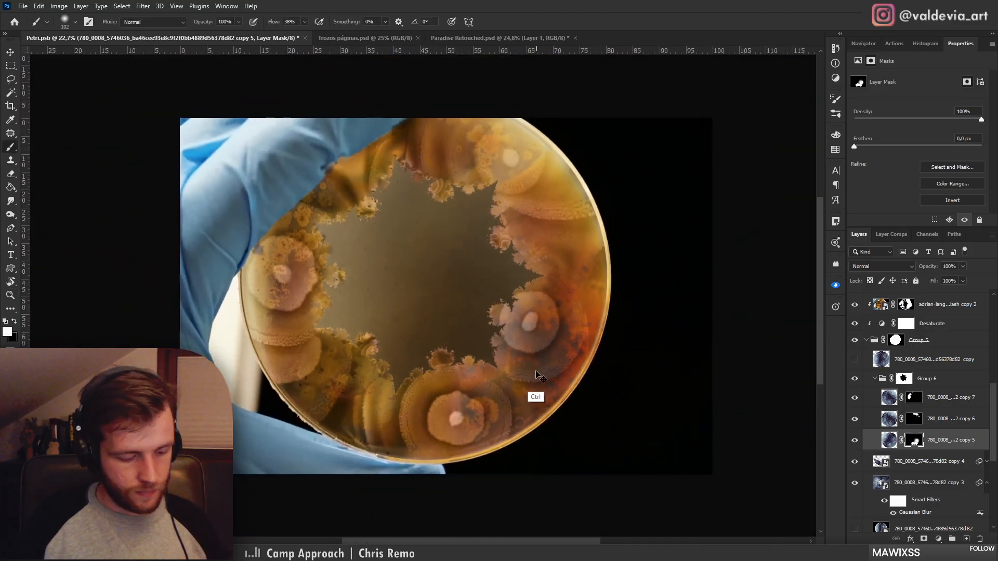
key(ctrl+t)
alt+click(456, 419)
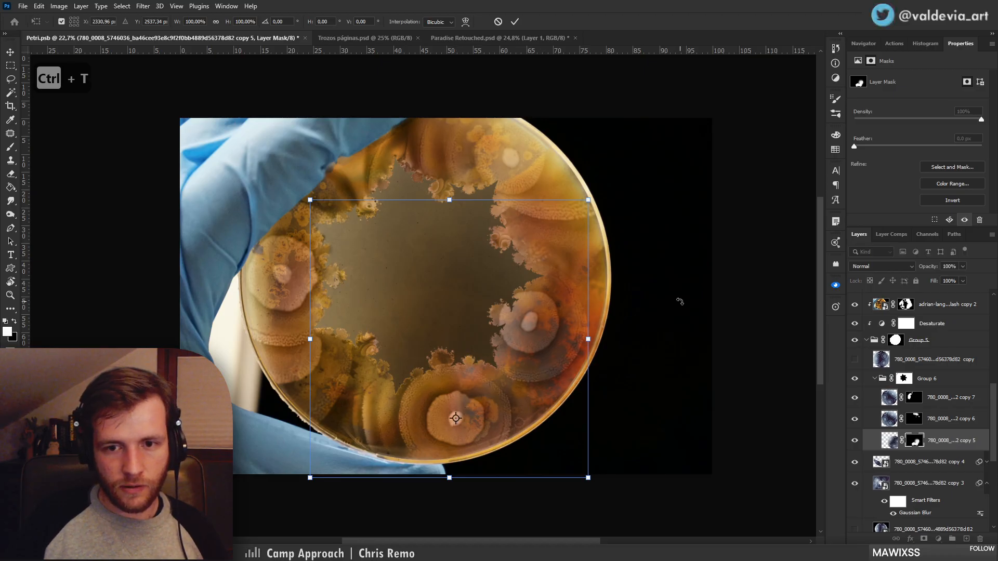
drag(679, 297, 719, 336)
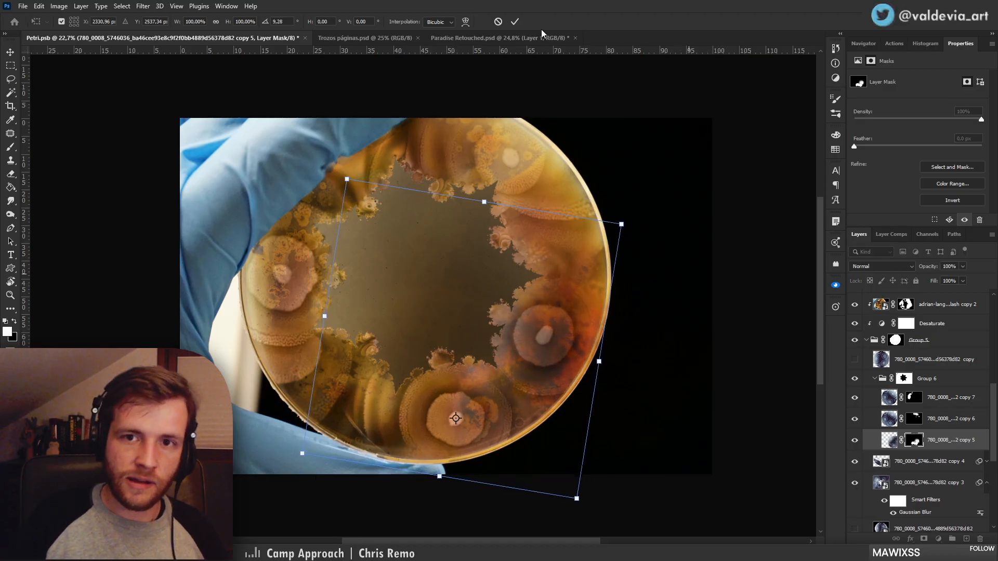
click(517, 21)
Examine how the colony layers blend around the star-shaped area, checking the edges along the whole dish
key(z)
drag(574, 299, 586, 301)
key(b)
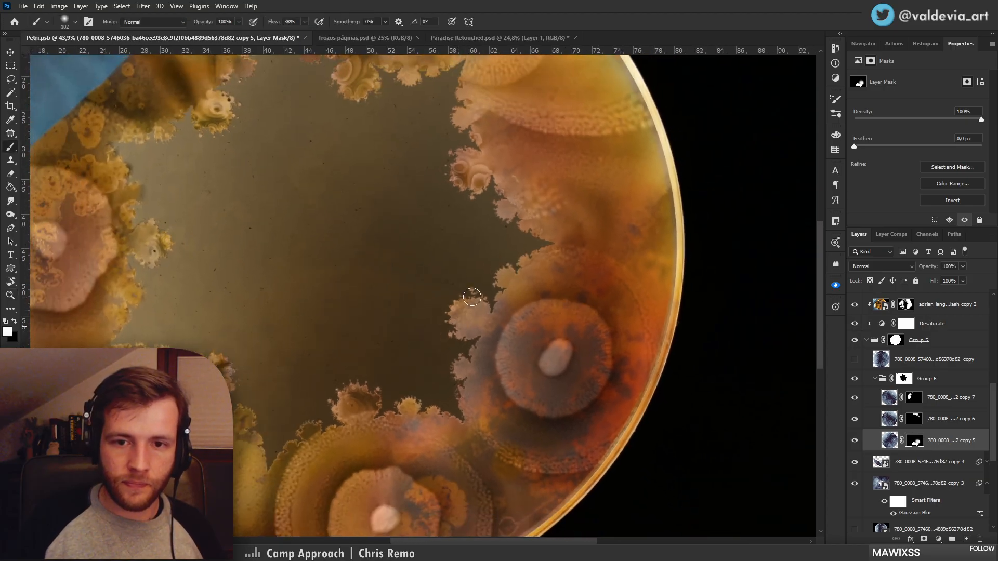
key(x)
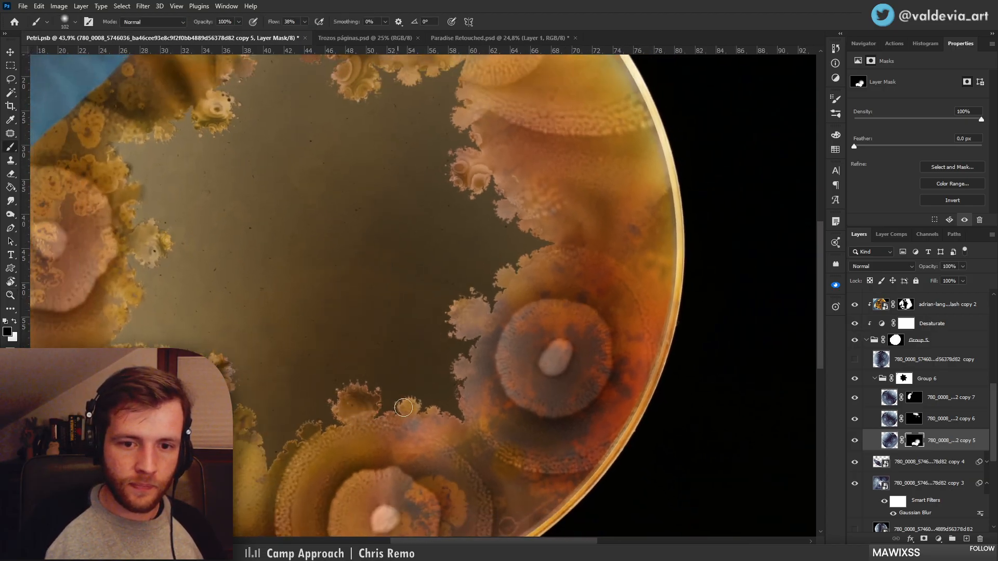
key(z)
drag(524, 311, 482, 290)
mouse_move(493, 233)
mouse_down()
mouse_move(572, 215)
mouse_move(432, 270)
mouse_move(586, 225)
mouse_up()
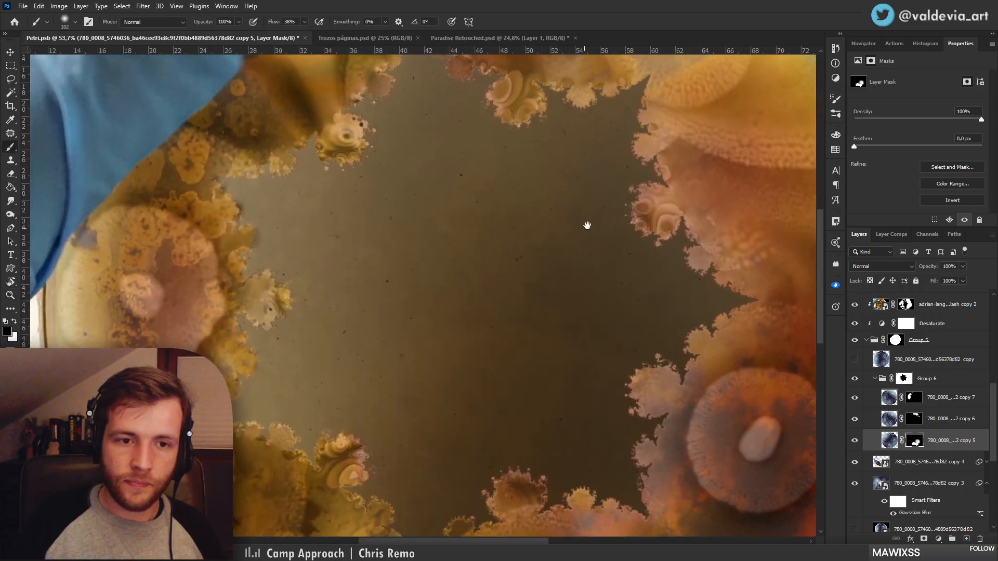
drag(499, 301, 378, 335)
mouse_move(319, 344)
mouse_down()
mouse_move(350, 327)
mouse_move(341, 321)
mouse_up()
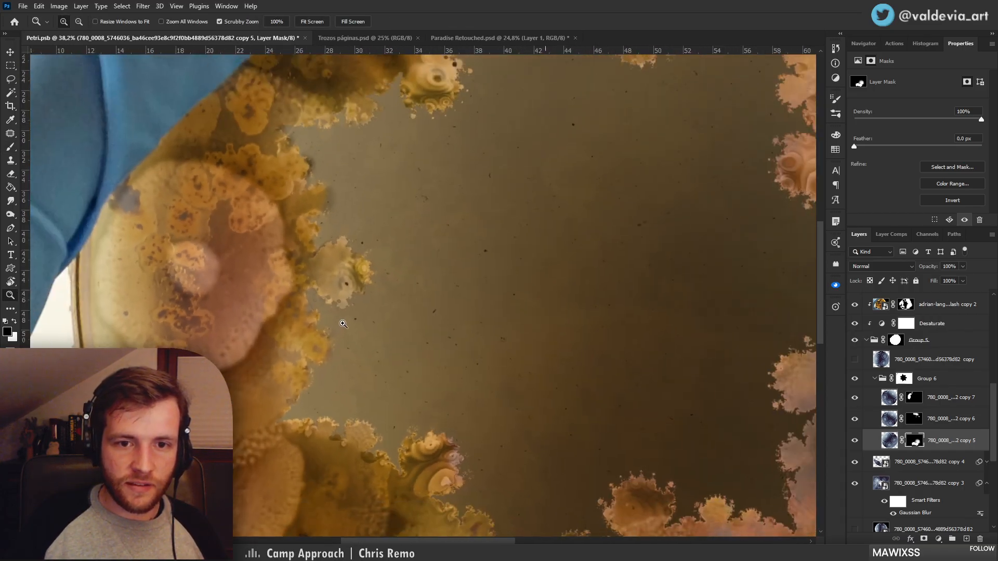
key(b)
drag(405, 337, 365, 259)
key(z)
drag(427, 294, 356, 311)
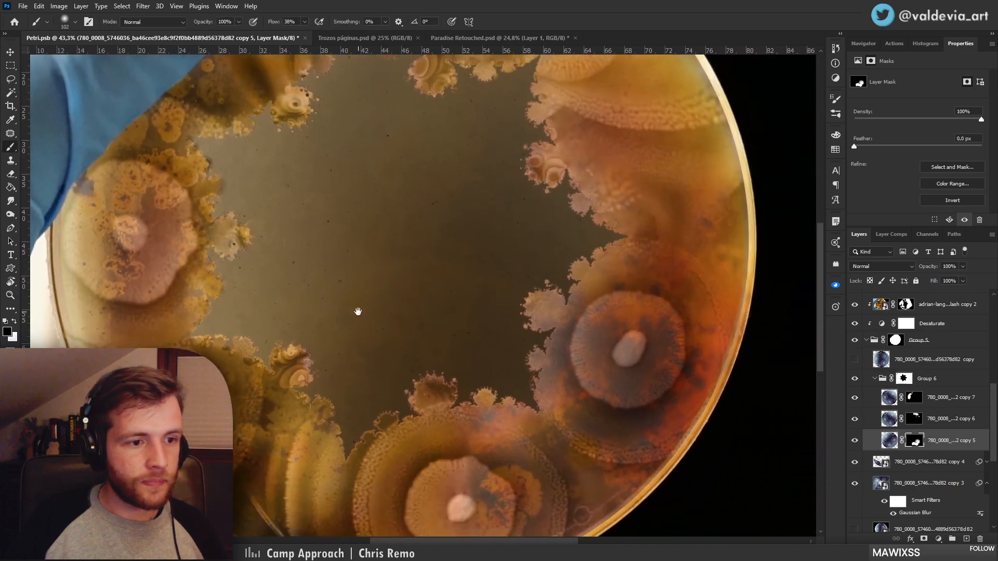
drag(419, 294, 383, 309)
mouse_move(319, 273)
mouse_down()
mouse_move(339, 257)
mouse_move(416, 296)
mouse_move(407, 286)
mouse_up()
key(b)
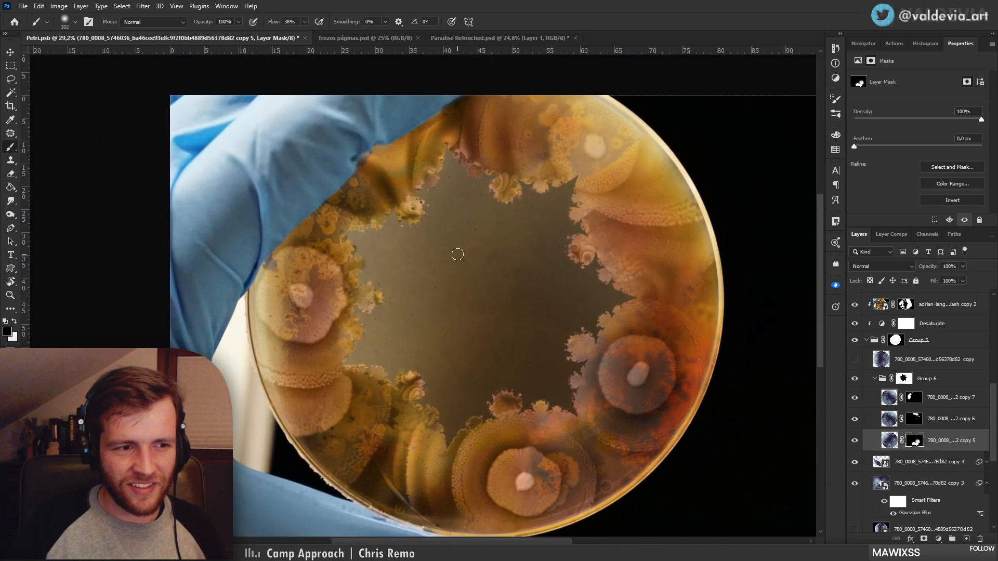
key(z)
mouse_move(506, 308)
mouse_down()
mouse_move(437, 317)
mouse_move(489, 320)
mouse_up()
key(b)
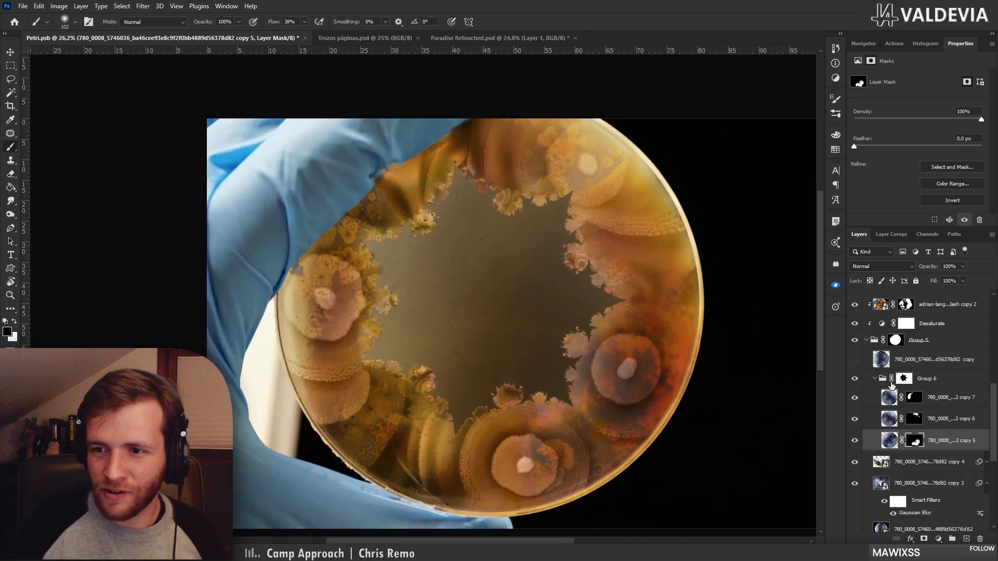
Compare the dish with and without the adrian-lange copy 2 texture layer by switching its visibility off and on
drag(994, 390, 975, 363)
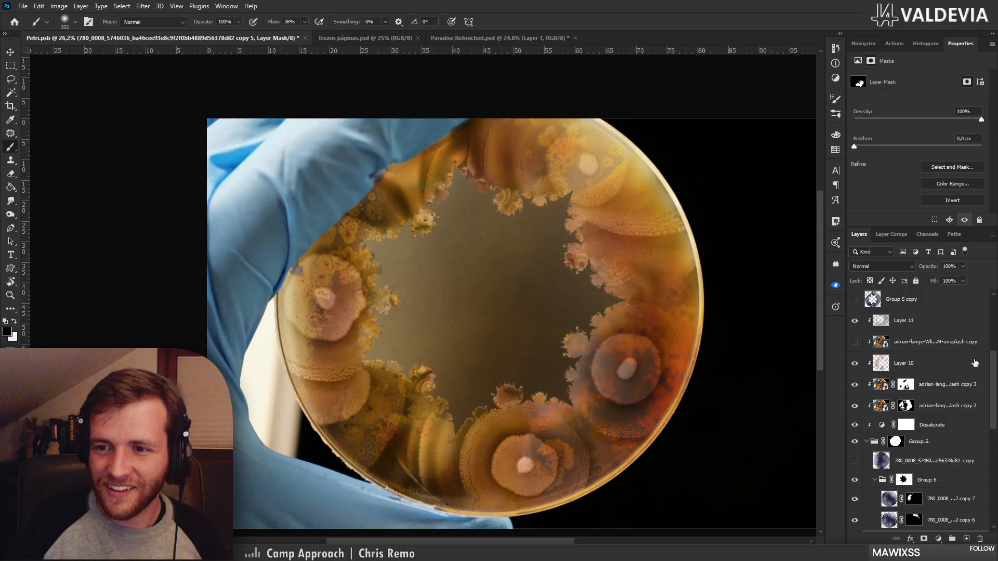
click(855, 405)
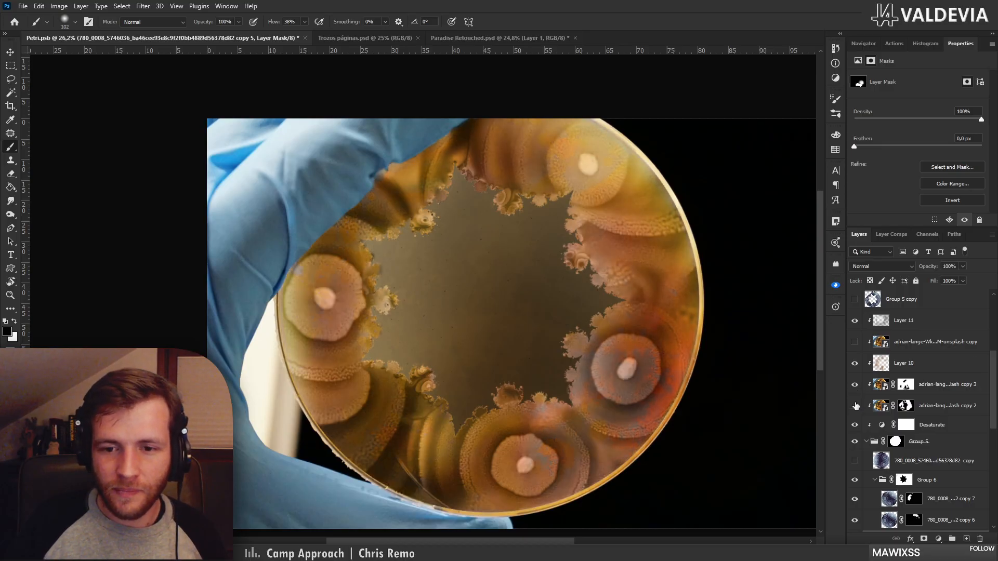
click(856, 405)
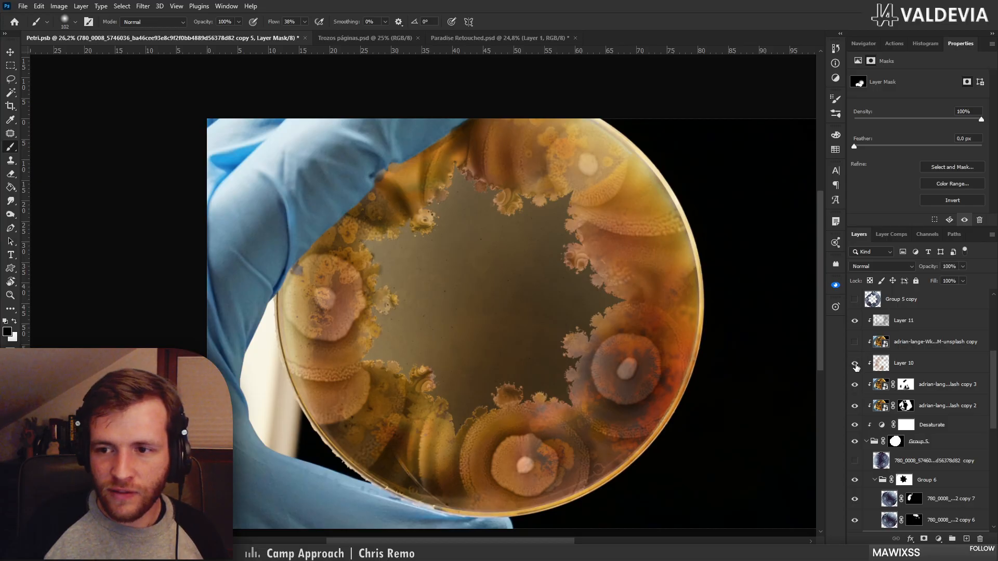
click(856, 408)
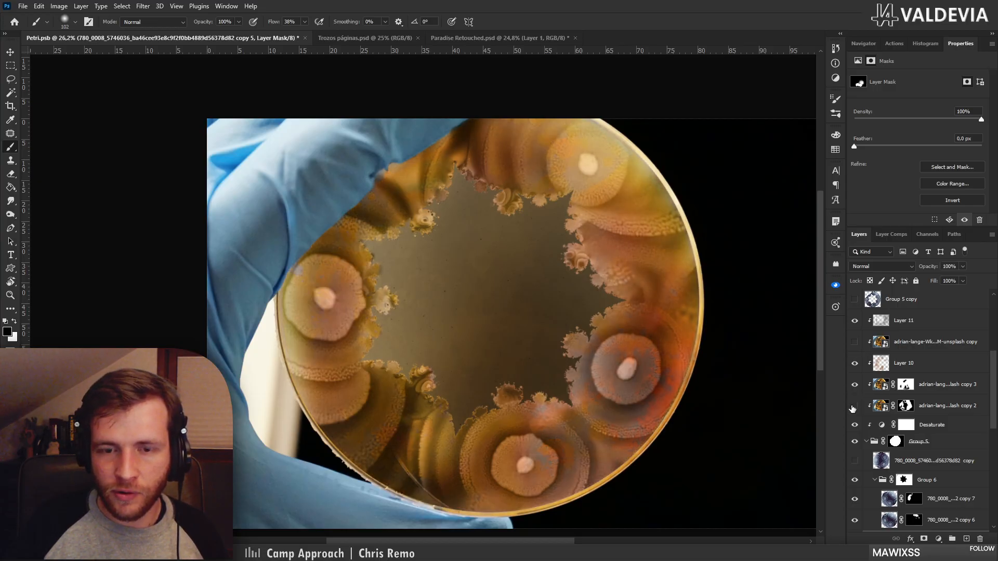
click(854, 406)
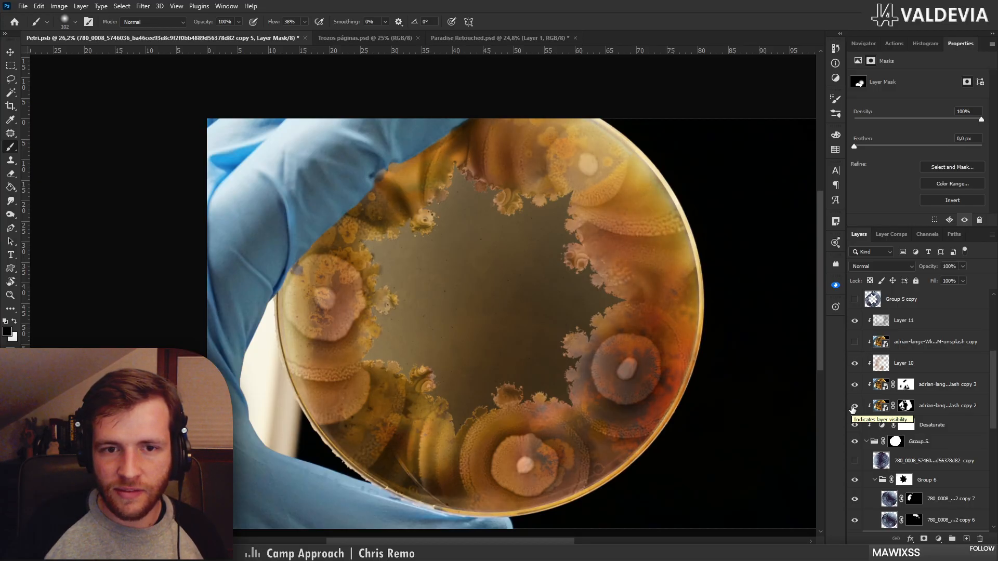
Paint black on the adrian-lange copy 2 layer mask with a larger soft brush to remove the texture from the bottom colony
click(906, 405)
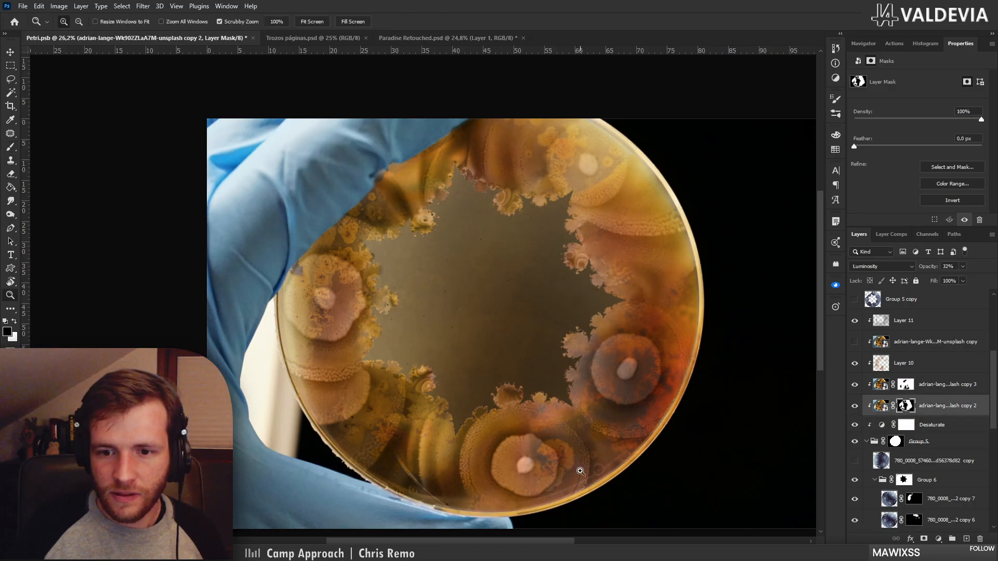
scroll(579, 428, up, 3)
right_click(579, 428)
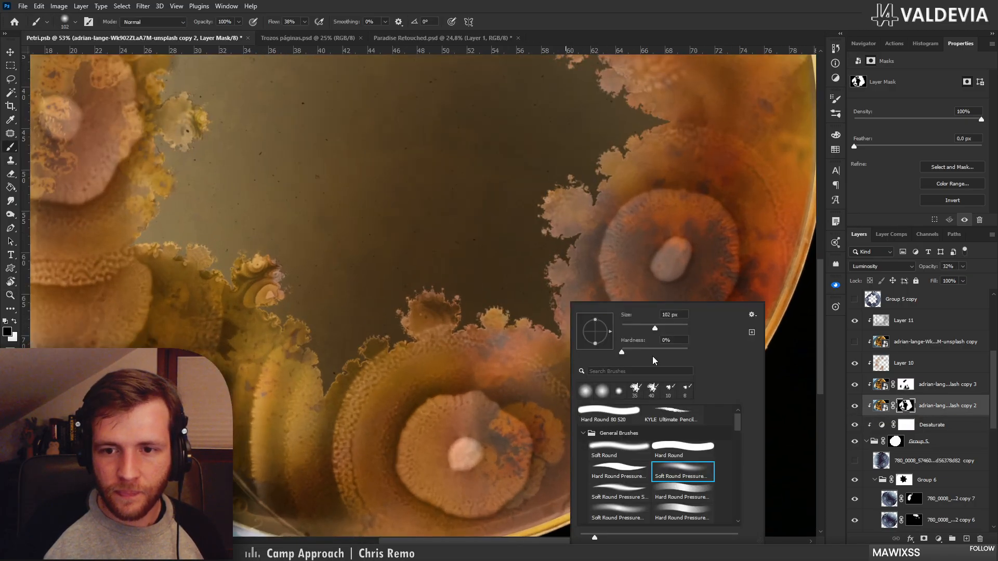
double_click(615, 443)
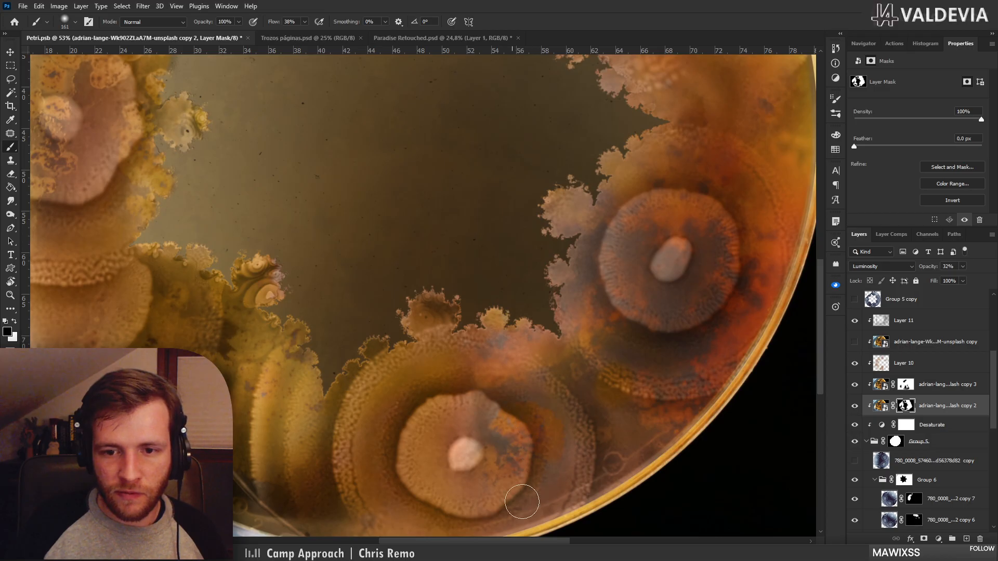
drag(522, 502, 490, 412)
Mask the adrian-lange copy 2 texture off the round colony at the dish's upper right
key(z)
drag(587, 366, 524, 352)
mouse_move(597, 283)
mouse_down()
mouse_move(626, 275)
mouse_move(636, 248)
mouse_up()
key(b)
key(z)
drag(621, 315, 588, 307)
drag(546, 171, 594, 184)
key(b)
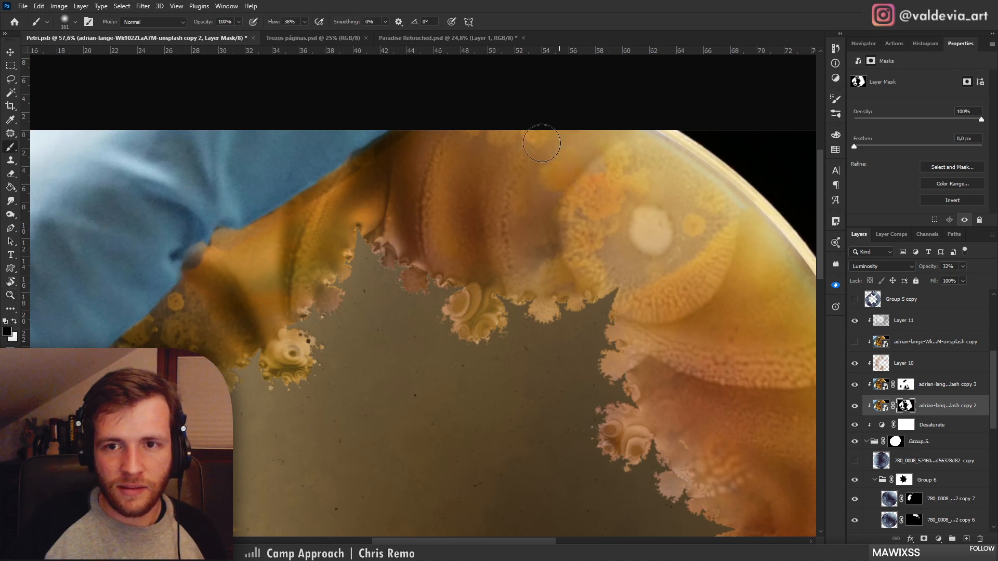
key(z)
drag(603, 301, 531, 312)
key(b)
drag(399, 328, 487, 214)
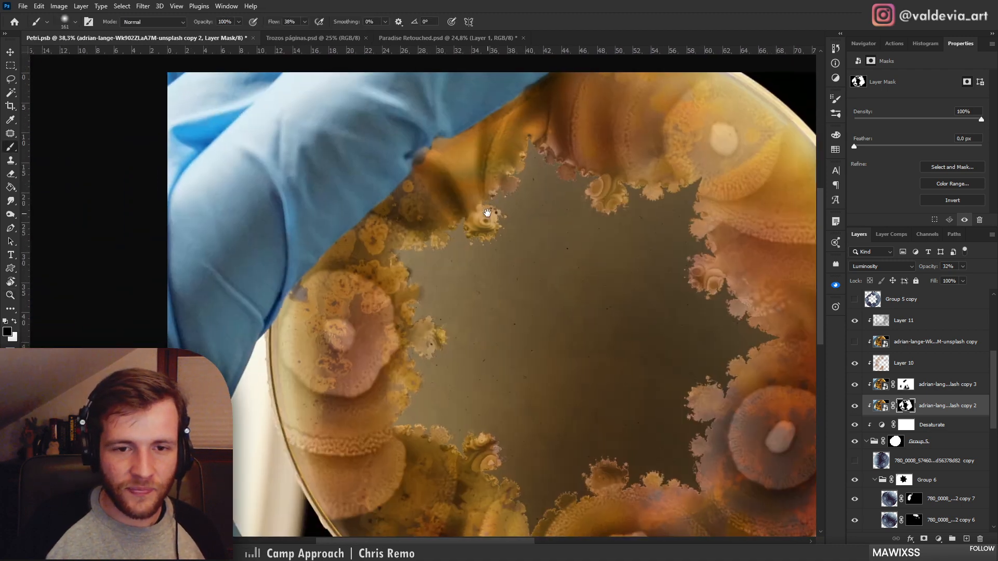
Paint out the adrian-lange copy 2 texture over the round colony on the dish's left side and check the result
mouse_move(394, 279)
mouse_down()
mouse_move(370, 315)
mouse_move(355, 298)
mouse_move(335, 303)
mouse_up()
mouse_move(313, 335)
mouse_down()
mouse_move(349, 372)
mouse_move(316, 310)
mouse_up()
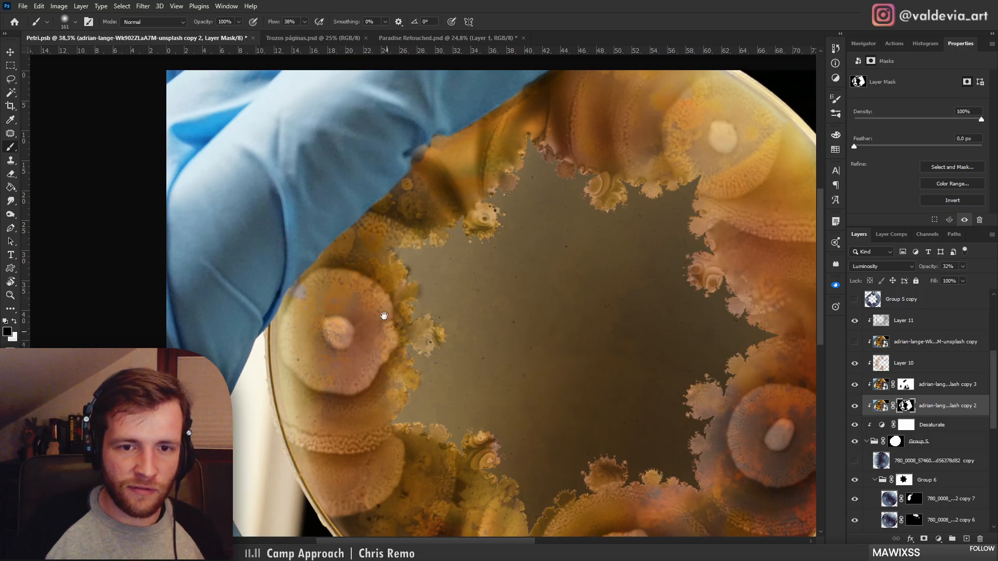
scroll(334, 315, down, 3)
drag(392, 442, 372, 371)
drag(422, 407, 435, 419)
key(ctrl+space)
drag(434, 348, 411, 344)
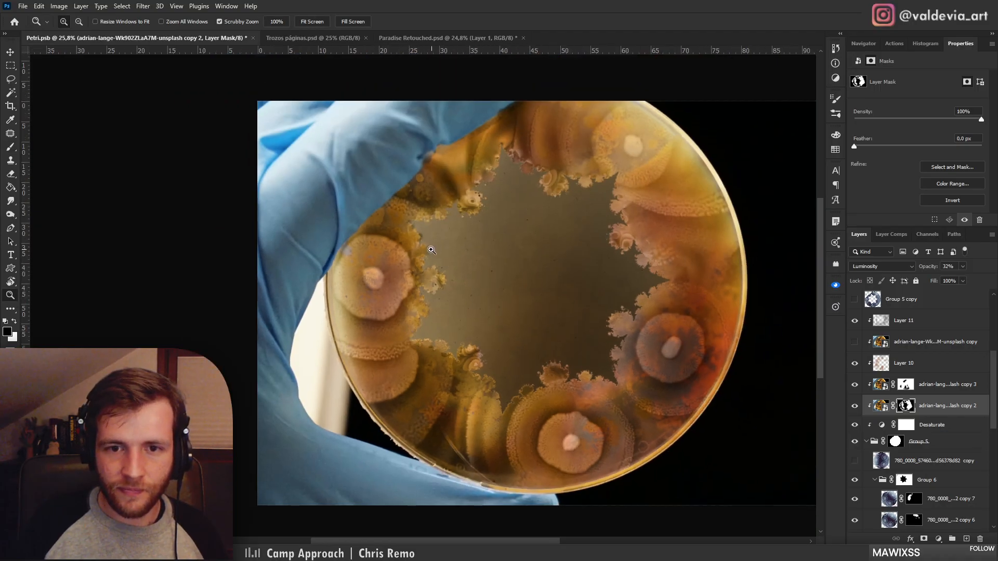
mouse_move(432, 248)
mouse_down()
mouse_move(479, 241)
mouse_move(468, 243)
mouse_up()
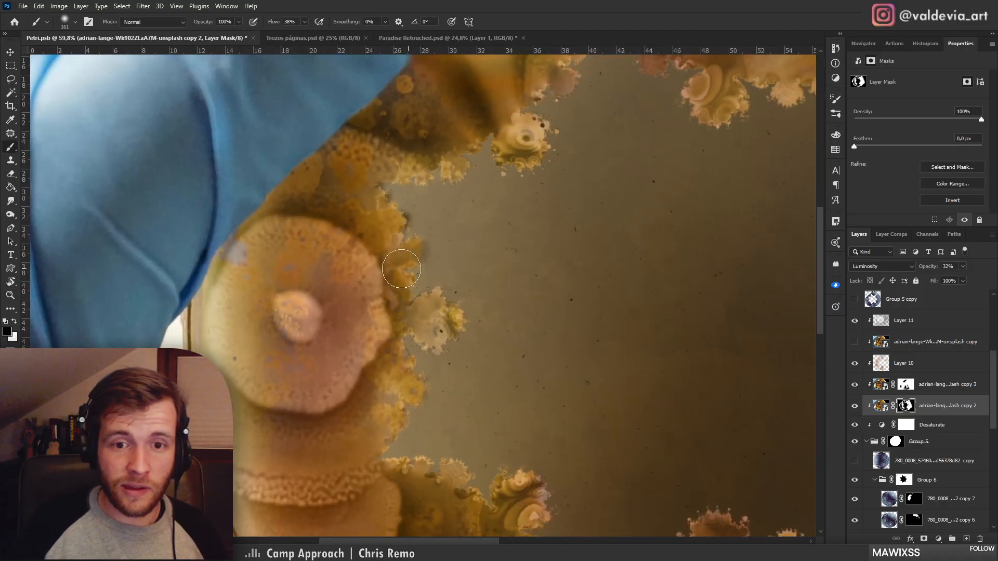
key(ctrl+space)
drag(422, 309, 396, 307)
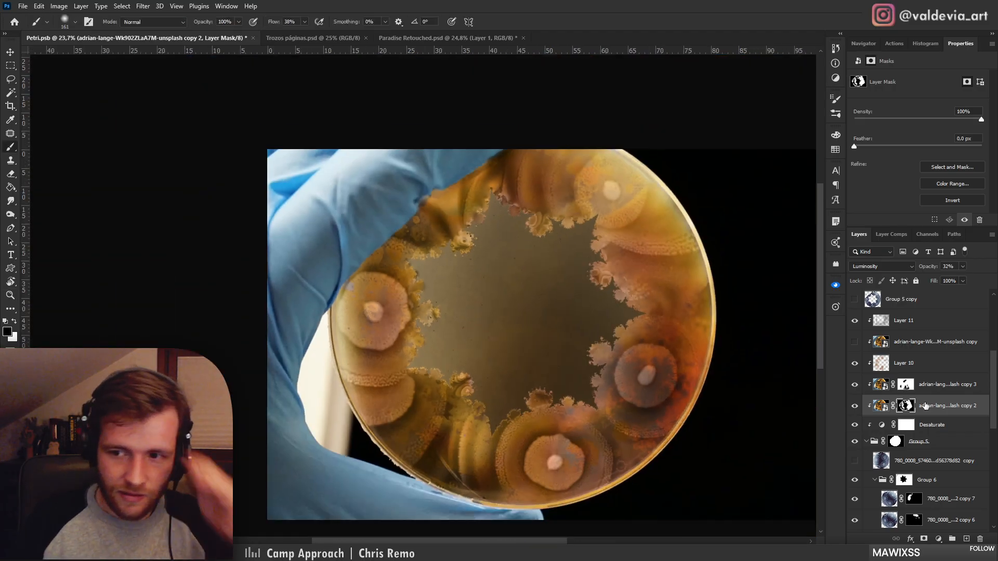
Paint black on the adrian-lange copy 3 mask over the dish's left colony with a 432 px Soft Round brush
click(907, 385)
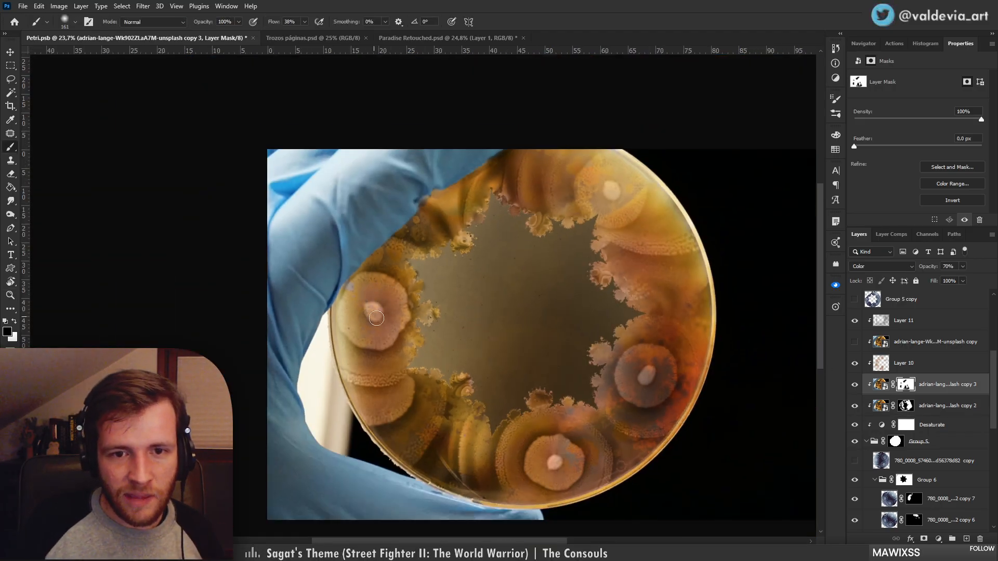
key(ctrl+space)
drag(427, 314, 431, 314)
right_click(471, 302)
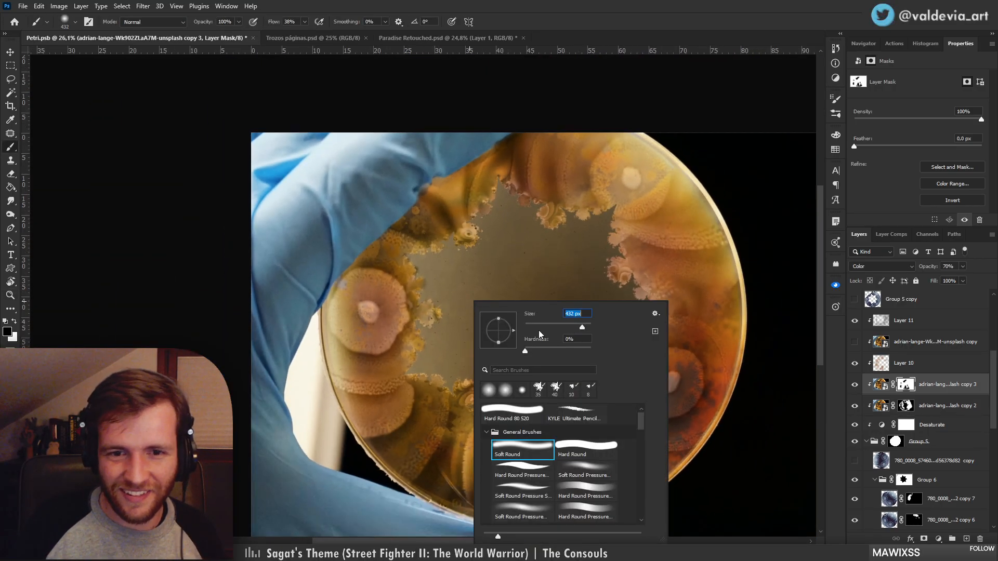
drag(377, 335, 363, 324)
key(ctrl+space)
mouse_move(479, 335)
mouse_down()
mouse_move(458, 325)
mouse_move(521, 311)
mouse_up()
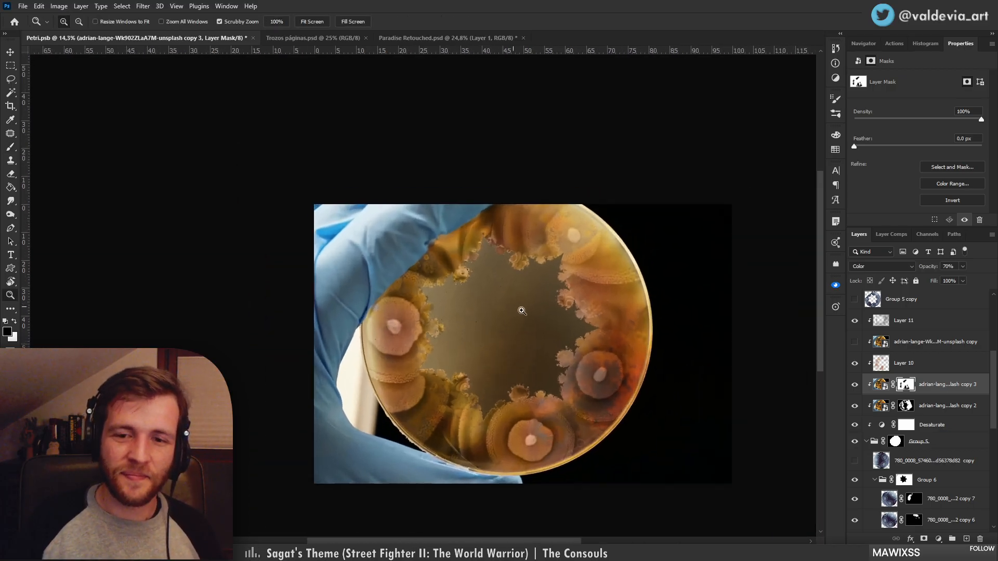
Soften the adrian-lange copy 3 colouring over the bottom and lower-right colonies by painting black on its mask
drag(545, 429, 567, 438)
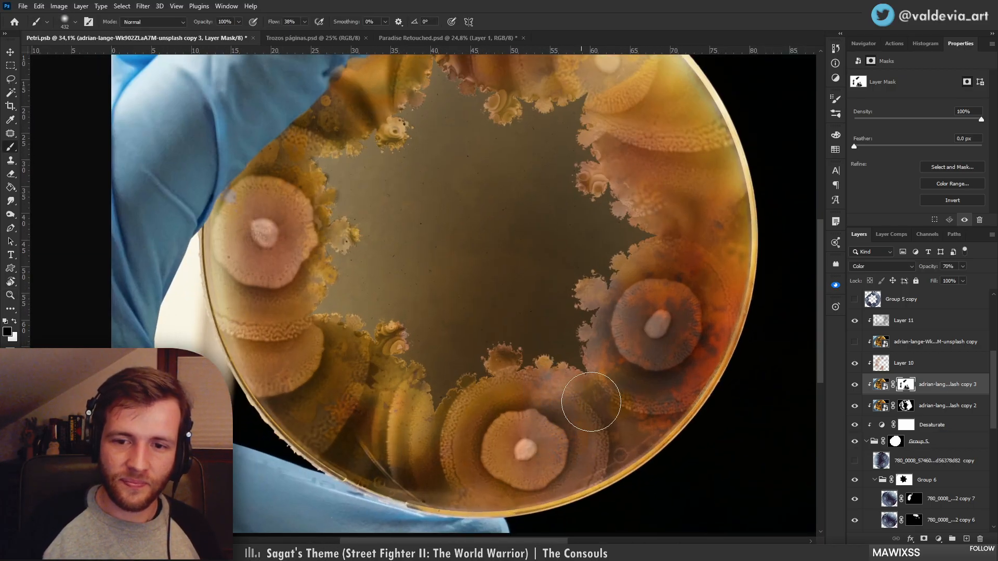
key(ctrl+space)
drag(635, 398, 618, 384)
key(space)
mouse_move(589, 299)
mouse_down()
mouse_move(588, 320)
mouse_move(596, 302)
mouse_up()
key(ctrl+space)
key(space)
drag(632, 348, 612, 325)
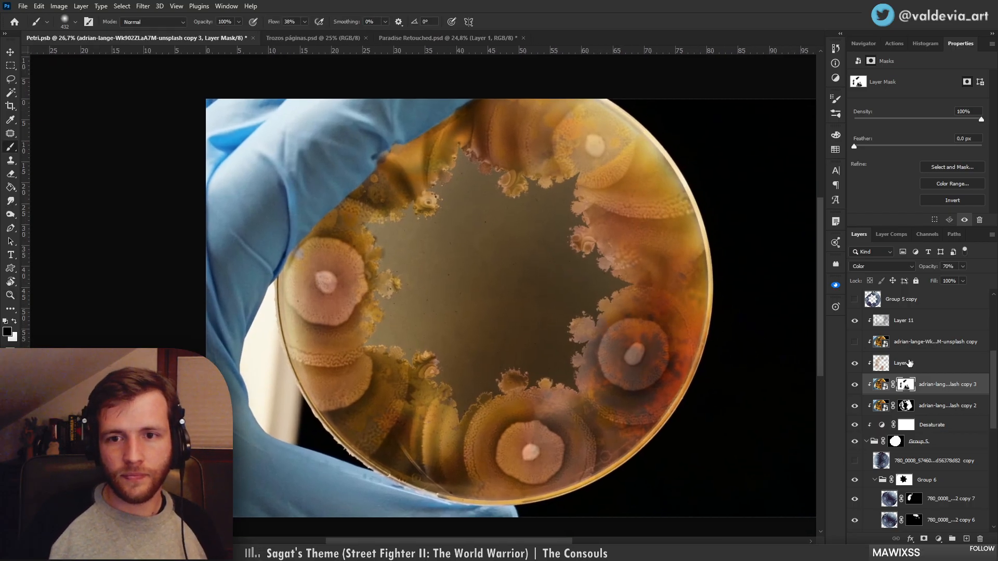
Preview the hidden adrian-lange unsplash copy and Group 5 copy layers one at a time, hiding each again
scroll(915, 390, up, 2)
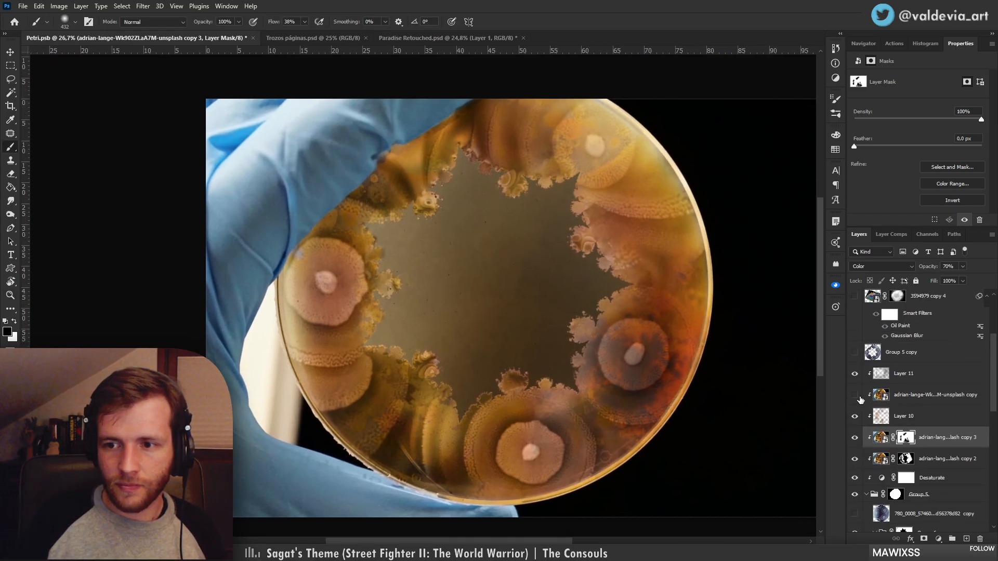
click(854, 396)
click(855, 397)
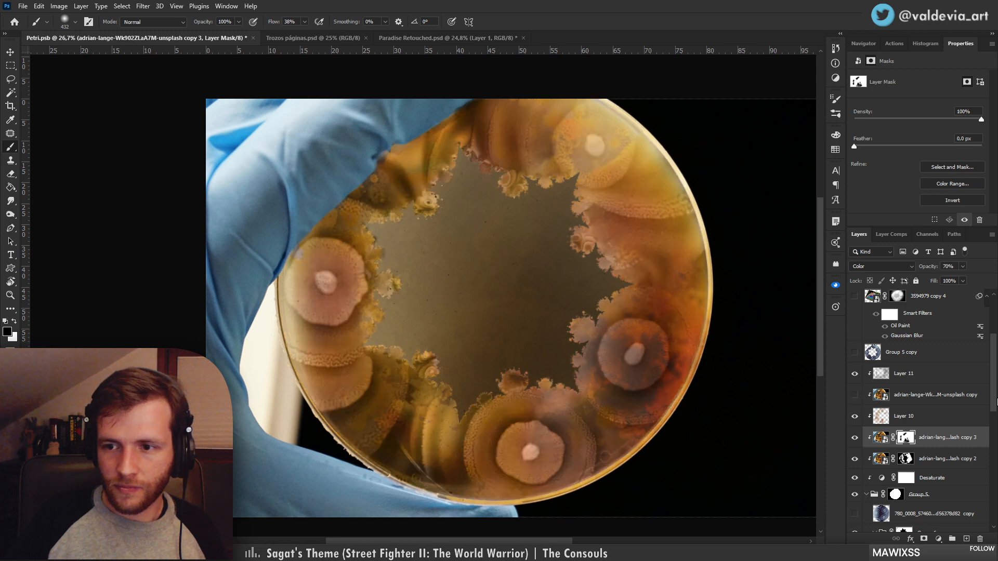
click(853, 353)
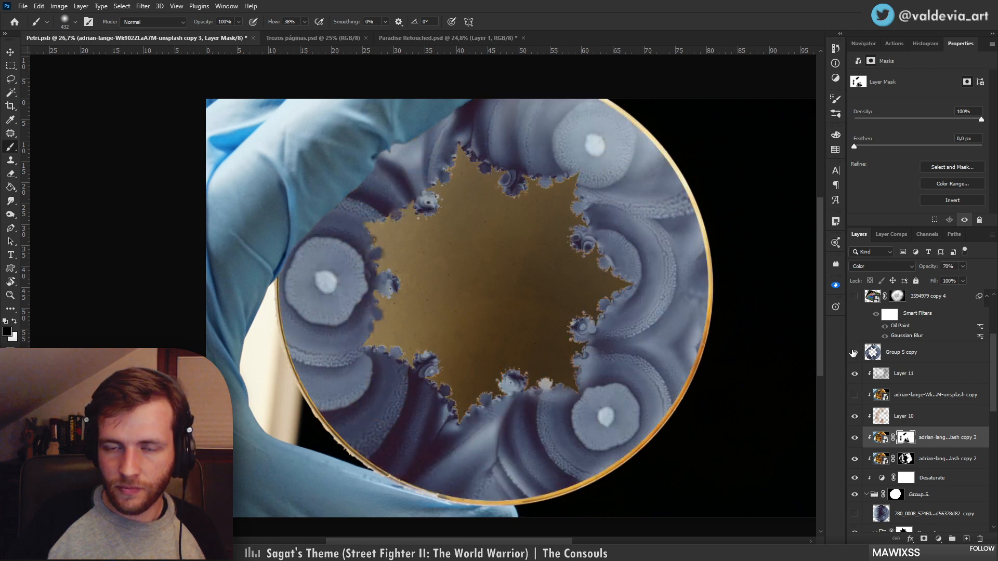
click(852, 353)
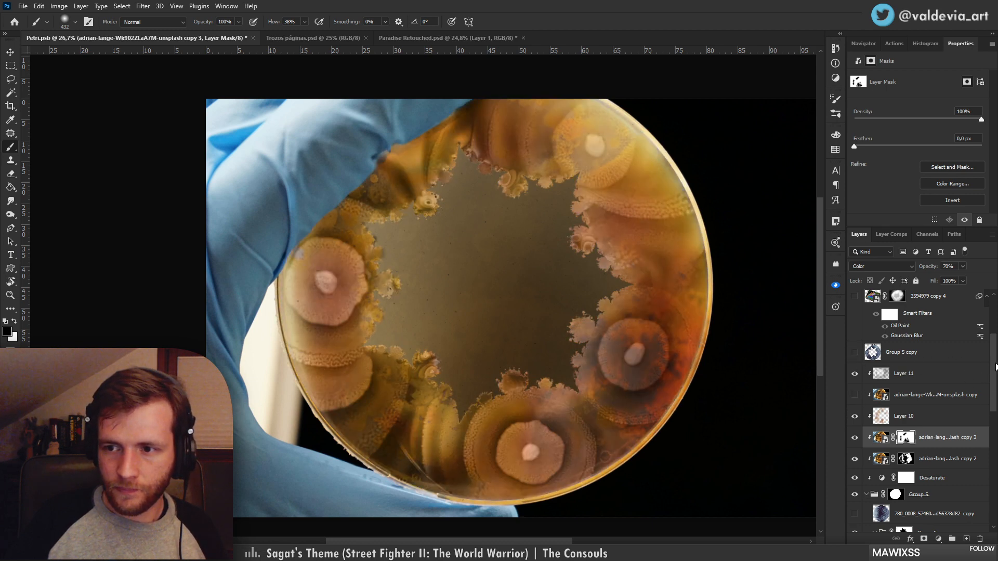
Stamp all visible layers into a new layer above Layer 13 and convert it to a smart object
drag(997, 355, 993, 324)
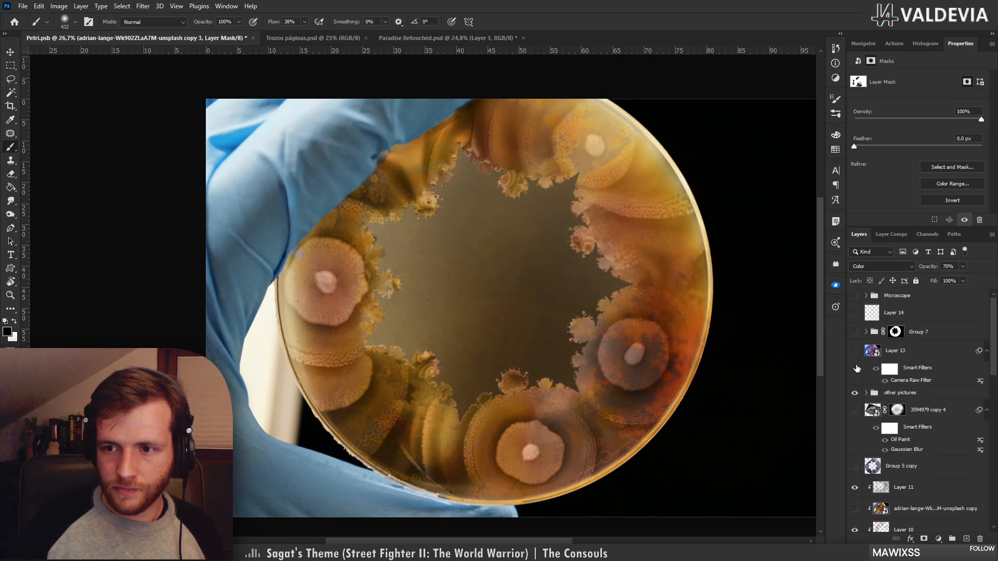
click(917, 352)
key(ctrl+alt+shift+e)
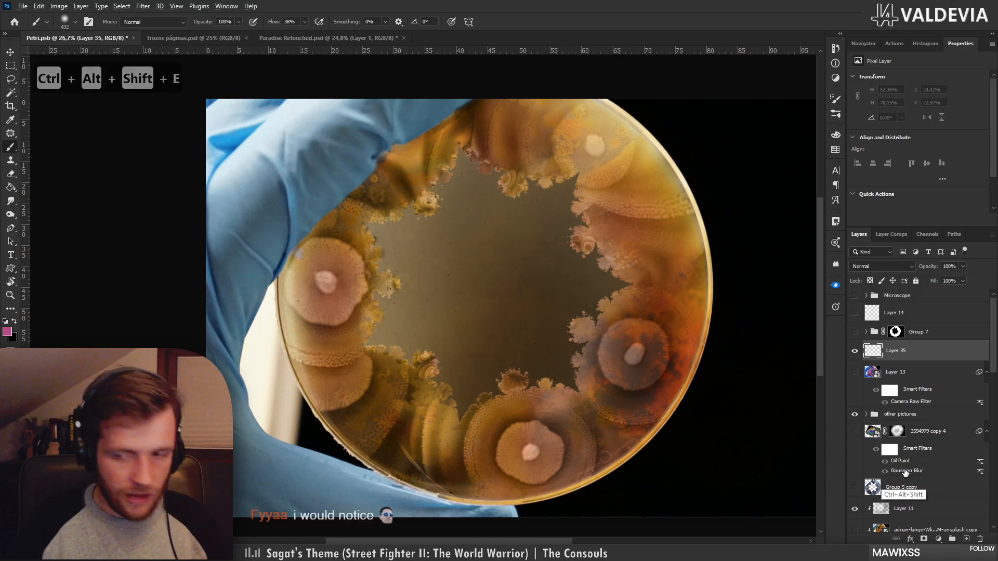
key(ctrl+backslash)
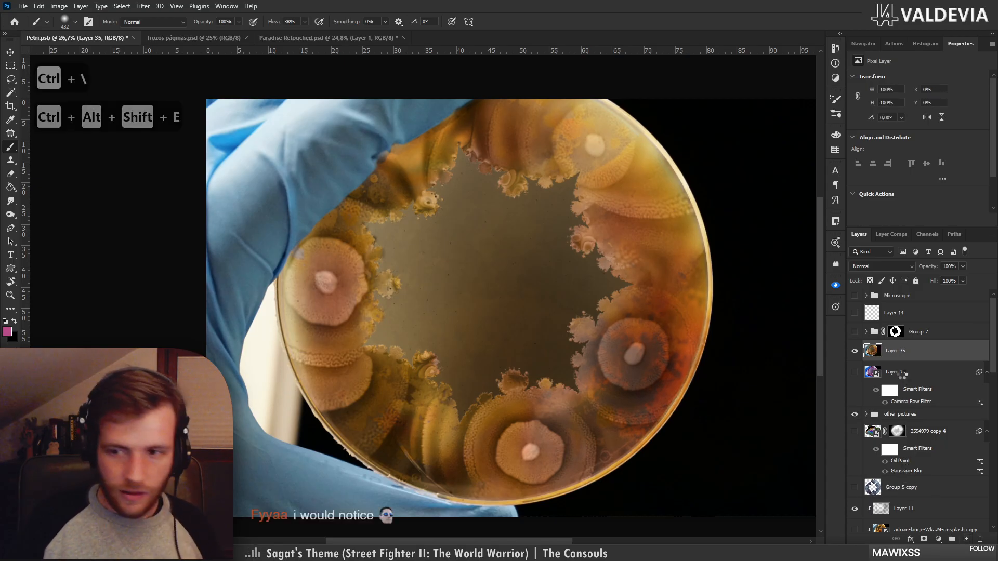
Copy Layer 13's Camera Raw Filter onto the new merged layer, and hide that layer to compare it with Layer 13
drag(979, 372, 936, 352)
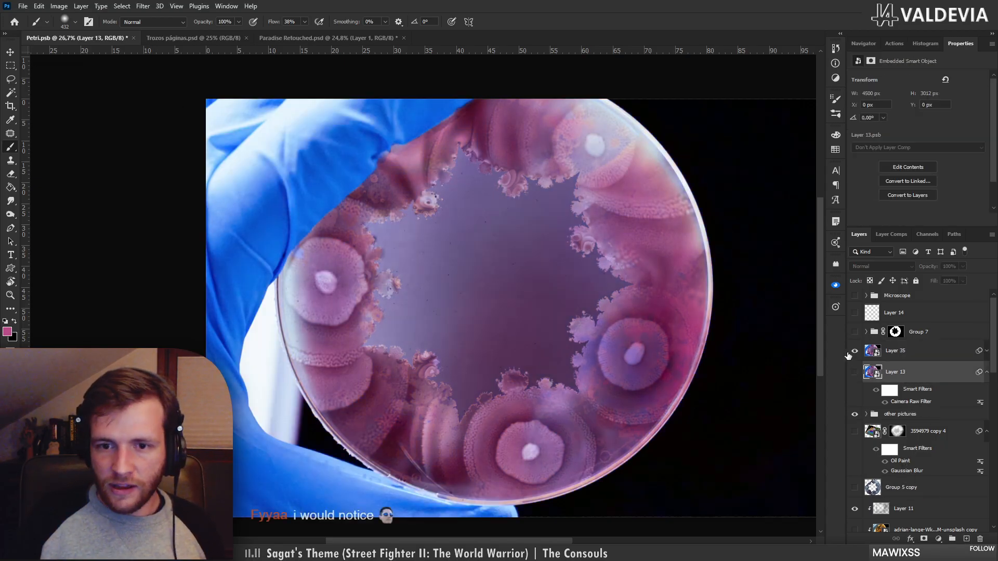
click(855, 352)
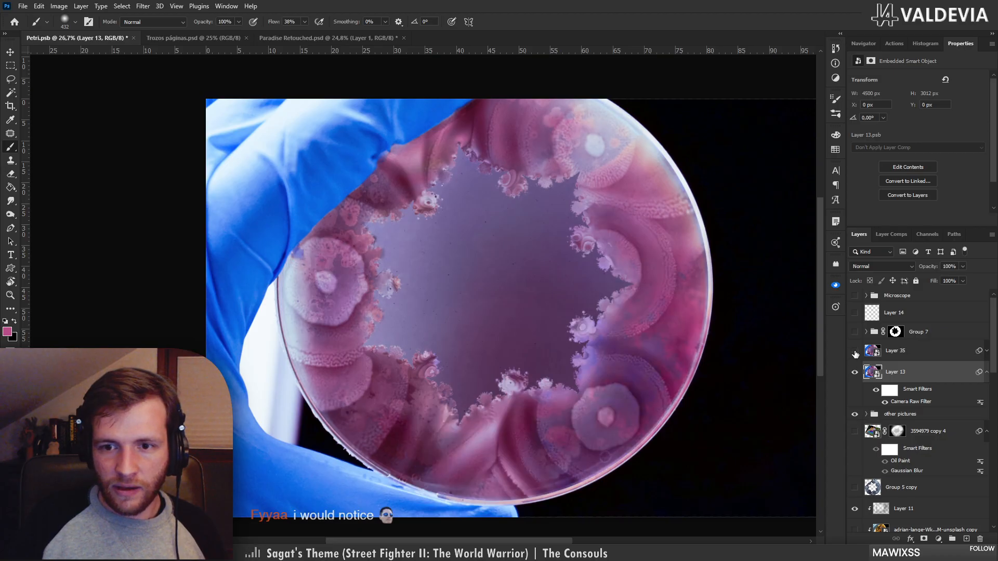
Compare Layer 35 with Layer 13 at full view and close up on the colony edges, leaving Layer 35 visible
click(854, 351)
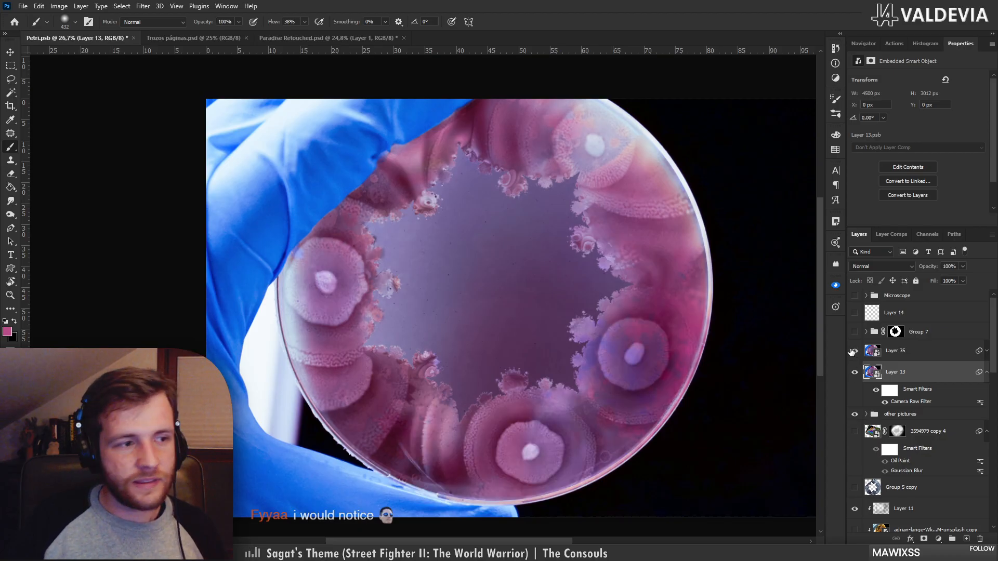
click(851, 353)
click(851, 354)
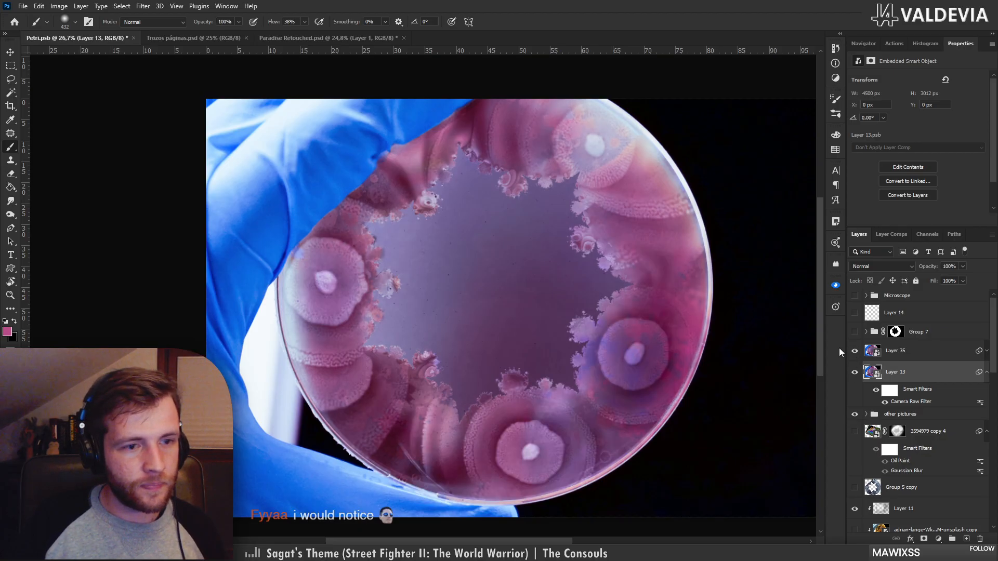
drag(558, 382, 676, 381)
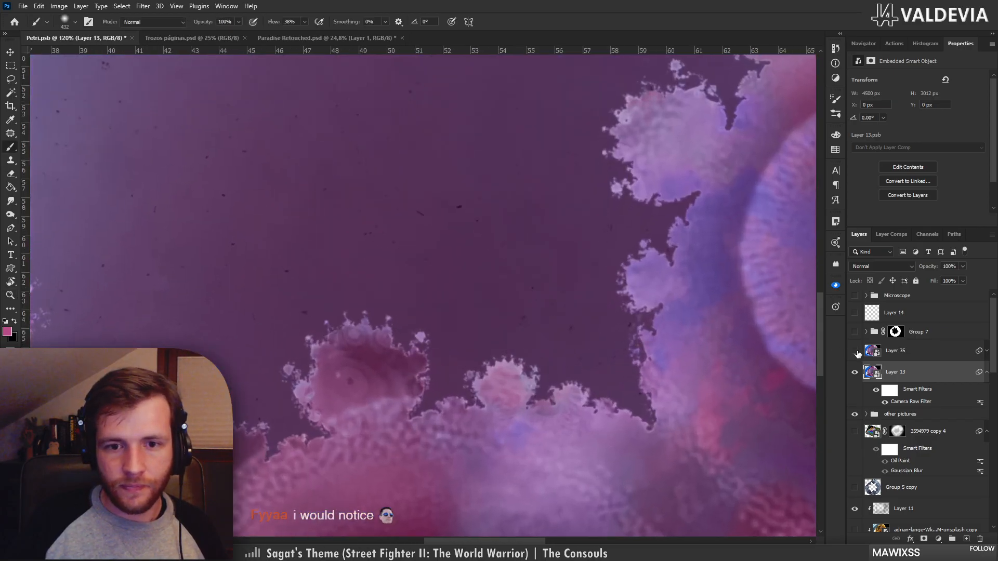
click(857, 353)
key(ctrl+space)
drag(491, 361, 425, 373)
drag(351, 241, 382, 317)
key(space)
key(ctrl+space)
drag(448, 299, 410, 304)
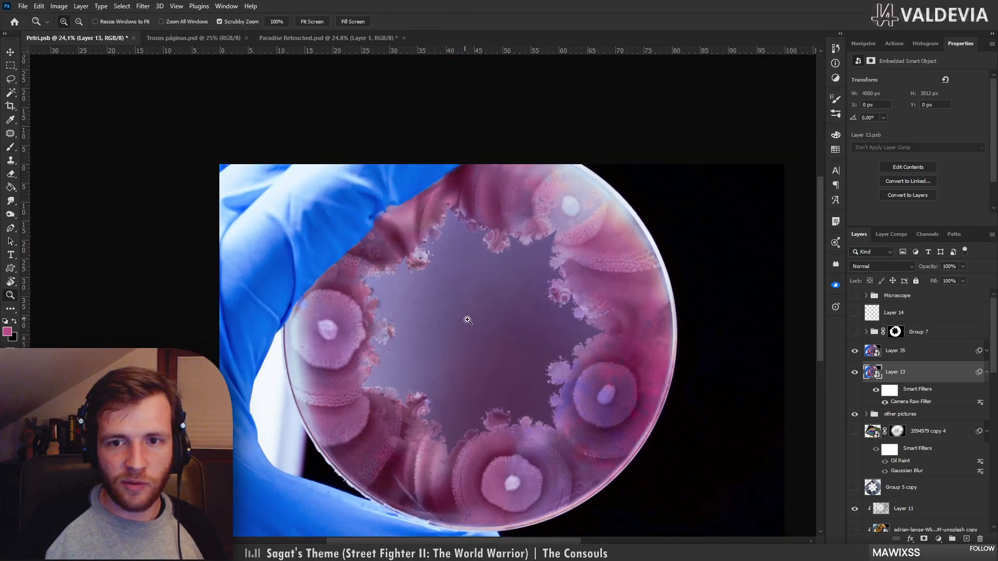
key(space)
drag(486, 340, 468, 300)
key(ctrl+space)
mouse_move(289, 410)
mouse_down()
mouse_move(335, 414)
mouse_move(290, 411)
mouse_up()
drag(506, 285, 515, 281)
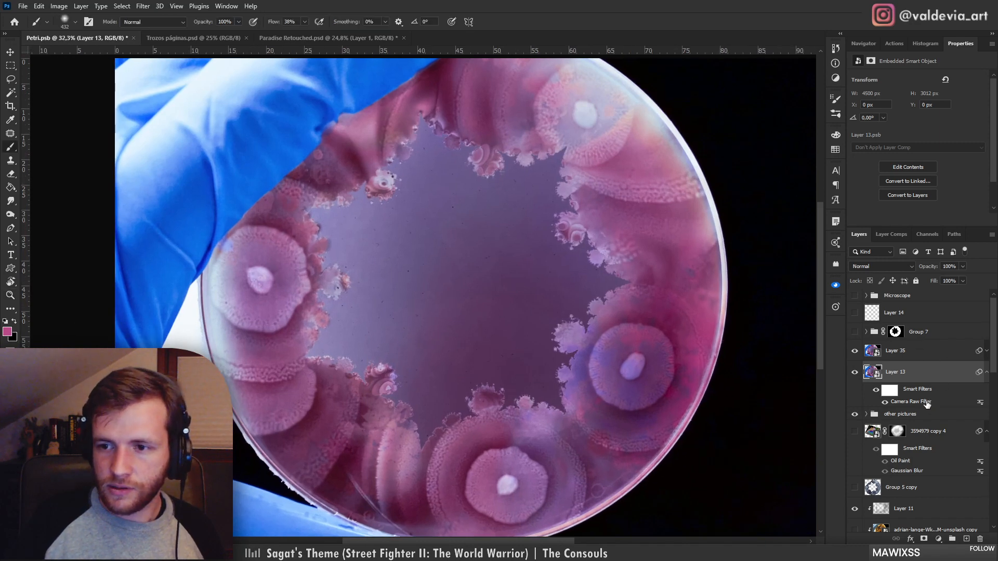
Expand Layer 35's smart filters, then show Group 7 above it and select the group's mask
click(981, 358)
click(987, 351)
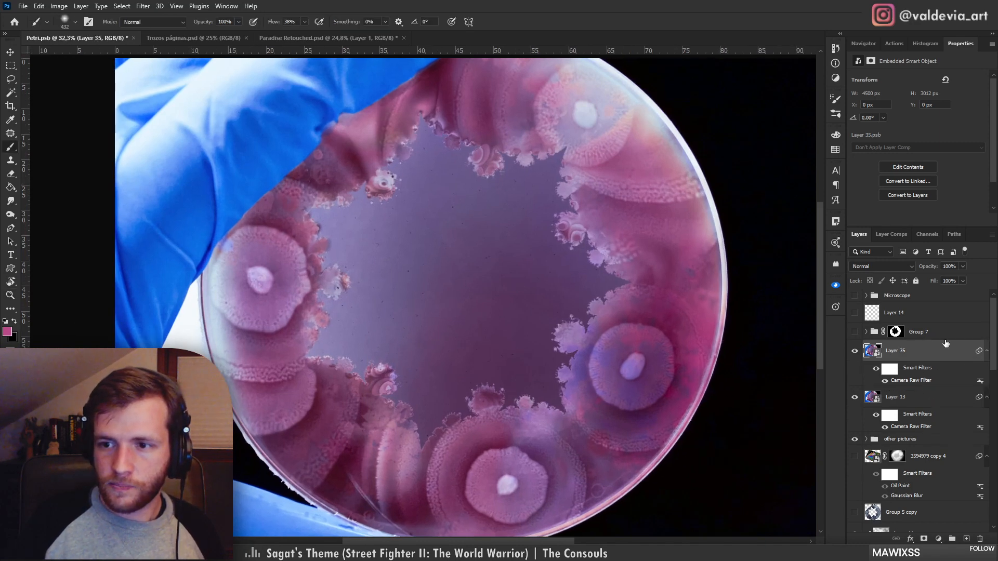
click(855, 332)
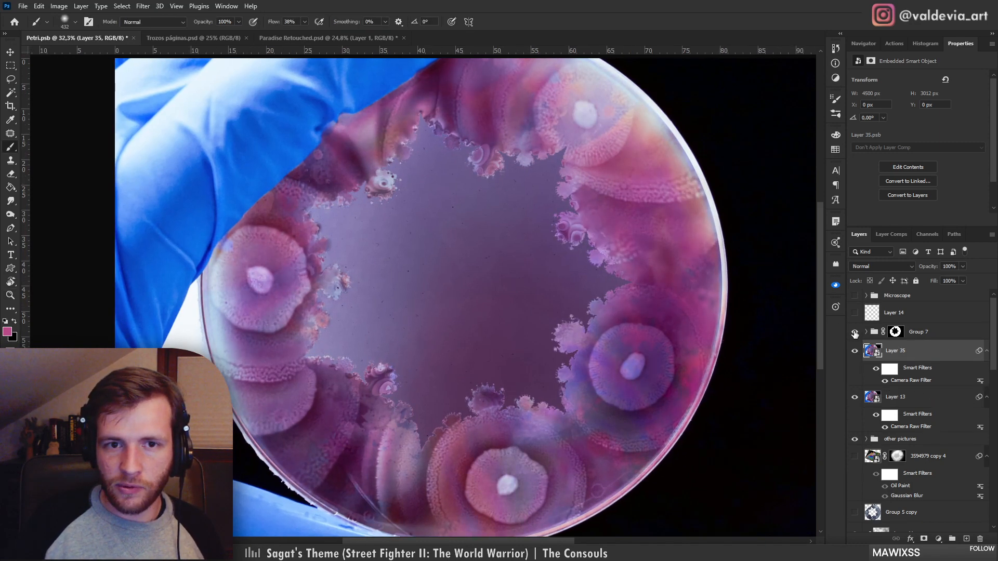
click(891, 331)
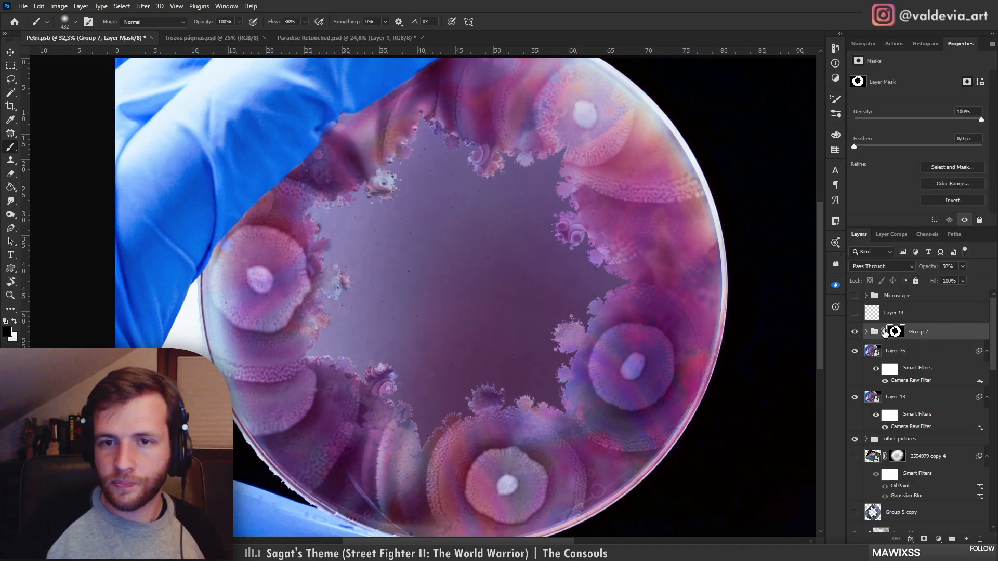
Reopen Layer 35's Camera Raw Filter and add grain with an amount of 22 and a size of 71
click(917, 382)
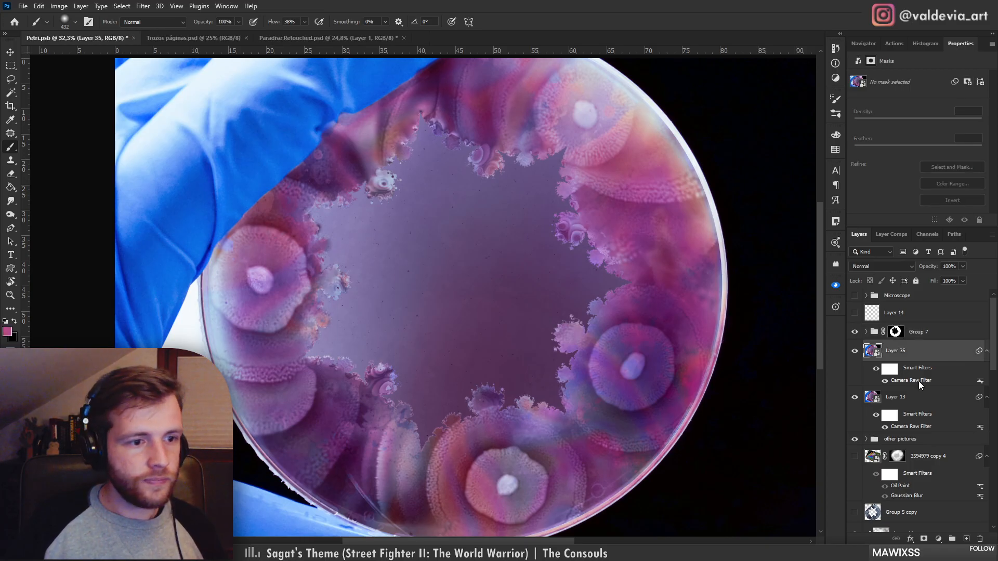
double_click(919, 382)
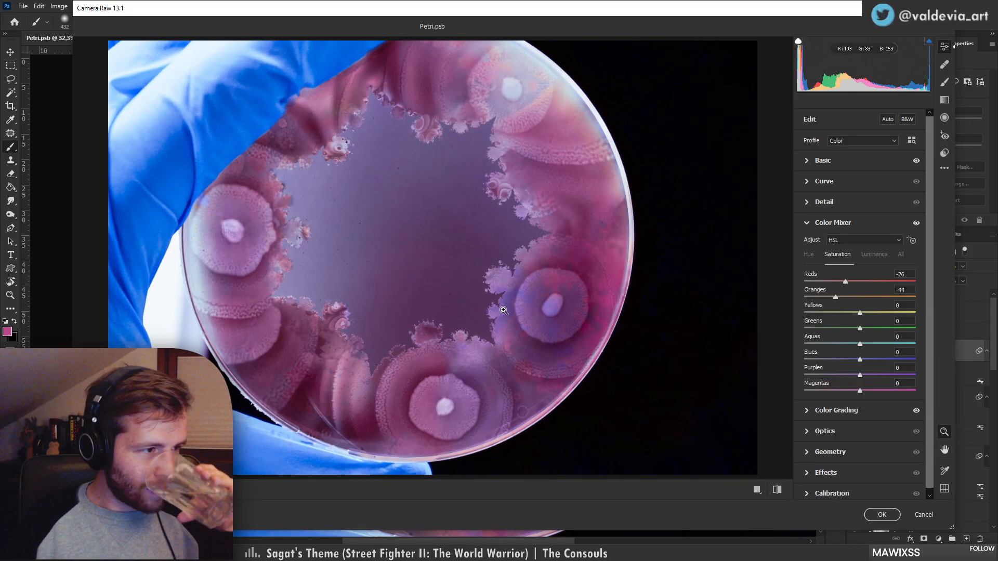
drag(502, 310, 525, 304)
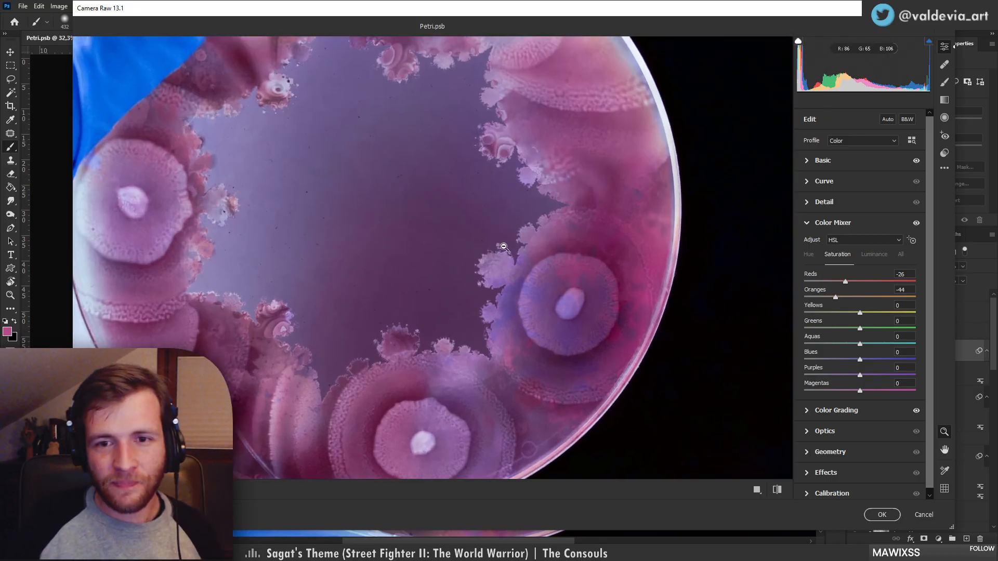
scroll(931, 375, down, 1)
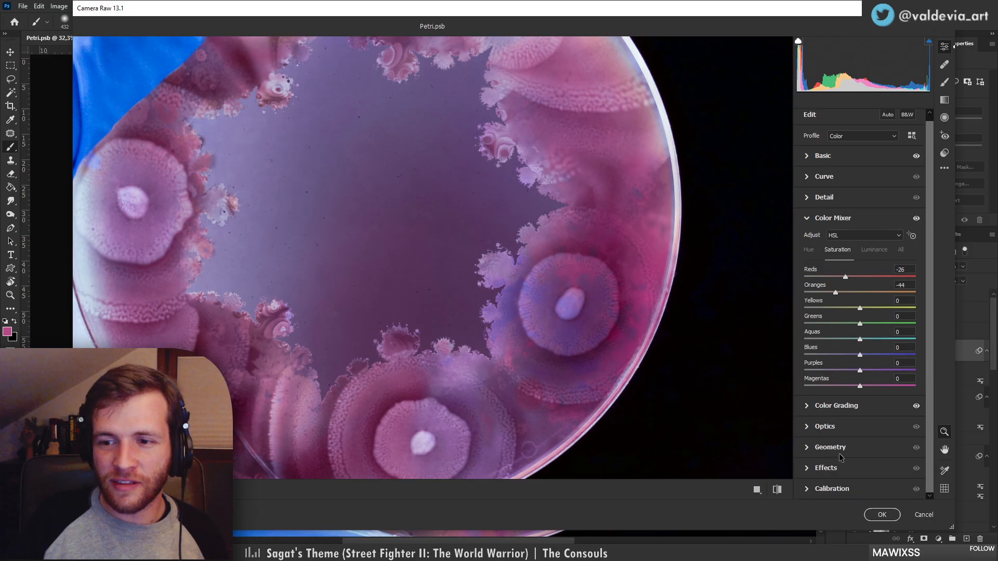
click(807, 468)
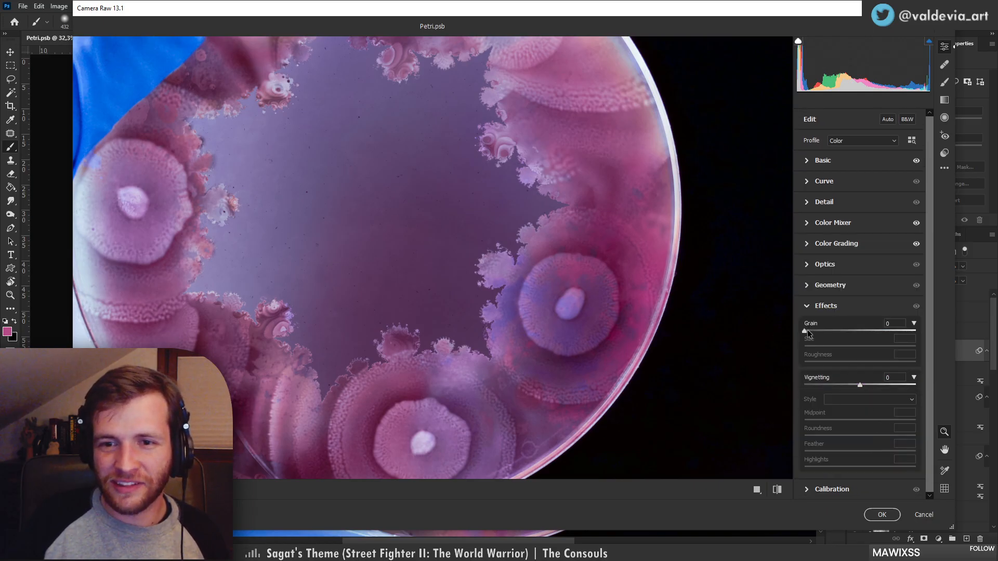
drag(808, 333, 831, 331)
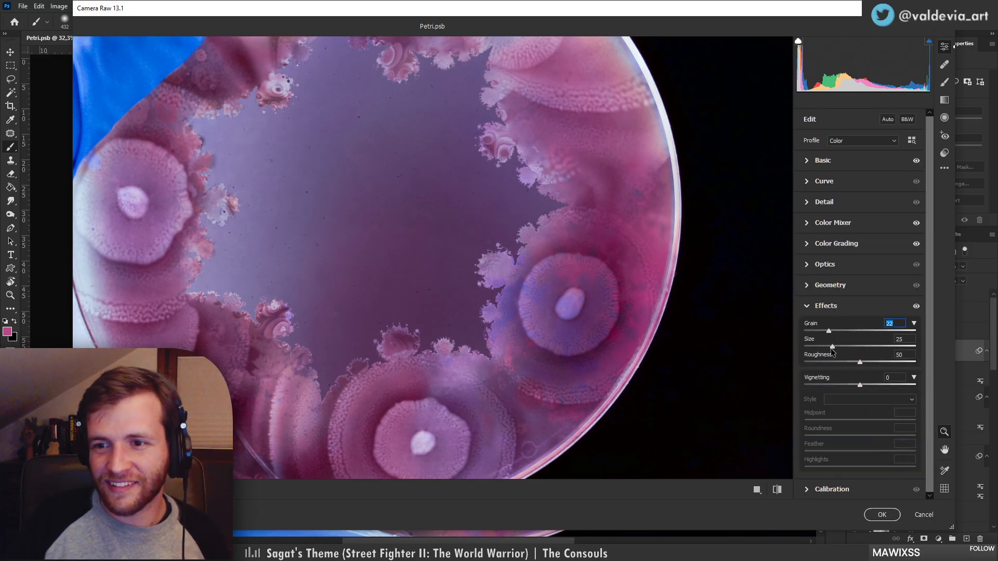
click(499, 248)
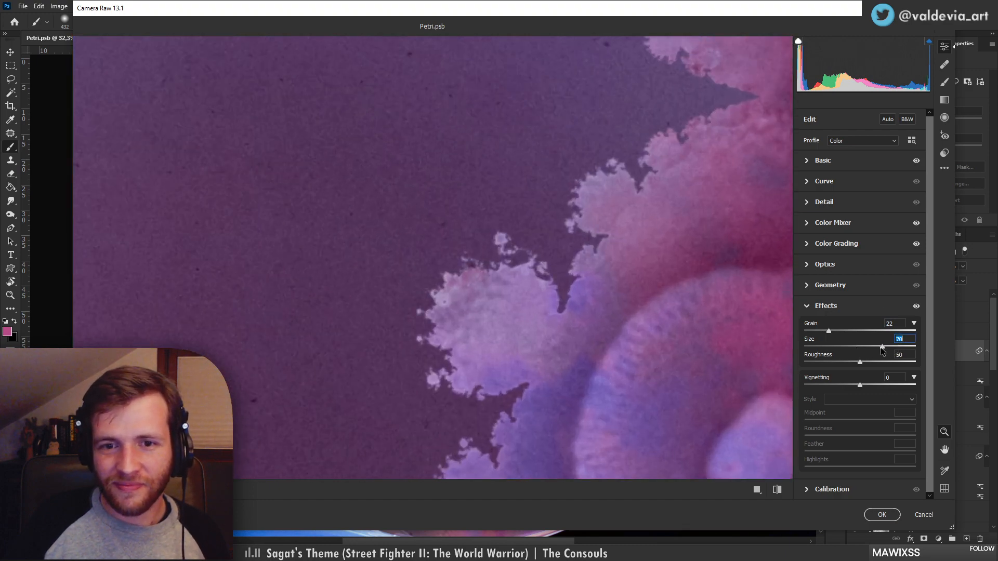
click(692, 338)
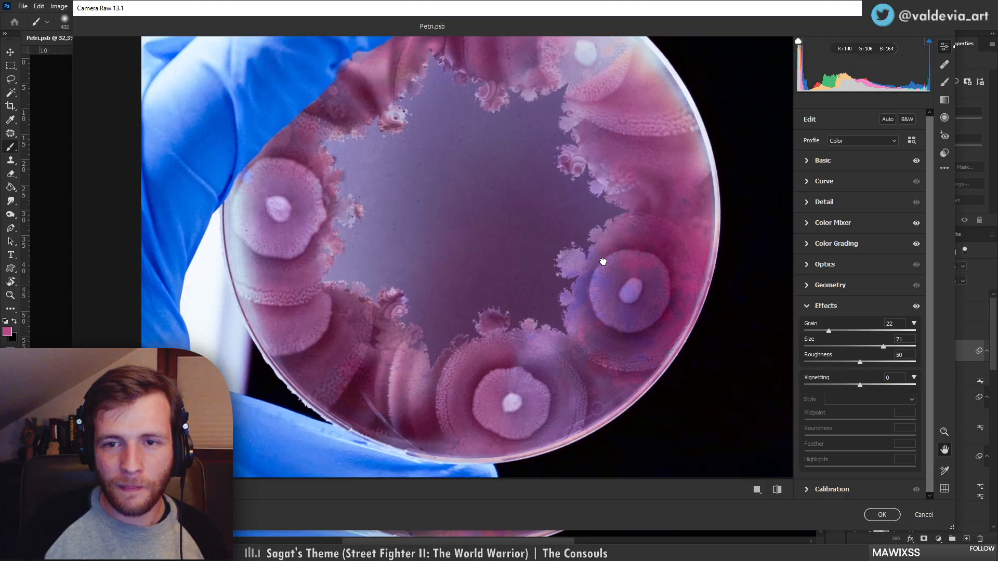
Add vignetting of -22 with midpoint 42, roundness +58 and feather 66, and apply the Camera Raw changes to Layer 35
mouse_move(646, 325)
mouse_down()
mouse_move(598, 323)
mouse_move(700, 278)
mouse_move(660, 311)
mouse_up()
mouse_move(562, 233)
mouse_down()
mouse_move(577, 228)
mouse_move(569, 229)
mouse_up()
drag(859, 386, 837, 384)
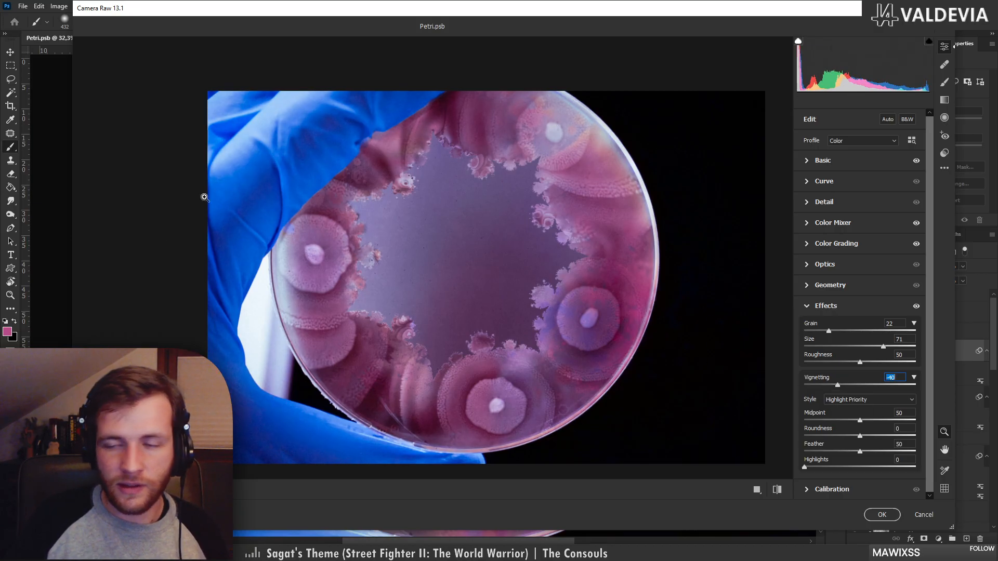
drag(838, 386, 919, 444)
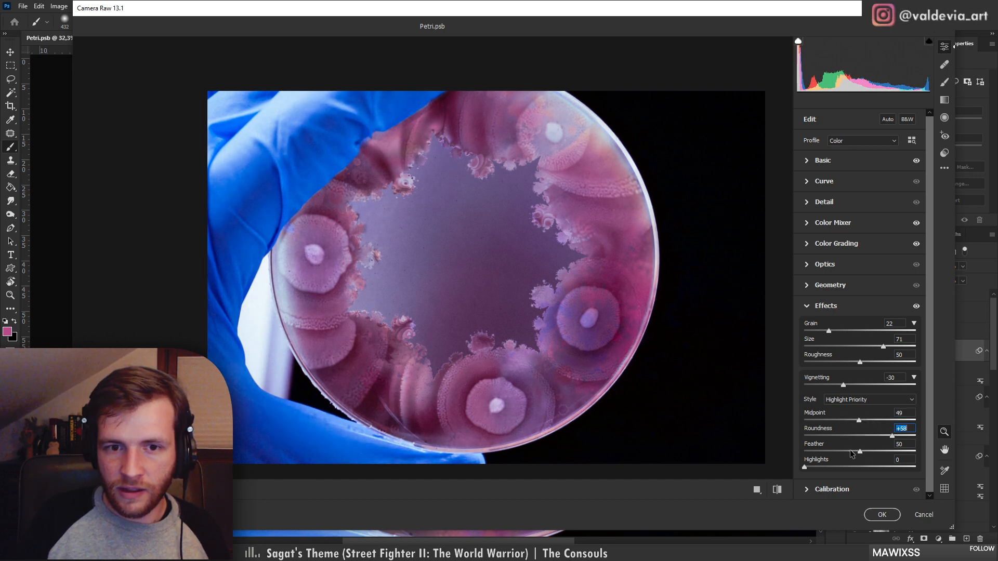
drag(859, 451, 844, 424)
drag(843, 387, 849, 386)
drag(862, 386, 848, 385)
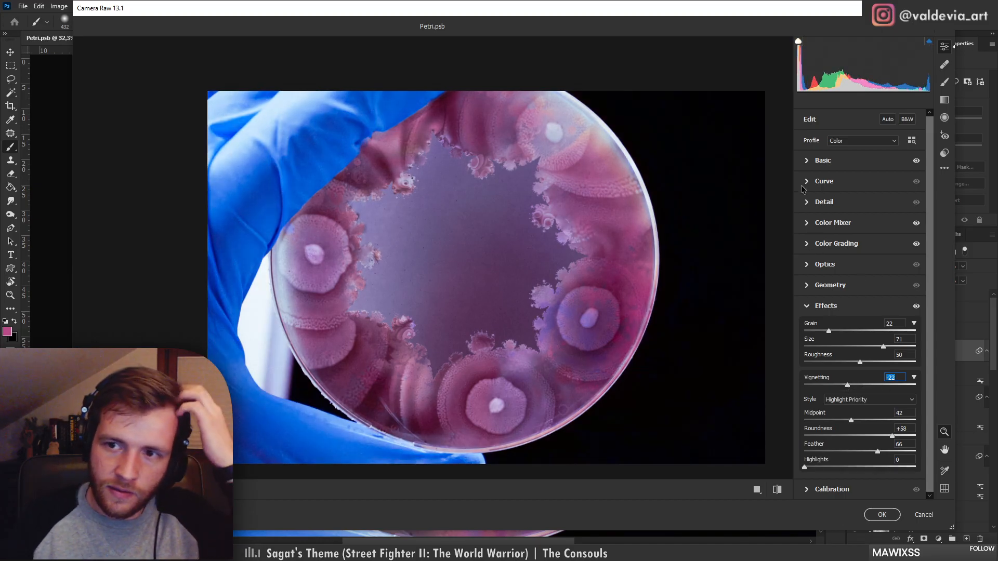
click(809, 162)
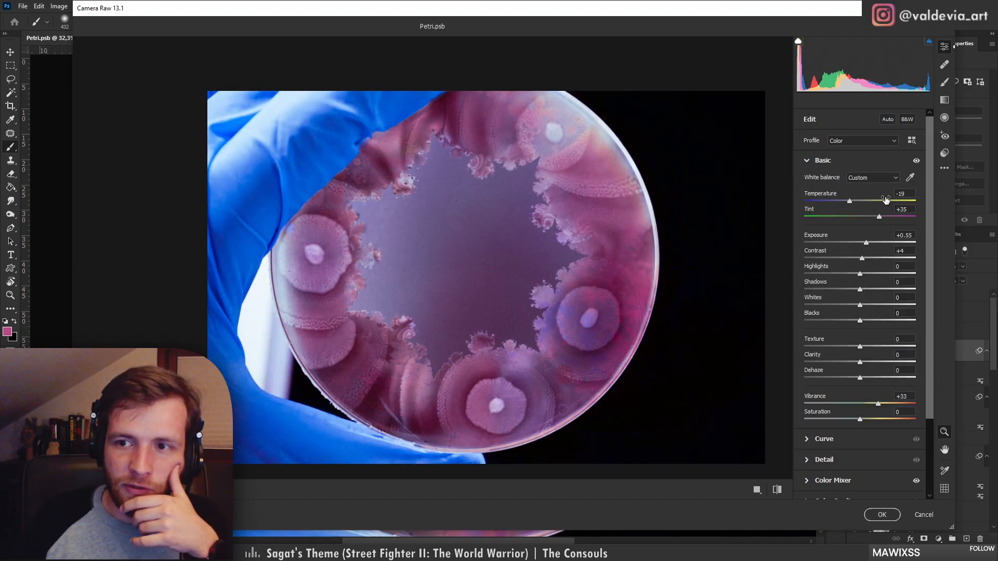
click(893, 513)
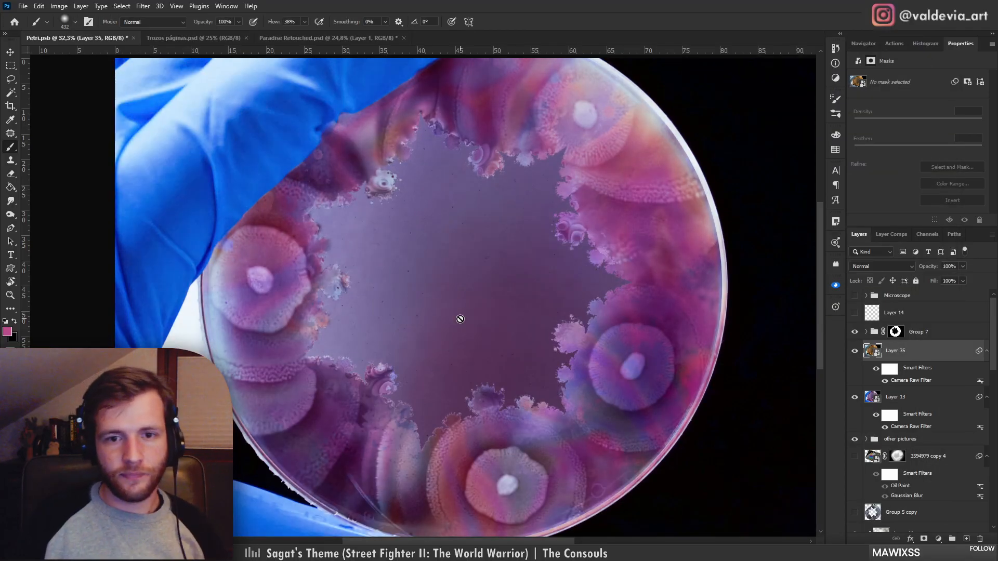
Show Layer 14 with the handwritten BORDE and CENTRAR notes, and delete that layer
key(z)
mouse_move(520, 326)
mouse_down()
mouse_move(473, 306)
mouse_move(492, 314)
mouse_up()
key(b)
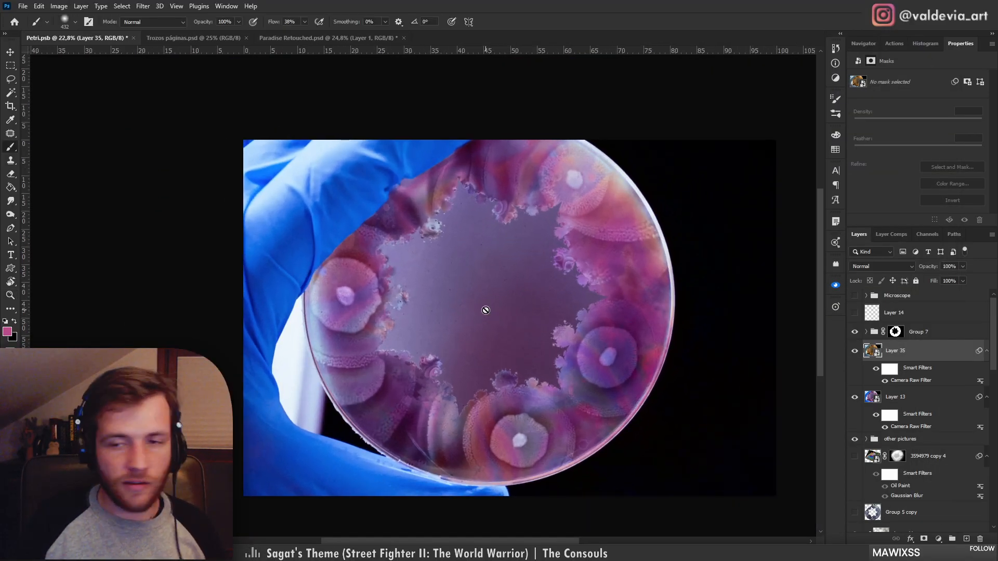
click(855, 312)
scroll(622, 407, up, 1)
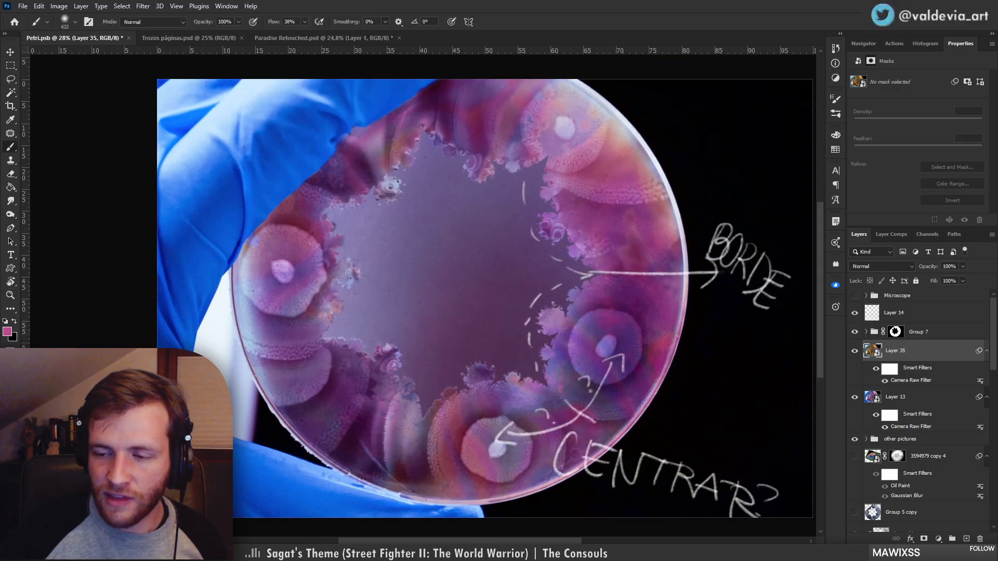
click(929, 313)
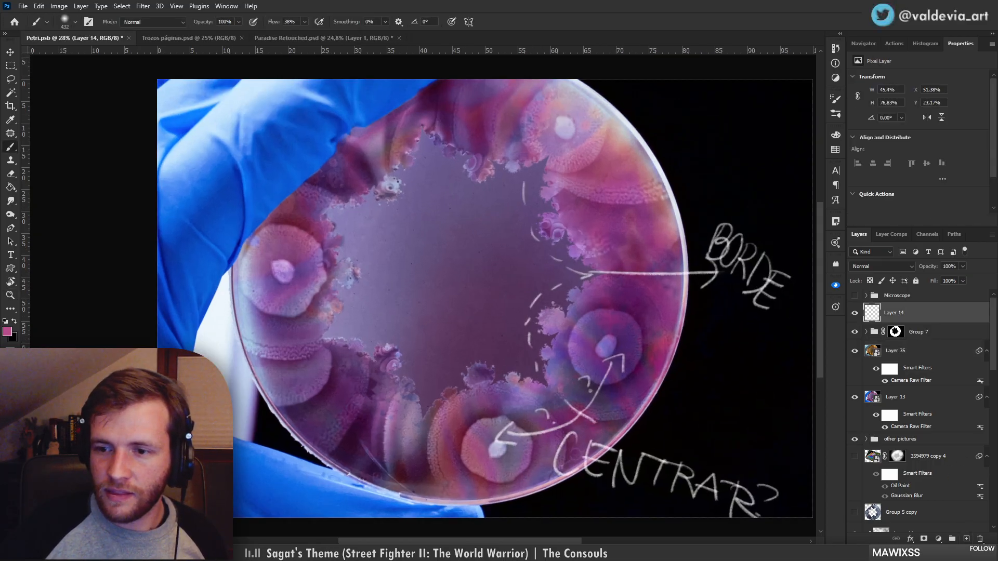
click(980, 540)
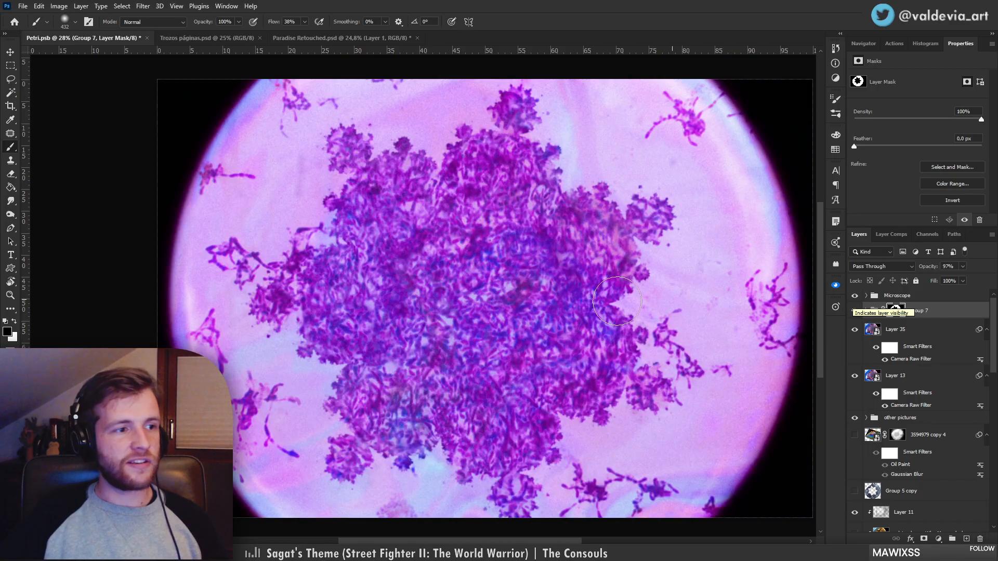
Compare the Microscope group's image with the petri dish composite by toggling the group's visibility, leaving it hidden
key(z)
drag(542, 299, 522, 289)
key(b)
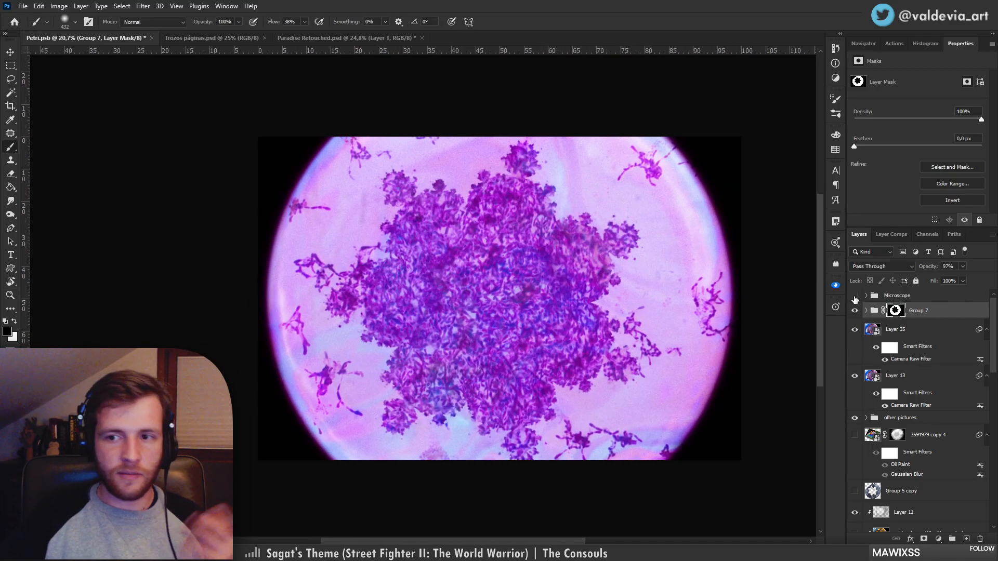
click(855, 295)
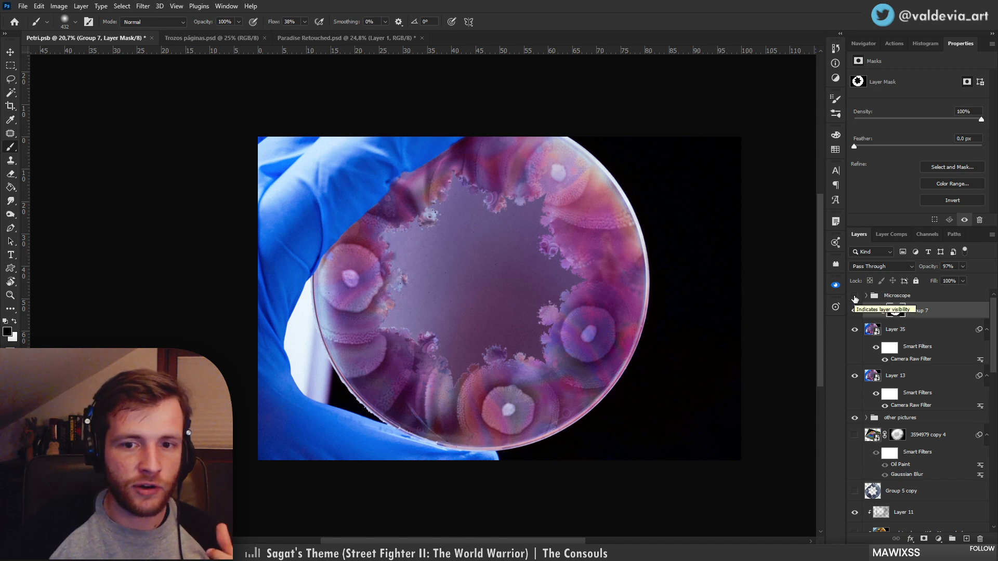
click(855, 296)
click(854, 296)
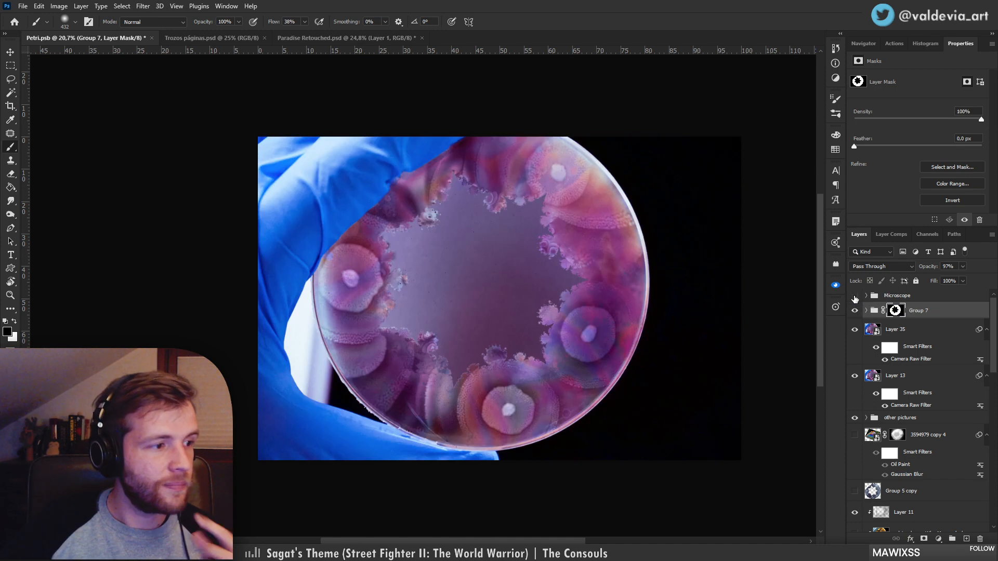
click(855, 295)
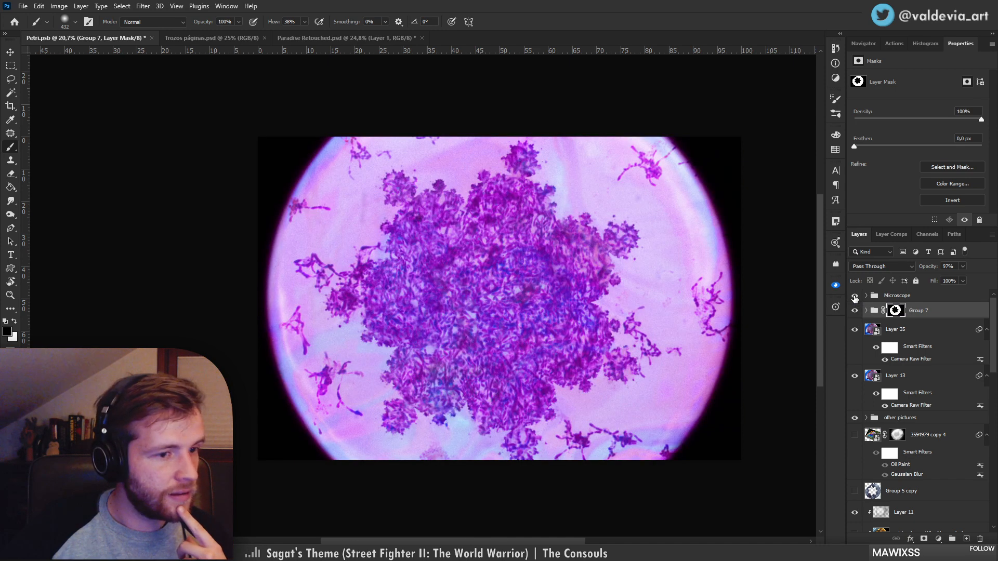
click(855, 296)
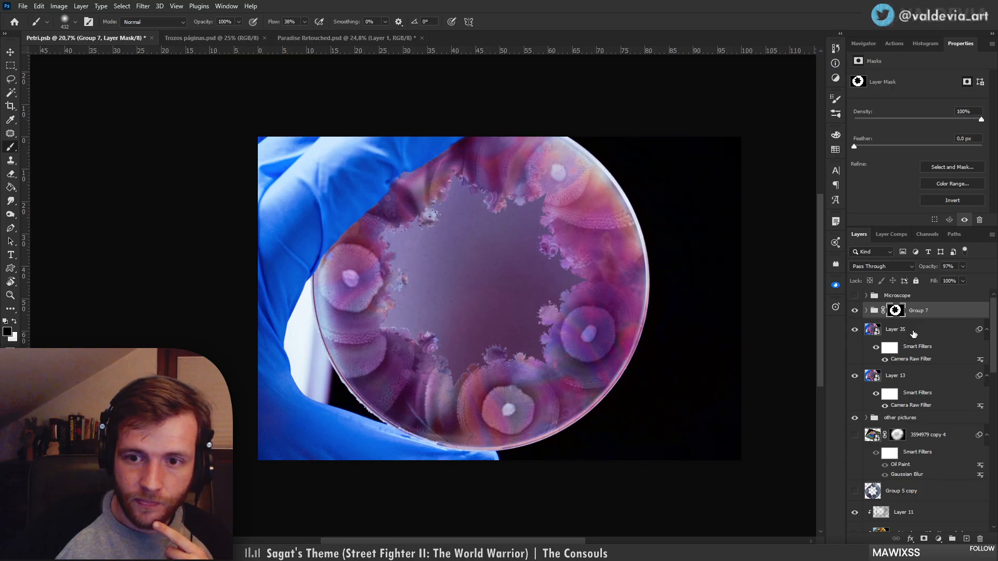
key(z)
mouse_move(446, 194)
mouse_down()
mouse_move(474, 180)
mouse_move(443, 171)
mouse_up()
key(b)
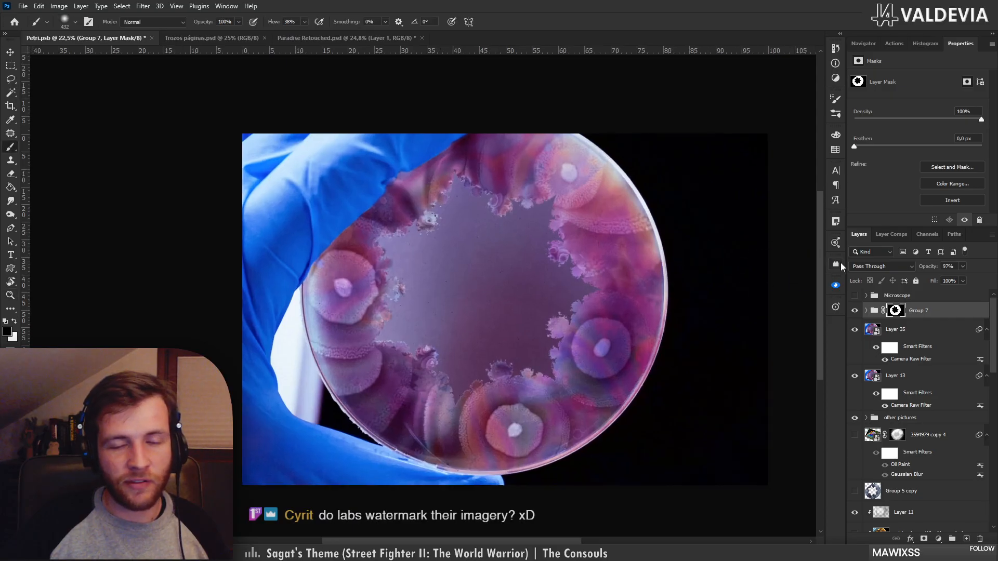
click(854, 296)
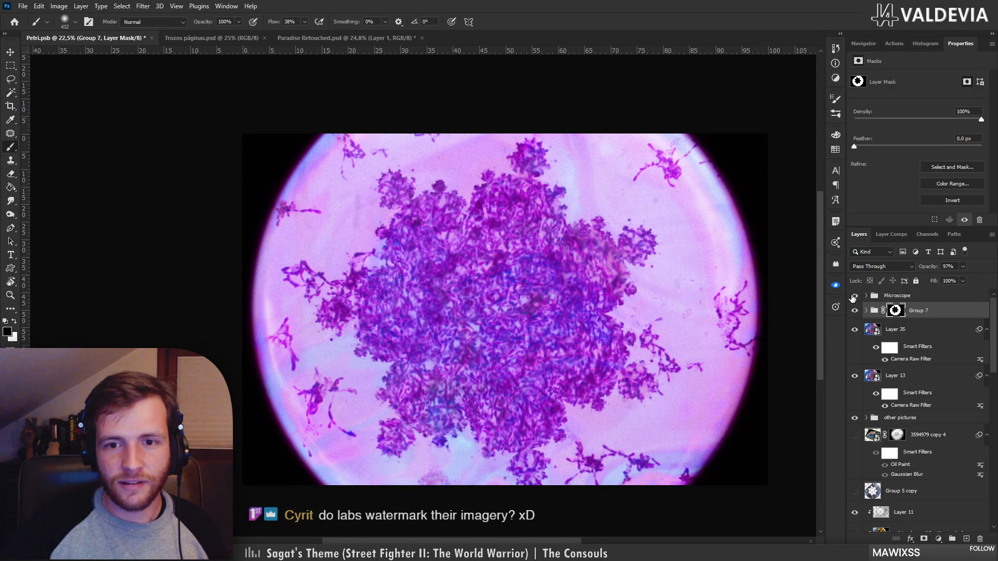
drag(555, 382, 521, 359)
drag(527, 322, 520, 320)
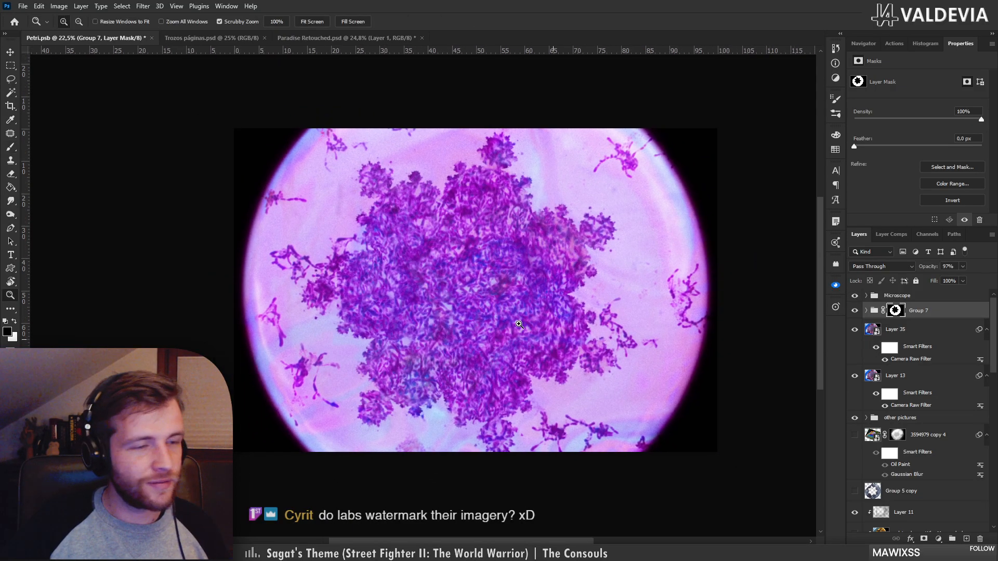
click(856, 295)
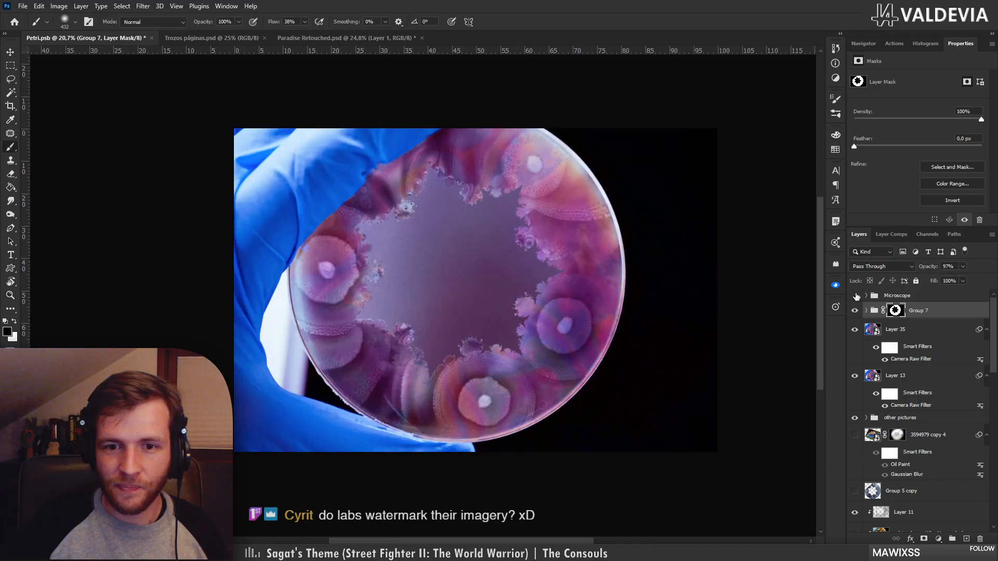
drag(554, 318, 564, 335)
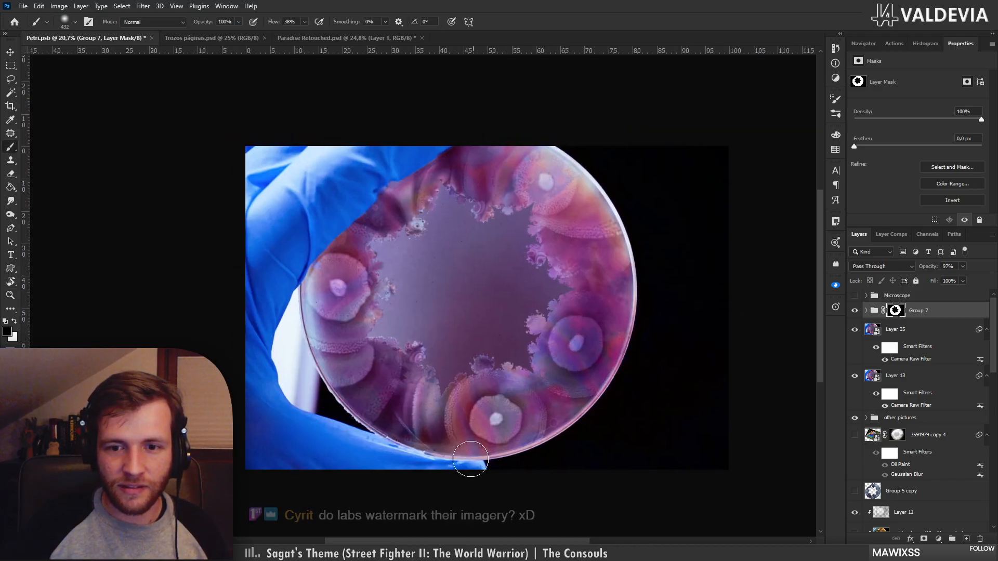
Hide the colour-graded Layer 35 and Layer 13 so the original petri dish layers can be edited
drag(466, 452, 577, 446)
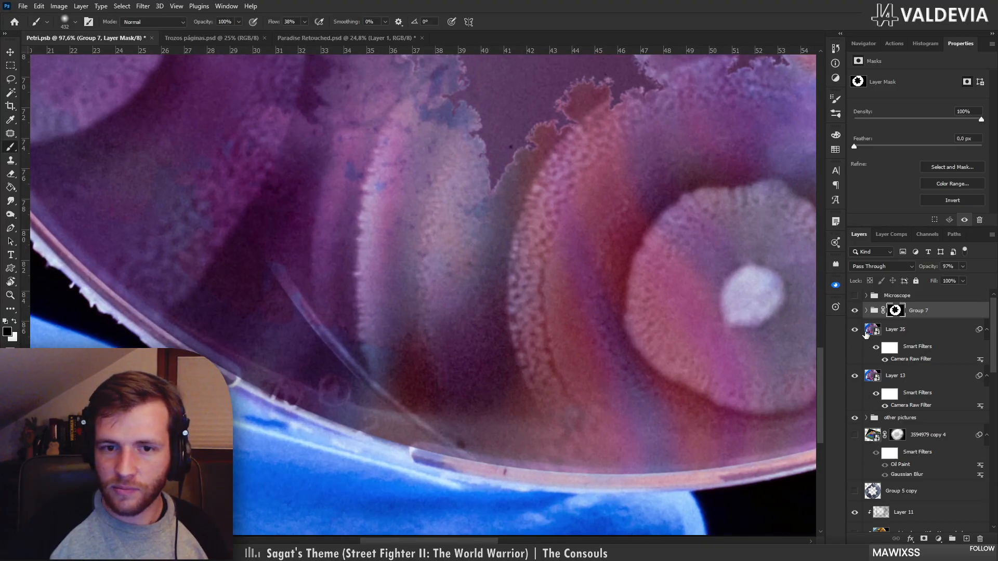
click(867, 332)
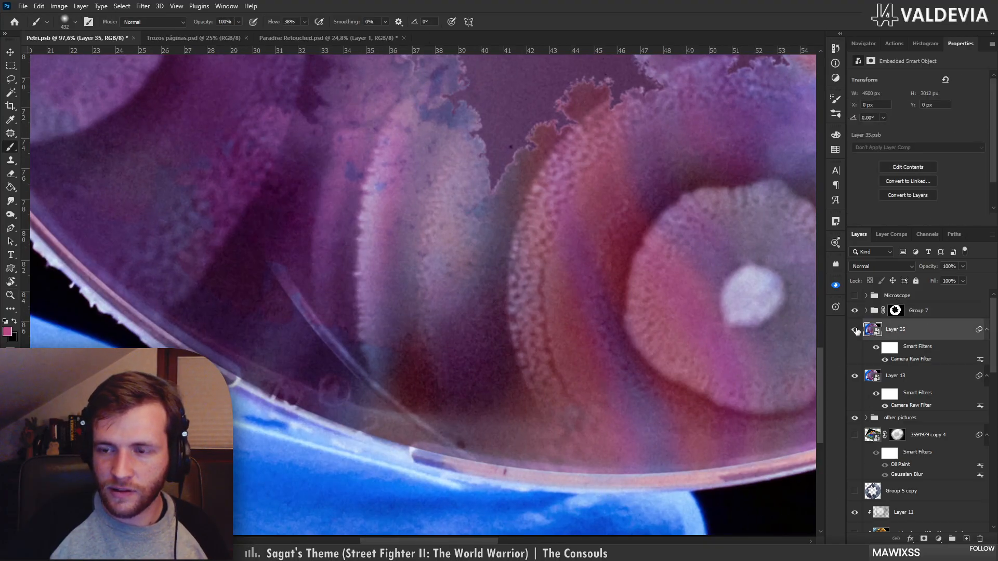
click(854, 329)
click(854, 375)
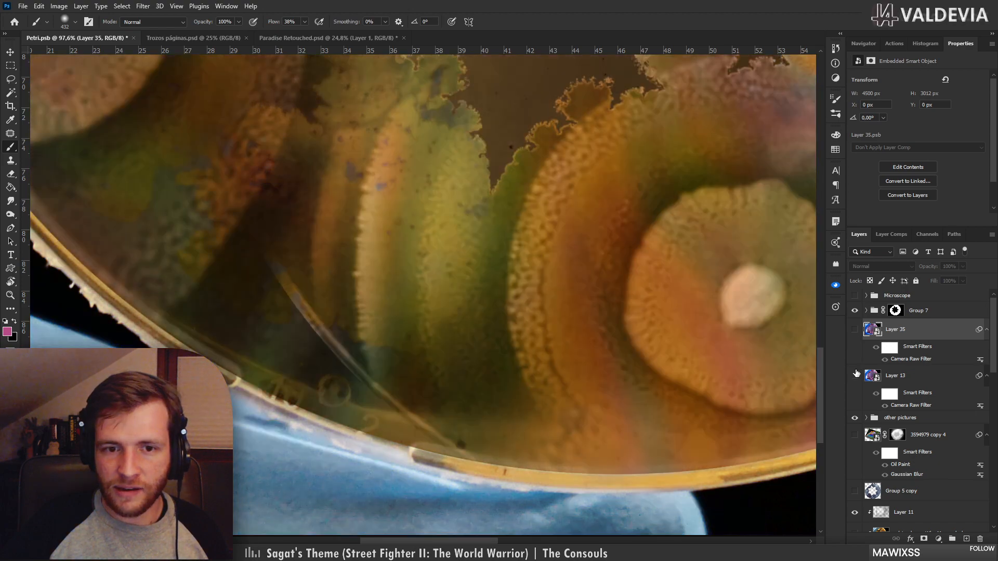
Paint black on the mask of the copy 5 layer in Group 6 to remove the diagonal scratch near the dish's lower rim
scroll(914, 403, down, 5)
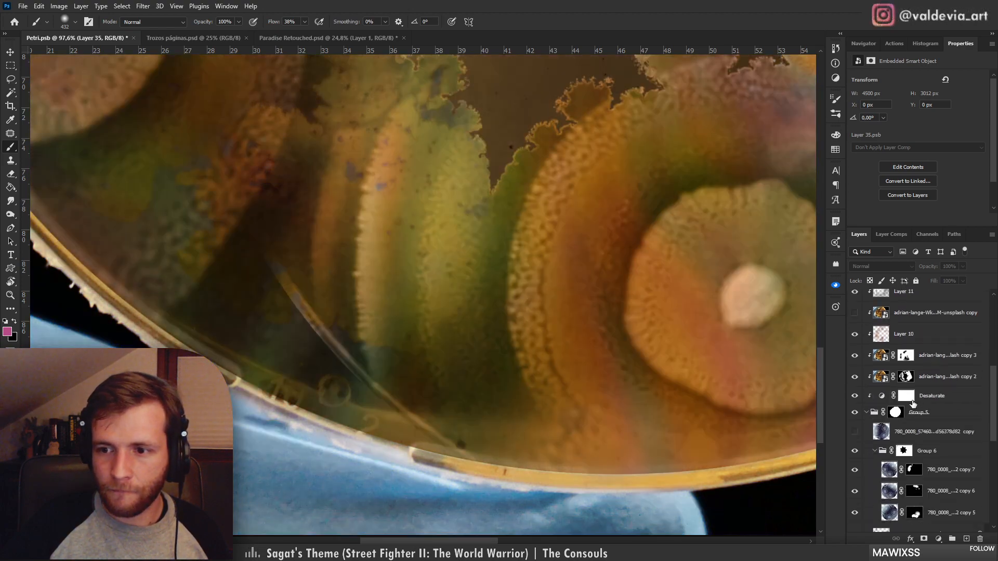
scroll(915, 410, down, 3)
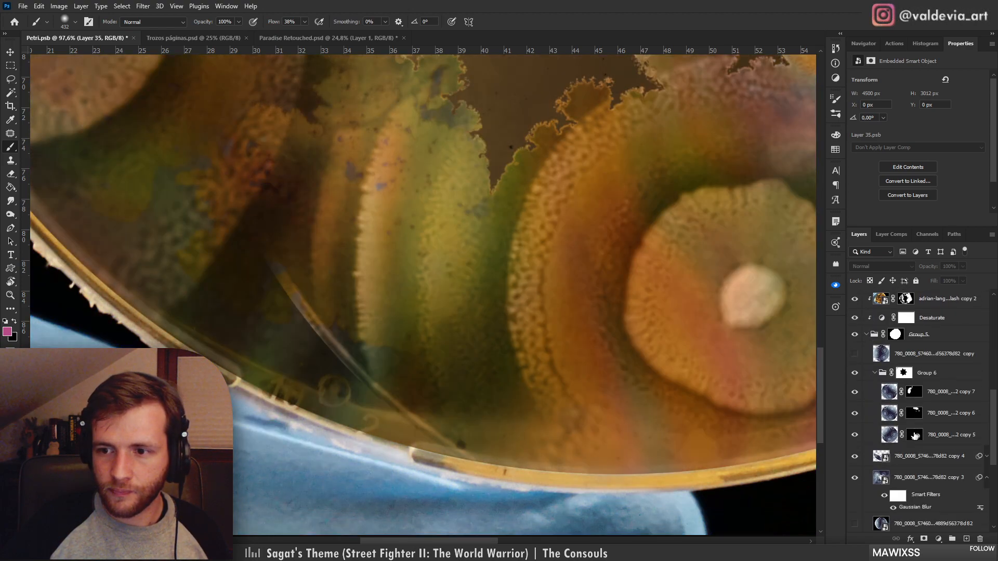
click(914, 436)
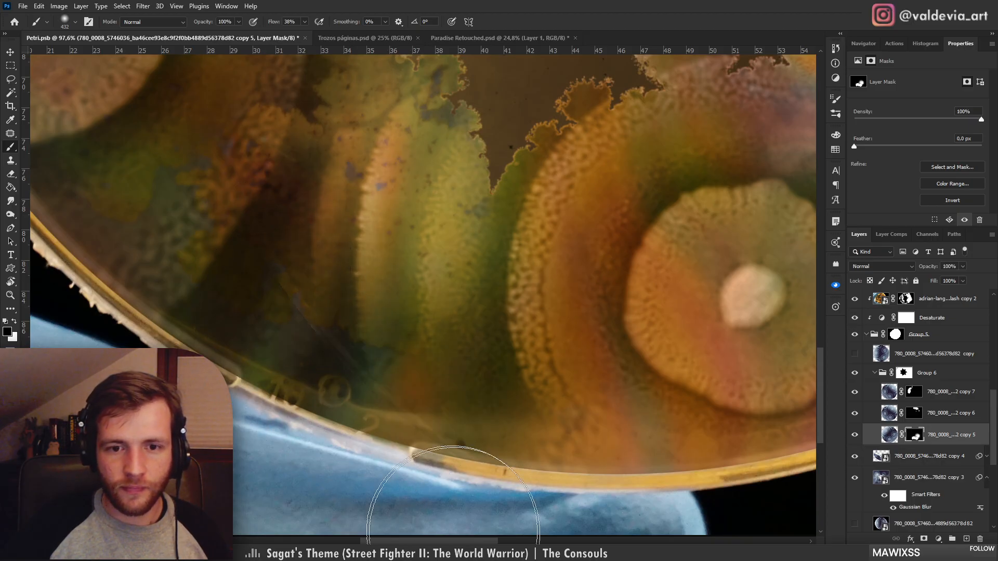
drag(507, 380, 437, 384)
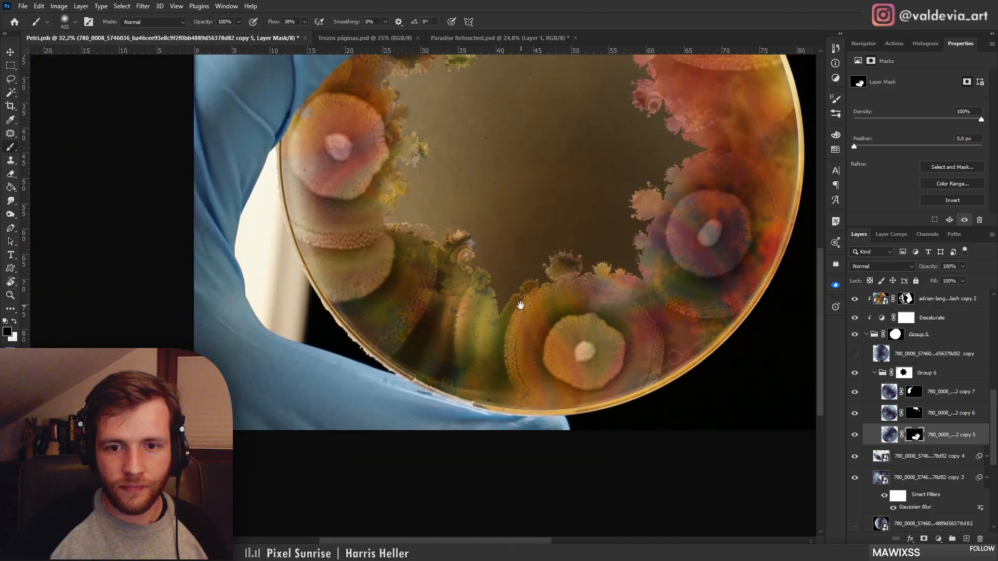
Refine Group 5's layer mask in Select and Mask with a feather of 7 px and apply it
drag(521, 305, 419, 401)
drag(529, 364, 497, 296)
drag(461, 433, 525, 427)
key(b)
double_click(896, 335)
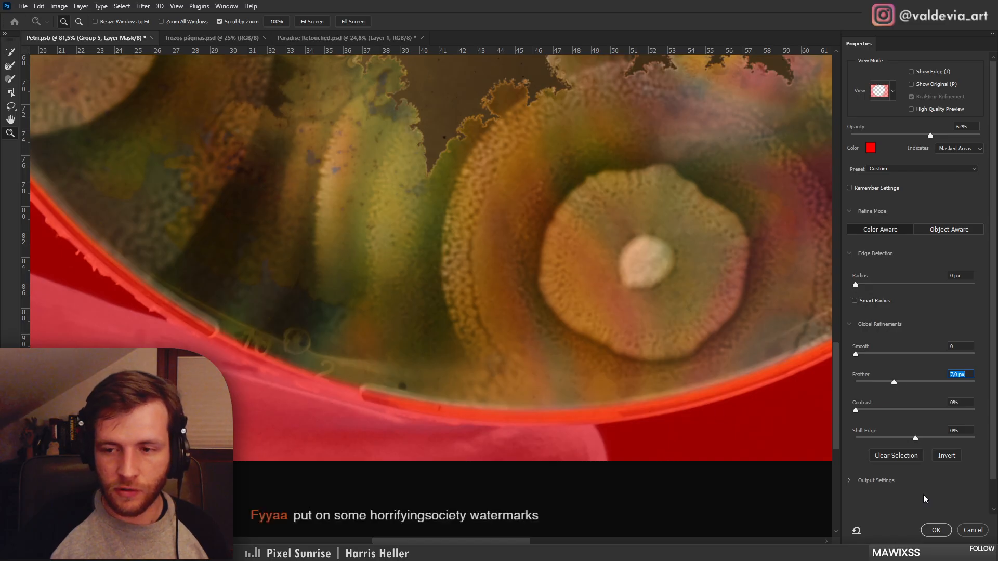
click(936, 530)
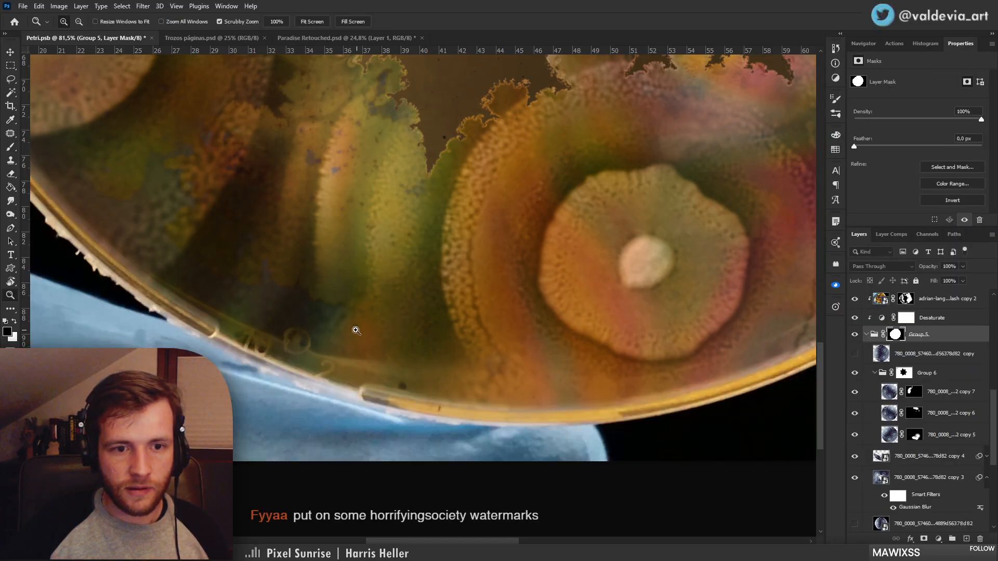
Examine the dish's edges and the markings on its lower rim, switching Group 5 off and on to compare
drag(357, 330, 282, 338)
drag(341, 152, 401, 134)
key(b)
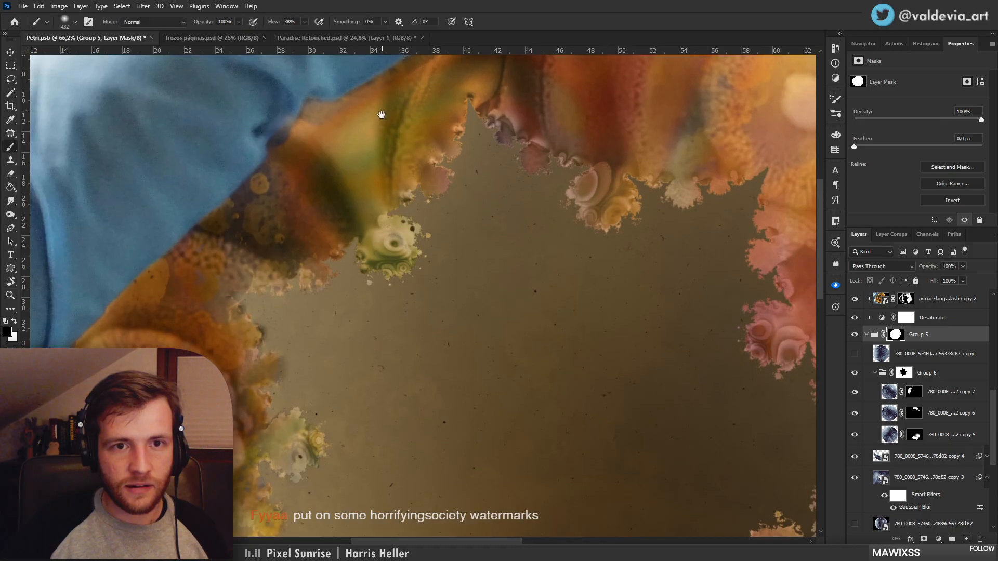
drag(380, 91, 343, 249)
drag(340, 441, 333, 156)
drag(291, 411, 287, 220)
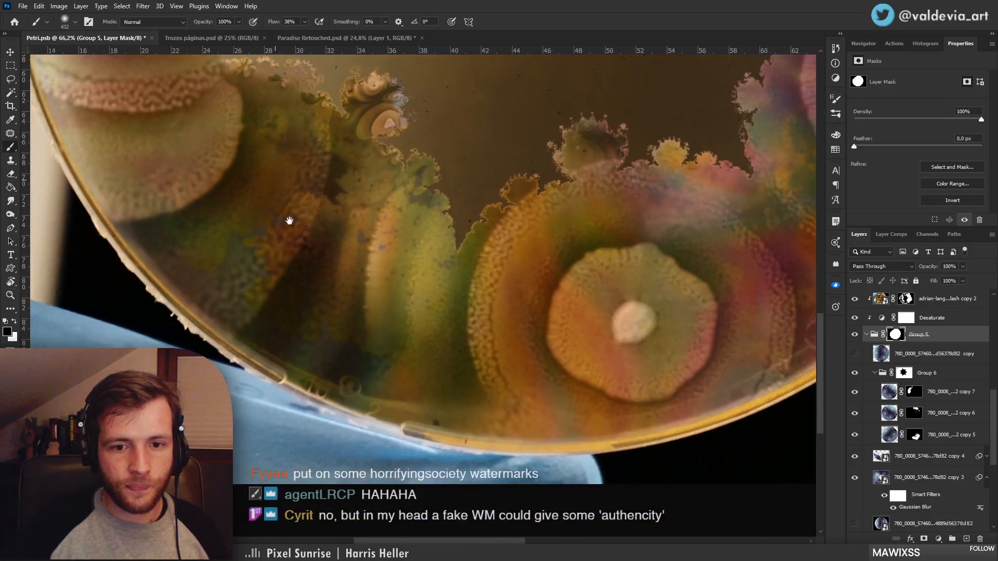
key(z)
drag(287, 409, 299, 408)
key(b)
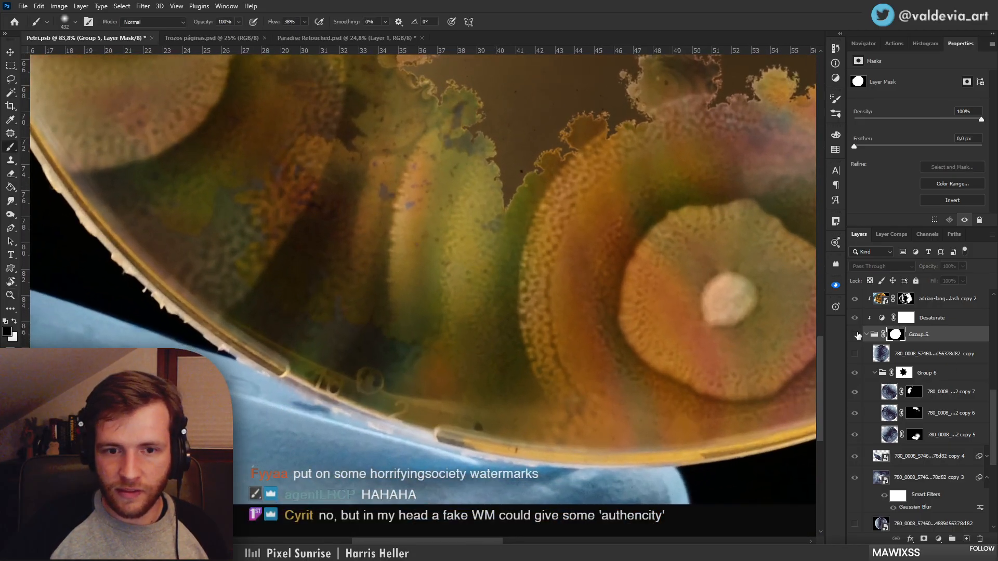
click(855, 334)
click(855, 334)
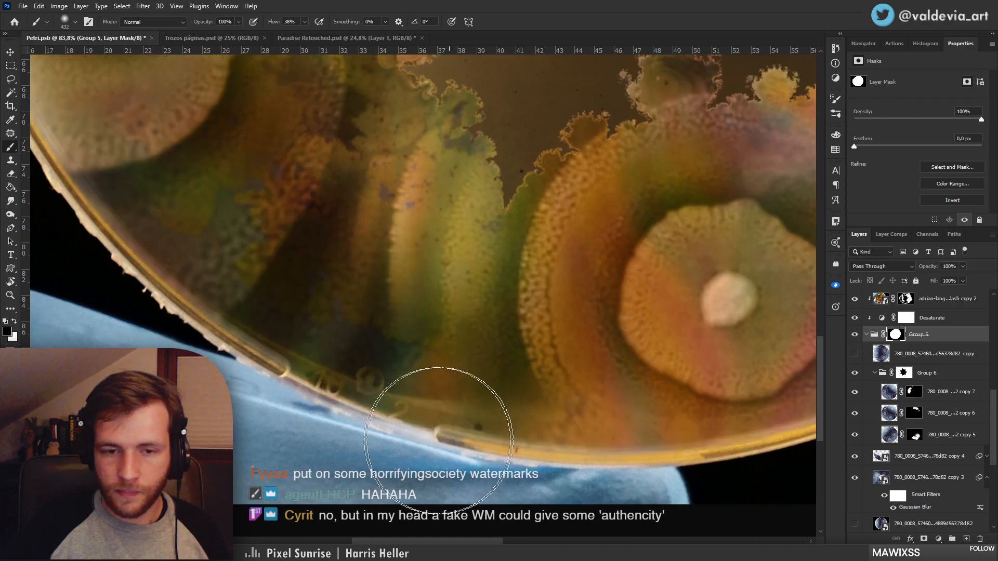
Set the brush size to 99 px, try painting the copy 5 layer's mask over the rim markings, and undo it
key(z)
drag(281, 391, 298, 389)
key(b)
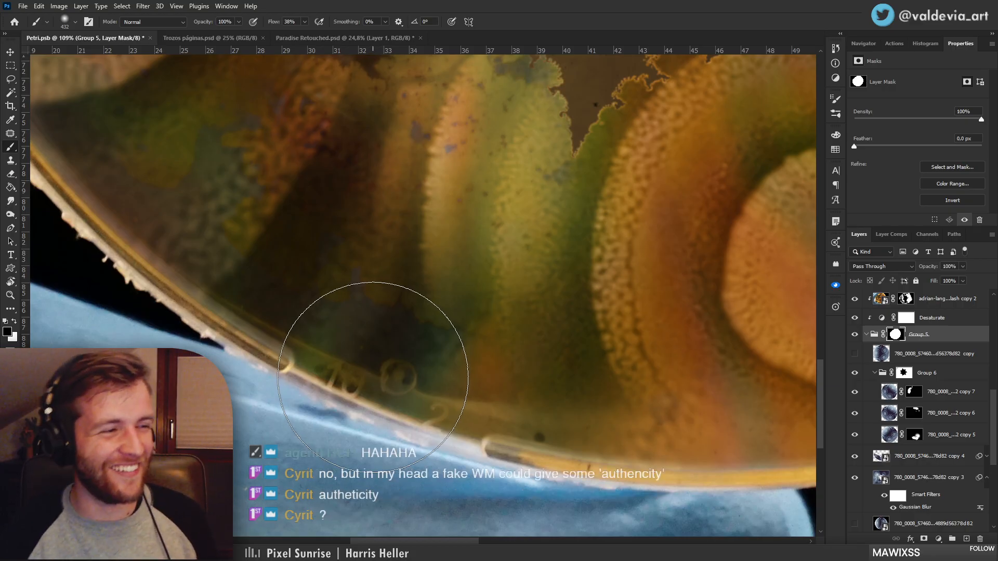
click(914, 435)
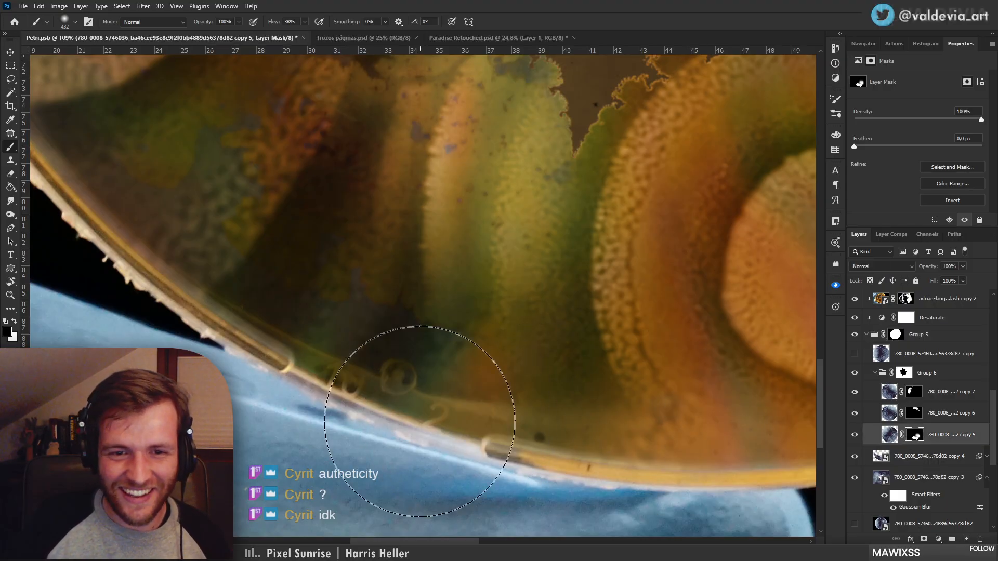
right_click(405, 409)
key(Return)
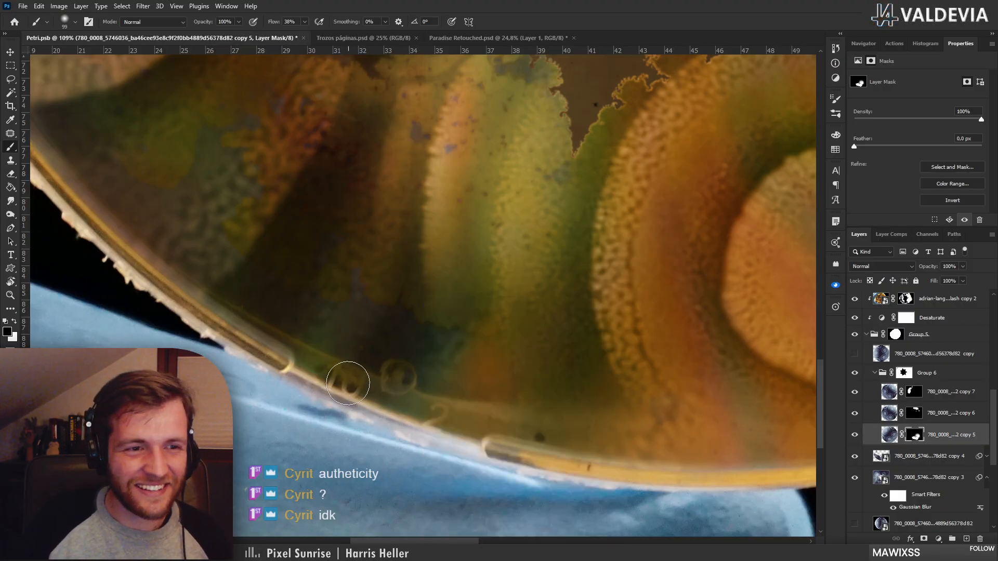
key(x)
key(ctrl+z)
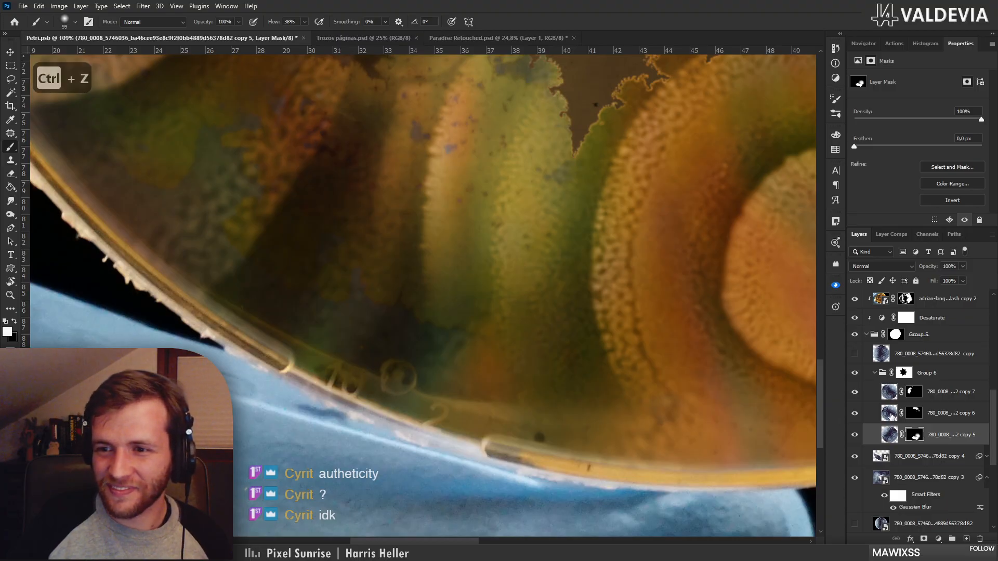
Collapse Group 6 and toggle the copy 3 and copy 4 layers off and on to compare their effect near the rim
click(874, 373)
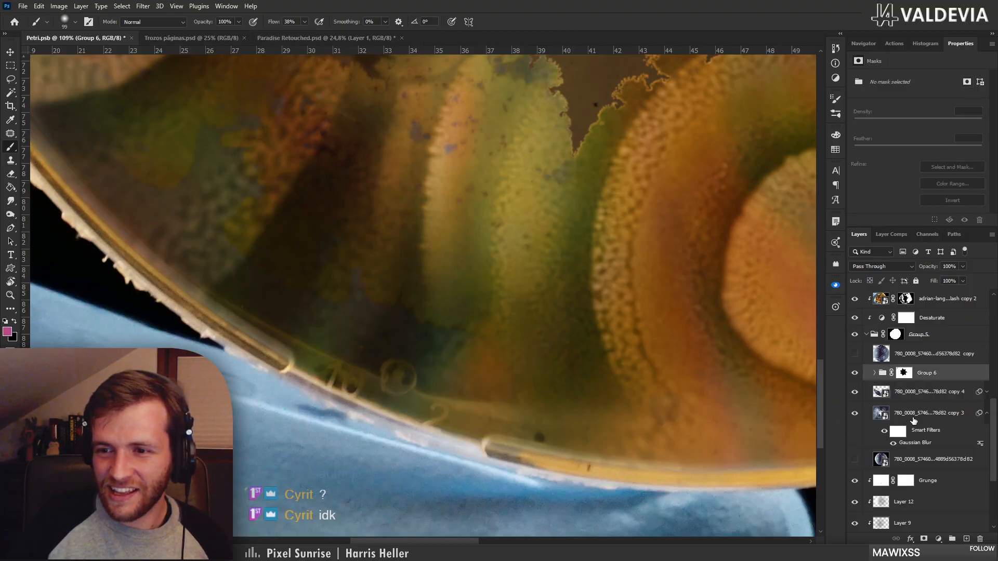
click(894, 421)
click(855, 414)
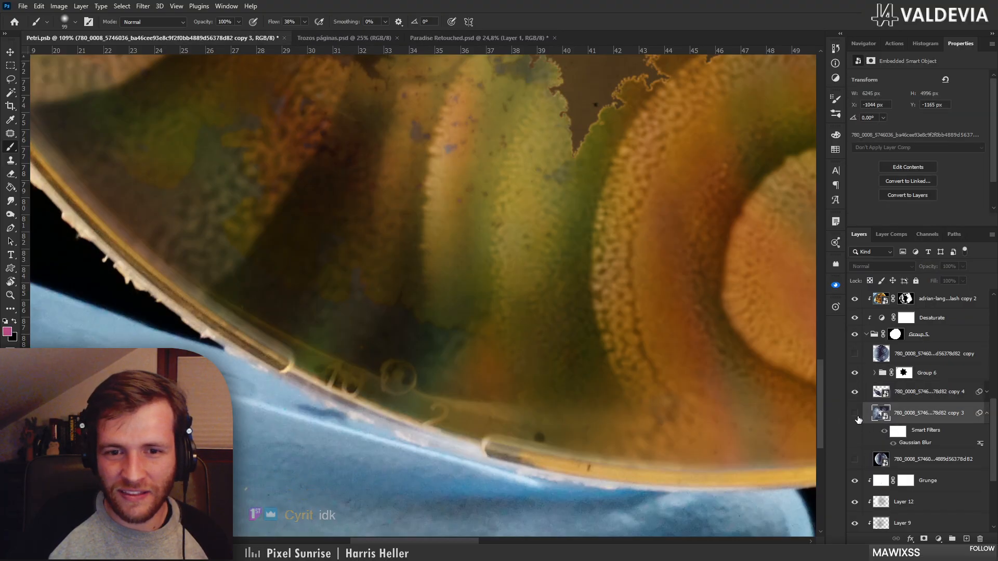
click(855, 415)
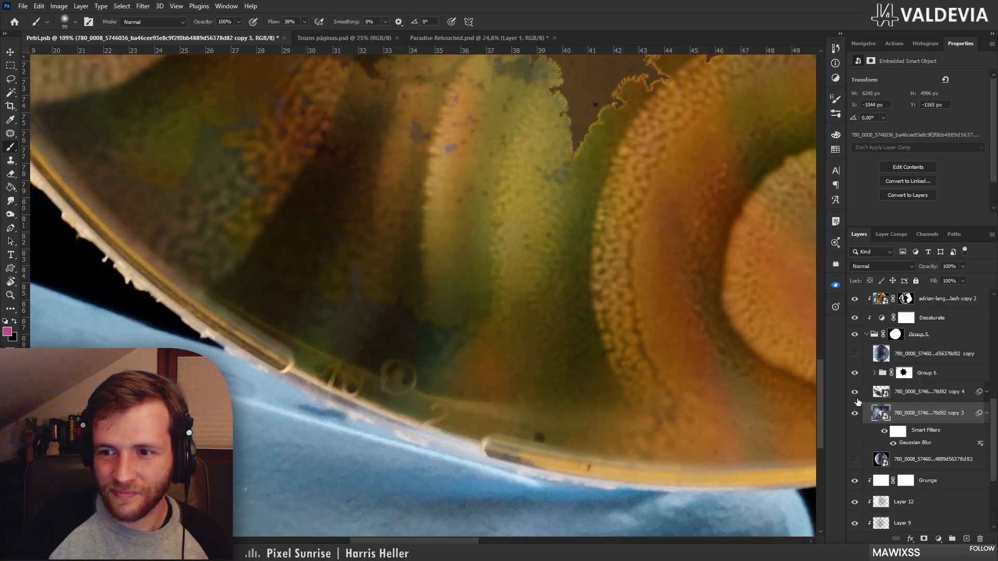
click(856, 393)
click(856, 394)
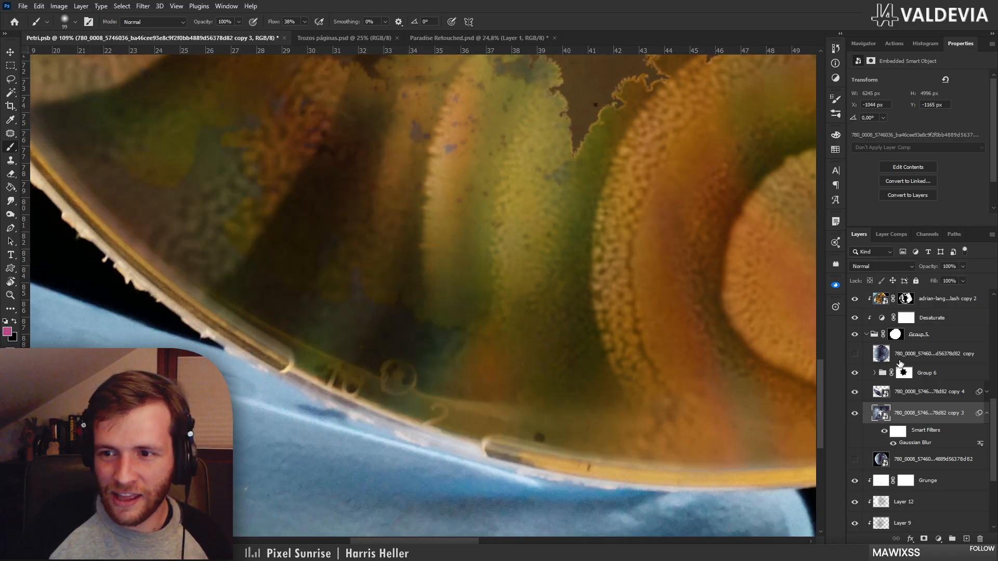
Paint black on Group 5's mask with a soft round pressure brush of 99 px to reveal the engraved markings along the lower rim
click(895, 335)
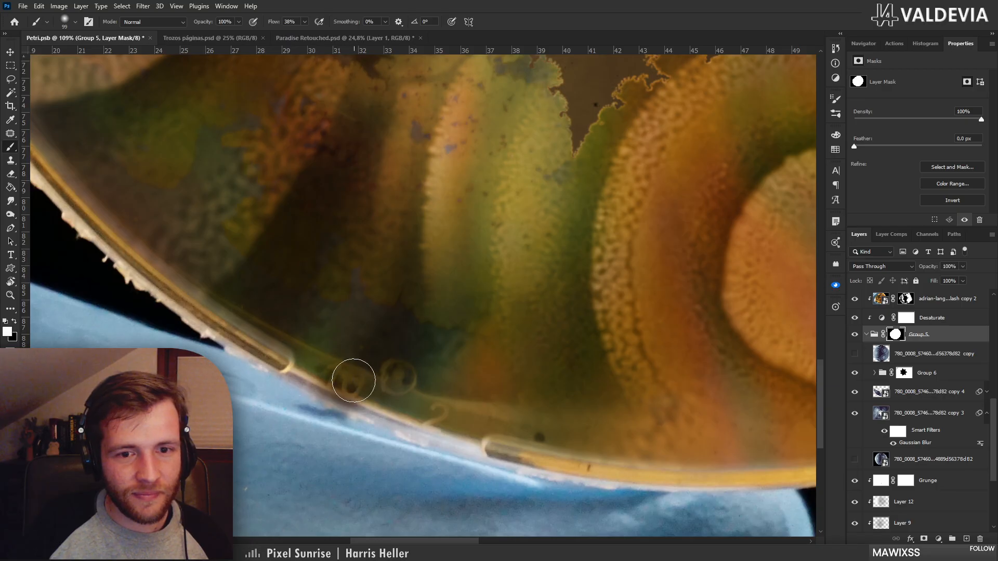
key(d)
drag(416, 423, 448, 421)
key(ctrl+z)
right_click(457, 395)
click(587, 475)
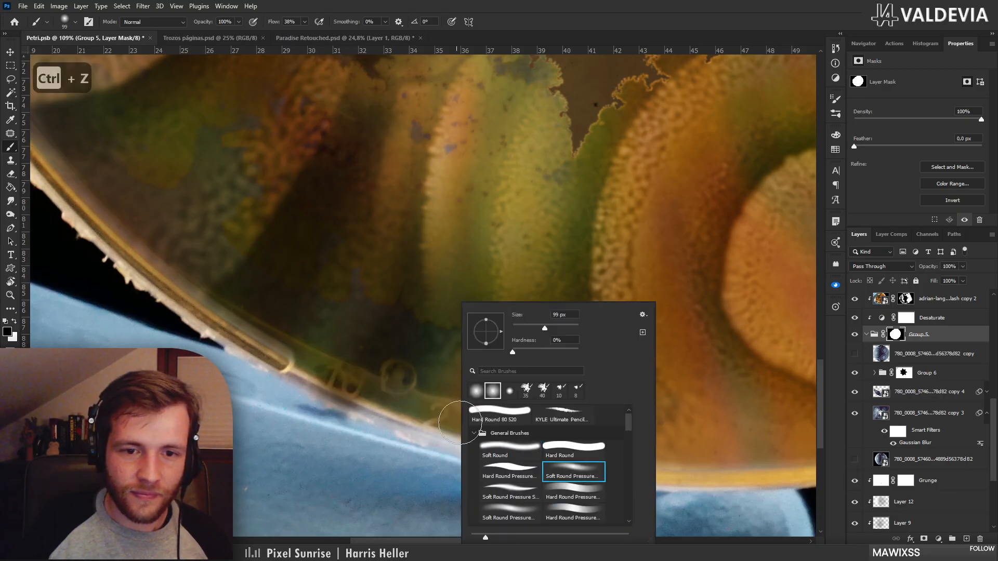
click(461, 422)
drag(341, 384, 501, 448)
key(ctrl+z)
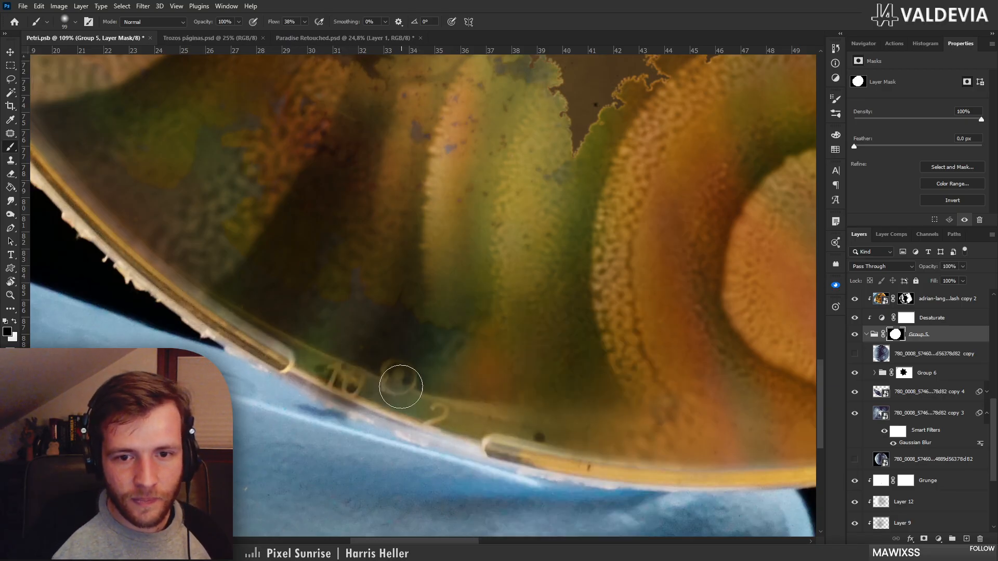
Examine the lower-right stretch of the dish rim, showing and hiding the hidden texture copy at the top of Group 5
key(z)
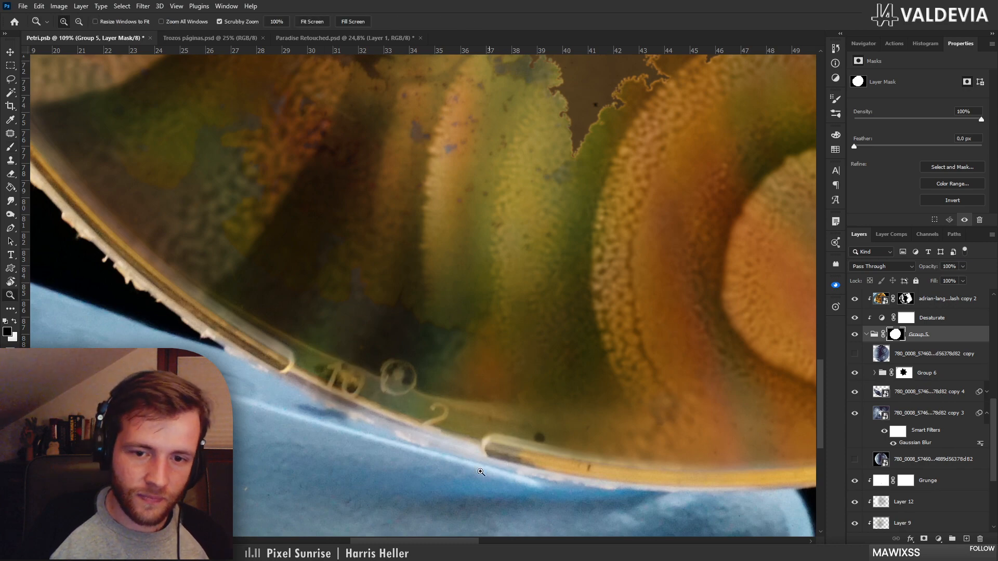
drag(488, 436, 434, 453)
drag(603, 468, 668, 460)
key(b)
drag(719, 348, 628, 397)
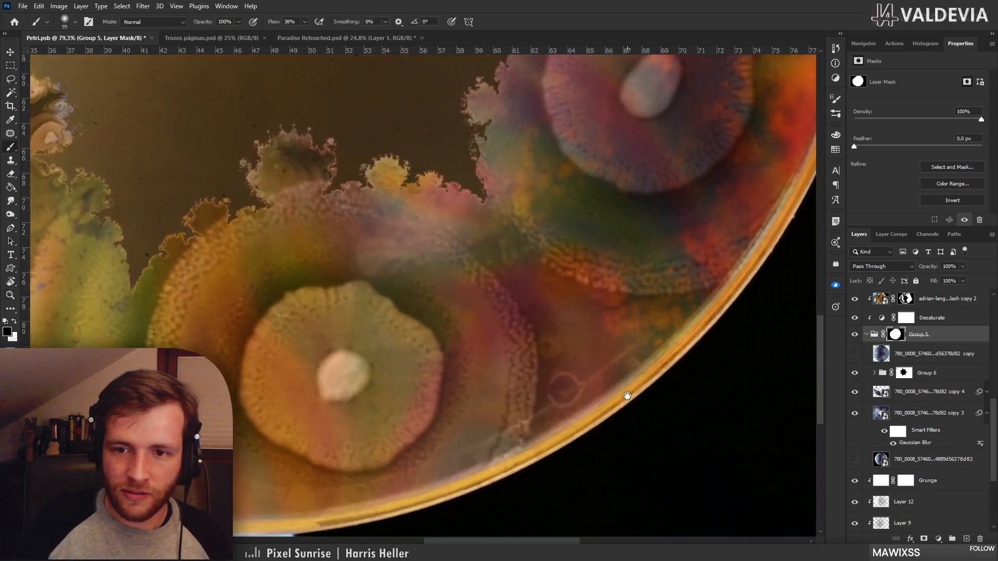
click(855, 353)
click(855, 353)
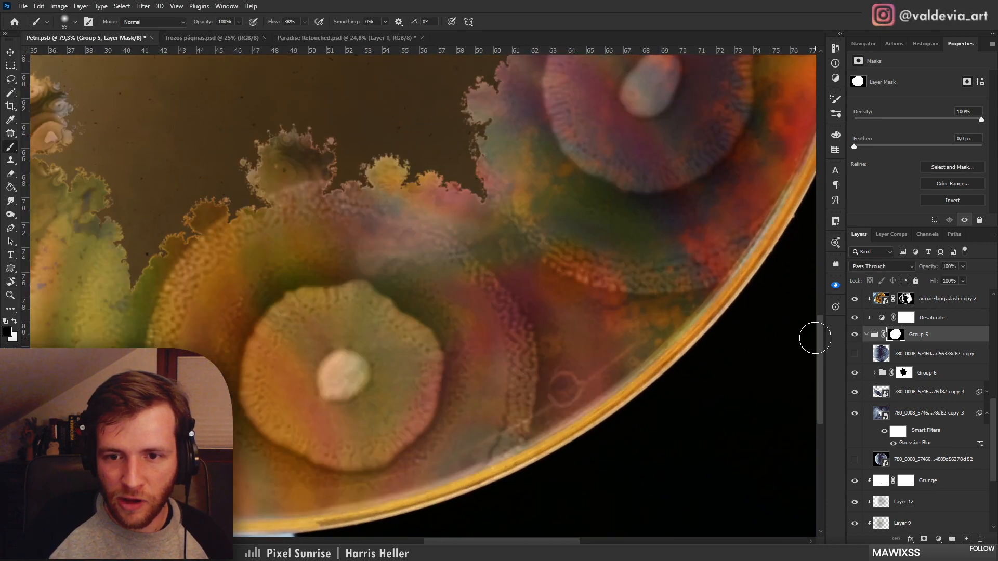
Examine the left rim and colony up close, then review the whole petri dish composite
key(z)
drag(633, 423, 601, 417)
key(b)
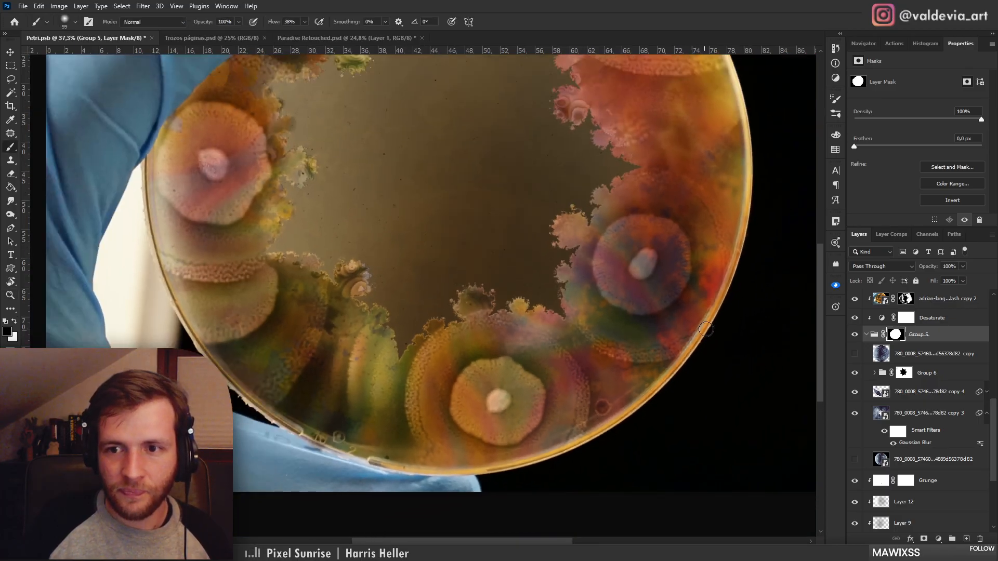
mouse_move(689, 337)
mouse_down()
mouse_move(637, 486)
mouse_move(658, 512)
mouse_move(706, 321)
mouse_move(700, 301)
mouse_up()
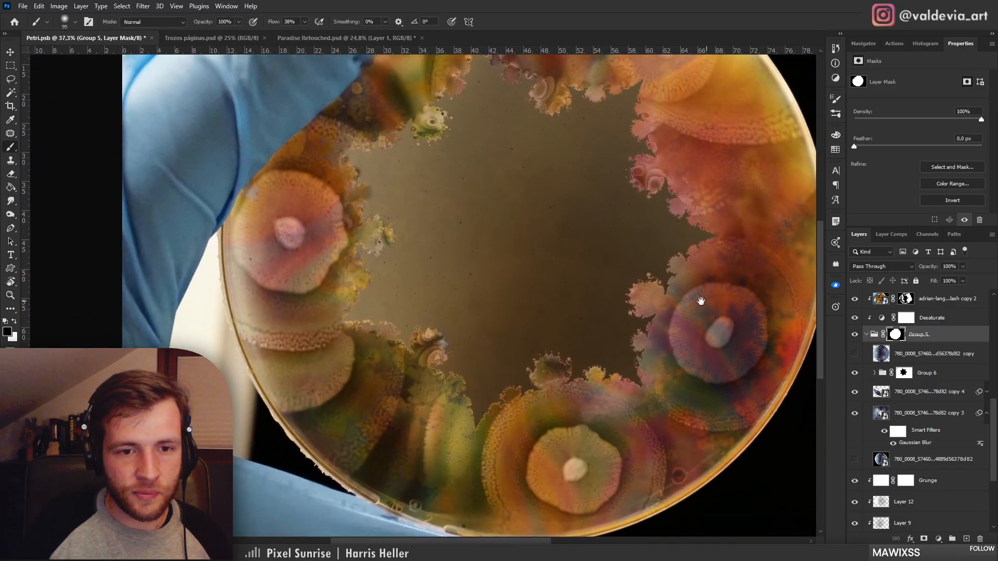
key(z)
drag(204, 222, 264, 213)
key(b)
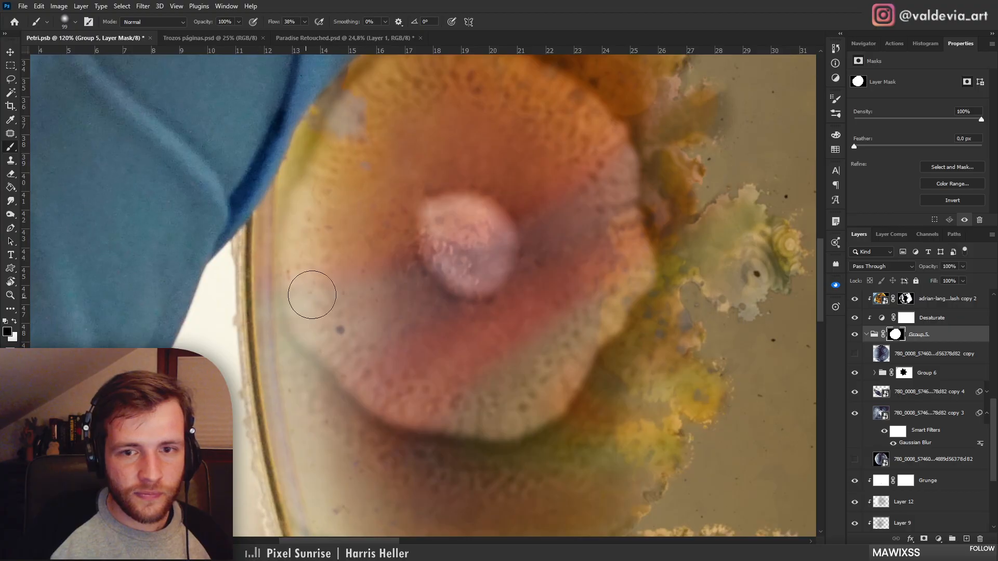
key(z)
drag(338, 292, 319, 278)
key(b)
mouse_move(515, 407)
mouse_down()
mouse_move(446, 329)
mouse_move(447, 351)
mouse_up()
key(z)
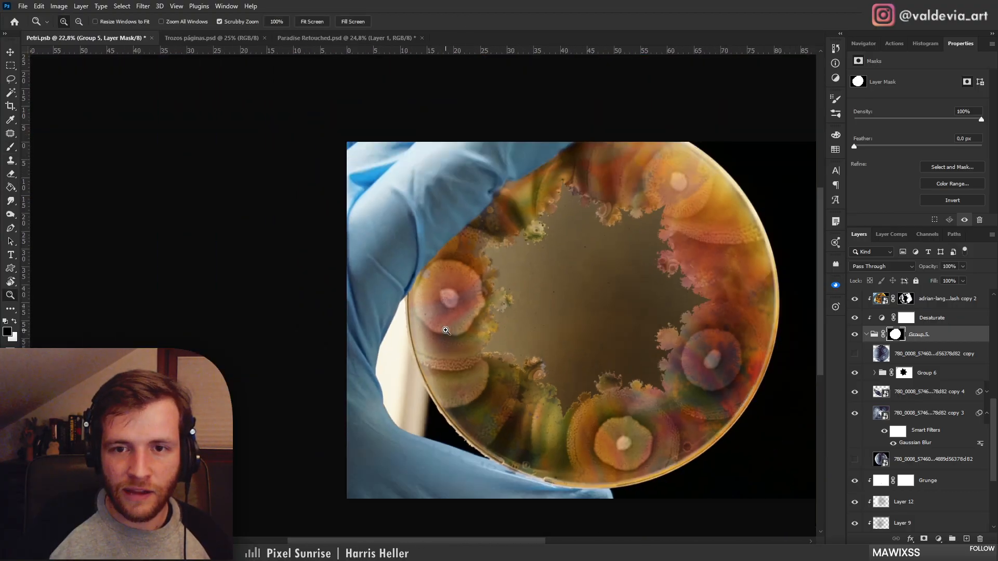
key(b)
drag(617, 367, 497, 329)
key(z)
key(b)
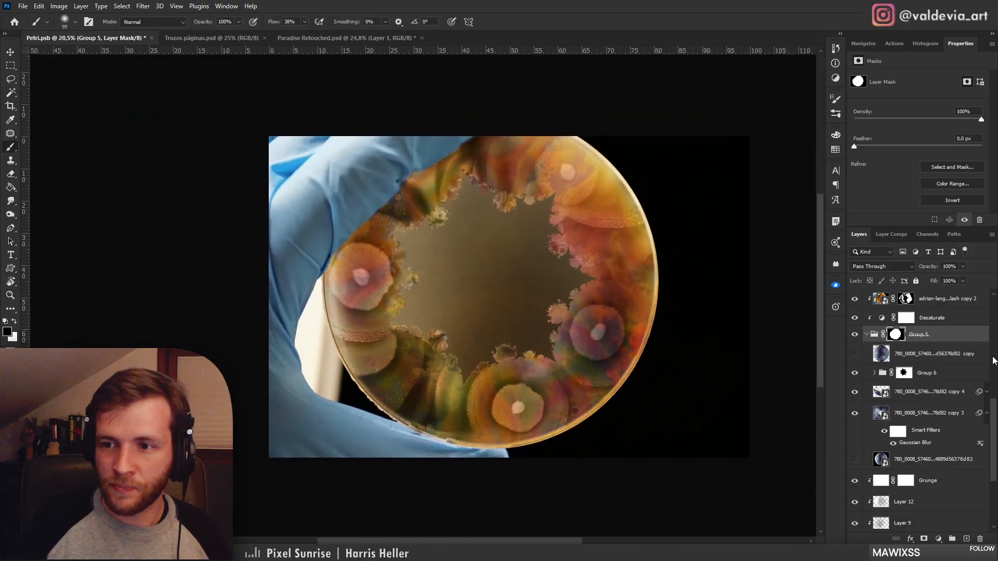
Stamp all visible layers into a new merged layer directly above Layer 35
scroll(915, 364, up, 10)
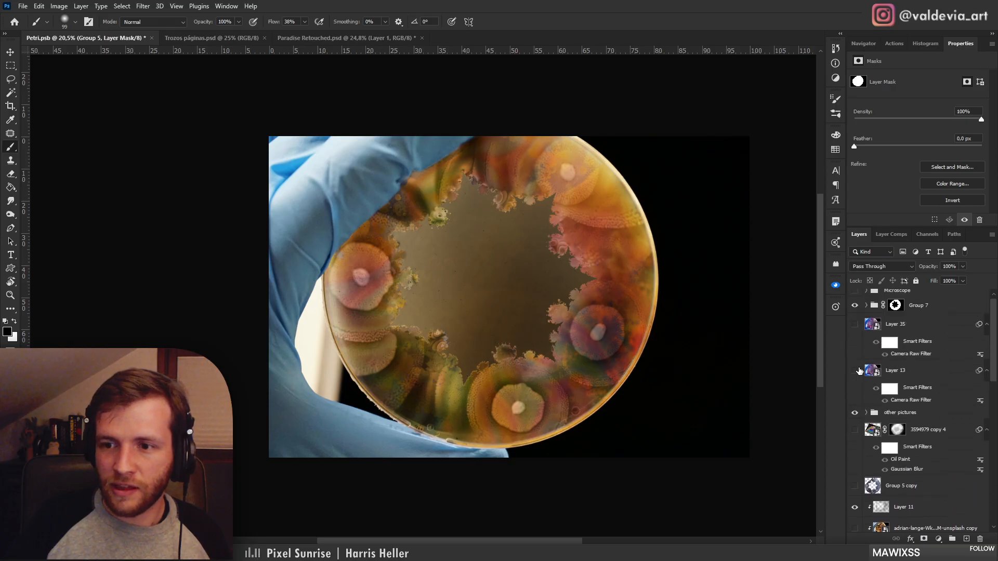
click(919, 328)
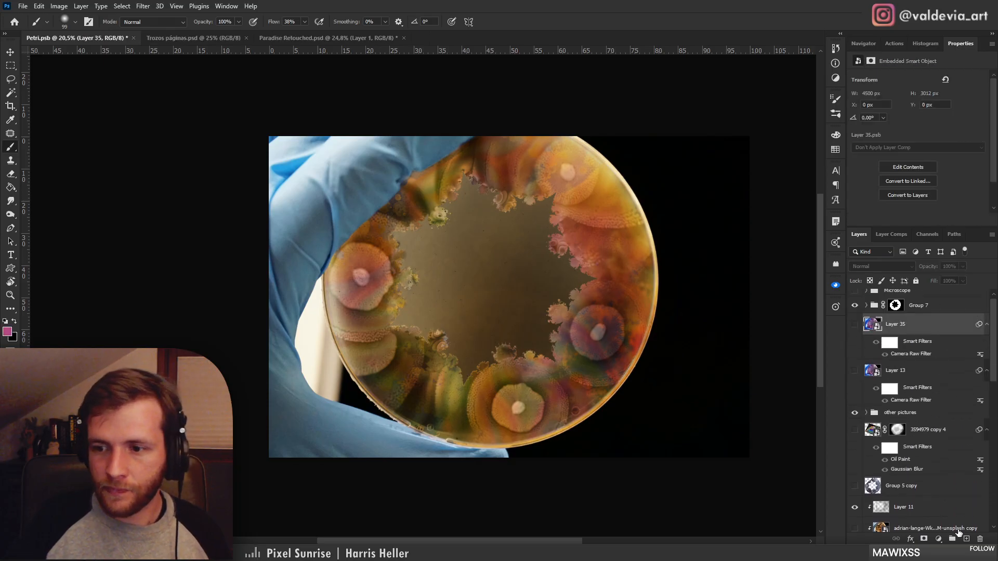
key(ctrl+alt+shift+e)
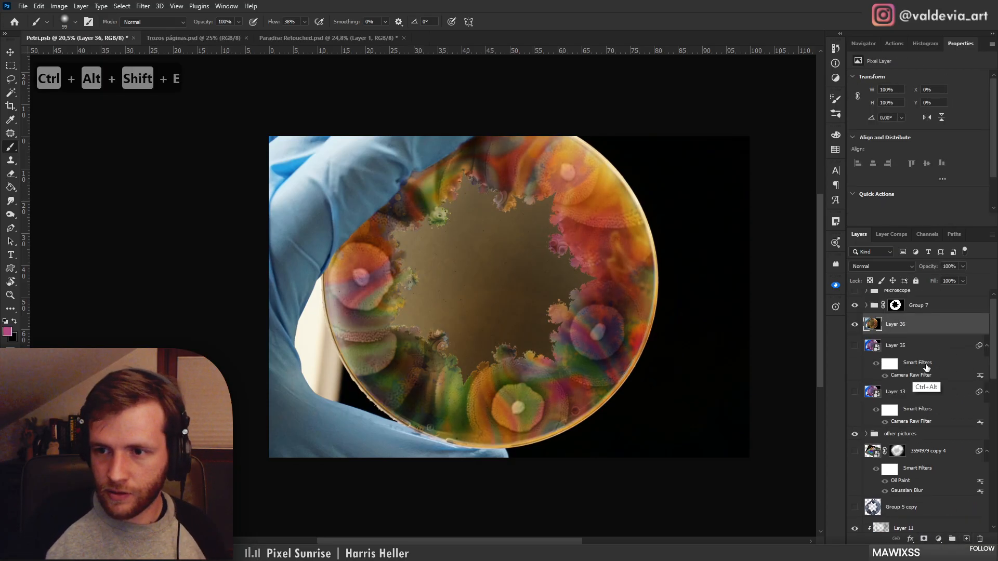
key(ctrl+backslash)
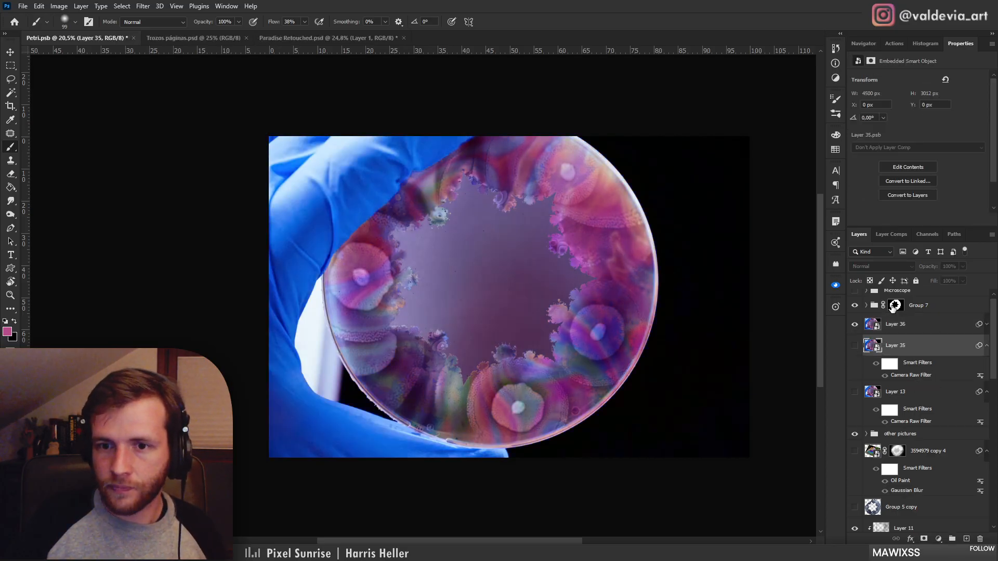
key(ctrl+z)
key(ctrl+z)
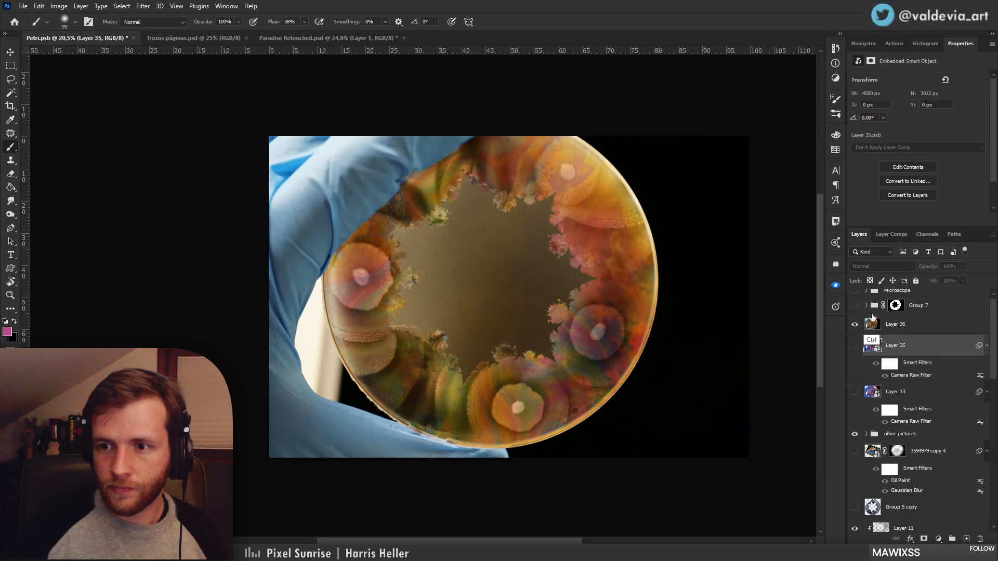
click(878, 324)
key(ctrl+alt+shift+3)
key(ctrl+alt+shift+e)
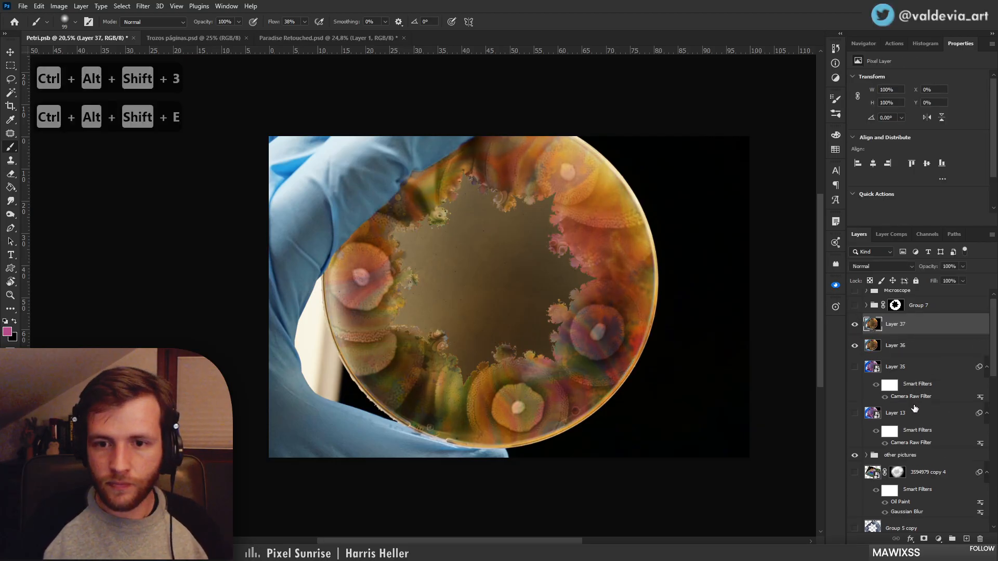
key(ctrl+backslash)
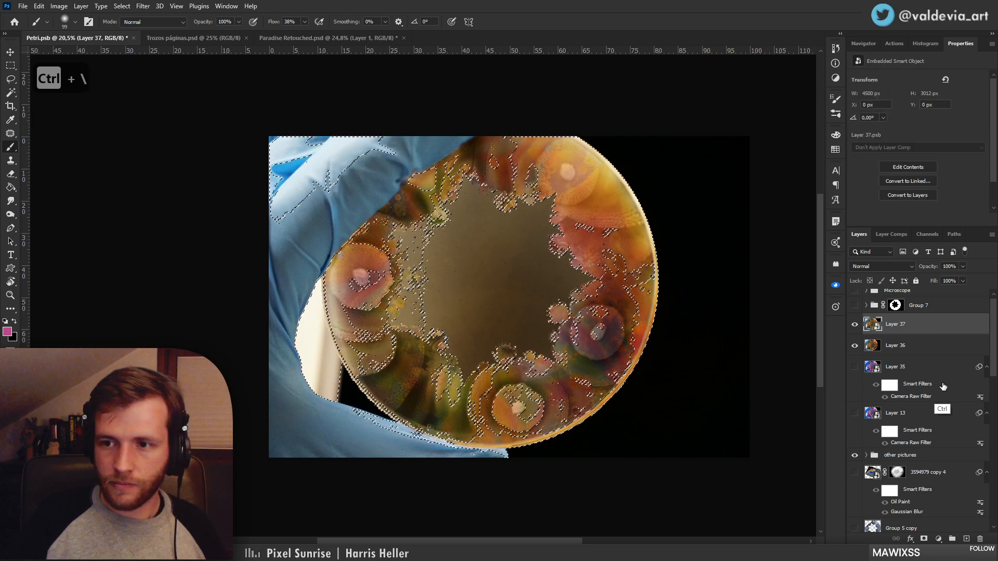
key(ctrl+z)
key(ctrl+z)
key(ctrl+z)
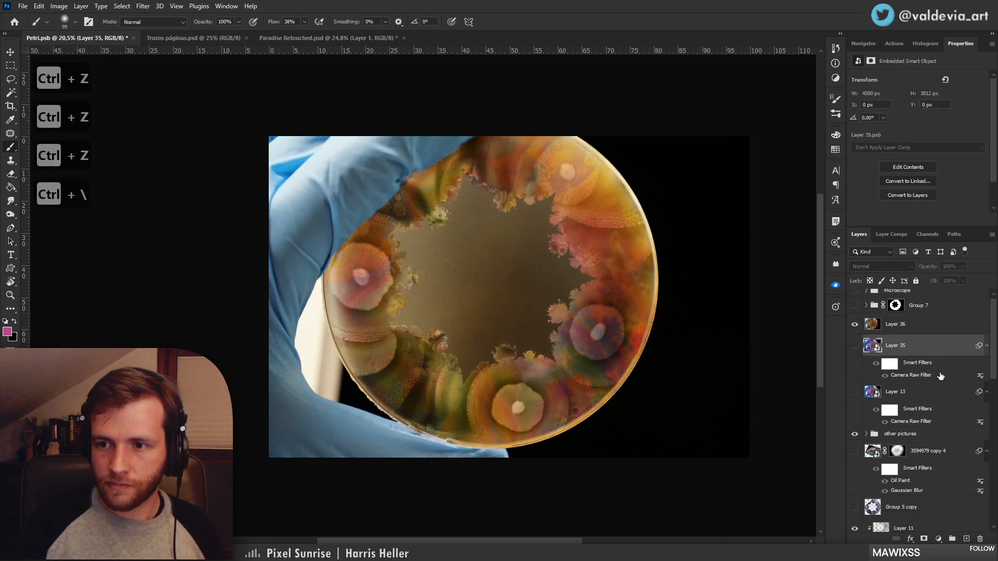
key(ctrl+z)
Hide Group 7 and stamp all remaining visible layers into the empty Layer 36
click(920, 326)
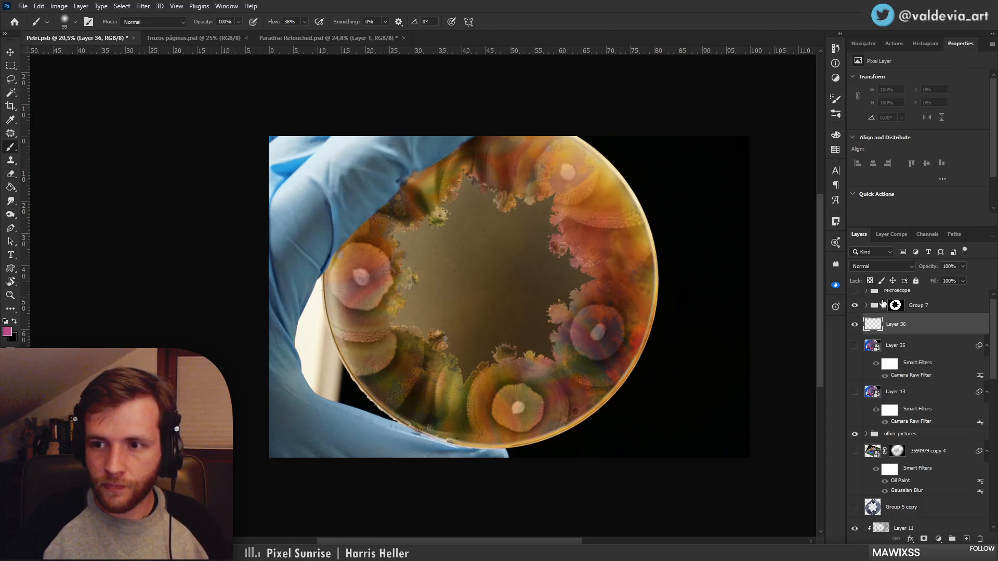
click(855, 307)
key(ctrl+alt+shift+e)
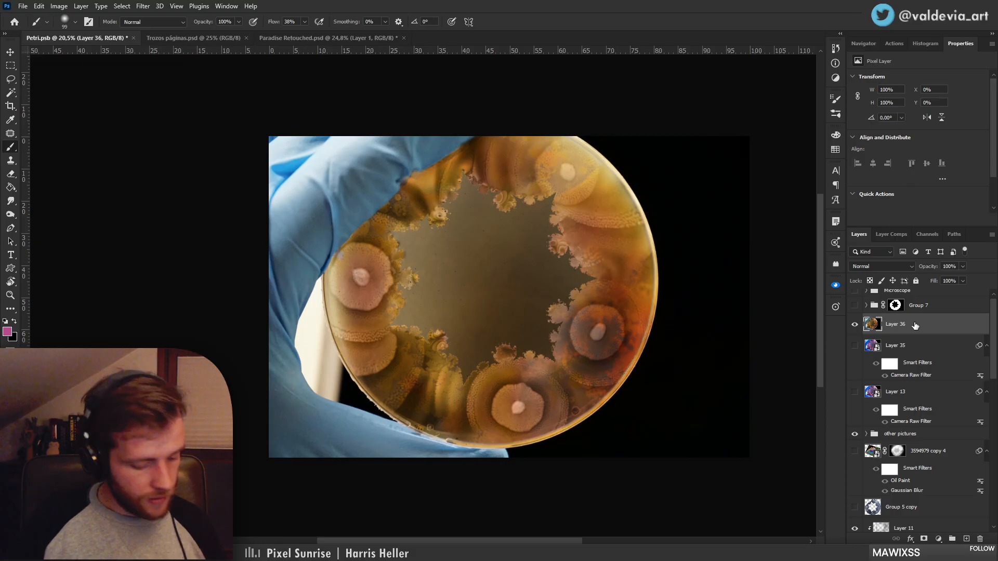
key(ctrl+z)
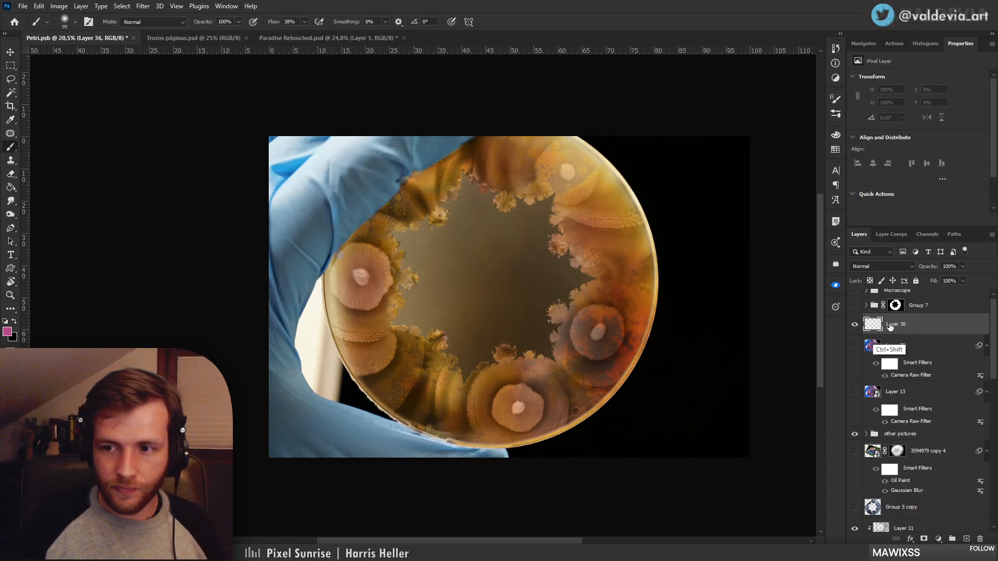
key(ctrl+shift+z)
Convert Layer 36 to a smart object, copy Layer 35's Camera Raw Filter onto it and show Group 7 again
key(ctrl+backslash)
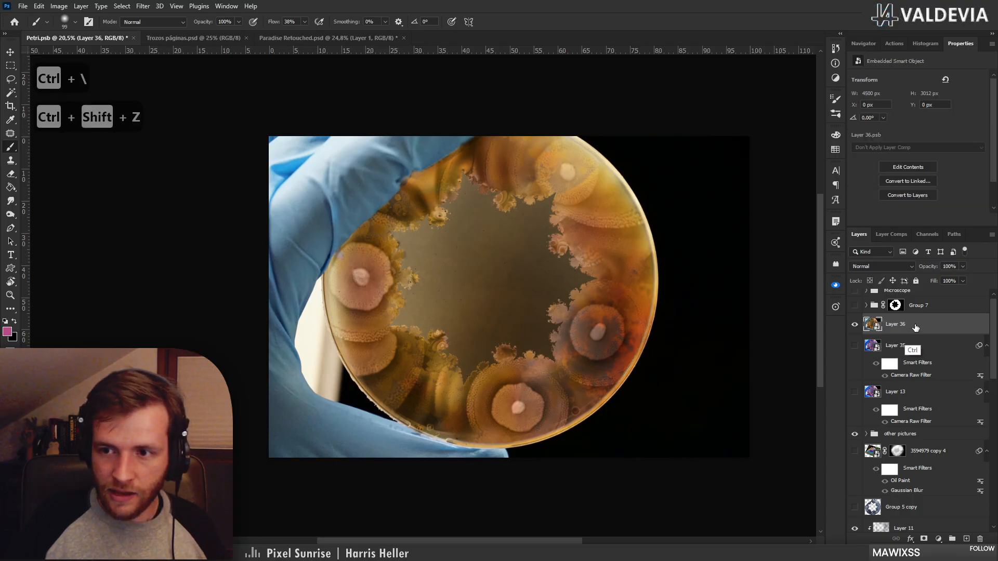
drag(920, 364, 921, 325)
click(867, 307)
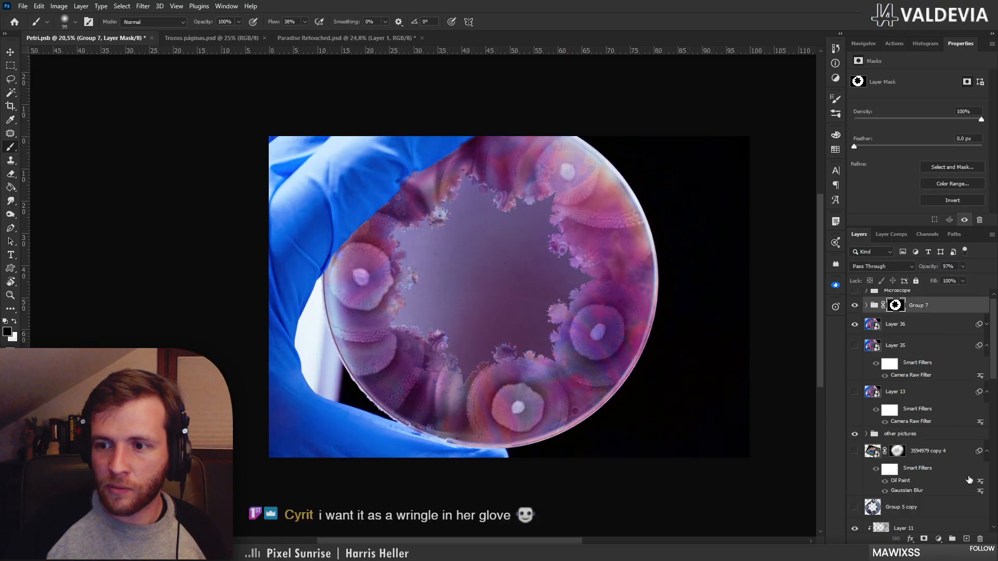
Sketch a white angular logo mark in the dish's centre on a new layer above Group 7, and delete that layer
click(966, 539)
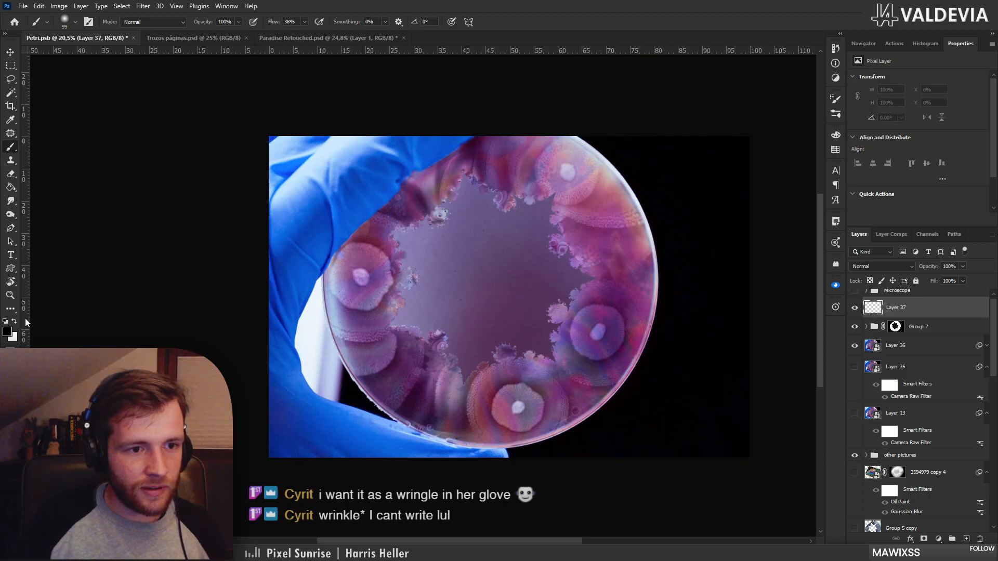
mouse_move(464, 239)
mouse_down()
mouse_move(458, 314)
mouse_move(519, 243)
mouse_move(511, 318)
mouse_up()
drag(434, 289, 535, 295)
scroll(473, 281, up, 3)
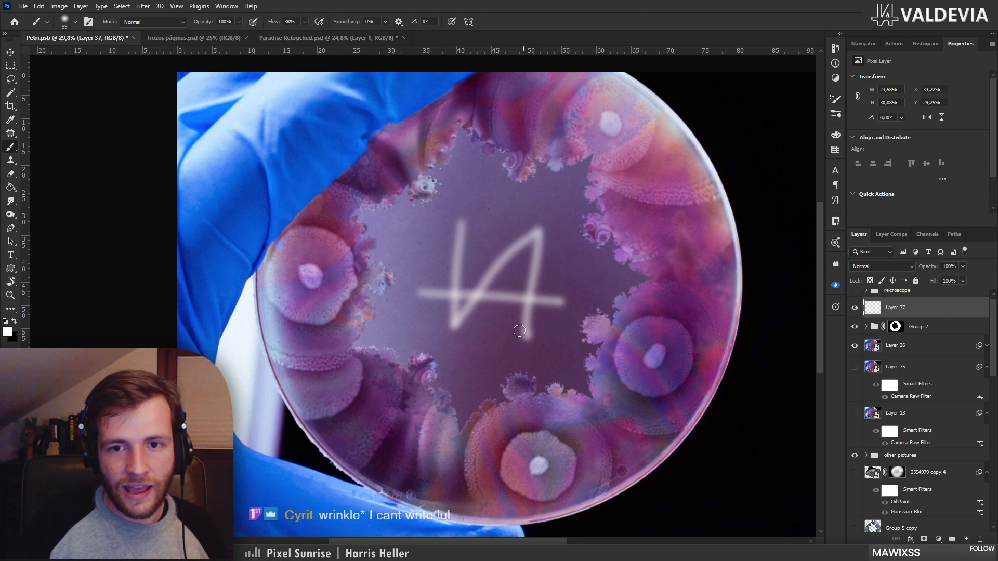
mouse_move(541, 231)
mouse_down()
mouse_move(531, 297)
mouse_move(568, 300)
mouse_up()
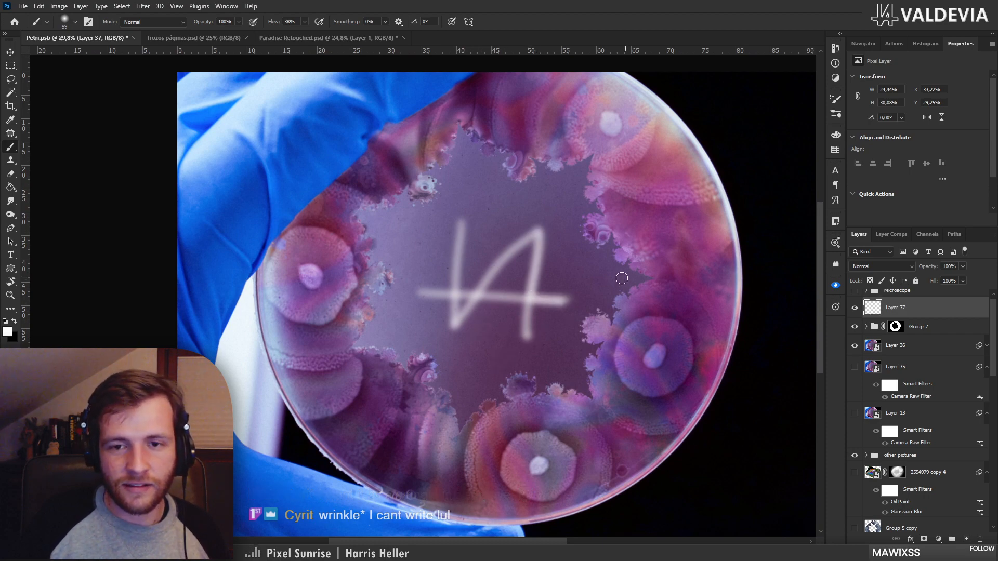
scroll(464, 280, up, 3)
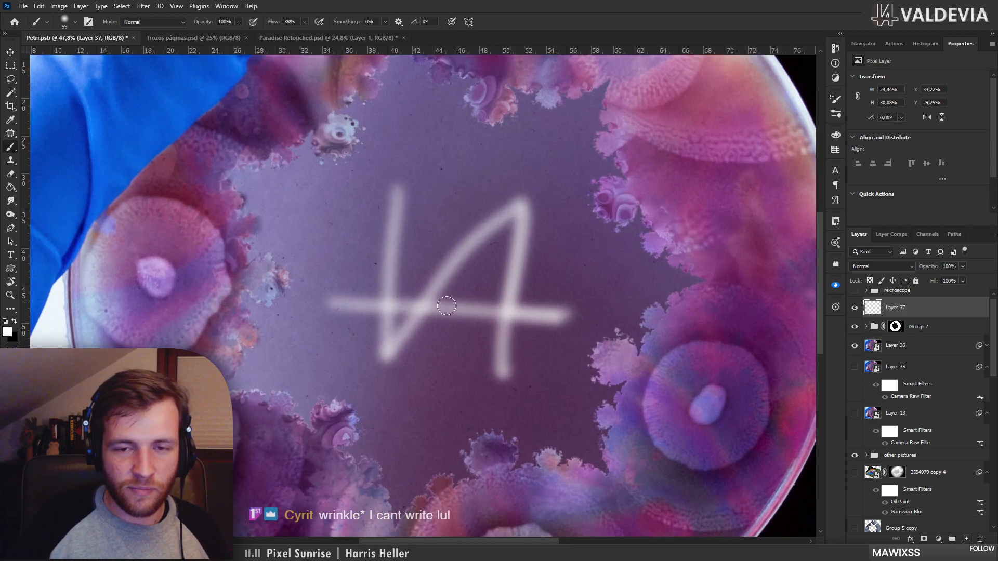
scroll(478, 286, down, 3)
click(980, 539)
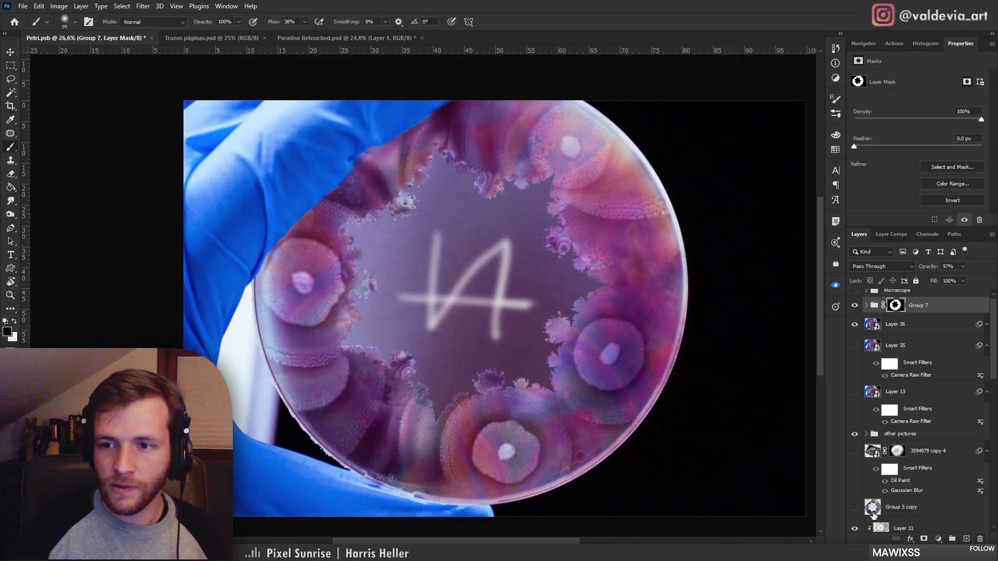
Examine the graded petri dish composite, including its lower rim up close and the image as a whole
key(ctrl+space)
drag(517, 382, 509, 383)
drag(503, 345, 511, 336)
key(space)
drag(539, 387, 521, 362)
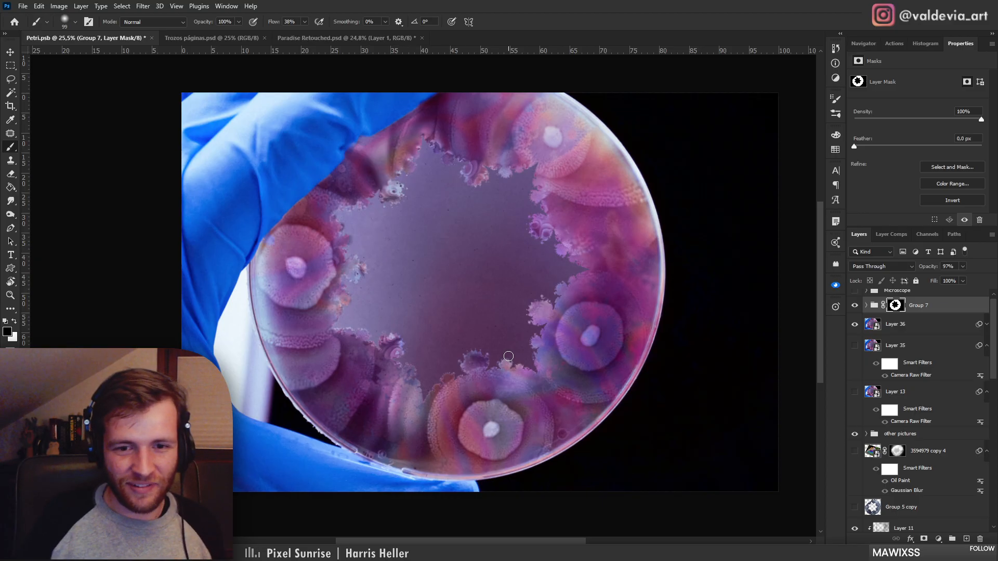
key(z)
drag(336, 487, 380, 477)
mouse_move(523, 436)
mouse_down()
mouse_move(443, 405)
mouse_move(442, 445)
mouse_move(312, 436)
mouse_move(353, 426)
mouse_up()
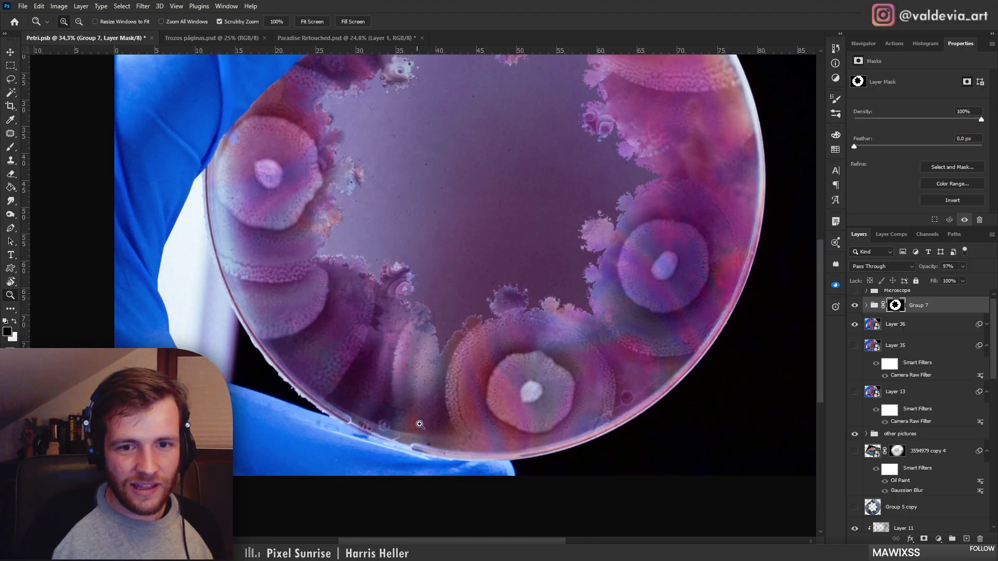
drag(420, 424, 312, 446)
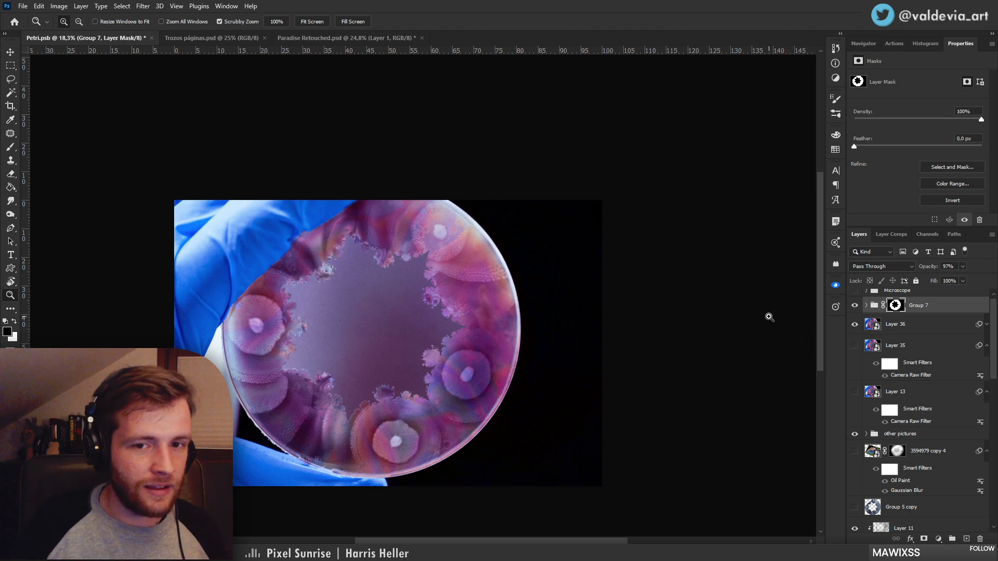
Hide Group 7 and the graded Layer 36 to expose the ungraded composite
click(854, 306)
drag(299, 485, 768, 322)
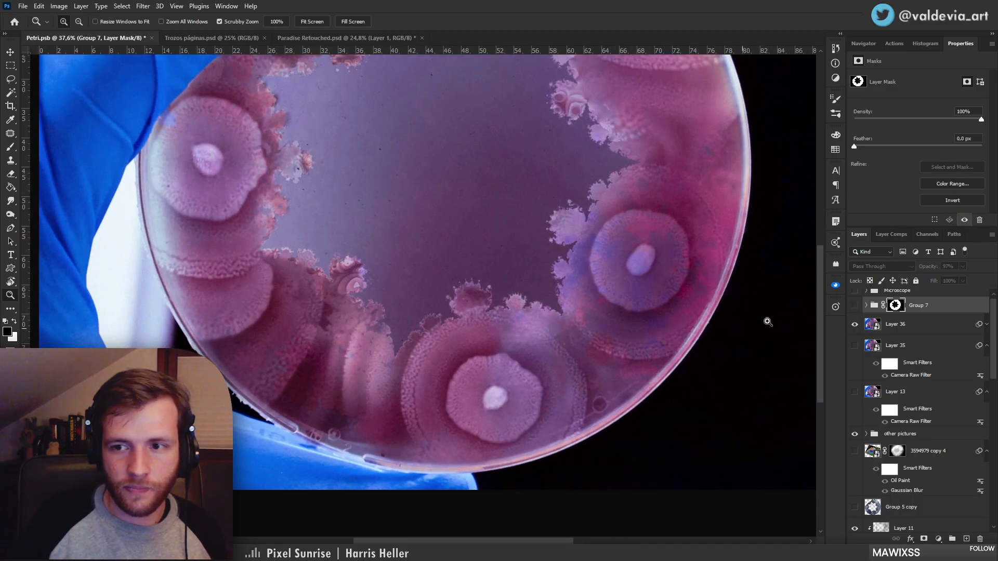
click(855, 324)
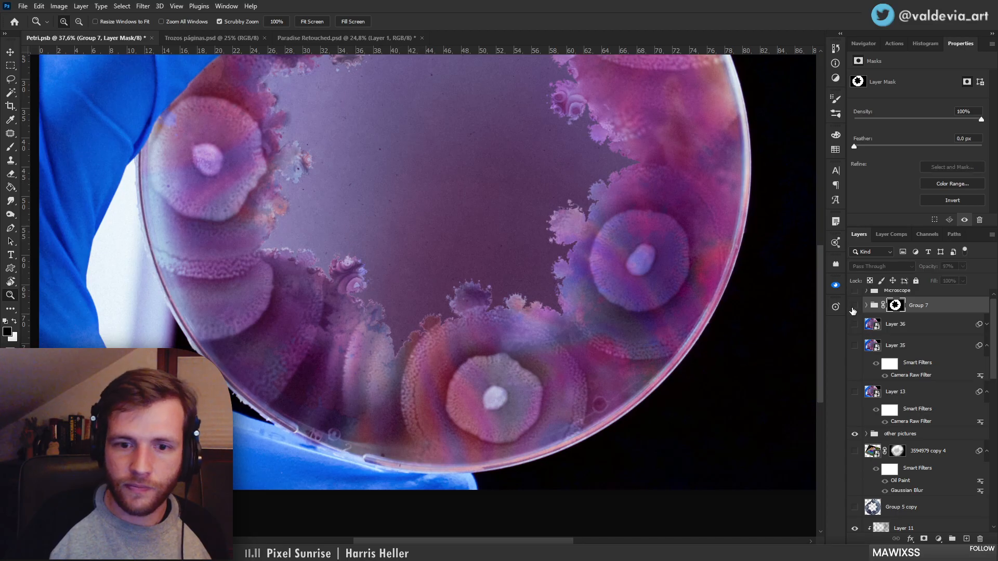
Examine the ungraded composite, checking the engraved lower rim, the colonies and the glove around the dish
drag(341, 453, 612, 425)
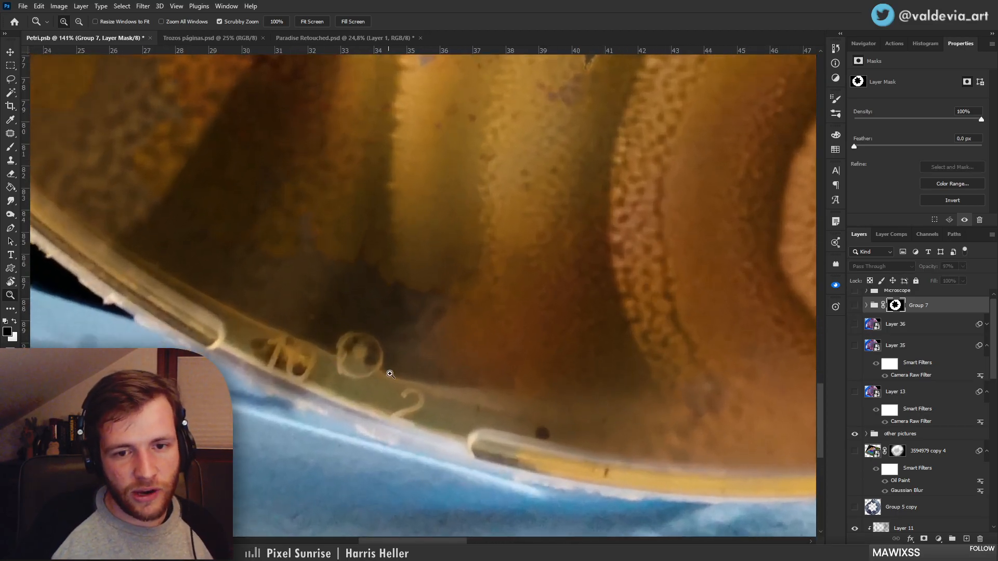
drag(390, 374, 314, 374)
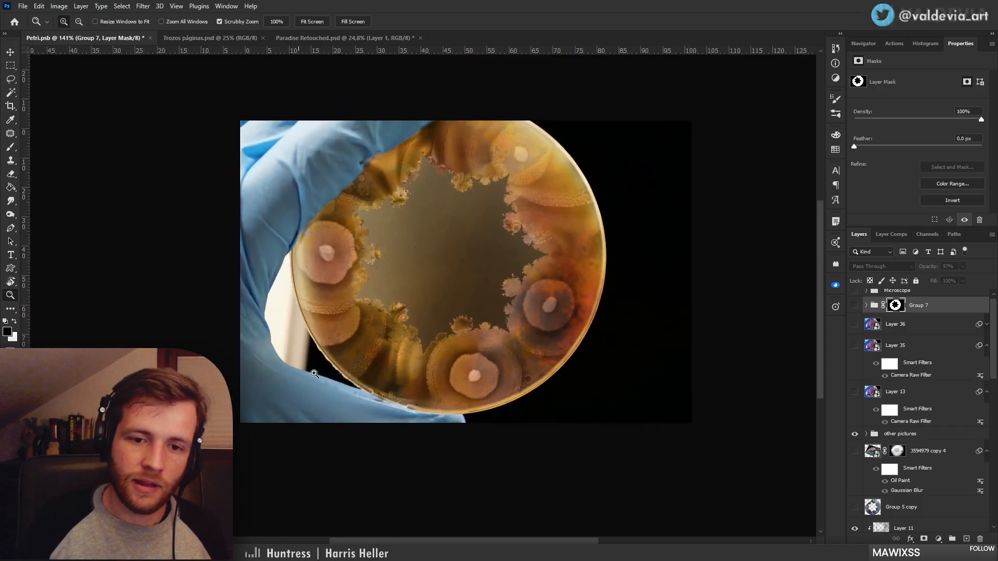
drag(362, 349, 398, 352)
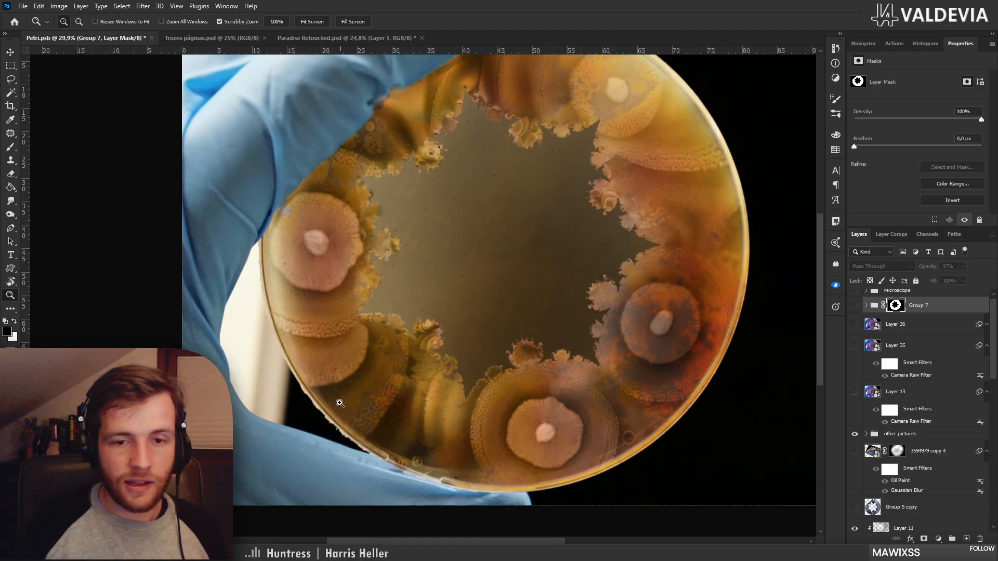
drag(339, 403, 311, 408)
drag(275, 203, 320, 199)
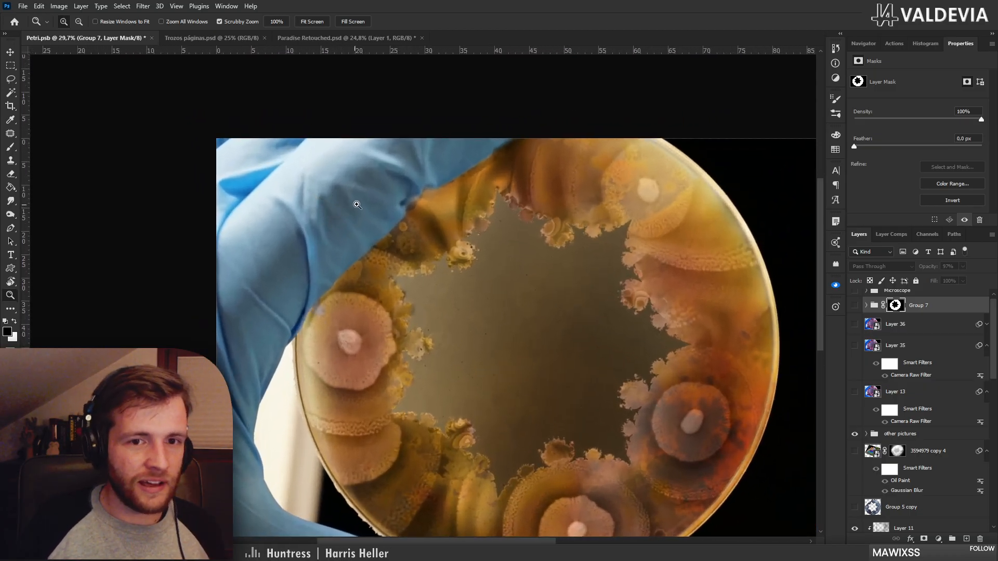
drag(360, 260, 332, 268)
drag(296, 347, 279, 311)
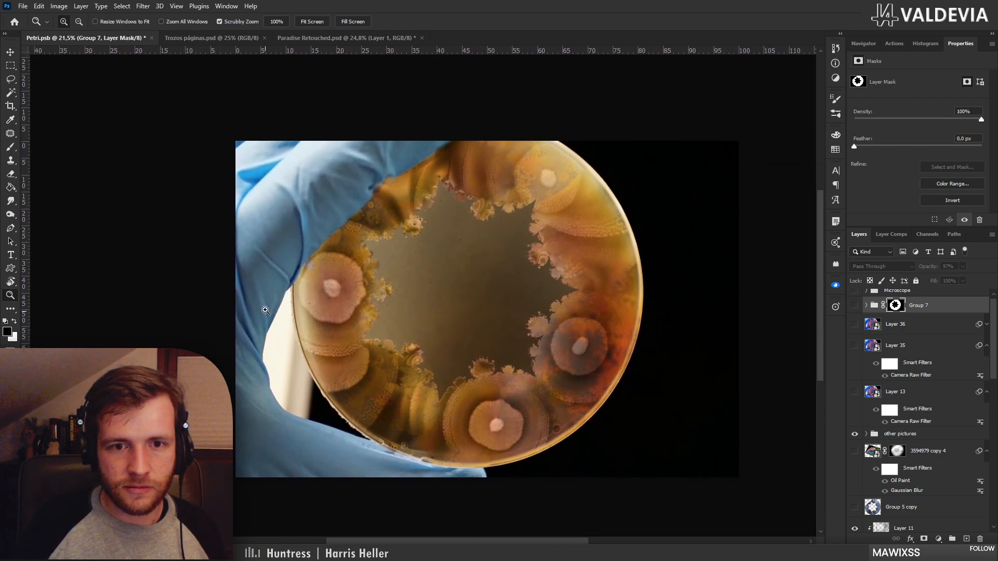
drag(314, 199, 323, 196)
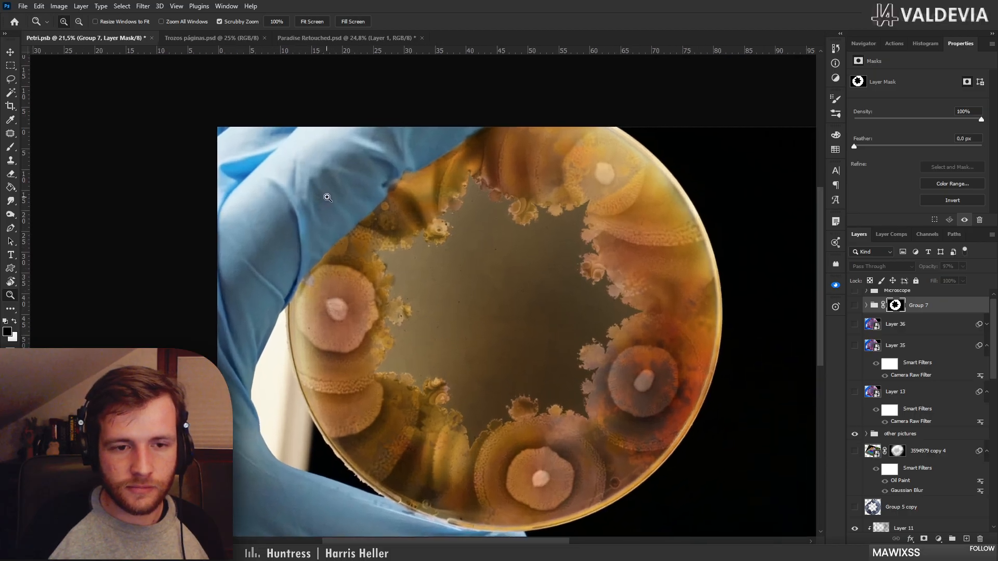
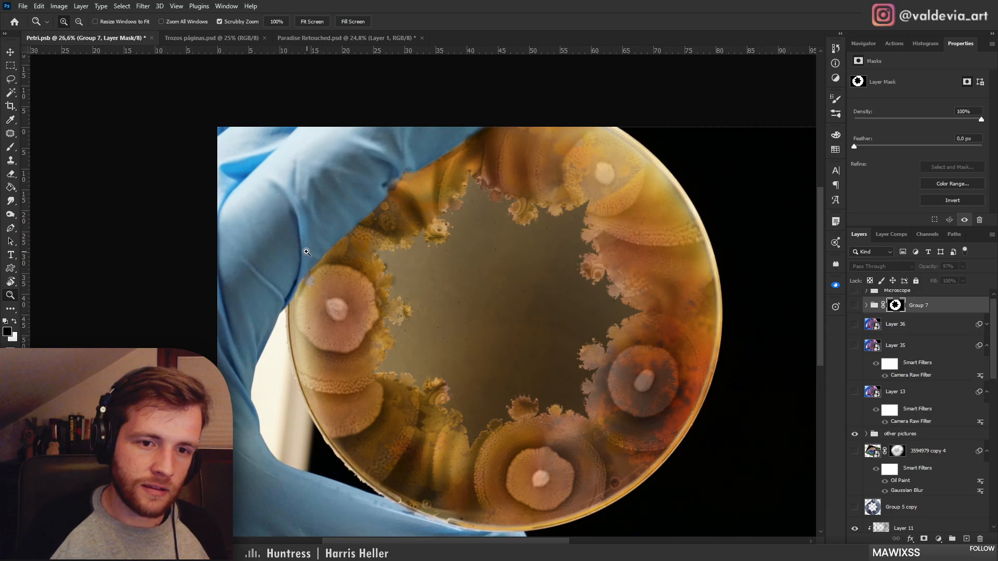
mouse_move(310, 250)
mouse_down()
mouse_move(294, 250)
mouse_move(304, 247)
mouse_up()
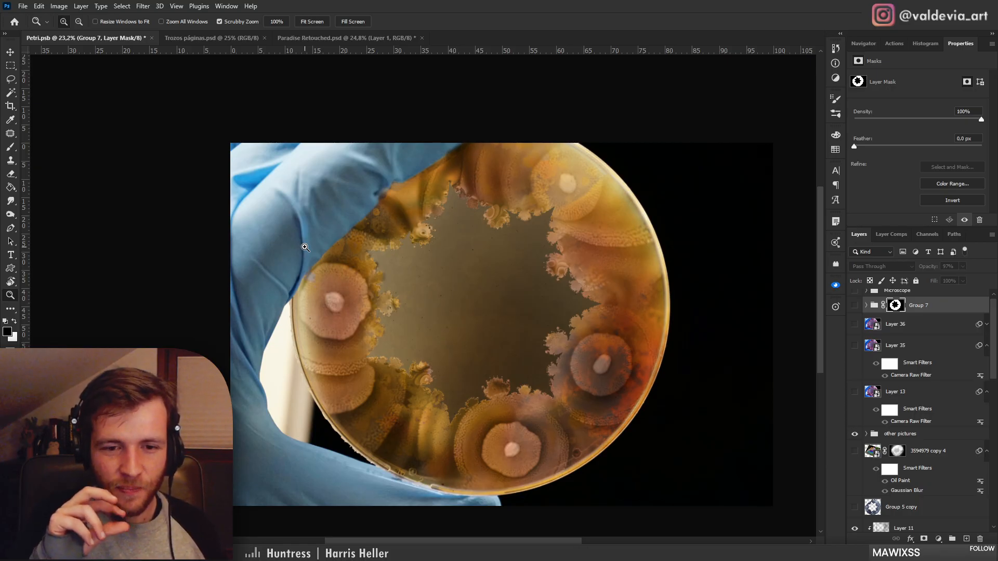
Paint on Group 5's layer mask along the dish's lower rim near the engraved marks with a soft brush
drag(328, 494, 454, 459)
drag(344, 341, 378, 347)
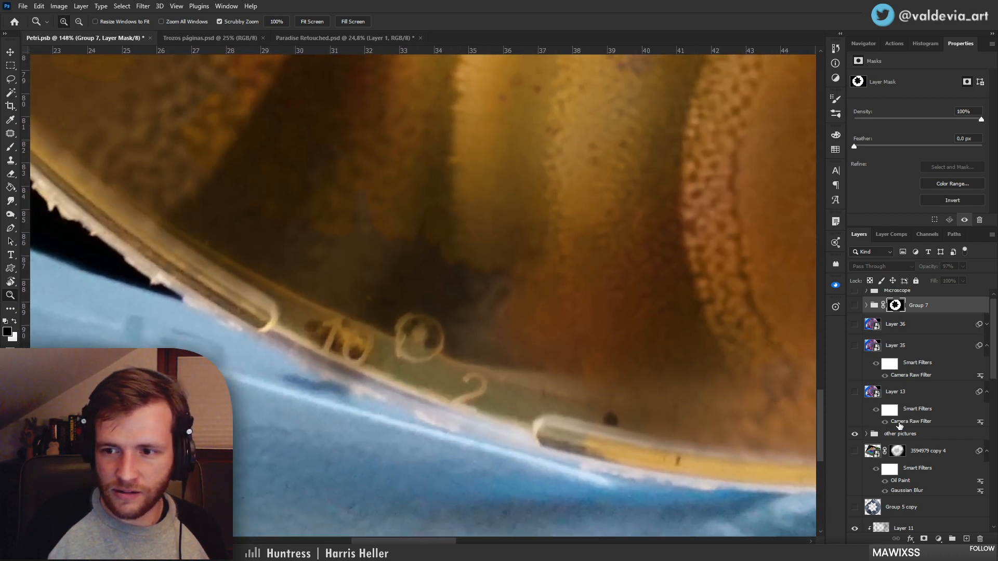
scroll(993, 373, down, 5)
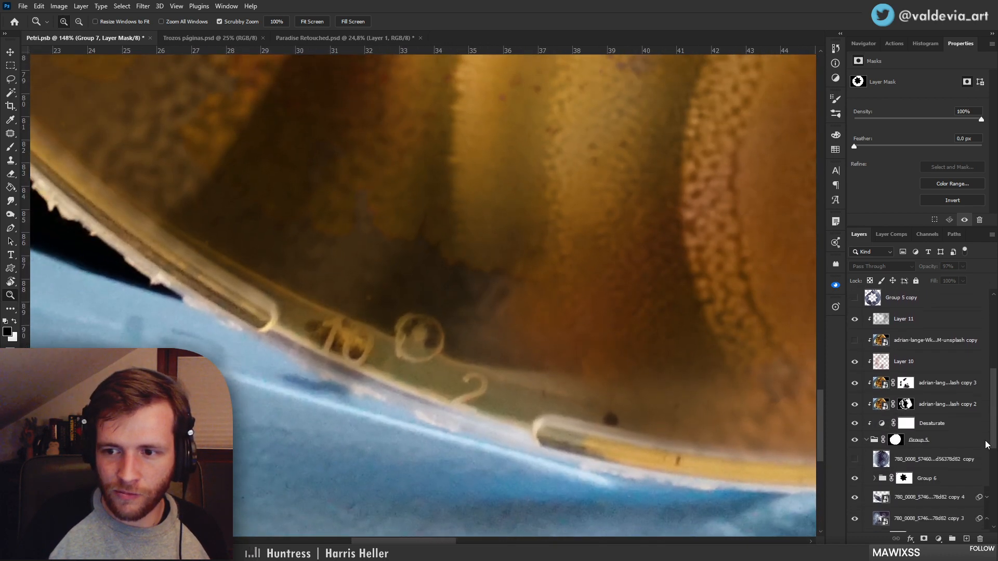
click(899, 397)
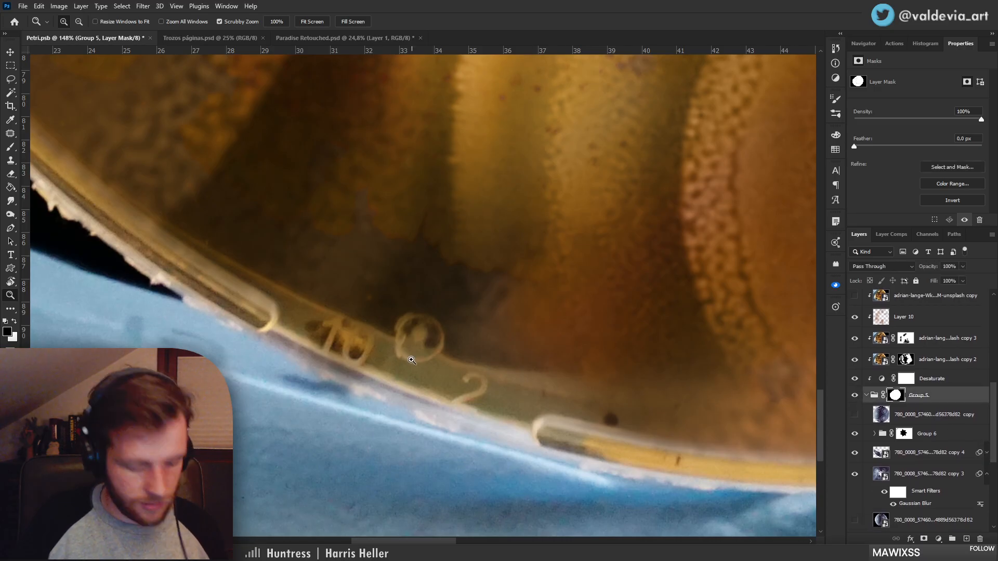
key(b)
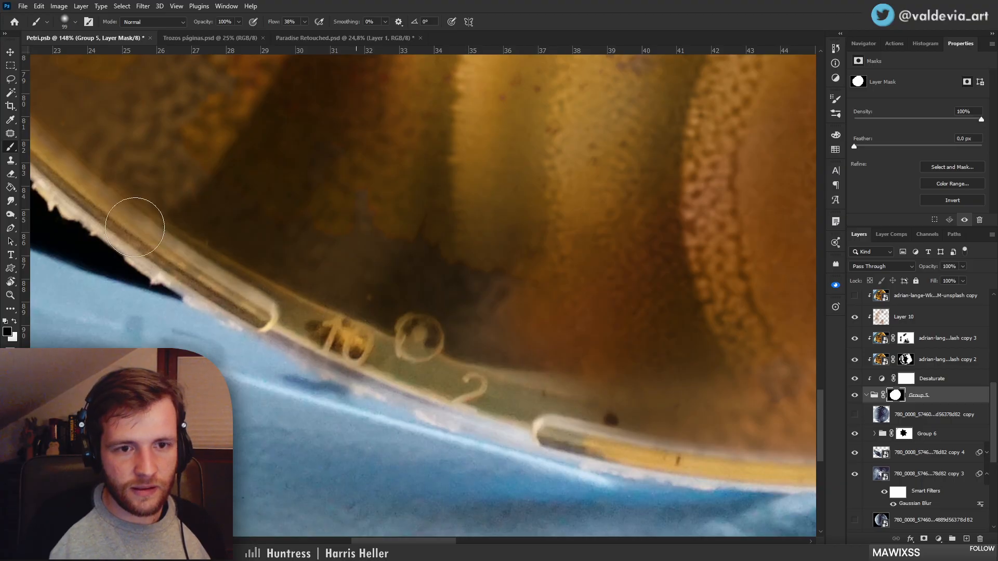
key(z)
mouse_move(362, 309)
mouse_down()
mouse_move(279, 220)
mouse_move(268, 261)
mouse_up()
key(b)
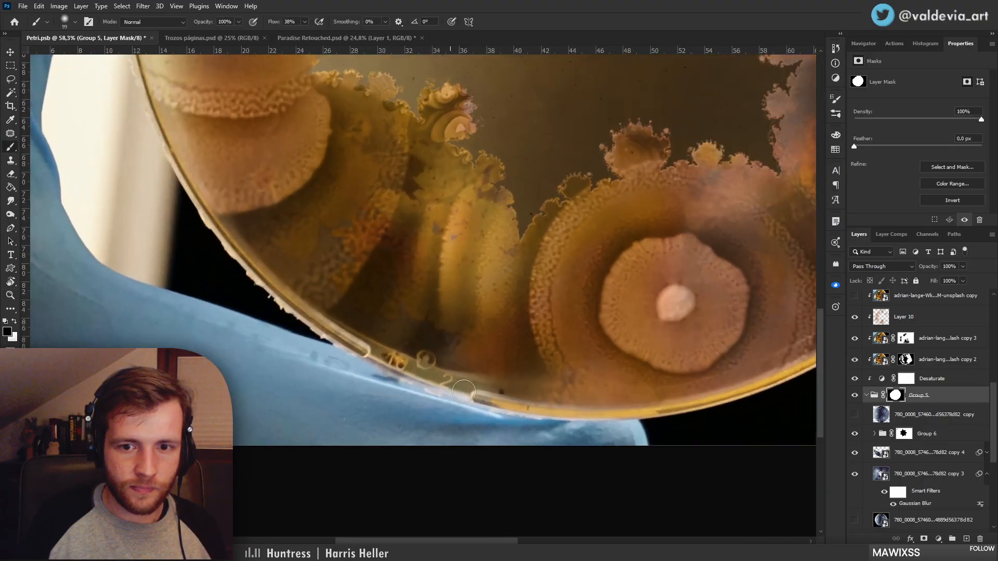
drag(464, 392, 563, 414)
key(x)
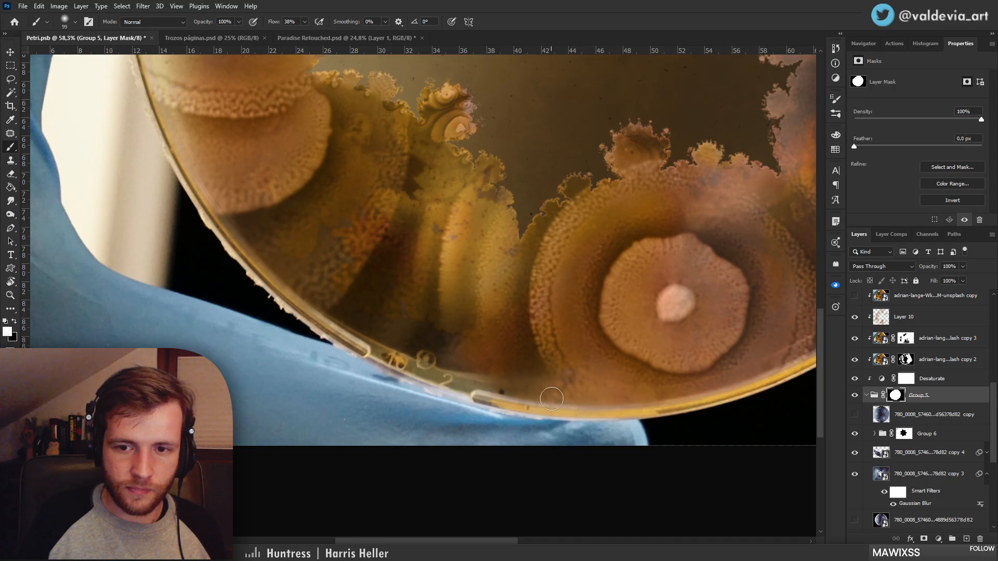
Collapse Group 5 and add a new layer above Layer 11
key(z)
drag(709, 384, 680, 382)
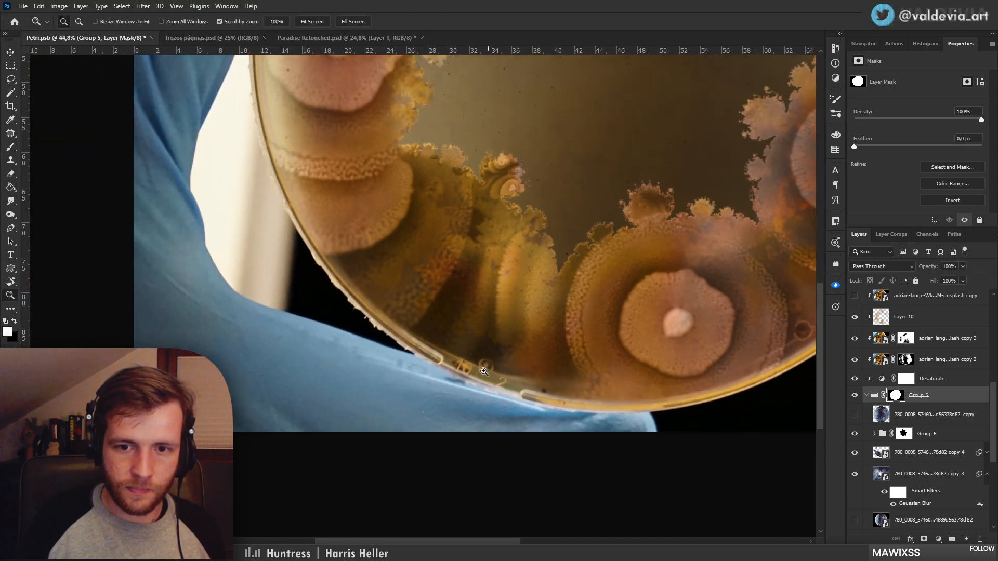
mouse_move(482, 366)
mouse_down()
mouse_move(574, 377)
mouse_move(577, 399)
mouse_move(609, 400)
mouse_up()
key(b)
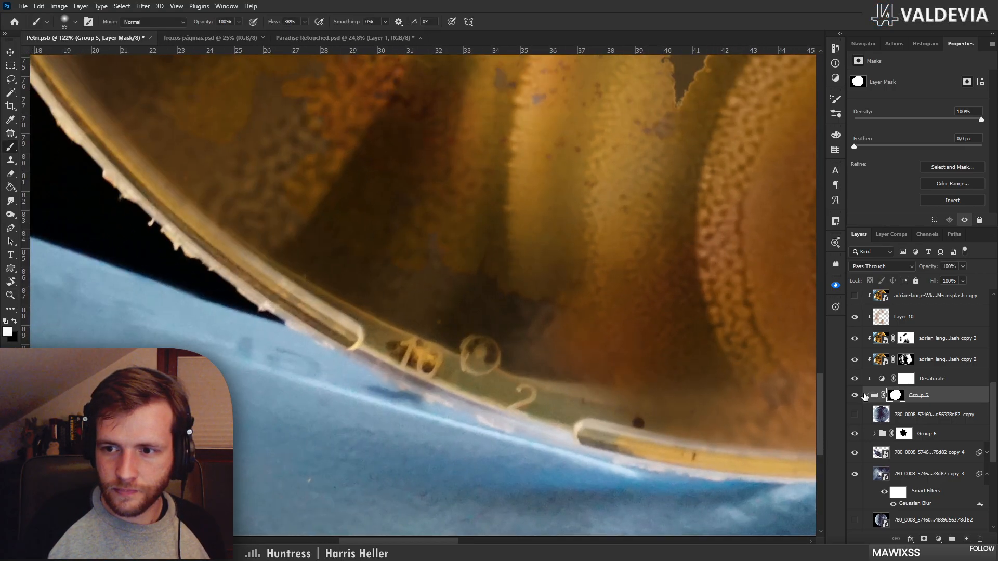
click(873, 395)
click(867, 396)
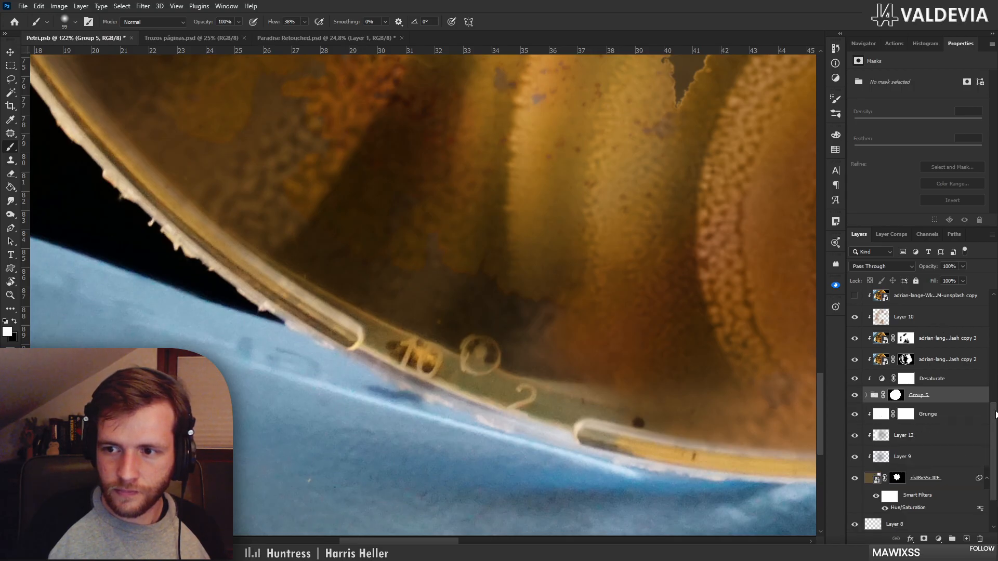
scroll(995, 414, up, 3)
click(959, 388)
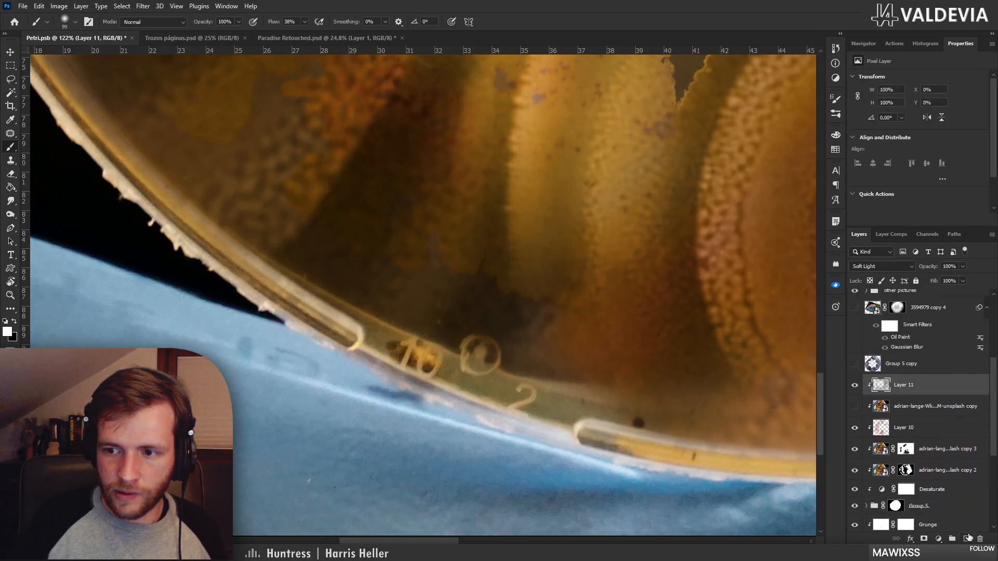
click(966, 538)
Clone the rim's engraved 1 onto the dark area just above it using a 42 px soft Clone Stamp
key(s)
scroll(436, 347, up, 3)
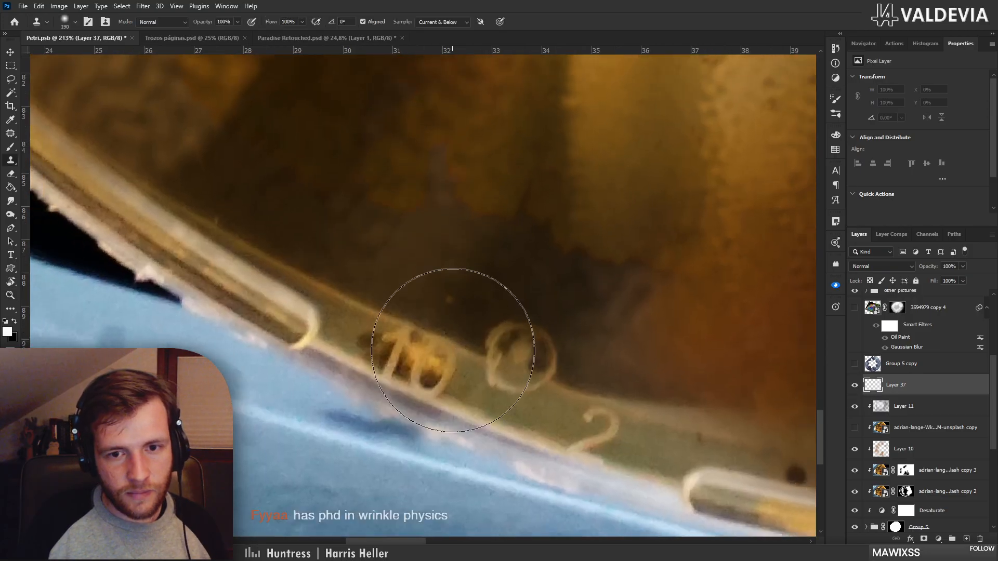
right_click(561, 385)
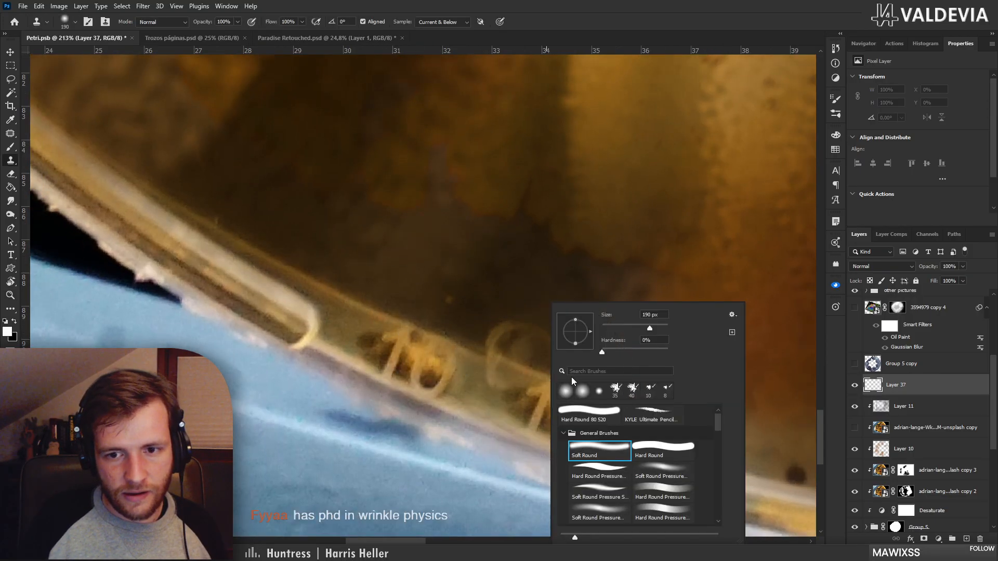
drag(629, 326, 617, 329)
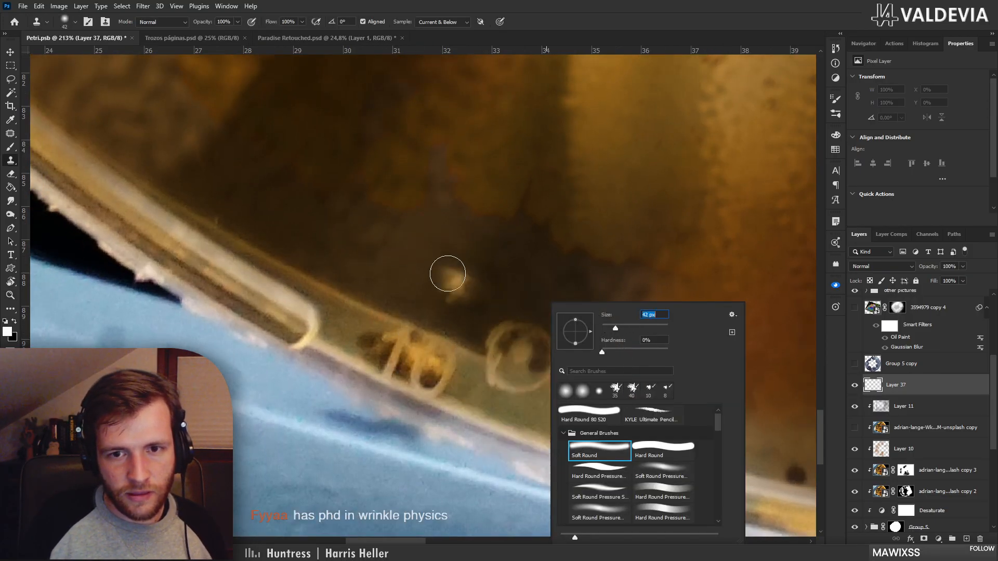
click(447, 251)
mouse_move(447, 251)
mouse_down()
mouse_move(437, 276)
mouse_move(448, 251)
mouse_move(447, 270)
mouse_up()
Erase the surroundings of the cloned 1 on Layer 37, leaving only its slanted main stroke
key(z)
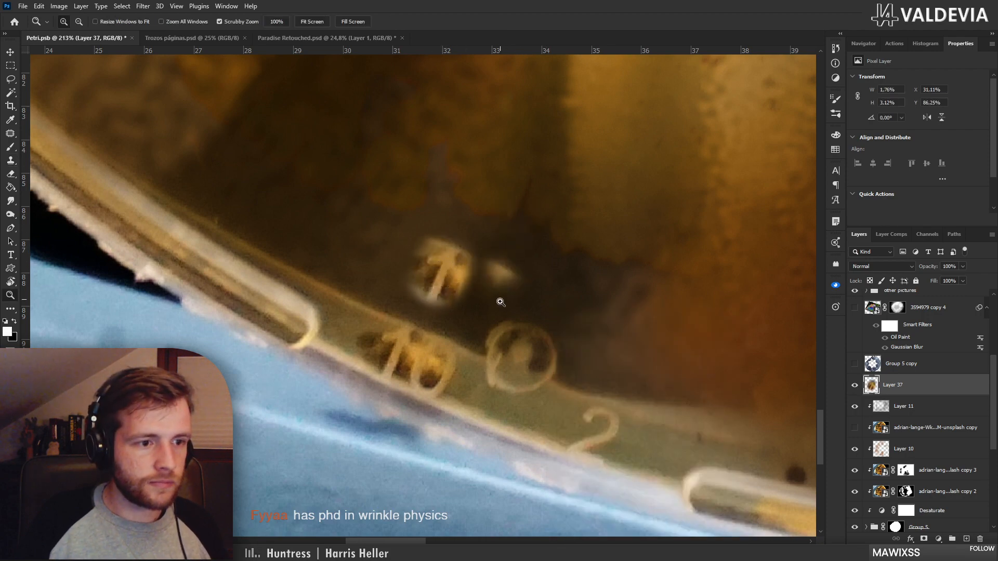
mouse_move(491, 324)
mouse_down()
mouse_move(469, 323)
mouse_move(481, 319)
mouse_up()
key(e)
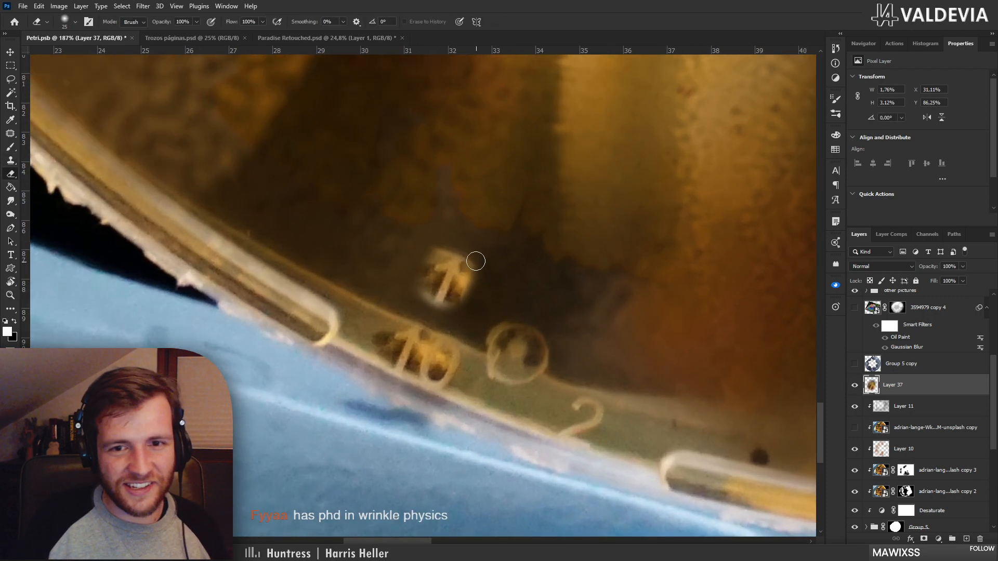
drag(476, 261, 446, 323)
drag(443, 247, 410, 314)
drag(446, 247, 412, 294)
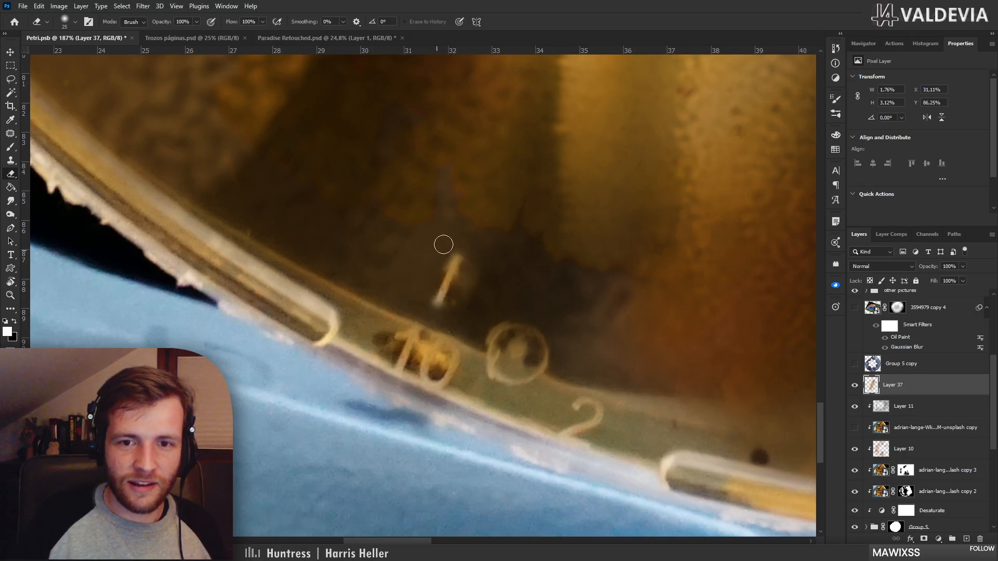
Move the cloned stroke onto the rim beside the engraved 2 and set Layer 37's blend mode to Screen
key(z)
mouse_move(509, 266)
mouse_down()
mouse_move(485, 298)
mouse_move(549, 402)
mouse_move(507, 411)
mouse_move(598, 389)
mouse_up()
key(z)
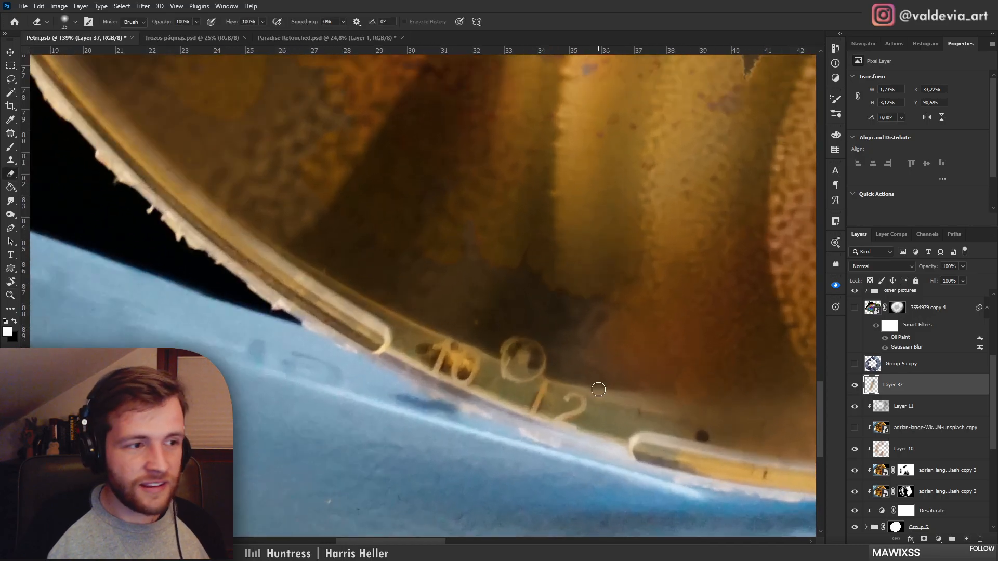
click(880, 267)
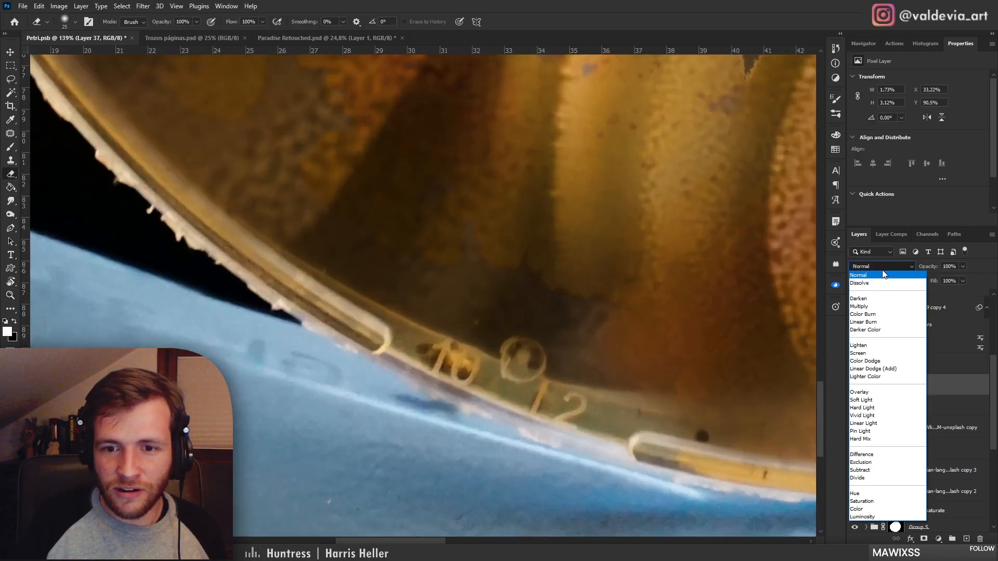
click(873, 355)
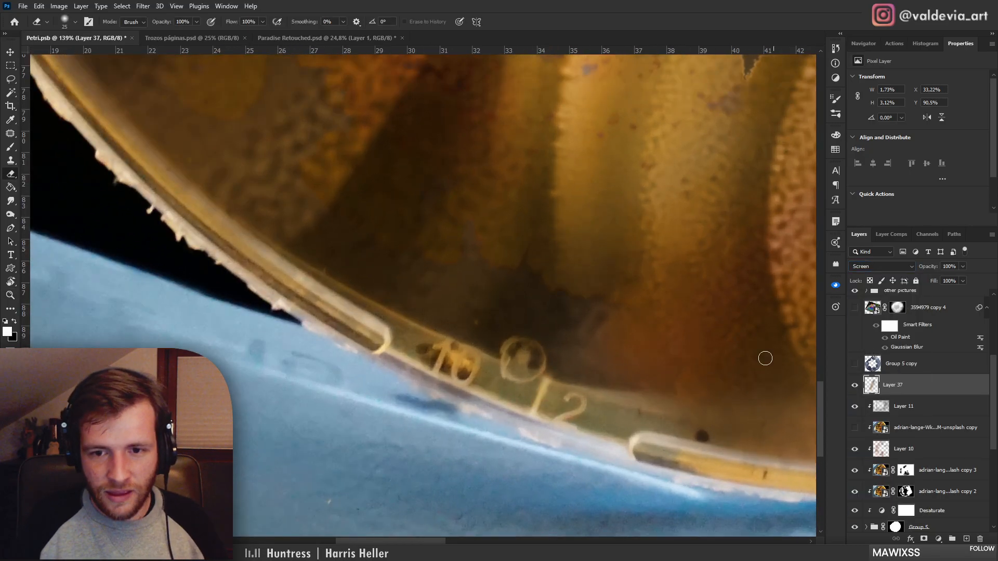
Fine-tune the cloned stroke's position beside the engraved 2 and lower Layer 37's opacity to 84%
mouse_move(559, 390)
mouse_down()
mouse_move(575, 374)
mouse_move(541, 352)
mouse_up()
mouse_move(615, 399)
mouse_down()
mouse_move(545, 388)
mouse_move(598, 403)
mouse_up()
drag(492, 390, 503, 399)
mouse_move(538, 338)
mouse_down()
mouse_move(457, 320)
mouse_move(519, 310)
mouse_up()
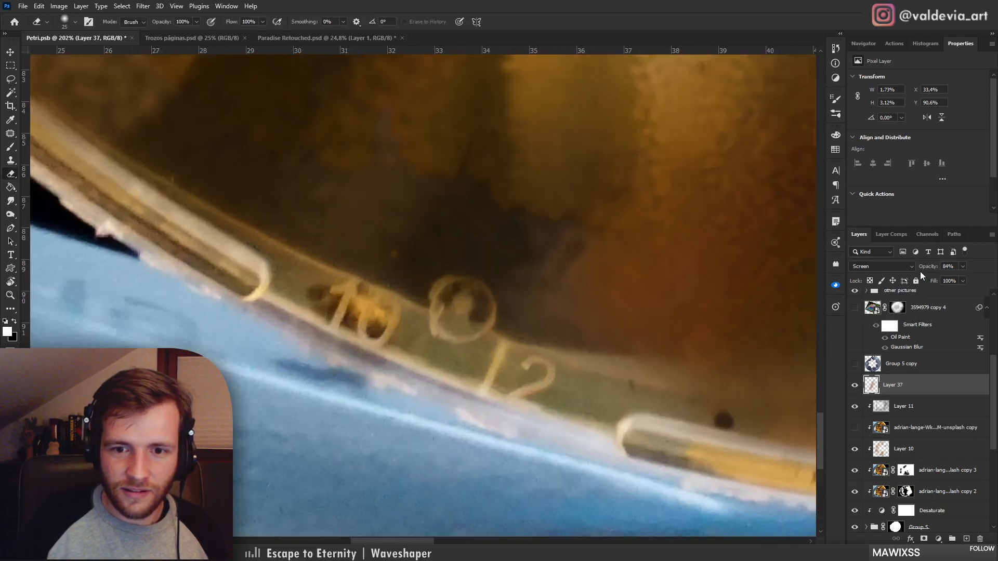
Add a layer between Layer 37 and Layer 11 and clone clean rim texture over the engraved 2 with a 21 px brush
click(928, 407)
click(966, 539)
key(s)
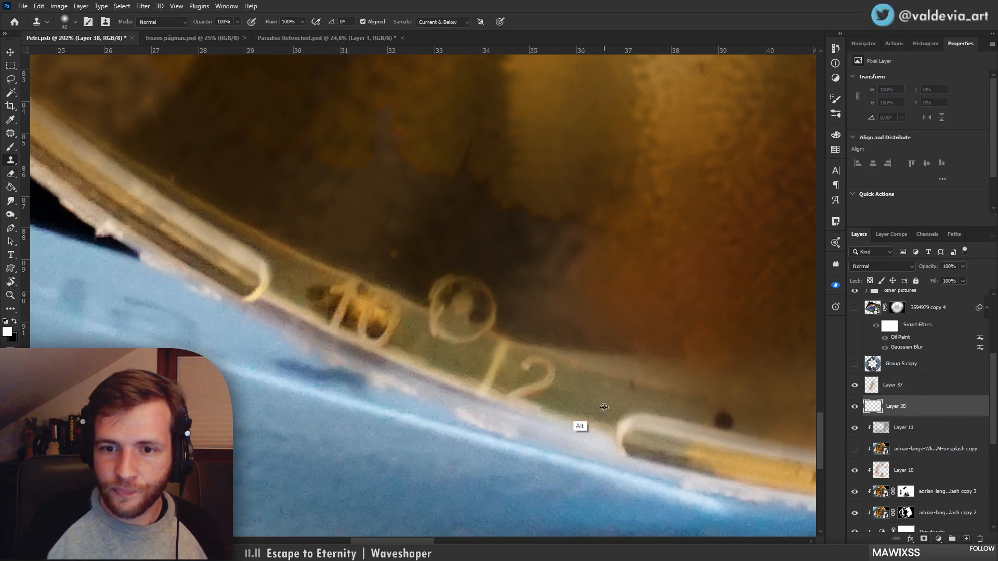
right_click(523, 401)
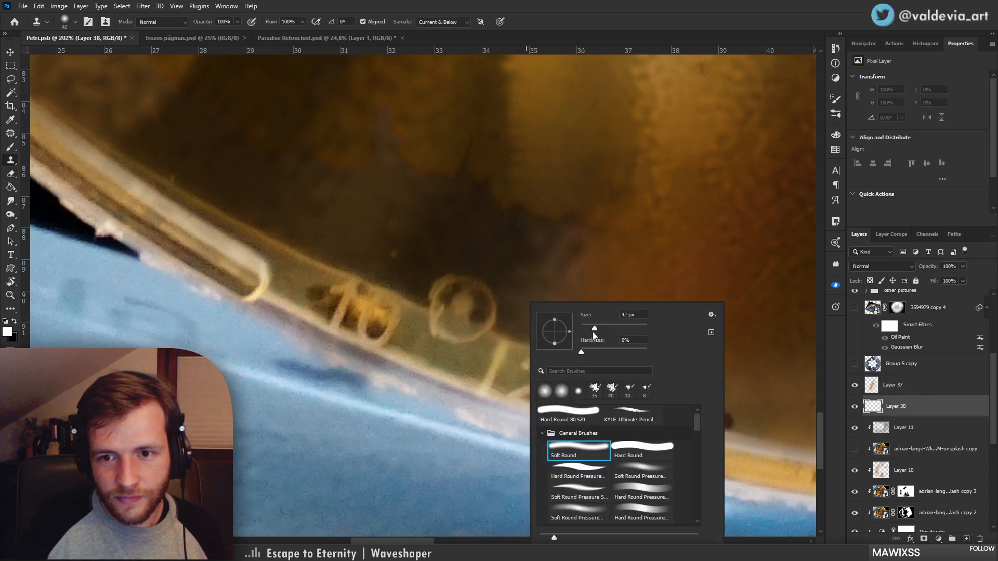
drag(518, 402, 540, 405)
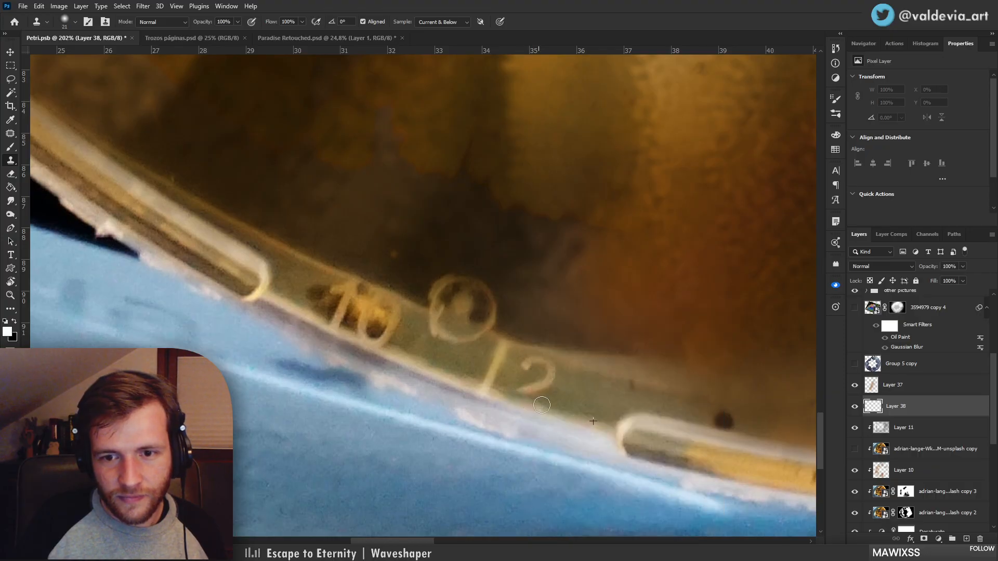
key(ctrl+z)
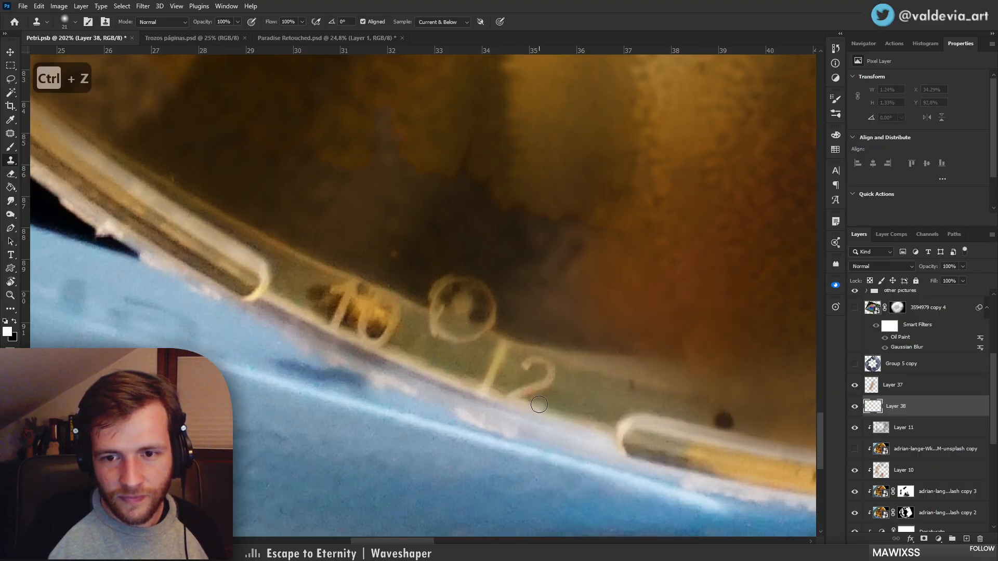
mouse_move(533, 406)
mouse_down()
mouse_move(511, 393)
mouse_move(551, 385)
mouse_move(530, 386)
mouse_move(553, 370)
mouse_move(521, 373)
mouse_up()
alt+click(600, 374)
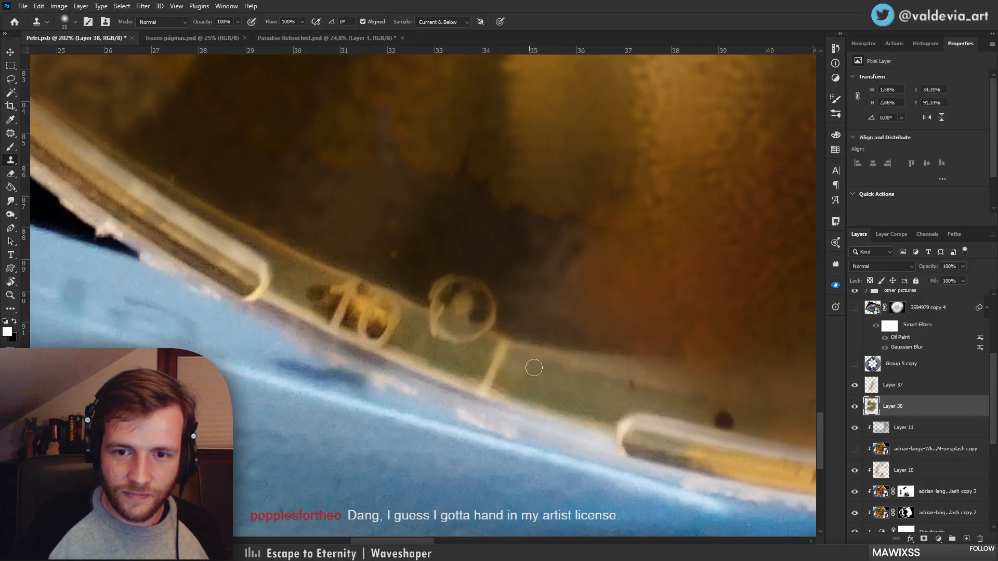
key(z)
mouse_move(534, 339)
mouse_down()
mouse_move(496, 331)
mouse_move(551, 317)
mouse_up()
key(s)
click(928, 388)
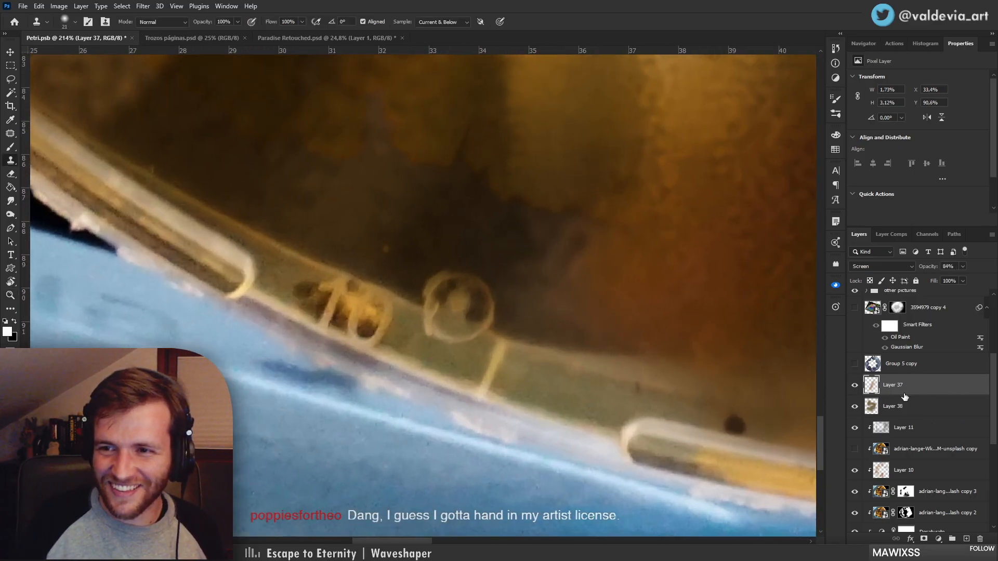
key(ctrl+alt)
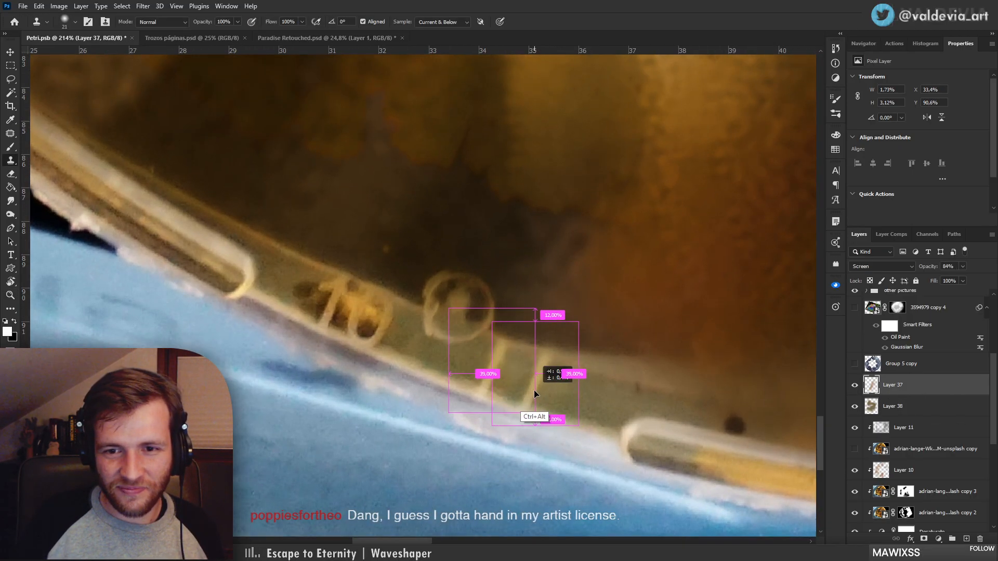
key(ctrl+z)
Clean up the edge of the slanted stroke on Layer 37 with a smaller soft eraser
key(e)
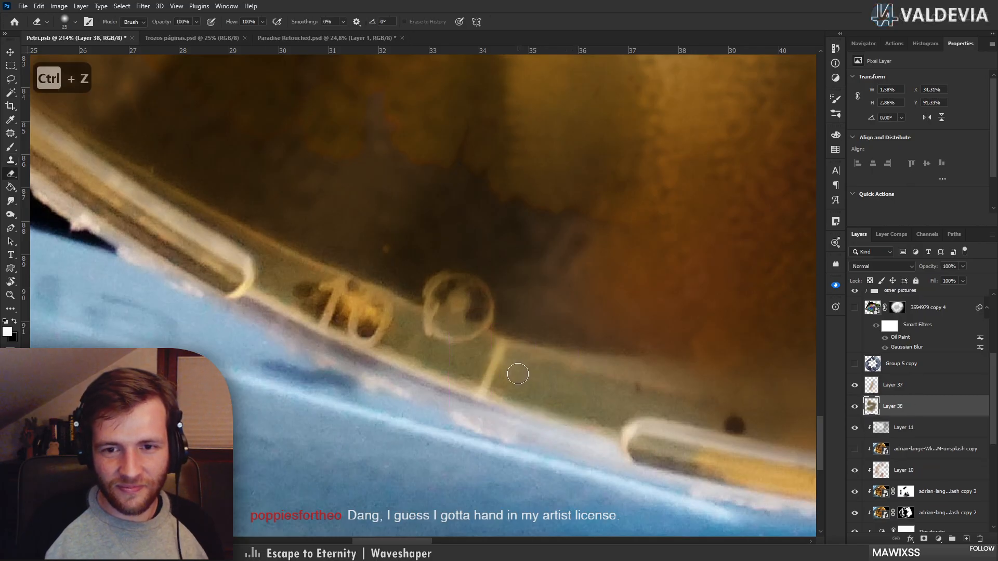
click(902, 391)
key(z)
drag(546, 360, 587, 358)
key(e)
right_click(591, 348)
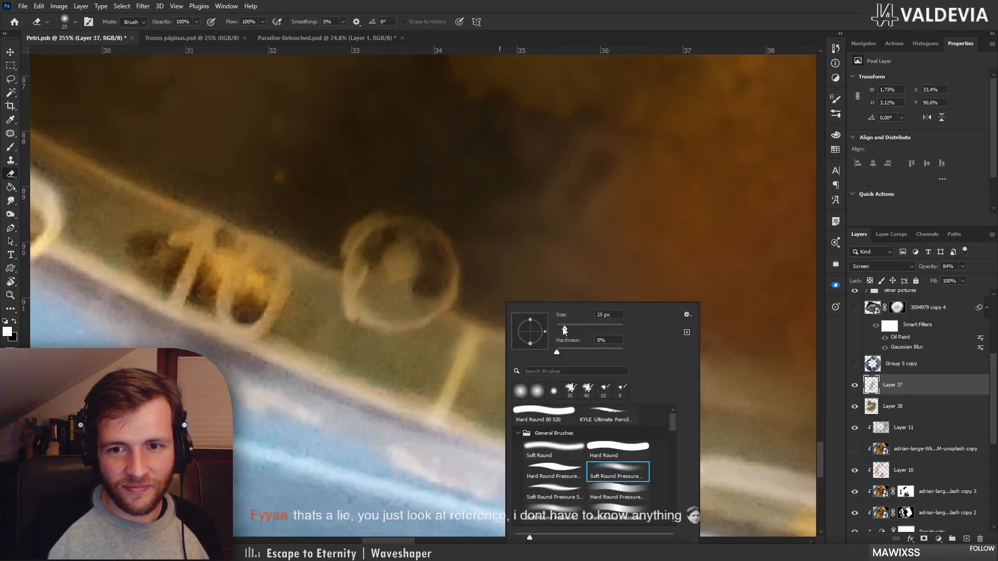
click(478, 367)
Duplicate the slanted stroke a short distance along the rim, parallel to the first, and slightly adjust the copy with Free Transform
scroll(467, 309, down, 3)
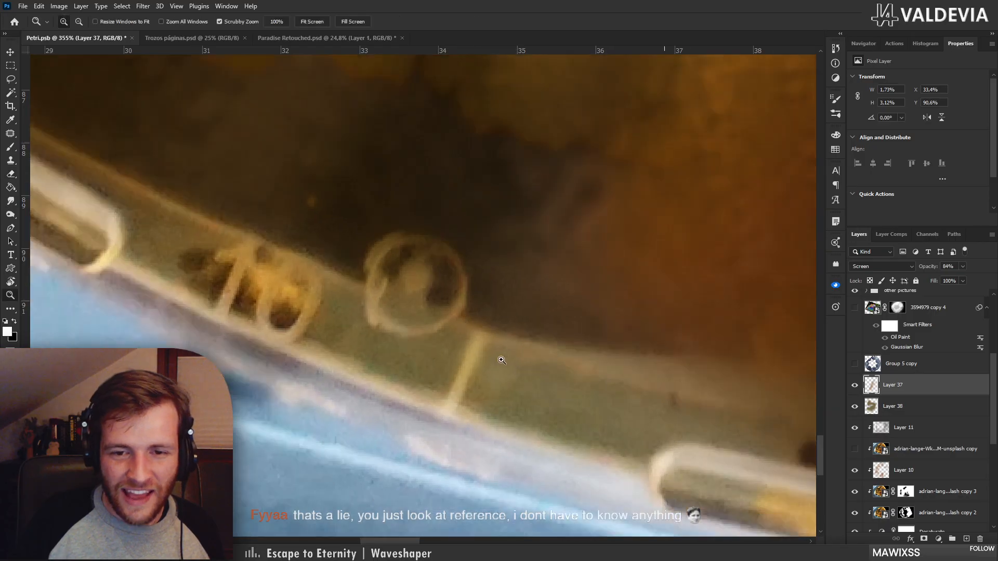
ctrl+alt+drag(481, 377, 525, 383)
key(z)
scroll(566, 393, down, 5)
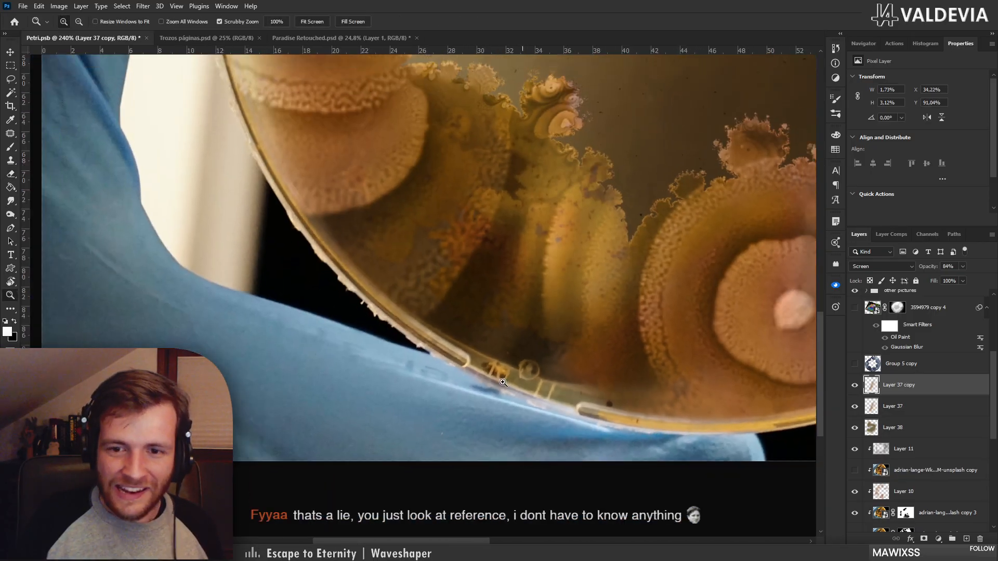
scroll(563, 373, up, 6)
key(e)
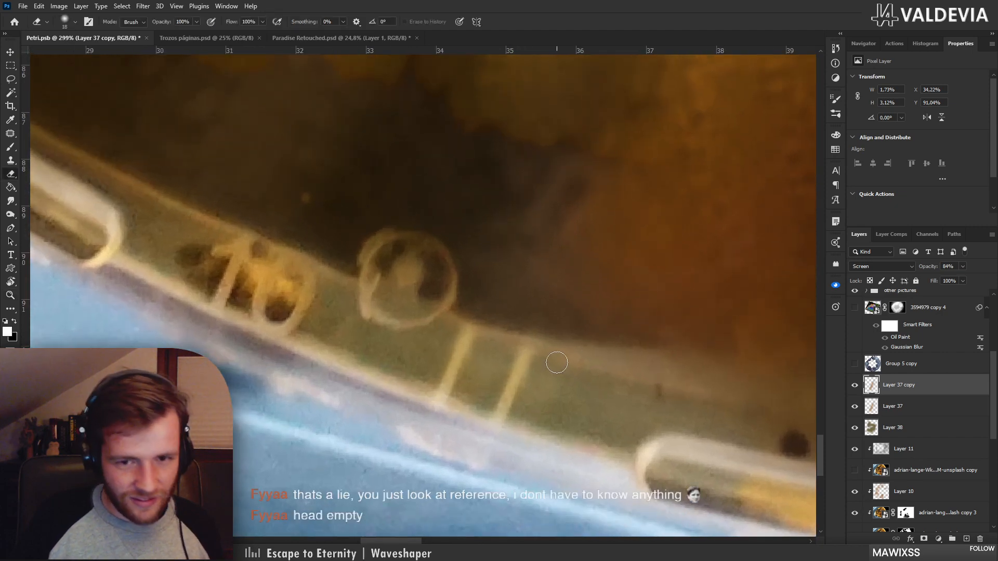
key(ctrl+t)
drag(617, 398, 616, 390)
key(Return)
Duplicate the second slanted stroke and rotate the copy clockwise into a diagonal joining the foot of the first stroke to the second's top
key(ctrl+j)
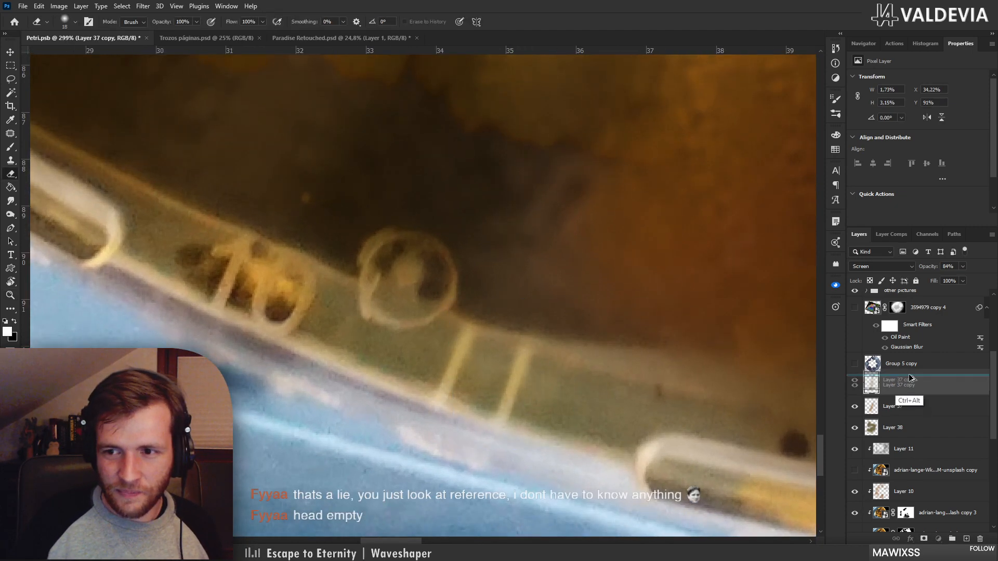
key(ctrl+t)
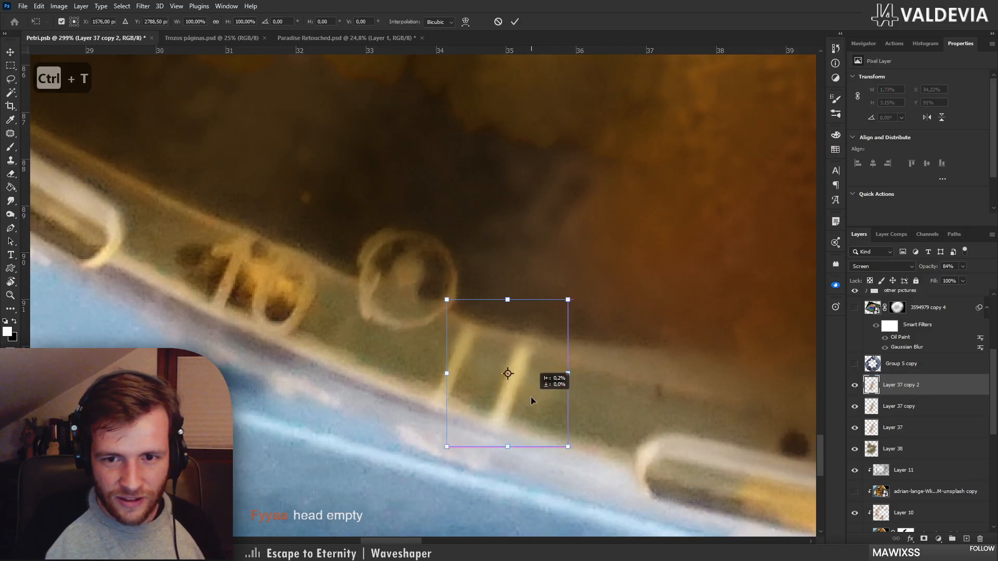
drag(531, 398, 498, 387)
drag(606, 360, 598, 416)
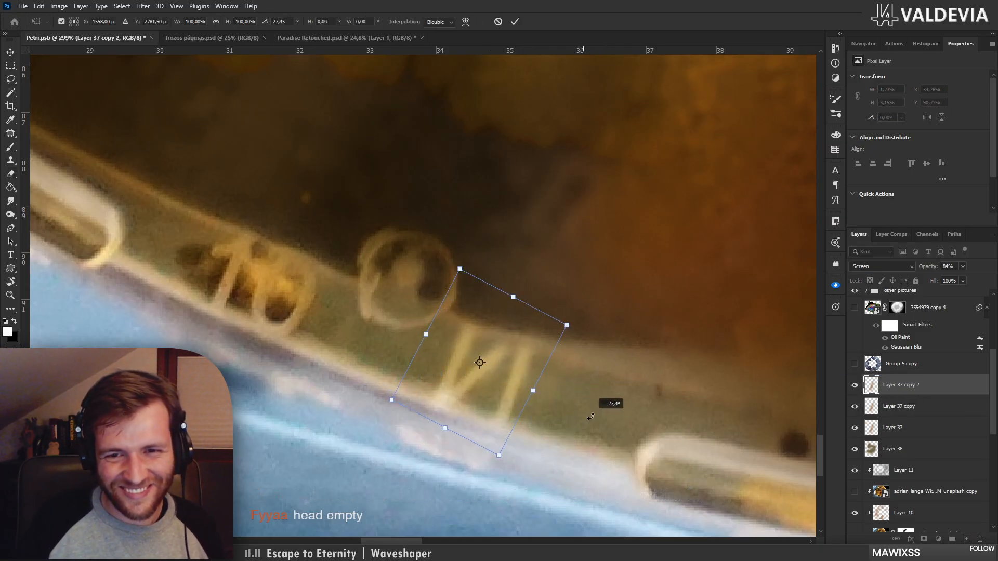
drag(484, 389, 488, 394)
drag(605, 387, 608, 404)
mouse_move(498, 382)
mouse_down()
mouse_move(405, 372)
mouse_move(551, 373)
mouse_up()
click(514, 22)
Nudge the diagonal stroke slightly up and sideways so its ends meet the two parallel strokes
key(z)
key(e)
ctrl+click(476, 379)
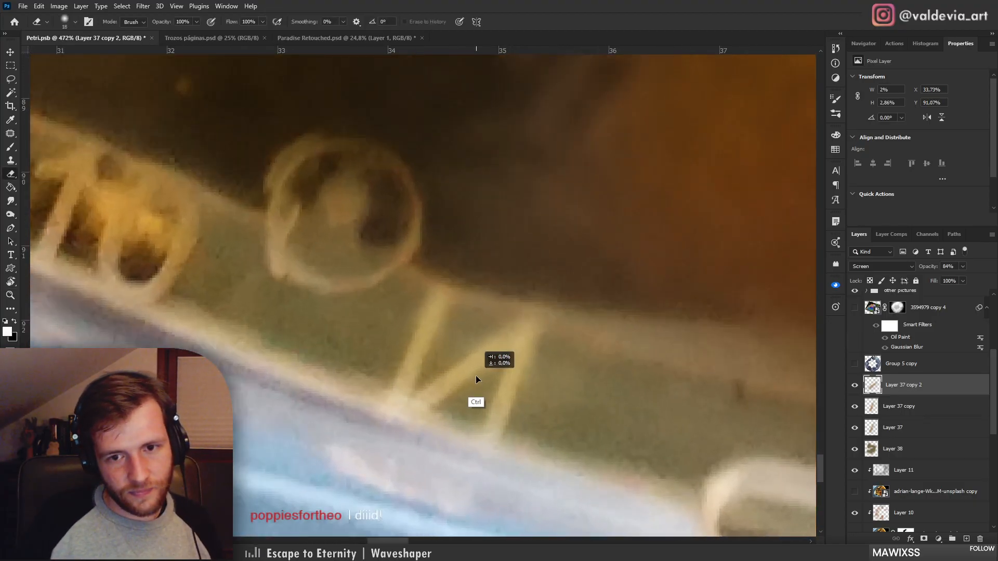
drag(476, 375, 466, 366)
key(z)
mouse_move(484, 411)
mouse_down()
mouse_move(458, 402)
mouse_move(469, 400)
mouse_up()
key(e)
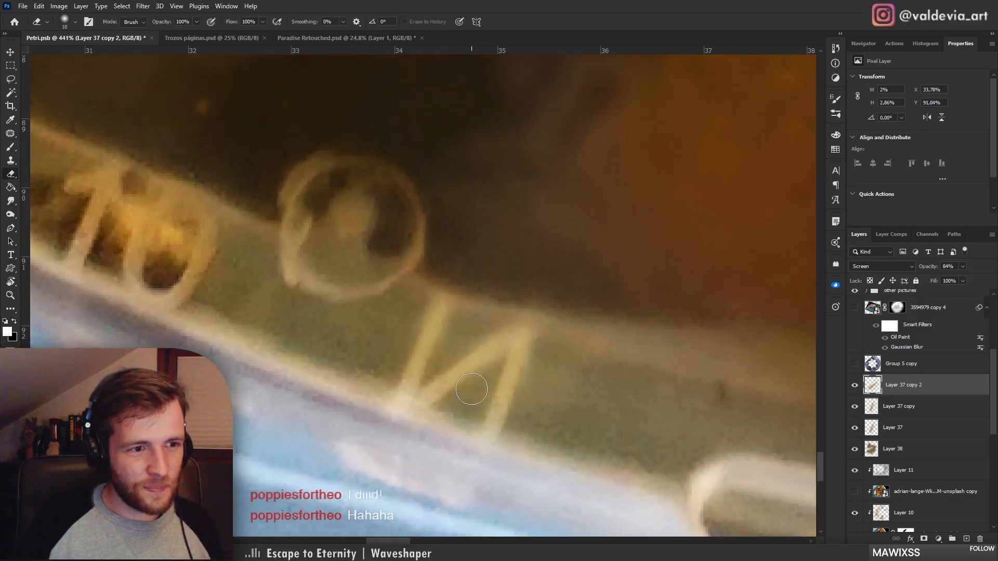
Duplicate the diagonal stroke, rotate the copy about 51.5° clockwise and place it as a crossbar over the first slanted stroke
drag(912, 389, 912, 383)
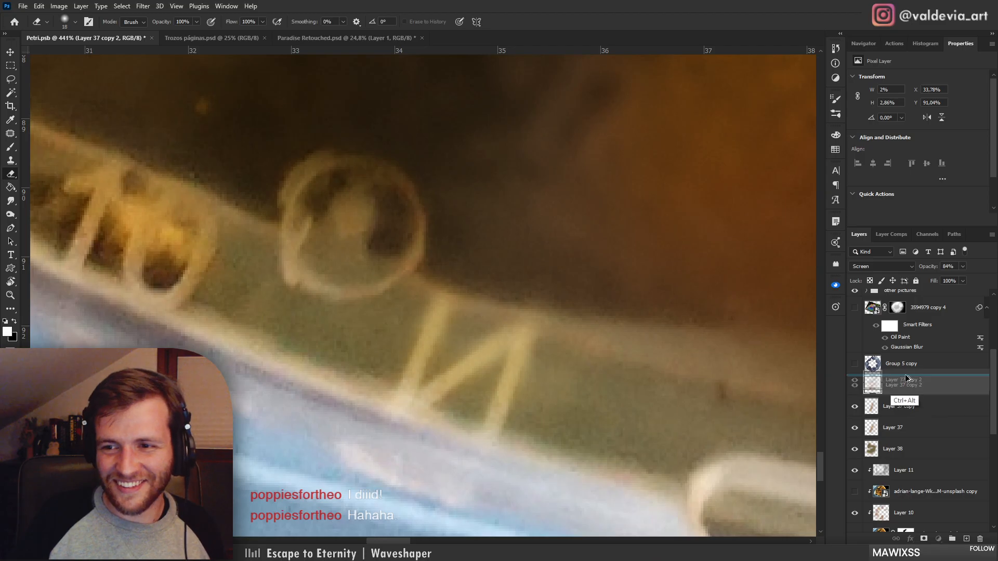
key(ctrl+t)
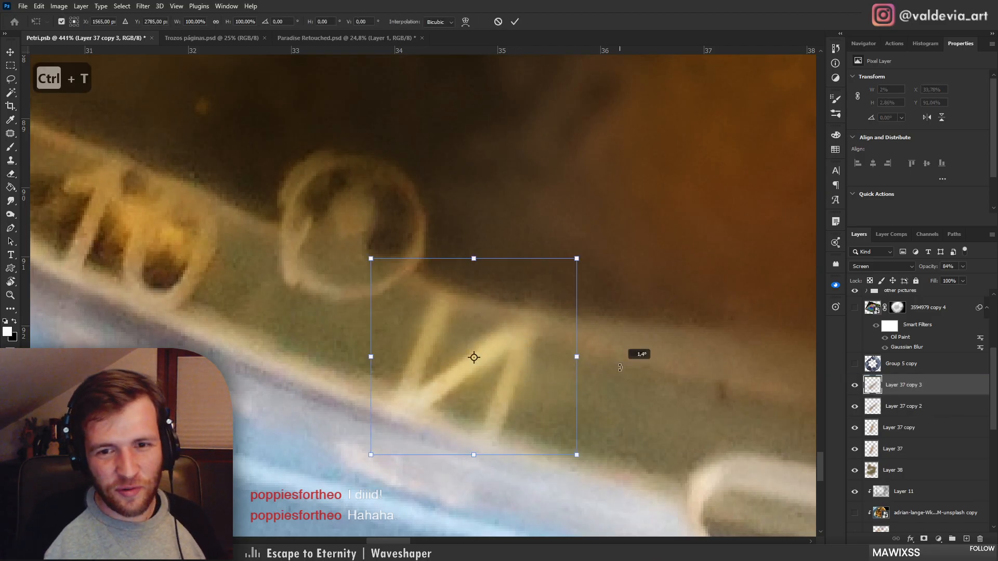
drag(621, 366, 566, 471)
mouse_move(475, 381)
mouse_down()
mouse_move(456, 409)
mouse_move(459, 382)
mouse_up()
drag(590, 415, 583, 431)
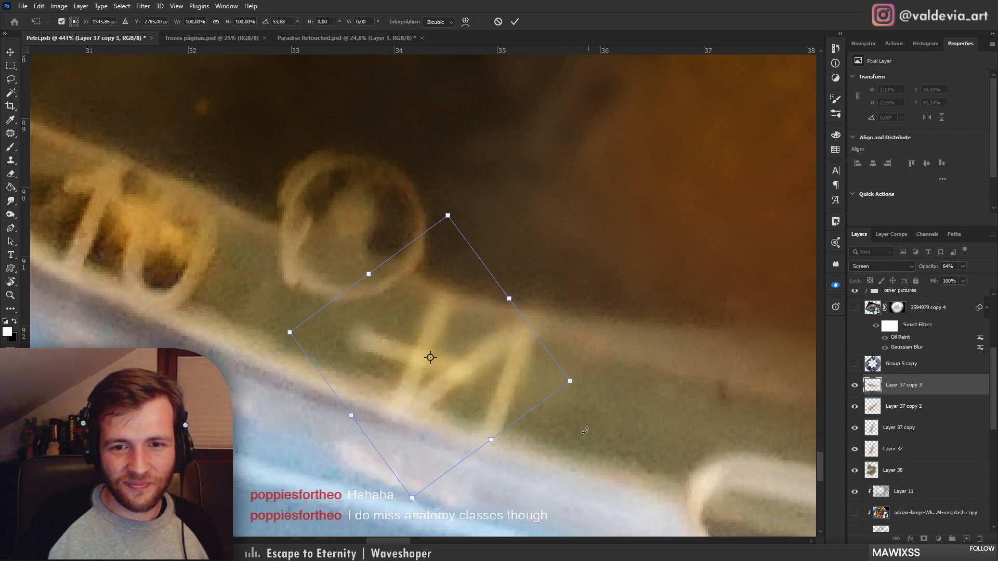
mouse_move(457, 387)
mouse_down()
mouse_move(457, 401)
mouse_move(468, 396)
mouse_up()
drag(585, 442, 586, 426)
mouse_move(492, 375)
mouse_down()
mouse_move(504, 387)
mouse_move(497, 376)
mouse_up()
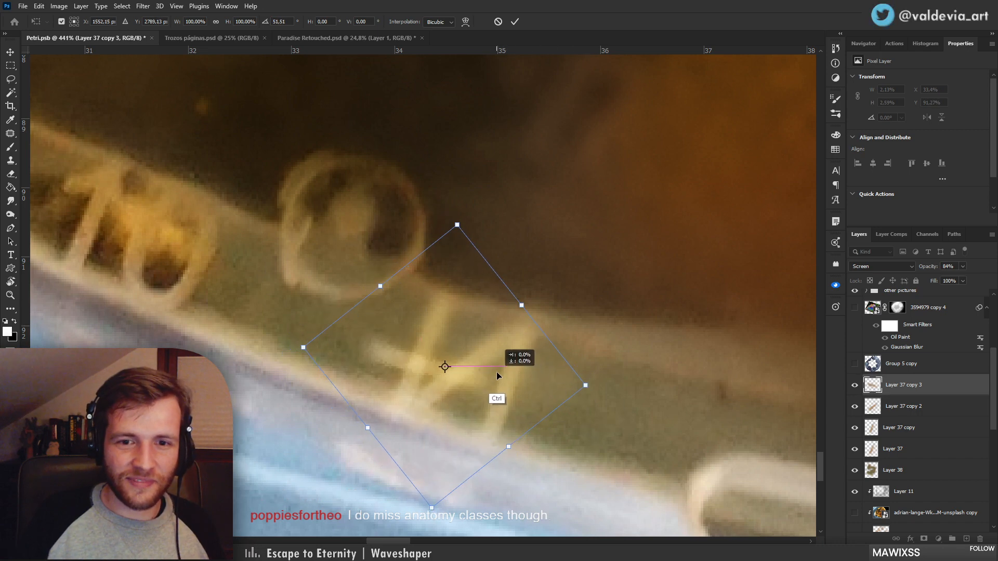
click(515, 21)
Trim the outer end of the crossbar with a 14 px soft round eraser, continuing with a smaller size
key(e)
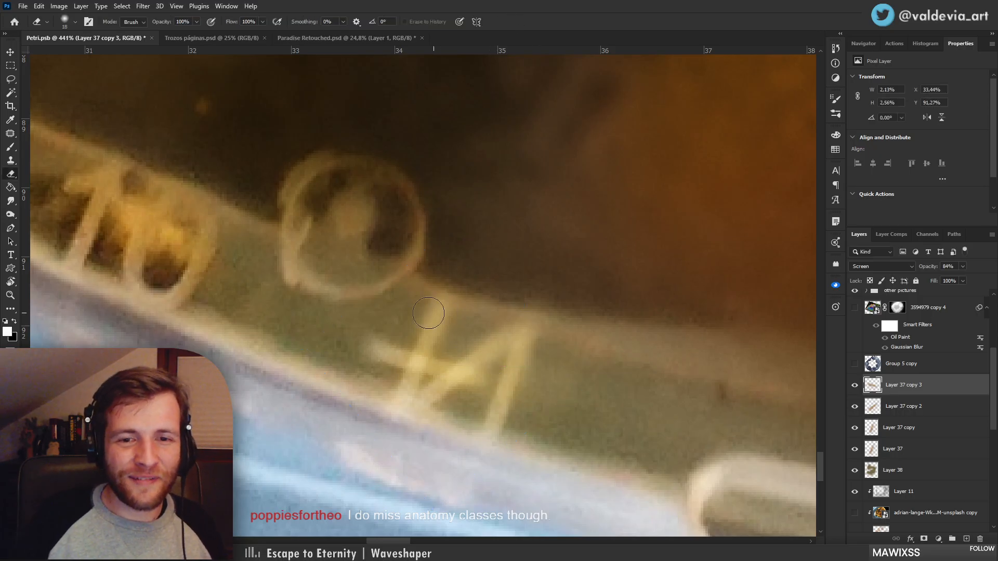
right_click(492, 335)
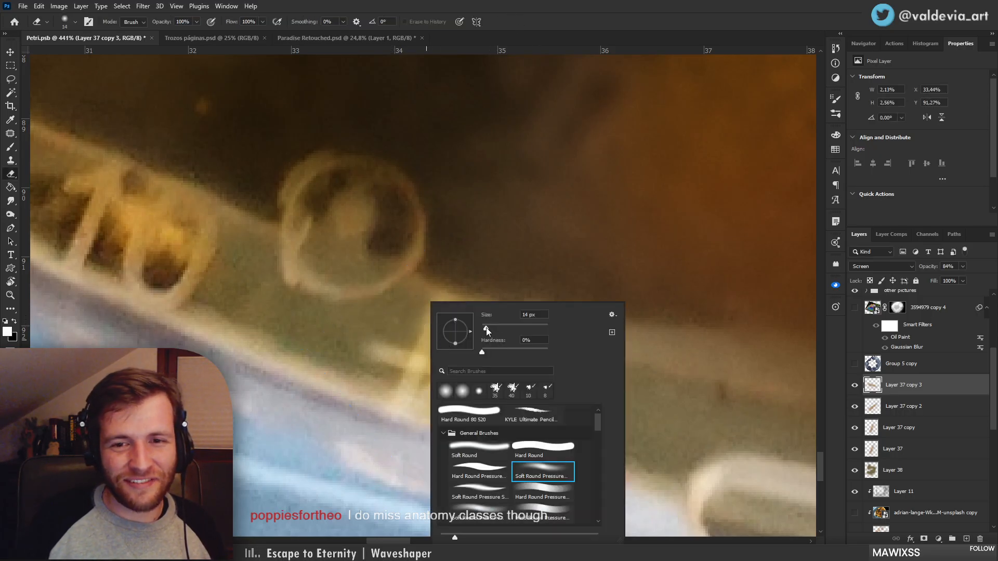
click(373, 333)
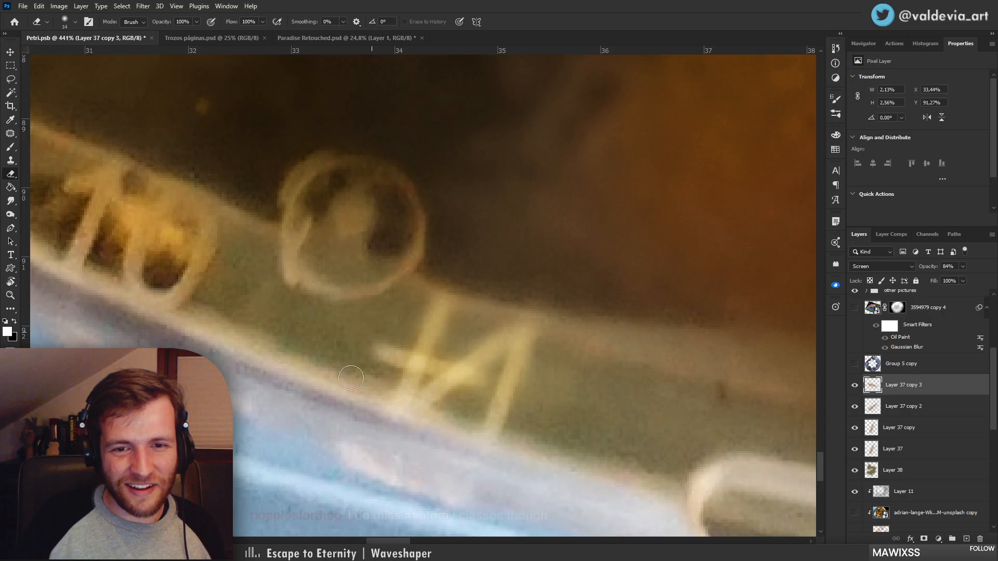
right_click(496, 341)
click(374, 339)
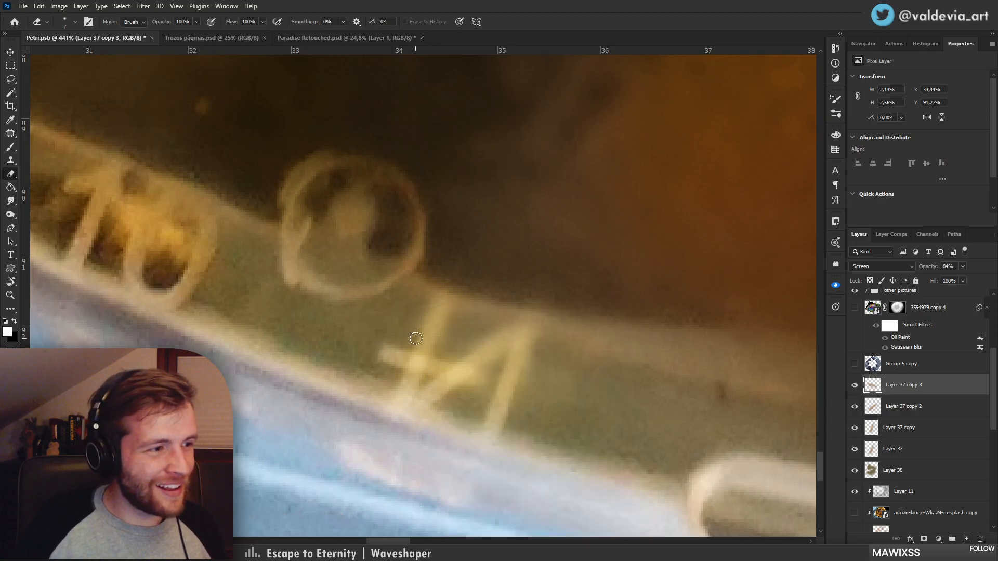
Rotate the crossbar slightly clockwise with Free Transform
scroll(445, 324, down, 4)
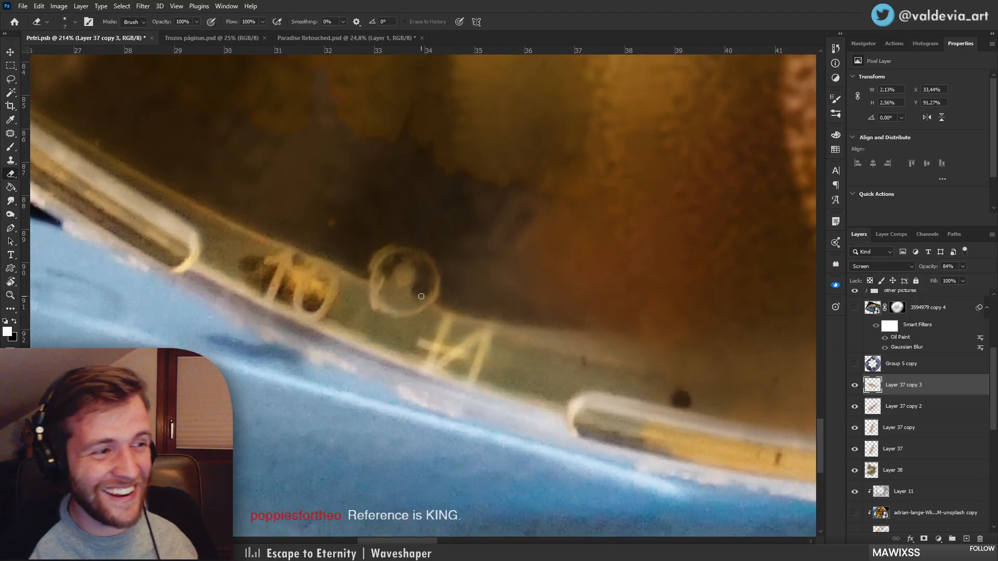
scroll(457, 332, up, 4)
key(ctrl+t)
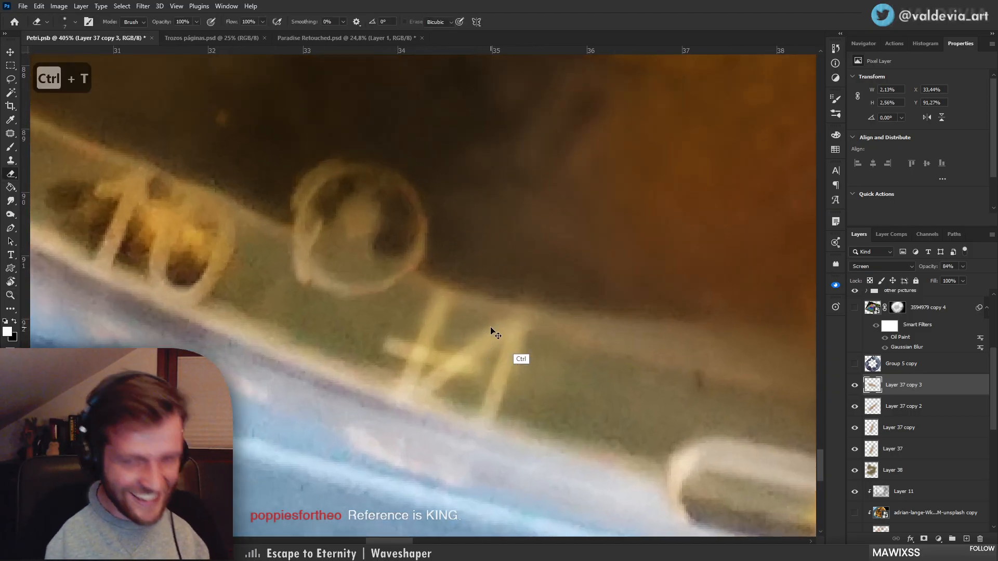
drag(598, 354, 598, 362)
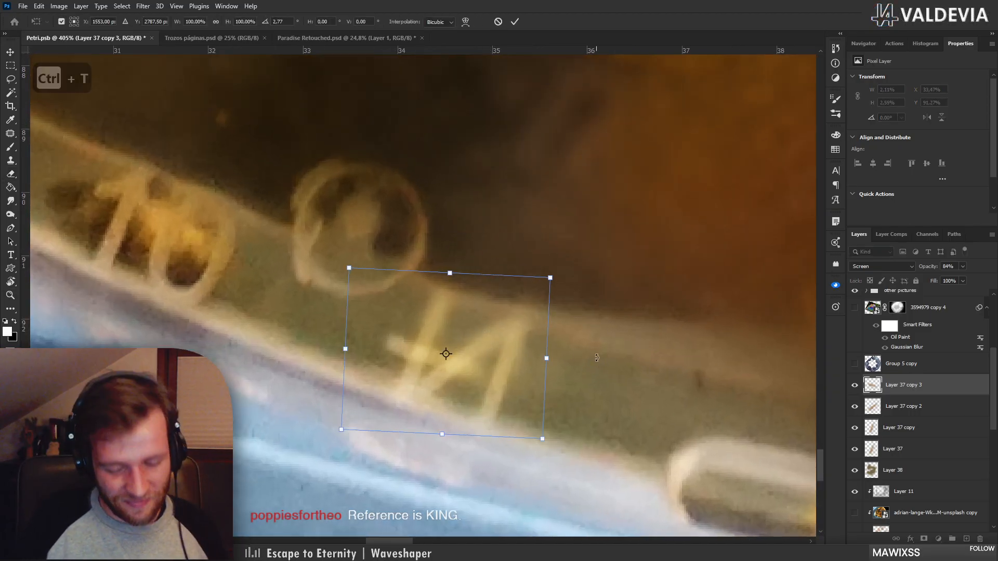
key(Return)
key(e)
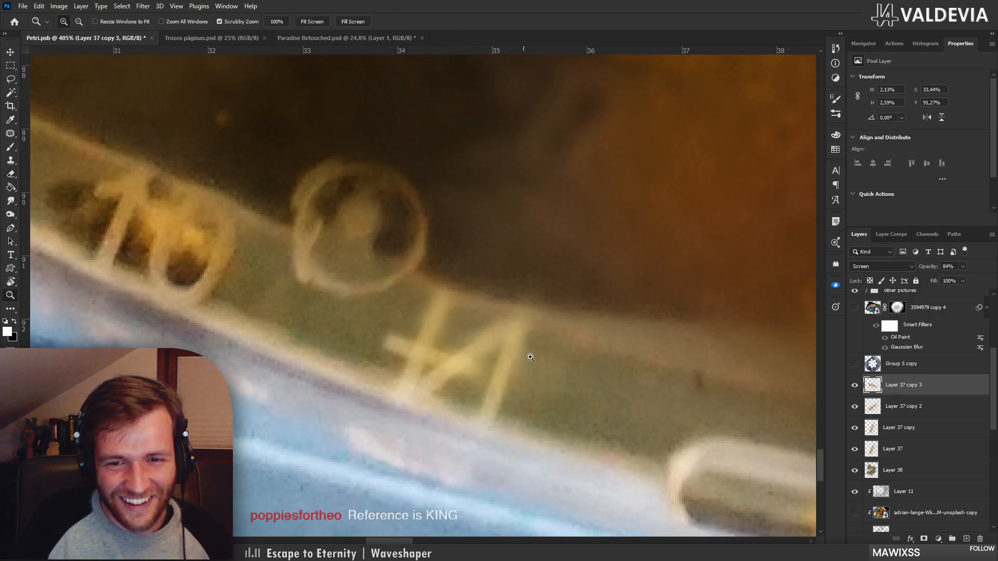
Duplicate the crossbar, turn the copy about 180° and fit it across the lower part of the second slanted stroke
mouse_move(524, 355)
mouse_down()
mouse_move(534, 353)
mouse_move(526, 354)
mouse_up()
drag(913, 389, 903, 378)
mouse_move(446, 376)
mouse_down()
mouse_move(585, 390)
mouse_move(588, 405)
mouse_move(578, 406)
mouse_up()
key(ctrl+t)
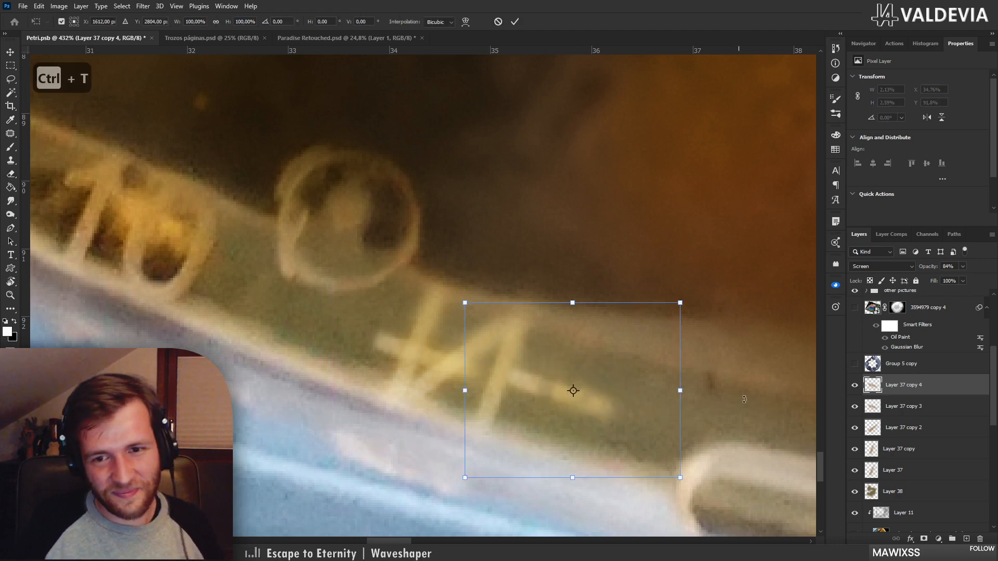
mouse_move(744, 399)
mouse_down()
mouse_move(473, 292)
mouse_move(382, 391)
mouse_up()
mouse_move(602, 419)
mouse_down()
mouse_move(478, 408)
mouse_move(497, 404)
mouse_up()
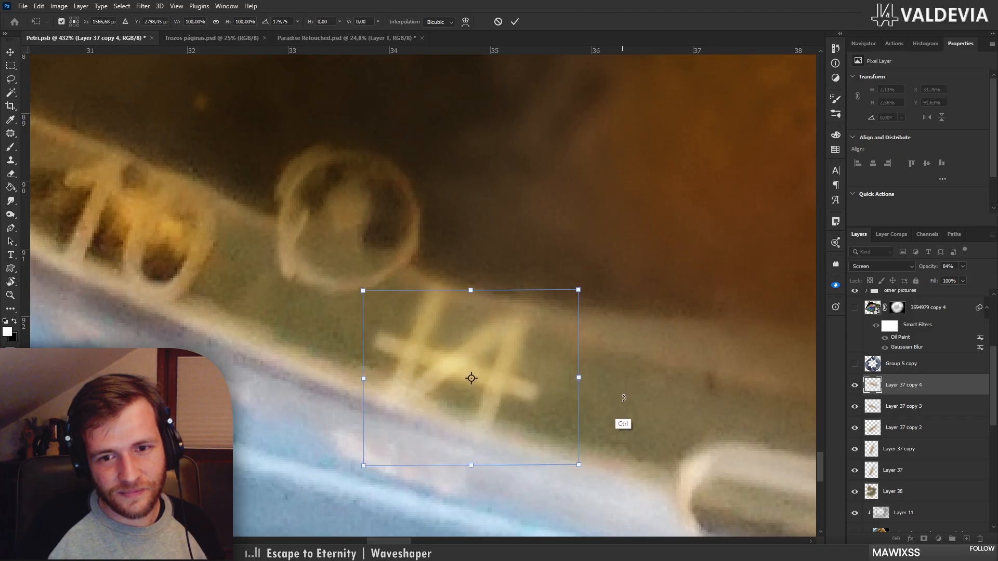
drag(624, 398, 629, 408)
drag(524, 398, 519, 393)
click(515, 21)
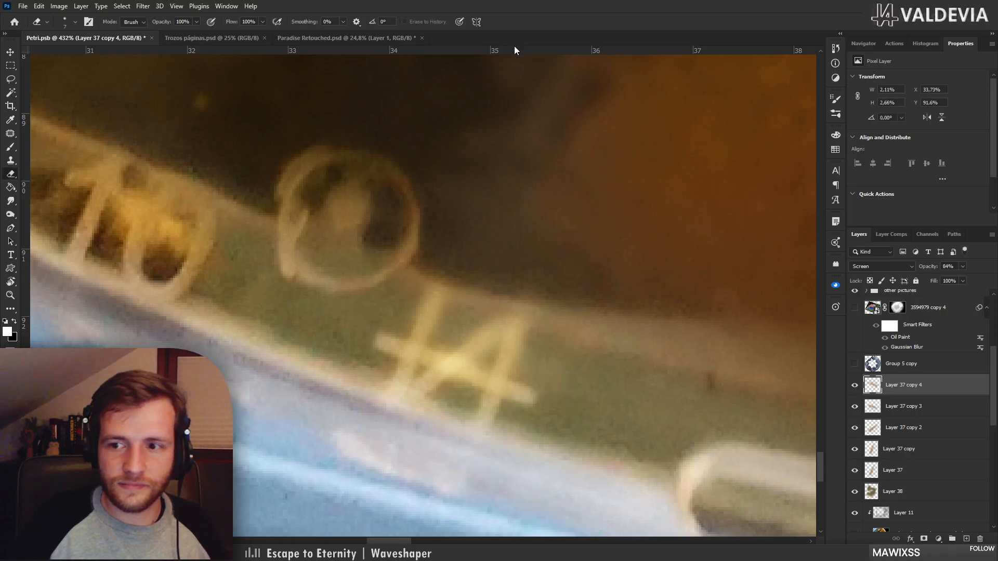
Undo the eraser touch-ups on the second crossbar and check the mark against the surrounding rim
key(e)
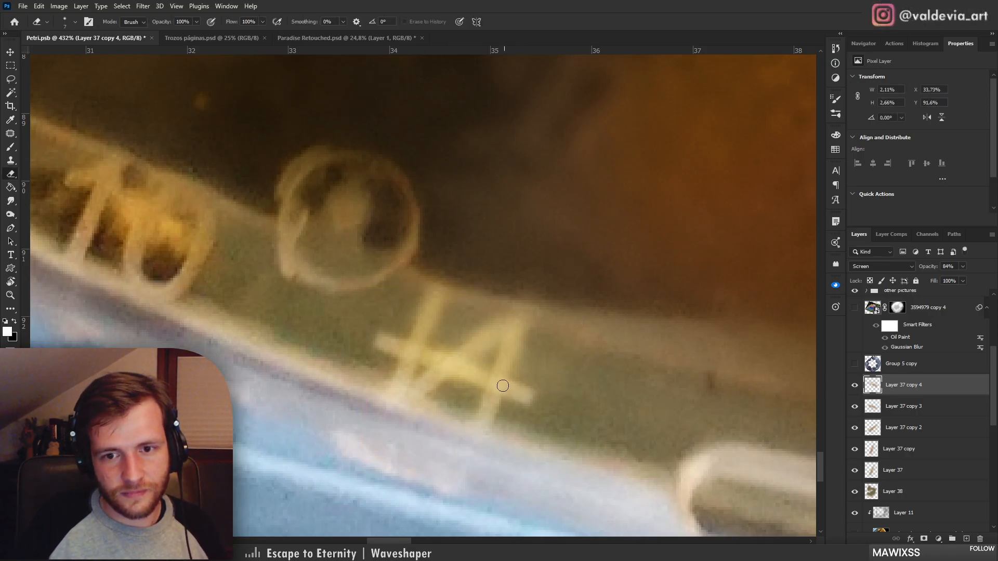
key(ctrl+z)
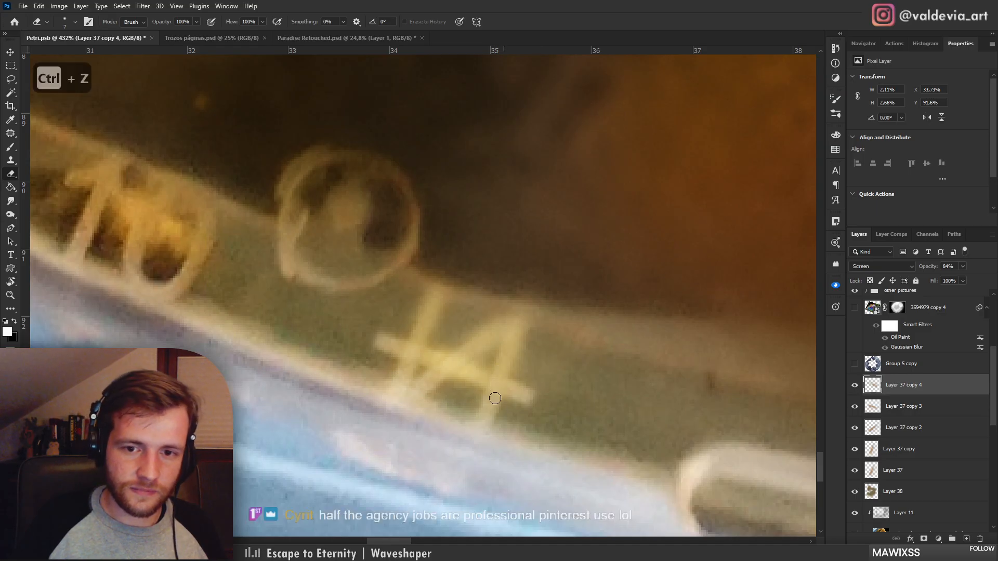
key(z)
drag(539, 356, 427, 322)
drag(548, 338, 580, 347)
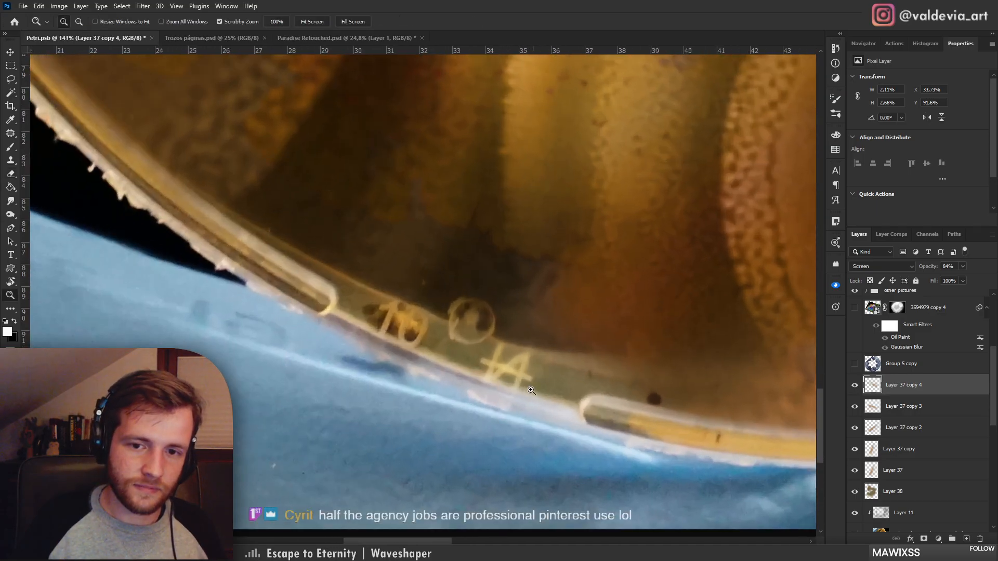
drag(525, 385, 573, 383)
key(e)
key(ctrl+z)
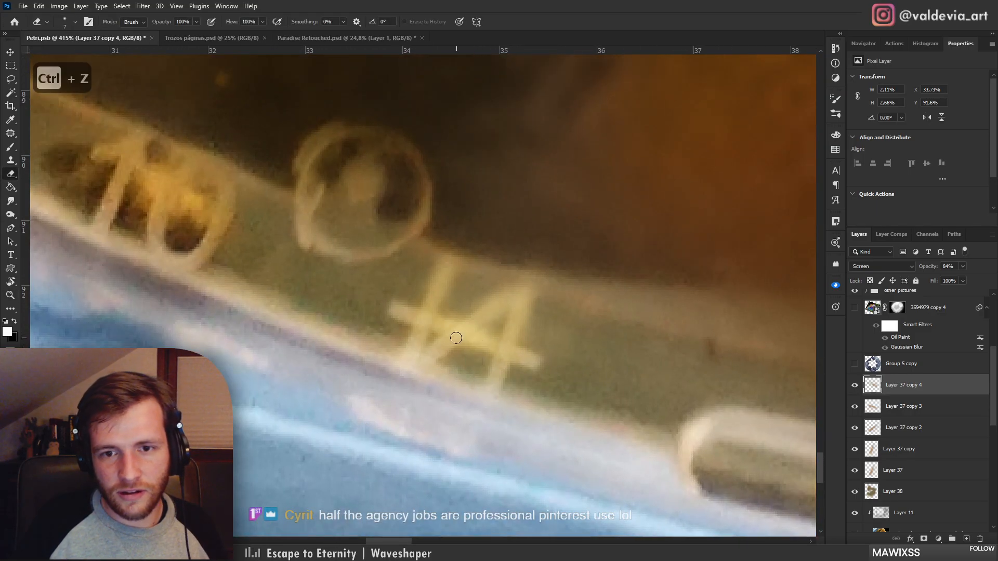
Merge Layer 37 and its four copies into one layer and set its blend mode to Screen
click(923, 469)
shift+click(938, 395)
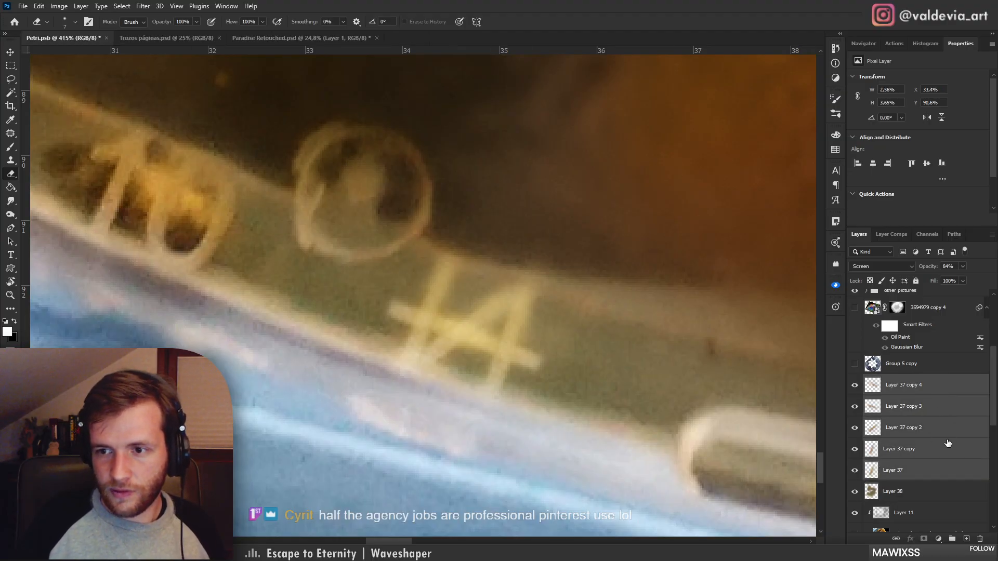
right_click(933, 431)
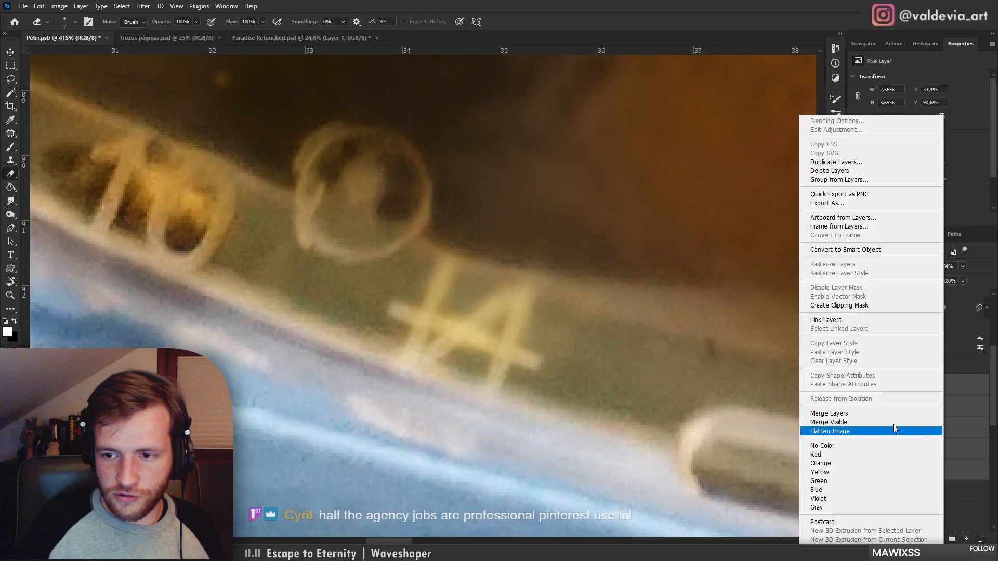
click(971, 388)
right_click(924, 462)
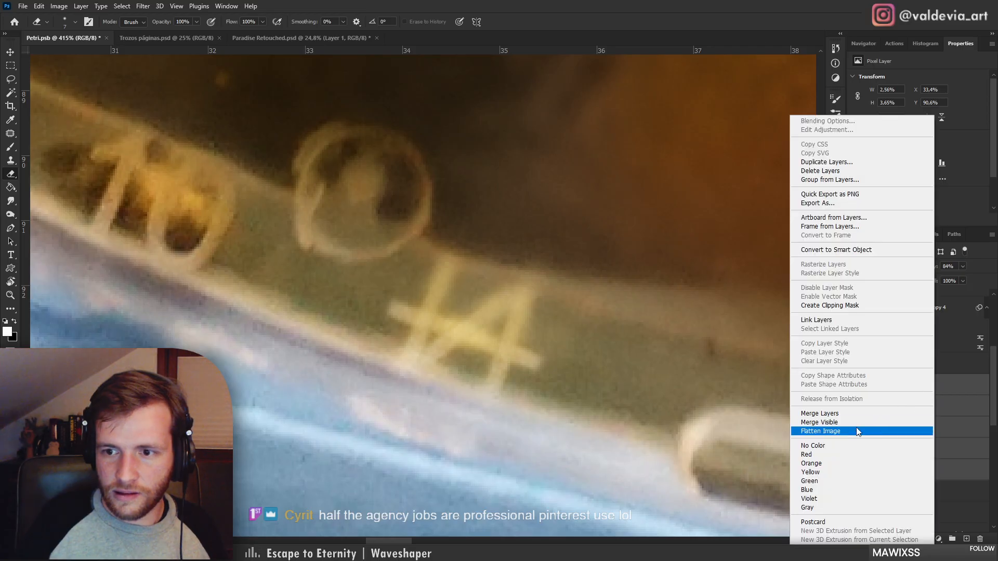
click(853, 413)
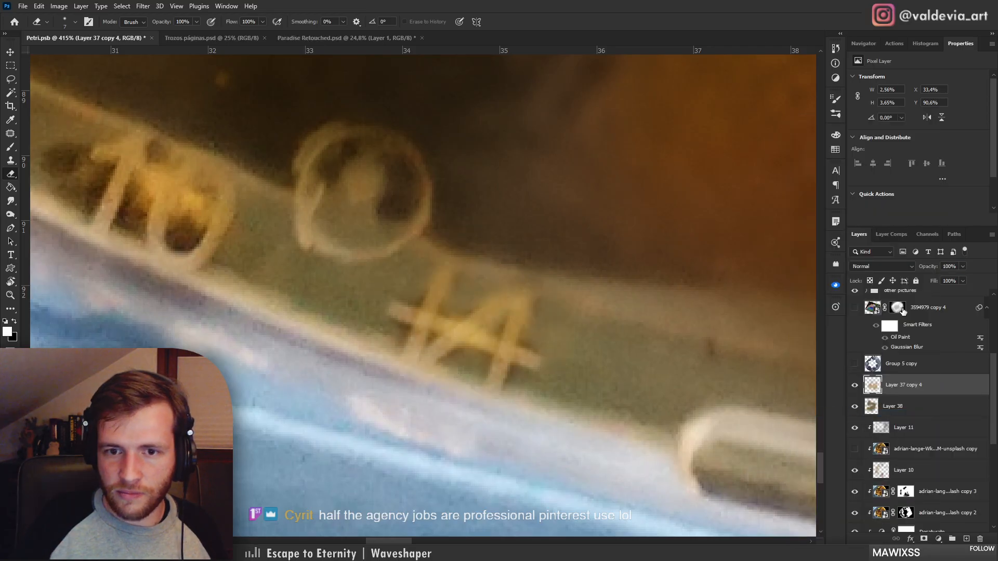
click(880, 265)
click(855, 351)
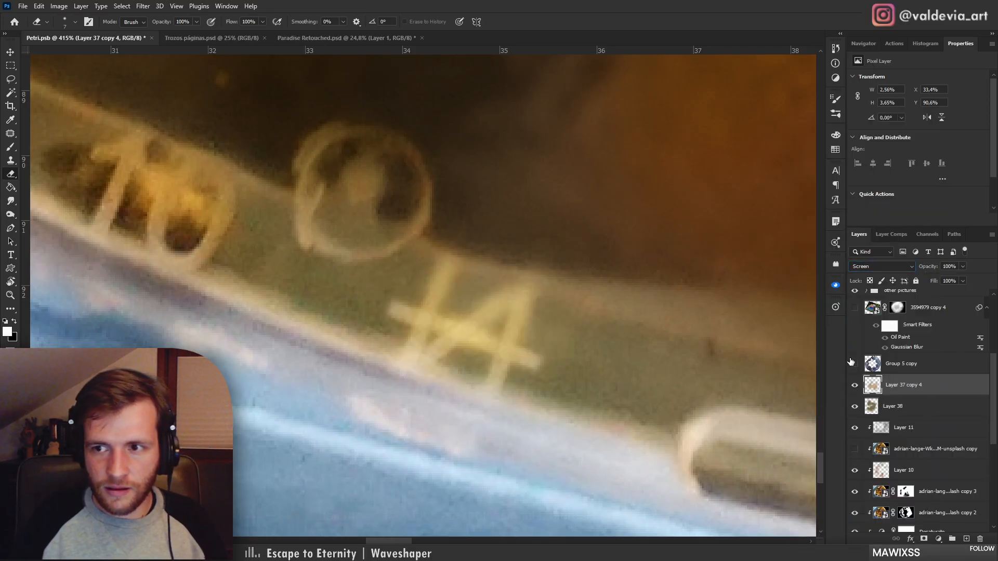
Skew and resize the merged mark with Free Transform so it follows the rim's perspective, and reposition it beside the circle
key(ctrl+t)
drag(592, 314, 558, 289)
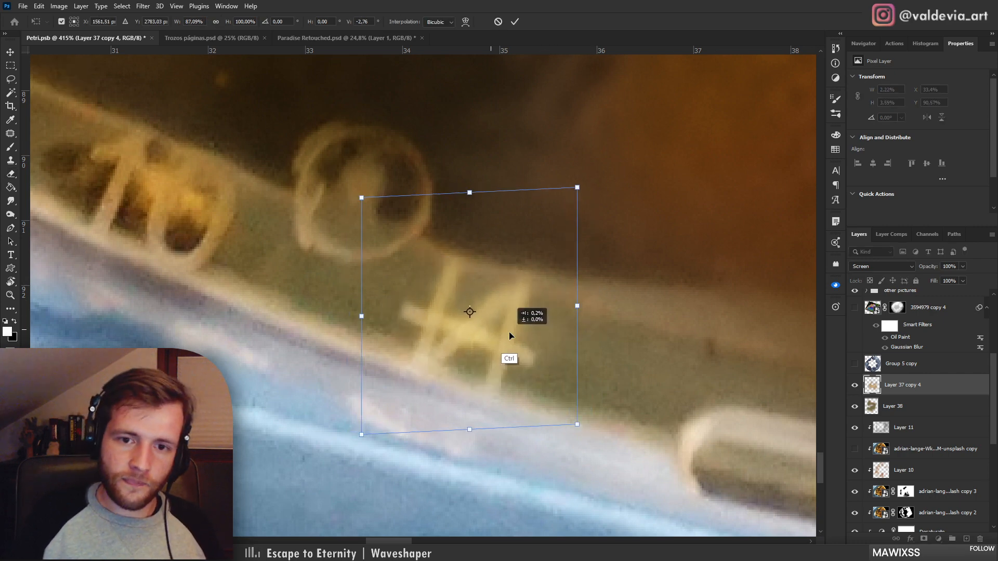
drag(577, 430, 558, 418)
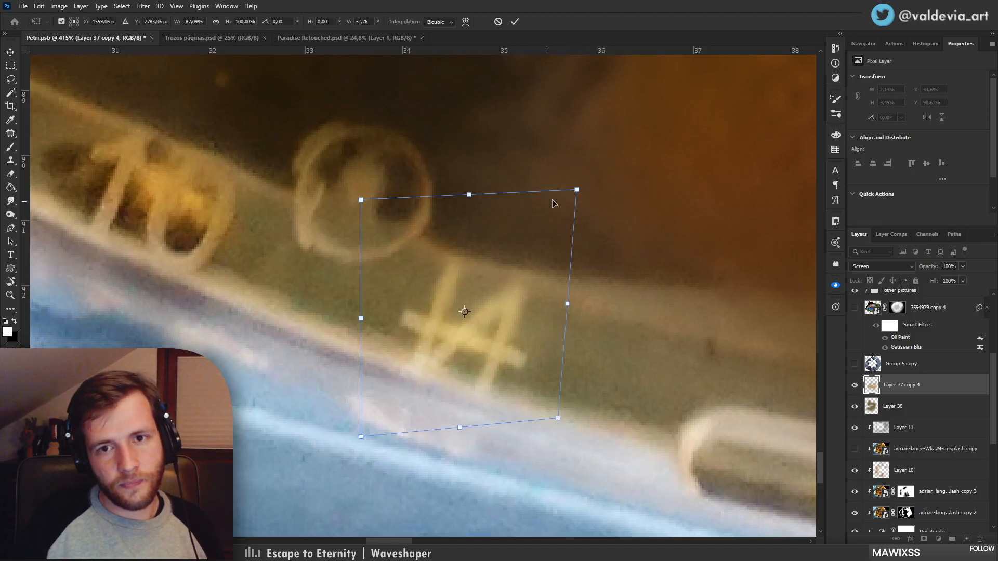
drag(577, 190, 594, 170)
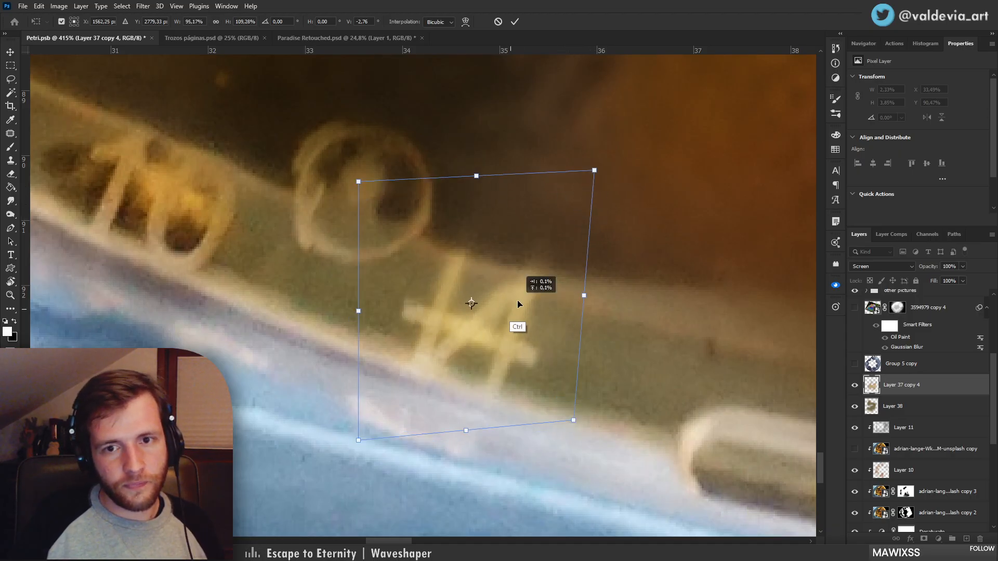
mouse_move(517, 304)
mouse_down()
mouse_move(480, 331)
mouse_move(503, 325)
mouse_up()
click(513, 23)
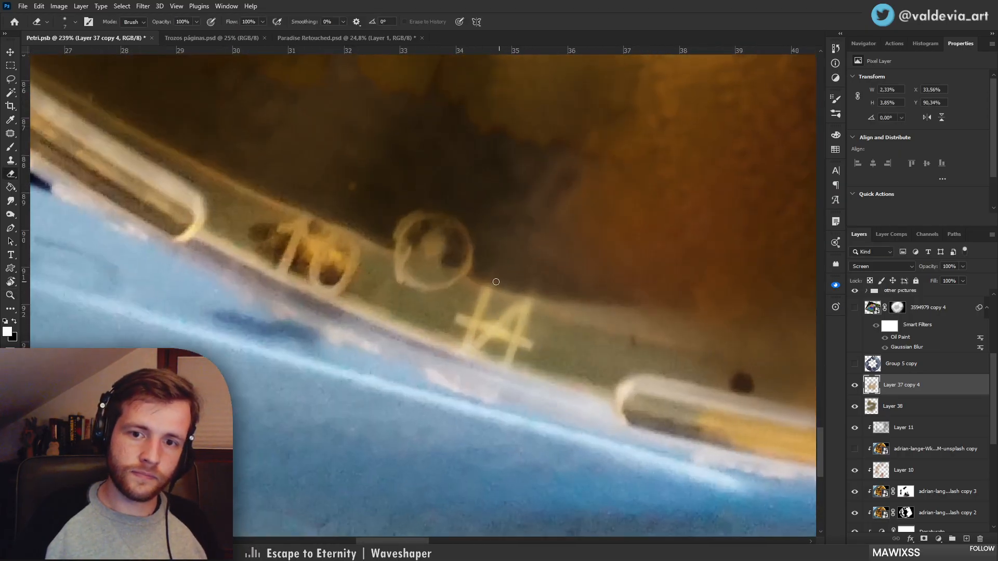
Undo the last eraser touch-up on the rim mark and check the mark within the whole petri dish
key(ctrl+z)
right_click(556, 281)
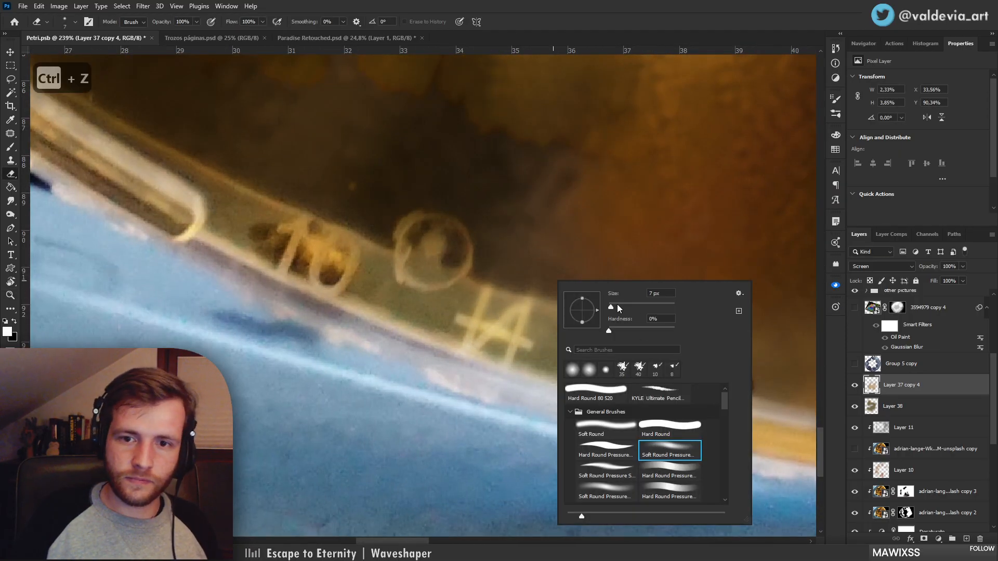
key(Escape)
key(z)
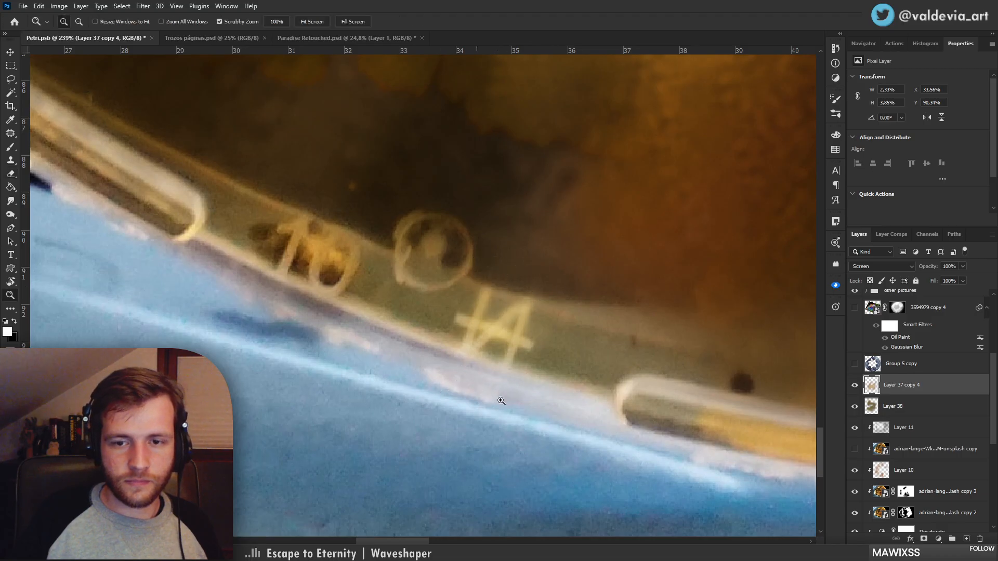
mouse_move(501, 403)
mouse_down()
mouse_move(430, 427)
mouse_move(427, 405)
mouse_up()
mouse_move(495, 311)
mouse_down()
mouse_move(429, 348)
mouse_move(411, 372)
mouse_move(422, 372)
mouse_up()
key(ctrl+space)
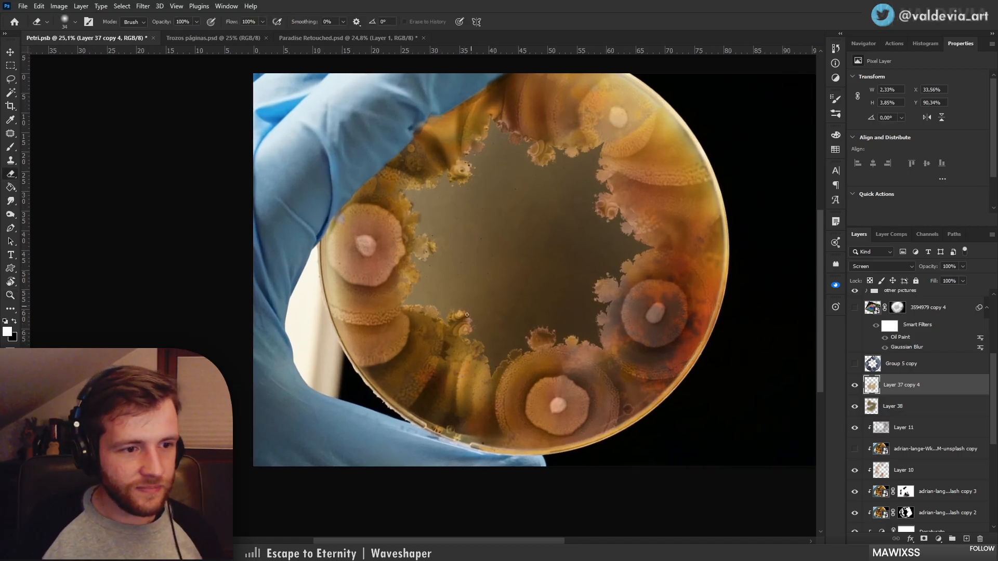
key(ctrl+space)
mouse_move(447, 310)
mouse_down()
mouse_move(441, 303)
mouse_move(475, 287)
mouse_up()
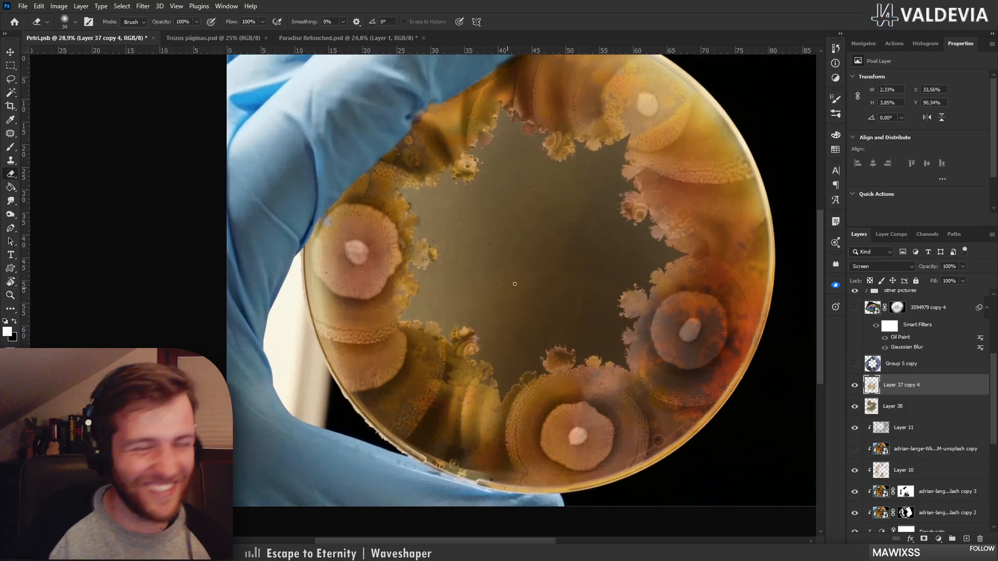
Stamp all visible layers onto a new layer above Layer 36 and convert it to a smart object
scroll(963, 375, up, 5)
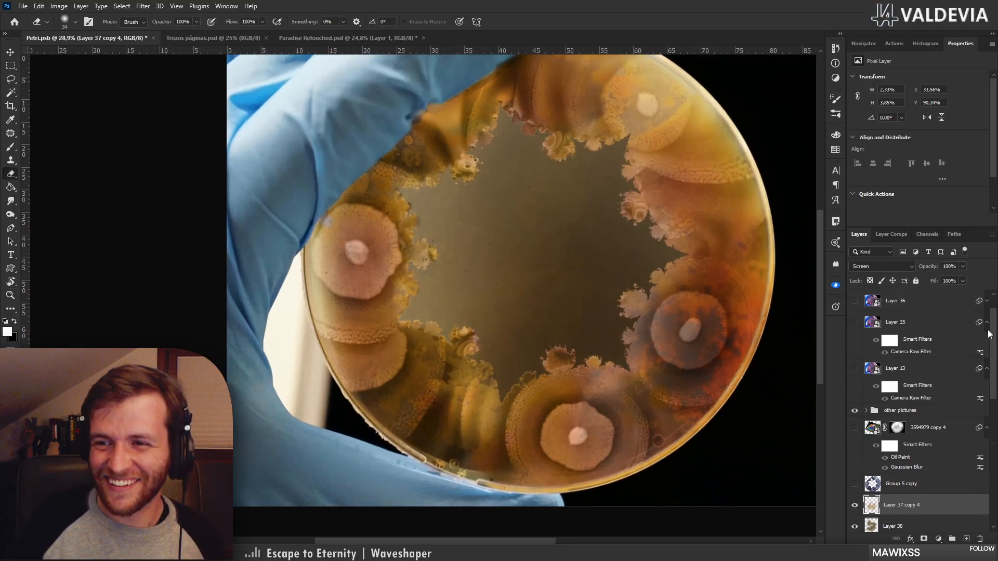
click(929, 335)
click(966, 539)
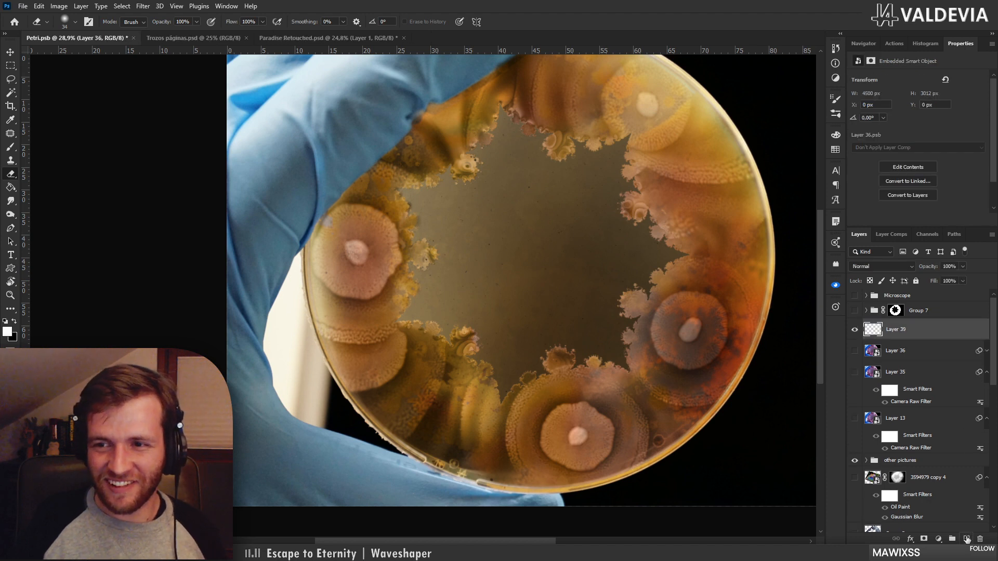
key(ctrl+alt+shift+e)
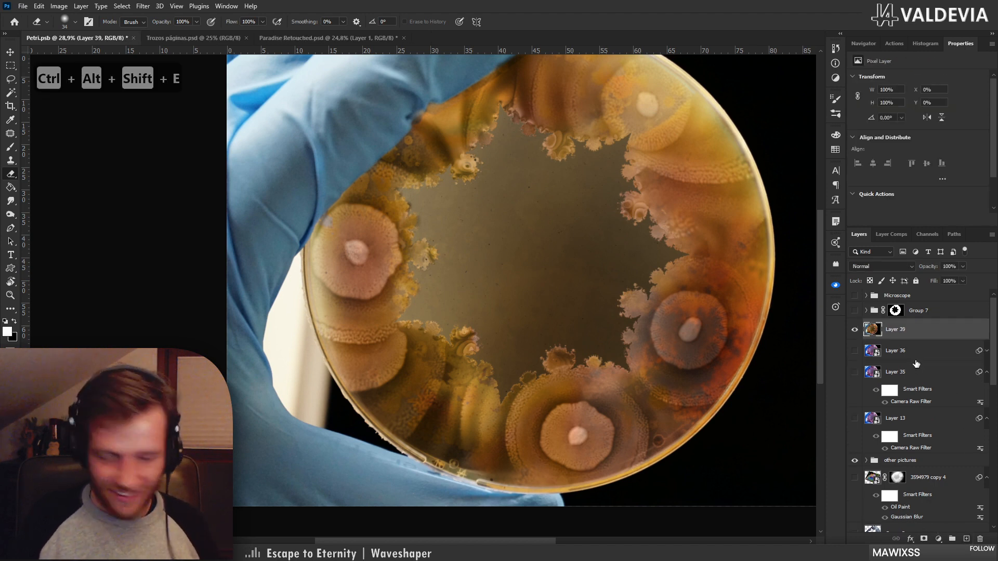
key(ctrl+backslash)
Copy Layer 36's Camera Raw smart filter onto Layer 39, and delete Layers 36 and 35
click(986, 351)
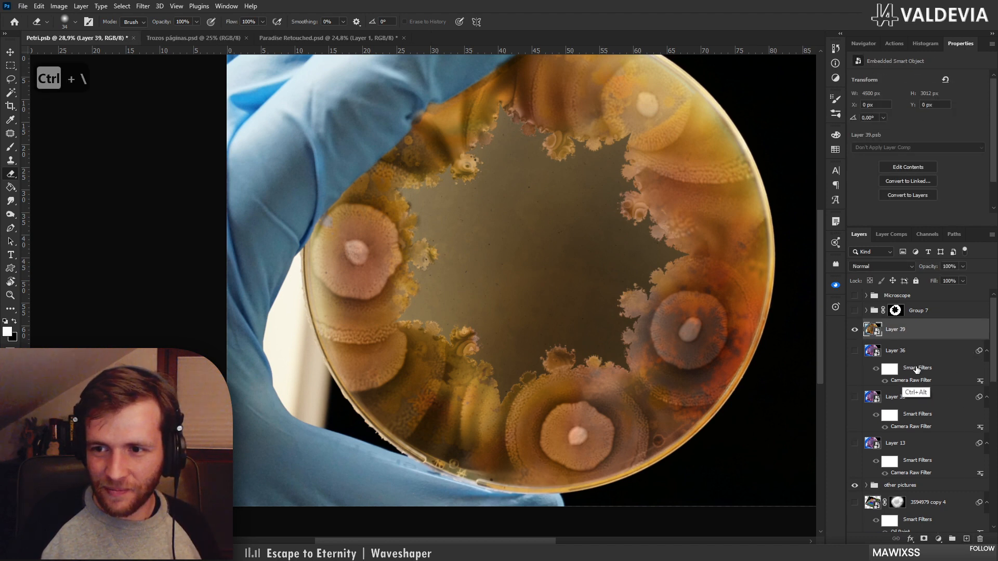
click(911, 370)
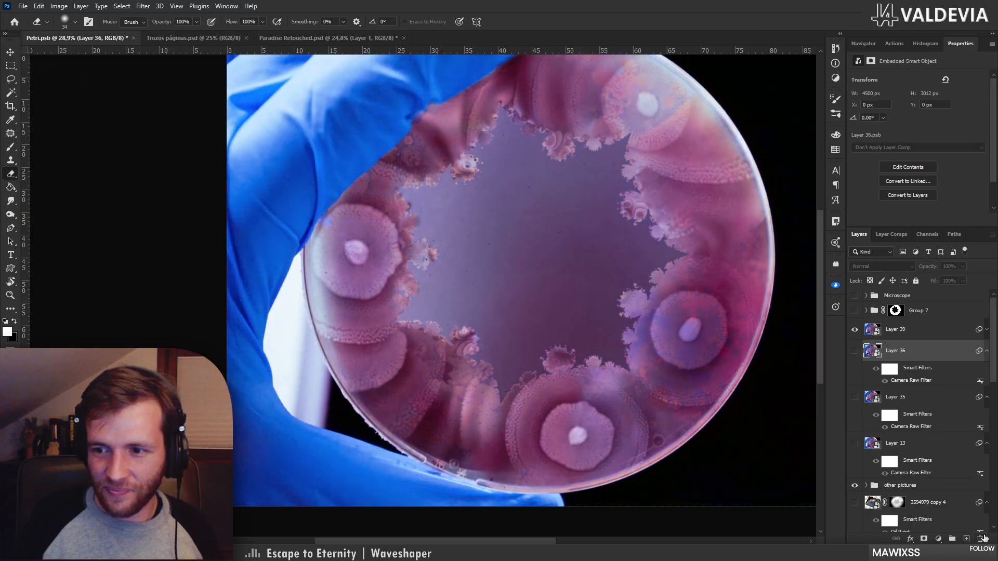
click(981, 540)
click(980, 539)
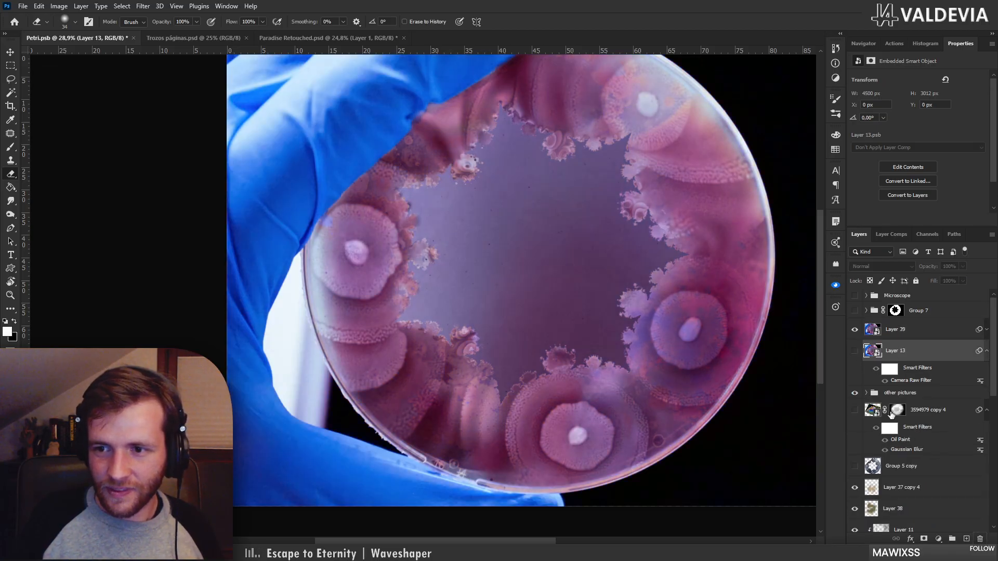
Show Layer 13 and toggle Layer 39's visibility to compare the earlier graded image with the new one
click(855, 351)
click(854, 330)
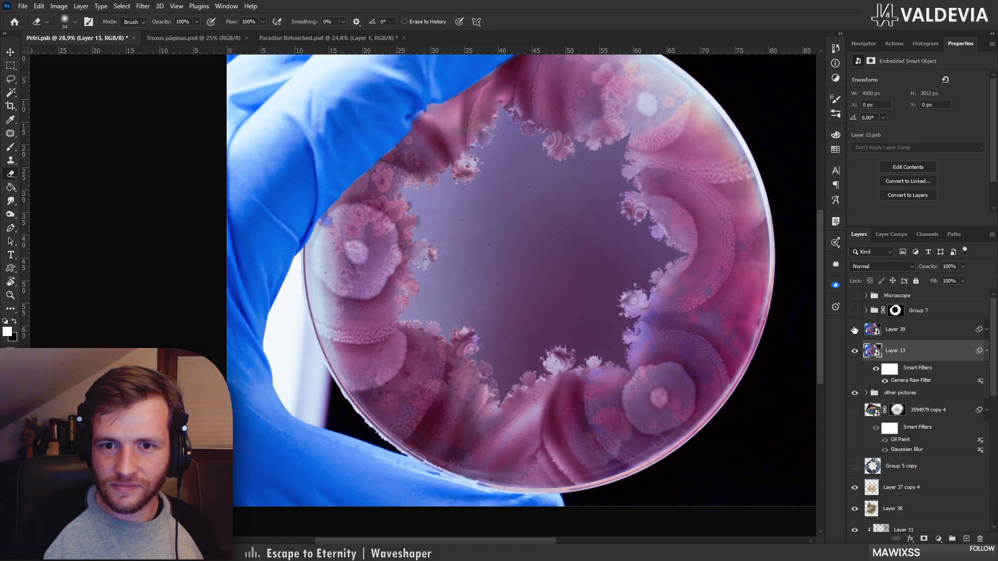
click(854, 329)
click(853, 329)
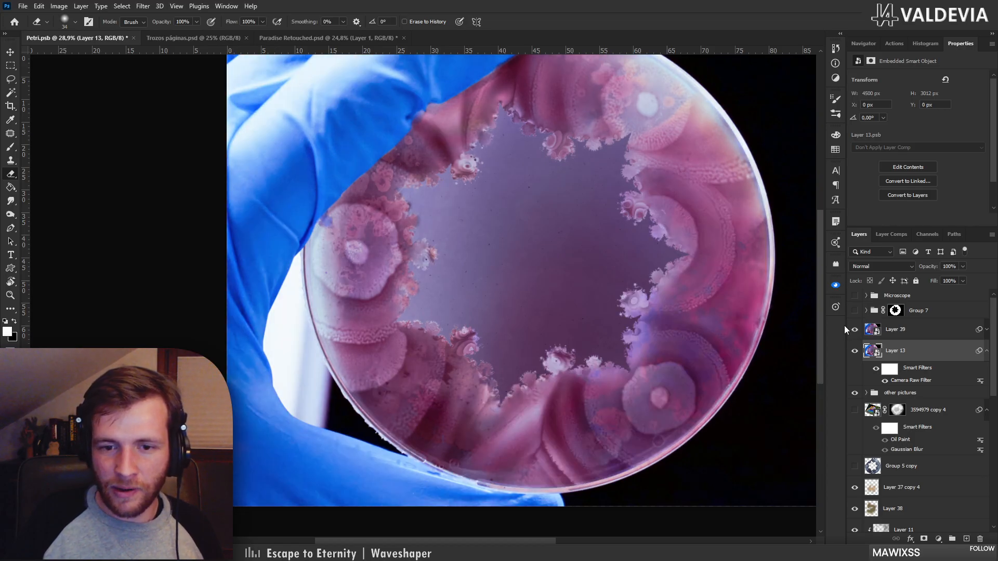
key(z)
mouse_move(471, 491)
mouse_down()
mouse_move(511, 488)
mouse_move(469, 492)
mouse_move(460, 476)
mouse_move(523, 460)
mouse_move(484, 455)
mouse_move(504, 470)
mouse_up()
key(e)
drag(492, 394, 439, 426)
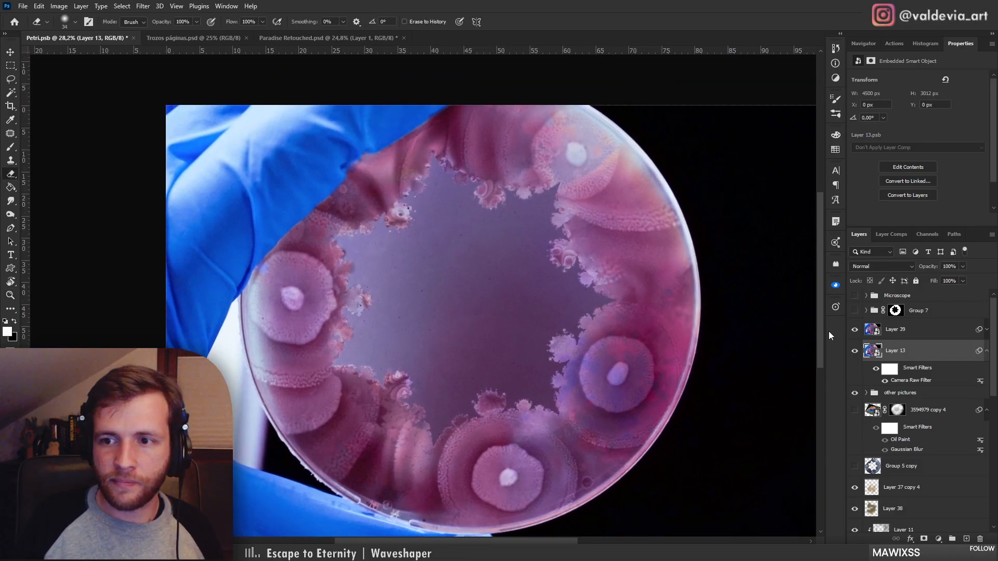
Show Group 7 and examine its color overlay closely along the rim and the star-shaped growth edge
click(855, 311)
key(z)
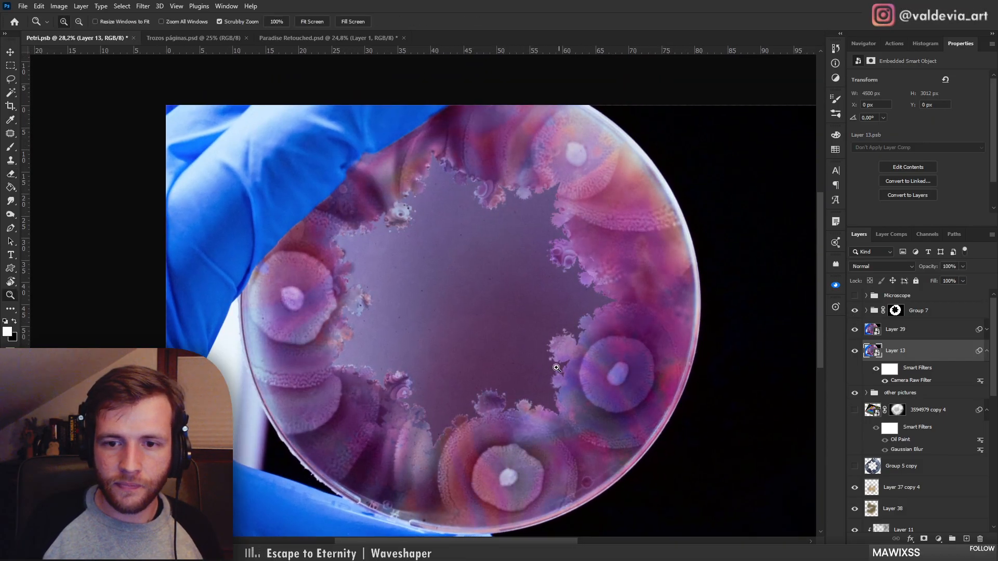
drag(527, 386, 489, 398)
drag(449, 460, 569, 436)
key(e)
drag(588, 390, 496, 423)
key(z)
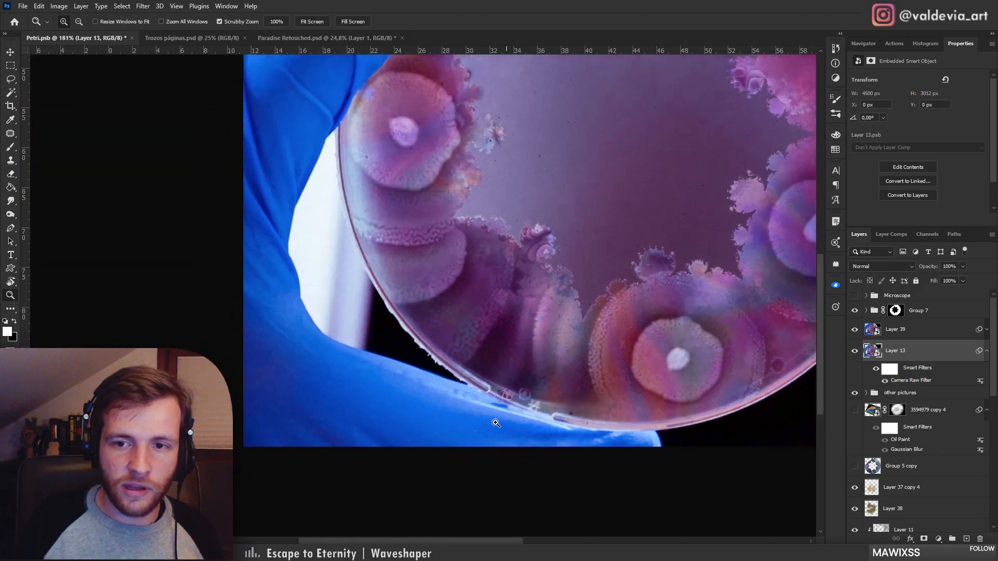
key(e)
drag(557, 365, 405, 482)
key(z)
mouse_move(535, 390)
mouse_down()
mouse_move(505, 393)
mouse_move(646, 388)
mouse_up()
key(e)
key(z)
key(e)
Feather Group 7's layer mask by 2.1 px in Select and Mask
double_click(897, 312)
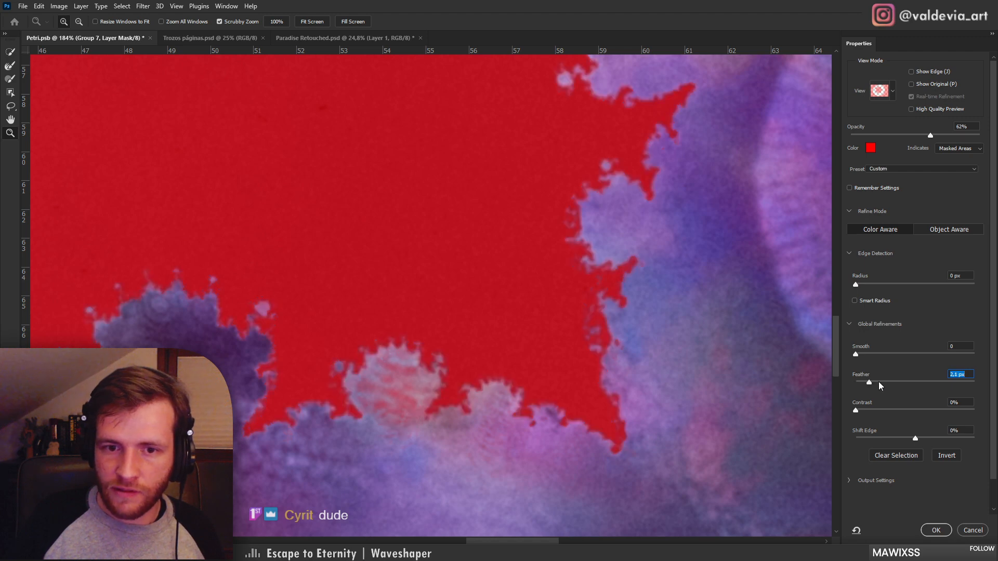
click(936, 531)
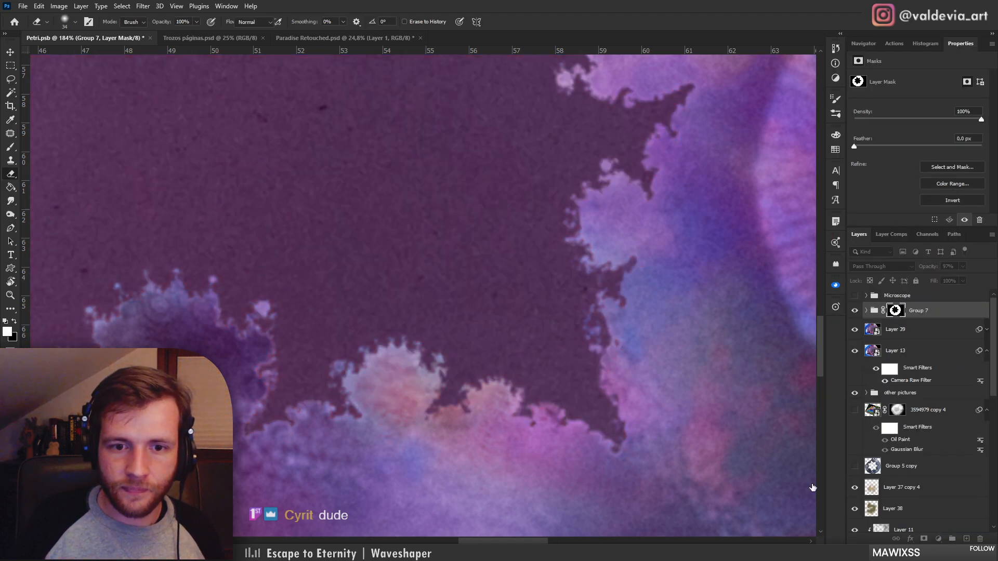
key(z)
key(ctrl+0)
mouse_move(556, 266)
mouse_down()
mouse_move(566, 243)
mouse_move(567, 288)
mouse_move(558, 283)
mouse_up()
key(e)
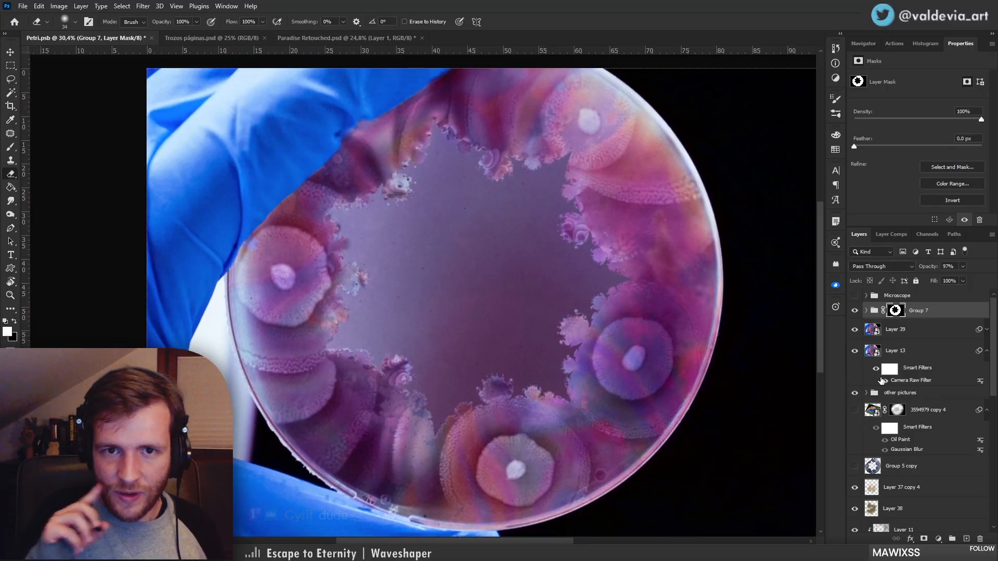
Add a new layer, place it above Group 7 and set its blend mode to Color
click(923, 329)
click(967, 539)
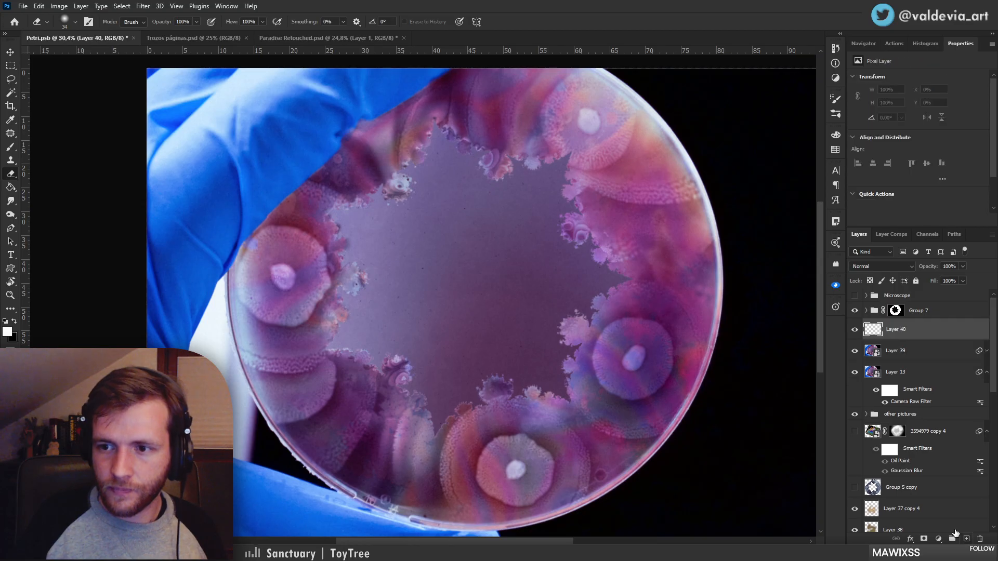
click(857, 311)
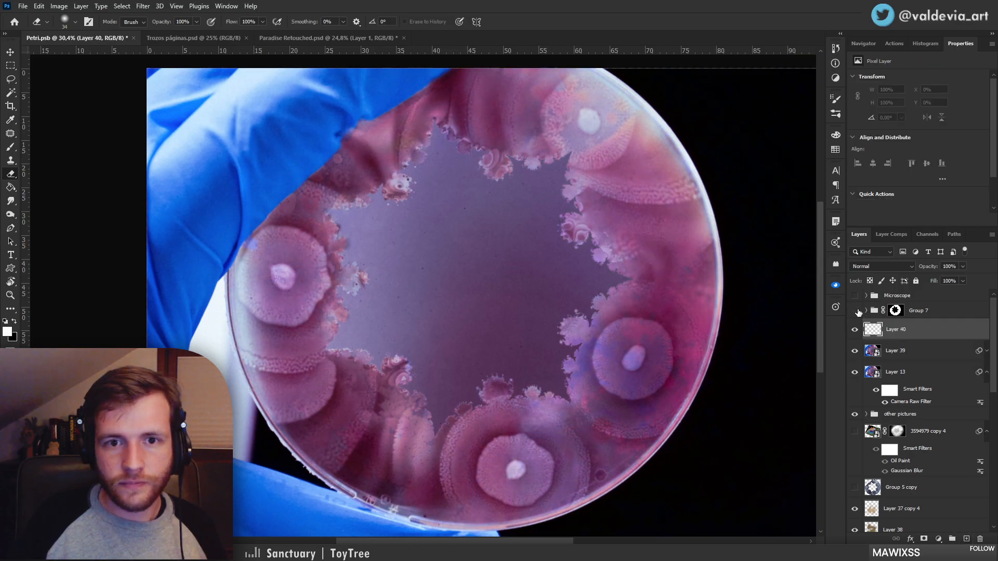
drag(910, 330, 899, 303)
click(882, 266)
click(882, 509)
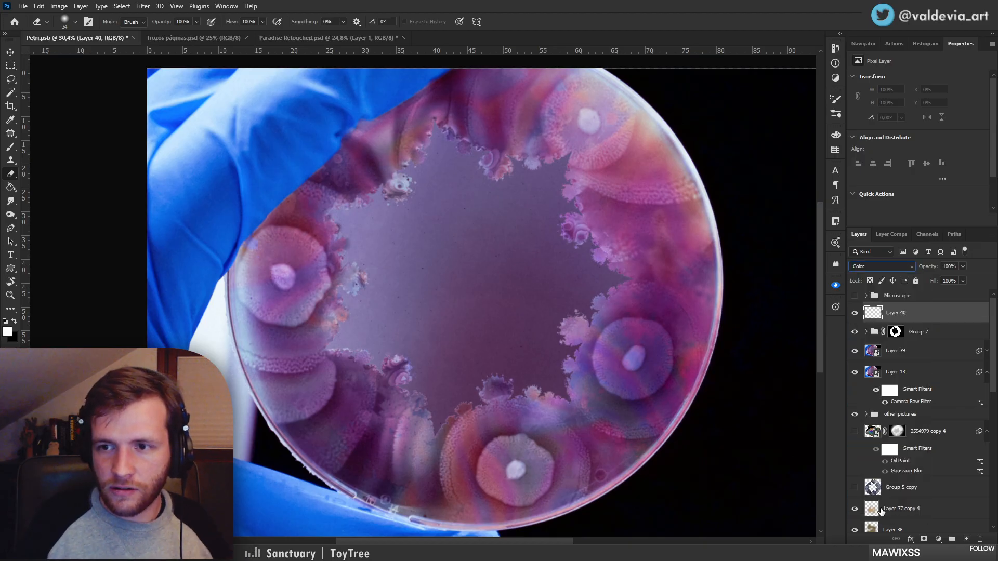
Sample a purple from the growth ring and brush it over the pale growth at the star's upper-left edge
key(b)
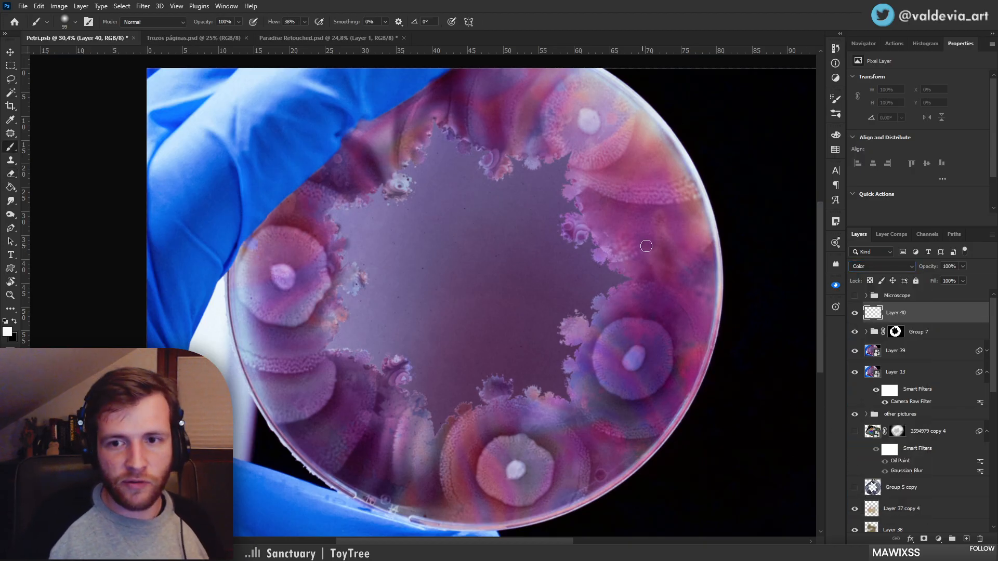
alt+click(639, 285)
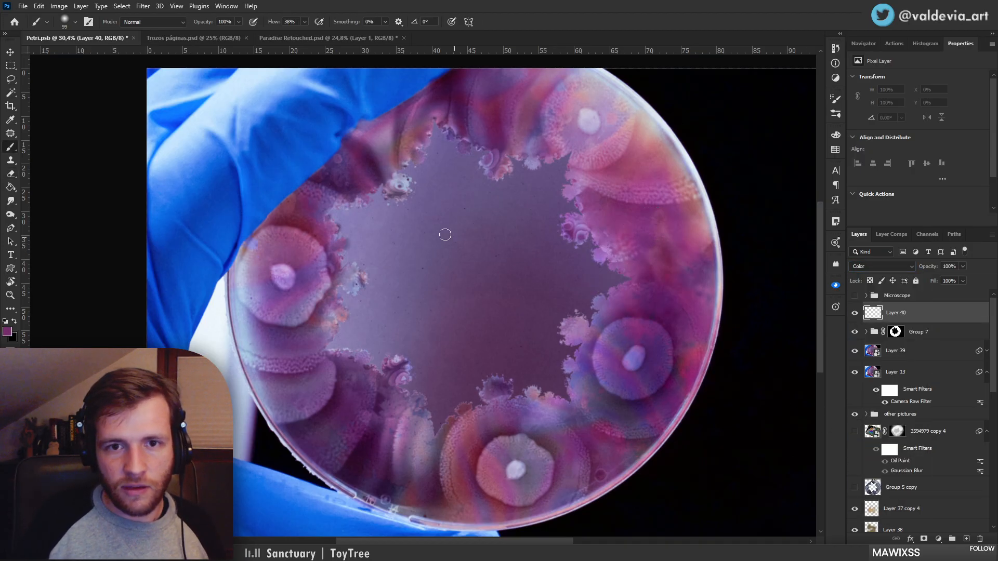
drag(417, 155, 463, 157)
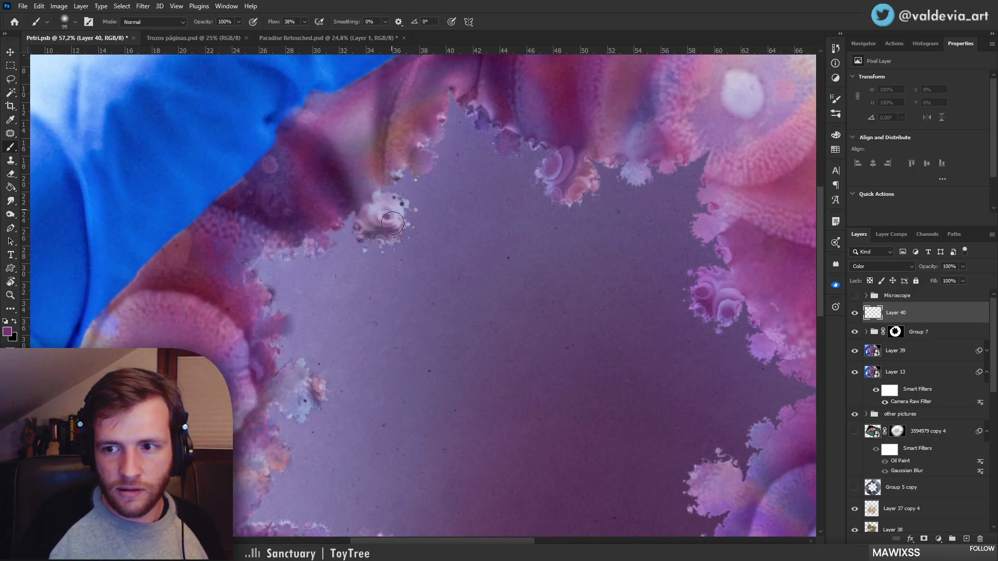
click(397, 215)
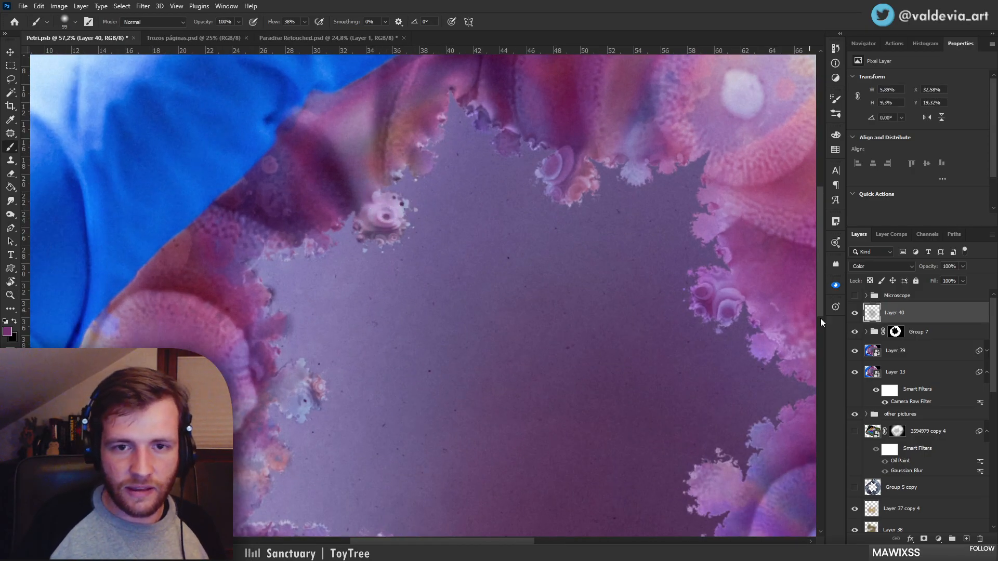
Copy Group 7's mask onto Layer 40 and paint purple over the pale growths along the star's left edge
drag(883, 332, 900, 316)
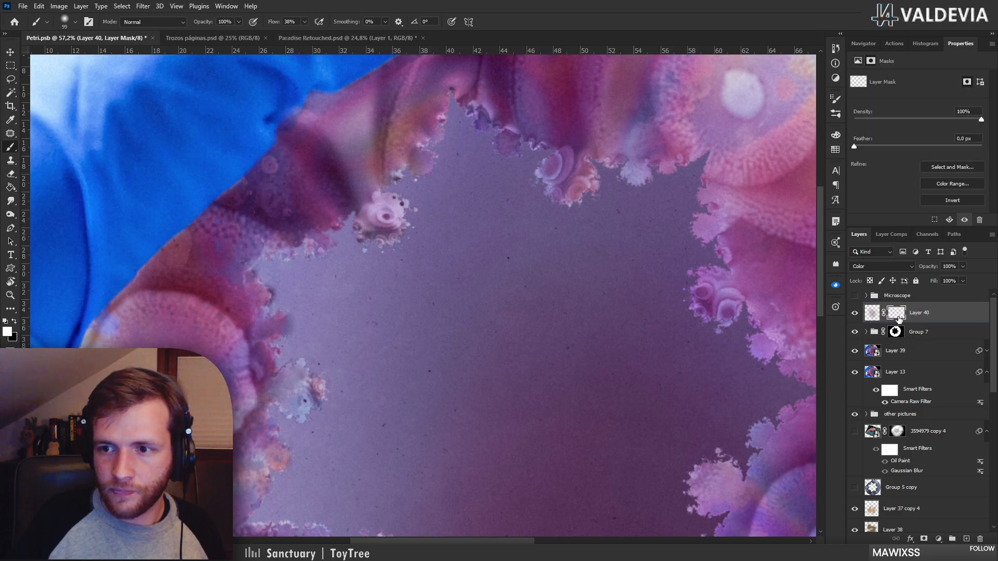
click(872, 312)
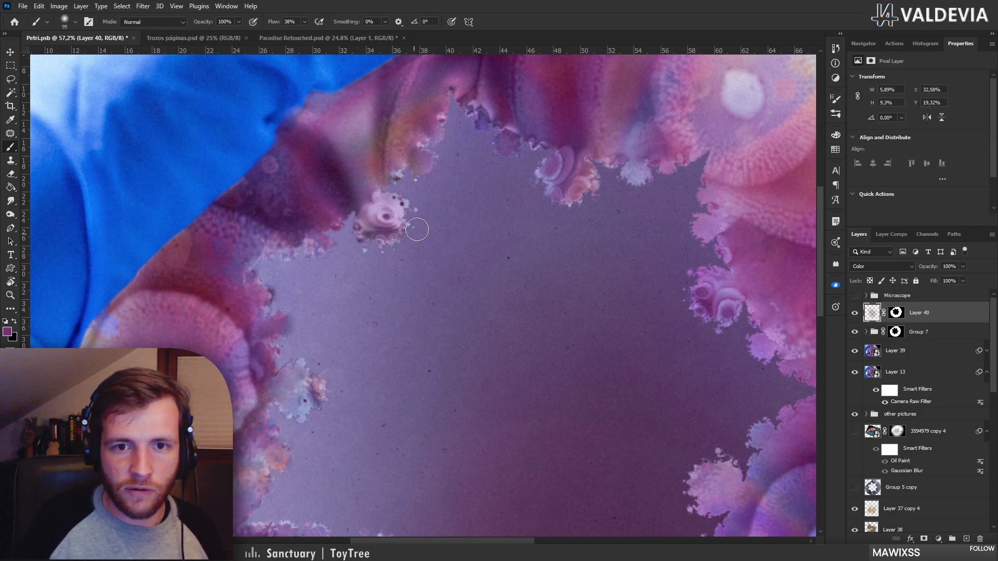
mouse_move(417, 229)
mouse_down()
mouse_move(391, 249)
mouse_move(375, 231)
mouse_up()
drag(371, 316, 415, 313)
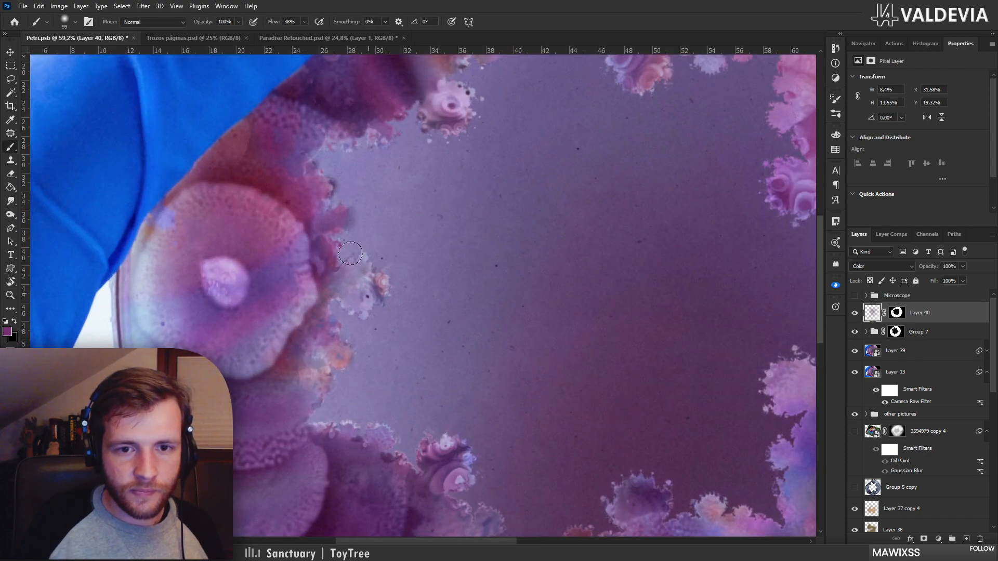
drag(352, 252, 364, 252)
drag(434, 282, 370, 283)
Paint the purple tint over the growth cluster at the star's lower left and the pale growth at its upper edge
drag(530, 330, 578, 335)
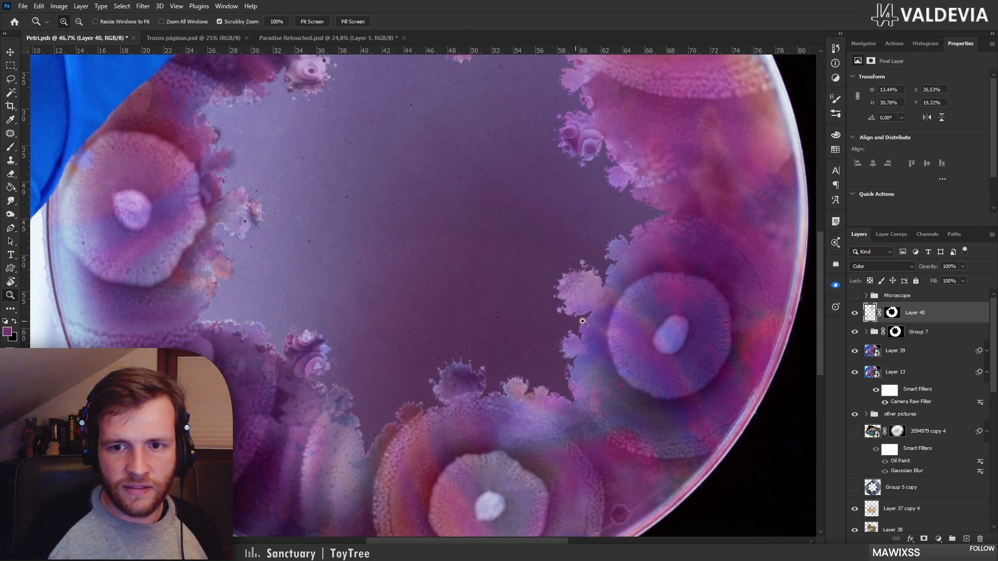
mouse_move(475, 359)
mouse_down()
mouse_move(407, 363)
mouse_move(313, 347)
mouse_up()
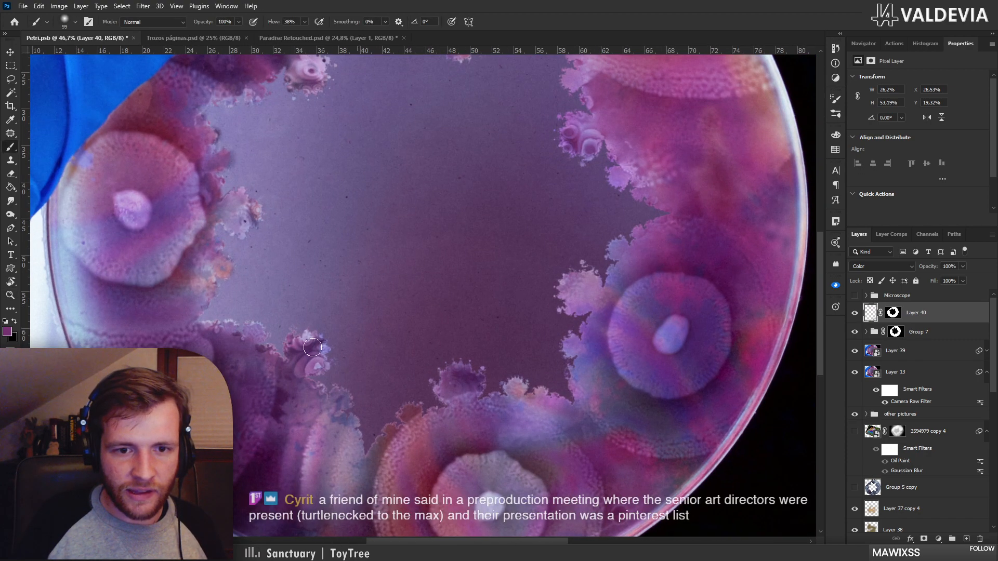
drag(401, 344, 367, 332)
drag(461, 204, 509, 209)
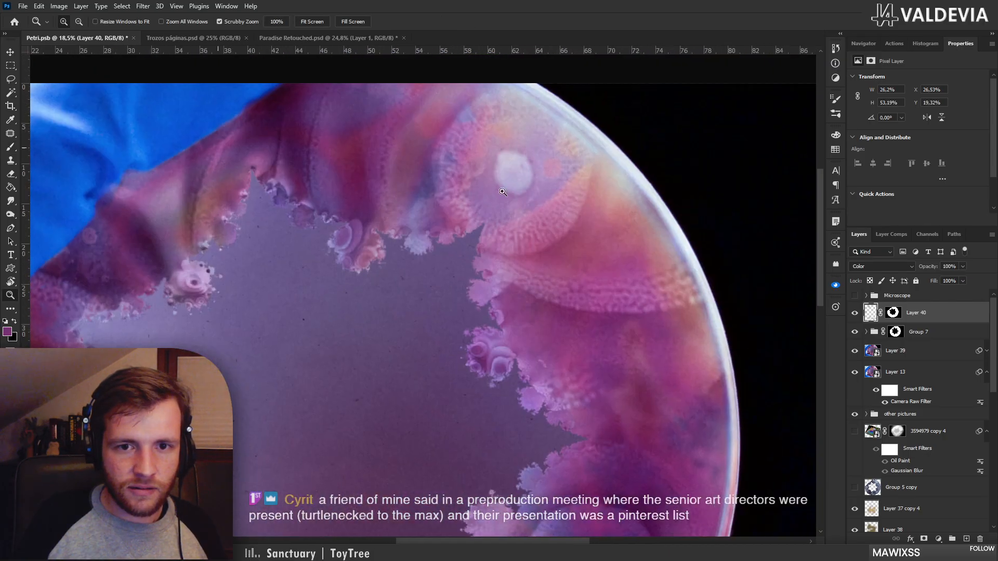
drag(428, 288, 404, 251)
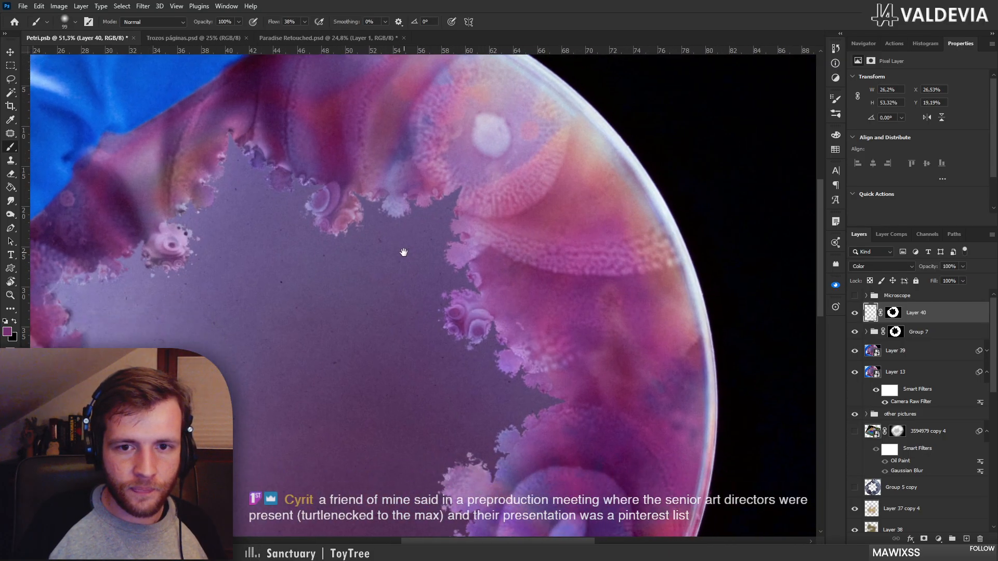
drag(390, 194, 396, 214)
Paint the purple tint over the pale growth on the star's lower-right edge
drag(414, 279, 453, 172)
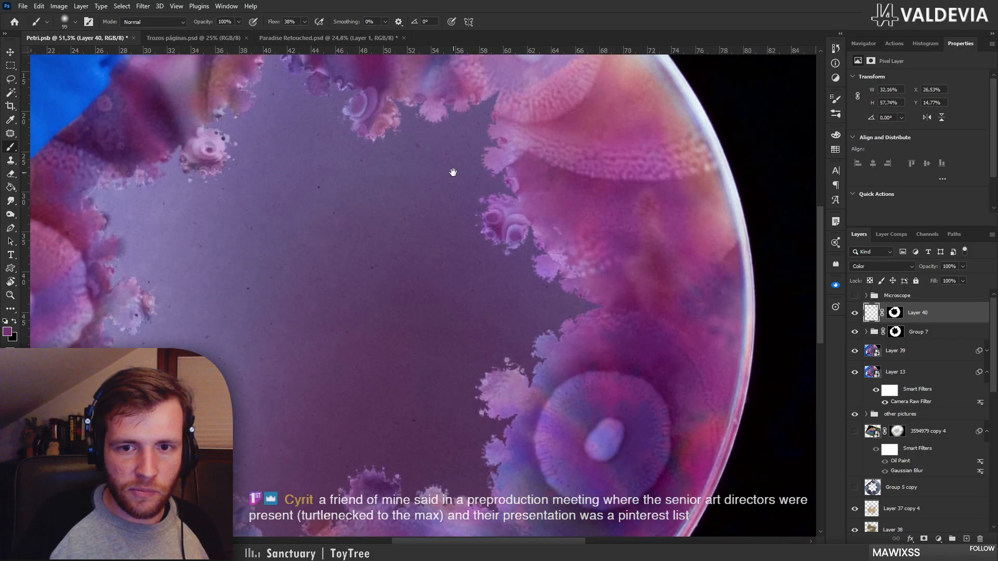
mouse_move(453, 253)
mouse_down()
mouse_move(422, 237)
mouse_move(394, 248)
mouse_up()
drag(393, 328, 510, 313)
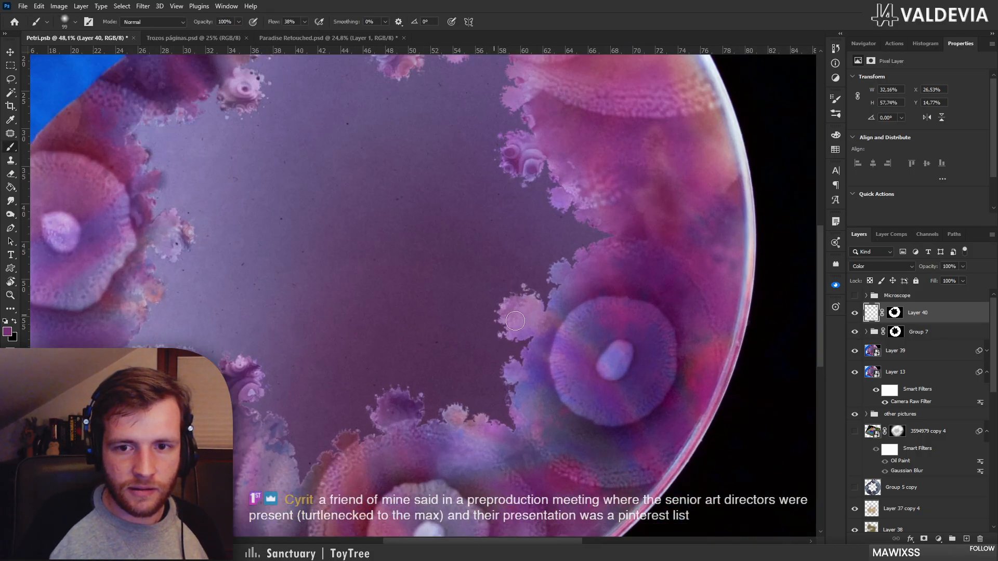
click(518, 282)
scroll(485, 350, down, 5)
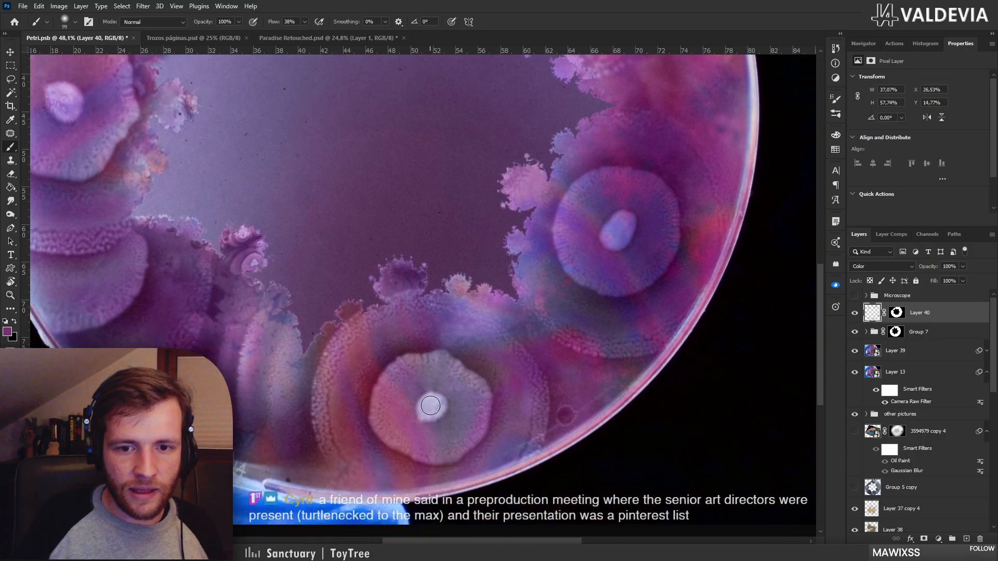
Paint the purple tint over the pale core of the circular growth at the dish's lower edge on Layer 40
mouse_move(454, 391)
mouse_down()
mouse_move(394, 387)
mouse_move(418, 372)
mouse_move(429, 411)
mouse_up()
key(x)
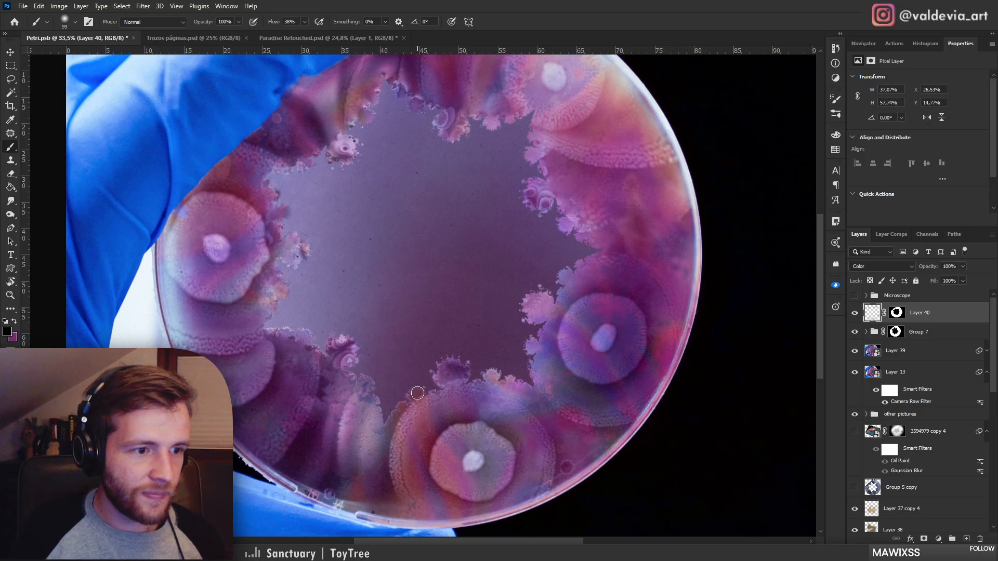
key(s)
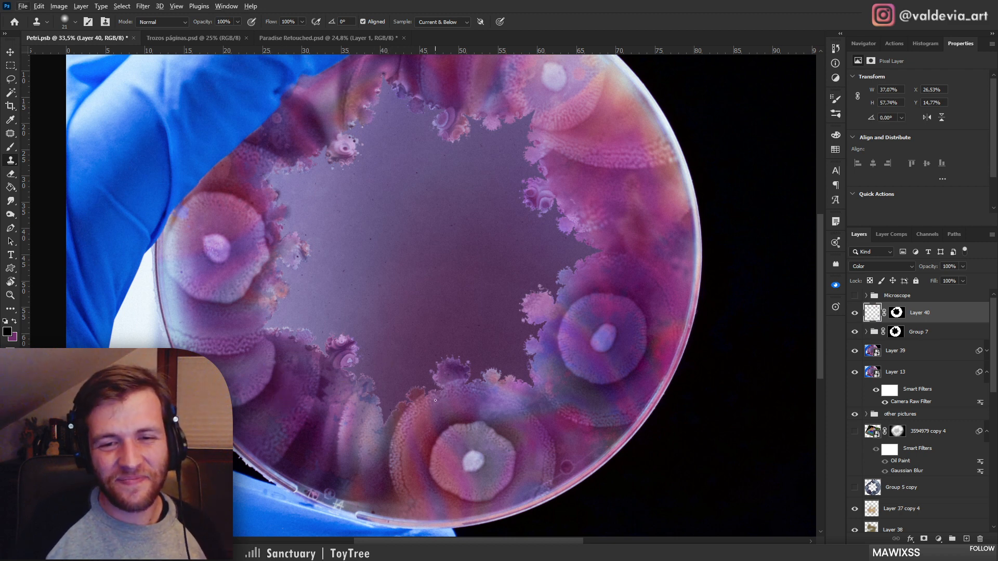
key(b)
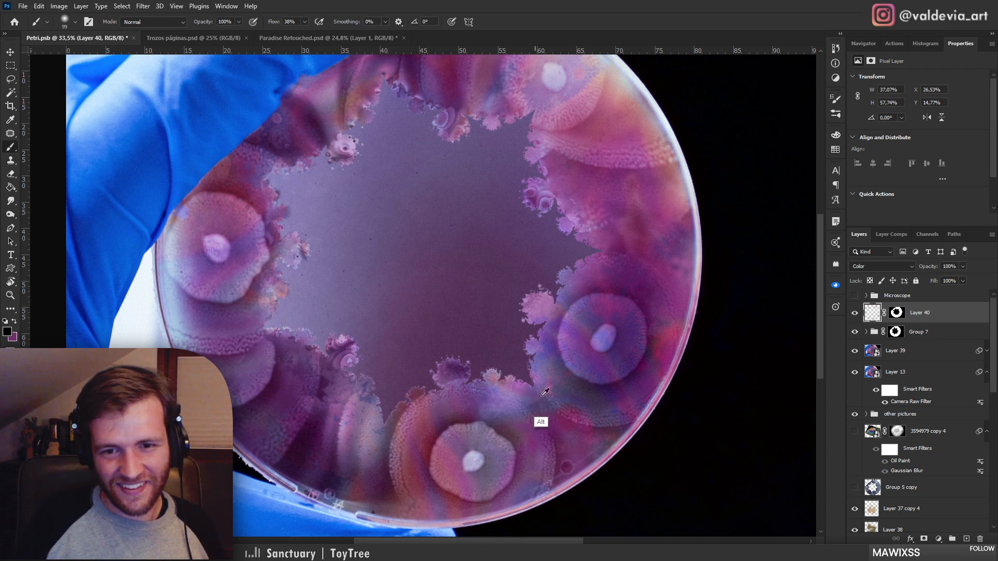
alt+click(511, 406)
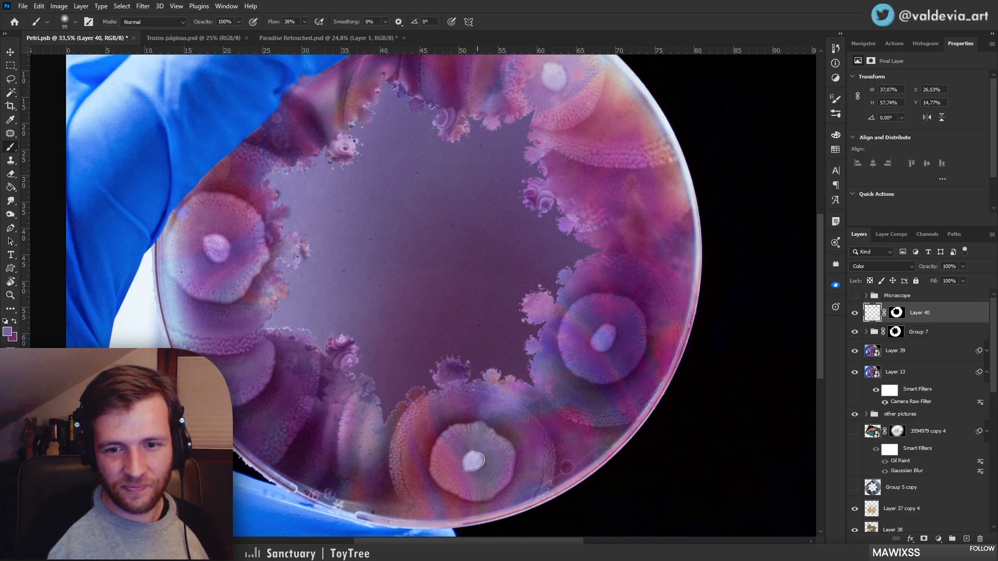
key(ctrl+z)
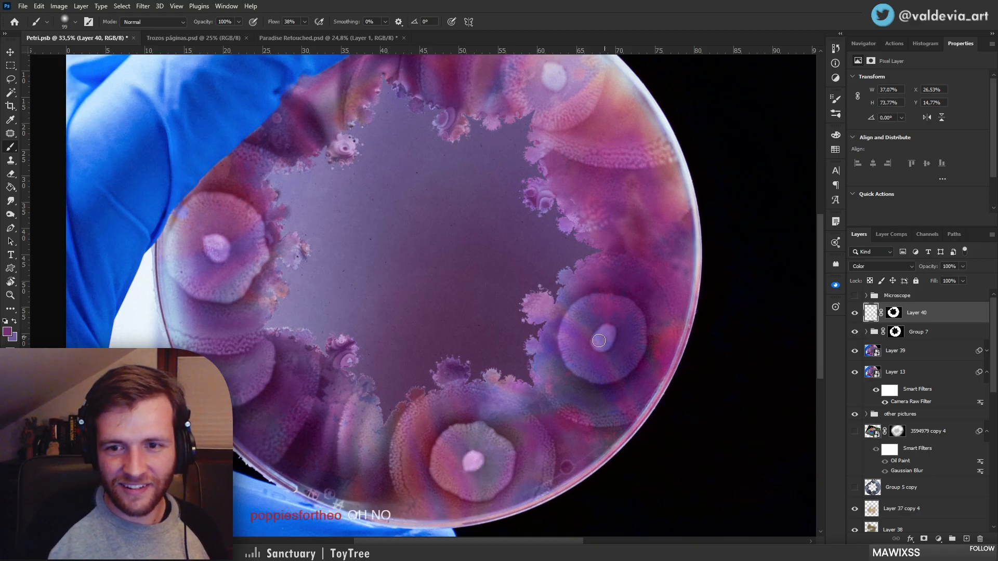
Paint the purple tint over the pale cores of the right, upper-right and left circular growths
drag(628, 359, 565, 358)
drag(617, 237, 676, 240)
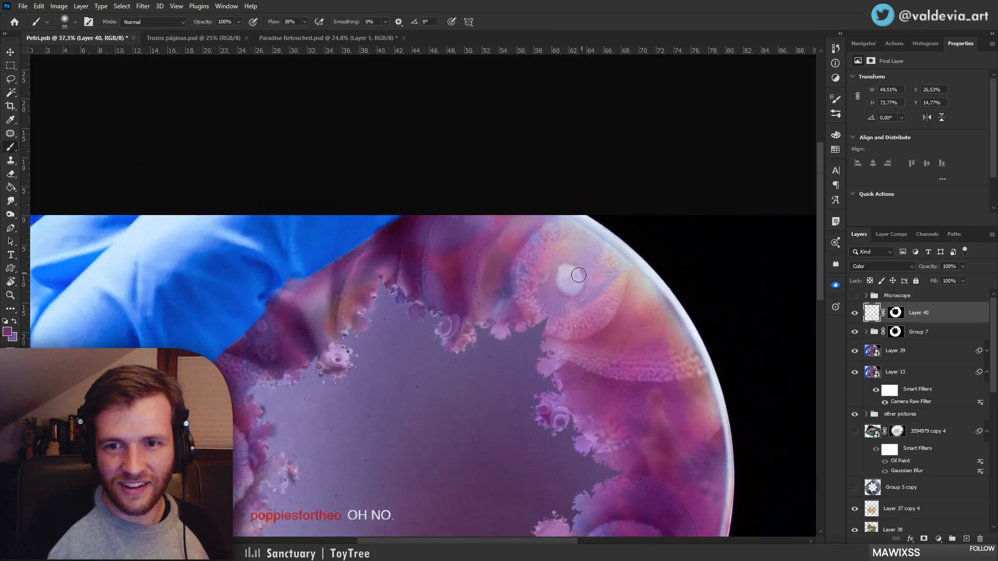
drag(454, 367, 564, 224)
drag(302, 320, 342, 335)
mouse_move(399, 358)
mouse_down()
mouse_move(353, 314)
mouse_move(398, 329)
mouse_move(386, 329)
mouse_up()
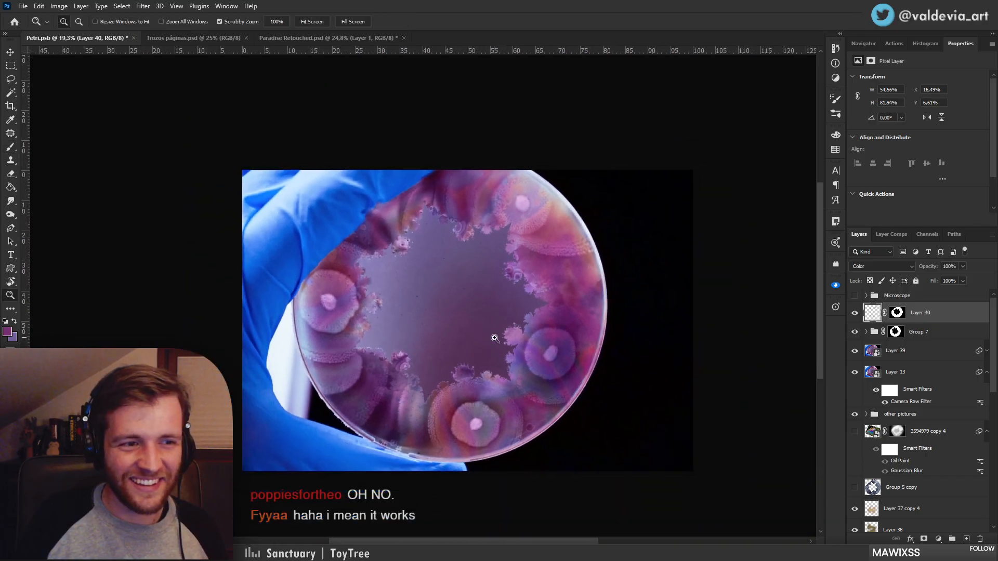
Brush the purple tint over the small pale and orange growths along the star's left edge
drag(466, 336, 479, 336)
drag(376, 227, 397, 224)
mouse_move(313, 297)
mouse_down()
mouse_move(344, 289)
mouse_move(294, 269)
mouse_move(328, 287)
mouse_up()
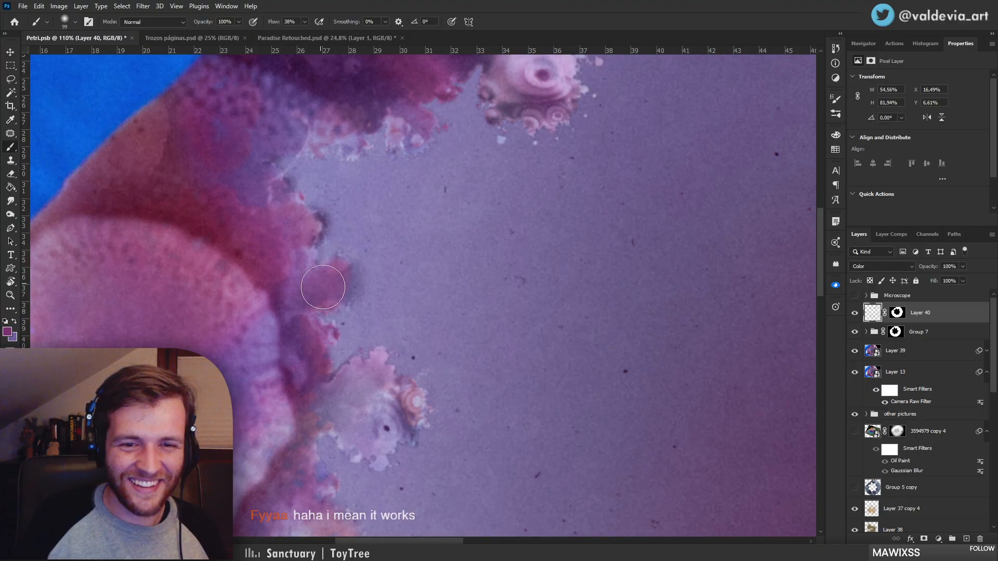
drag(419, 358, 427, 242)
mouse_move(365, 286)
mouse_down()
mouse_move(357, 327)
mouse_move(384, 345)
mouse_move(416, 351)
mouse_up()
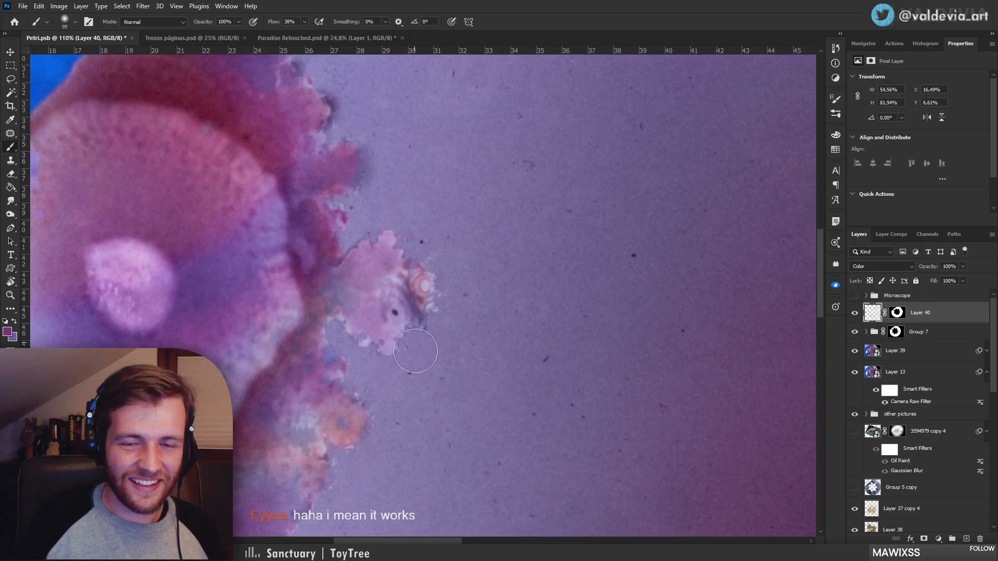
drag(408, 394, 404, 272)
drag(341, 315, 349, 284)
key(z)
drag(390, 321, 368, 318)
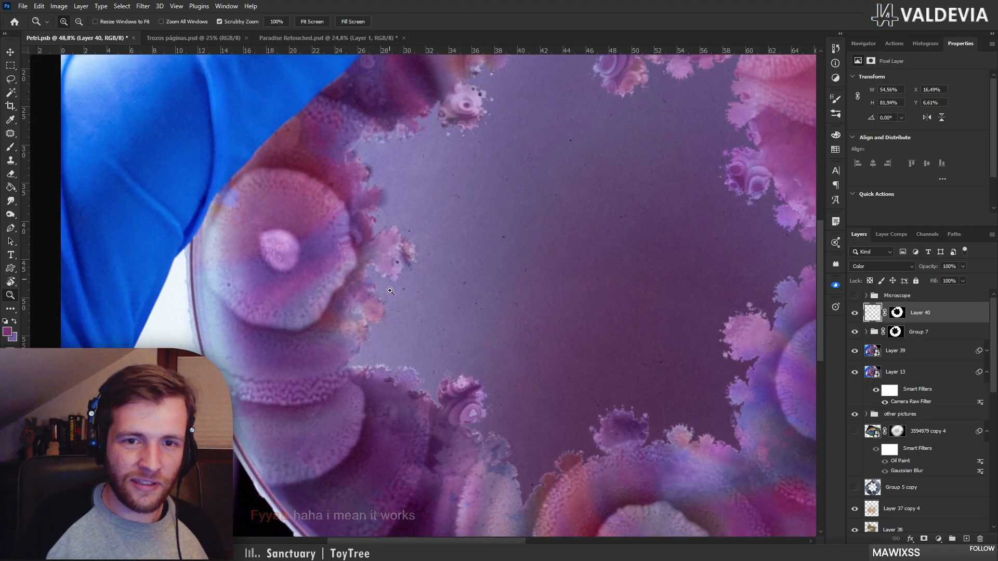
drag(397, 289, 370, 284)
drag(534, 313, 540, 308)
key(b)
drag(572, 342, 448, 341)
key(z)
drag(438, 301, 452, 298)
key(b)
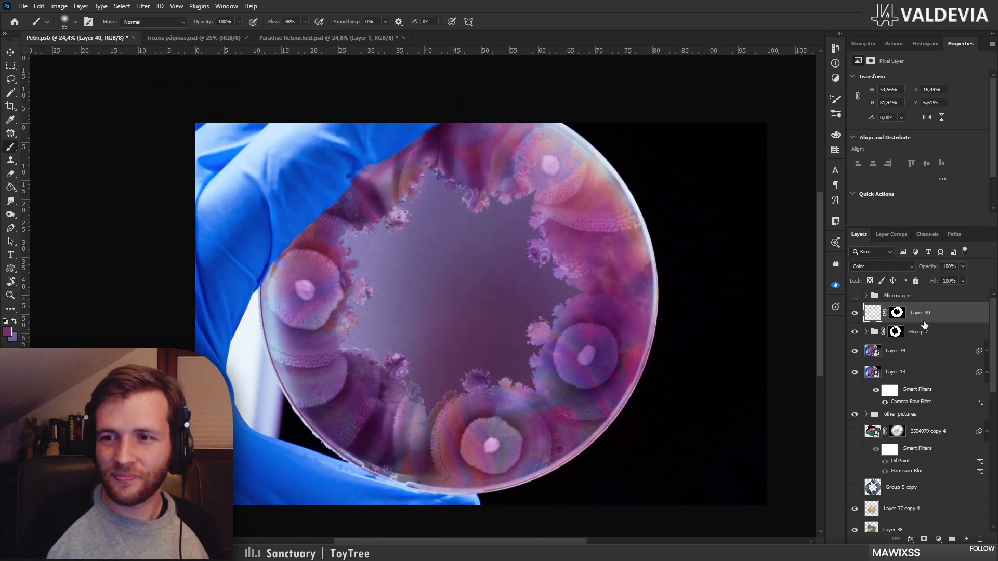
Add a new layer above Layer 40 and clone clean background over the dark fringe beside the reddish growth on the star's left edge
click(966, 539)
key(z)
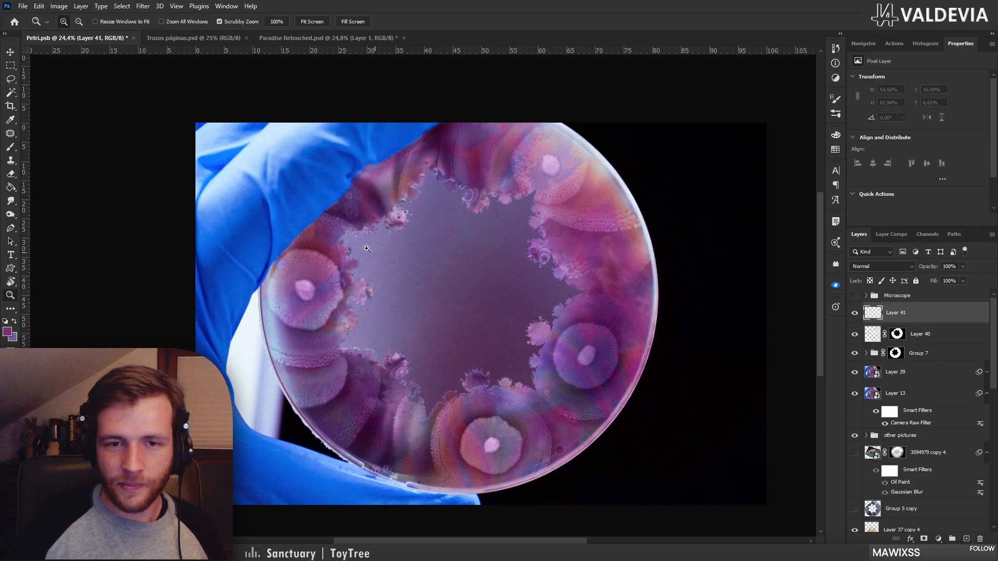
drag(366, 255, 424, 253)
key(s)
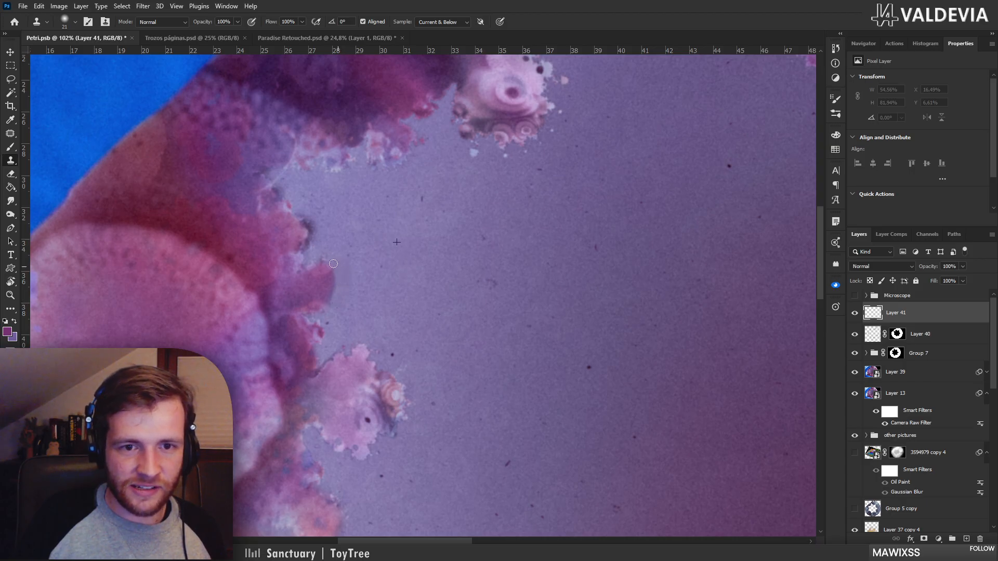
drag(333, 264, 339, 270)
Clone clean background along the outer edge of the orange growth lower on the star's left side
key(z)
drag(406, 295, 362, 297)
drag(383, 377, 424, 364)
key(s)
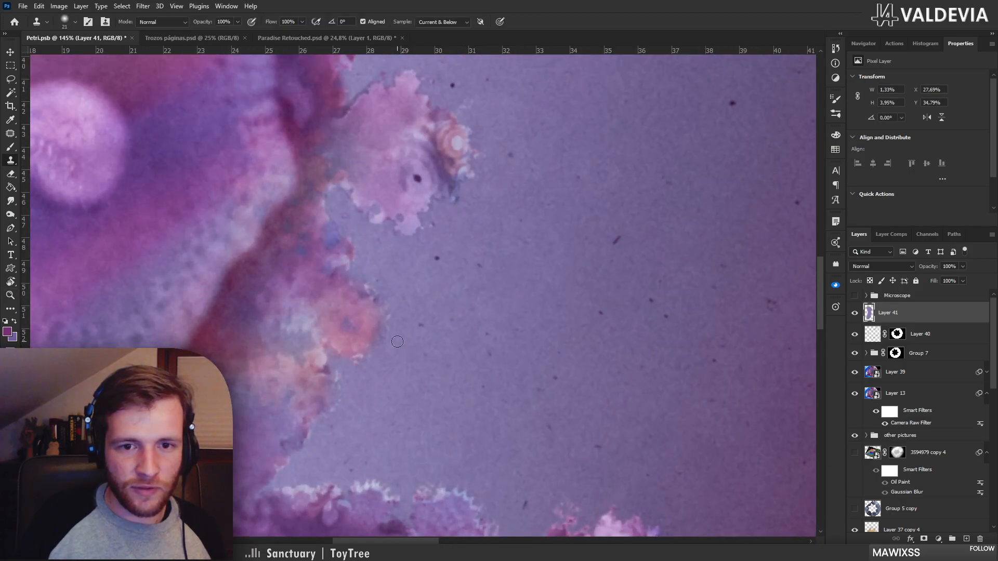
key(z)
mouse_move(386, 331)
mouse_down()
mouse_move(387, 344)
mouse_move(389, 315)
mouse_up()
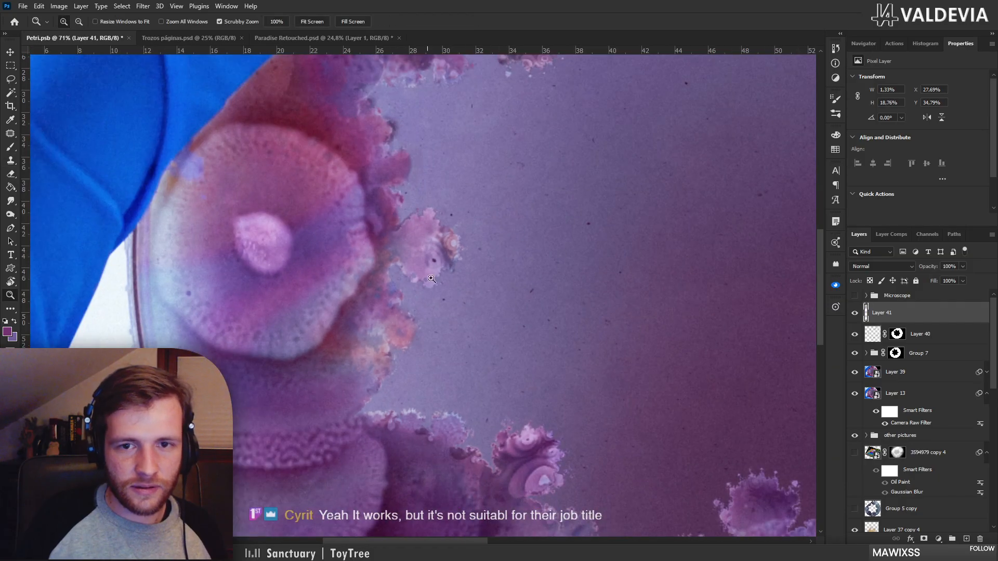
Sample the clean background and clone it over the dark notch above the small pale growth on the star's left edge
drag(417, 237, 454, 221)
key(s)
alt+click(449, 117)
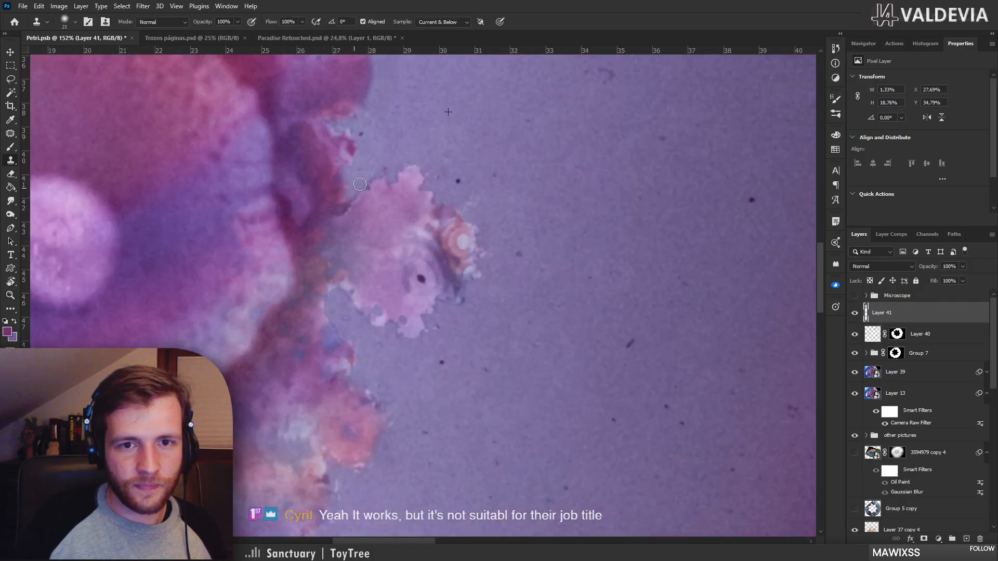
drag(358, 186, 343, 207)
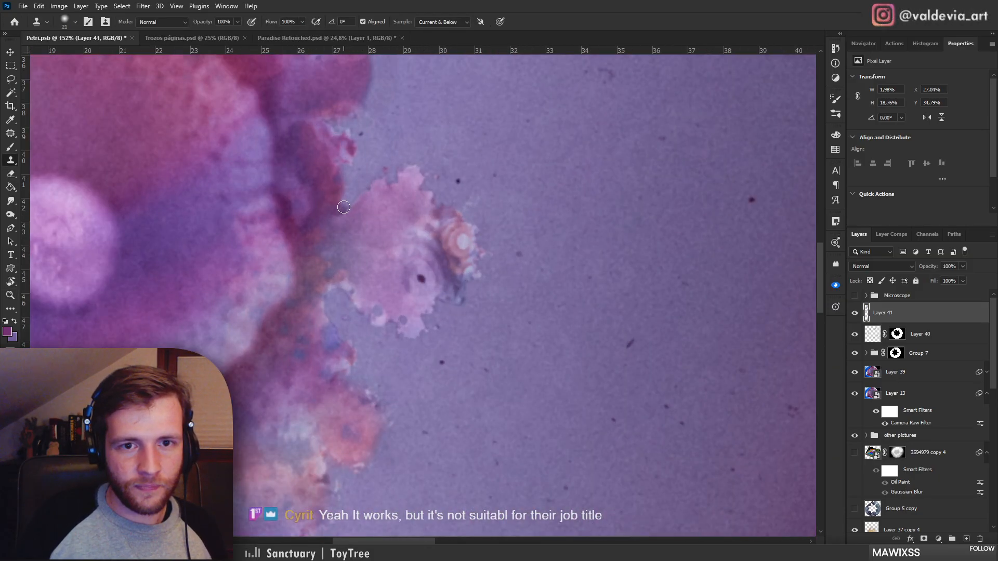
Make the Microscope group visible and select it
key(z)
drag(422, 211, 375, 214)
key(s)
drag(534, 235, 377, 271)
key(z)
drag(409, 204, 421, 205)
key(s)
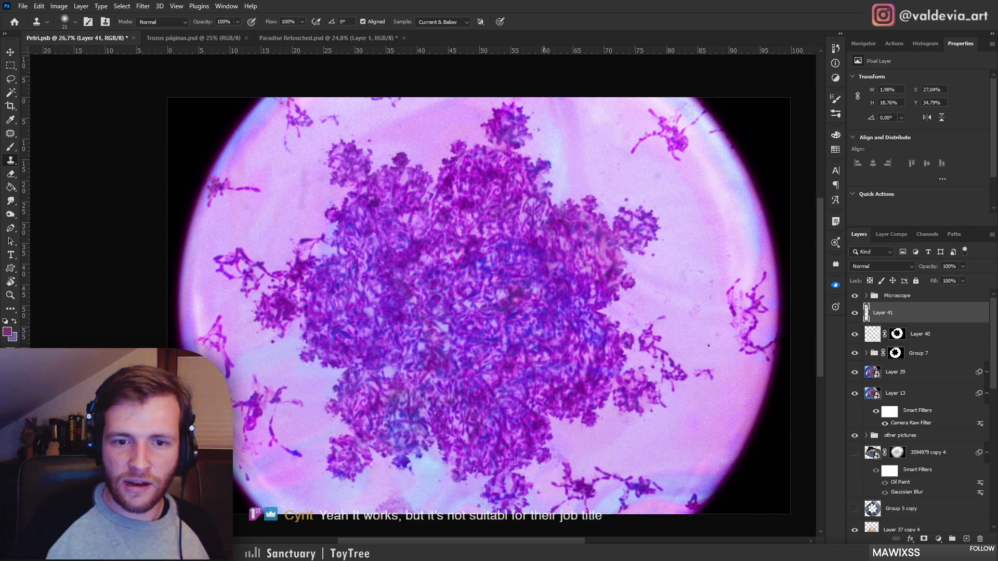
key(z)
drag(510, 345, 482, 337)
ctrl+click(483, 337)
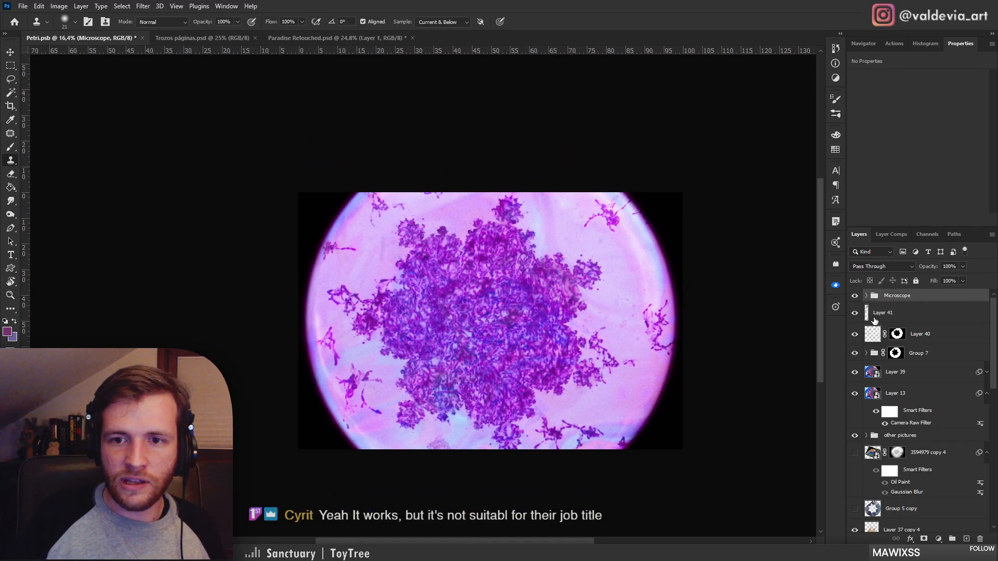
Expand the Microscope group and its final subgroup, and add a new layer above Layer 34
click(699, 366)
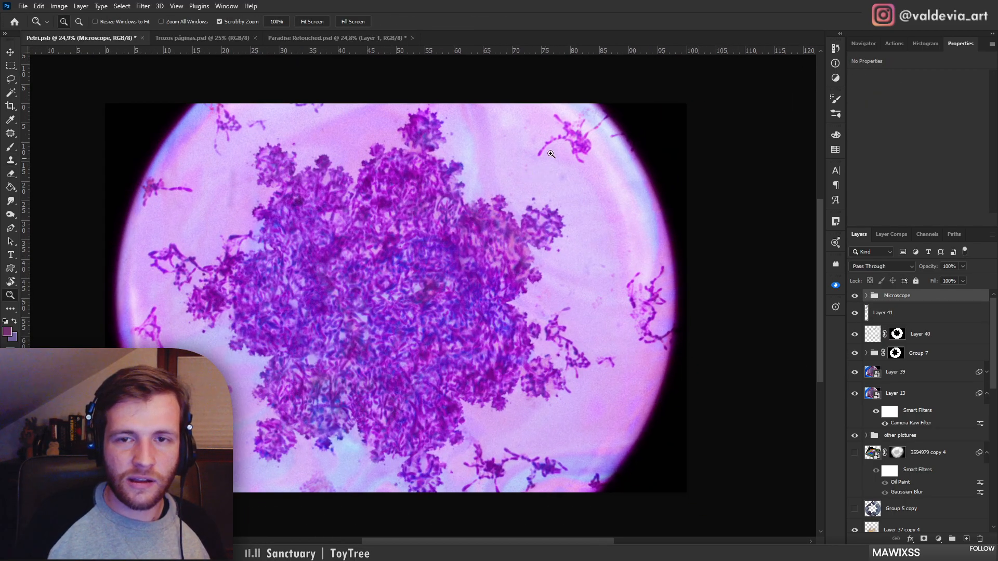
key(s)
click(866, 296)
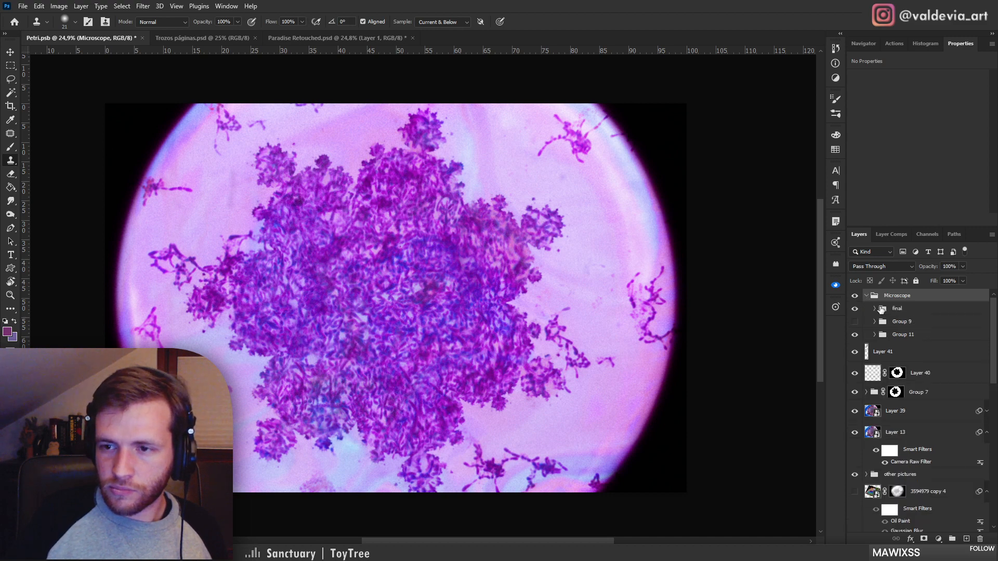
click(875, 309)
click(942, 328)
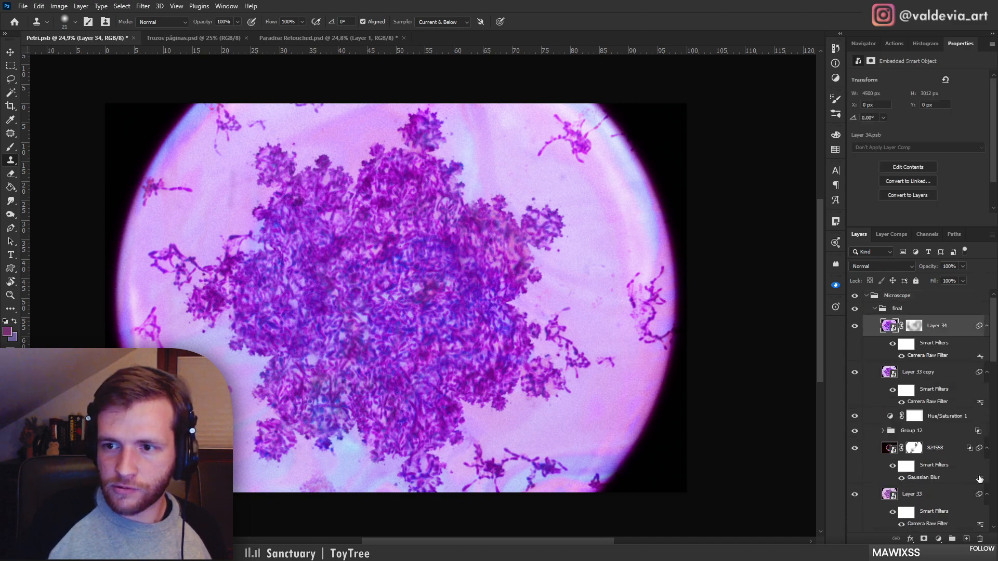
click(965, 538)
Clone the rod-shaped bacteria strand at the microscope view's left edge to a spot just above the original
drag(559, 116, 621, 122)
key(alt)
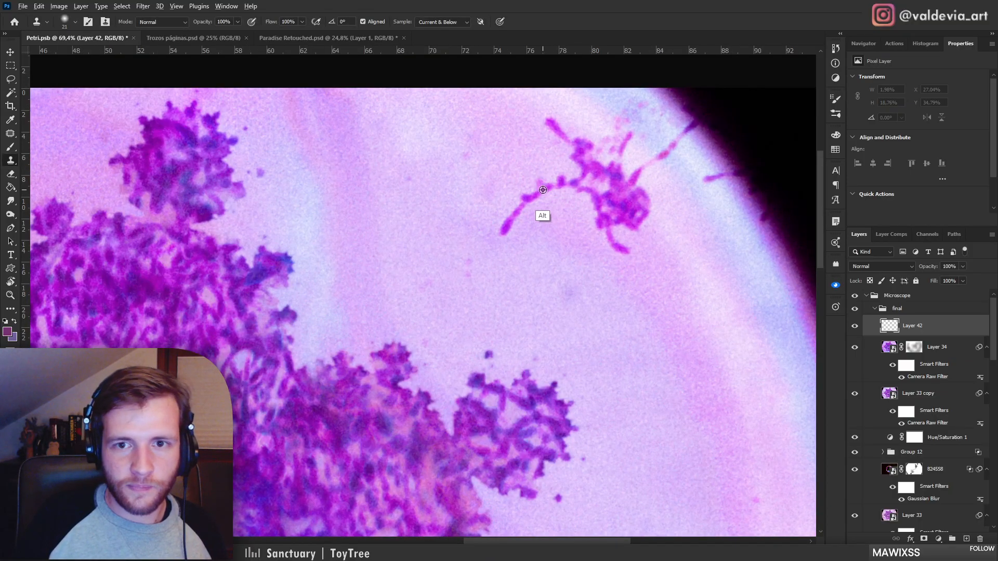
drag(583, 201, 499, 254)
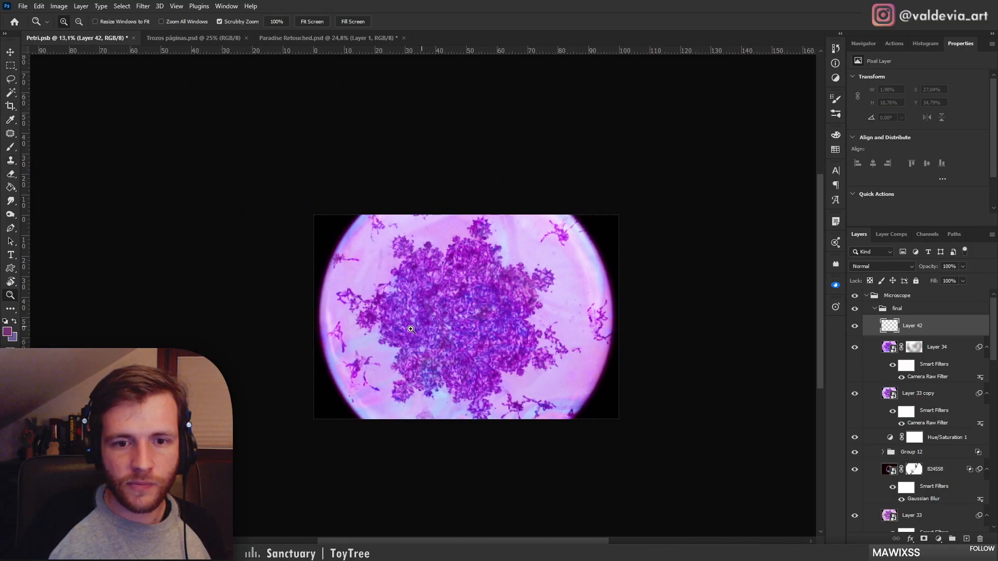
drag(339, 250, 370, 293)
key(alt)
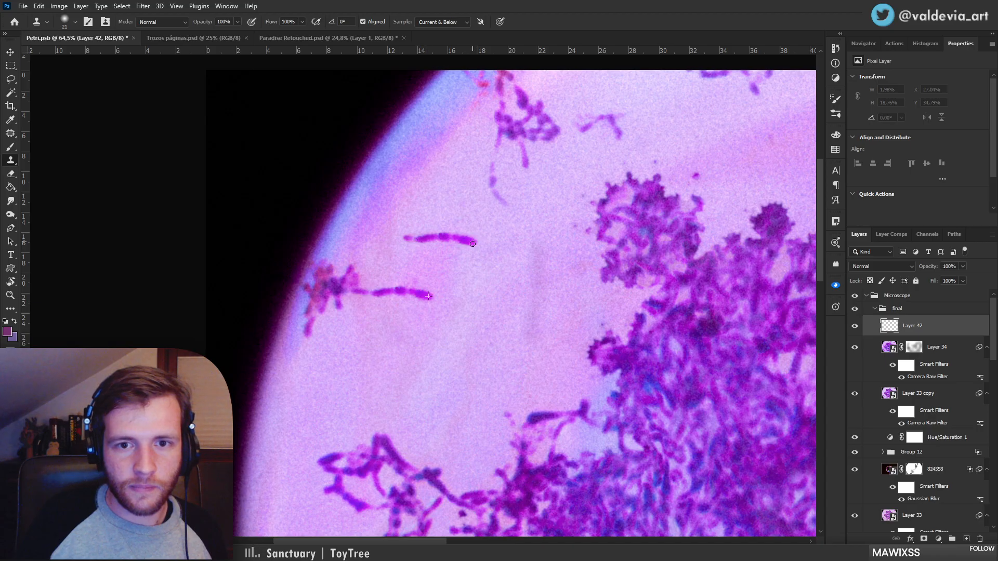
Move the cloned strand beside the upper-right bacteria cluster, rotate it by -38.73° and scale its height to 83.55%
scroll(289, 222, down, 5)
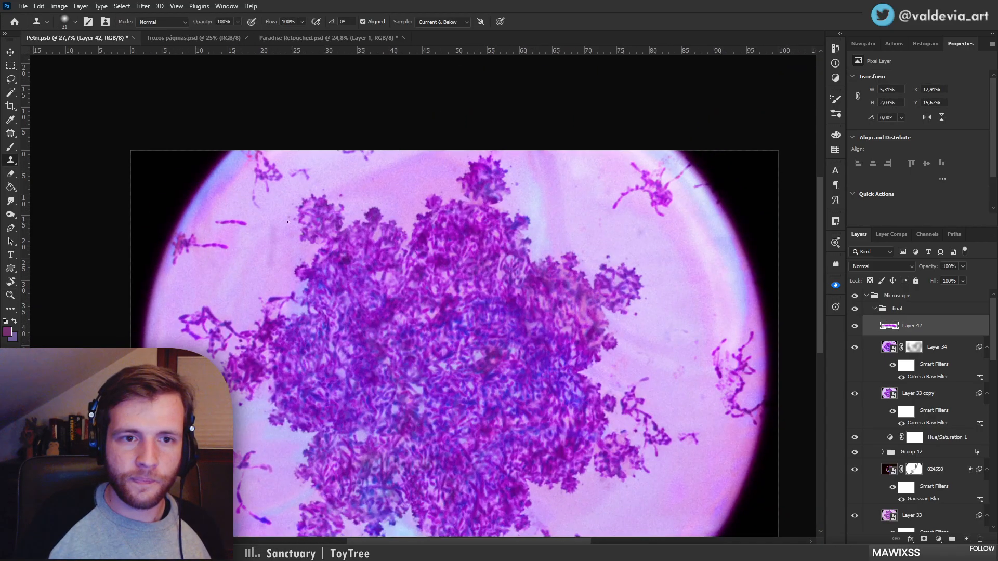
mouse_move(239, 228)
mouse_down()
mouse_move(631, 221)
mouse_move(629, 238)
mouse_move(609, 177)
mouse_move(656, 263)
mouse_move(669, 169)
mouse_move(671, 182)
mouse_up()
scroll(612, 179, up, 4)
key(ctrl+t)
mouse_move(563, 201)
mouse_down()
mouse_move(574, 176)
mouse_move(571, 203)
mouse_up()
key(Return)
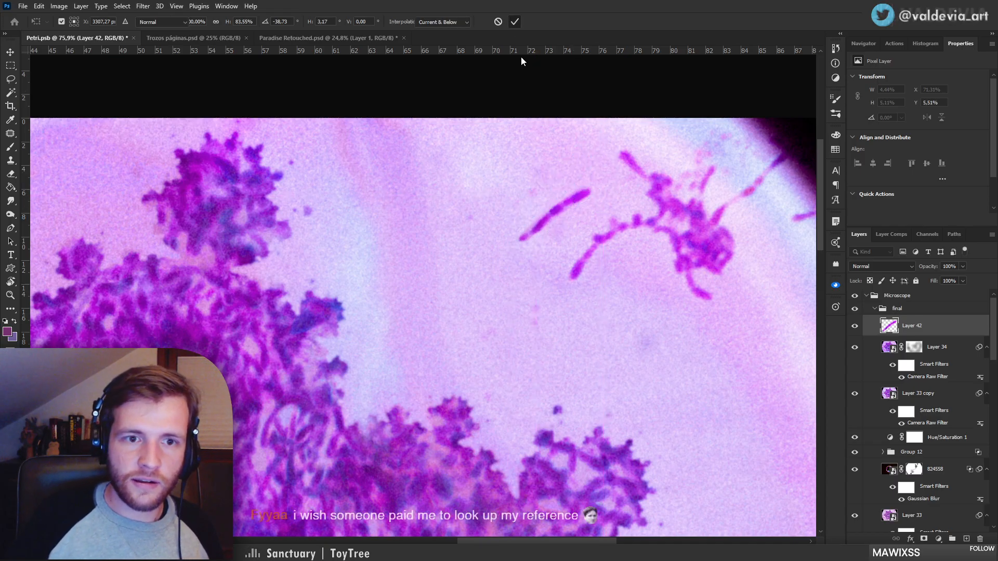
Duplicate Layer 42, move the copied strand to the original strand's lower end and rotate it about 34° to meet the bacteria cluster
drag(548, 297, 459, 268)
mouse_move(535, 342)
mouse_down()
mouse_move(524, 154)
mouse_move(552, 118)
mouse_move(503, 165)
mouse_move(447, 296)
mouse_up()
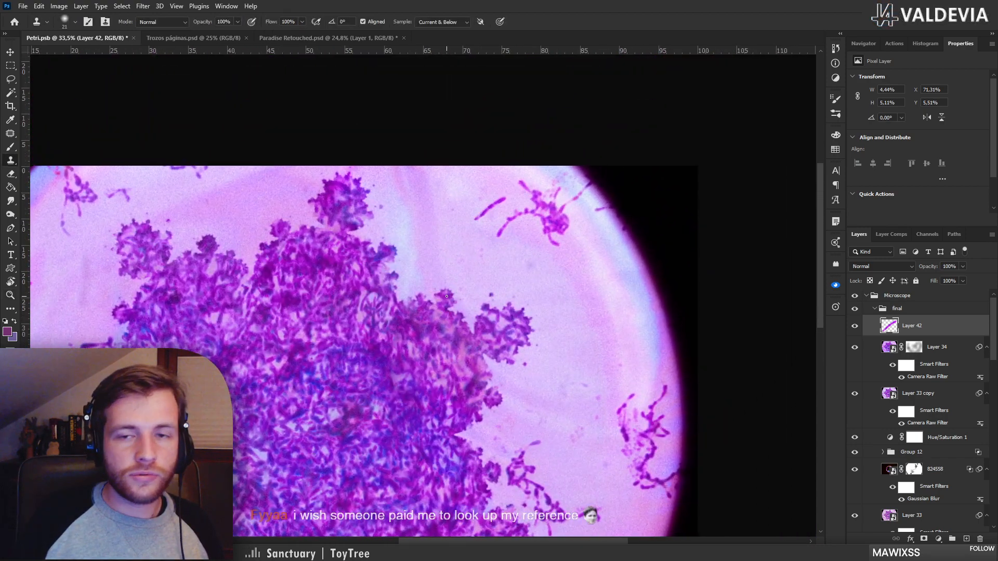
drag(488, 188, 534, 192)
drag(934, 331, 924, 313)
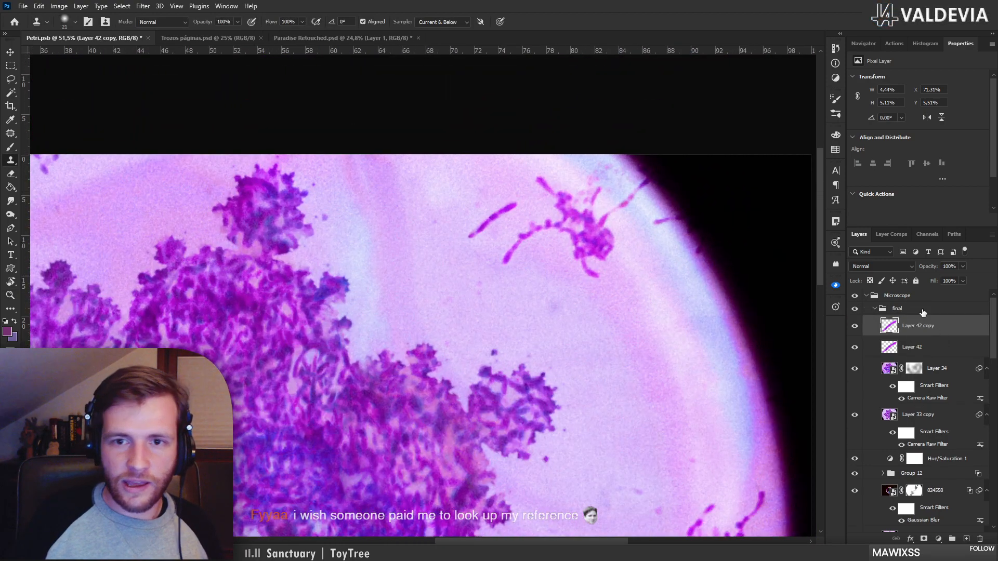
drag(493, 206, 490, 206)
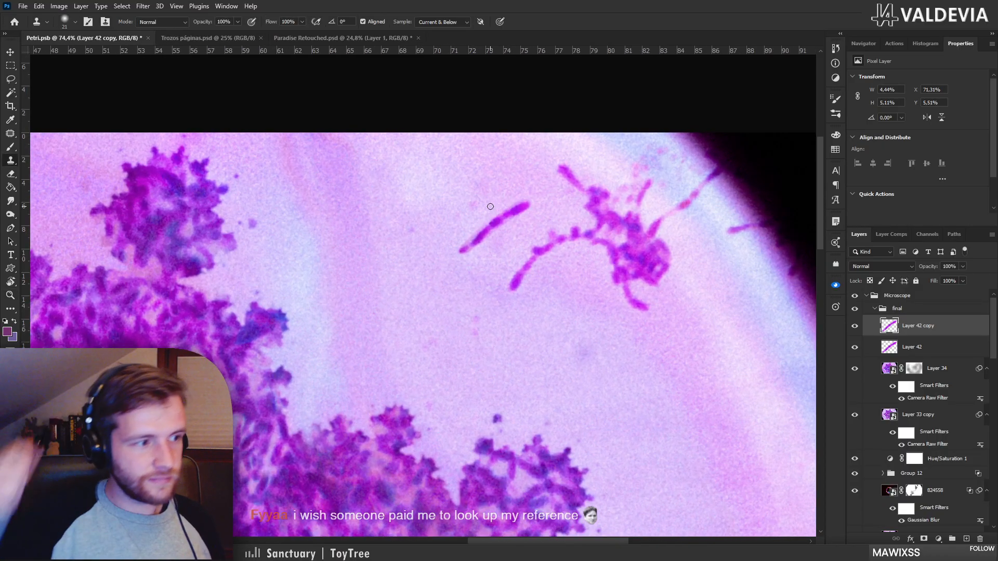
key(ctrl+t)
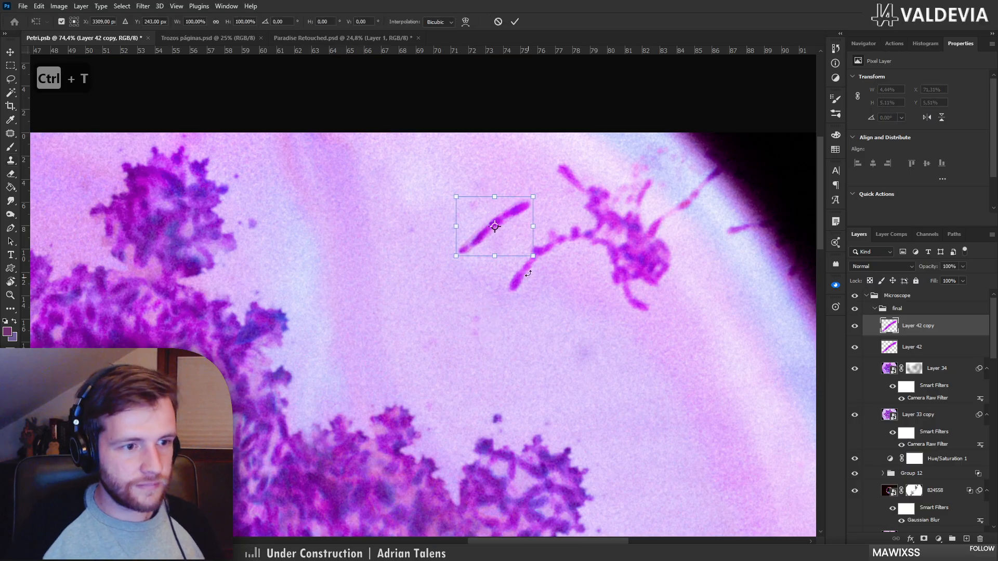
drag(500, 232, 471, 254)
drag(576, 271, 582, 275)
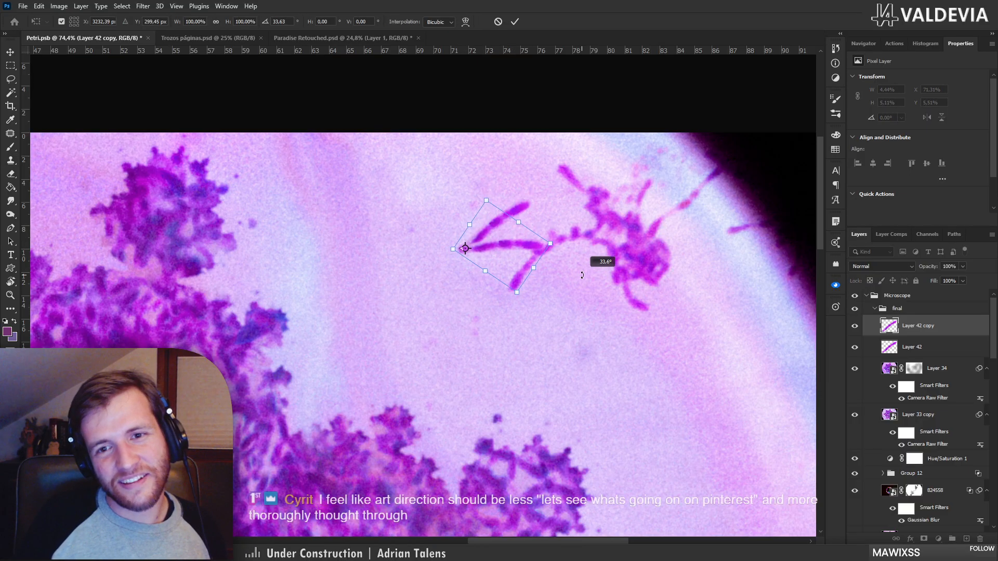
click(514, 22)
Erase part of the copied strand where it overlaps the original so the two strands join cleanly
scroll(514, 230, up, 4)
key(e)
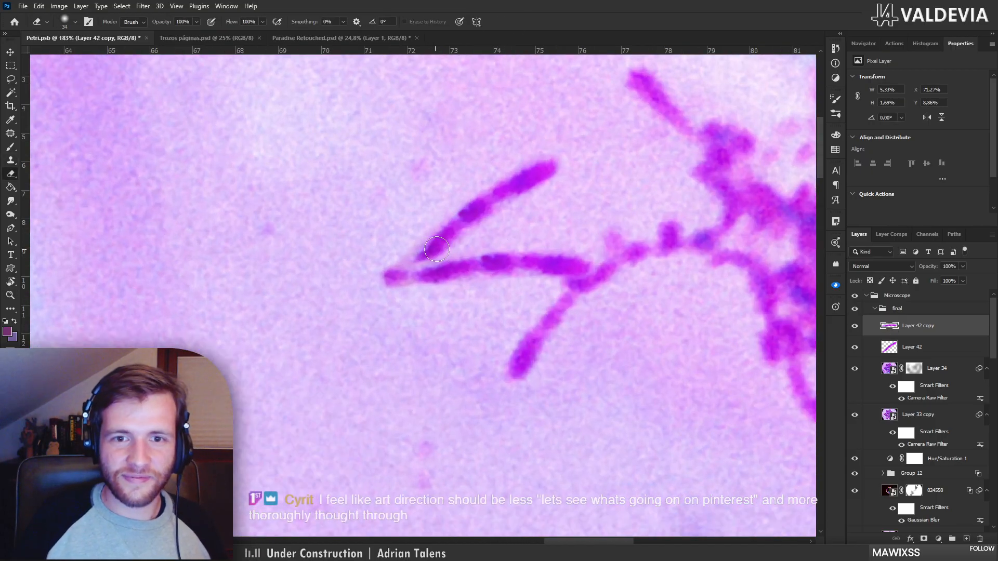
scroll(486, 256, down, 6)
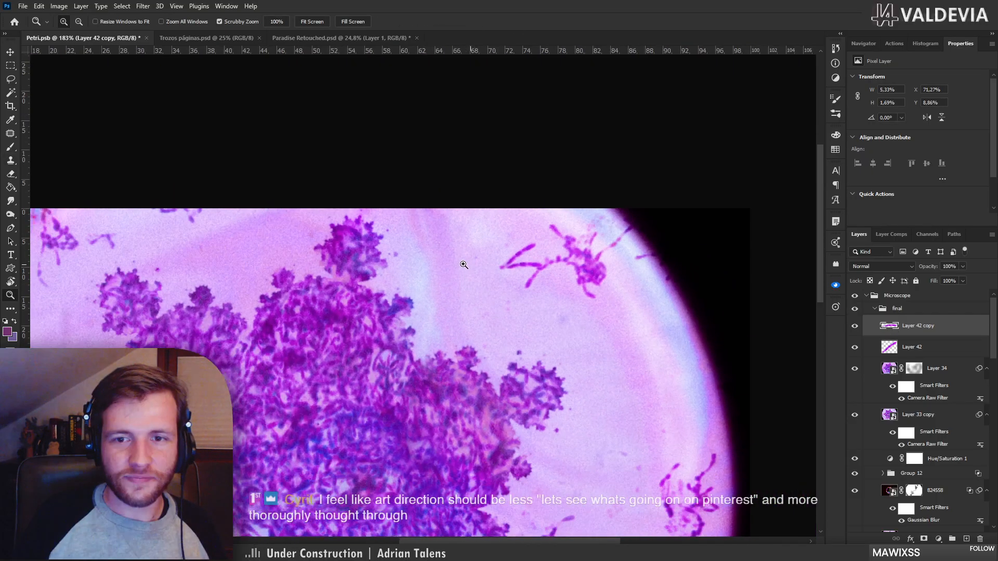
scroll(562, 269, up, 4)
key(z)
scroll(562, 268, down, 5)
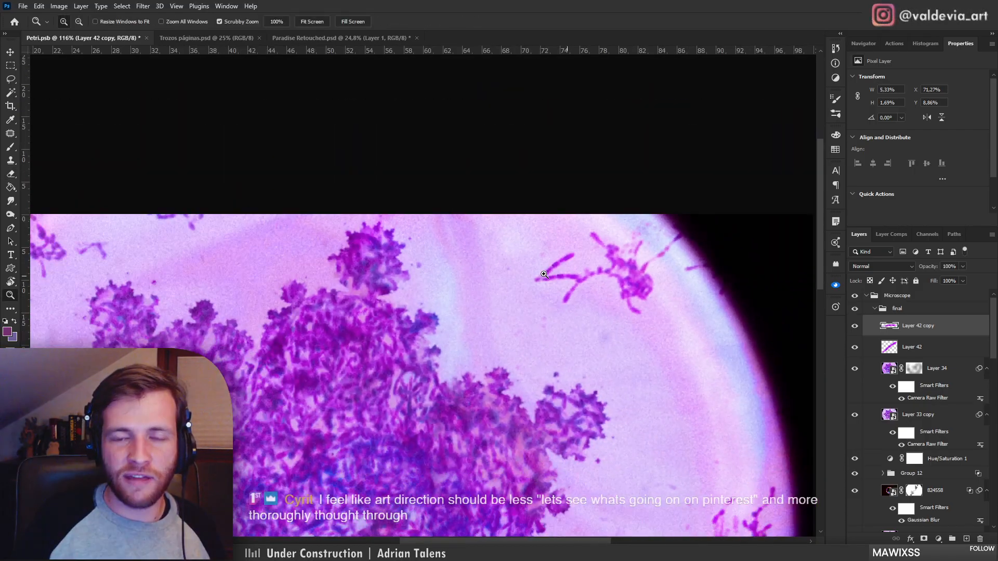
Transform the Layer 42 copy strand: 83.31% height, flipped horizontally, tilted about 6° and shifted towards the bacteria cluster
scroll(638, 277, up, 2)
scroll(638, 277, up, 1)
key(ctrl+t)
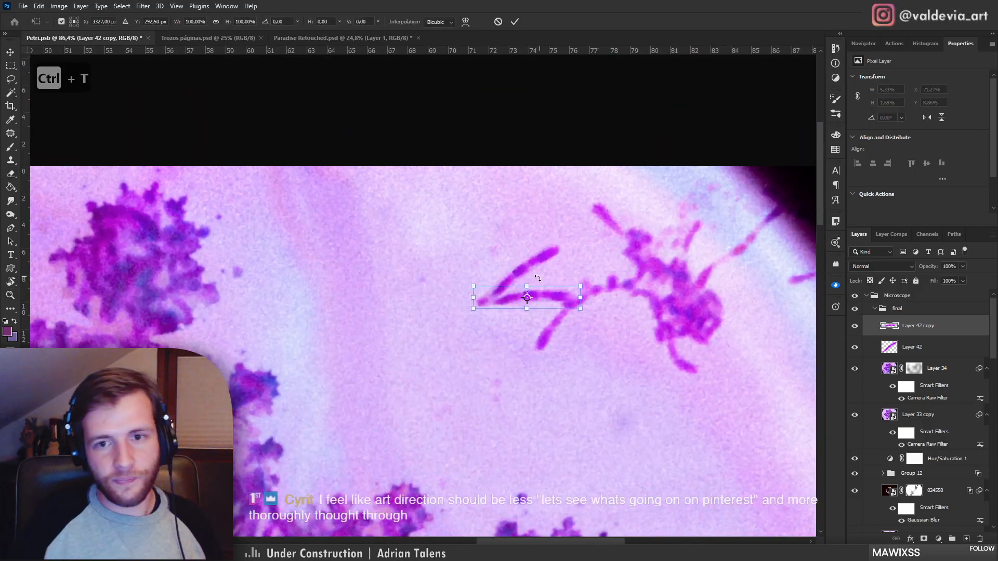
drag(527, 287, 552, 297)
right_click(552, 297)
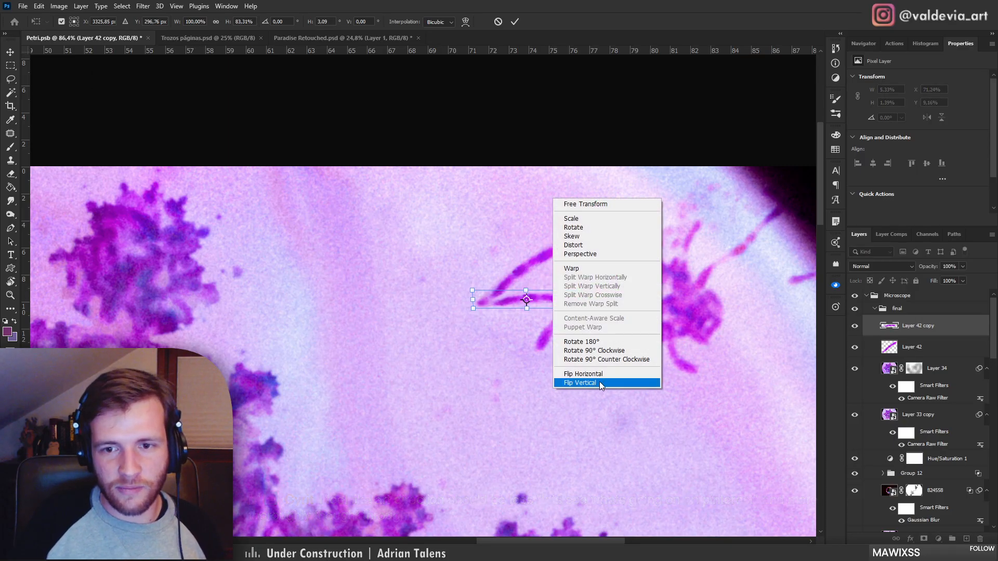
click(599, 374)
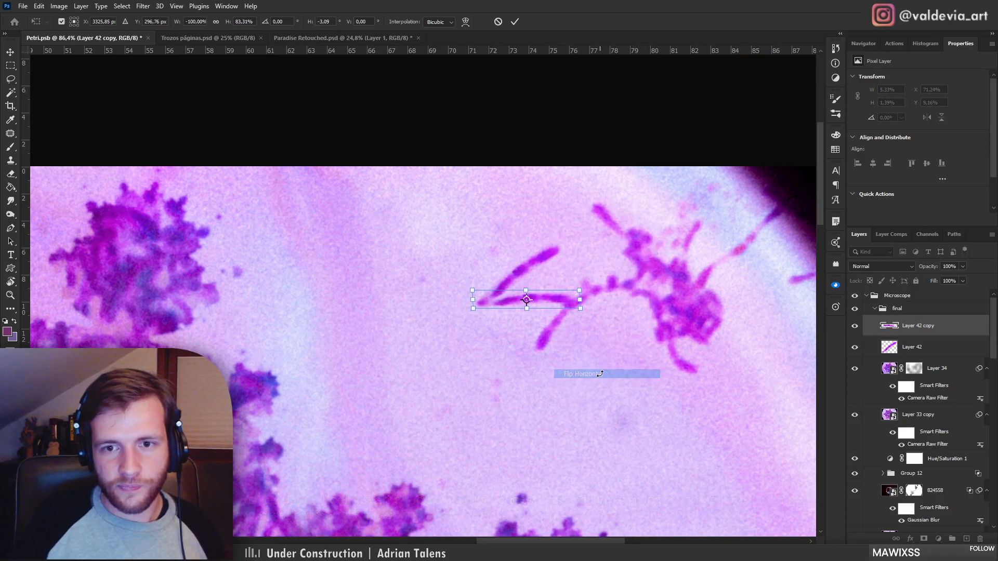
drag(606, 342, 630, 320)
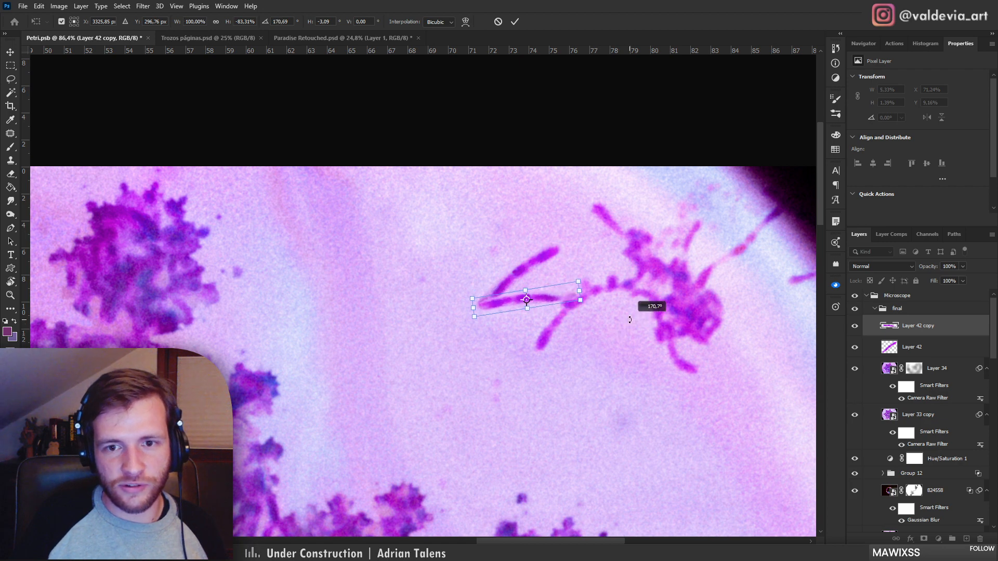
drag(544, 294, 555, 290)
drag(641, 355, 639, 341)
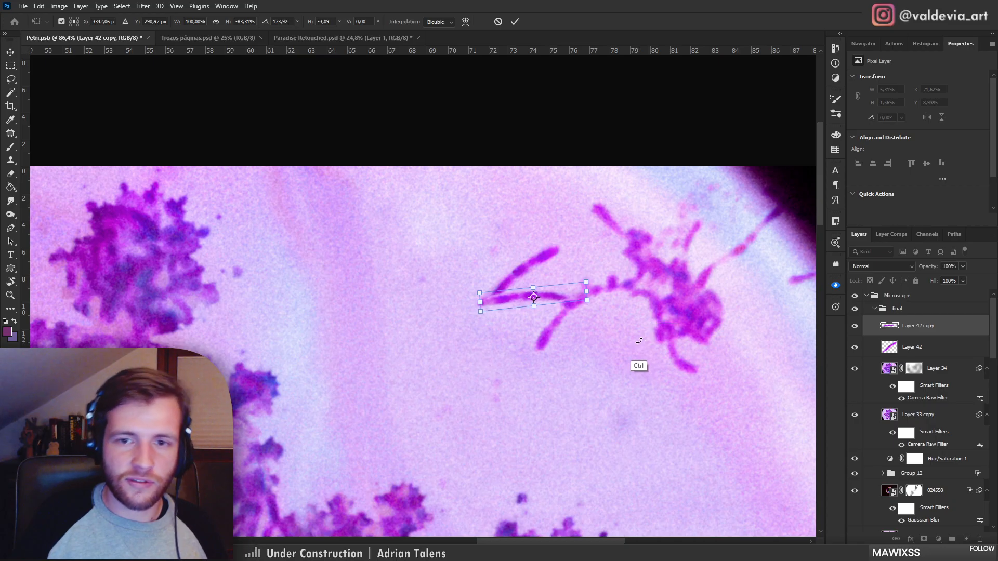
click(515, 22)
Try to bend the Layer 42 copy strand's cluster-side end upward with Puppet Warp, and undo the bend
key(ctrl+shift+p)
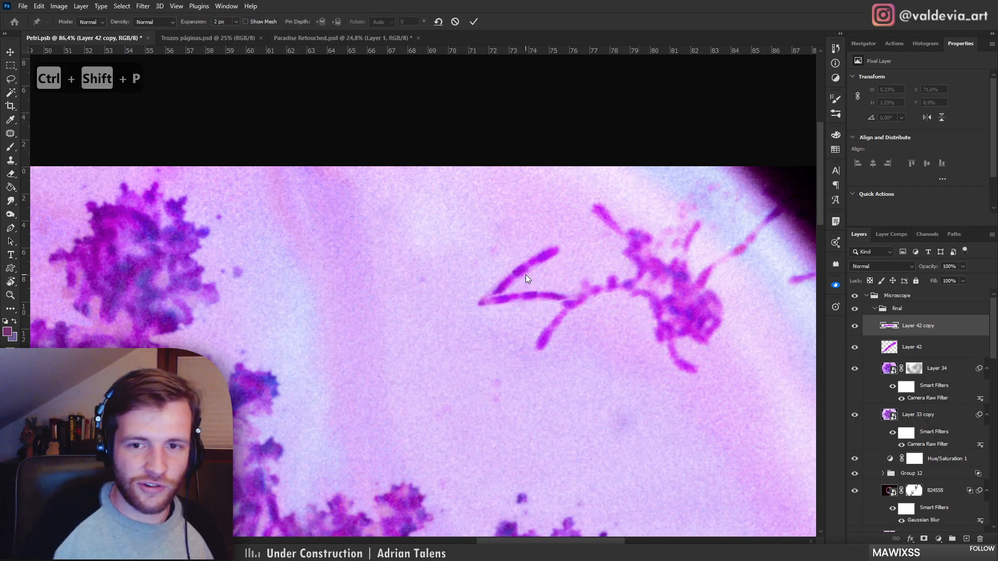
click(491, 306)
mouse_move(490, 306)
mouse_down()
mouse_move(496, 295)
mouse_move(565, 301)
mouse_move(581, 272)
mouse_up()
click(474, 21)
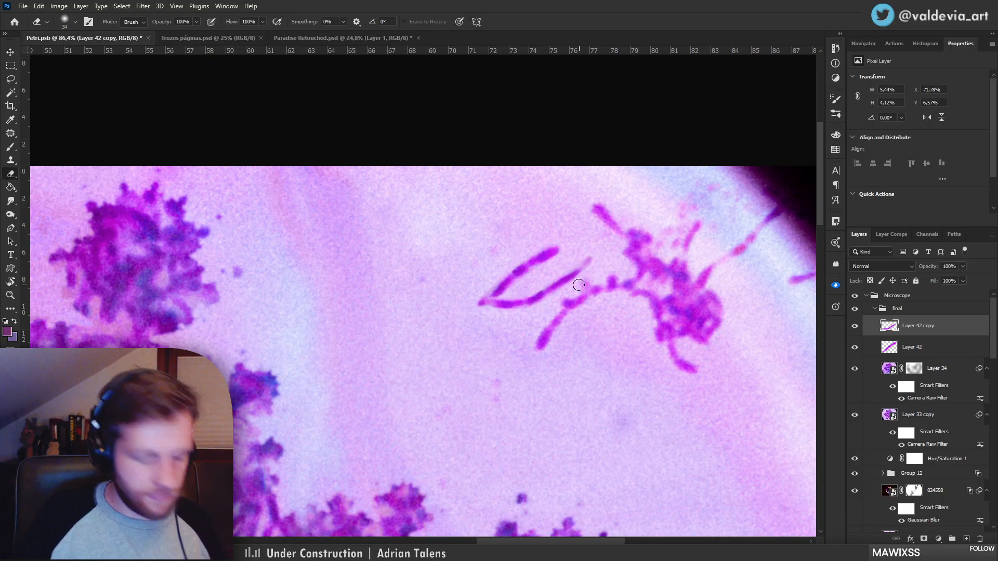
key(ctrl+z)
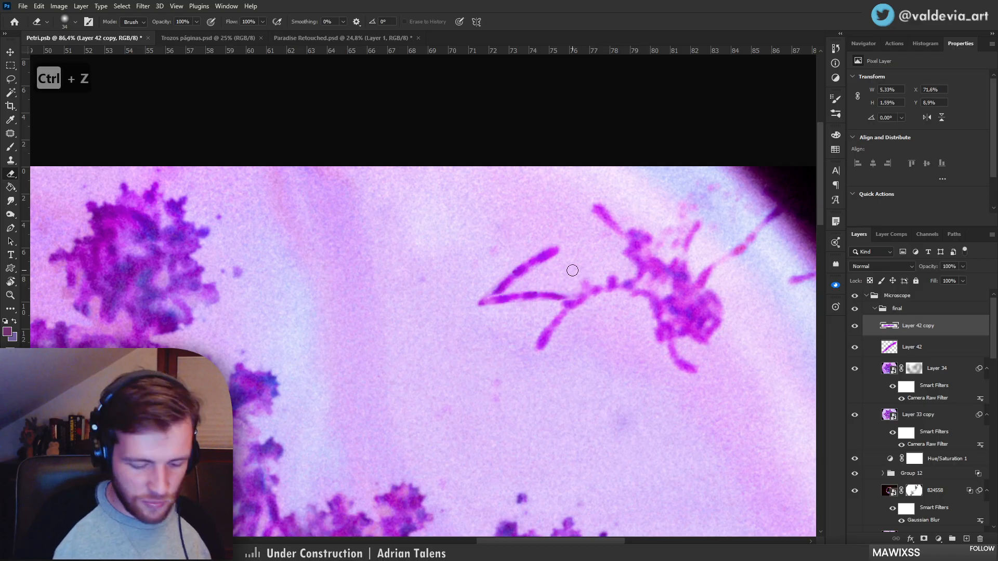
Straighten the Layer 42 copy strand with Puppet Warp, using three pins along its length
key(ctrl+shift+p)
drag(489, 302, 569, 296)
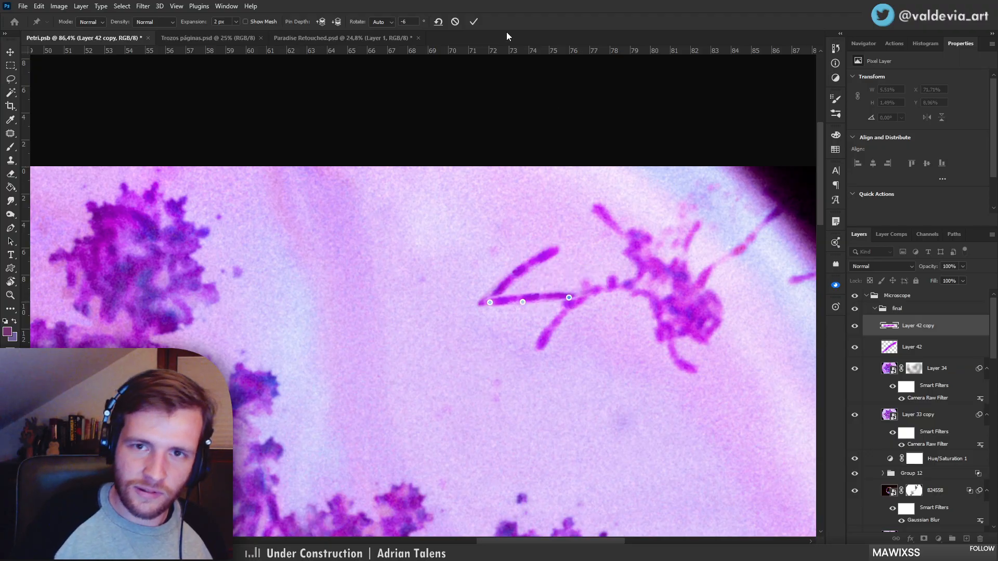
click(474, 22)
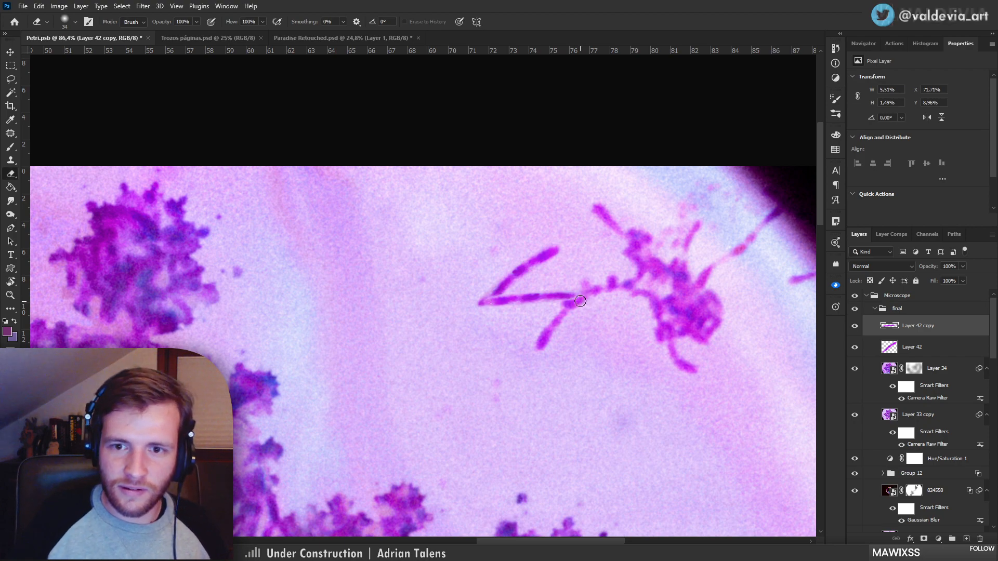
Try to erase the strands' overlap at their shared tip, and undo the erasing
mouse_move(591, 335)
mouse_down()
mouse_move(553, 329)
mouse_move(598, 330)
mouse_up()
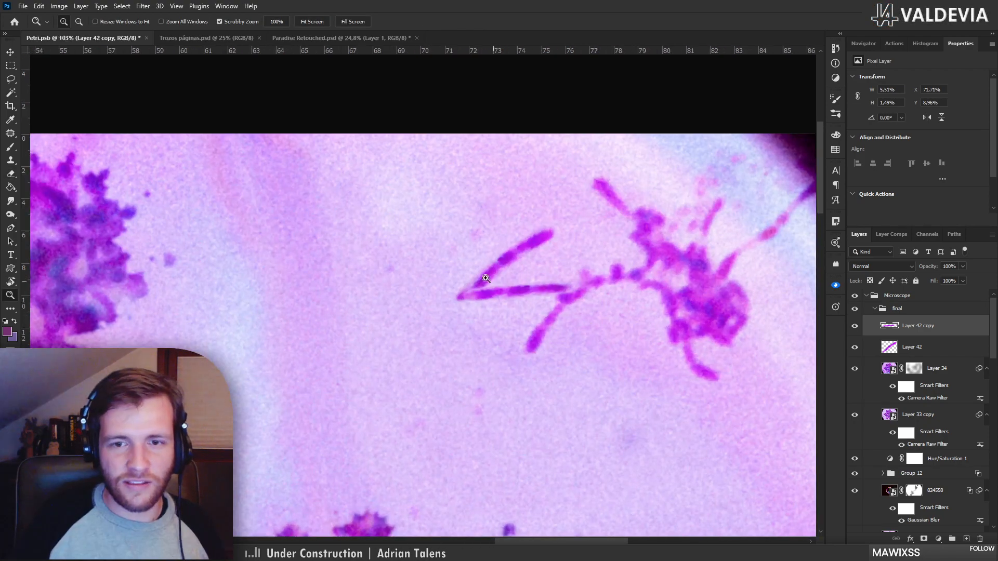
drag(491, 279, 514, 280)
drag(464, 300, 469, 292)
key(ctrl+z)
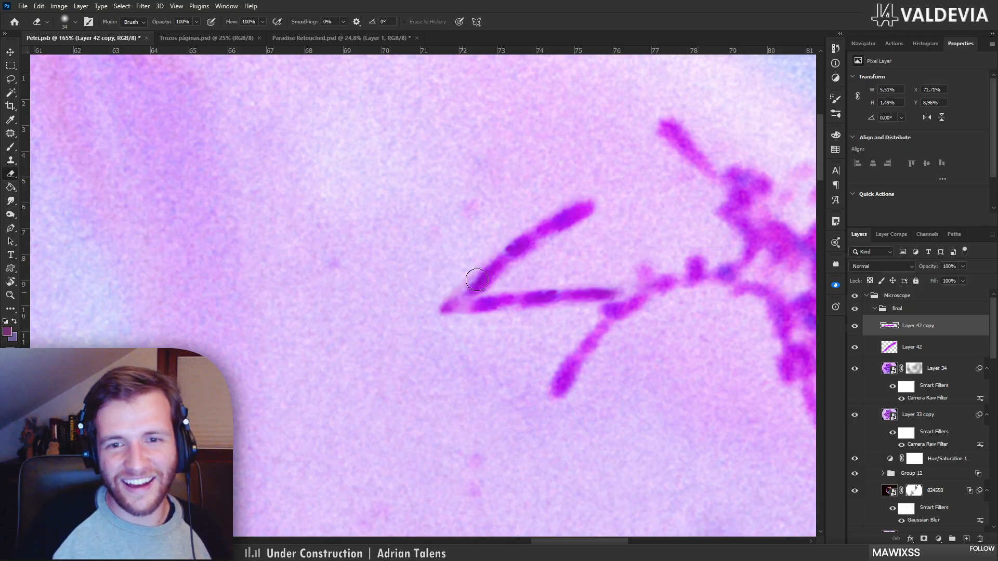
scroll(477, 280, down, 6)
scroll(491, 355, up, 6)
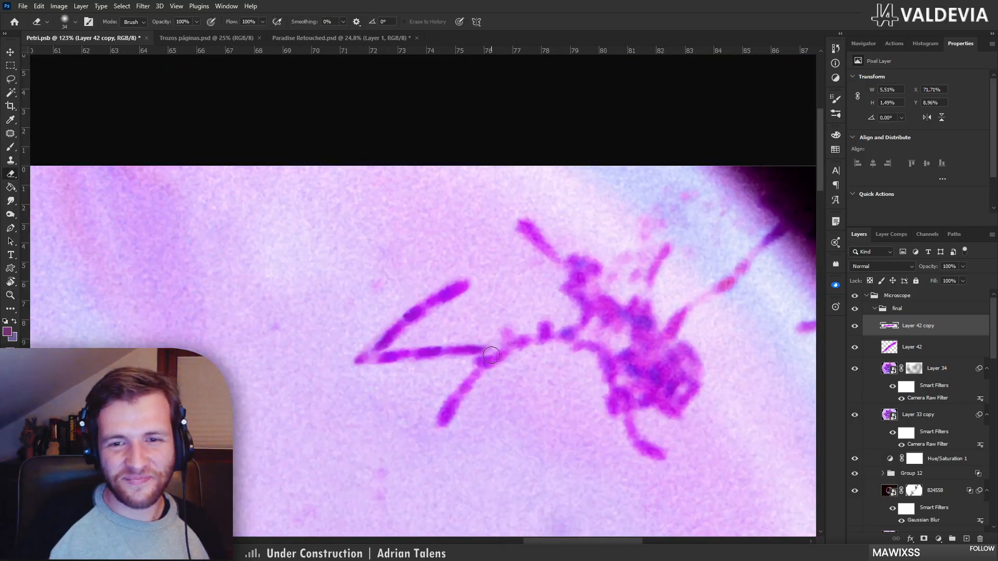
key(ctrl+z)
key(z)
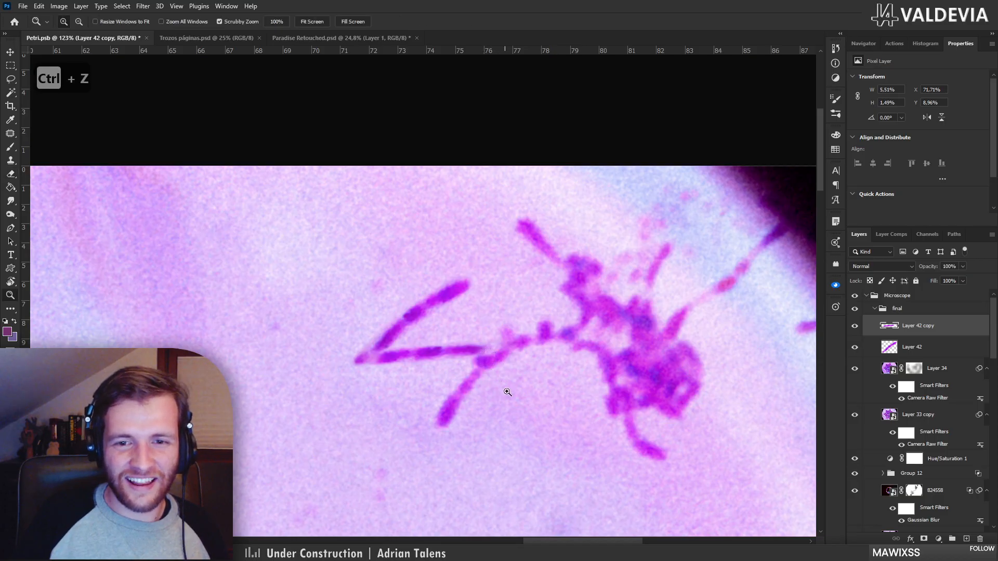
scroll(472, 384, down, 5)
scroll(472, 385, up, 5)
key(e)
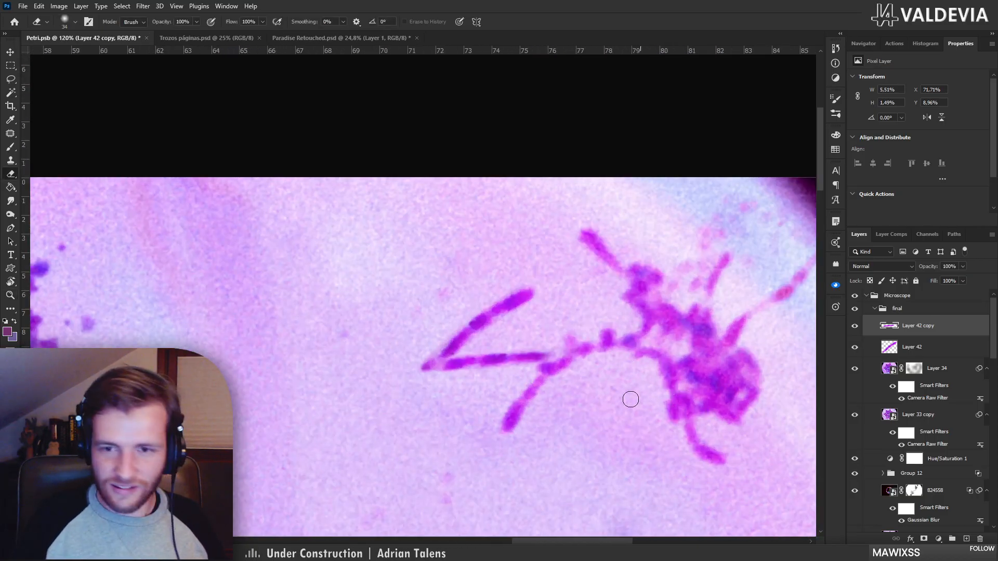
Move the Layer 42 copy strand and the Layer 42 strand slightly closer to the bacteria cluster
drag(527, 360, 542, 357)
click(928, 348)
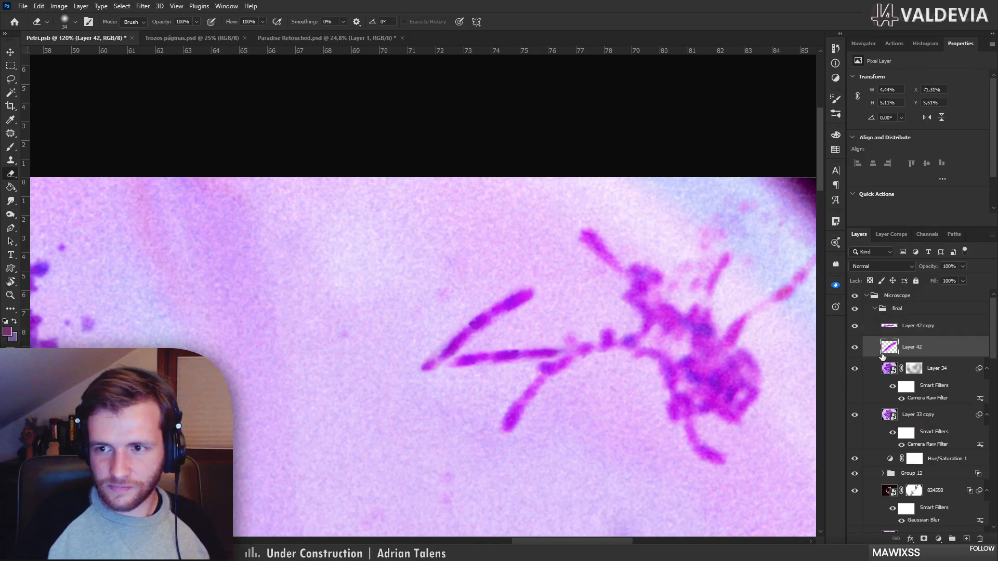
drag(494, 322, 515, 322)
Duplicate Layer 42, rotate the duplicate by 85.78° and place it across the other strands
drag(921, 351, 906, 321)
key(t)
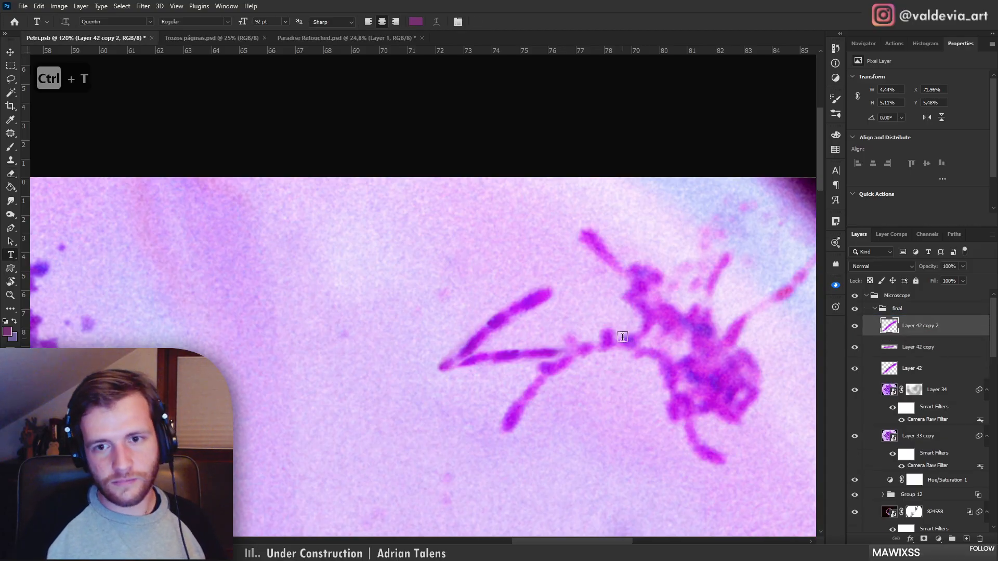
key(ctrl+t)
mouse_move(598, 356)
mouse_down()
mouse_move(585, 347)
mouse_move(503, 400)
mouse_move(508, 393)
mouse_up()
drag(515, 360, 520, 394)
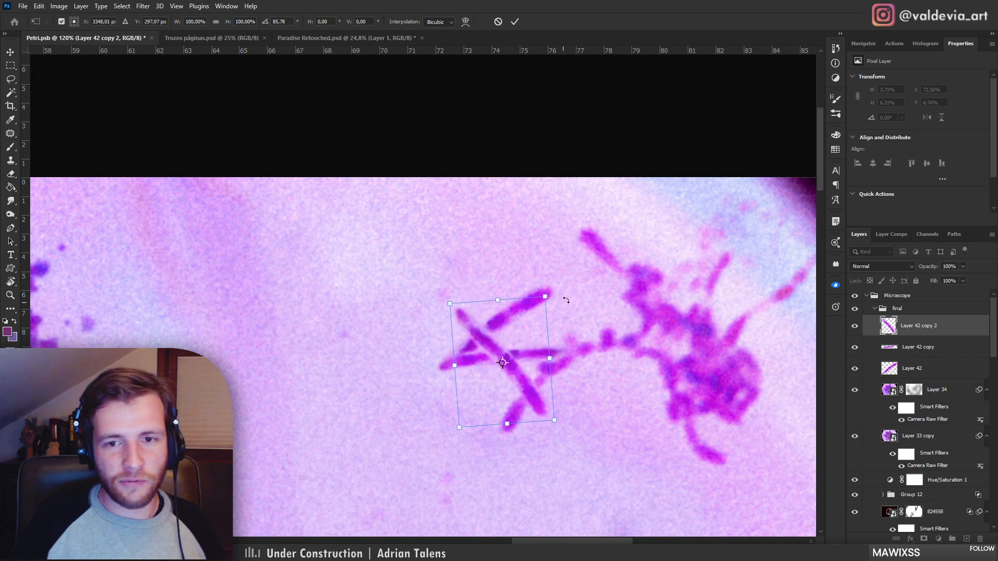
Distort the corners of the Layer 42 copy 2 strand to make it thinner and longer
drag(546, 297, 518, 319)
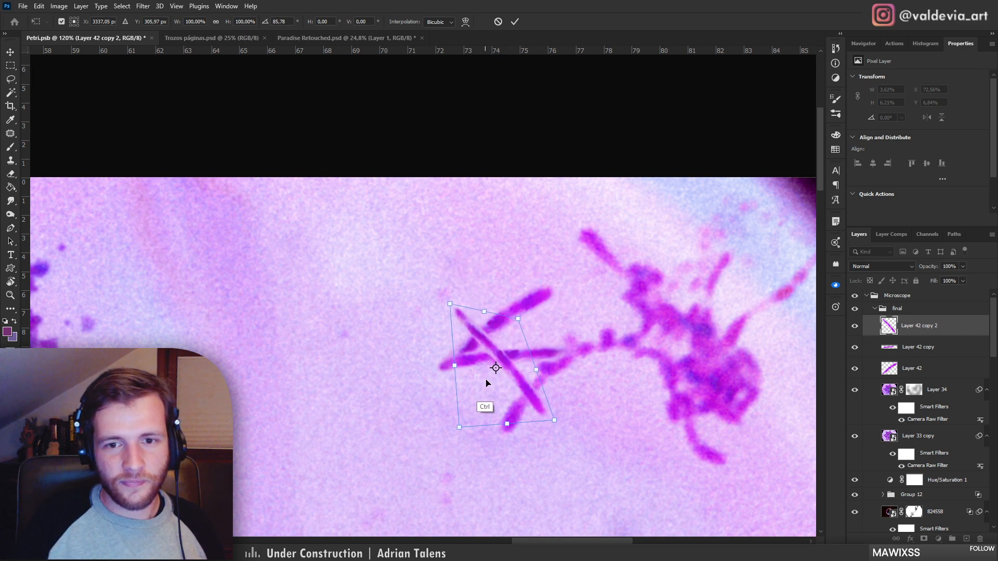
drag(487, 383, 514, 387)
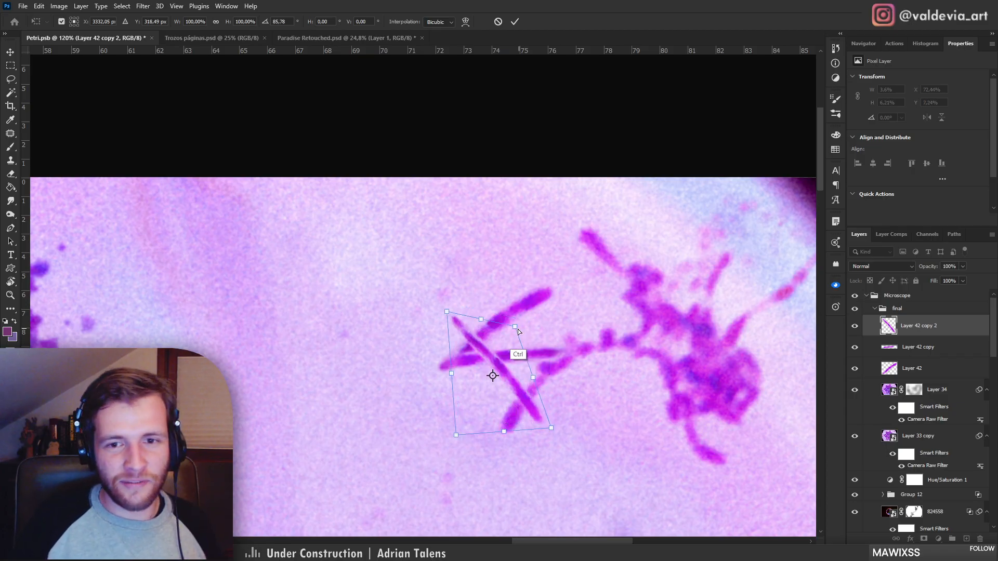
drag(519, 331, 524, 324)
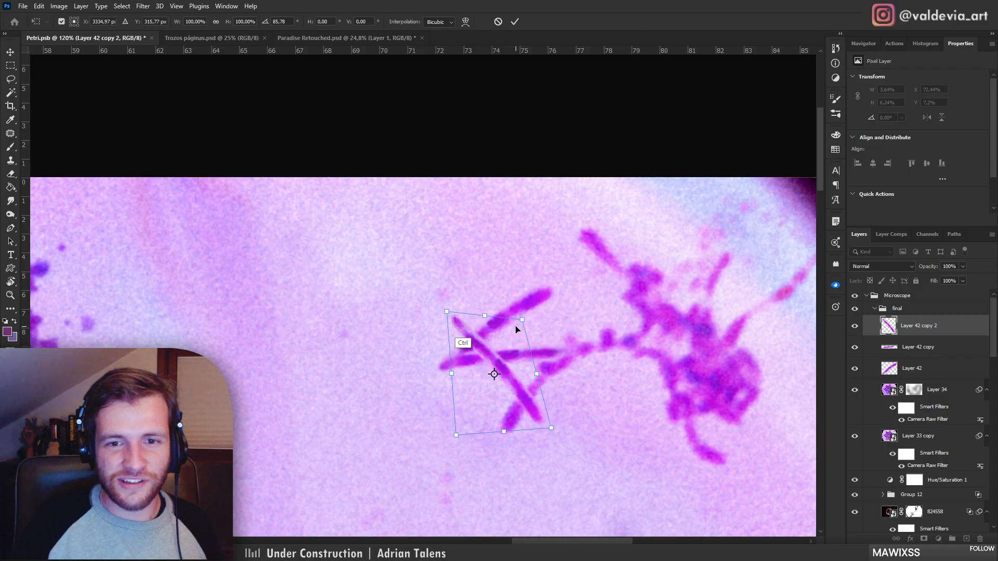
drag(446, 311, 438, 311)
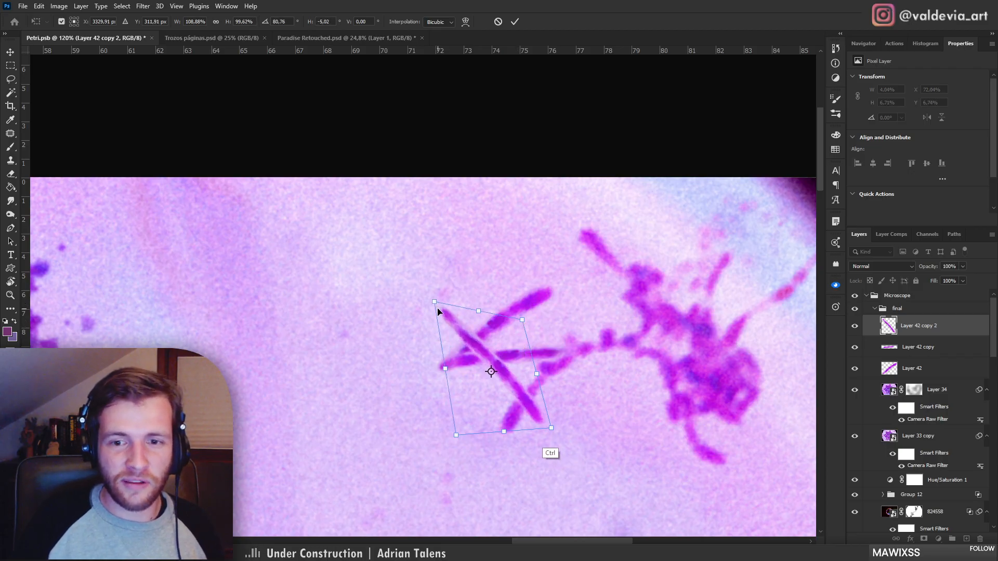
drag(551, 428, 558, 438)
click(515, 21)
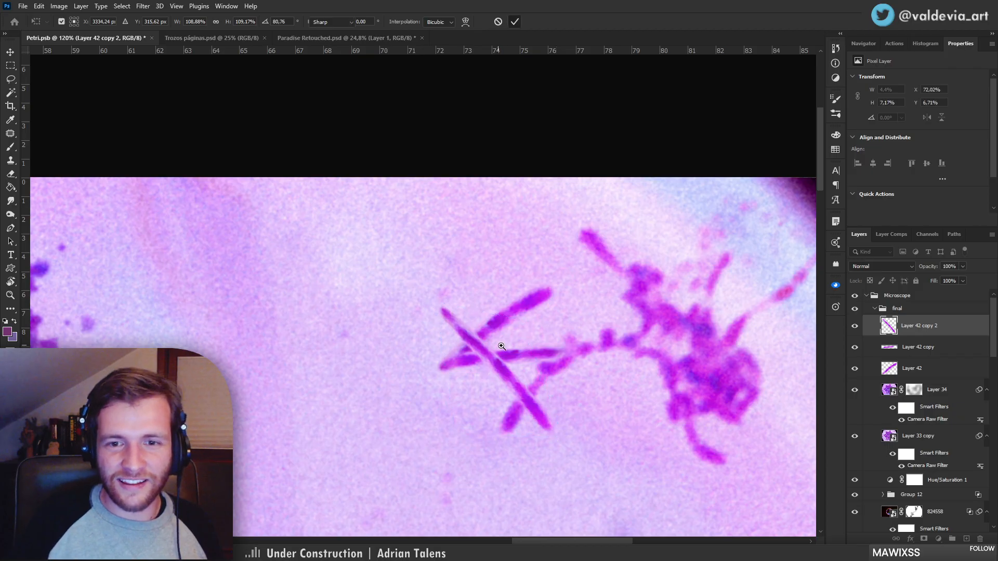
Erase parts of the Layer 42 copy 2 strand where it crosses the other strands, using a size 20 eraser
key(t)
scroll(495, 344, up, 5)
key(e)
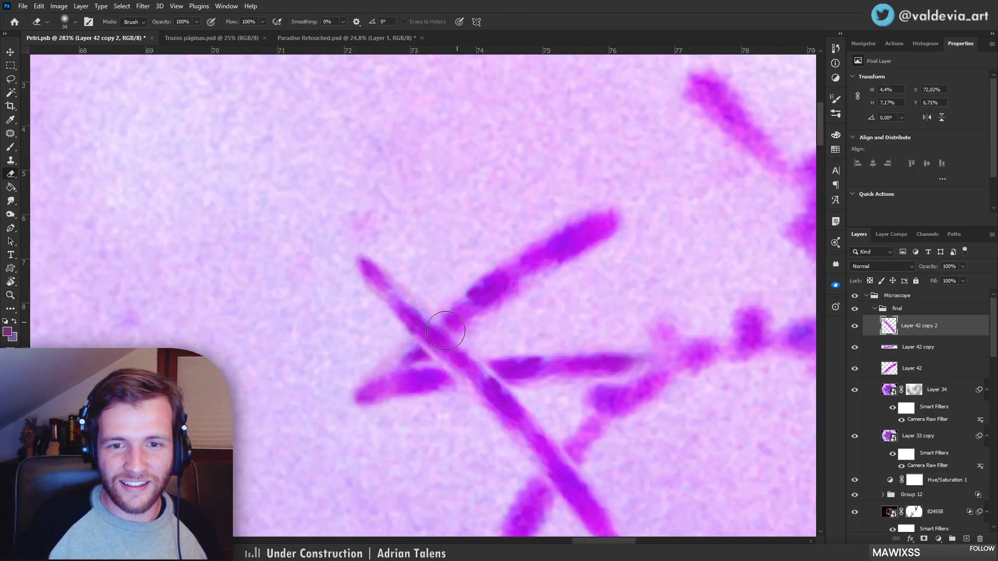
right_click(489, 306)
click(553, 324)
mouse_move(445, 328)
mouse_down()
mouse_move(422, 342)
mouse_move(475, 378)
mouse_move(455, 345)
mouse_up()
key(ctrl+z)
mouse_move(539, 393)
mouse_down()
mouse_move(581, 377)
mouse_move(591, 395)
mouse_move(624, 396)
mouse_up()
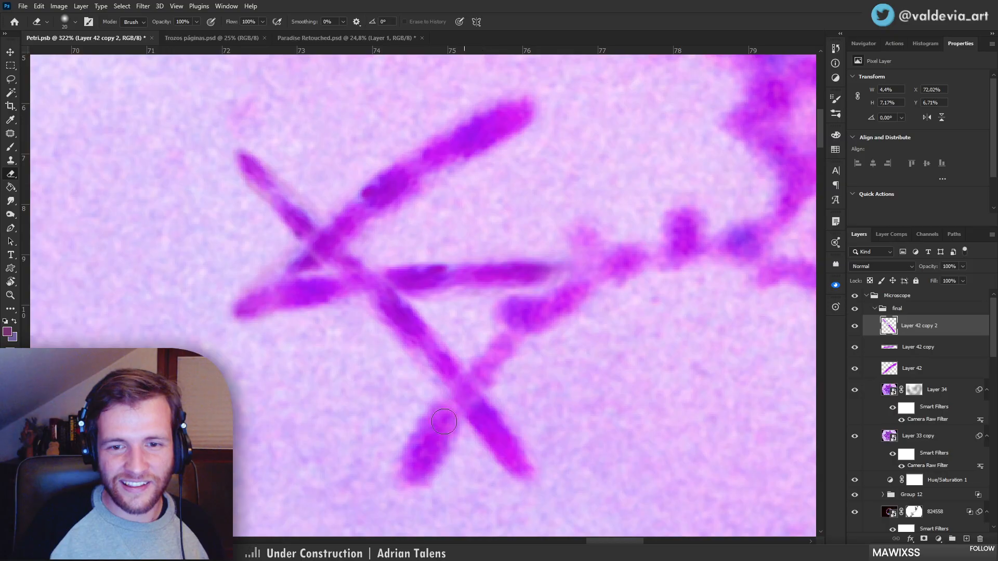
drag(522, 343, 398, 305)
drag(462, 364, 515, 244)
mouse_move(568, 204)
mouse_down()
mouse_move(612, 201)
mouse_move(553, 191)
mouse_up()
drag(517, 224, 565, 225)
drag(533, 305, 559, 243)
drag(534, 284, 520, 278)
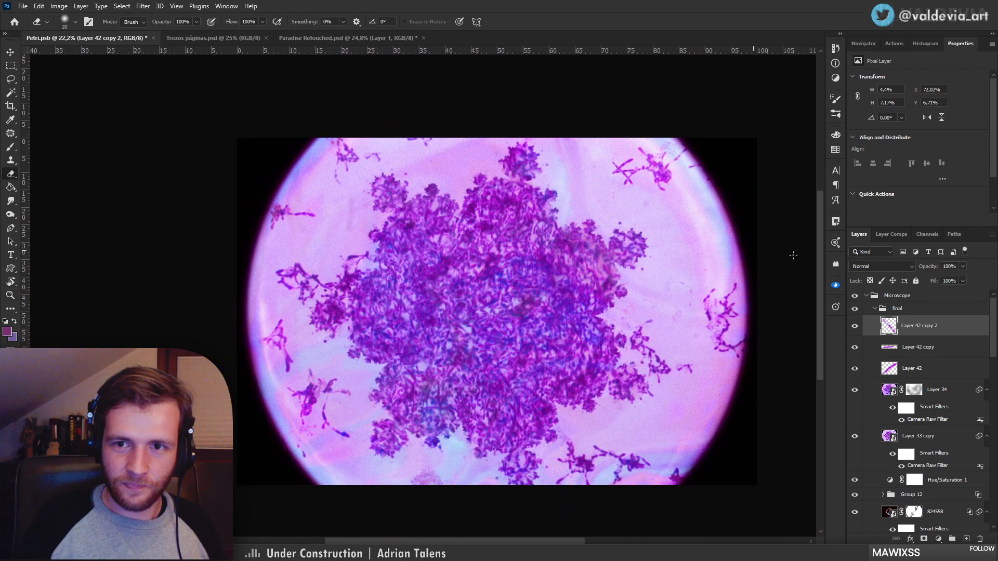
drag(560, 326, 535, 331)
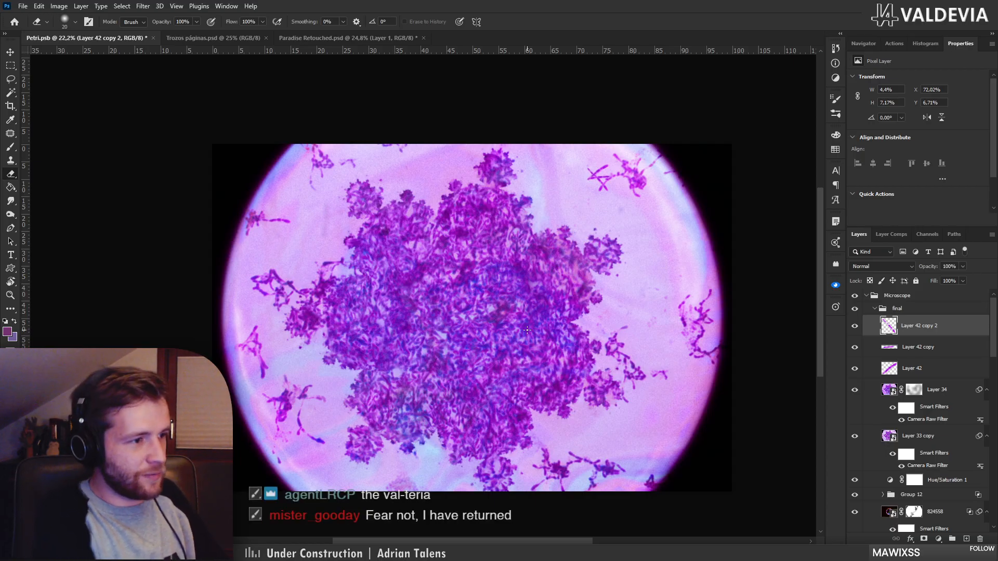
Save the microscope image to the desktop as a JPEG with quality 12, replacing the existing Petri.jpg
key(ctrl+shift+s)
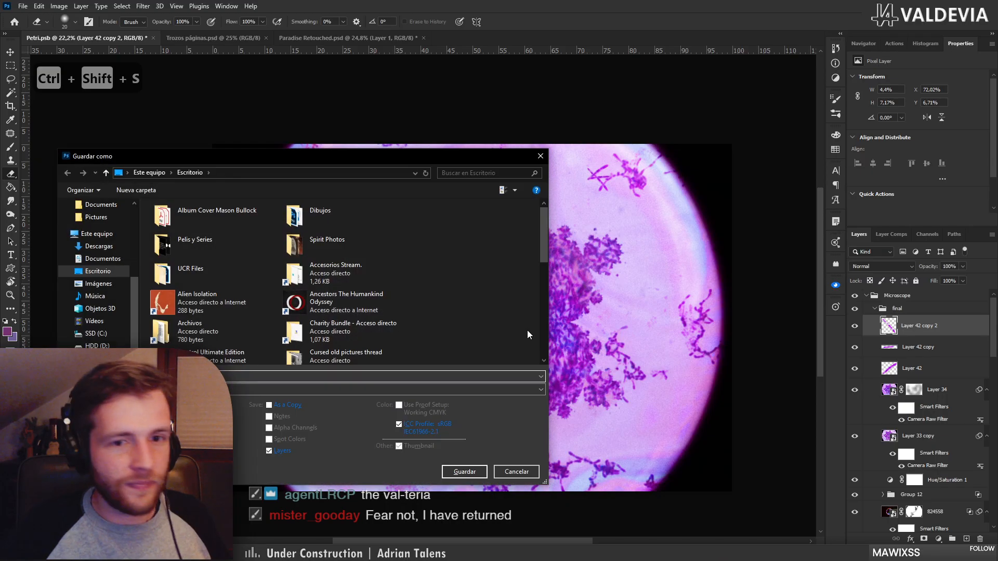
click(239, 389)
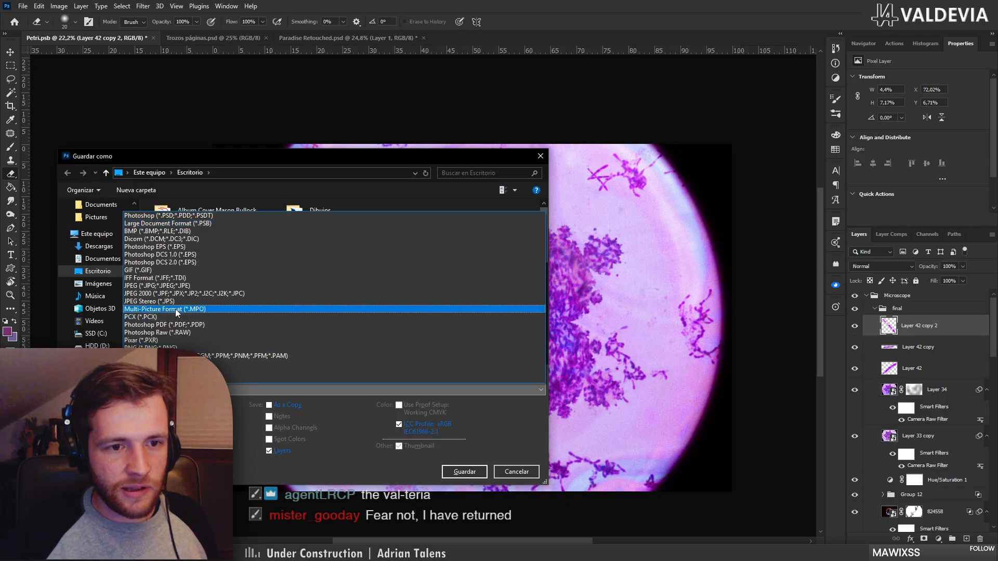
click(193, 285)
click(471, 474)
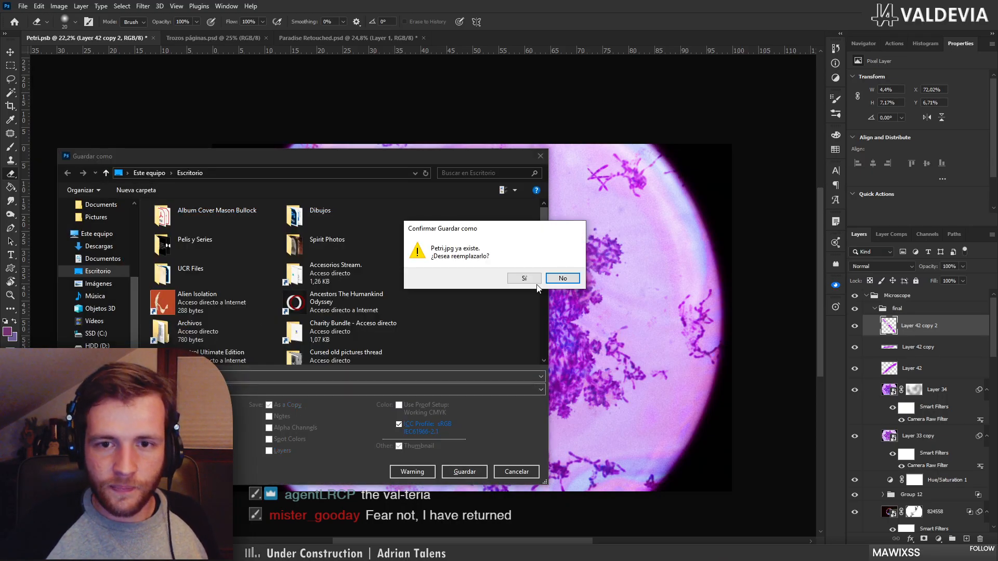
click(540, 287)
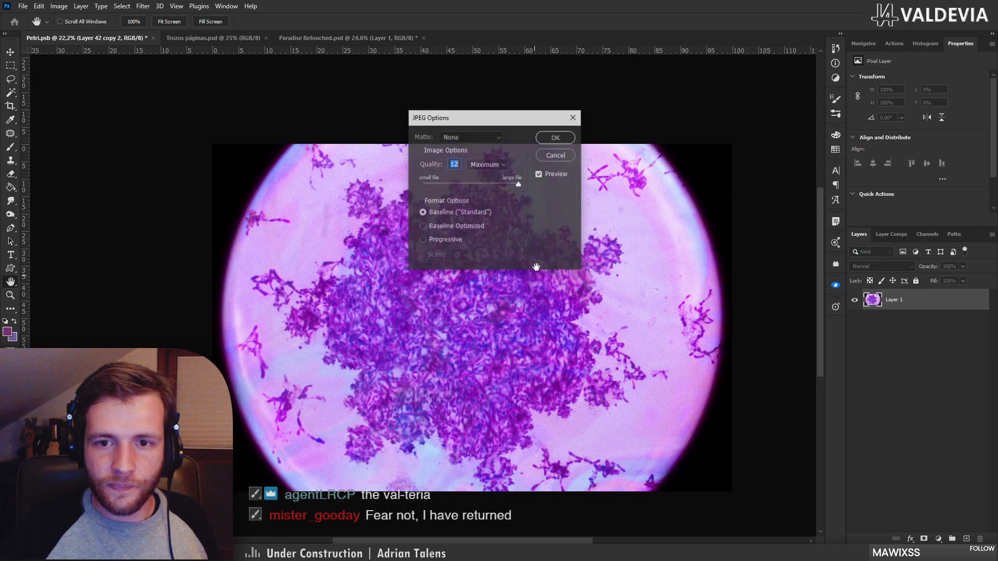
click(559, 136)
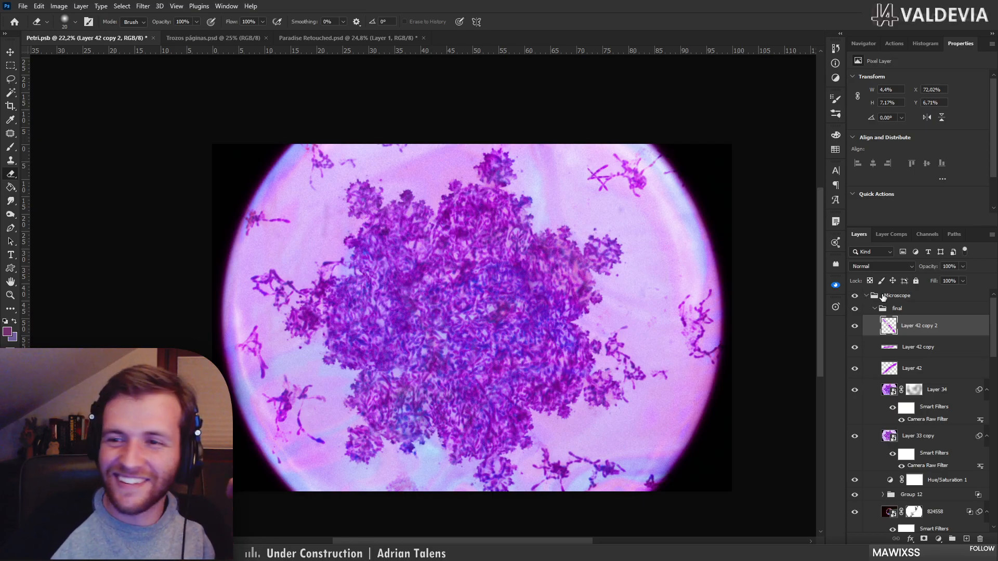
Hide the Microscope group and save the petri dish image to the desktop as a JPEG with quality 12
click(866, 297)
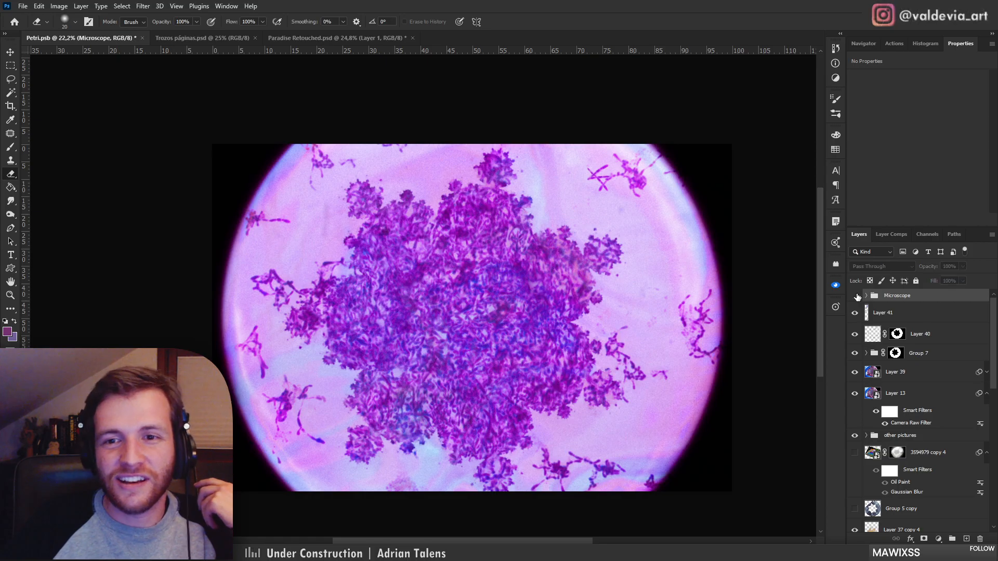
click(855, 296)
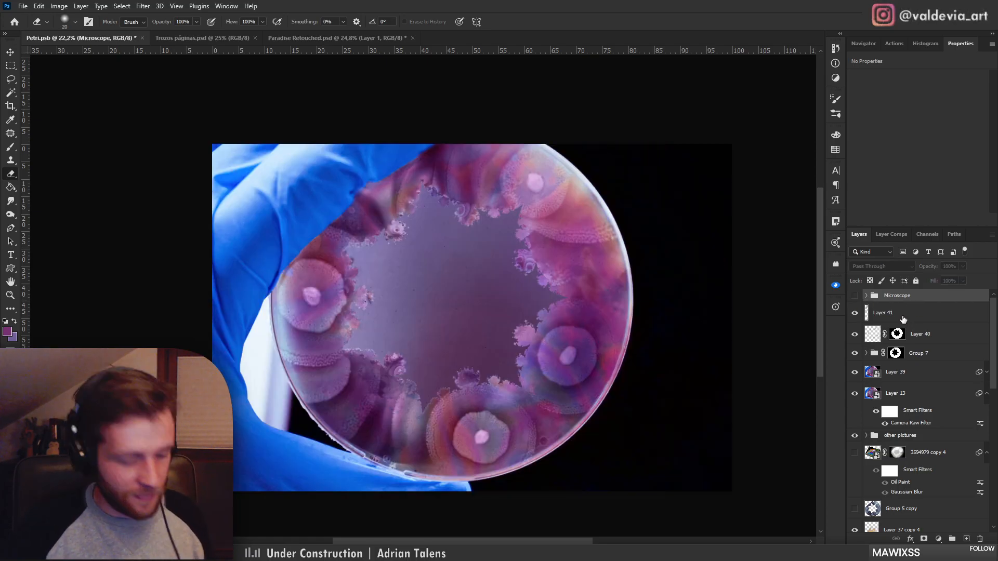
key(ctrl+shift+s)
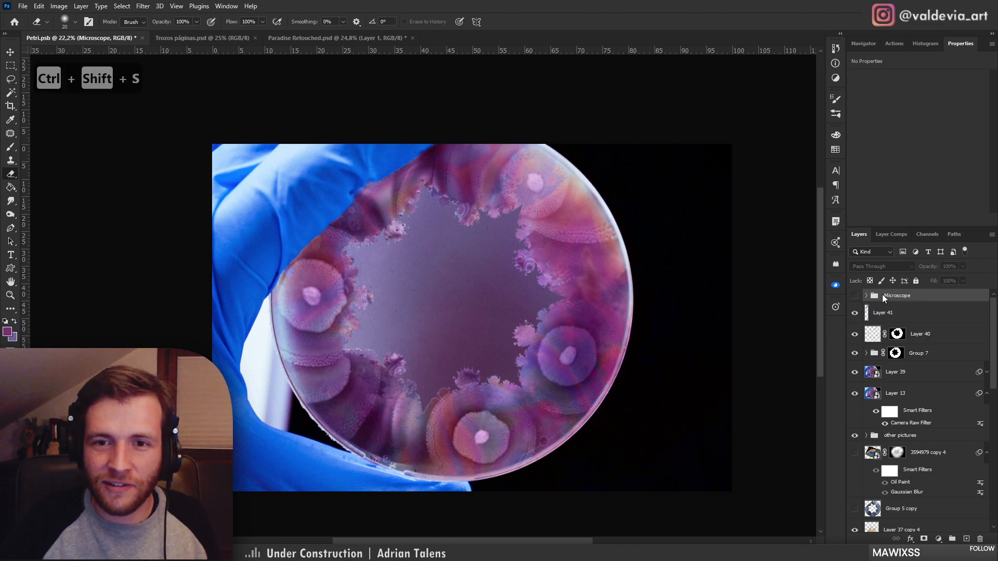
click(301, 389)
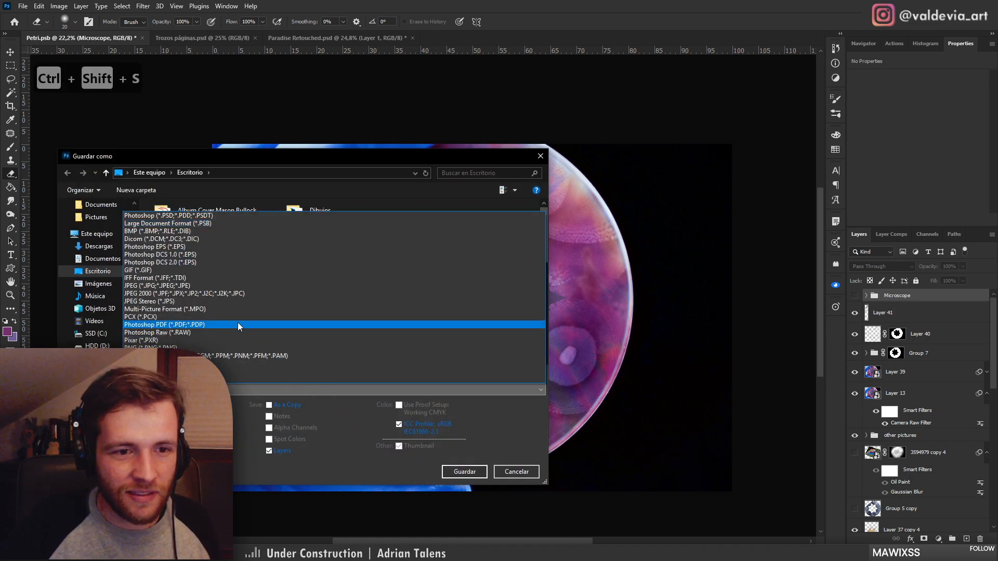
click(234, 290)
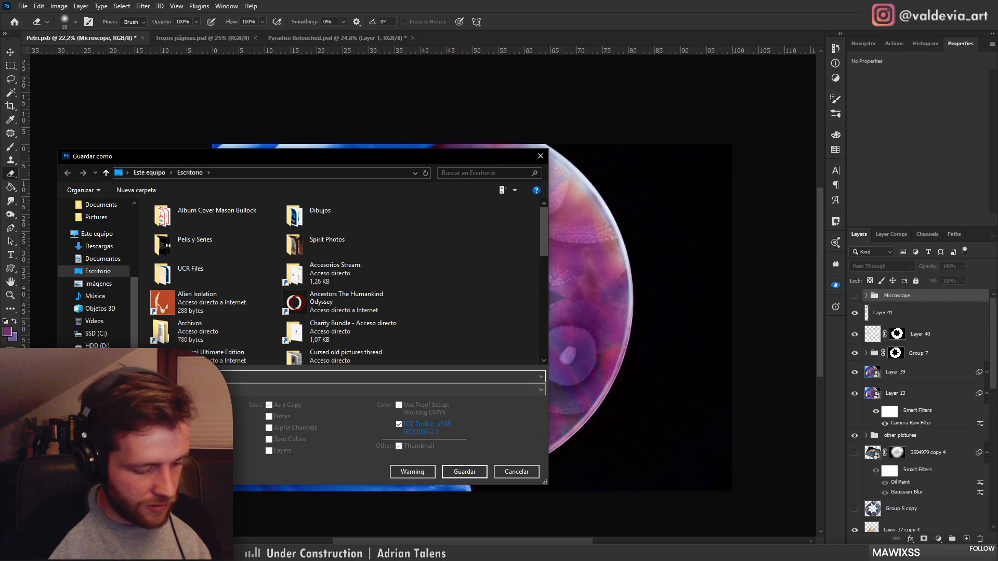
click(463, 472)
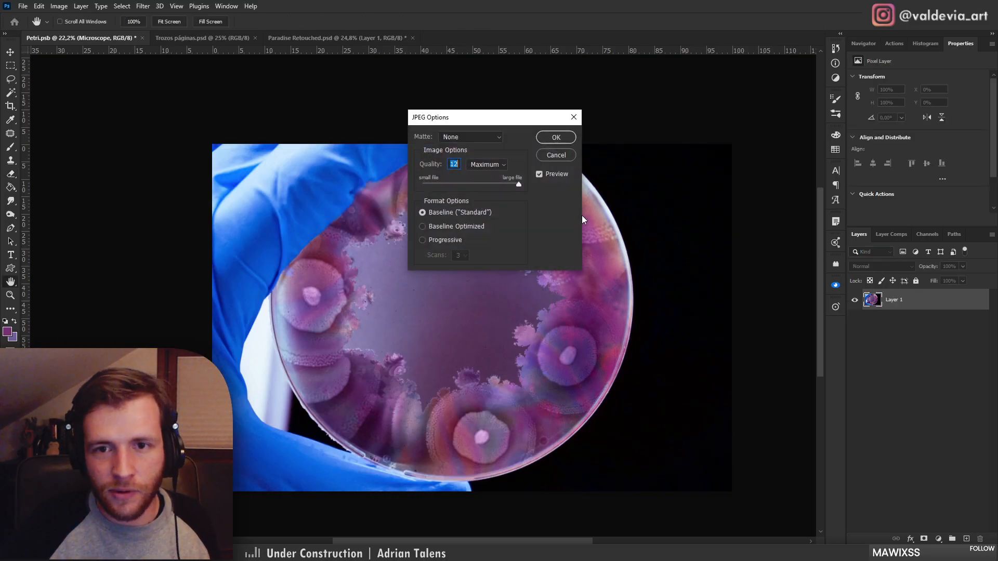
click(555, 139)
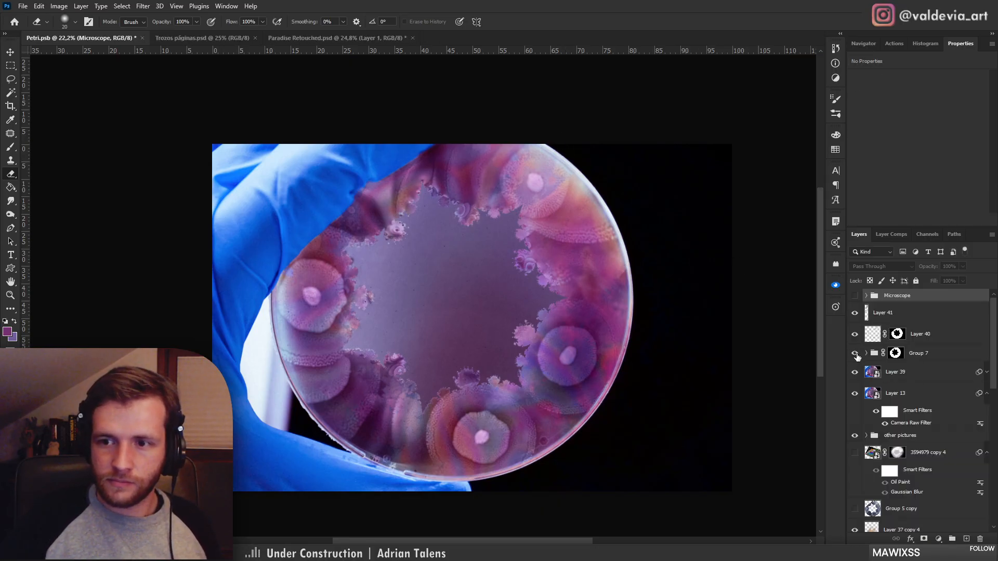
Brighten the petri dish image by readjusting the Basic settings of Layer 39's Camera Raw filter, and save the document
click(855, 353)
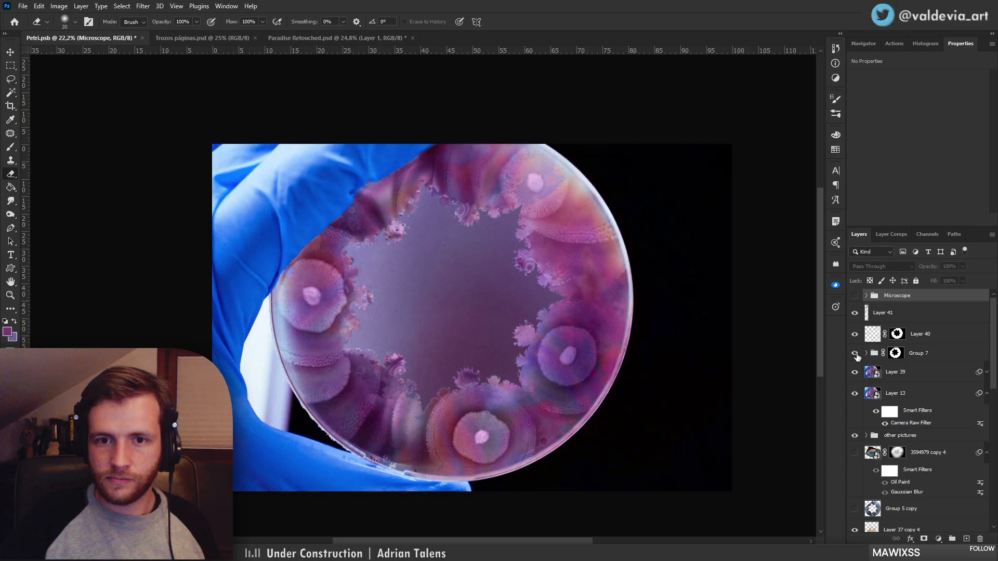
click(986, 372)
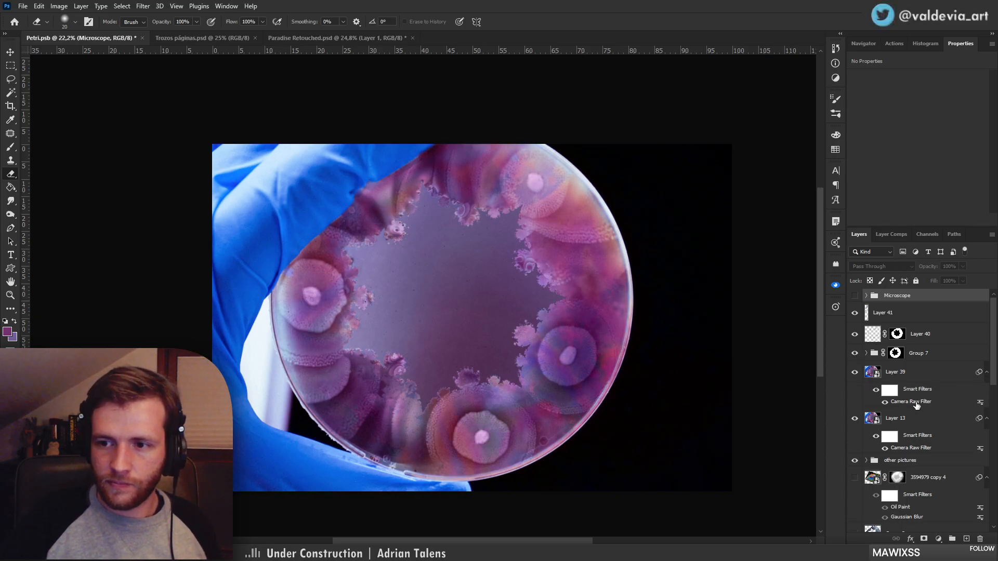
click(916, 405)
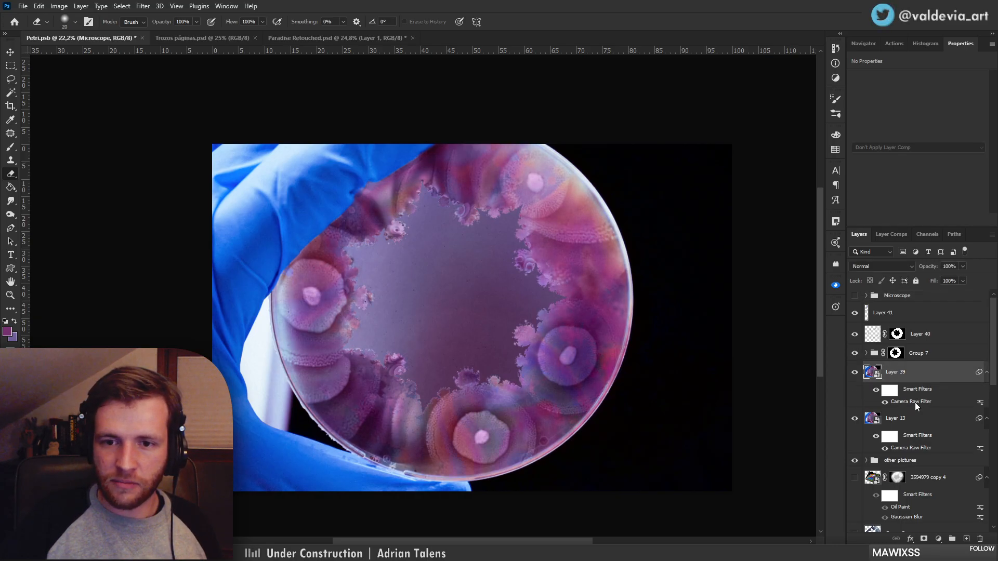
double_click(915, 398)
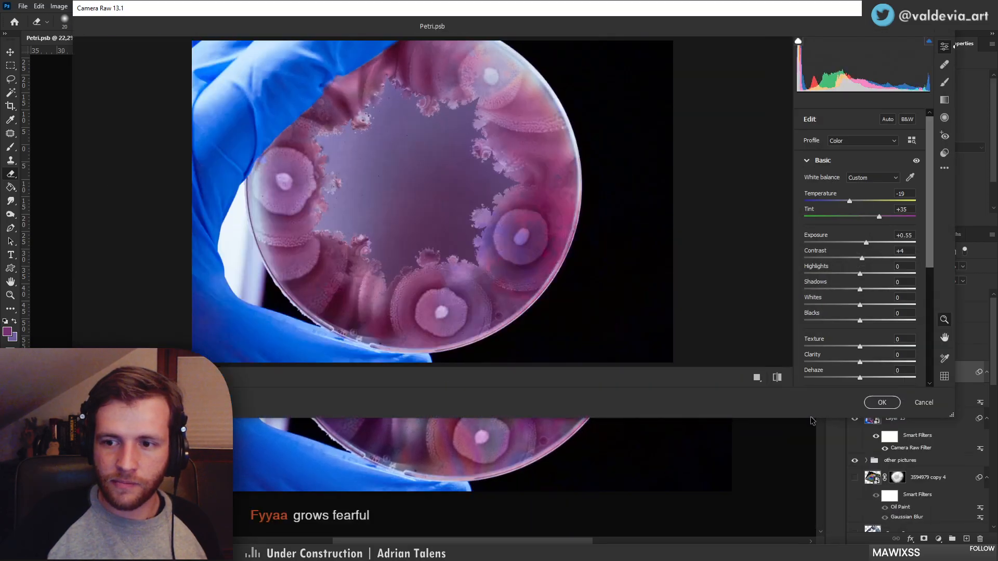
drag(812, 418, 812, 526)
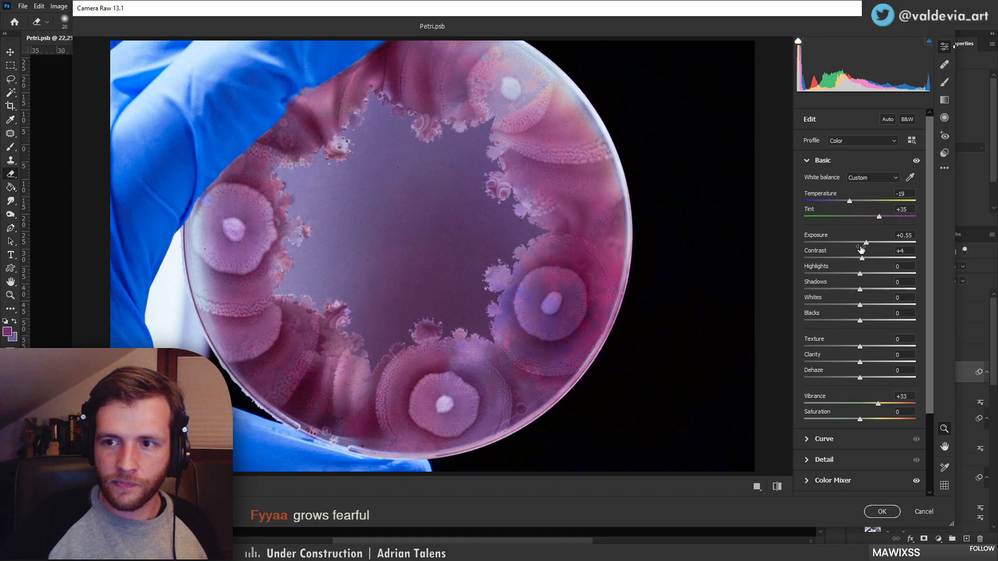
drag(866, 245, 867, 290)
click(882, 511)
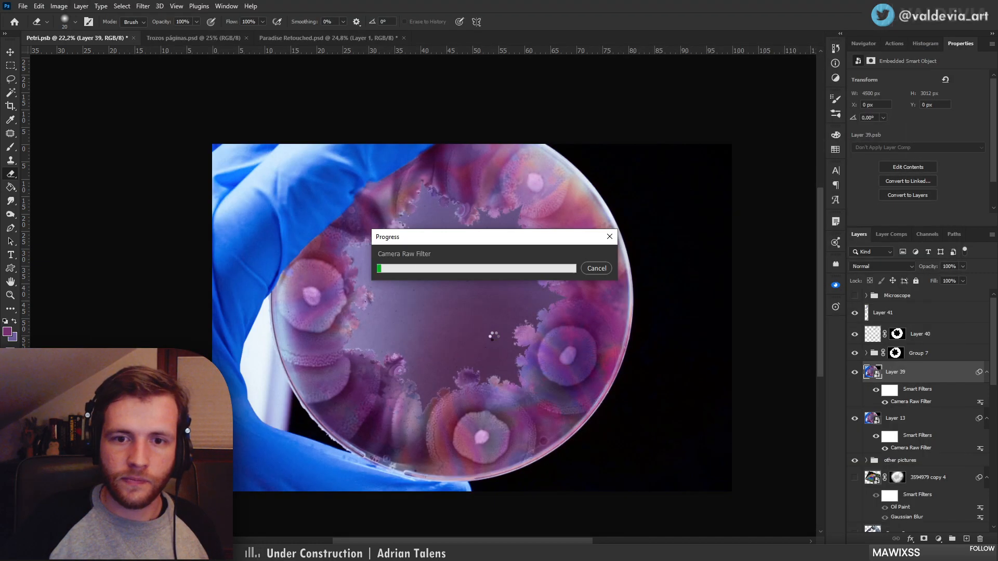
mouse_move(452, 311)
mouse_down()
mouse_move(463, 305)
mouse_move(445, 298)
mouse_move(458, 327)
mouse_up()
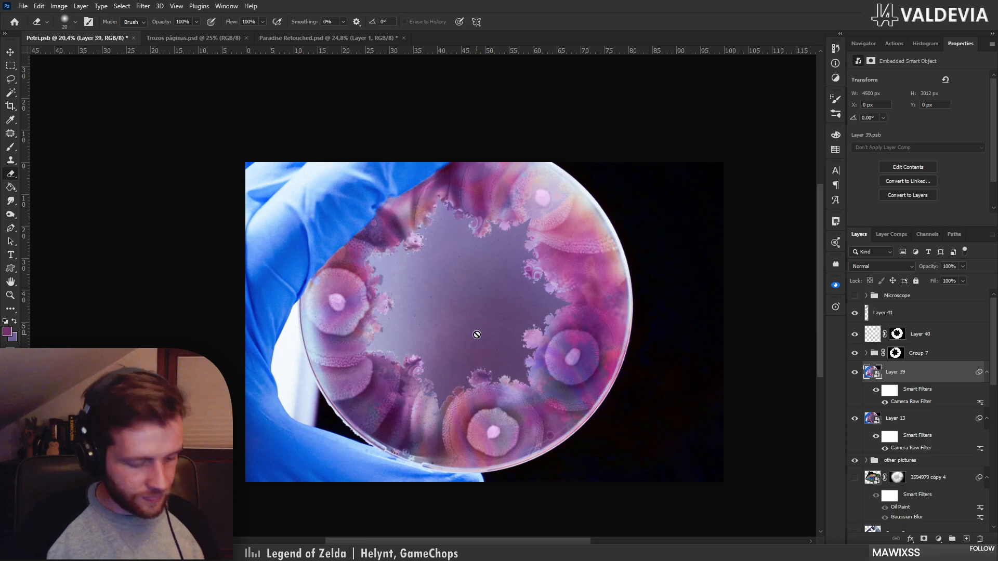
key(ctrl+s)
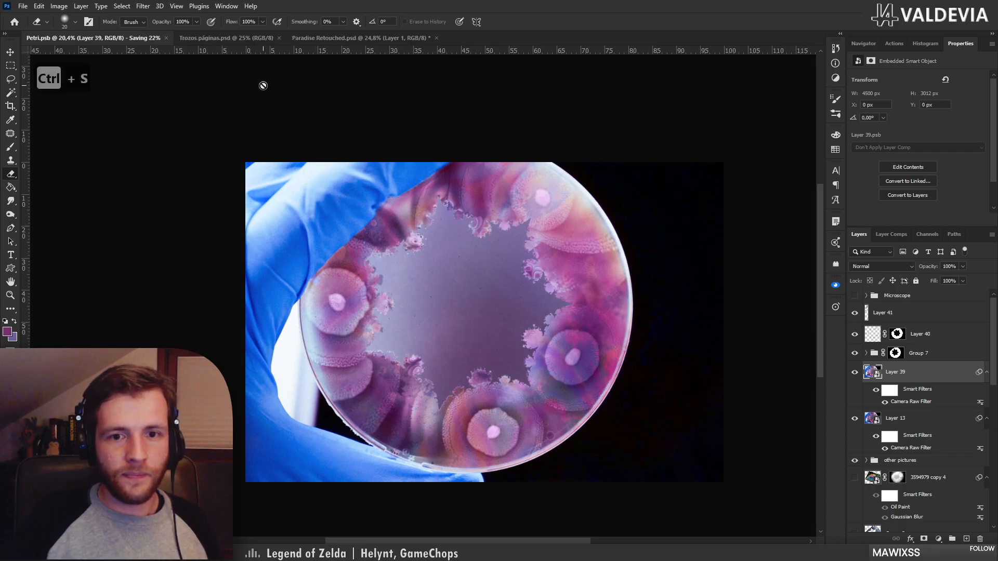